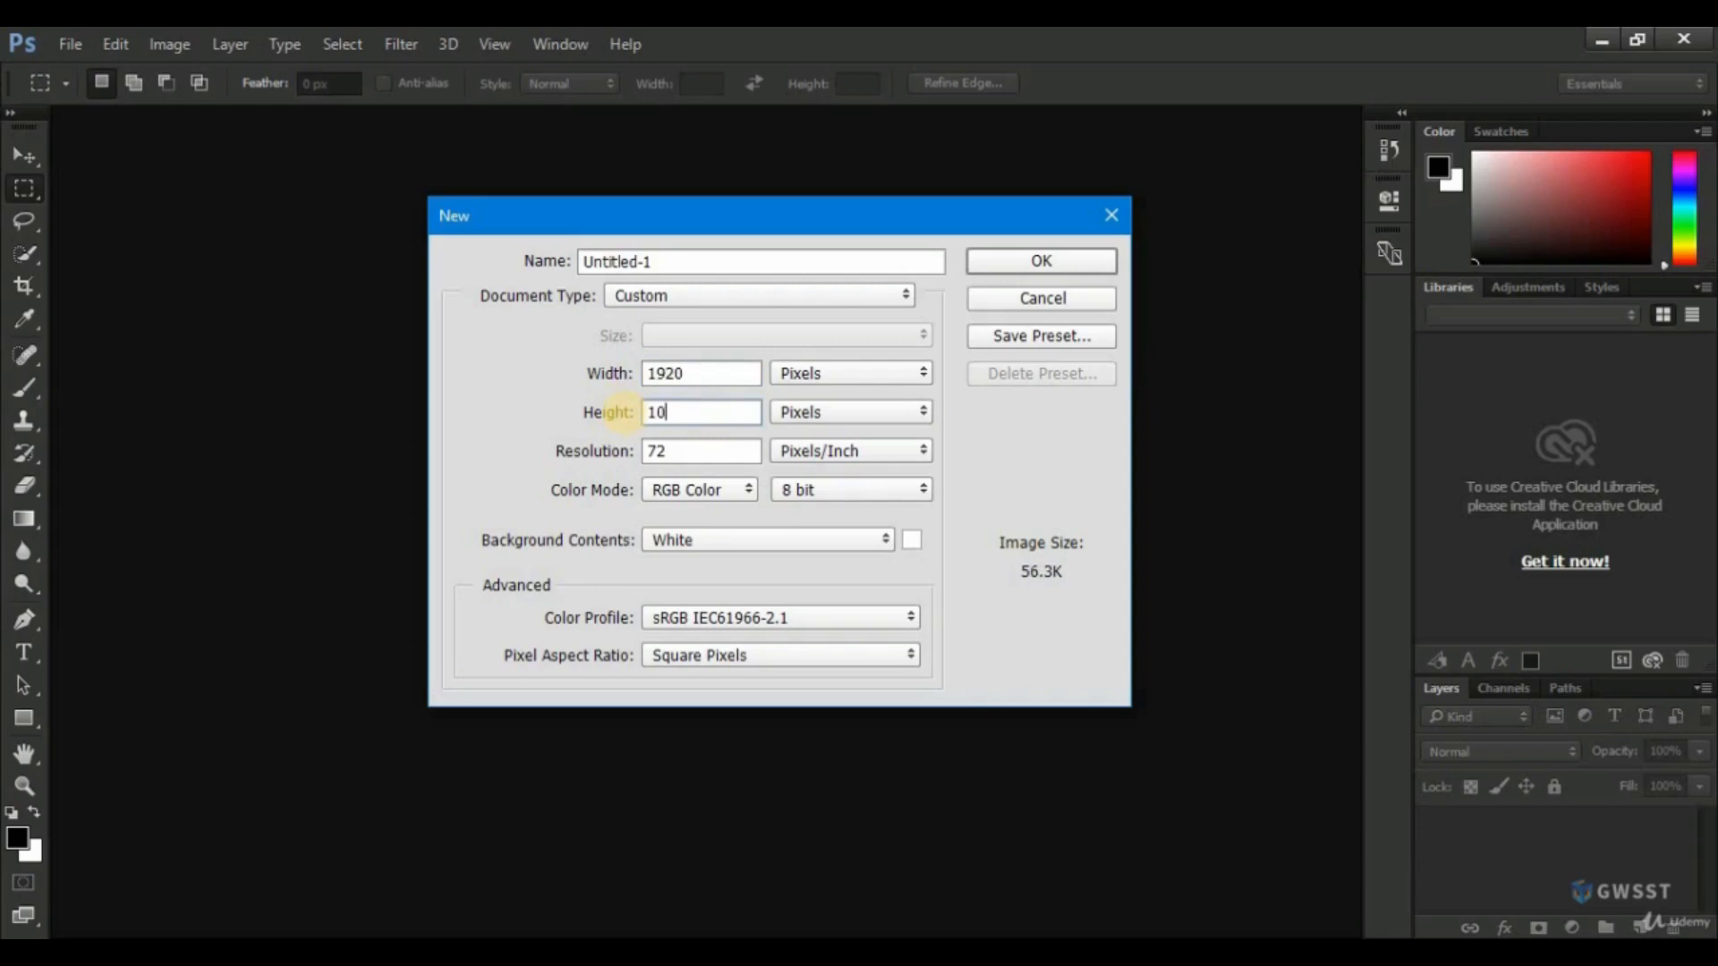
Set the new document's height to 1080 pixels and save the settings as a document preset named HD.
text(80)
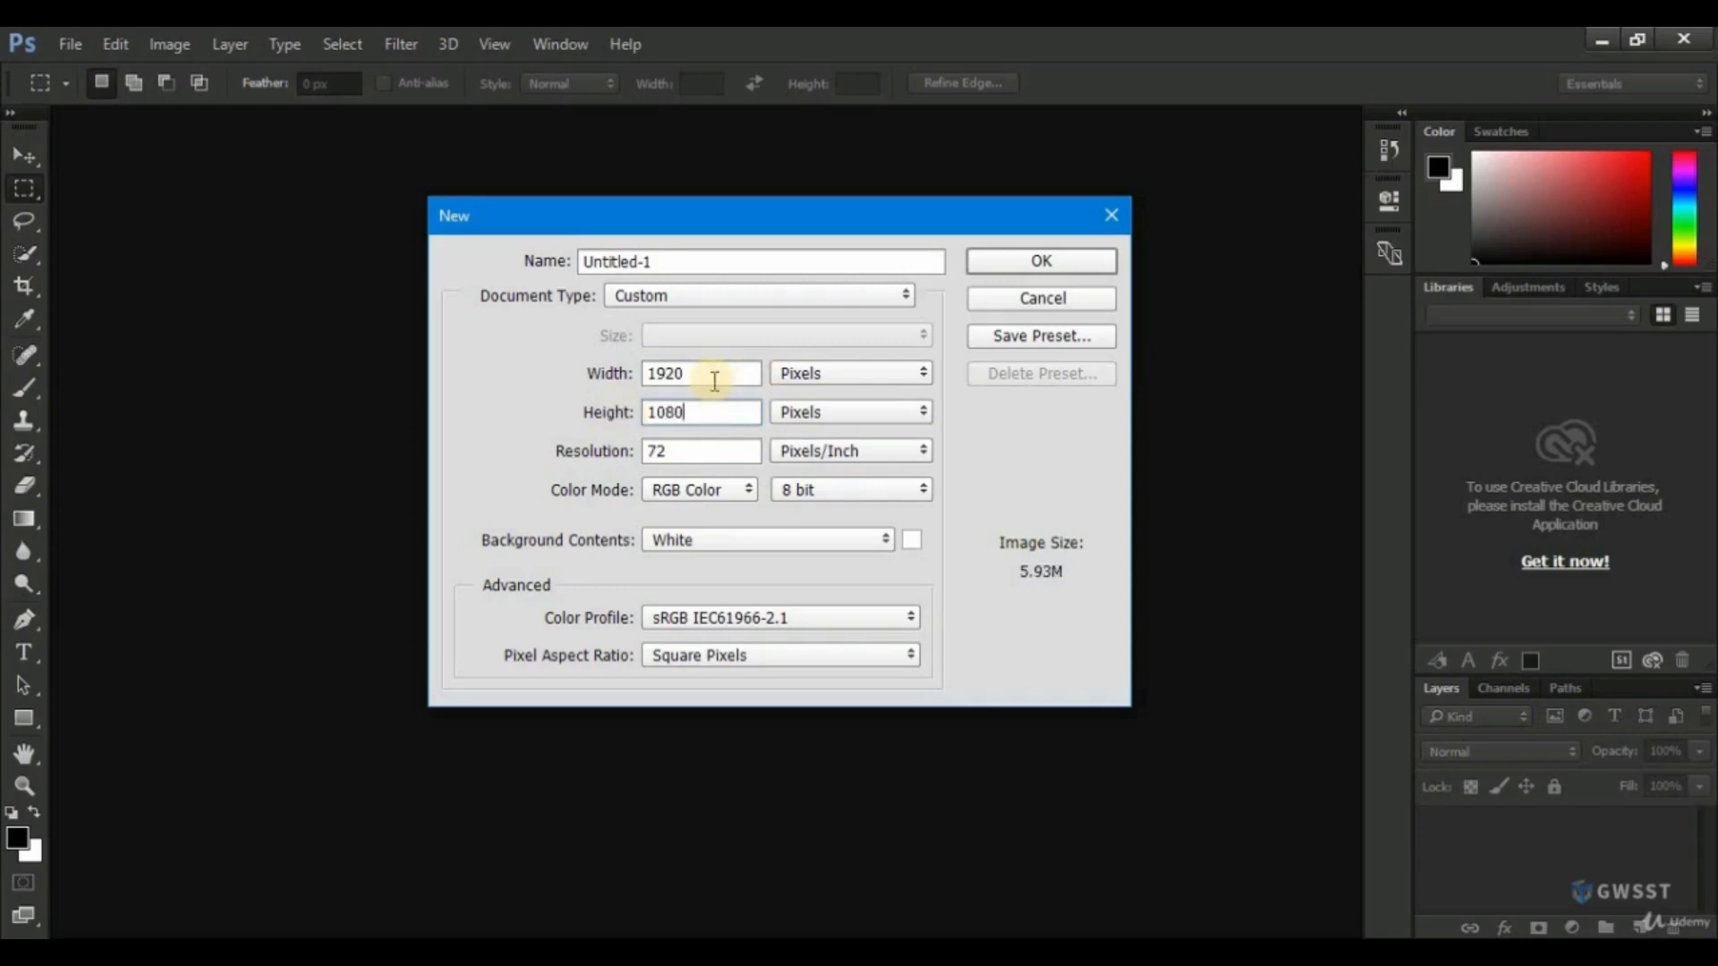
click(1026, 336)
drag(771, 242, 1042, 286)
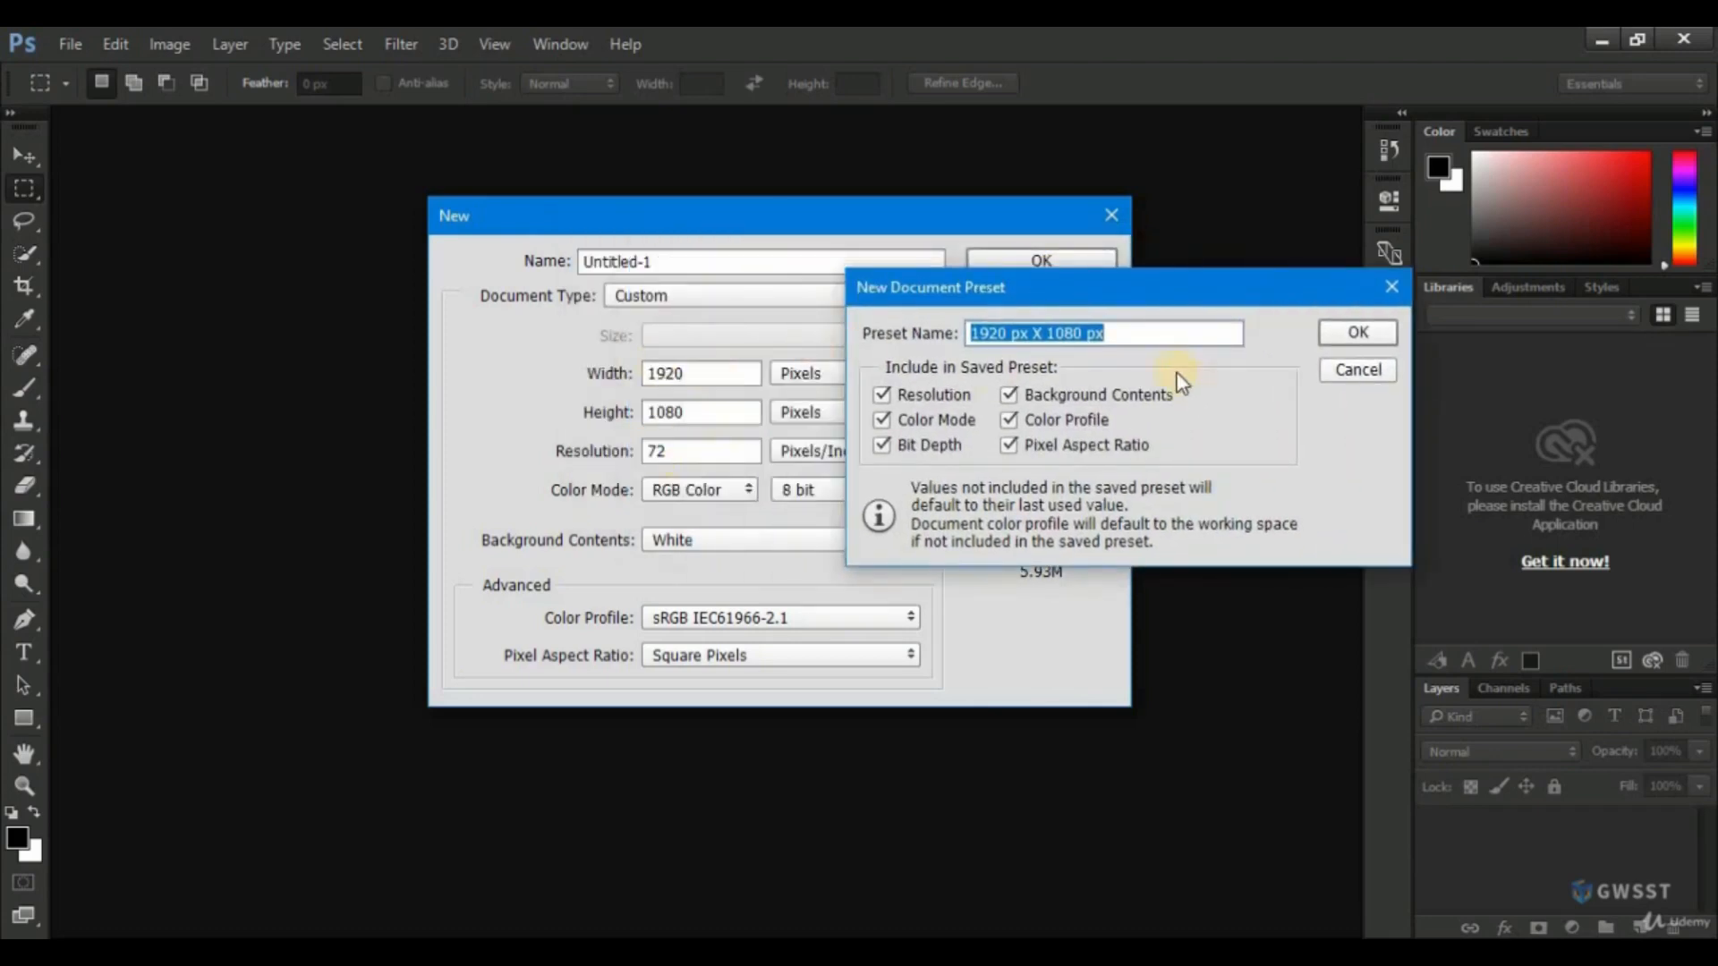
click(1136, 333)
drag(1163, 331, 944, 329)
text(HD)
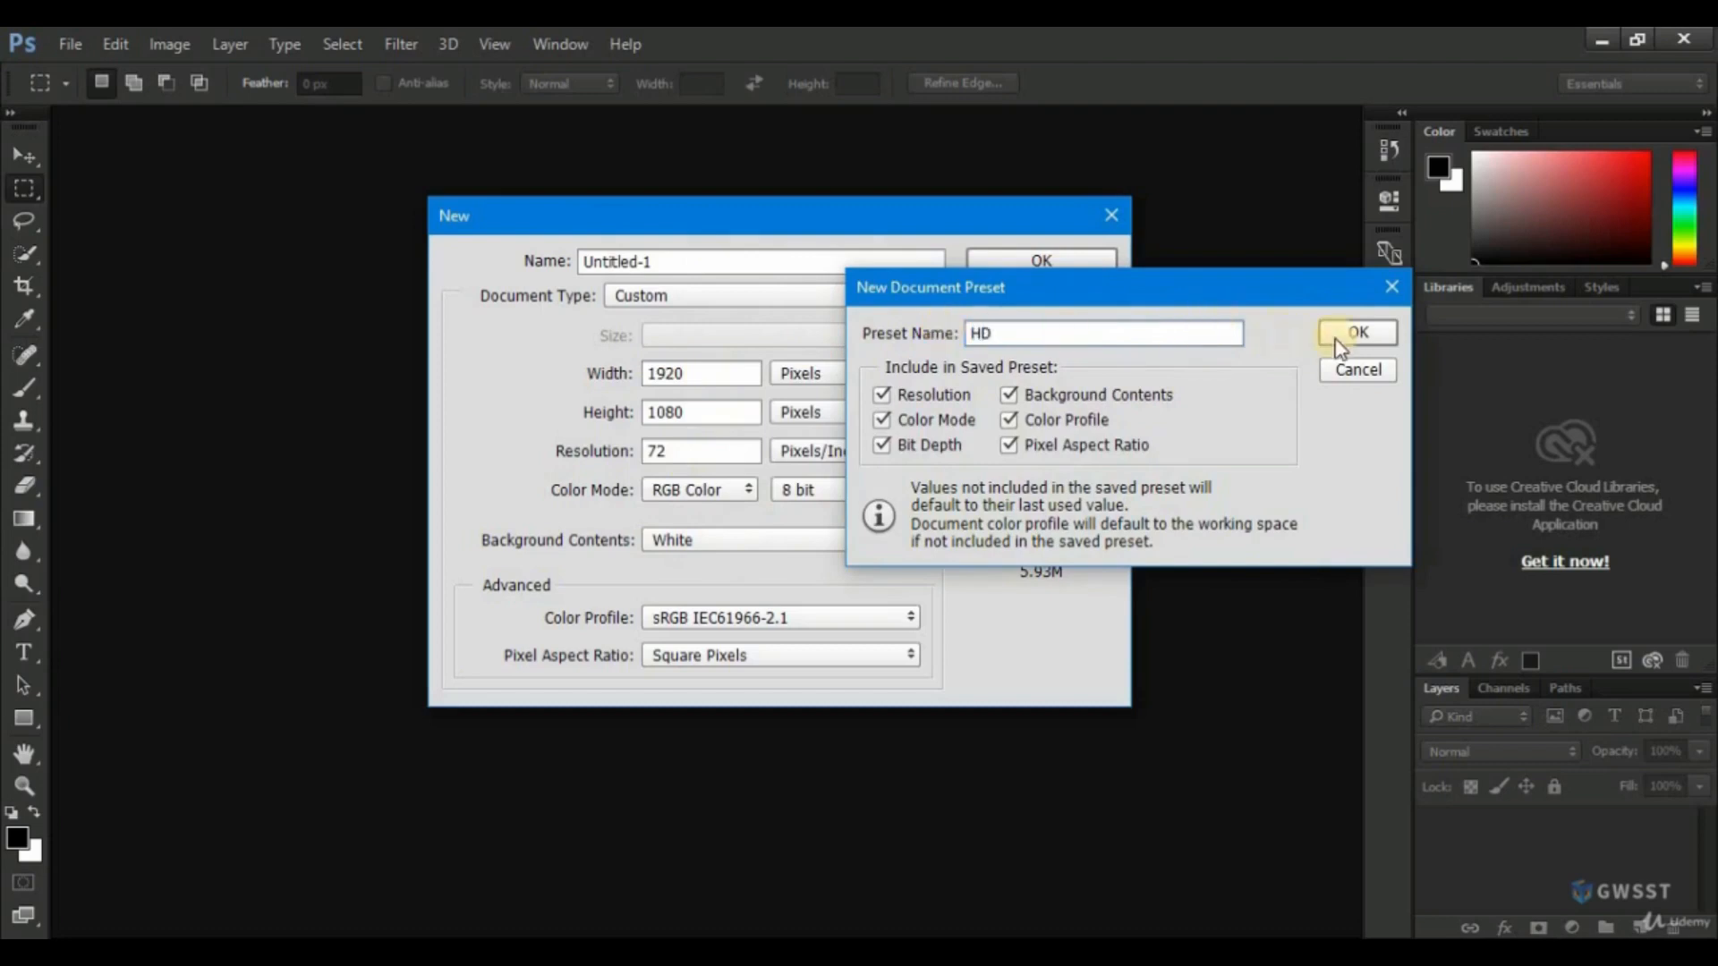
click(1339, 338)
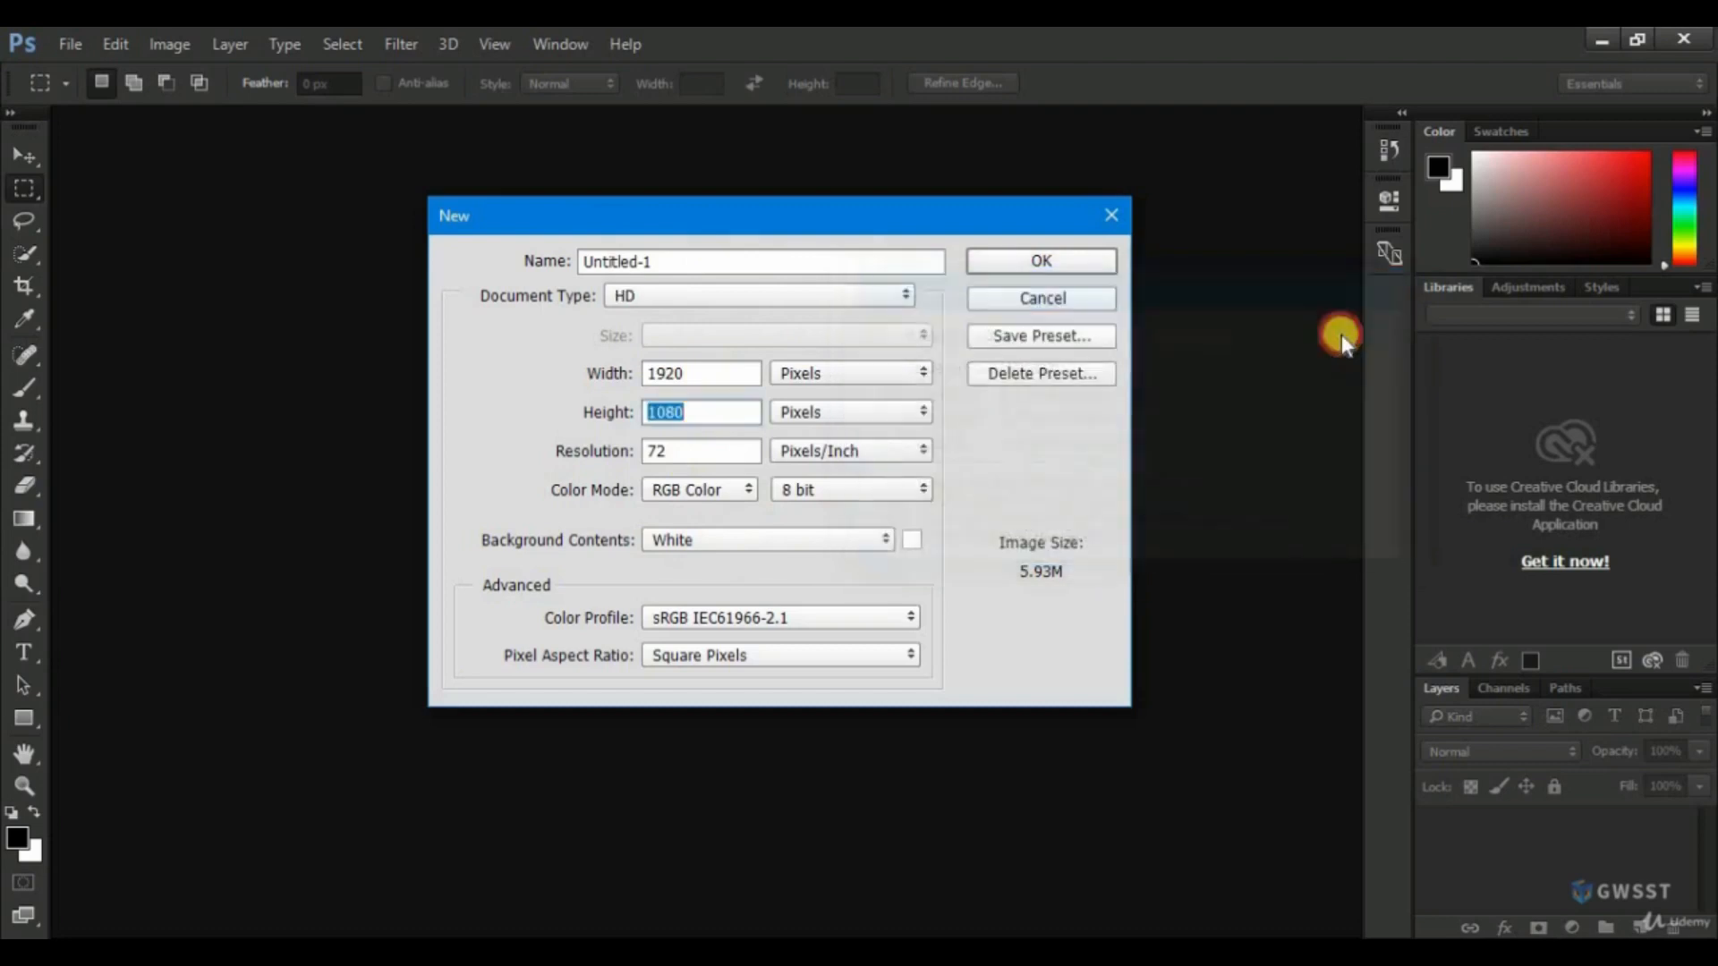
click(1041, 304)
Create a new document using the saved HD preset.
click(72, 50)
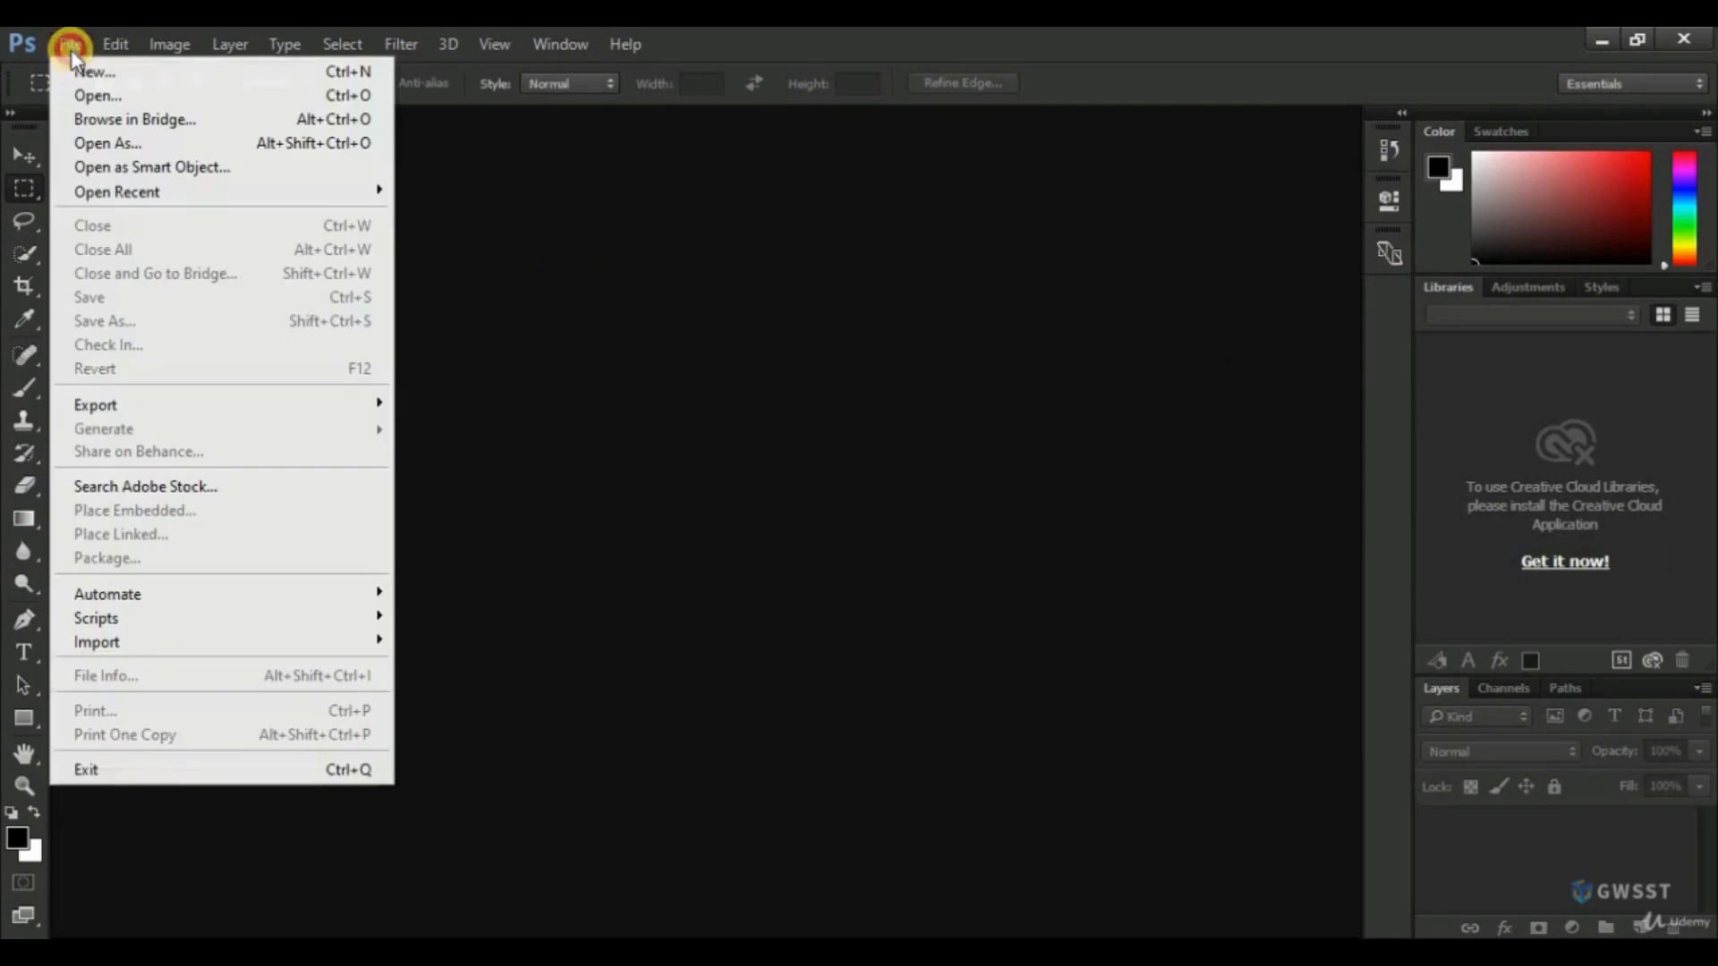
click(90, 71)
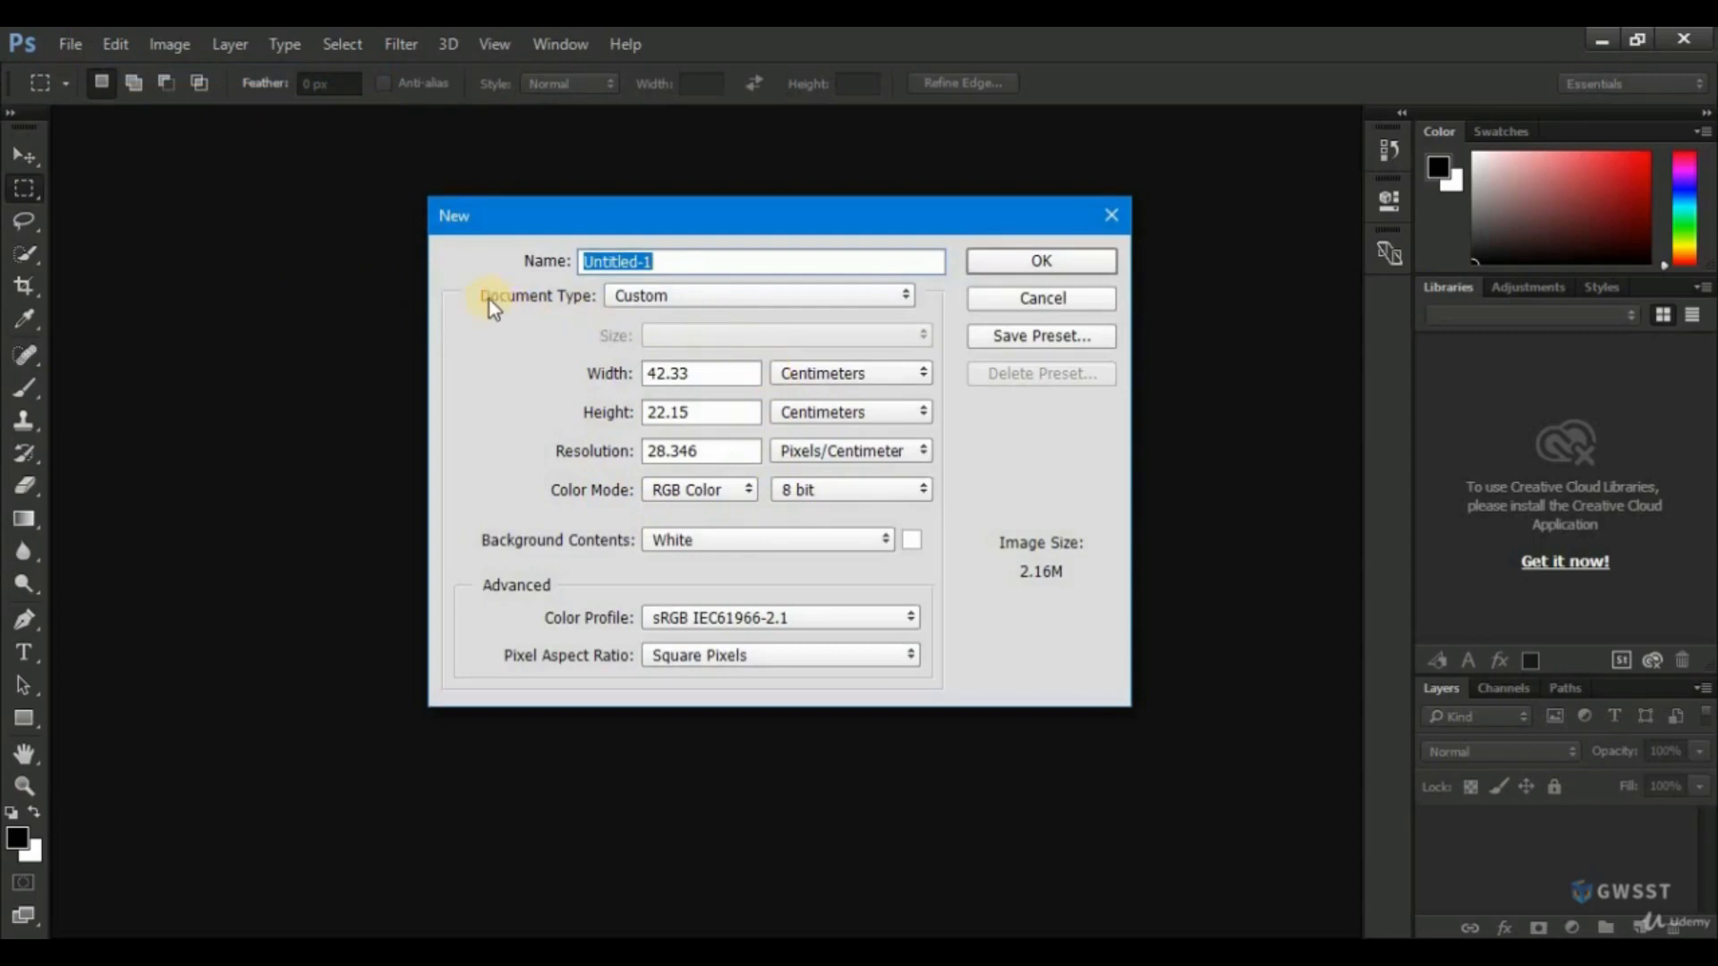
click(643, 297)
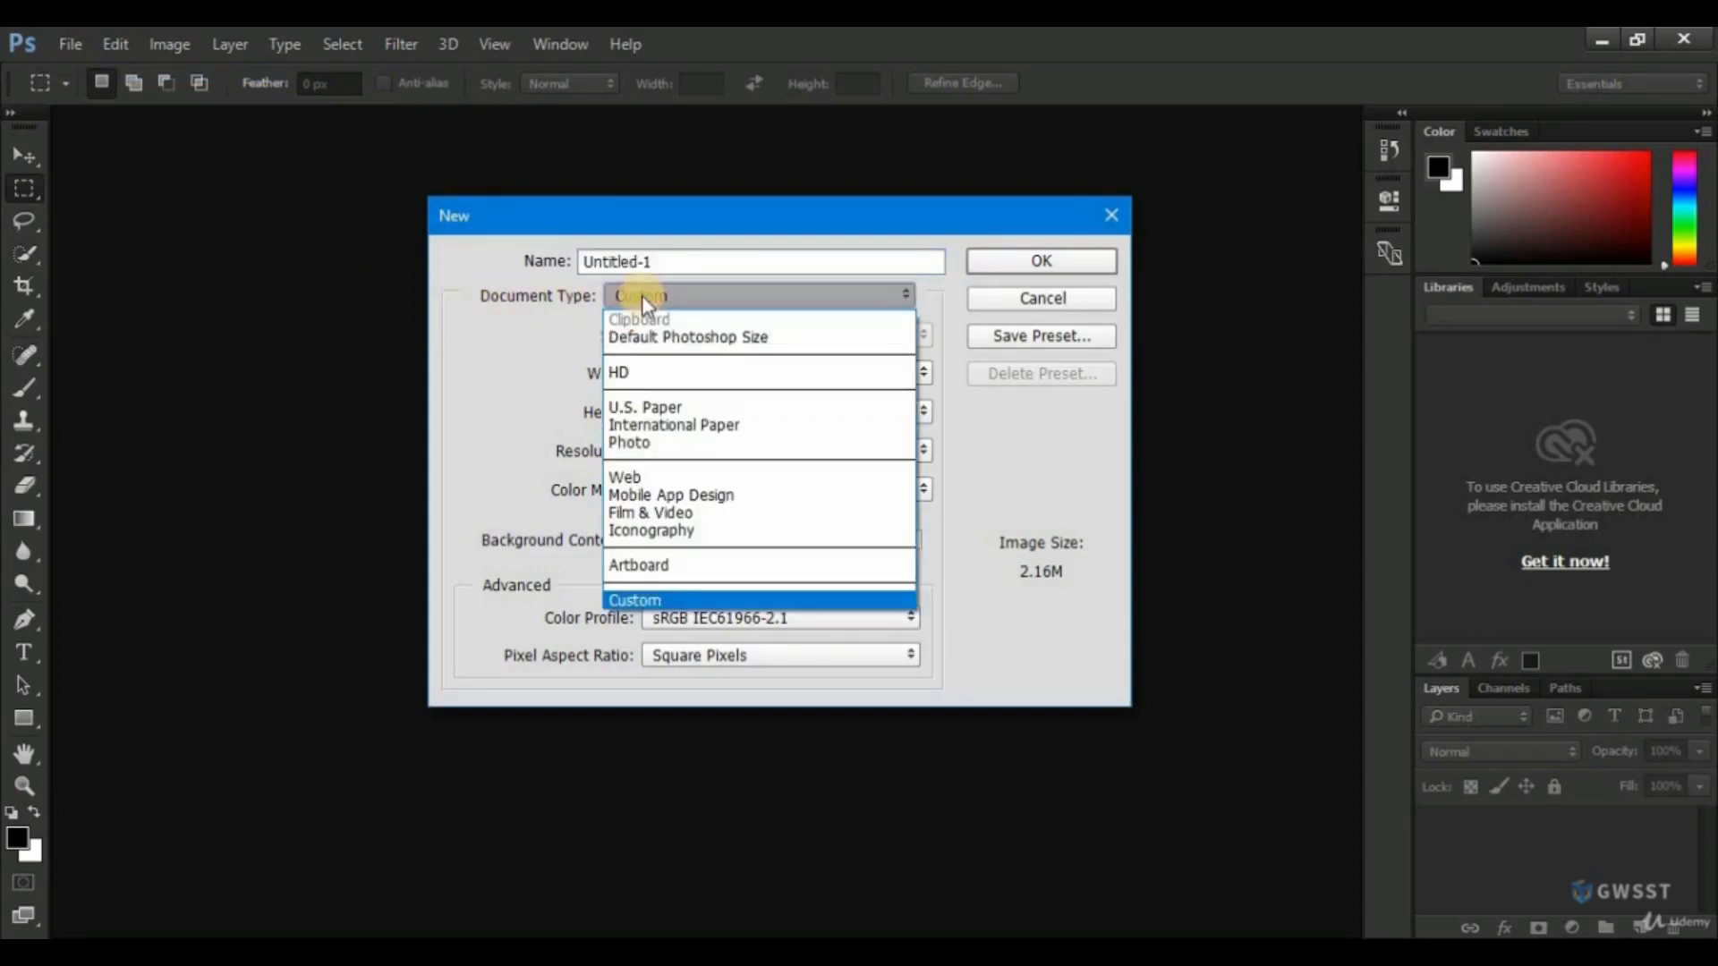
click(631, 374)
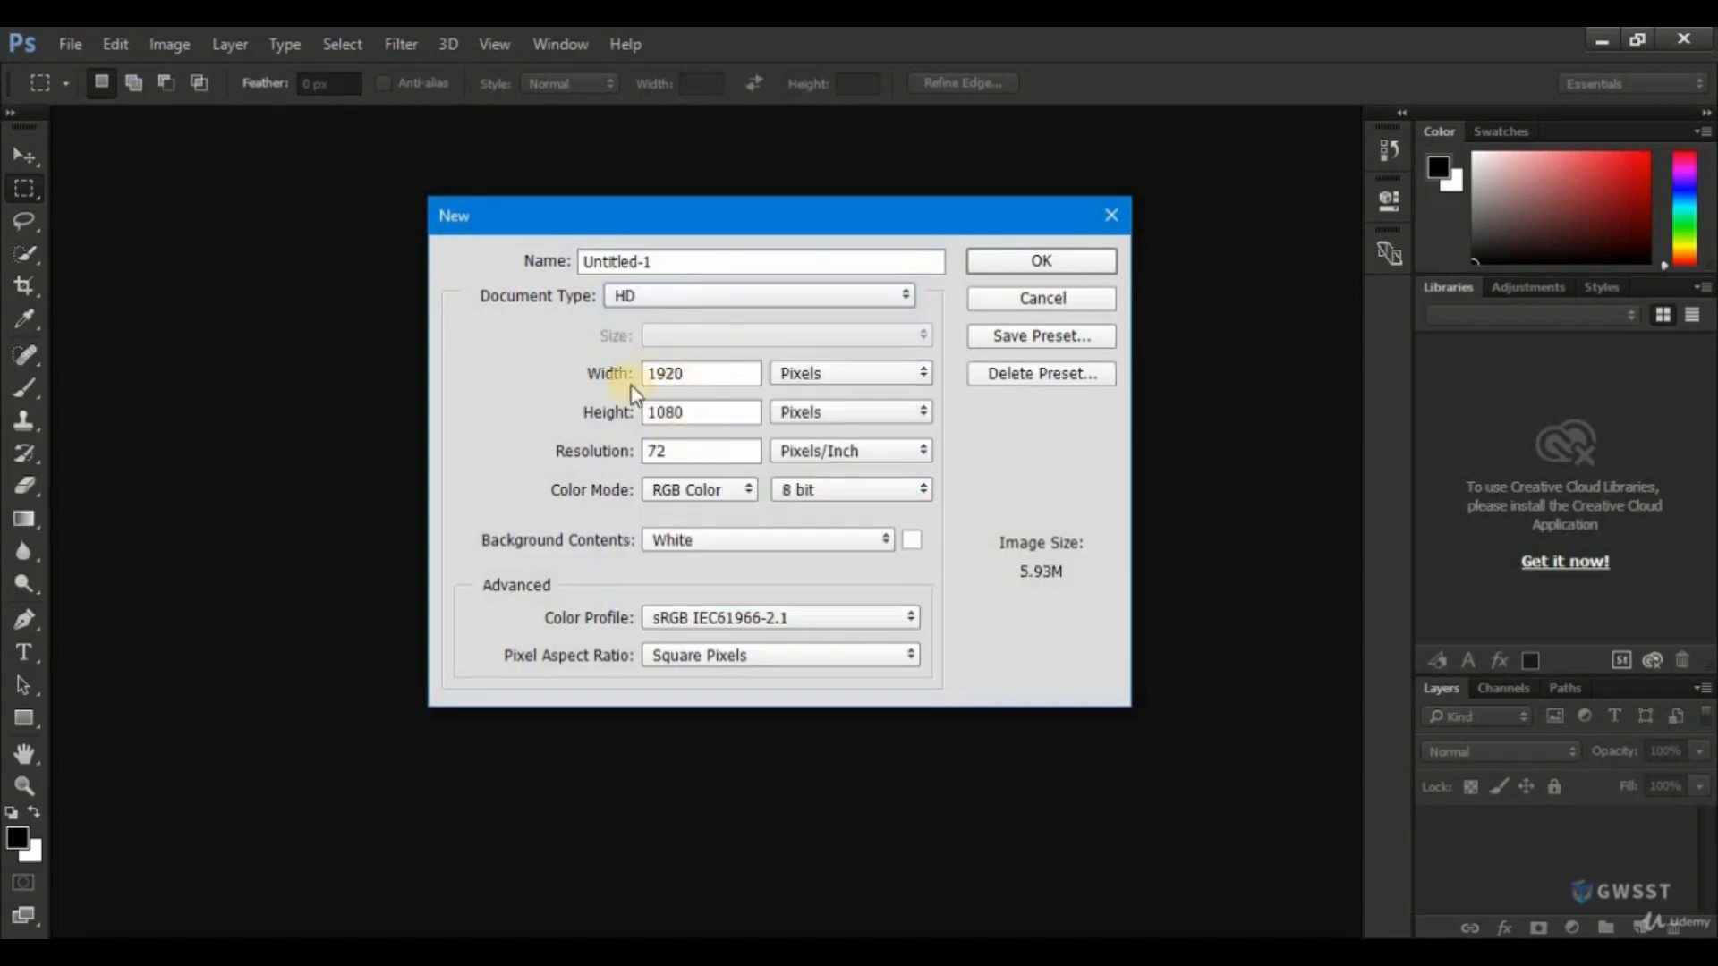
click(1006, 261)
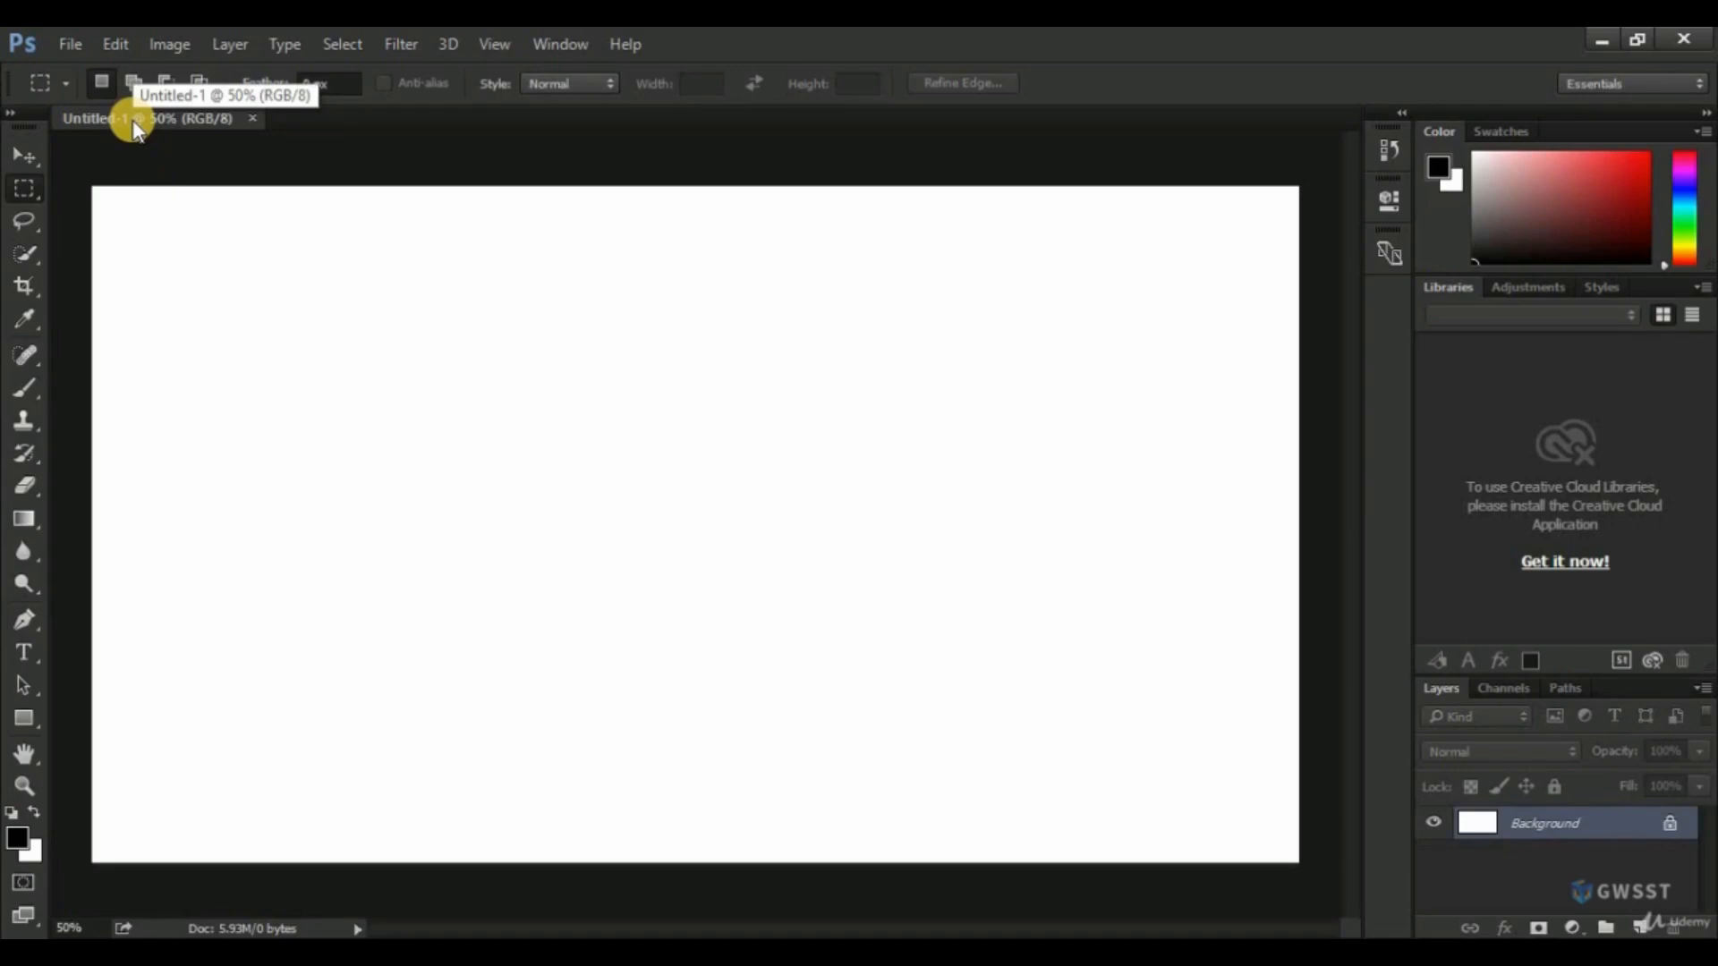
Start saving the document under a new name and create and open a folder named Photoshop on the Desktop.
click(70, 46)
click(104, 321)
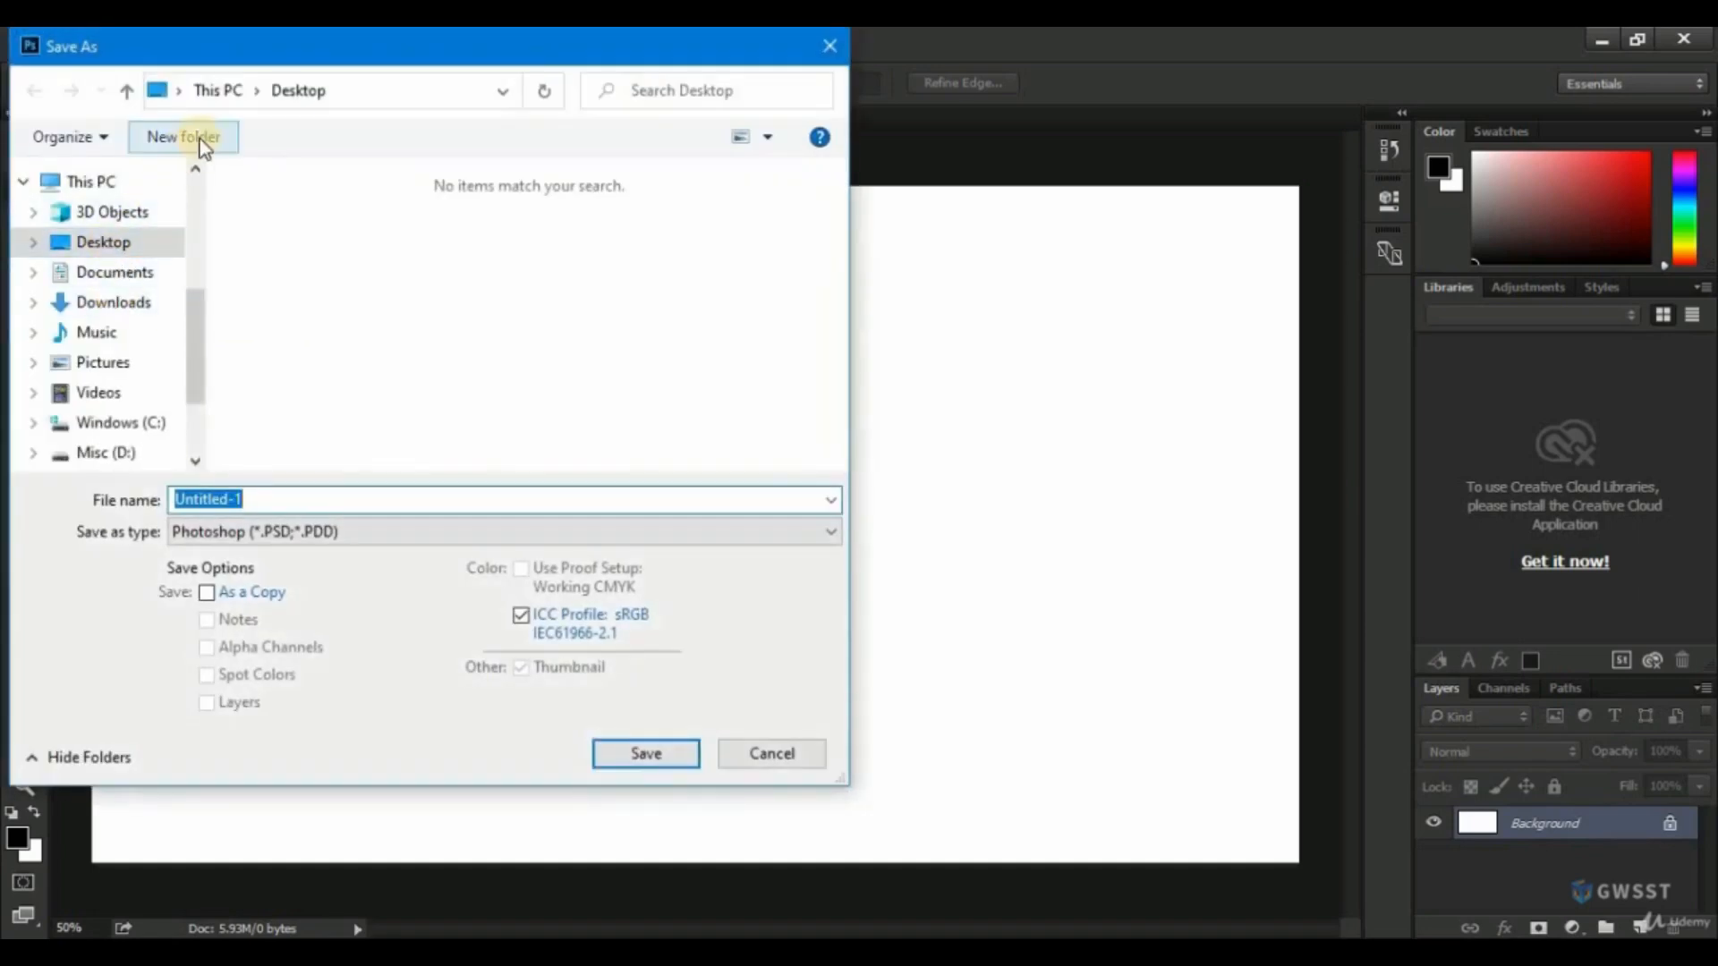
click(202, 141)
text(Pho)
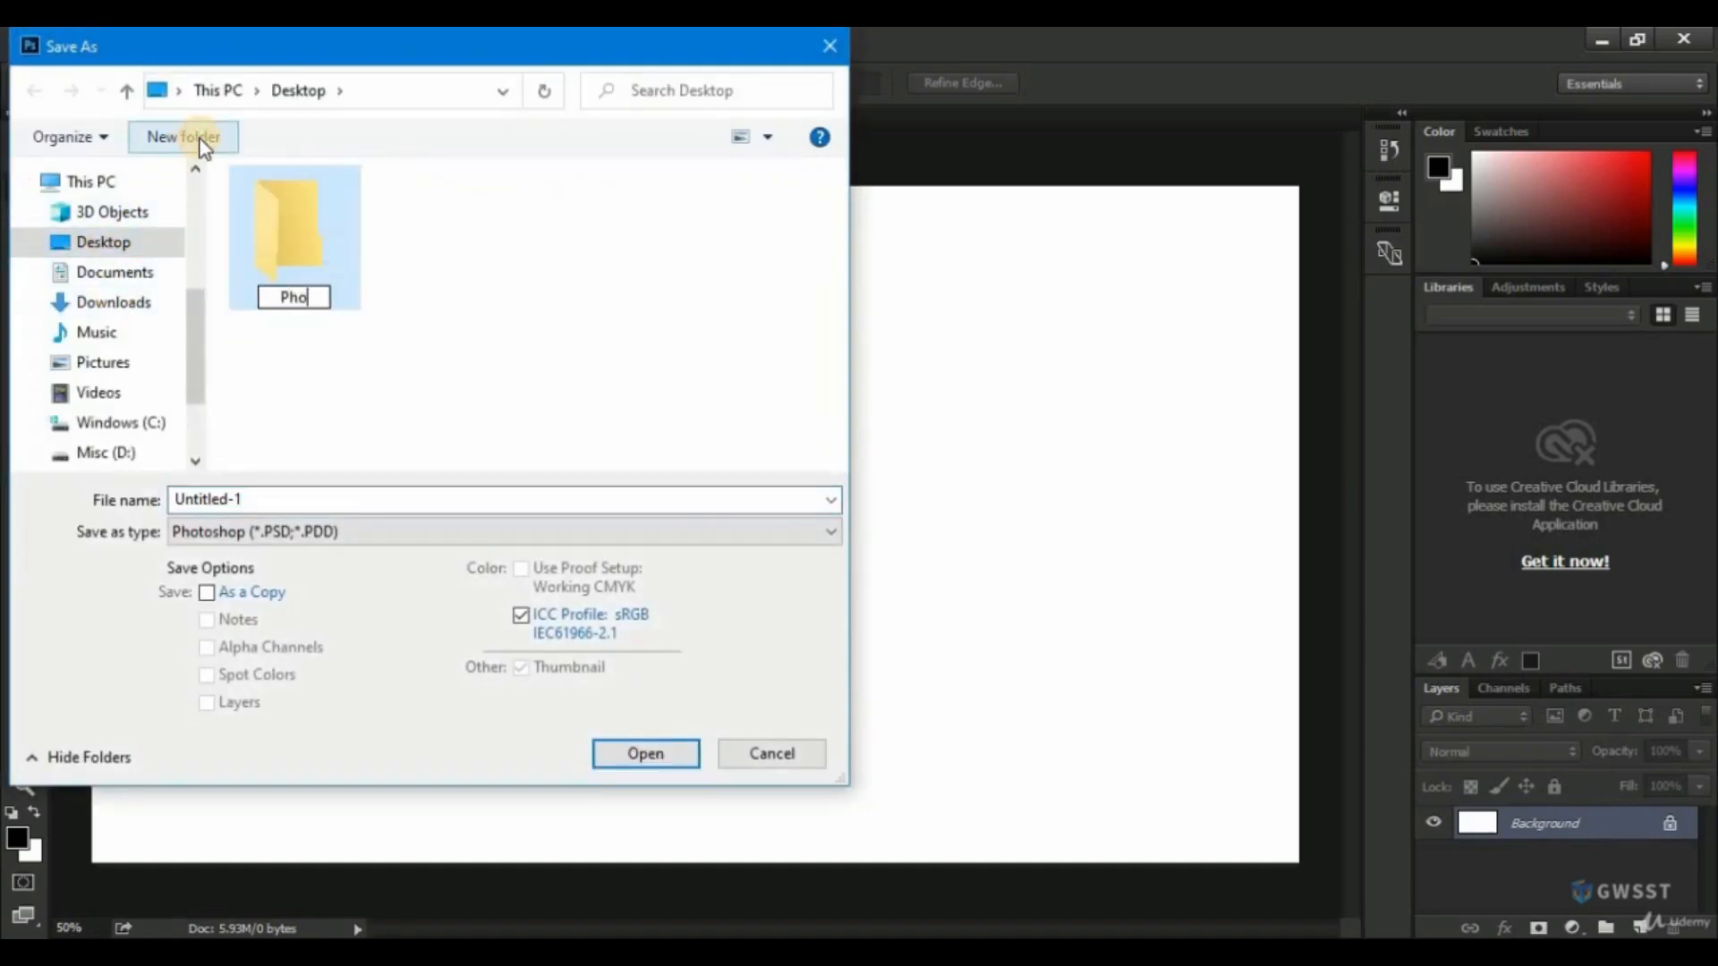
text(toshop)
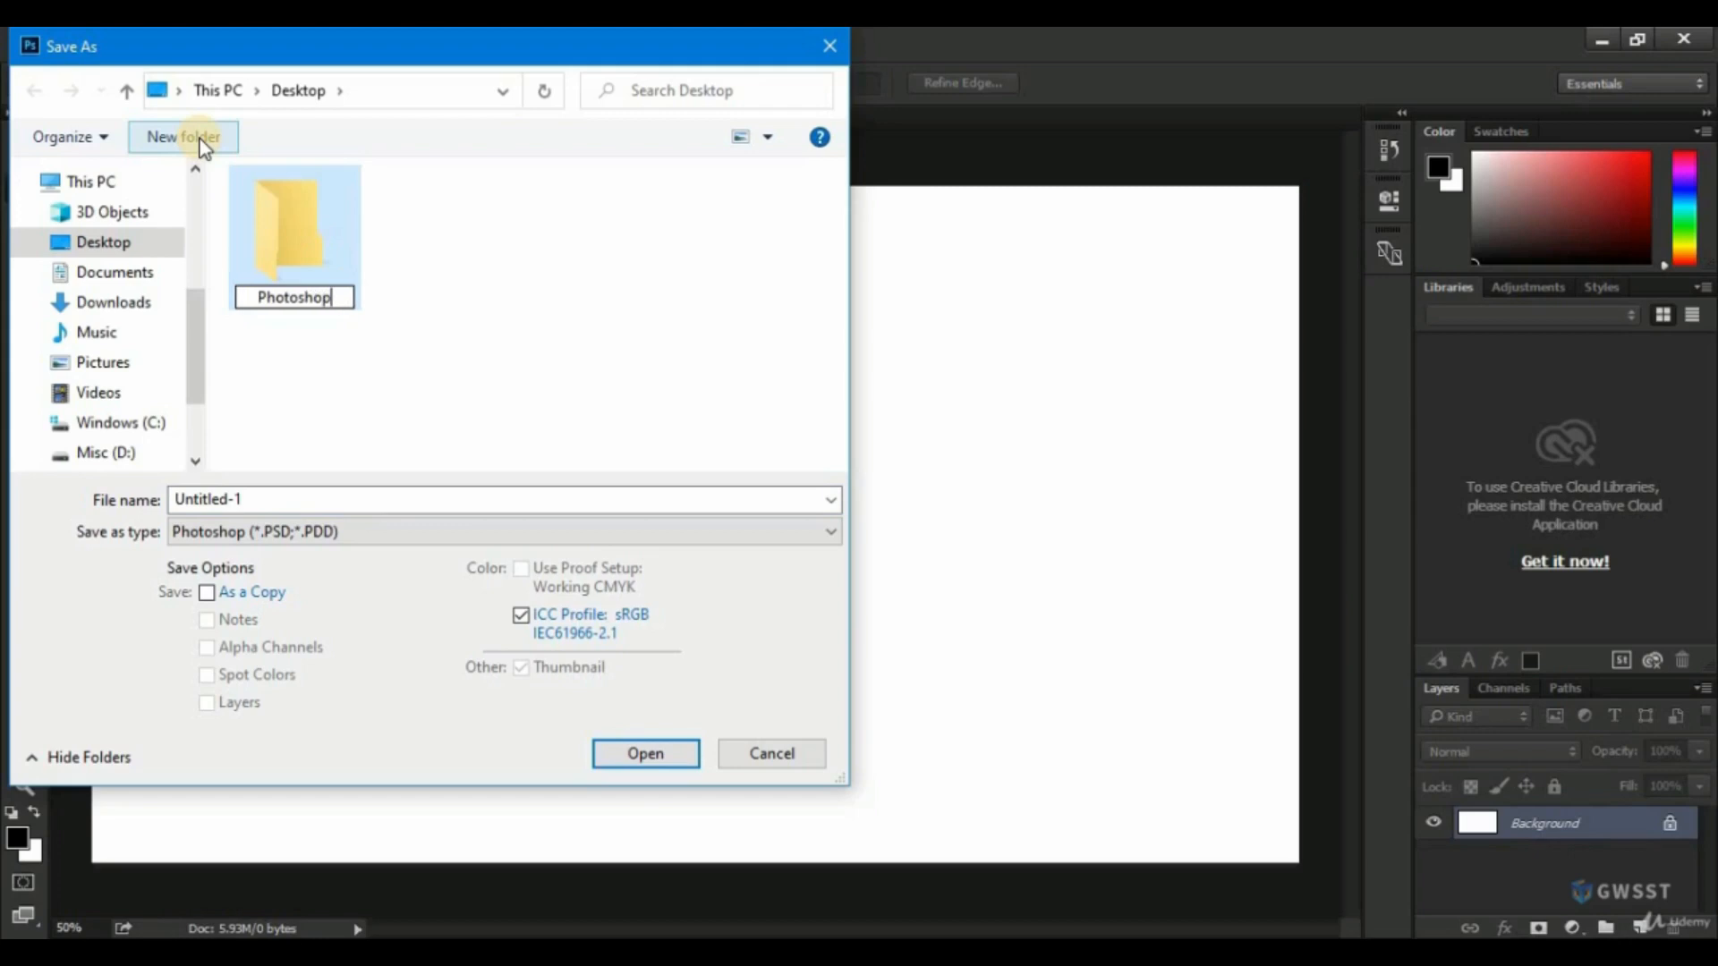
key(Return)
key(Return)
Create a subfolder named Lesson-1 inside the Photoshop folder and open it as the save location.
click(203, 139)
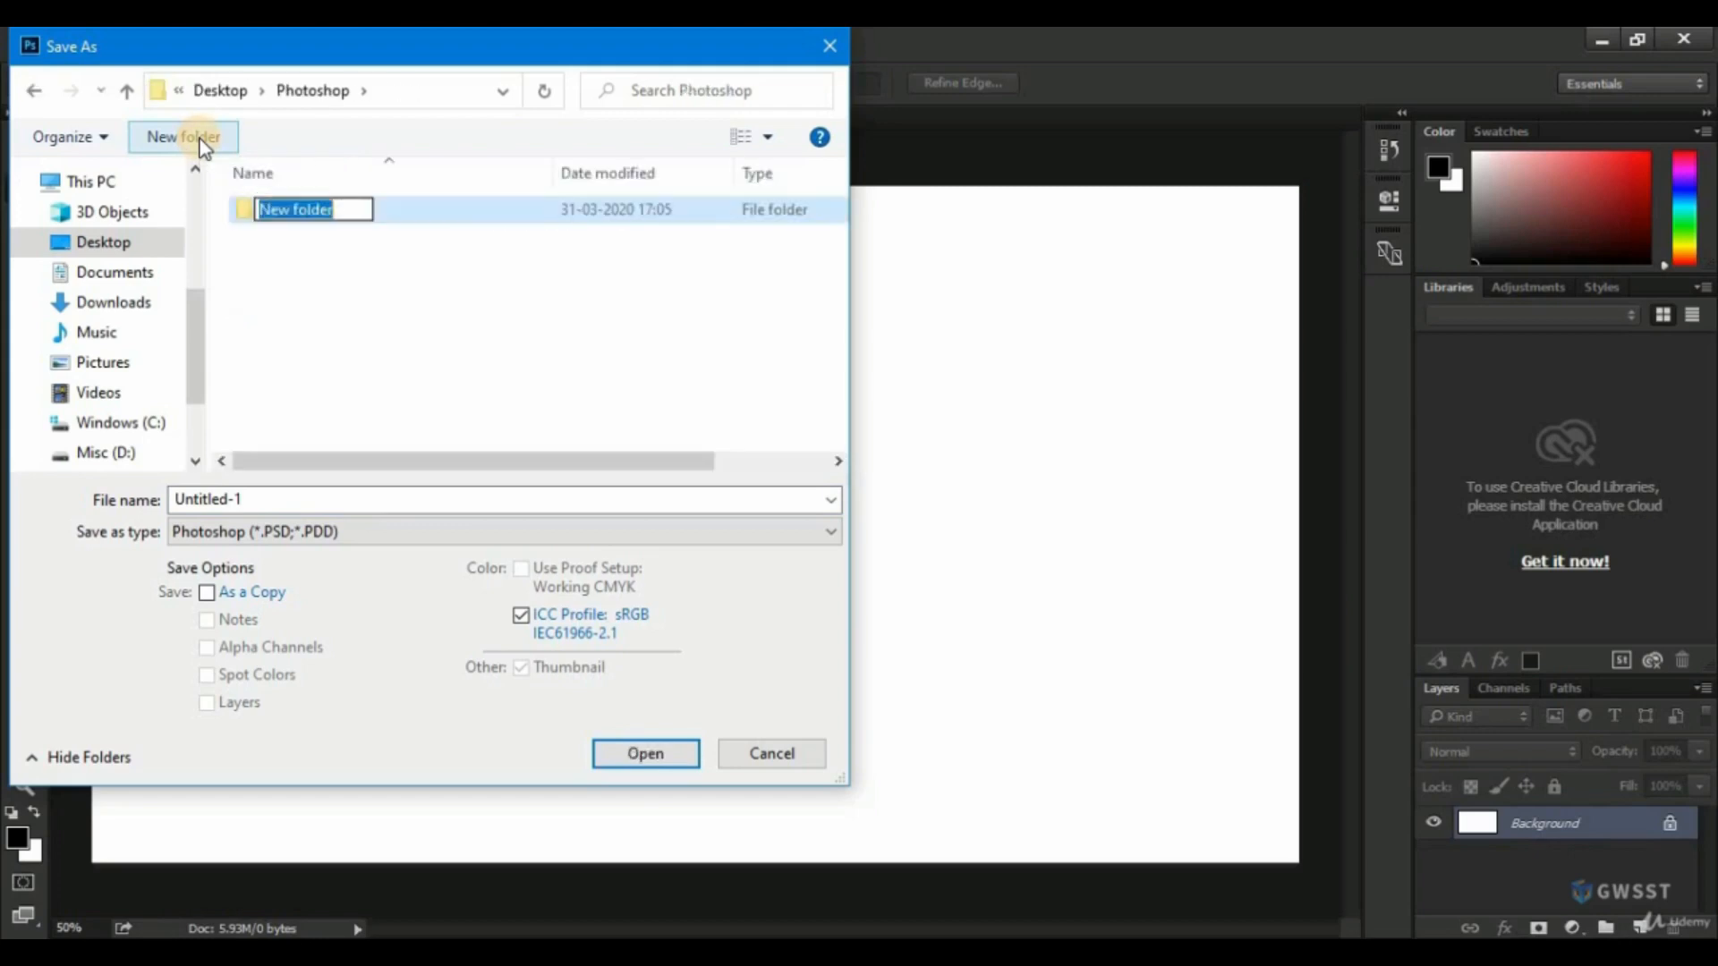
text(Lesson)
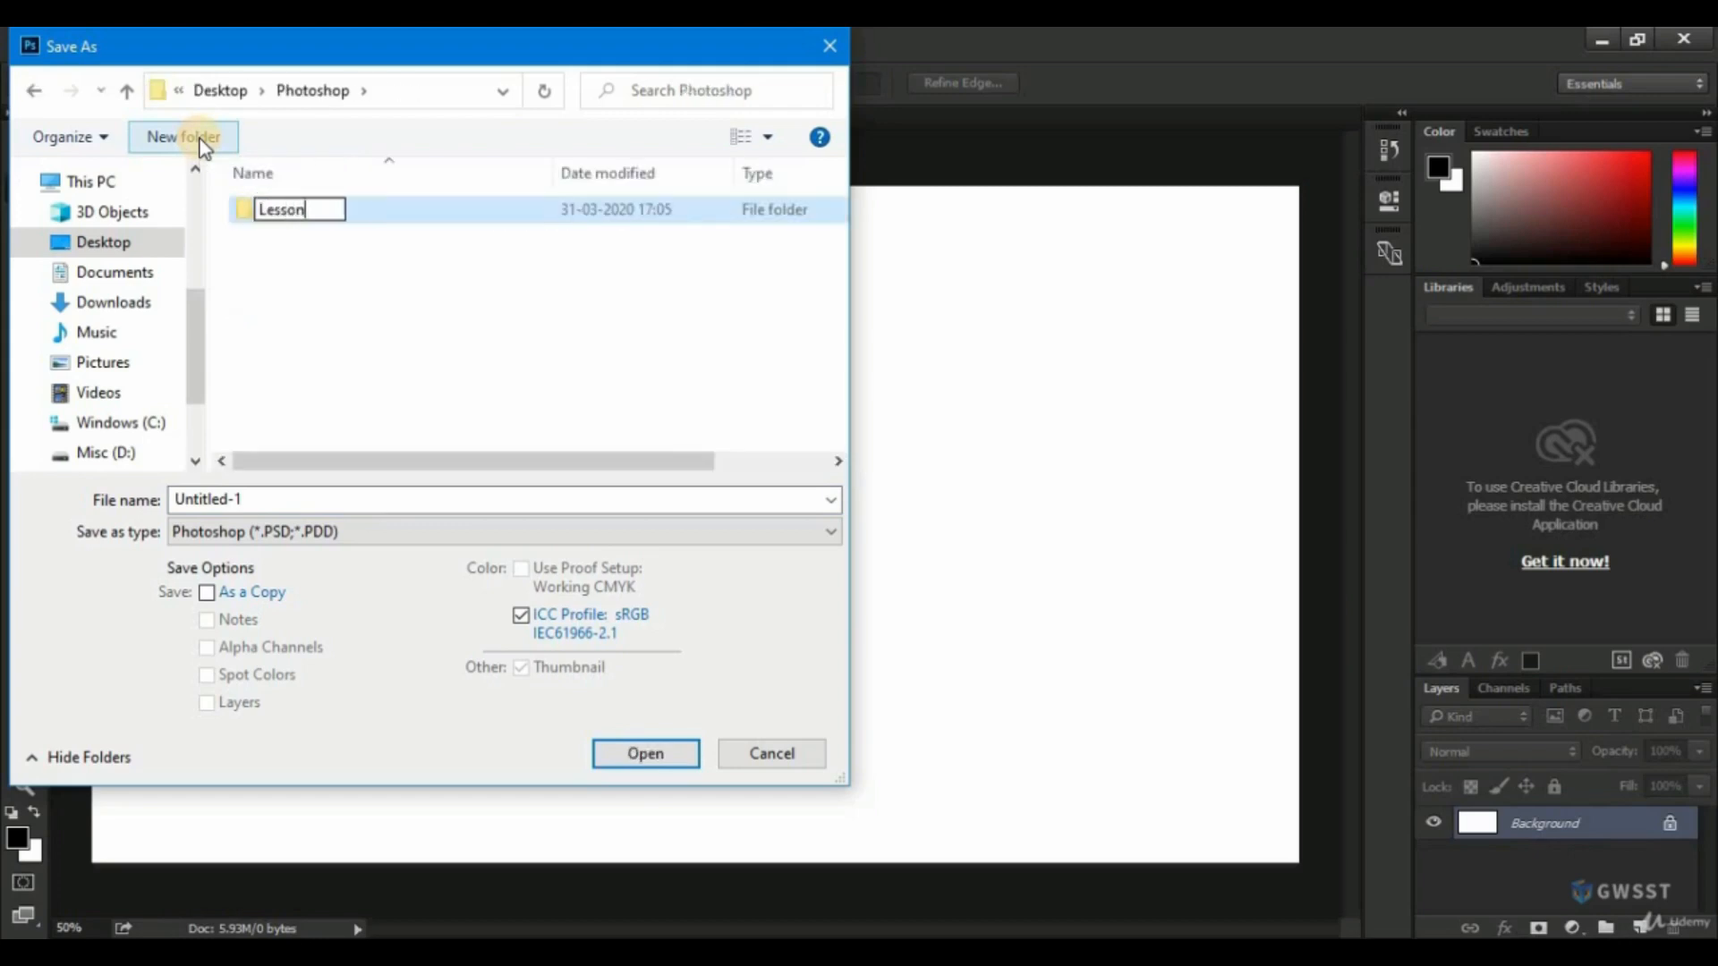
text(-1)
key(Return)
key(Return)
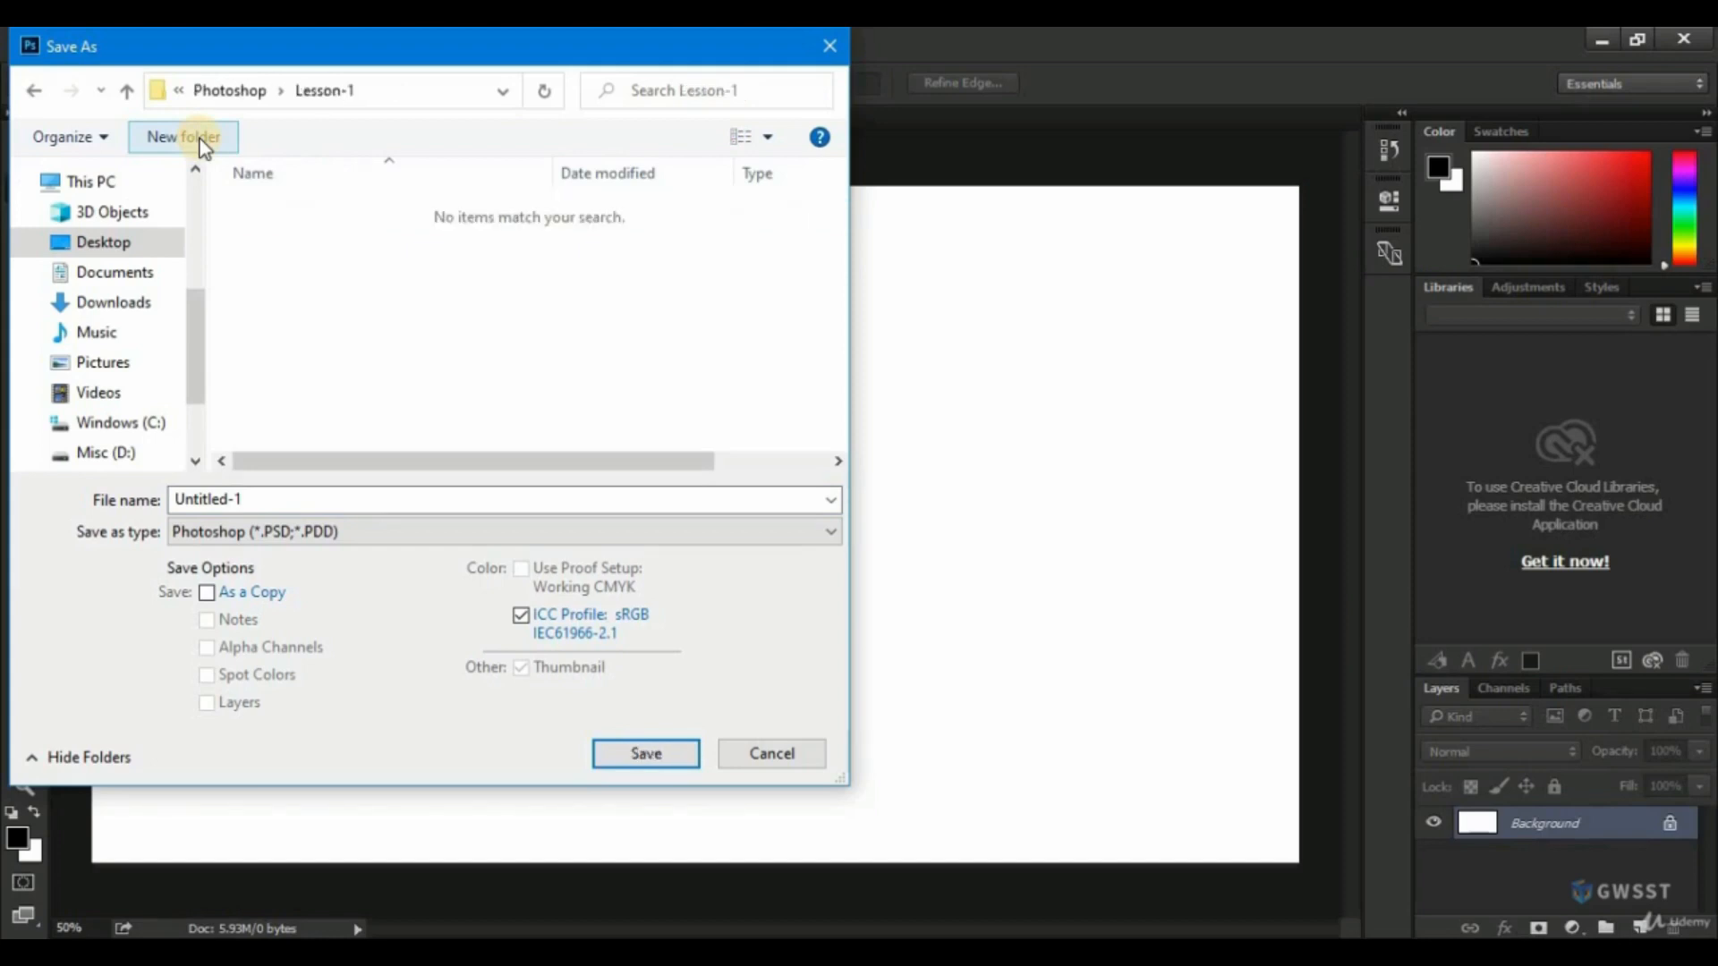
Save the document in the Lesson-1 folder as 1 in Photoshop PSD format.
click(259, 498)
text(1)
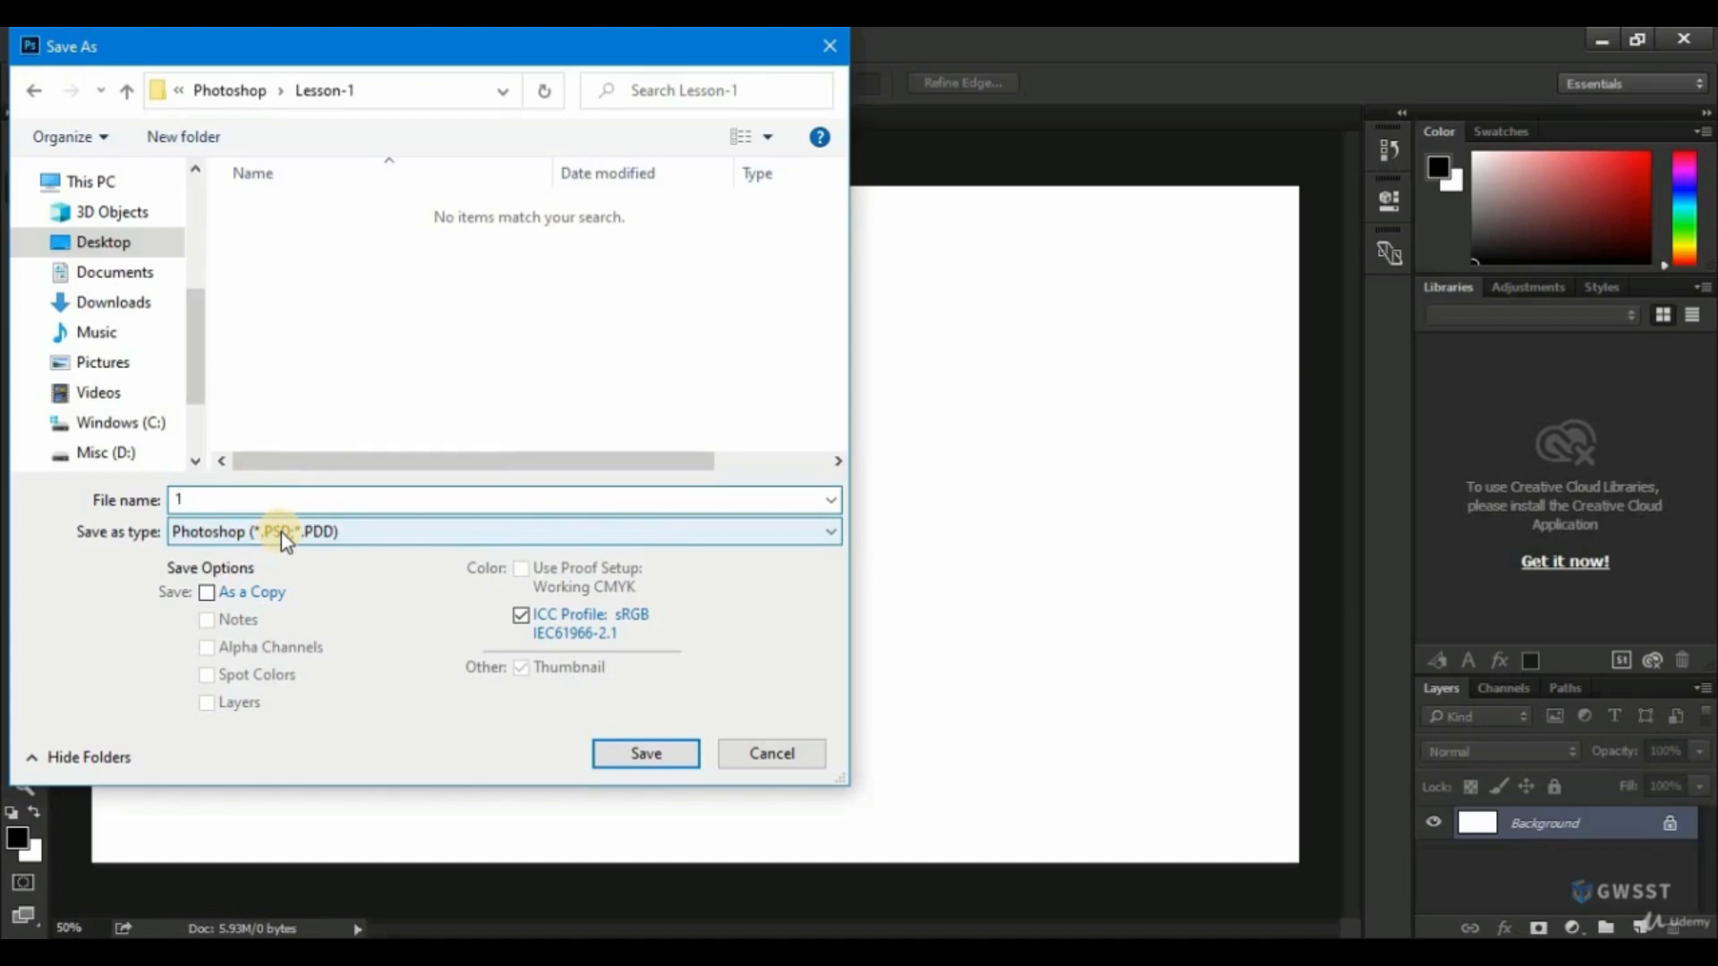
click(627, 753)
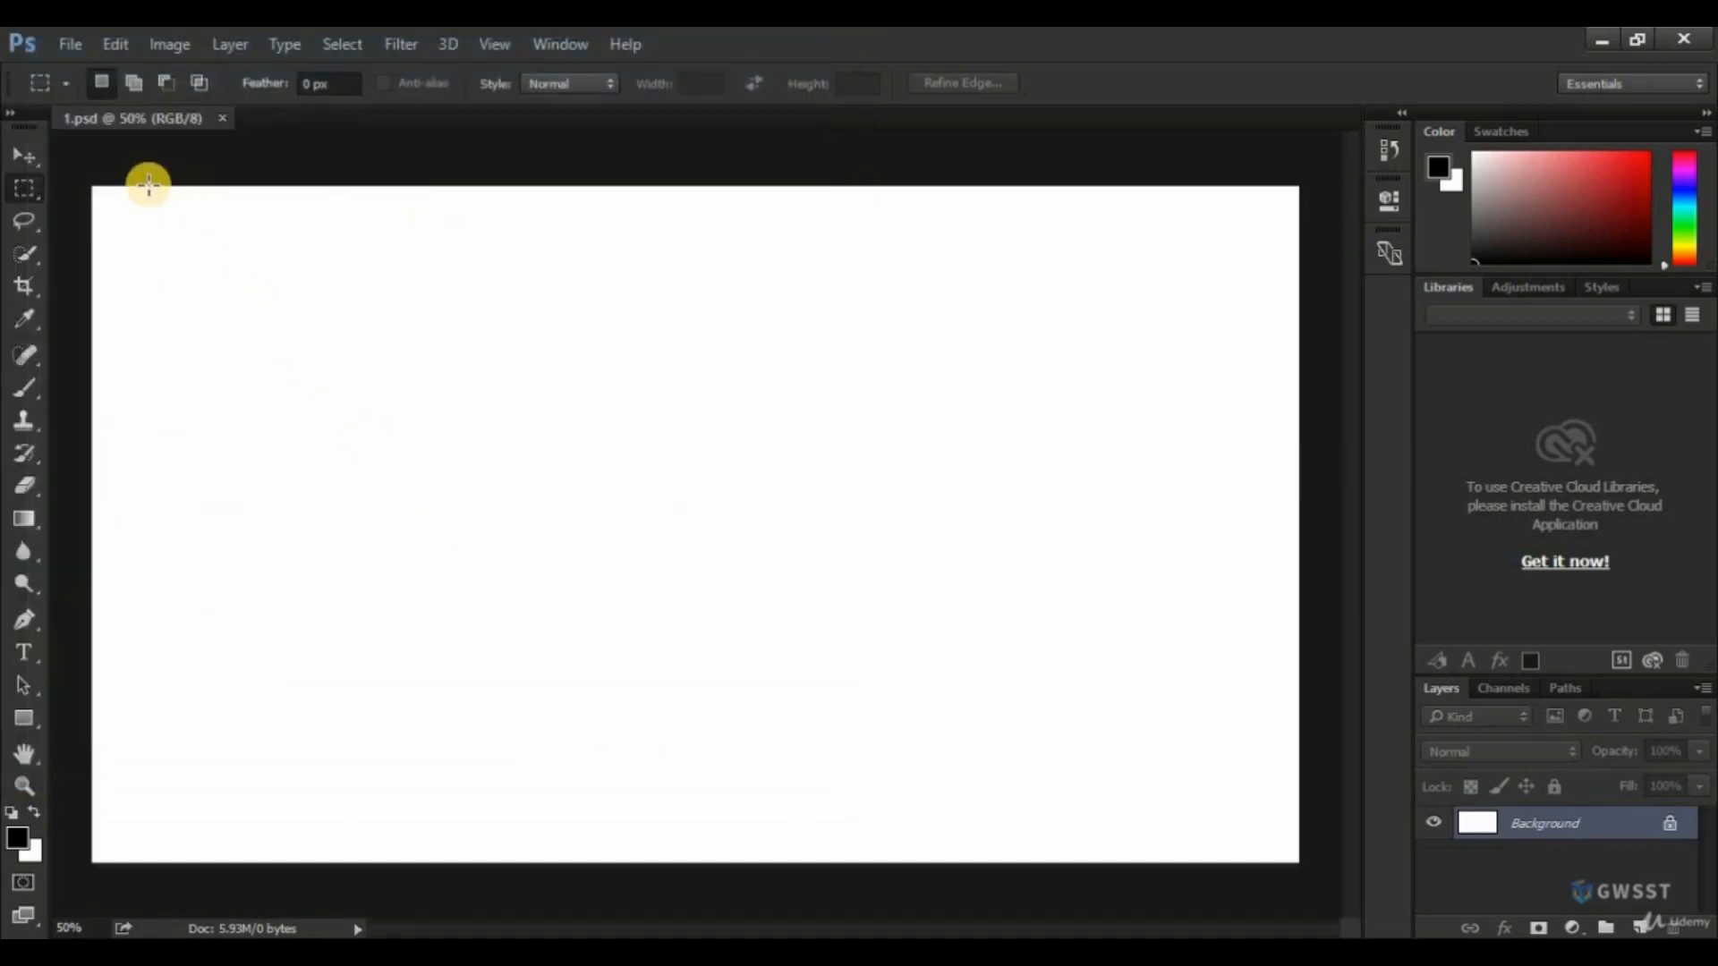
Examine the options of the Move, Rectangular Marquee, Lasso, Quick Selection, Crop and Eyedropper tools, ending with the Move tool active.
key(v)
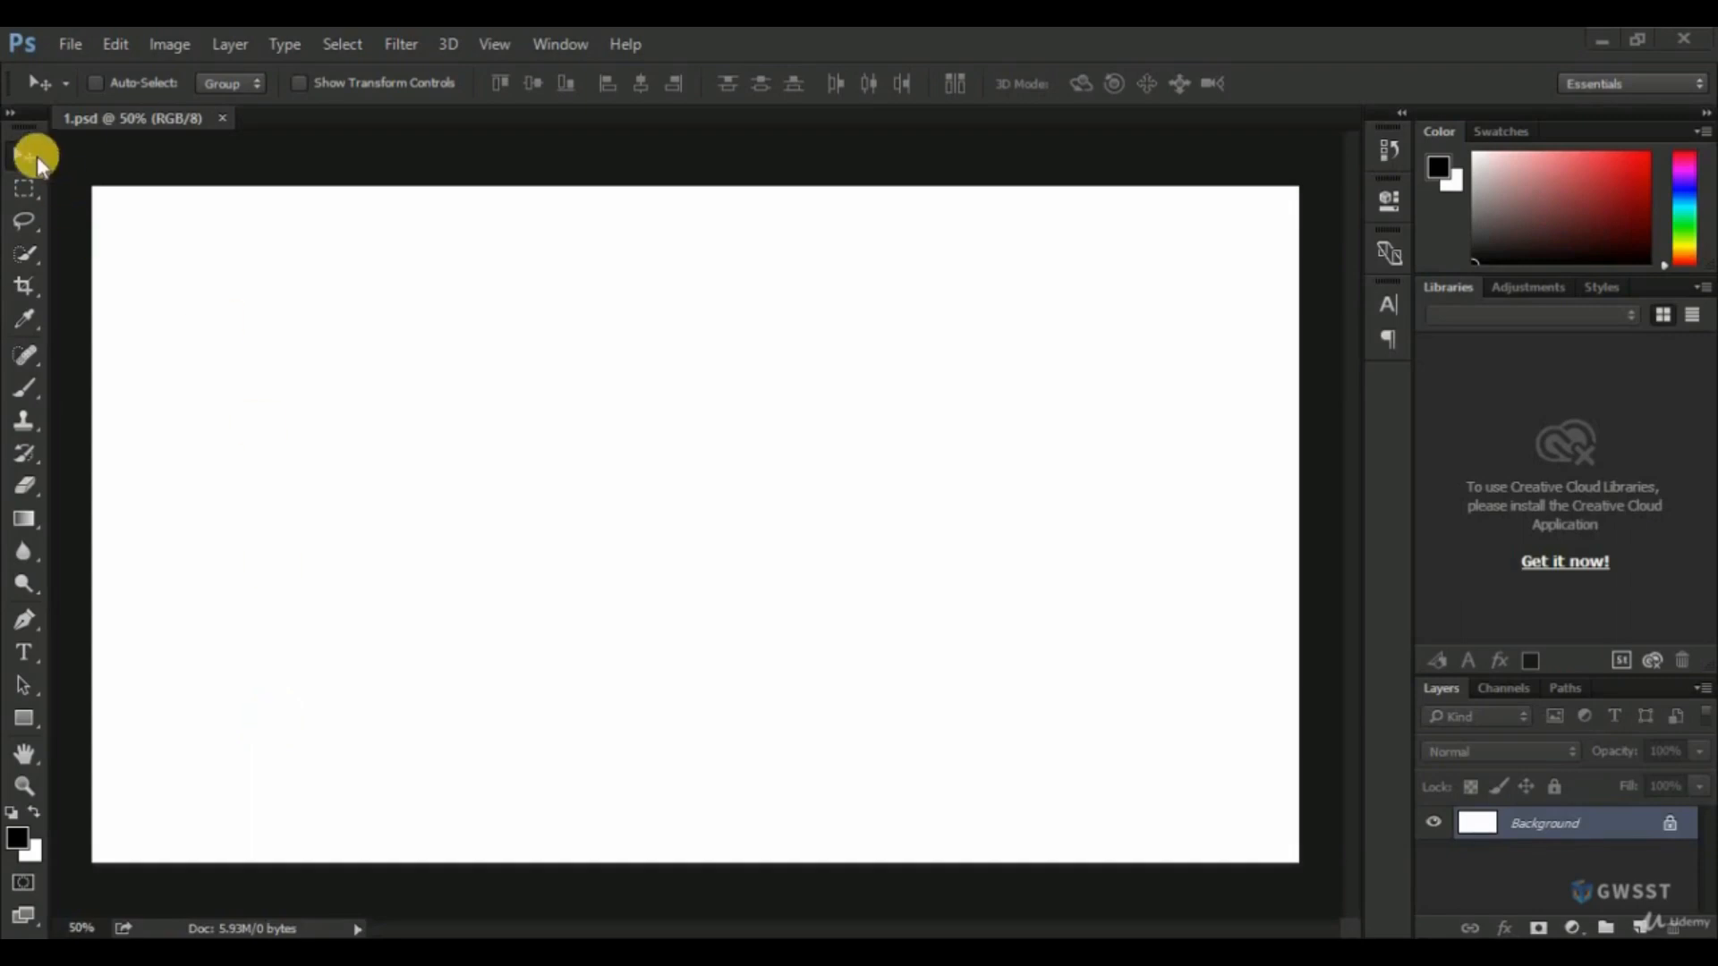
click(29, 190)
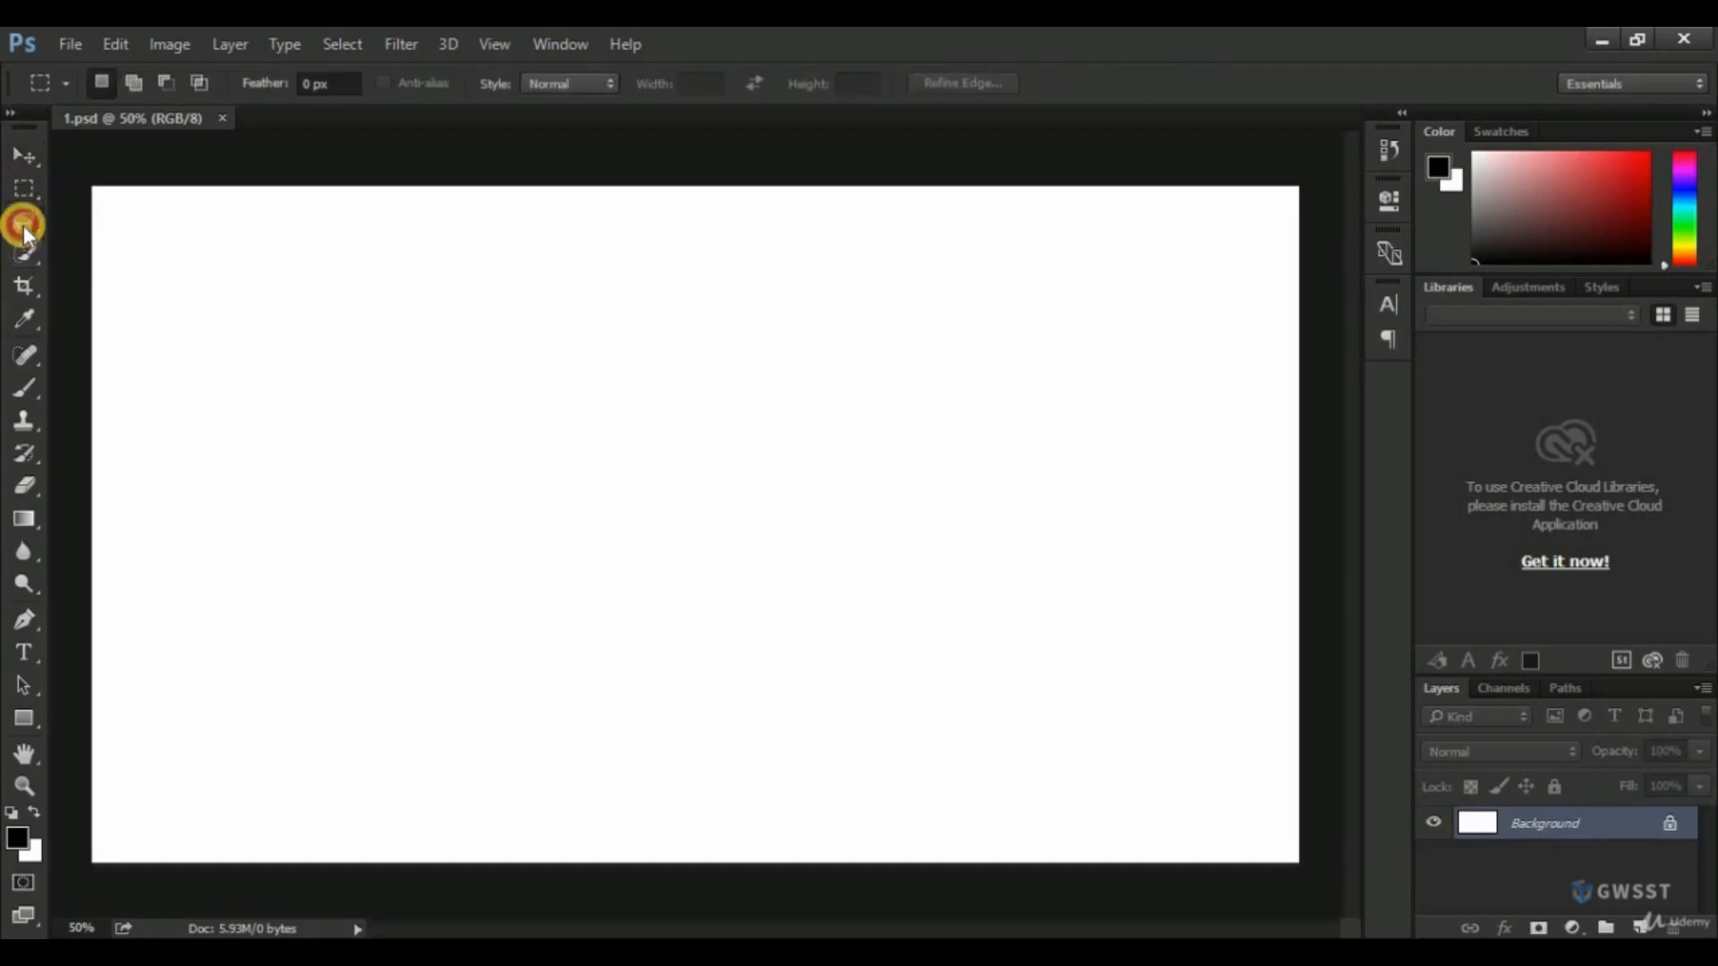
click(23, 223)
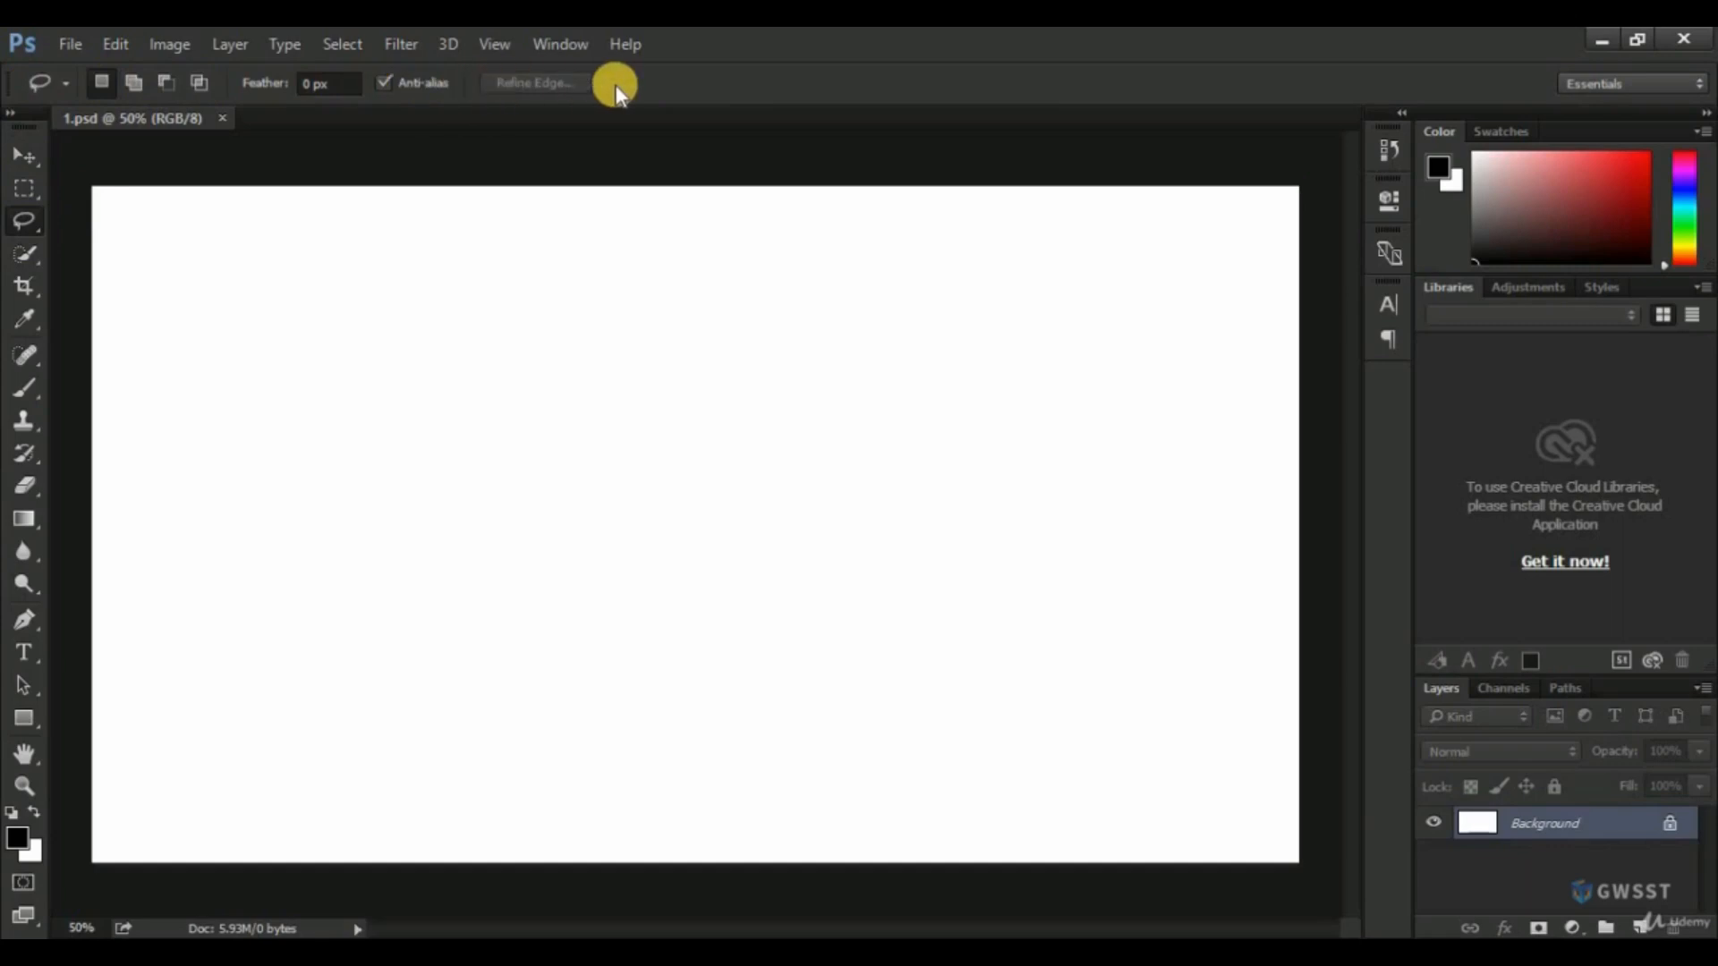
click(24, 159)
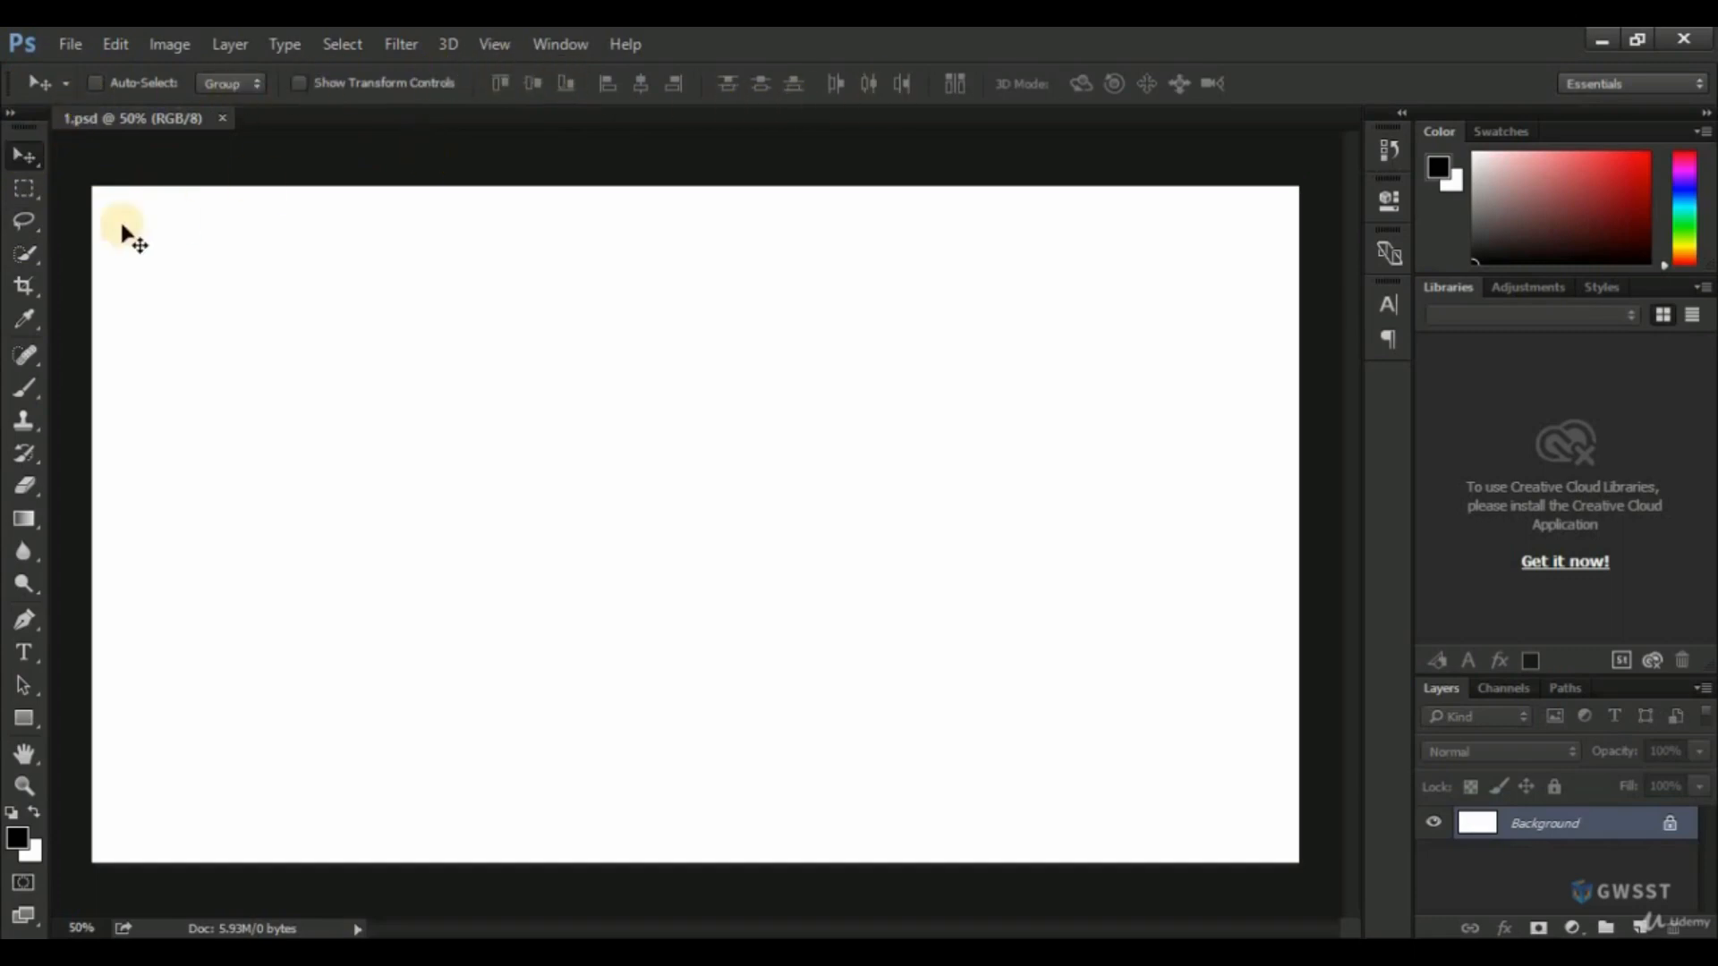
click(22, 192)
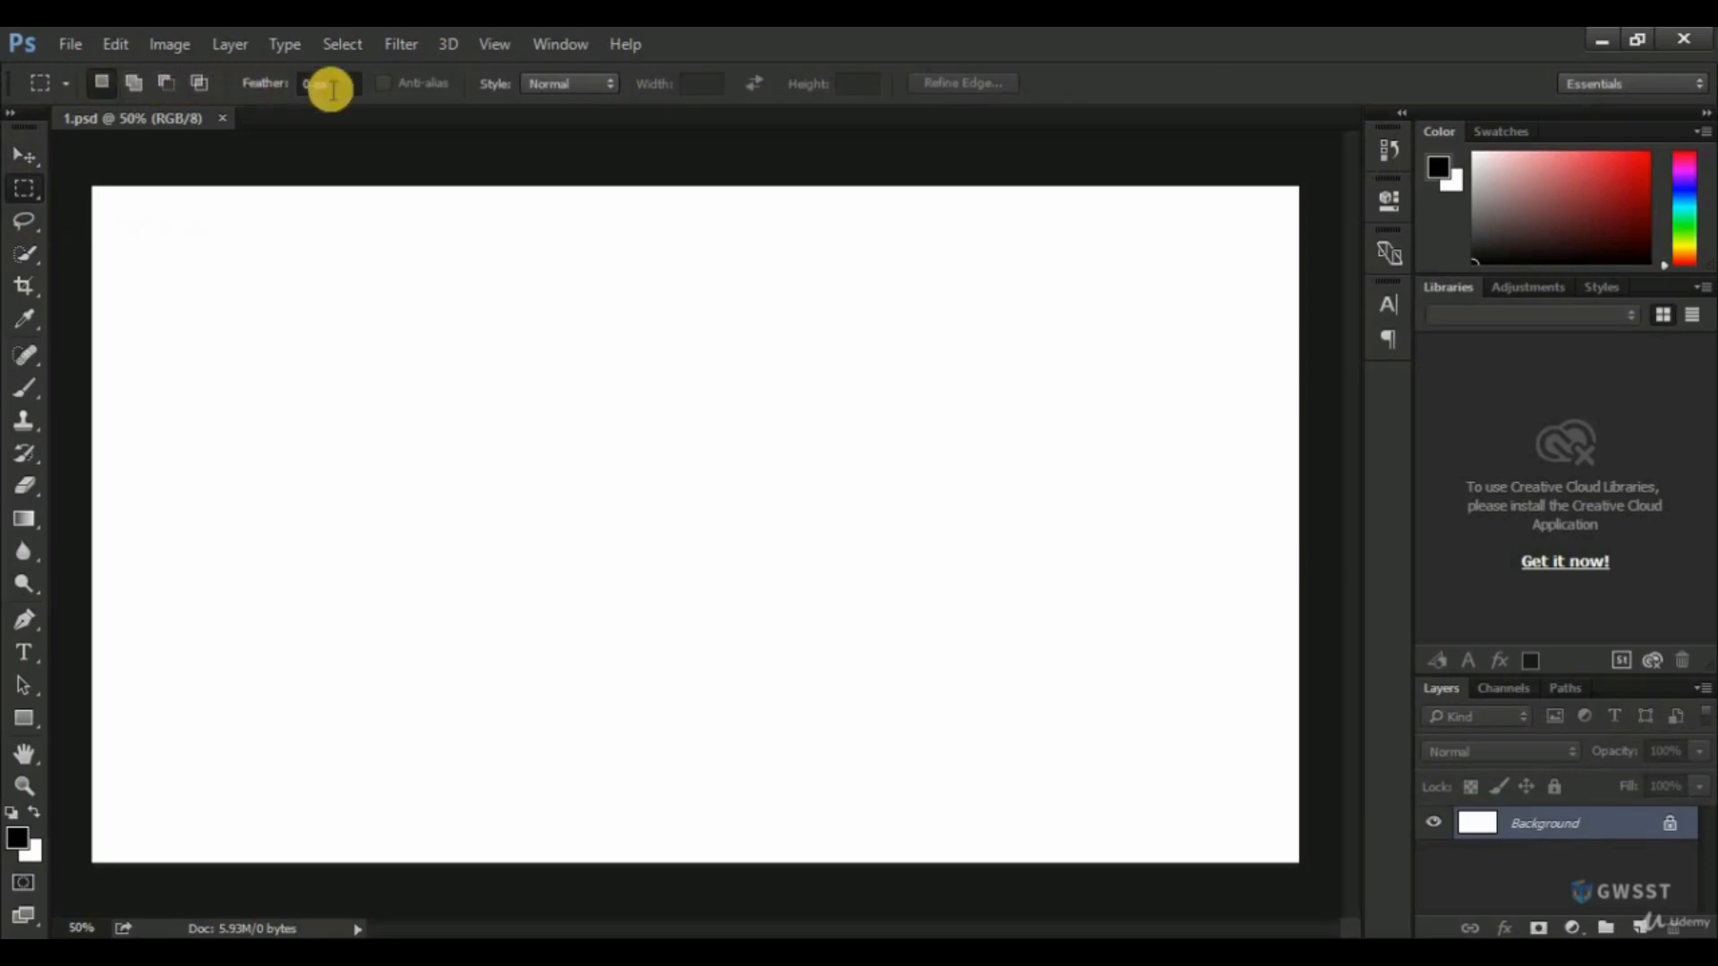
click(19, 223)
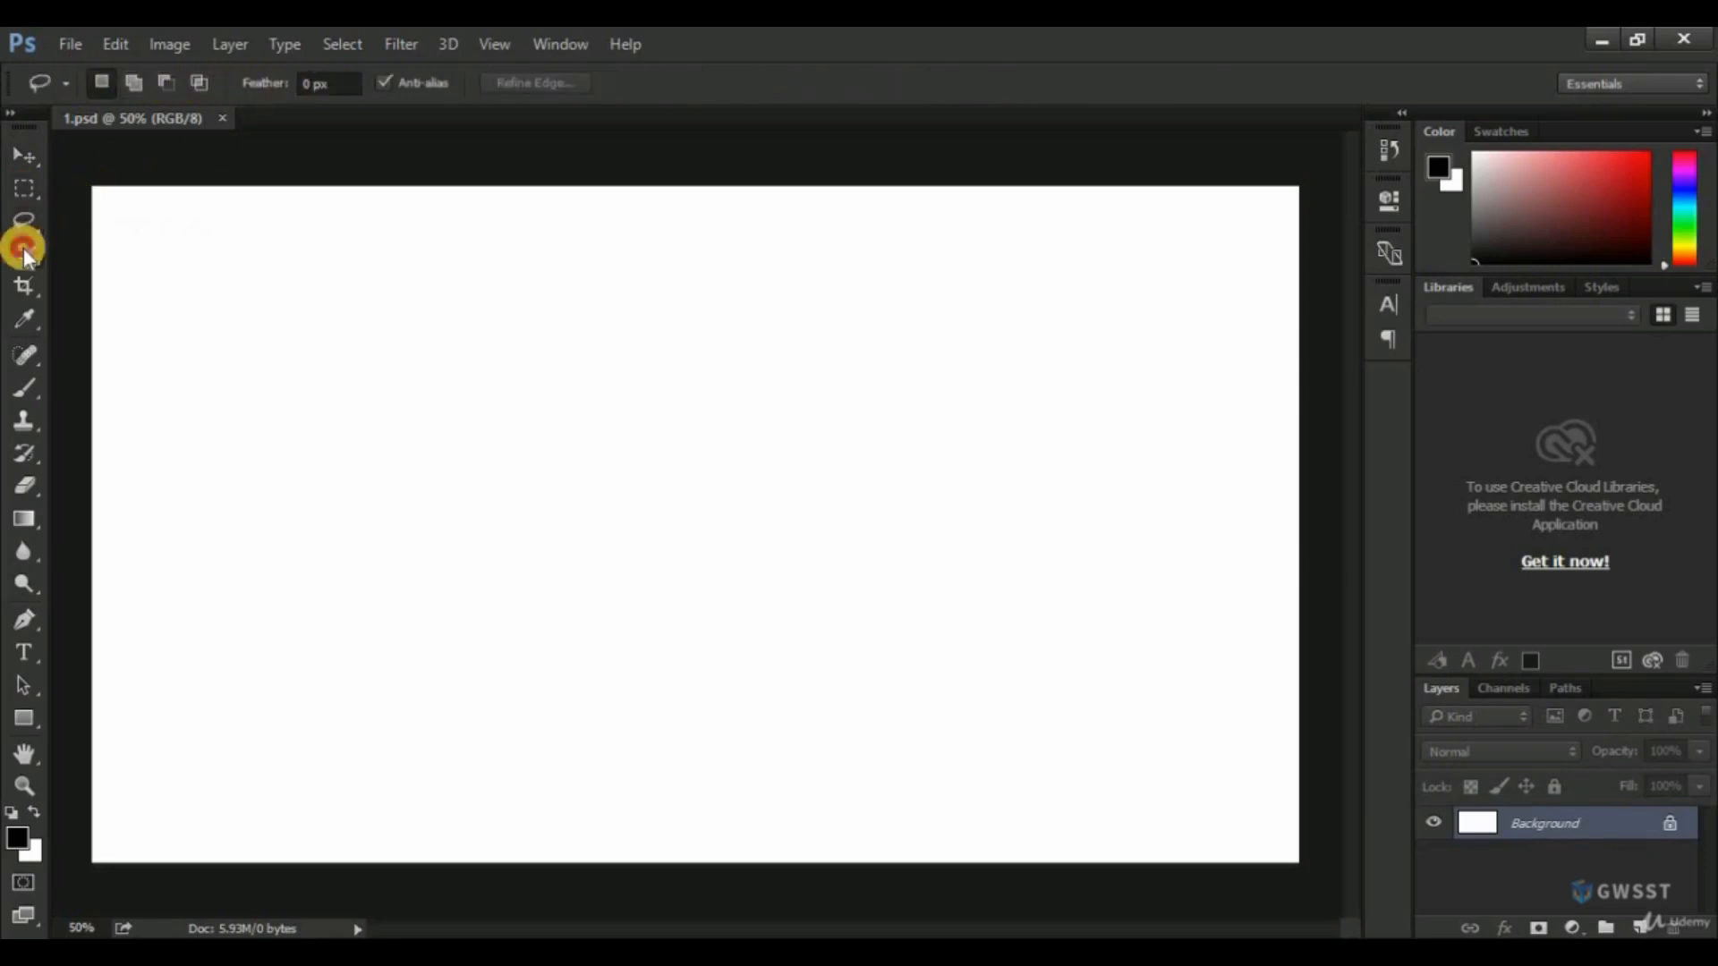
click(23, 249)
click(25, 281)
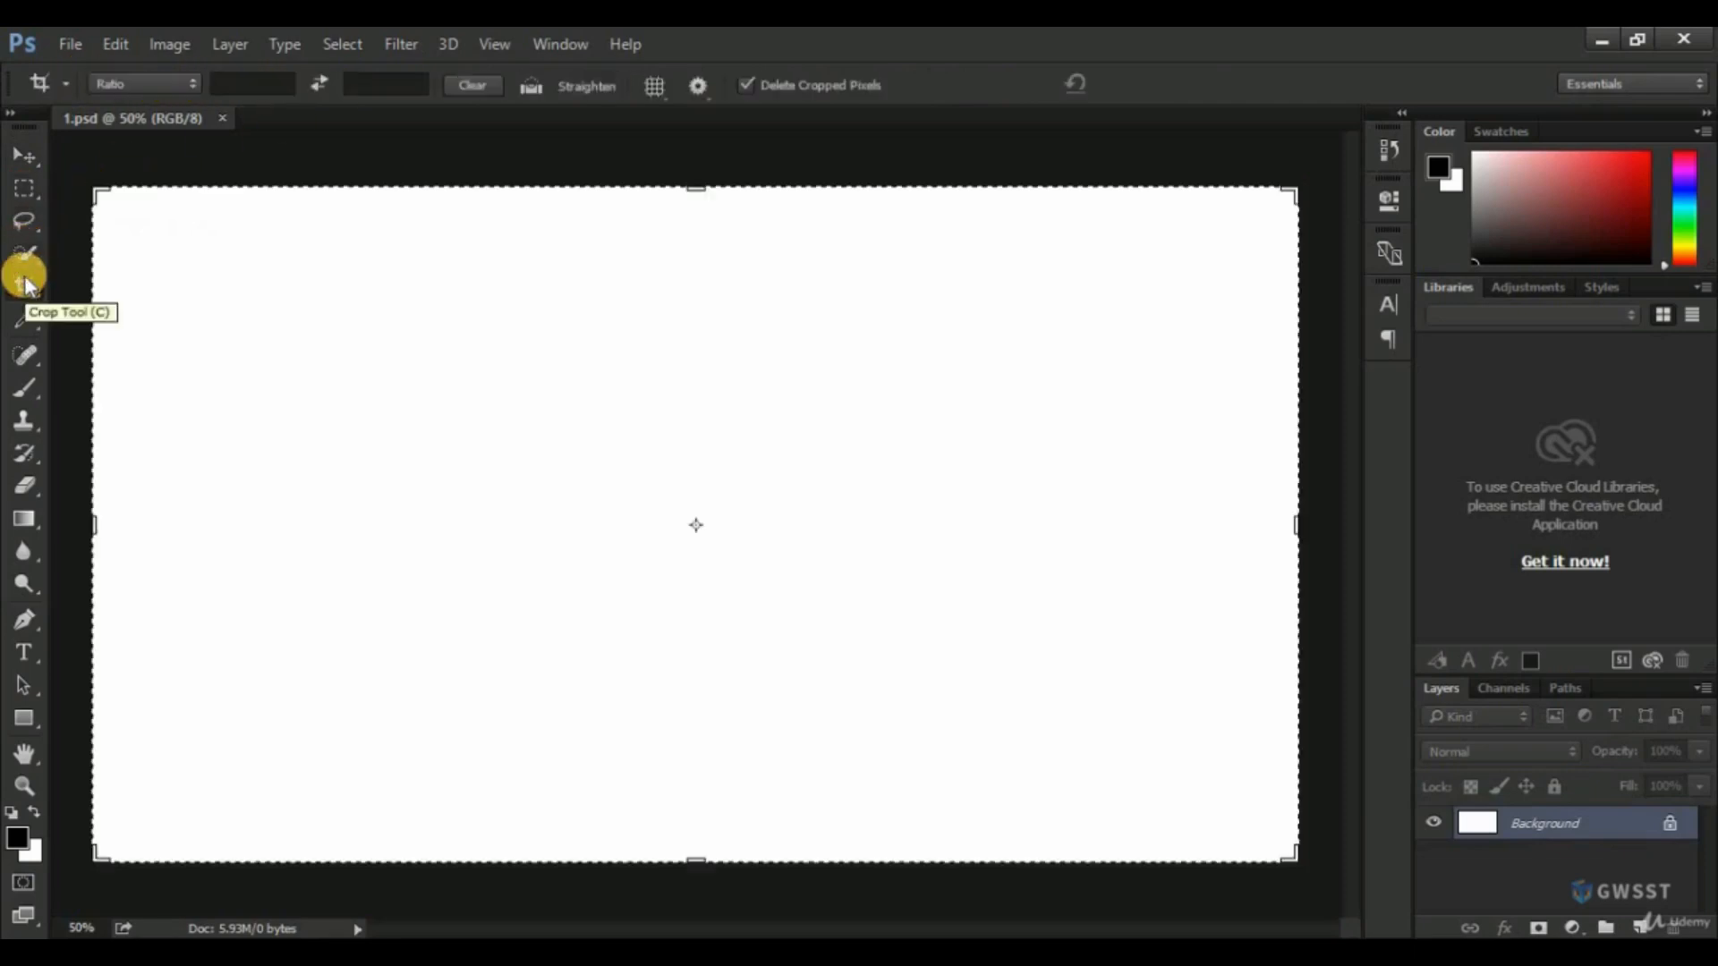
click(25, 317)
click(25, 165)
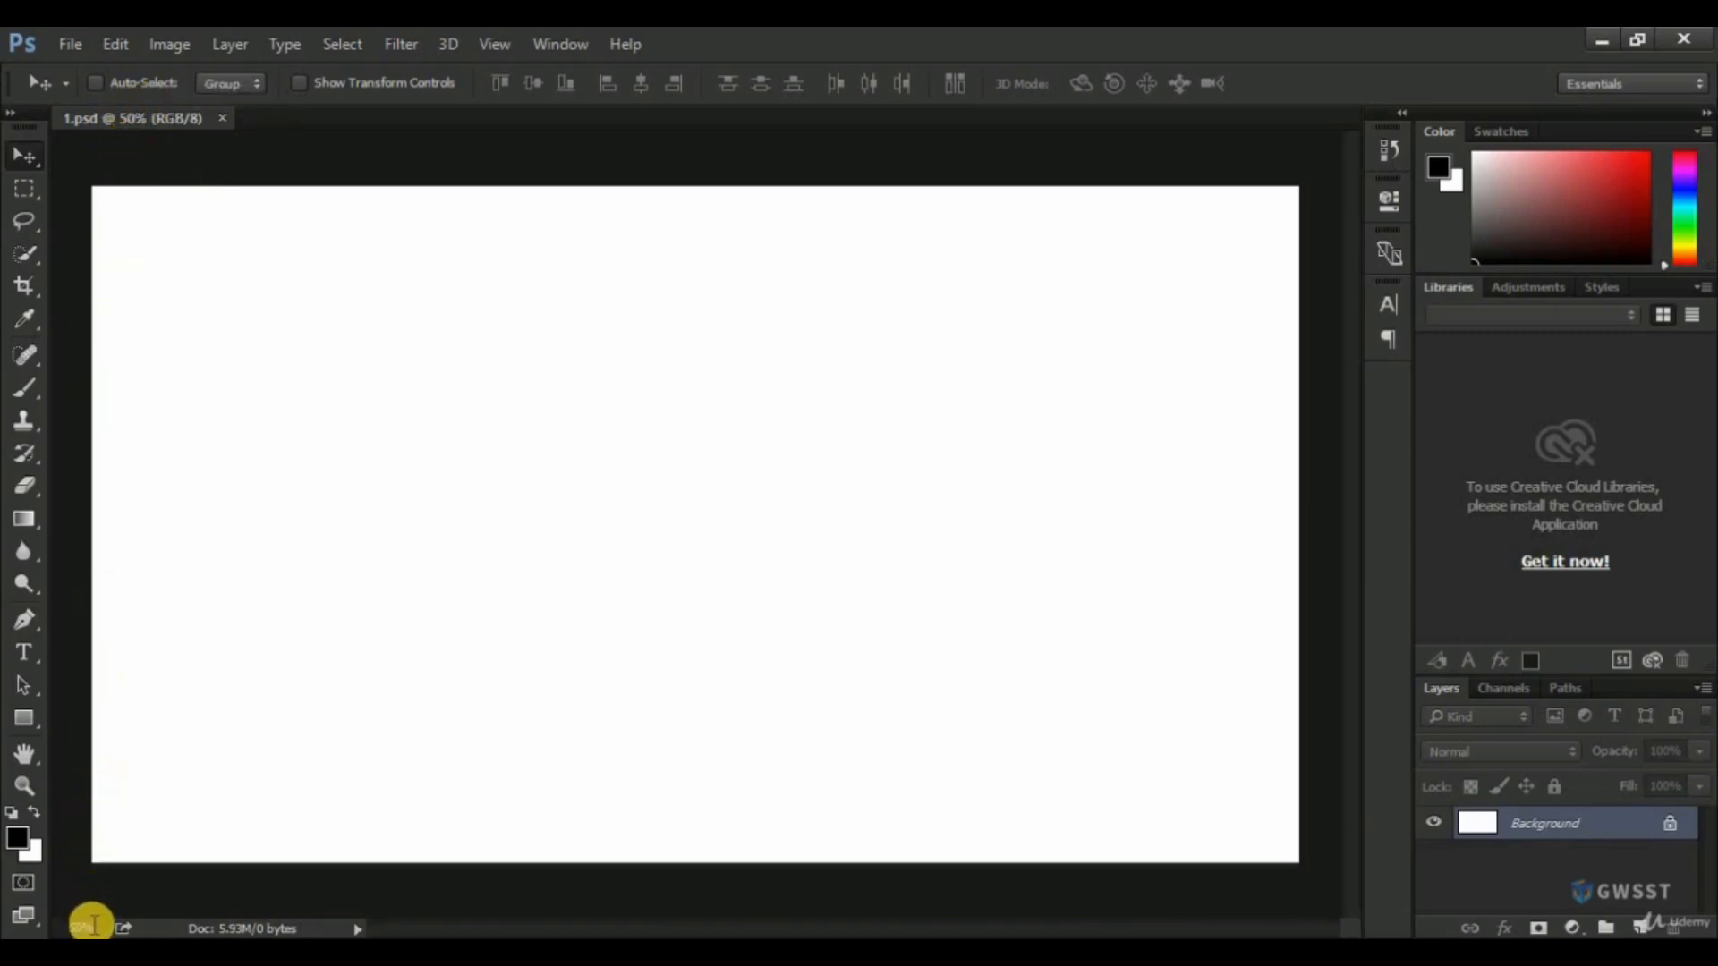
Set the document zoom to 100% and pan the view to the canvas's upper-left corner.
drag(96, 926, 61, 922)
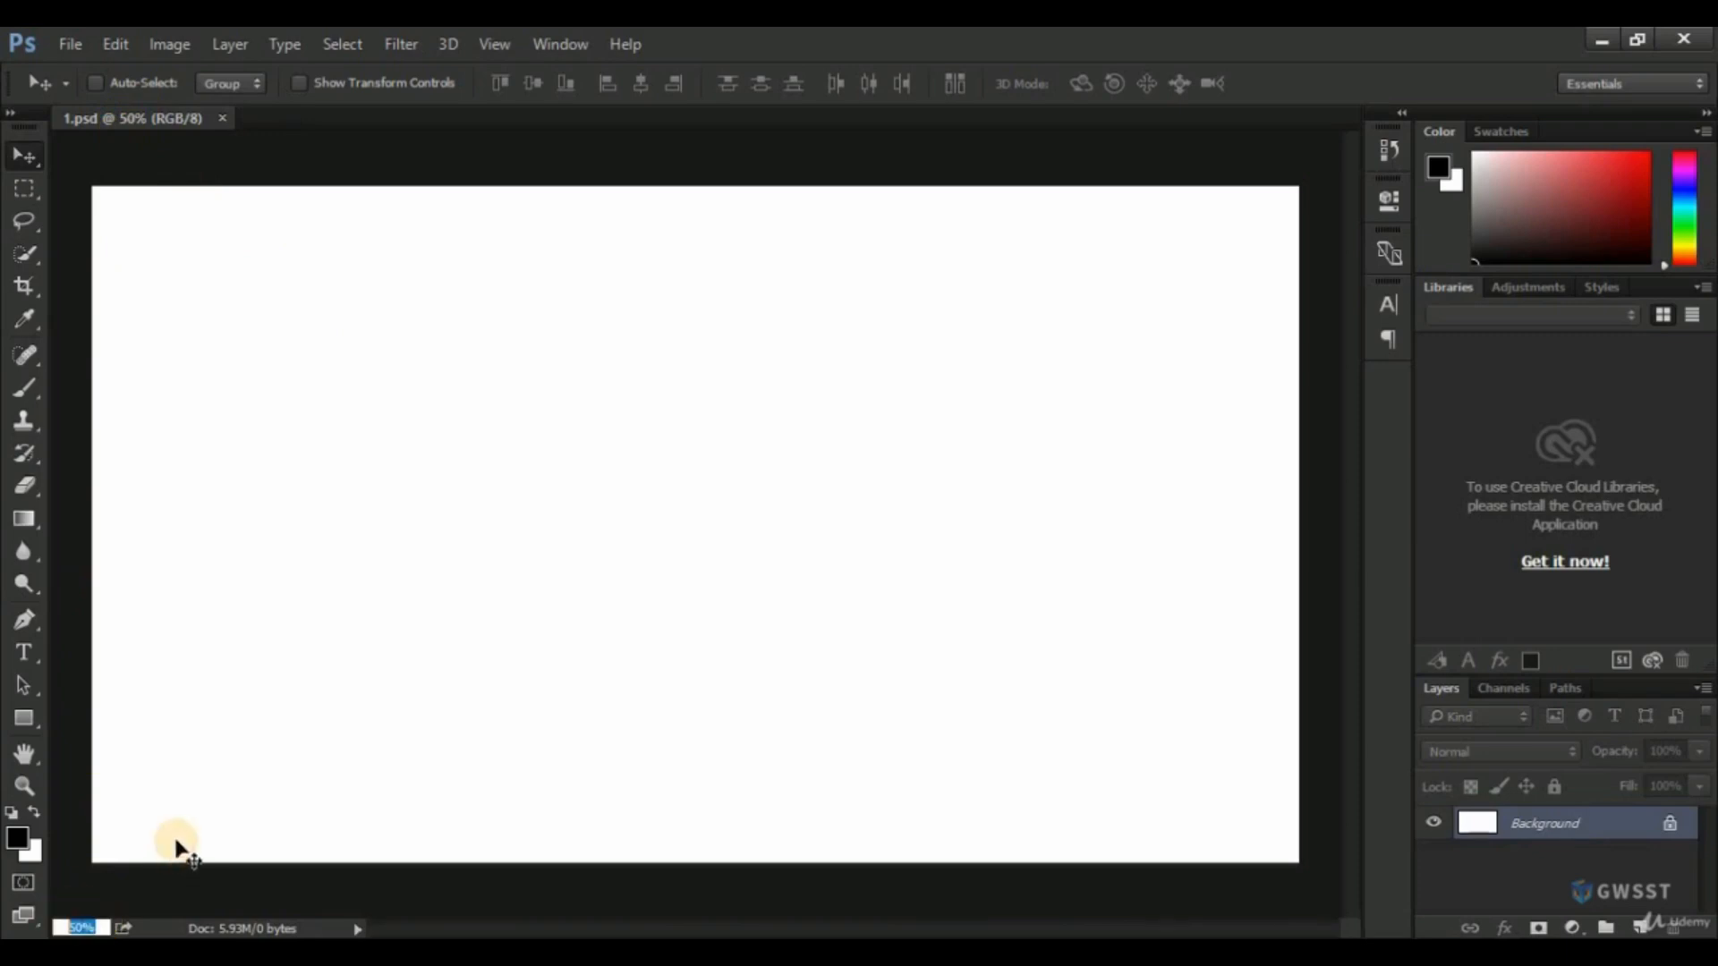
text(100)
key(Return)
drag(779, 927, 538, 927)
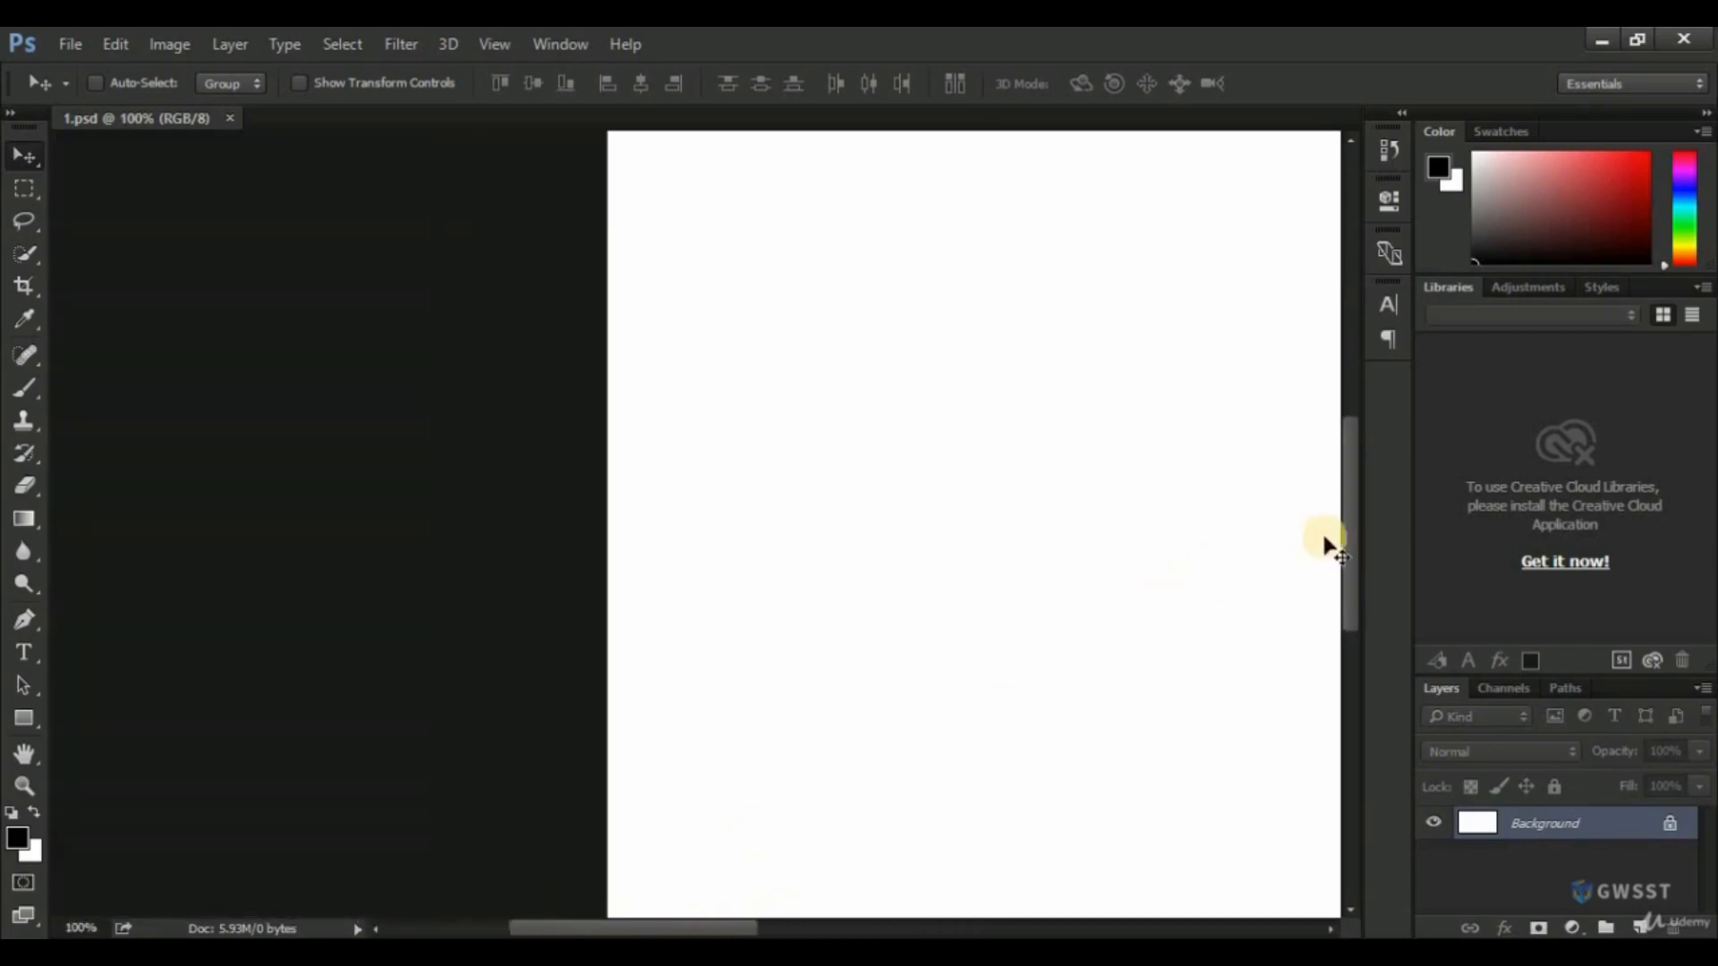
drag(1350, 555, 1358, 428)
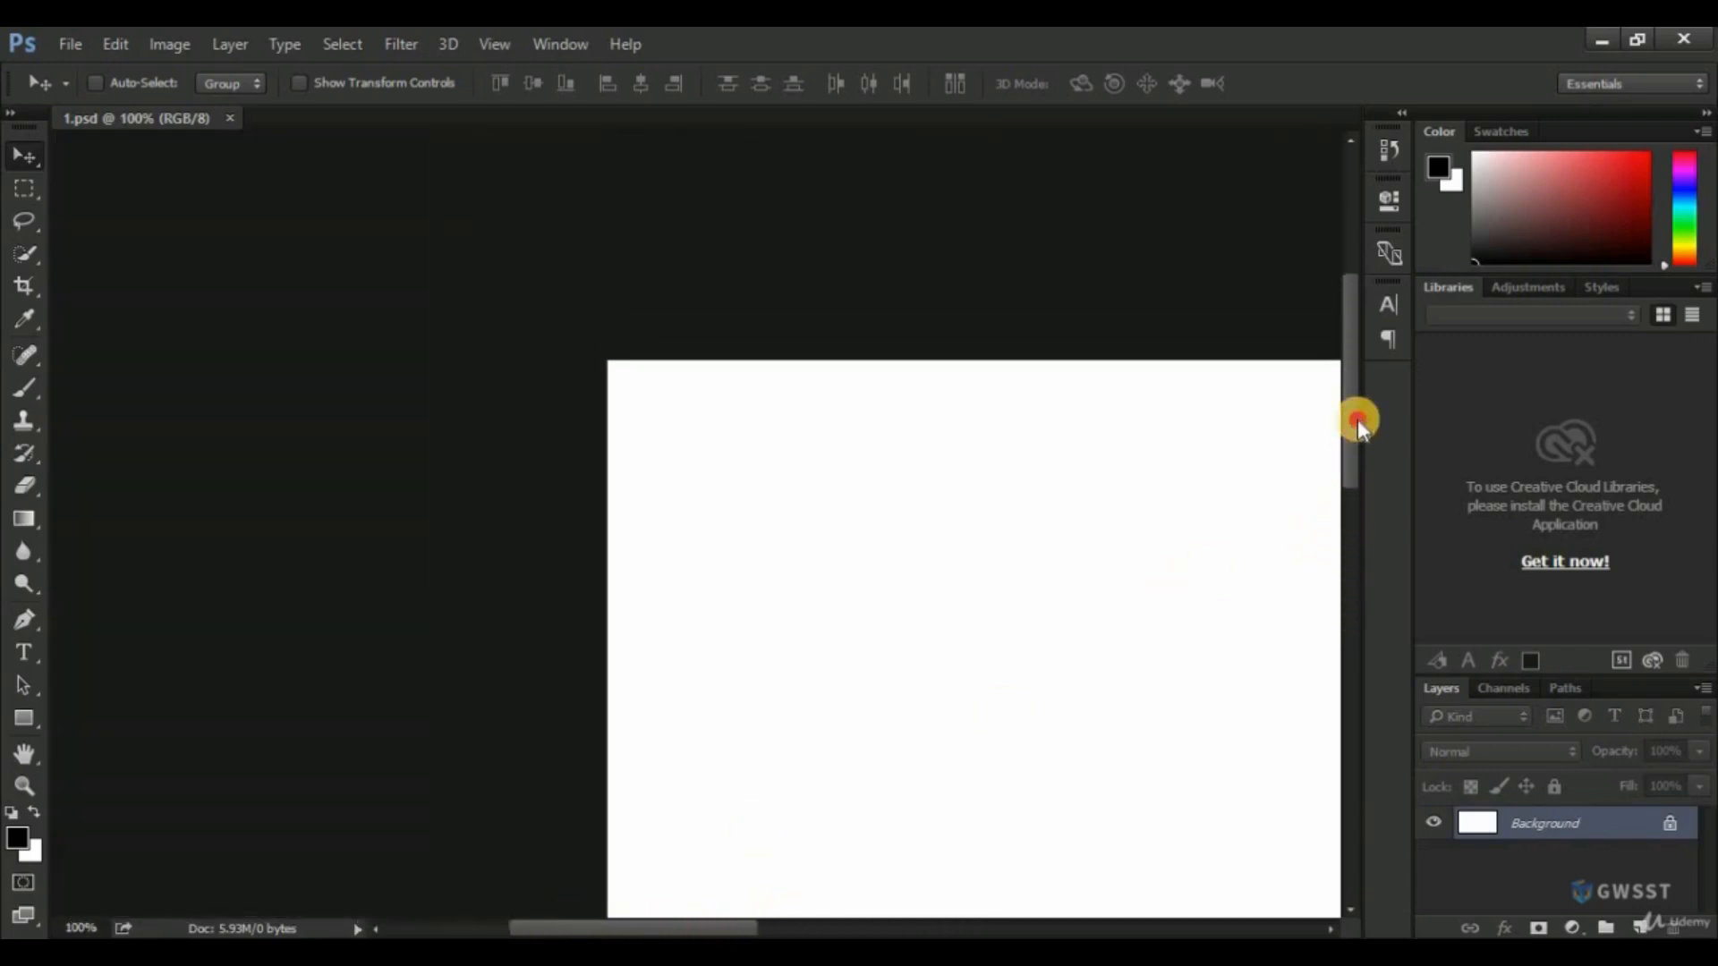
drag(763, 927, 846, 927)
drag(1349, 411, 1346, 448)
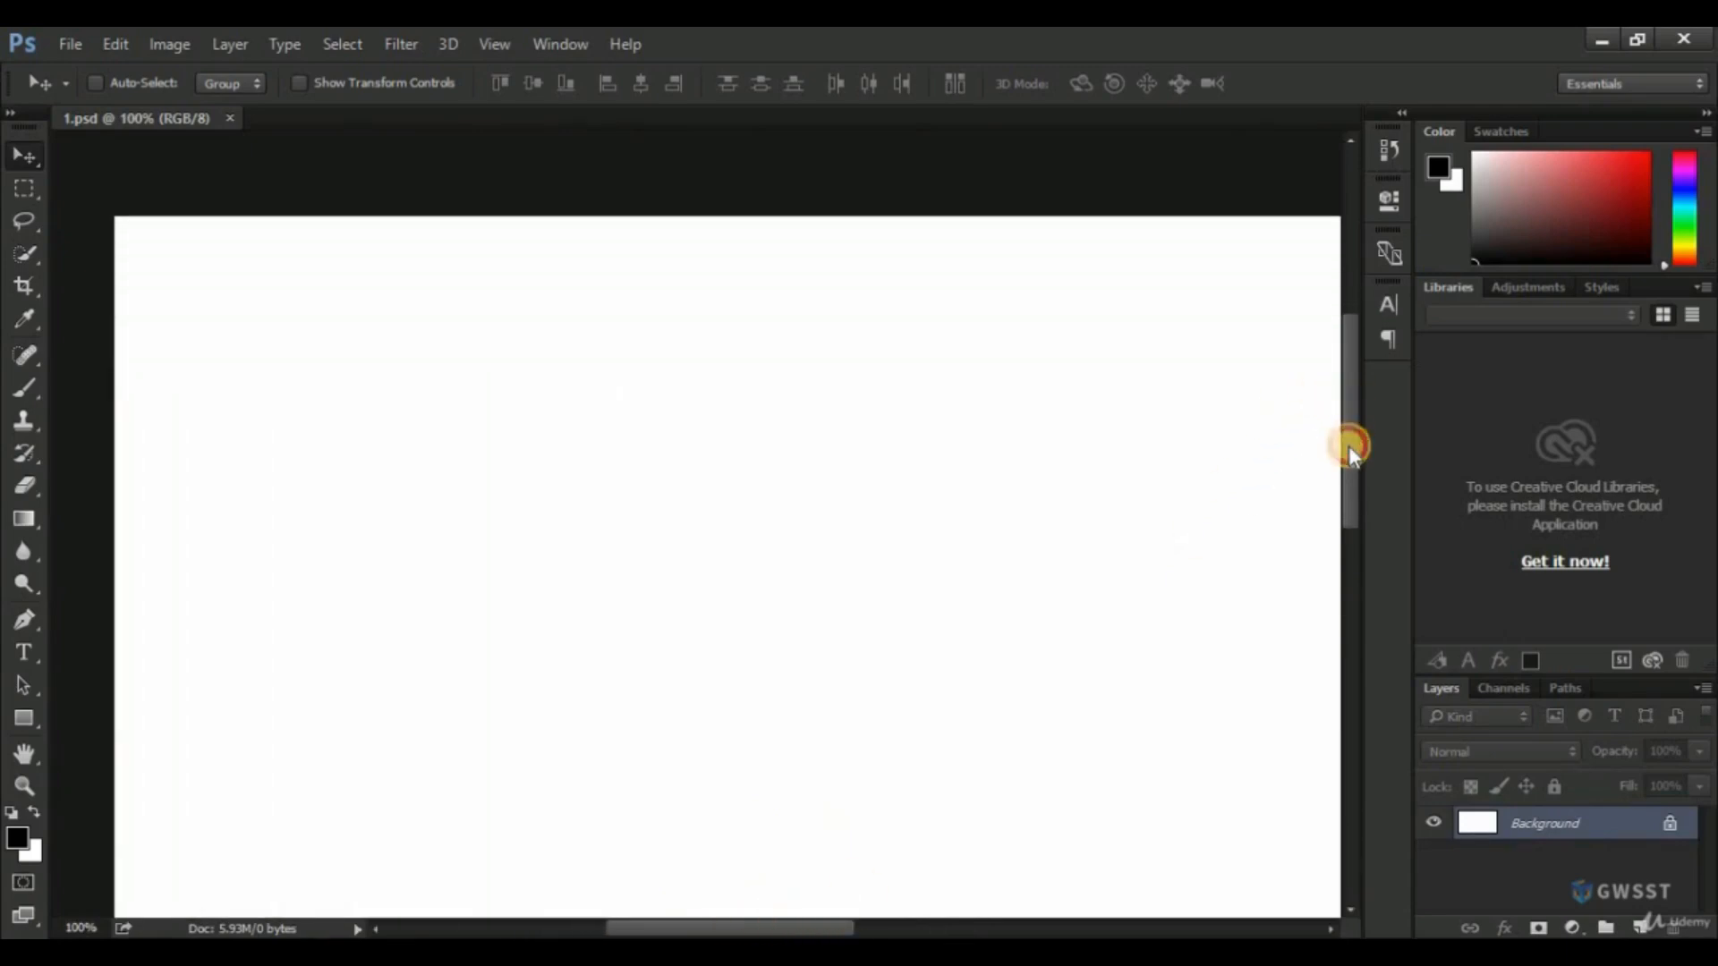
Set the document zoom to 50%.
click(85, 928)
text(50)
key(Return)
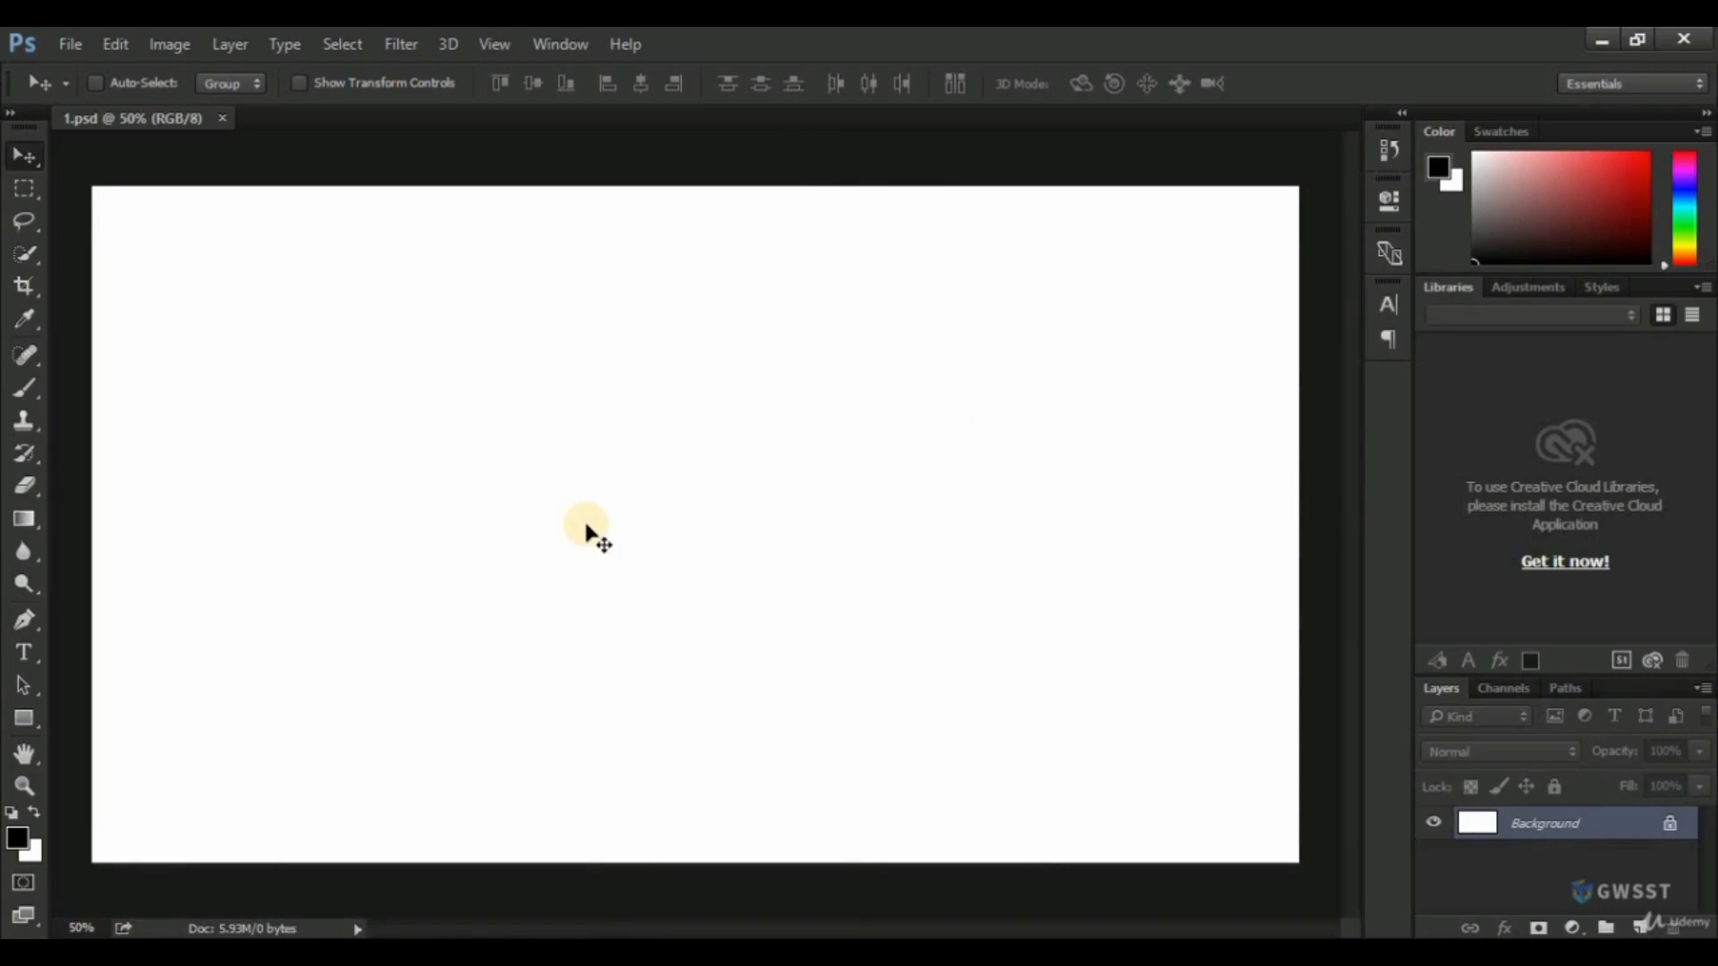
Zoom the canvas out to about 31% and back in to about 49%.
scroll(585, 525, down, 4)
scroll(585, 525, up, 4)
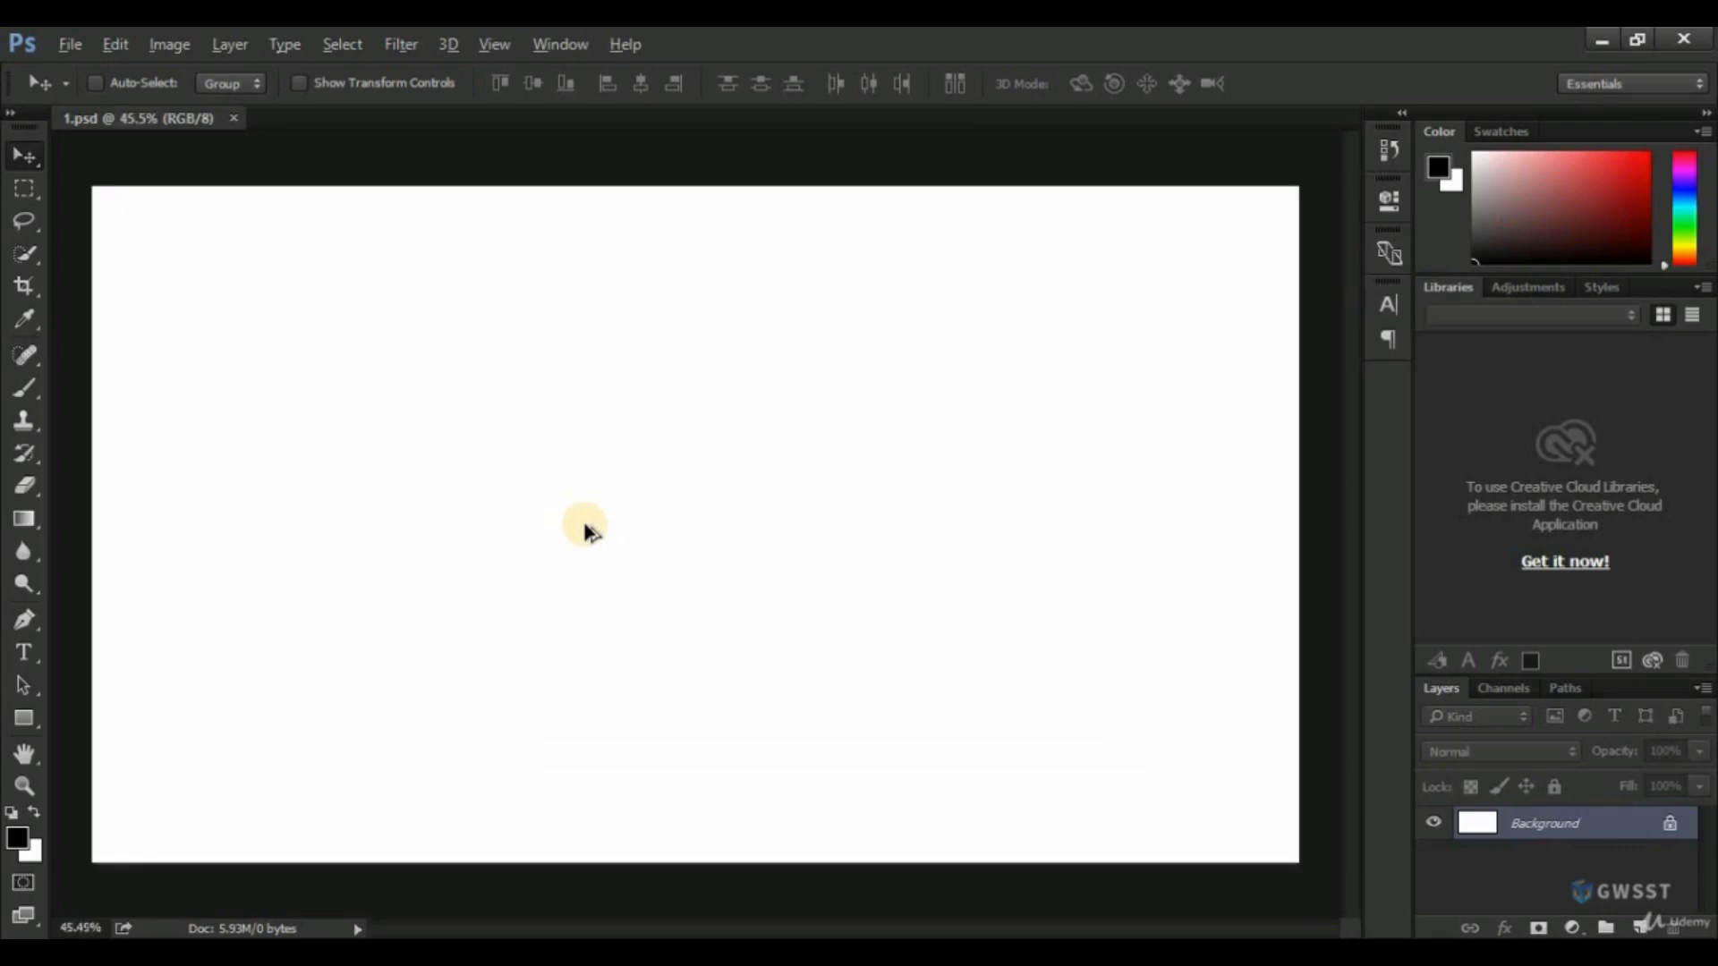
scroll(585, 526, down, 2)
scroll(585, 526, up, 1)
scroll(585, 526, down, 2)
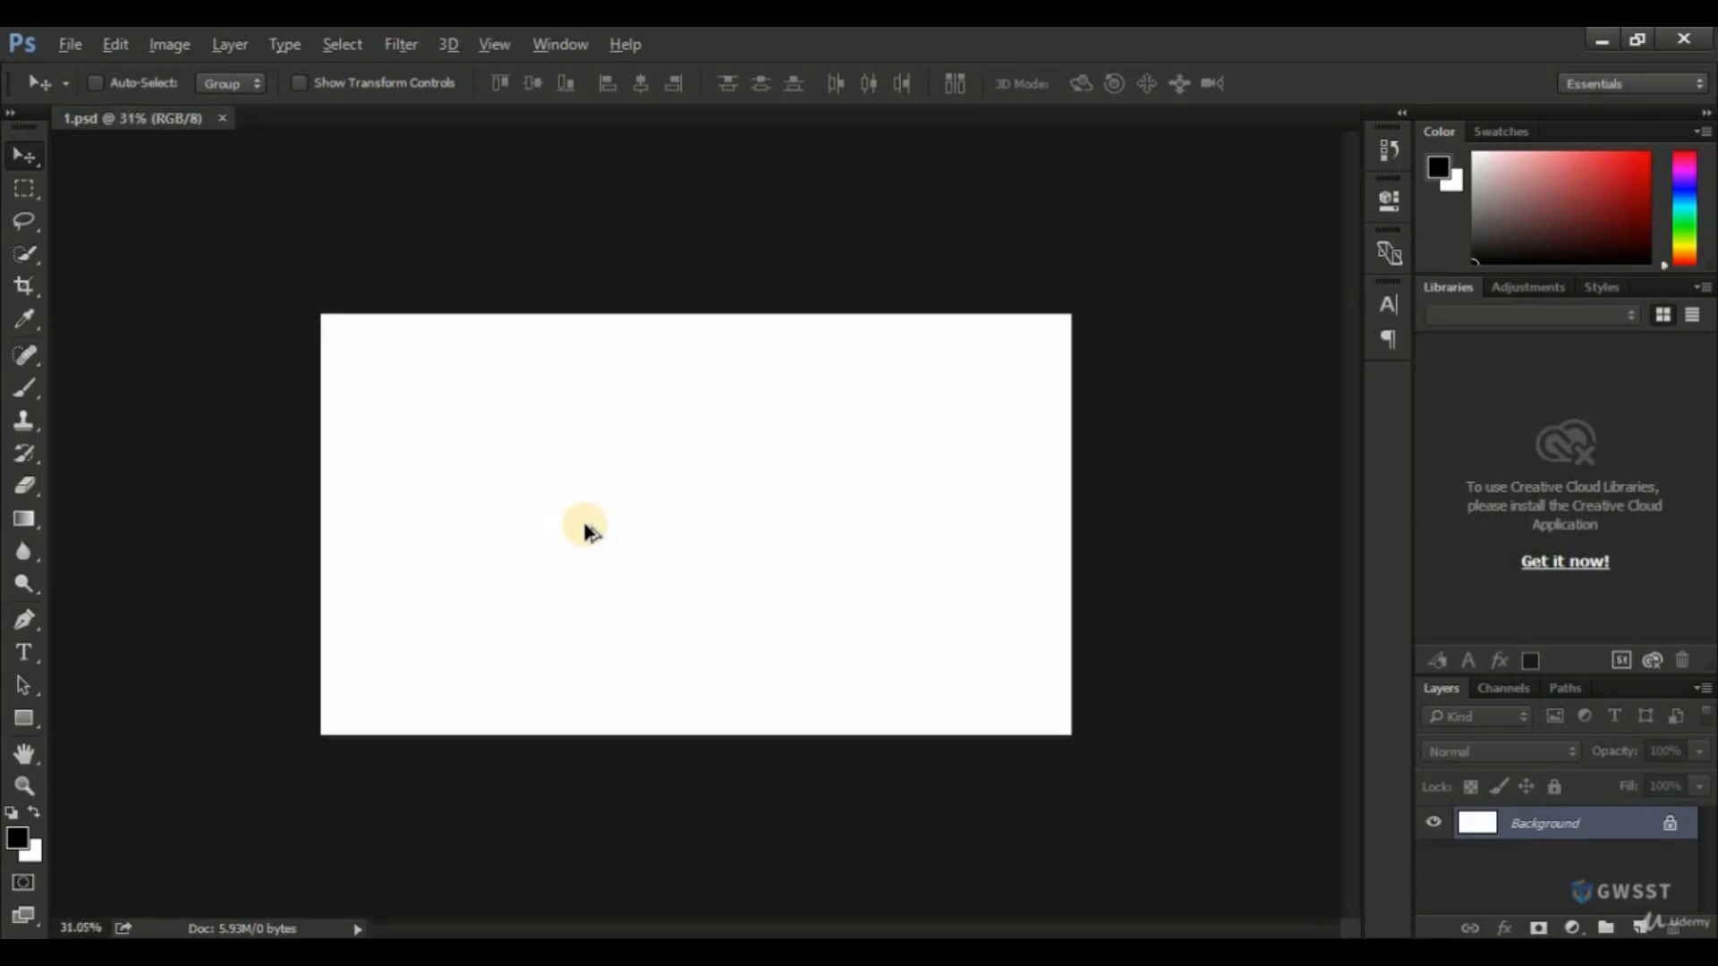
scroll(585, 530, up, 2)
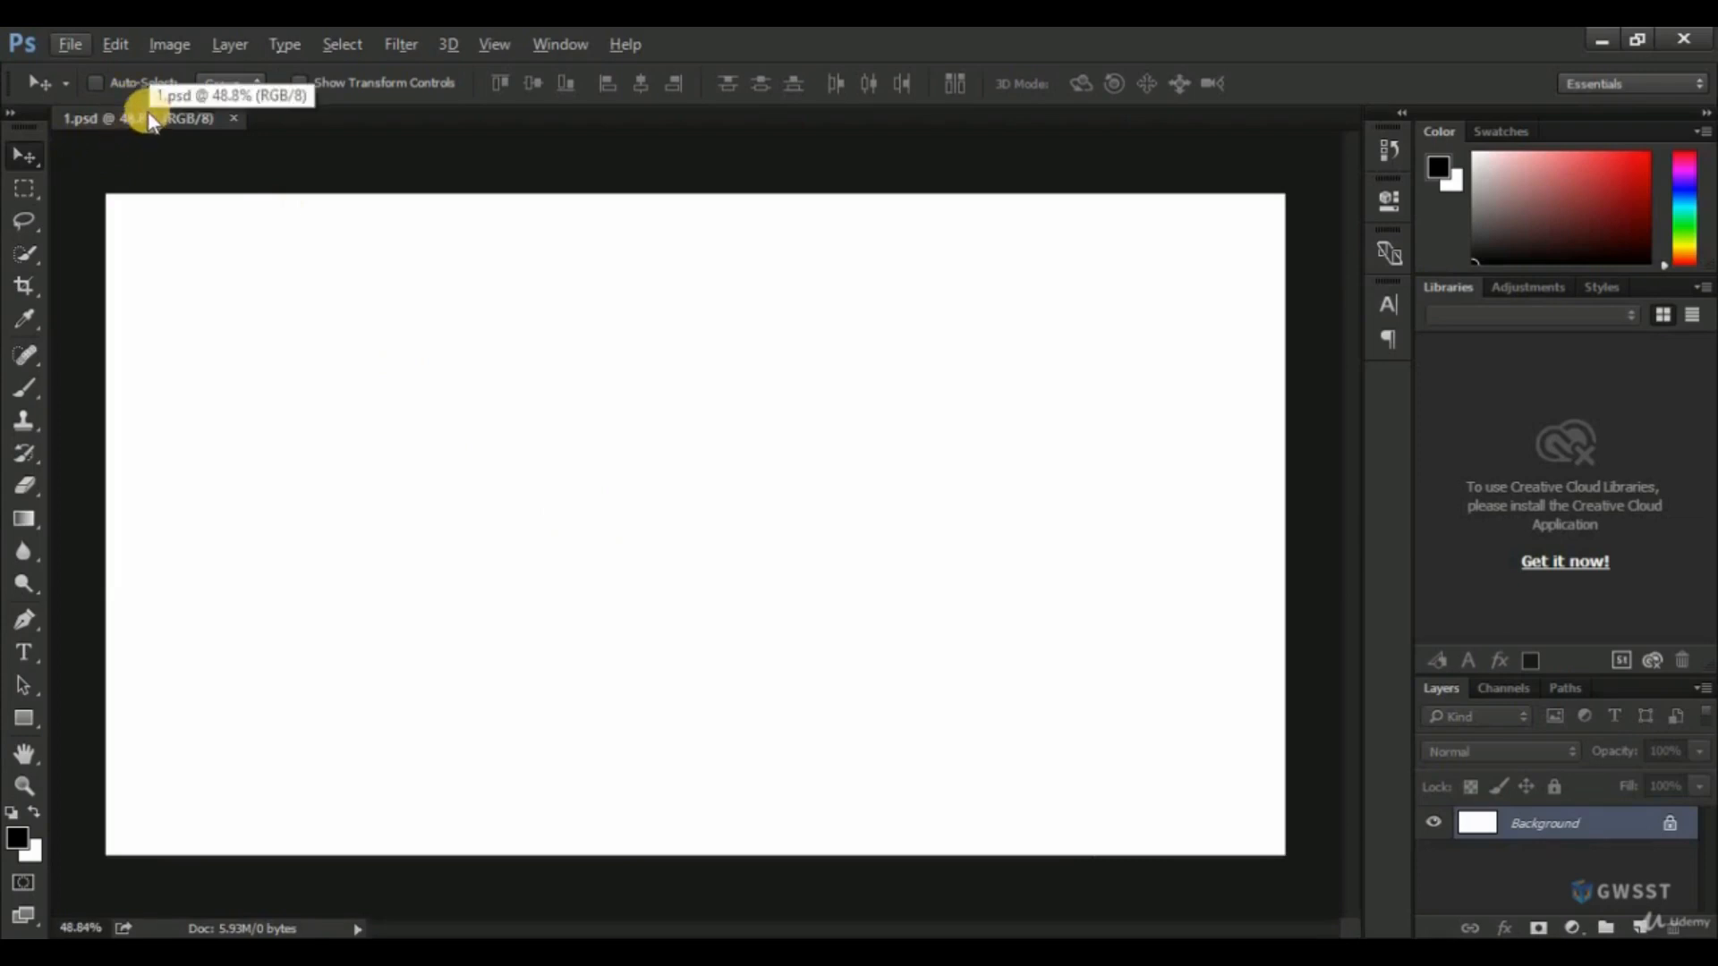
scroll(334, 280, up, 1)
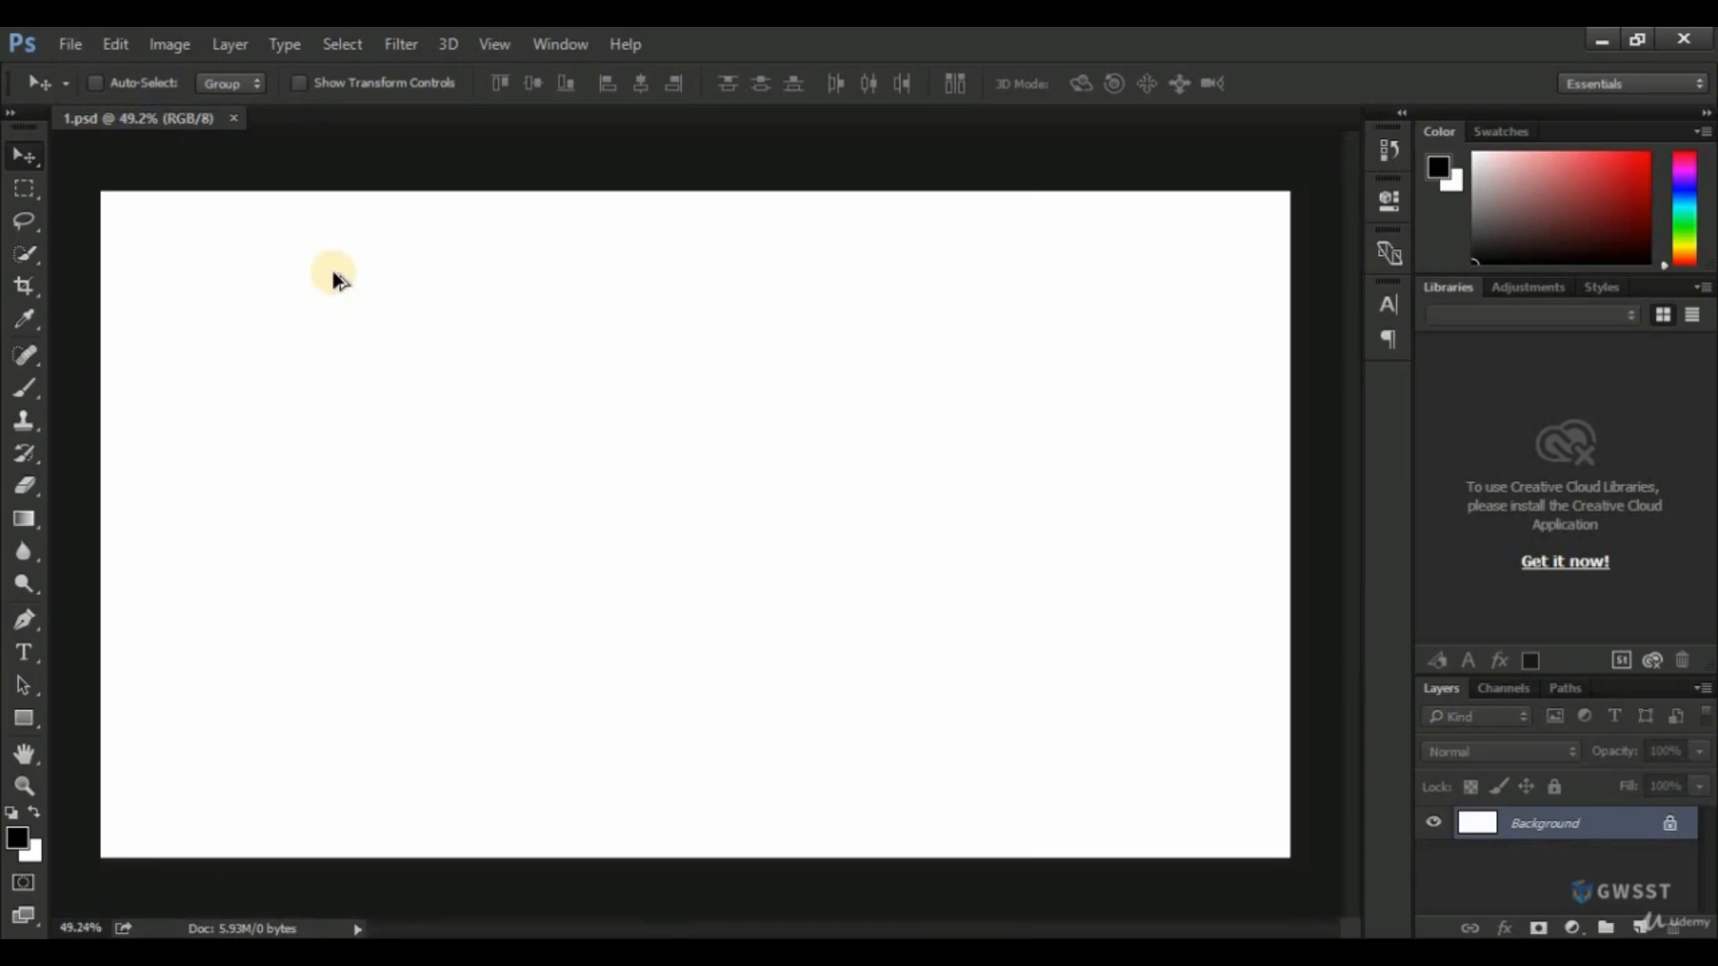
Zoom the canvas in to about 65%, pan across it horizontally, and fit the whole canvas on screen.
scroll(334, 280, up, 1)
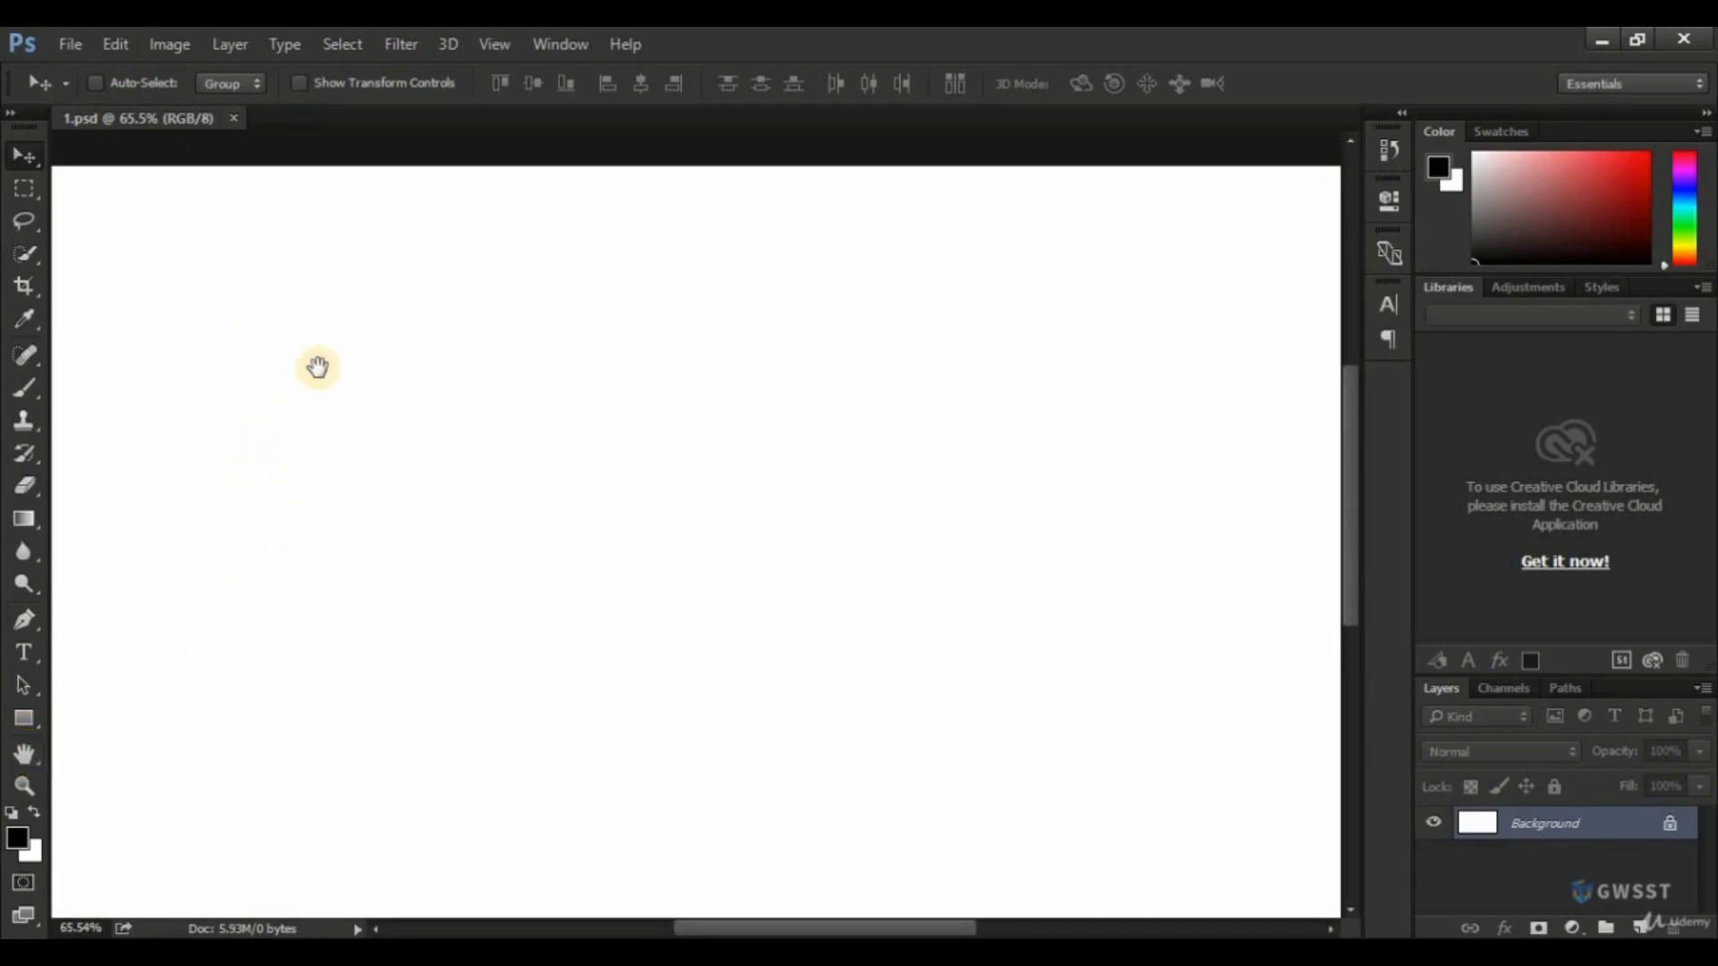
drag(223, 261, 959, 349)
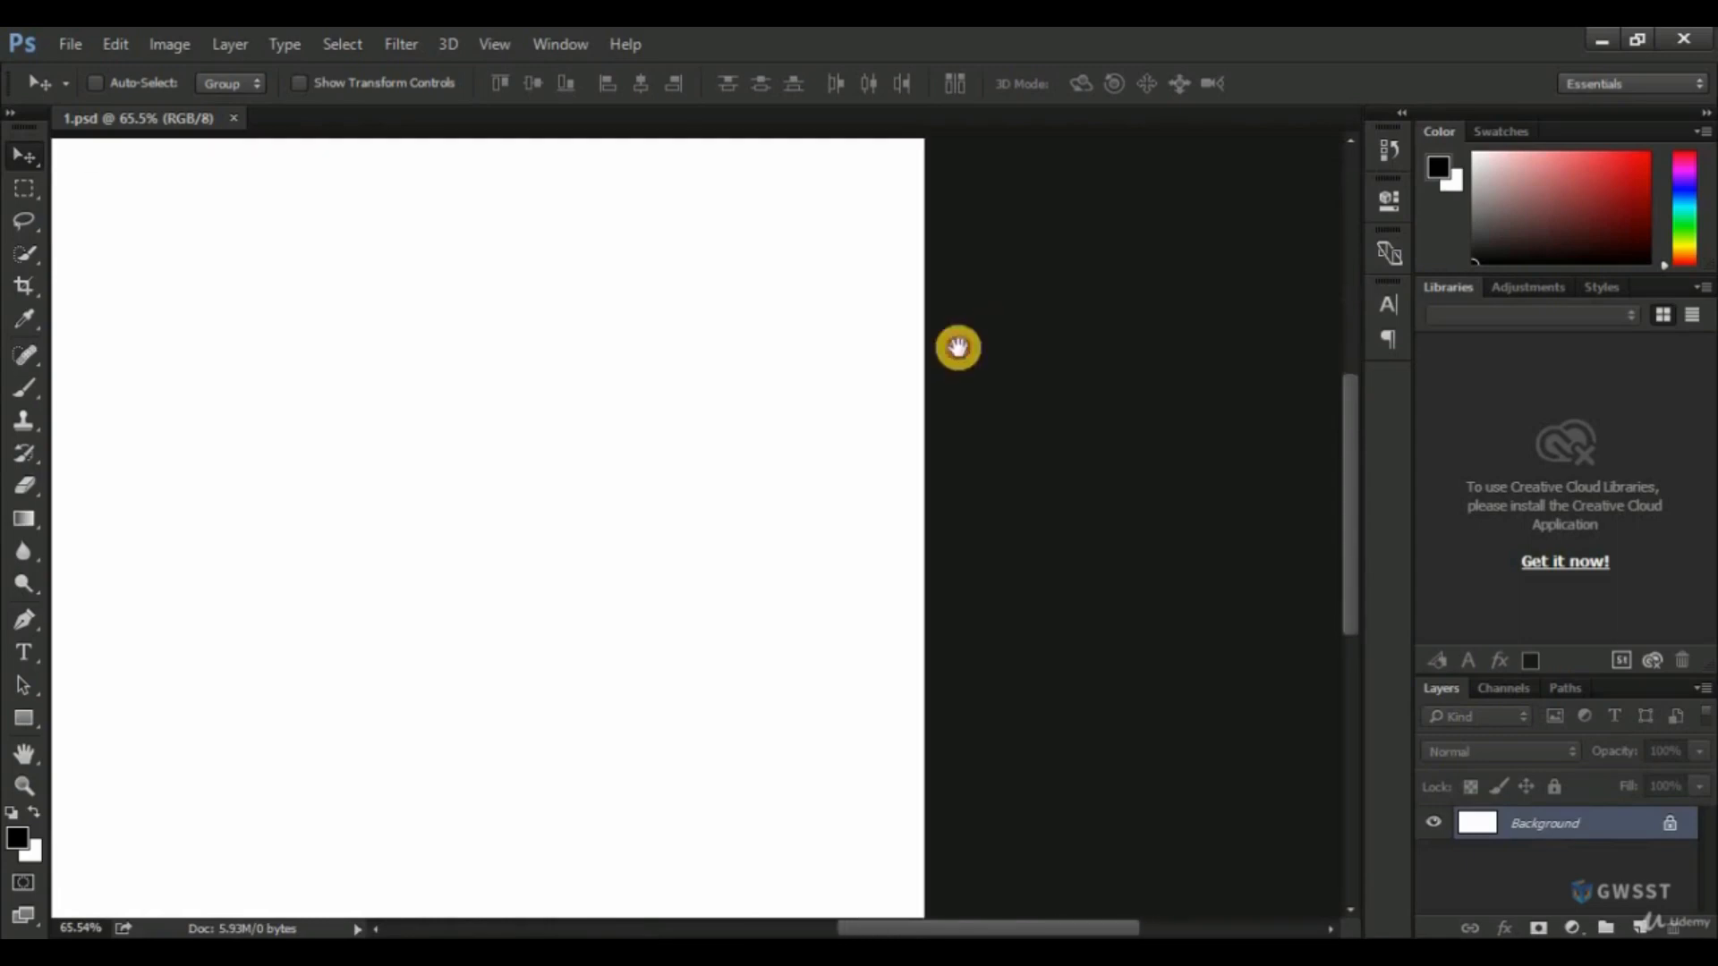
drag(522, 391, 890, 414)
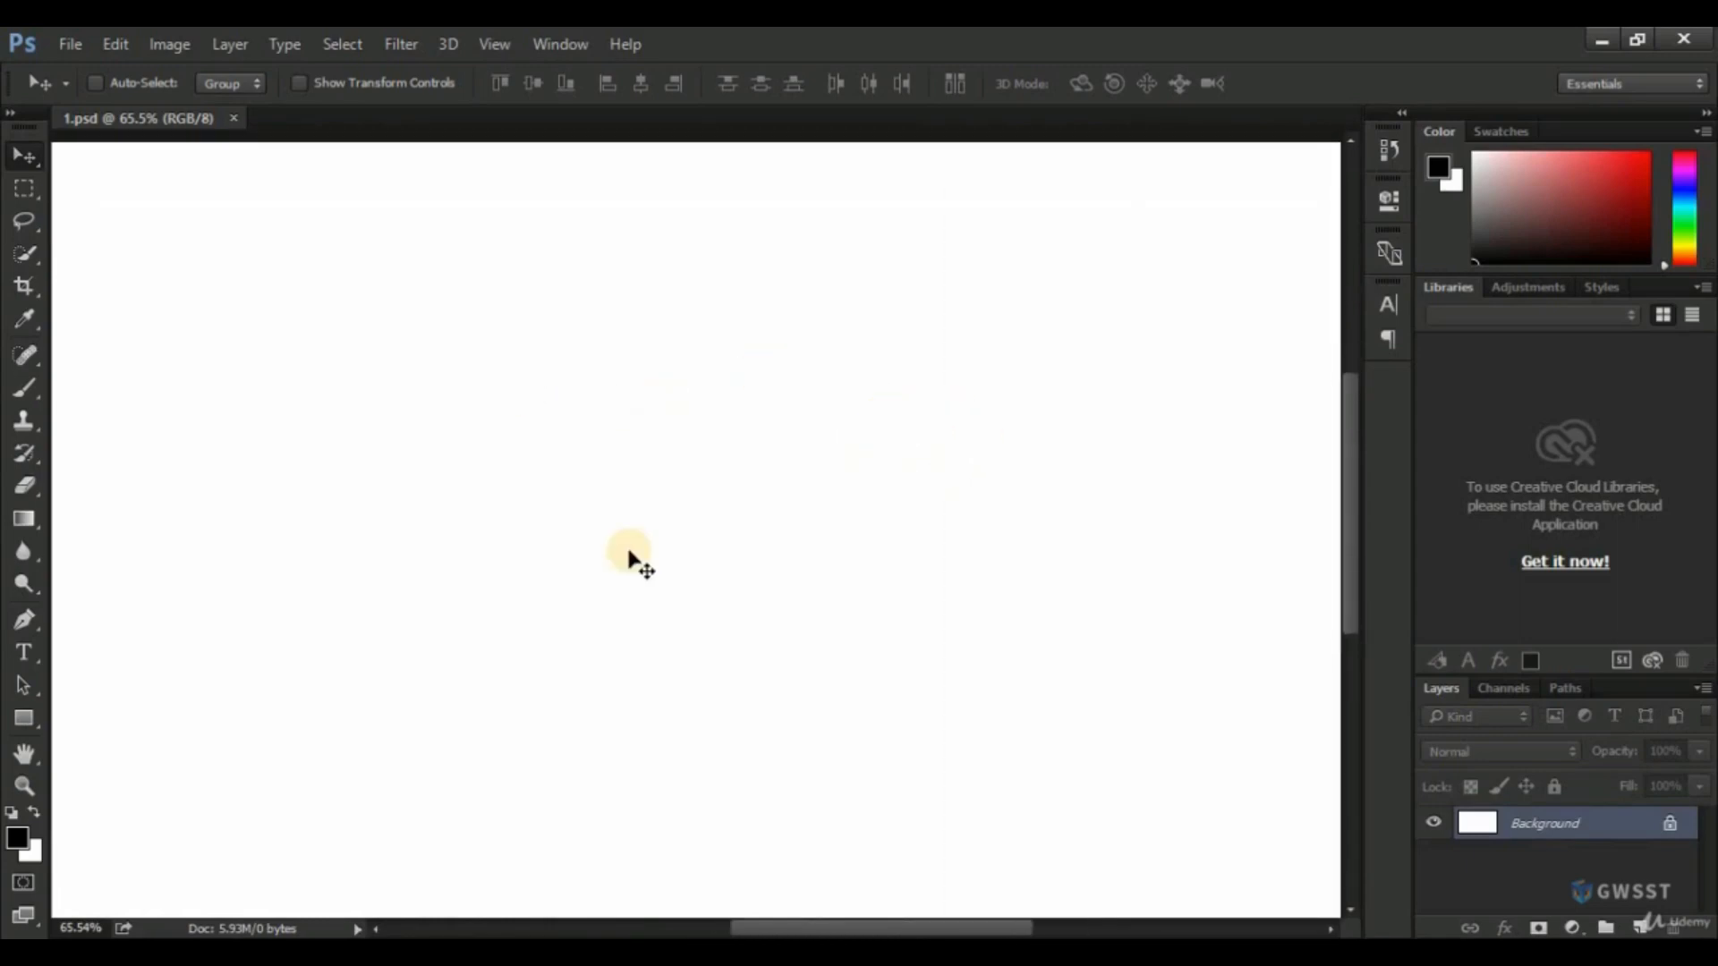
key(ctrl)
key(ctrl+0)
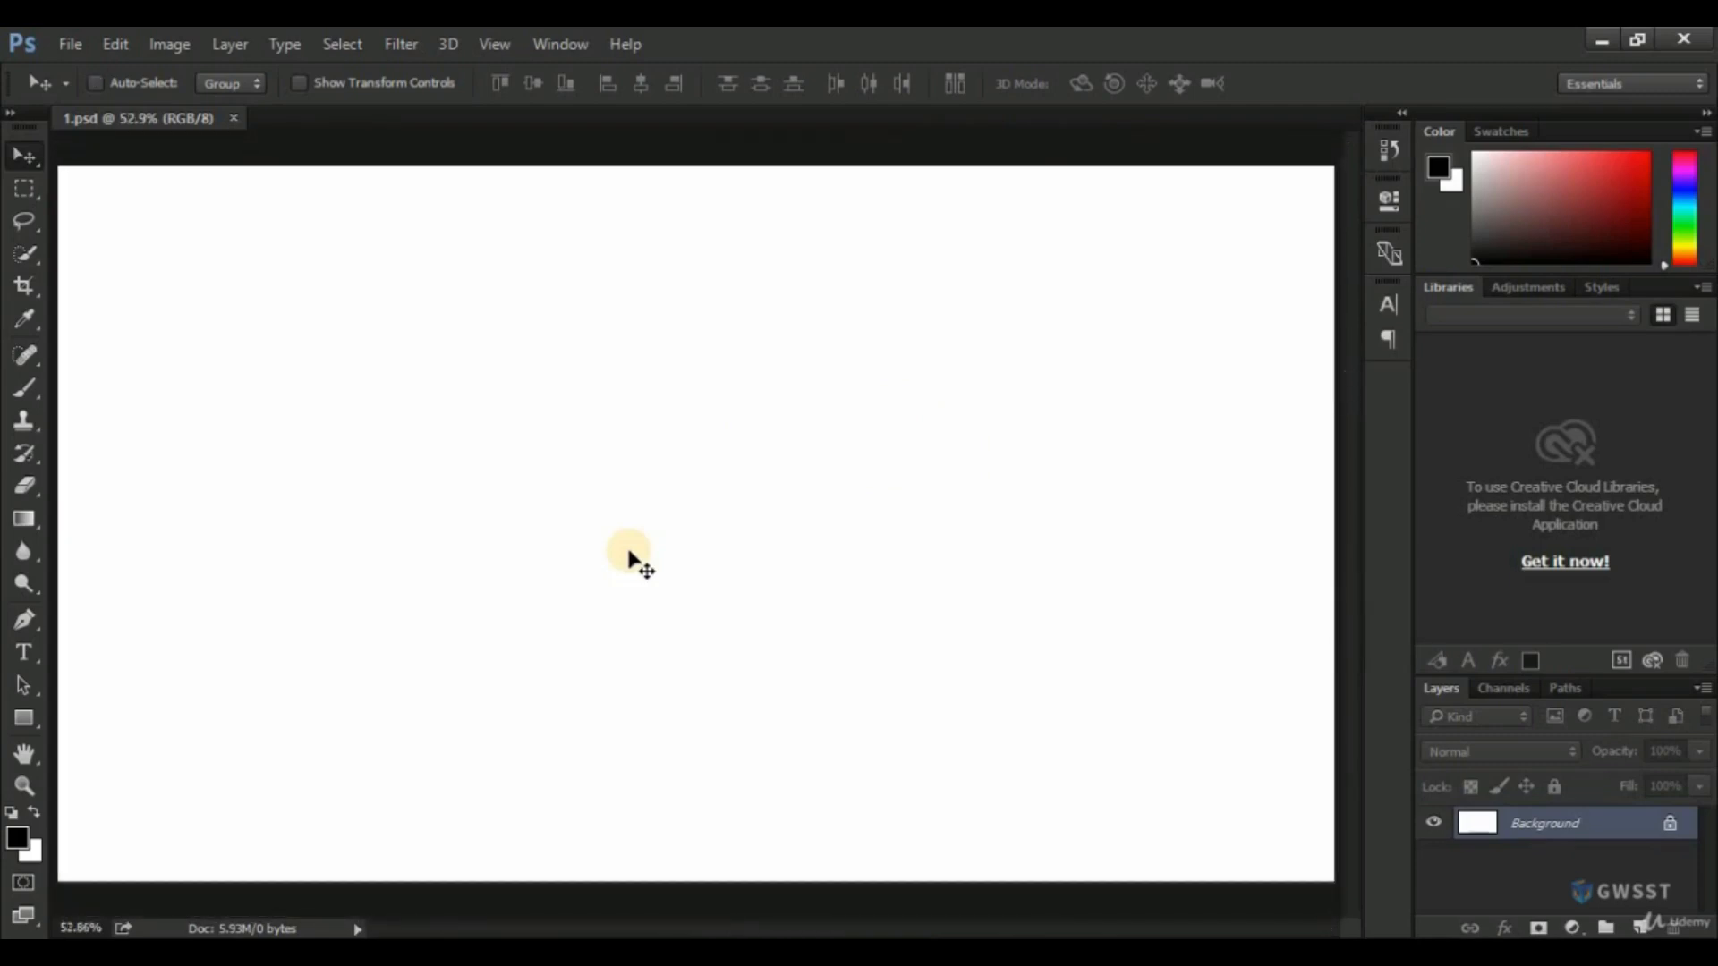
Set the document zoom to exactly 50%.
click(101, 925)
click(43, 925)
drag(106, 928, 56, 928)
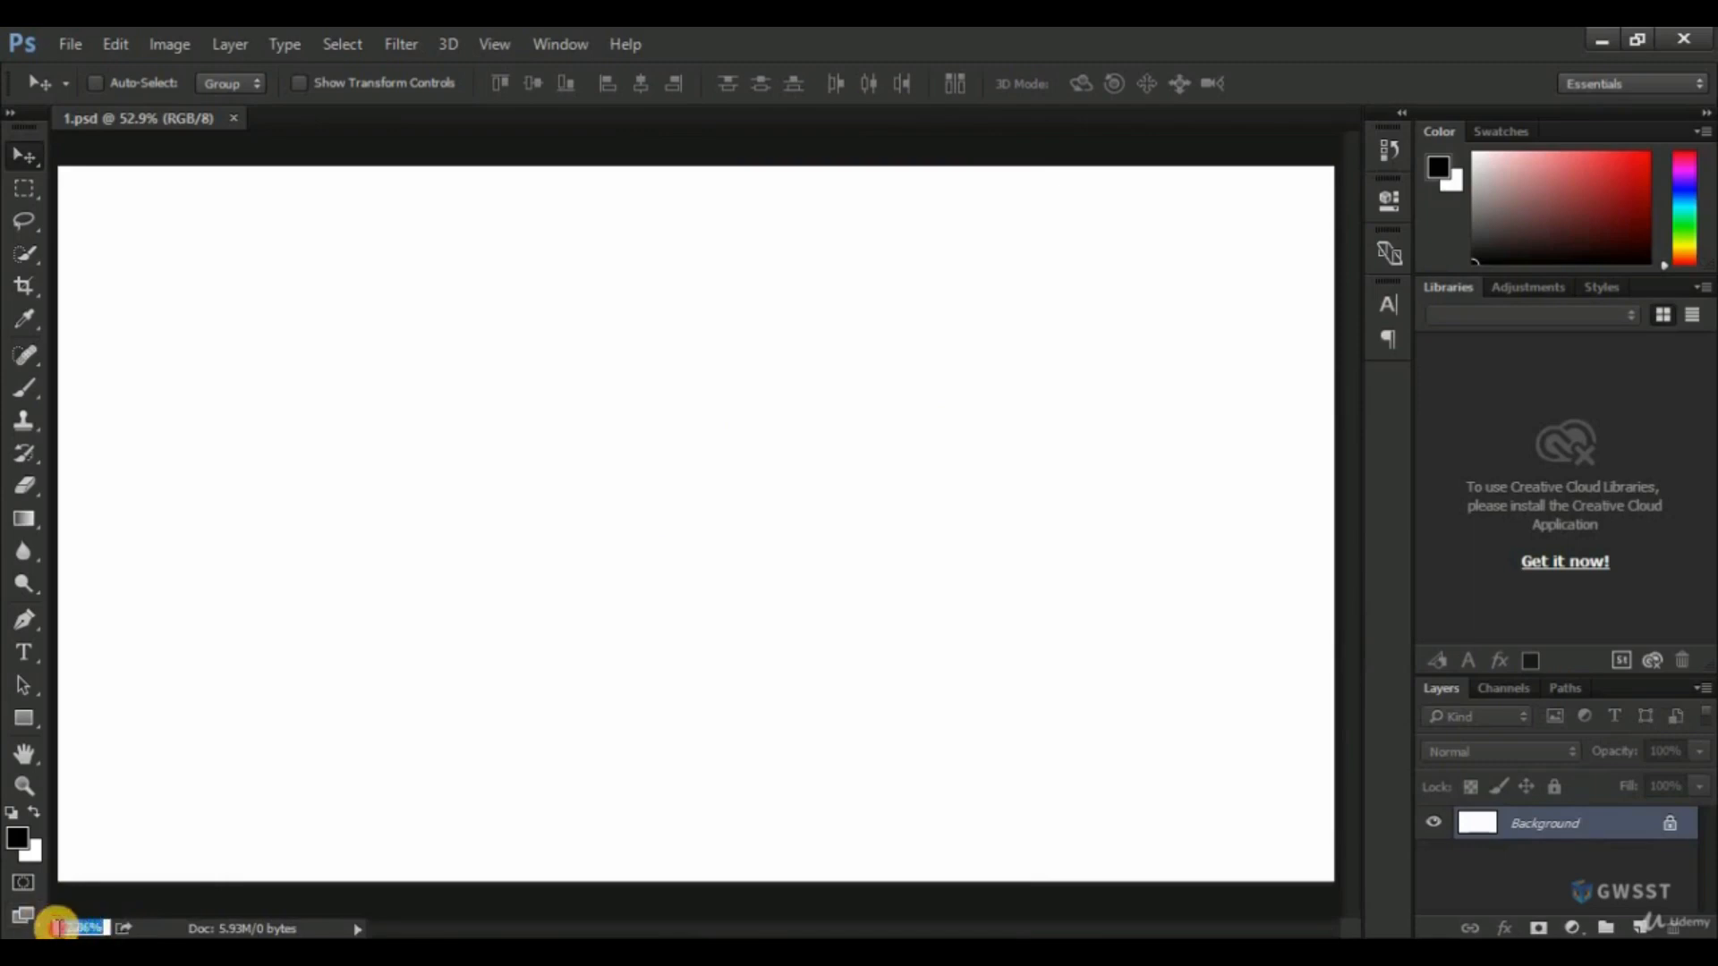
text(50)
key(Return)
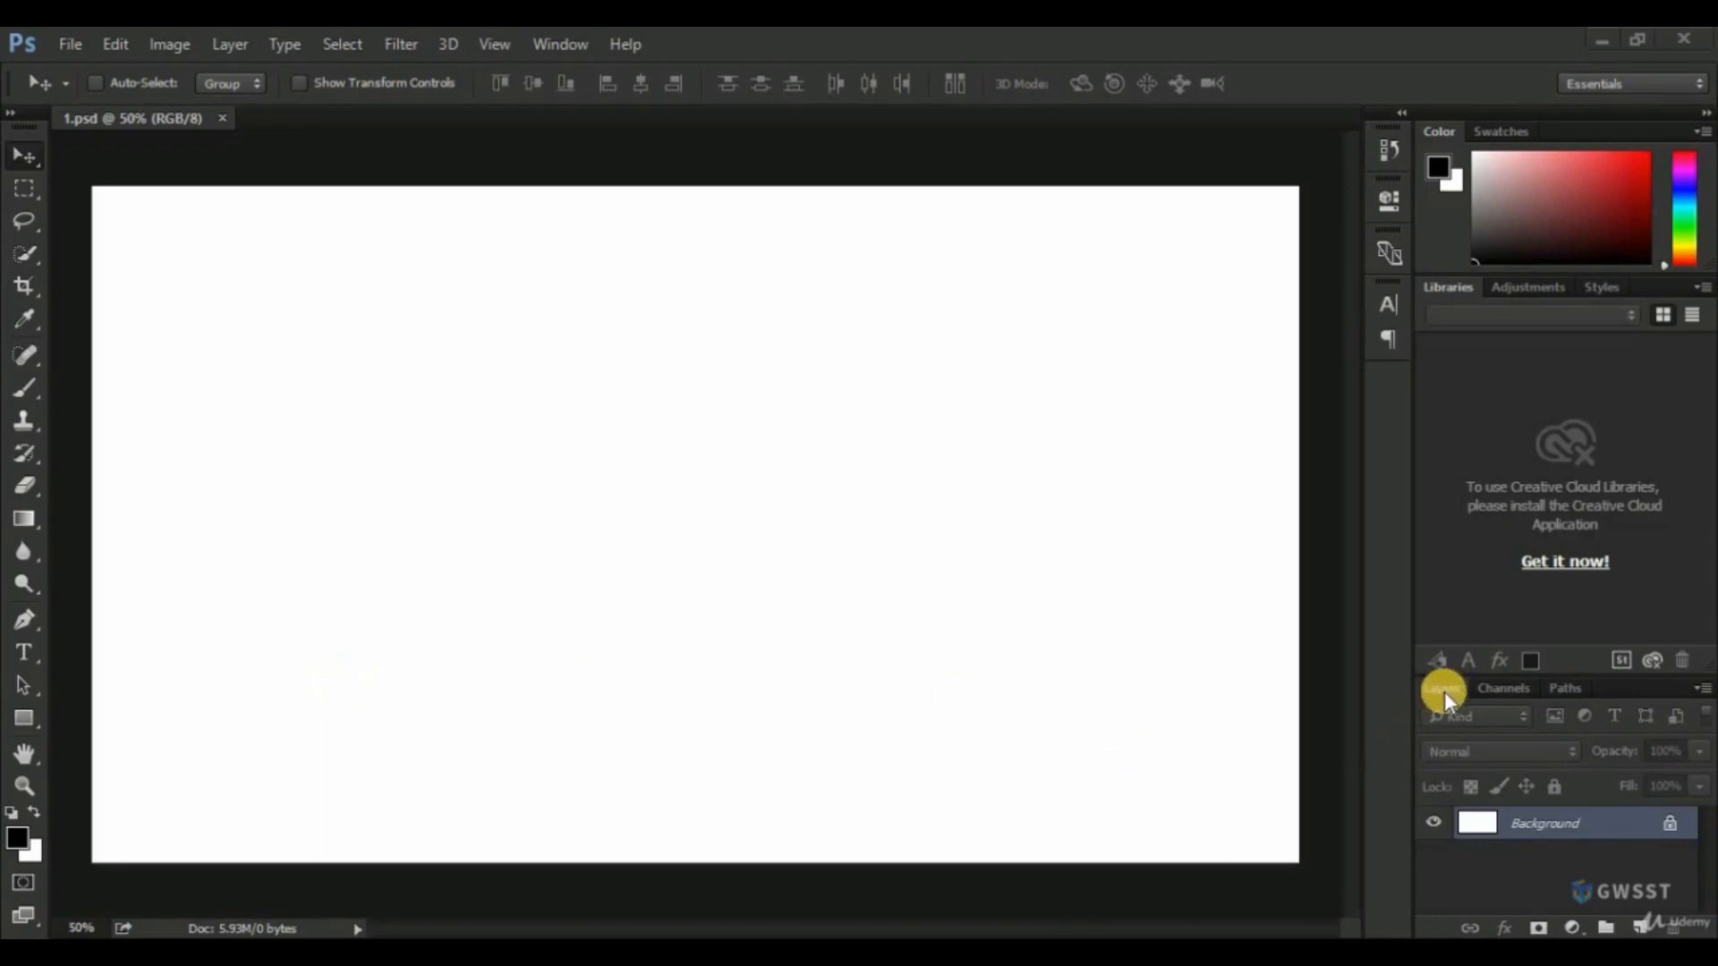
Add a new layer above the Background and name it Red.
click(1643, 927)
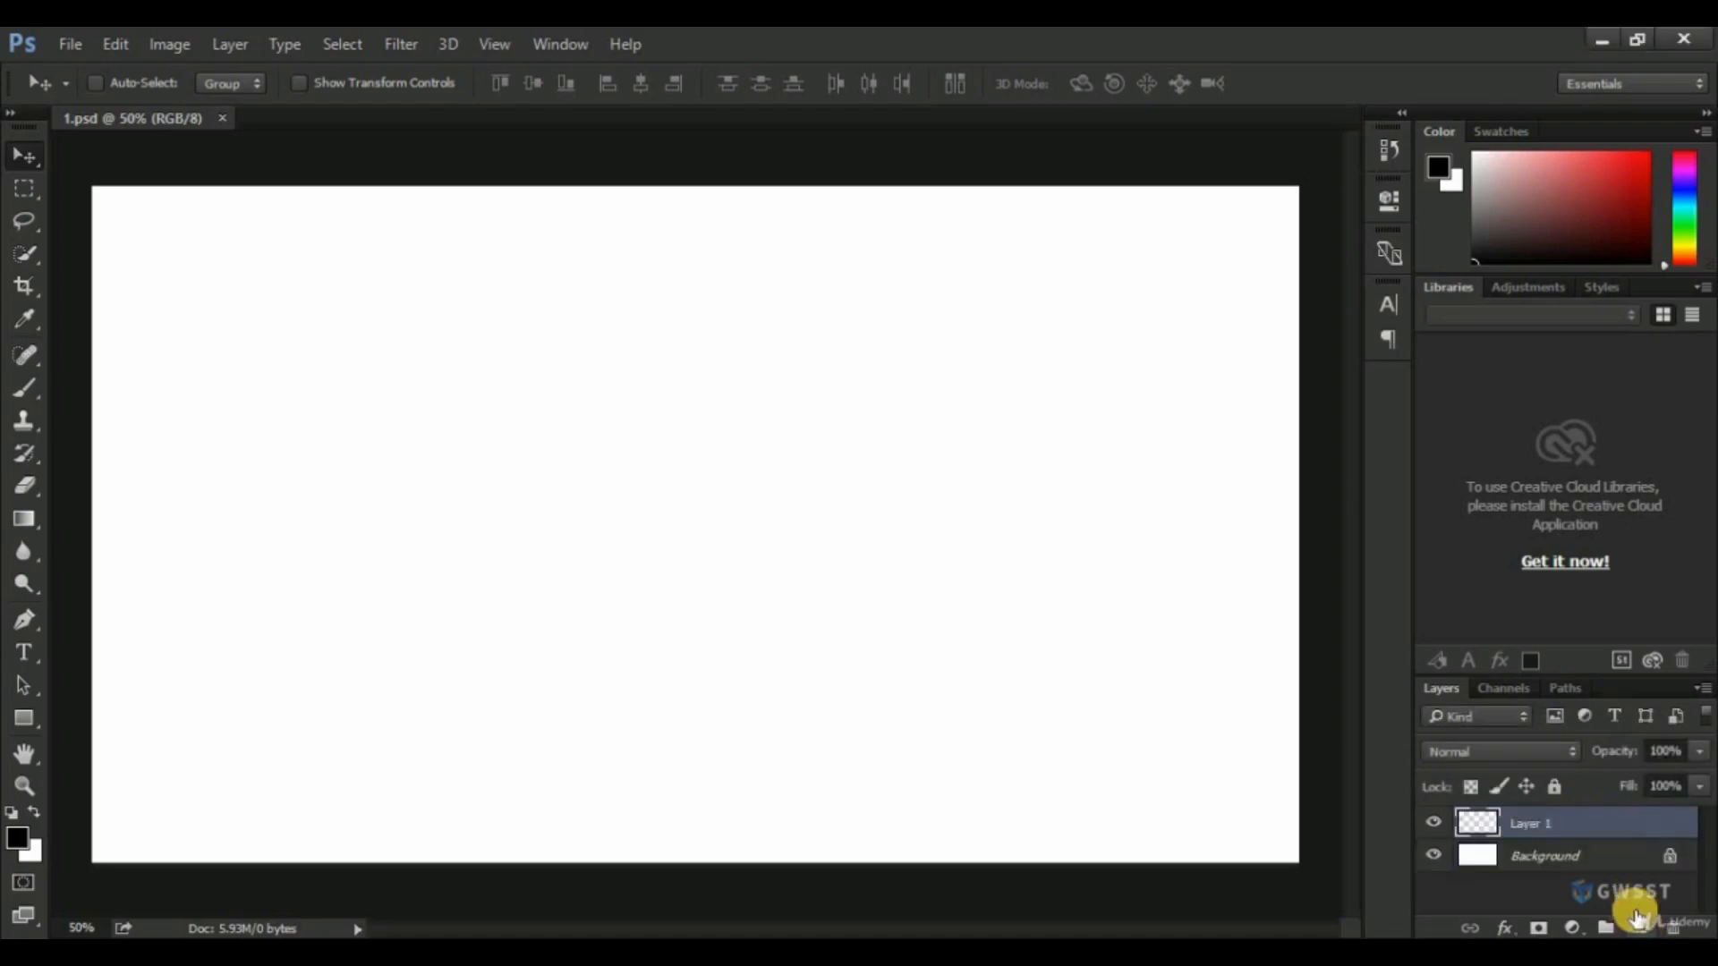
double_click(1533, 822)
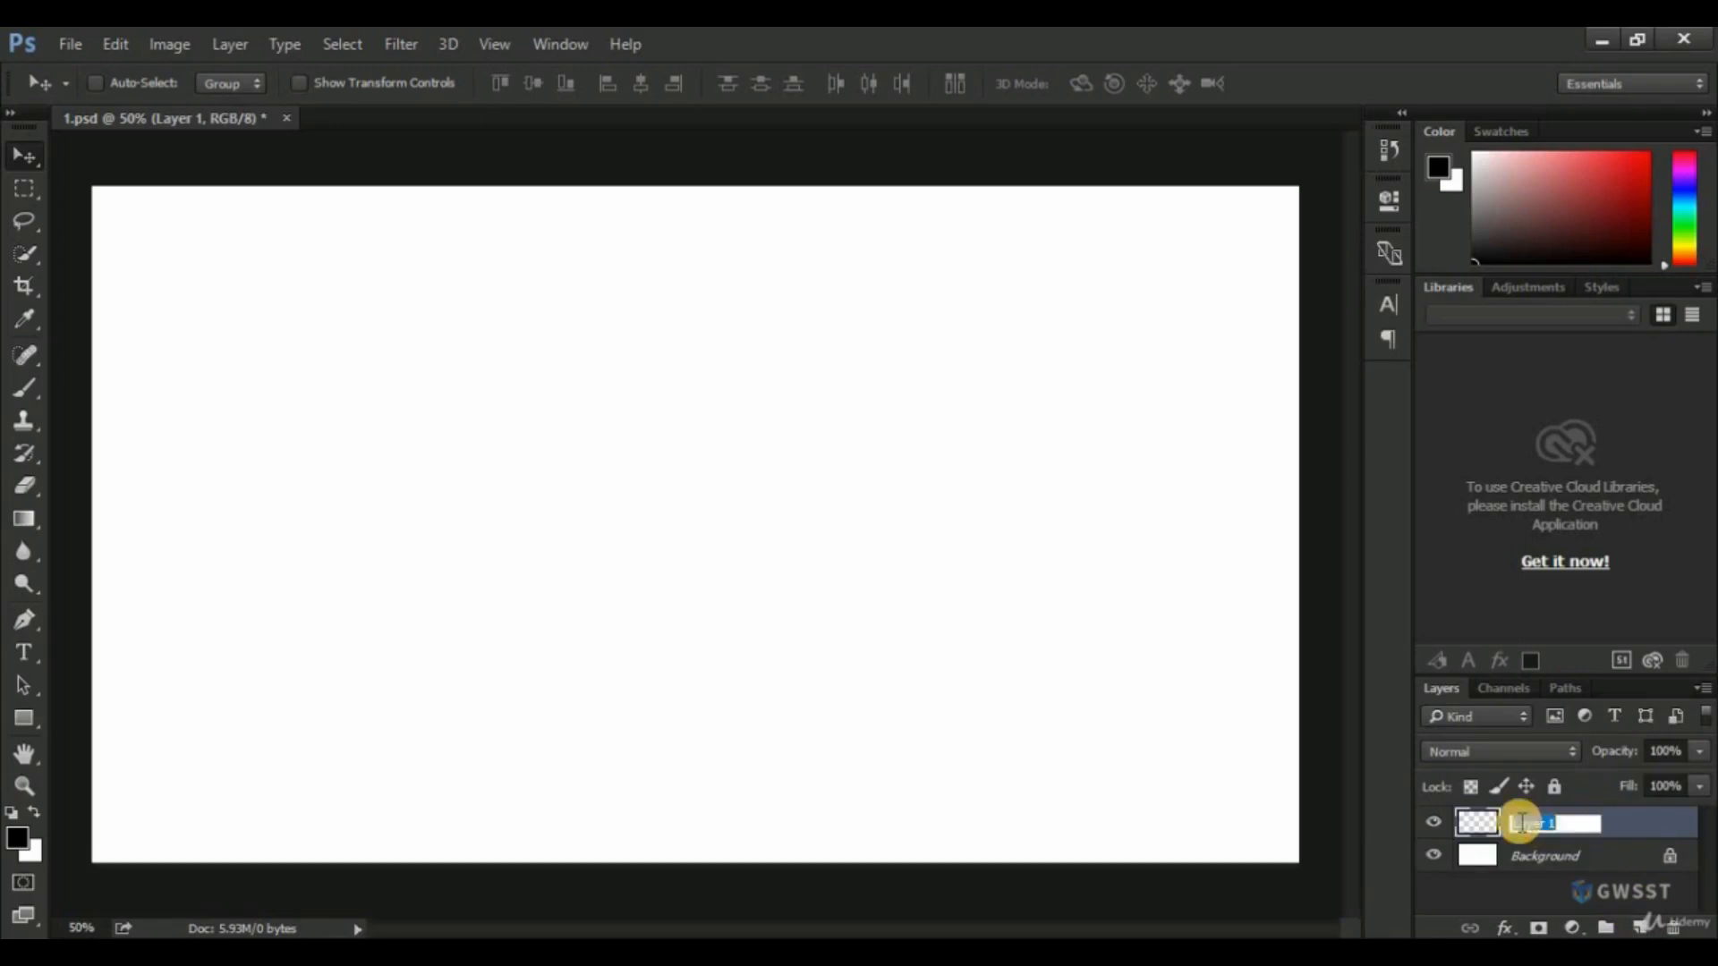
text(Red)
key(Return)
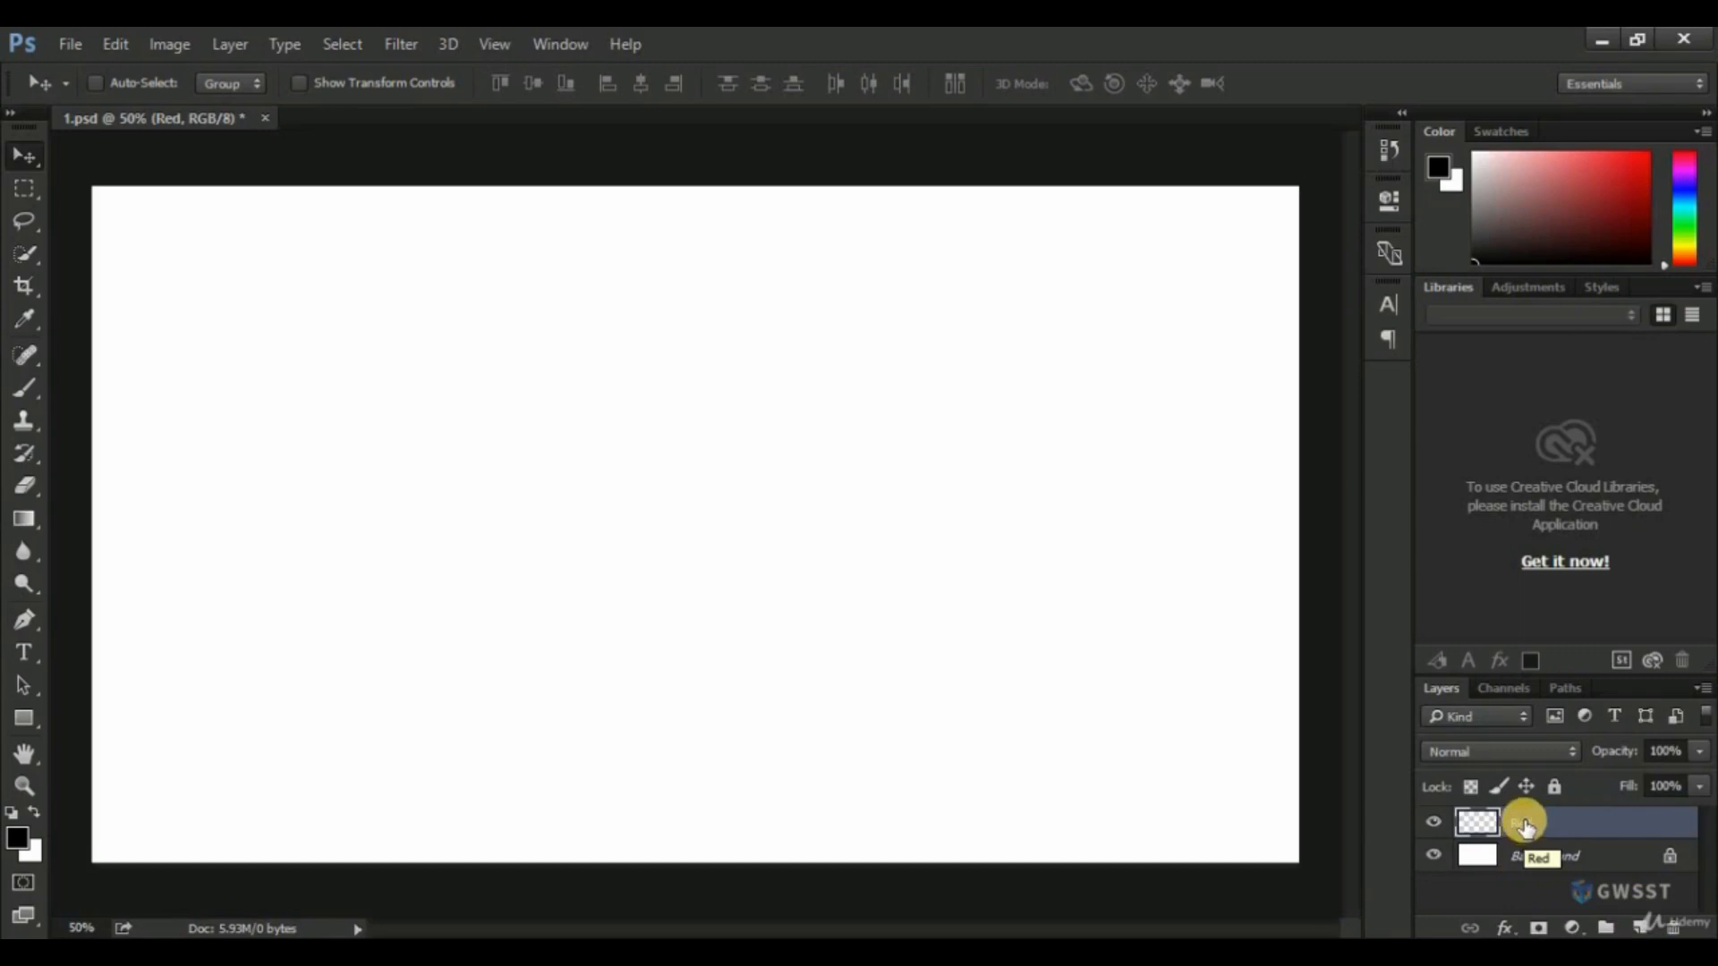
Make a square selection in the upper-left area of the canvas with the Rectangular Marquee tool.
click(25, 186)
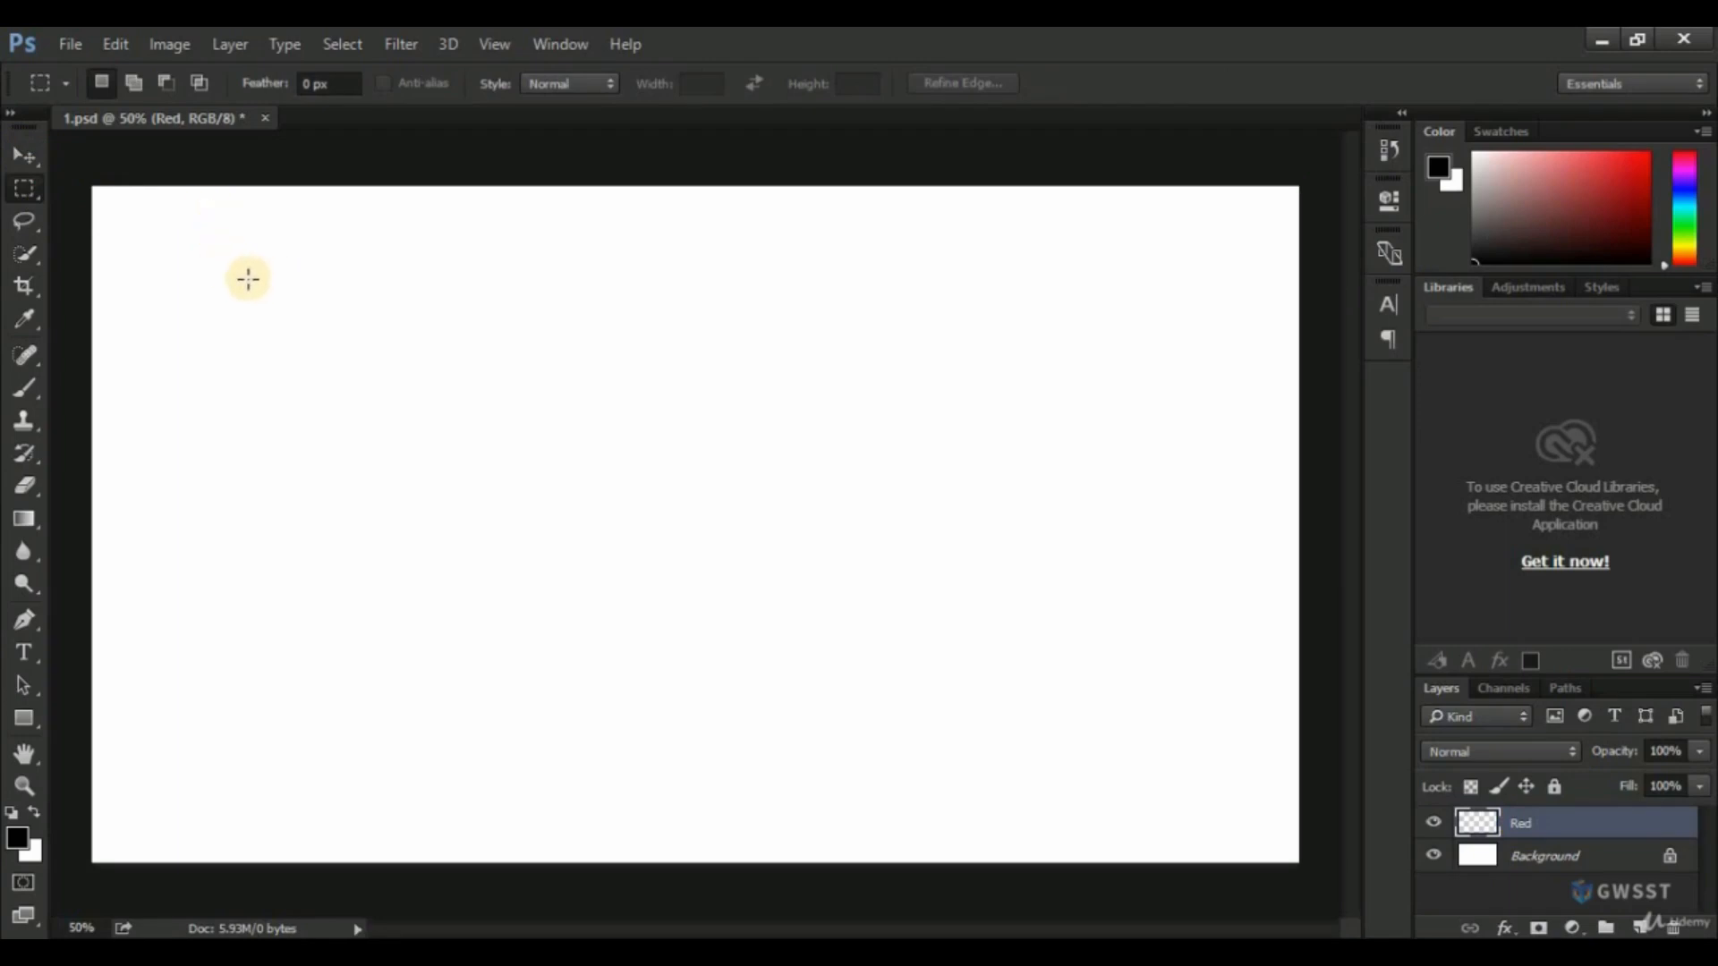
drag(232, 290, 615, 430)
key(shift)
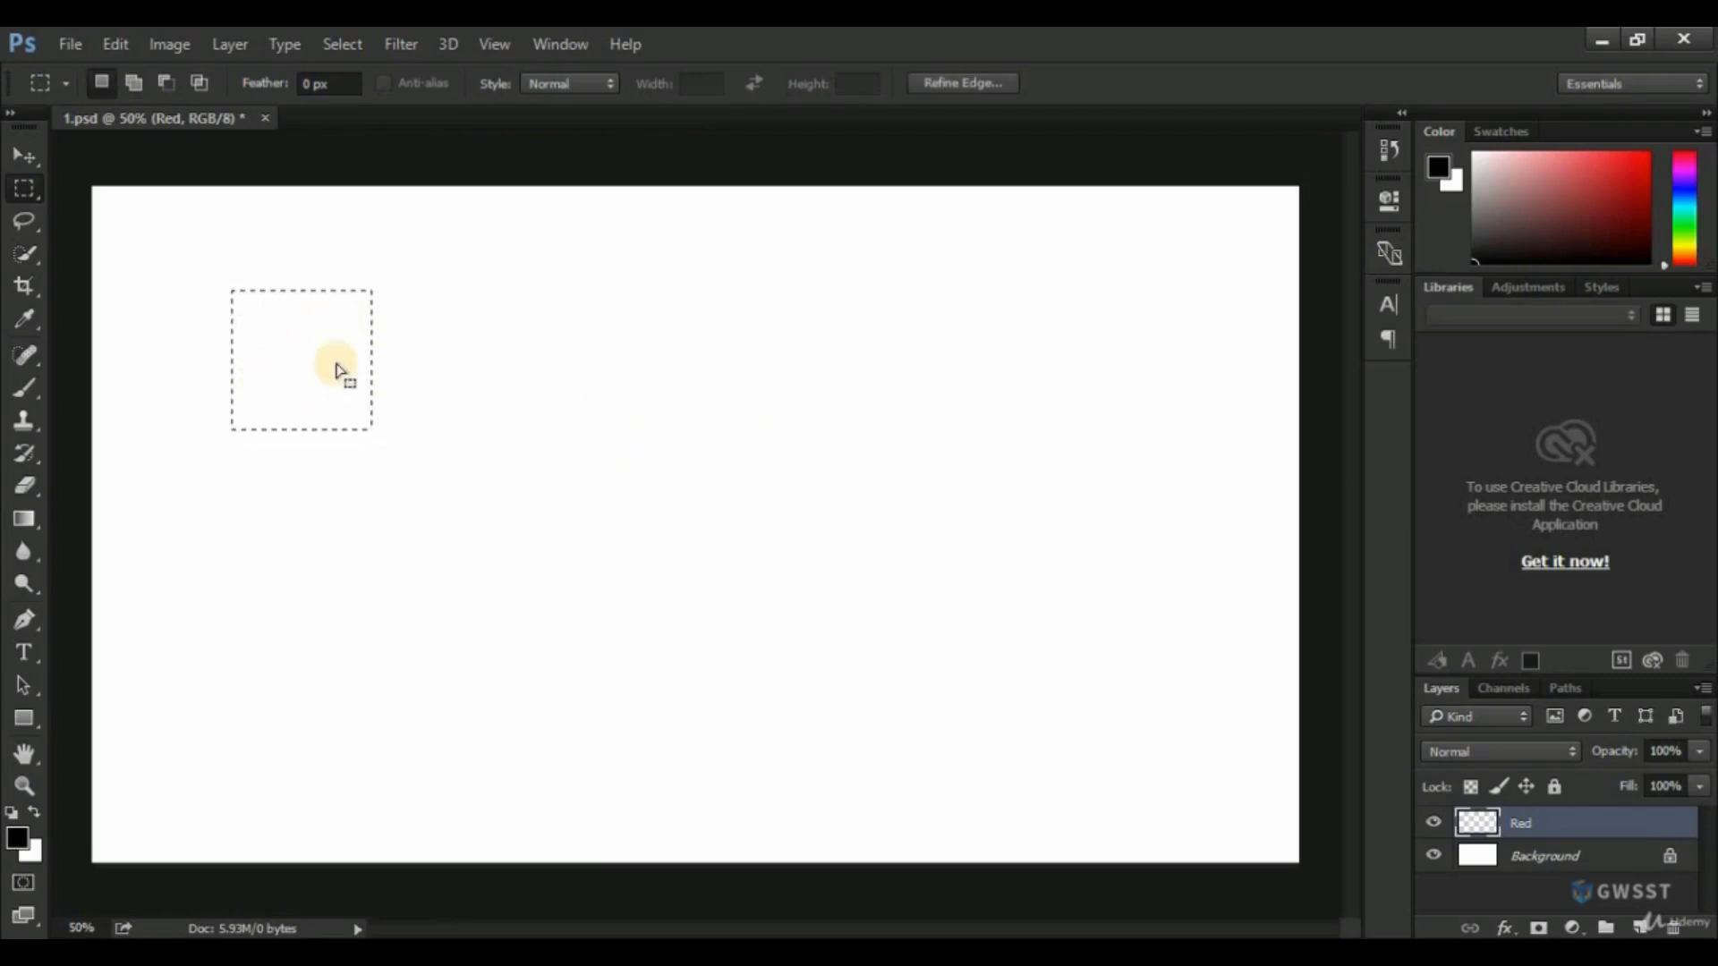
Set the foreground color to pure red (ff0000) and fill the square selection on the Red layer with the Paint Bucket tool.
click(24, 522)
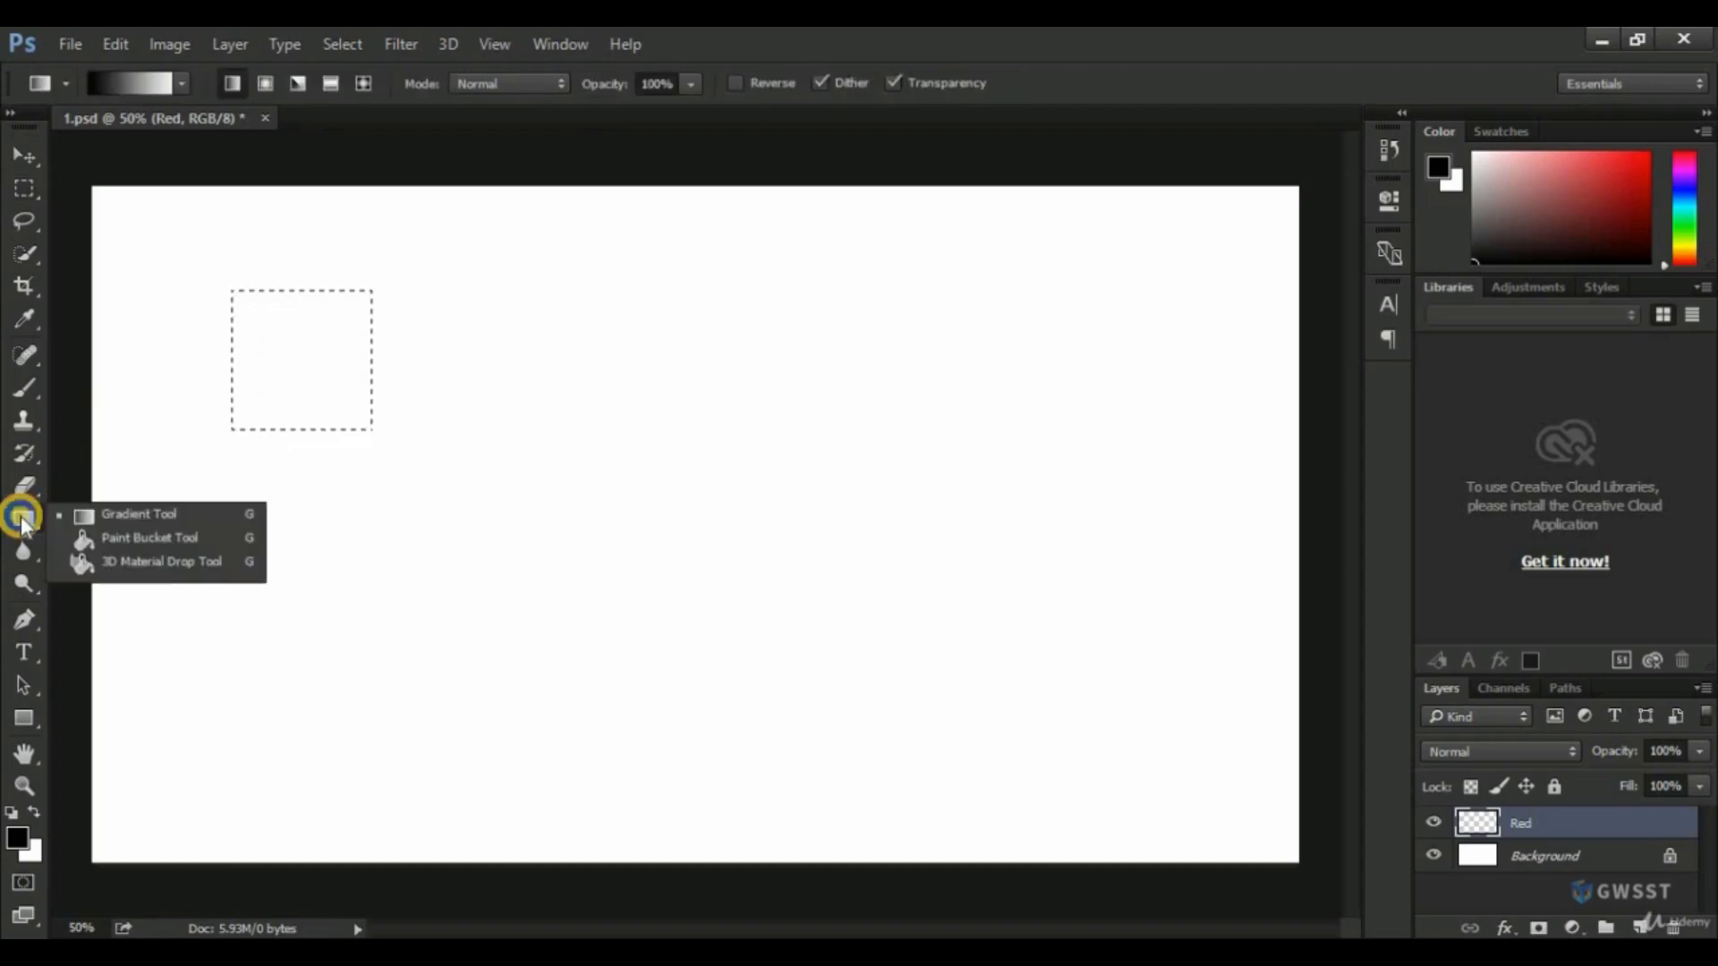
click(136, 542)
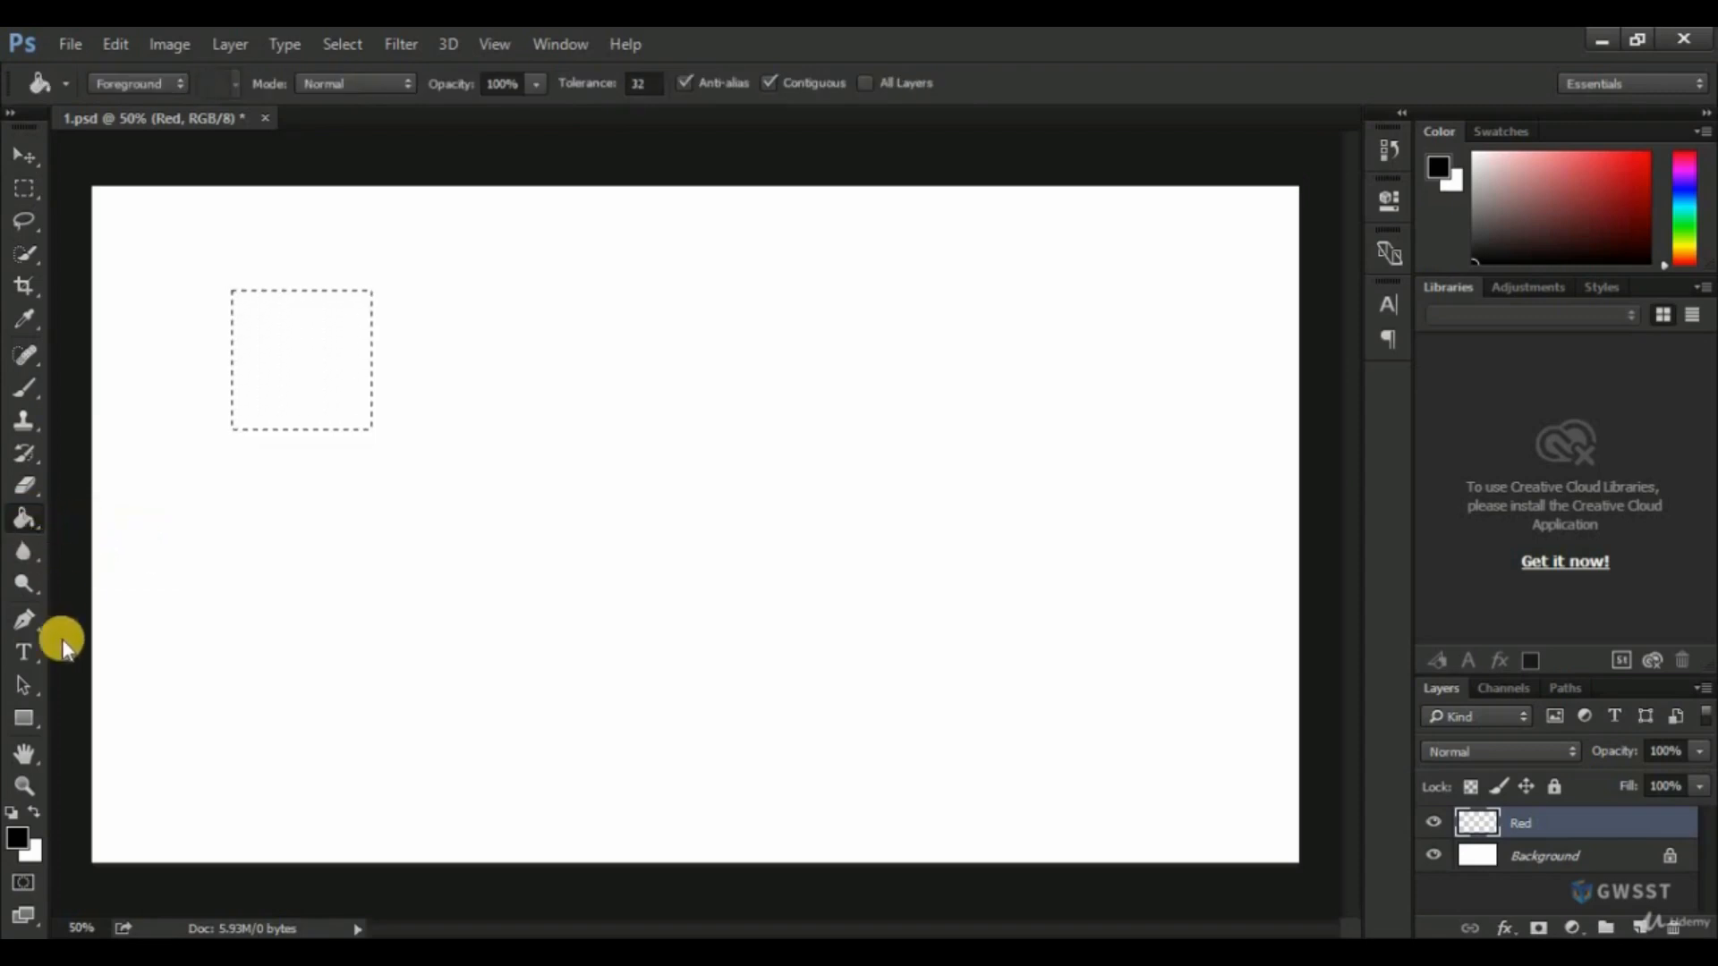
click(18, 839)
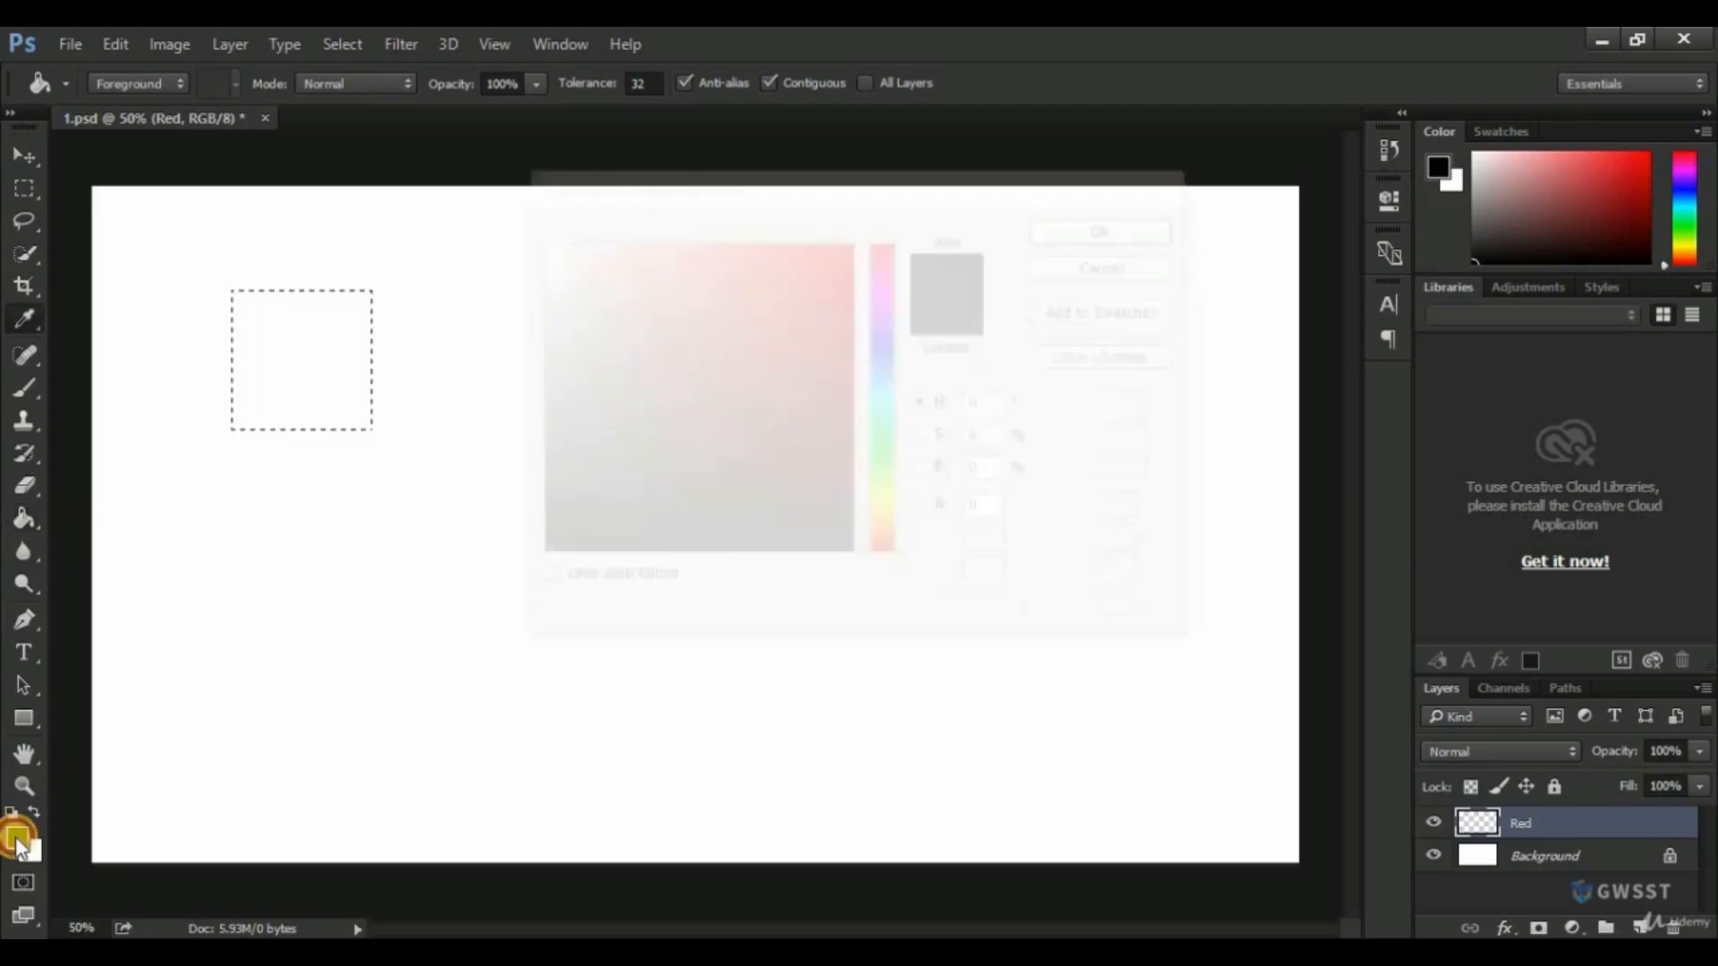
drag(817, 268, 882, 238)
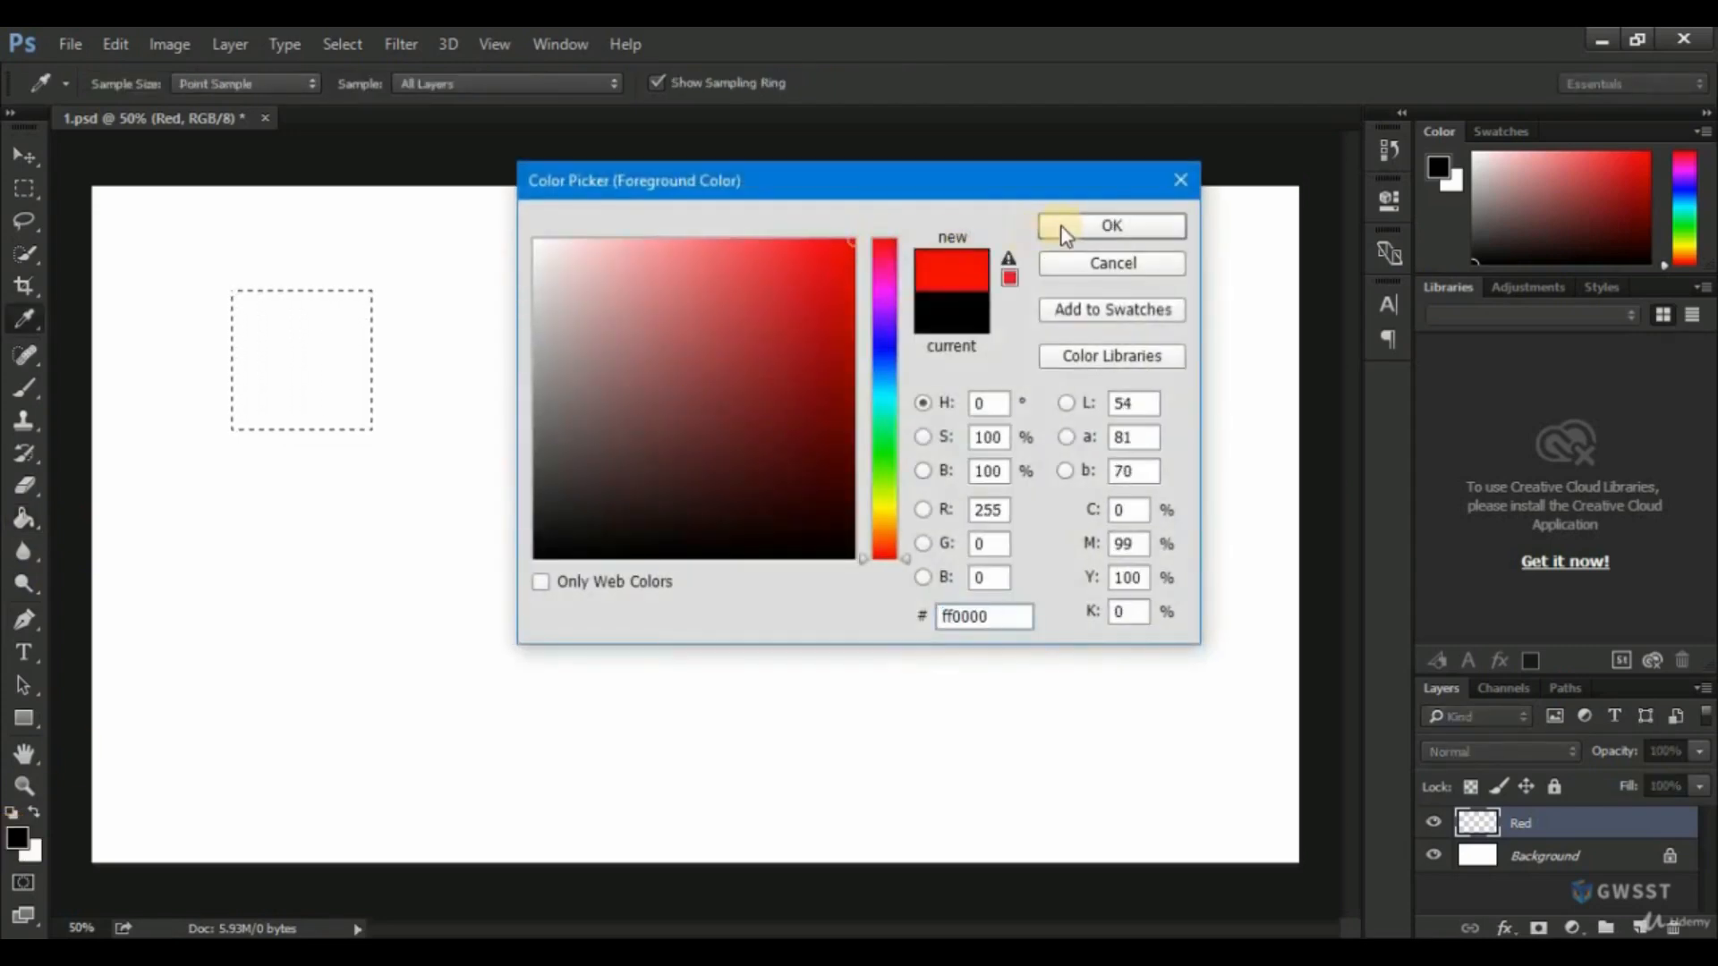
click(1065, 227)
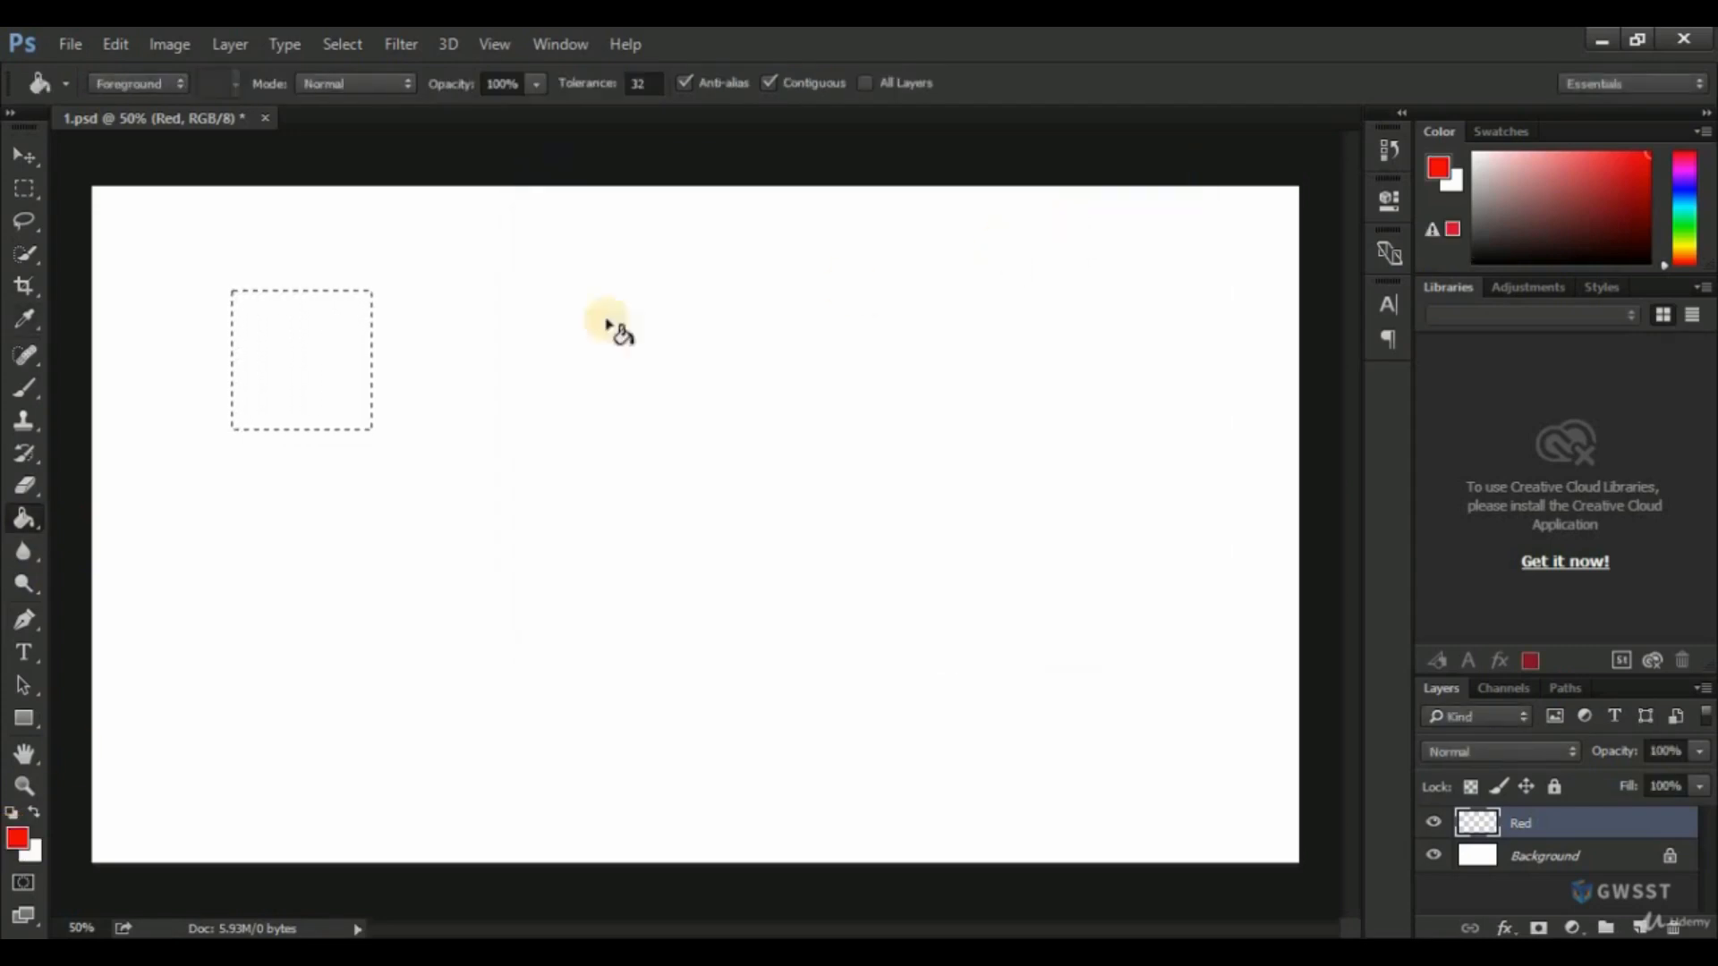
click(286, 346)
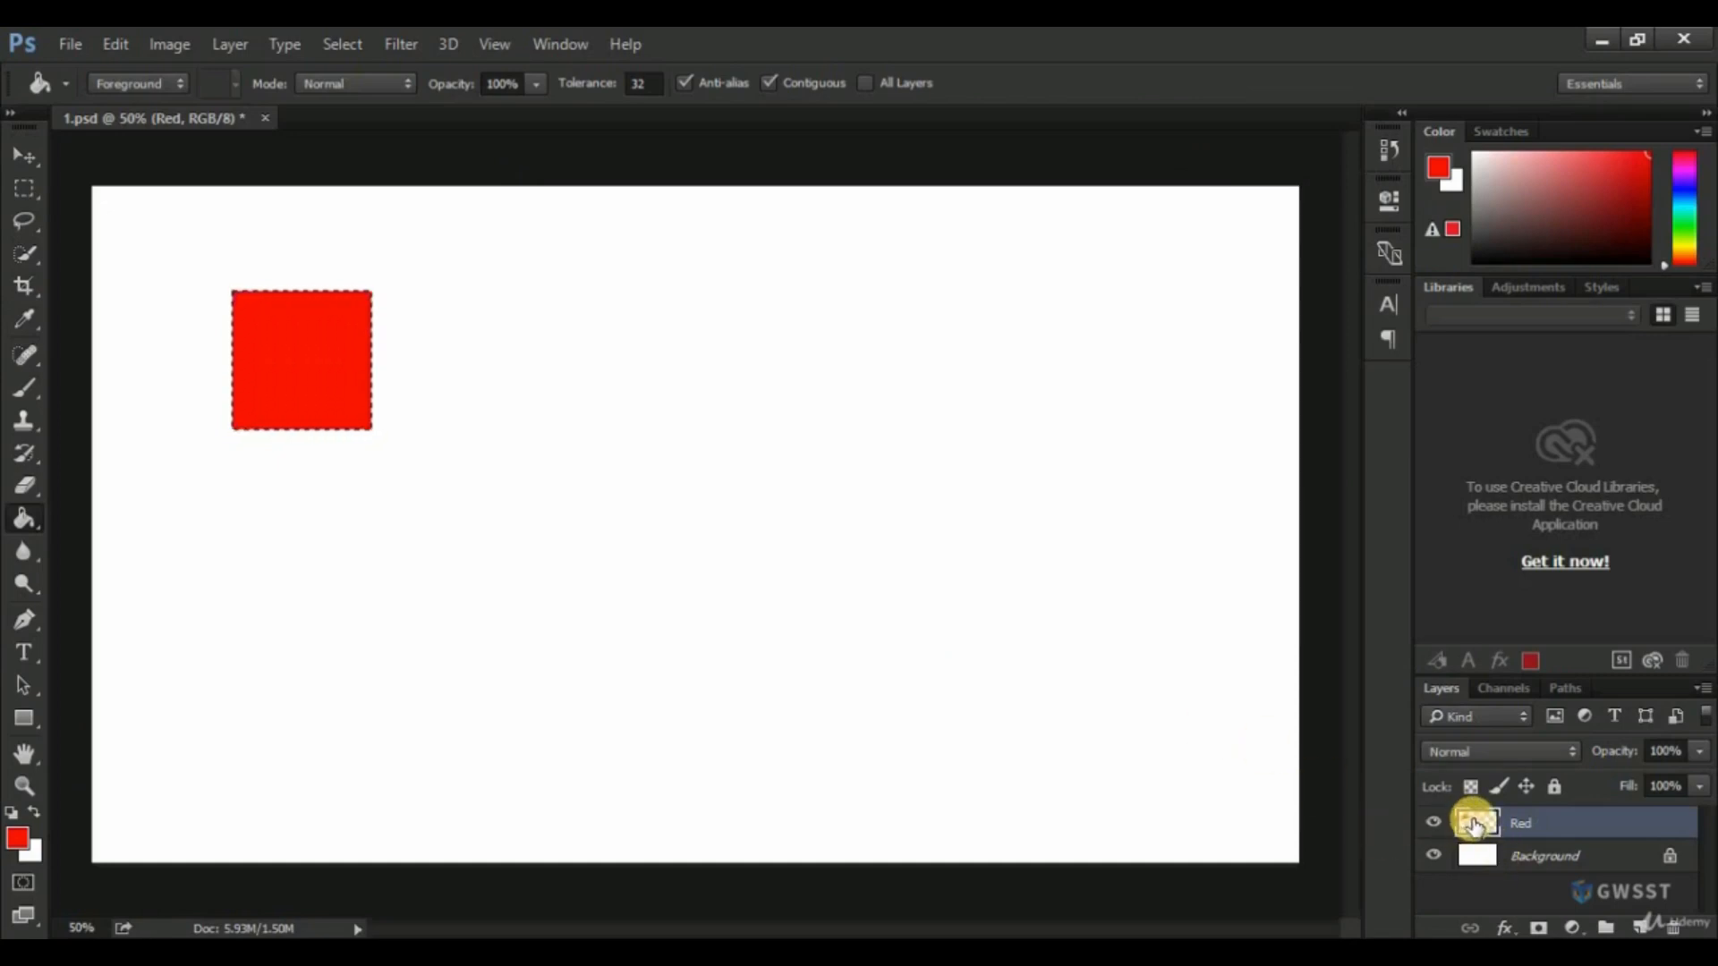
Add a new layer above the Red layer and name it Green, with the Rectangular Marquee tool active.
click(25, 189)
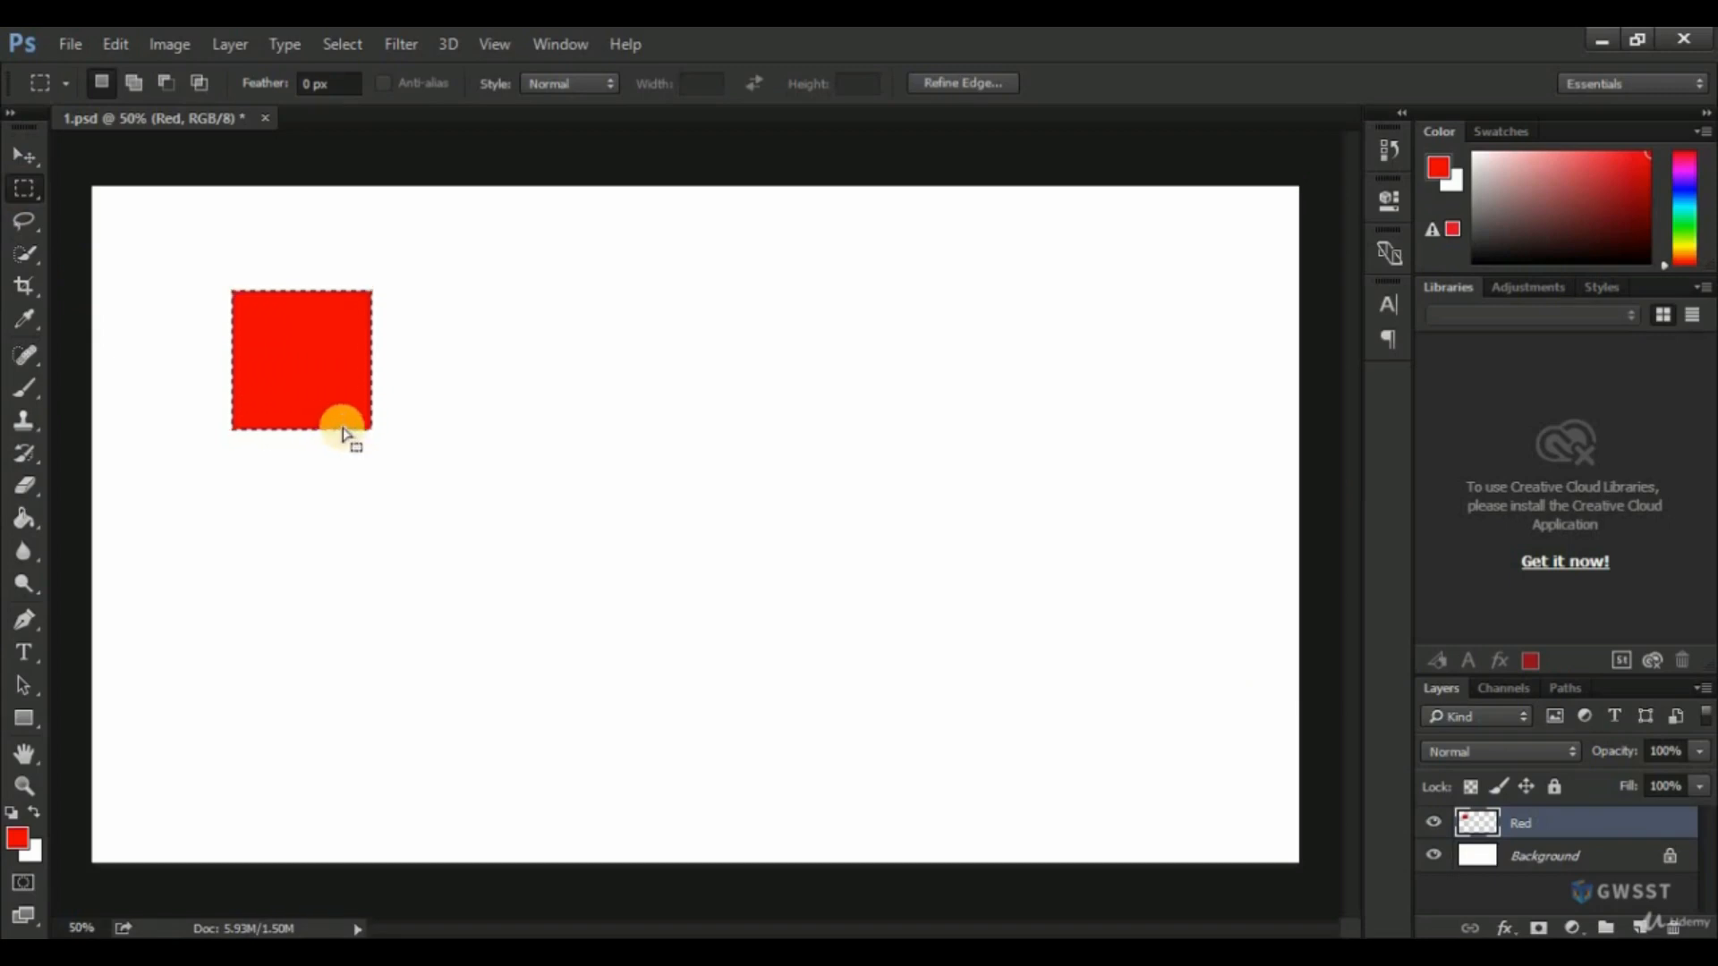
click(1639, 922)
double_click(1537, 828)
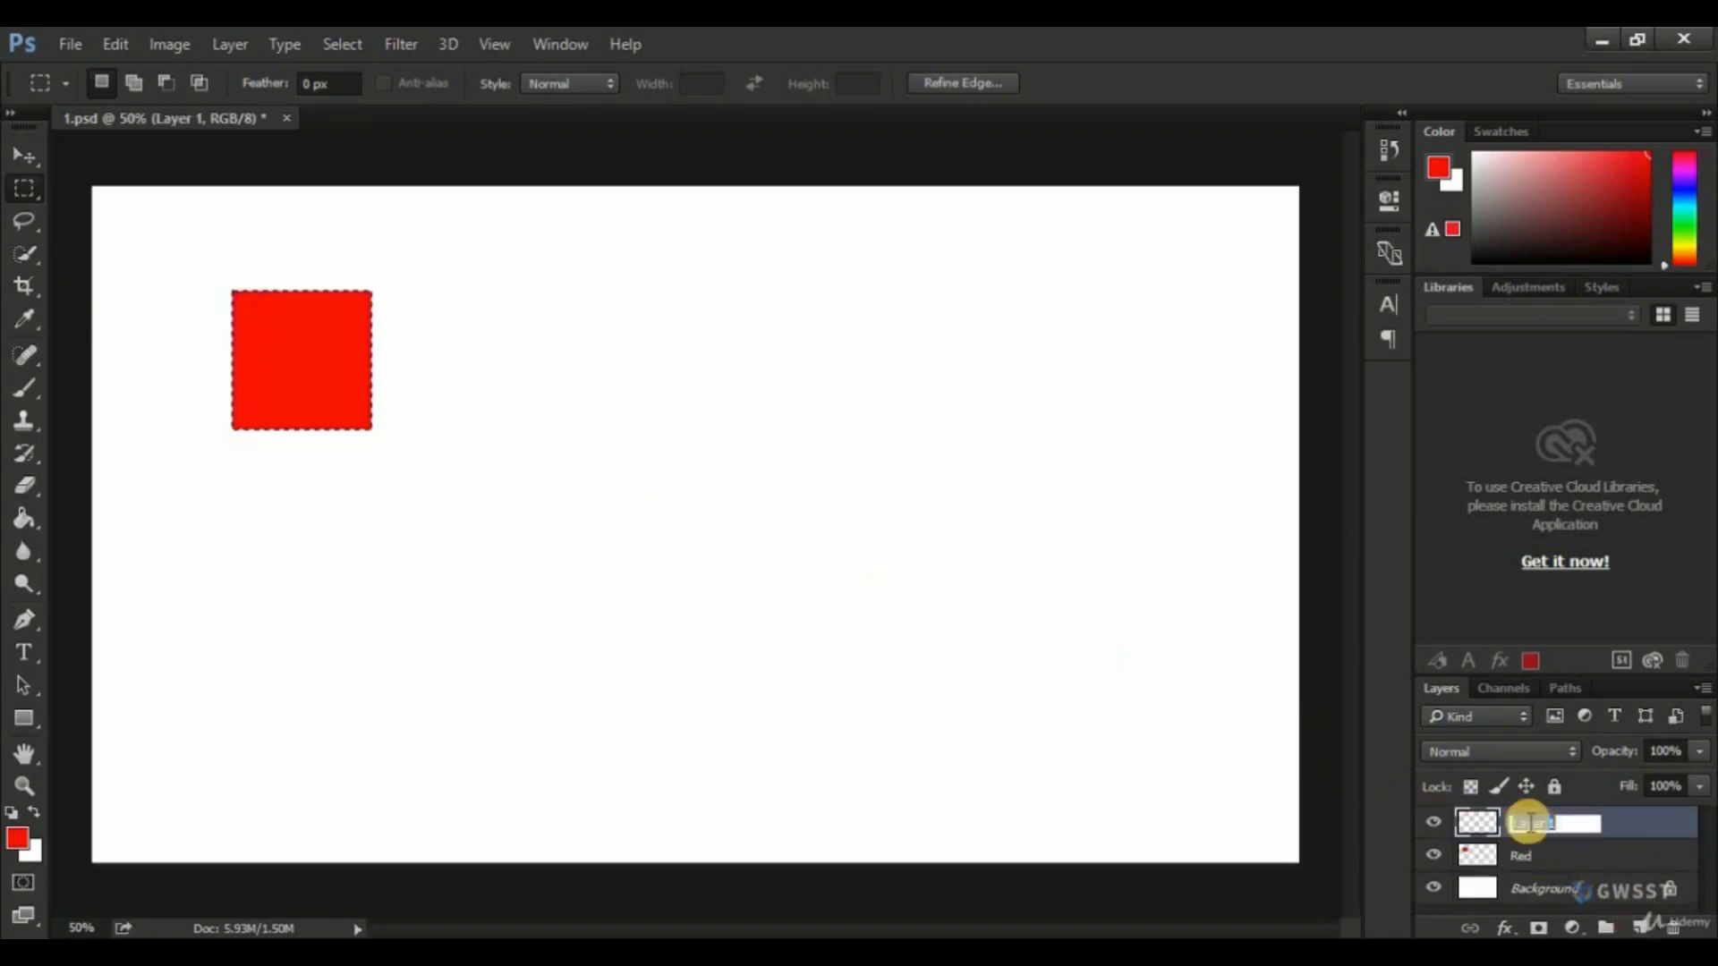
text(Gre)
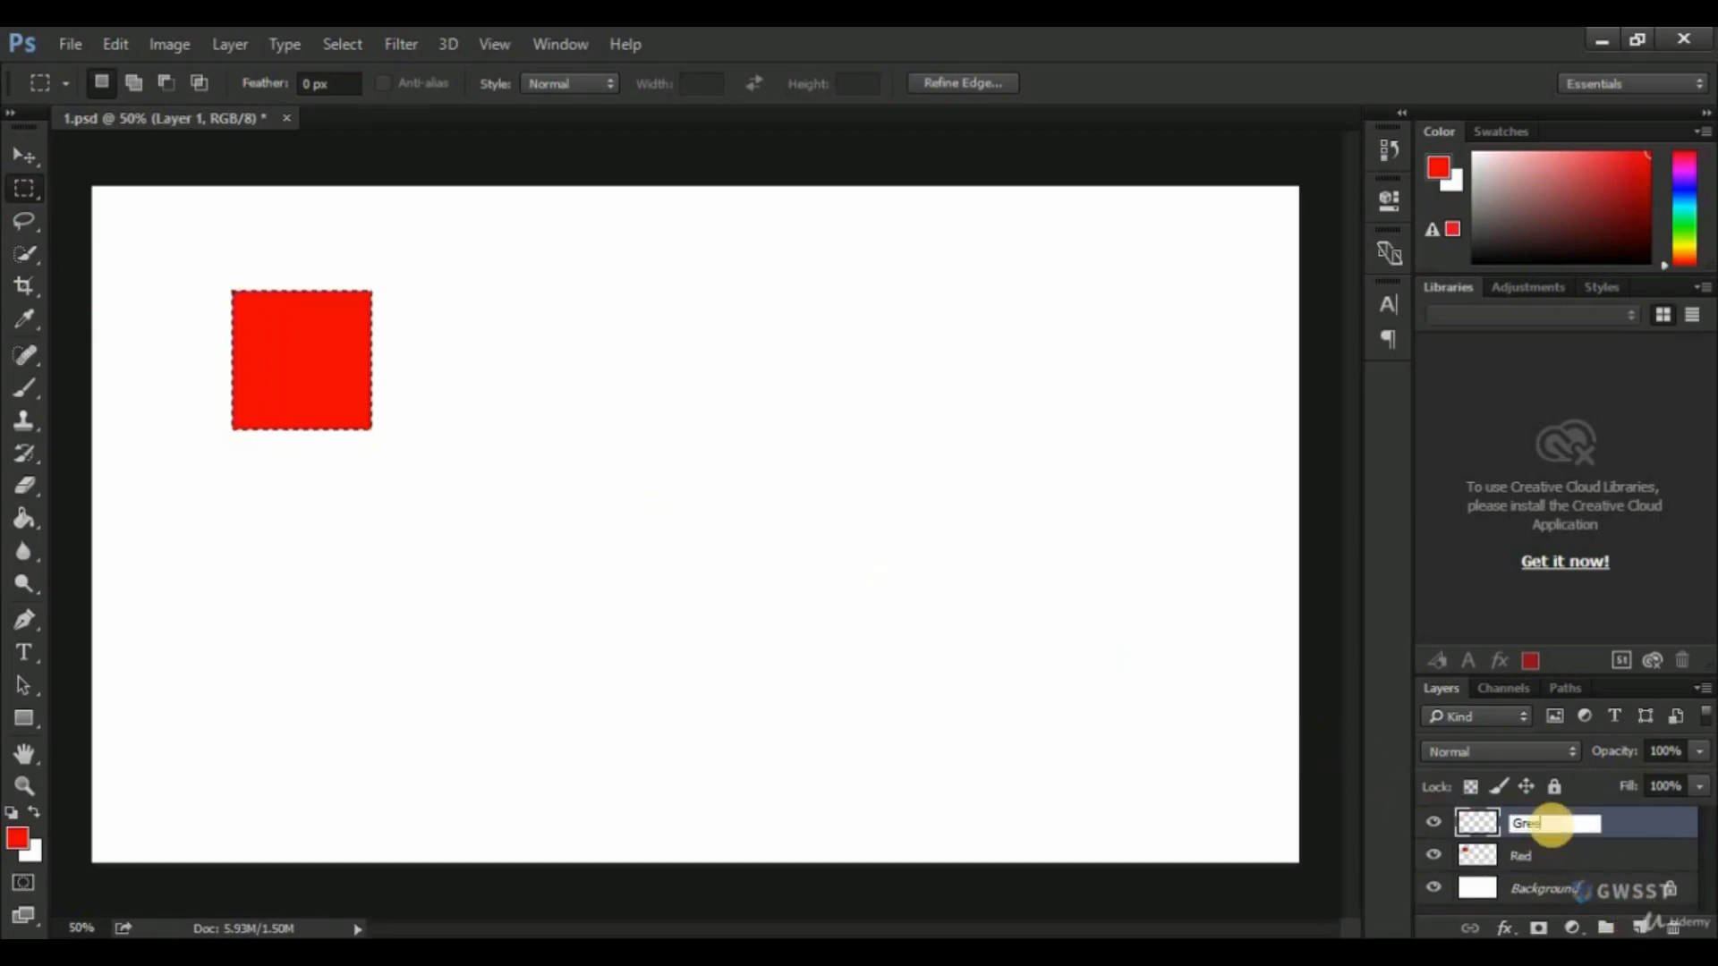
text(en)
key(Return)
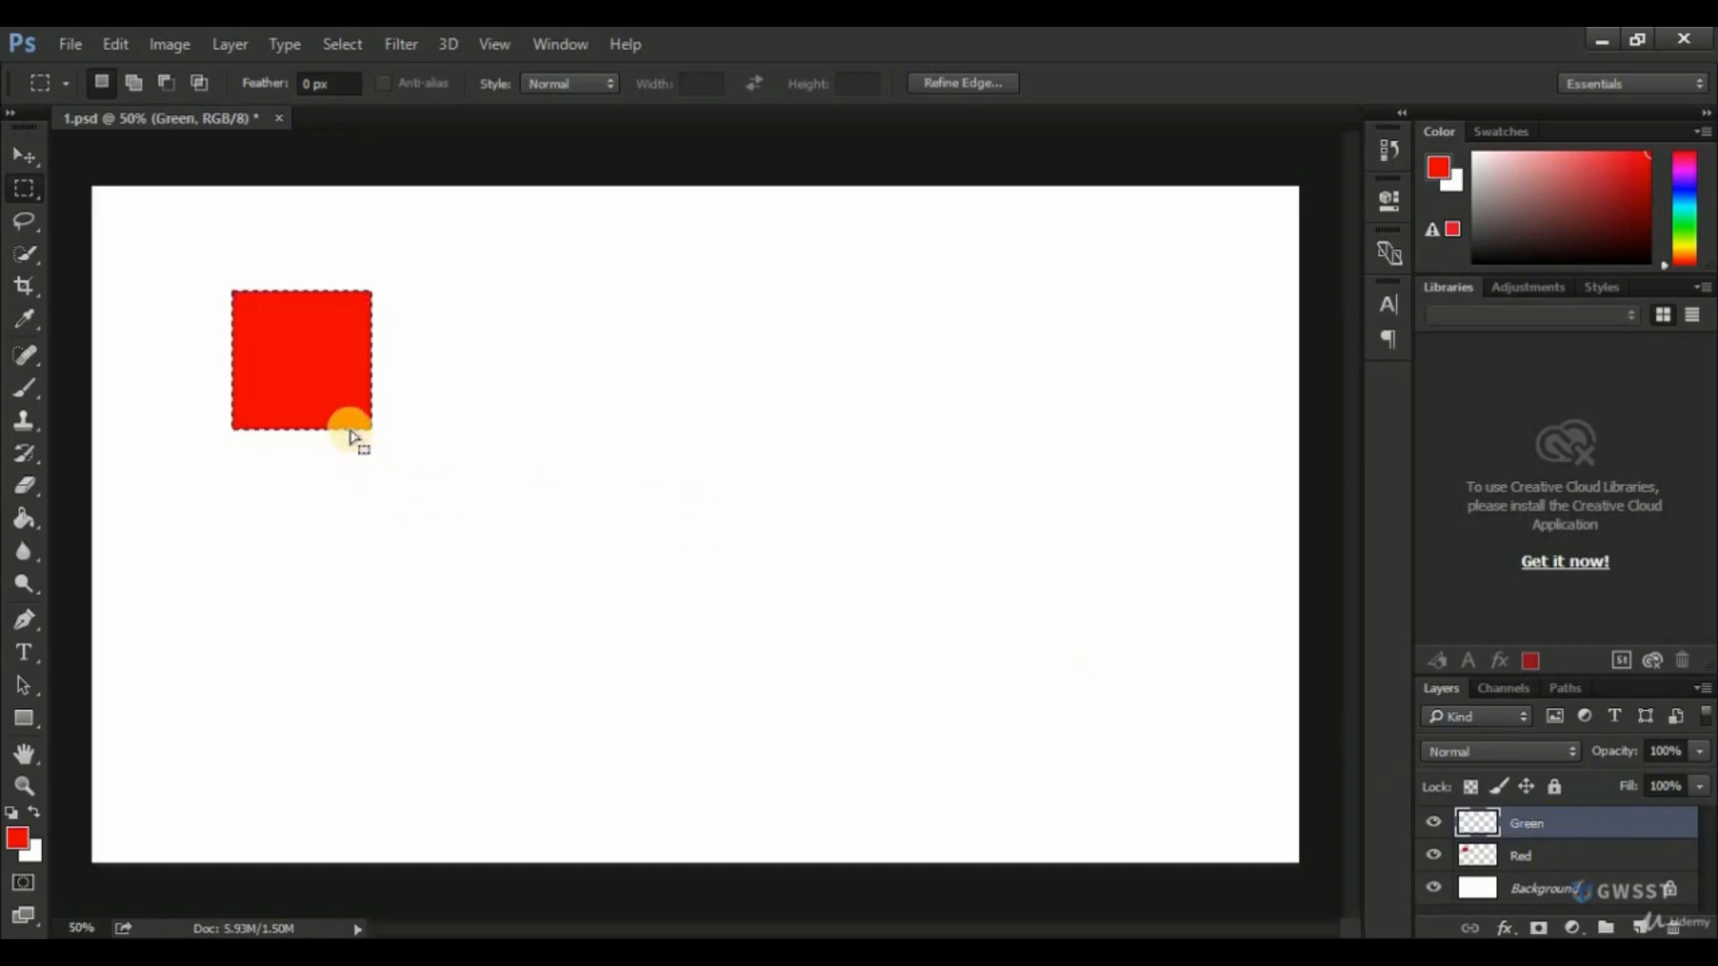
Move the square selection diagonally below and right of the red square, and fill it with a darker green using the Paint Bucket tool.
drag(360, 437, 505, 587)
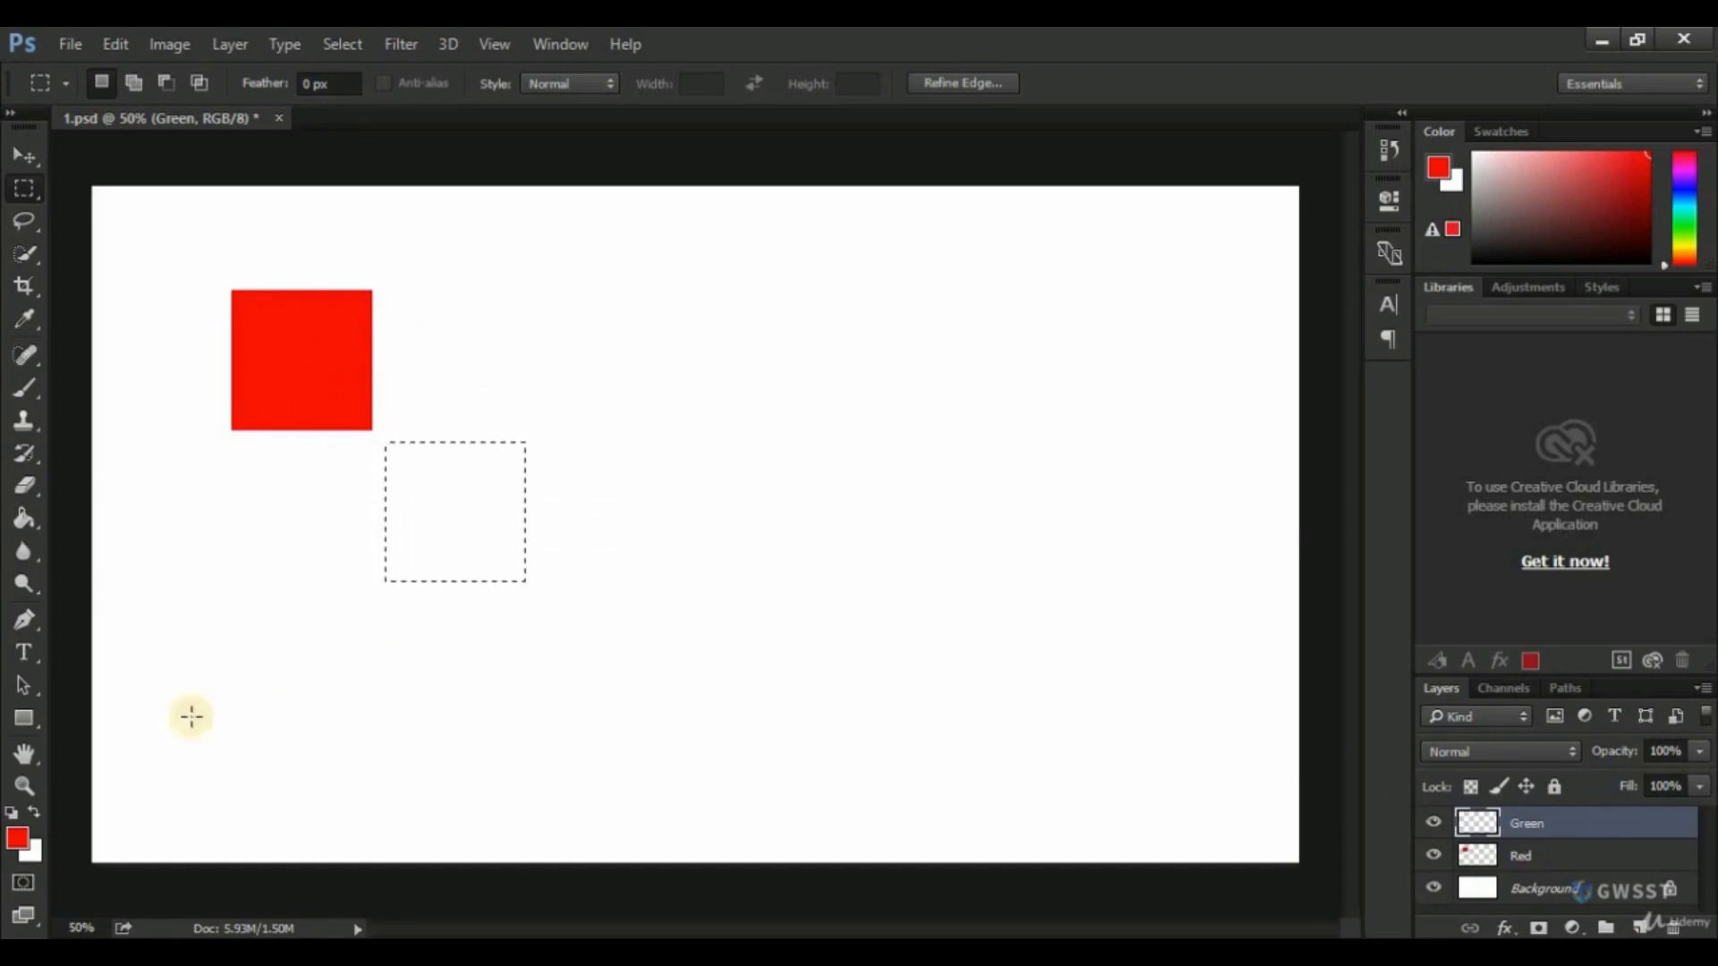
click(18, 835)
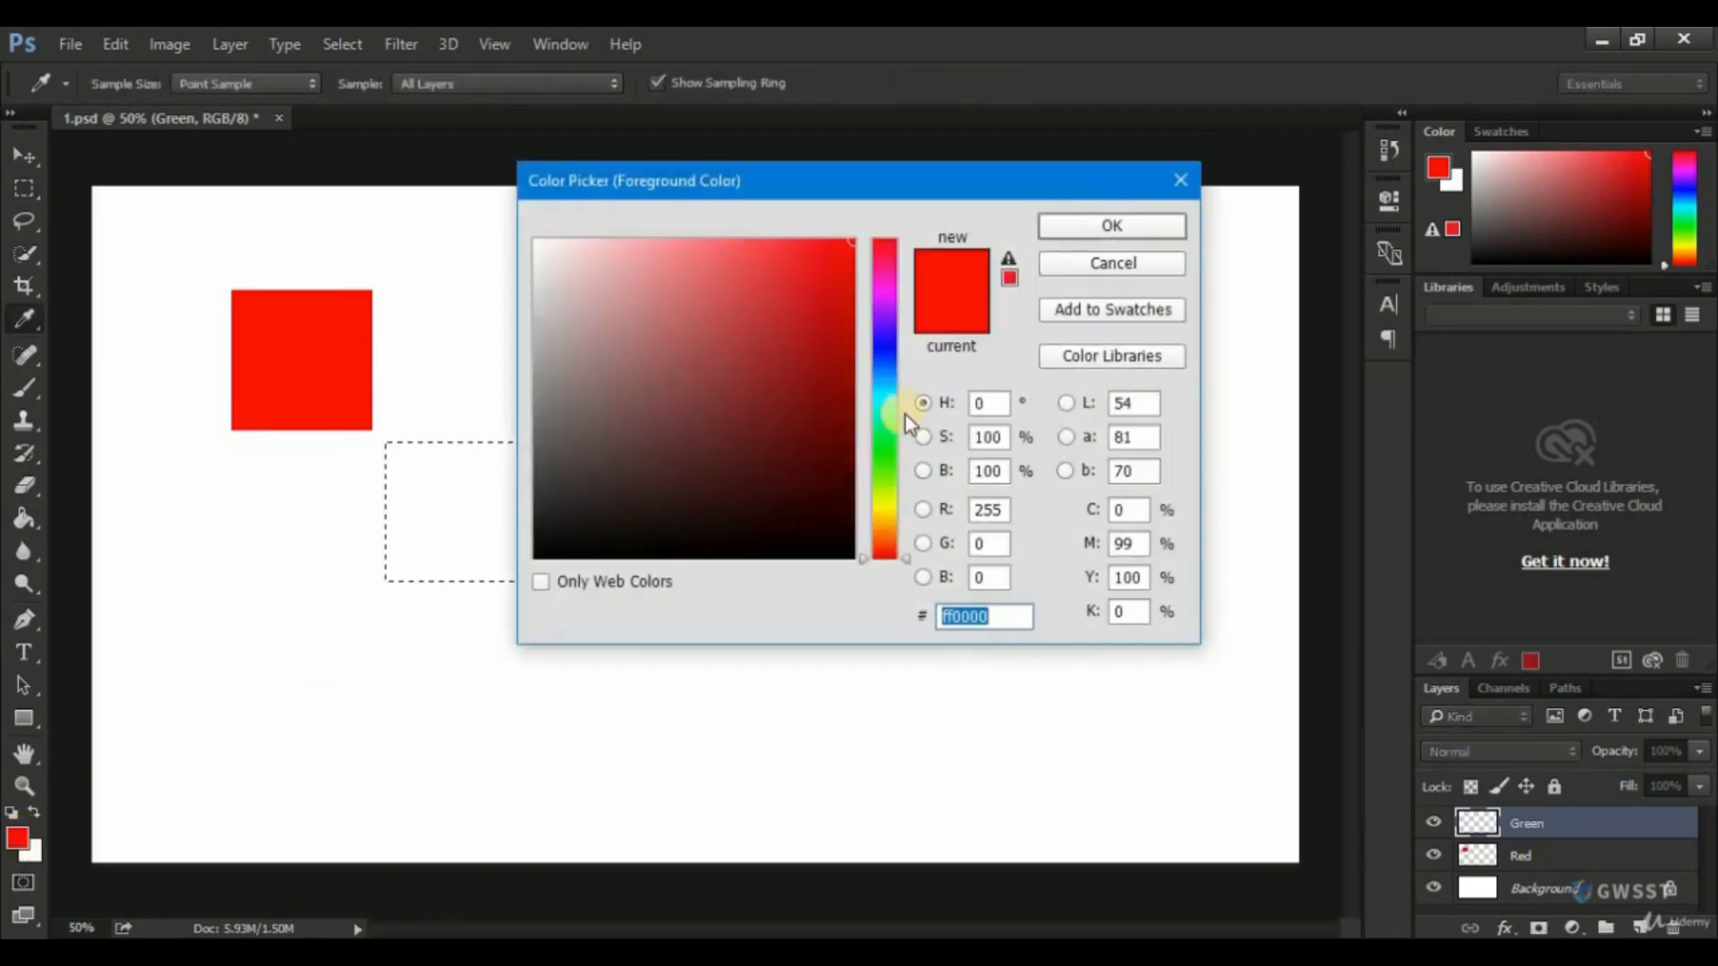
drag(883, 430, 888, 459)
click(846, 351)
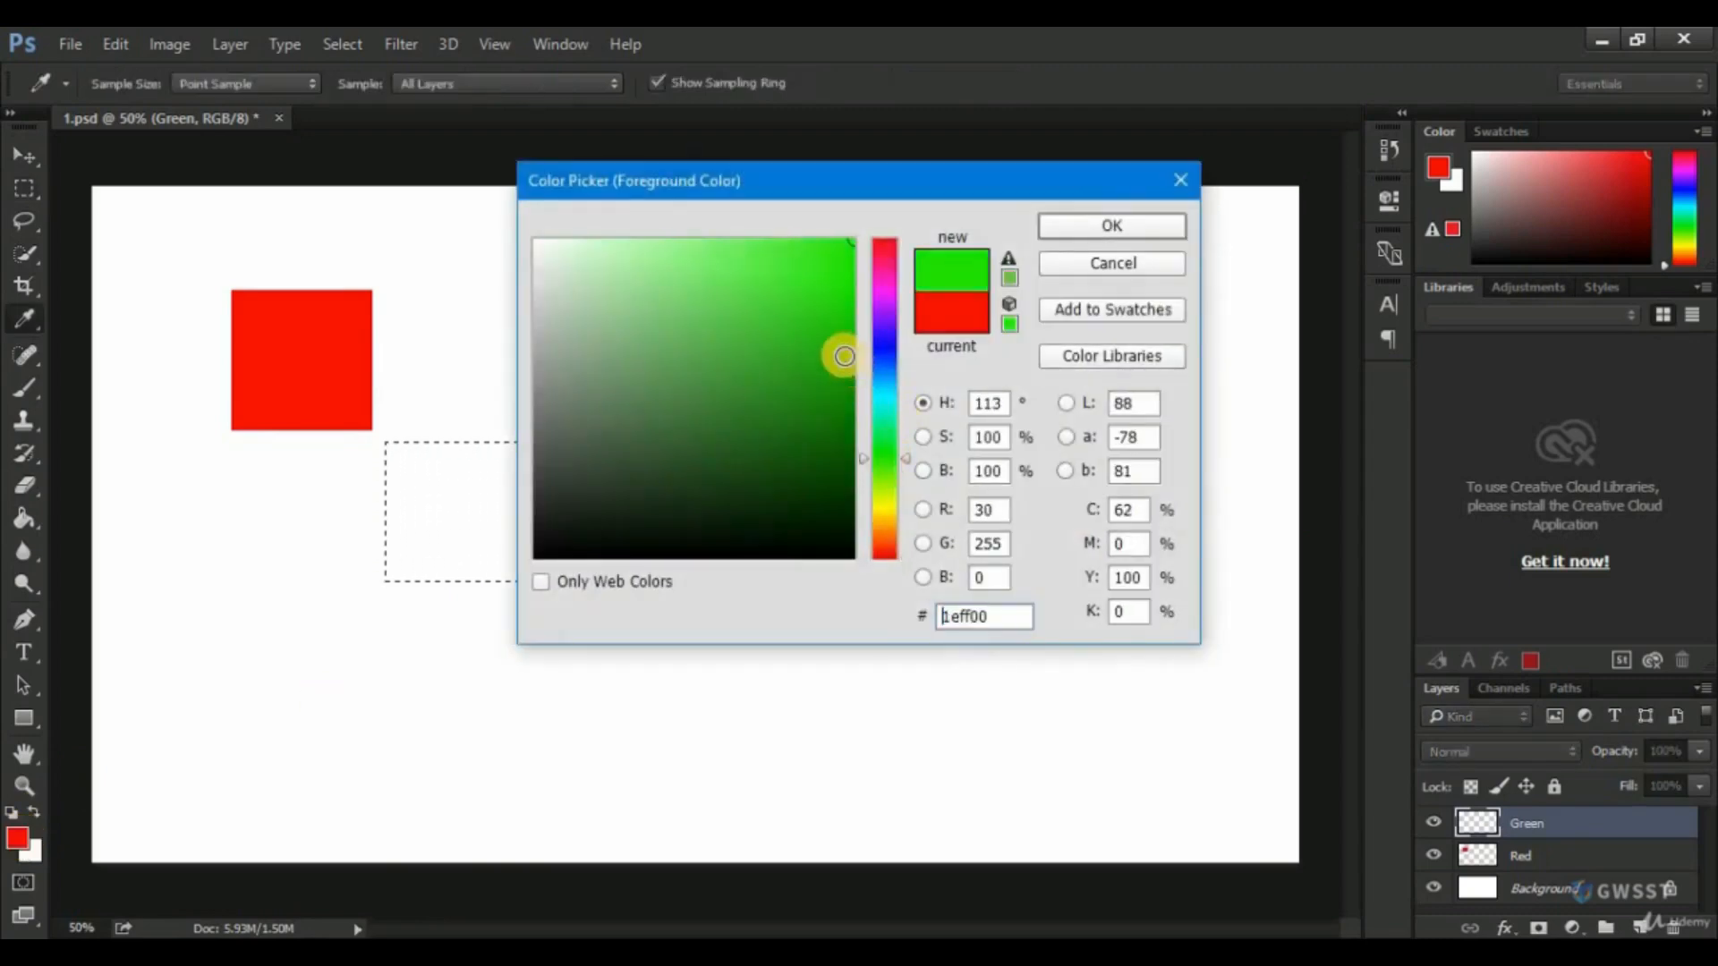
click(1111, 226)
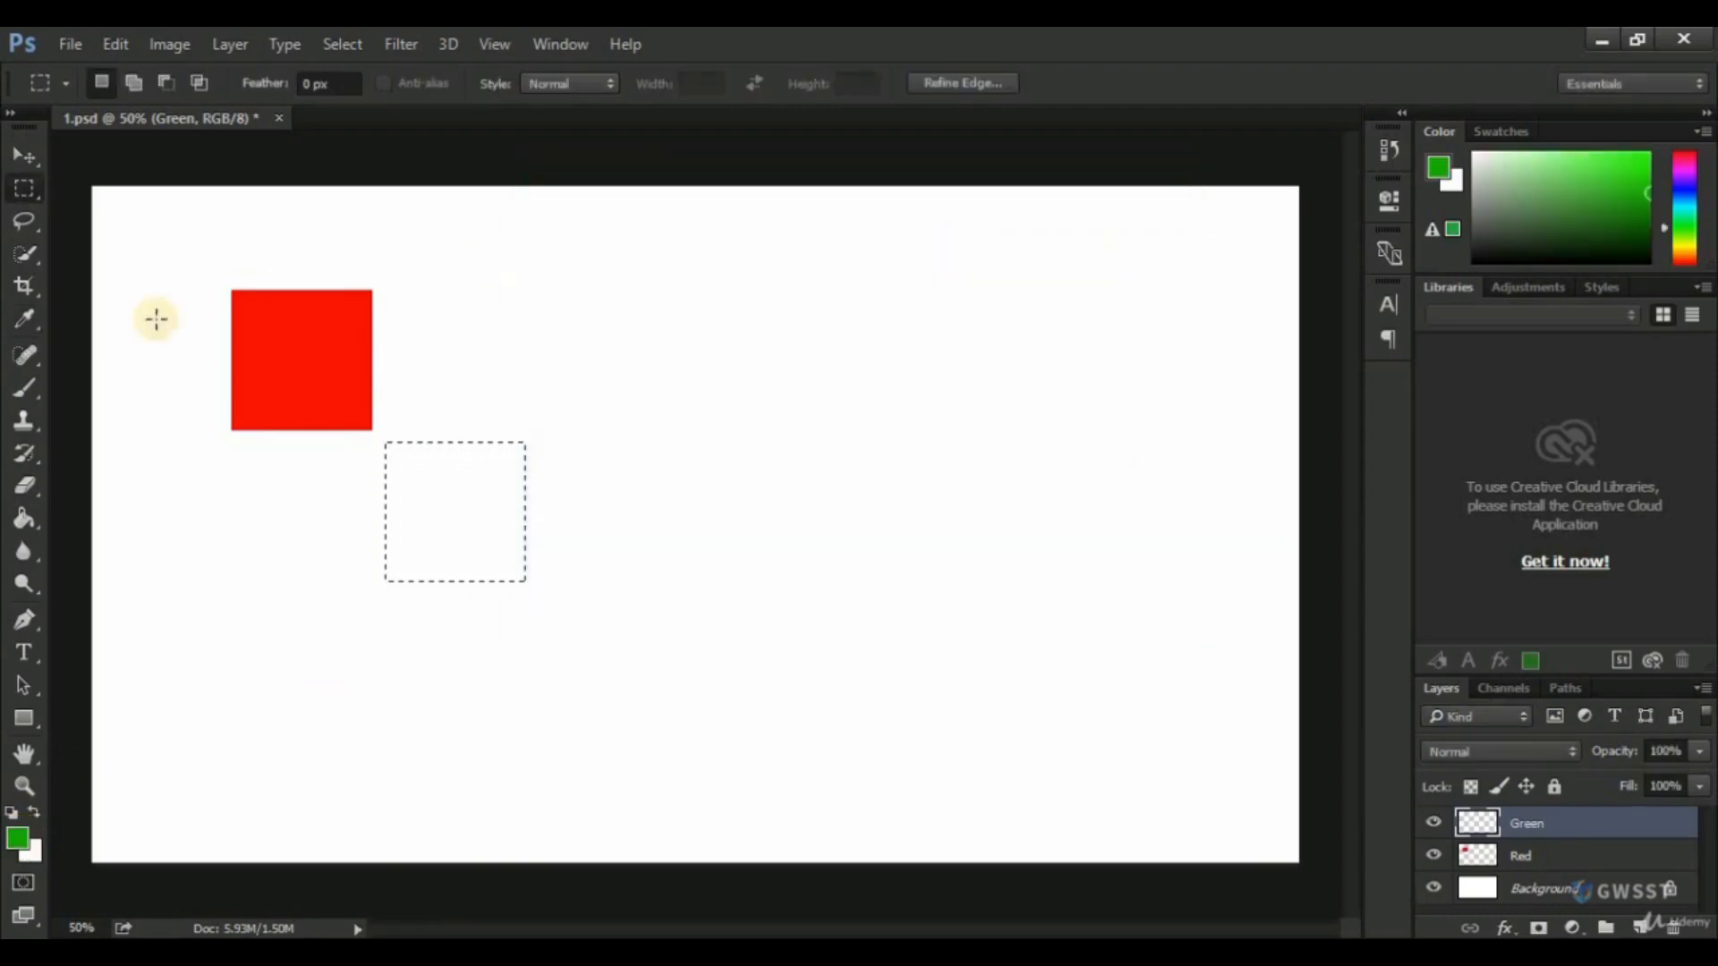
click(25, 518)
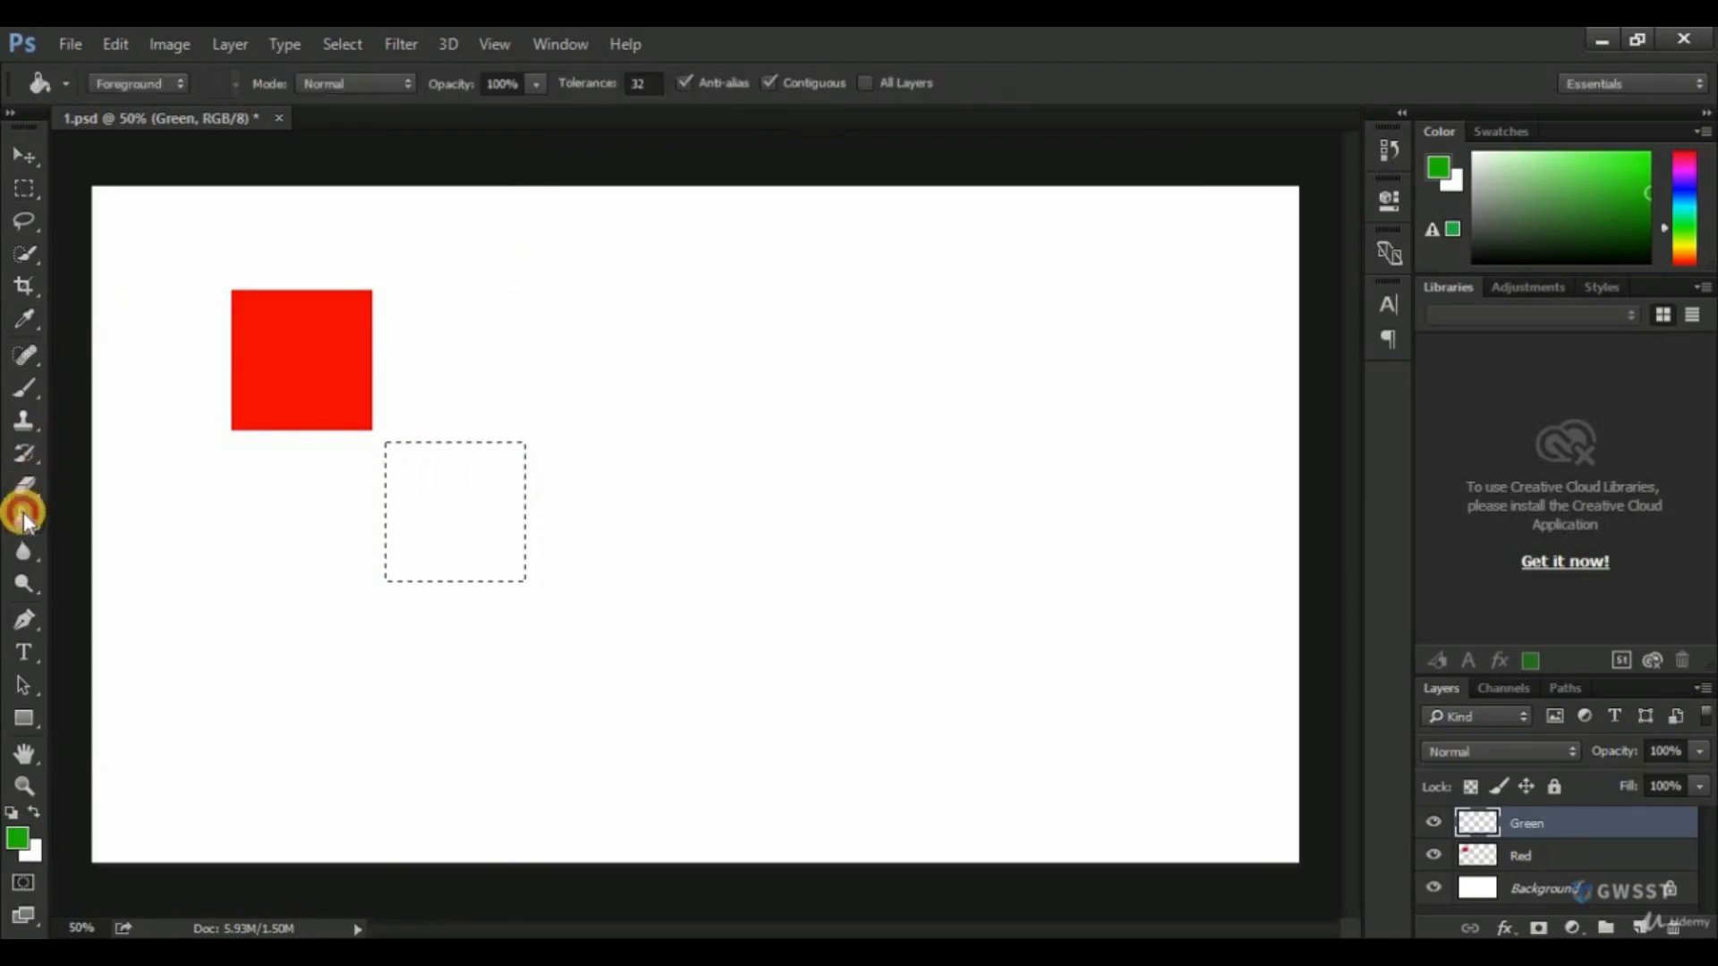
click(426, 486)
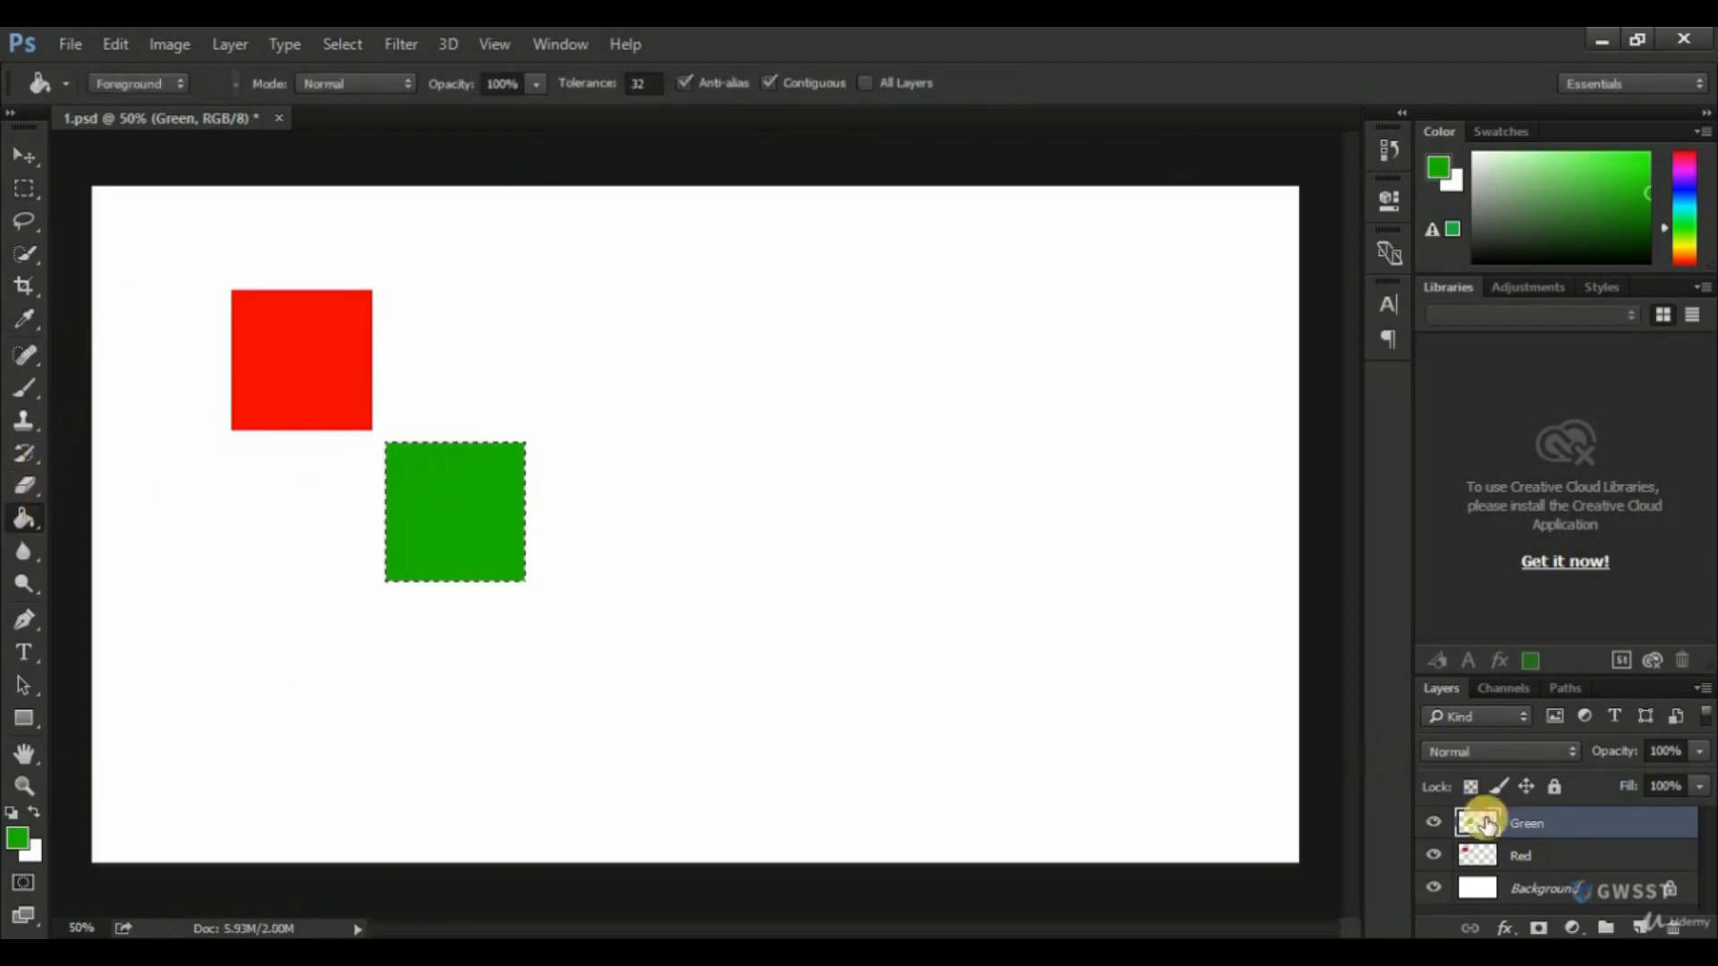
Add a new layer above the Green layer and name it Blue.
click(1643, 925)
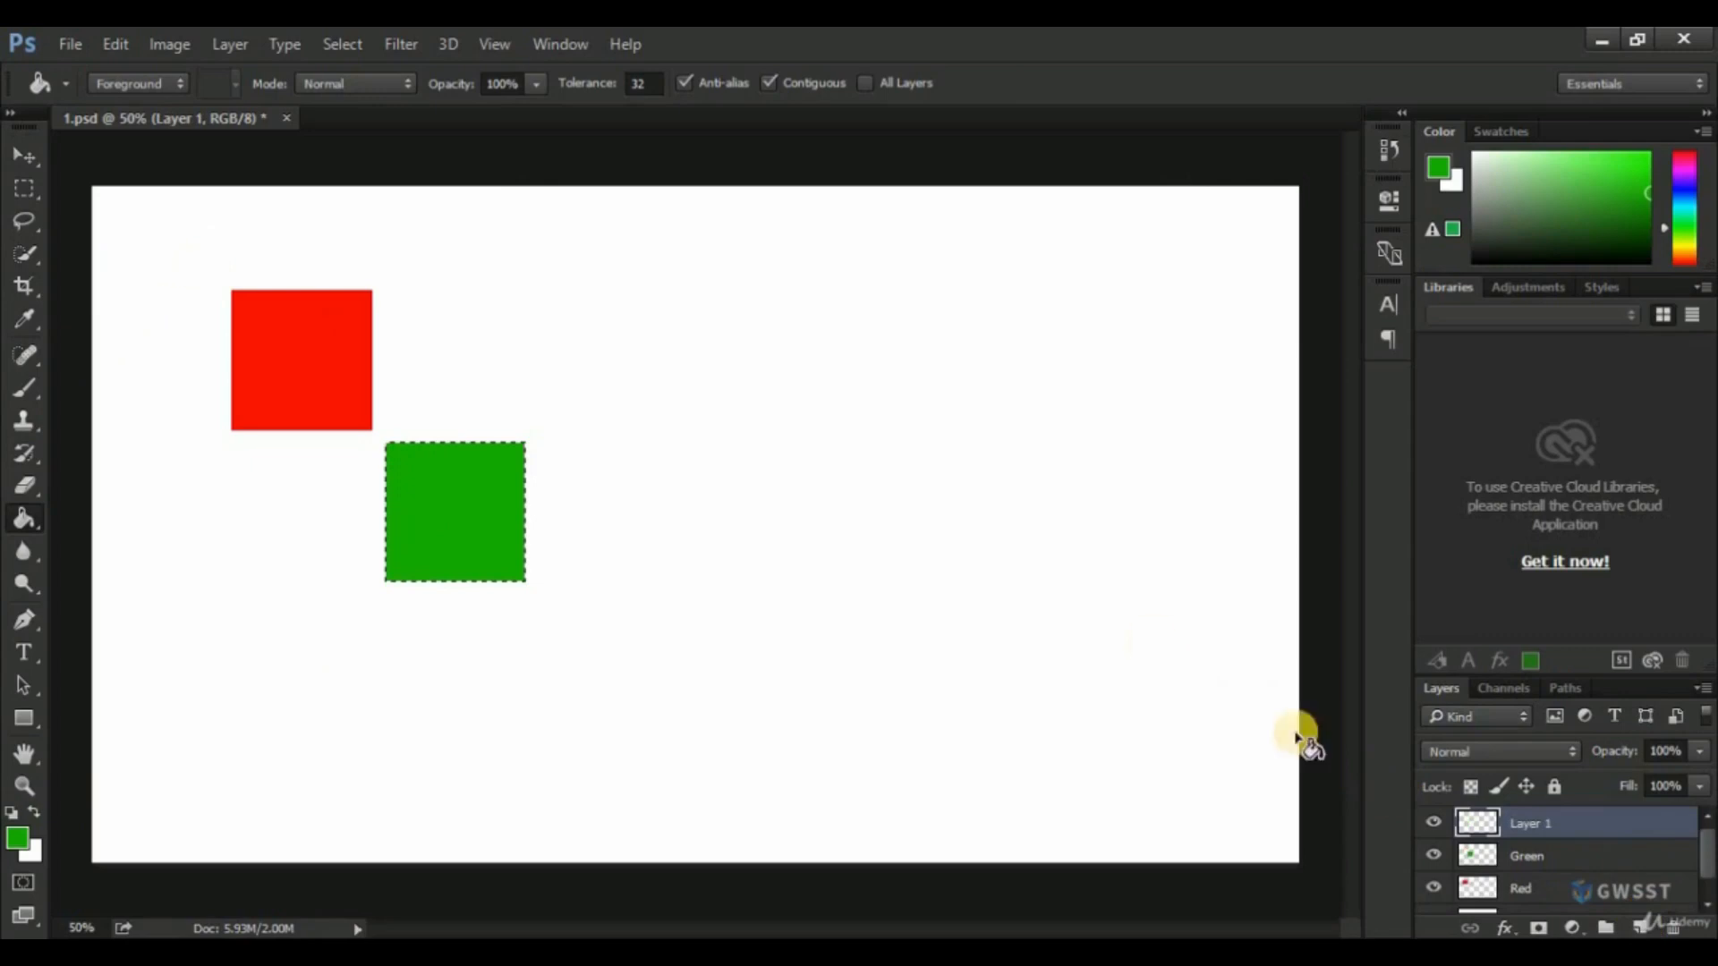
double_click(1526, 821)
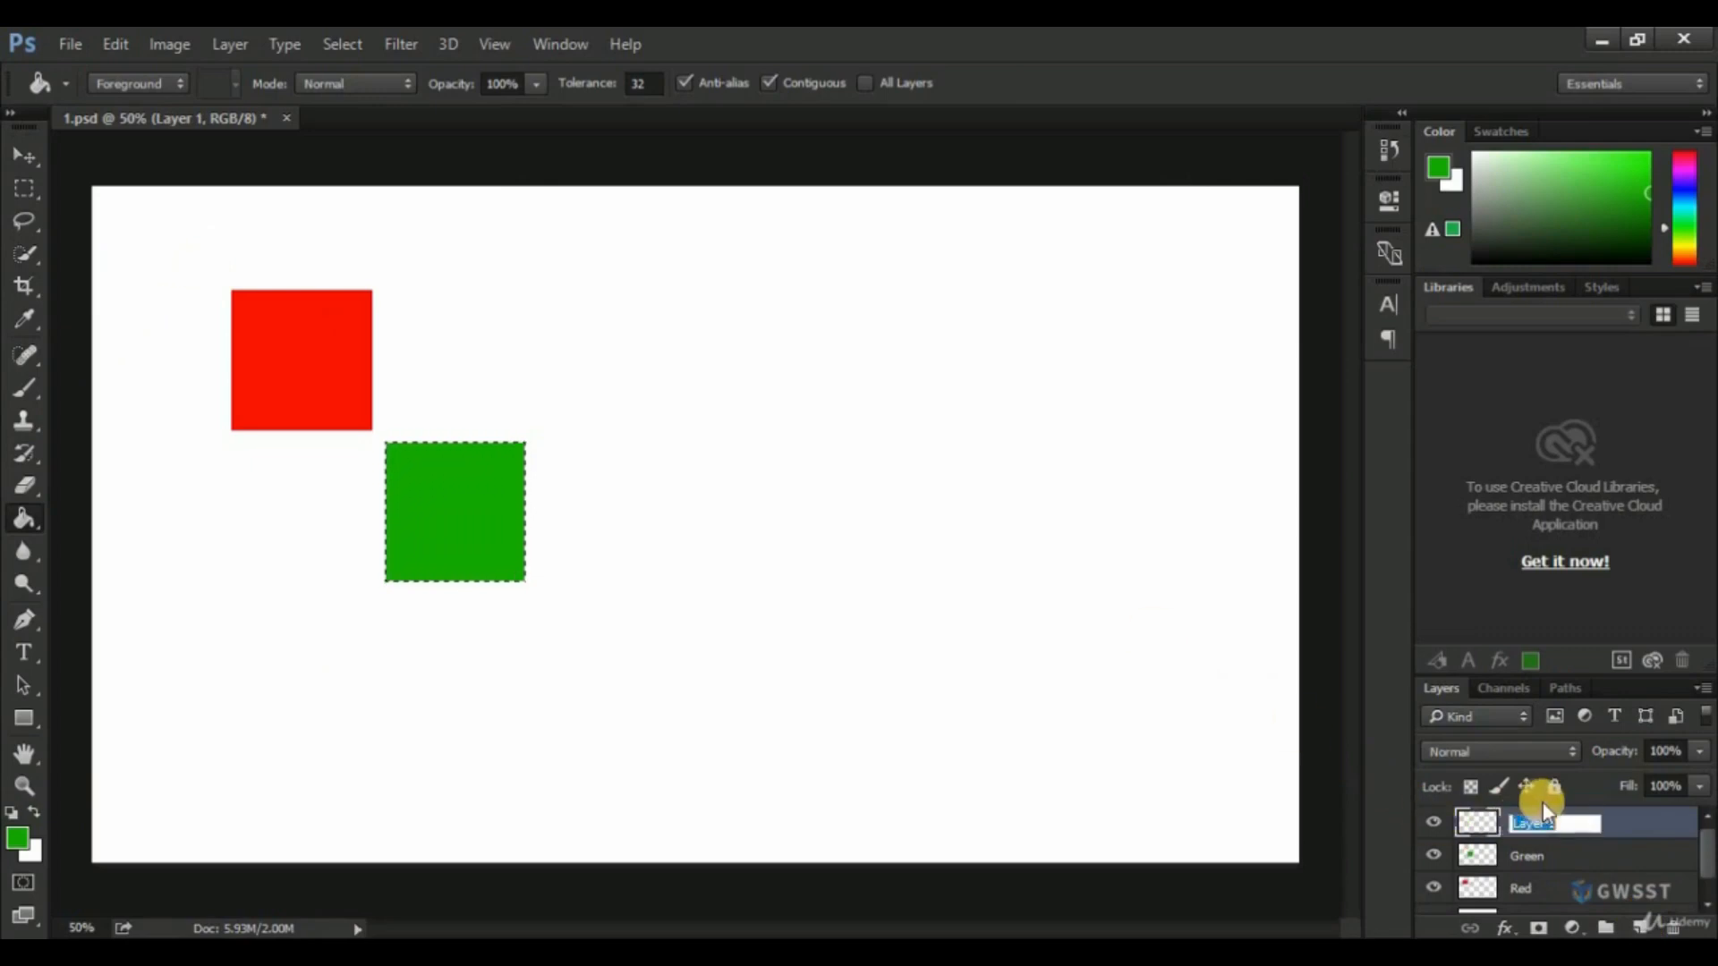
text(B)
key(BackSpace)
text(Blue)
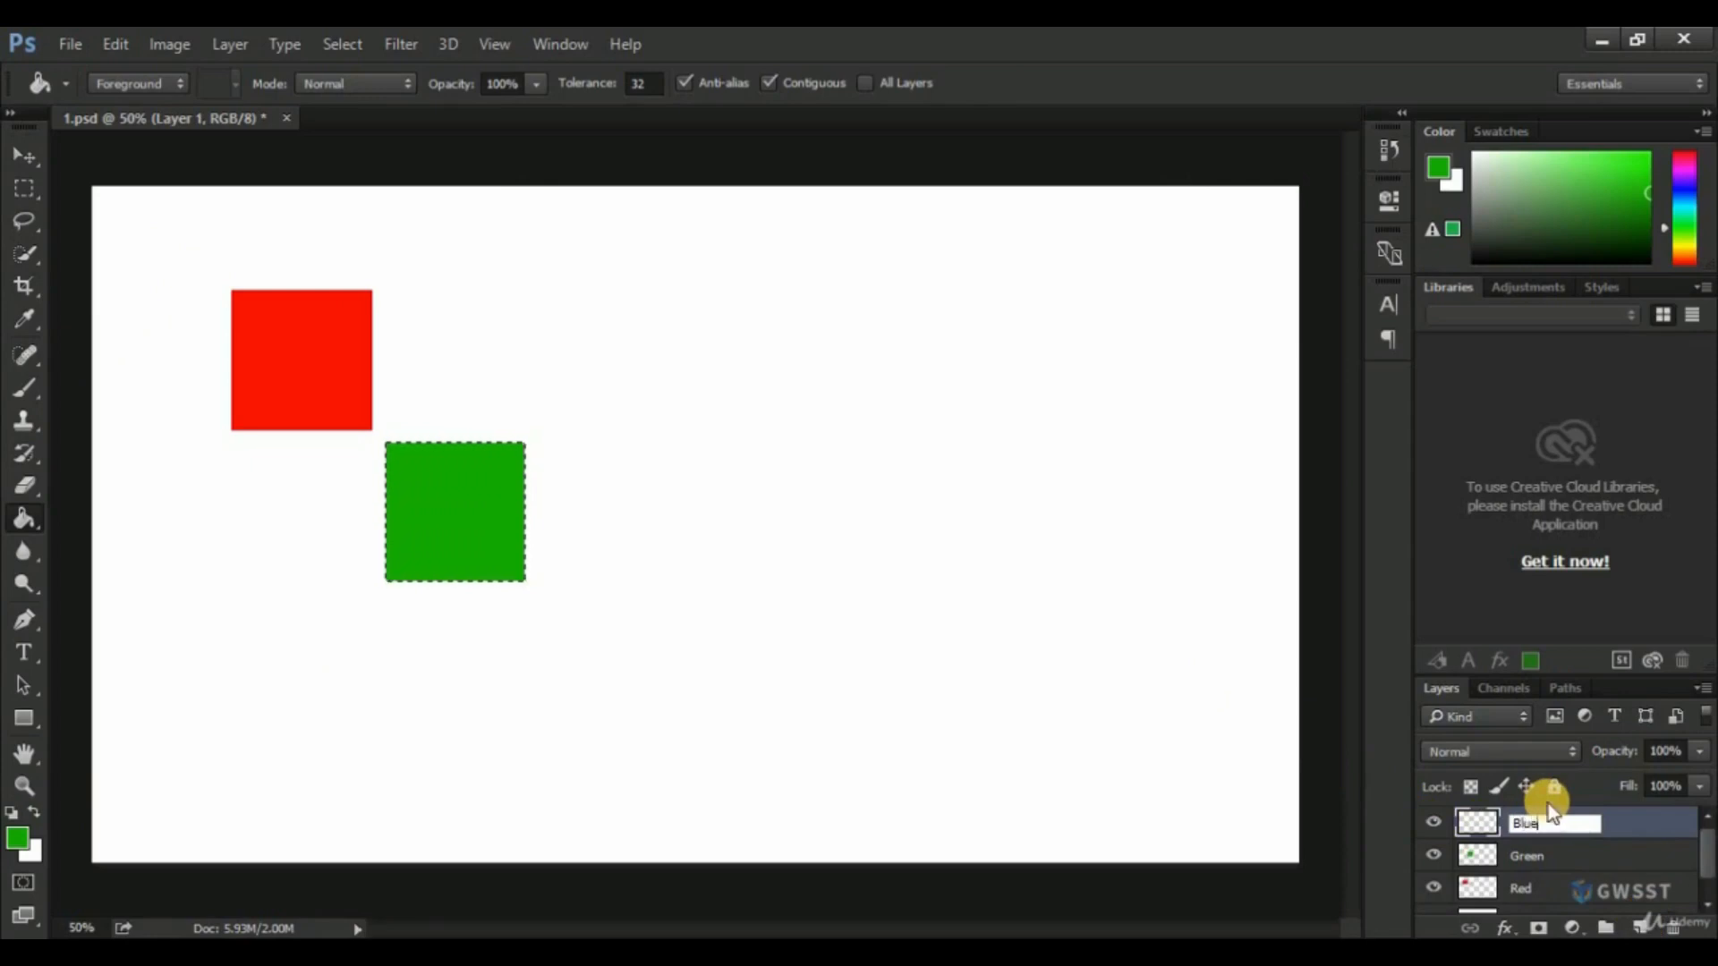
key(Return)
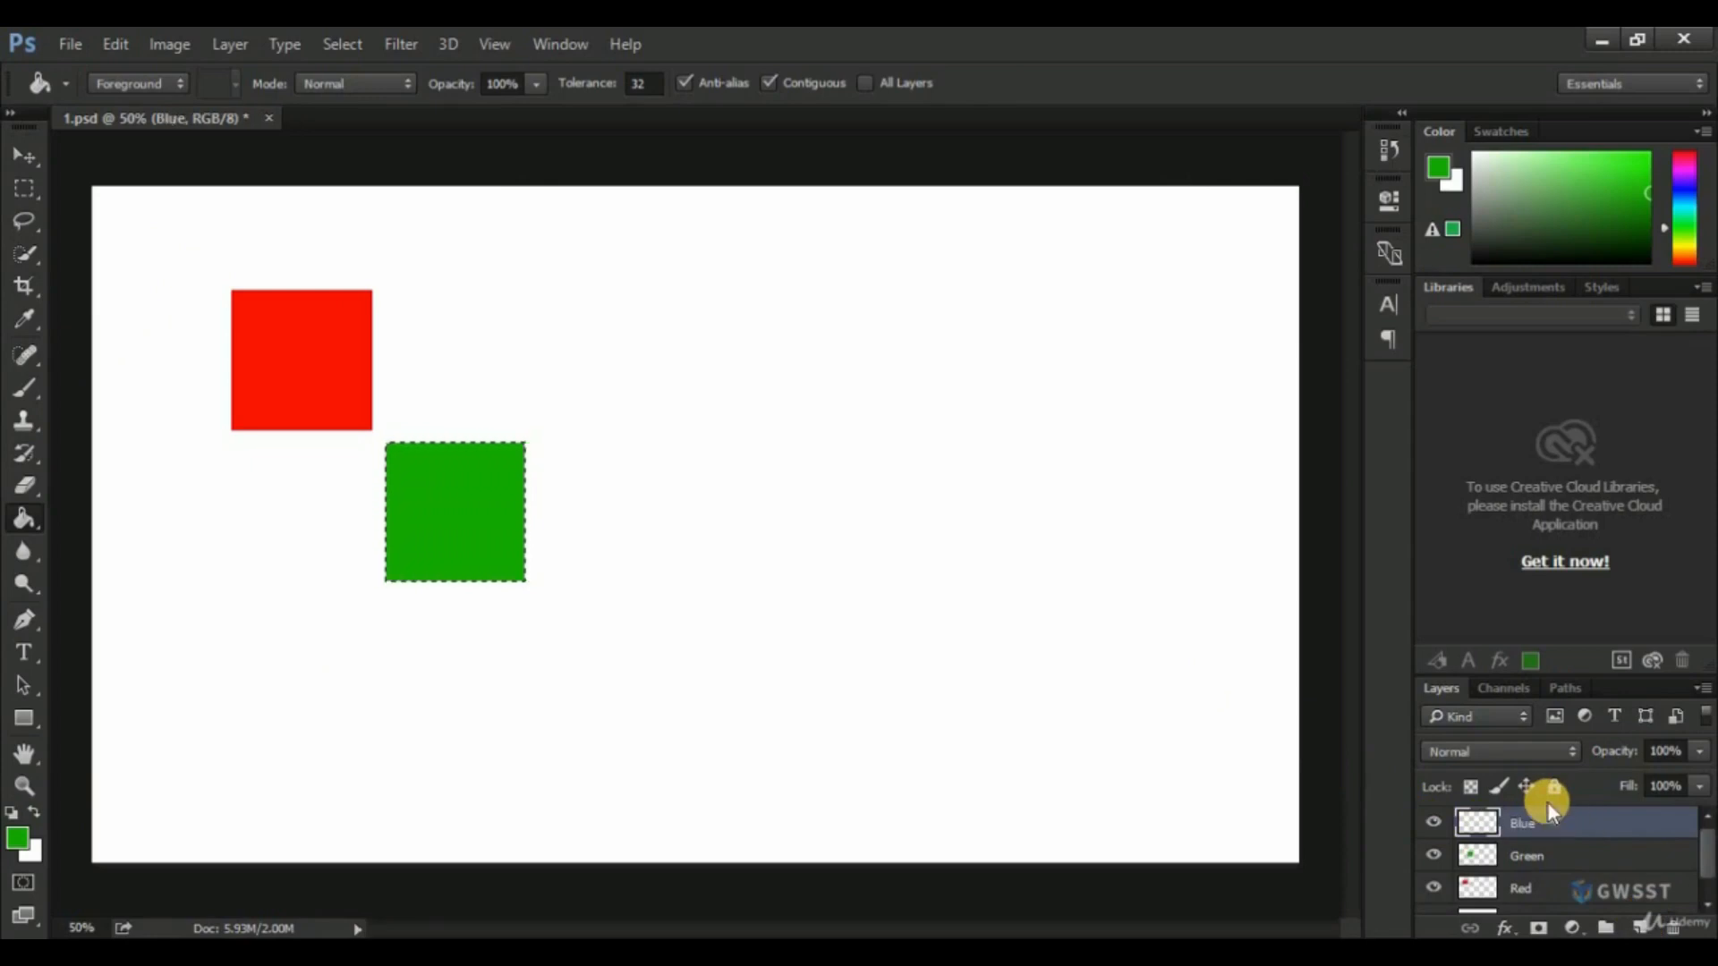
Move the square selection diagonally below and right of the green square, fill it with blue (009cdd) using the Paint Bucket tool, and deselect.
click(22, 188)
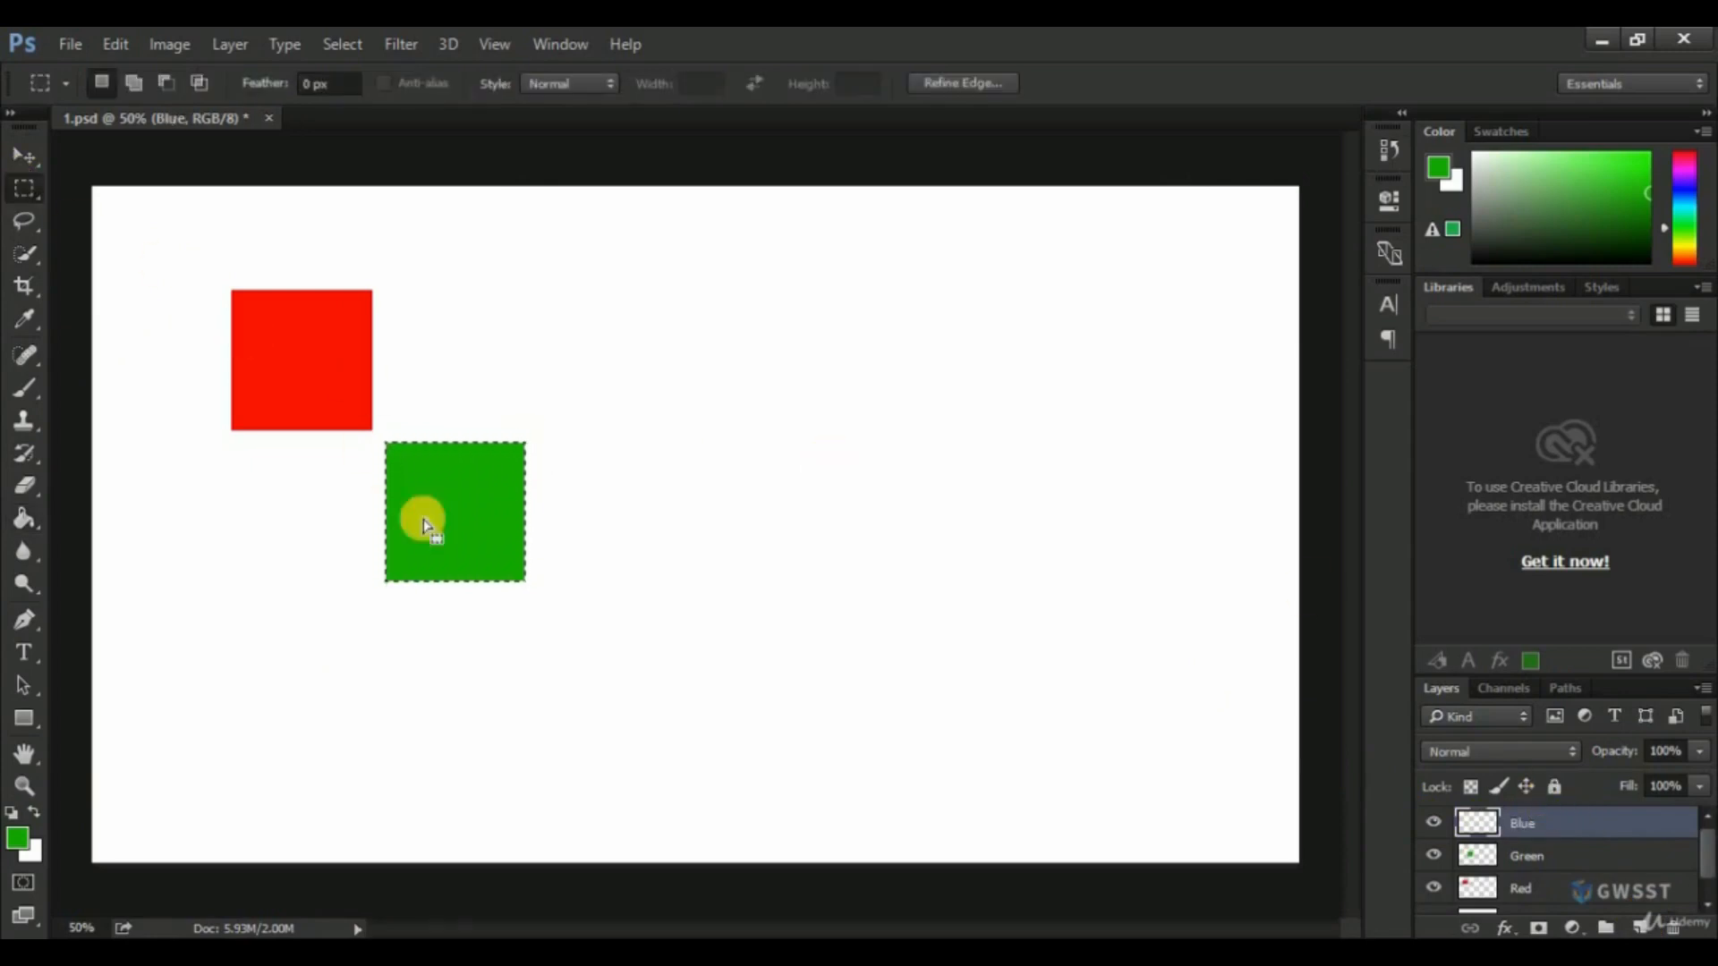
drag(475, 583, 632, 740)
click(52, 831)
drag(884, 397, 884, 385)
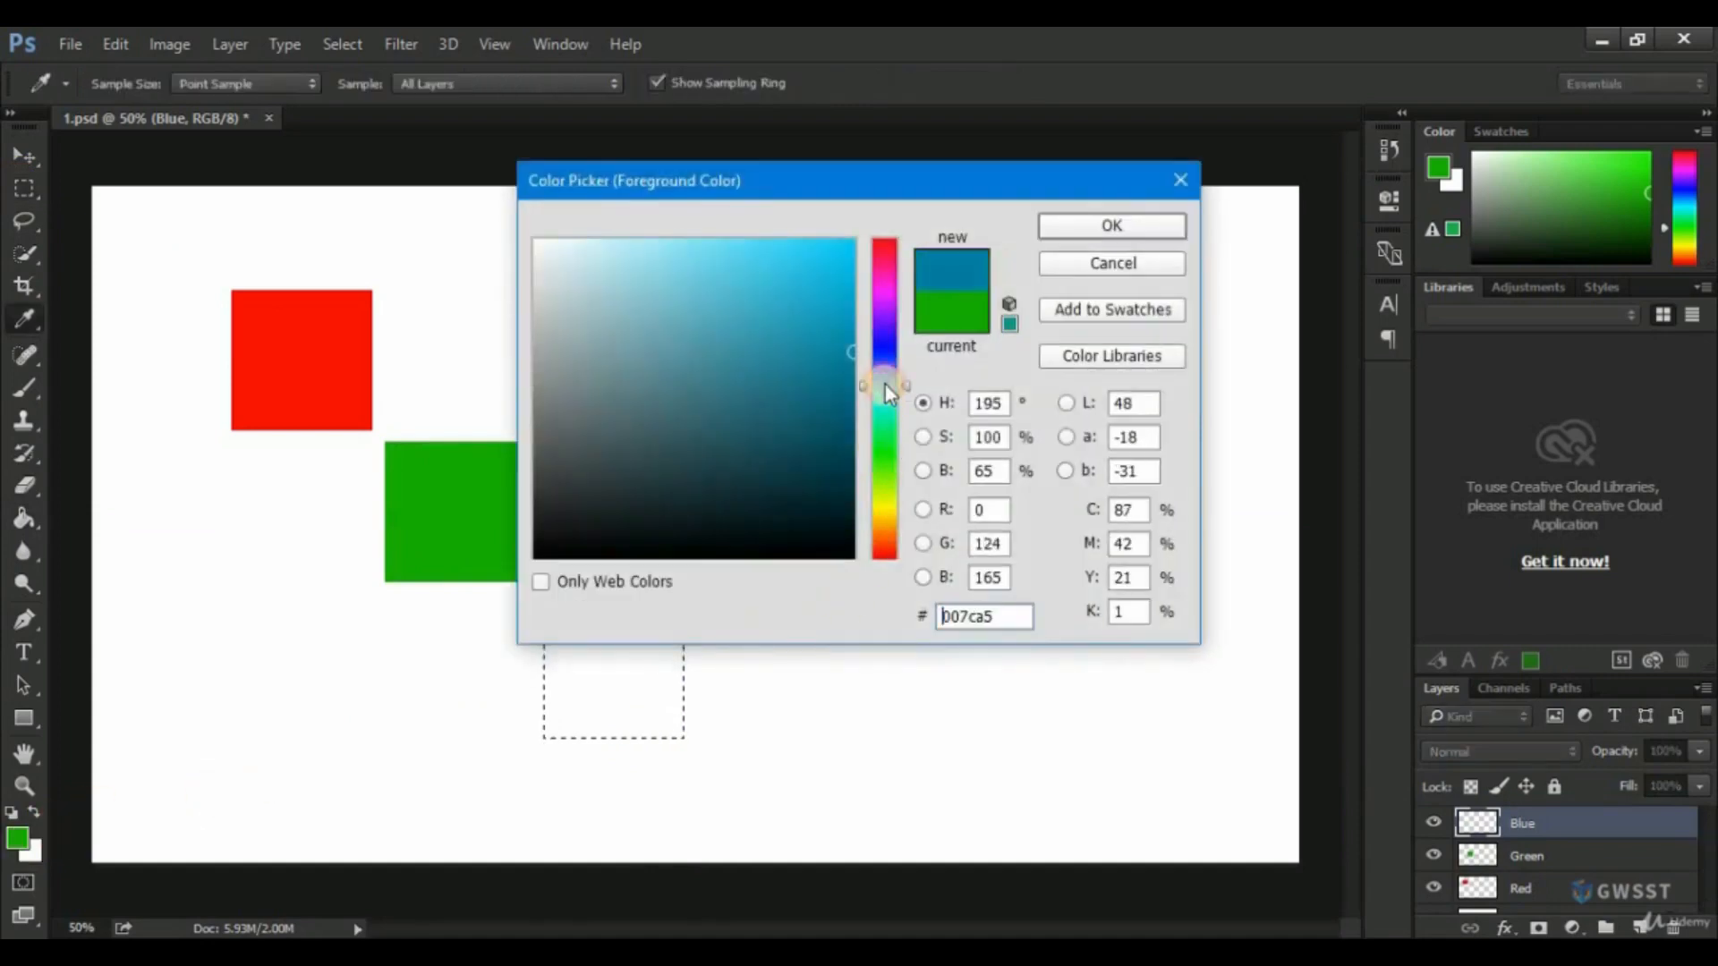
click(851, 278)
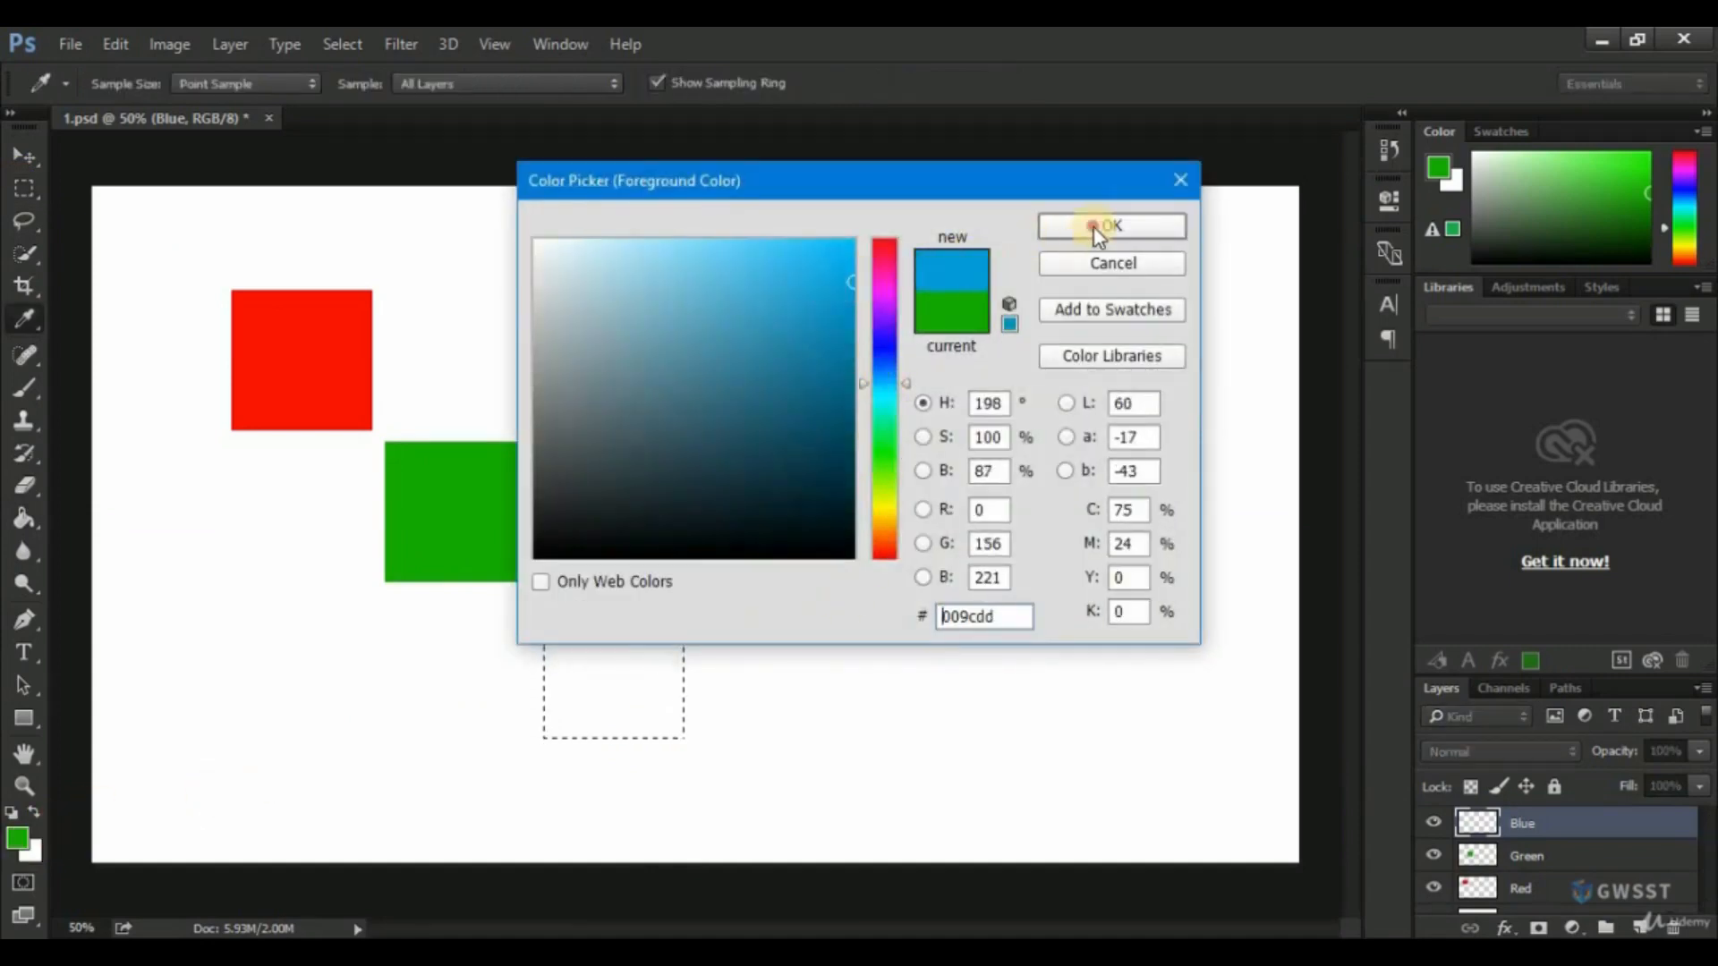
click(1100, 226)
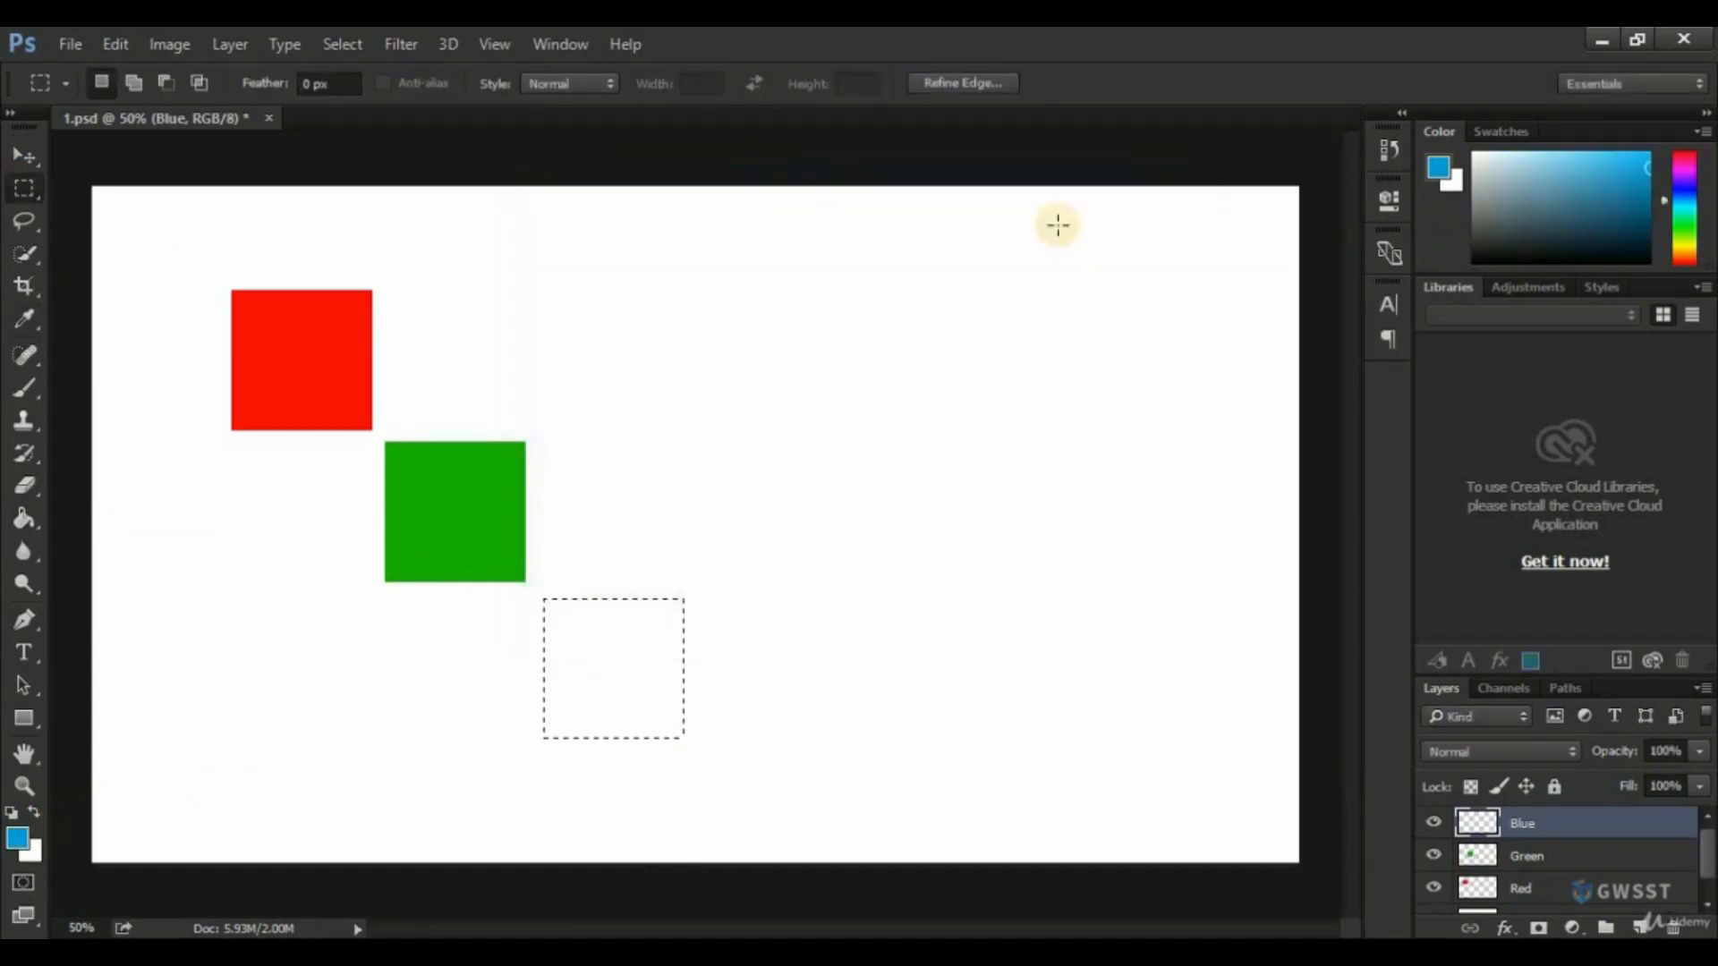
click(24, 518)
click(583, 636)
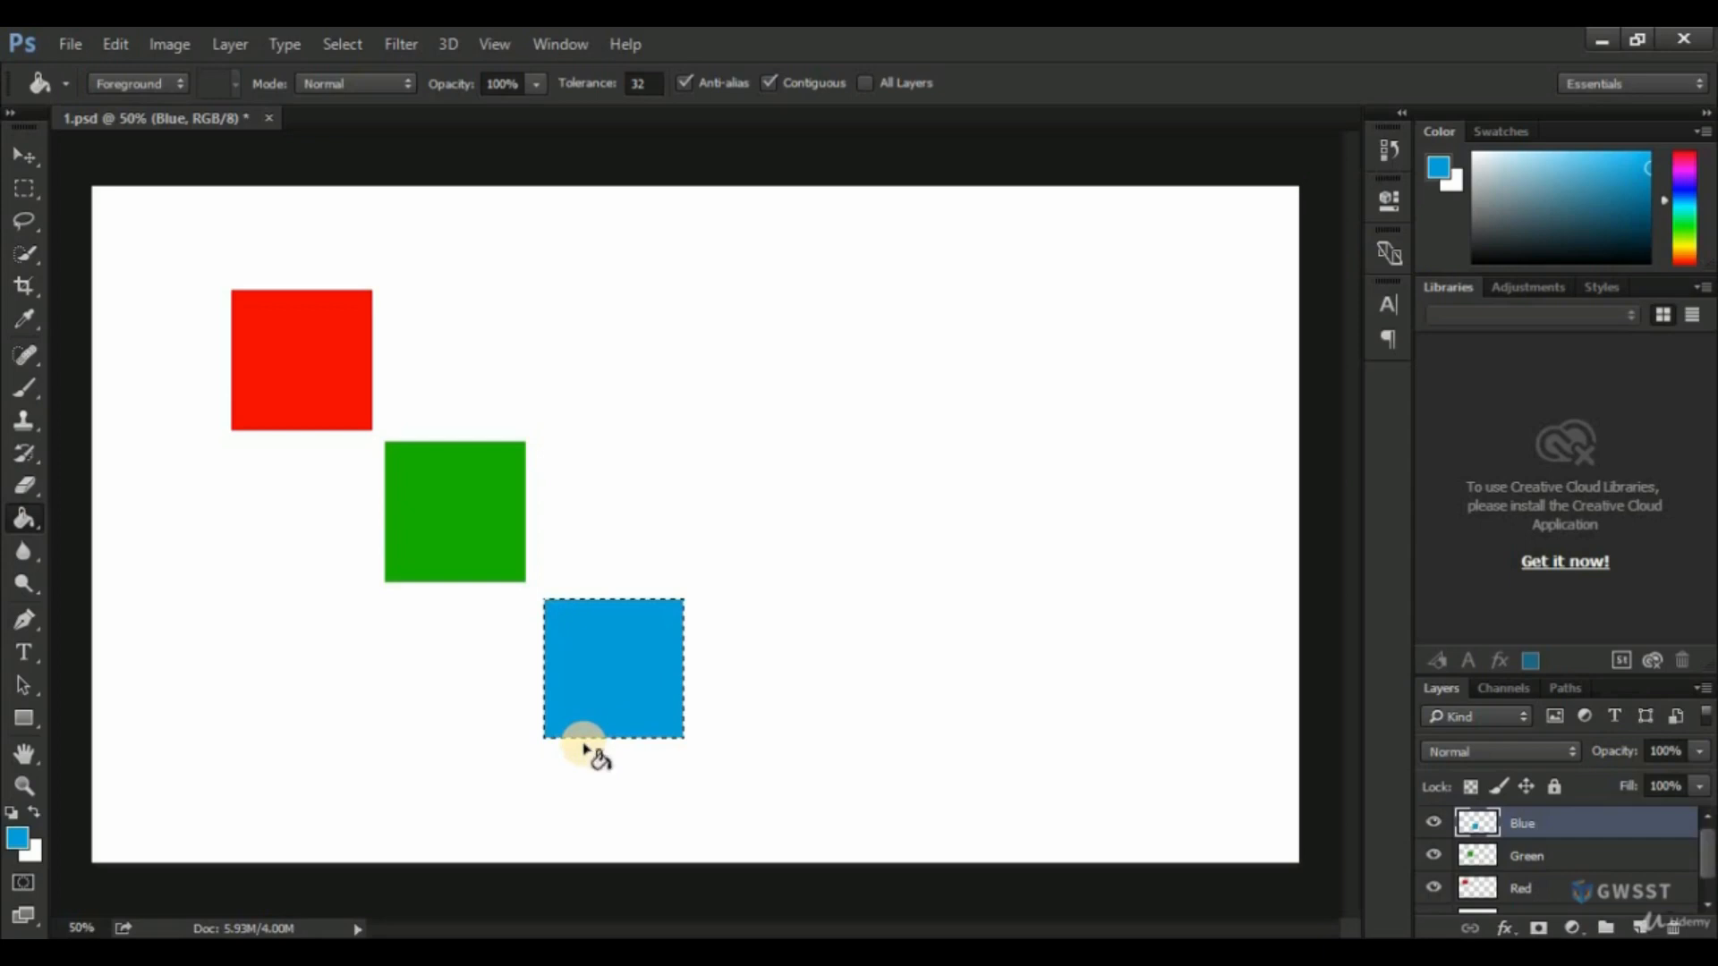
key(ctrl+d)
Try to move the red square with the Move tool while the Blue layer is active, and enlarge the layer list to show every layer.
click(31, 159)
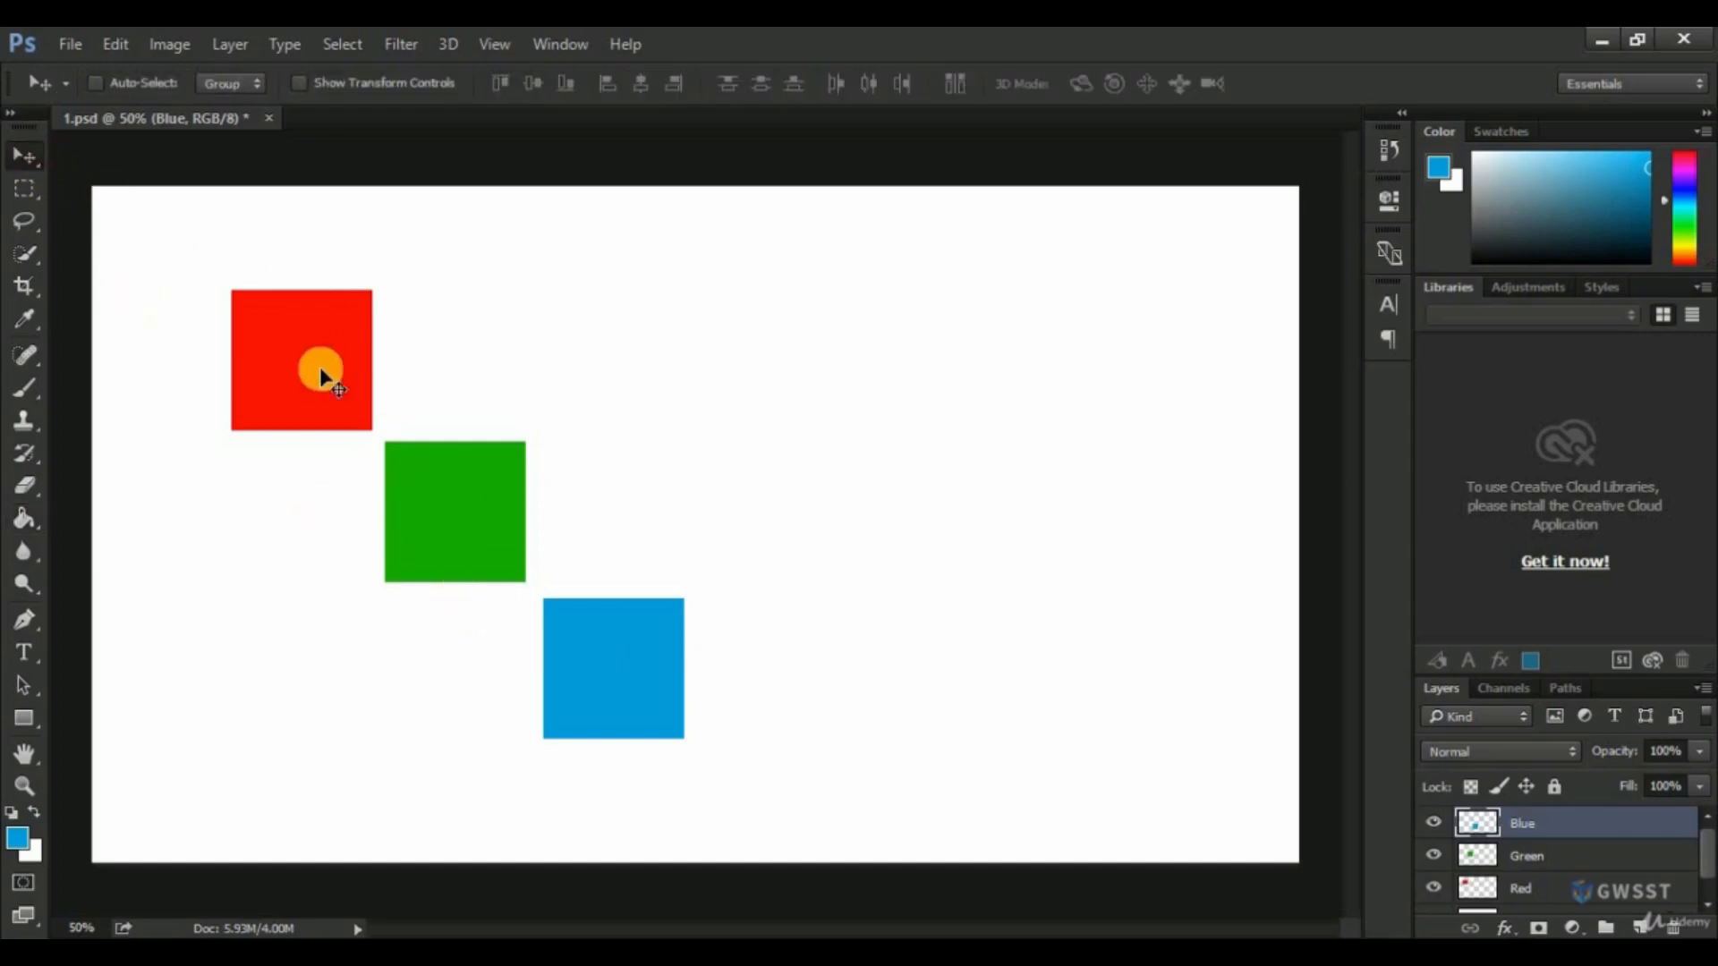
mouse_move(301, 379)
mouse_down()
mouse_move(279, 400)
mouse_move(307, 365)
mouse_move(276, 353)
mouse_move(298, 387)
mouse_up()
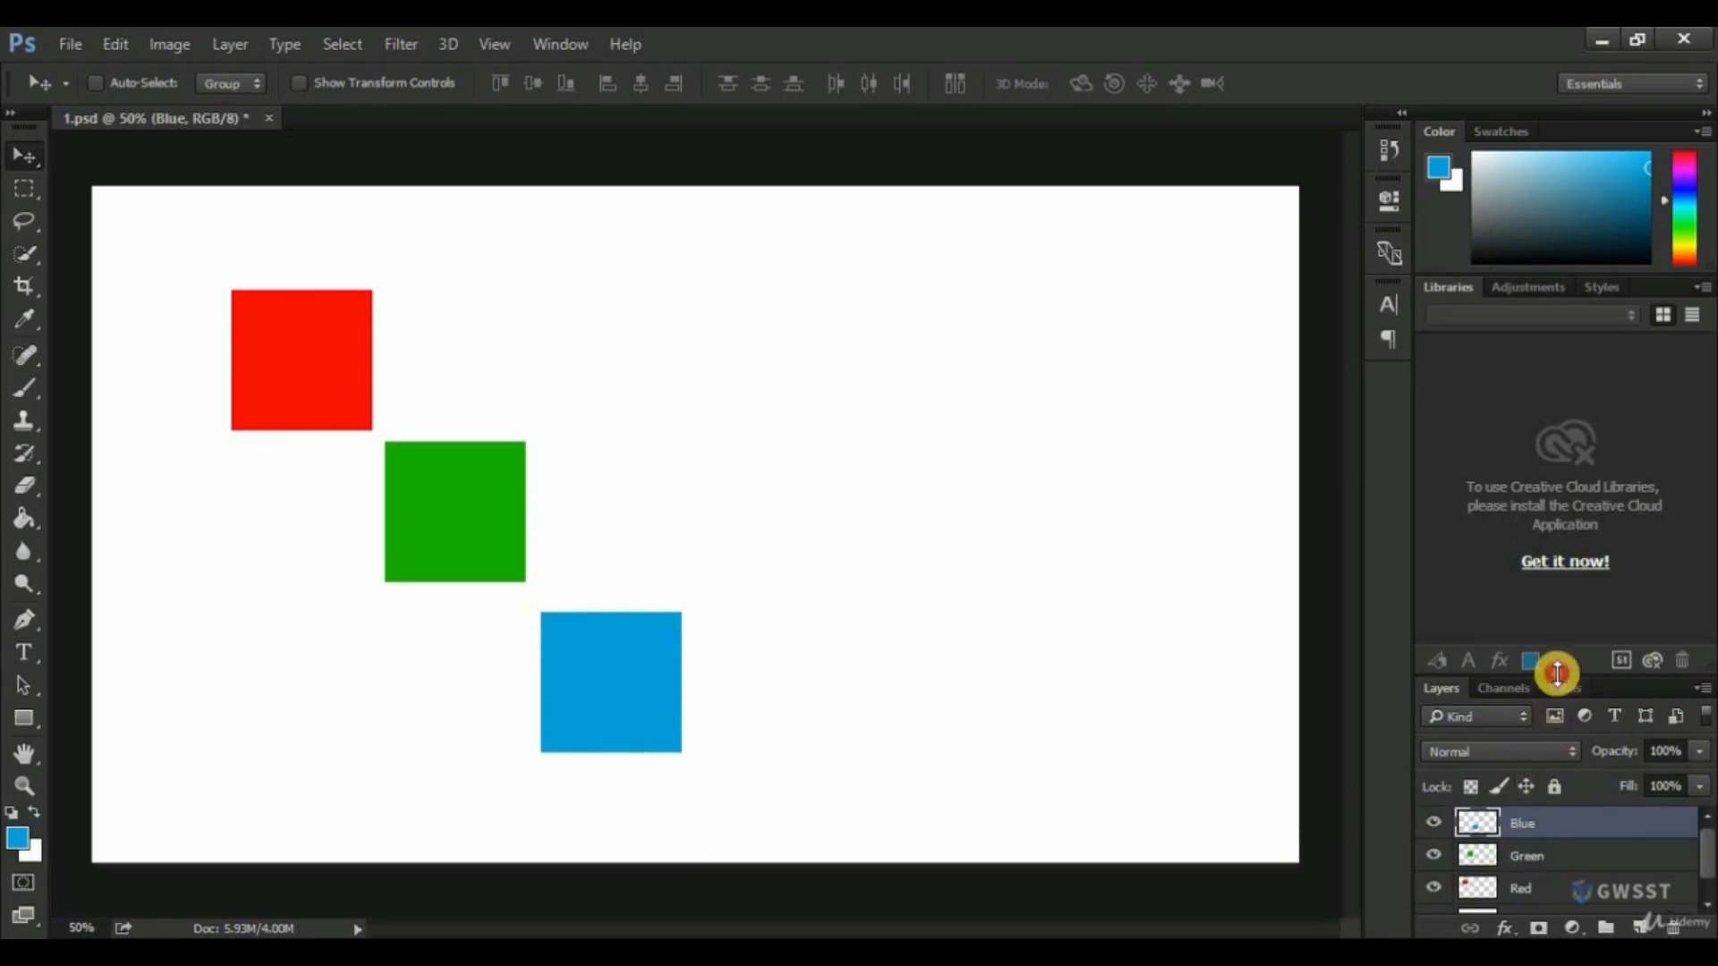
drag(1557, 673, 1557, 555)
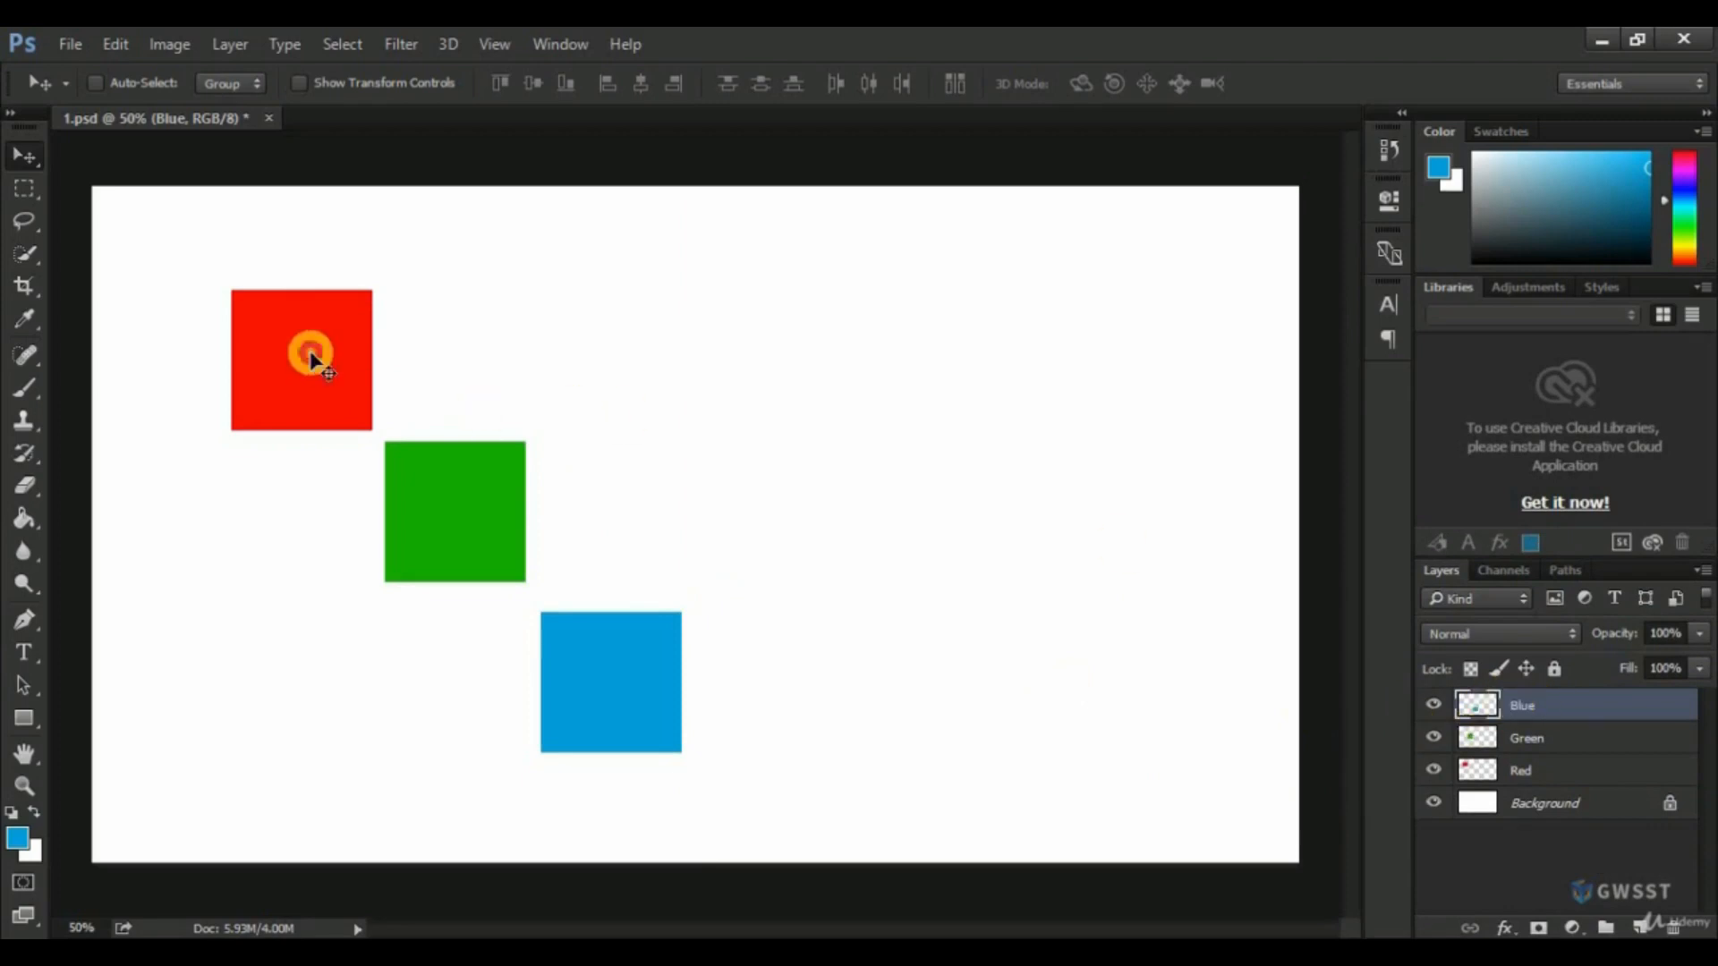
mouse_move(310, 360)
mouse_down()
mouse_move(384, 347)
mouse_move(334, 345)
mouse_move(327, 371)
mouse_up()
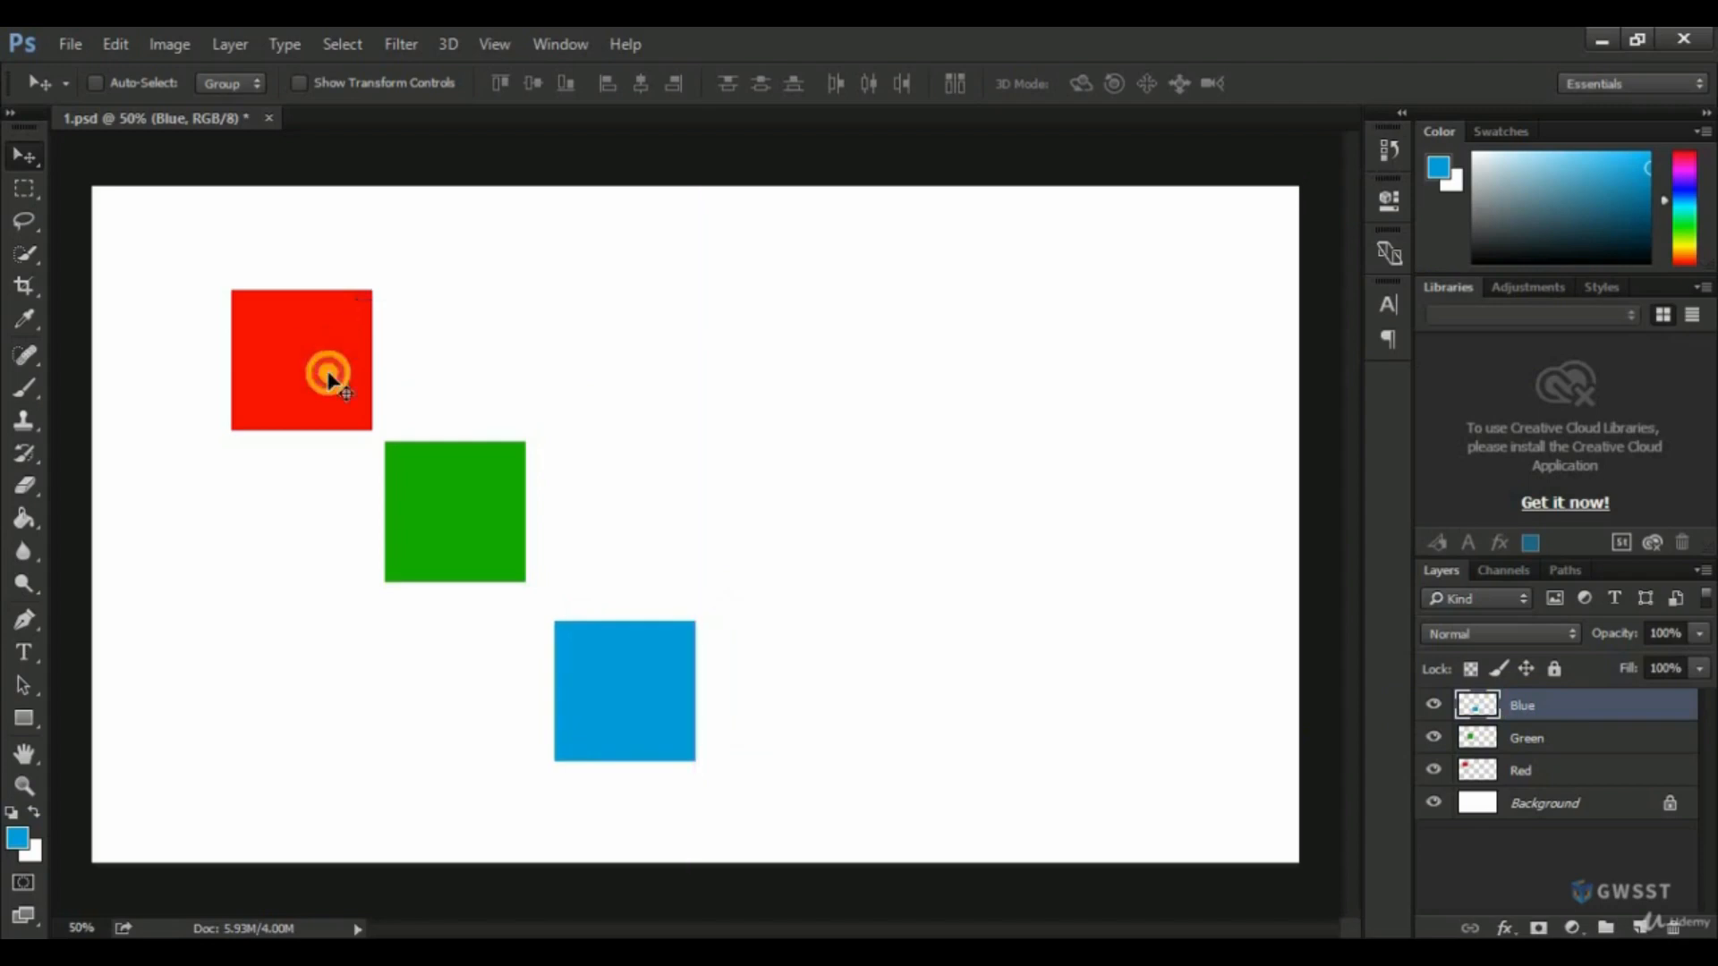
Move the red square behind the green square's upper-right corner and the blue square over the green square's lower-left corner, activating each layer first.
click(1536, 775)
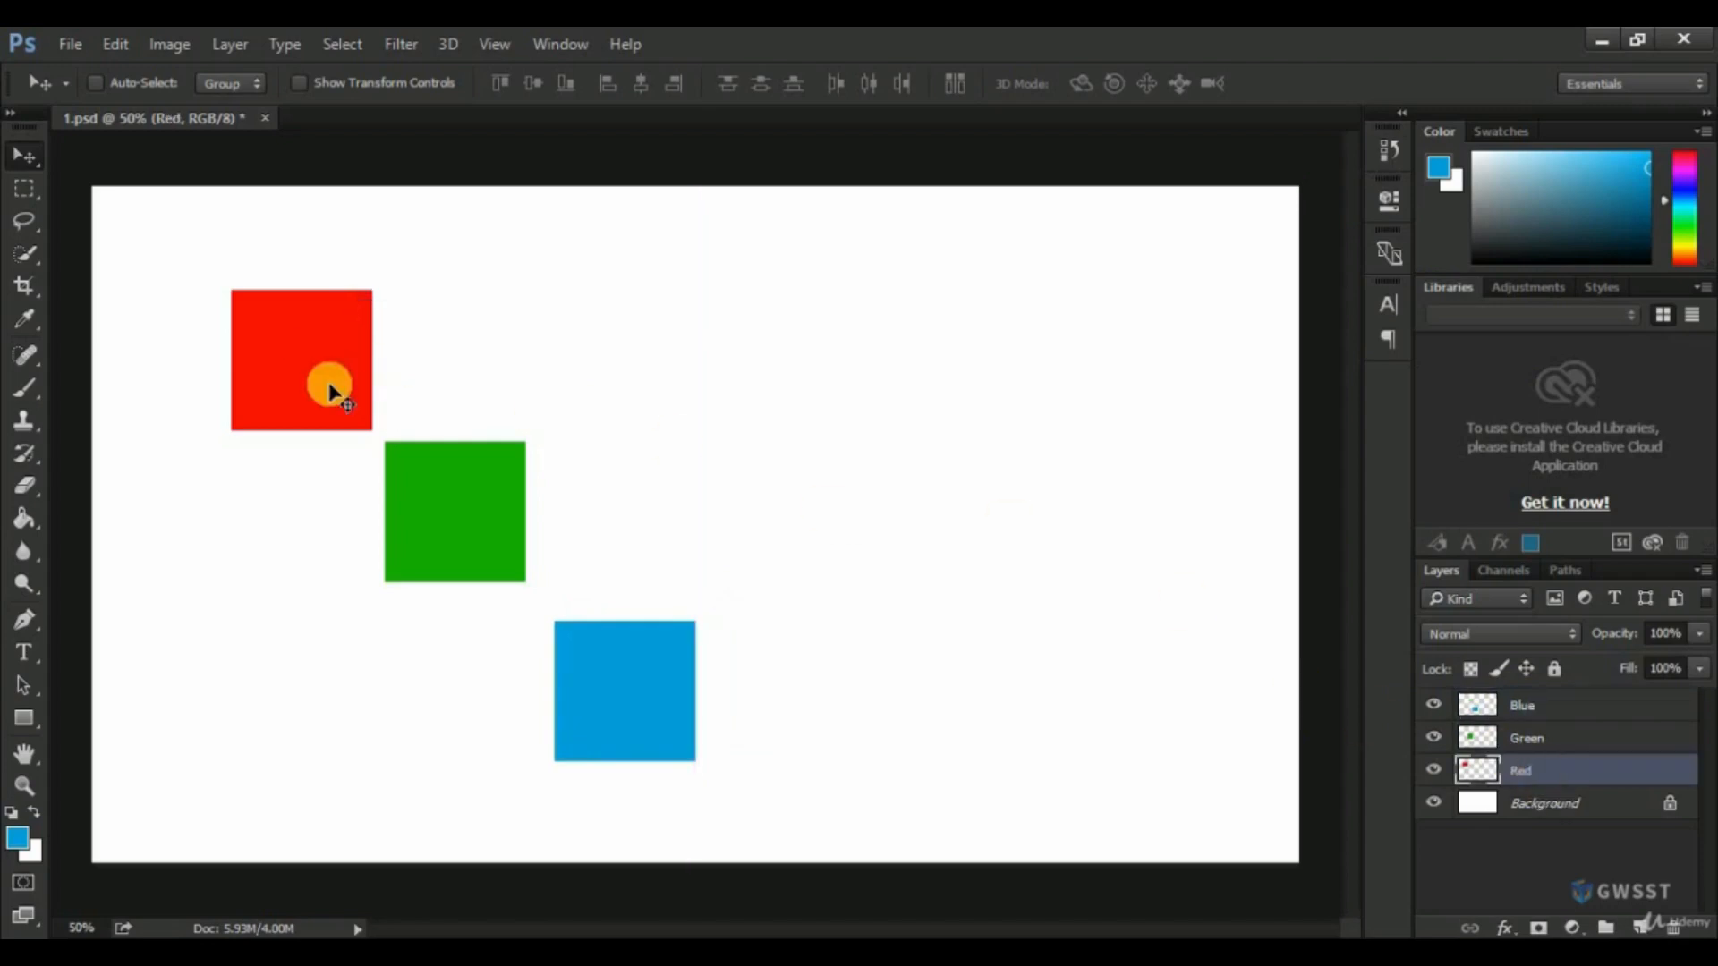
drag(330, 384, 519, 443)
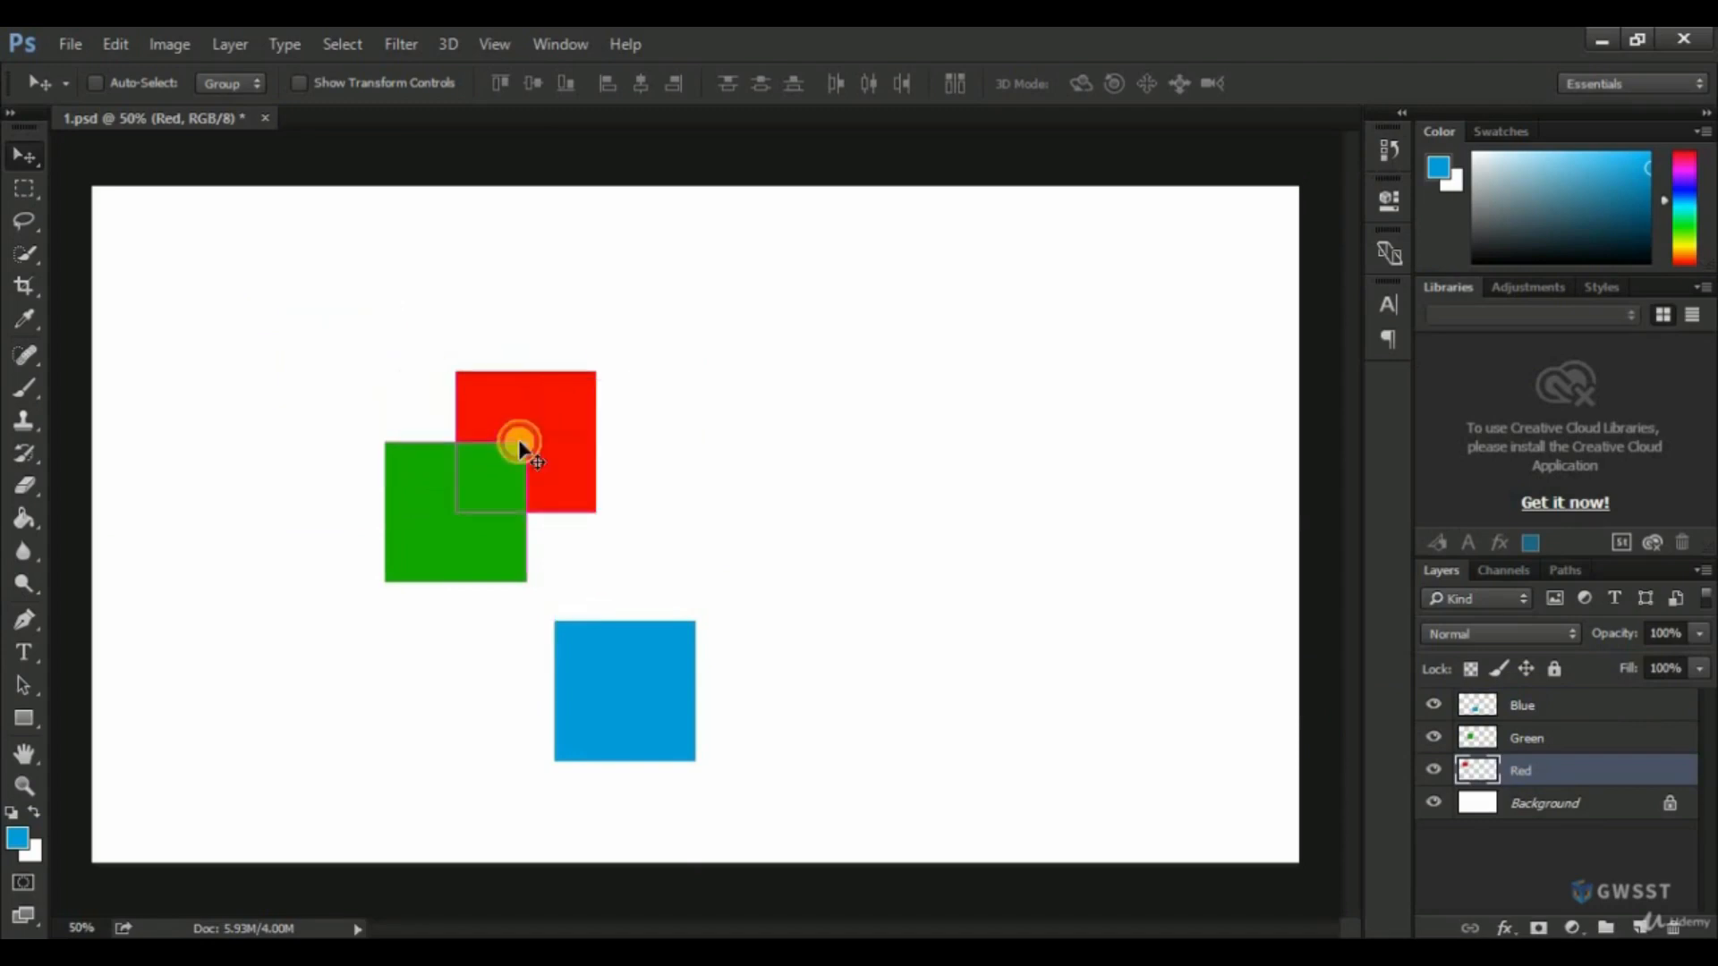
click(1530, 707)
drag(619, 701, 375, 594)
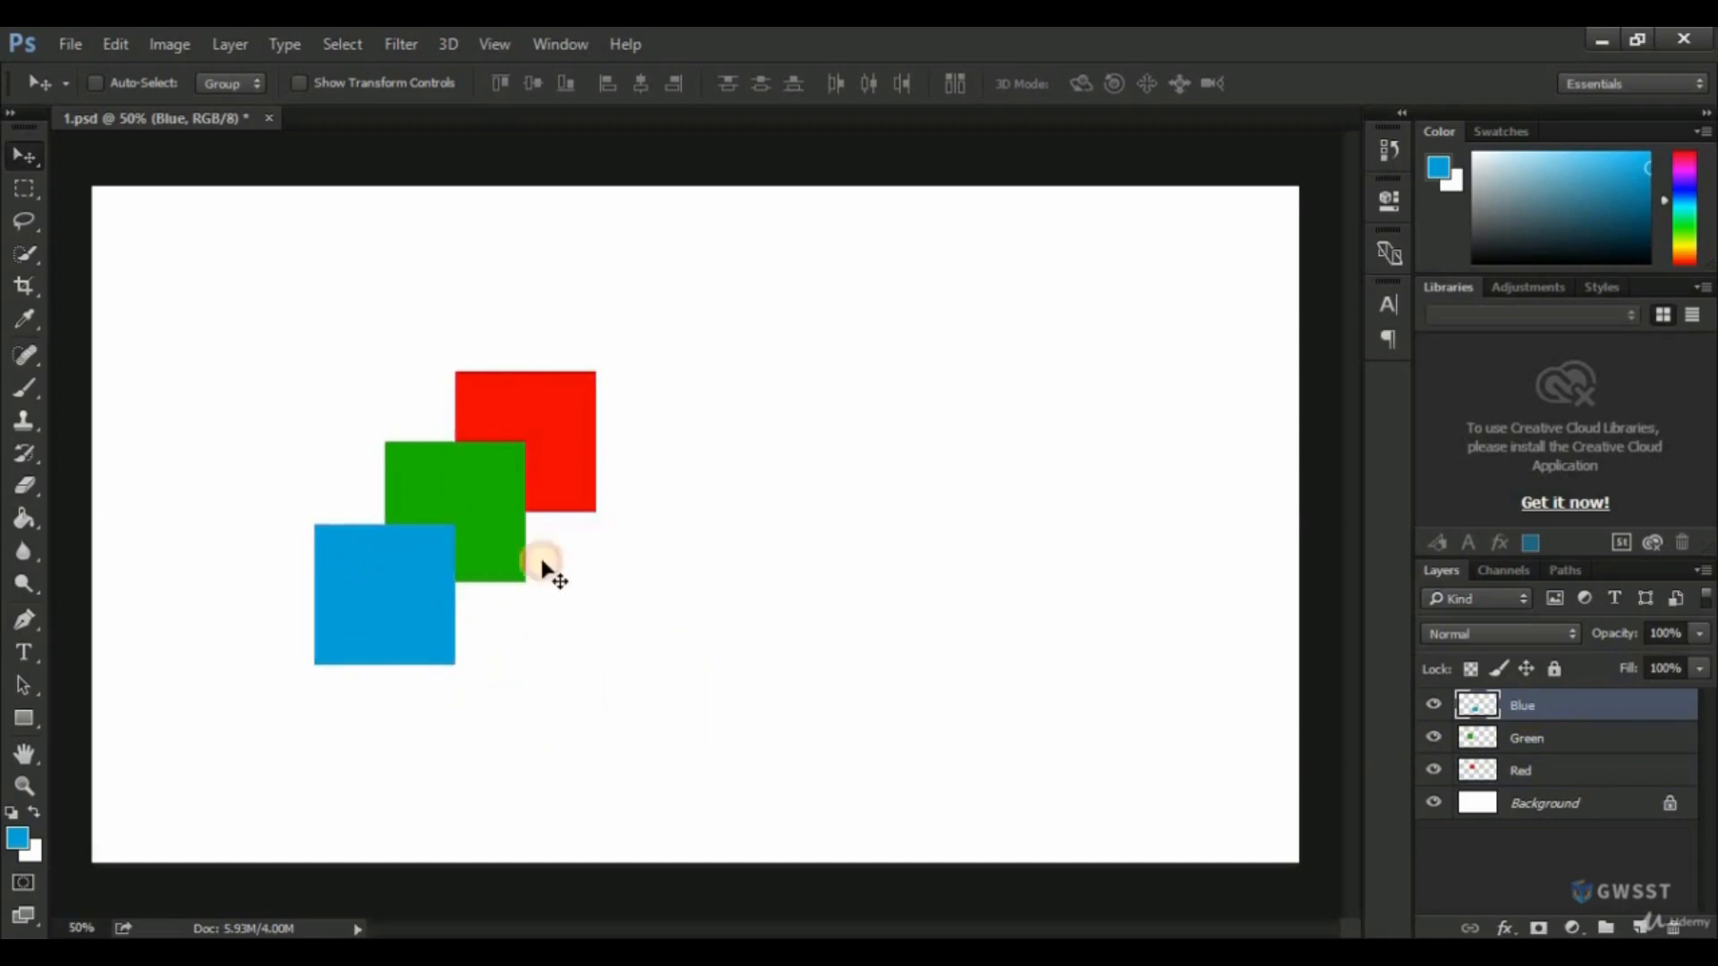
Place the green square just below the red one, and move the blue square beside the green square on its right.
click(1528, 771)
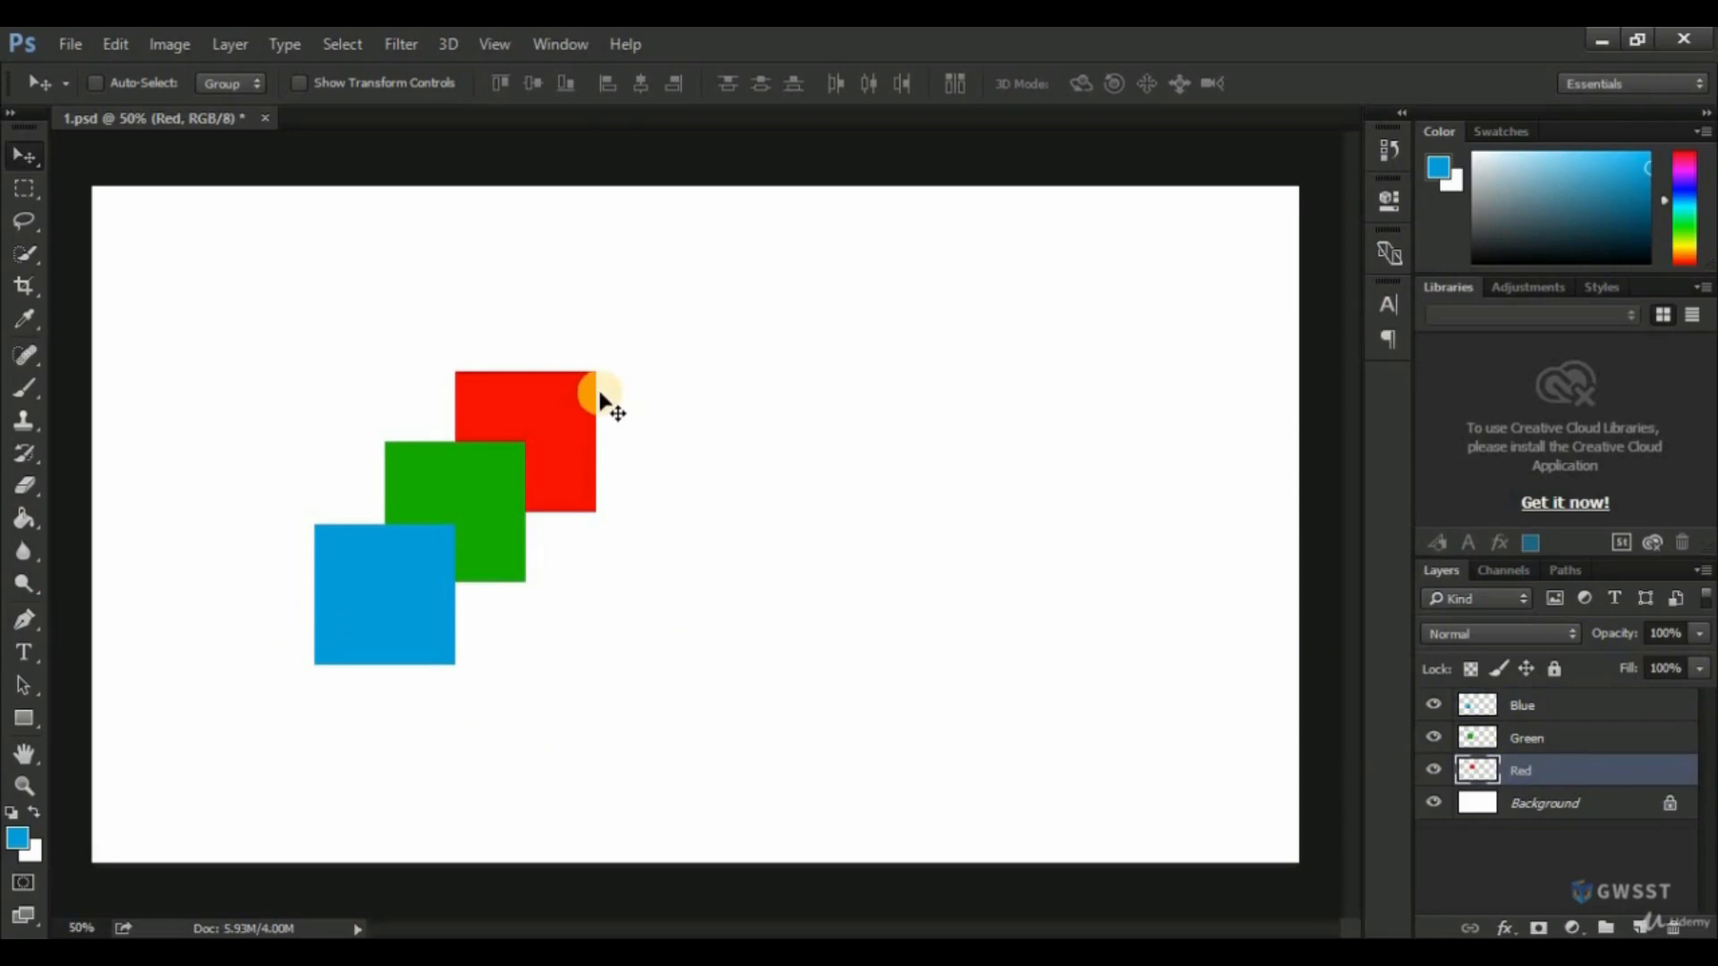
click(1528, 739)
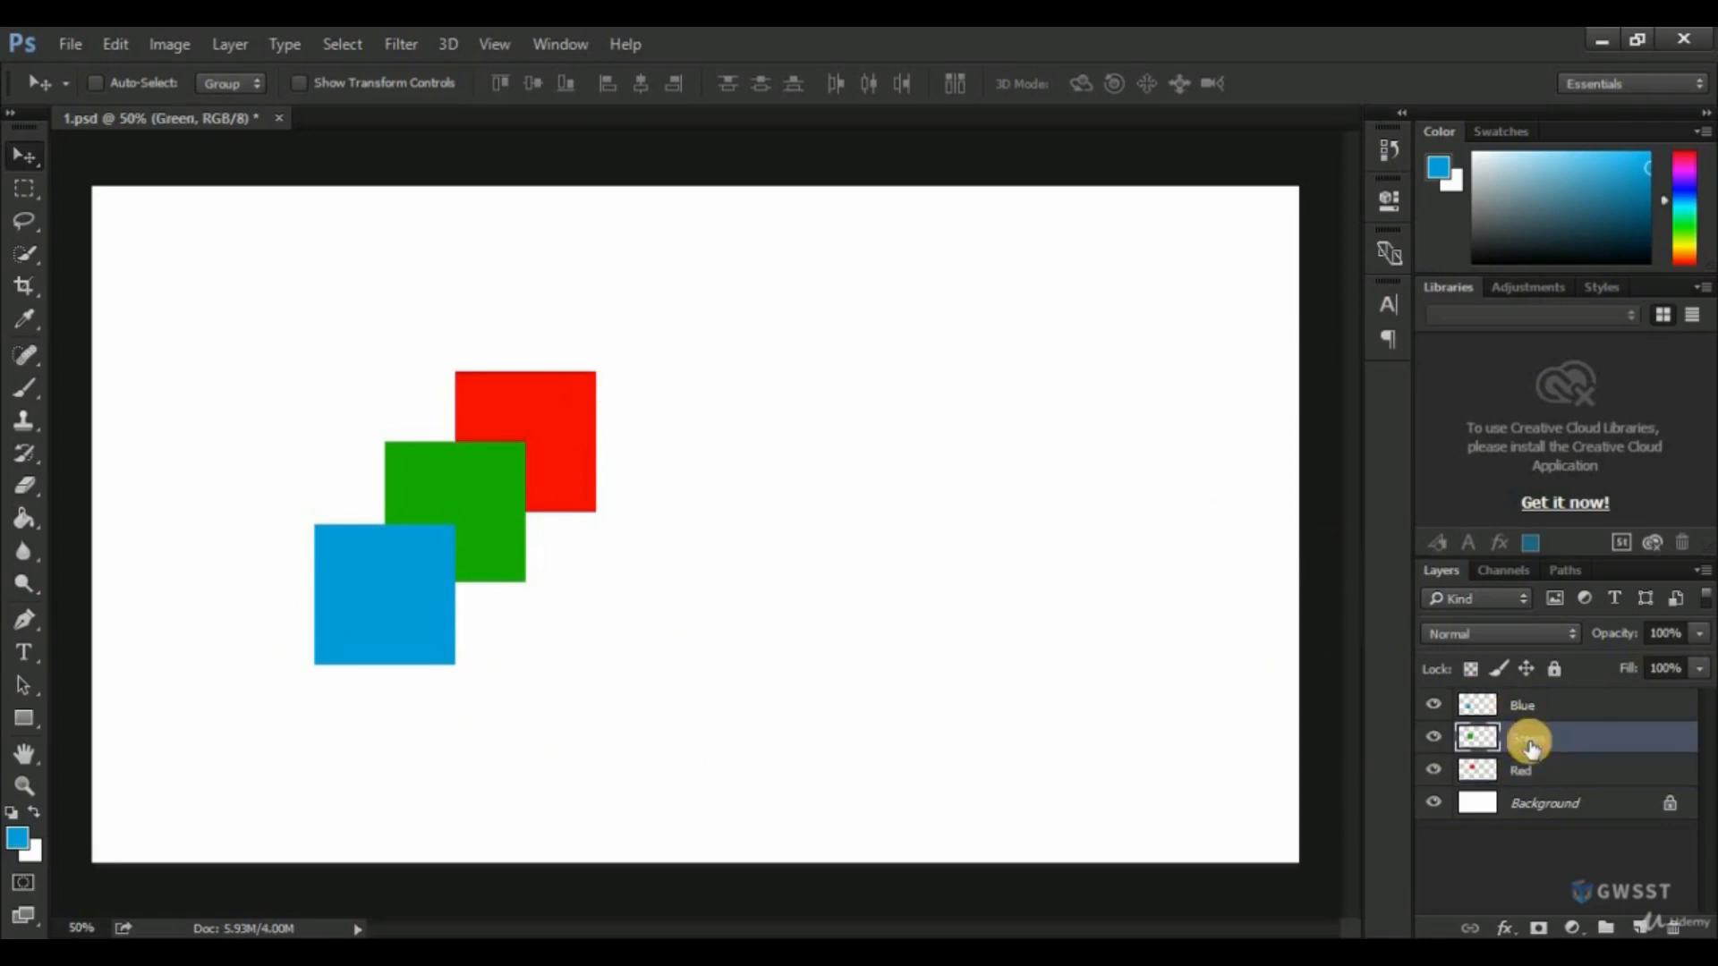
drag(531, 515, 577, 599)
click(1524, 713)
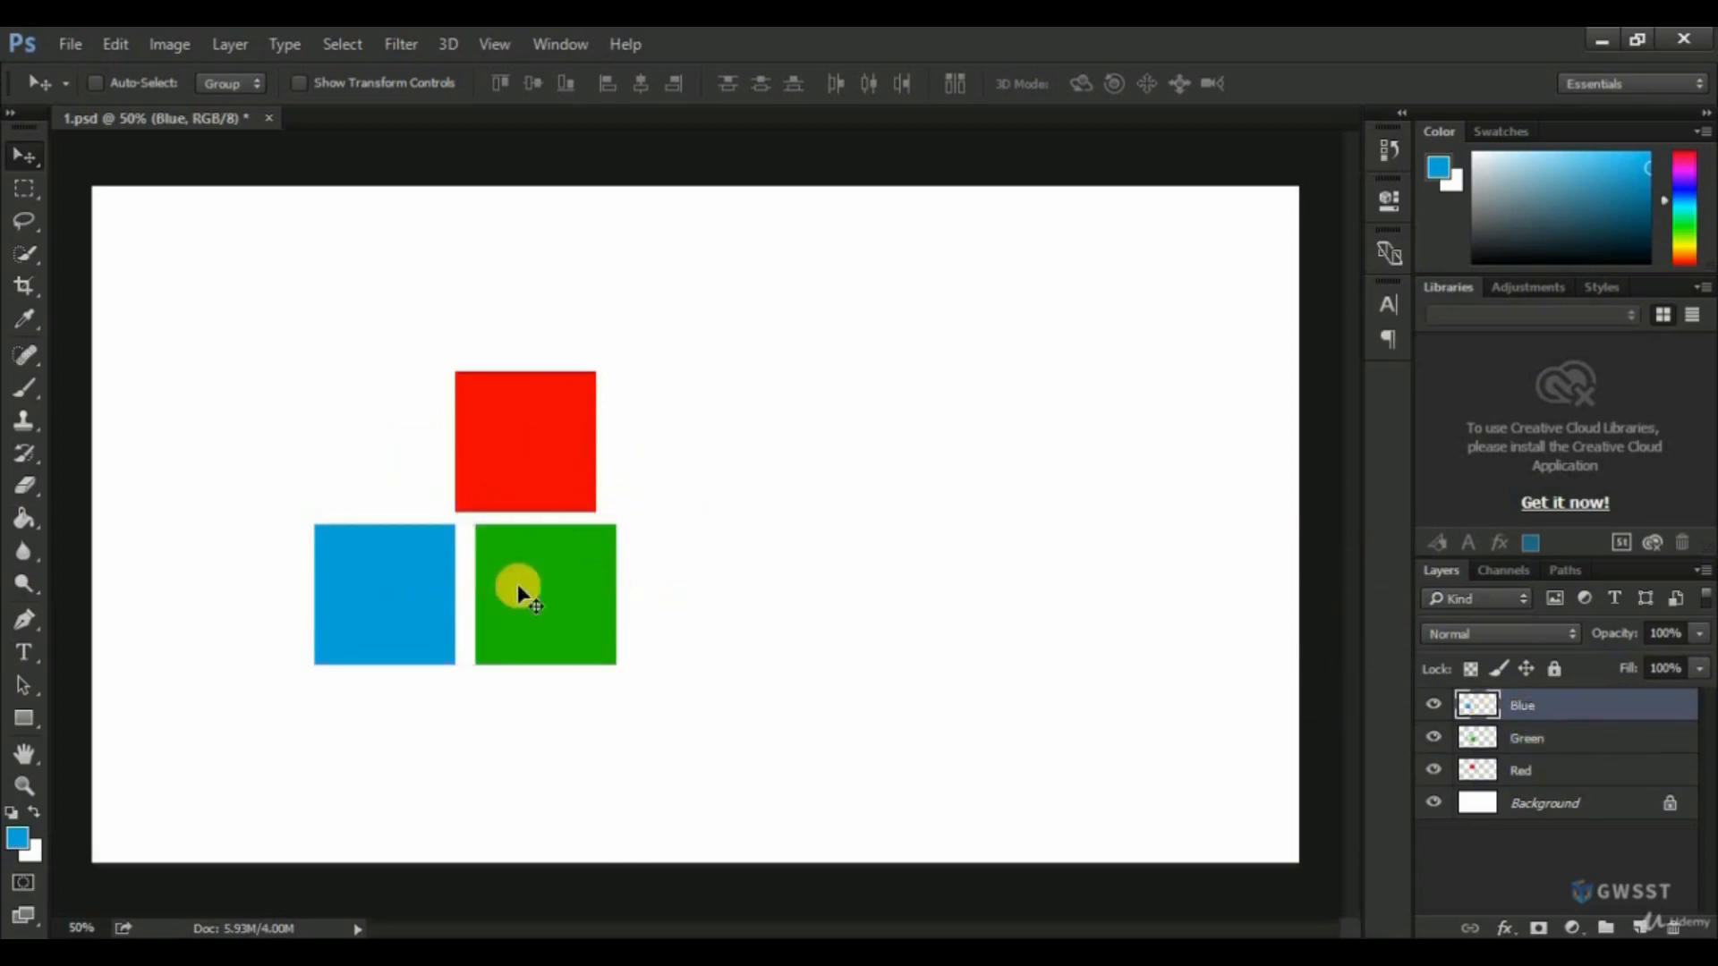
drag(479, 575, 744, 593)
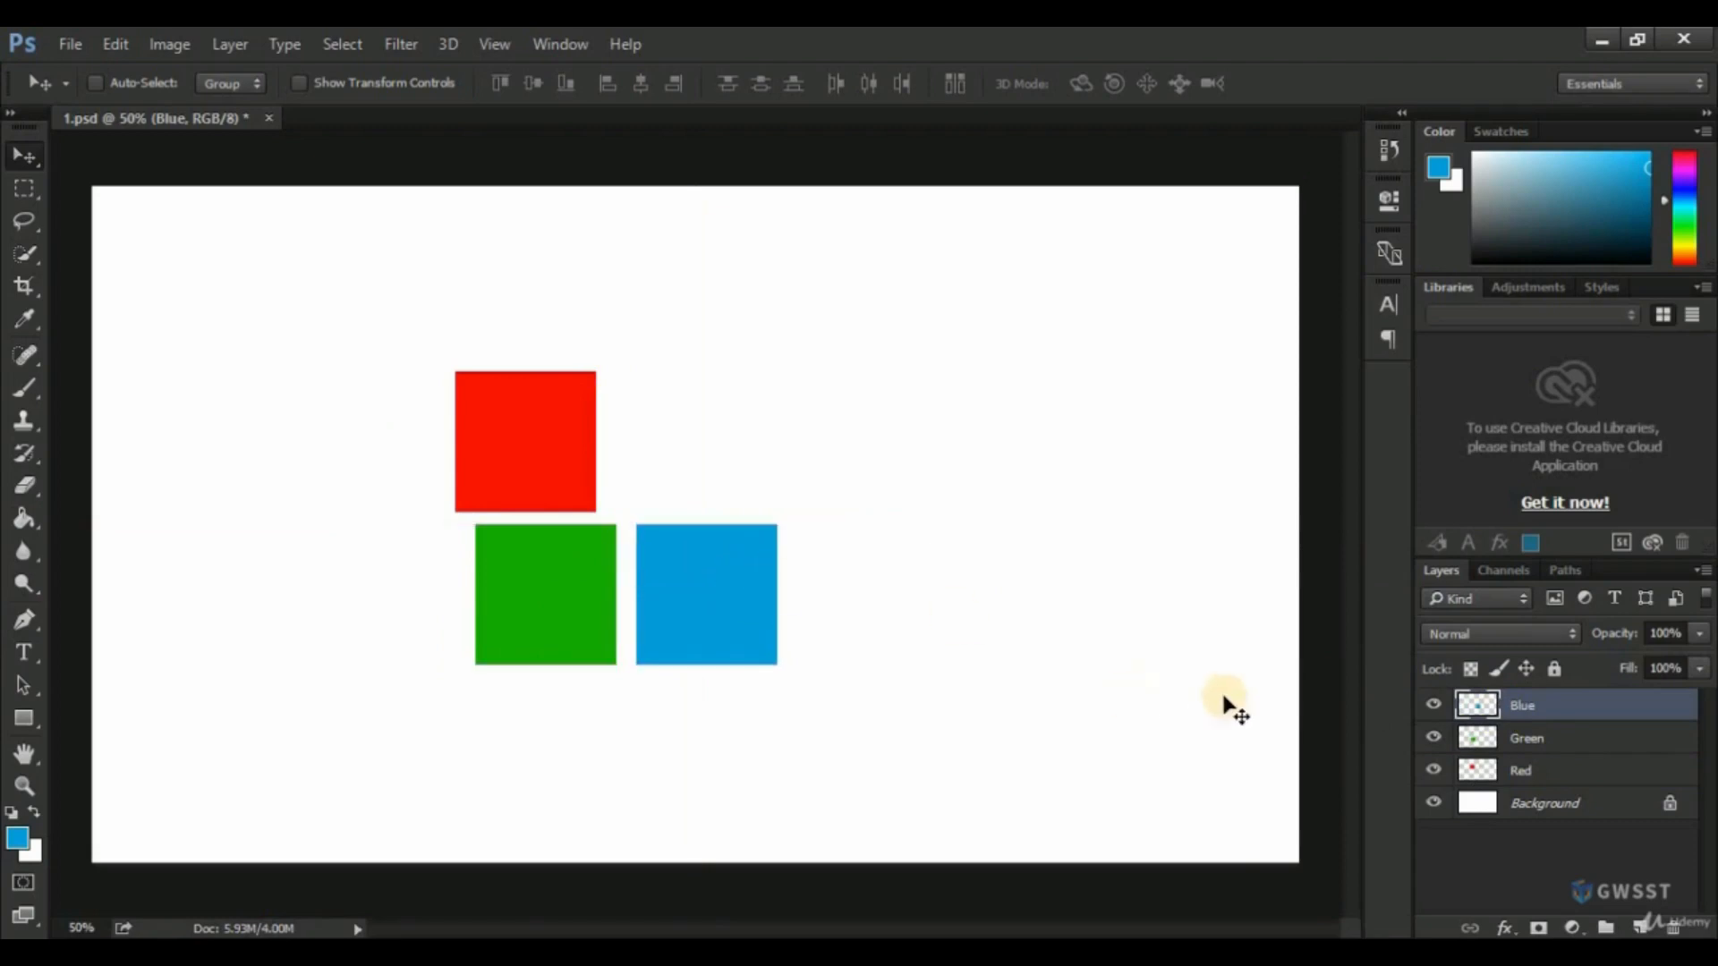
Reorder the layers so Red is on top, Green below it and Blue directly above the Background.
click(1568, 777)
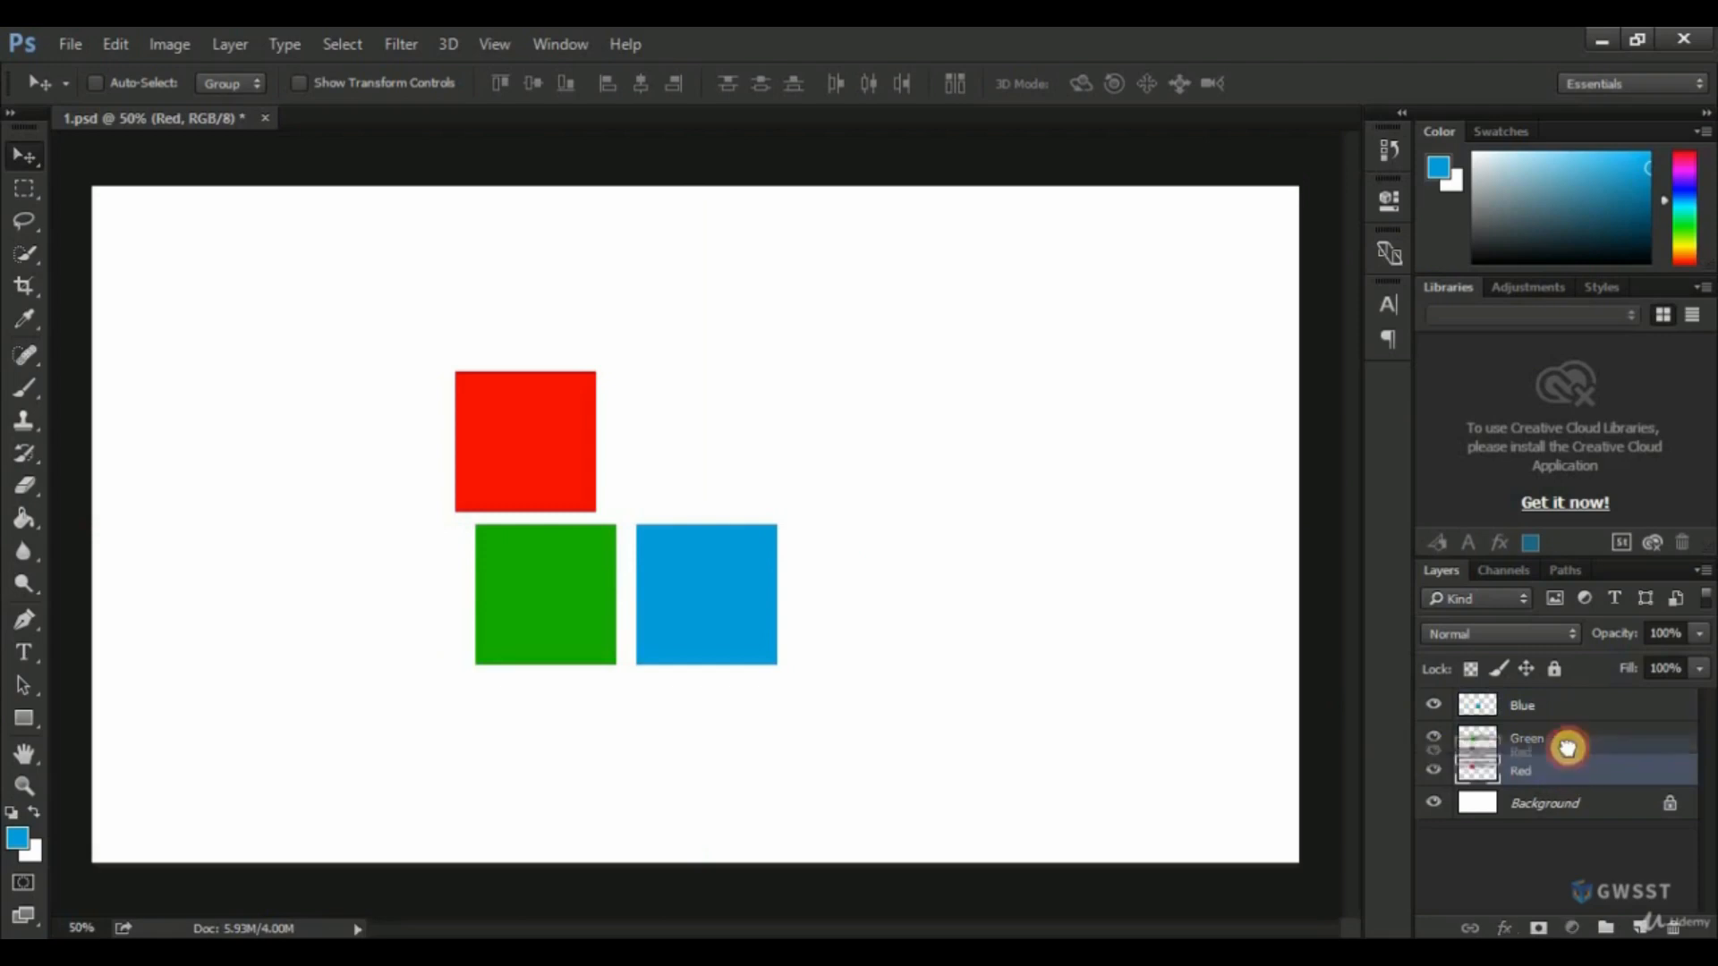
ctrl+click(1557, 703)
drag(1556, 698, 1555, 698)
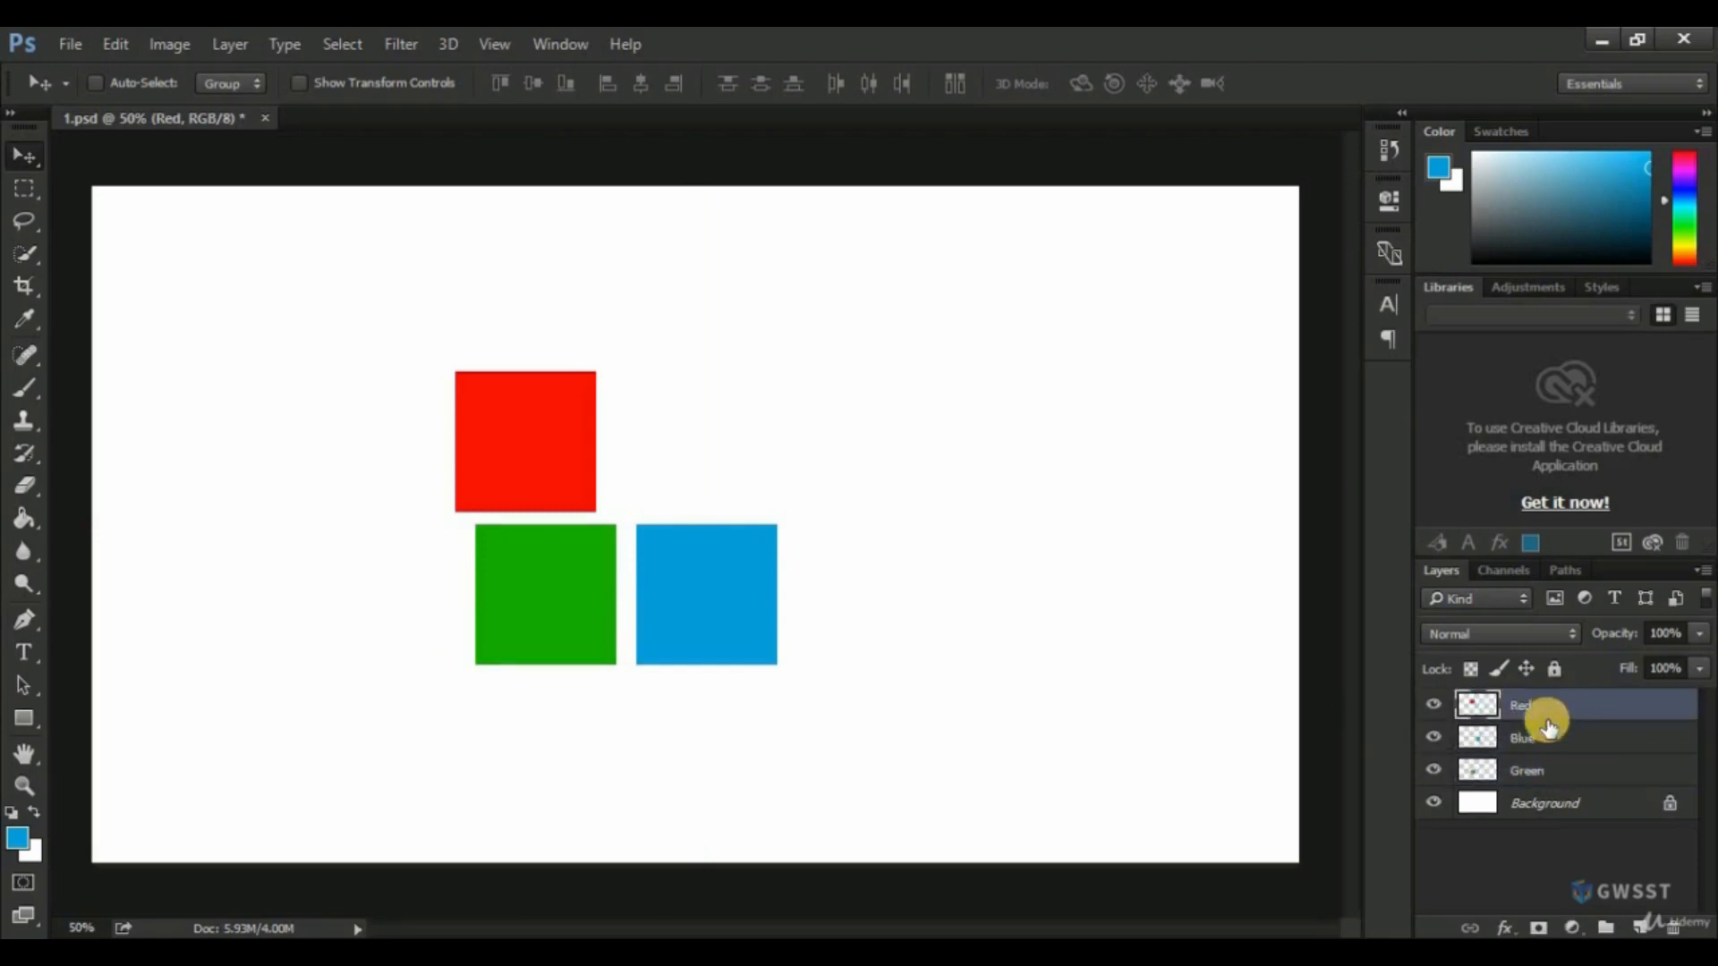
drag(1552, 773, 1551, 732)
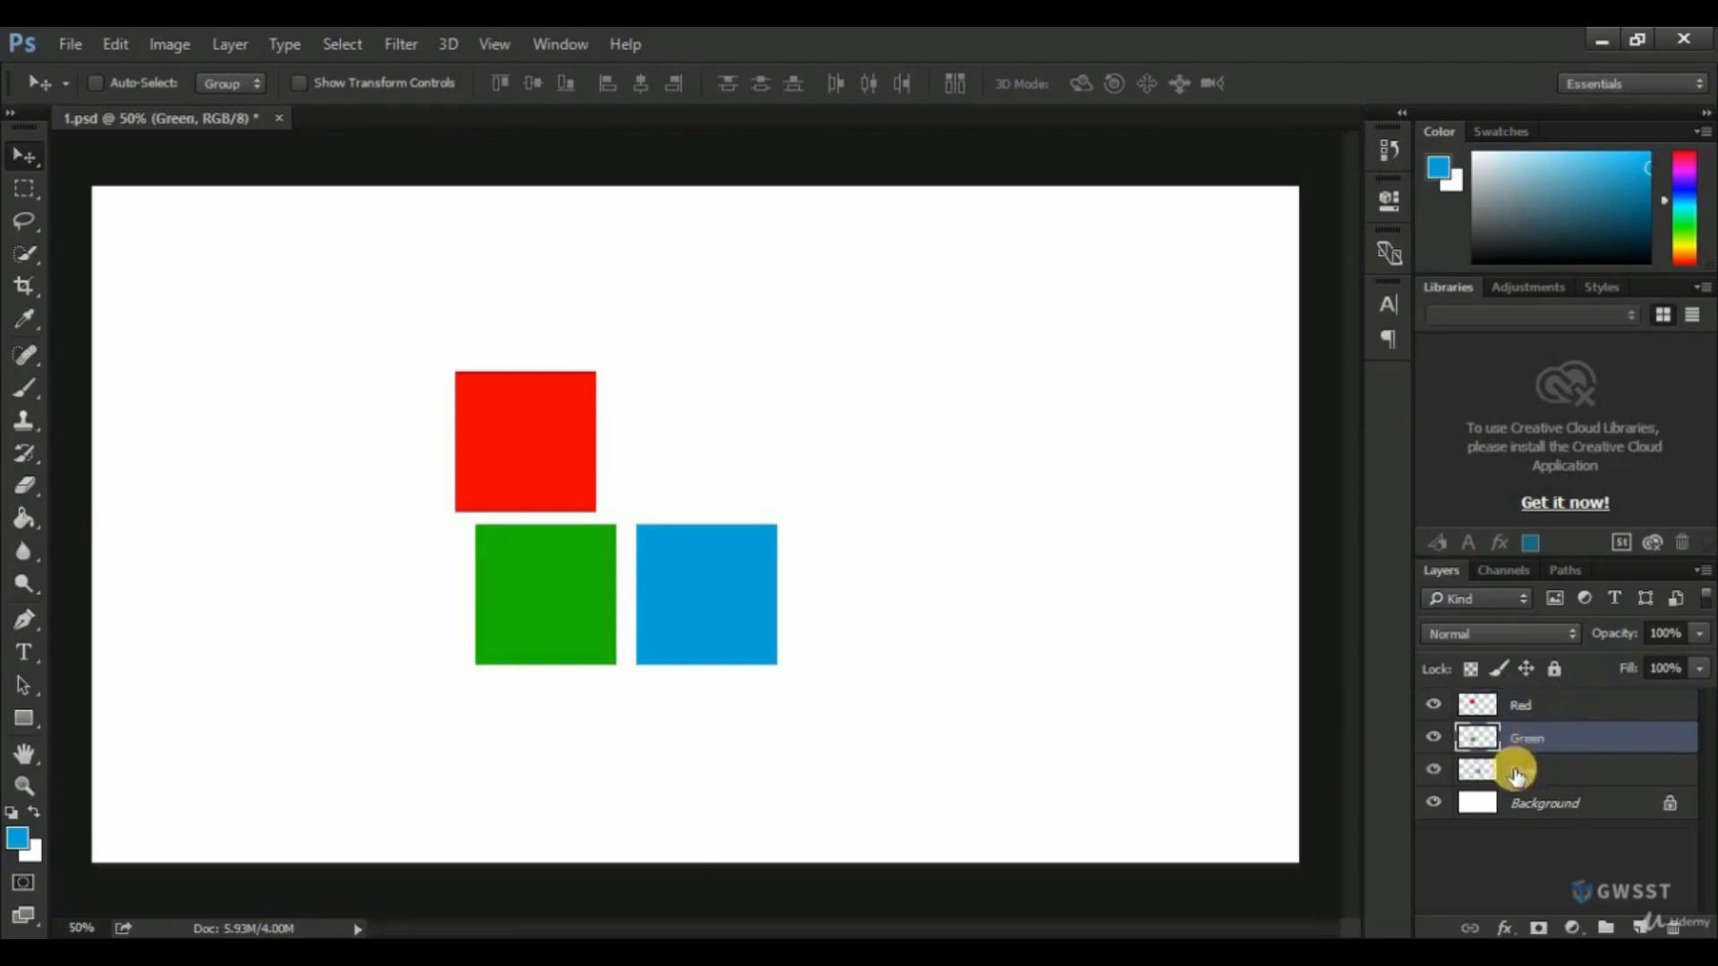
Reposition the squares on their own layers in a diagonal overlapping stack, with red in front, green behind it and blue at the back.
drag(529, 445, 521, 375)
click(1556, 703)
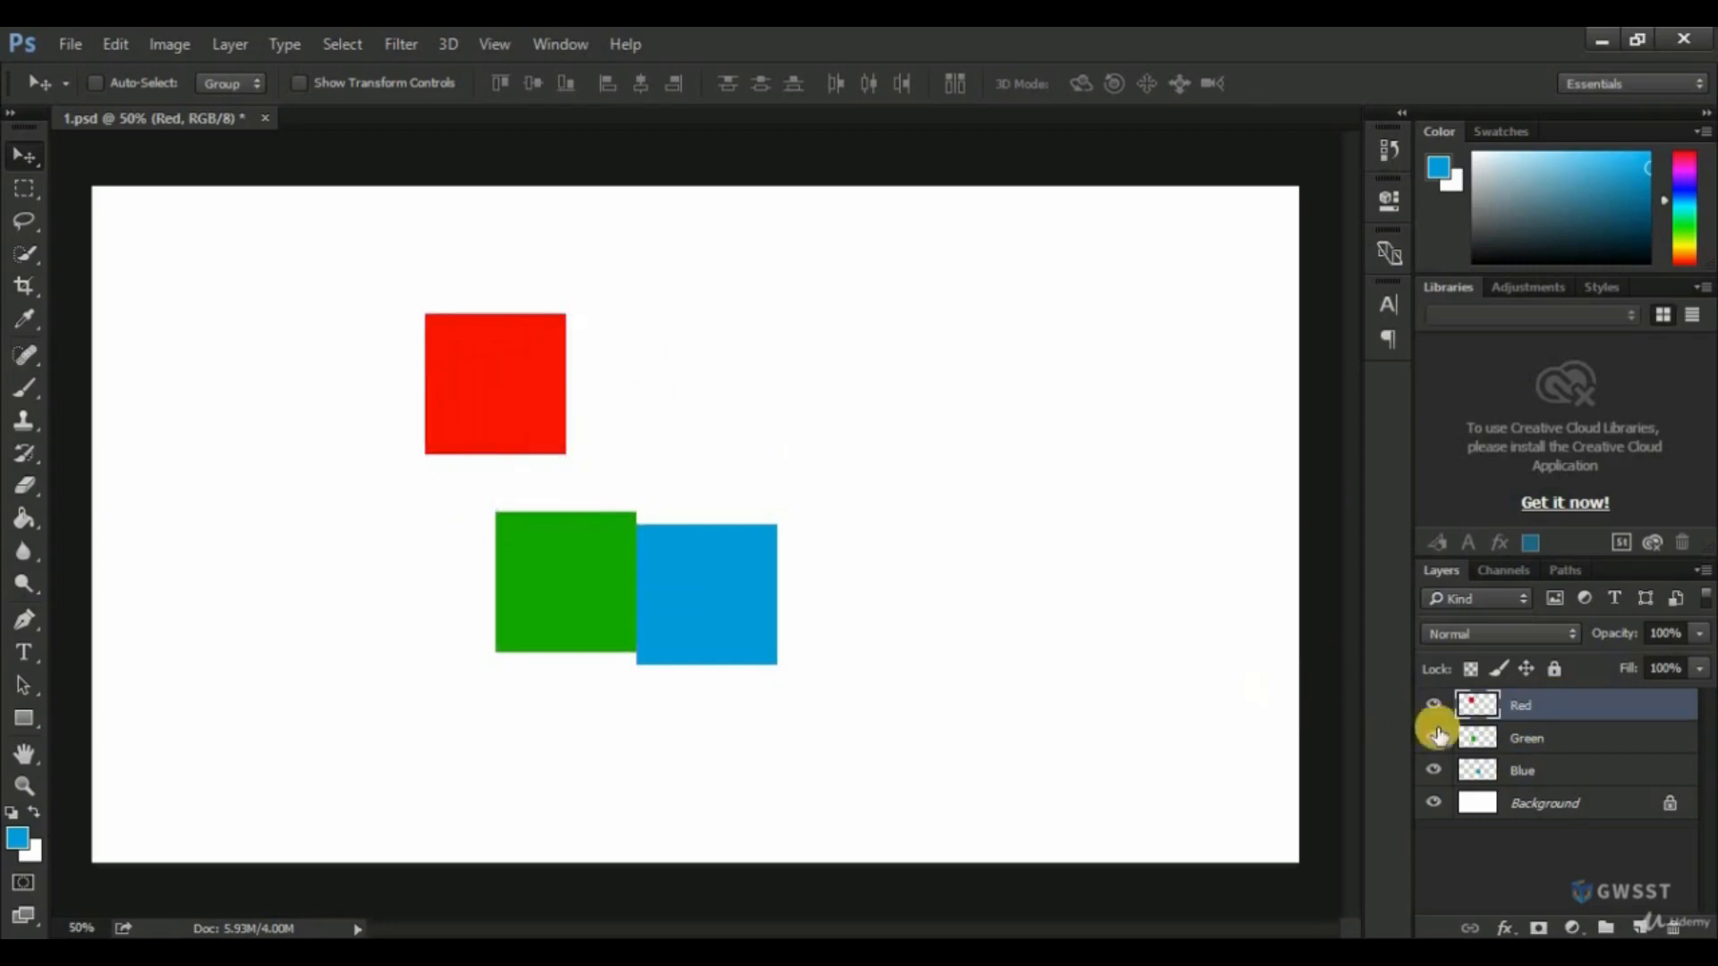
click(1512, 737)
drag(577, 594, 538, 439)
click(1546, 783)
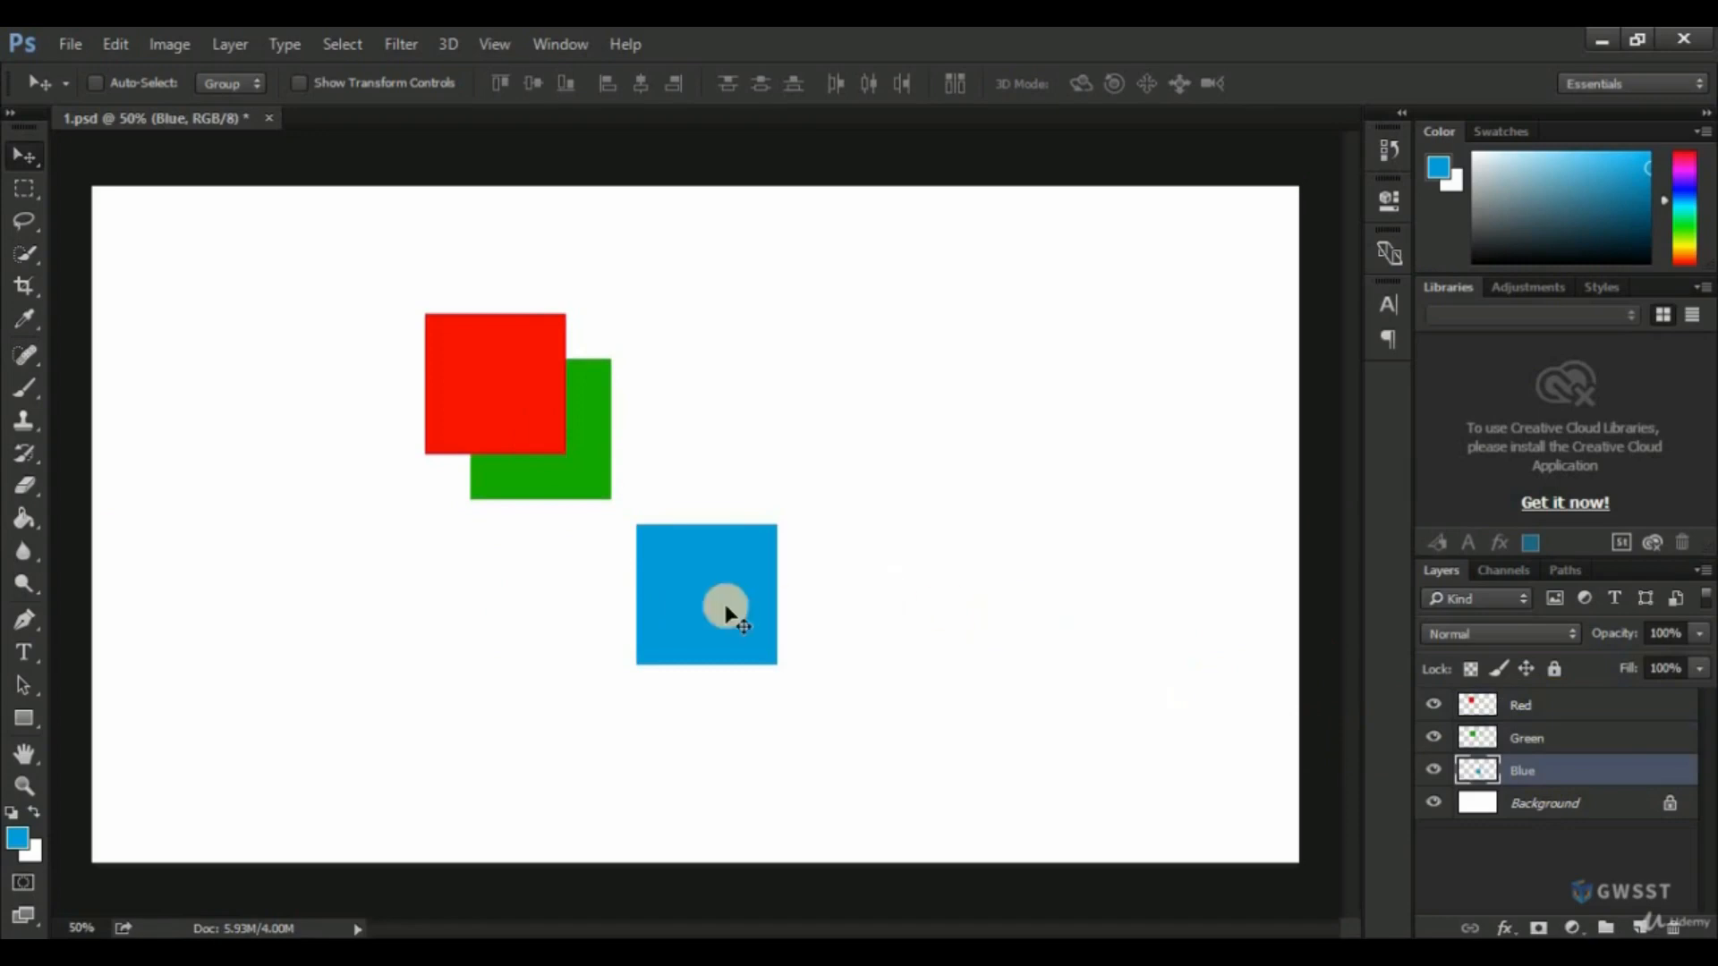
drag(722, 602, 601, 474)
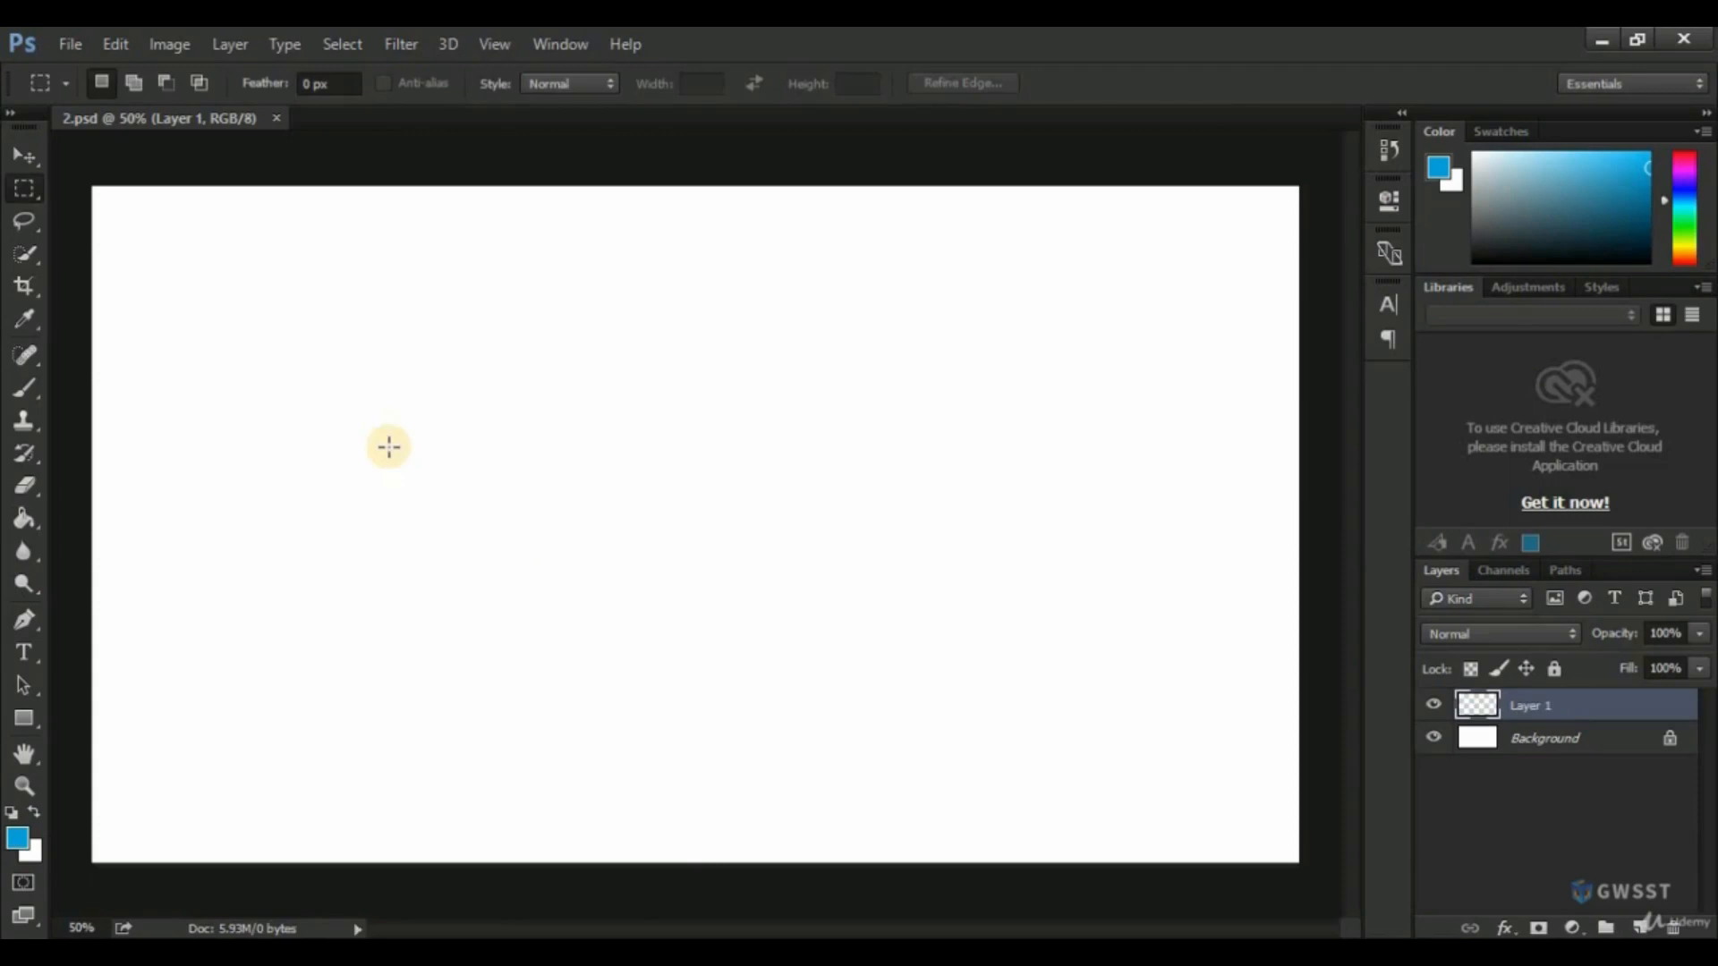
In 2.psd, draw a square marquee selection and add two more rectangles to its right in a row using Add to selection.
drag(190, 336, 288, 431)
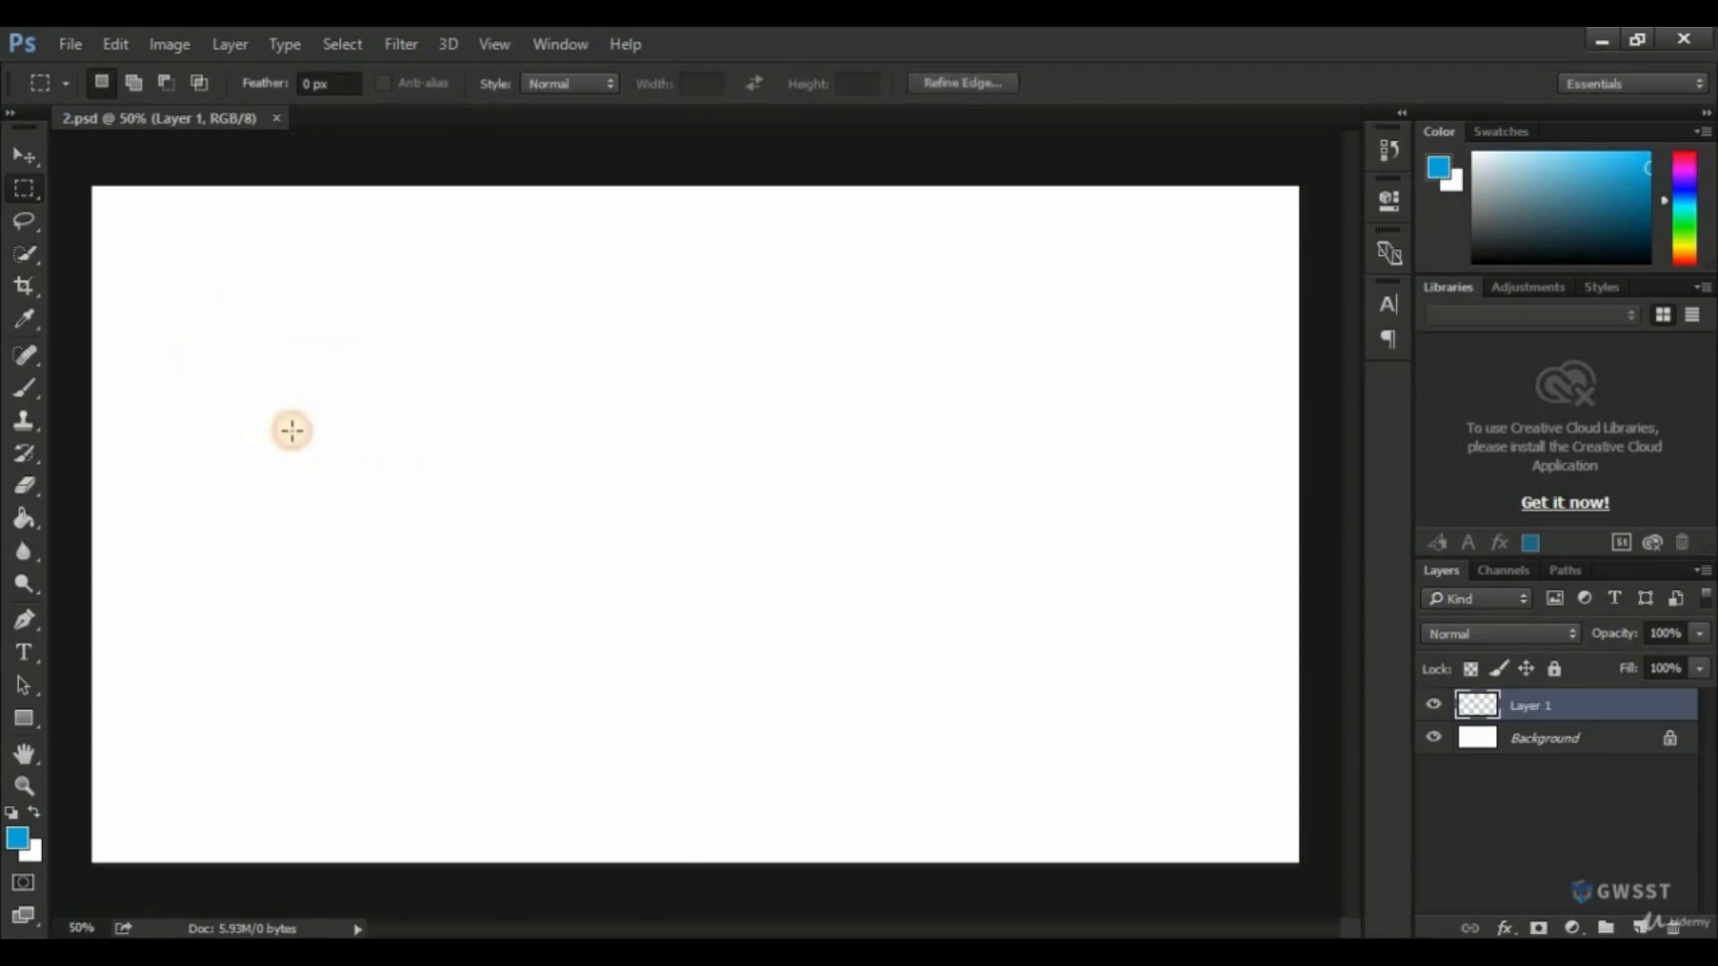
drag(355, 387, 417, 433)
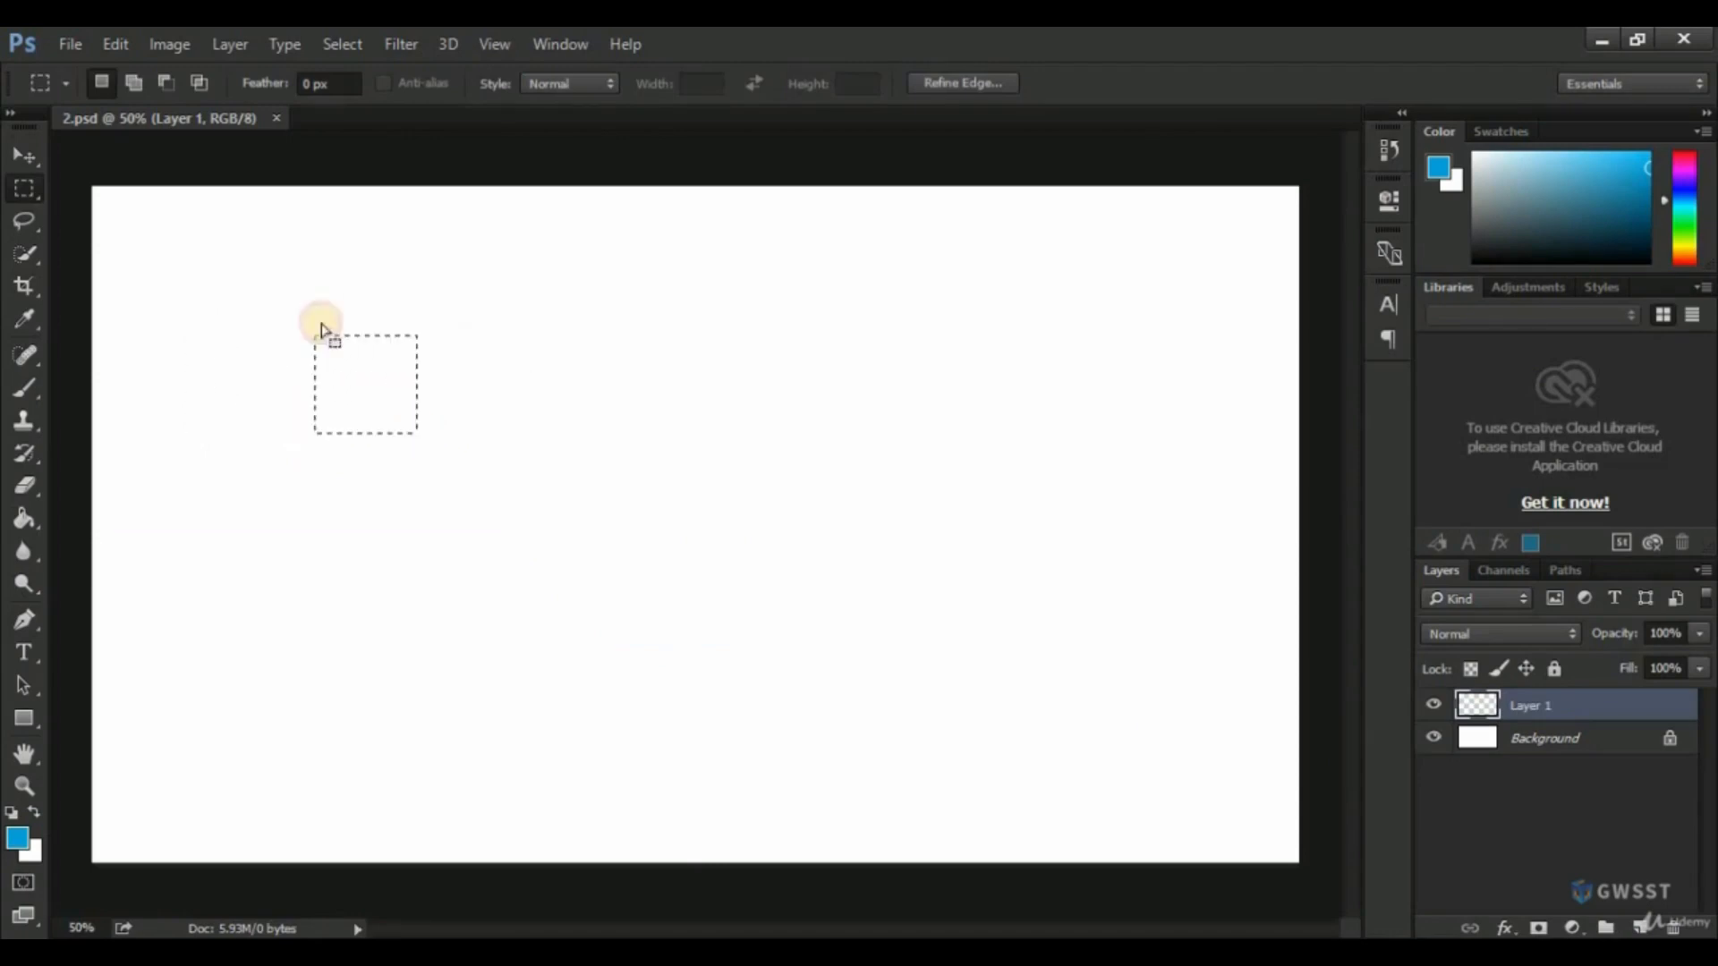
click(133, 82)
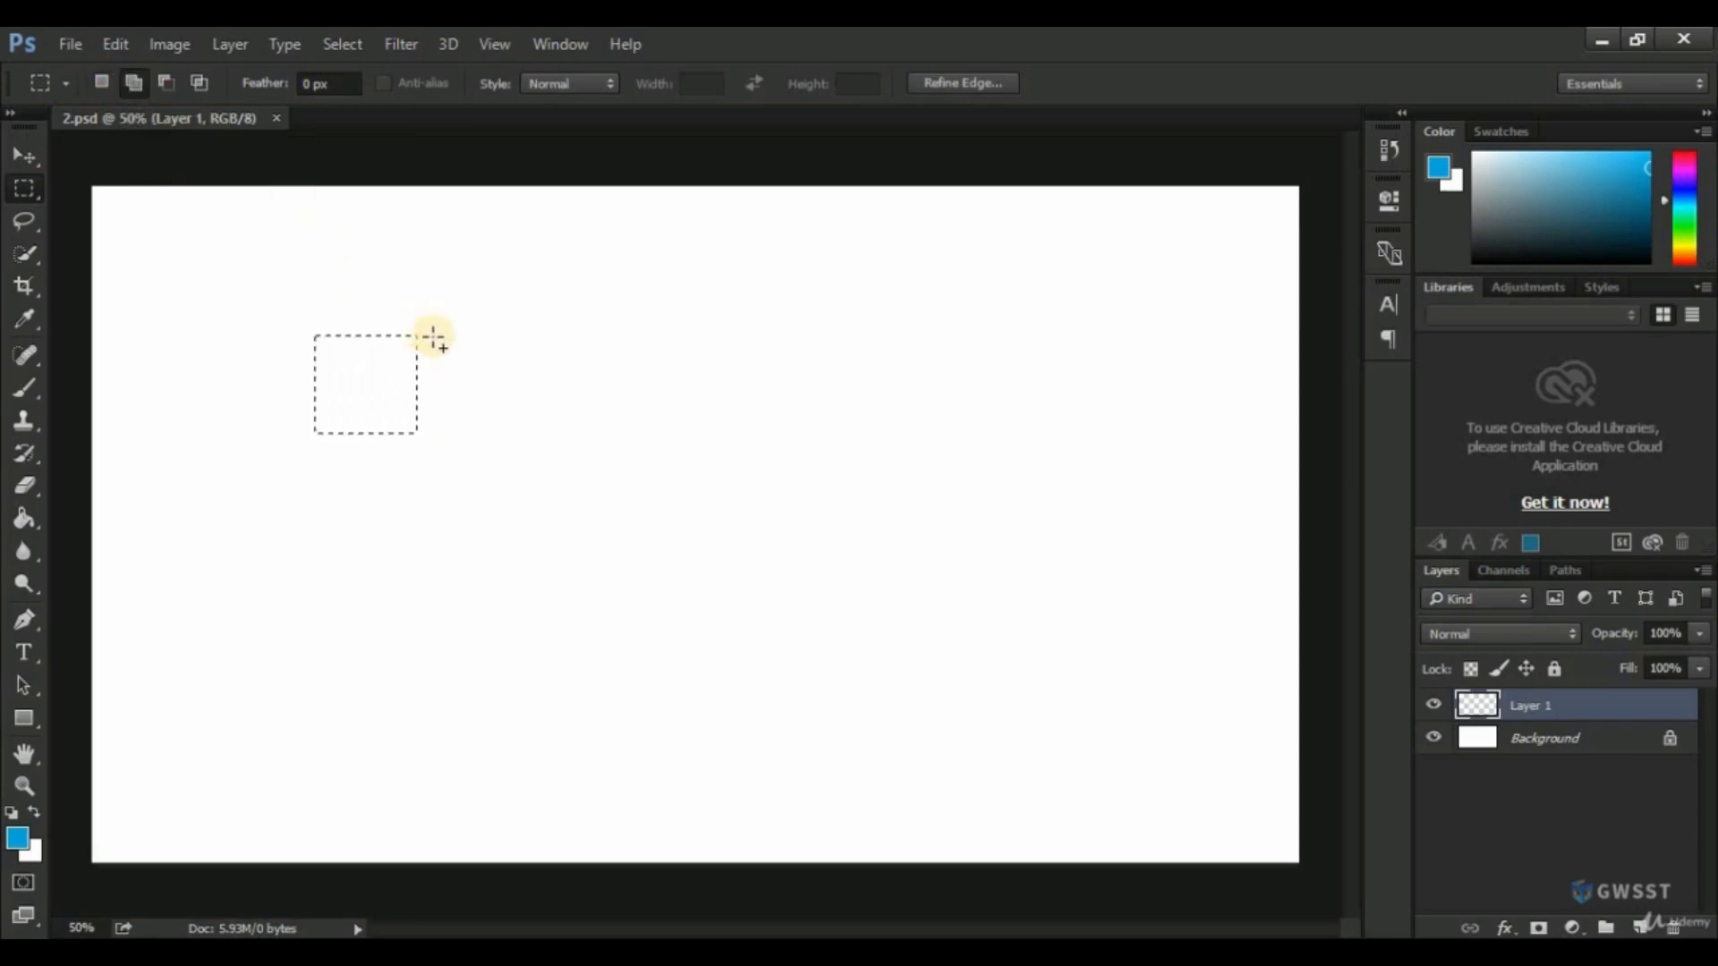
drag(437, 338, 555, 436)
drag(575, 339, 693, 435)
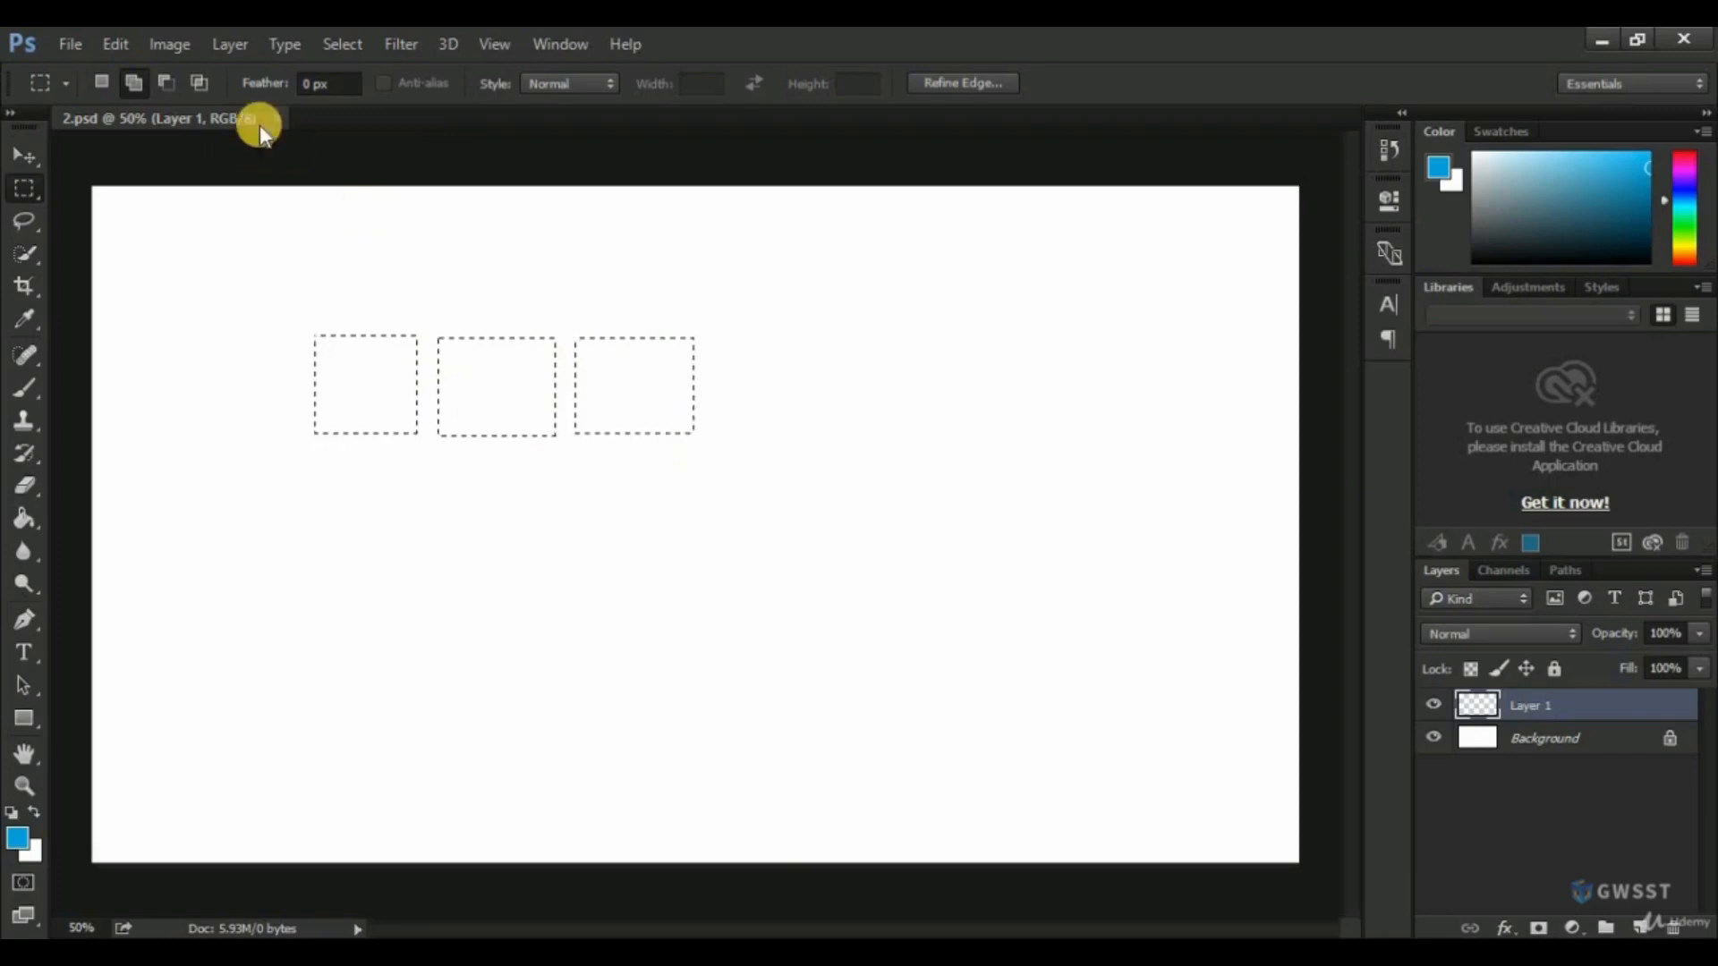
Subtract a rectangle from the upper part of the three selections, intersect the remainder with a thin horizontal strip, and deselect.
click(166, 76)
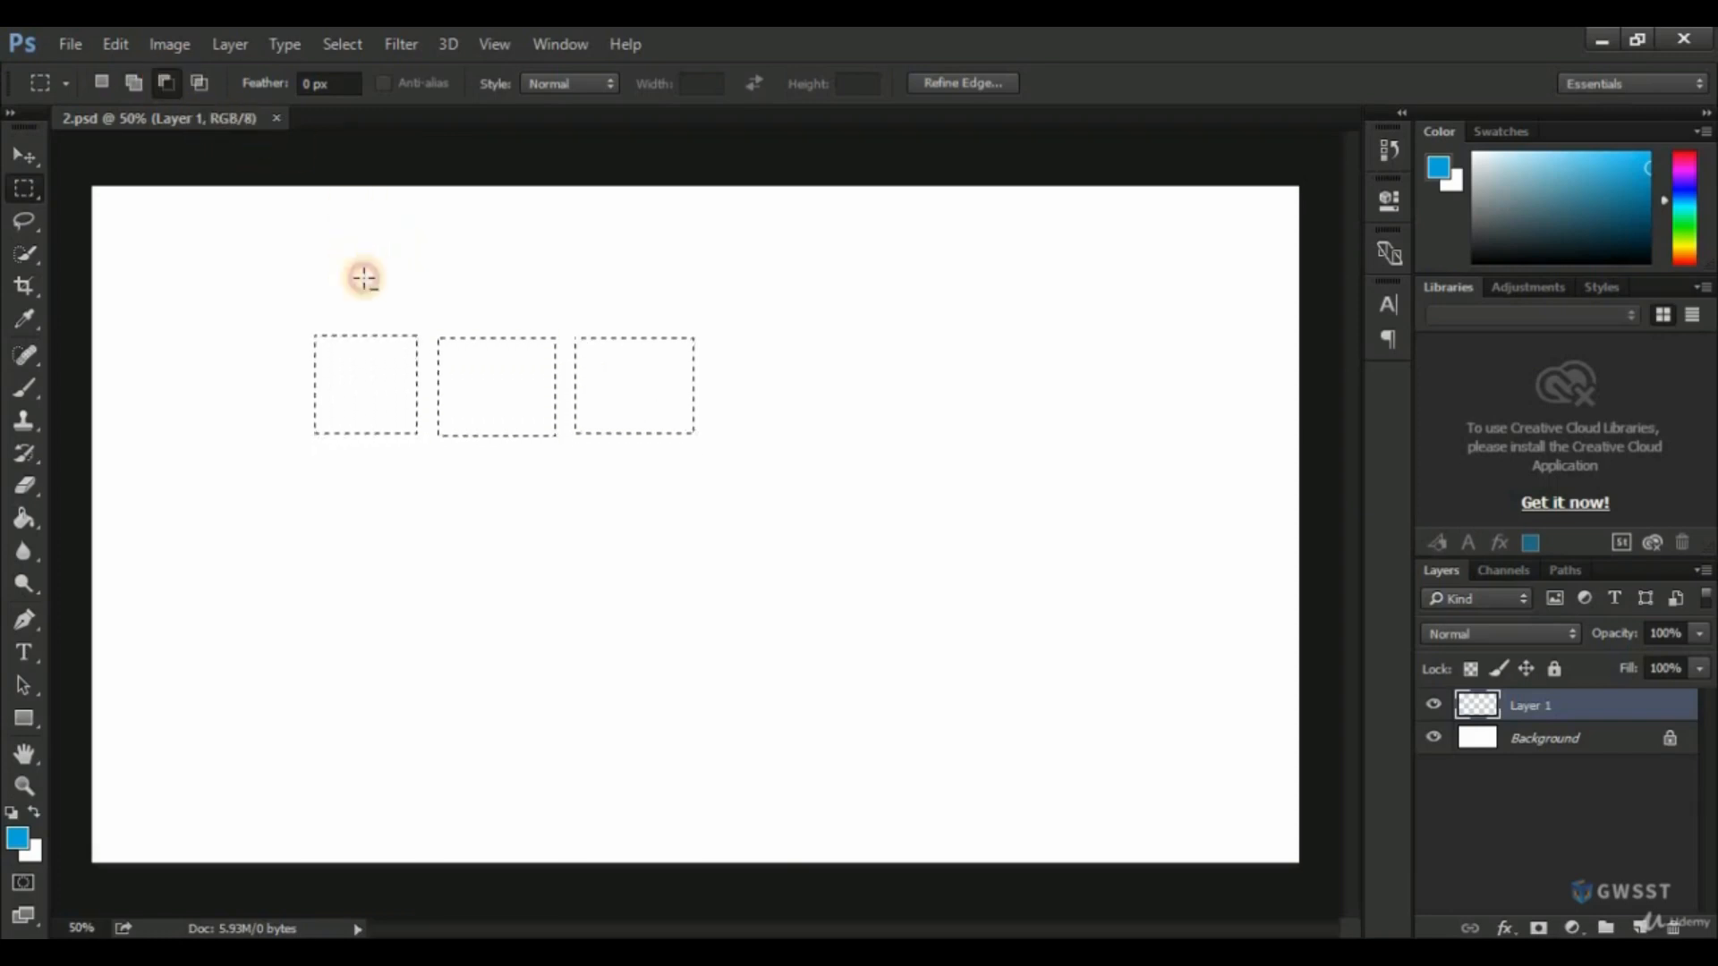
drag(350, 263, 633, 379)
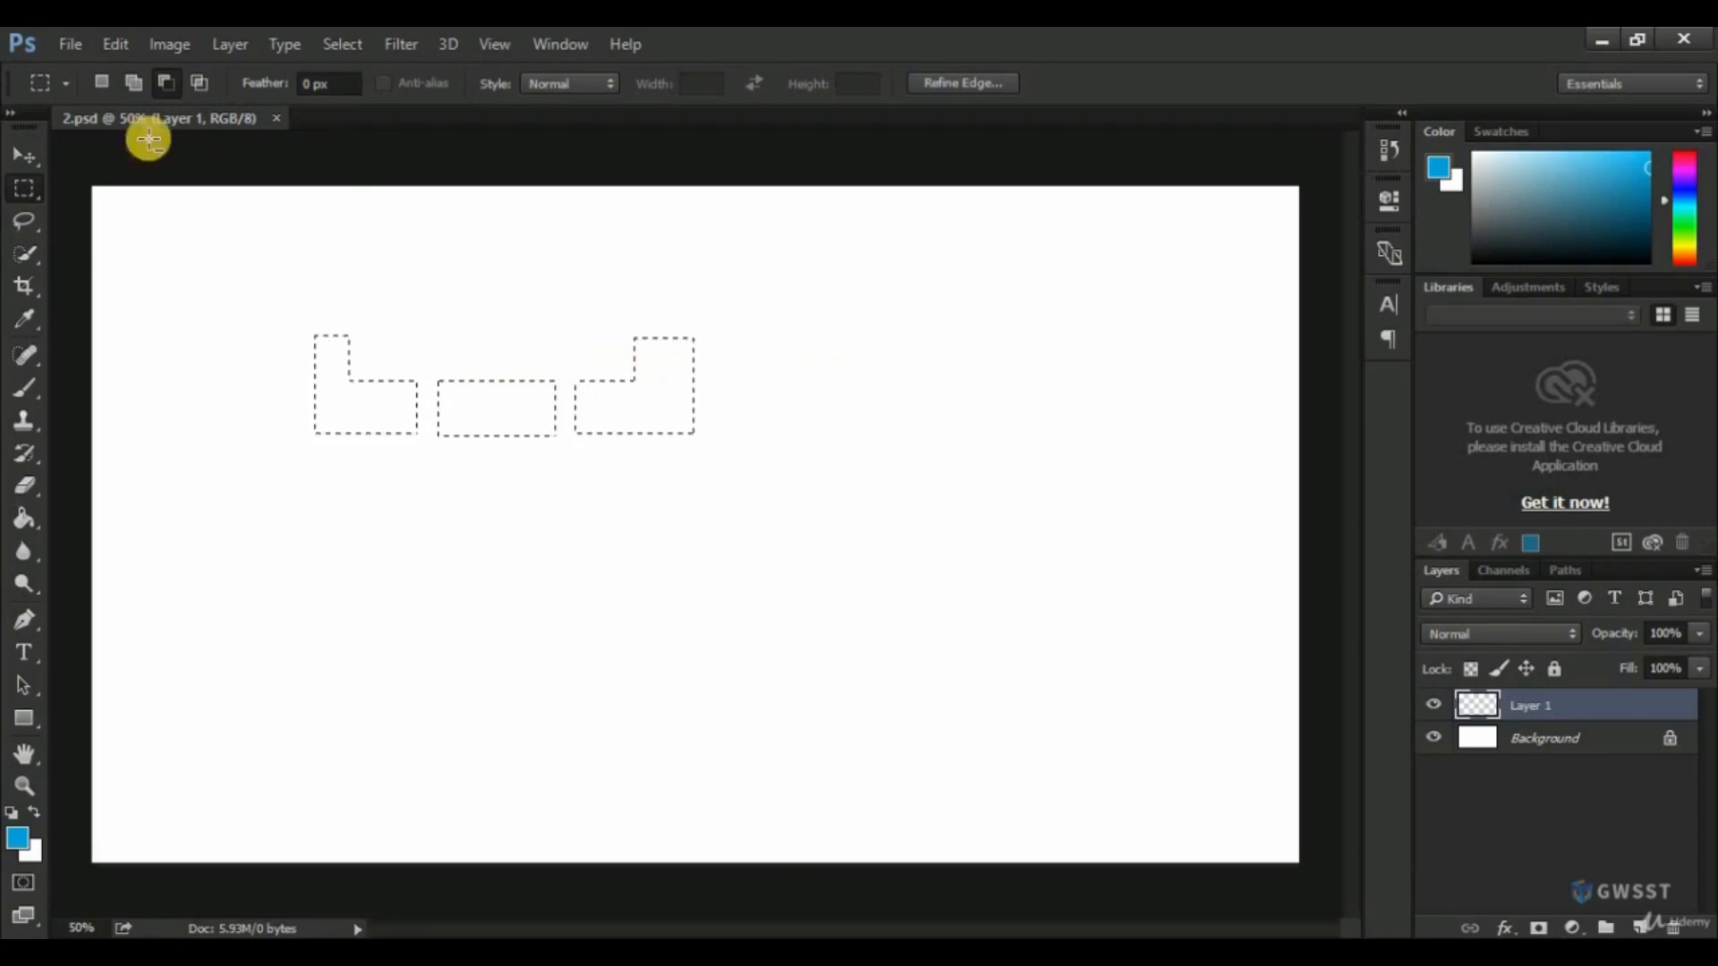
click(198, 81)
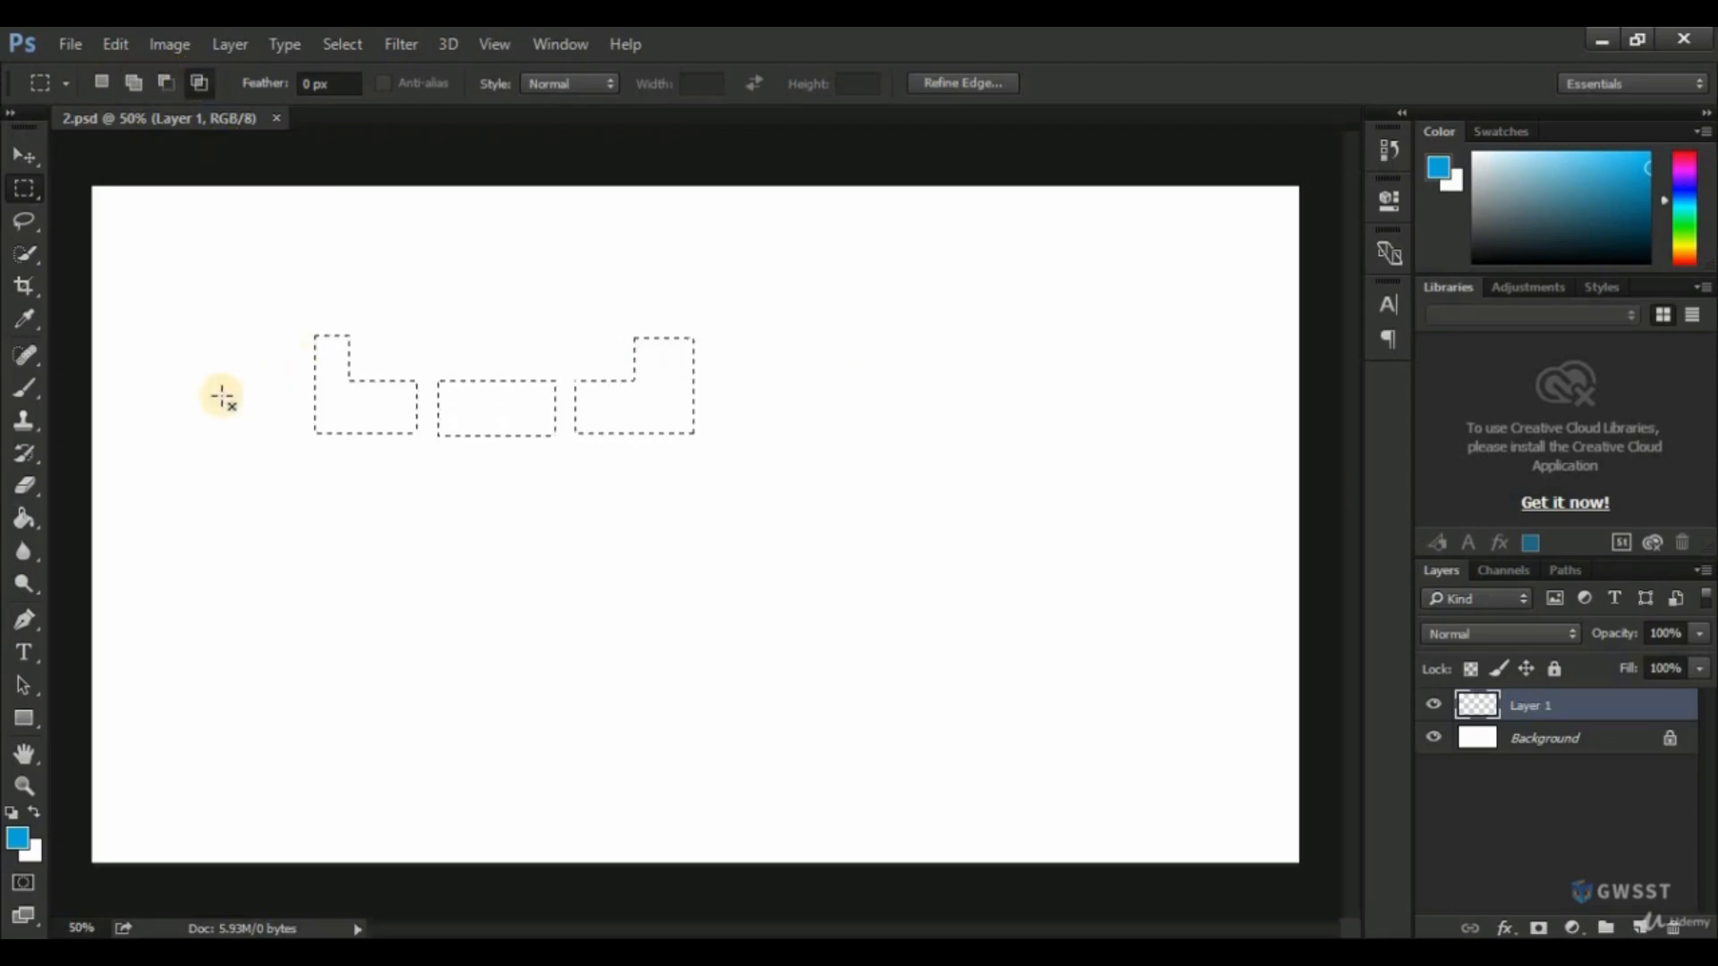
drag(209, 404, 741, 418)
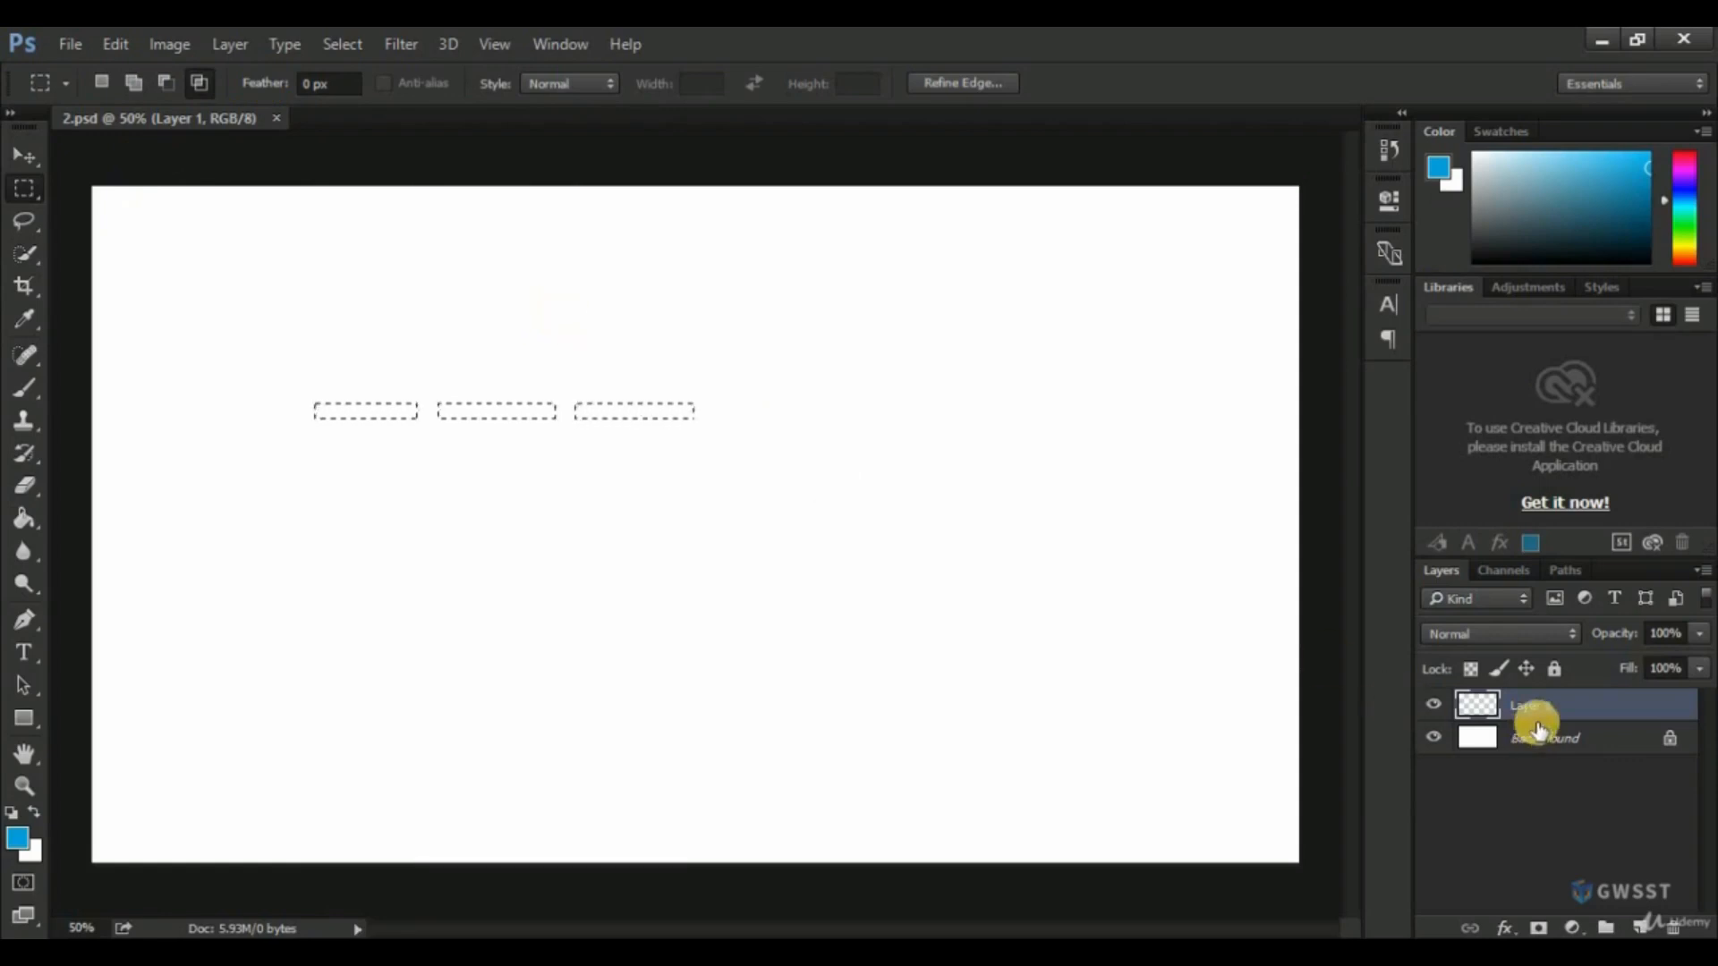
click(1172, 666)
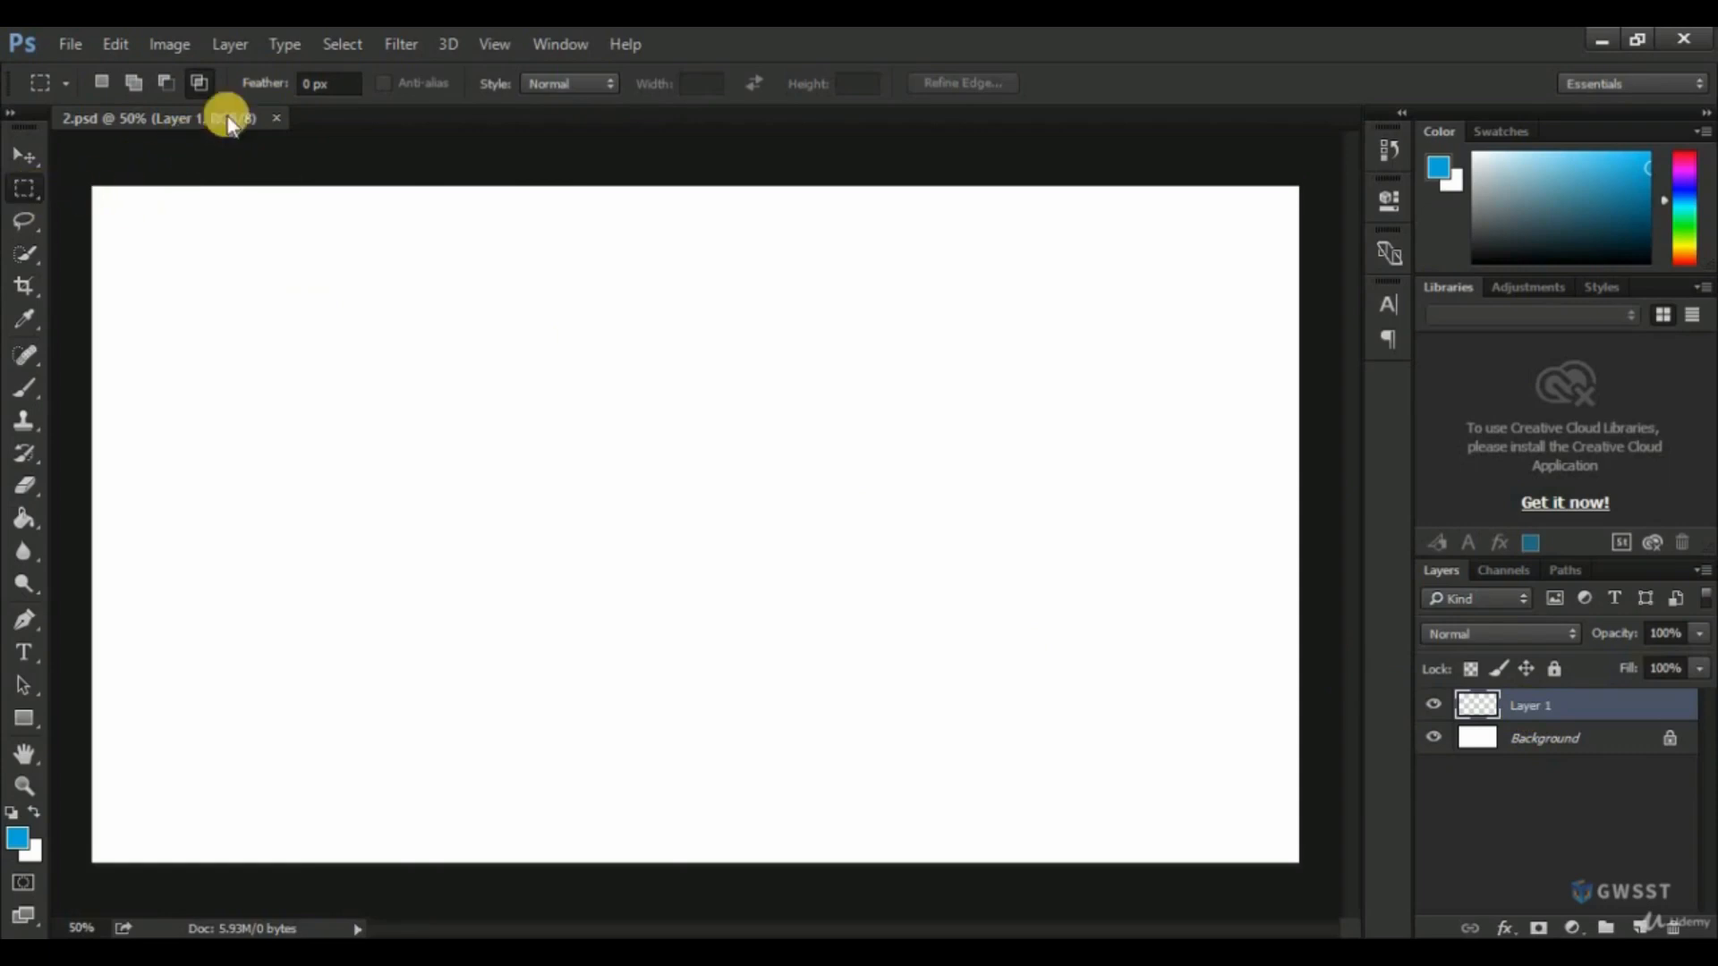
Draw a roughly square marquee selection with 0 px feather in the canvas's upper-left area and fill it with blue using the Paint Bucket tool.
click(308, 84)
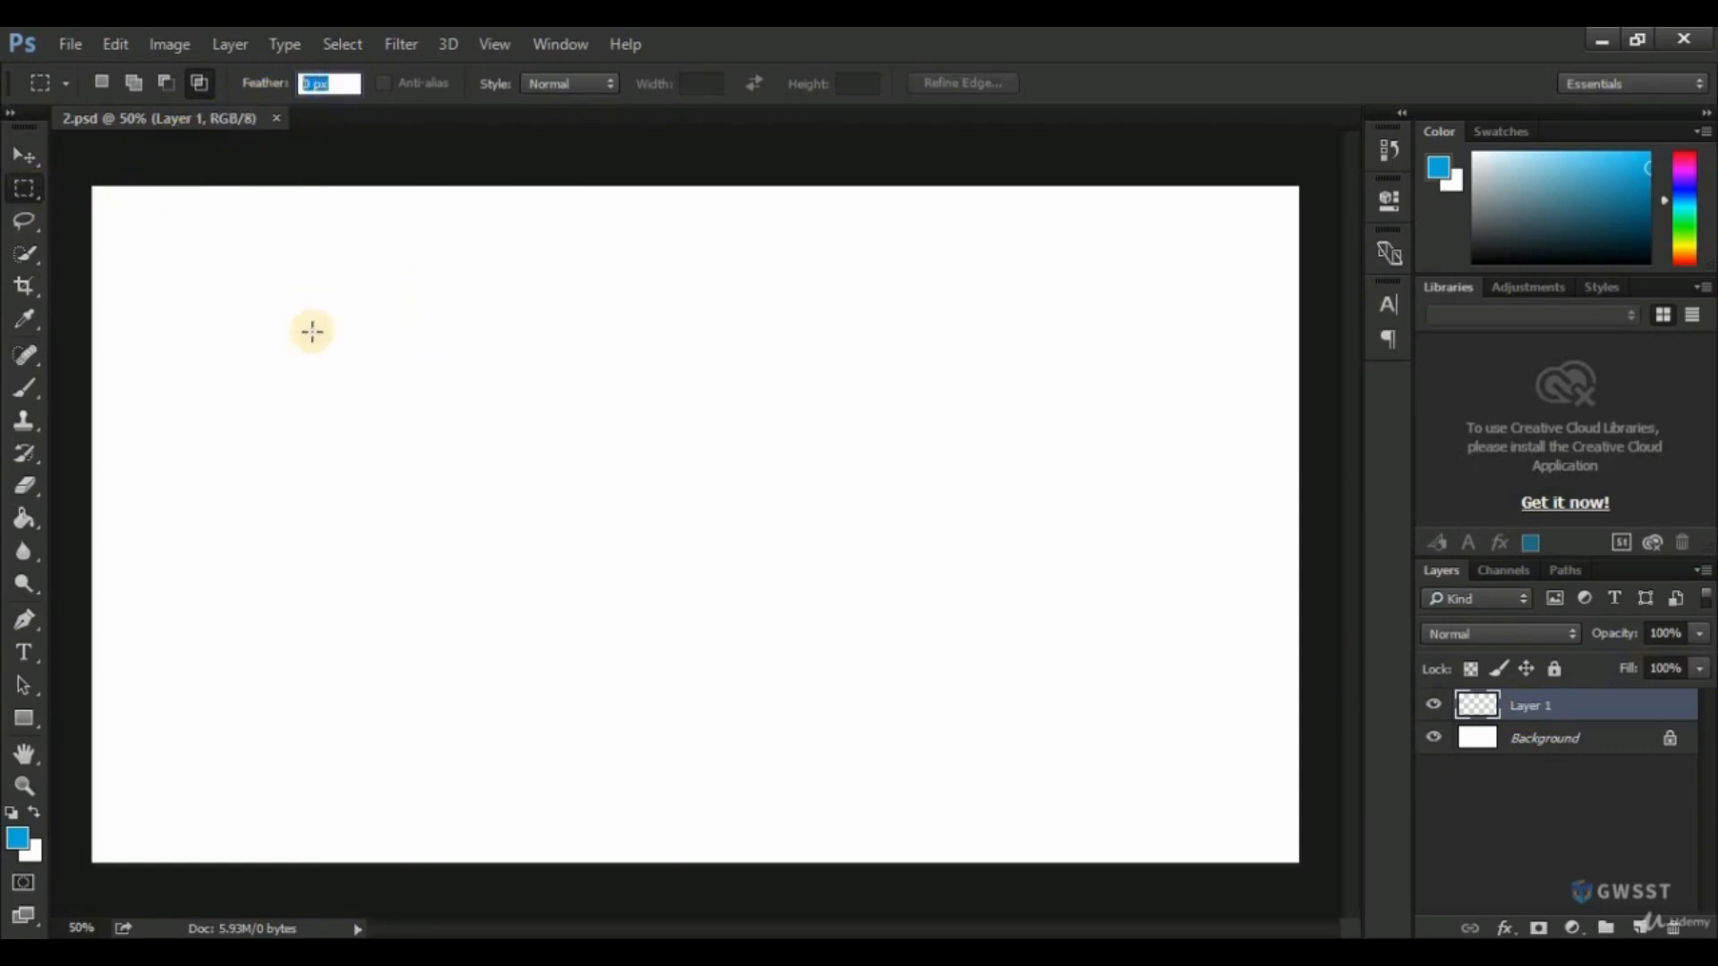
drag(185, 324, 306, 438)
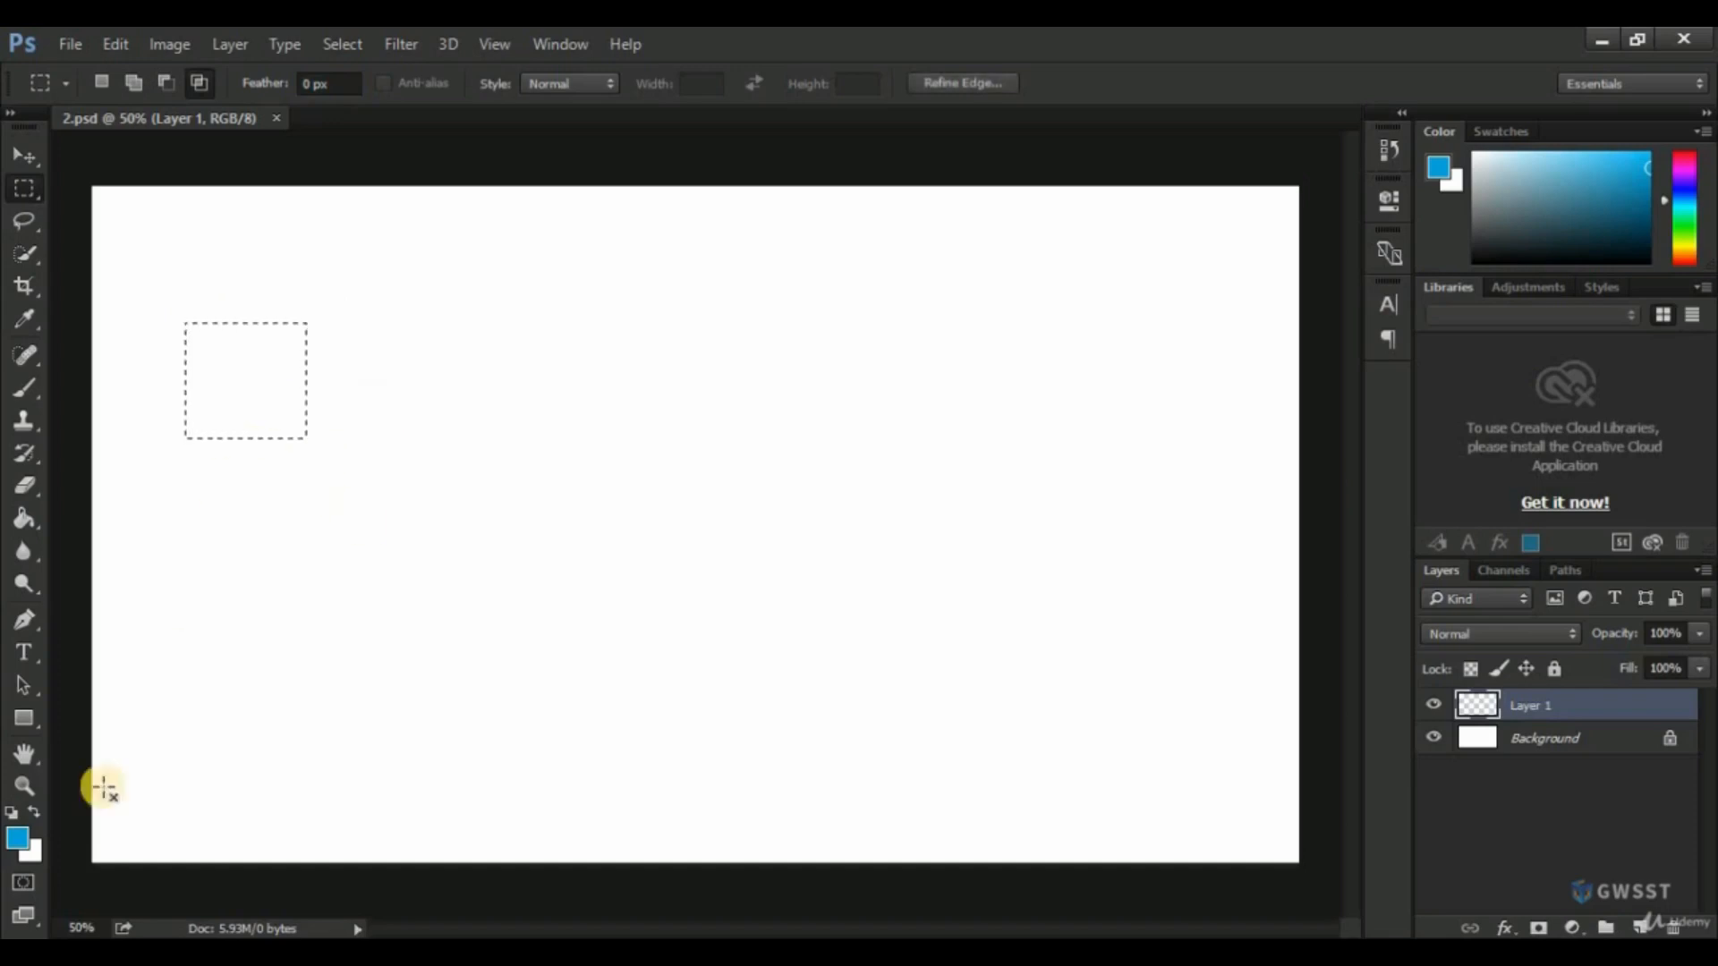
click(23, 528)
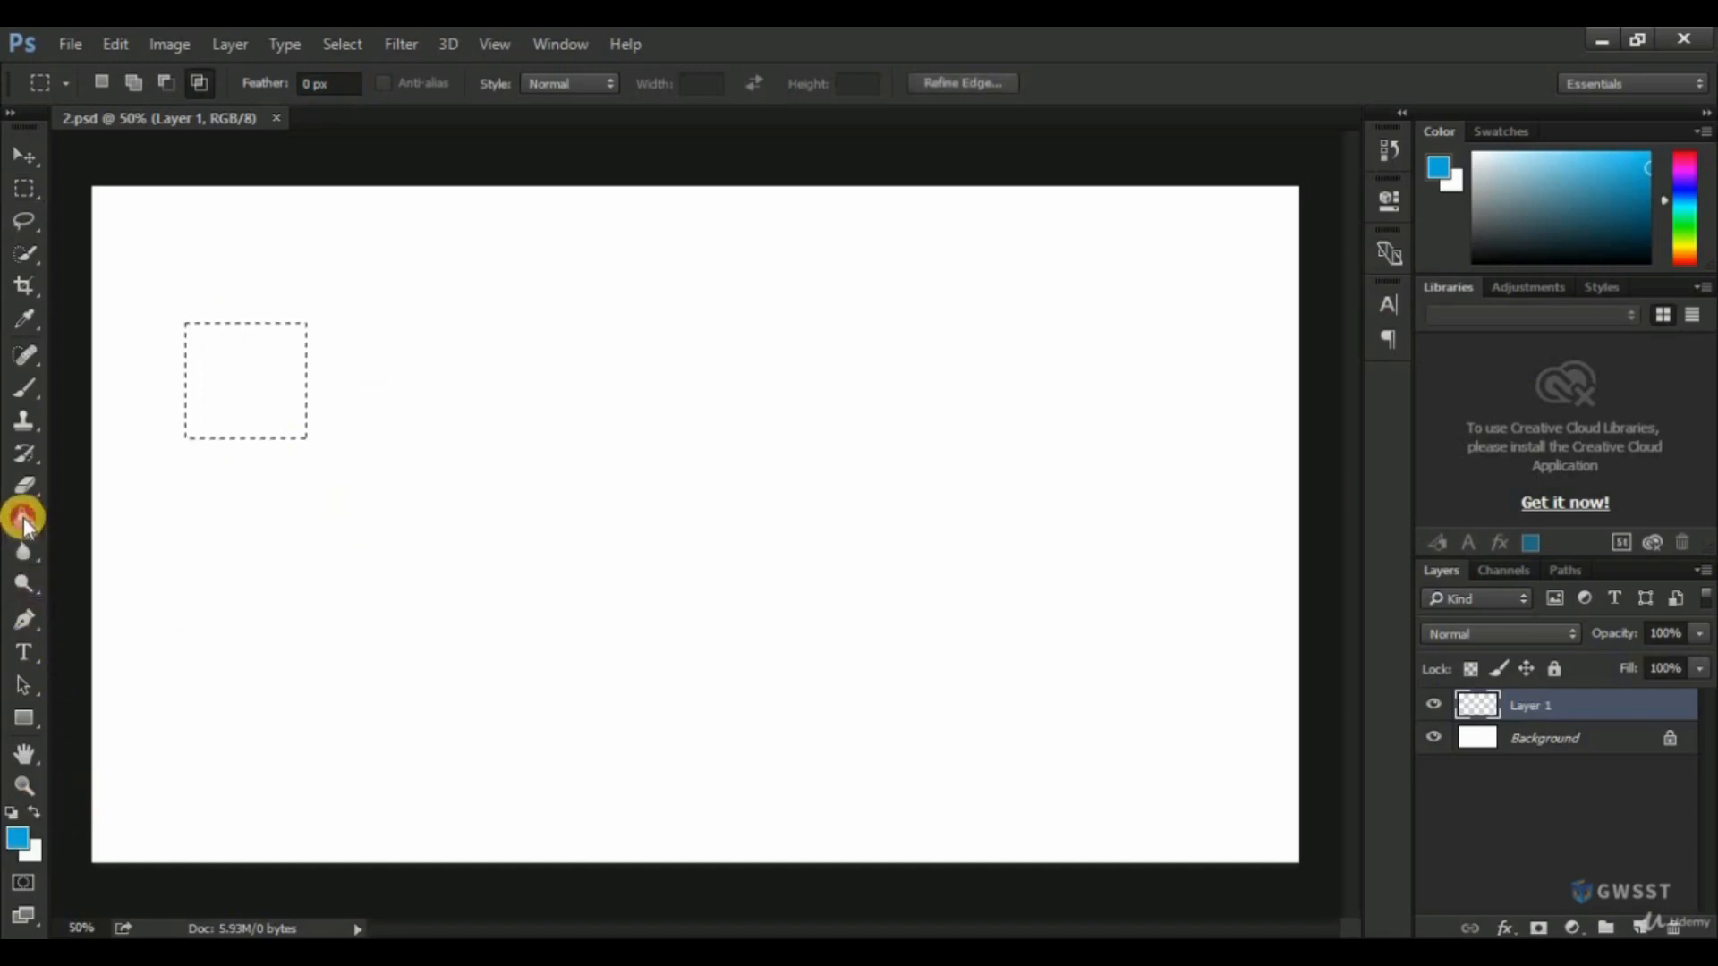
click(231, 374)
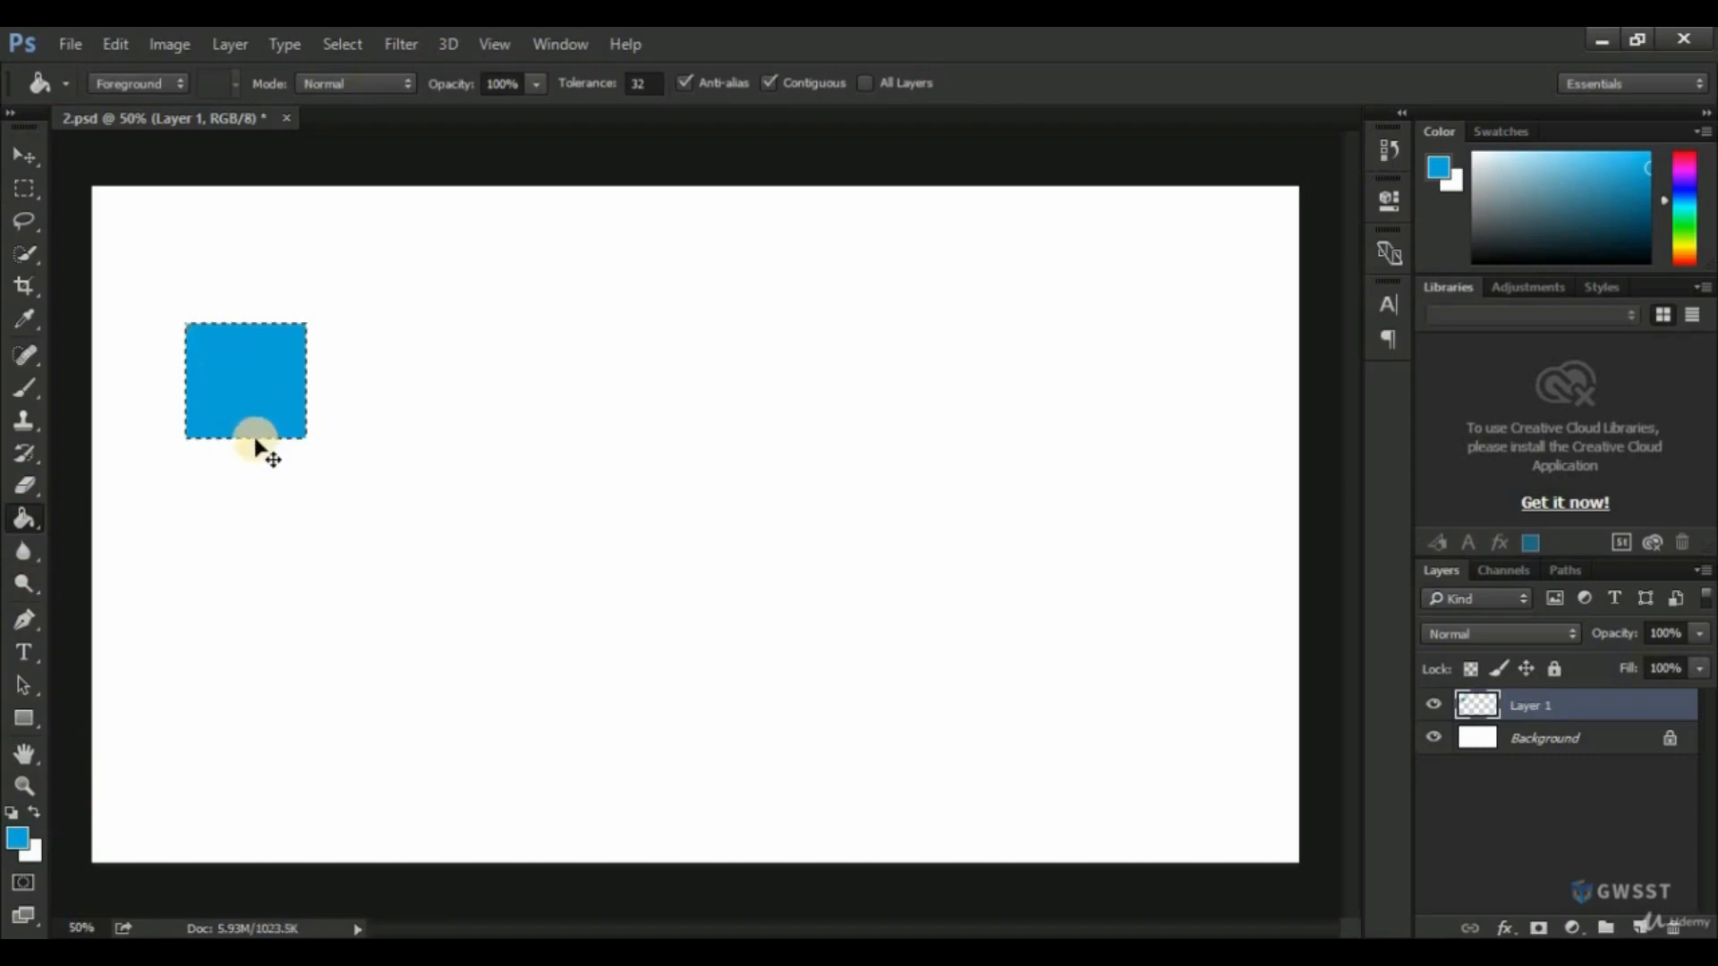
Deselect, draw a square marquee selection with 10 px feather to the right of the blue square, and fill it with blue.
key(ctrl+d)
click(18, 189)
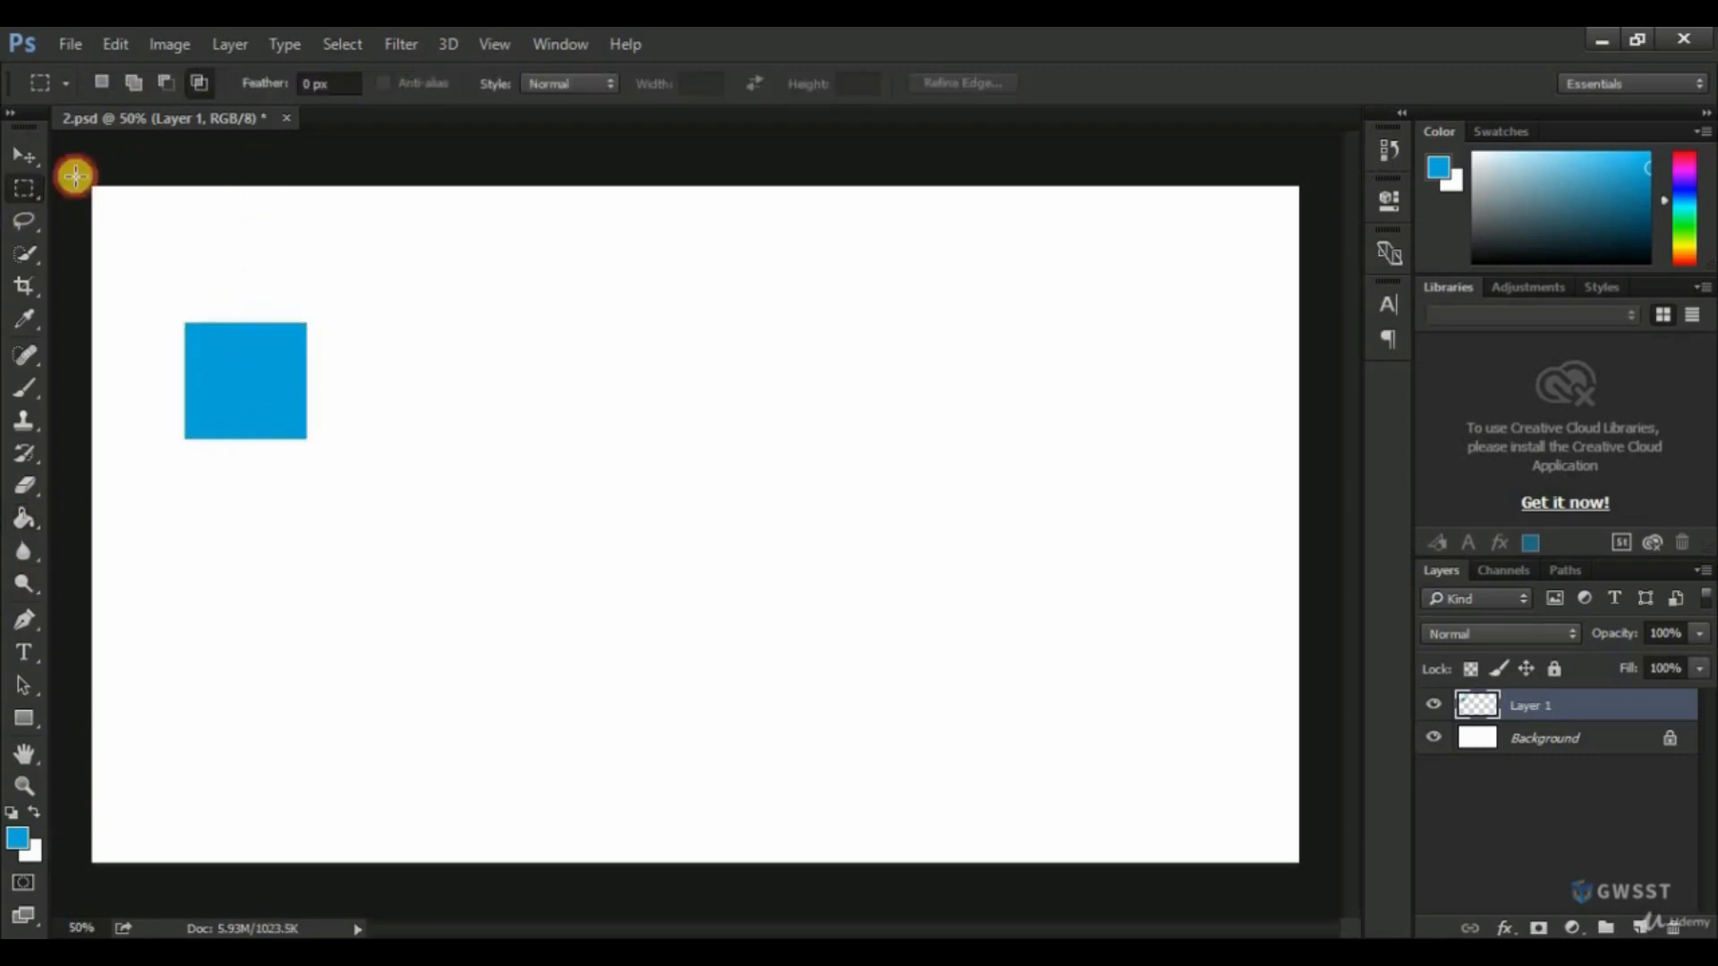
click(322, 85)
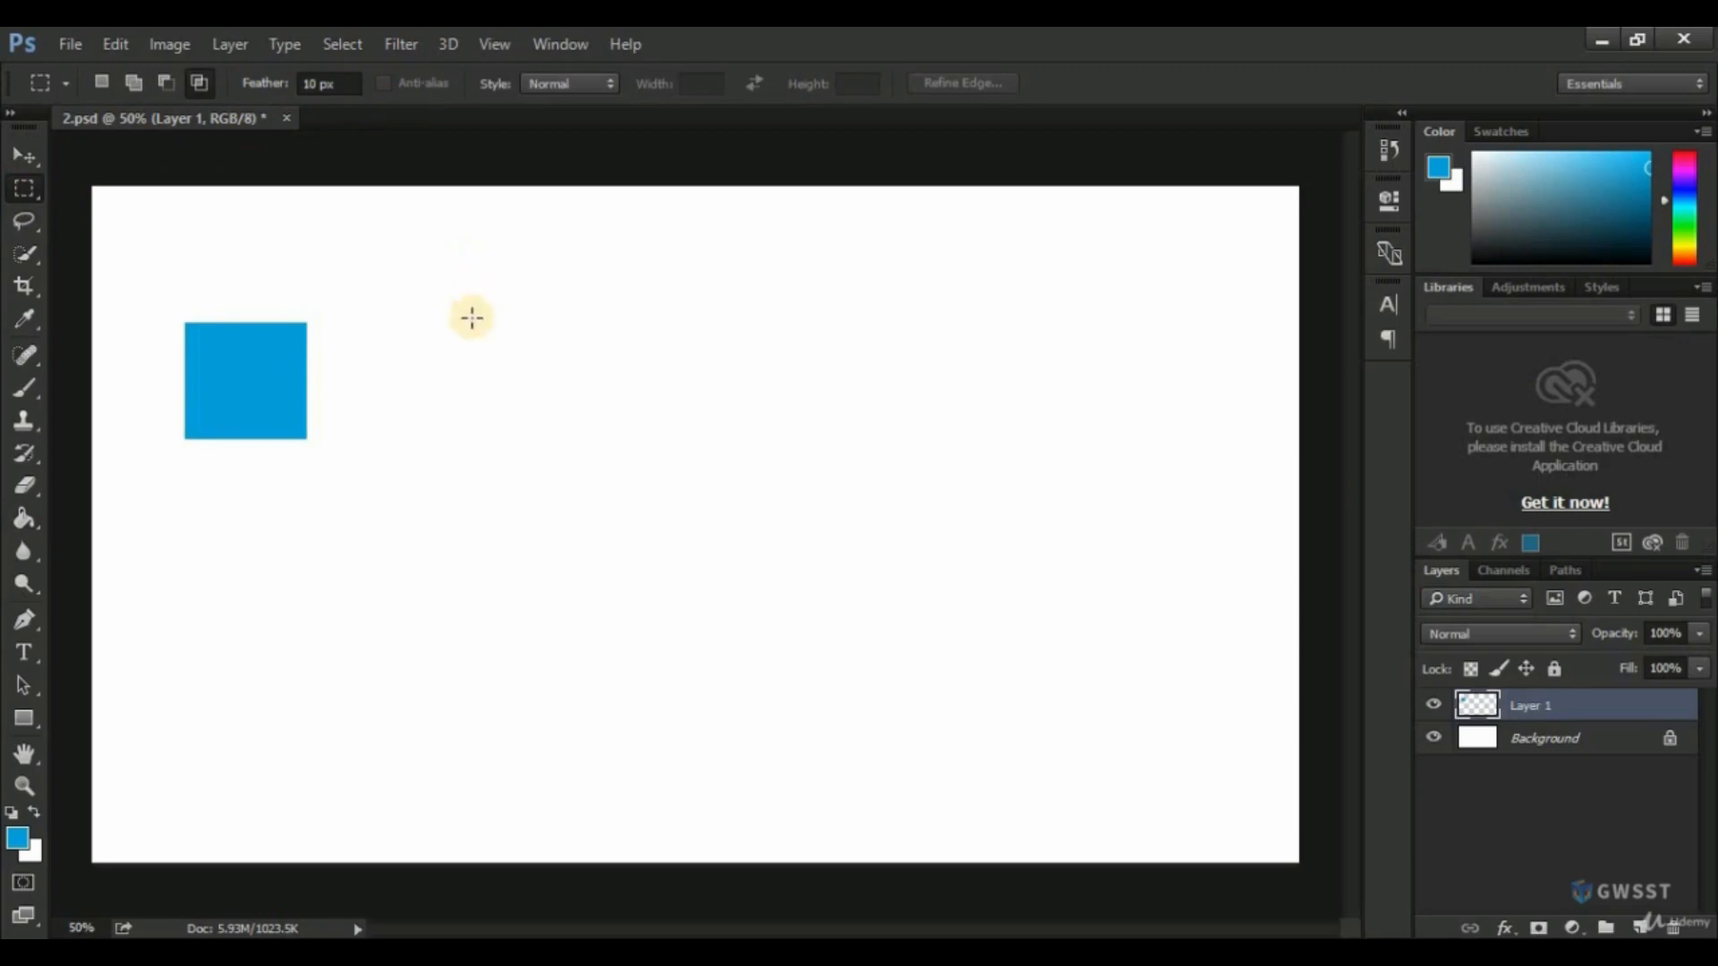
drag(472, 328, 608, 464)
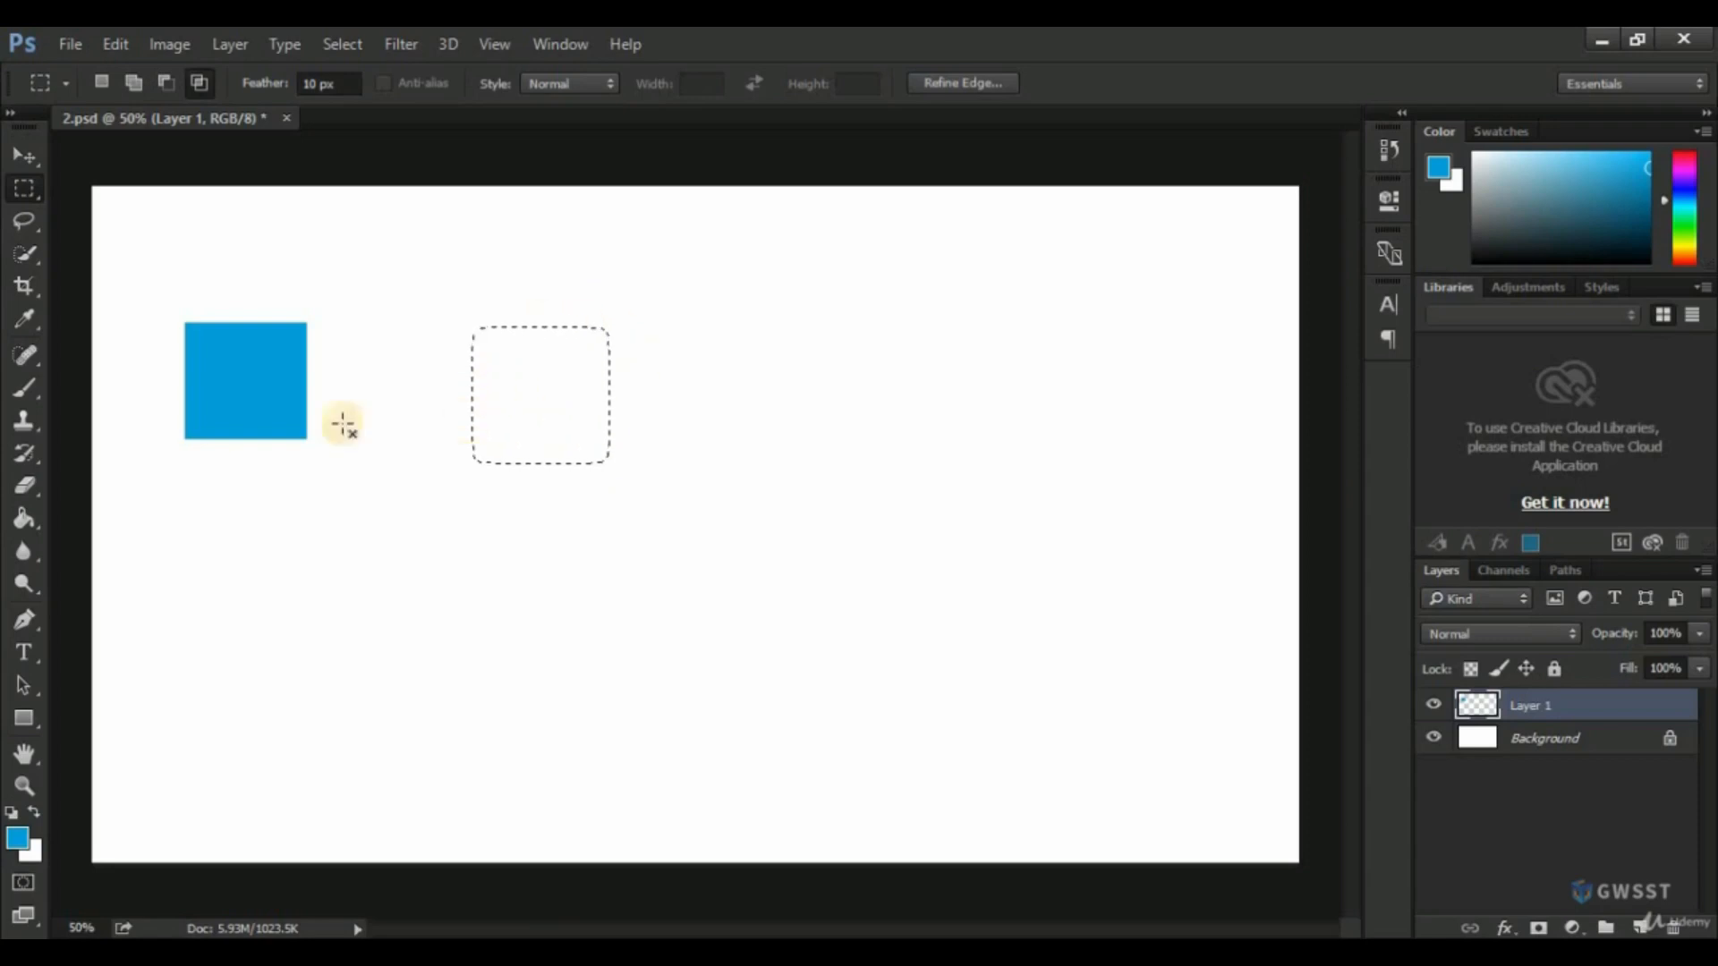
click(25, 528)
click(521, 413)
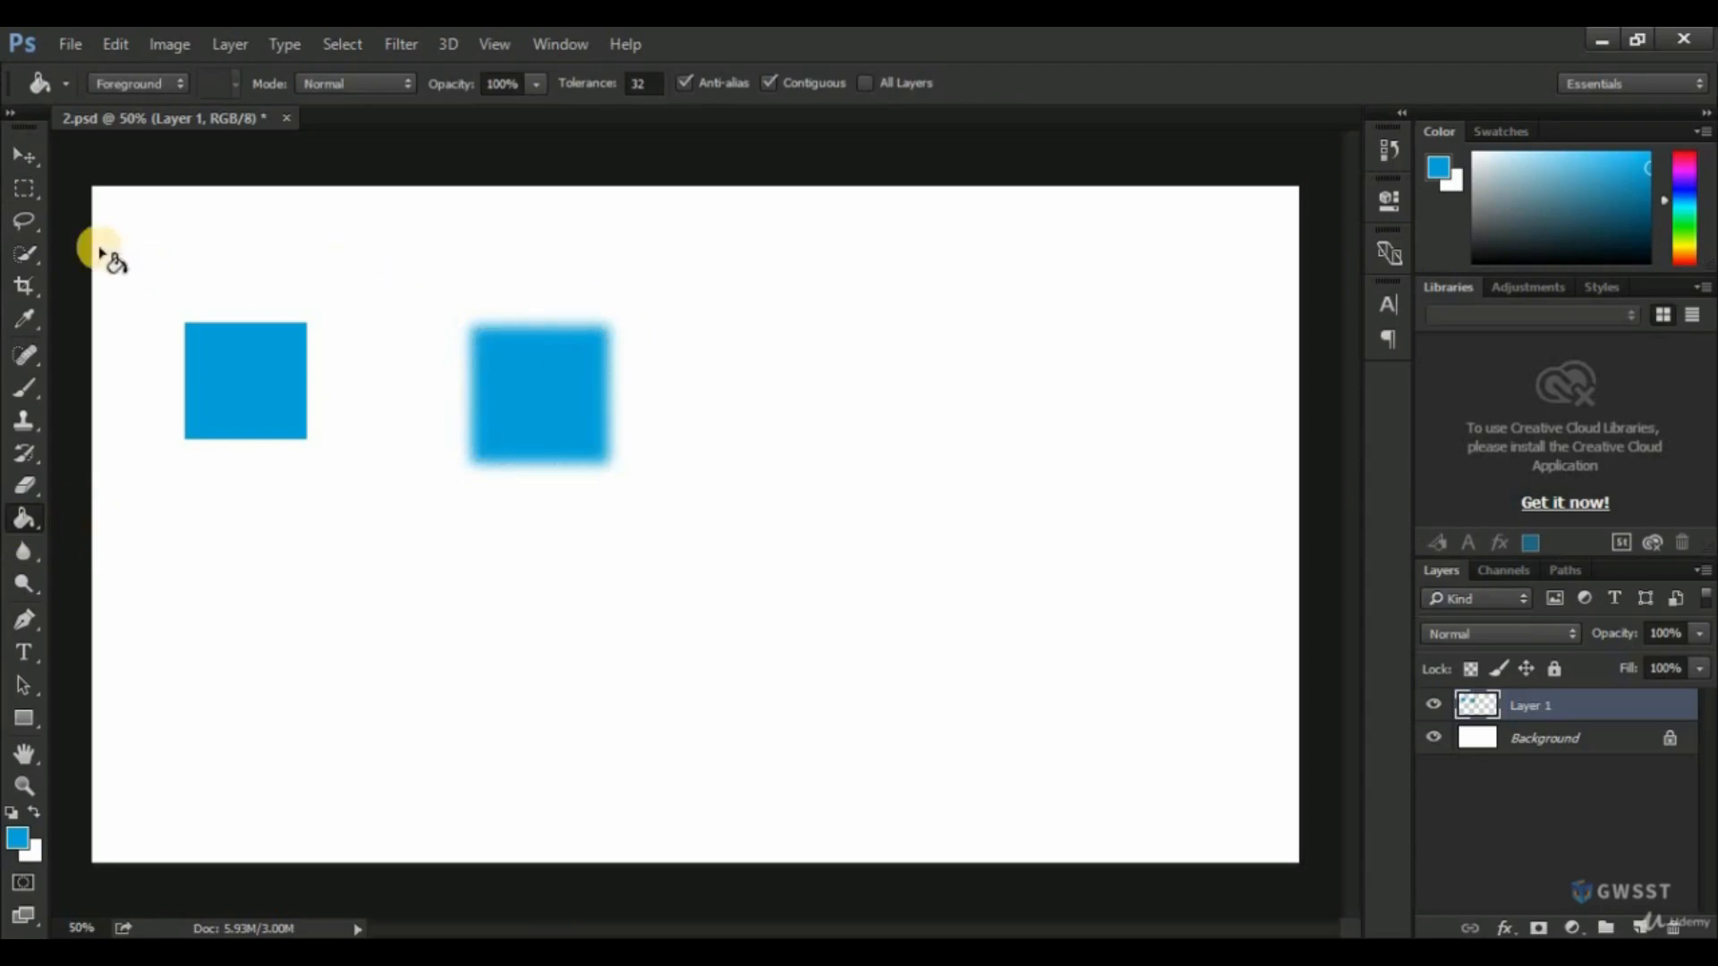
Draw a larger square marquee selection with 50 px feather to the right of the two squares and fill it with the same blue.
click(27, 190)
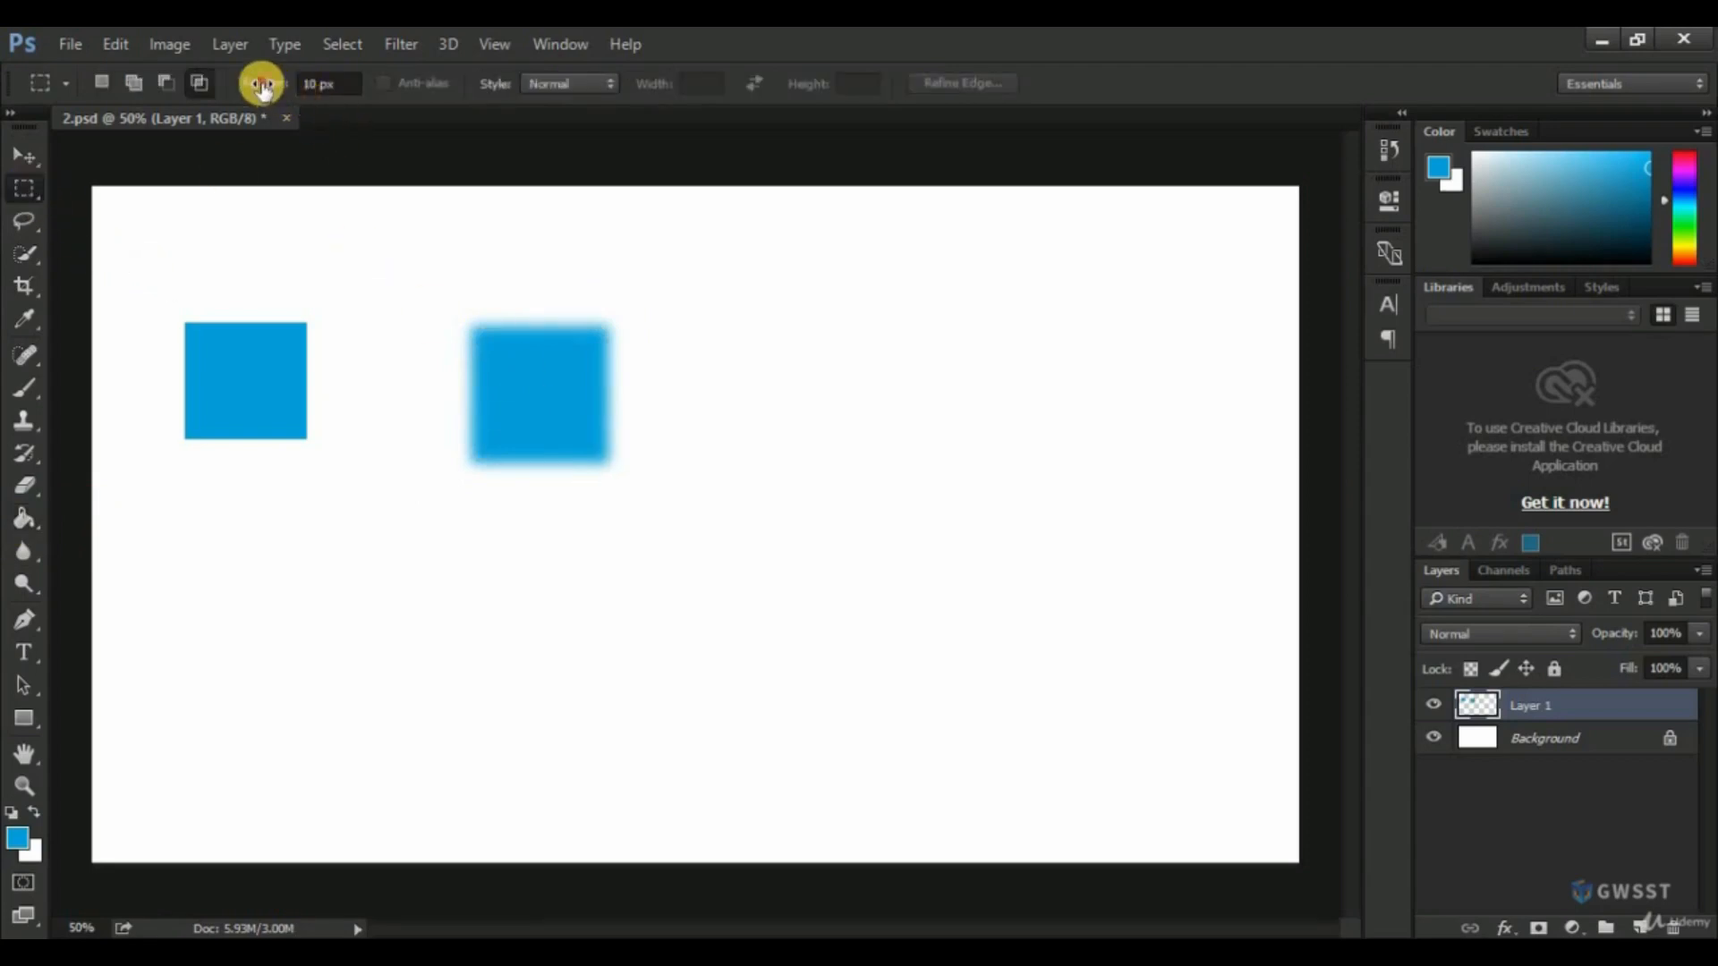
click(345, 82)
click(289, 93)
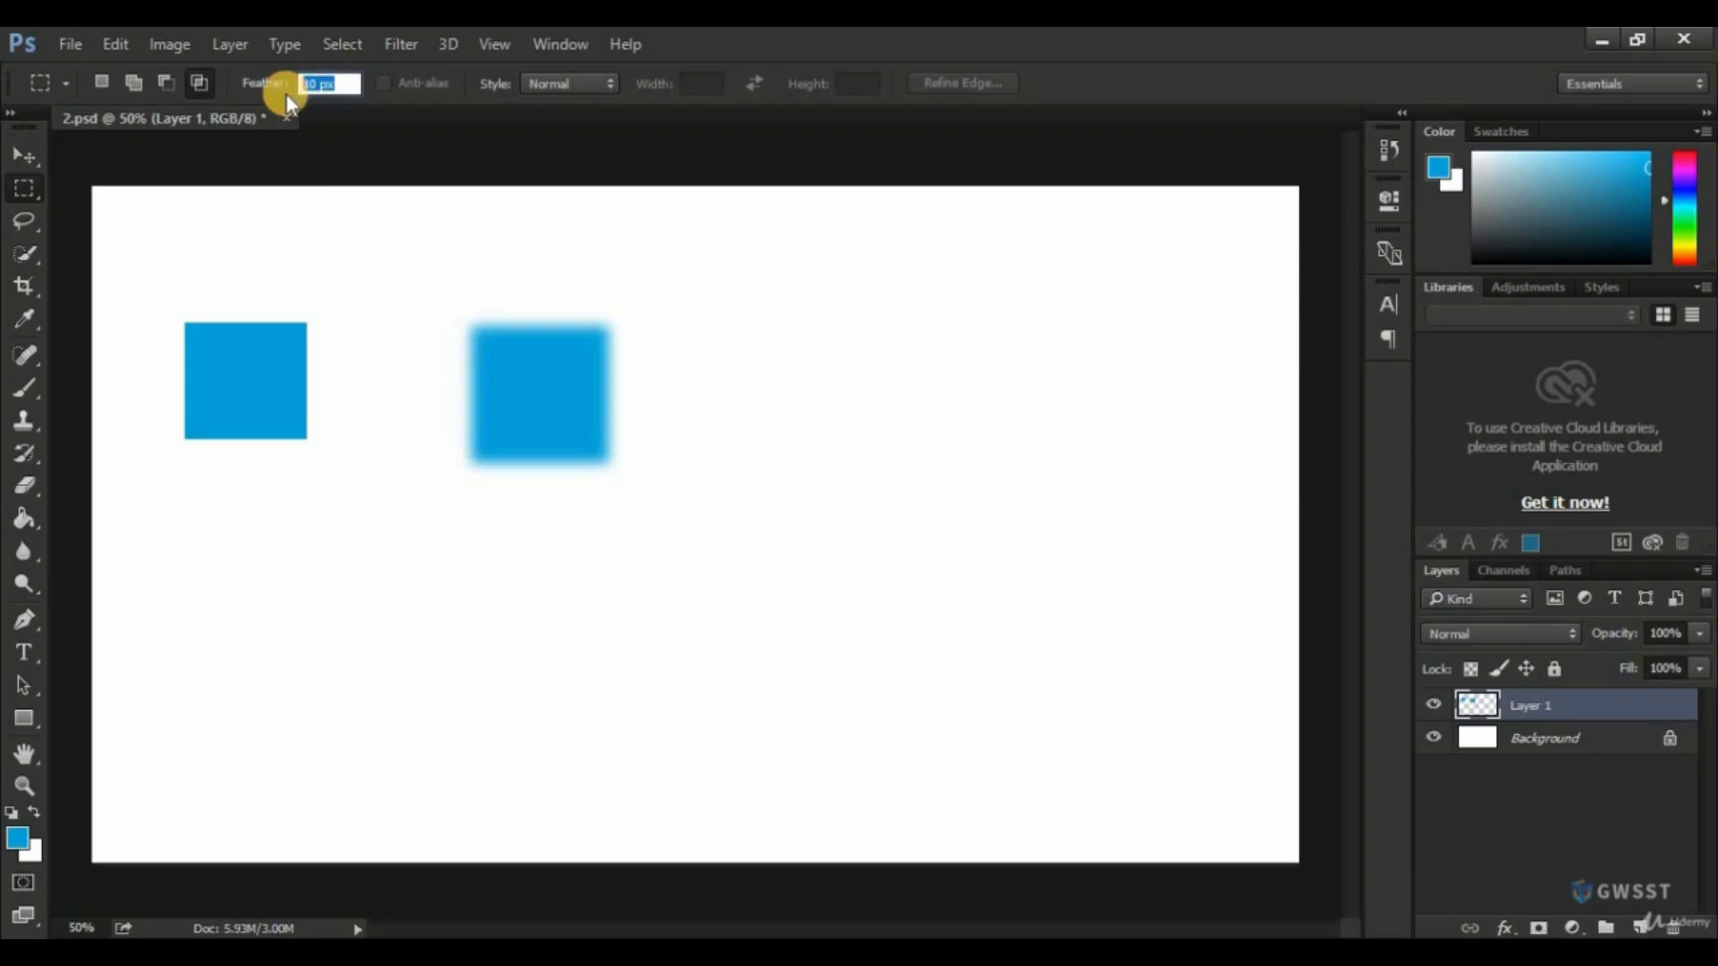
text(50)
key(Return)
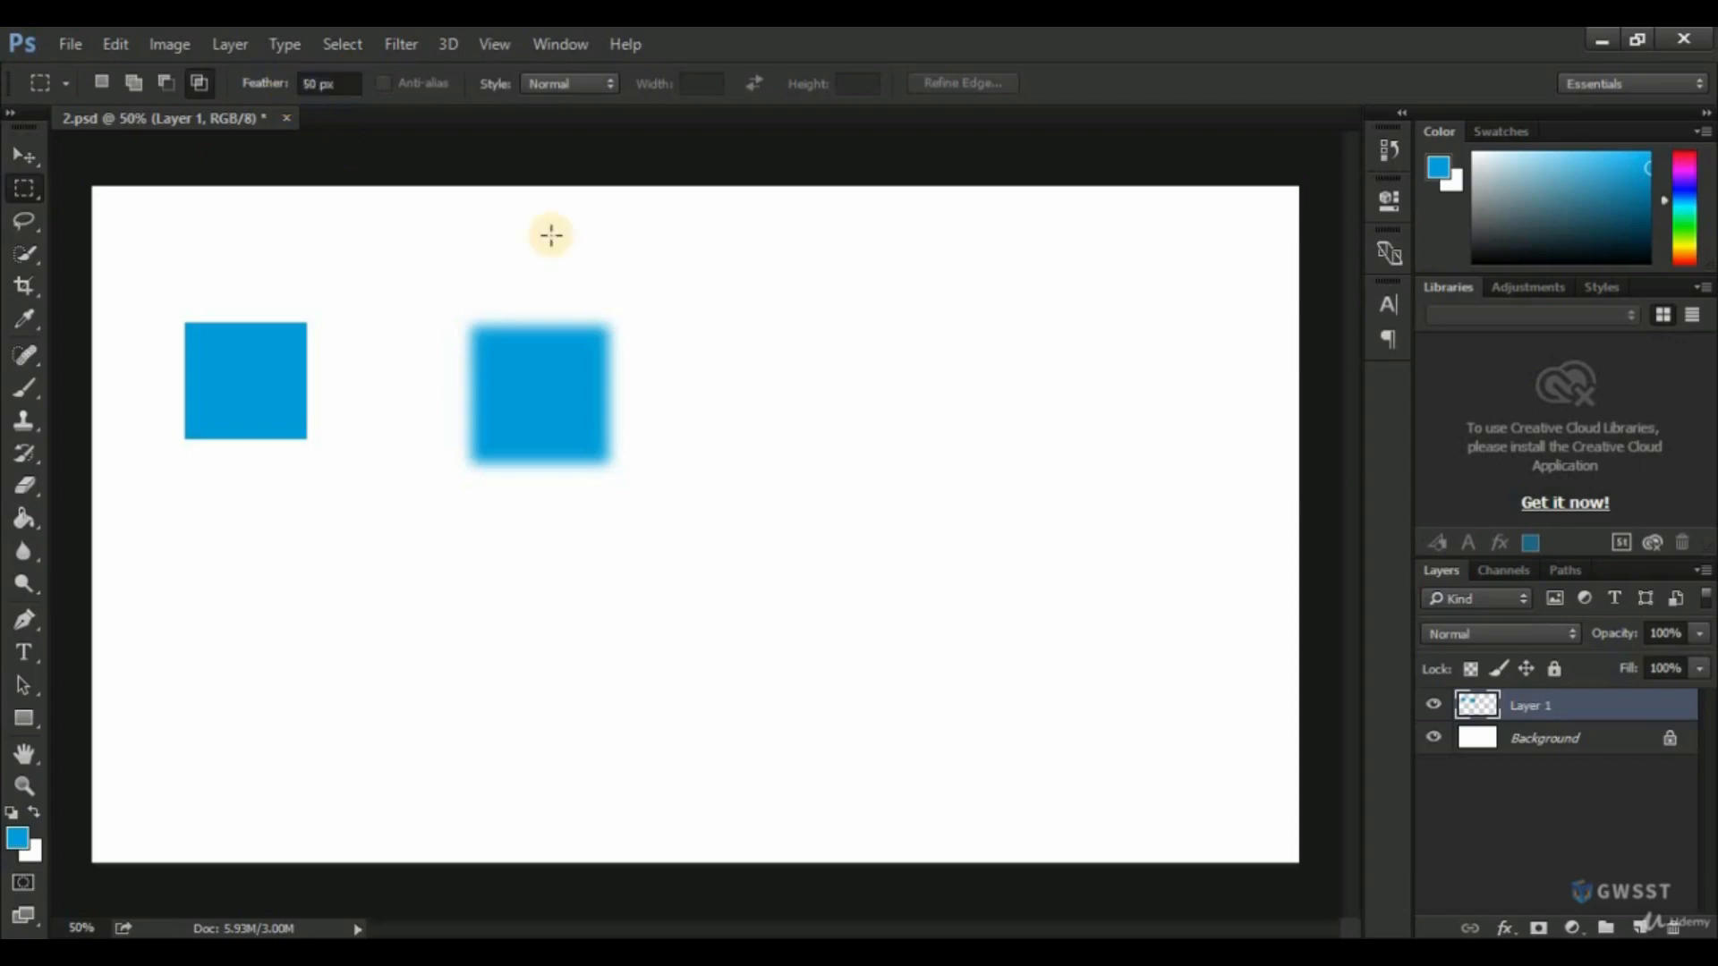
drag(731, 364, 898, 528)
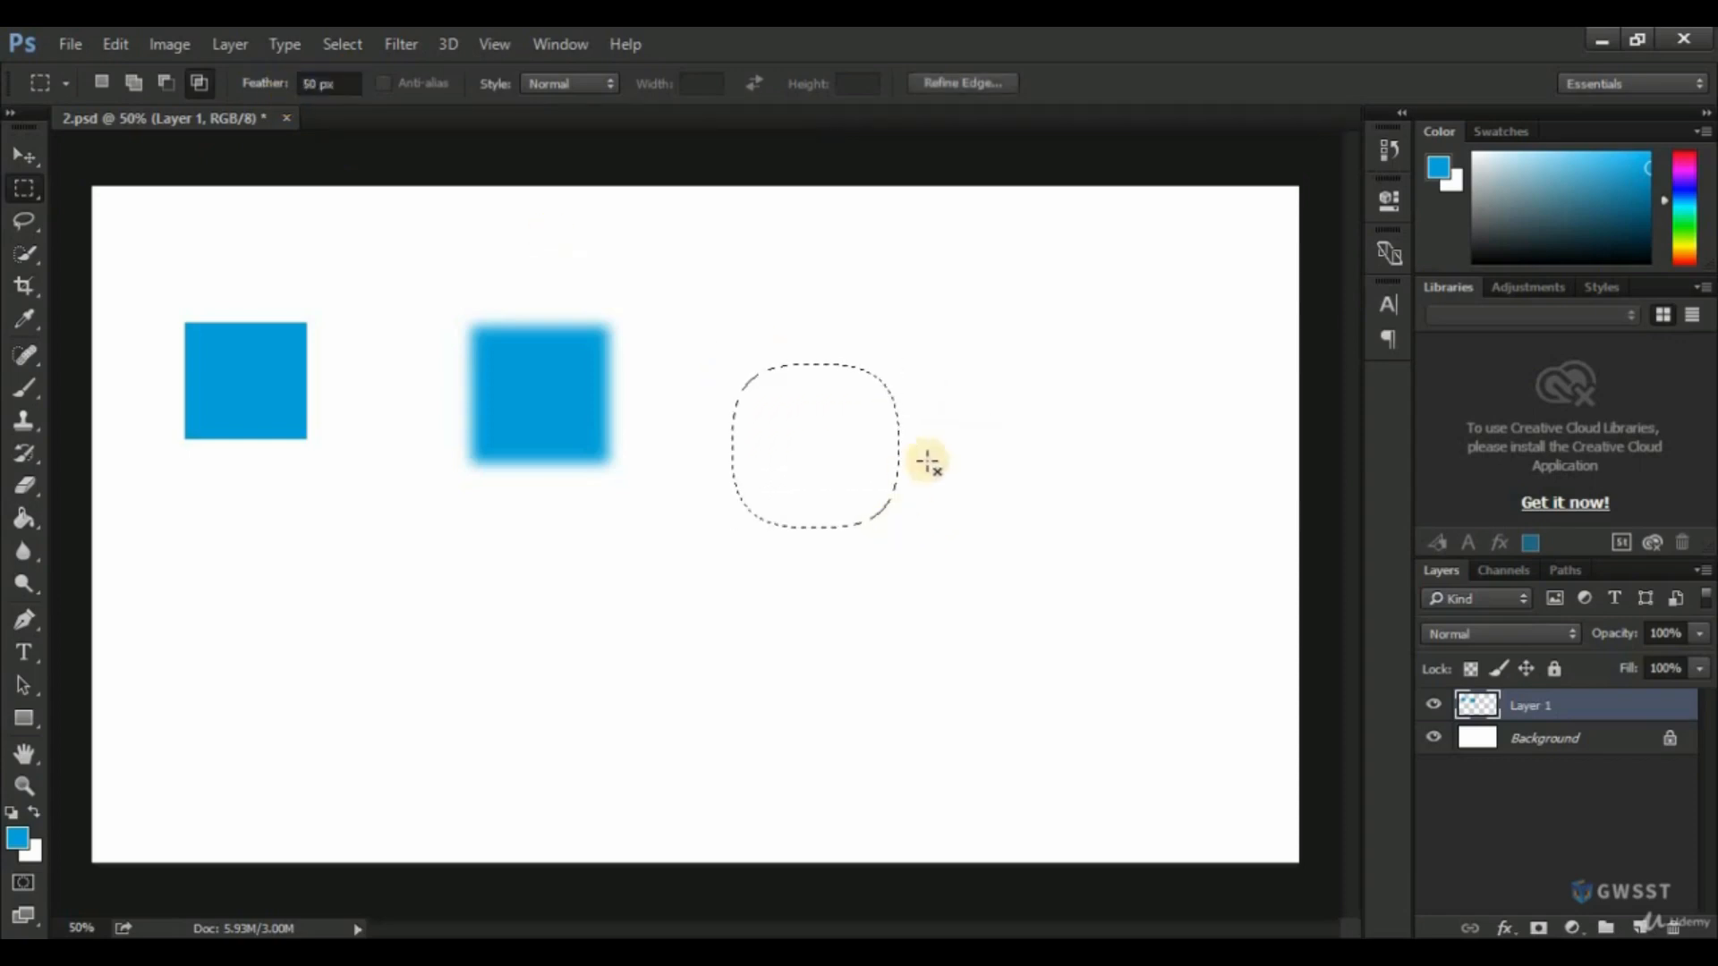
click(23, 522)
click(754, 460)
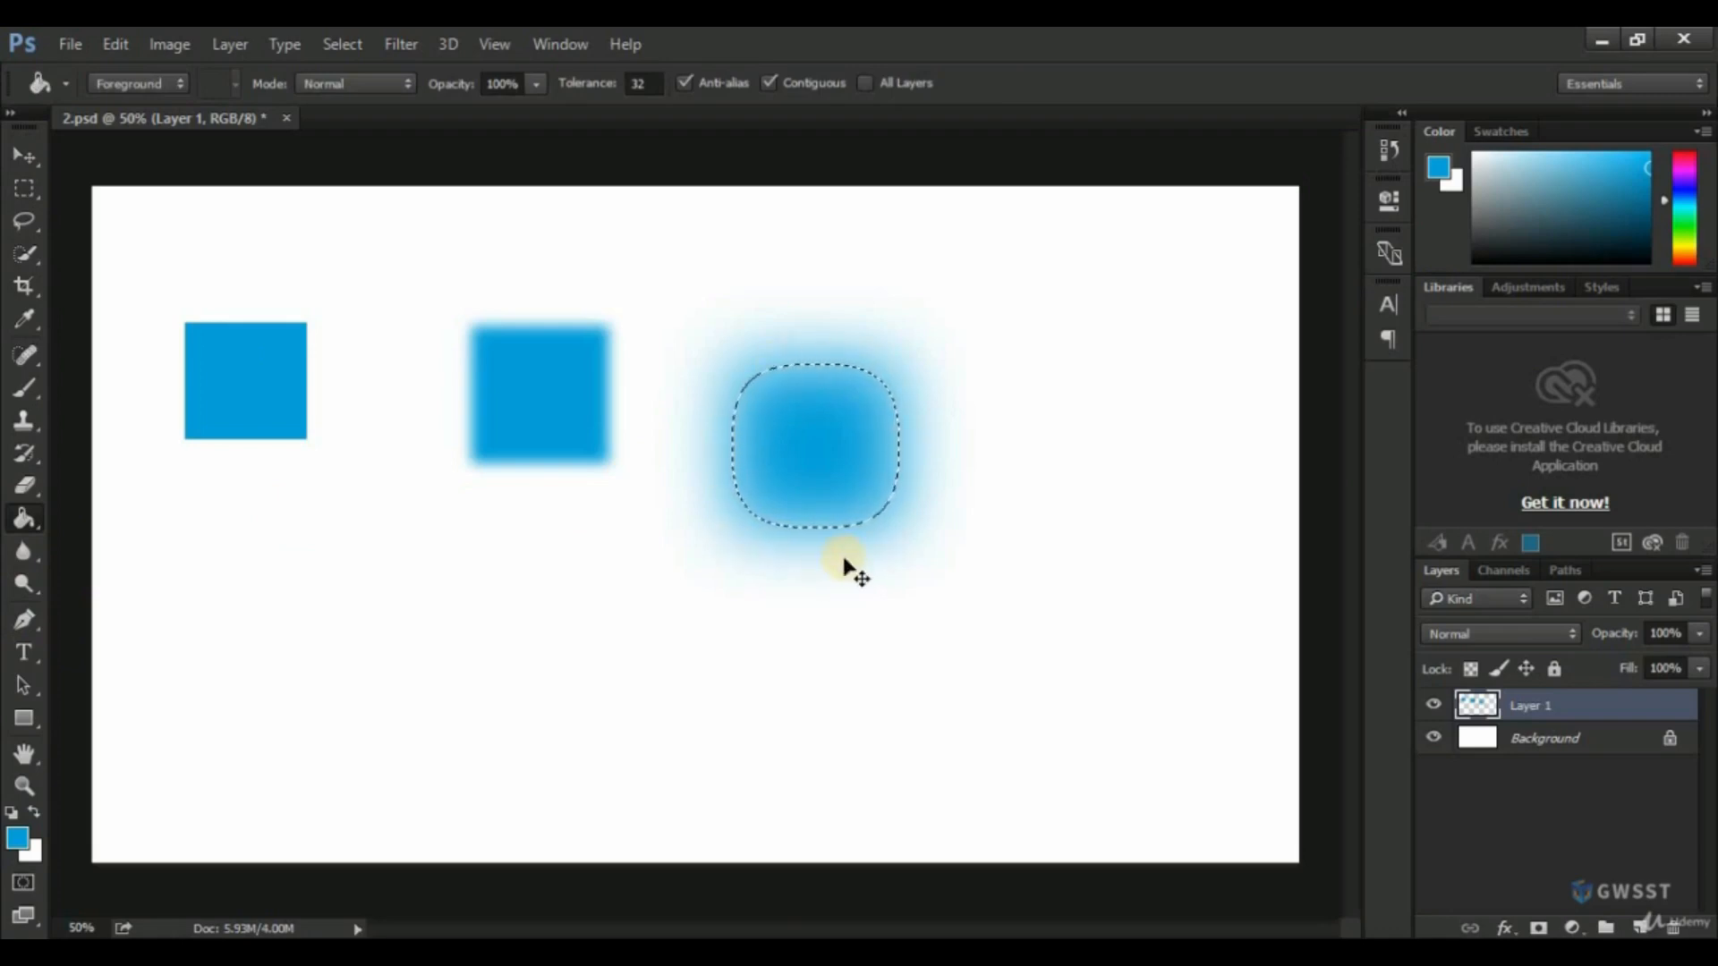
Set the Rectangular Marquee tool's feather to 100 px.
click(24, 188)
click(293, 85)
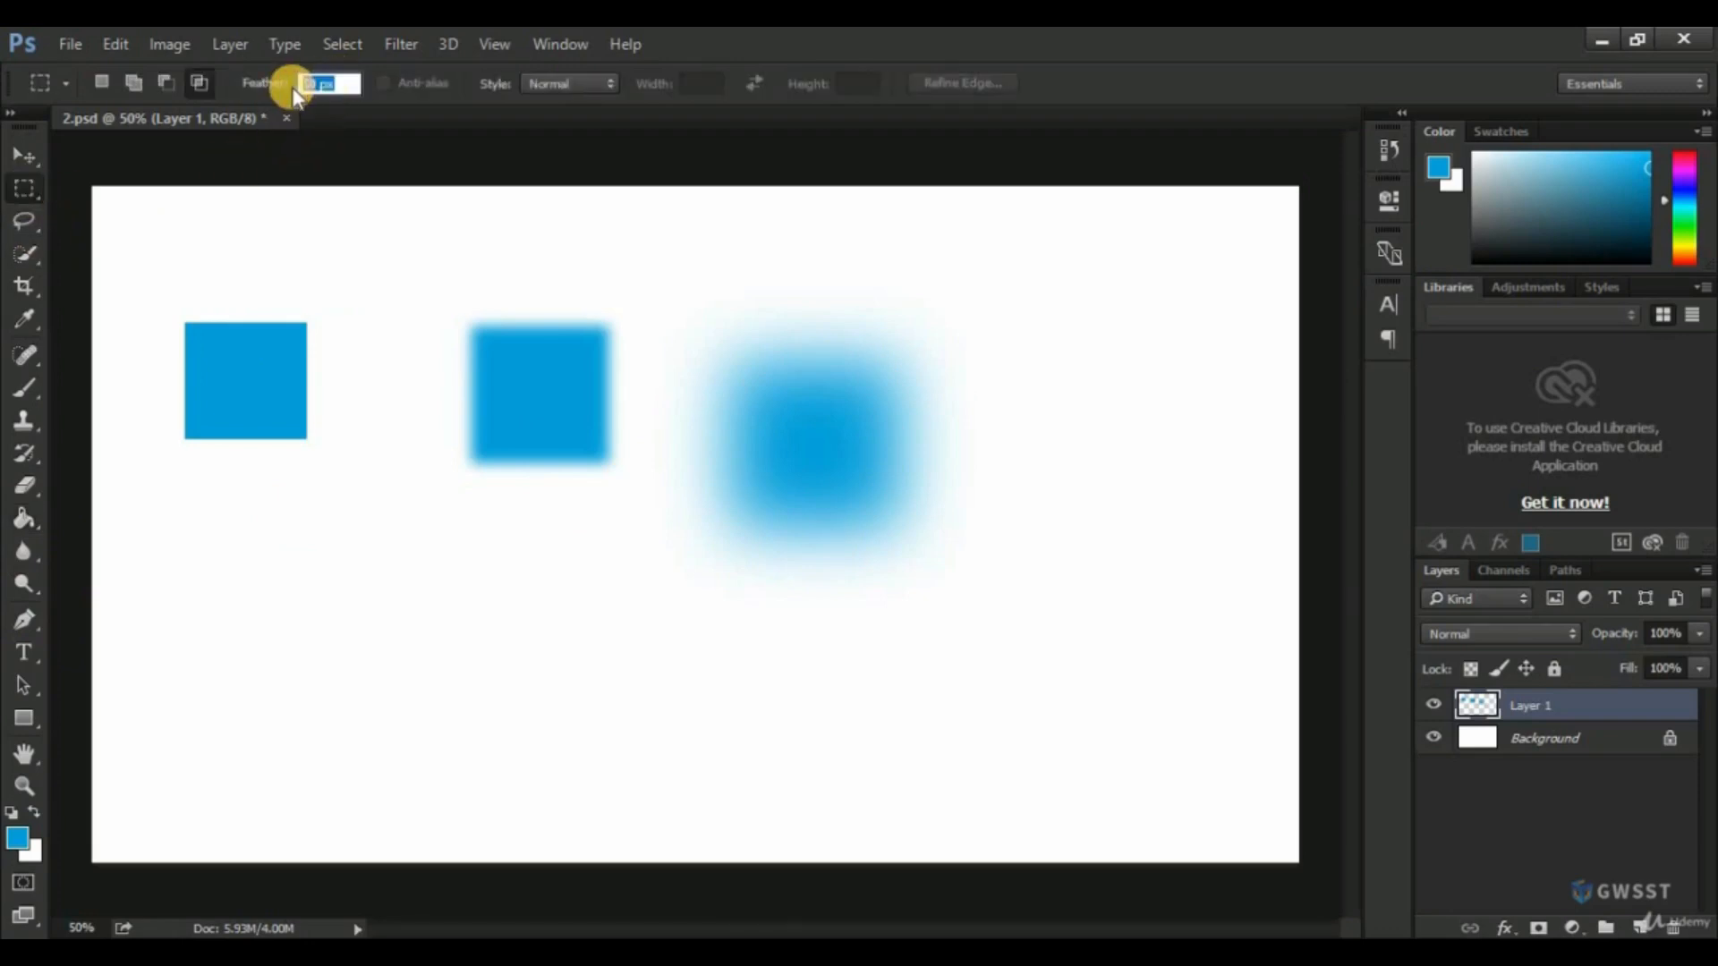
text(100)
key(Return)
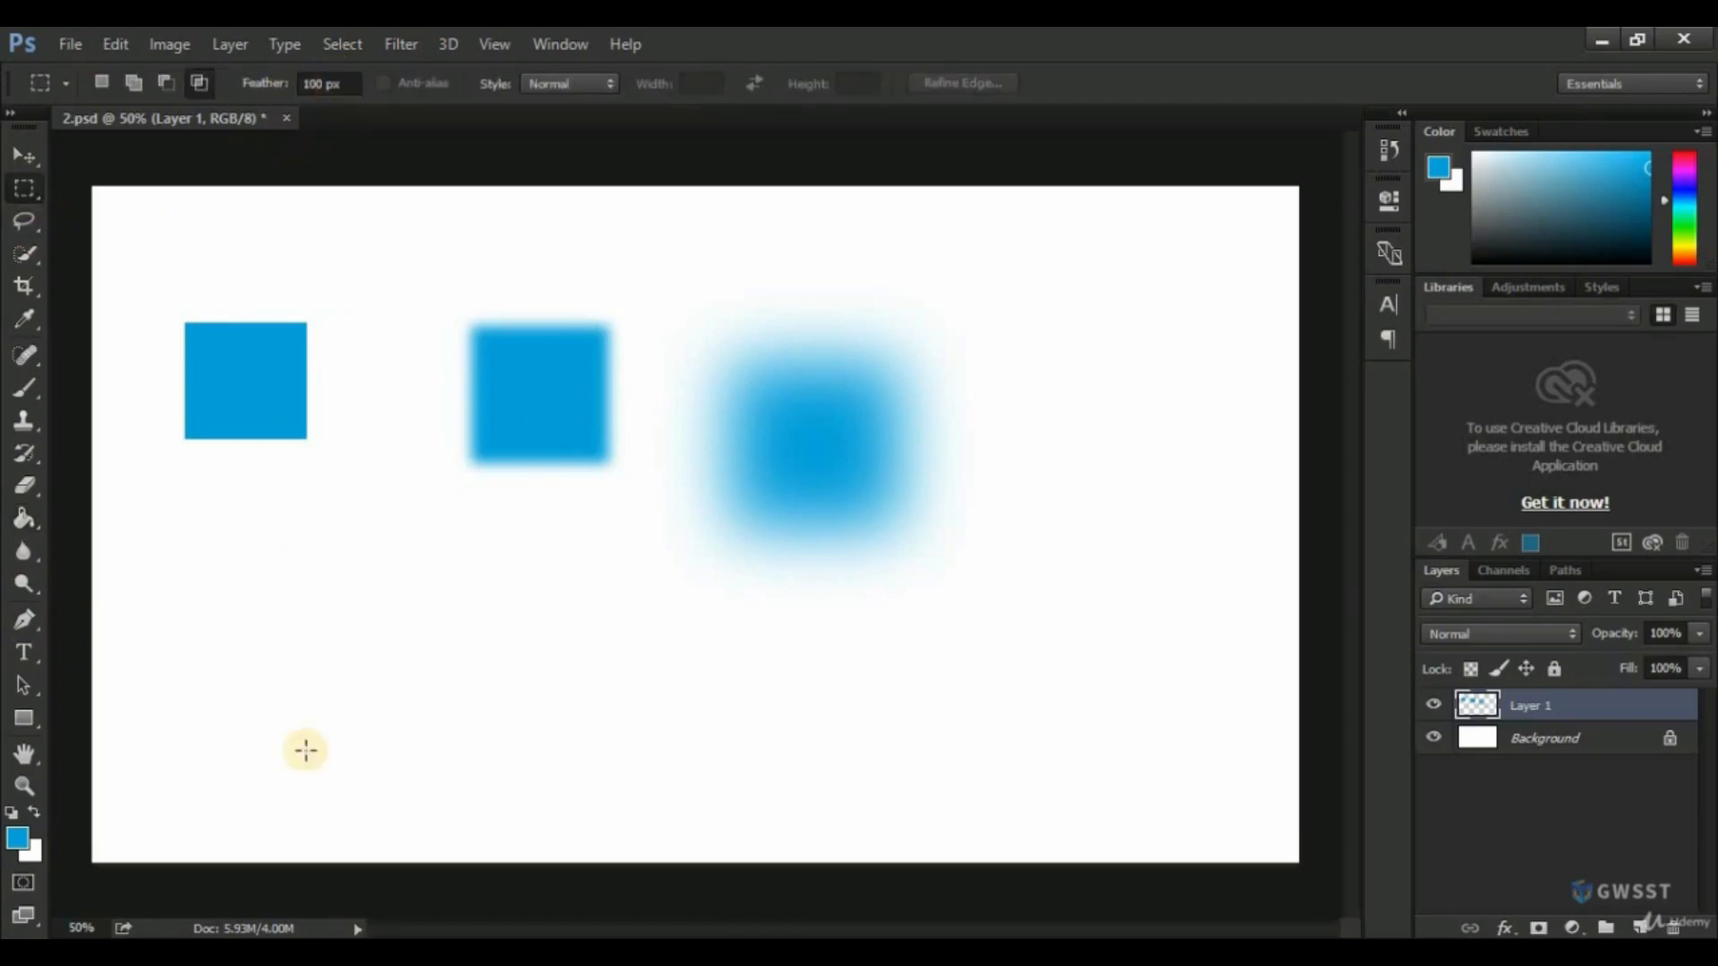
Try two tiny marquee selections below the squares, about 0.64 × 0.64 cm and about 1.06 × 1.34 cm, dismissing each warning.
drag(342, 691, 350, 701)
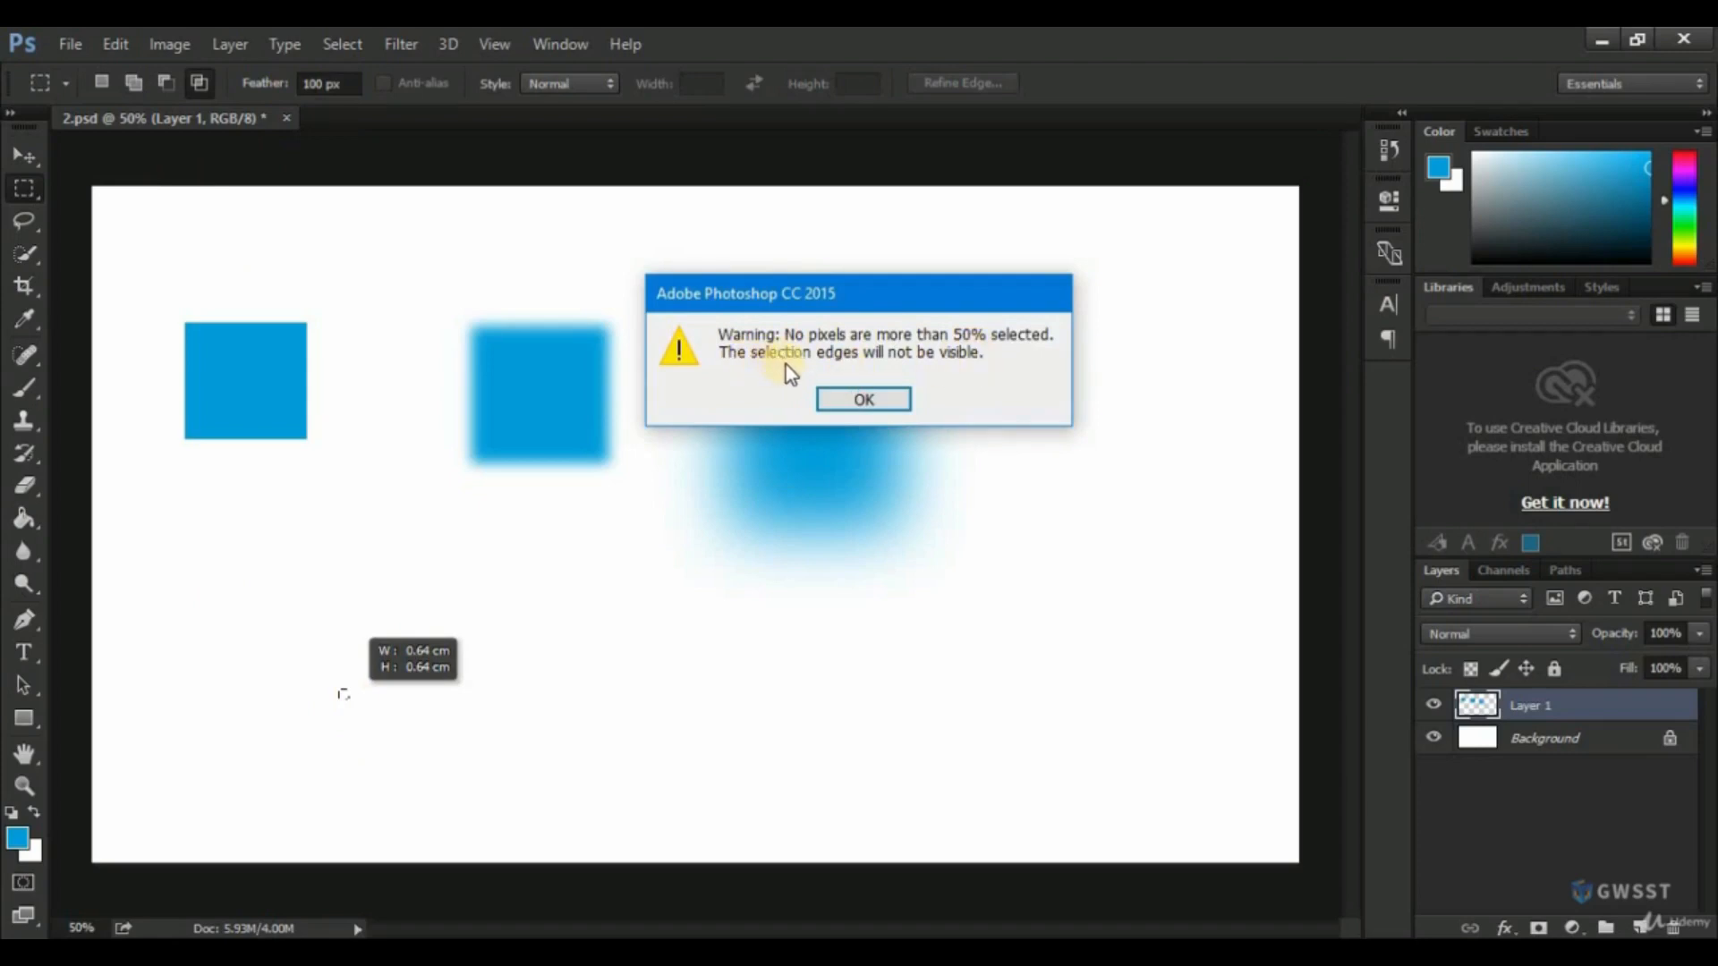
click(861, 401)
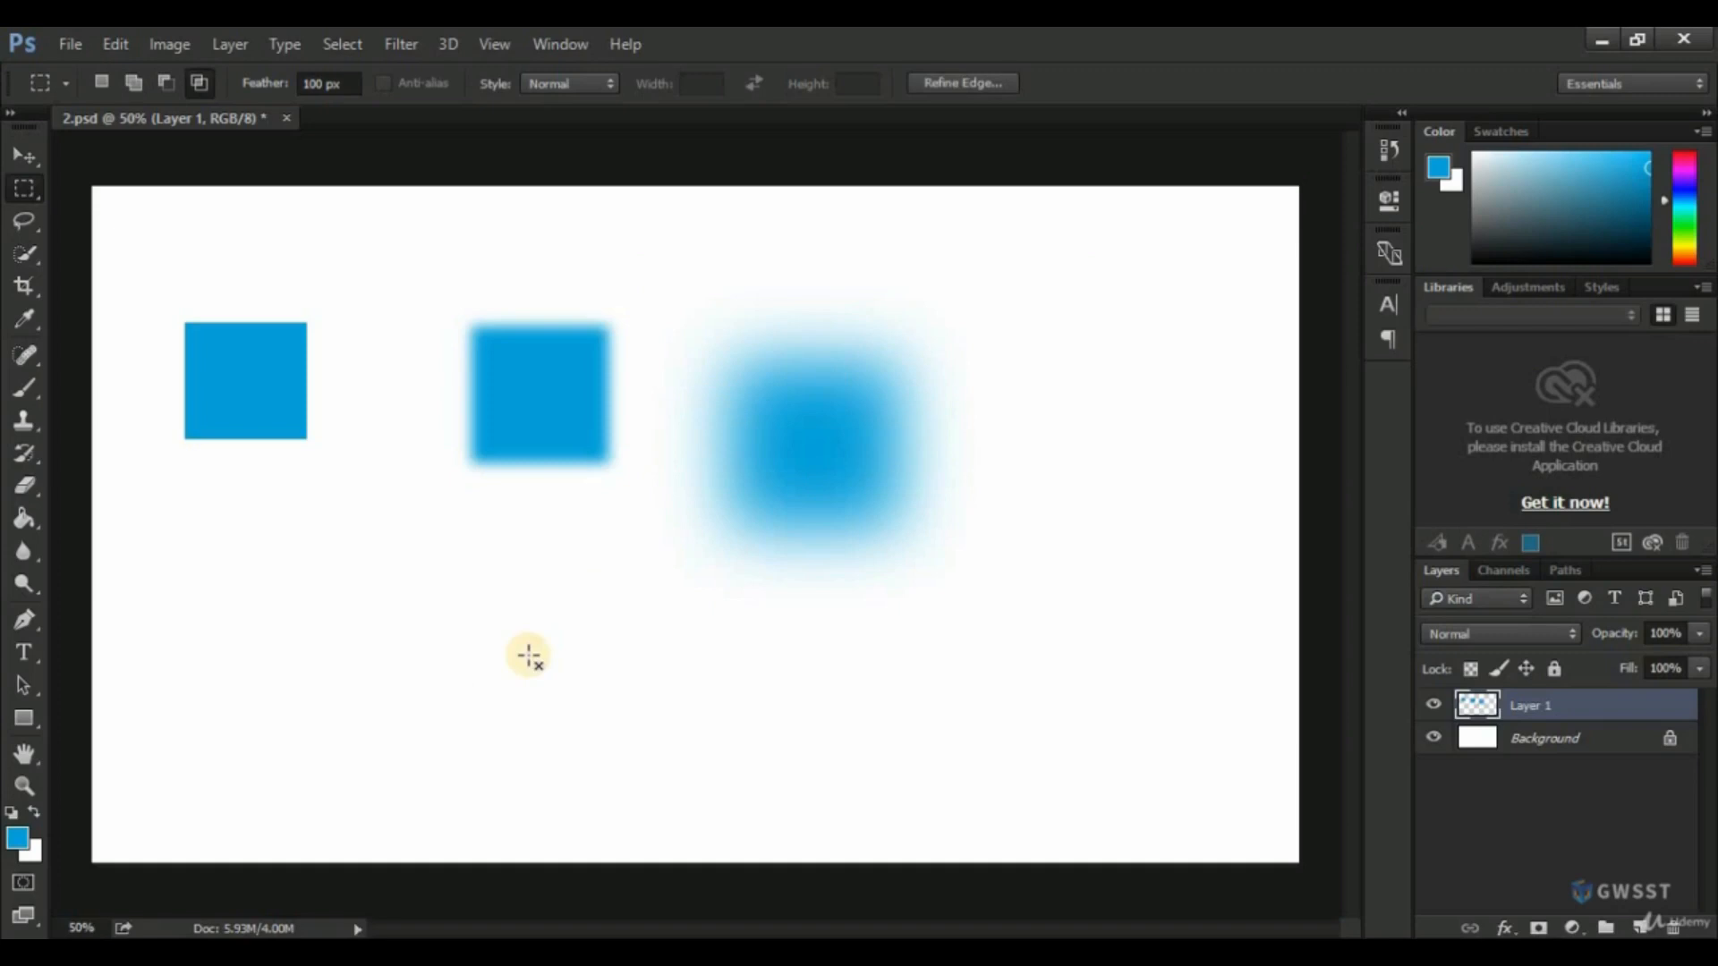
drag(392, 646, 401, 667)
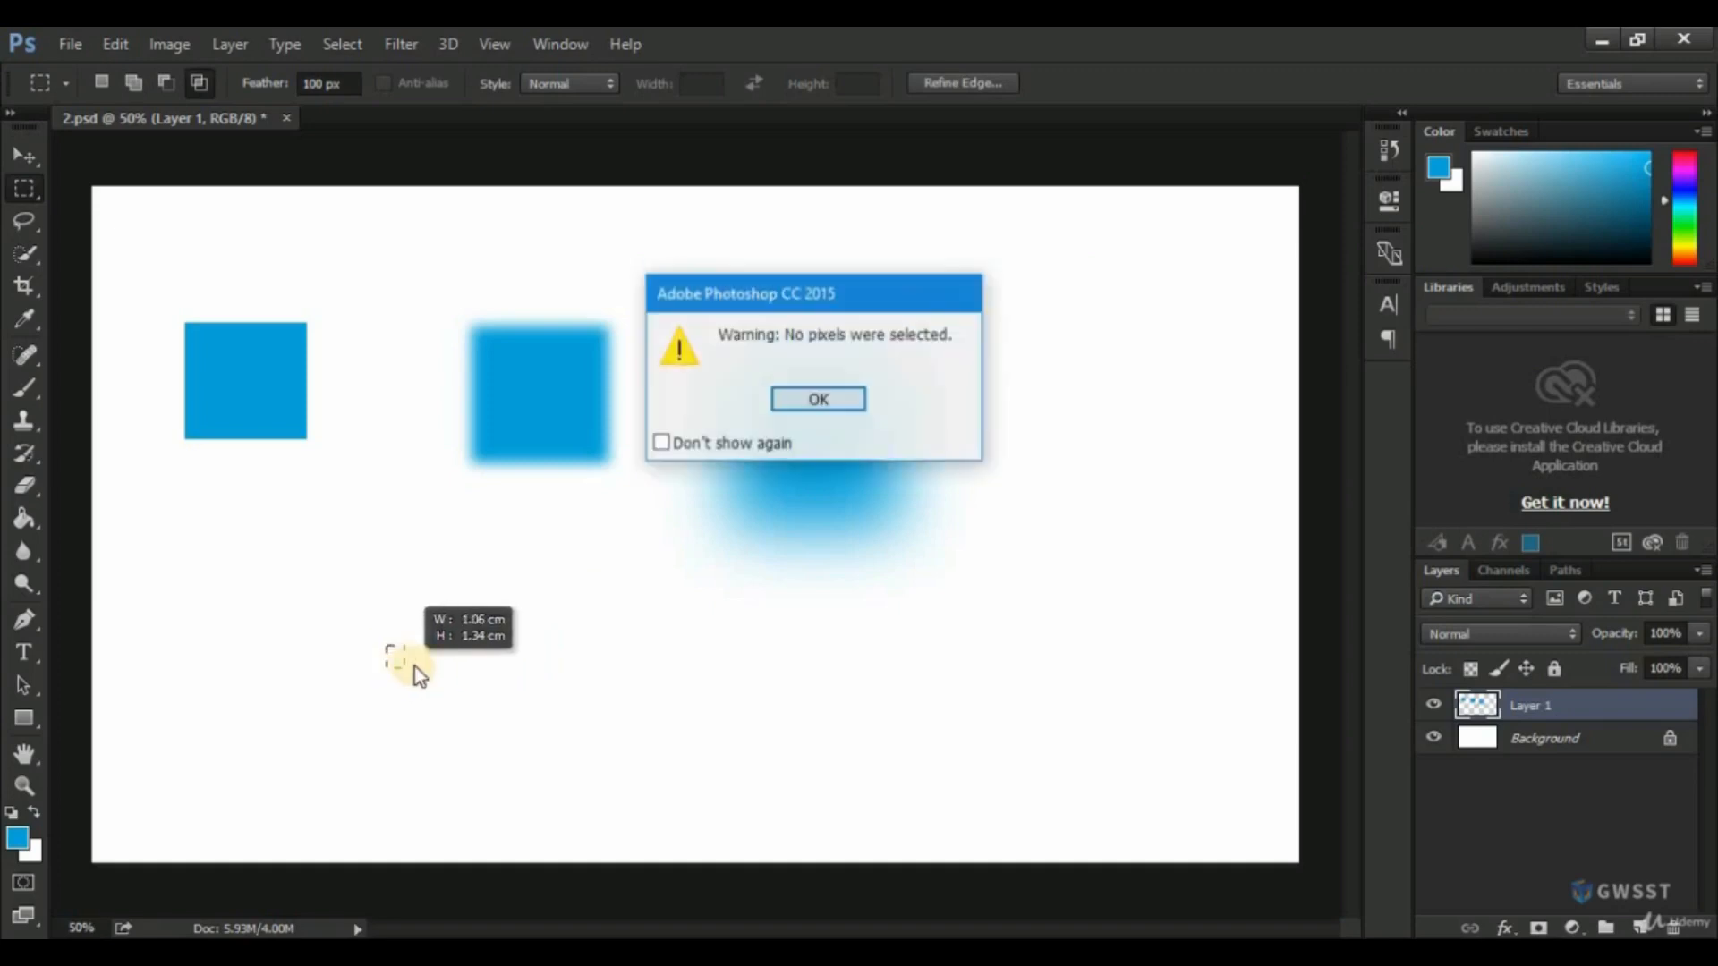
click(819, 407)
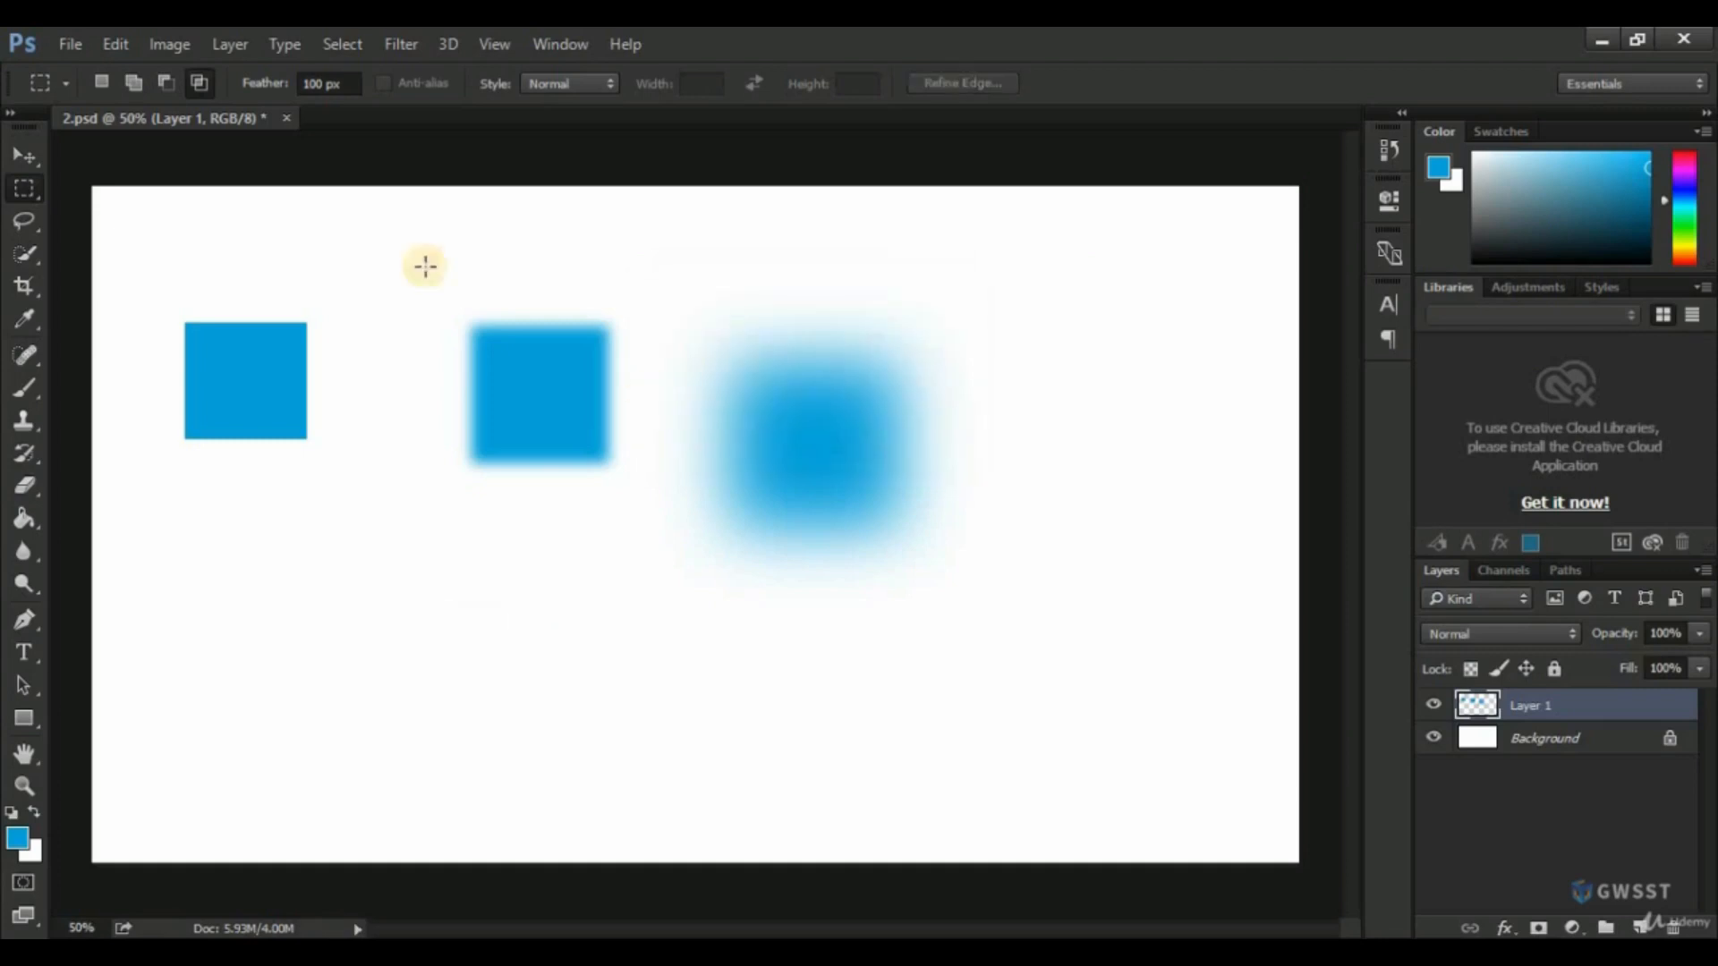
Draw a larger square marquee selection with 100 px feather below the first two squares and fill it with blue.
mouse_move(319, 90)
mouse_down()
mouse_move(288, 79)
mouse_move(294, 96)
mouse_up()
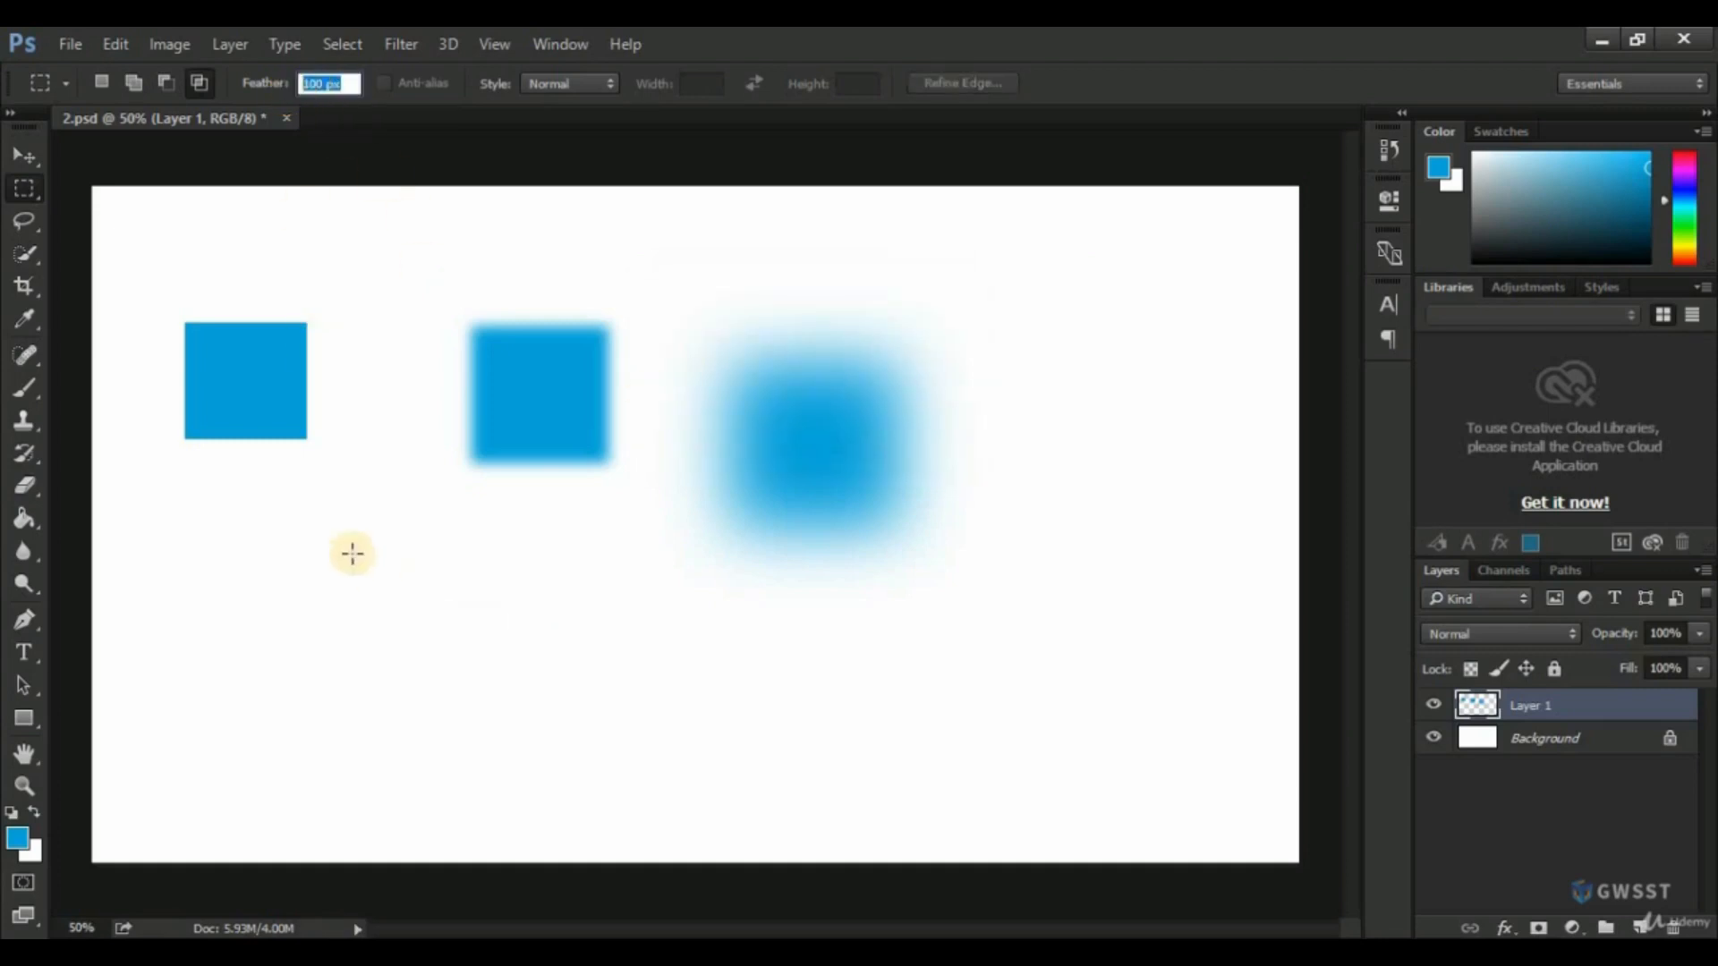
drag(351, 553, 506, 707)
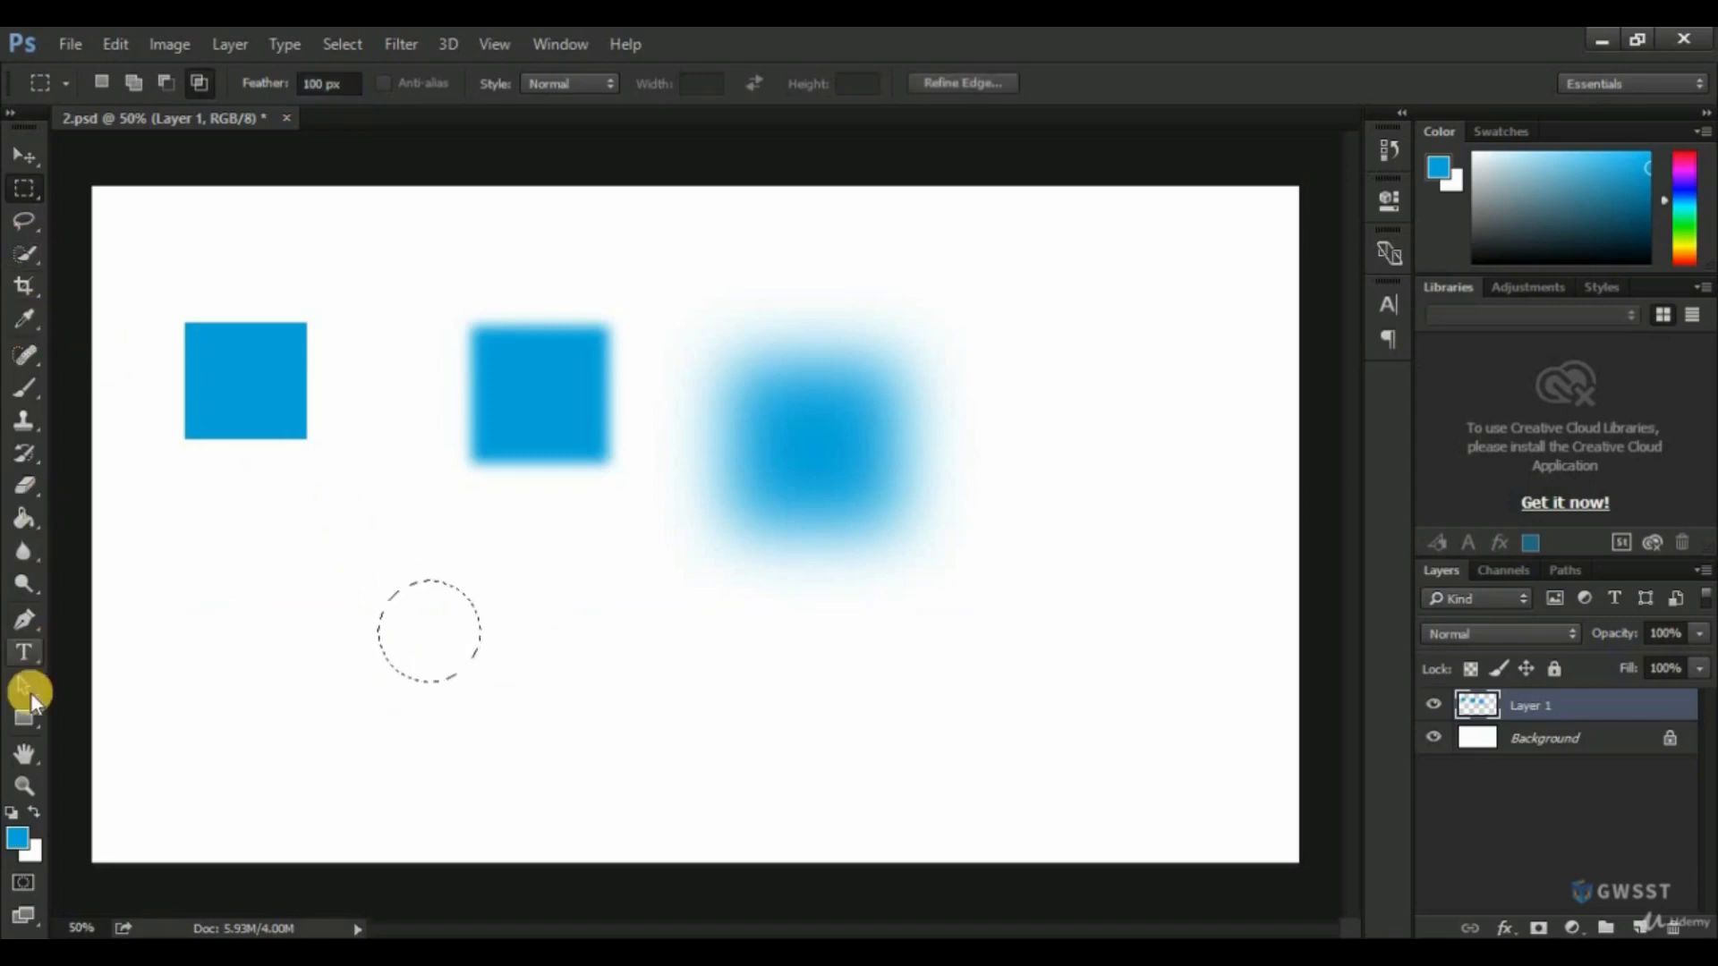
click(23, 517)
click(399, 615)
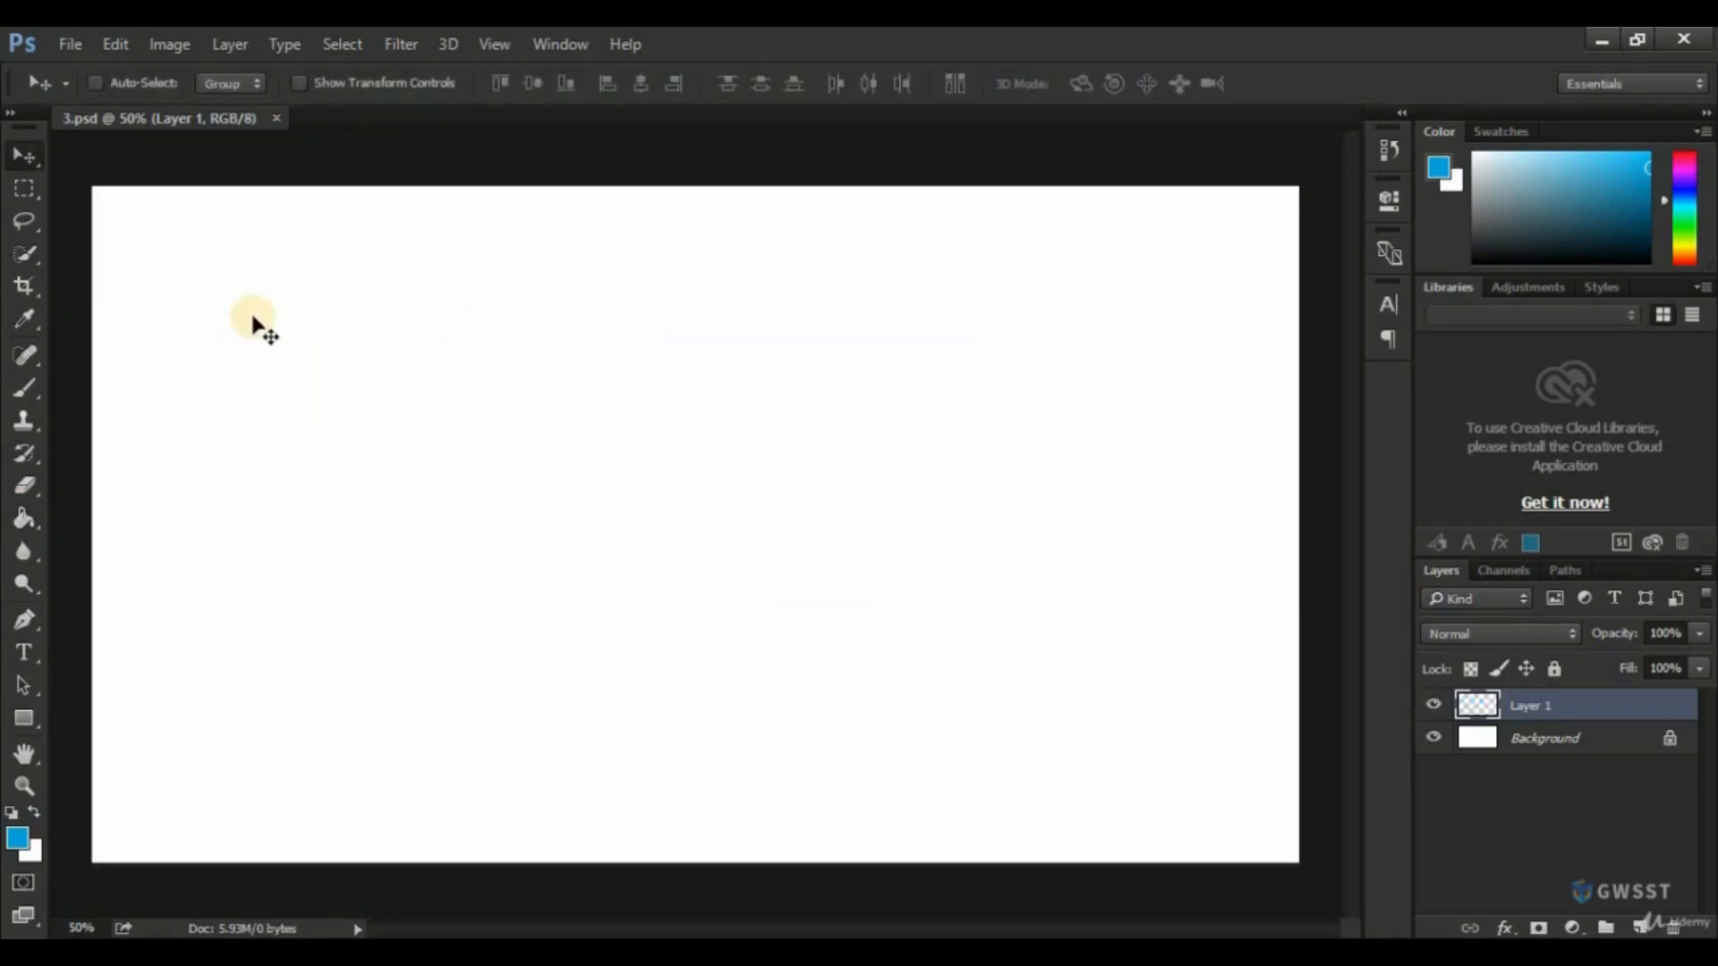
In 3.psd, draw an irregular freehand selection in the canvas's upper-left area with the Lasso tool.
click(25, 190)
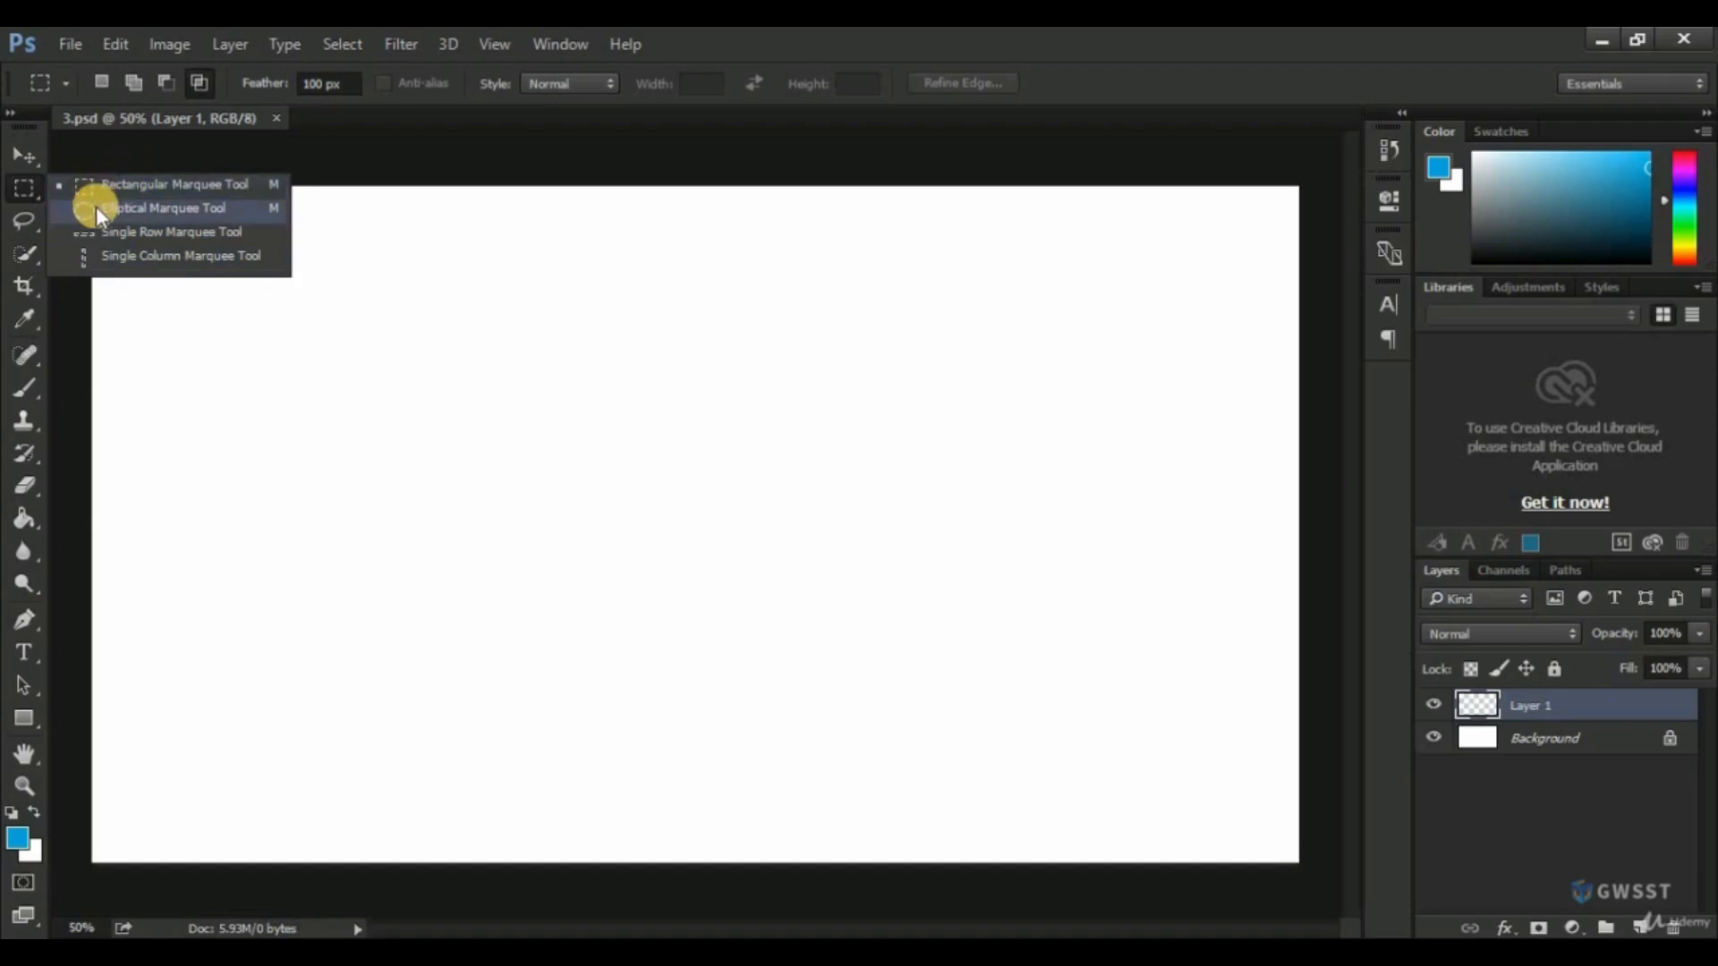
click(16, 222)
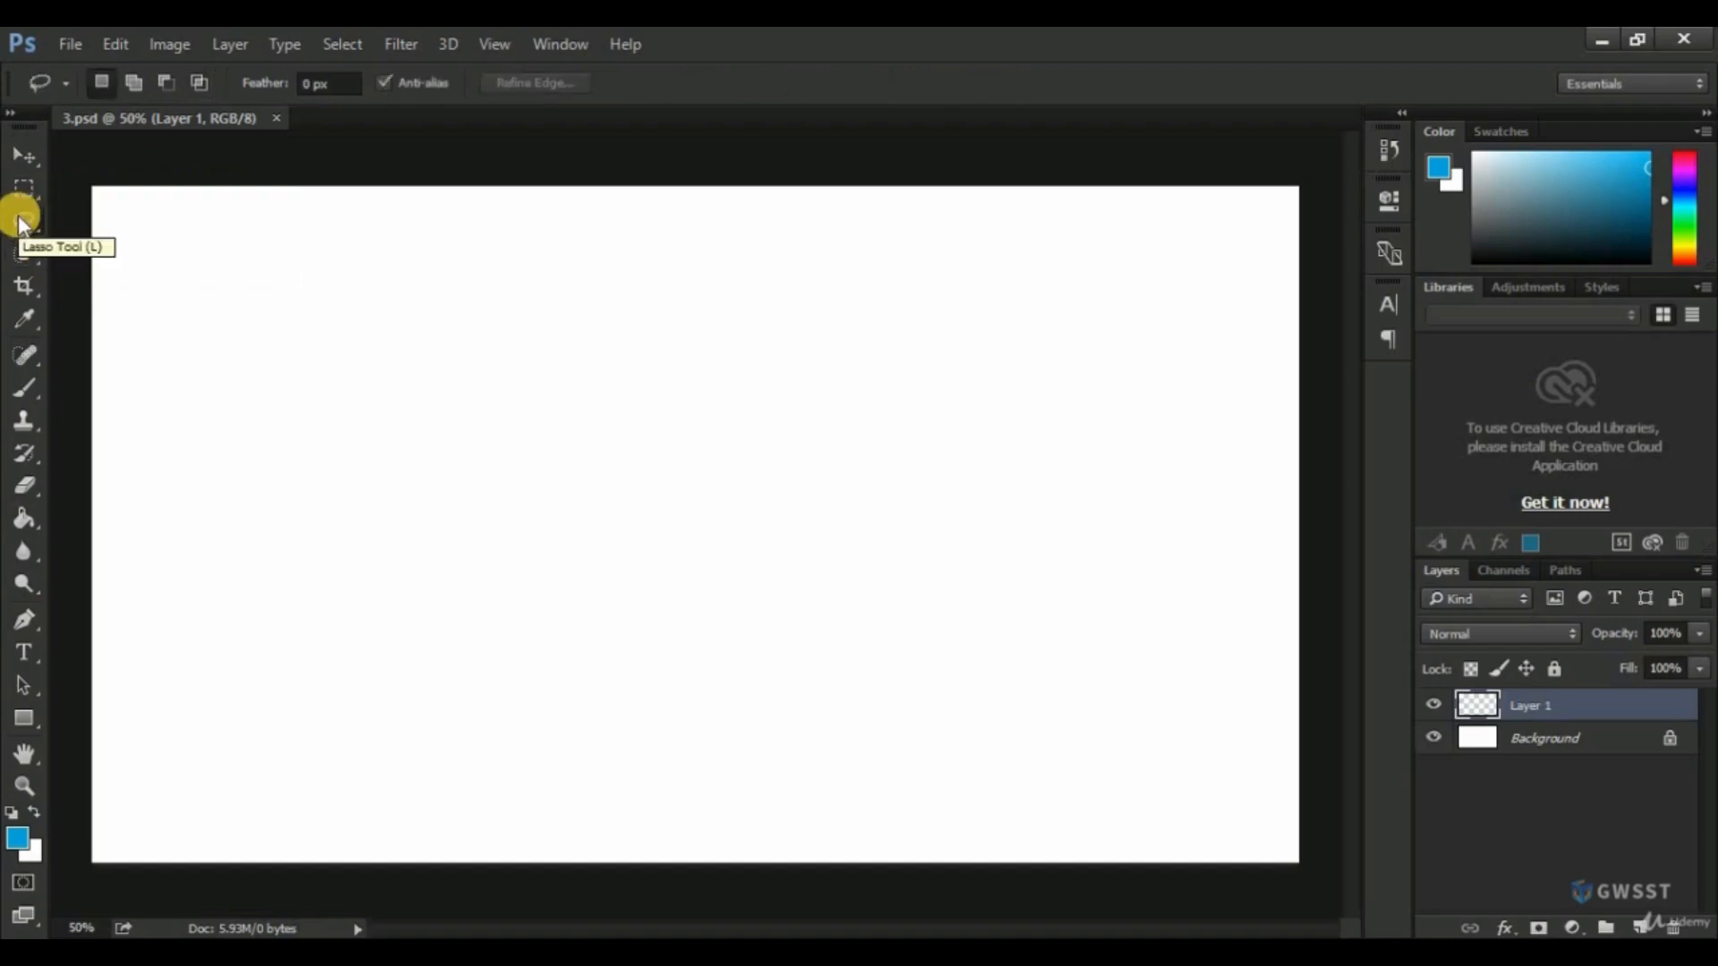
click(21, 222)
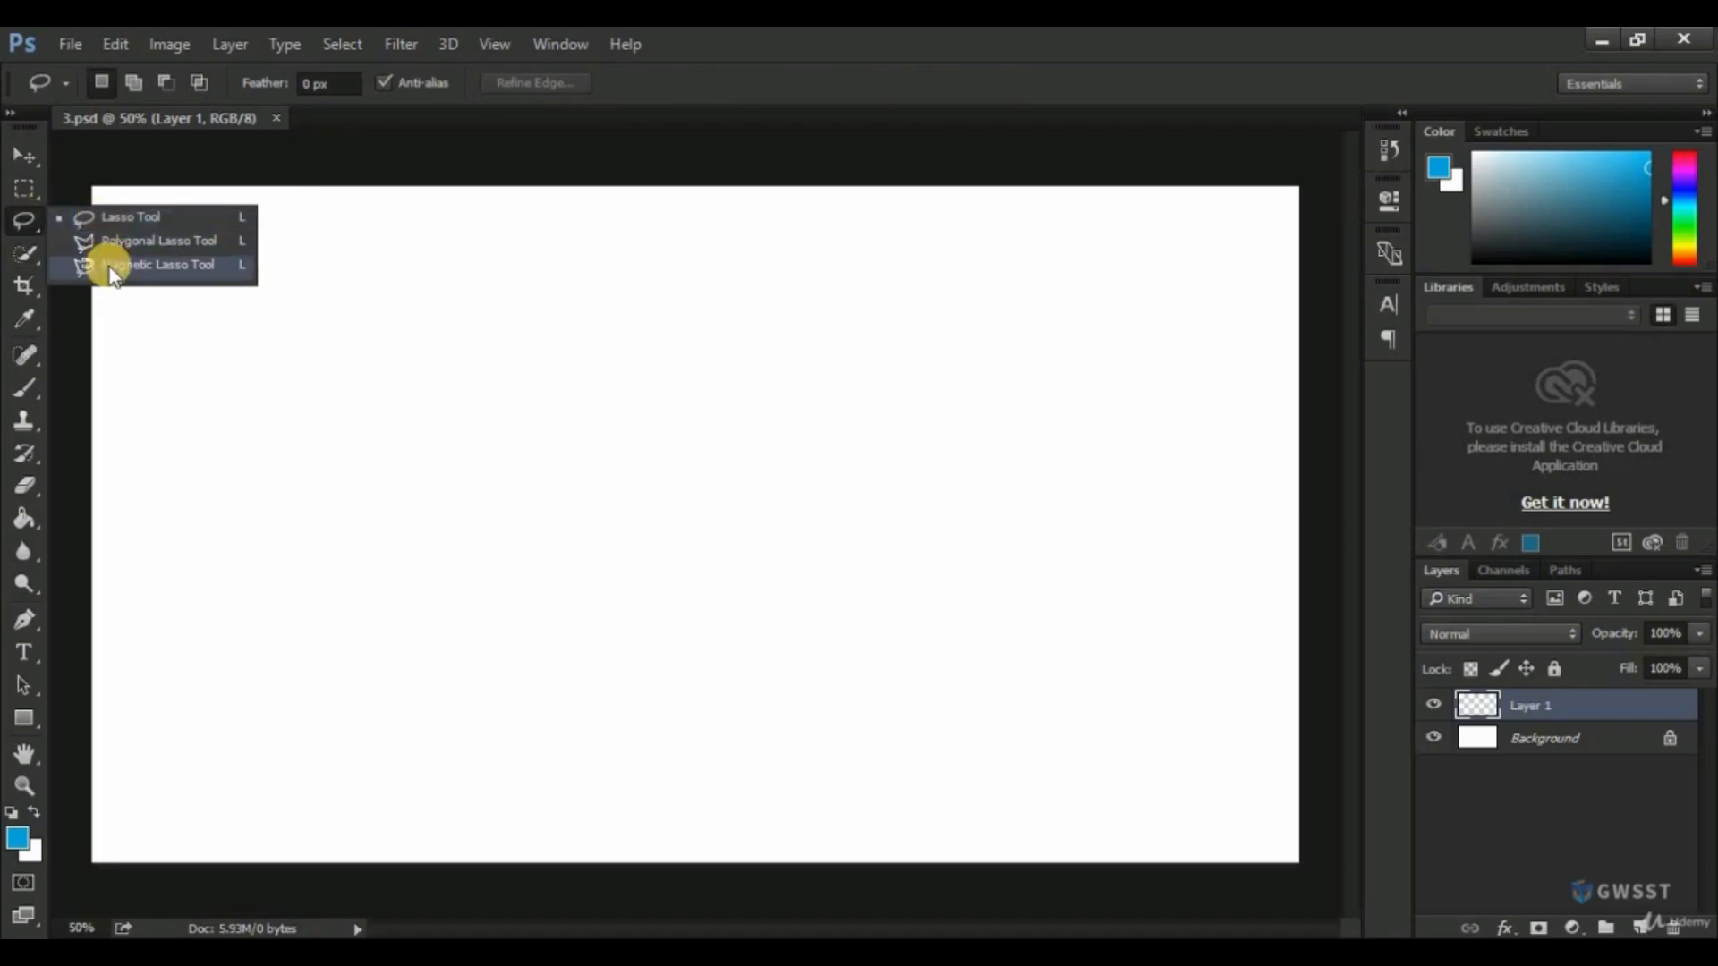
click(125, 219)
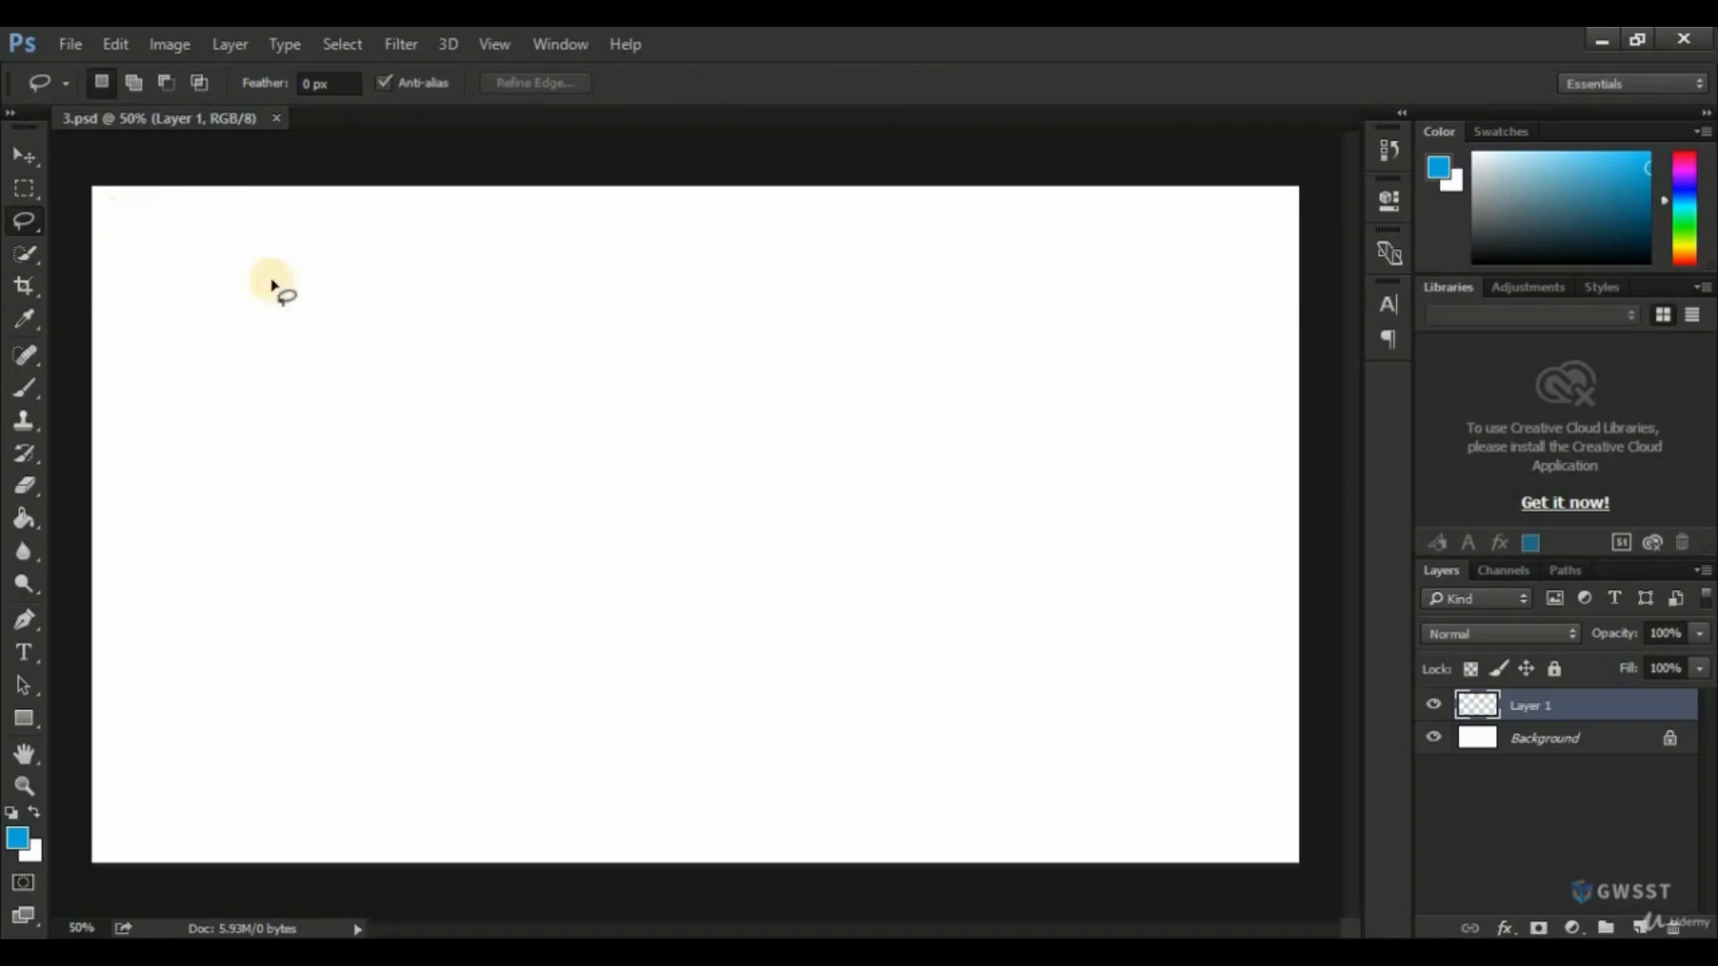
mouse_move(310, 323)
mouse_down()
mouse_move(273, 379)
mouse_move(290, 441)
mouse_move(452, 509)
mouse_move(589, 362)
mouse_move(518, 302)
mouse_move(487, 362)
mouse_move(317, 333)
mouse_up()
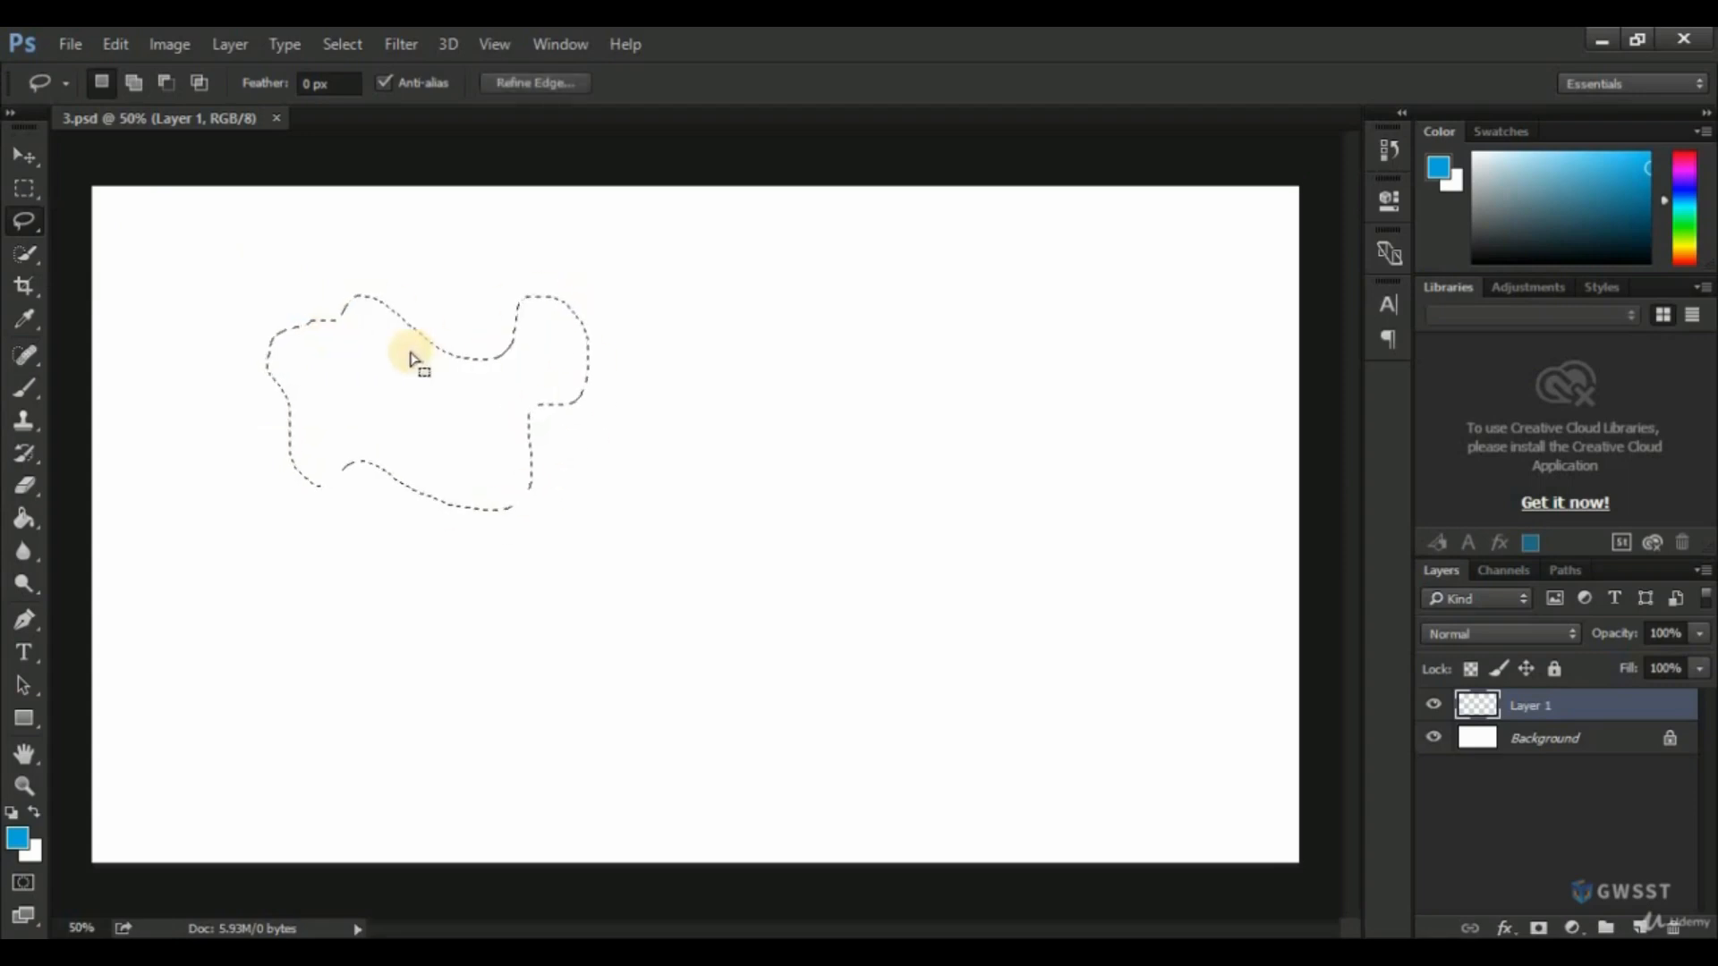
Add a closed five-cornered polygon to the selection near the canvas center using the Polygonal Lasso tool with Add to selection.
drag(31, 217, 119, 239)
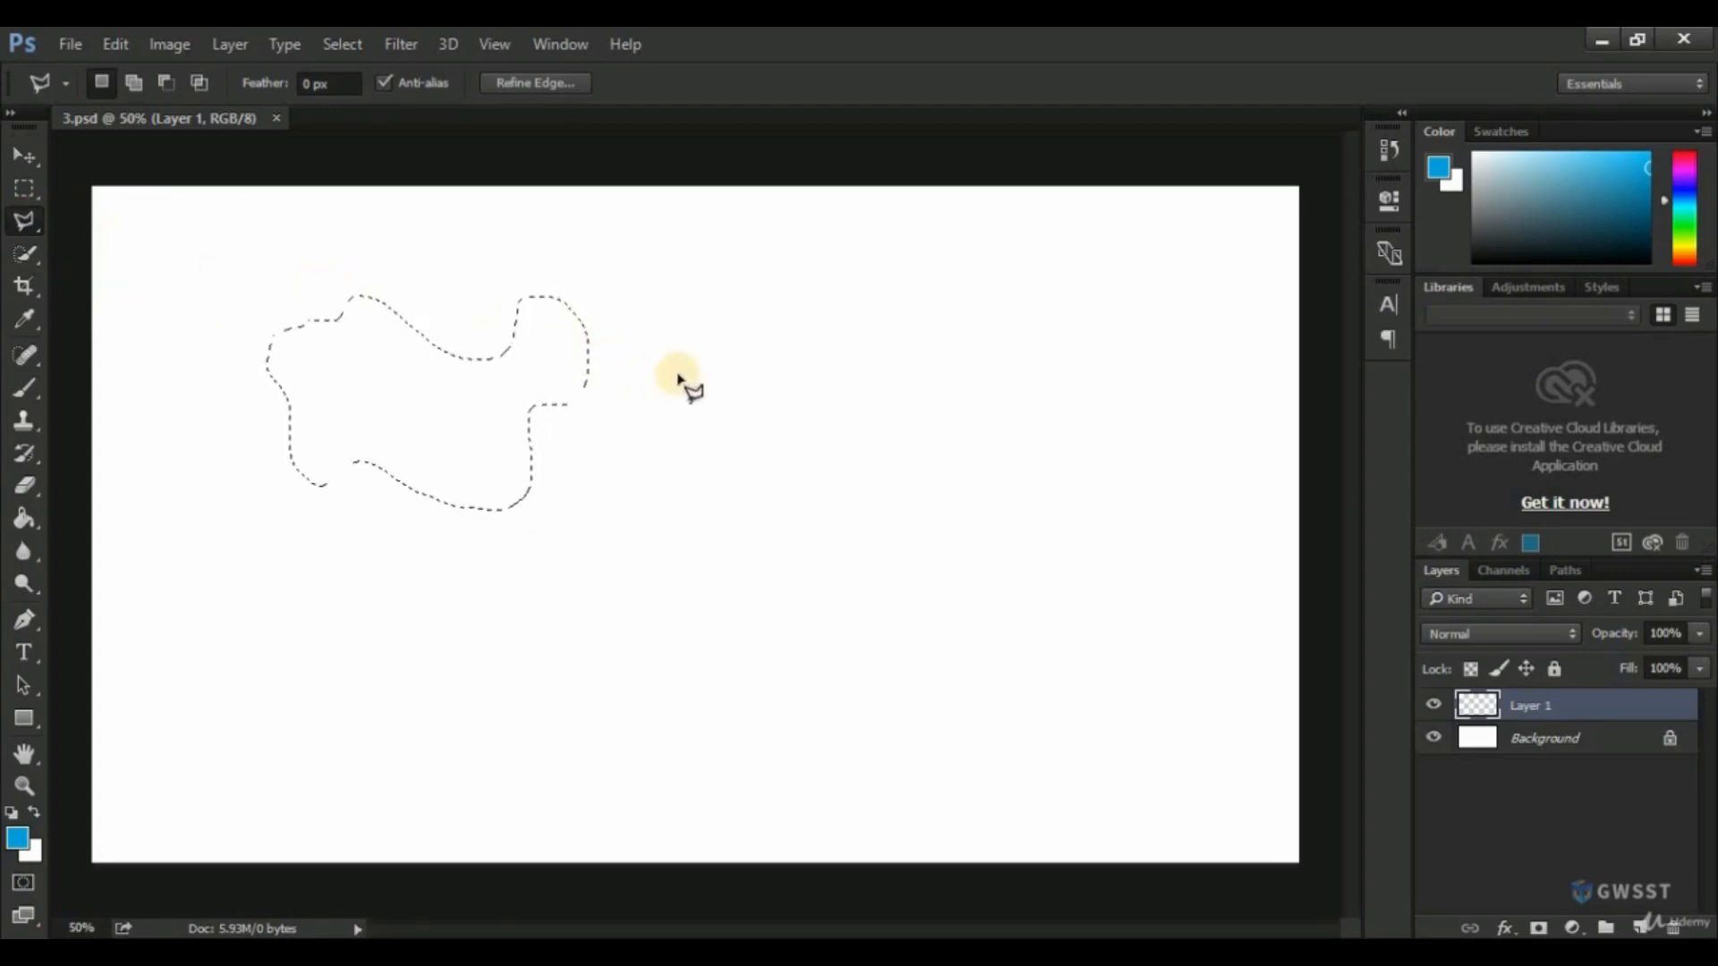
click(135, 84)
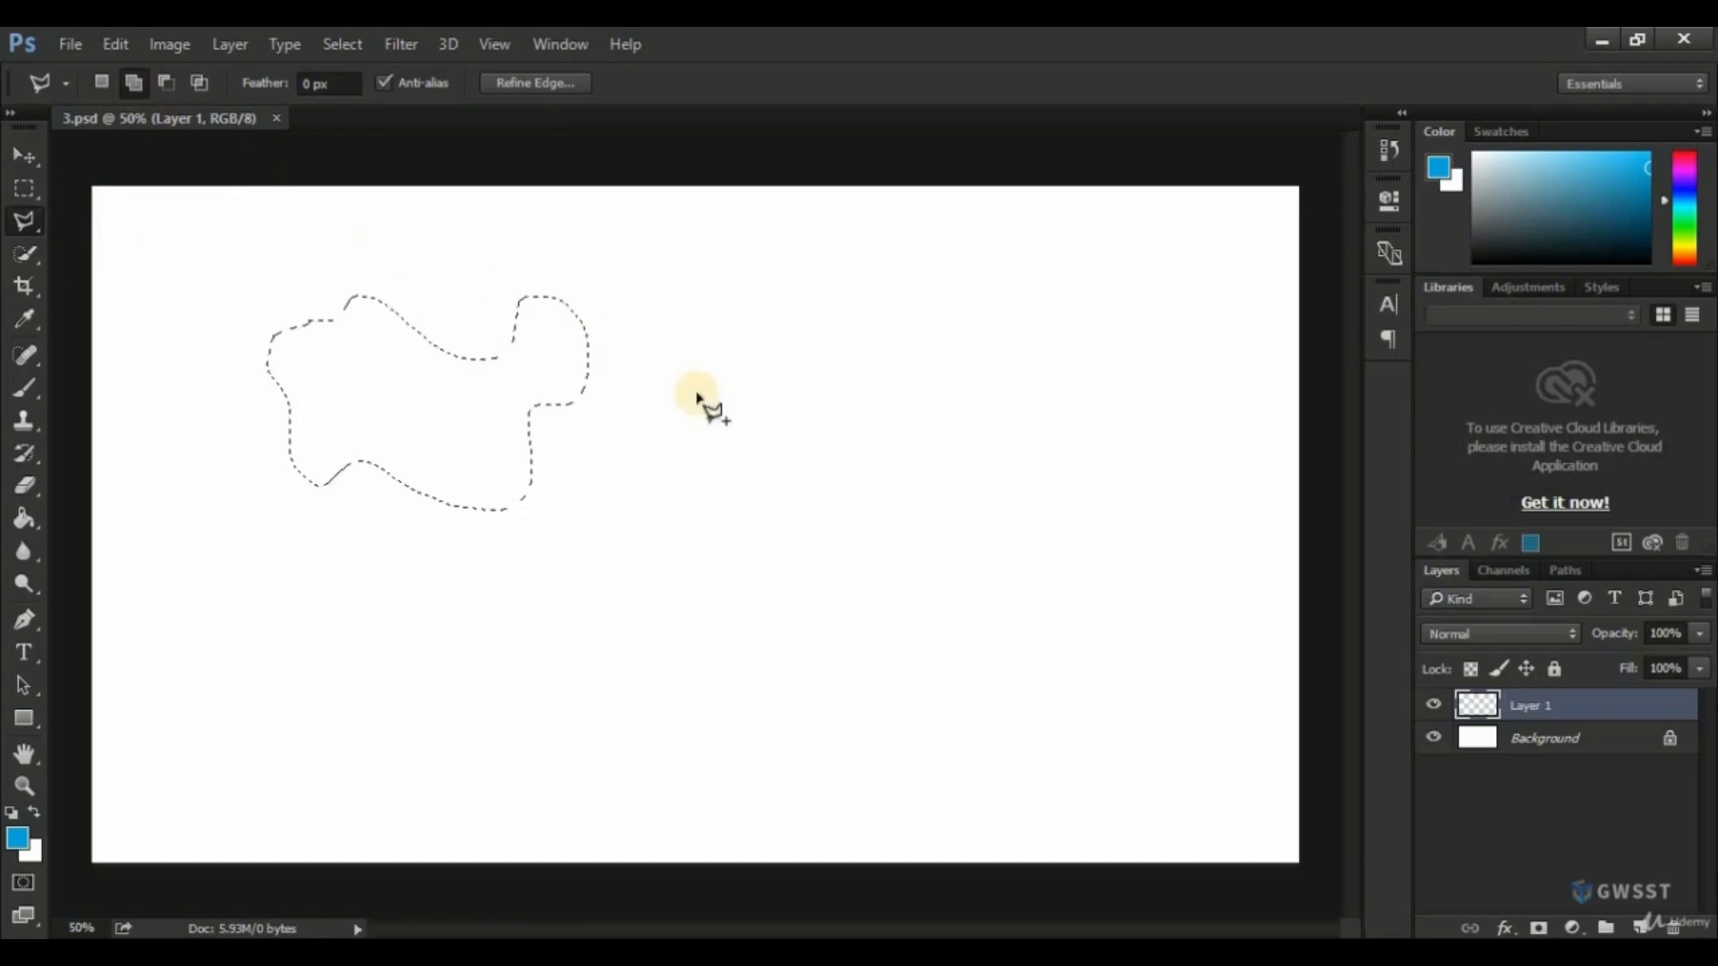
click(641, 548)
click(785, 421)
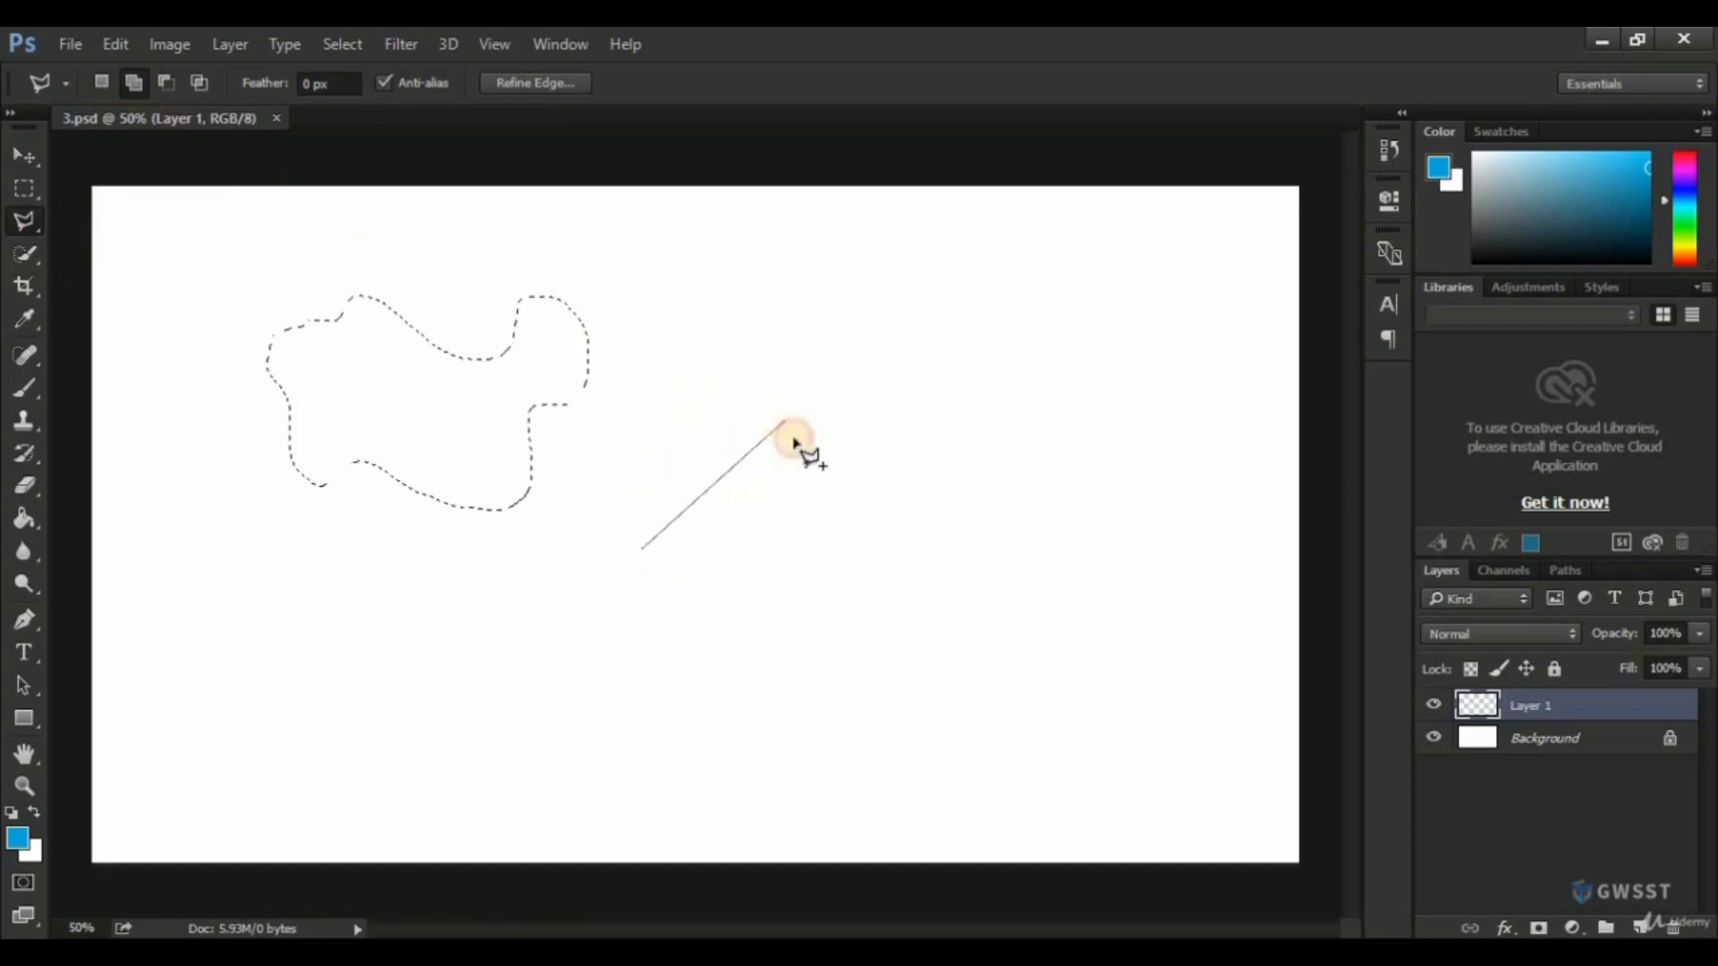
click(886, 511)
click(744, 631)
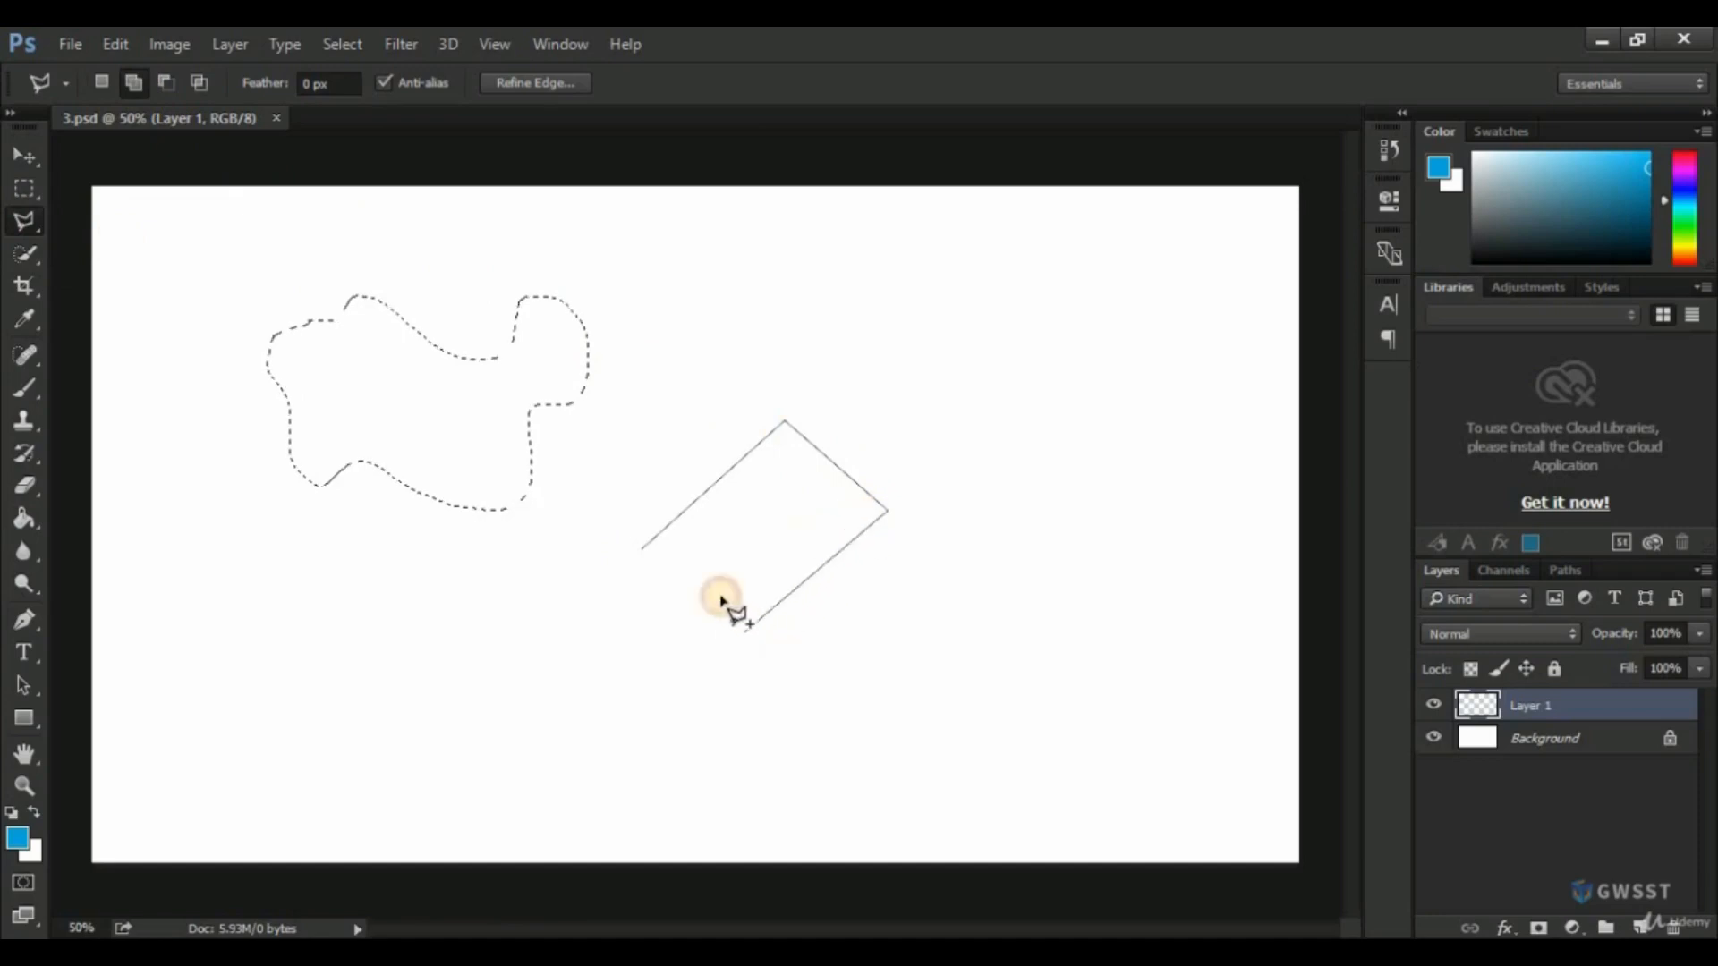
click(698, 557)
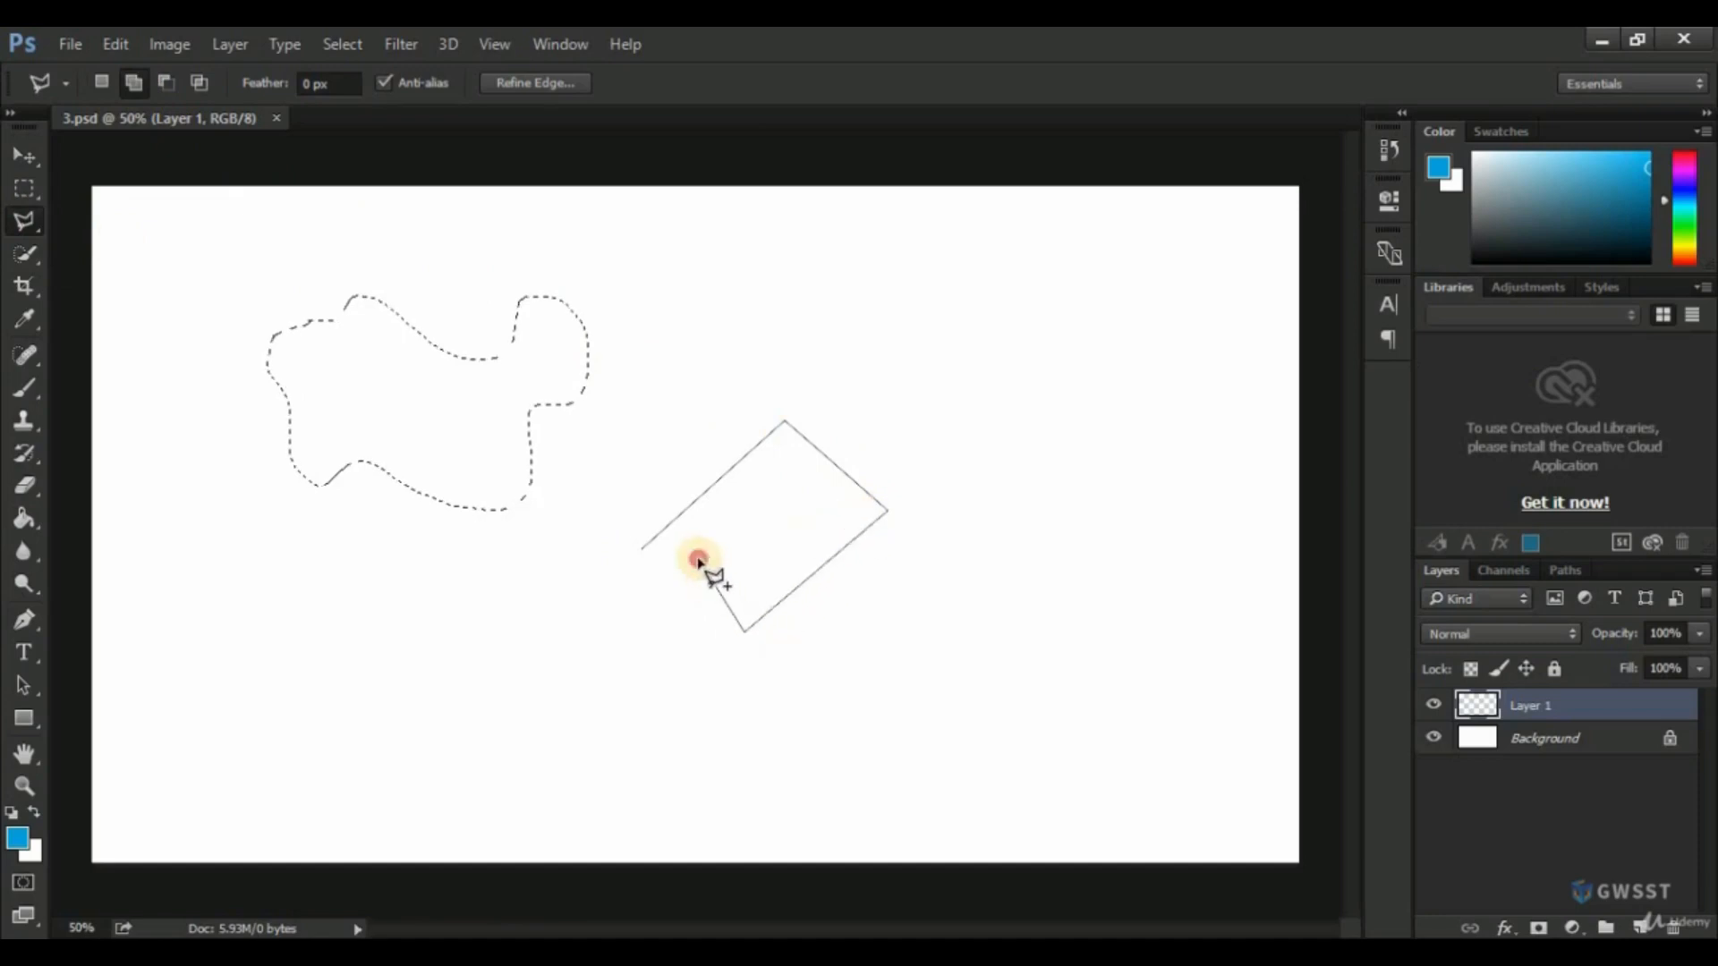
click(641, 550)
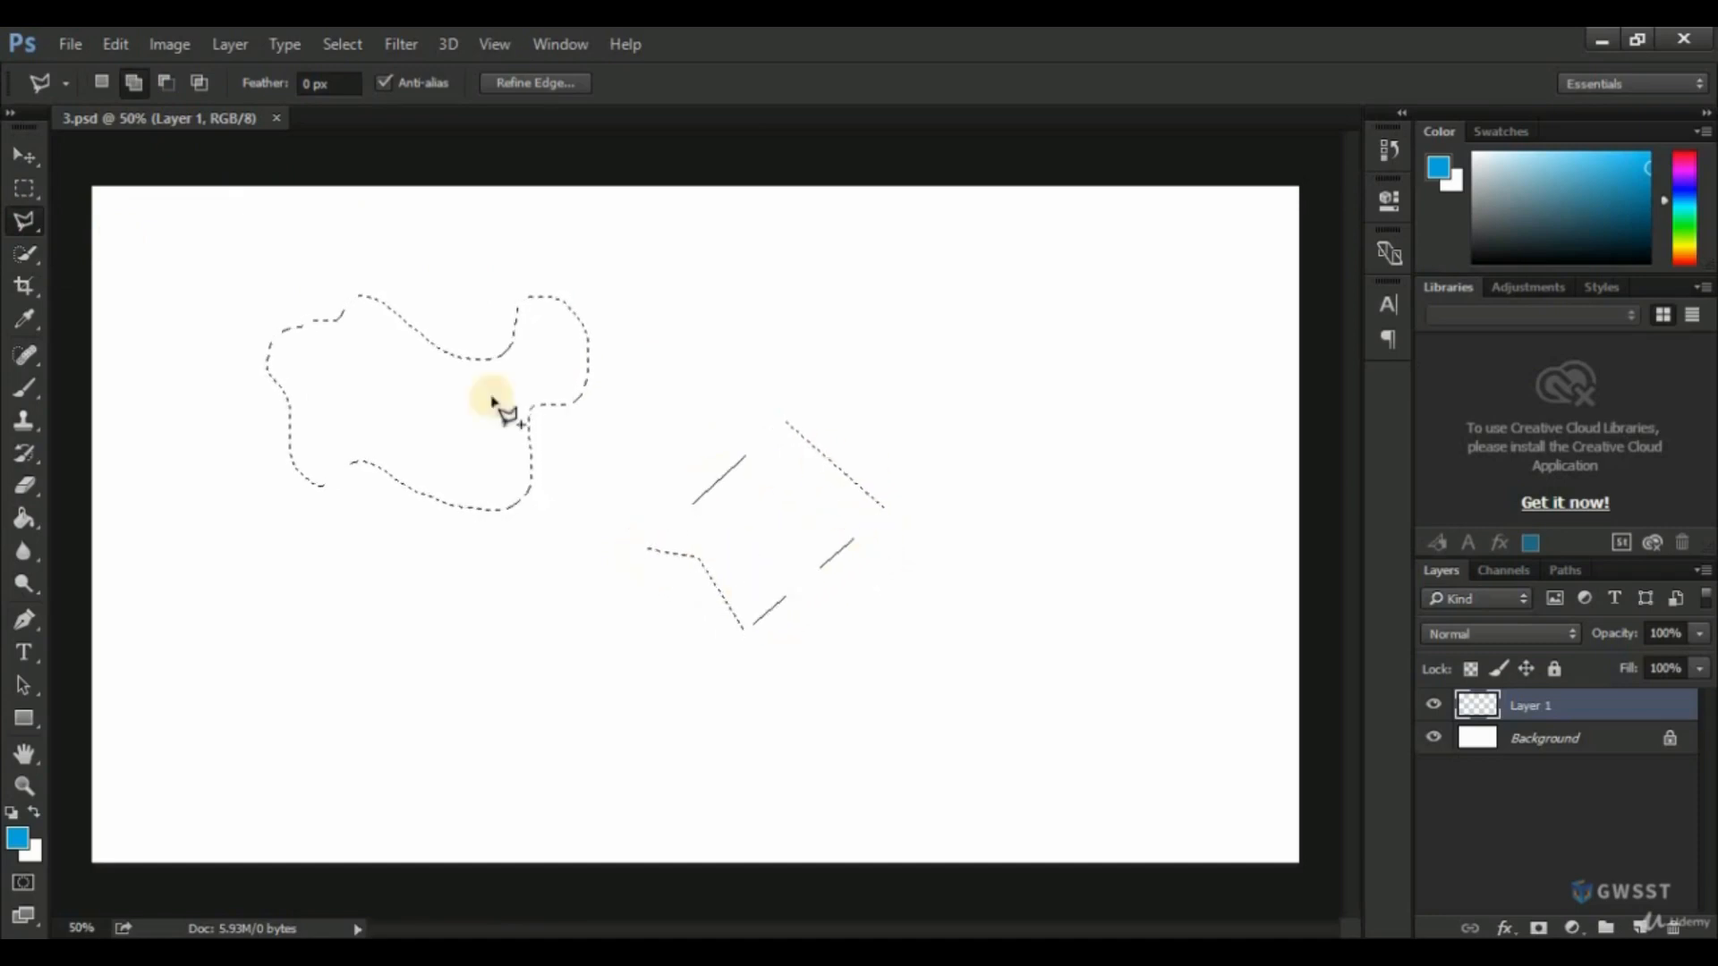
Trace a new selection with the Magnetic Lasso tool, starting in the blank area above the polygon selection.
click(24, 222)
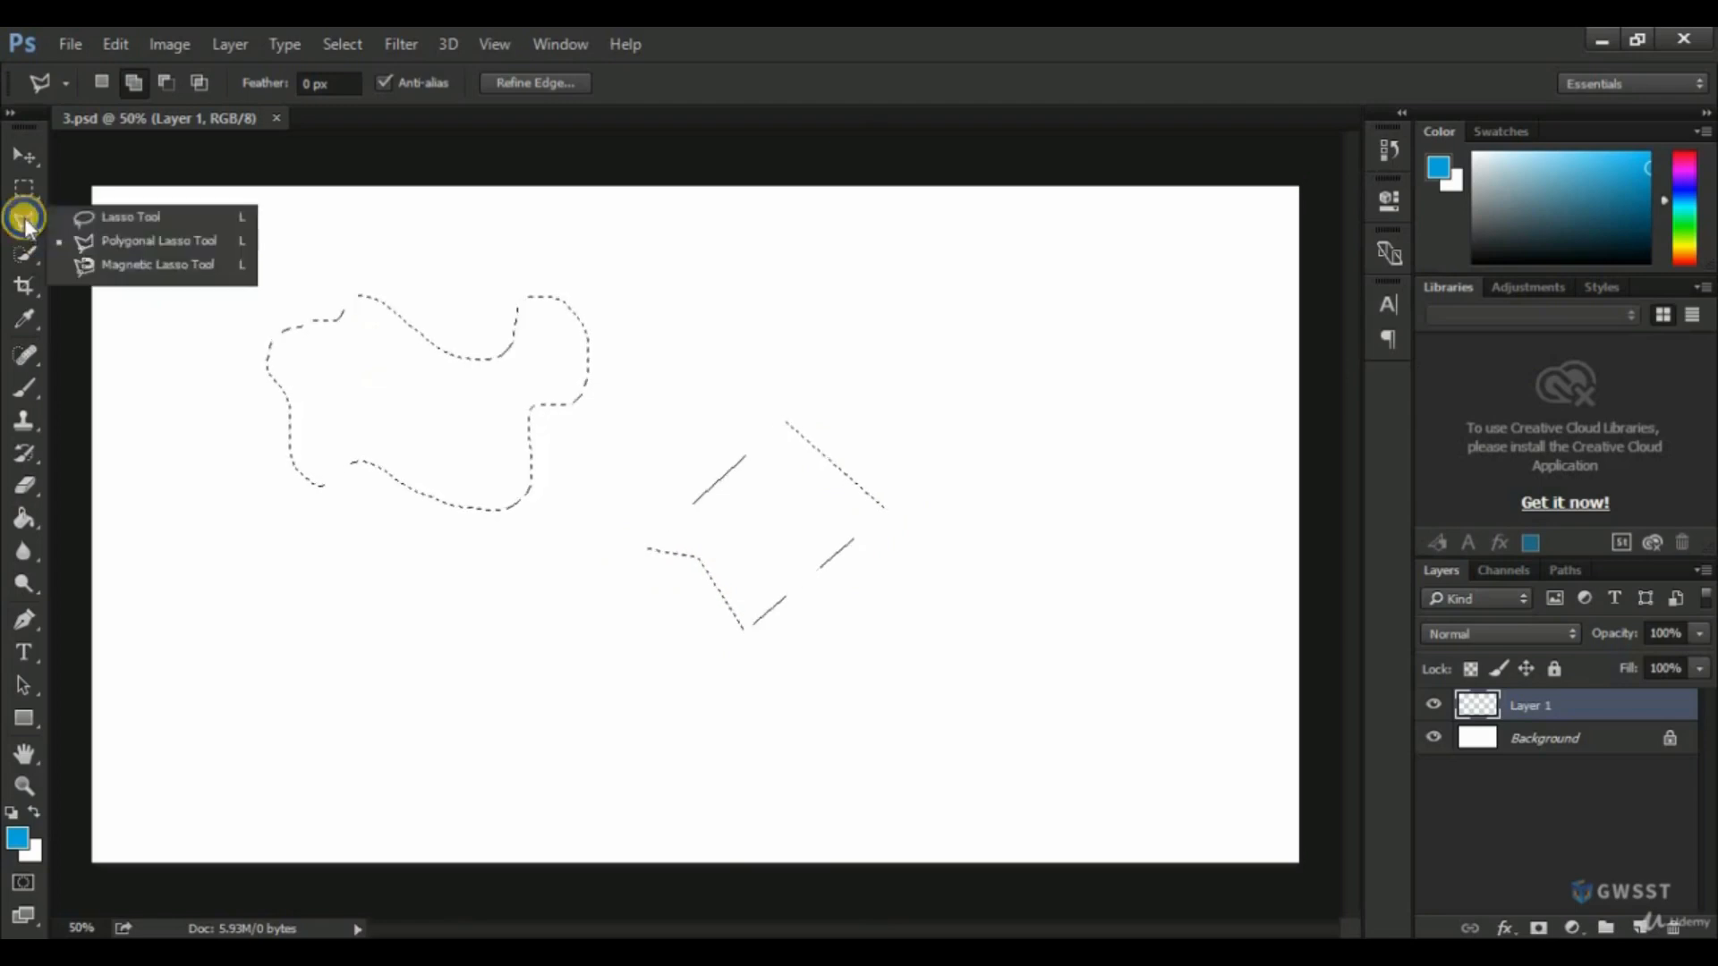
click(143, 269)
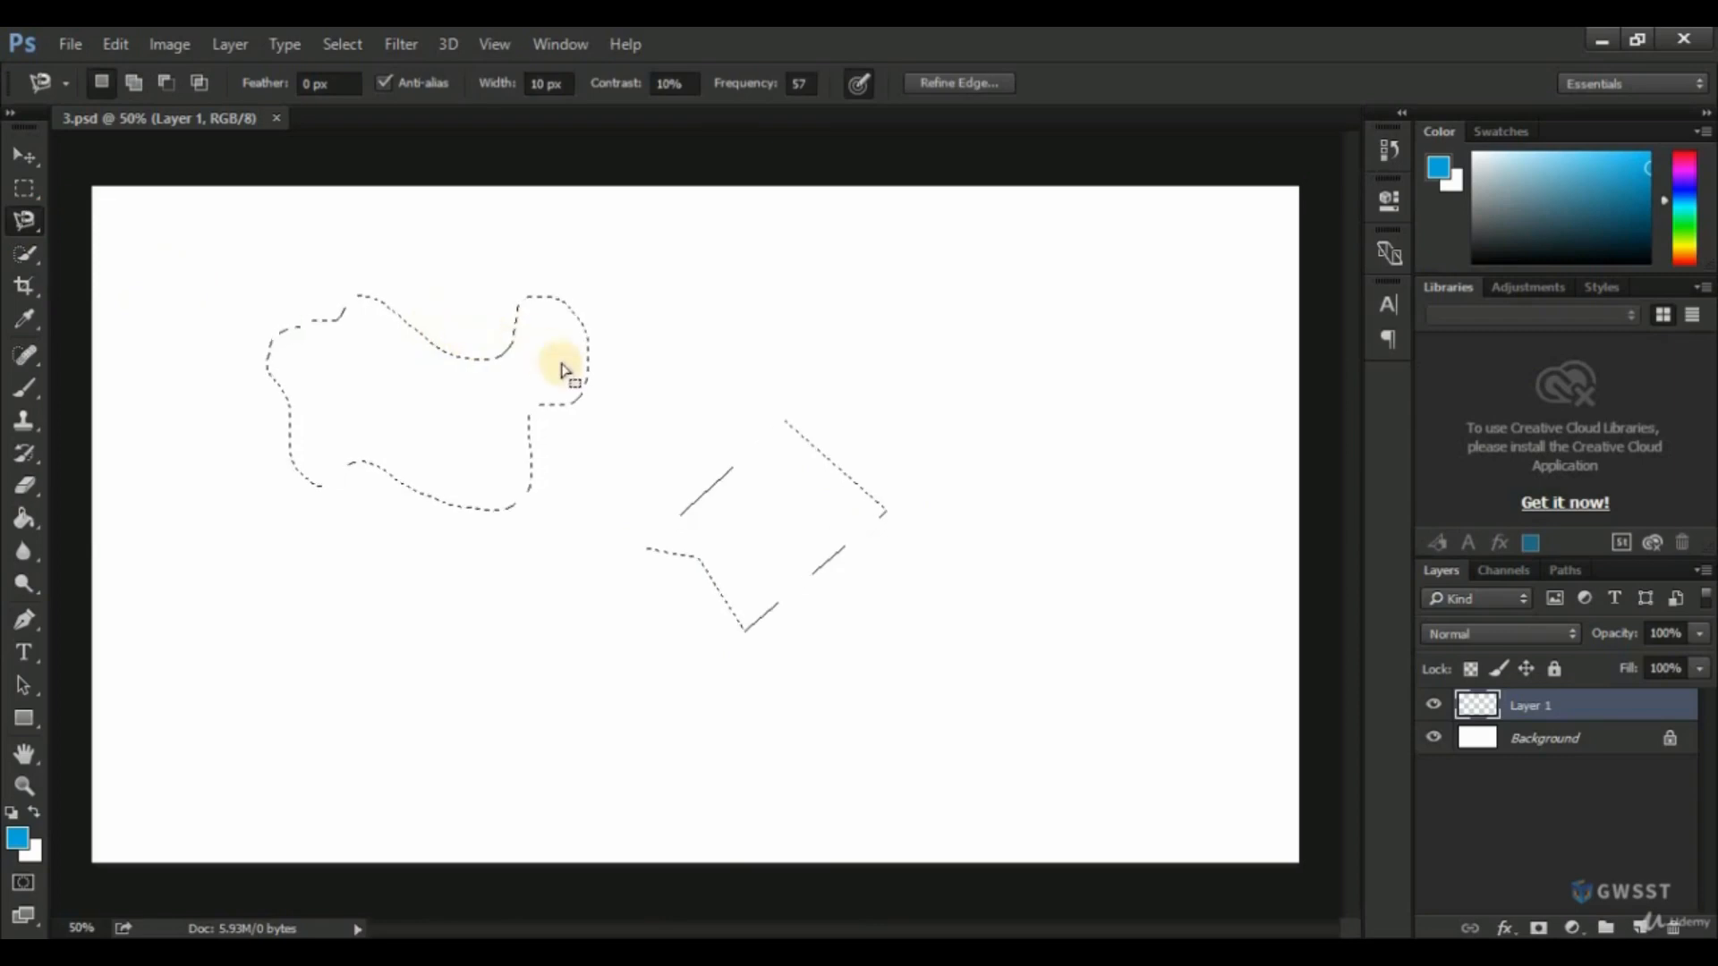
click(781, 319)
mouse_move(781, 321)
mouse_down()
mouse_move(900, 382)
mouse_move(859, 447)
mouse_move(758, 486)
mouse_move(711, 459)
mouse_move(693, 310)
mouse_move(799, 318)
mouse_up()
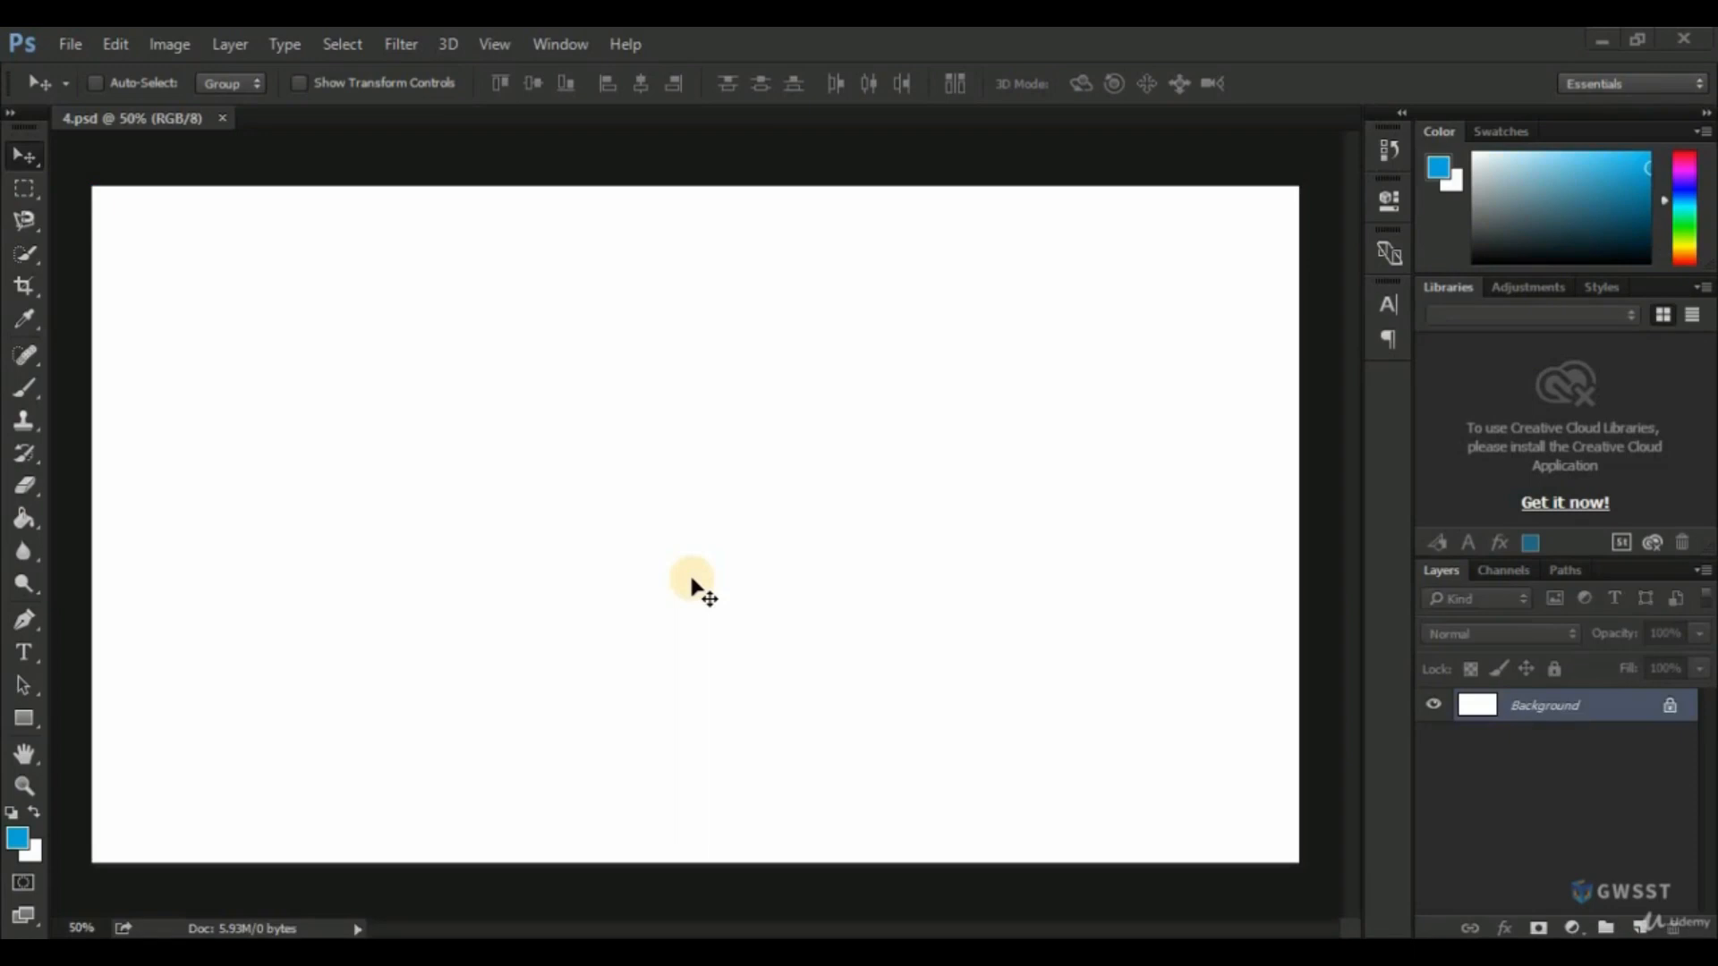
In 4.psd, create a new layer above the Background and name it Sky.
click(1643, 928)
double_click(1534, 712)
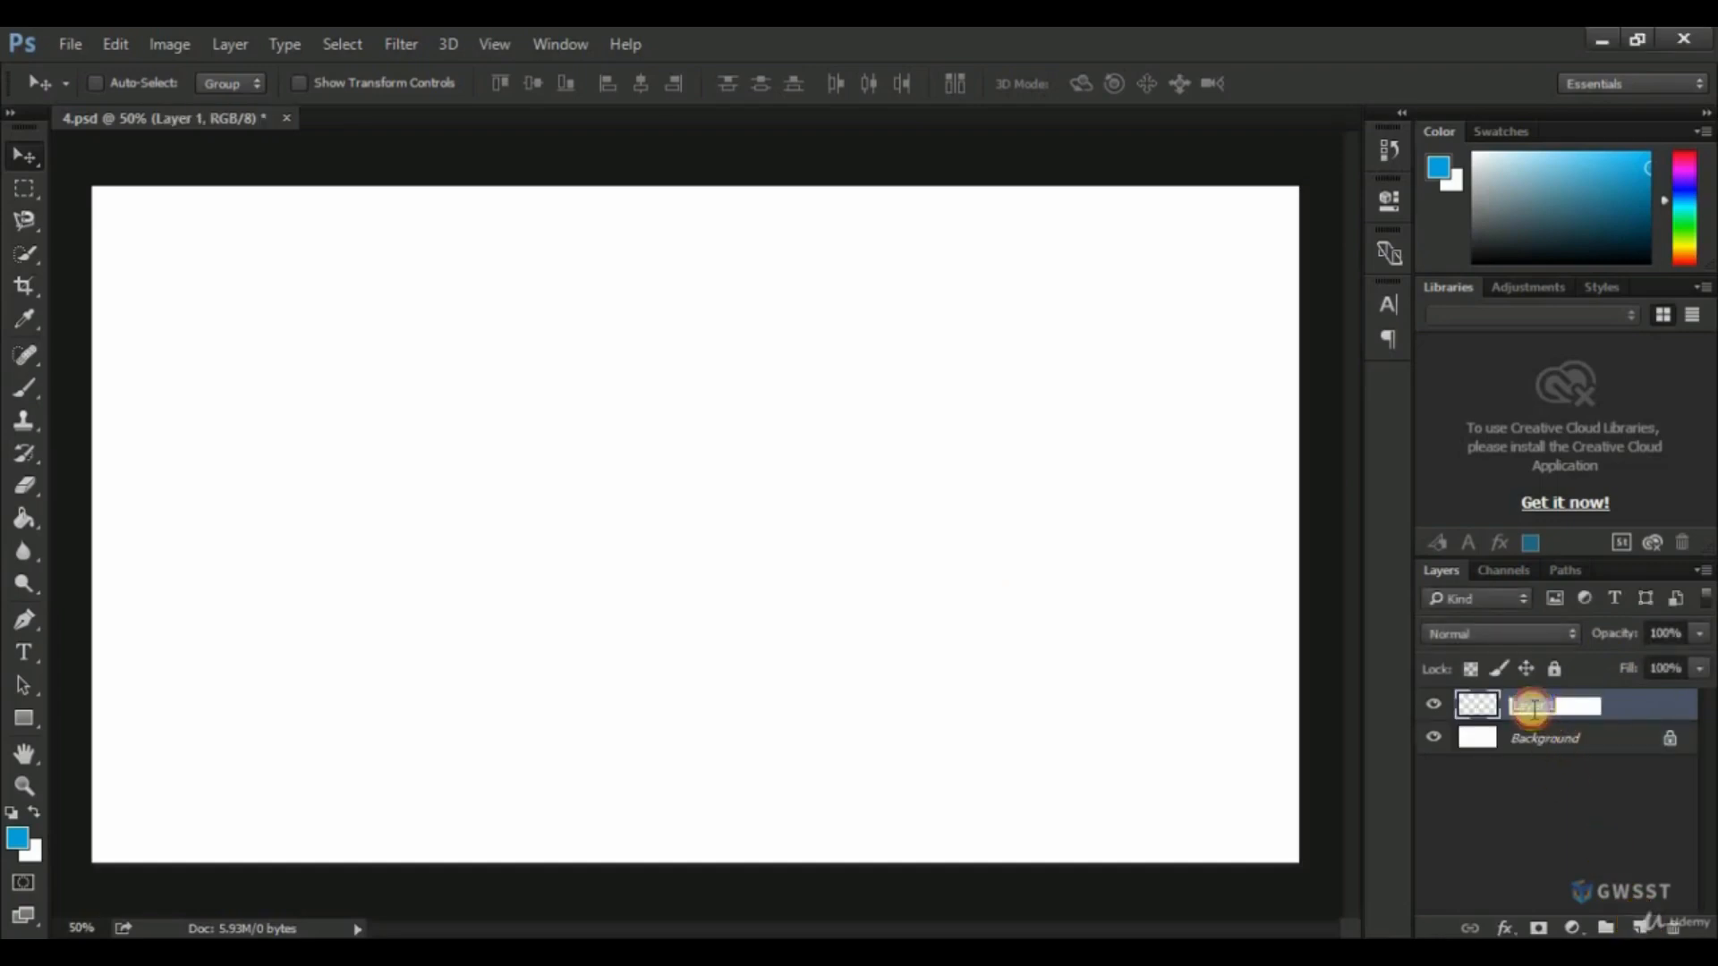
text(Sky)
key(Return)
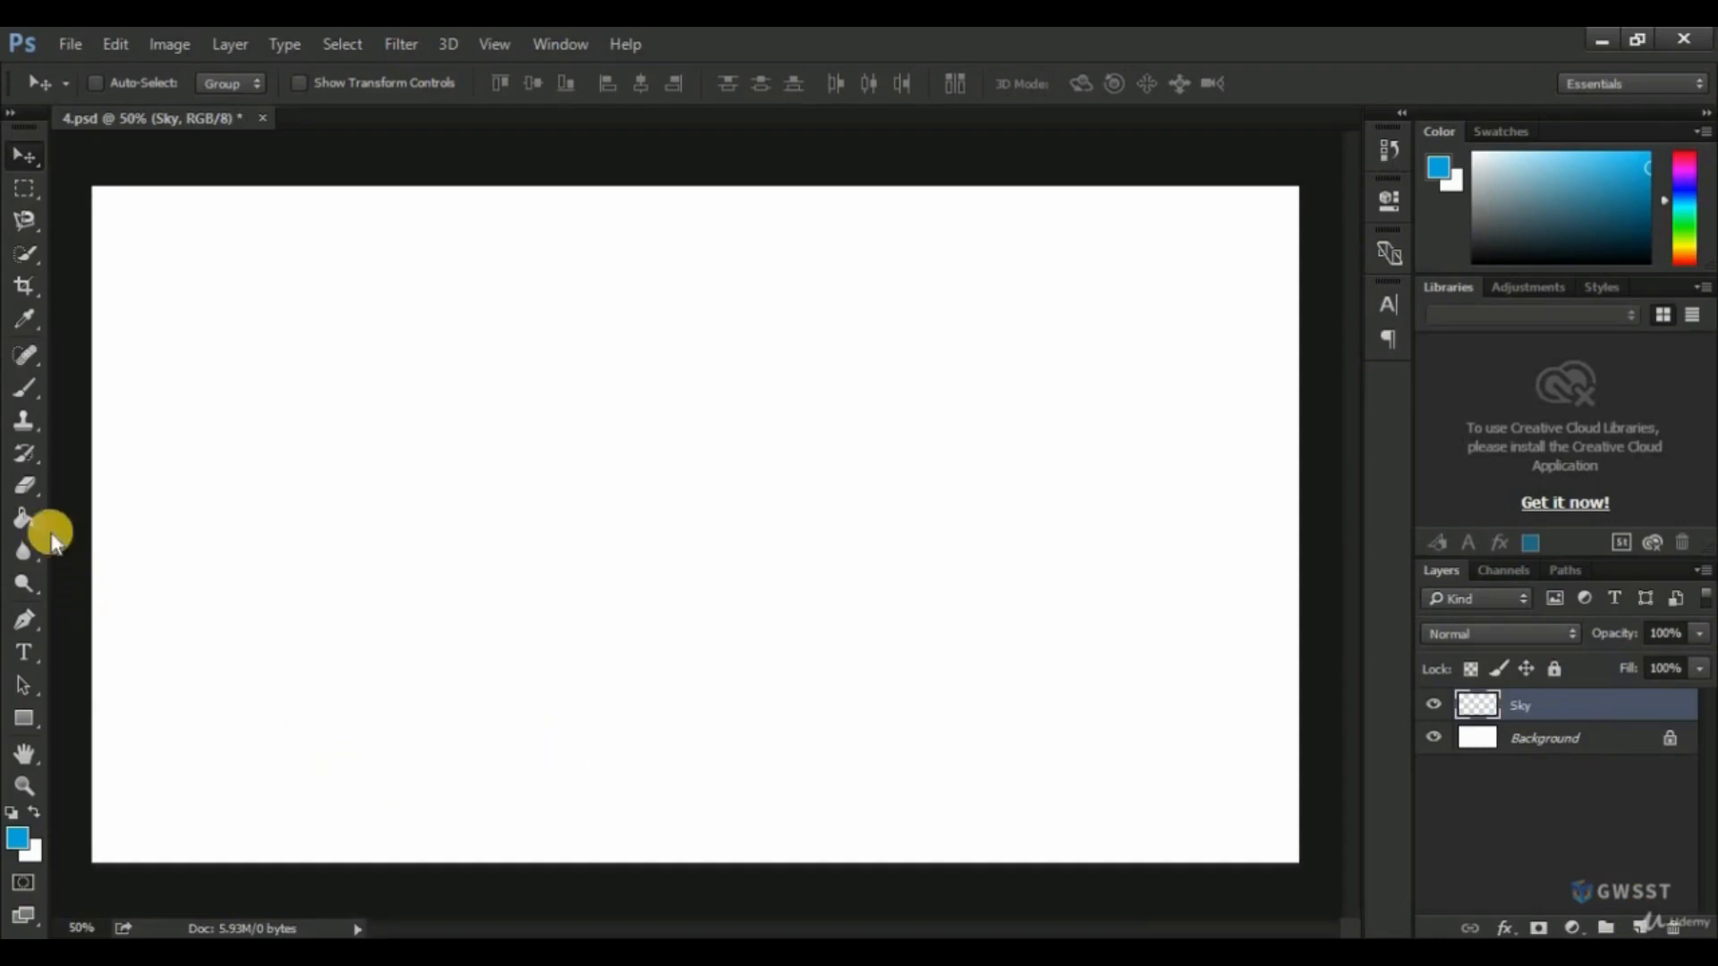
Set the foreground colour to bright blue 00aef7, fill the Sky layer with it using the Paint Bucket tool, and save the file.
click(16, 842)
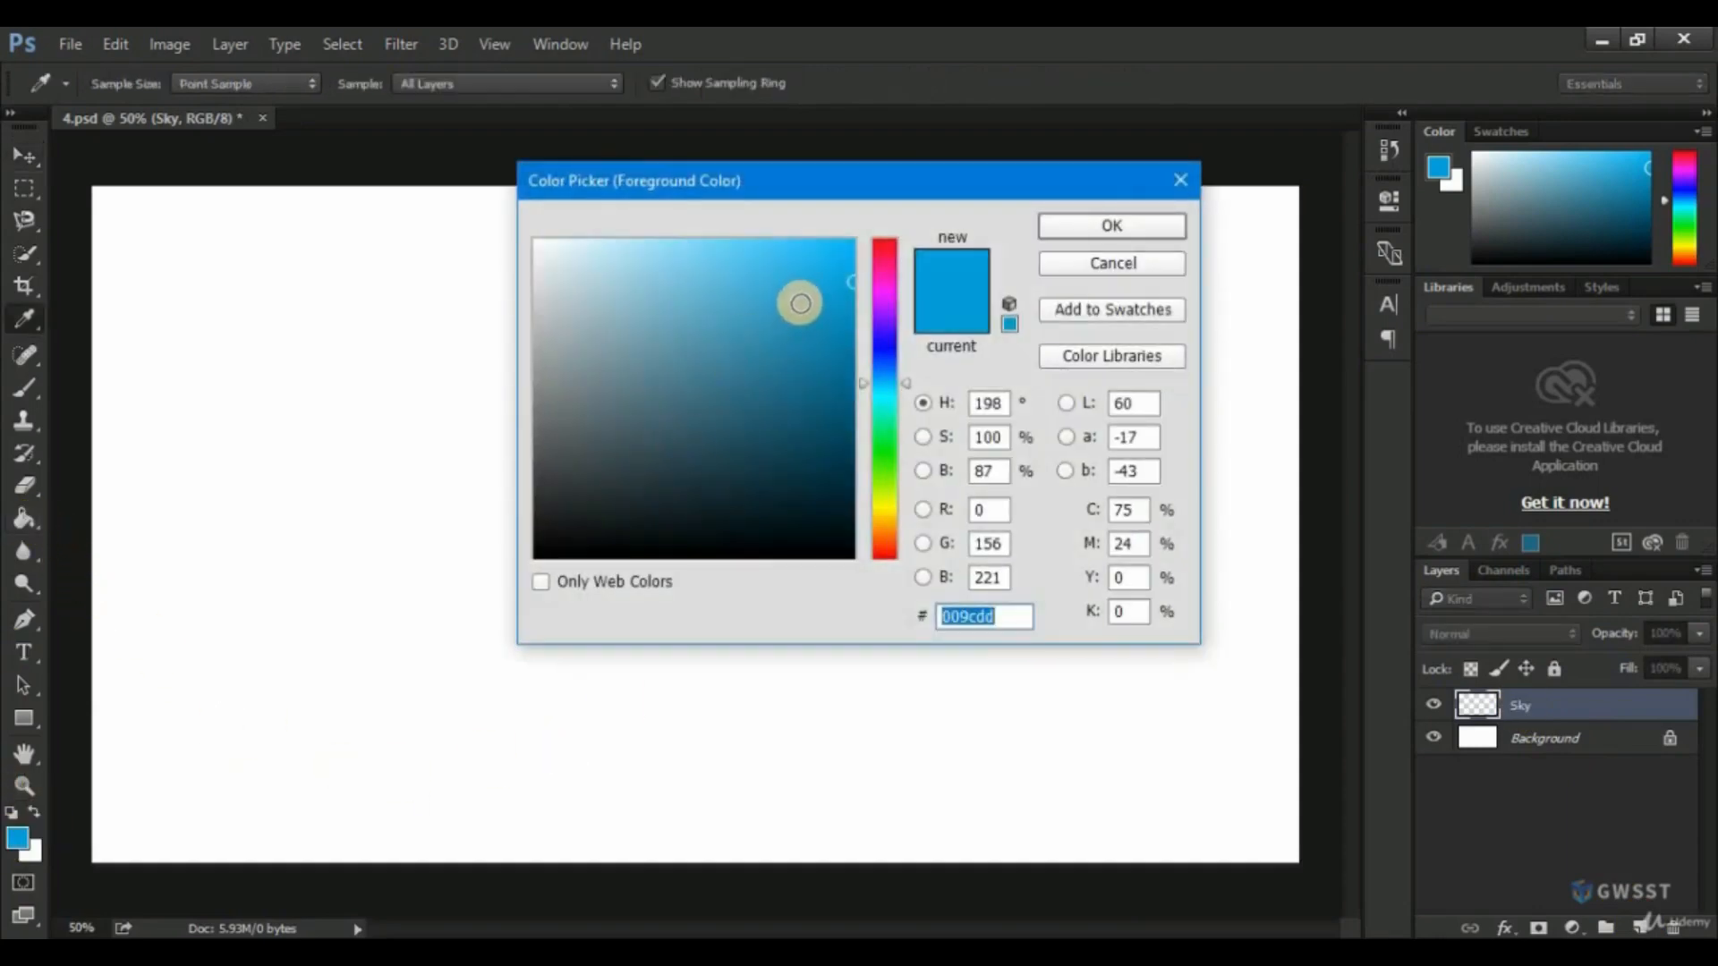
click(1070, 228)
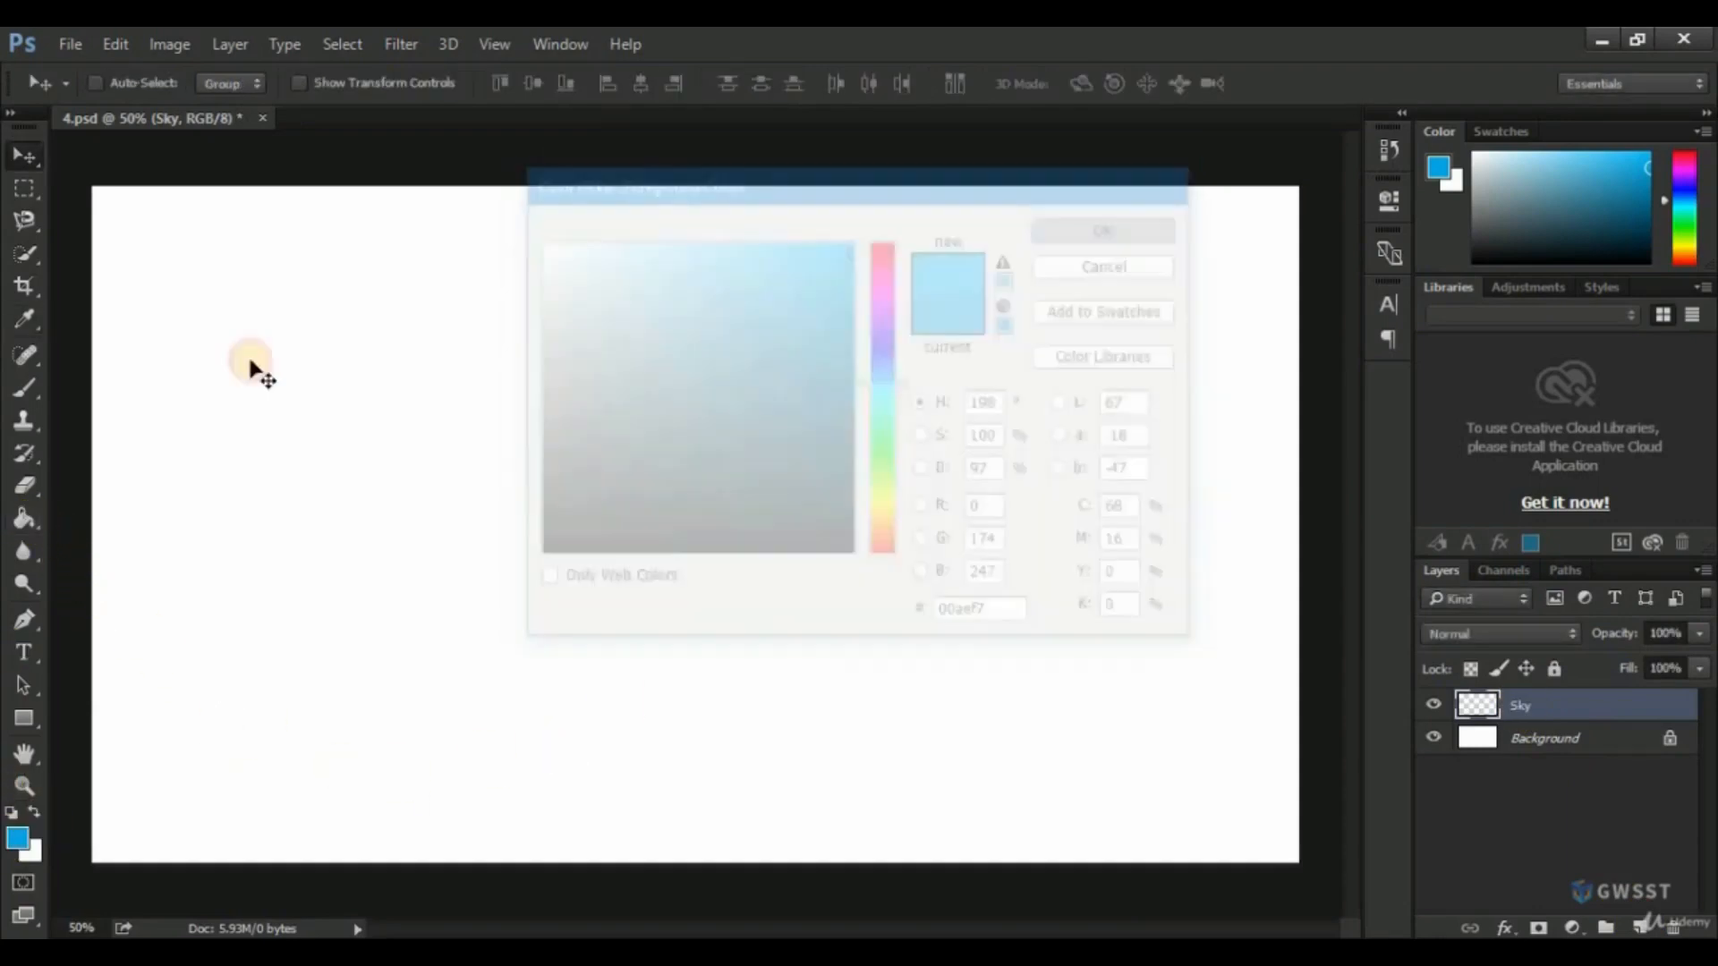
click(25, 516)
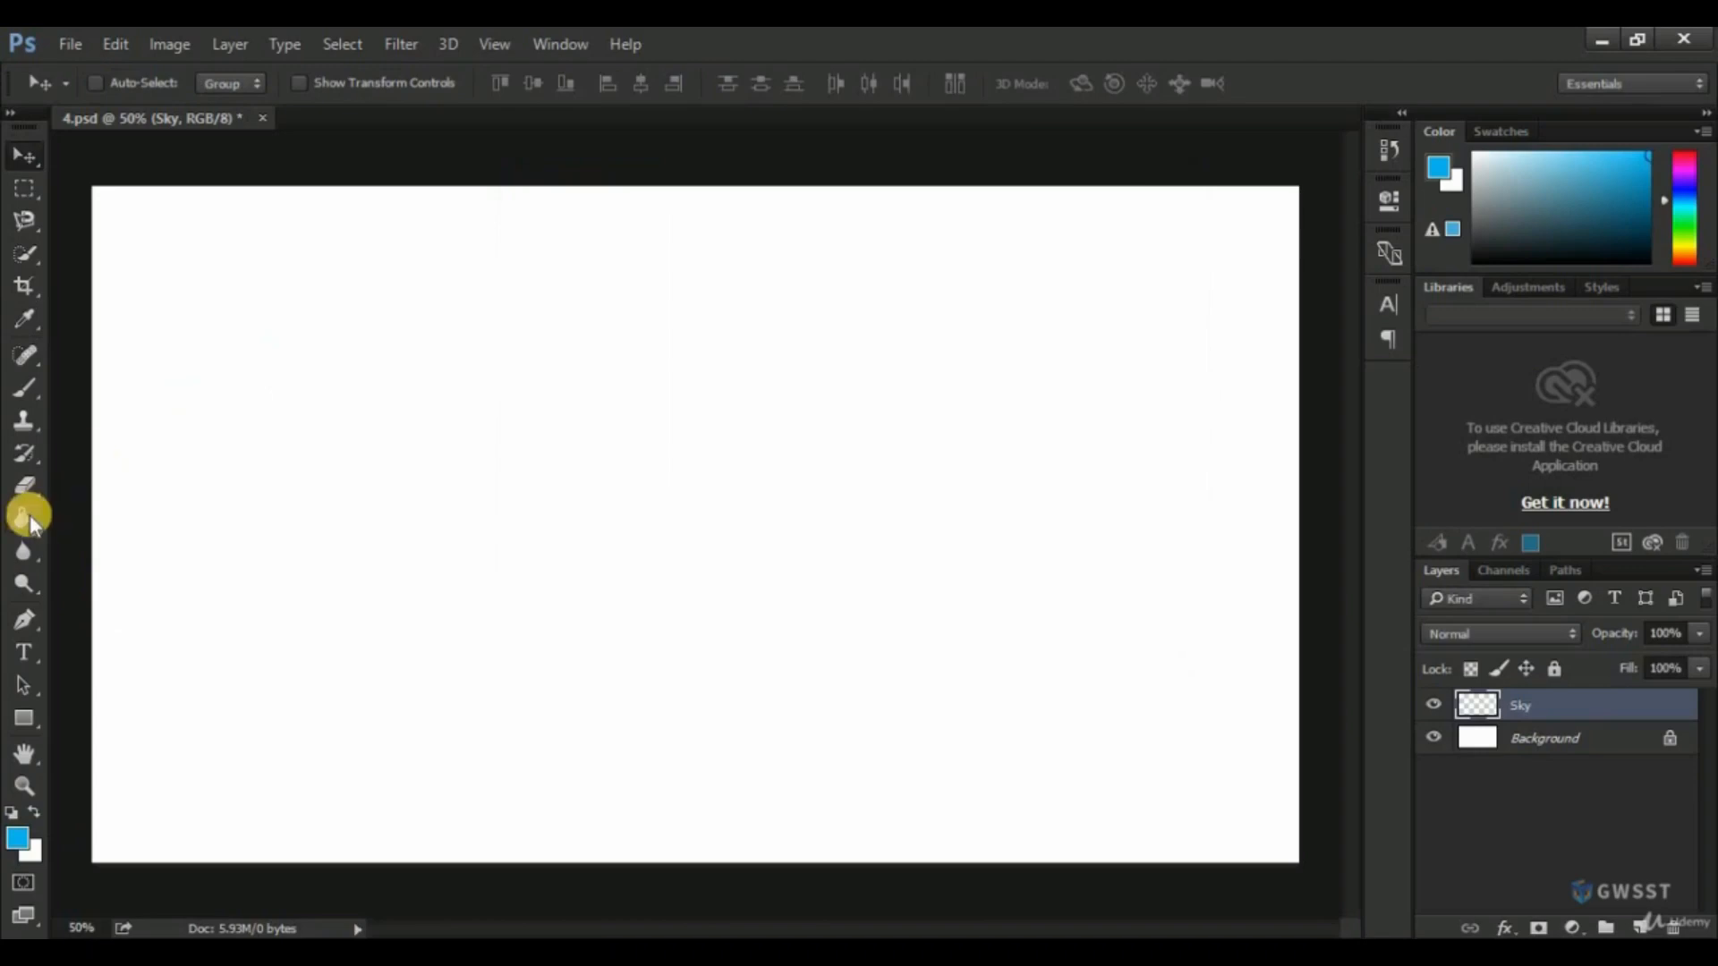
click(561, 450)
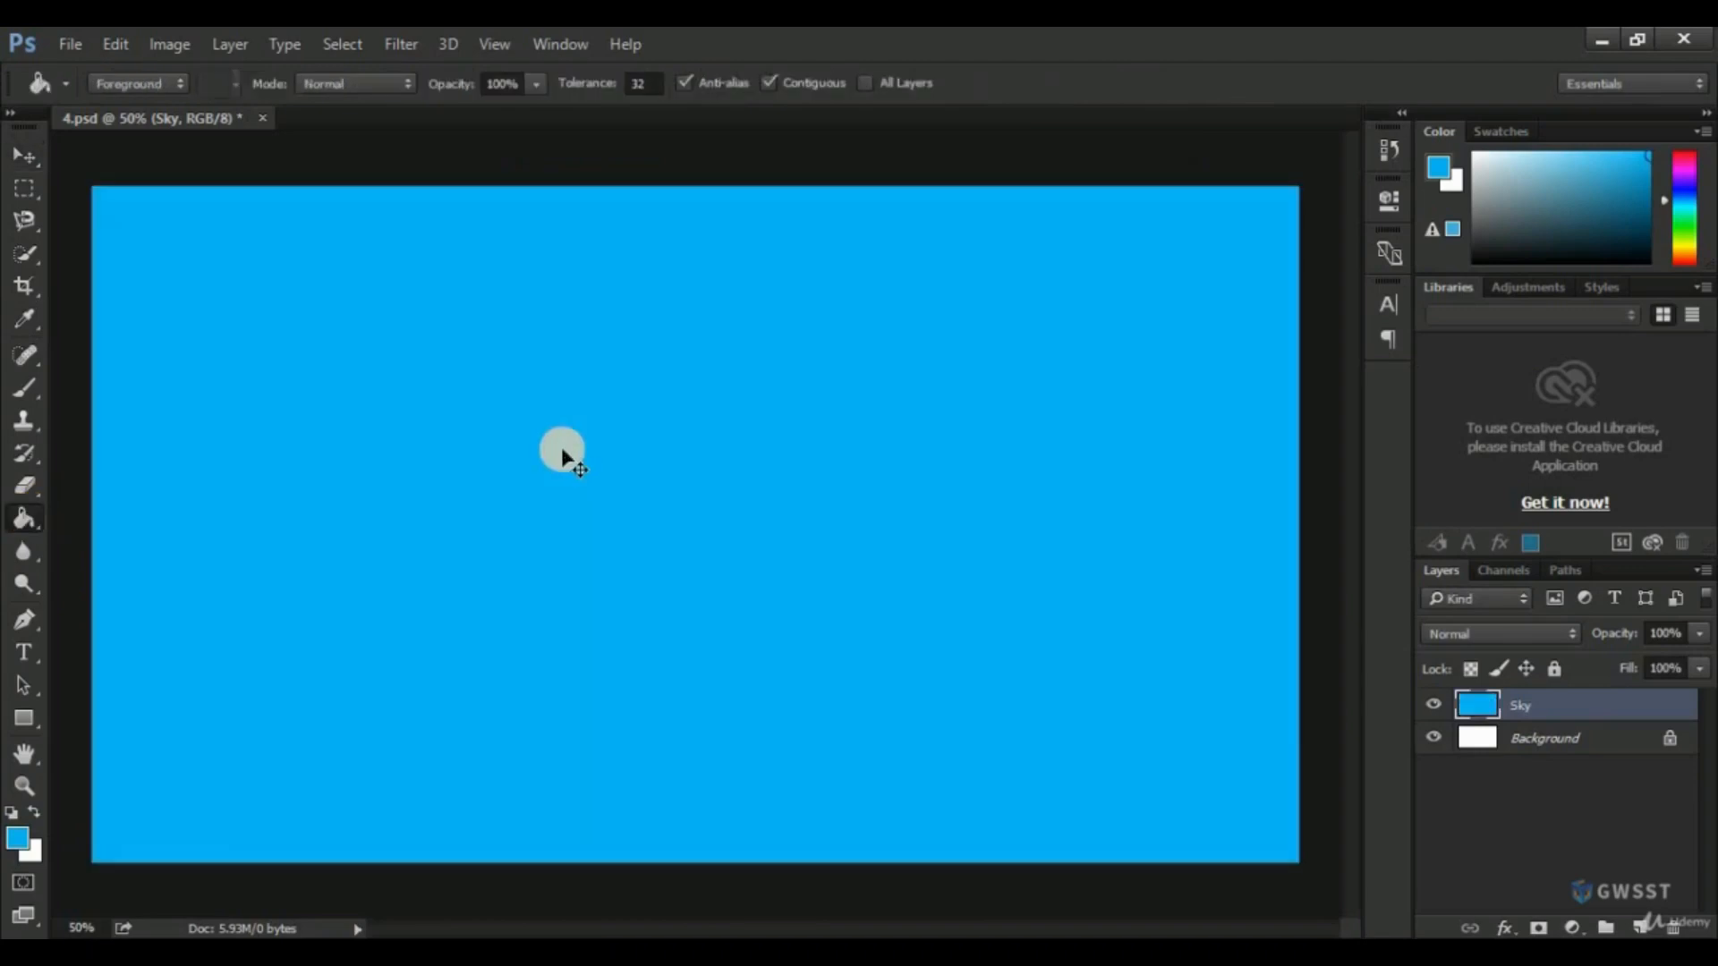
key(ctrl+s)
Switch to the Gradient tool and set the start colour stop of its gradient to the darker blue 008fca.
click(25, 526)
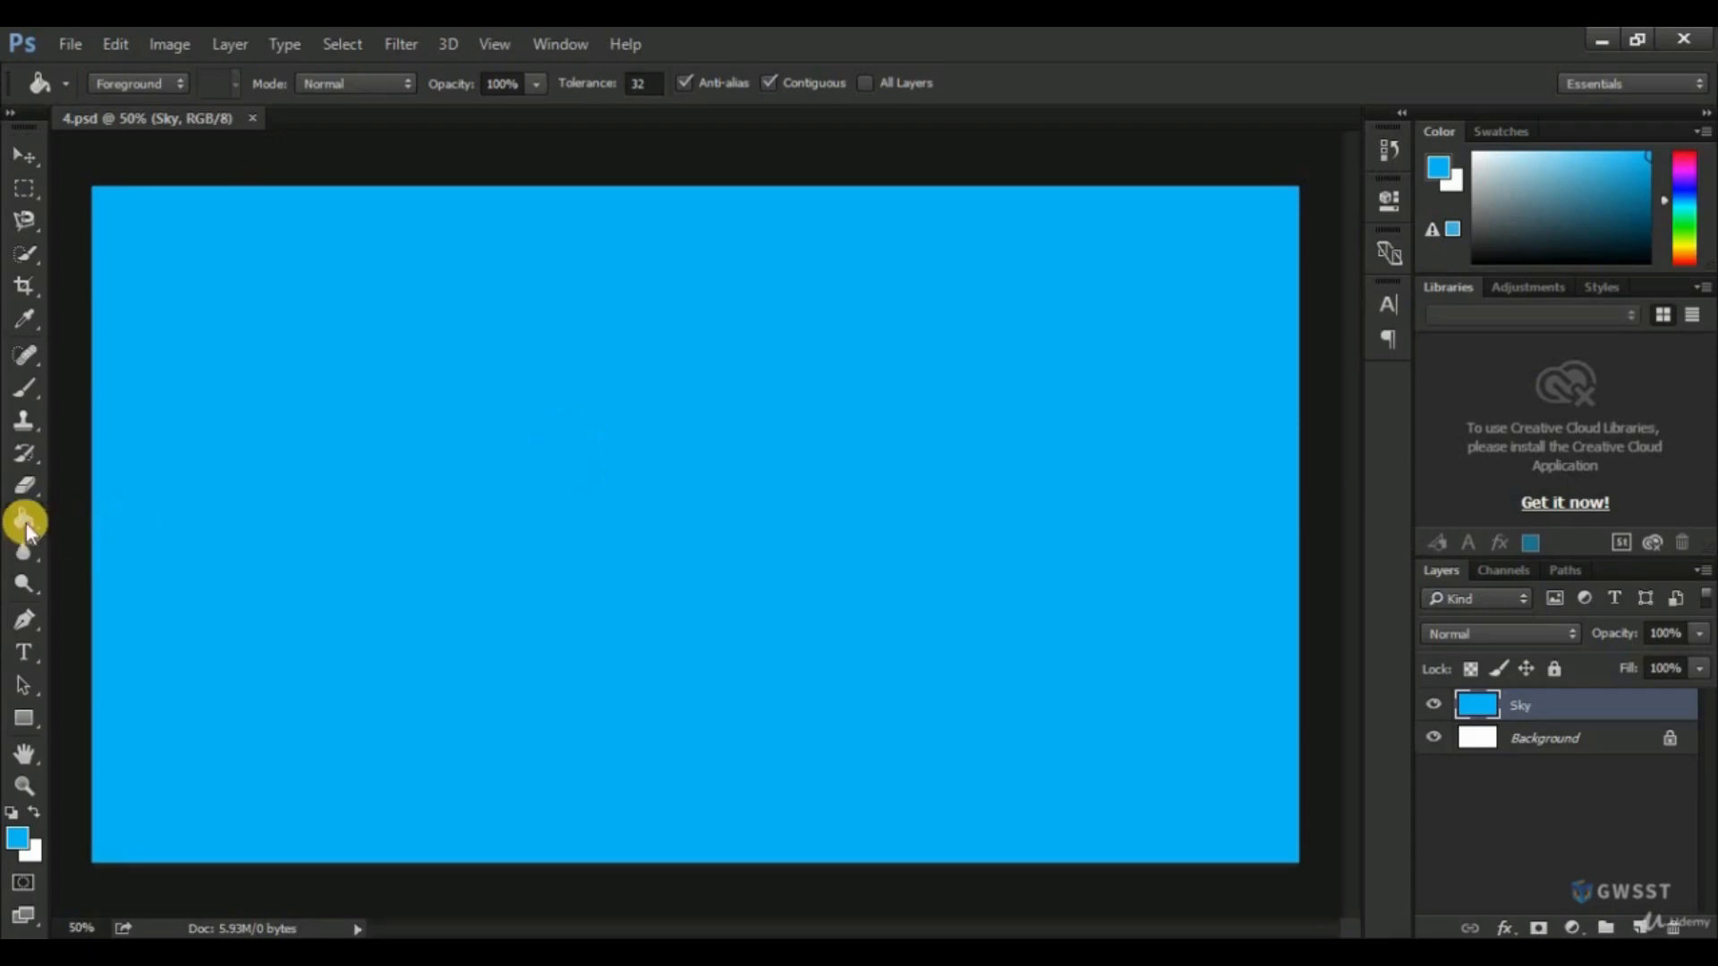
drag(27, 535, 81, 517)
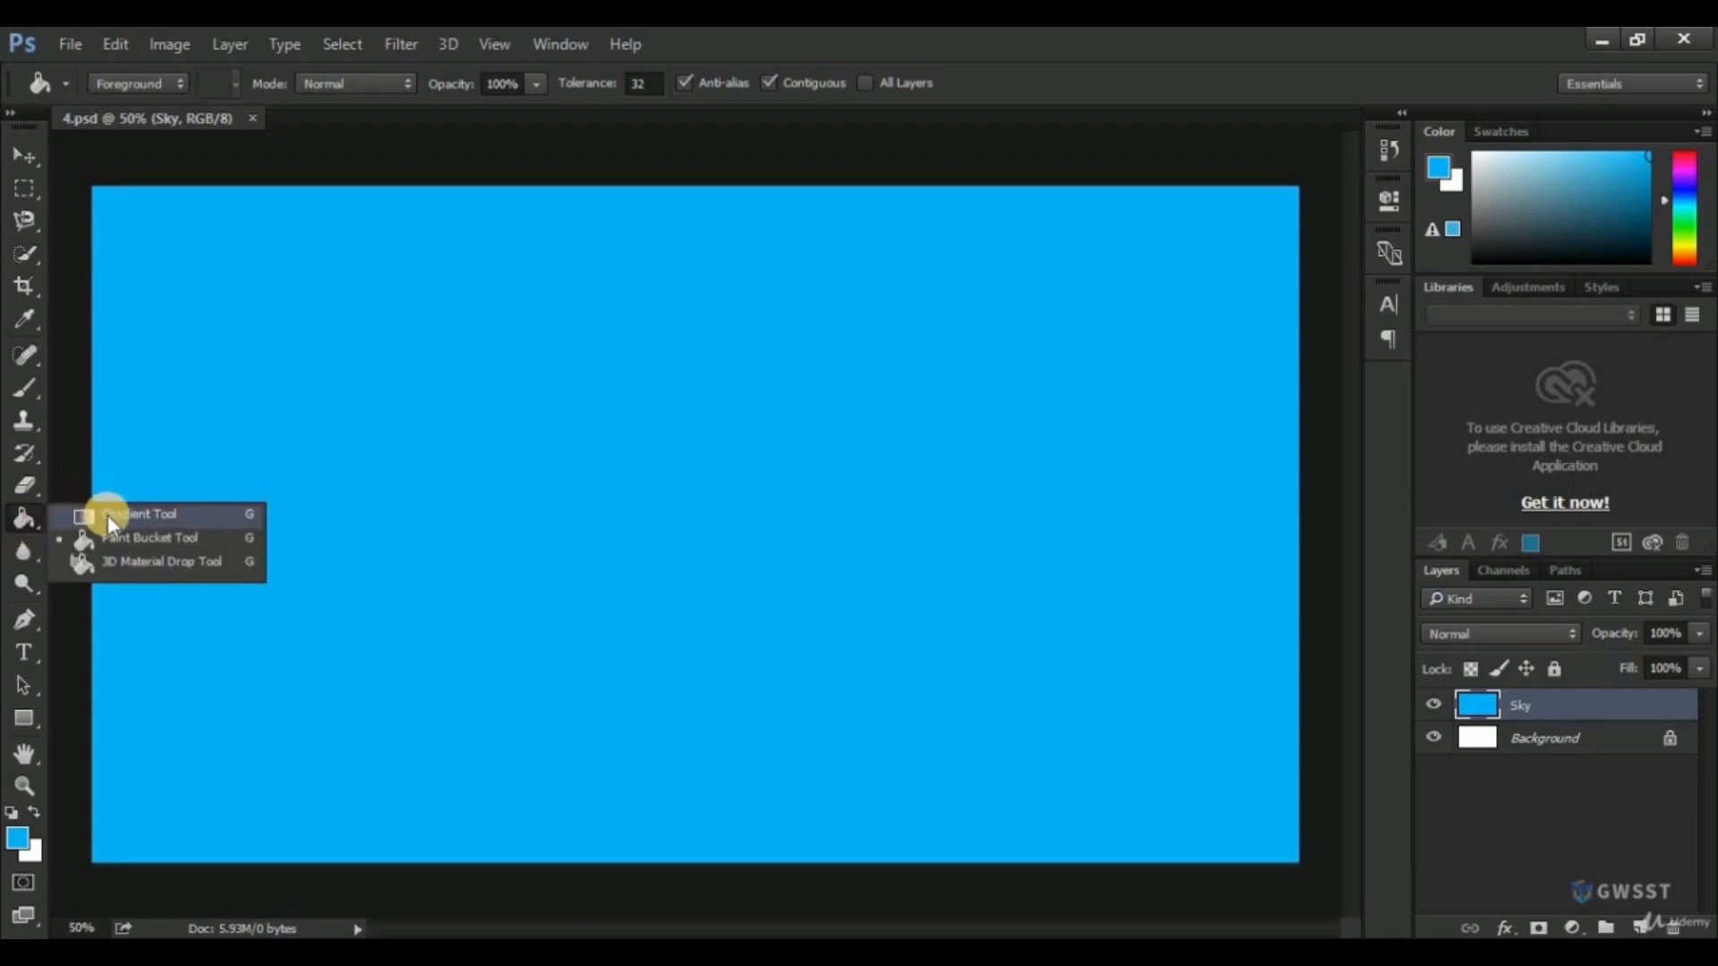
click(107, 514)
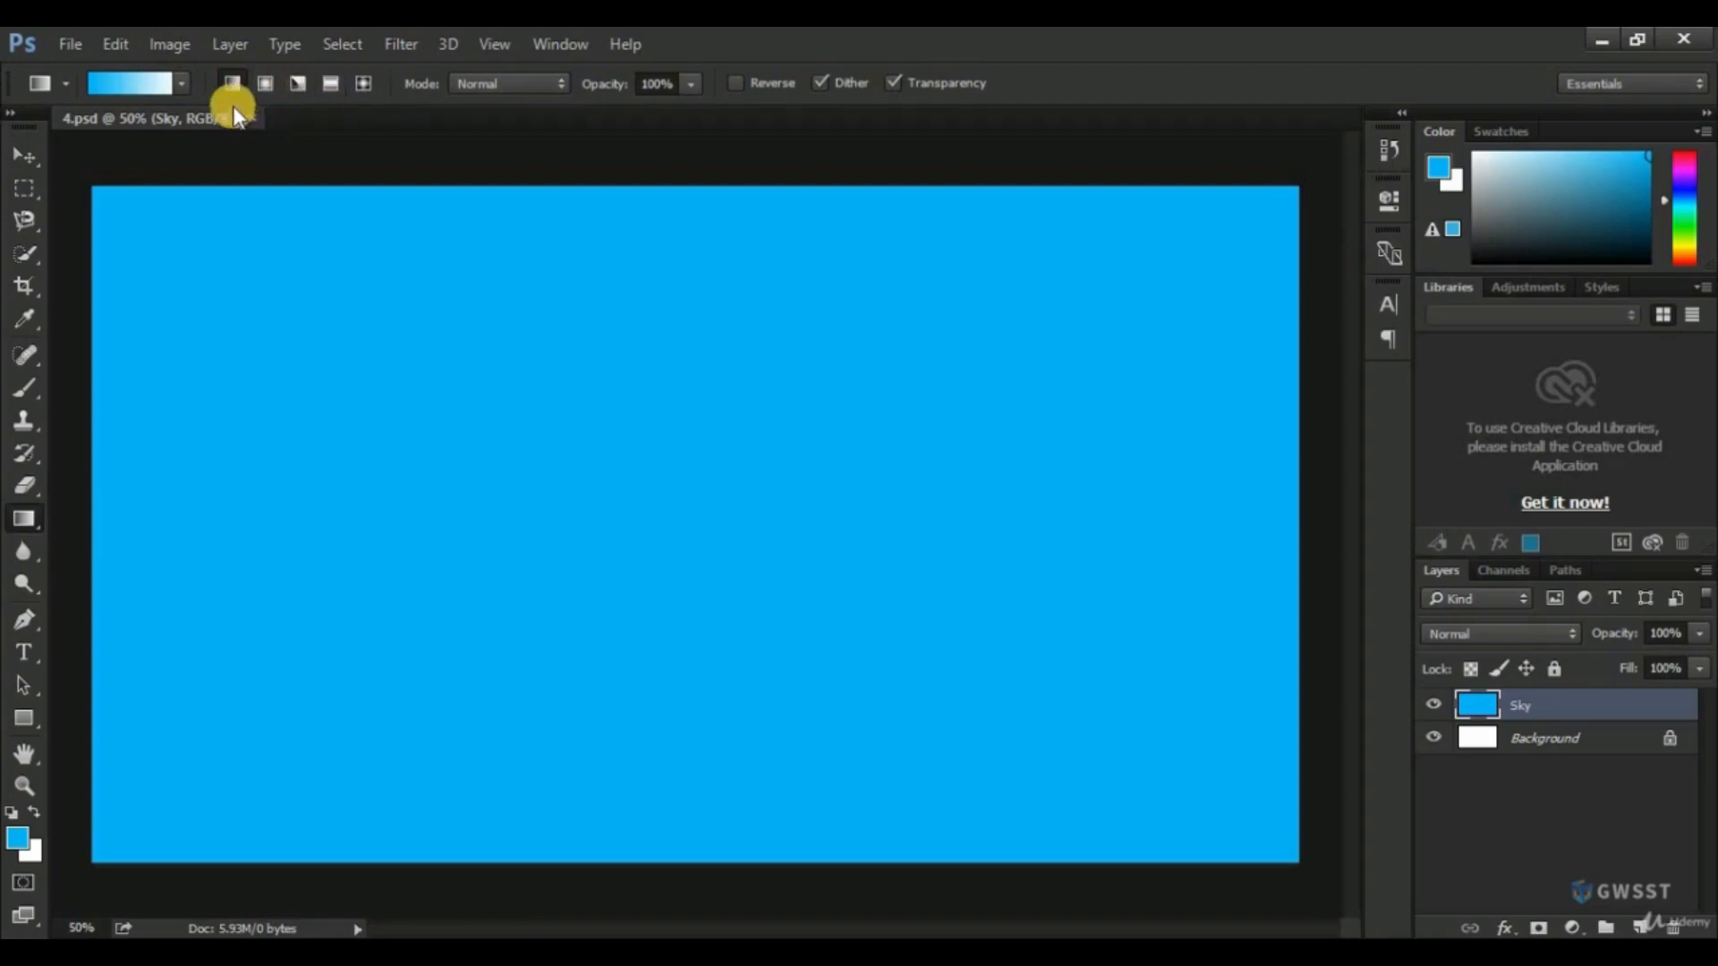
click(131, 86)
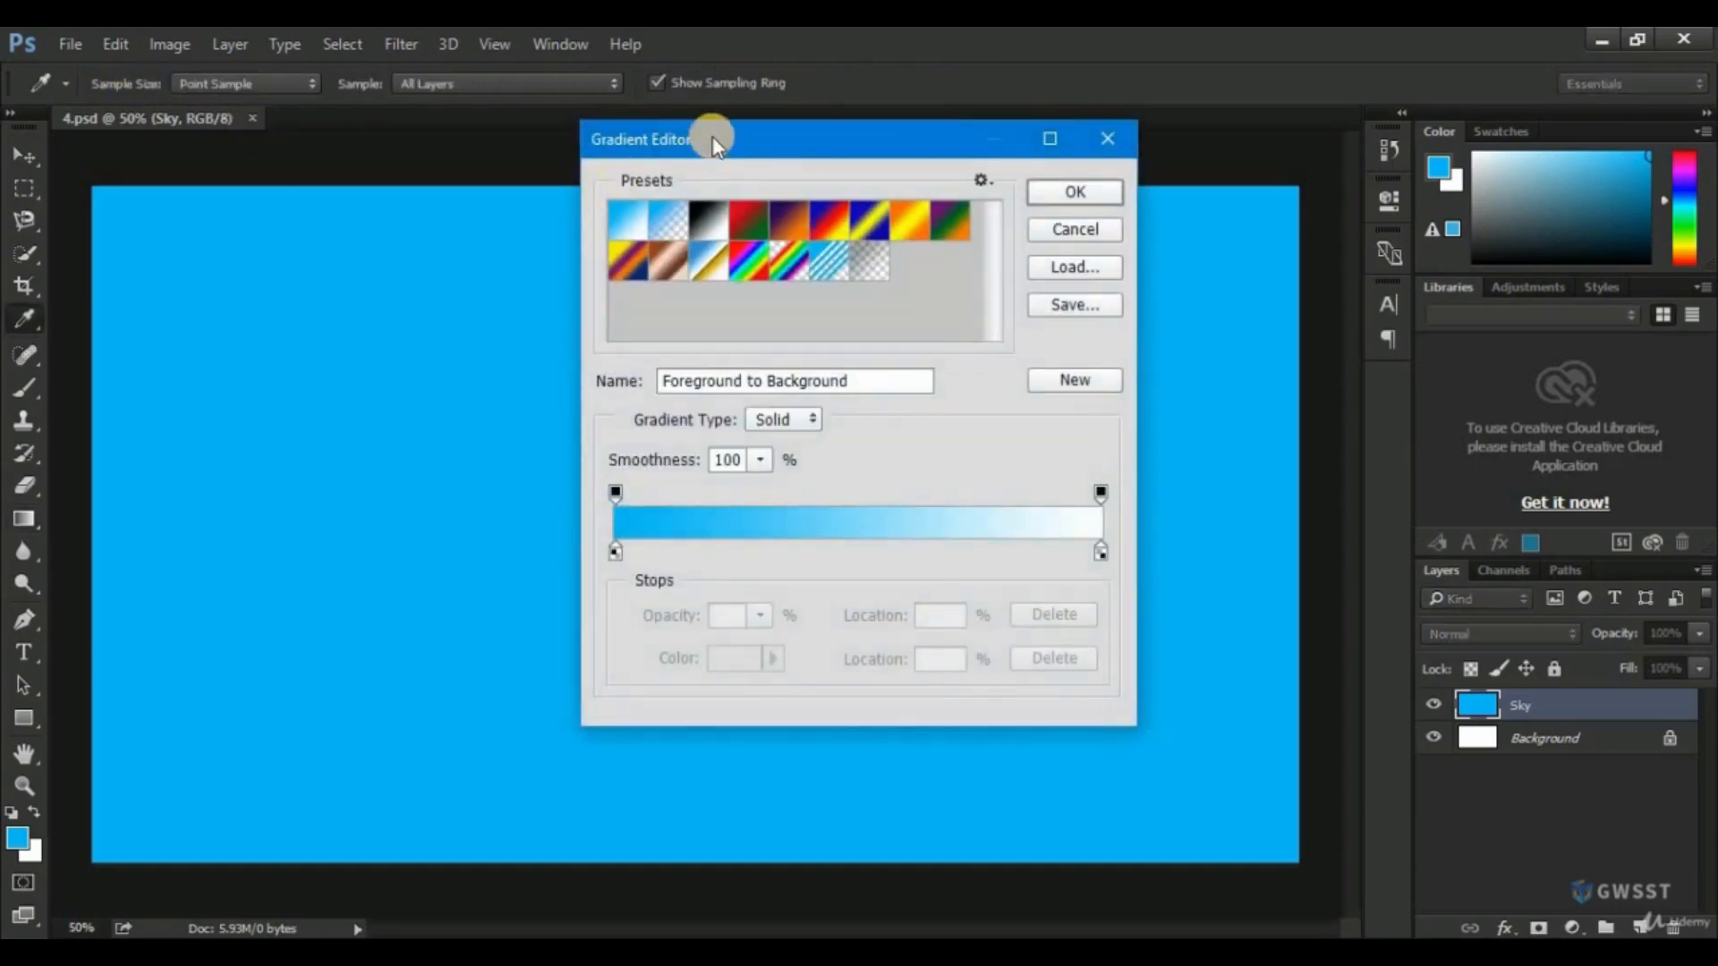
drag(714, 141, 837, 177)
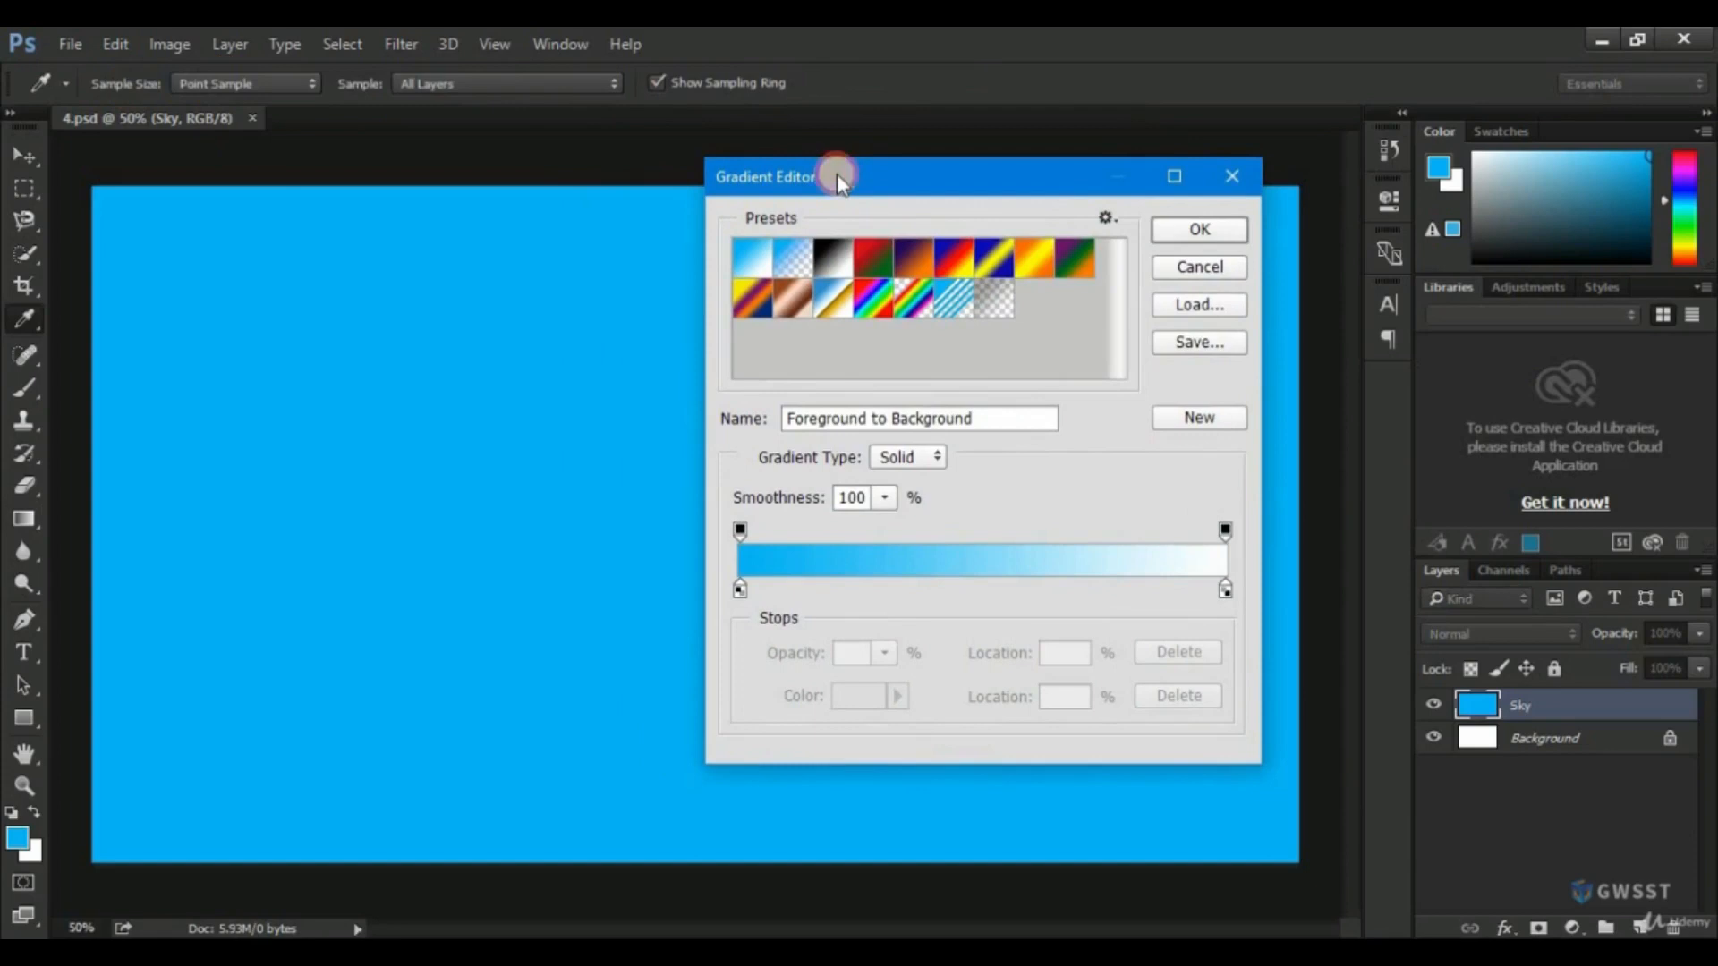
click(739, 589)
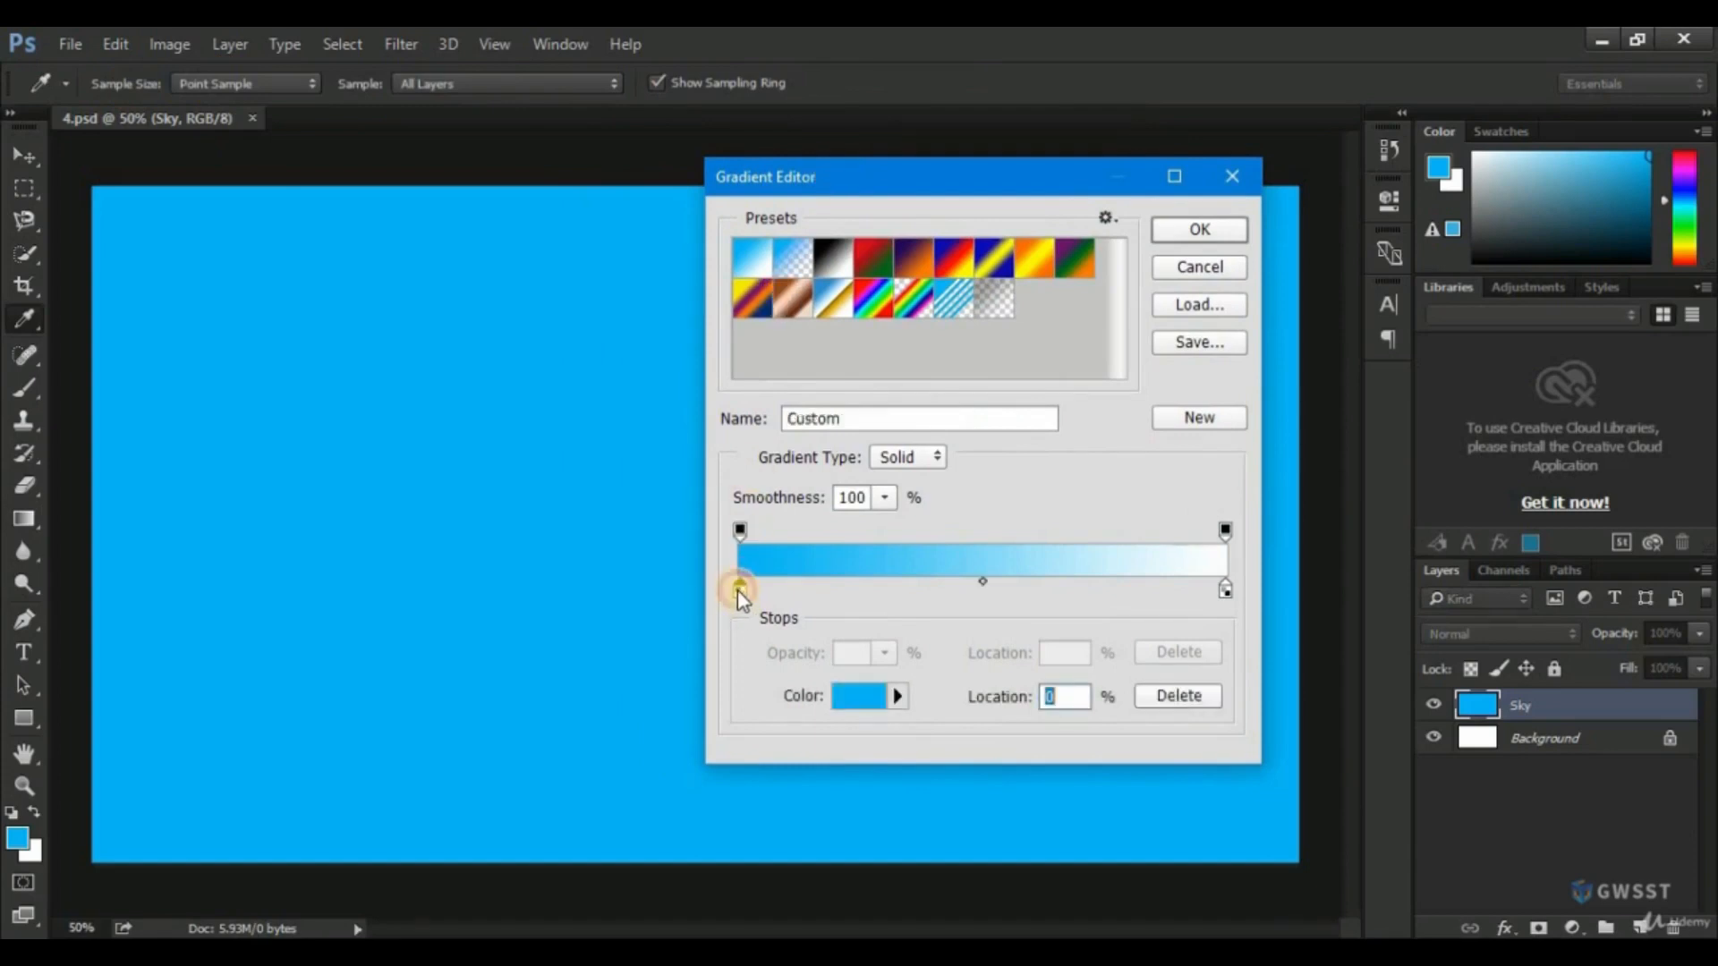
click(858, 707)
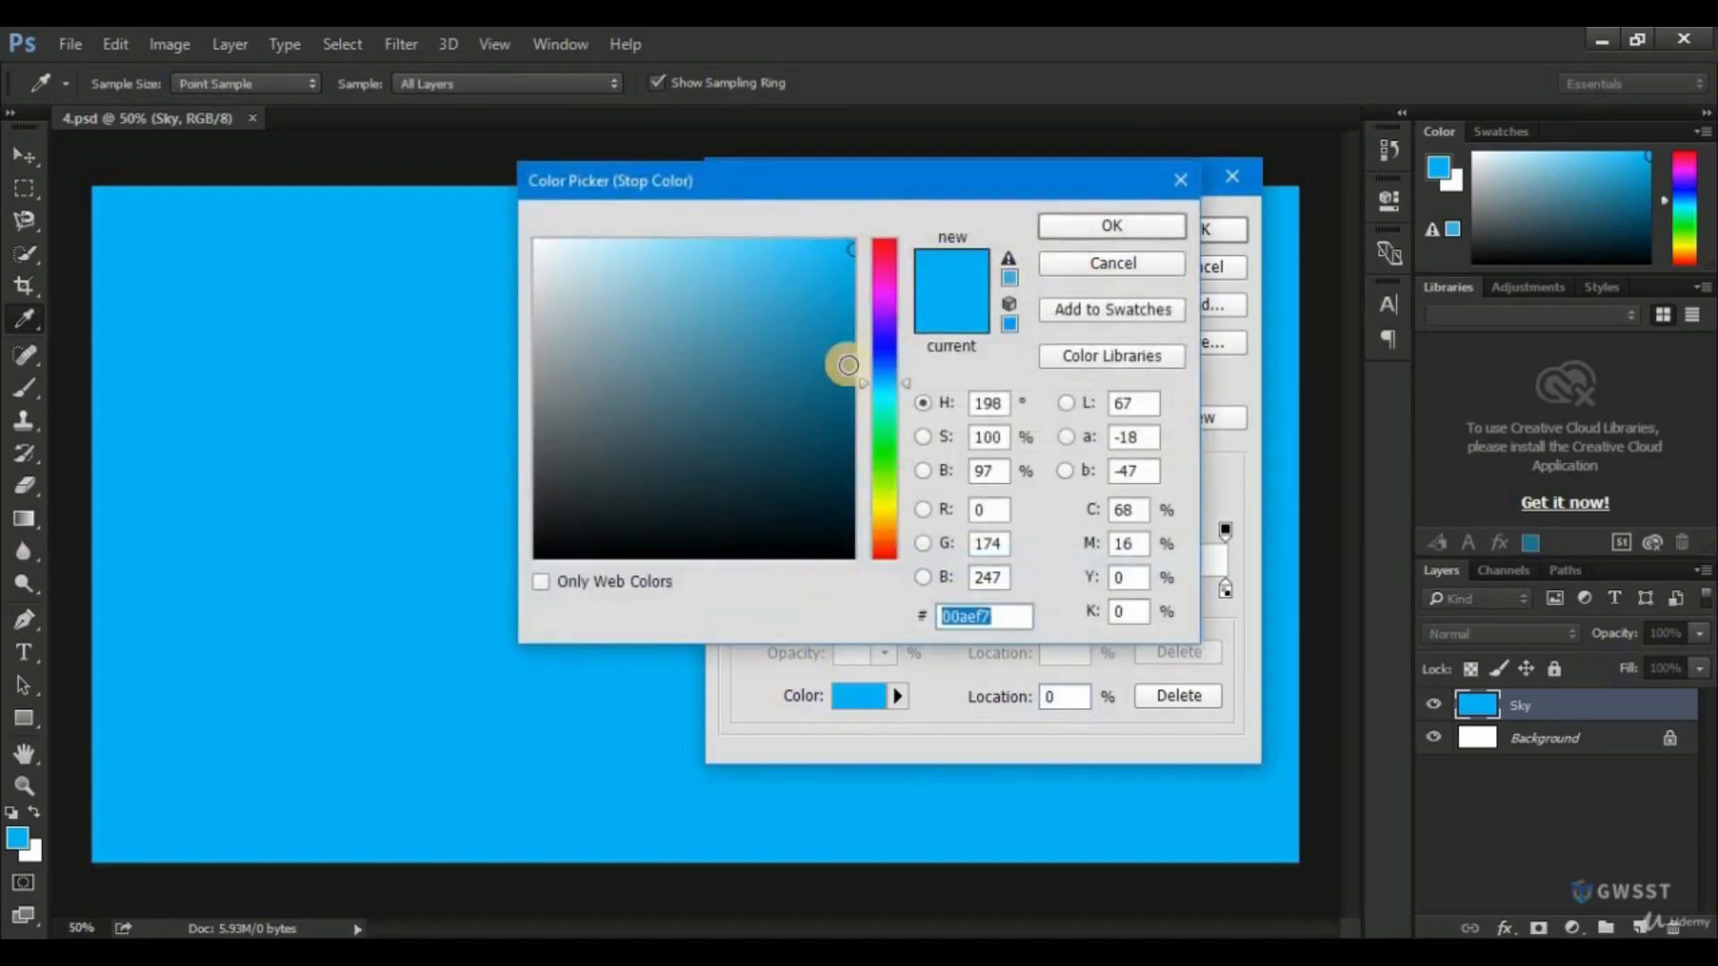
drag(844, 305, 846, 306)
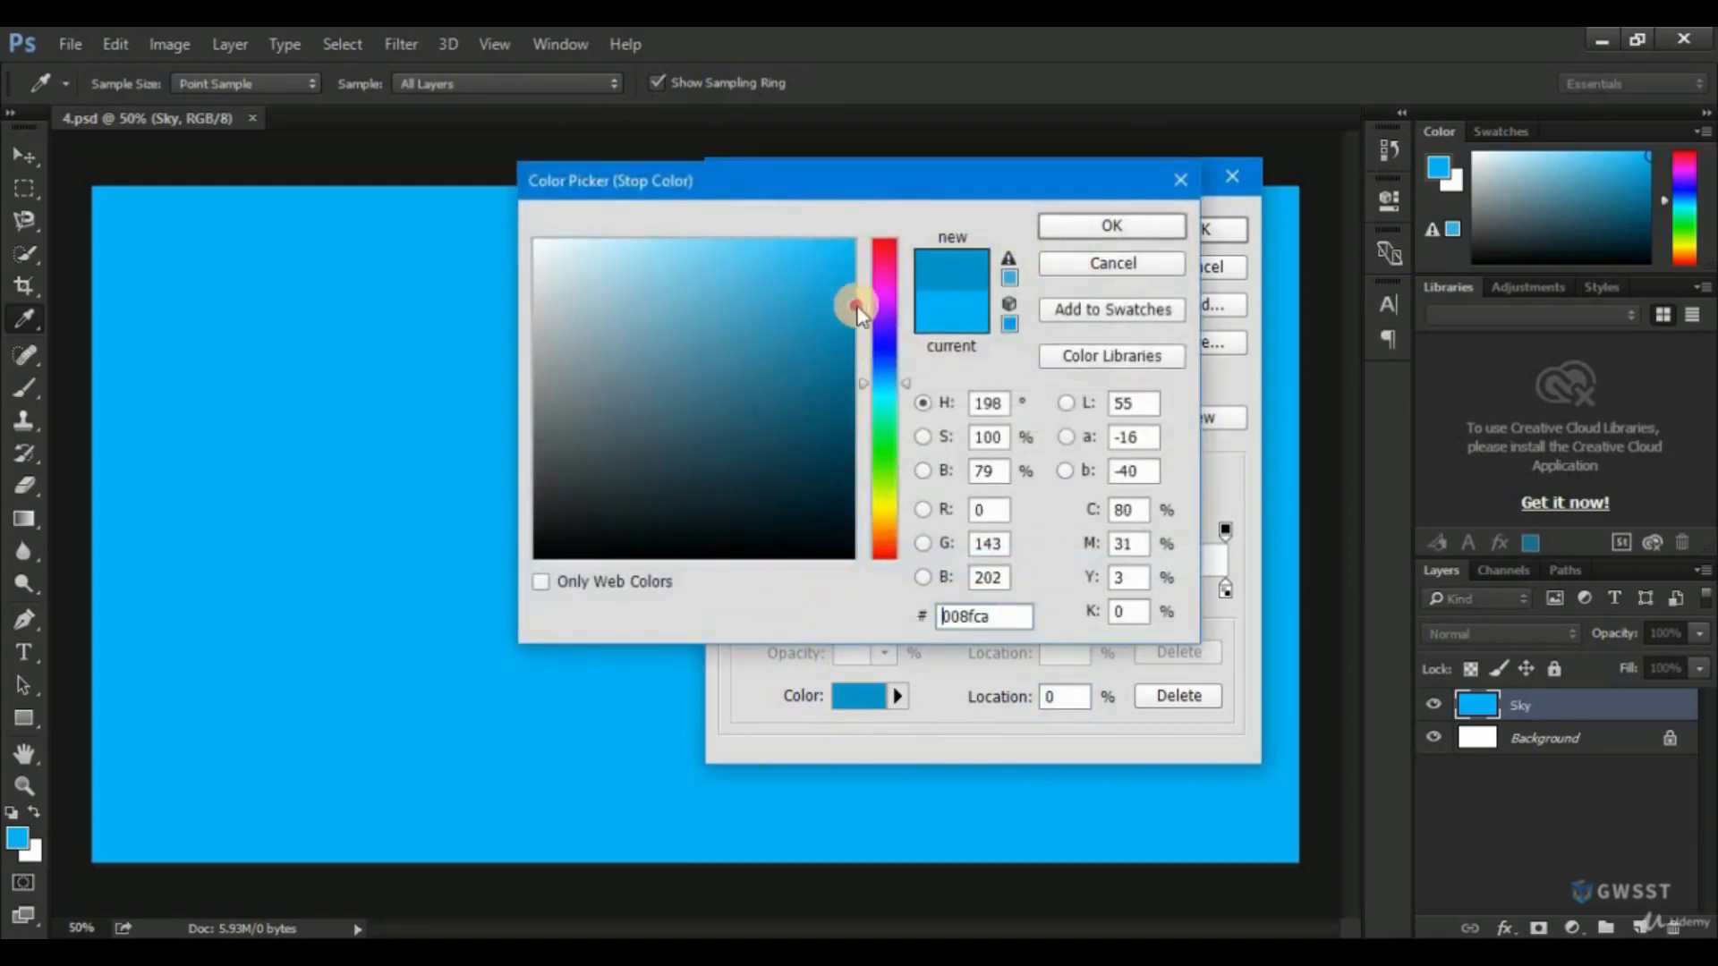
click(1064, 229)
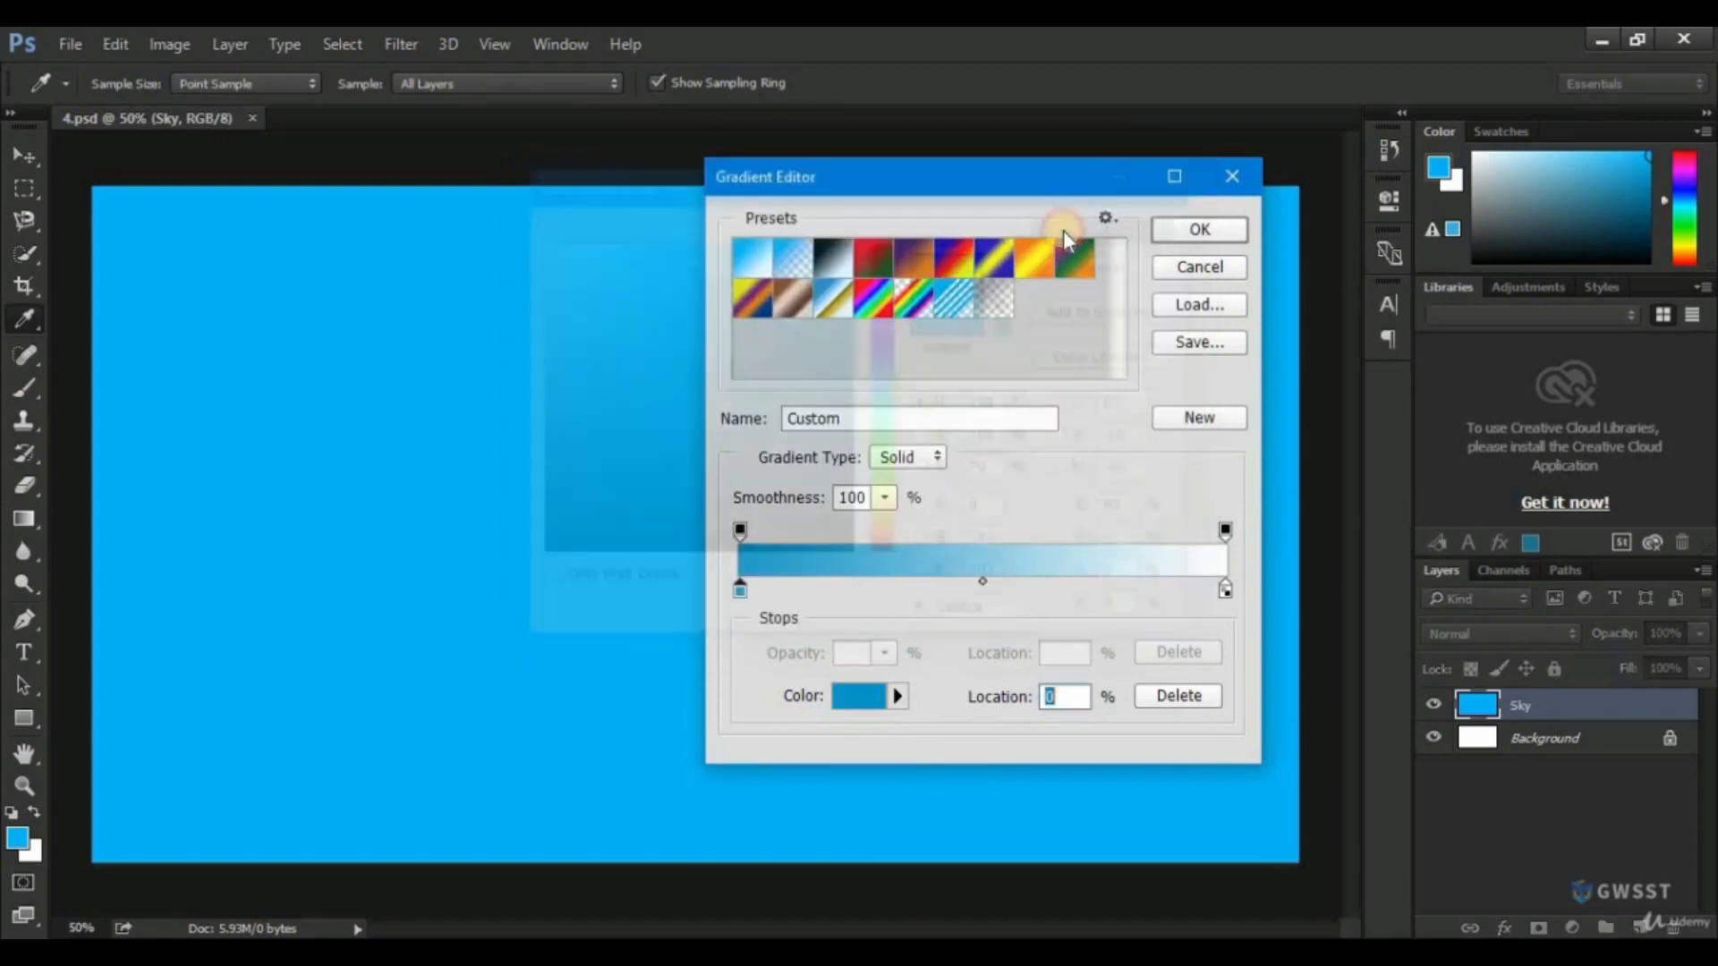
Set the gradient's end colour stop to light blue 00c0ff and accept the edited gradient.
click(1223, 591)
click(855, 698)
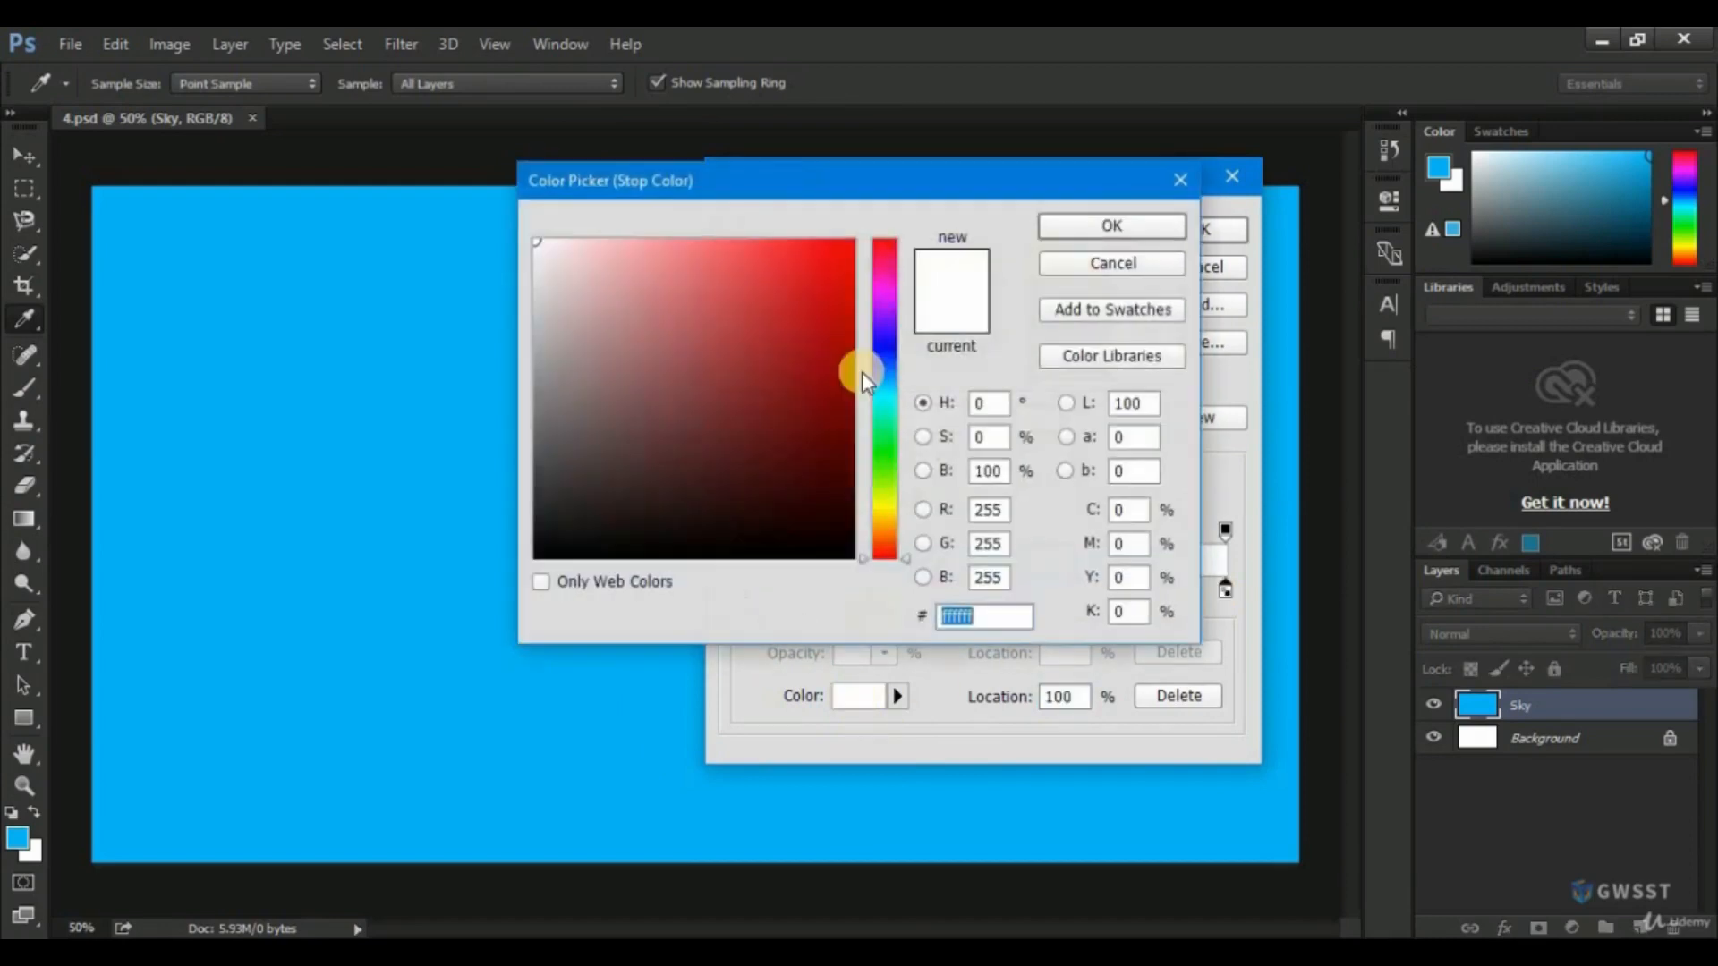
drag(886, 393, 876, 386)
click(829, 260)
drag(829, 259, 857, 239)
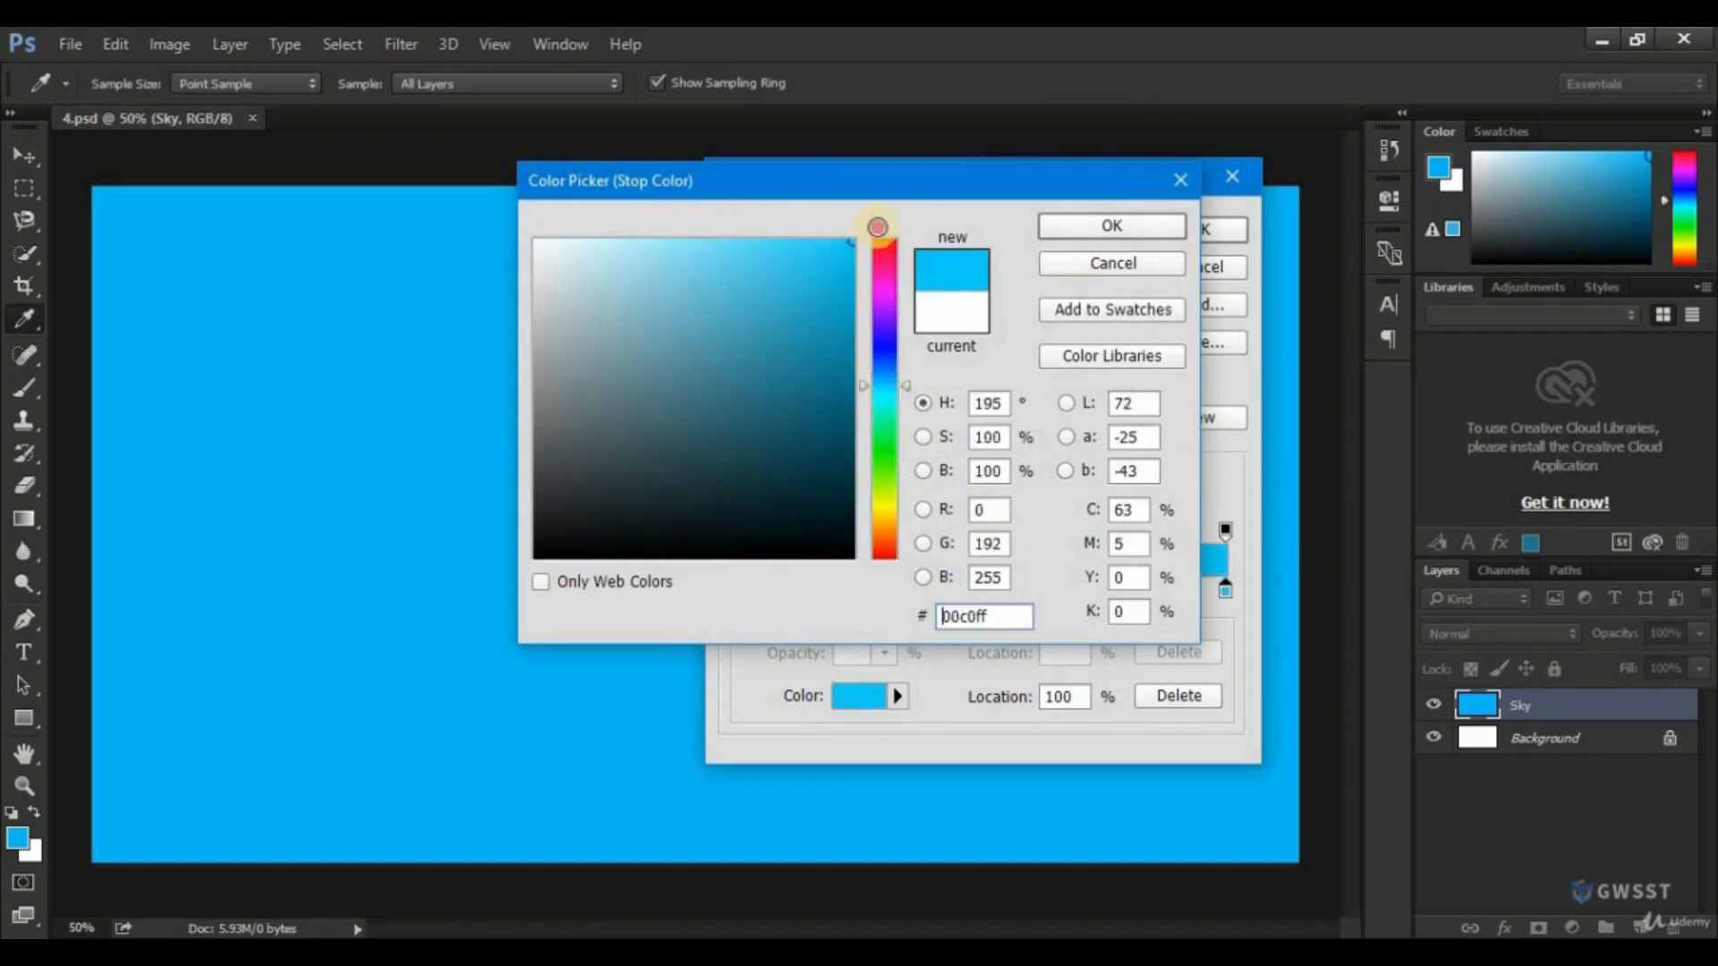
click(1063, 232)
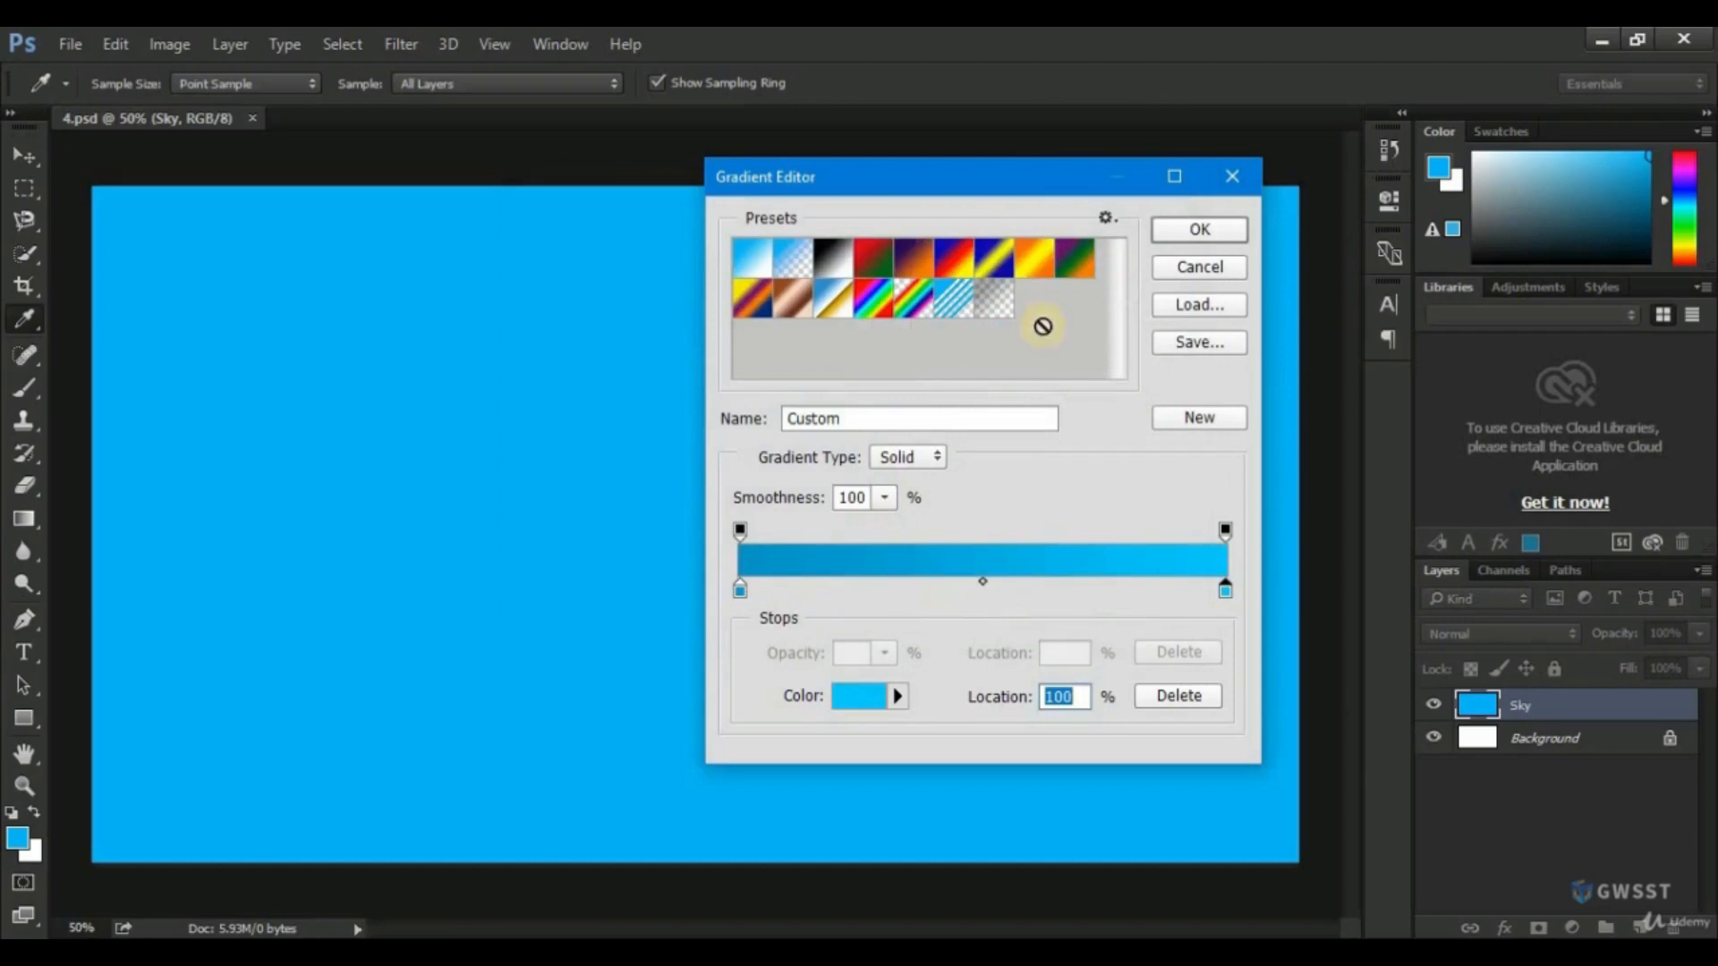
click(1199, 230)
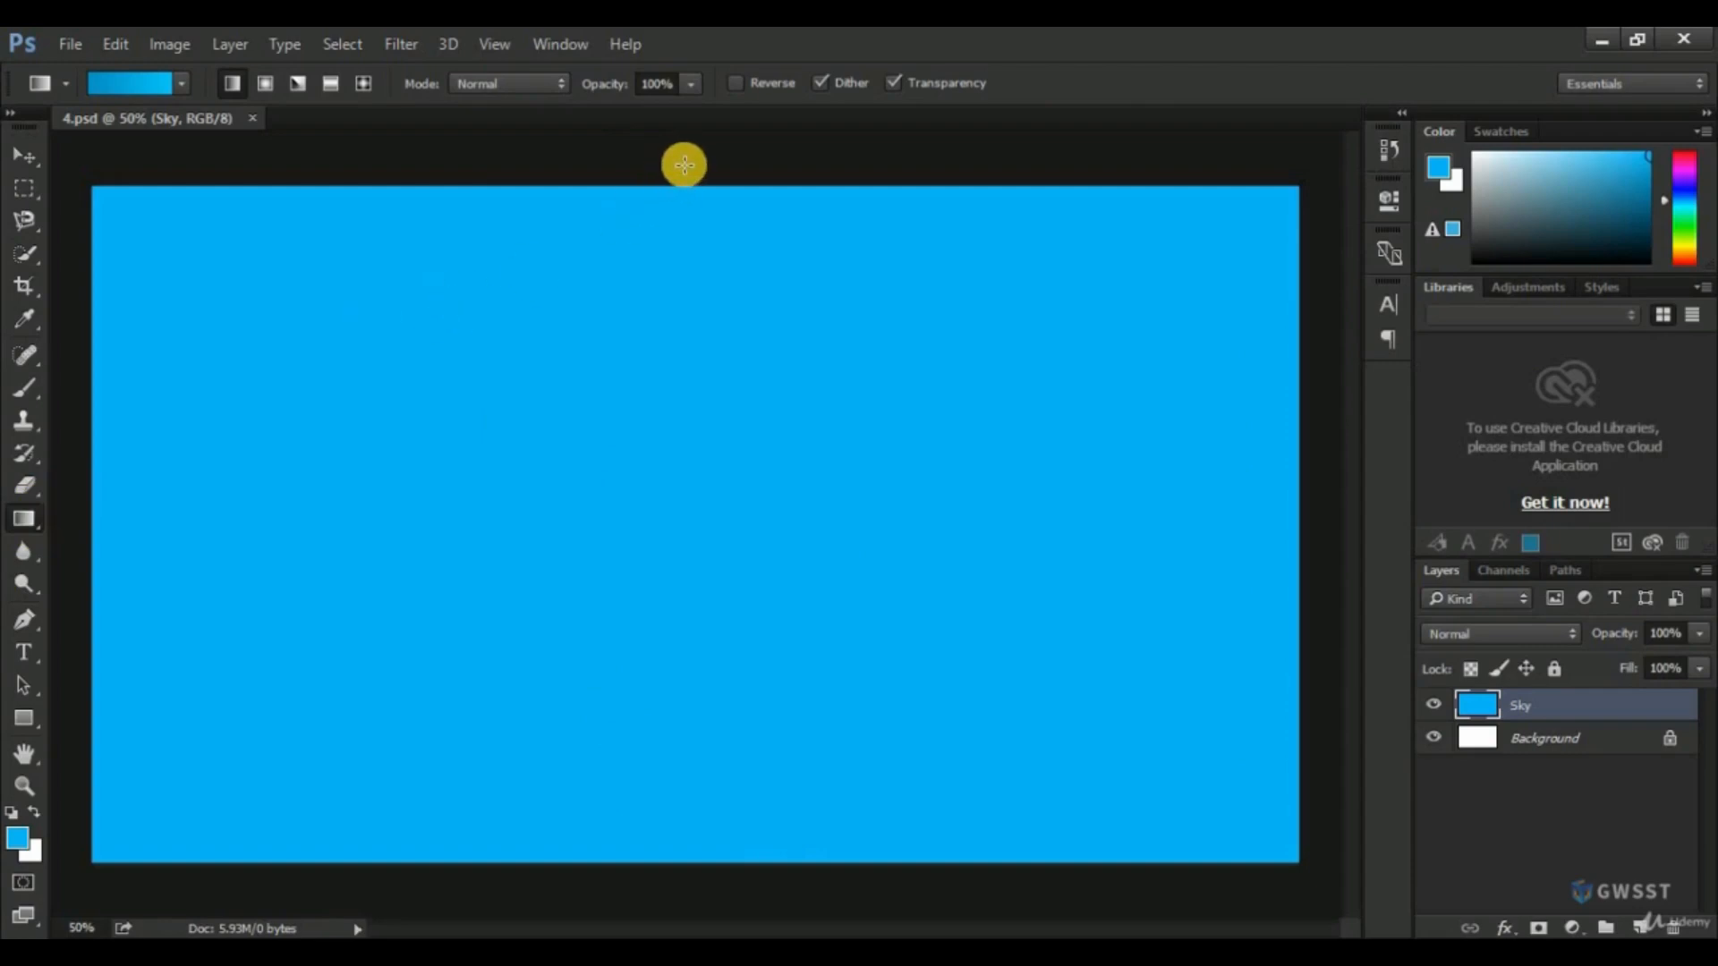
Try a top-to-bottom linear gradient on the Sky layer, undo it, and apply the gradient from the bottom edge up to the top edge.
drag(685, 164, 722, 864)
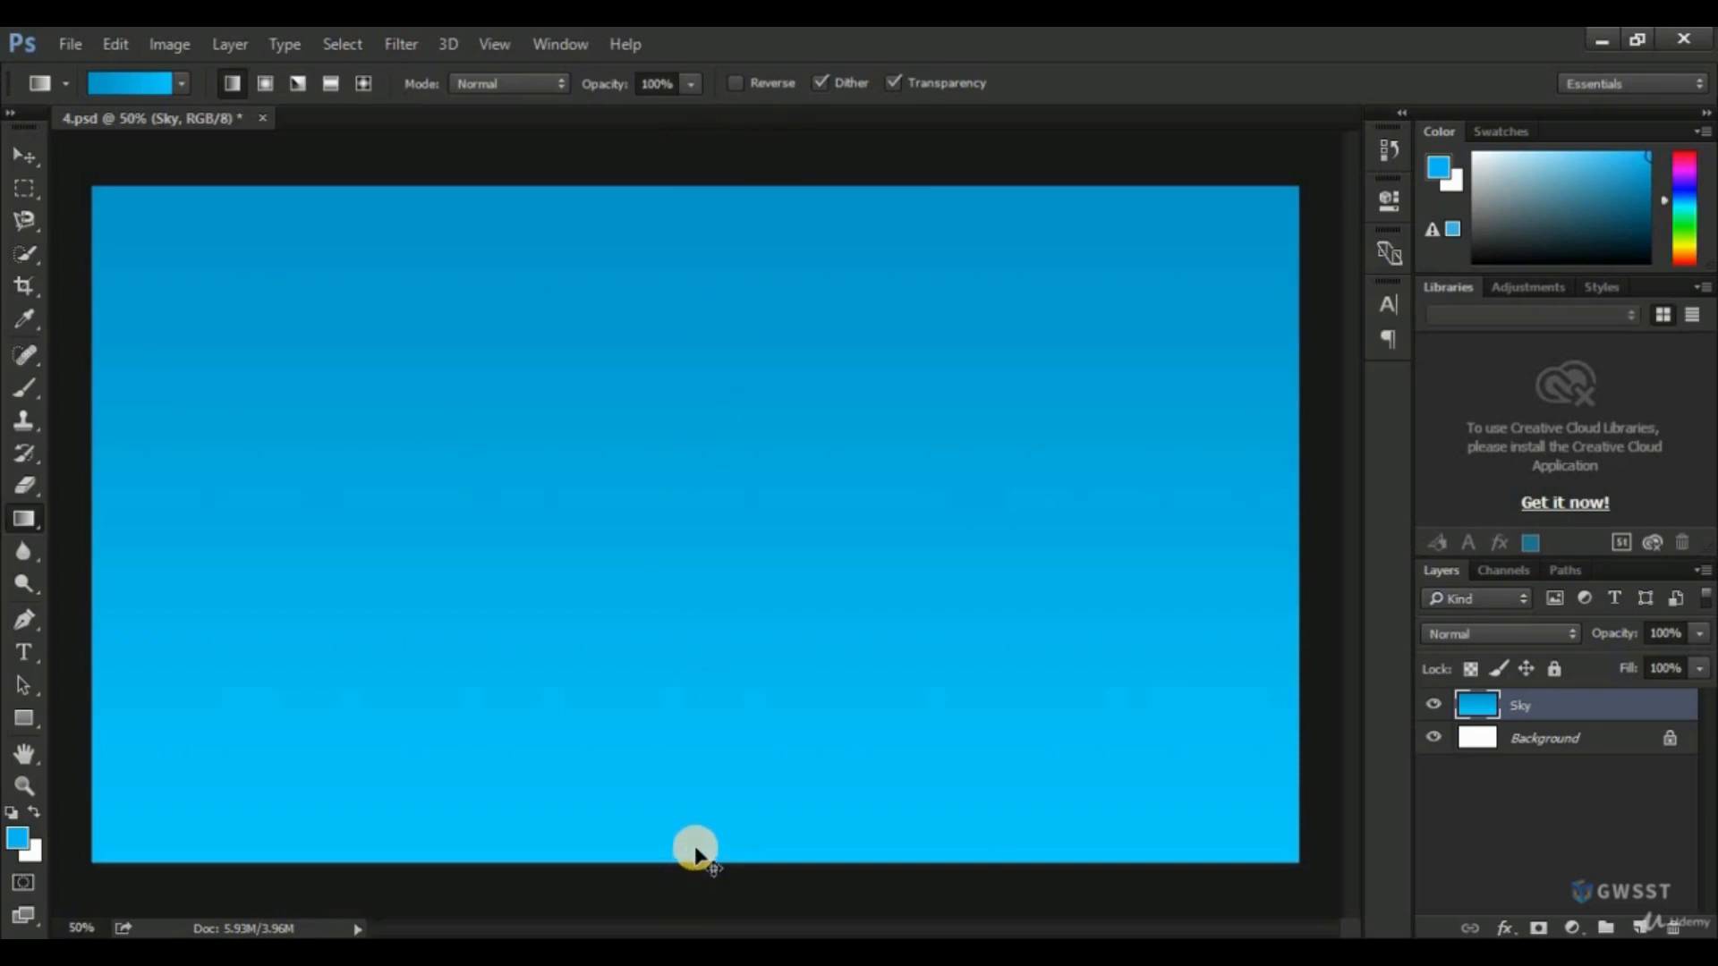
key(ctrl+z)
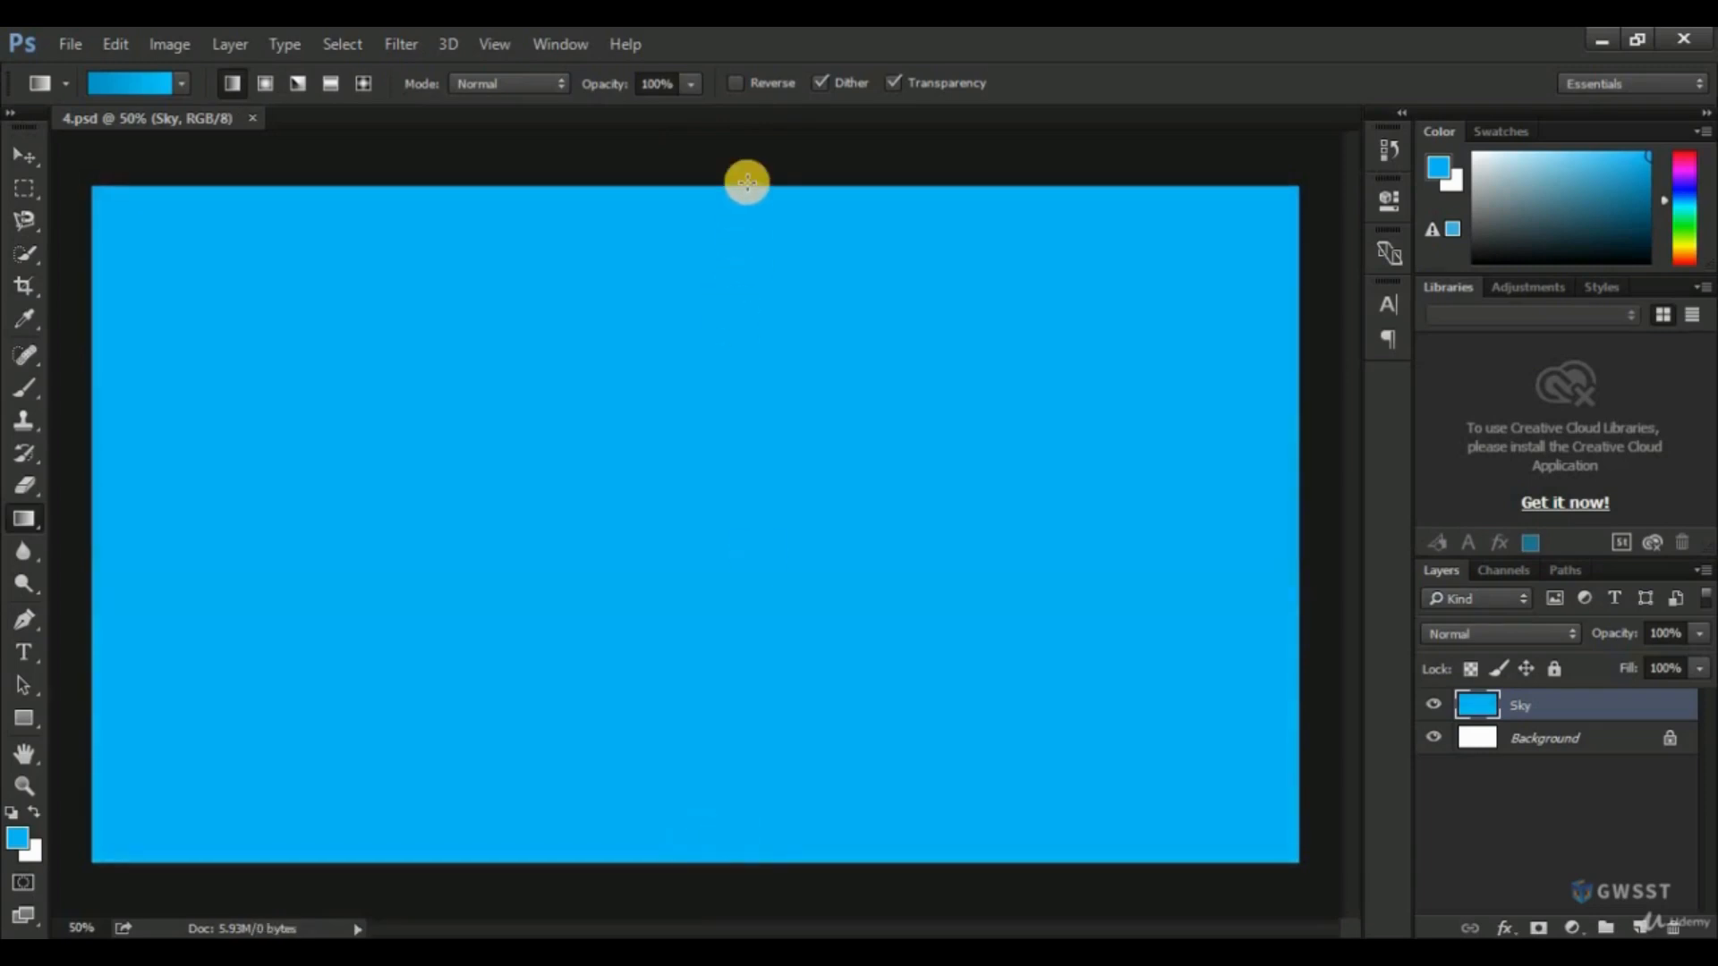
drag(680, 885, 667, 180)
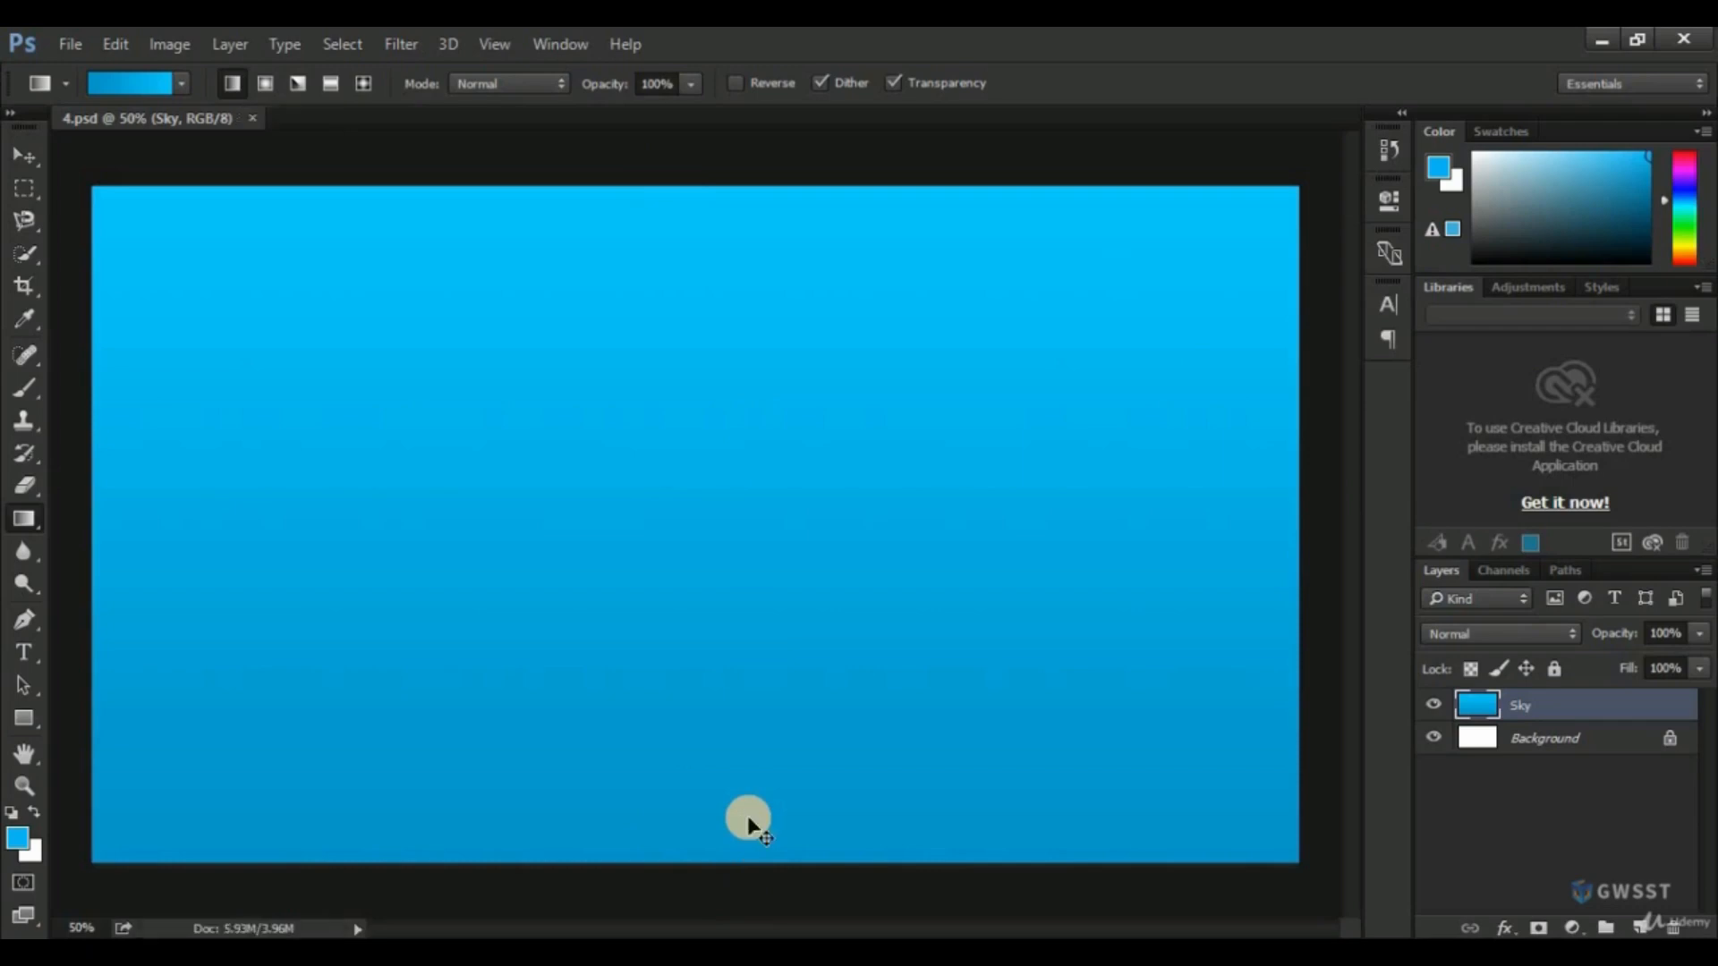
key(v)
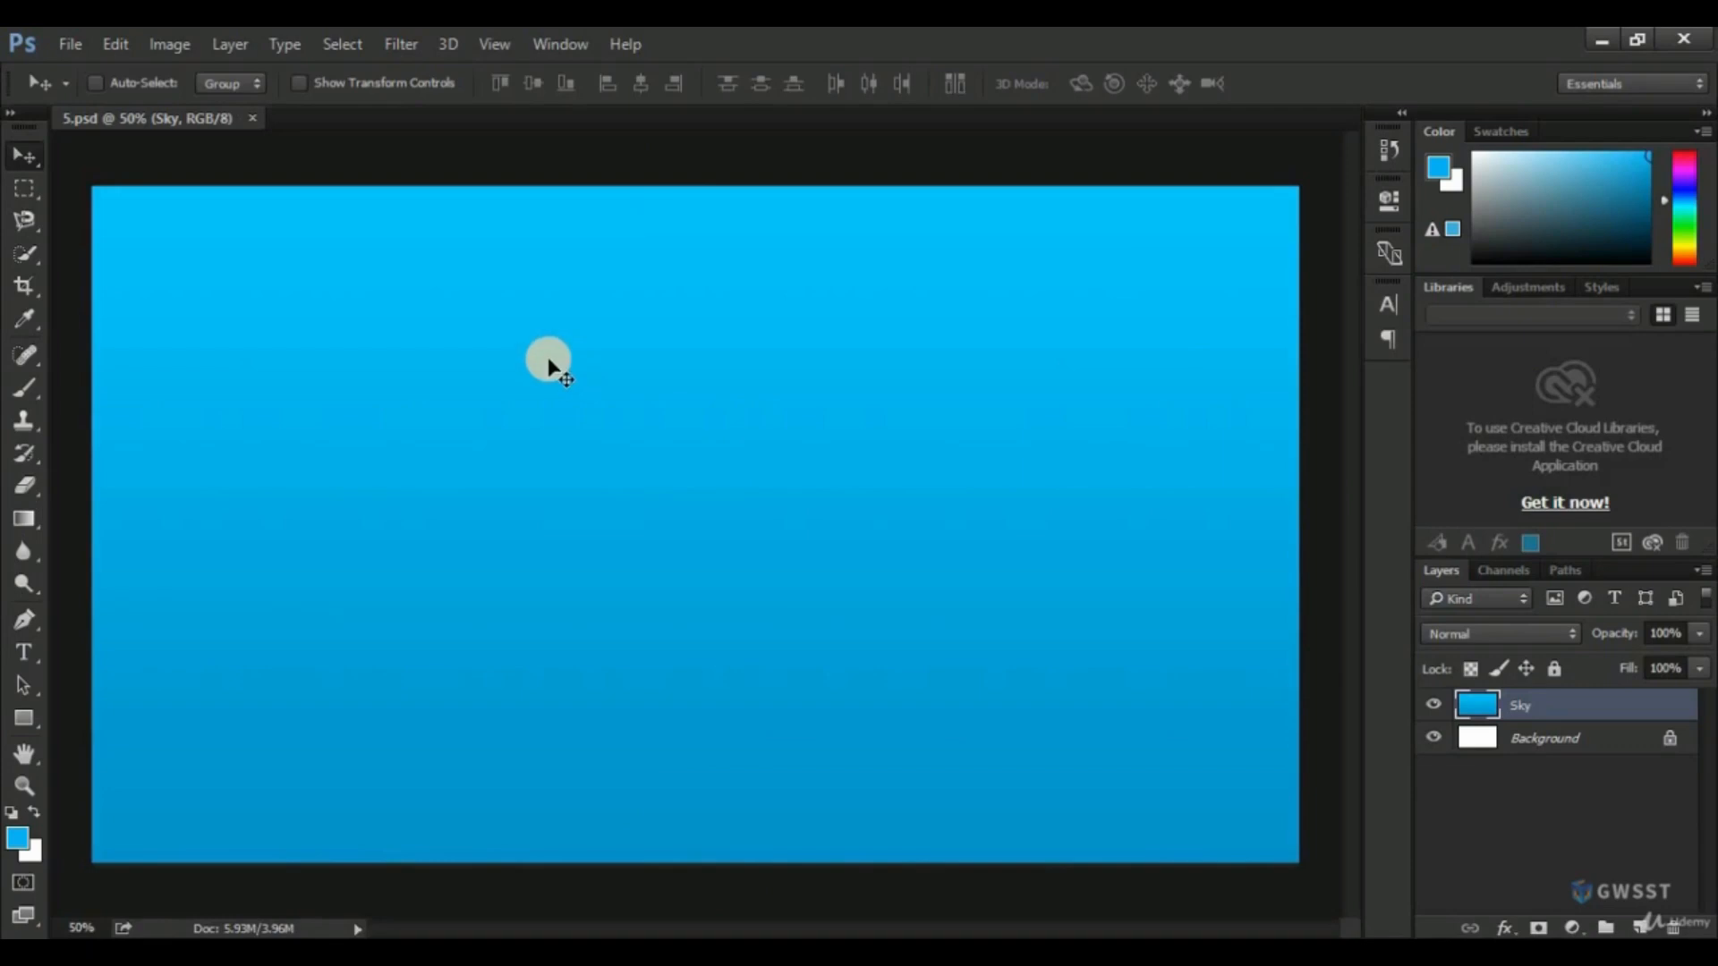
In 5.psd, activate the Elliptical Marquee tool and create a new layer named Sun above the Sky layer.
click(27, 167)
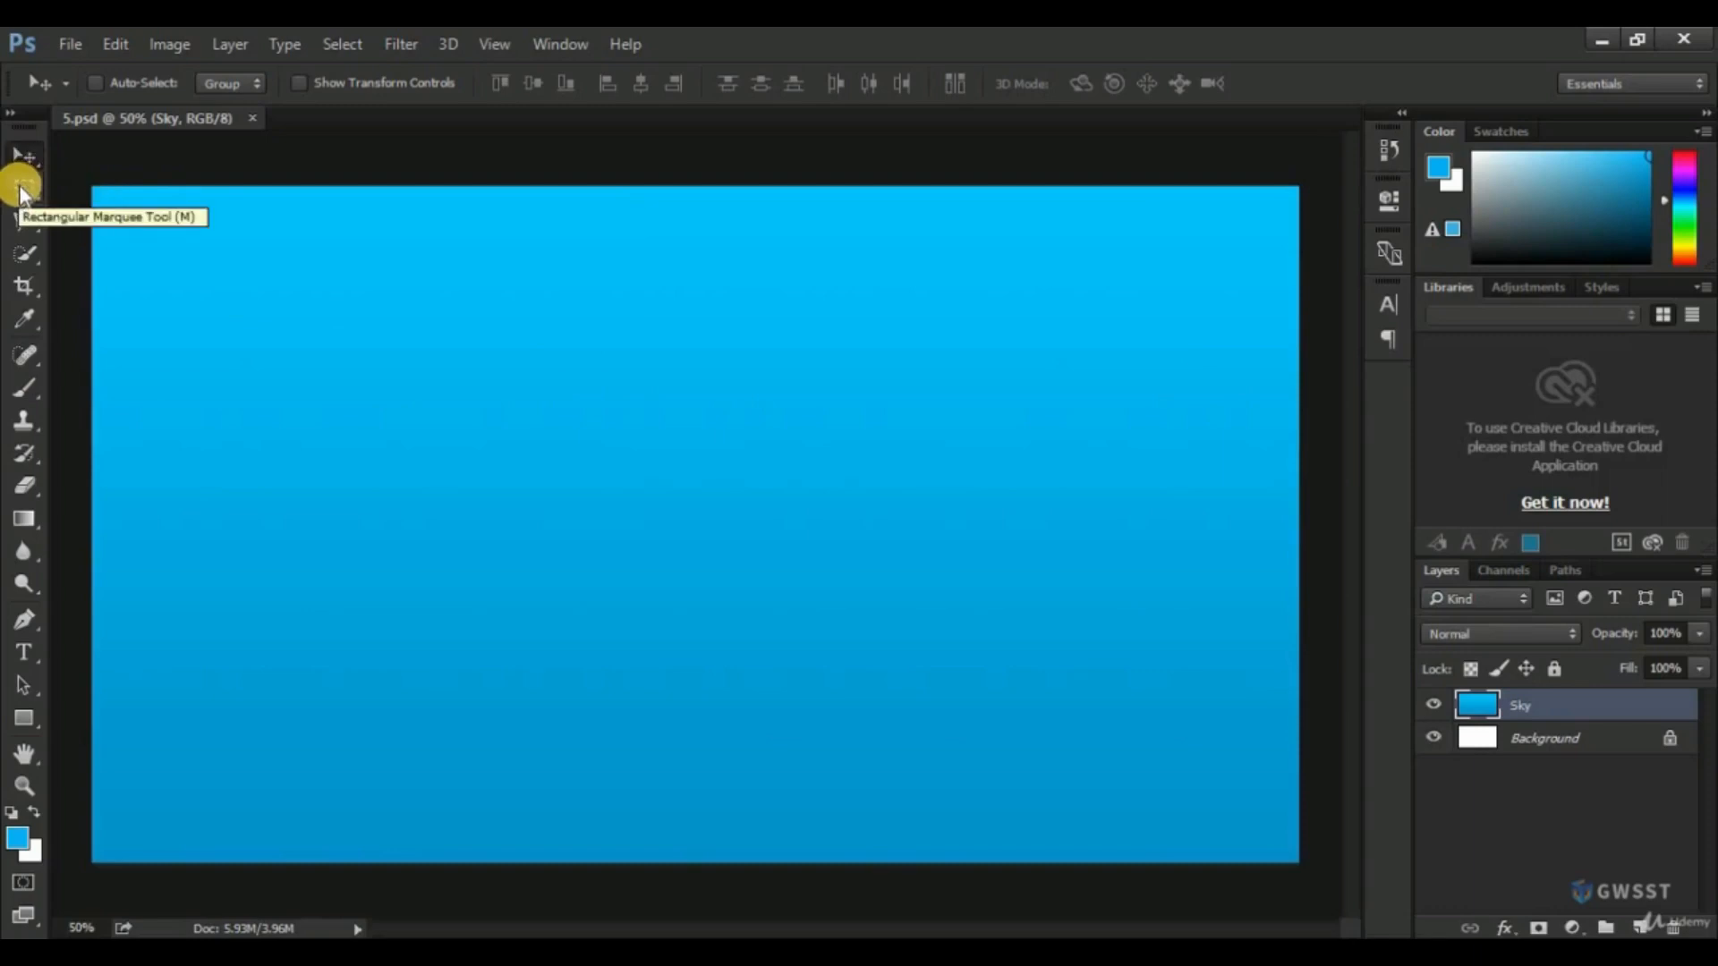
drag(20, 190, 118, 206)
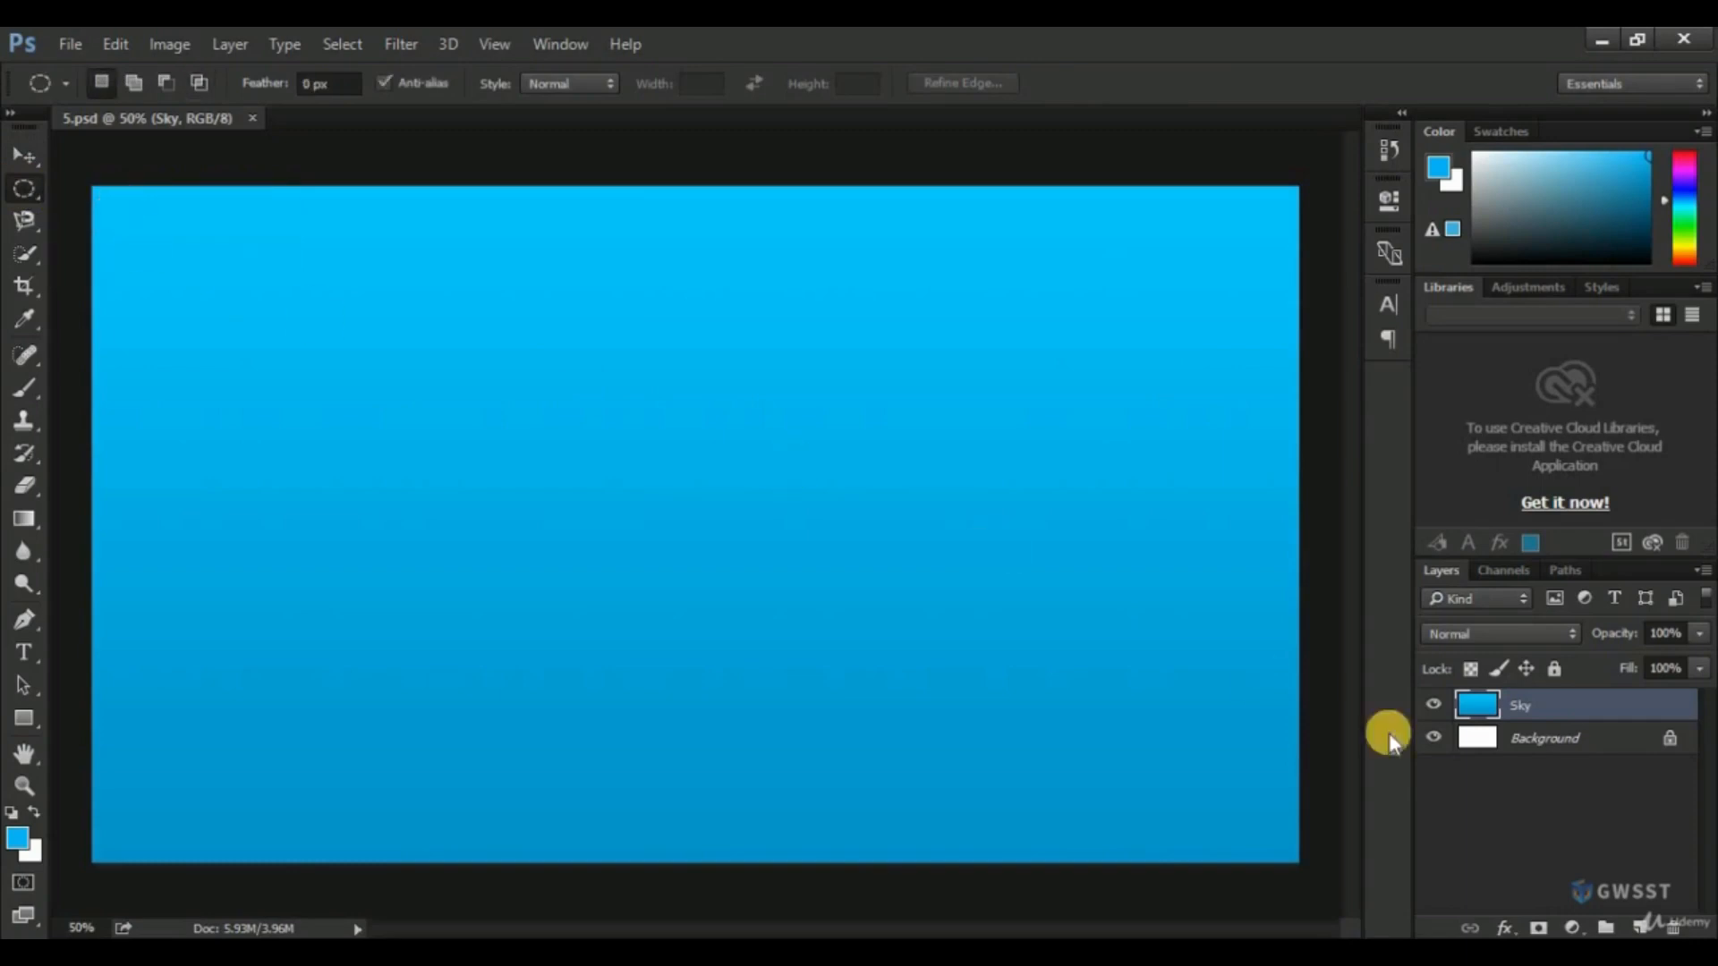
click(1642, 926)
double_click(1536, 705)
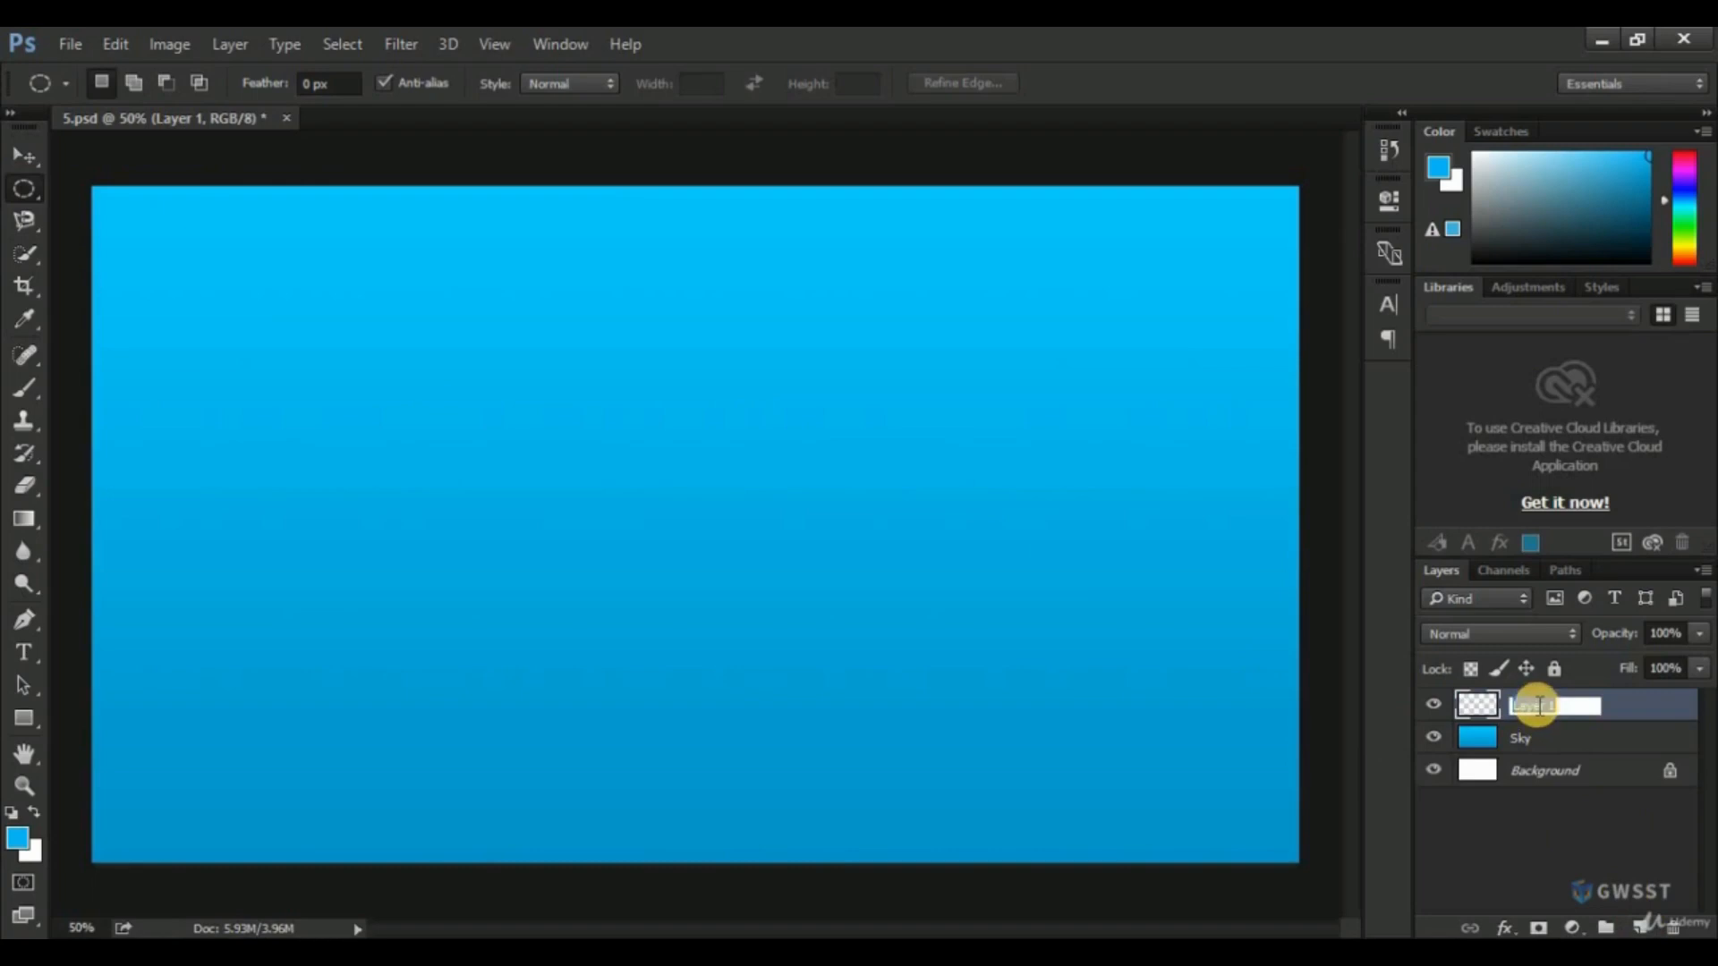
text(Sun)
key(Return)
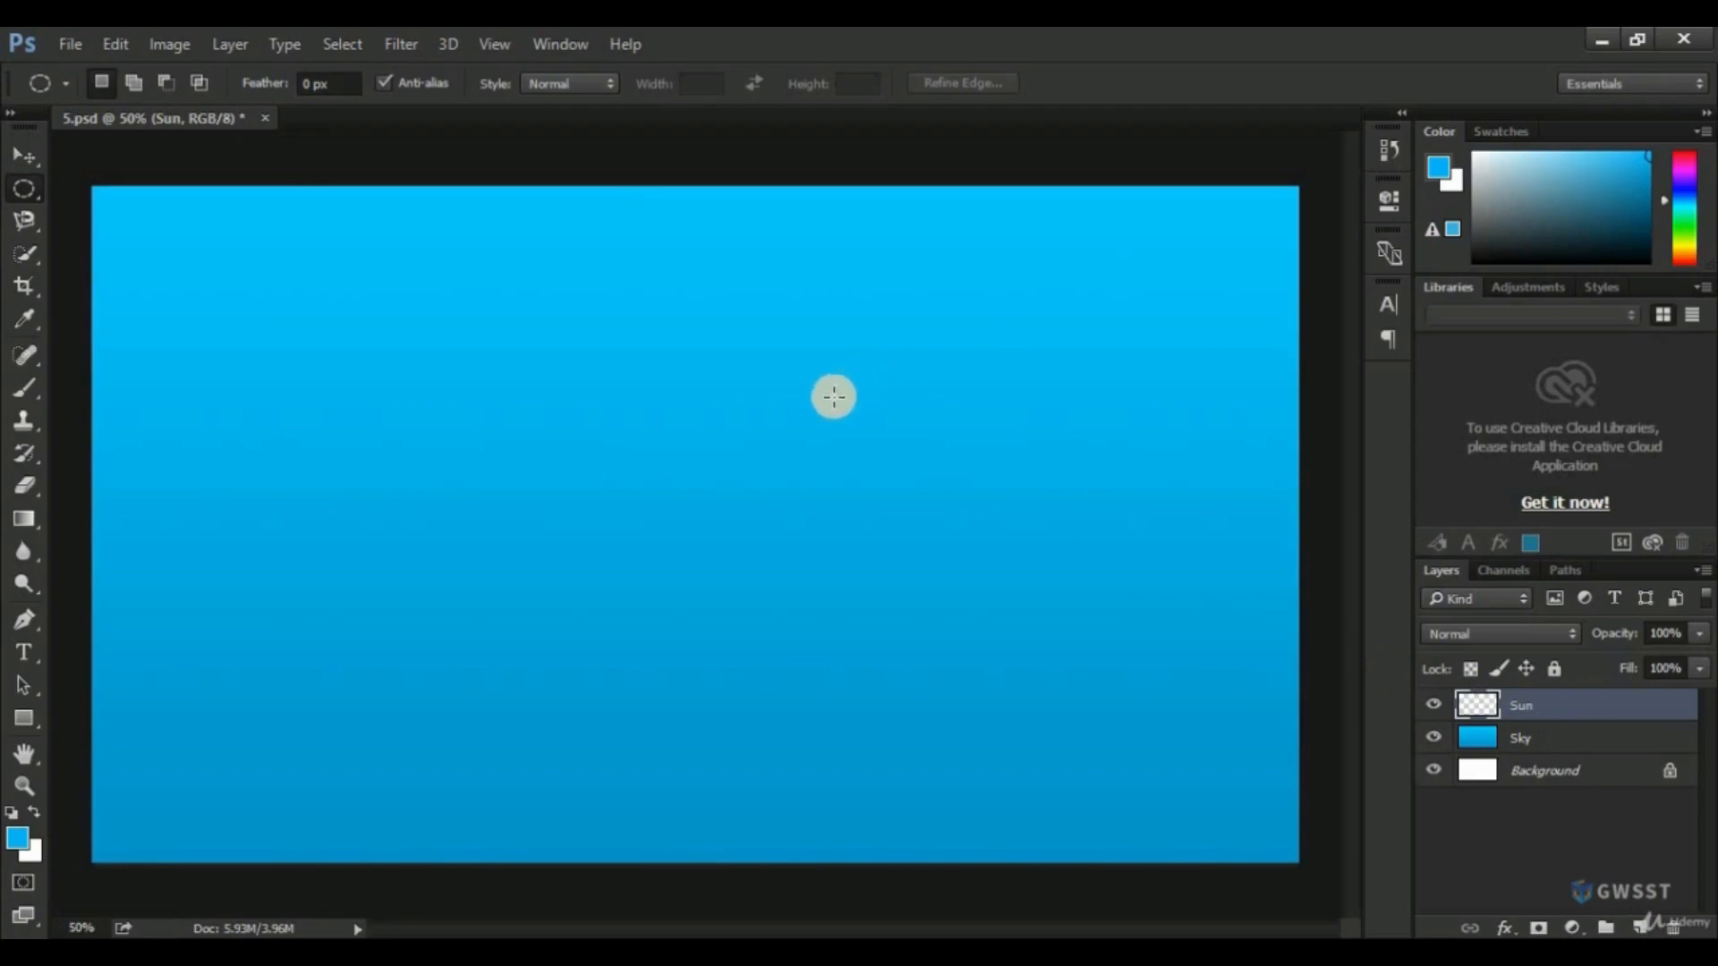
Draw a small circular selection just above and right of the canvas center, fill it with white (ffffff) on the Sun layer, and deselect.
drag(743, 391, 832, 487)
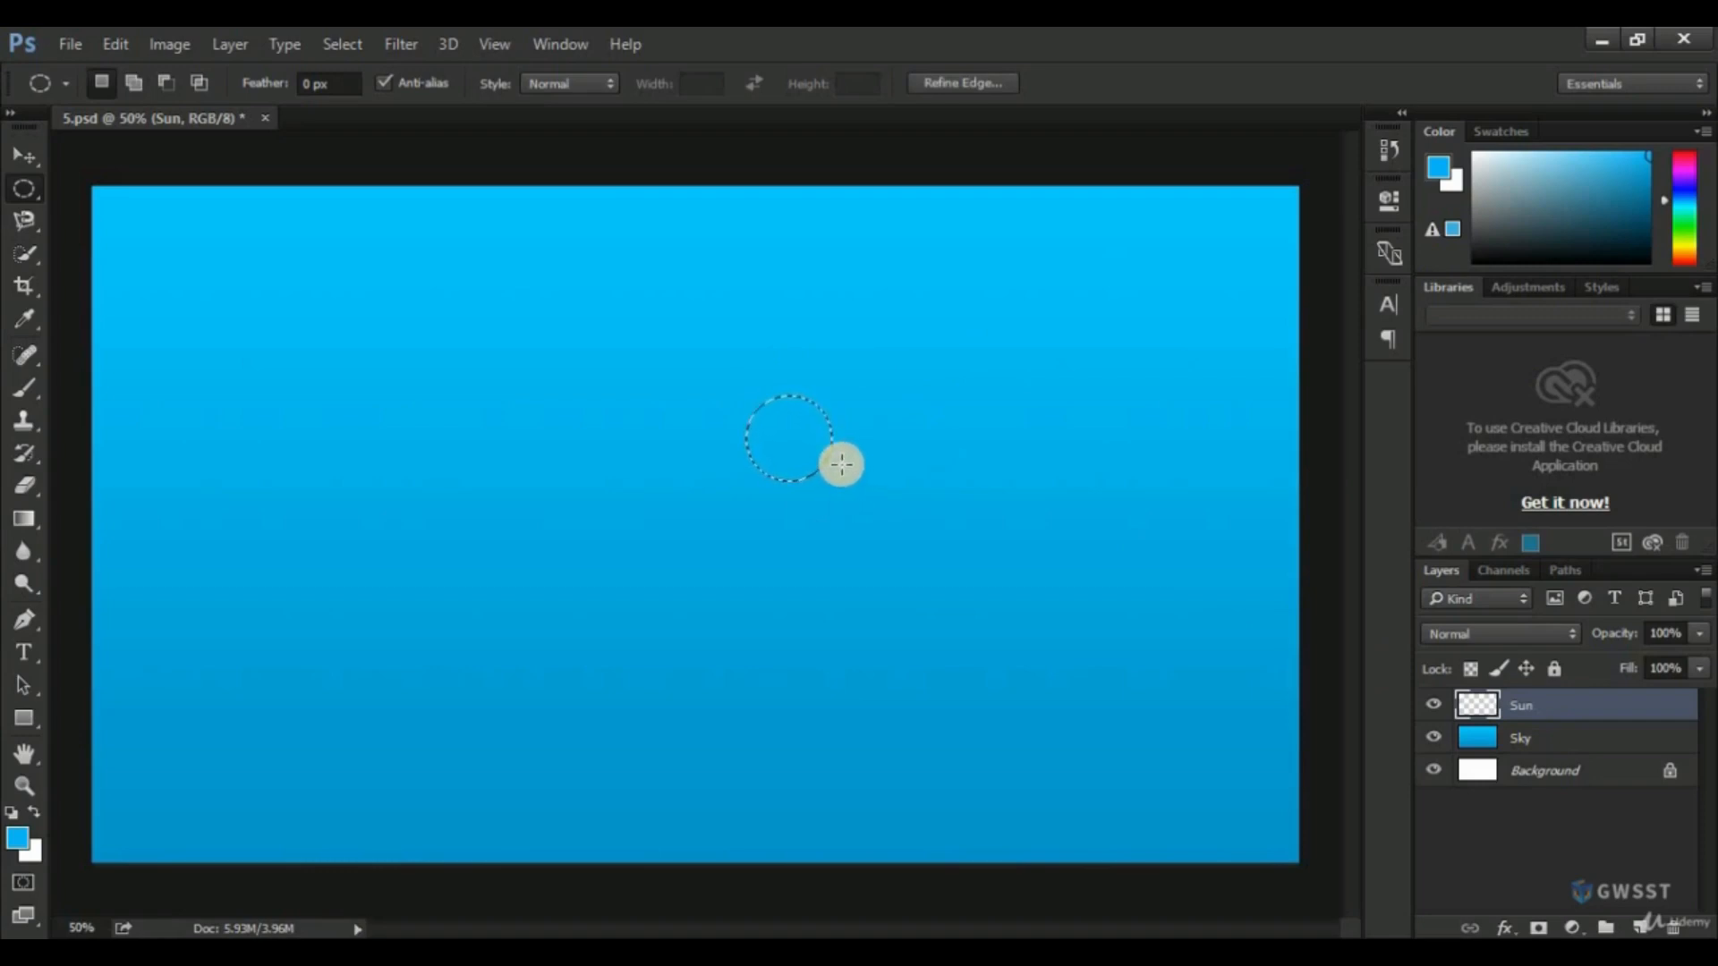
click(17, 837)
drag(599, 289, 511, 211)
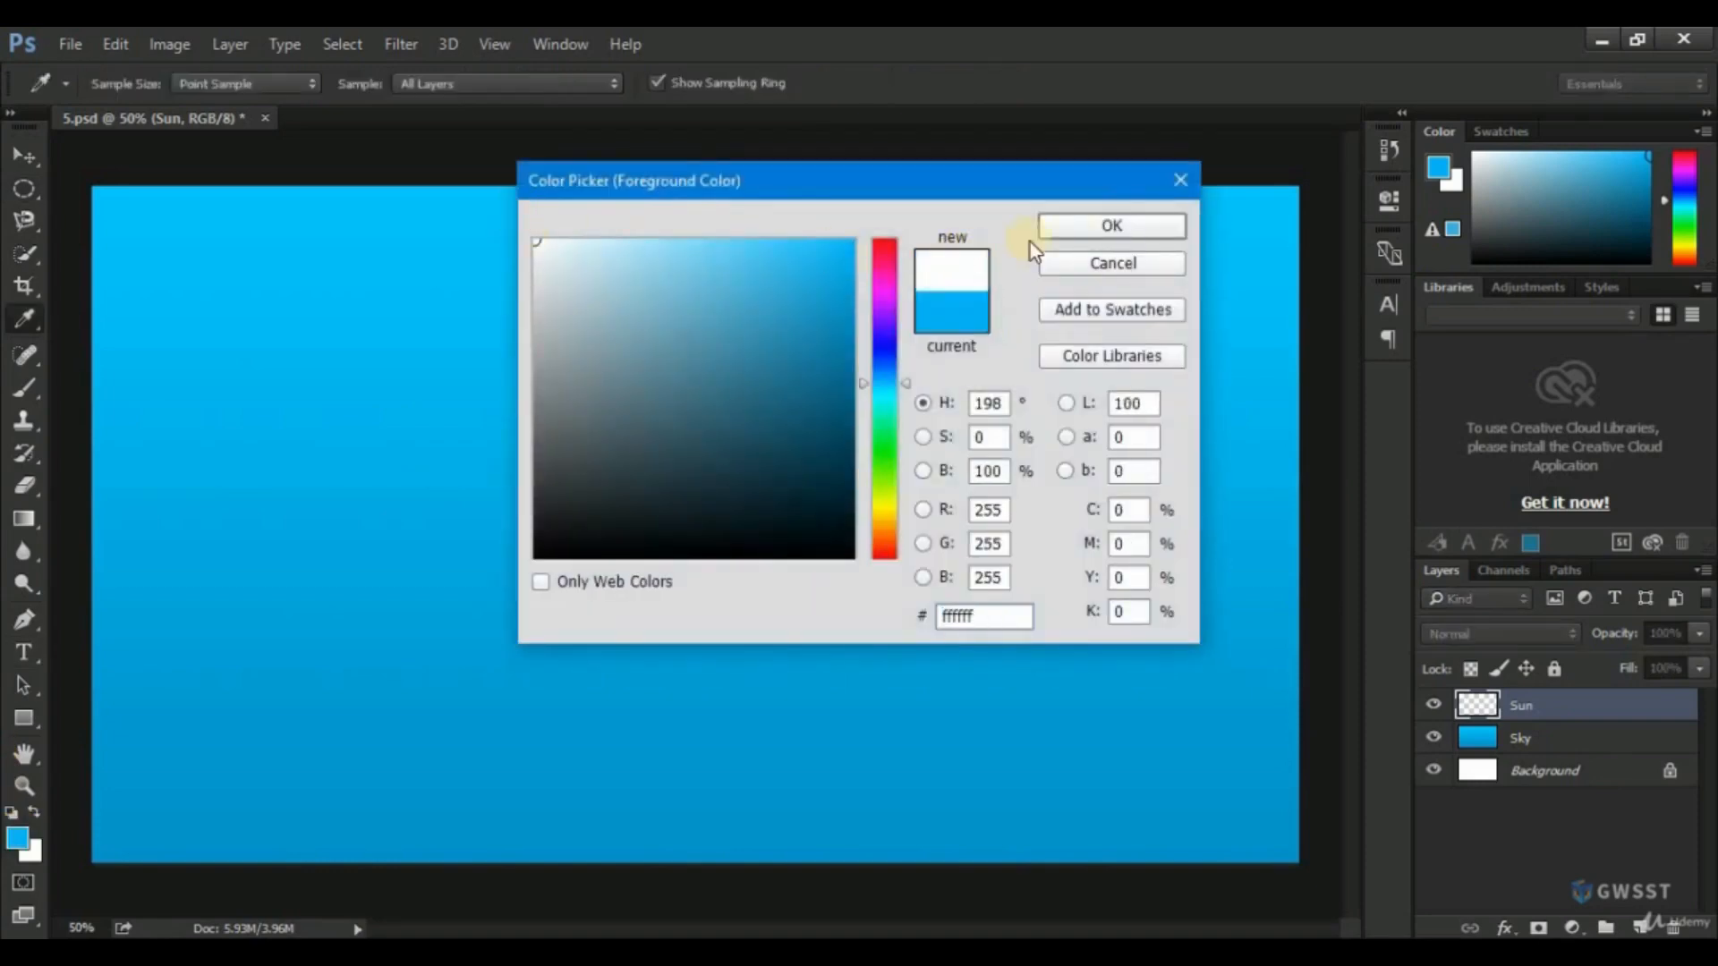
click(1093, 224)
click(24, 519)
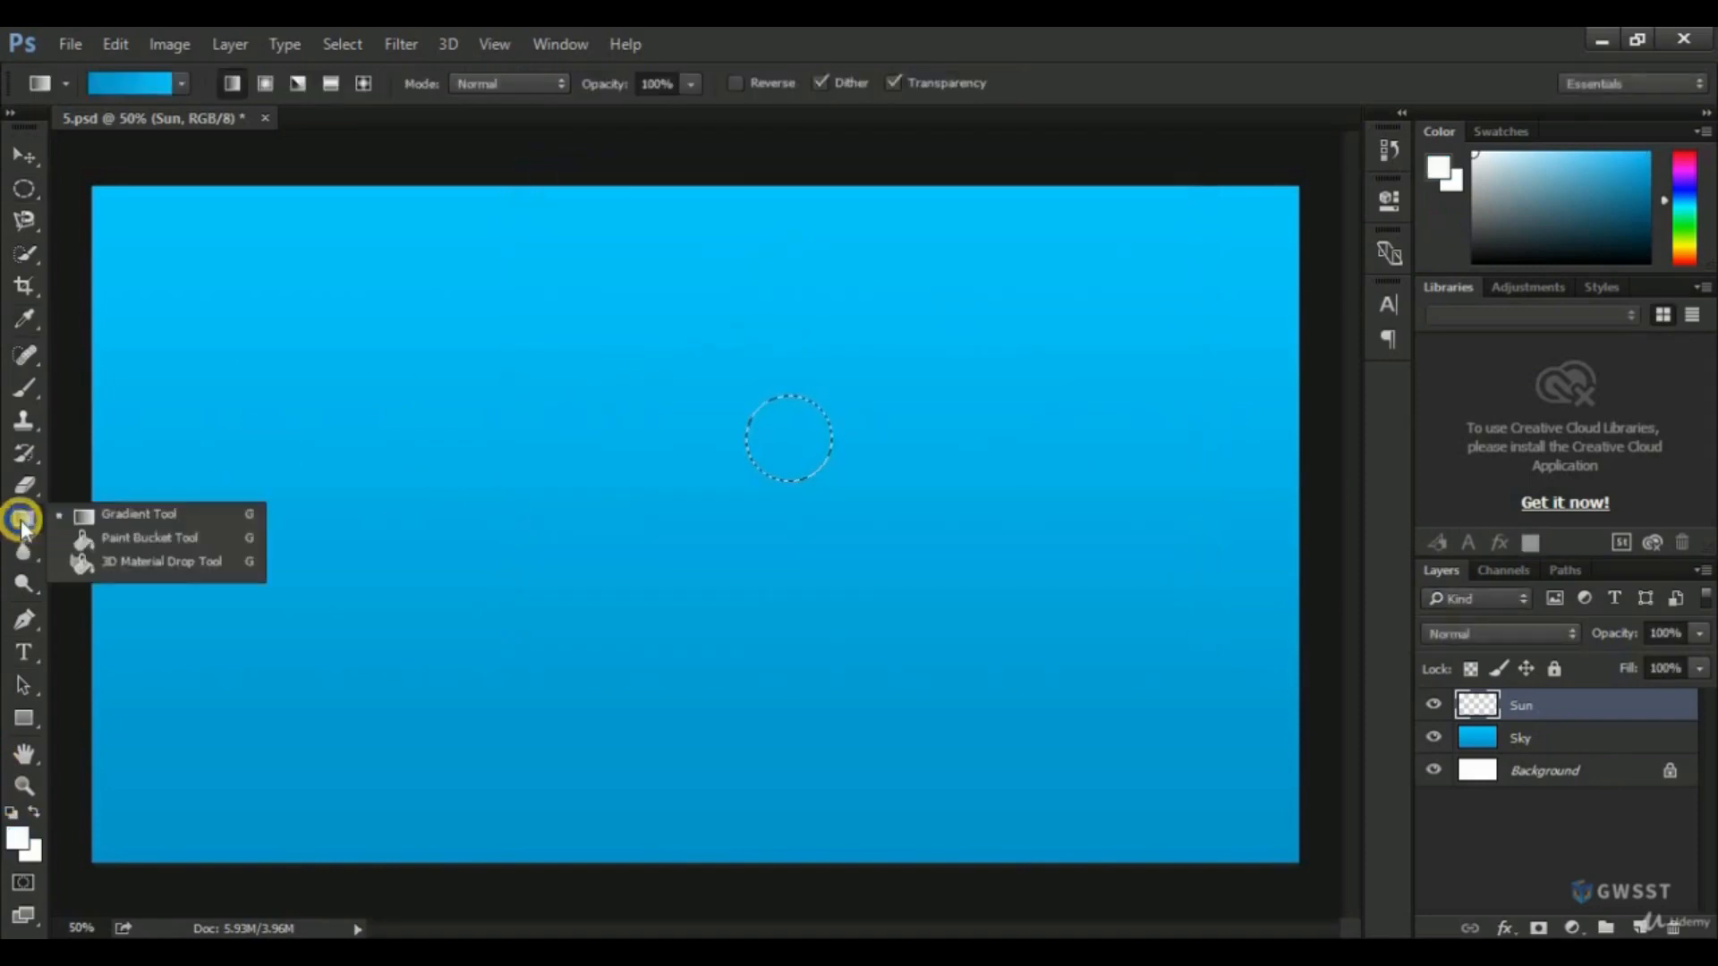
click(100, 535)
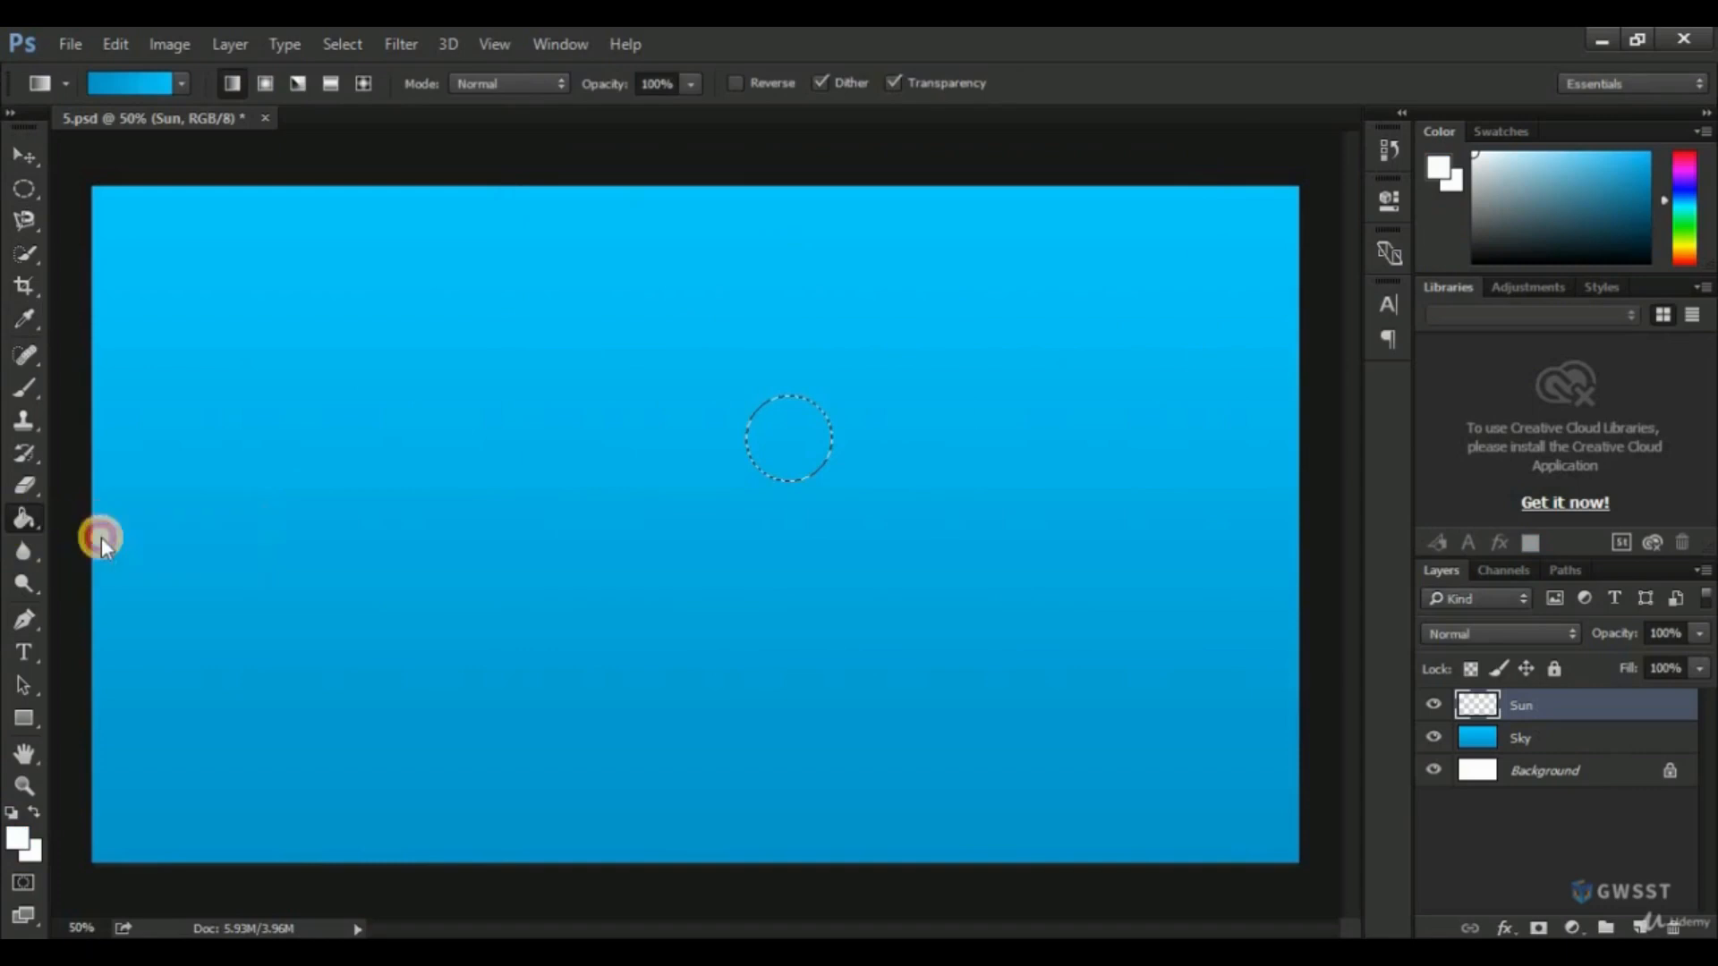
click(787, 444)
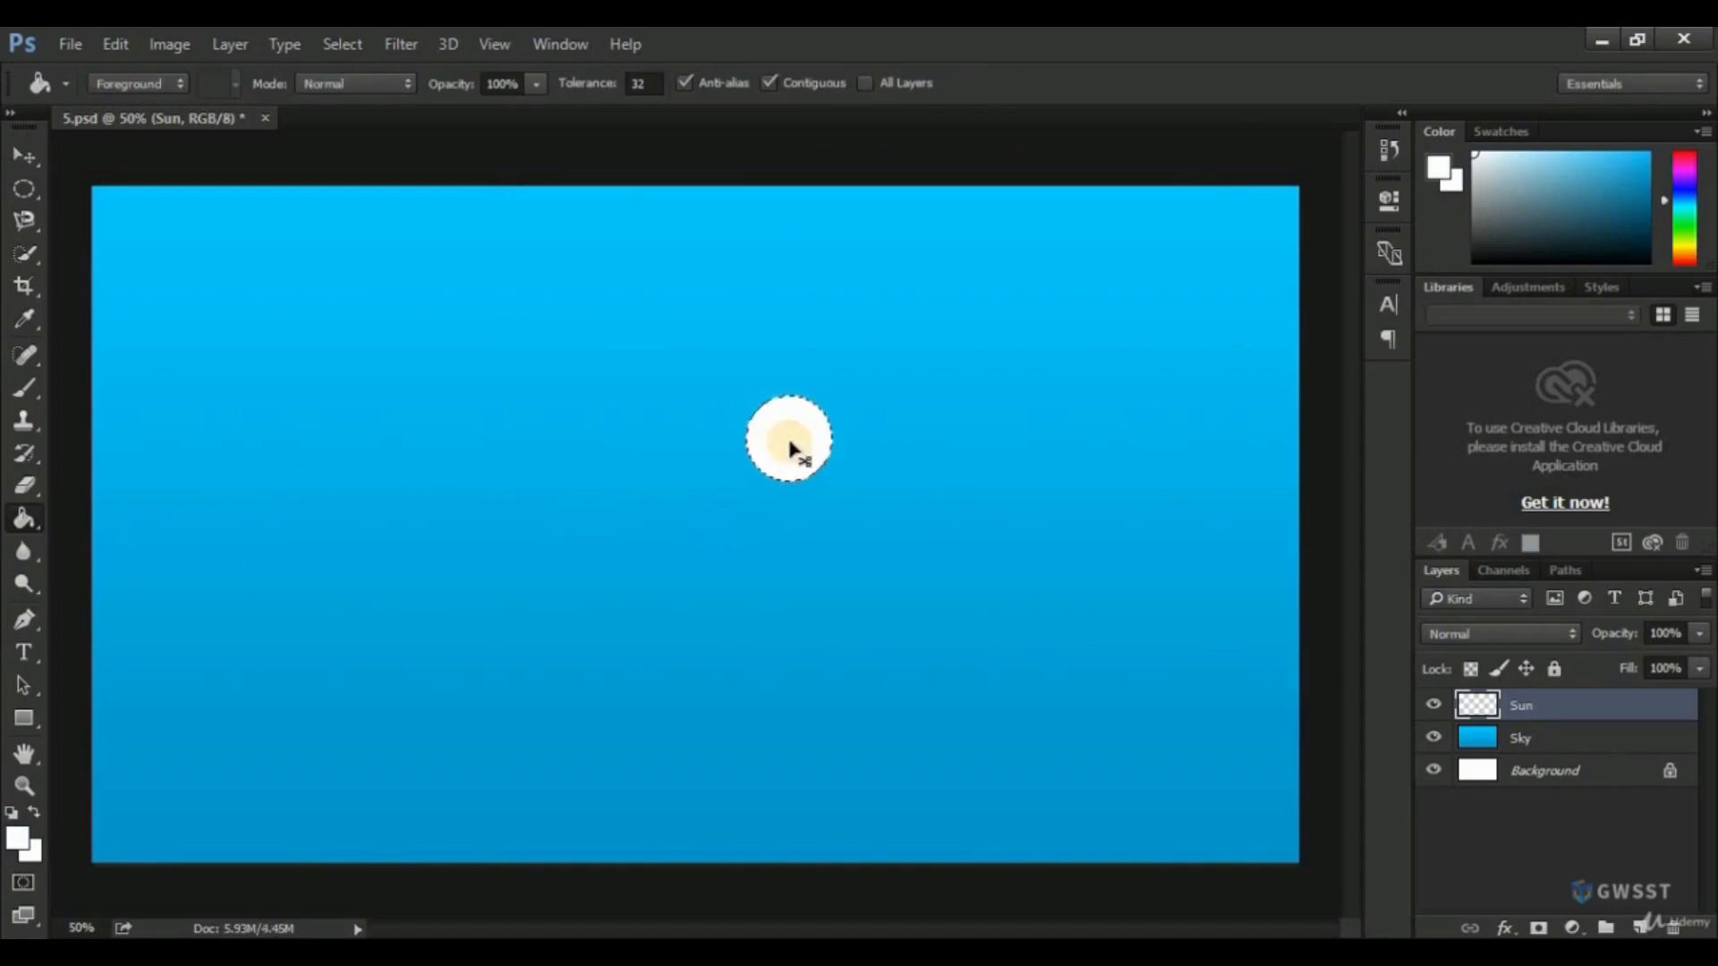
key(ctrl+d)
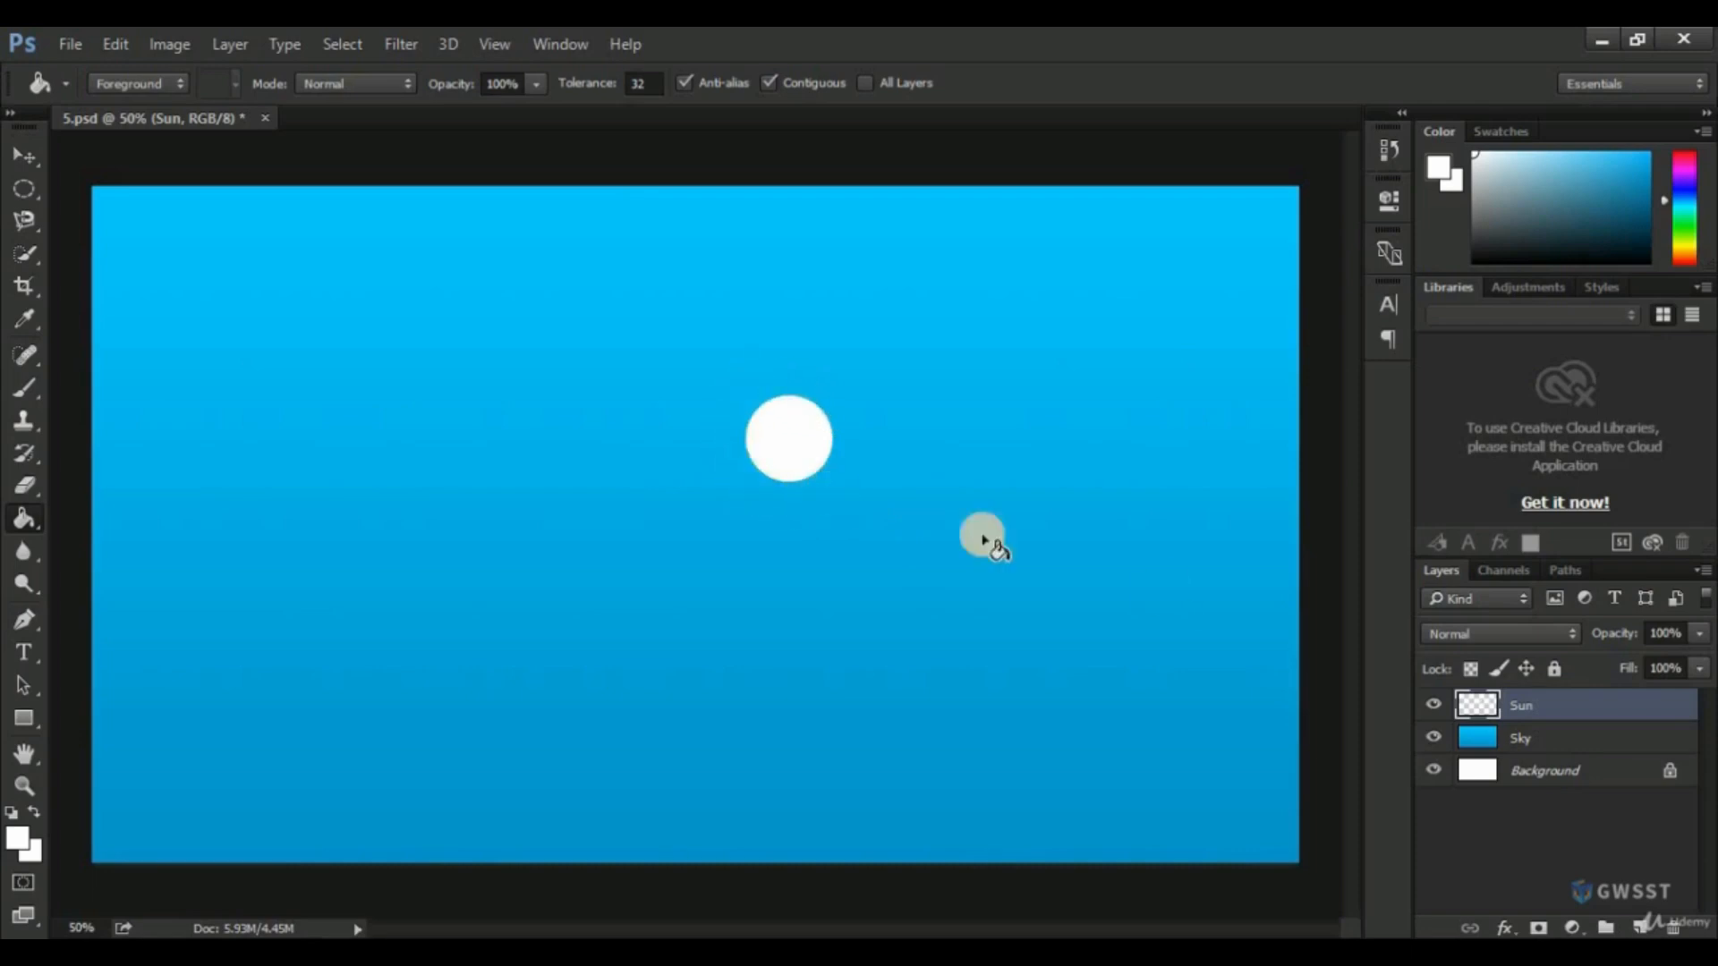
Create a new layer named Sun Glow above the Sun layer and hide the Sun layer.
click(1640, 928)
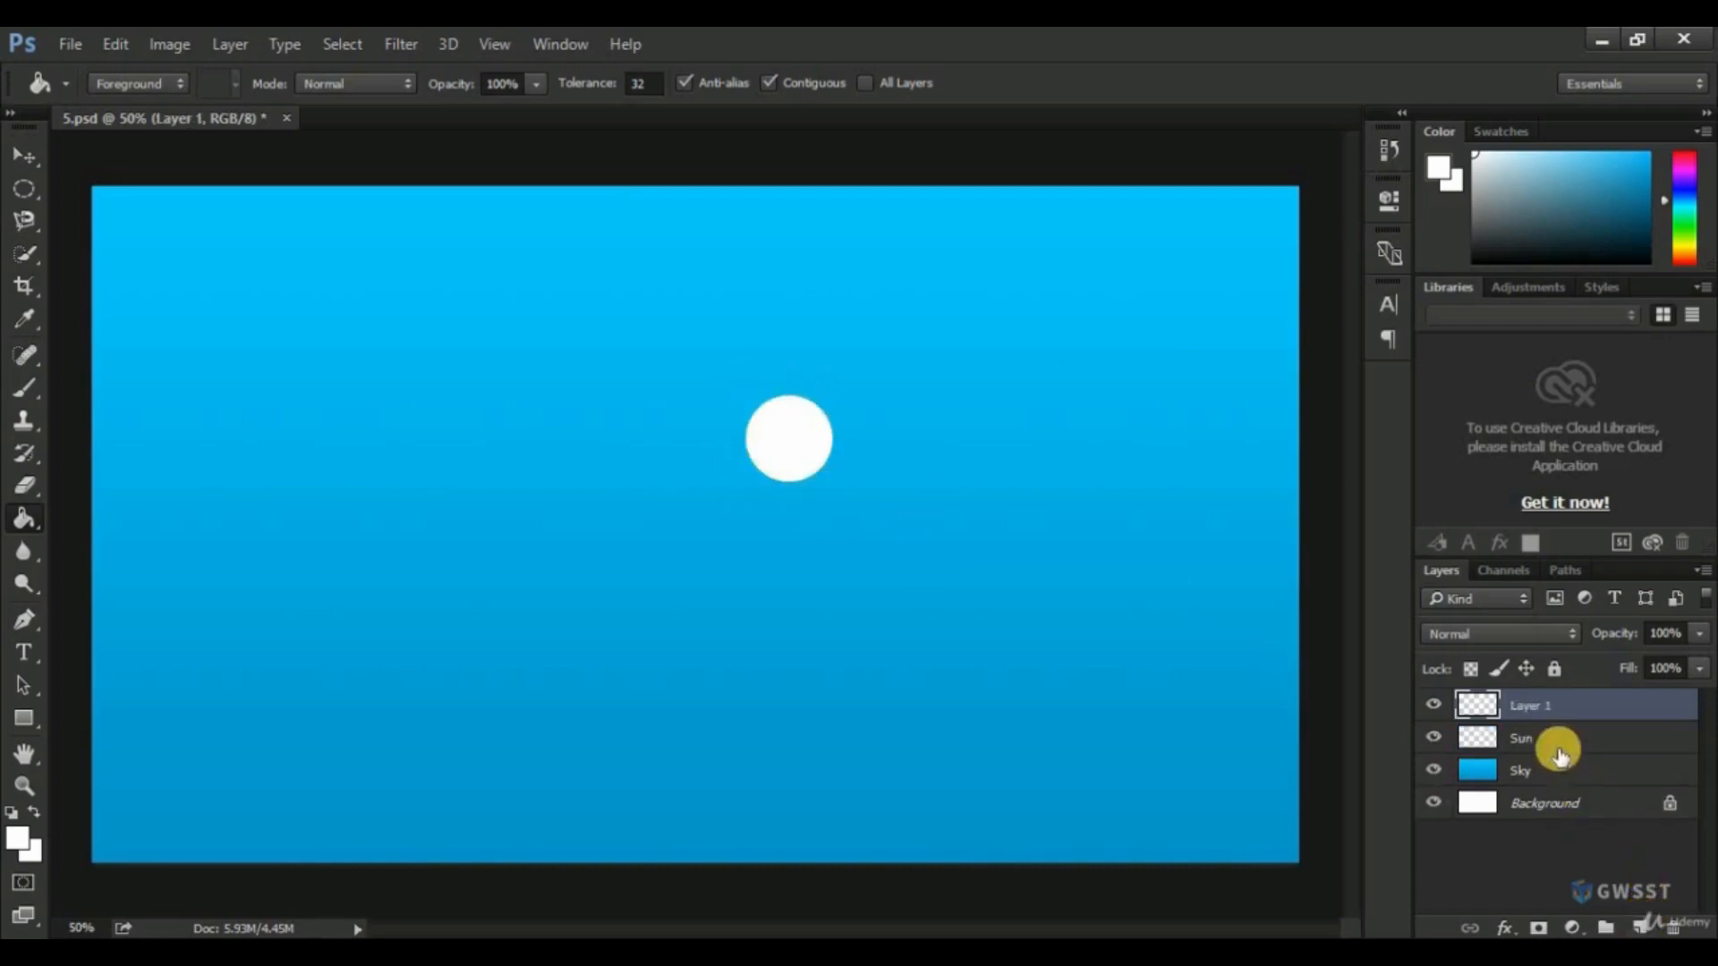
double_click(1532, 707)
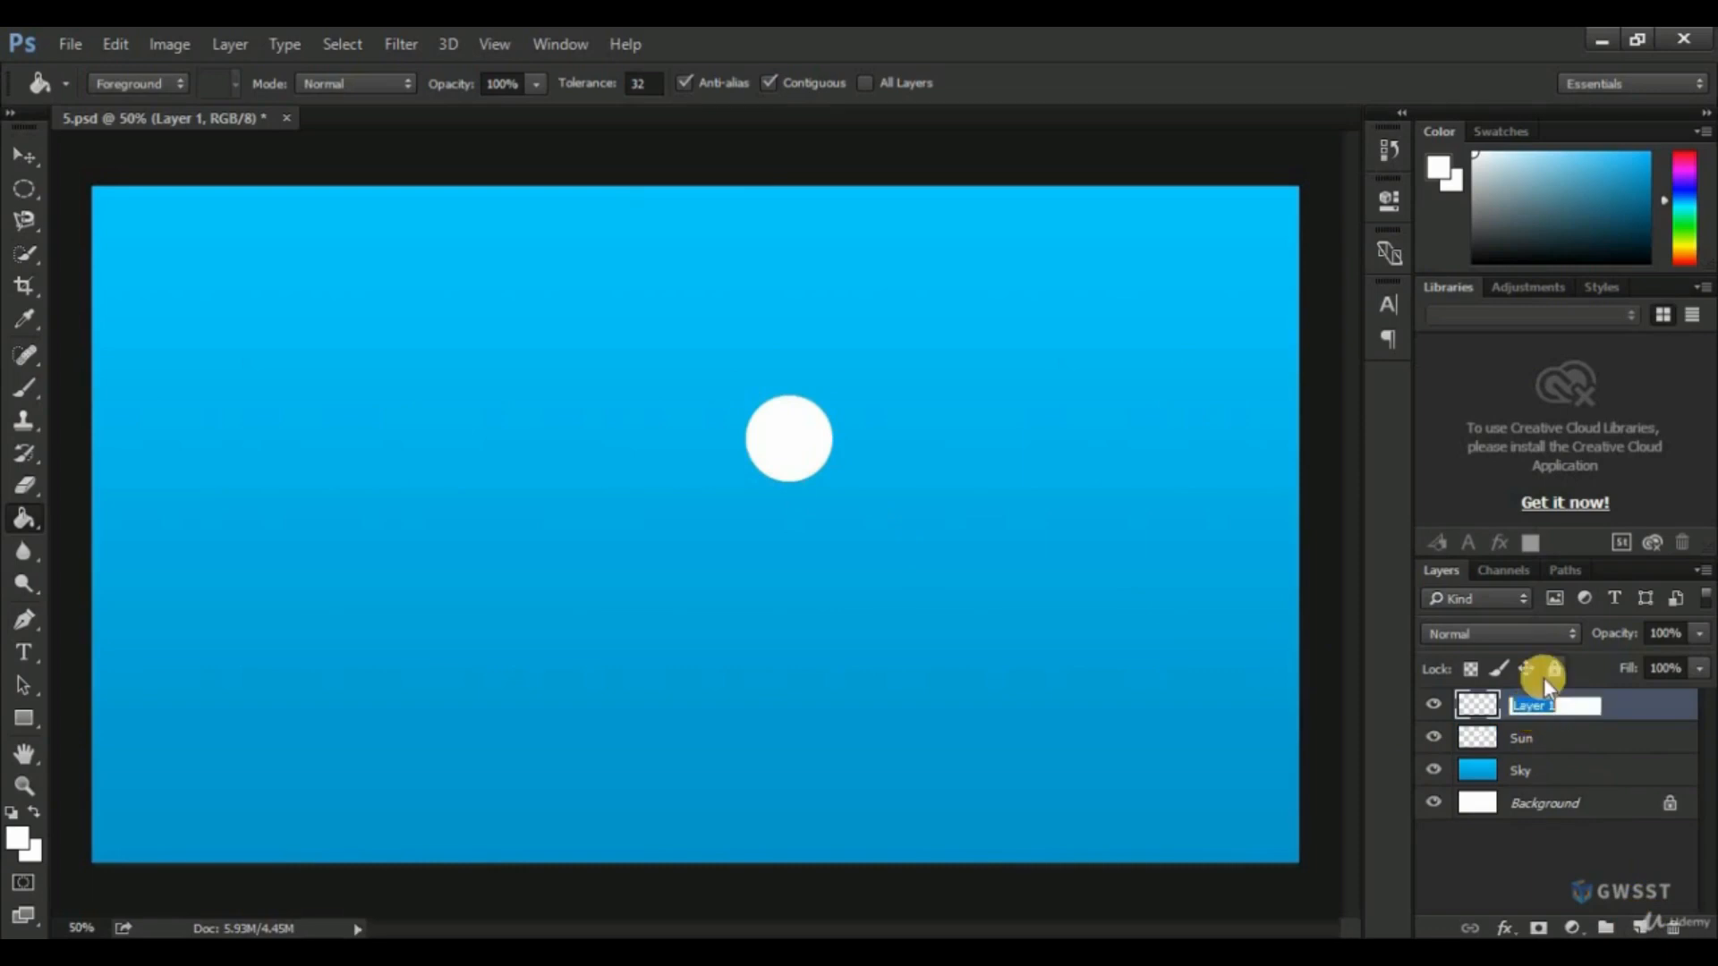
text(Sun Glow)
key(Return)
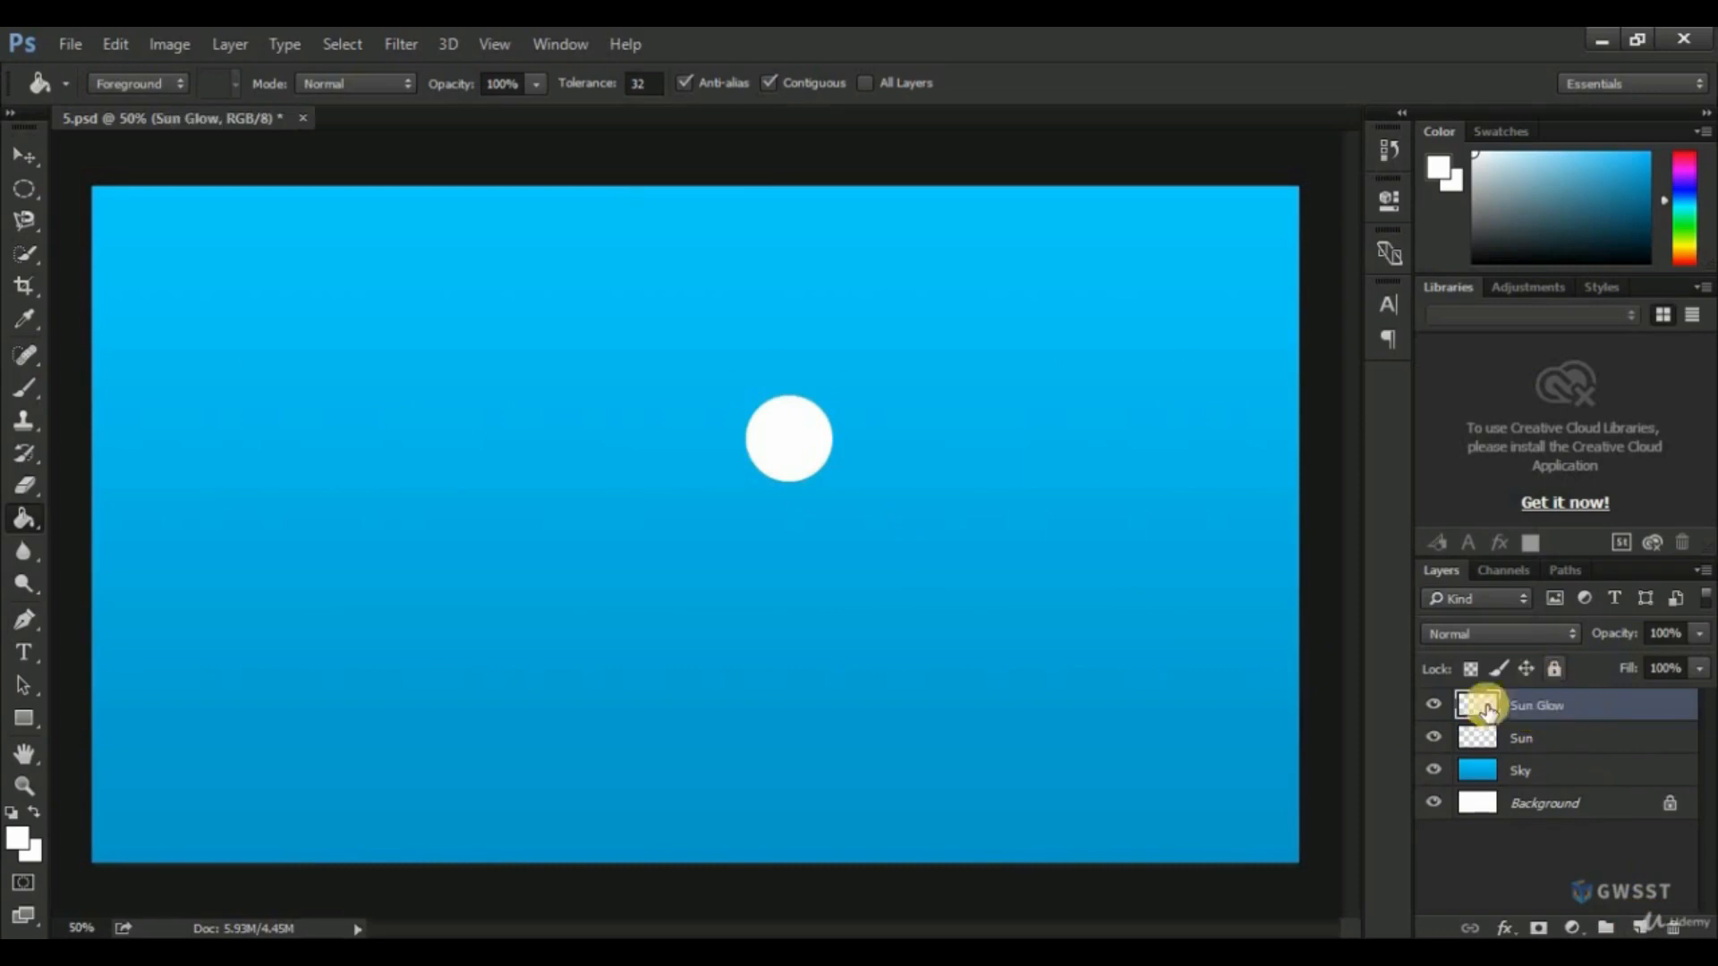
click(1435, 739)
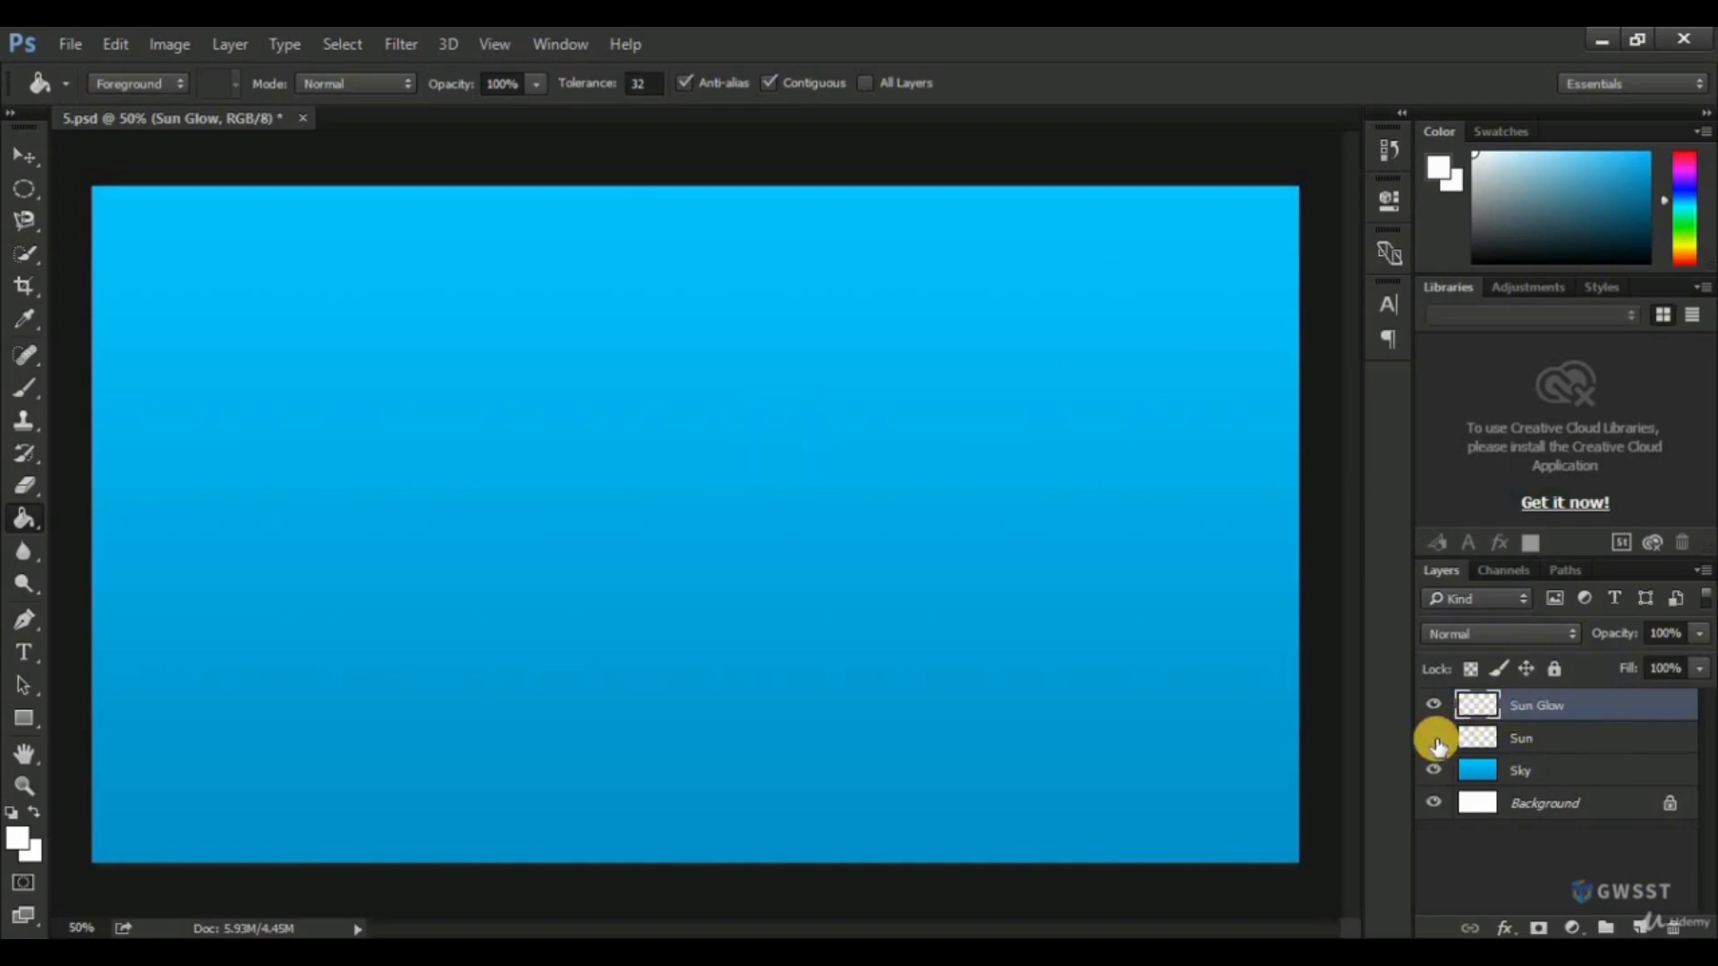
Show the Sun layer again and activate the Brush tool with the Soft Round brush for the Sun Glow layer.
click(1435, 740)
click(1435, 740)
click(1434, 739)
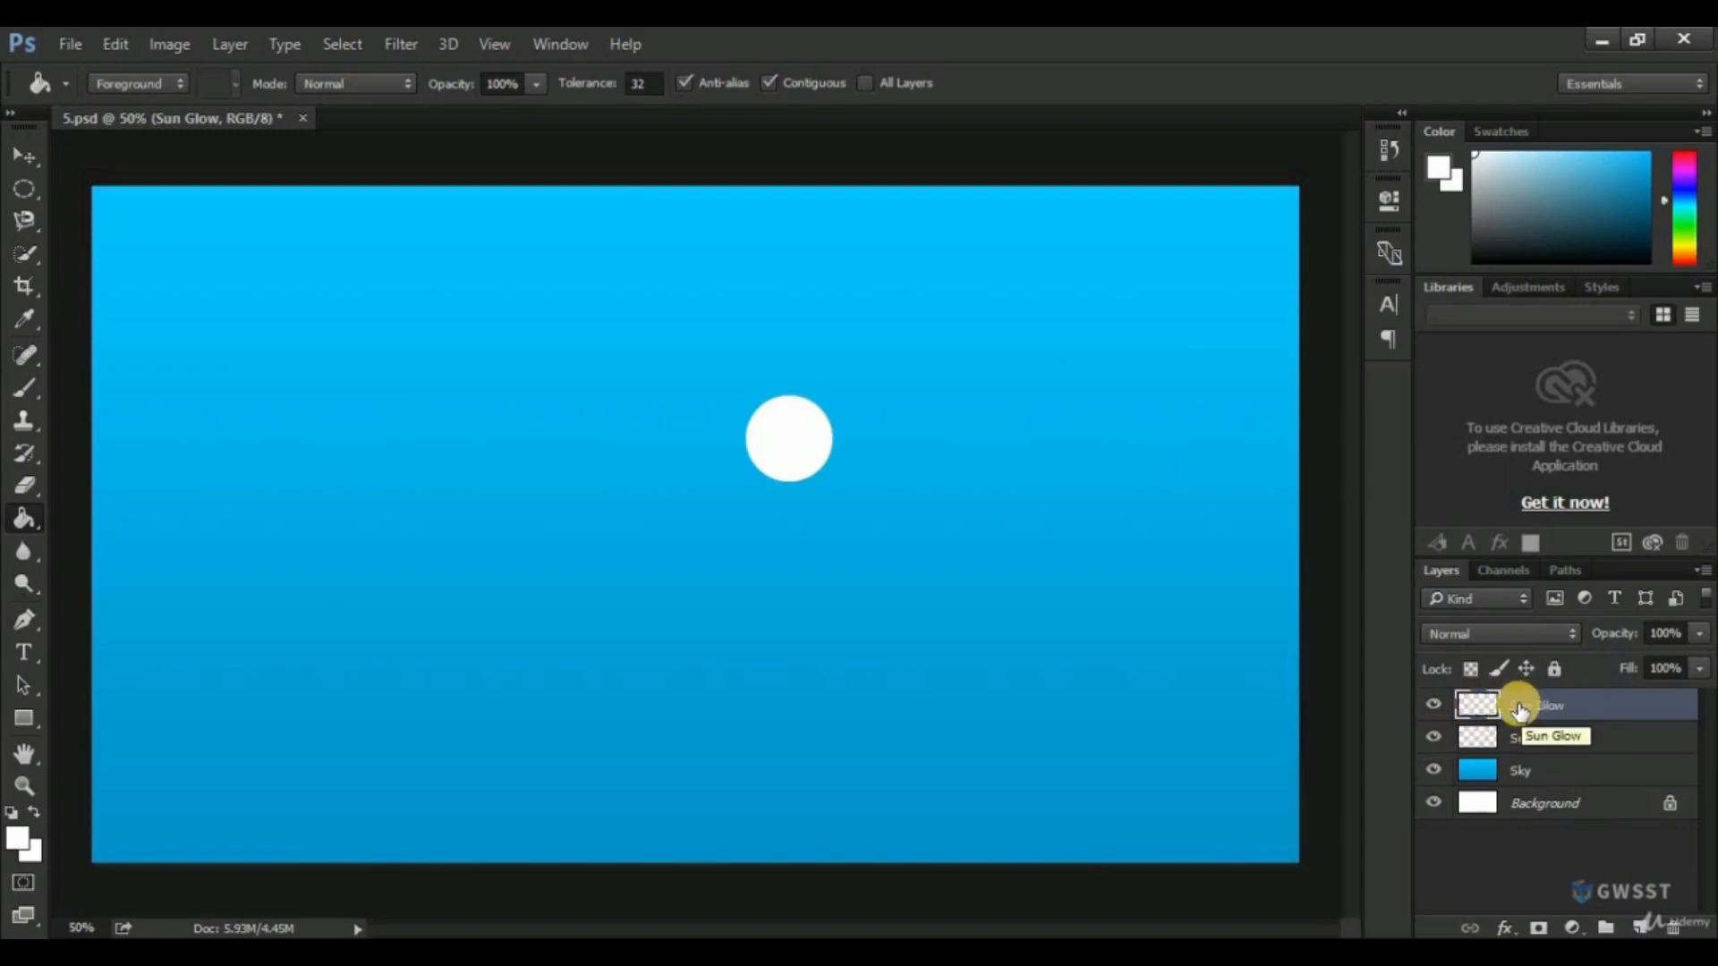
right_click(27, 389)
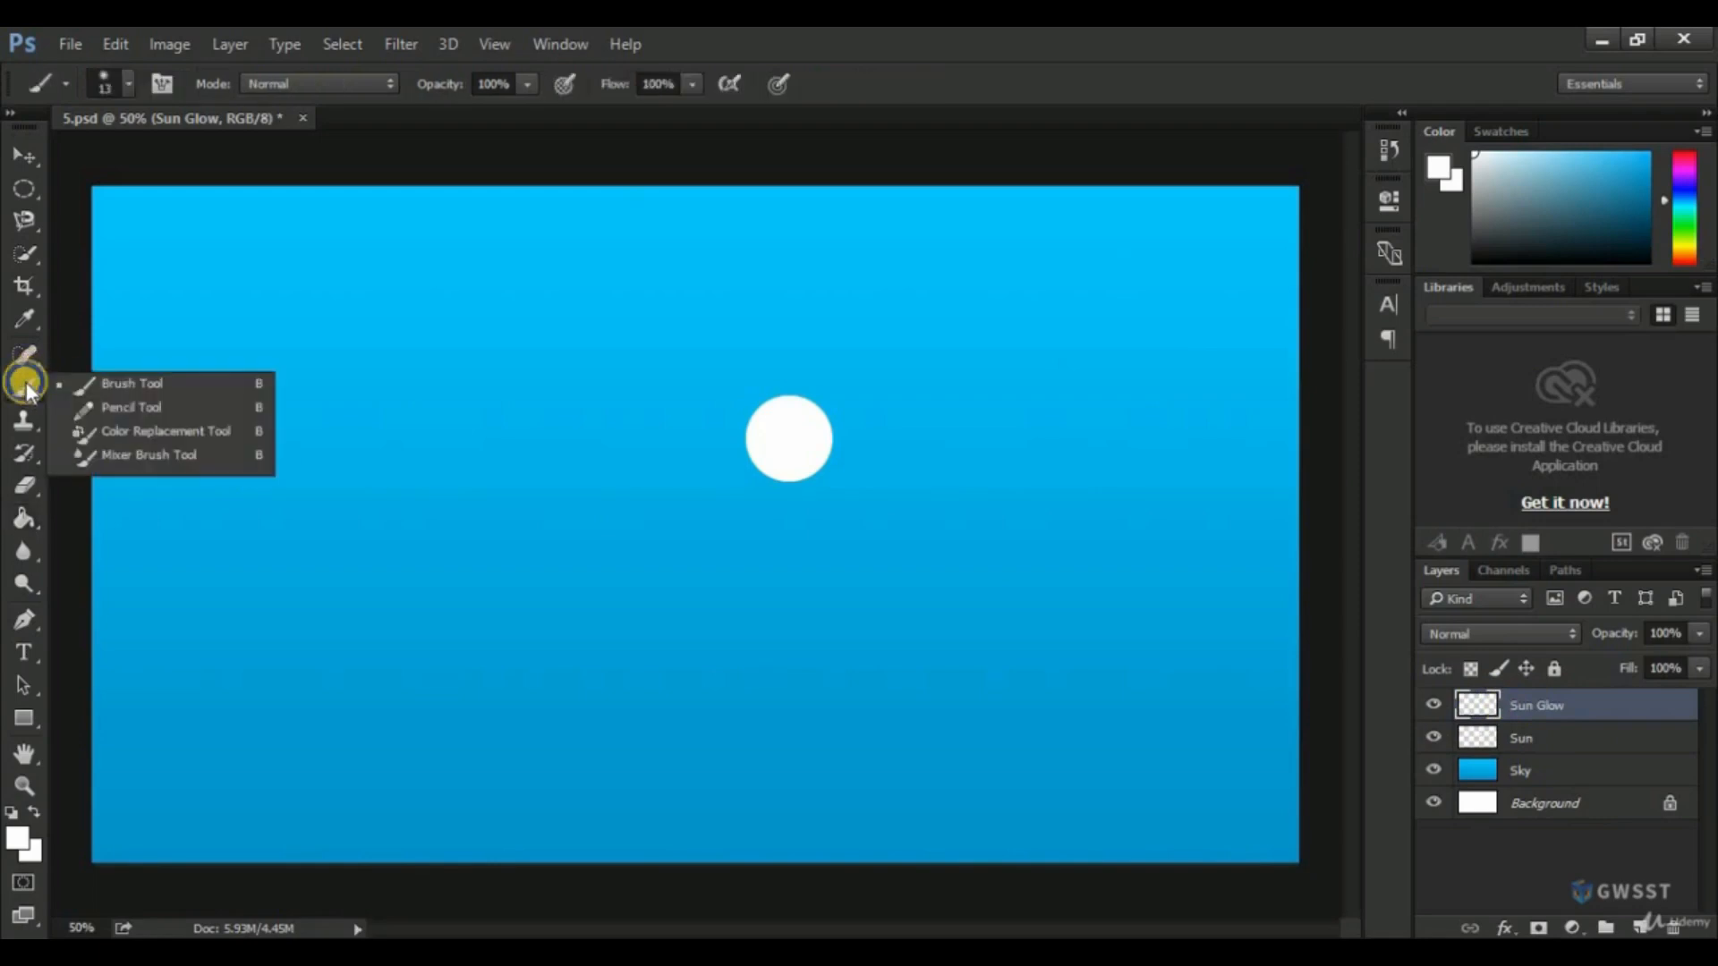
click(102, 384)
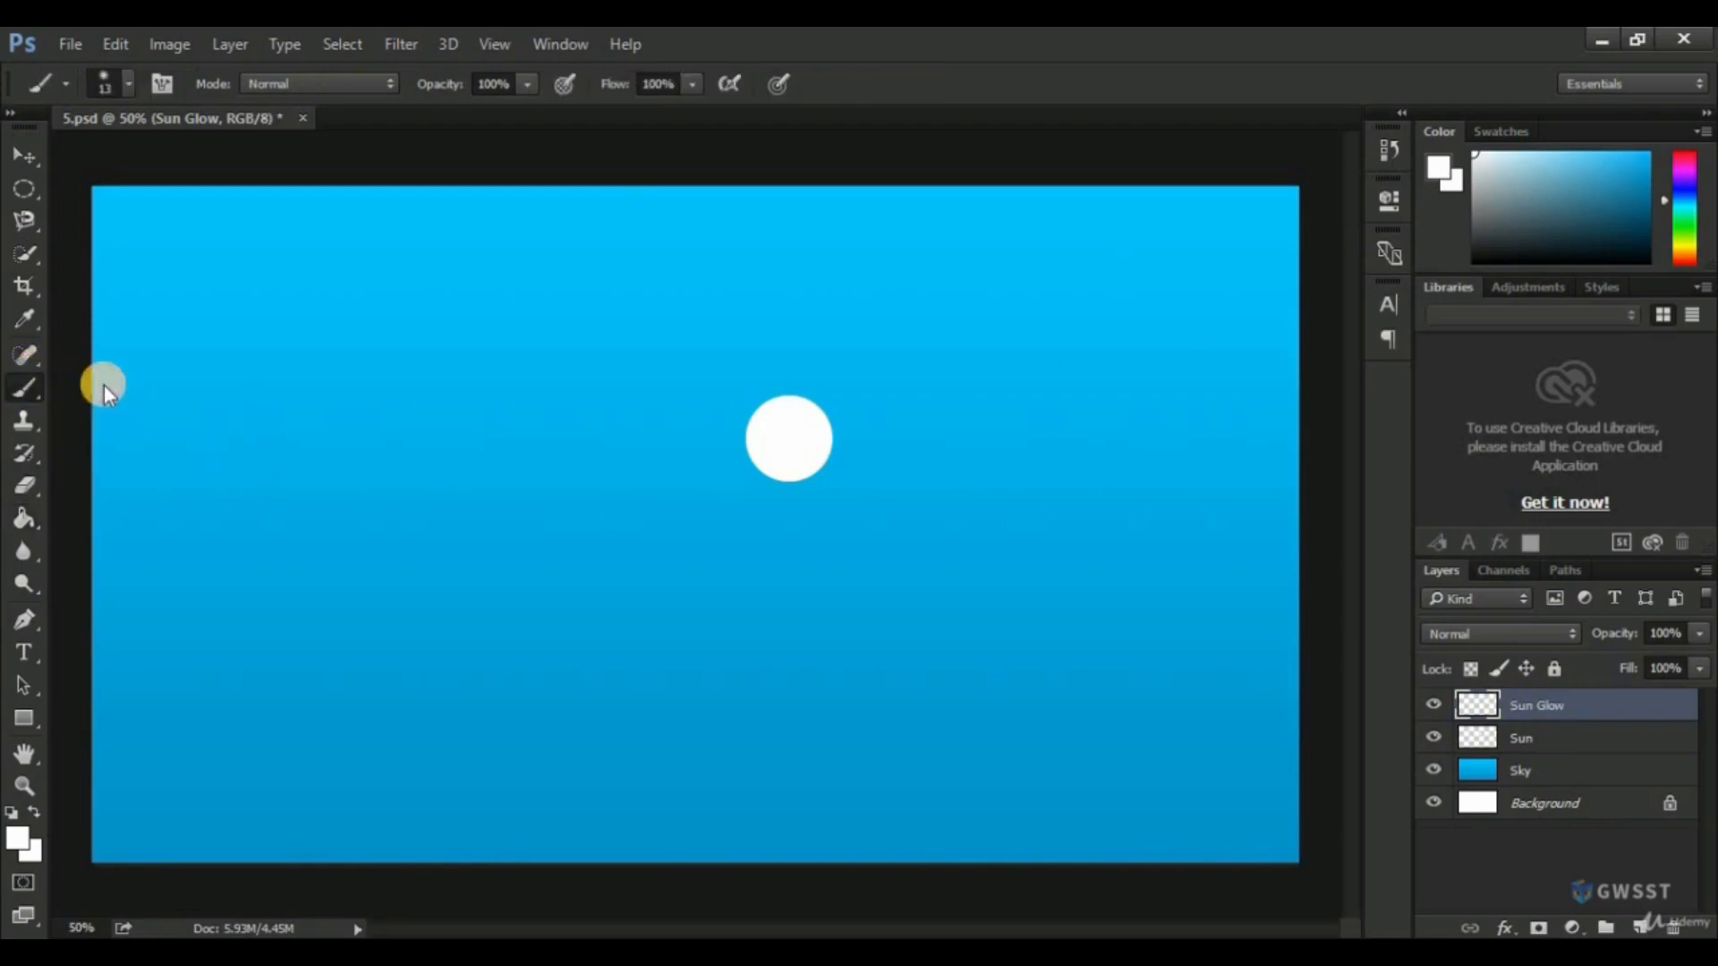
click(106, 80)
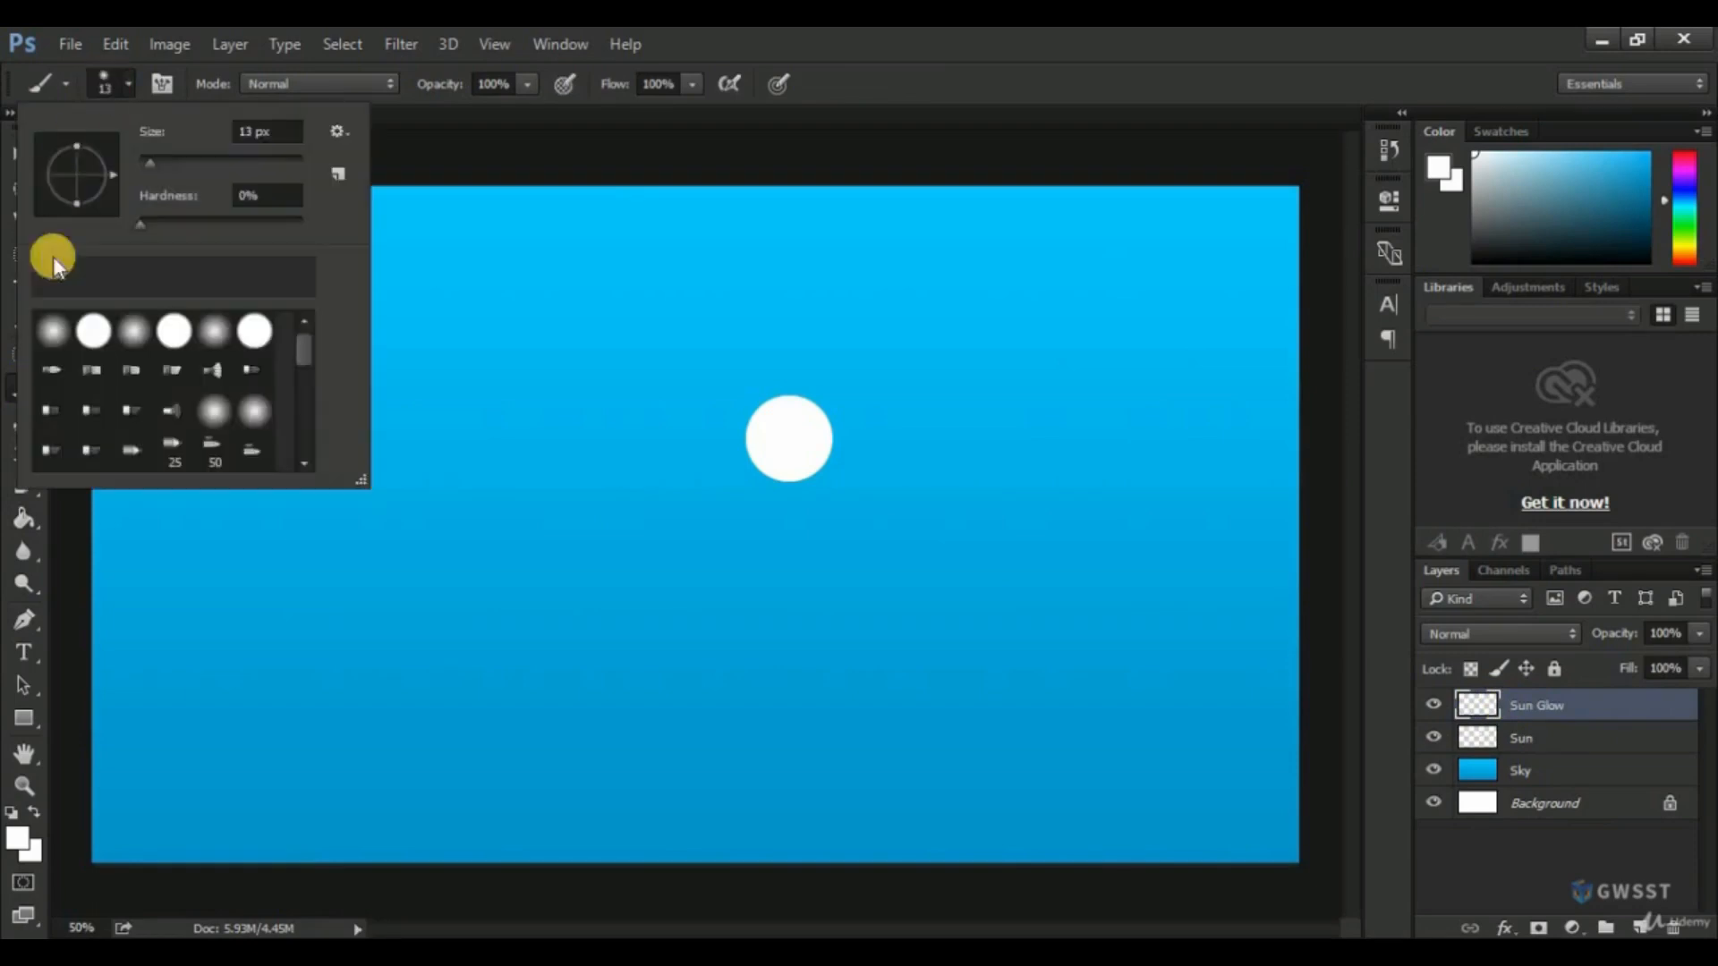
click(59, 342)
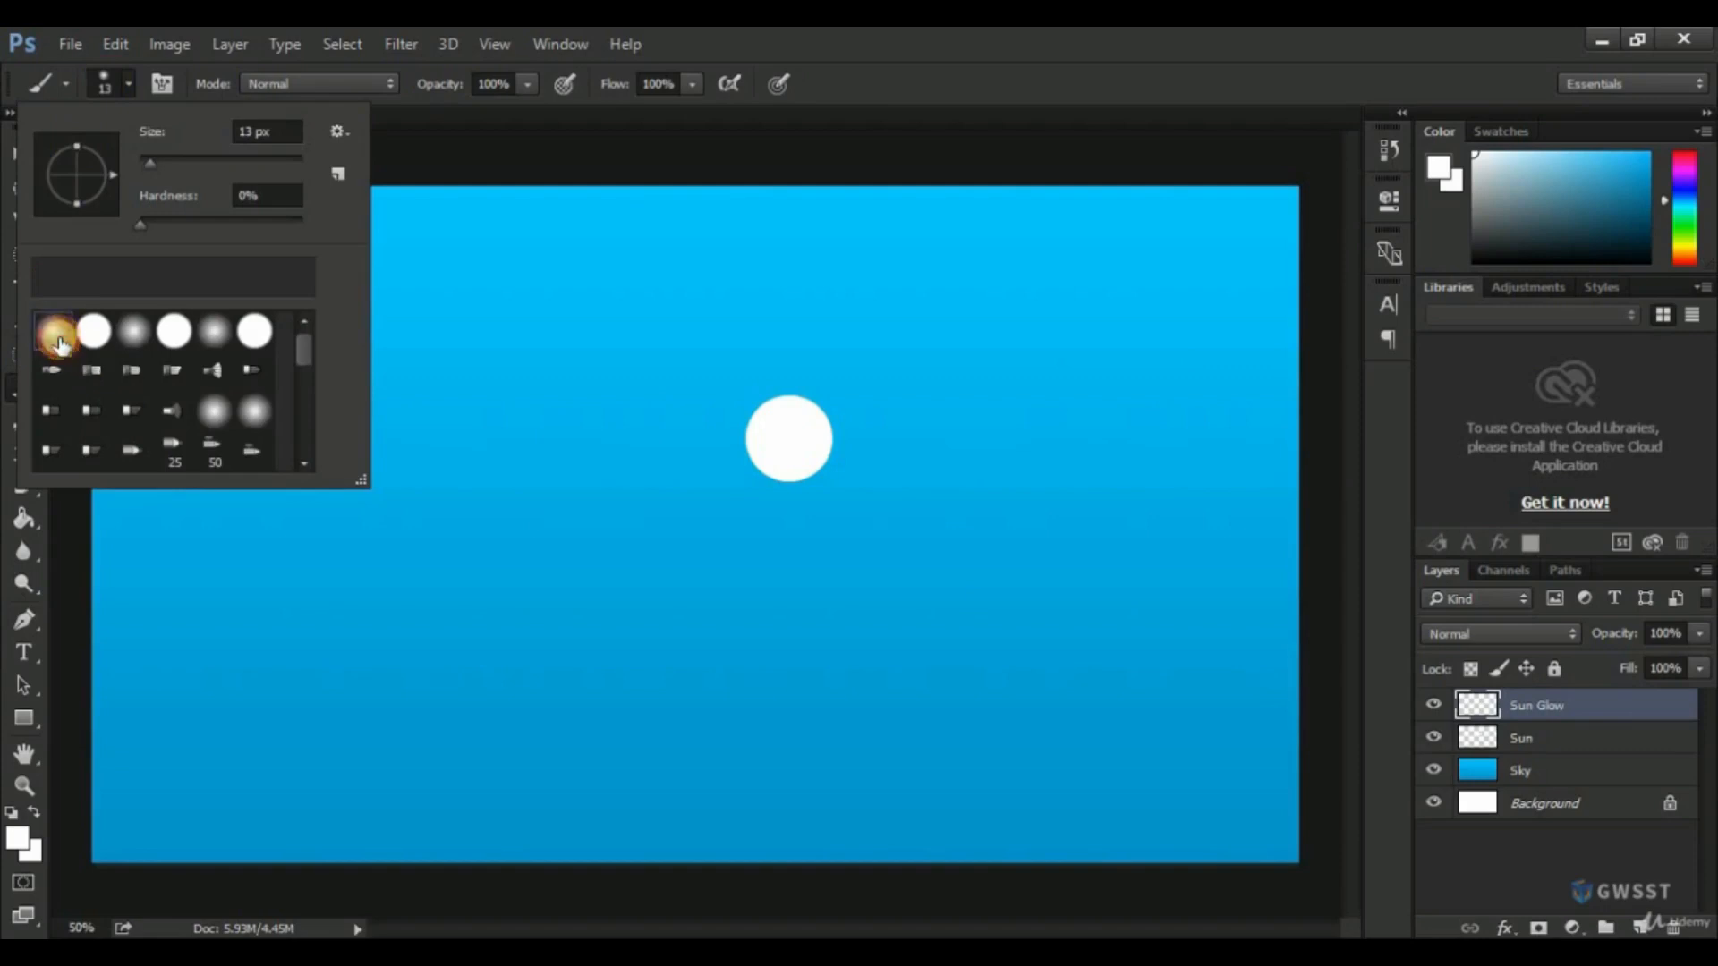
click(857, 85)
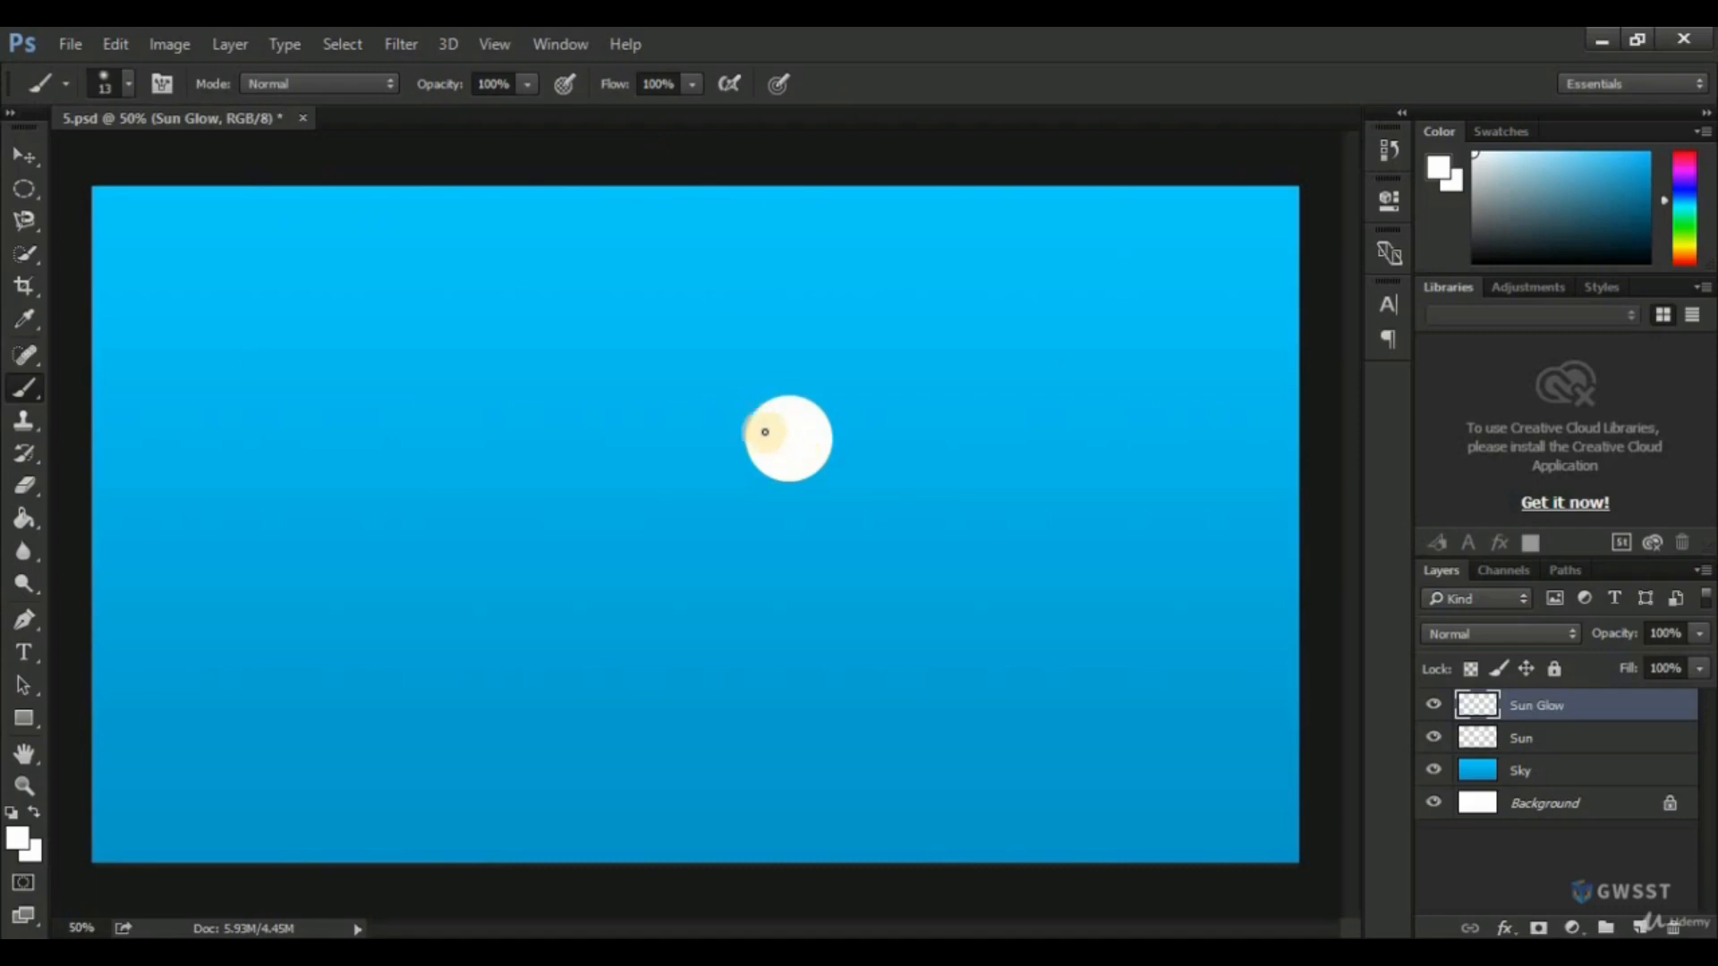
Enlarge the Soft Round brush to 179 px.
click(120, 78)
click(147, 162)
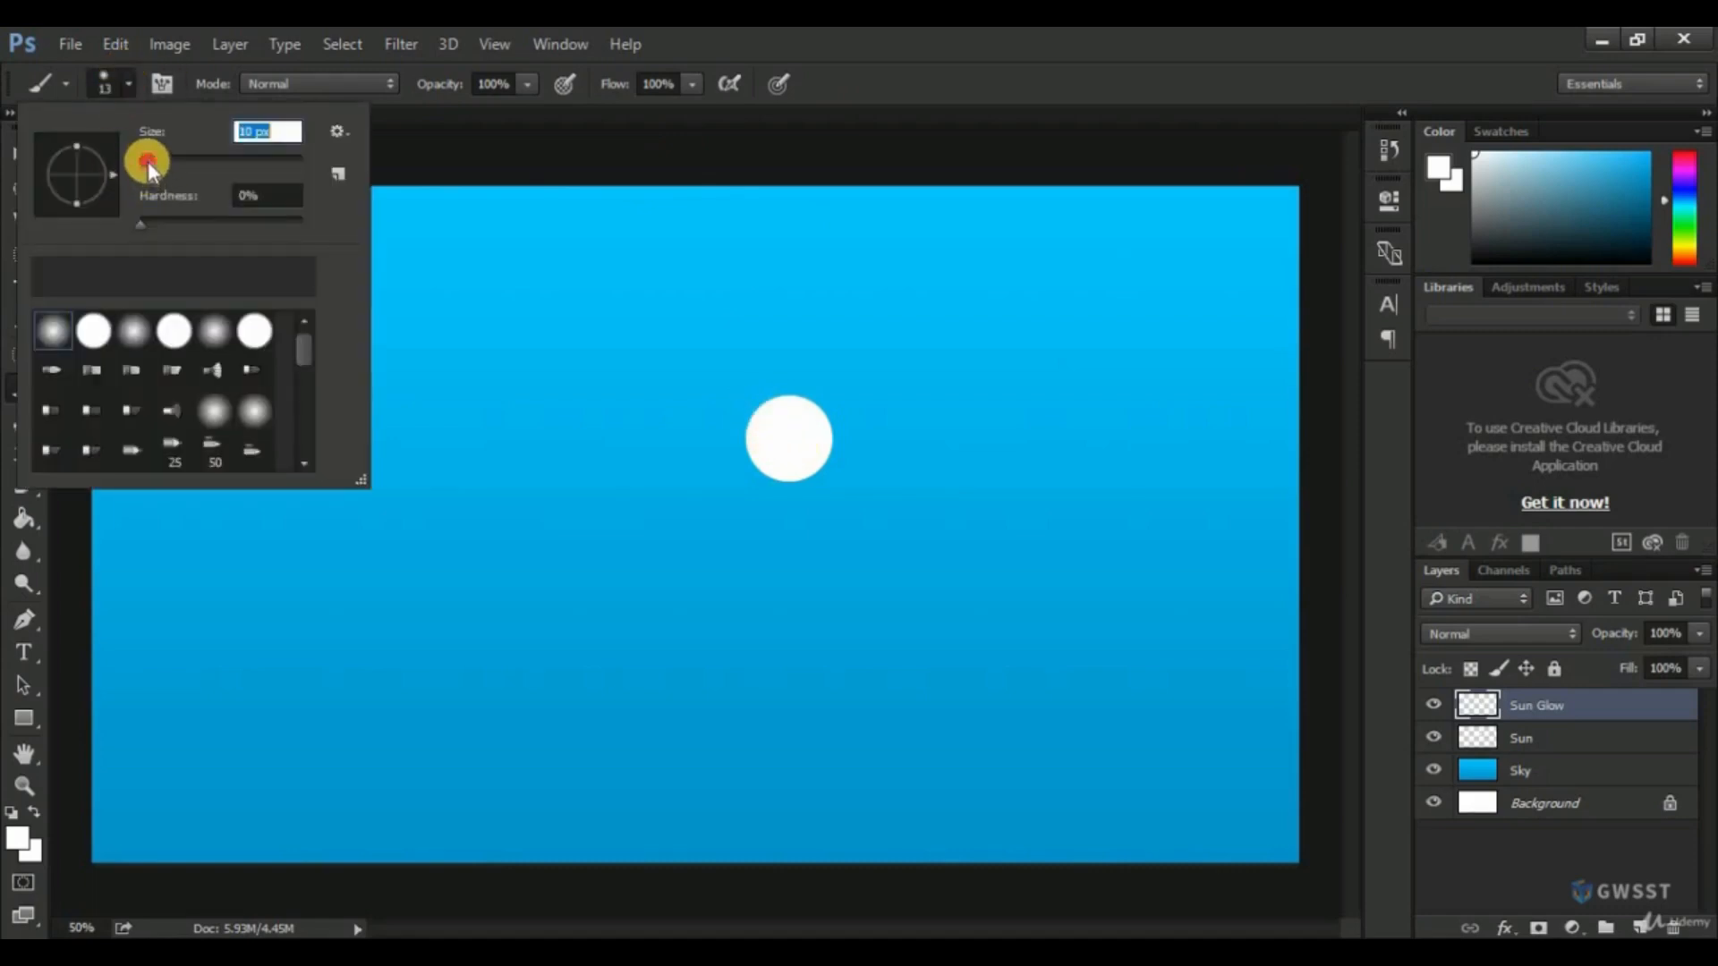
click(928, 54)
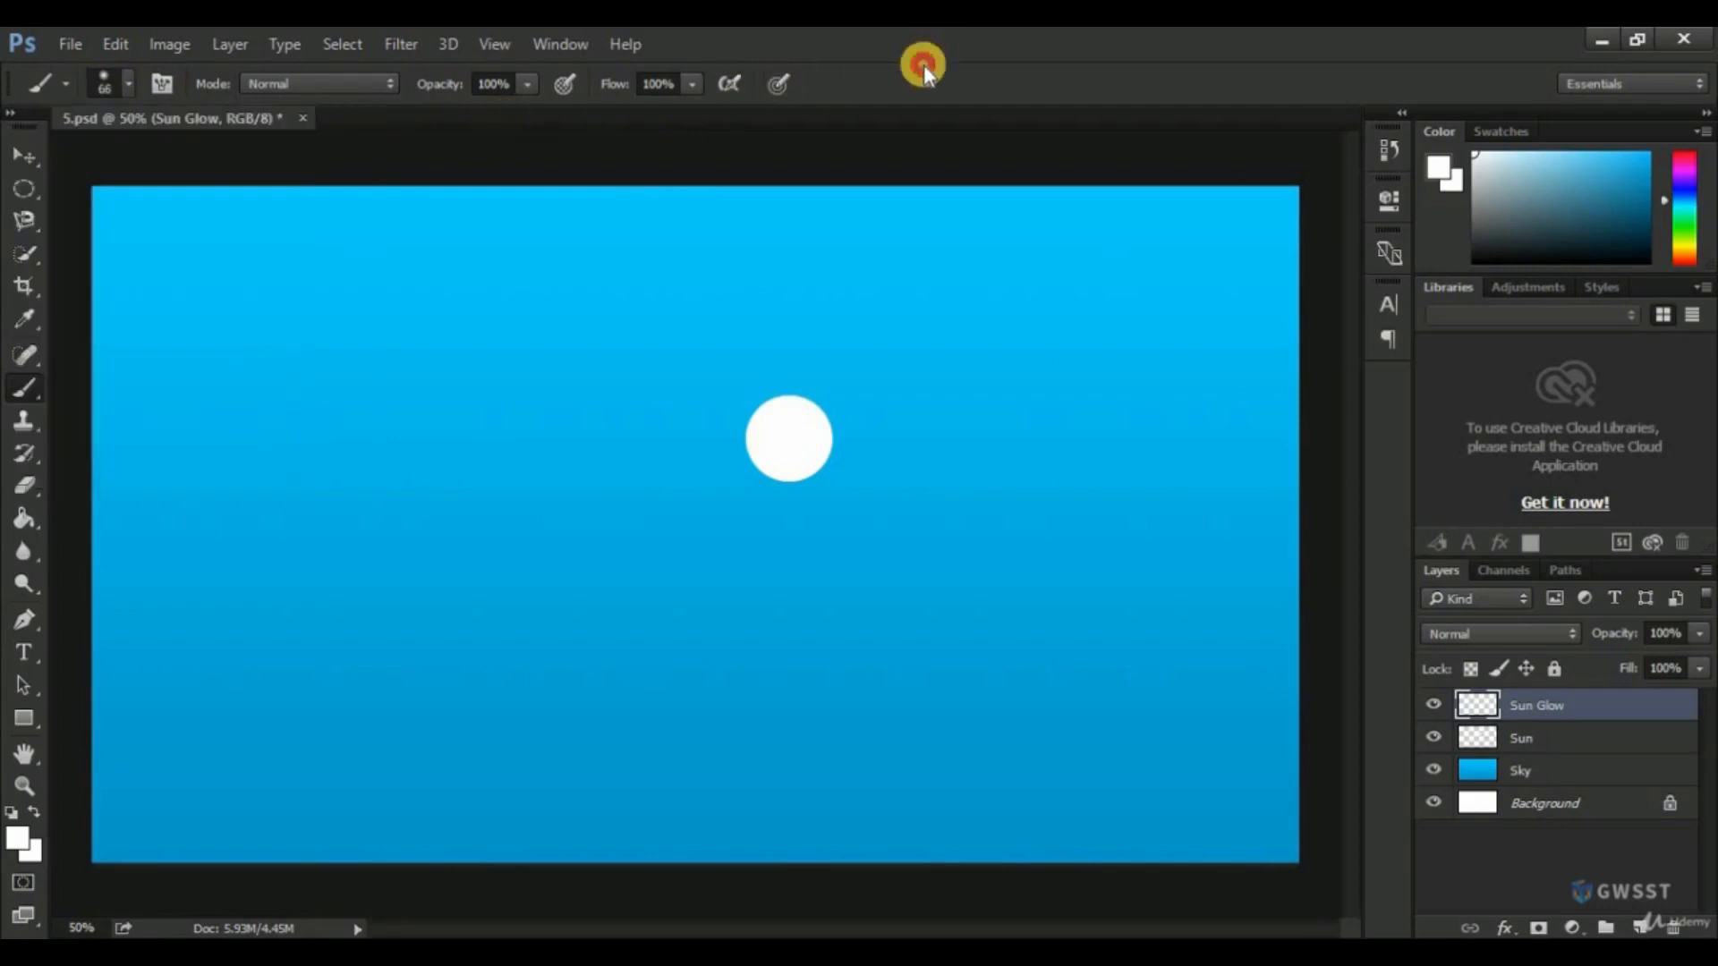
click(126, 76)
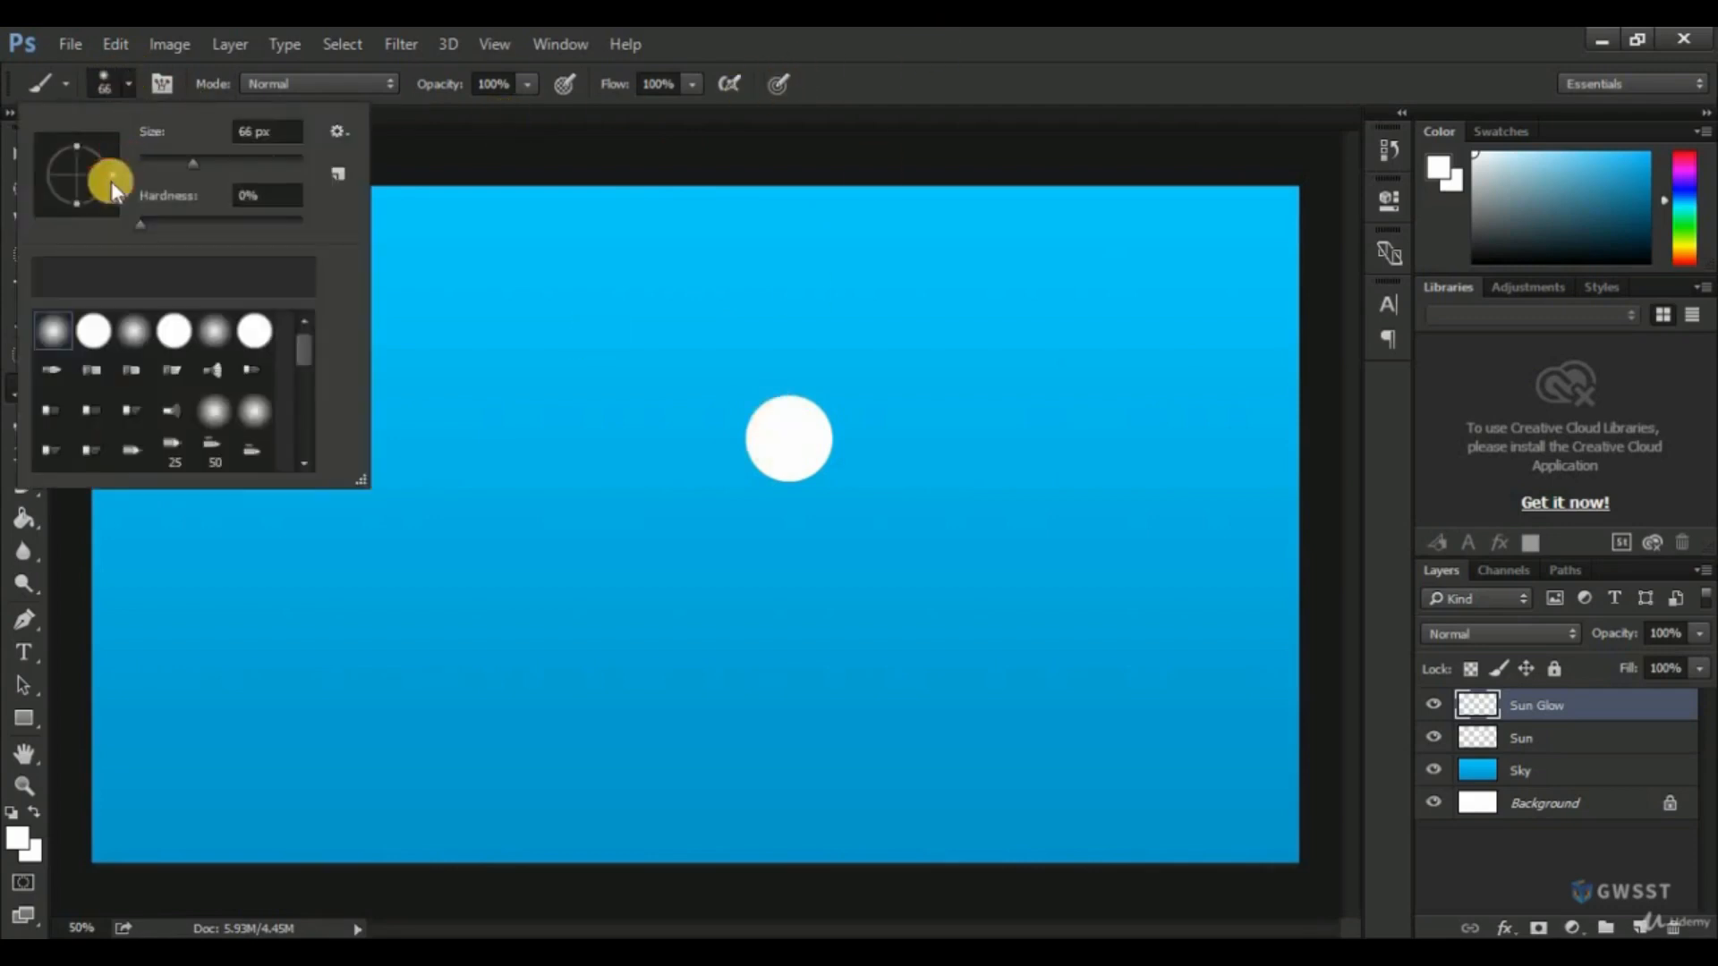
drag(197, 161, 251, 170)
click(882, 40)
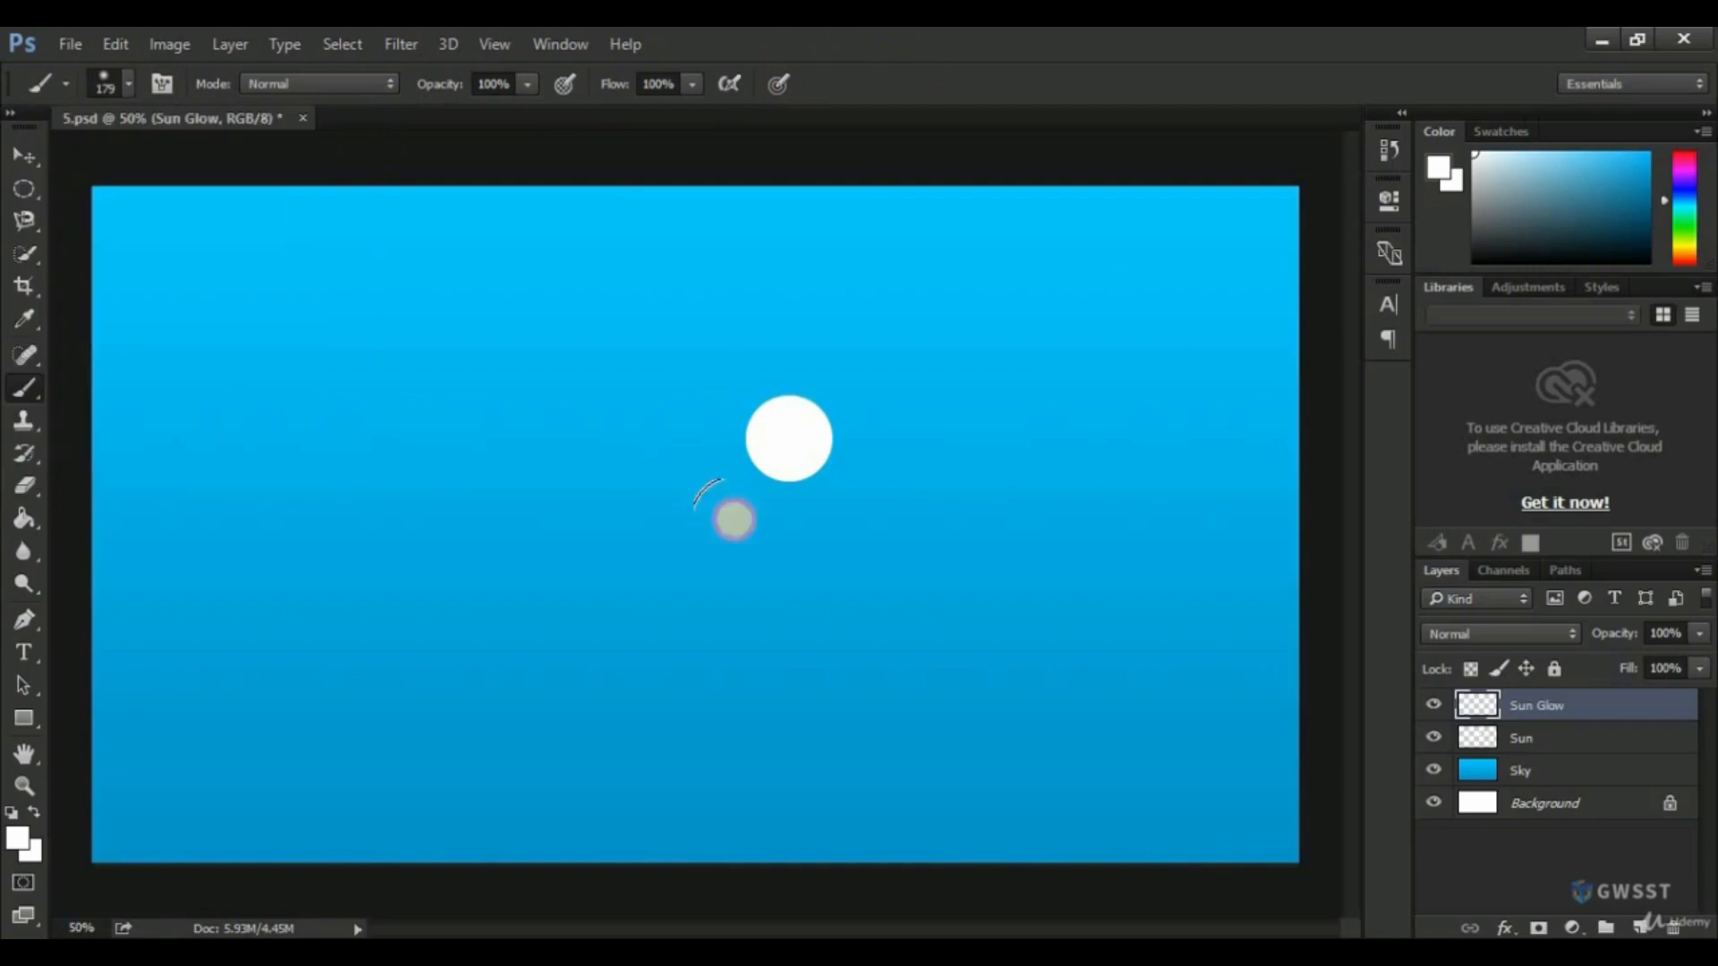
Set the soft brush size to 250 px and paint one white dab centered on the sun on the Sun Glow layer.
click(789, 438)
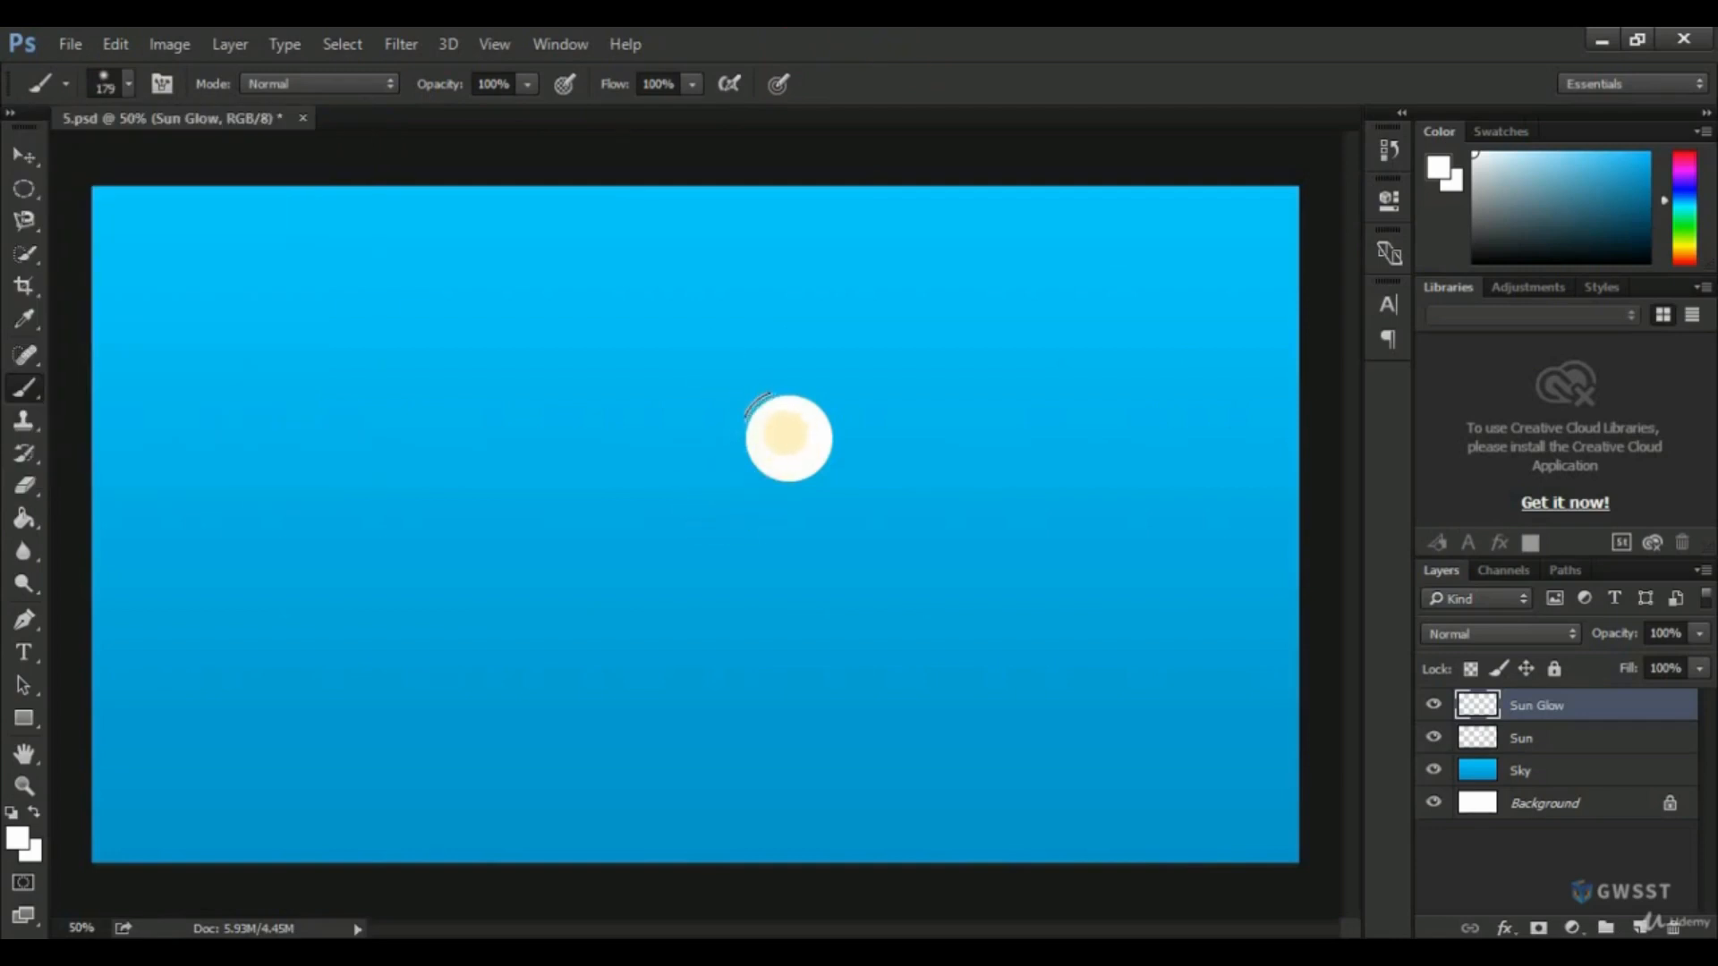
right_click(787, 435)
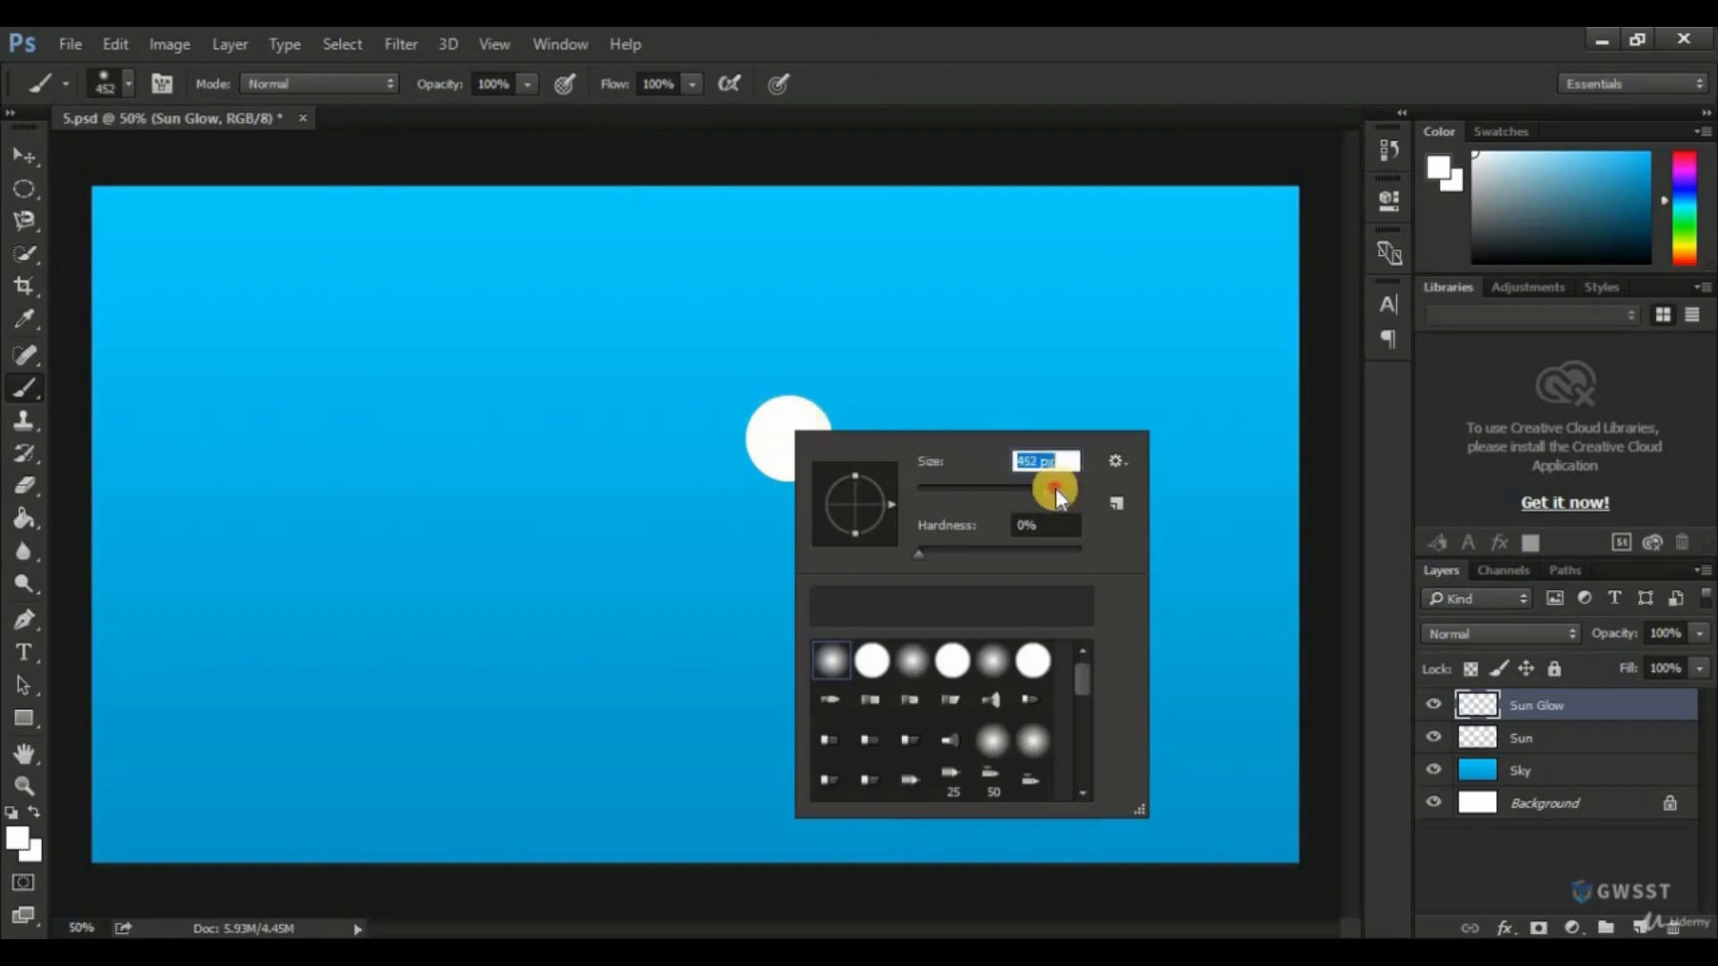
drag(1055, 487, 1020, 358)
click(970, 134)
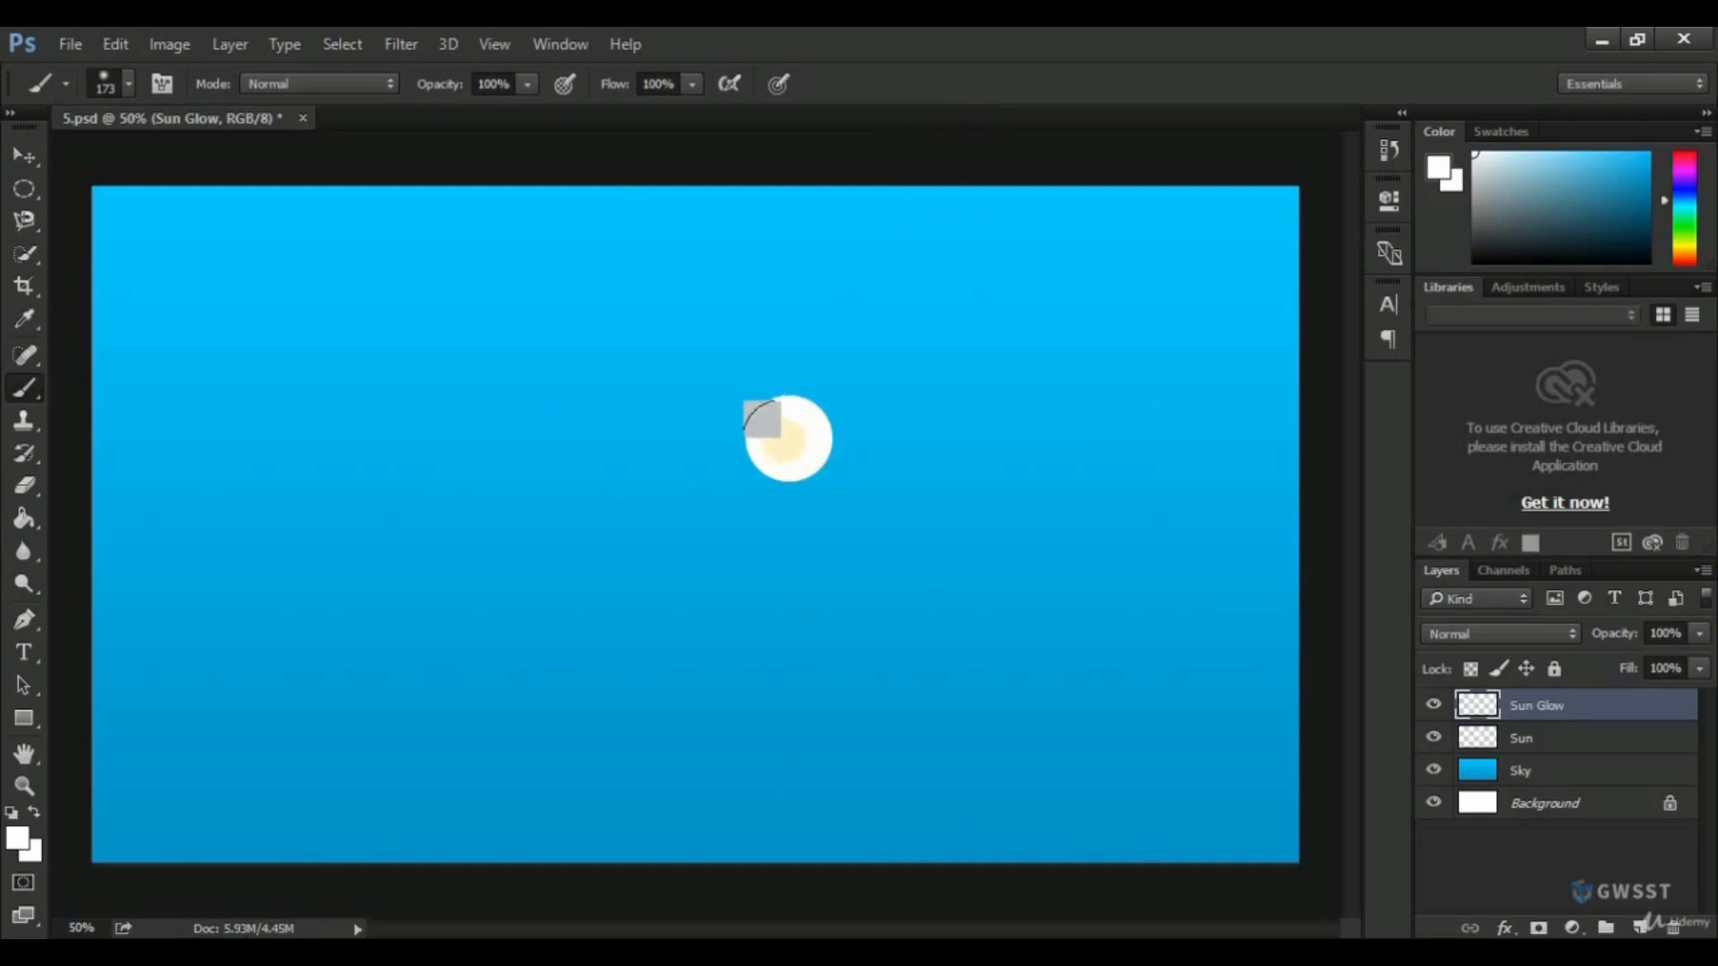
key(bracketright)
key(bracketright)
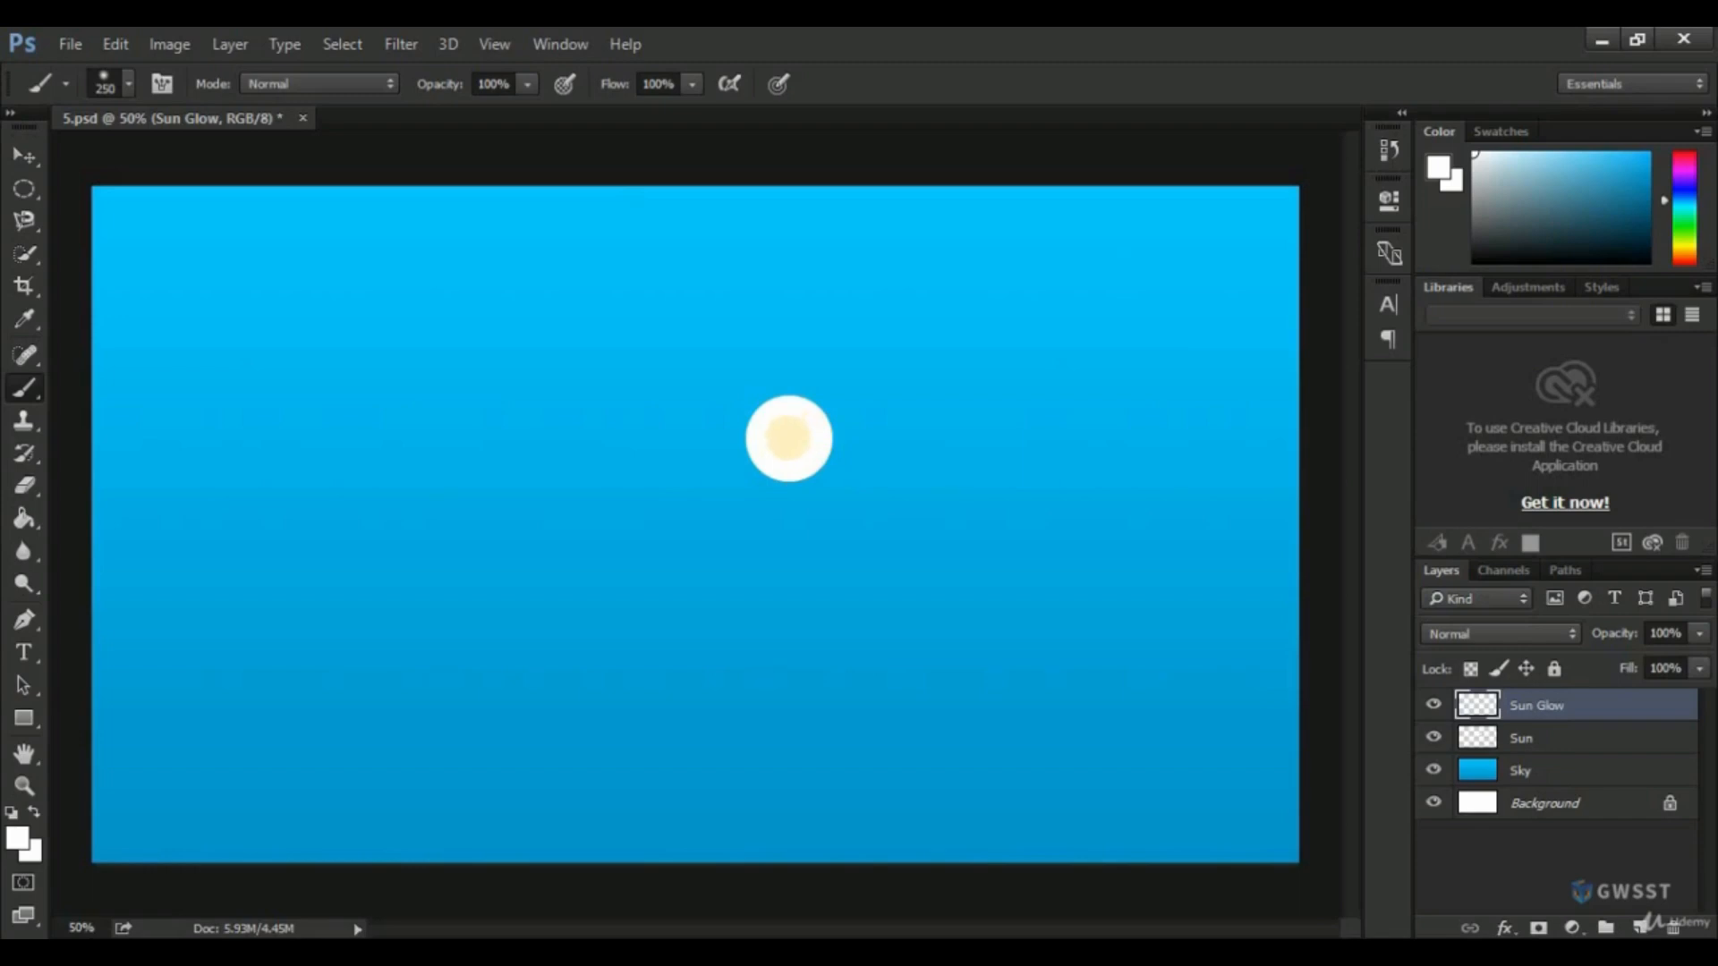
click(789, 437)
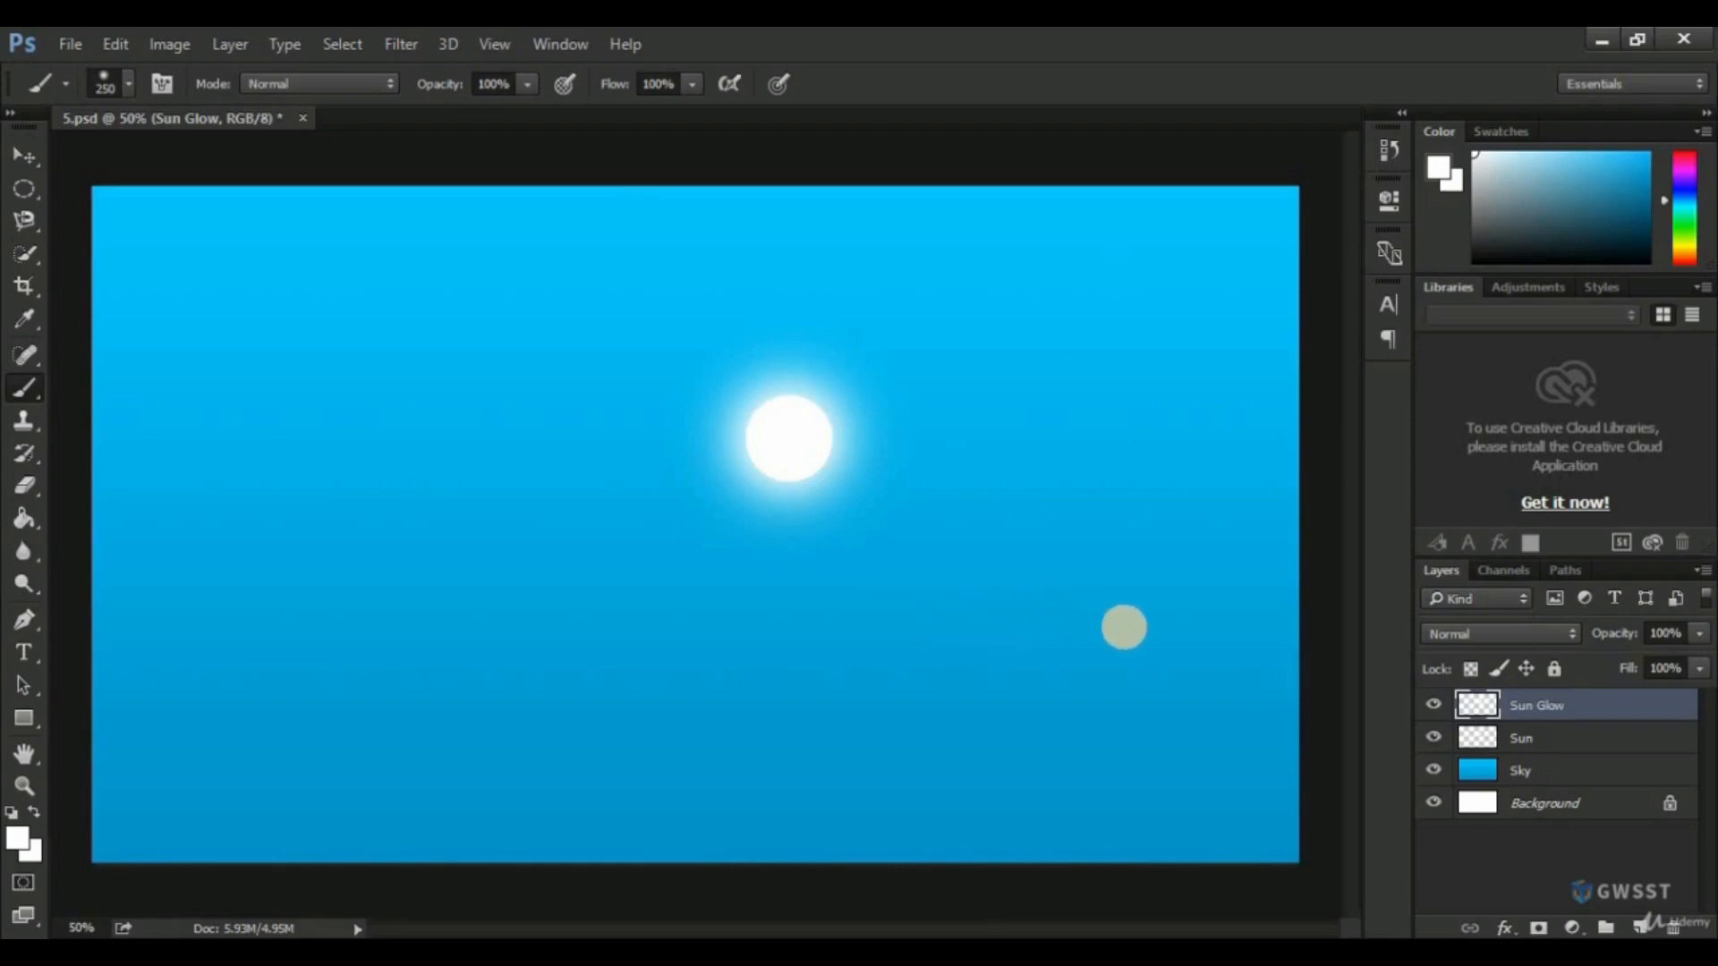
Group the Sun and Sun Glow layers as Sun and move the group near the canvas's upper-right corner.
click(24, 156)
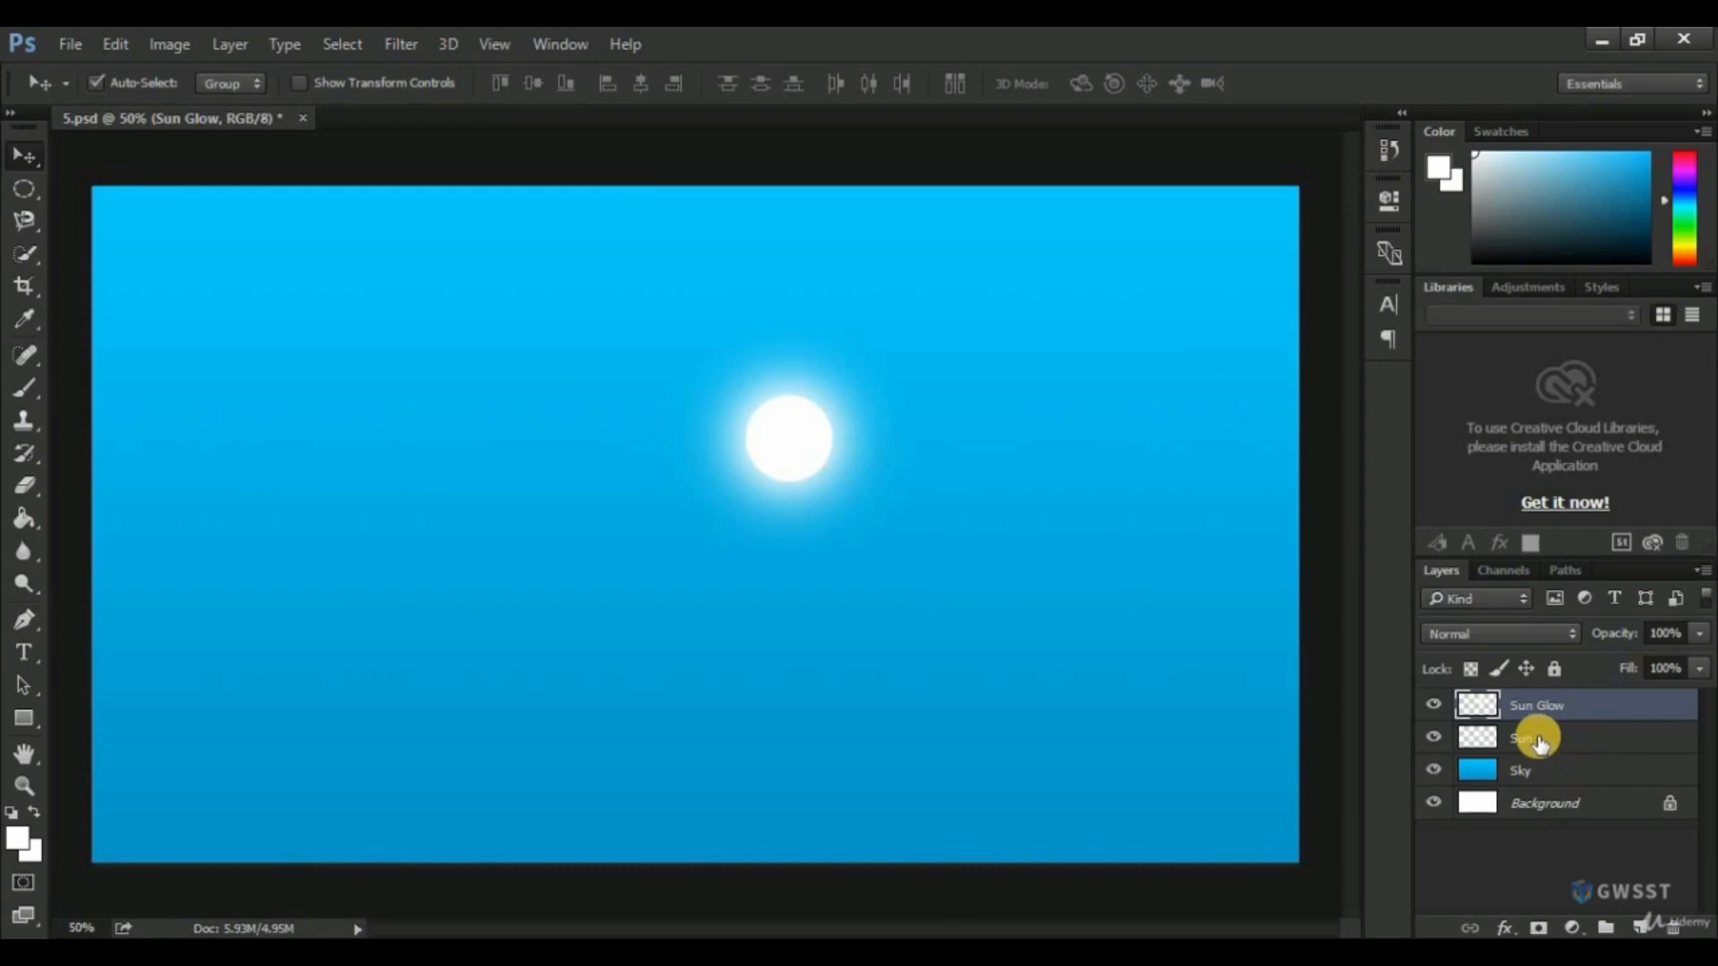
ctrl+click(1539, 740)
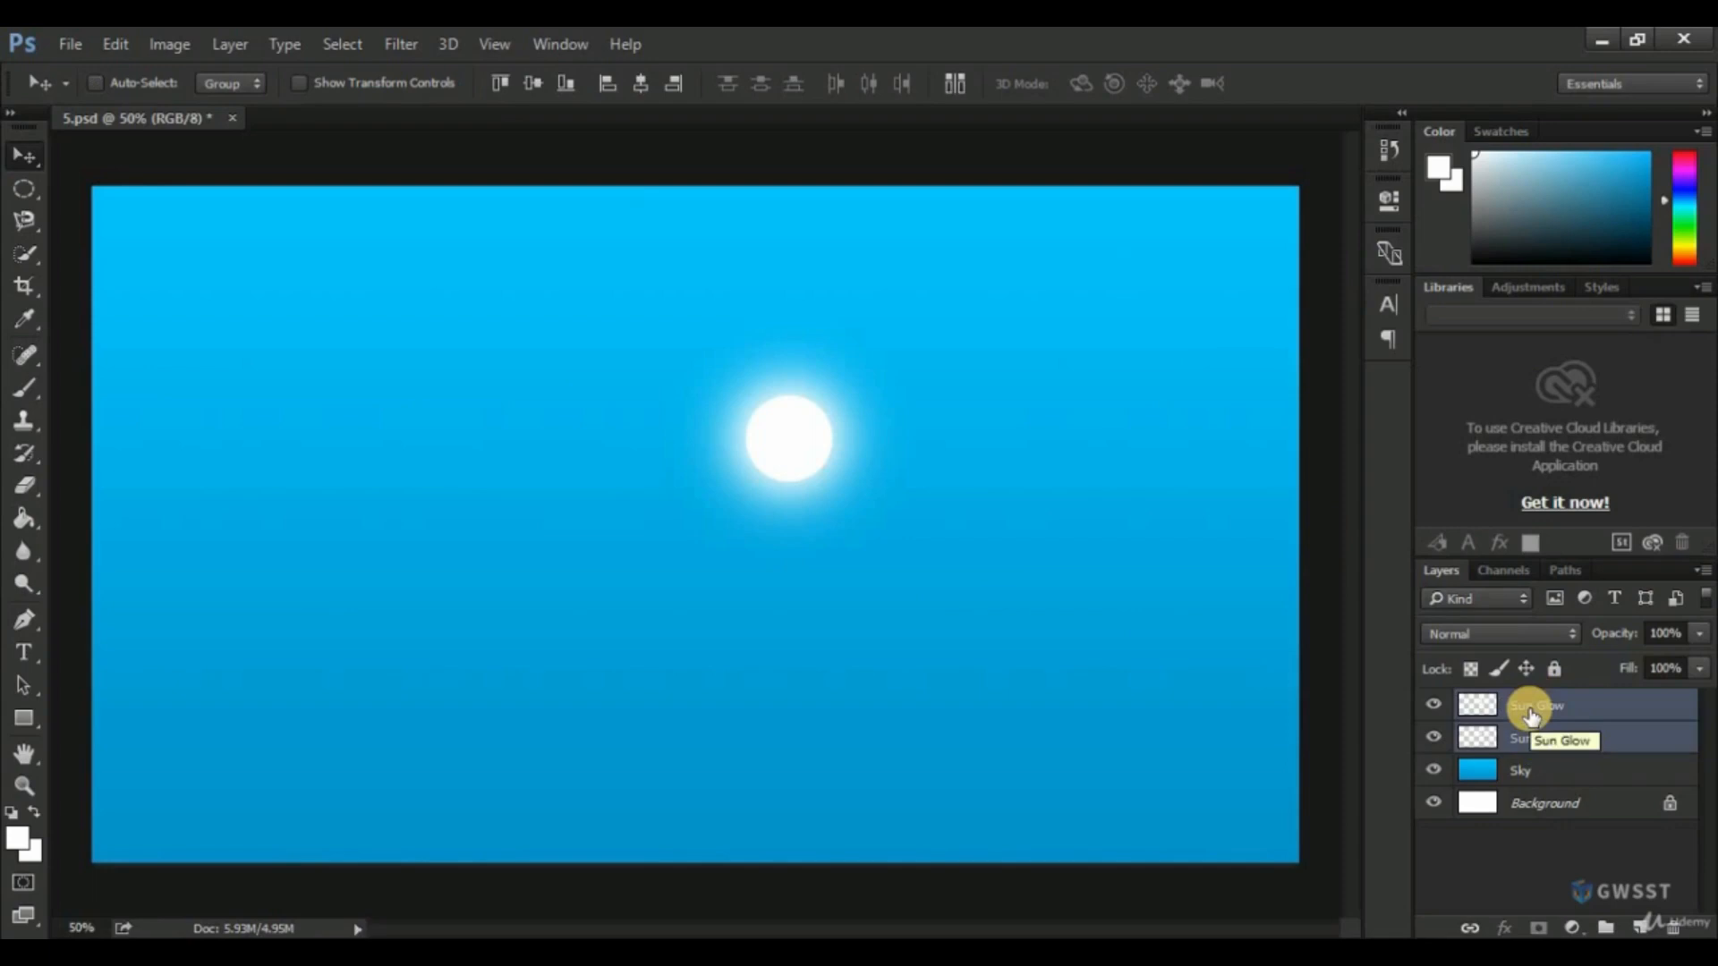
key(ctrl+g)
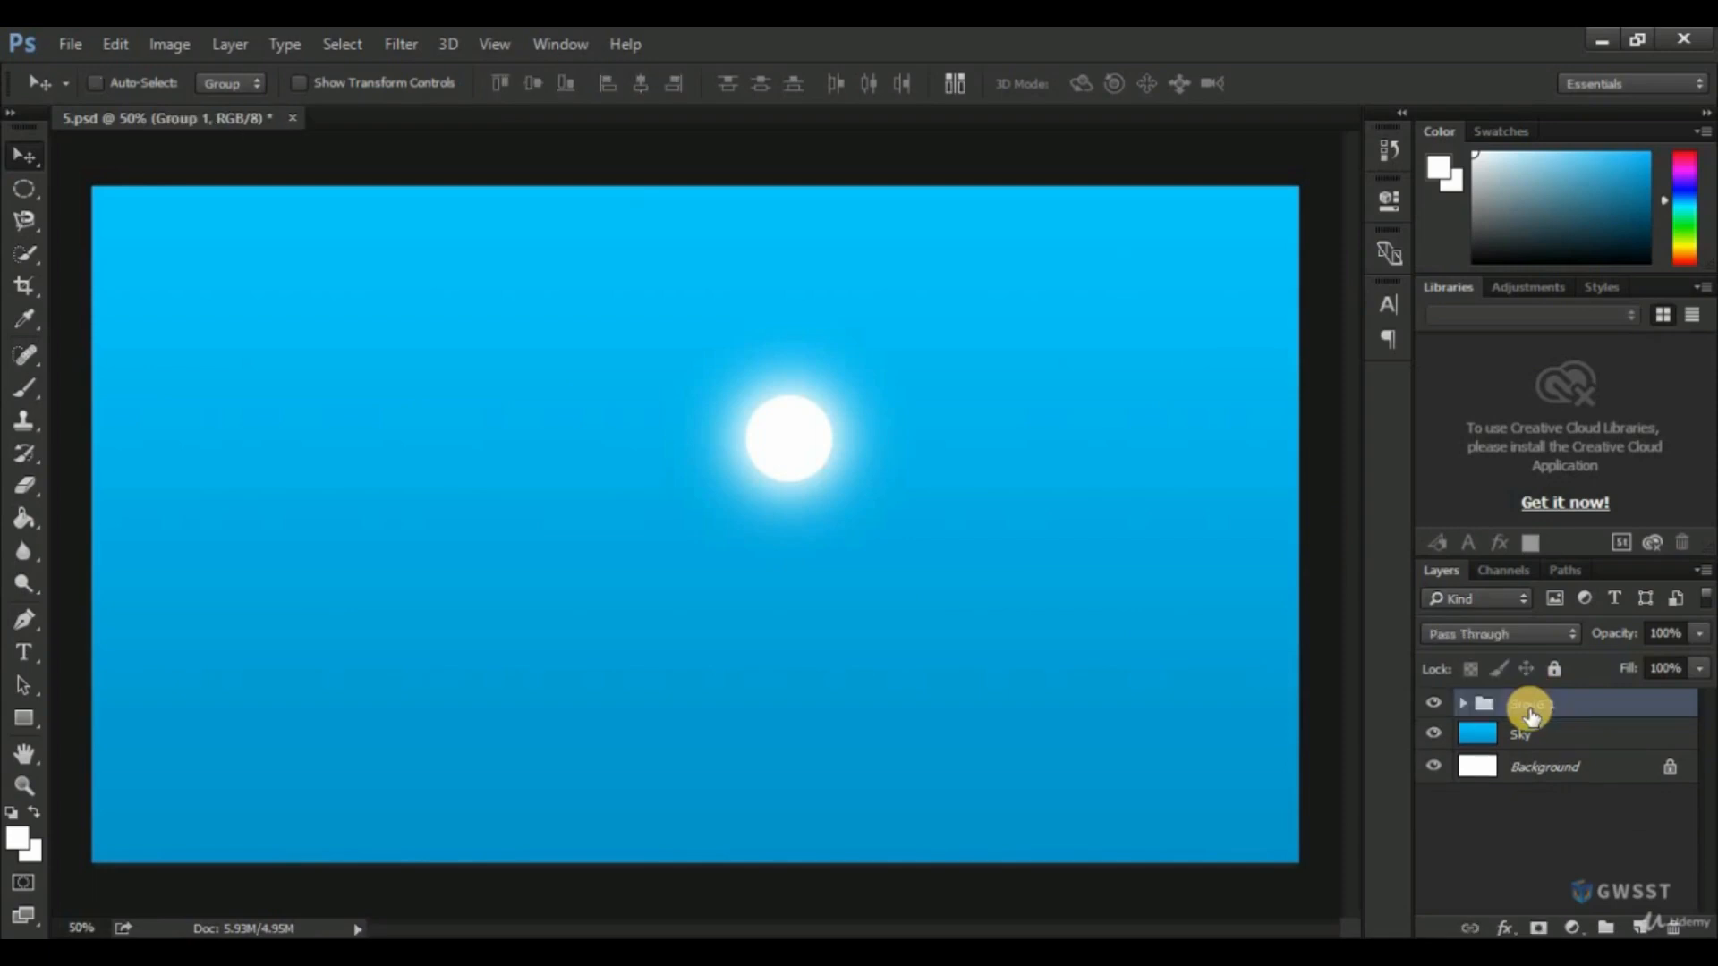
double_click(1544, 705)
text(Sun)
key(Return)
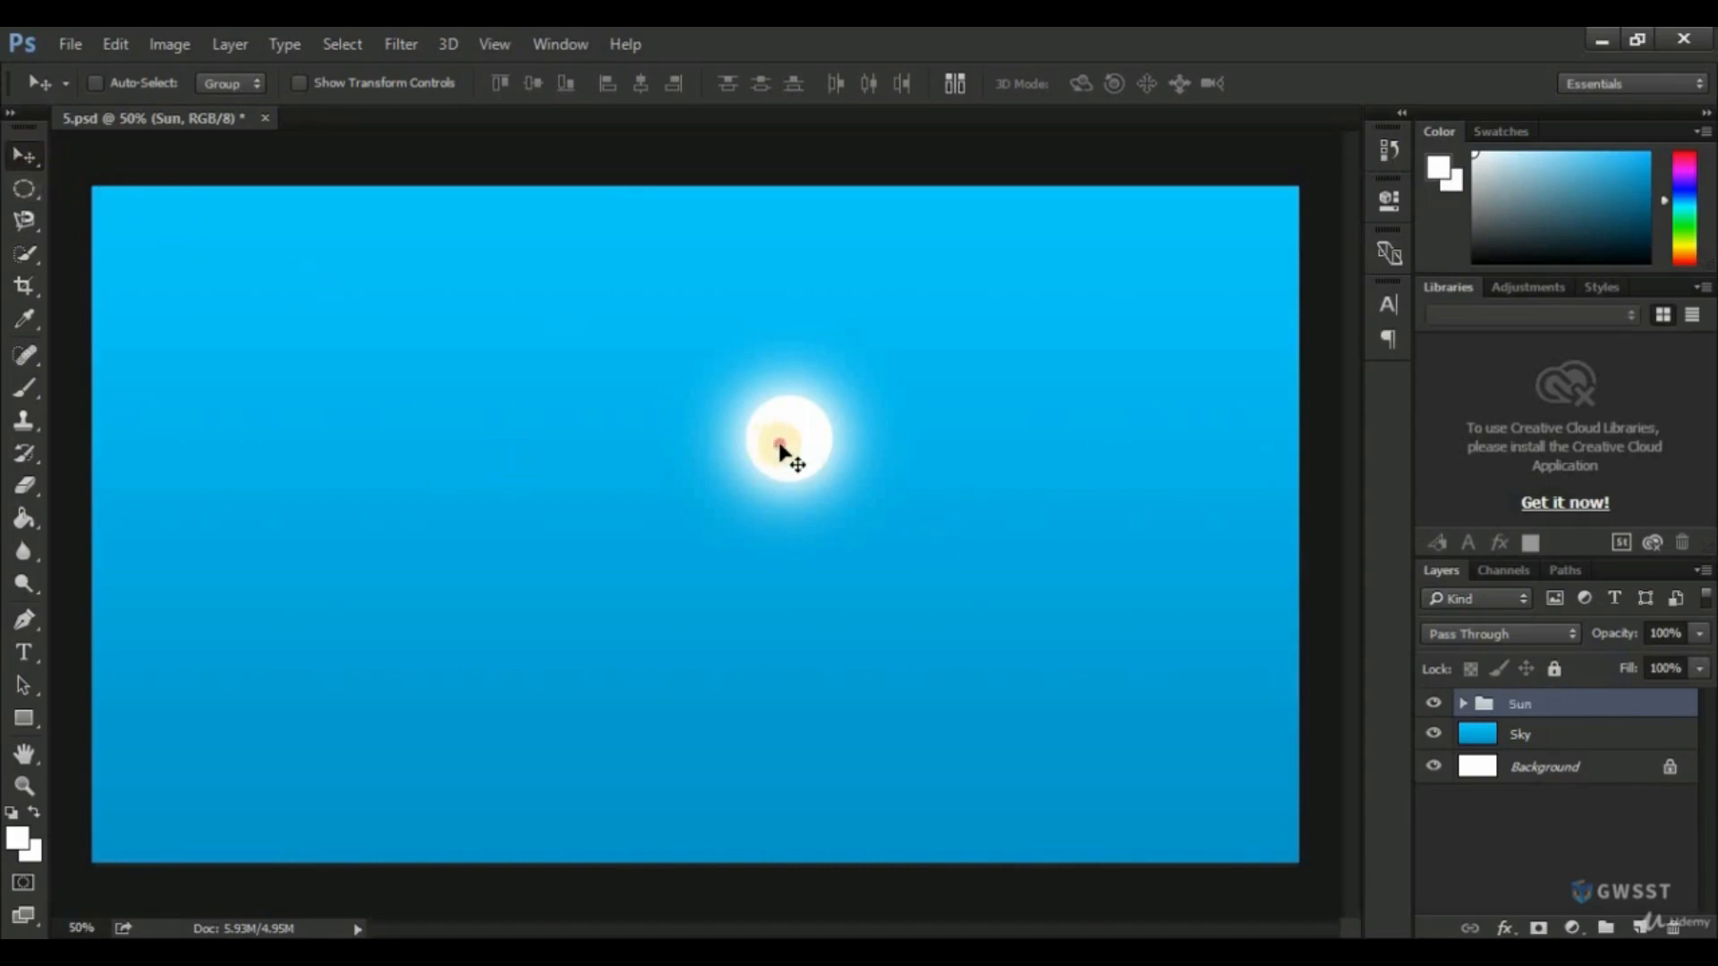
drag(776, 452, 649, 464)
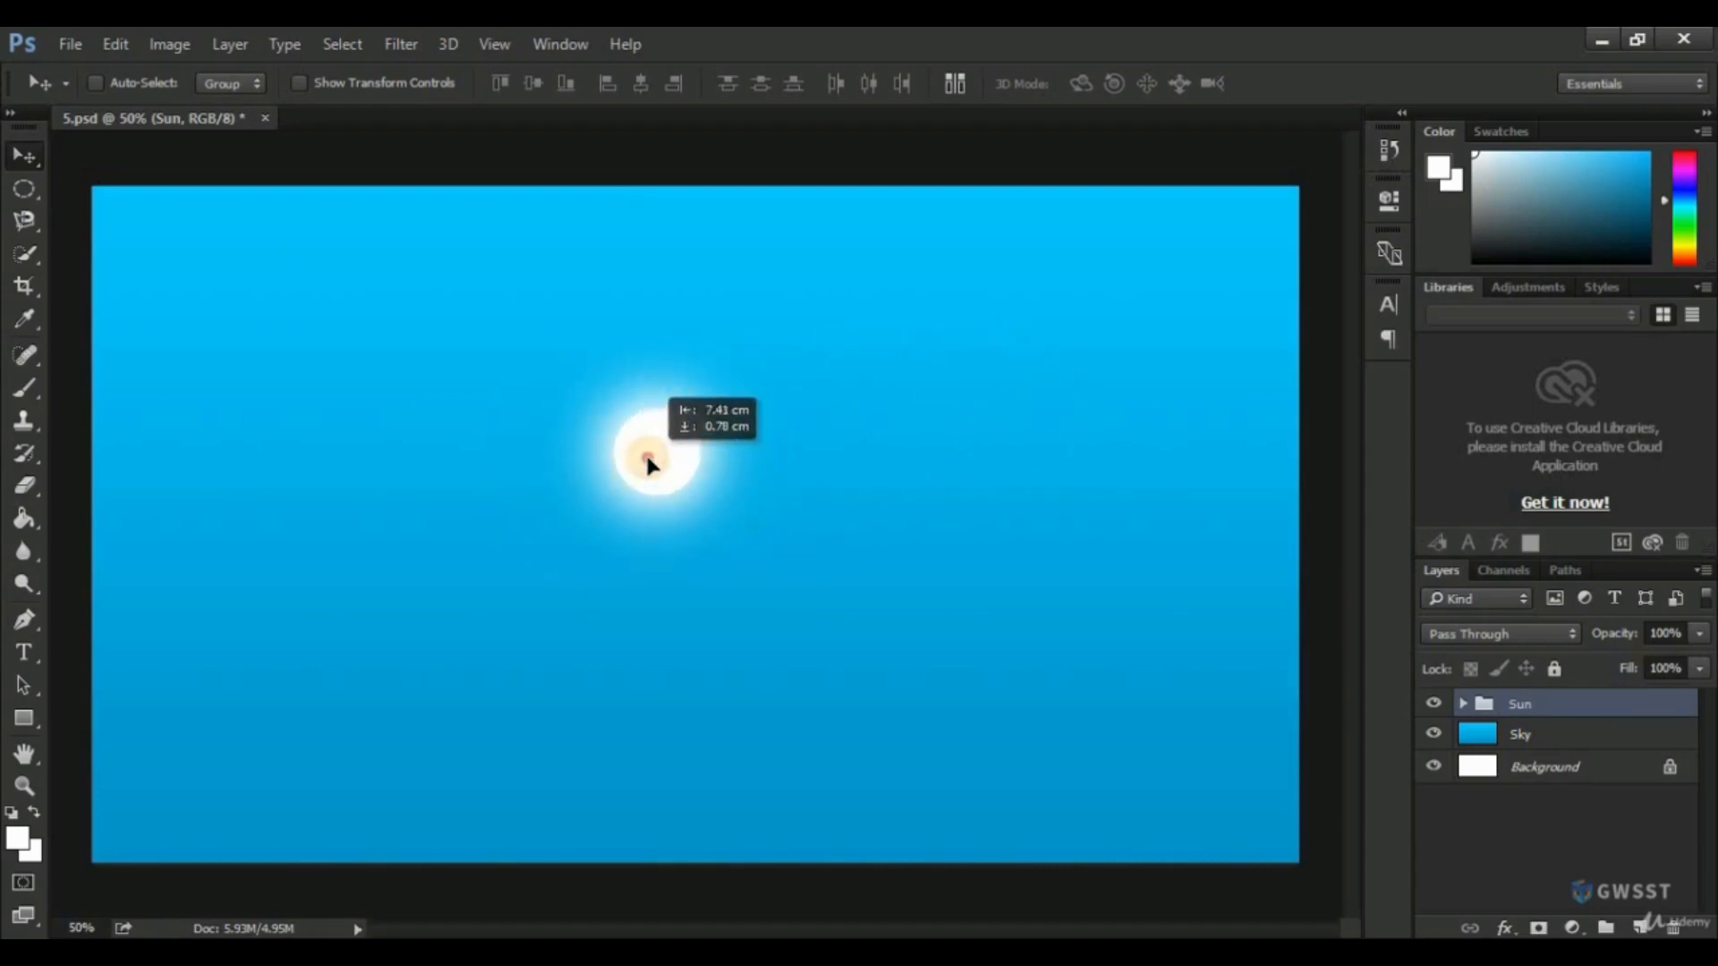
drag(646, 456, 1097, 347)
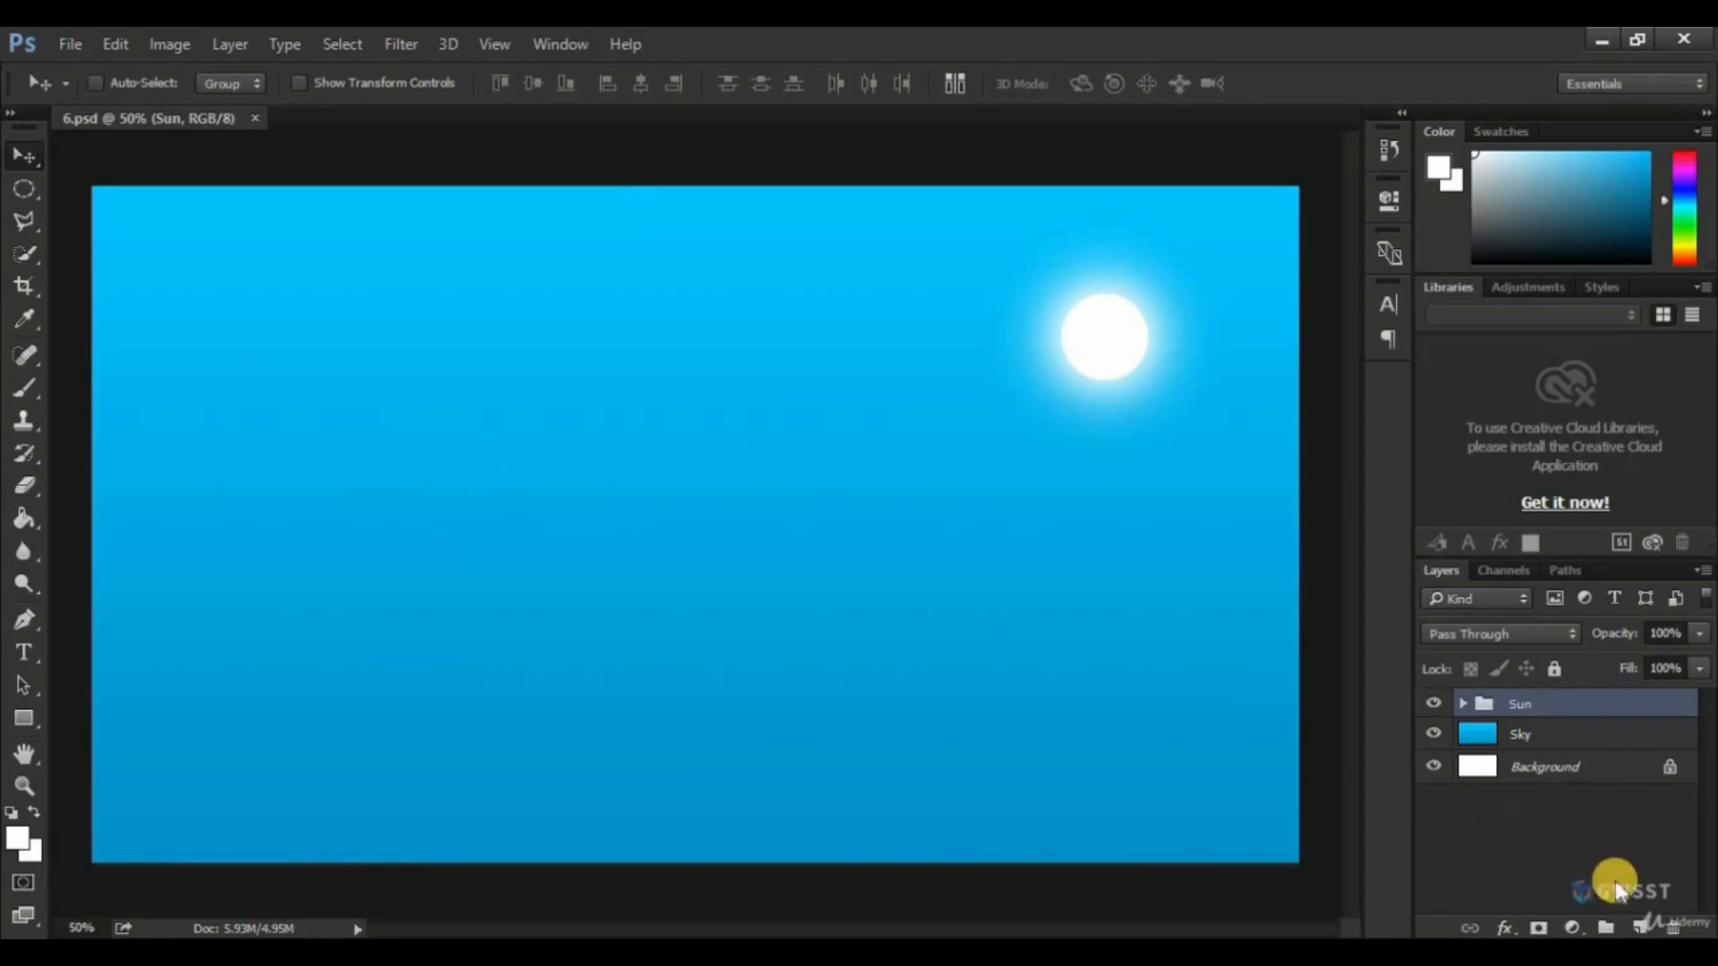
In 6.psd, create a new layer named Mountains above the Sun group.
click(1640, 927)
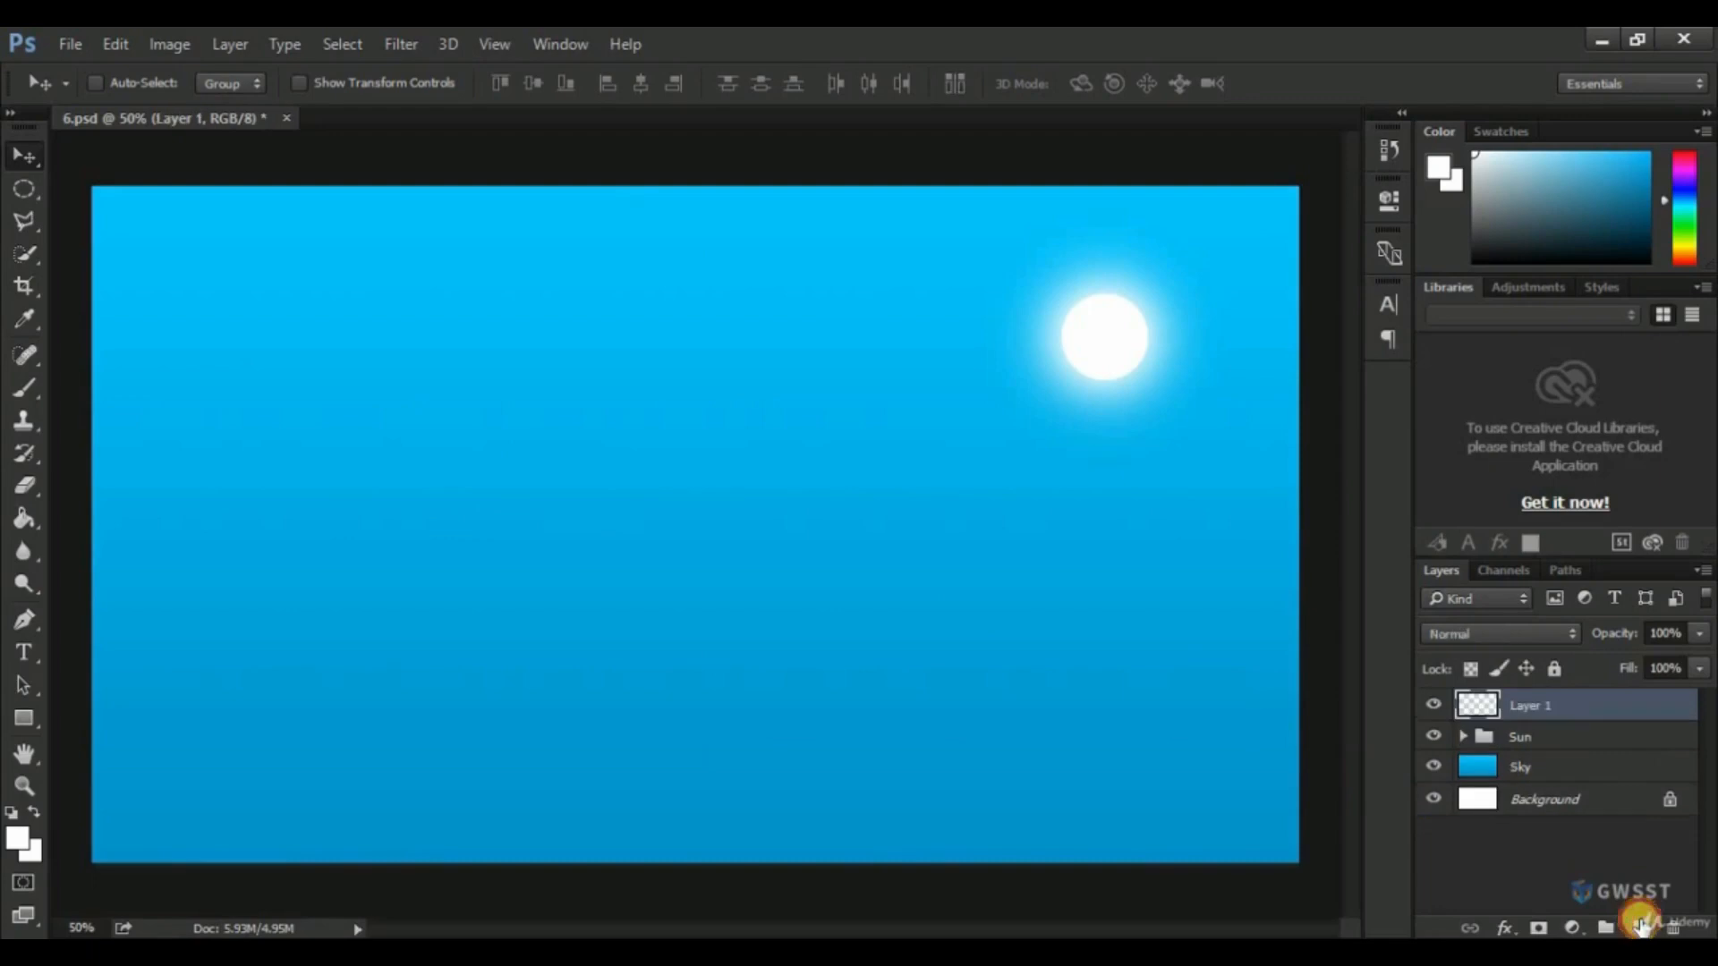
double_click(1530, 706)
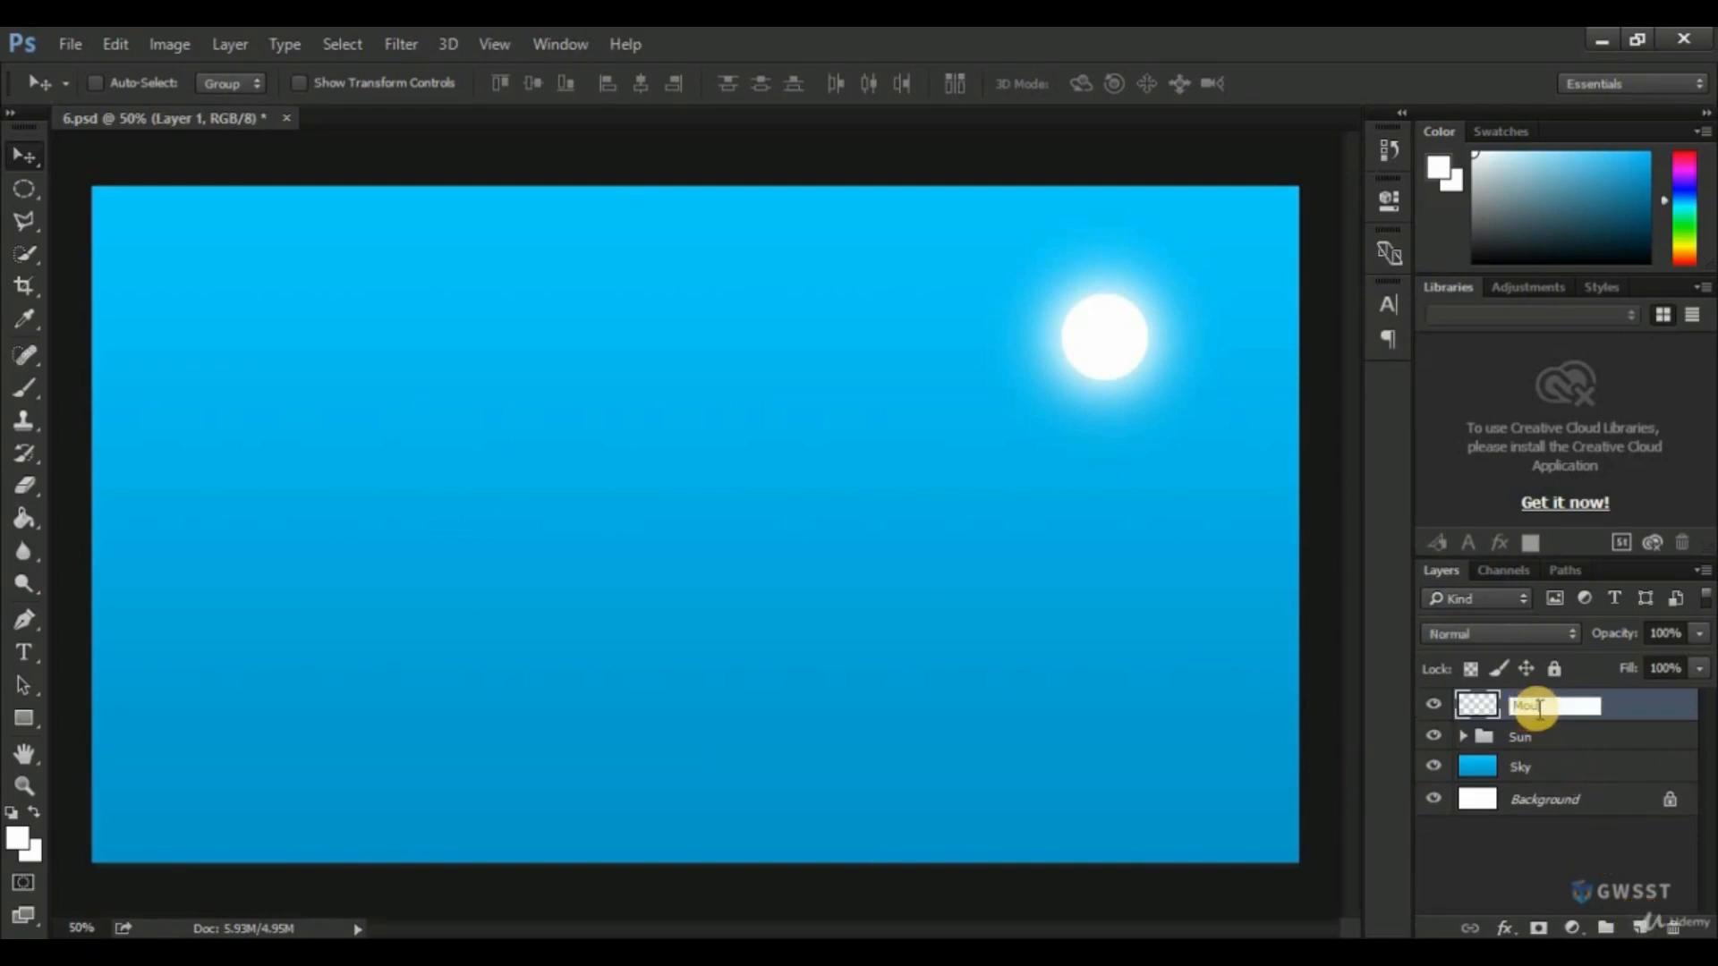
text(Mountains)
key(Return)
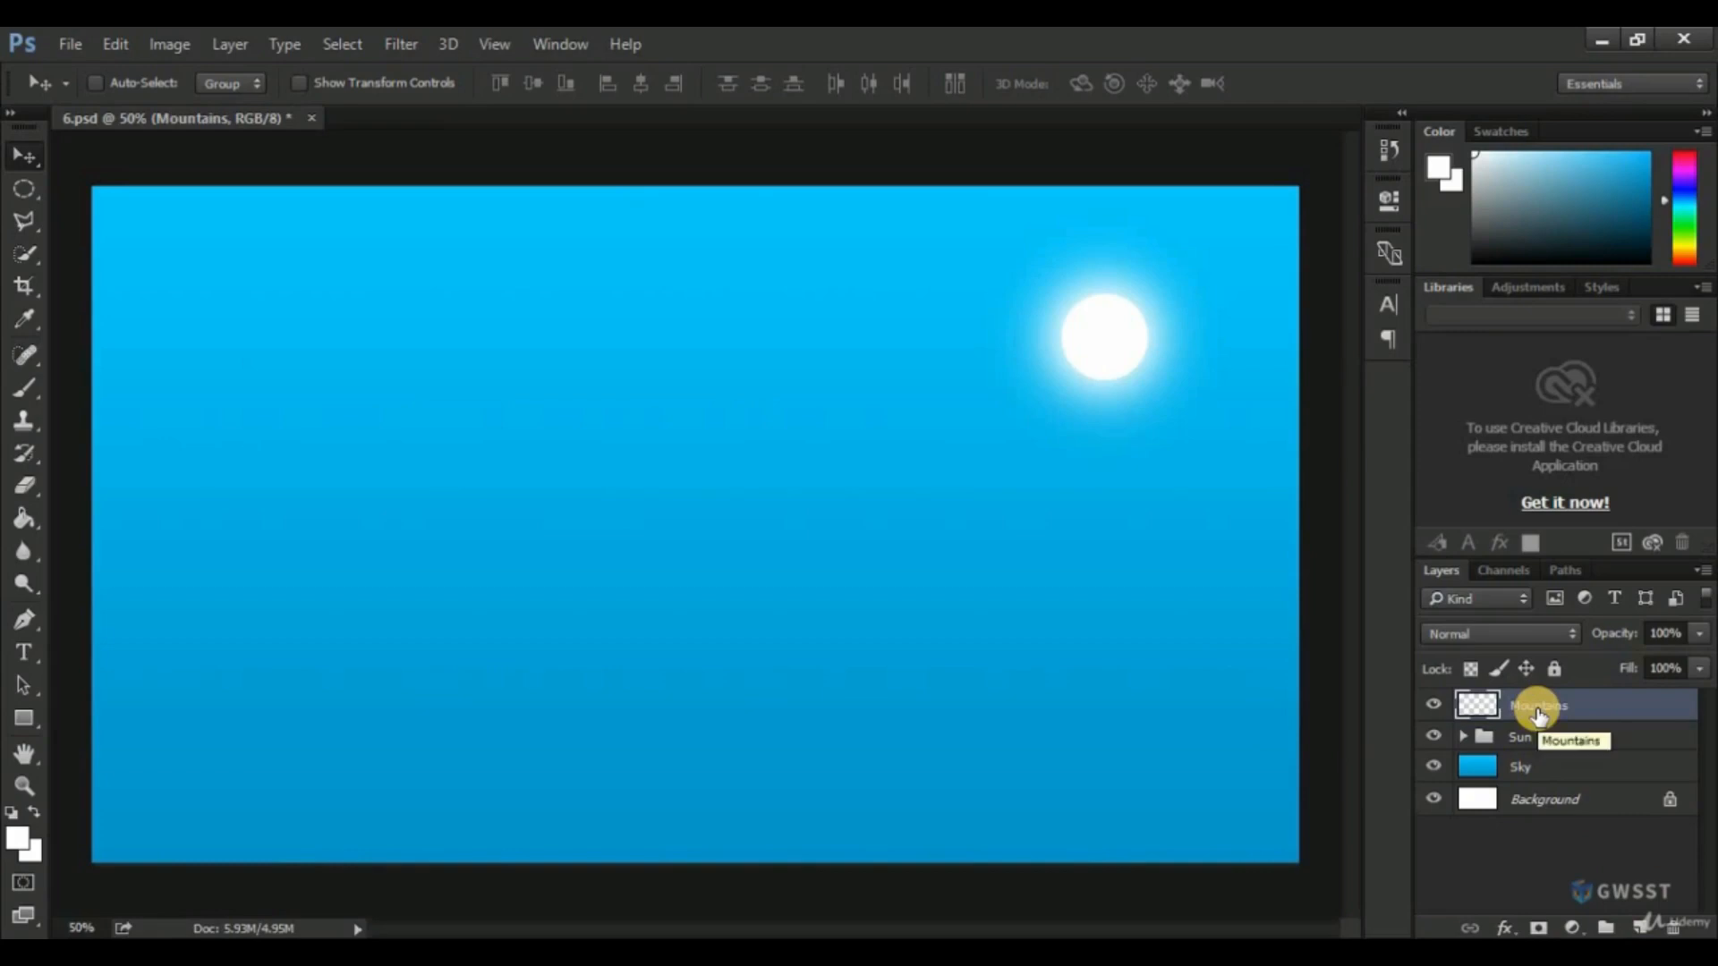
Outline a jagged mountain range across the canvas's full width with the Polygonal Lasso tool, closing the selection around the area below the ridge.
click(27, 222)
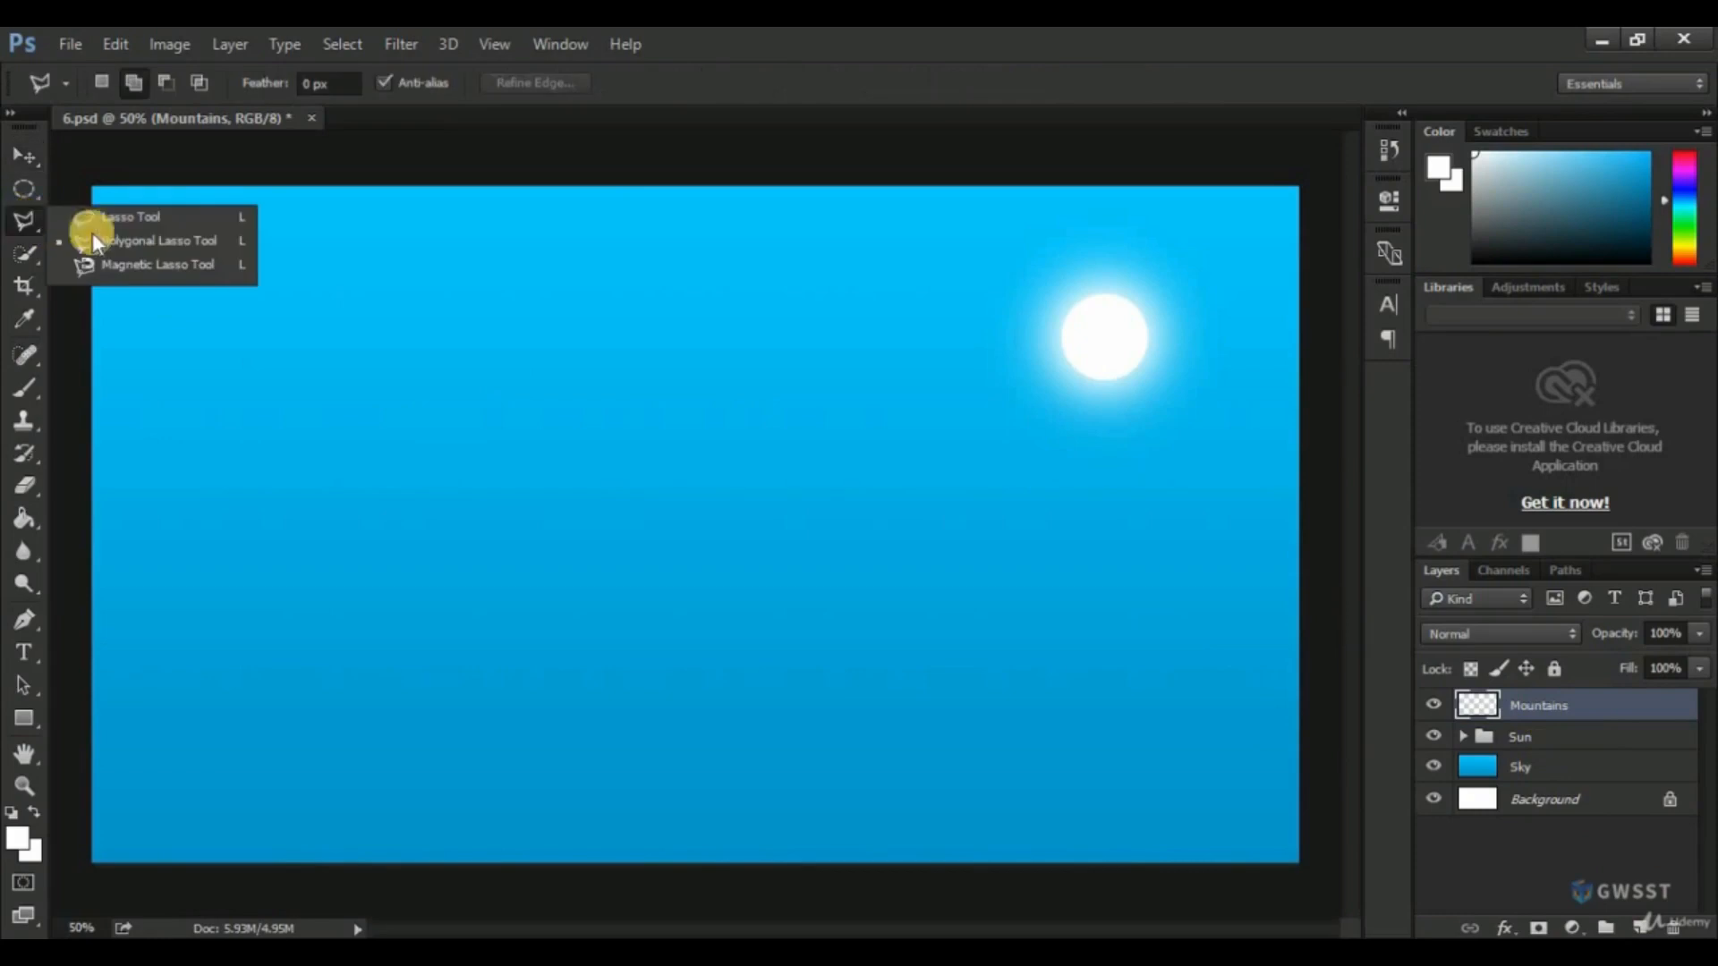
click(105, 238)
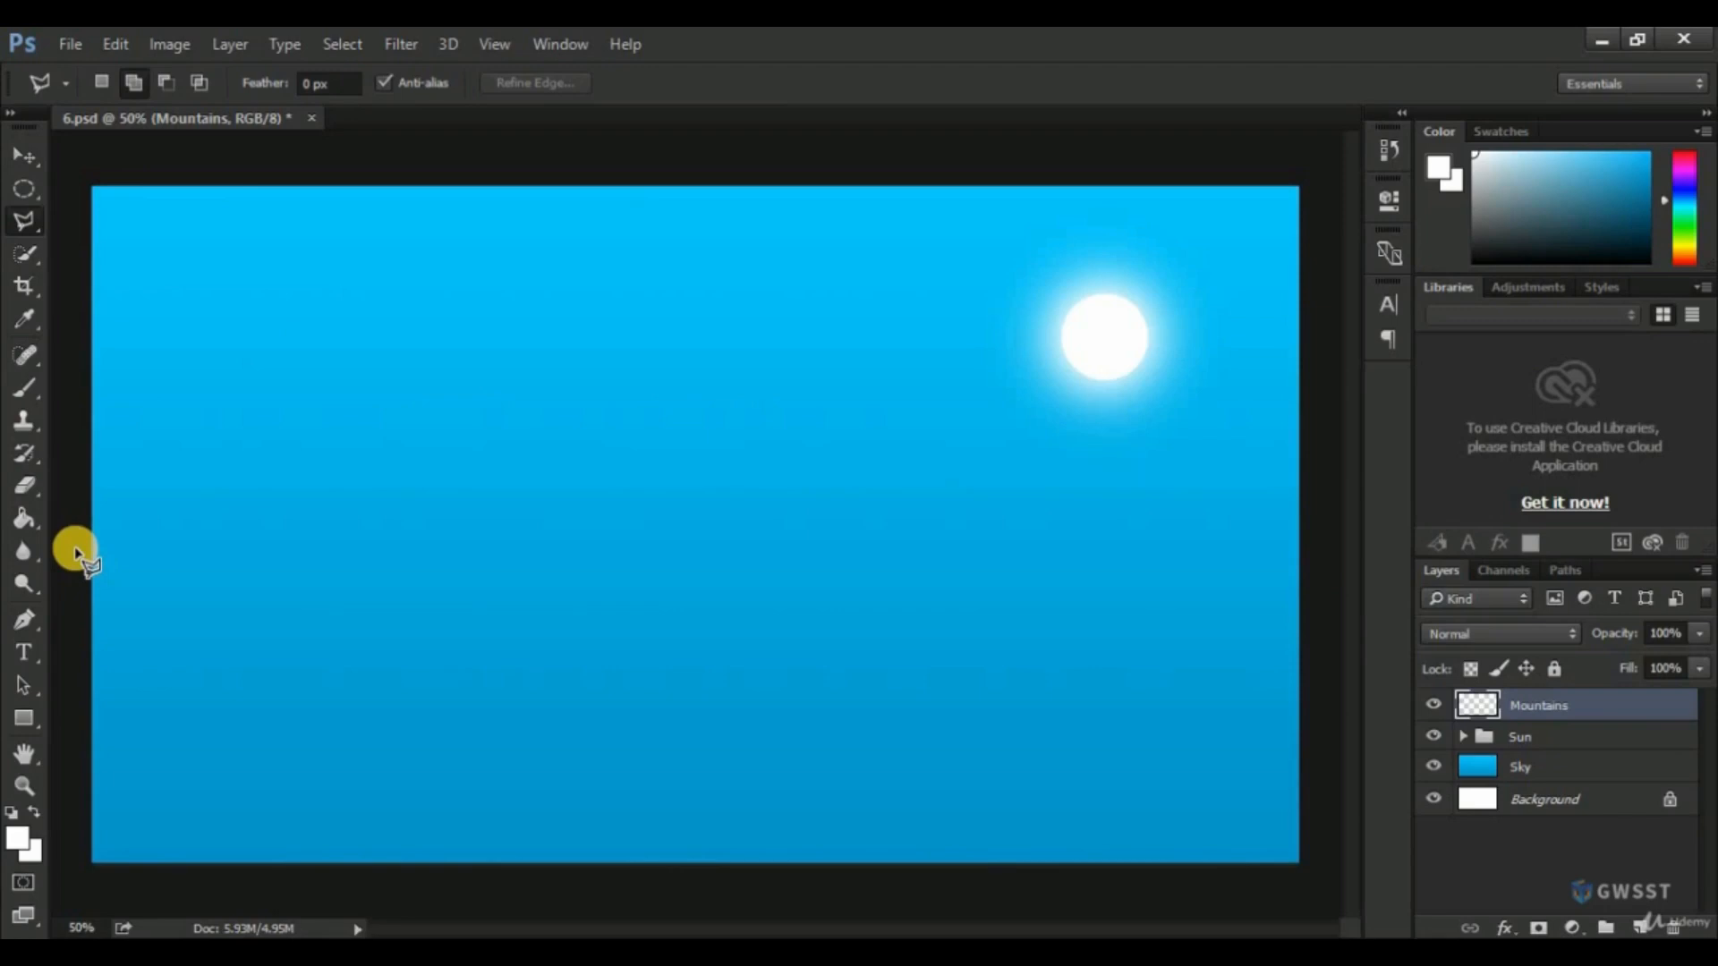
click(128, 461)
click(158, 481)
click(220, 594)
click(249, 632)
click(283, 670)
click(329, 609)
click(363, 645)
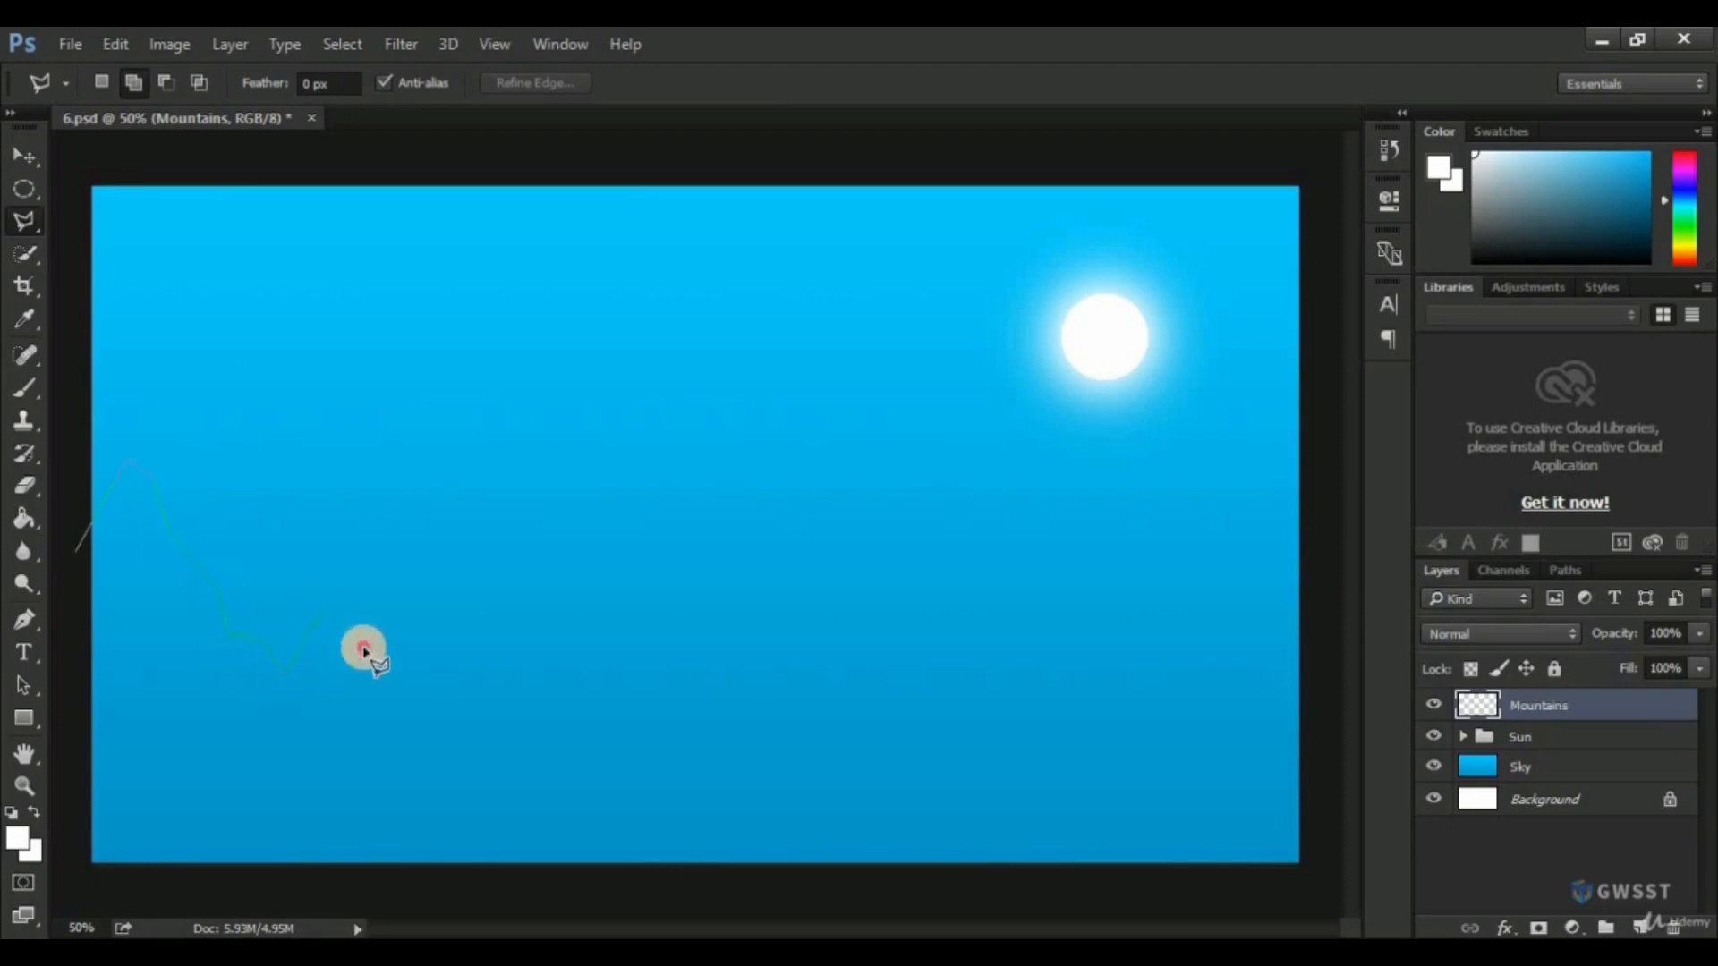
click(410, 540)
click(503, 536)
click(559, 566)
click(582, 618)
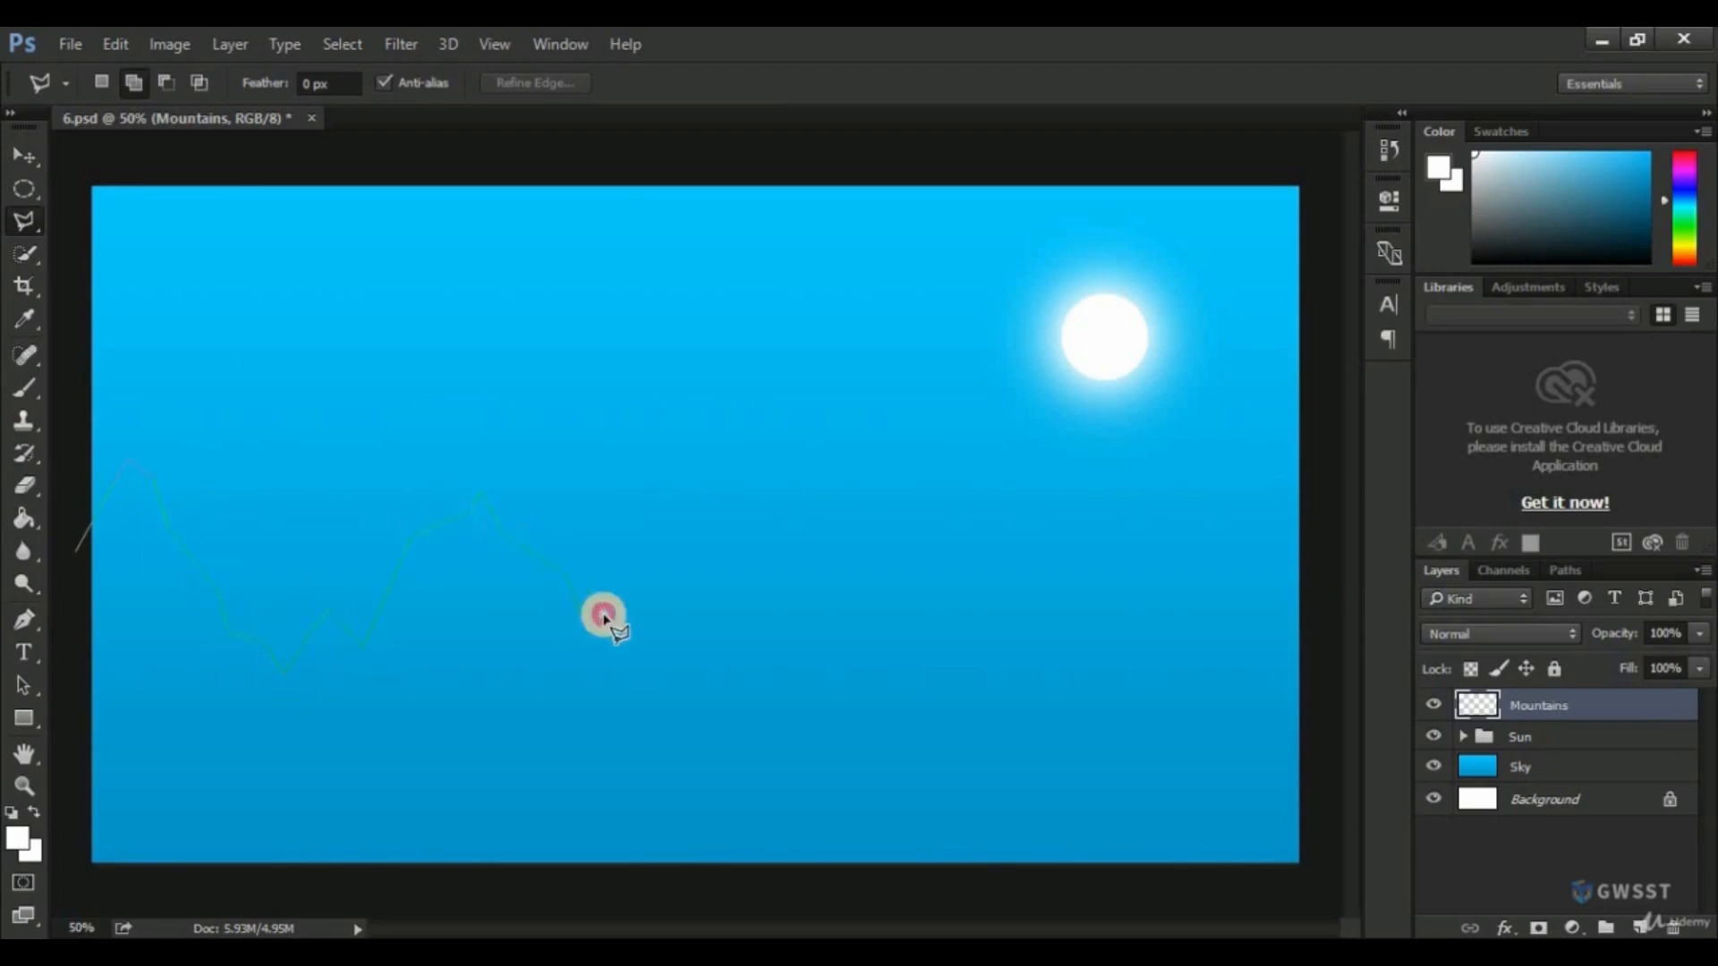
click(618, 628)
click(678, 735)
click(734, 717)
click(812, 563)
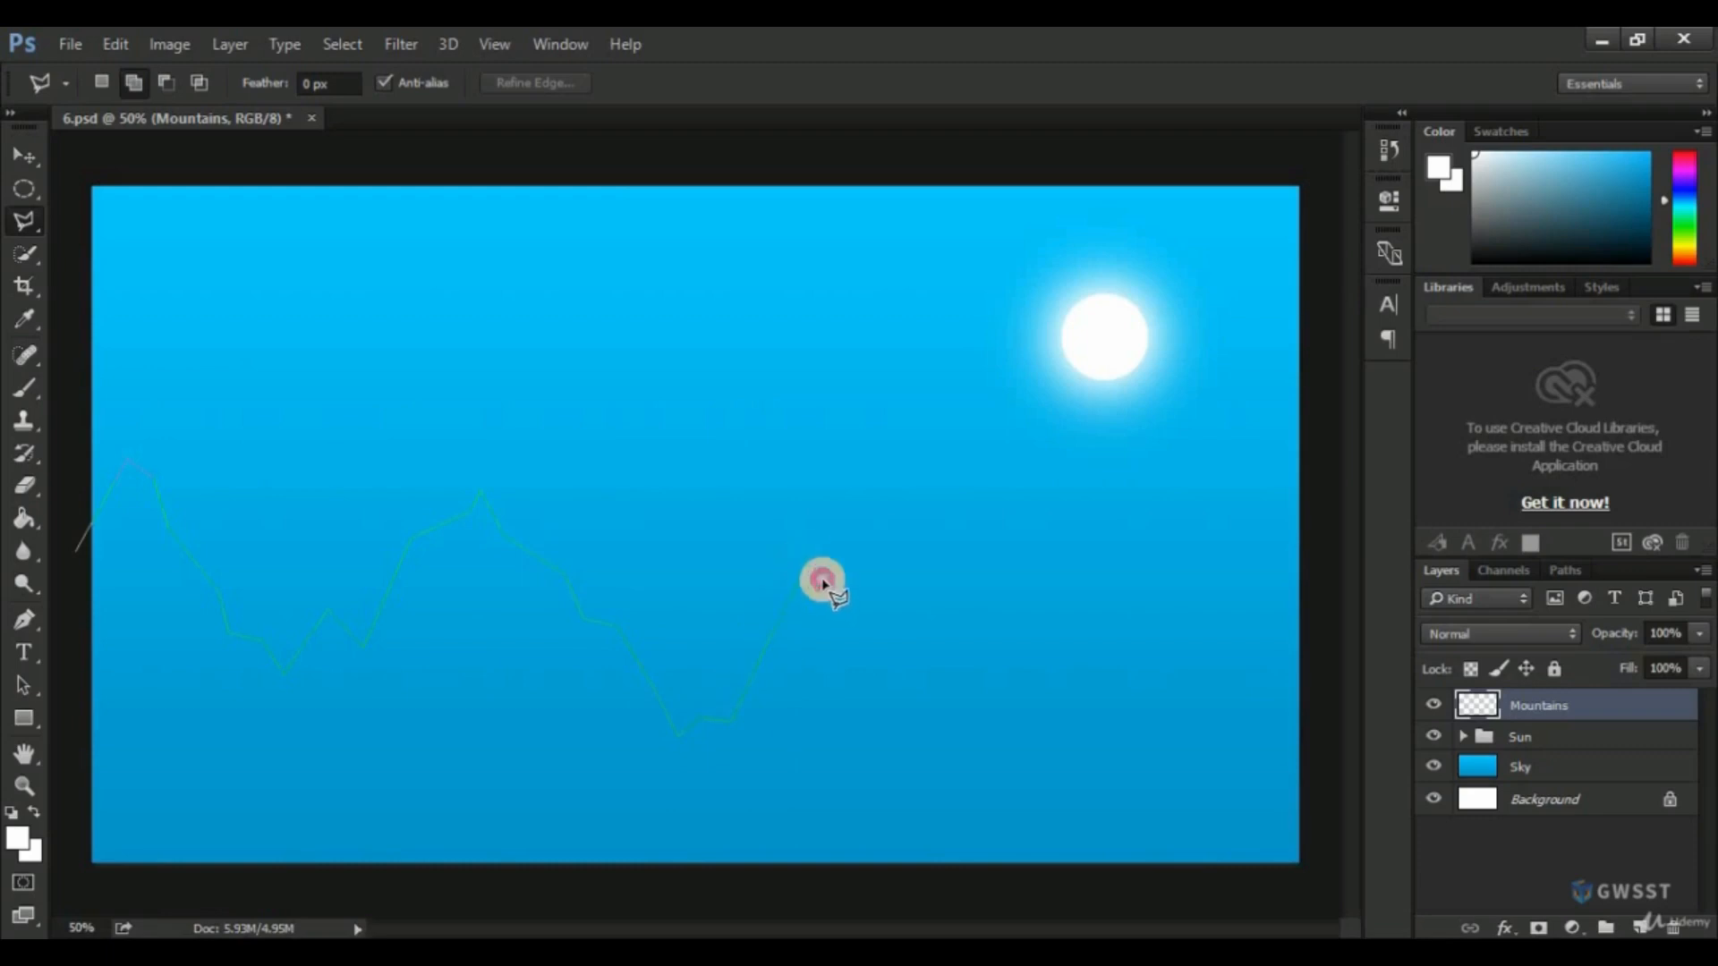
click(822, 578)
click(864, 550)
click(931, 630)
click(985, 624)
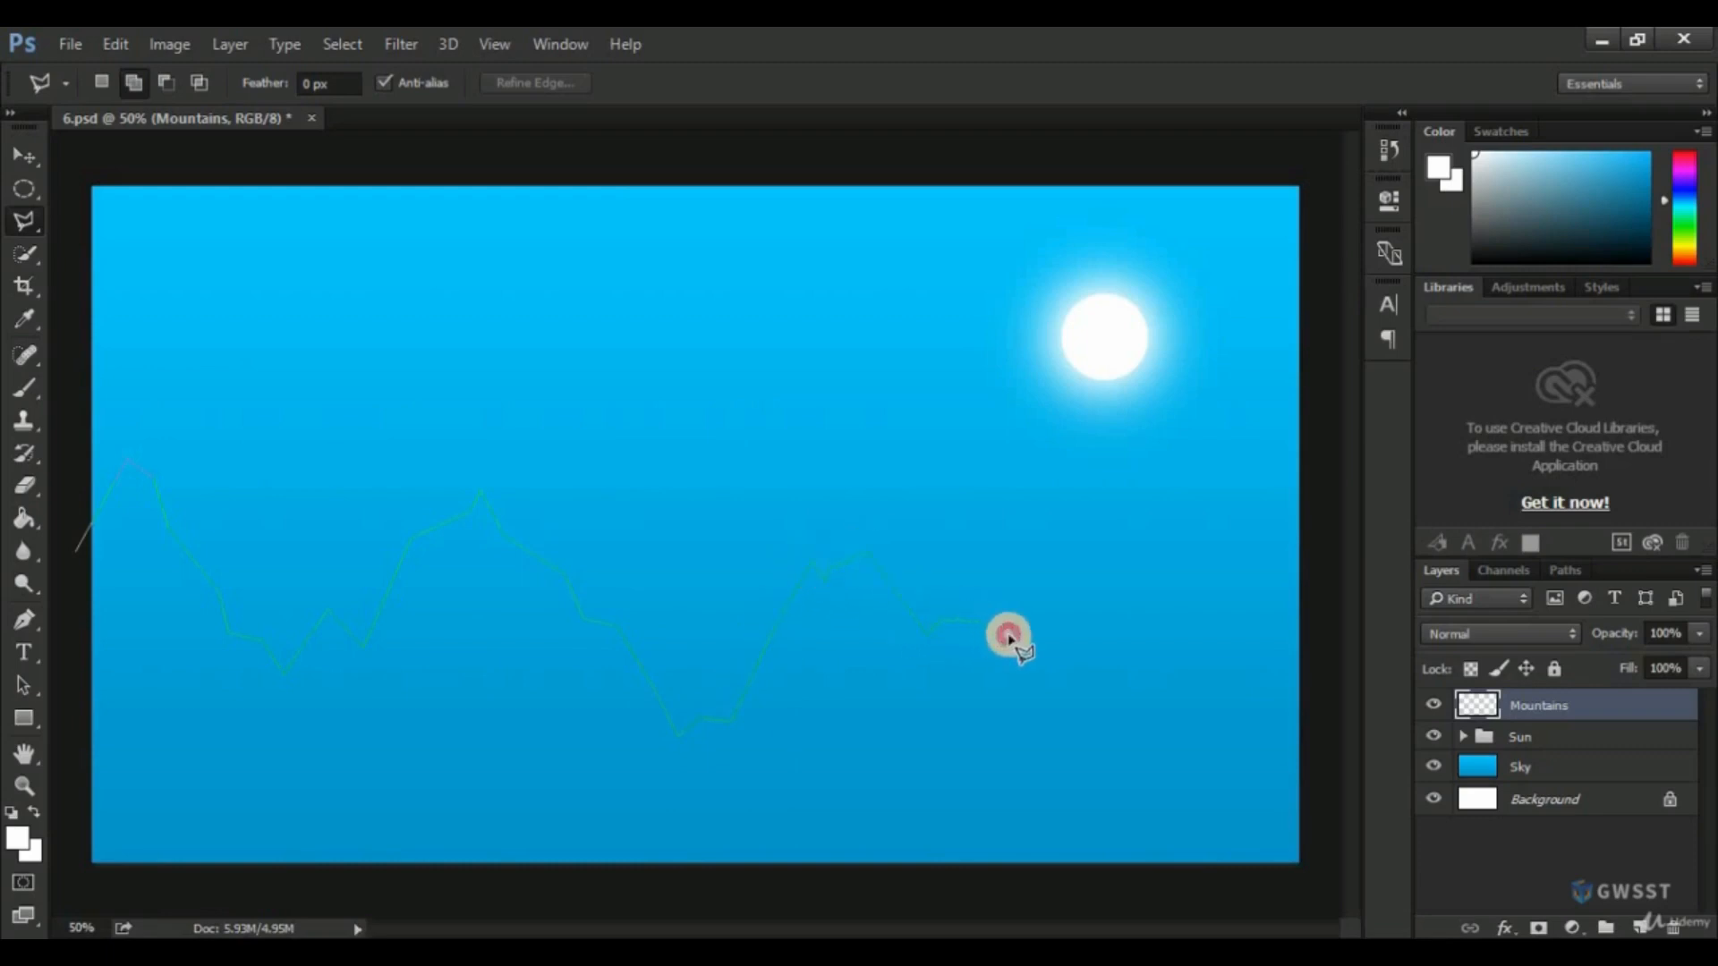
click(1047, 686)
click(1079, 628)
click(1126, 623)
click(1142, 583)
click(1194, 580)
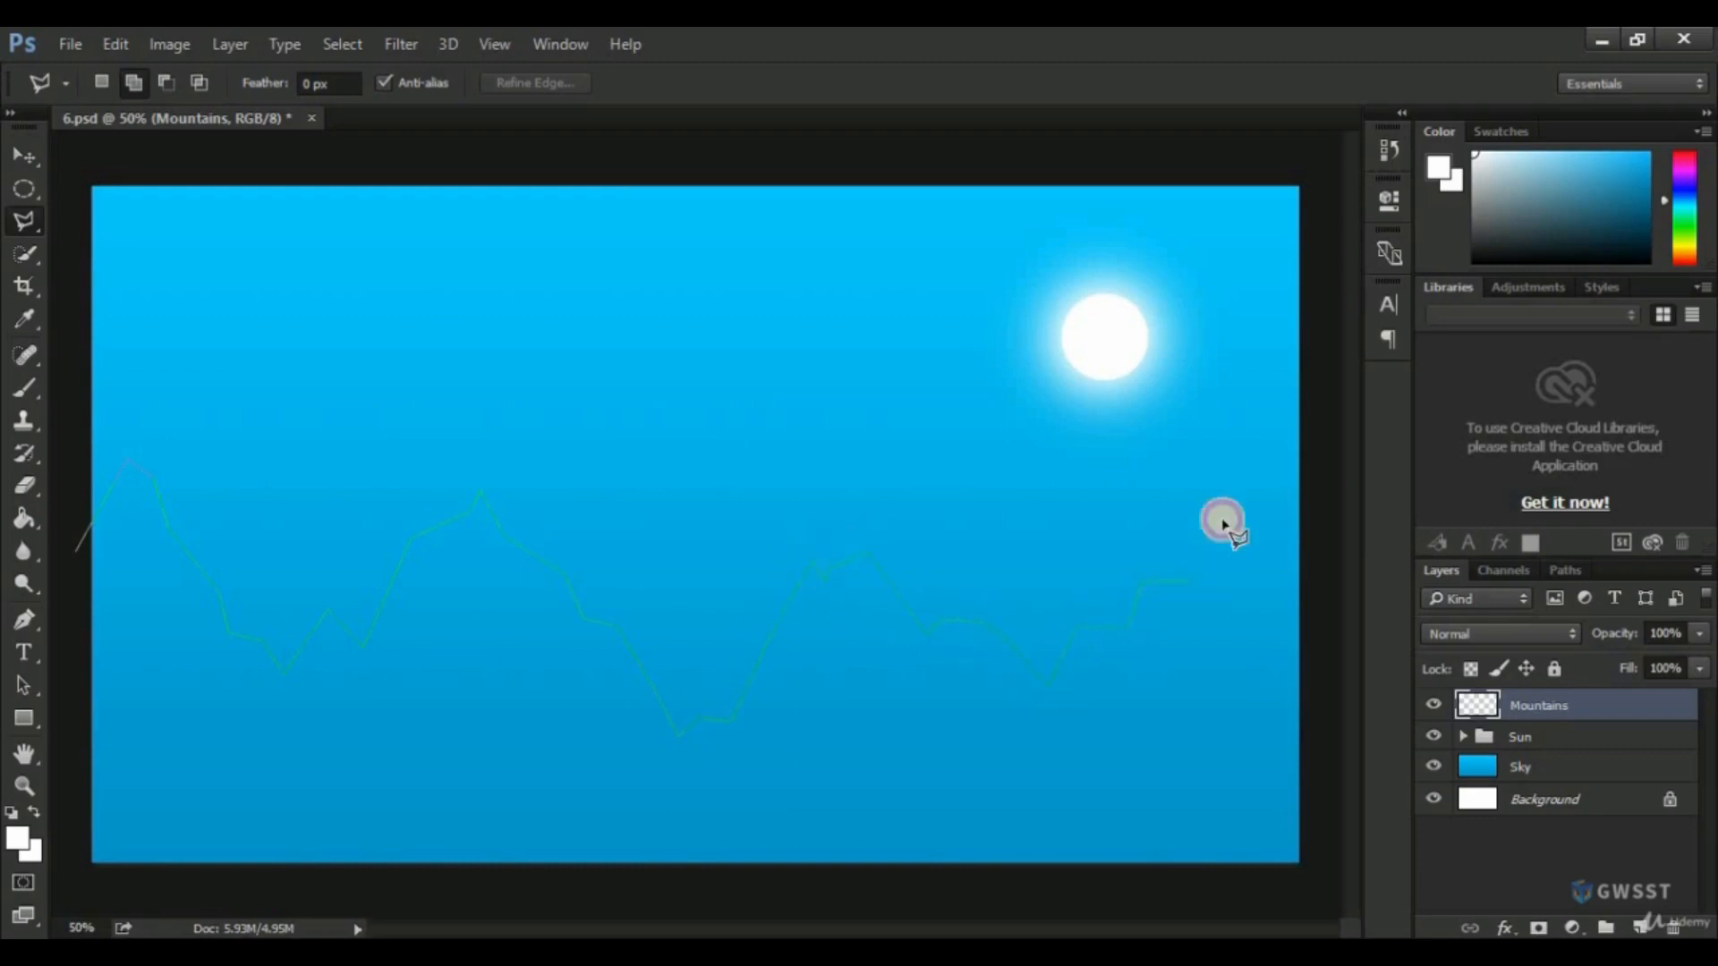
click(1239, 500)
click(1264, 529)
click(1288, 536)
click(1297, 578)
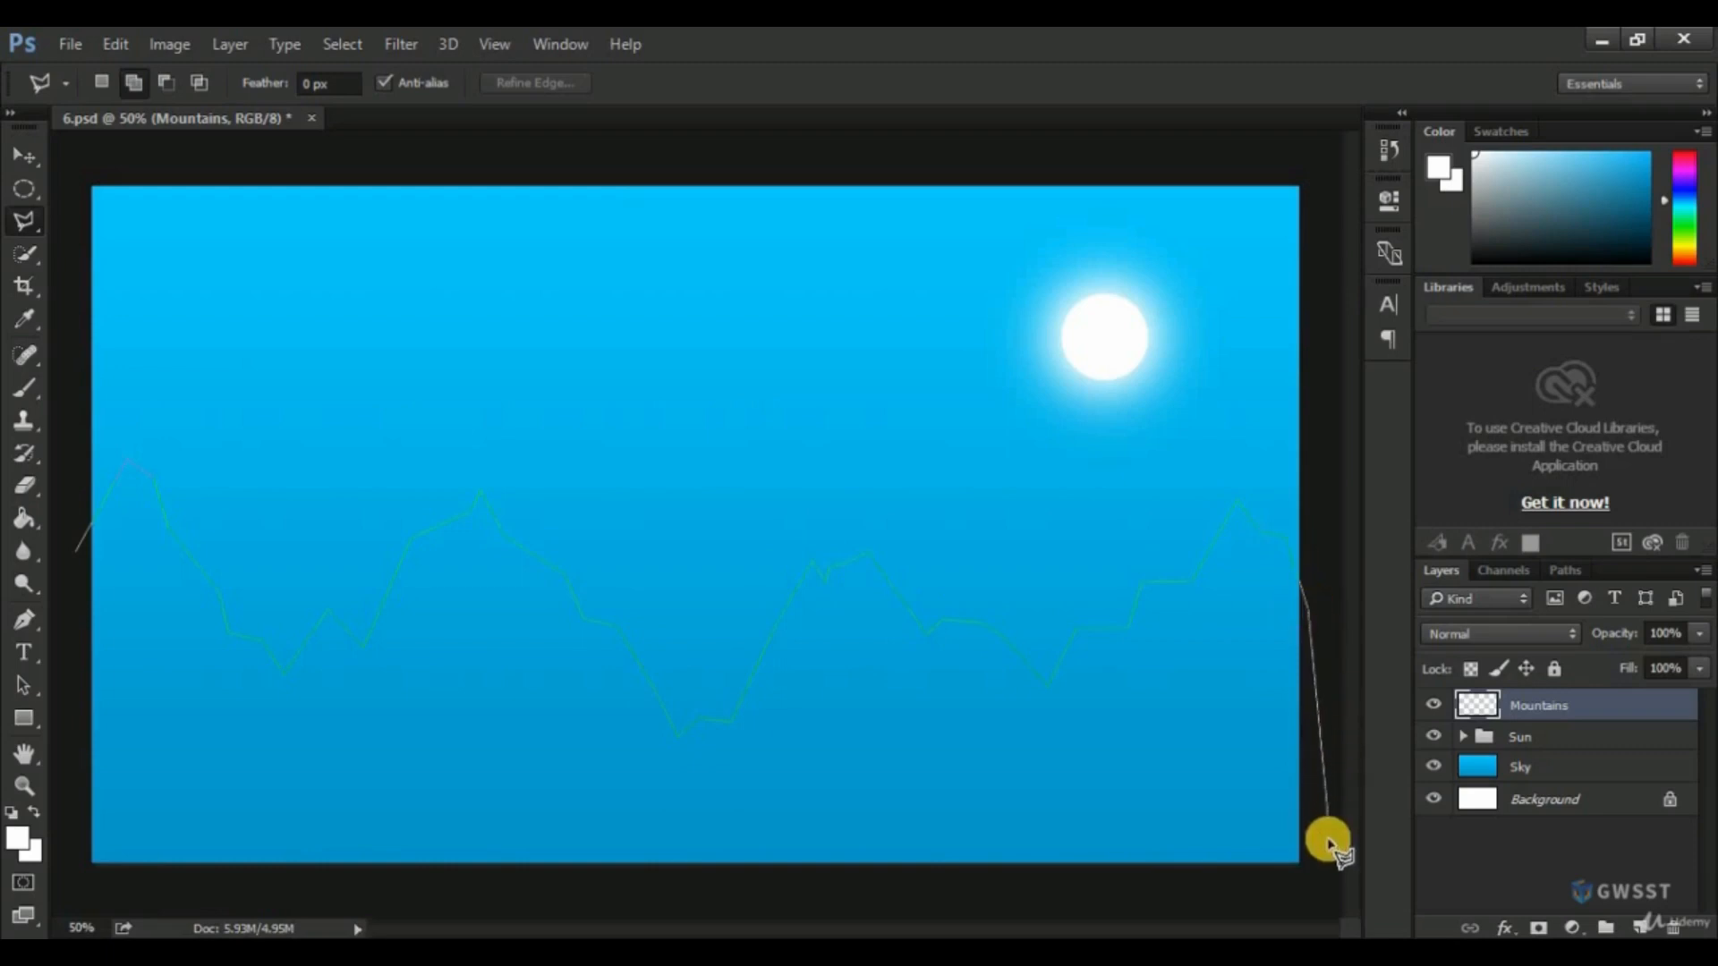
click(1326, 841)
click(1312, 893)
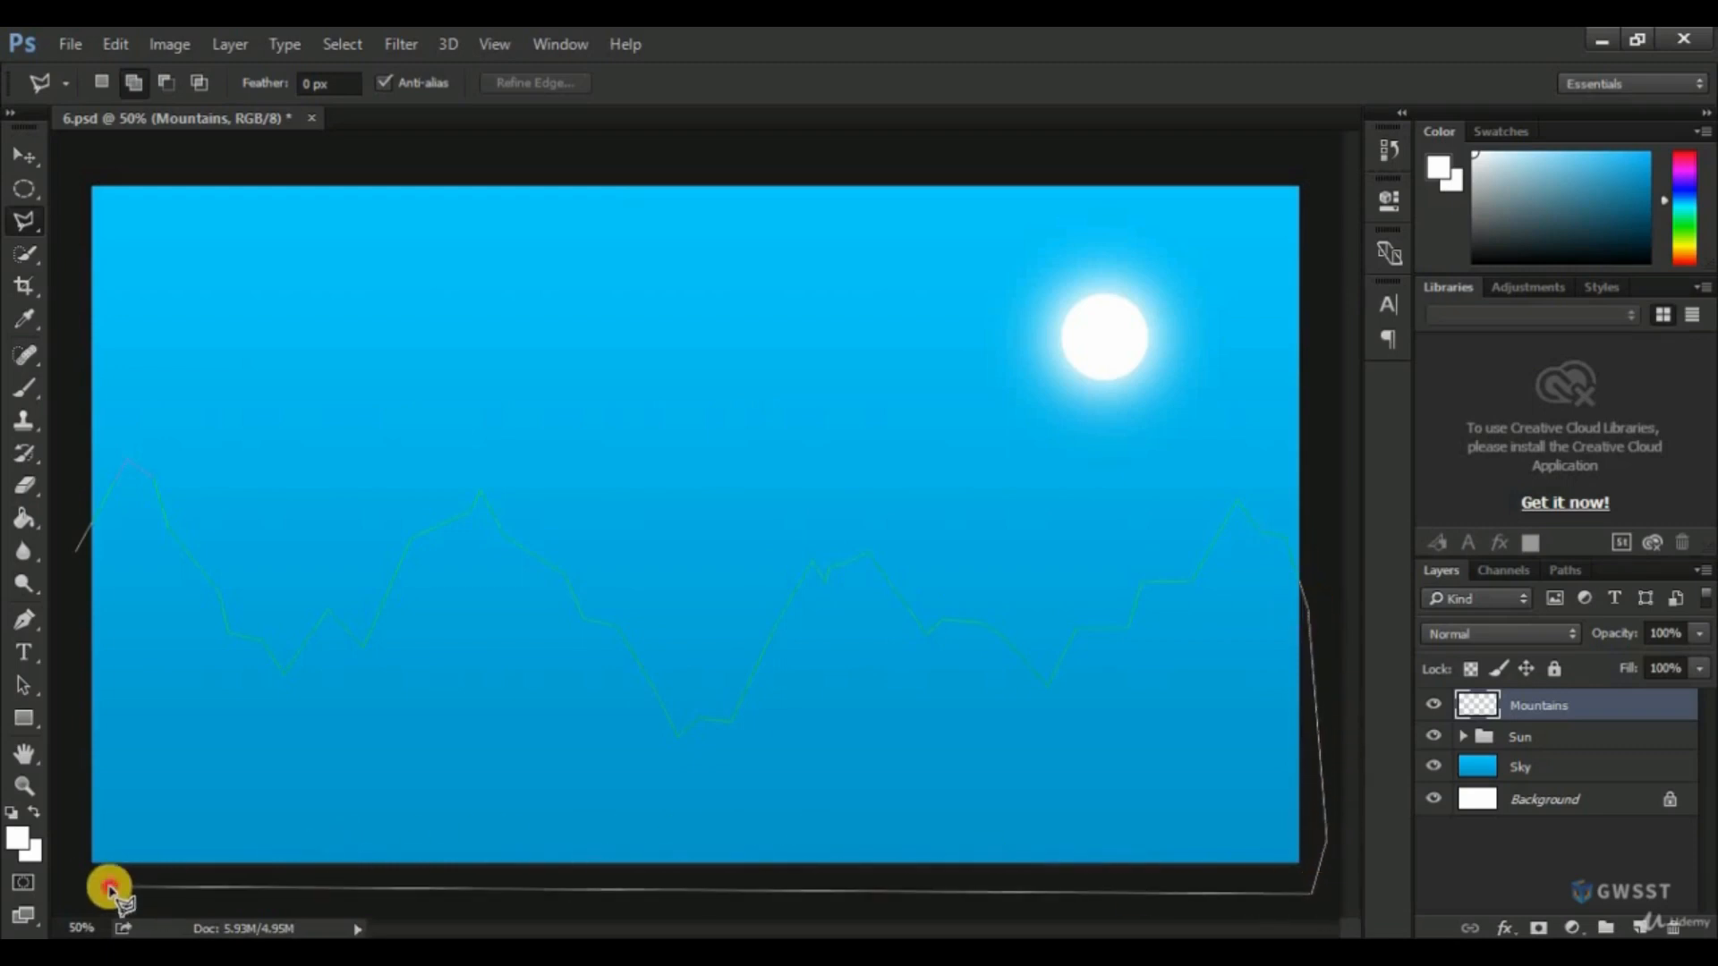
click(71, 883)
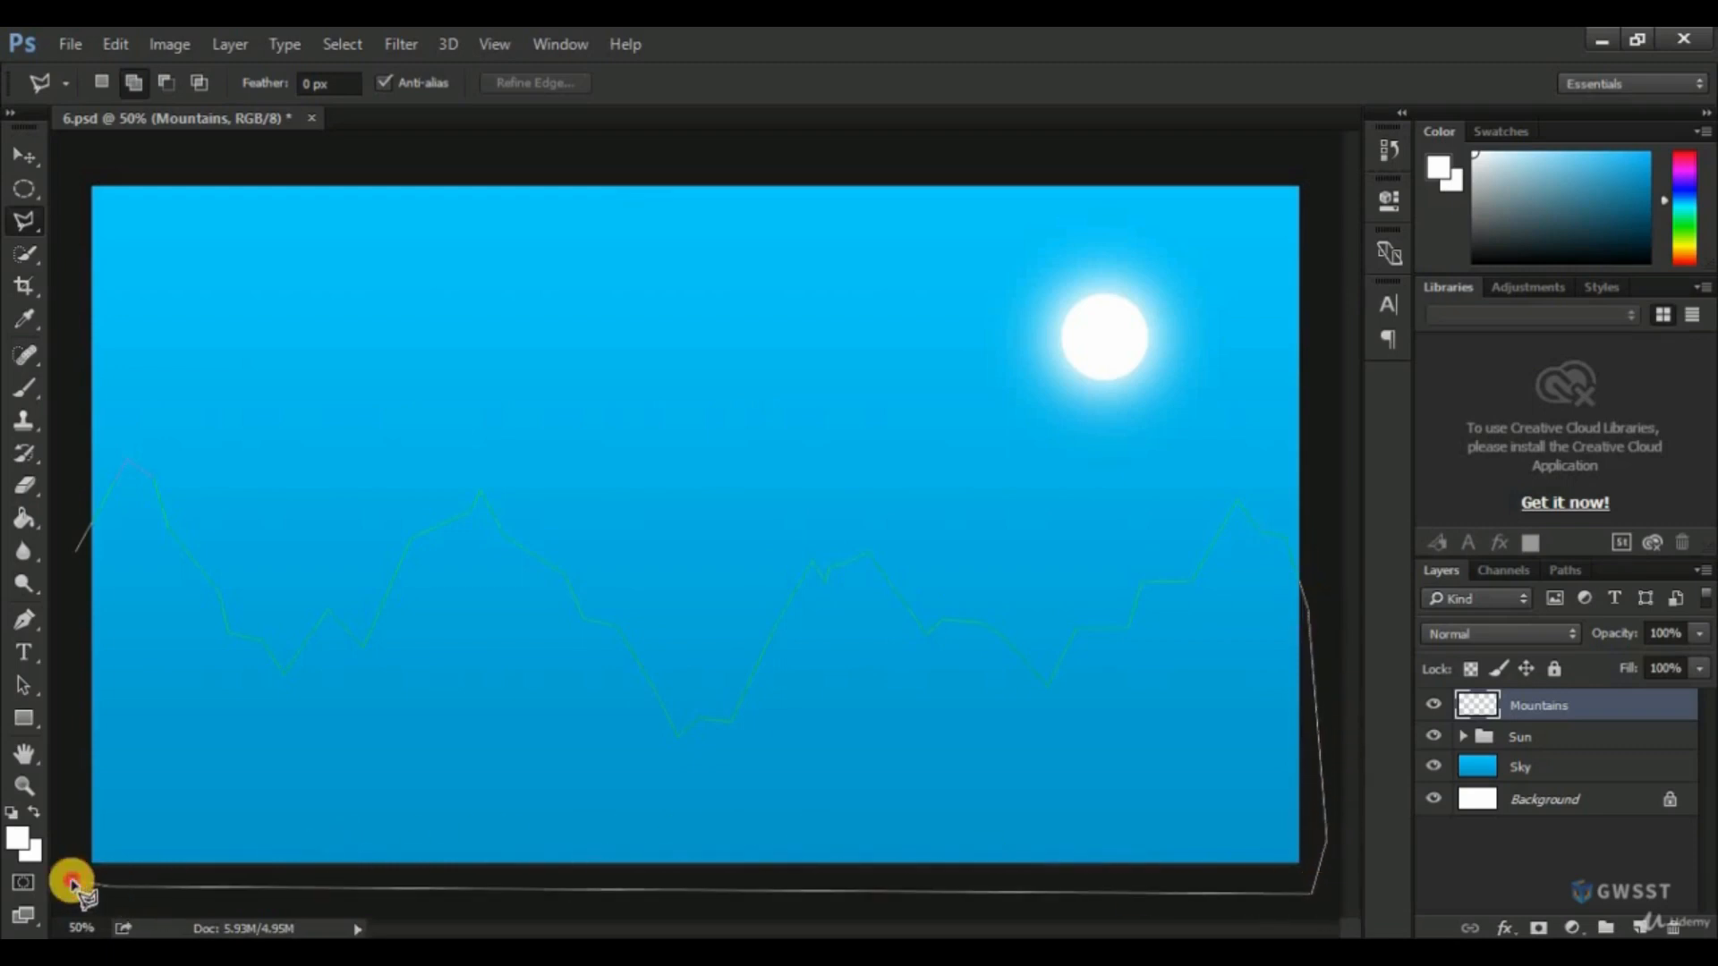
click(73, 555)
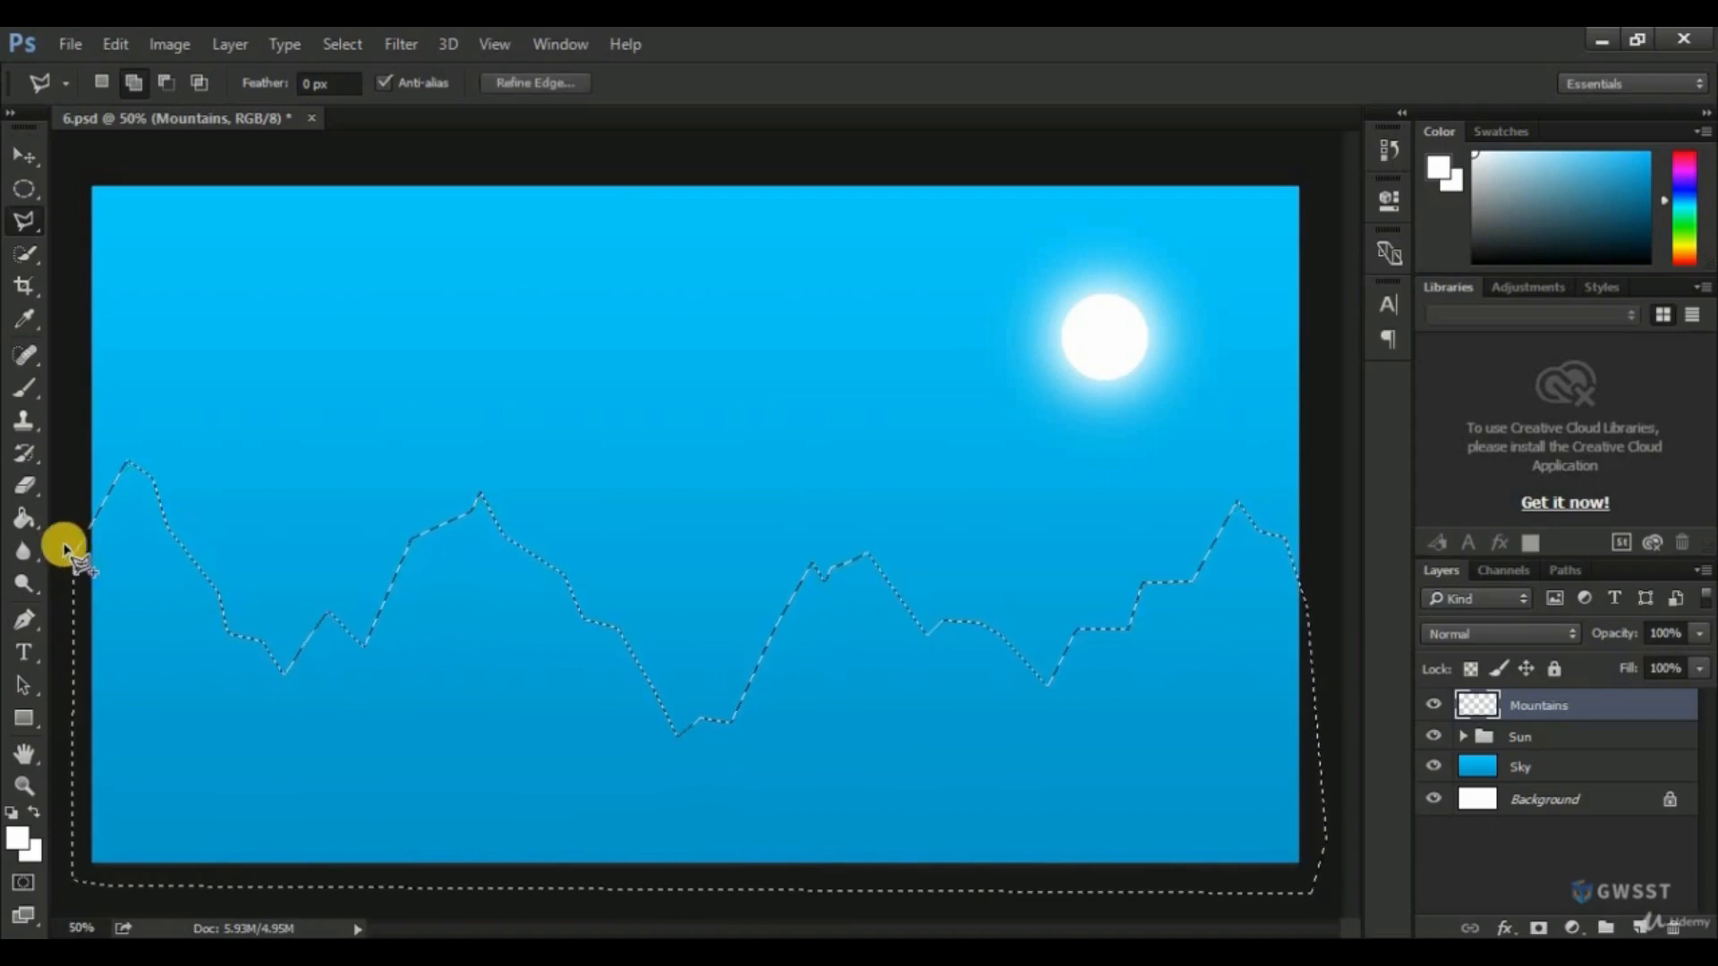
Set the foreground color to near-black brown #130600 and fill the mountain selection with it on the Mountains layer using the Paint Bucket.
click(24, 518)
click(106, 540)
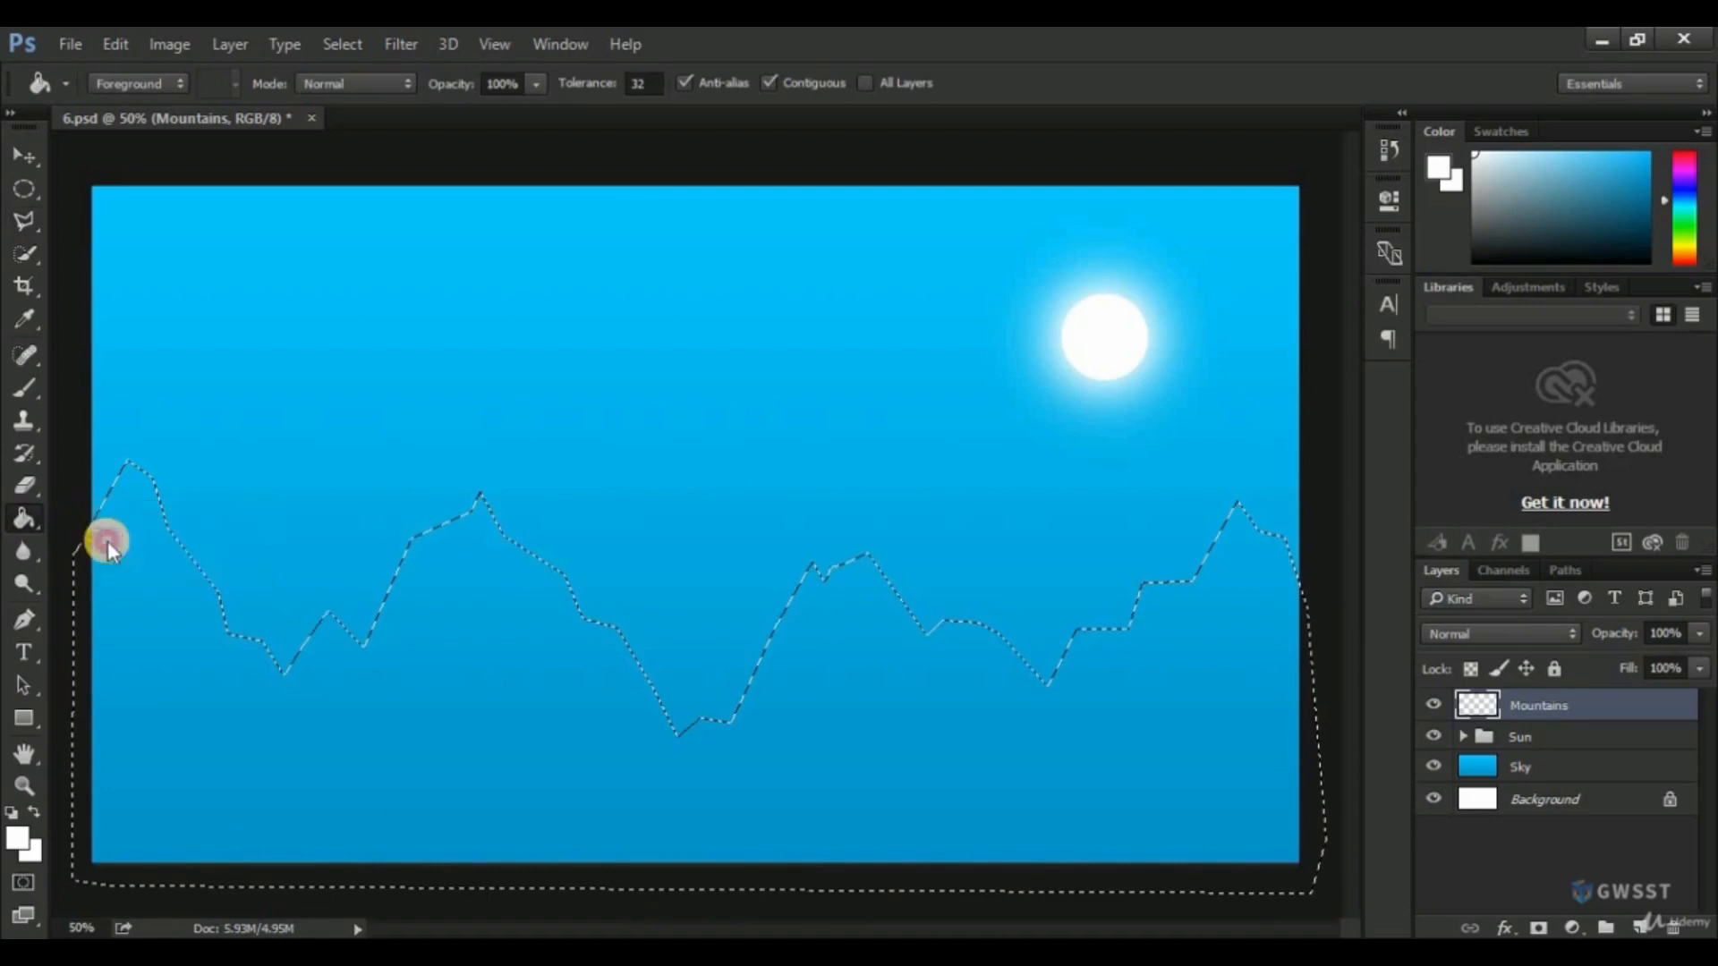
click(16, 836)
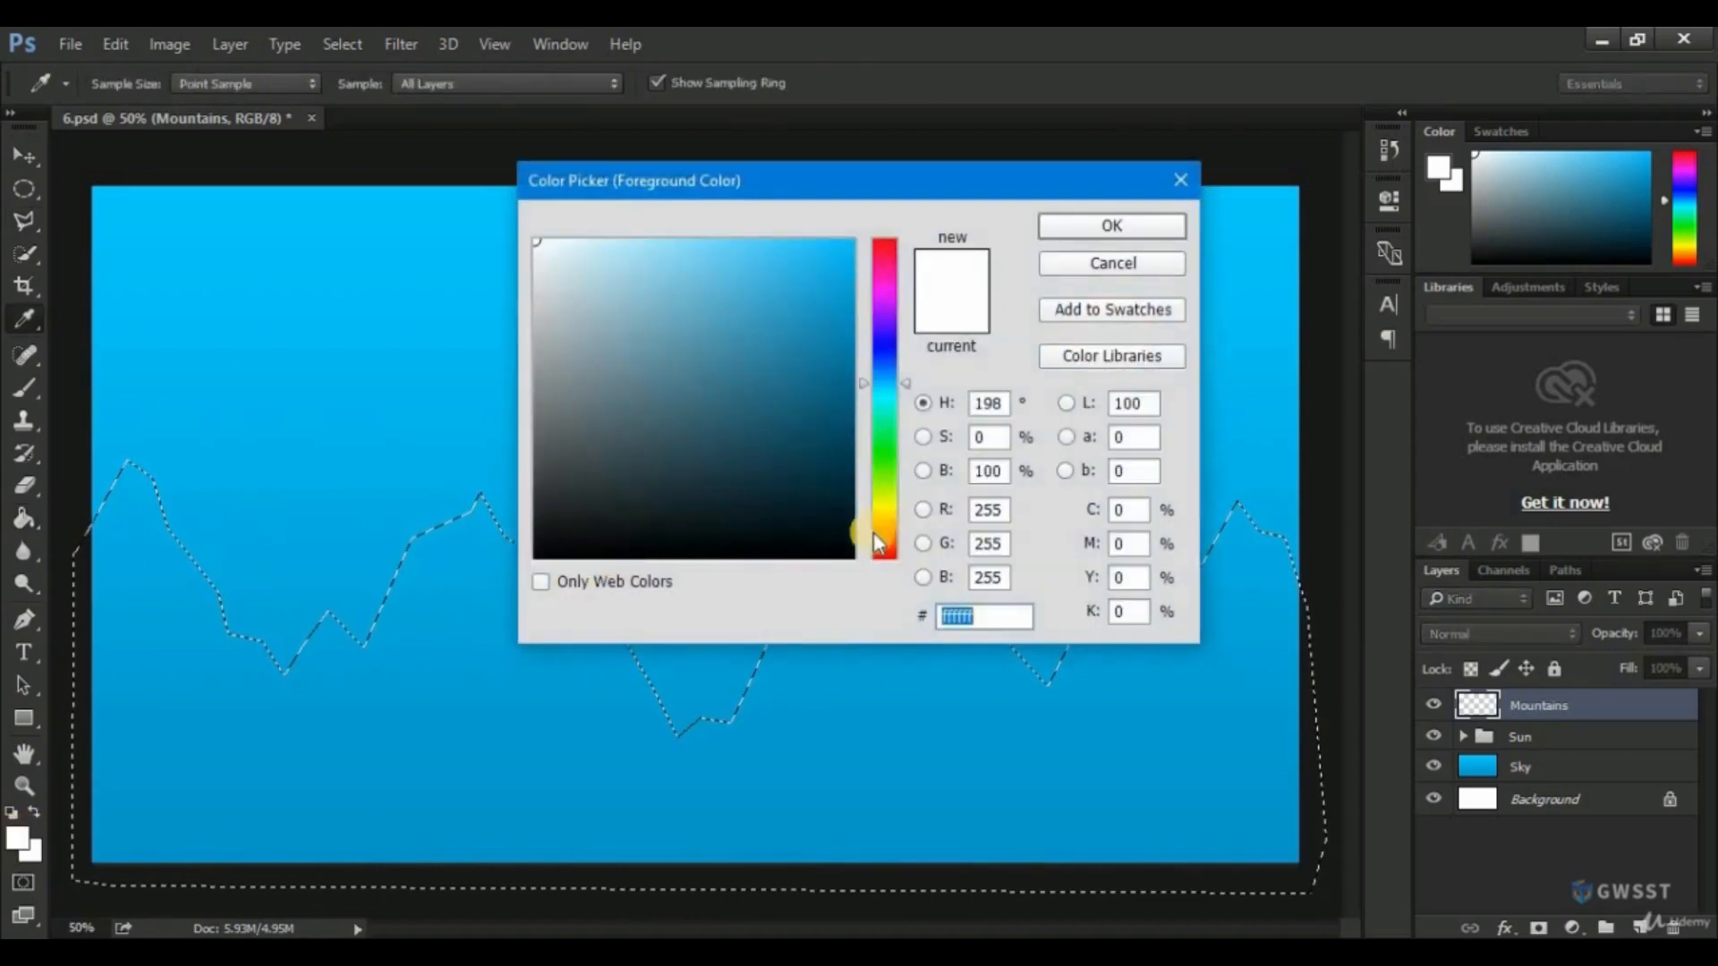
click(884, 542)
click(853, 535)
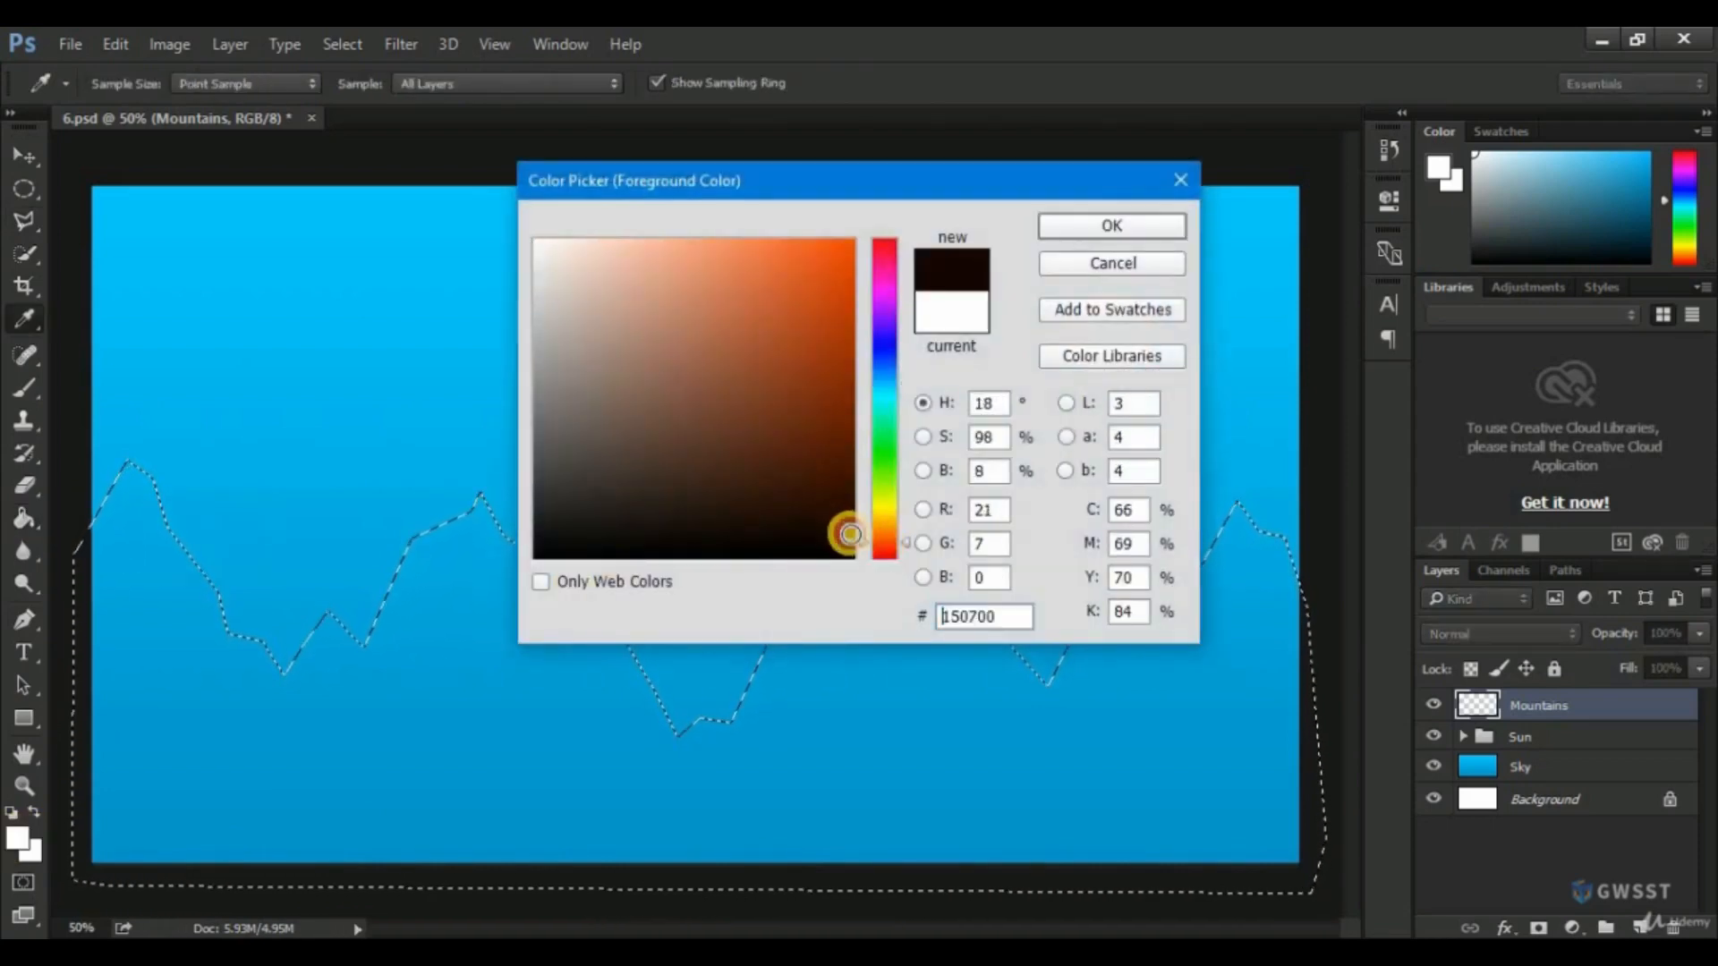
click(1110, 228)
key(g)
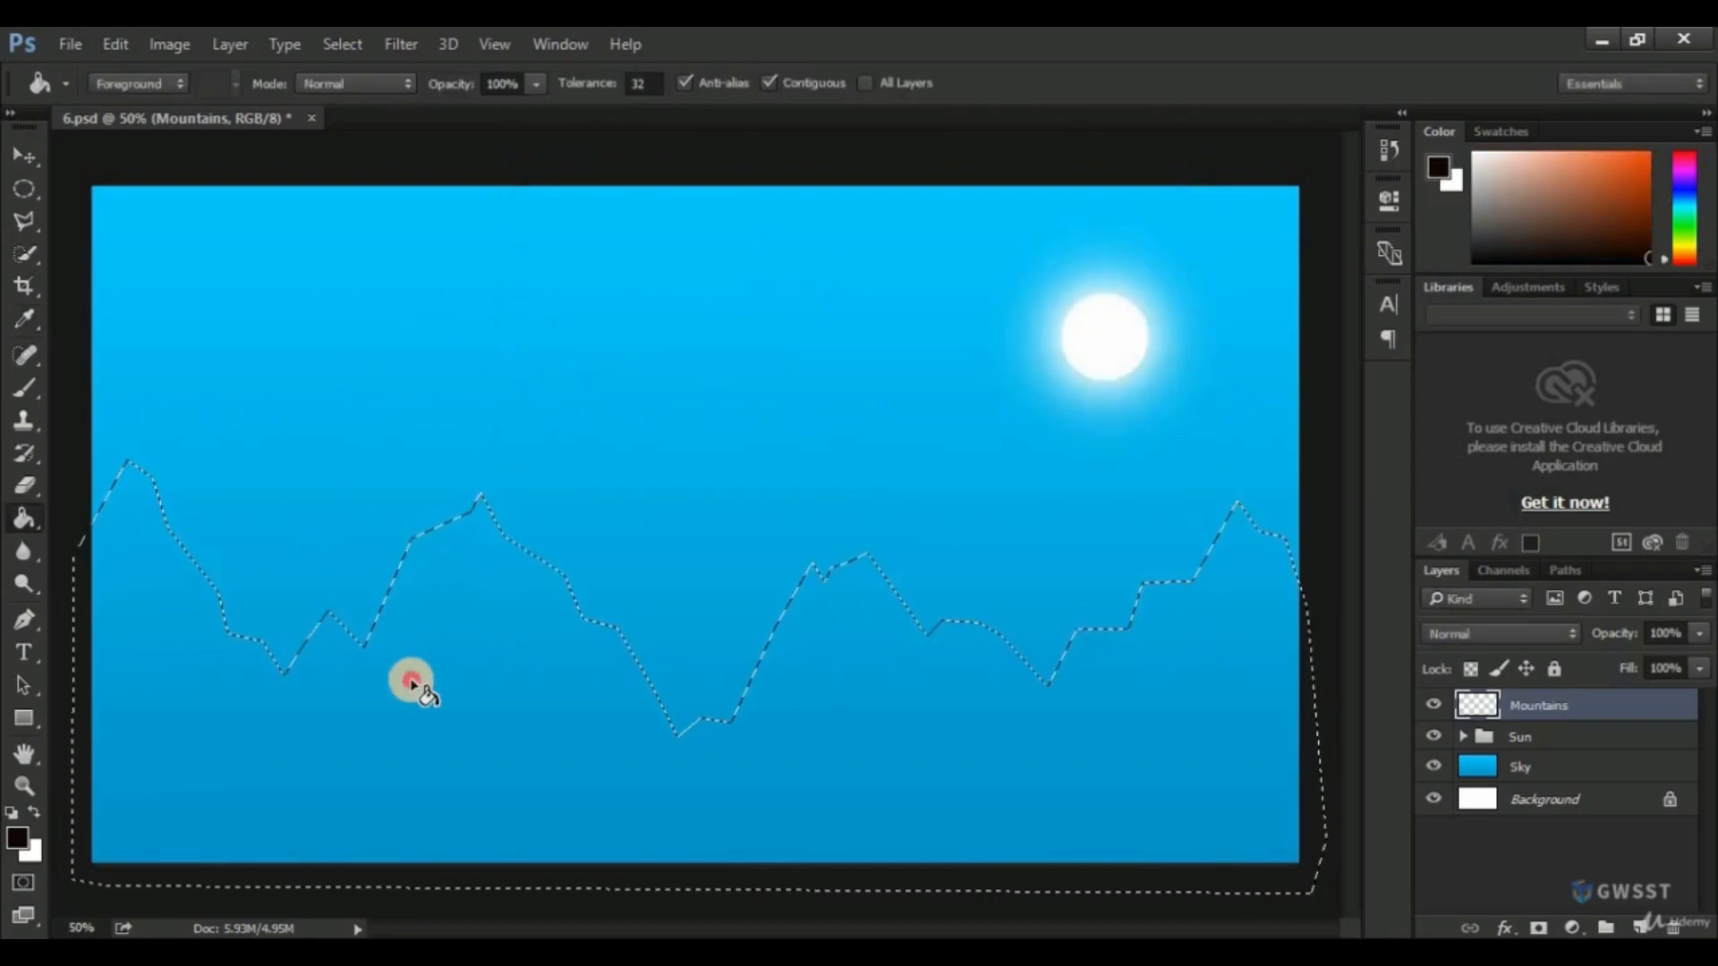
click(411, 683)
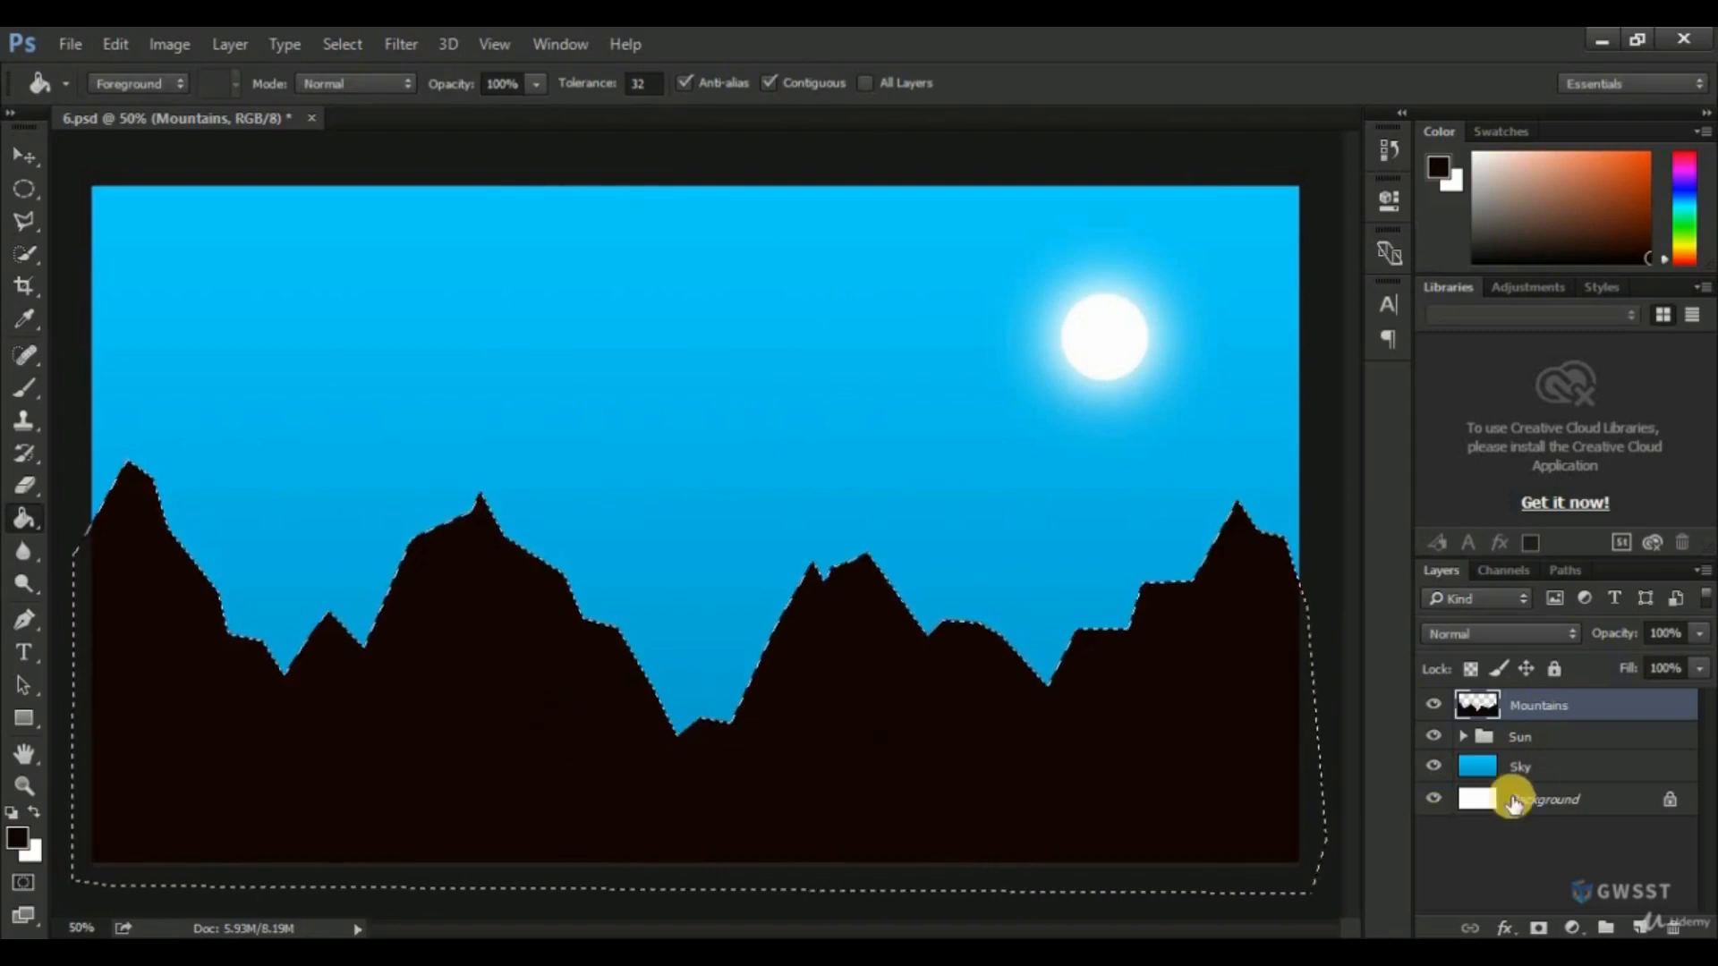
Create a new layer named Mountains Shade above the Mountains layer.
click(1642, 926)
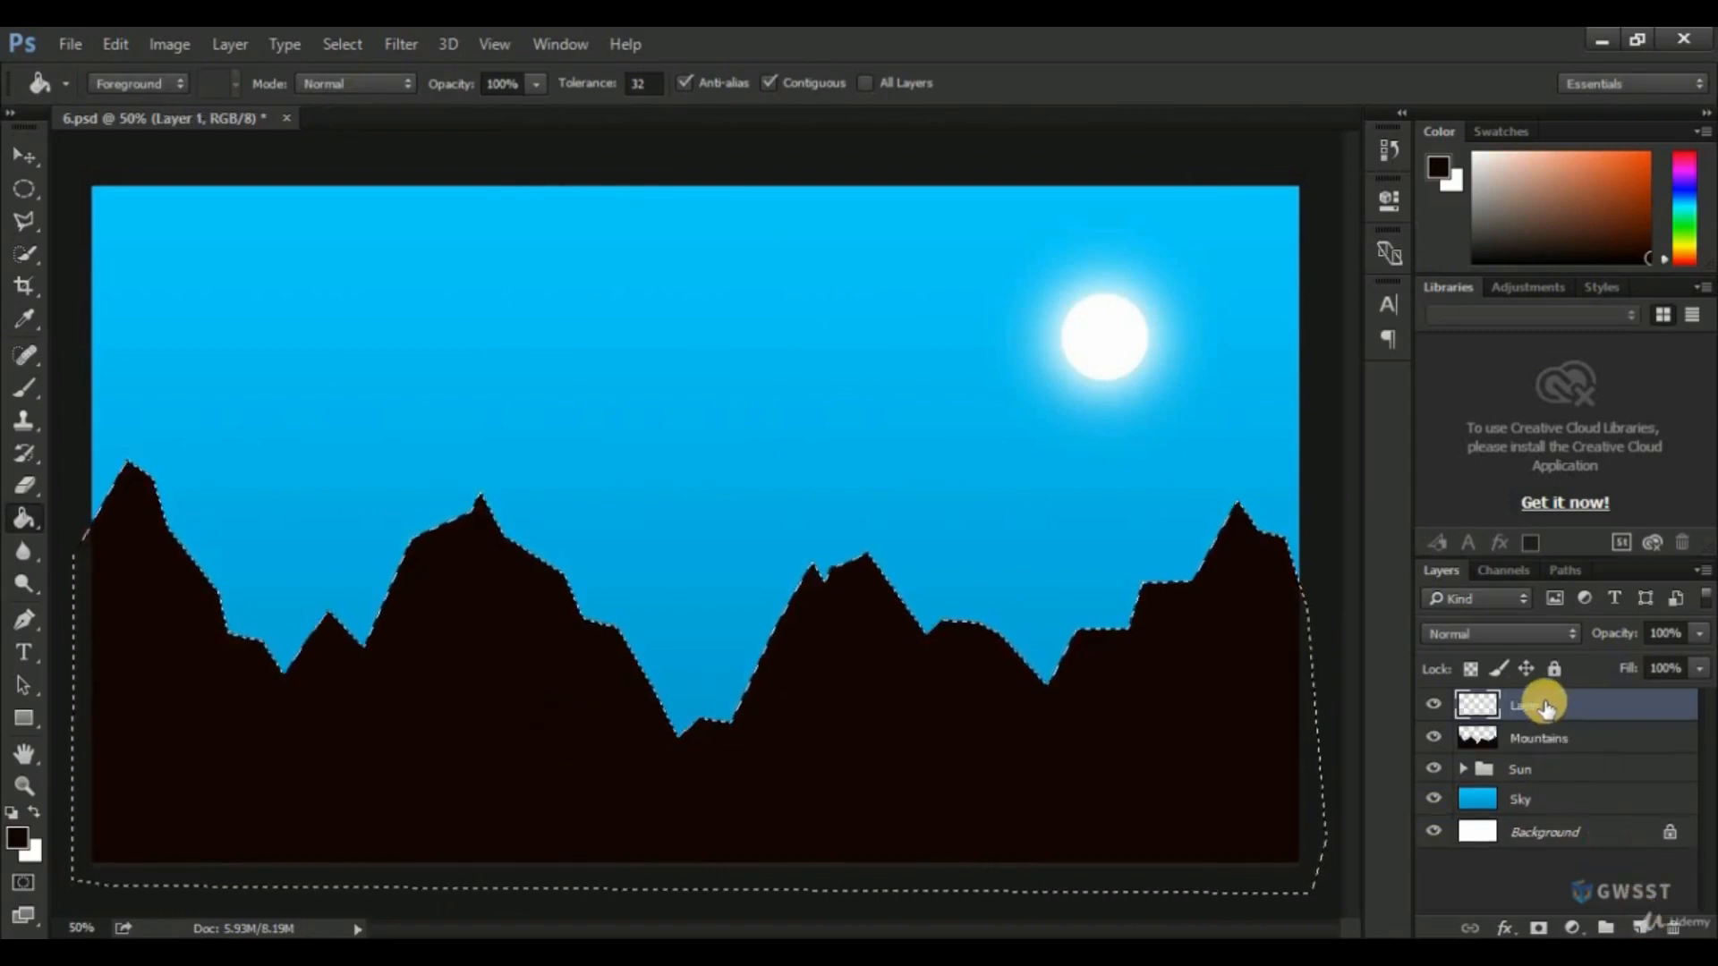
double_click(1547, 705)
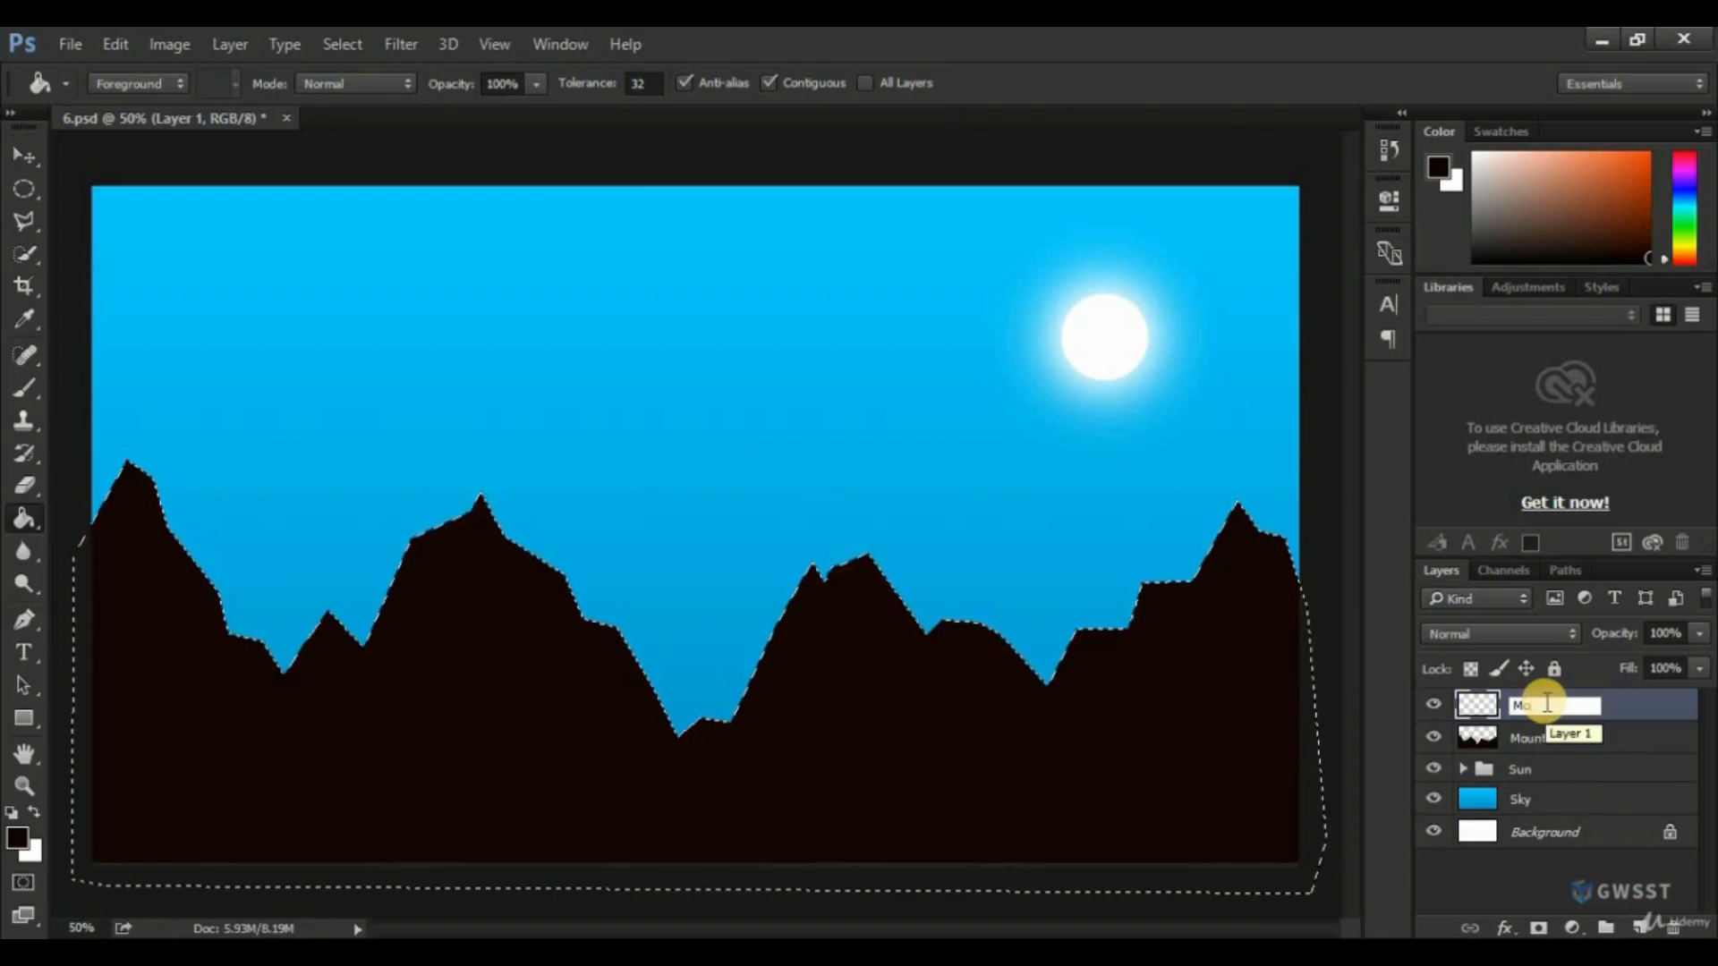
text(Mountains)
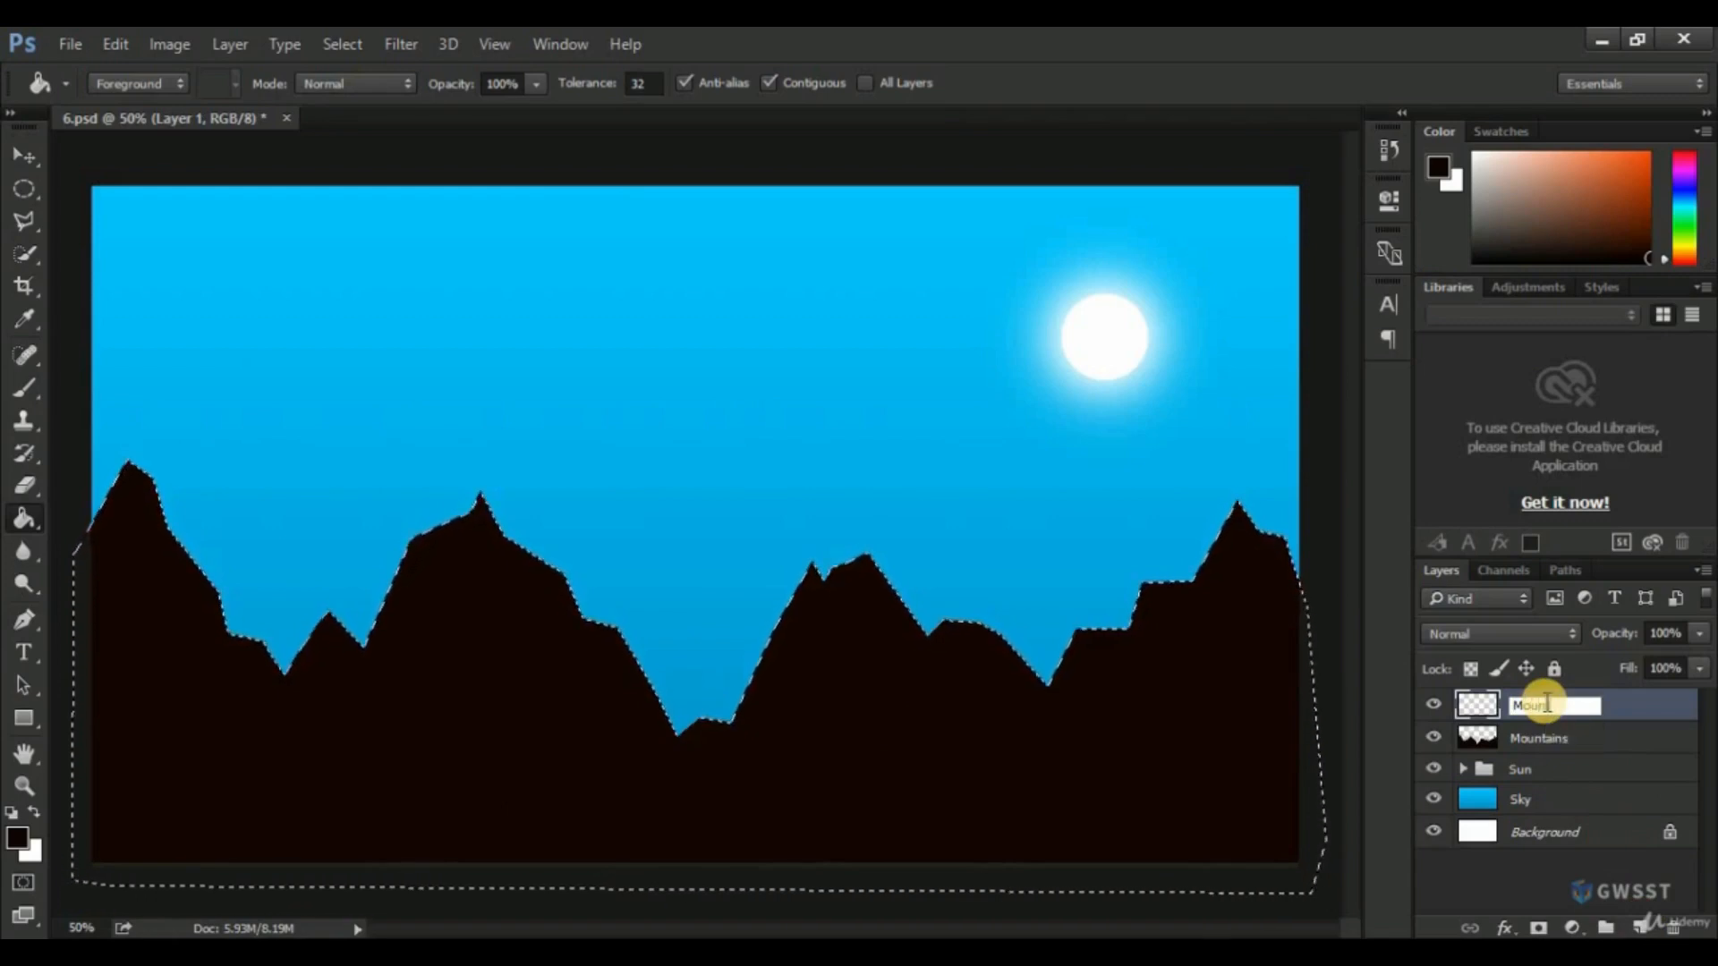
text( Sha)
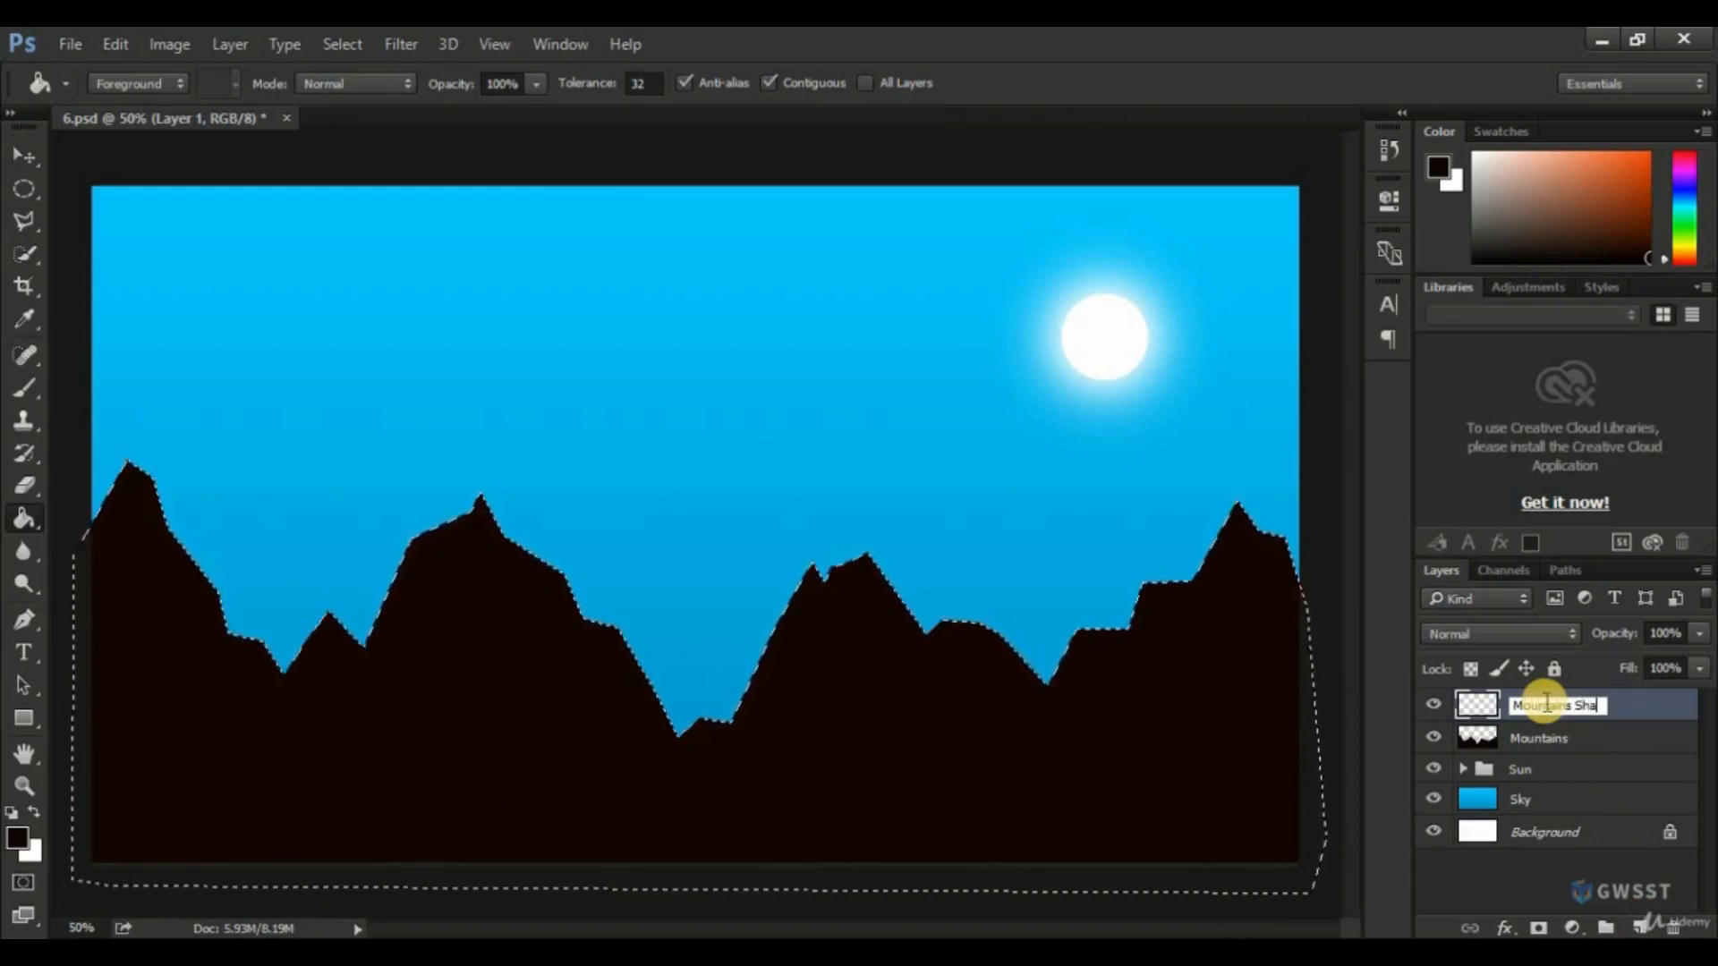
text(de)
key(Return)
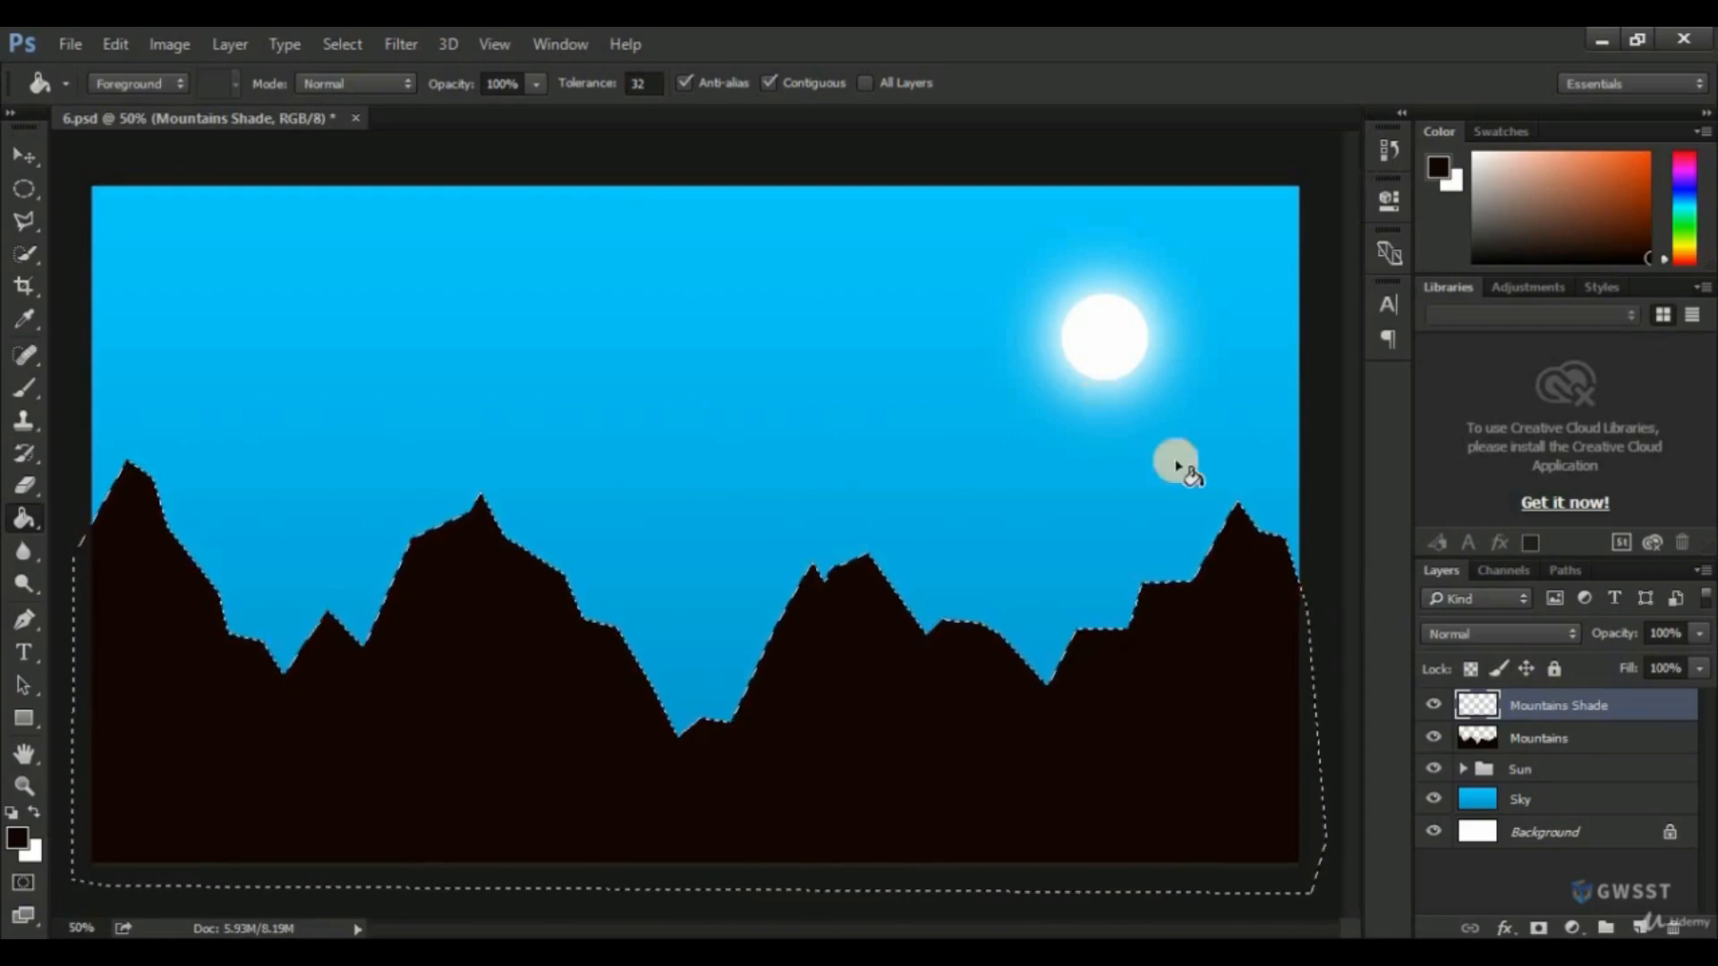
Hide and show the Mountains and Mountains Shade layers in turn to check what each contains.
click(1432, 740)
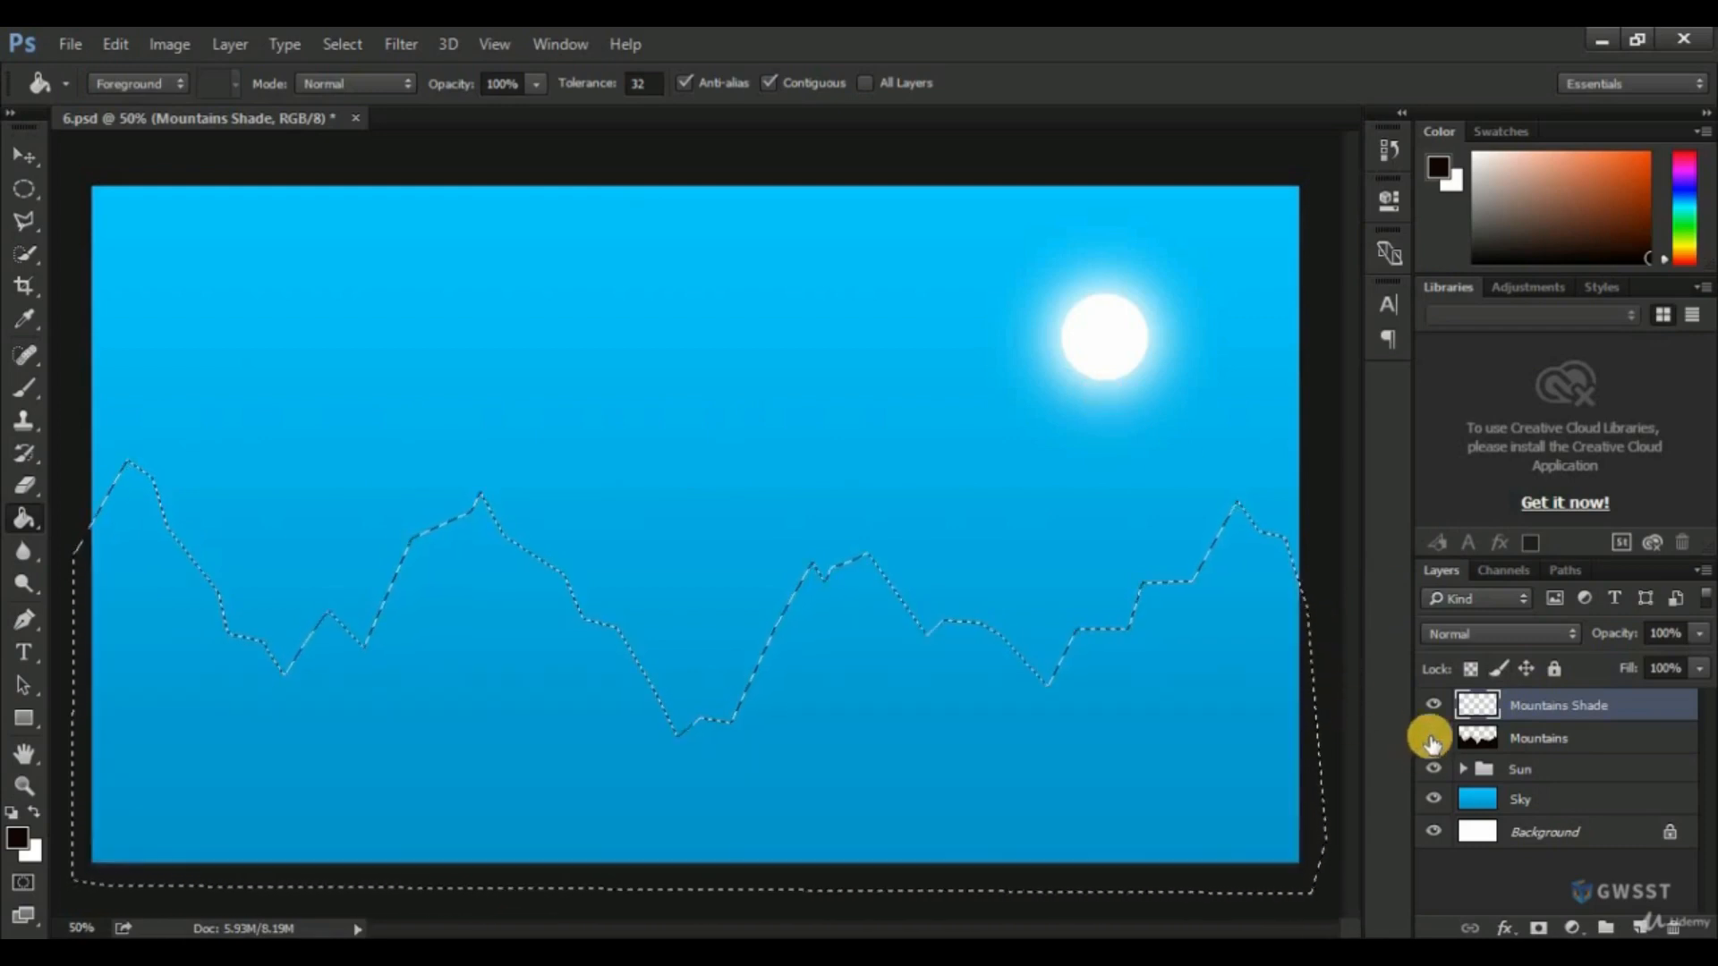
click(1433, 738)
click(1432, 706)
click(1432, 706)
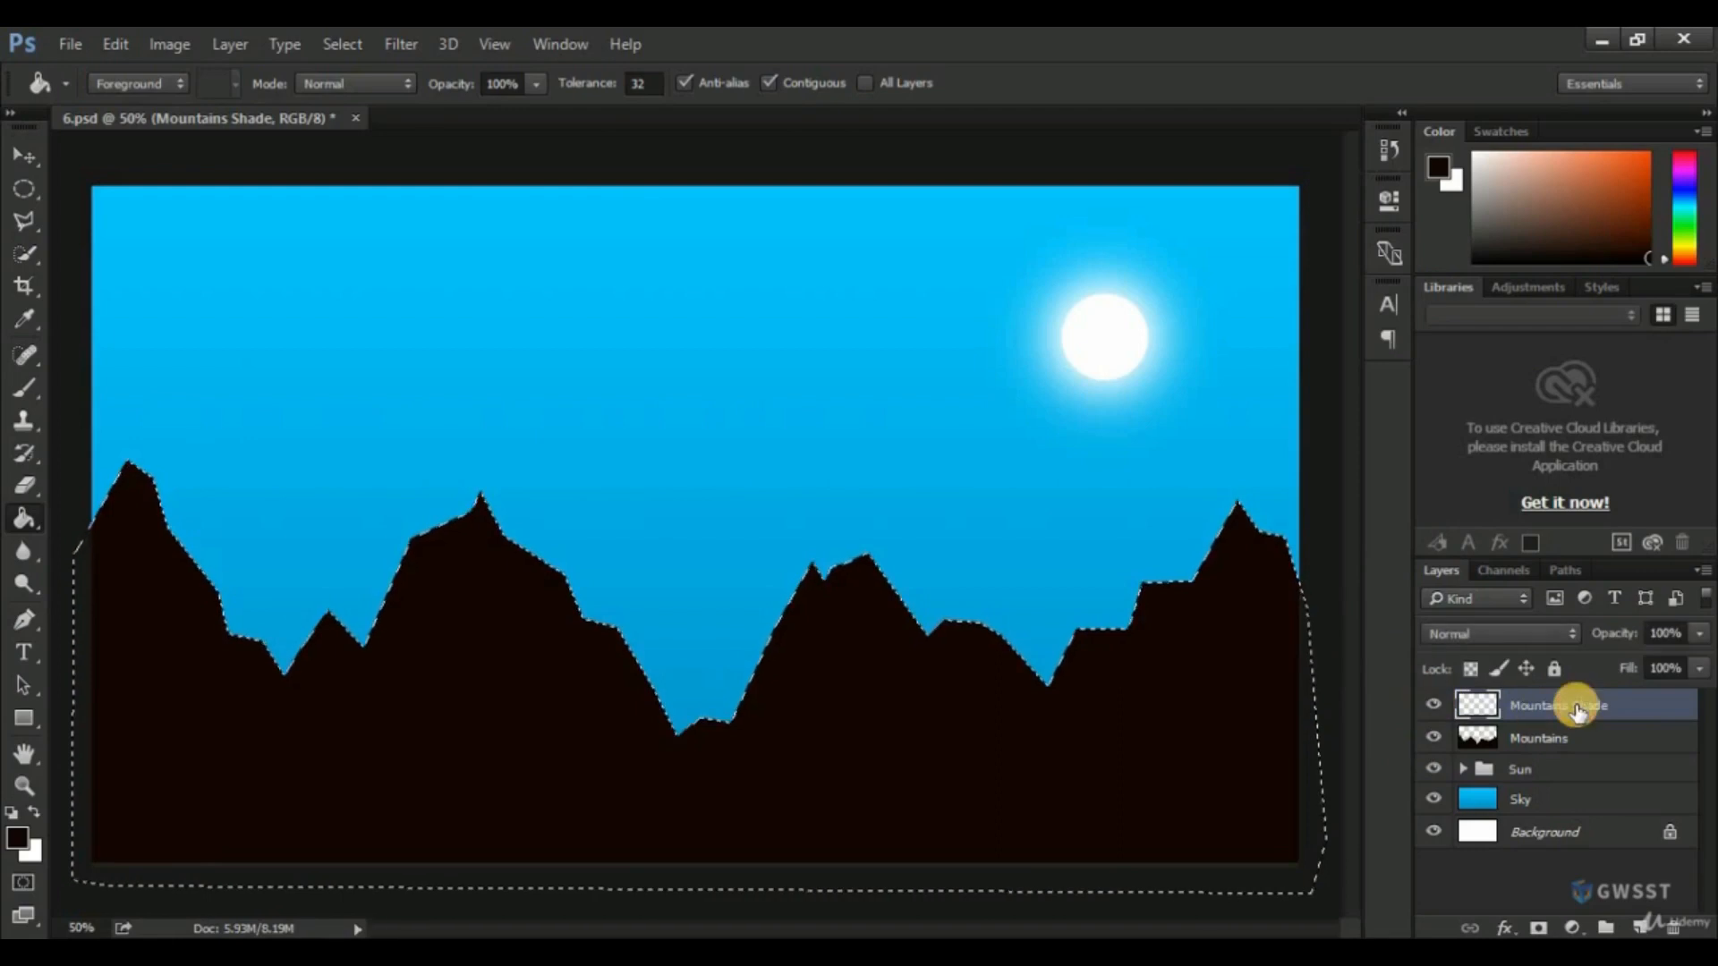
Set the foreground color to a fully saturated bright orange.
click(19, 839)
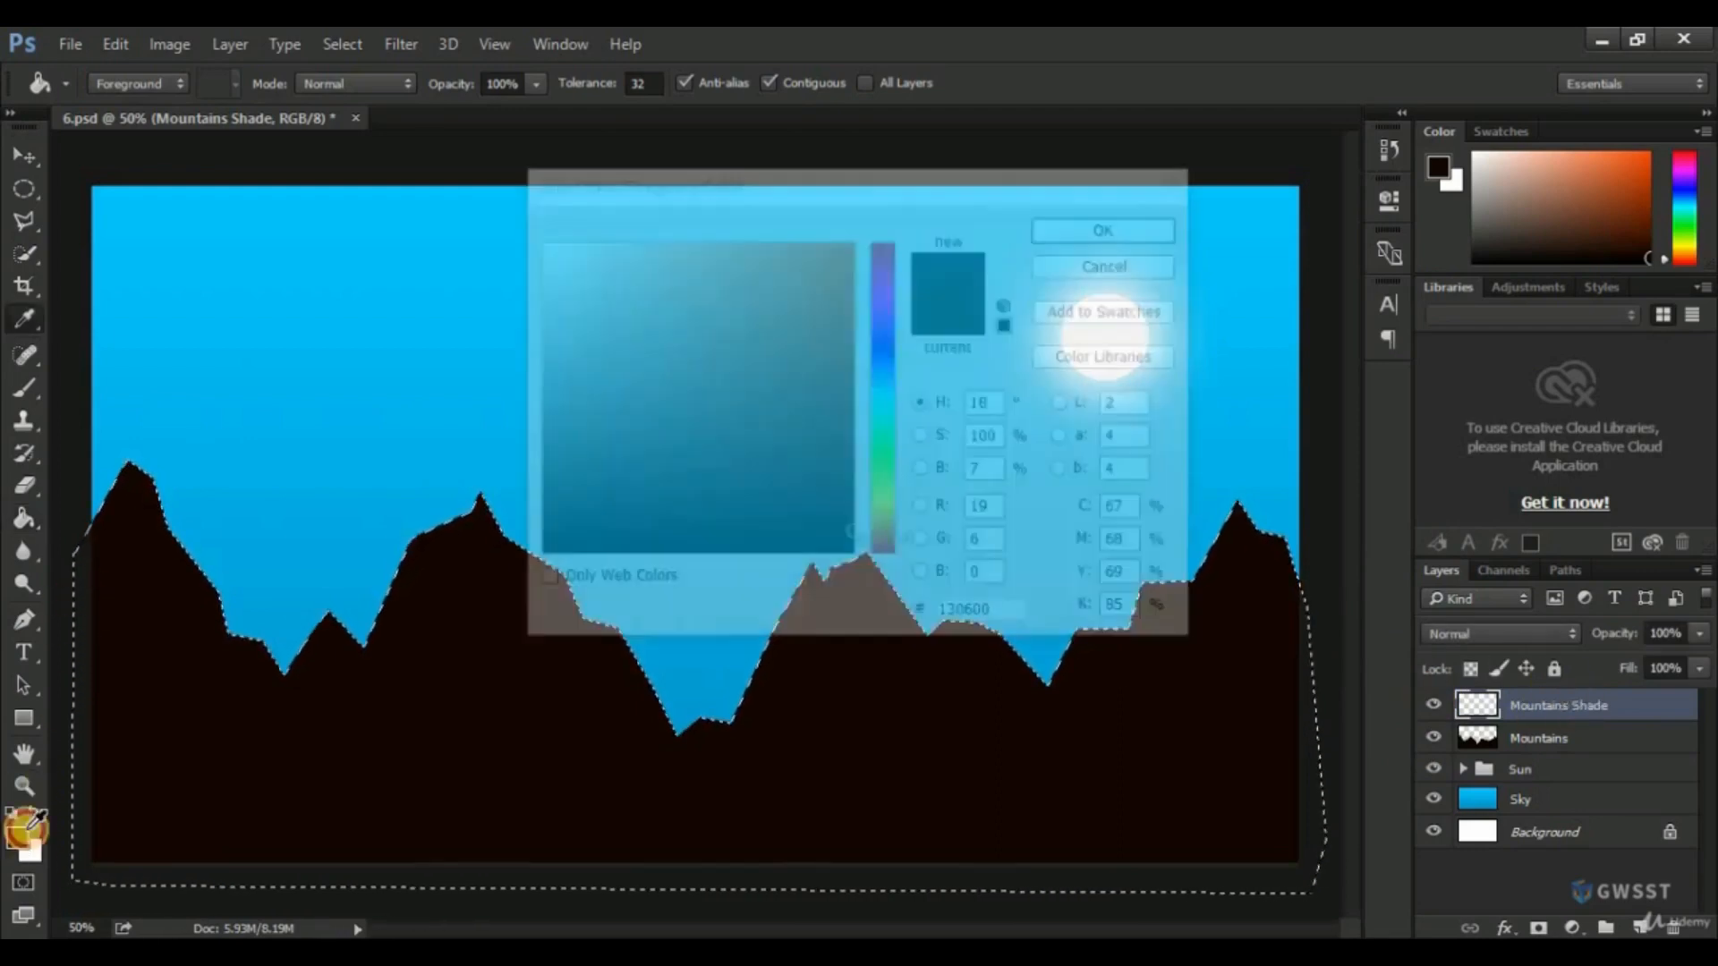
click(889, 528)
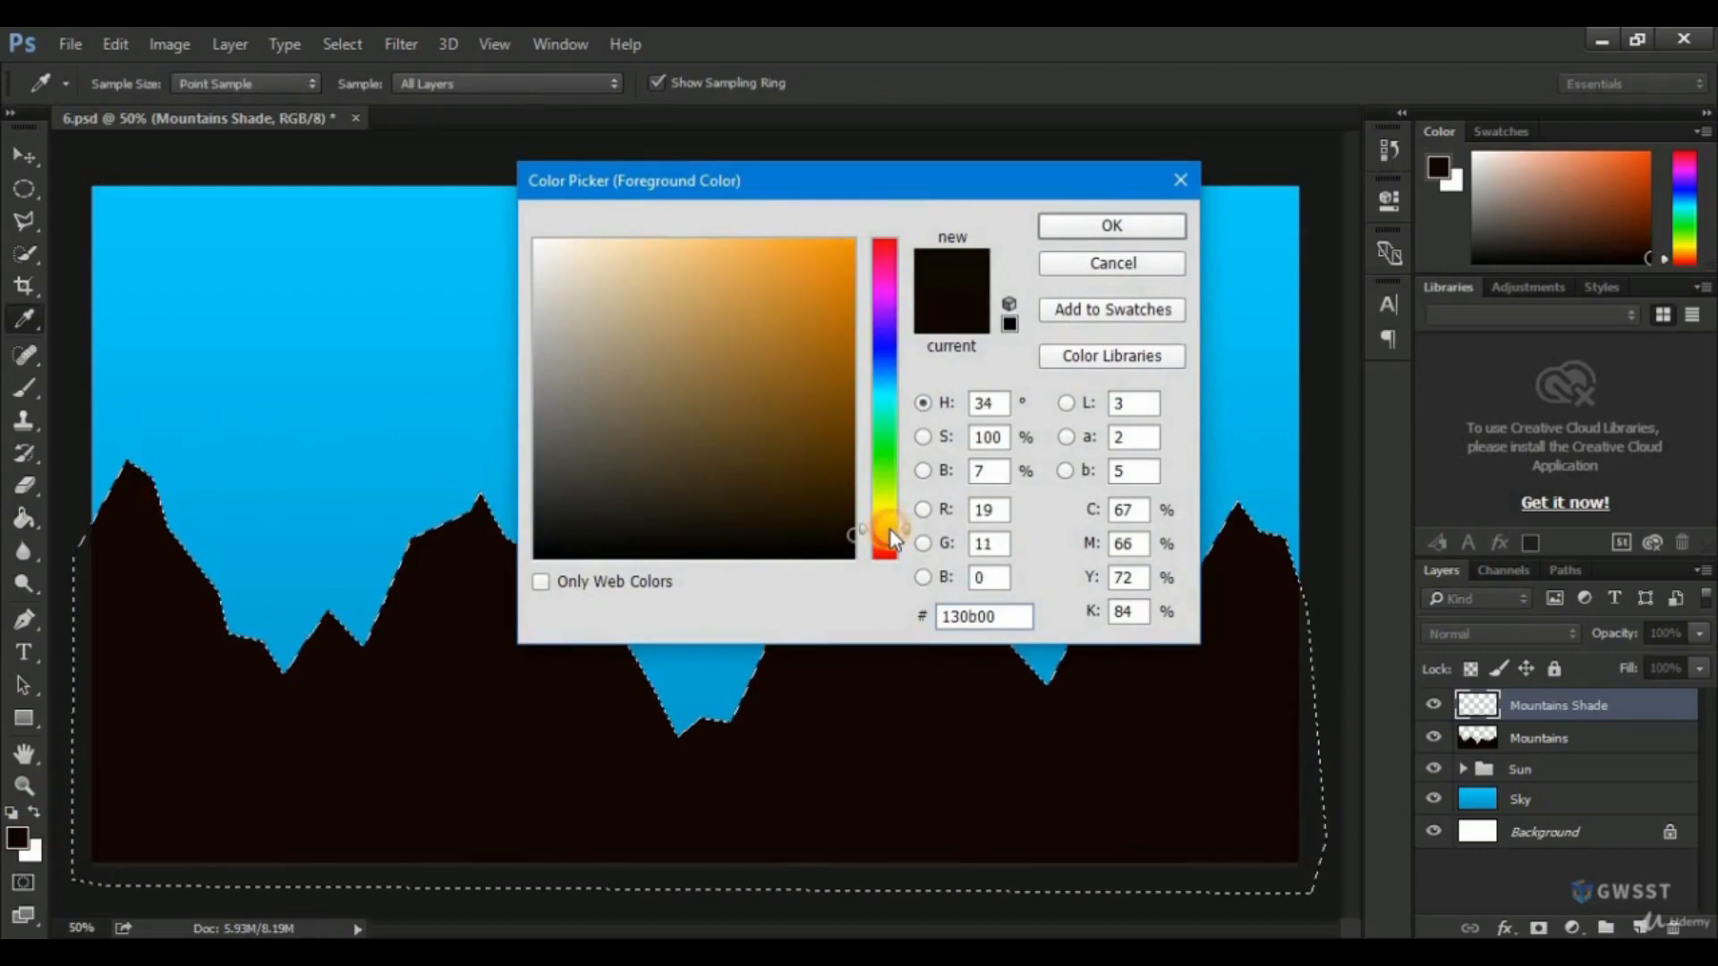
click(853, 240)
click(1112, 226)
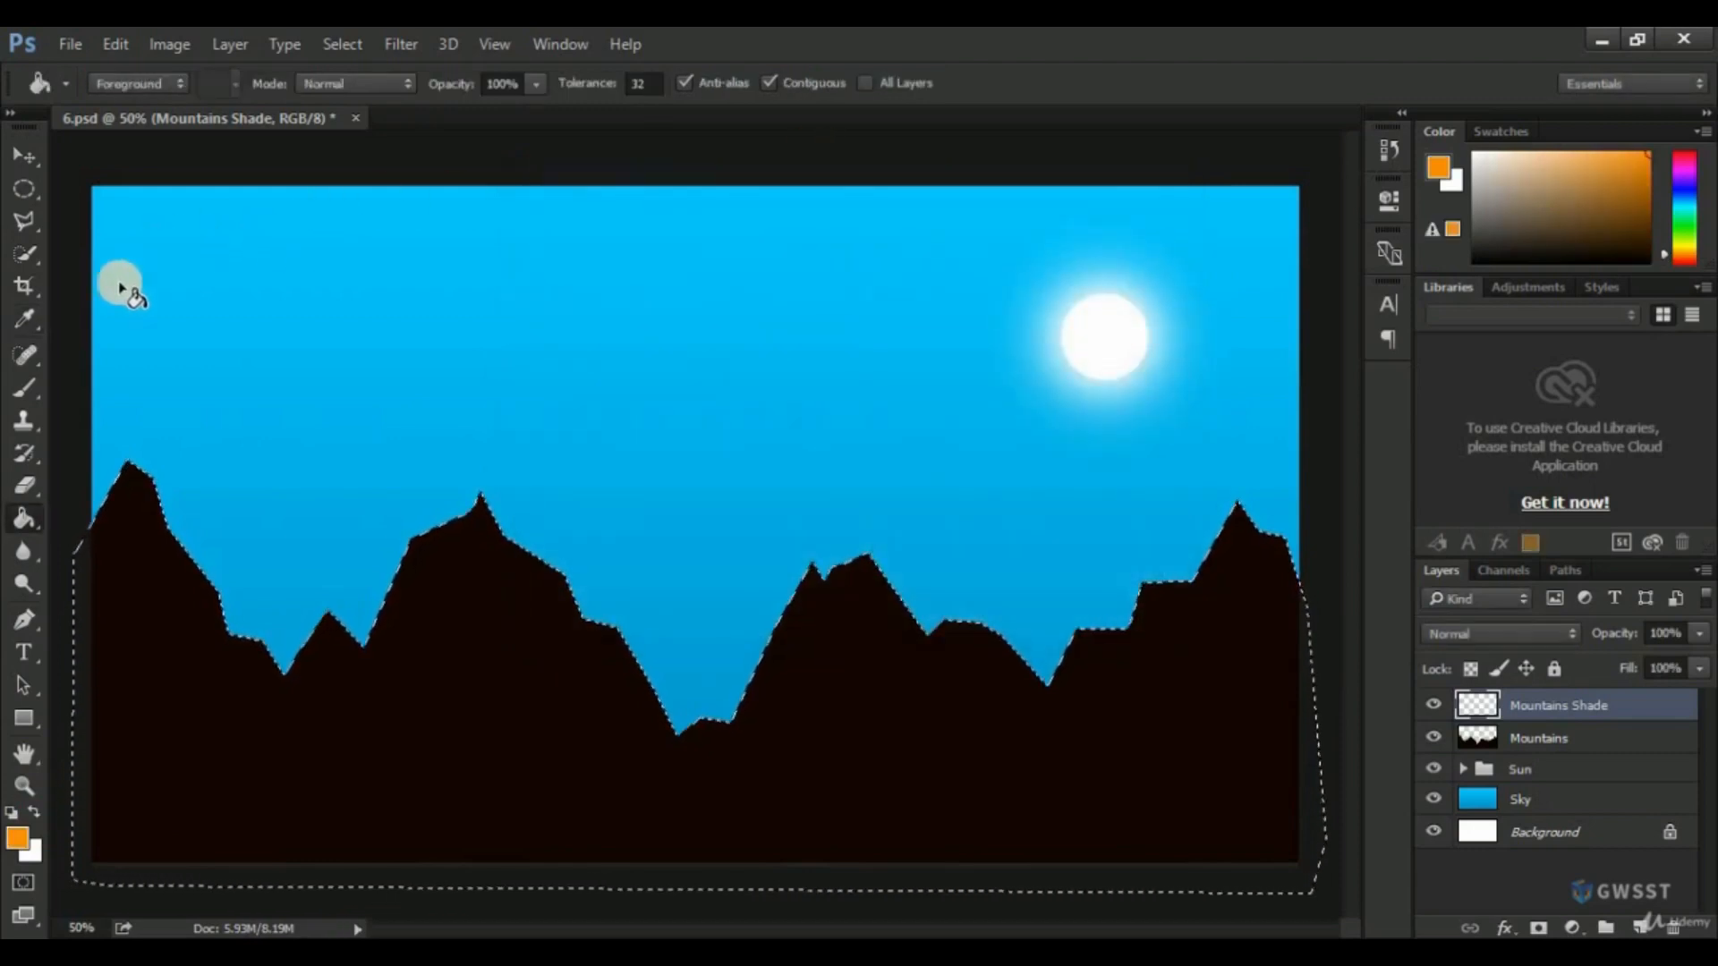
Dab orange highlights along the mountain ridges on the Mountains Shade layer with a soft 600 px brush centered above the valleys.
click(27, 394)
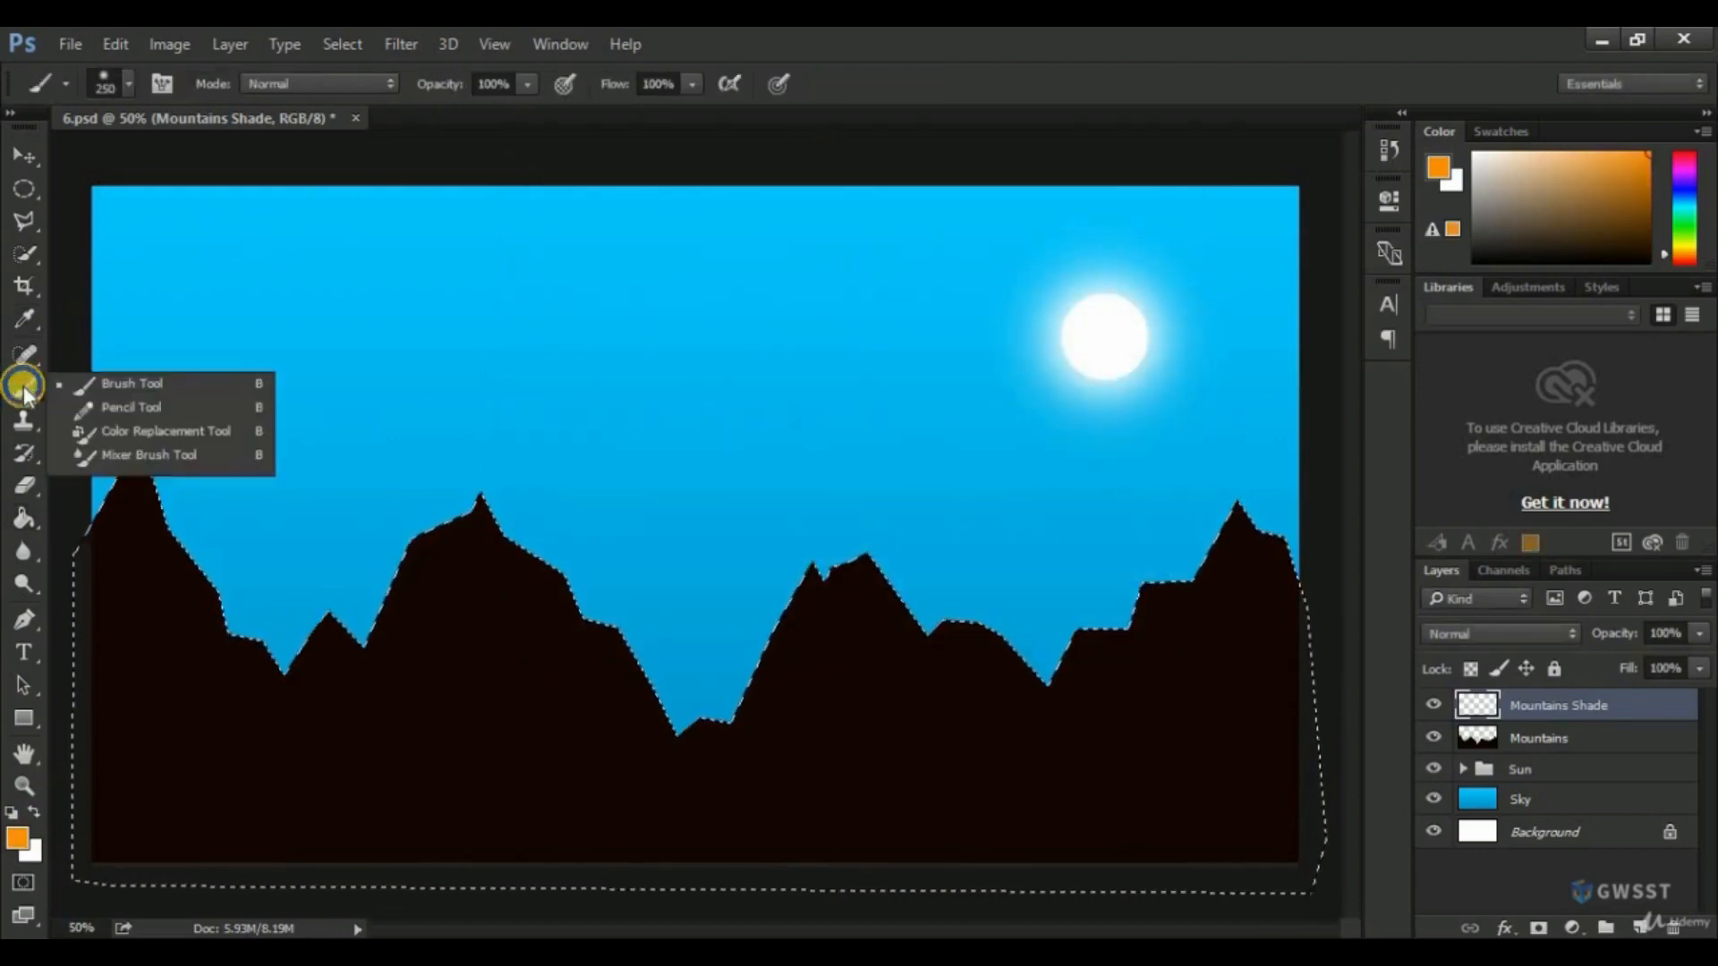
click(106, 398)
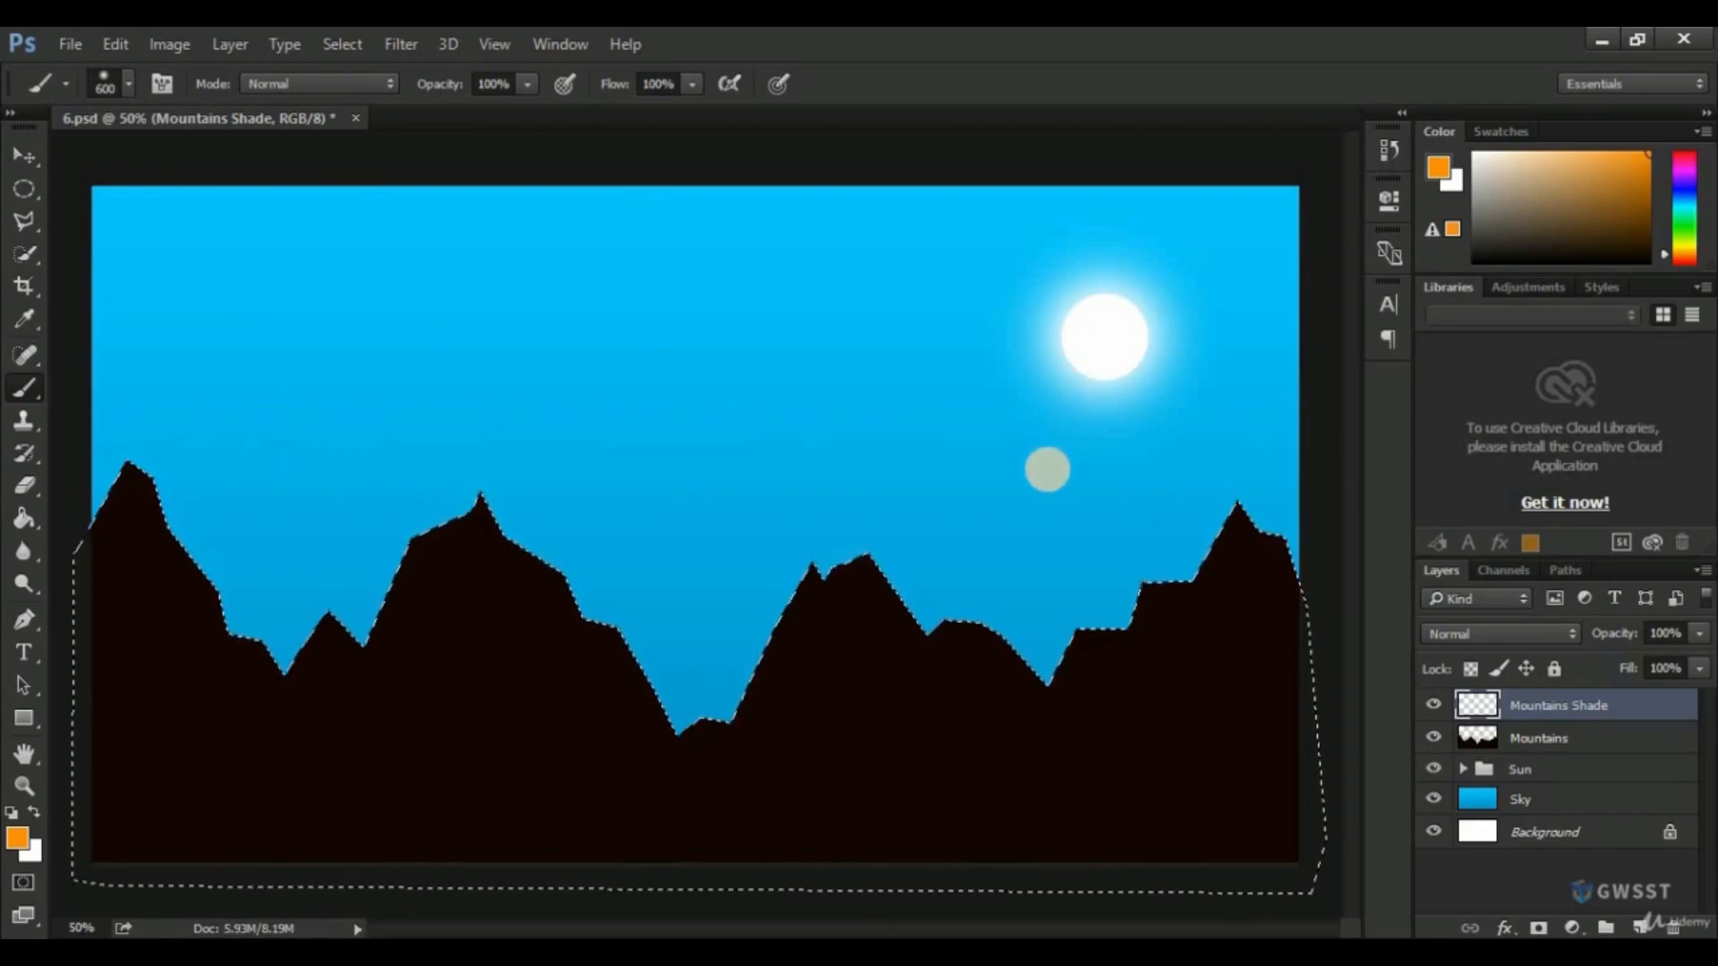
click(1047, 467)
click(1045, 466)
click(1047, 464)
click(1047, 447)
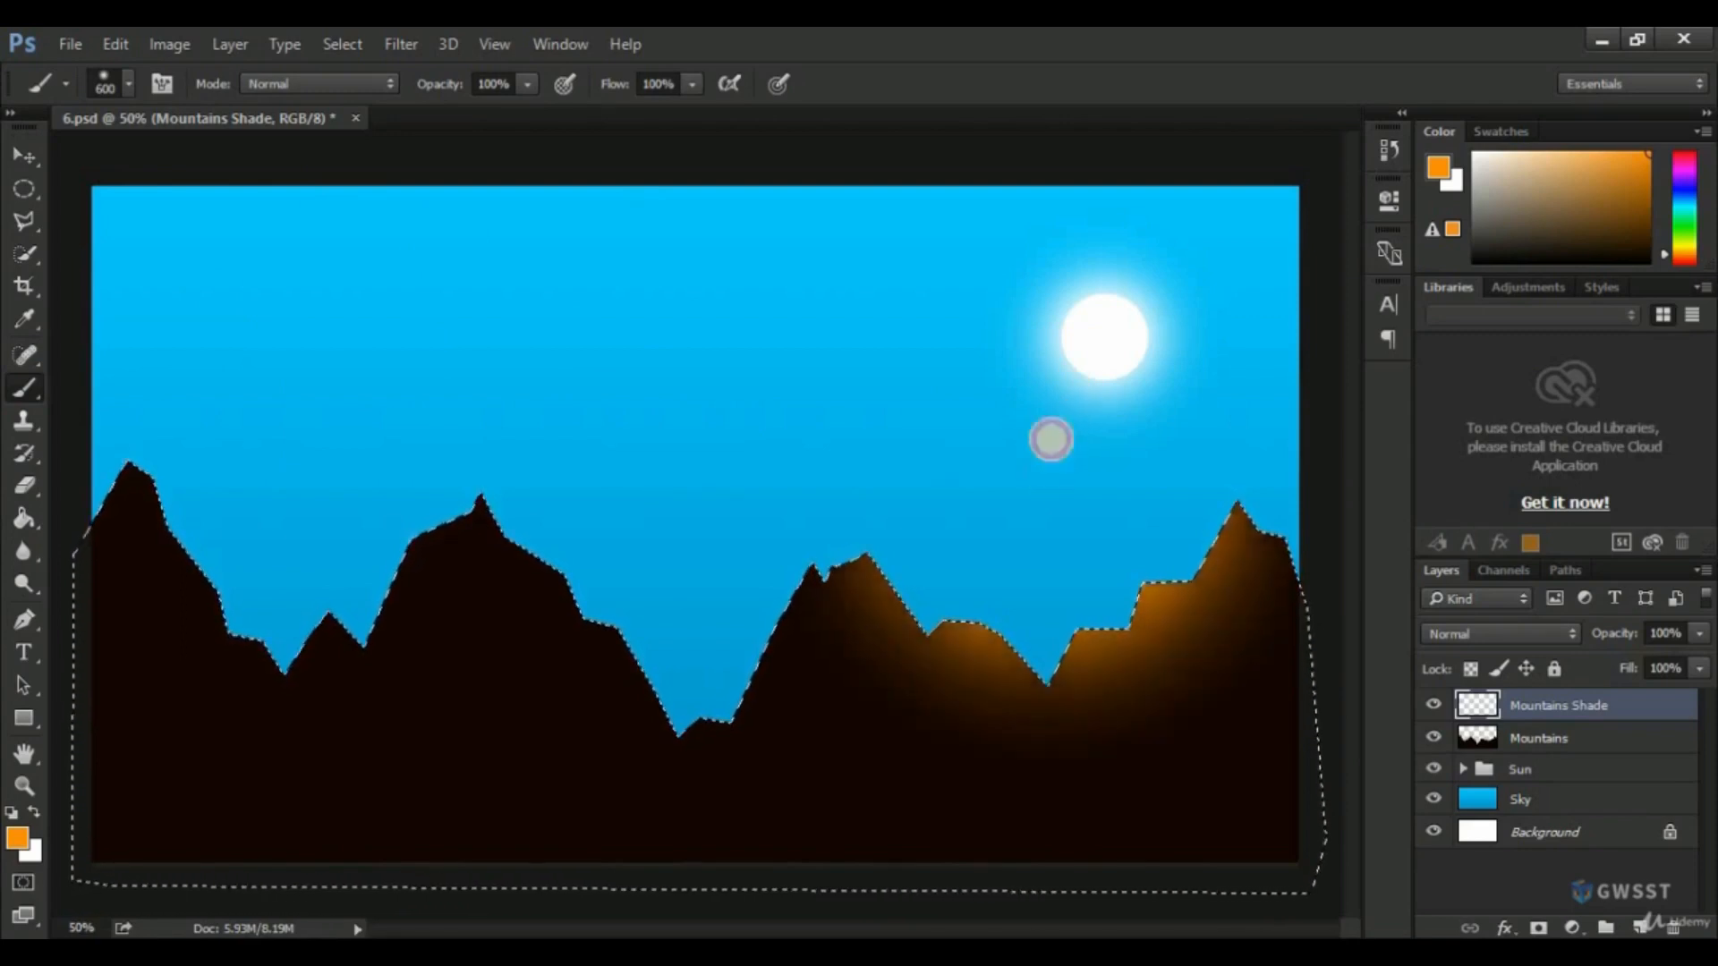
click(682, 497)
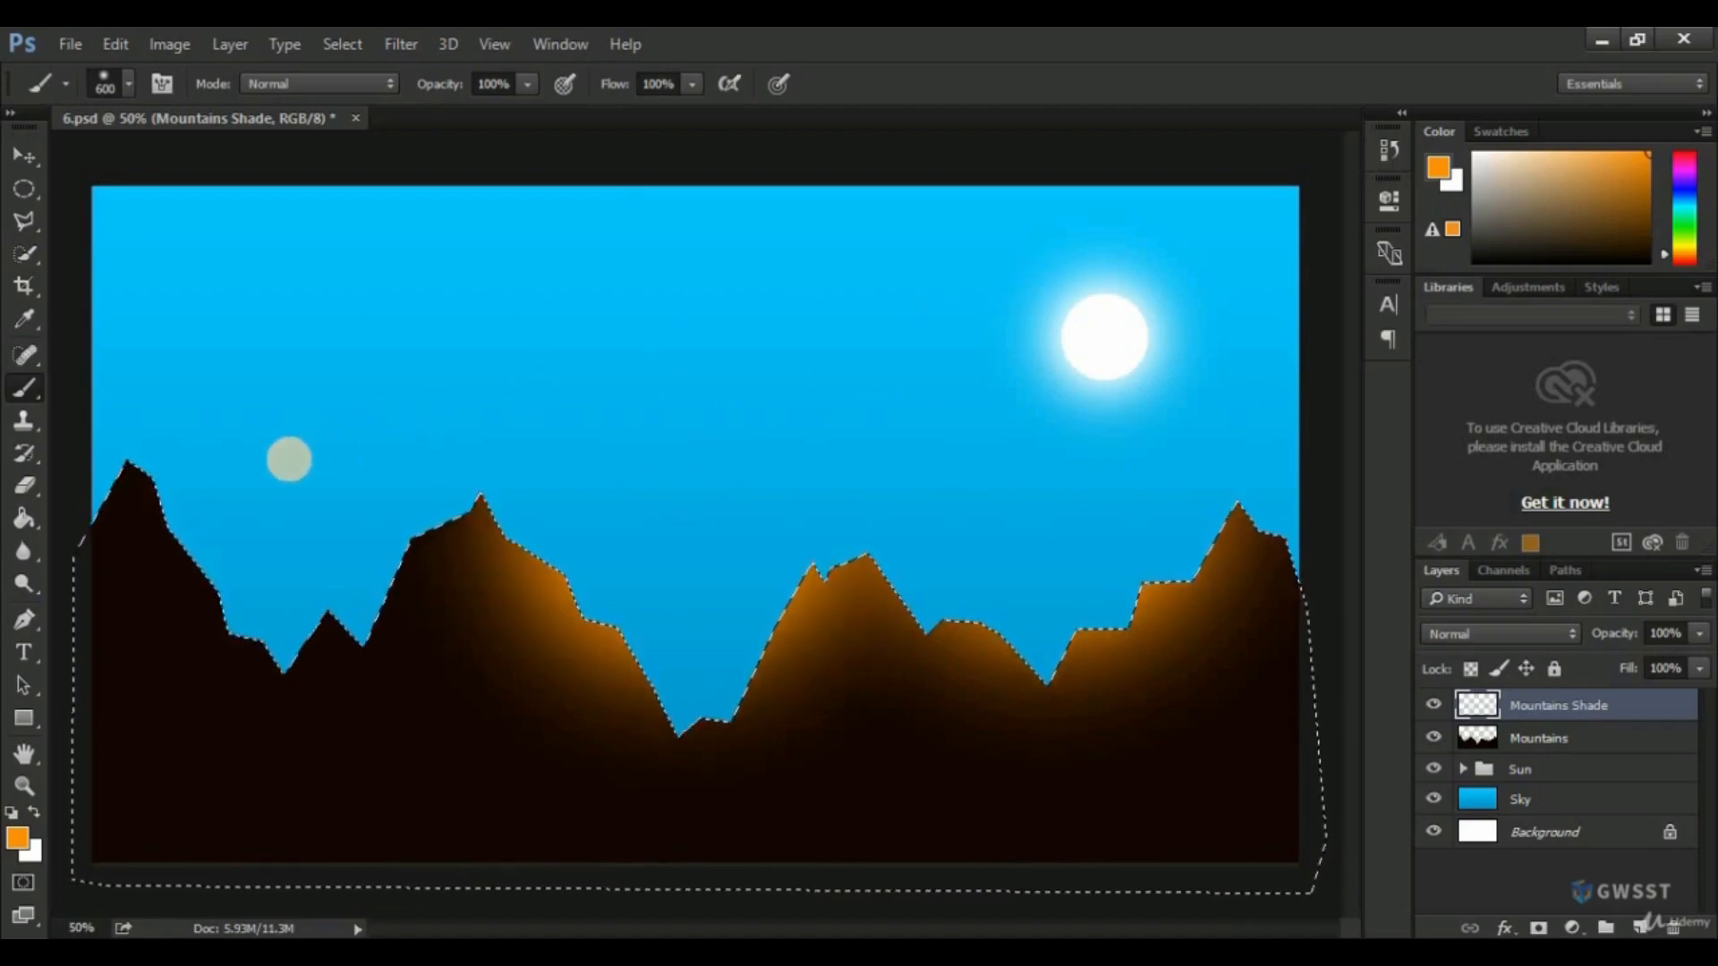
click(290, 459)
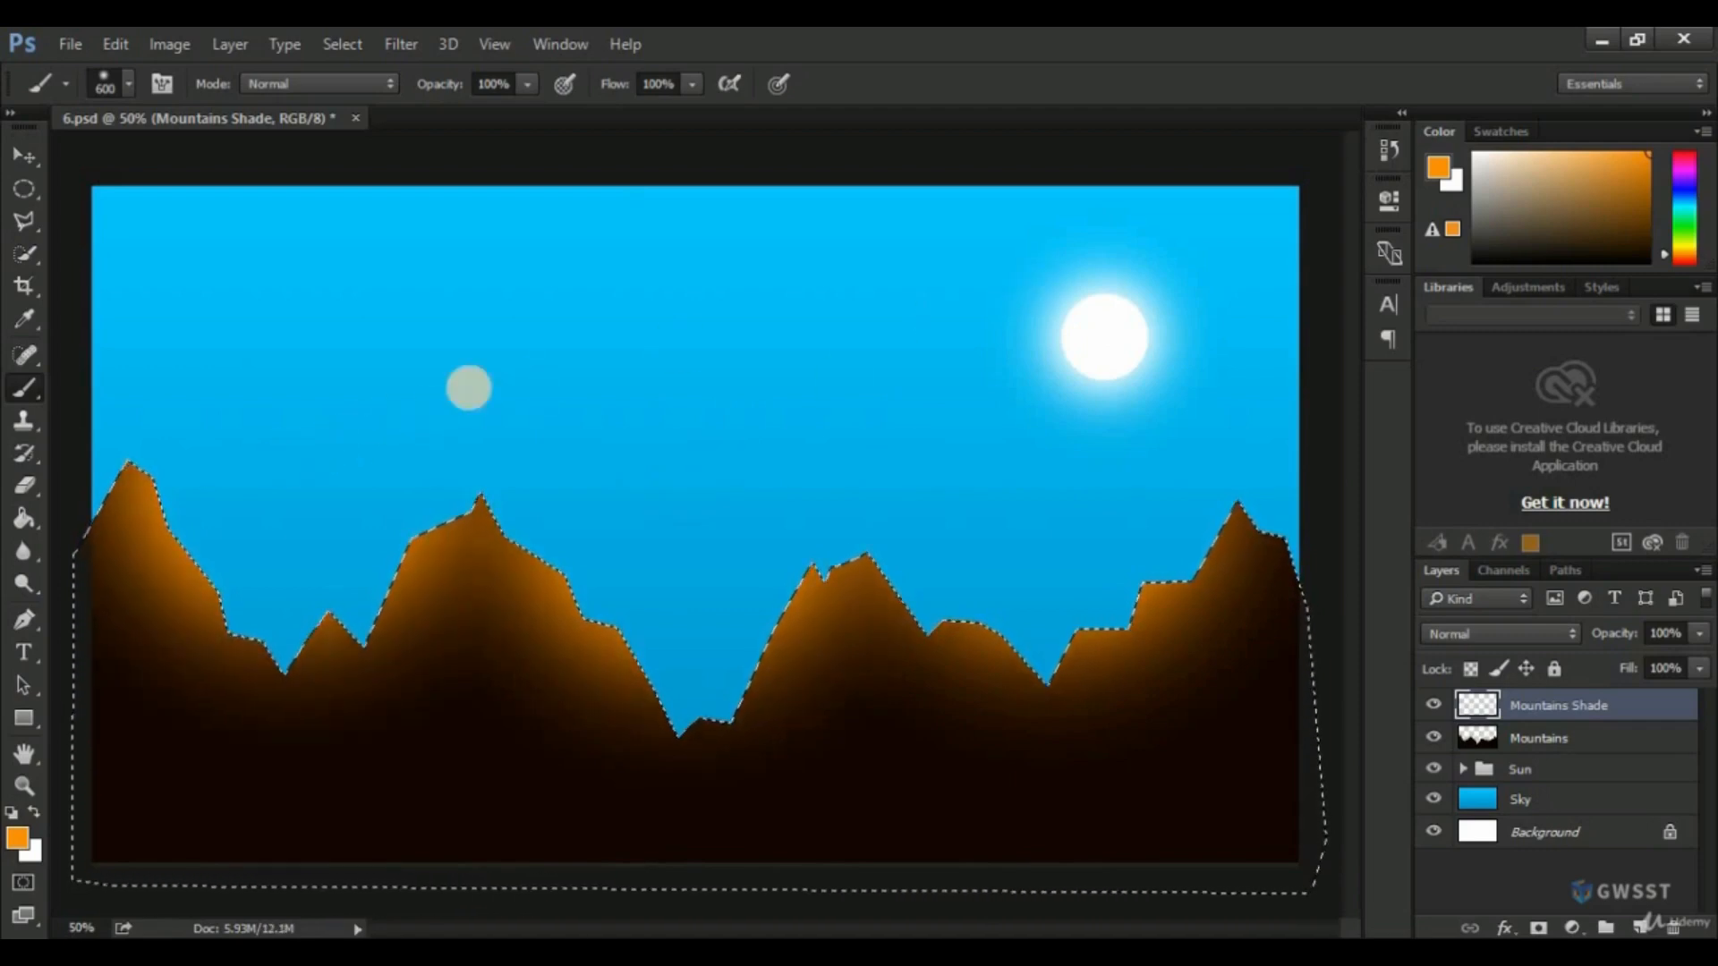
Save 6.psd and clear the mountain selection.
key(ctrl+s)
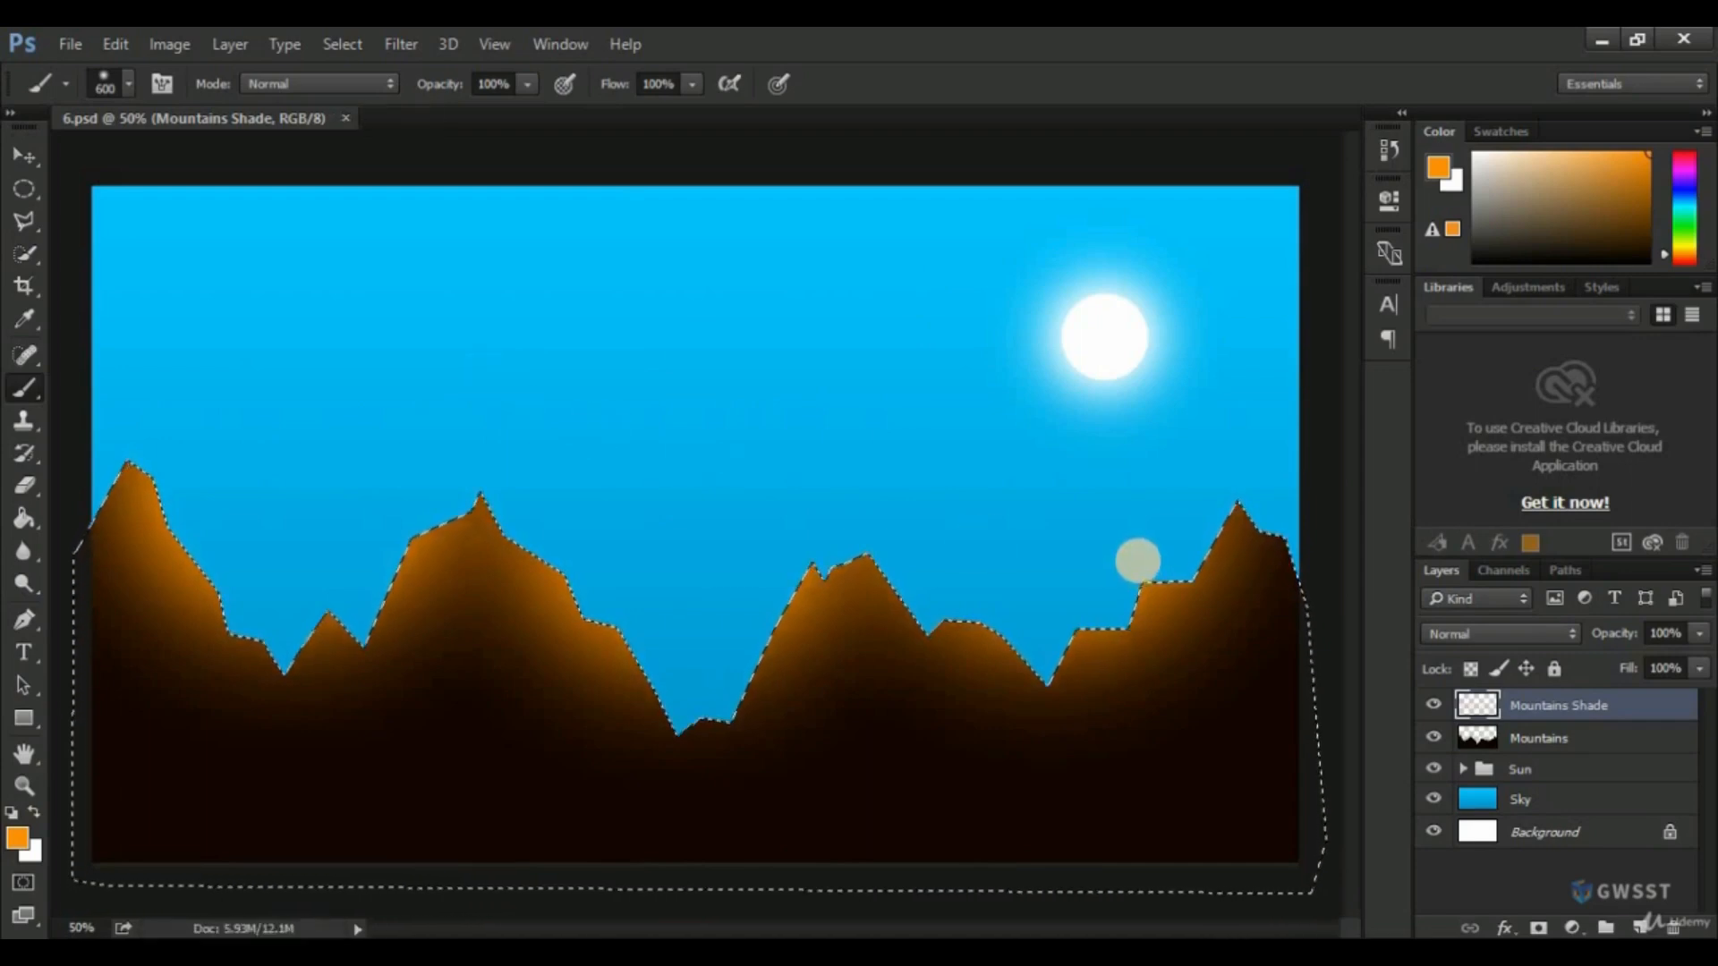
key(ctrl+d)
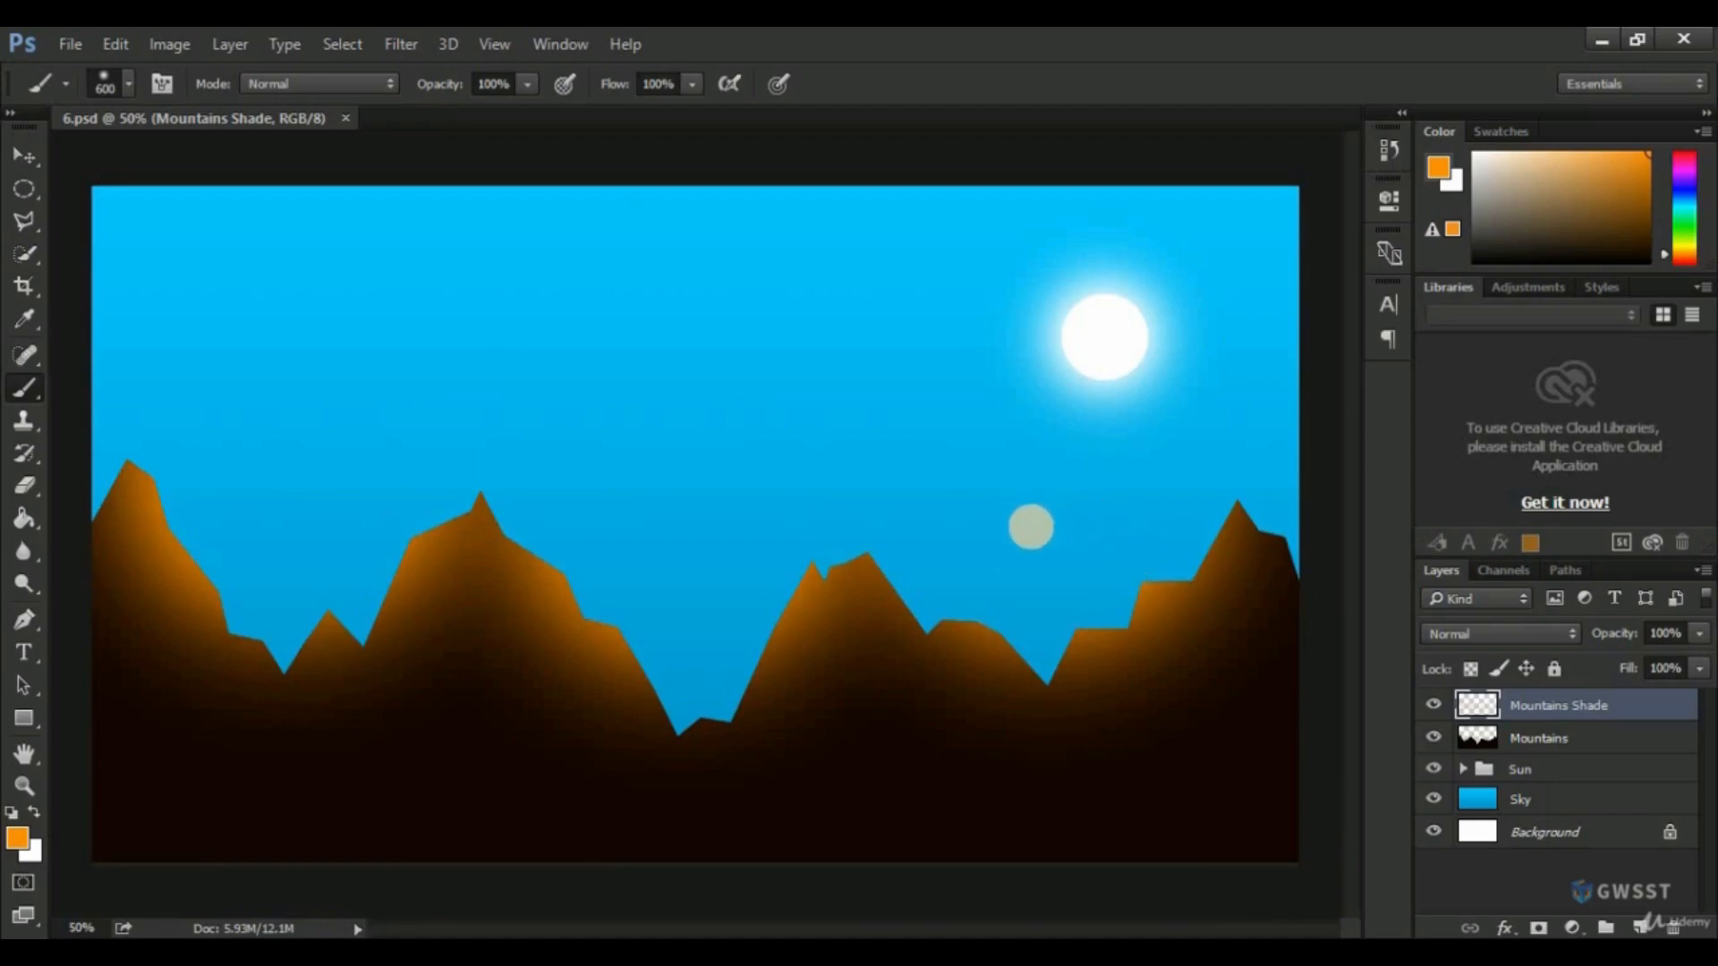
Hide and show the Mountains Shade, Mountains, Sun and Sky layers one by one to review each one's contribution to the scene.
click(1434, 707)
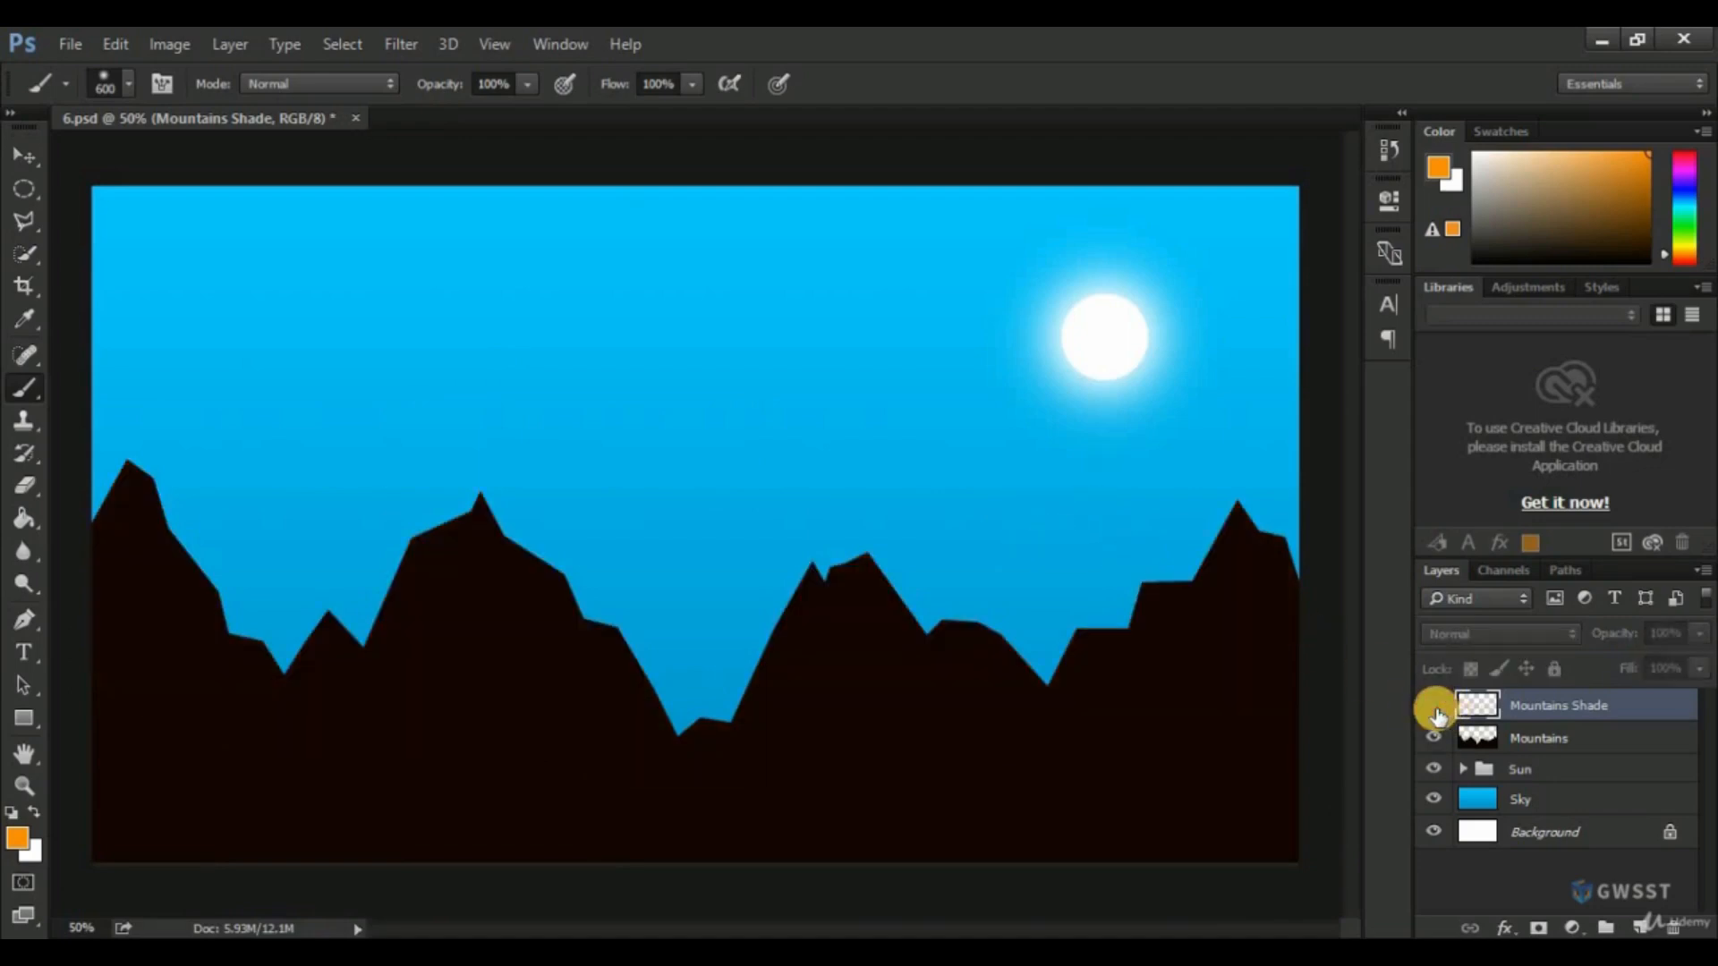
click(1434, 707)
click(1436, 737)
click(1436, 738)
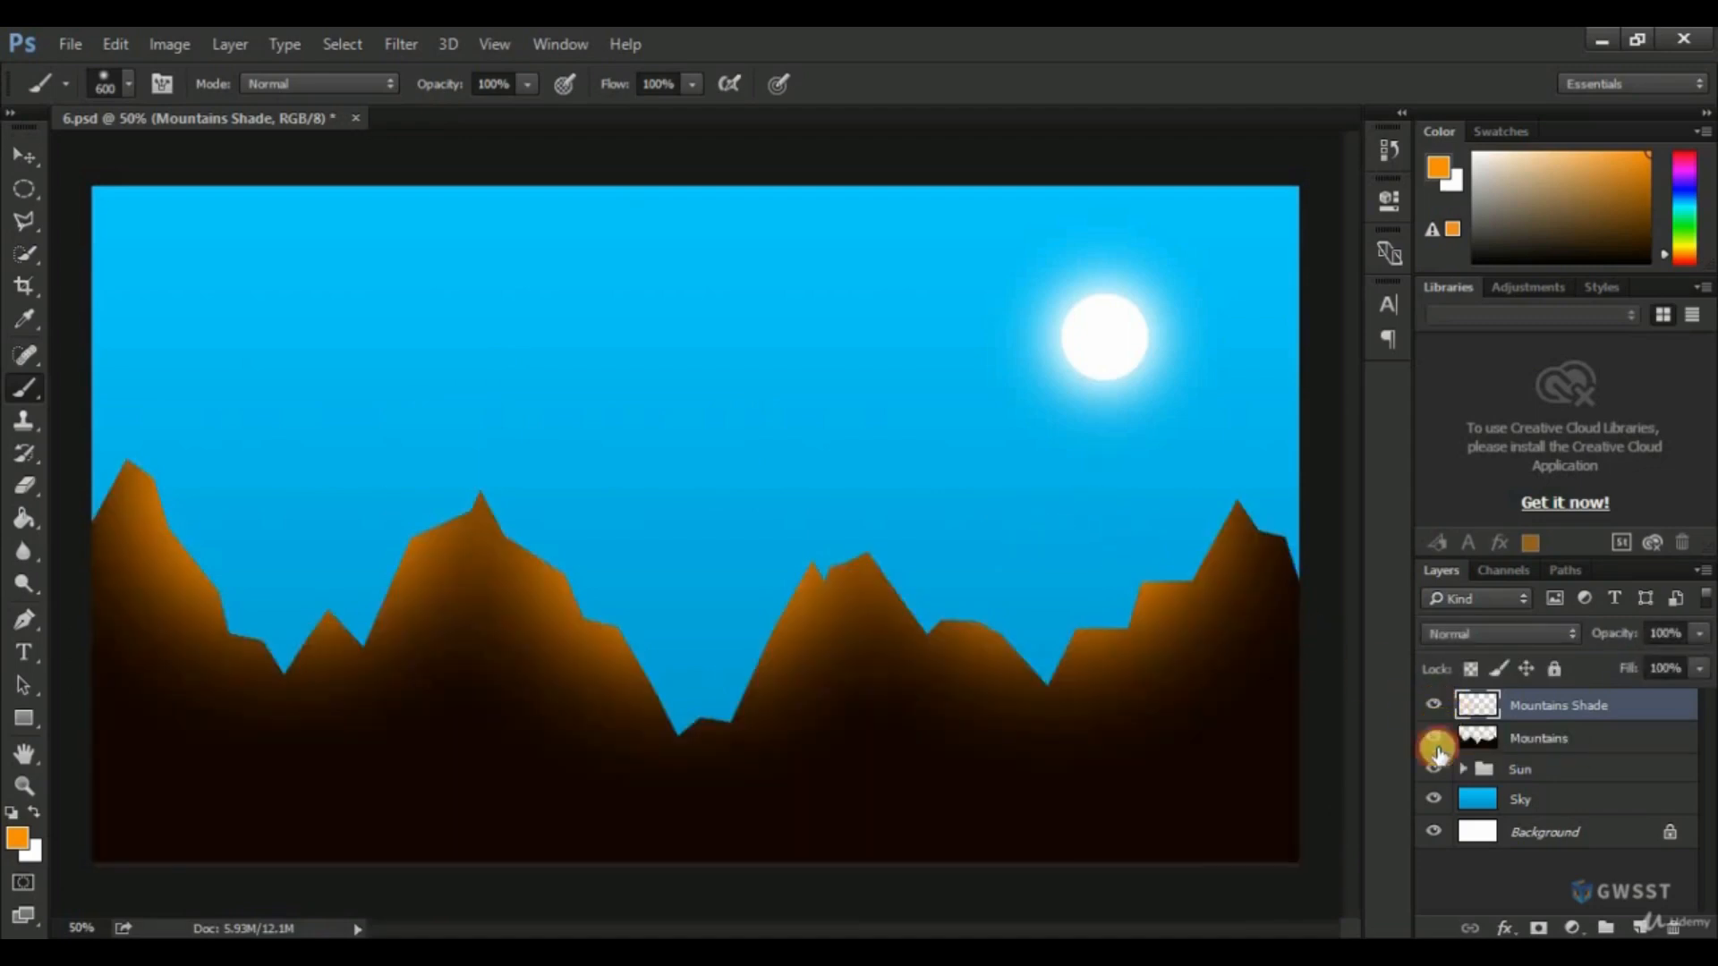
click(1434, 768)
click(1434, 769)
click(1434, 800)
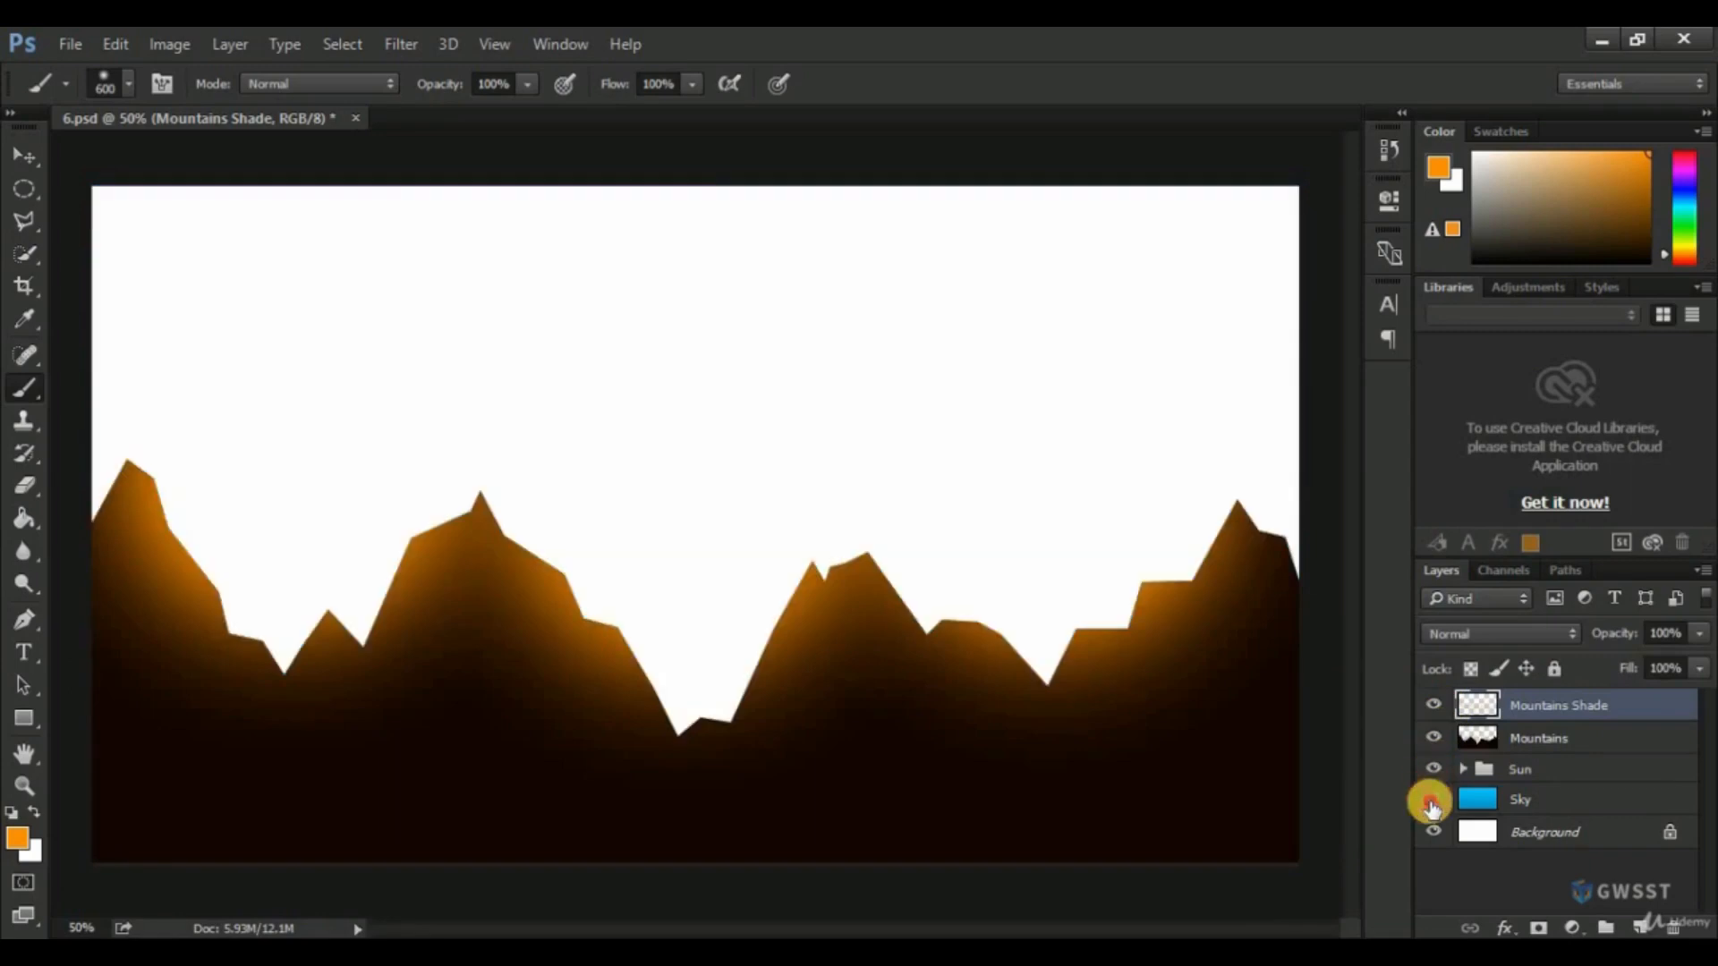
click(1434, 801)
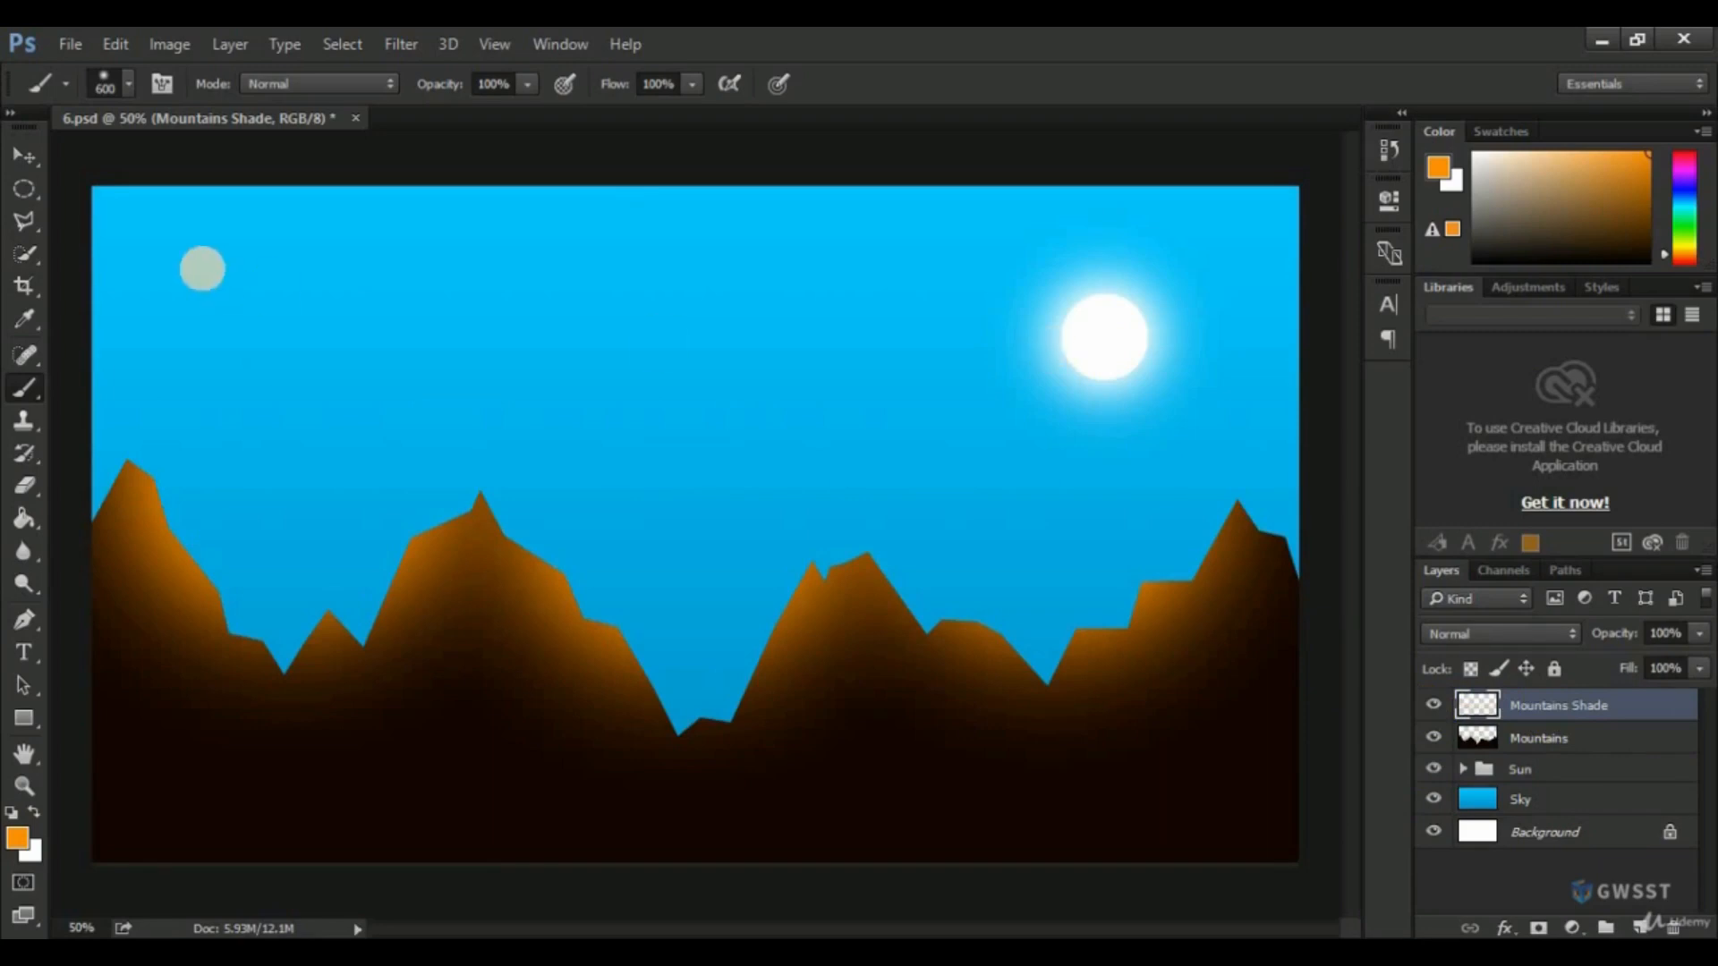
Outline the outer slope of the rightmost peak with the Polygonal Lasso, remove the orange shade inside it, and deselect.
click(21, 228)
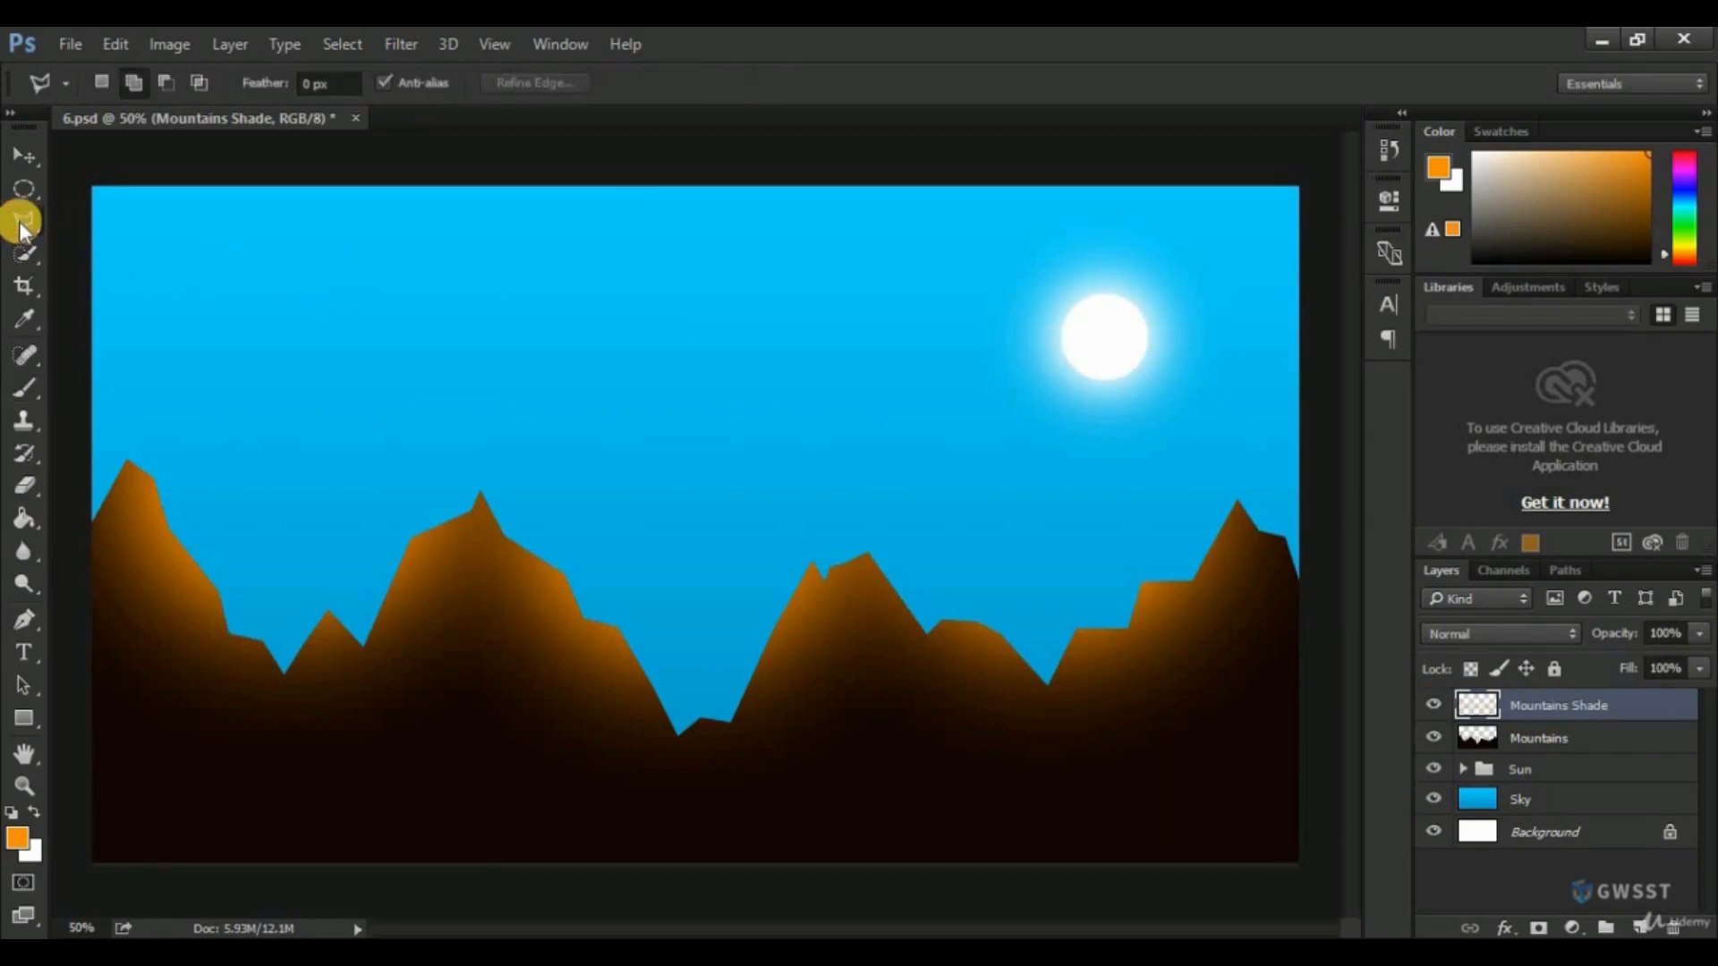
drag(21, 228, 82, 240)
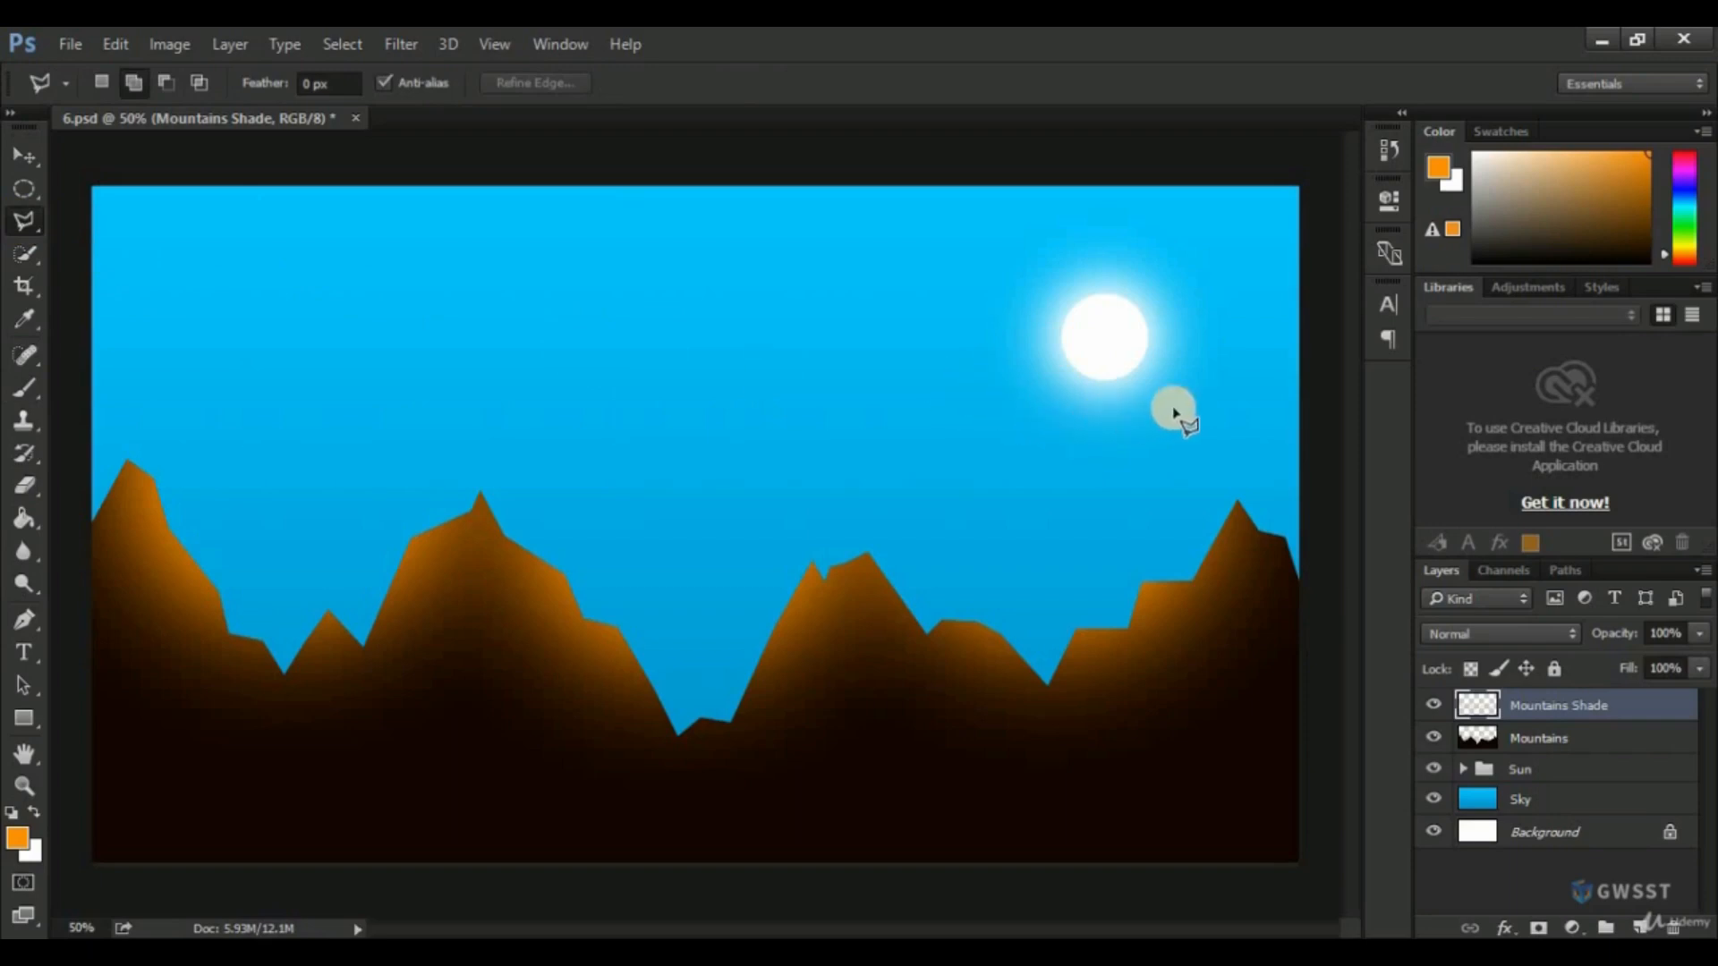
click(1239, 510)
click(1248, 533)
click(1254, 670)
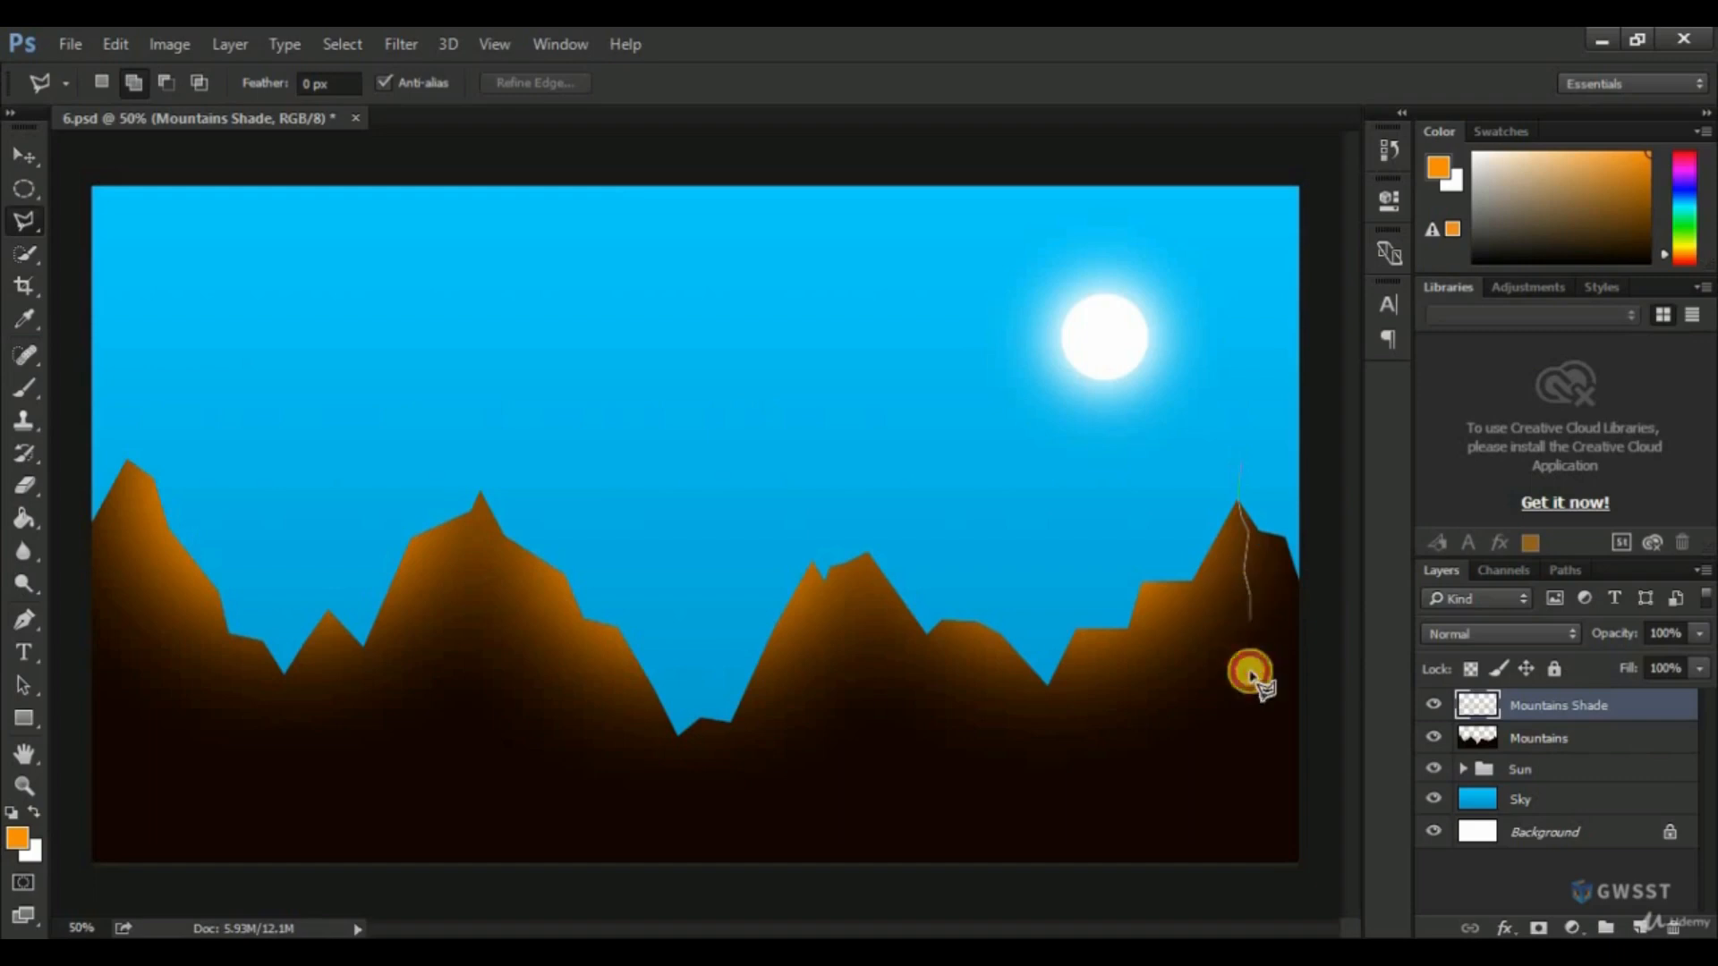
click(1297, 747)
click(1329, 501)
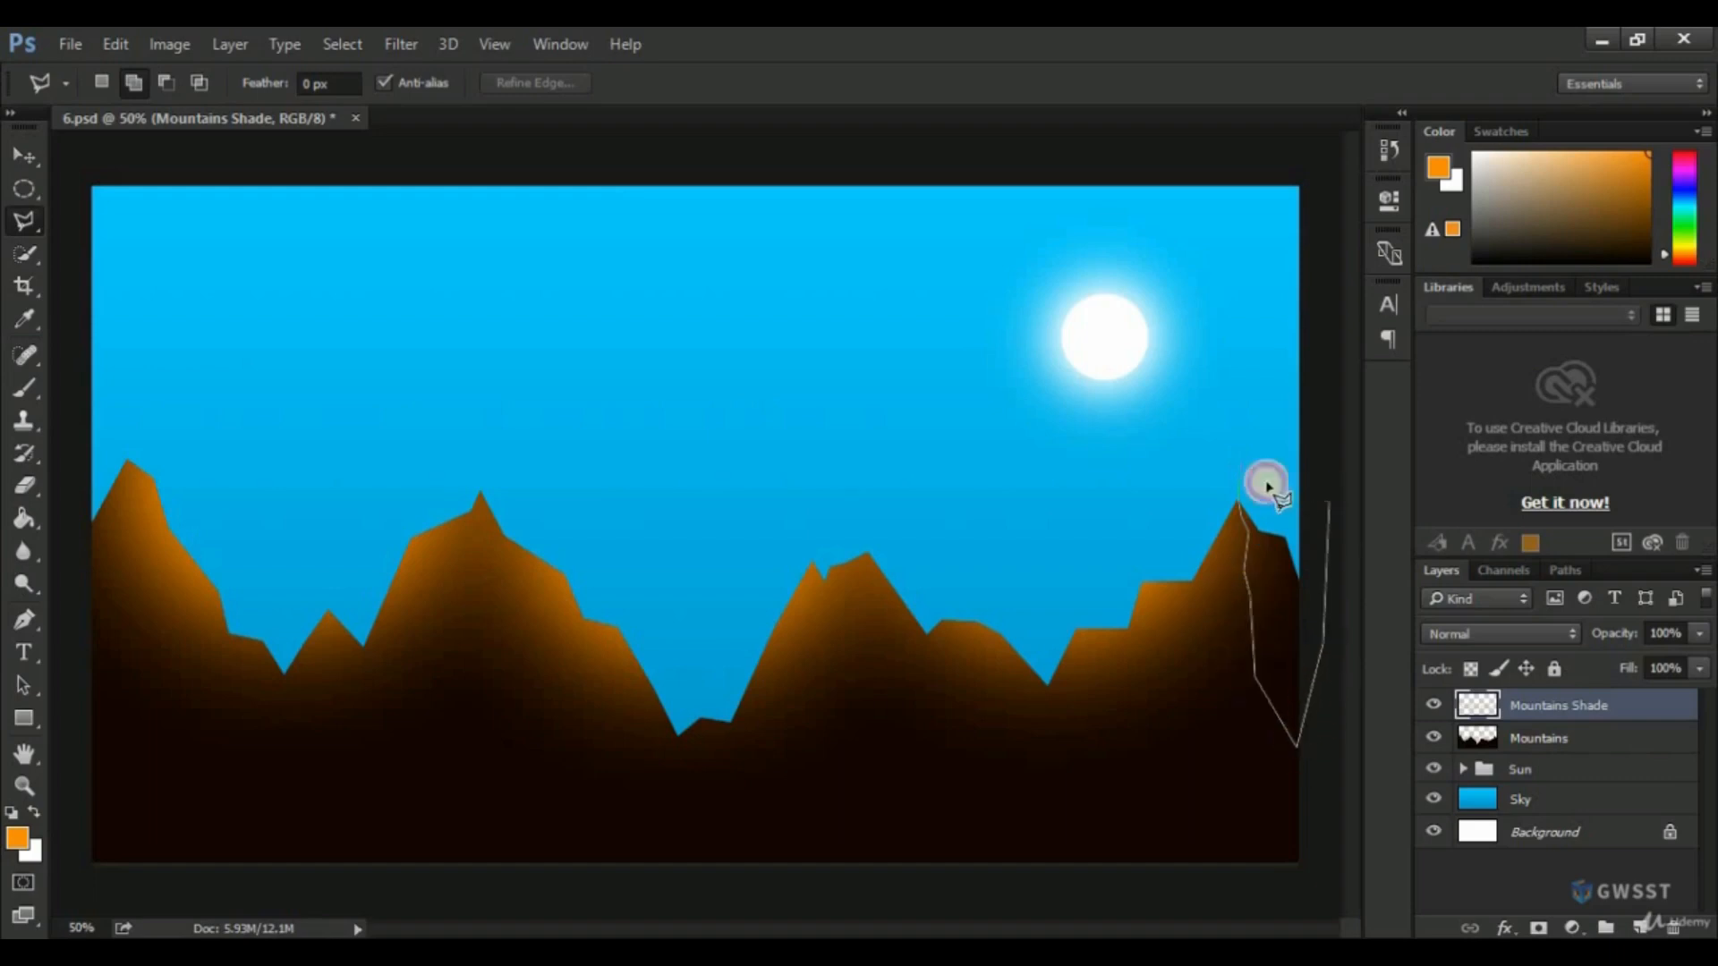
click(1244, 466)
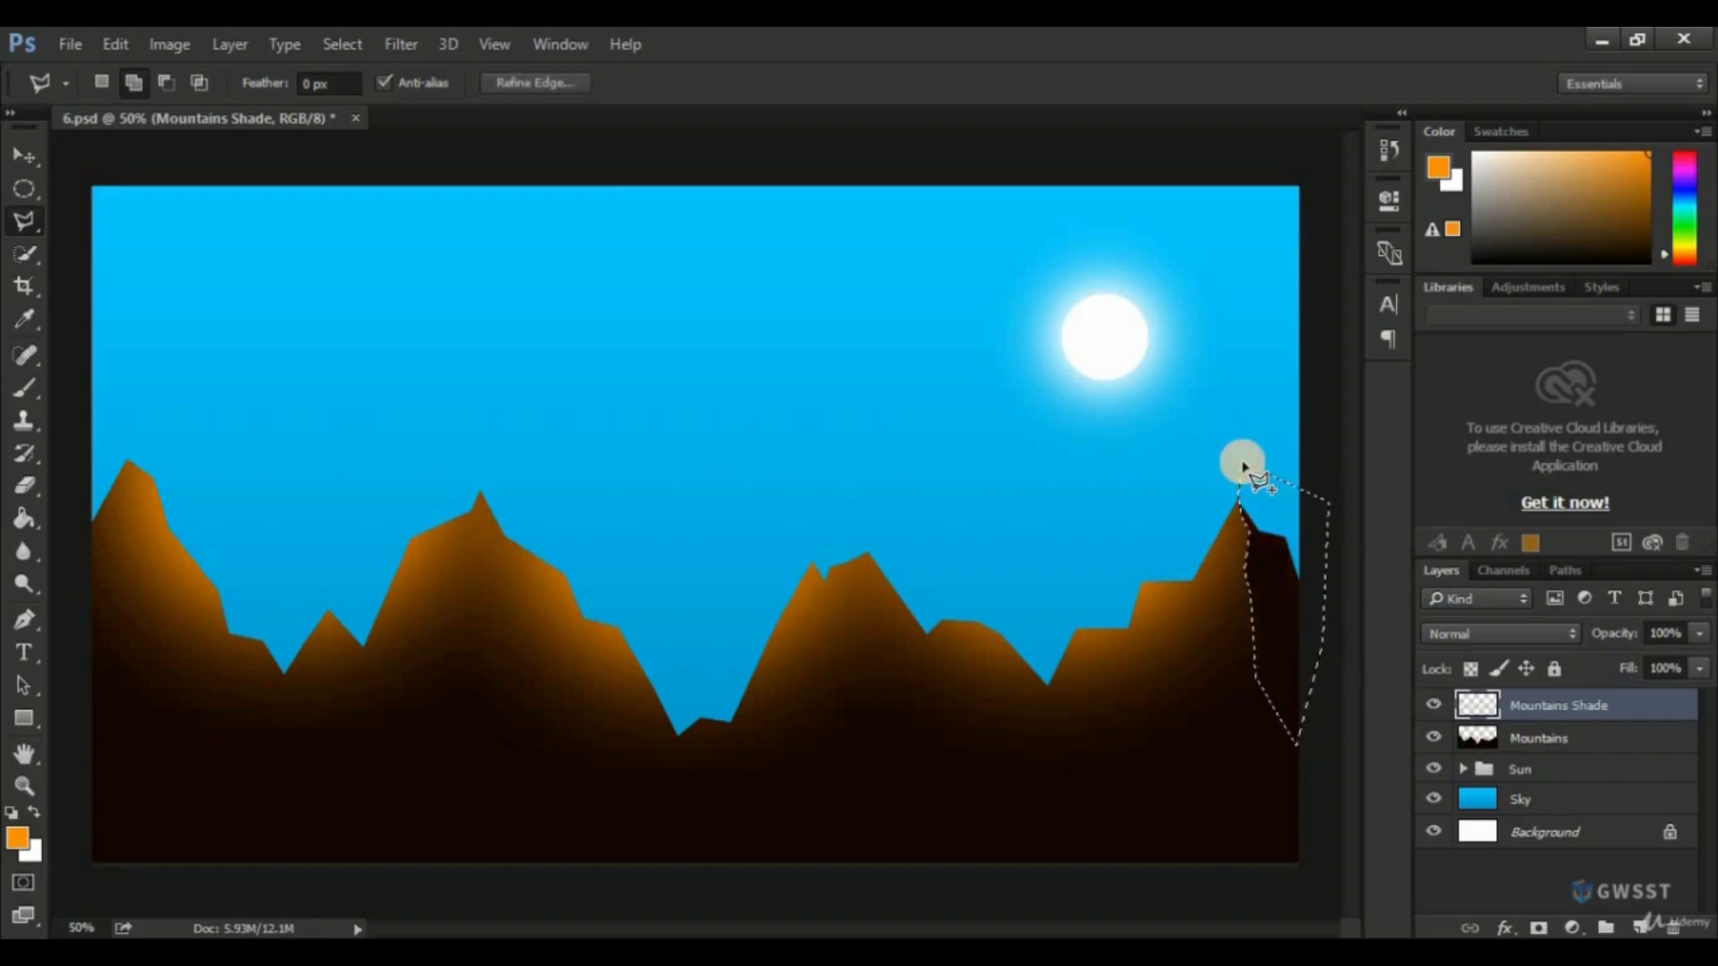
key(ctrl+d)
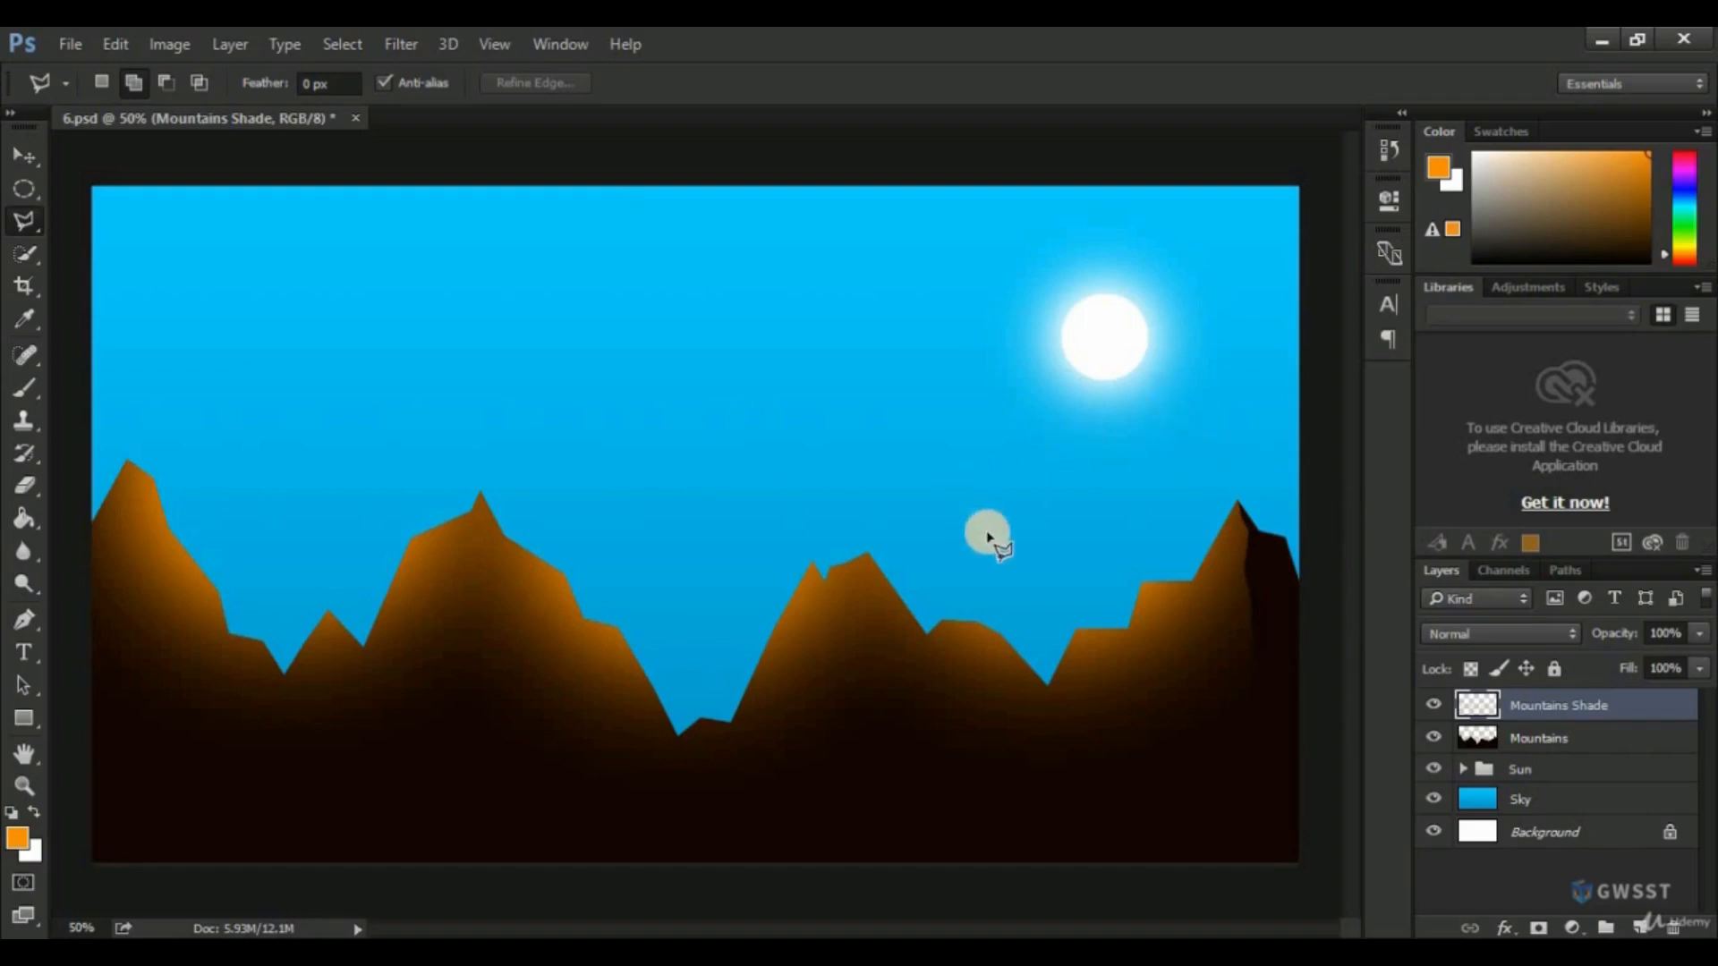
Outline the narrow valley just left of the rightmost mountain with the Polygonal Lasso, delete the orange shade inside it, and deselect.
click(1072, 633)
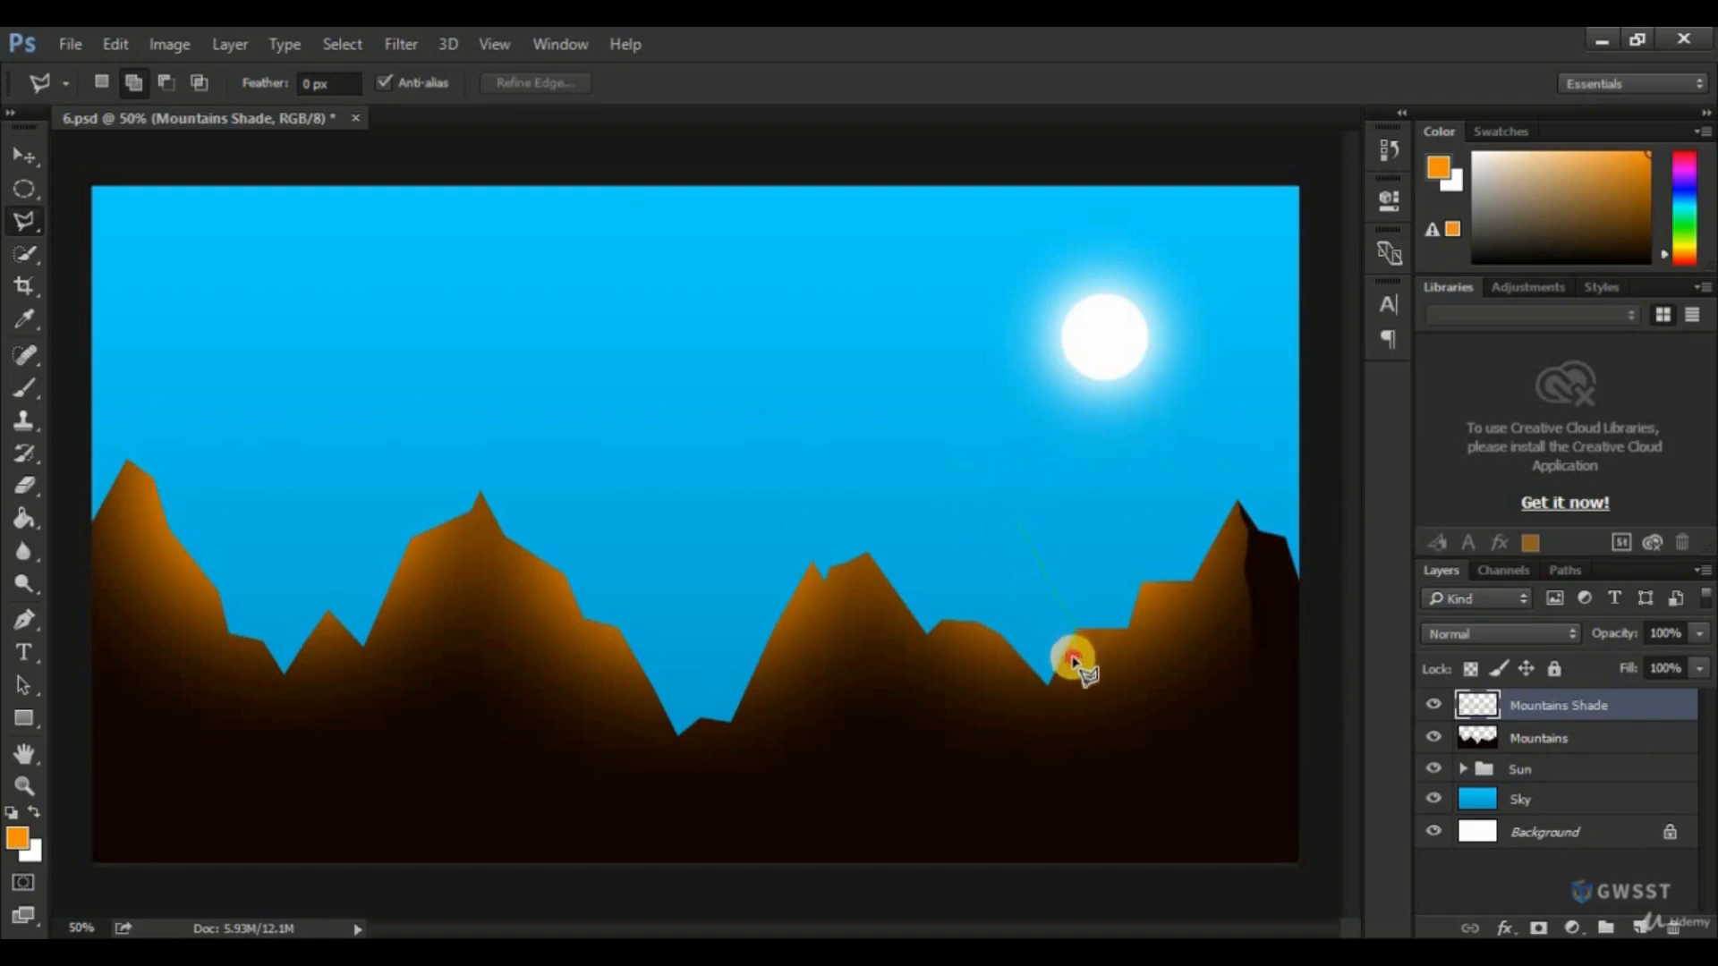
click(1071, 743)
click(1053, 779)
click(1034, 681)
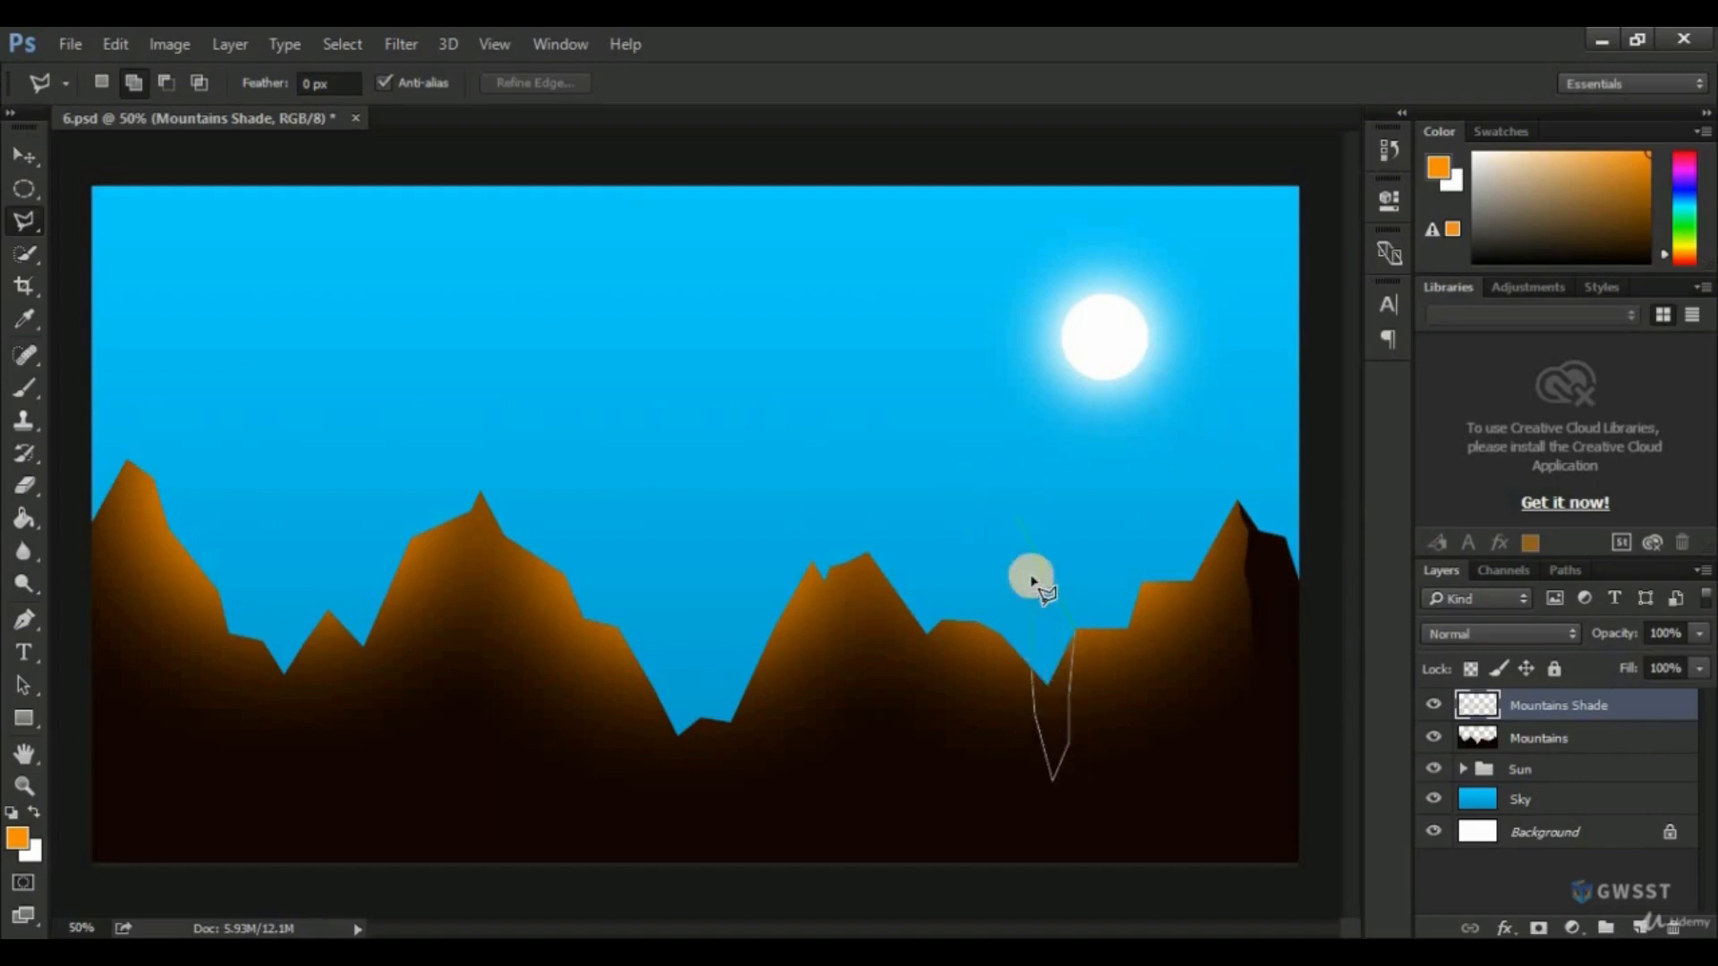
click(1019, 522)
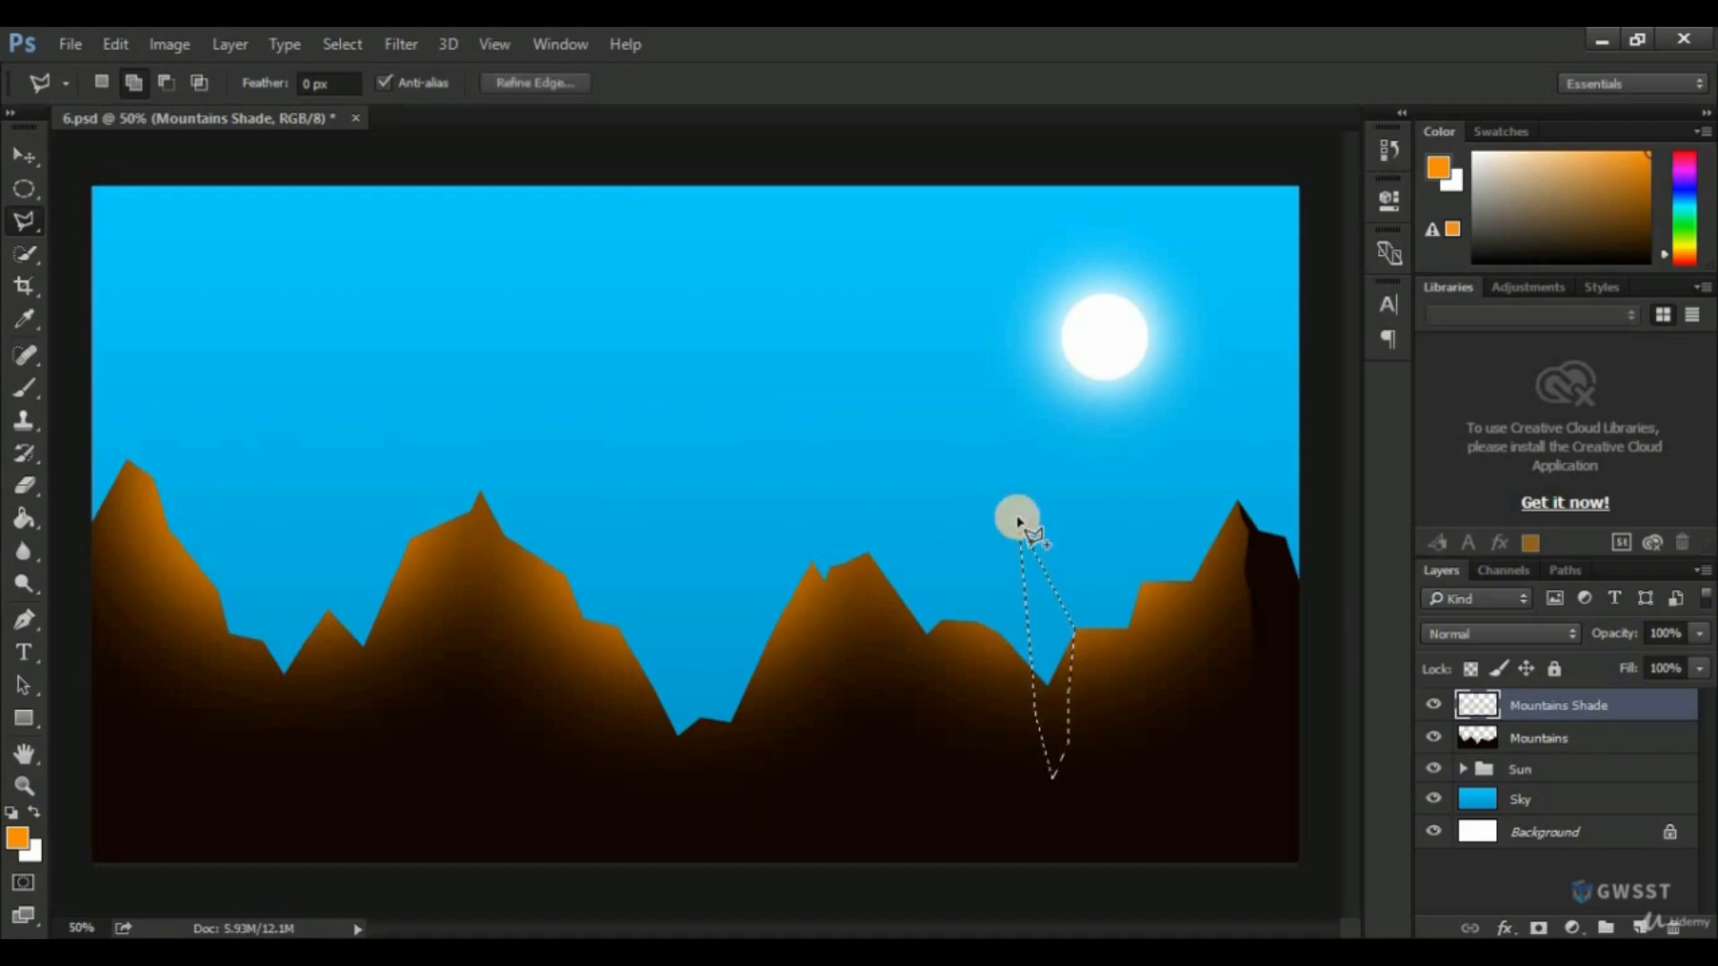
key(ctrl+d)
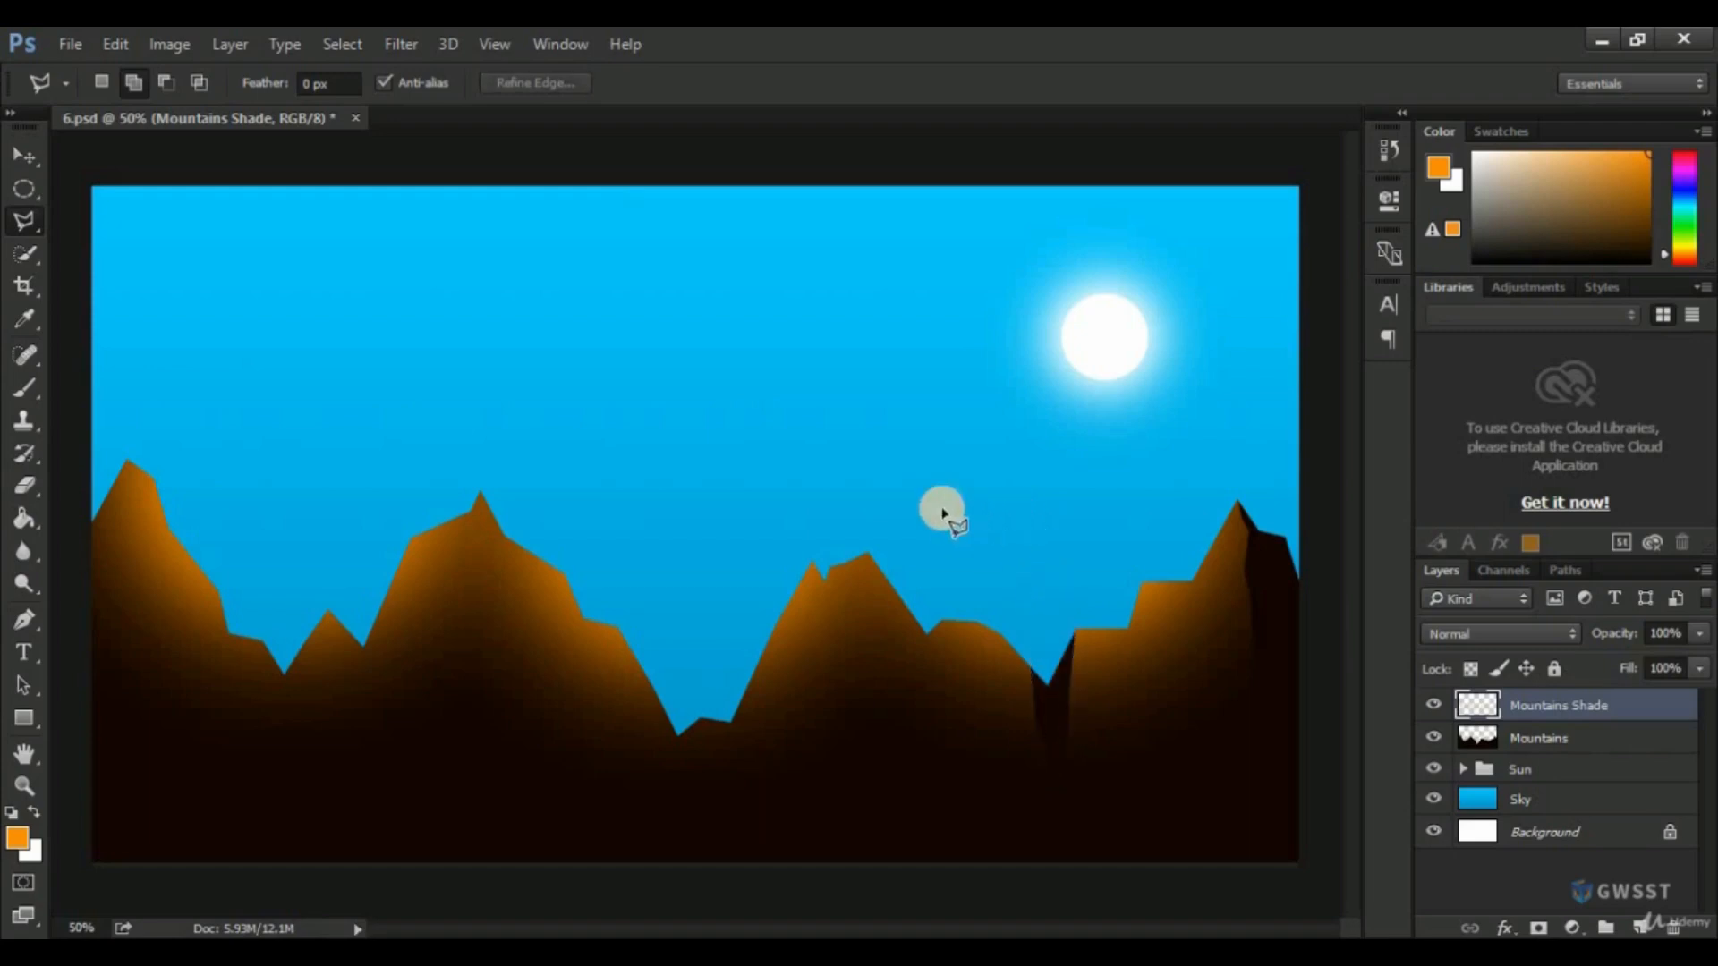
Outline a jagged strip below the central mountain's twin tips, delete its orange shade, and deselect.
click(864, 460)
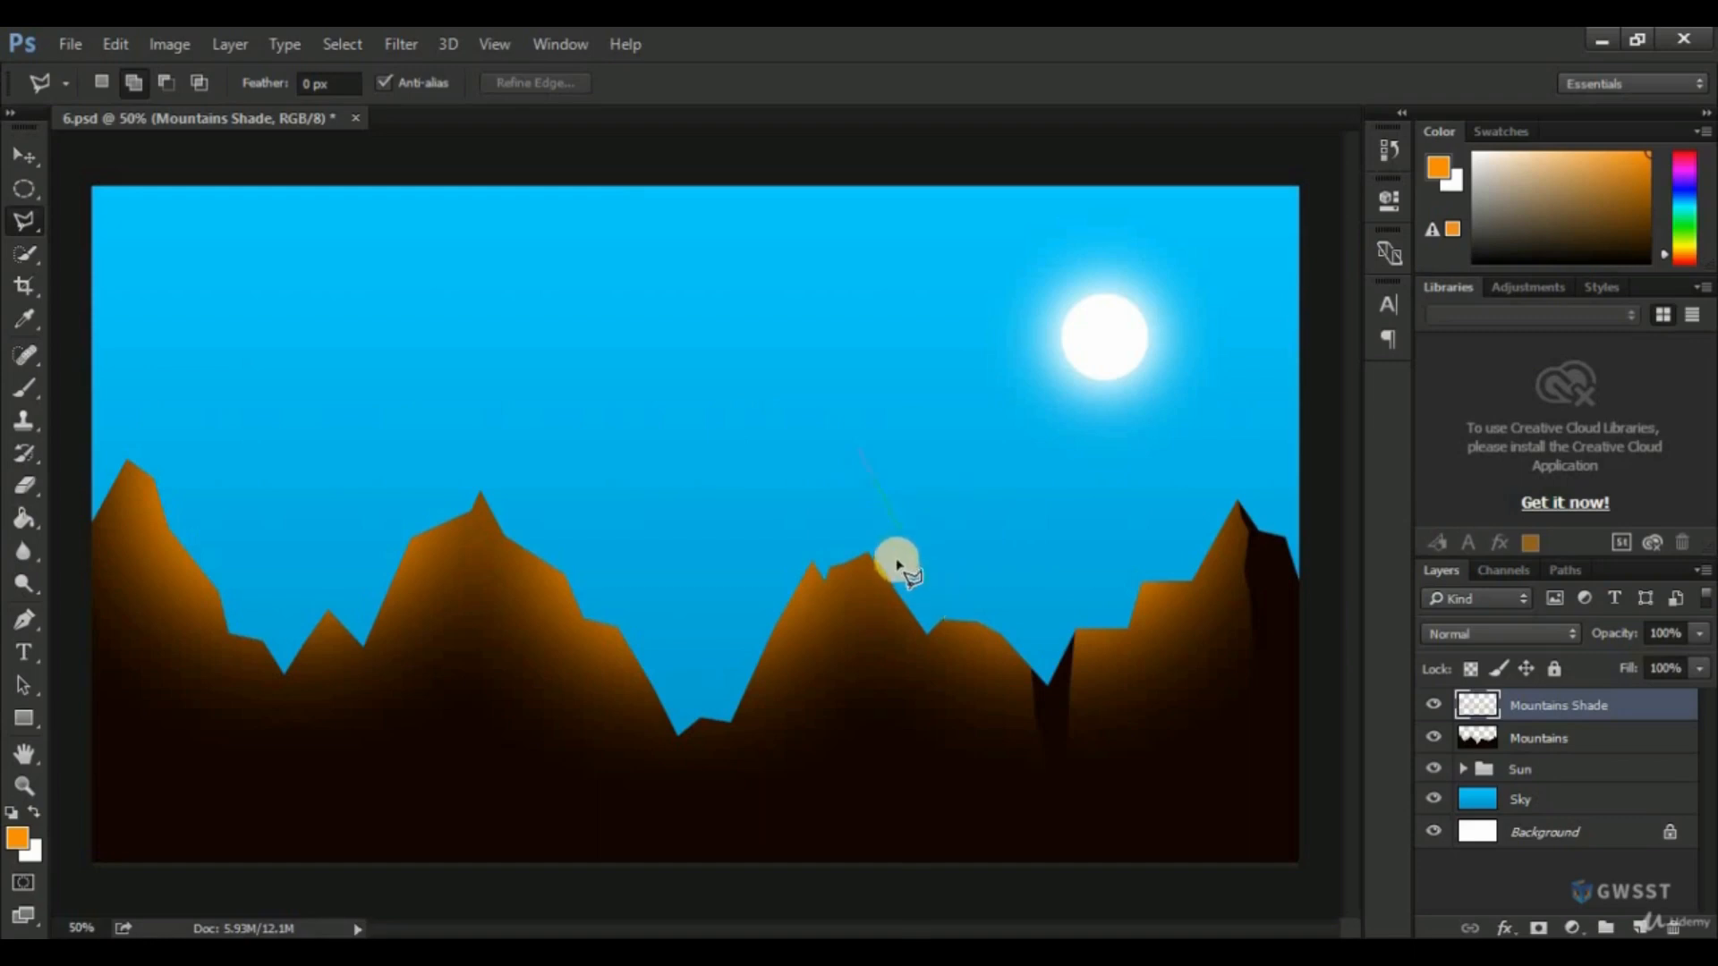
click(876, 552)
mouse_move(872, 555)
mouse_down()
mouse_move(836, 635)
mouse_move(829, 721)
mouse_move(803, 748)
mouse_move(834, 534)
mouse_up()
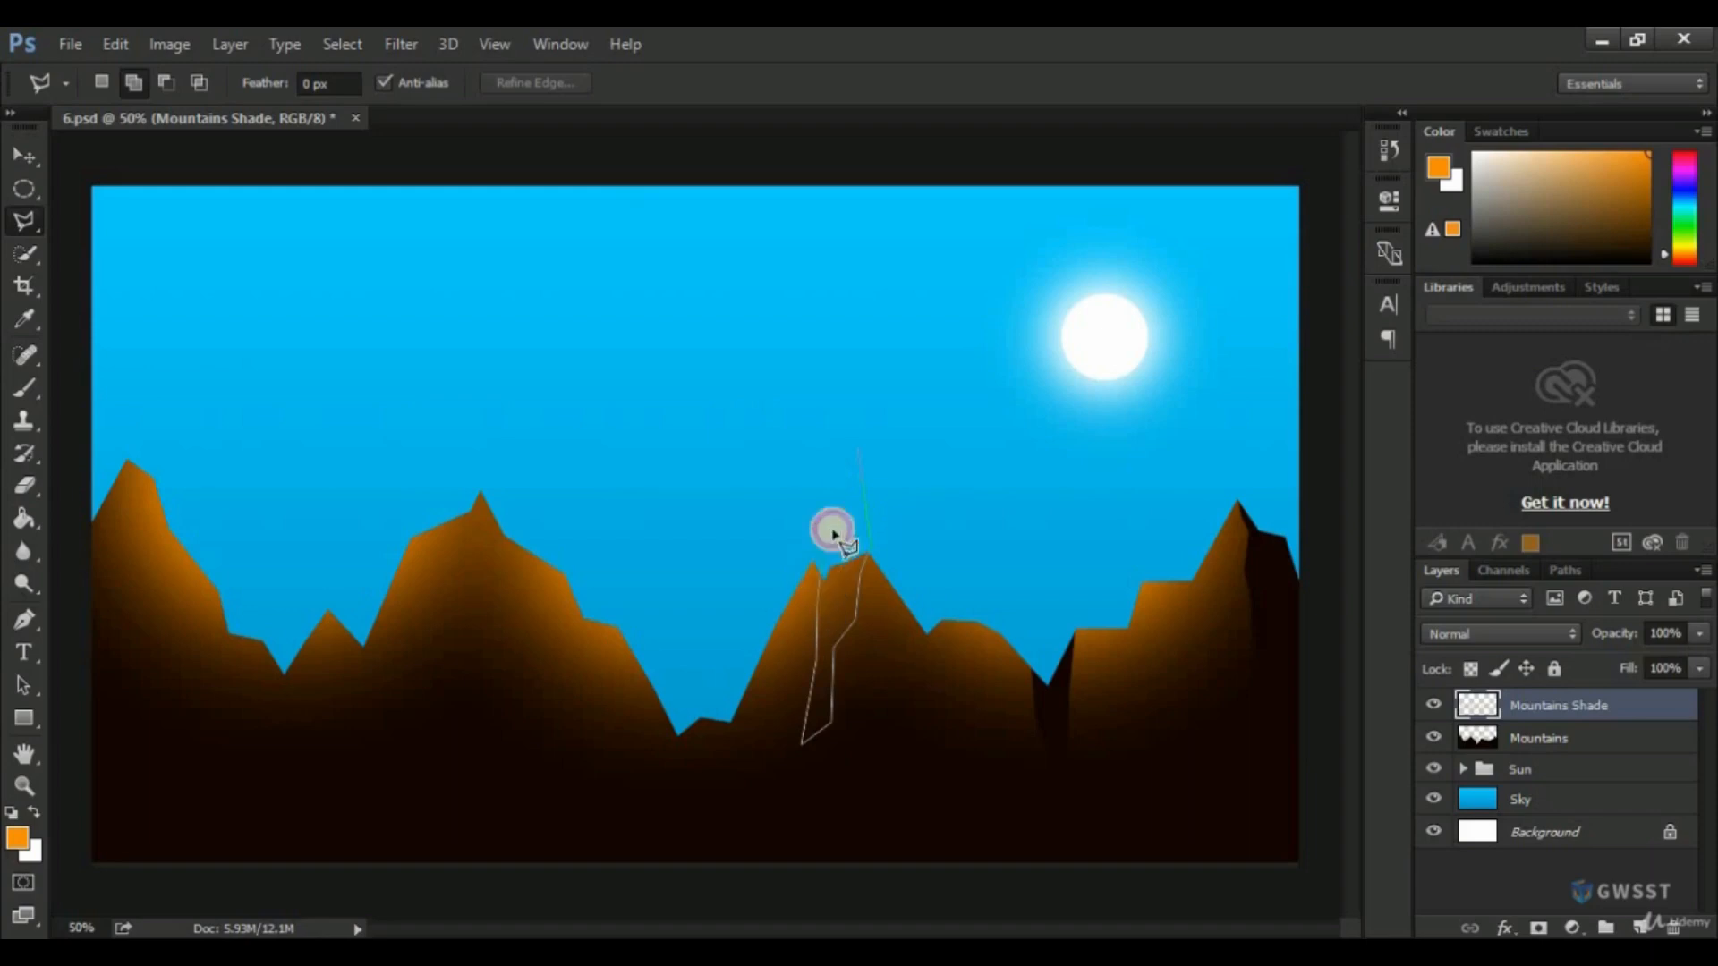
click(857, 444)
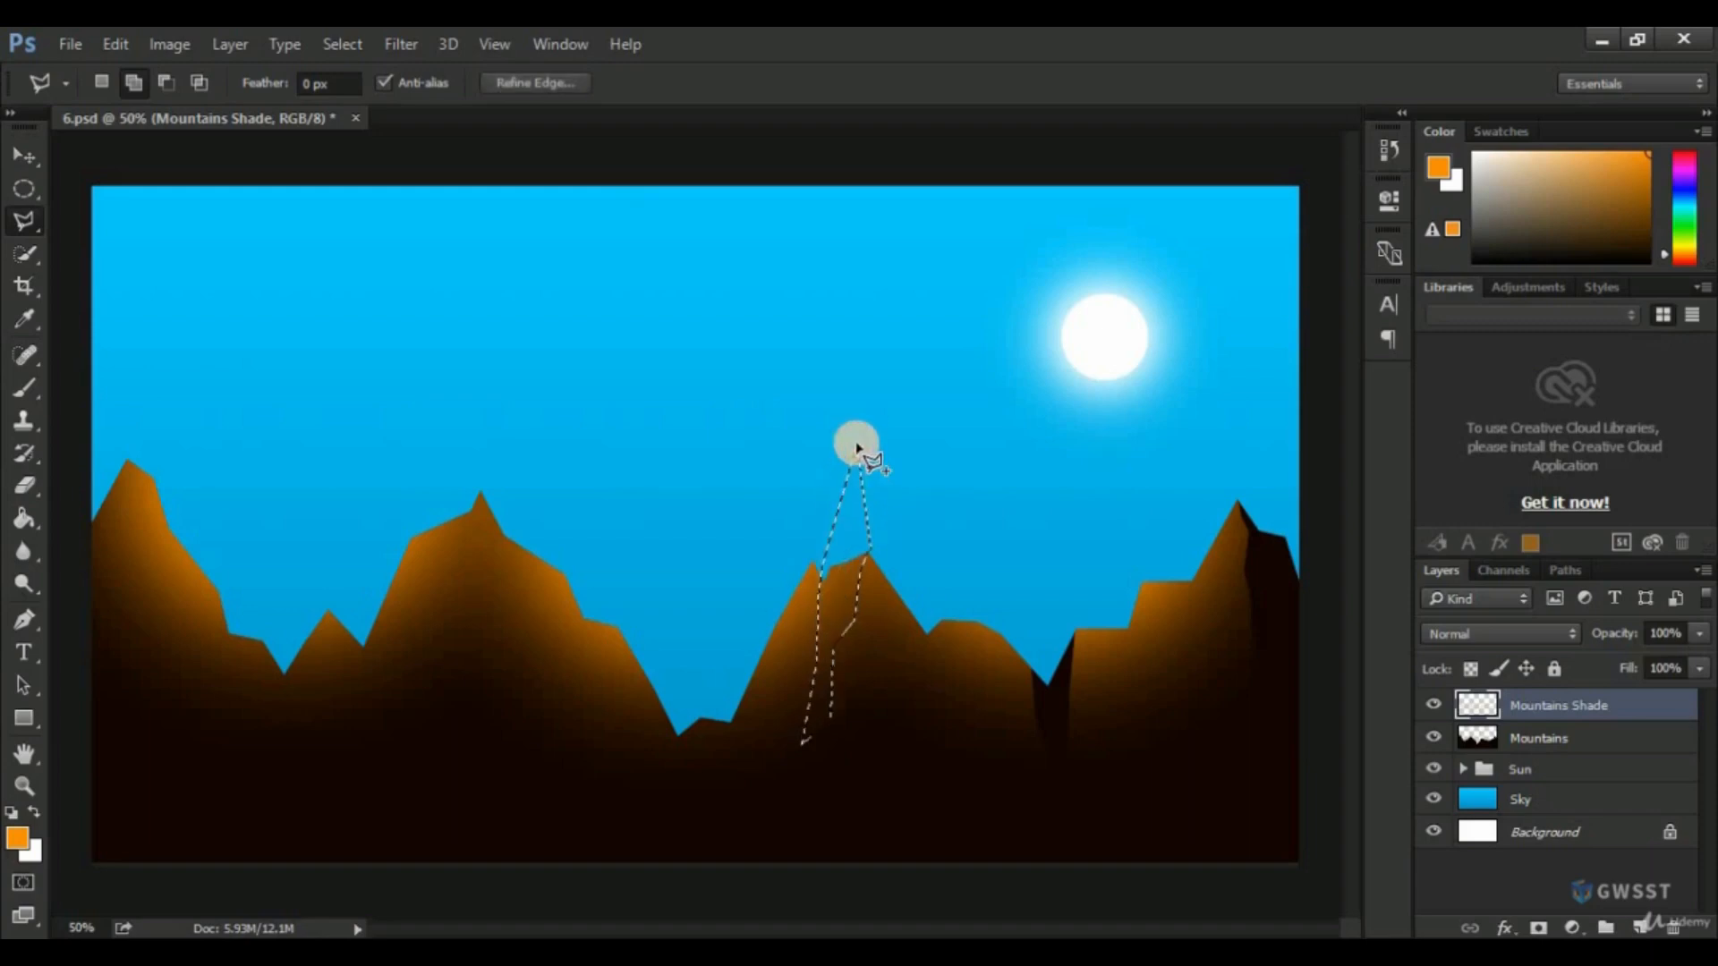
key(Delete)
key(ctrl+d)
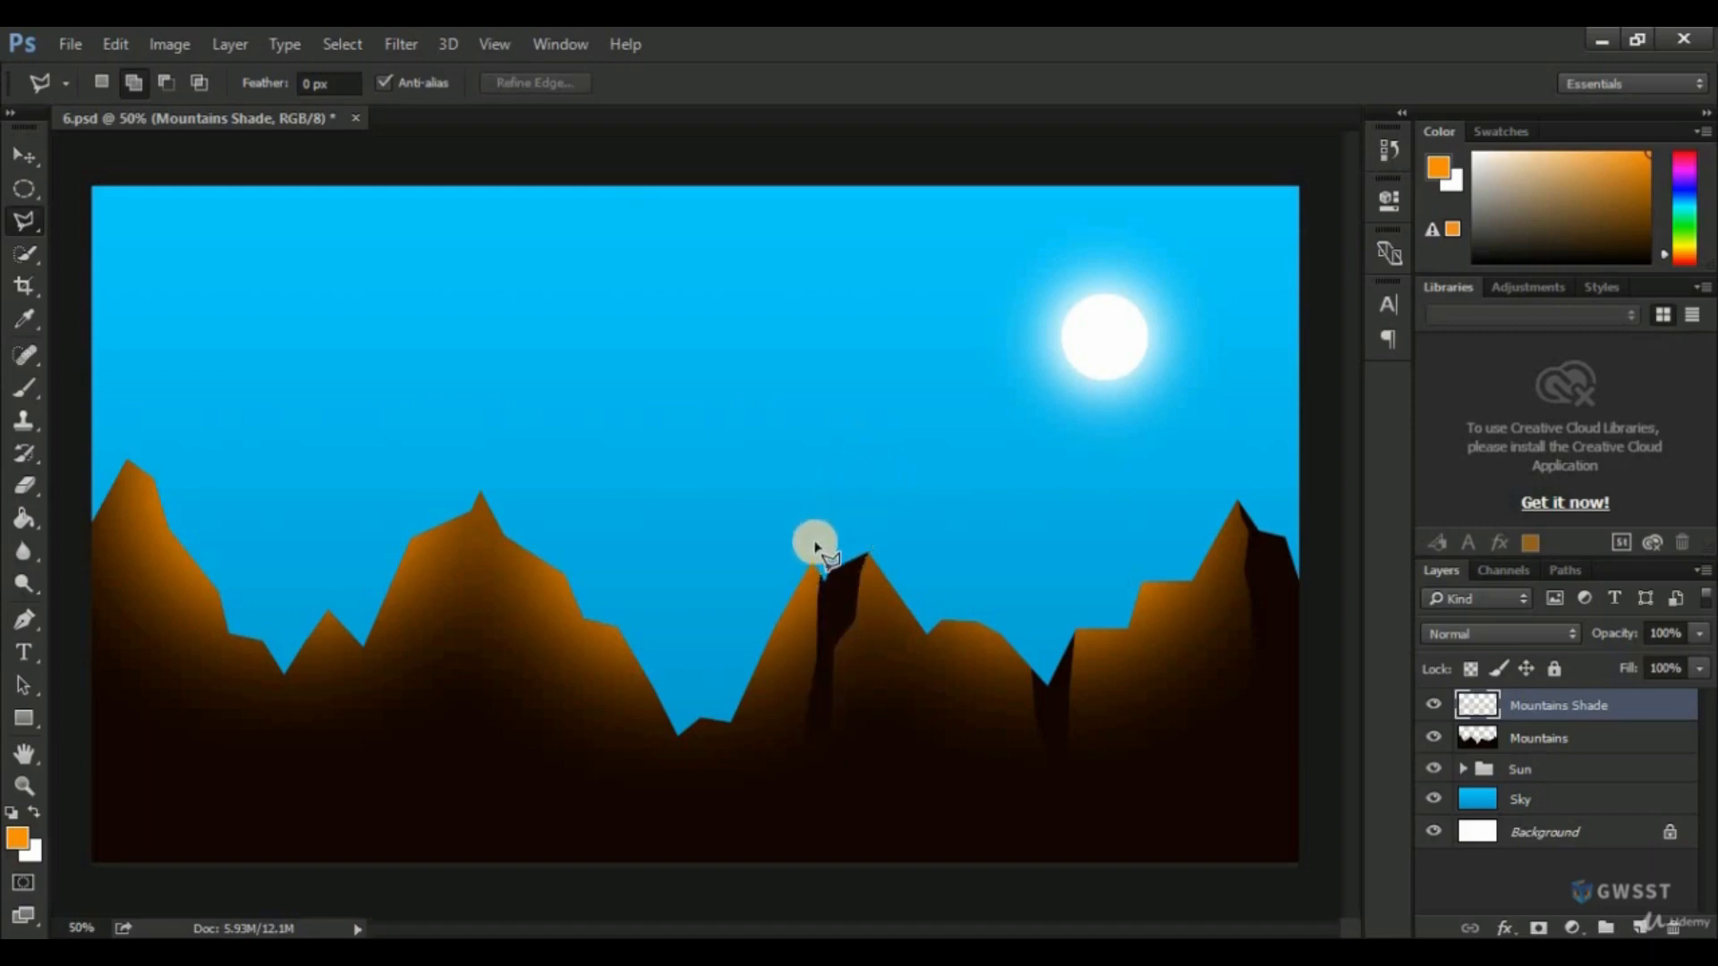
Outline the central mountain's left slope and the deep valley beside it, remove the orange shade there, and deselect.
click(786, 503)
click(811, 566)
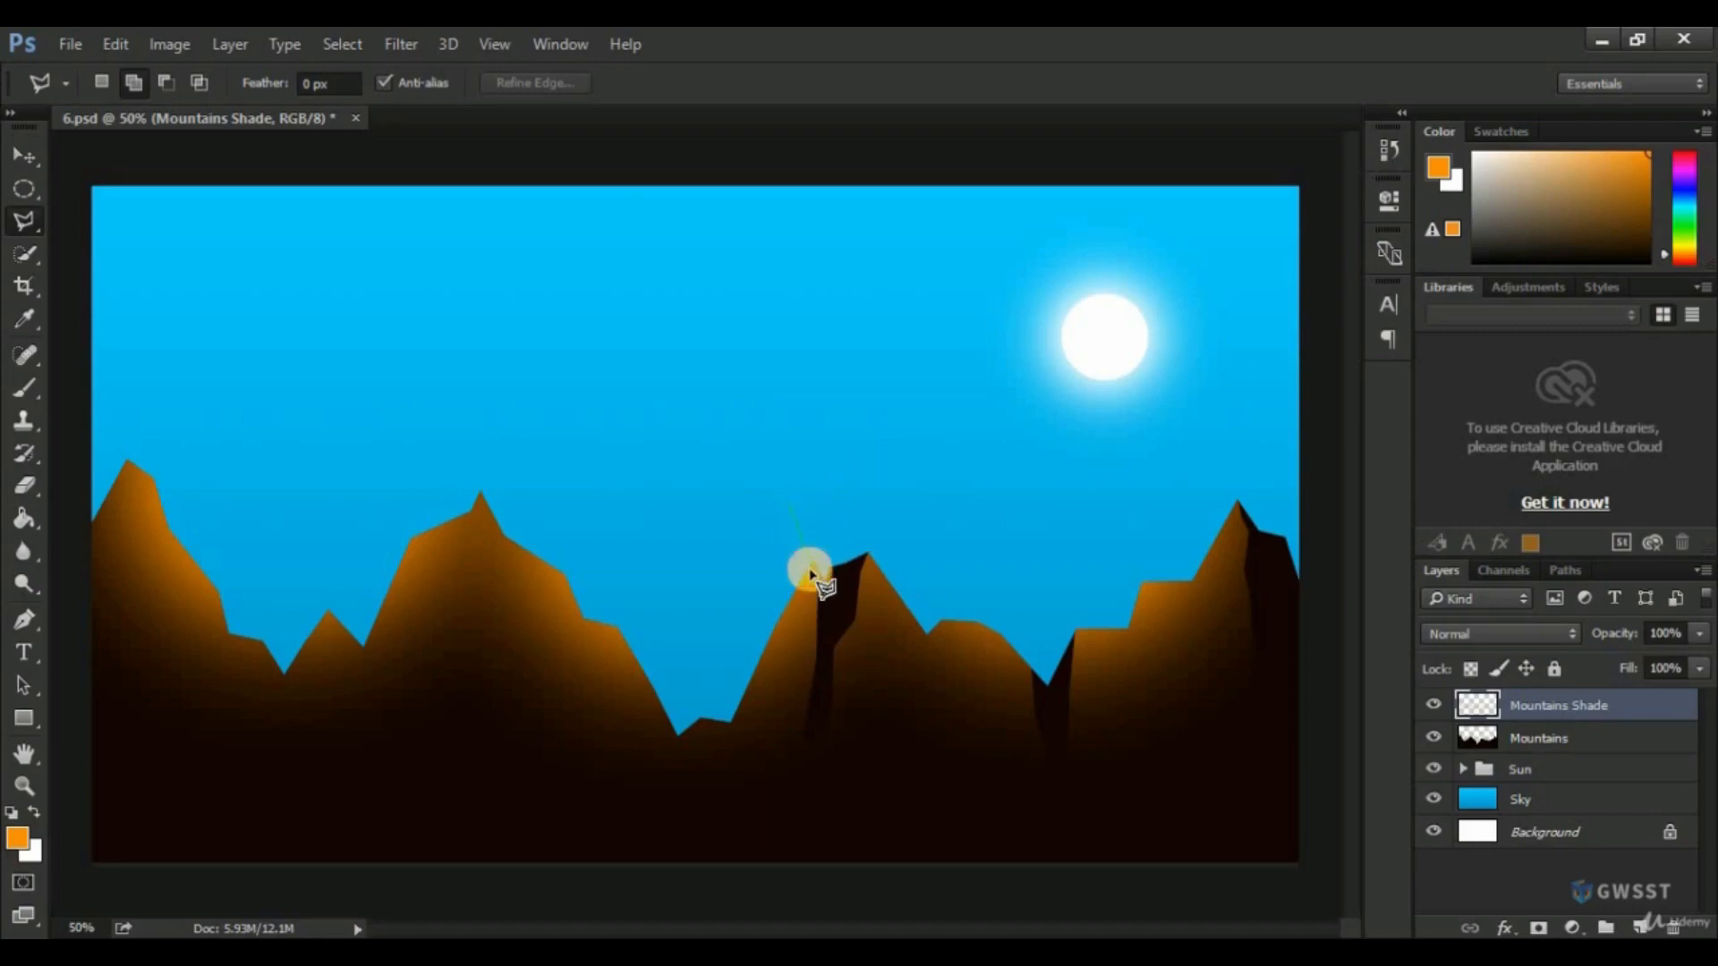
click(821, 658)
click(799, 772)
click(723, 817)
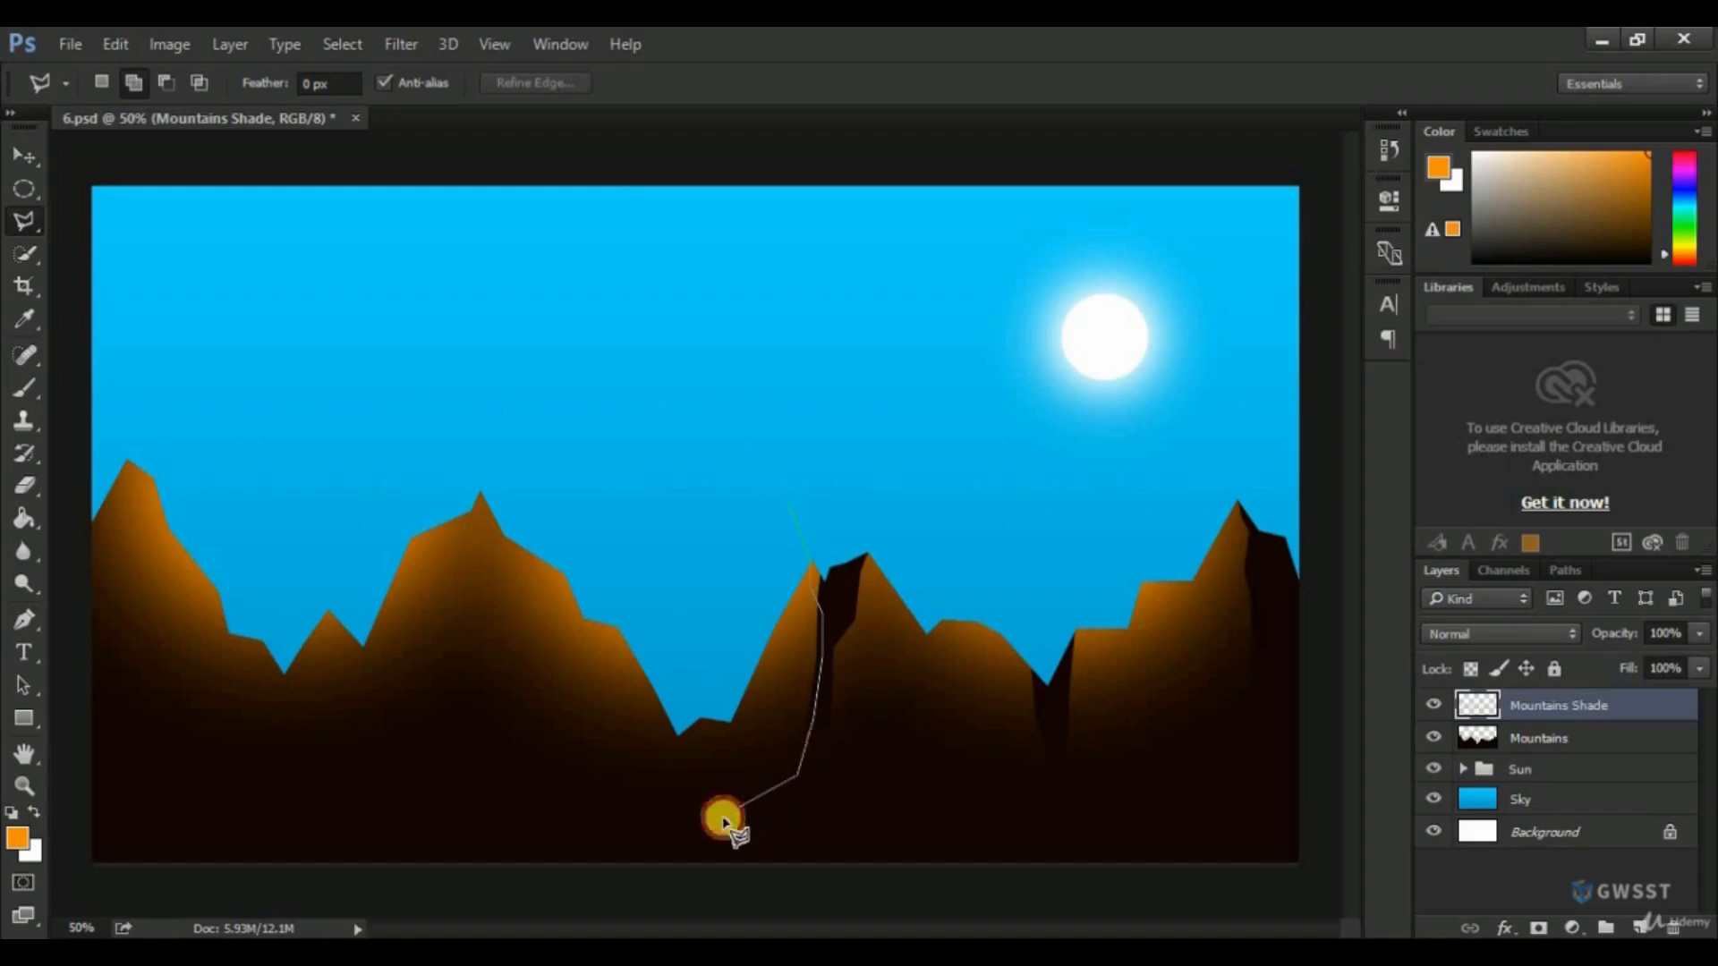
click(665, 818)
click(634, 759)
click(641, 660)
click(789, 505)
key(alt+BackSpace)
key(ctrl+d)
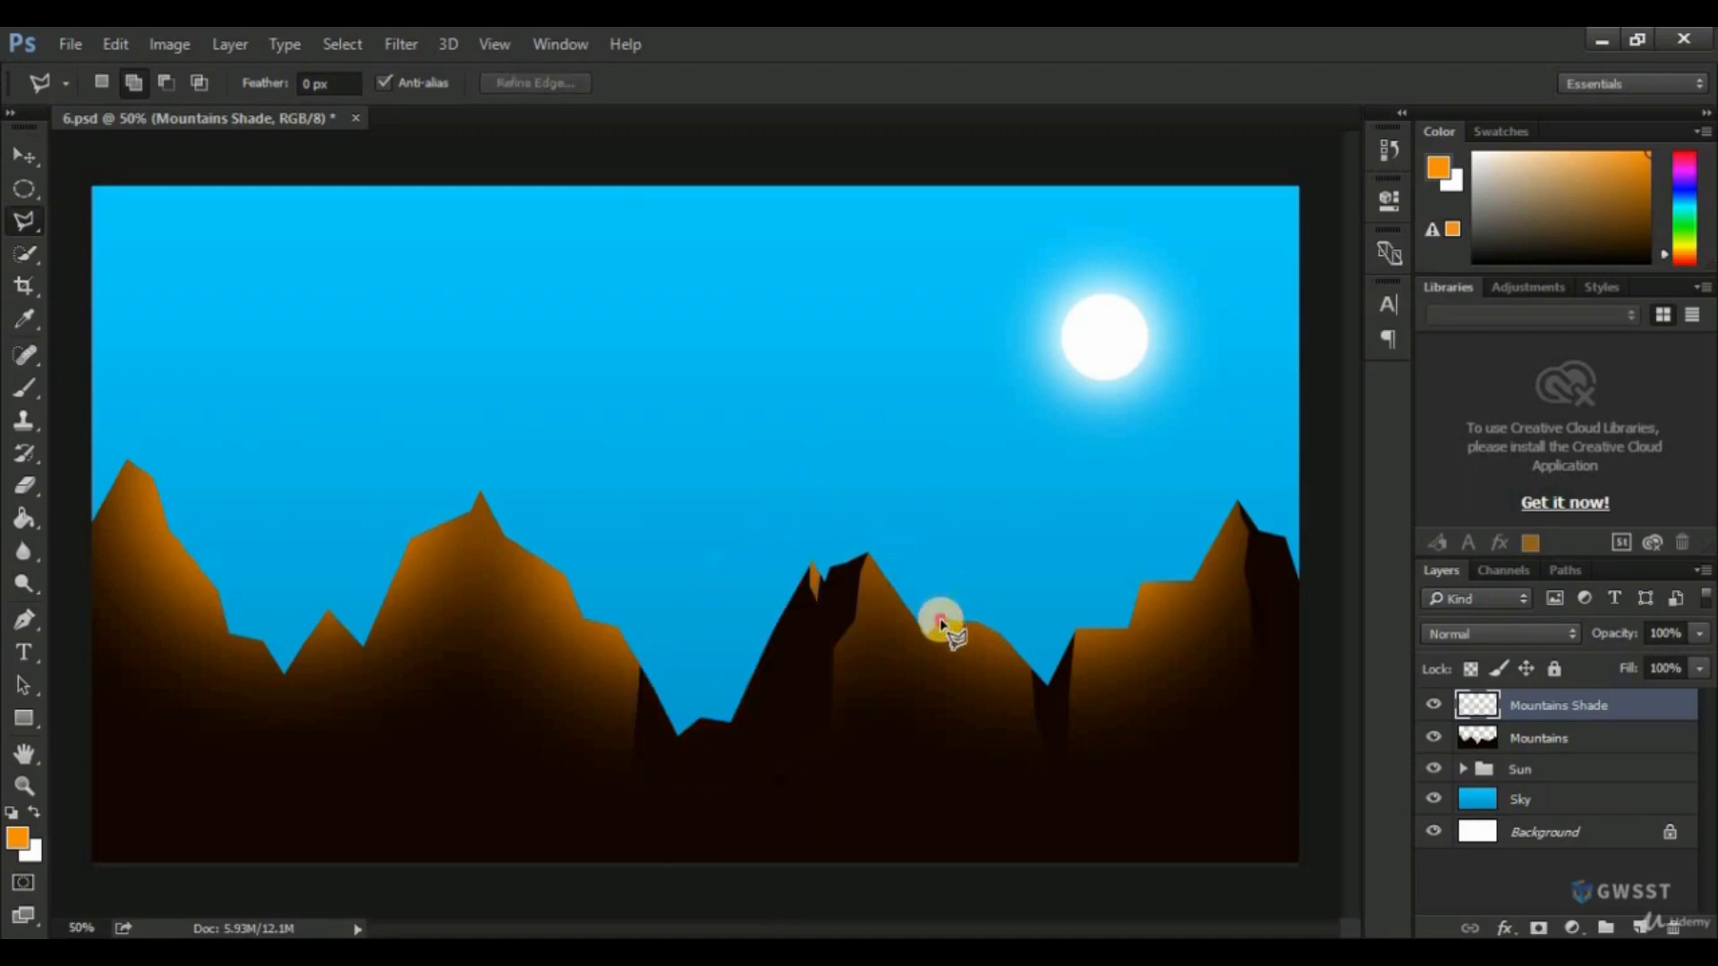
Outline a small wedge at the notch on the central mountain's right slope, delete its orange shade, and deselect.
click(945, 628)
click(921, 700)
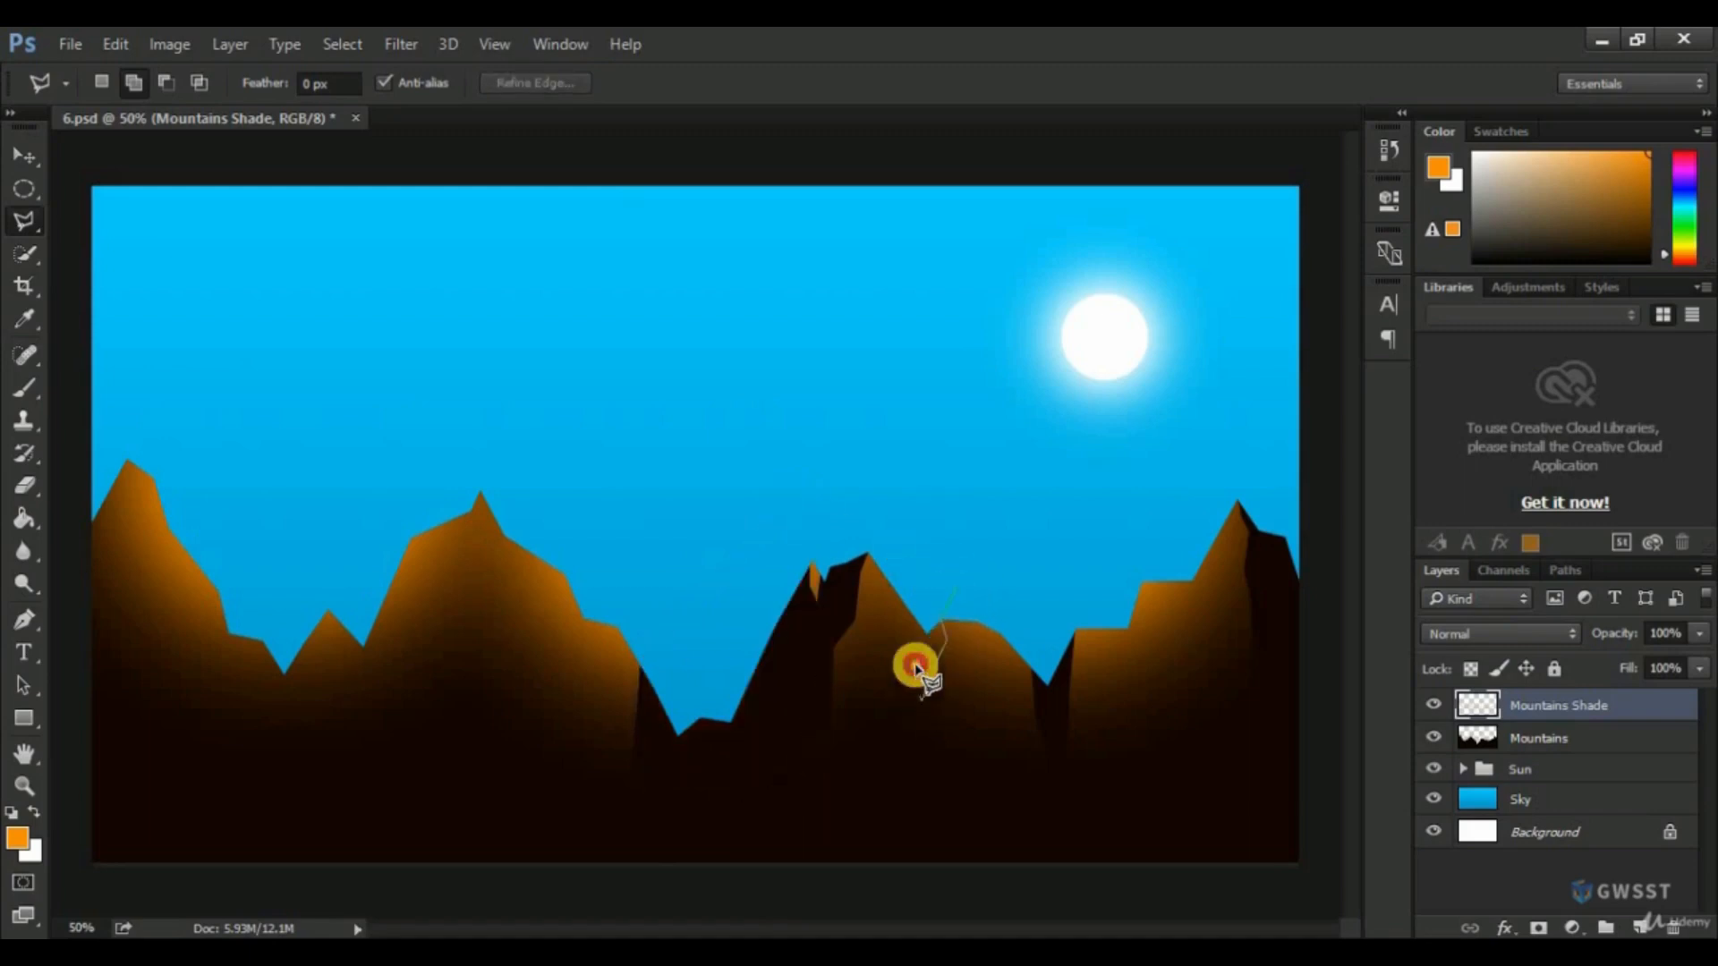
click(906, 614)
click(957, 586)
key(Delete)
key(ctrl+d)
Outline the left face of the large left-centre mountain down into the adjoining notch, remove its orange shade, and deselect.
click(481, 493)
click(452, 607)
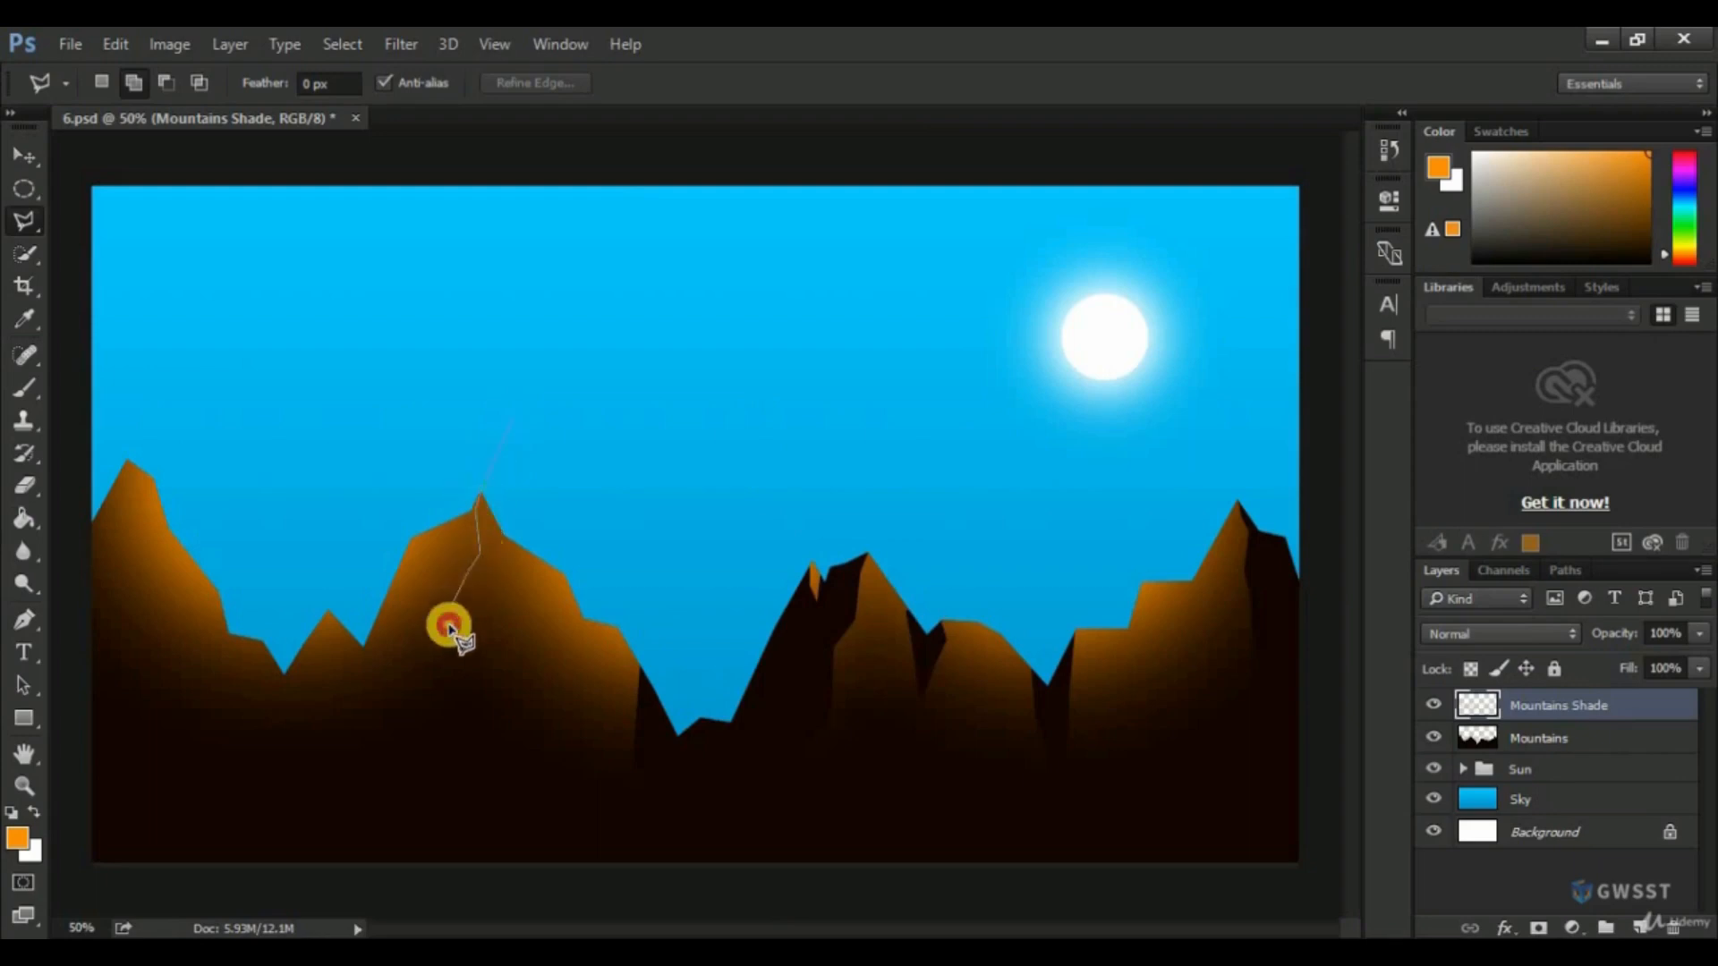
click(449, 639)
click(416, 690)
click(388, 765)
click(359, 788)
click(335, 696)
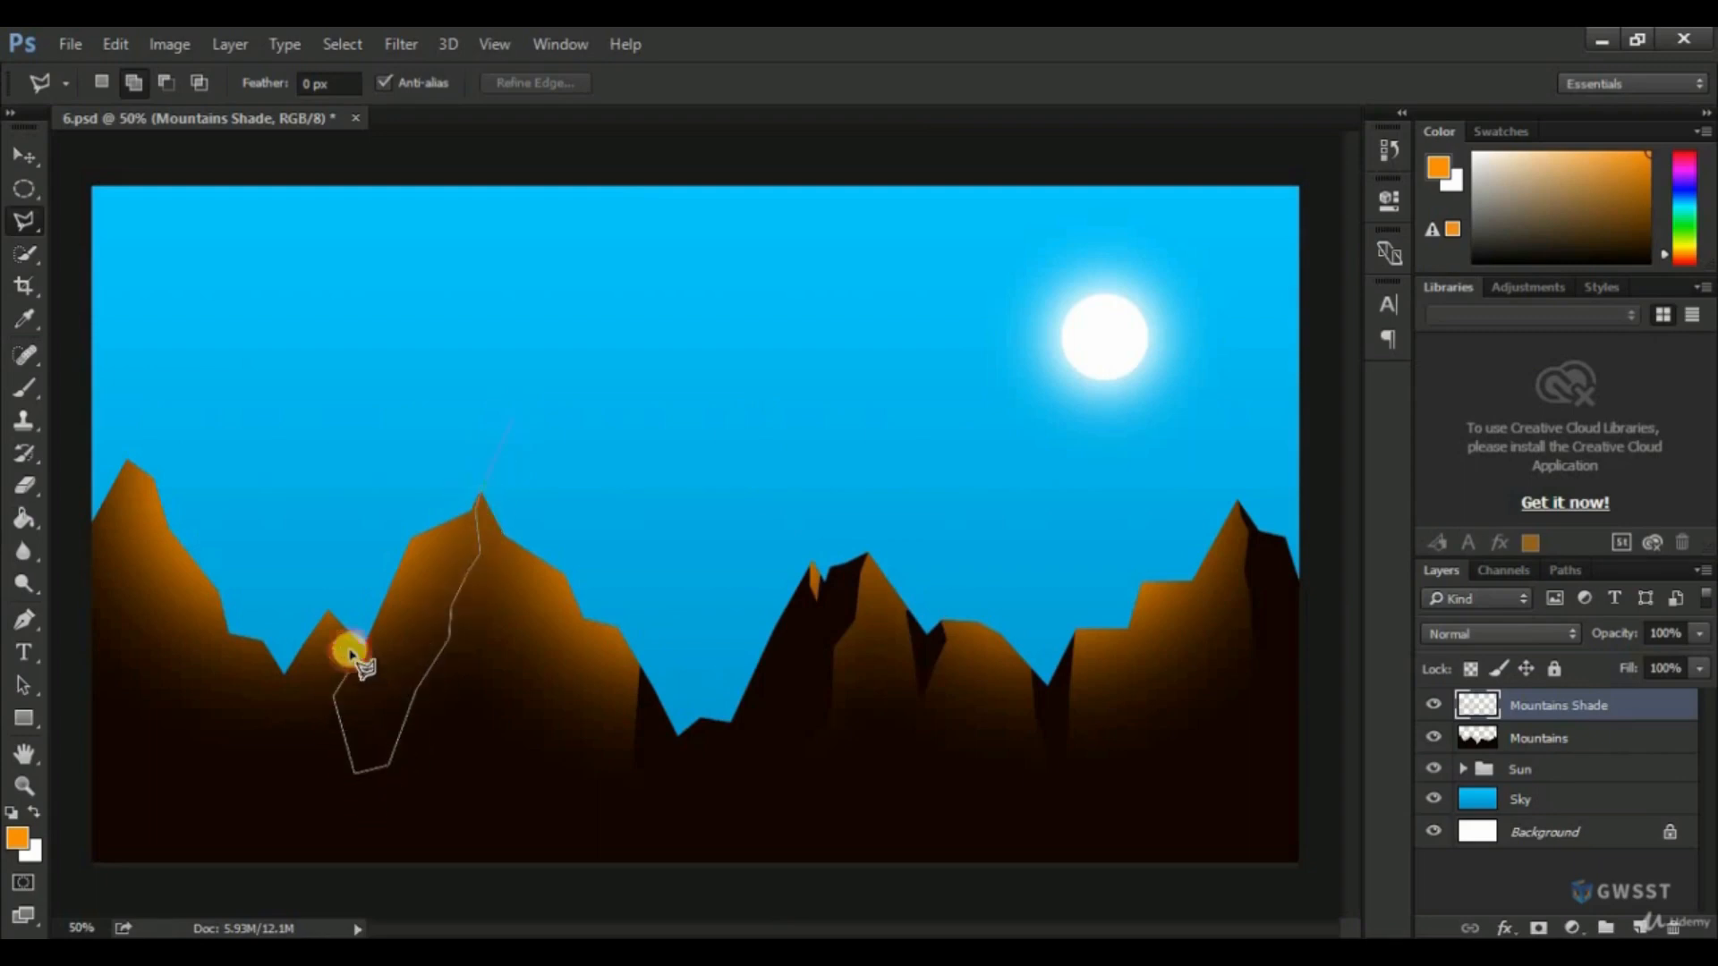
click(341, 622)
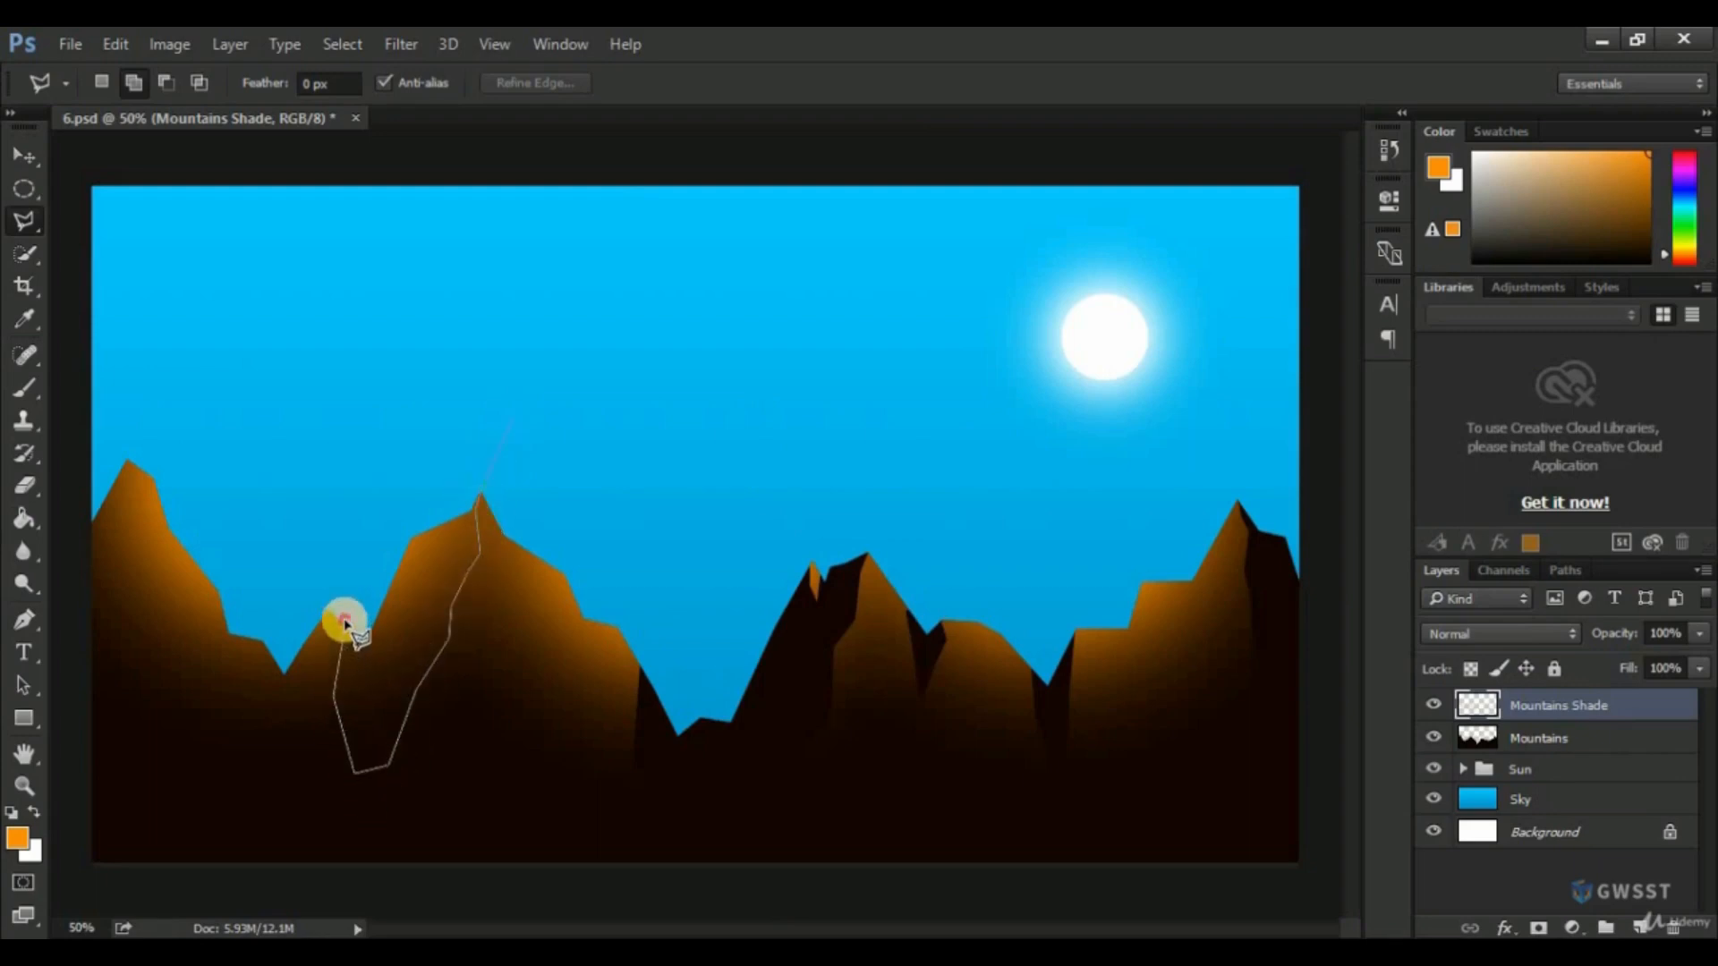
click(515, 424)
key(alt+BackSpace)
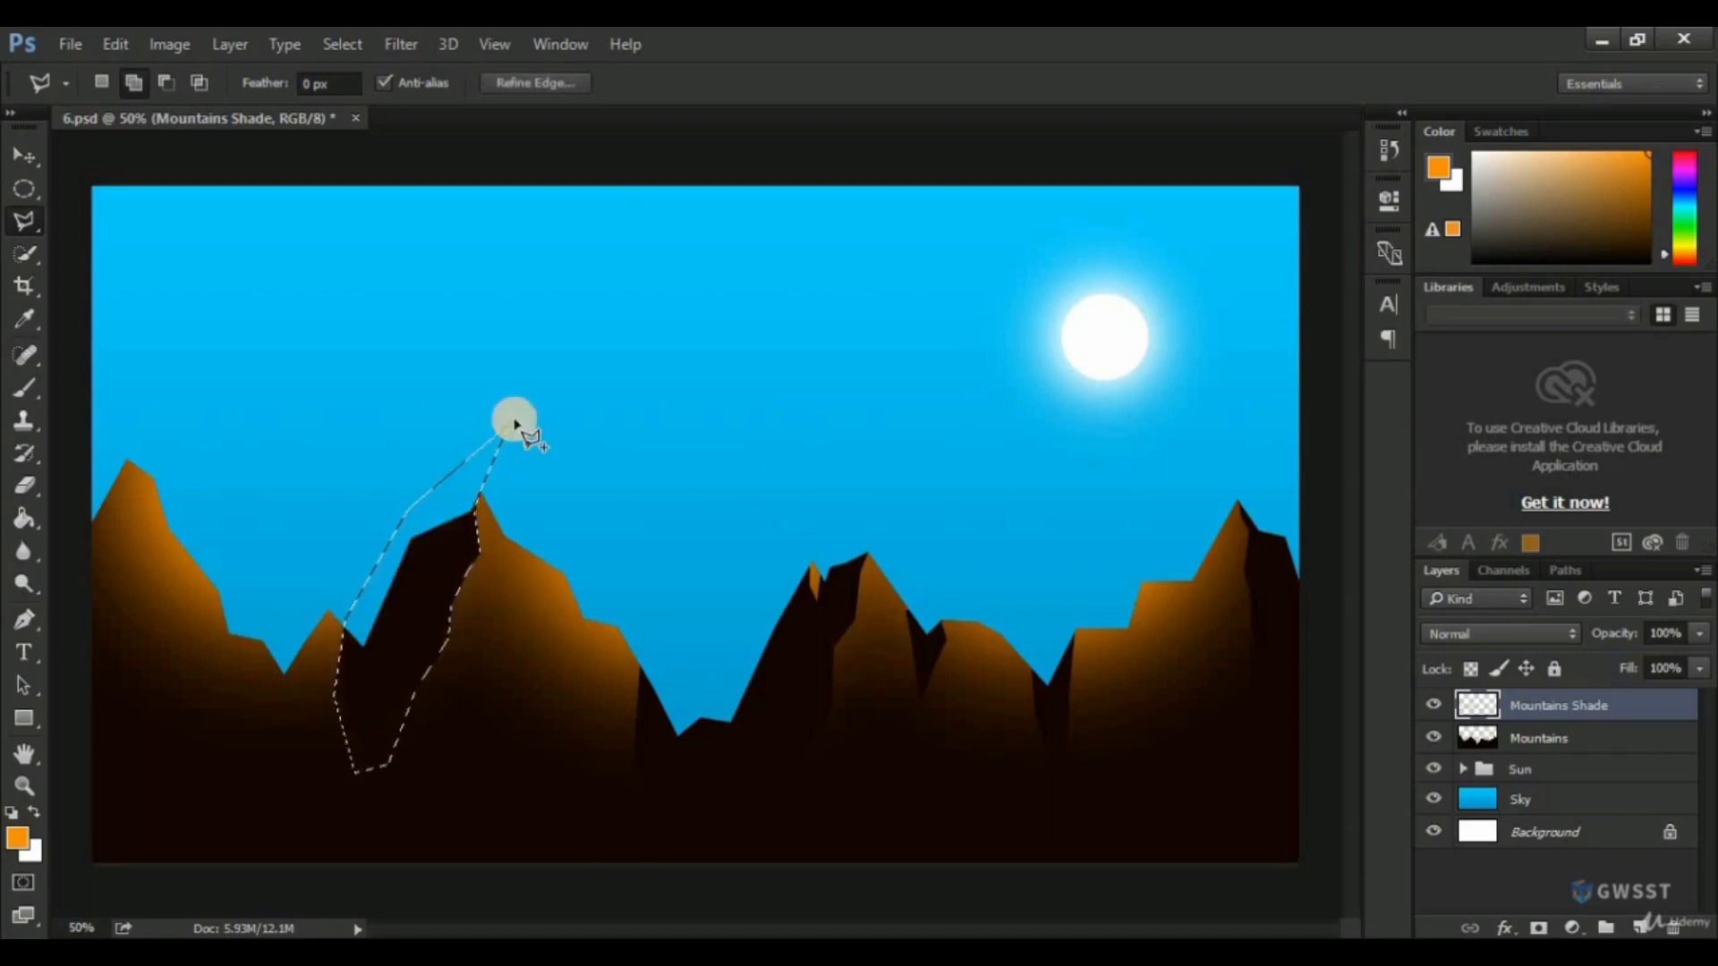
key(ctrl+d)
Outline the valley on the left side of the small peak, delete the orange shade inside it, and deselect.
click(311, 537)
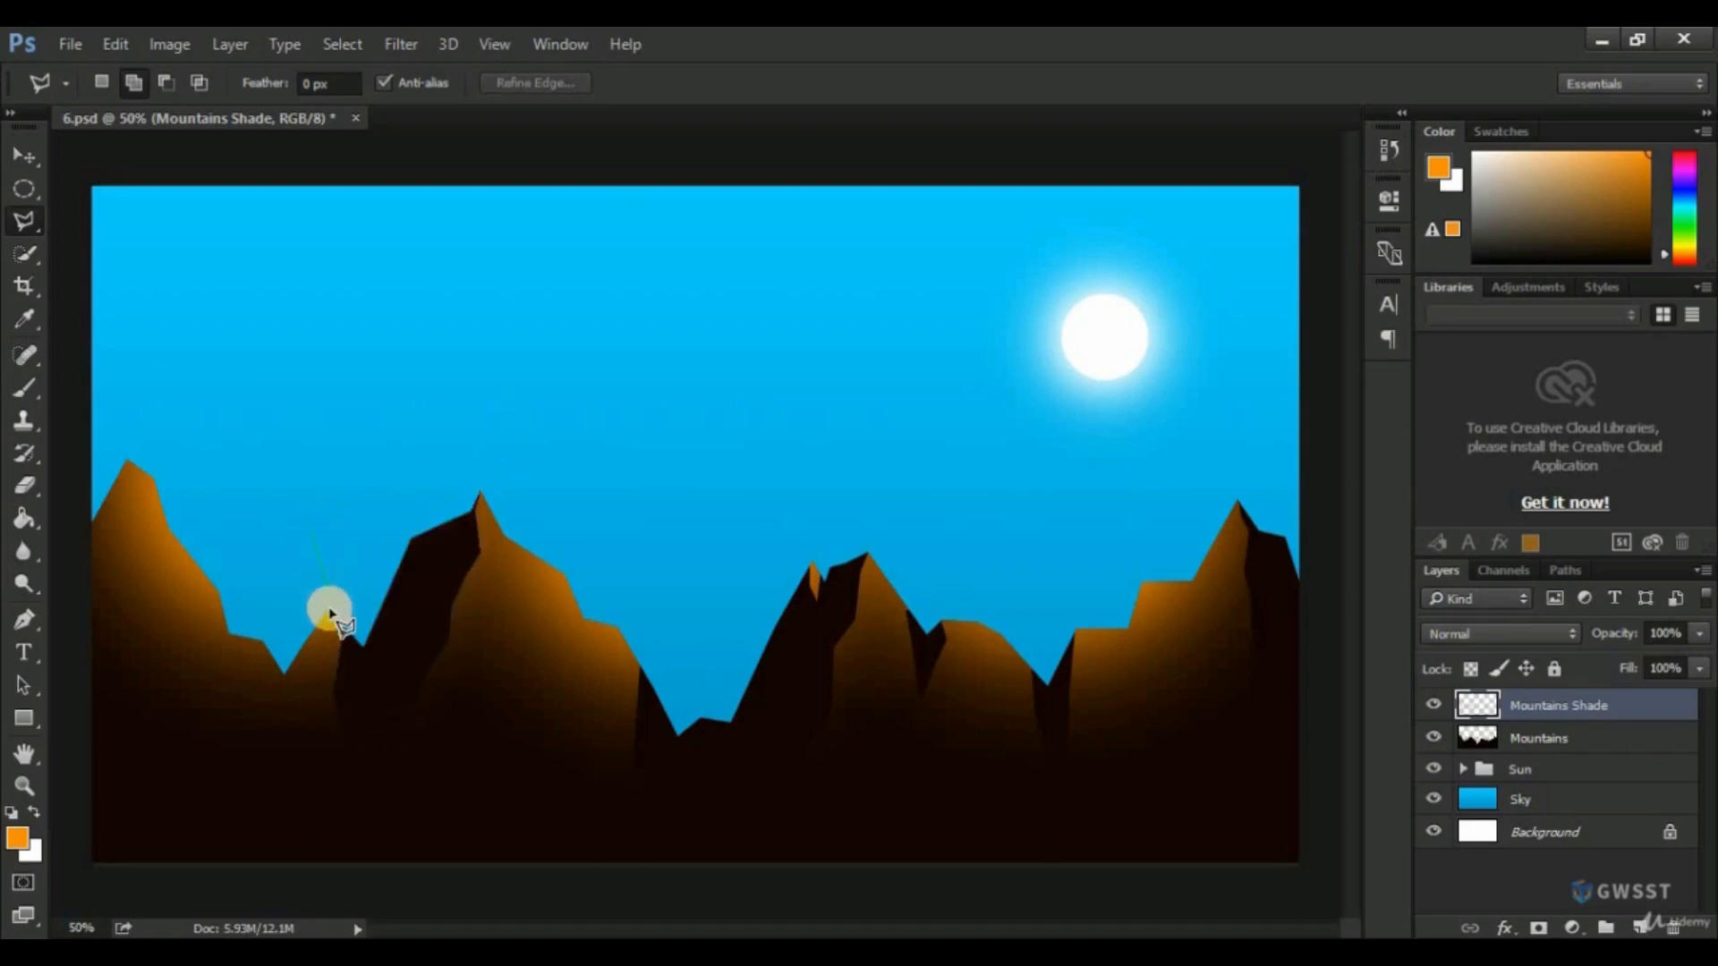
click(327, 616)
click(268, 720)
click(261, 657)
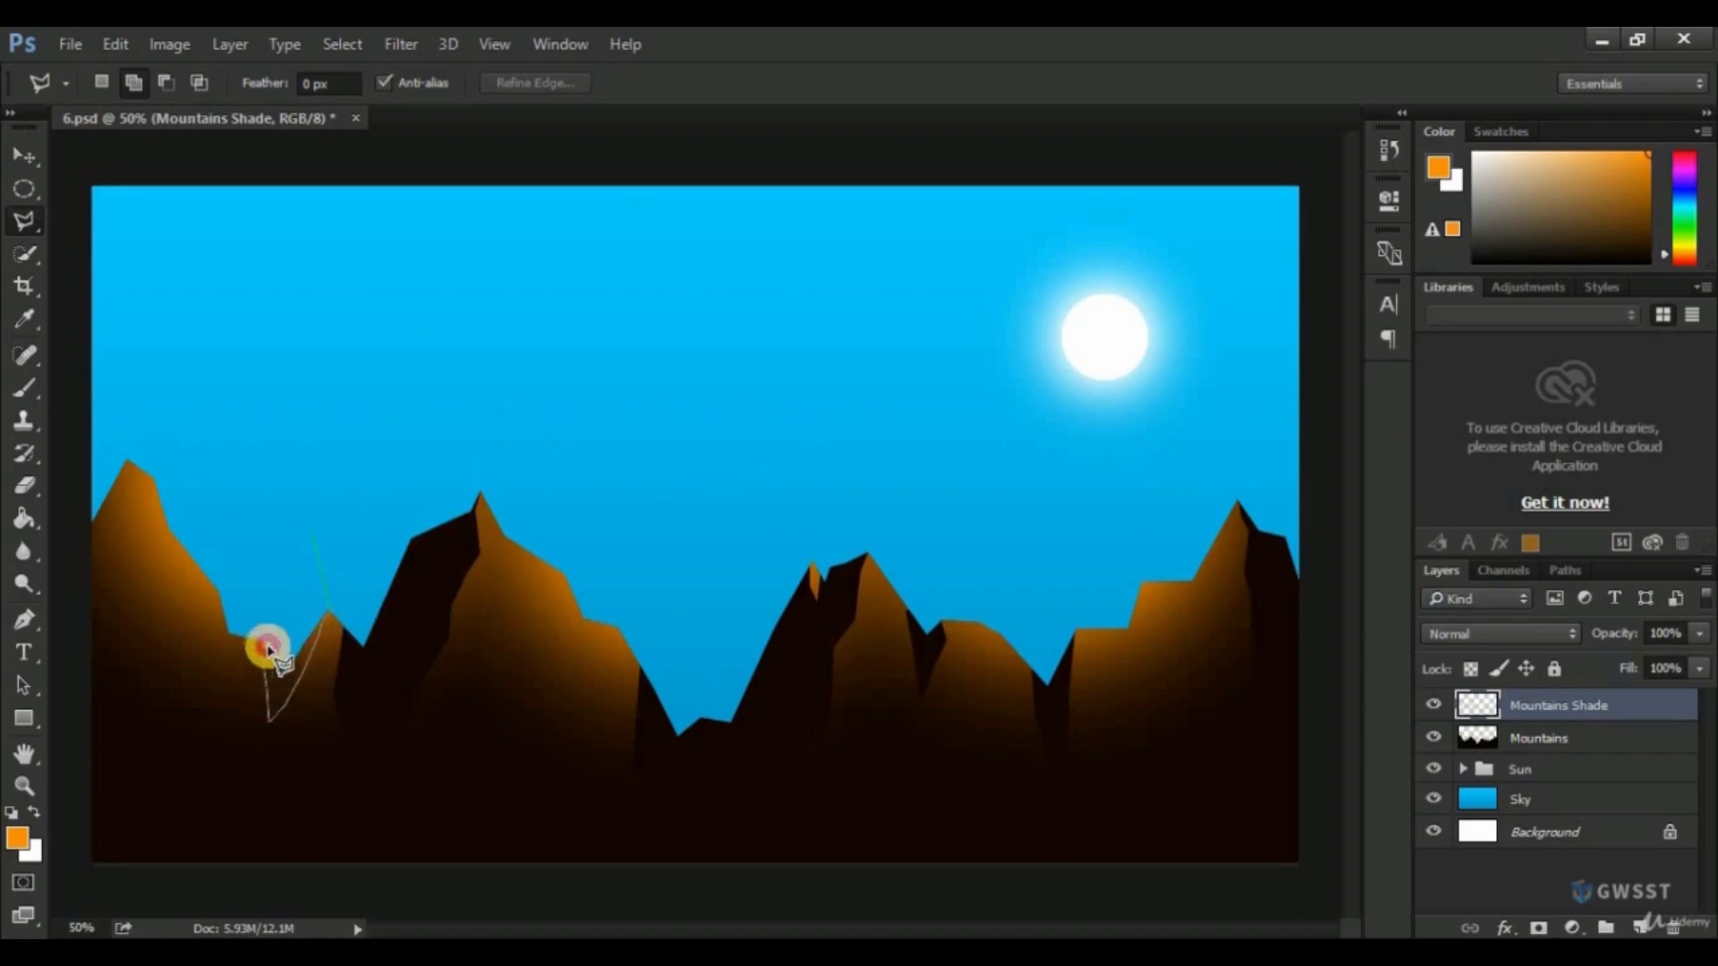
click(314, 537)
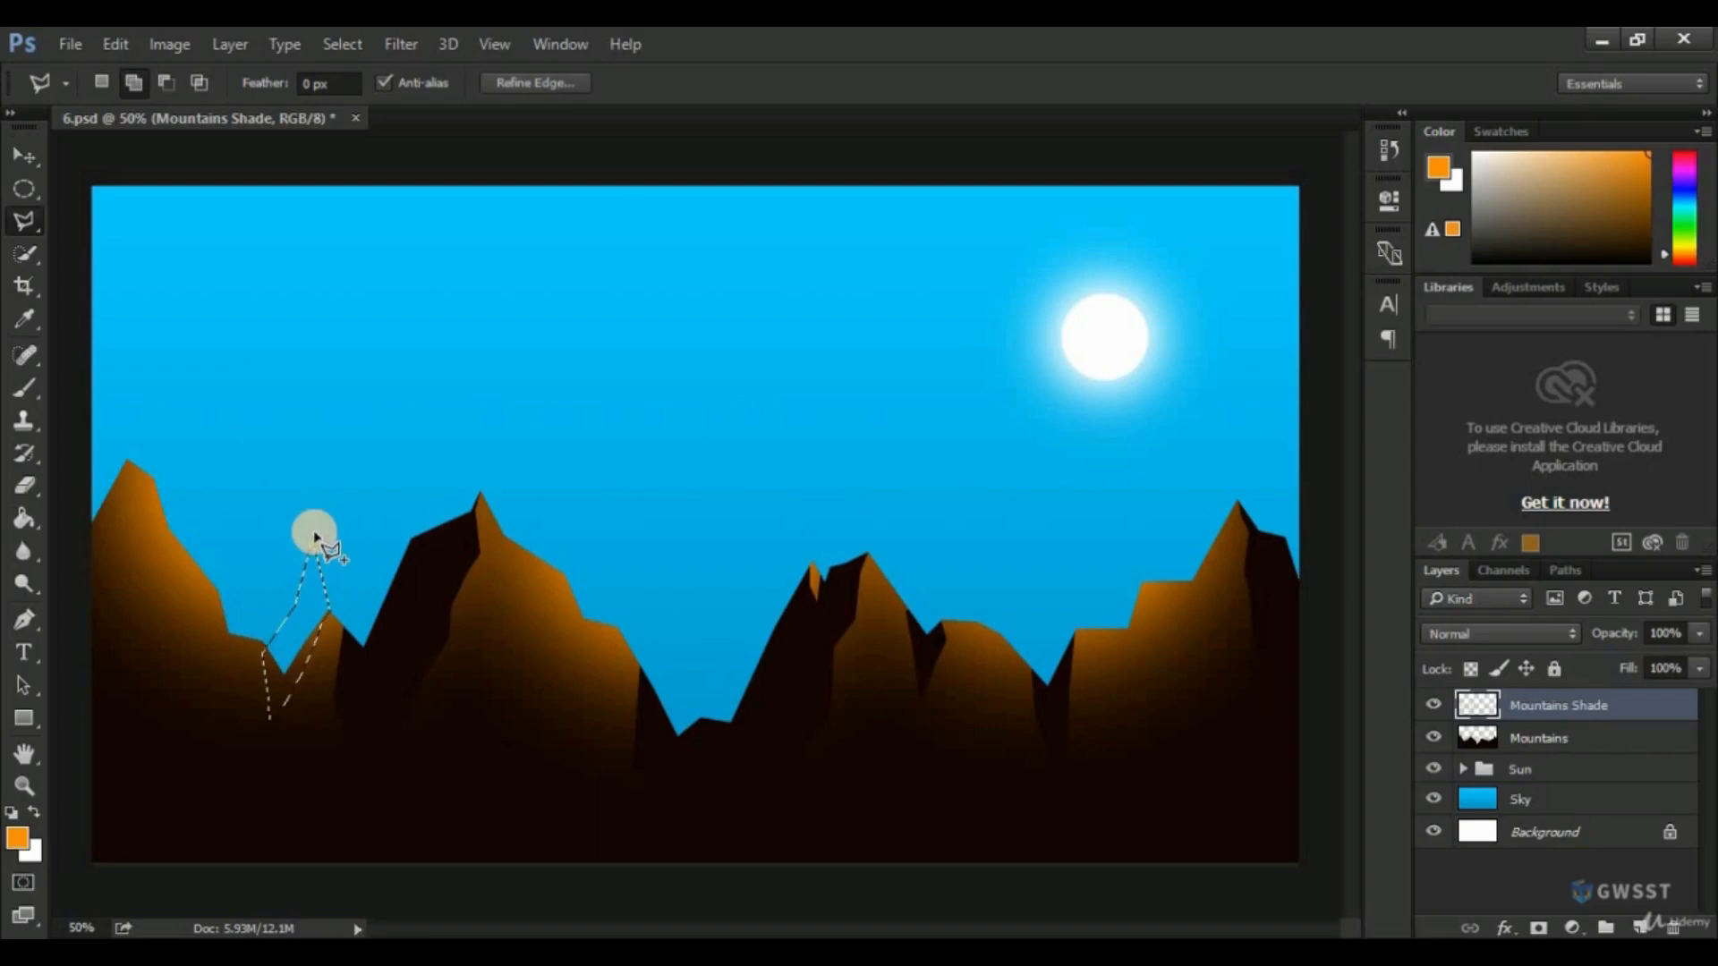
key(Delete)
key(ctrl+d)
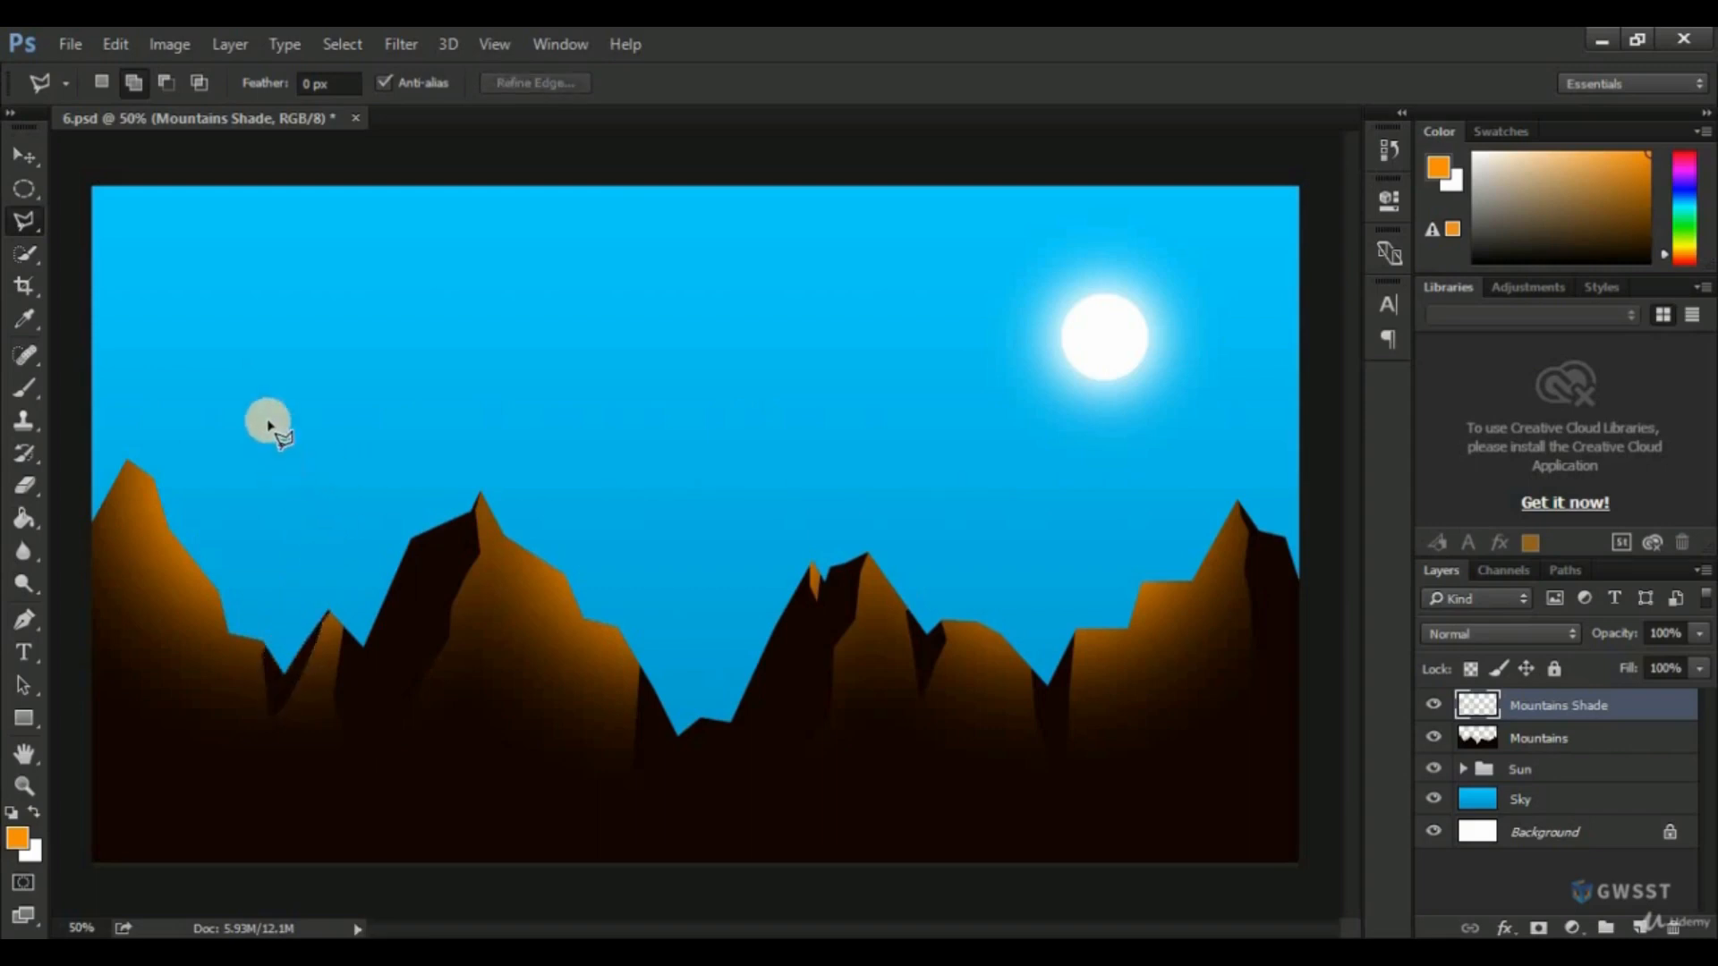
Outline the leftmost mountain's outer face out to the canvas edge, delete its orange shade, deselect, and save 6.psd.
click(125, 463)
click(131, 476)
click(133, 501)
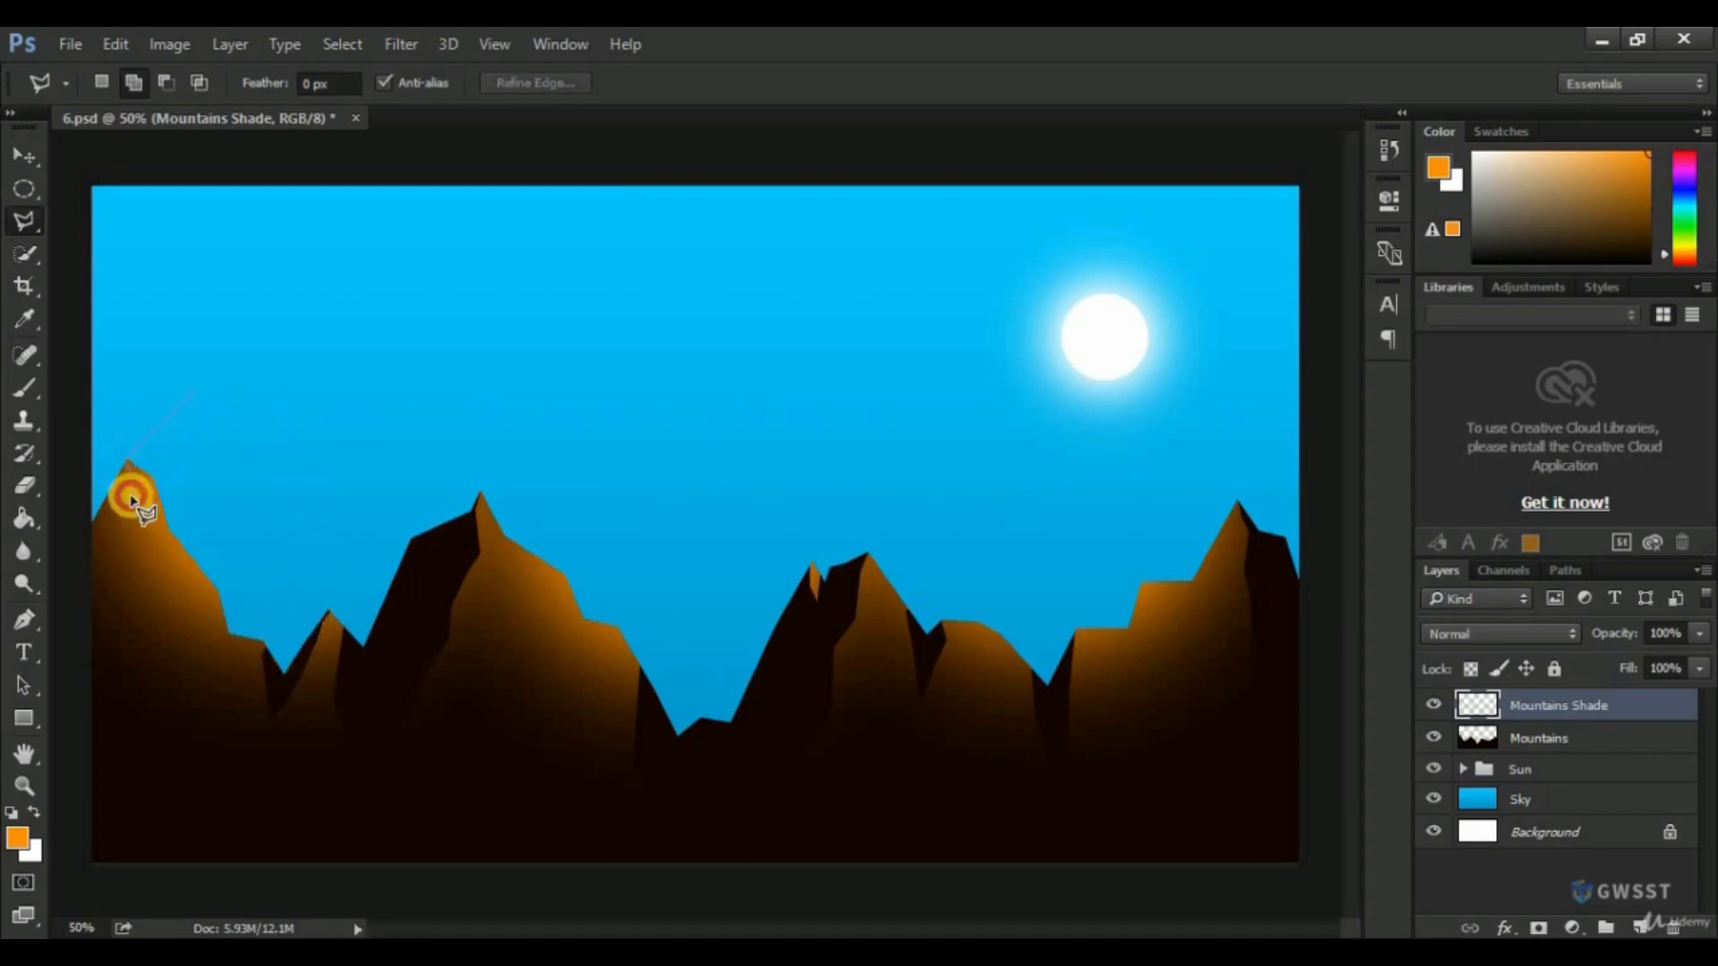
click(138, 530)
click(142, 562)
click(117, 578)
click(115, 644)
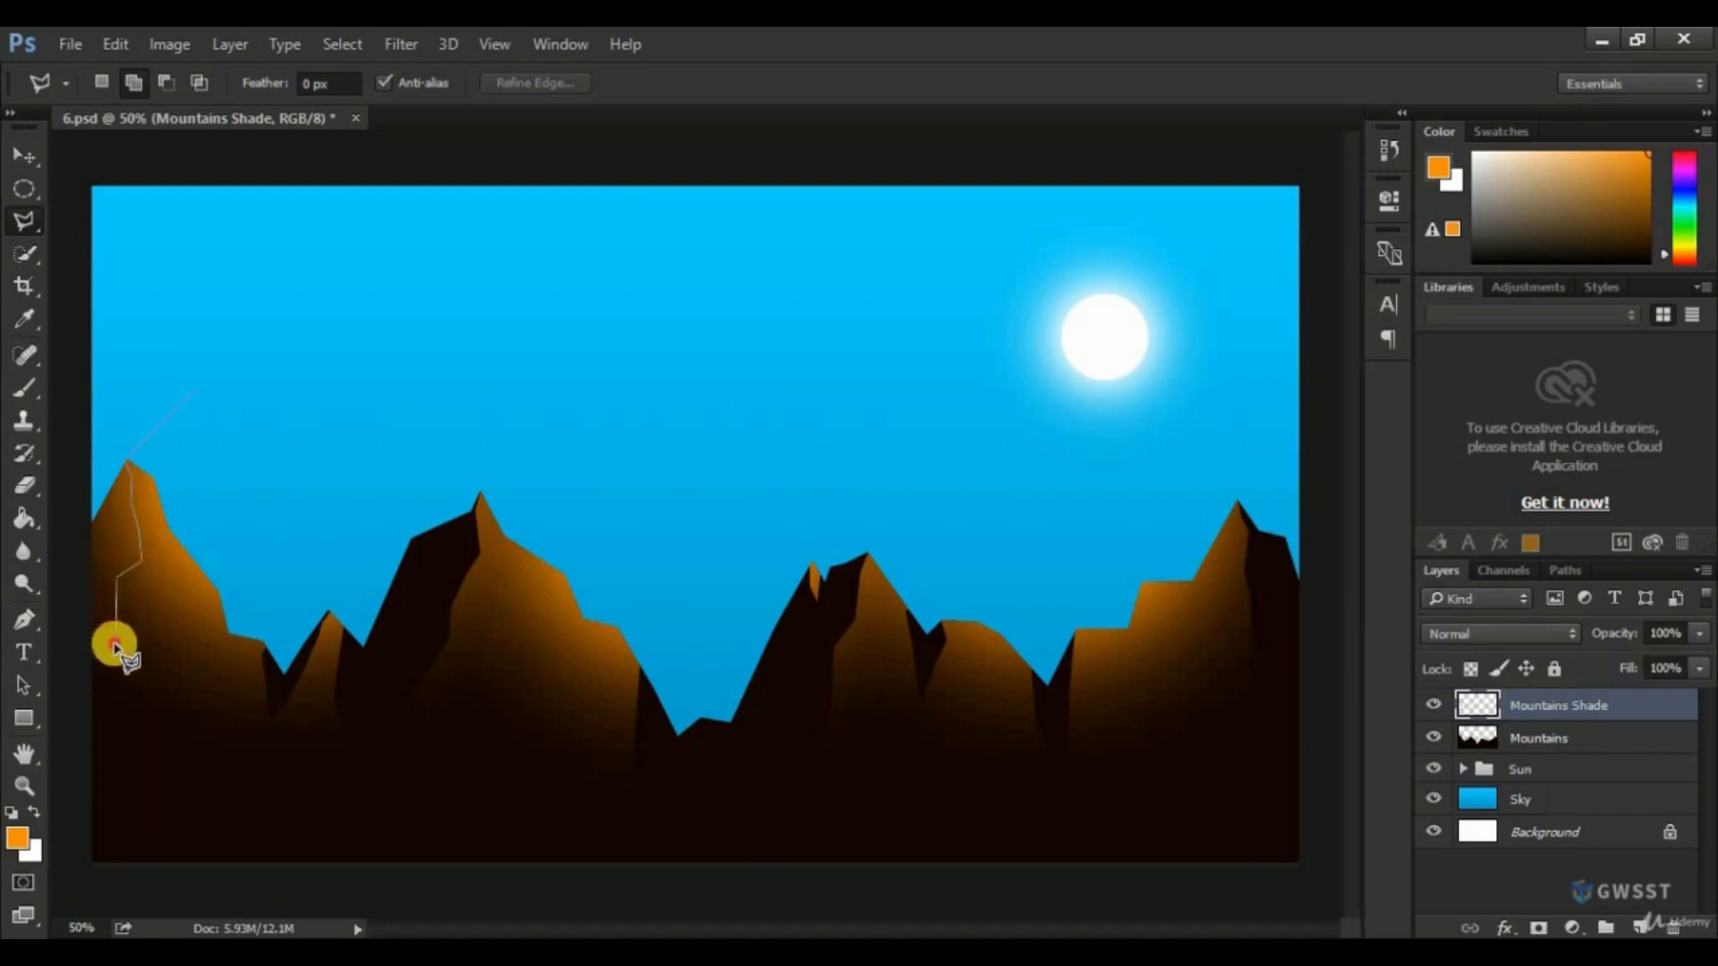
click(68, 712)
click(64, 508)
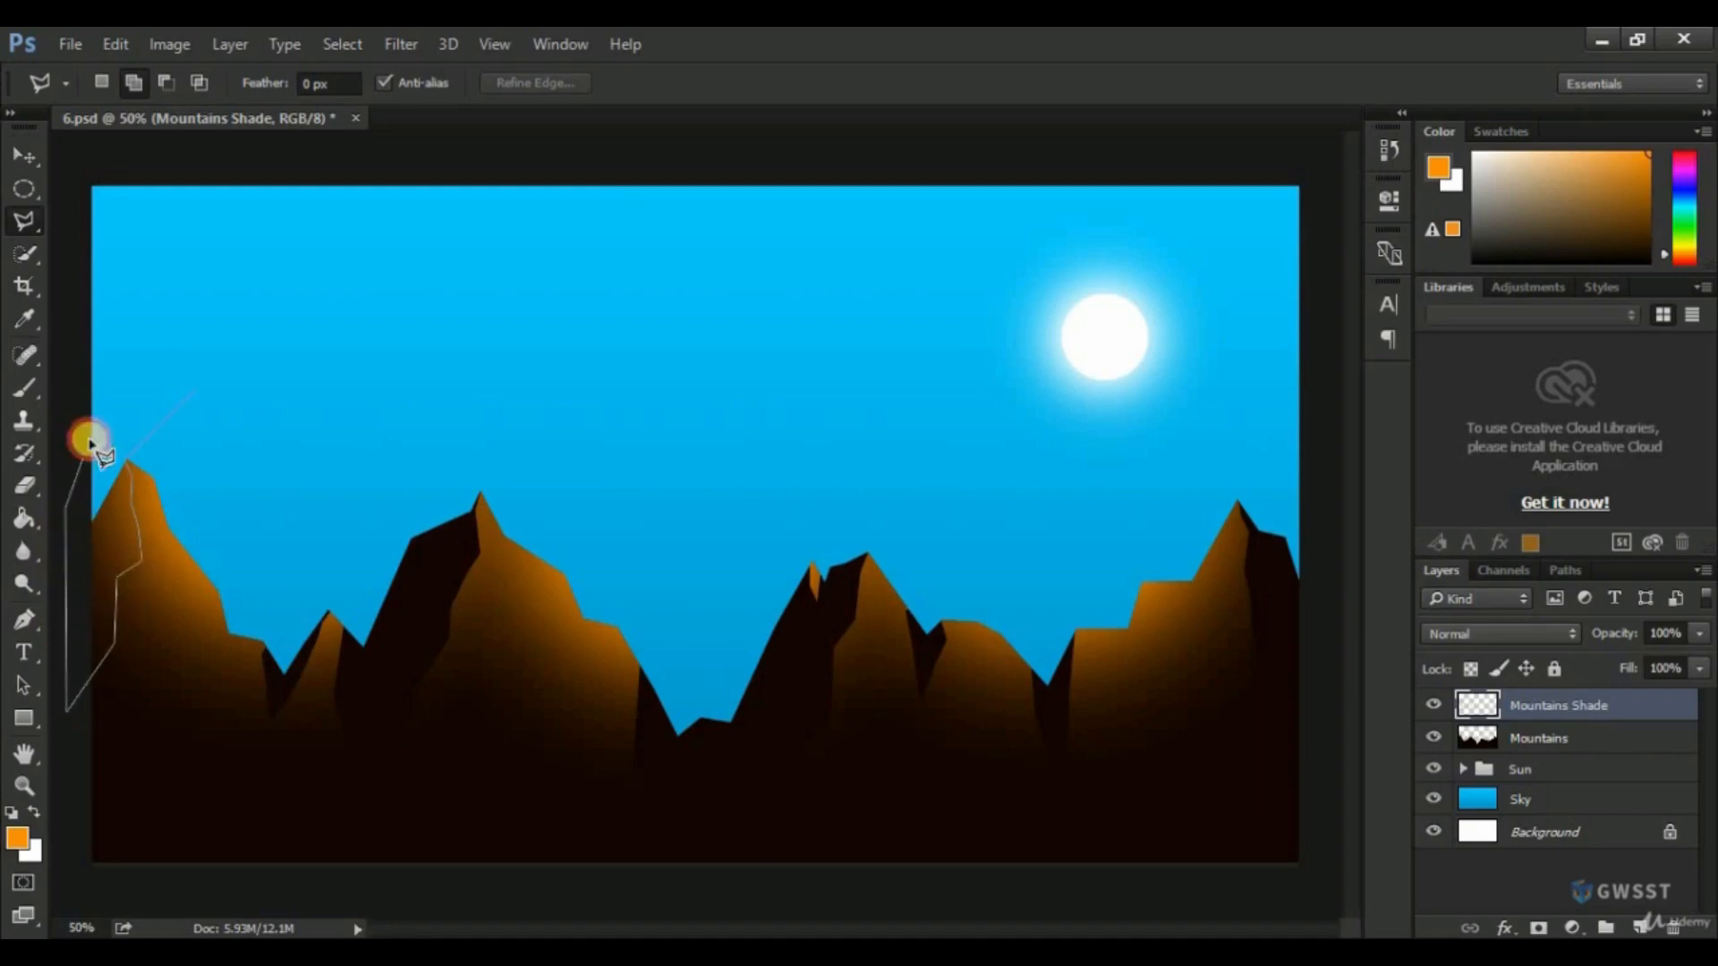
click(90, 438)
click(195, 394)
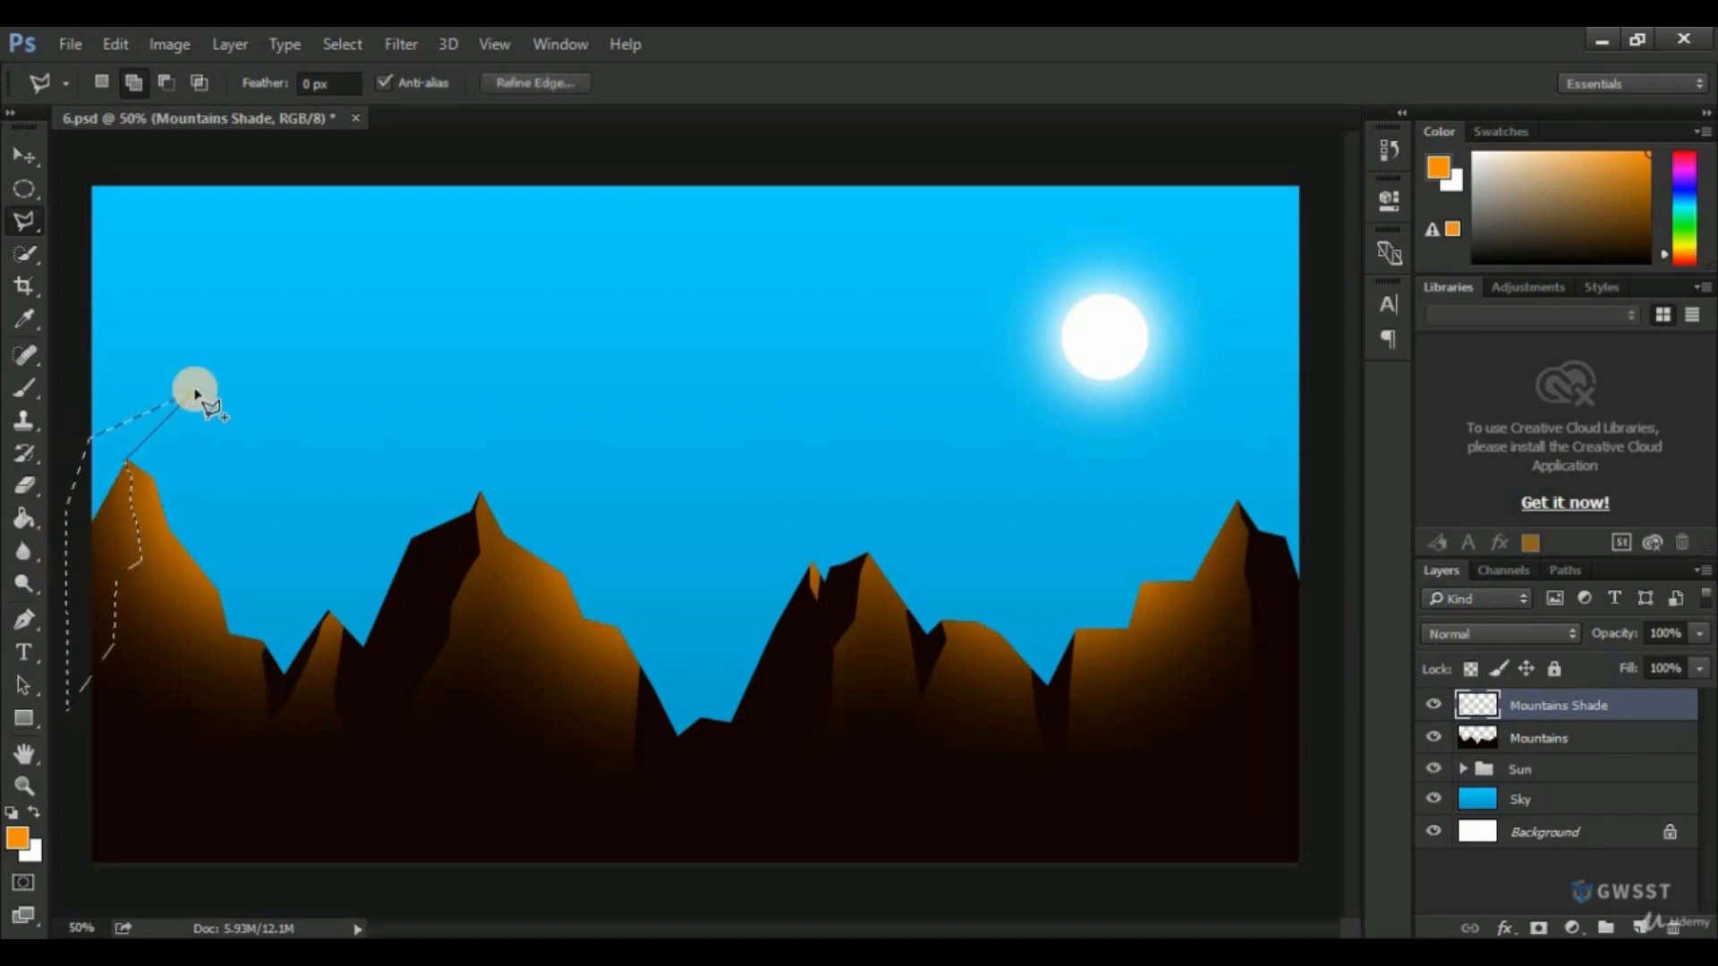
key(Delete)
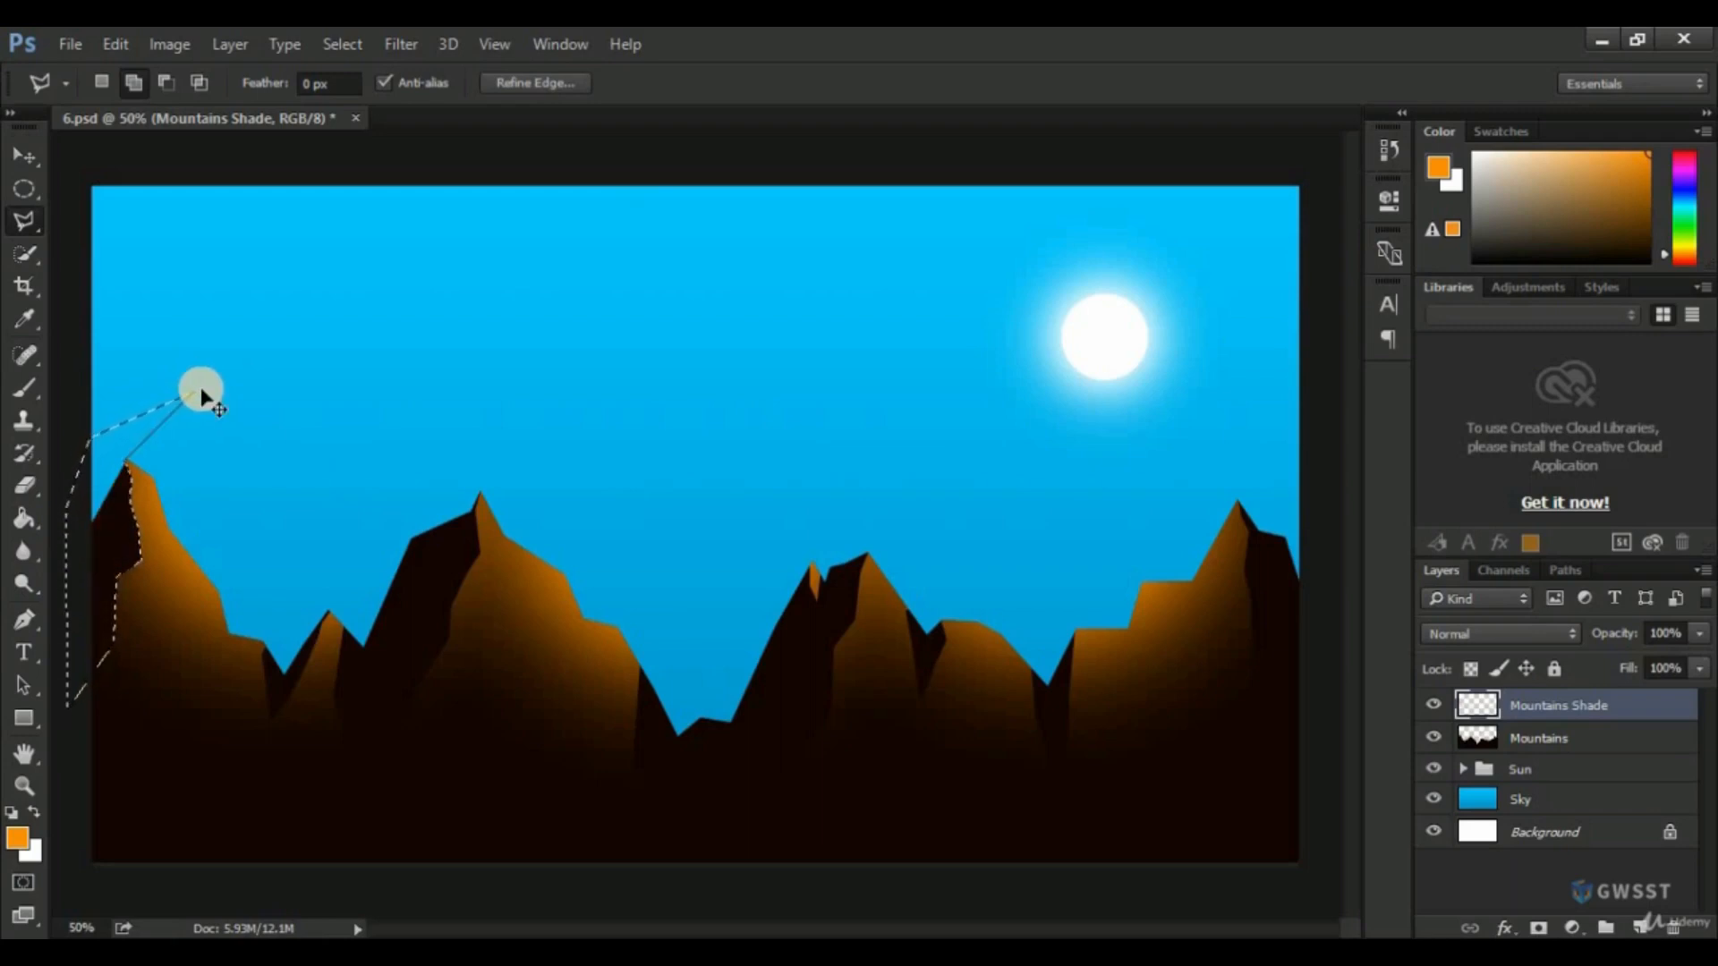
key(ctrl+d)
key(ctrl+s)
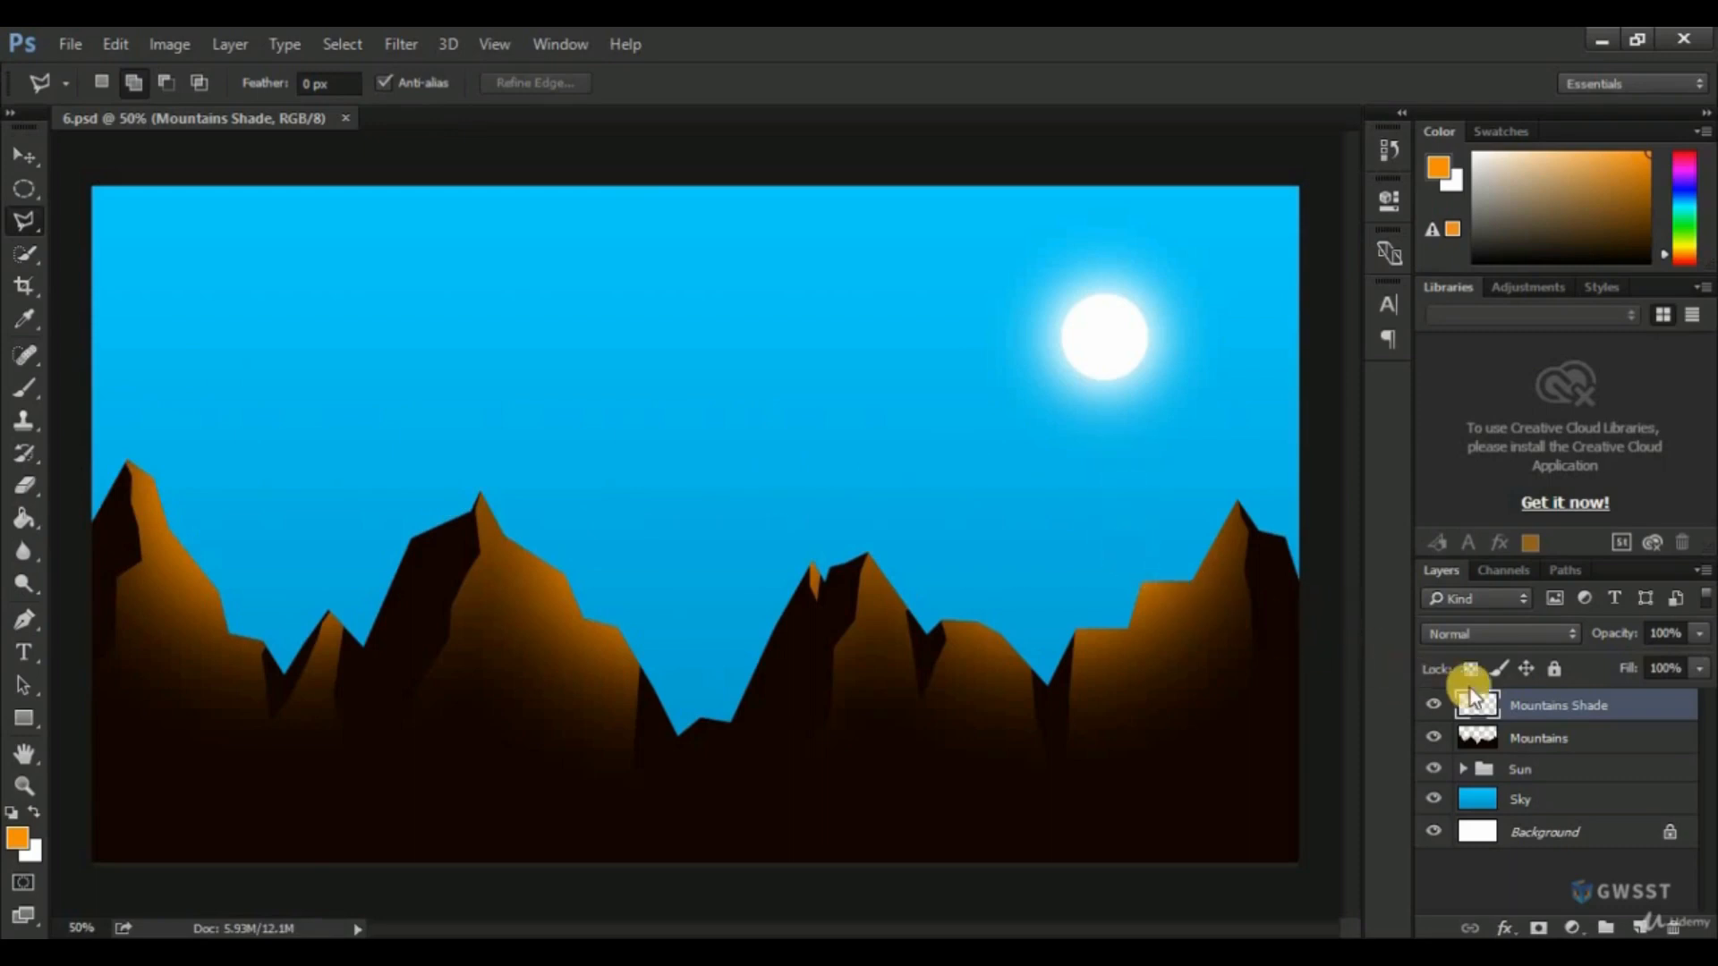
Group the Mountains Shade and Mountains layers and name the group Mountains.
shift+click(1575, 746)
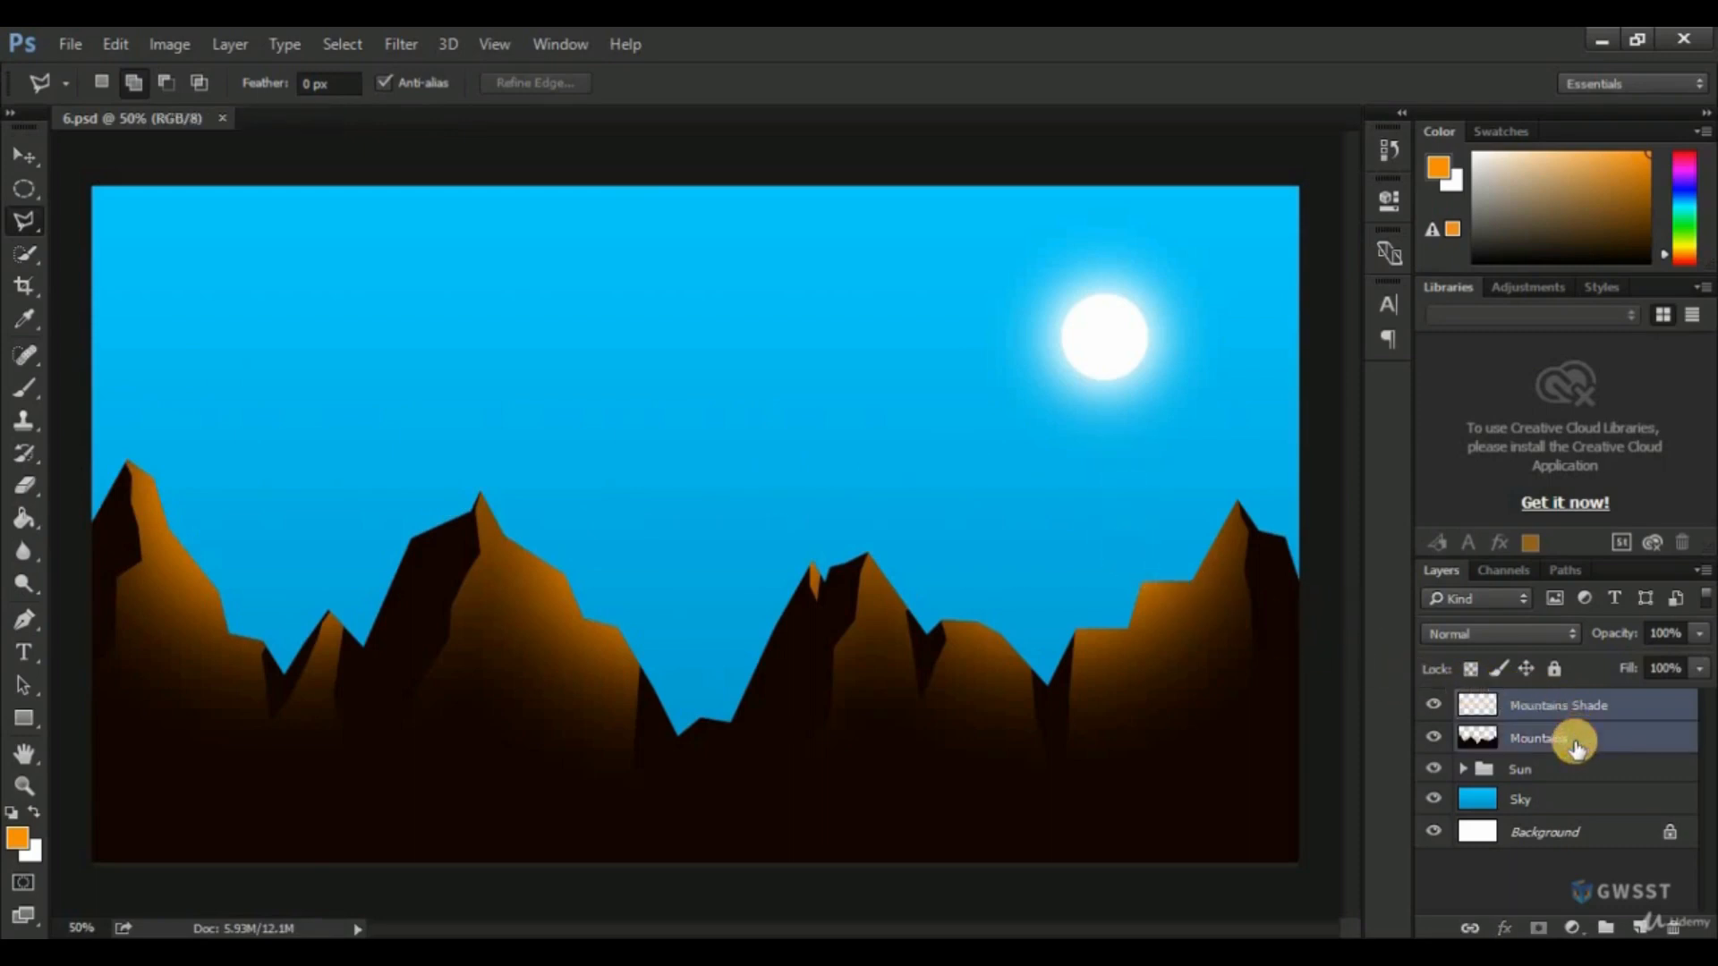
key(ctrl+g)
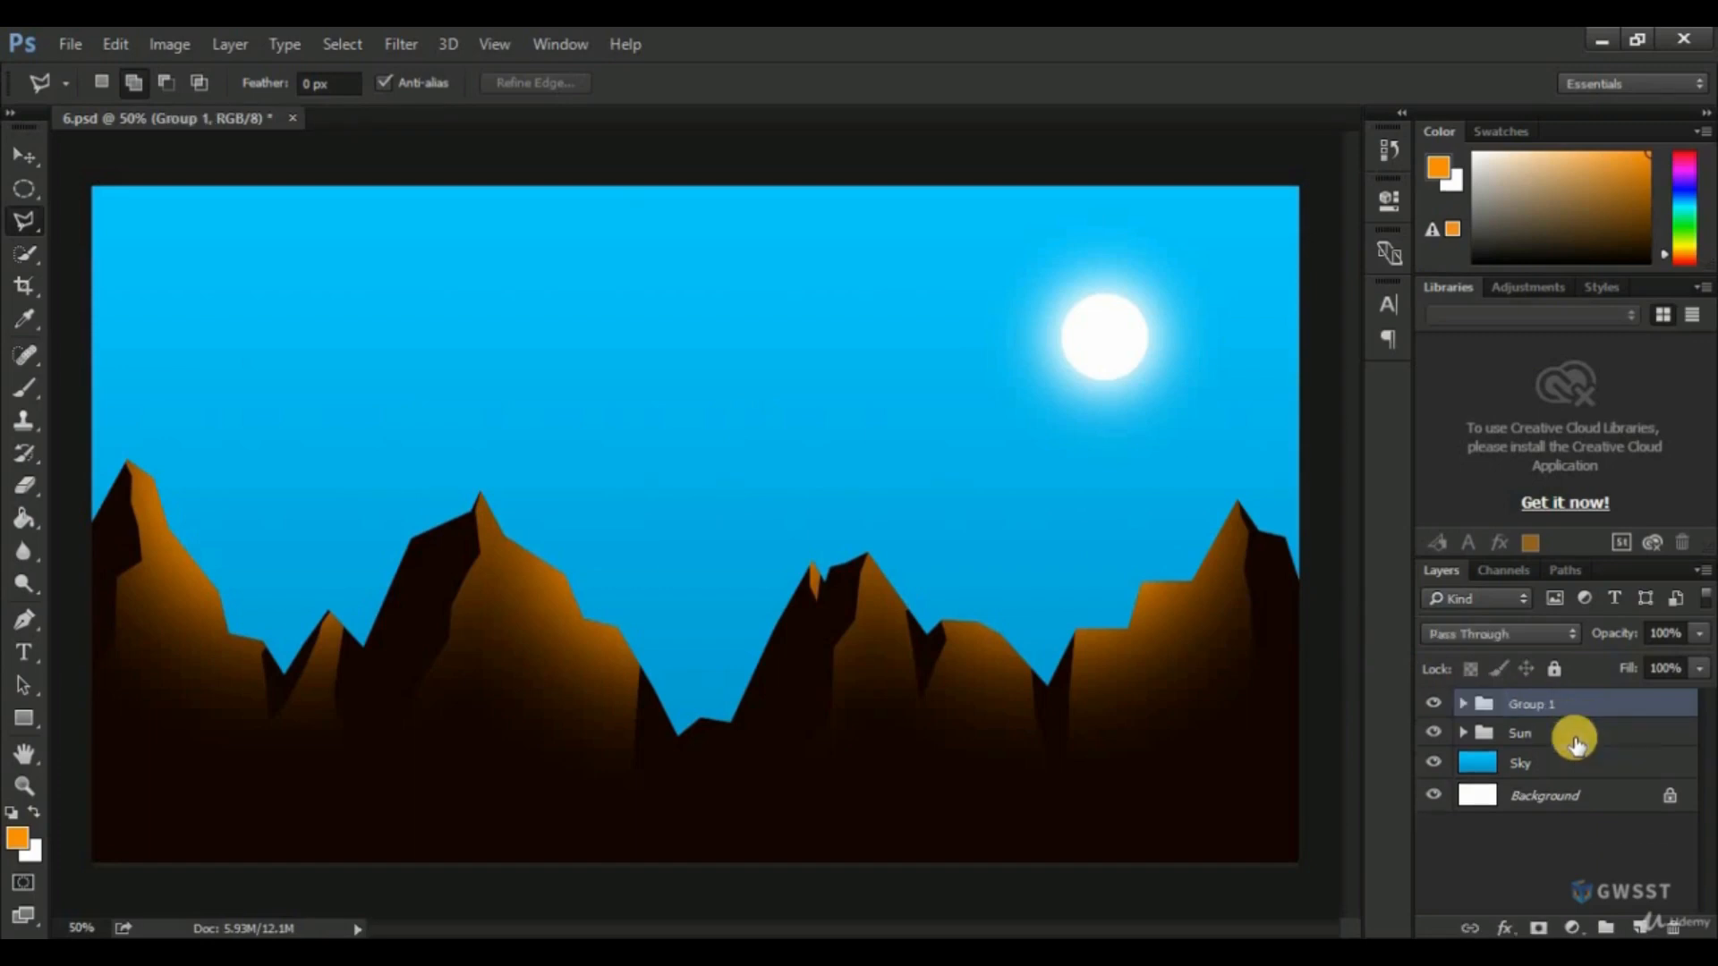
double_click(1534, 705)
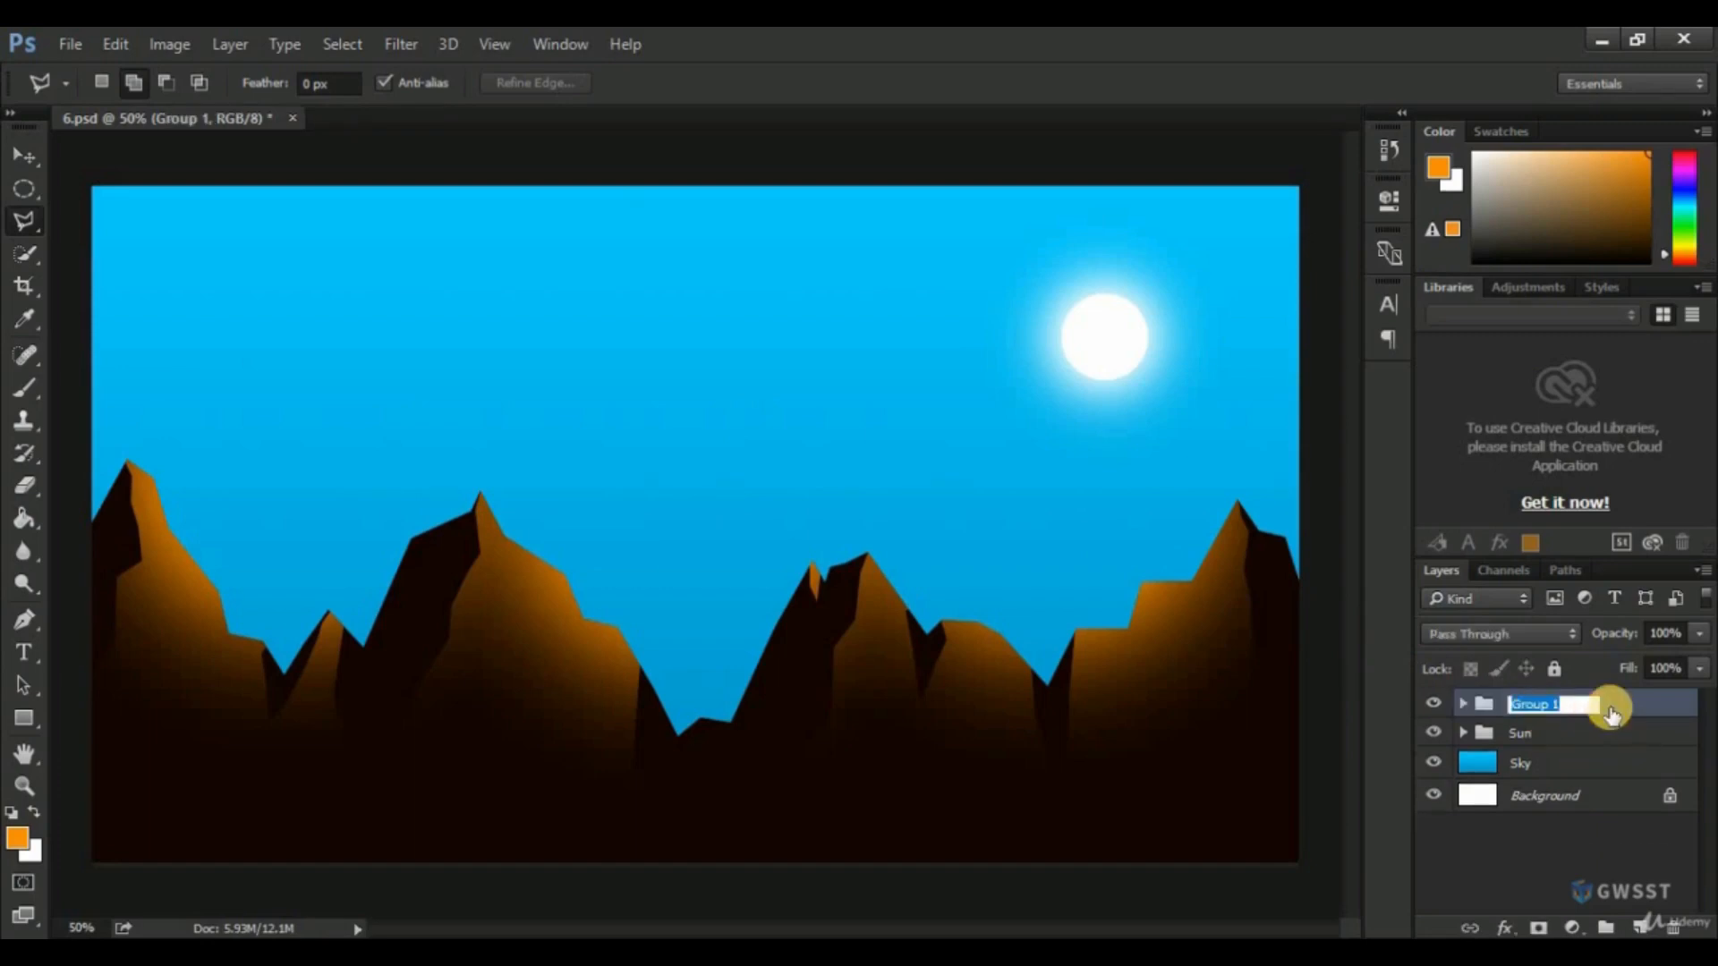
text(Moauntains)
key(Return)
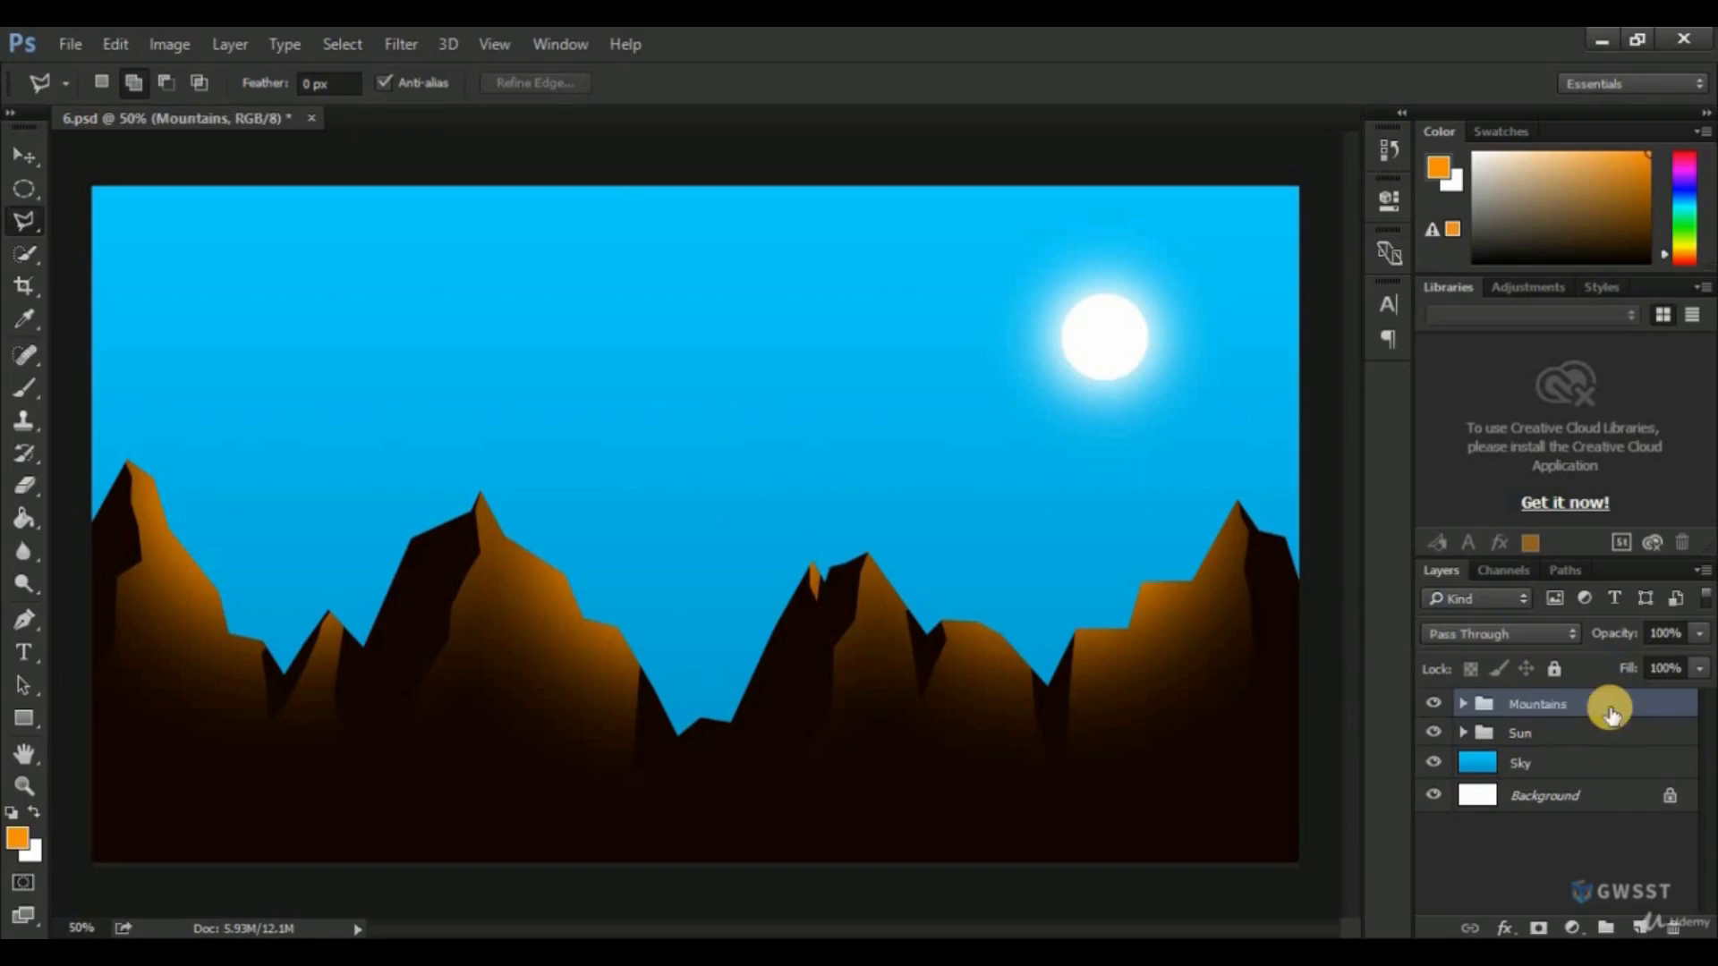
Expand the Mountains group, hide and show the group, its two layers and the Sun group to review them, and collapse it.
click(1464, 705)
click(1434, 704)
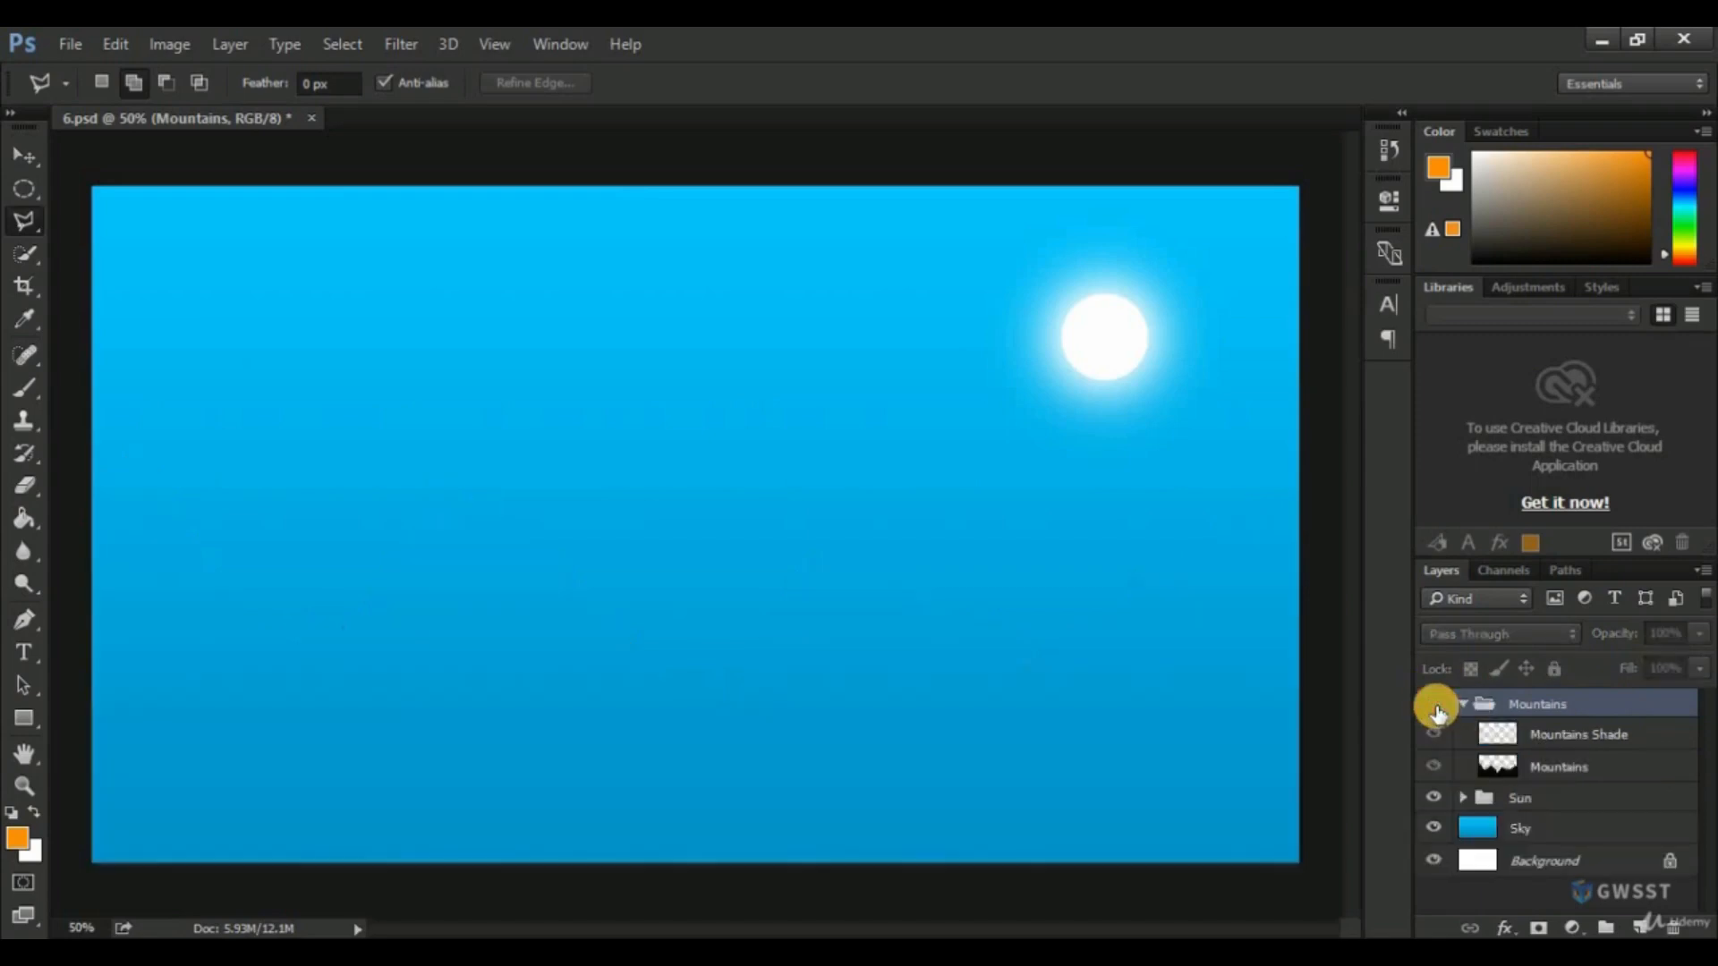
click(1433, 705)
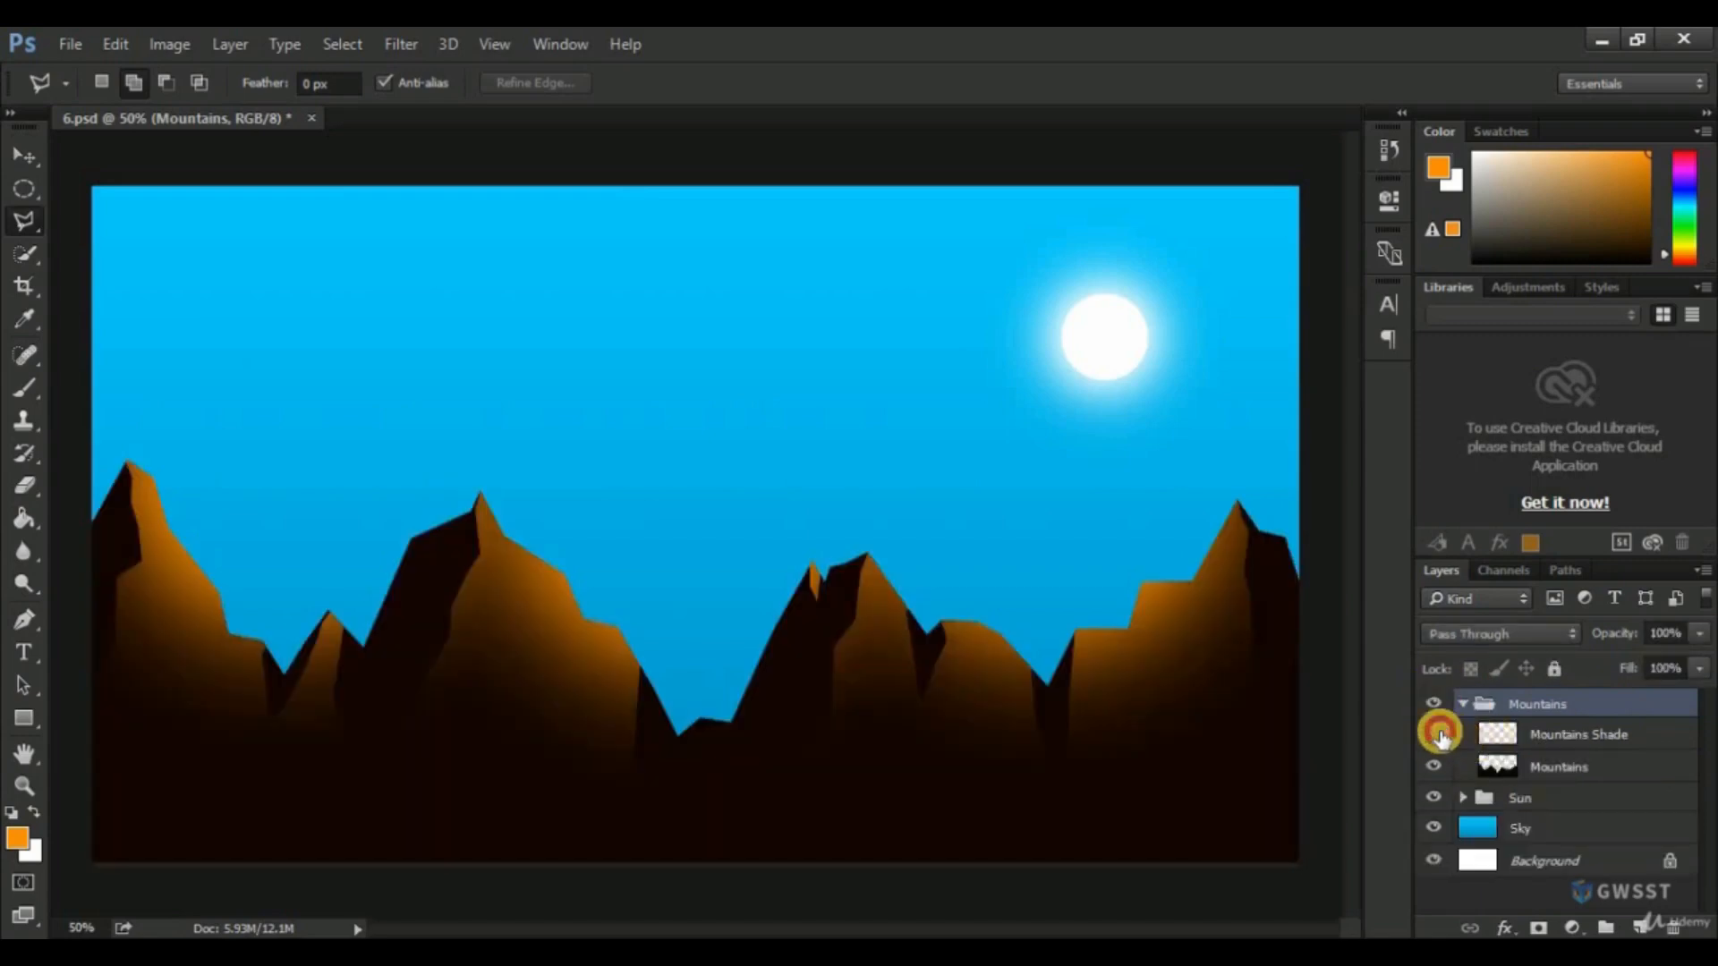
click(1433, 734)
click(1433, 734)
click(1433, 766)
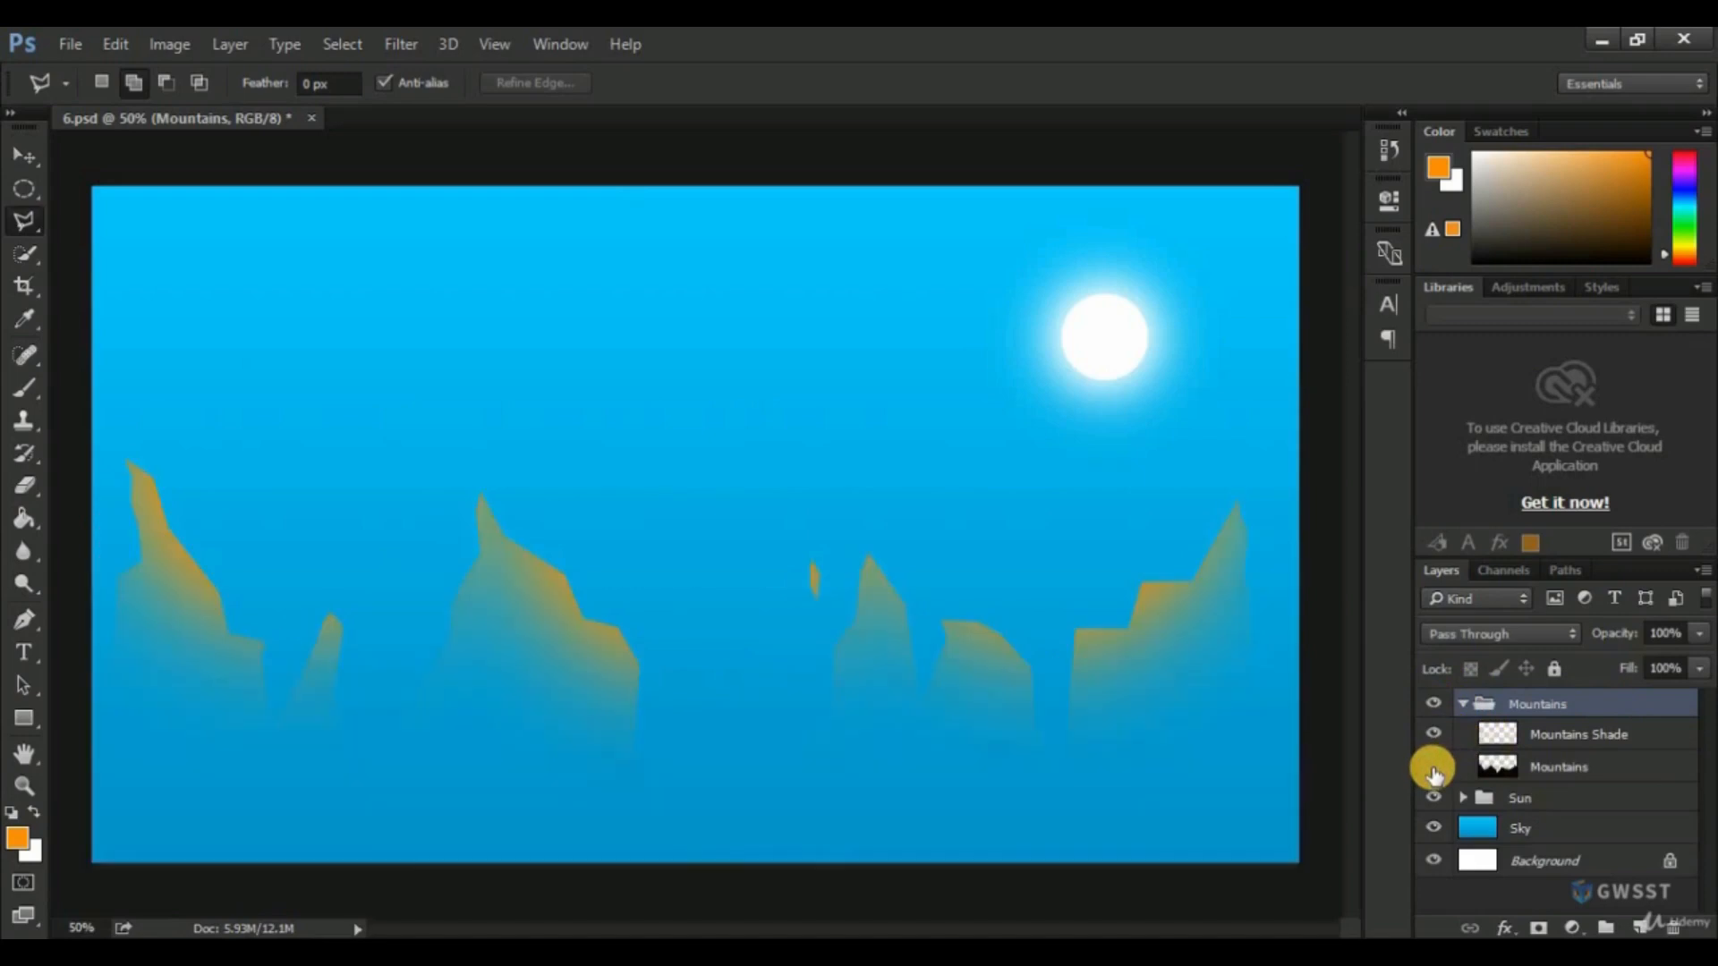
click(1434, 766)
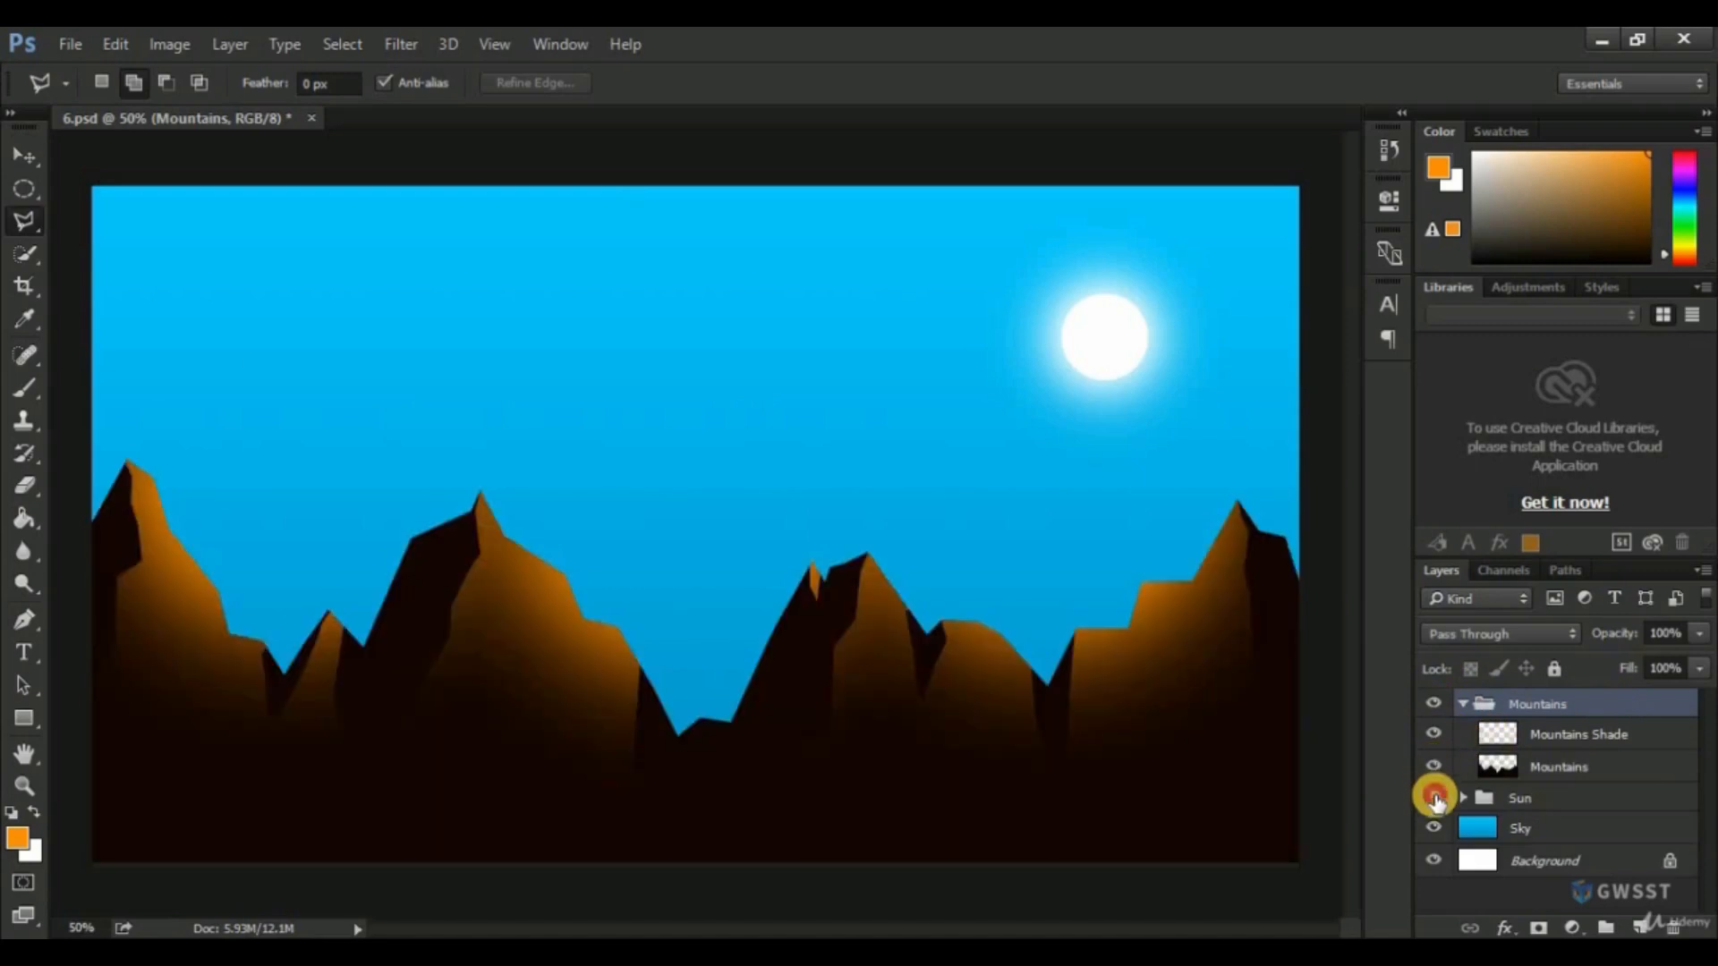
click(1435, 798)
click(1435, 798)
click(1463, 705)
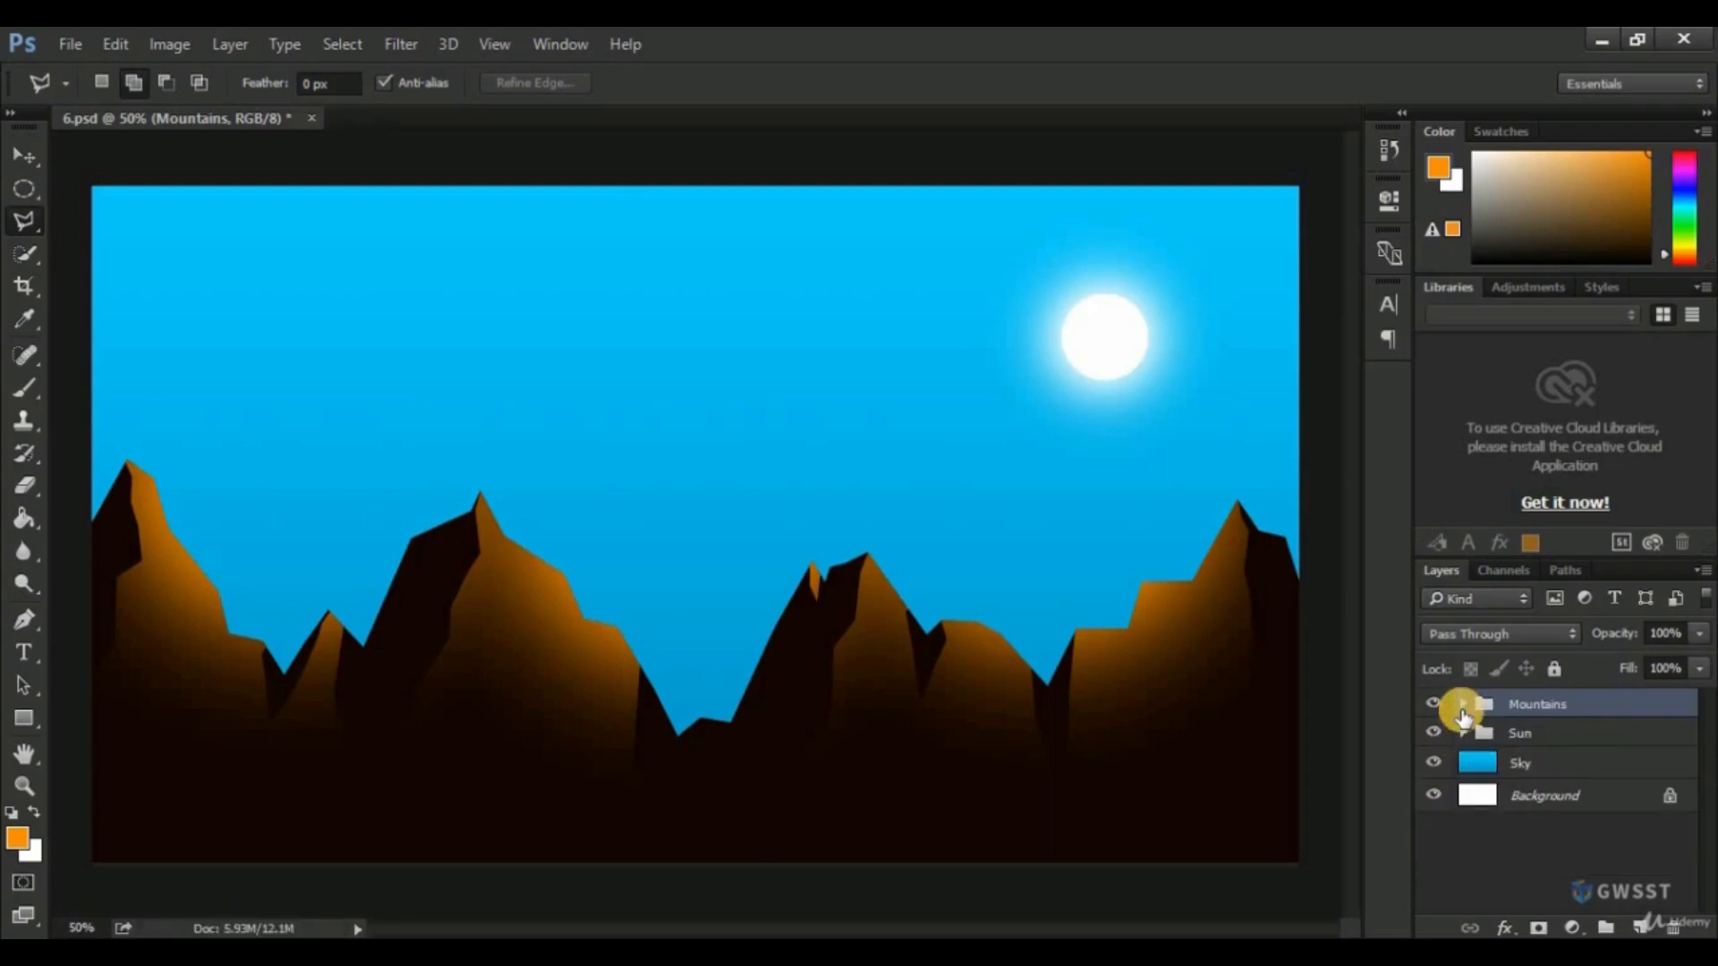
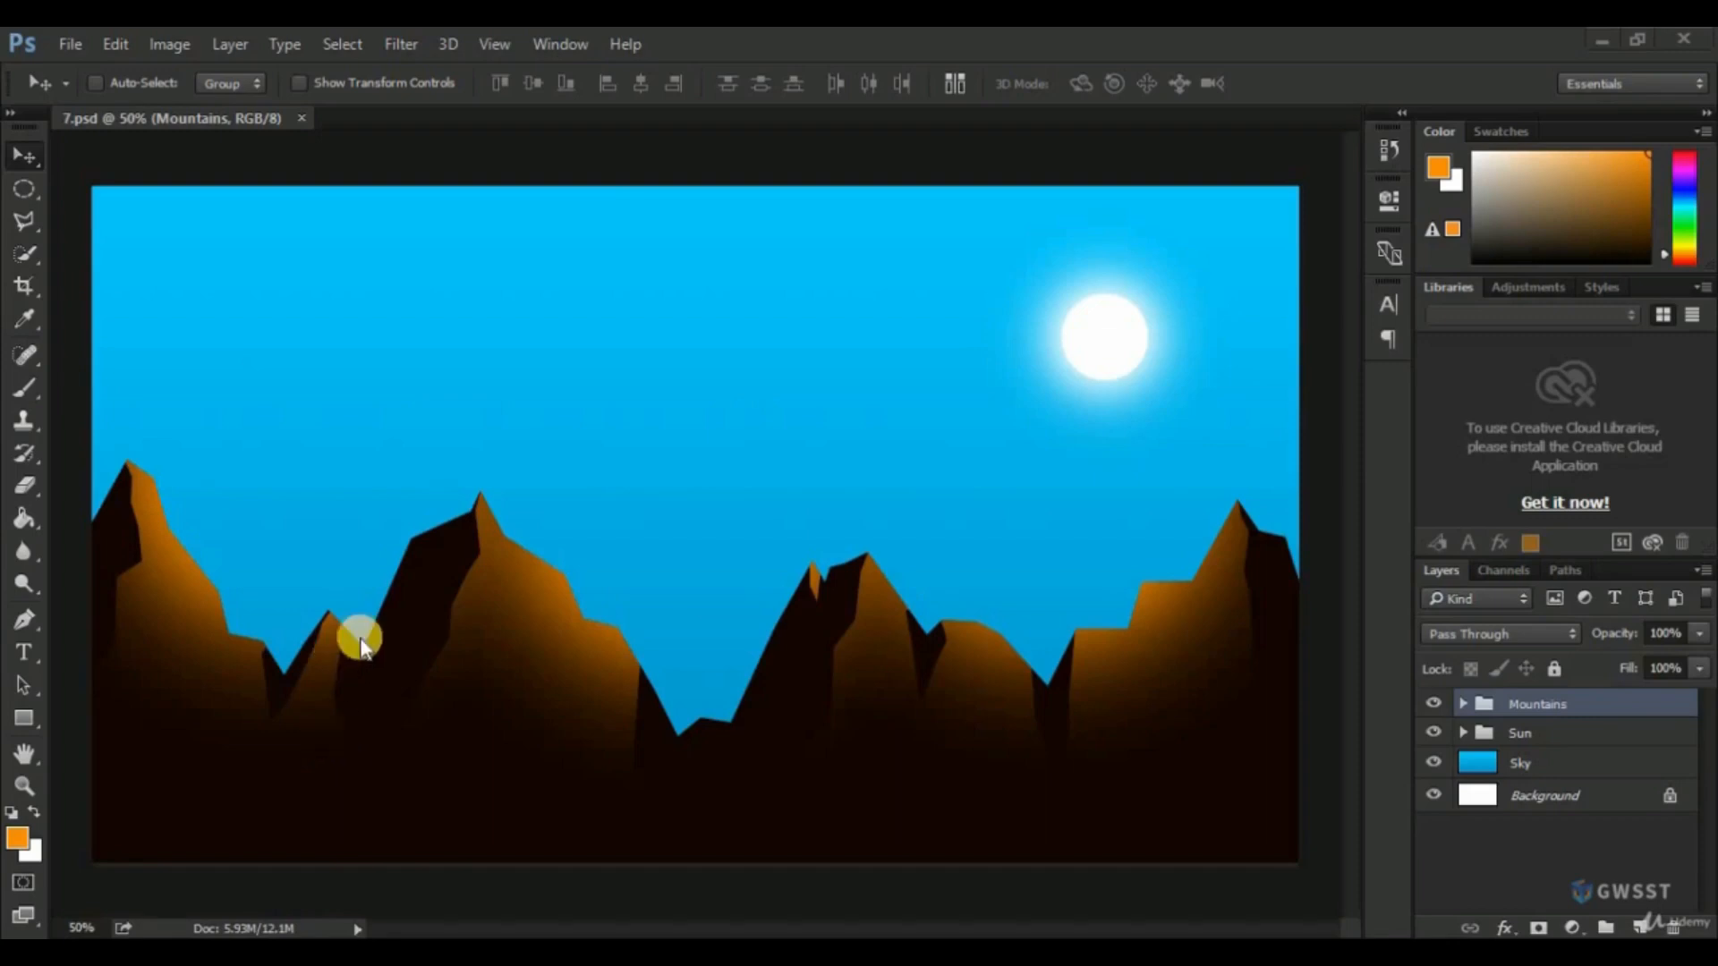
Create a new document named Clouds, 600 pixels wide and 400 pixels high.
click(70, 49)
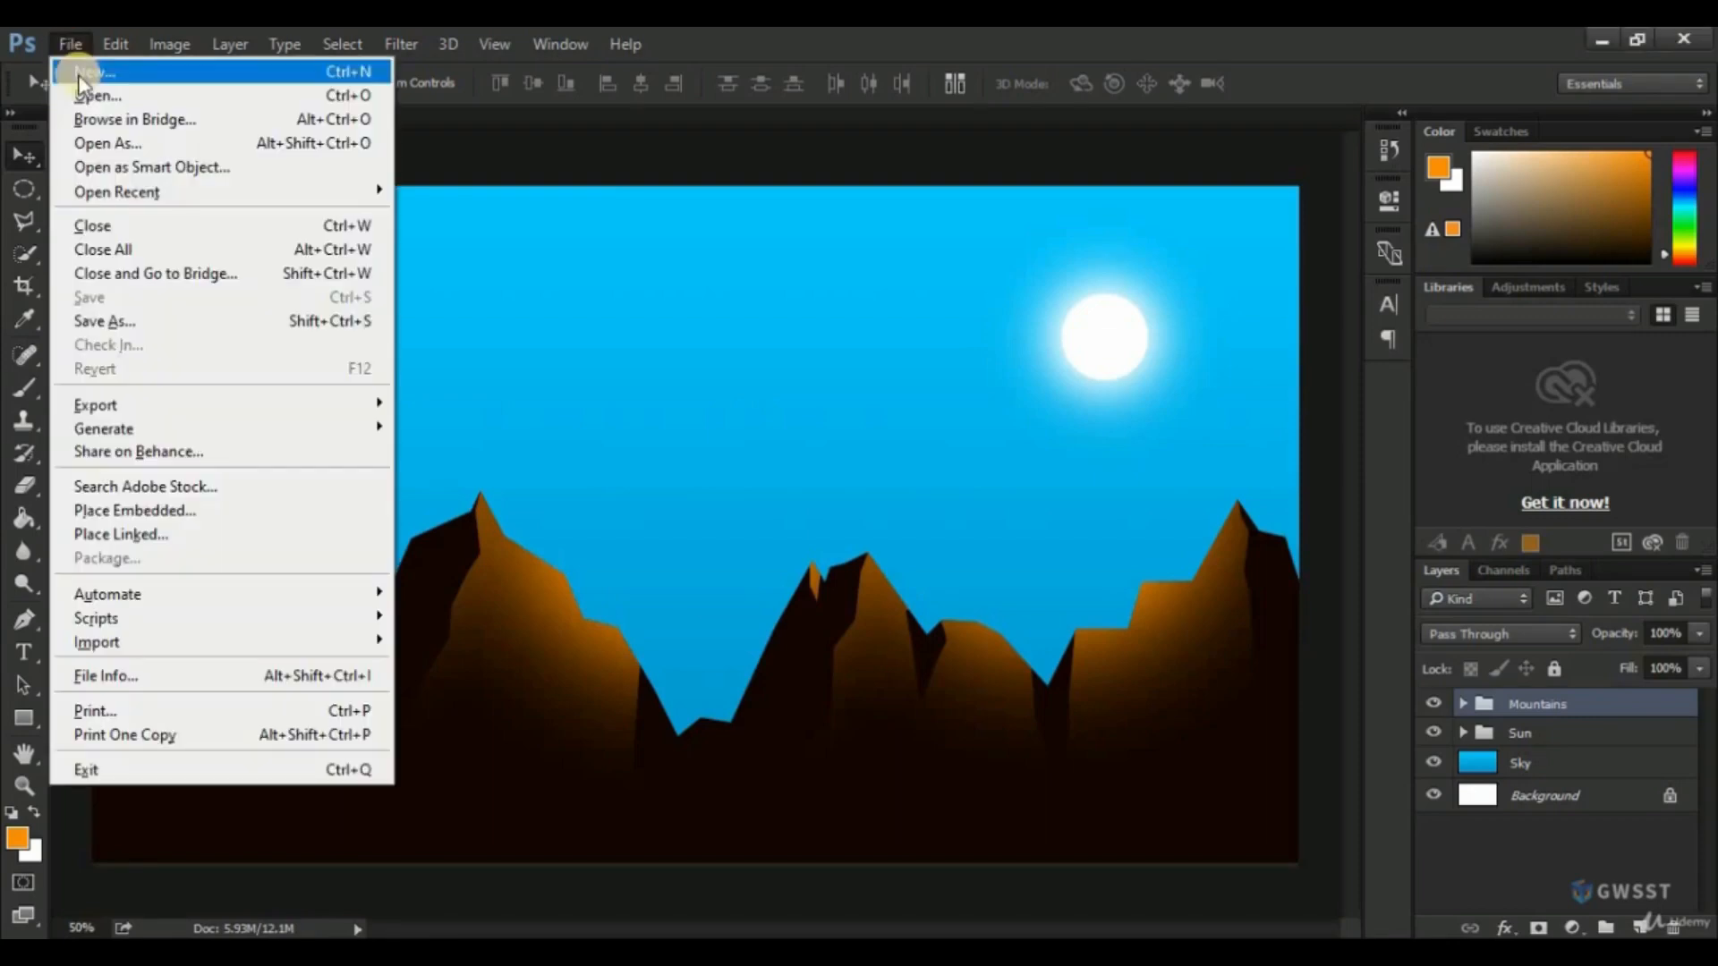
click(78, 74)
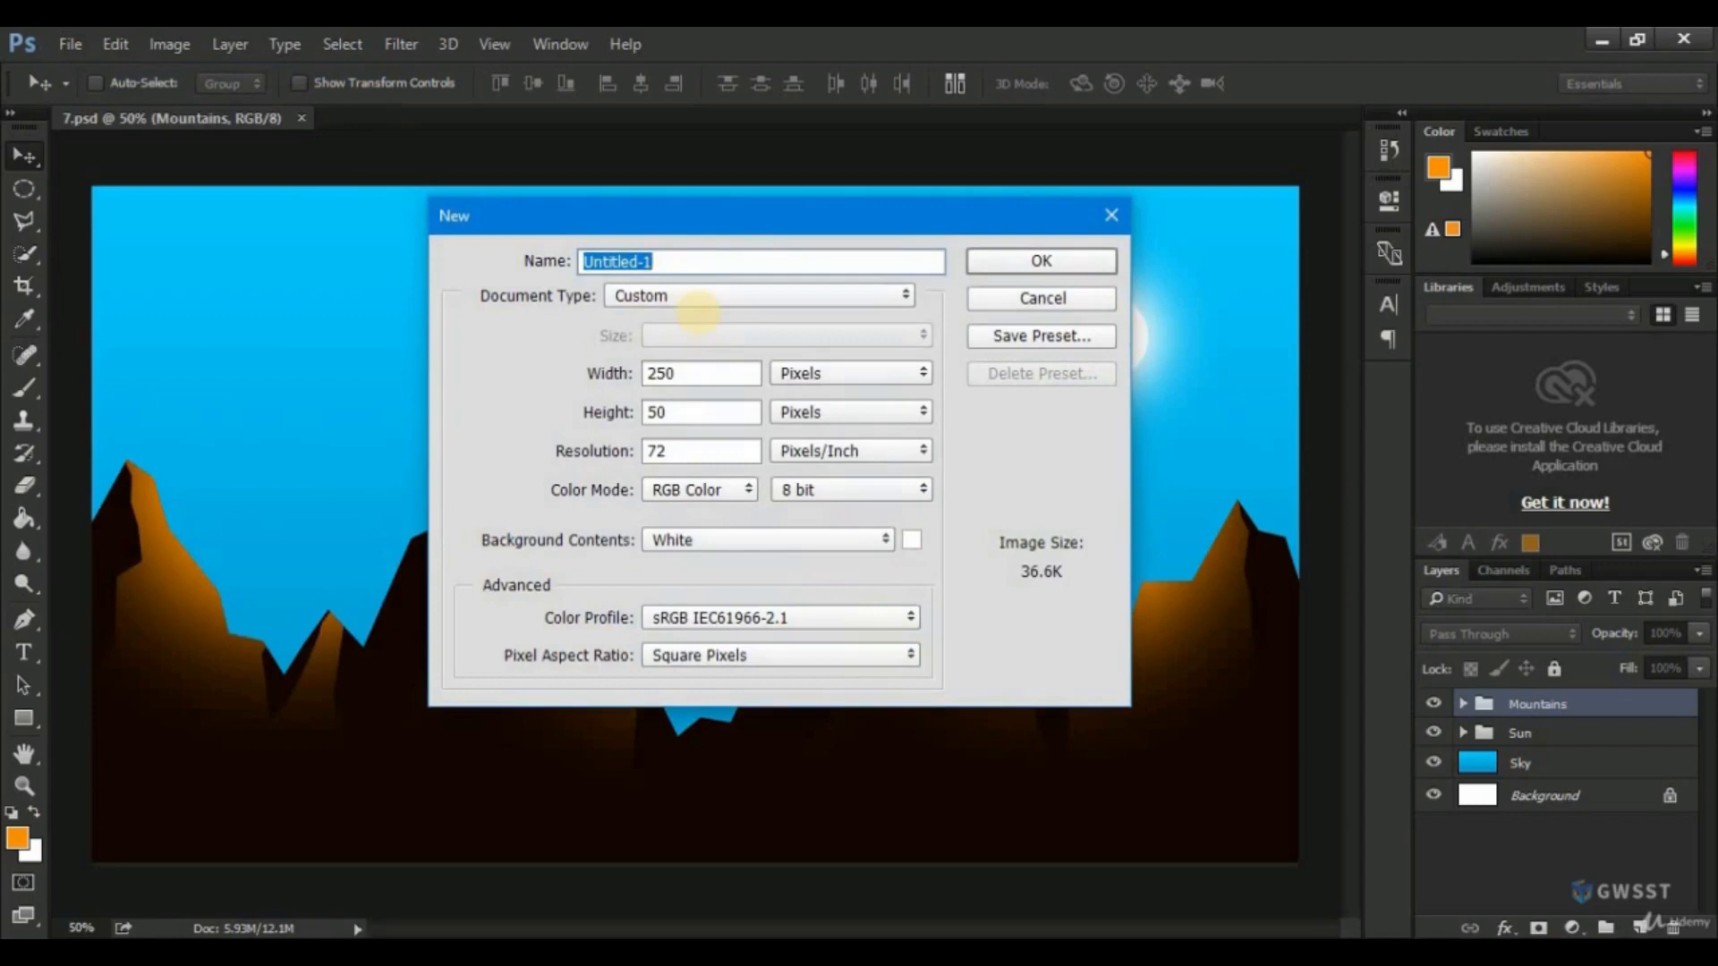
text(Clou)
text(n)
text(ds)
drag(691, 373, 650, 373)
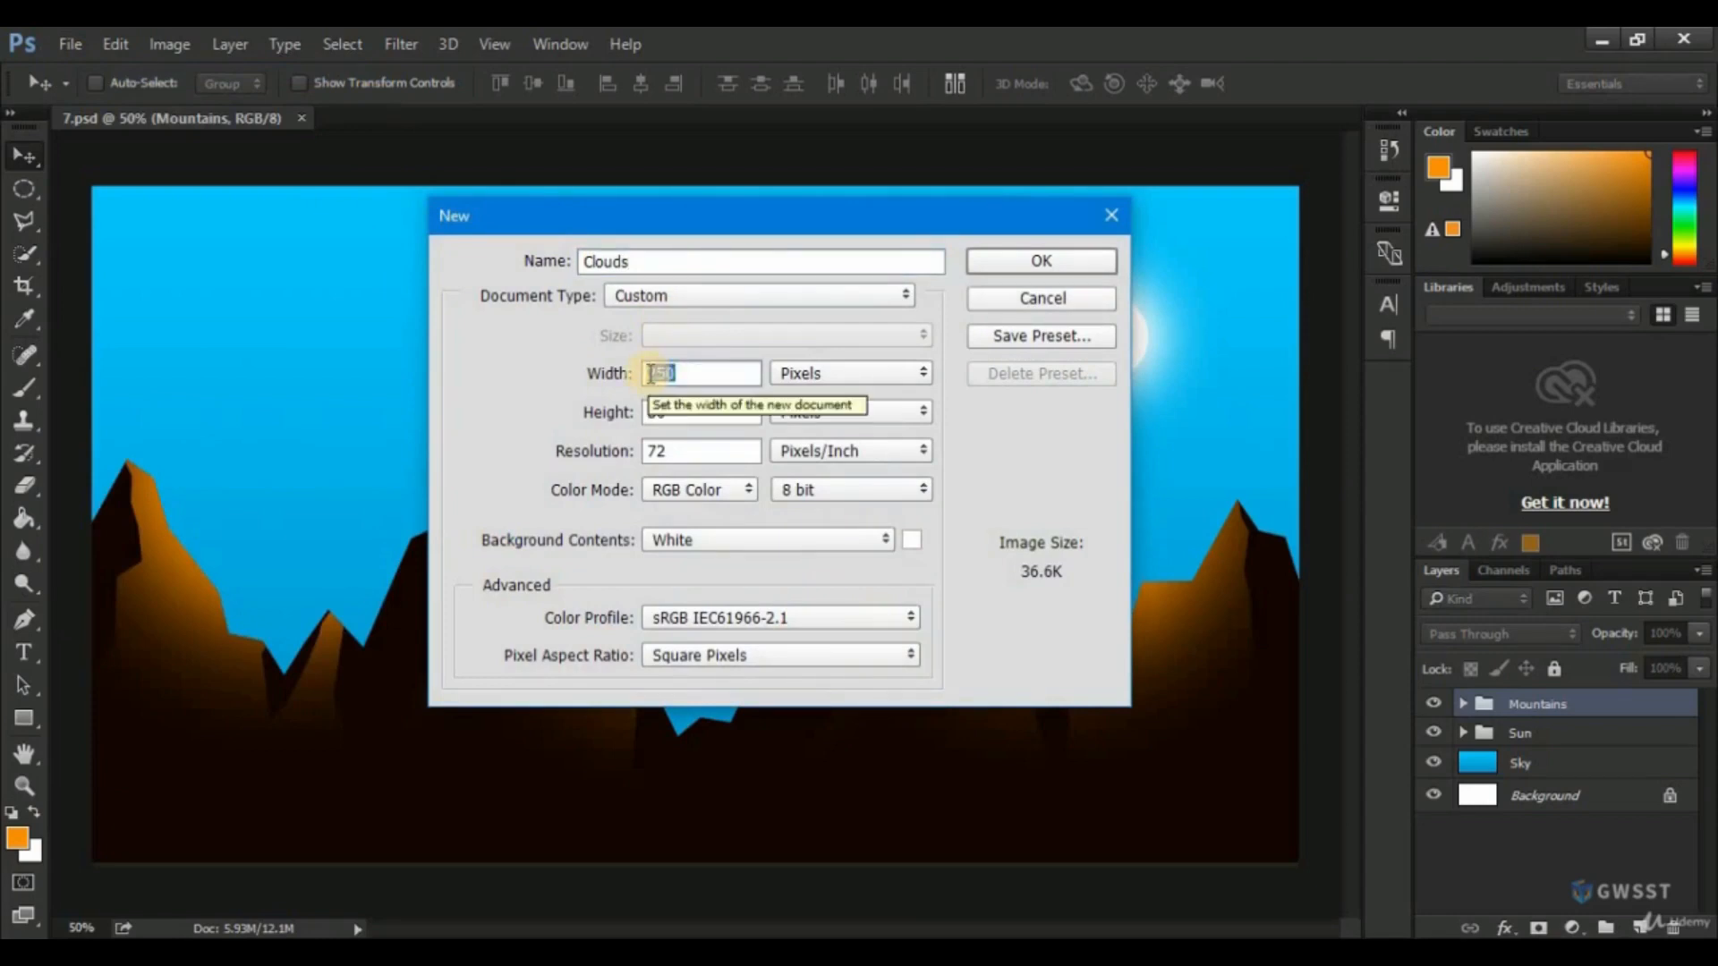
text(600)
key(Tab)
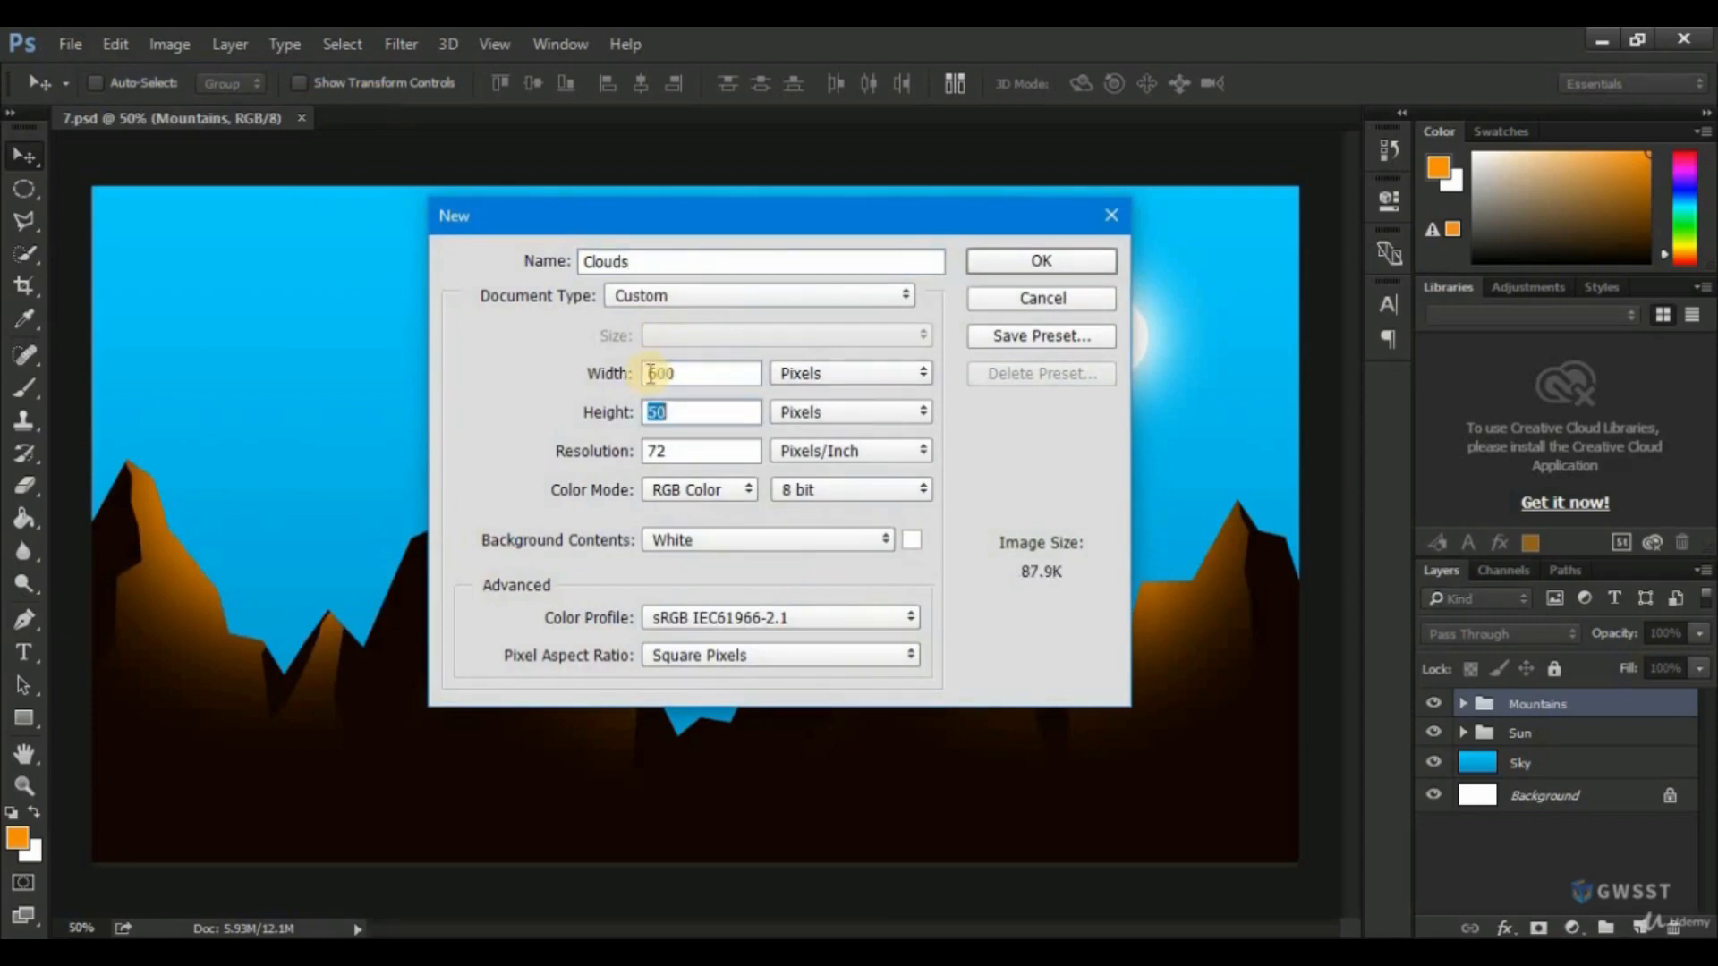
text(400)
key(Return)
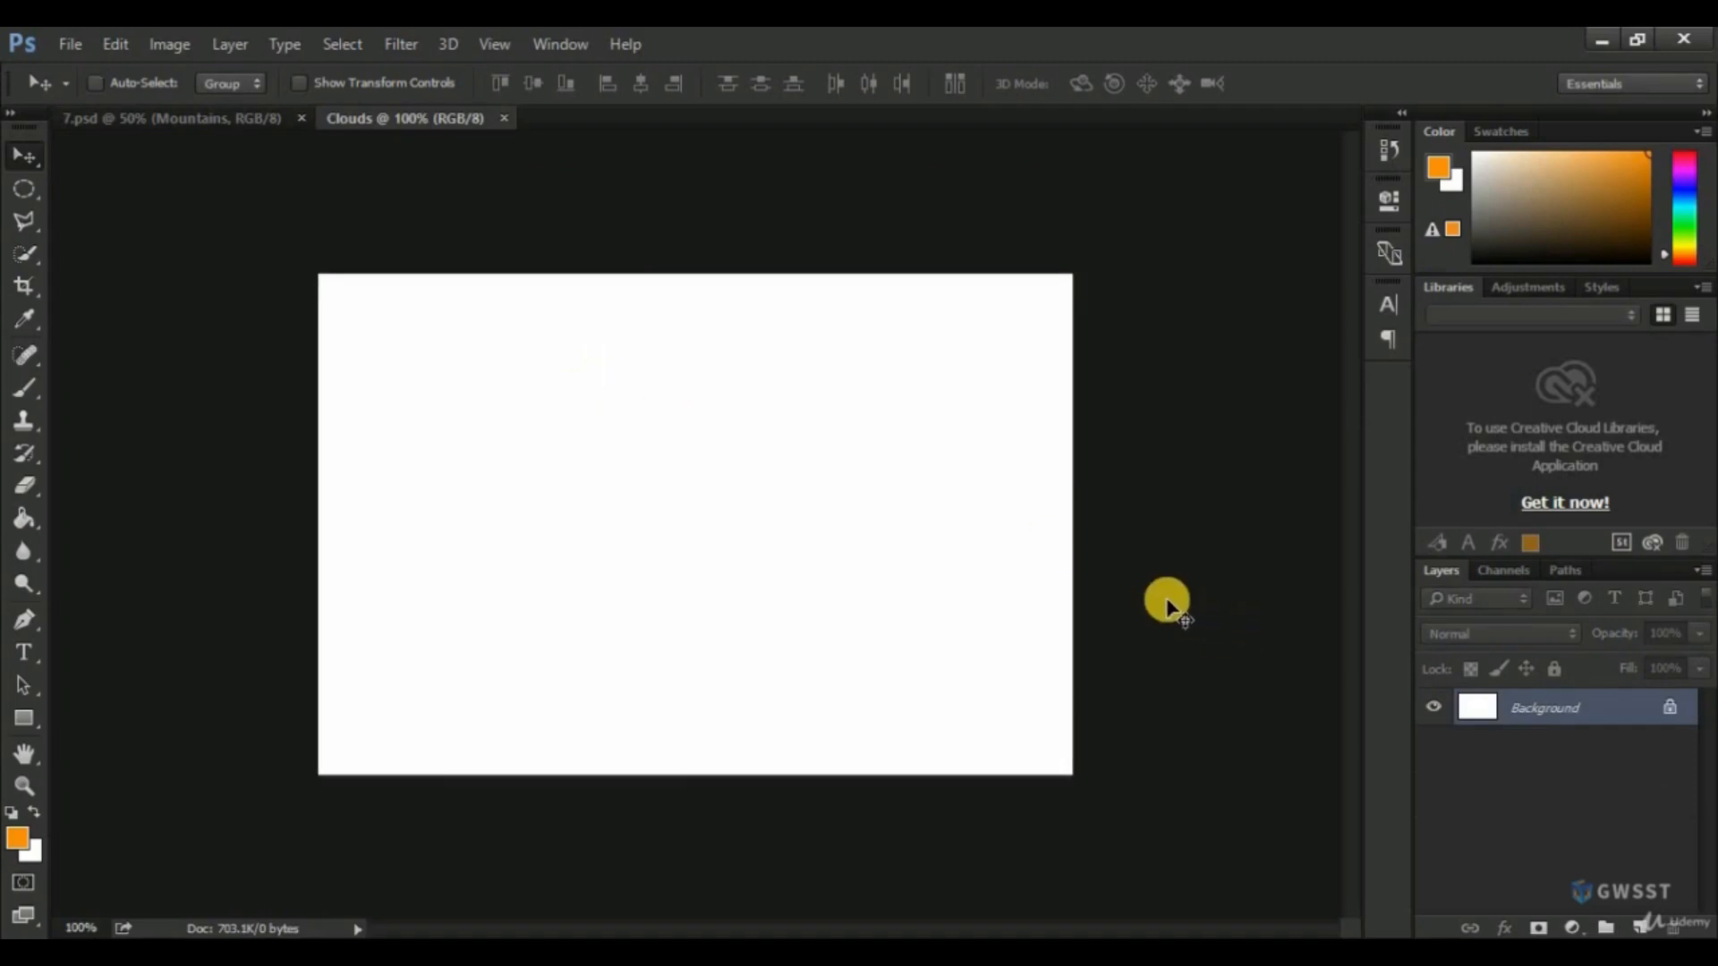
Add an empty layer above the Background and activate the Pen tool.
click(1642, 924)
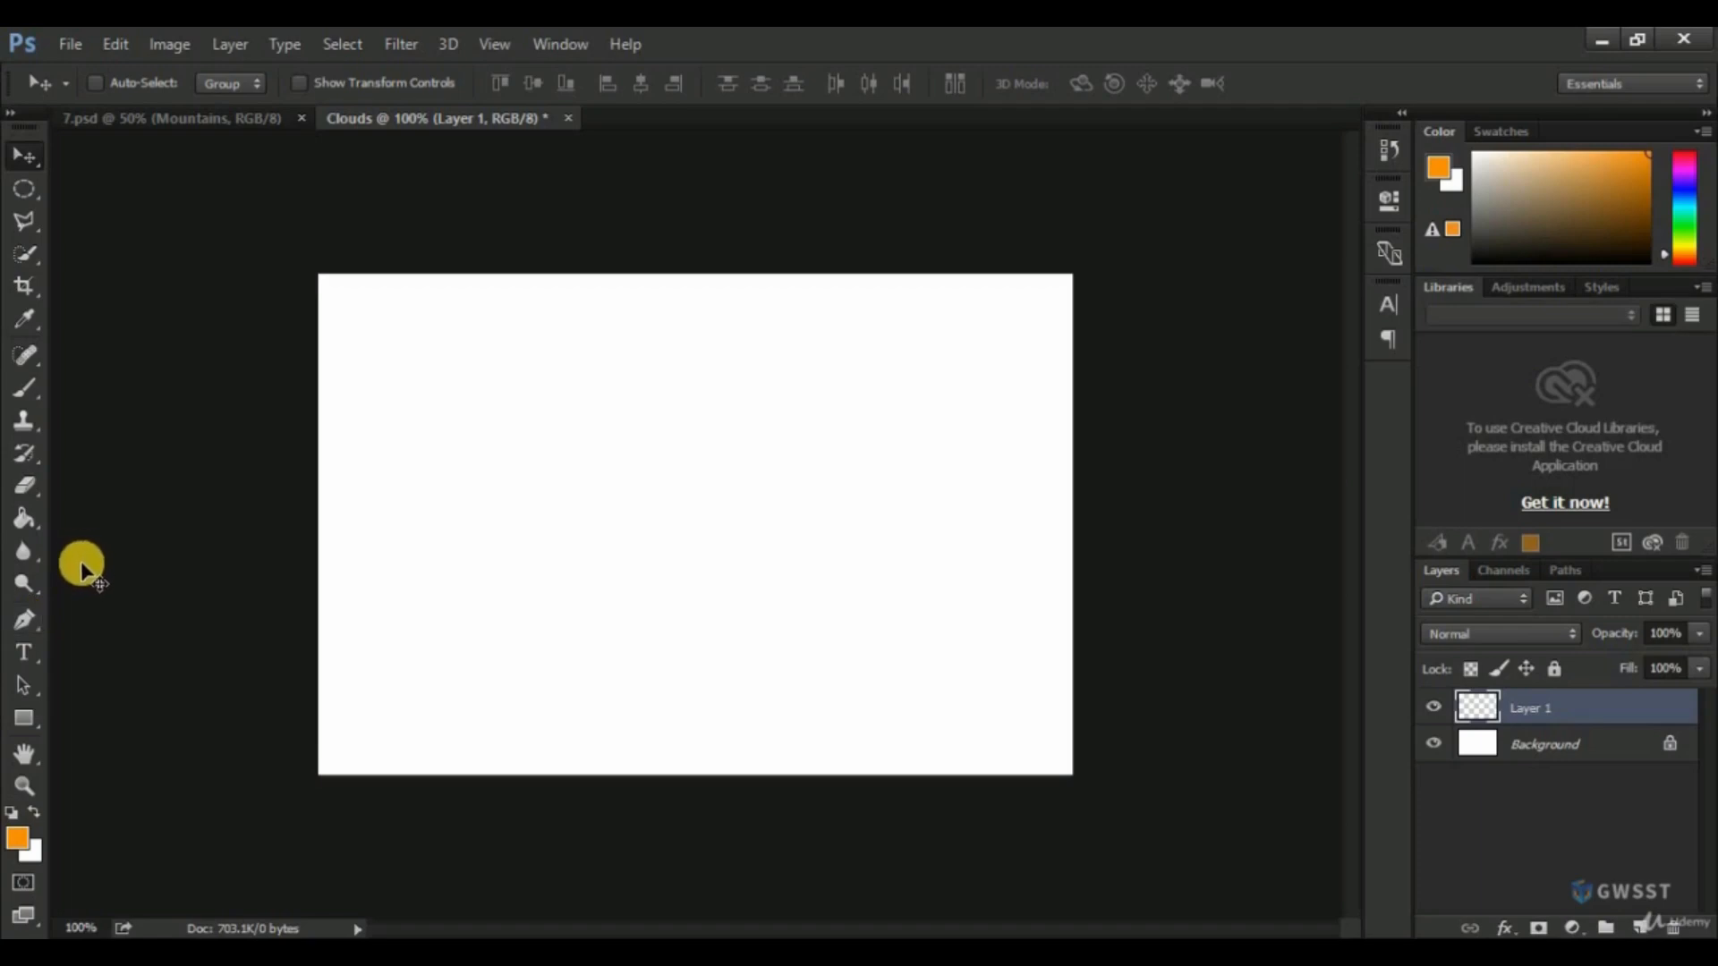
click(23, 619)
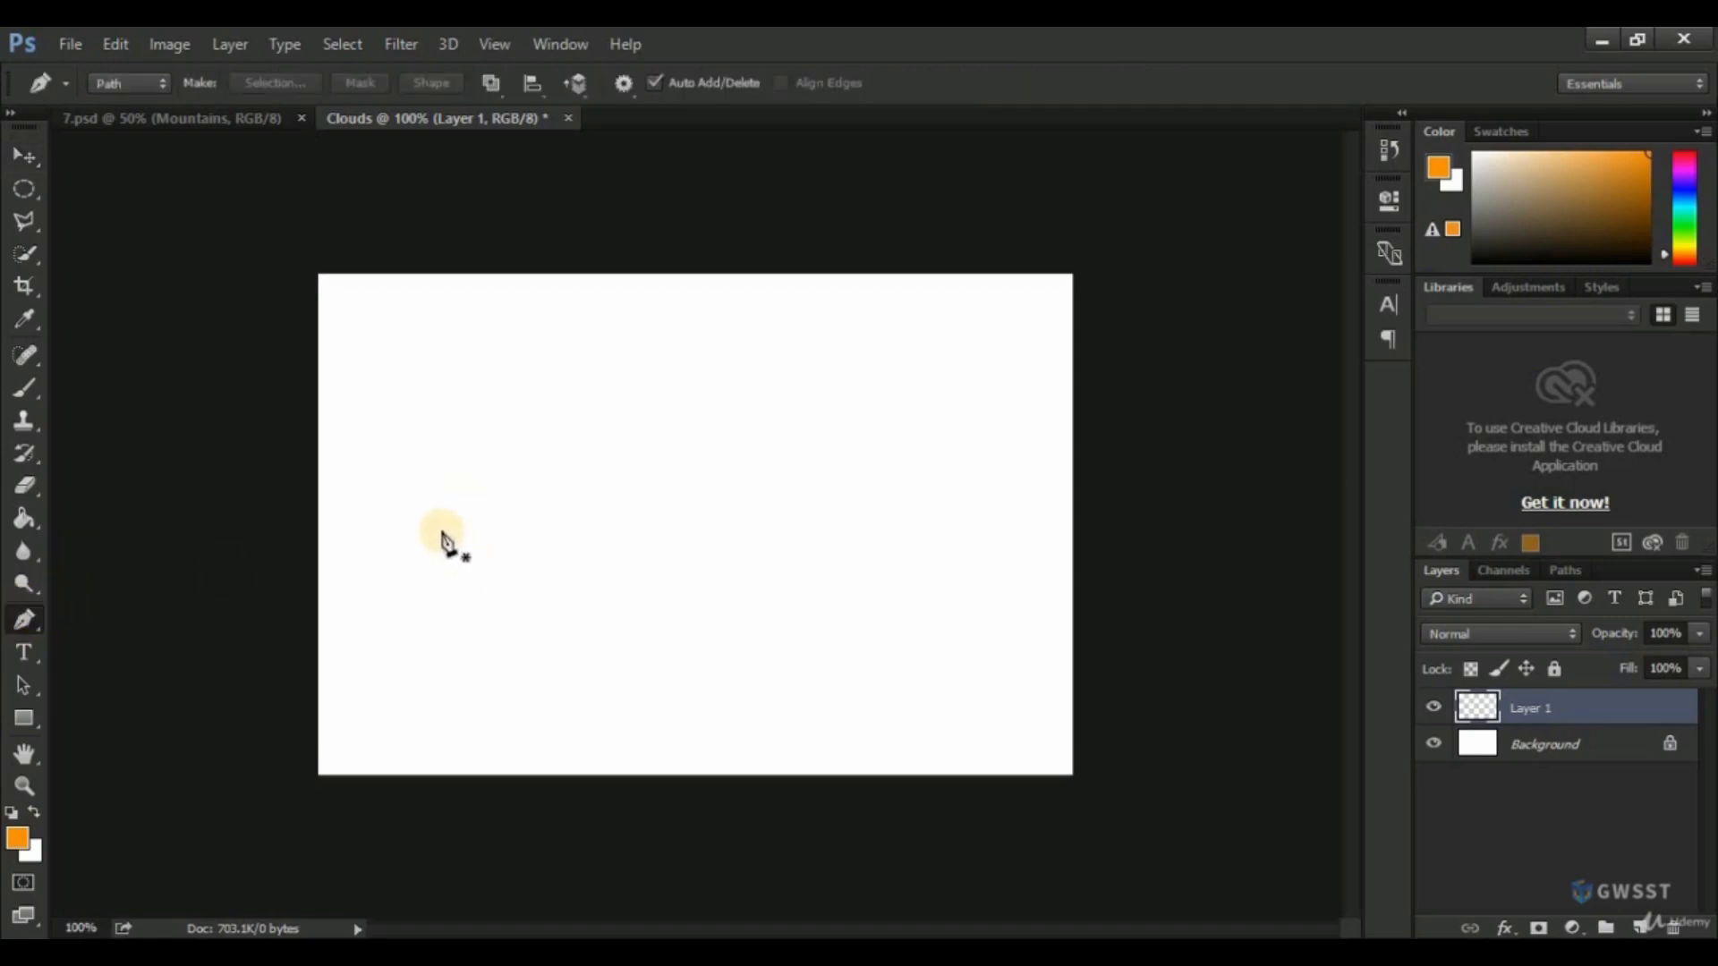
click(442, 573)
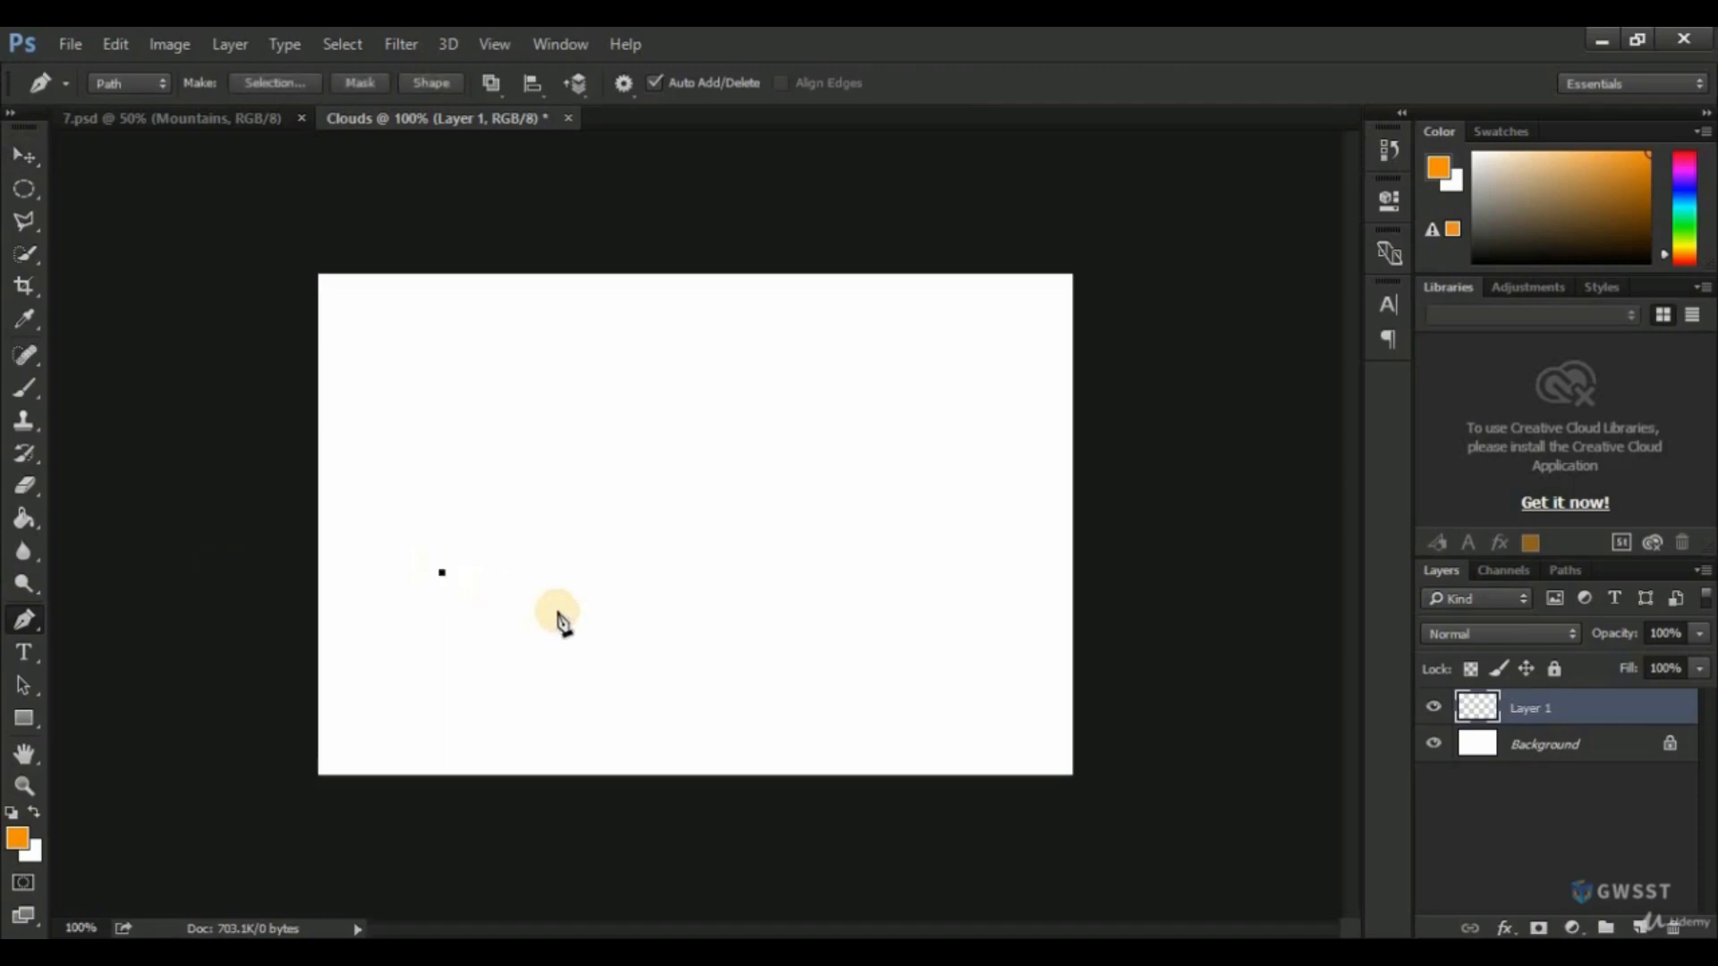
click(900, 572)
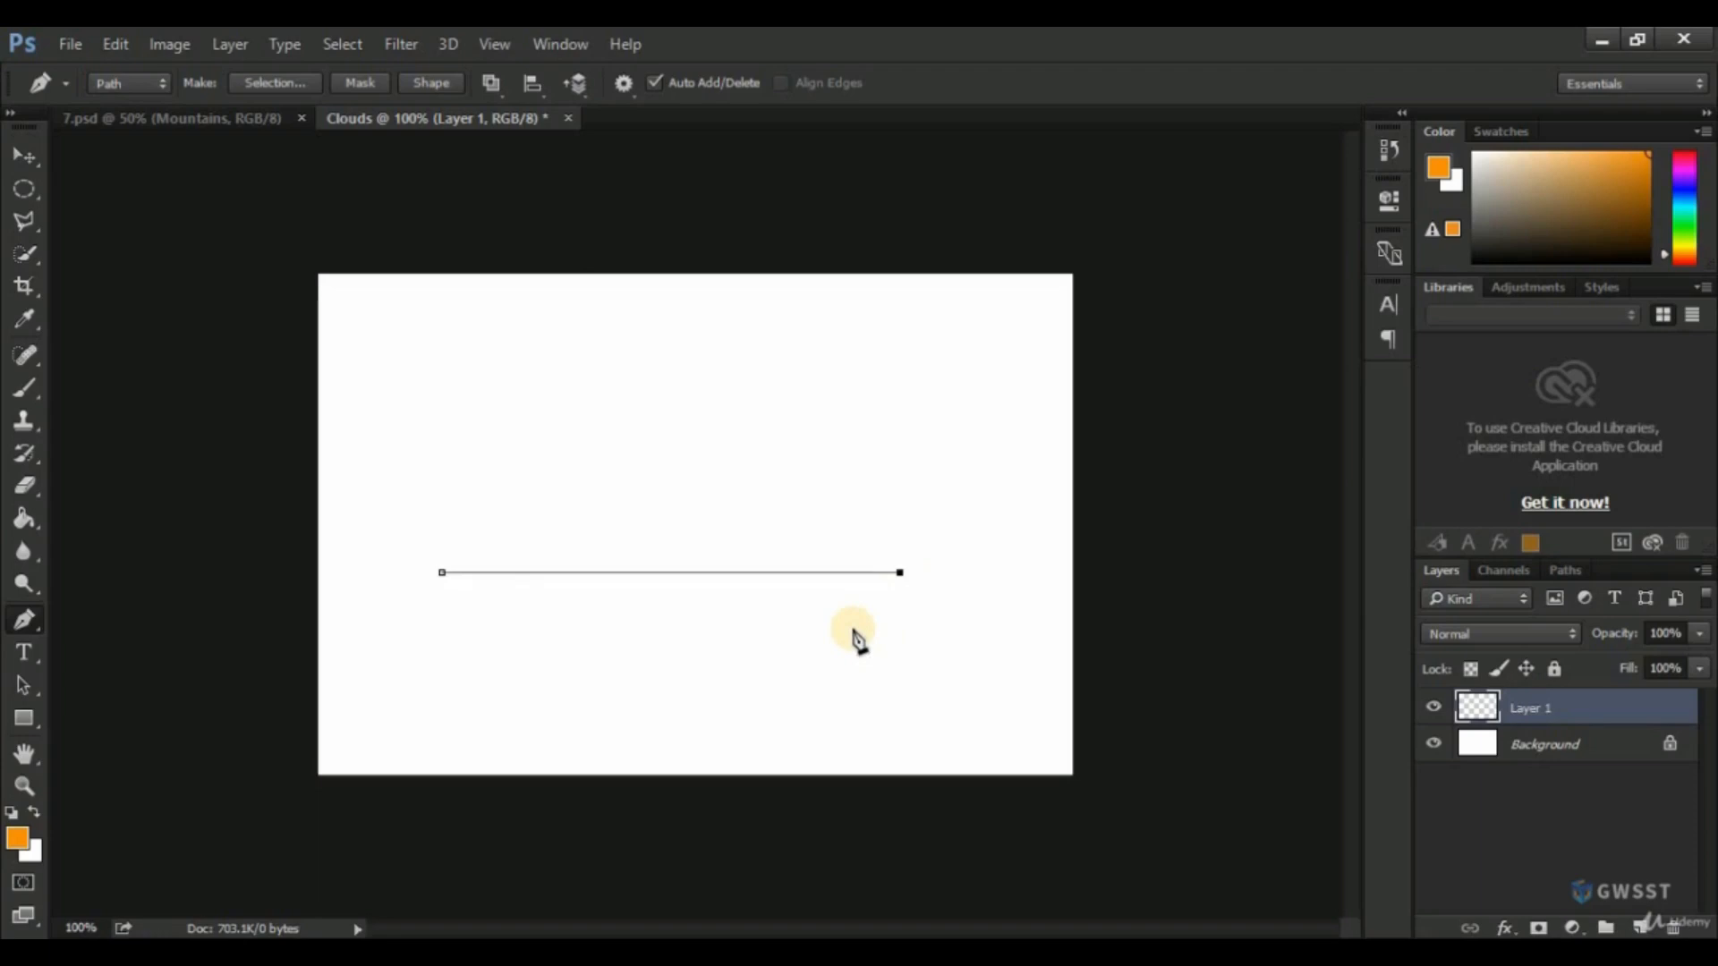
key(Escape)
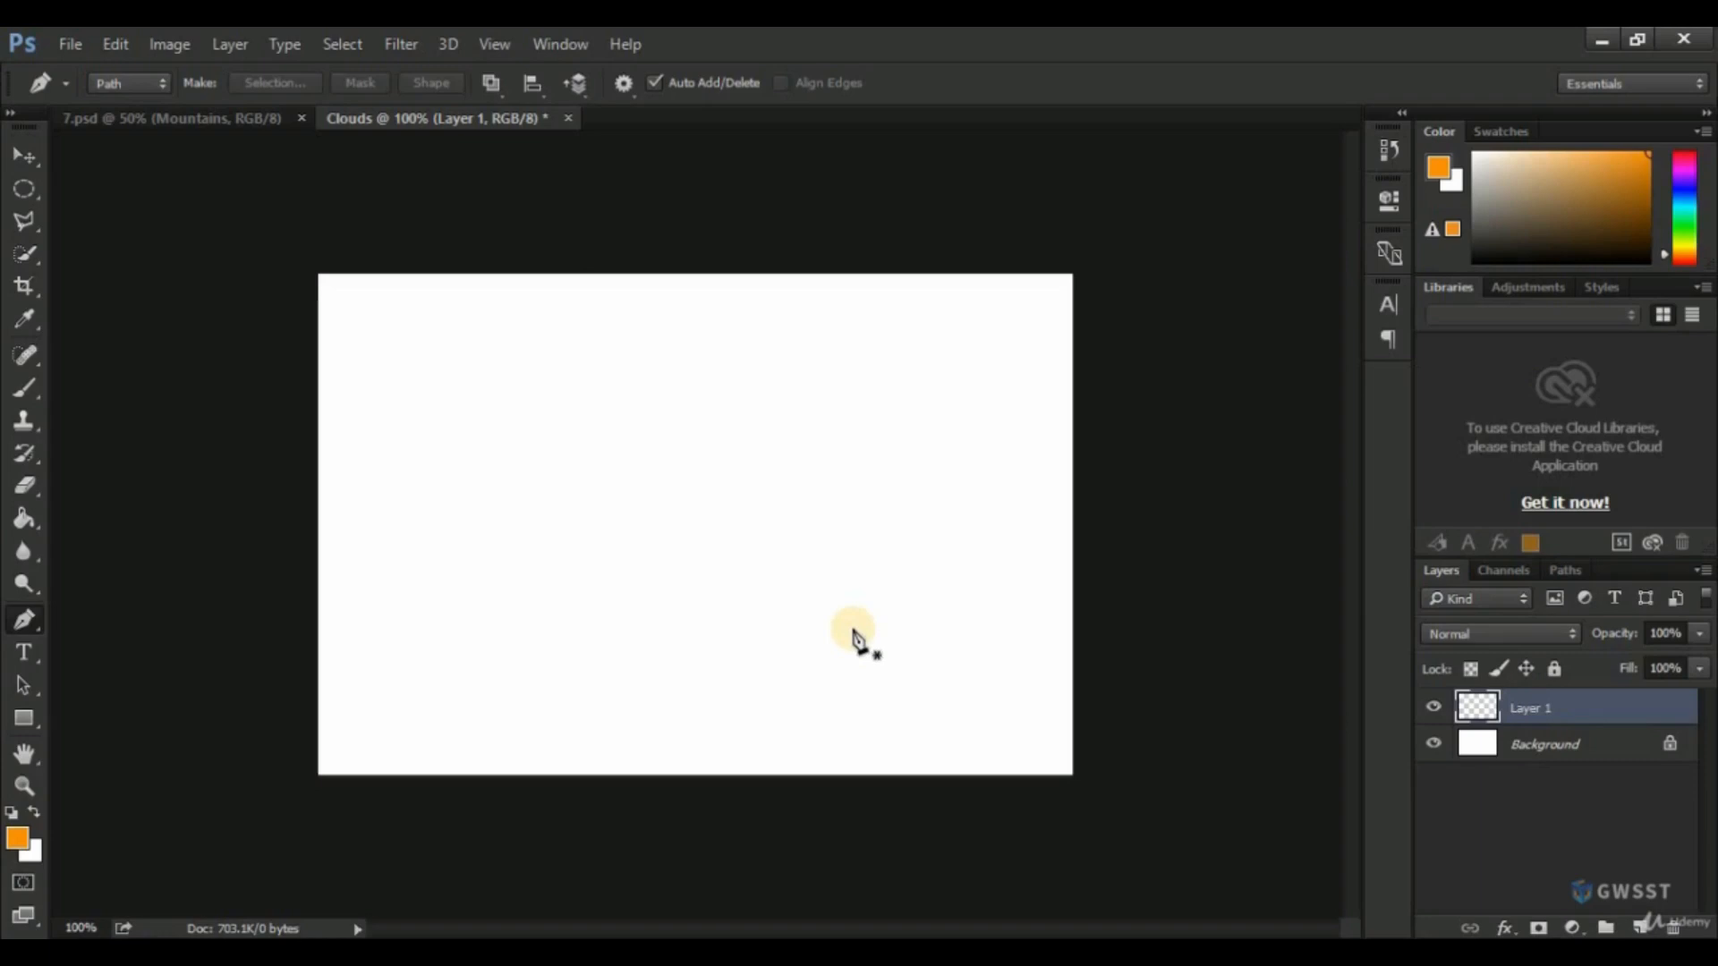
Draw the cloud's flat horizontal base with the Pen tool and a small curved hump rising from its right end.
click(457, 588)
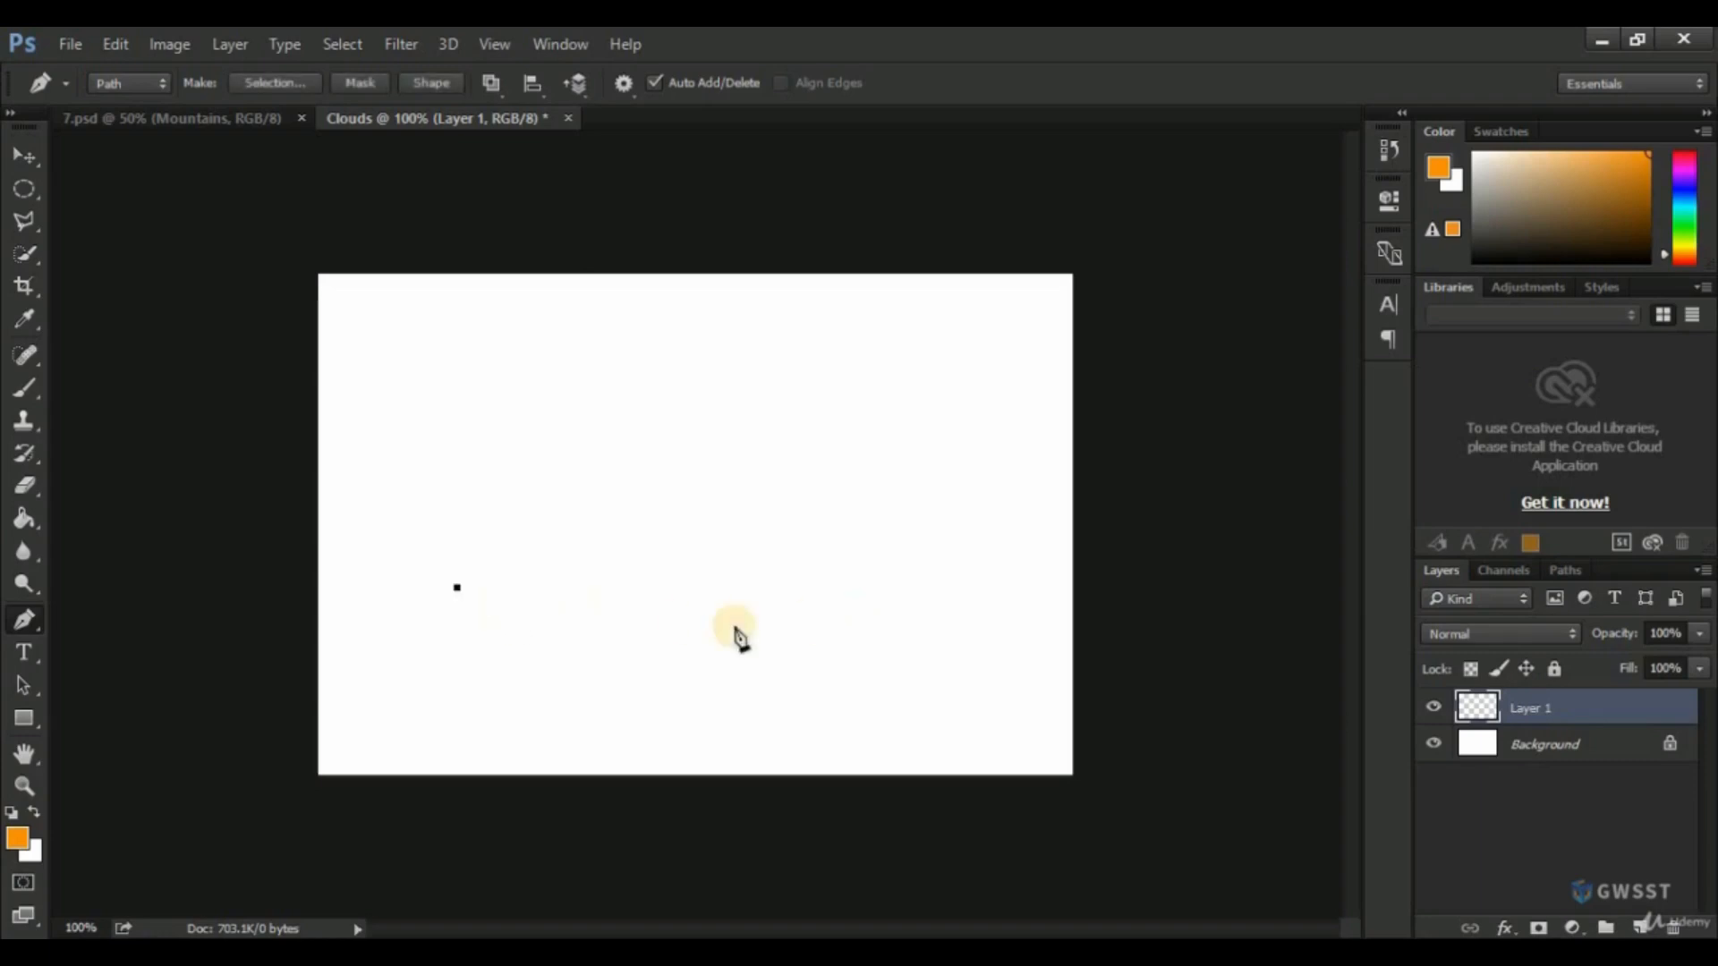
click(876, 588)
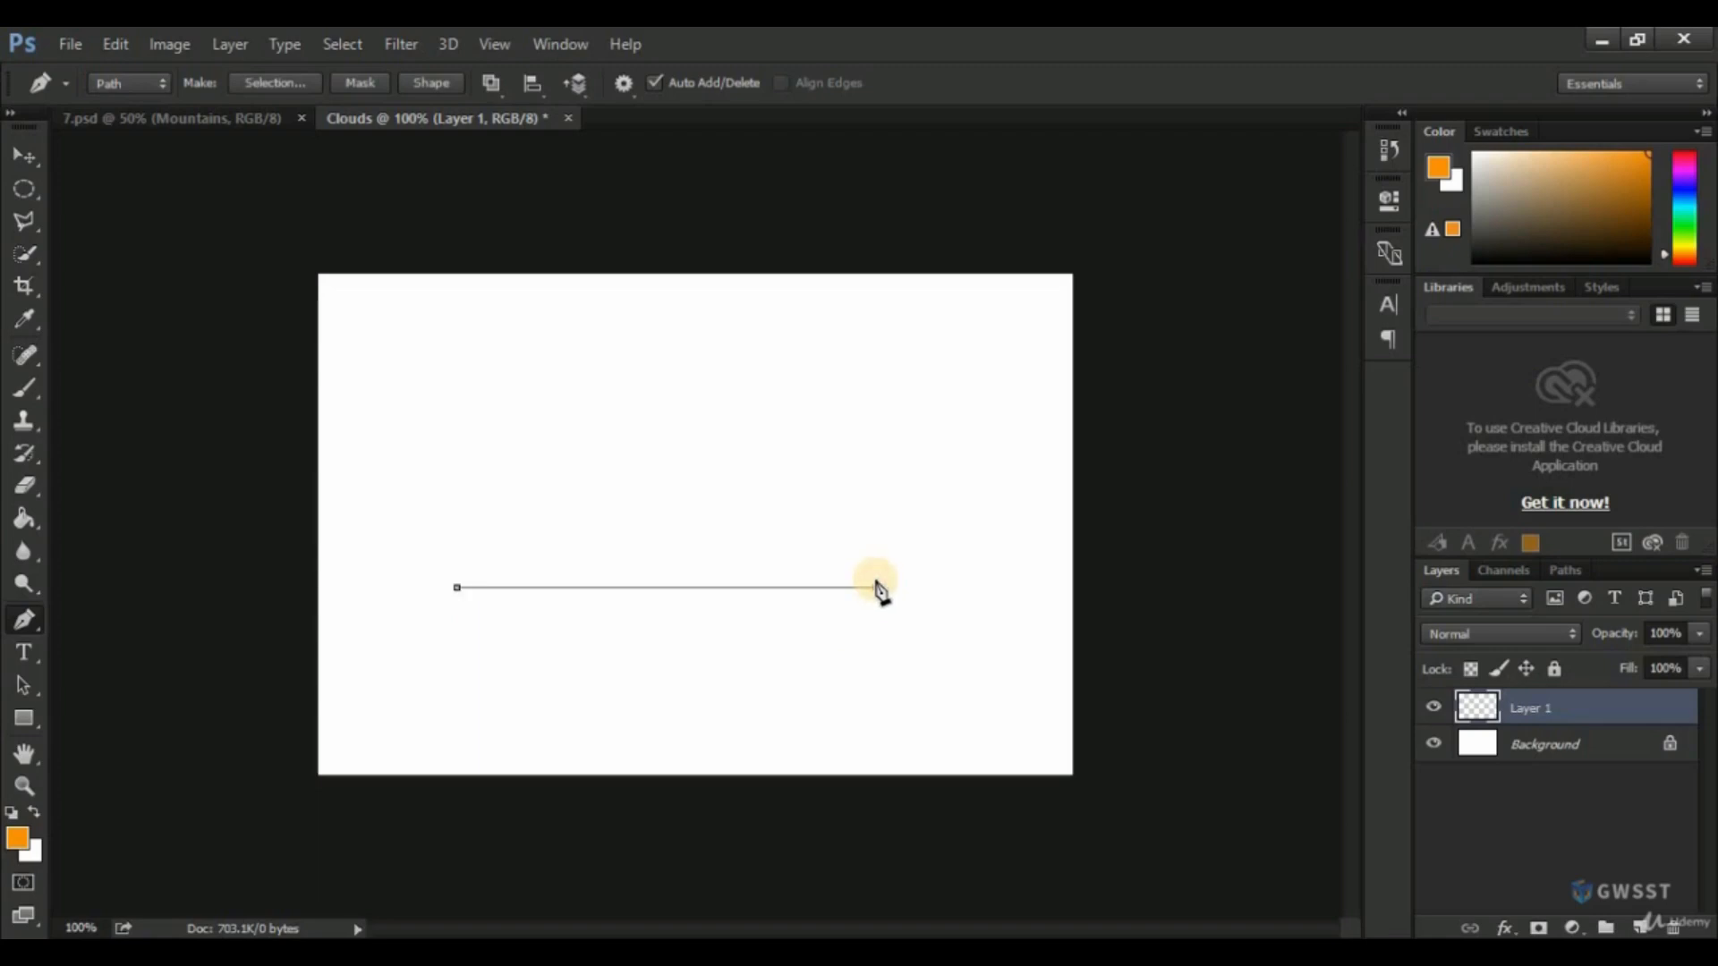
click(820, 548)
mouse_move(801, 568)
mouse_down()
mouse_move(748, 580)
mouse_move(781, 570)
mouse_up()
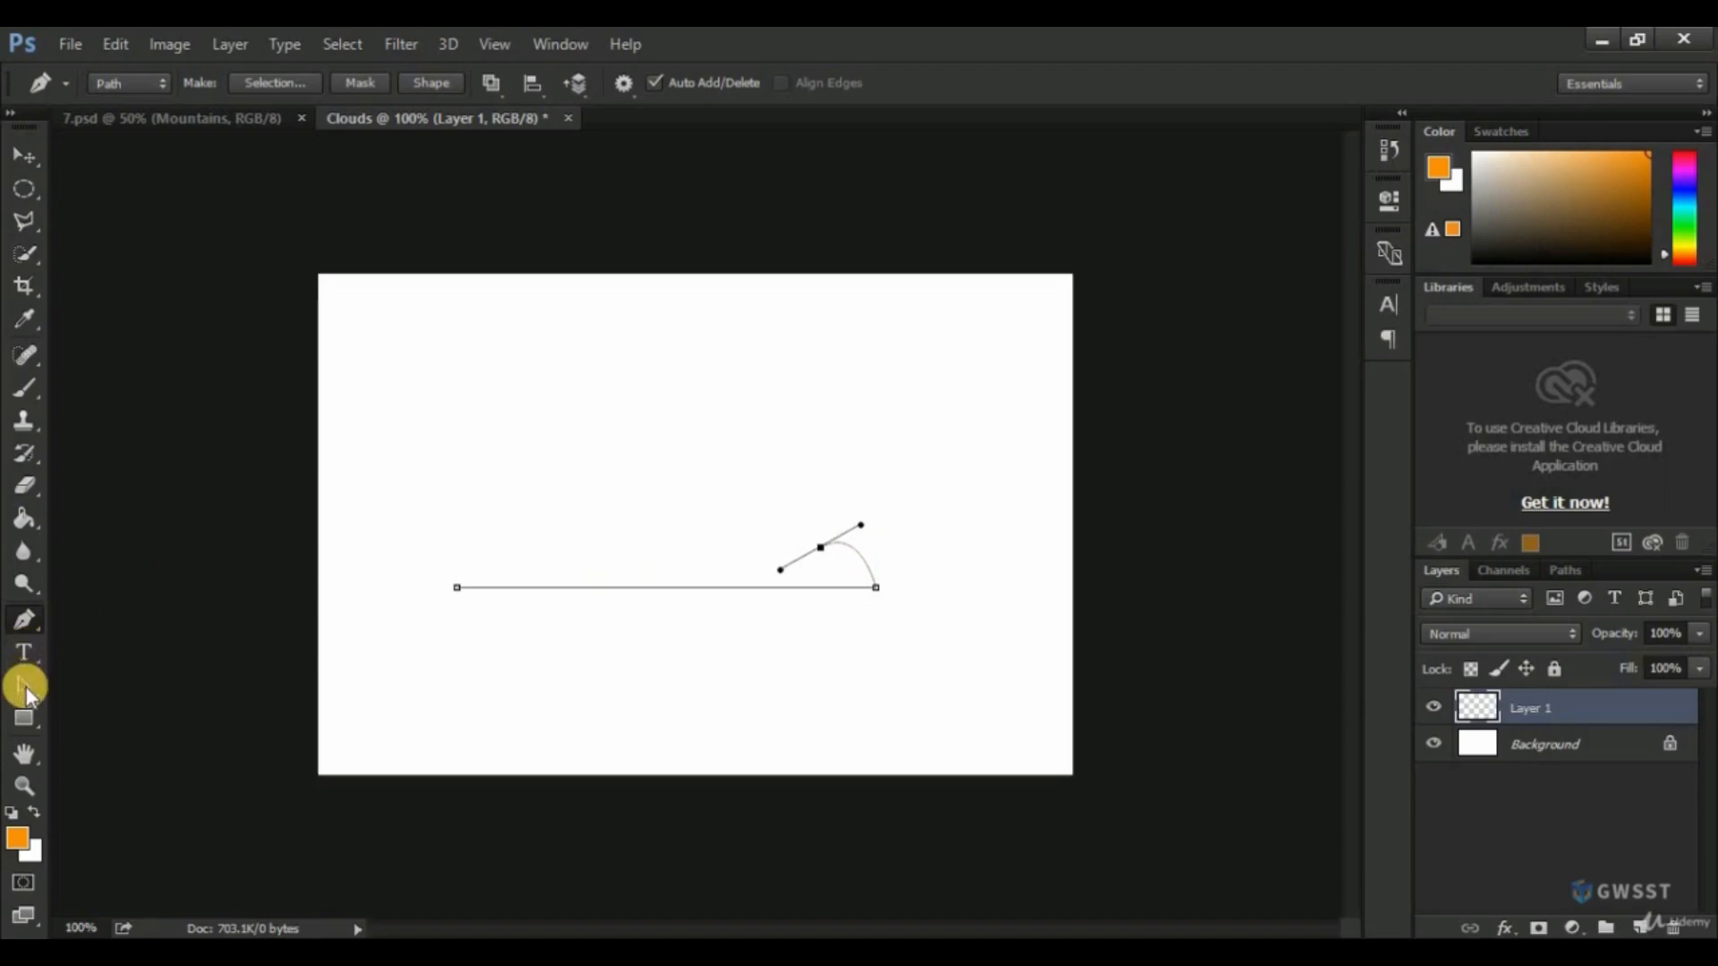
Adjust both direction handles of the small hump's upper anchor with the Direct Selection tool, lengthening the outer one and shortening the inner one.
click(26, 685)
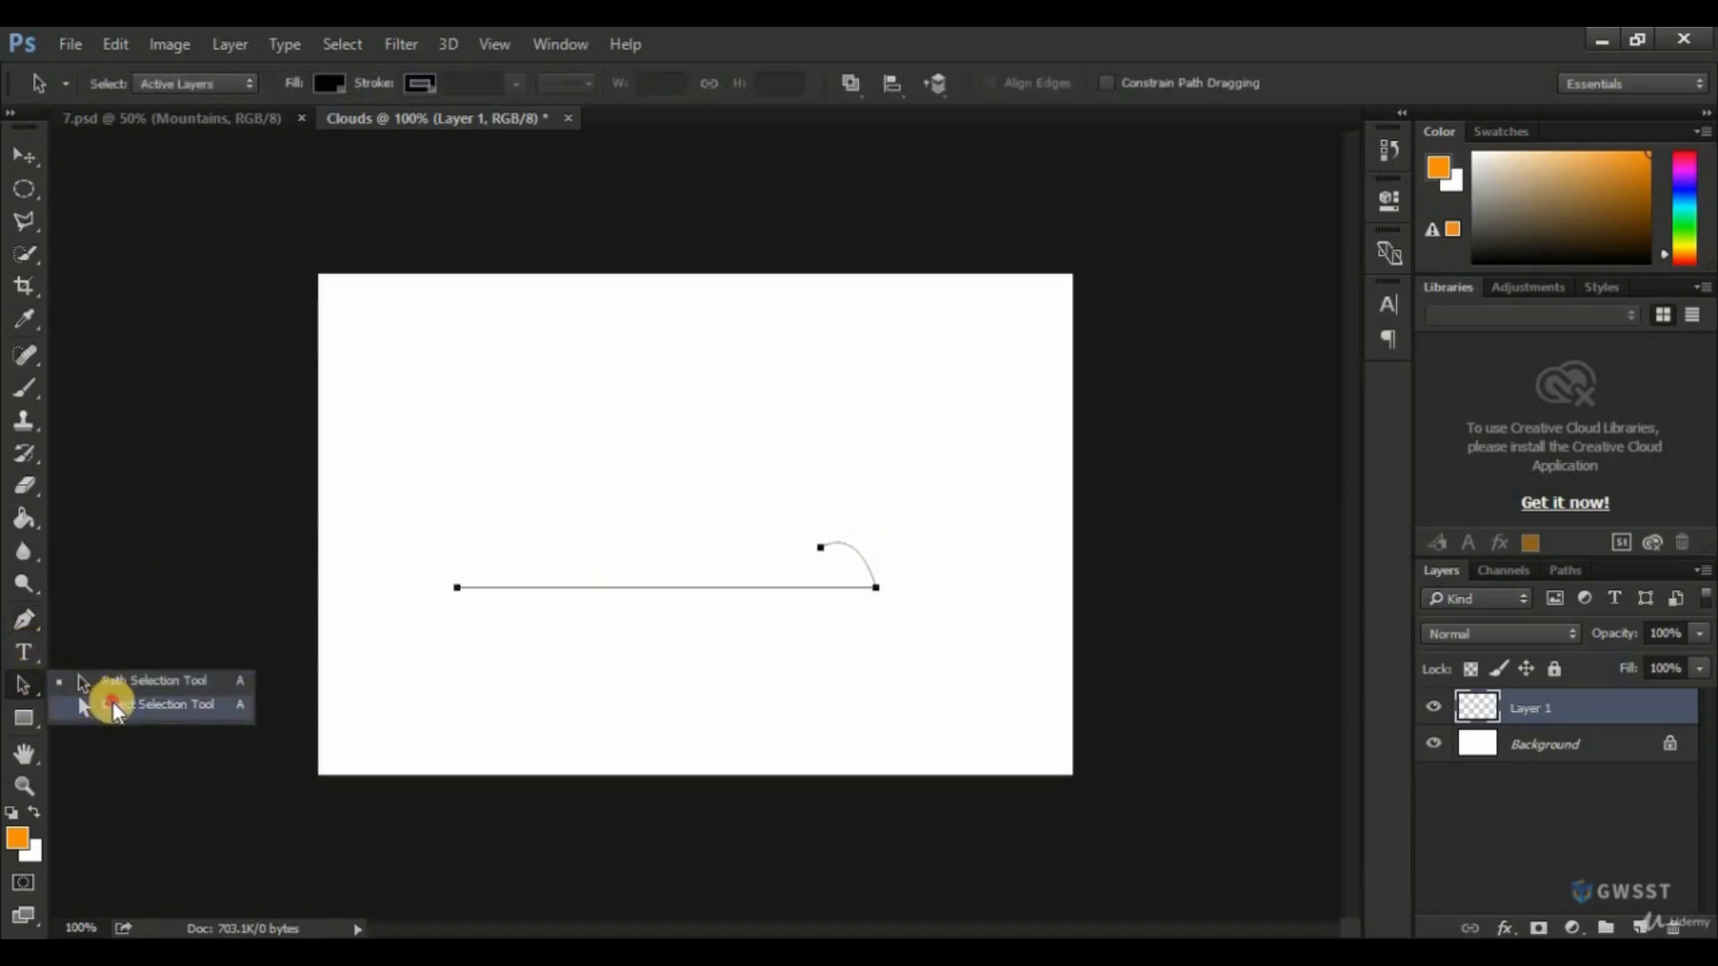
click(113, 705)
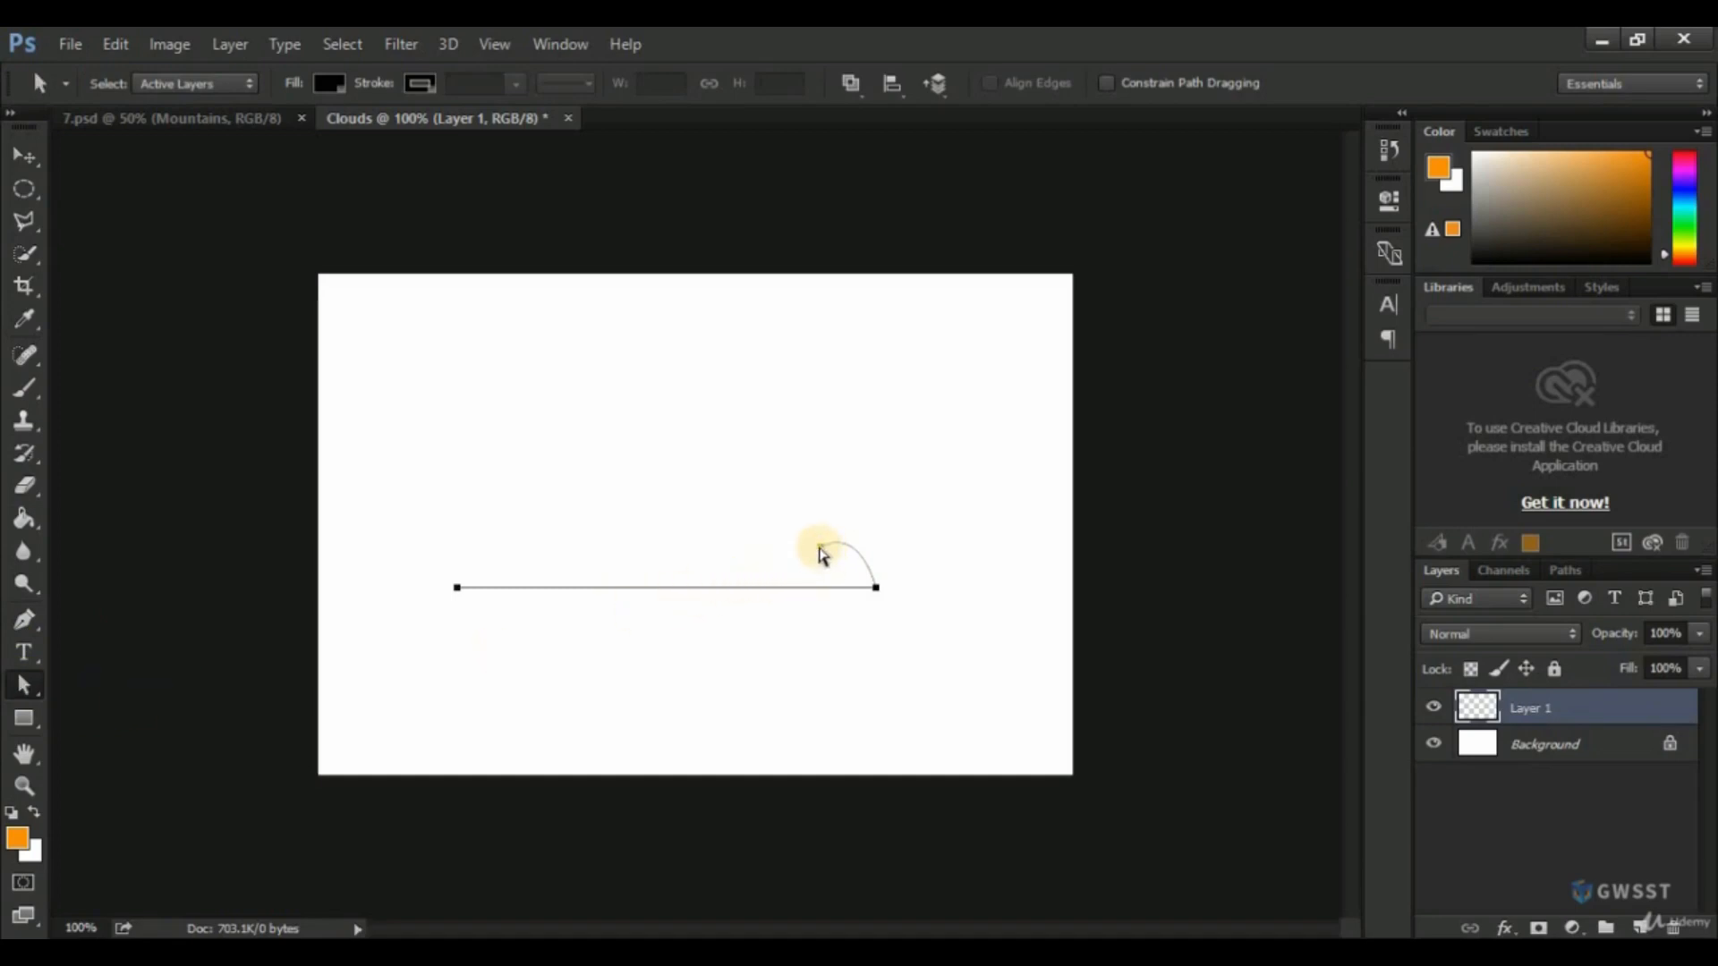
click(820, 547)
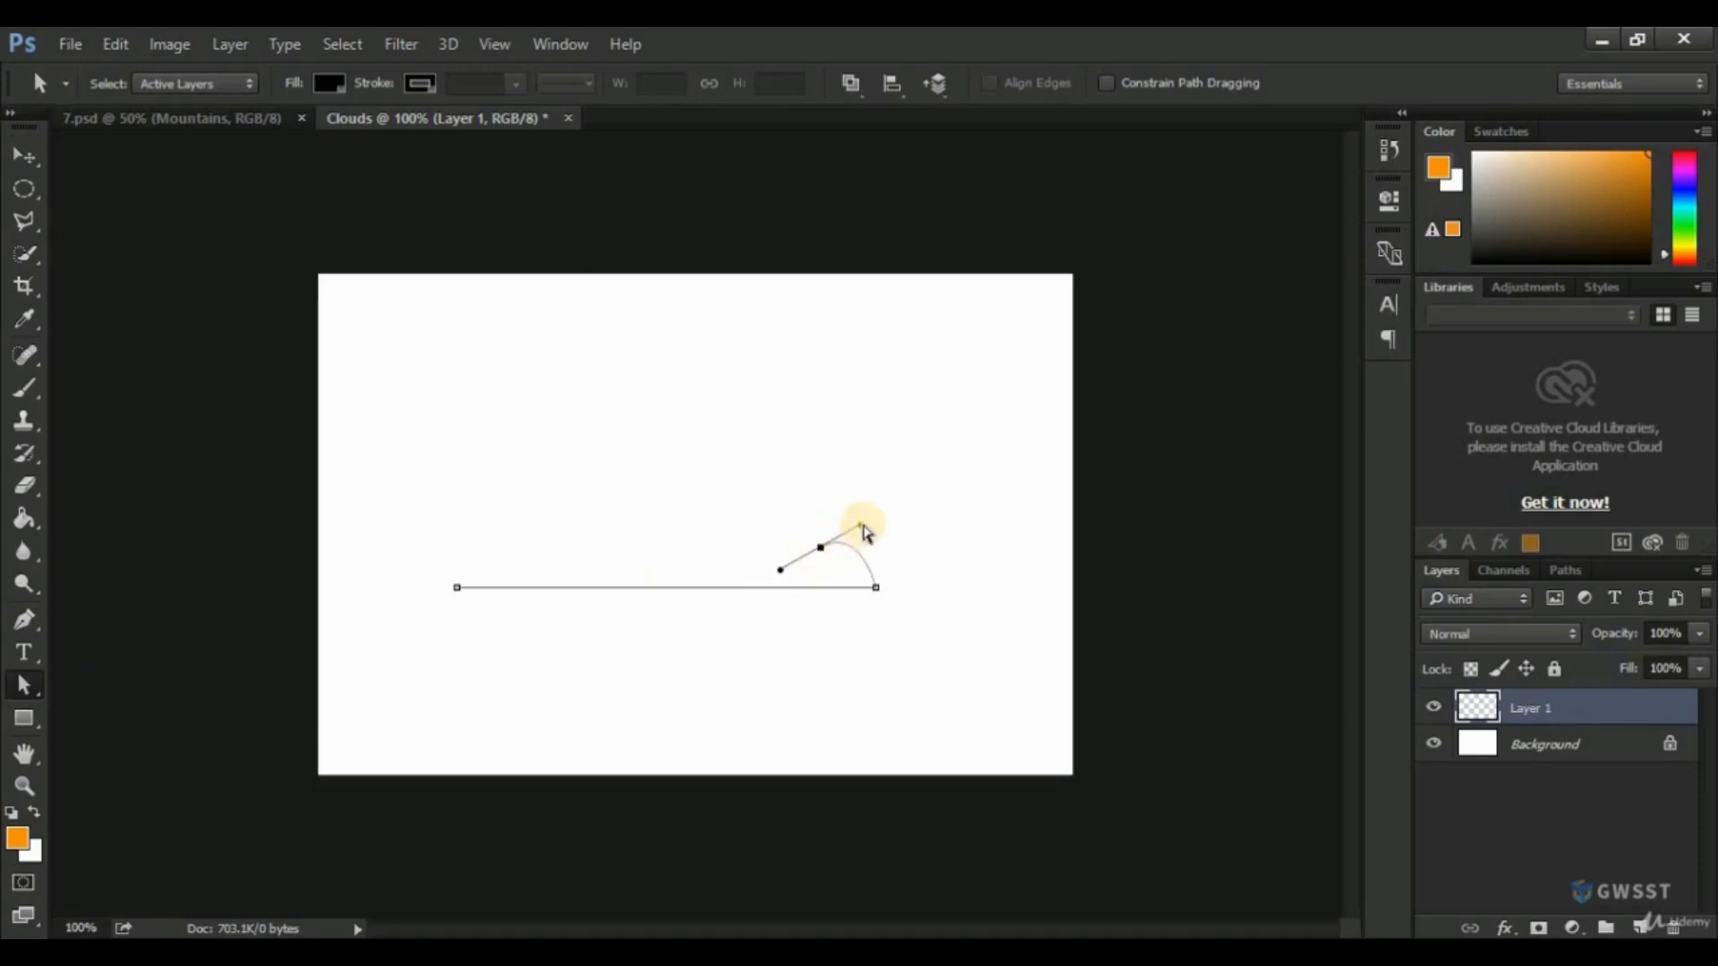
mouse_move(861, 530)
mouse_down()
mouse_move(921, 498)
mouse_move(869, 526)
mouse_up()
mouse_move(894, 510)
mouse_down()
mouse_move(913, 498)
mouse_move(879, 516)
mouse_up()
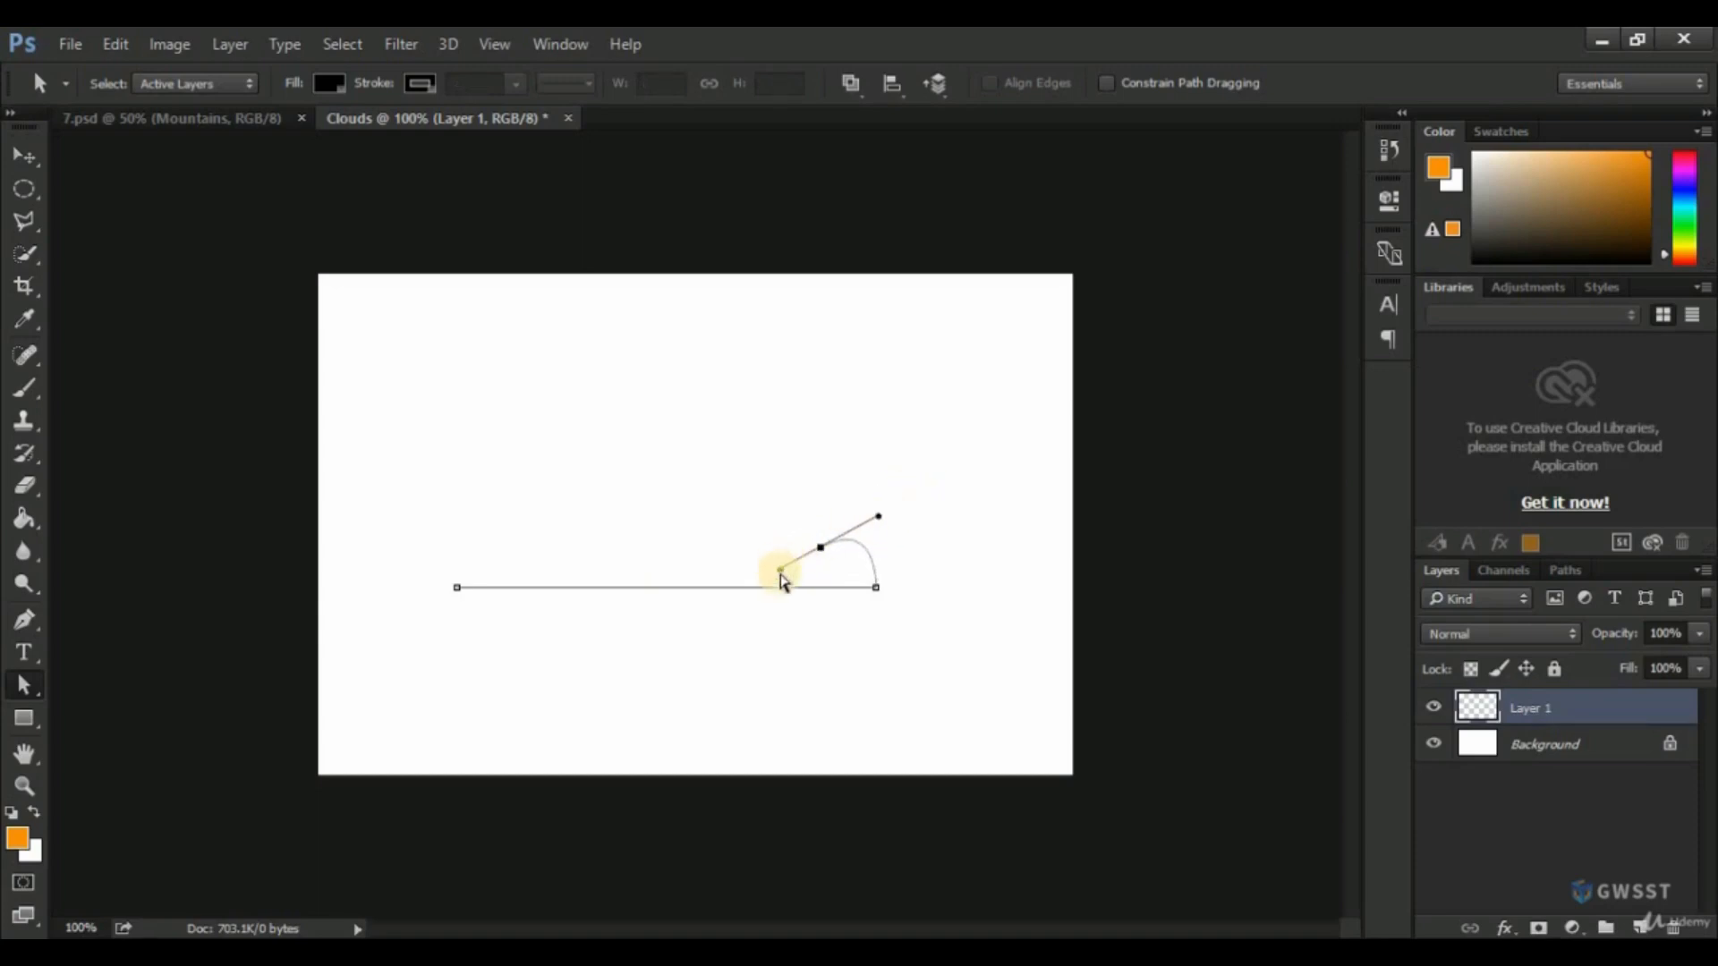
click(768, 573)
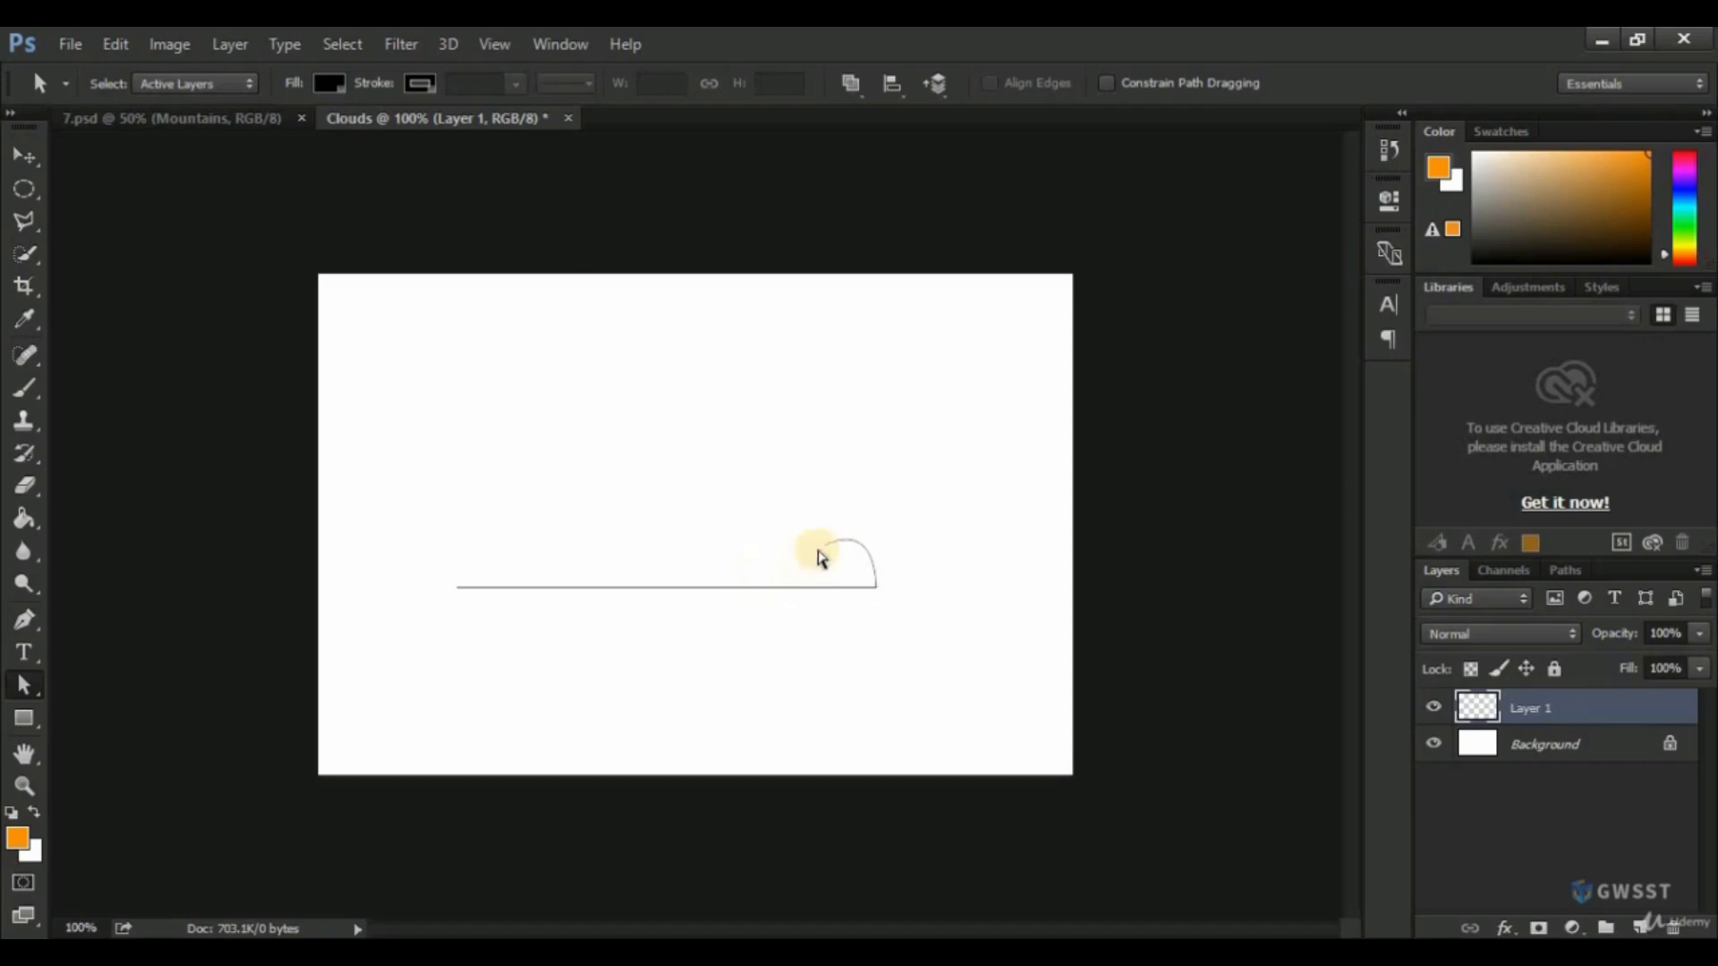
click(820, 547)
click(777, 572)
mouse_move(778, 573)
mouse_down()
mouse_move(744, 583)
mouse_move(771, 529)
mouse_move(786, 565)
mouse_move(814, 562)
mouse_move(793, 578)
mouse_move(795, 562)
mouse_up()
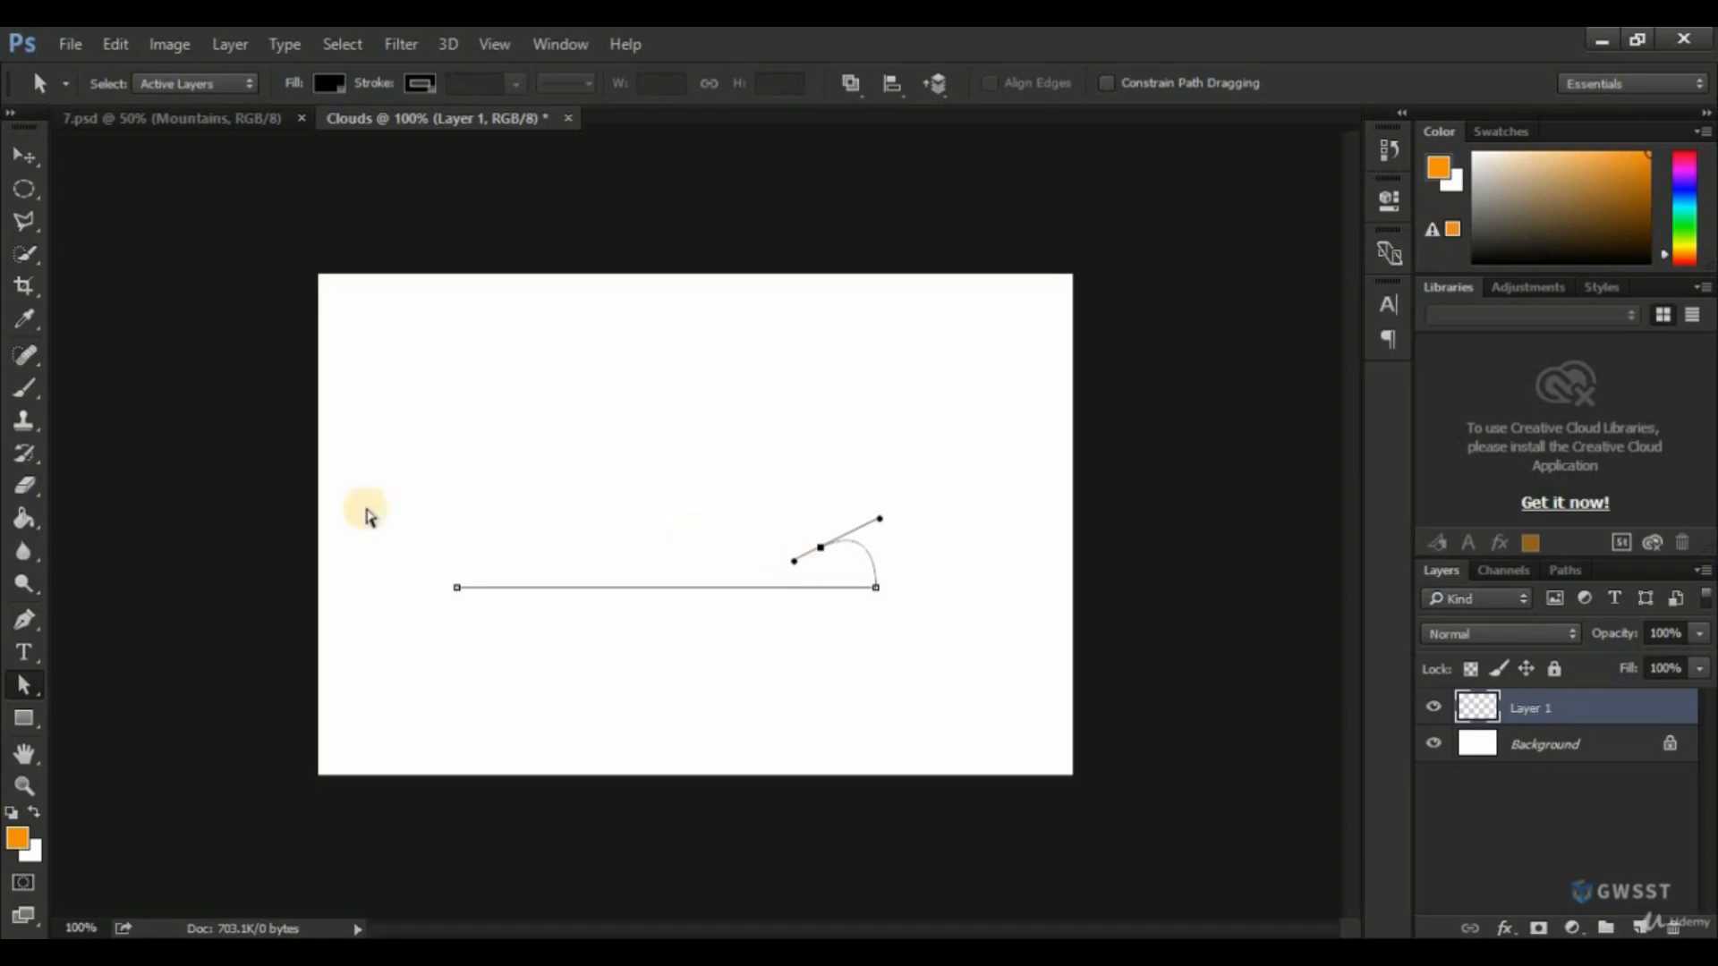
Try to continue the path from the small hump with a large smooth curve, and undo the attempts.
click(25, 618)
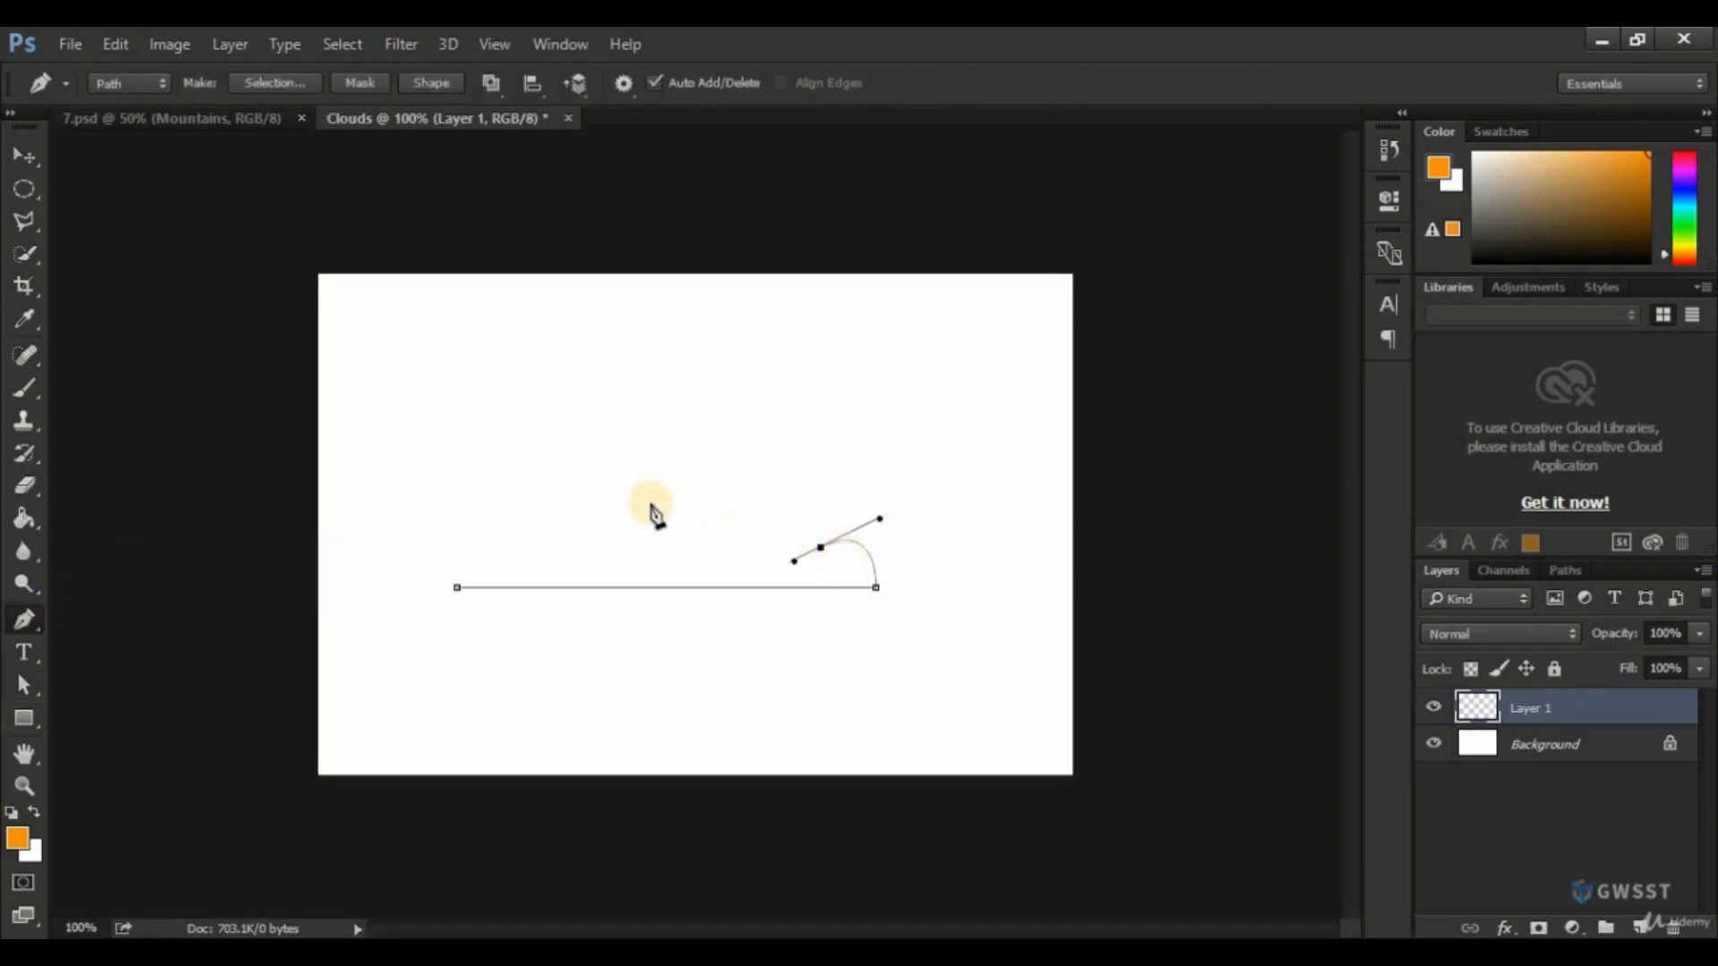
drag(650, 508, 548, 613)
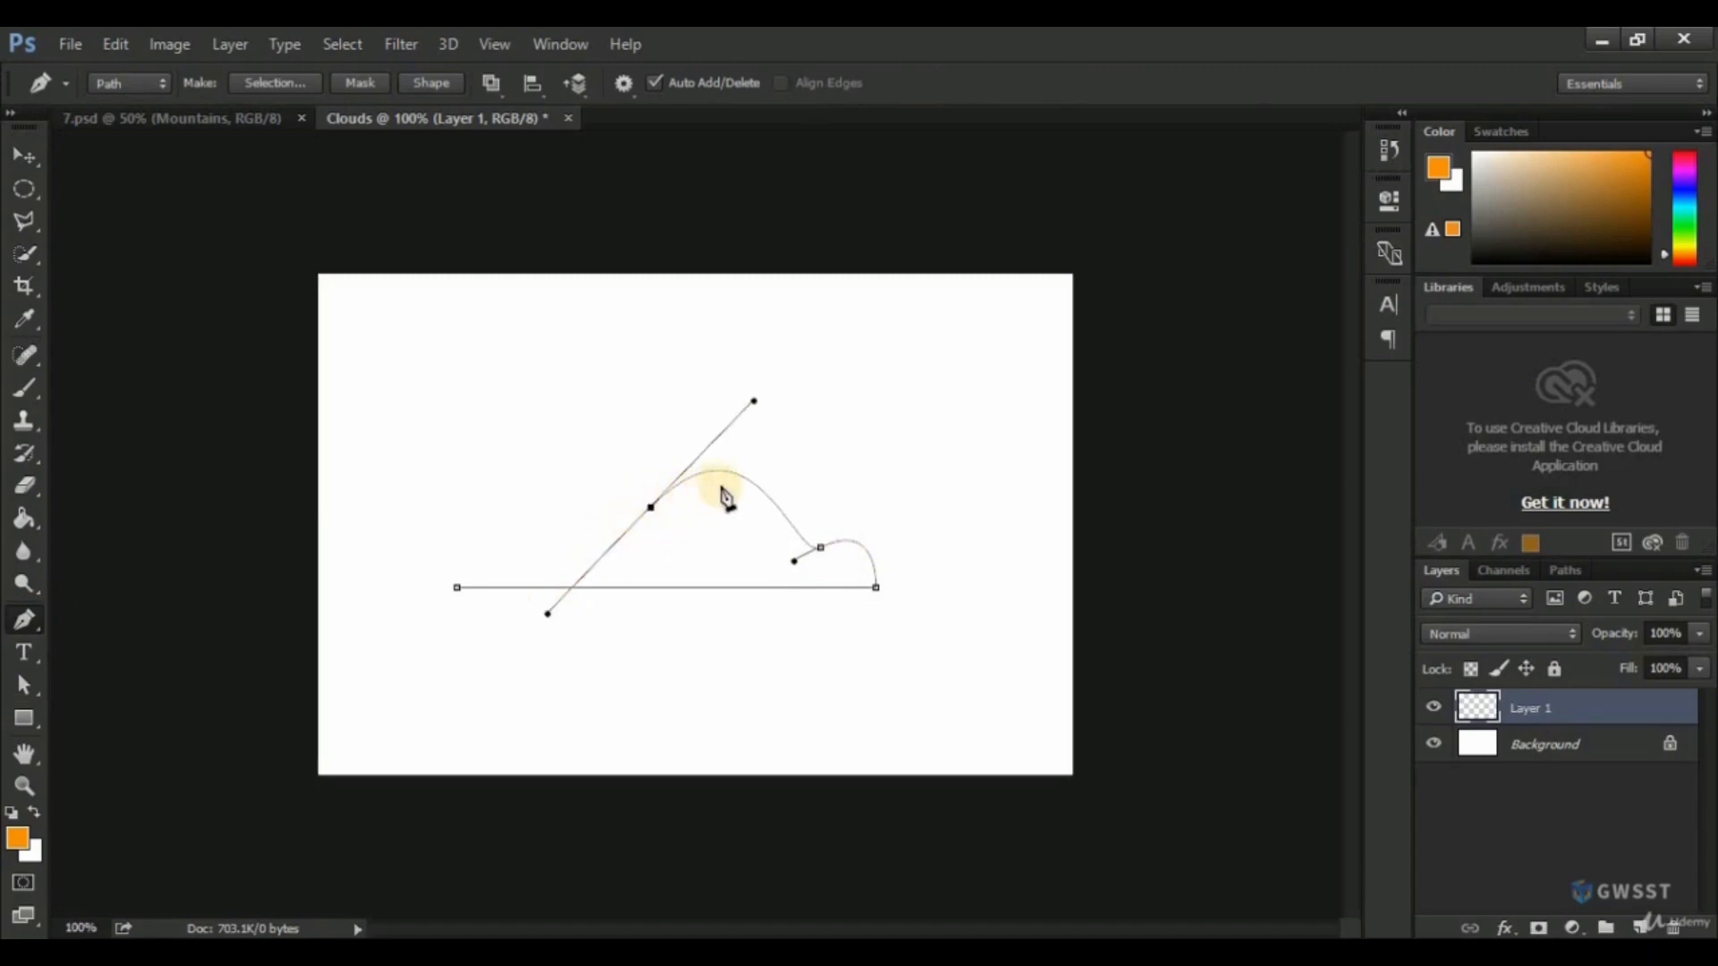
click(870, 583)
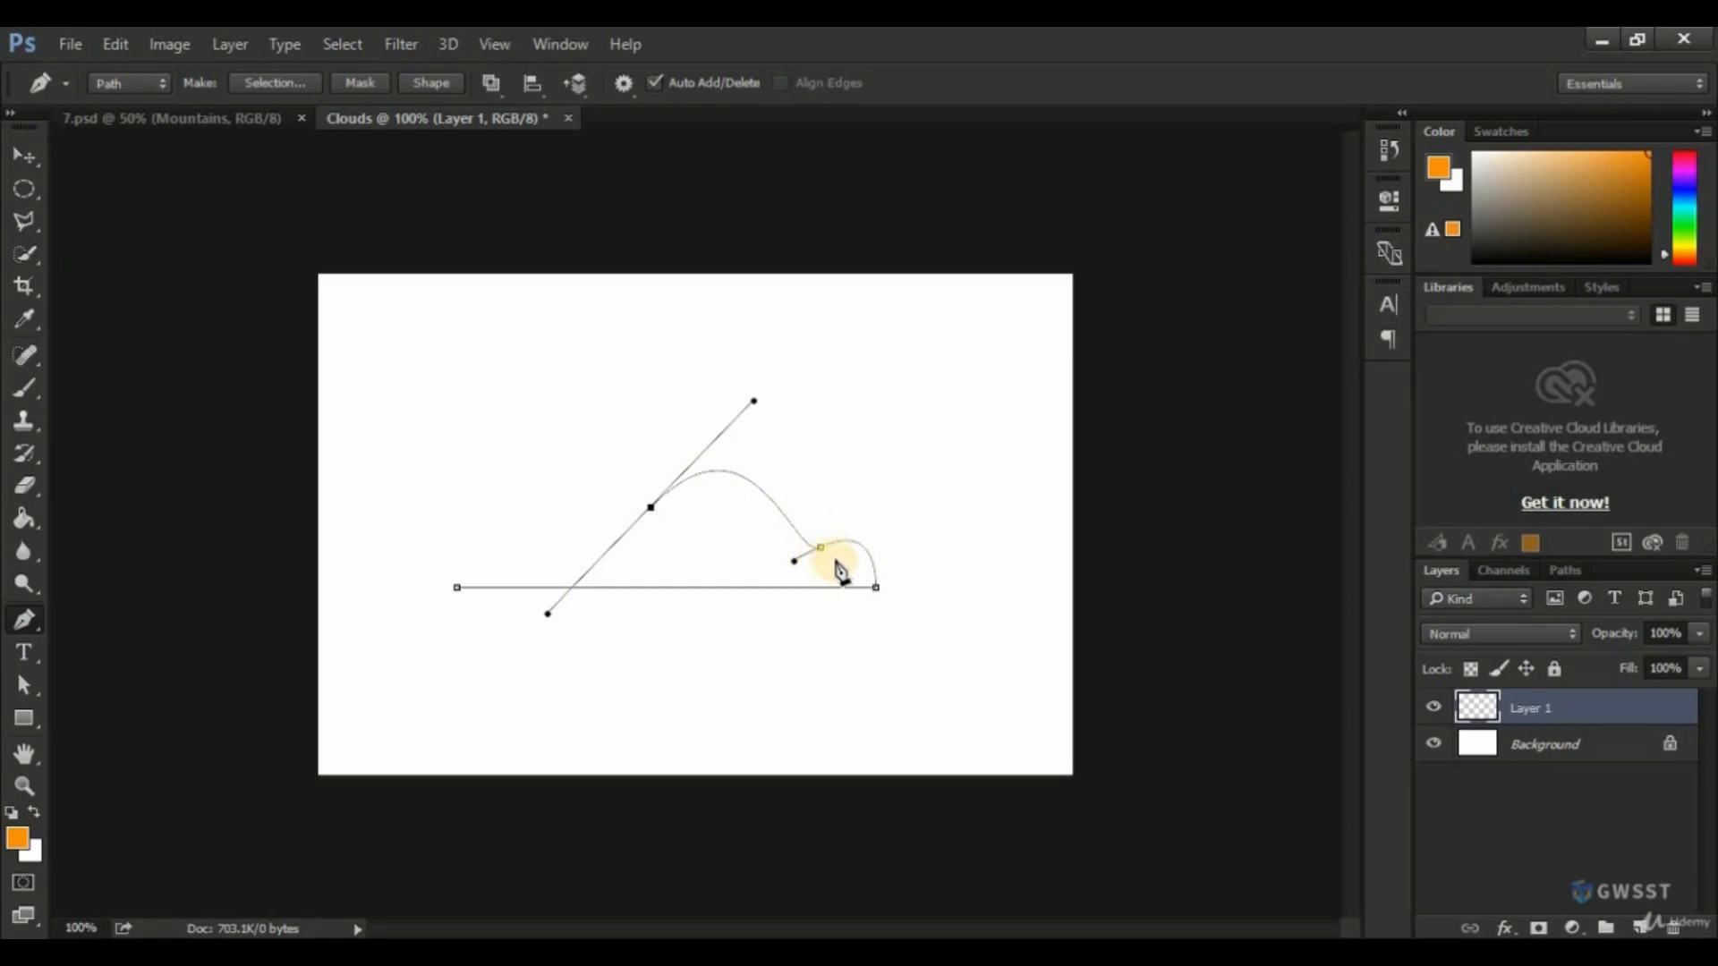
key(ctrl+alt+z)
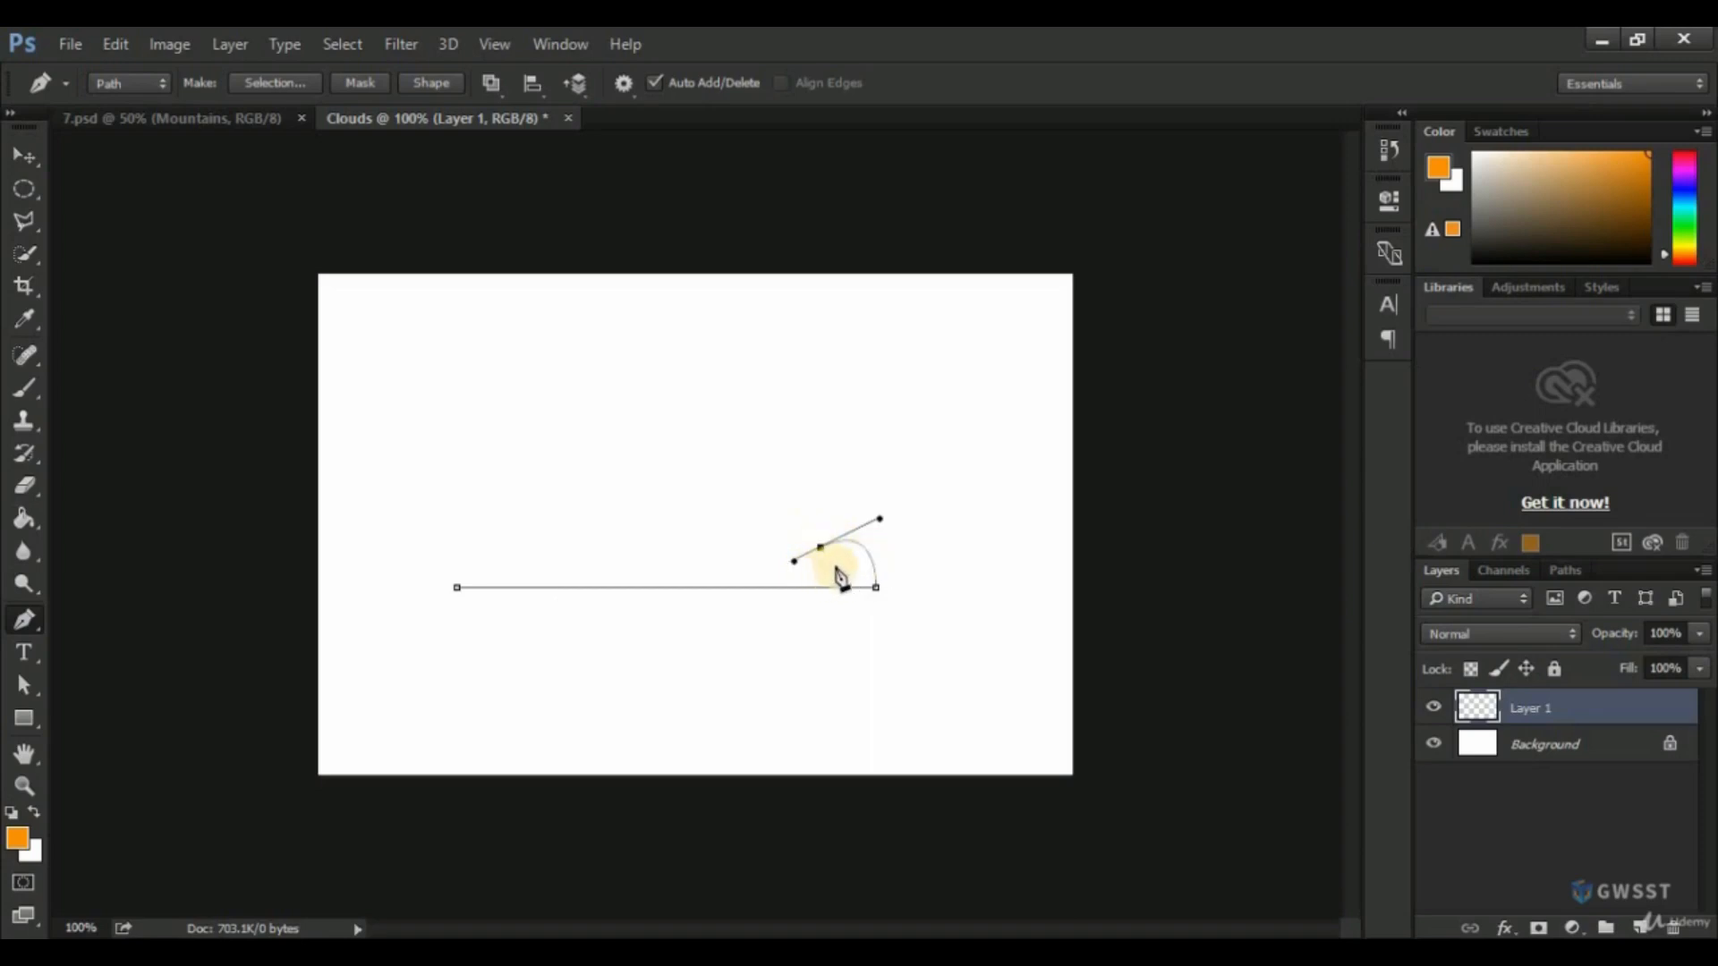
scroll(825, 568, up, 5)
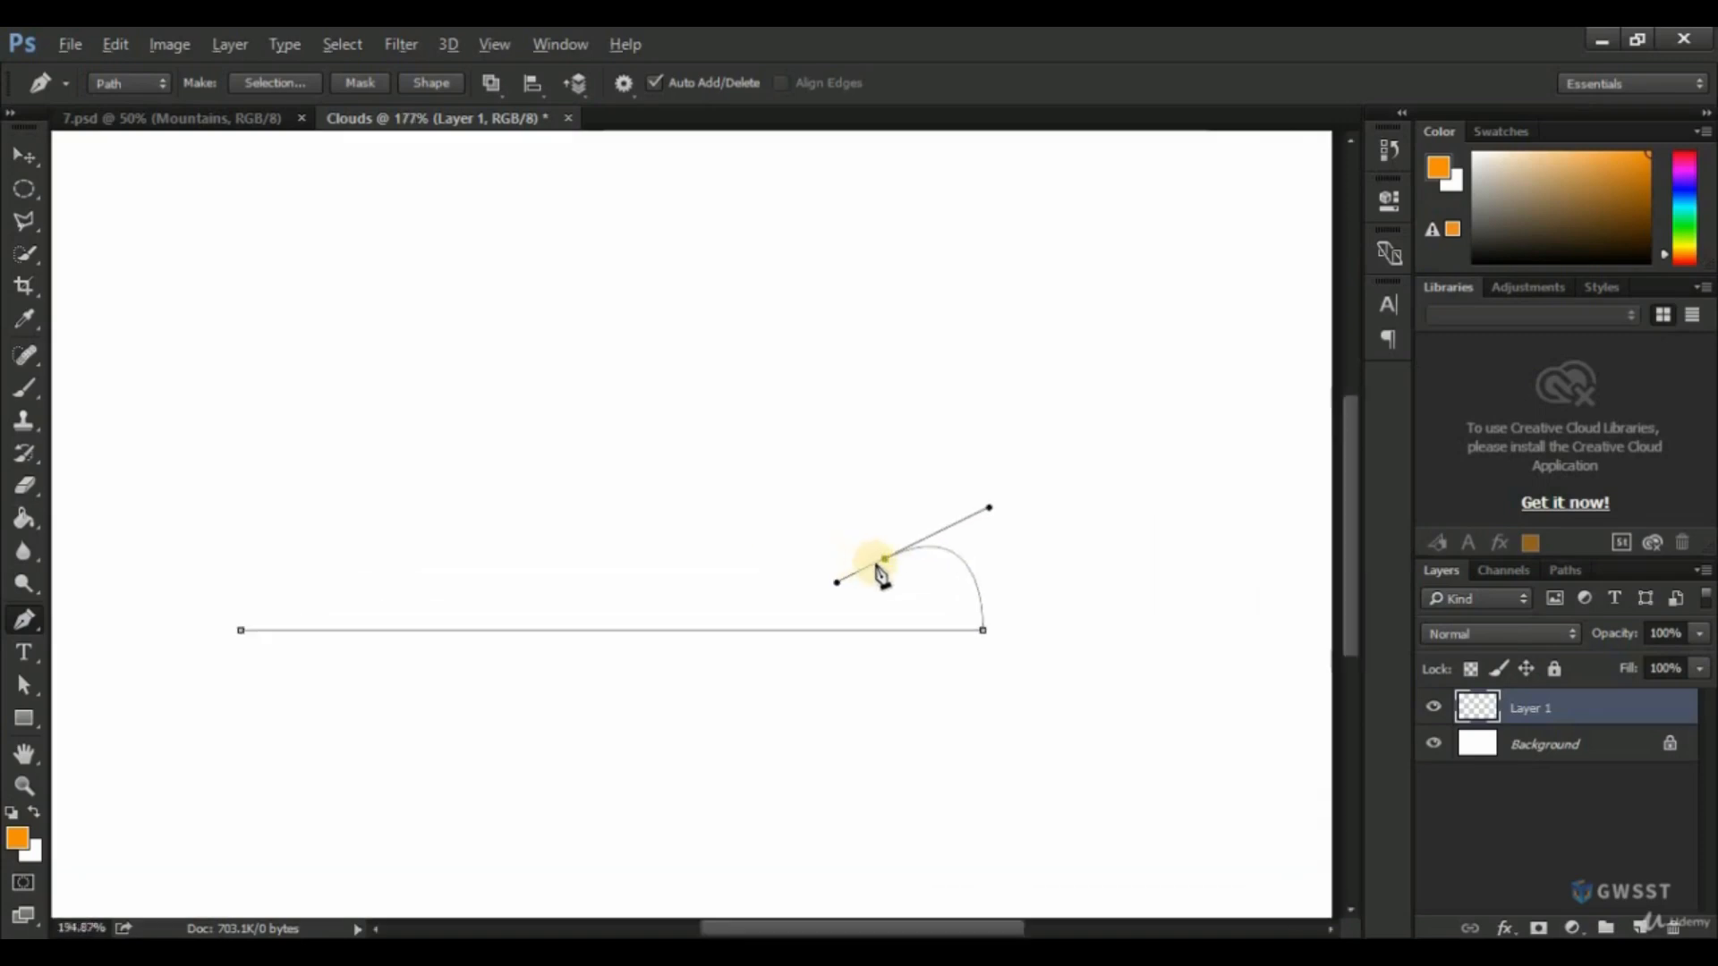
scroll(882, 575, down, 1)
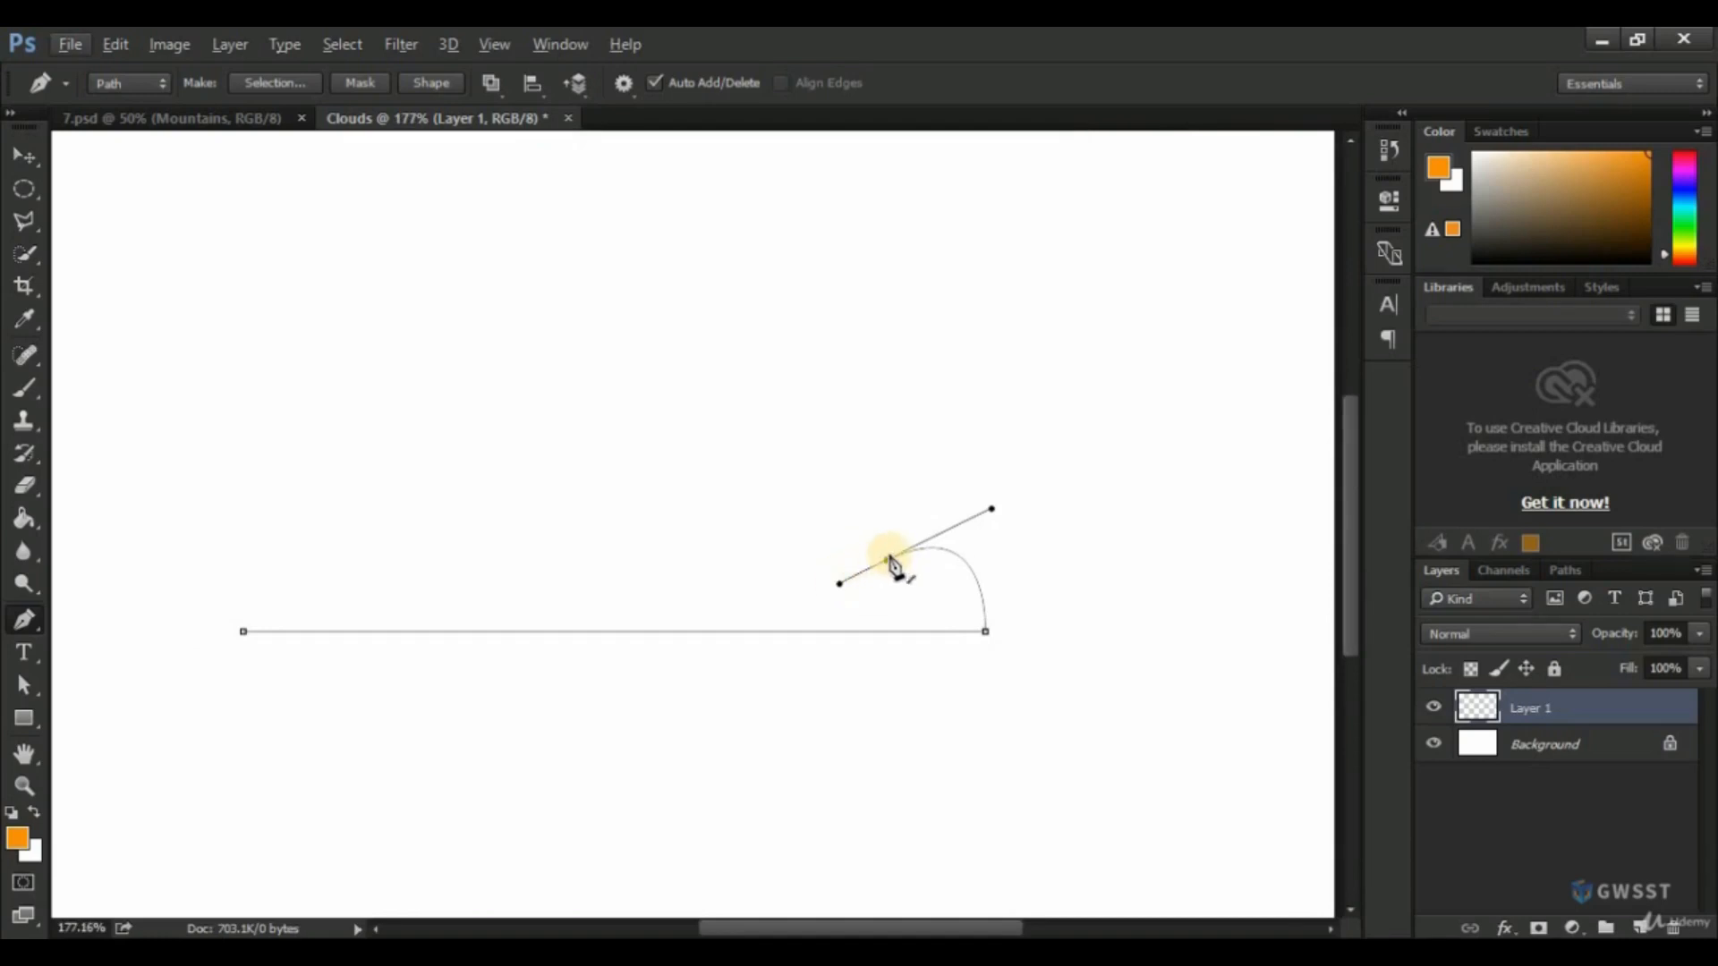
drag(644, 486, 606, 564)
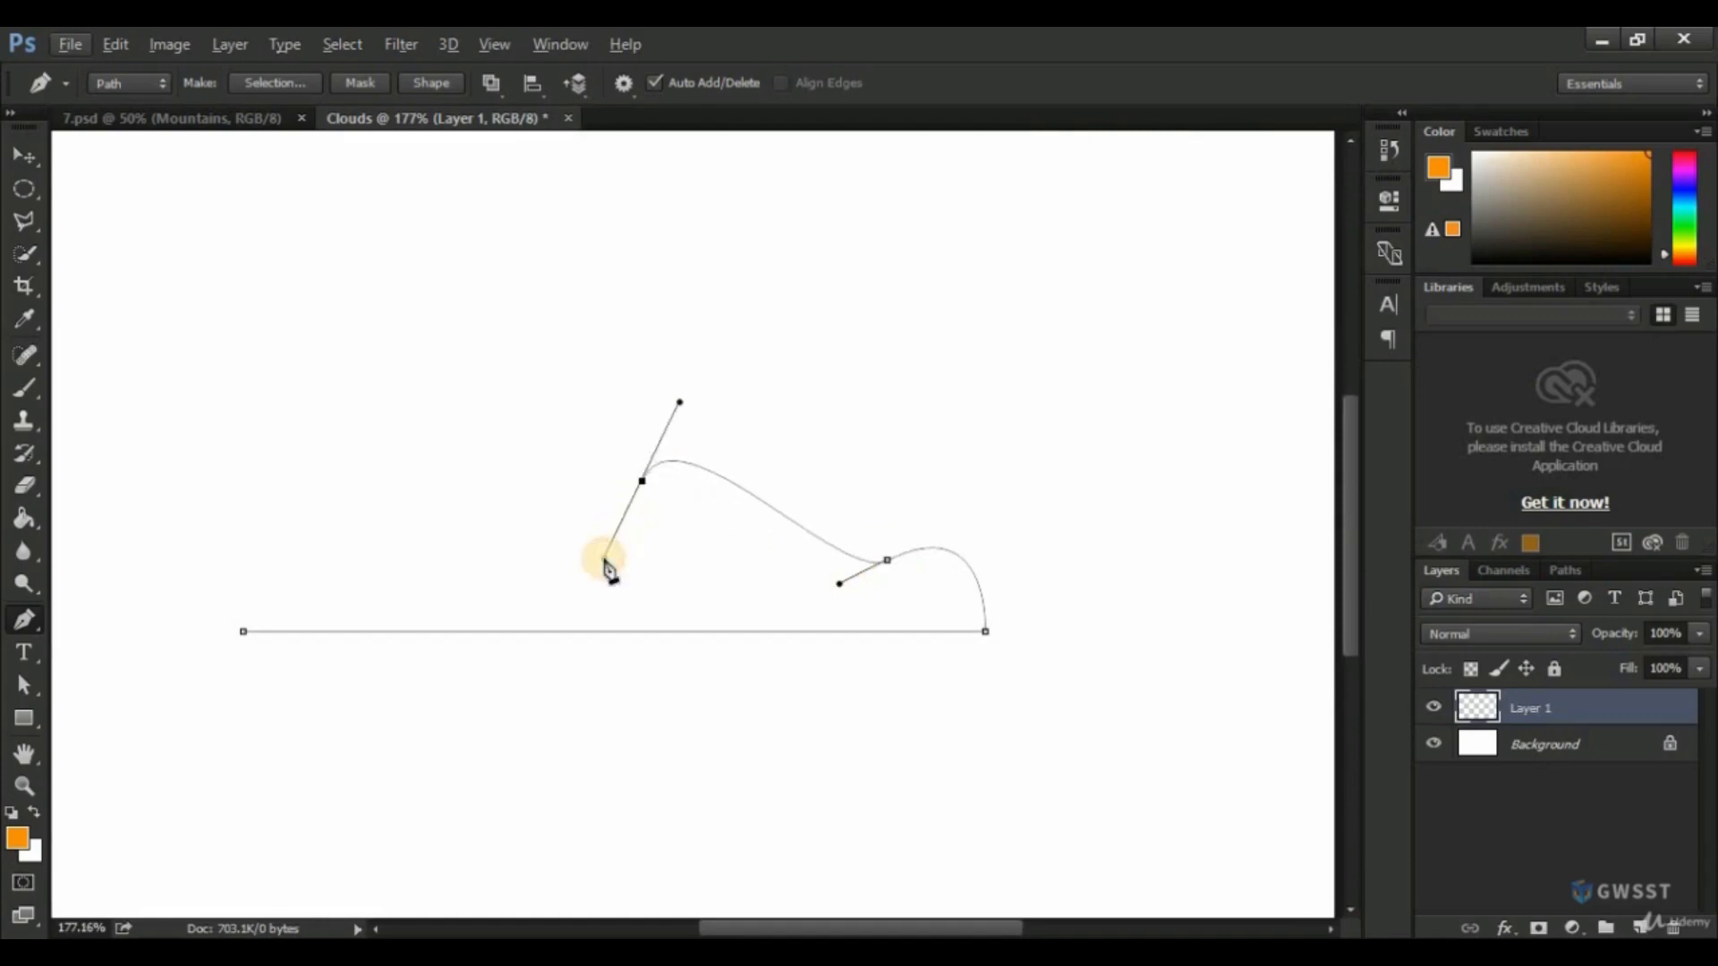
key(ctrl+z)
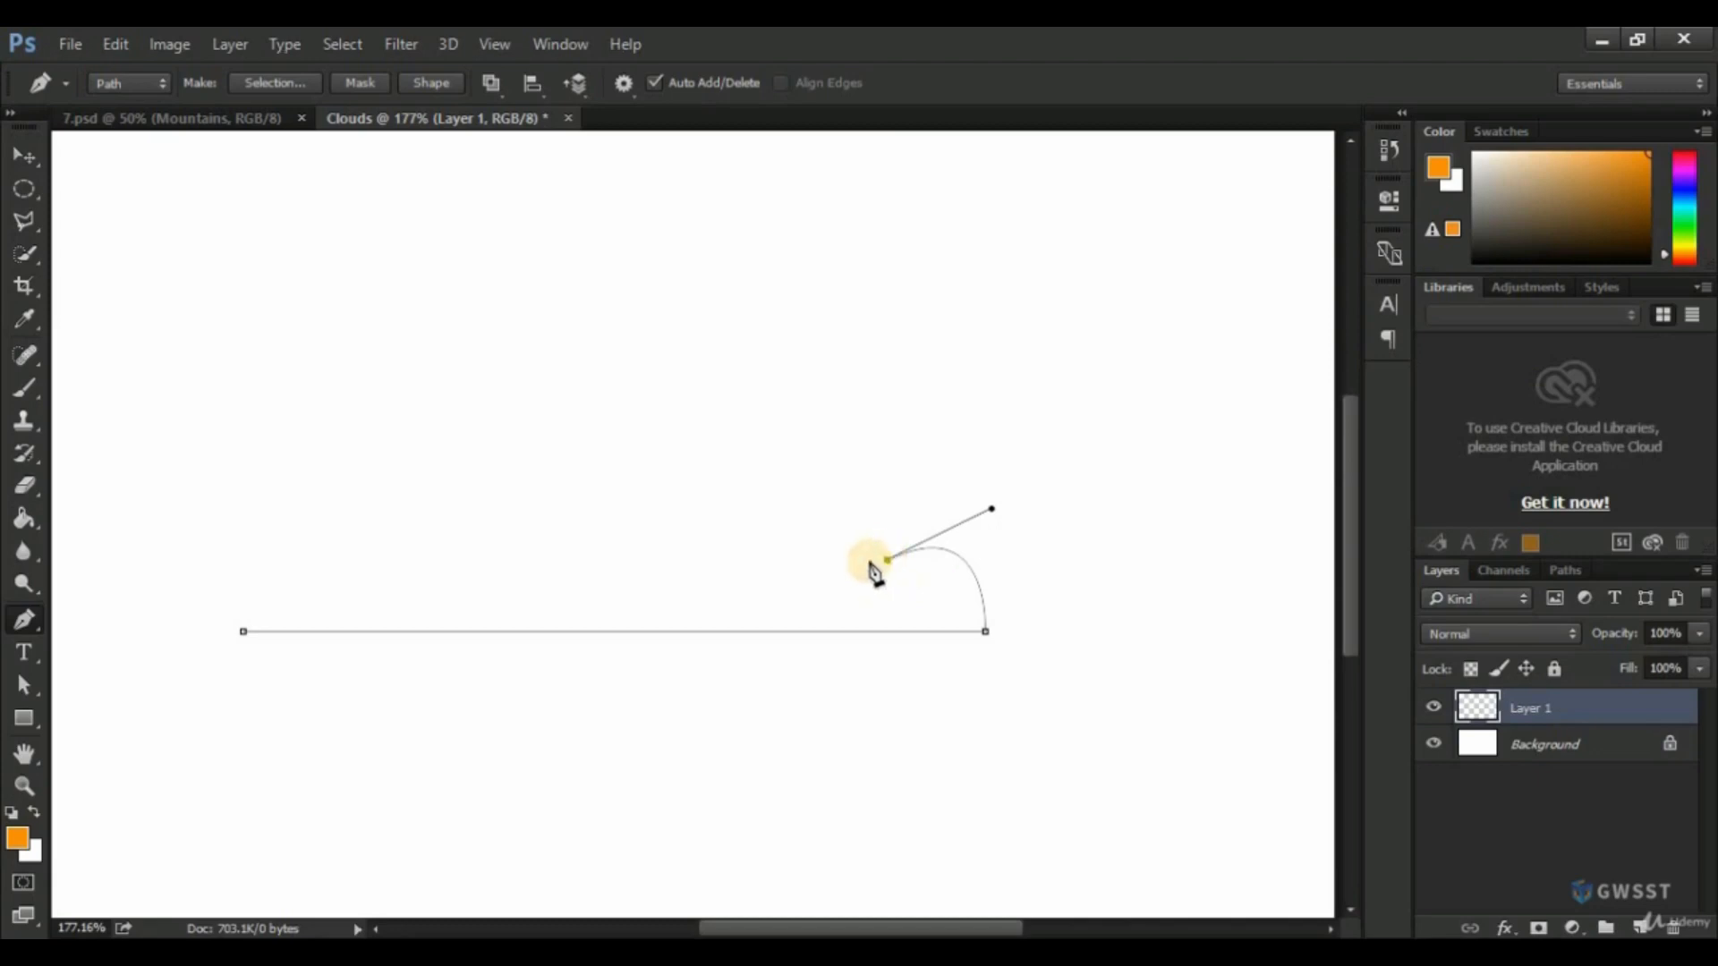
Draw the cloud's large hump and two smaller humps to its left, removing each anchor's outgoing handle, and close the path at the base.
scroll(852, 541, down, 3)
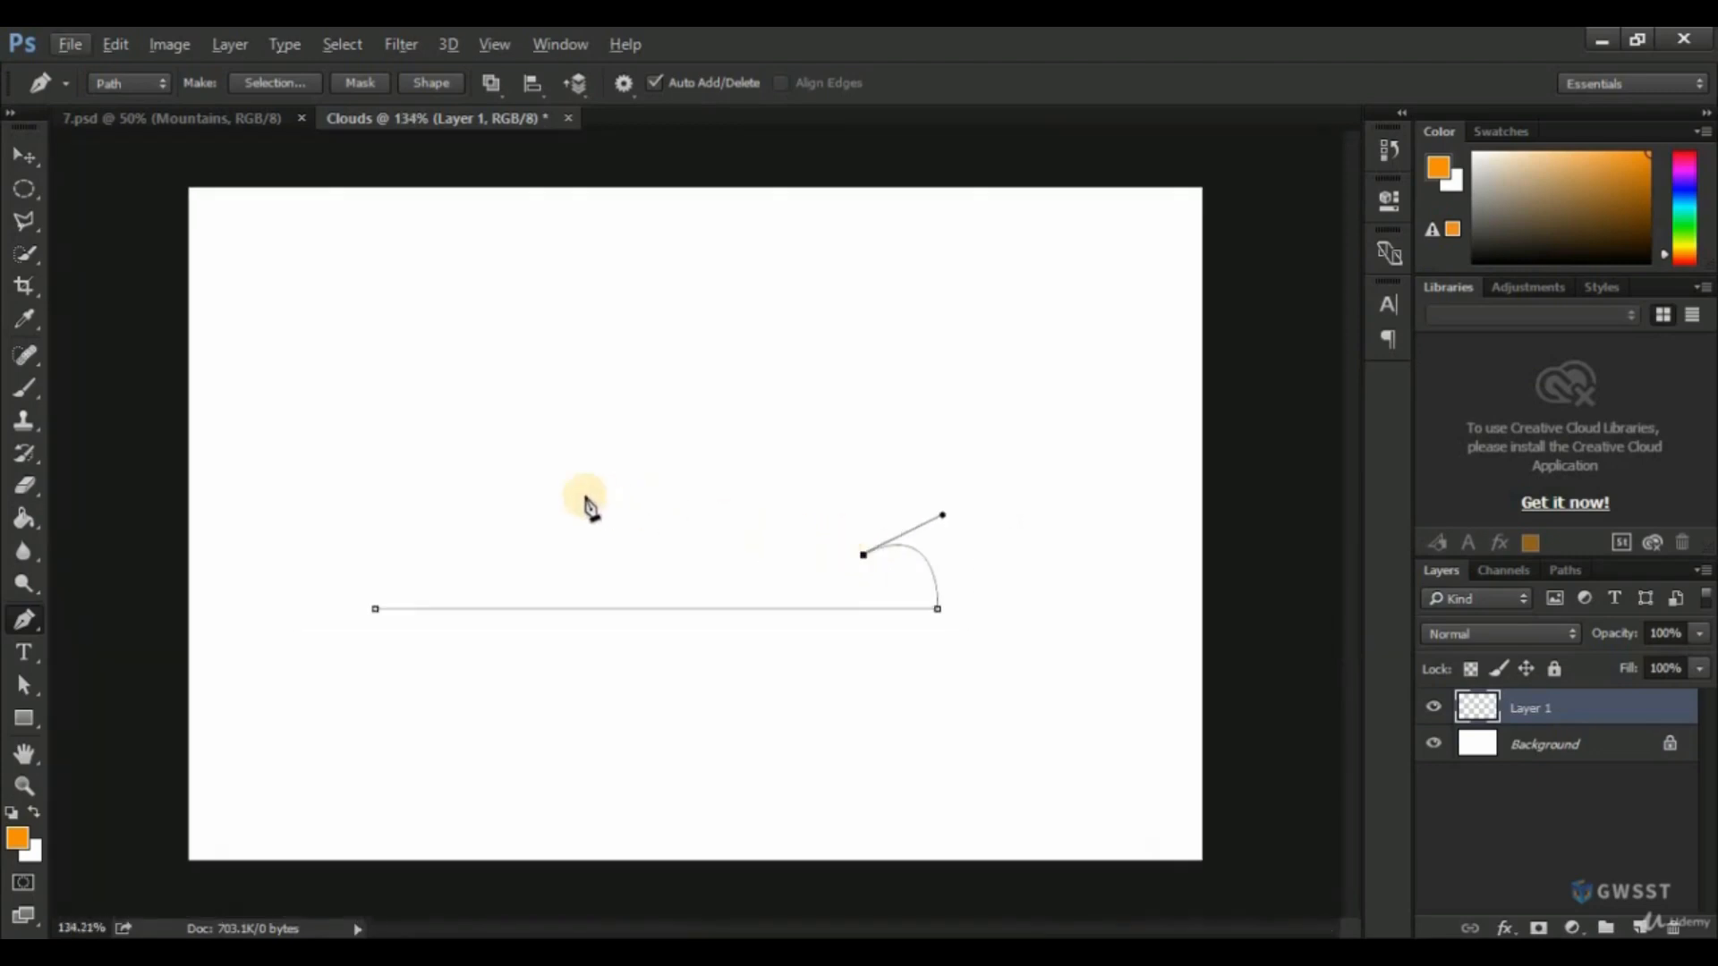
drag(604, 486, 508, 678)
alt+click(605, 488)
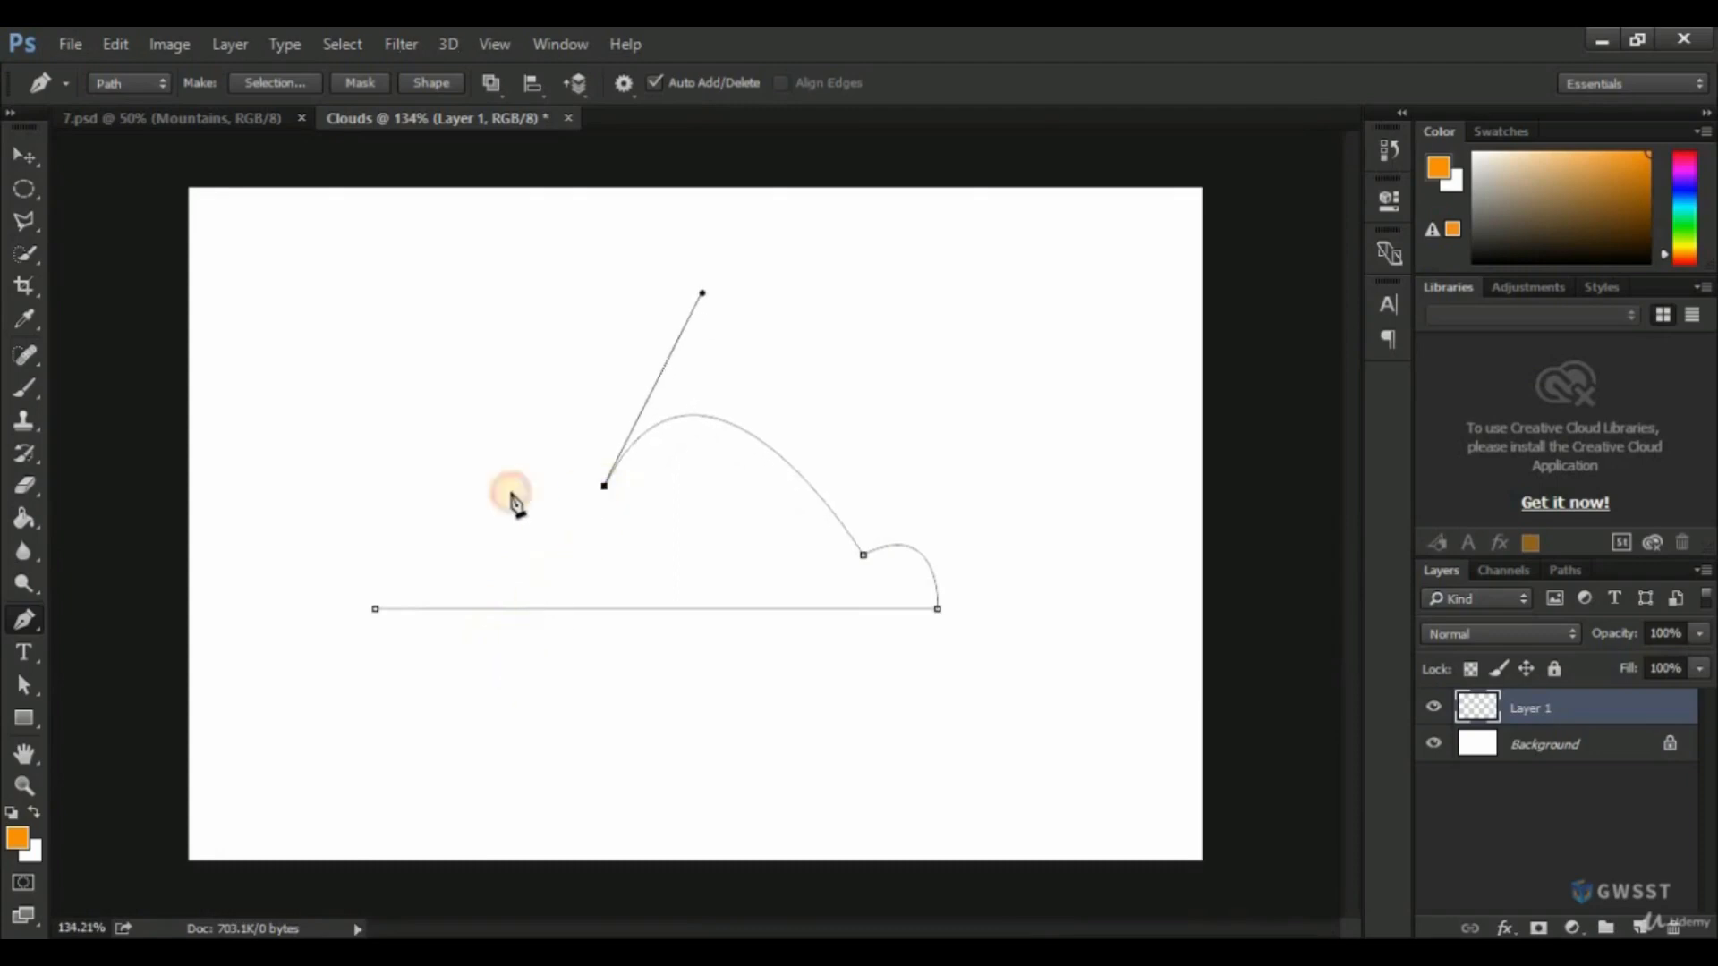
drag(479, 531, 474, 641)
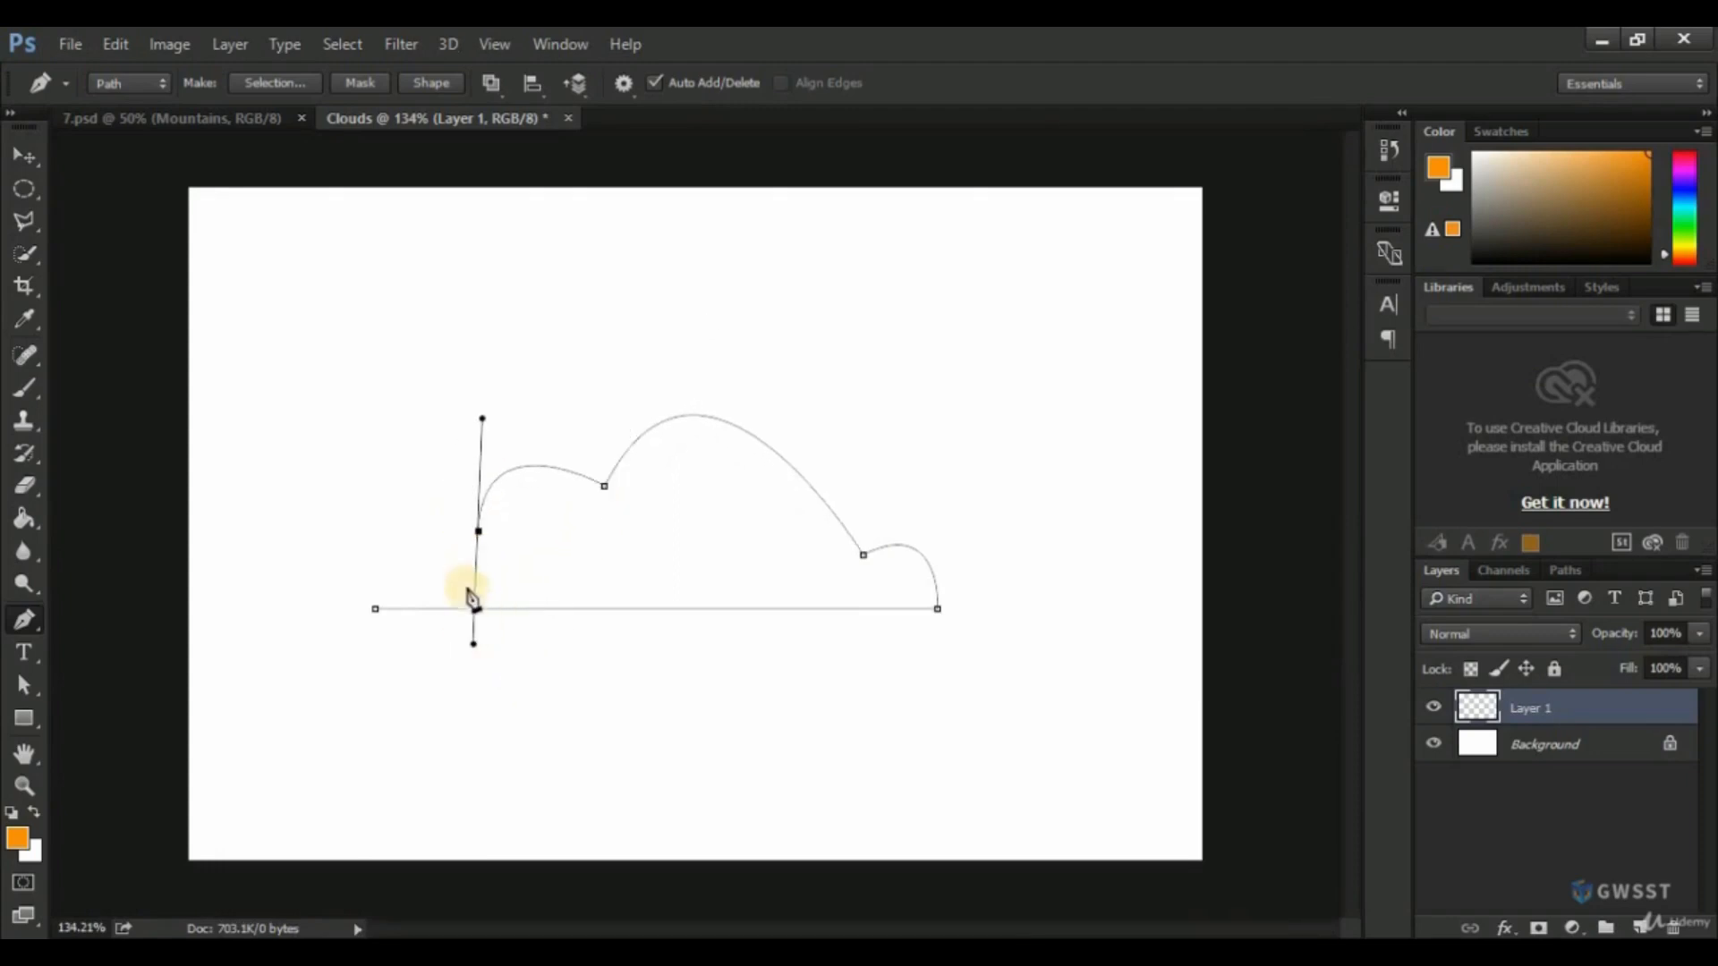
alt+click(479, 532)
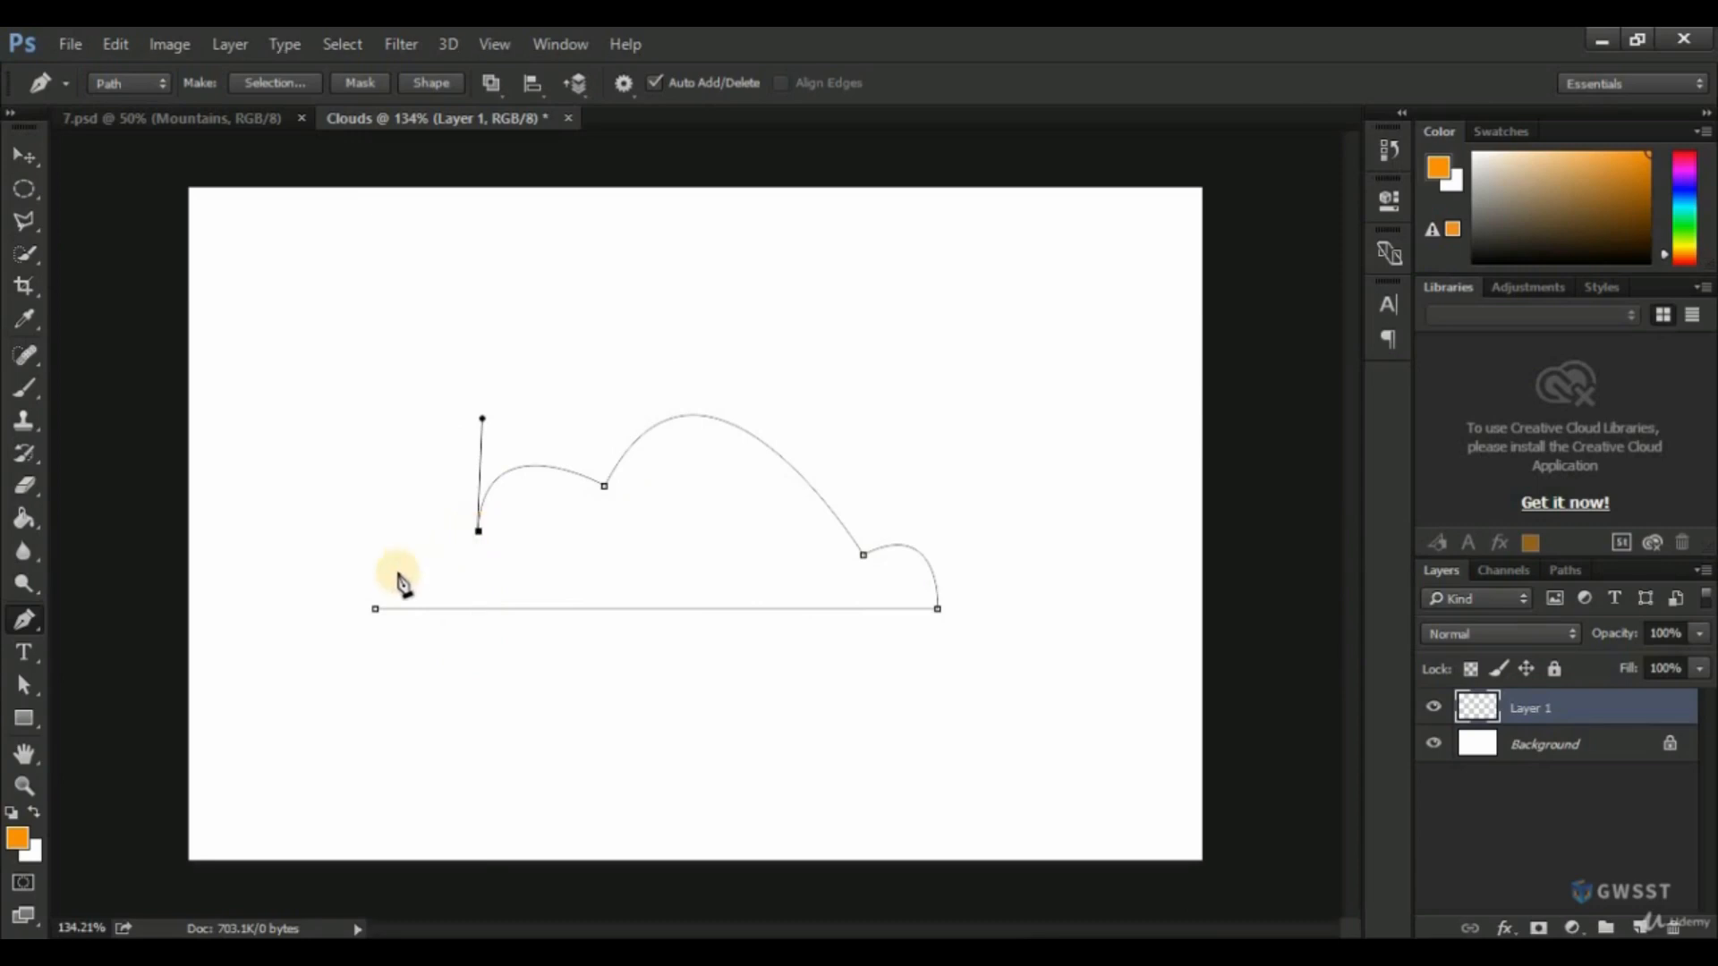
drag(392, 575, 508, 625)
alt+click(393, 575)
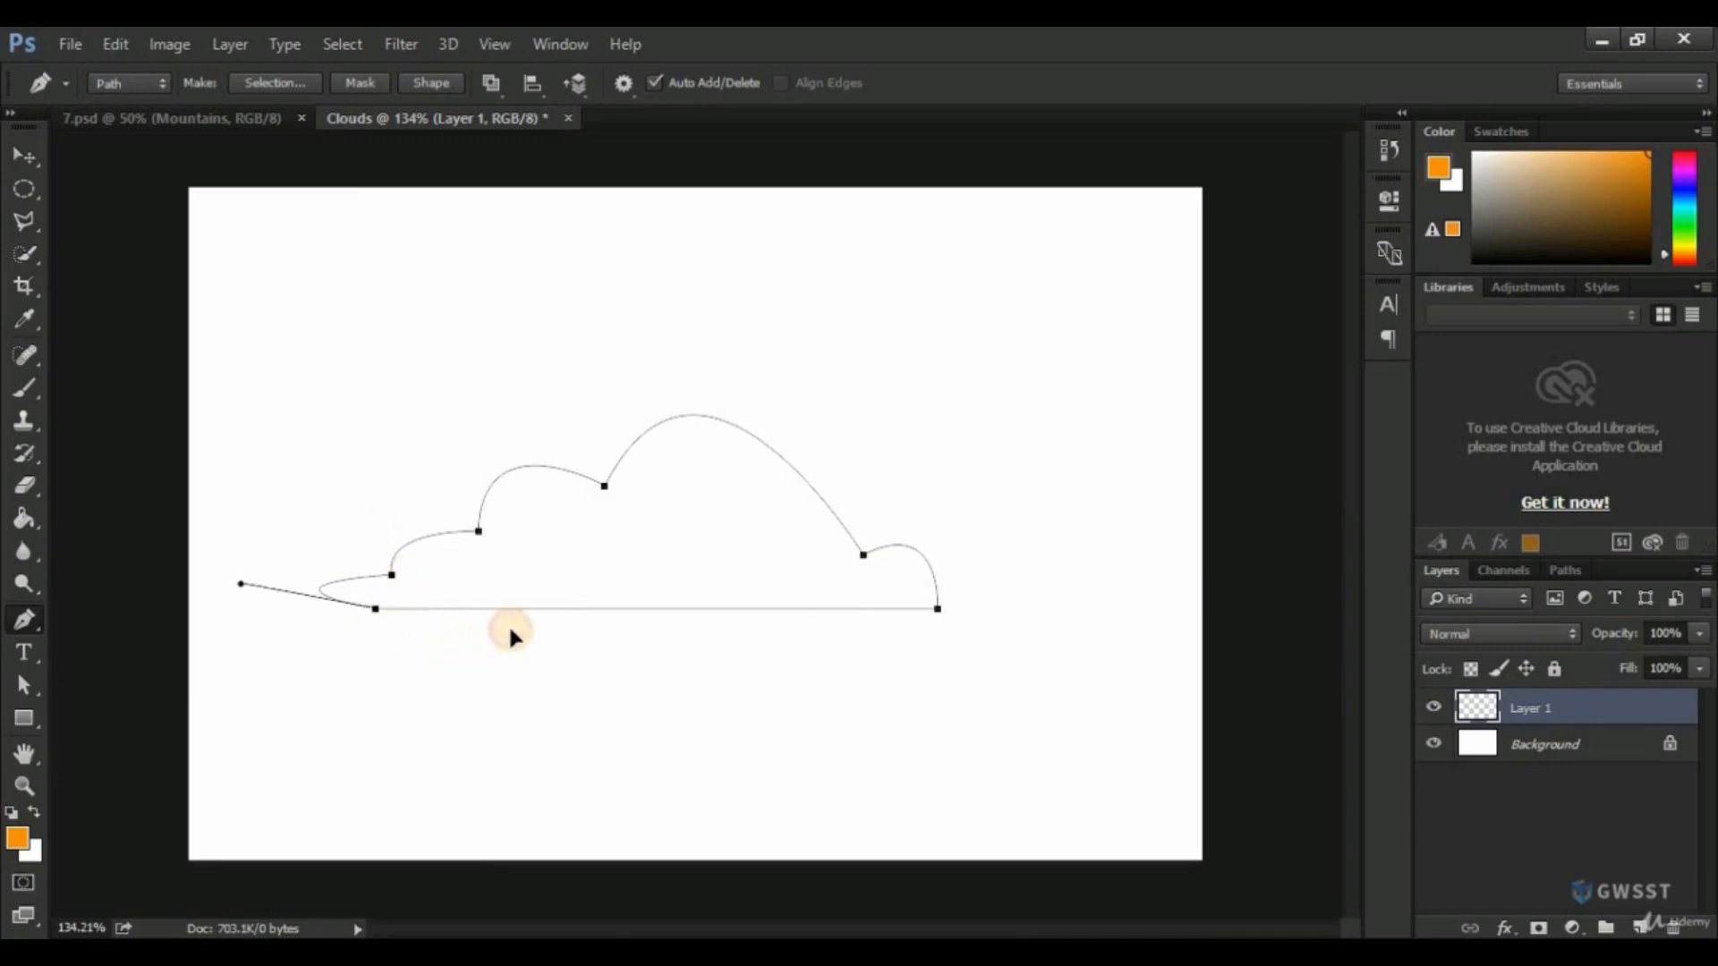
Move the anchor between the large hump and its left neighbour slightly upward with the Direct Selection tool.
click(27, 685)
click(98, 704)
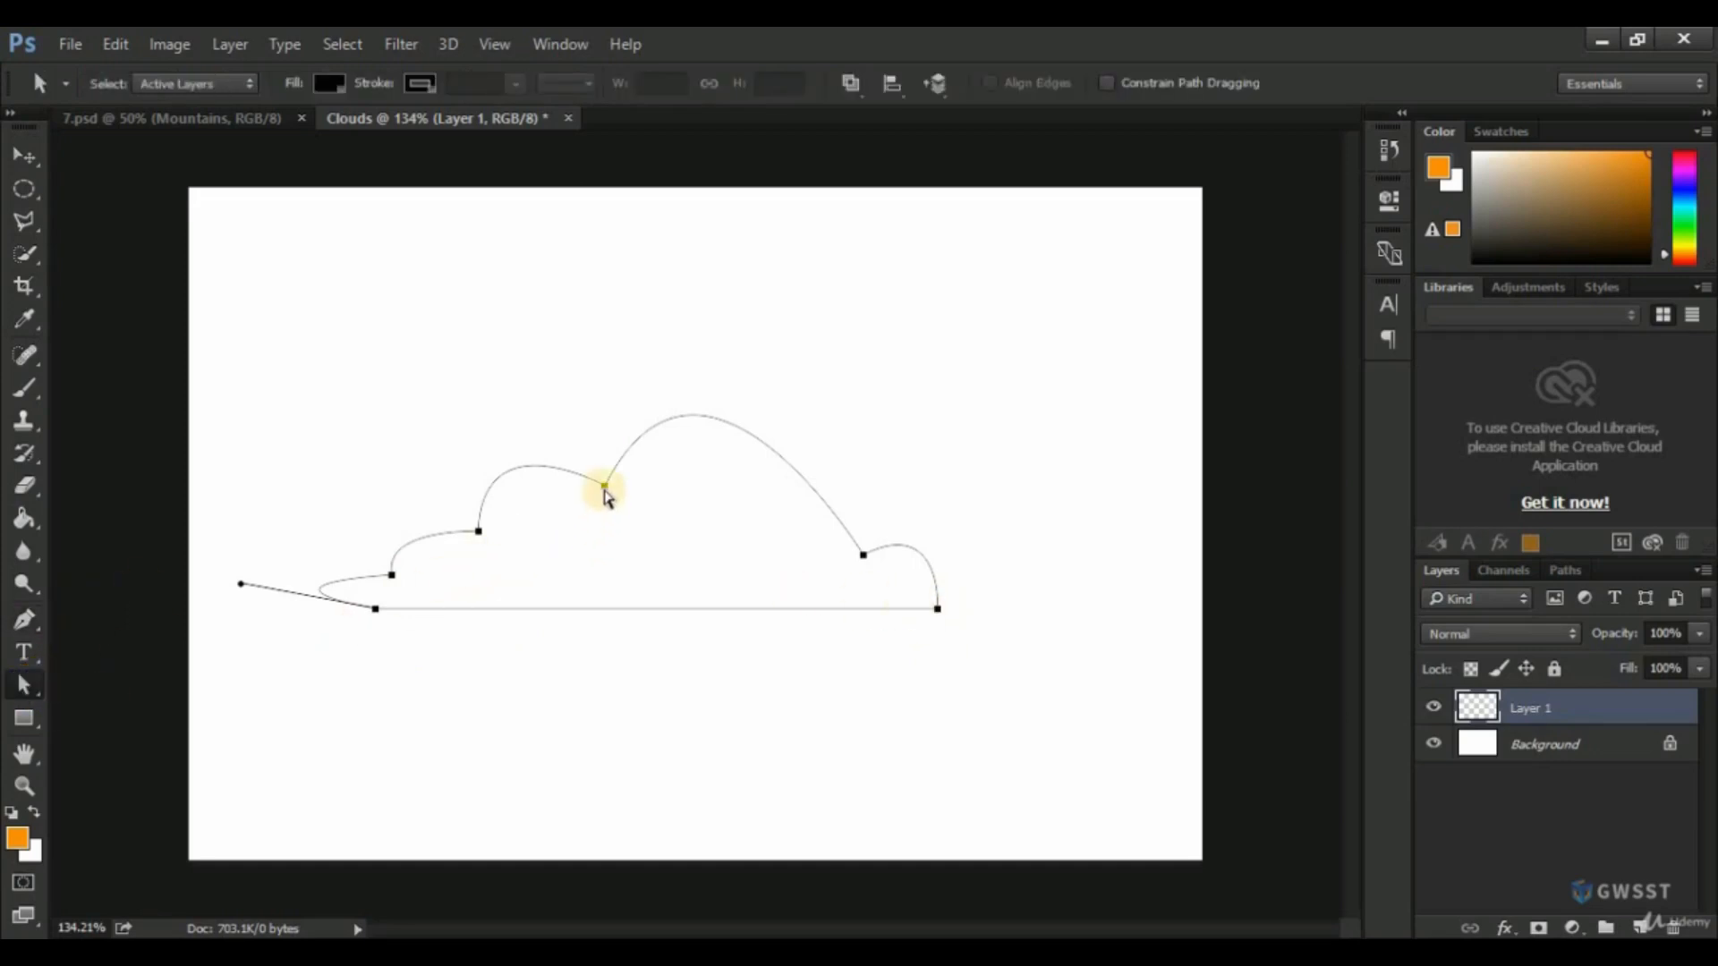
click(606, 492)
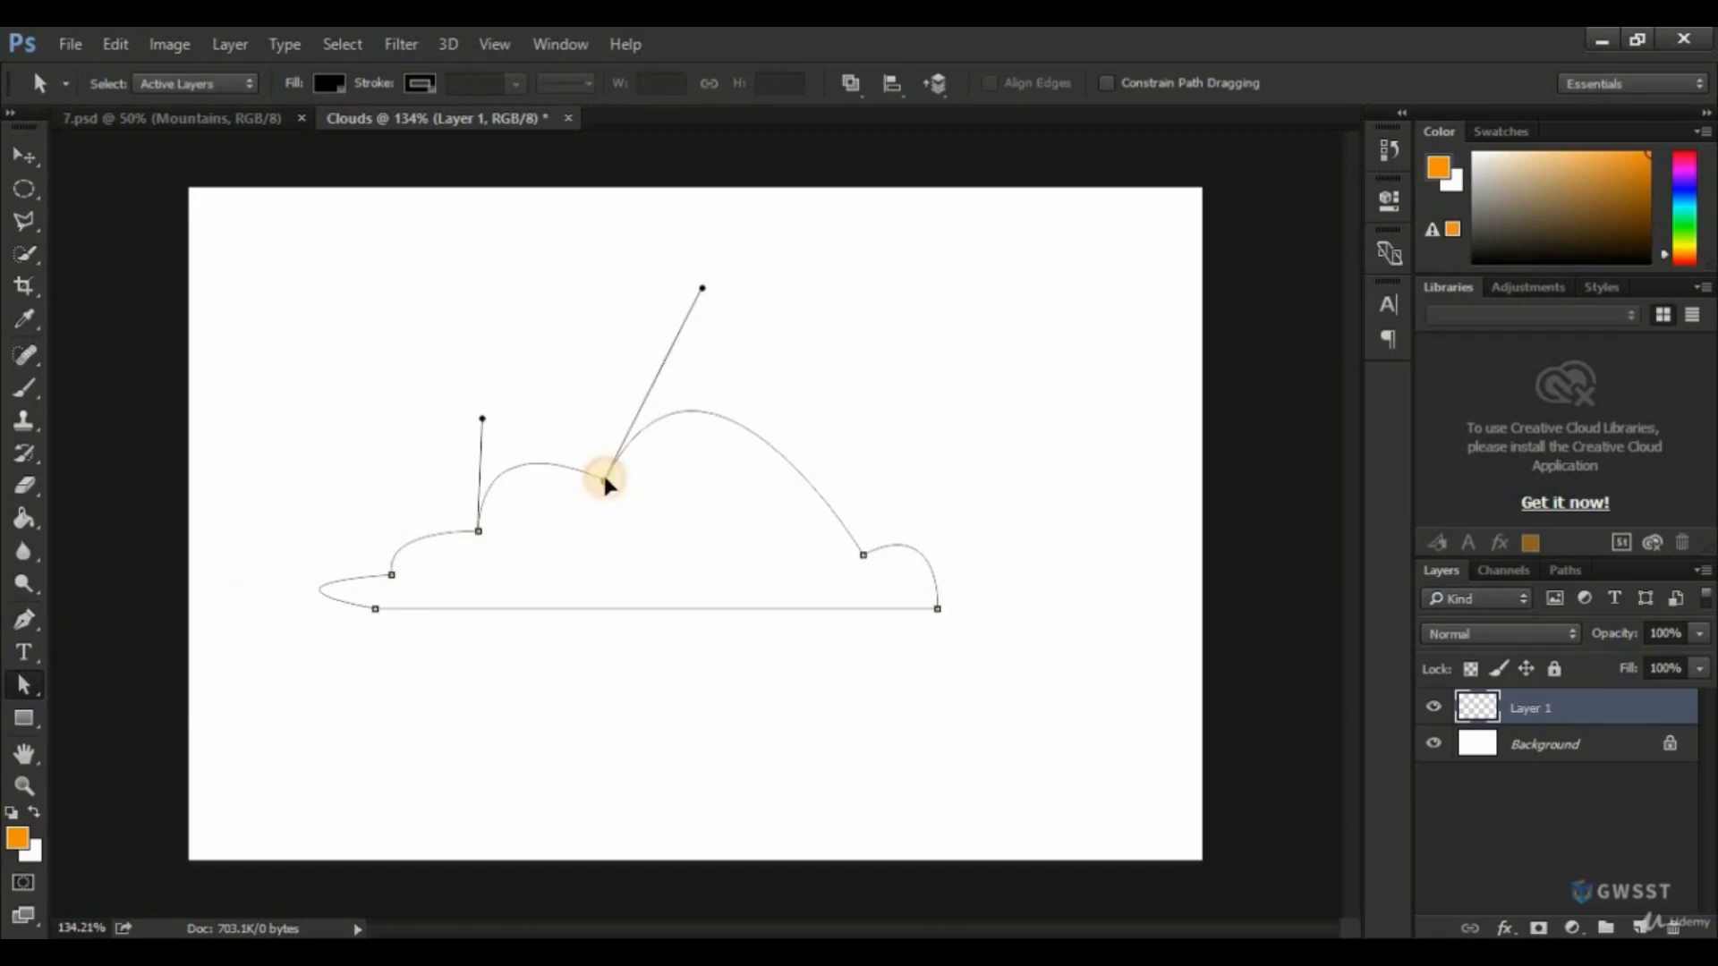
drag(602, 475, 599, 452)
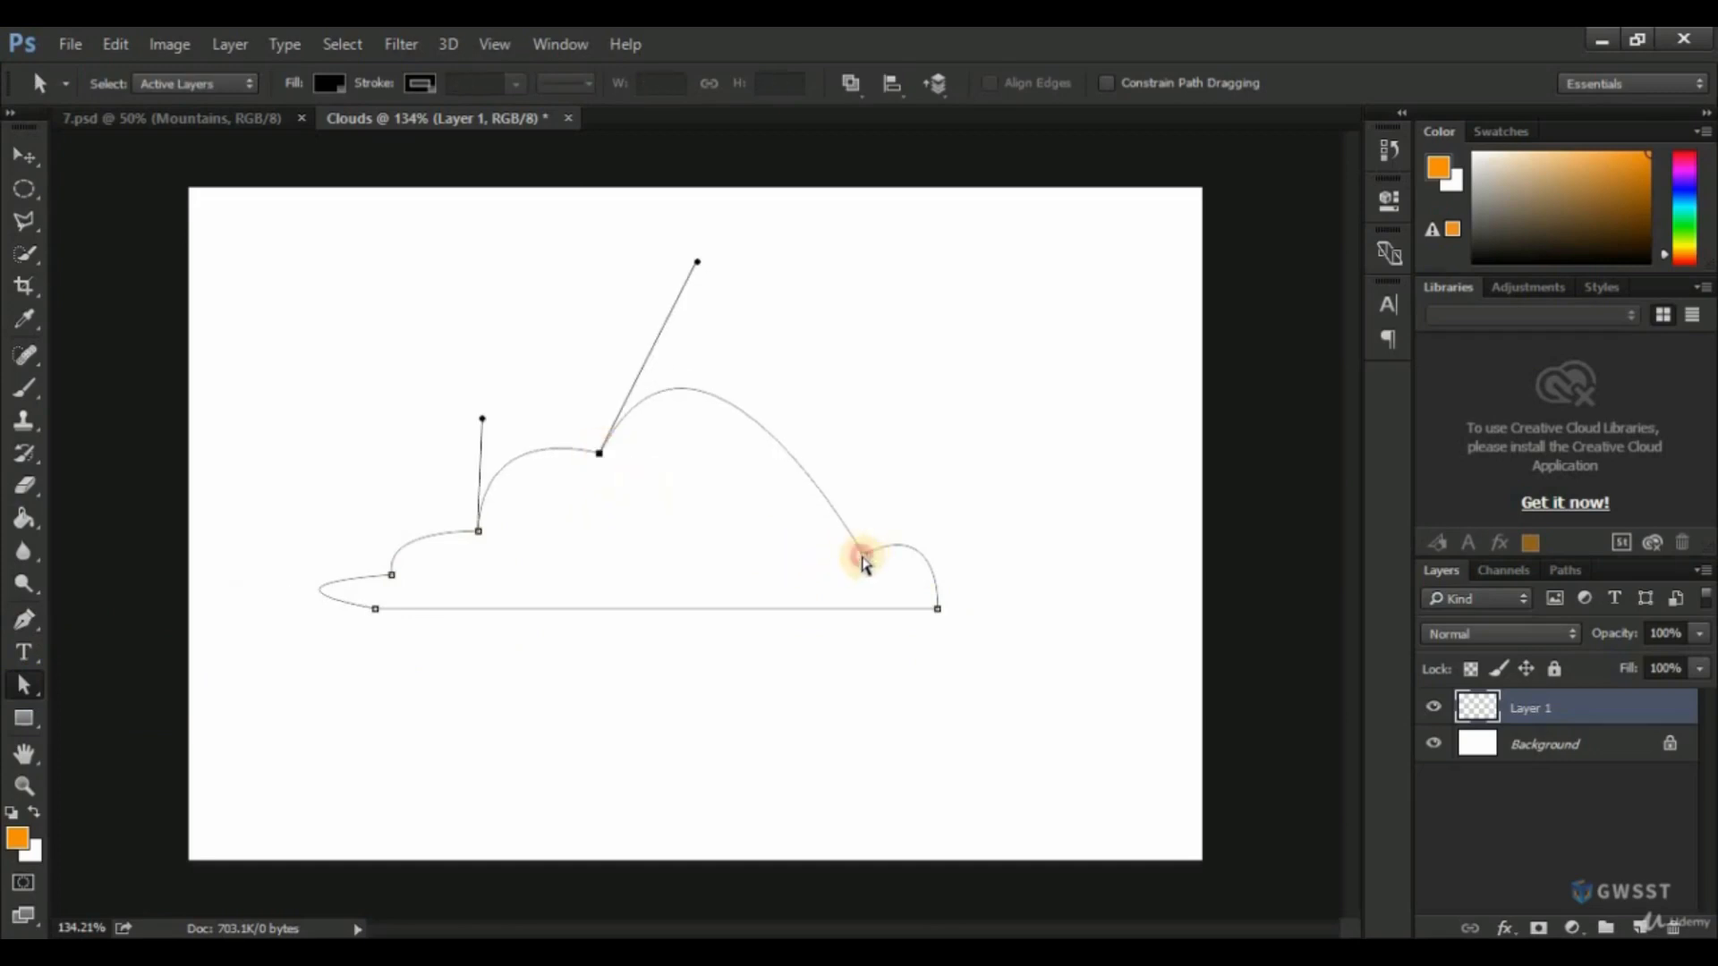
Reshape the cloud path by moving the right hump's inner anchor up and inward, lengthening its handle, and raising the two leftmost hump anchors slightly.
drag(864, 558, 811, 511)
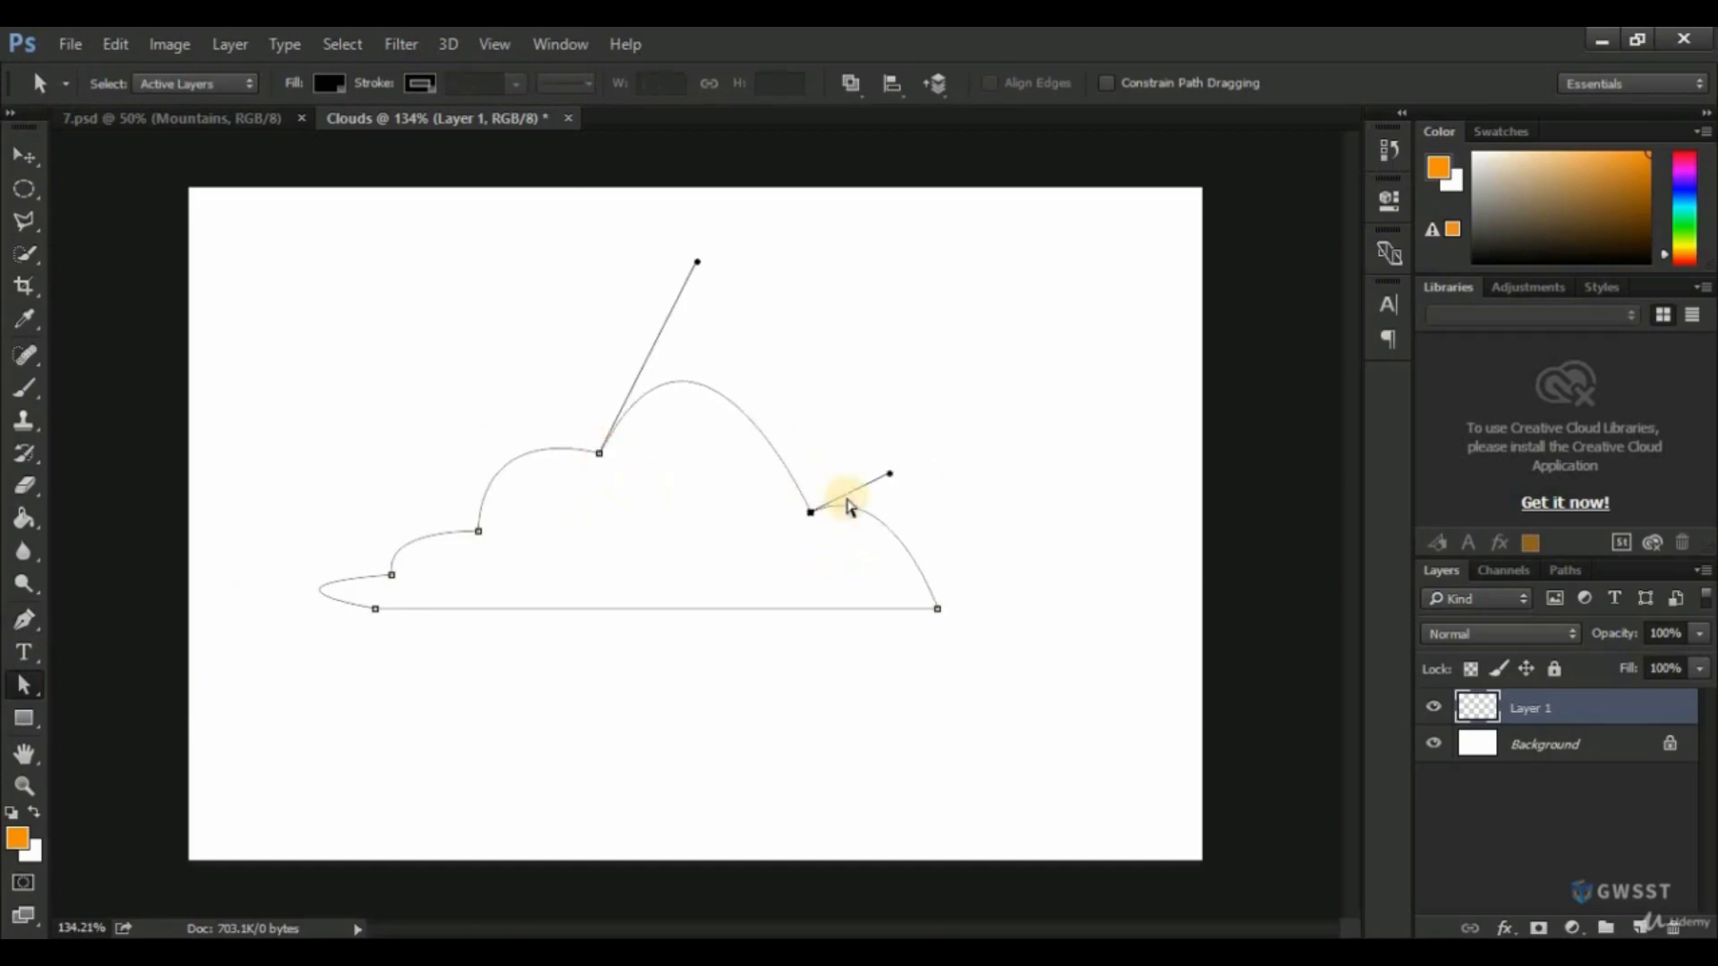
drag(891, 474, 932, 463)
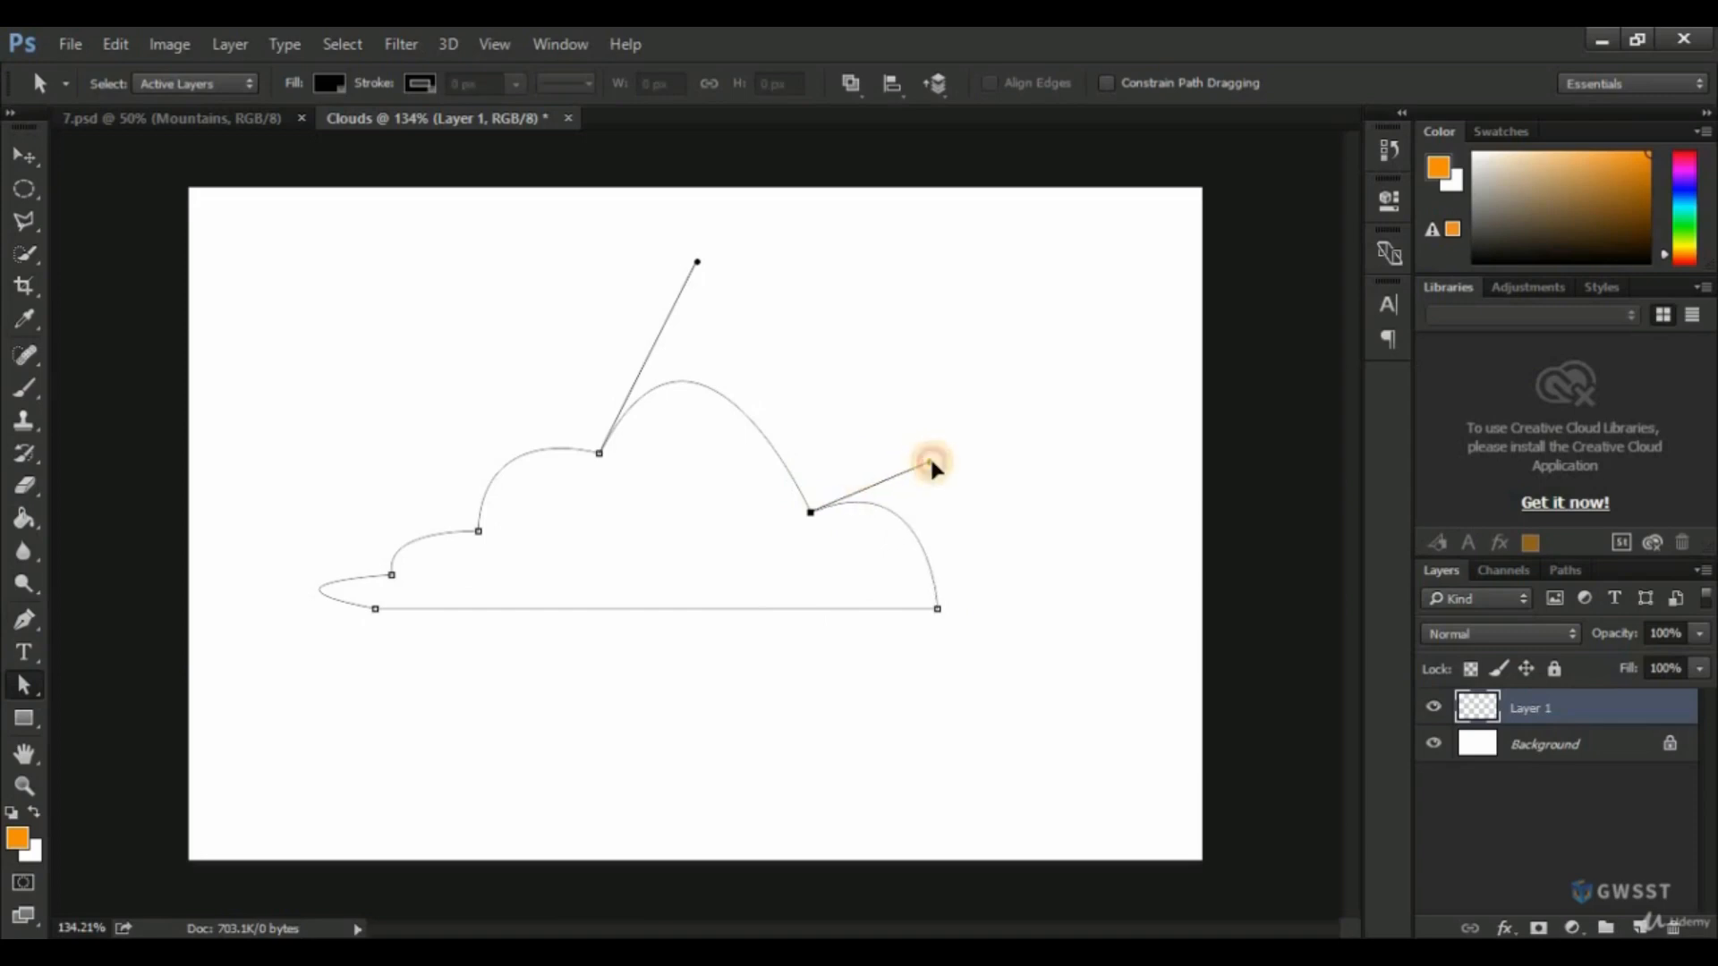
drag(394, 577, 492, 515)
click(480, 533)
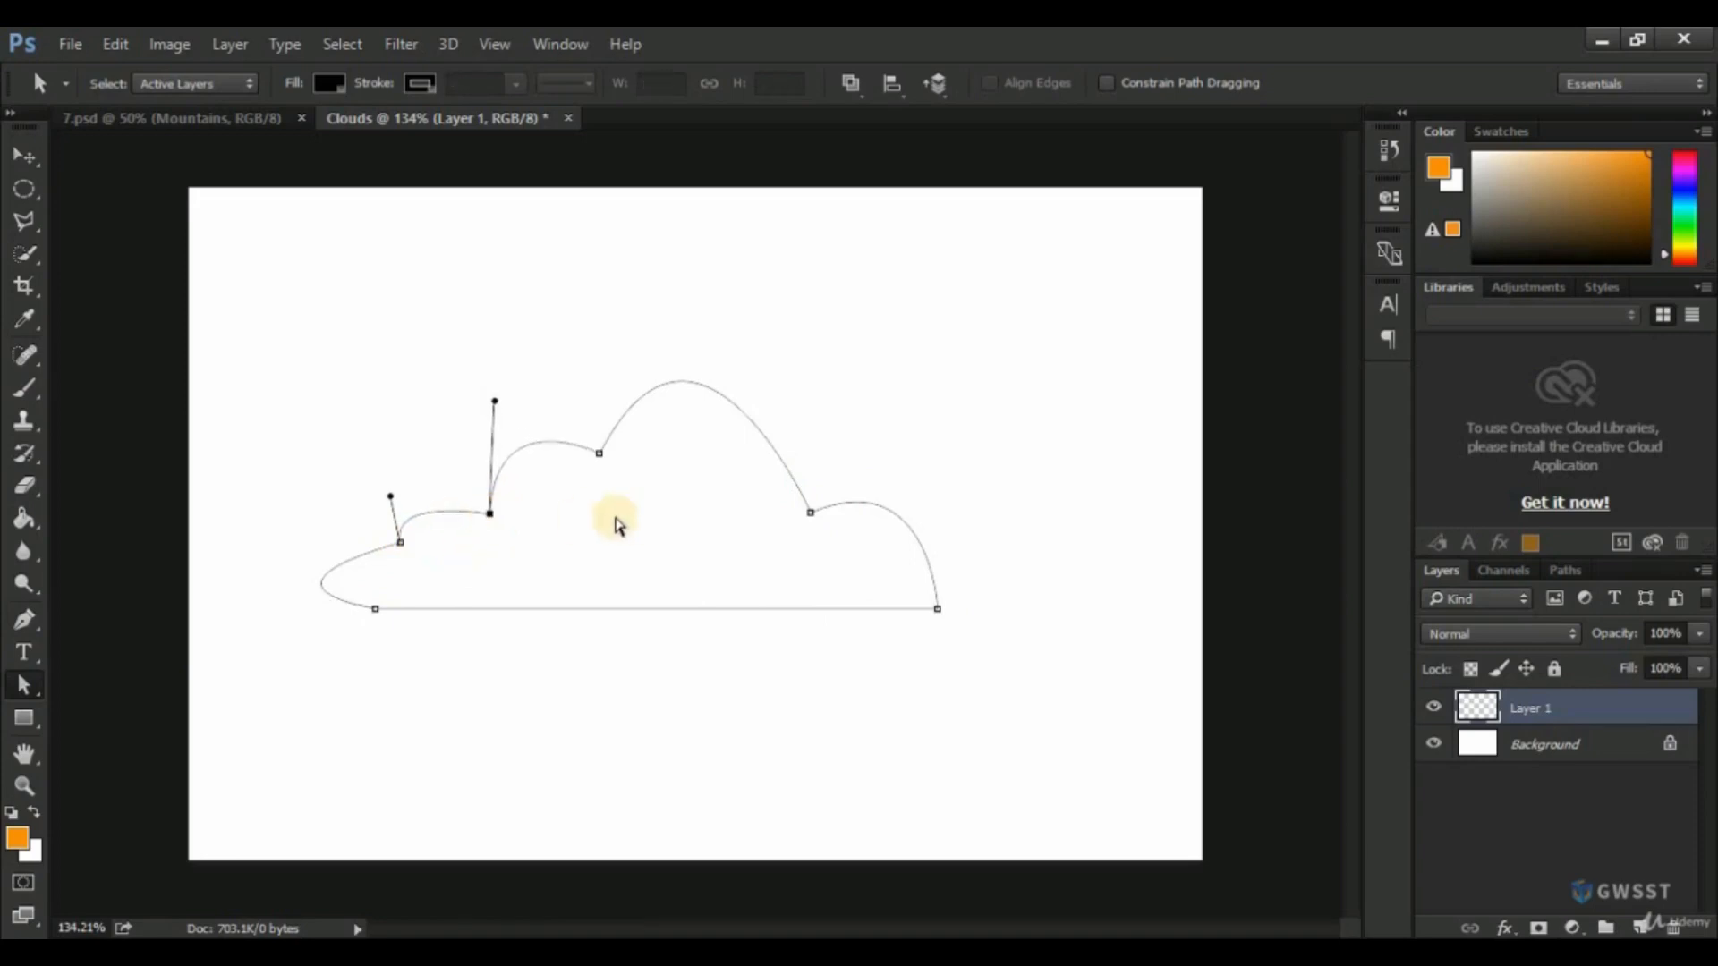
Try converting the cloud path into a new anti-aliased selection with a 0-pixel feather radius using the Pen tool, and undo it.
click(23, 618)
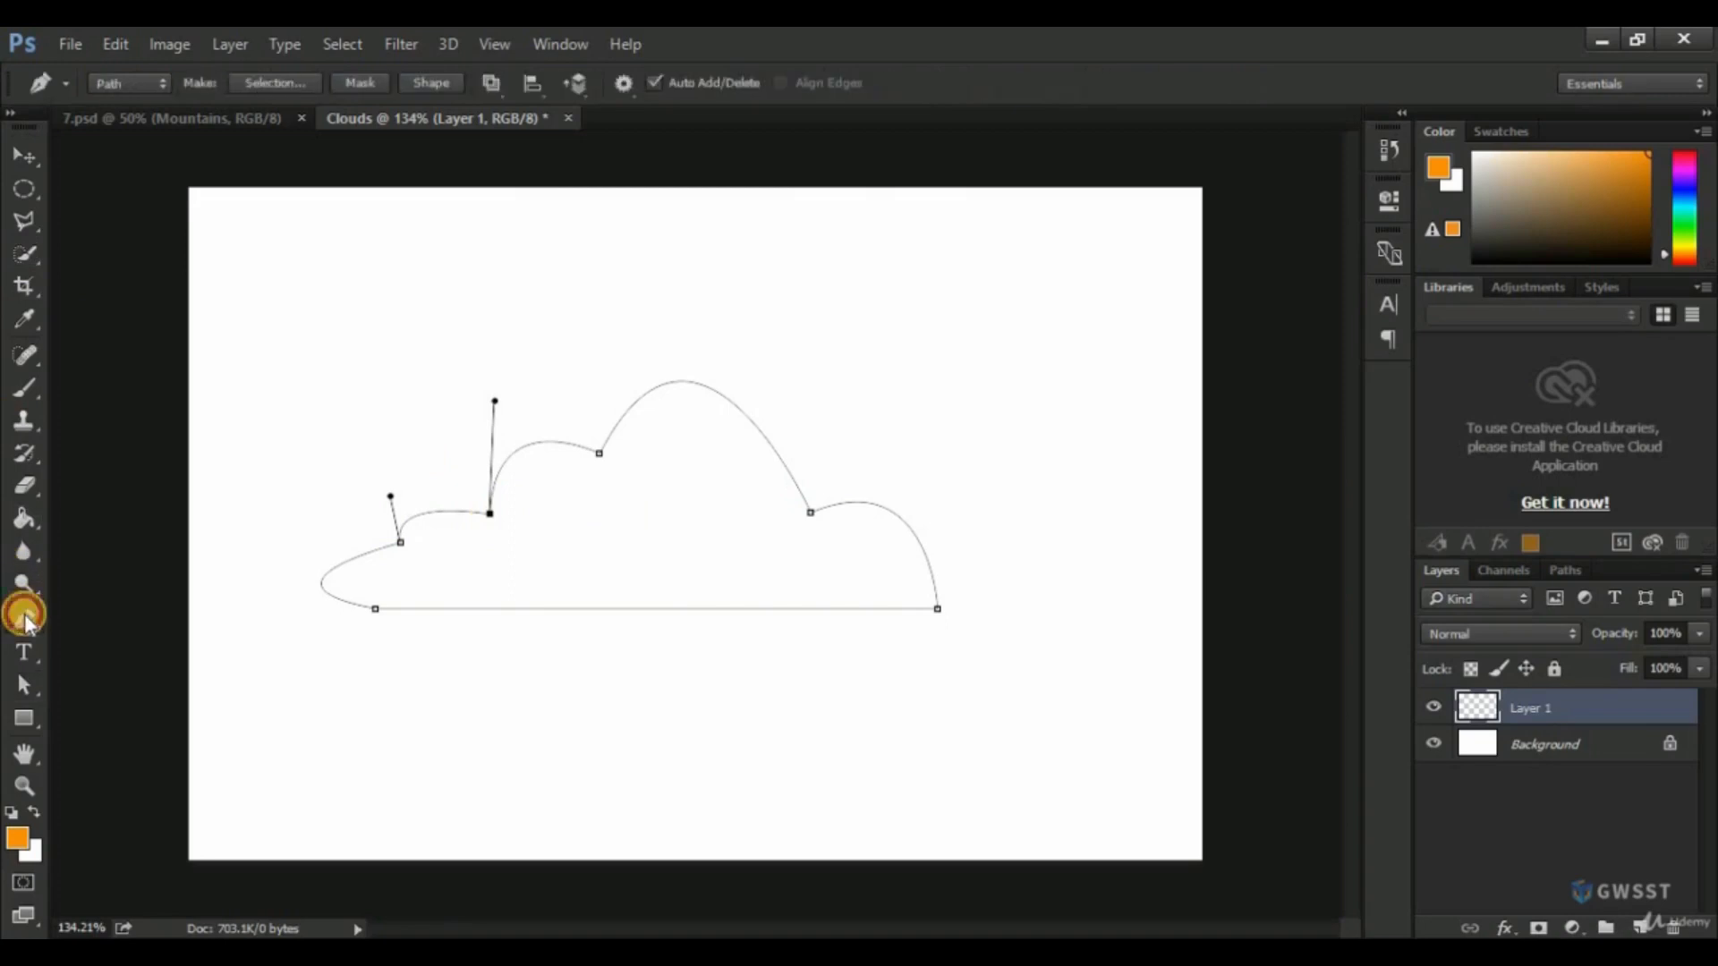
right_click(646, 496)
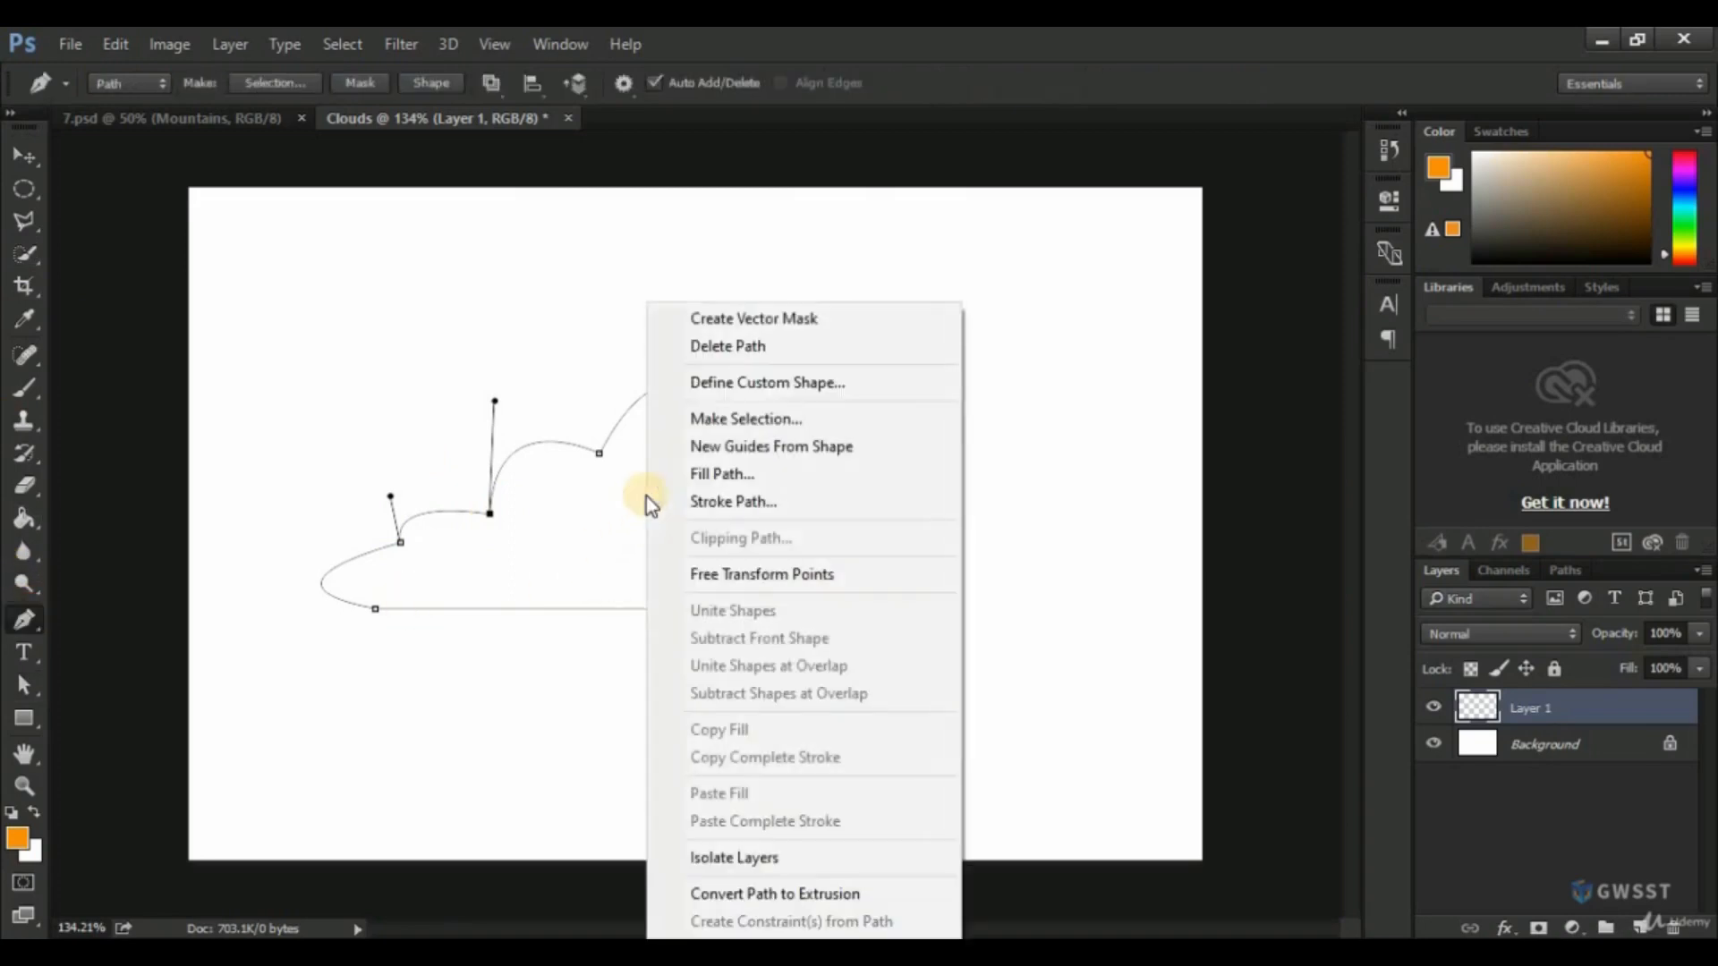
click(770, 423)
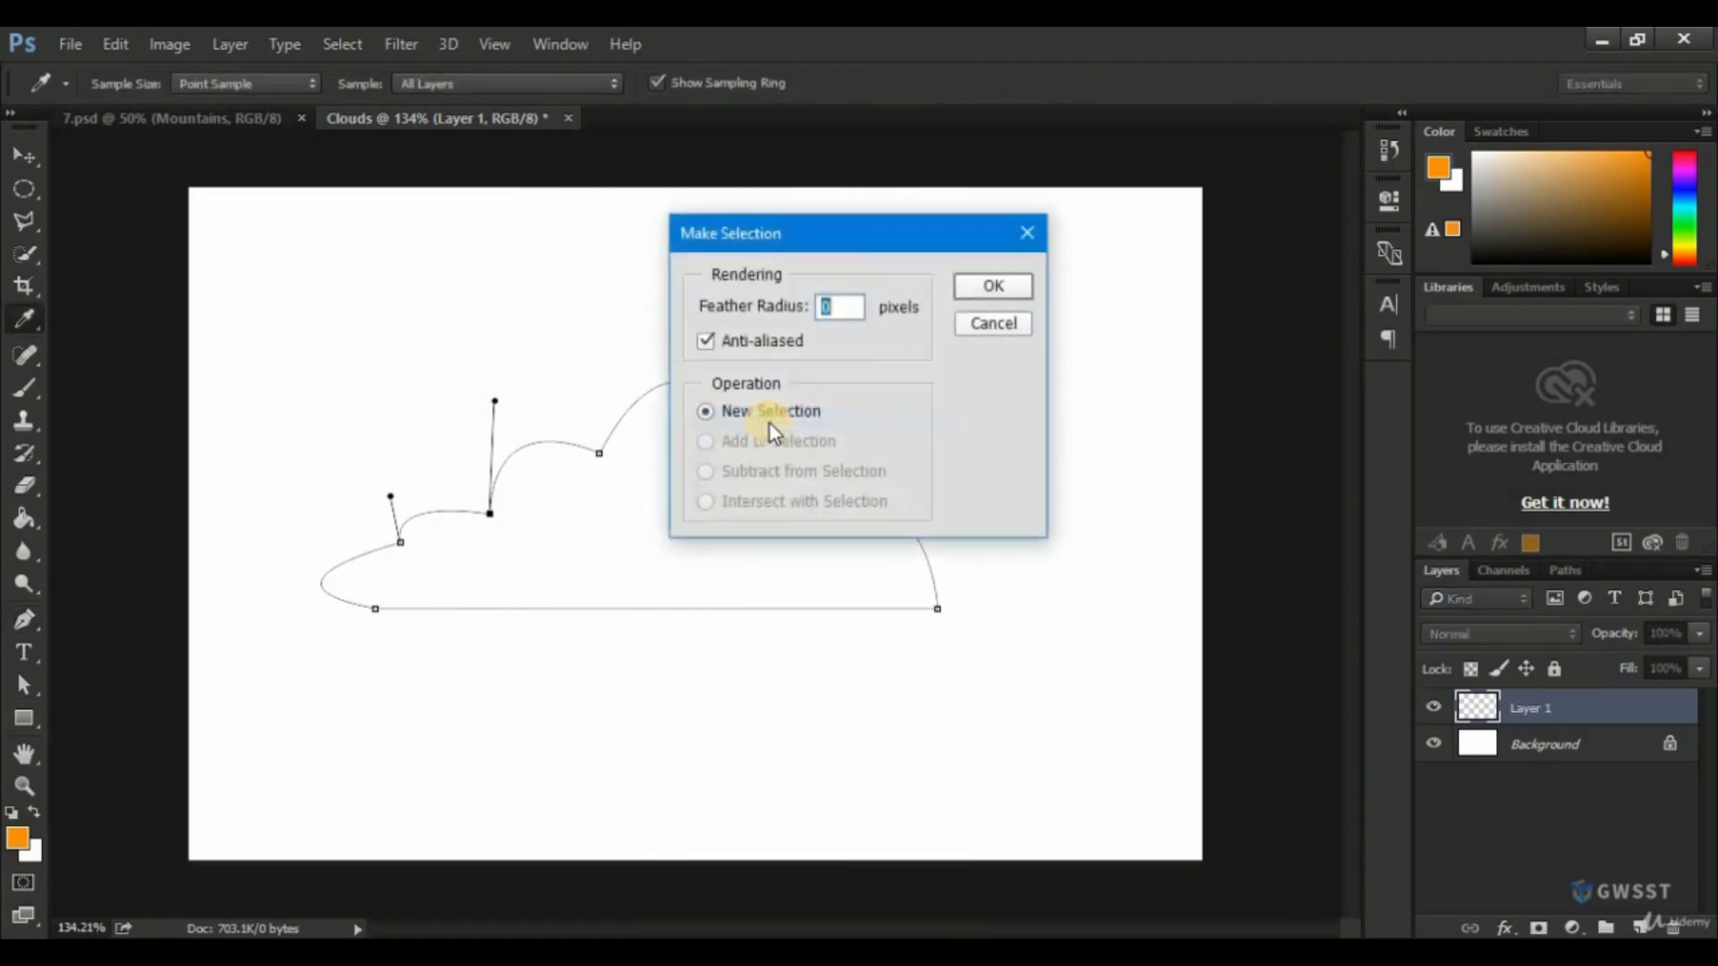
drag(874, 234, 1001, 239)
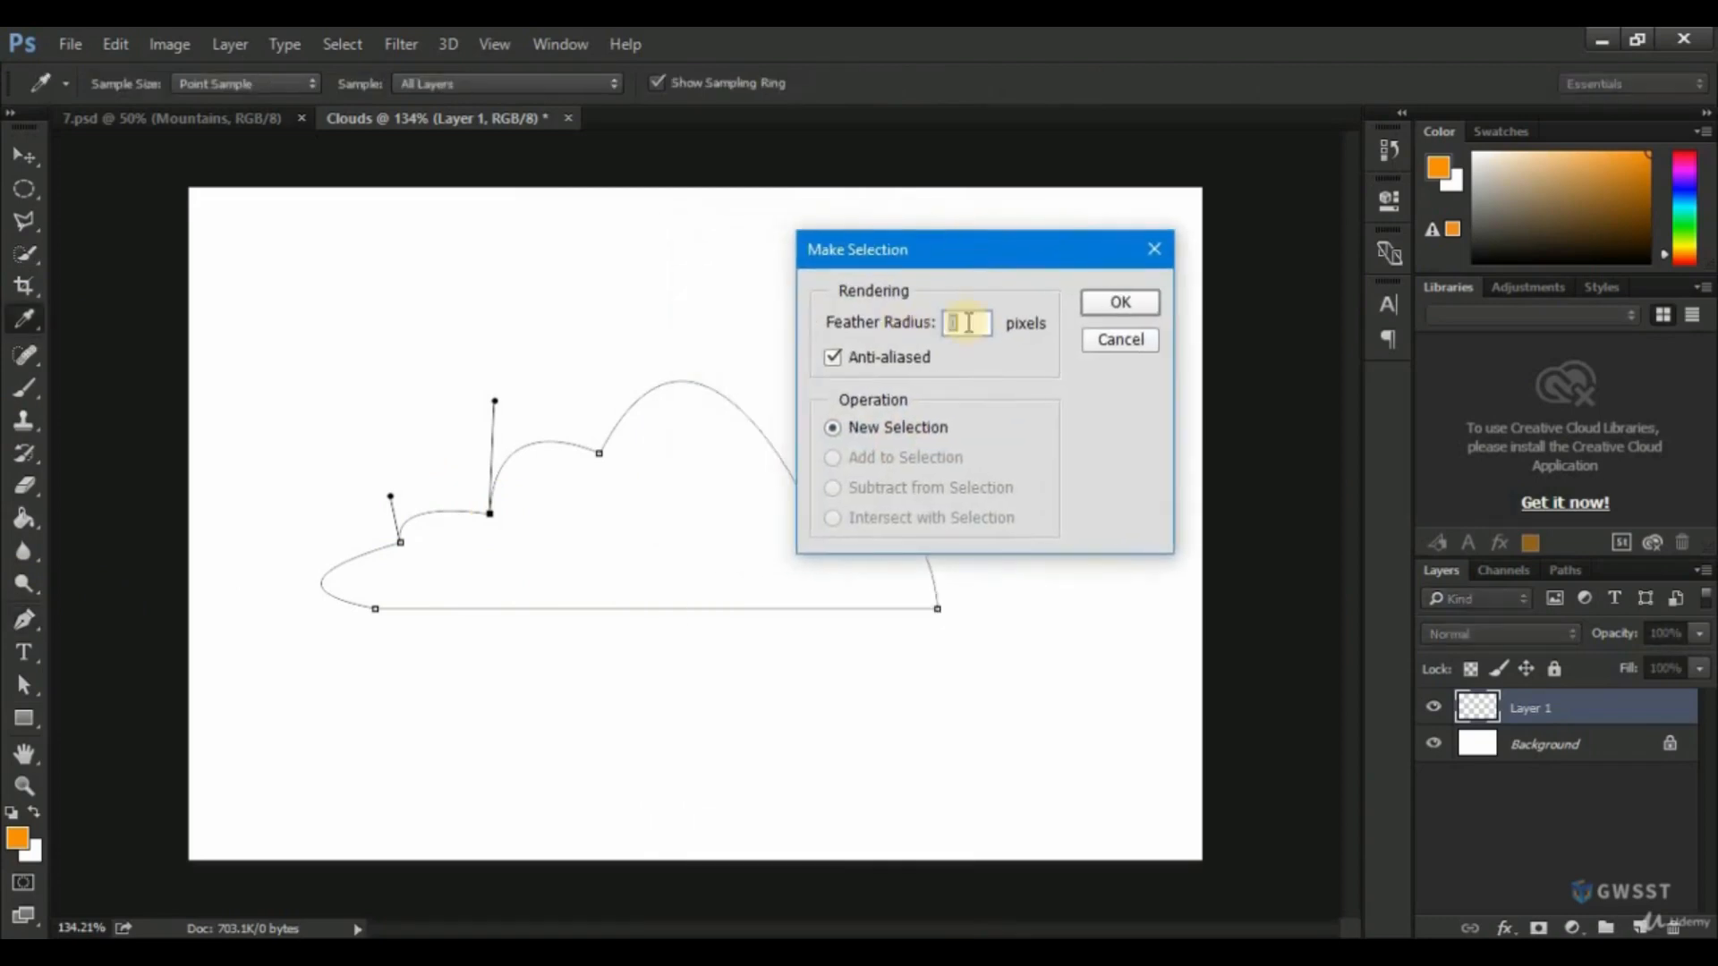
click(1120, 306)
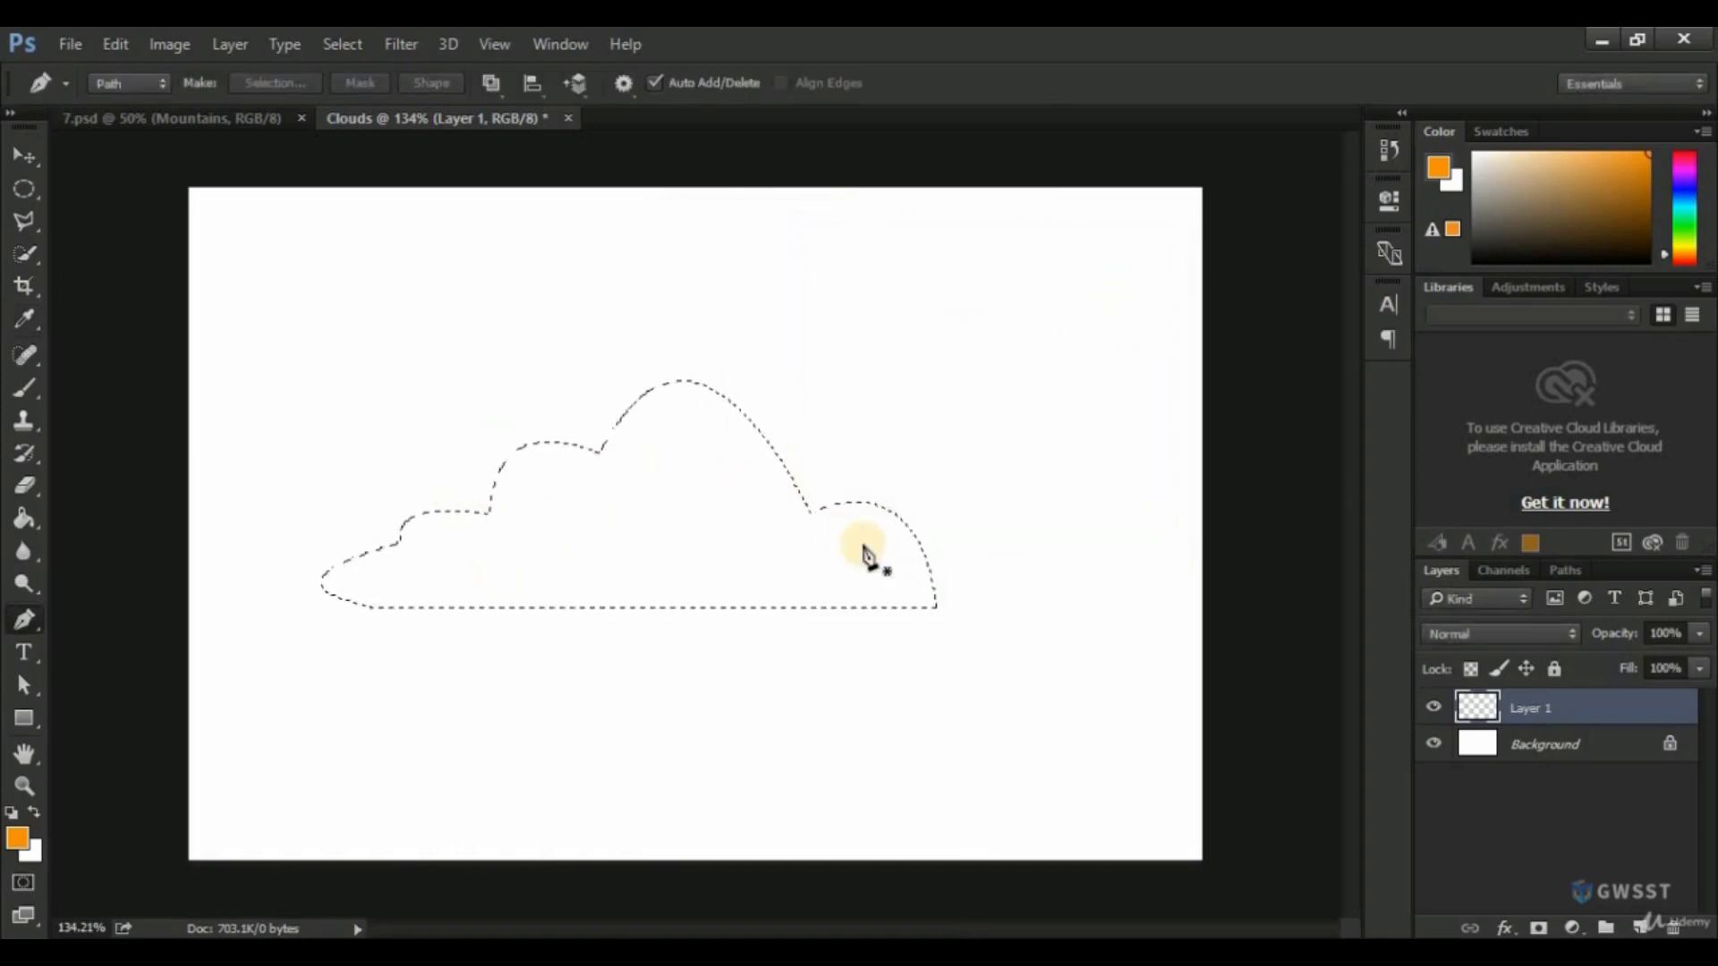
key(ctrl+d)
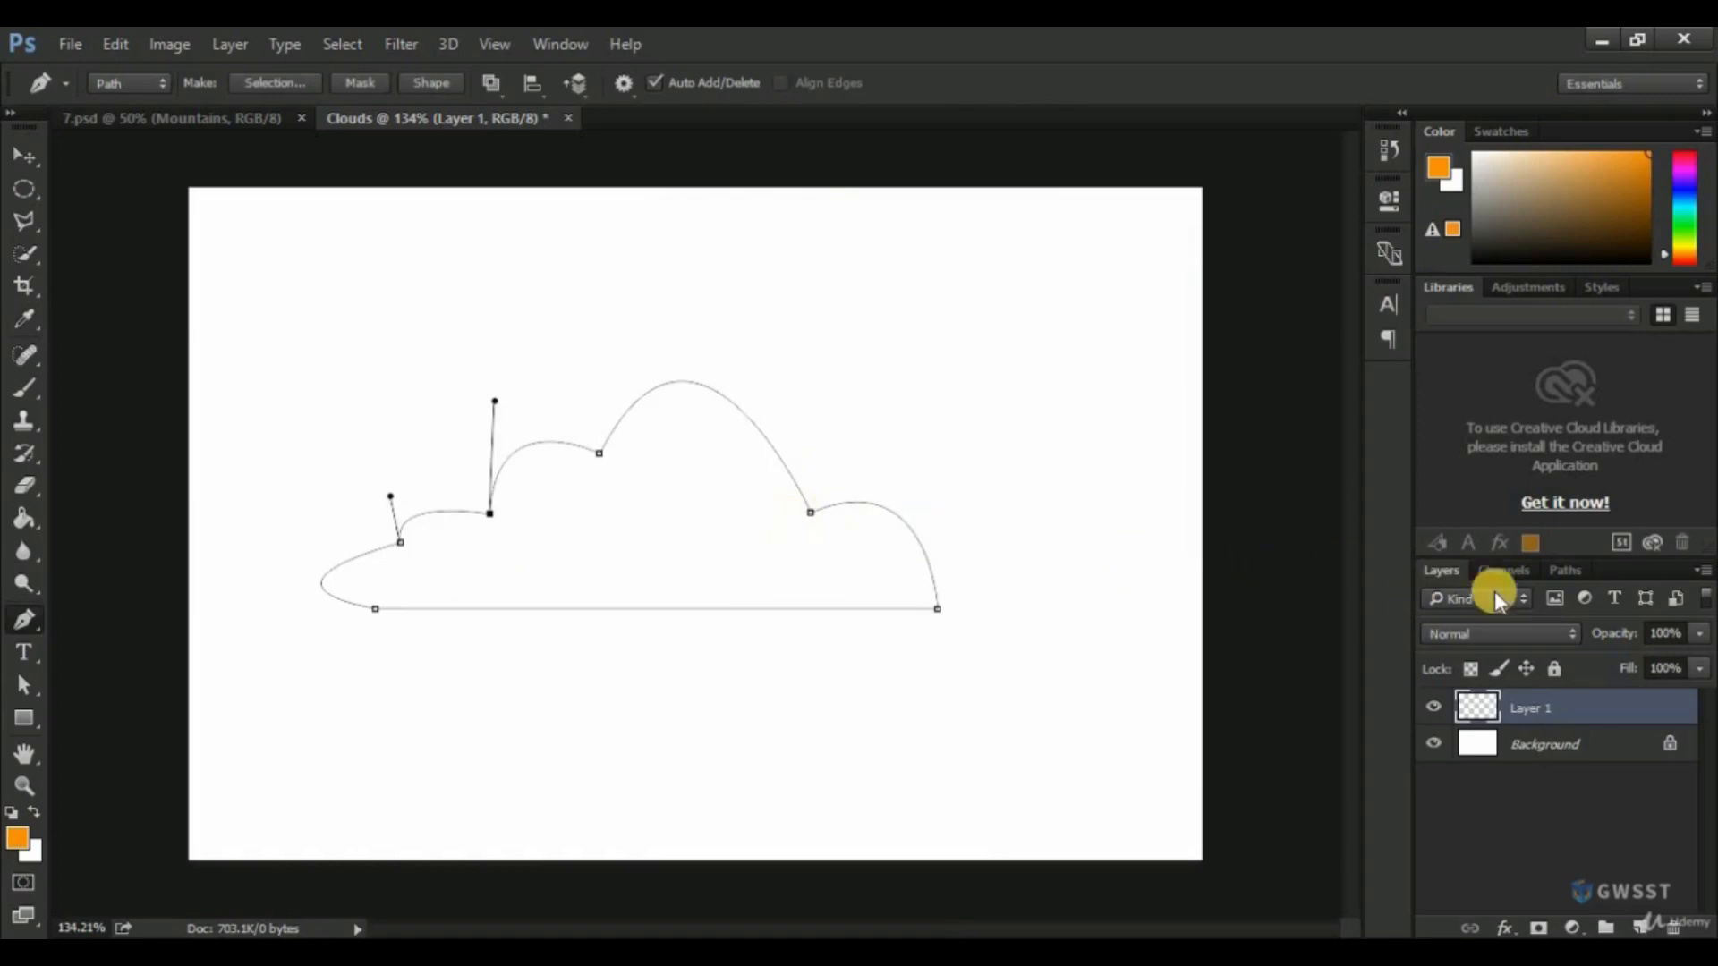
Make a new anti-aliased selection with 0-pixel feather from the work path, and hide the Background layer.
click(1568, 570)
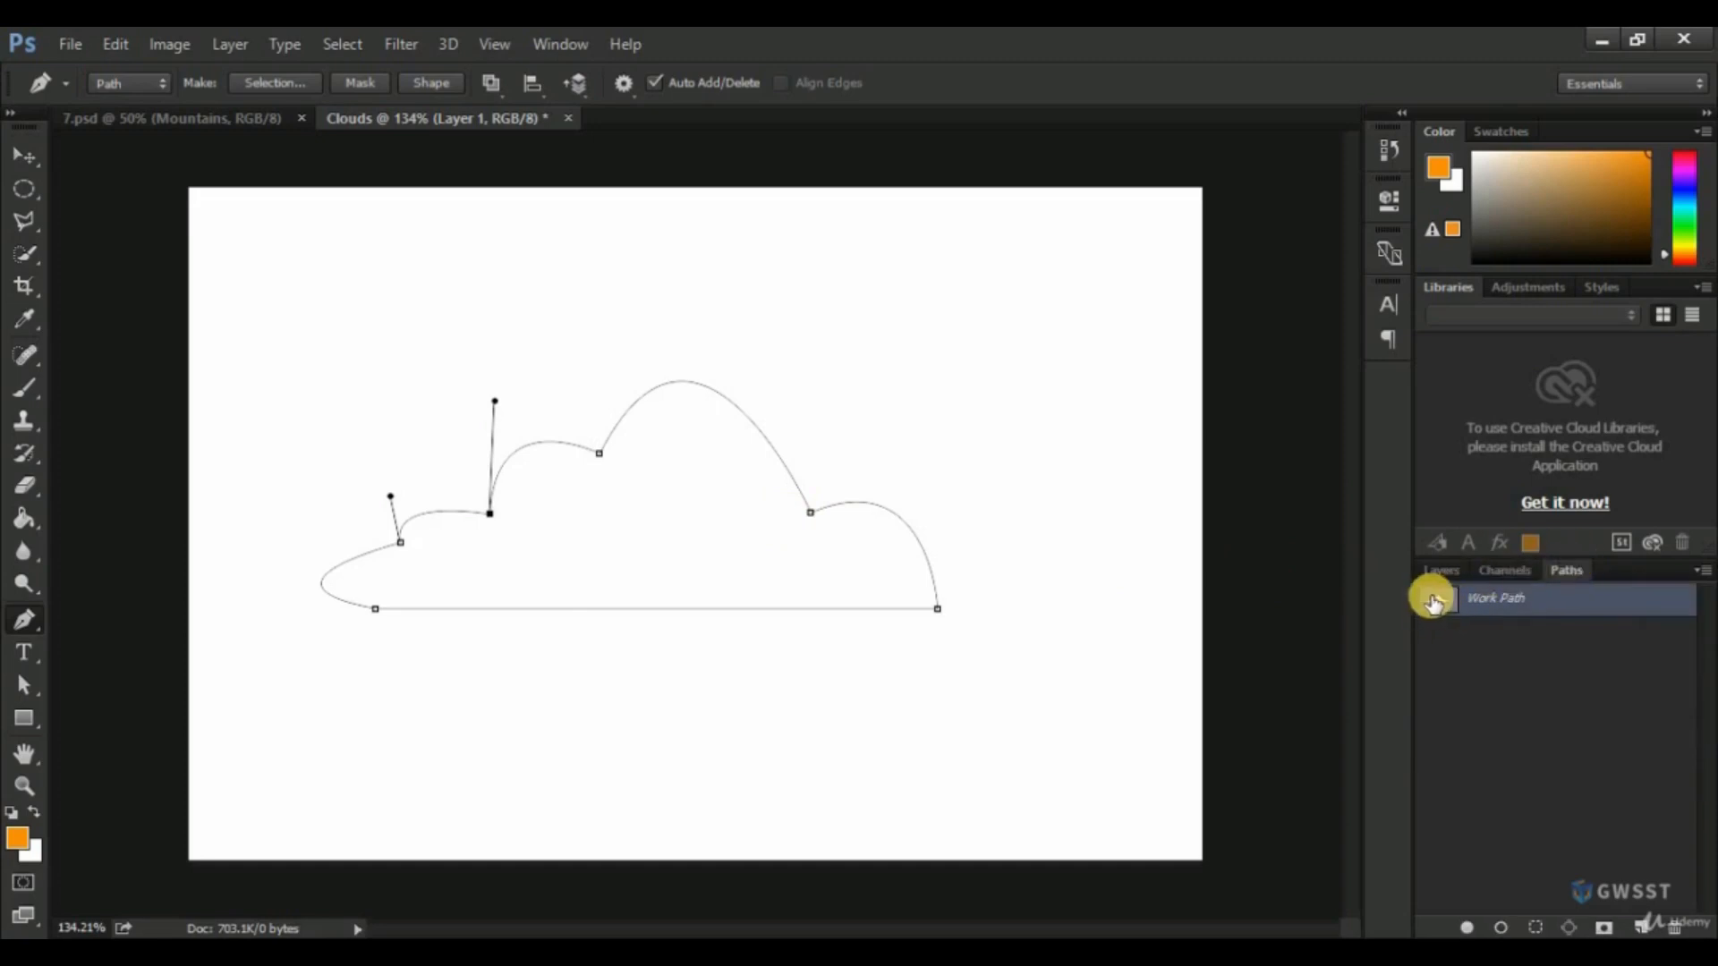
right_click(1475, 596)
click(1432, 678)
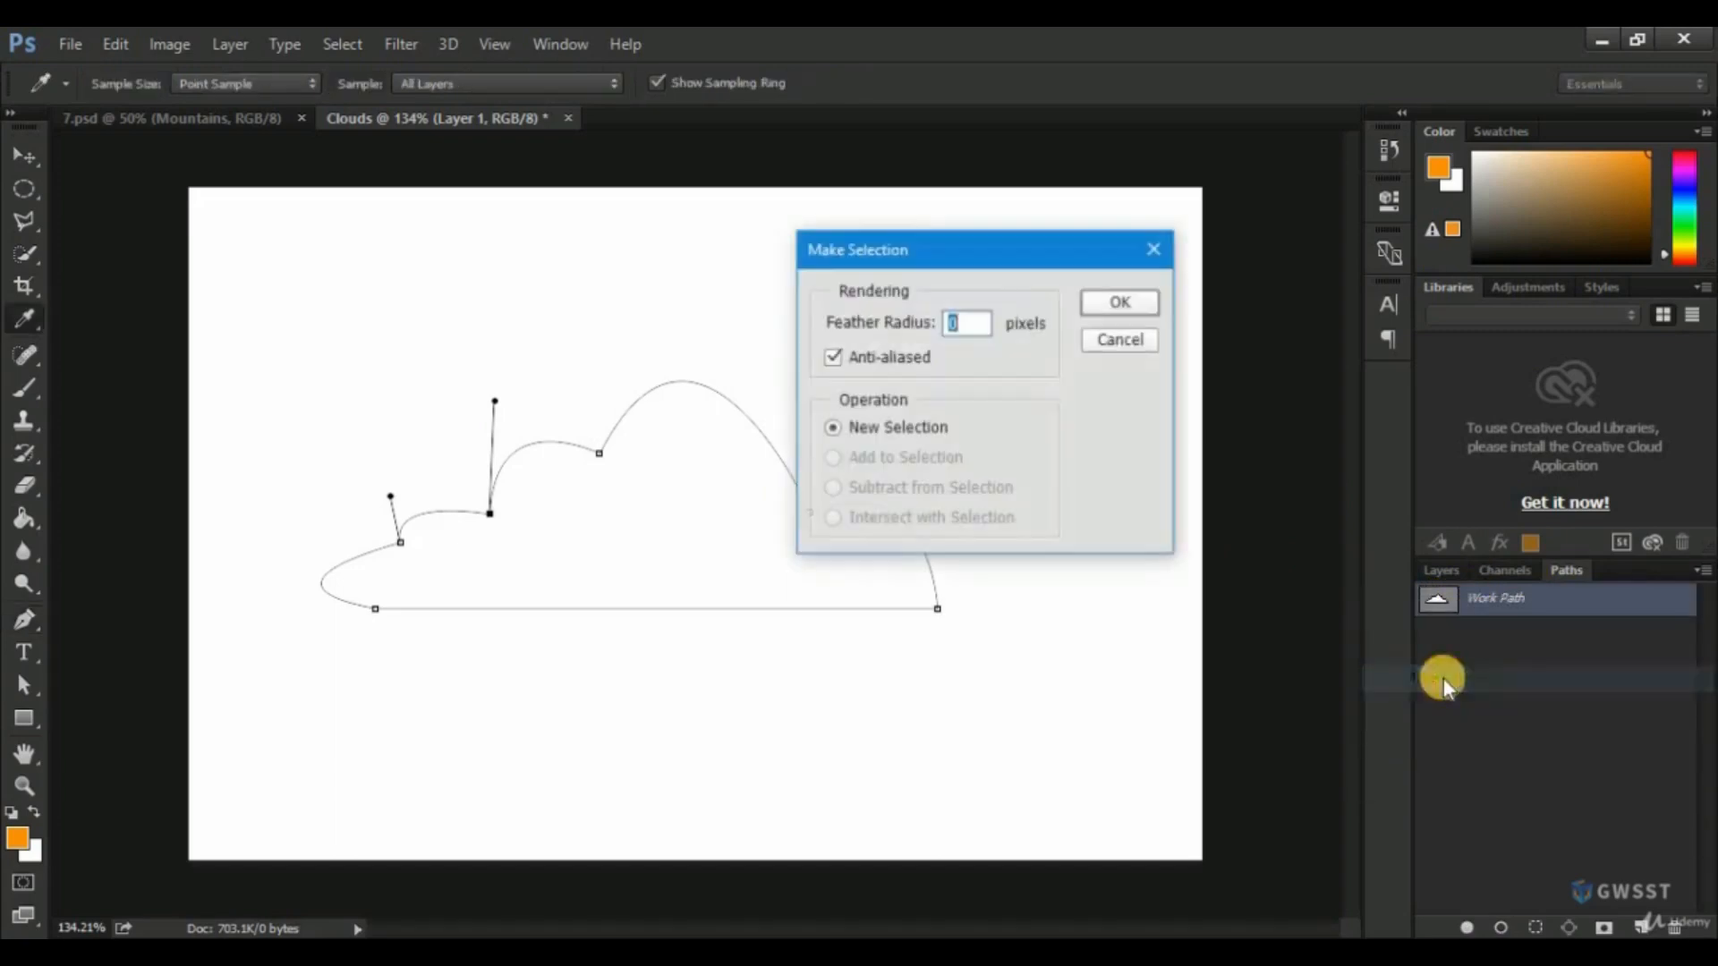
click(1118, 302)
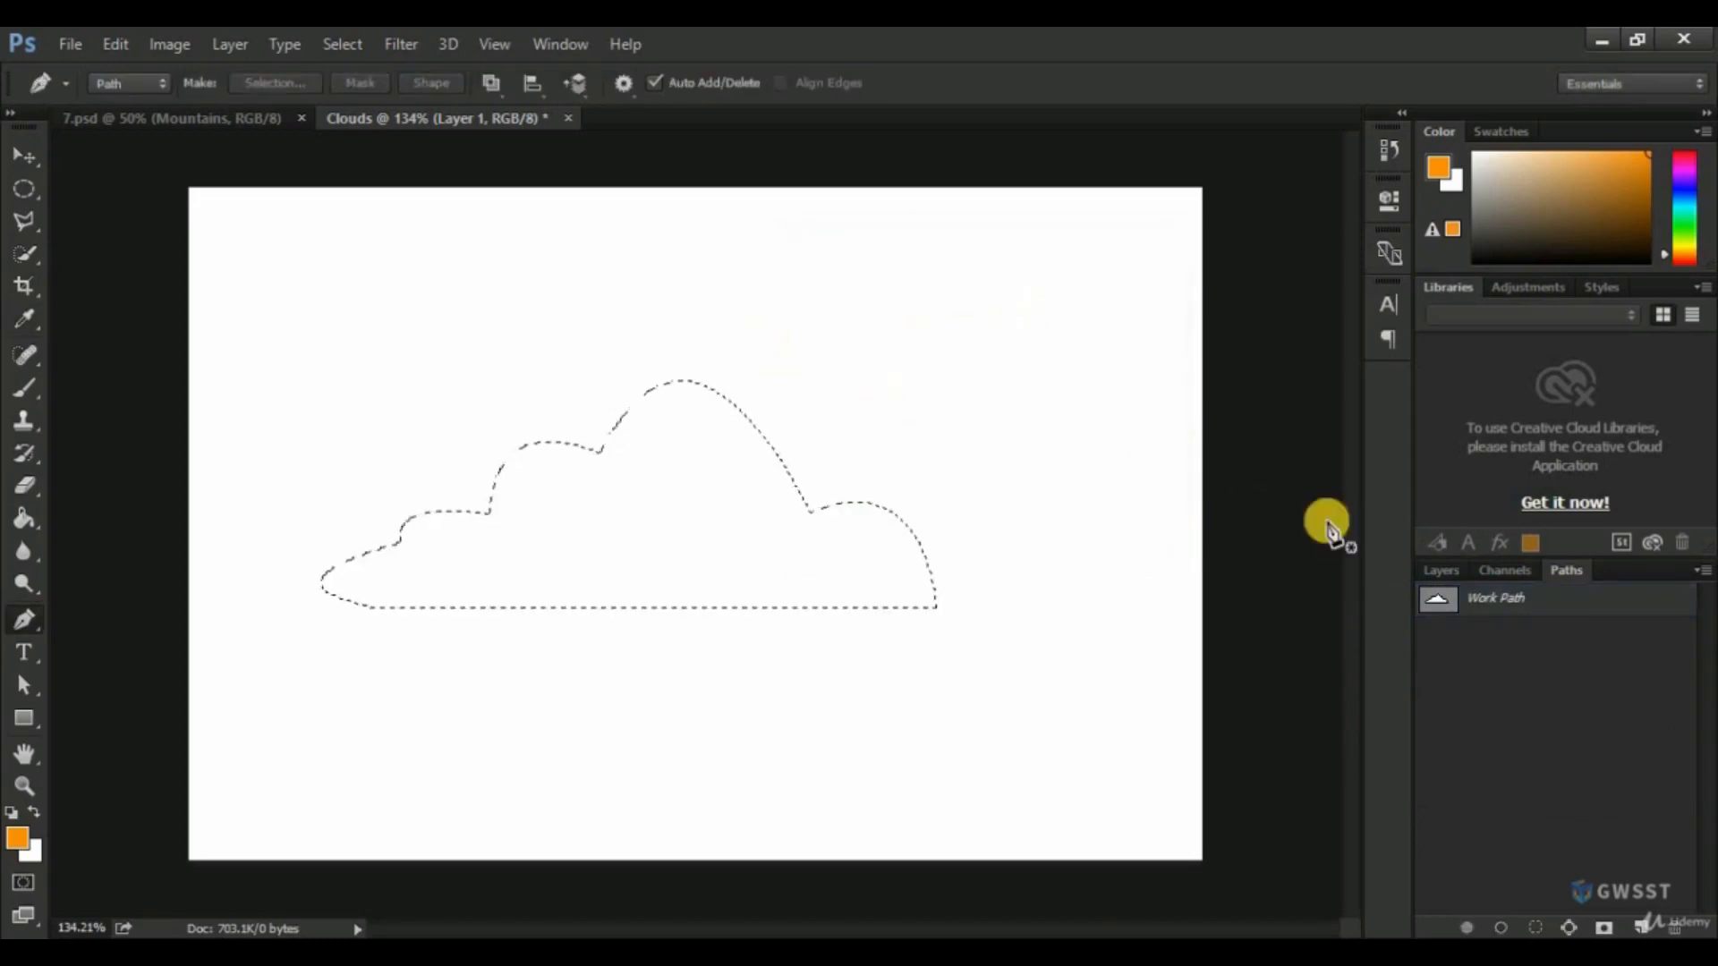
click(1435, 573)
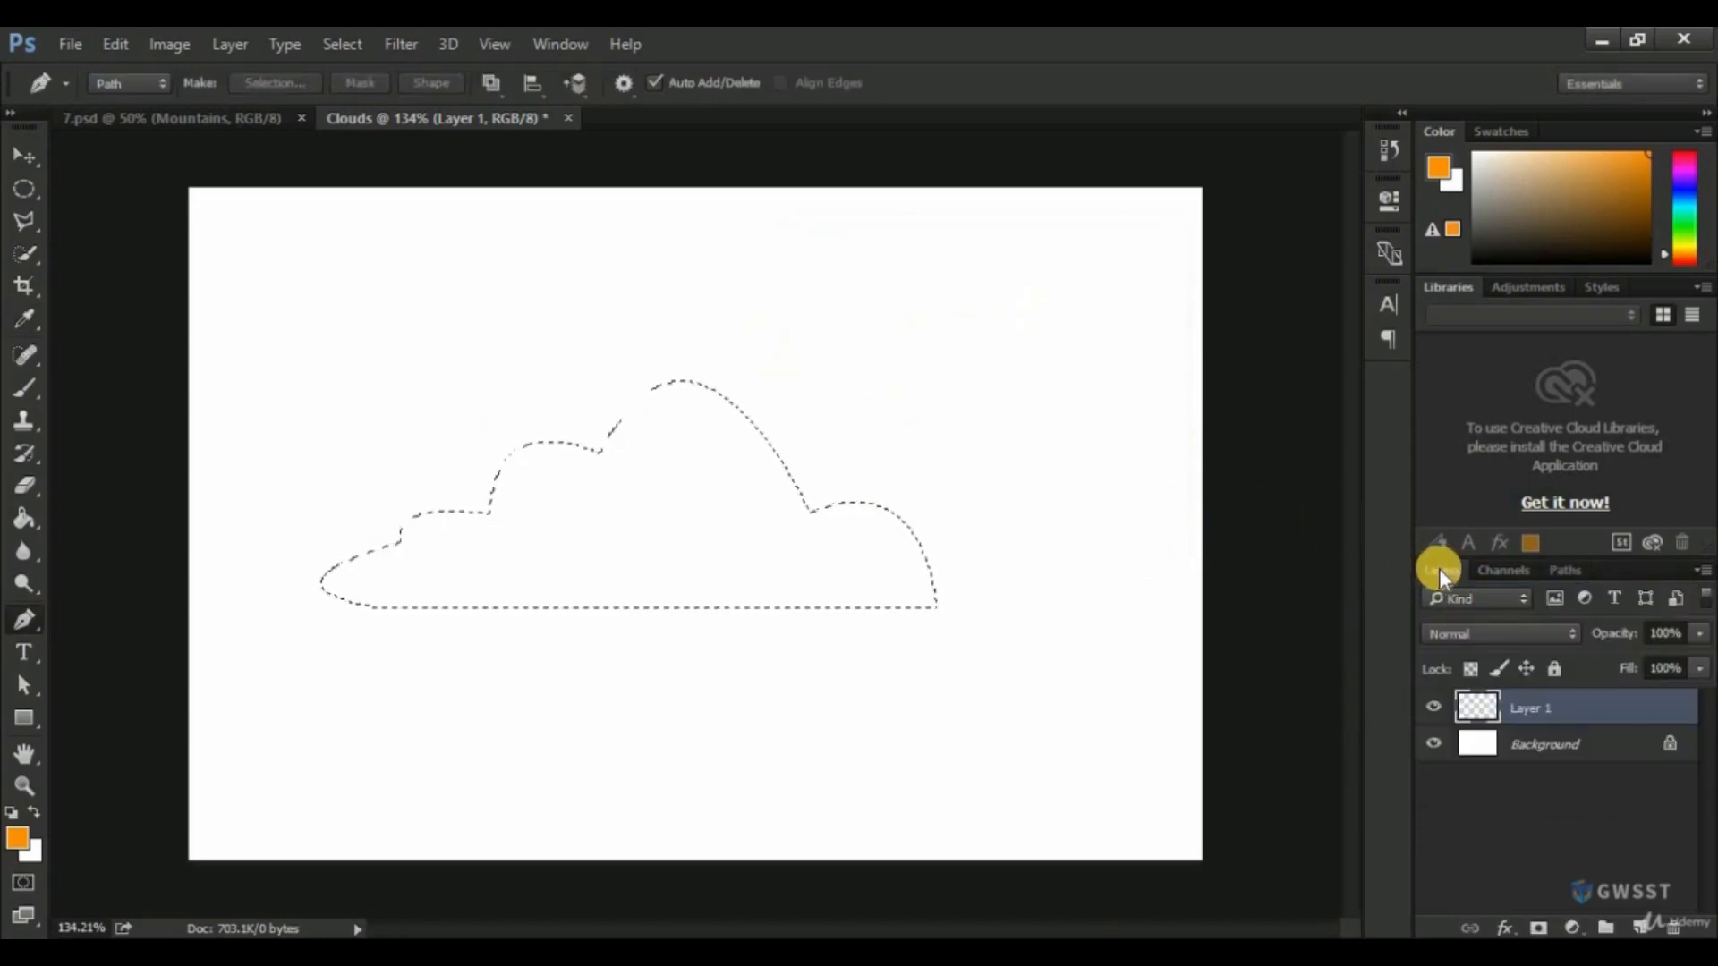
click(1435, 746)
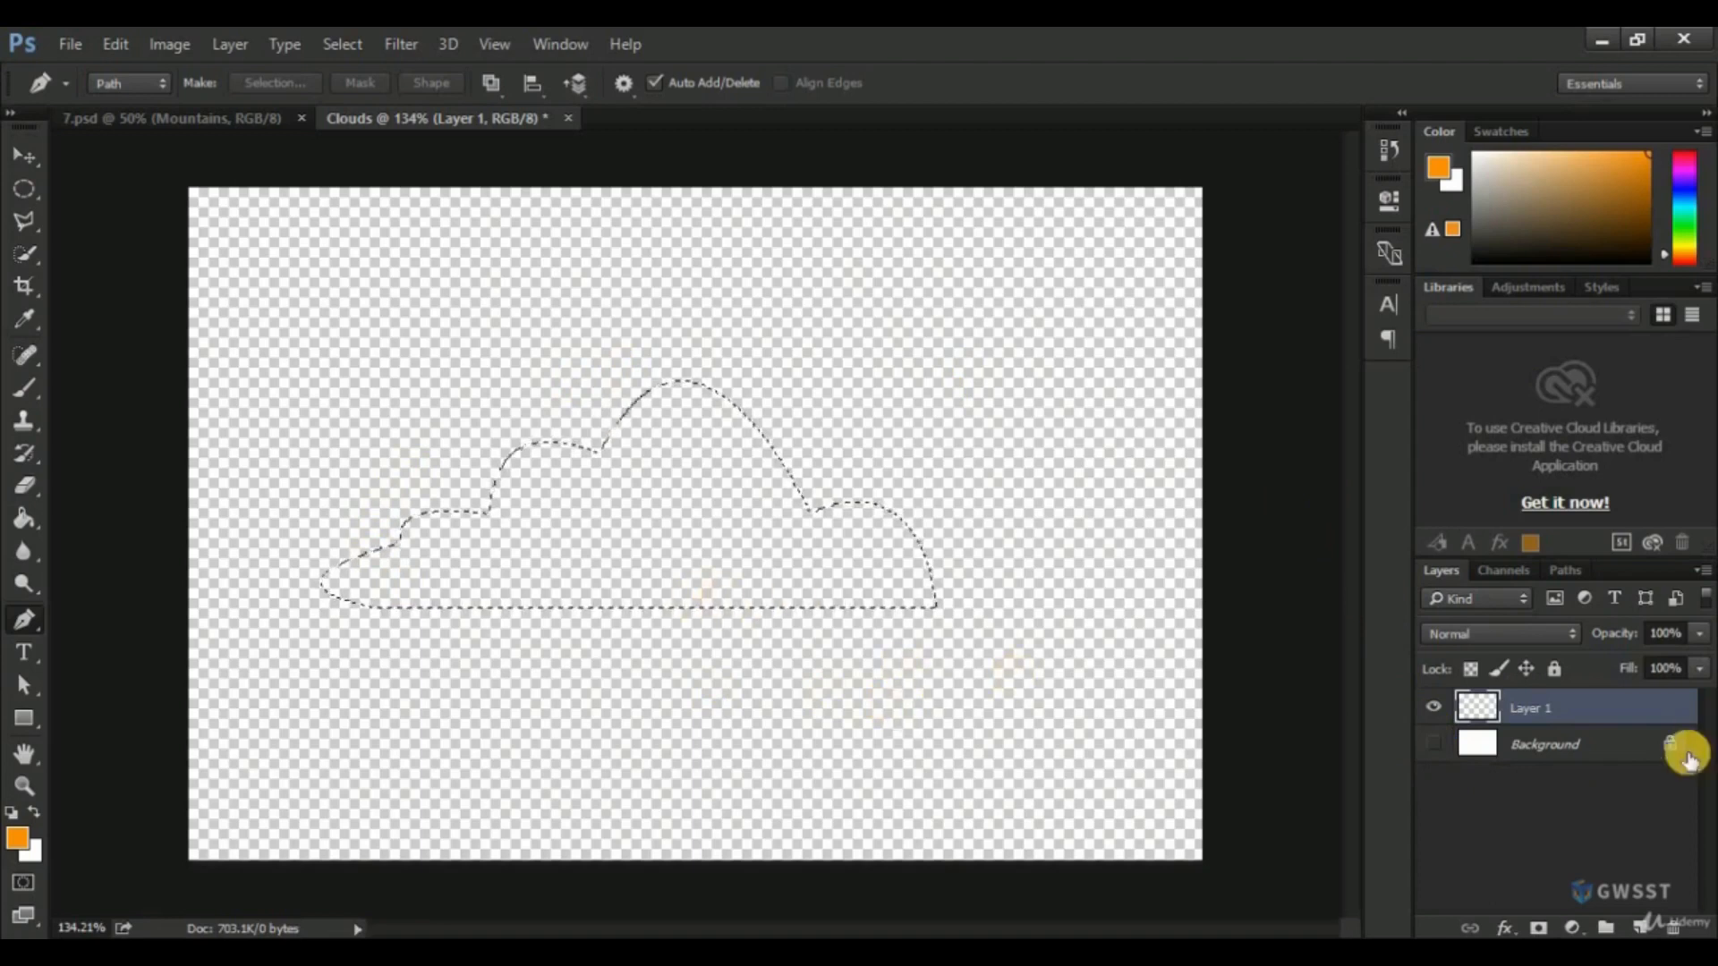
Rename Layer 1 as "Cloud".
double_click(1532, 710)
text(c)
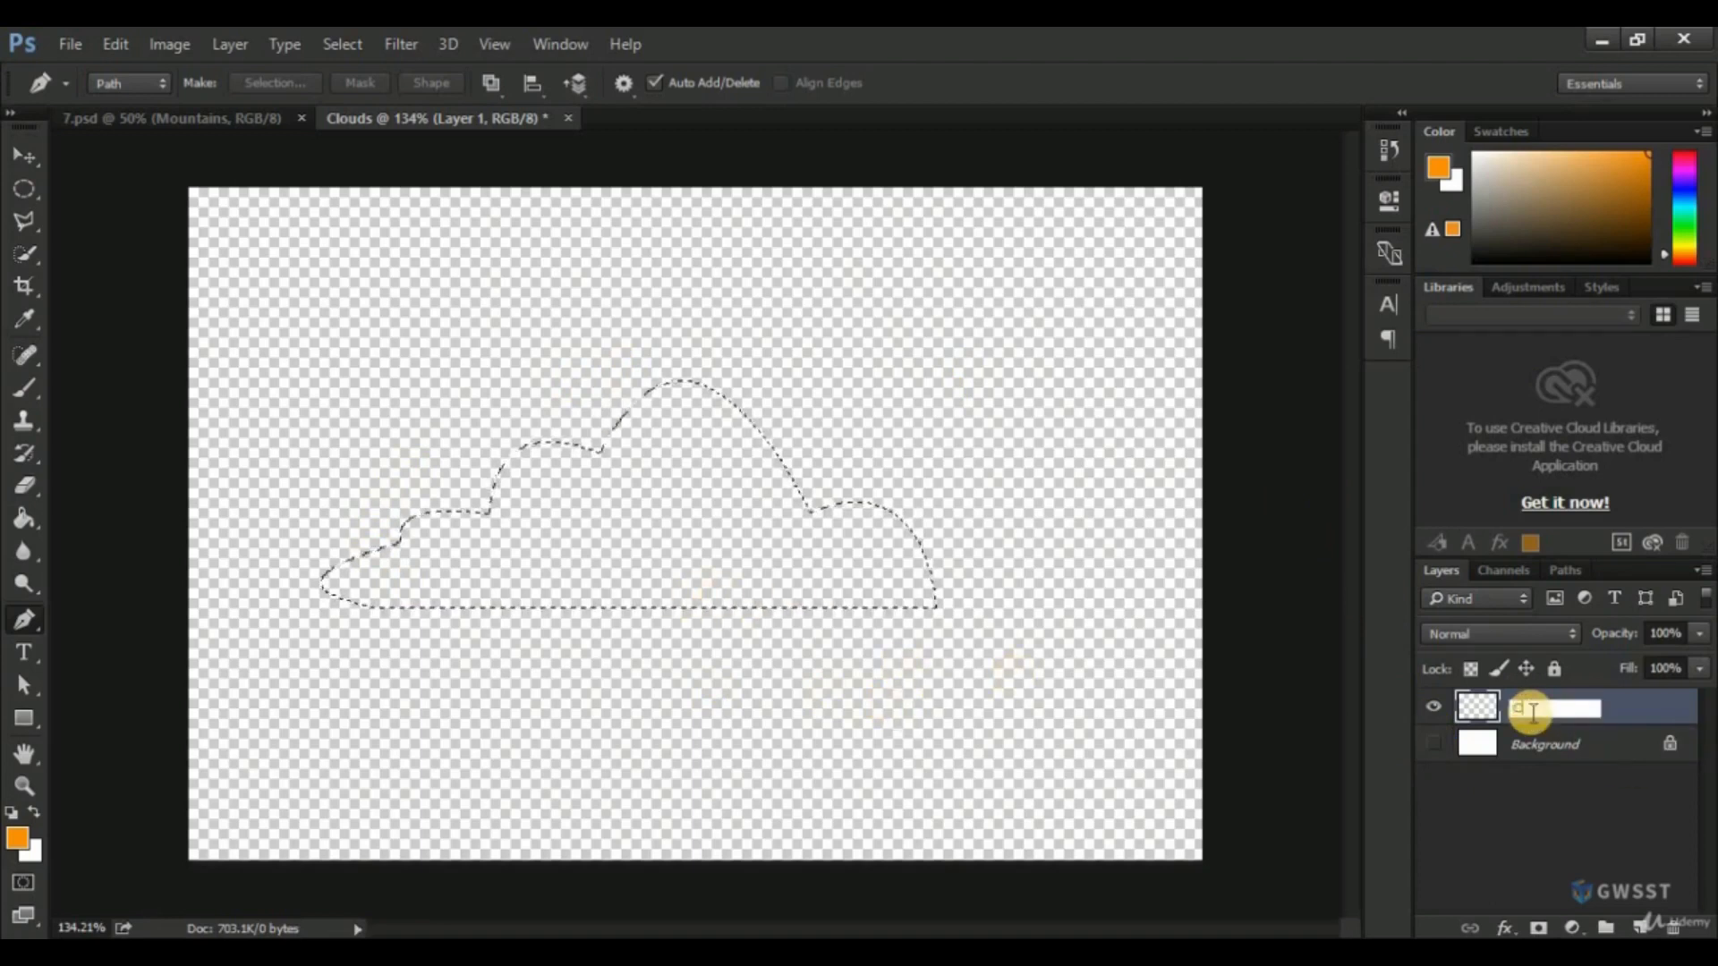
key(Return)
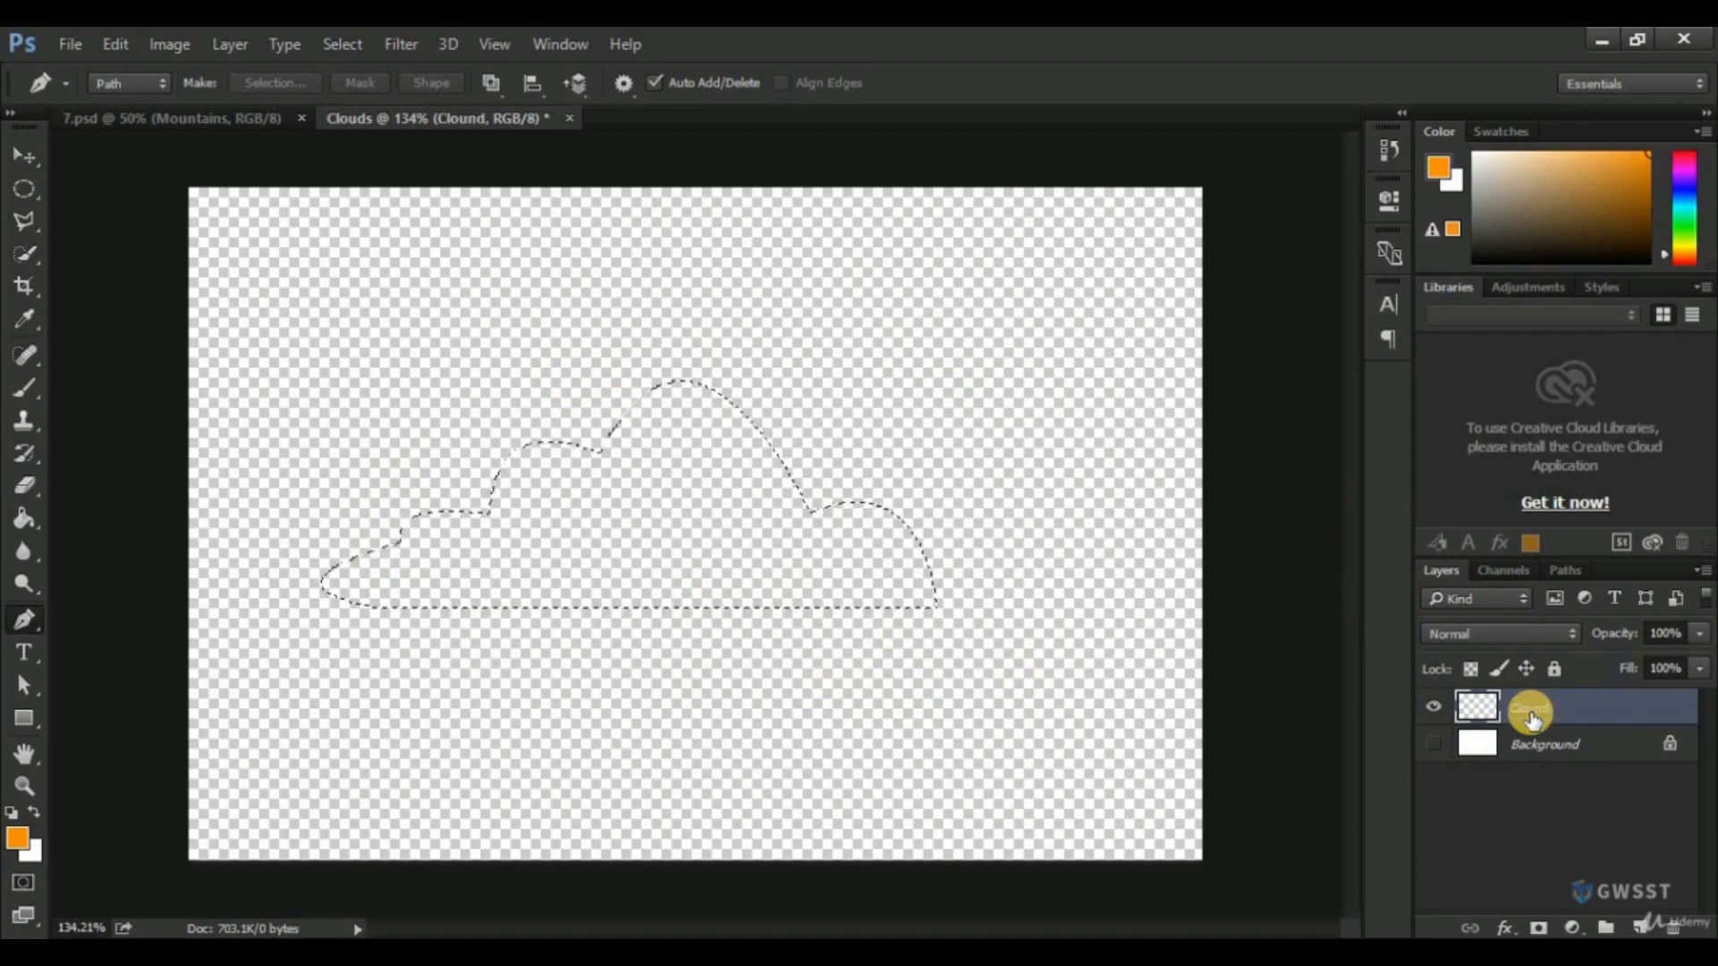
double_click(1532, 712)
click(1587, 710)
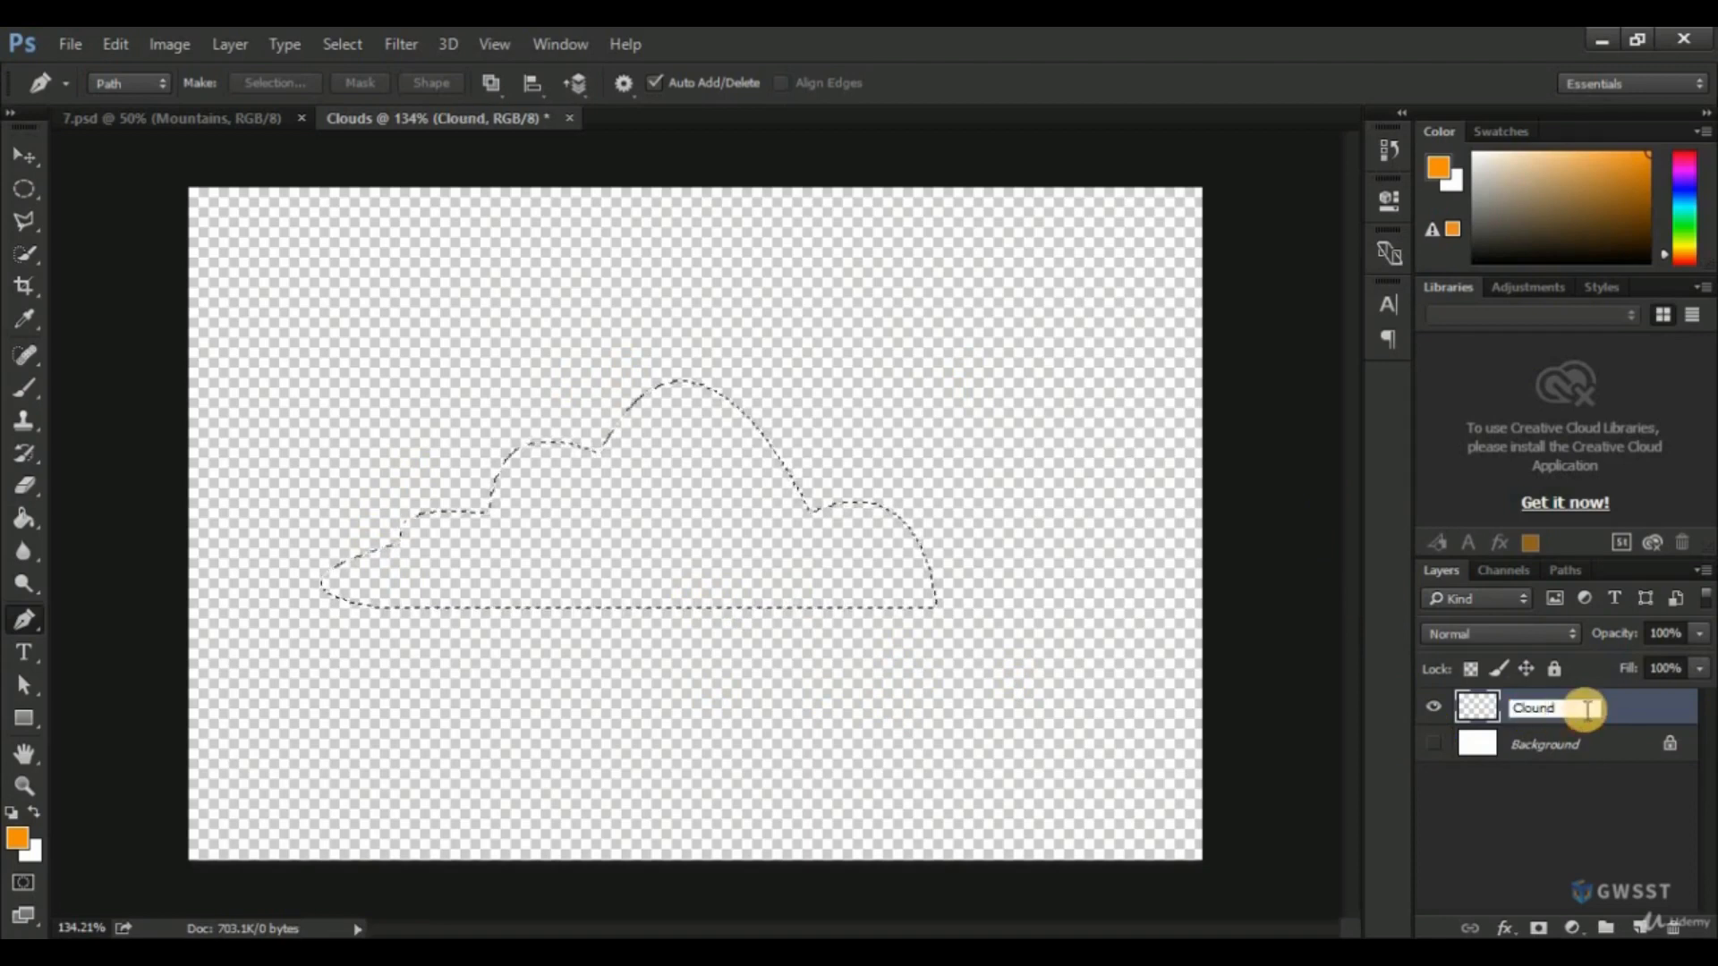
key(BackSpace)
key(BackSpace)
text(d)
key(Return)
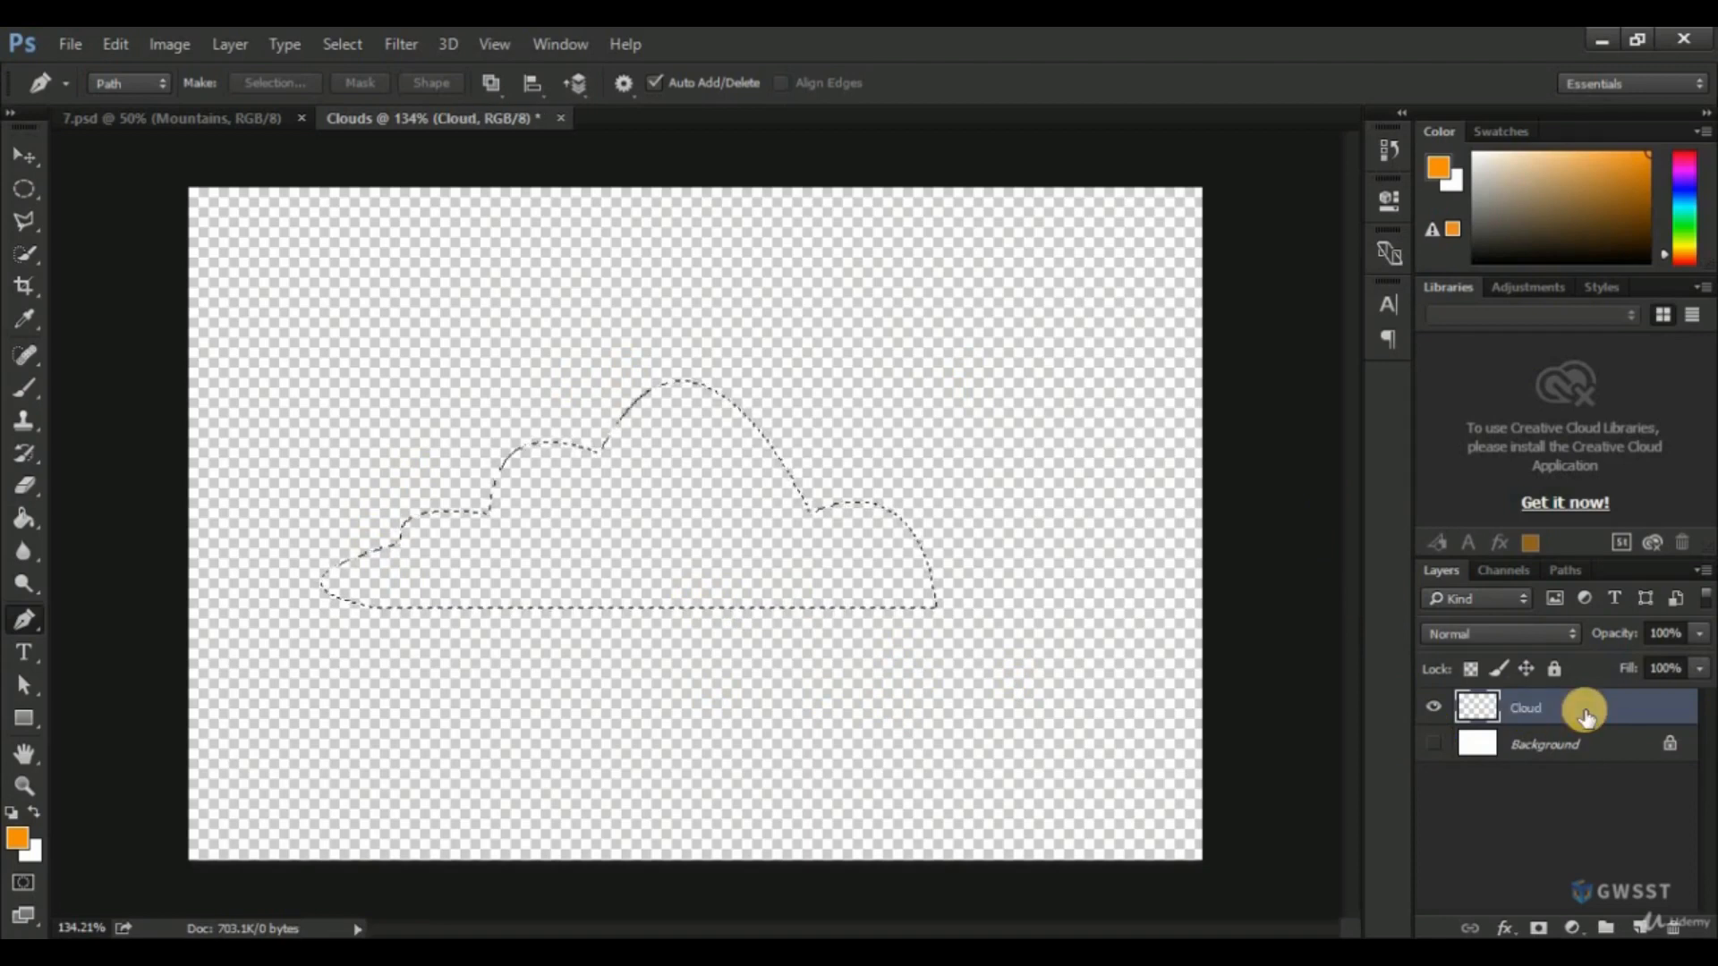
Set the foreground color to white (ffffff) and fill the cloud selection with the Paint Bucket tool.
click(22, 837)
drag(572, 297, 510, 192)
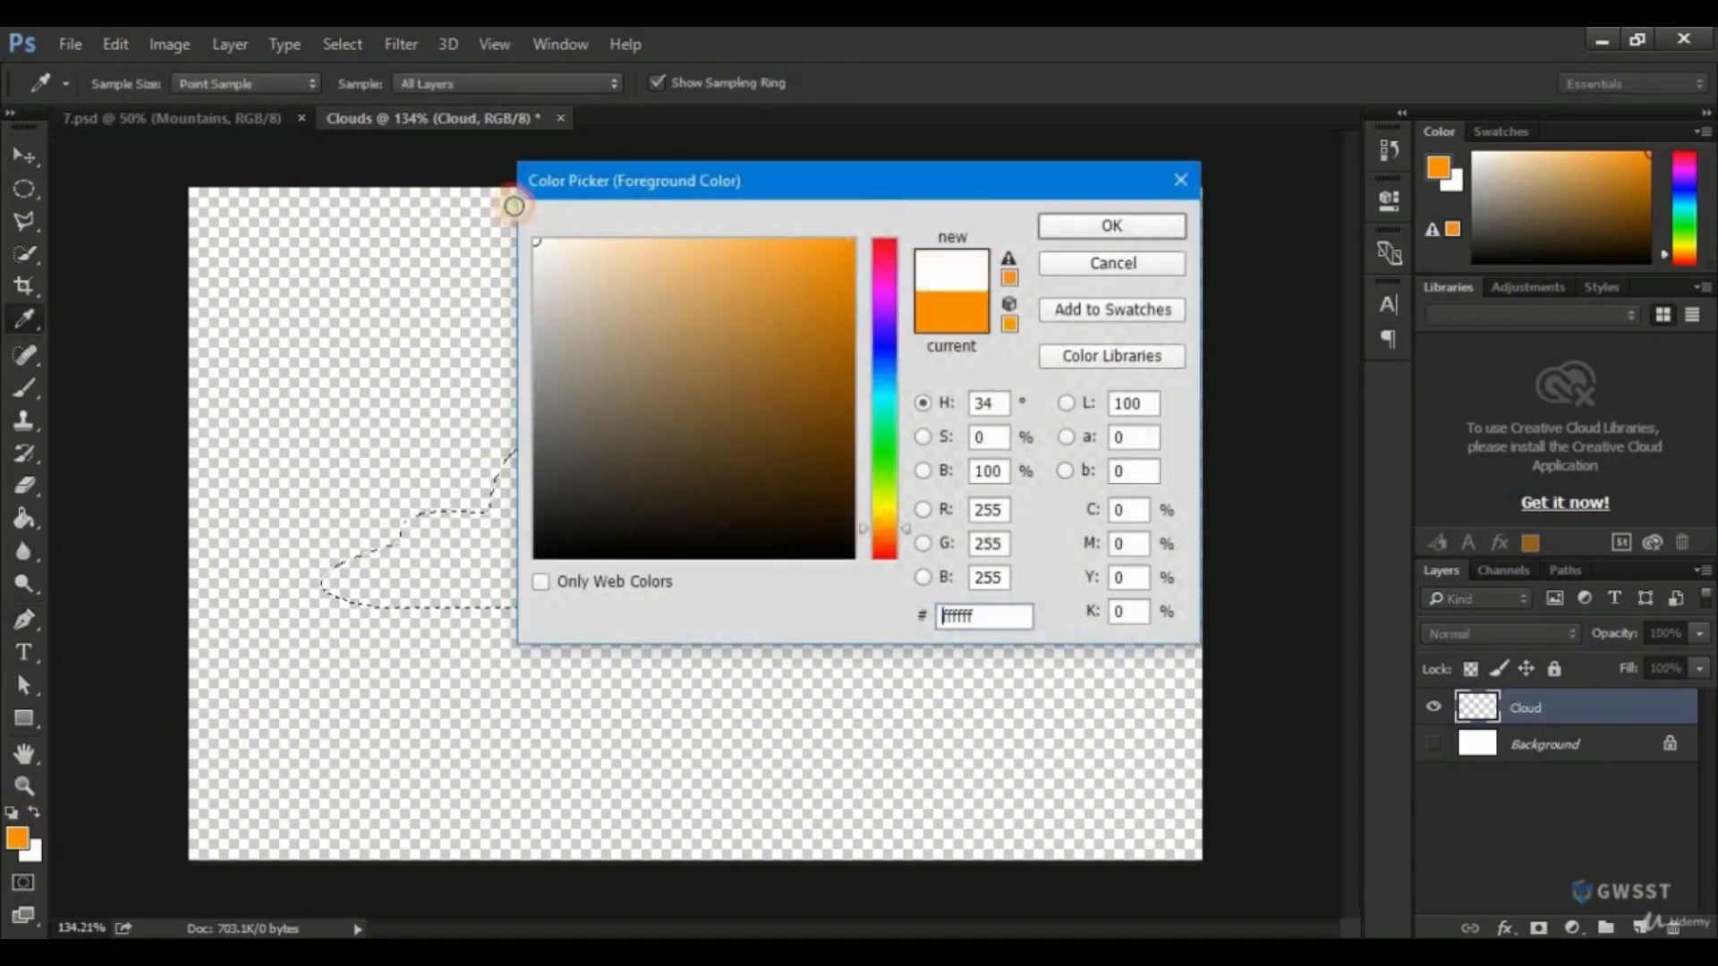
click(1087, 229)
key(p)
click(19, 517)
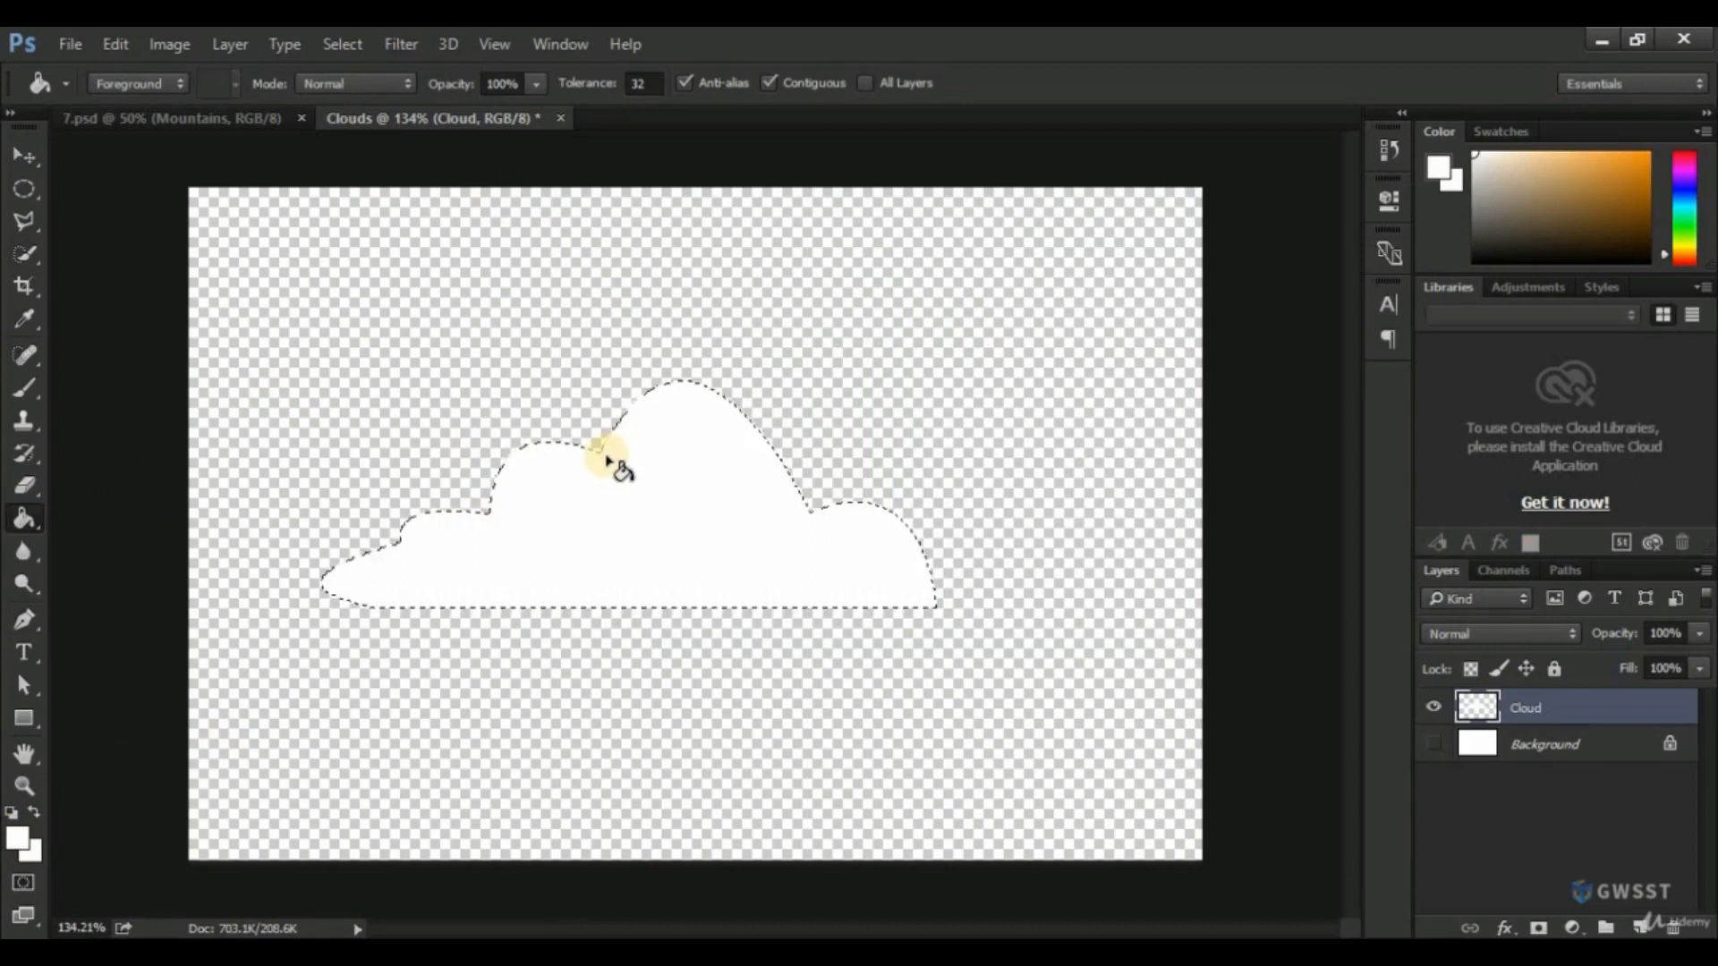
Create a new layer named "Cloud Shade" above the Cloud layer.
click(1643, 926)
double_click(1547, 708)
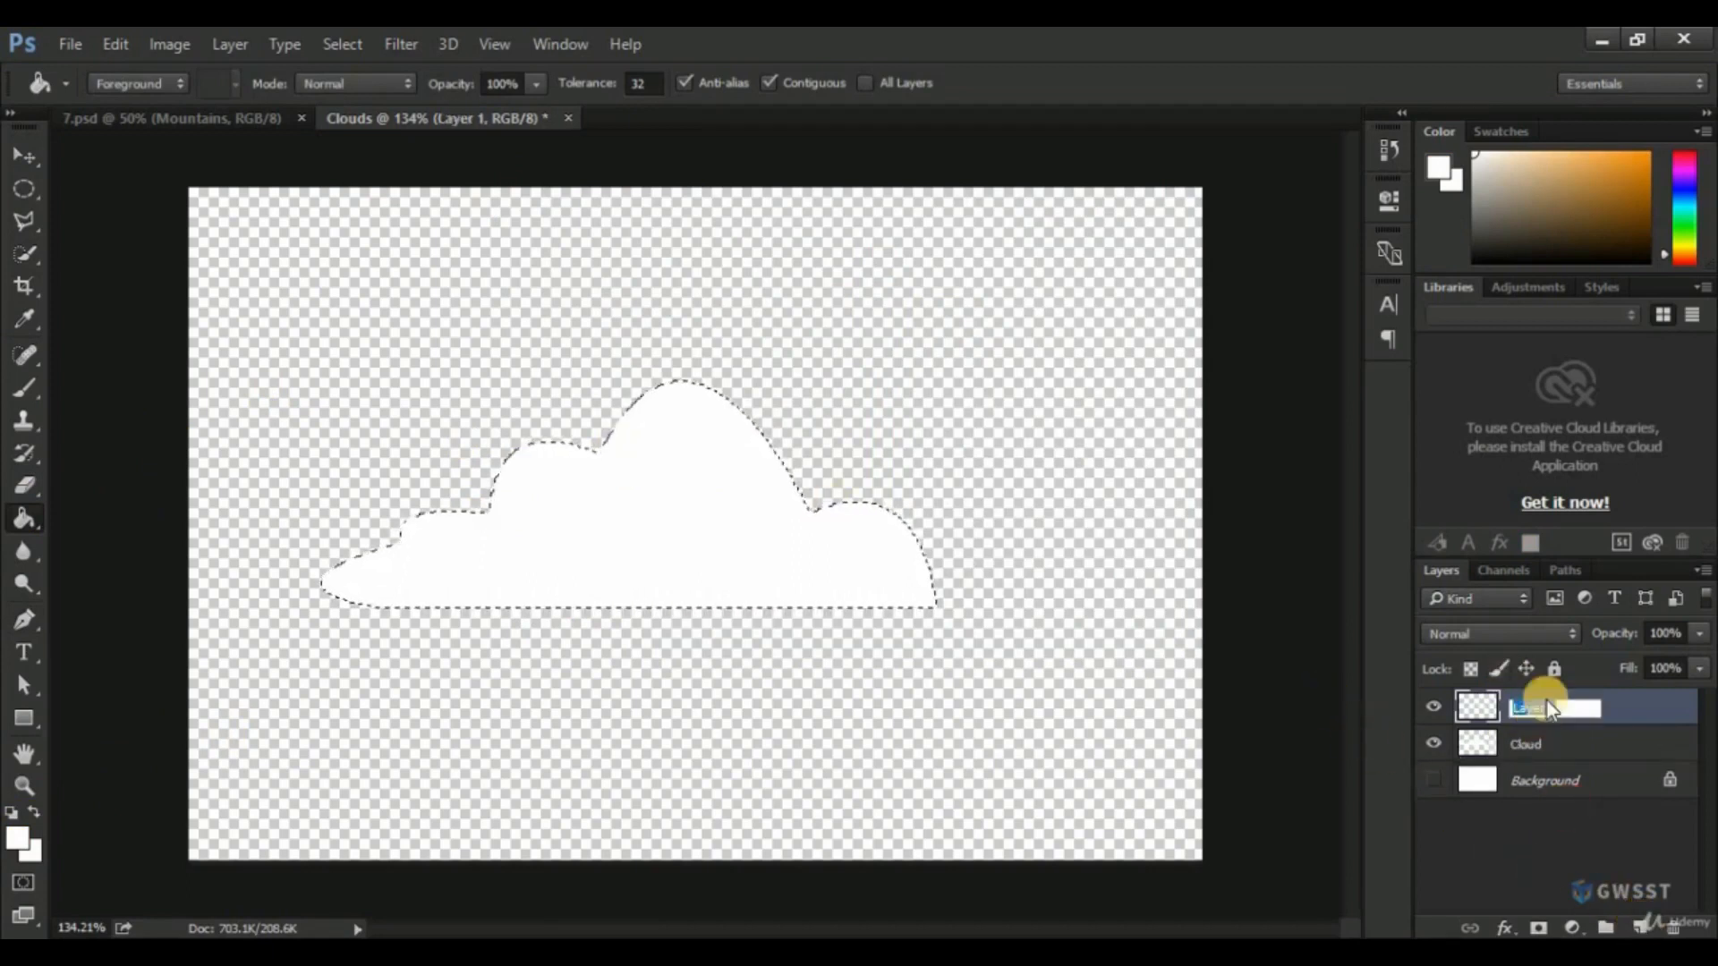
text(Cloud)
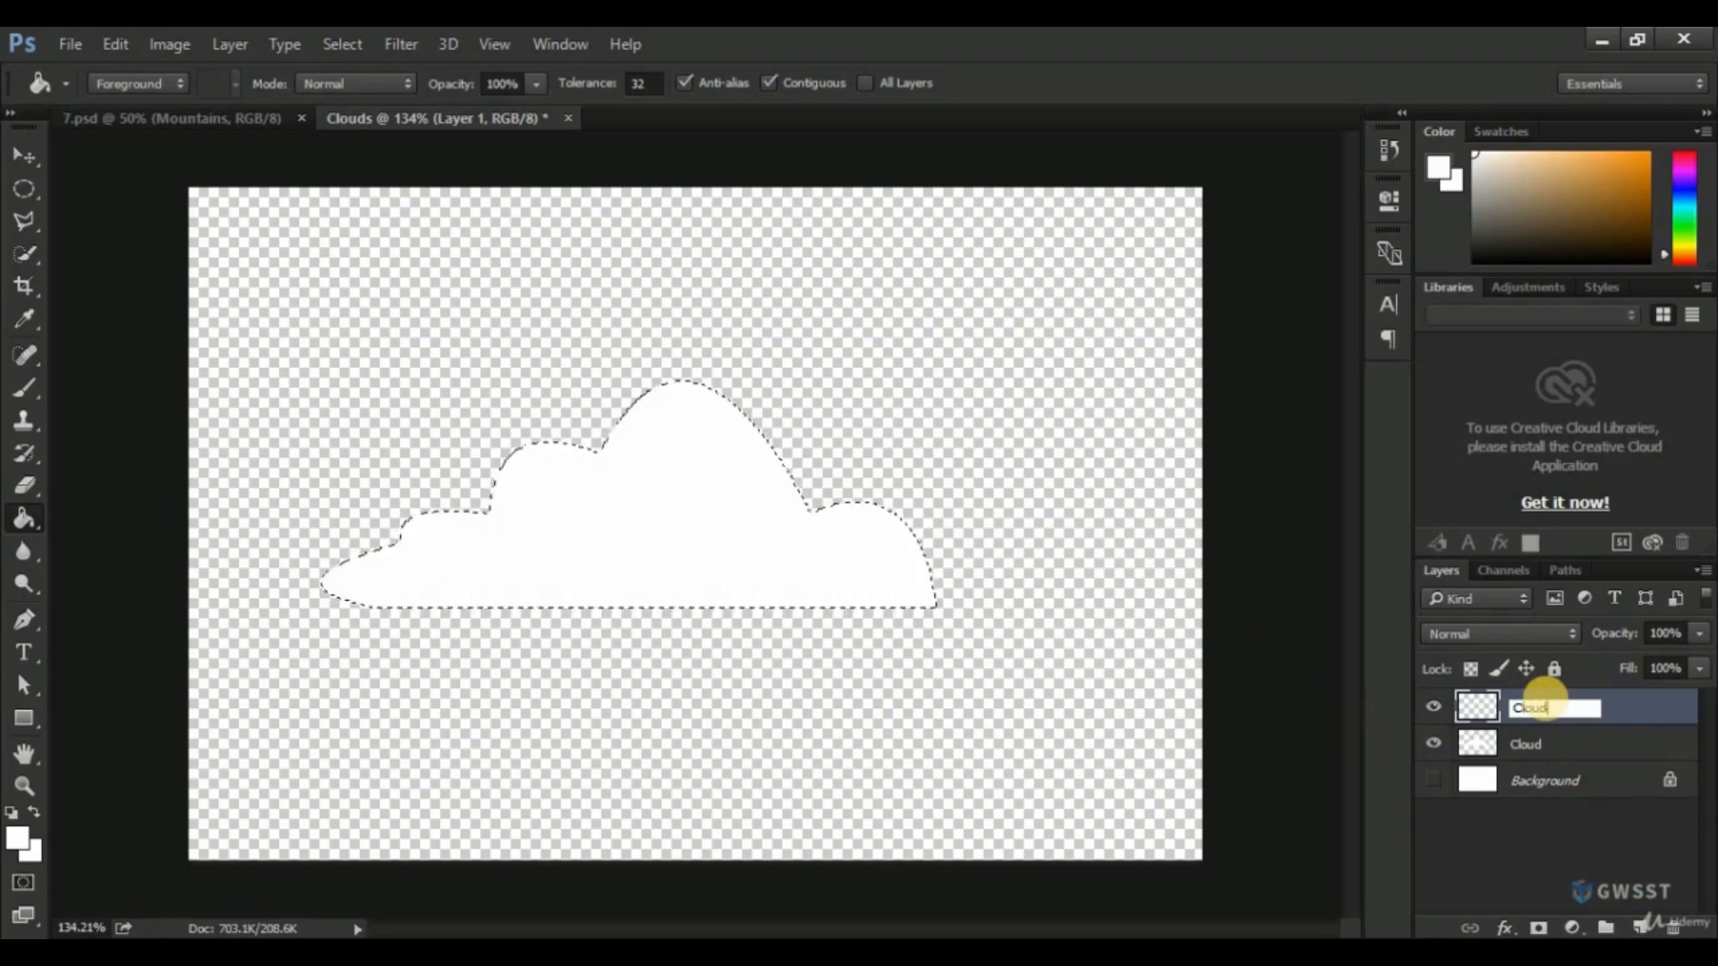
text( Shade)
key(Return)
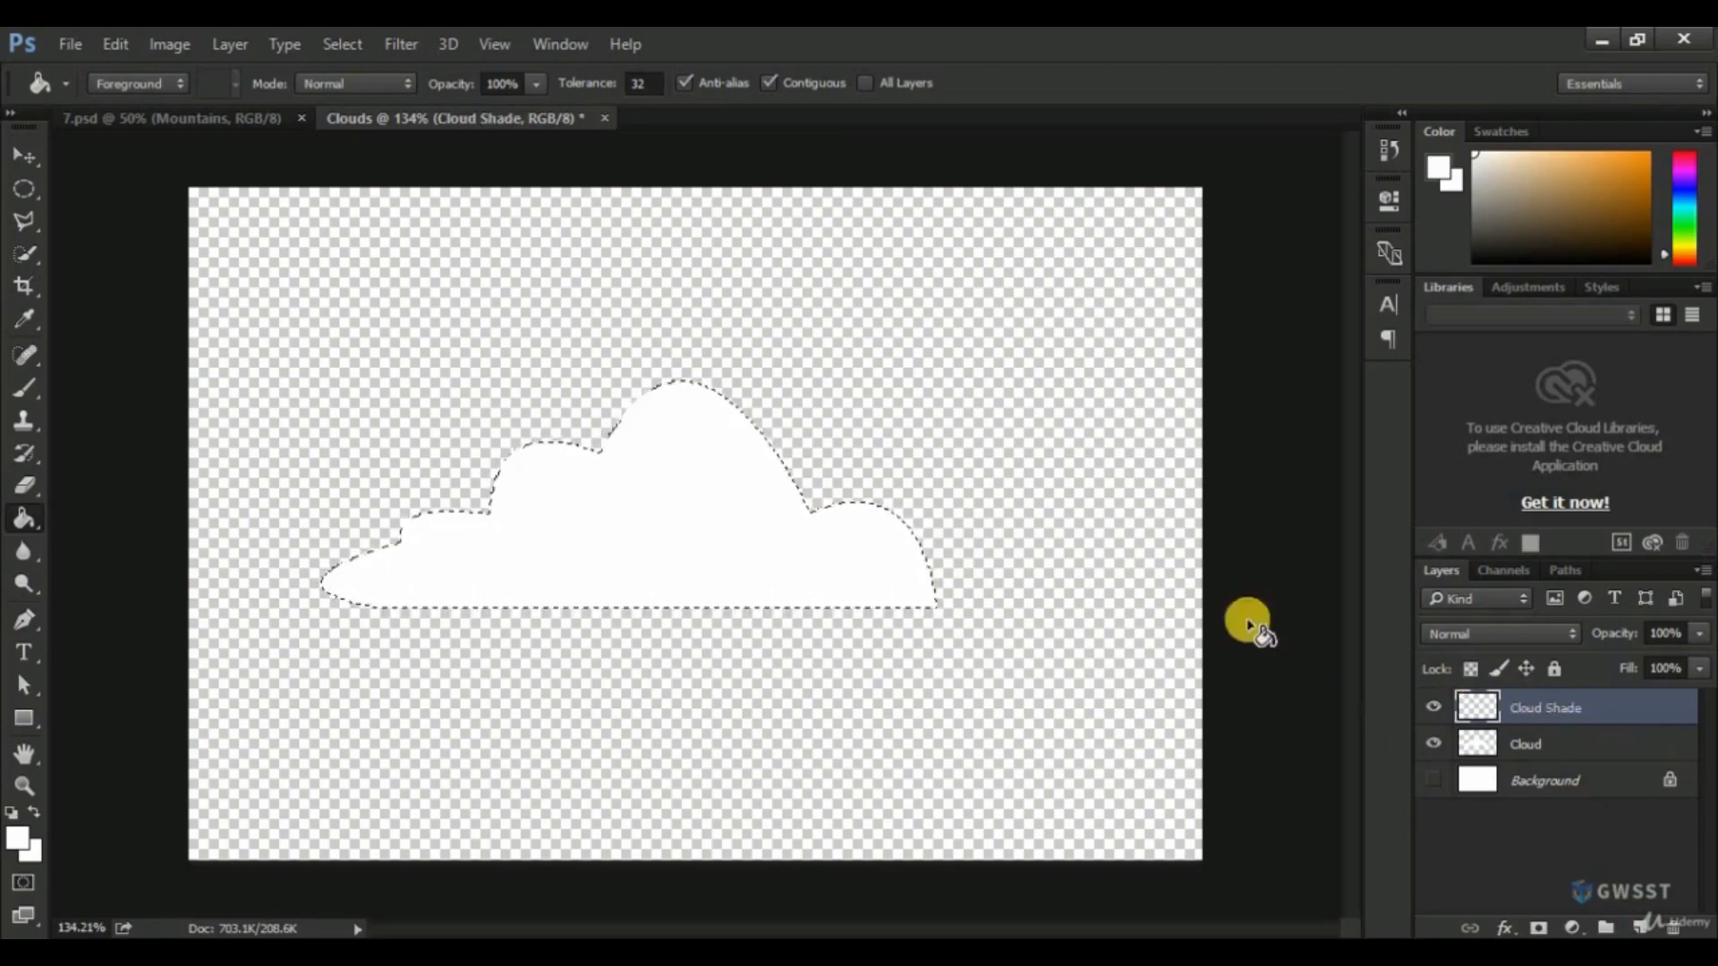
Choose the Brush tool and set the foreground color to light gray (c1c1c1).
click(18, 387)
click(78, 381)
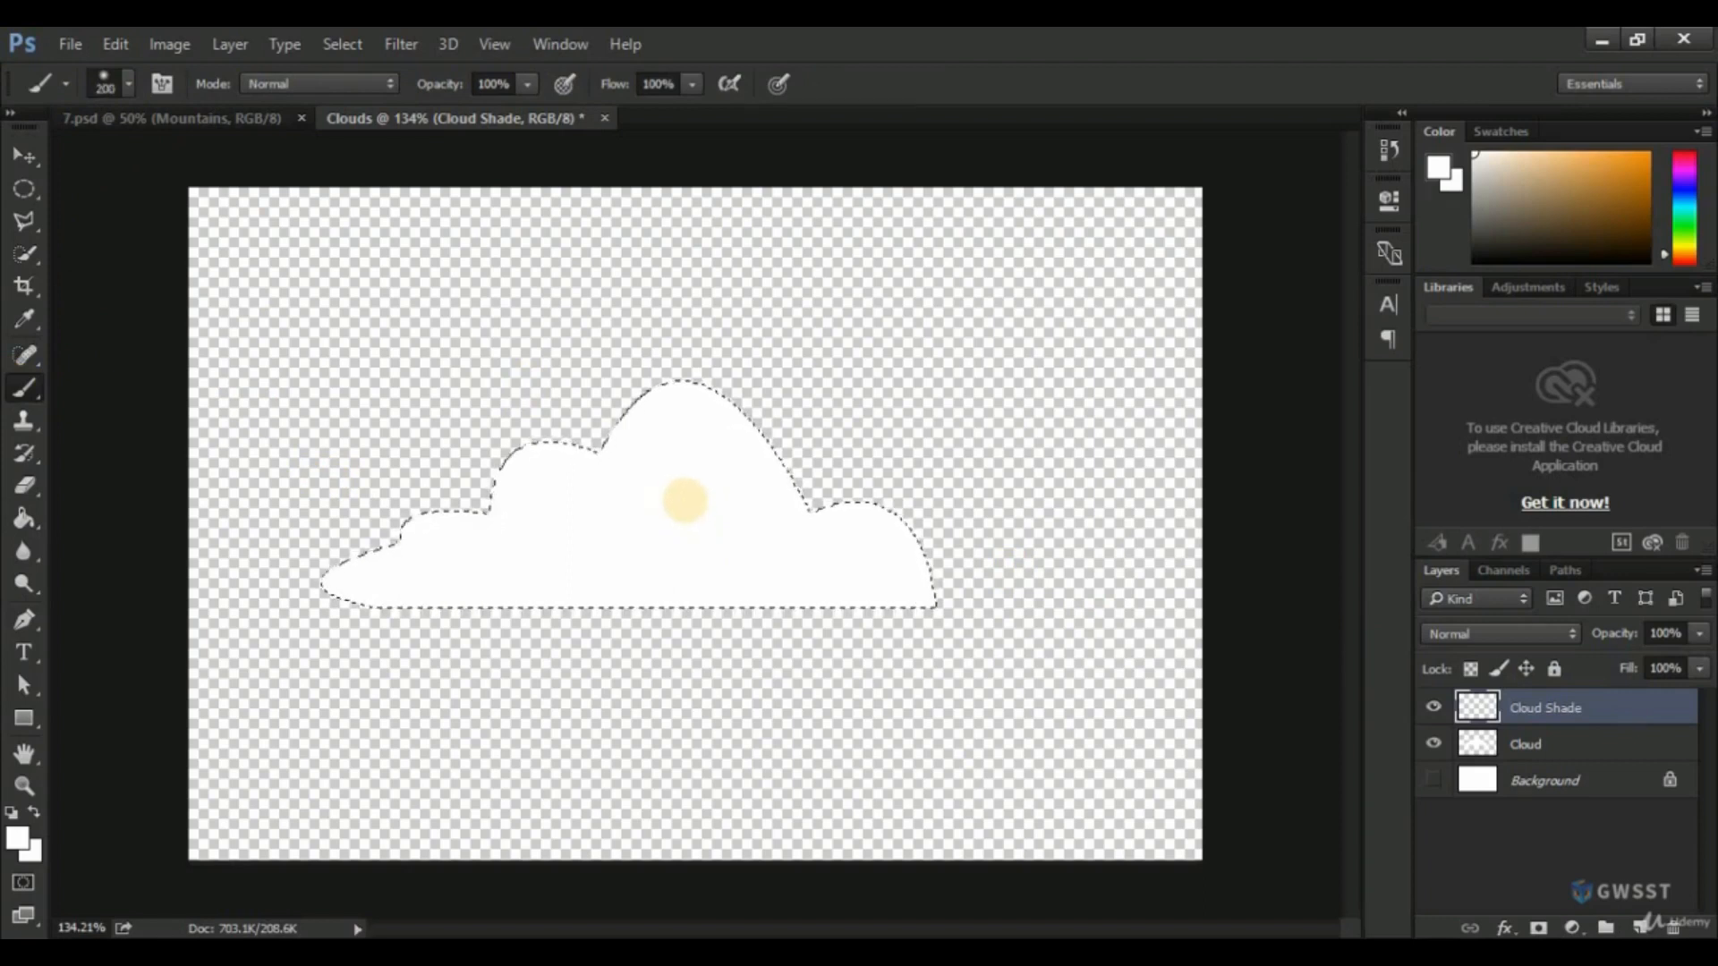
click(18, 837)
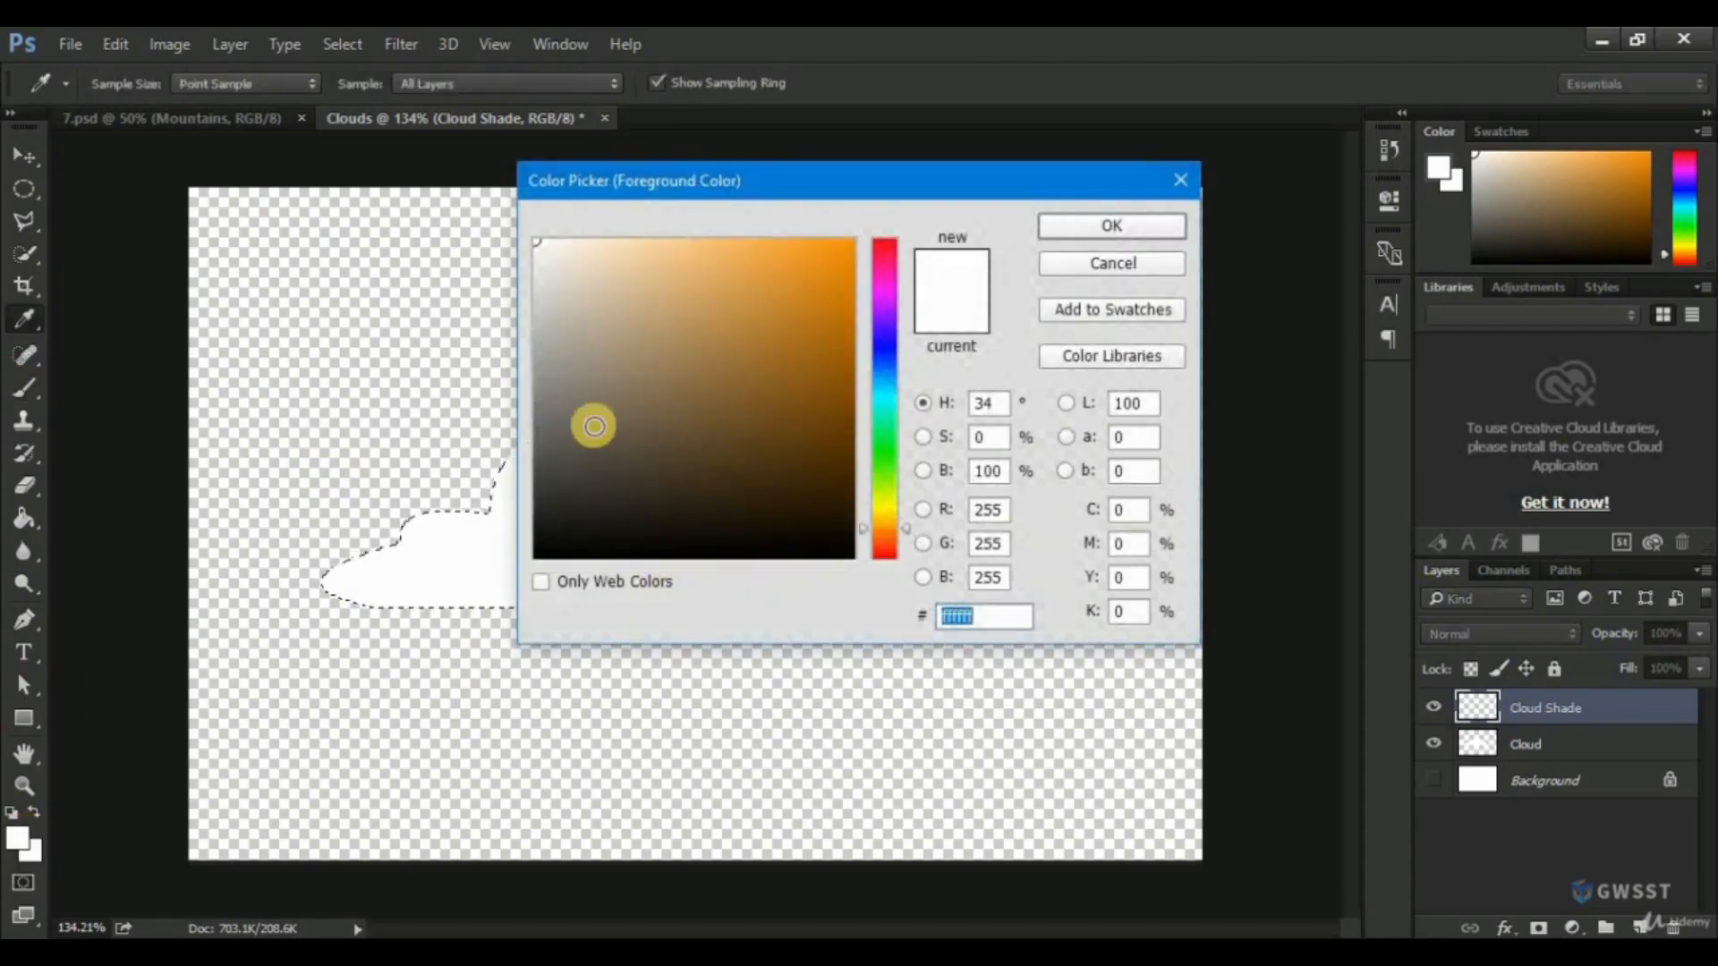
drag(545, 419, 510, 314)
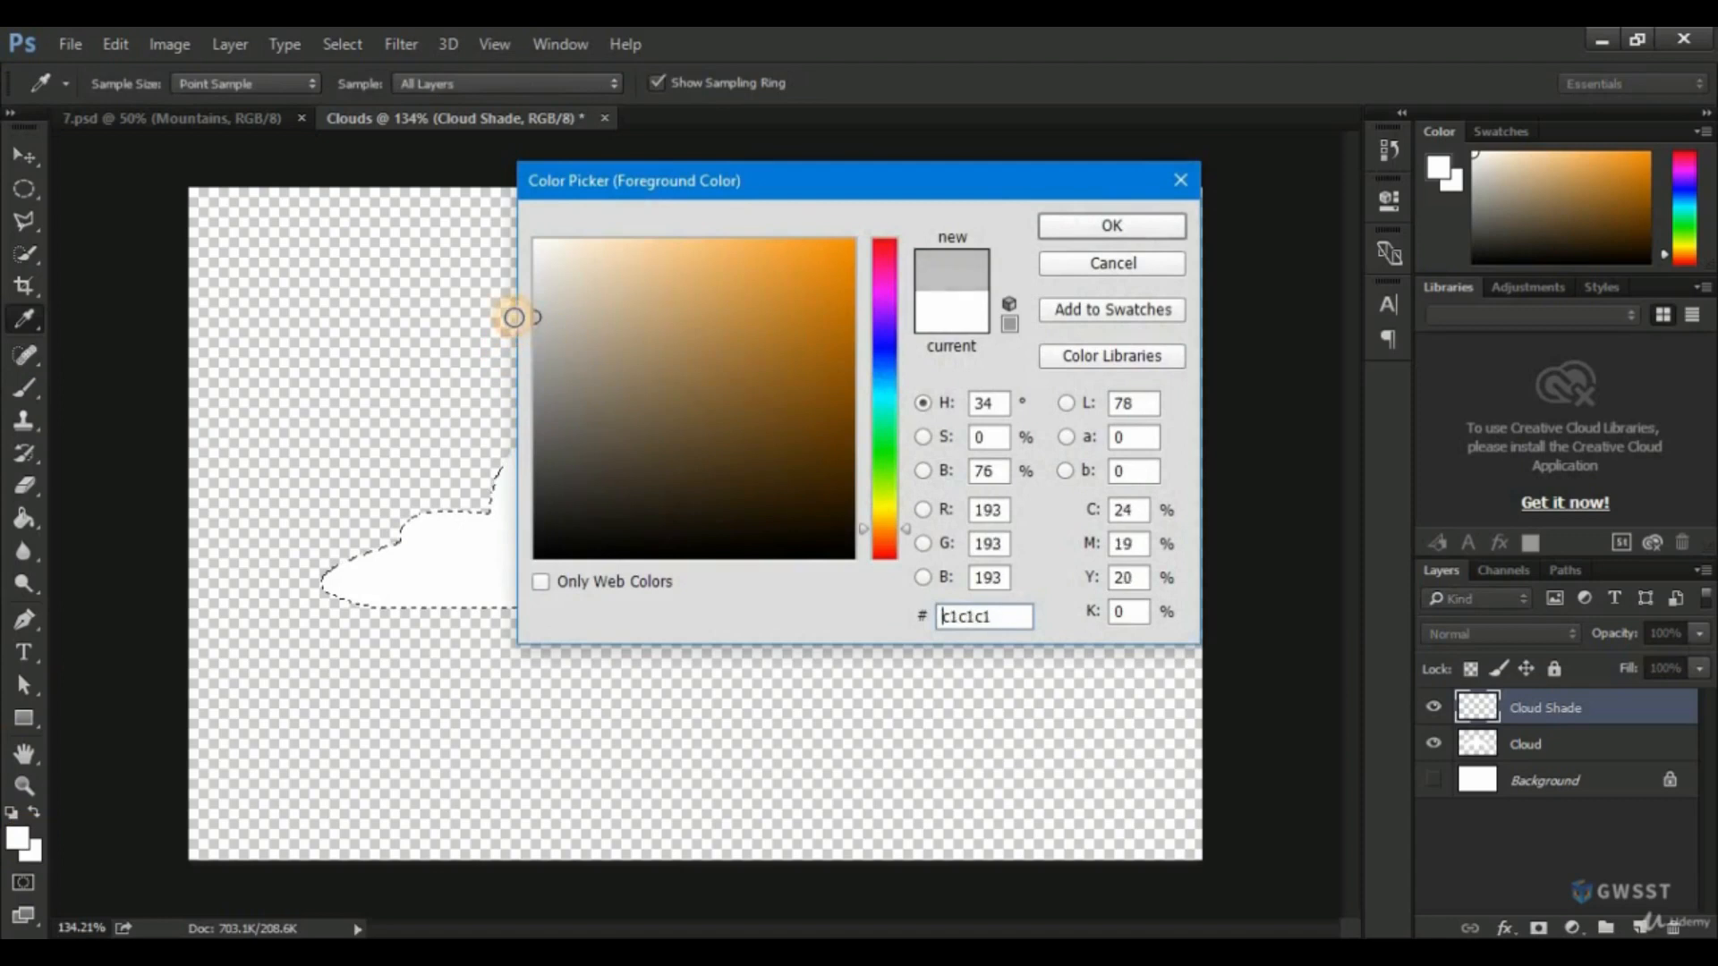
click(1083, 234)
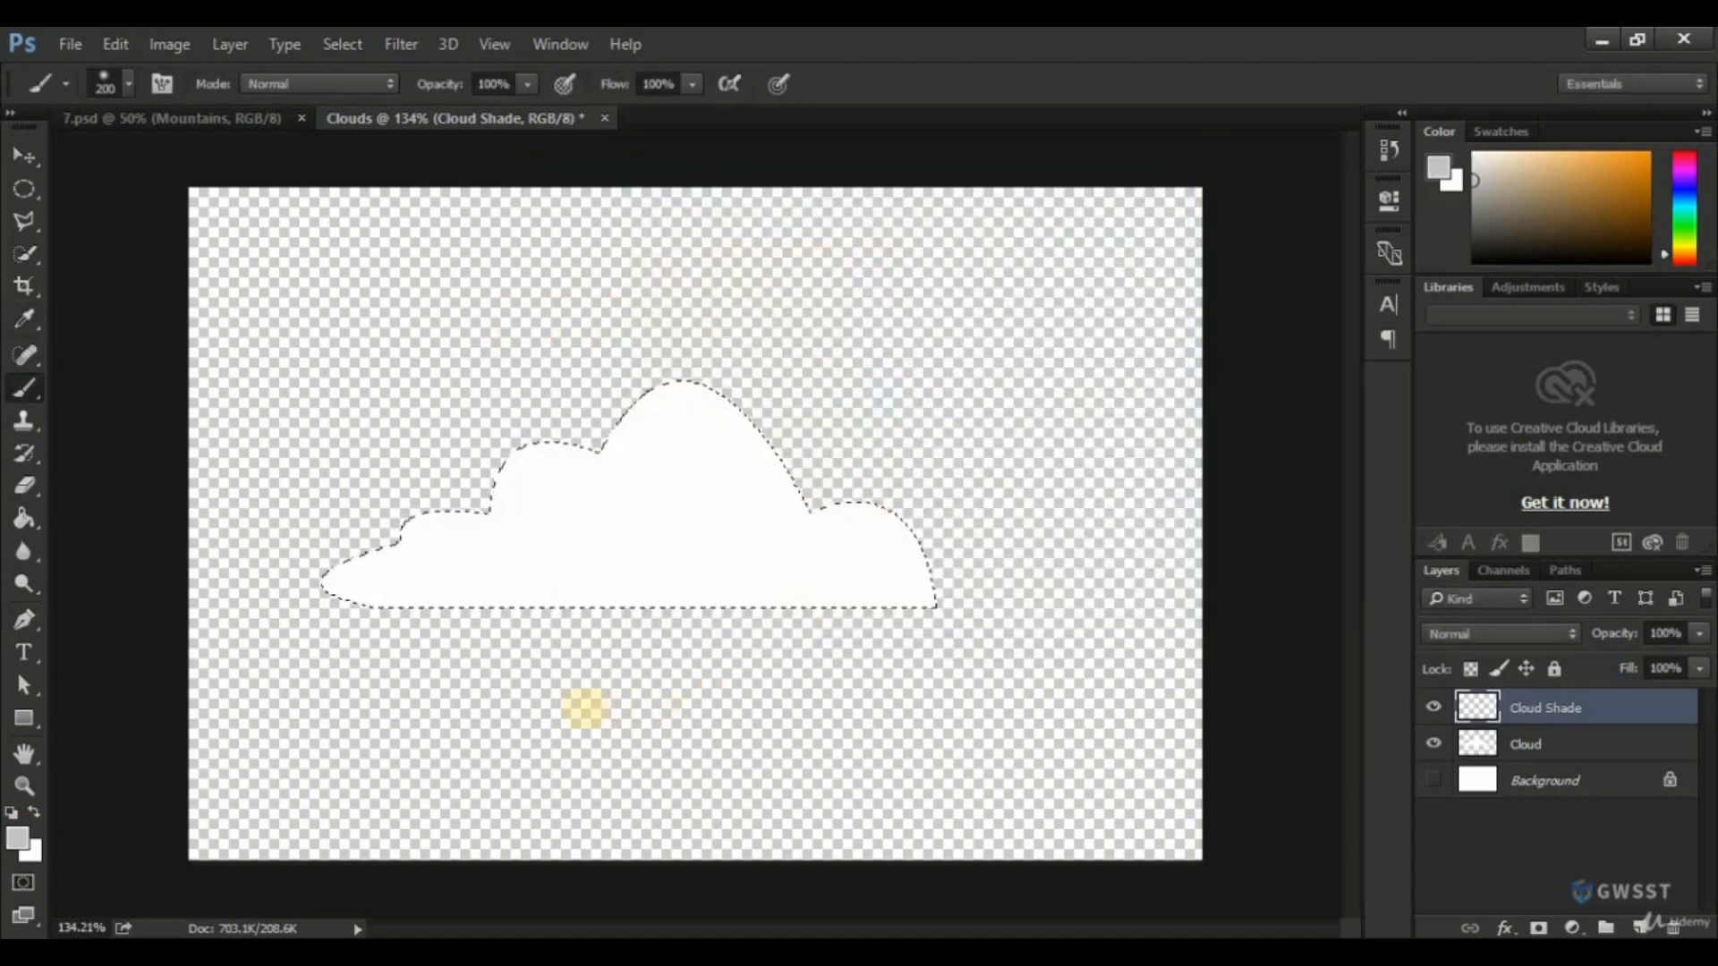
Paint soft gray shading along the cloud's base with strokes just below it using the 200-pixel brush, and deselect the cloud.
mouse_move(586, 710)
mouse_down()
mouse_move(694, 709)
mouse_move(691, 723)
mouse_up()
drag(515, 725, 614, 716)
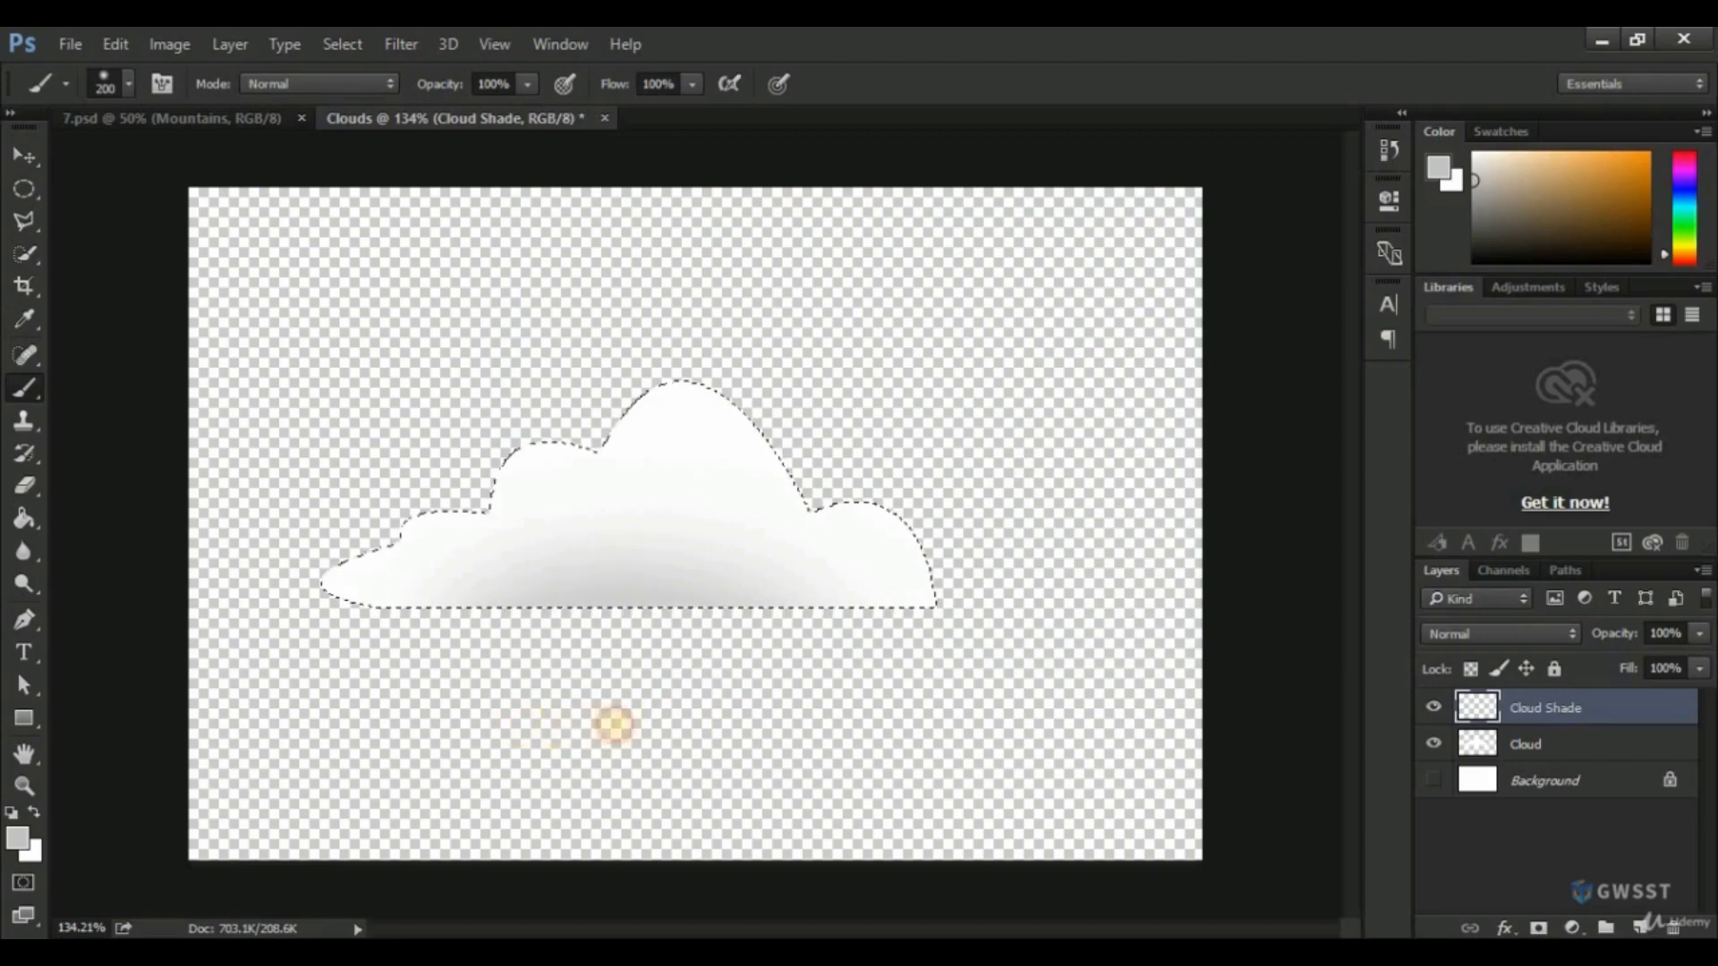
drag(800, 713, 875, 760)
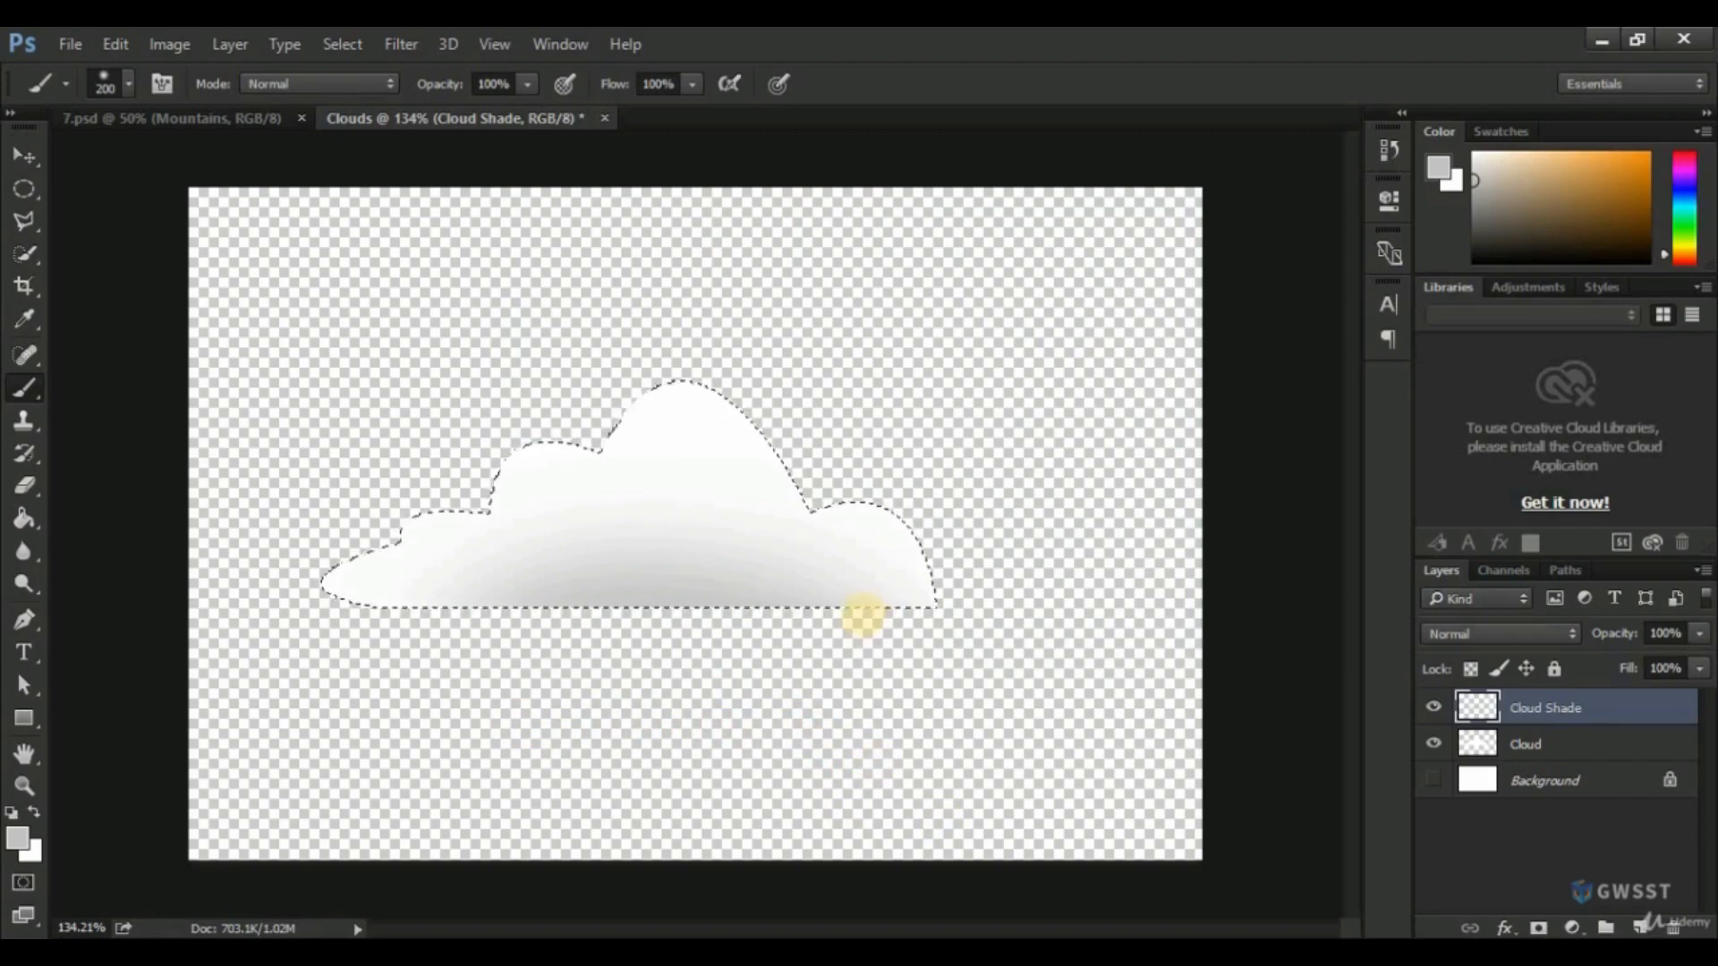
key(ctrl+d)
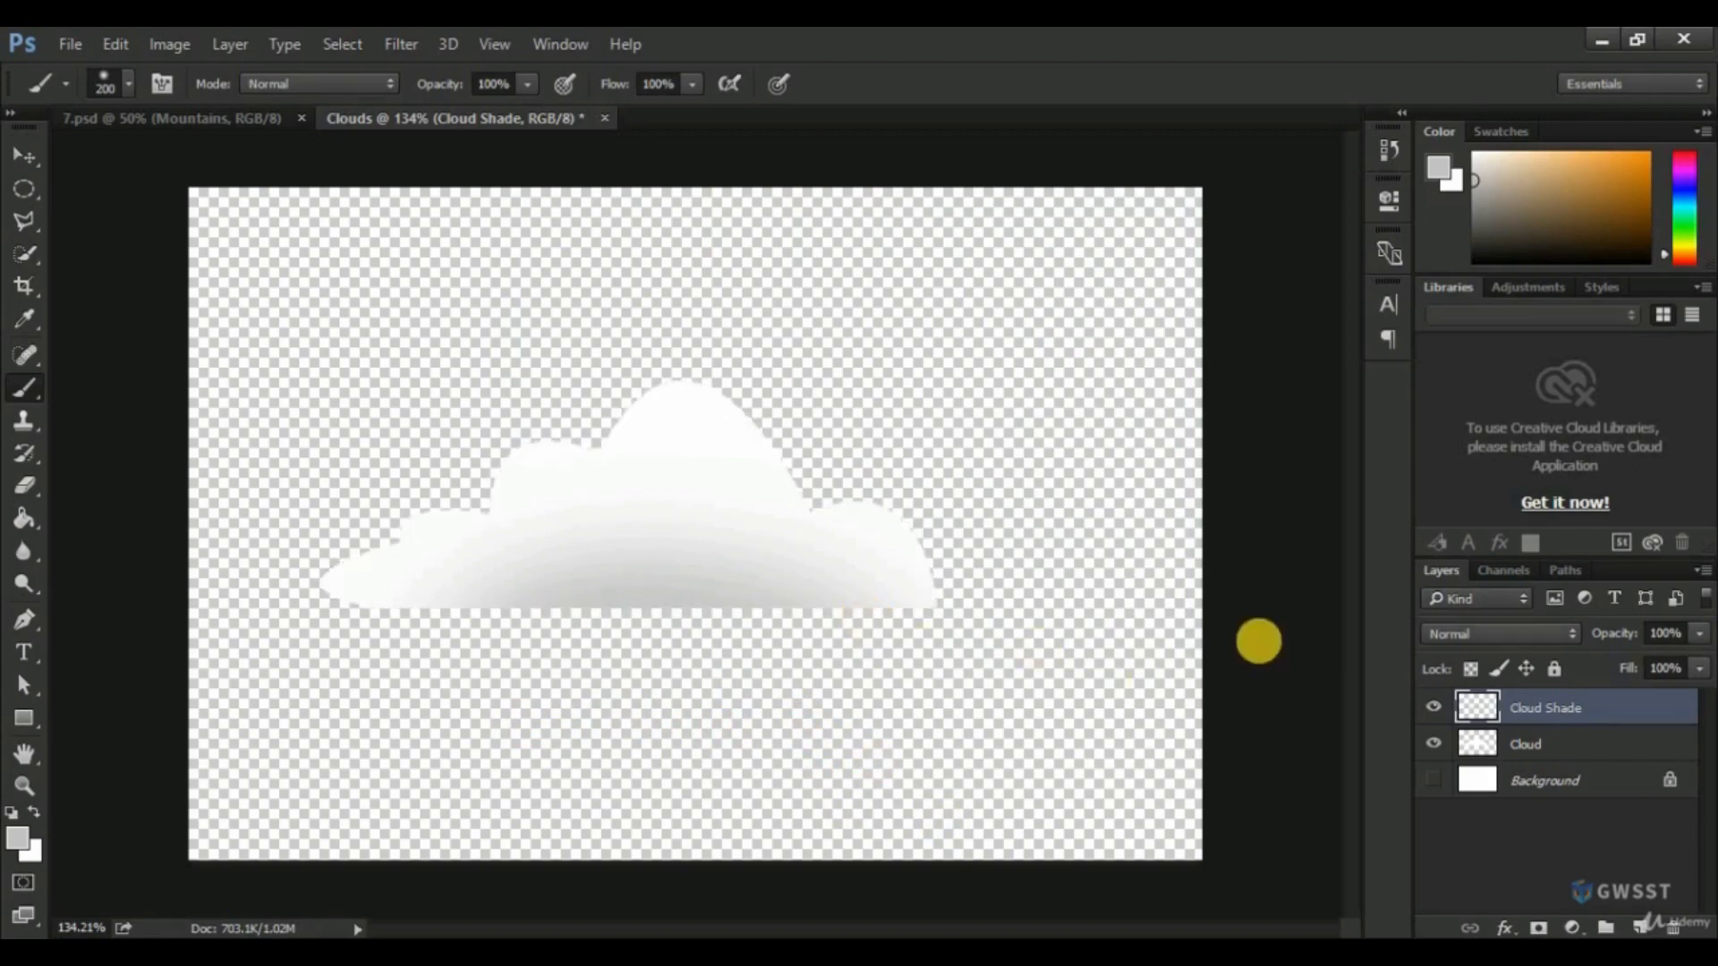
Group the Cloud and Cloud Shade layers and name the group "Cloud".
click(27, 154)
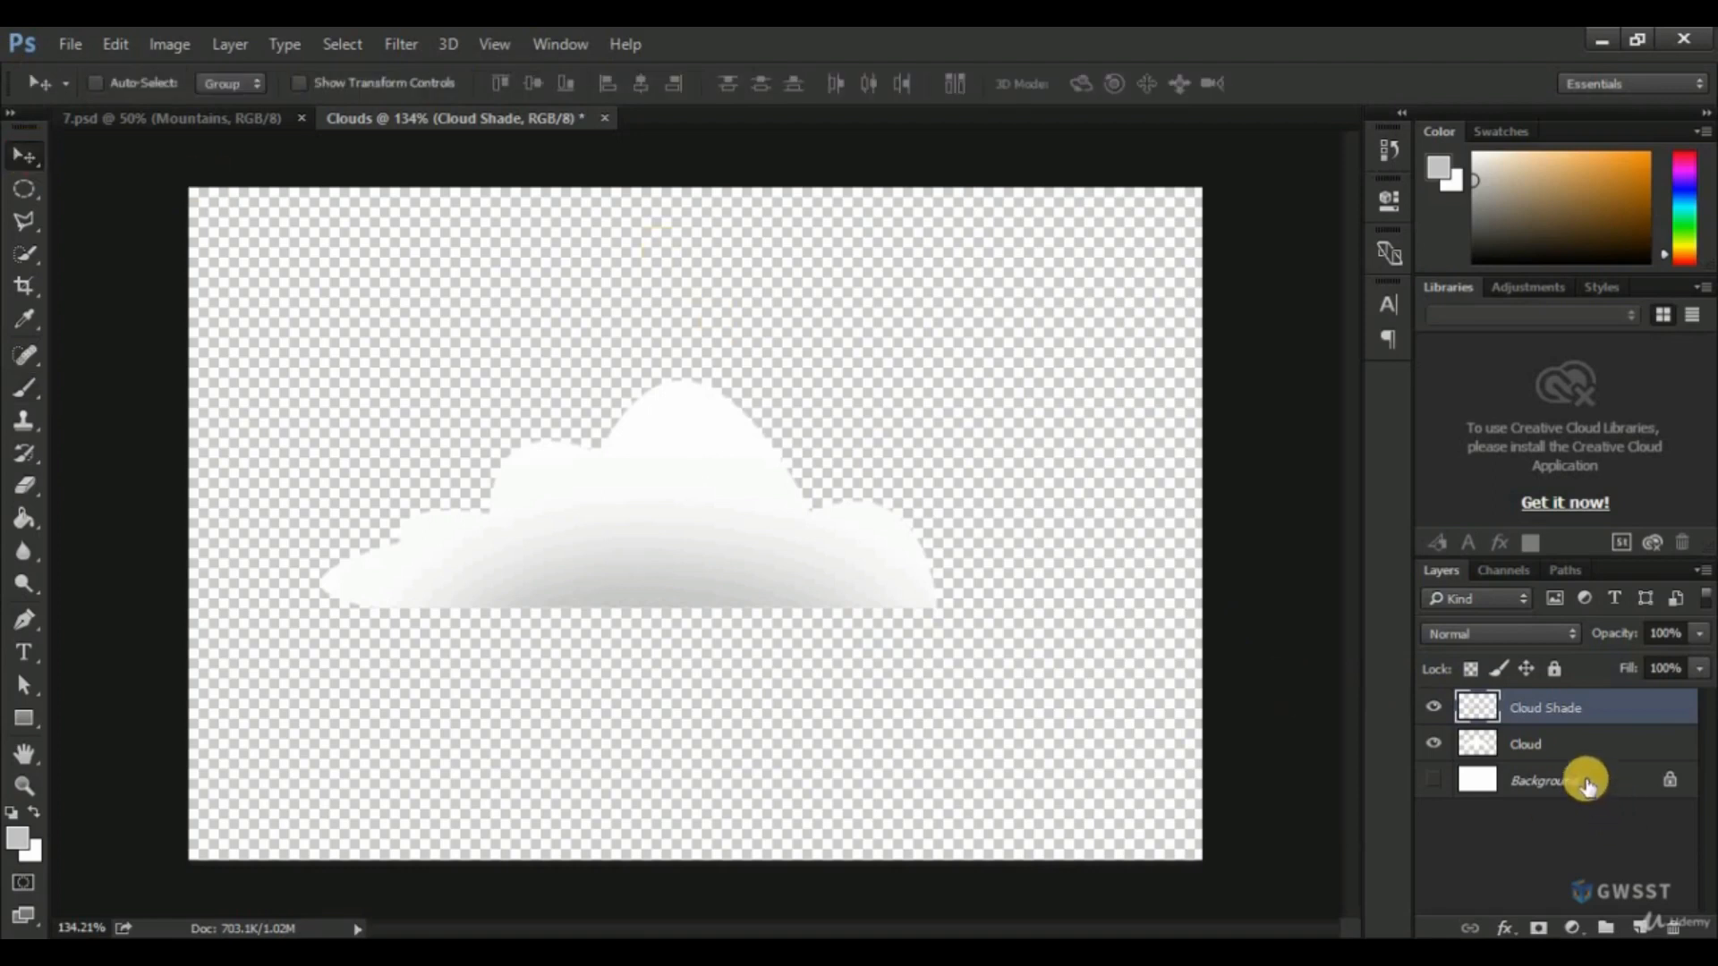
click(1570, 745)
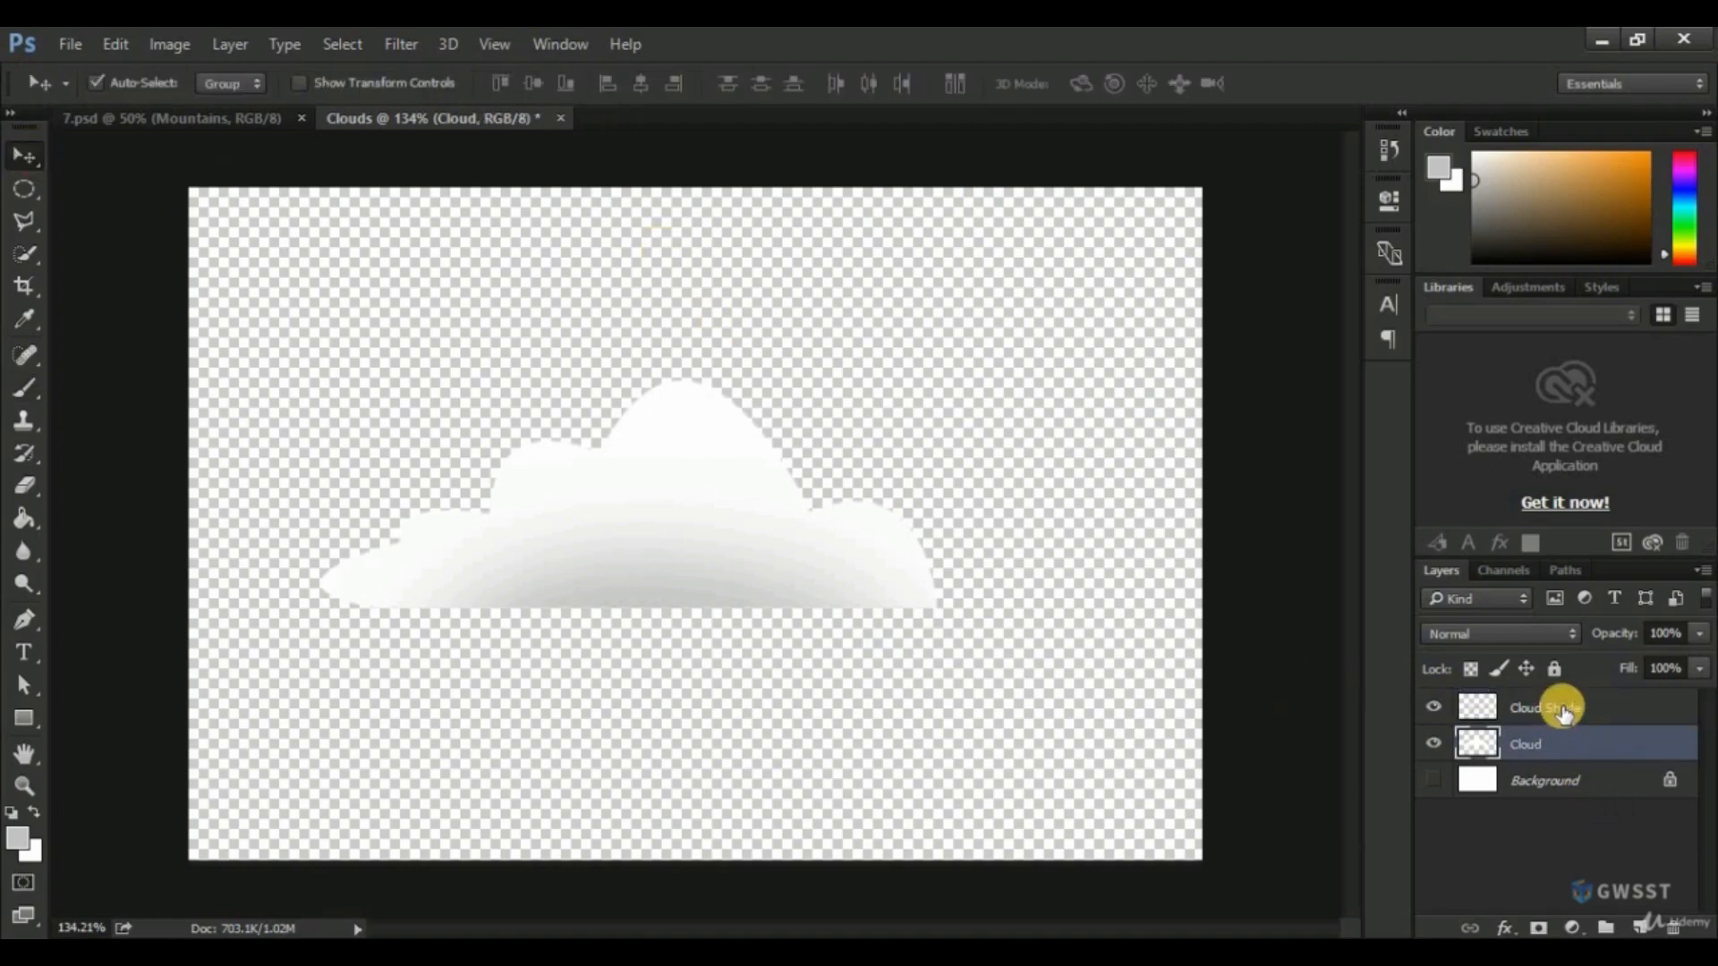
shift+click(1563, 709)
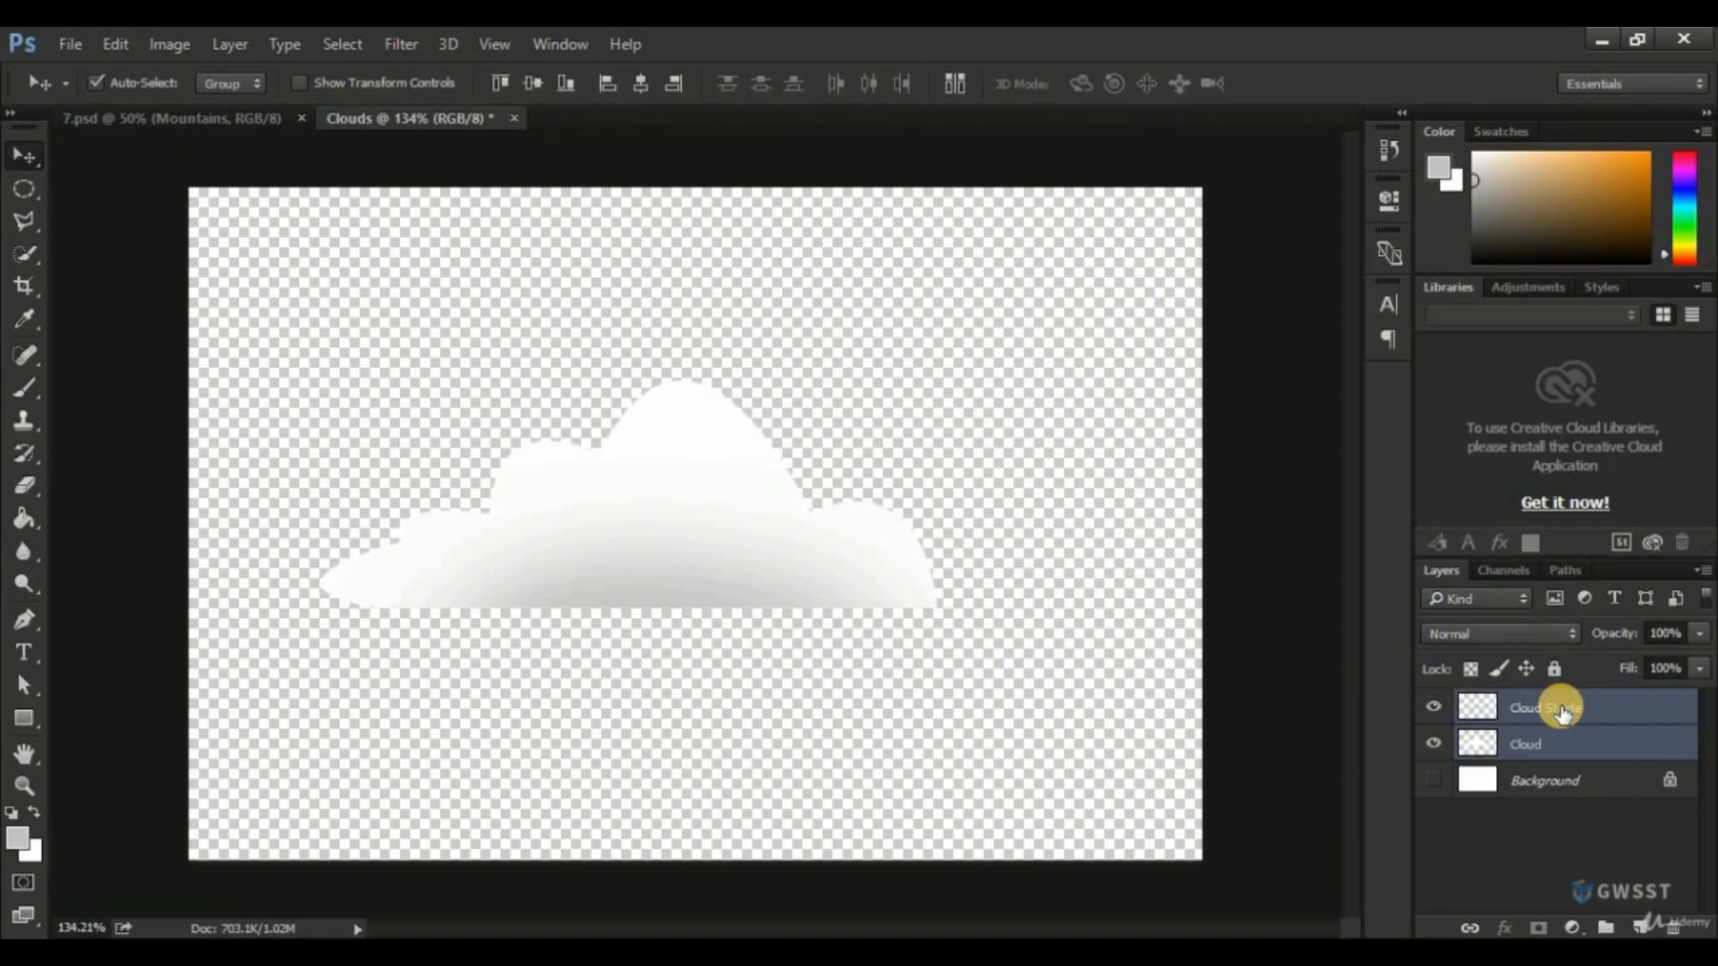
key(ctrl+g)
double_click(1533, 706)
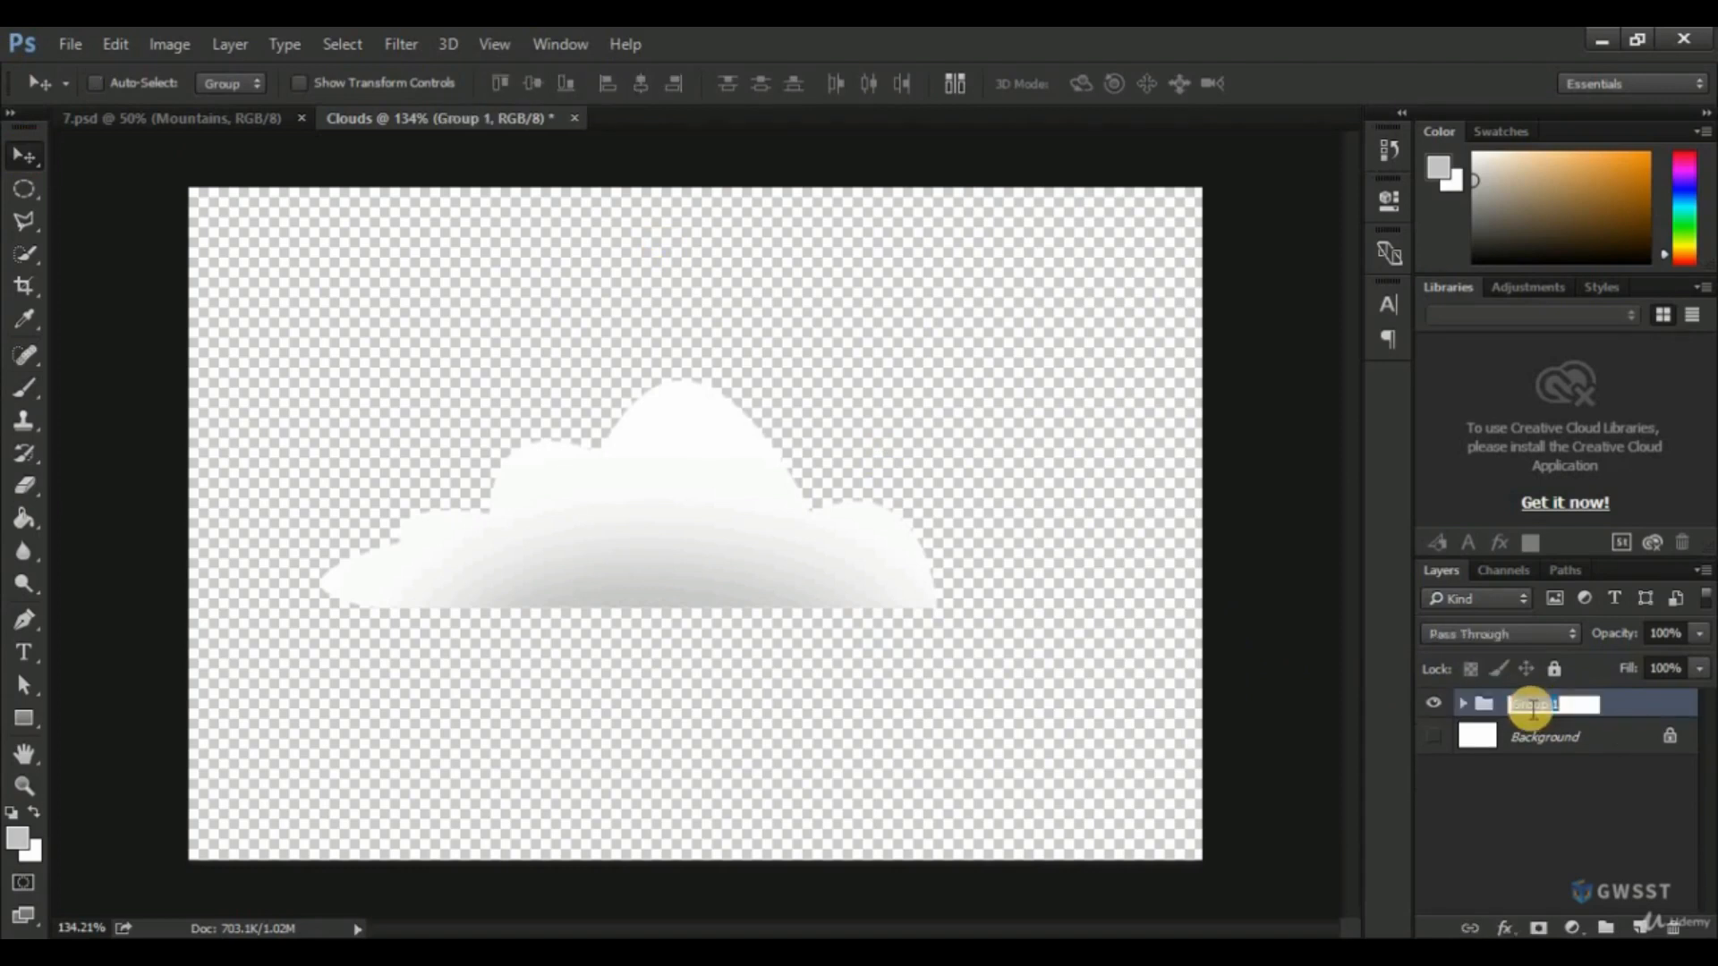
text(Clouds)
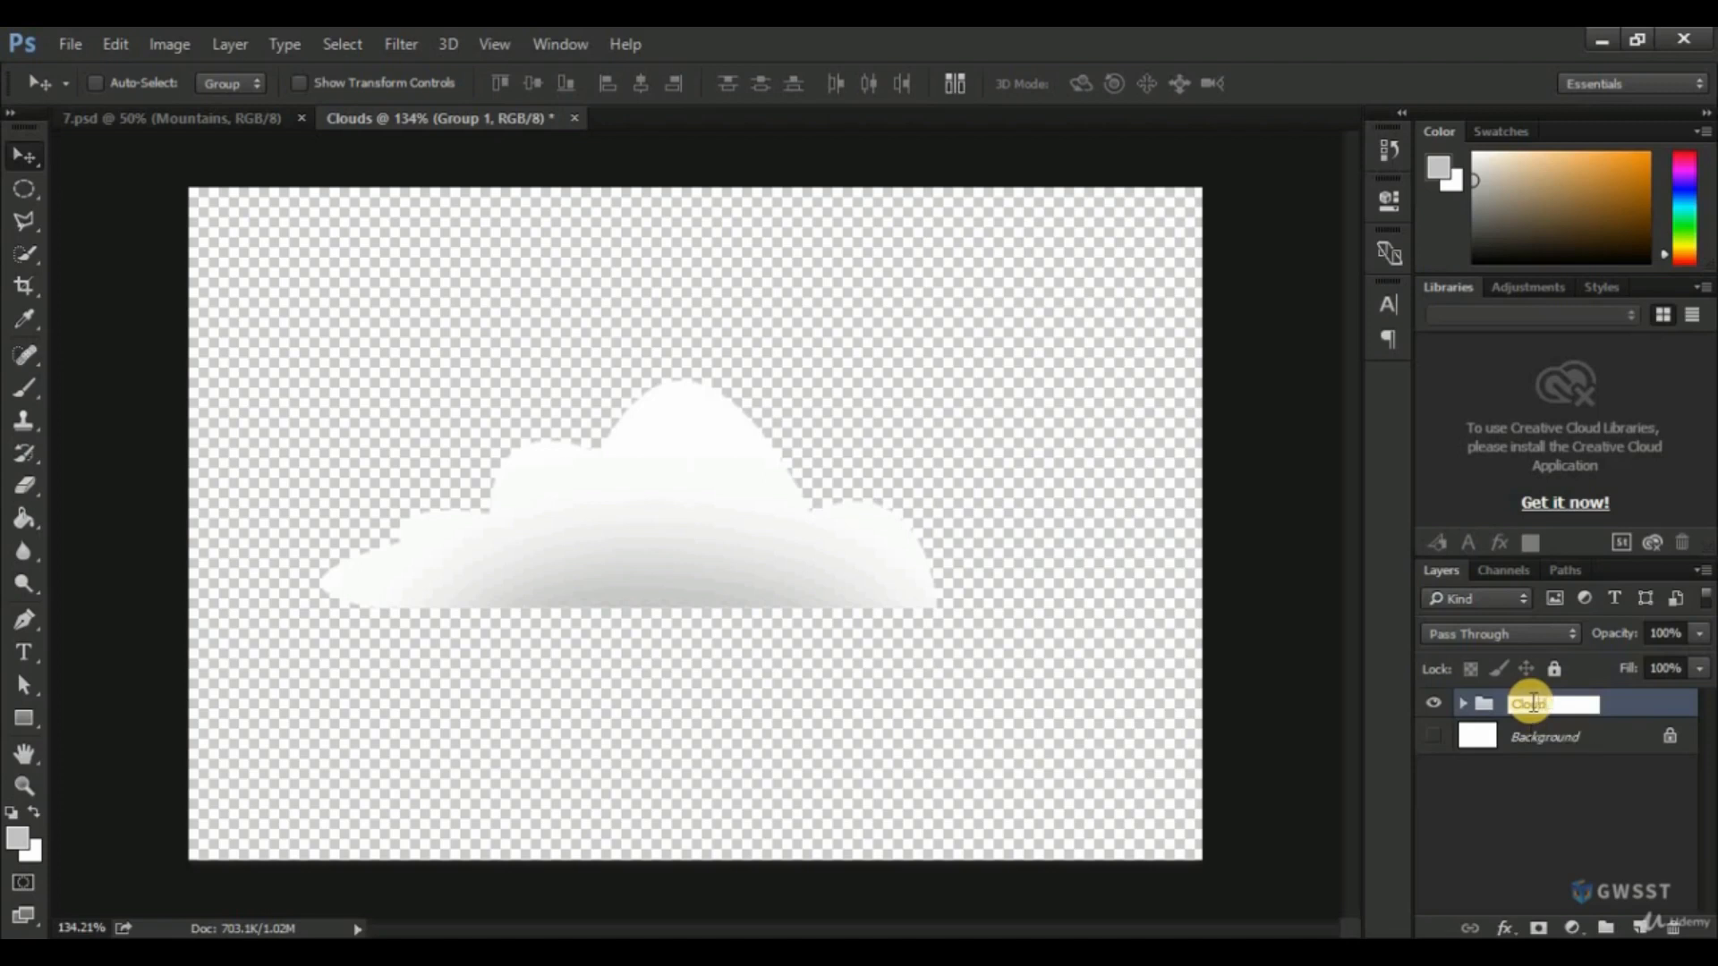
key(Return)
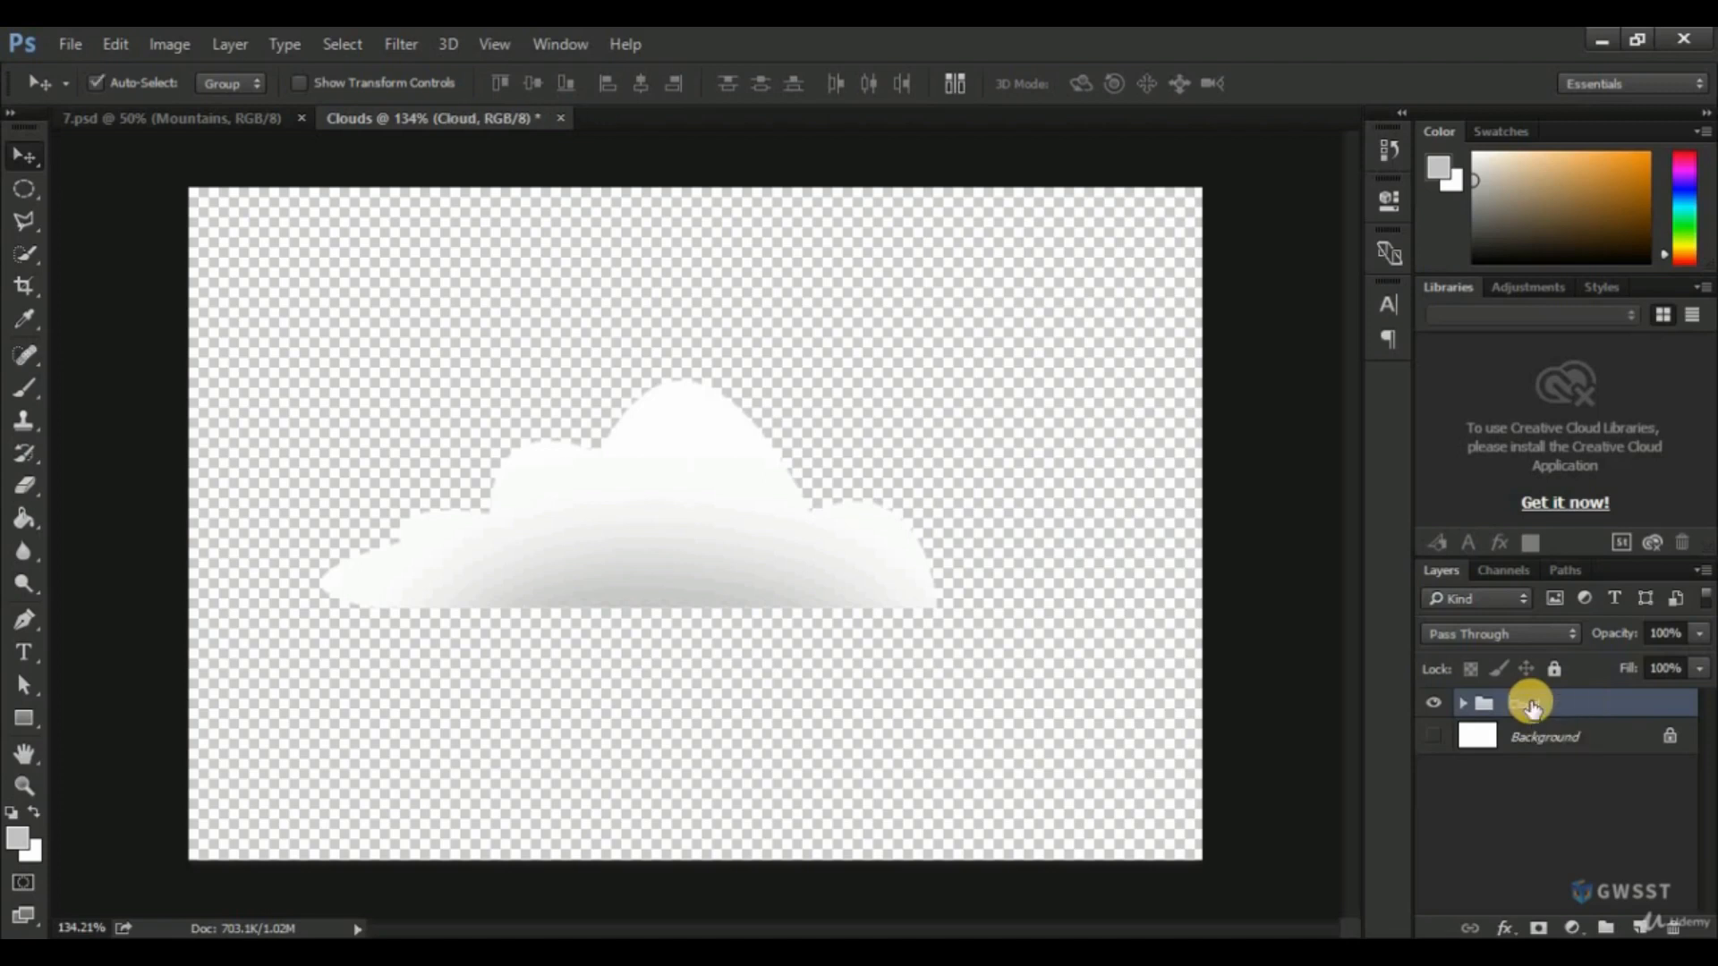
Save the document as the Photoshop file "Clouds" in the Lesson-7 folder with Maximize Compatibility on.
key(ctrl+s)
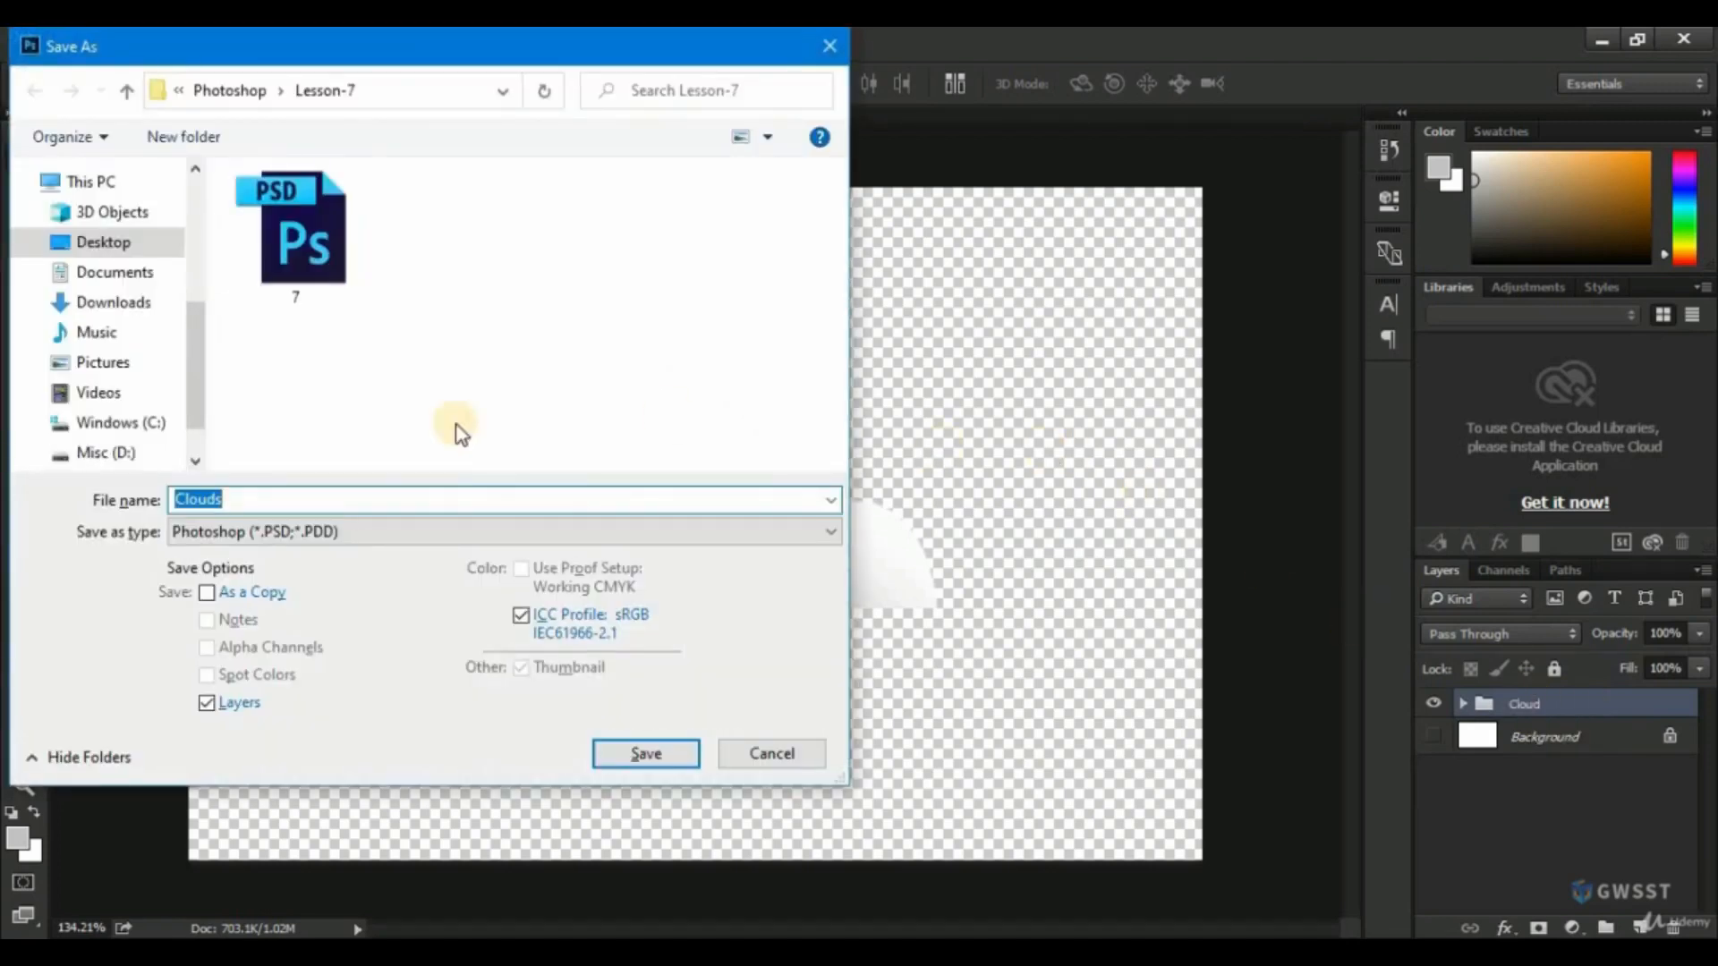
click(646, 751)
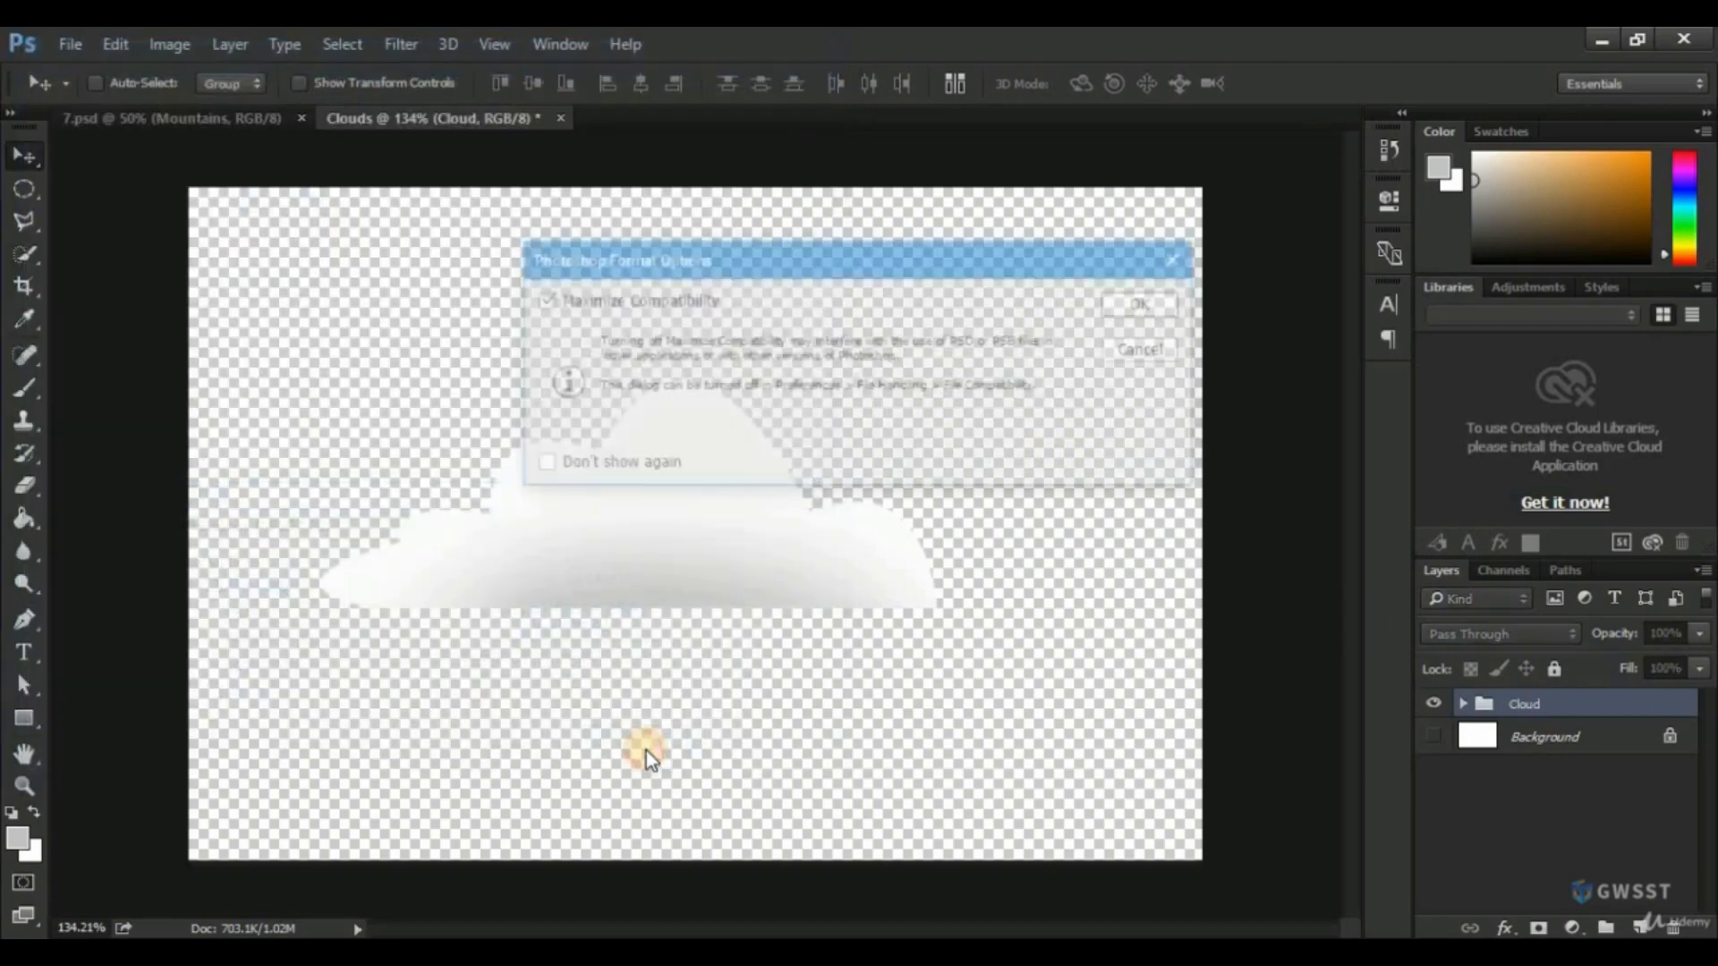
click(1130, 310)
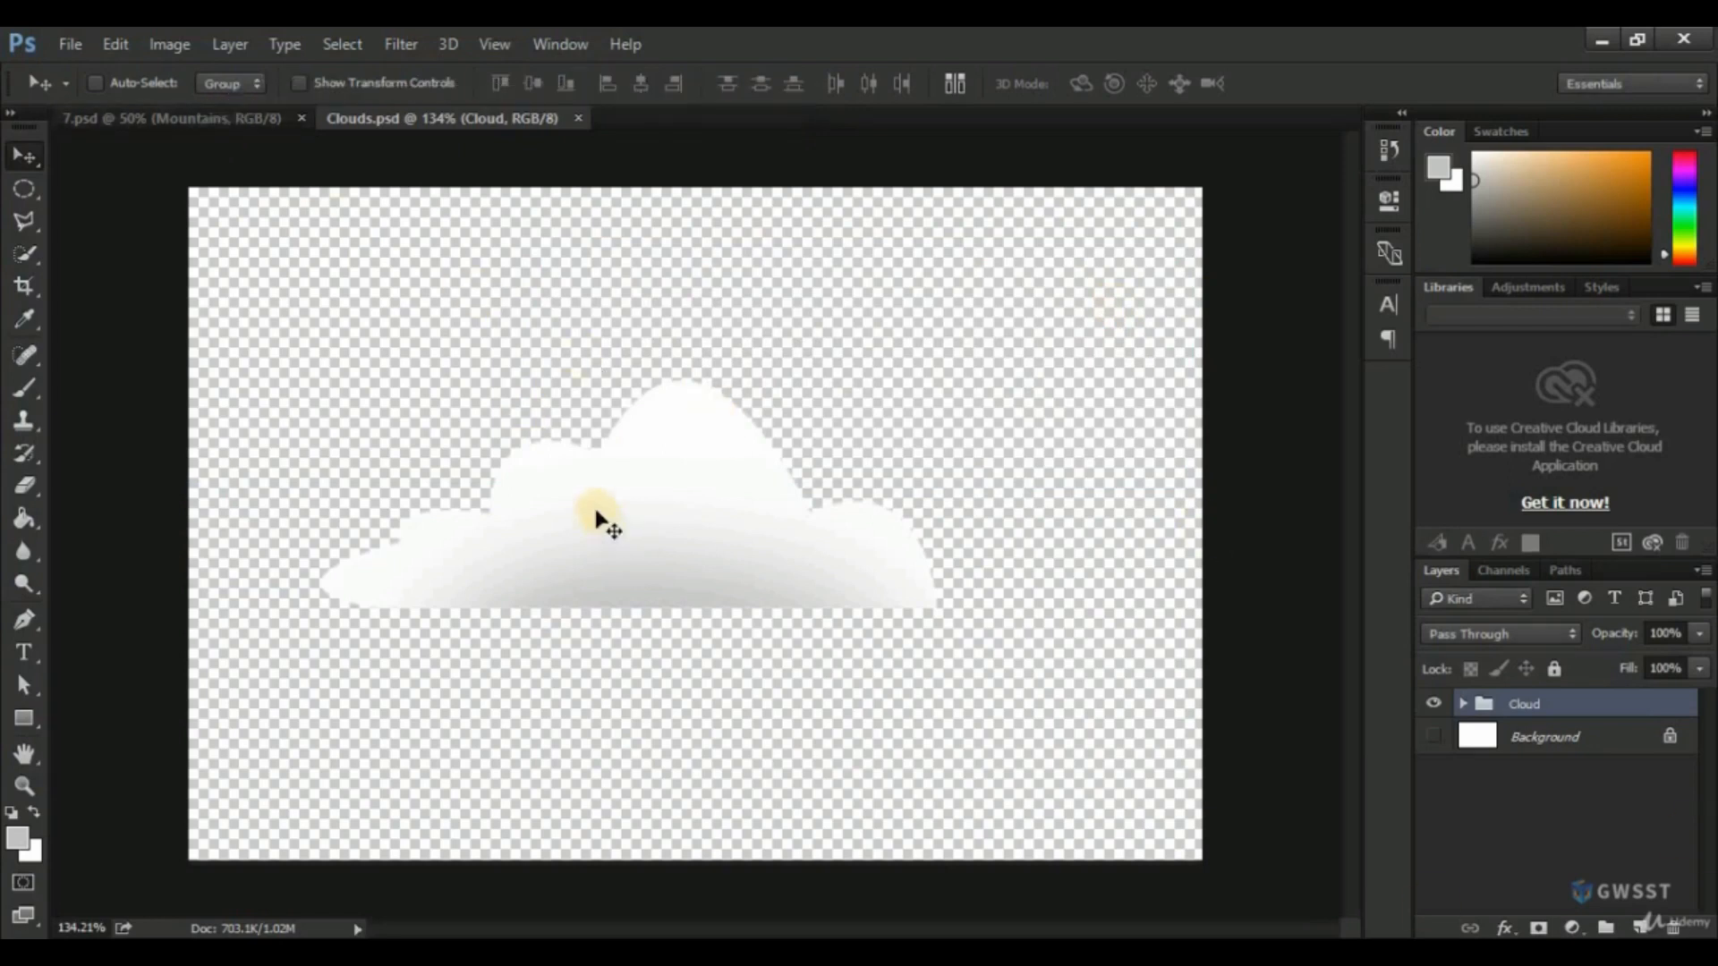
Copy the Cloud group into 7.psd with the Move tool and place it in the sky above the left mountains.
click(217, 117)
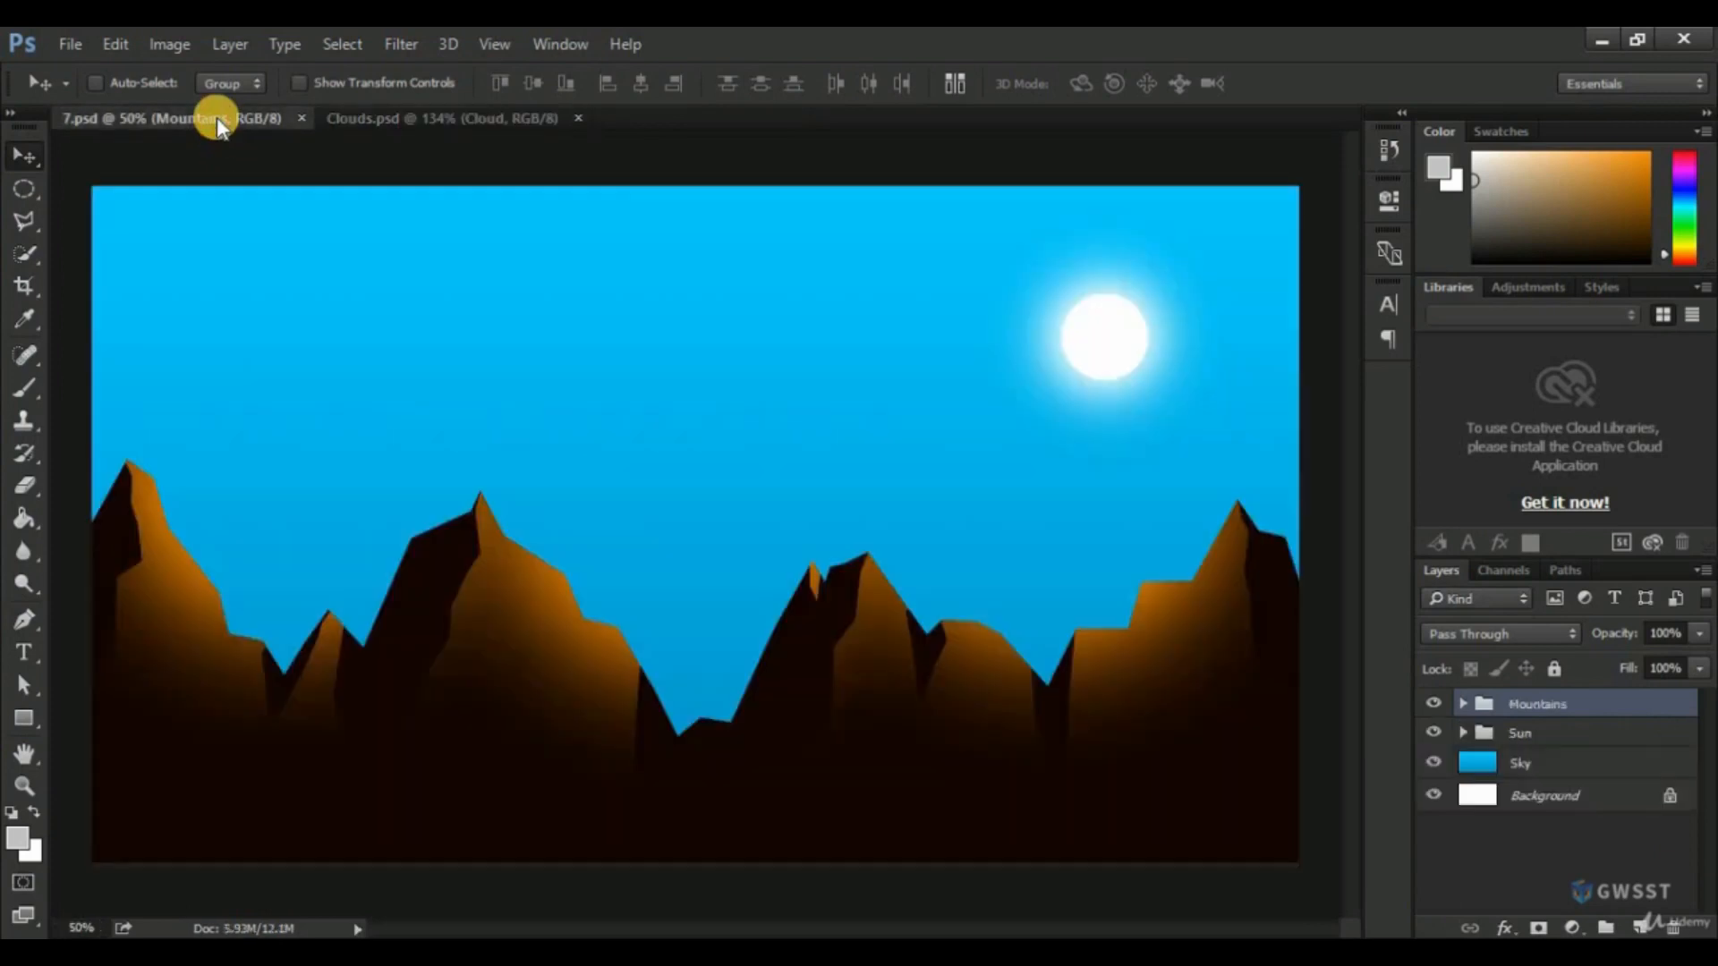
click(455, 126)
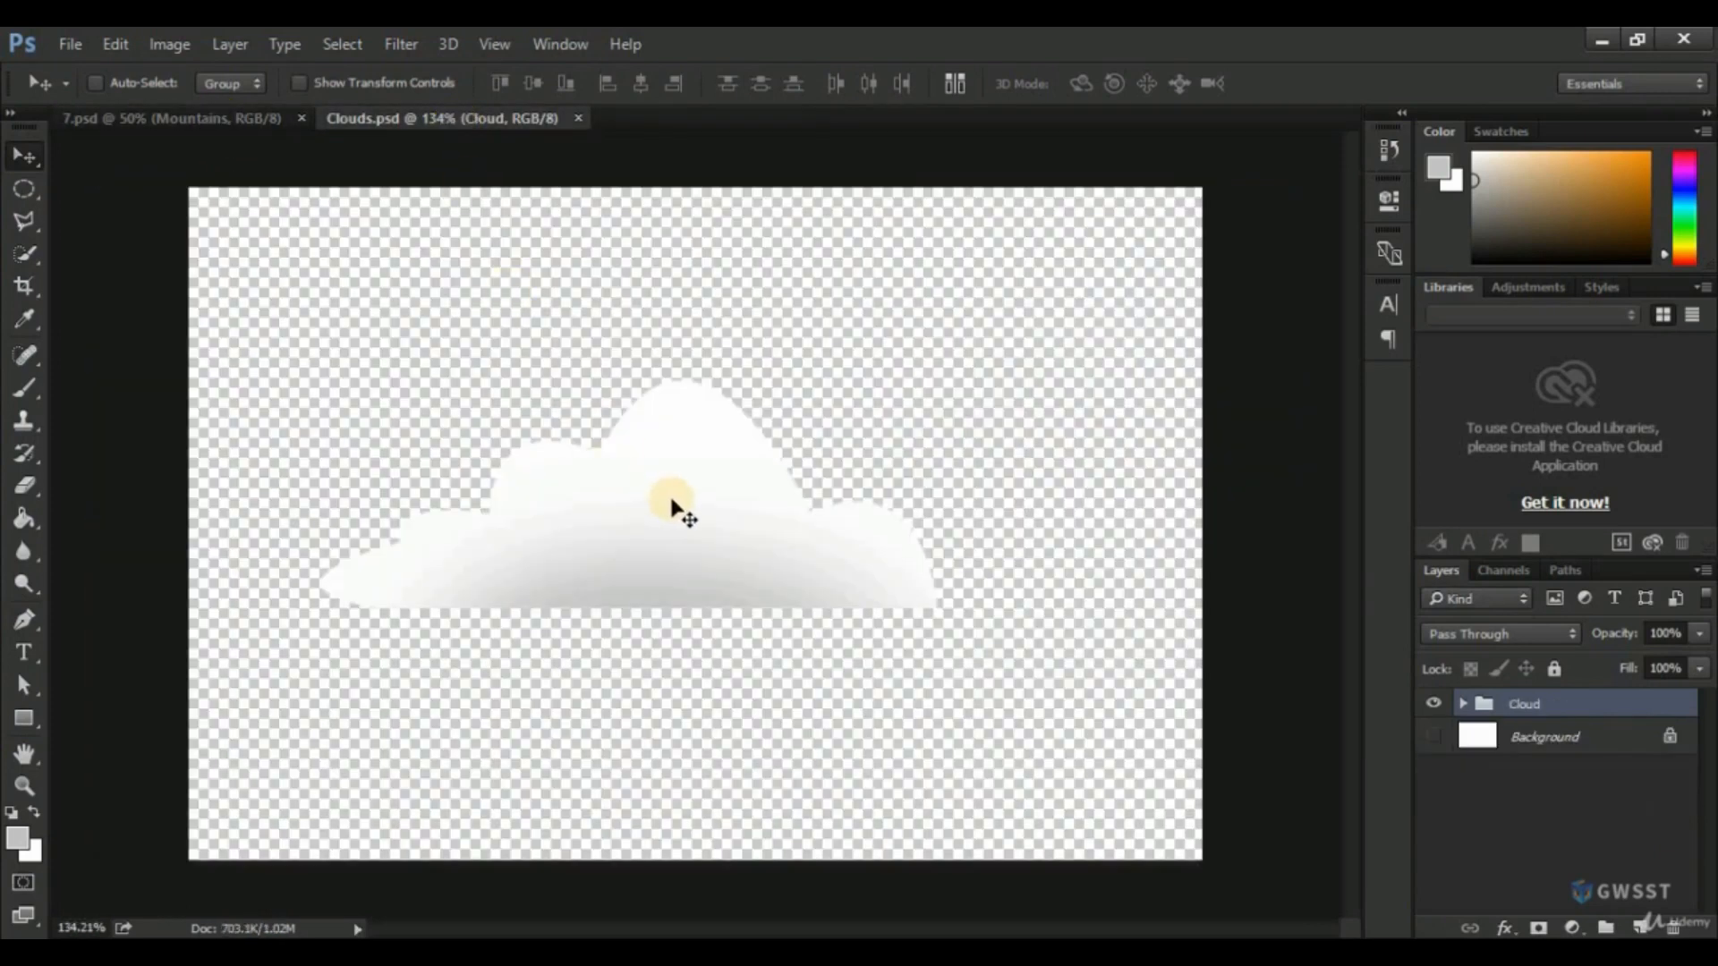
drag(672, 505, 319, 279)
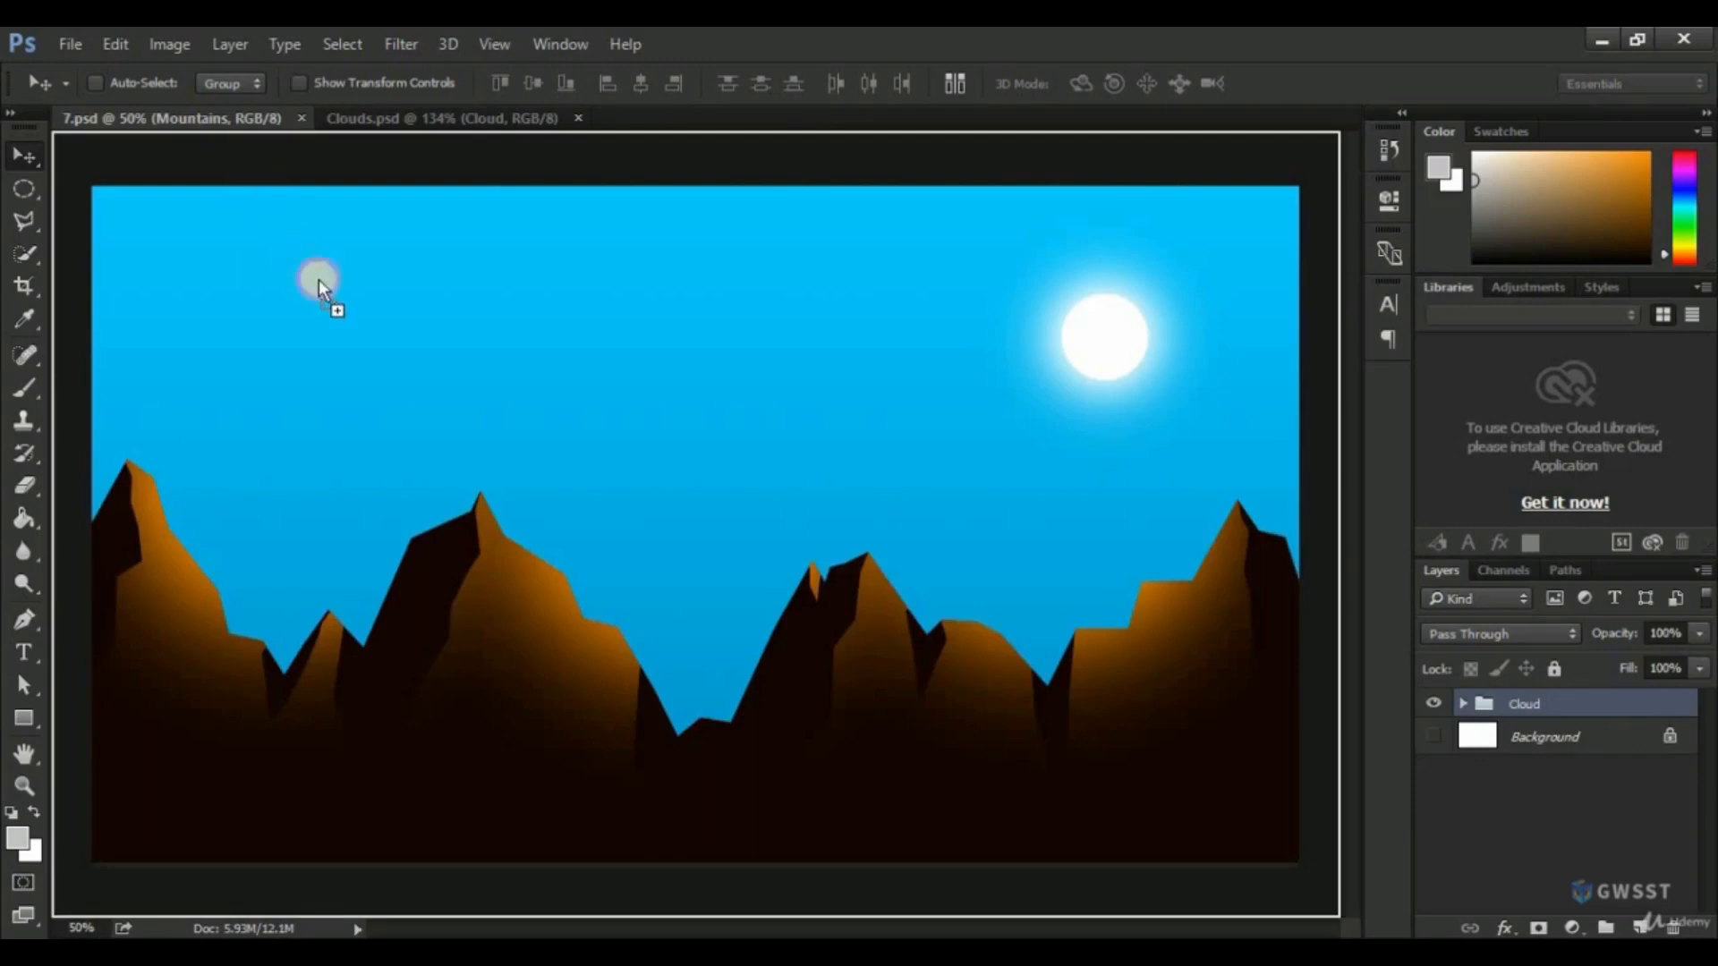
drag(574, 393, 468, 344)
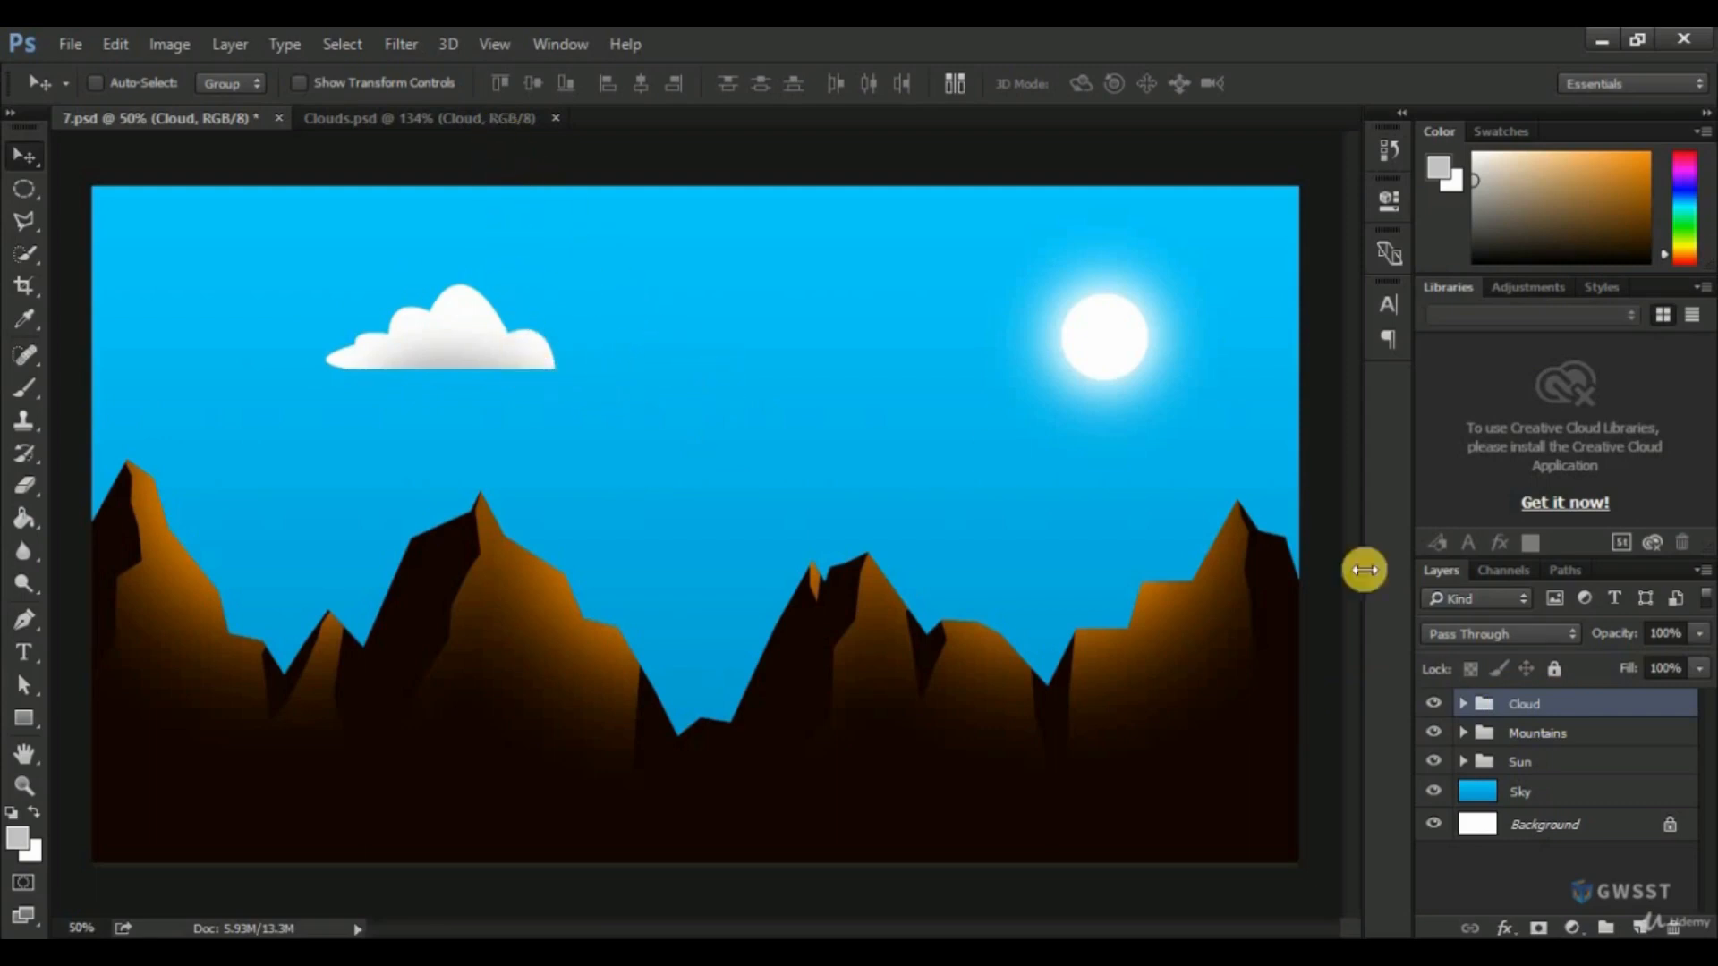
Duplicate the Cloud group as "Cloud copy", hide the original Cloud group, and shift the copy slightly down and left.
right_click(1565, 707)
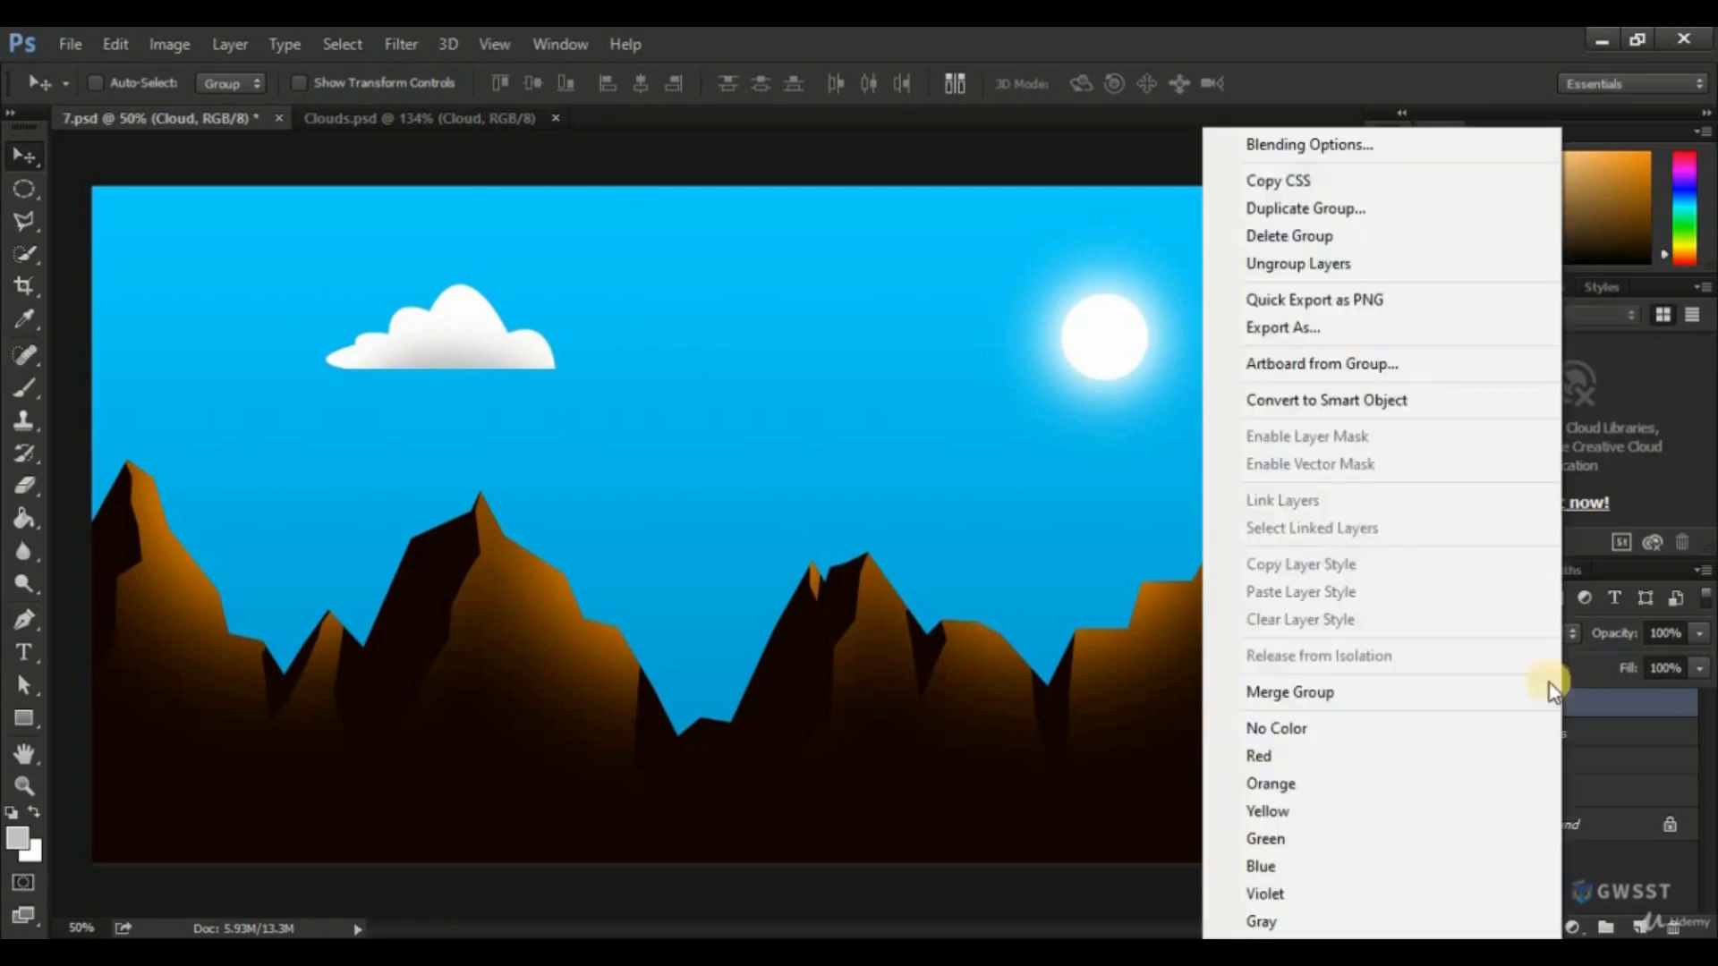
click(1298, 207)
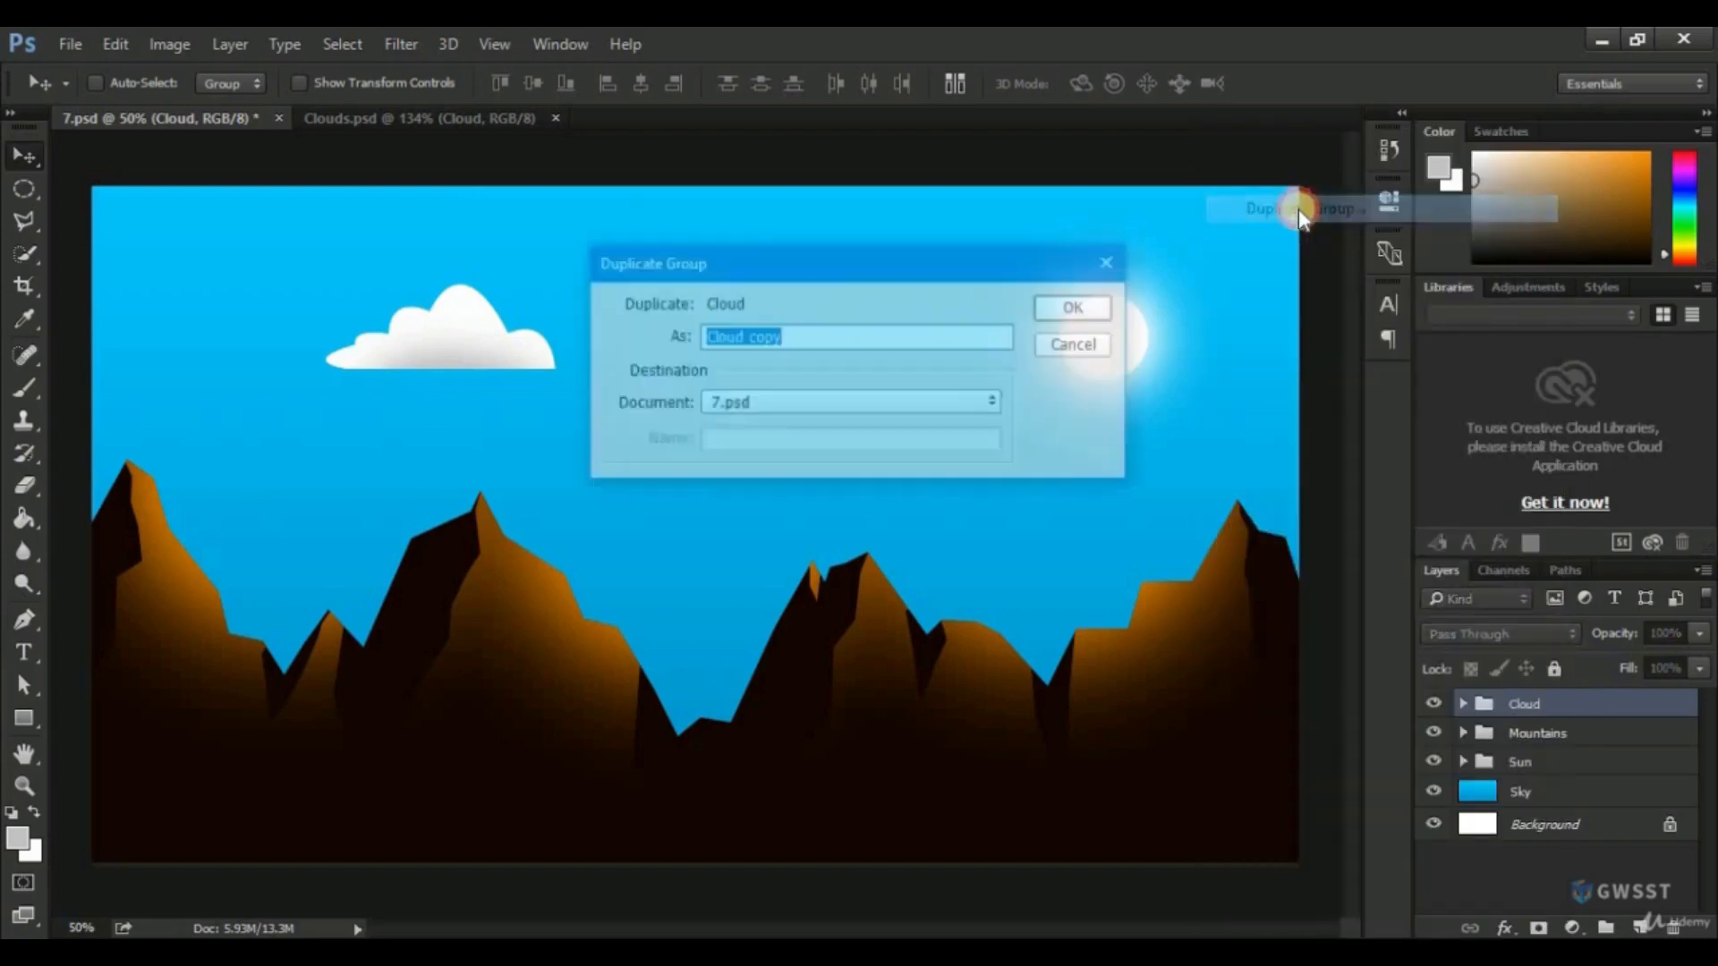
click(1077, 307)
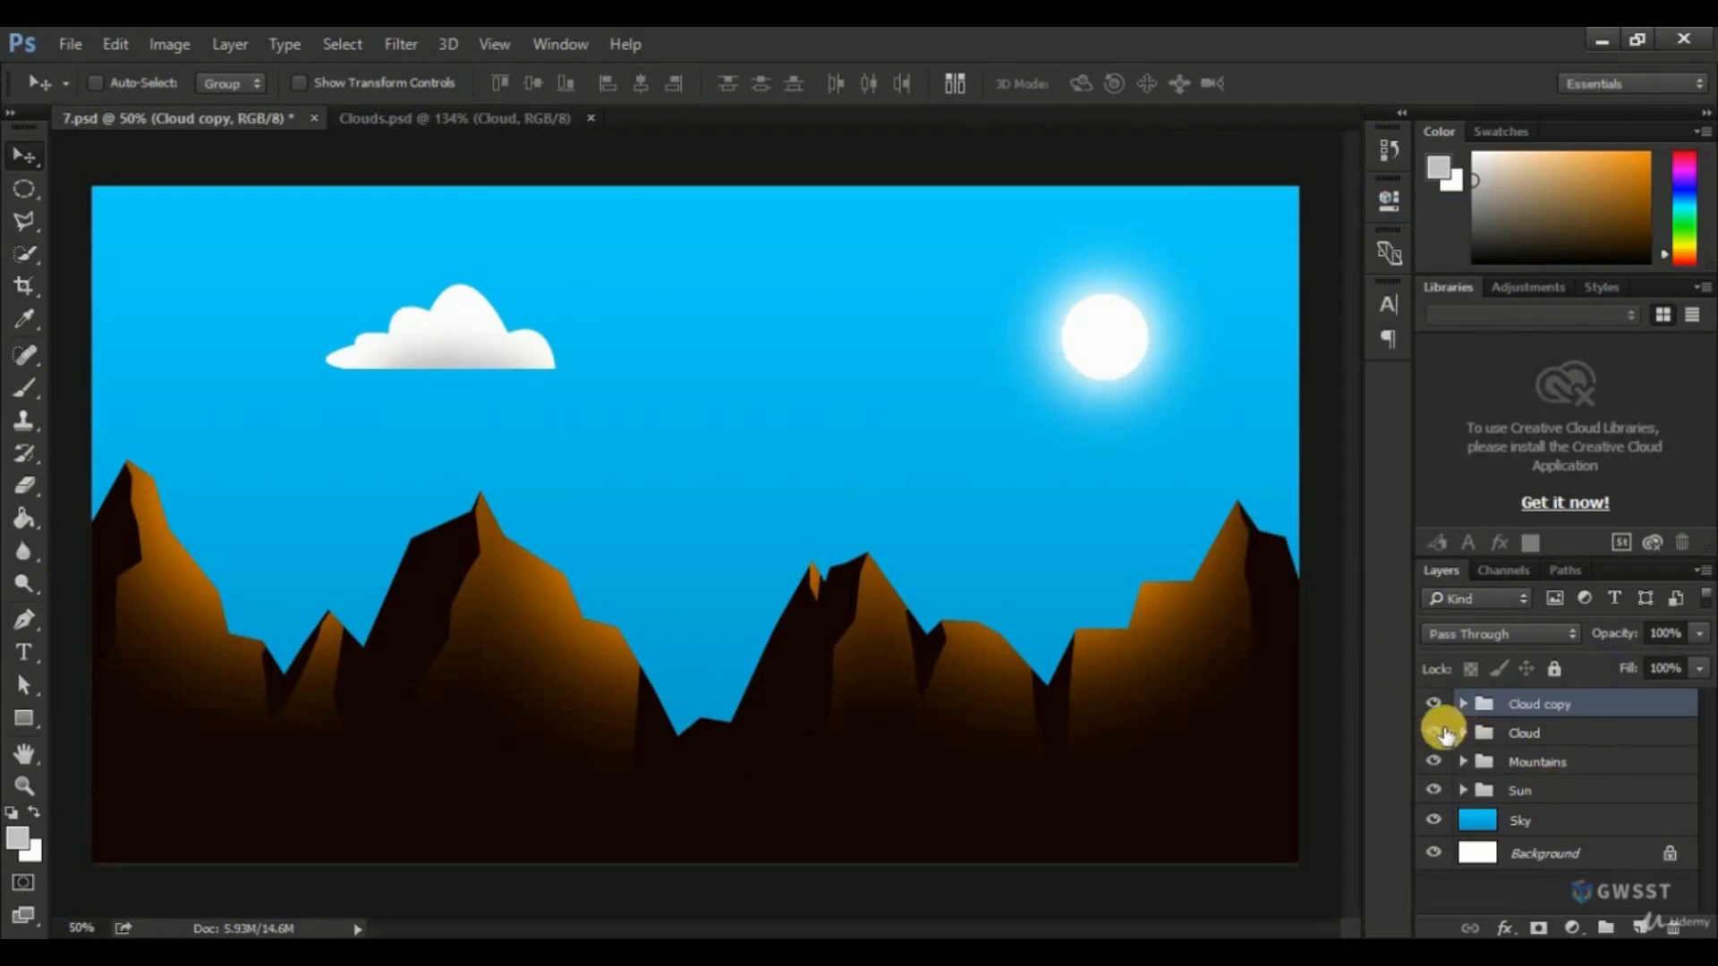
click(1429, 741)
drag(498, 328, 474, 376)
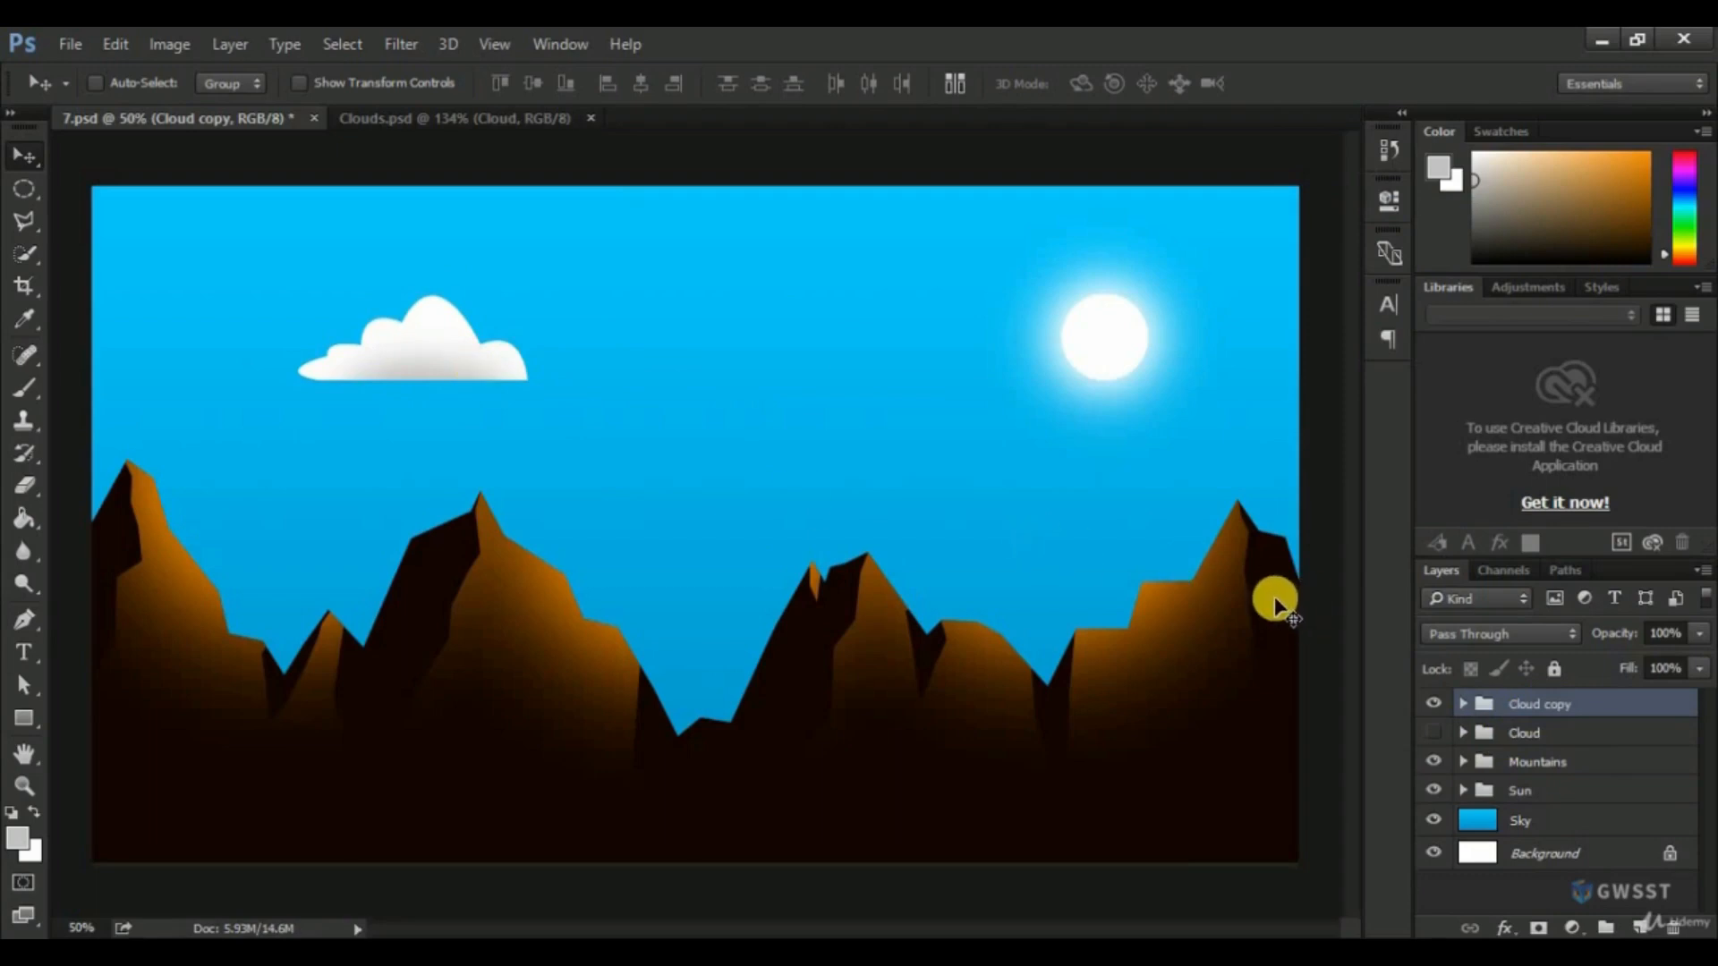
key(ctrl)
key(ctrl+t)
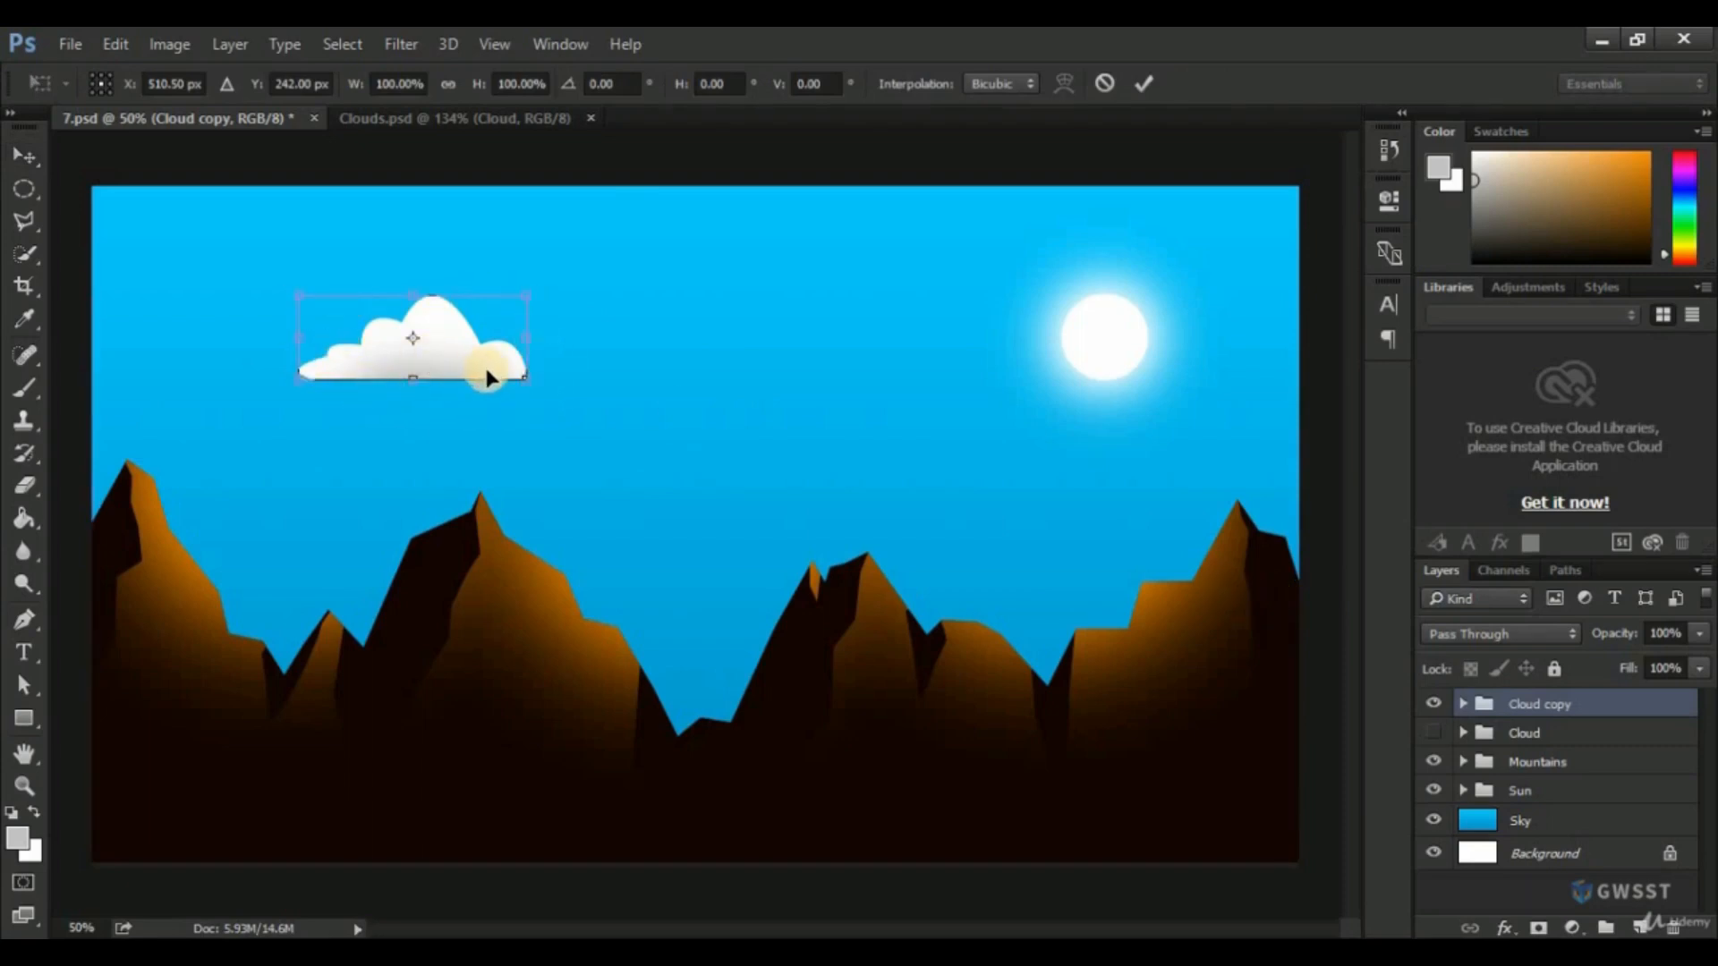
key(Return)
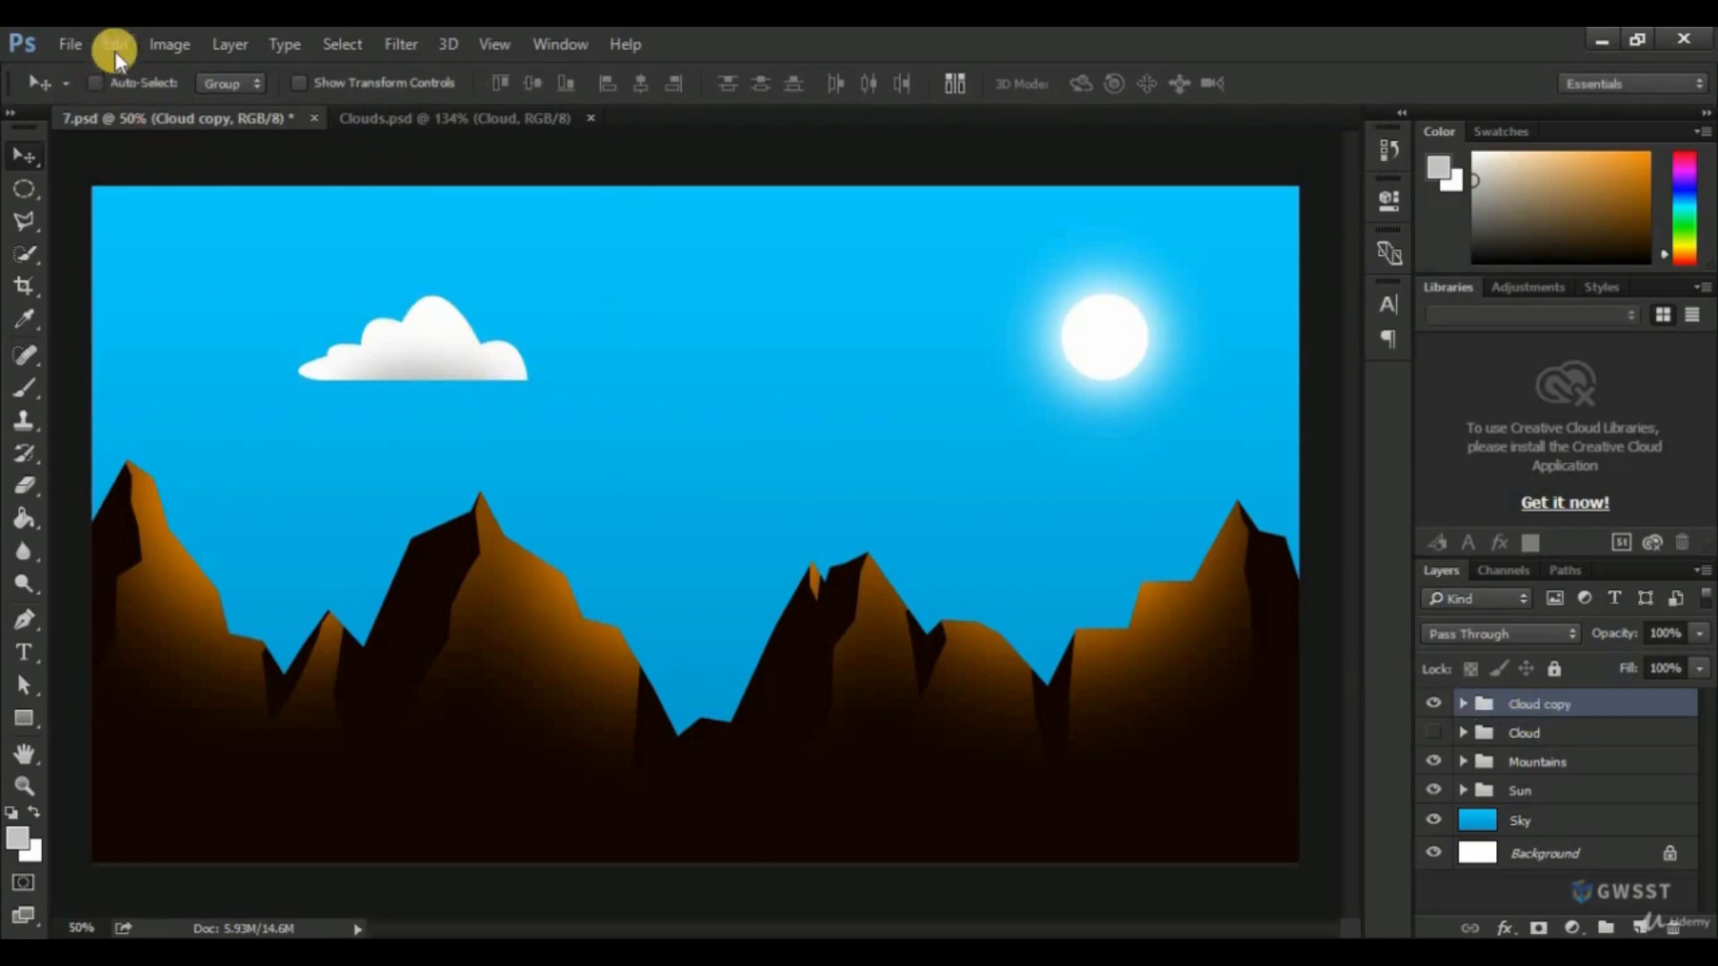
Enlarge the Cloud copy group to about 123% with Free Transform and move it further up and left in the sky.
click(114, 46)
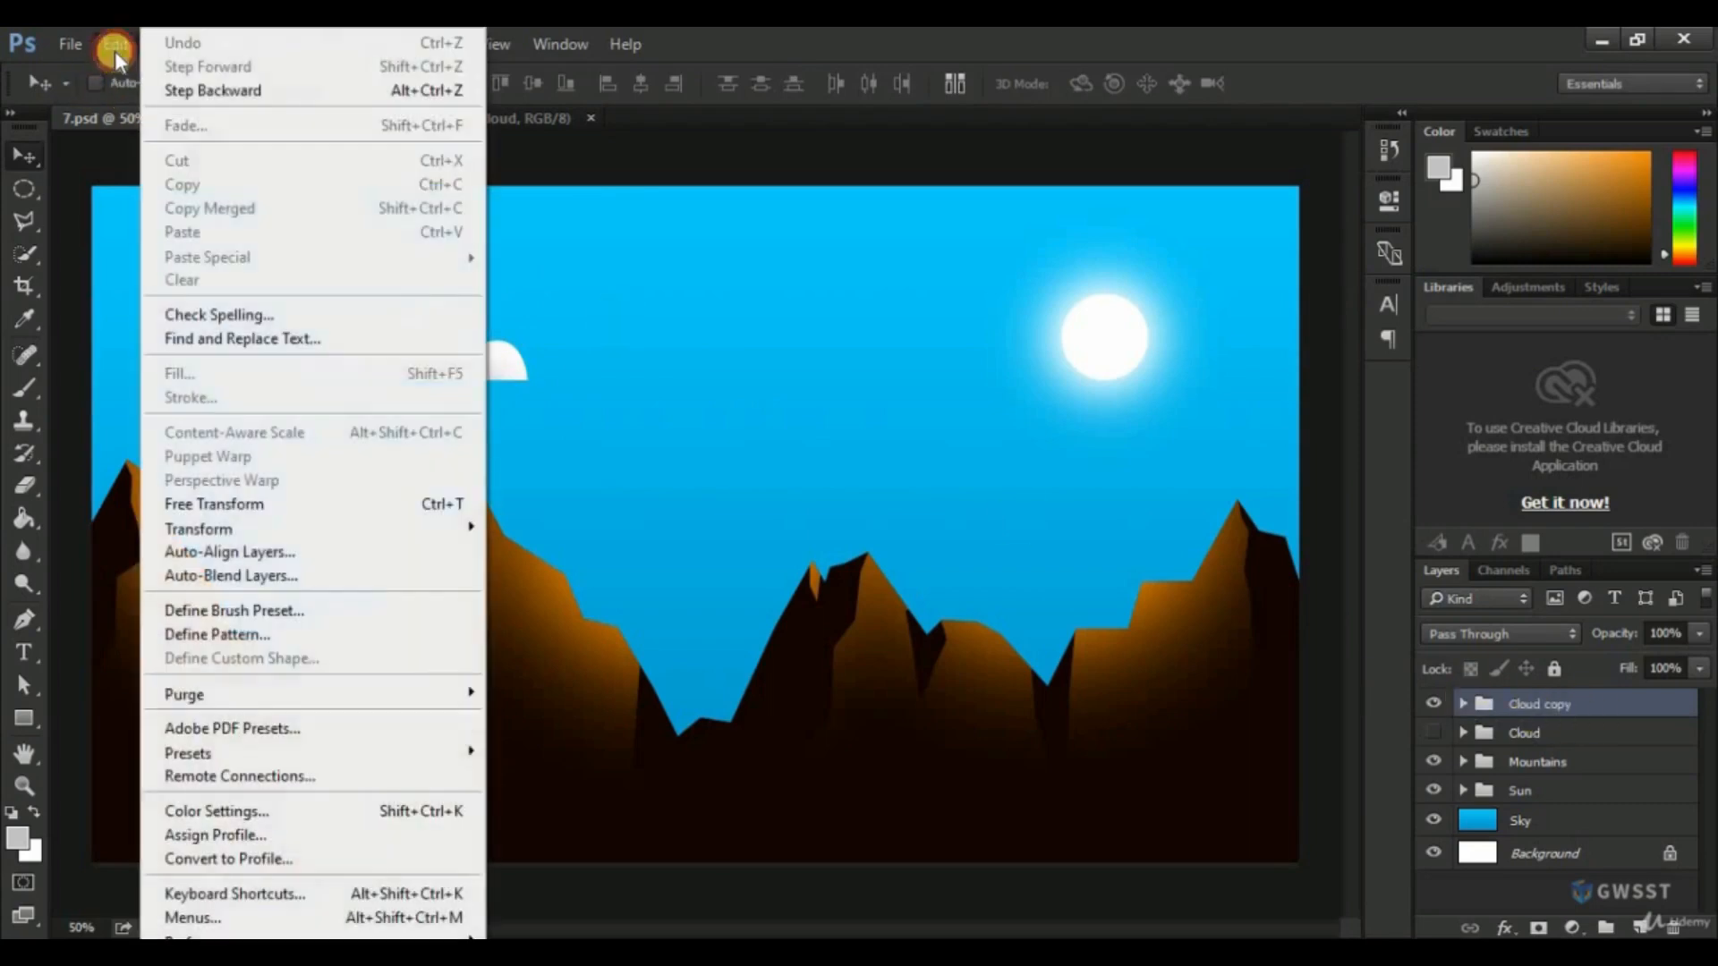
click(255, 505)
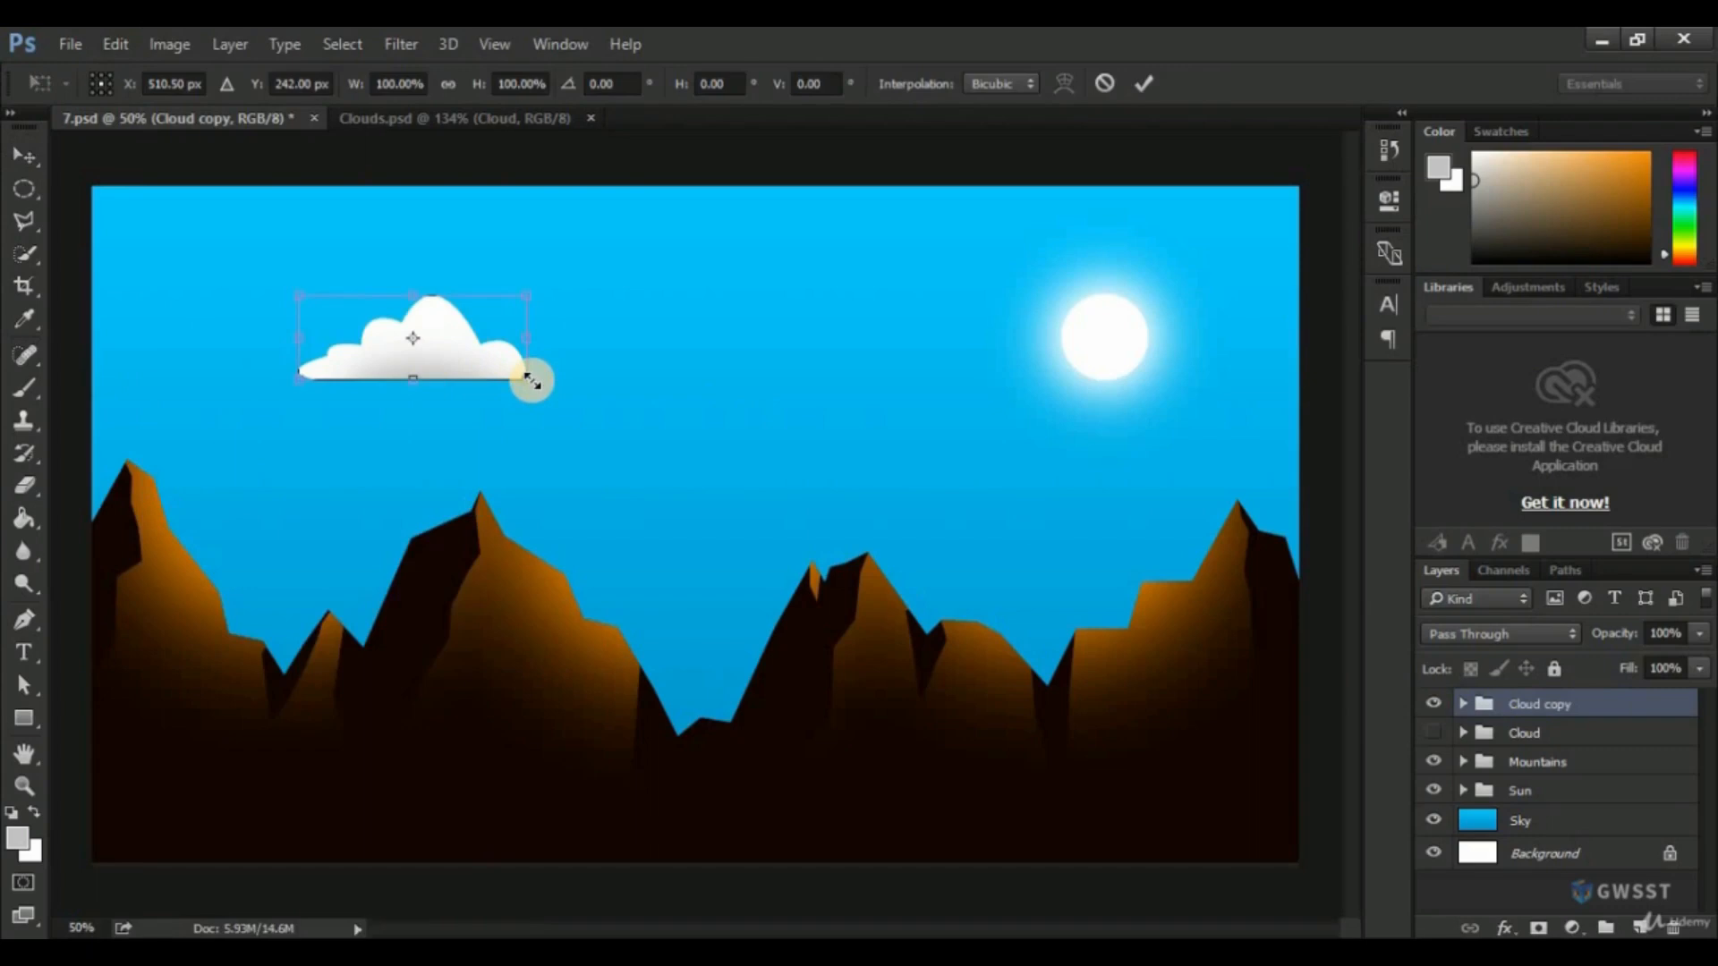
drag(532, 382, 575, 424)
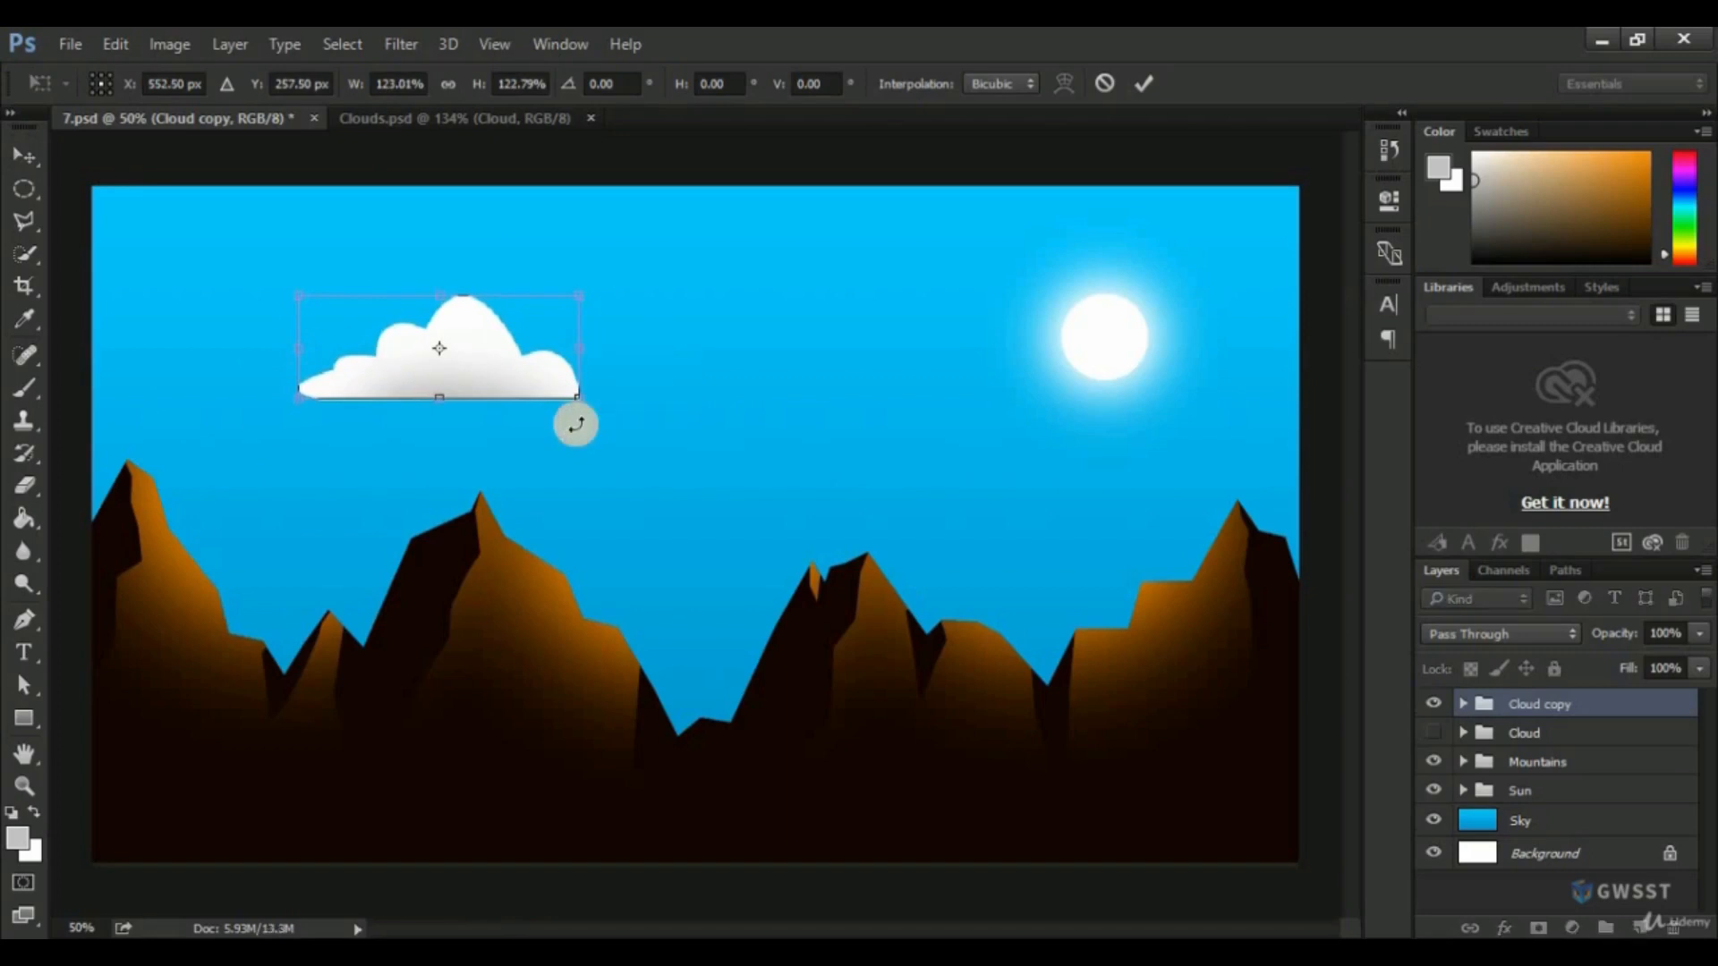
key(Return)
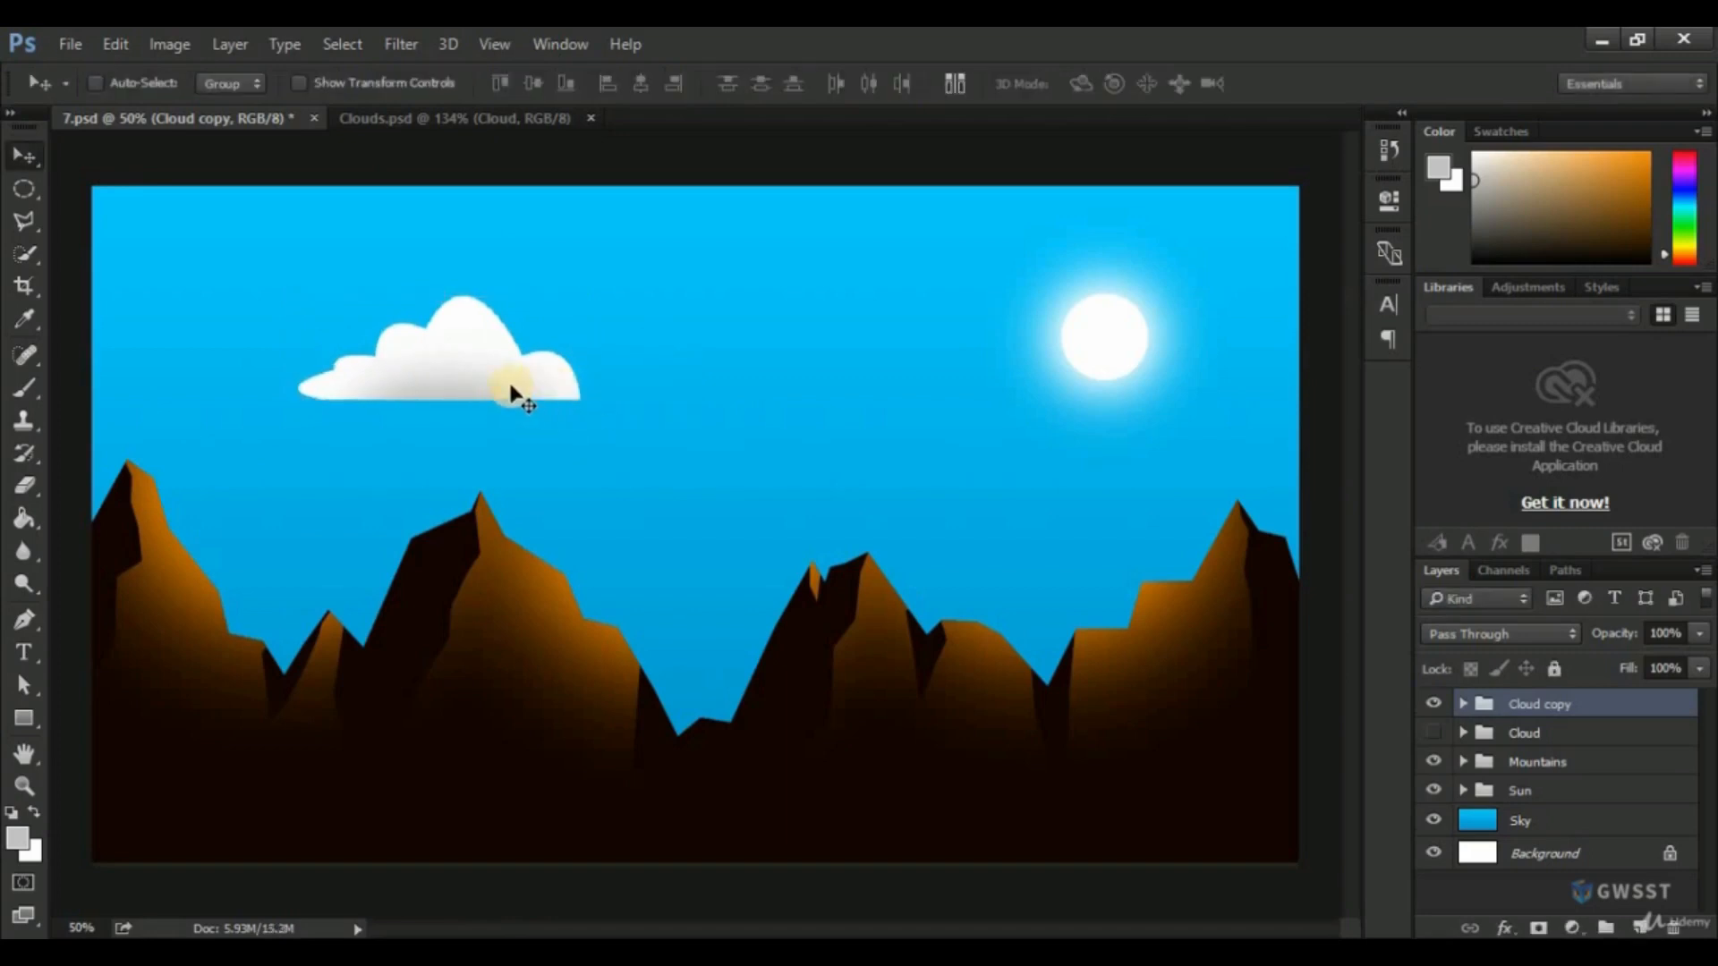
drag(487, 377, 427, 342)
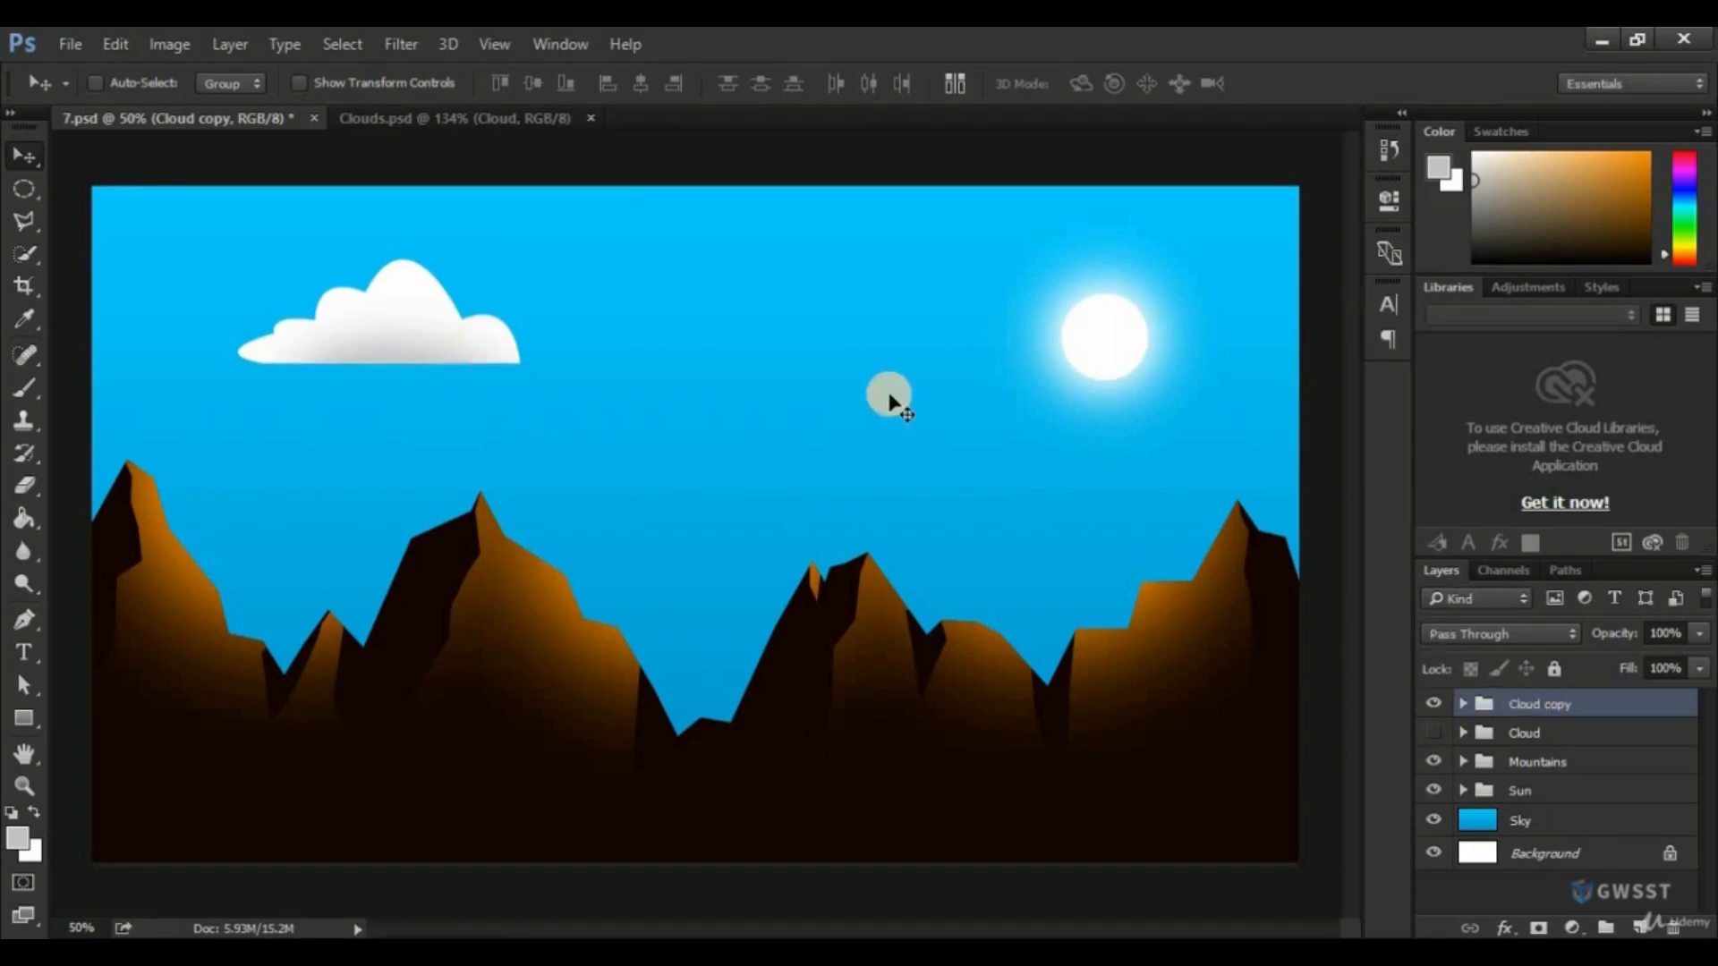
click(1541, 710)
right_click(1541, 710)
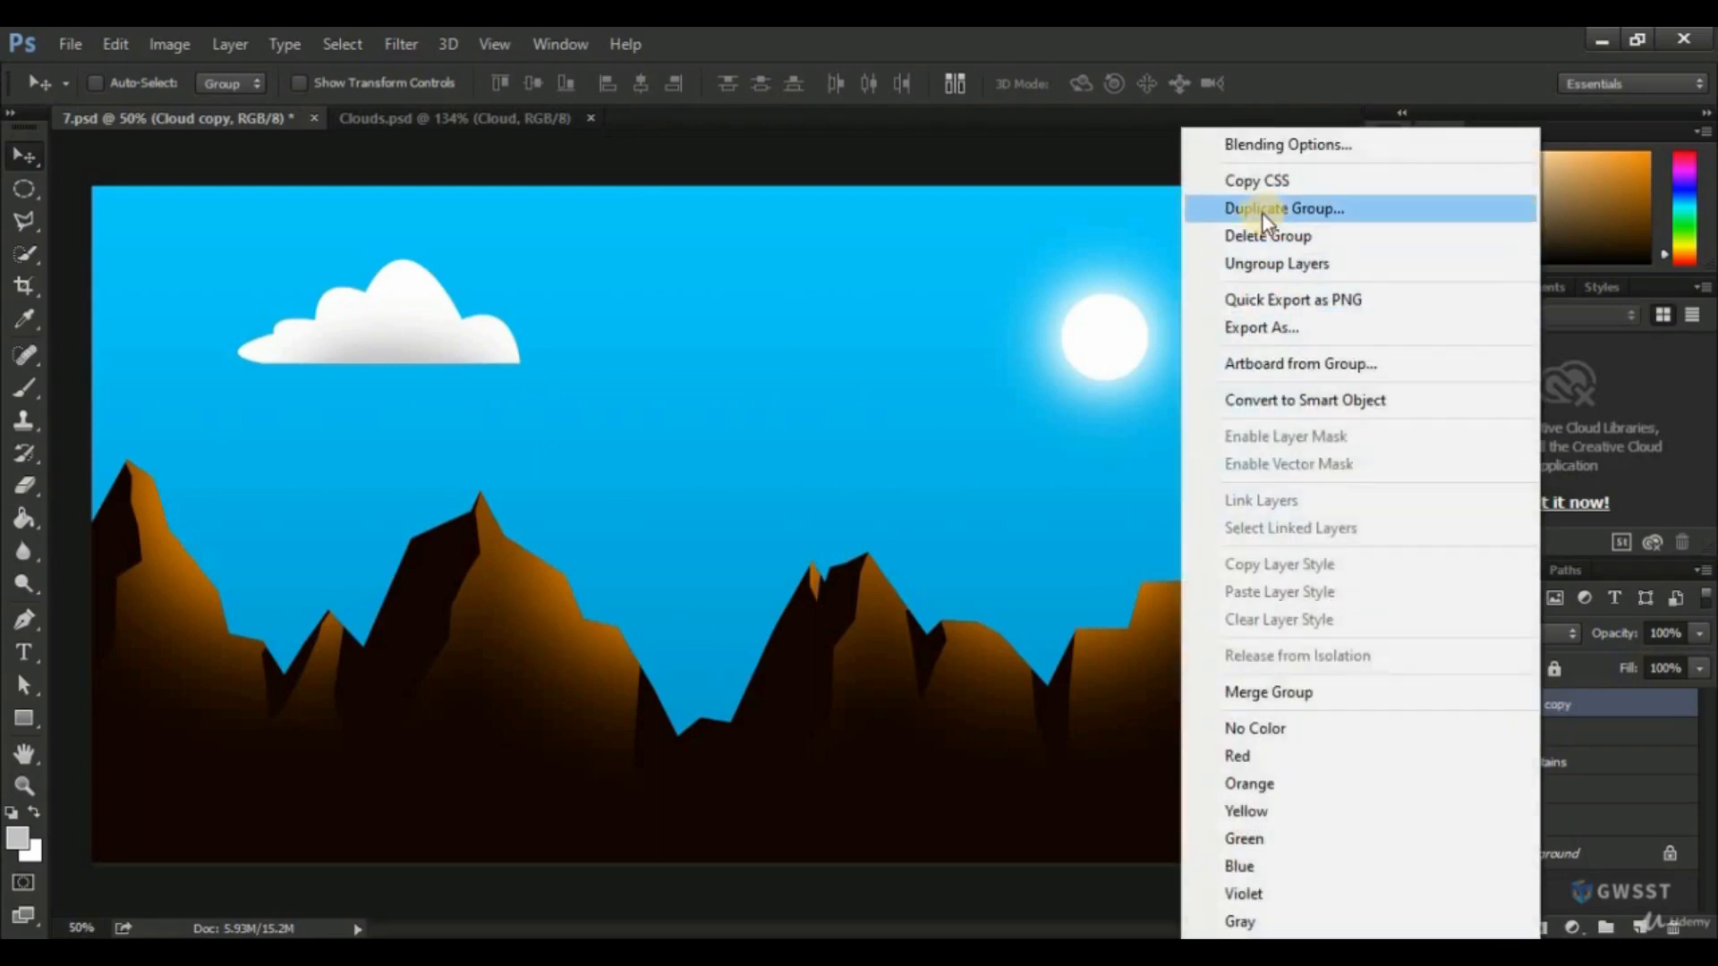
click(1255, 40)
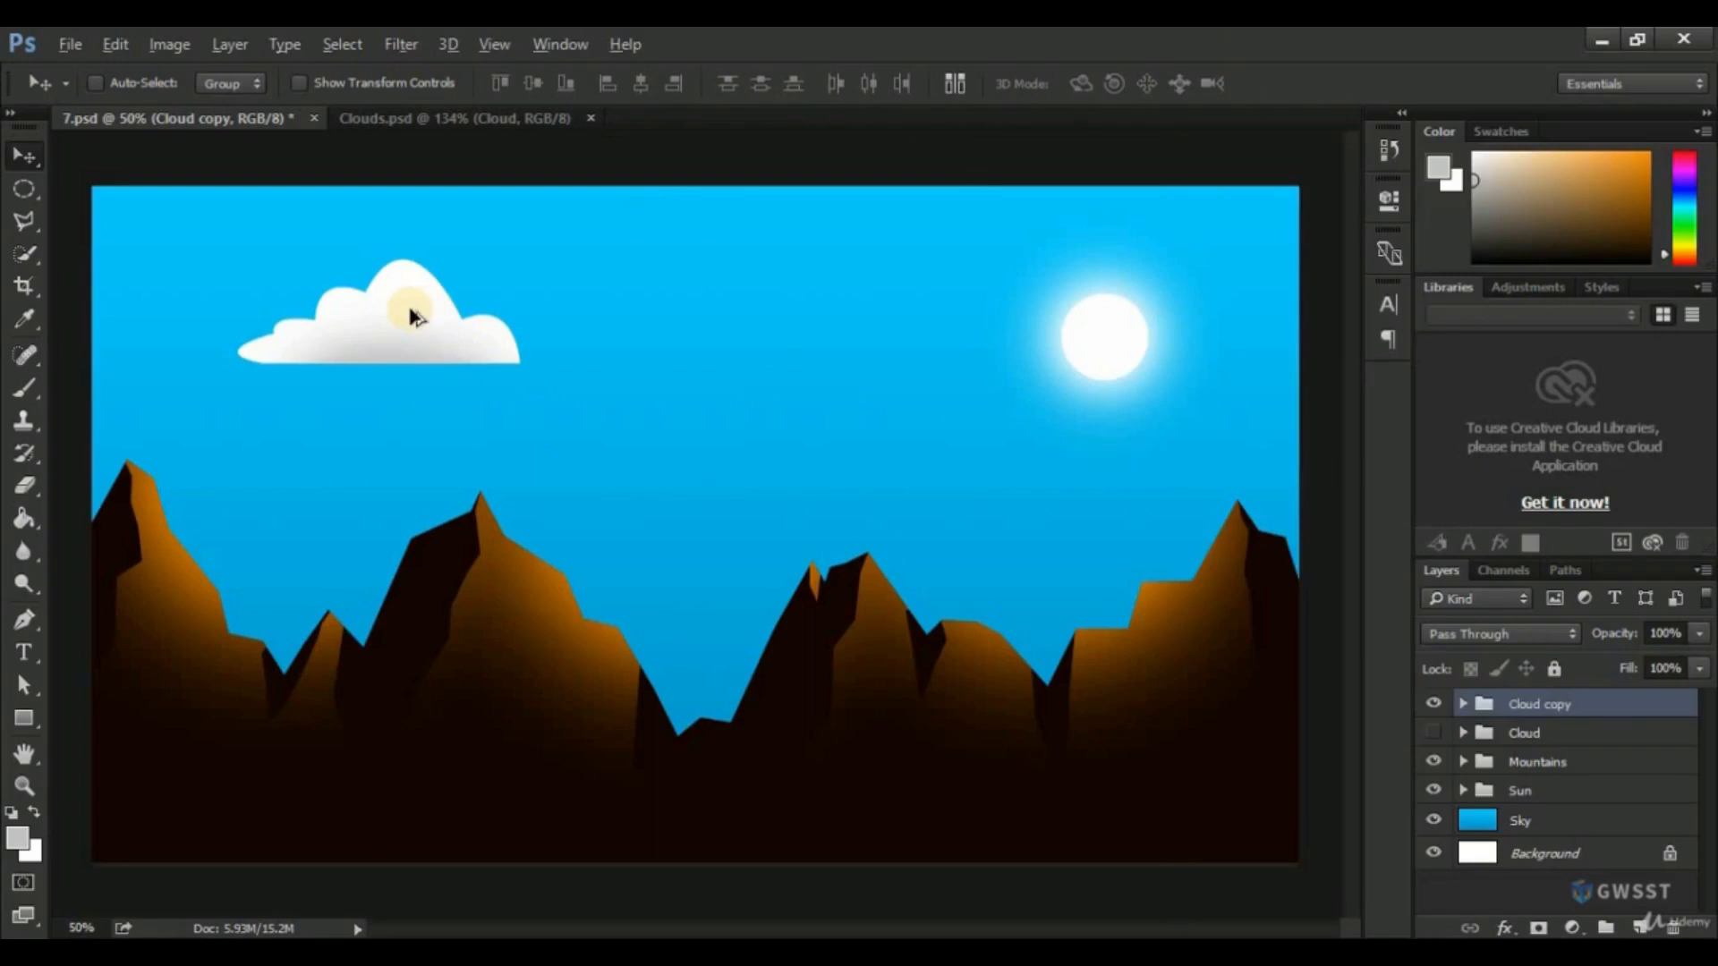
Duplicate the enlarged cloud four times, placing three overlapping copies across the sky and one beside the sun at the canvas's right edge.
drag(412, 313, 833, 423)
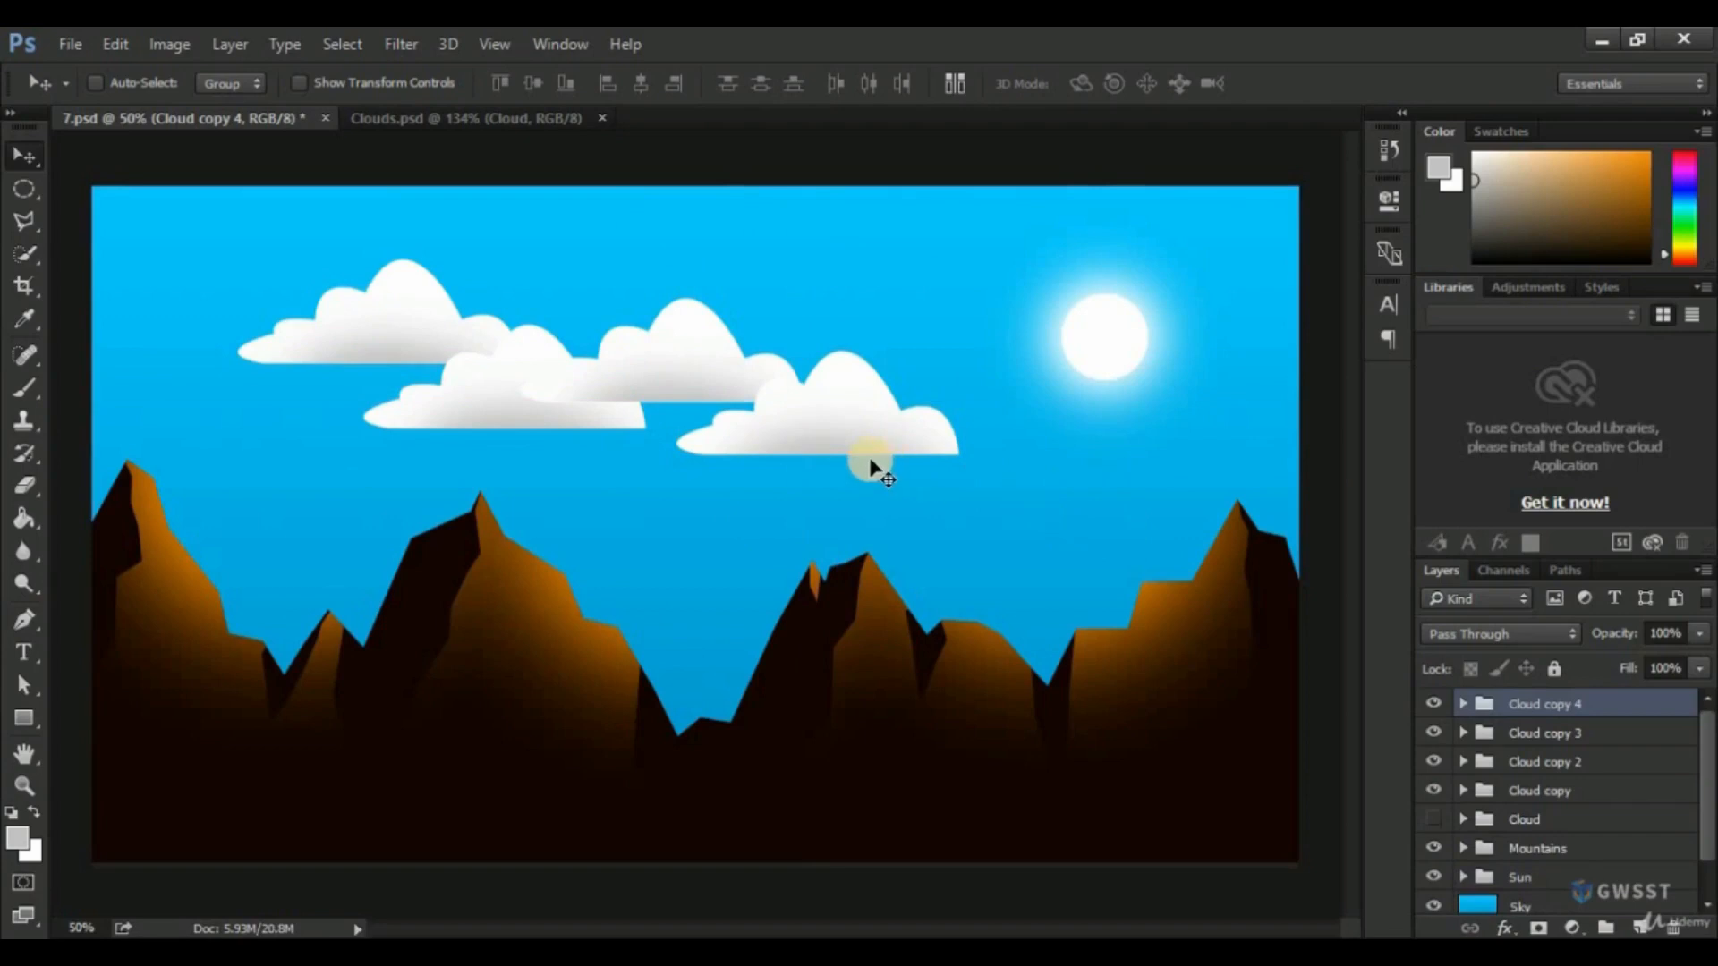
drag(908, 440, 1241, 402)
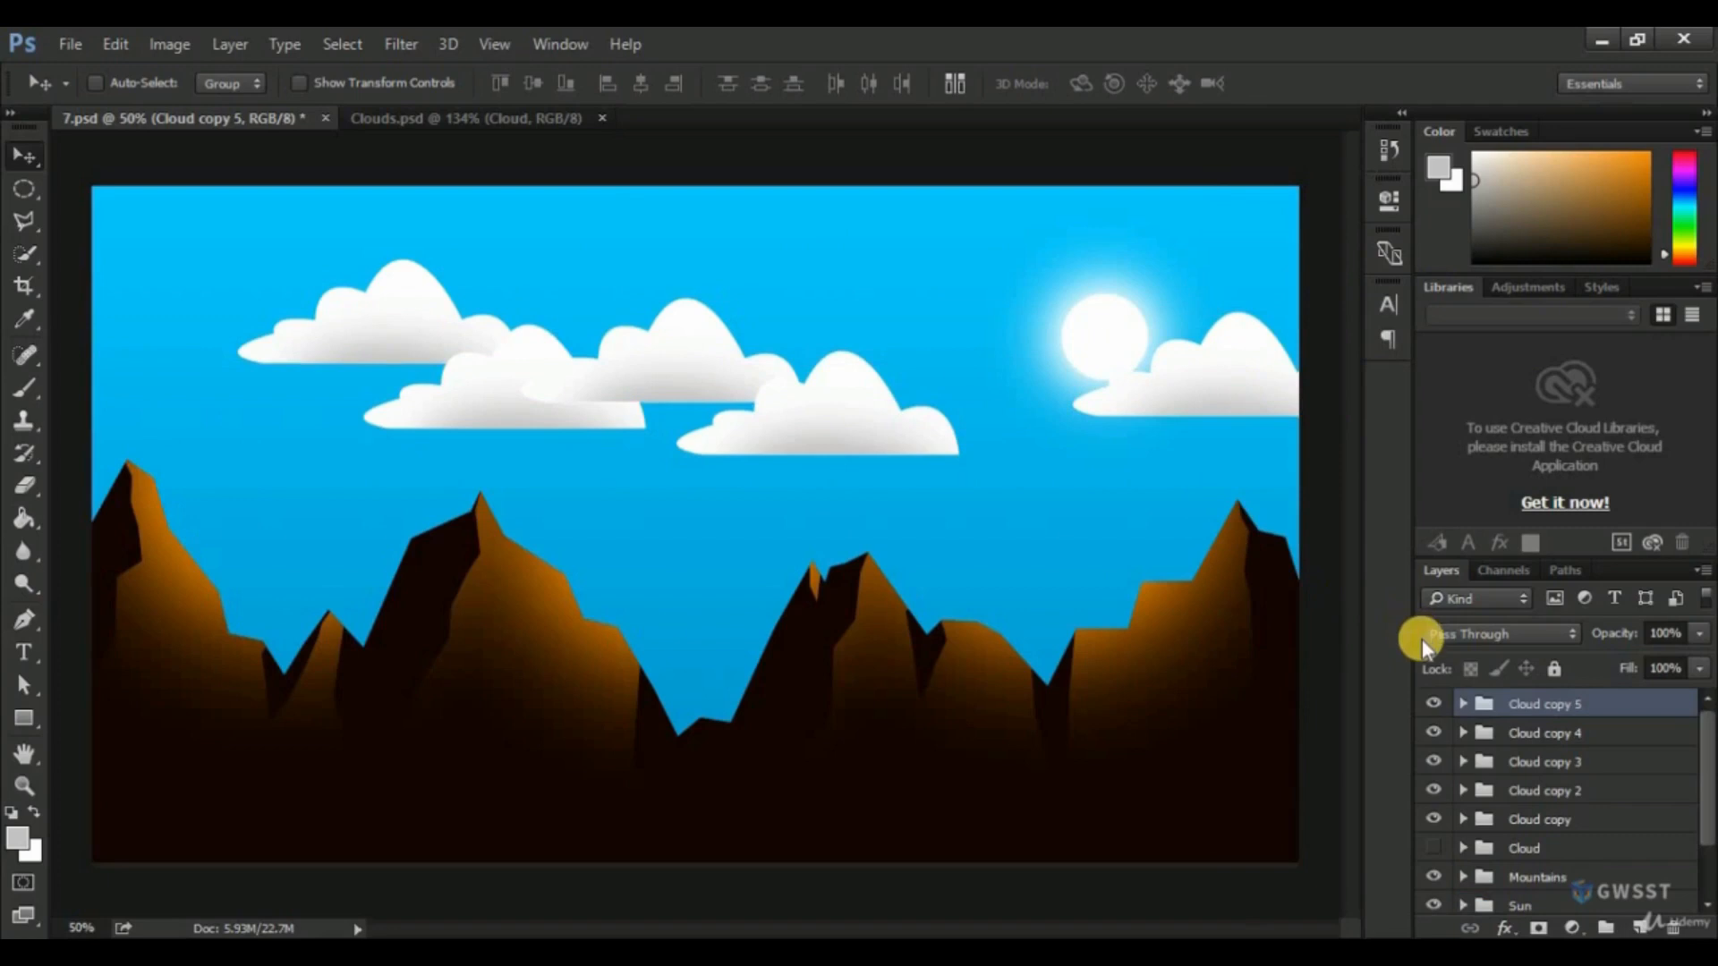
Group the Cloud group and all its copies and name the new group "Clouds".
shift+click(1560, 850)
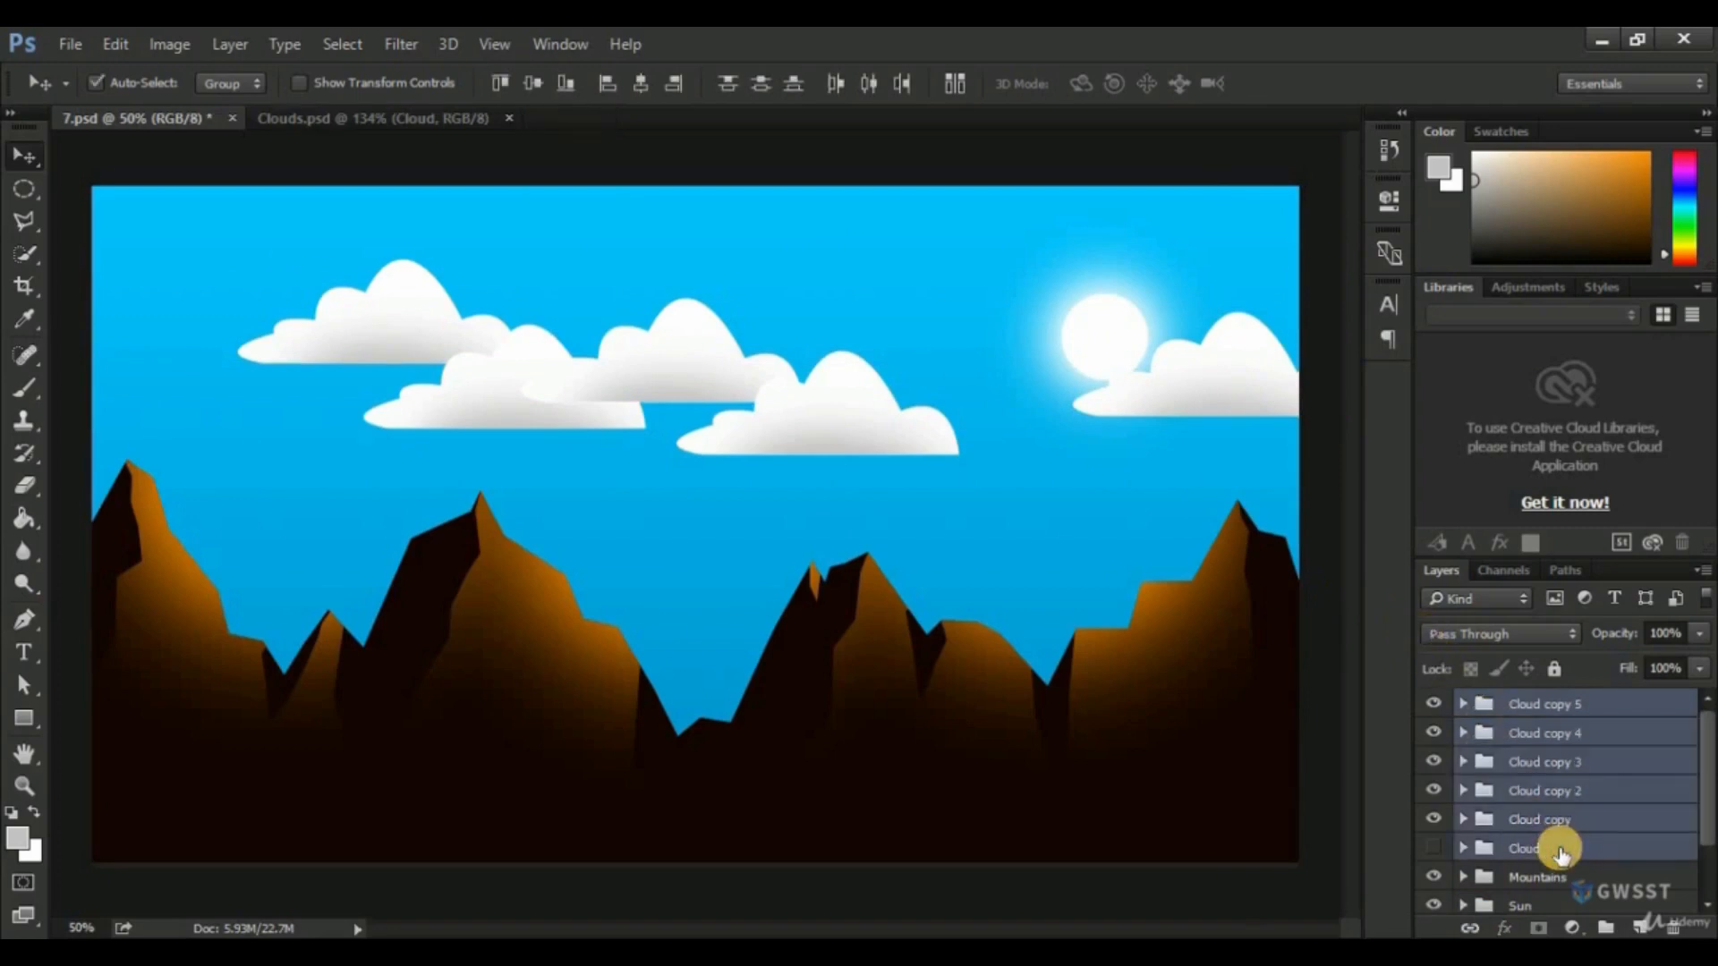
key(ctrl+g)
double_click(1528, 705)
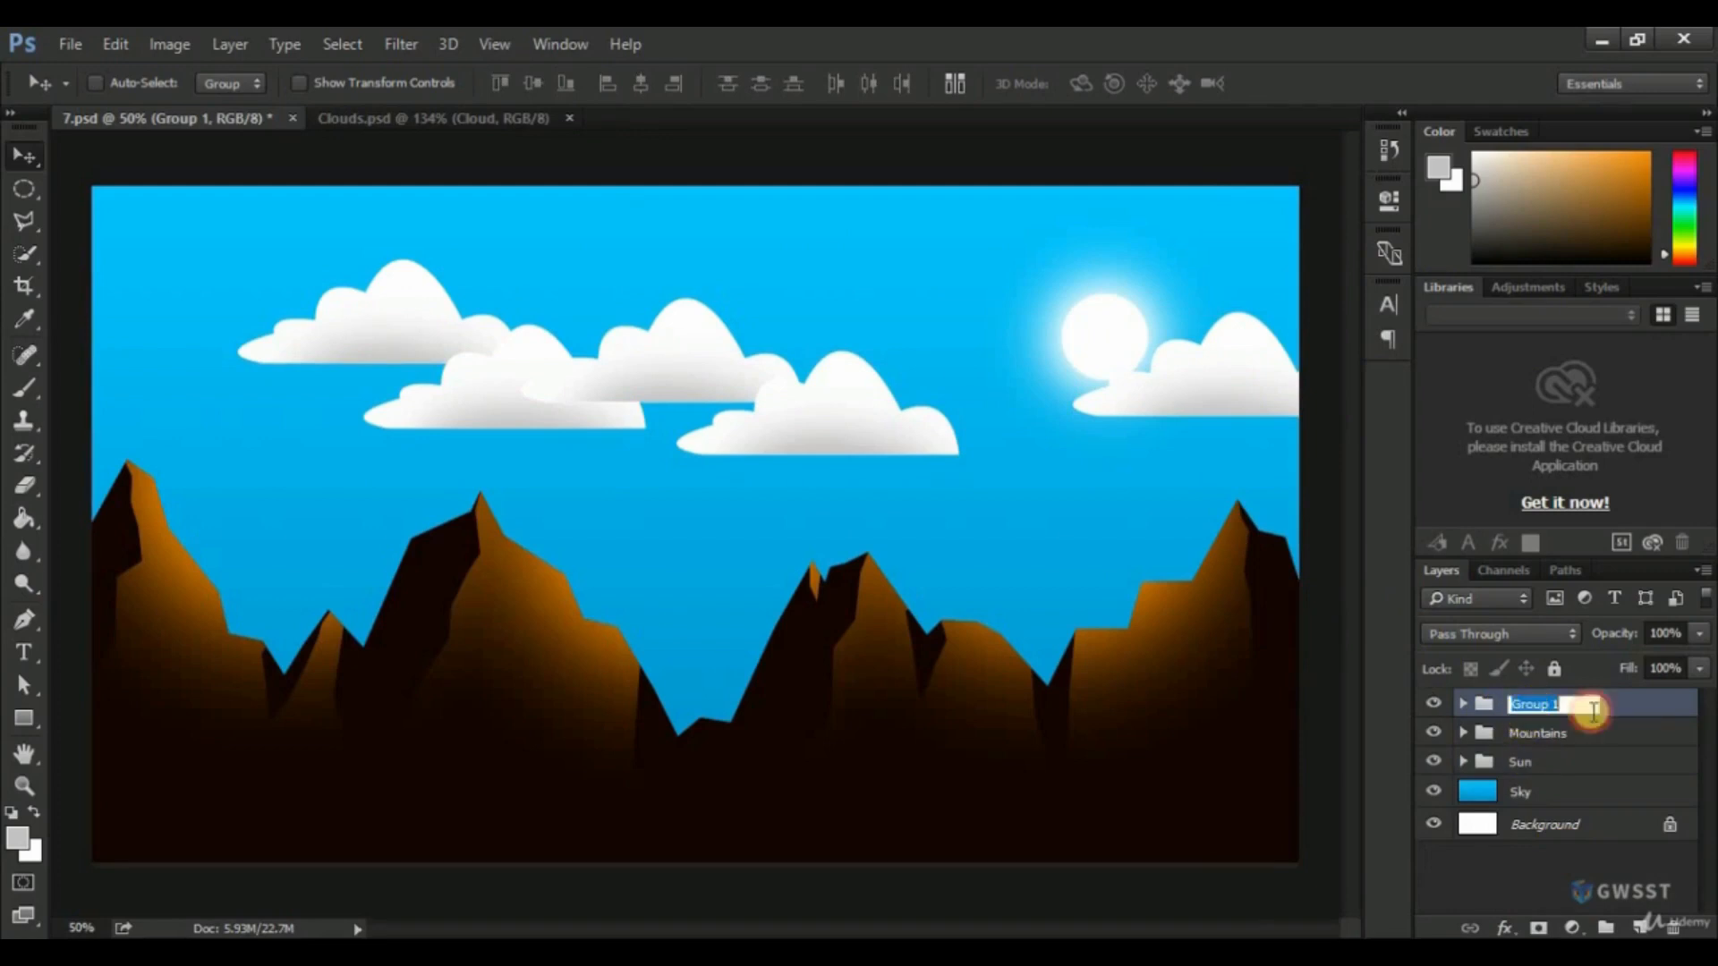
text(Clouds)
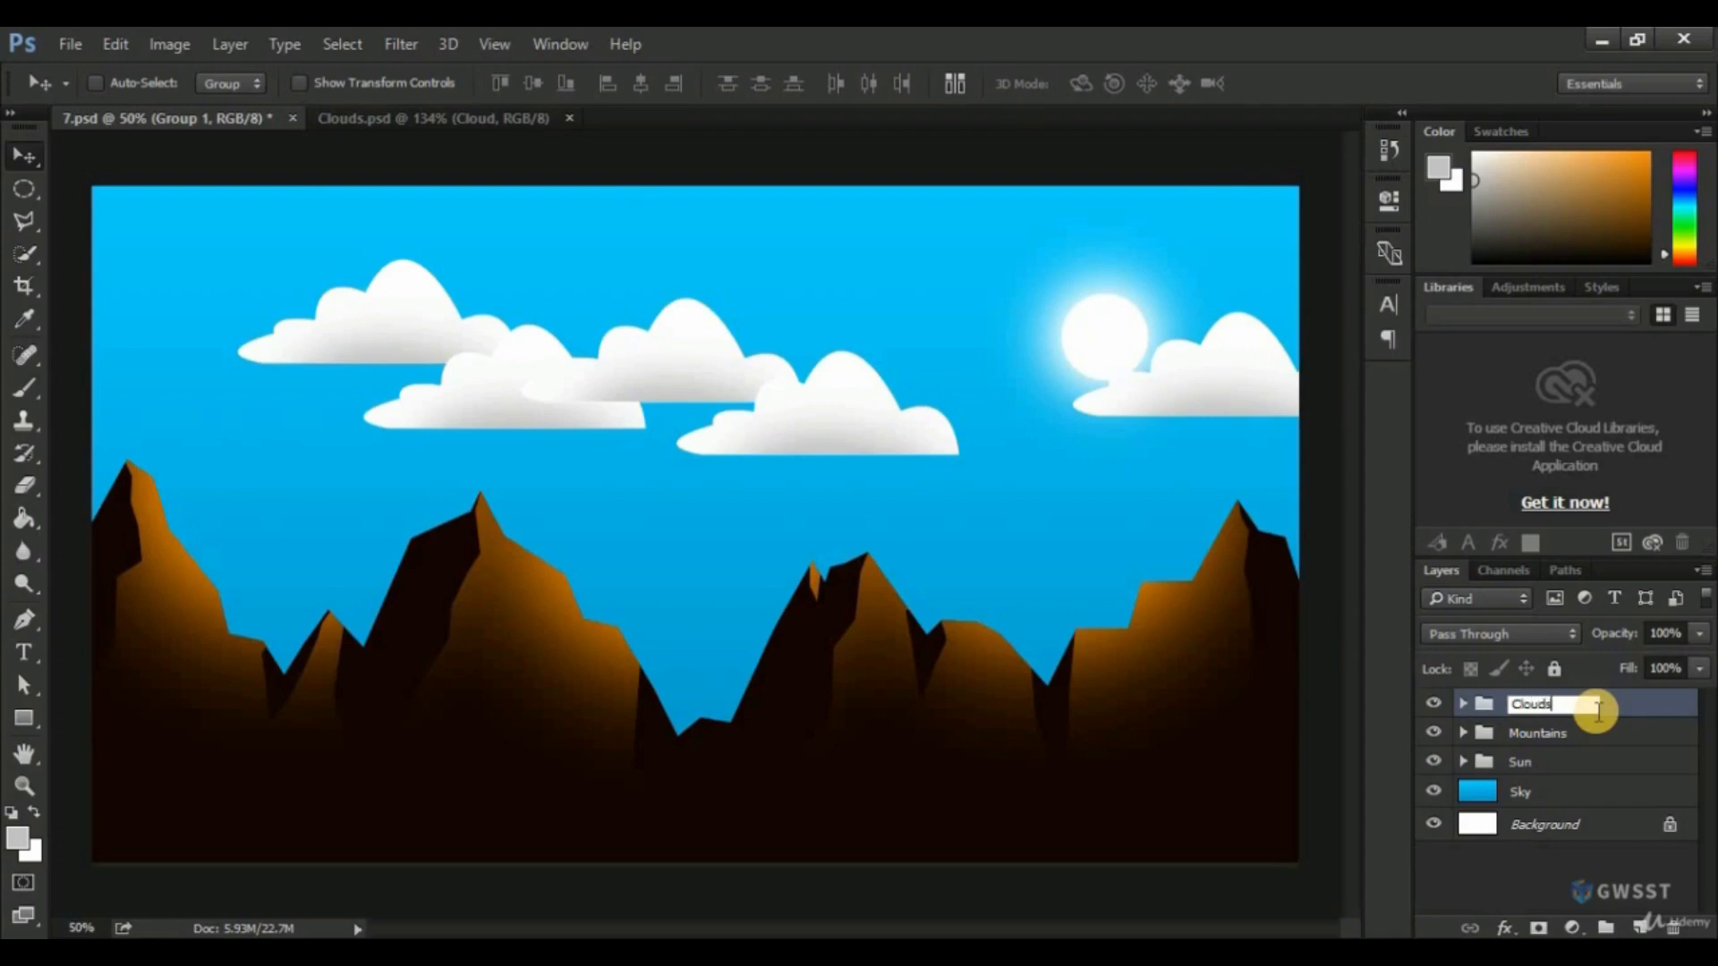
key(Return)
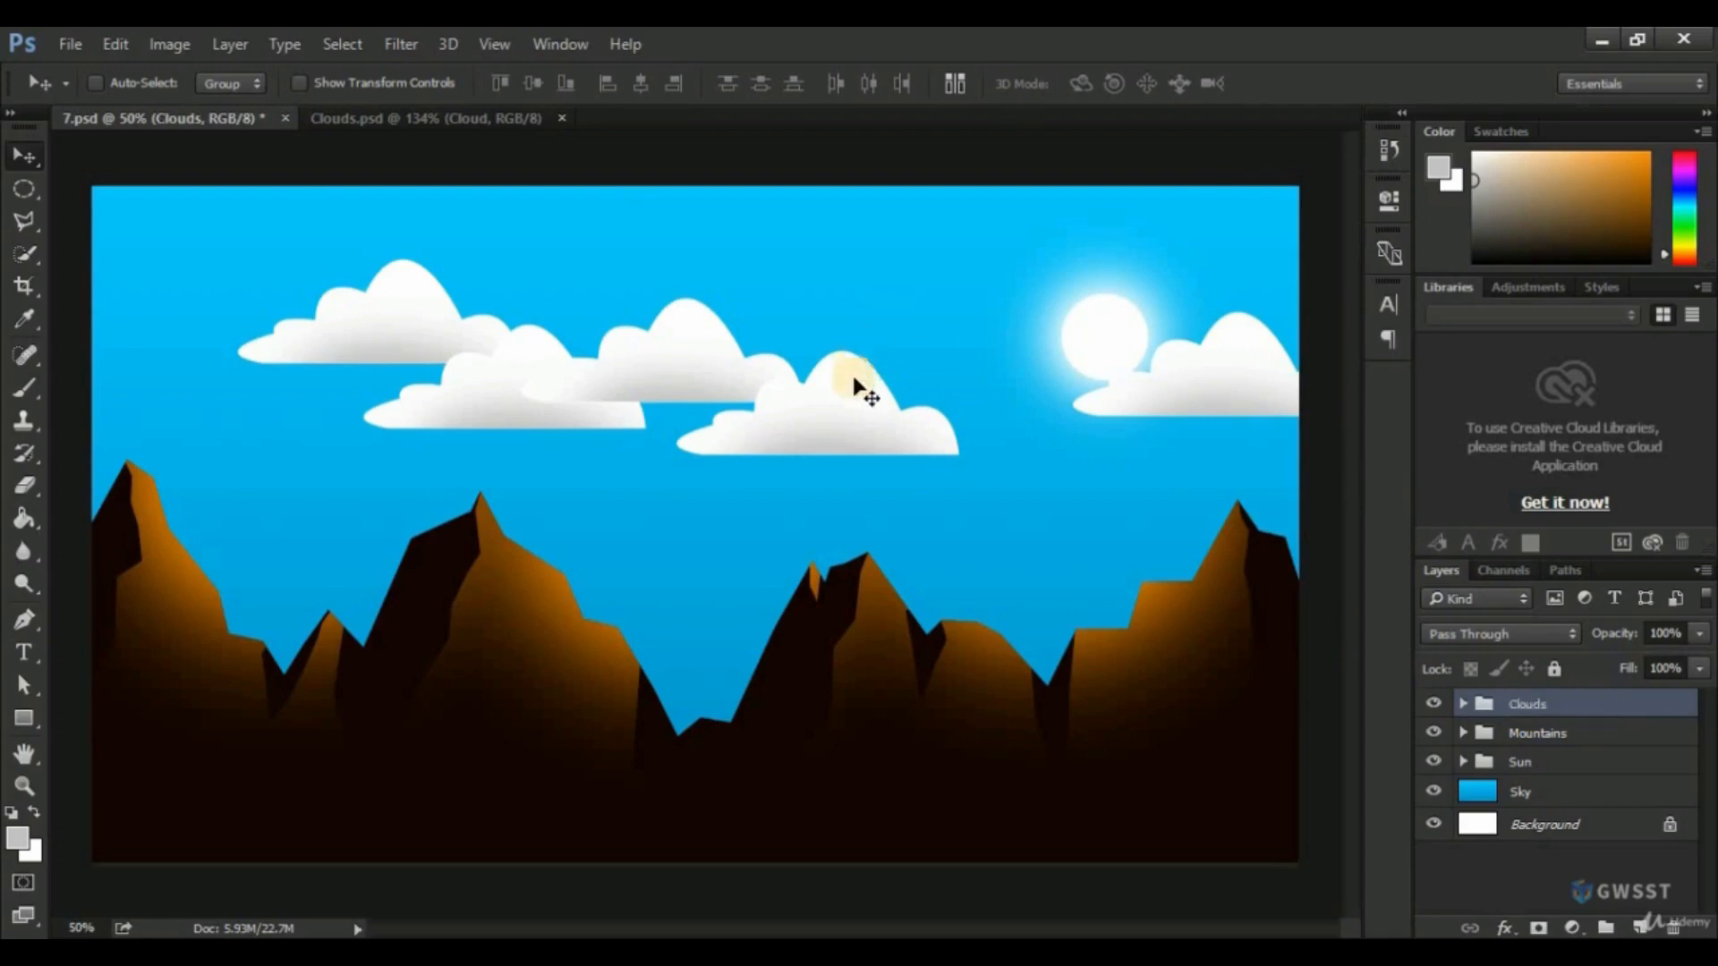
Move the Clouds group slightly down and left in the sky, and save 7.psd.
mouse_move(860, 405)
mouse_down()
mouse_move(836, 387)
mouse_move(845, 422)
mouse_up()
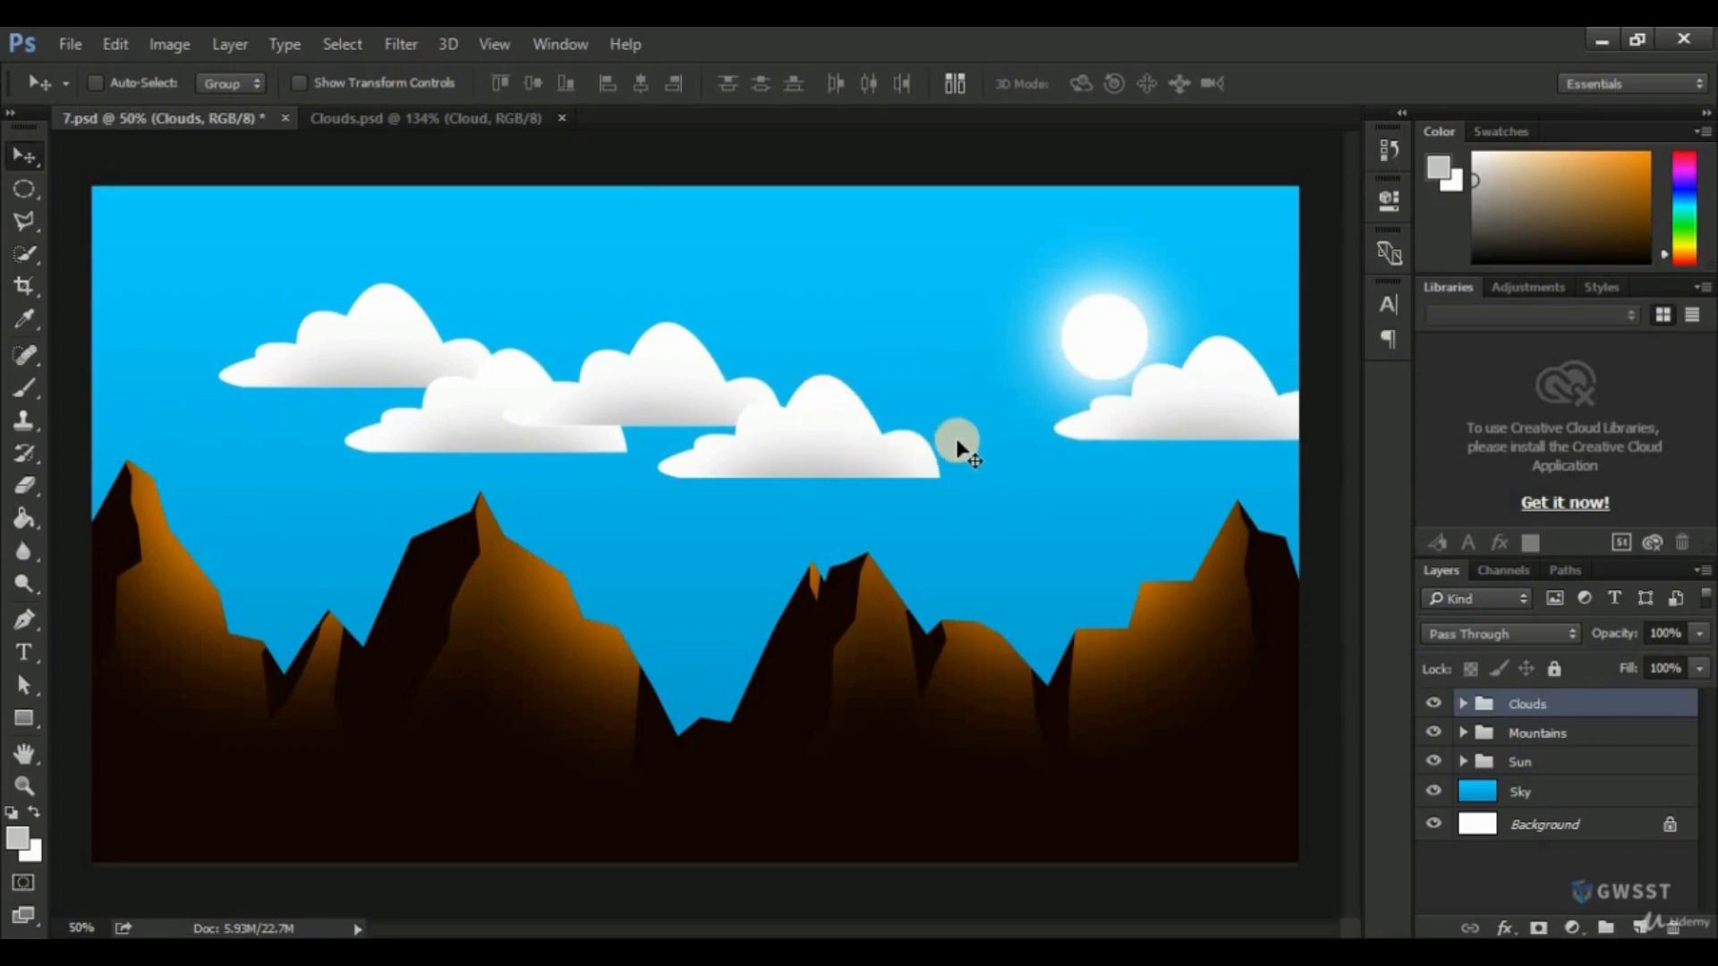
key(ctrl+s)
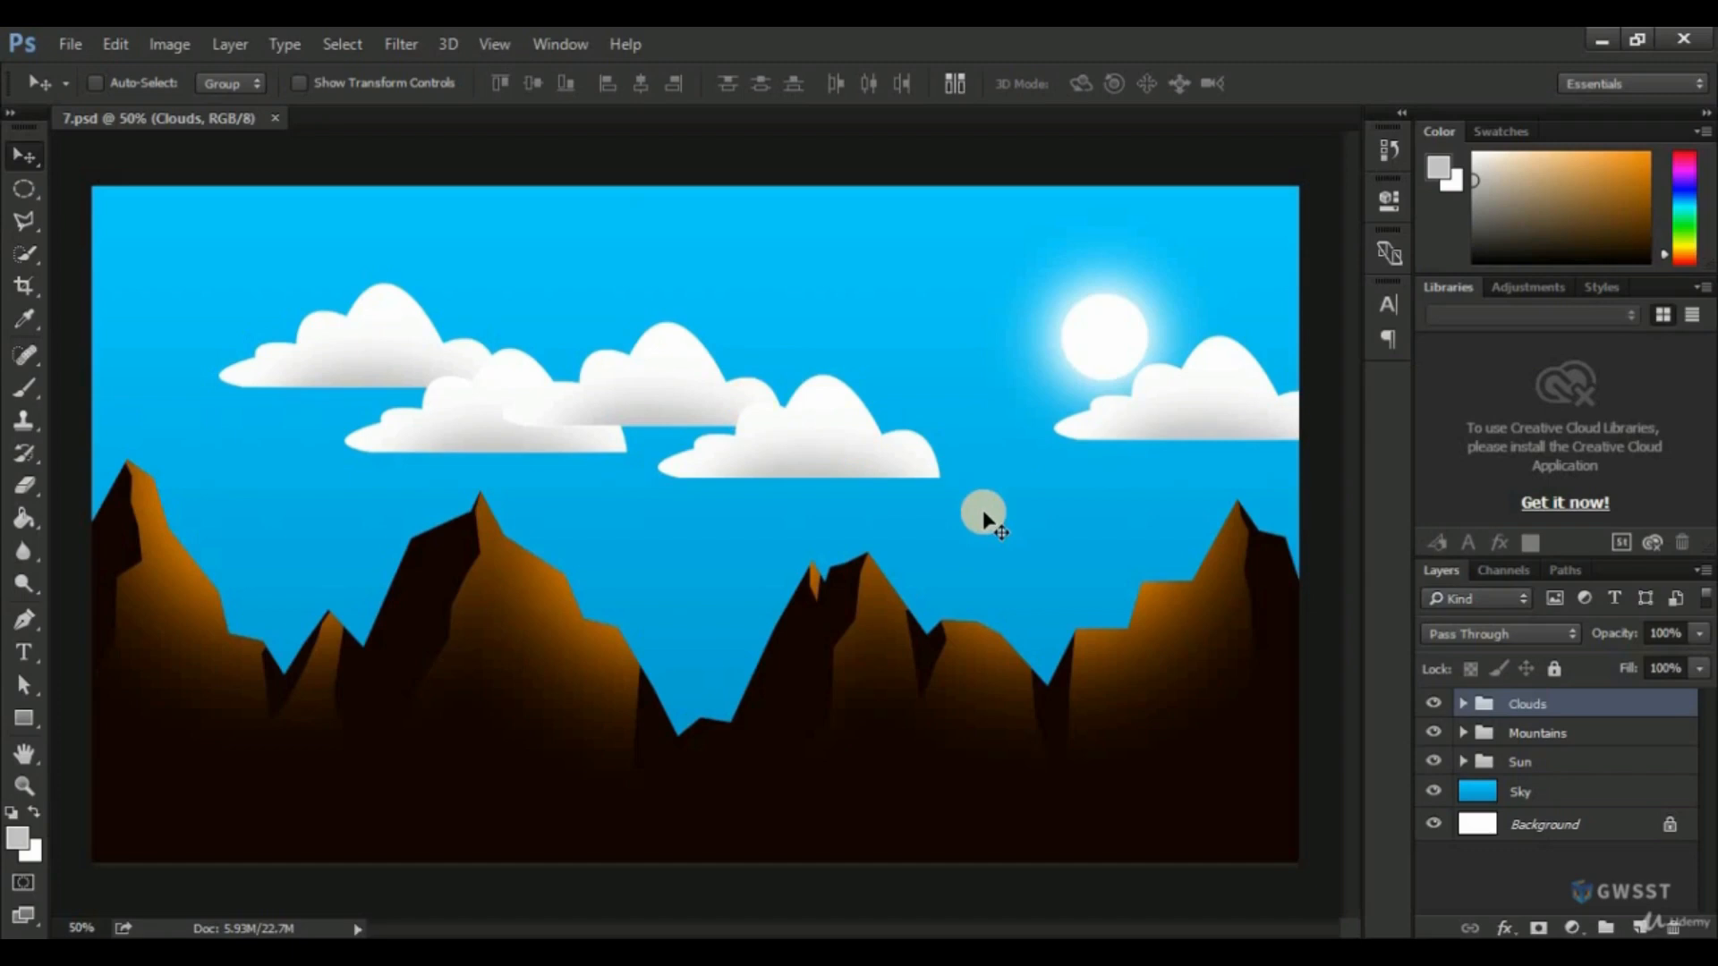
Add a new layer above the Clouds group and name it "Bird".
click(1641, 927)
double_click(1536, 707)
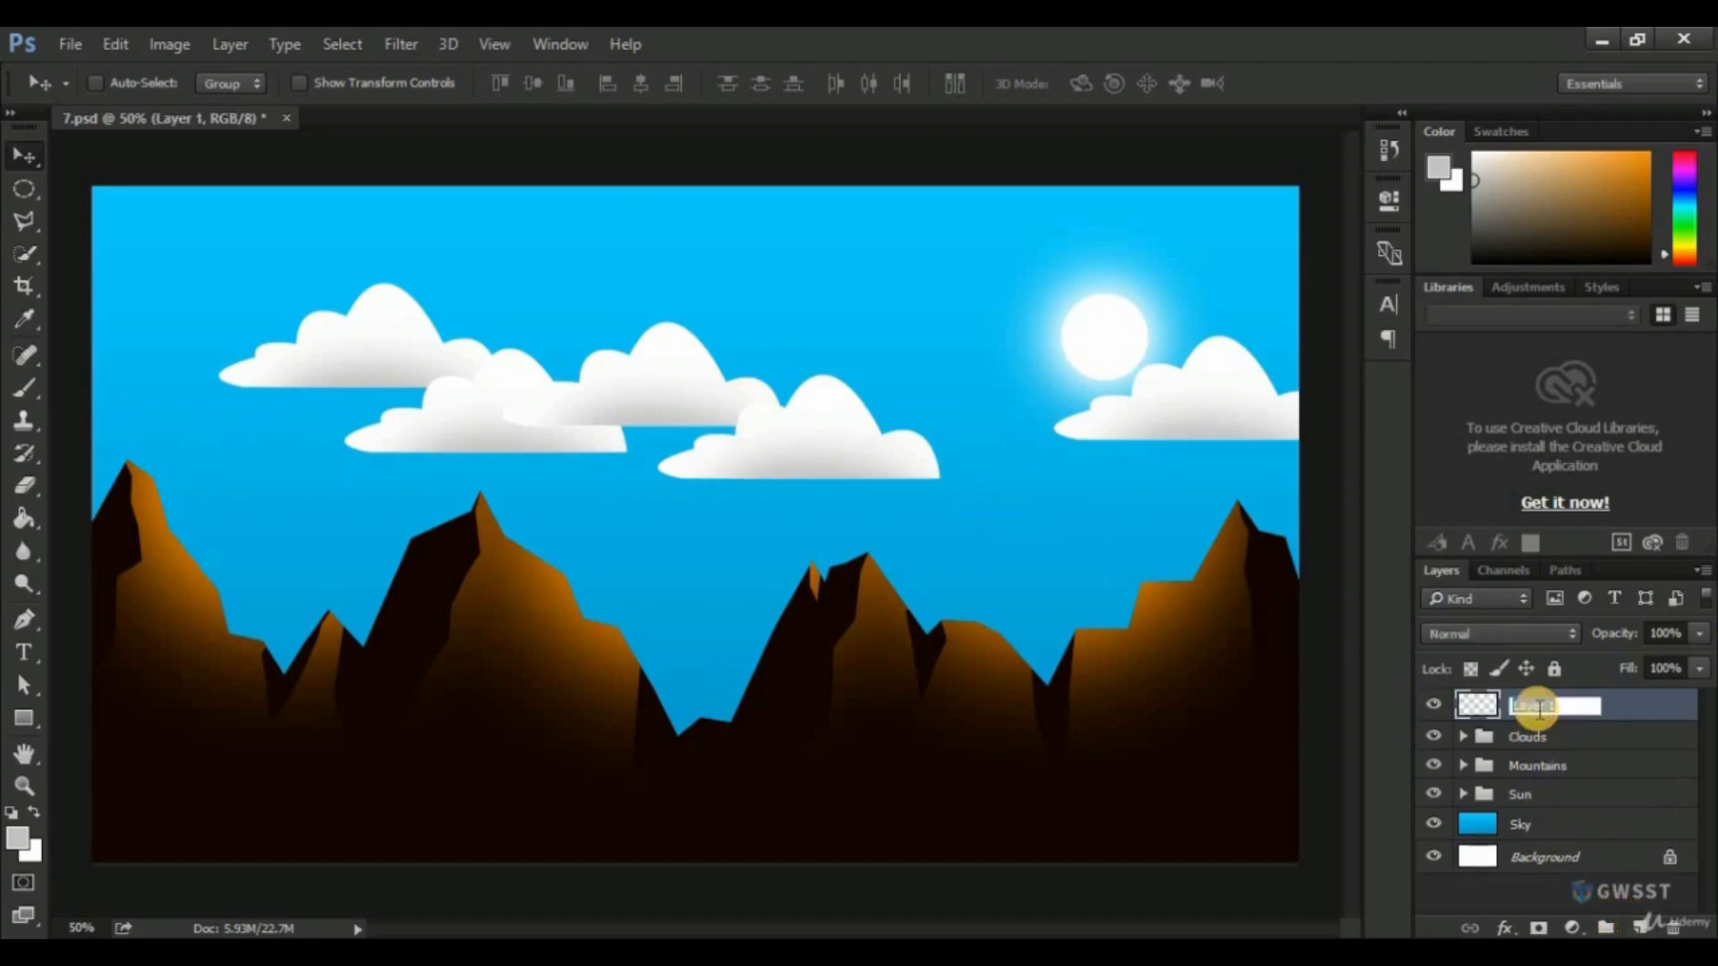
key(Return)
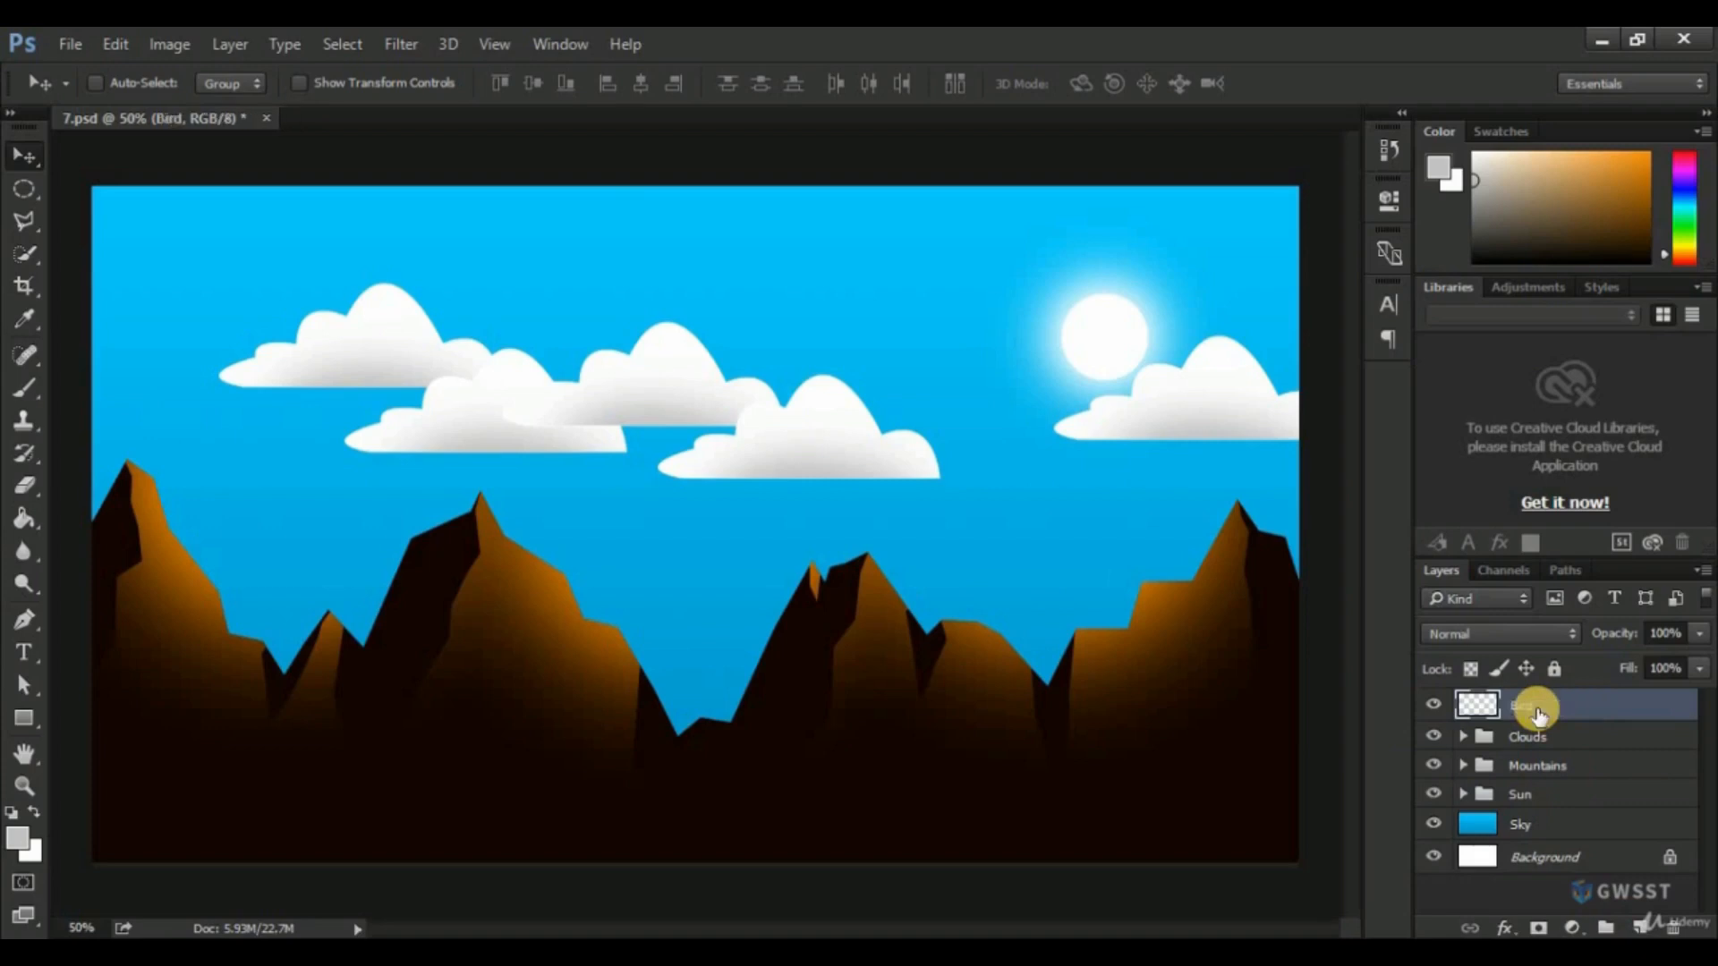
Draw a small closed bird silhouette with the Pen tool in the open sky between the lowest cloud and the sun's cloud.
scroll(1051, 459, up, 1)
scroll(1051, 459, up, 5)
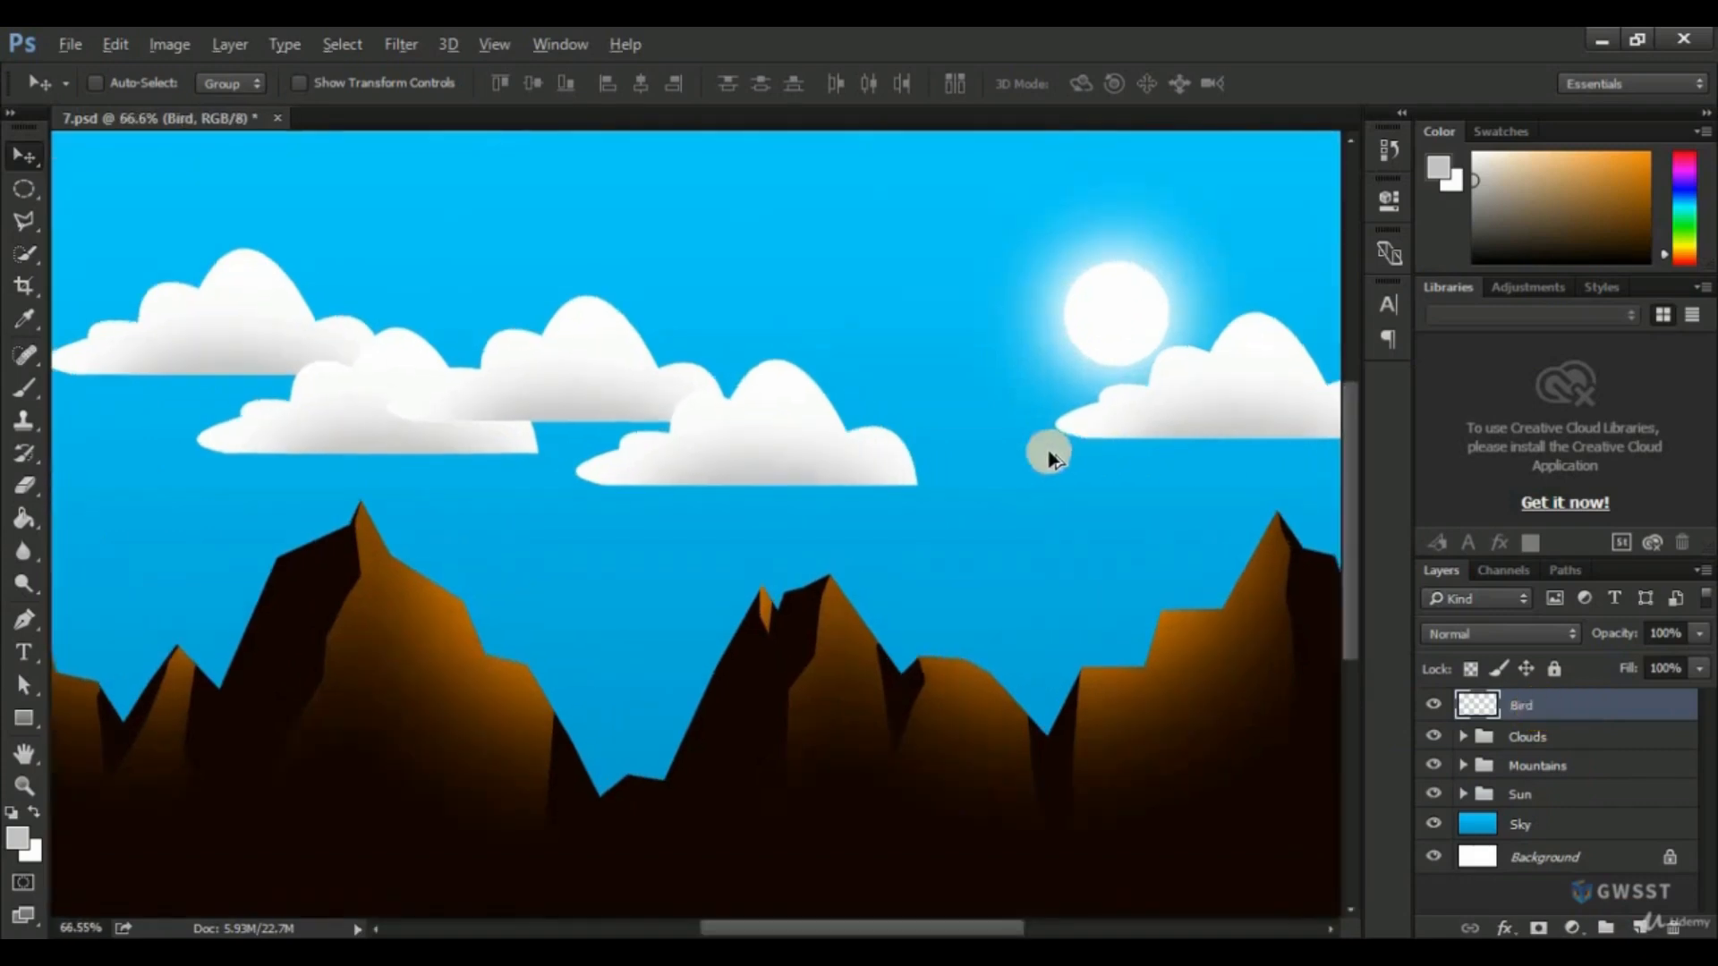
scroll(1049, 462, down, 1)
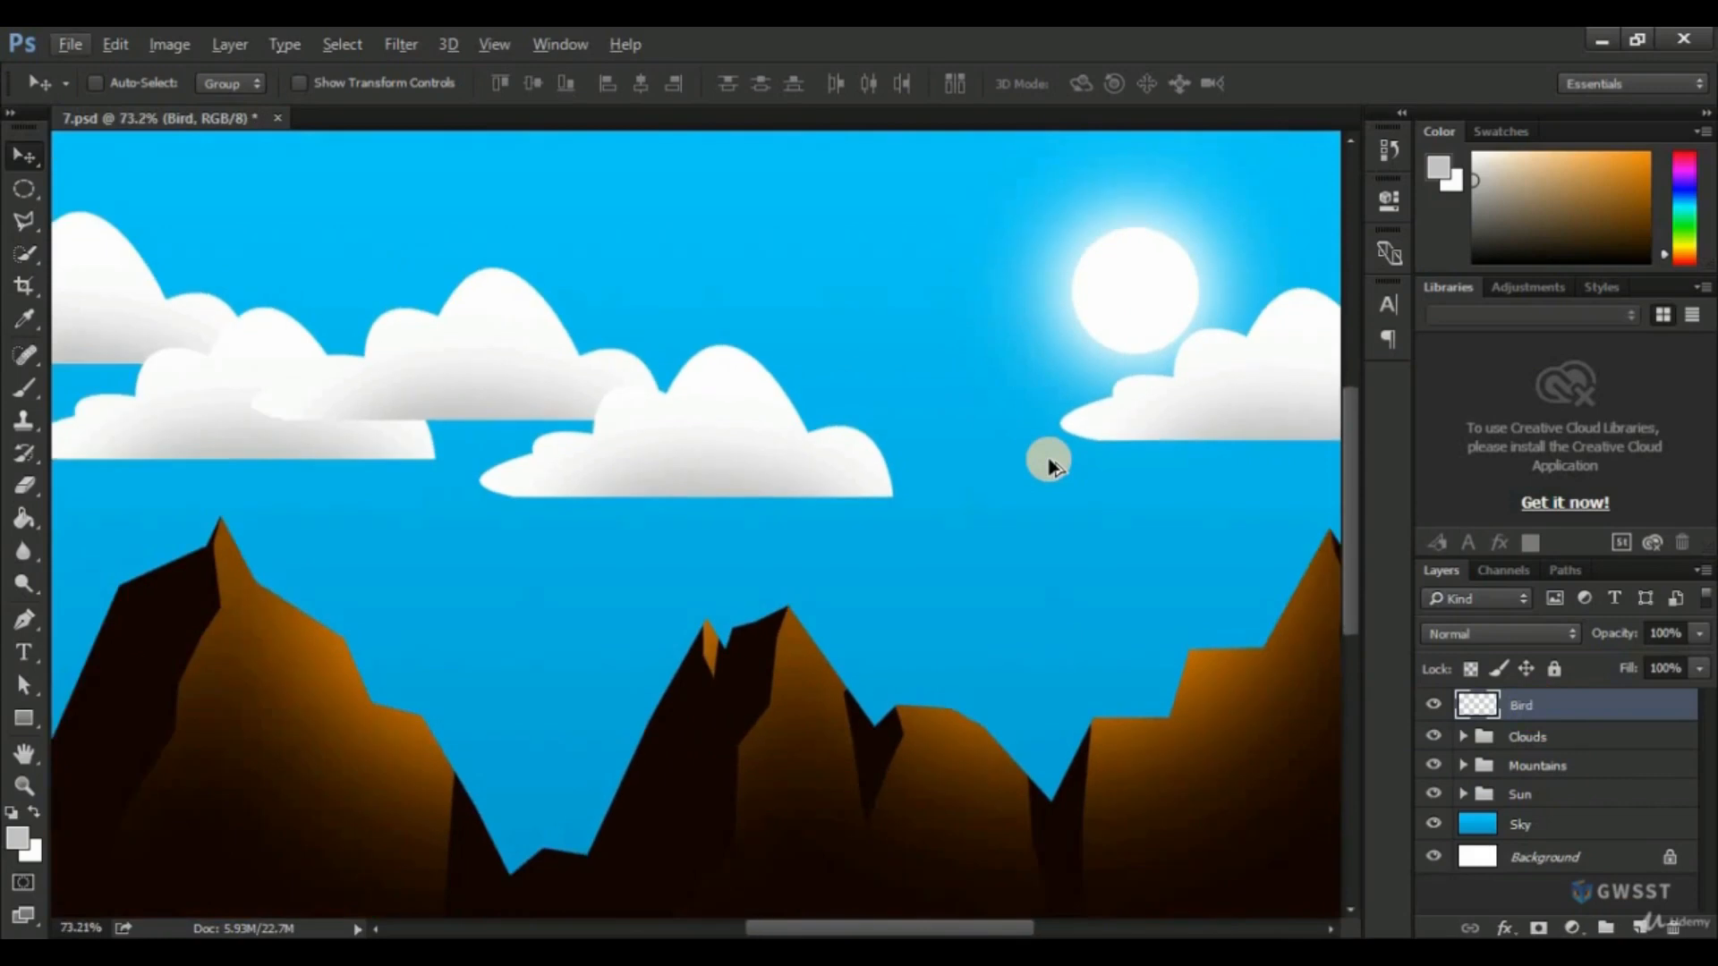
click(34, 628)
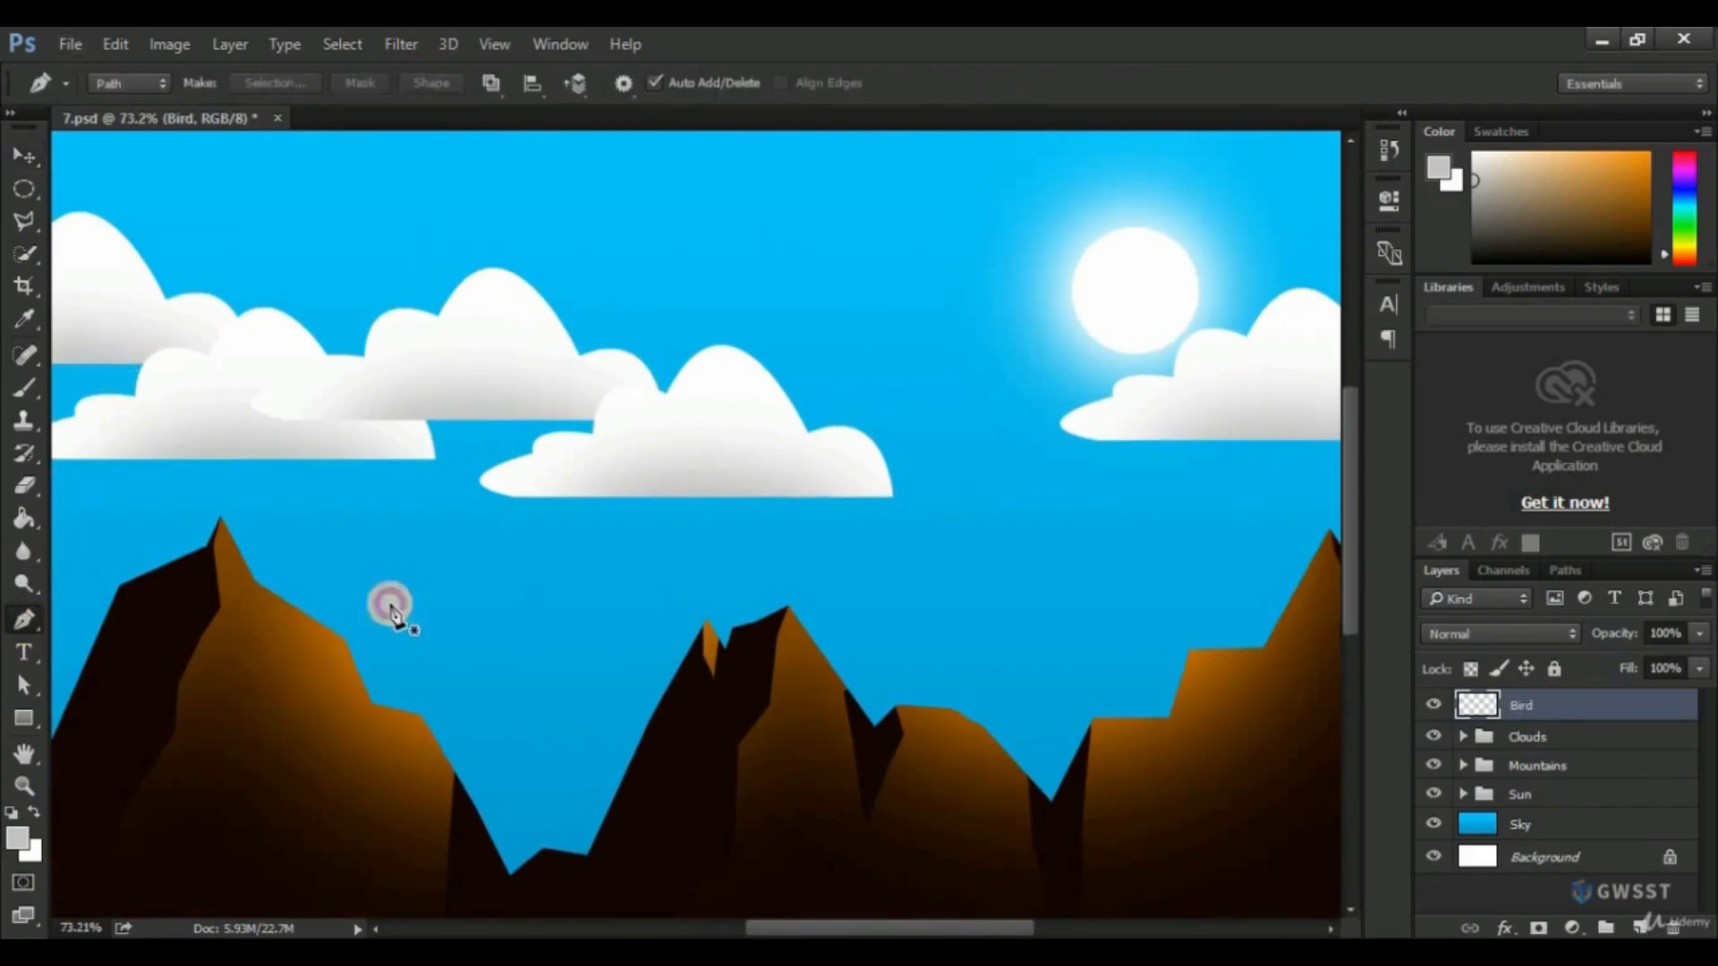
click(942, 541)
drag(1004, 547, 1023, 570)
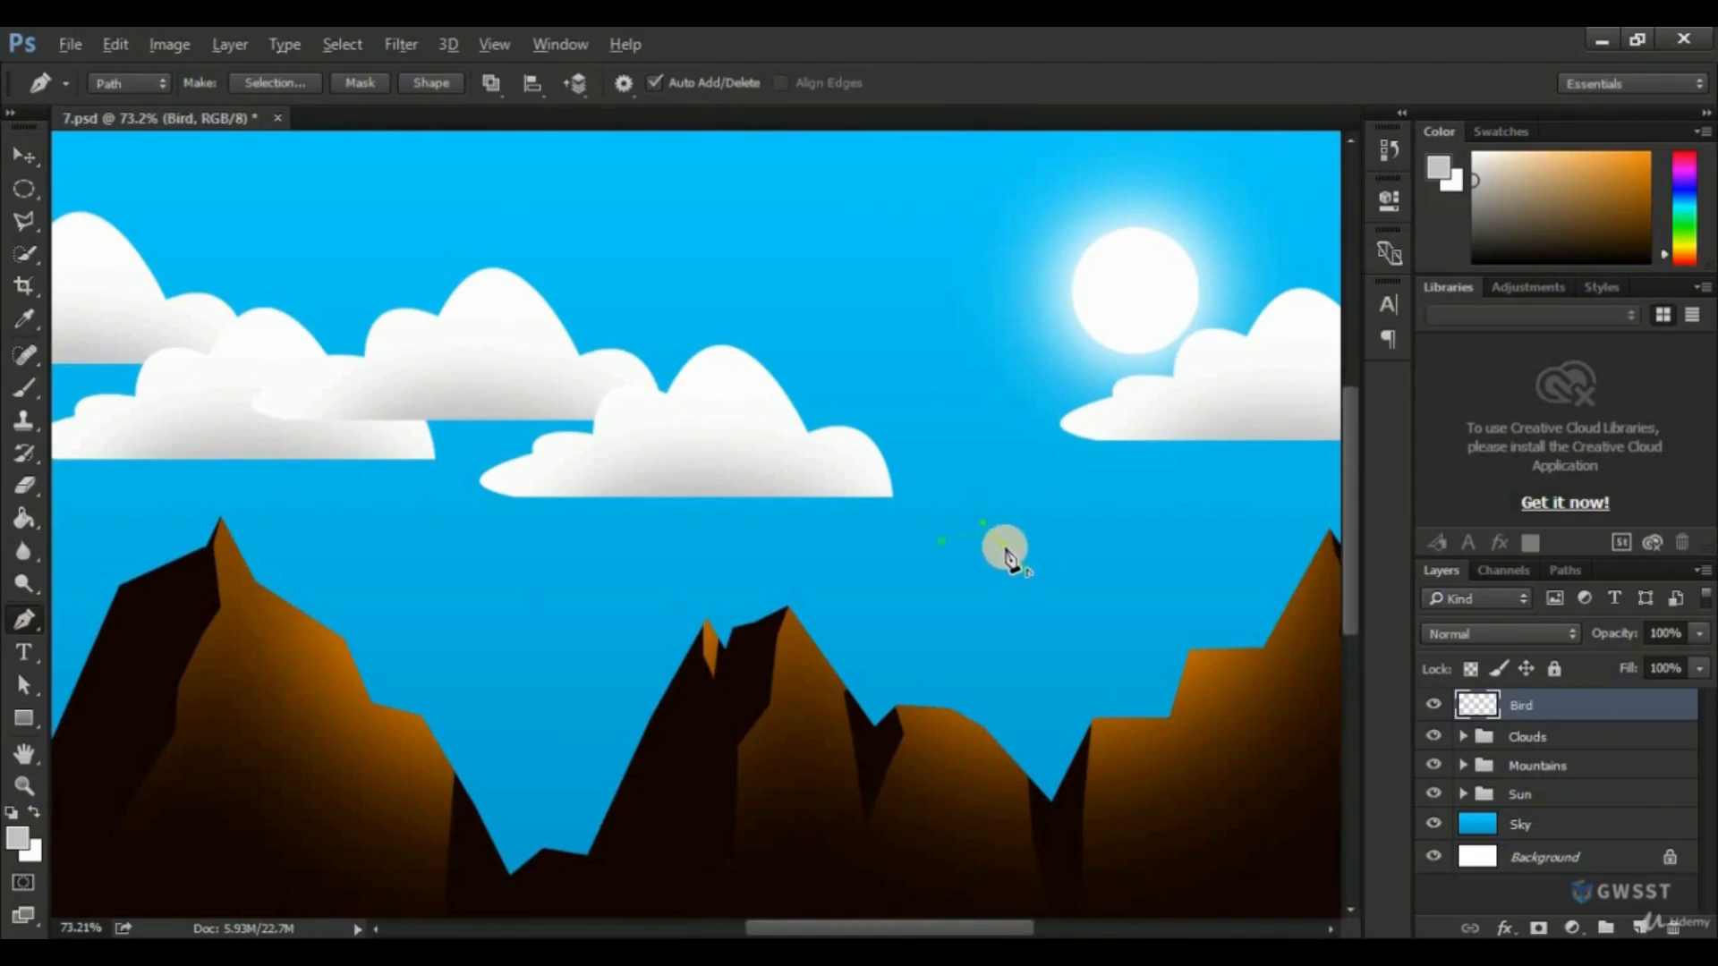
drag(1006, 551, 1023, 486)
mouse_move(1022, 571)
mouse_down()
mouse_move(1037, 600)
mouse_move(1023, 582)
mouse_up()
alt+click(1022, 573)
Convert the bird path into a new anti-aliased selection with a feather radius of 0 pixels.
right_click(1007, 554)
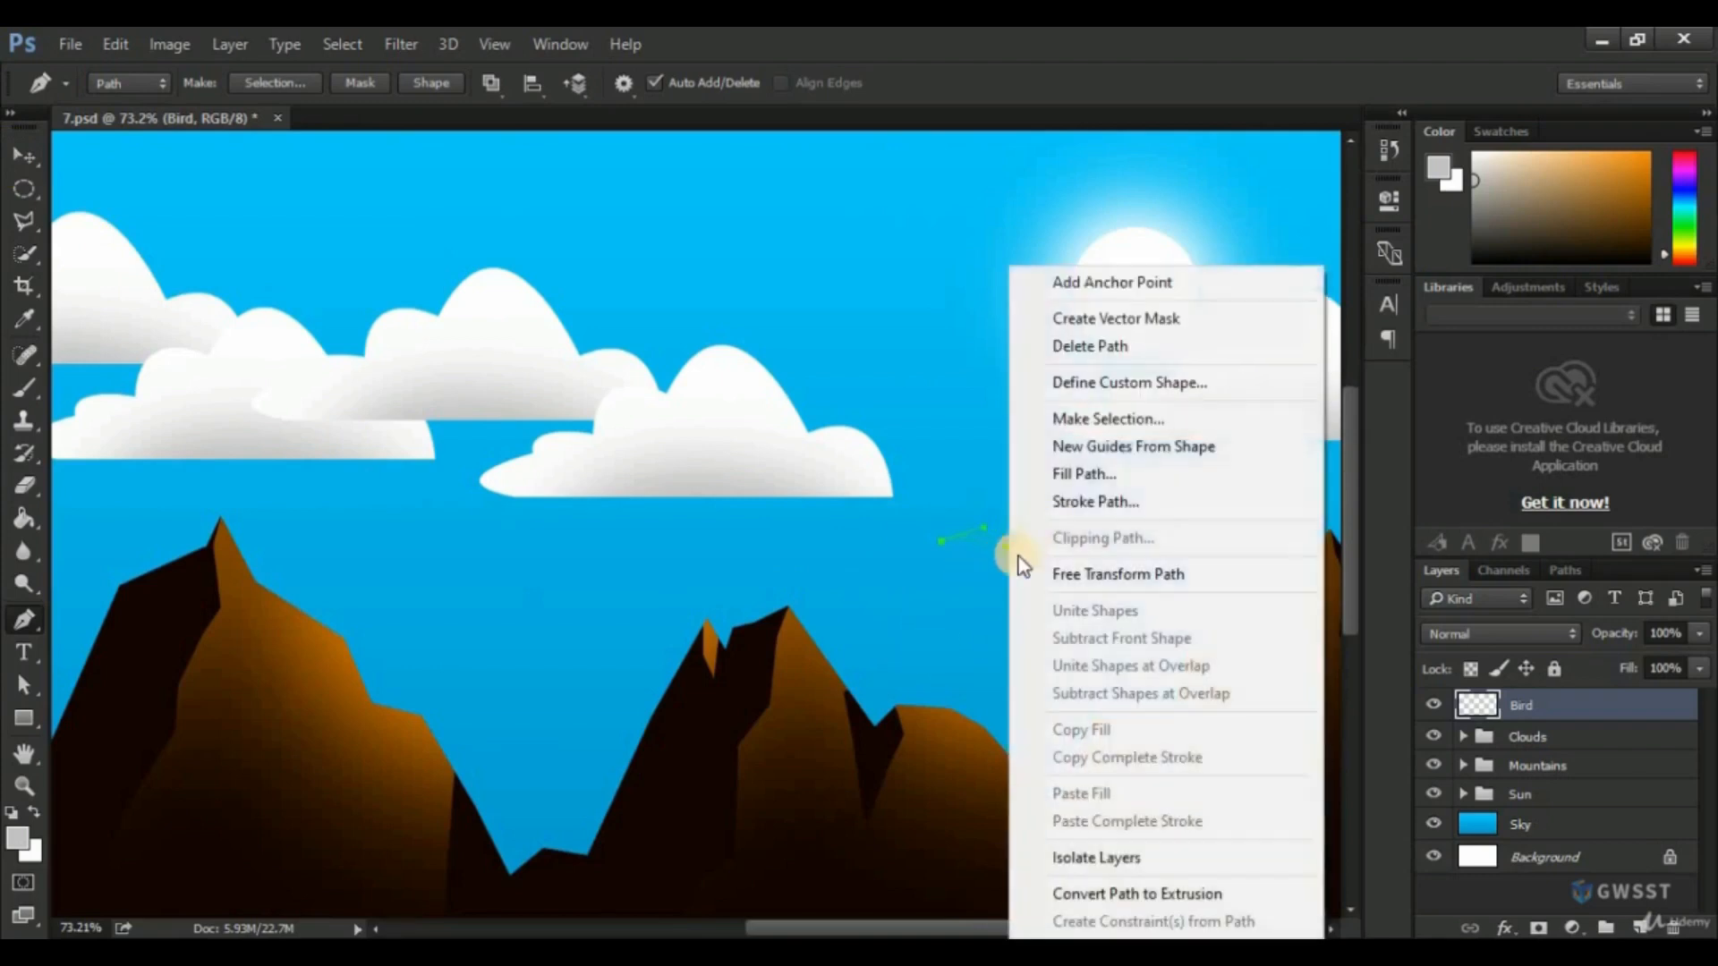
click(1118, 419)
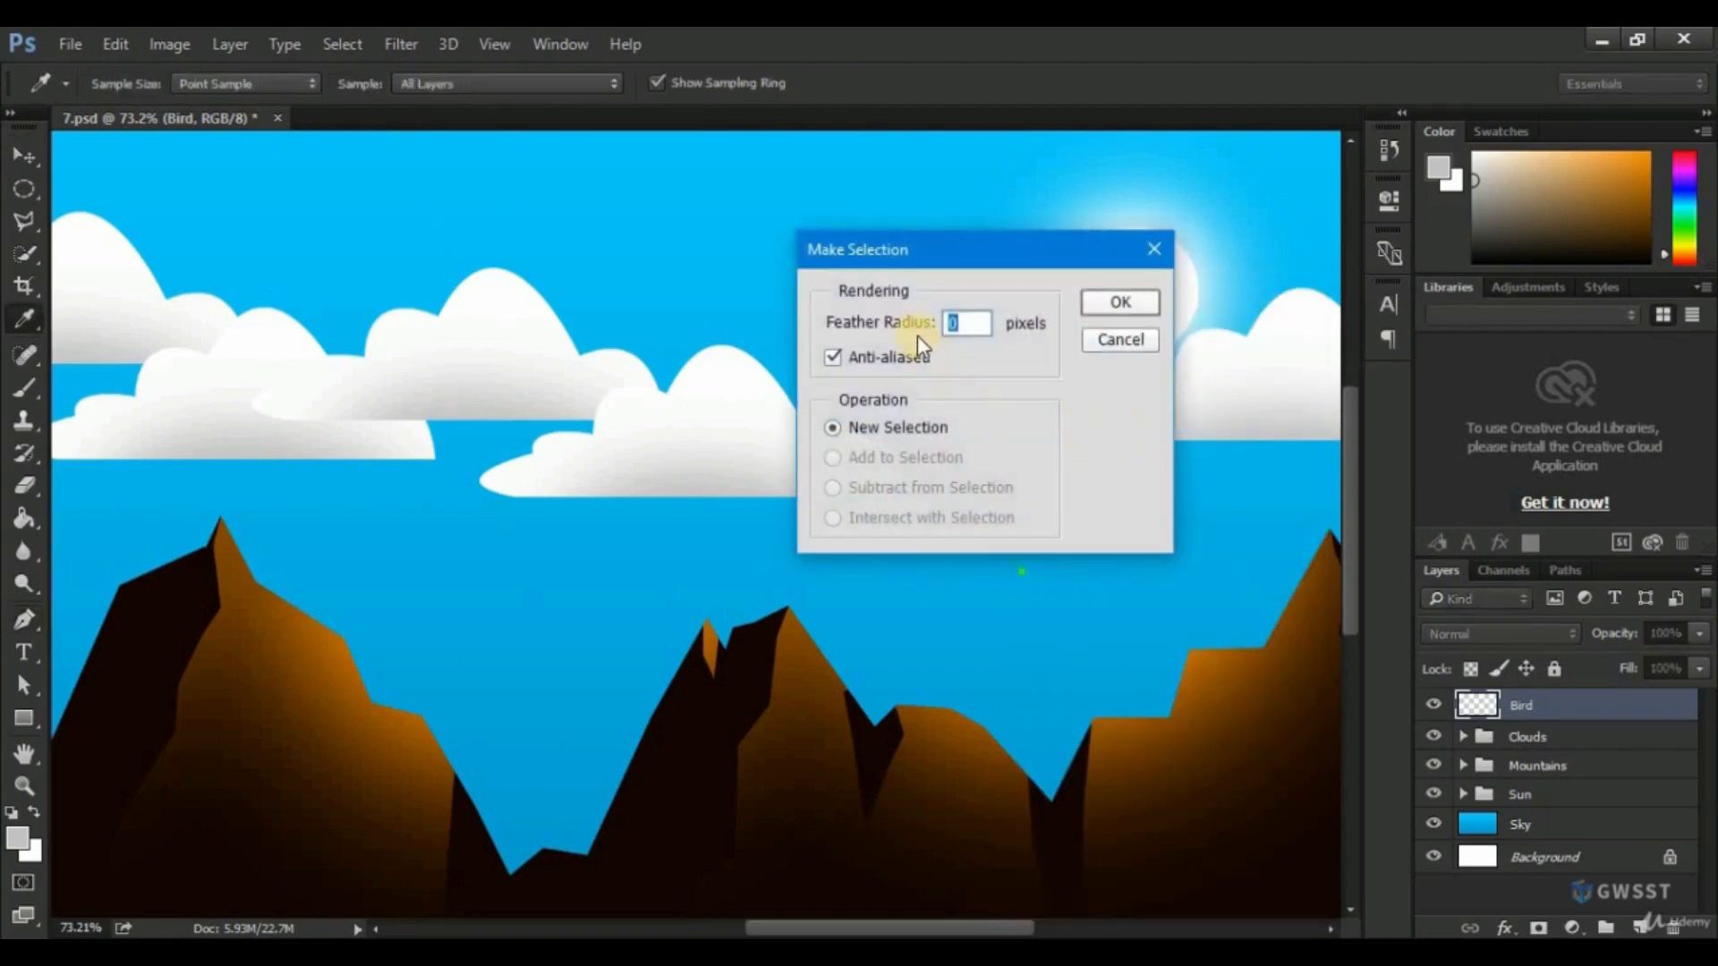
click(1120, 340)
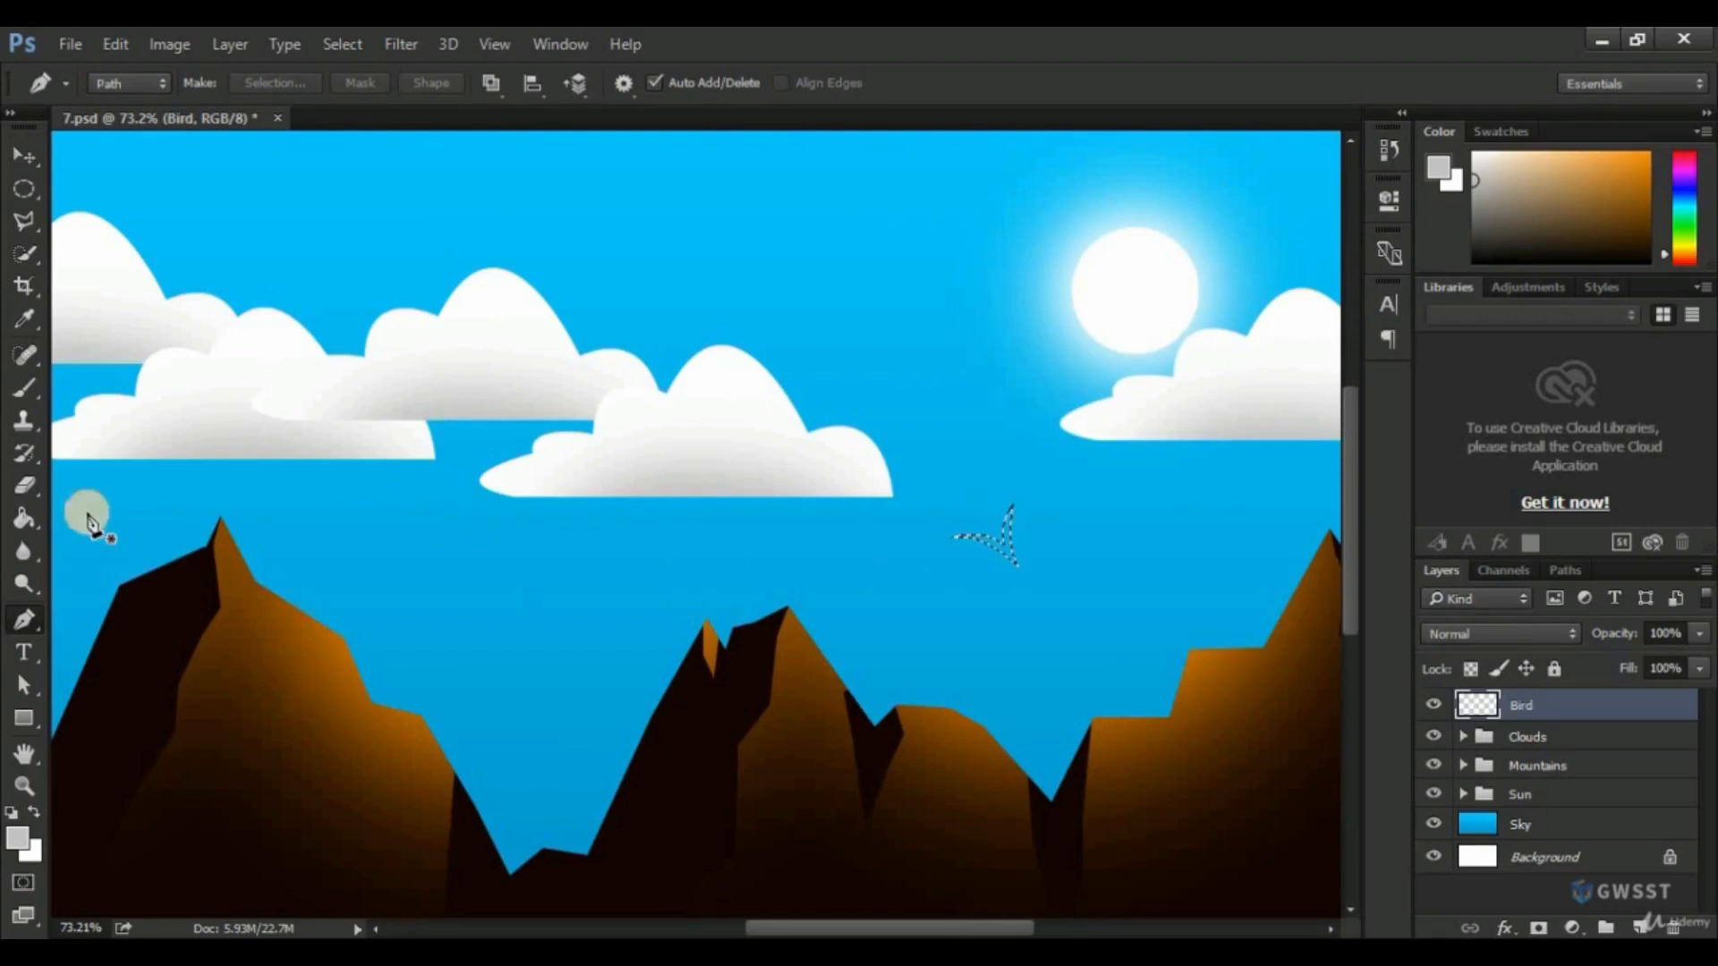
Set the foreground color to #000000, fill the bird selection with the Paint Bucket, and deselect.
click(21, 841)
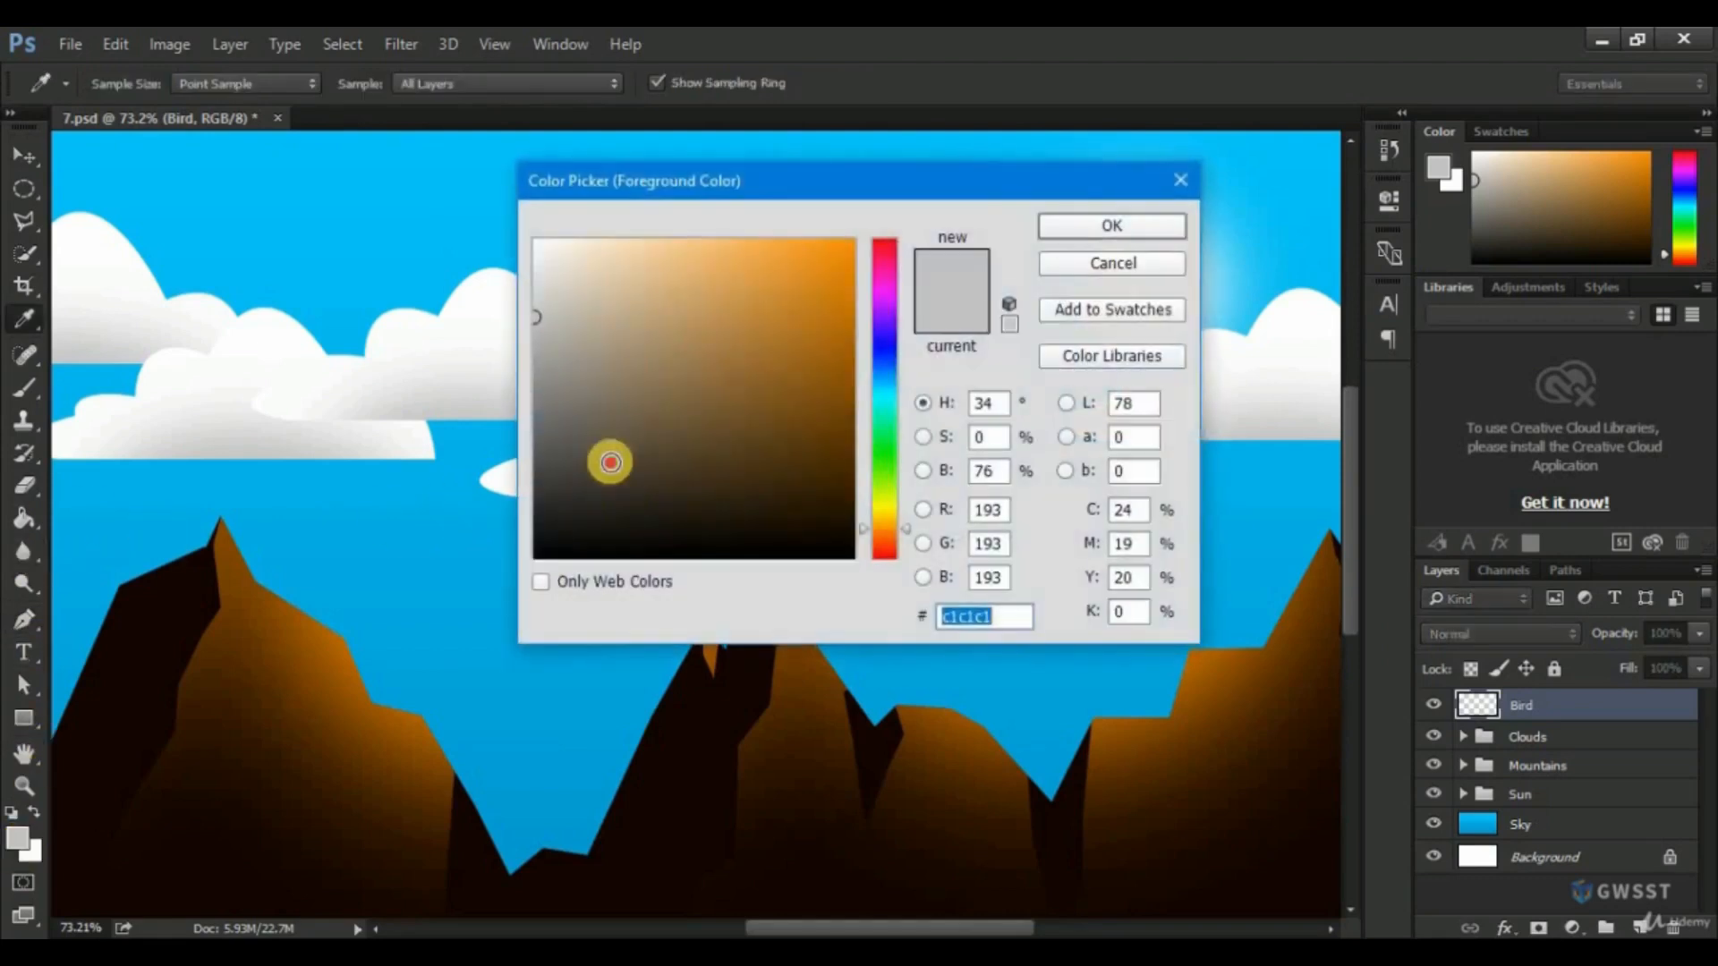
text(000000)
click(1065, 222)
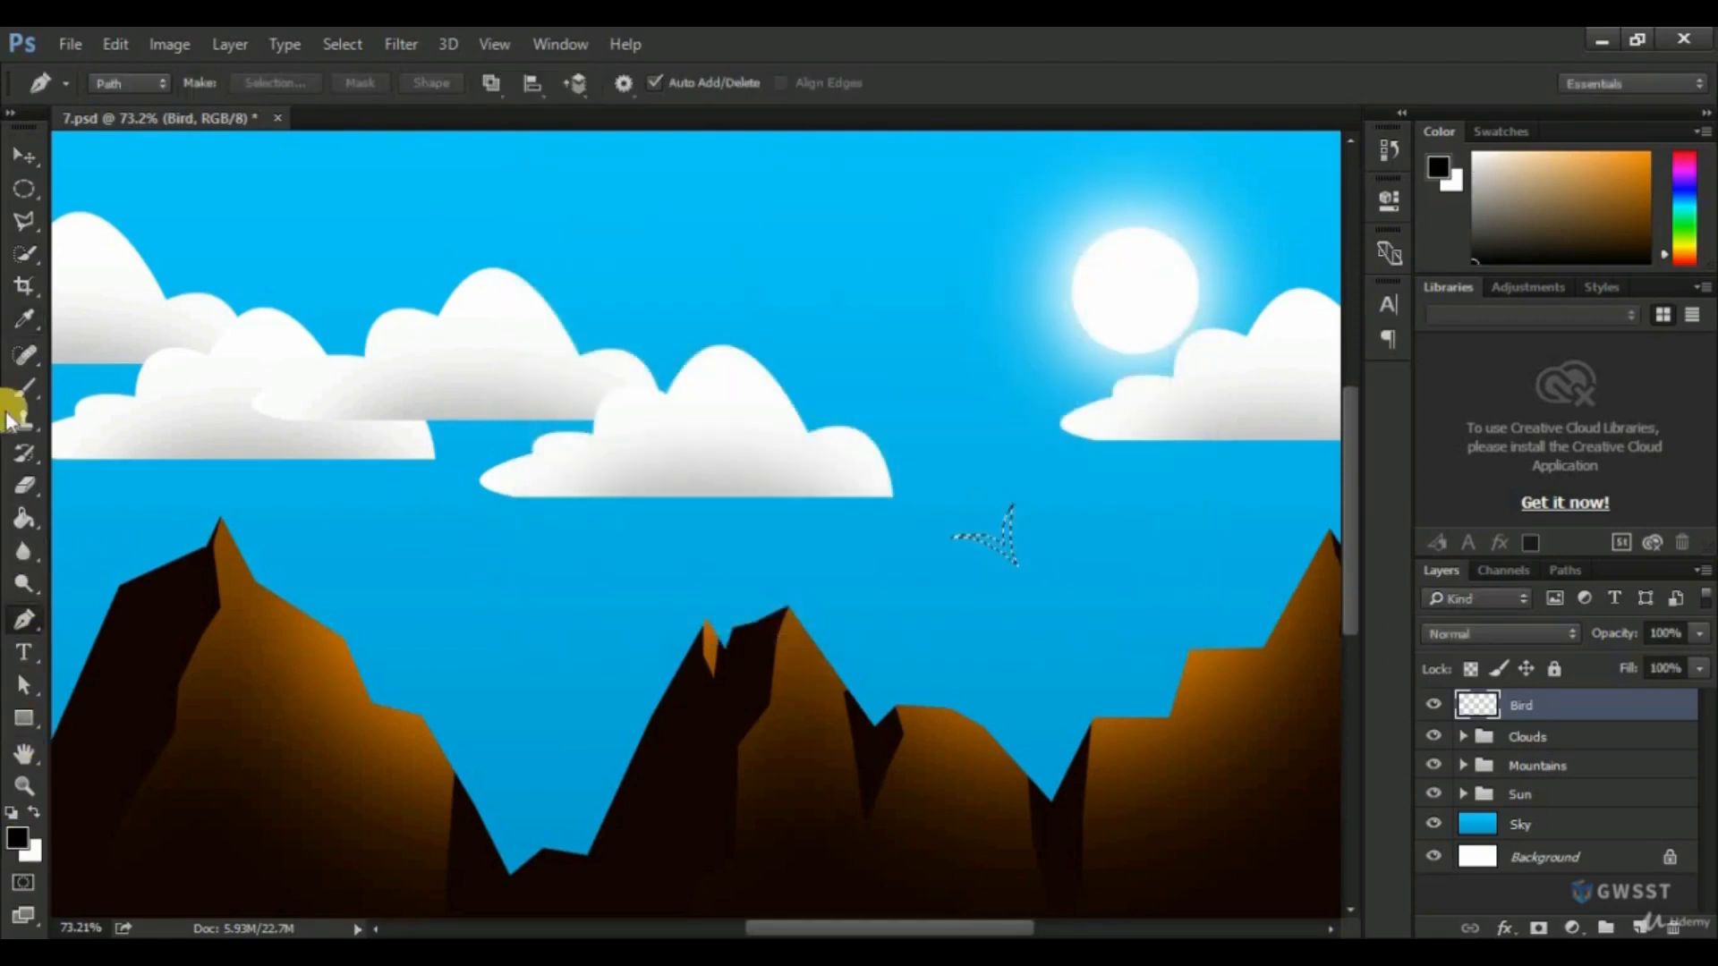
click(24, 518)
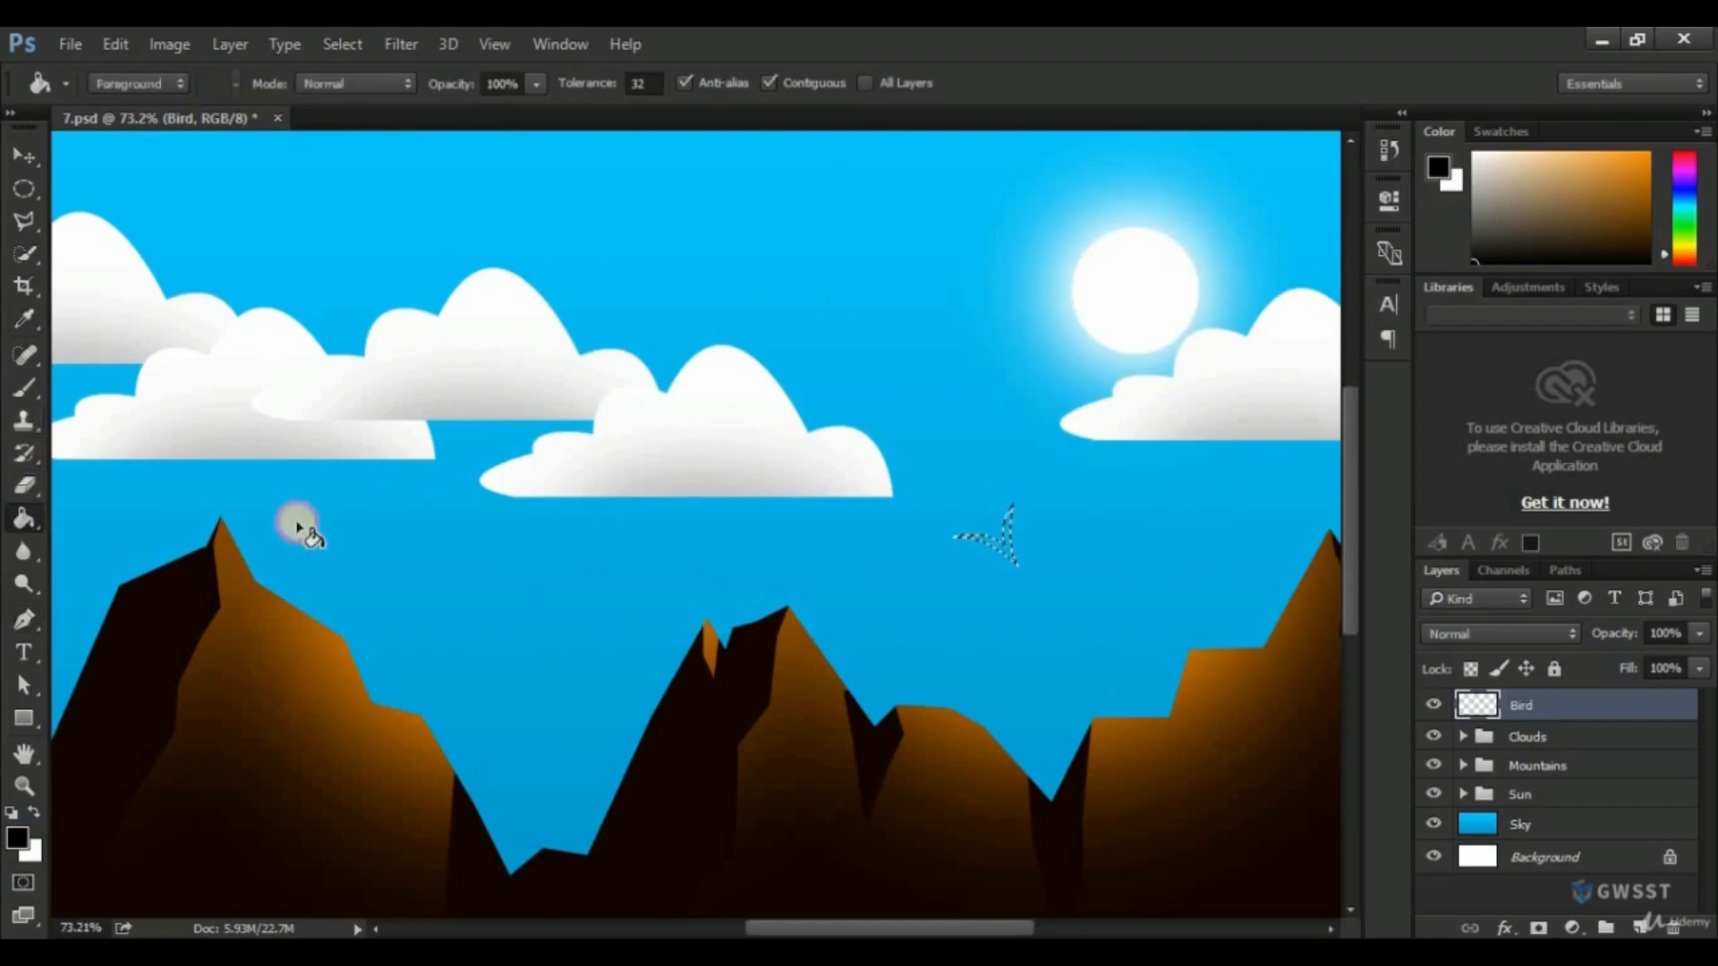
click(1006, 551)
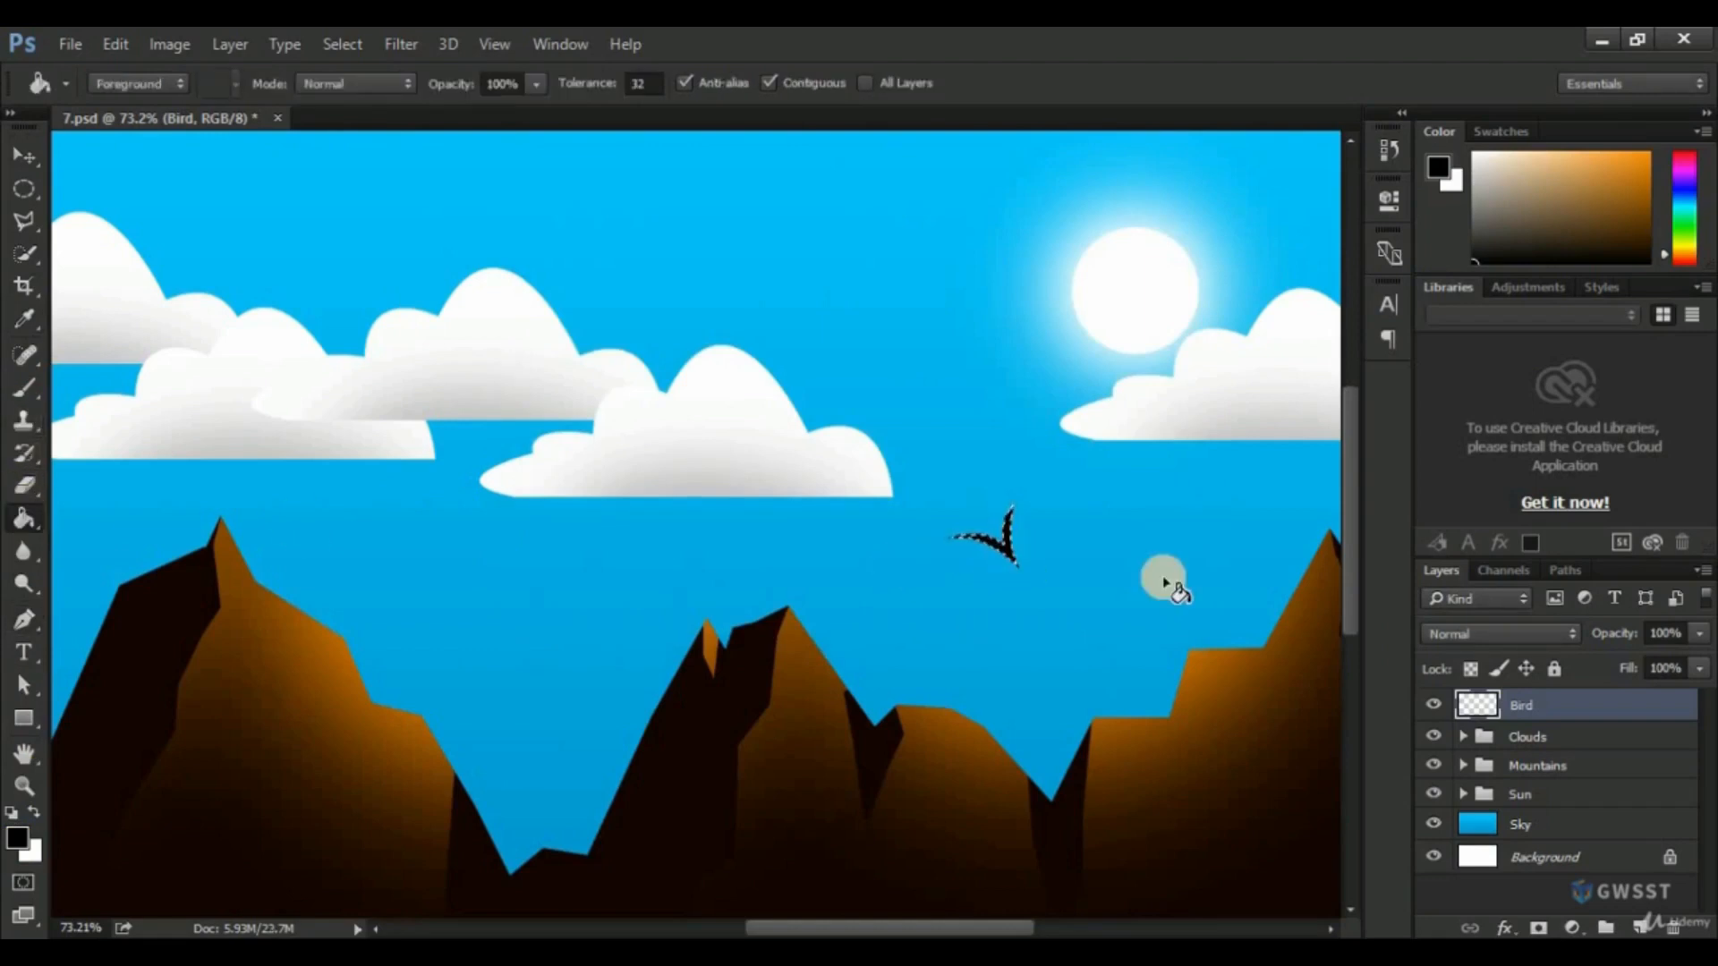
key(ctrl+d)
Use Free Transform to rotate the bird about 22.65° and shrink it to about 61% width and 54% height.
click(120, 49)
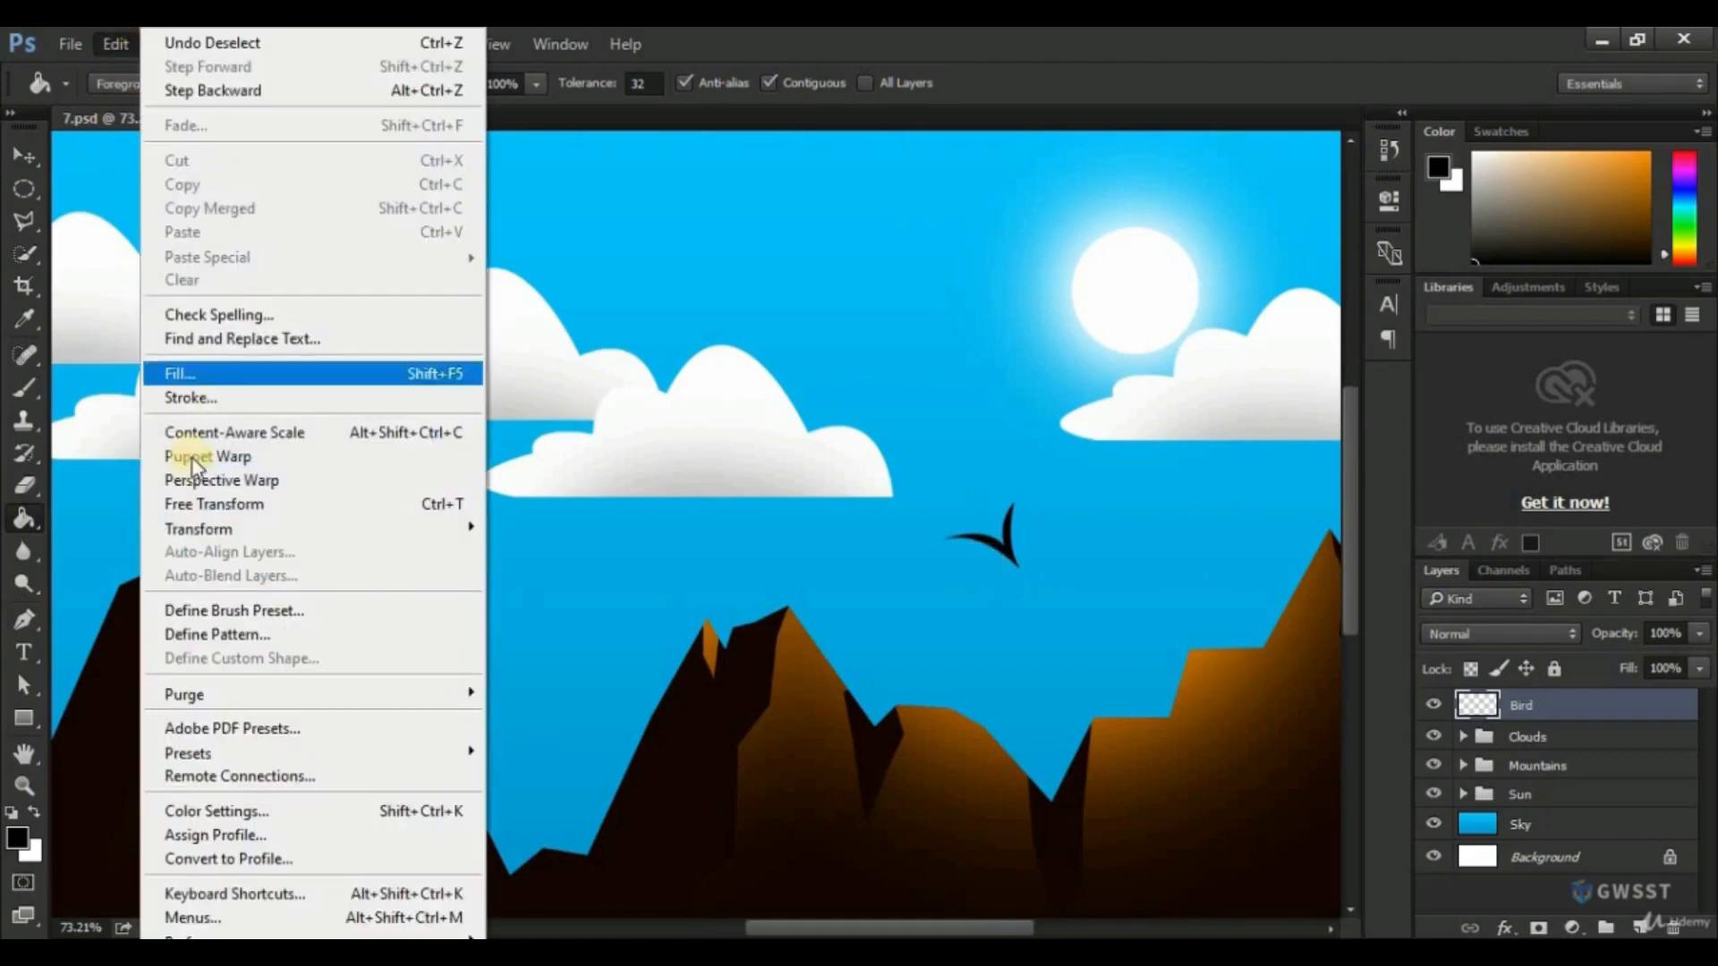
click(222, 509)
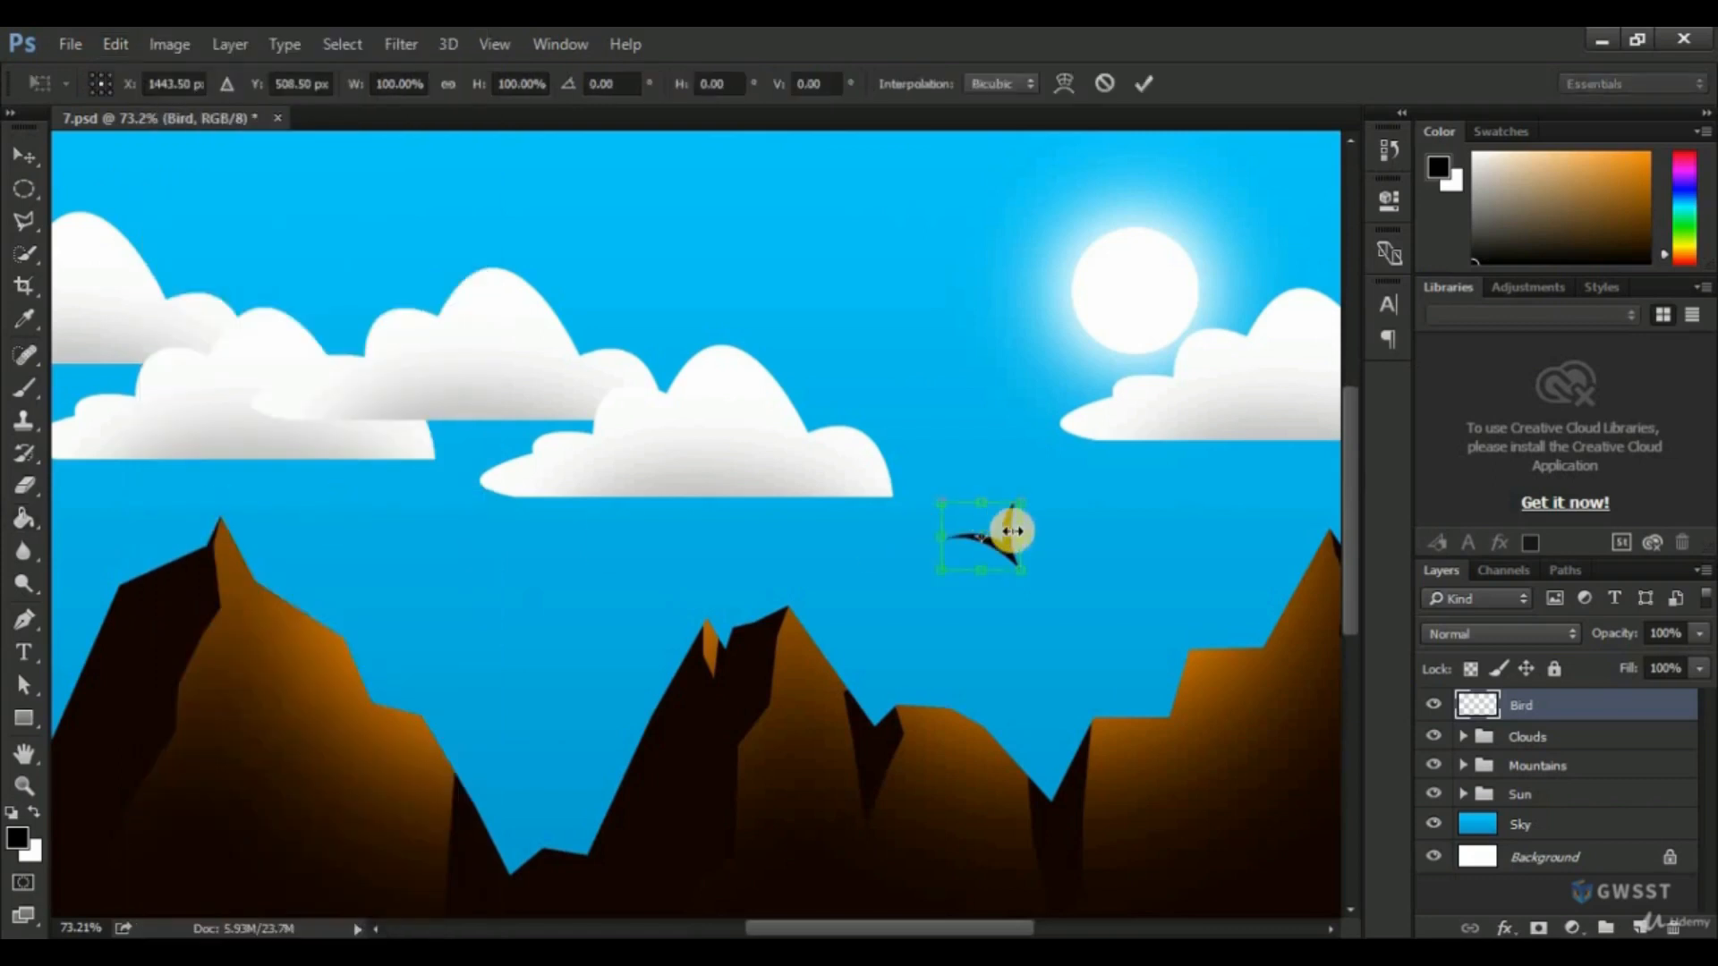
mouse_move(1020, 532)
mouse_down()
mouse_move(1054, 534)
mouse_move(997, 534)
mouse_move(1043, 586)
mouse_move(1020, 548)
mouse_up()
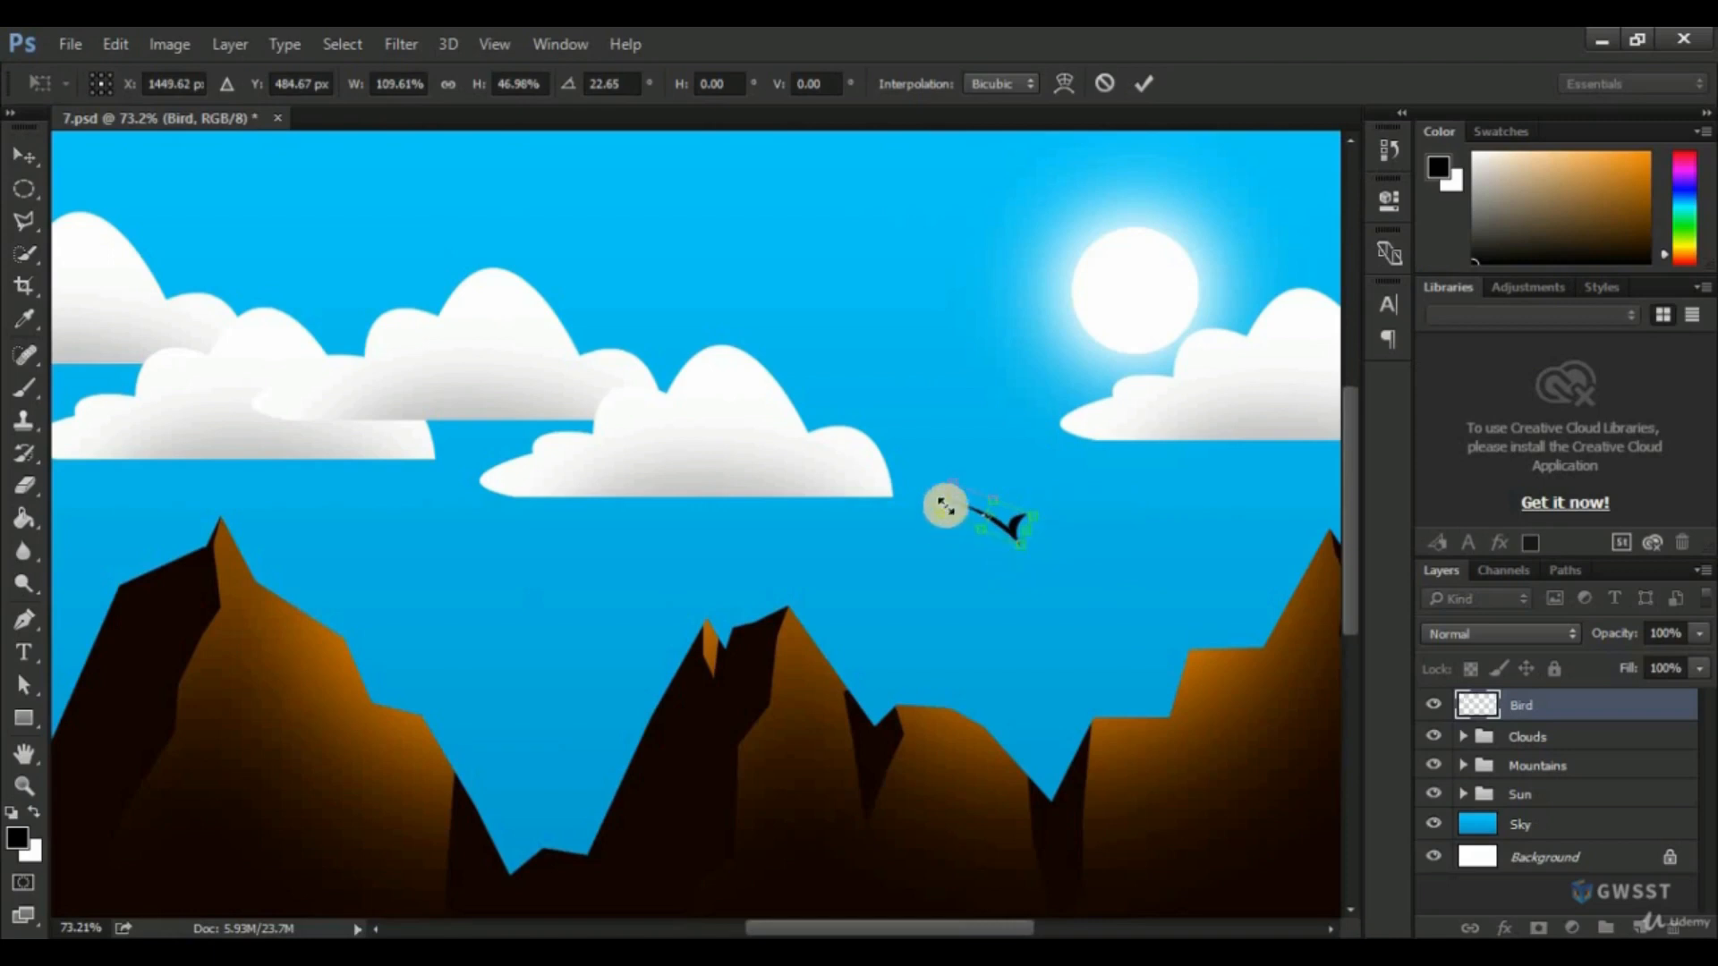
drag(946, 504, 1035, 548)
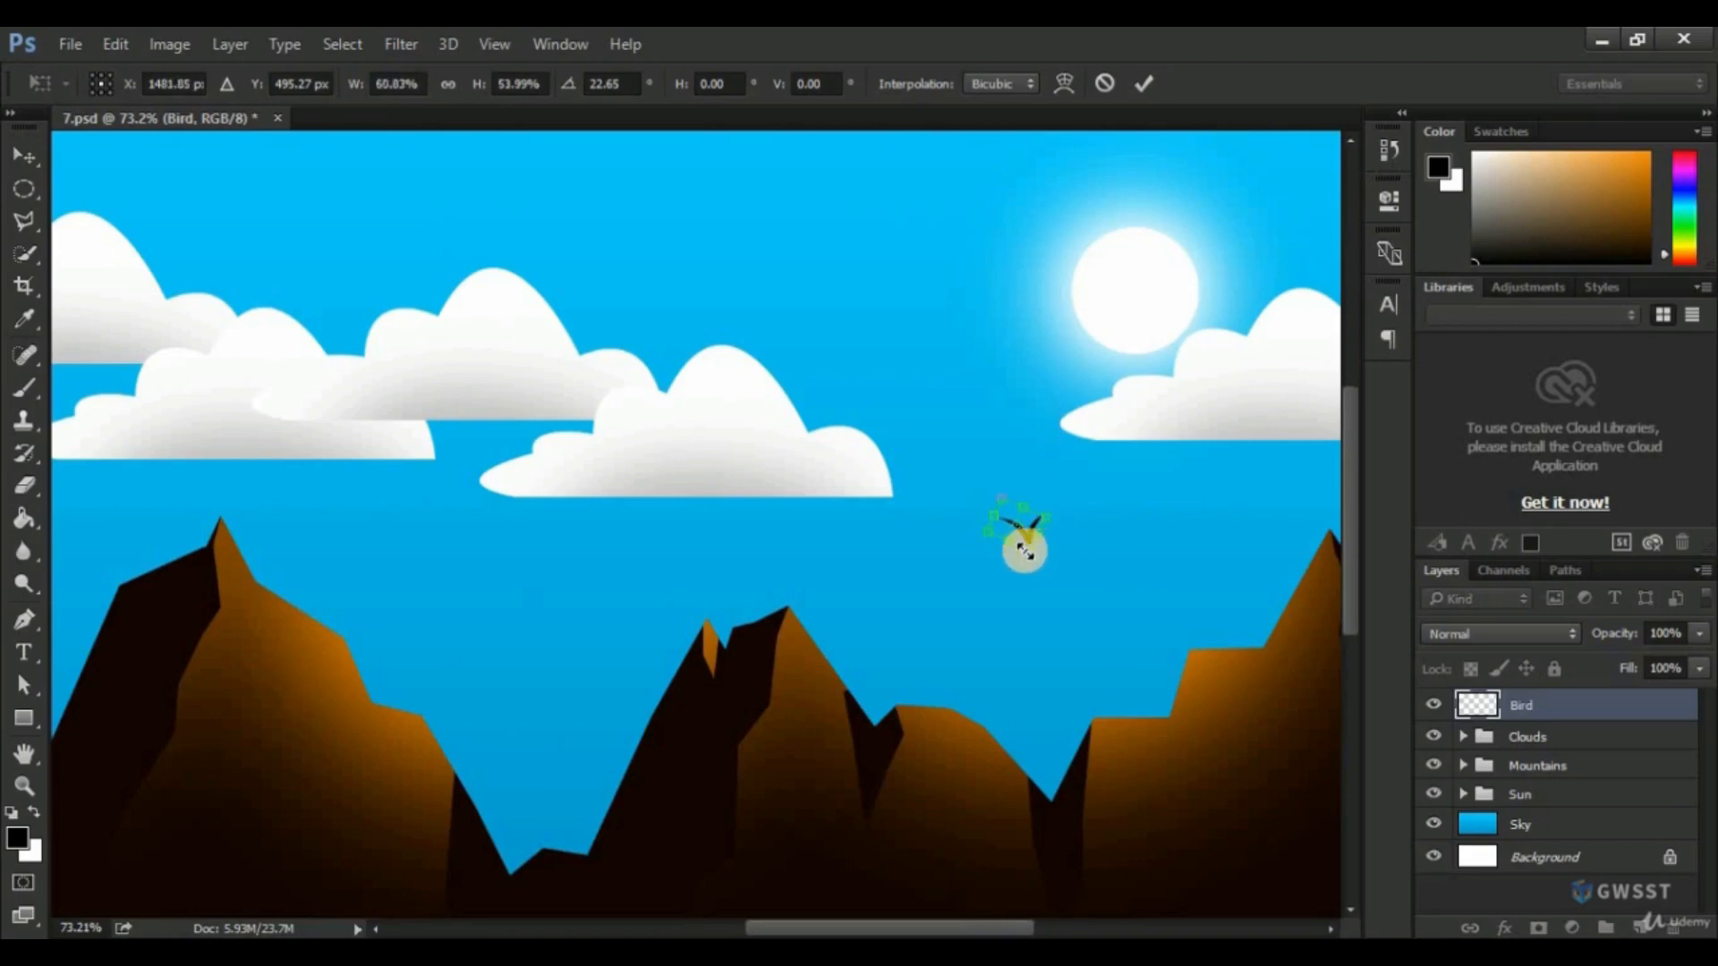
key(Return)
key(g)
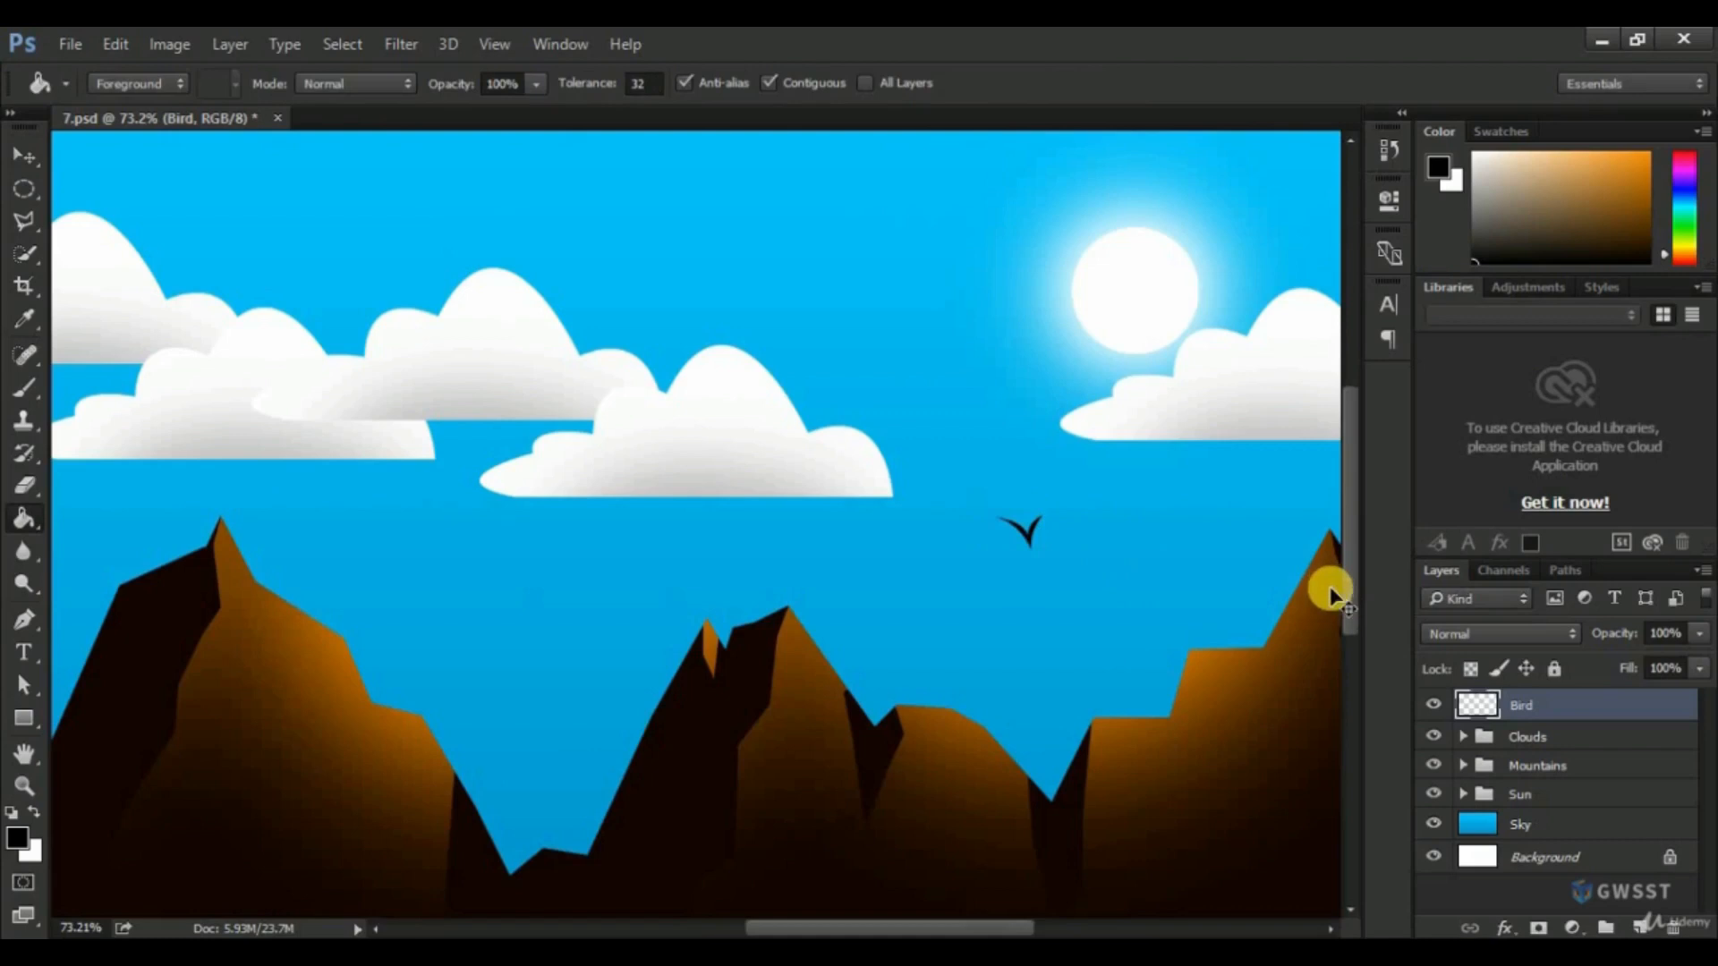
Flatten the bird to 60% of its height with Free Transform.
key(ctrl+t)
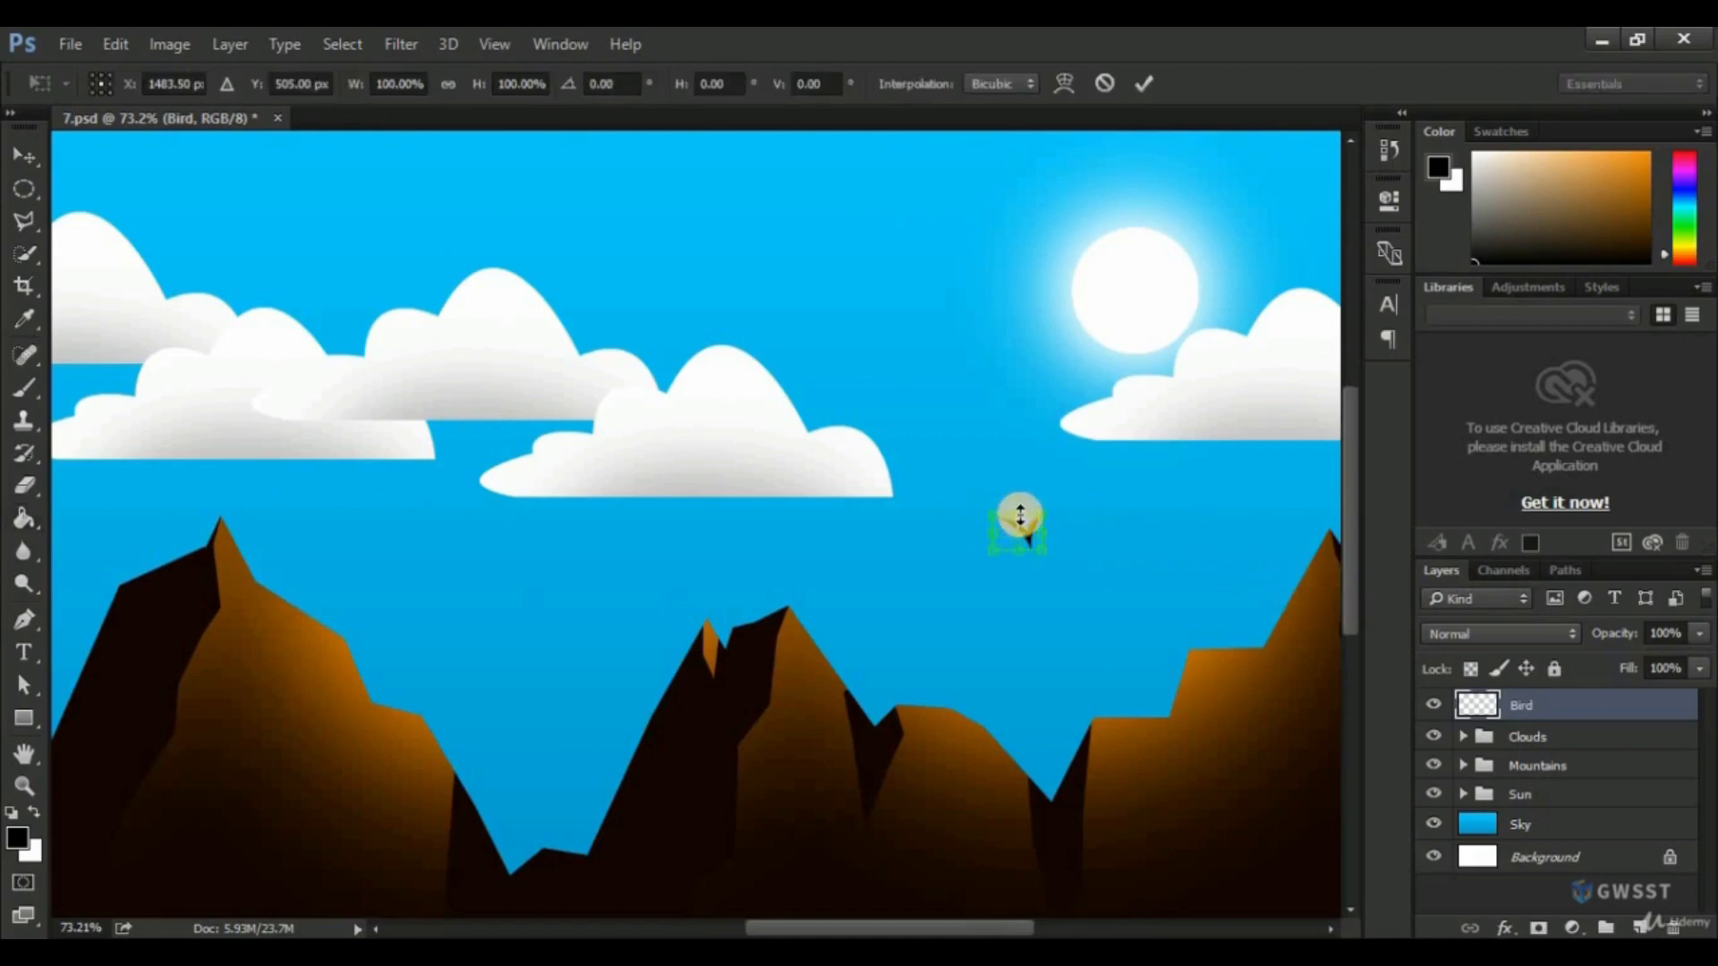
drag(1020, 514, 1020, 531)
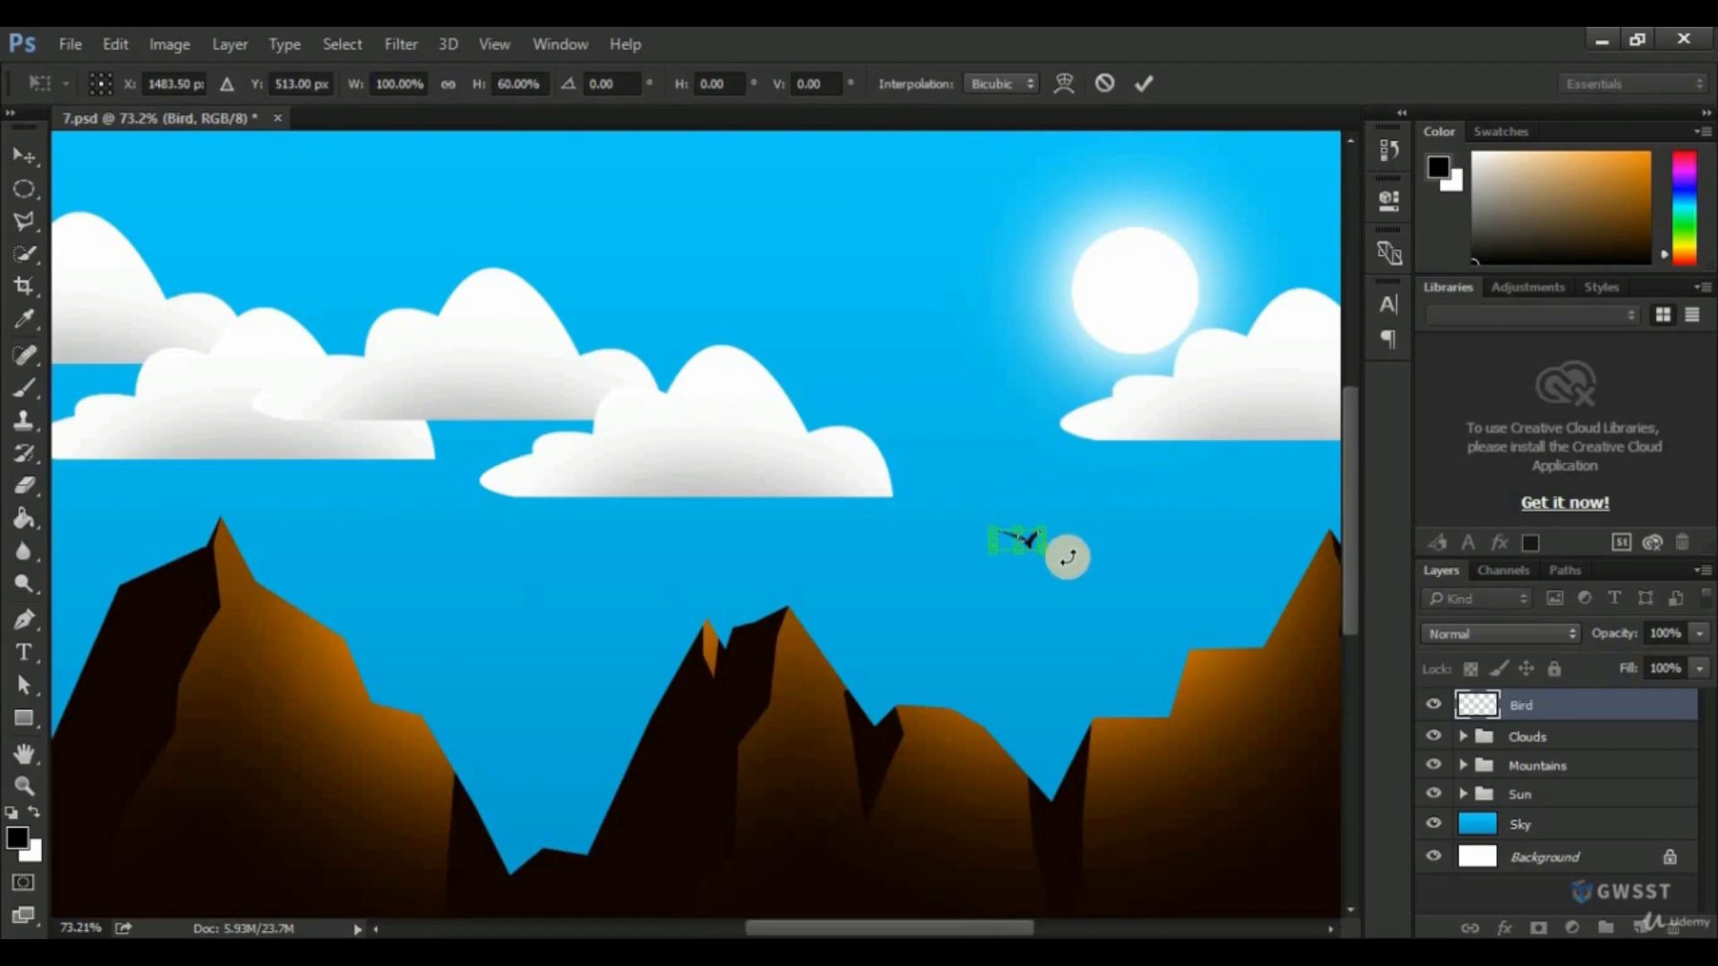
key(Return)
key(g)
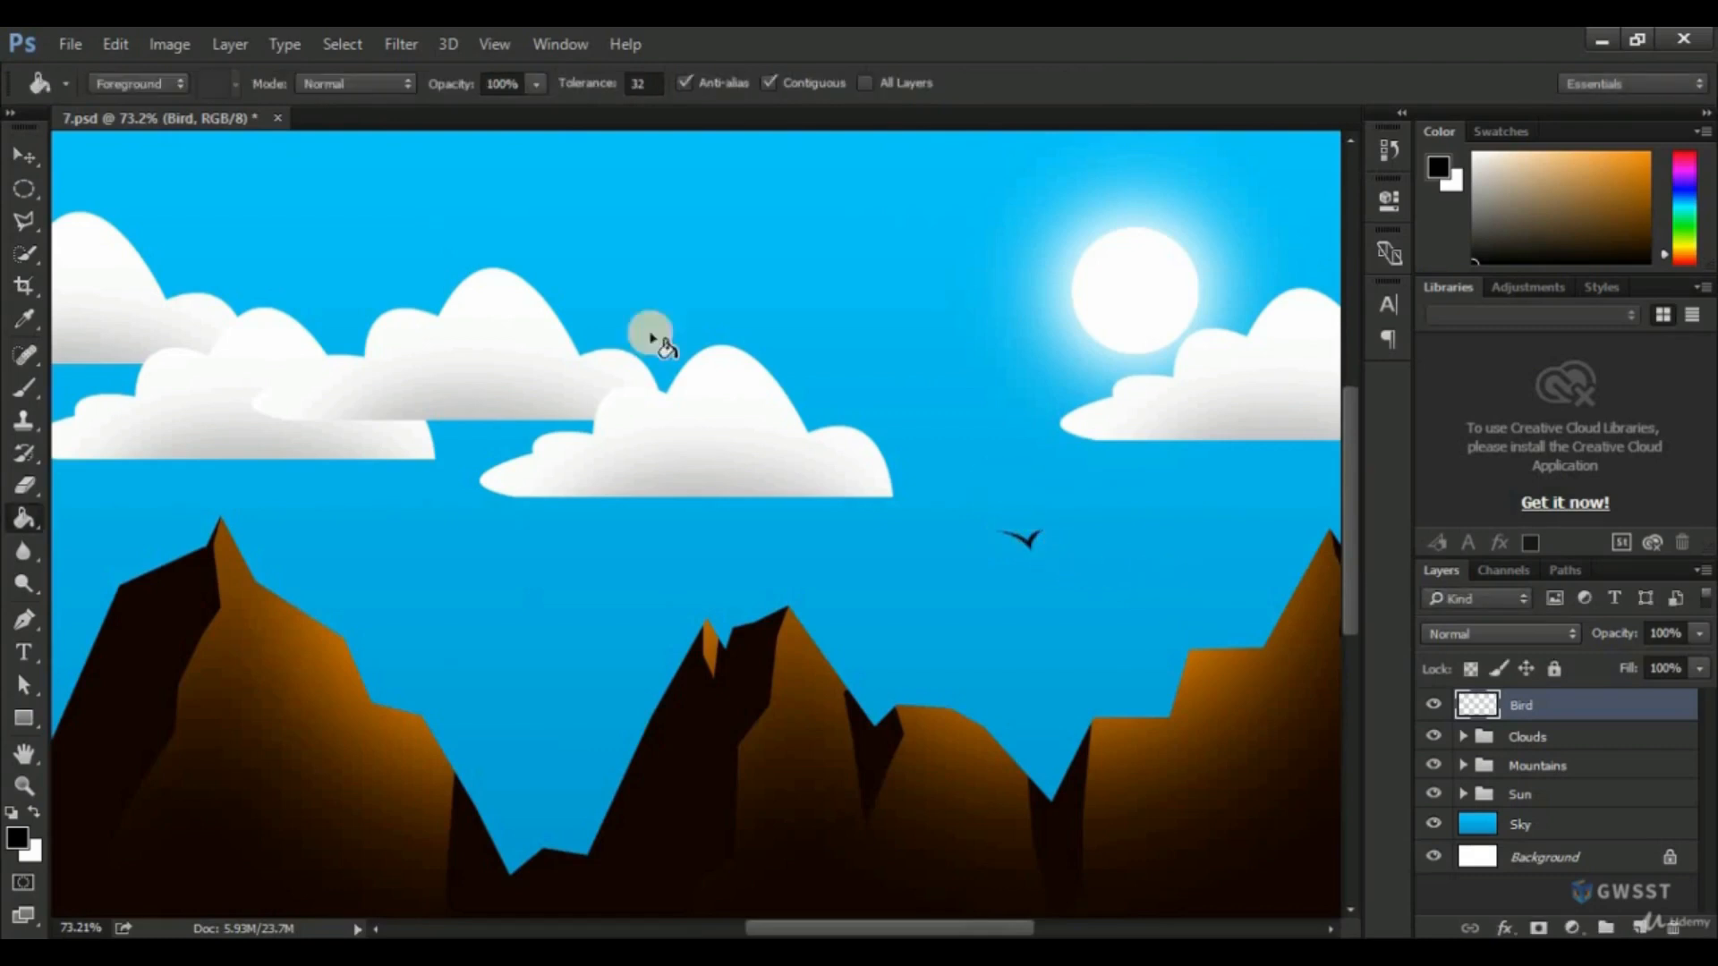
Duplicate the bird eight times with the Move tool, scattering the copies around it as a loose flock.
click(25, 156)
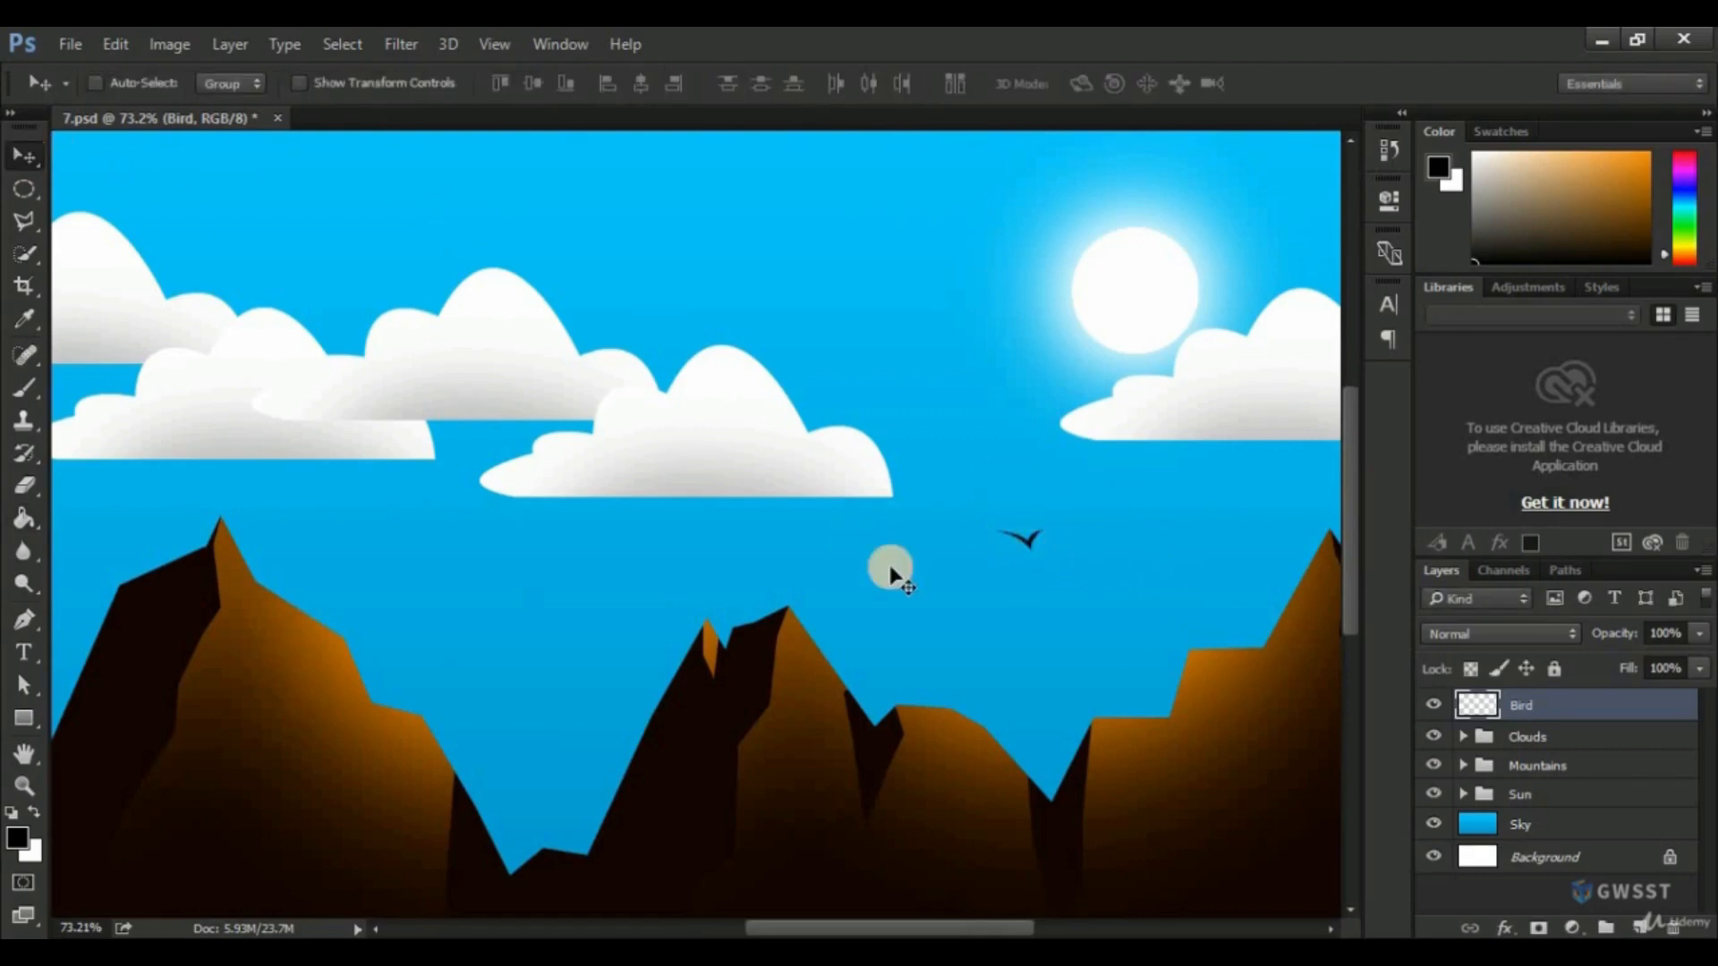
drag(1023, 557, 1109, 506)
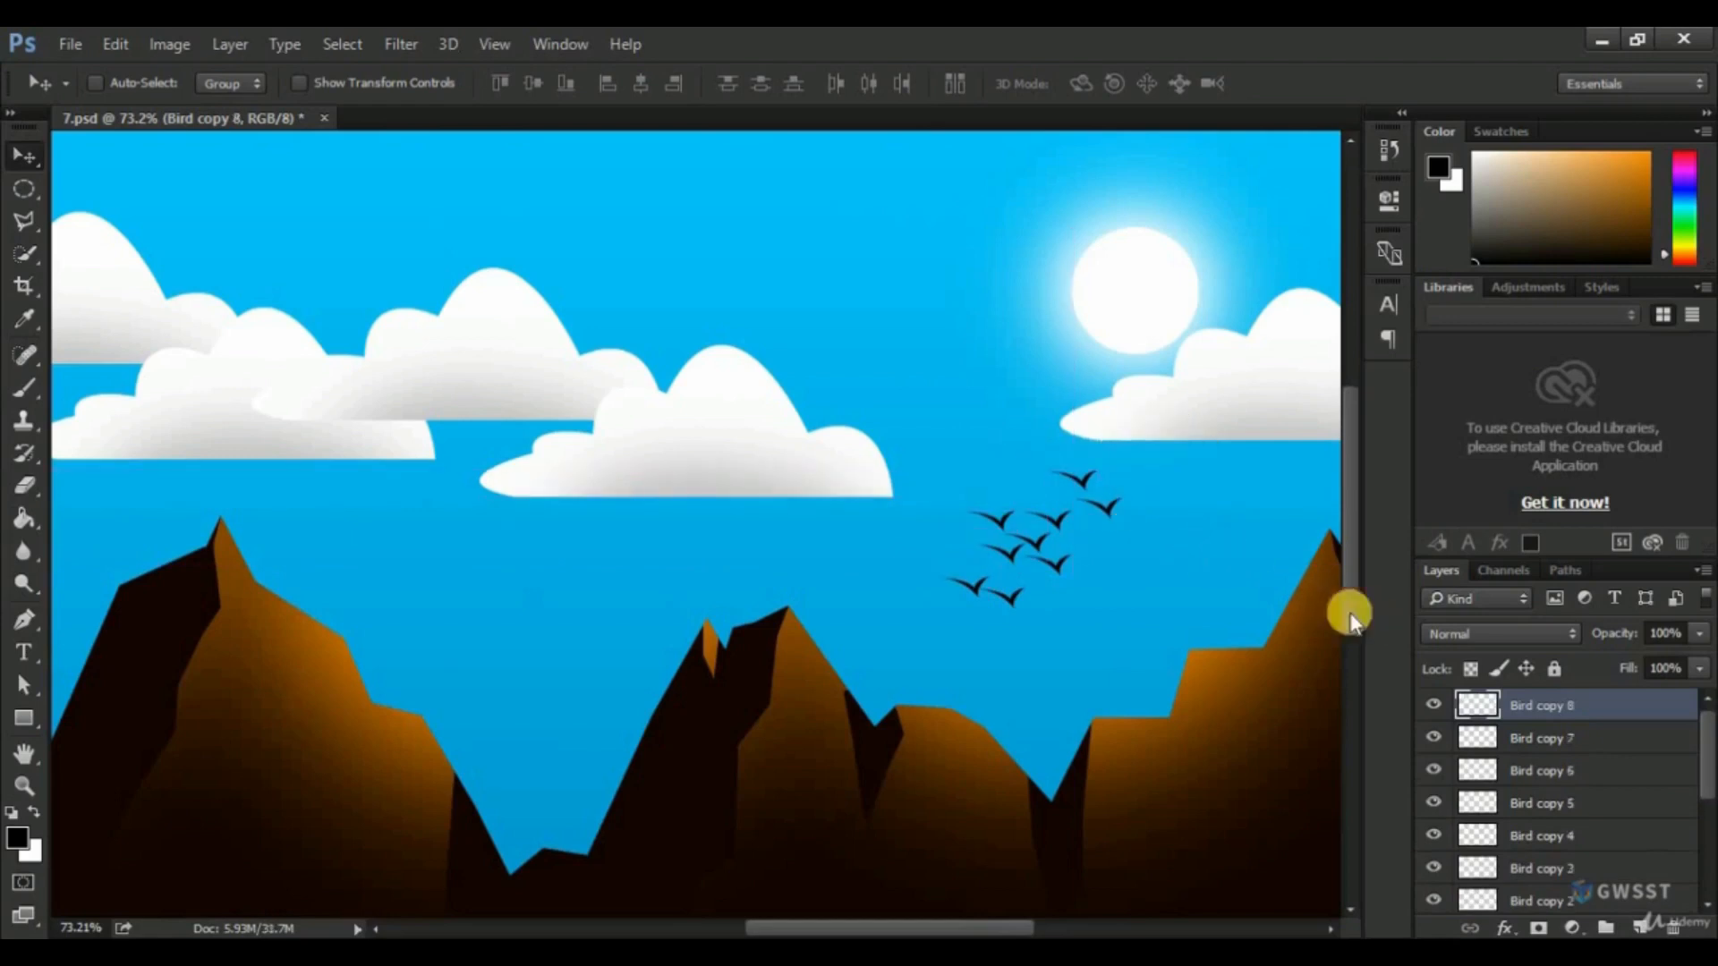
Group the Bird layer and all its copies and name the group "Birds".
scroll(1580, 841, down, 2)
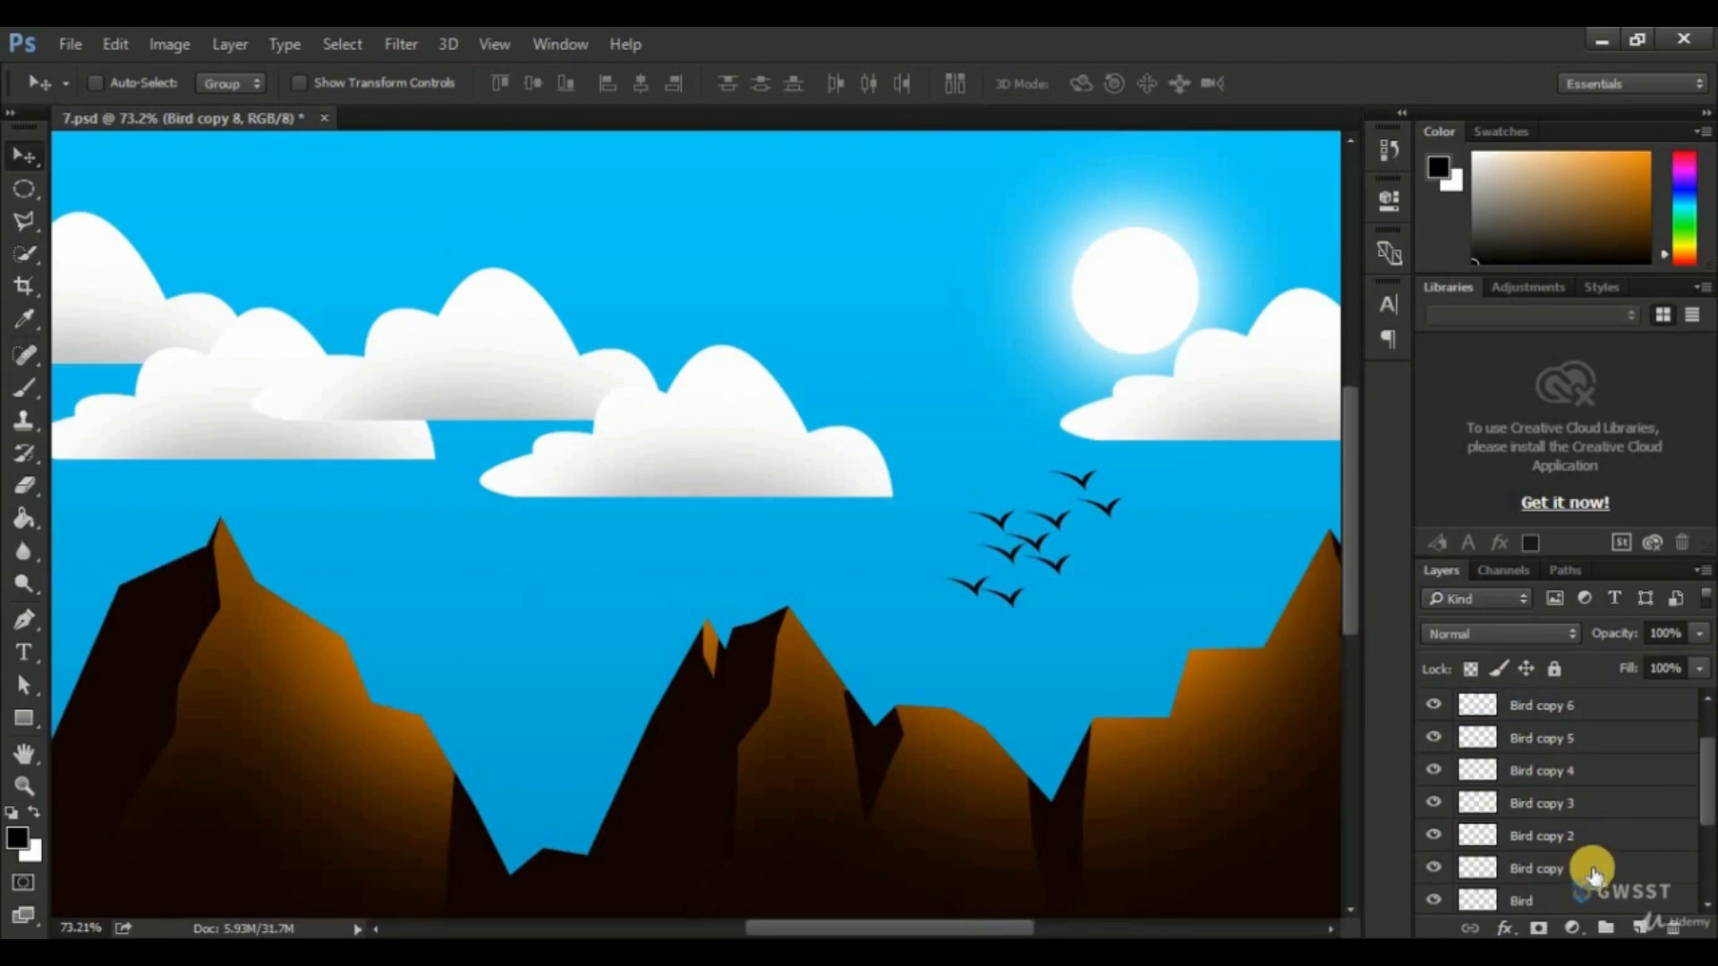
click(1568, 898)
scroll(1598, 839, up, 2)
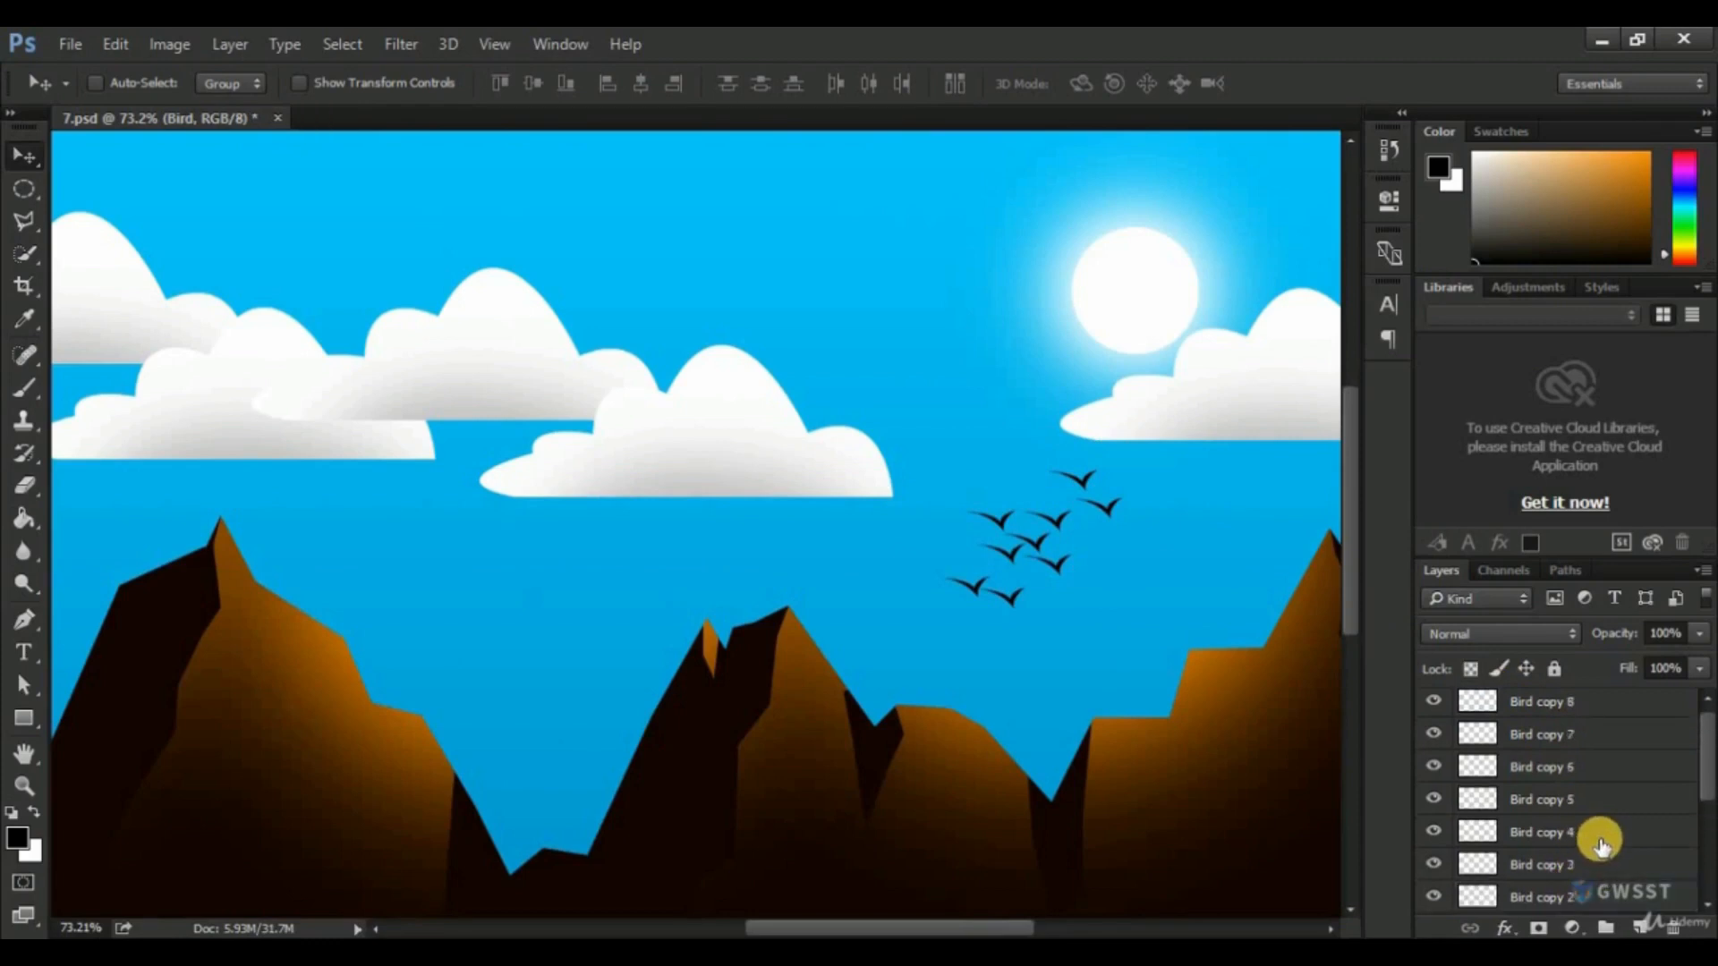
scroll(1601, 844, down, 3)
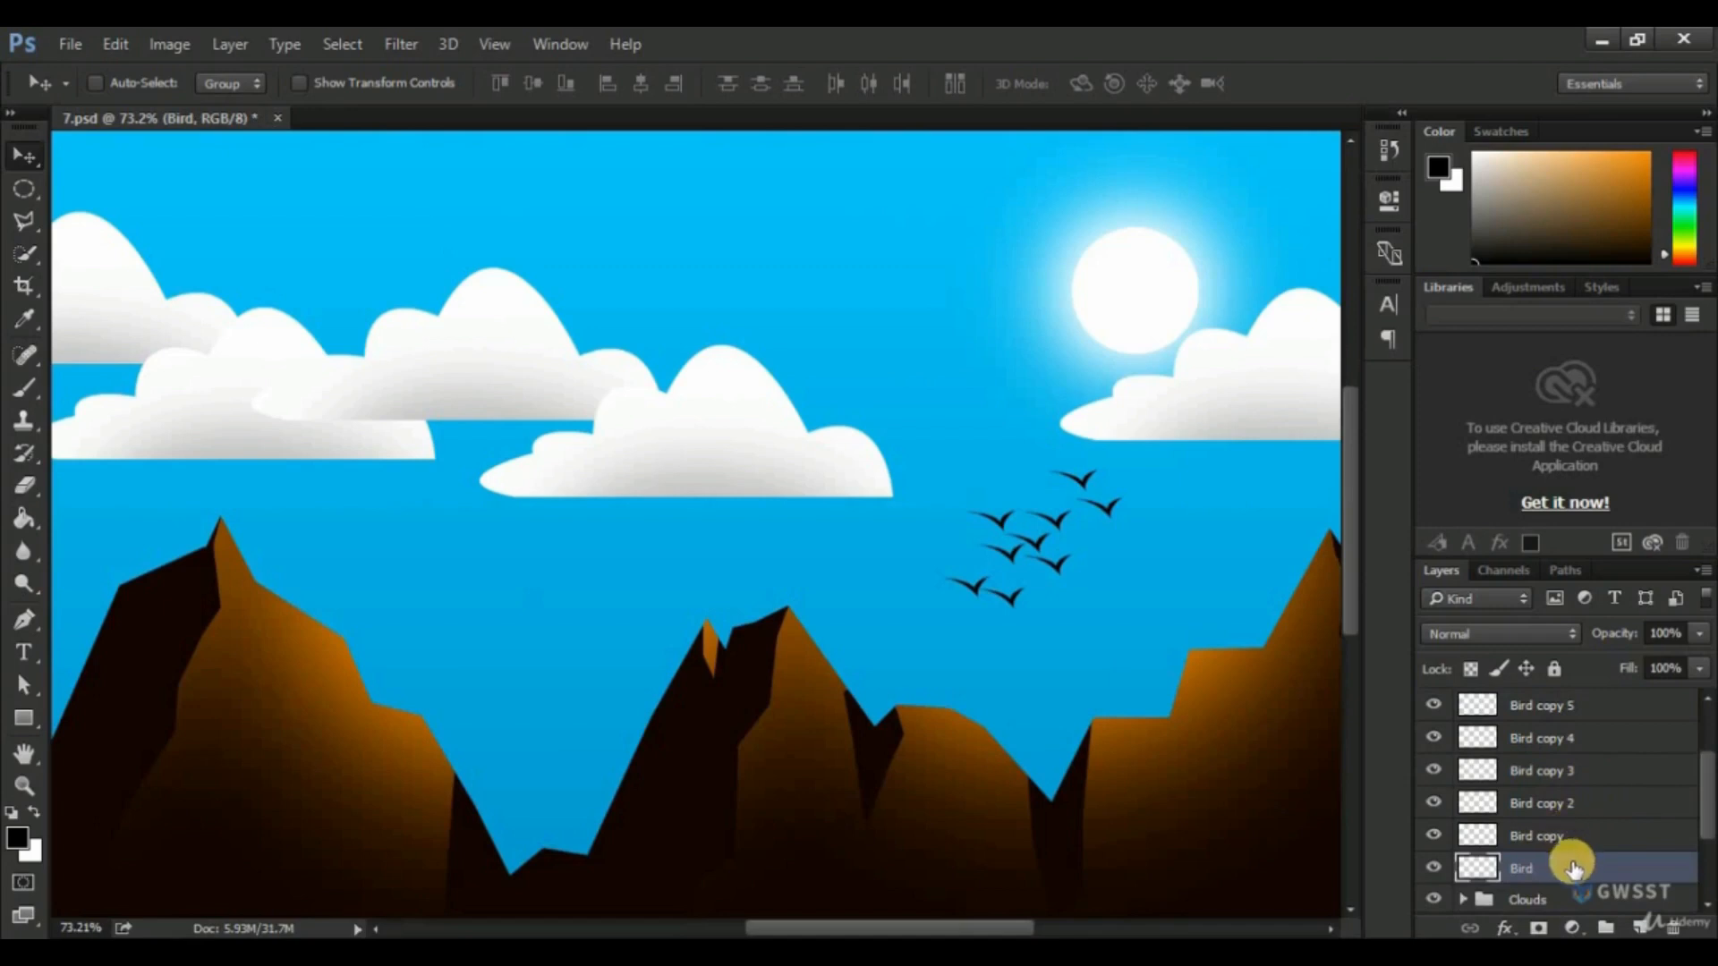
scroll(1579, 832, up, 3)
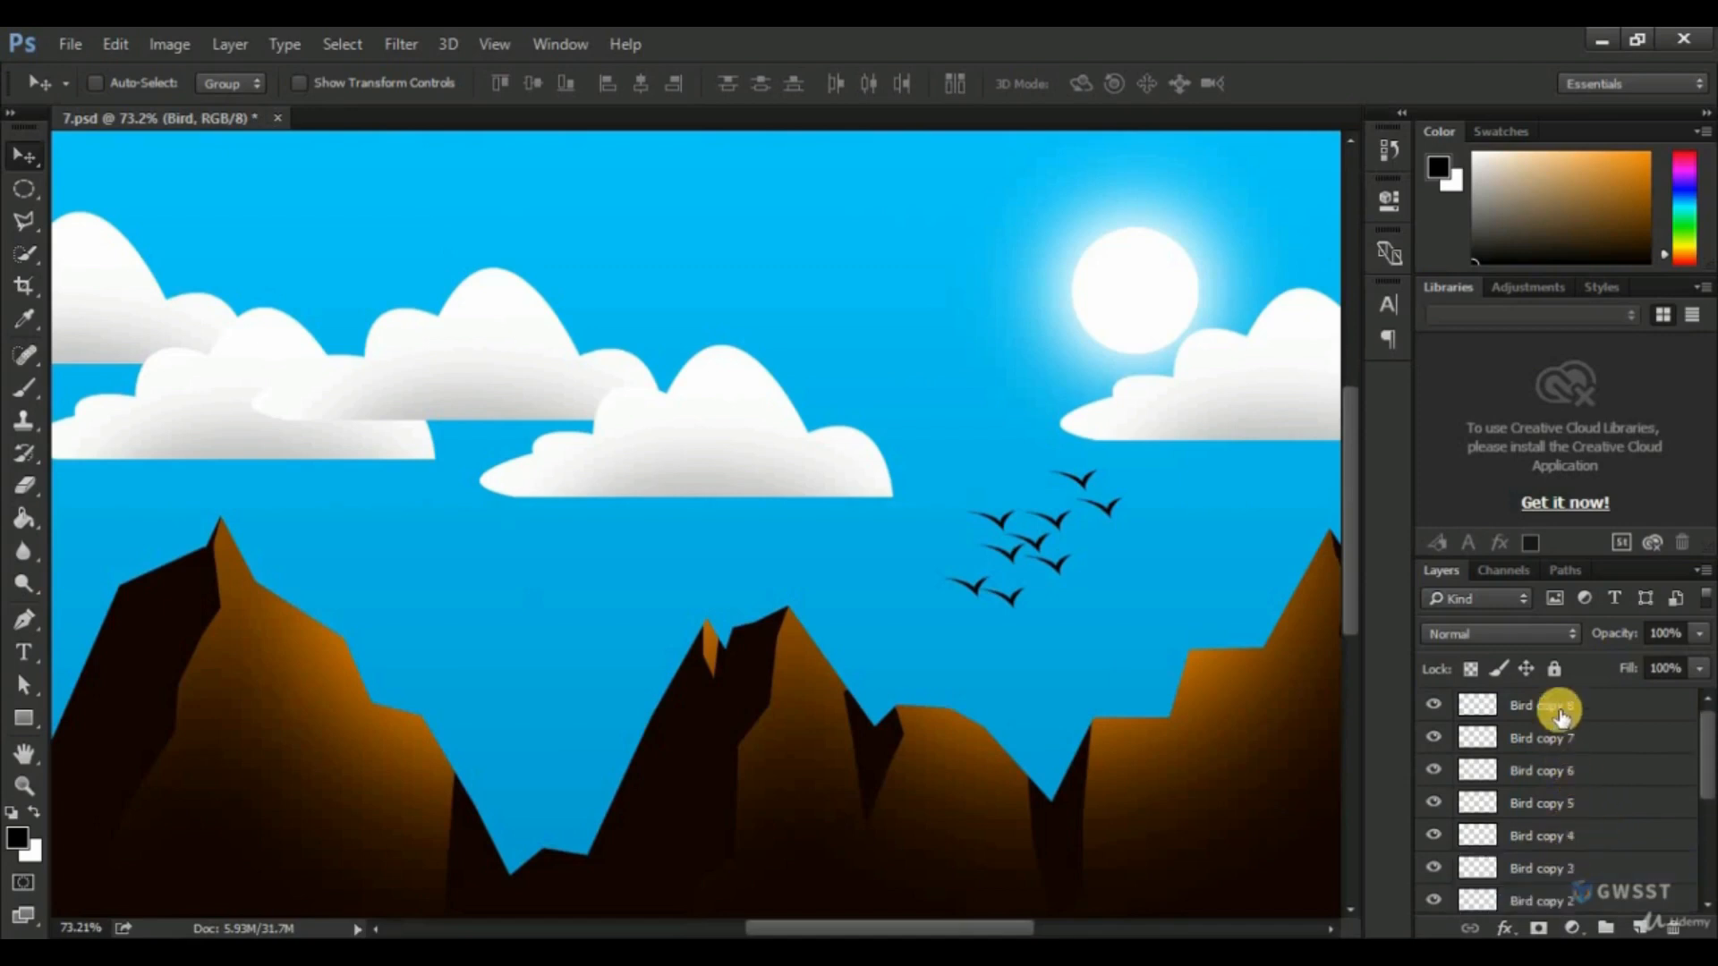
shift+click(1560, 715)
key(ctrl+g)
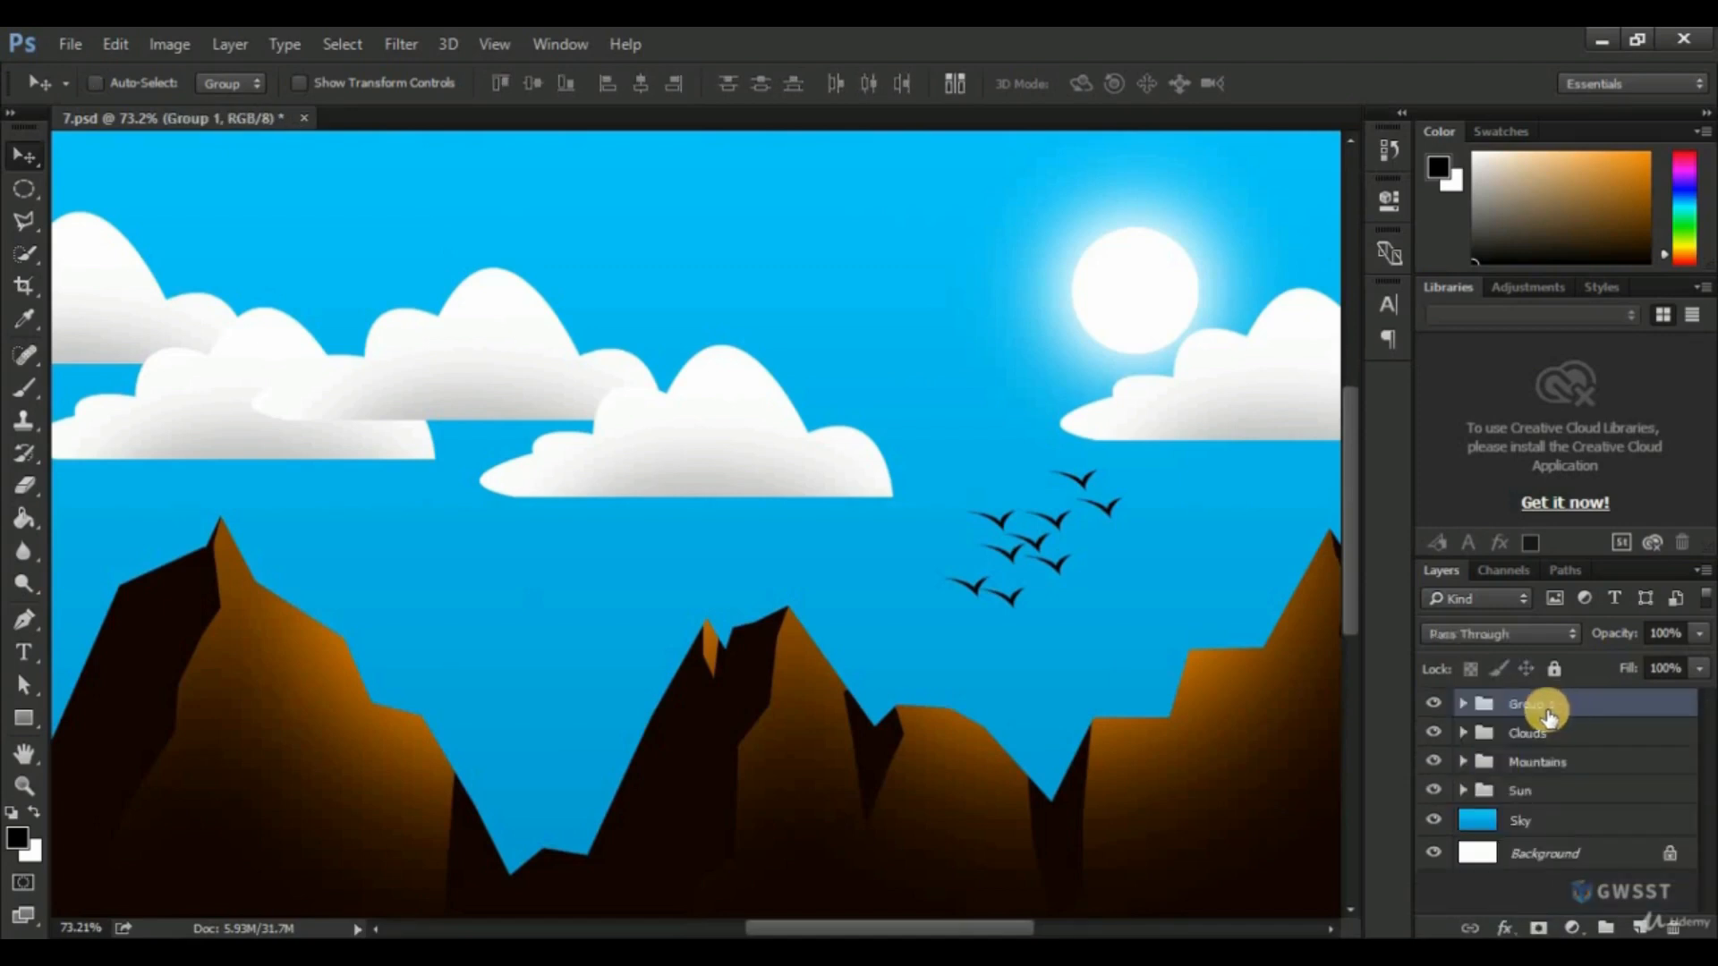
double_click(1553, 707)
text(Birds)
key(Return)
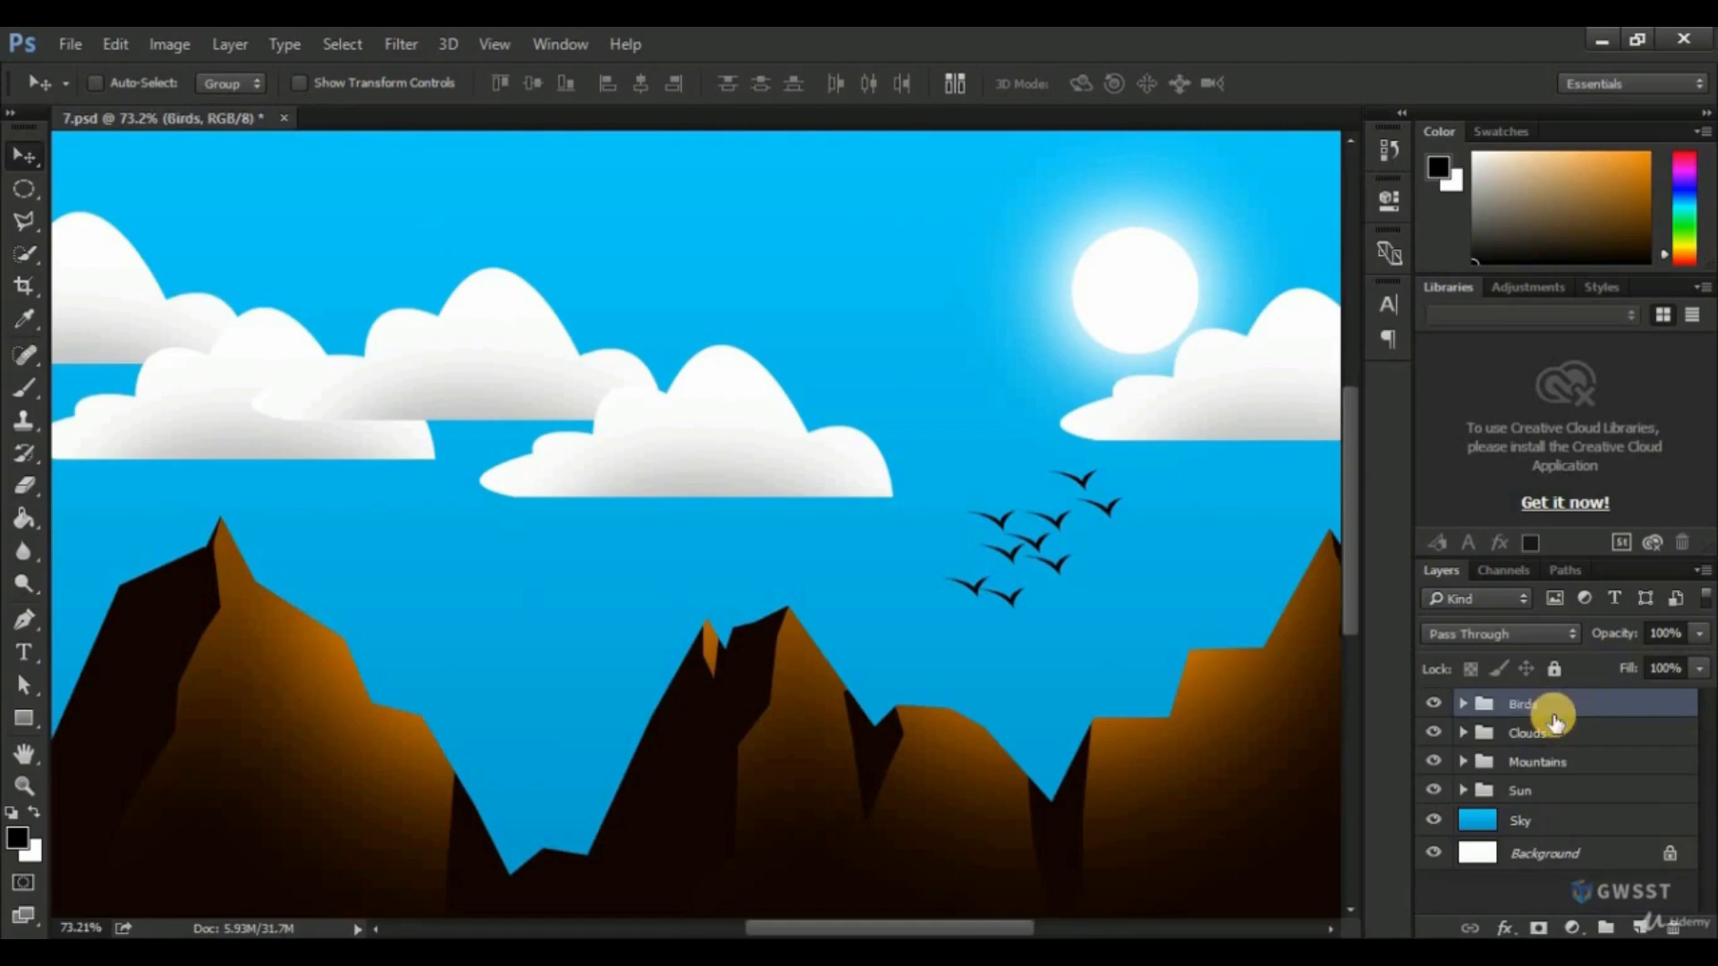
Move the Birds group up and slightly right so the flock overlaps the sun's lower edge and the neighbouring cloud.
drag(1049, 550, 1094, 427)
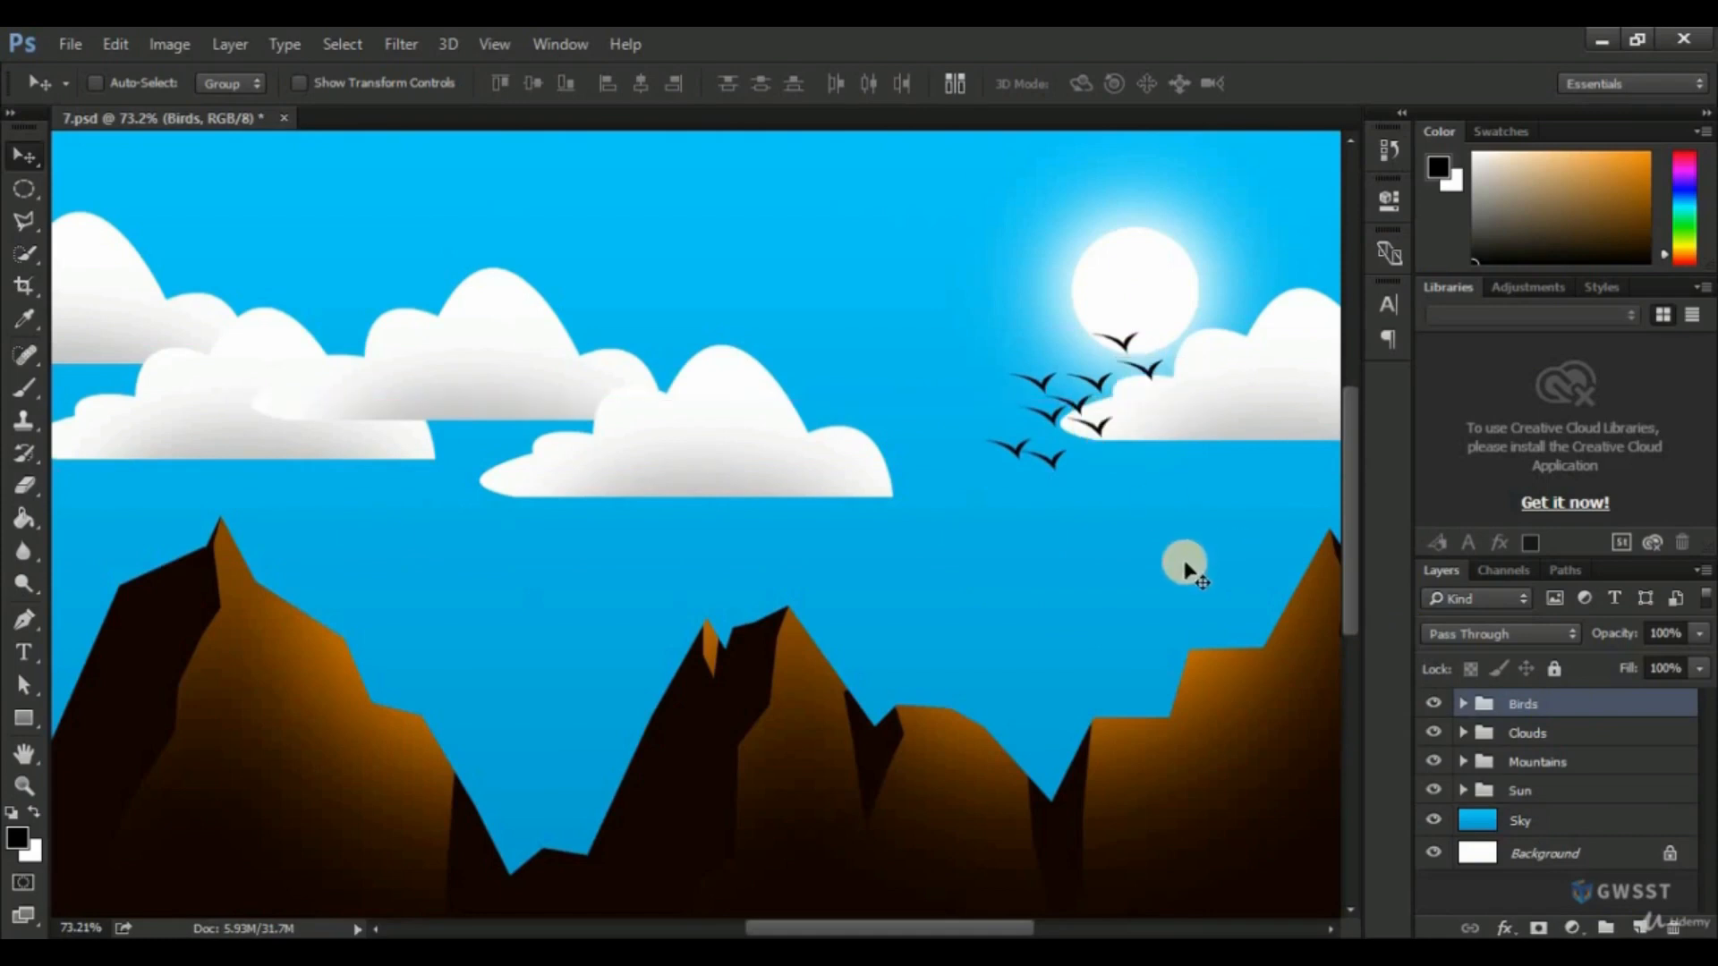
scroll(1078, 562, down, 2)
scroll(1078, 562, down, 2)
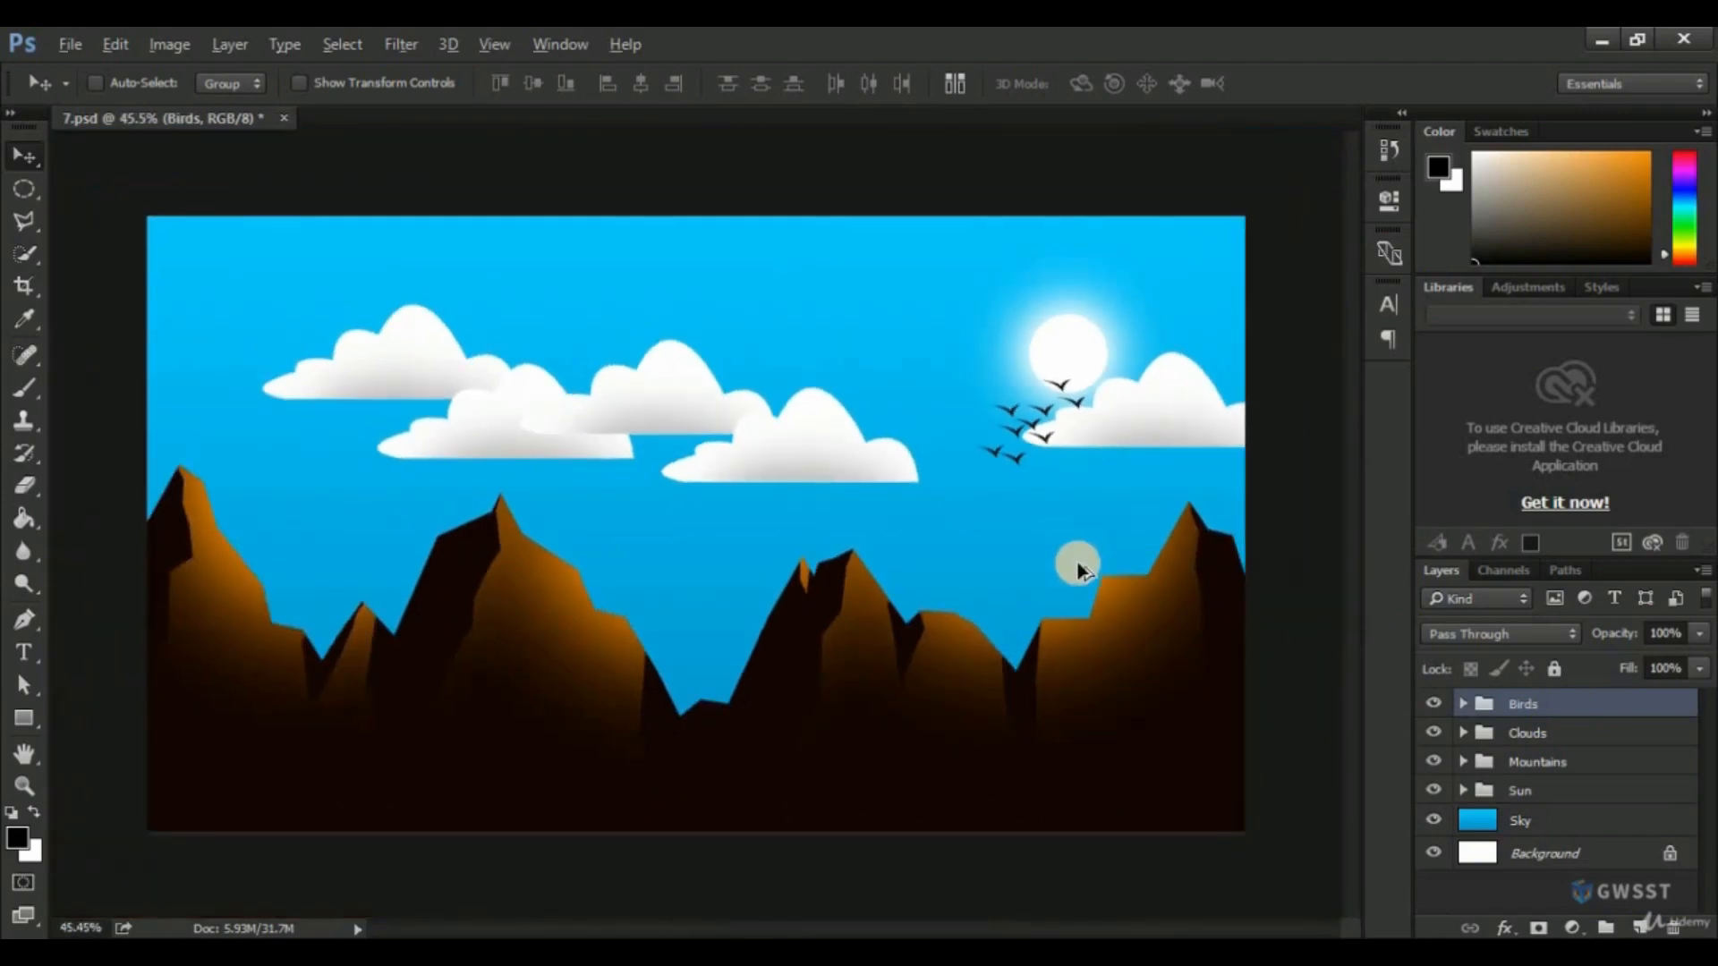
key(ctrl)
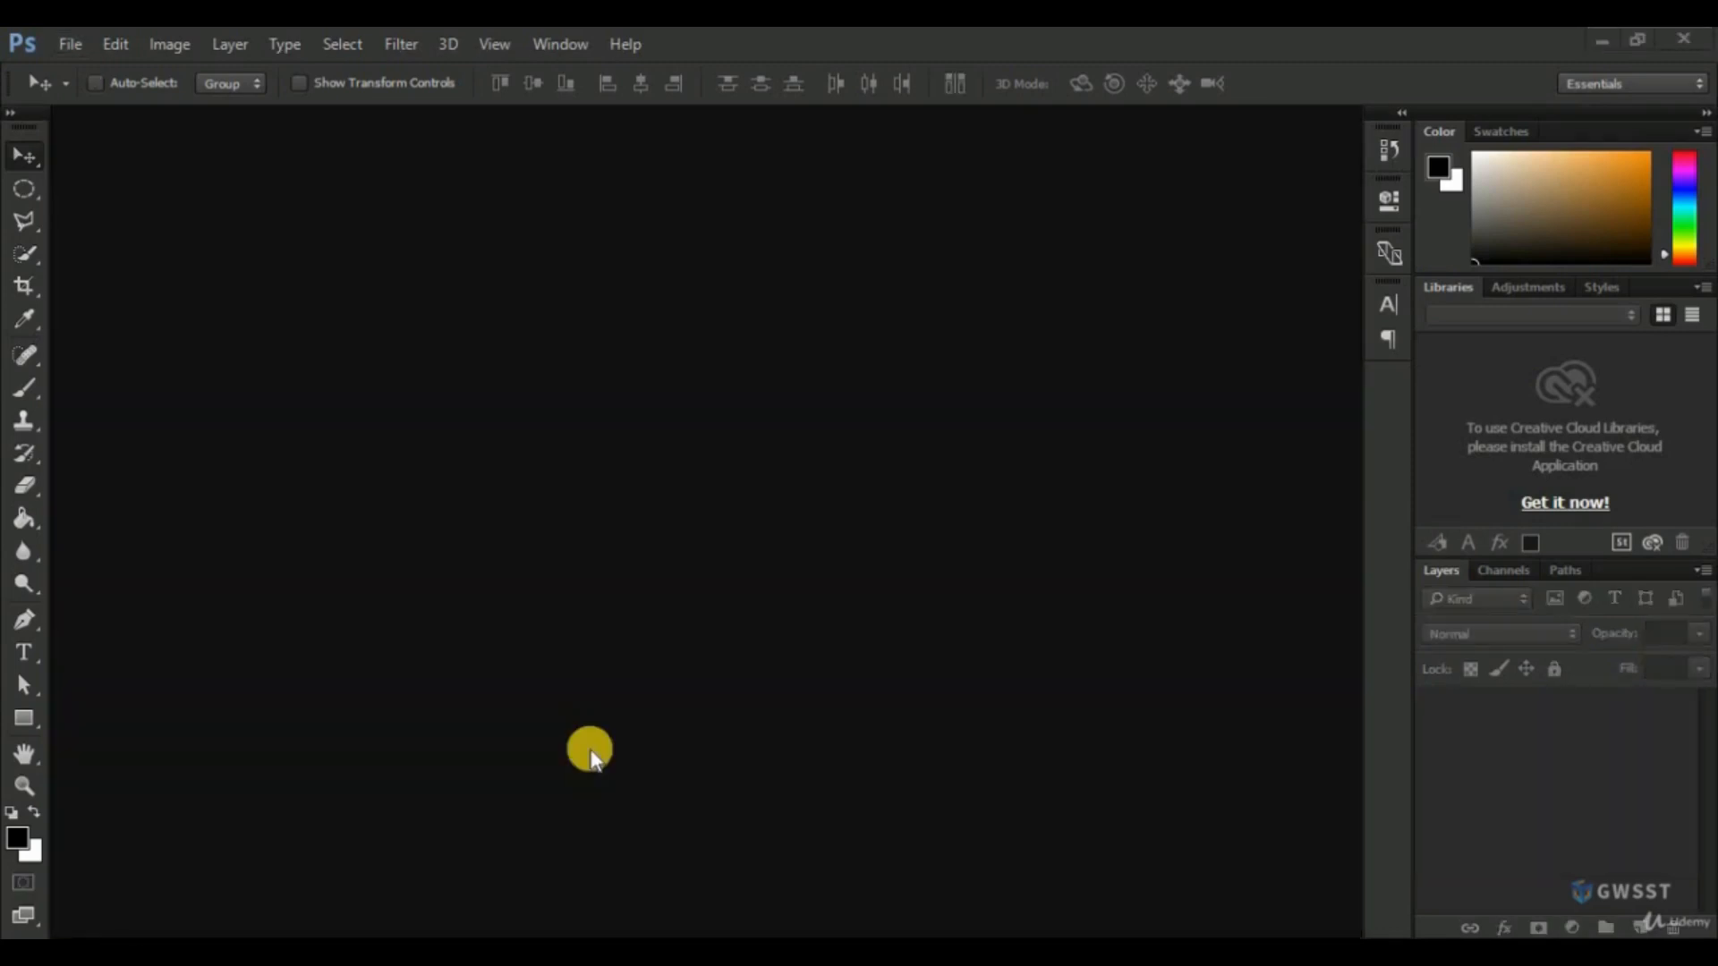
Open the image animal-4968215_960_720 from the Lesson-8 folder.
click(70, 43)
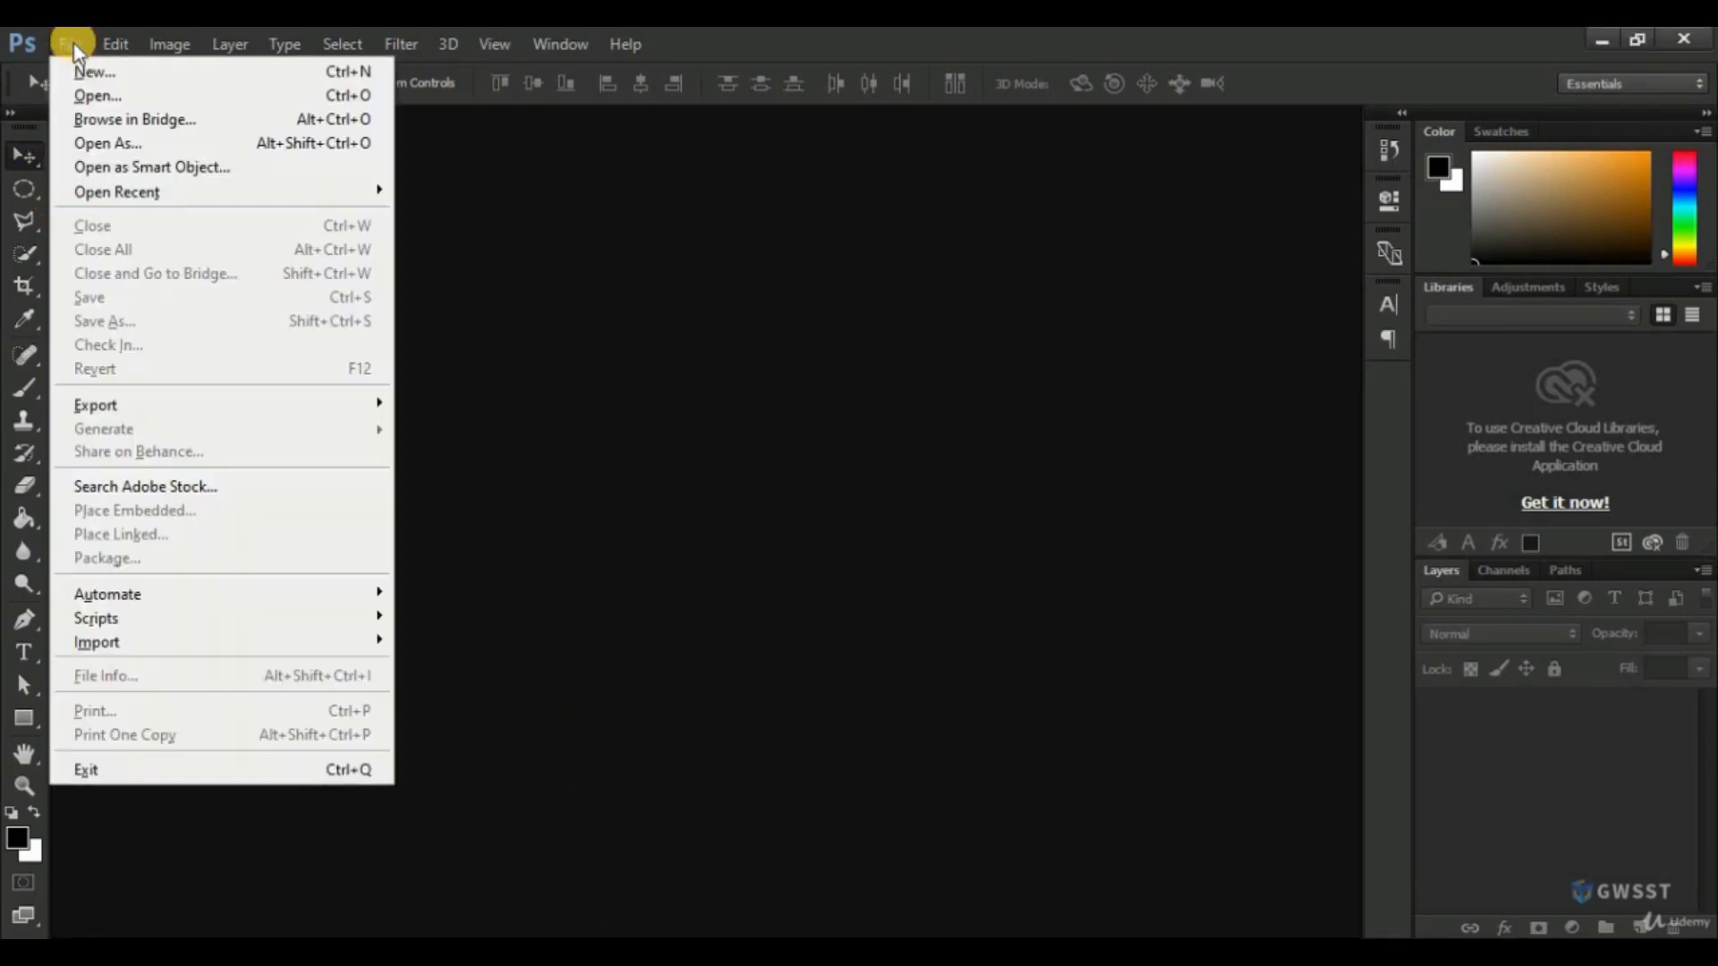
click(99, 97)
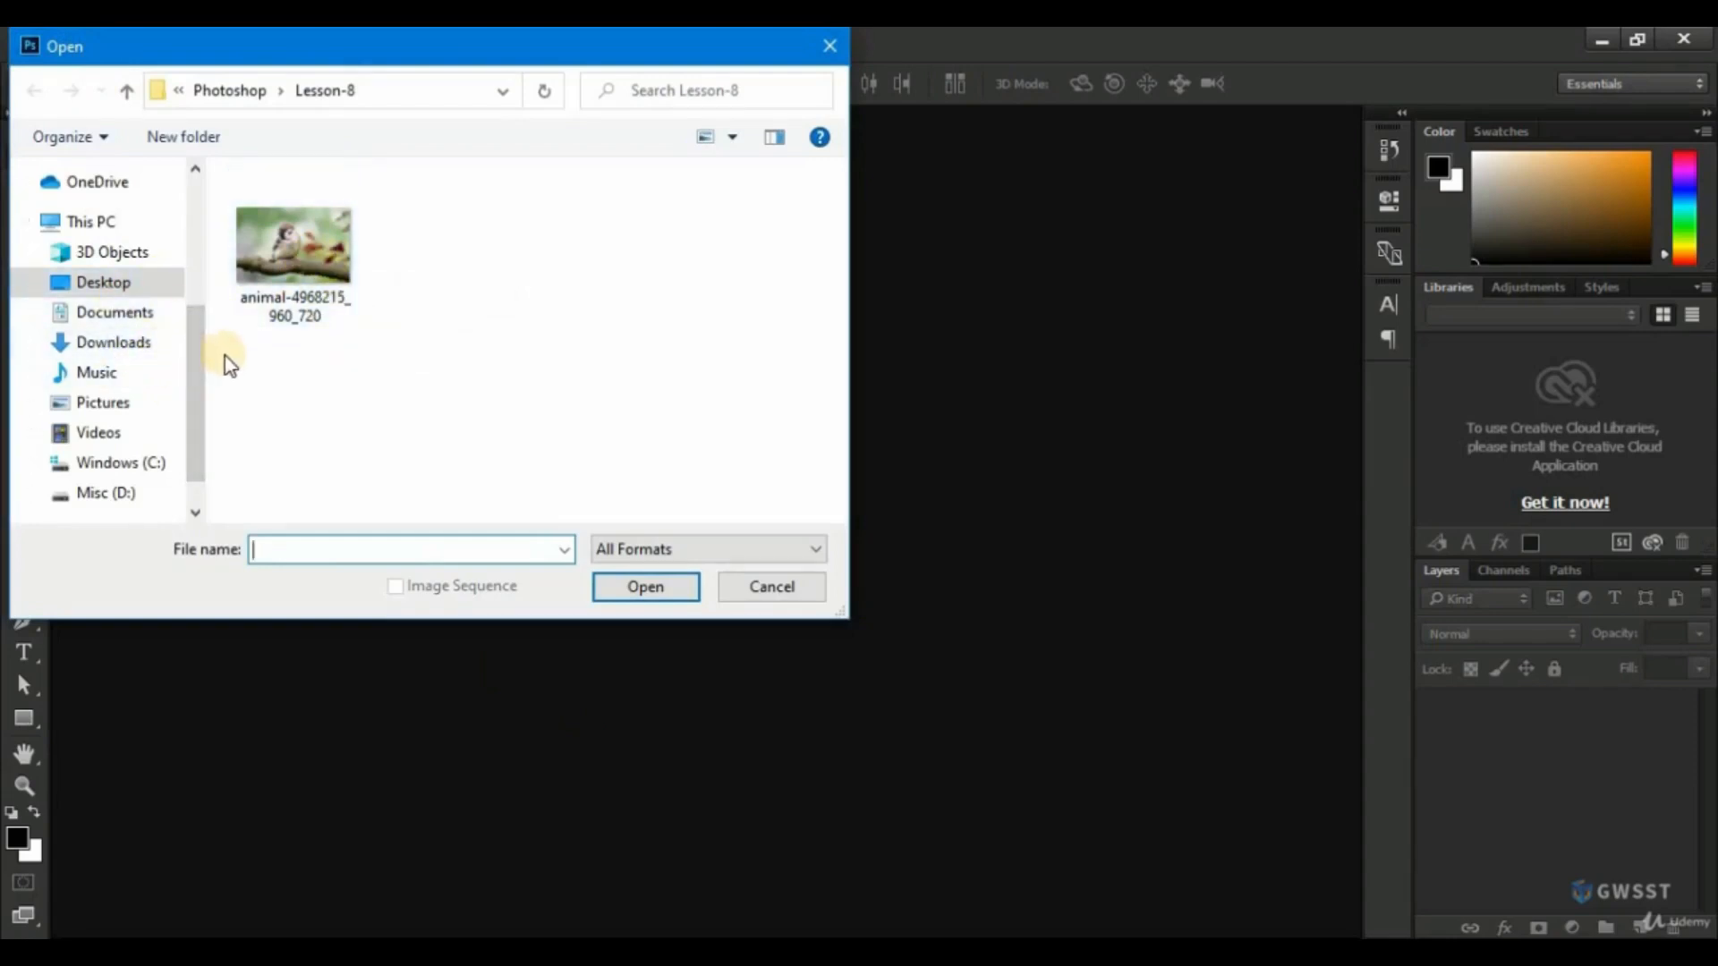
click(281, 244)
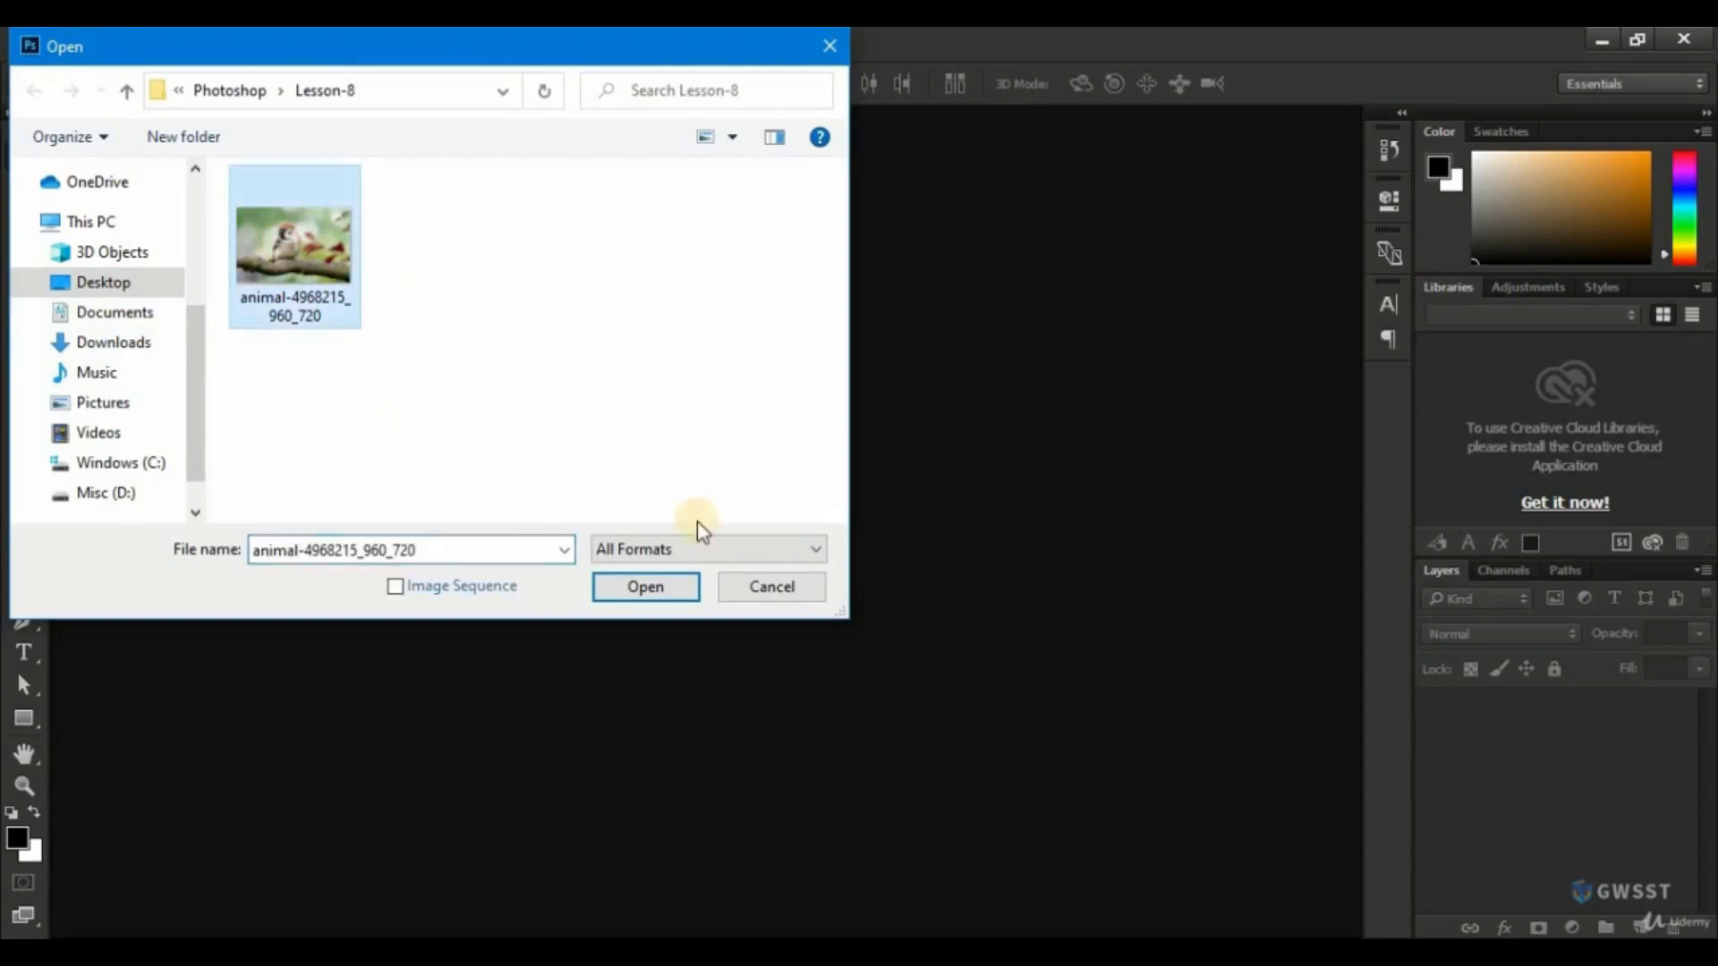
click(644, 587)
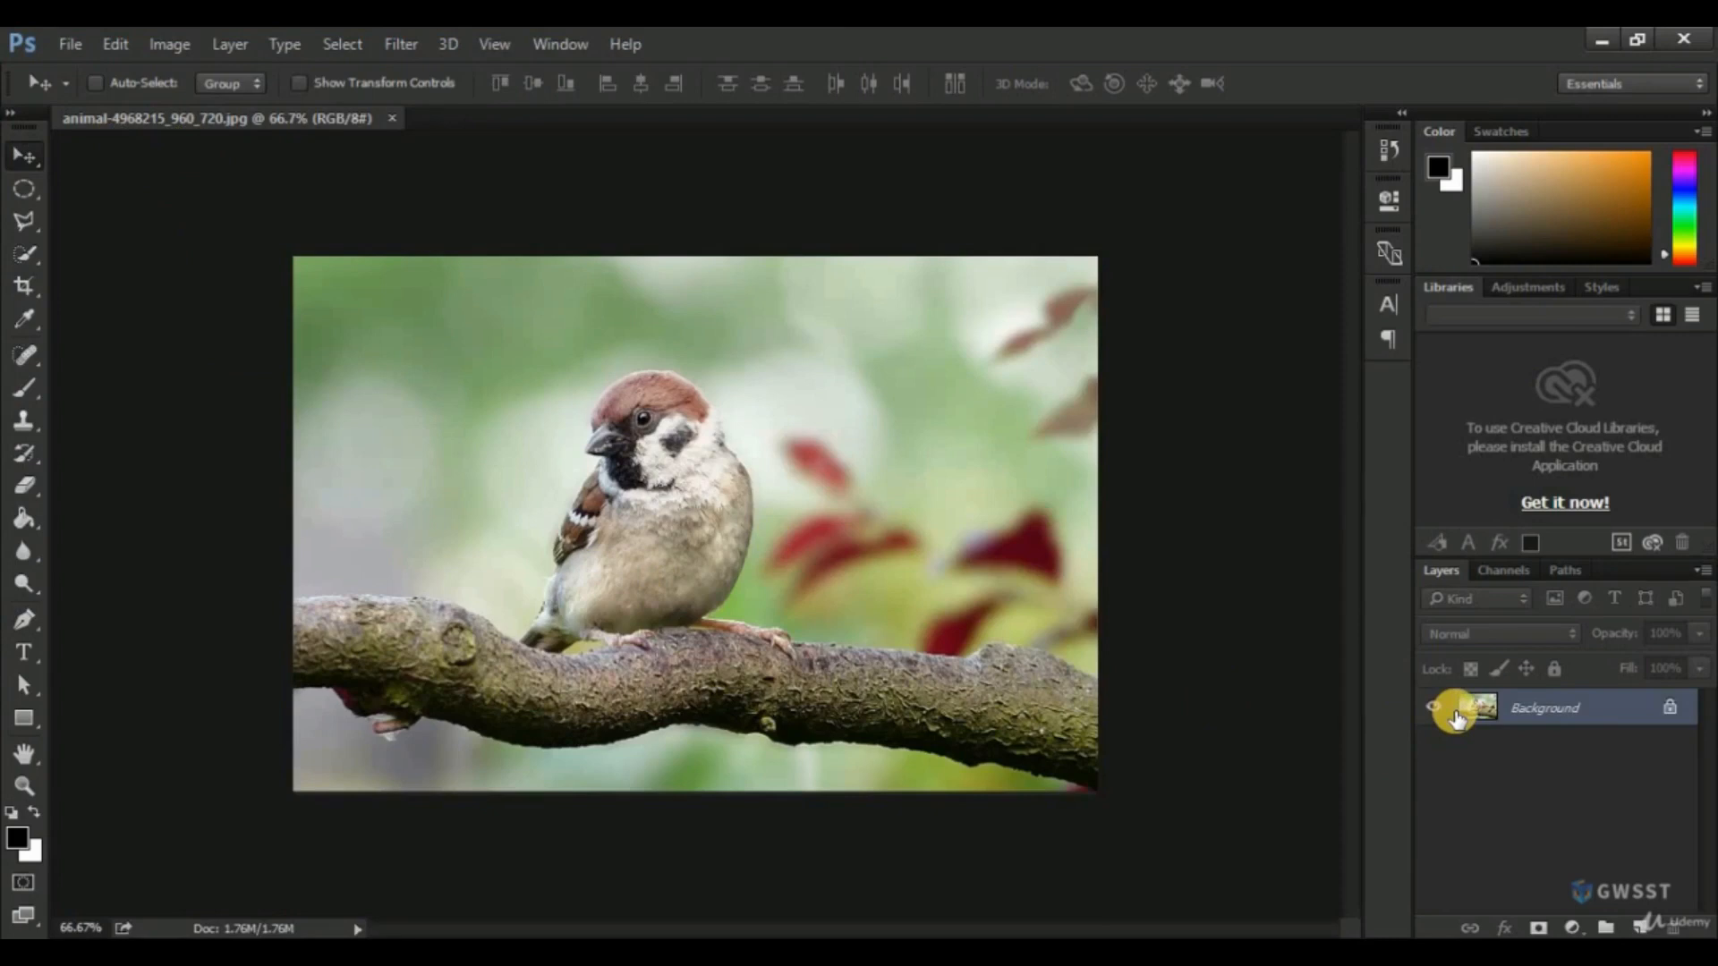
Unlock the Background layer of the sparrow photo and dismiss its layer style settings without changes.
click(1672, 711)
double_click(1538, 714)
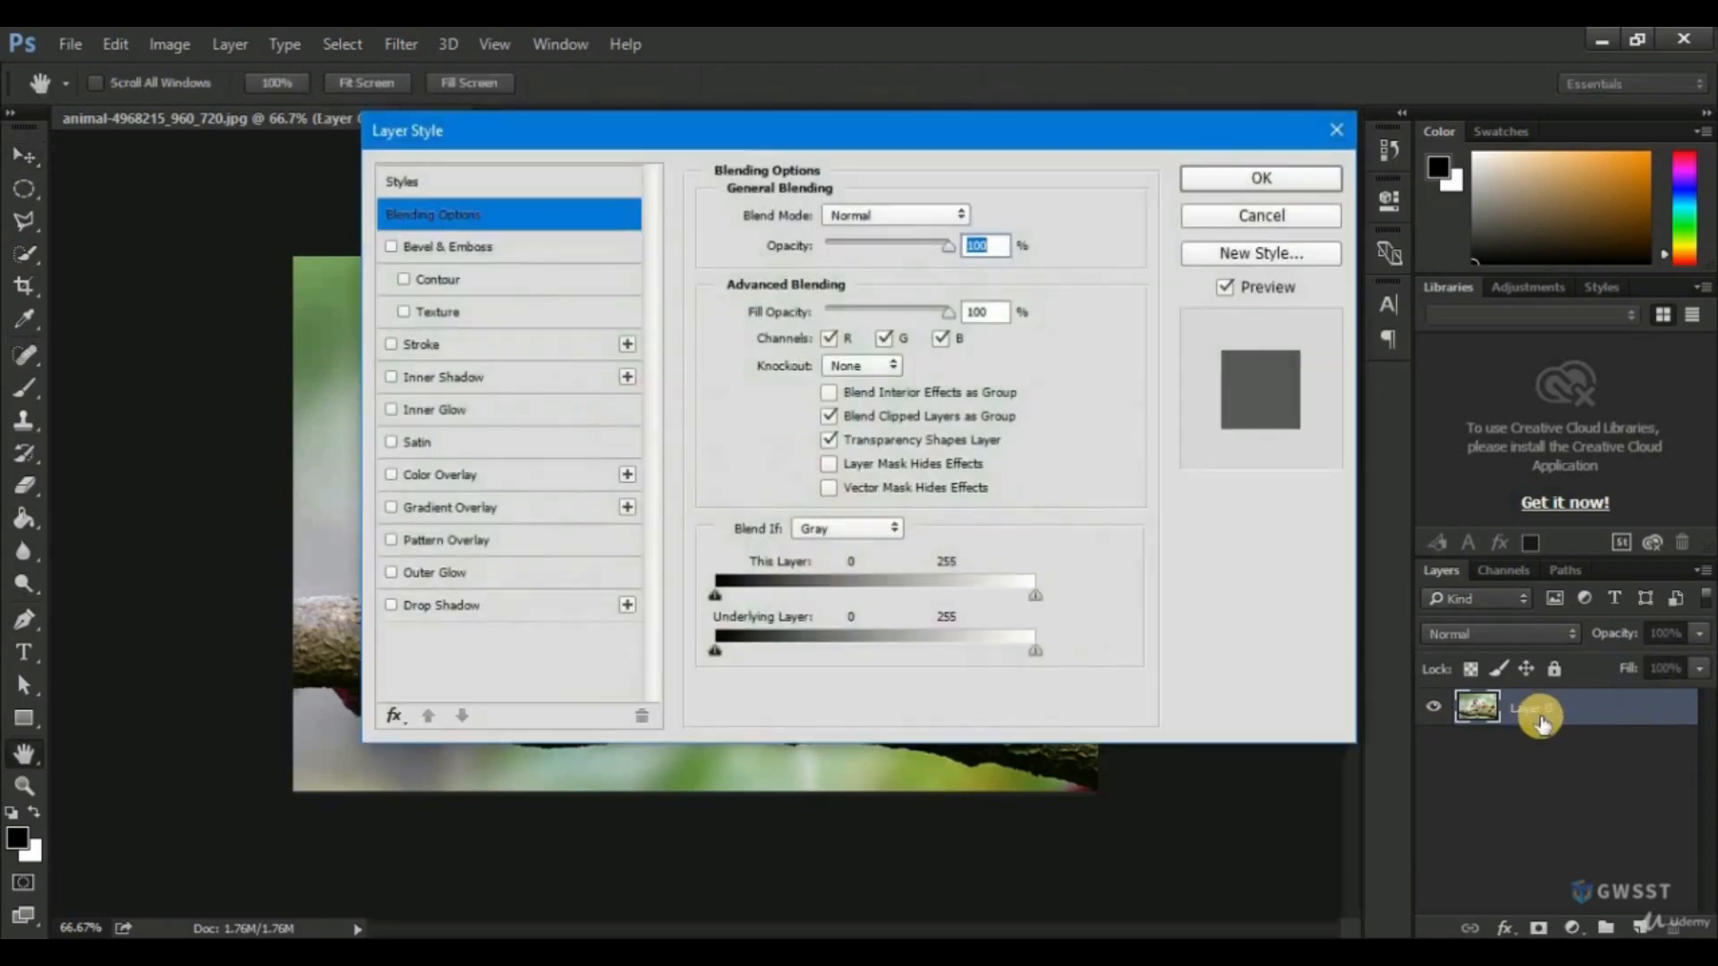
click(1262, 214)
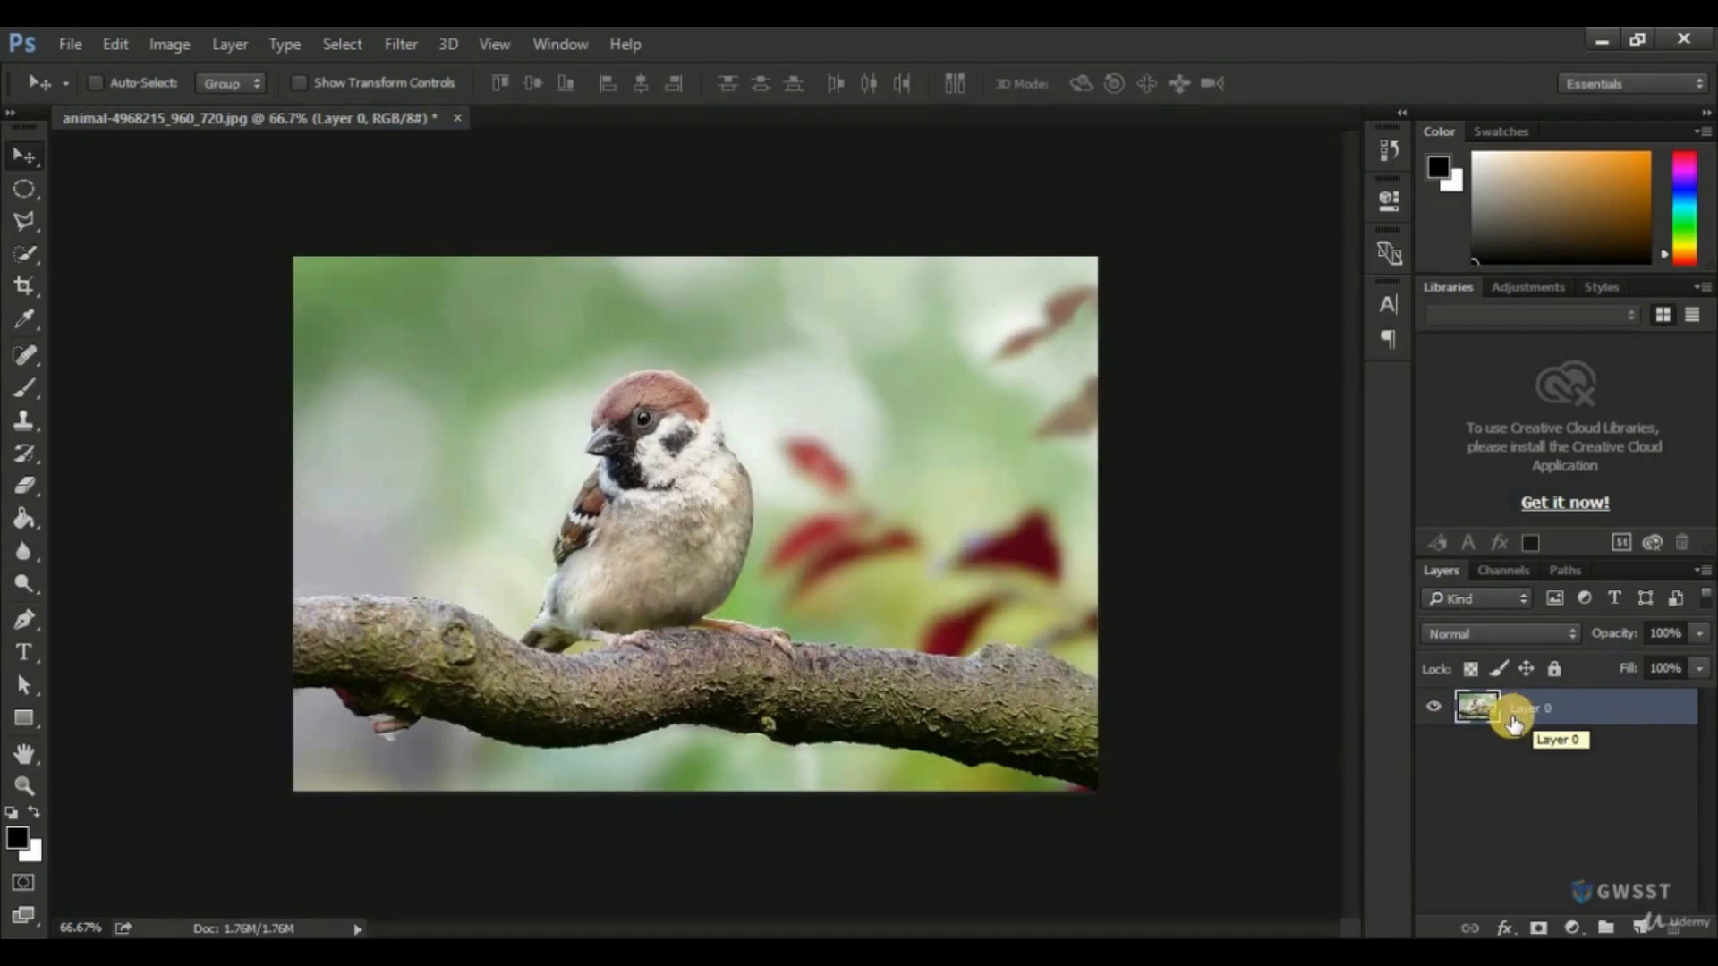
Close the sparrow photo without saving and open animal-4968215_960_720 from the Lesson-8 folder as a Smart Object.
click(461, 120)
click(874, 396)
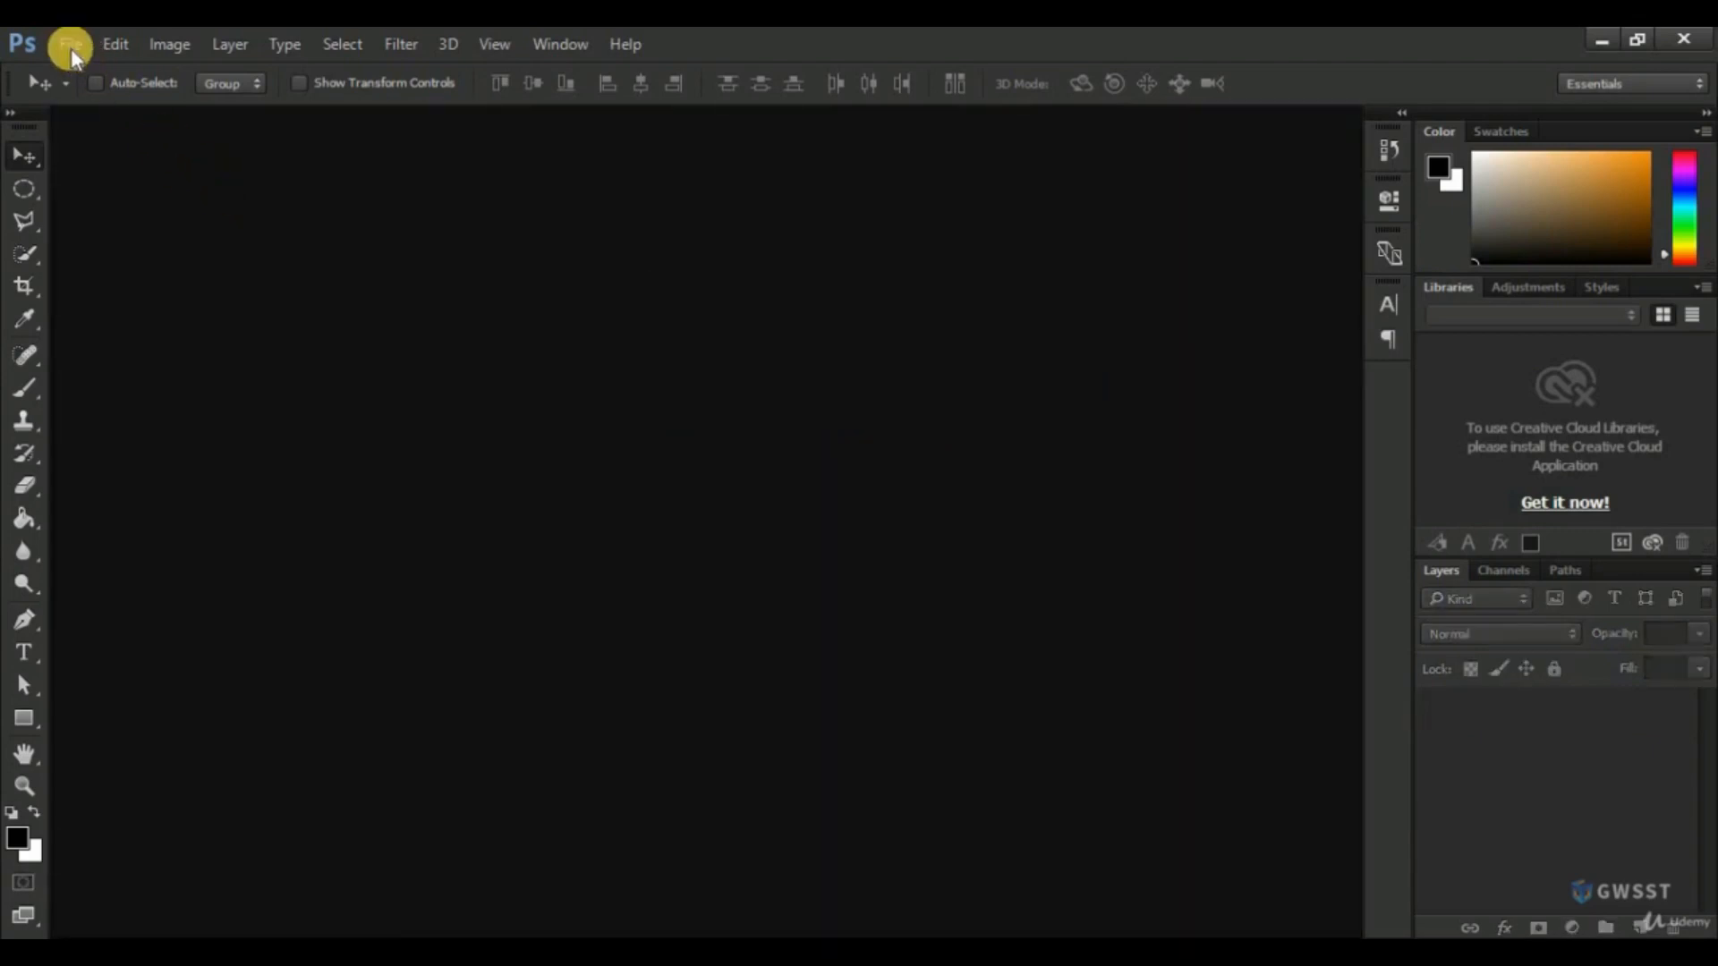
click(70, 44)
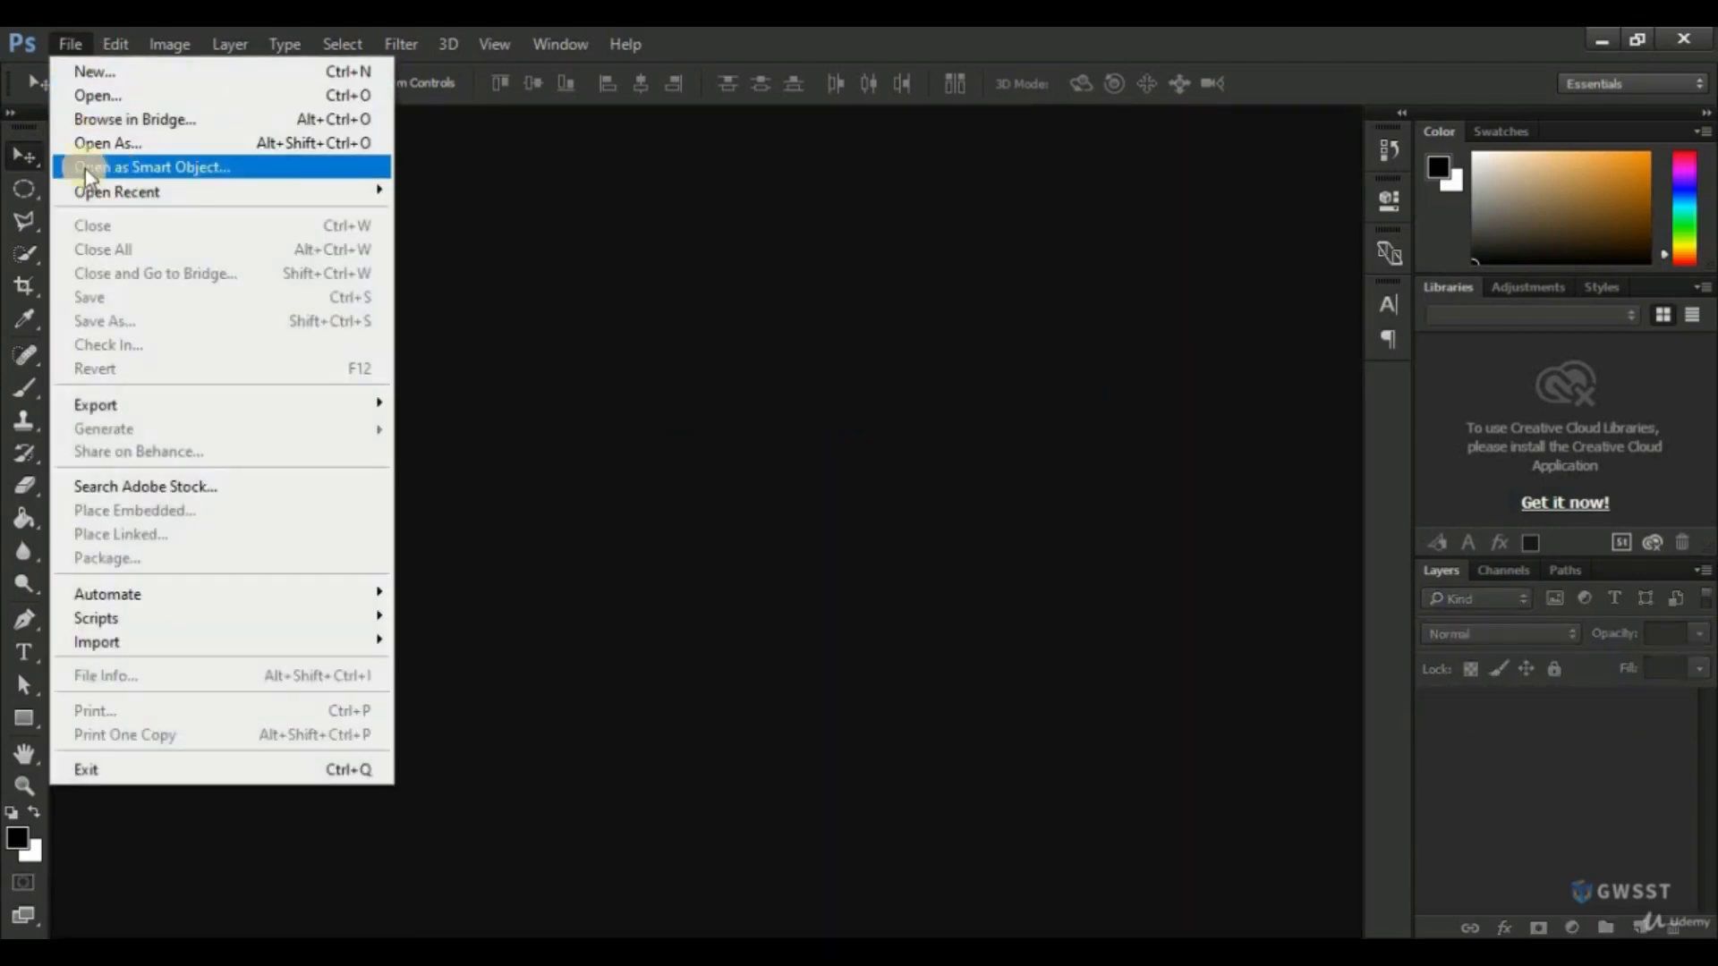
click(170, 168)
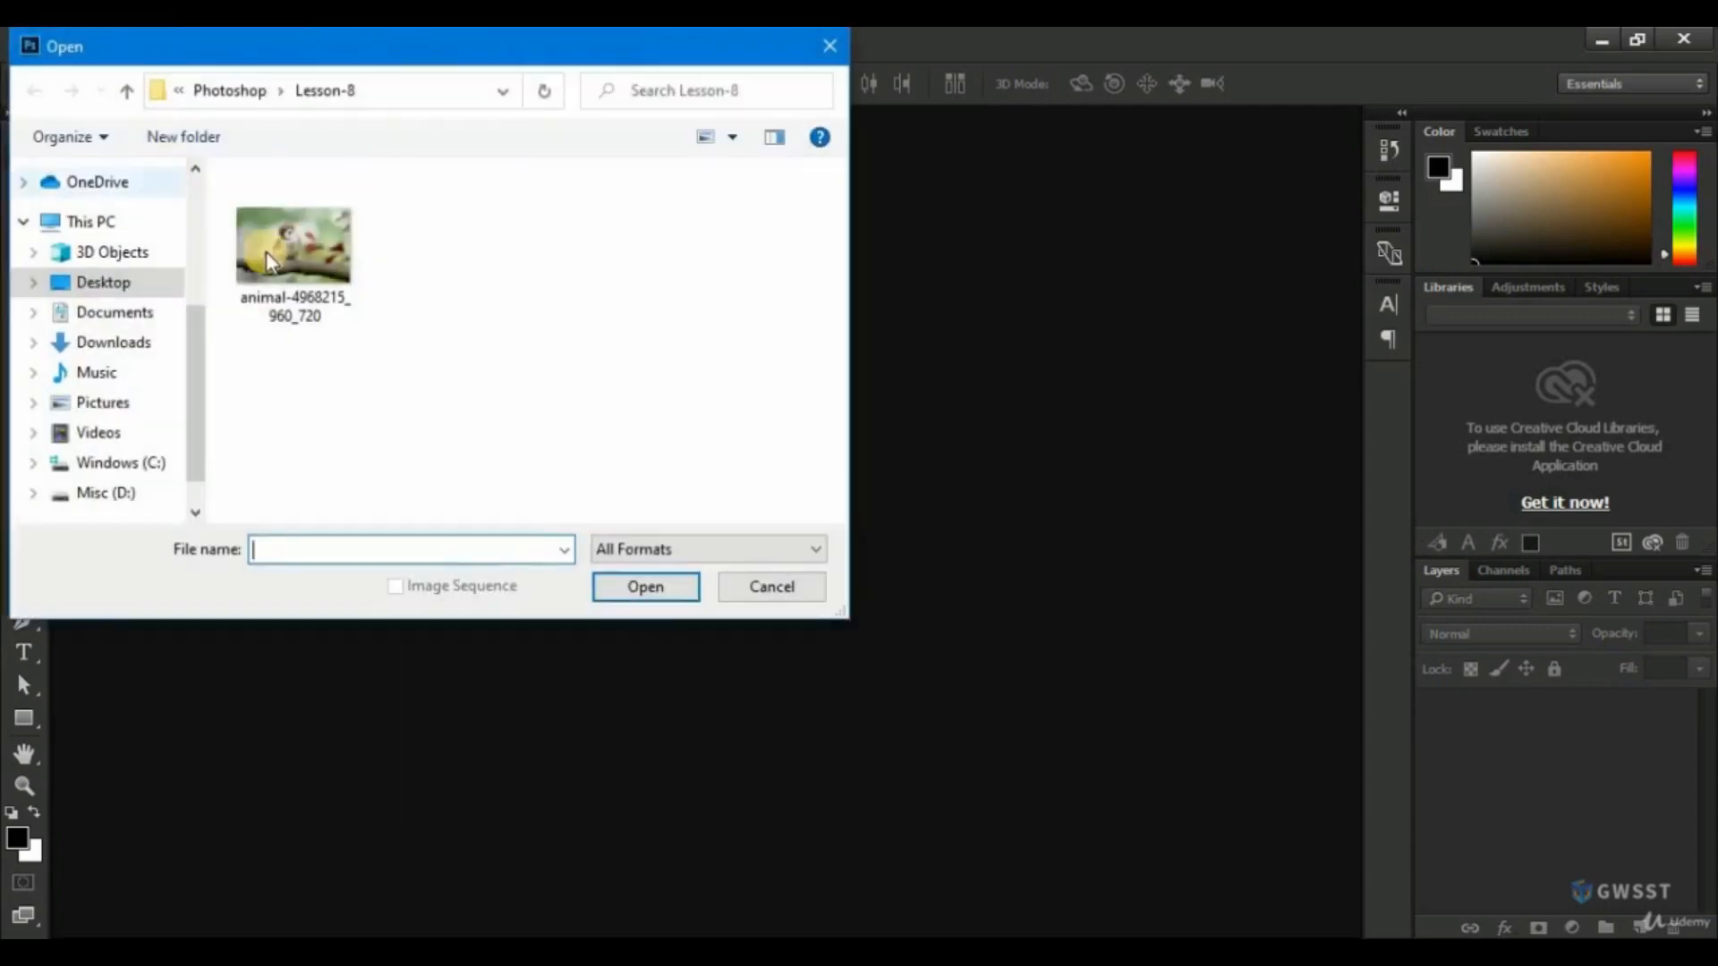
click(281, 248)
click(651, 591)
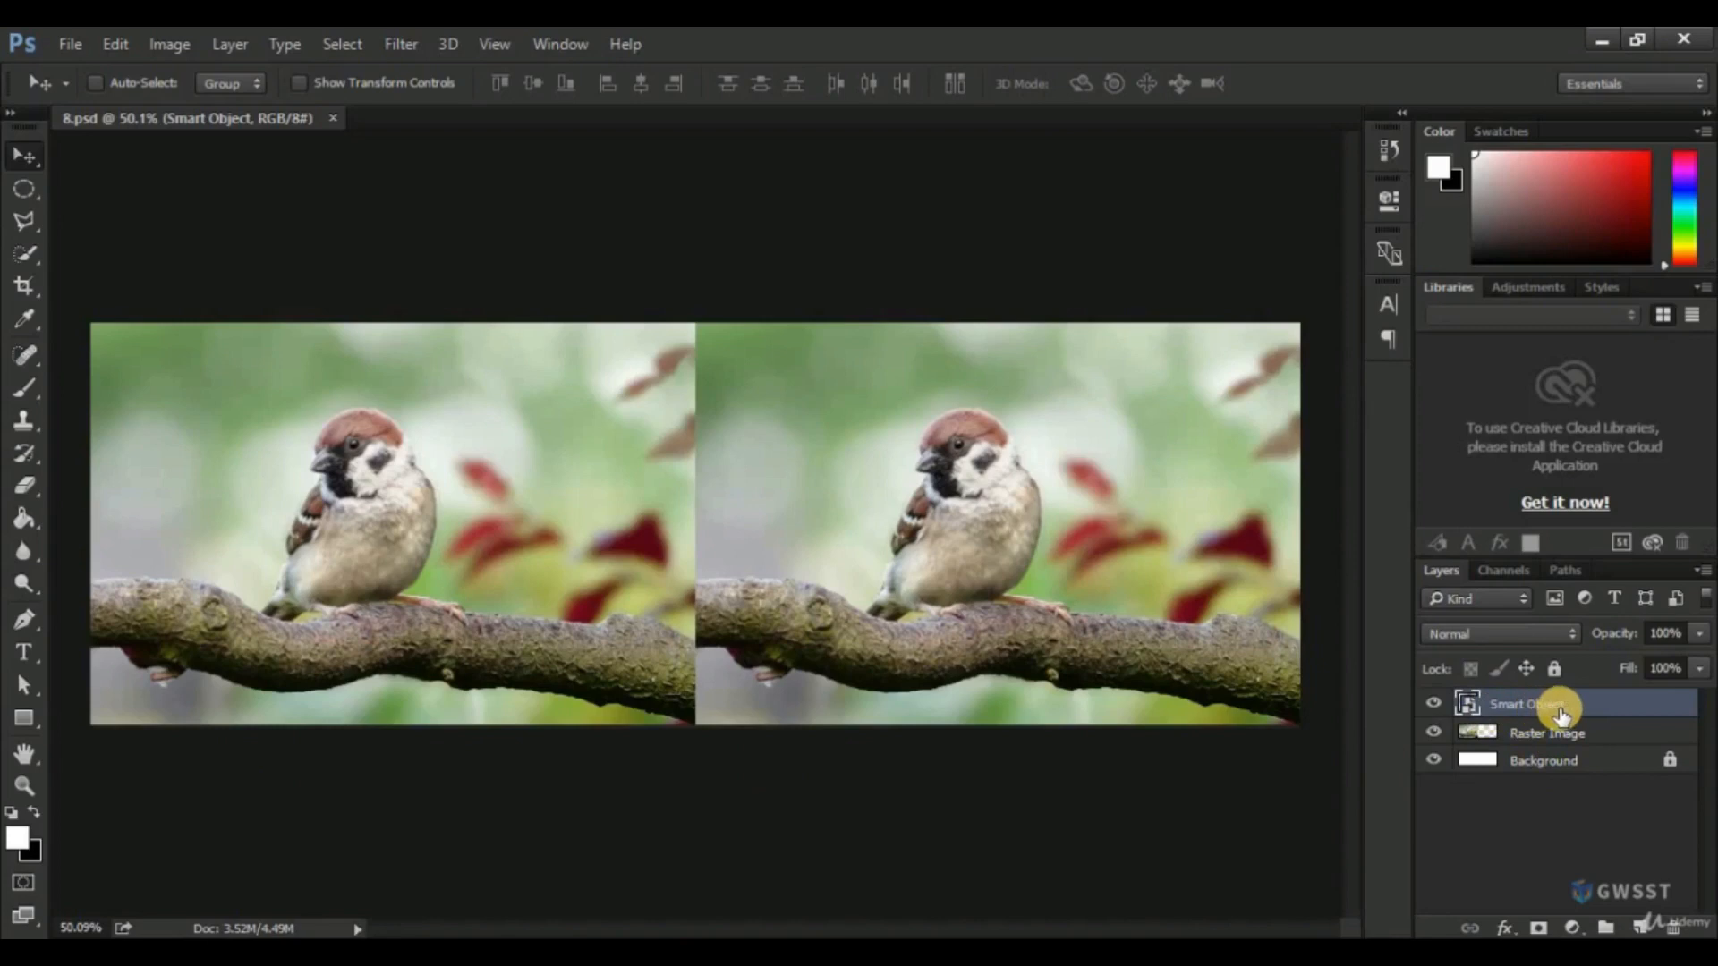
Toggle the visibility of the Smart Object and Raster Image layers in 8.psd to see which sparrow each one holds.
click(1436, 705)
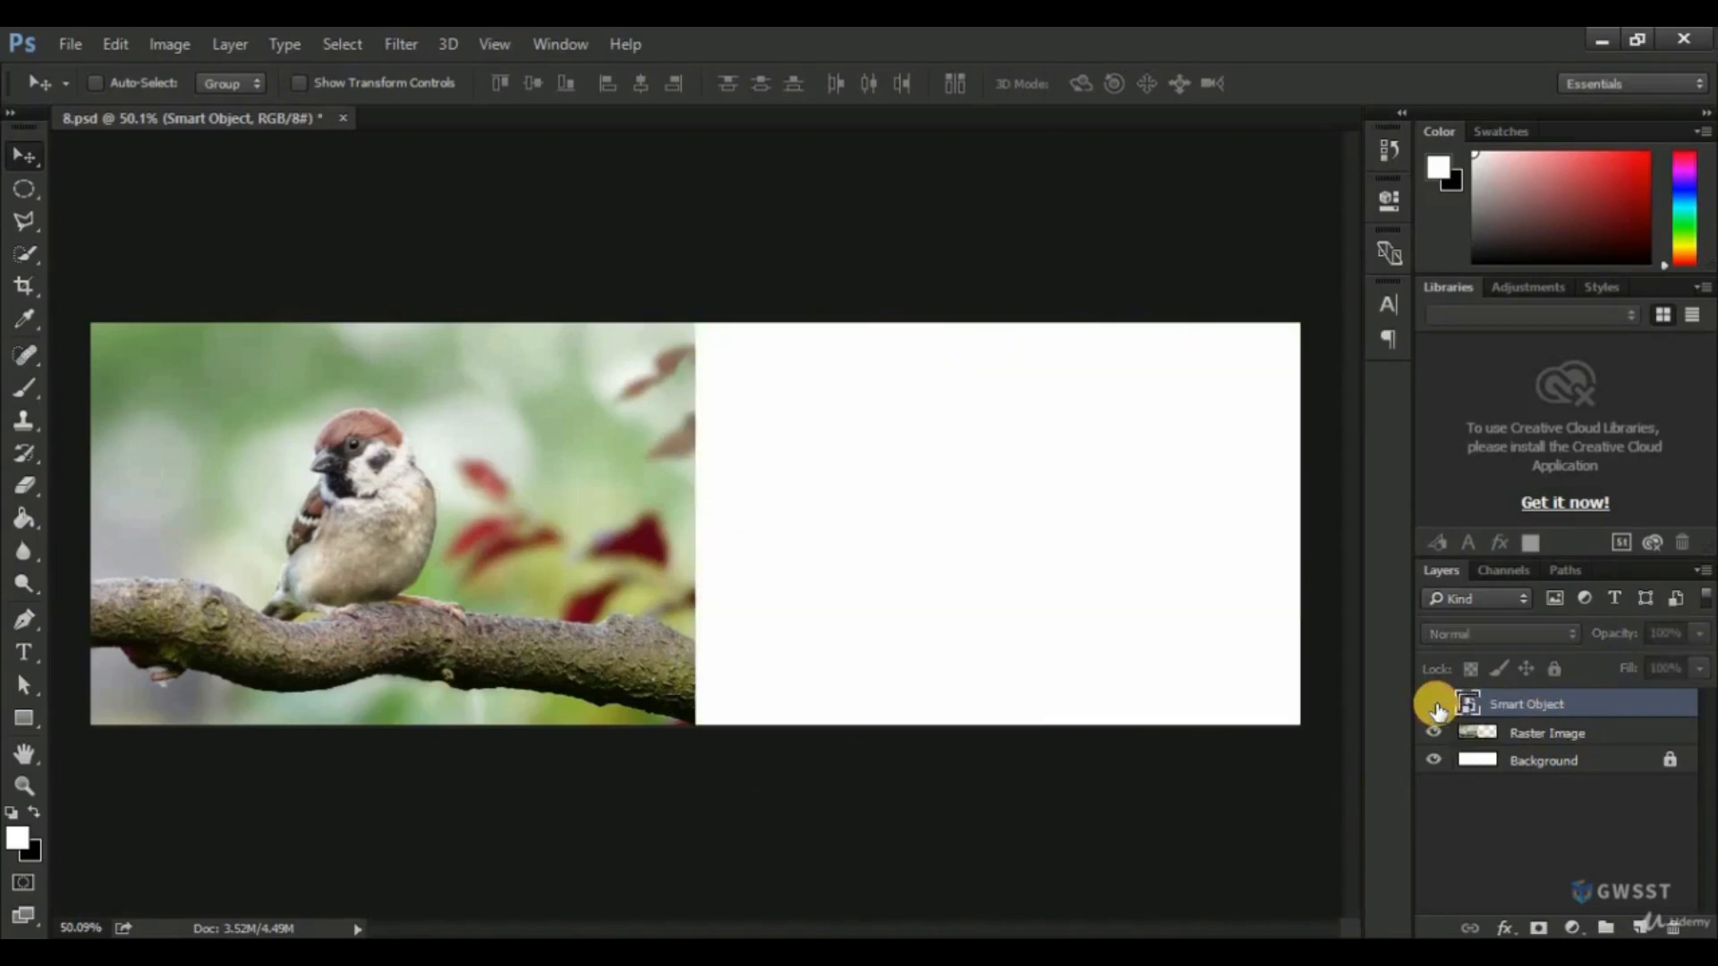
click(1436, 705)
click(1435, 706)
click(1436, 706)
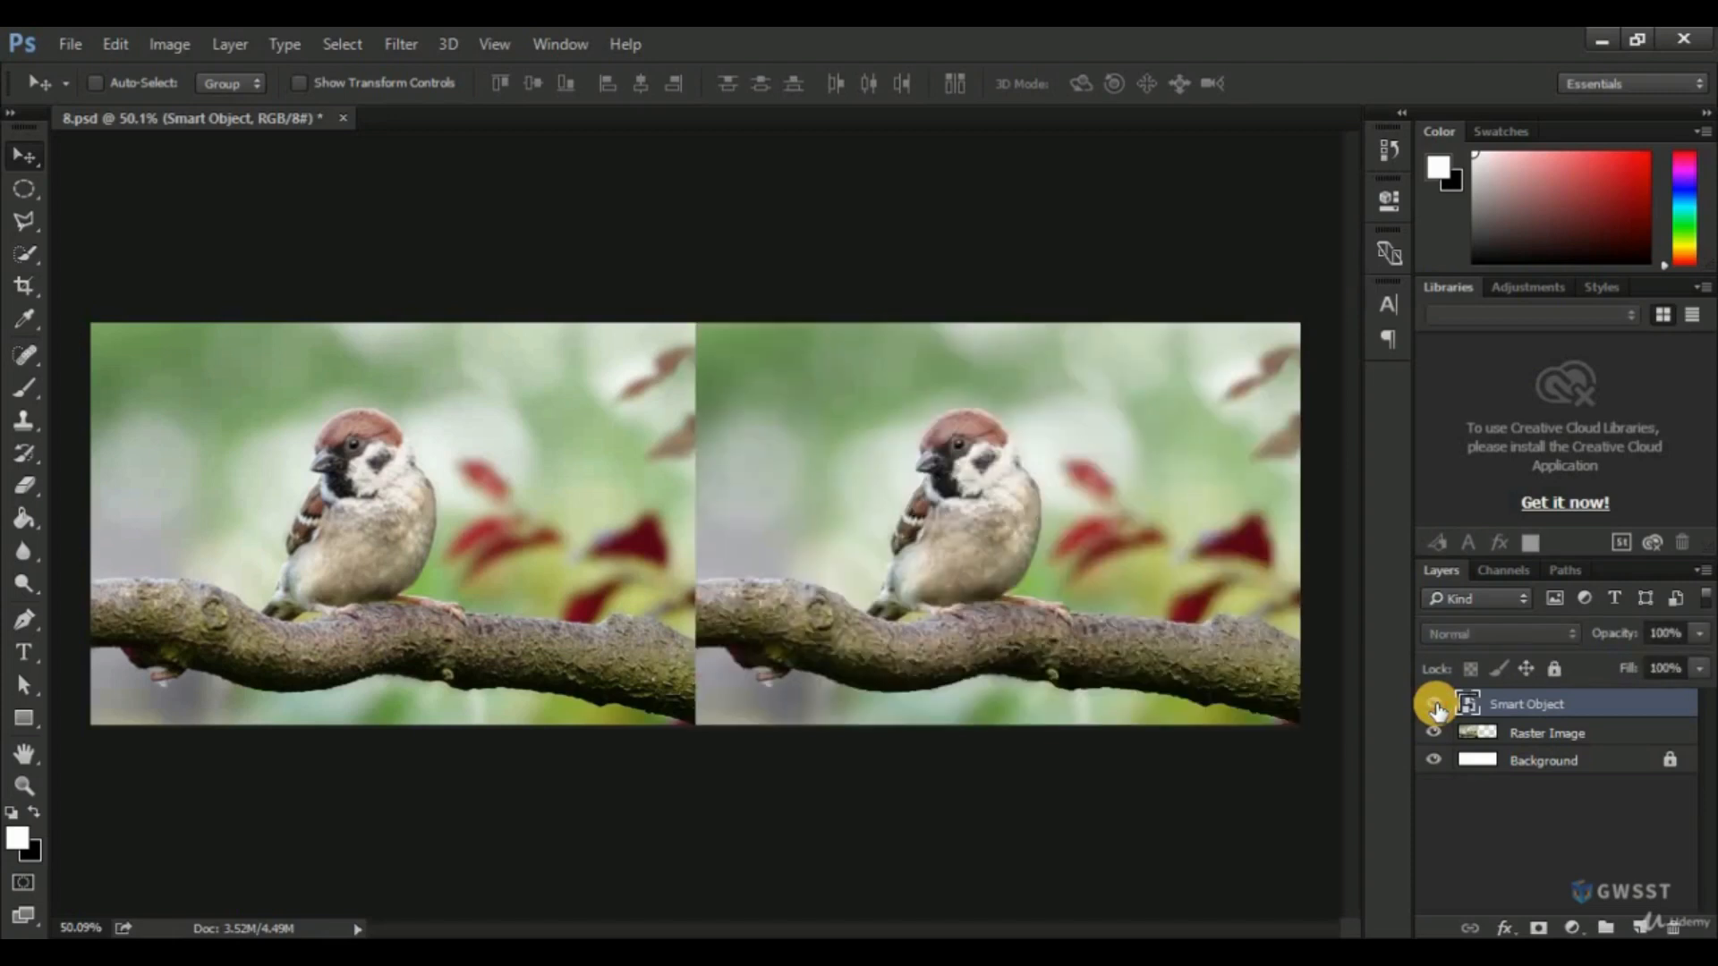
click(1530, 740)
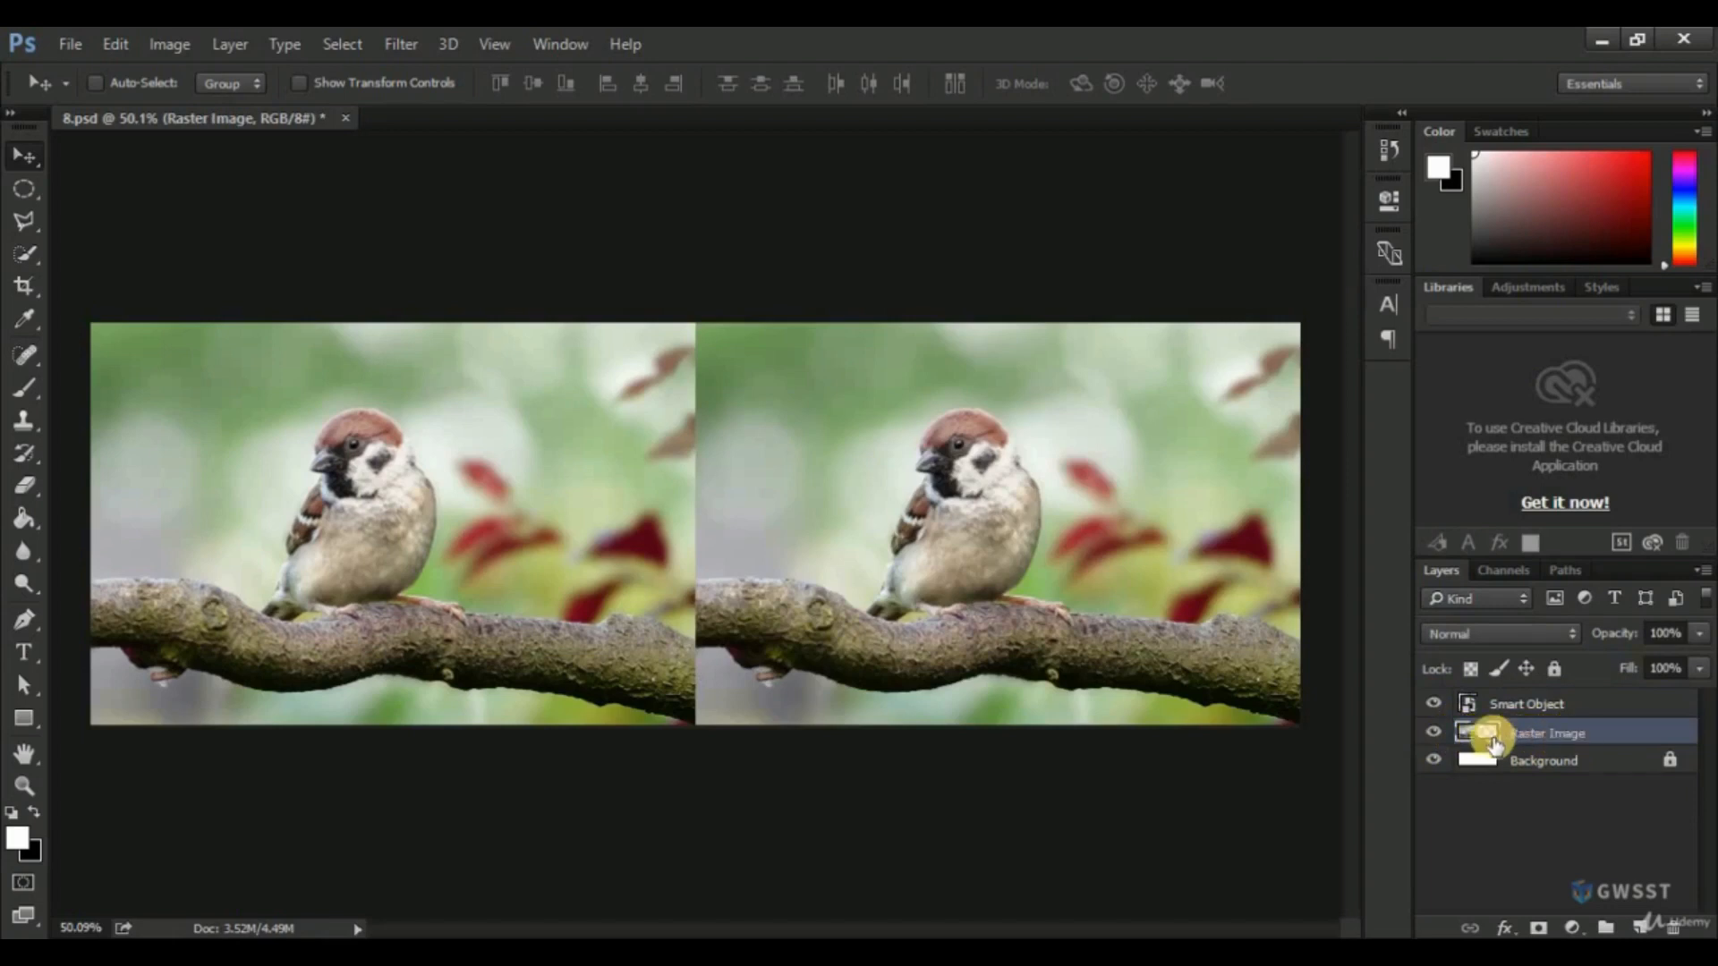
click(1432, 732)
click(1433, 733)
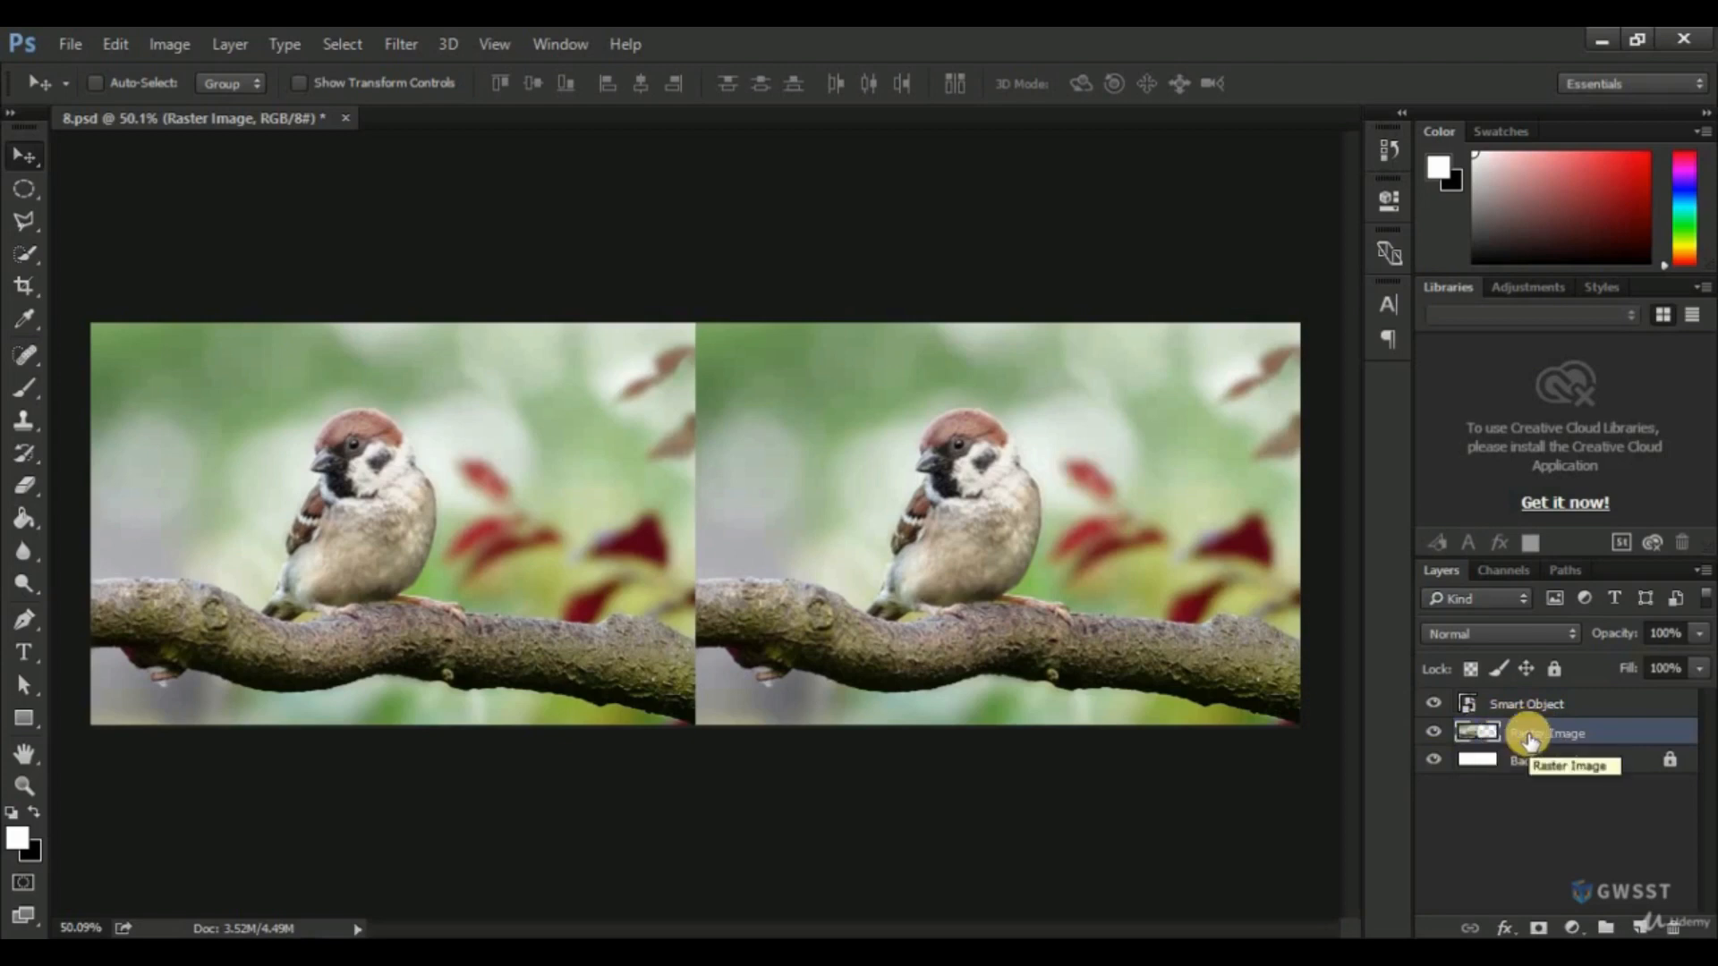
Shrink the Raster Image layer to 6.25% with Free Transform, keeping it in the canvas's upper-left corner.
click(116, 43)
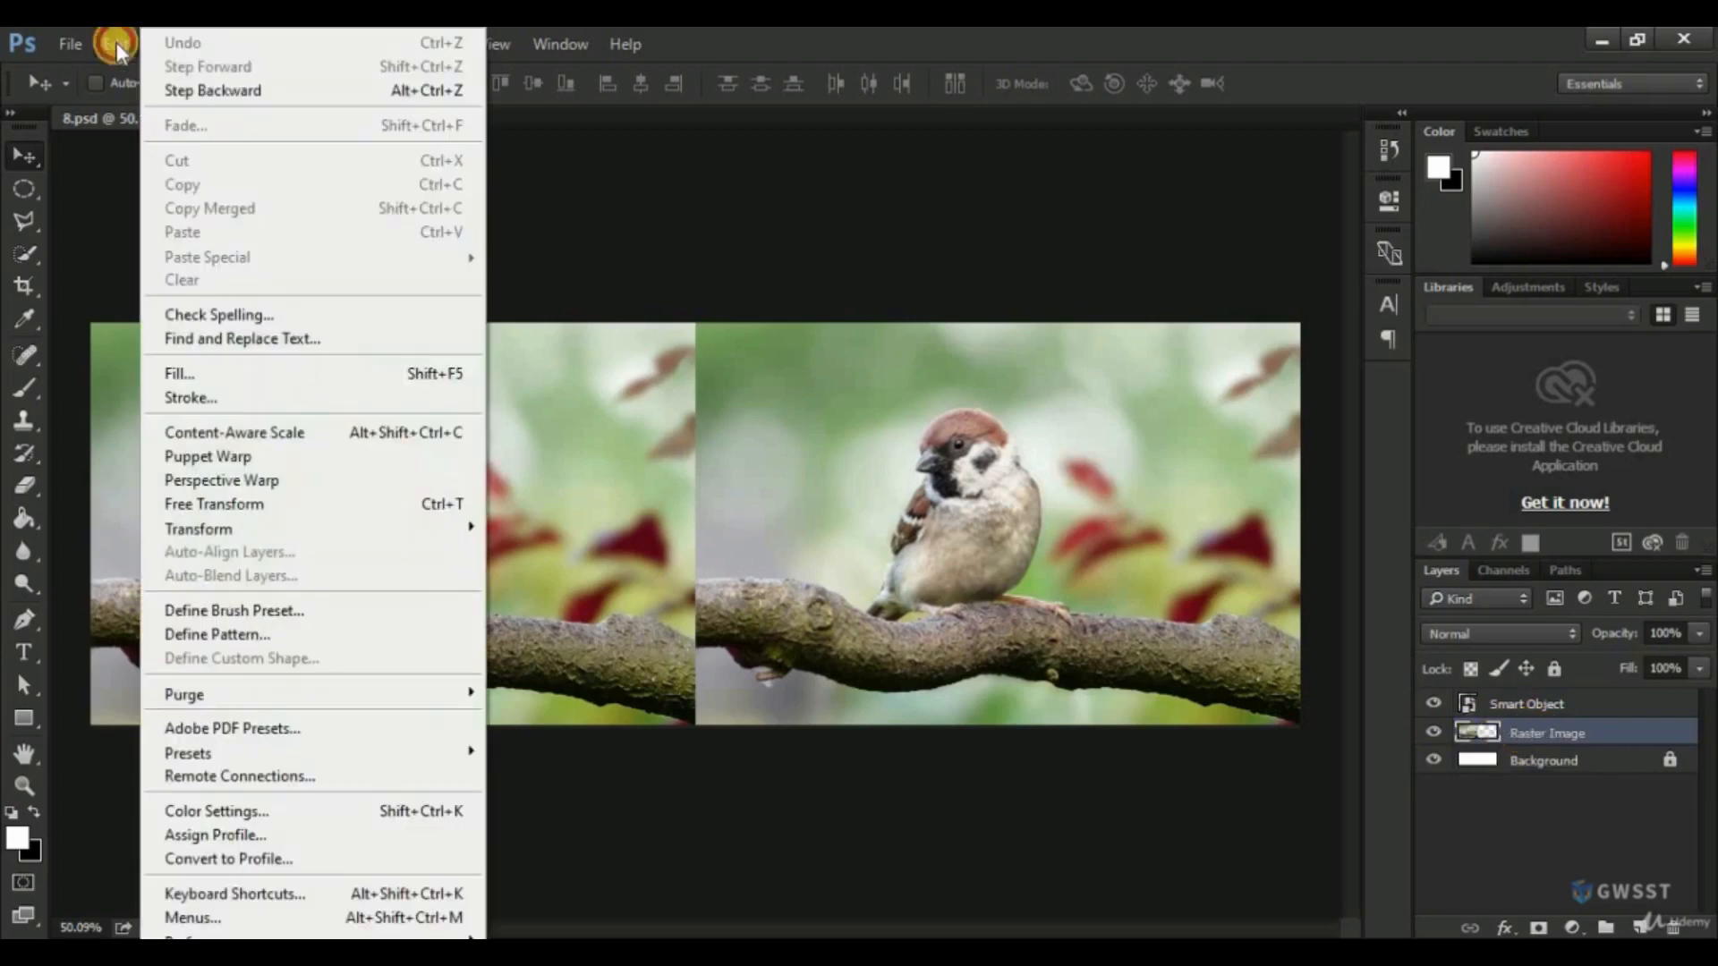
click(224, 509)
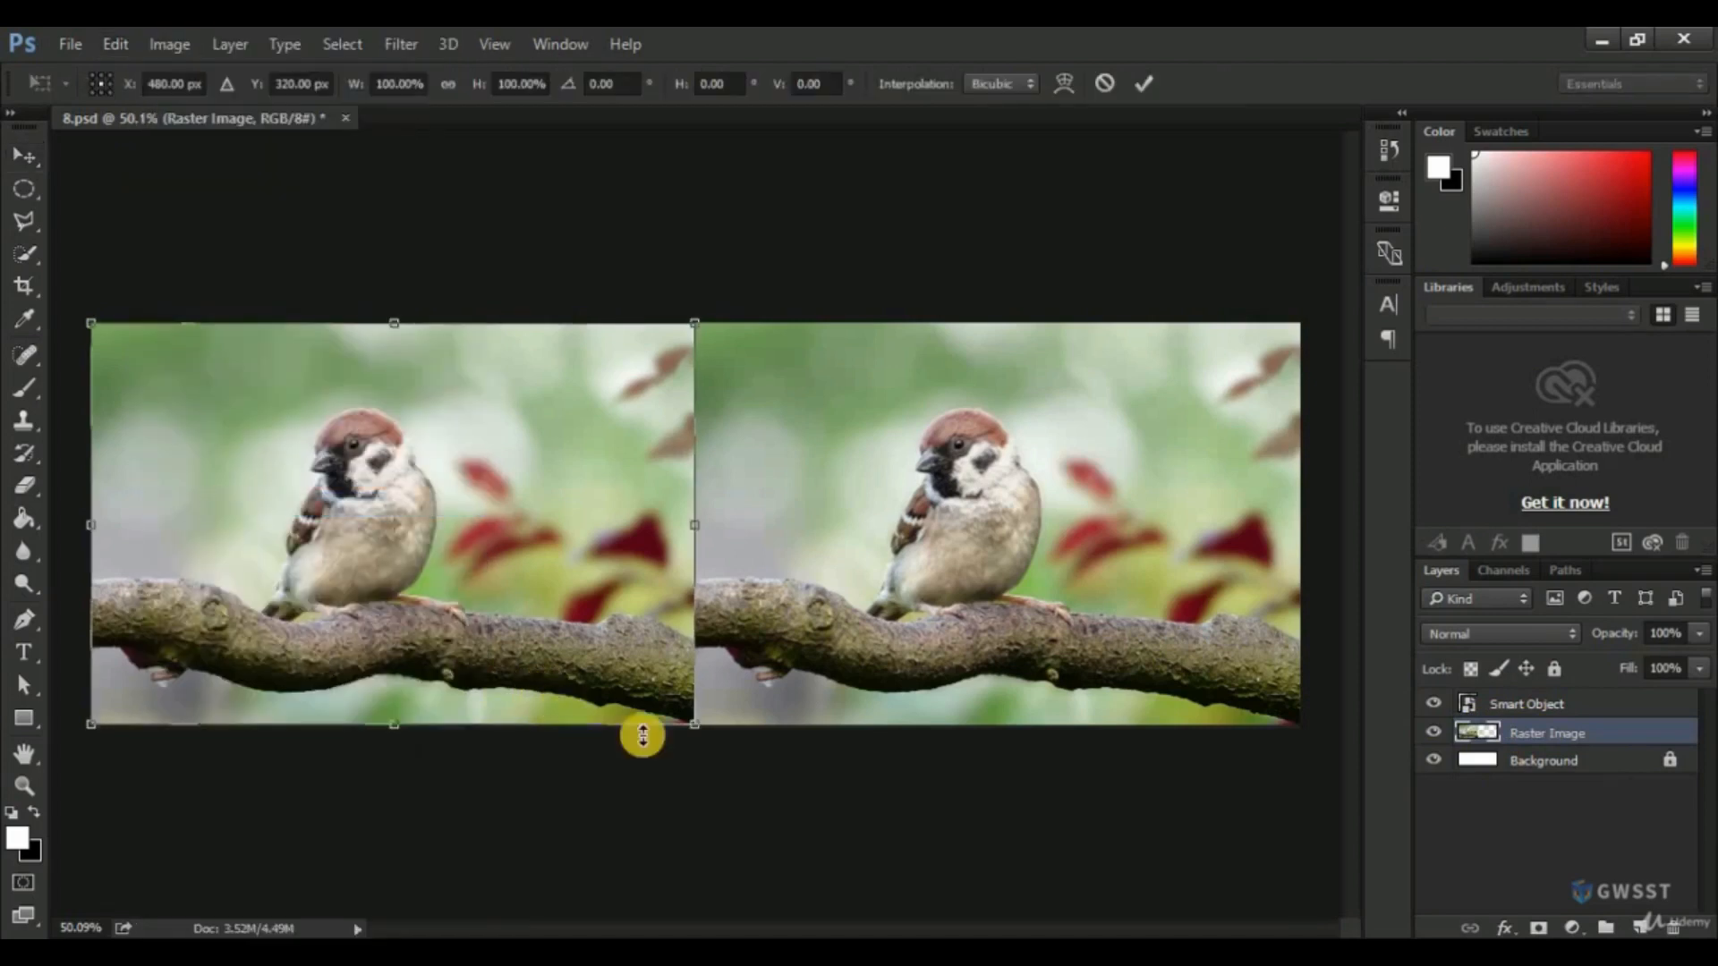
drag(673, 712, 121, 352)
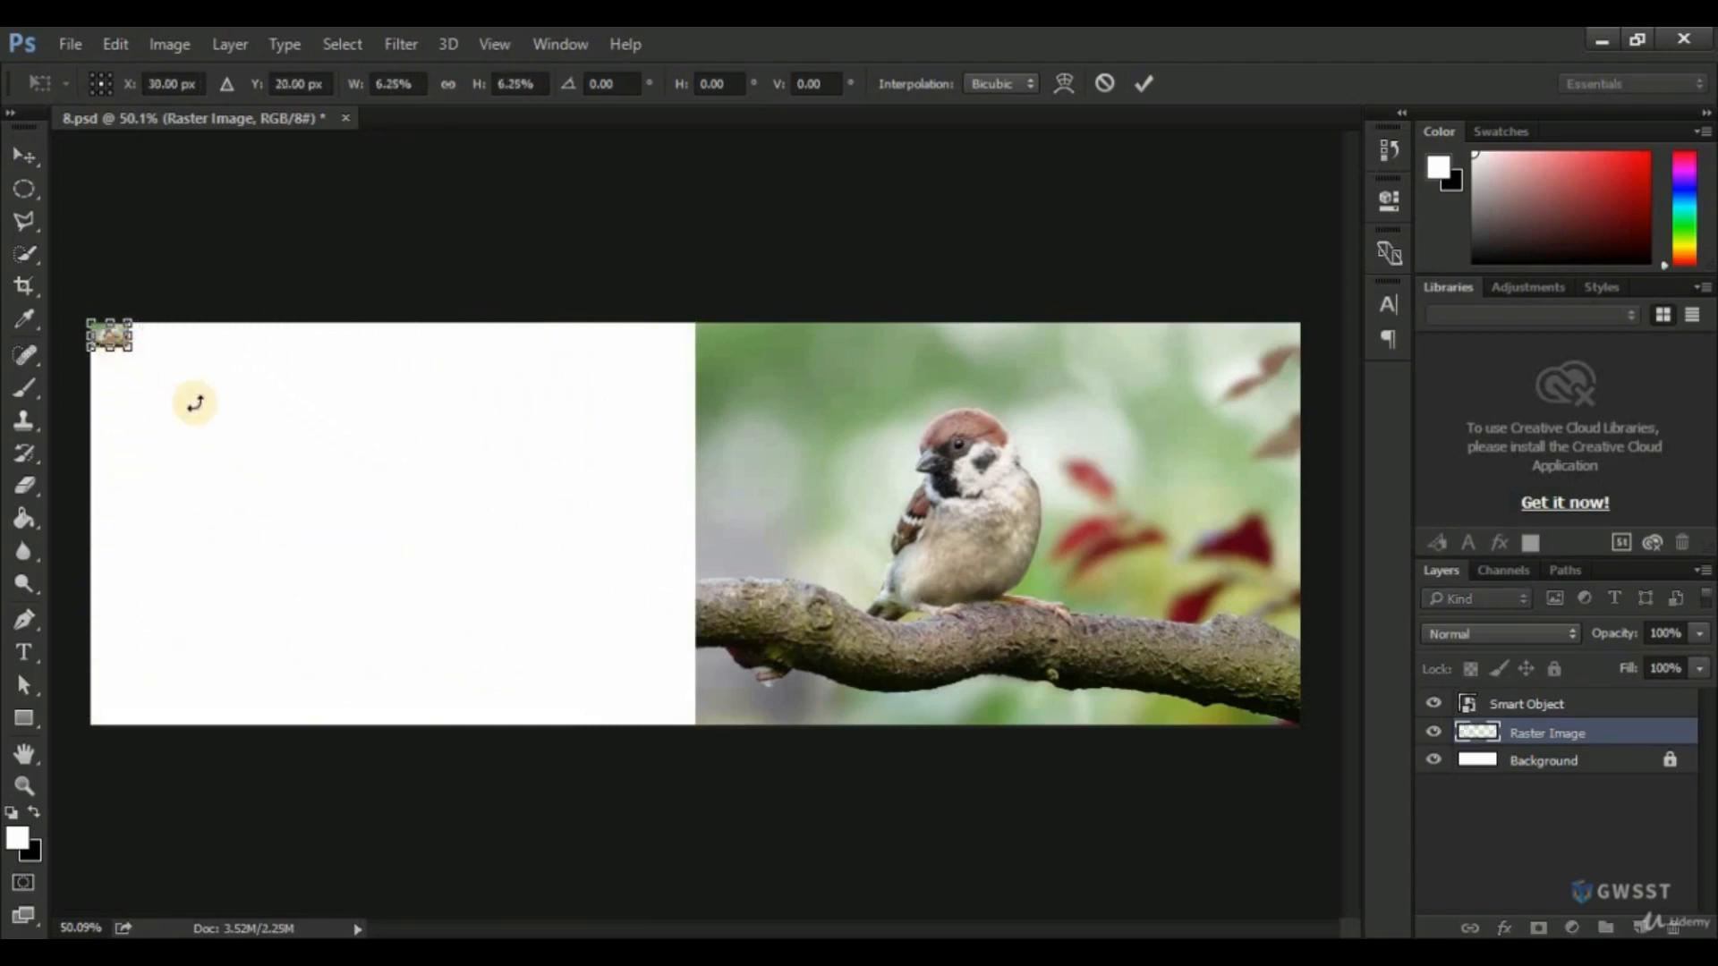
key(Return)
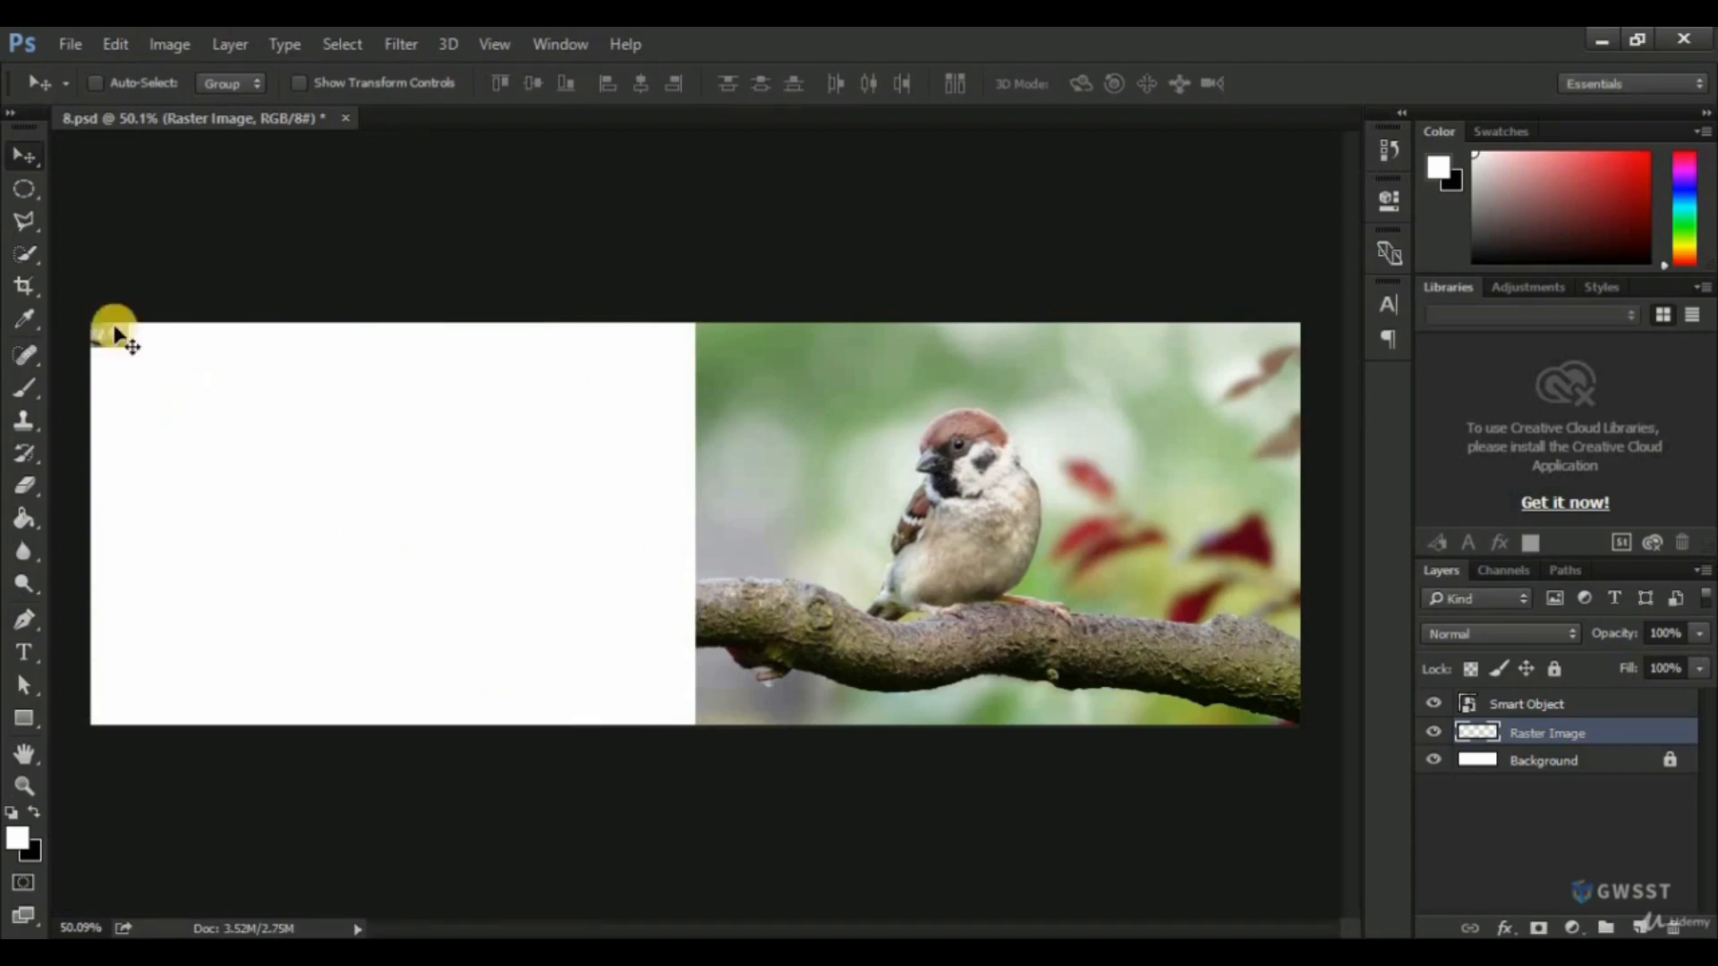
Enlarge the tiny Raster Image layer to about 1612% so it fills the left half of the canvas again.
key(ctrl+t)
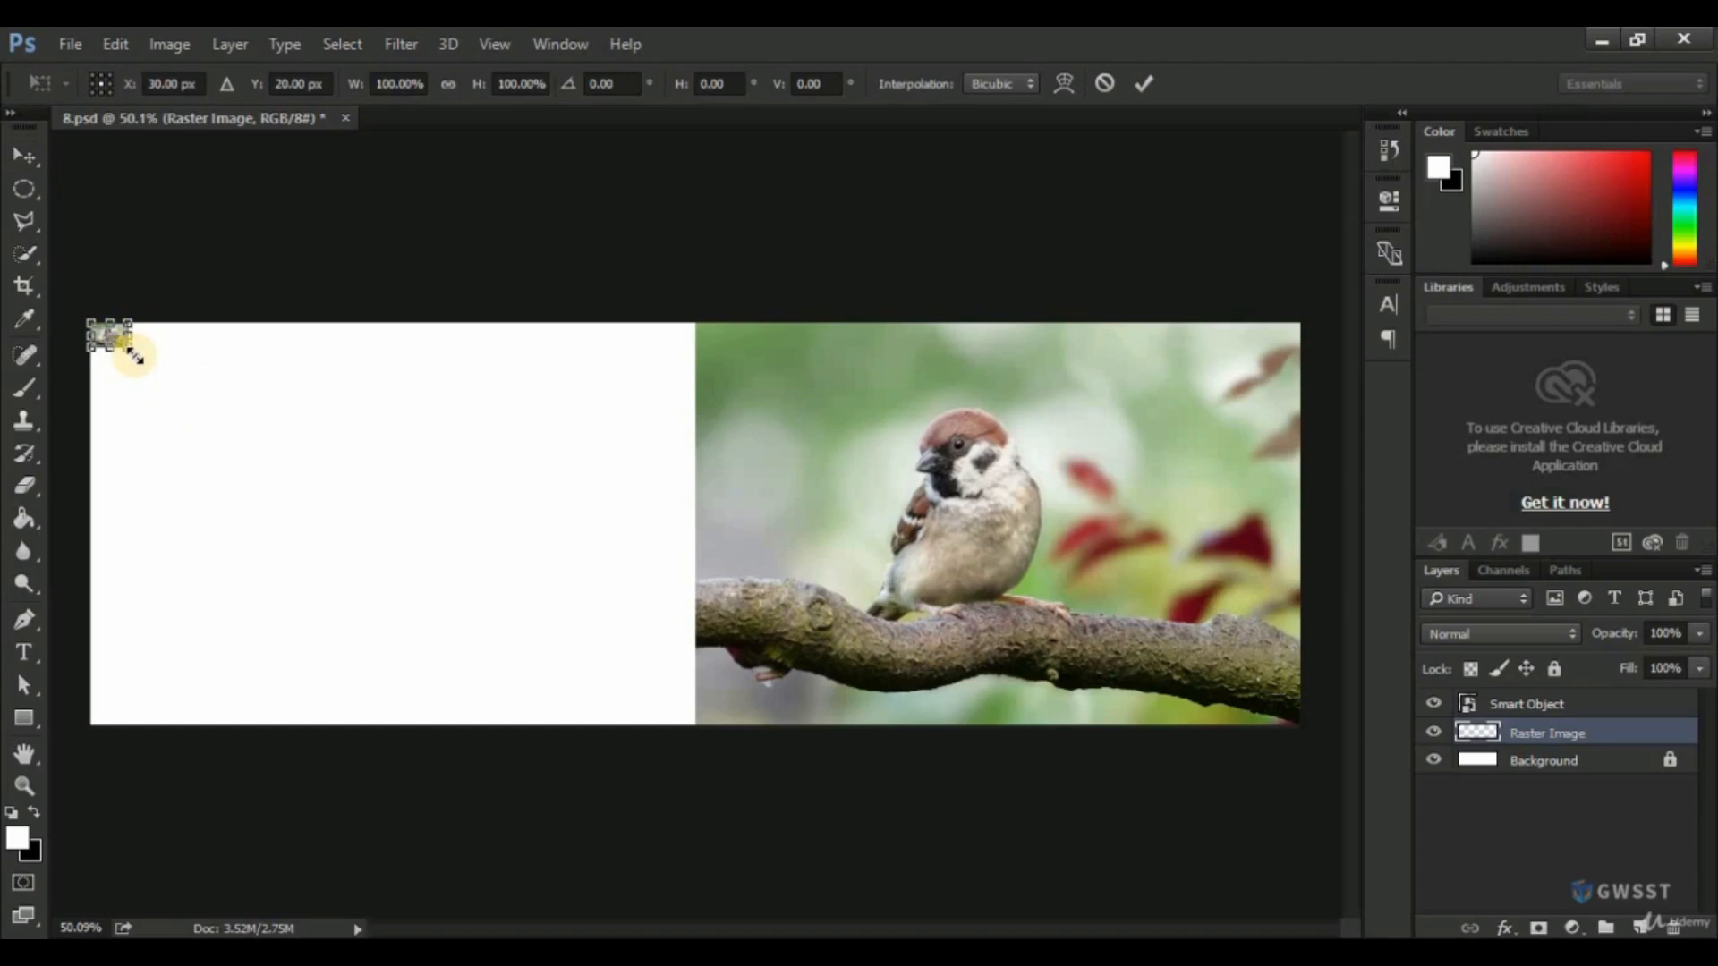
drag(134, 355, 679, 776)
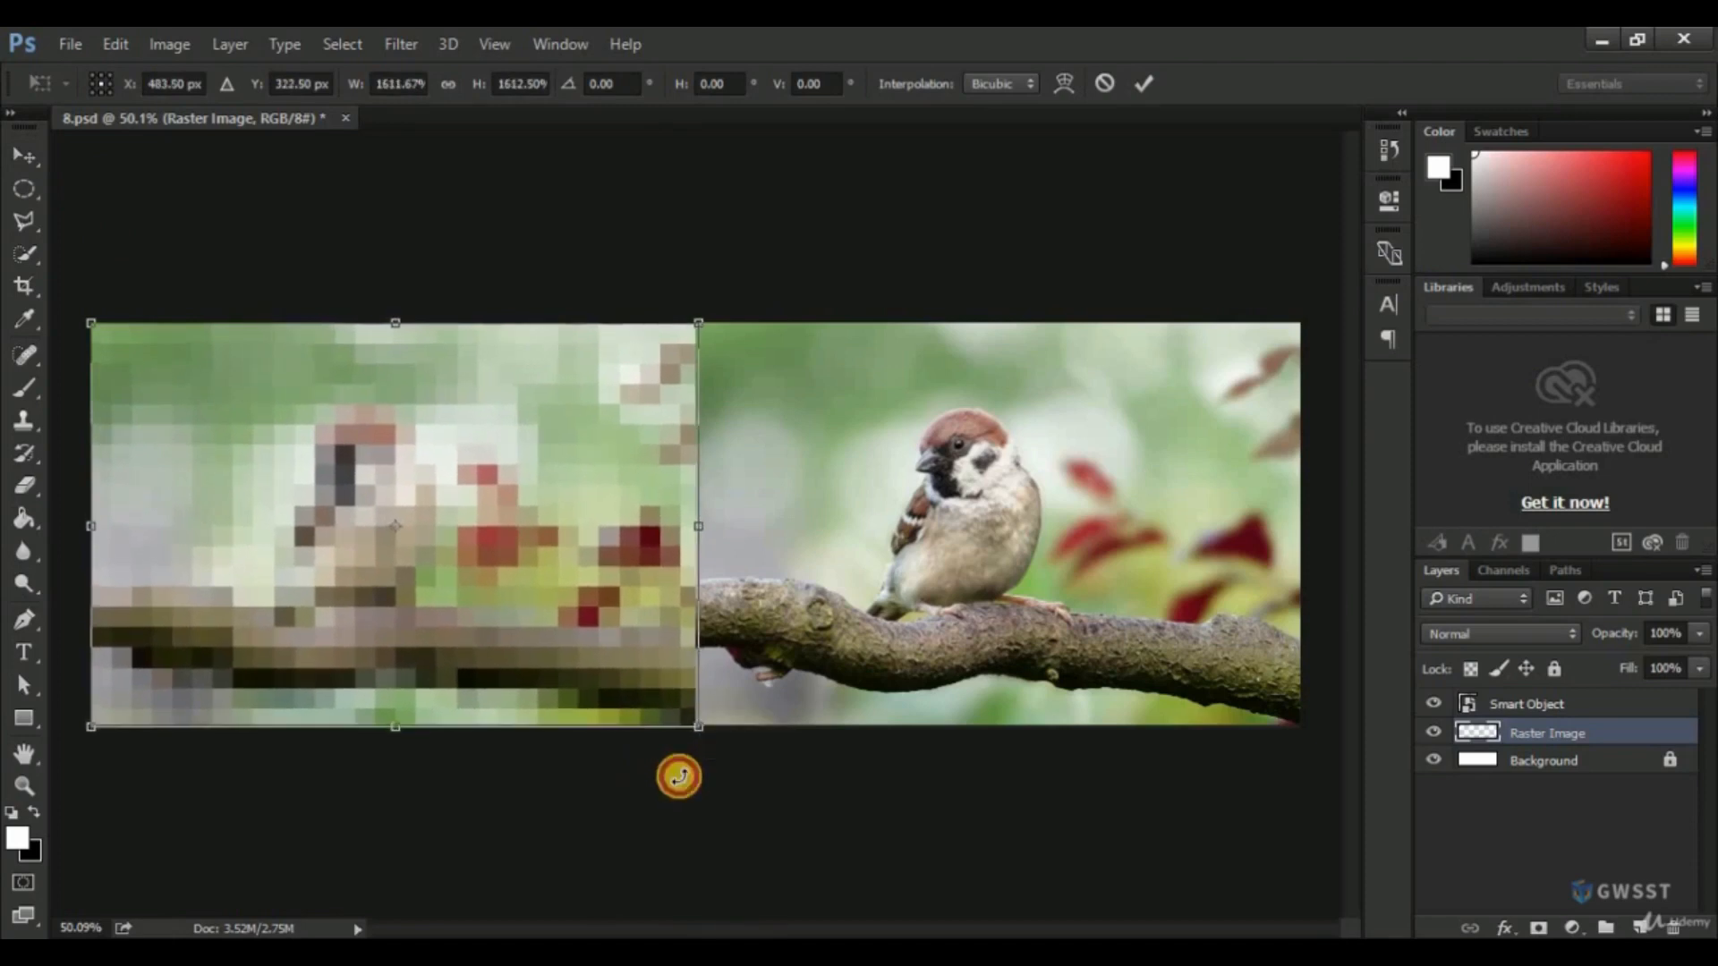
key(Return)
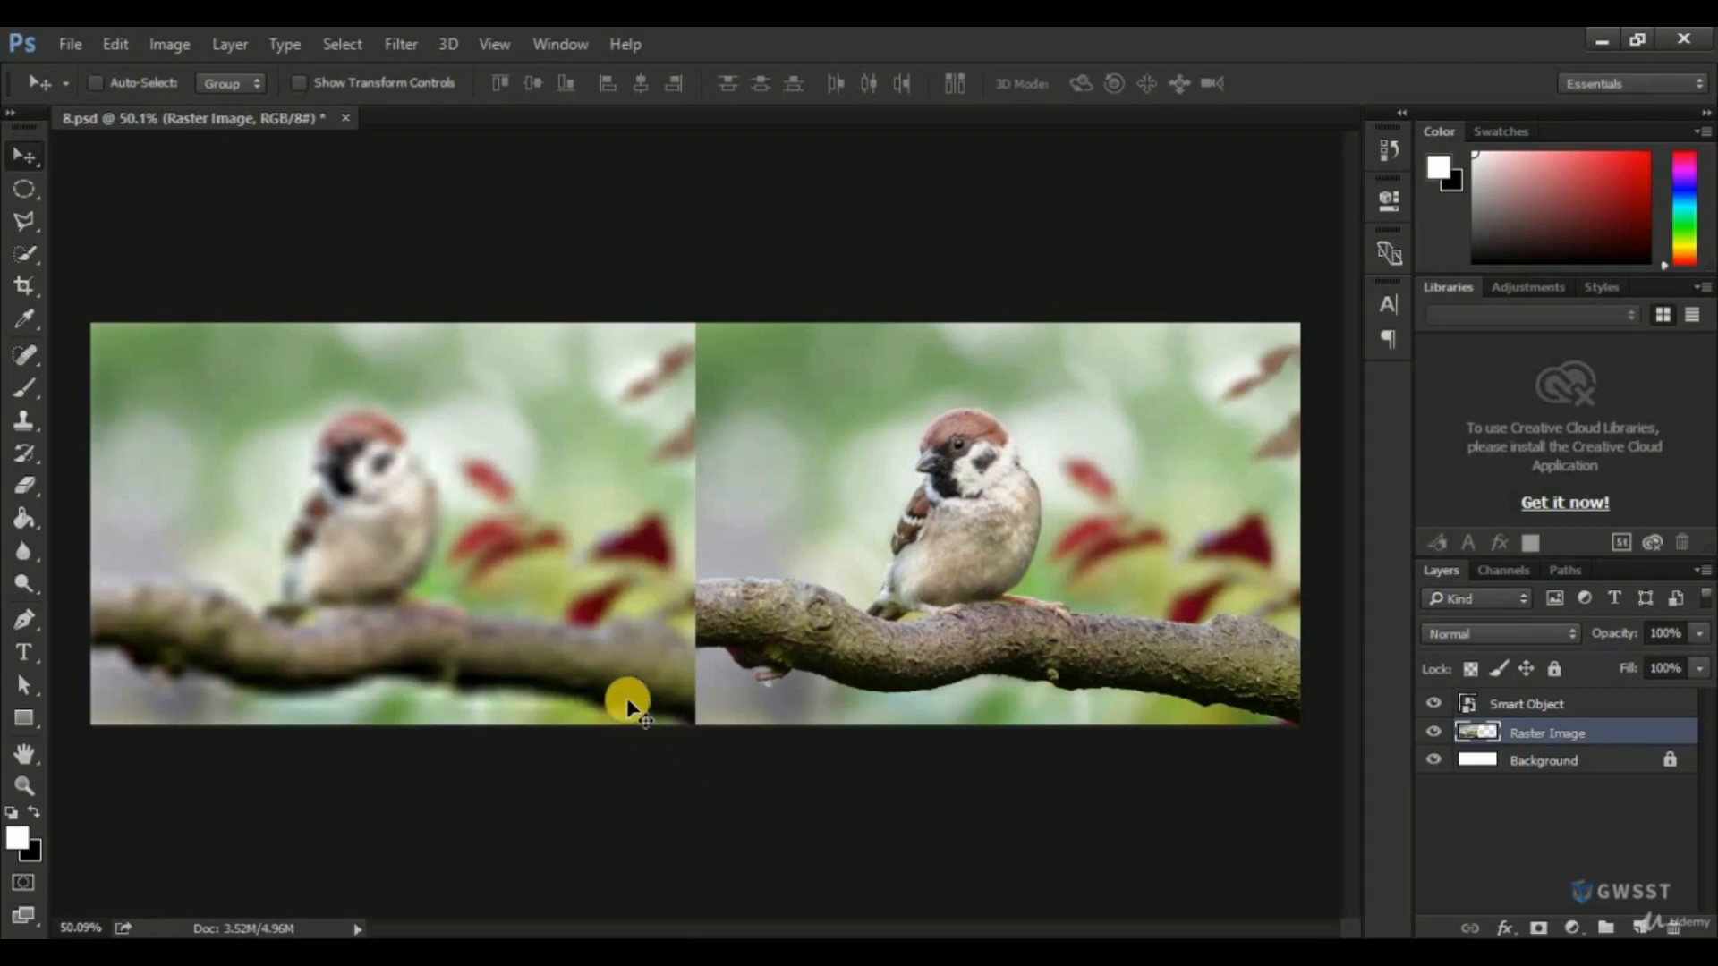
Shrink the Smart Object layer to about 5.4% with Free Transform, keeping it at the upper-left corner of its half.
click(1541, 709)
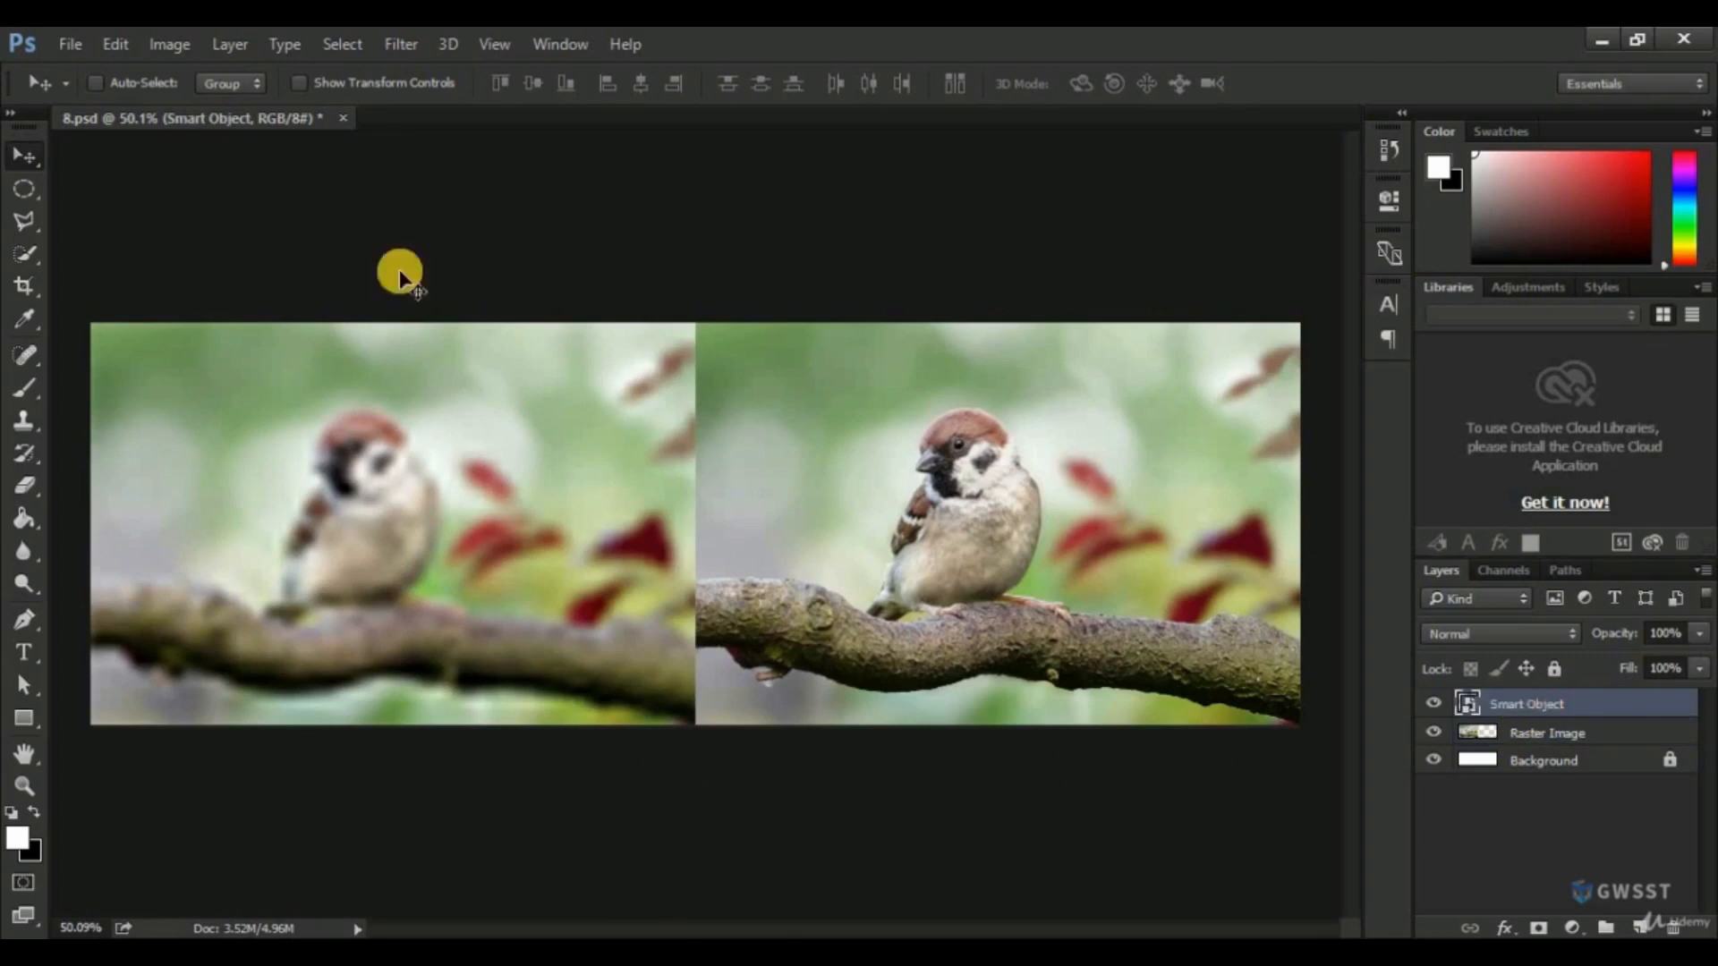
click(119, 43)
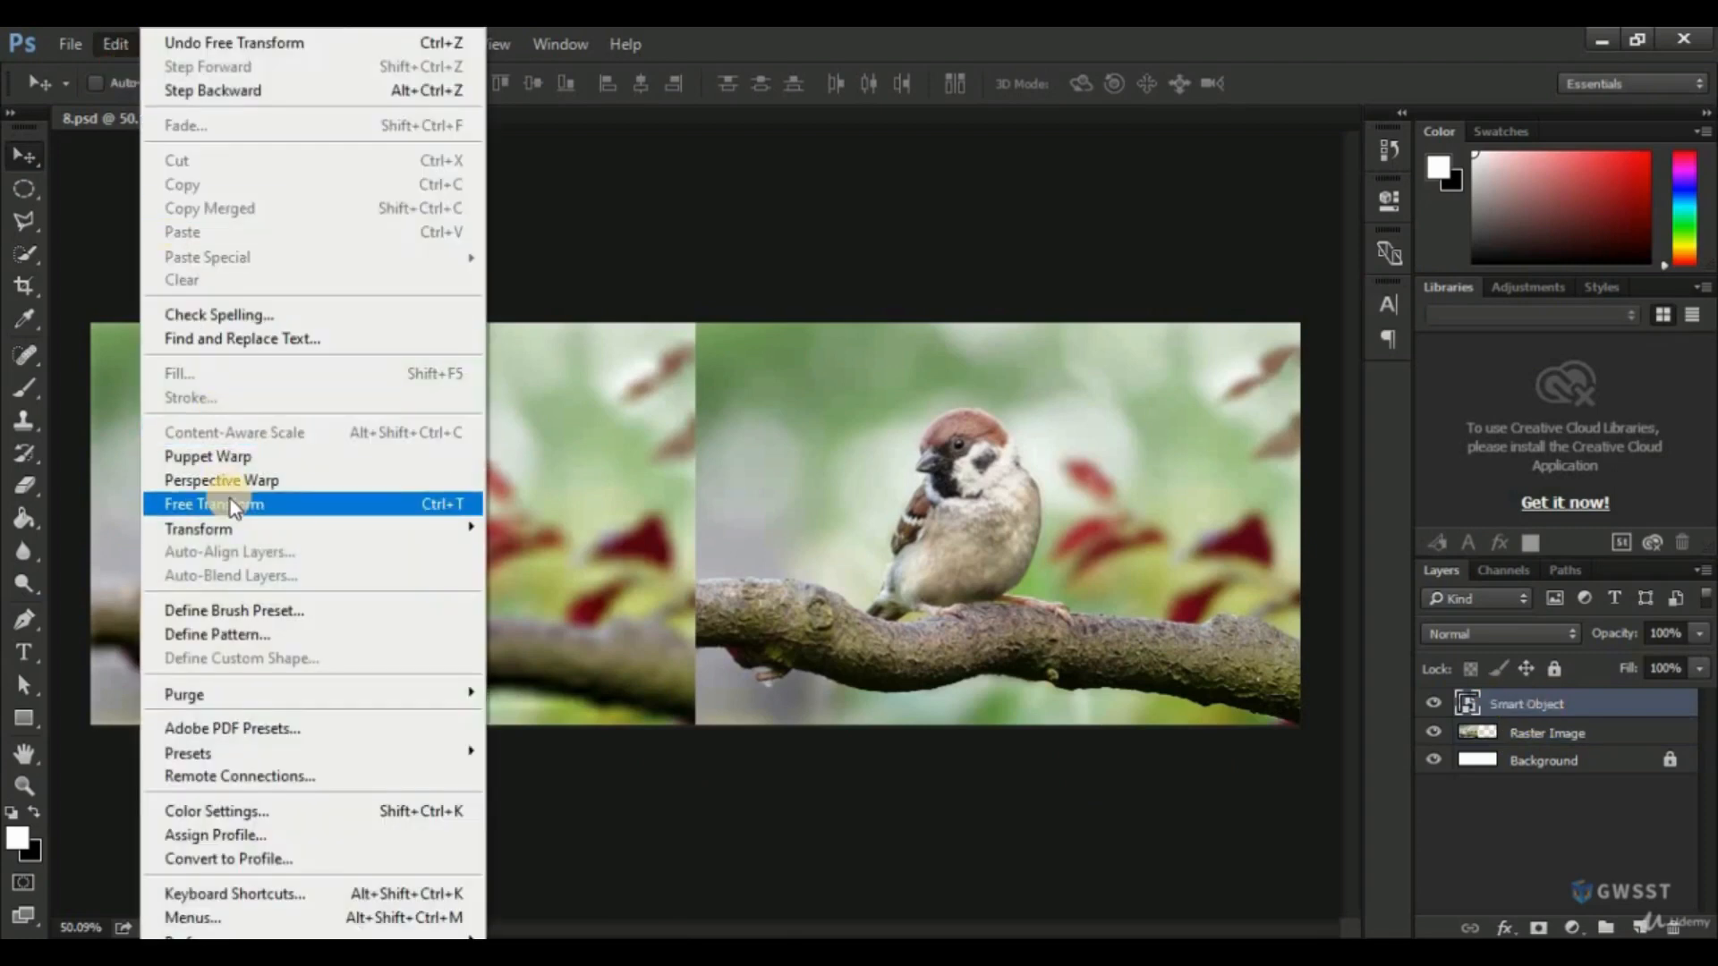
click(863, 46)
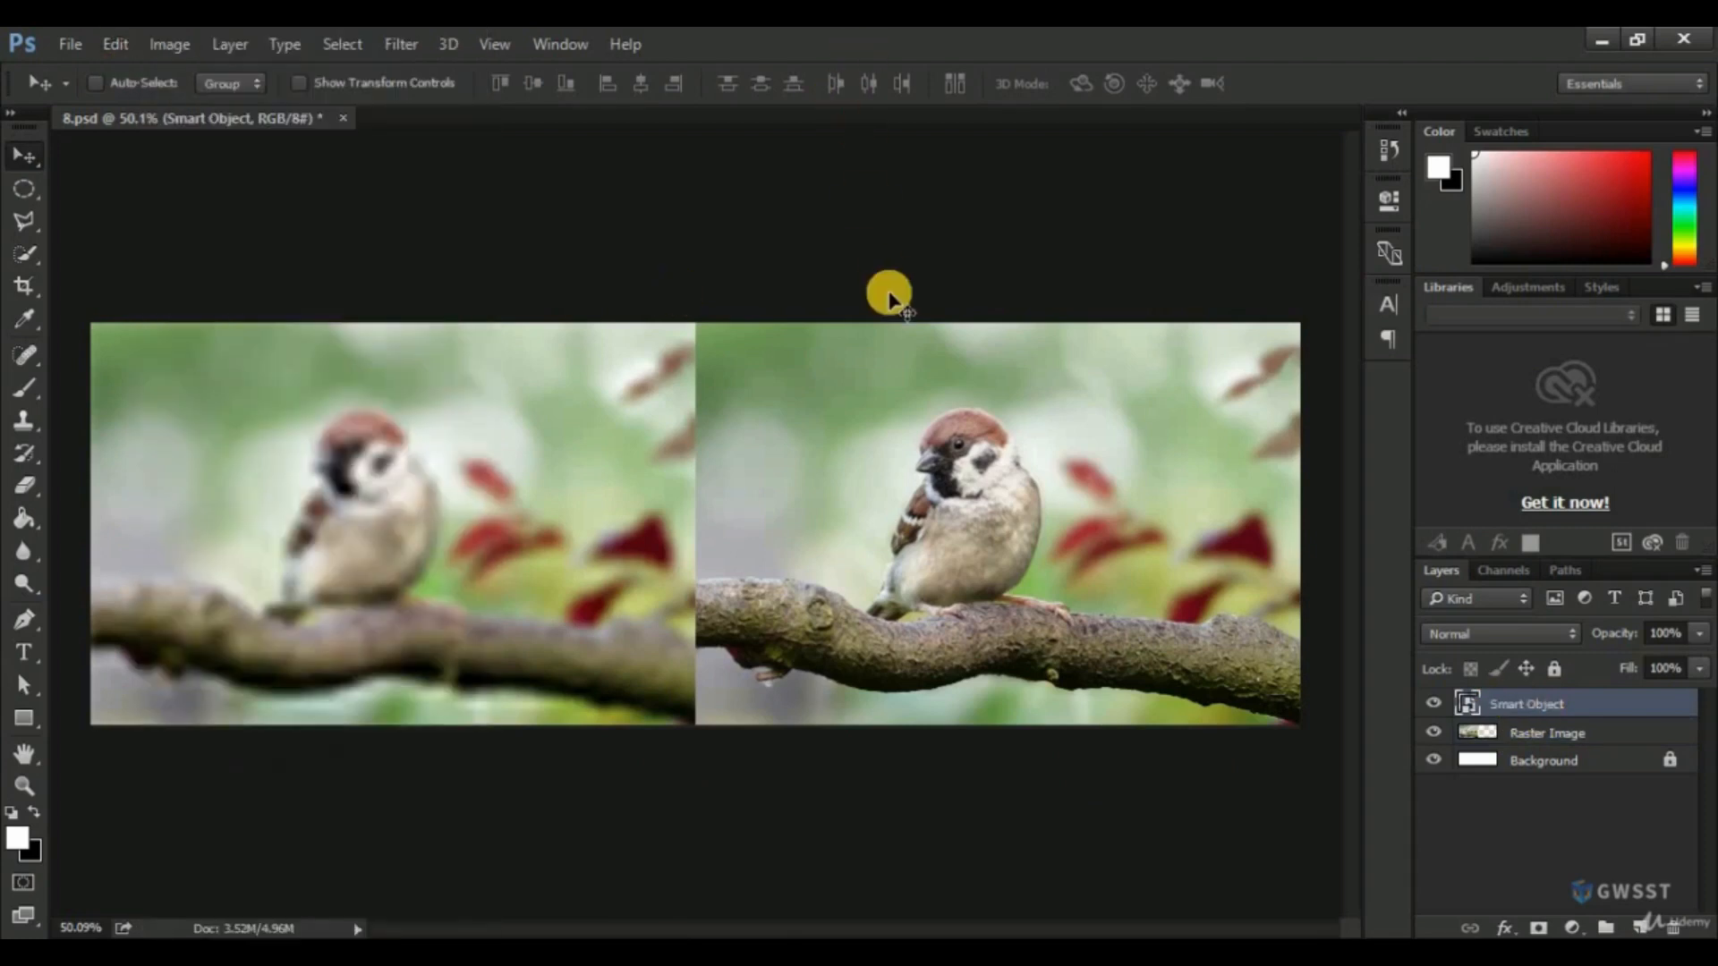
key(ctrl+t)
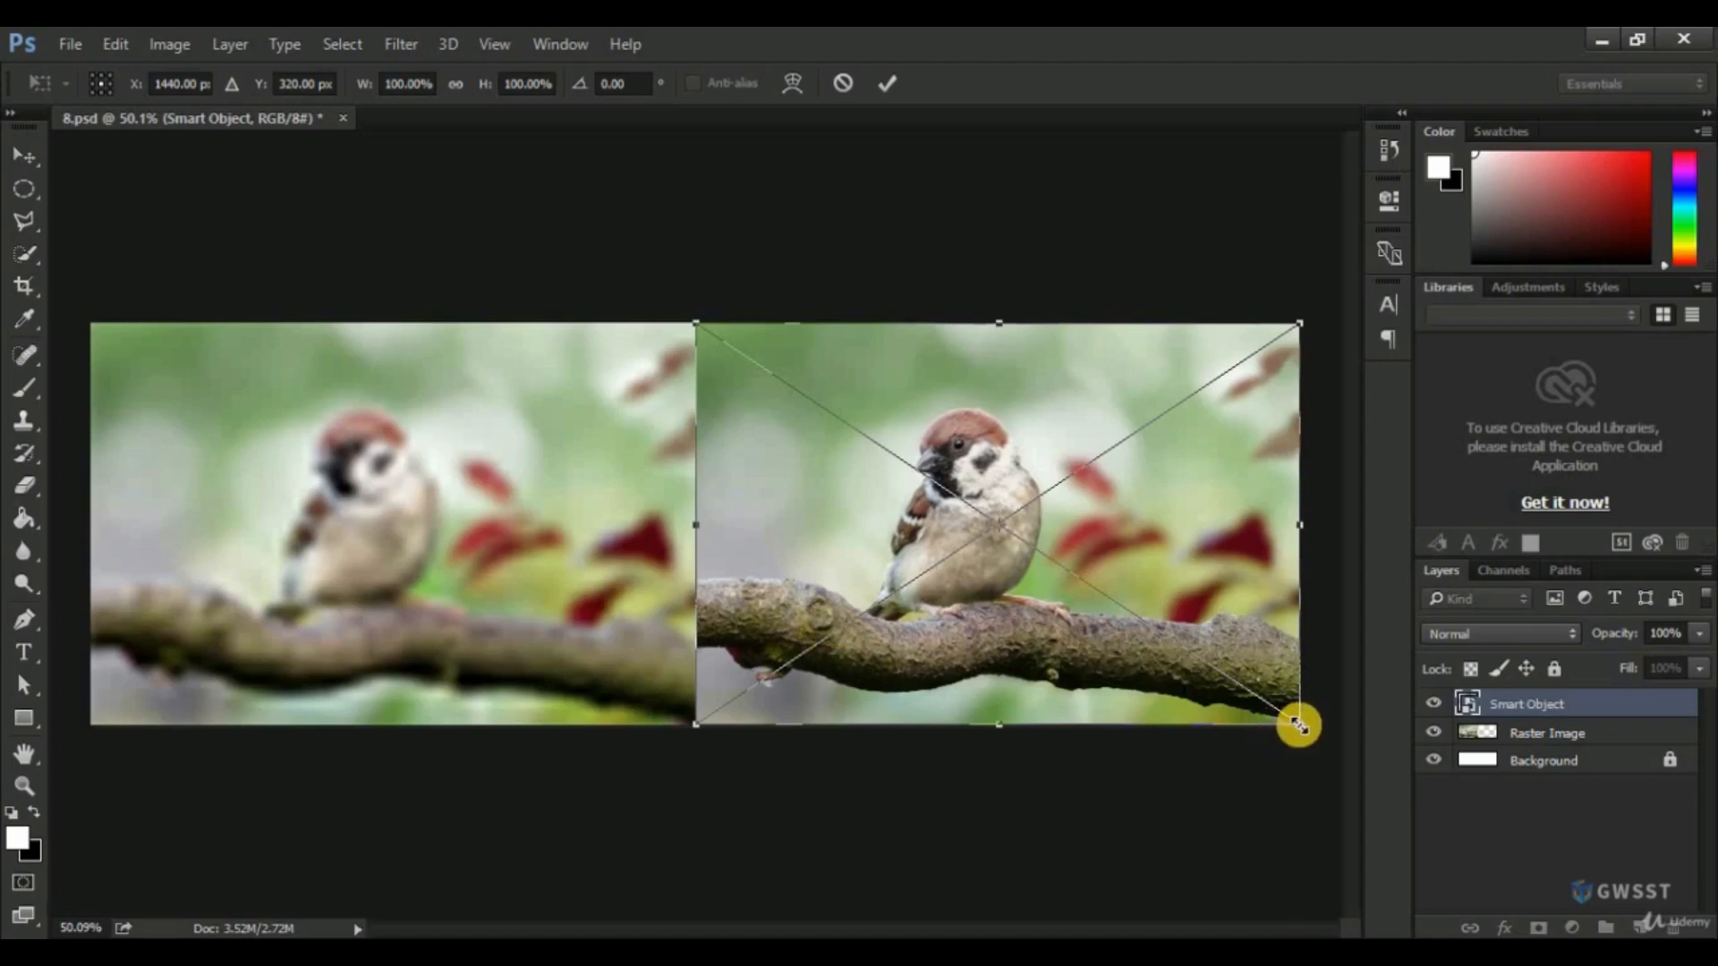
drag(1299, 723, 731, 347)
key(Return)
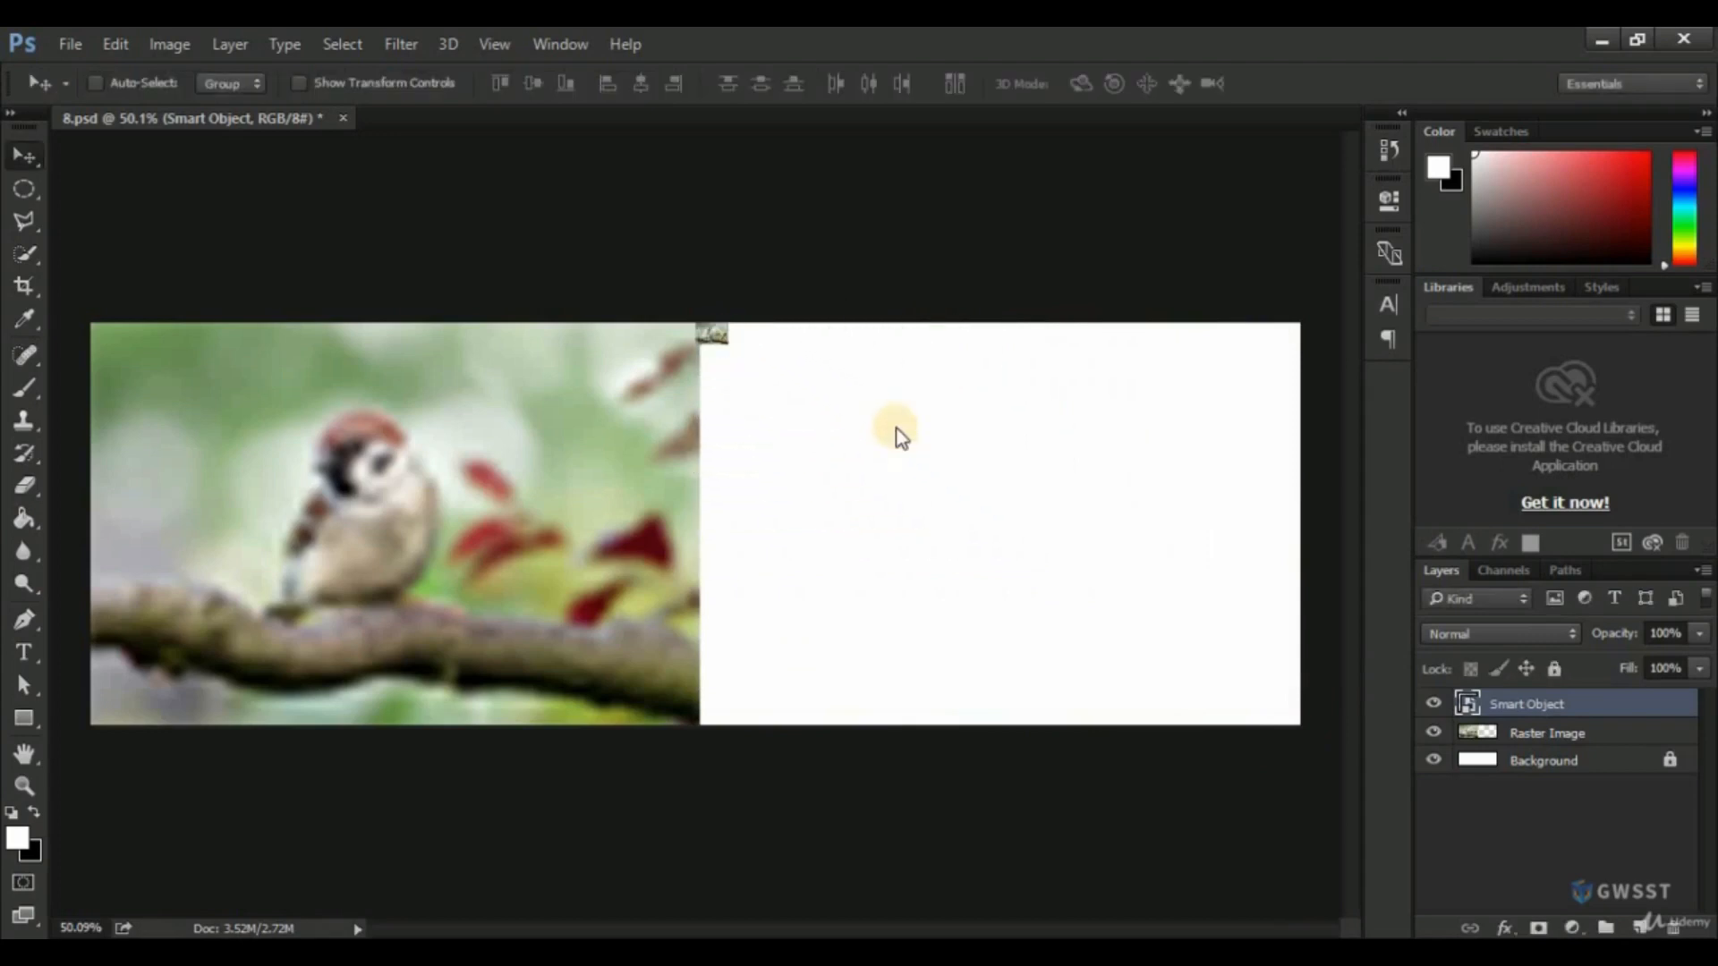
Show the rulers and scale the Smart Object layer back up across the blank right half of the canvas.
key(ctrl)
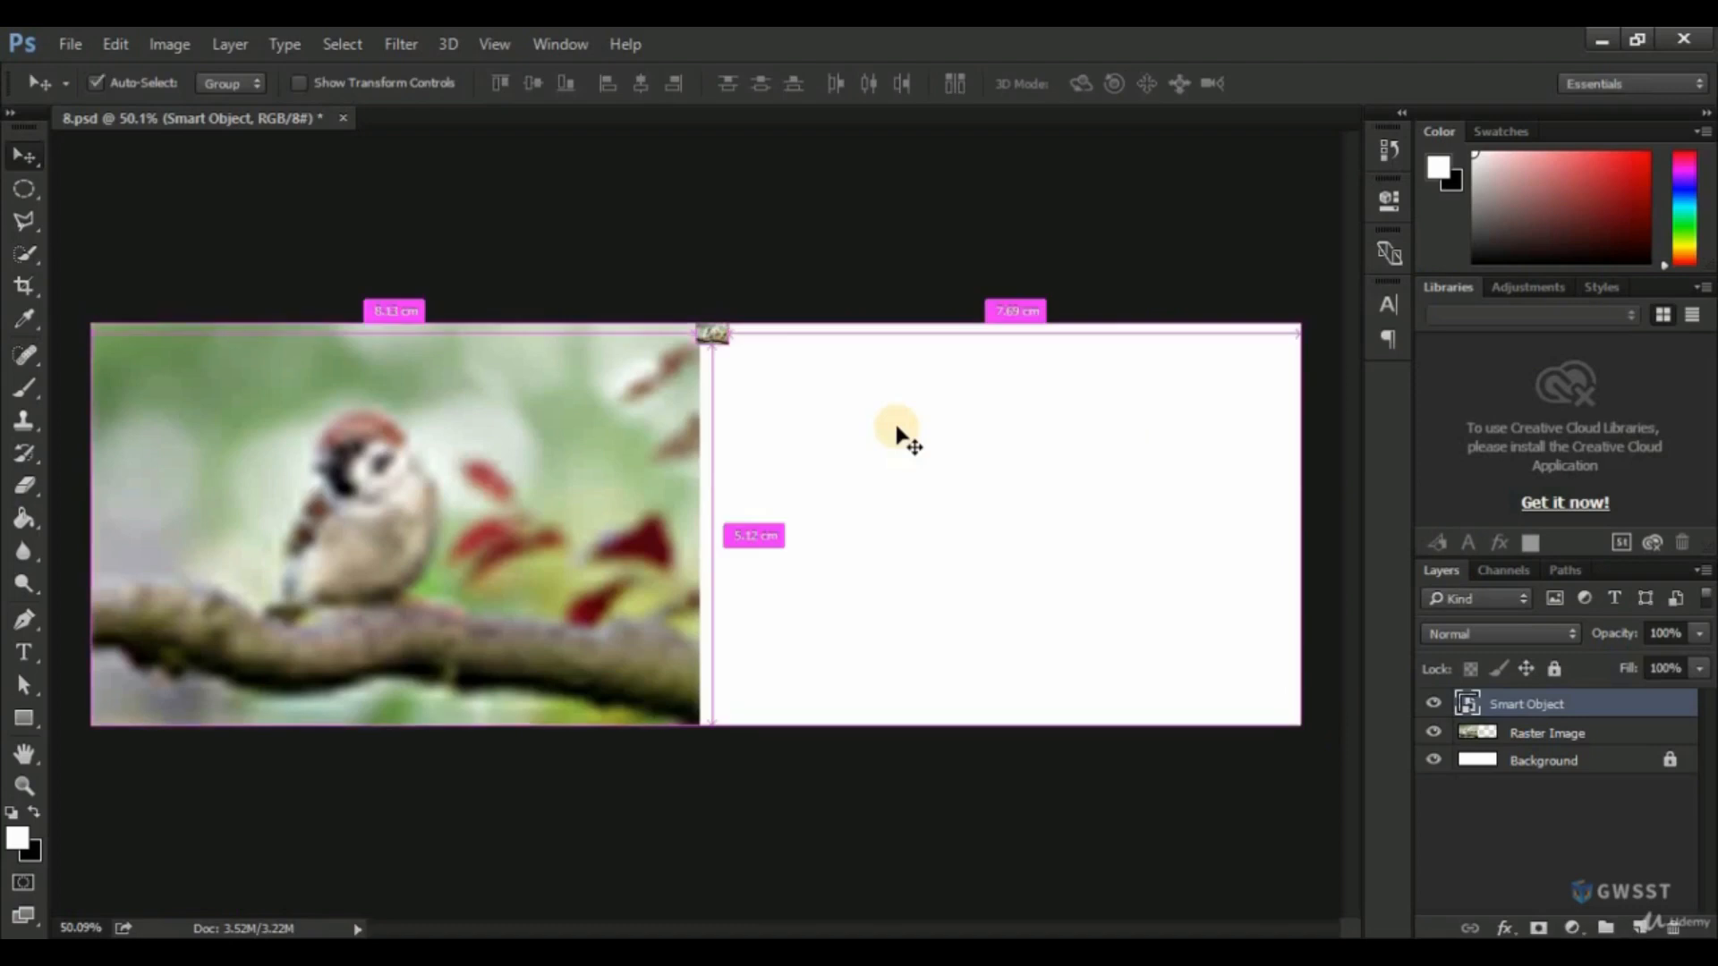
key(ctrl+r)
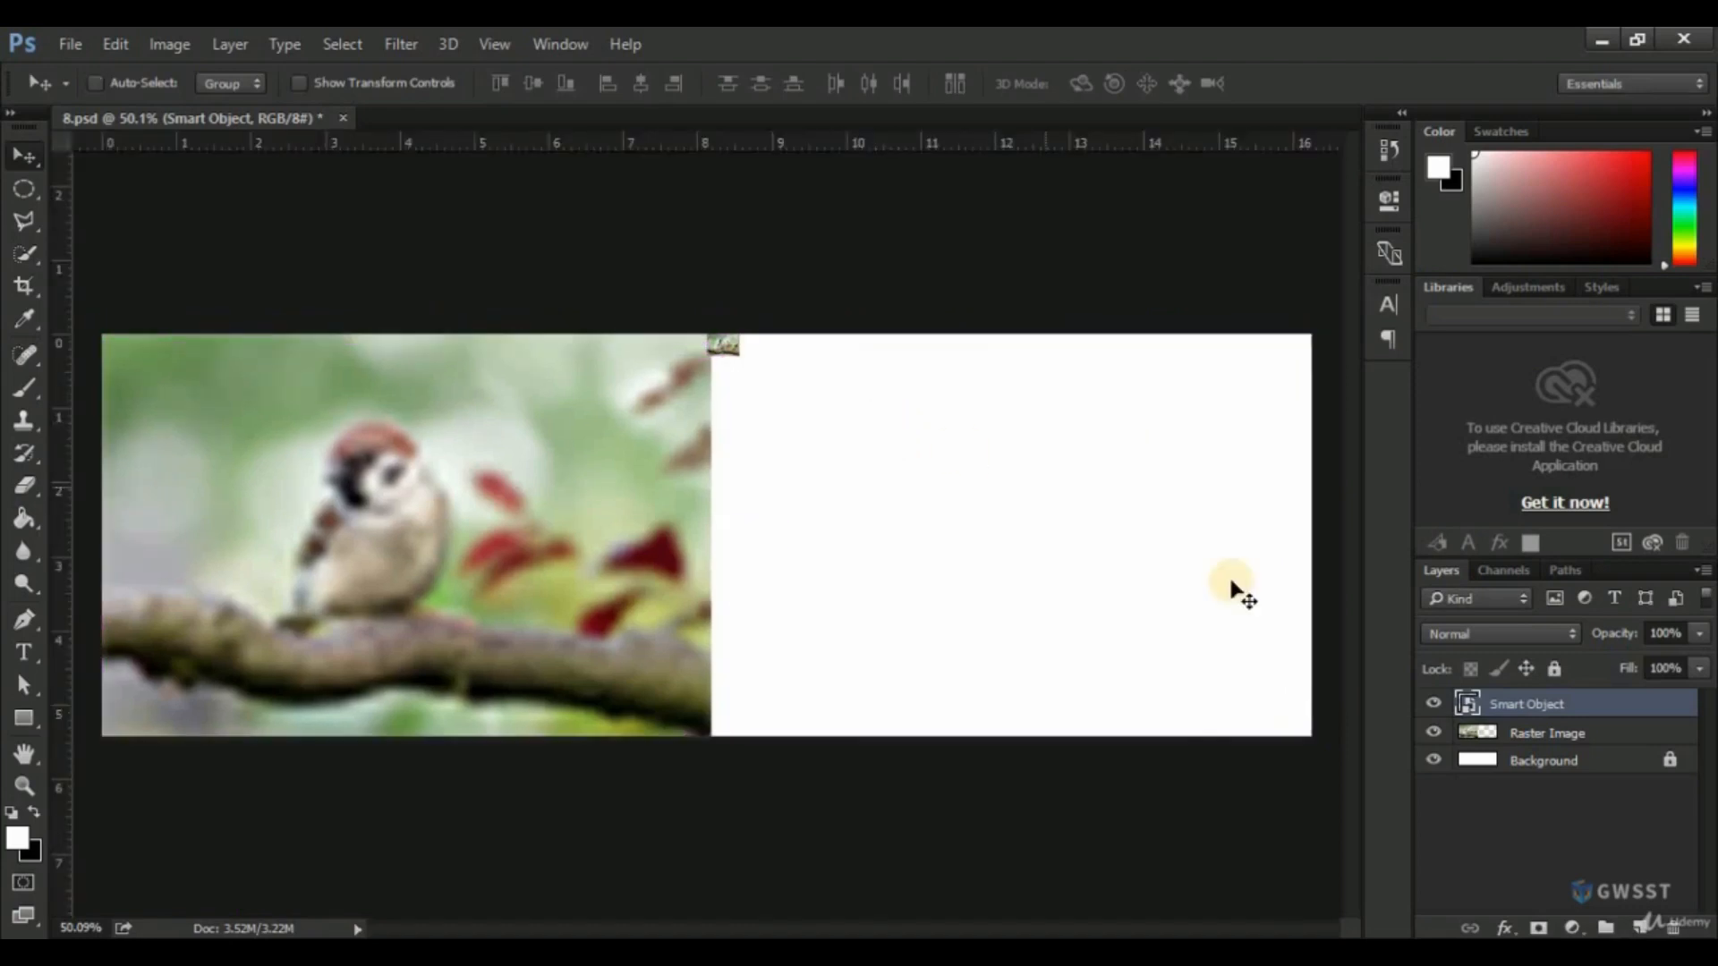
key(ctrl+t)
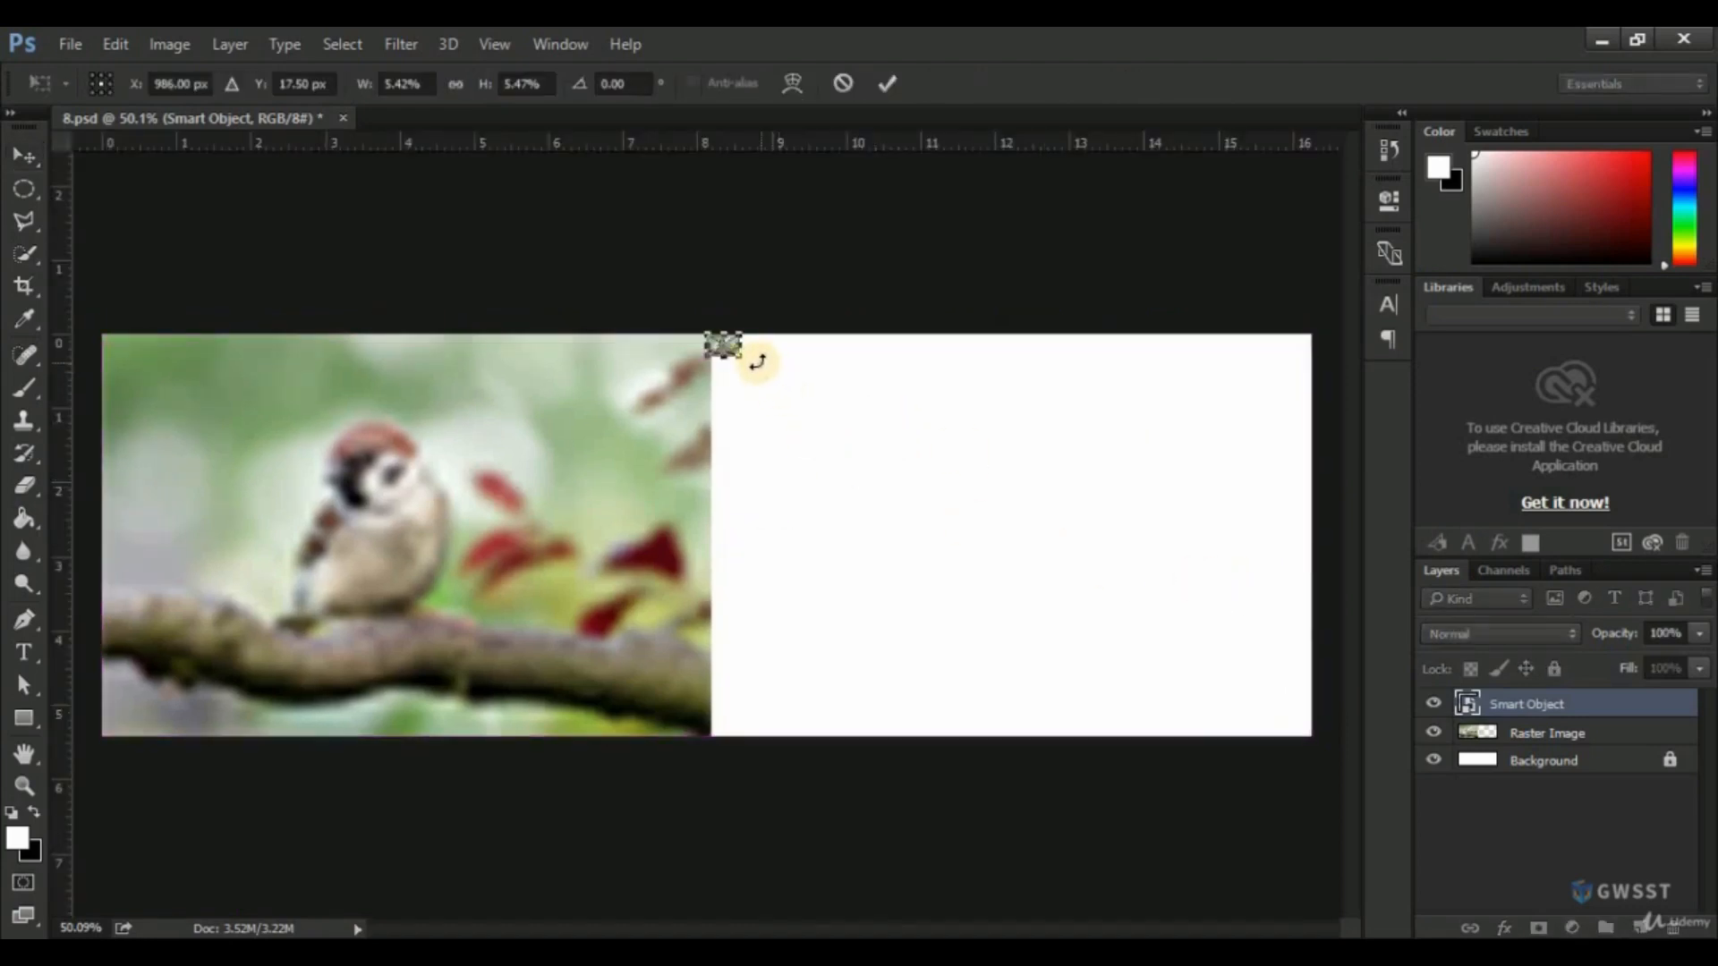
drag(739, 361, 1300, 765)
key(Return)
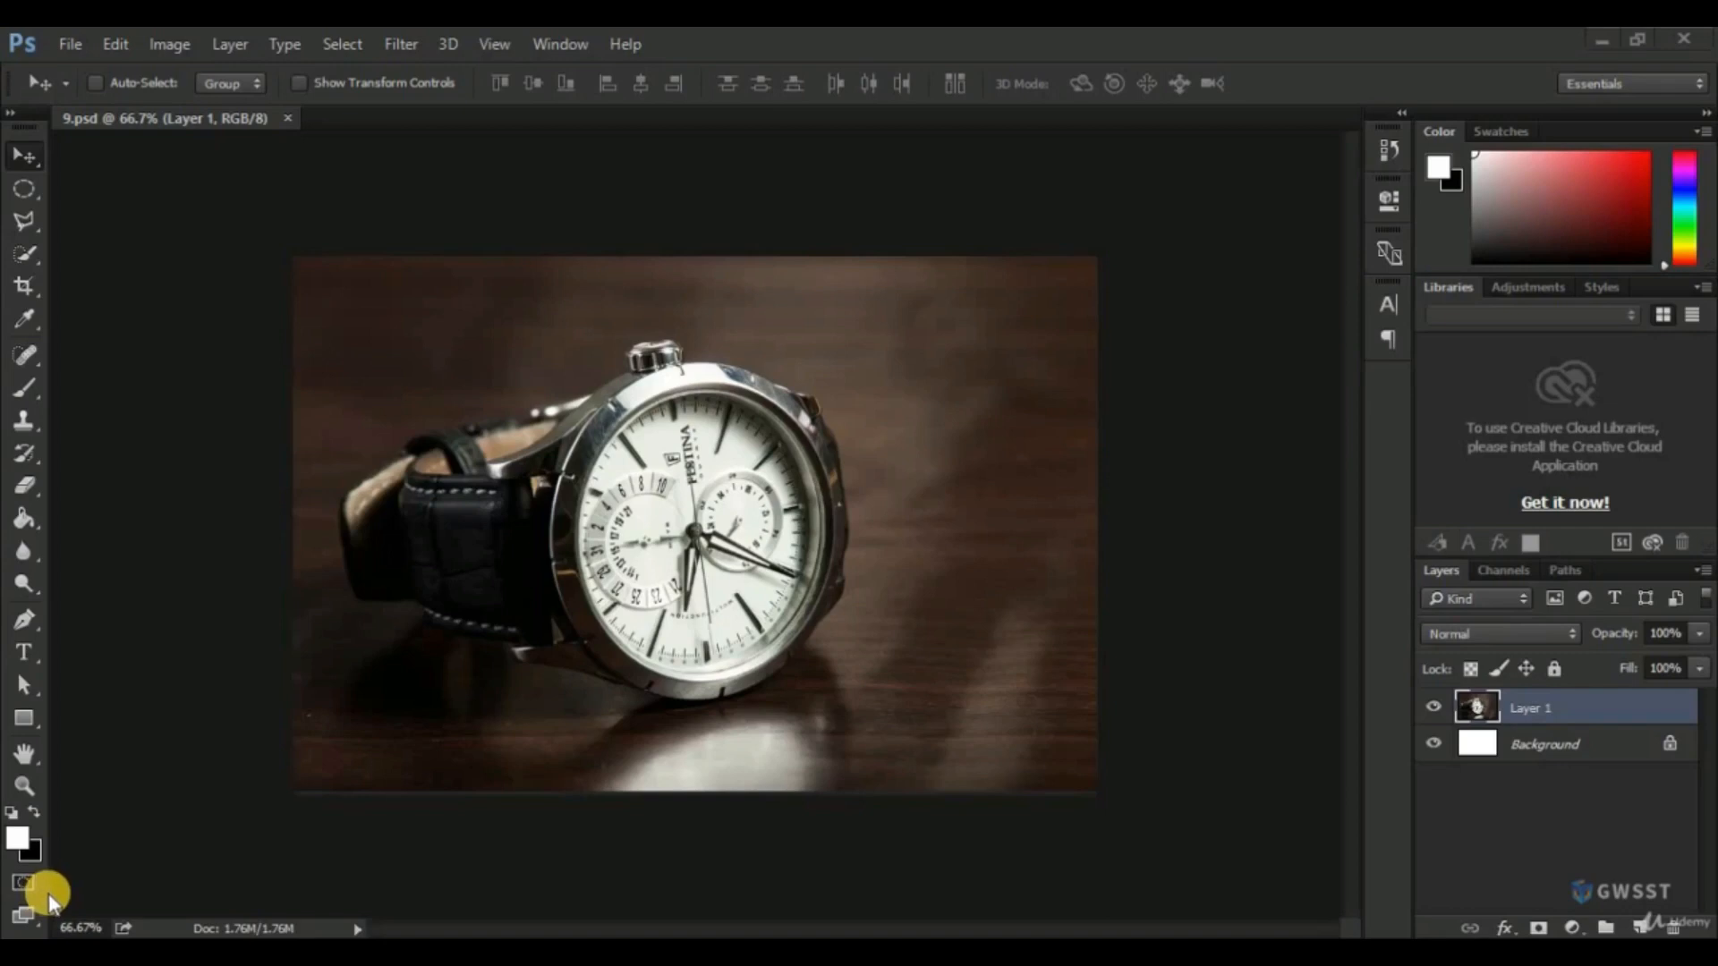
Duplicate Layer 1 of the watch image in 9.psd and hide the original layer.
click(1559, 712)
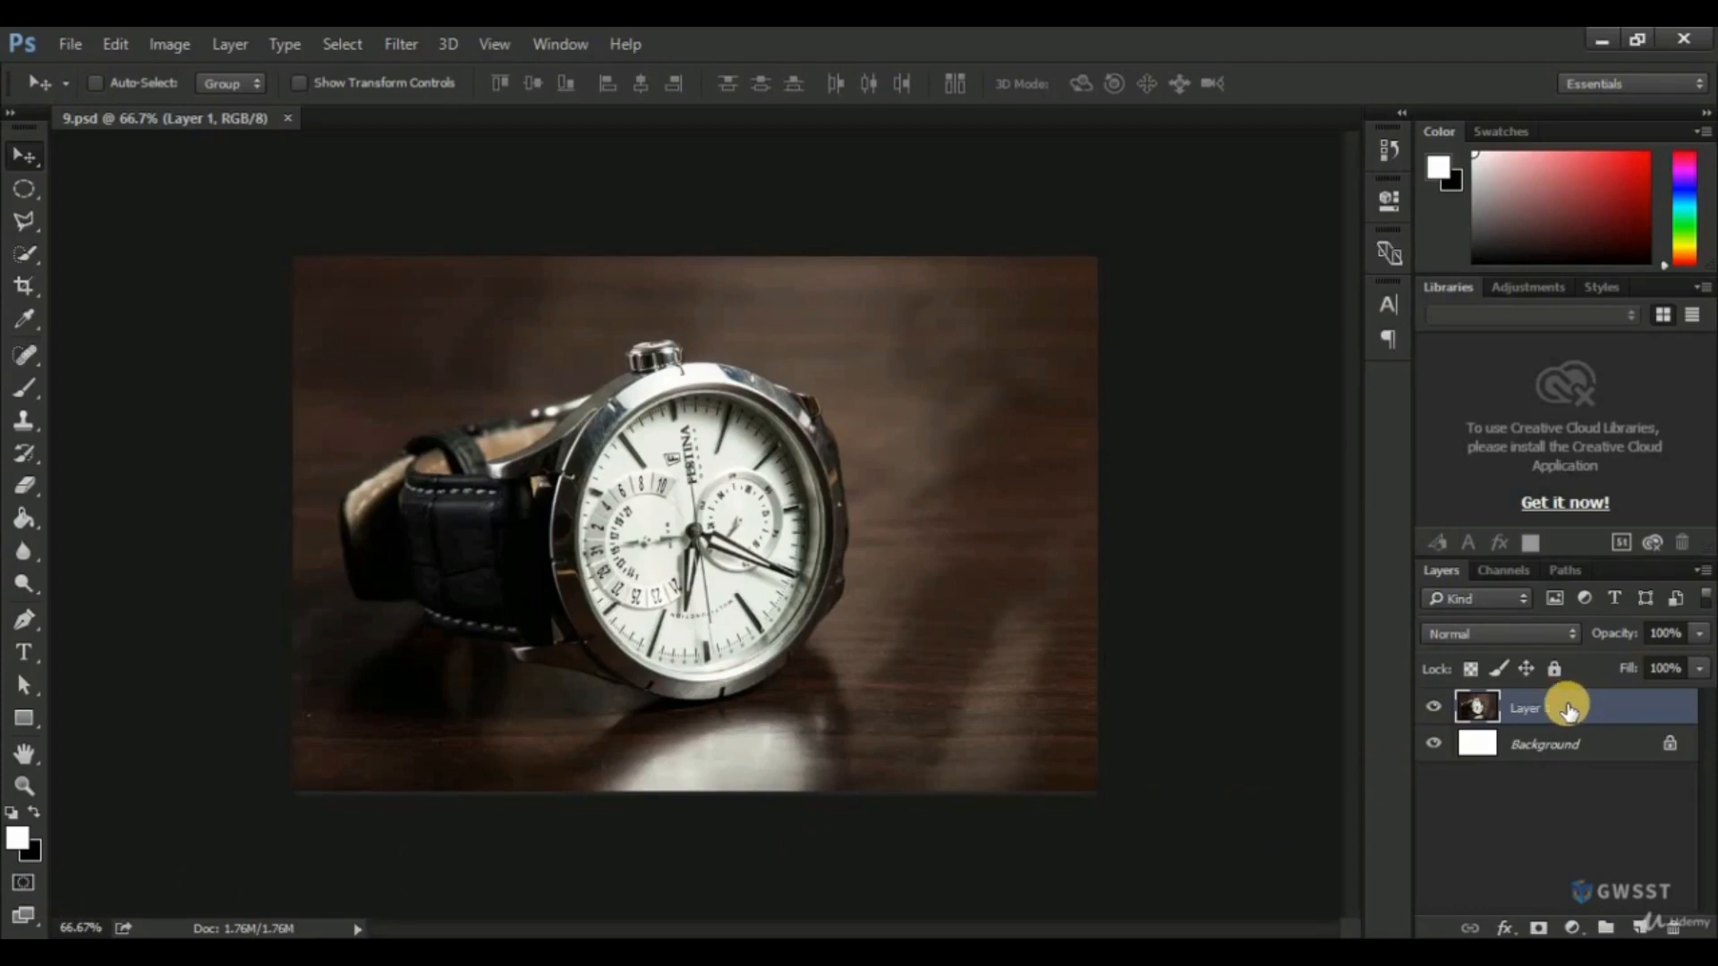
drag(1571, 710, 1640, 927)
click(1434, 743)
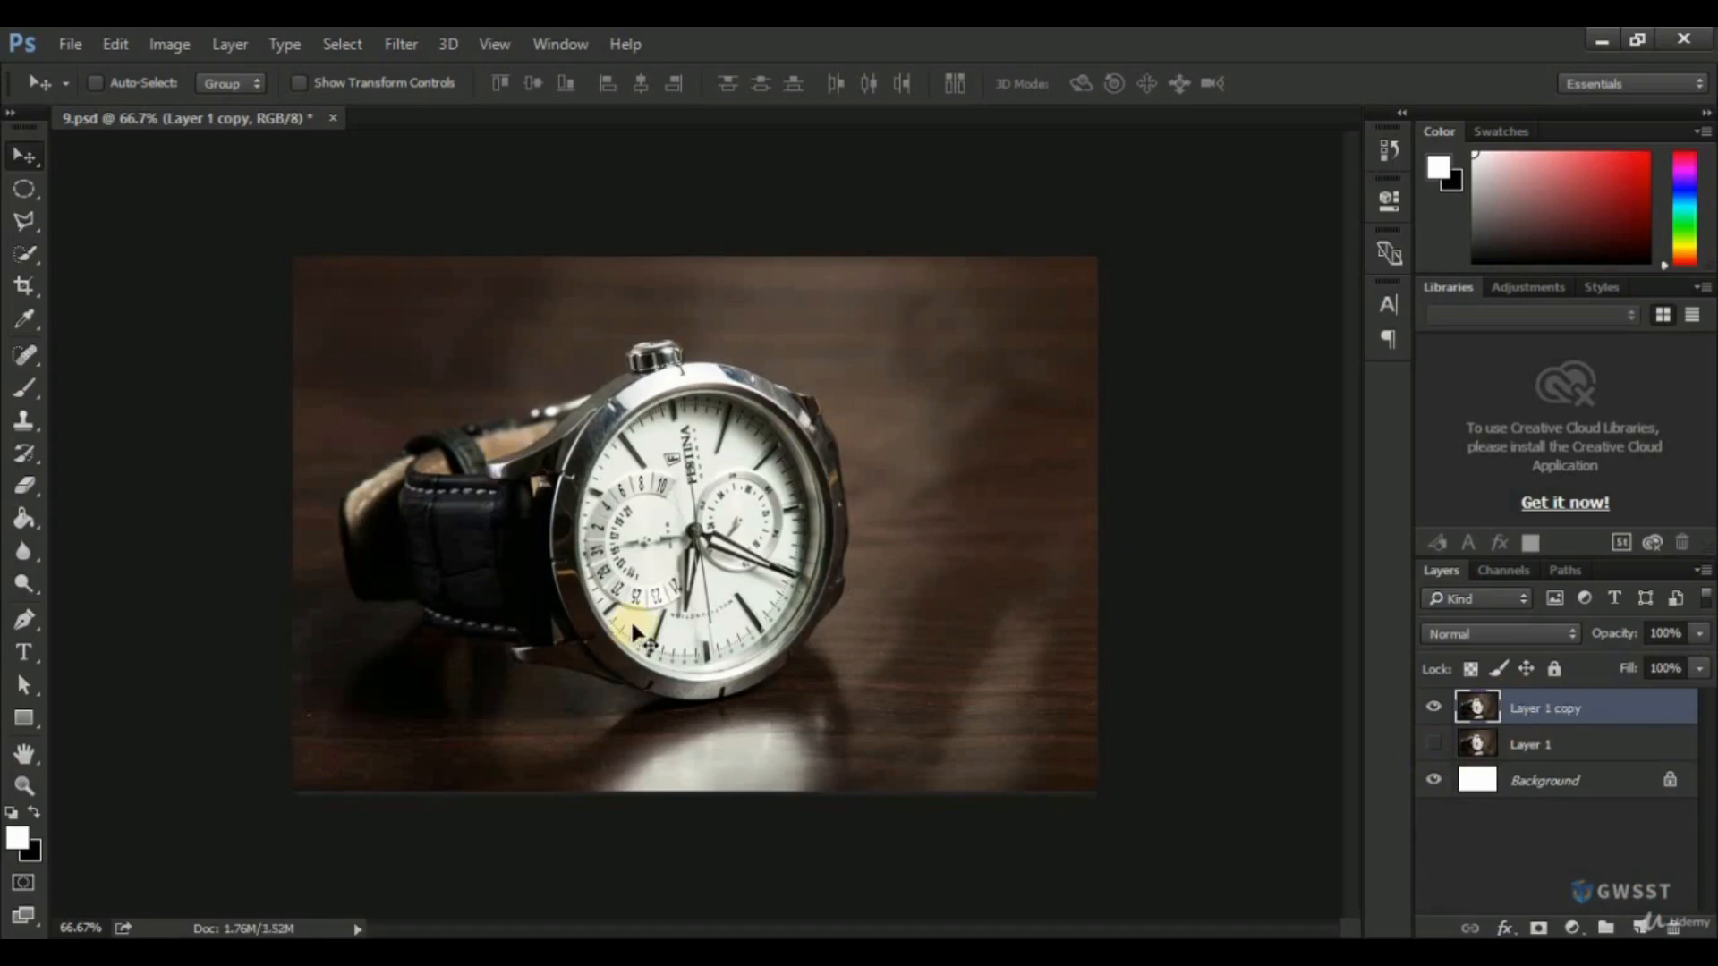
Activate the Pen tool and turn off the pixel grid for close-up work at the watch case edge beside the crown.
click(21, 617)
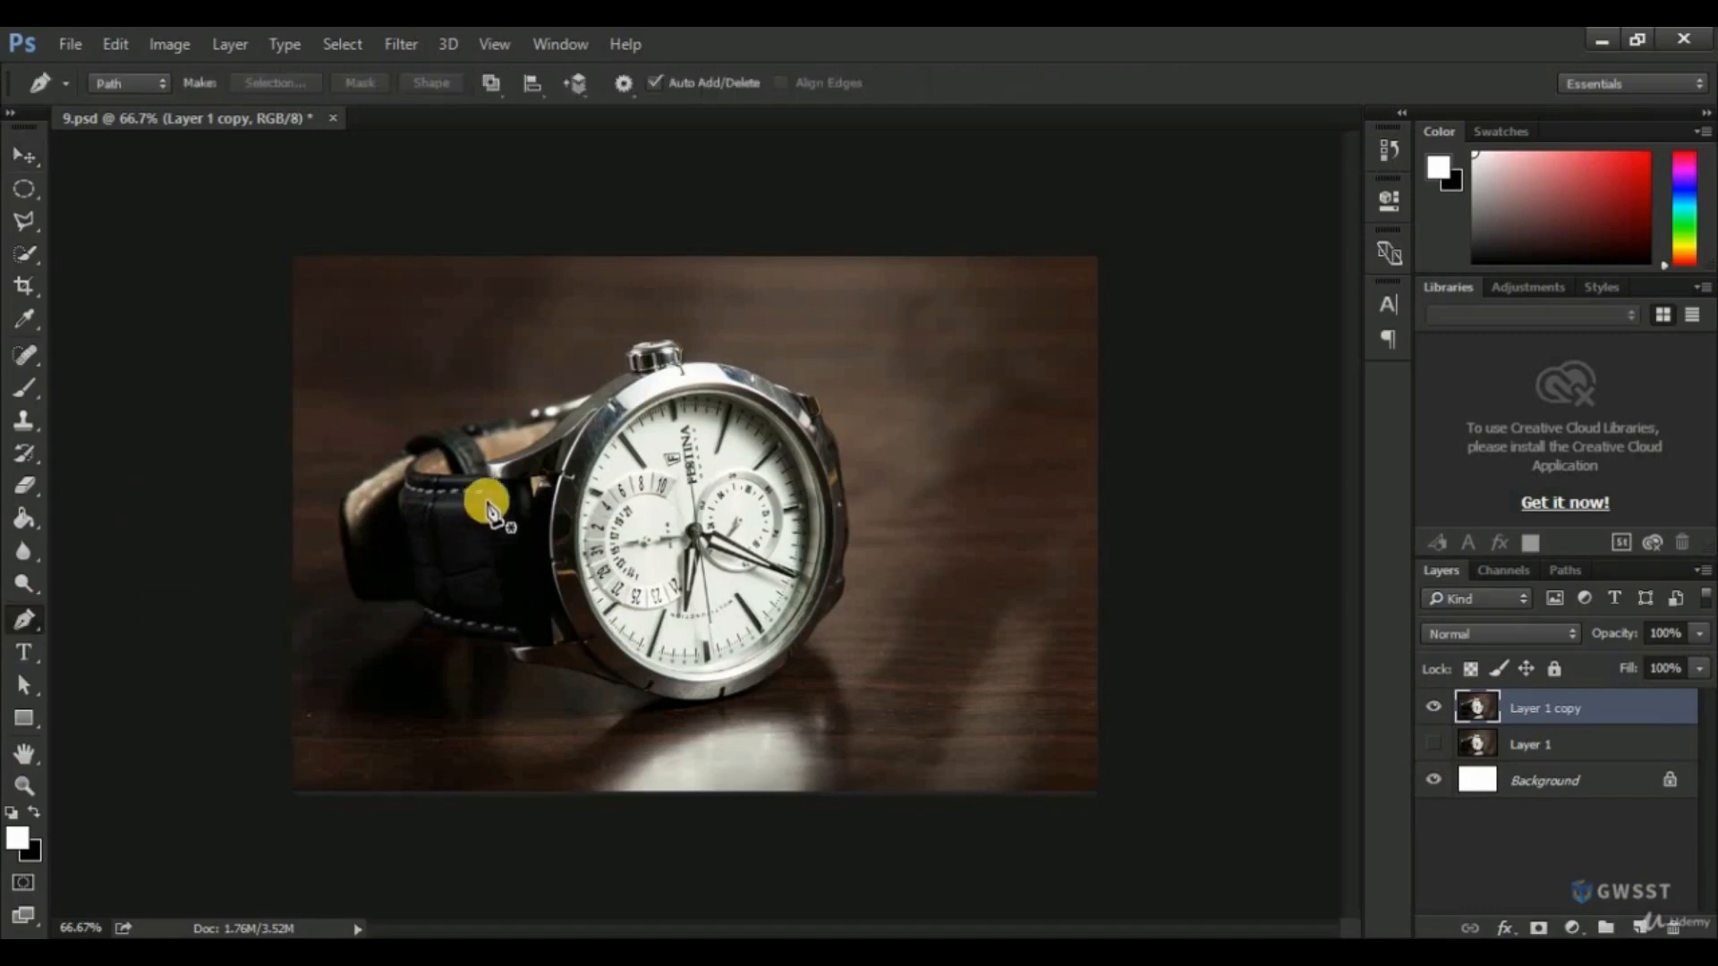
scroll(608, 335, up, 4)
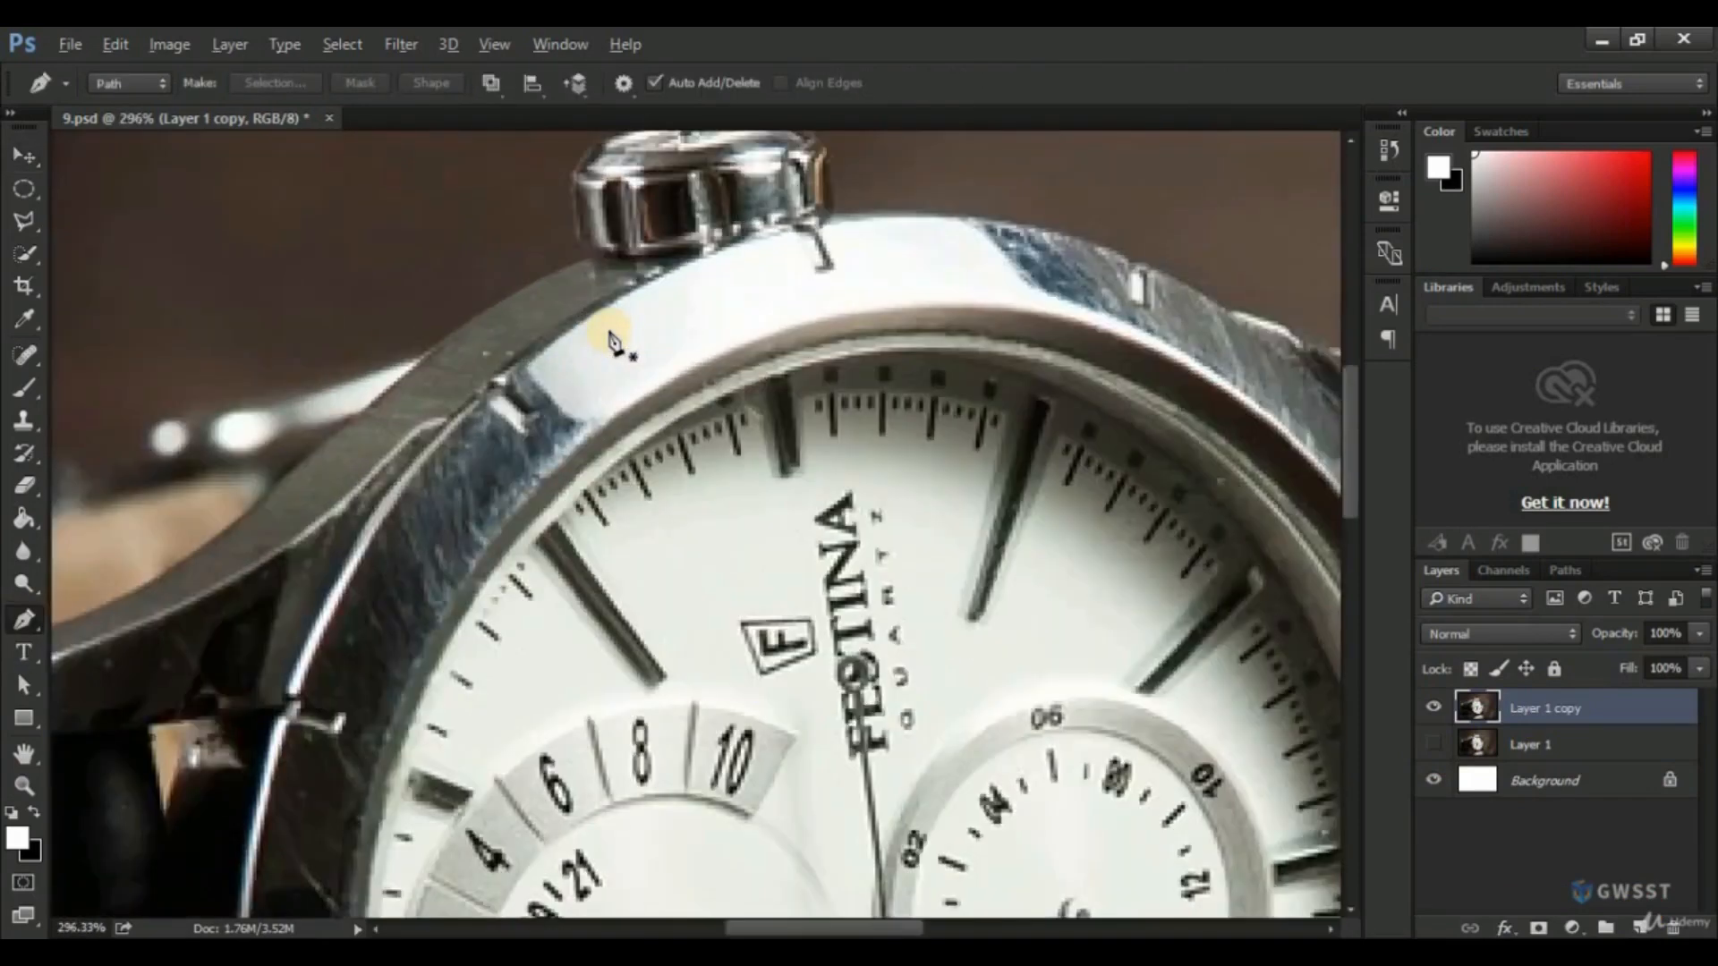
scroll(609, 336, up, 3)
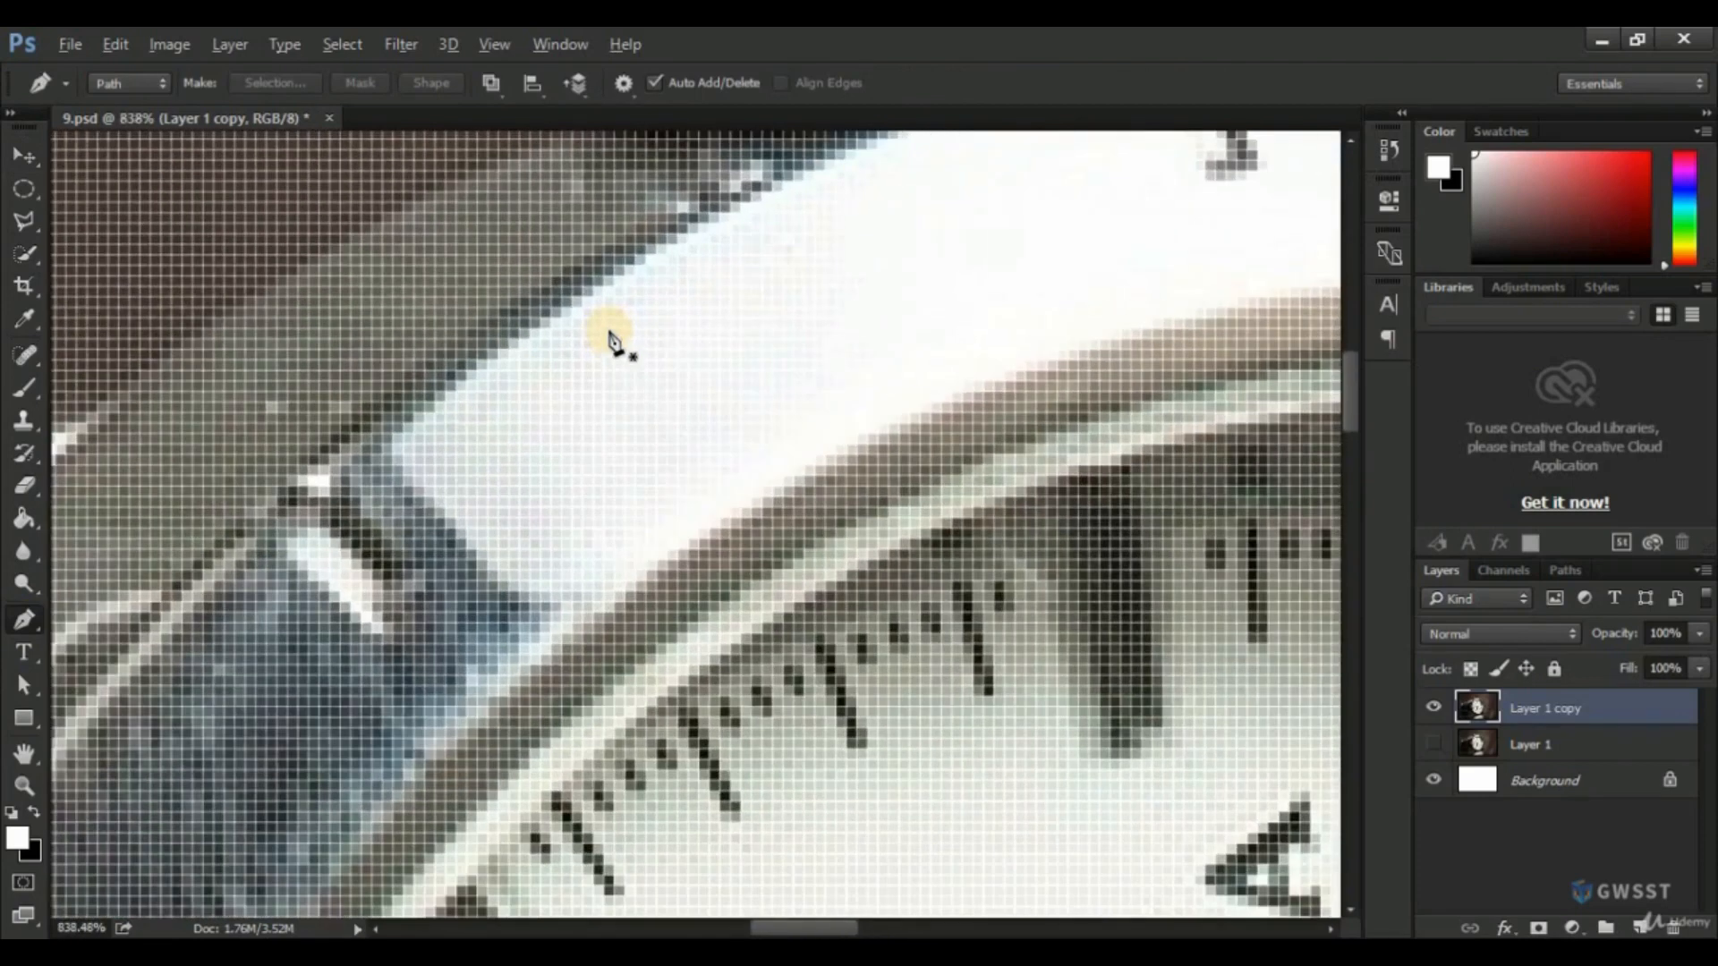
drag(311, 265, 541, 519)
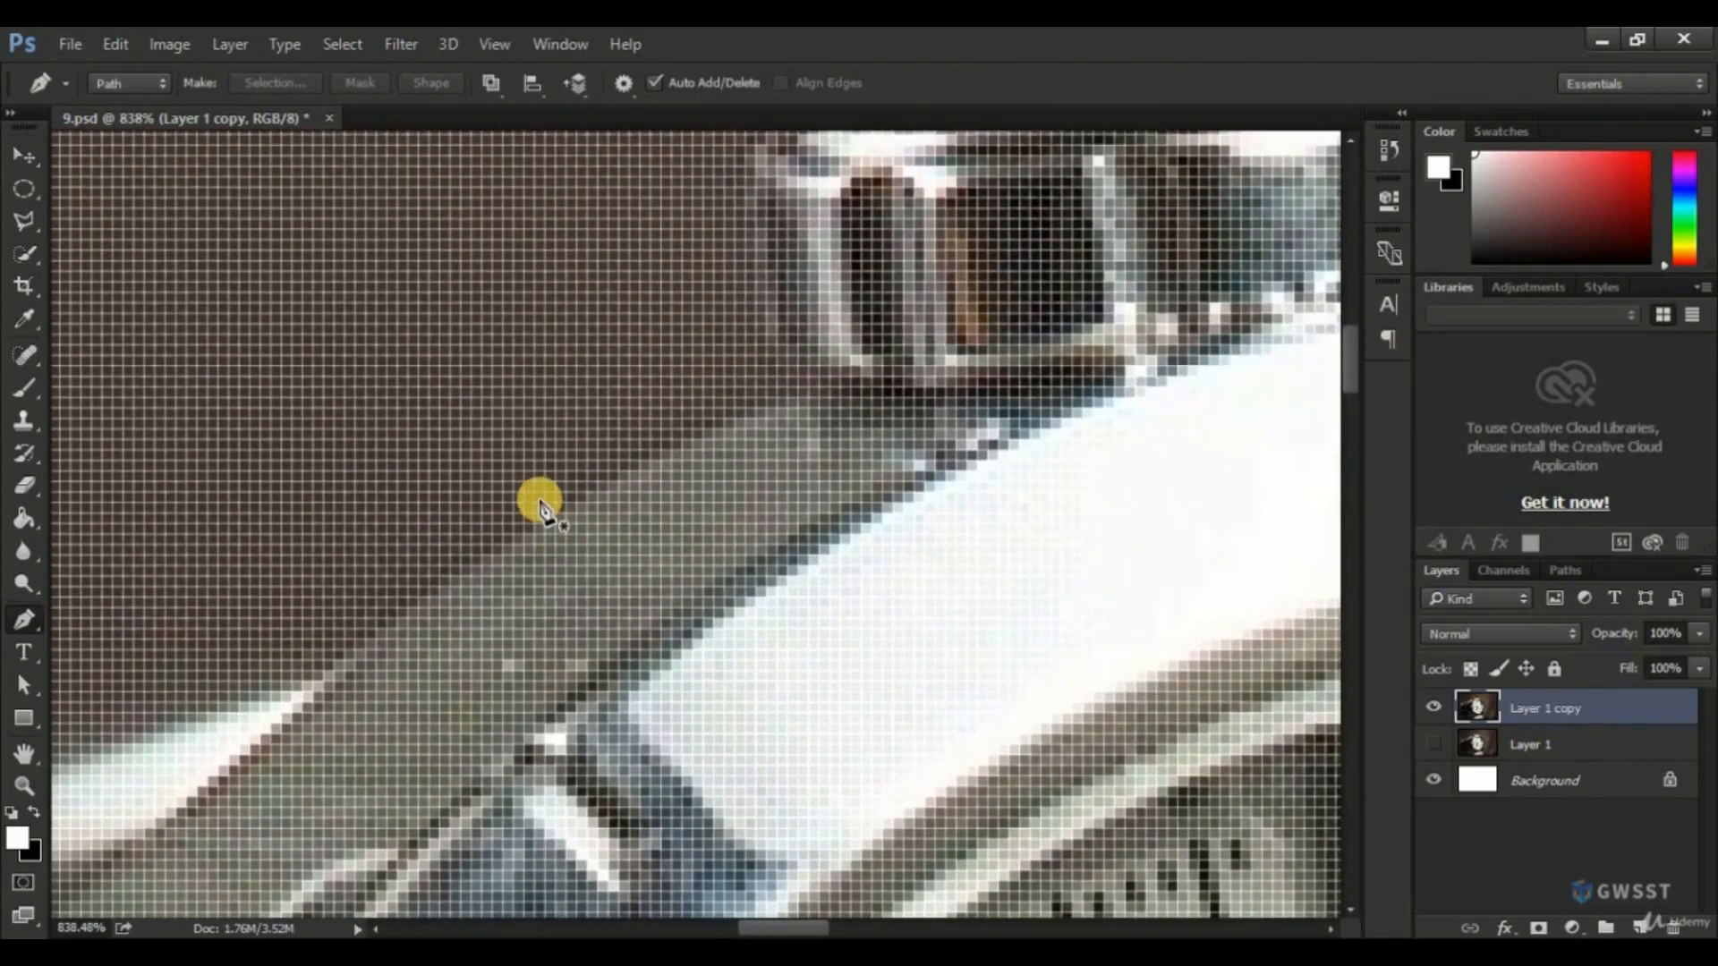
click(490, 44)
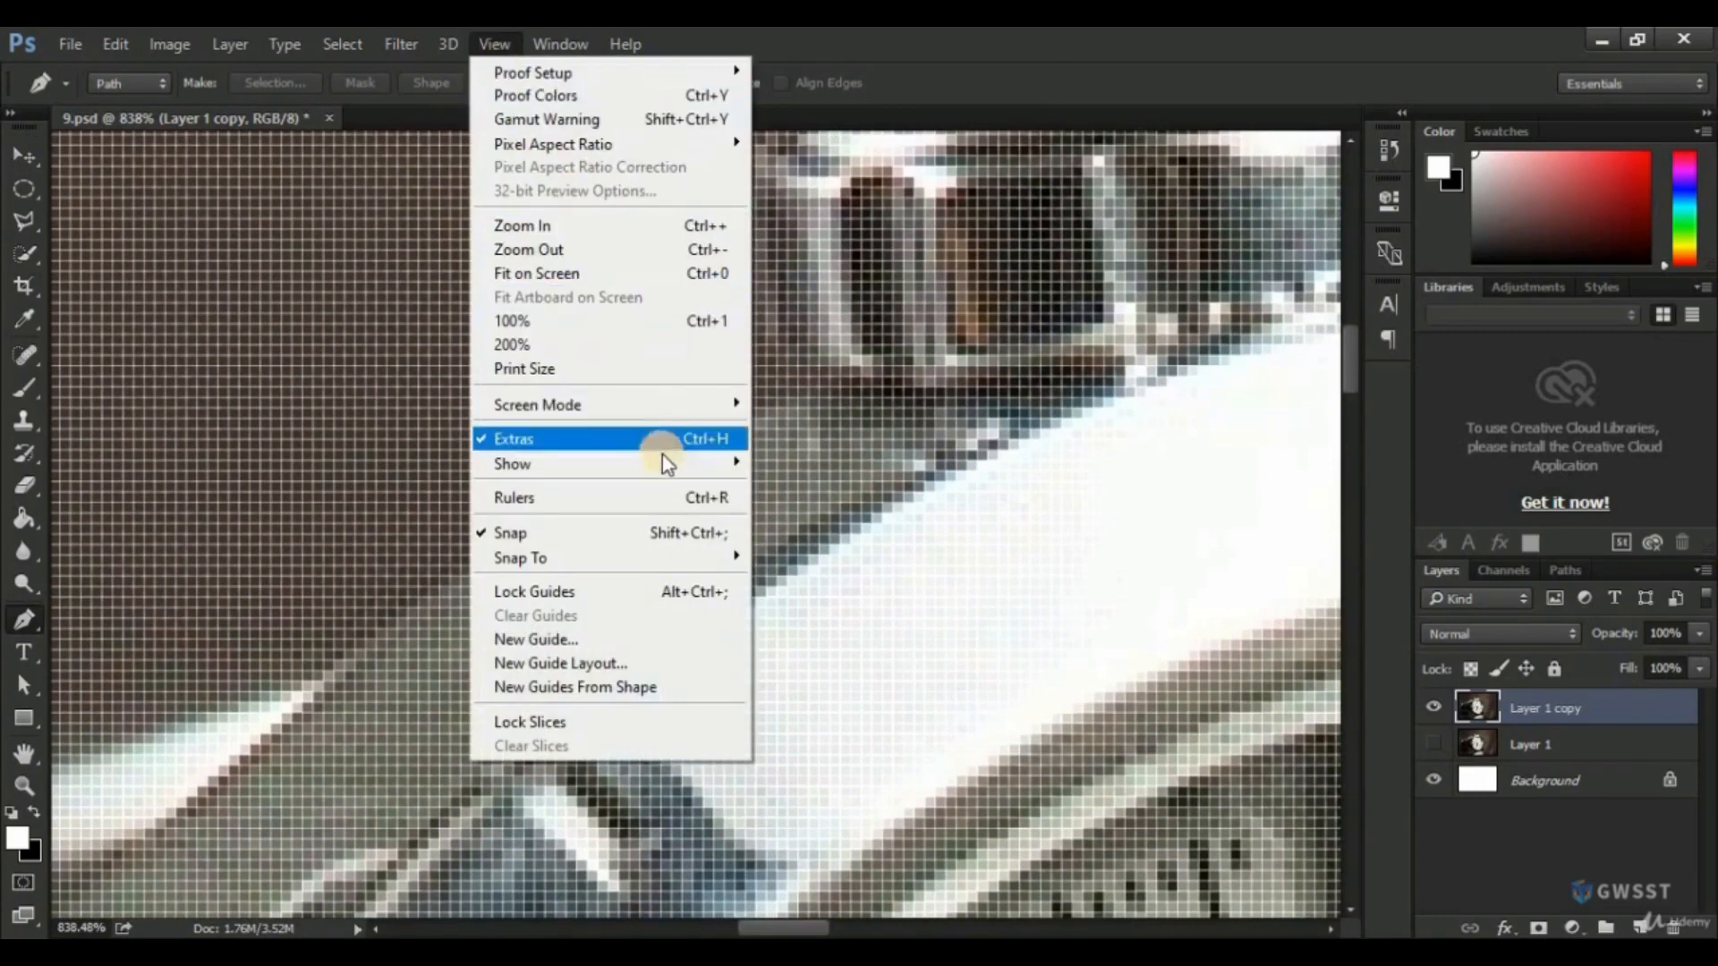
mouse_move(669, 463)
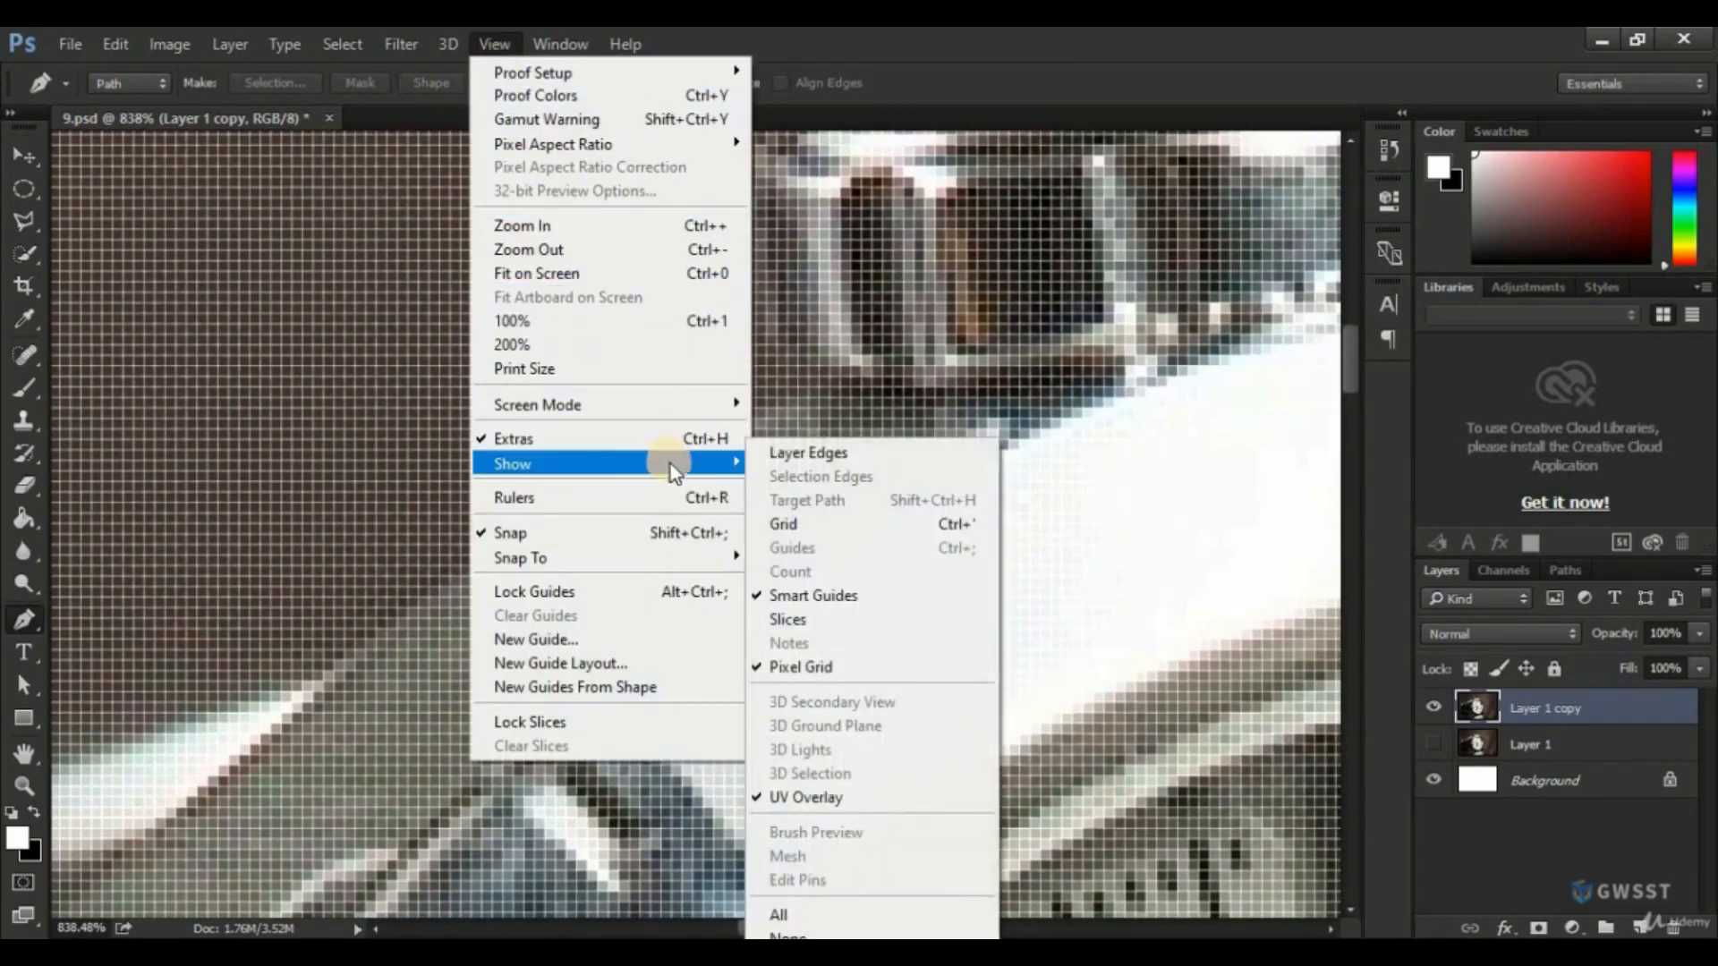
click(759, 668)
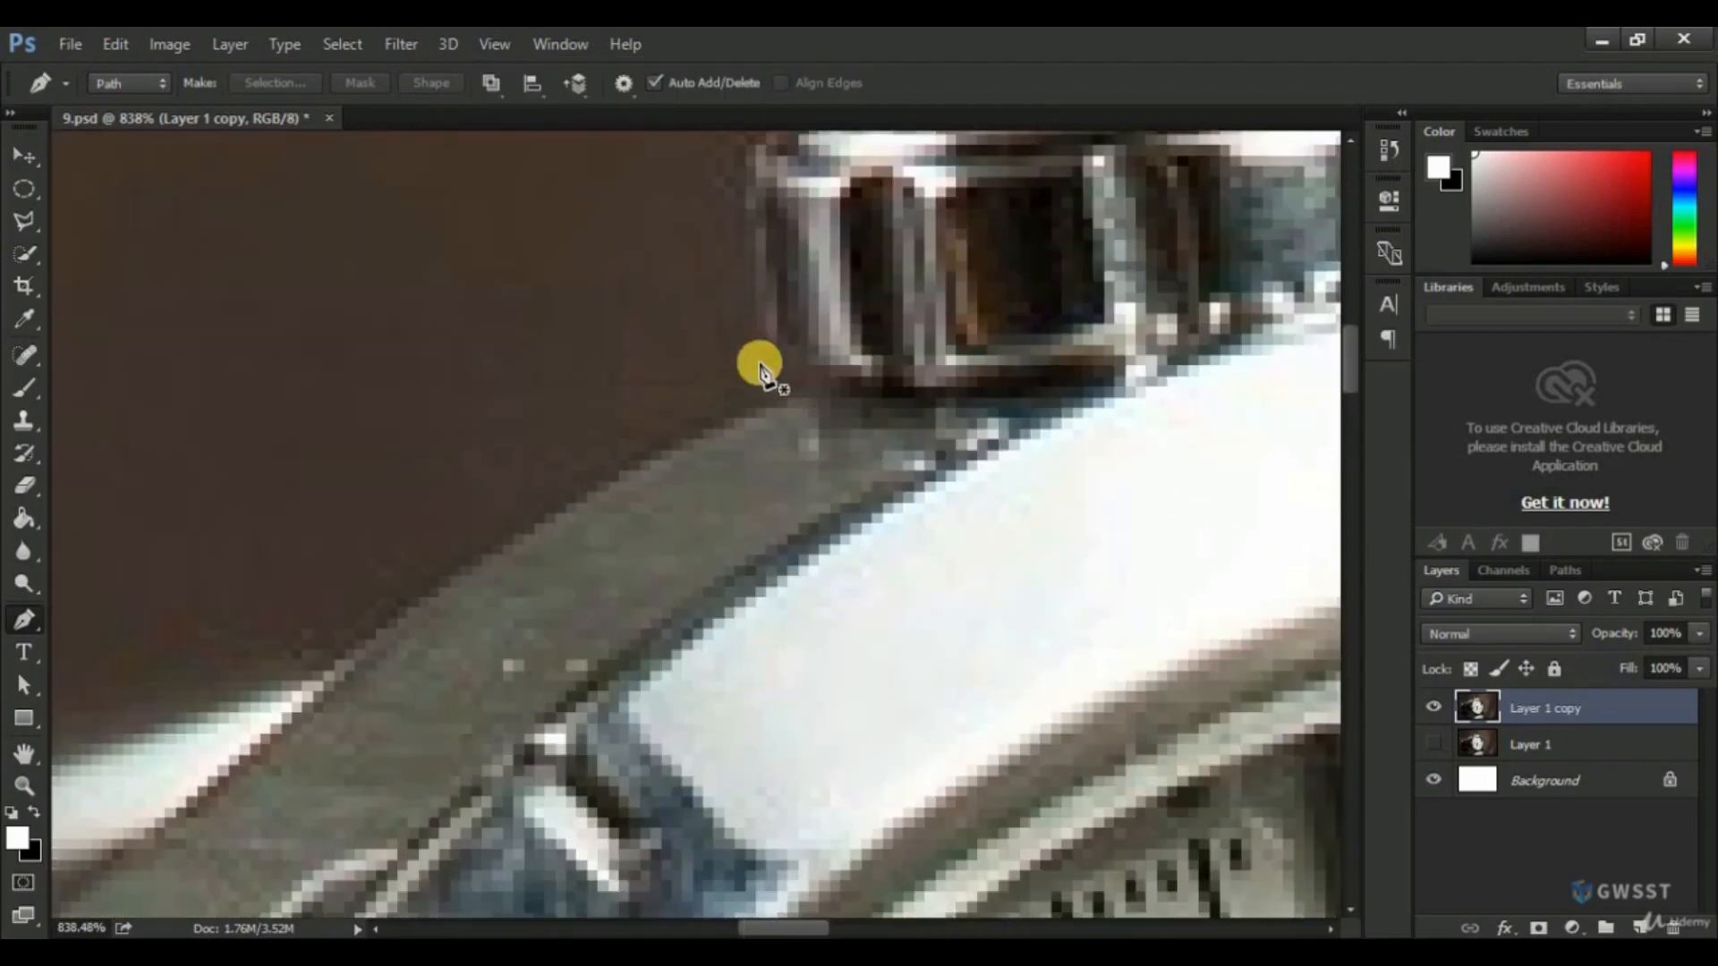
Start the Pen path where the crown meets the case and trace around the crown to its far base.
scroll(736, 410, down, 2)
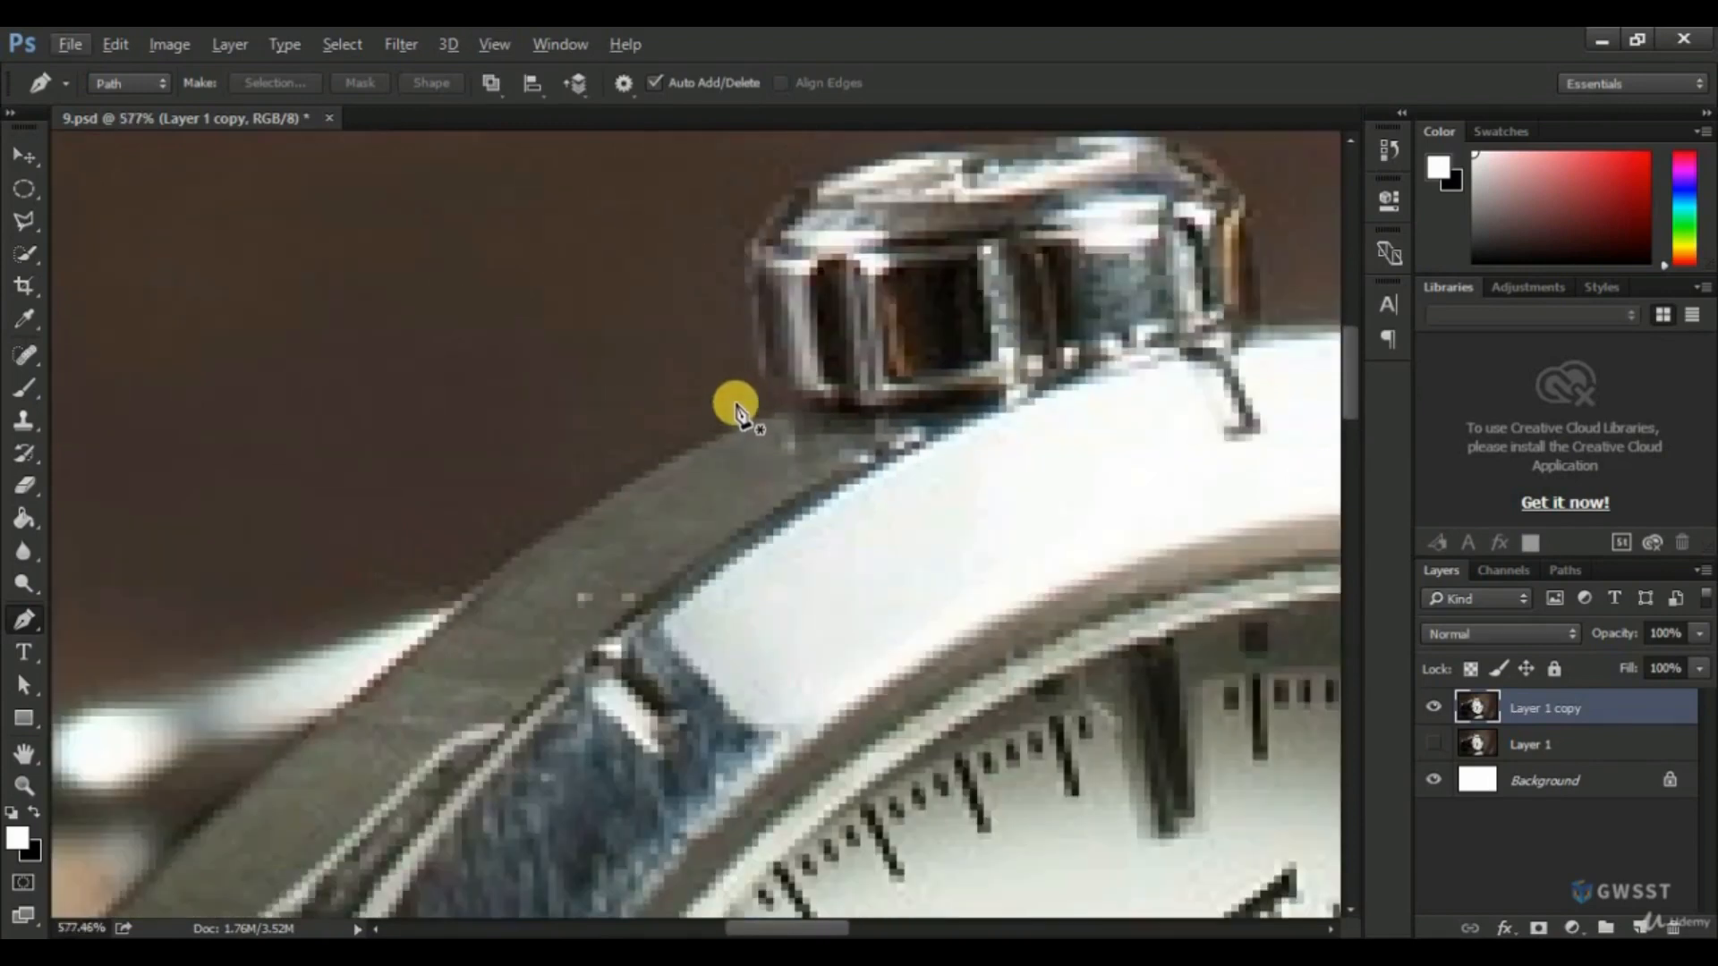
scroll(735, 410, down, 4)
scroll(819, 370, up, 3)
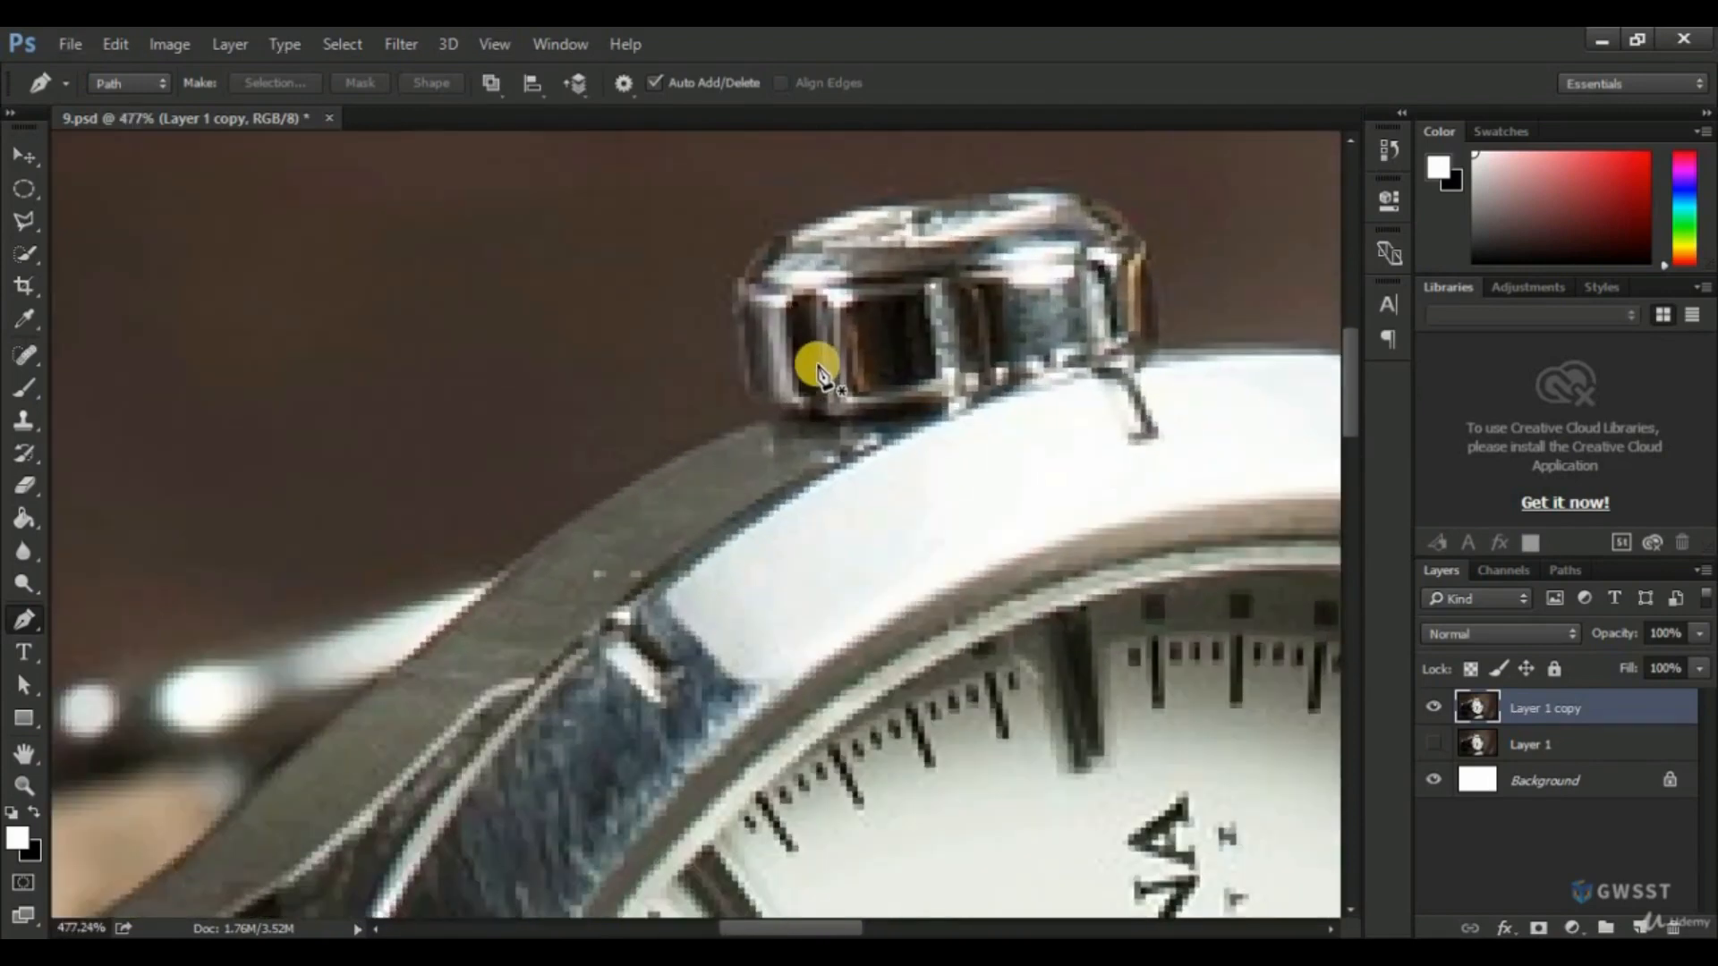
scroll(818, 369, up, 1)
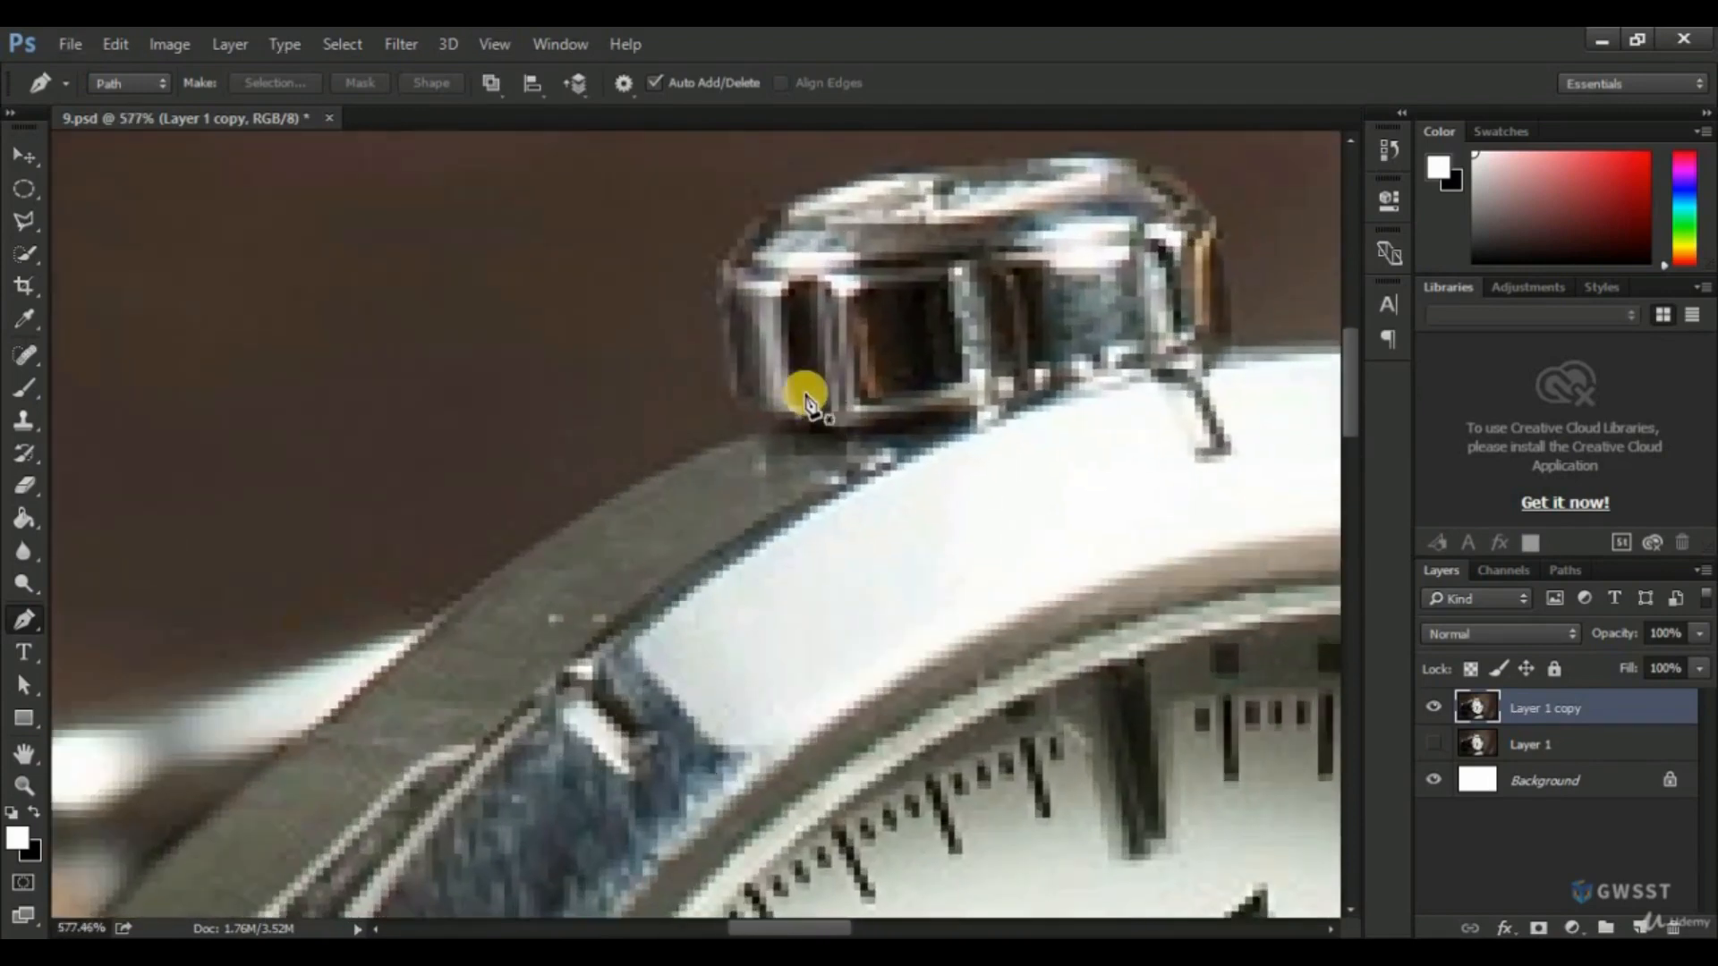
click(760, 427)
drag(724, 340, 723, 308)
drag(782, 203, 814, 187)
drag(943, 194, 748, 297)
drag(877, 255, 927, 255)
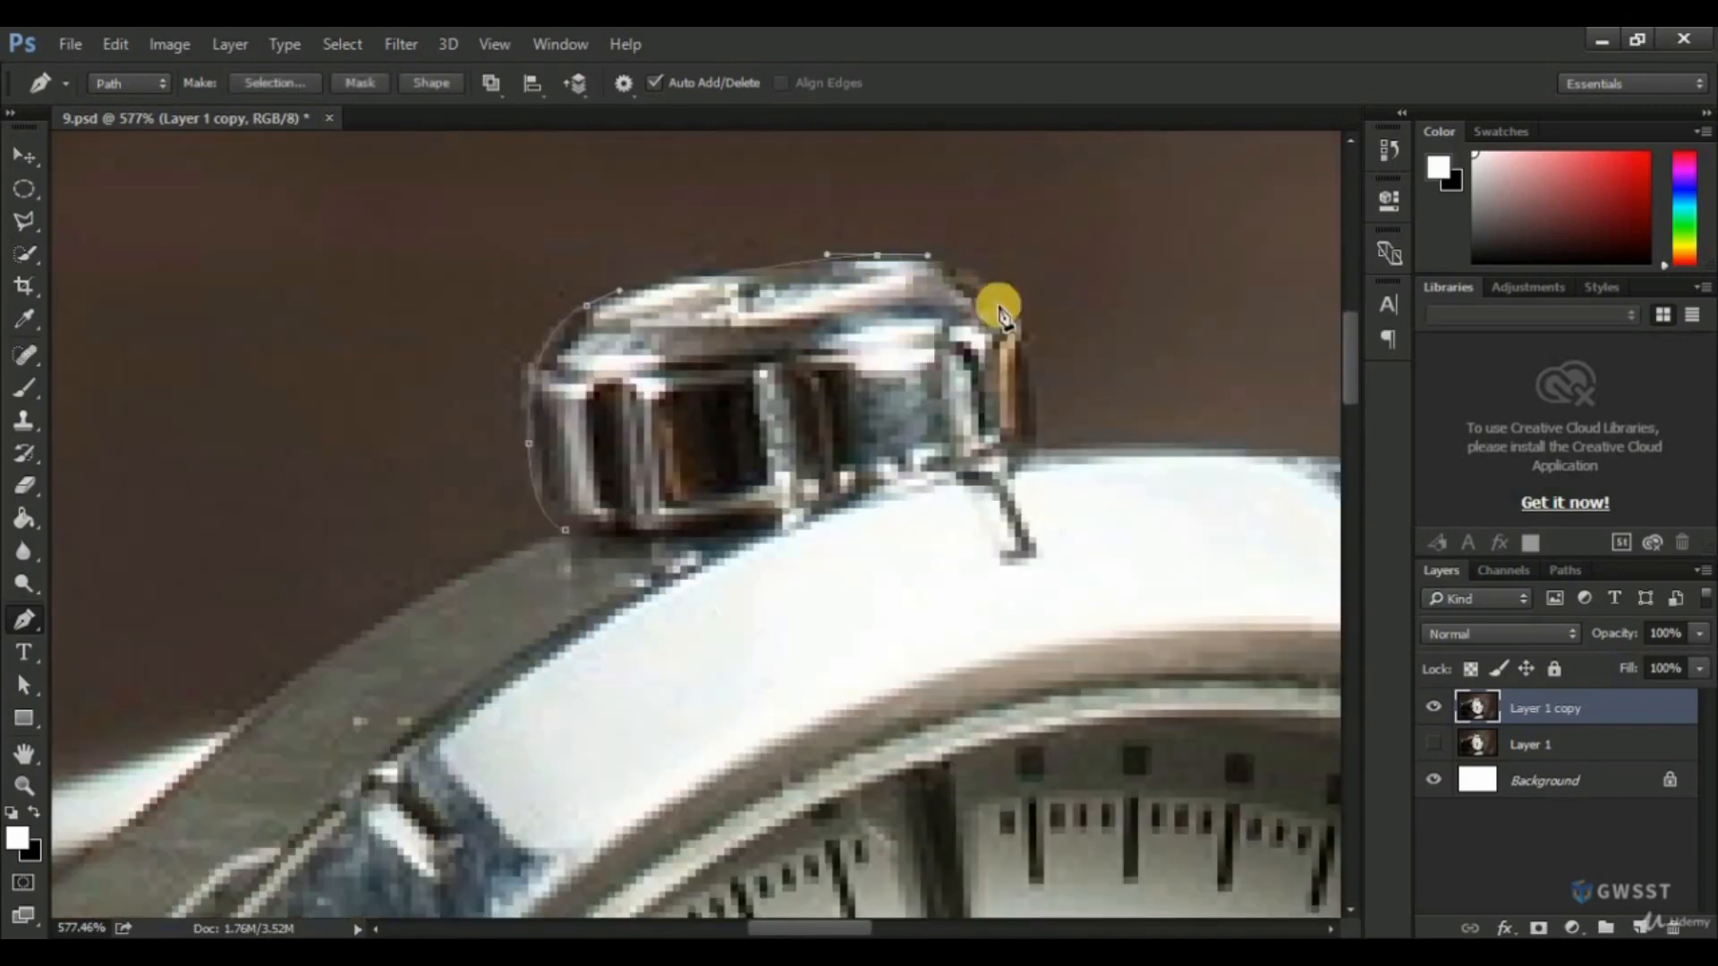
drag(1023, 326, 1035, 375)
key(ctrl+z)
click(1037, 448)
Continue the path with a long curve along the case's outer edge from the crown toward the gold-edged lug.
drag(1083, 471, 534, 406)
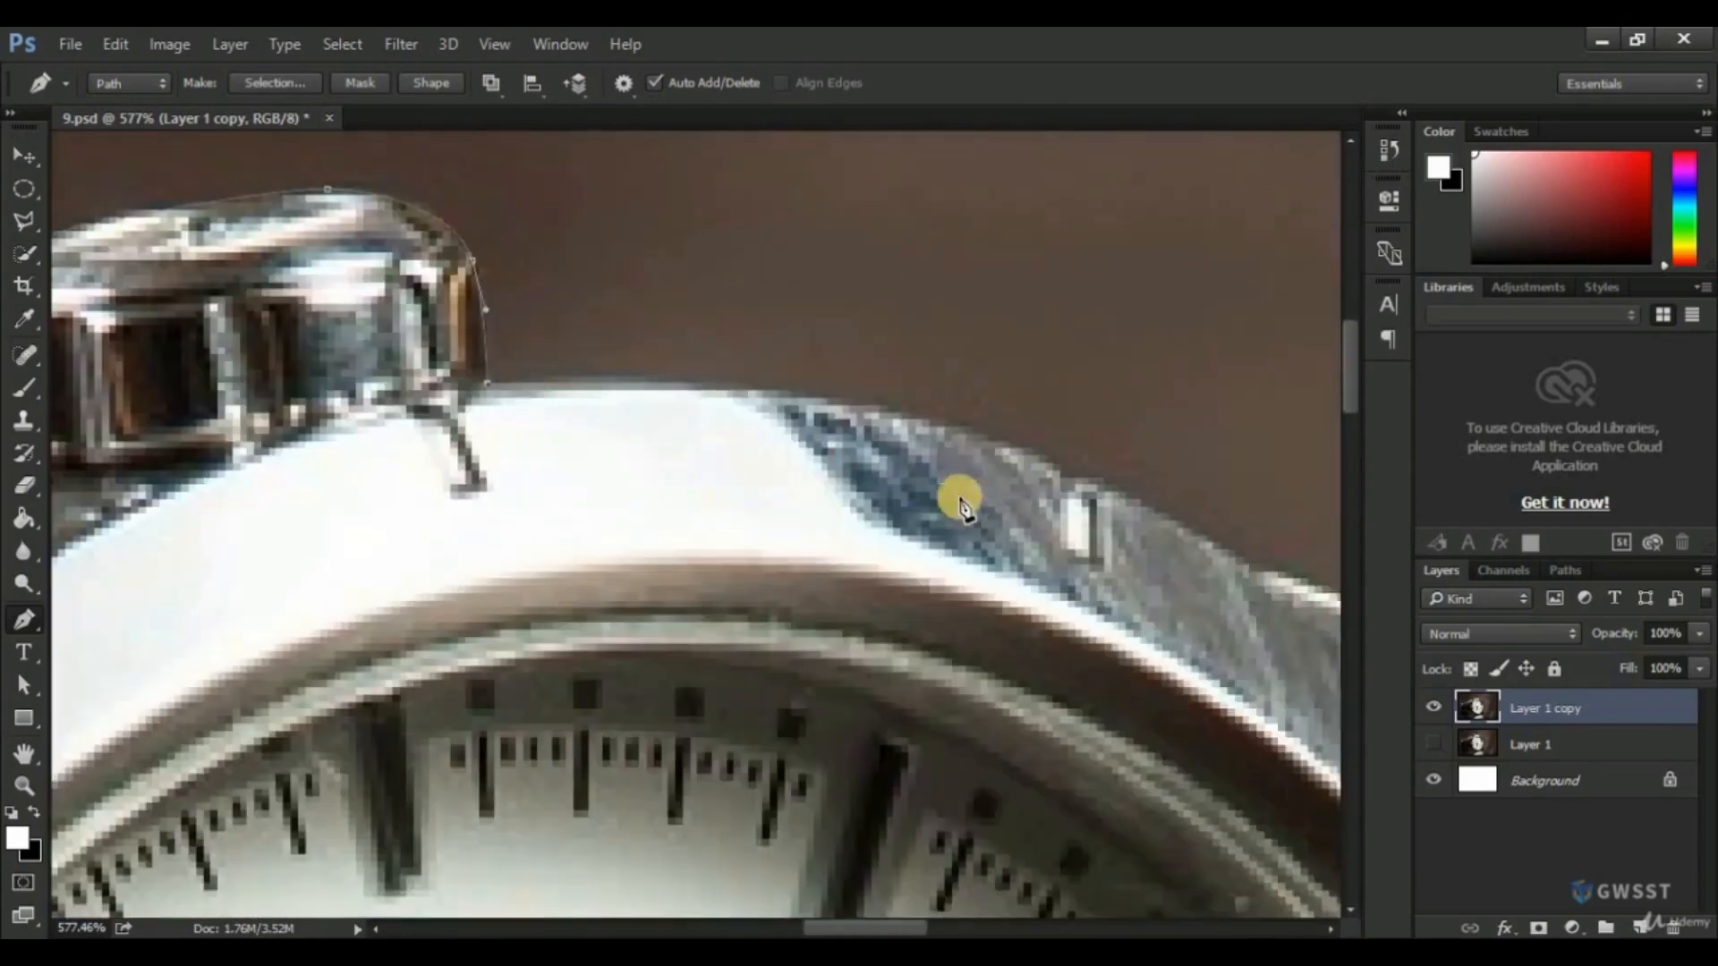
scroll(959, 499, down, 1)
drag(1163, 526, 1329, 714)
alt+click(1072, 527)
drag(1096, 624, 792, 502)
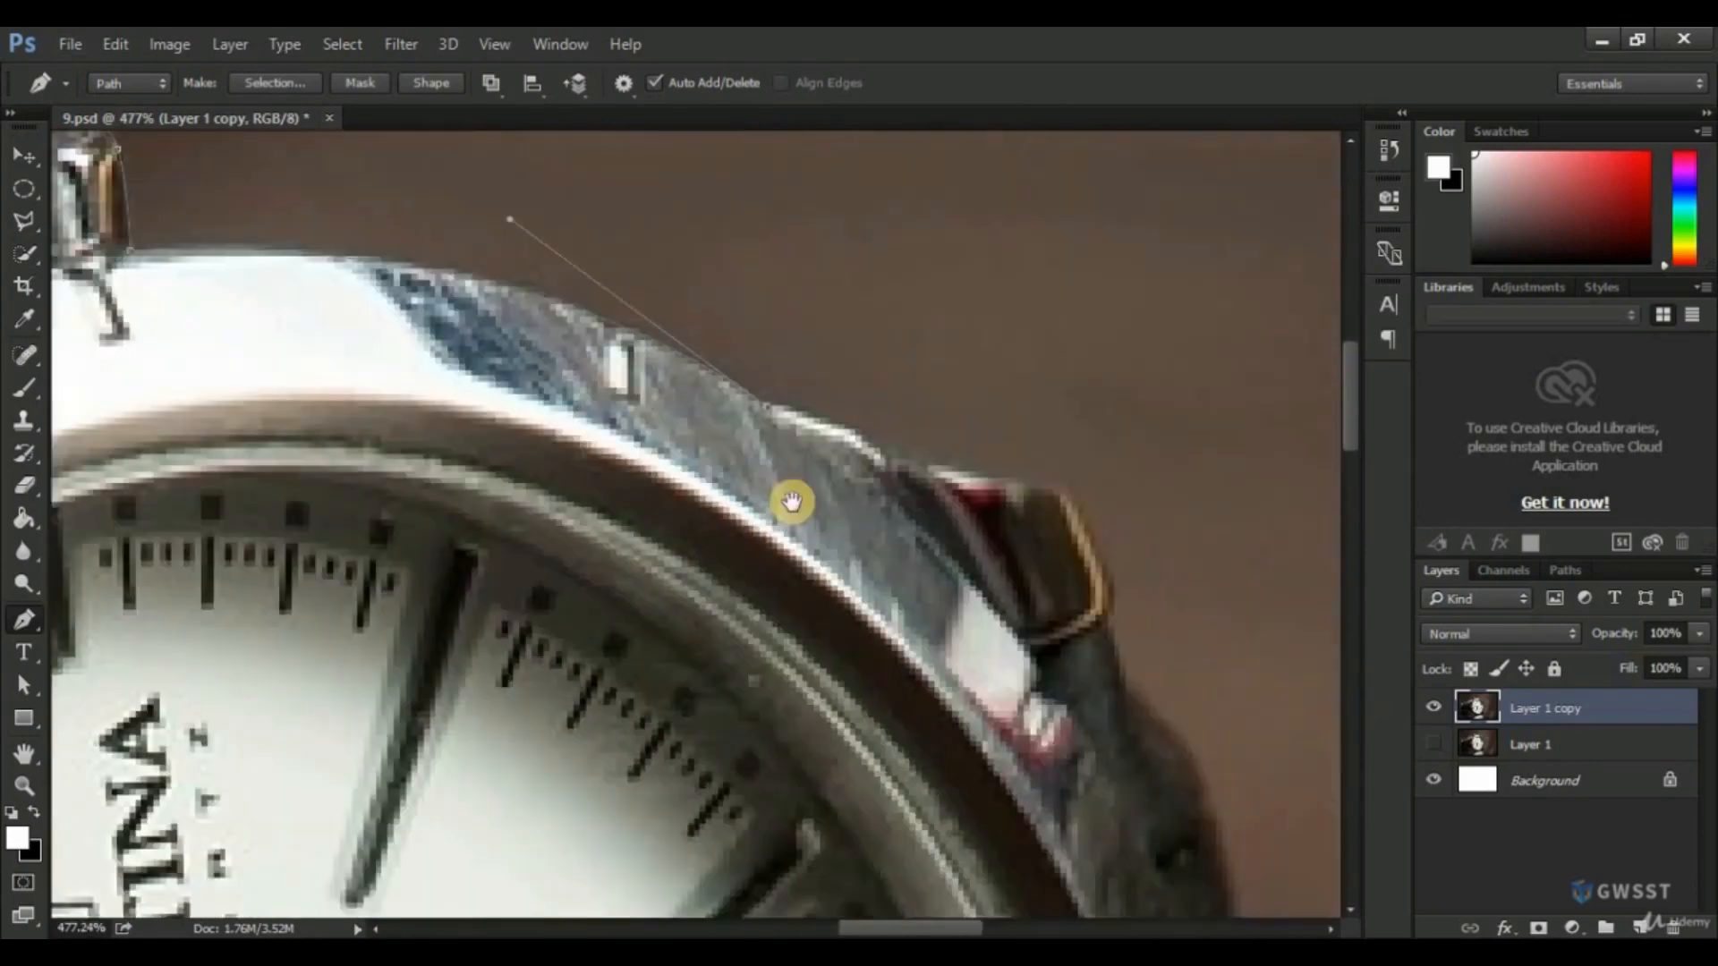
Trace the path around the gold-edged lug and down onto the dark case edge below it.
scroll(1051, 591, up, 2)
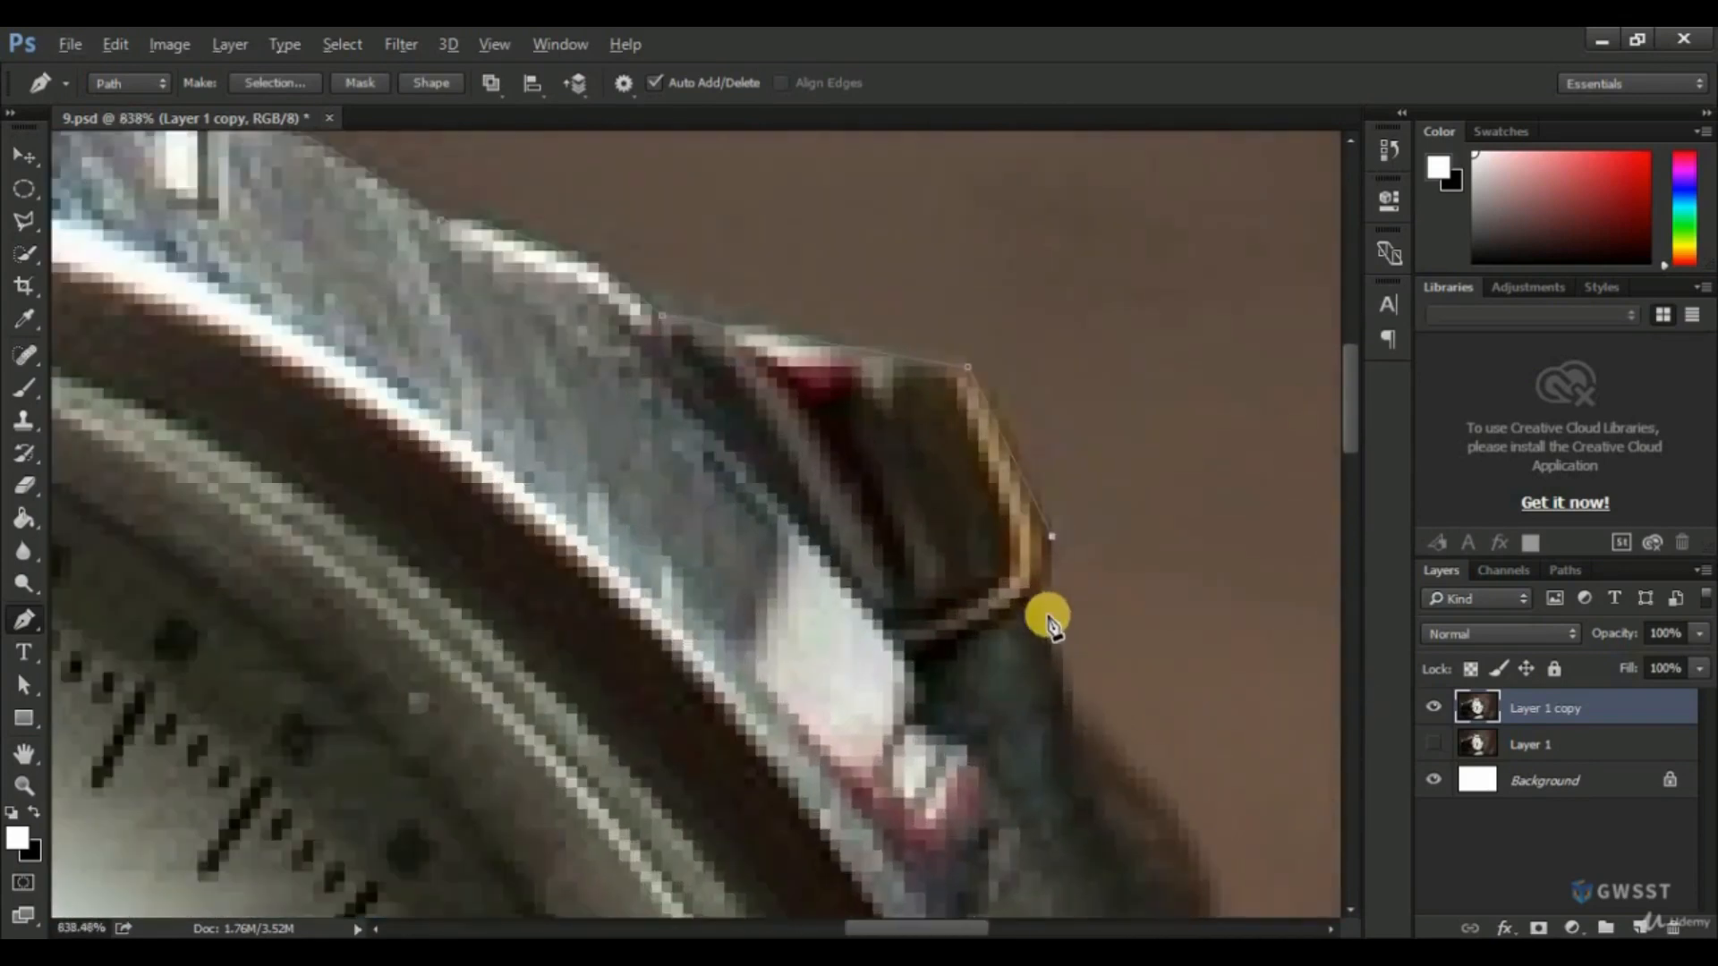
click(1040, 601)
scroll(1045, 630, down, 3)
drag(1034, 771, 970, 599)
scroll(986, 485, up, 2)
click(986, 488)
Trace the path down the dark side of the case to the small notch beside the lower dial.
scroll(1089, 707, down, 1)
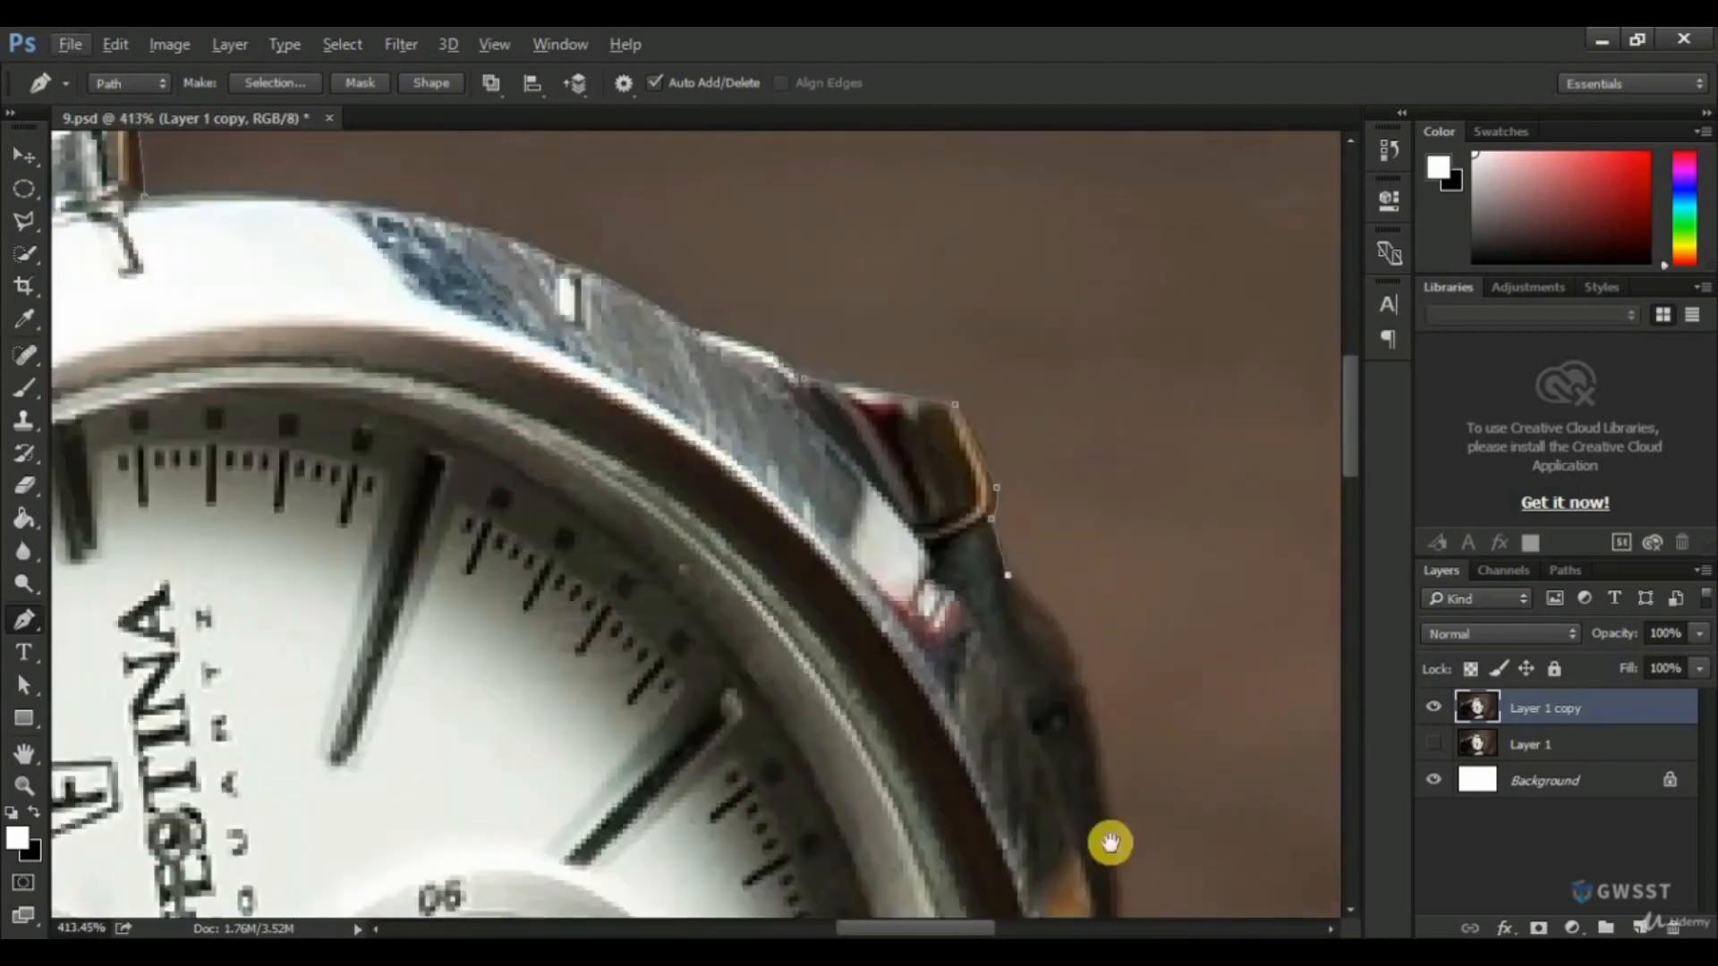
drag(1110, 843, 1042, 517)
drag(1053, 629, 1072, 864)
drag(1110, 597, 1110, 576)
drag(1089, 648, 1069, 781)
alt+click(1089, 648)
drag(1062, 720, 1053, 756)
drag(1065, 832, 1043, 663)
click(1036, 682)
click(1049, 725)
drag(1049, 729, 1112, 533)
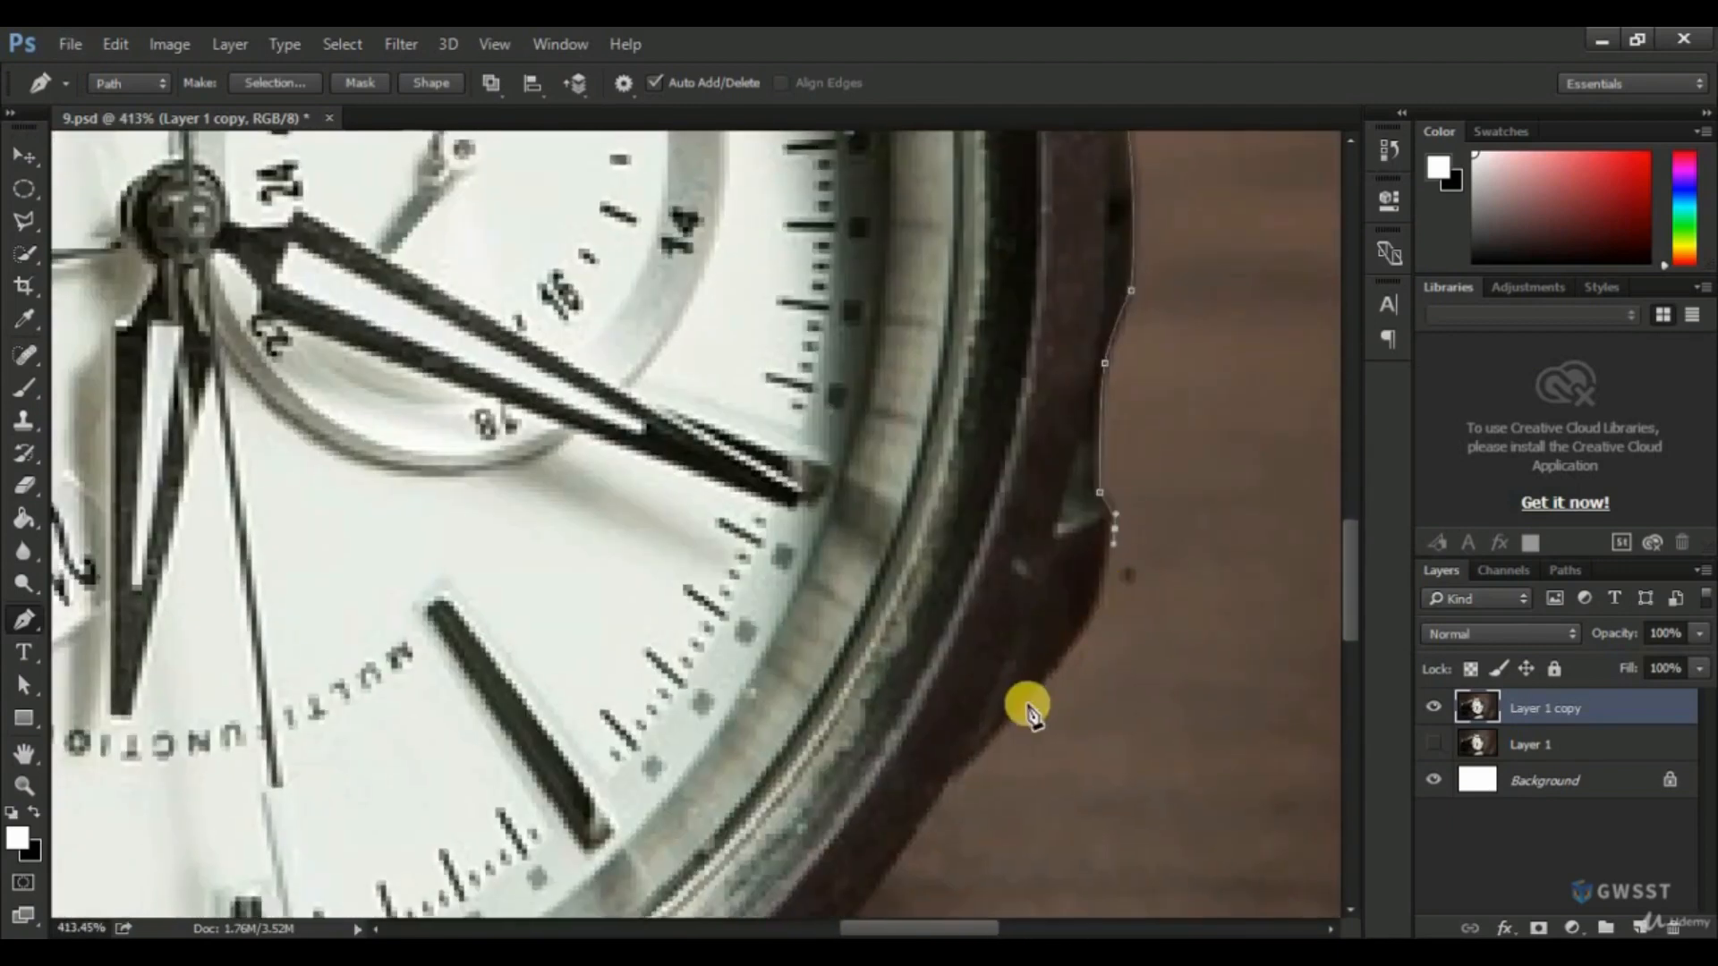
Curve the path along the underside of the case from the side notch to the lower strap lug.
drag(1028, 700, 959, 768)
click(953, 778)
scroll(951, 779, down, 1)
drag(867, 908, 1092, 533)
drag(812, 755, 540, 886)
scroll(653, 640, down, 2)
scroll(582, 617, up, 2)
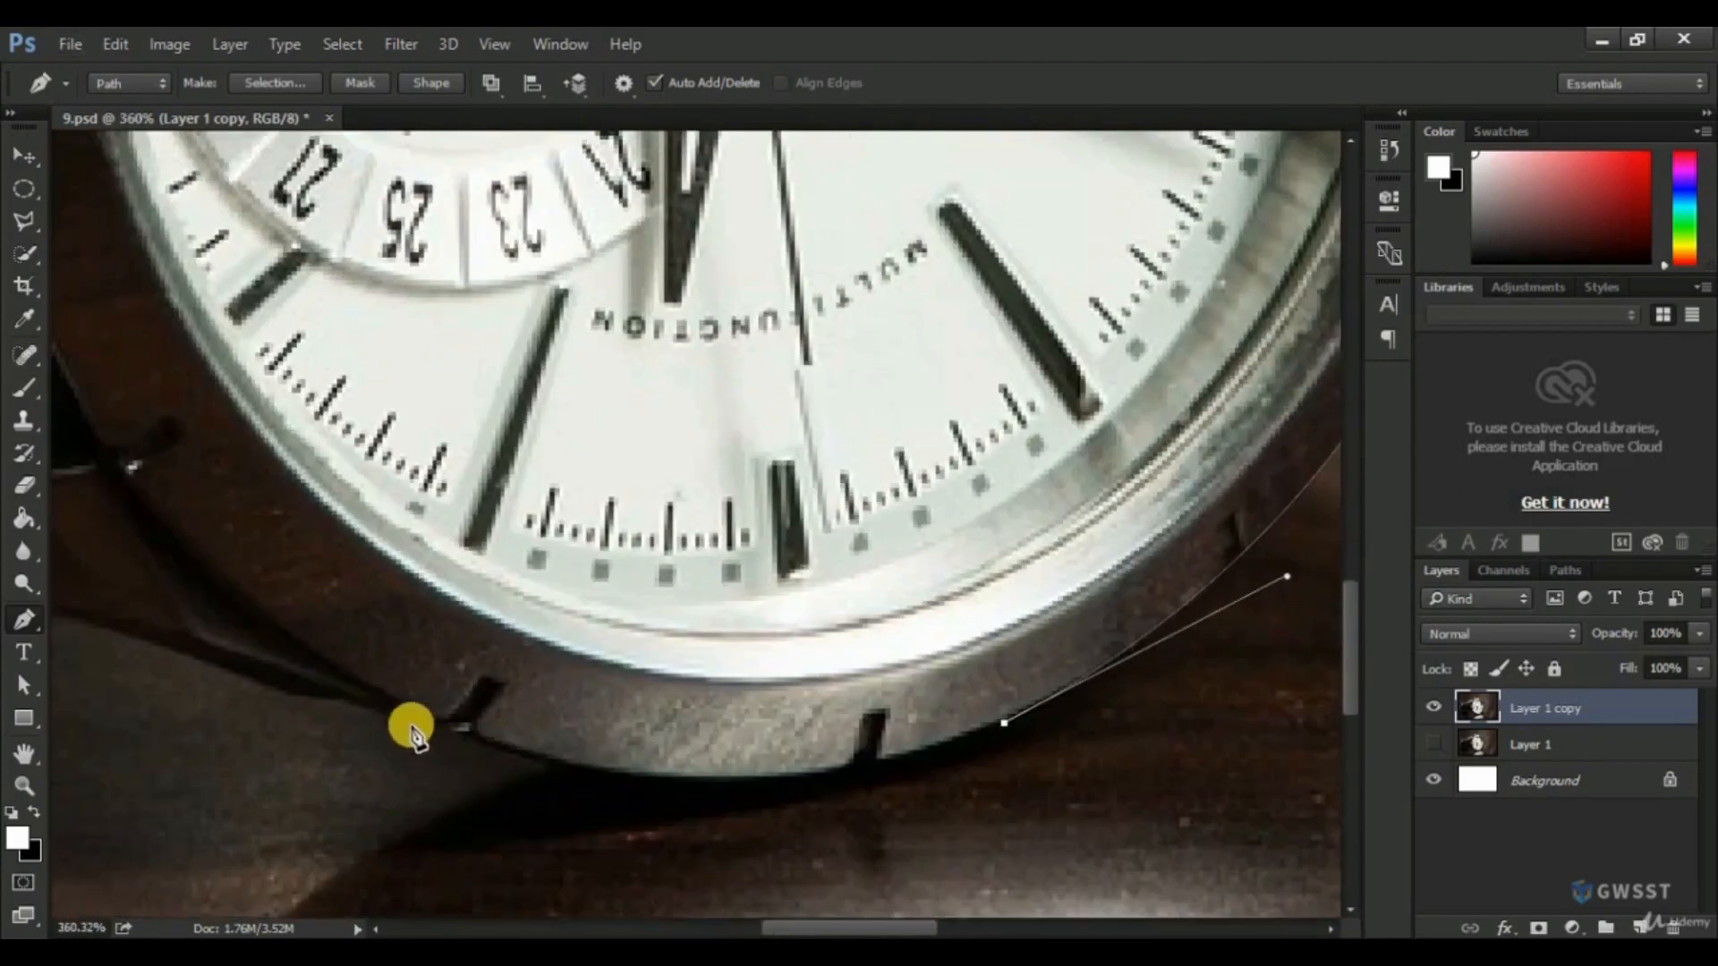
drag(419, 723, 64, 605)
alt+click(420, 723)
drag(283, 623, 591, 708)
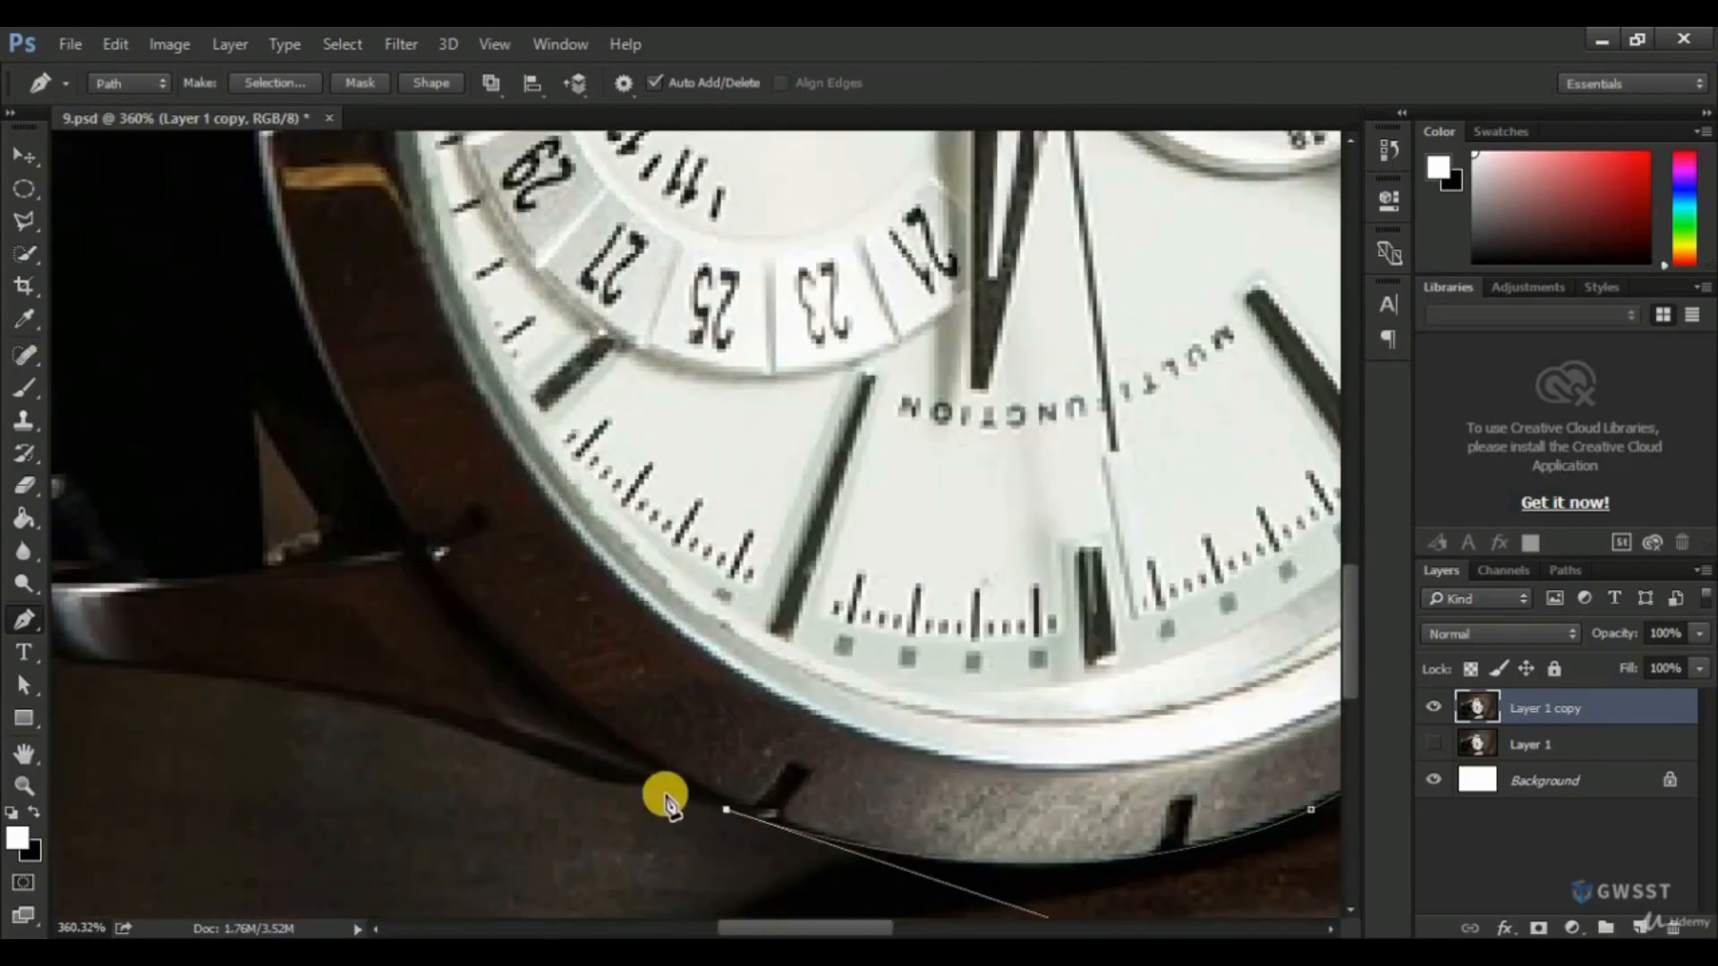
Trace the path around the lower strap lug and its polished tip up to the edge of the strap.
click(655, 787)
drag(587, 777, 576, 779)
drag(344, 696, 104, 671)
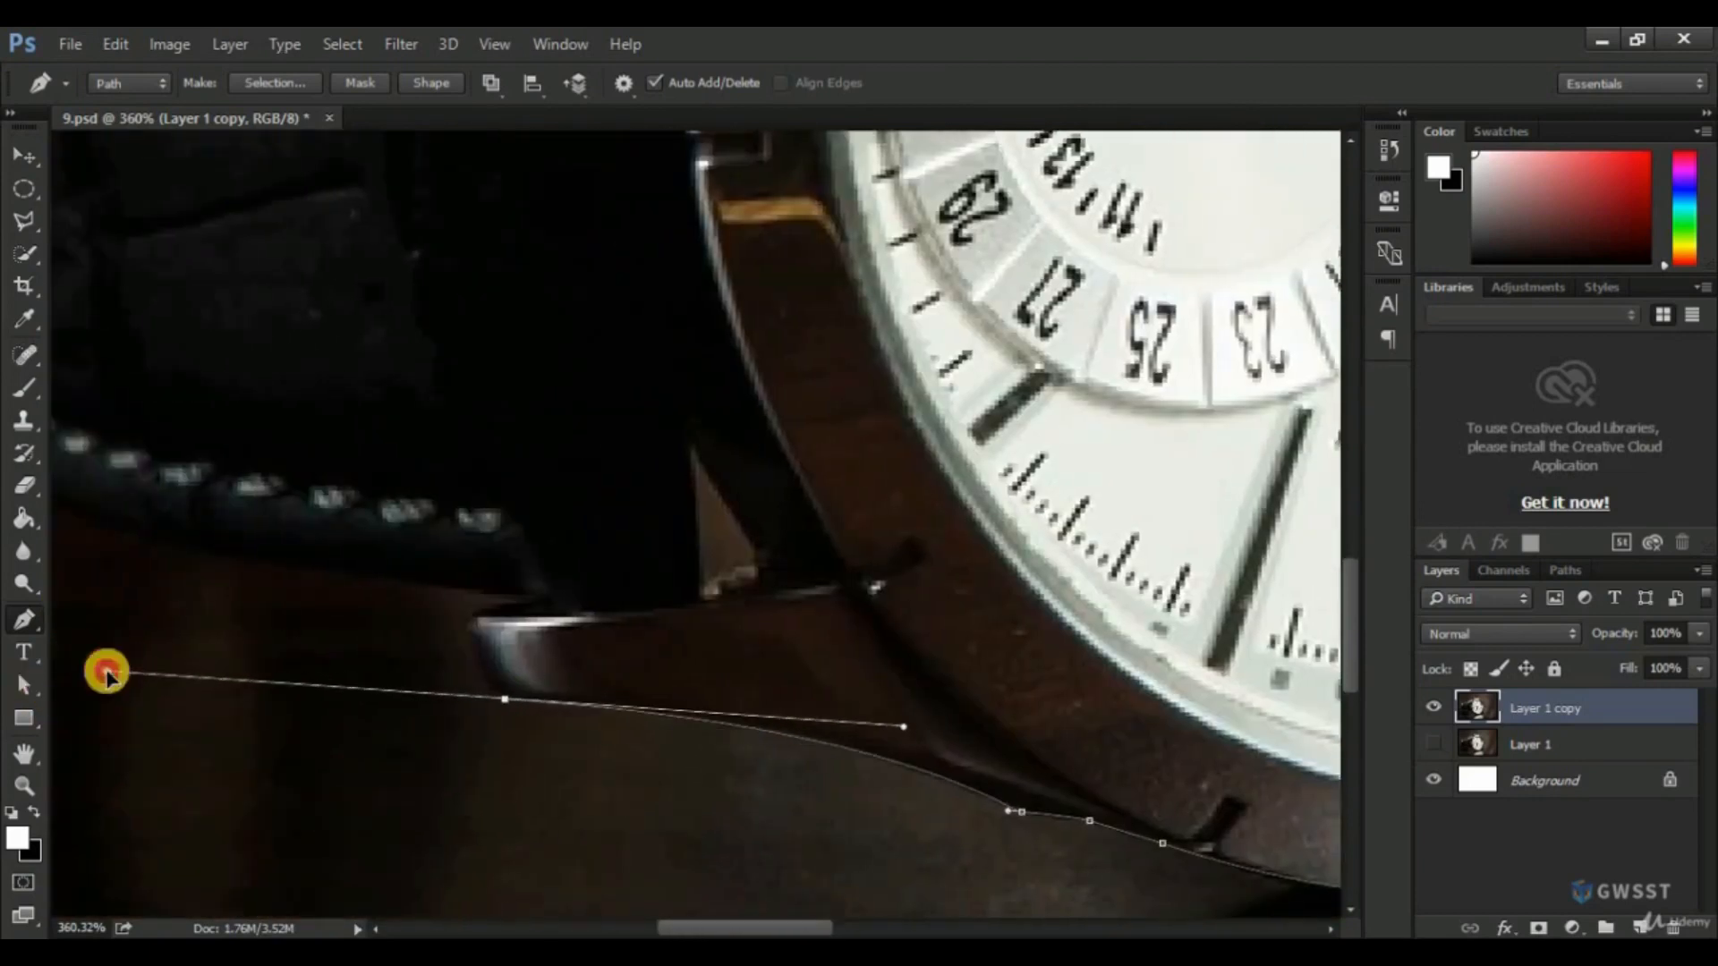
alt+click(506, 698)
scroll(478, 653, up, 1)
alt+click(471, 602)
drag(470, 603, 1154, 740)
alt+click(491, 572)
Trace the path along the strap's stitched lower edge and around the bottom corner of its rear part.
scroll(1154, 740, down, 2)
drag(680, 609, 647, 527)
click(646, 540)
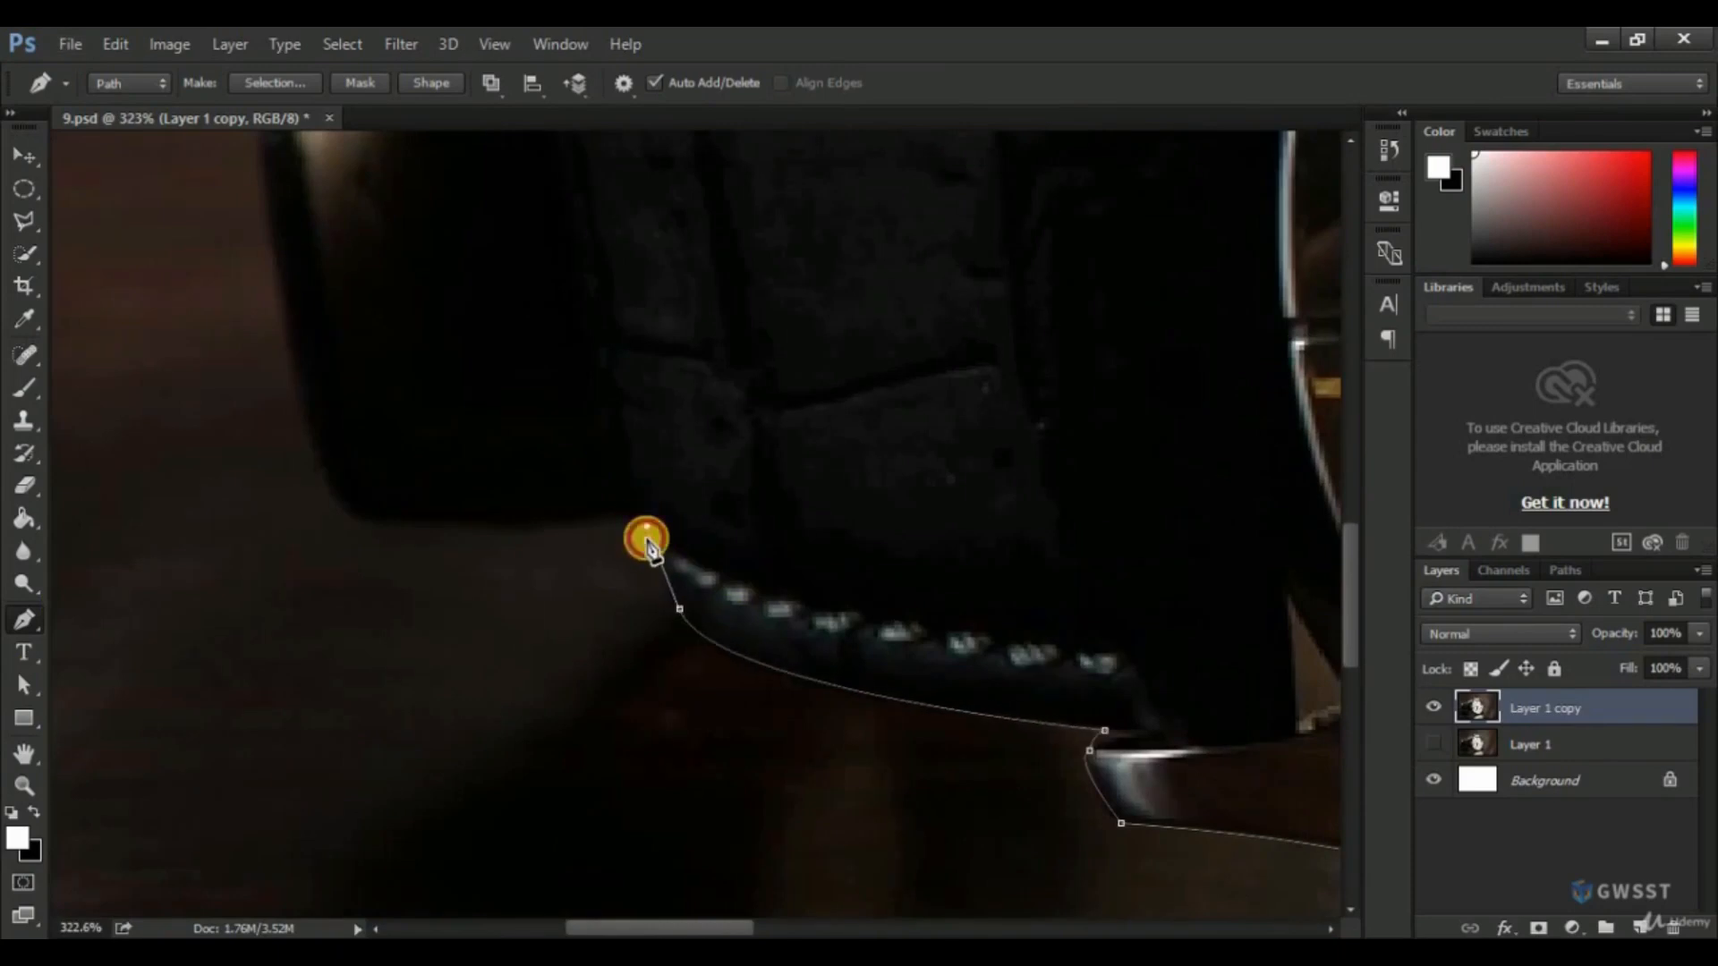
click(630, 517)
drag(377, 521, 587, 626)
drag(531, 473, 514, 346)
Continue the path up the back of the strap and along its curved upper edge.
drag(519, 298, 419, 610)
drag(452, 418, 539, 351)
drag(582, 333, 384, 630)
alt+click(488, 555)
drag(486, 558, 524, 511)
alt+click(507, 516)
drag(711, 468, 955, 509)
alt+click(728, 479)
Trace the path over the dark strap keeper on the far side of the strap.
drag(763, 460, 1003, 405)
key(ctrl+z)
scroll(765, 464, up, 3)
alt+click(813, 437)
alt+click(921, 421)
drag(1083, 437, 1089, 476)
alt+click(1083, 438)
click(1083, 458)
drag(1212, 445, 812, 537)
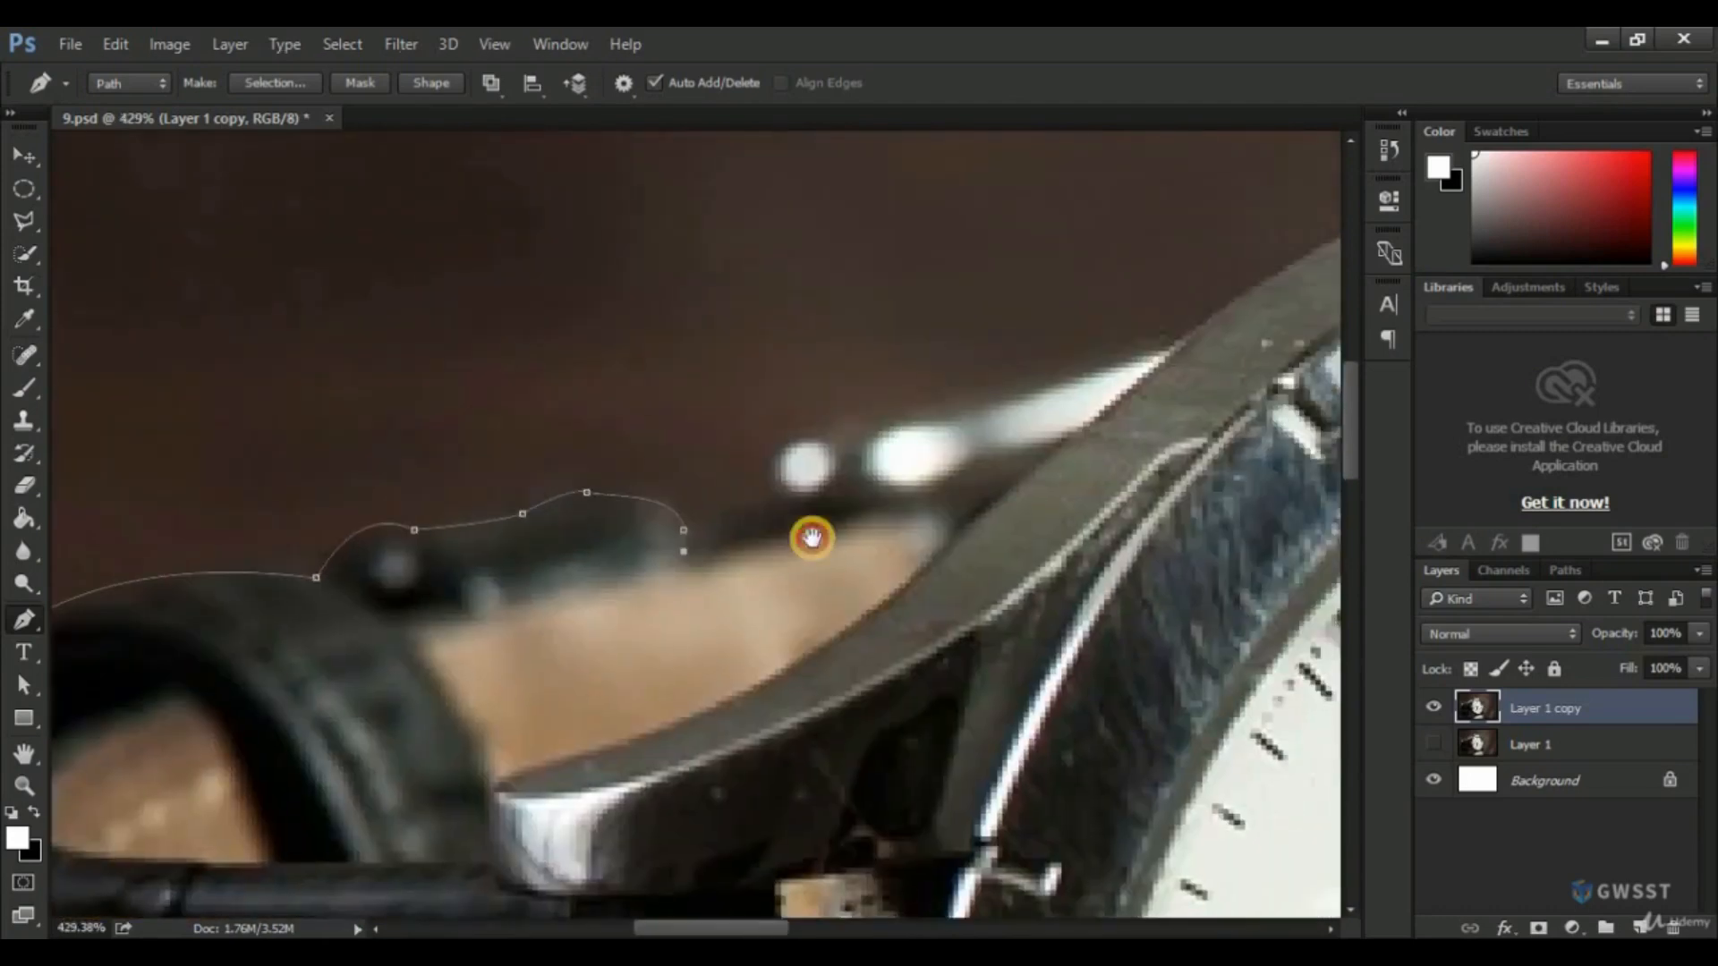
Trace the path around the bright far lug details and back along the case to finish the watch outline.
click(775, 498)
drag(799, 444, 836, 439)
click(851, 459)
click(857, 460)
drag(938, 403, 807, 486)
mouse_move(807, 486)
mouse_down()
mouse_move(894, 470)
mouse_move(849, 490)
mouse_up()
key(ctrl+z)
drag(1046, 423, 949, 518)
drag(948, 517, 978, 504)
alt+click(947, 518)
drag(1055, 448, 913, 552)
drag(1049, 483, 1102, 468)
scroll(1092, 533, down, 10)
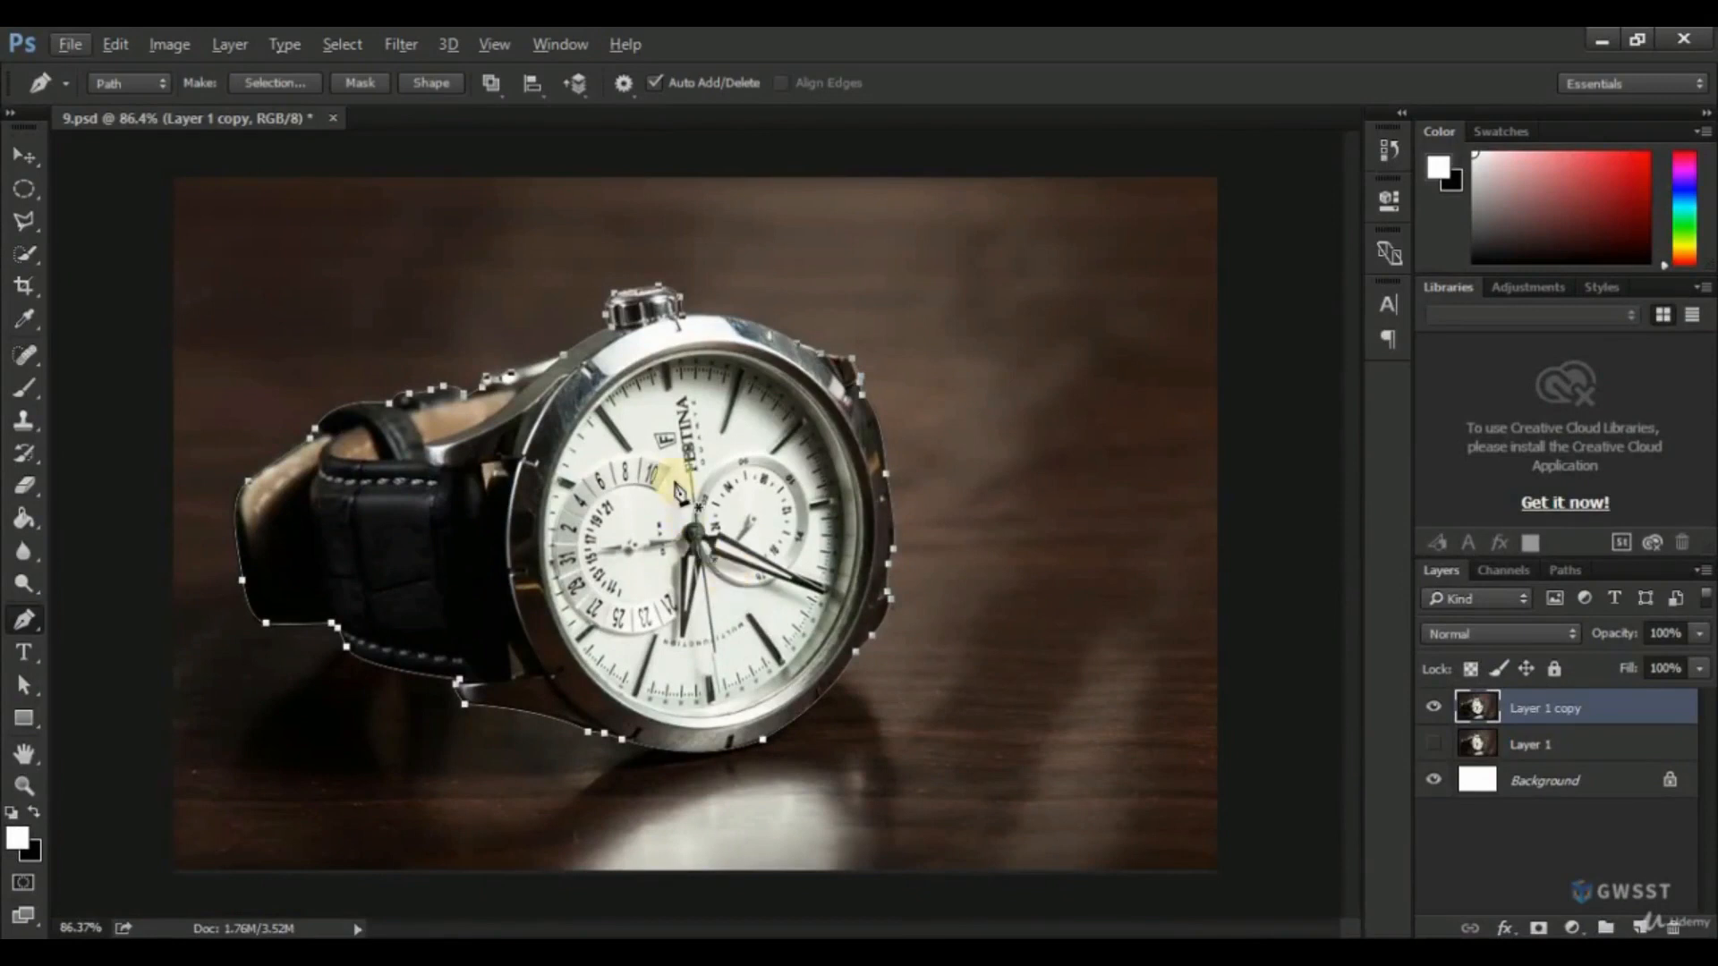
right_click(673, 474)
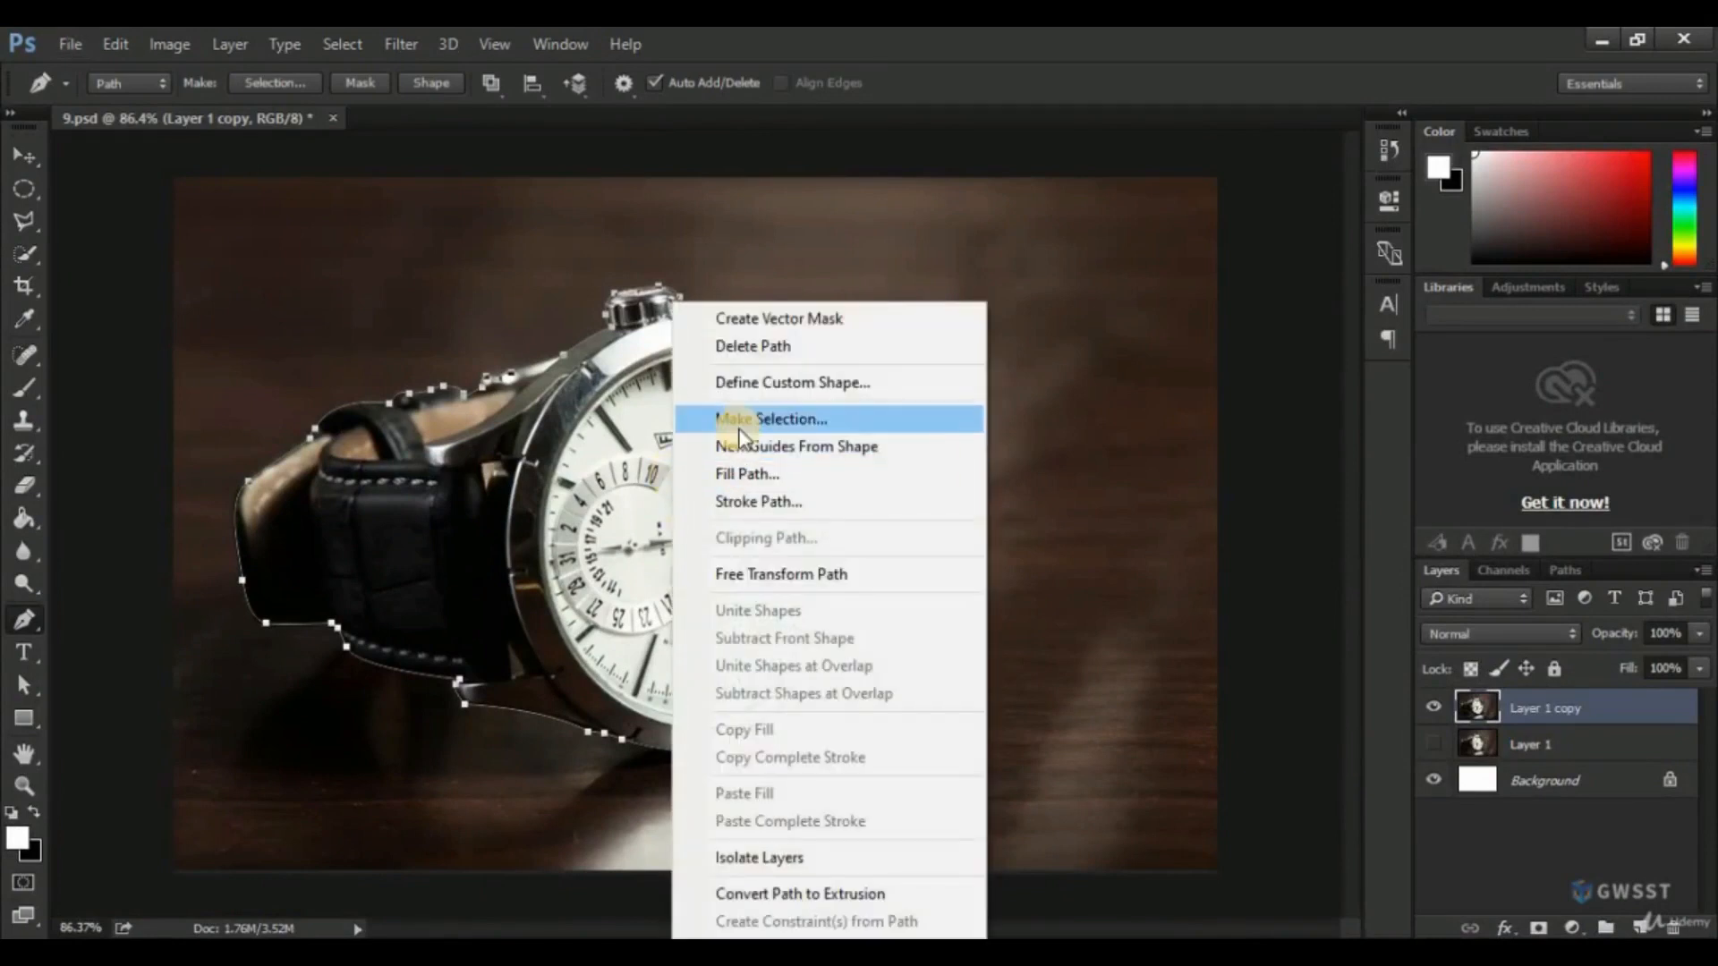
click(739, 431)
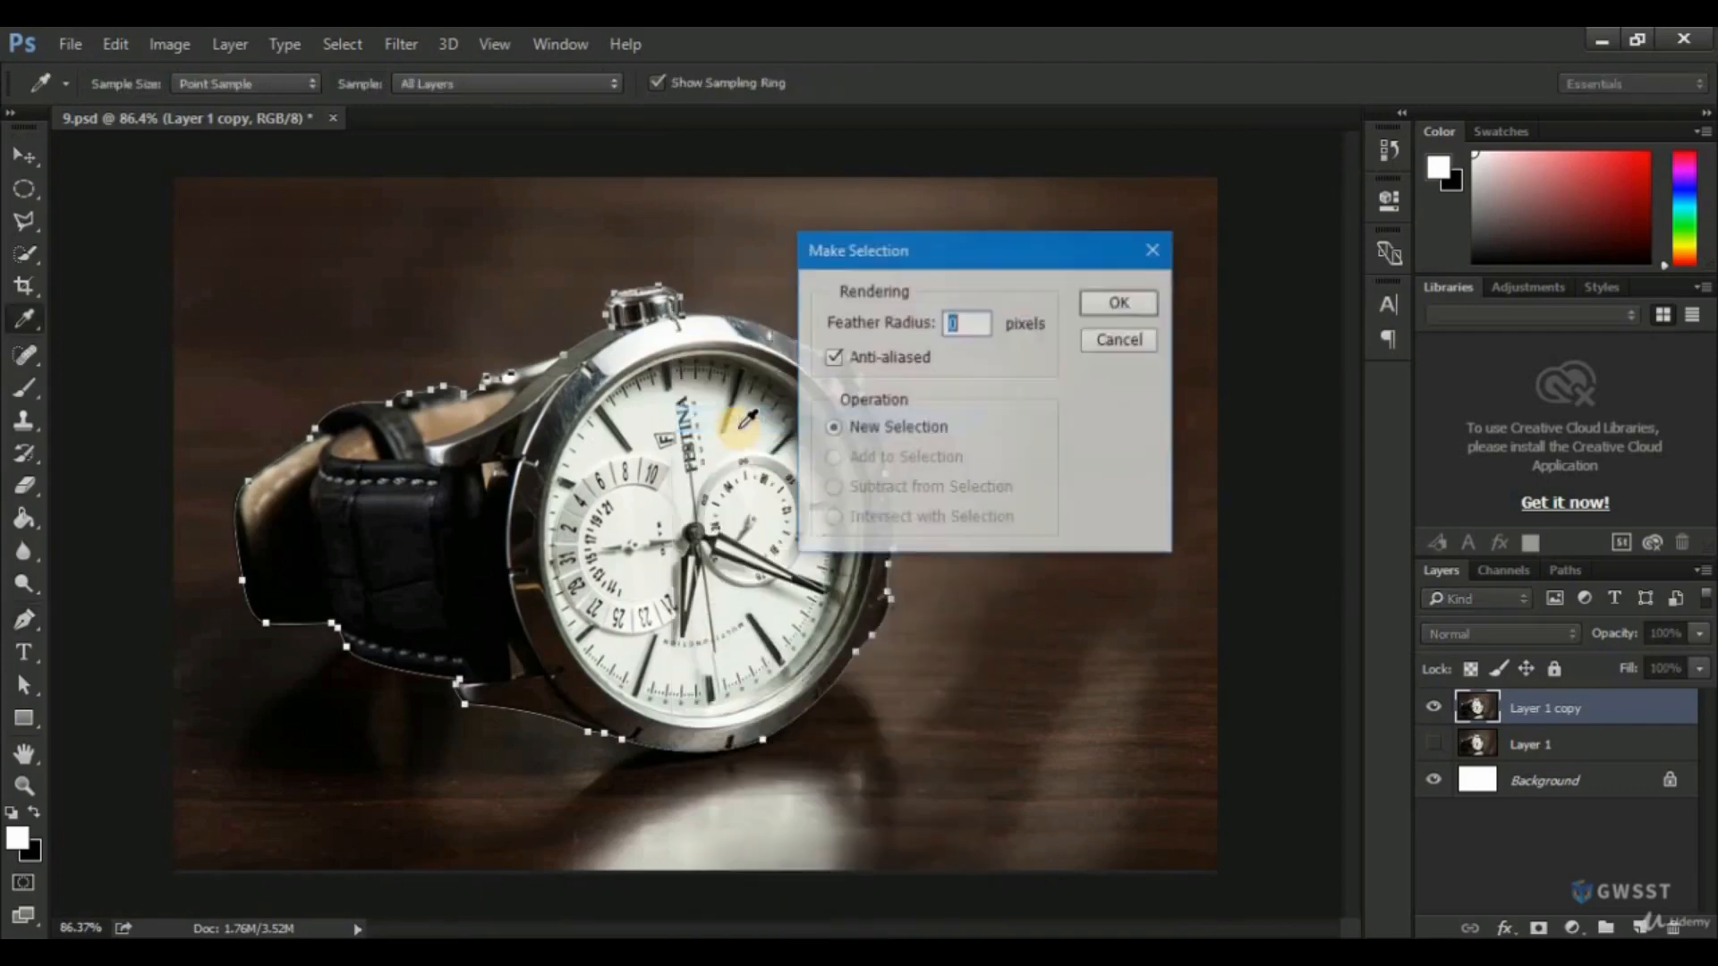
click(1126, 341)
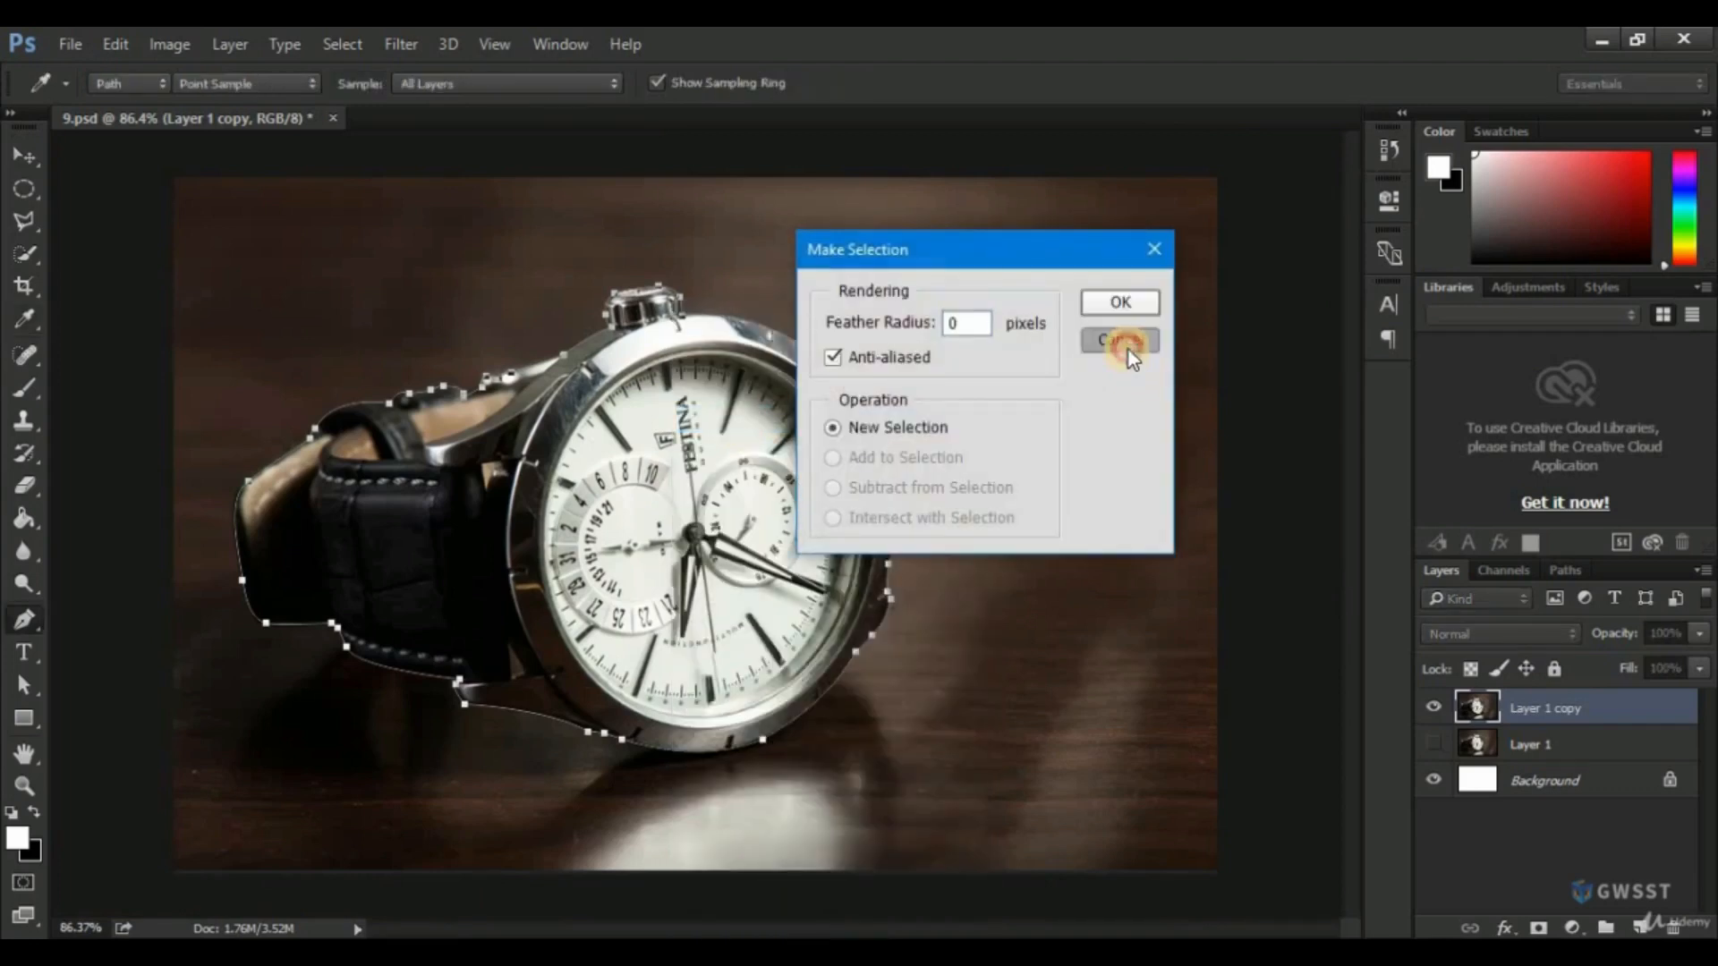
Convert the Work Path into a new anti-aliased selection with a 1-pixel feather radius.
click(1563, 572)
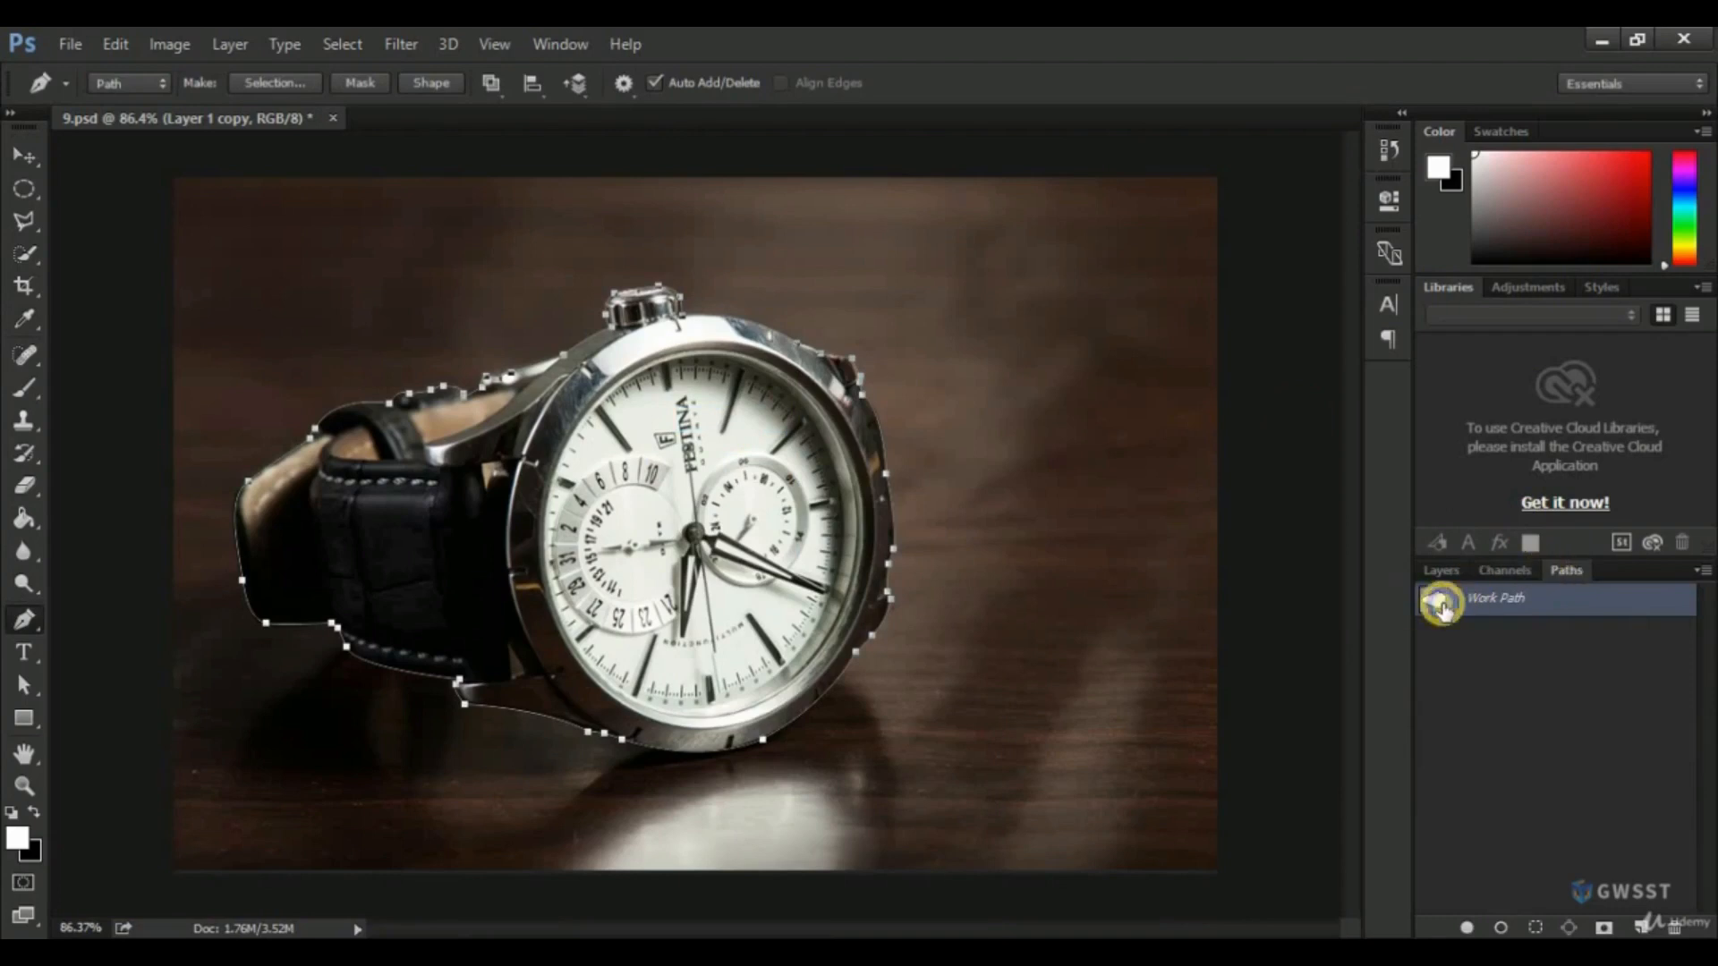
double_click(1504, 600)
right_click(1504, 599)
click(1451, 678)
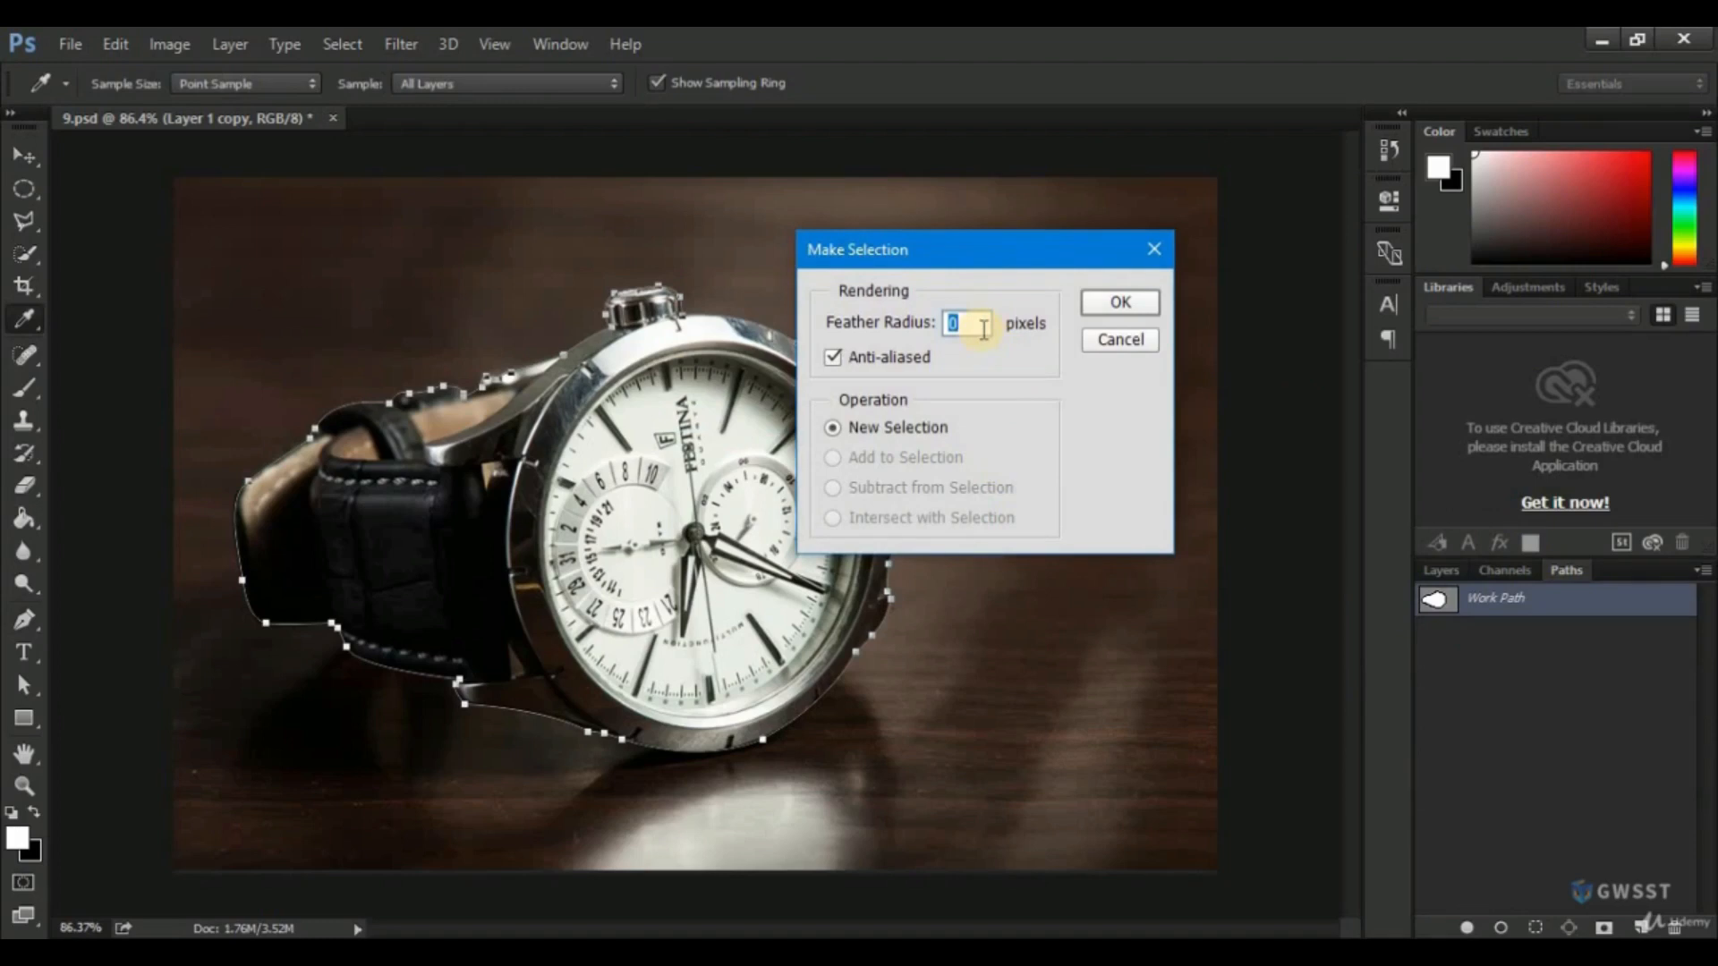
text(1)
click(1135, 309)
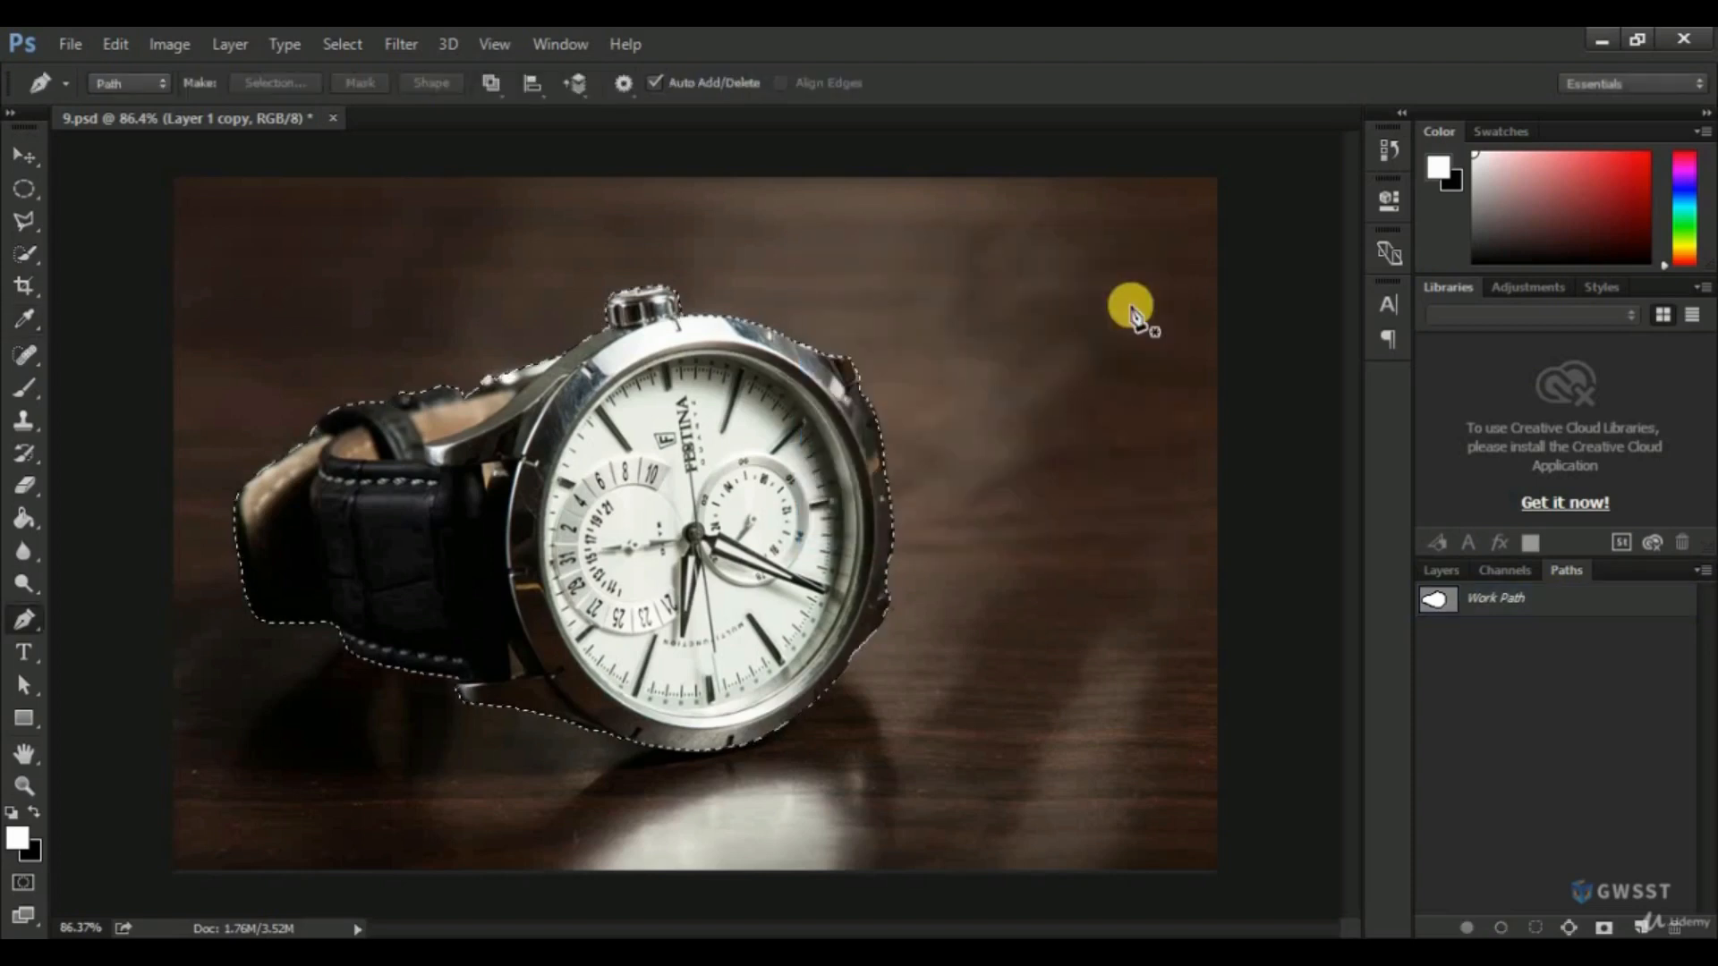
Copy the selected watch from Layer 1 copy to a new layer and hide Layer 1 copy.
click(1442, 571)
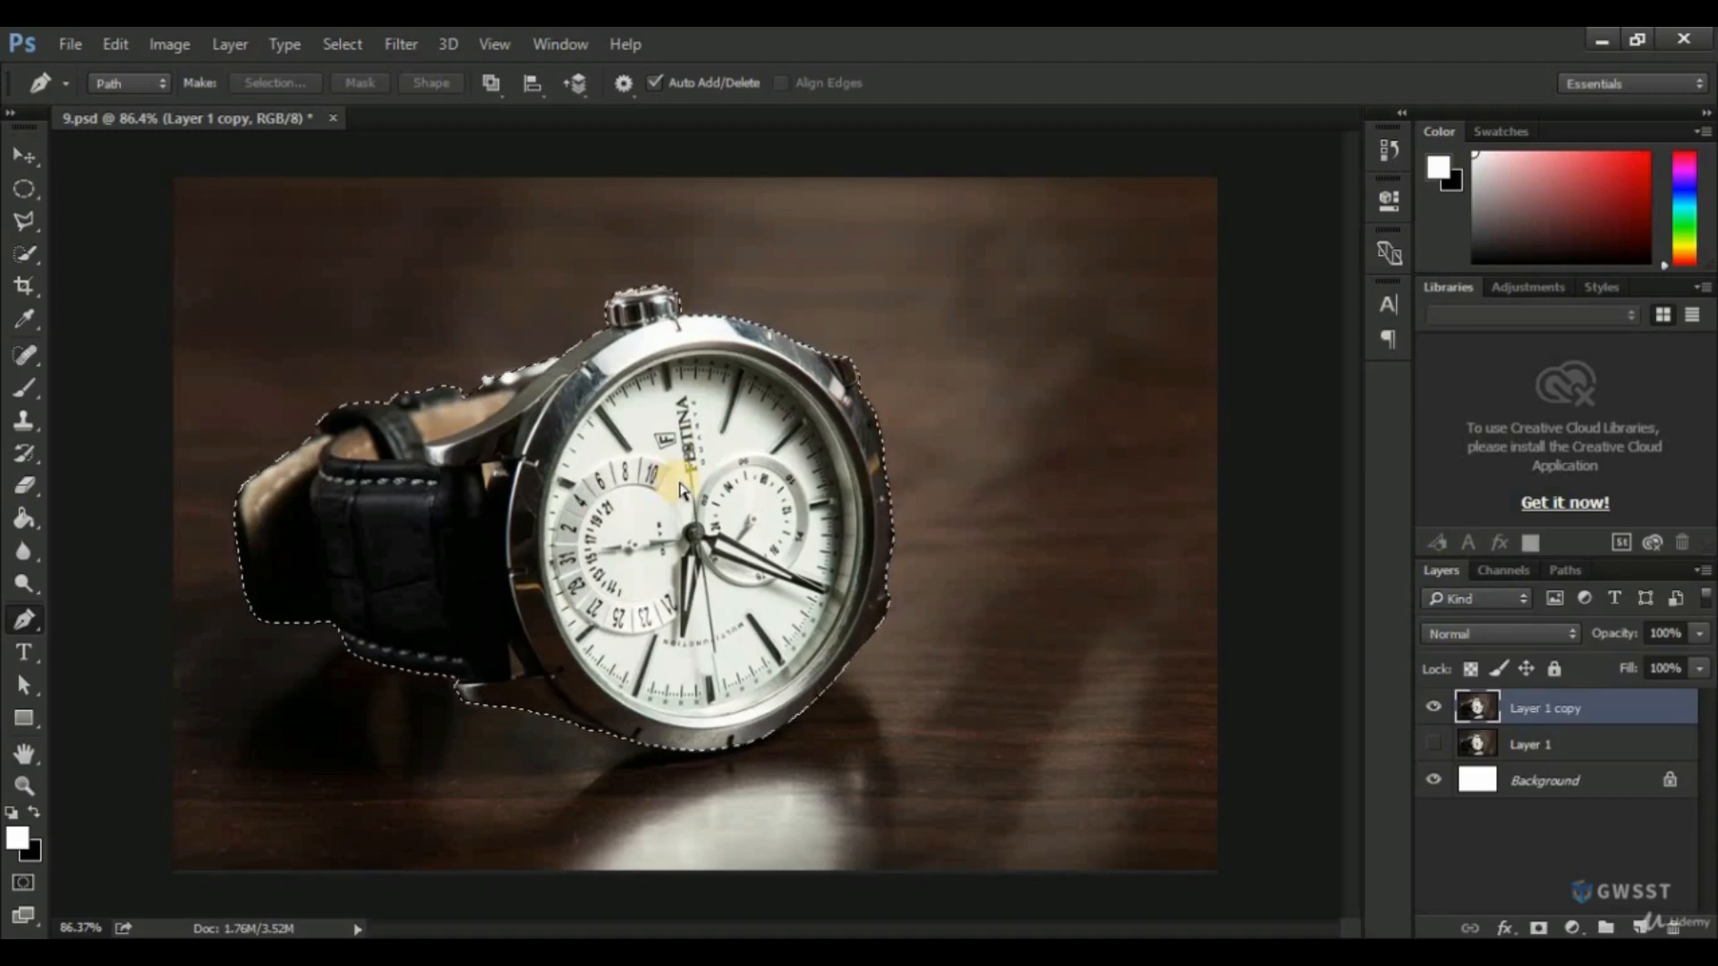
key(ctrl+j)
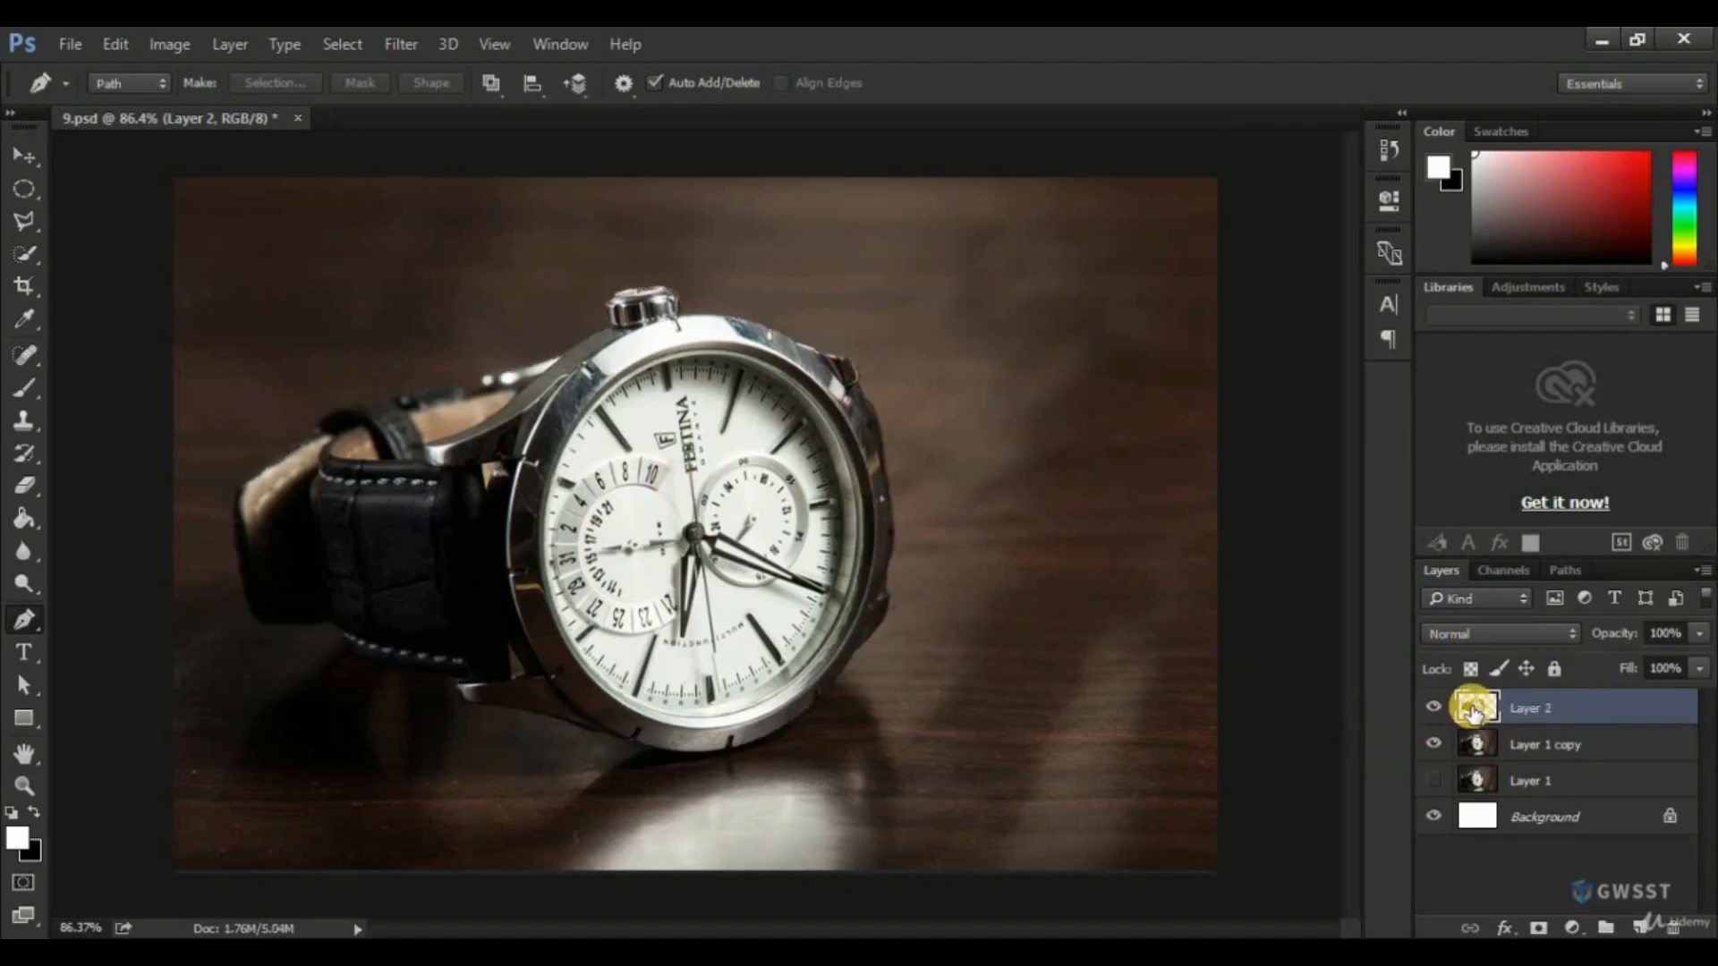
click(1433, 744)
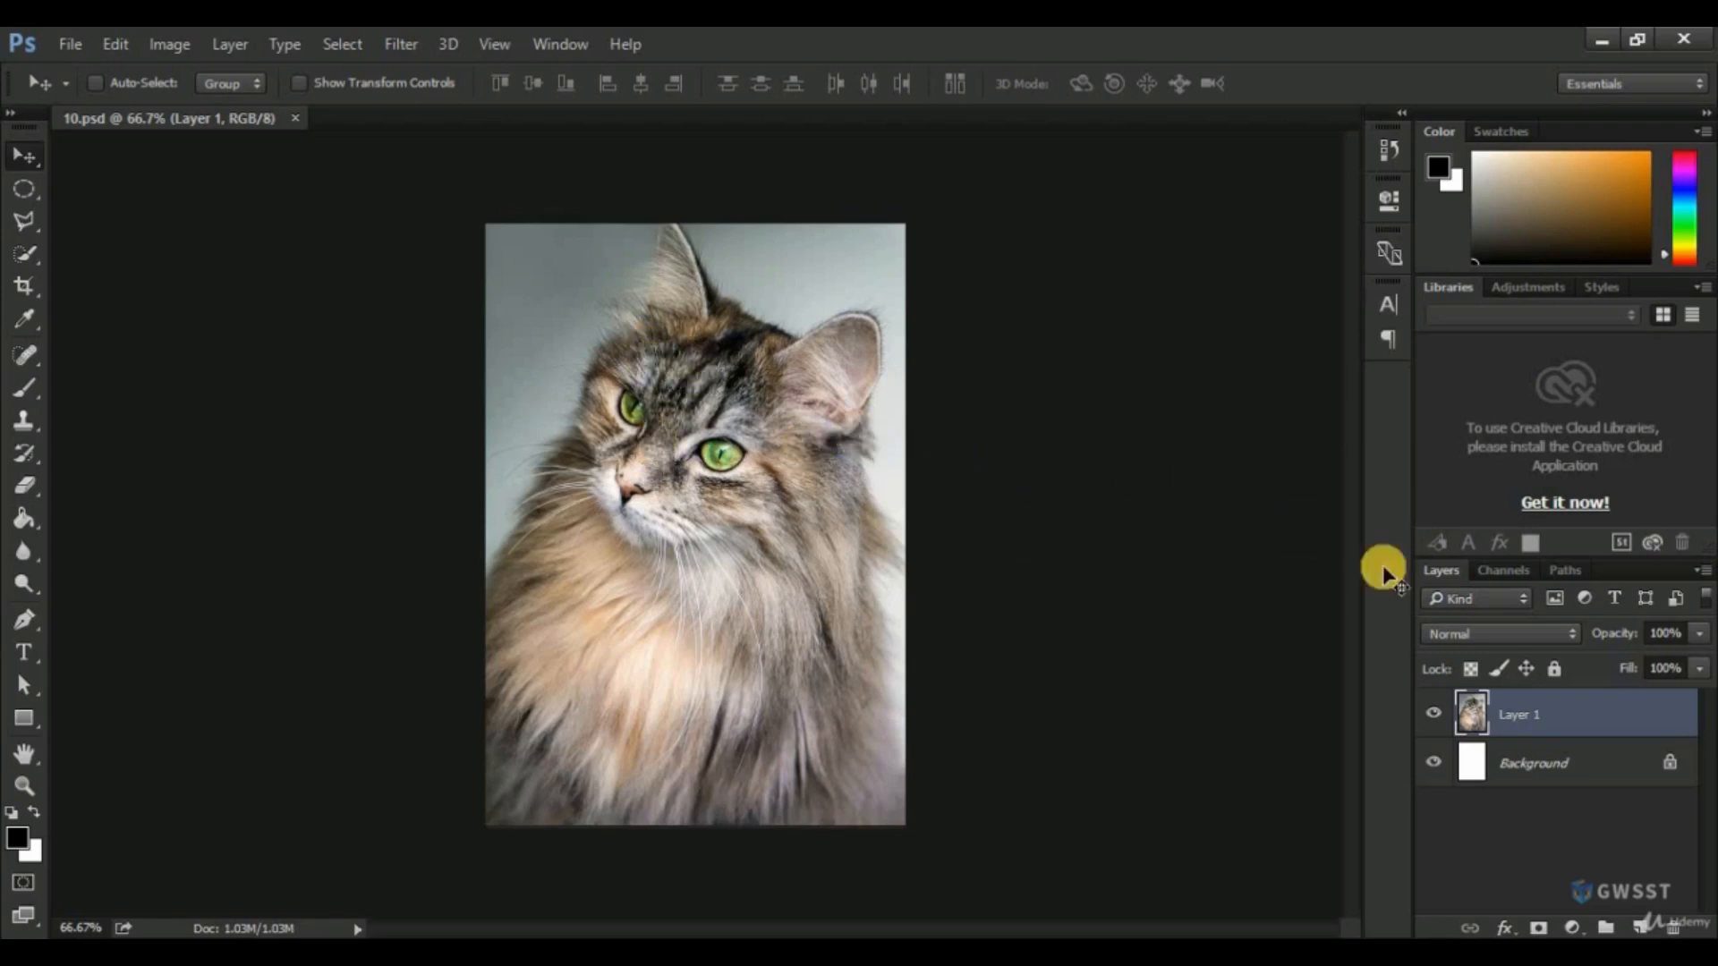
Compare the Red, Green and Blue channels of the cat image in 10.psd and duplicate the Blue channel.
click(1507, 571)
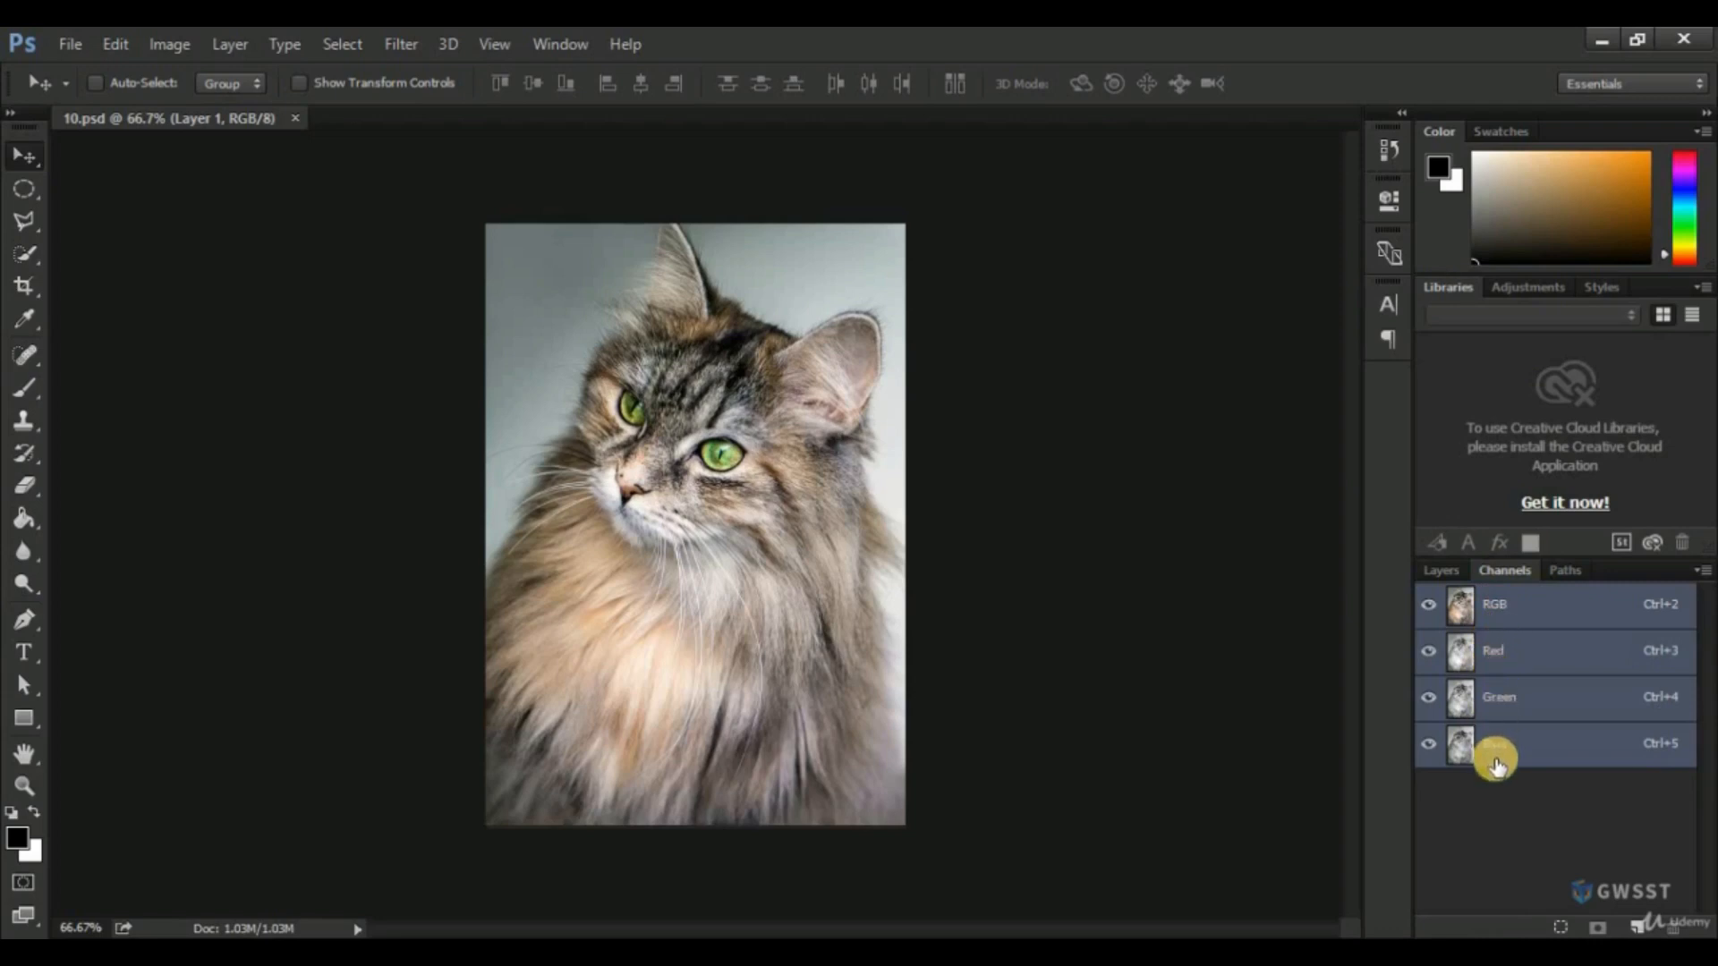
click(1503, 660)
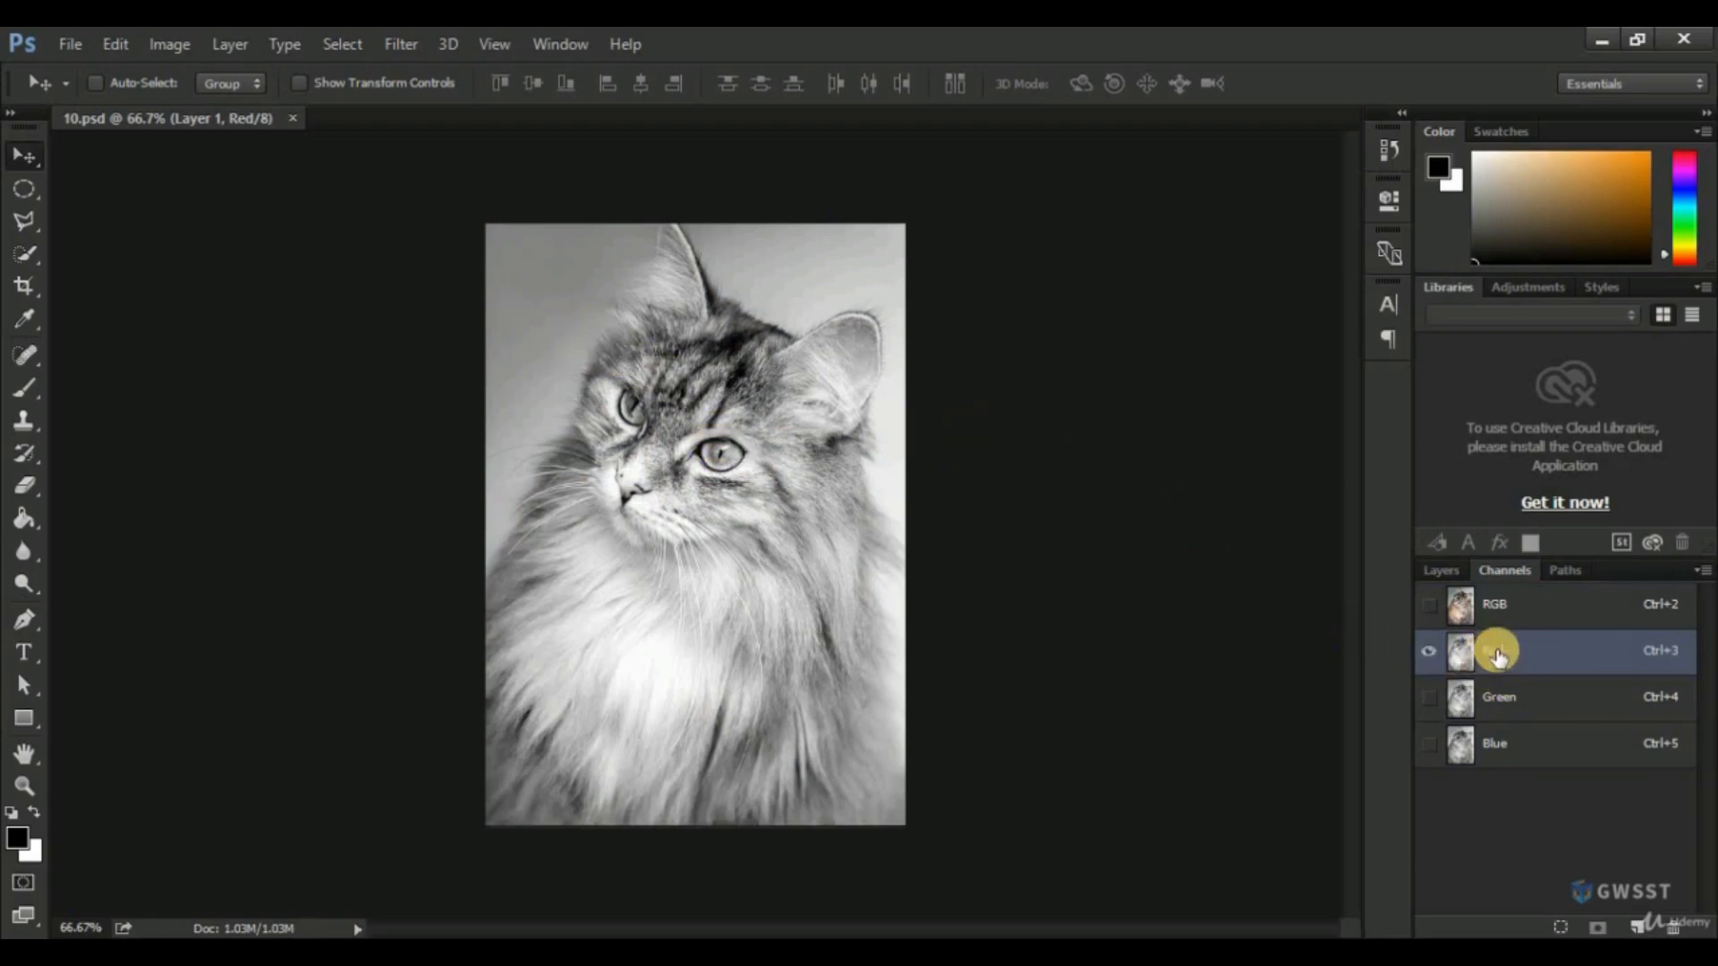
click(1509, 707)
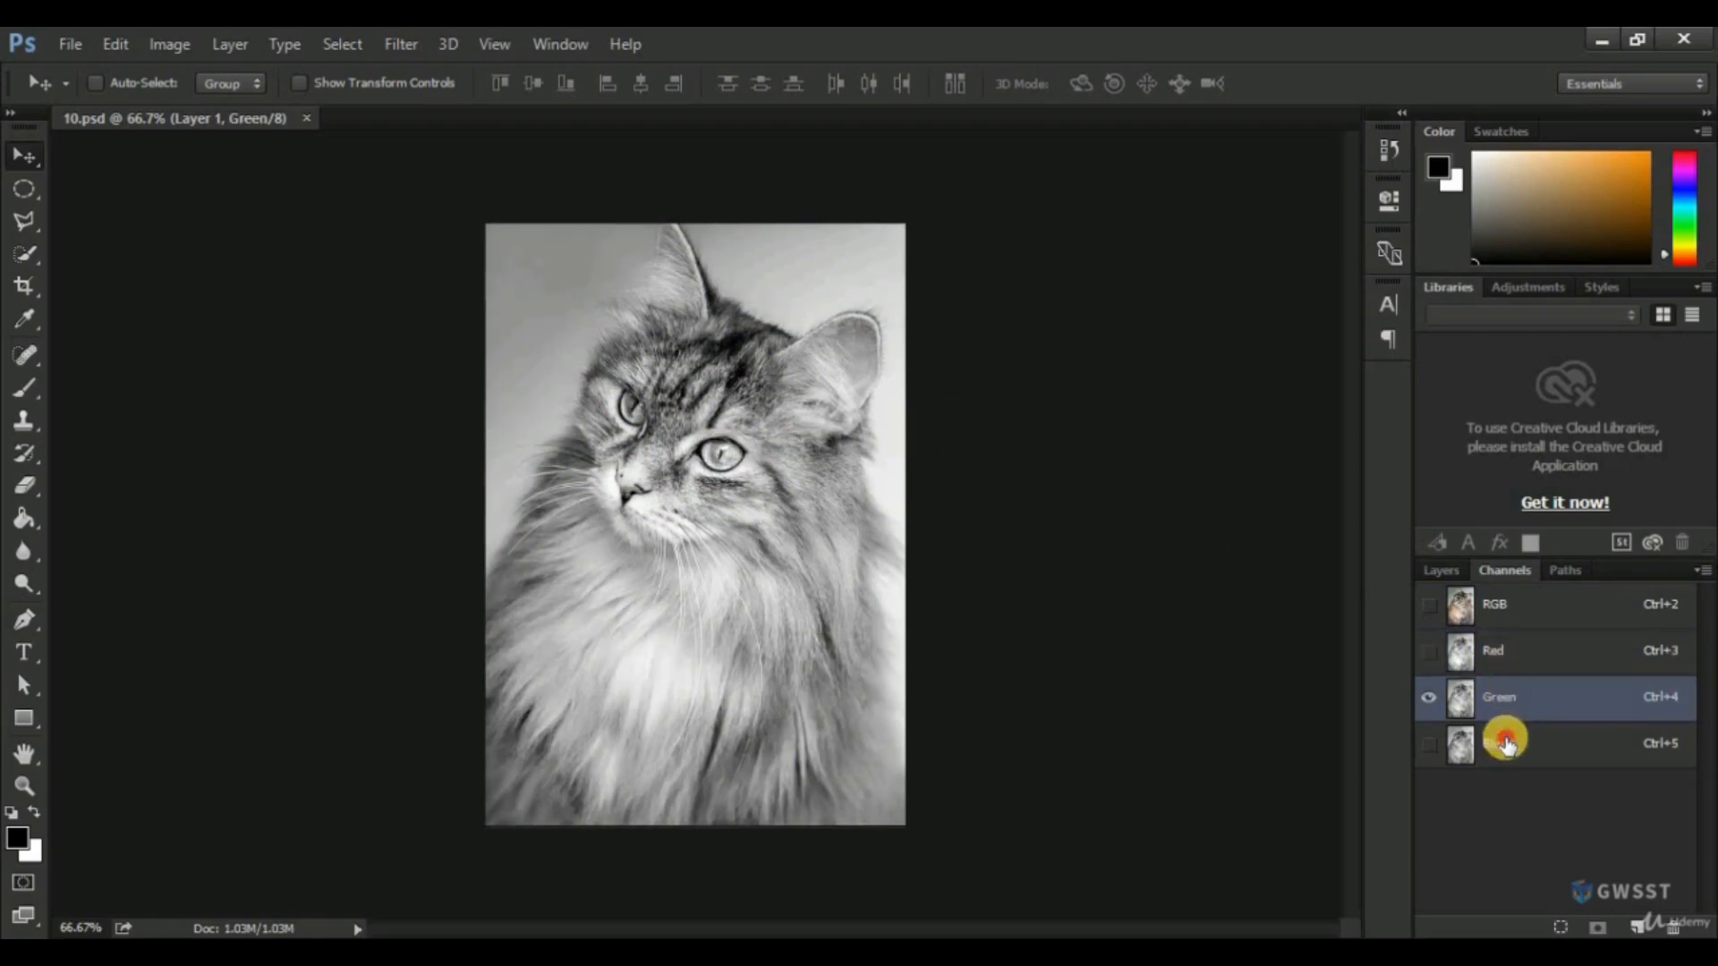
click(1506, 744)
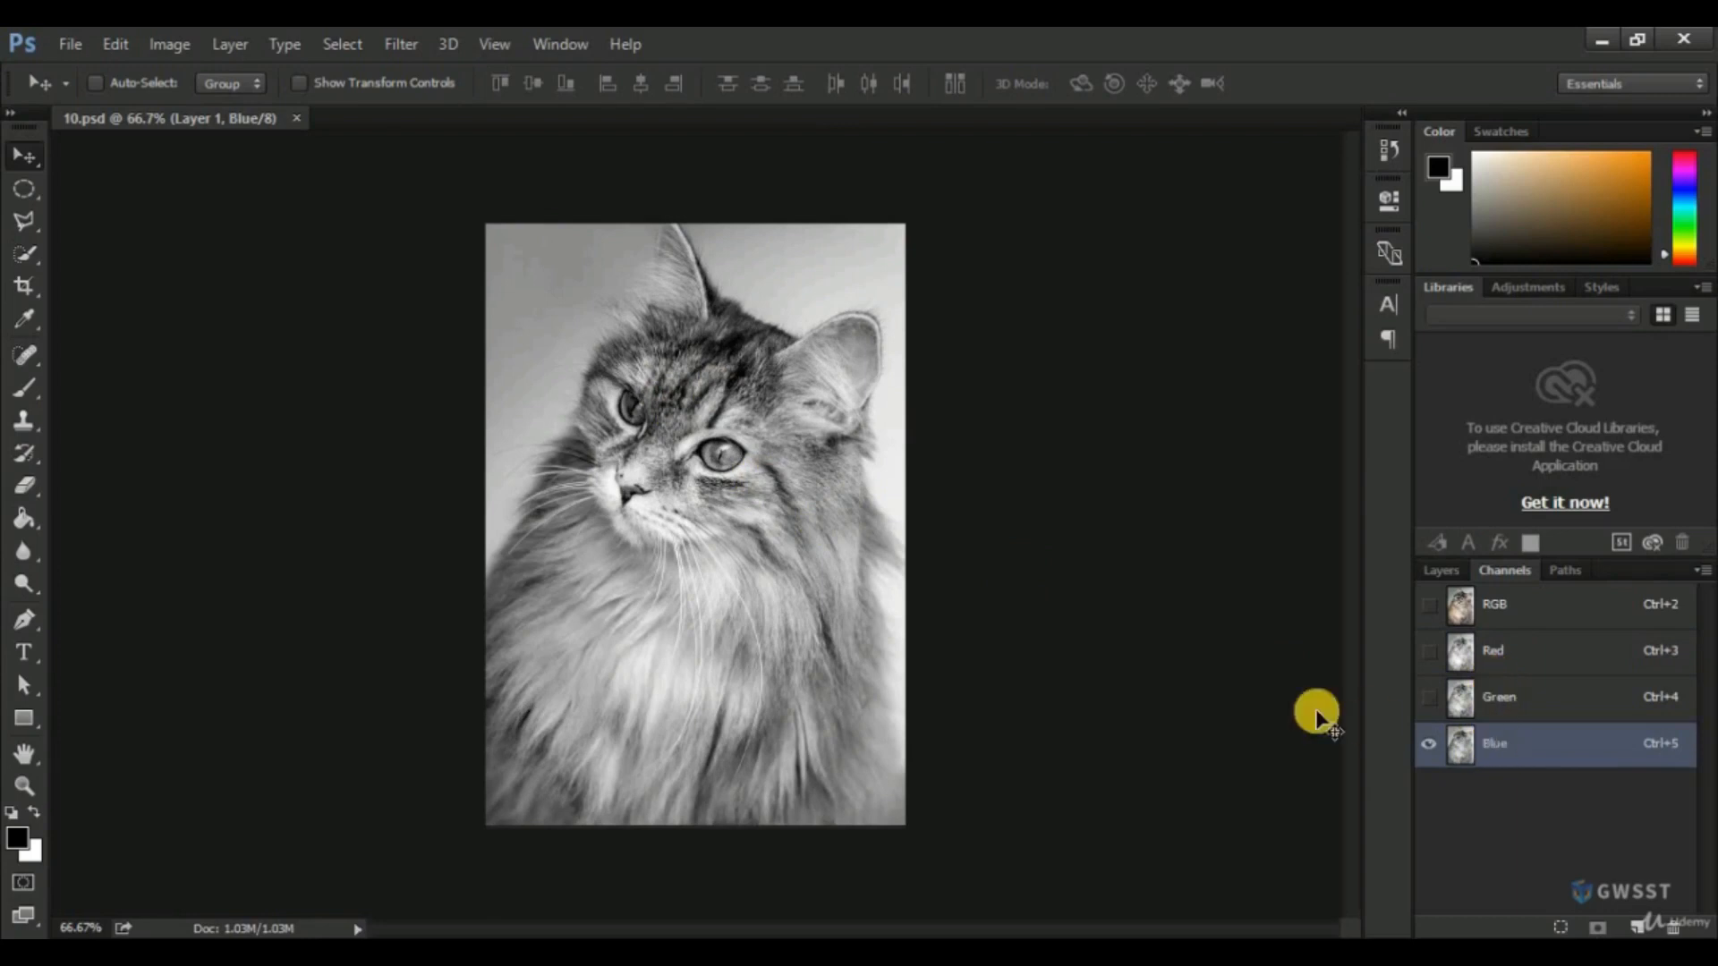
click(1504, 748)
drag(1504, 748, 1640, 922)
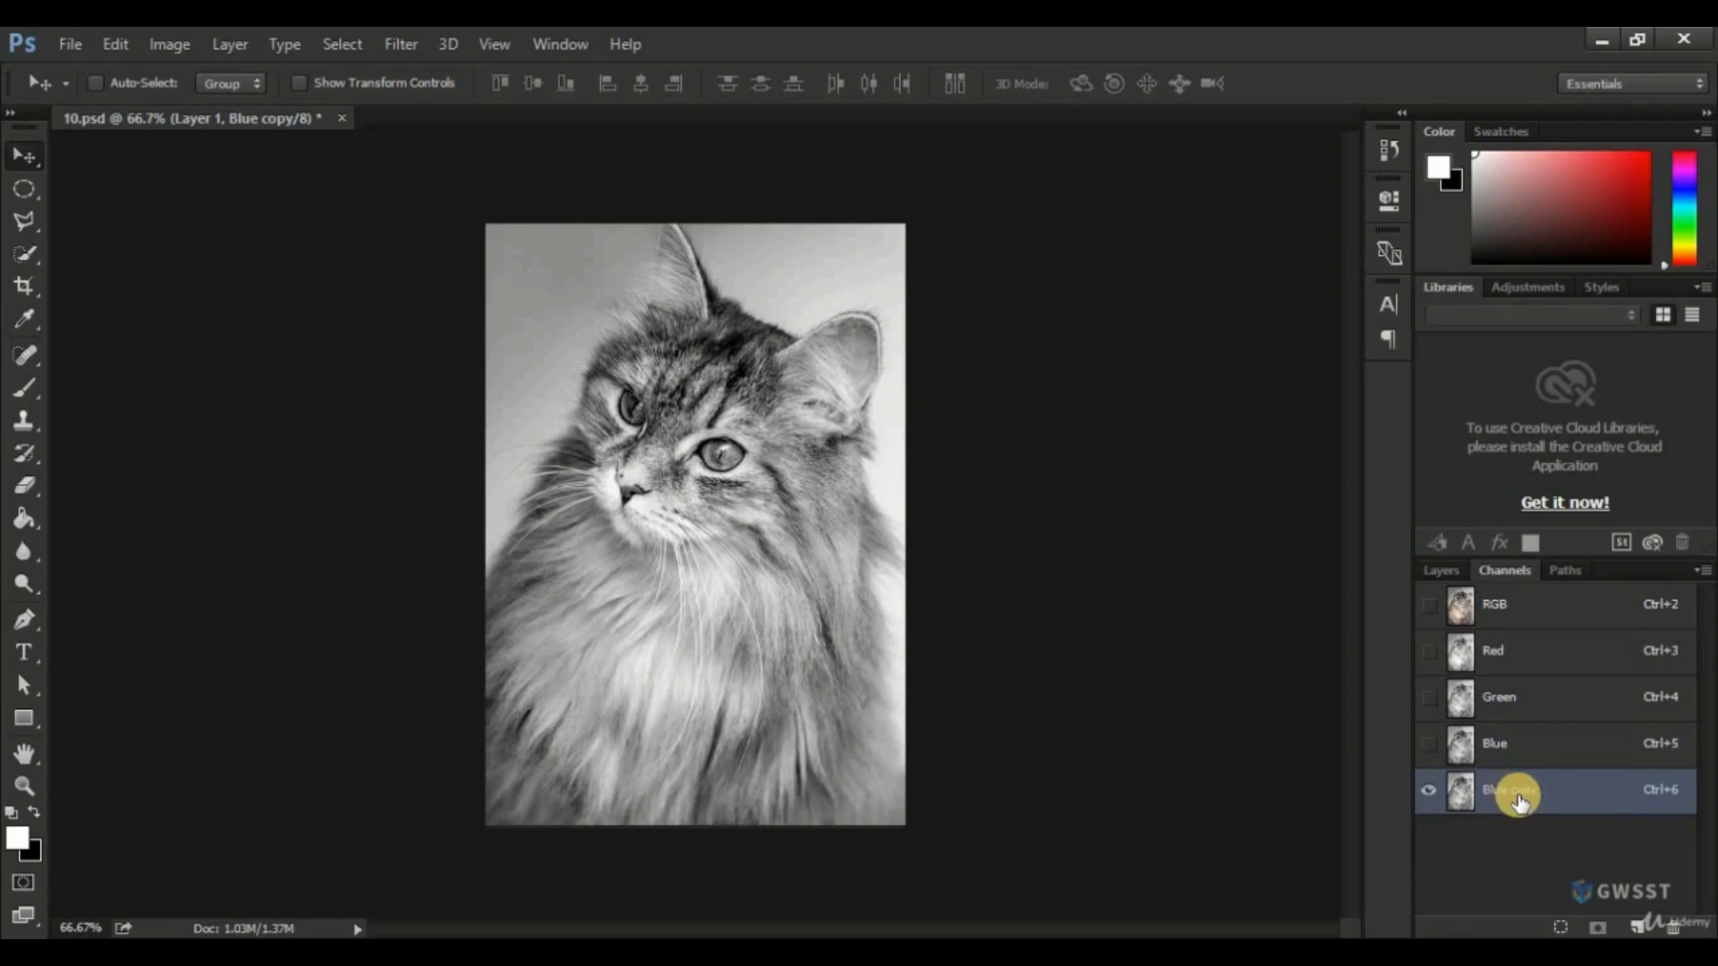
Apply Levels to the Blue copy channel with a shadow input of 104 and a midtone of 1.39.
click(170, 43)
mouse_move(207, 110)
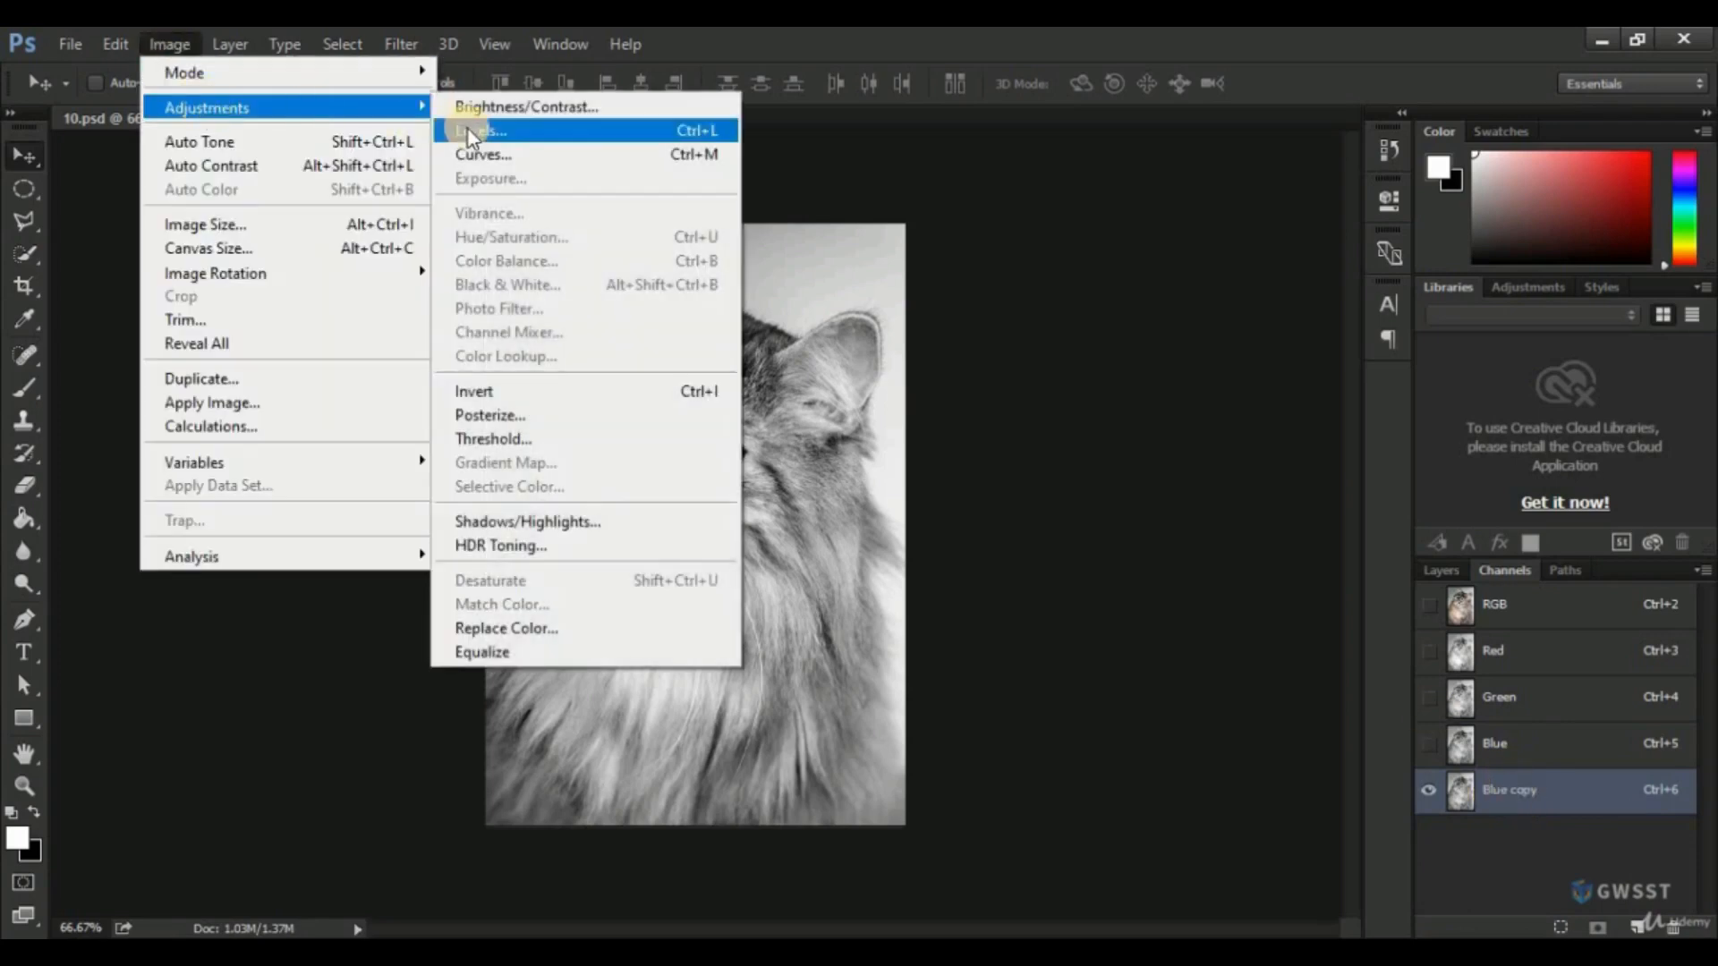
click(467, 127)
drag(998, 169, 1054, 148)
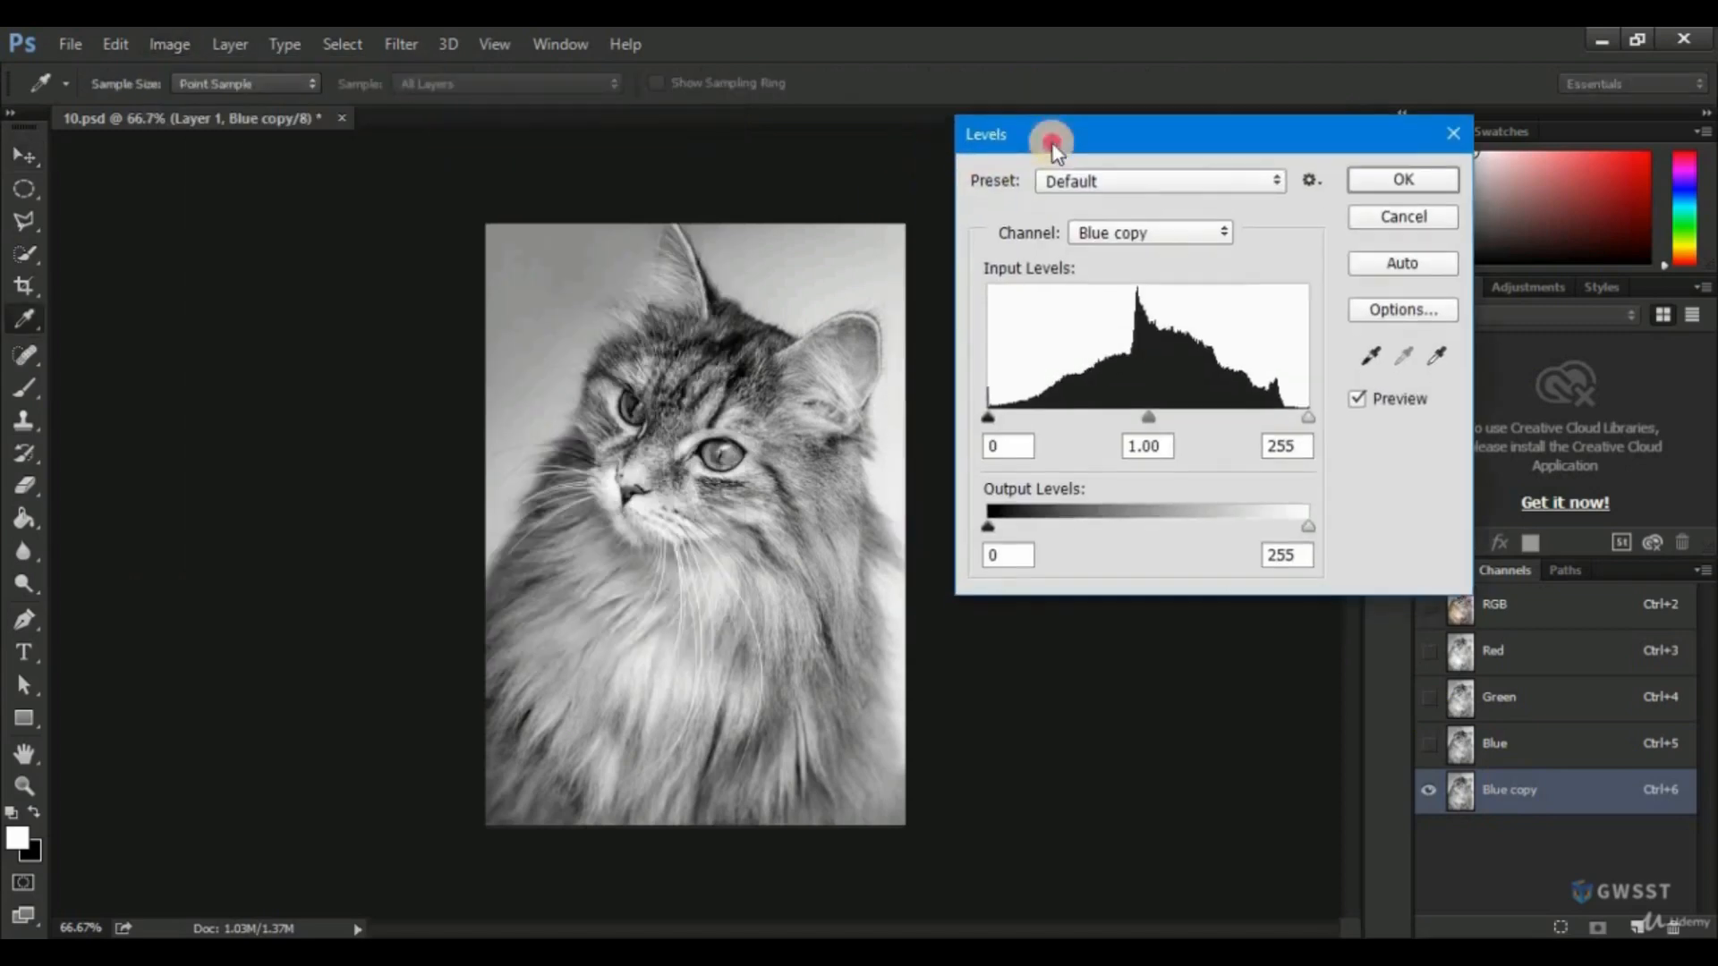
drag(987, 415, 1074, 415)
drag(1083, 416, 1107, 417)
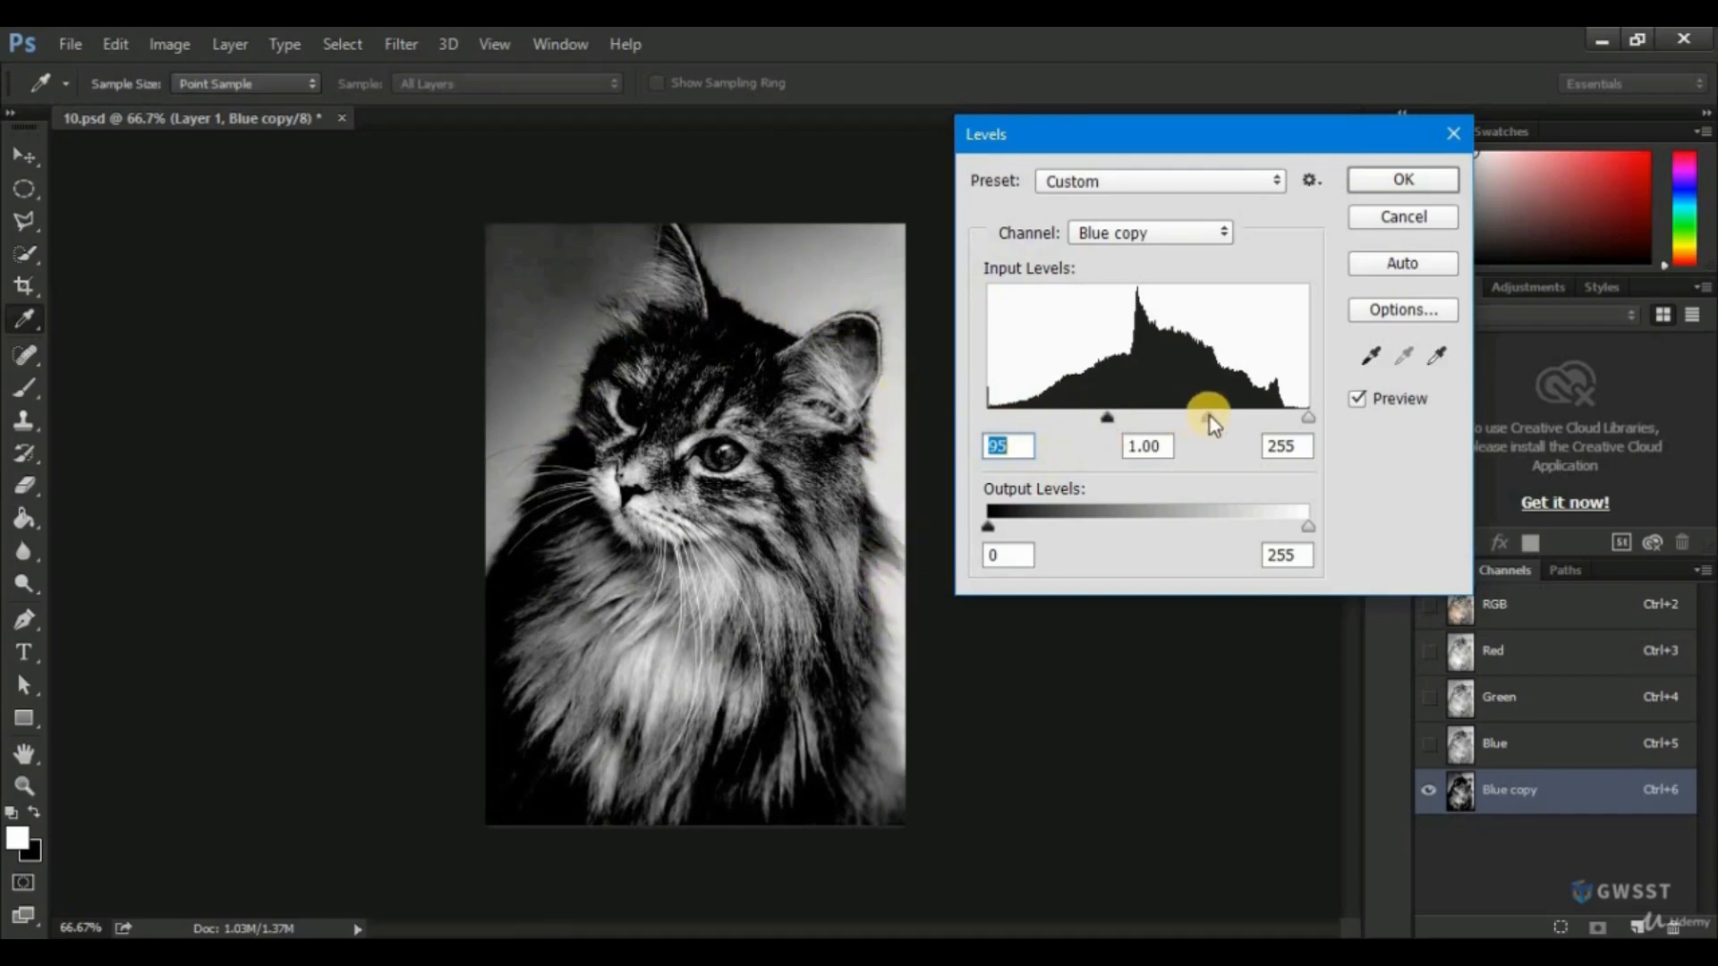
drag(1209, 416, 1119, 419)
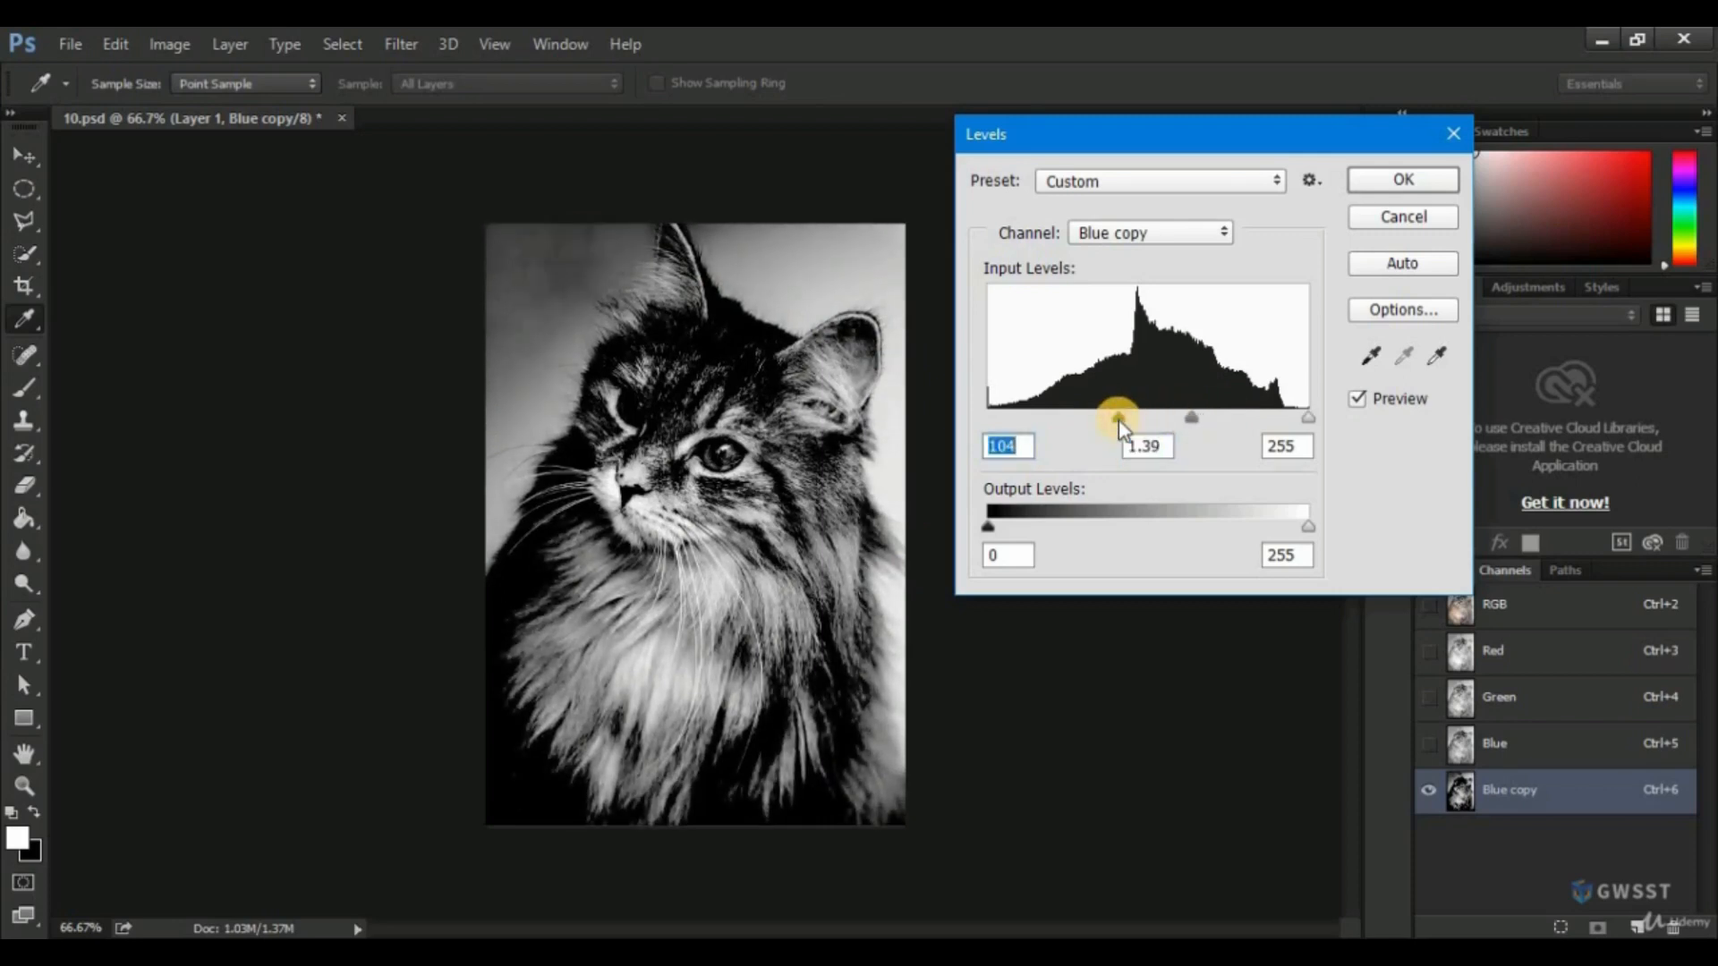
click(1402, 181)
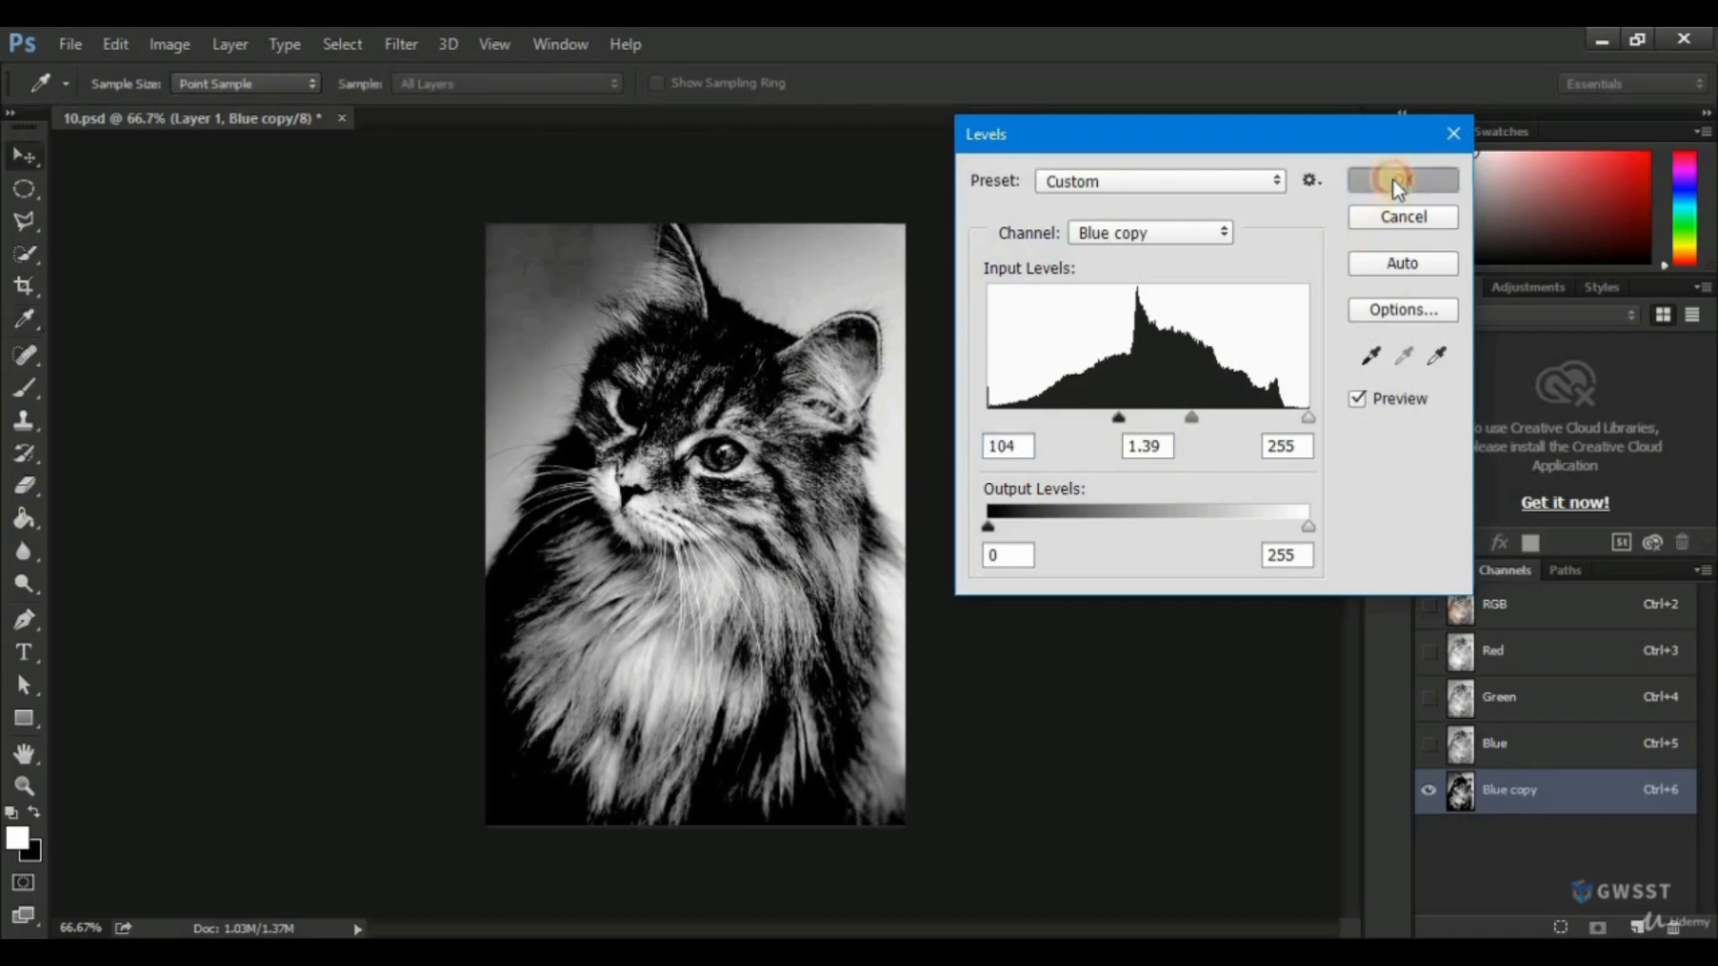
Select the cat in the Blue copy channel with the Quick Selection tool and subtract the pale background strip beside its right flank.
click(25, 253)
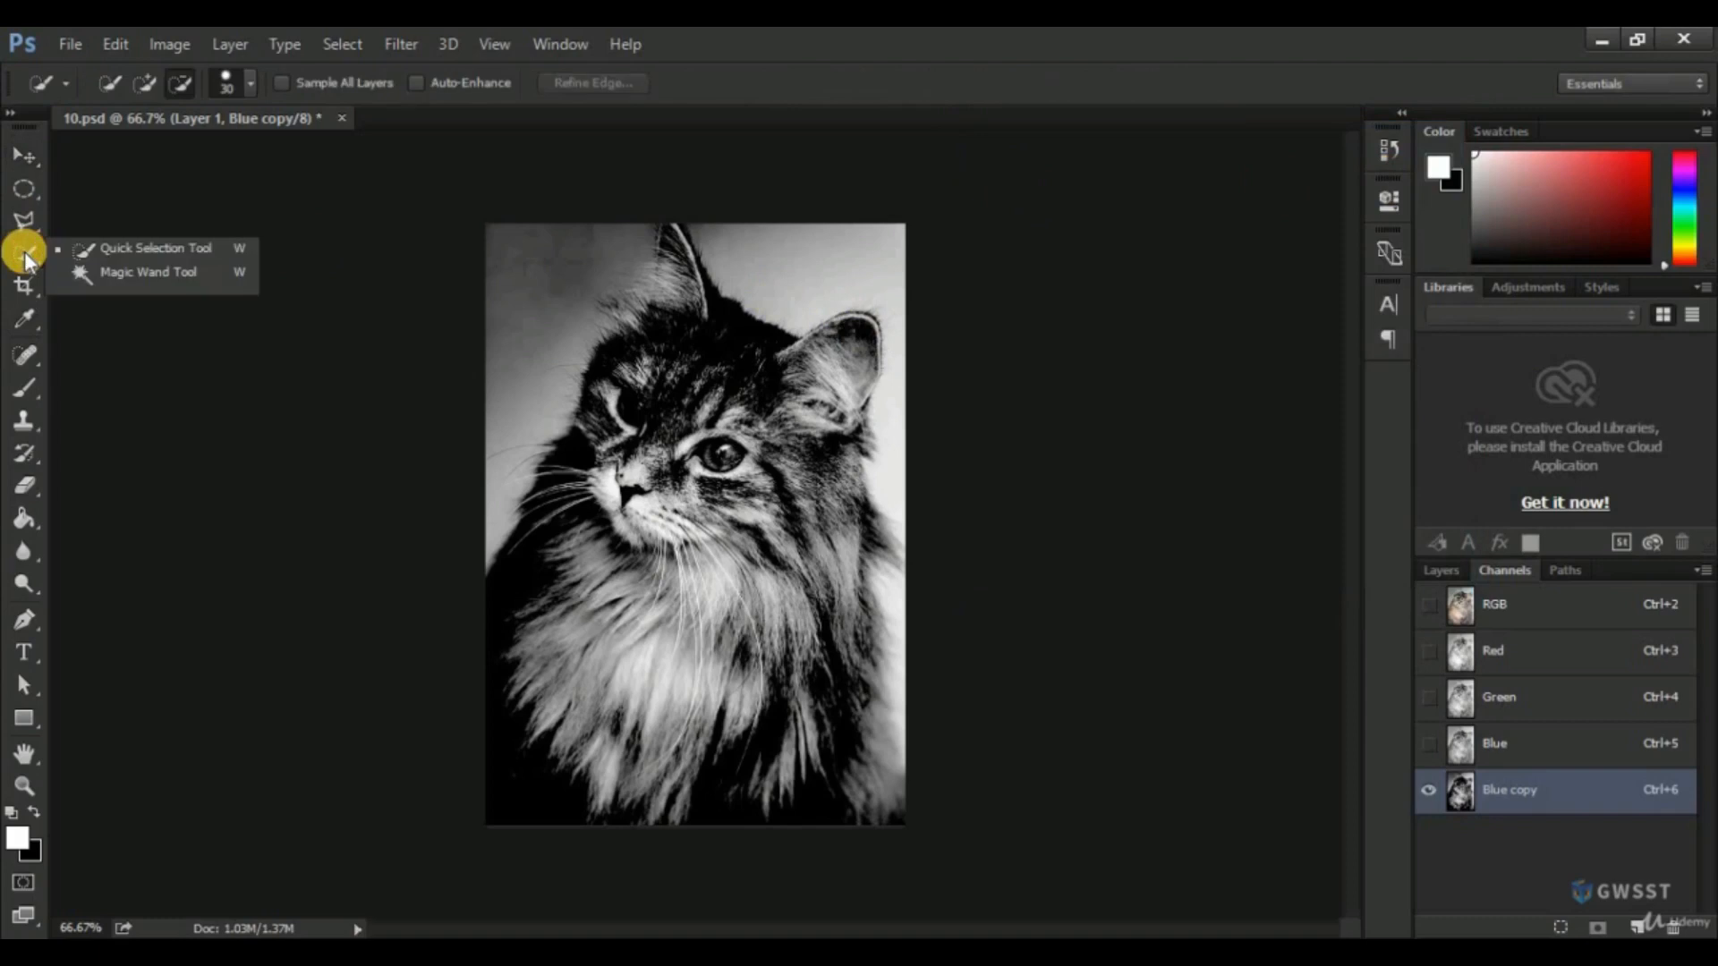
click(100, 250)
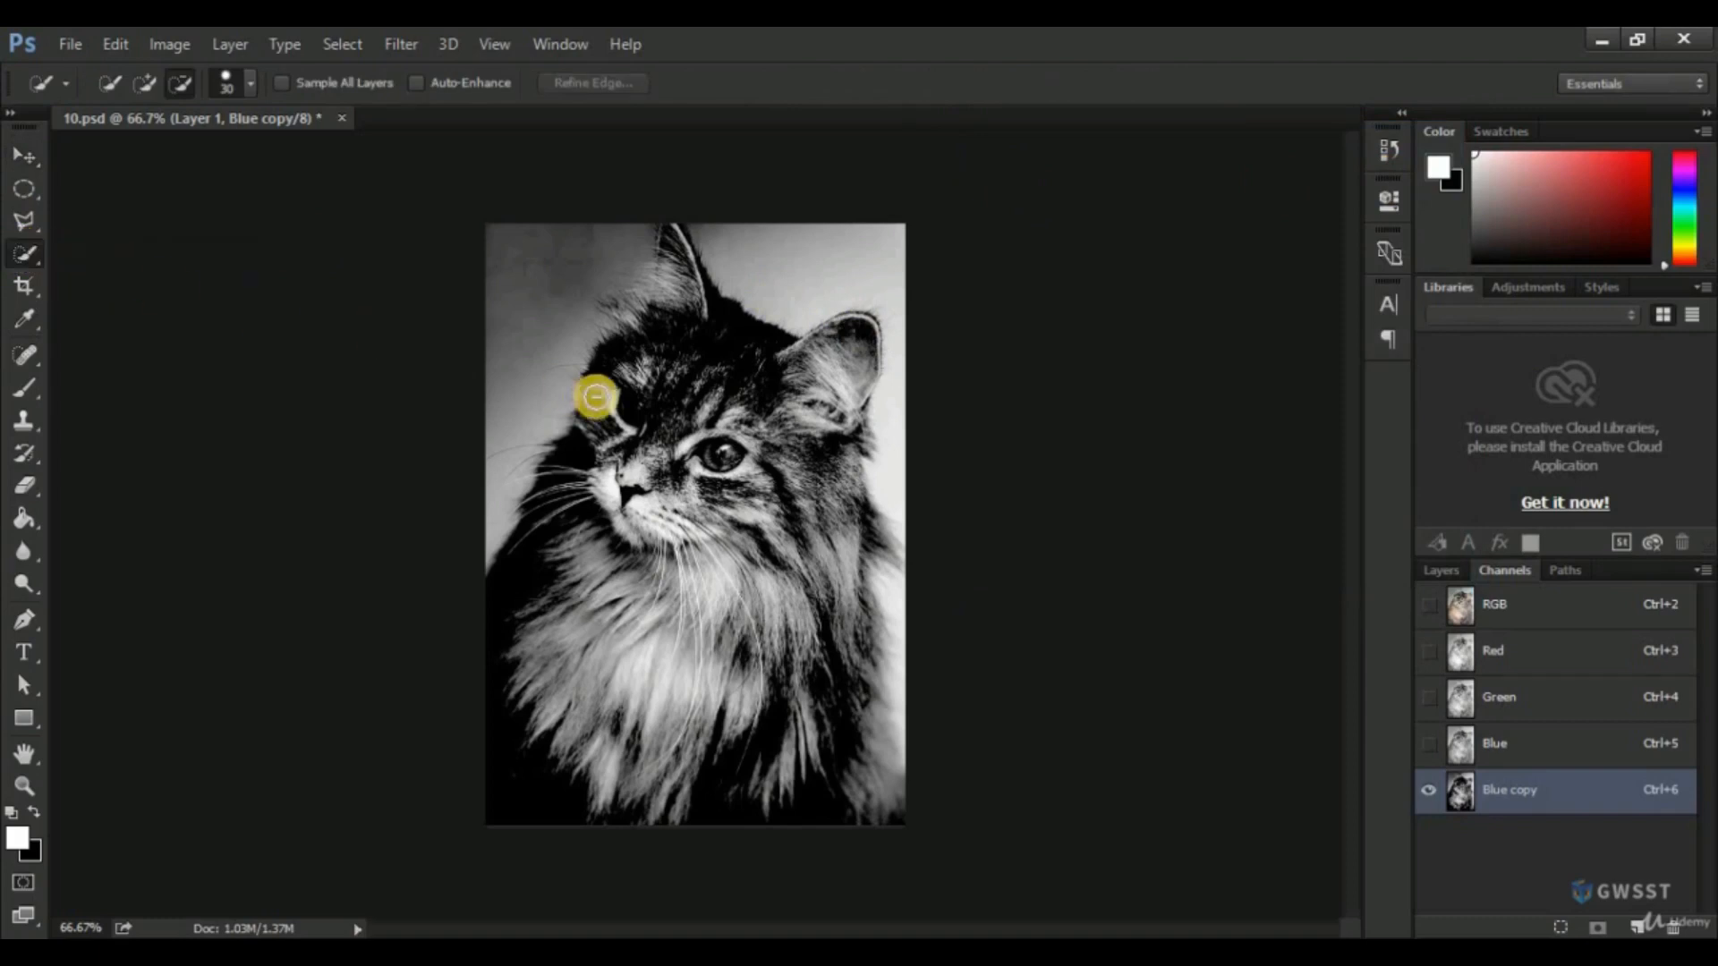
click(107, 83)
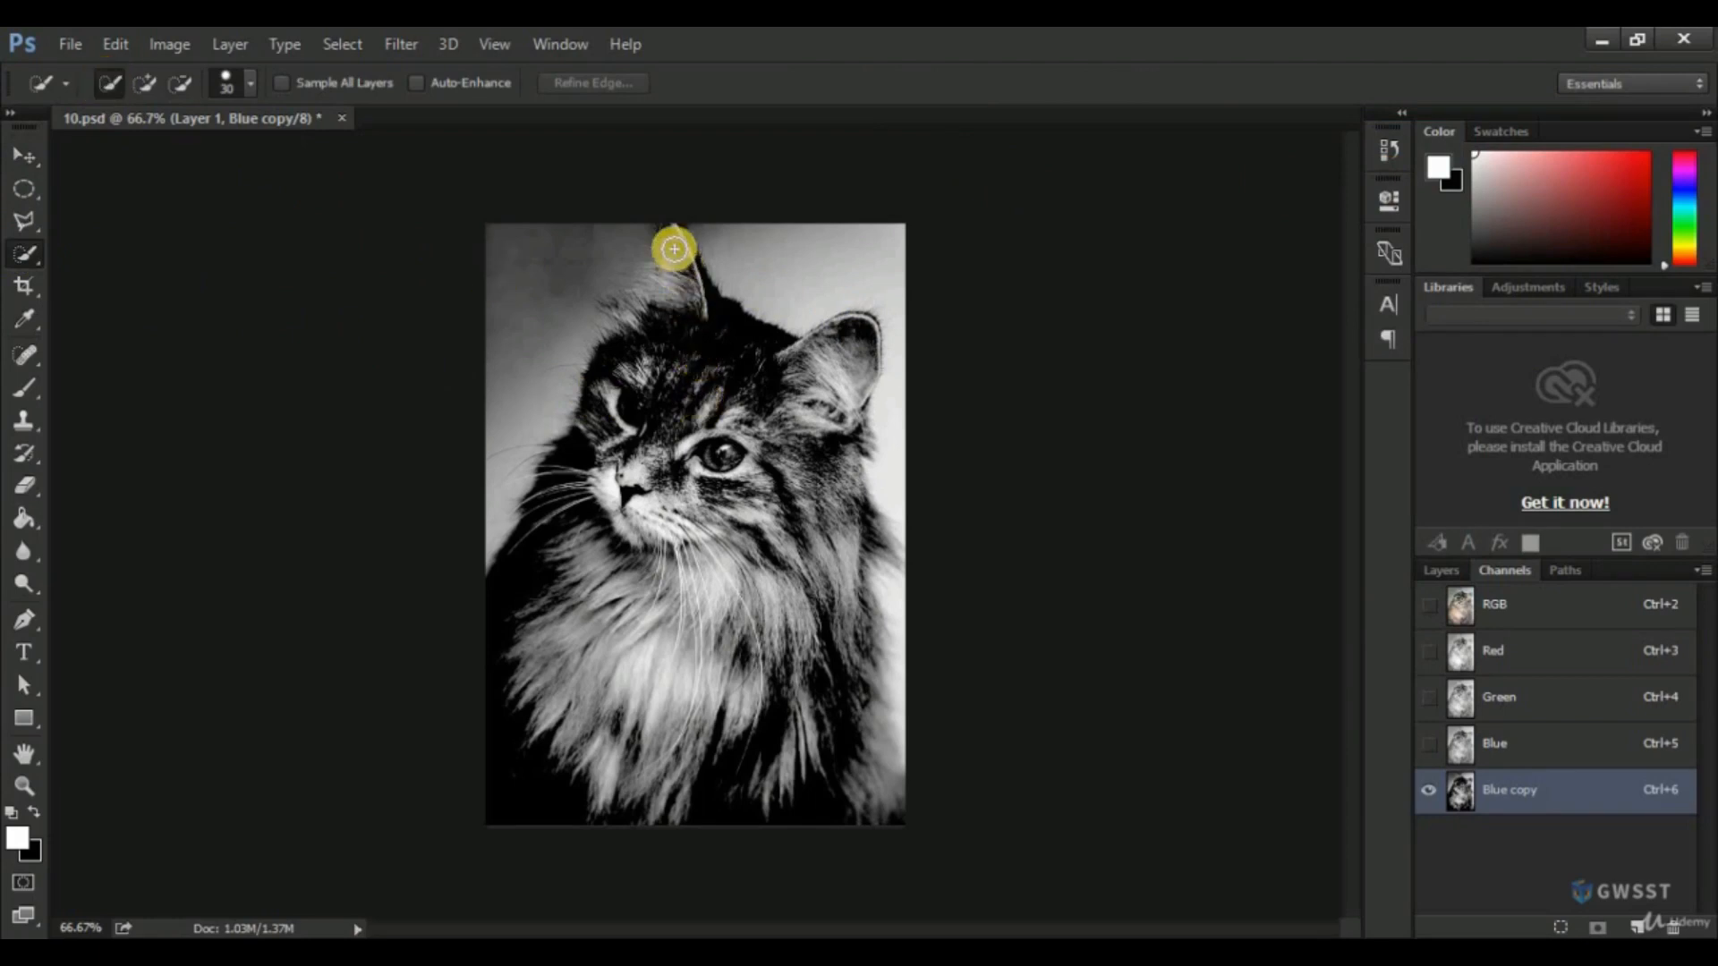
mouse_move(668, 245)
mouse_down()
mouse_move(679, 296)
mouse_move(623, 388)
mouse_move(555, 579)
mouse_move(534, 712)
mouse_move(551, 767)
mouse_move(695, 808)
mouse_move(882, 829)
mouse_move(752, 469)
mouse_move(678, 462)
mouse_move(659, 545)
mouse_move(632, 471)
mouse_move(715, 473)
mouse_move(858, 330)
mouse_move(848, 416)
mouse_move(817, 466)
mouse_move(799, 422)
mouse_move(860, 550)
mouse_up()
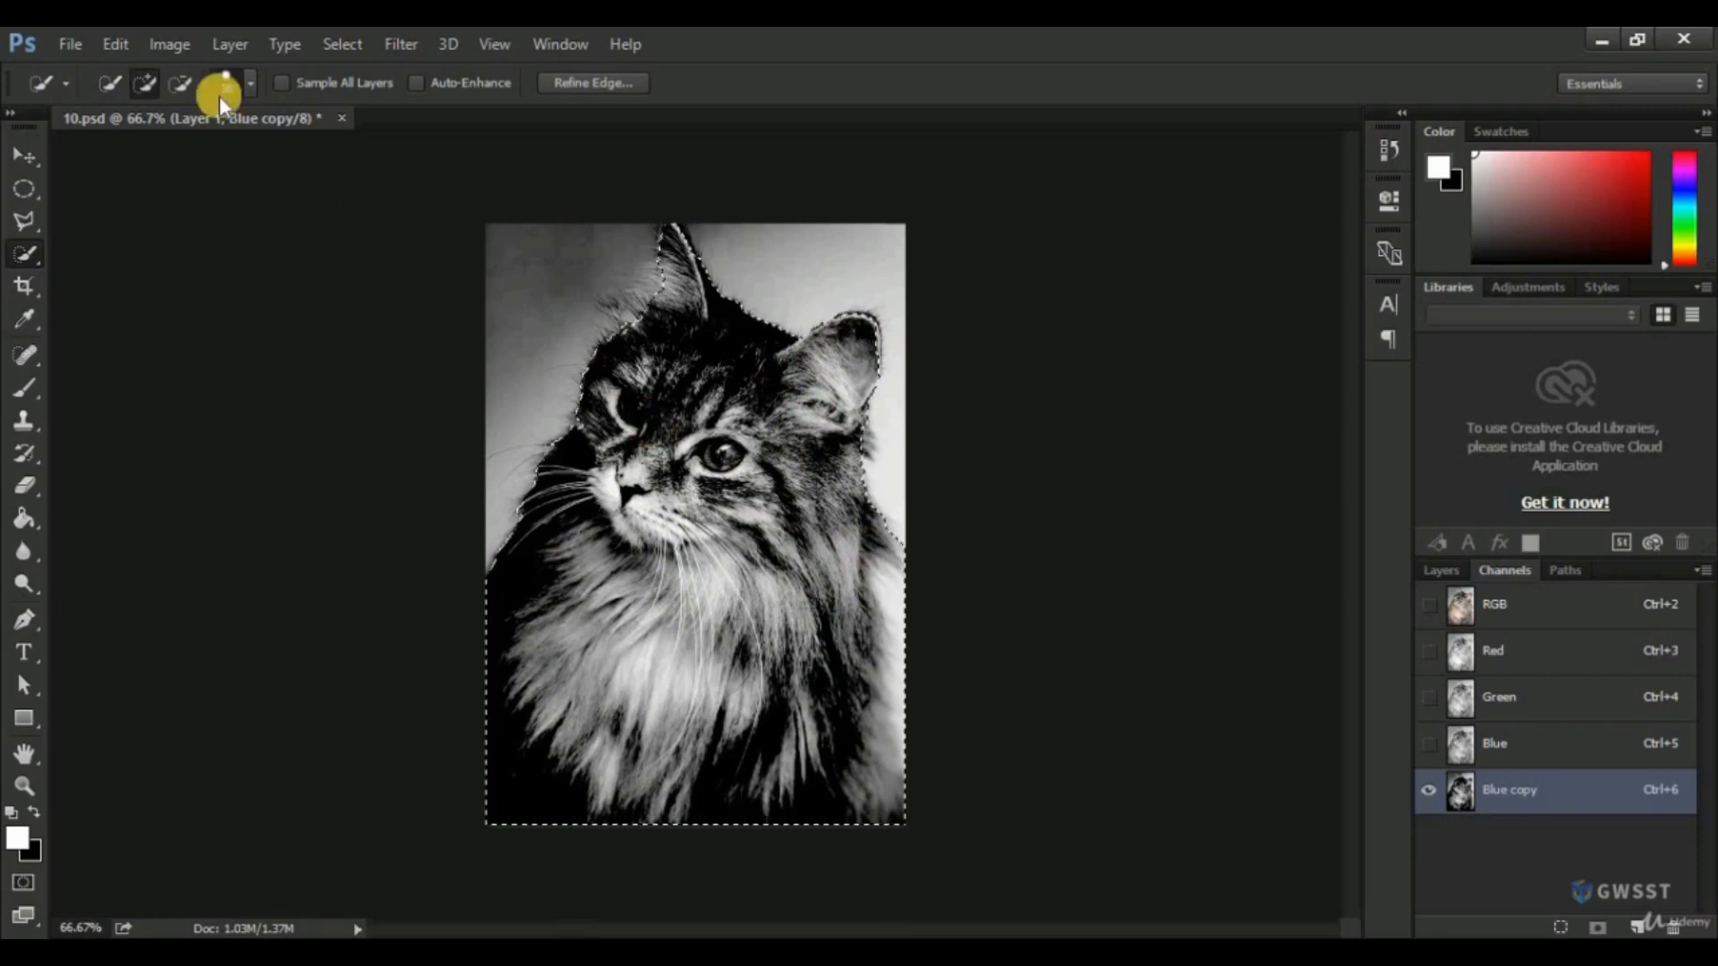
click(186, 82)
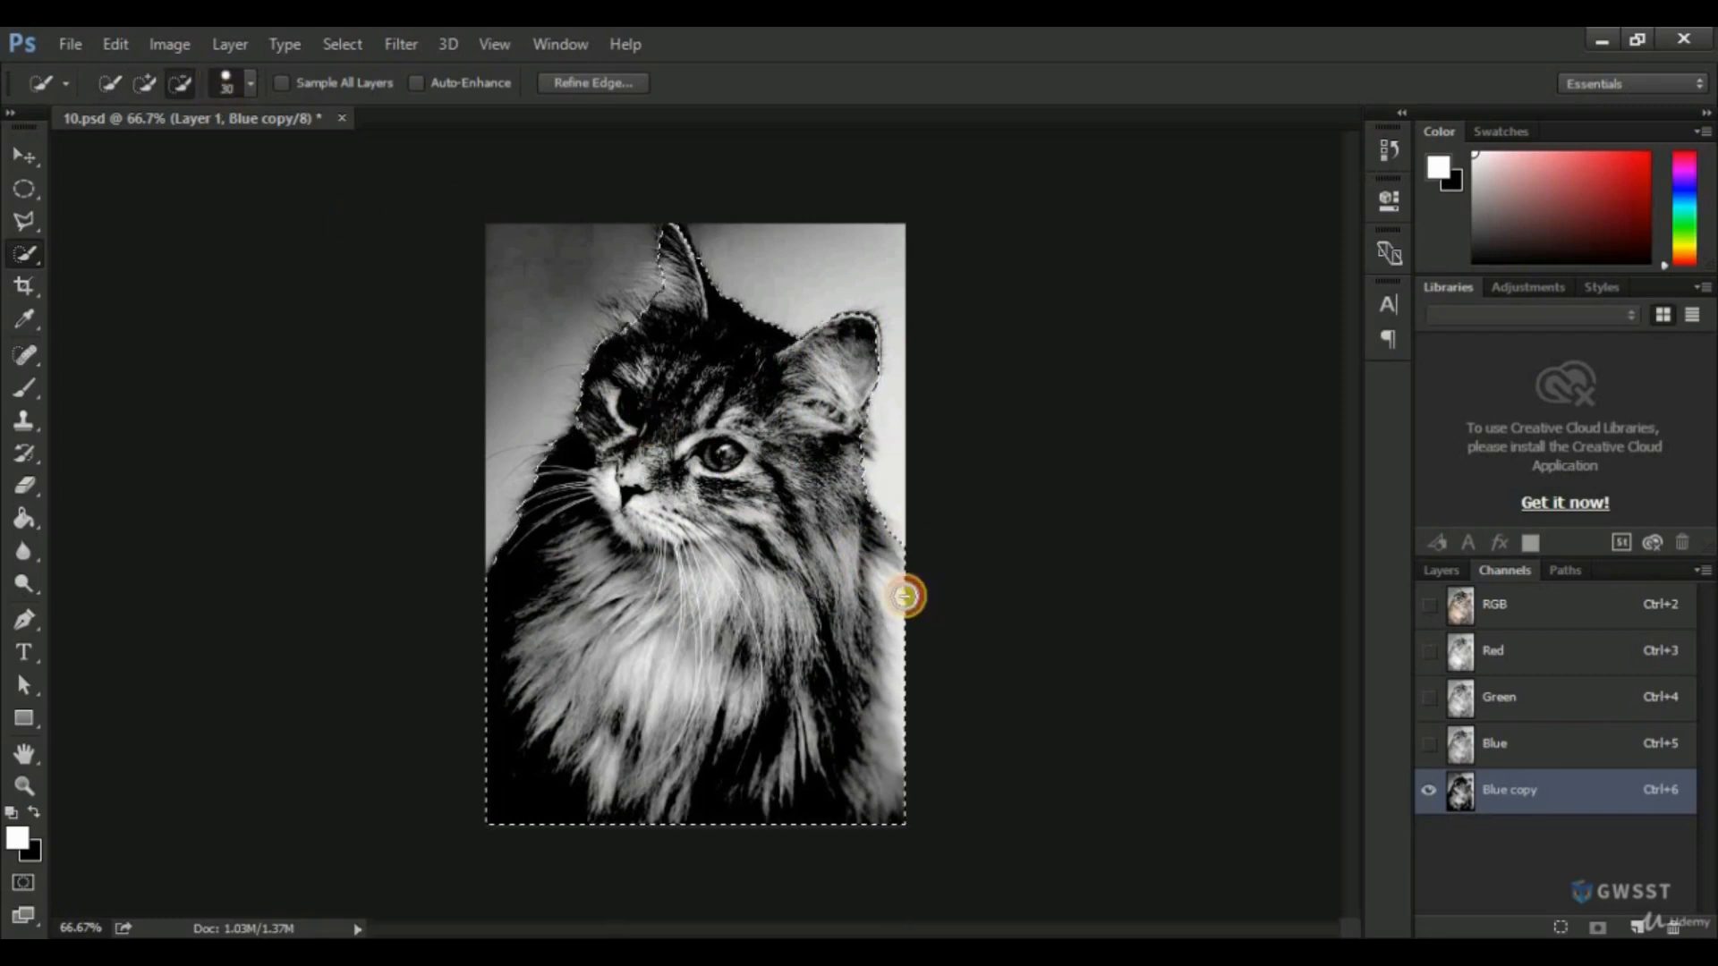
drag(906, 626, 906, 687)
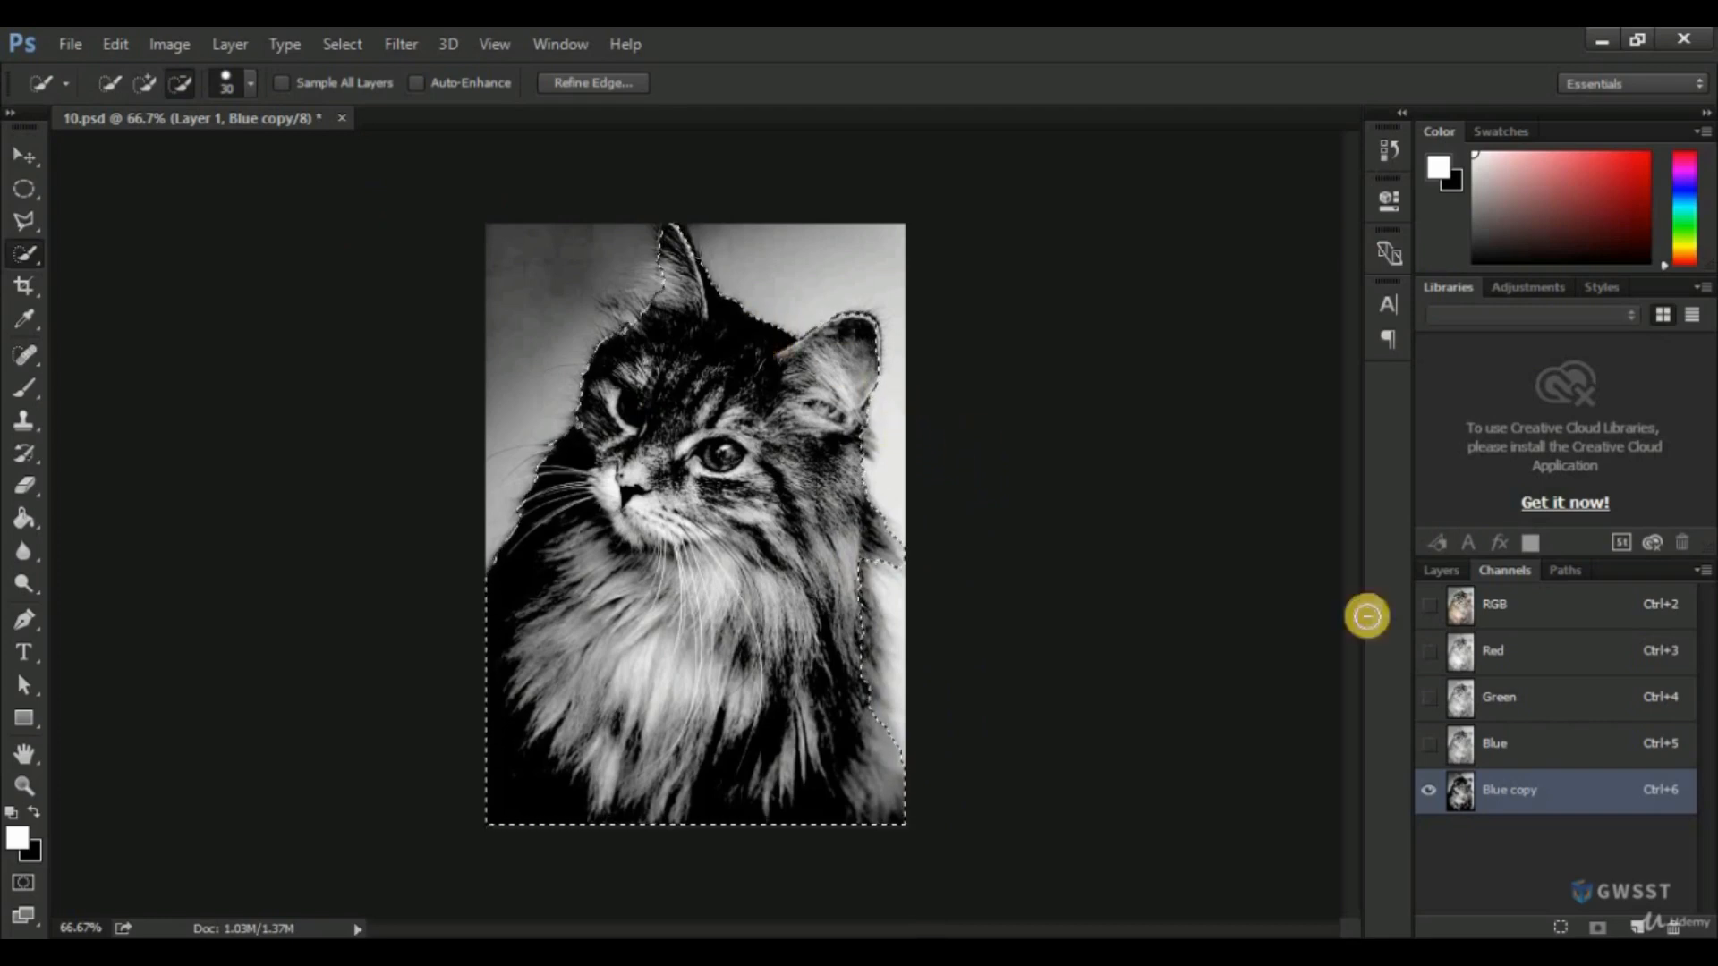
Return to the RGB composite on Layer 1 and refine the selection edge with Smart Radius on and a radius of 83.1 px.
click(1489, 603)
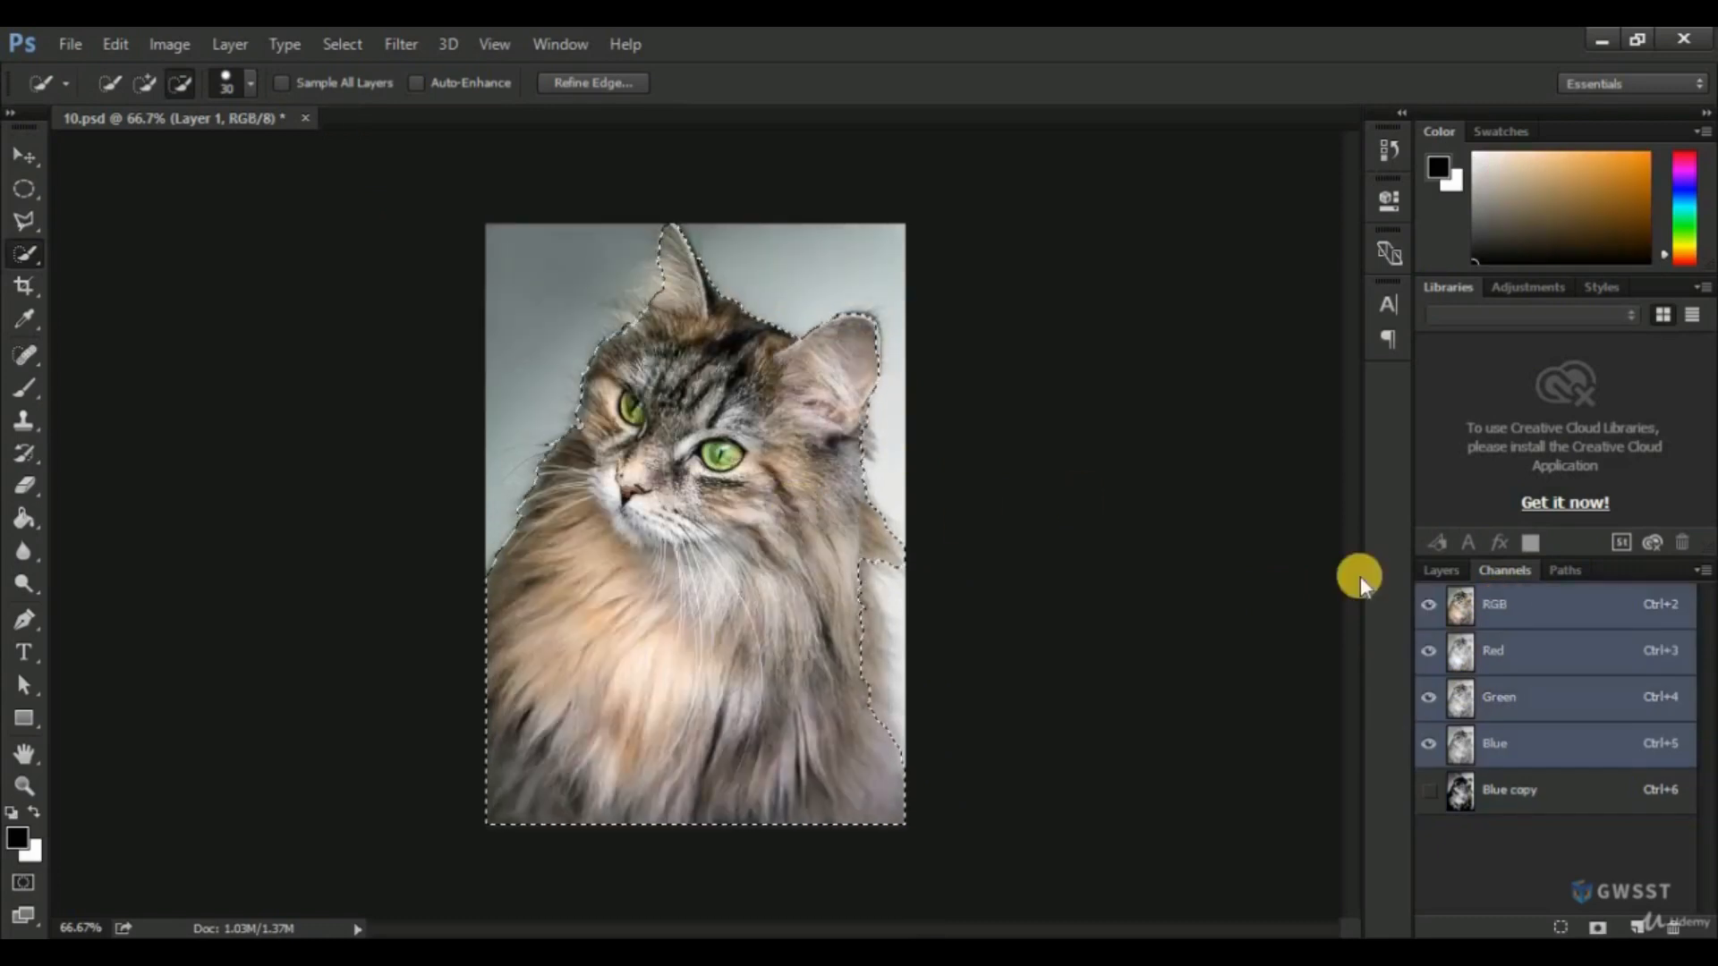
click(1442, 574)
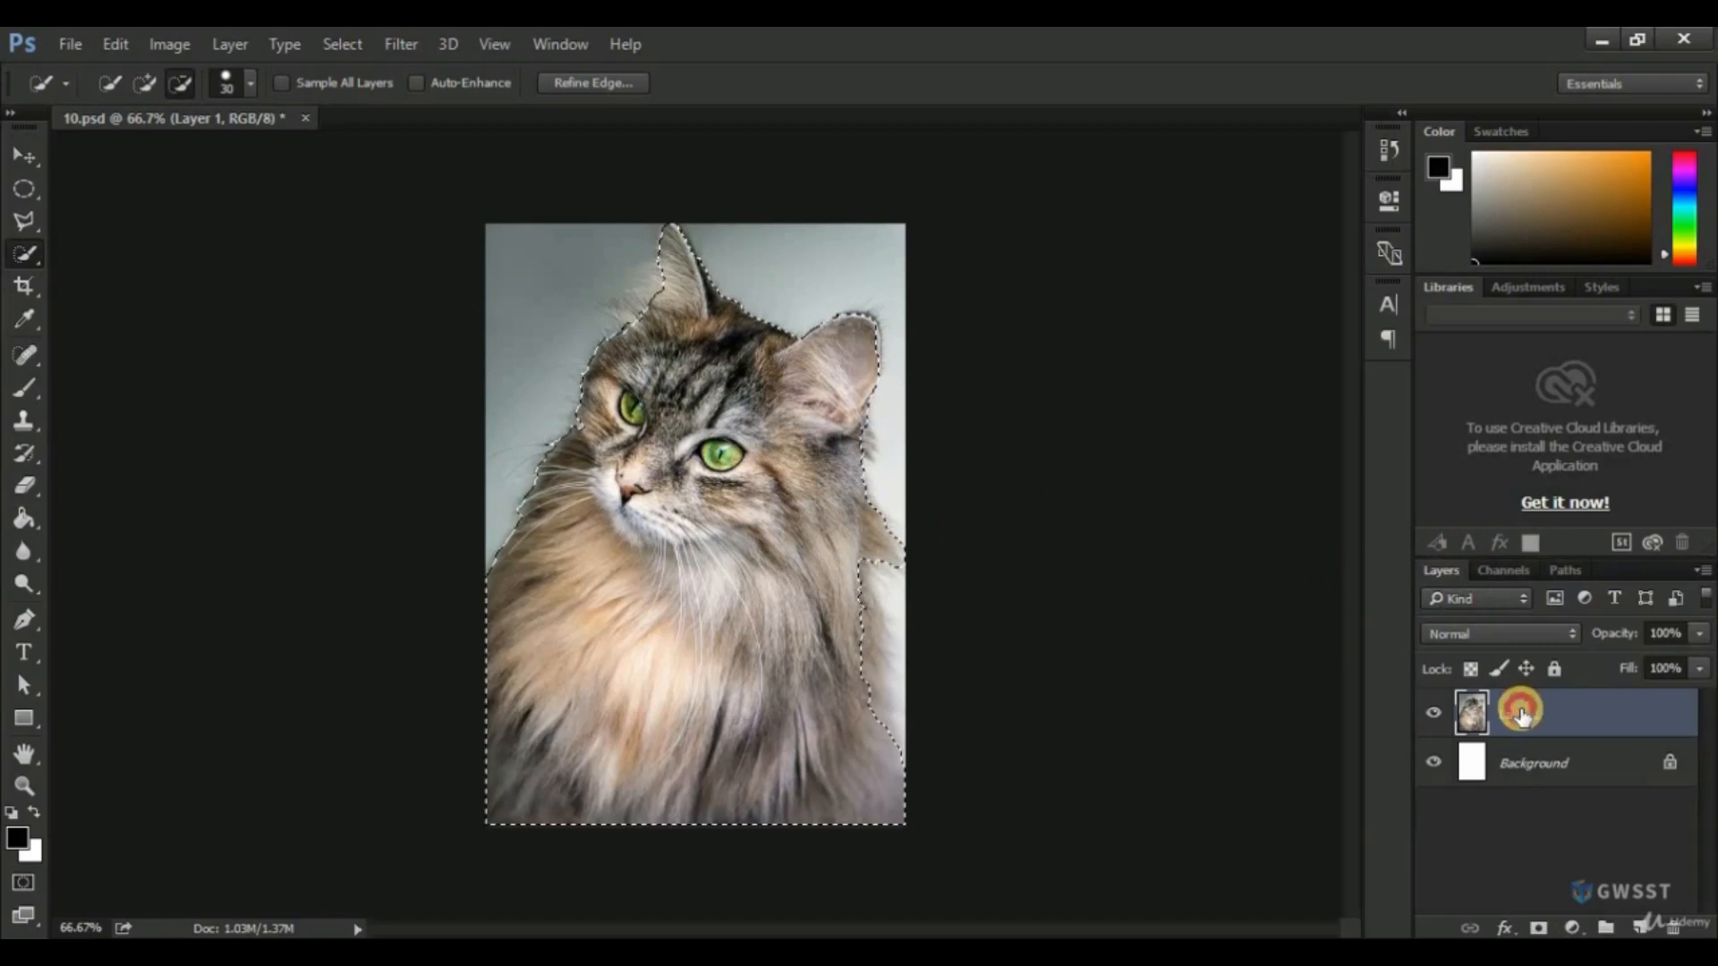
click(592, 84)
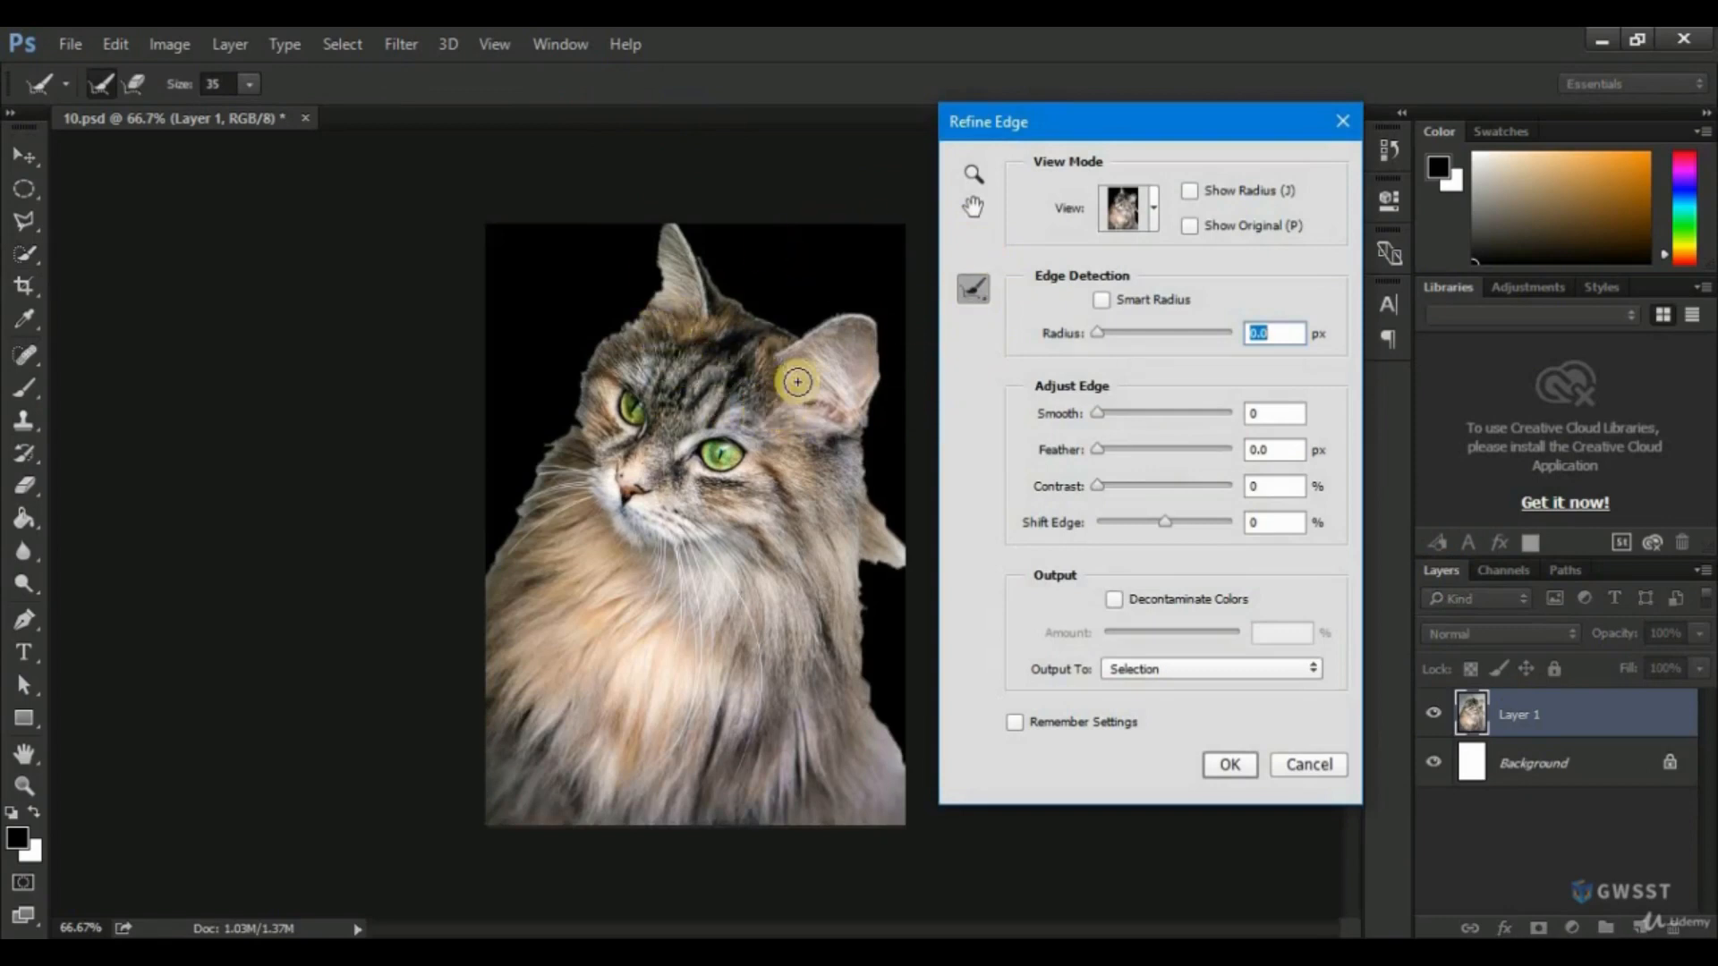
click(1102, 301)
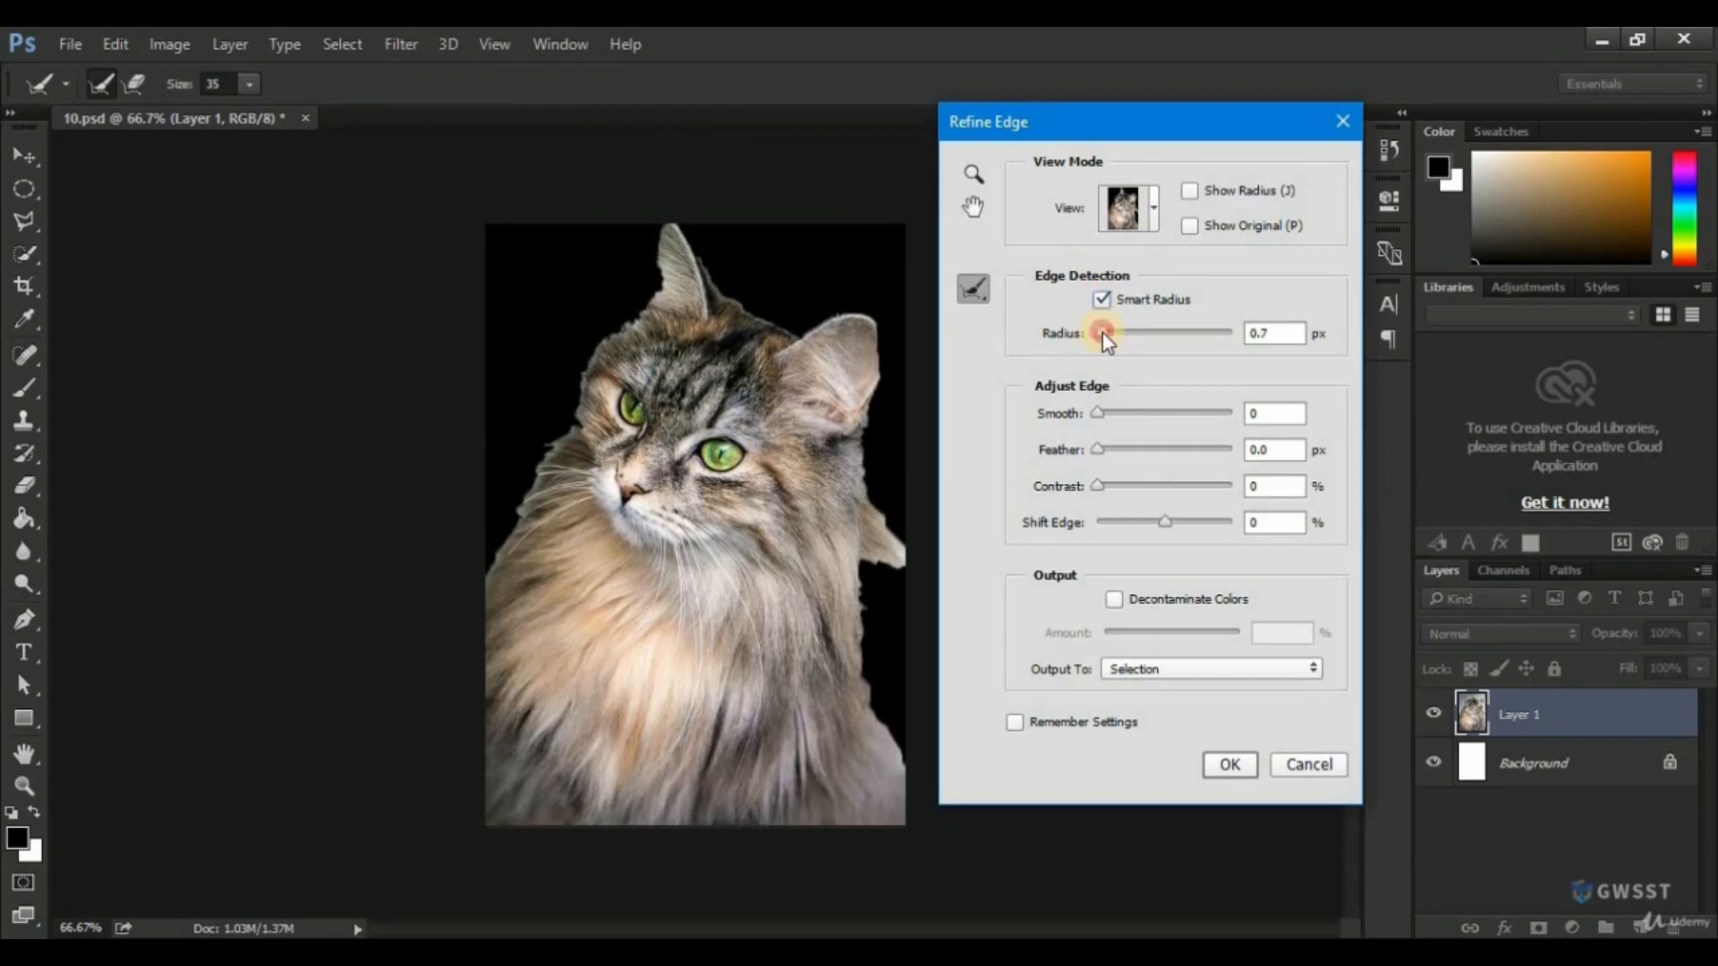
drag(1102, 335, 1206, 335)
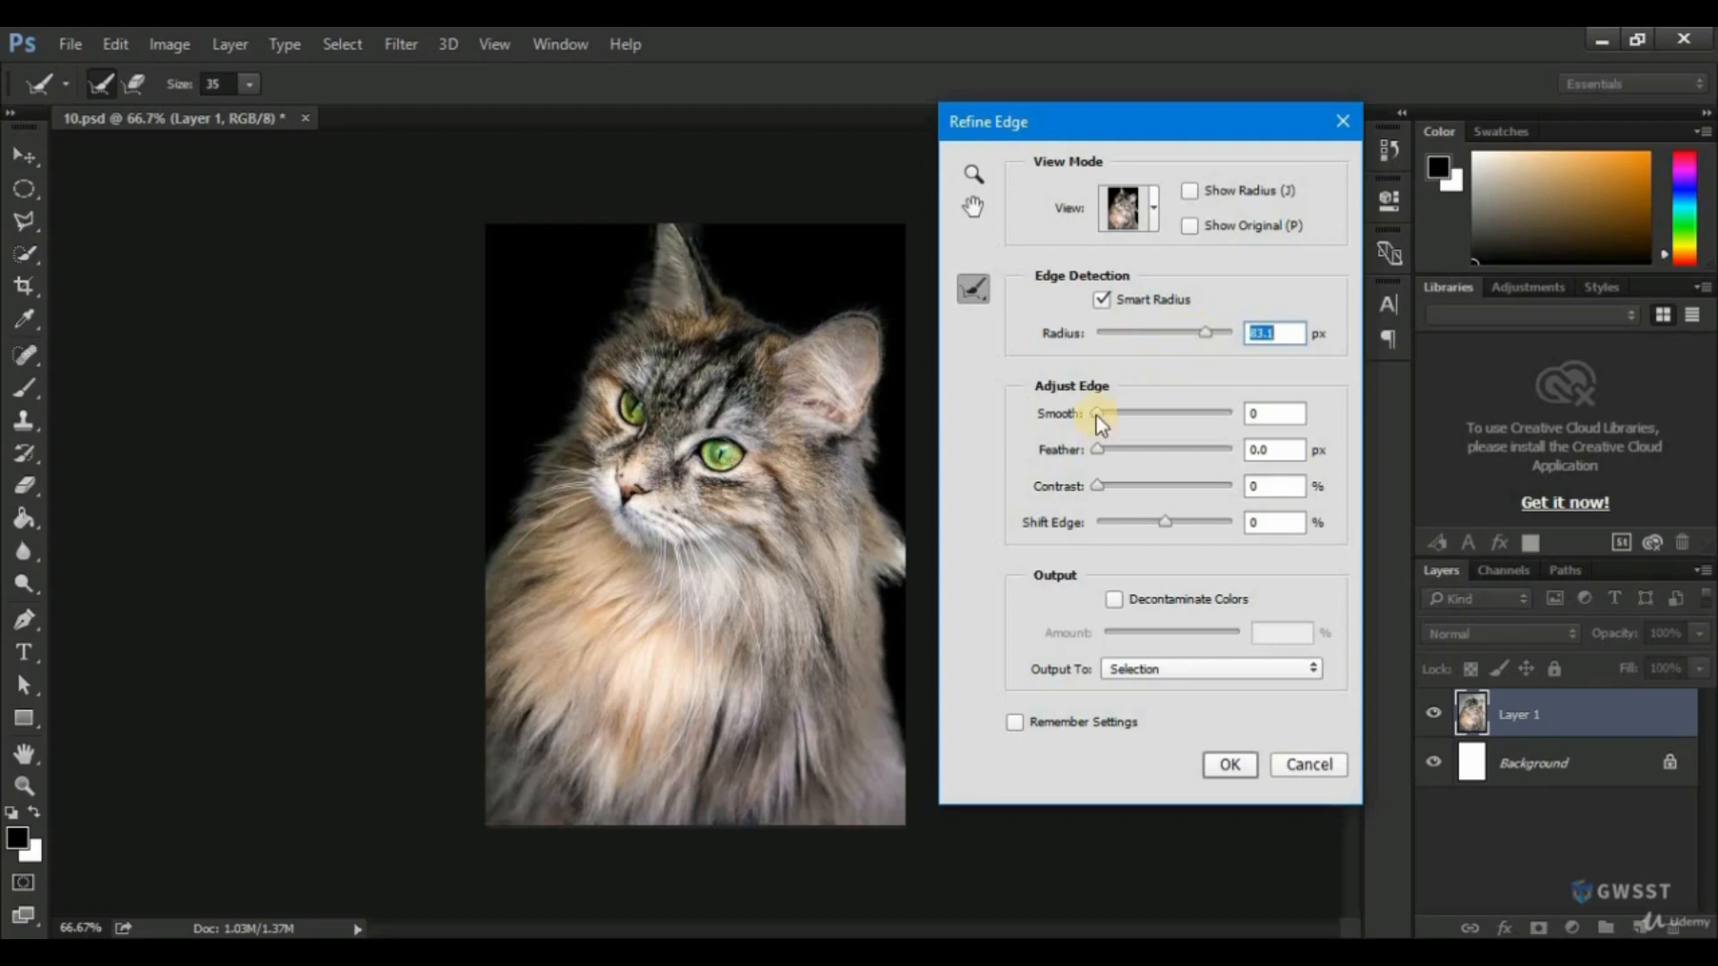
Set the refined edge's contrast to 15% and shift edge to +16%, keeping smooth and feather at 0.
mouse_move(1099, 415)
mouse_down()
mouse_move(1121, 413)
mouse_move(1071, 411)
mouse_up()
drag(1092, 450, 1175, 525)
click(1099, 489)
click(1171, 523)
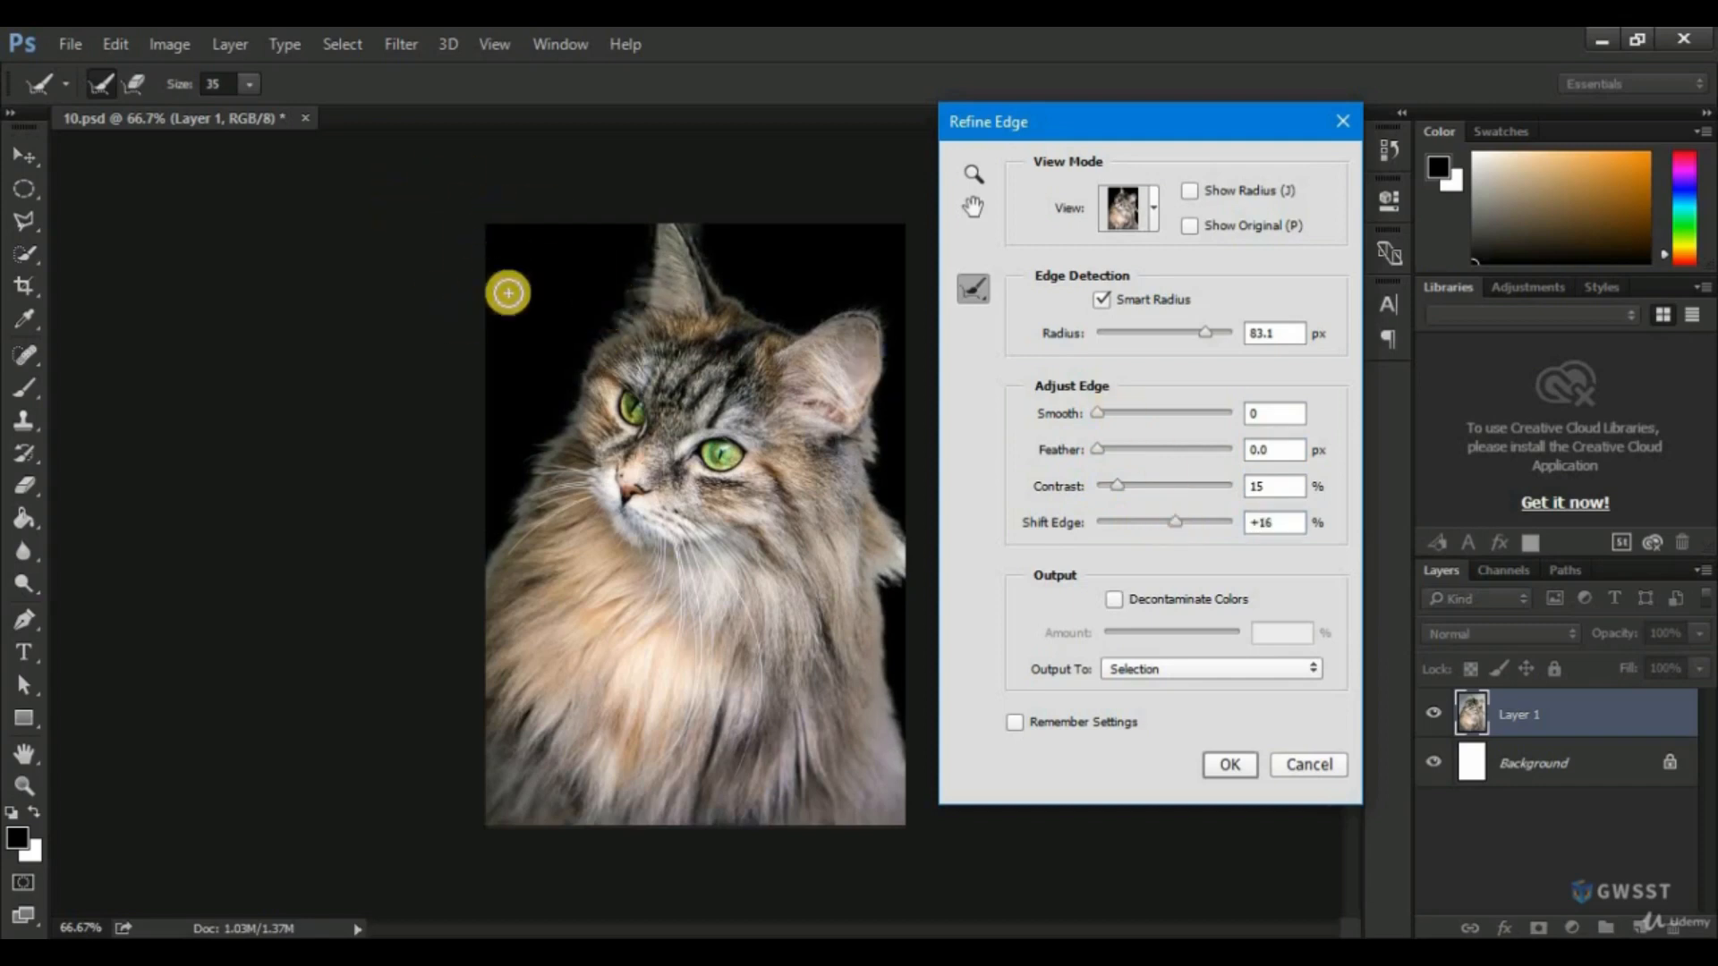
Brush the Refine Radius tool at size 35 along the cat's left fur edge and across the top from ear to ear.
mouse_move(335, 228)
mouse_down()
mouse_move(343, 279)
mouse_move(345, 257)
mouse_up()
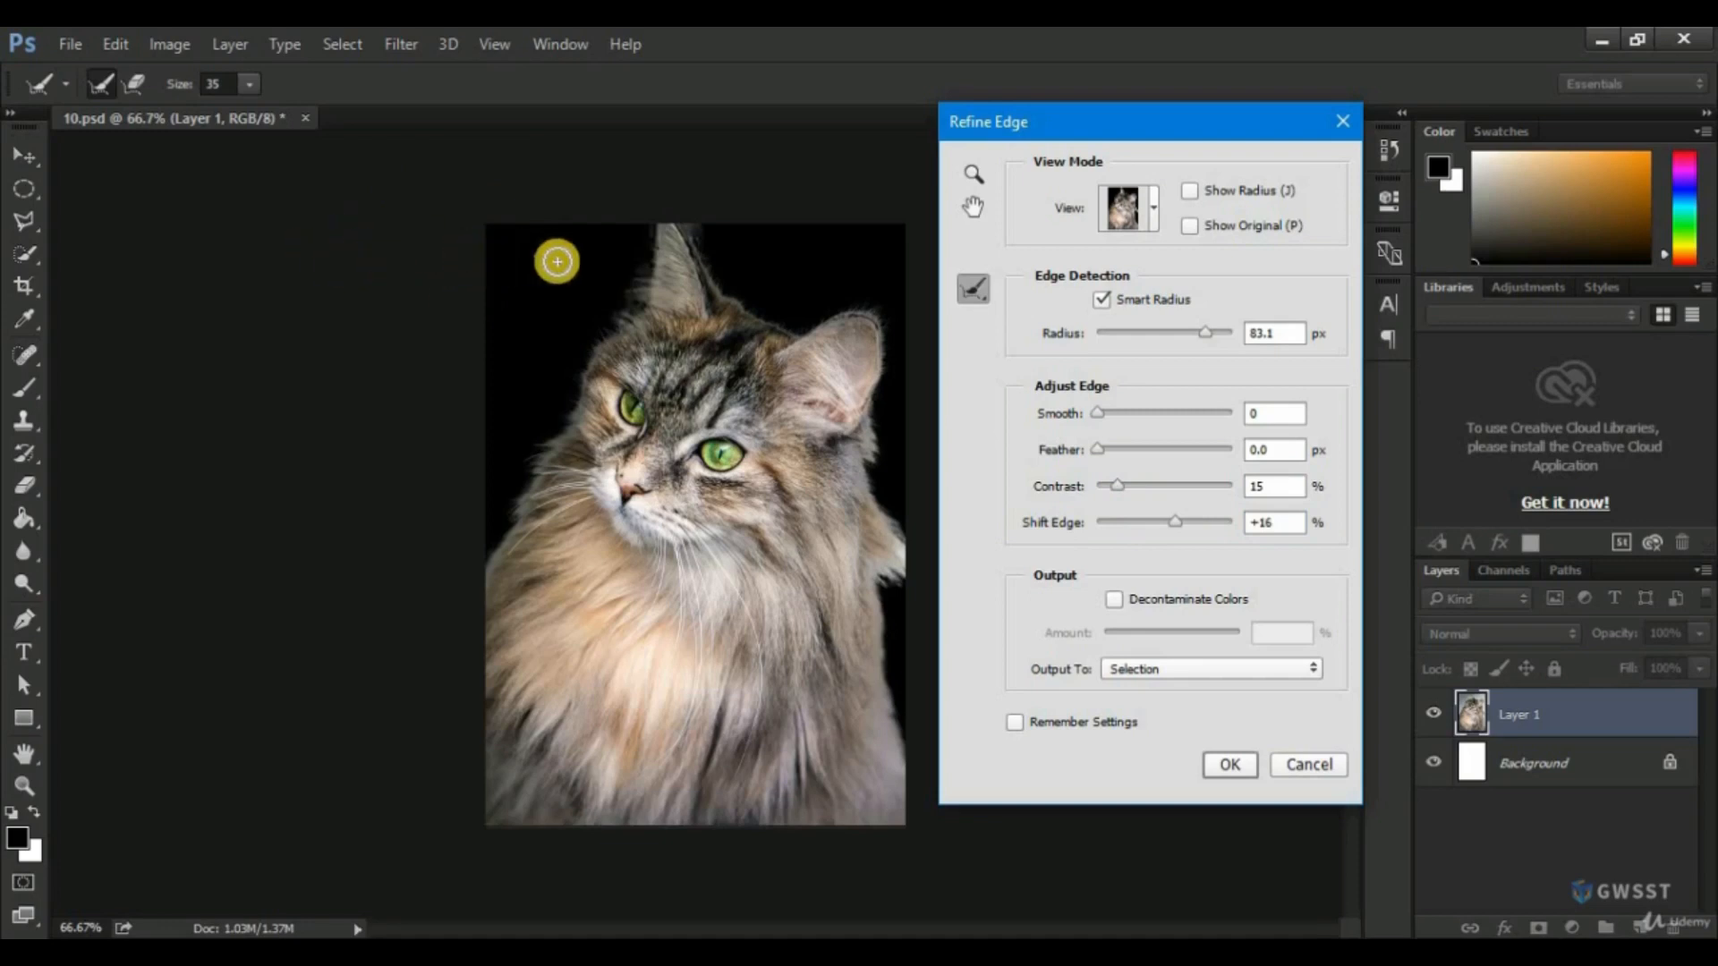
scroll(665, 258, up, 1)
scroll(664, 257, up, 3)
scroll(666, 254, down, 2)
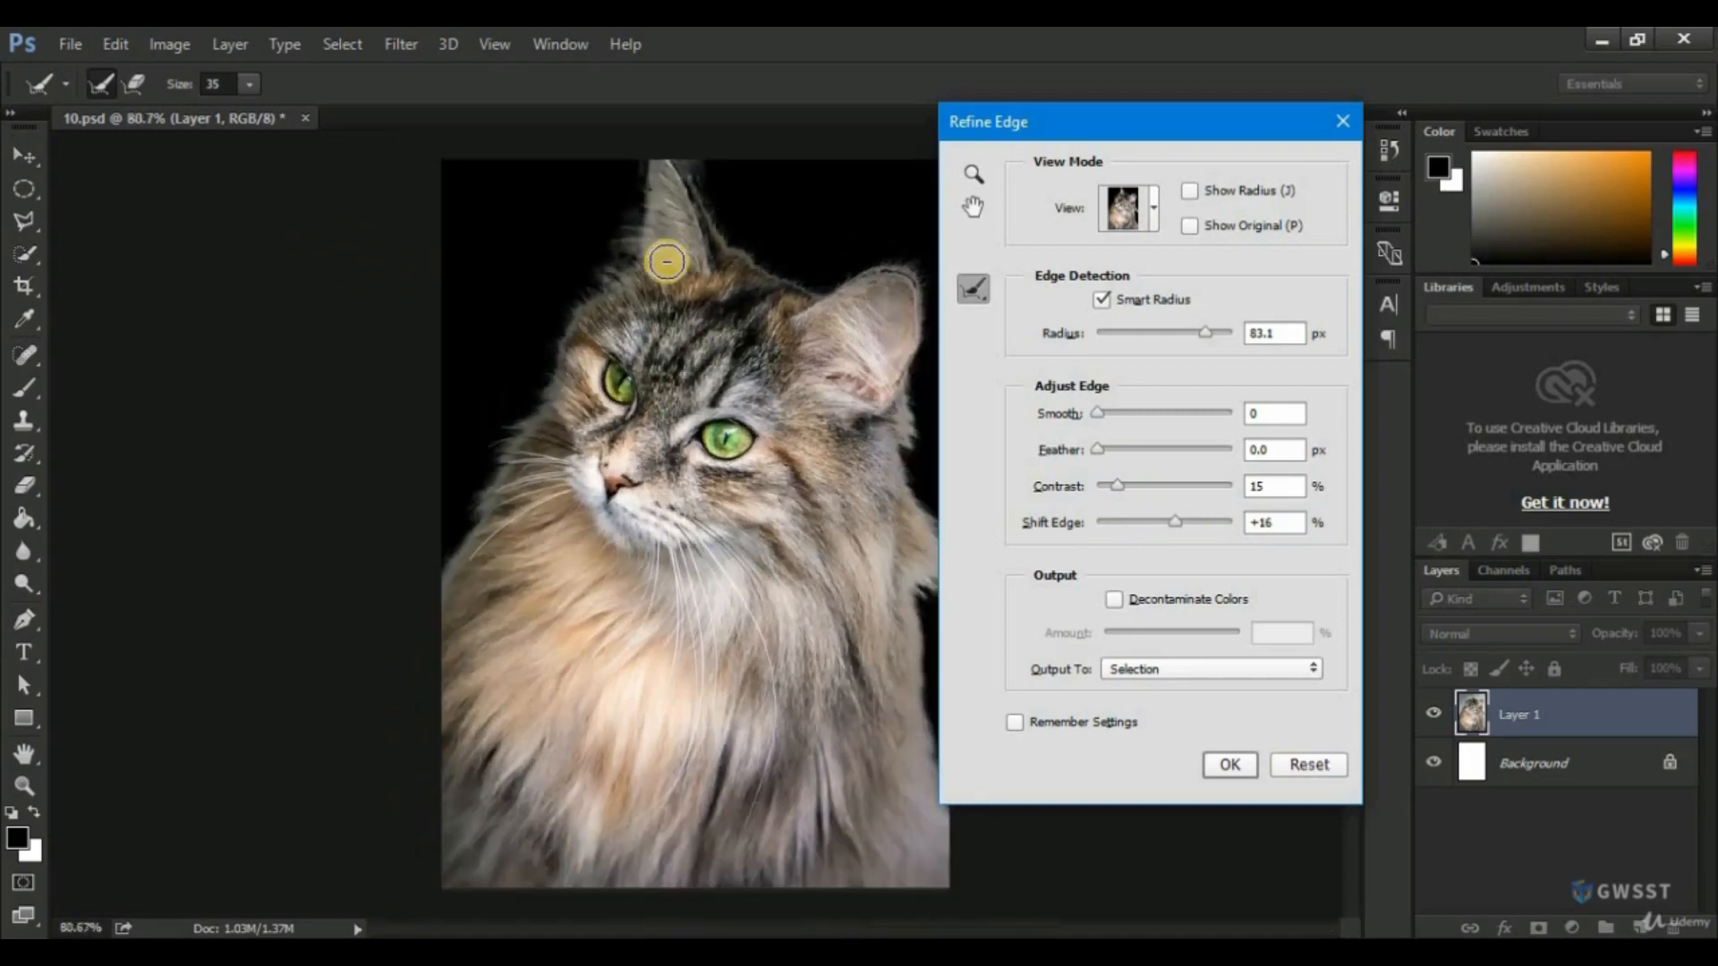
mouse_move(640, 177)
mouse_down()
mouse_move(629, 242)
mouse_move(629, 184)
mouse_move(607, 272)
mouse_move(544, 324)
mouse_move(561, 313)
mouse_move(413, 578)
mouse_up()
drag(463, 507, 425, 582)
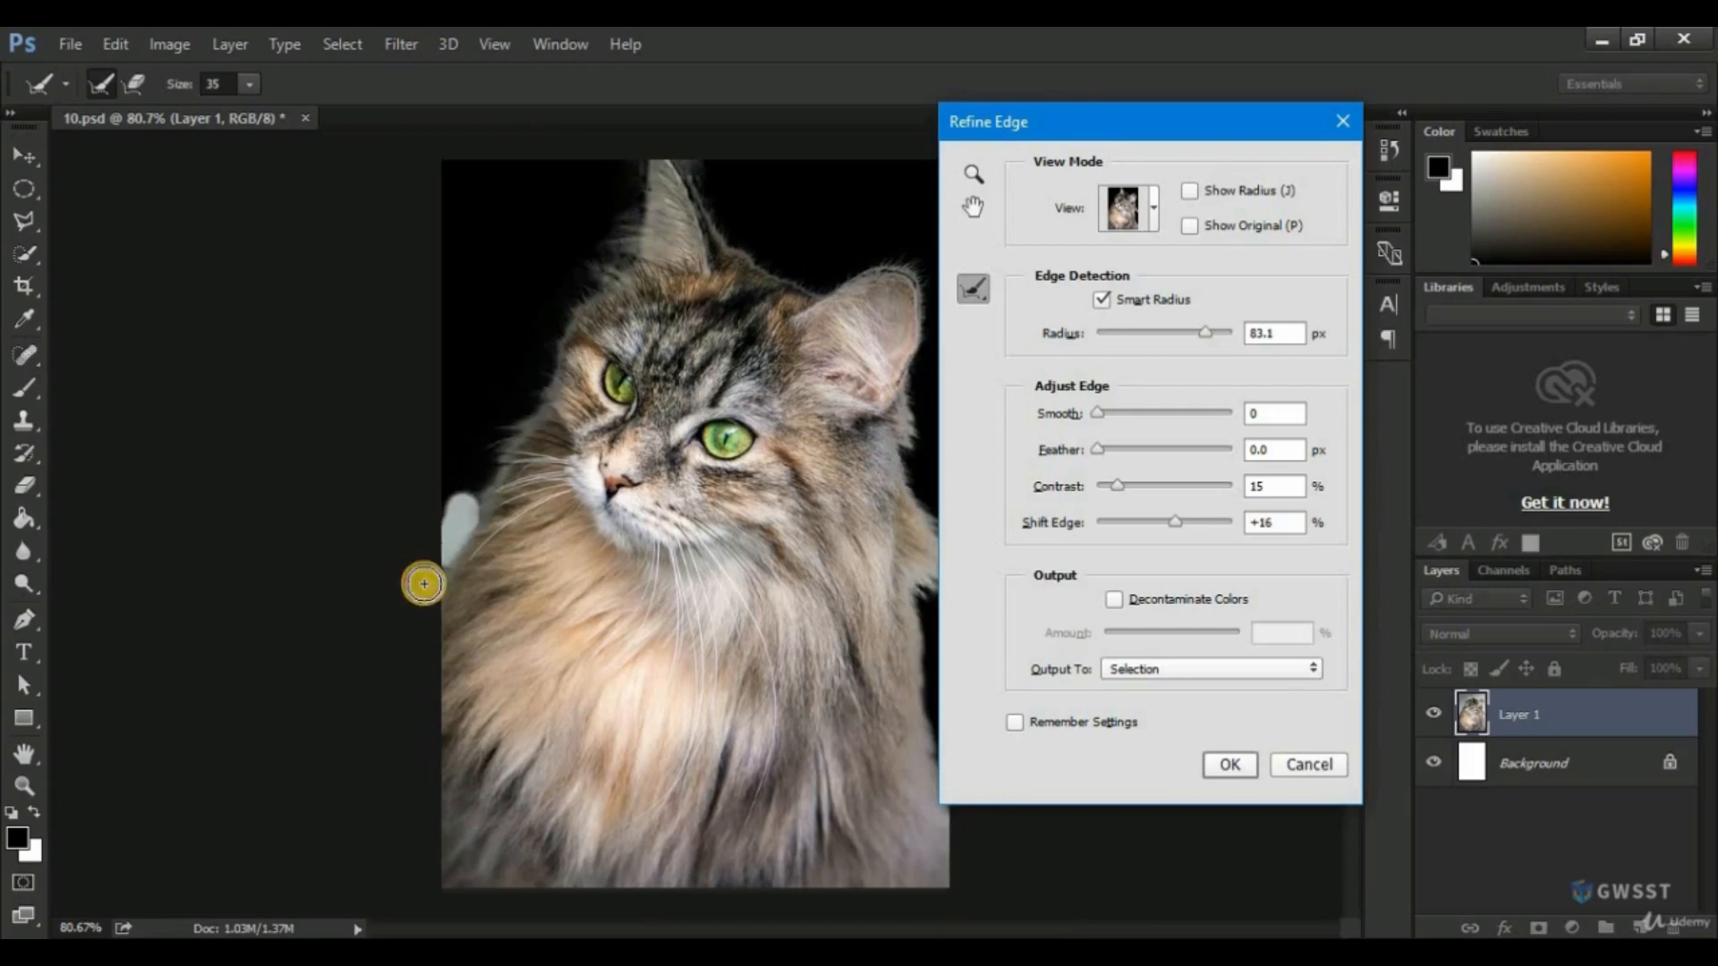
mouse_move(690, 165)
mouse_down()
mouse_move(783, 281)
mouse_move(872, 287)
mouse_move(893, 266)
mouse_move(854, 277)
mouse_move(930, 285)
mouse_move(908, 344)
mouse_up()
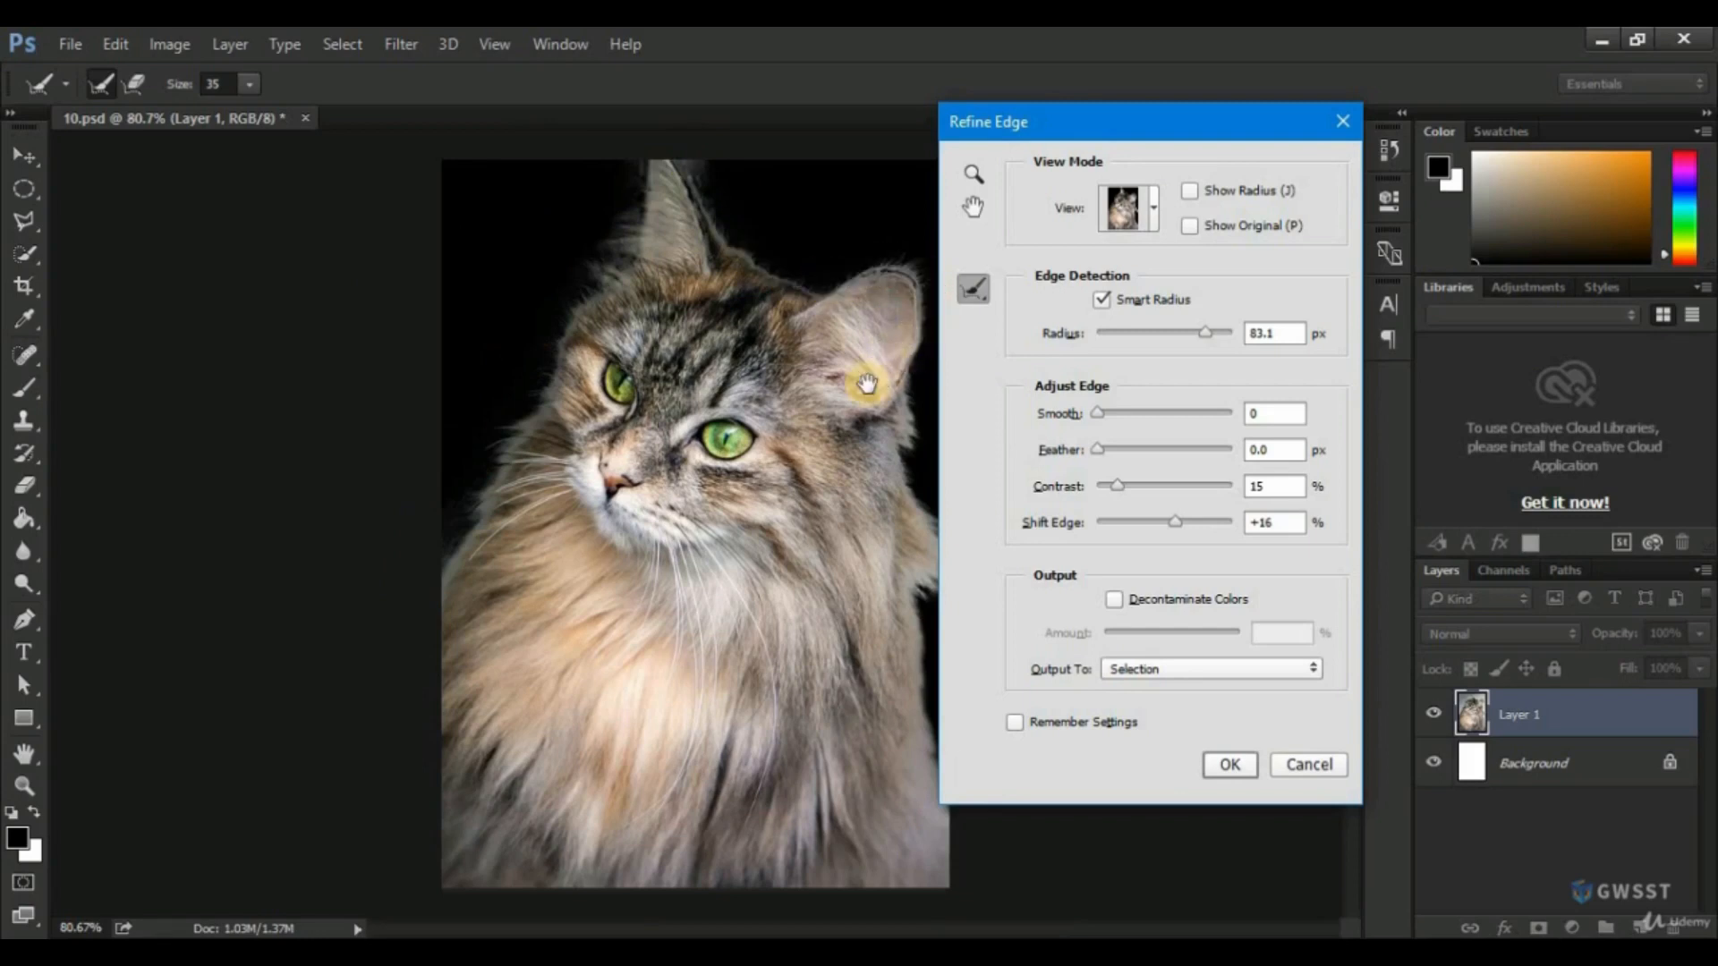
Move the Refine Edge dialog clear of the image and brush the refinement along the cat's right fur edge.
click(976, 173)
drag(1008, 131, 1144, 137)
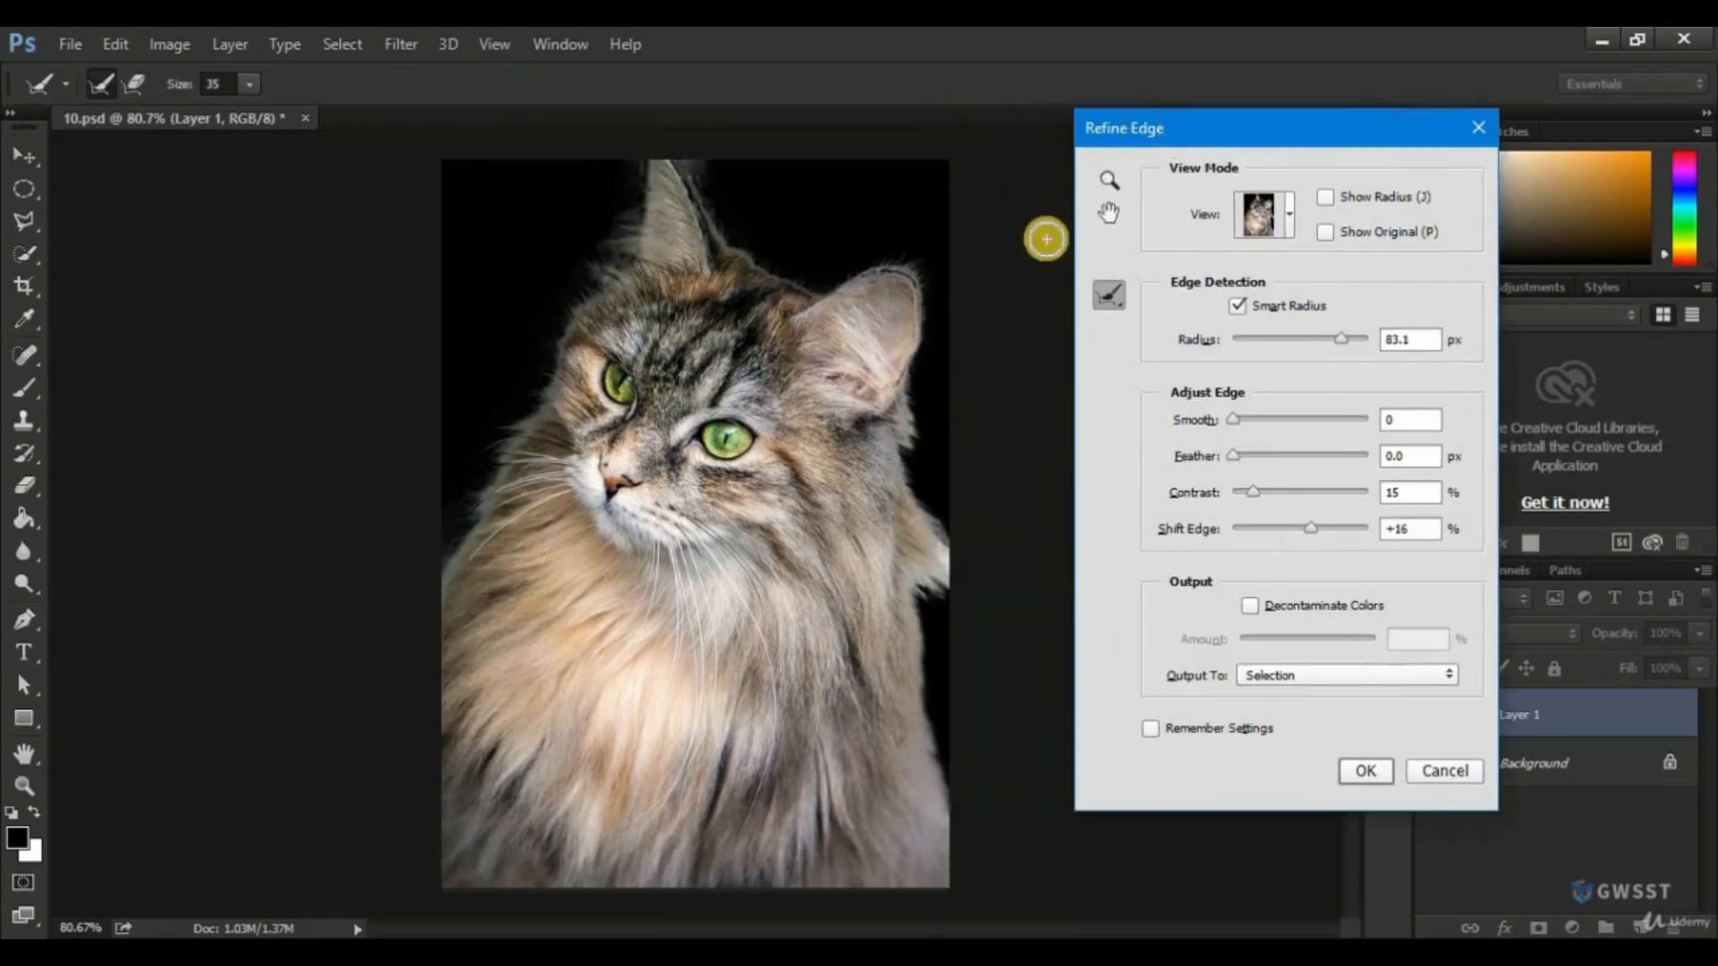
mouse_move(934, 281)
mouse_down()
mouse_move(913, 352)
mouse_move(967, 537)
mouse_move(940, 713)
mouse_up()
mouse_move(924, 616)
mouse_down()
mouse_move(942, 740)
mouse_move(970, 771)
mouse_up()
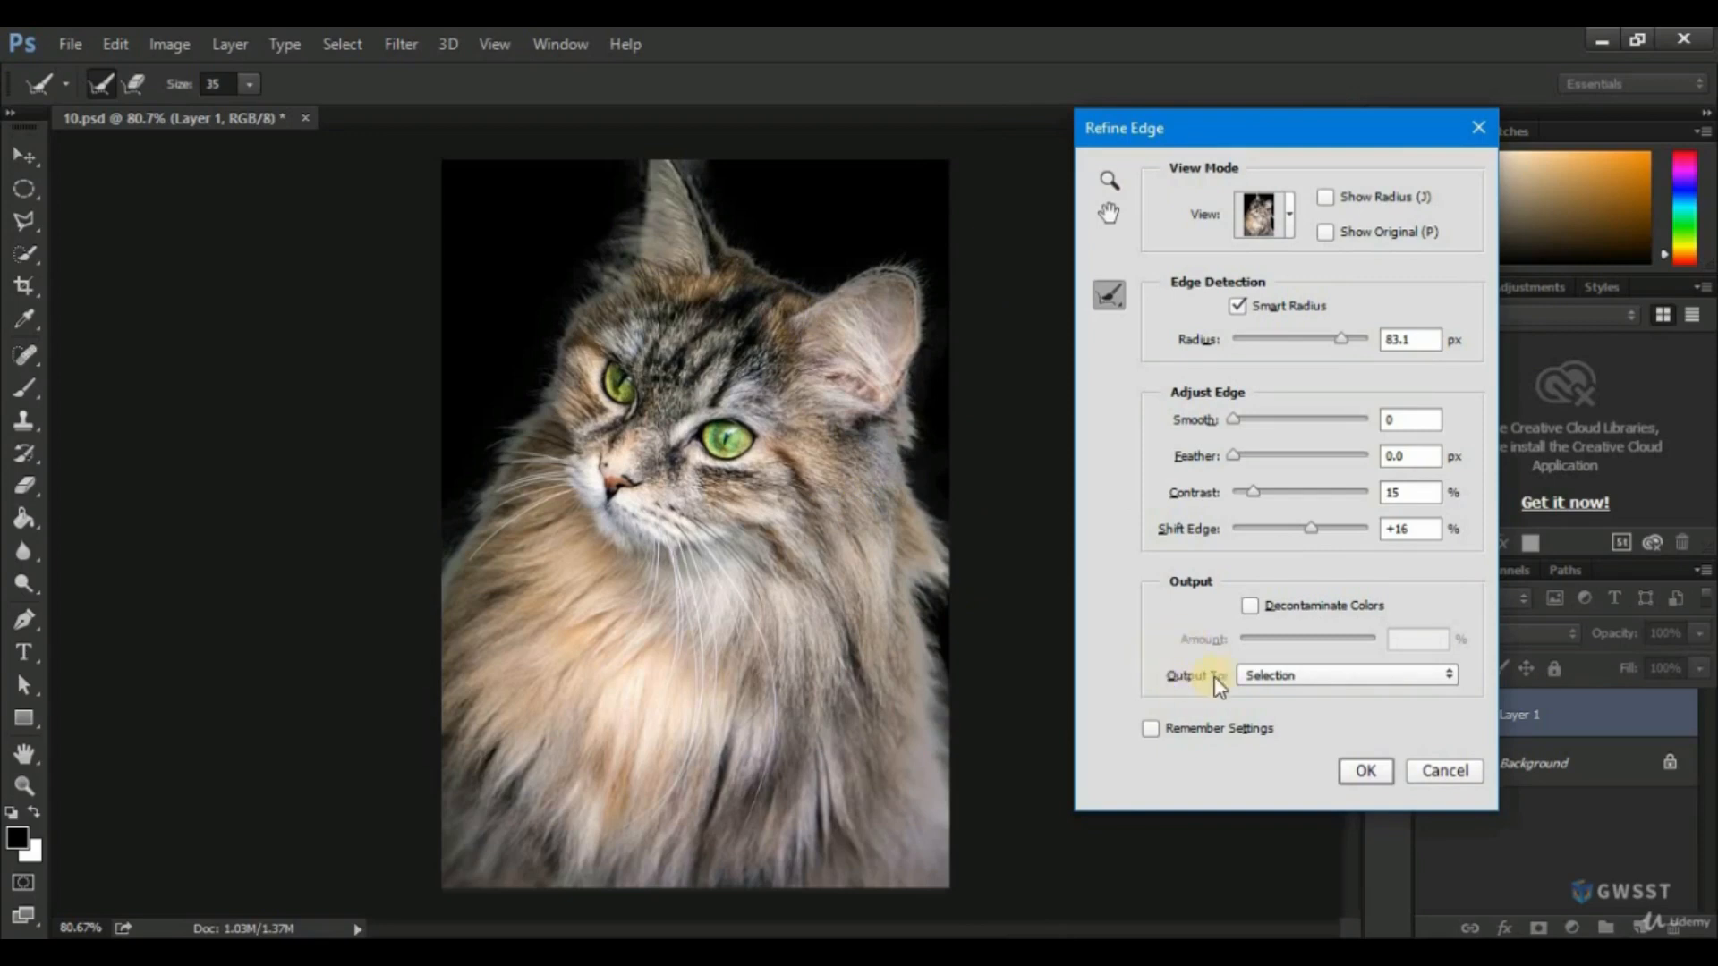
Output the refined cat selection to a new layer.
click(1280, 678)
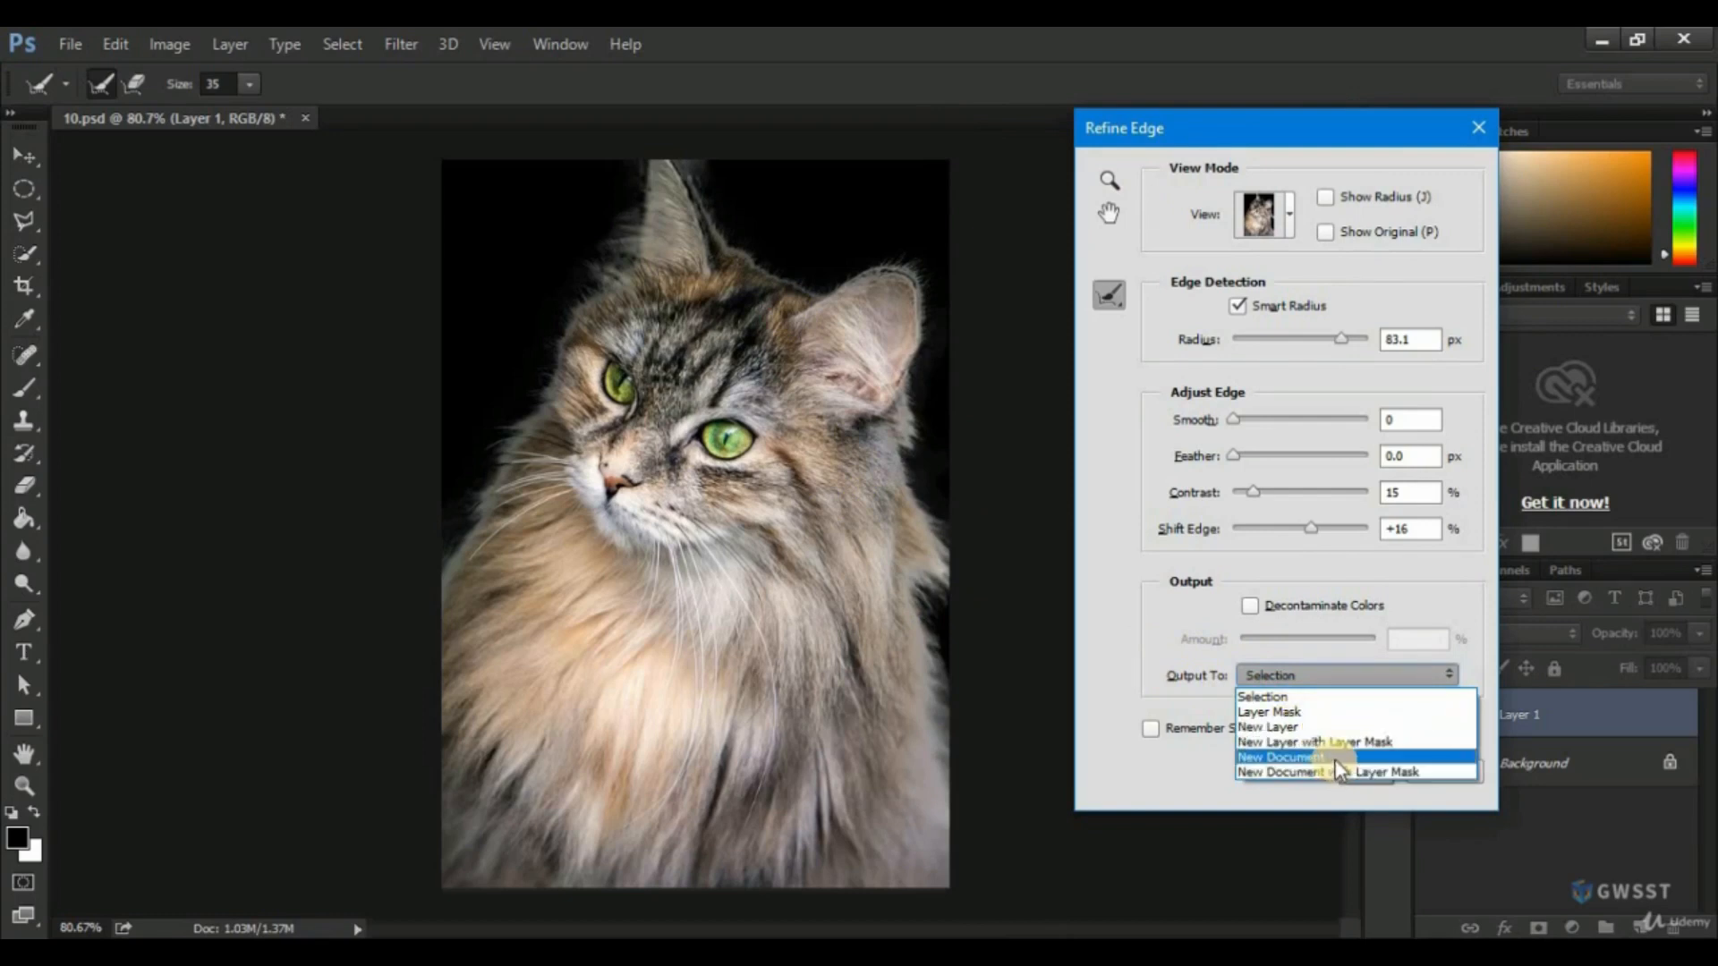
click(1283, 728)
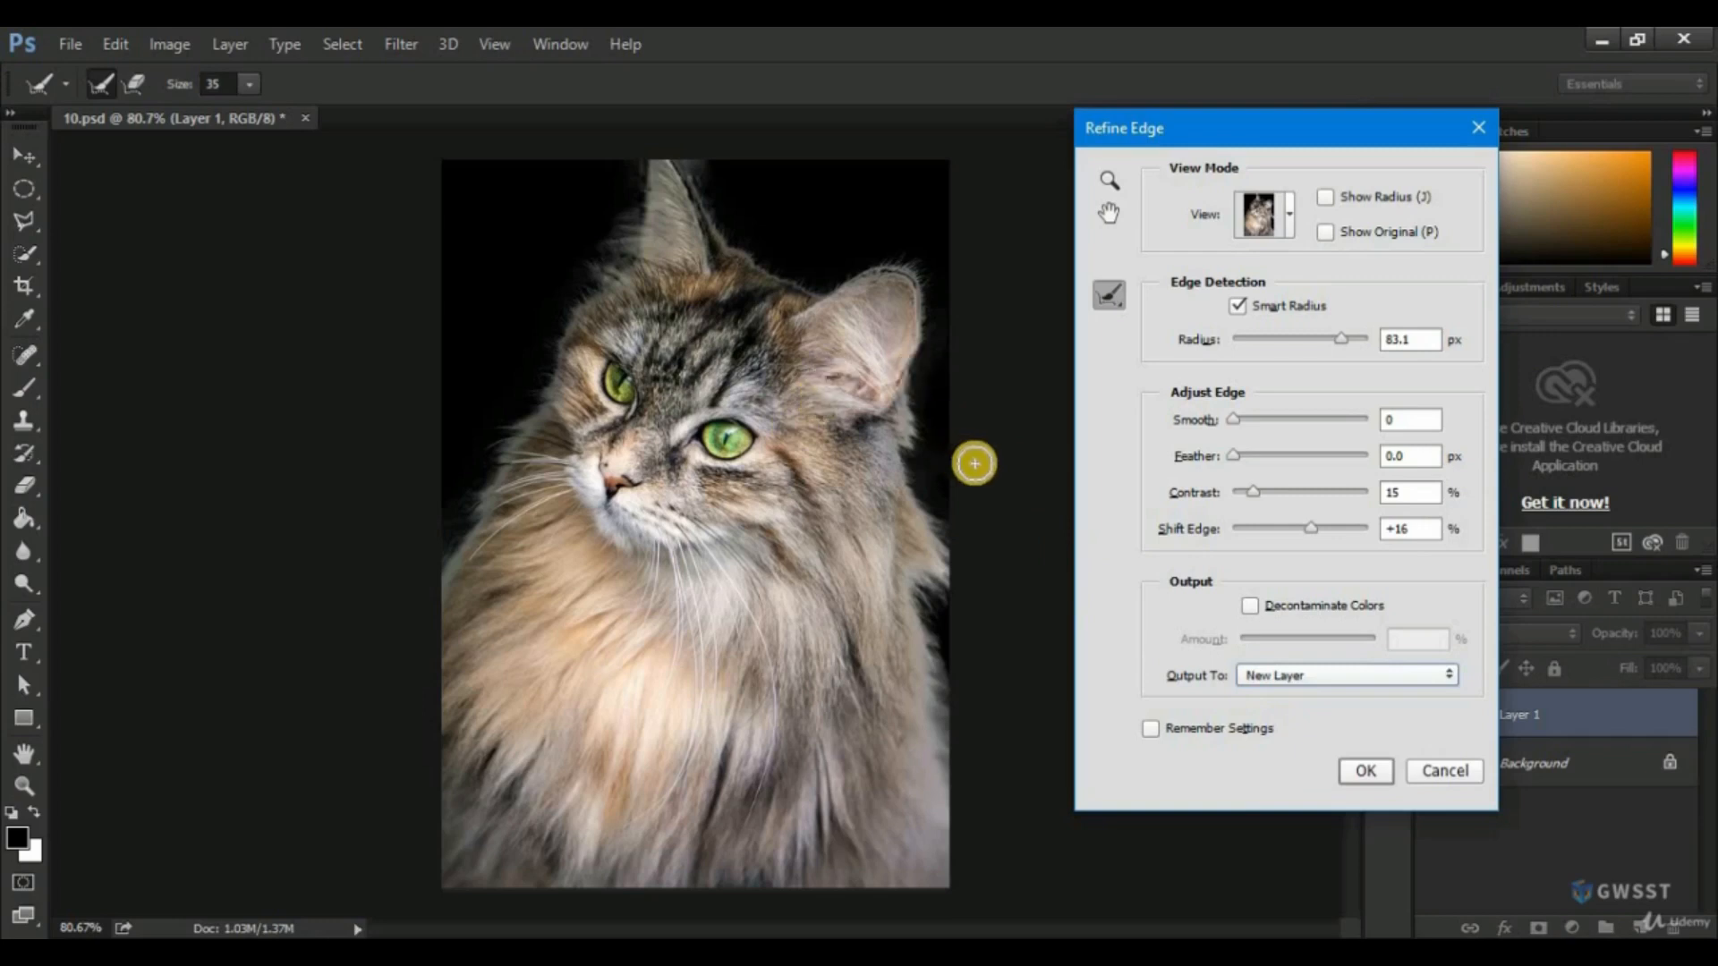
click(1365, 772)
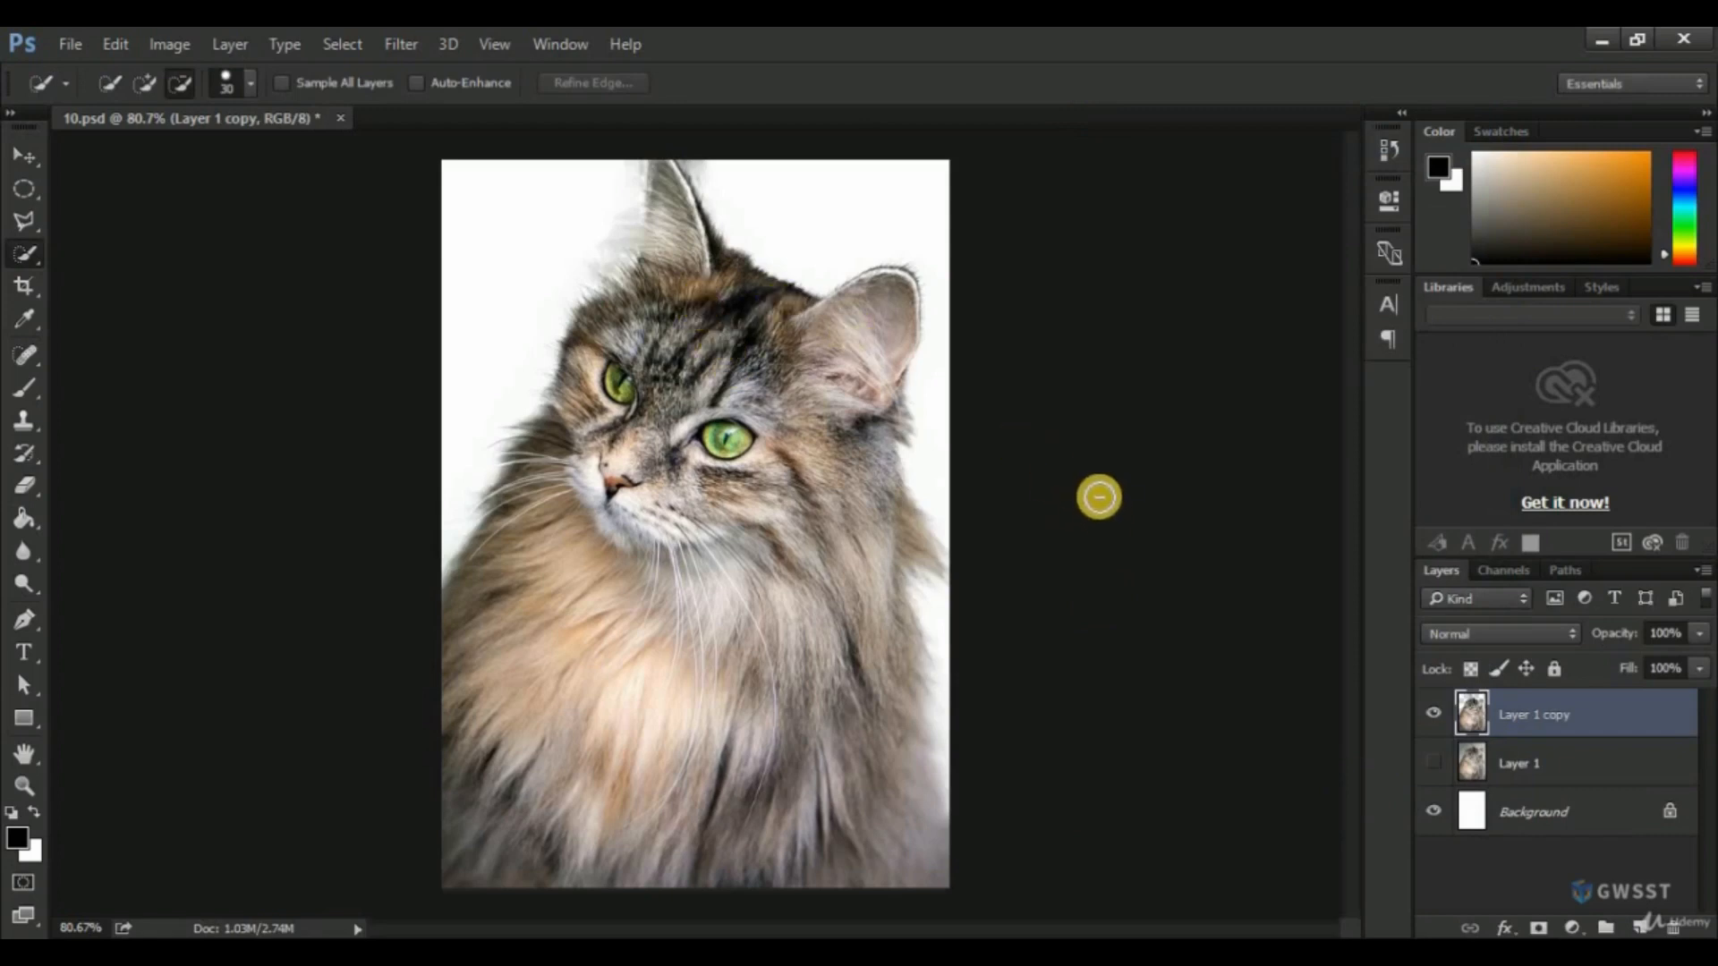
Add a new layer directly above Layer 1 and fill it with black using the Paint Bucket tool.
click(1534, 761)
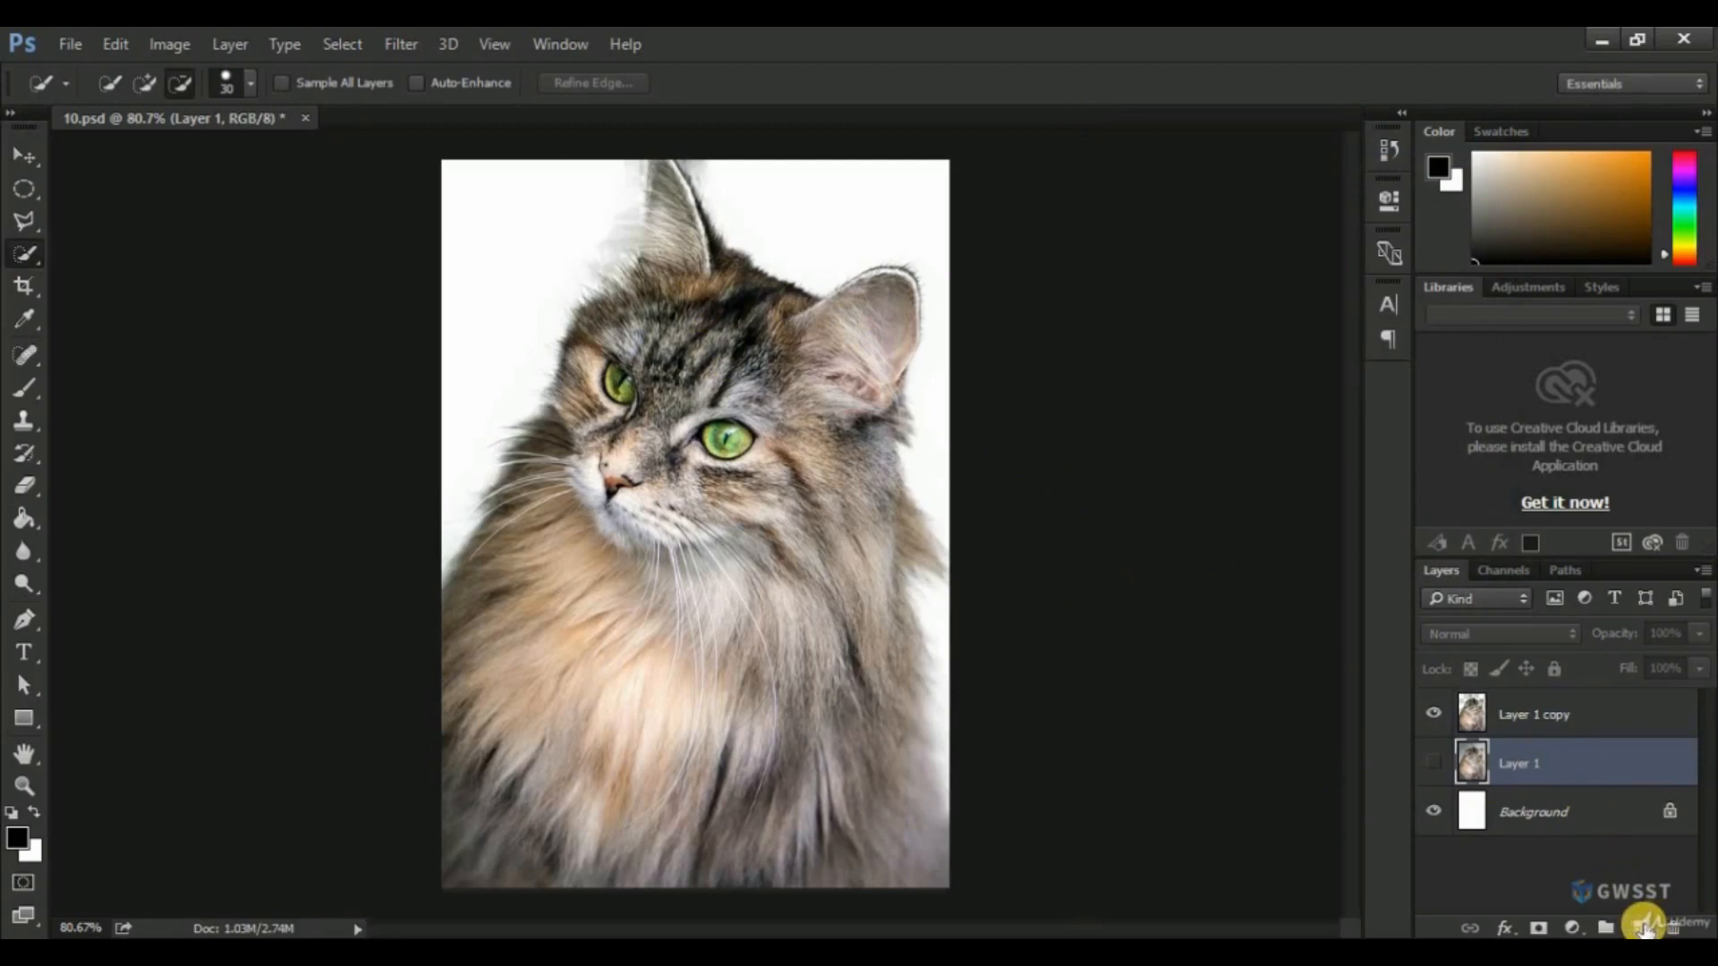
click(1643, 927)
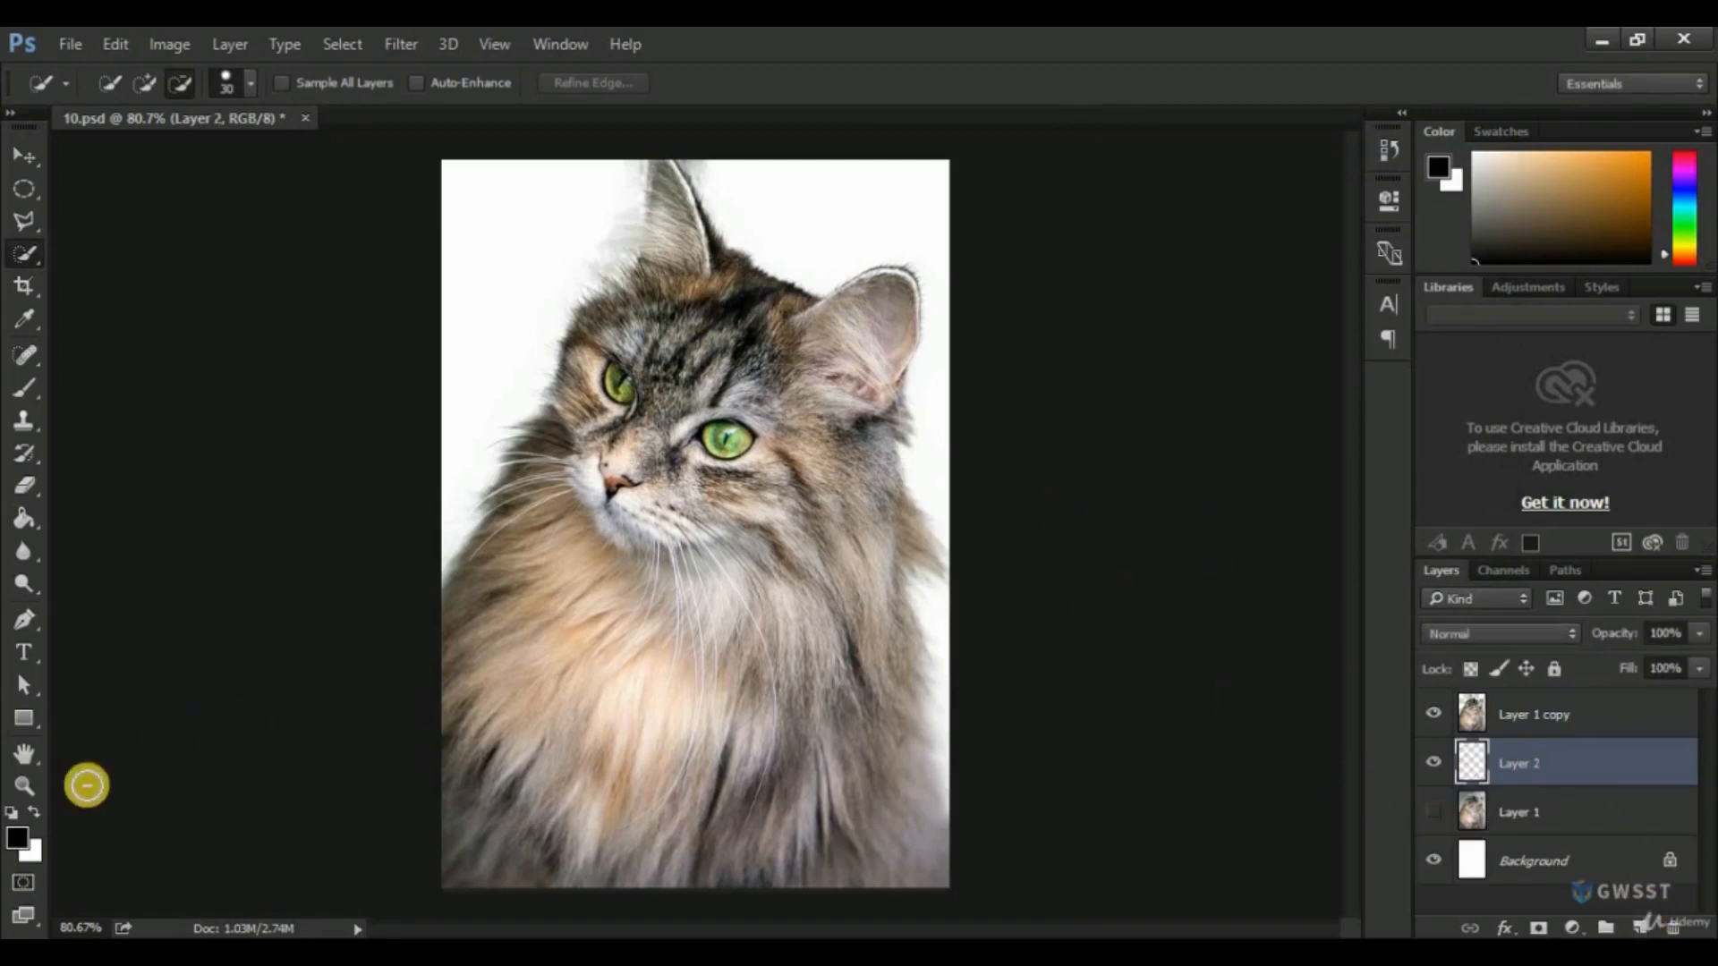
click(25, 519)
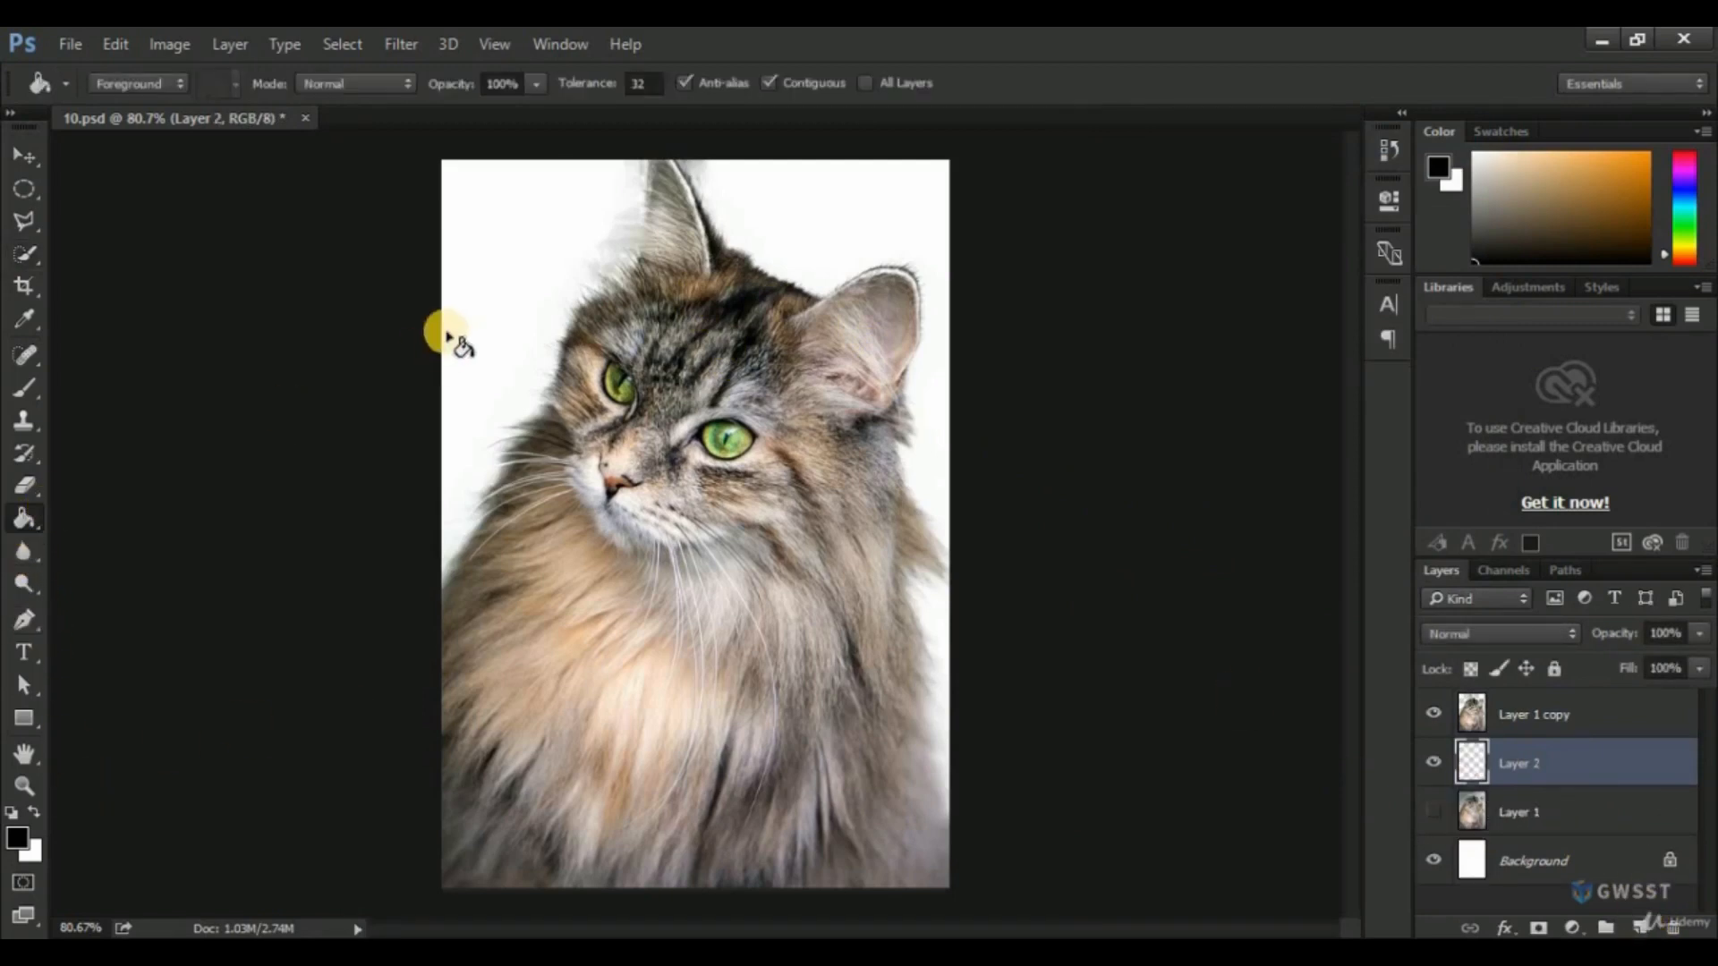
click(456, 322)
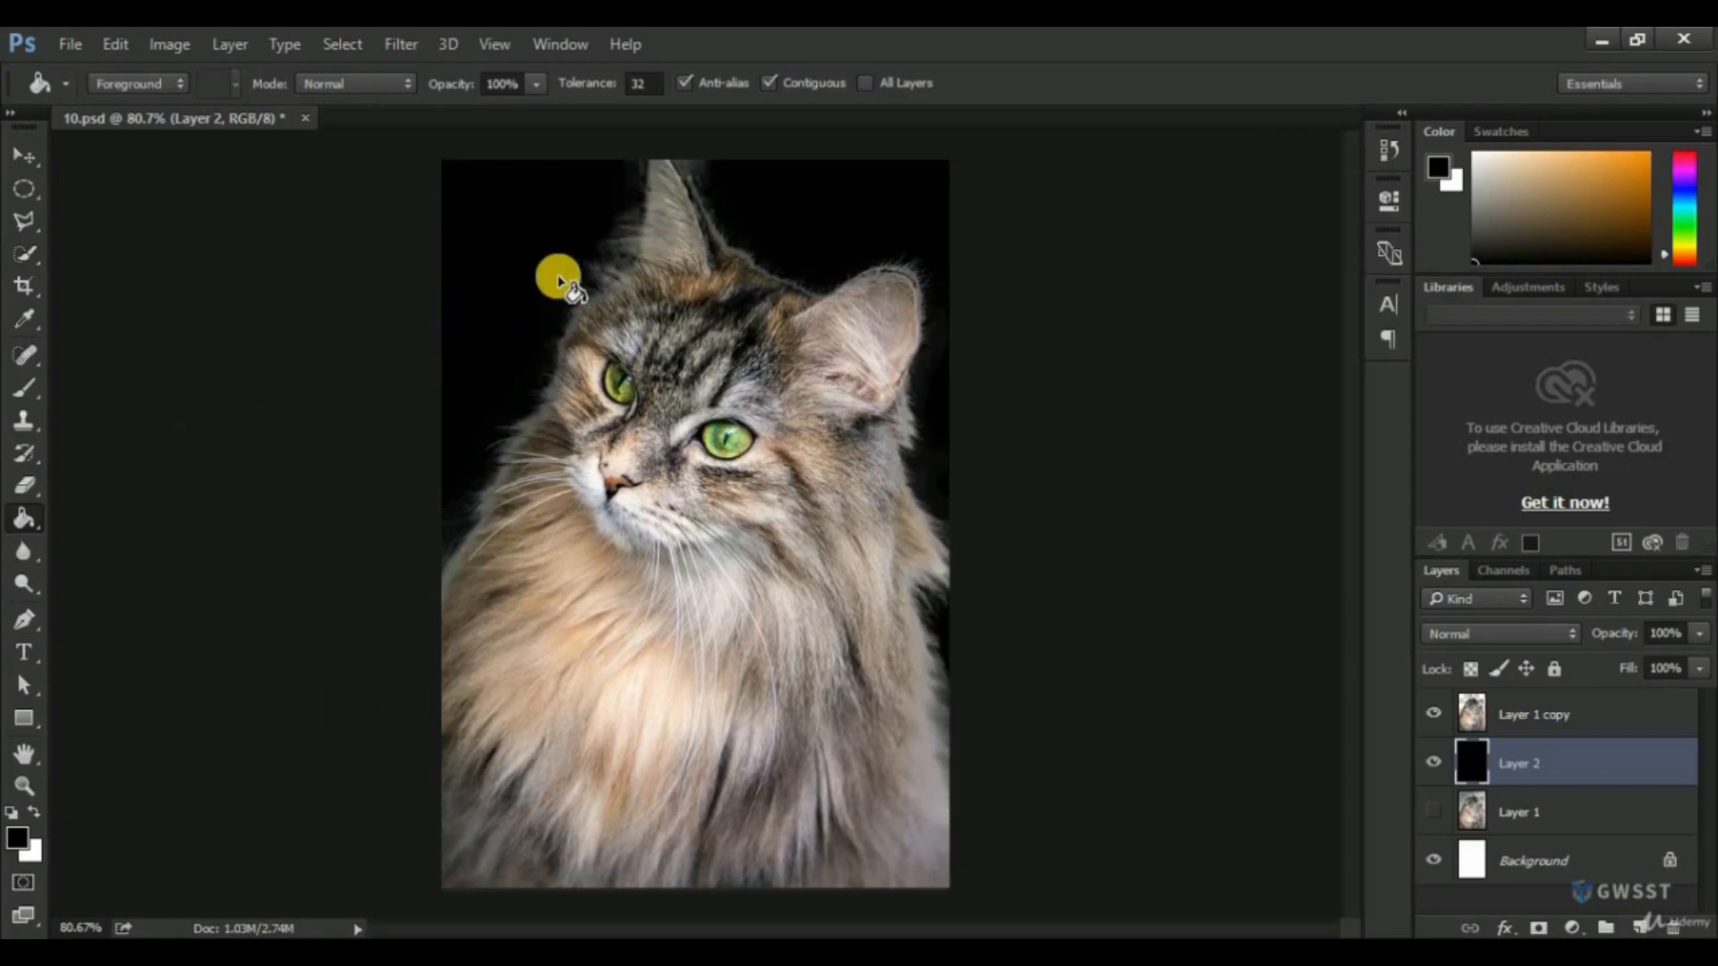
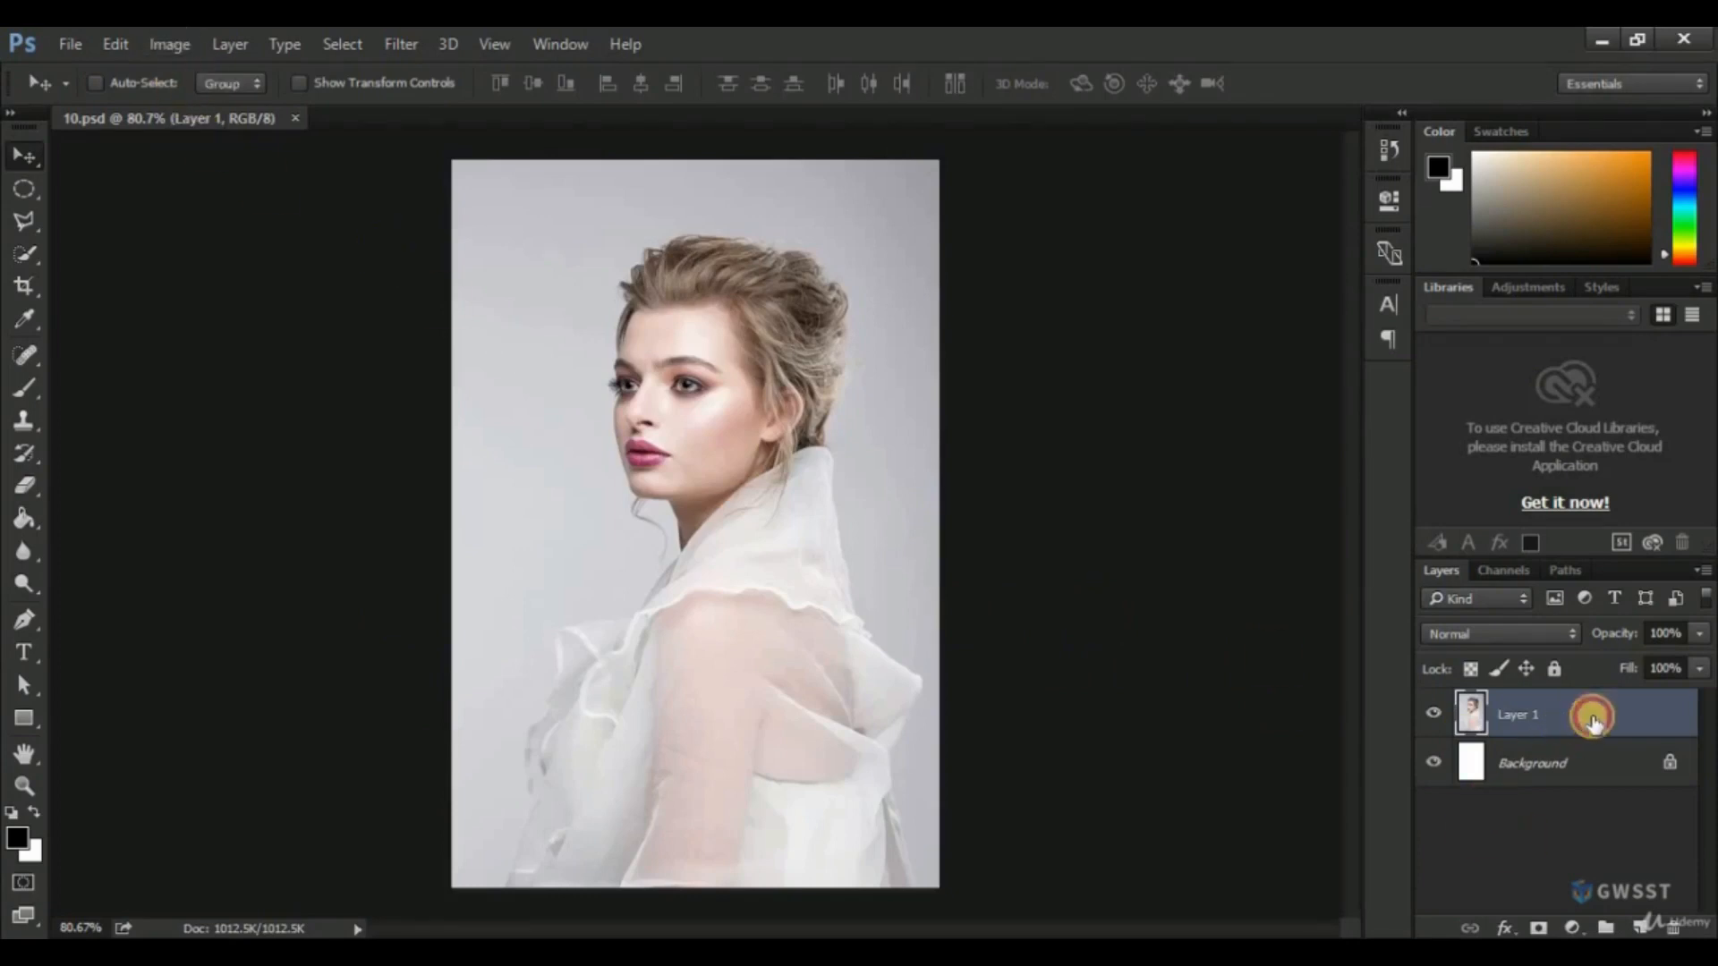
Duplicate Layer 1 and make the copy the active layer.
drag(1580, 713, 1640, 928)
click(1448, 770)
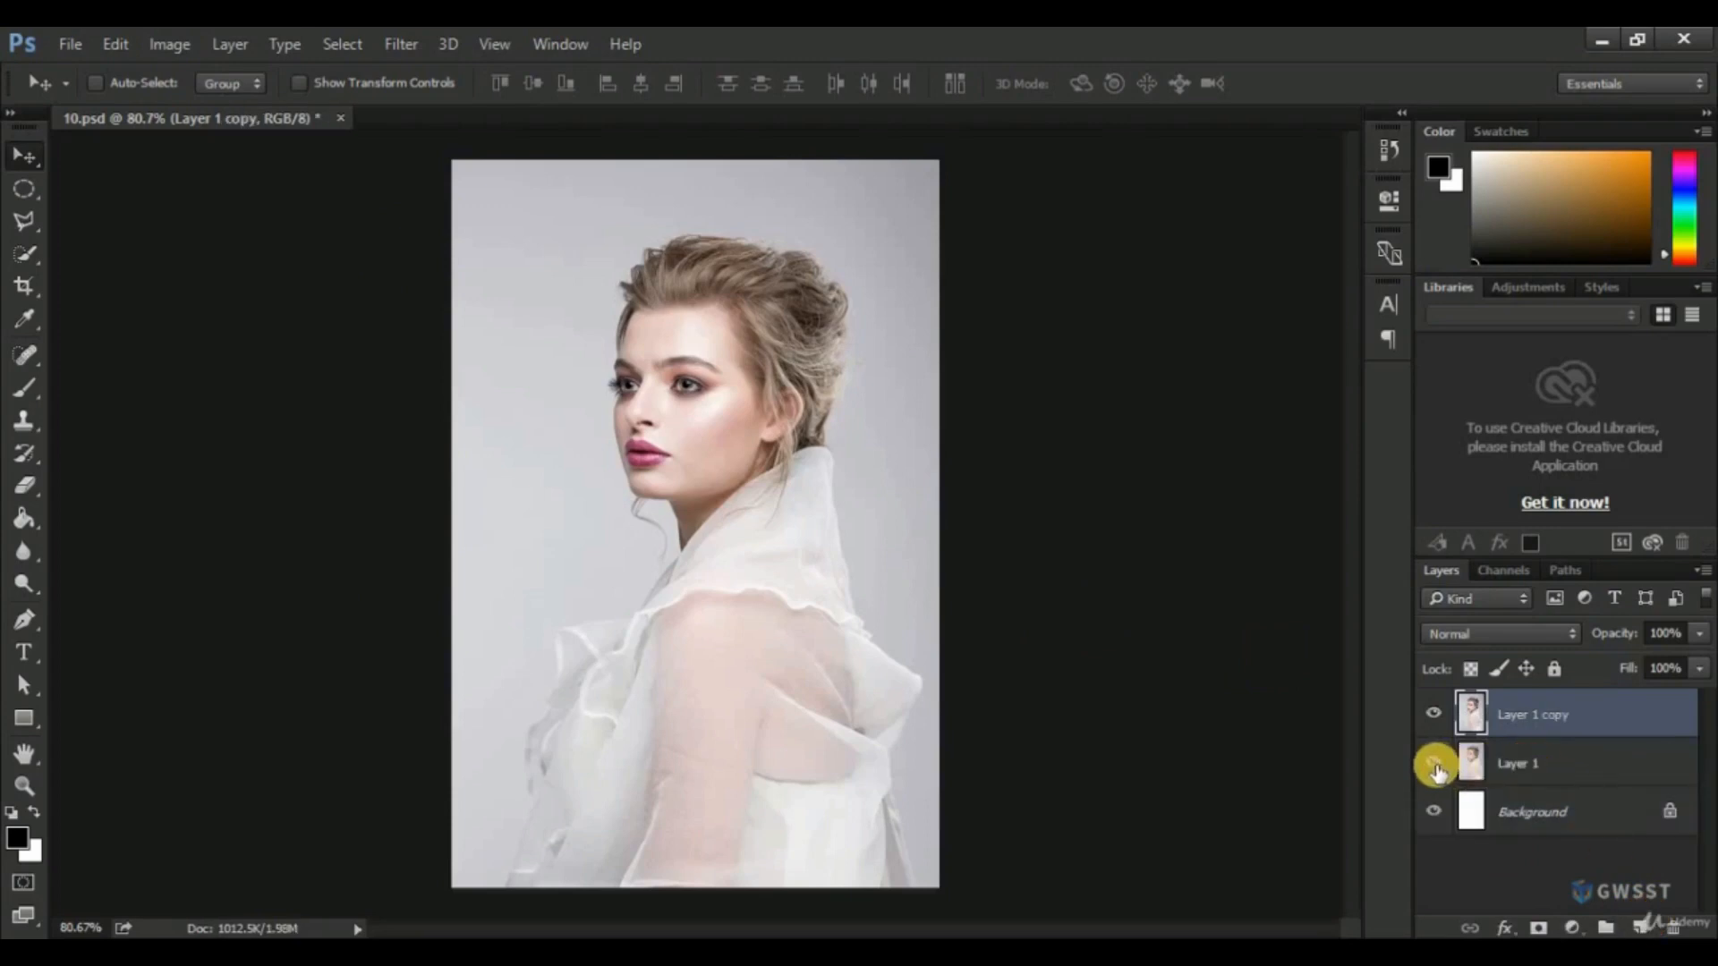
click(1506, 763)
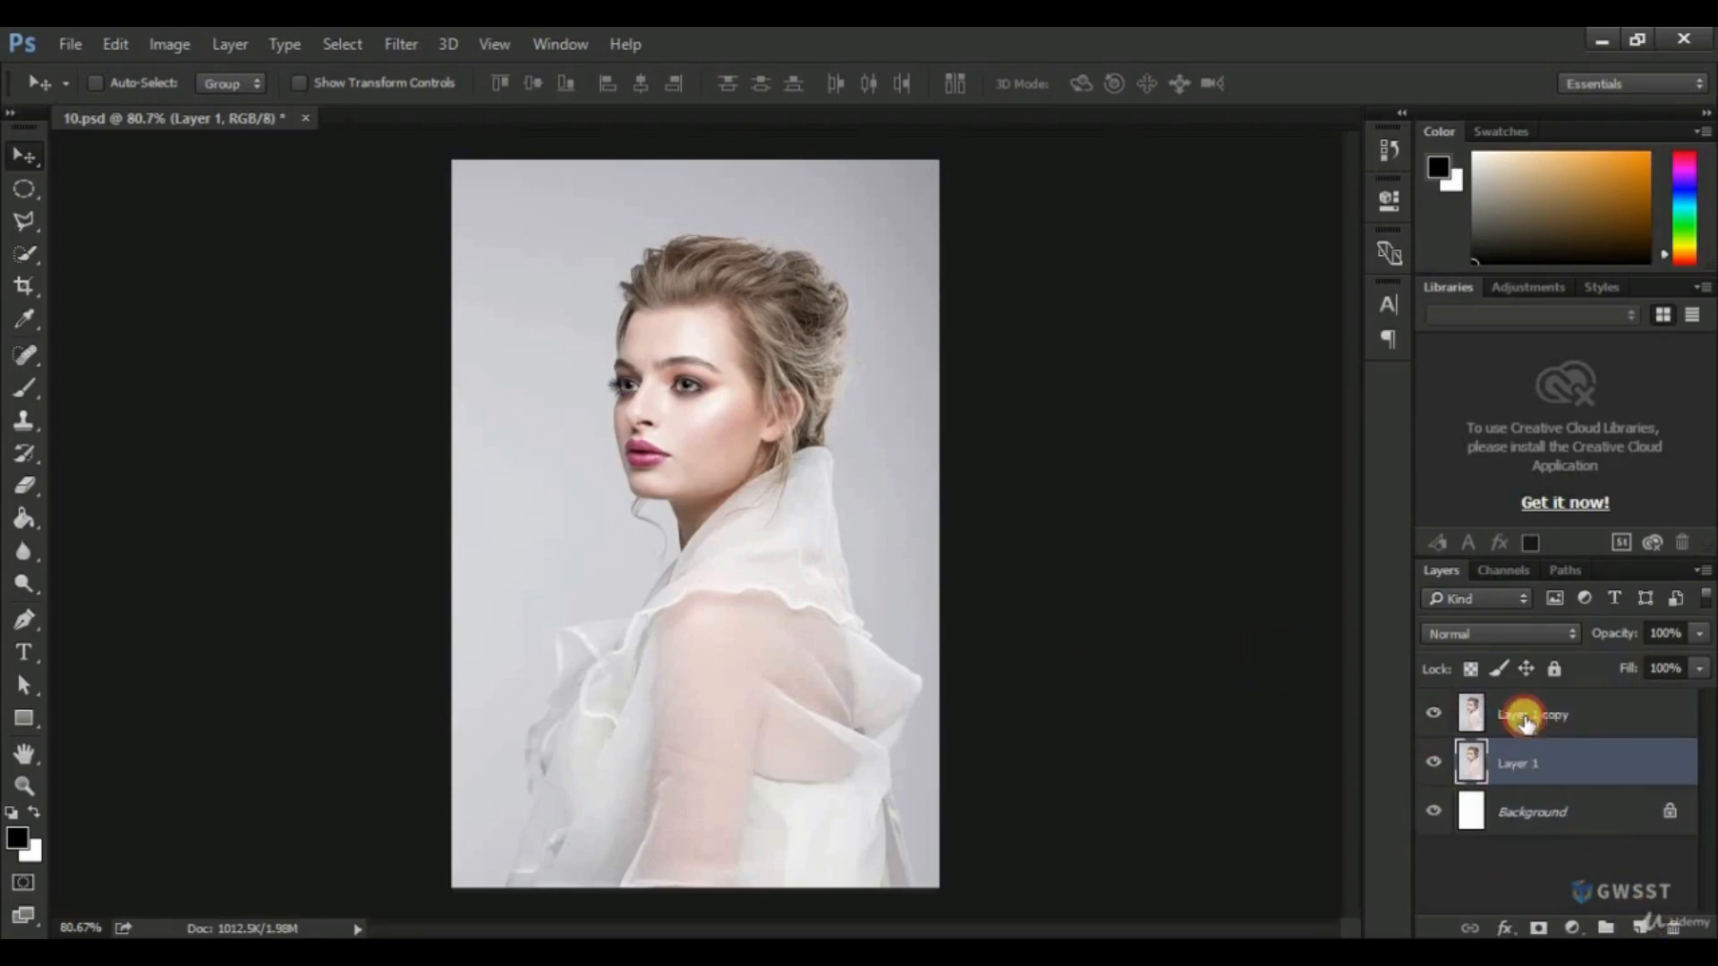
click(1521, 727)
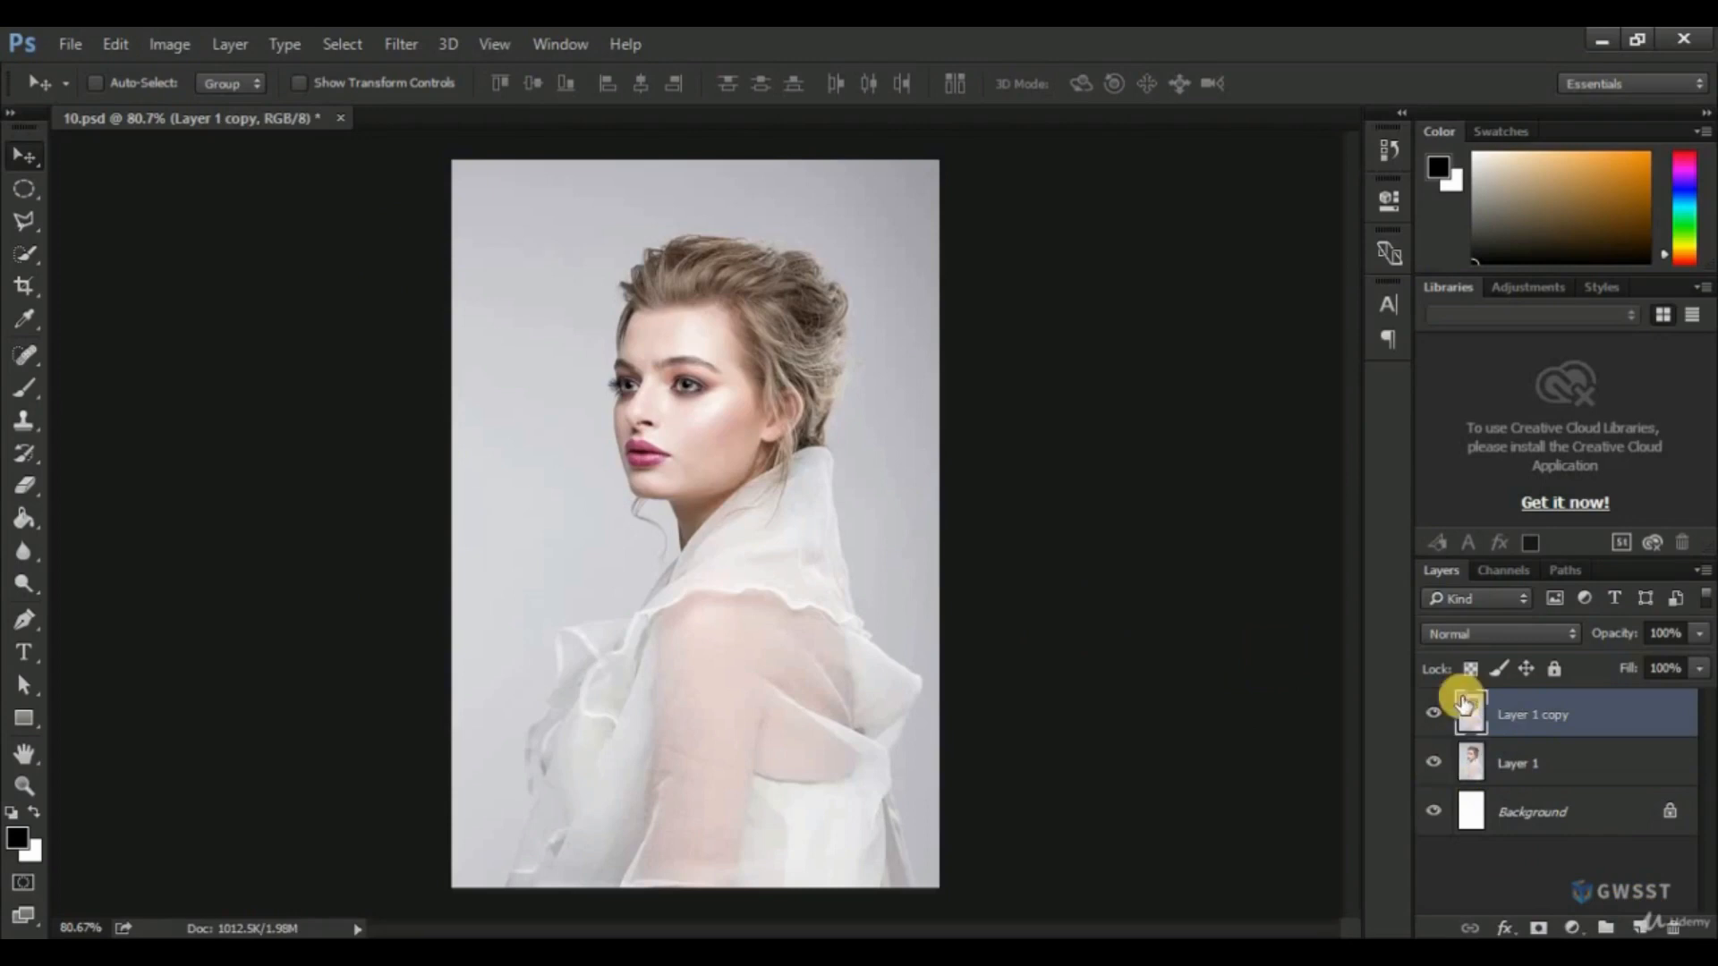
Open the Levels adjustment for Layer 1 copy and move its dialog clear of the portrait.
click(173, 42)
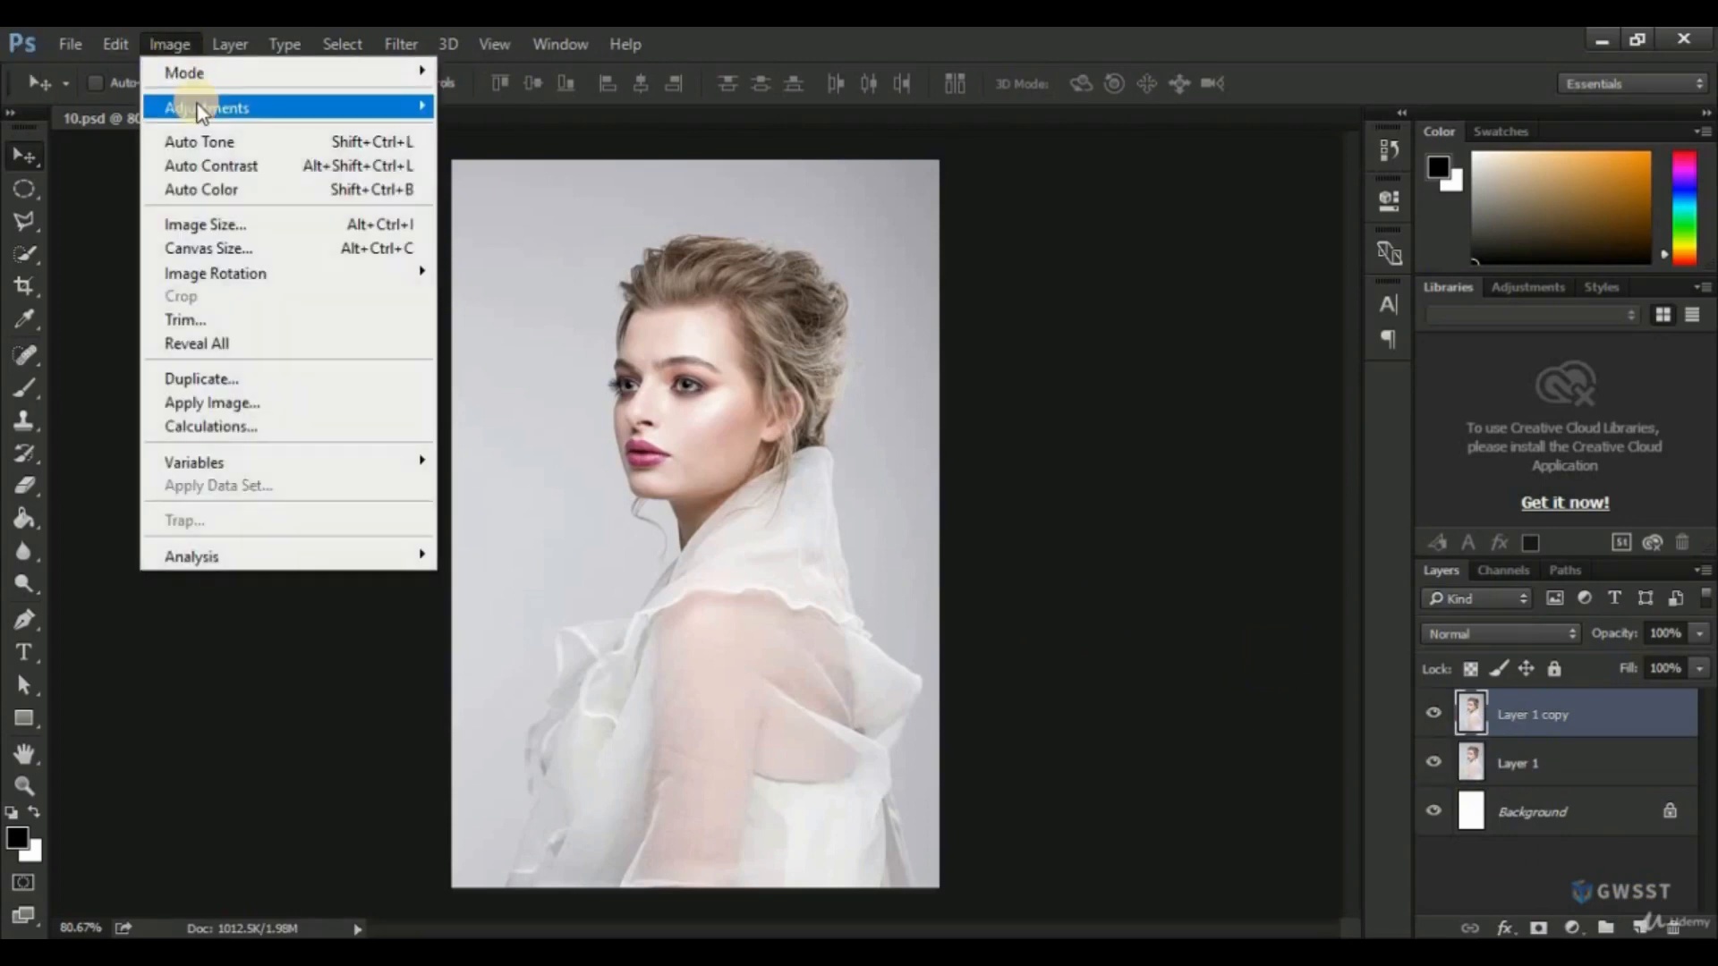
mouse_move(410, 106)
click(484, 130)
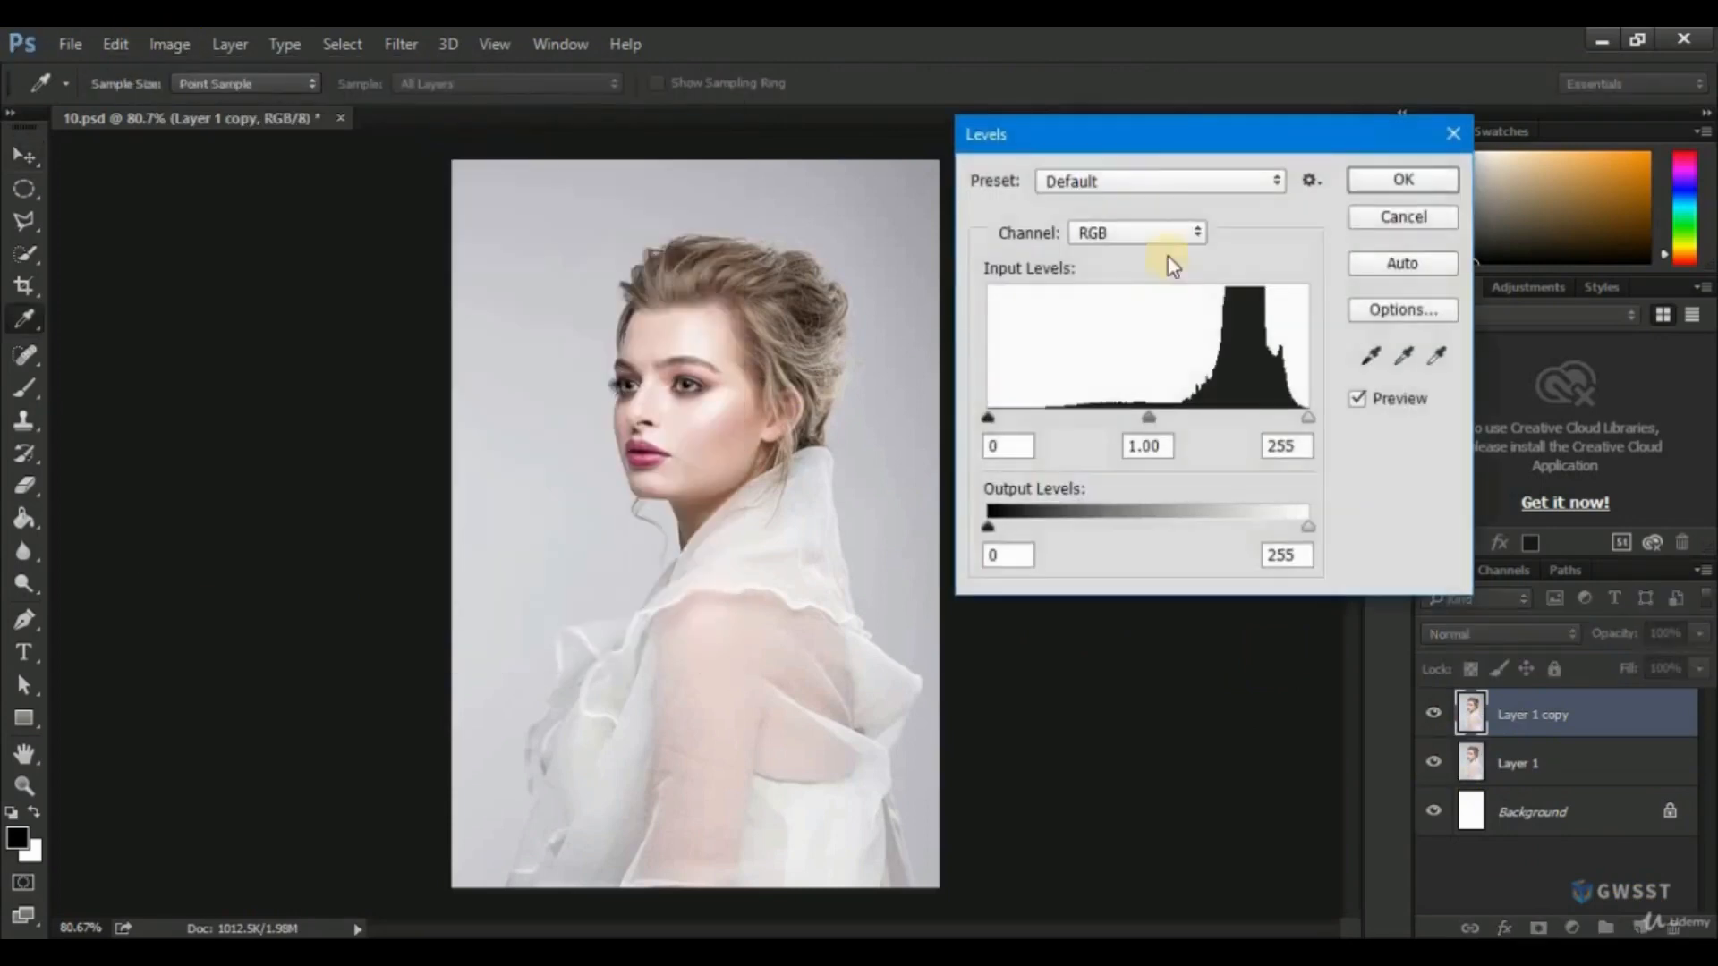
drag(1059, 138, 1109, 179)
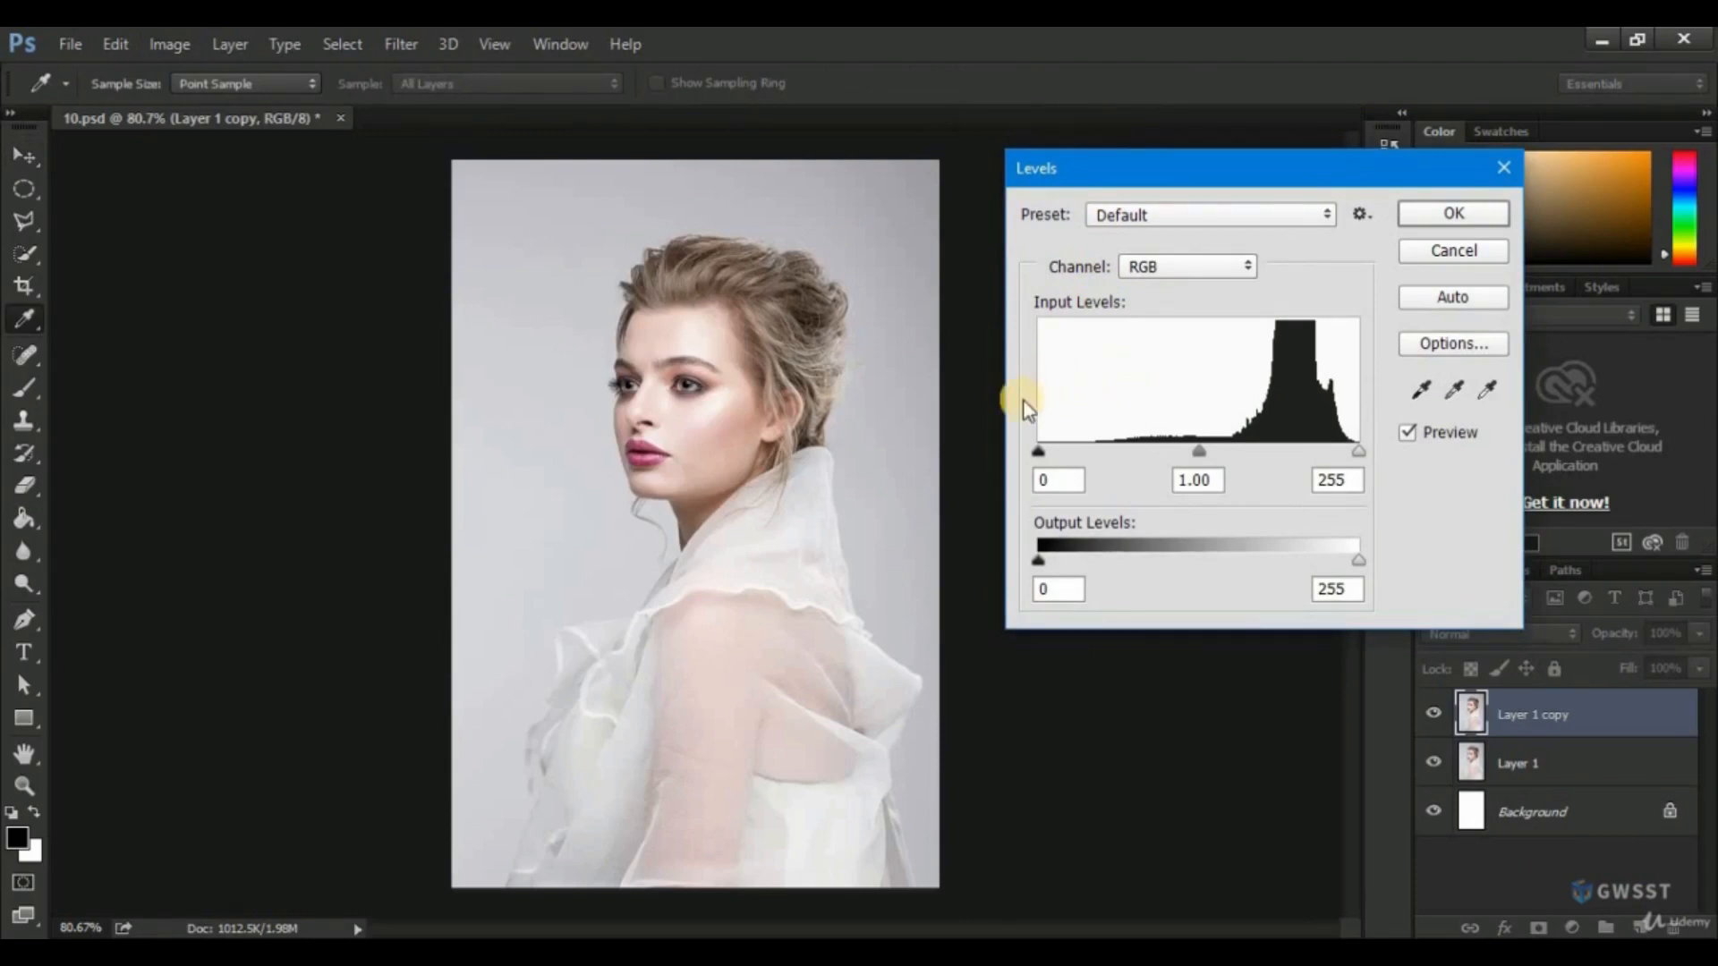
Try the RGB shadow, highlight and midtone input sliders in Levels and reset them with the Default preset.
mouse_move(1038, 451)
mouse_down()
mouse_move(1183, 454)
mouse_move(1034, 452)
mouse_up()
mouse_move(1359, 454)
mouse_down()
mouse_move(1265, 452)
mouse_move(1376, 459)
mouse_up()
drag(1200, 453, 1202, 461)
mouse_move(1202, 463)
mouse_down()
mouse_move(1129, 466)
mouse_move(1242, 458)
mouse_move(1185, 449)
mouse_up()
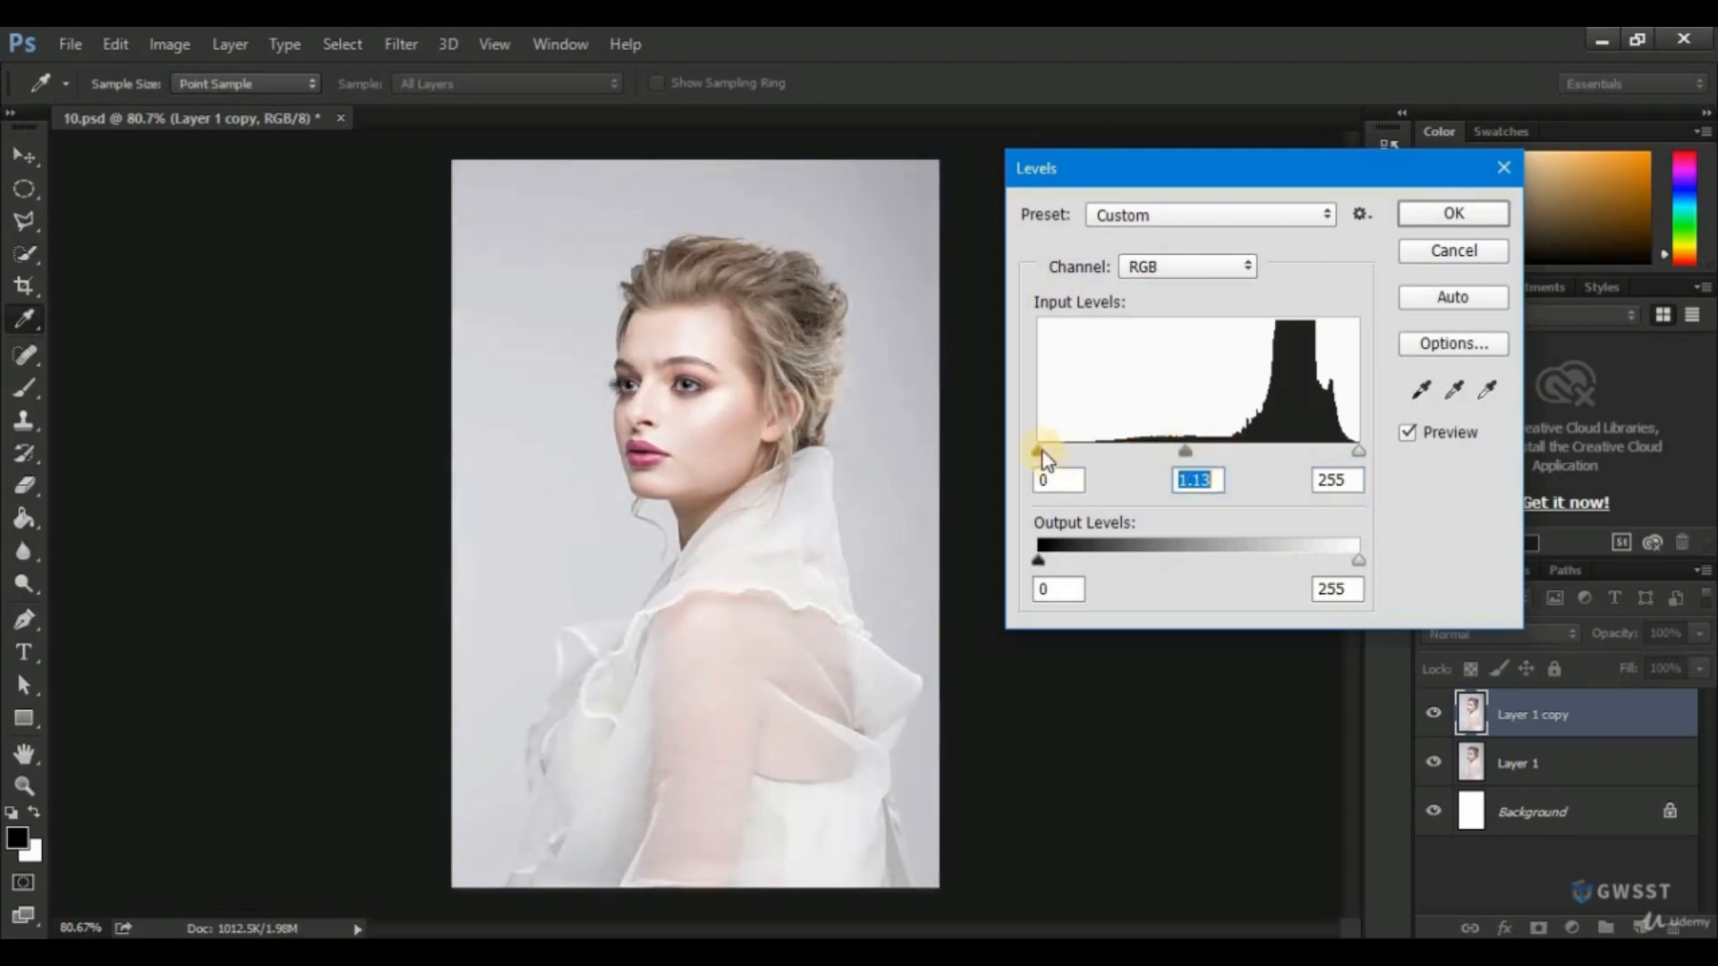
mouse_move(1045, 448)
mouse_down()
mouse_move(1093, 449)
mouse_move(1041, 448)
mouse_up()
mouse_move(1359, 451)
mouse_down()
mouse_move(1331, 451)
mouse_move(1358, 451)
mouse_up()
mouse_move(1187, 452)
mouse_down()
mouse_move(1217, 454)
mouse_move(1199, 455)
mouse_up()
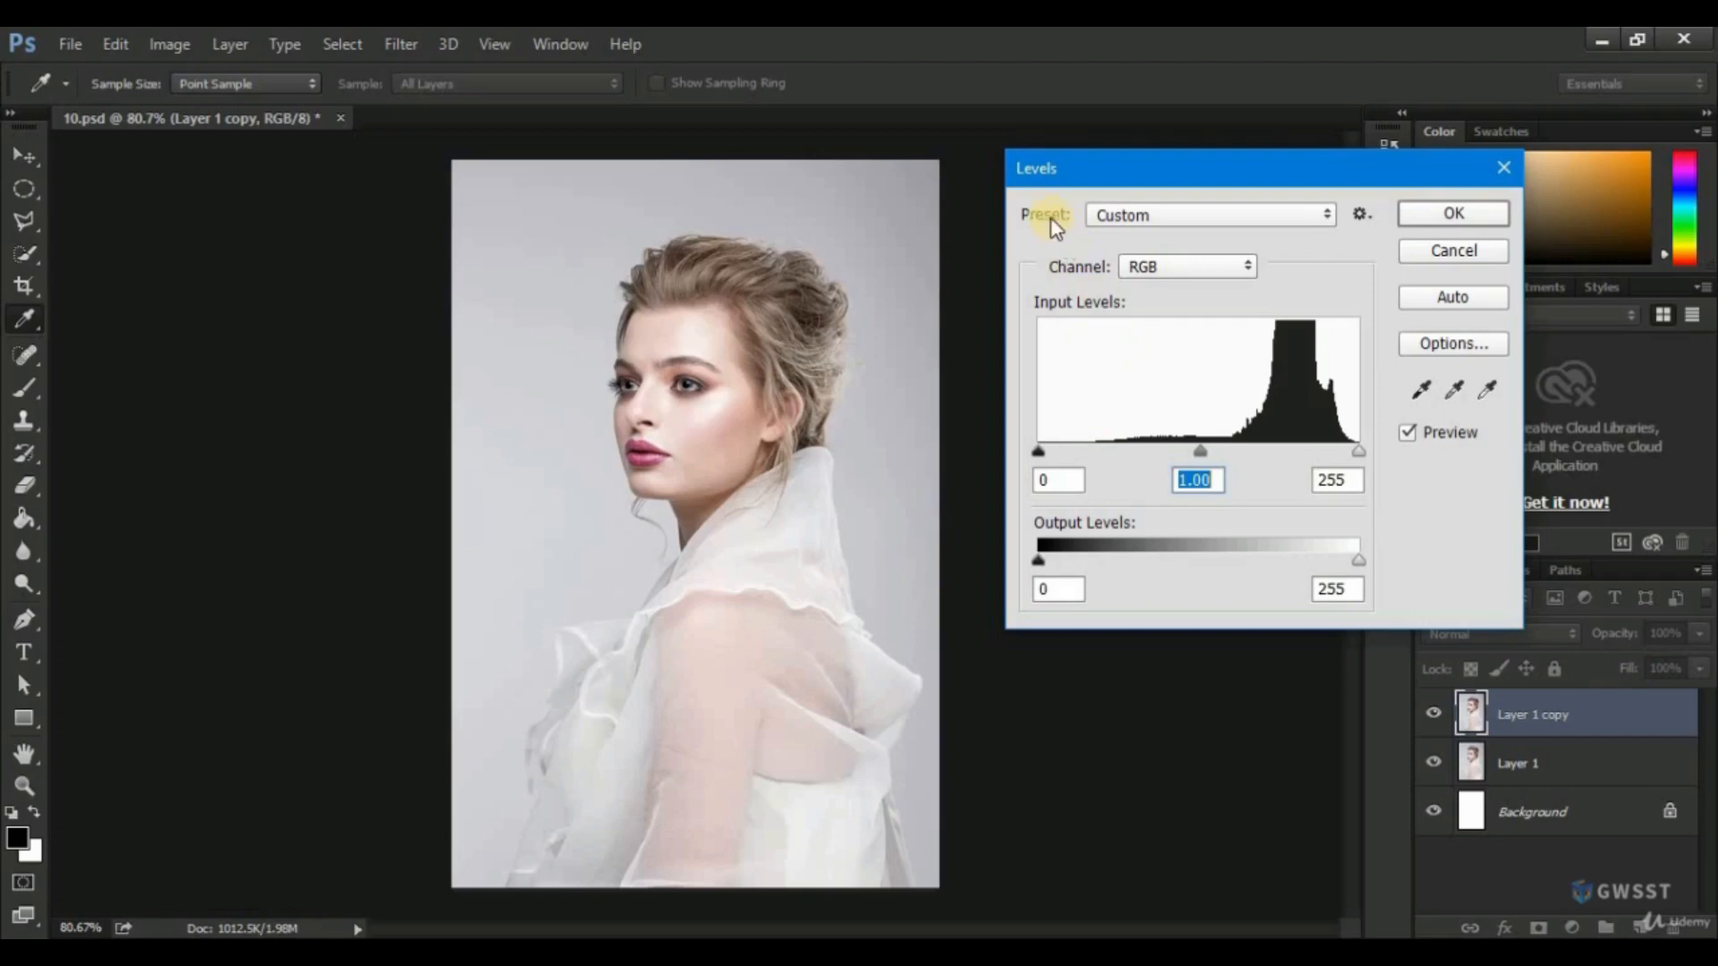
click(1153, 217)
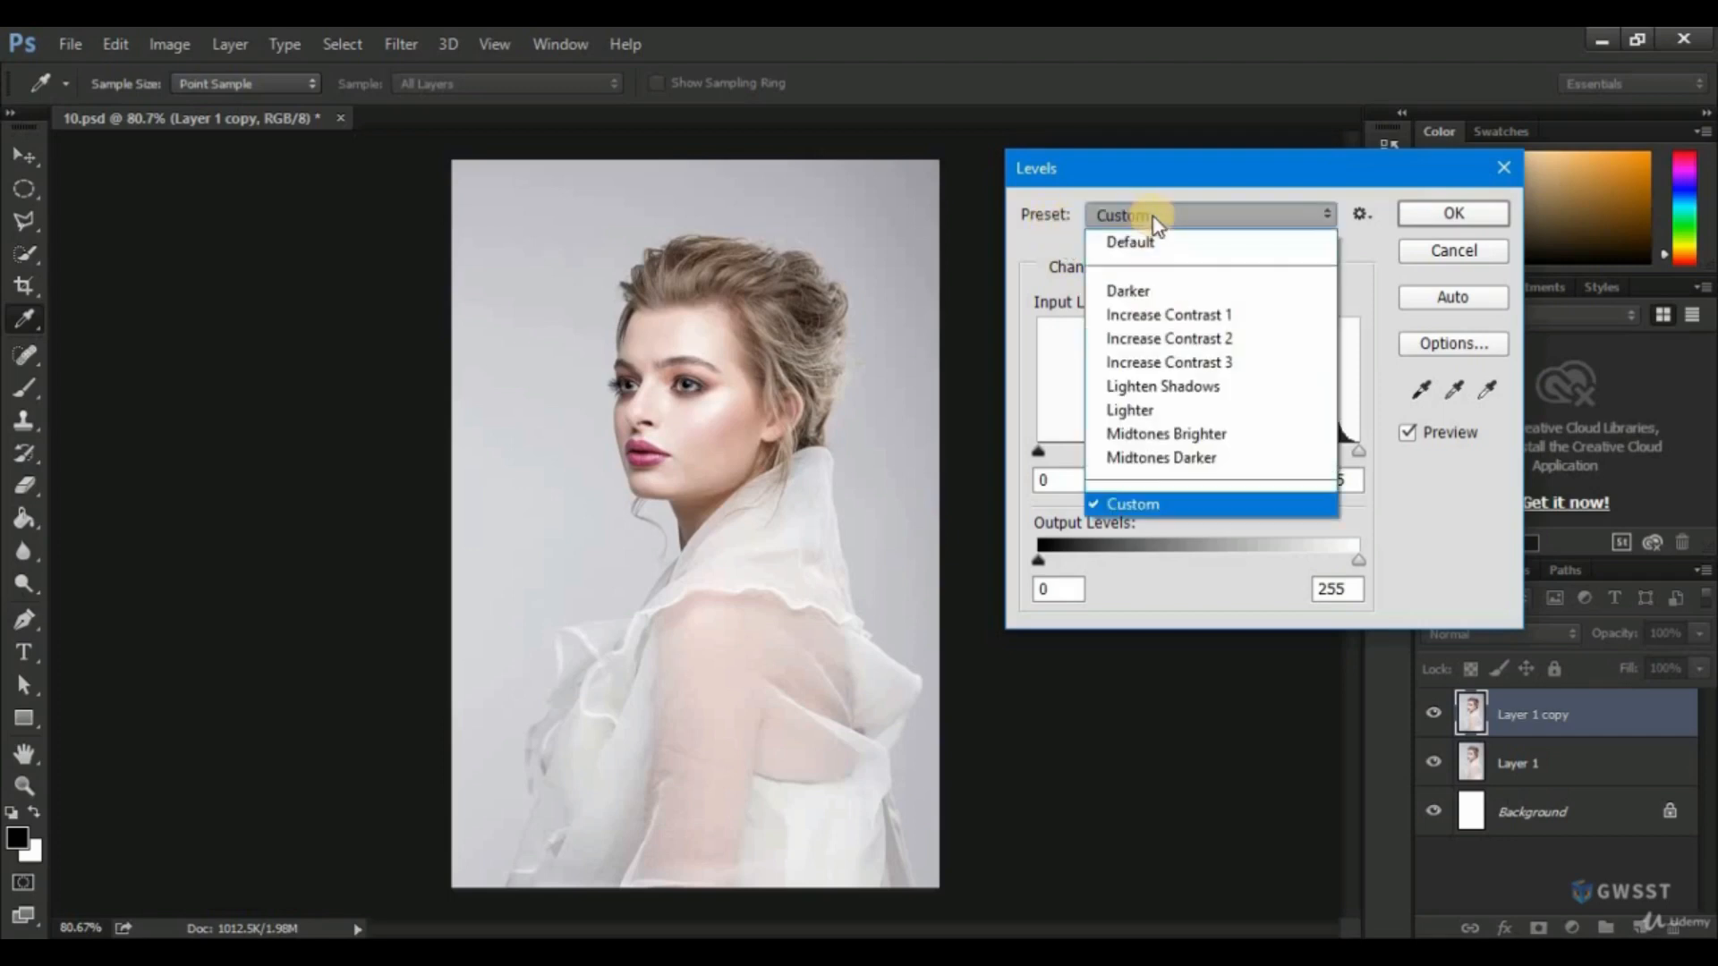
click(1147, 246)
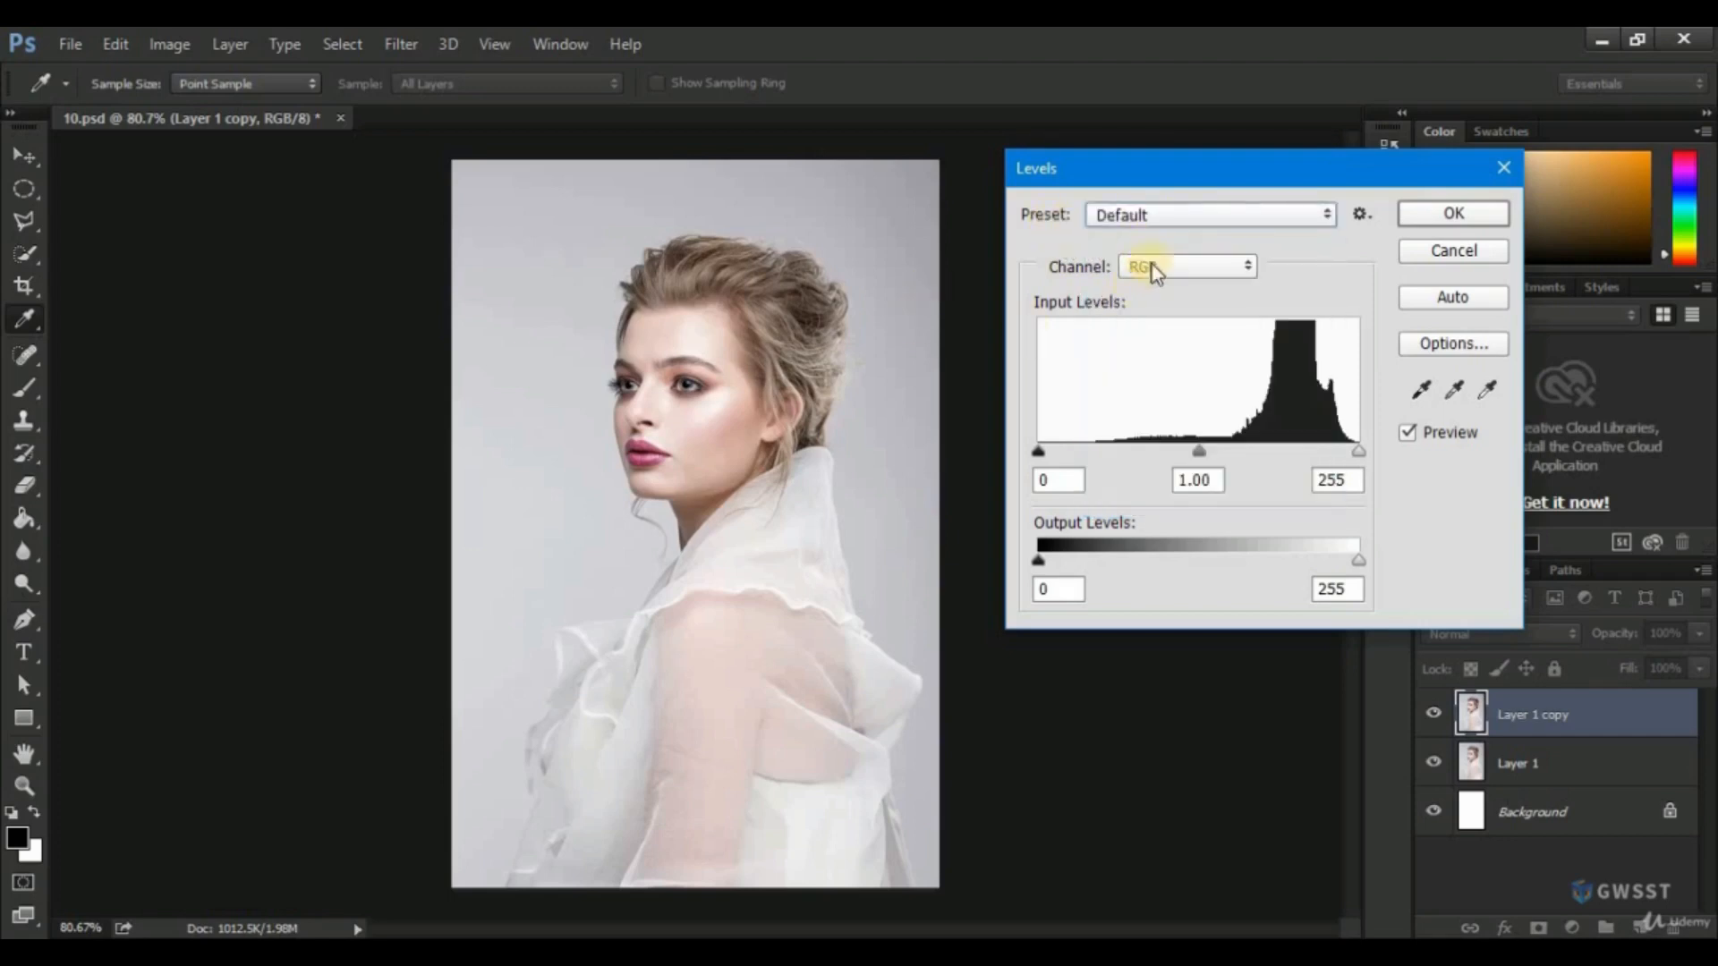
Try the Darker and Lighter presets in Levels and return to the Default preset.
click(1172, 219)
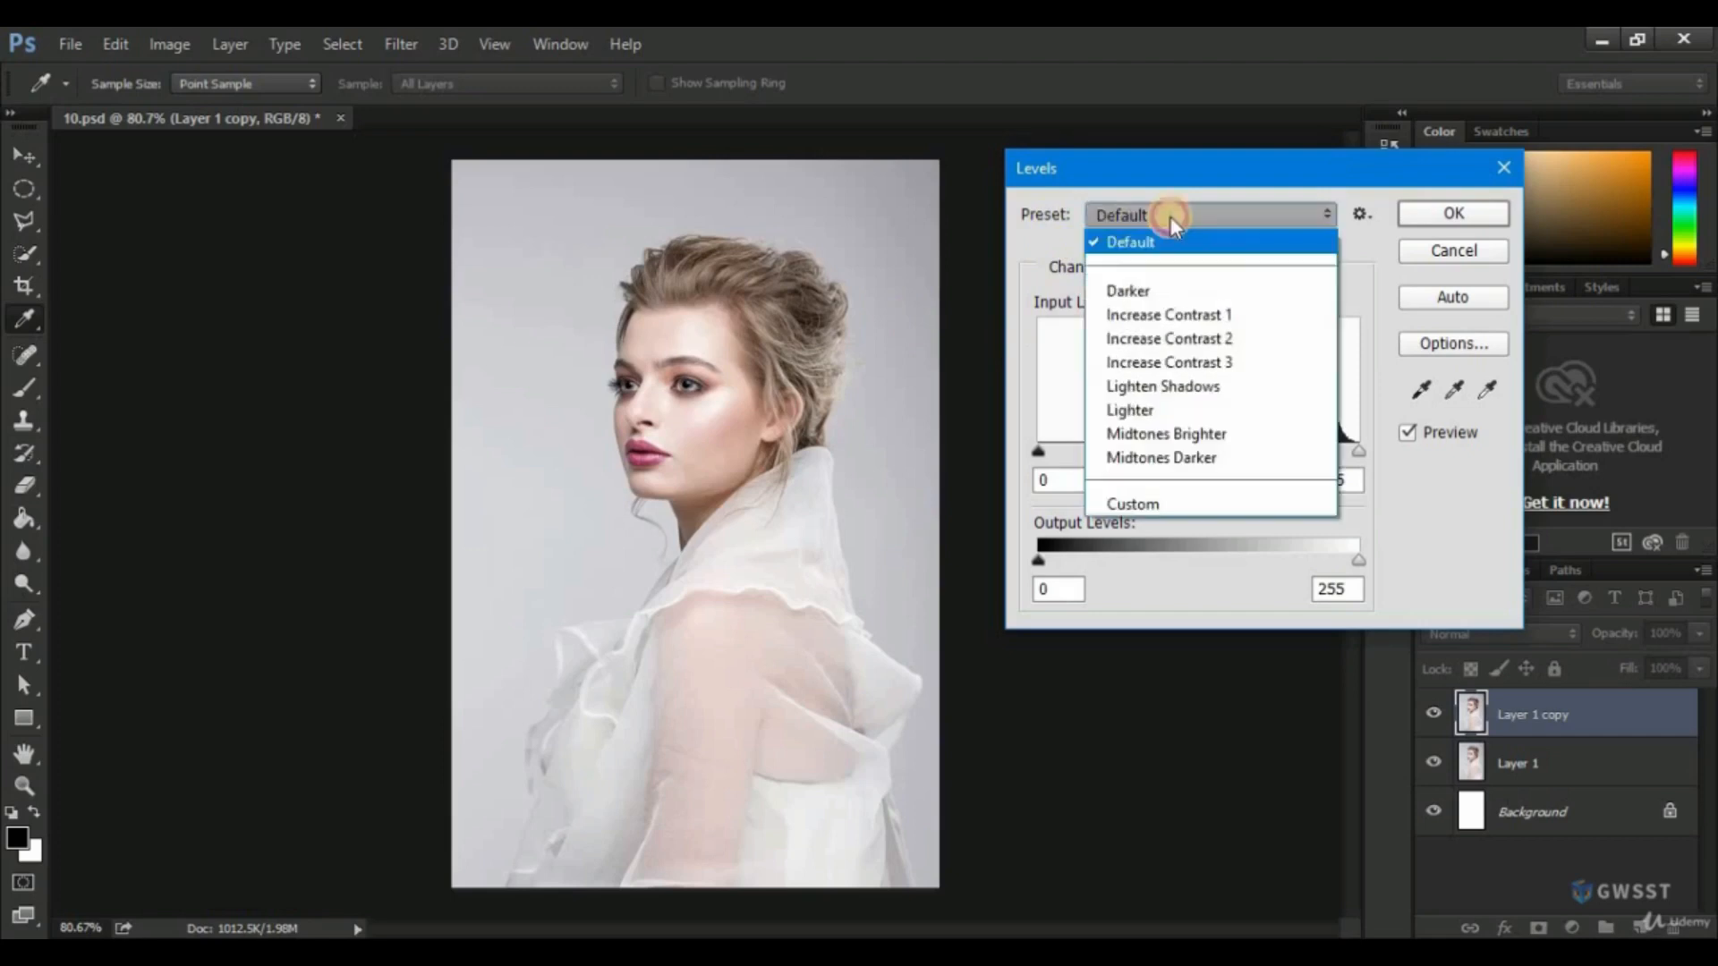
click(1131, 291)
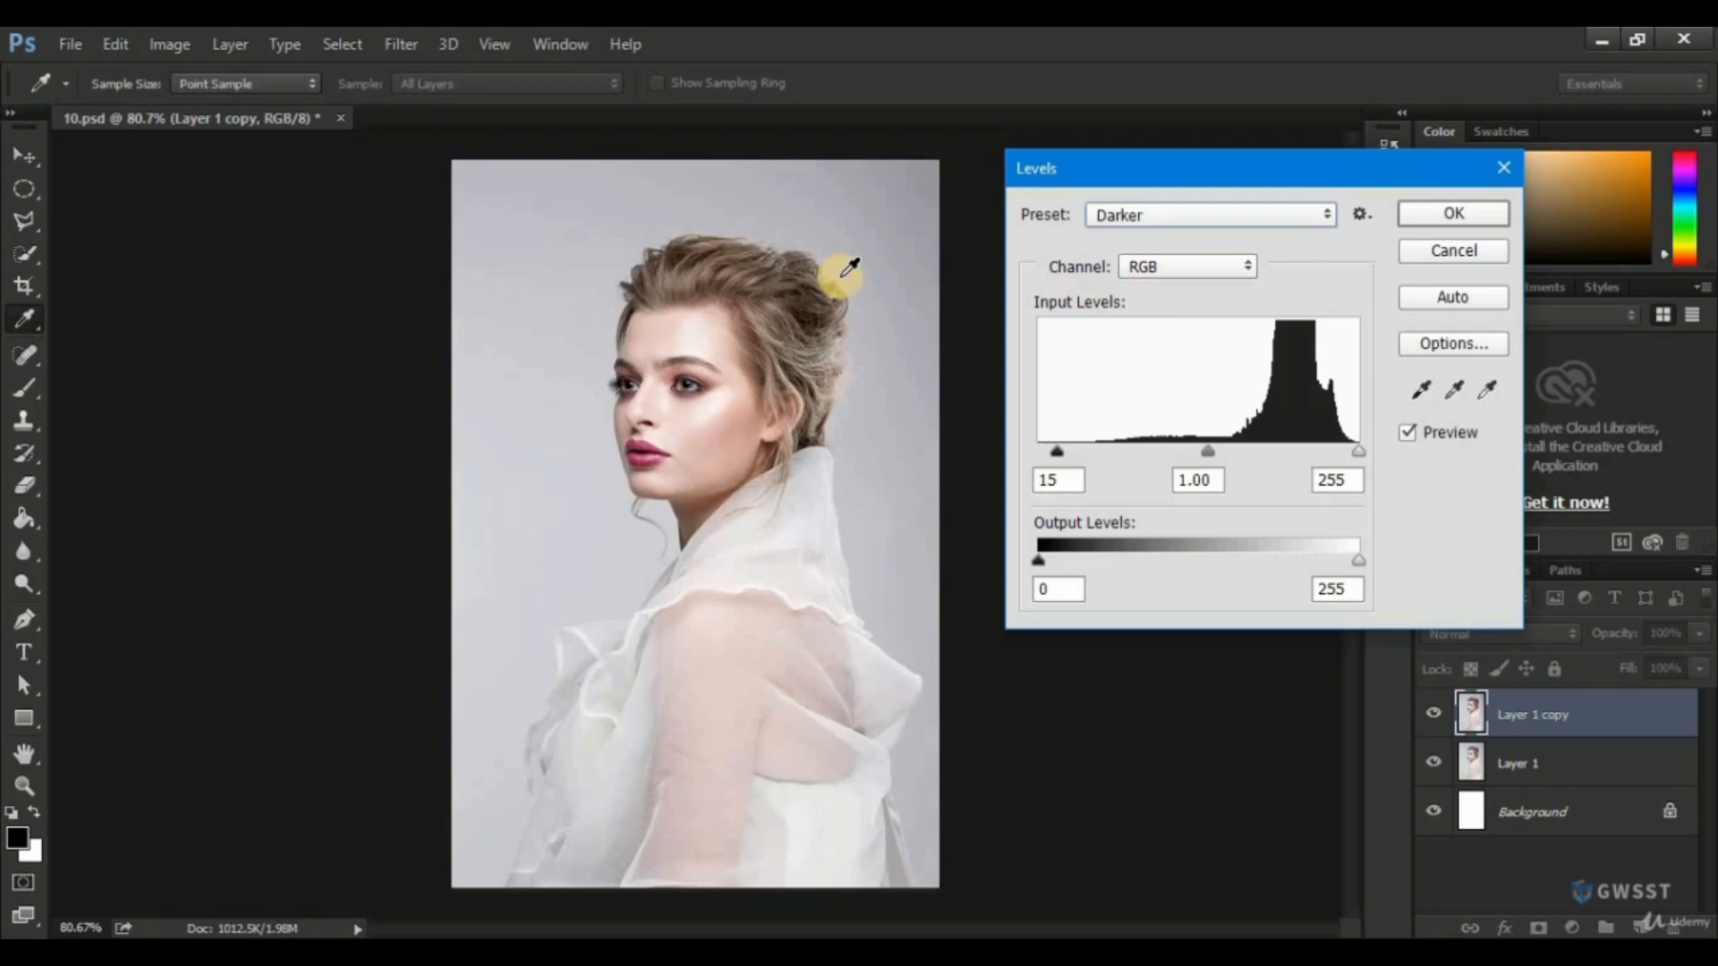
click(1156, 213)
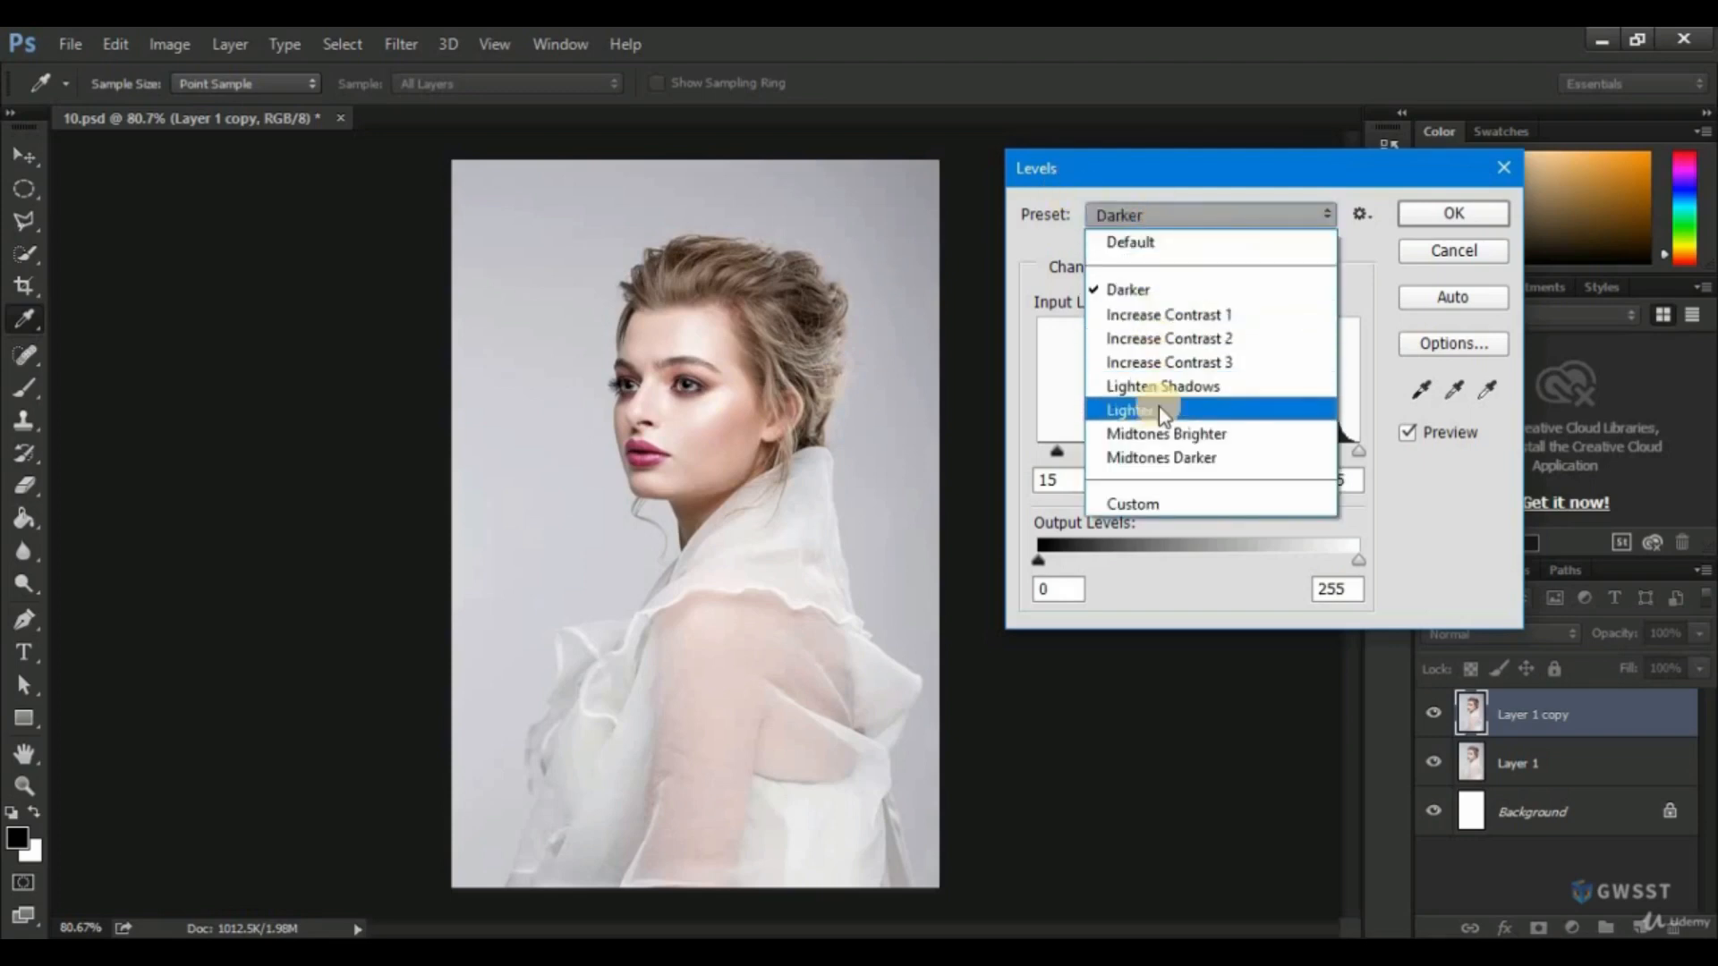
click(1135, 408)
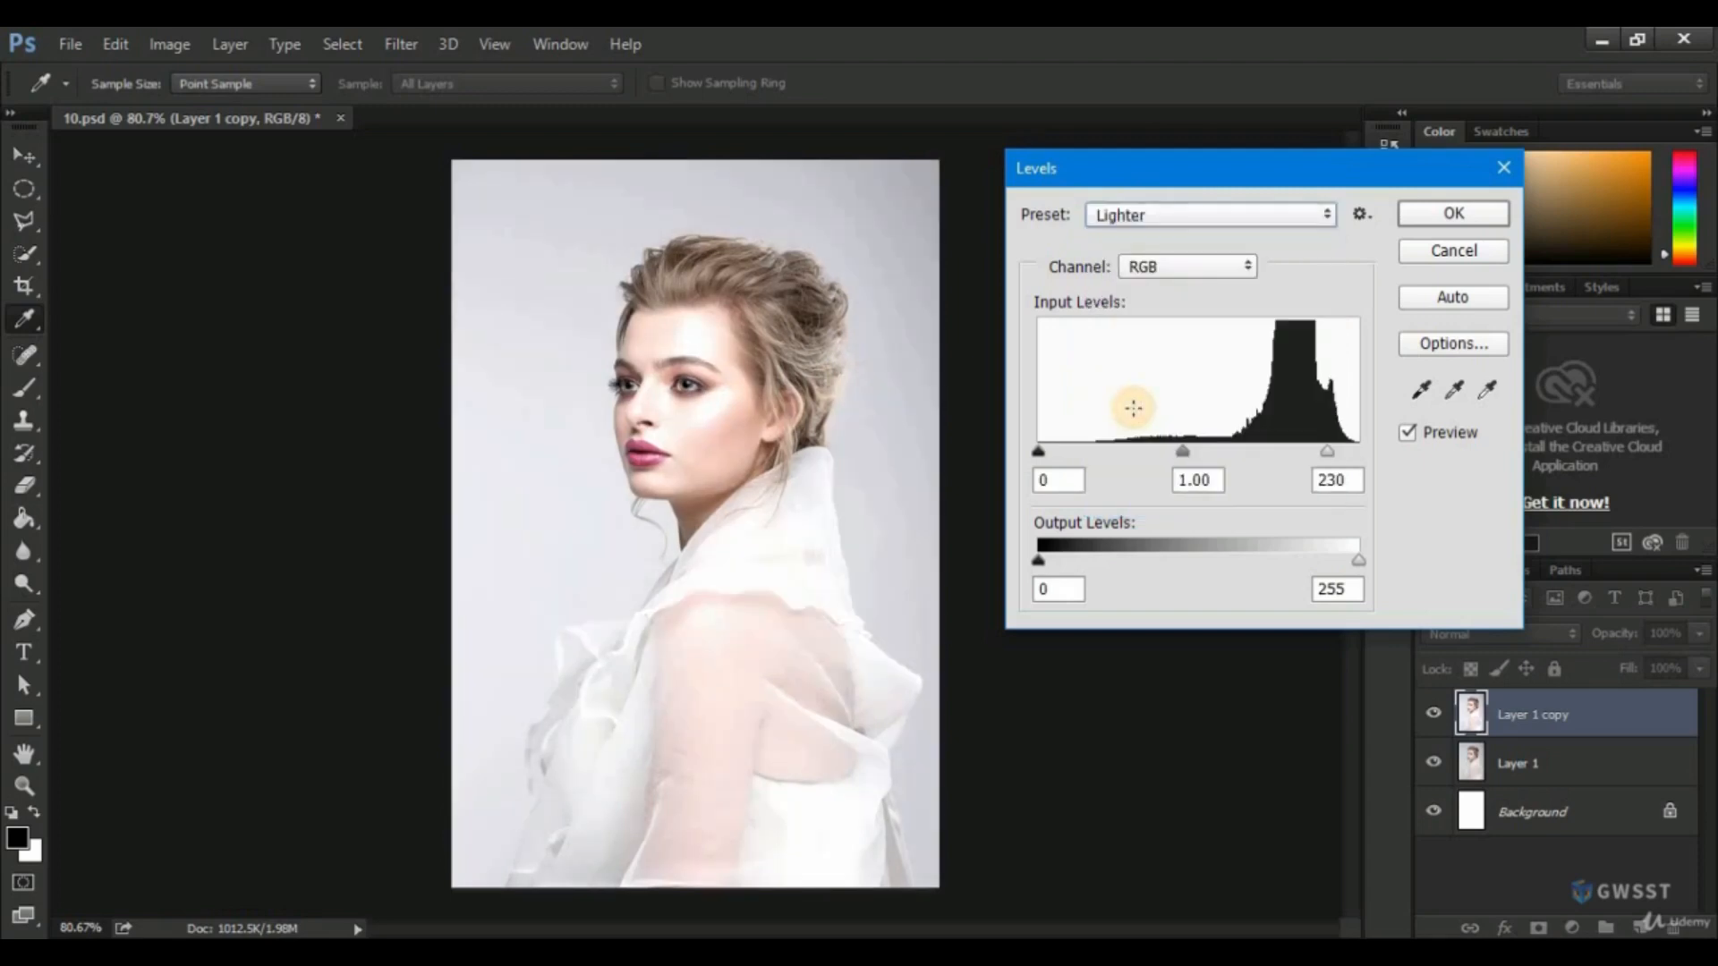
click(1174, 217)
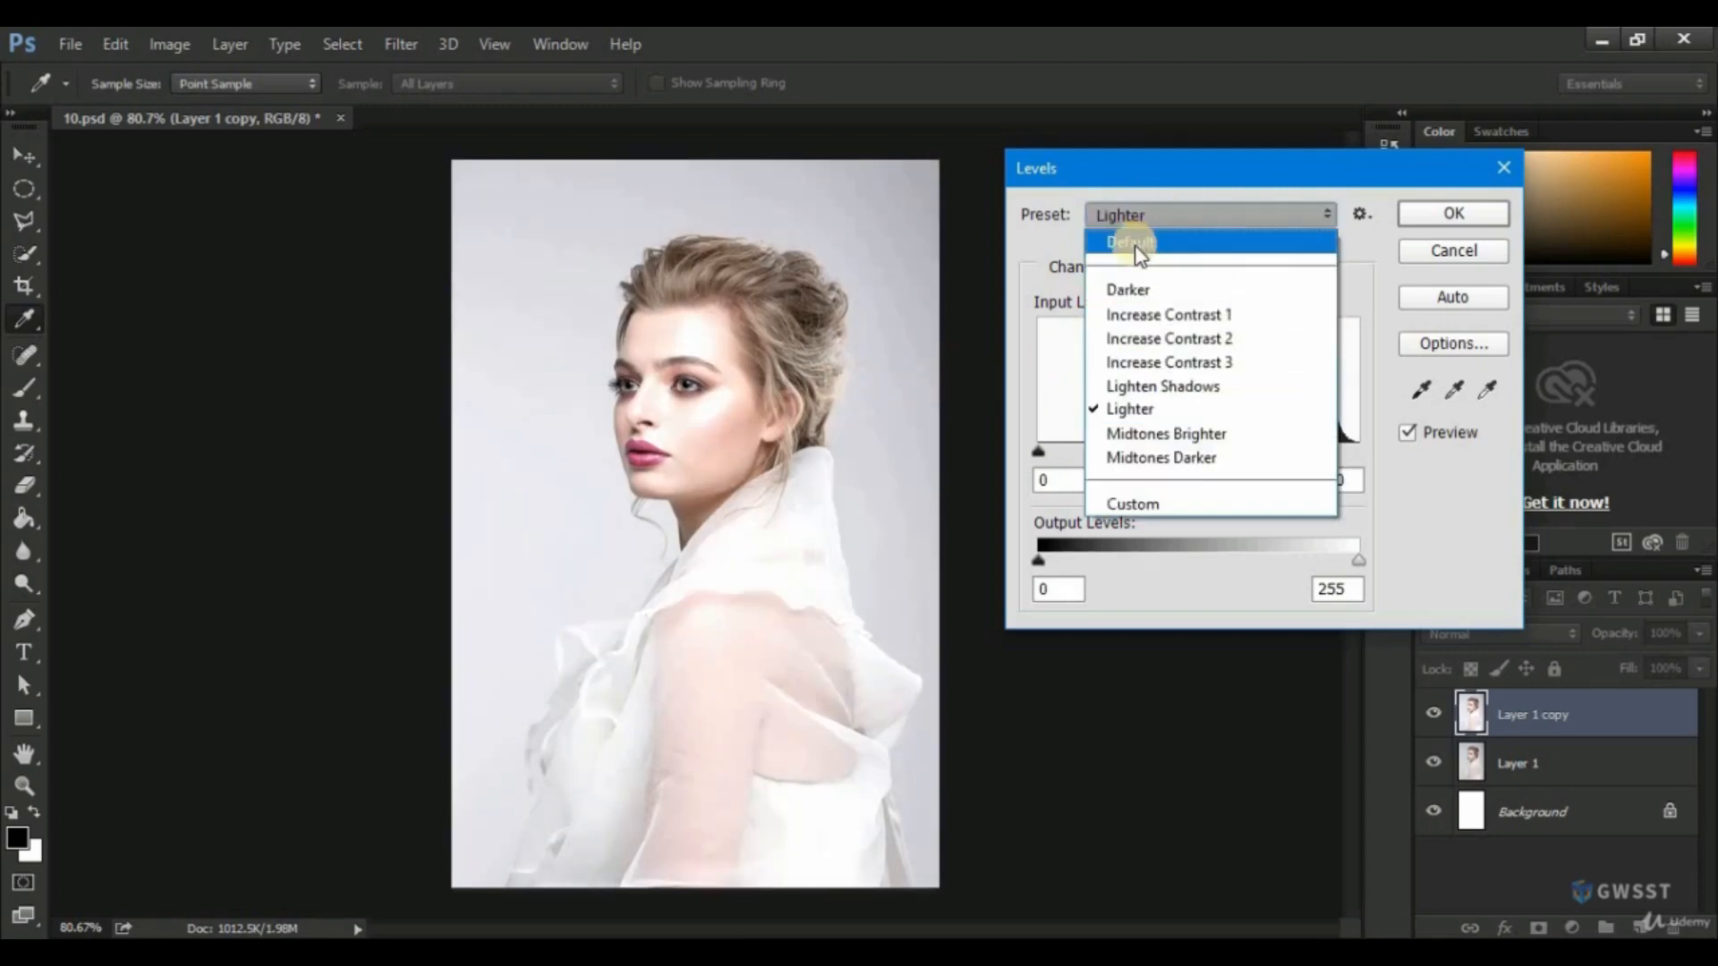
click(1134, 244)
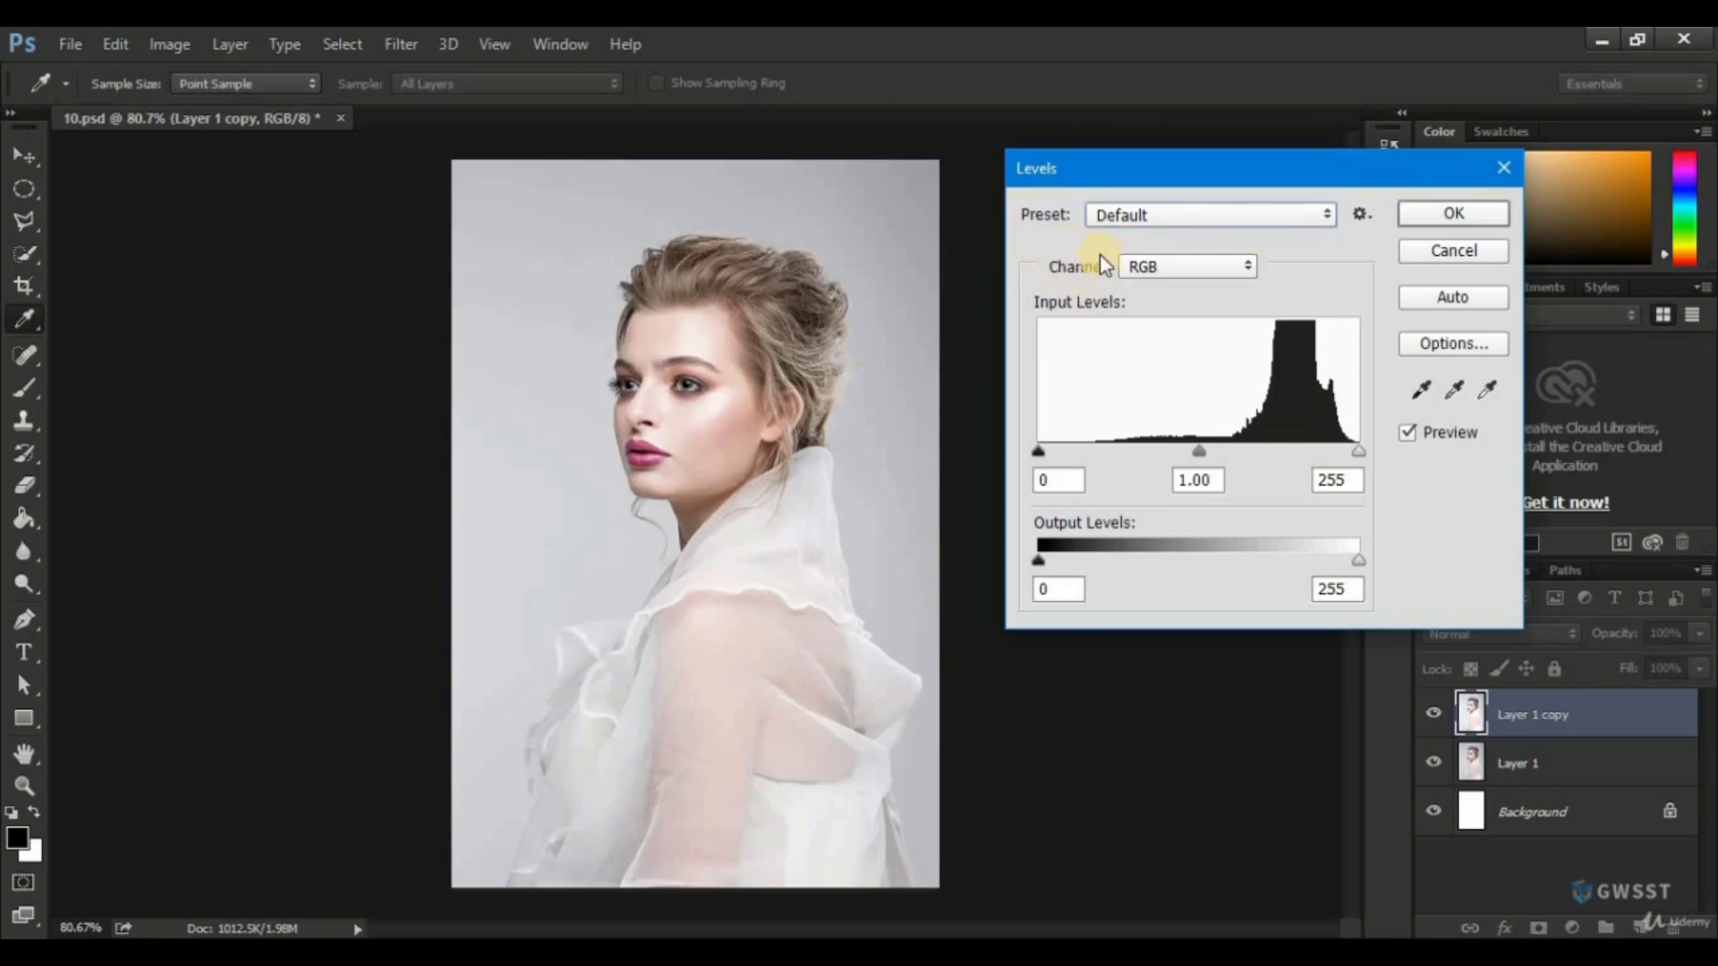
Try the shadow and highlight input sliders on the Red channel, returning them to 0 and 255.
click(1158, 274)
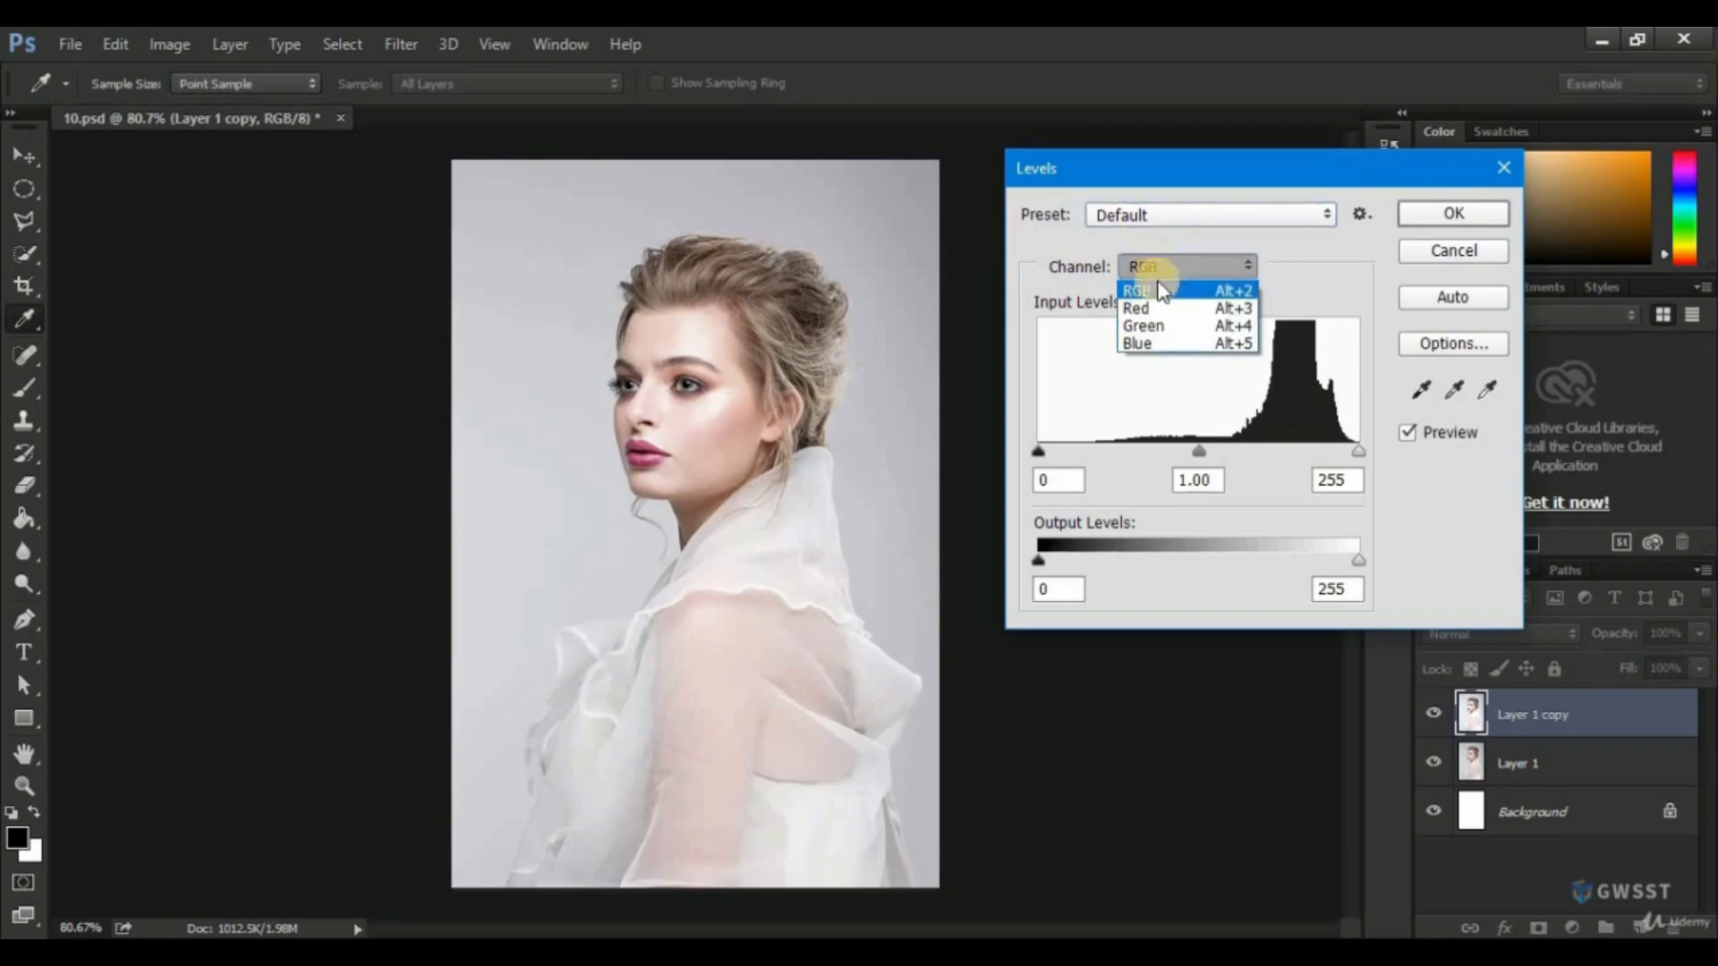
click(1146, 310)
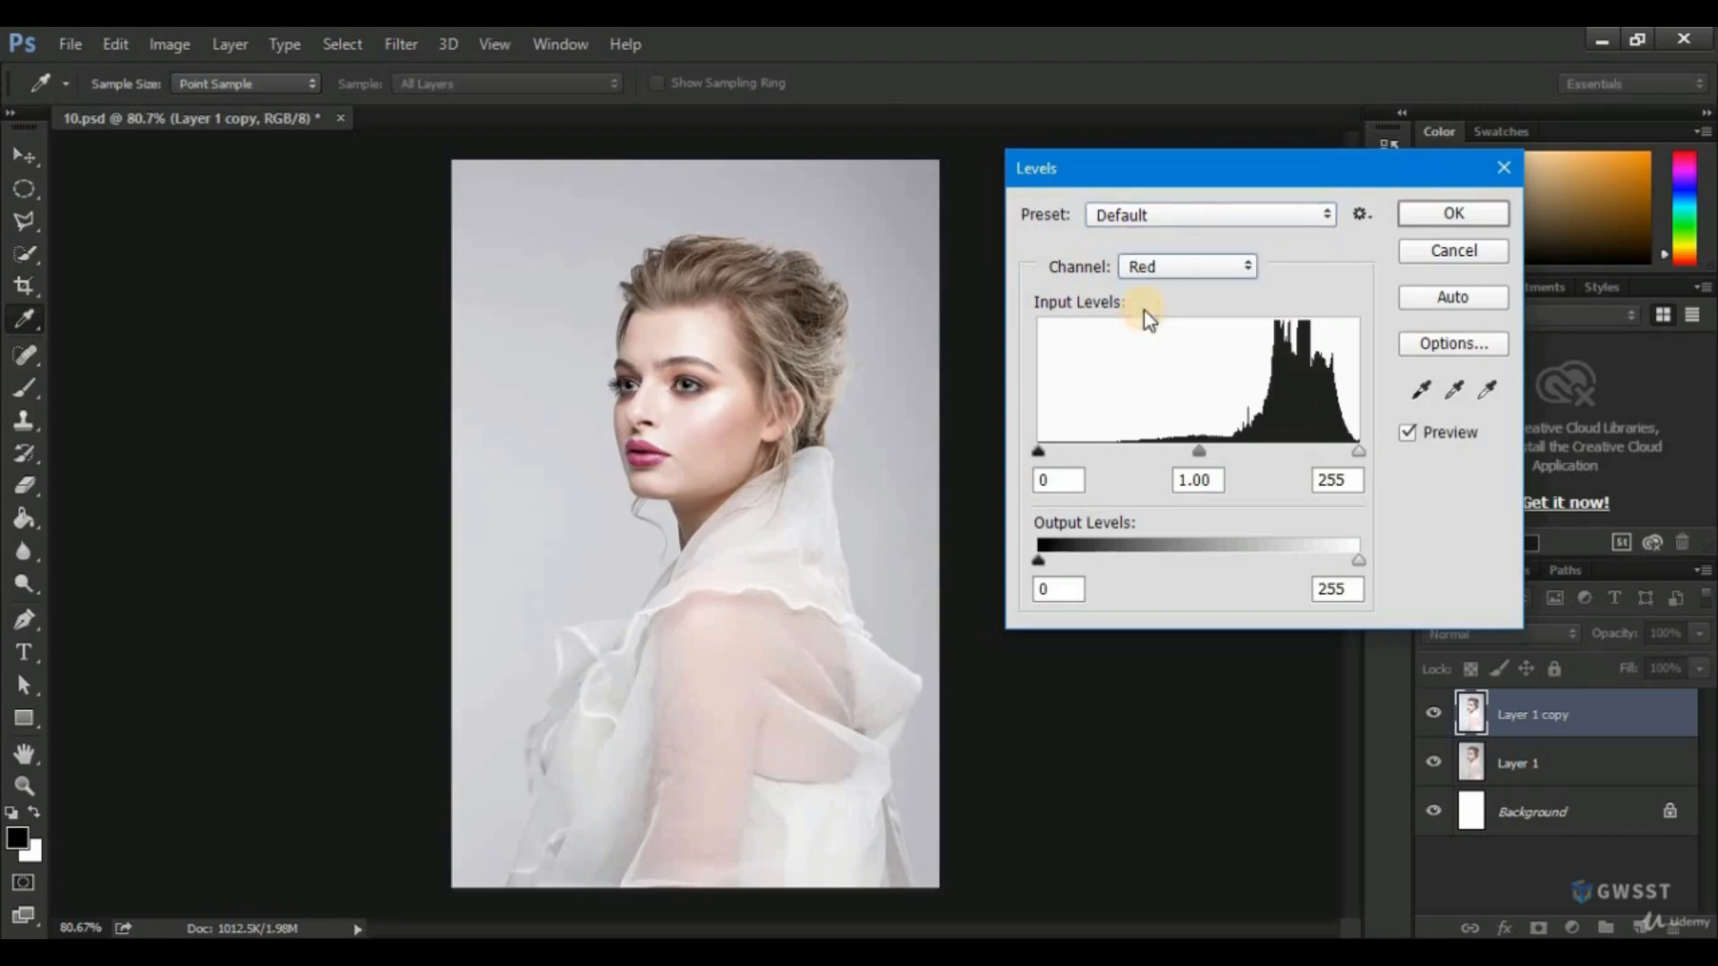
mouse_move(1040, 453)
mouse_down()
mouse_move(1253, 454)
mouse_move(1006, 447)
mouse_up()
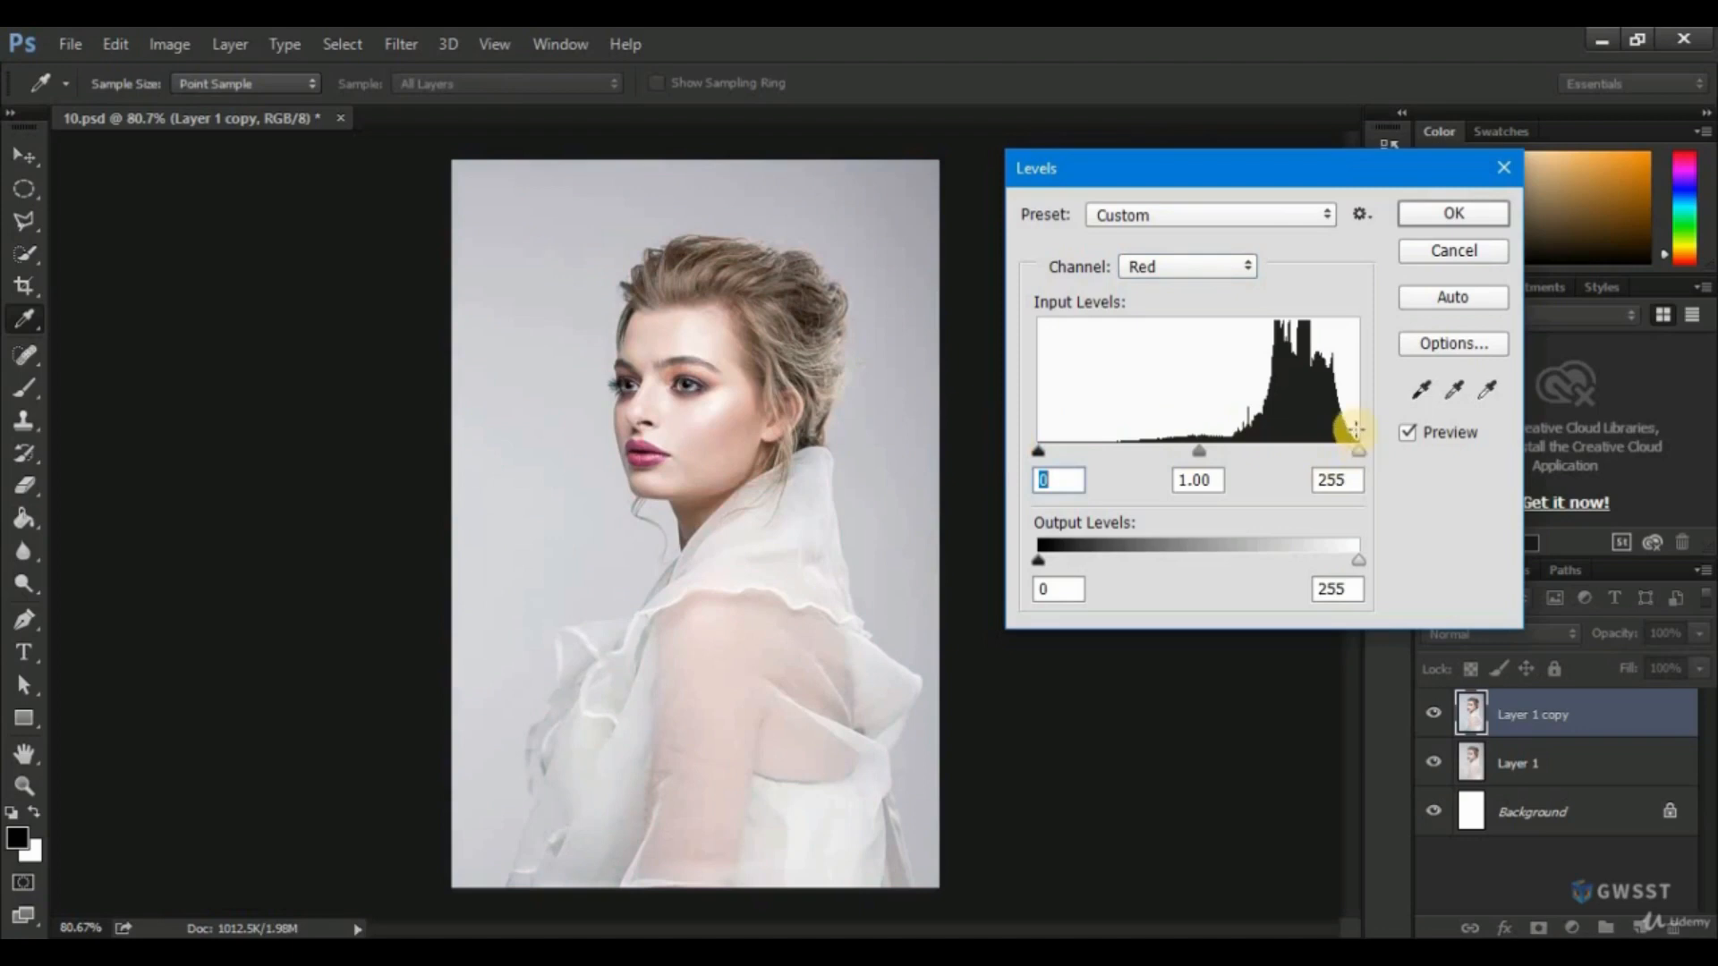
mouse_move(1356, 453)
mouse_down()
mouse_move(1253, 454)
mouse_move(1367, 456)
mouse_up()
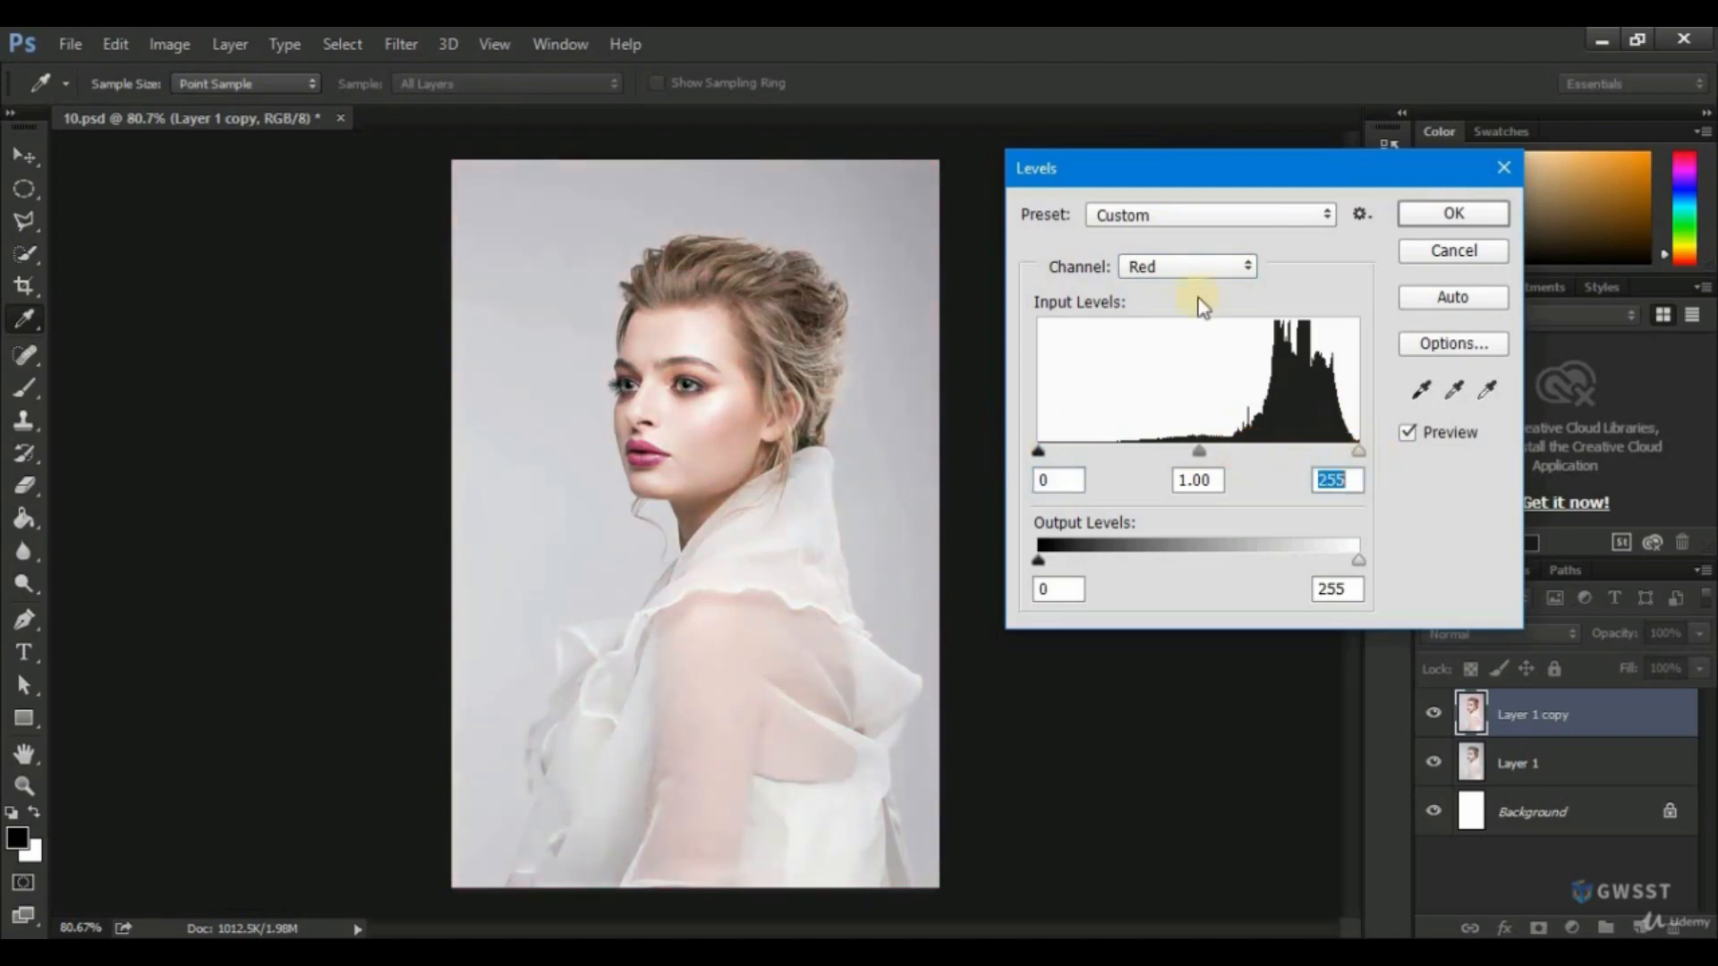
Try the shadow and highlight input sliders on the Green channel, returning them to 0 and 255.
click(1194, 269)
click(1151, 326)
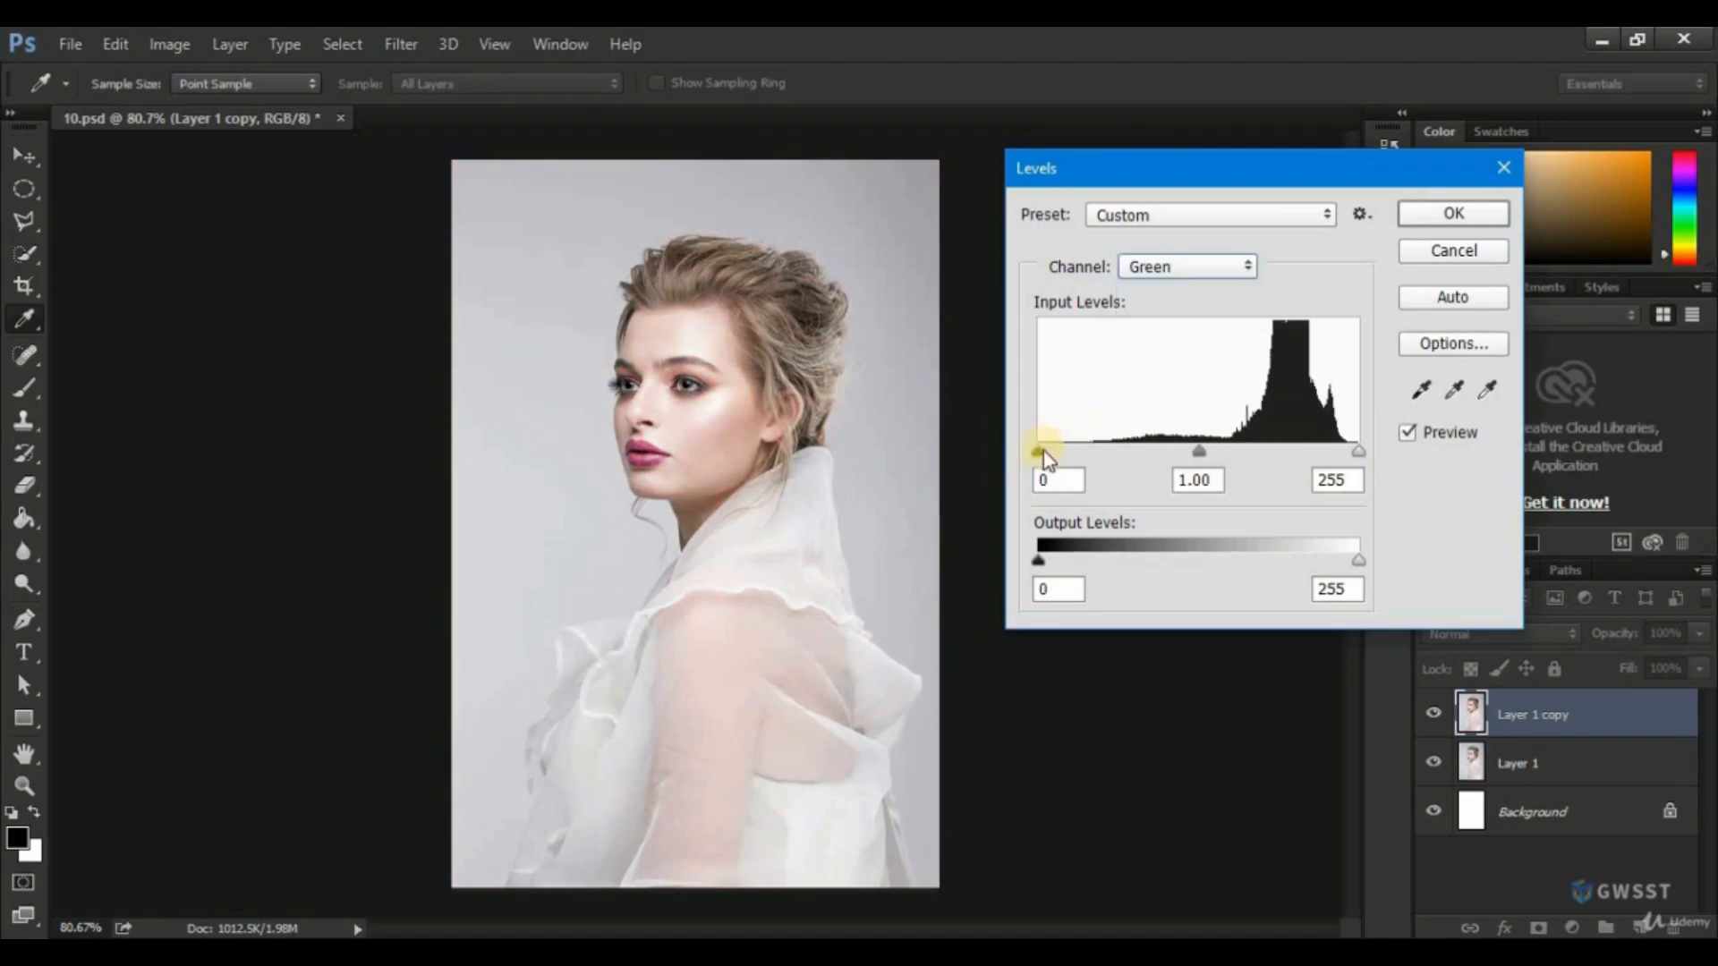
mouse_move(1041, 452)
mouse_down()
mouse_move(1142, 448)
mouse_move(1029, 455)
mouse_up()
mouse_move(1357, 452)
mouse_down()
mouse_move(1271, 454)
mouse_move(1360, 452)
mouse_up()
Try the shadow and highlight input sliders on the Blue channel, returning them to 0 and 255.
click(1222, 259)
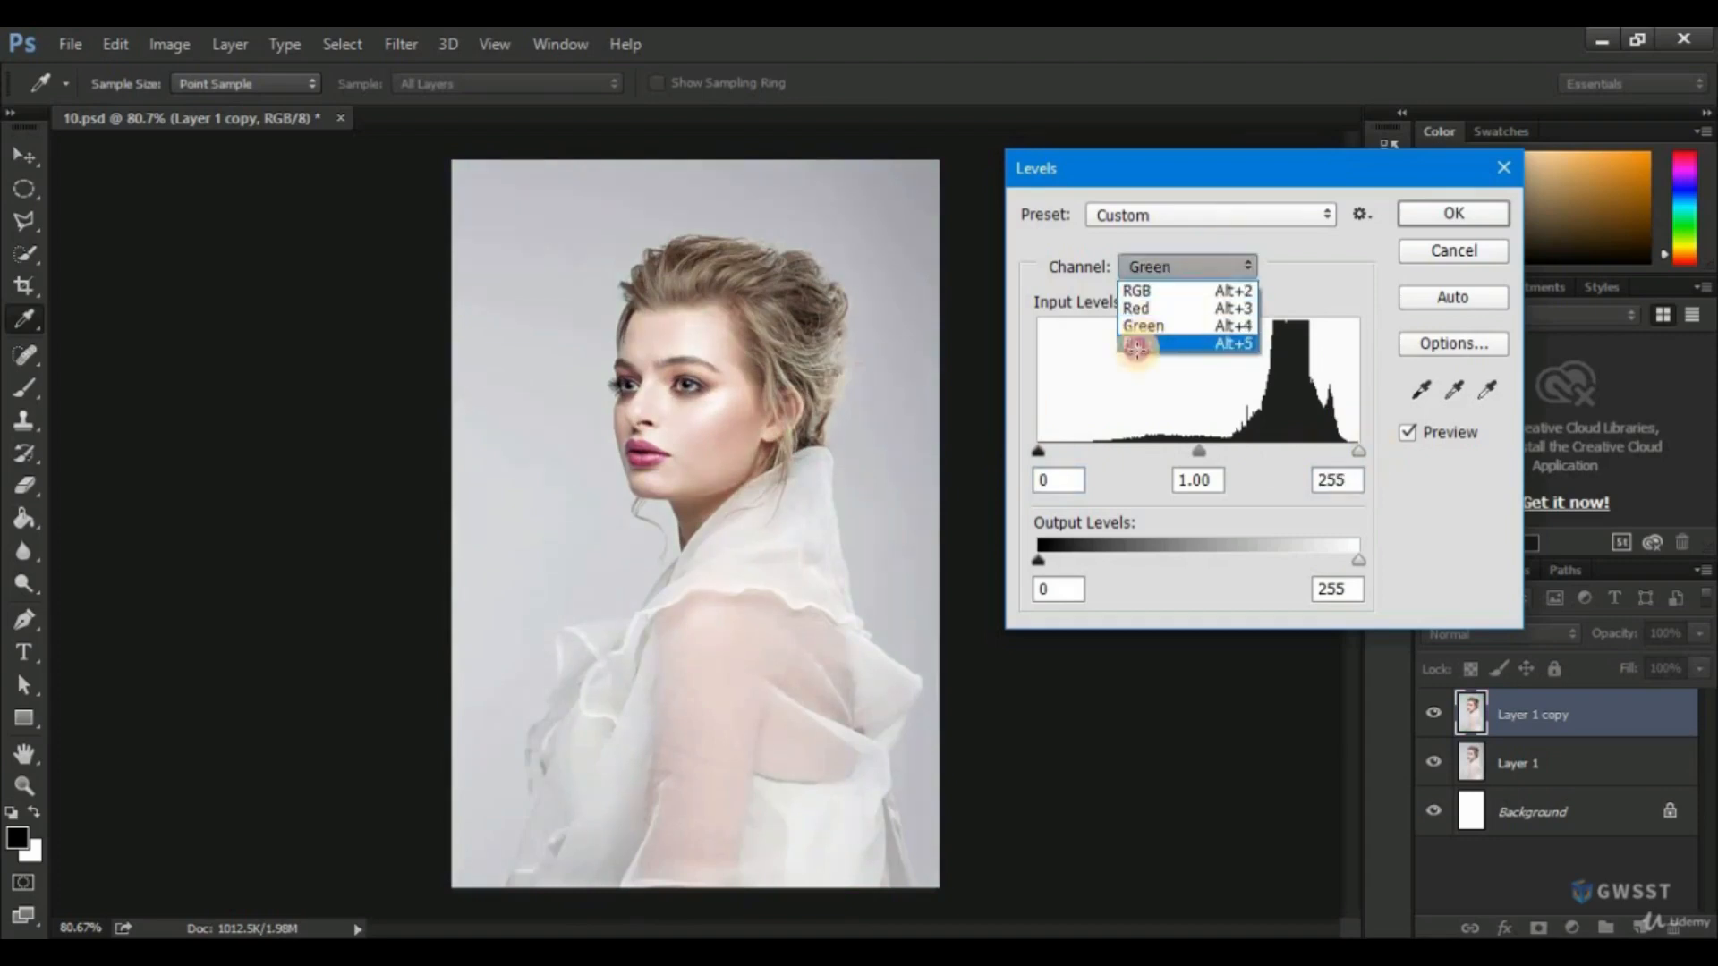
click(1156, 356)
drag(1040, 455, 974, 448)
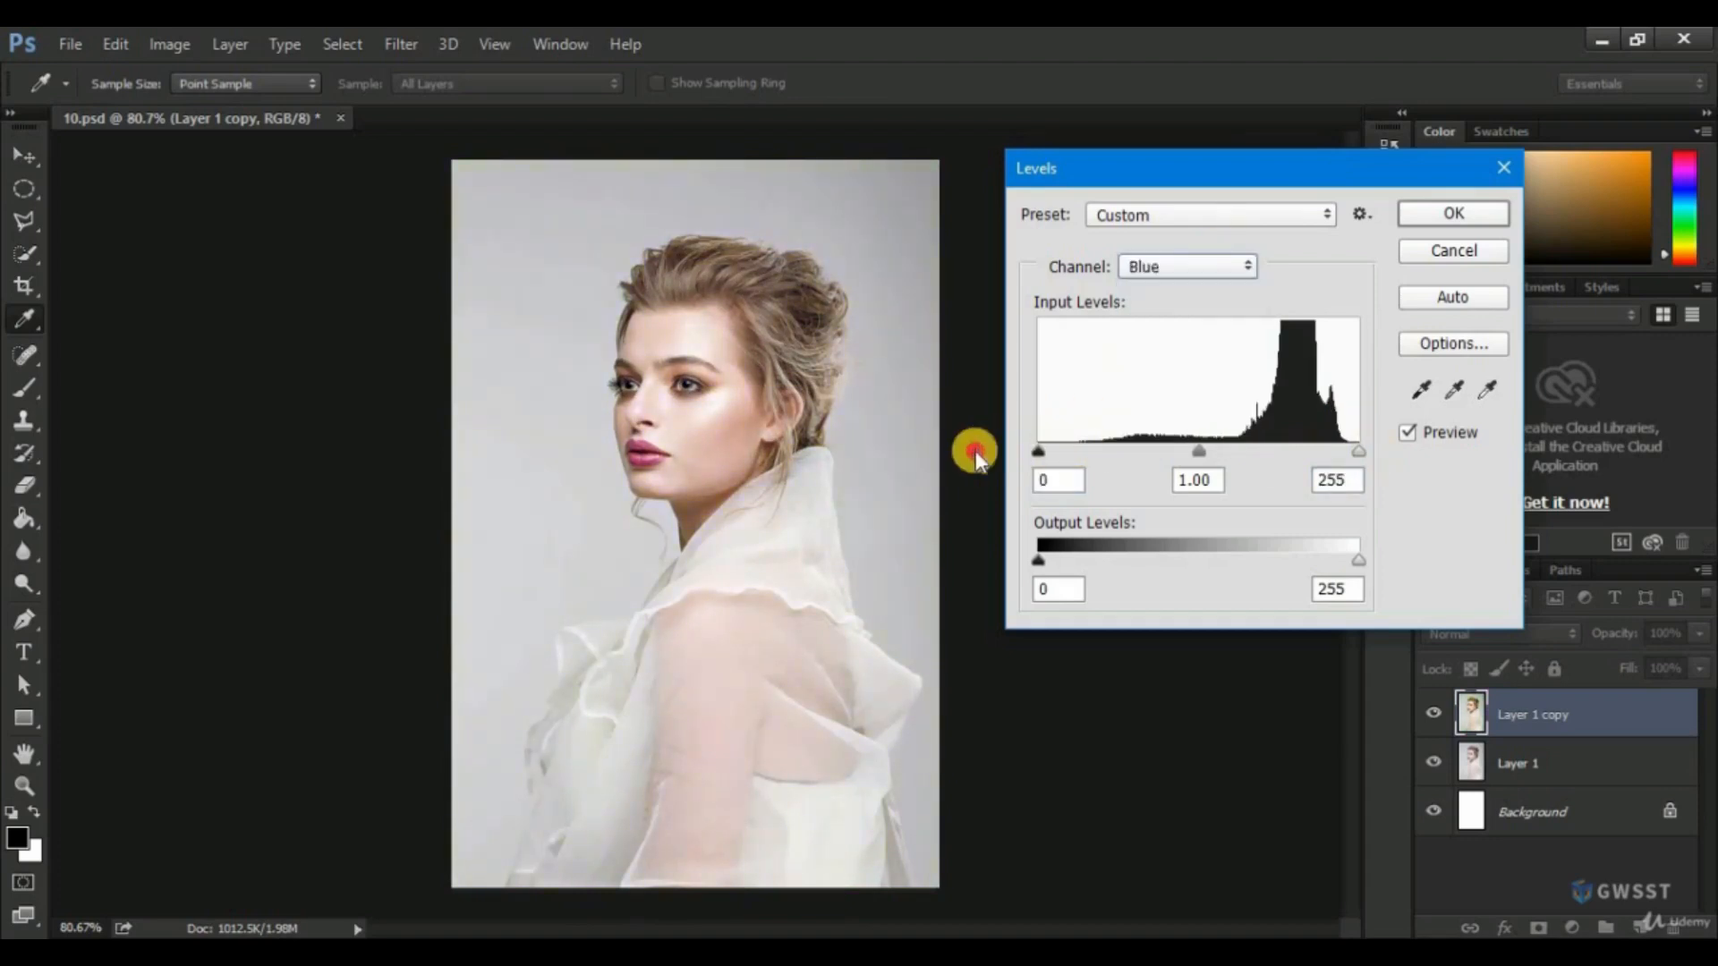
mouse_move(1360, 453)
mouse_down()
mouse_move(1304, 452)
mouse_move(1383, 455)
mouse_up()
Set the RGB channel's input levels to 50, 1.26 and 247 and apply the Levels adjustment.
click(1190, 268)
click(1159, 291)
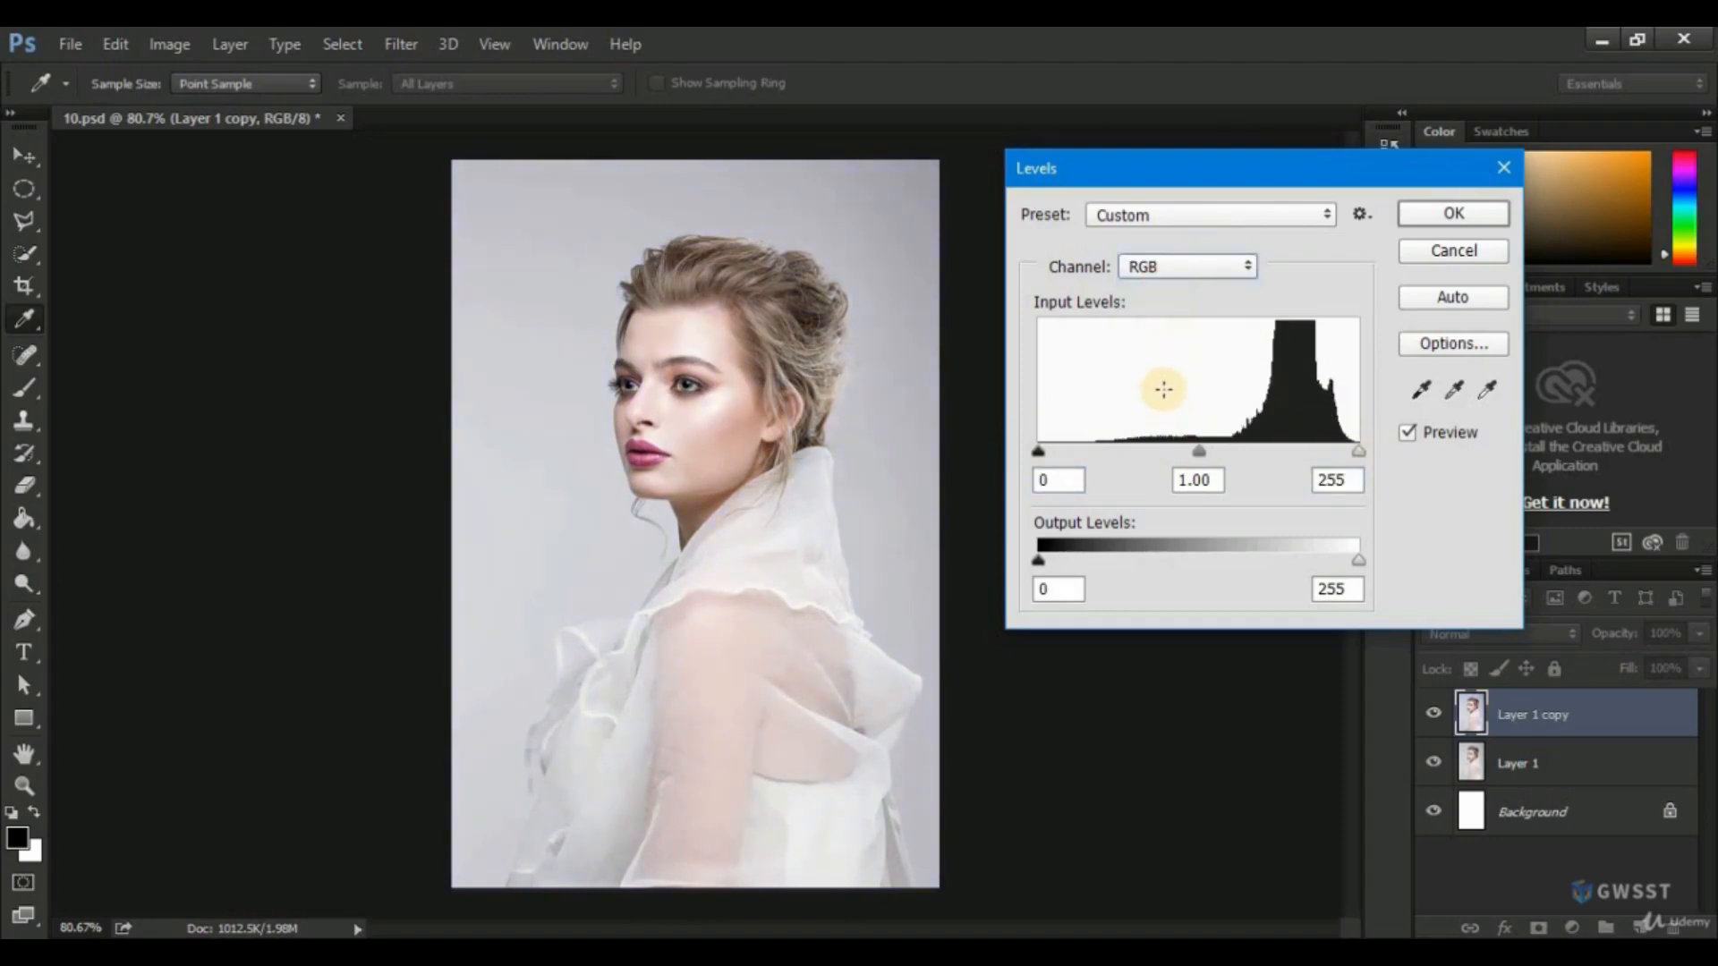
drag(1040, 452, 1105, 453)
drag(1228, 454, 1211, 453)
mouse_move(1358, 452)
mouse_down()
mouse_move(1330, 456)
mouse_move(1349, 455)
mouse_up()
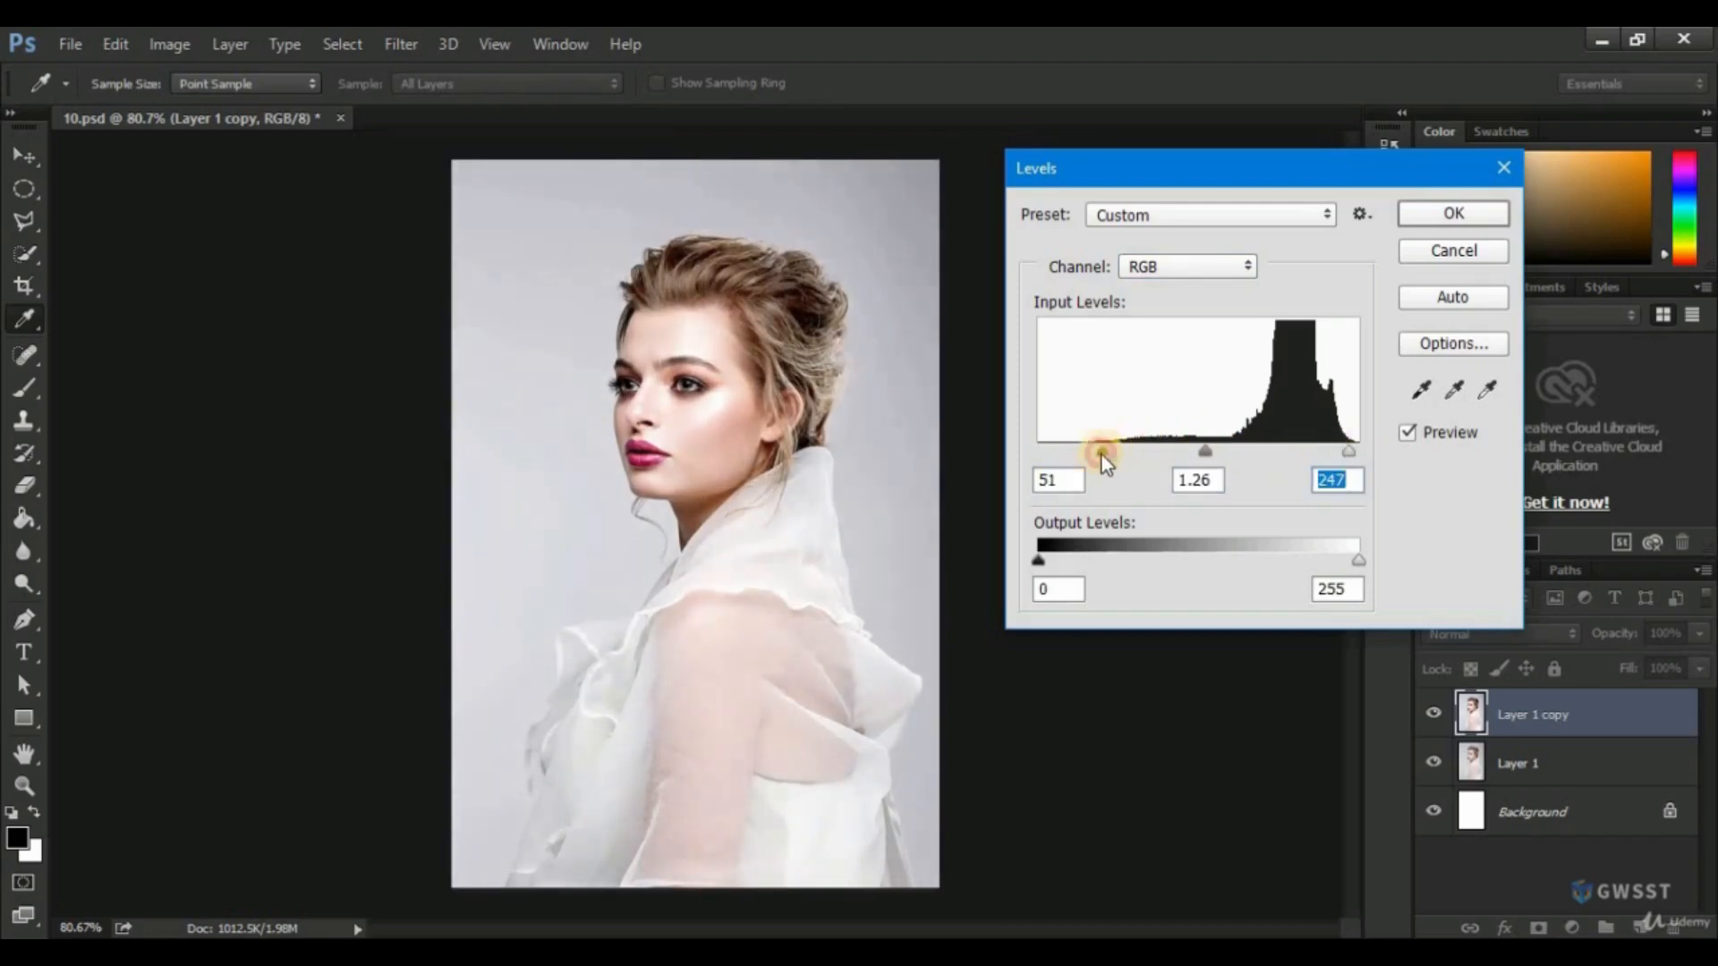
drag(1103, 457, 1105, 455)
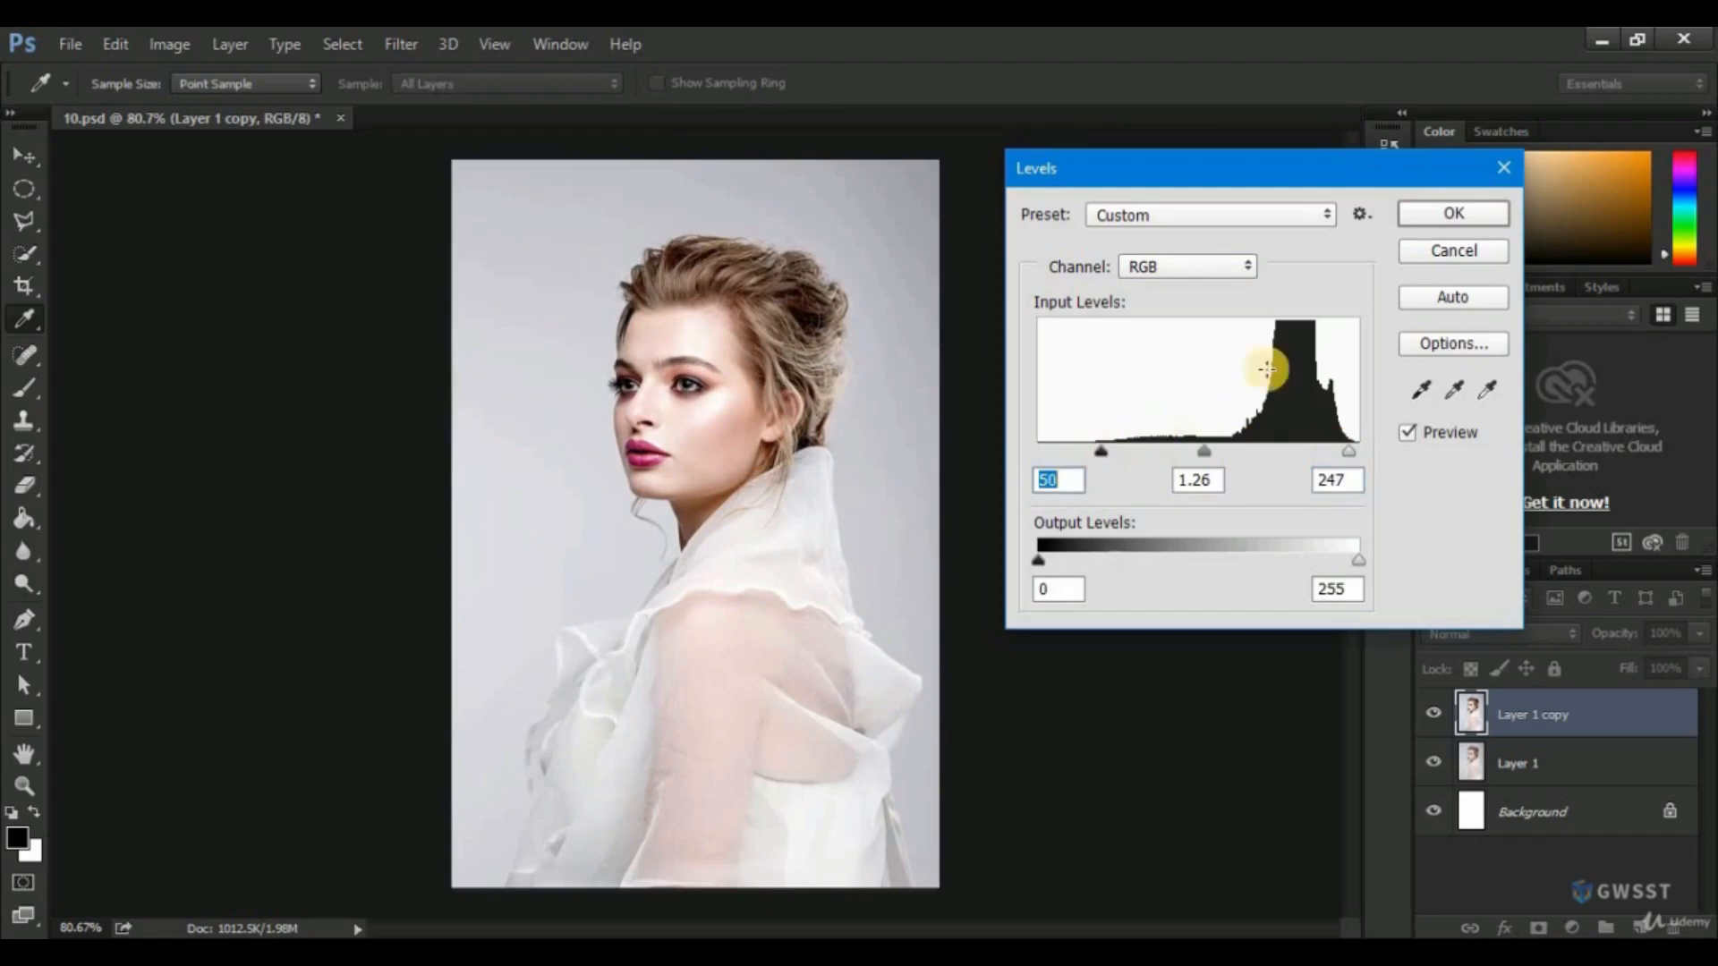
click(1436, 222)
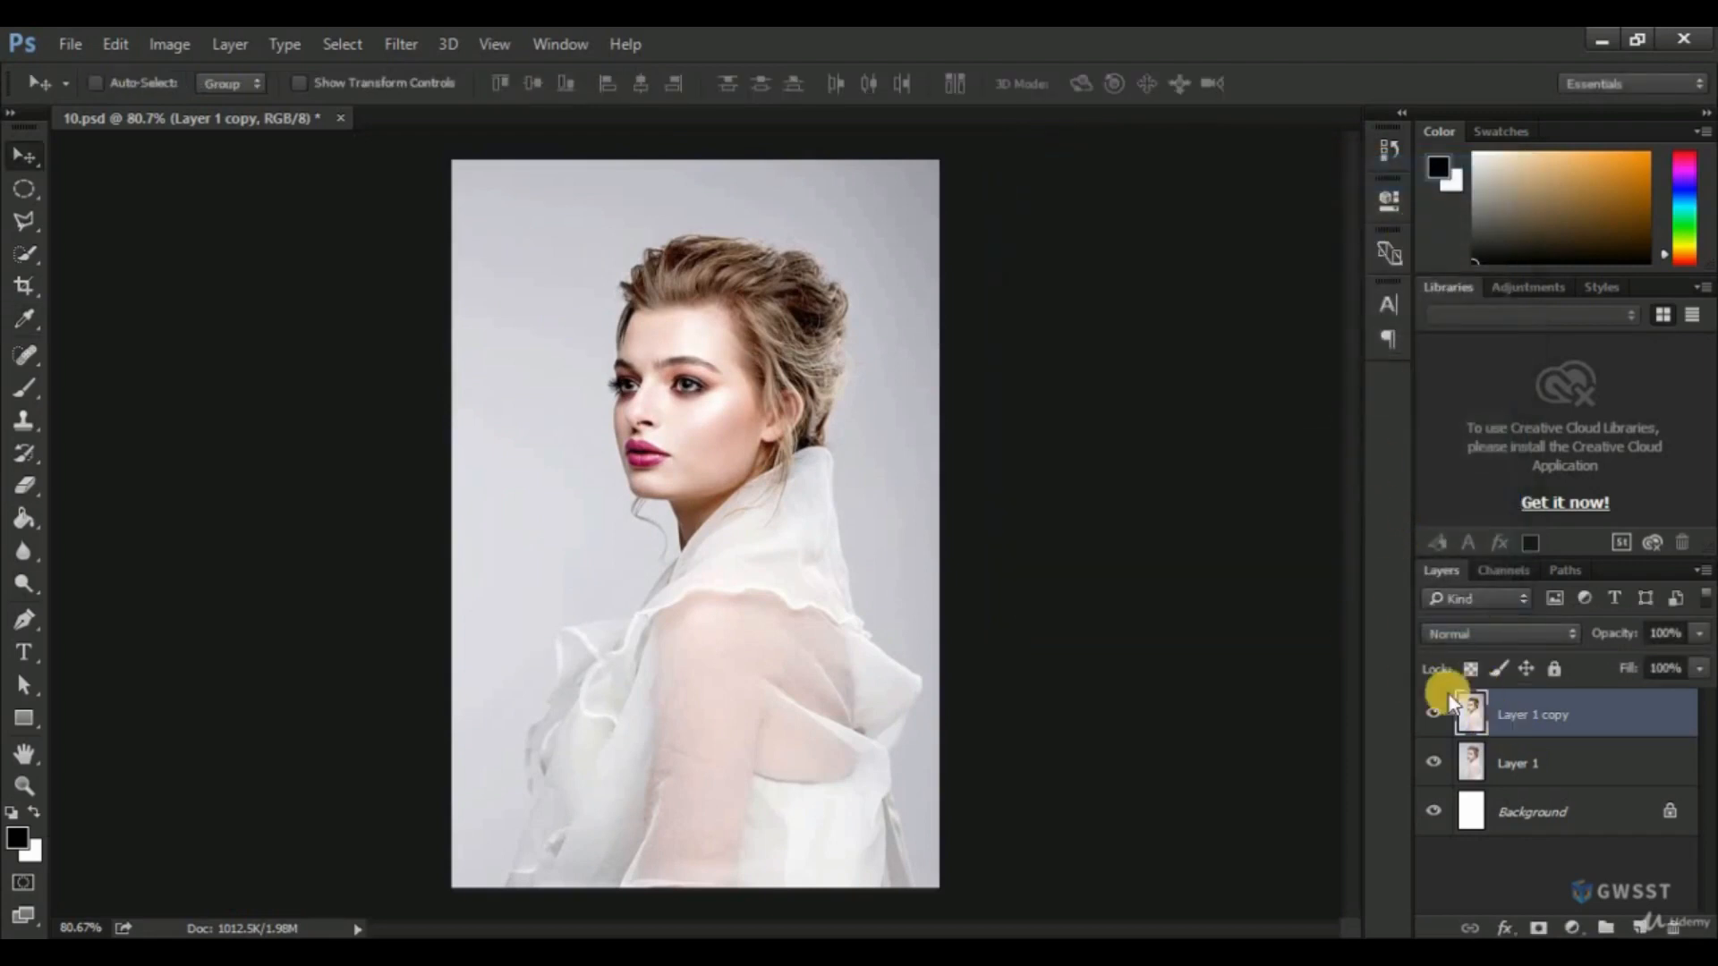
Toggle the visibility of Layer 1 copy repeatedly to compare the portrait before and after the Levels adjustment.
click(1435, 716)
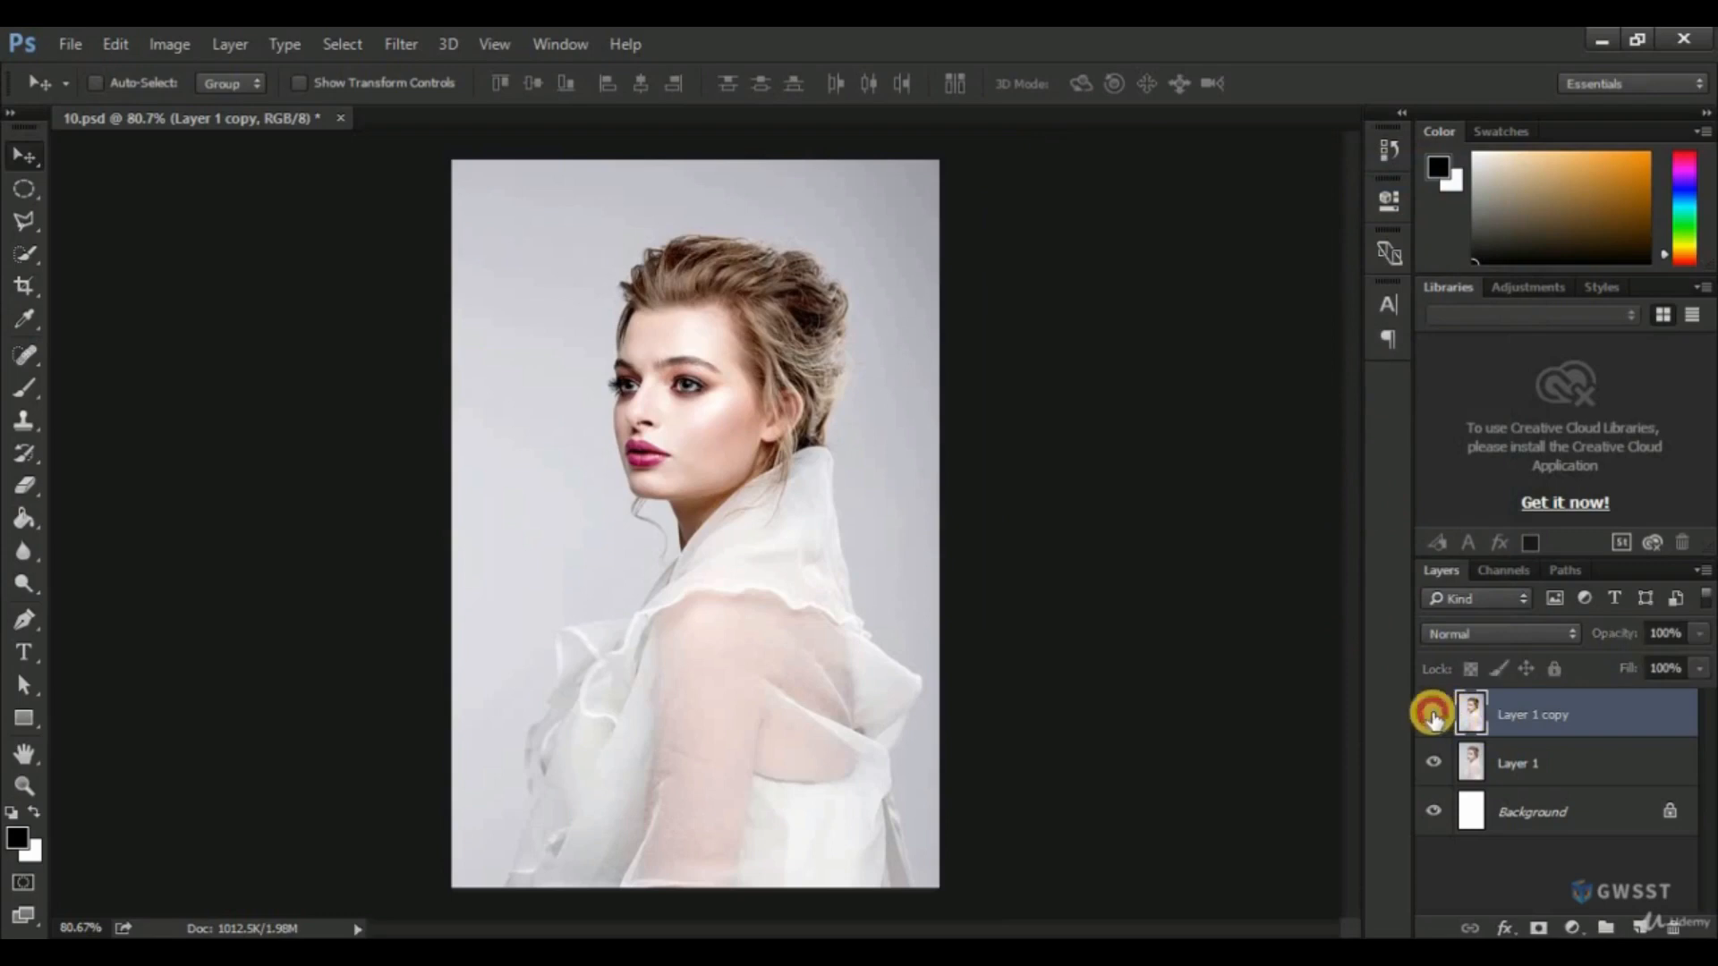
click(1434, 717)
click(1435, 717)
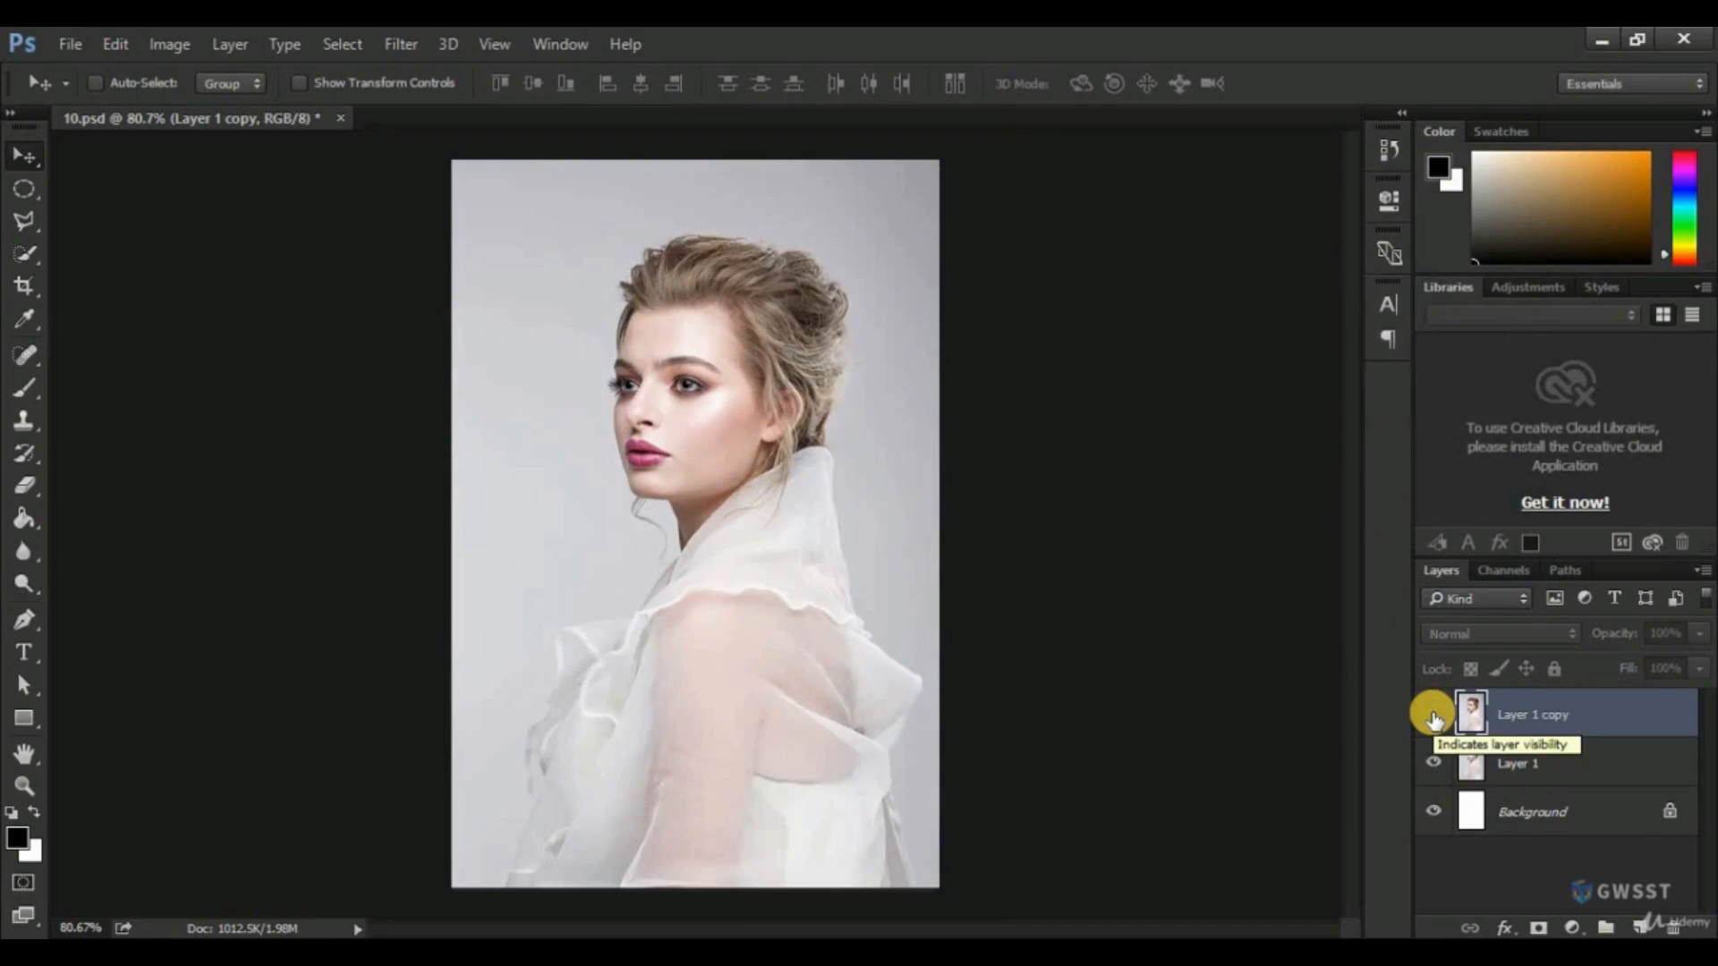
click(1434, 718)
click(1435, 718)
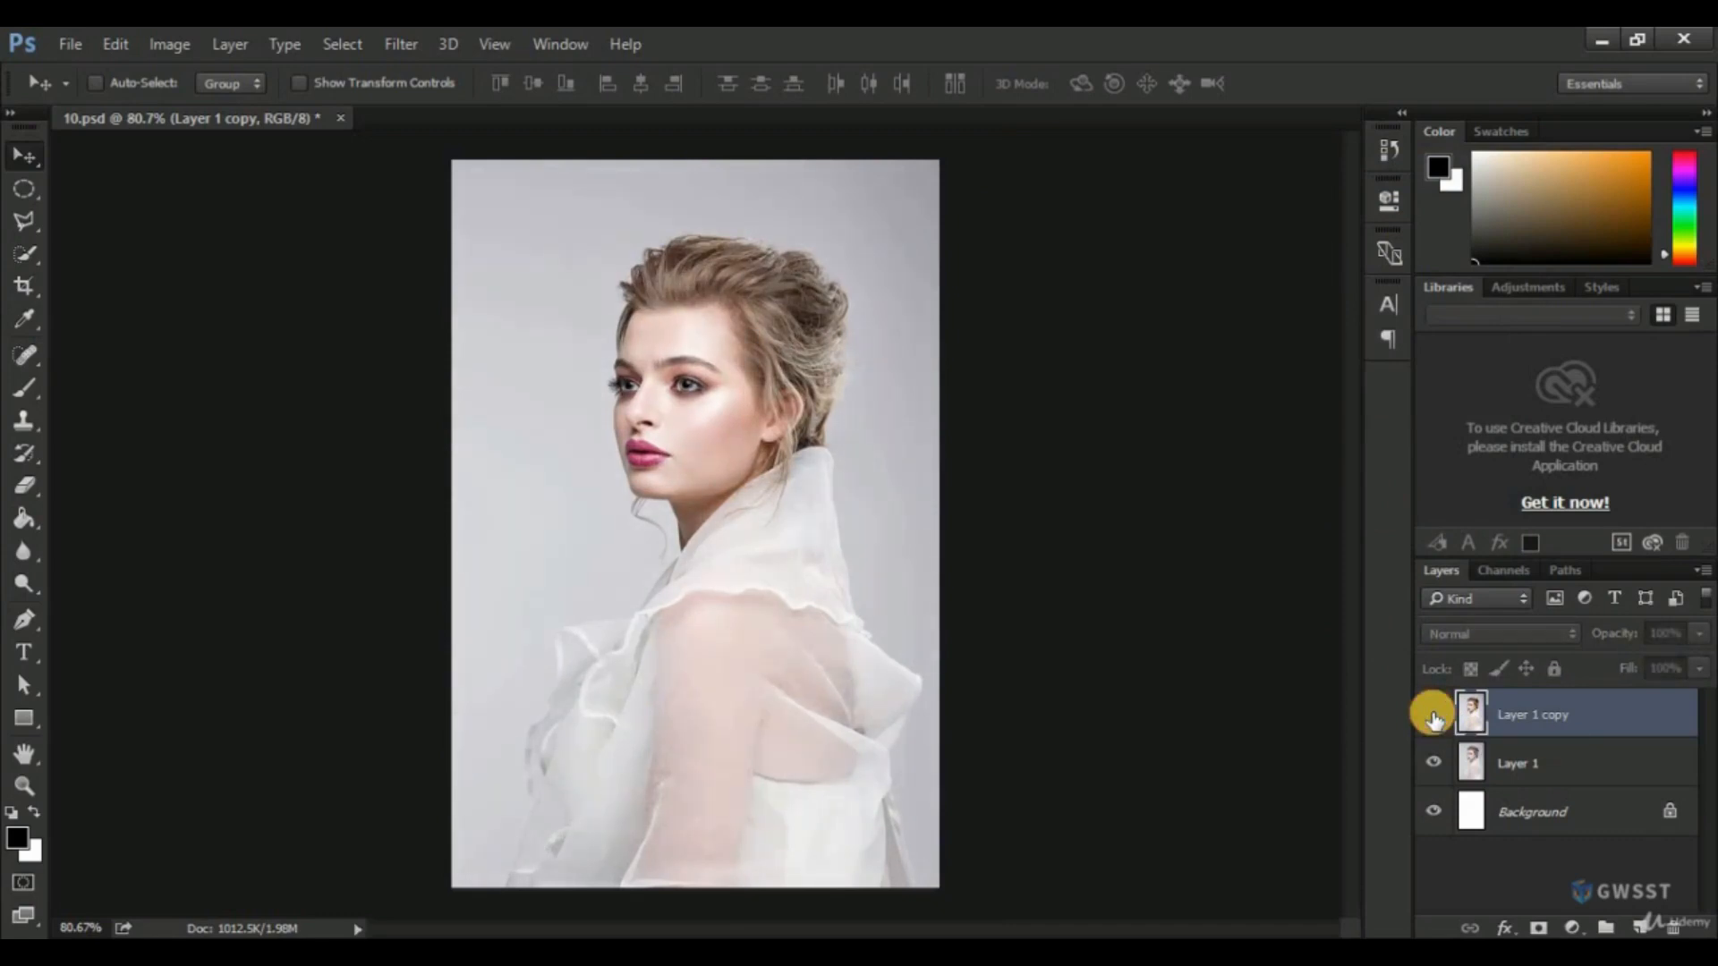
click(1435, 718)
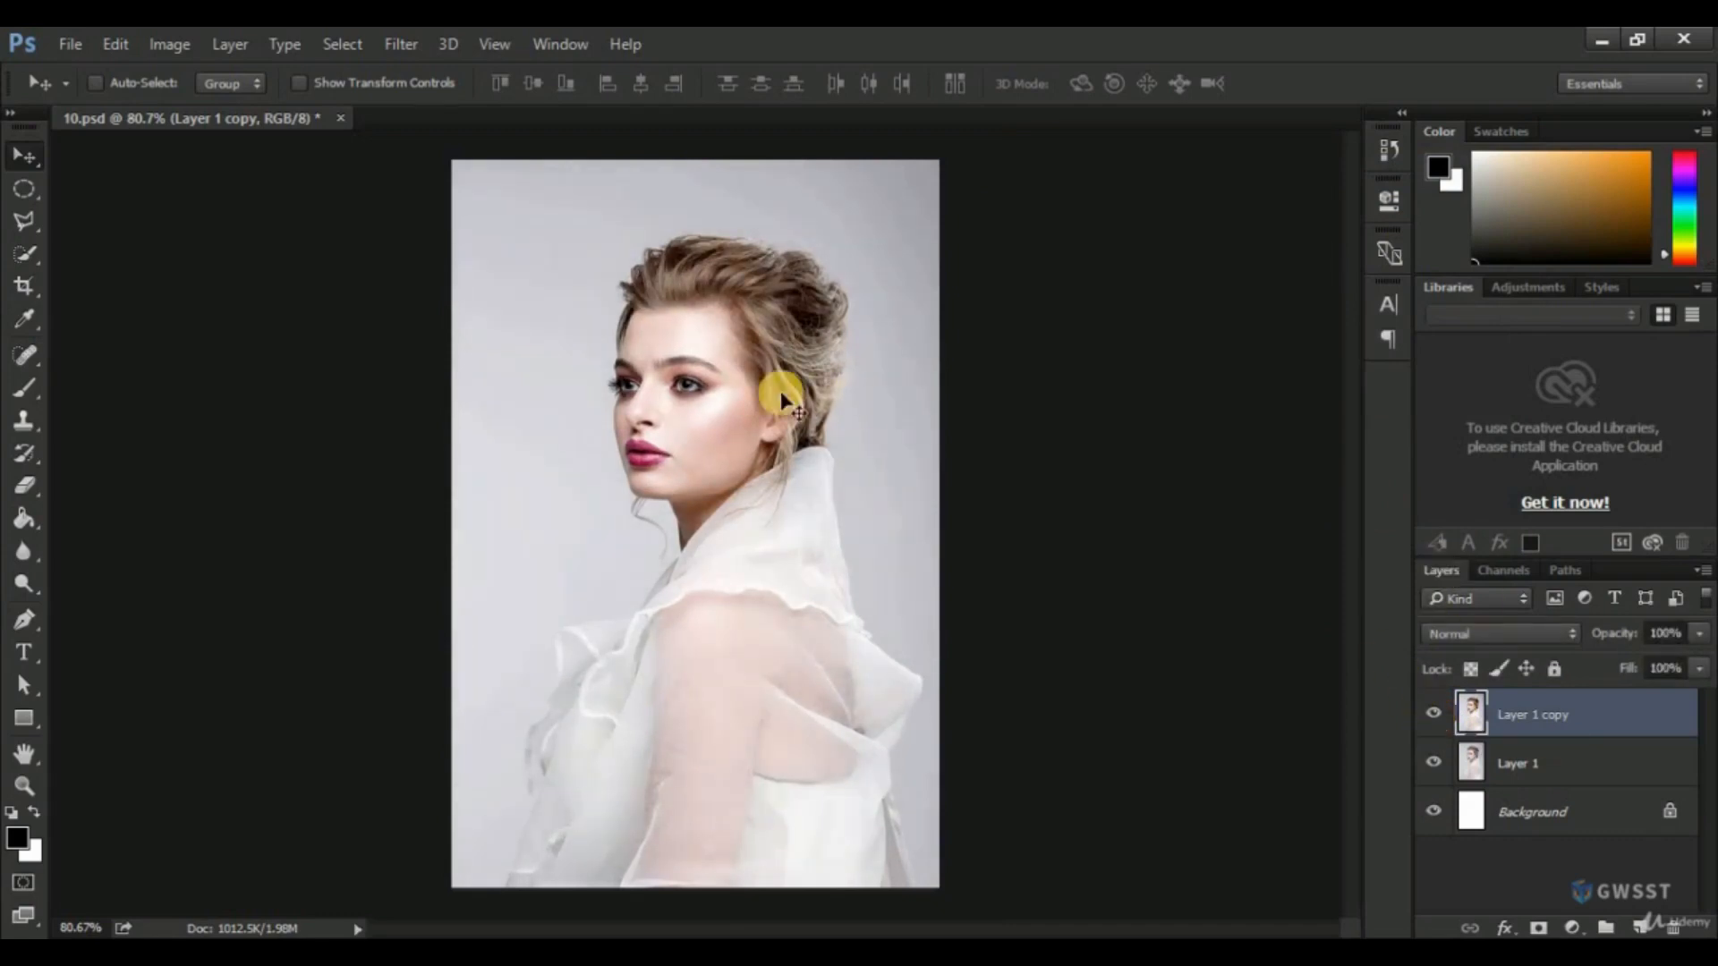
Compare the face close up with and without the Levels correction by toggling Layer 1 copy's visibility.
scroll(707, 389, up, 1)
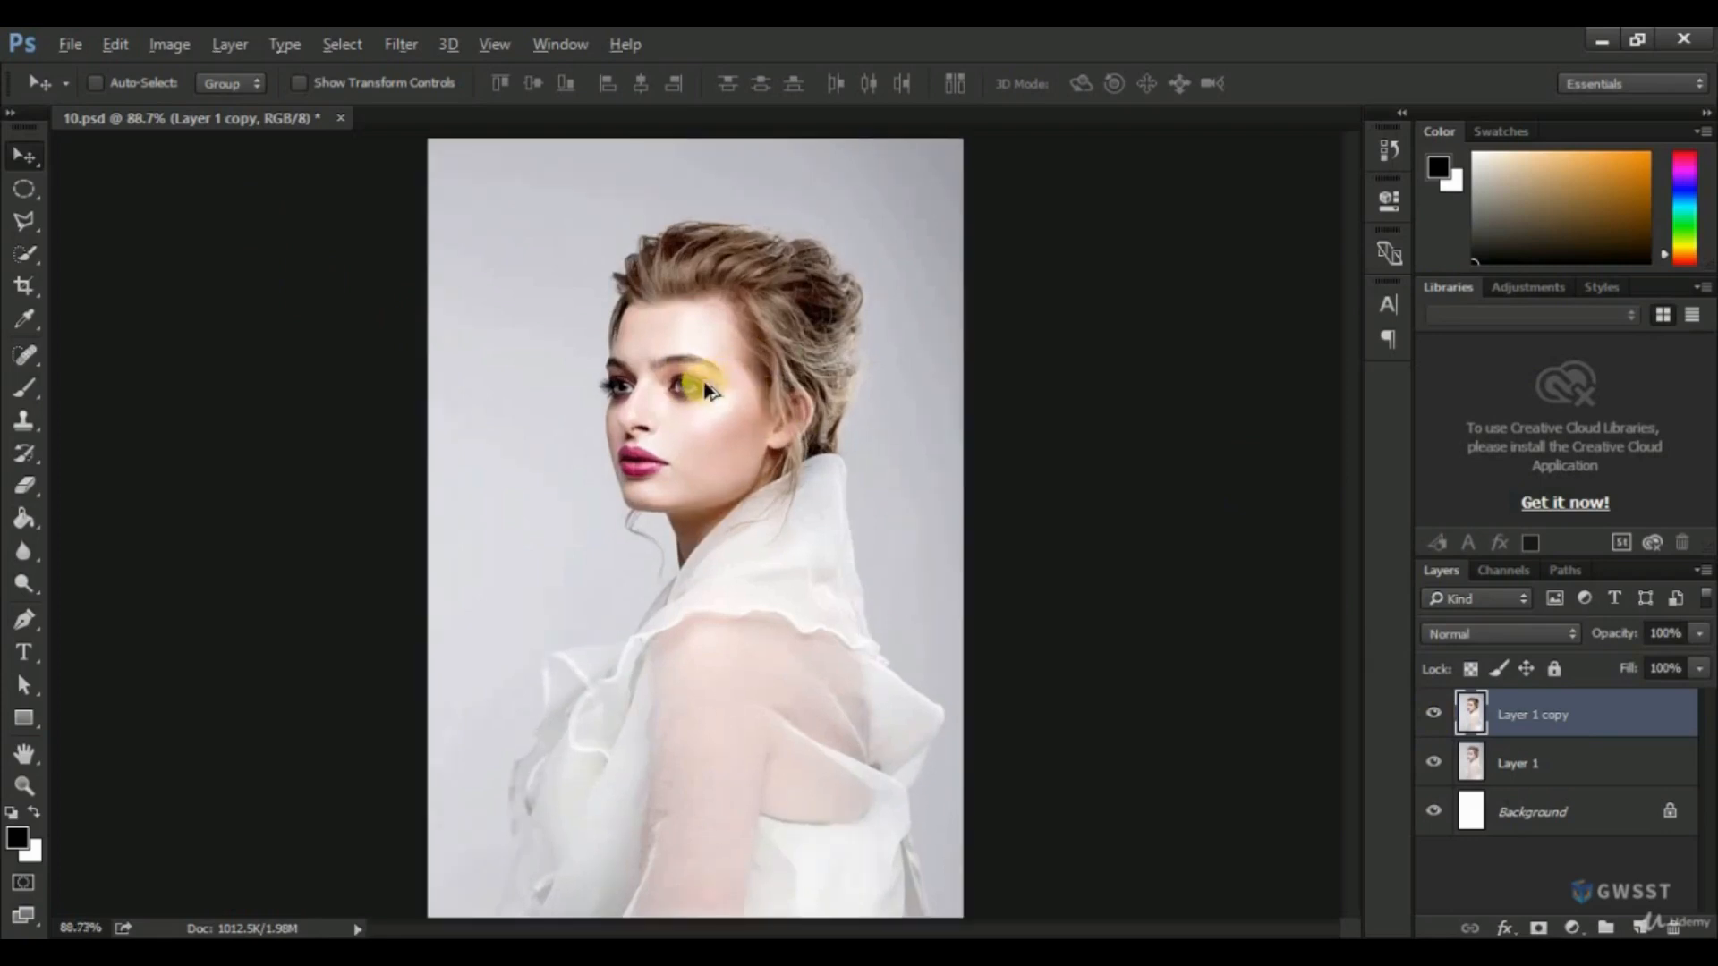
scroll(707, 389, up, 12)
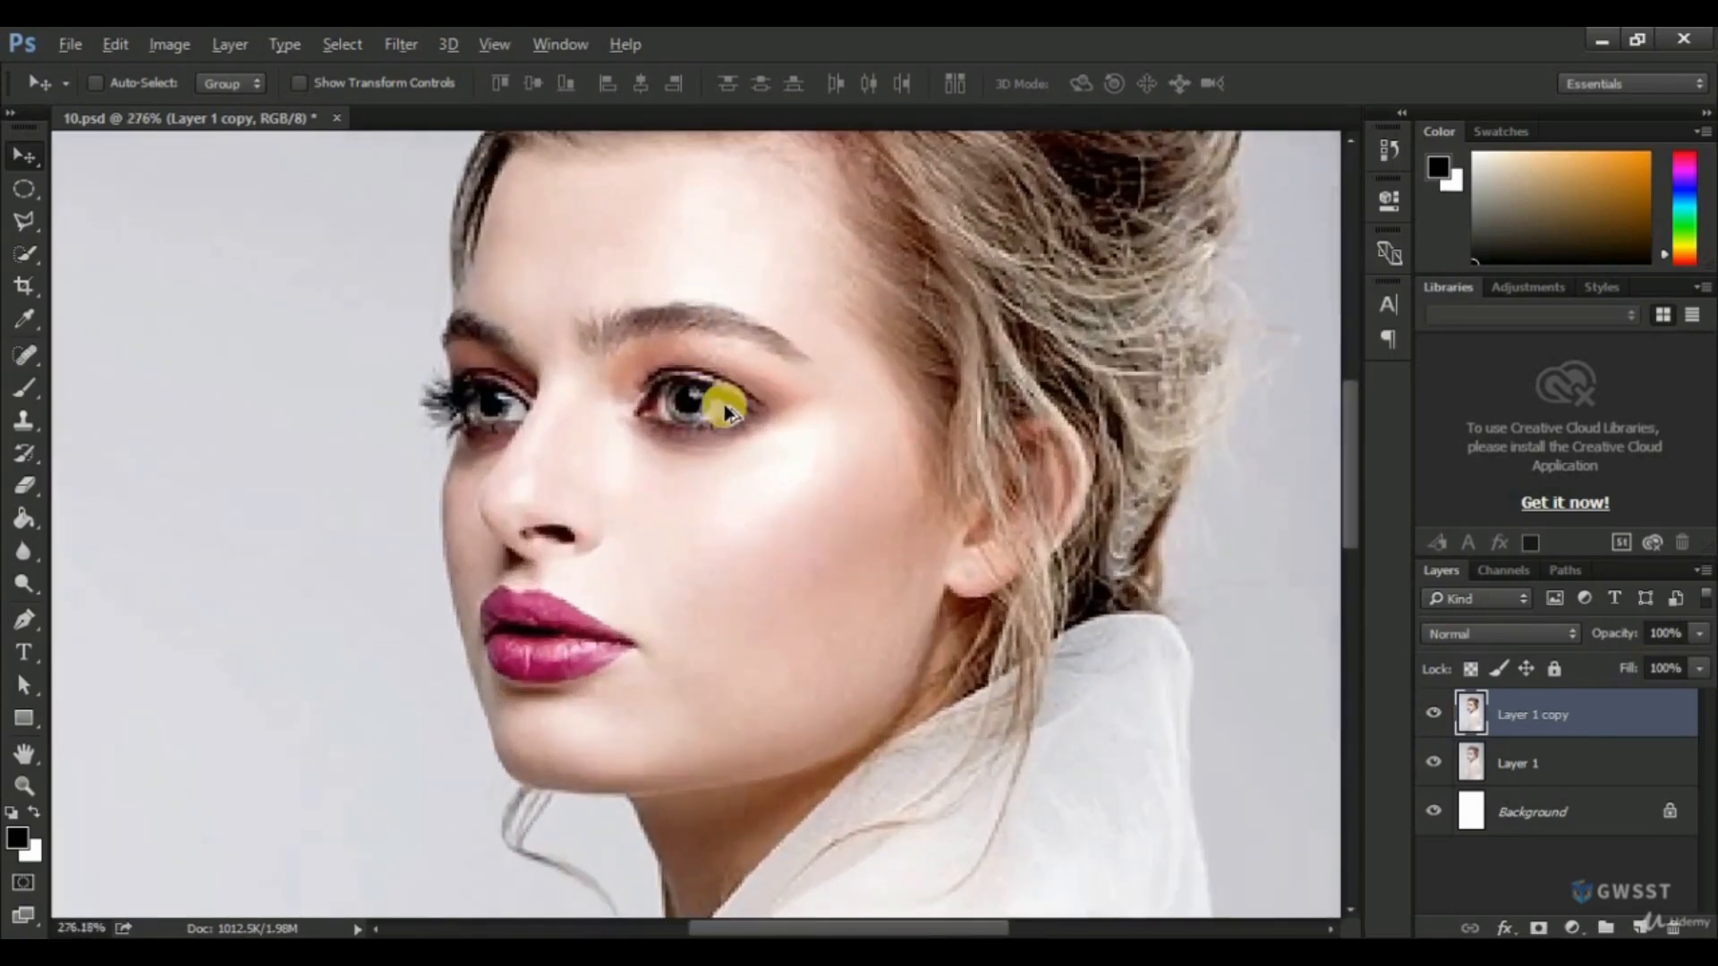
scroll(717, 408, down, 2)
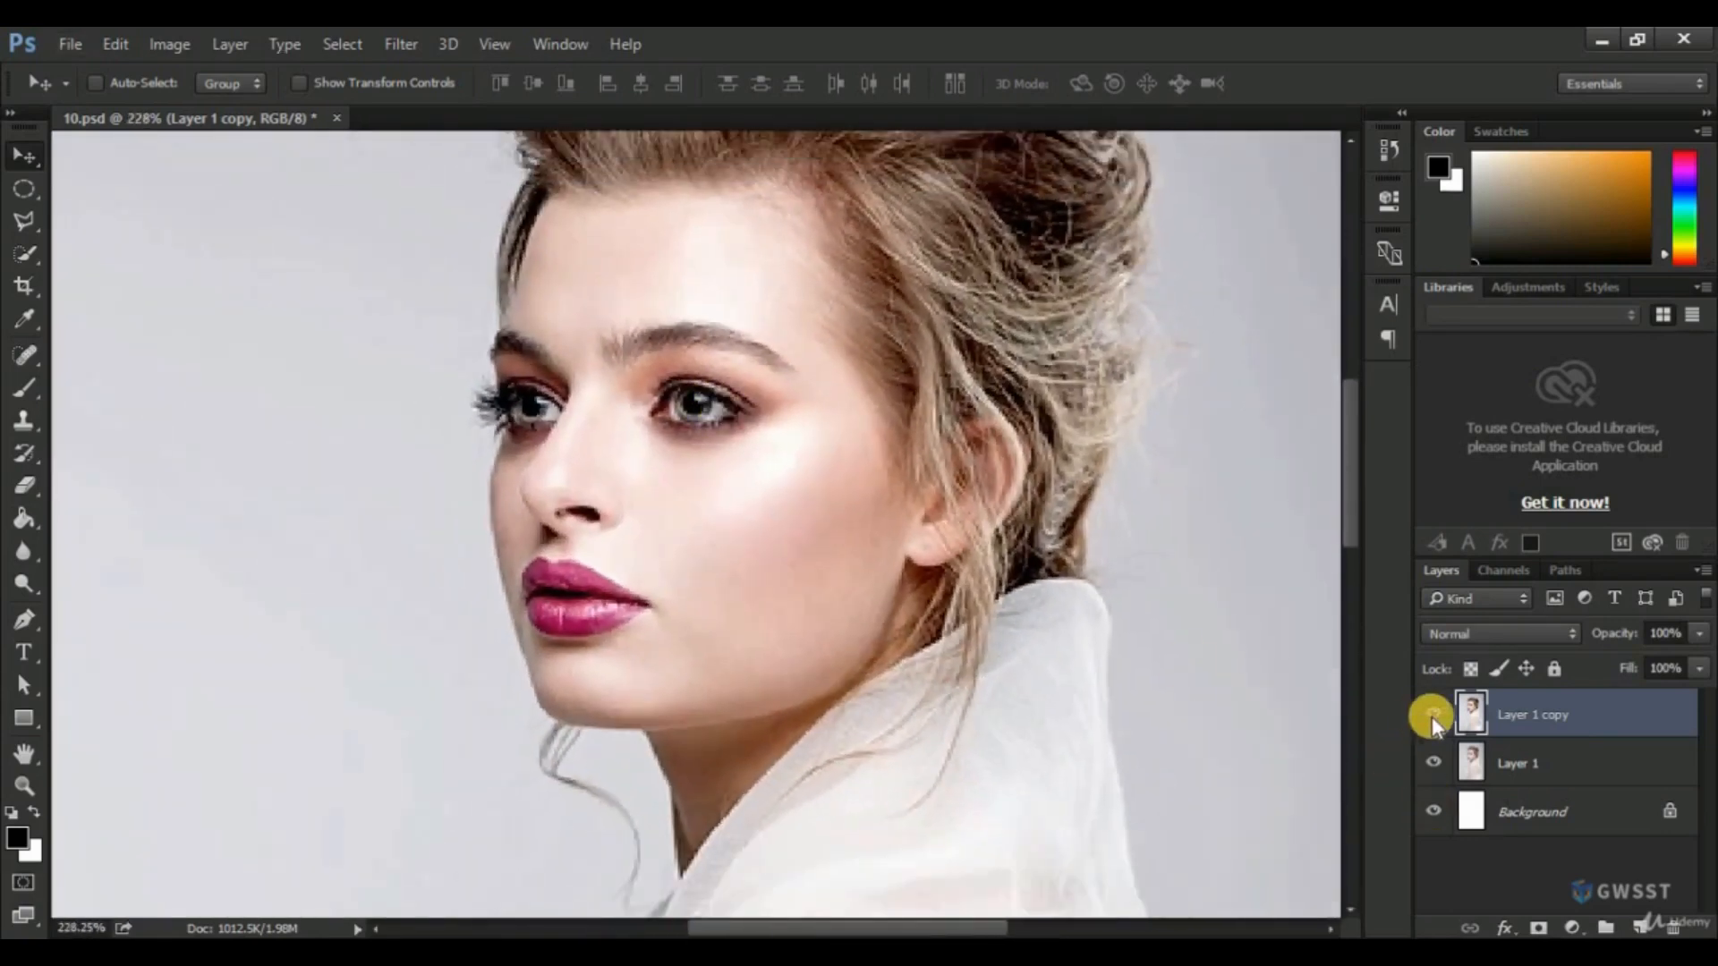
click(1433, 716)
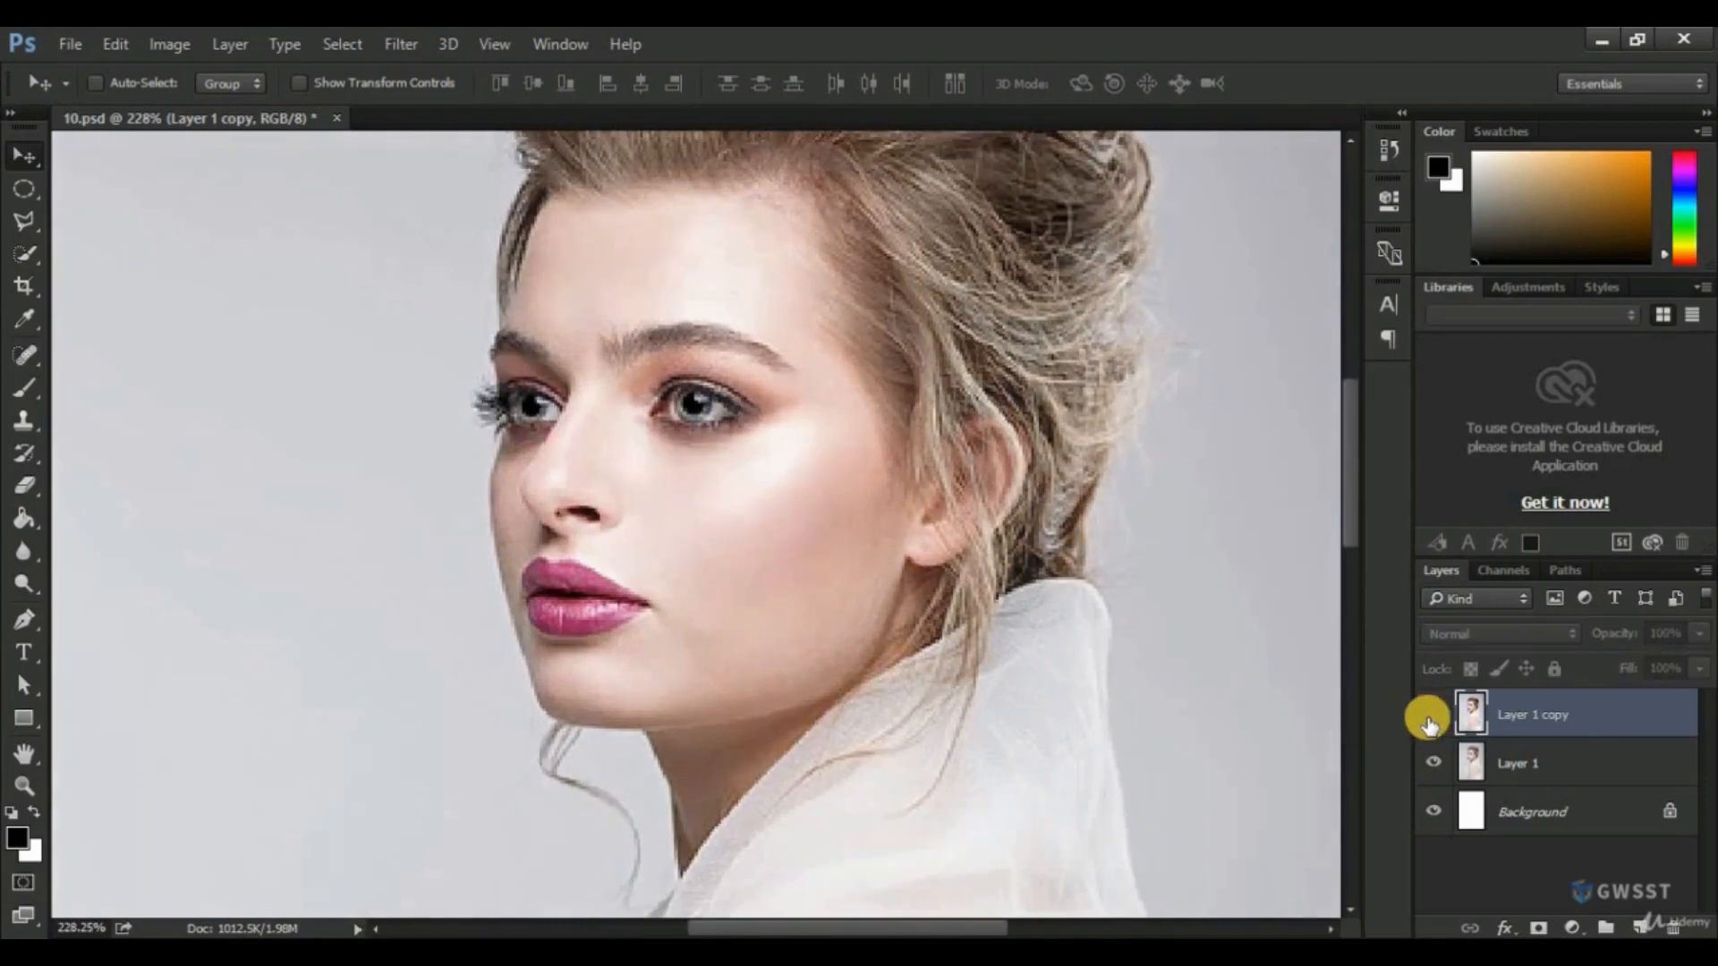
click(1429, 724)
click(1429, 721)
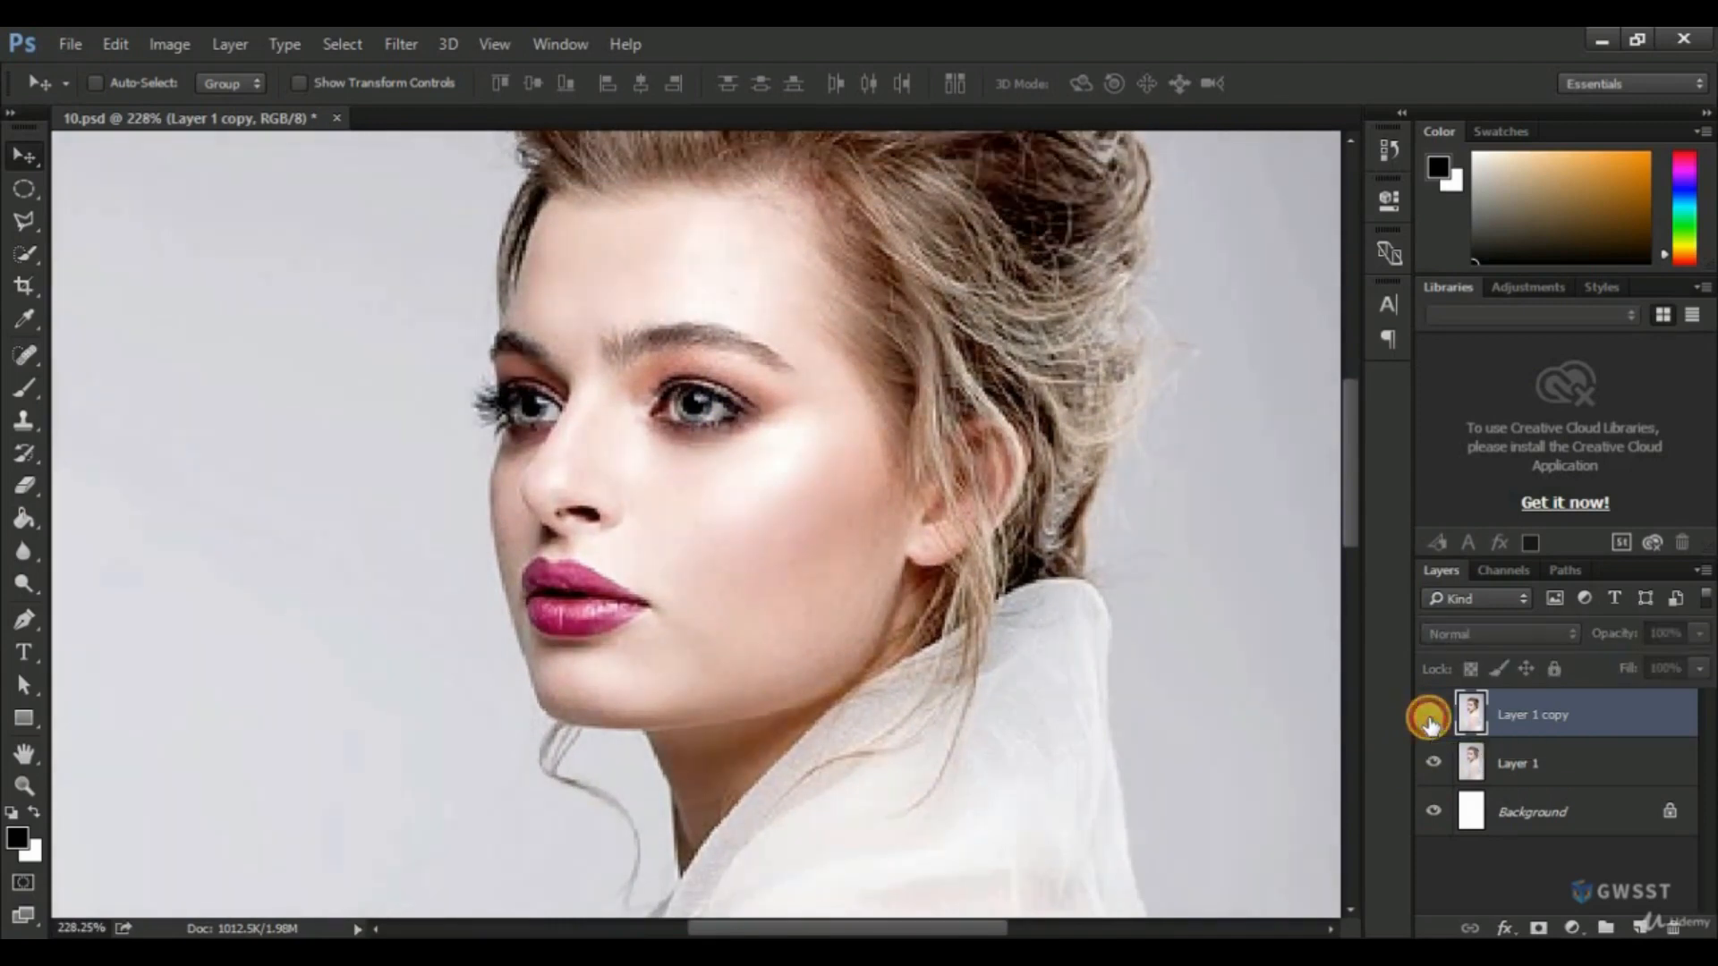
click(1429, 721)
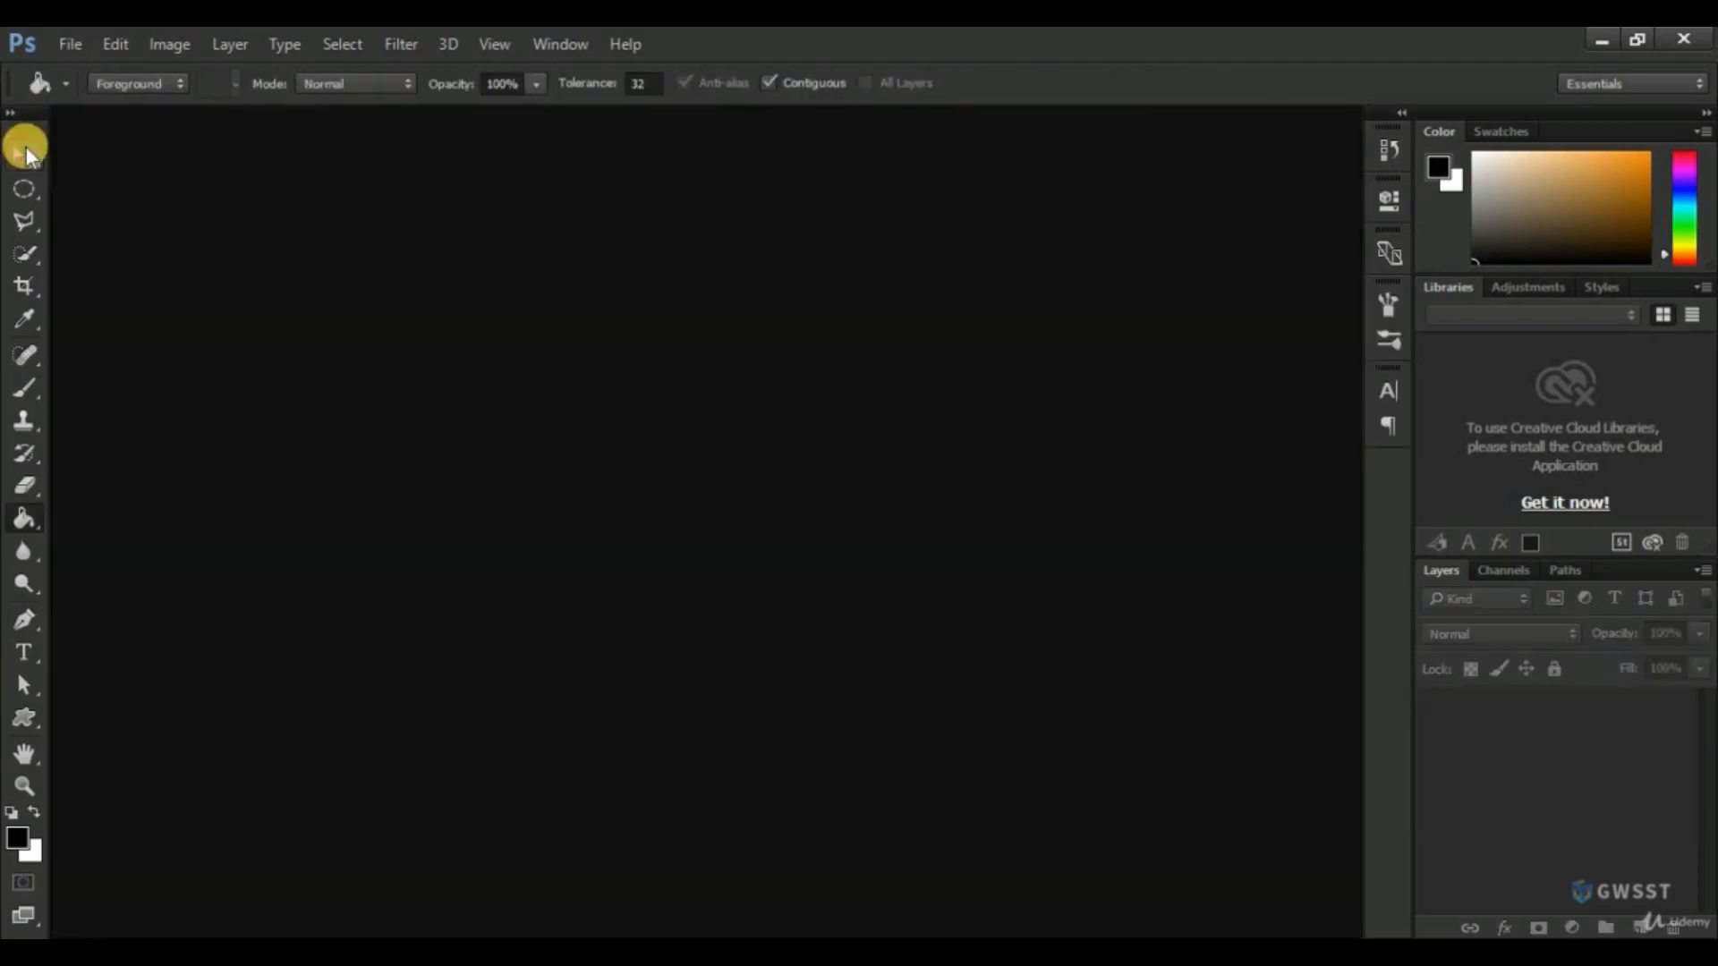
Create a new 500 × 500 pixel document with a white background at 72 pixels/inch.
click(25, 147)
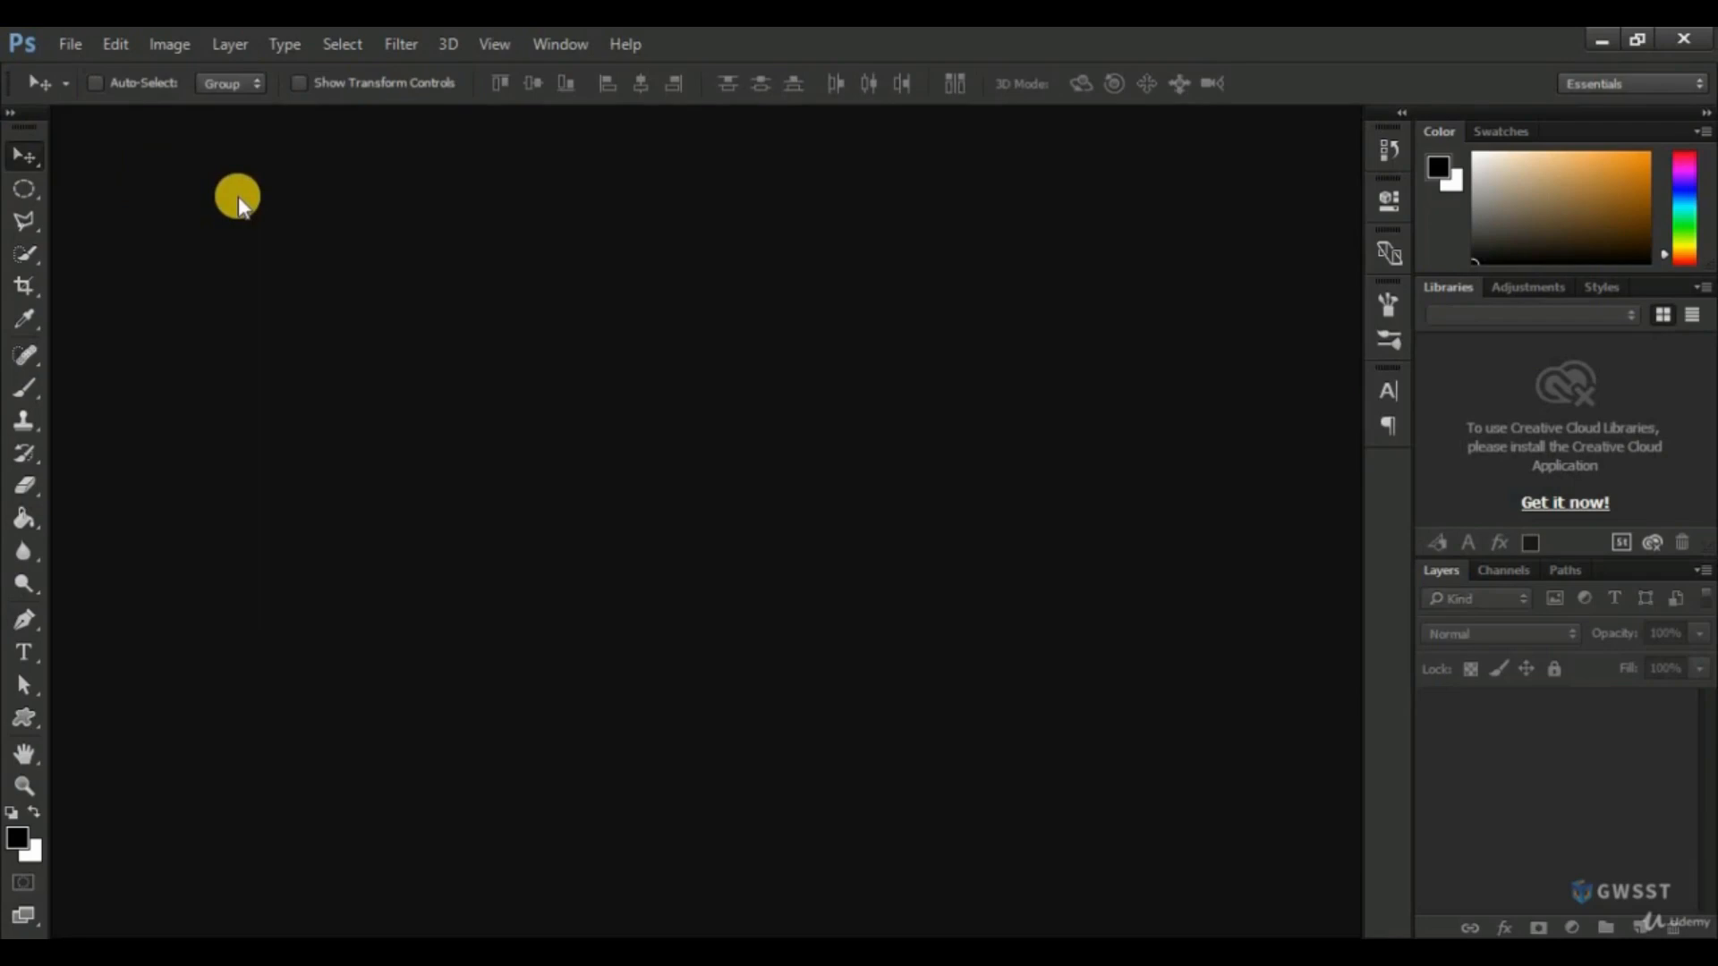
click(71, 44)
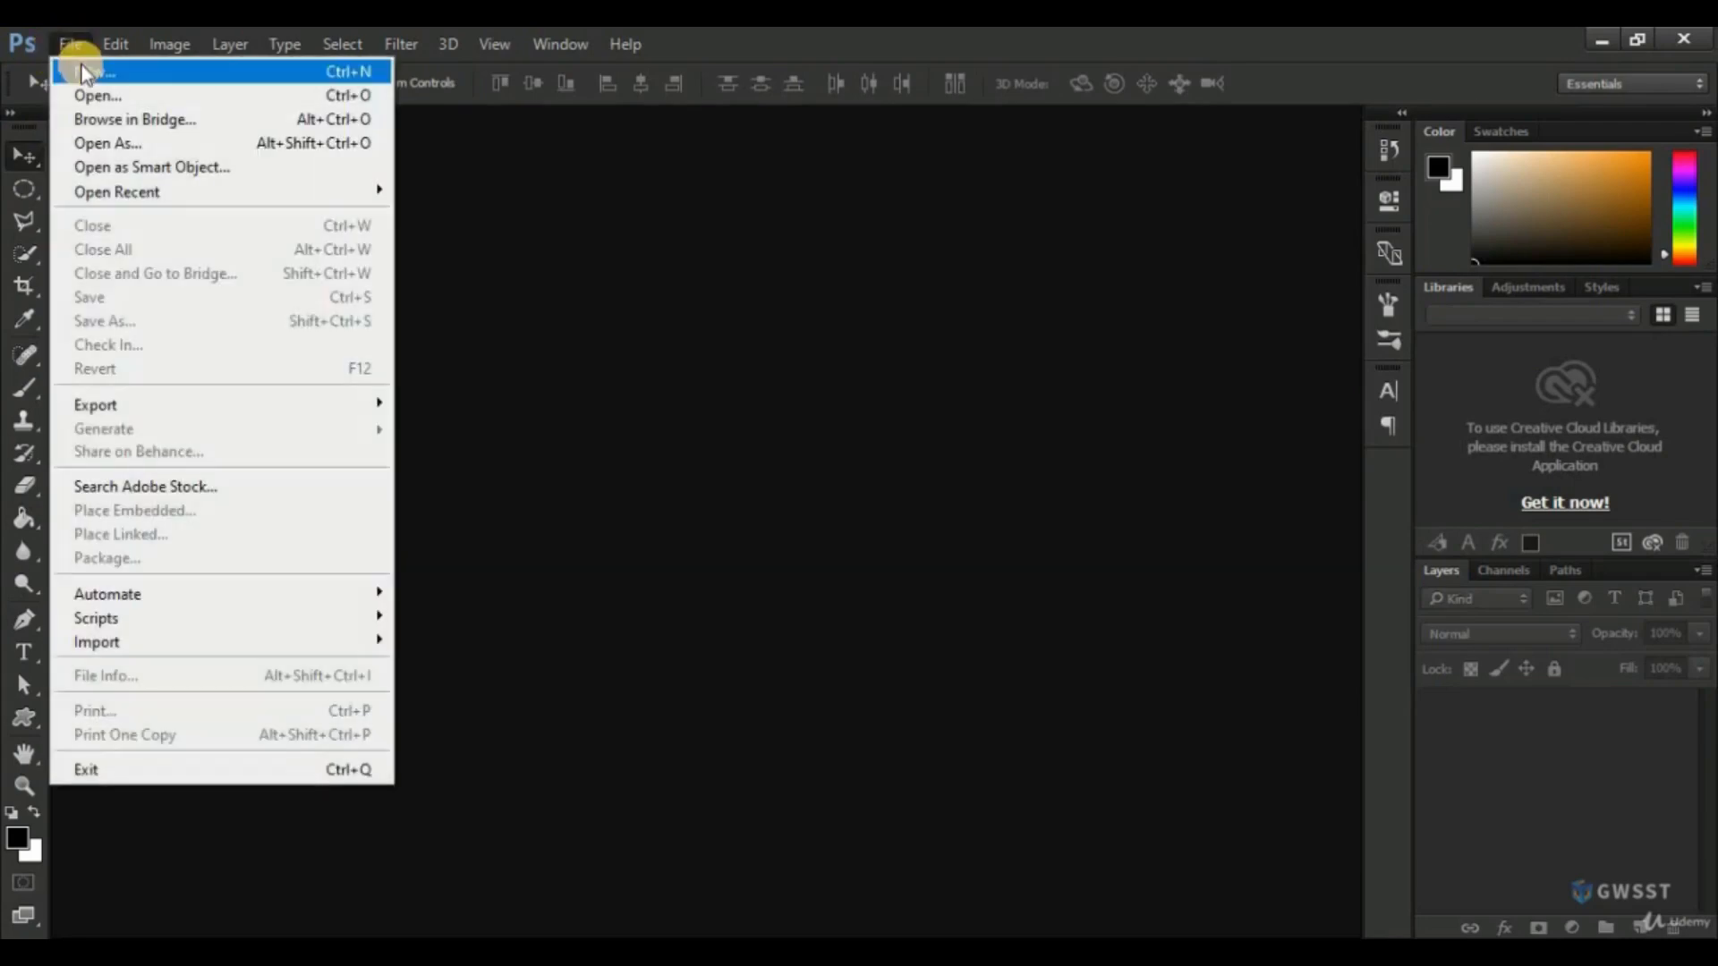
click(81, 68)
double_click(669, 385)
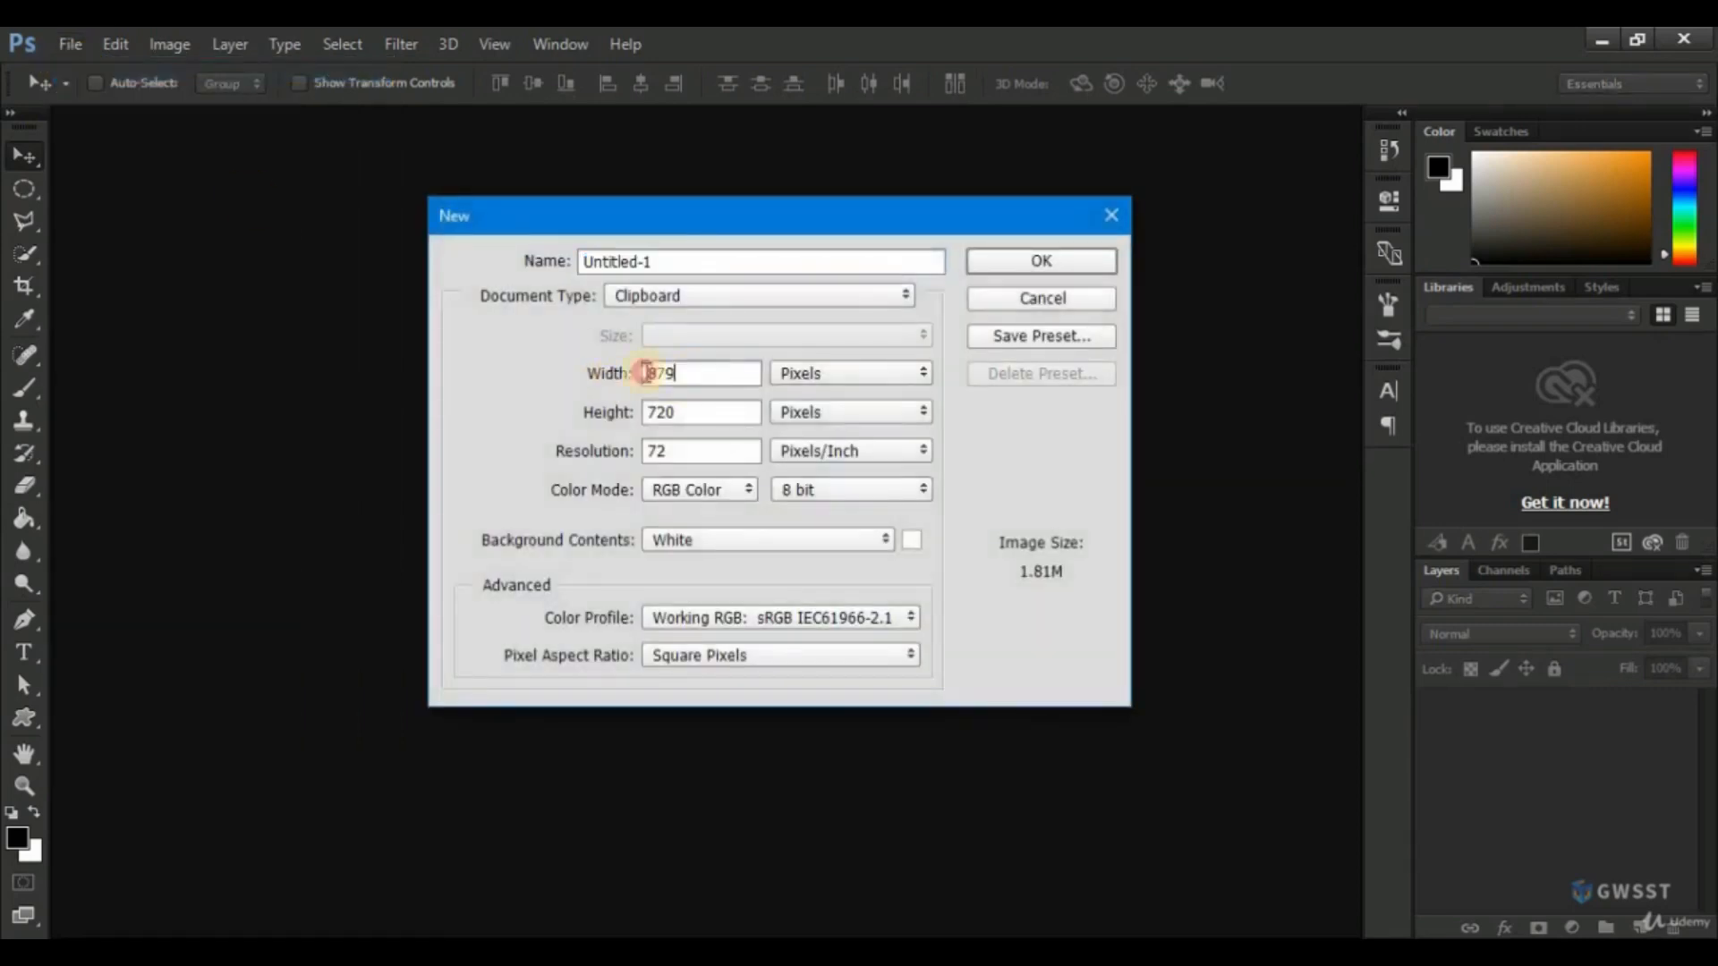
text(500)
key(Tab)
text(500)
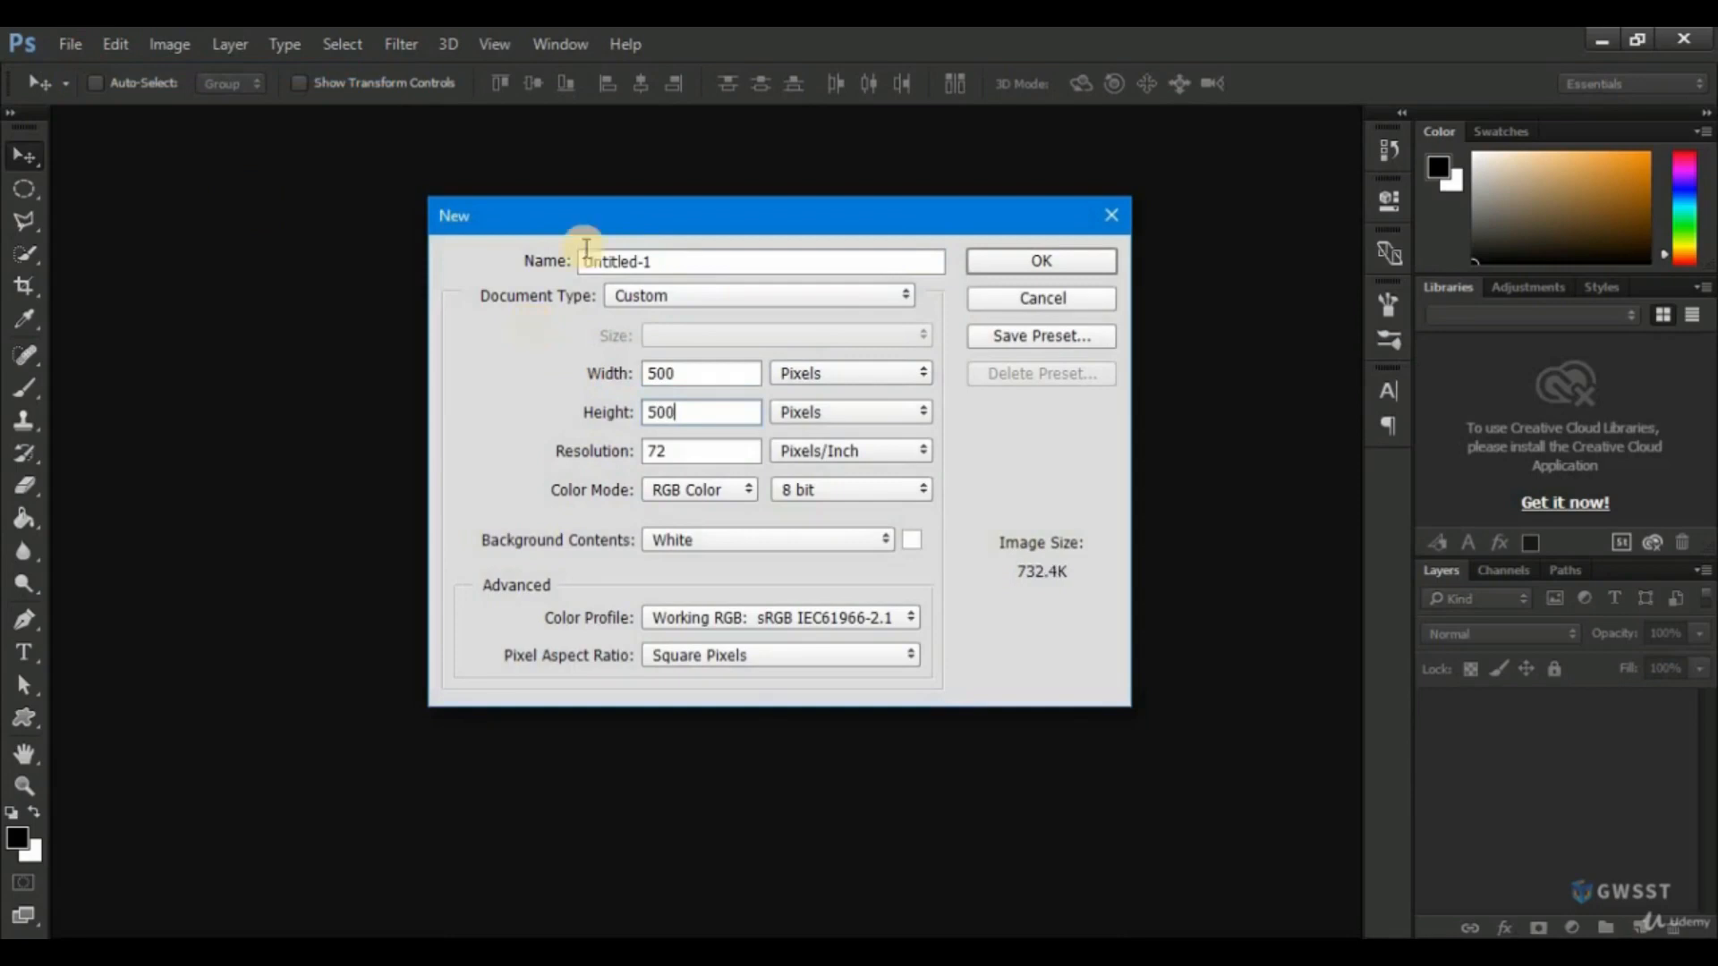
click(1066, 262)
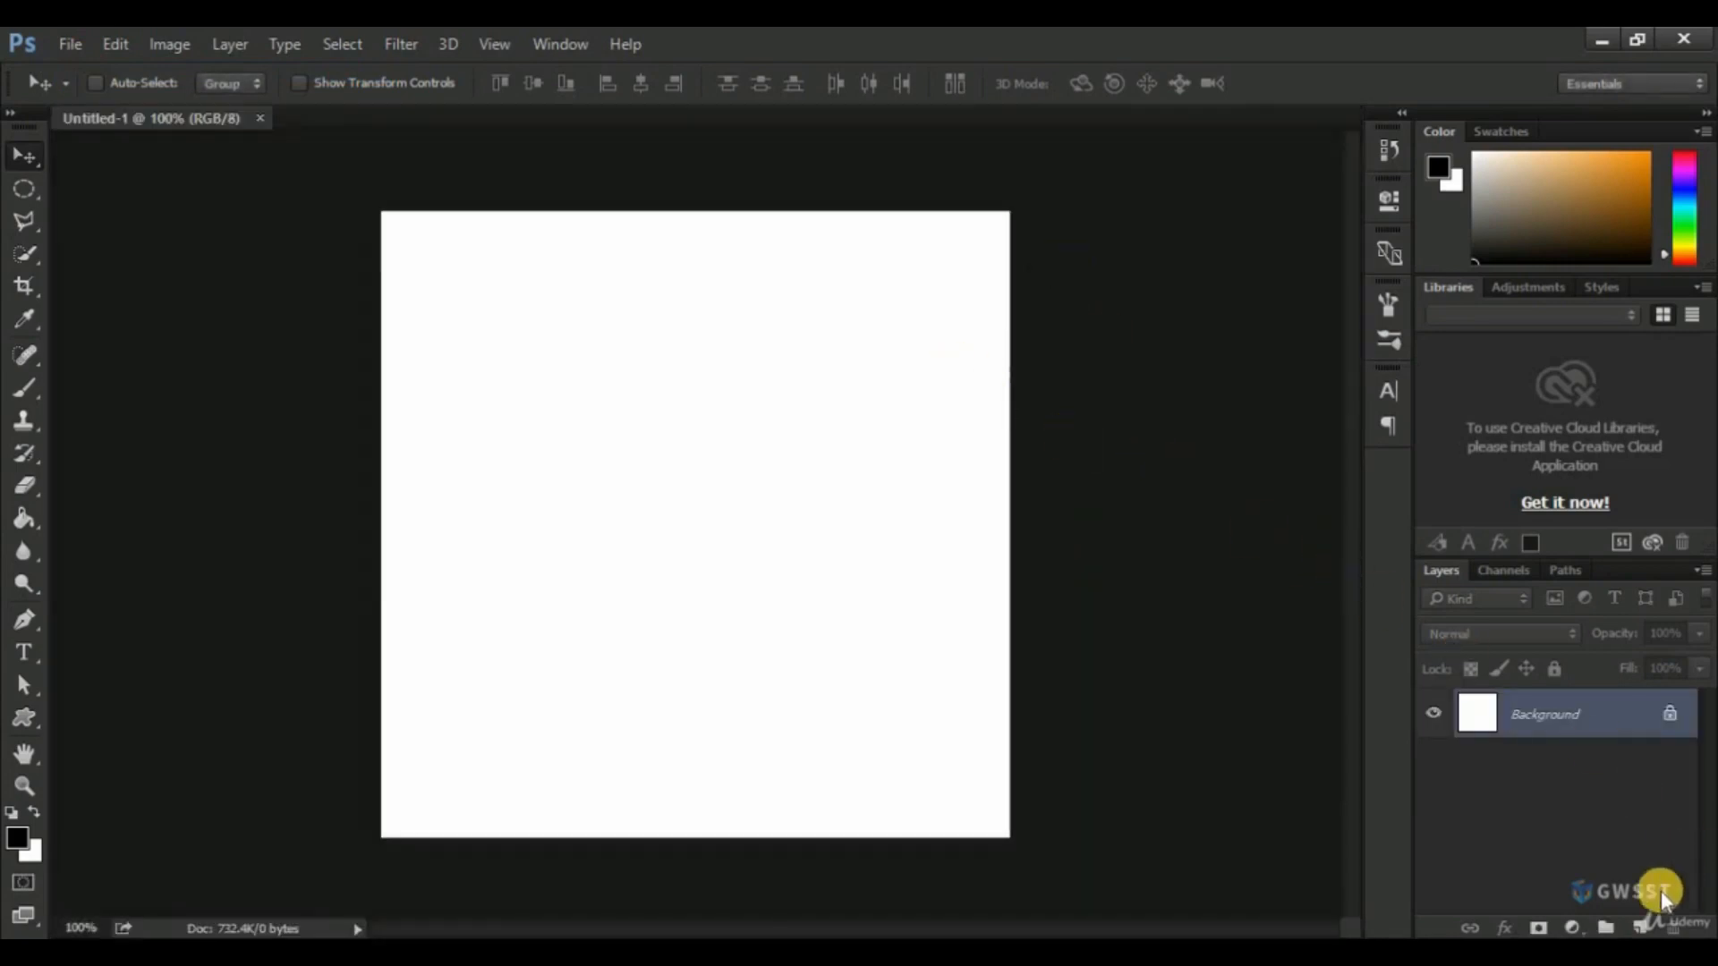
Add a new layer above the Background and fill it with black using the Paint Bucket tool.
click(1640, 929)
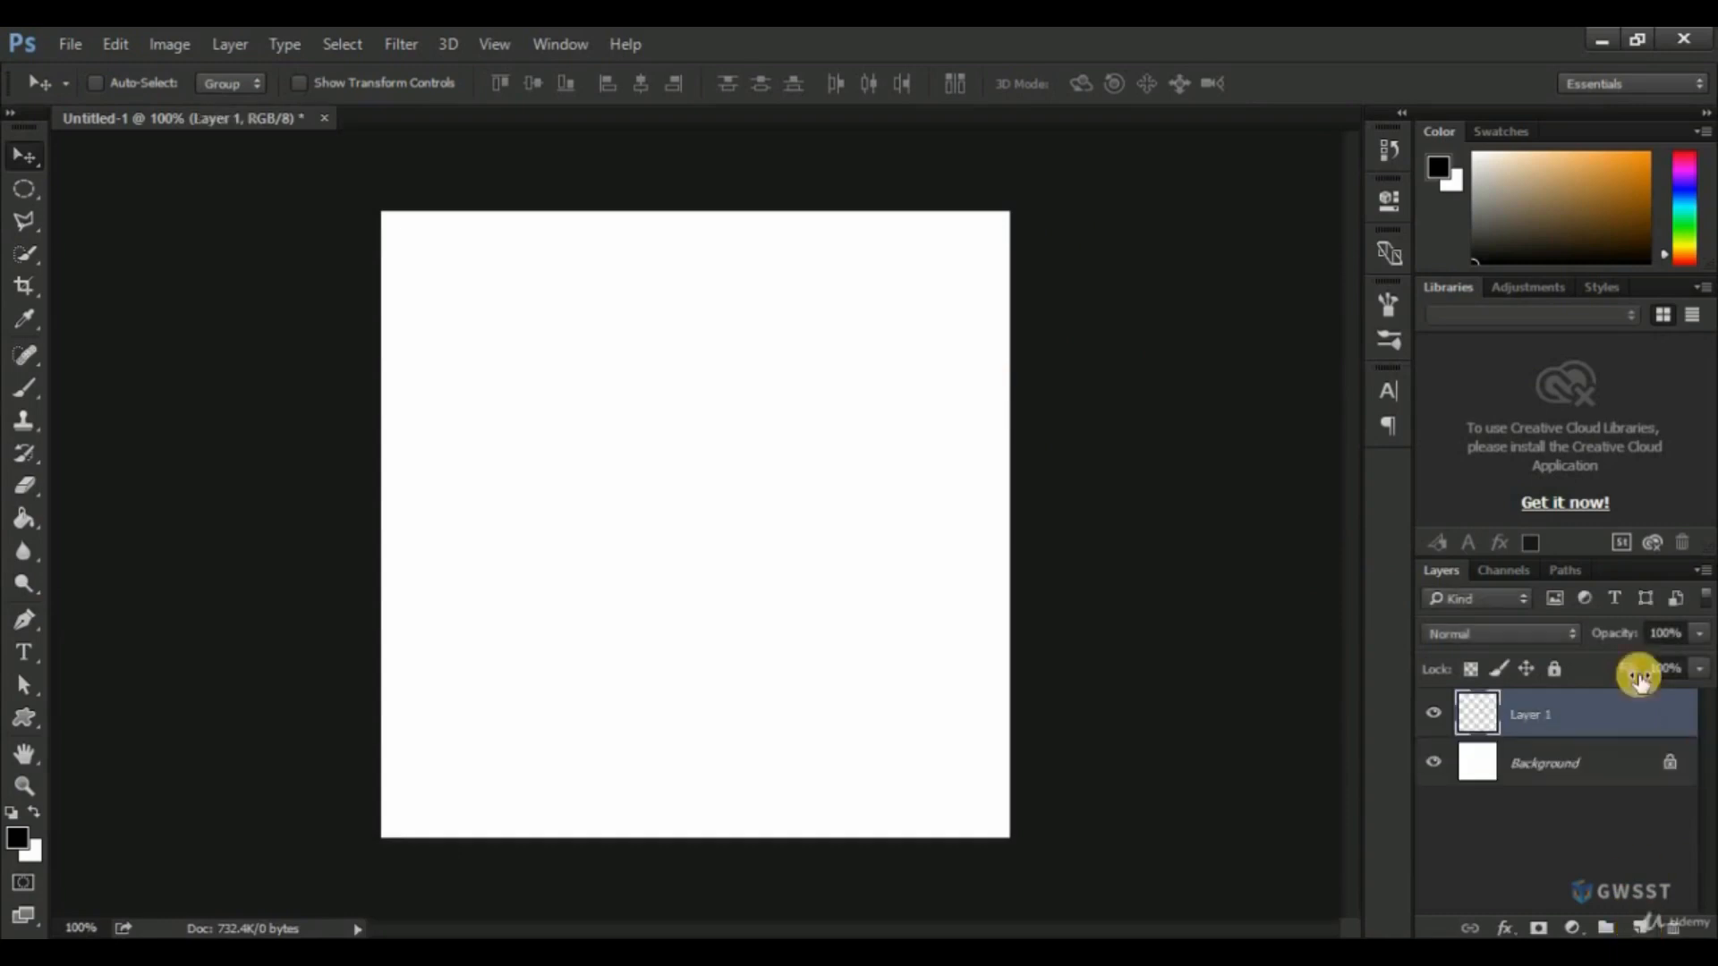
click(19, 840)
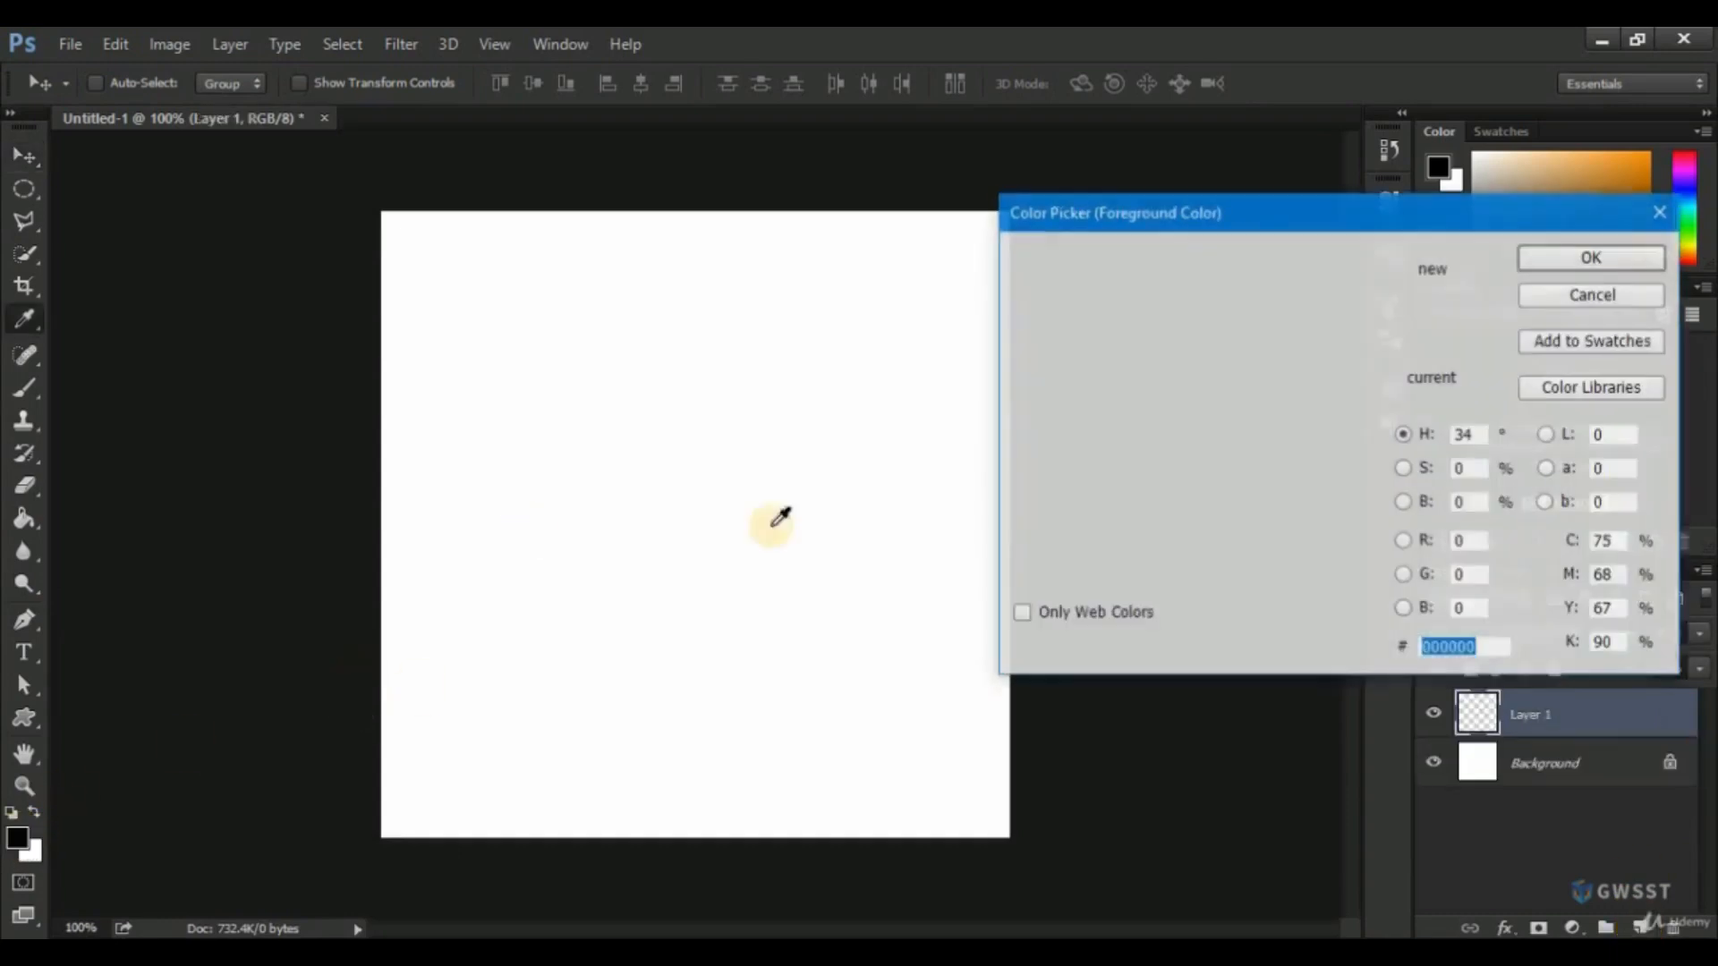
click(1549, 260)
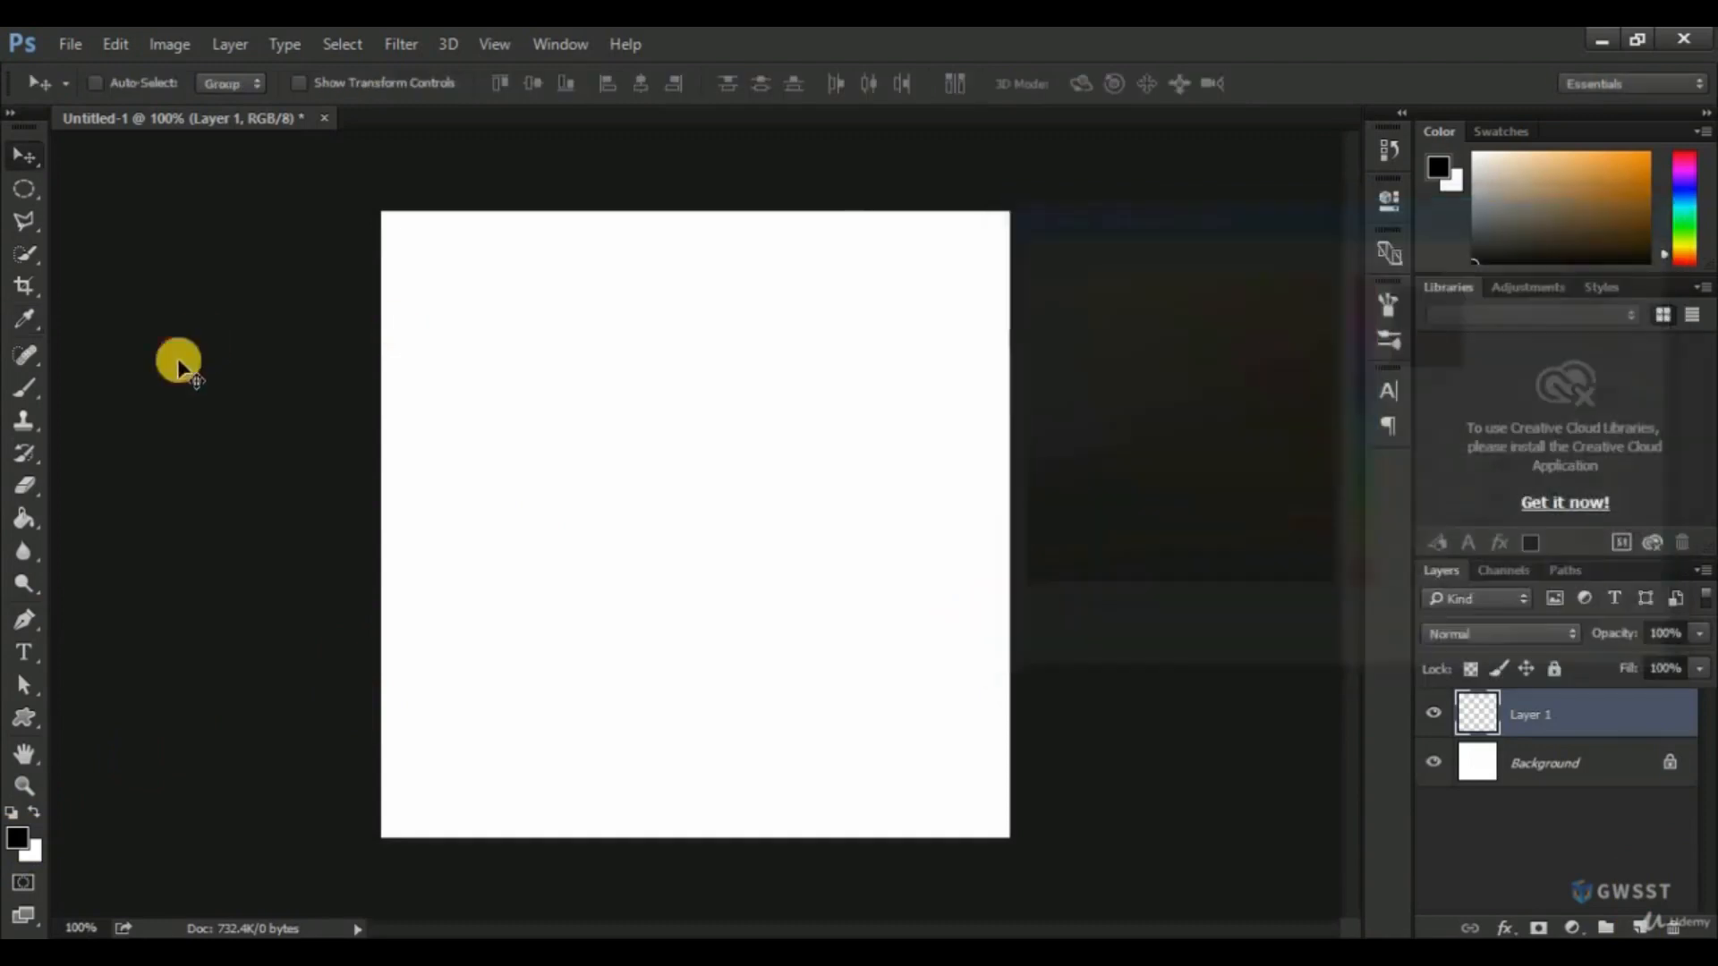
click(25, 518)
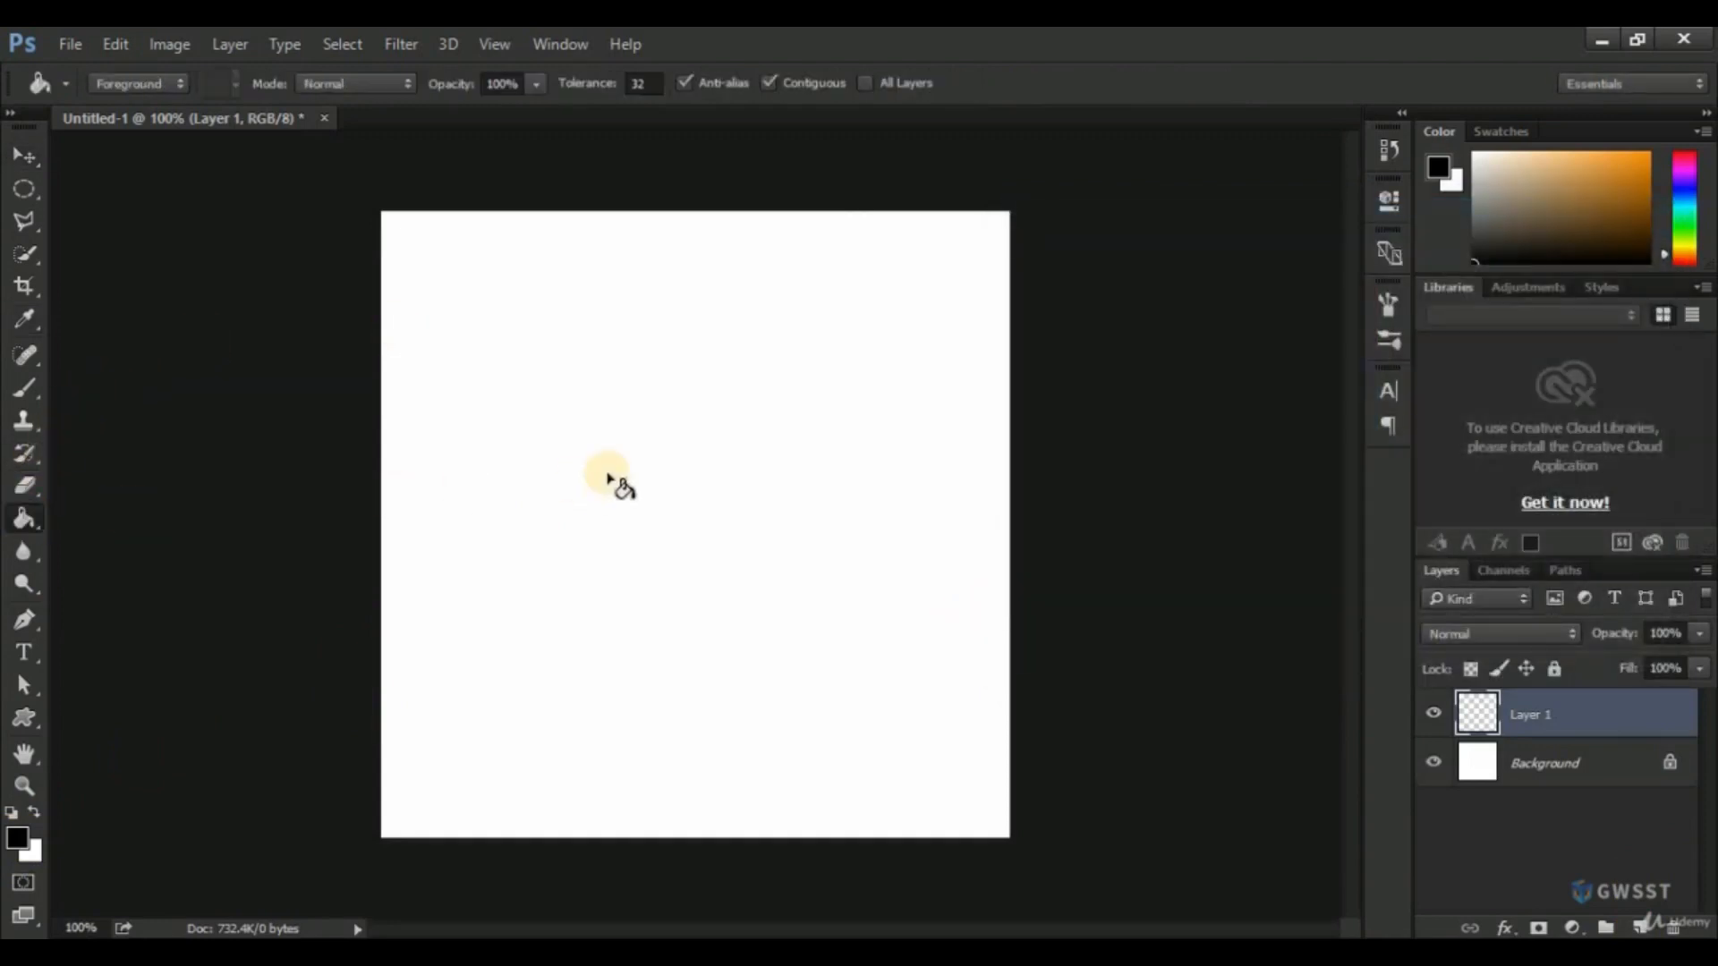
click(610, 483)
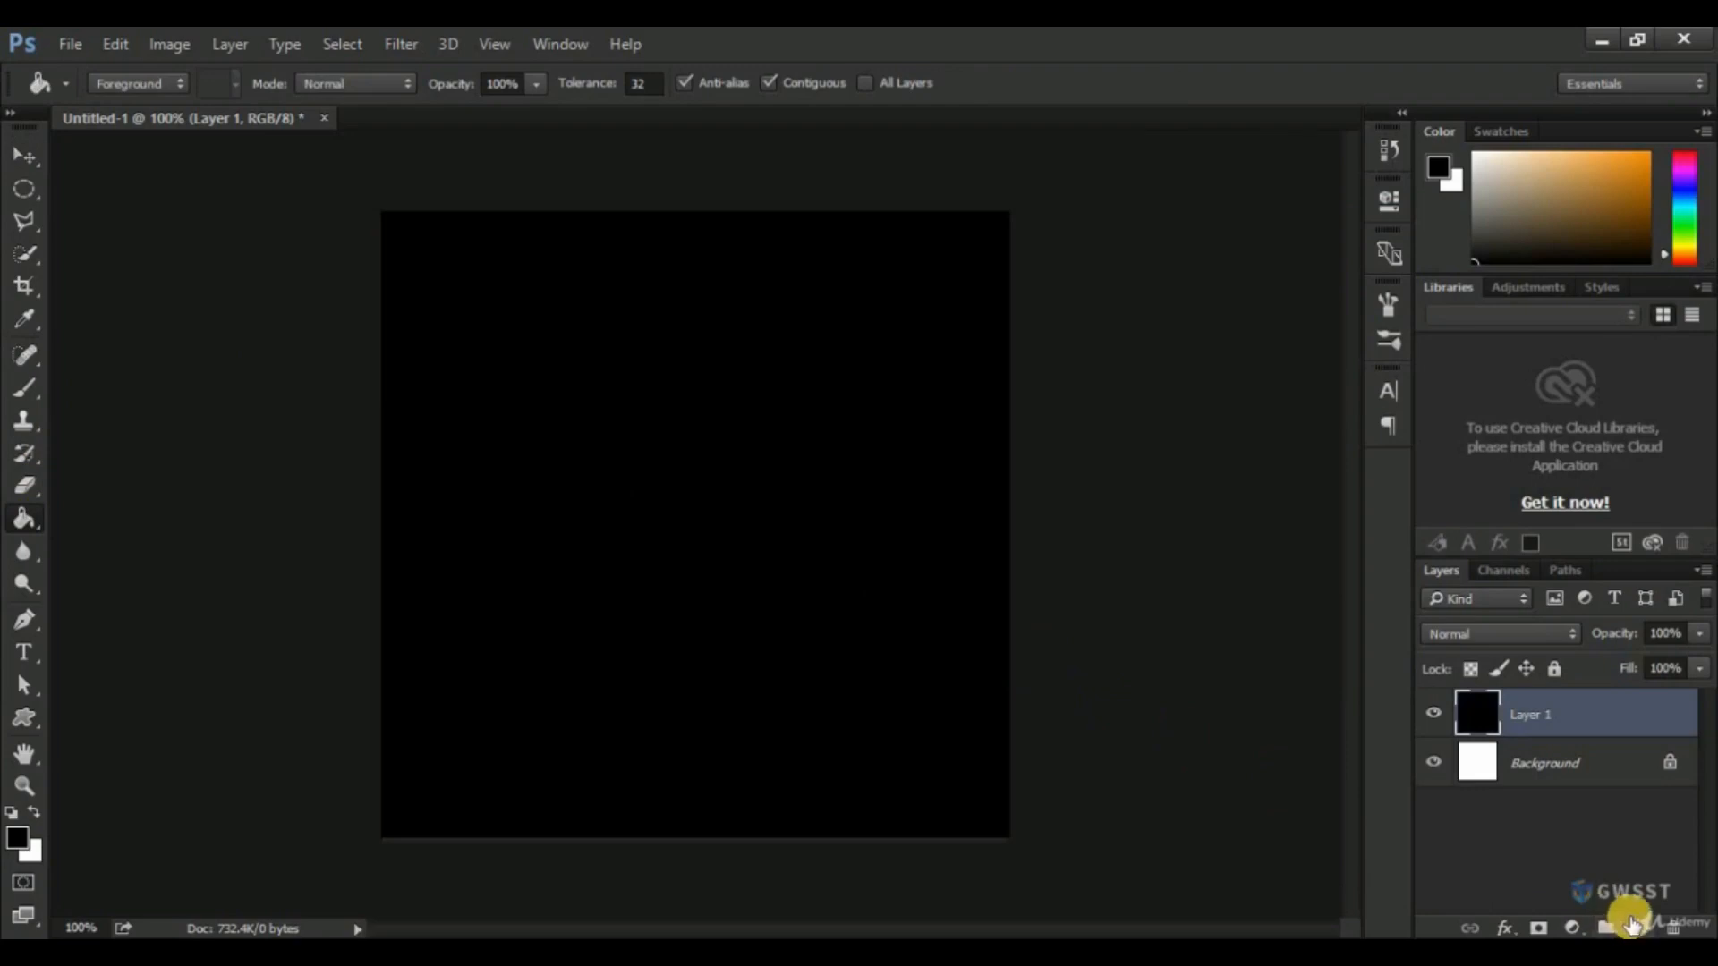
Add another empty layer above the black one and activate the Custom Shape tool.
click(1639, 930)
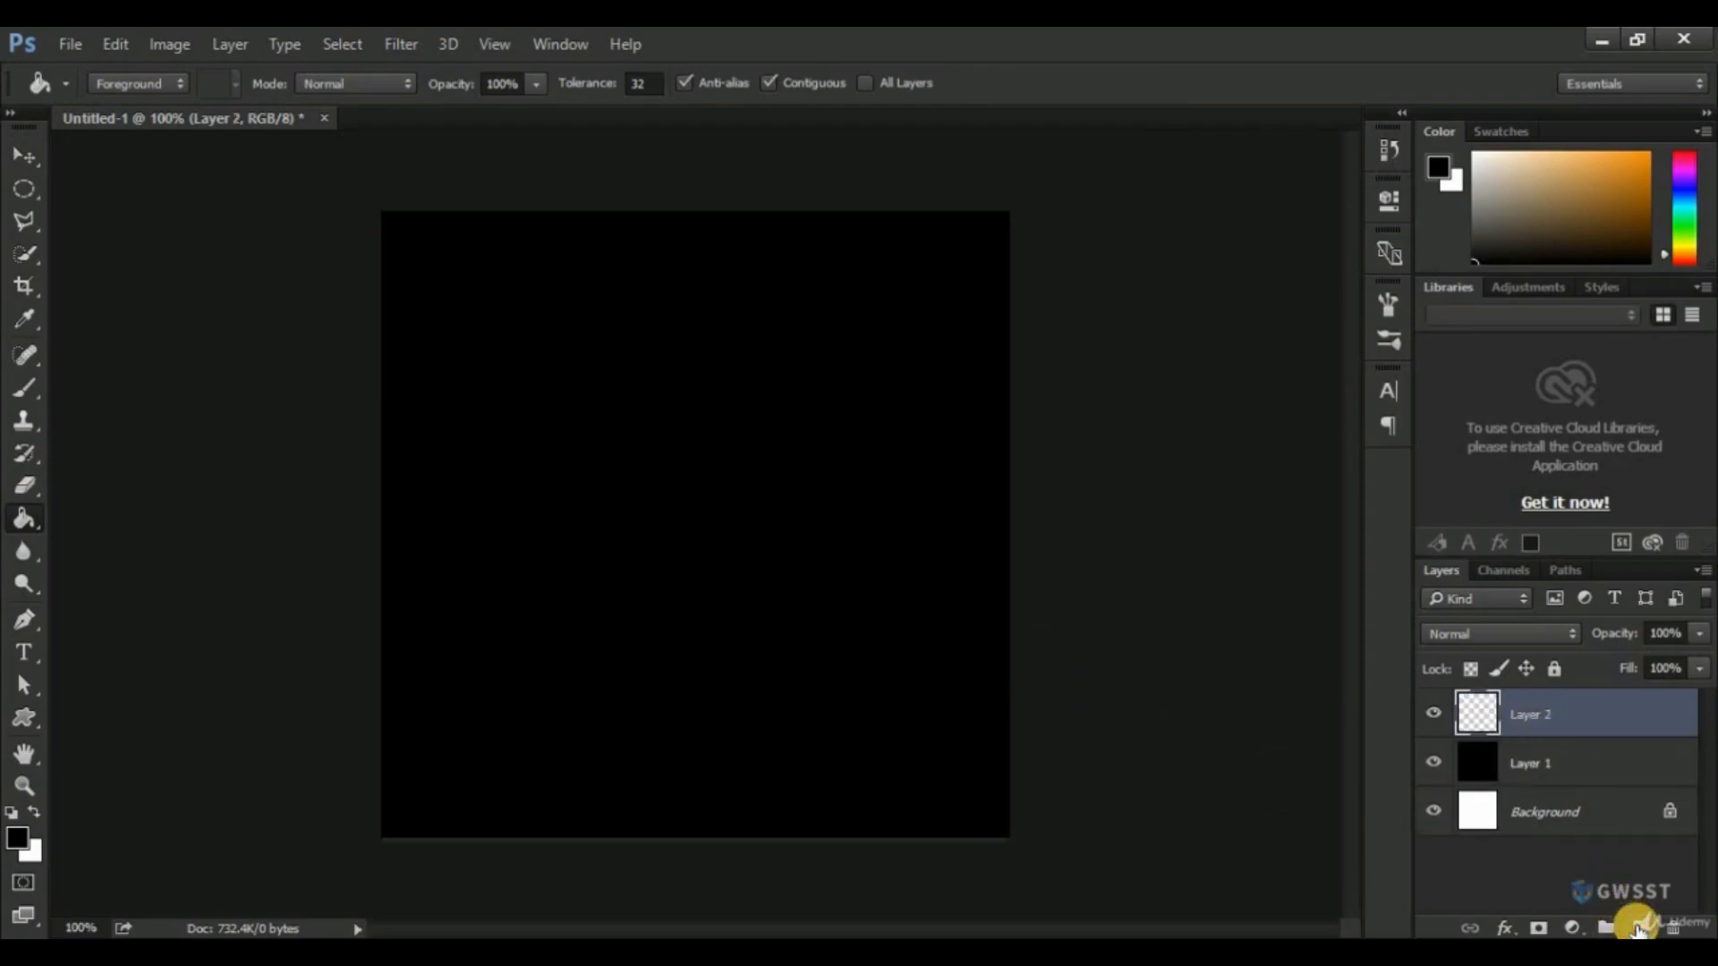
click(24, 715)
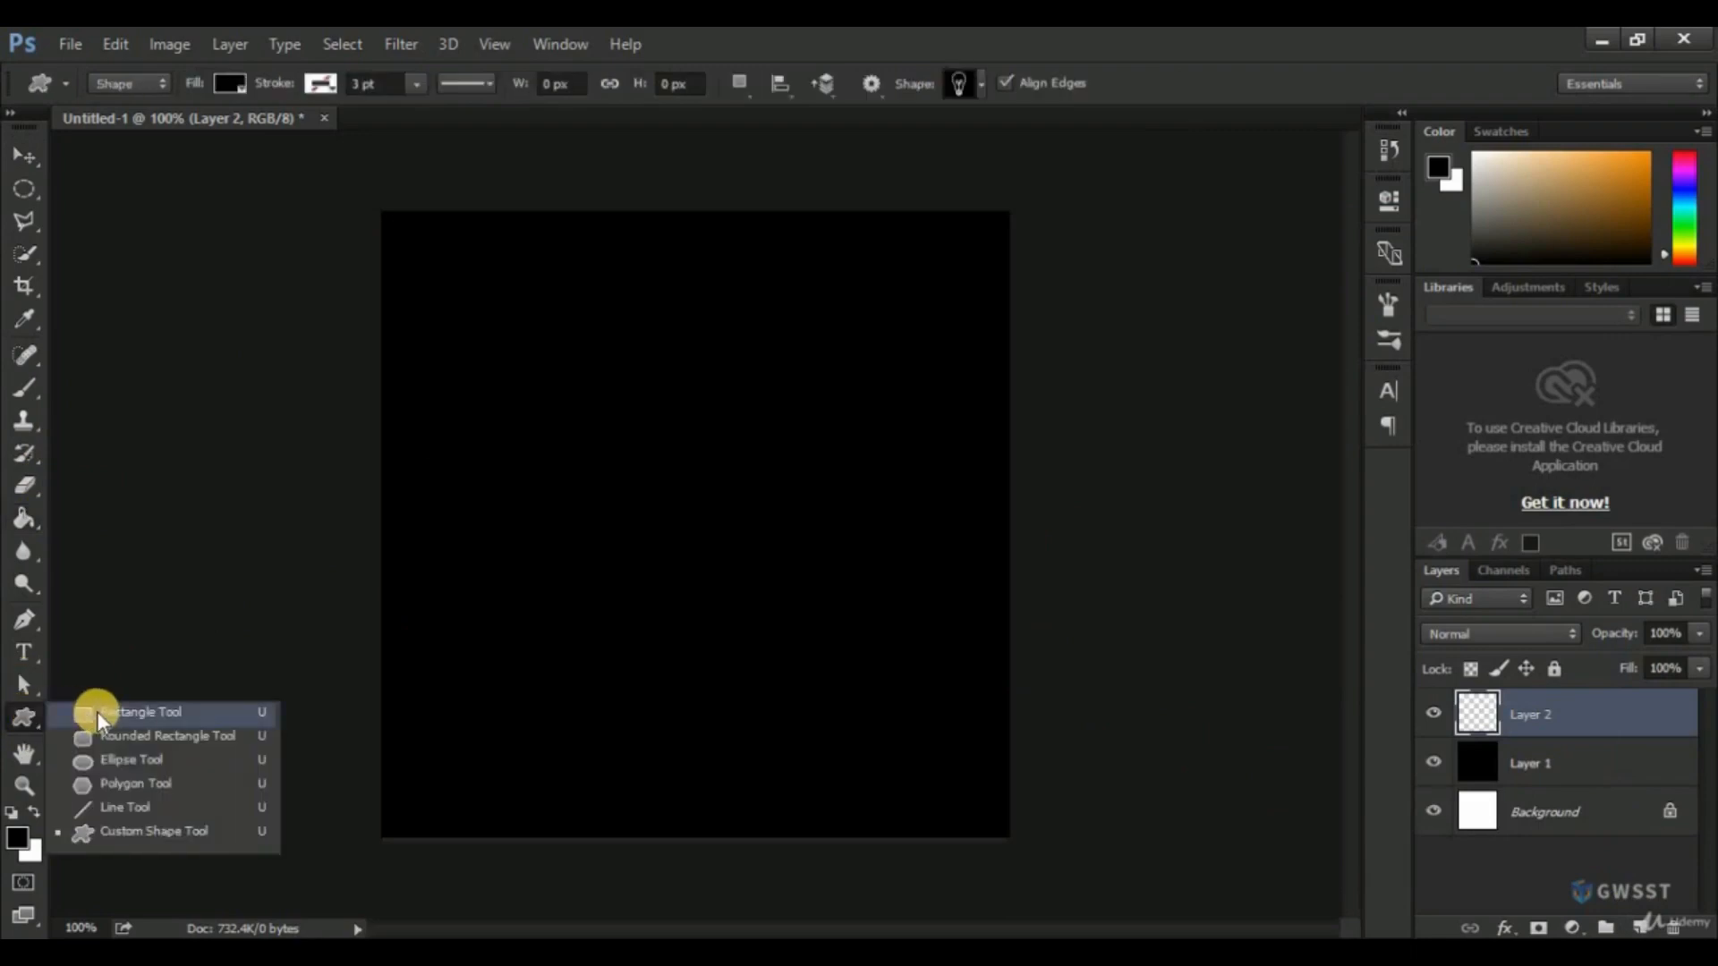
click(141, 832)
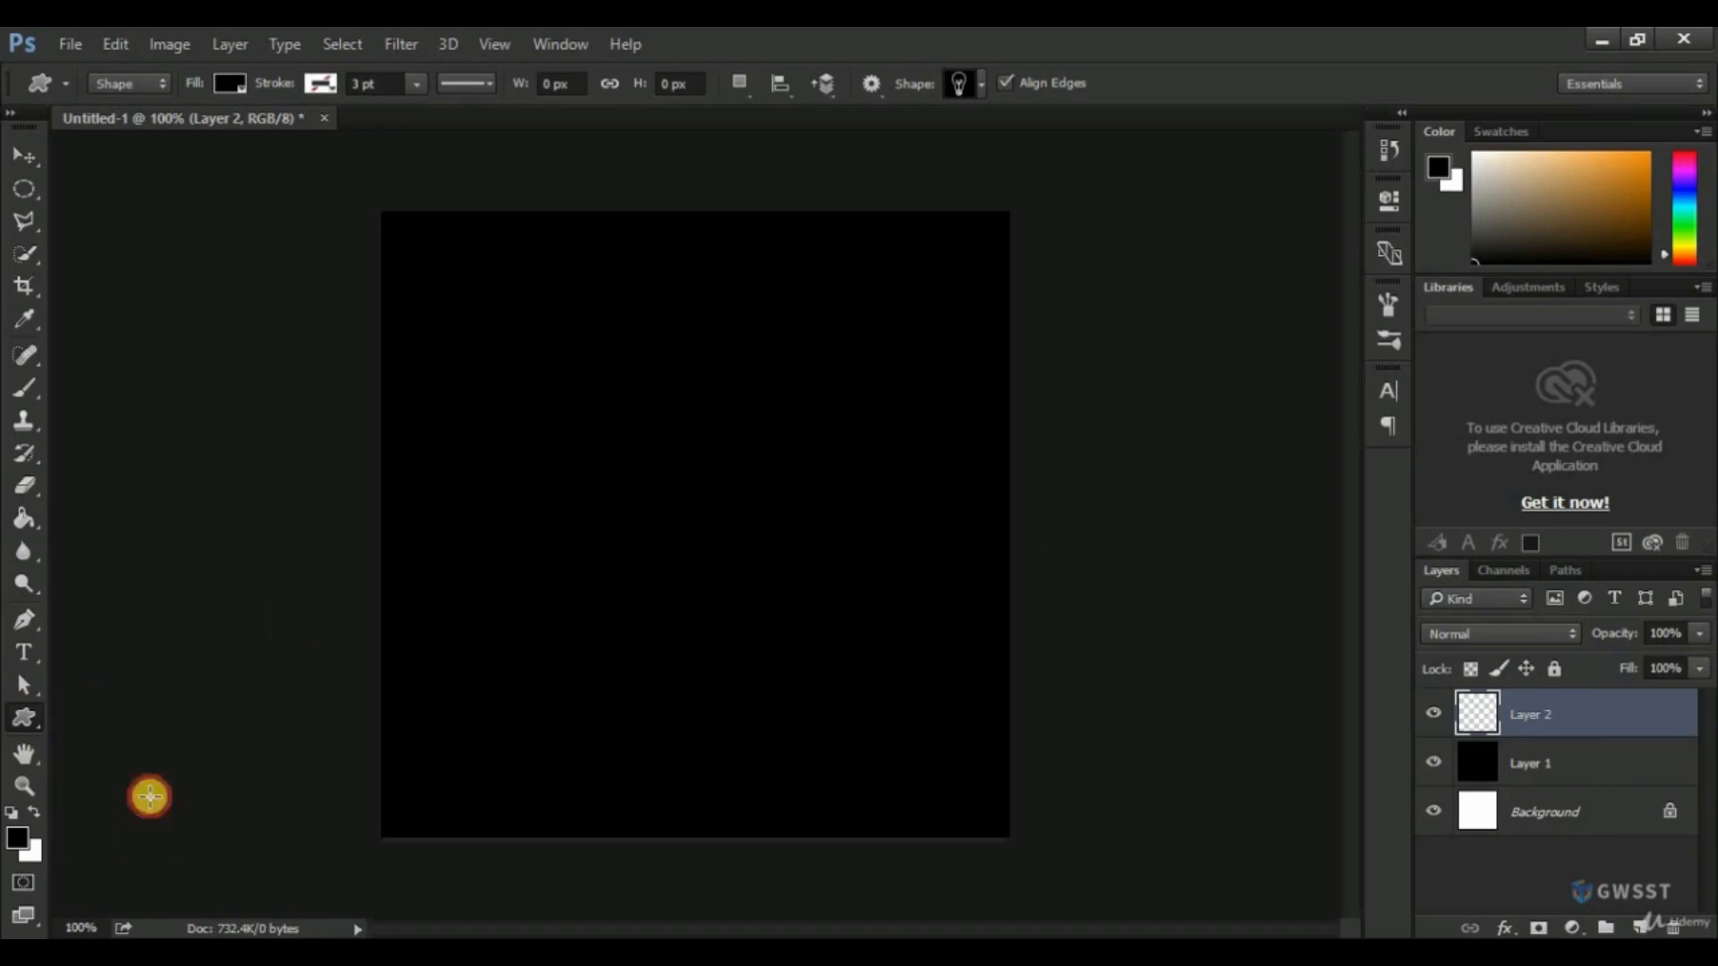
Append the All shape set to the available custom shapes and browse the extended collection.
click(977, 83)
drag(1095, 321, 1079, 170)
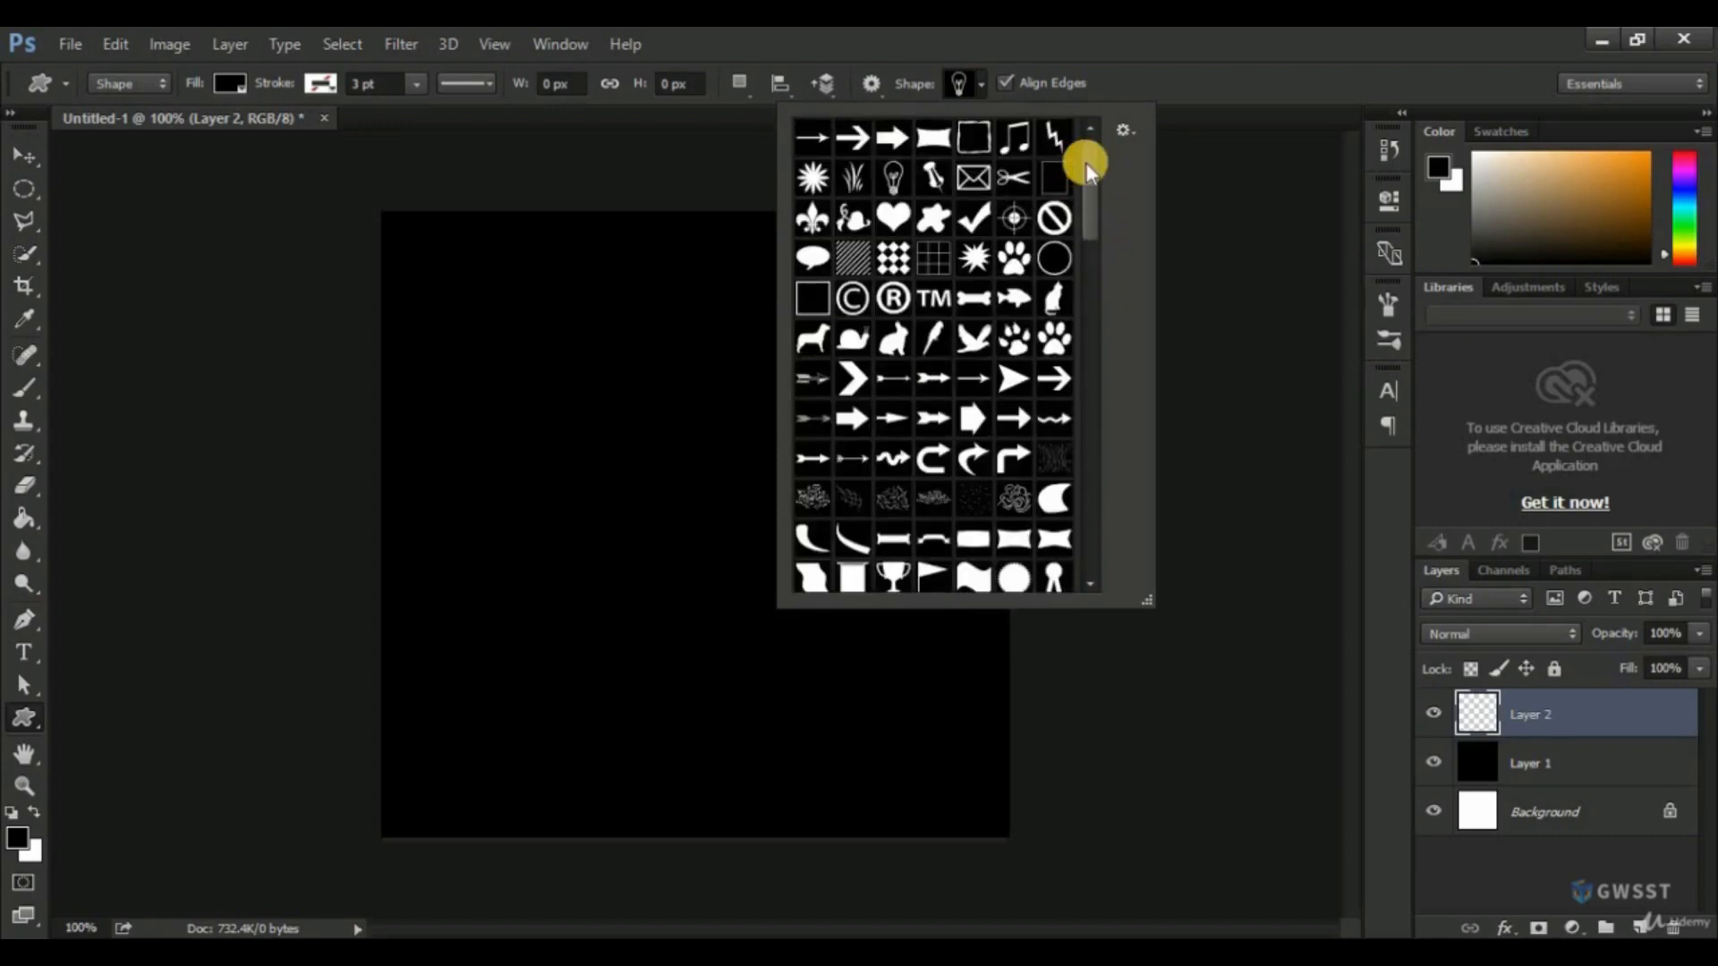
click(1125, 131)
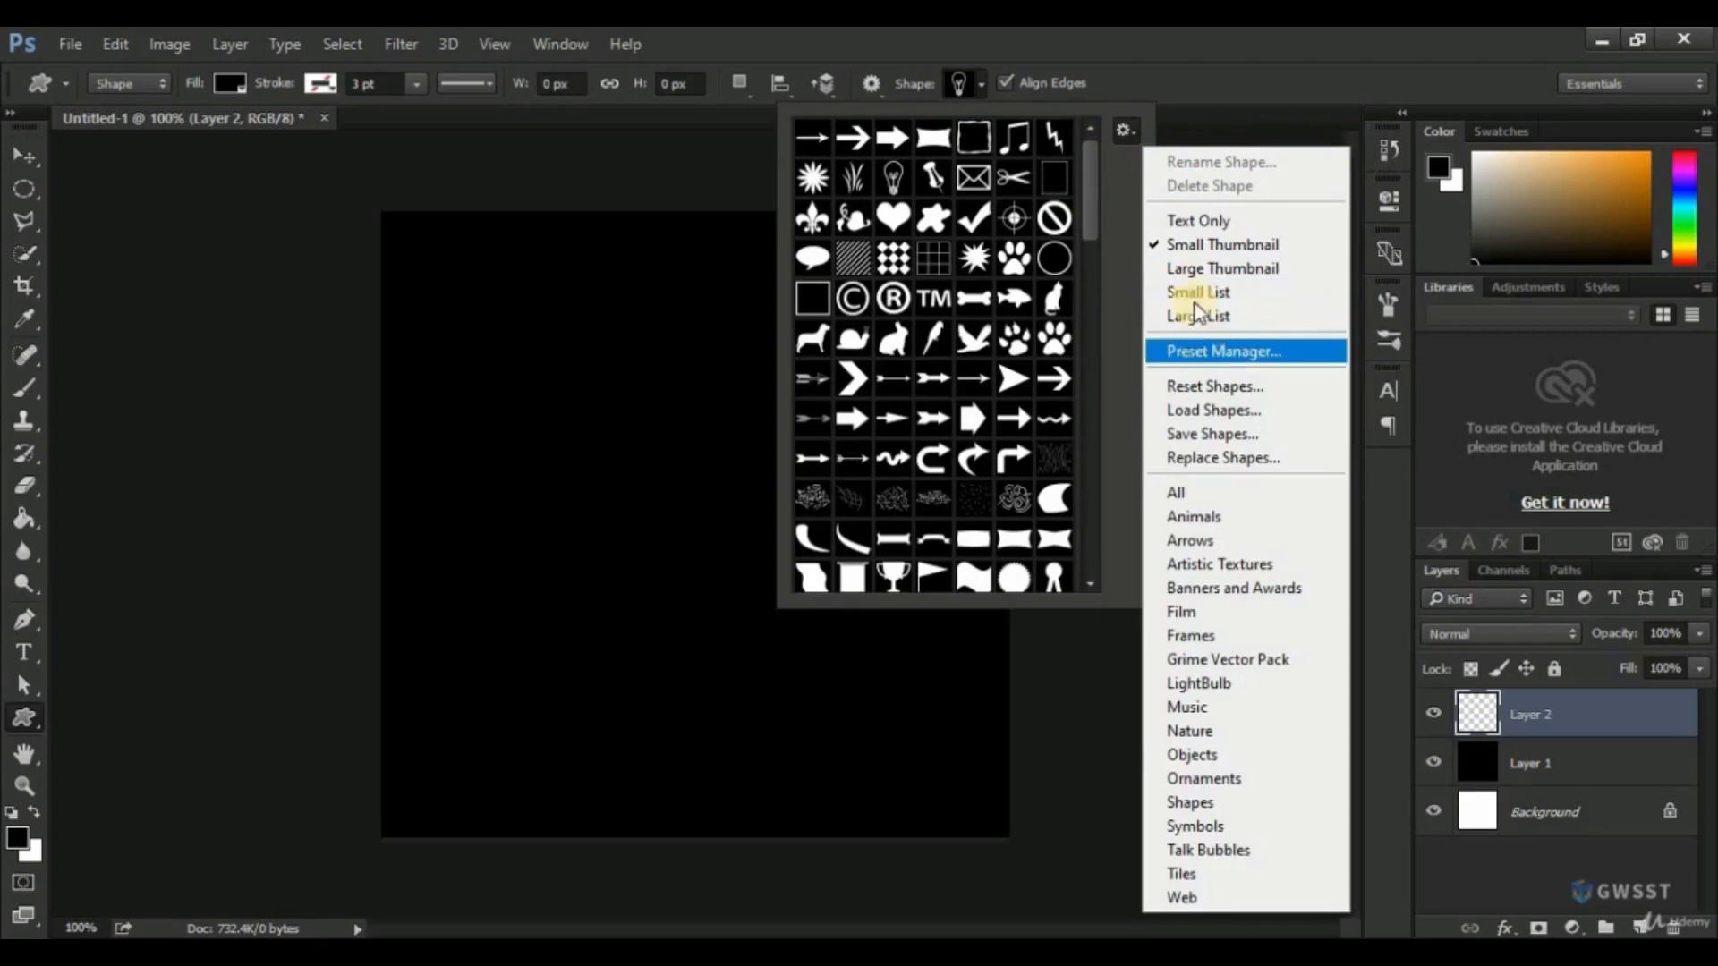
click(1178, 491)
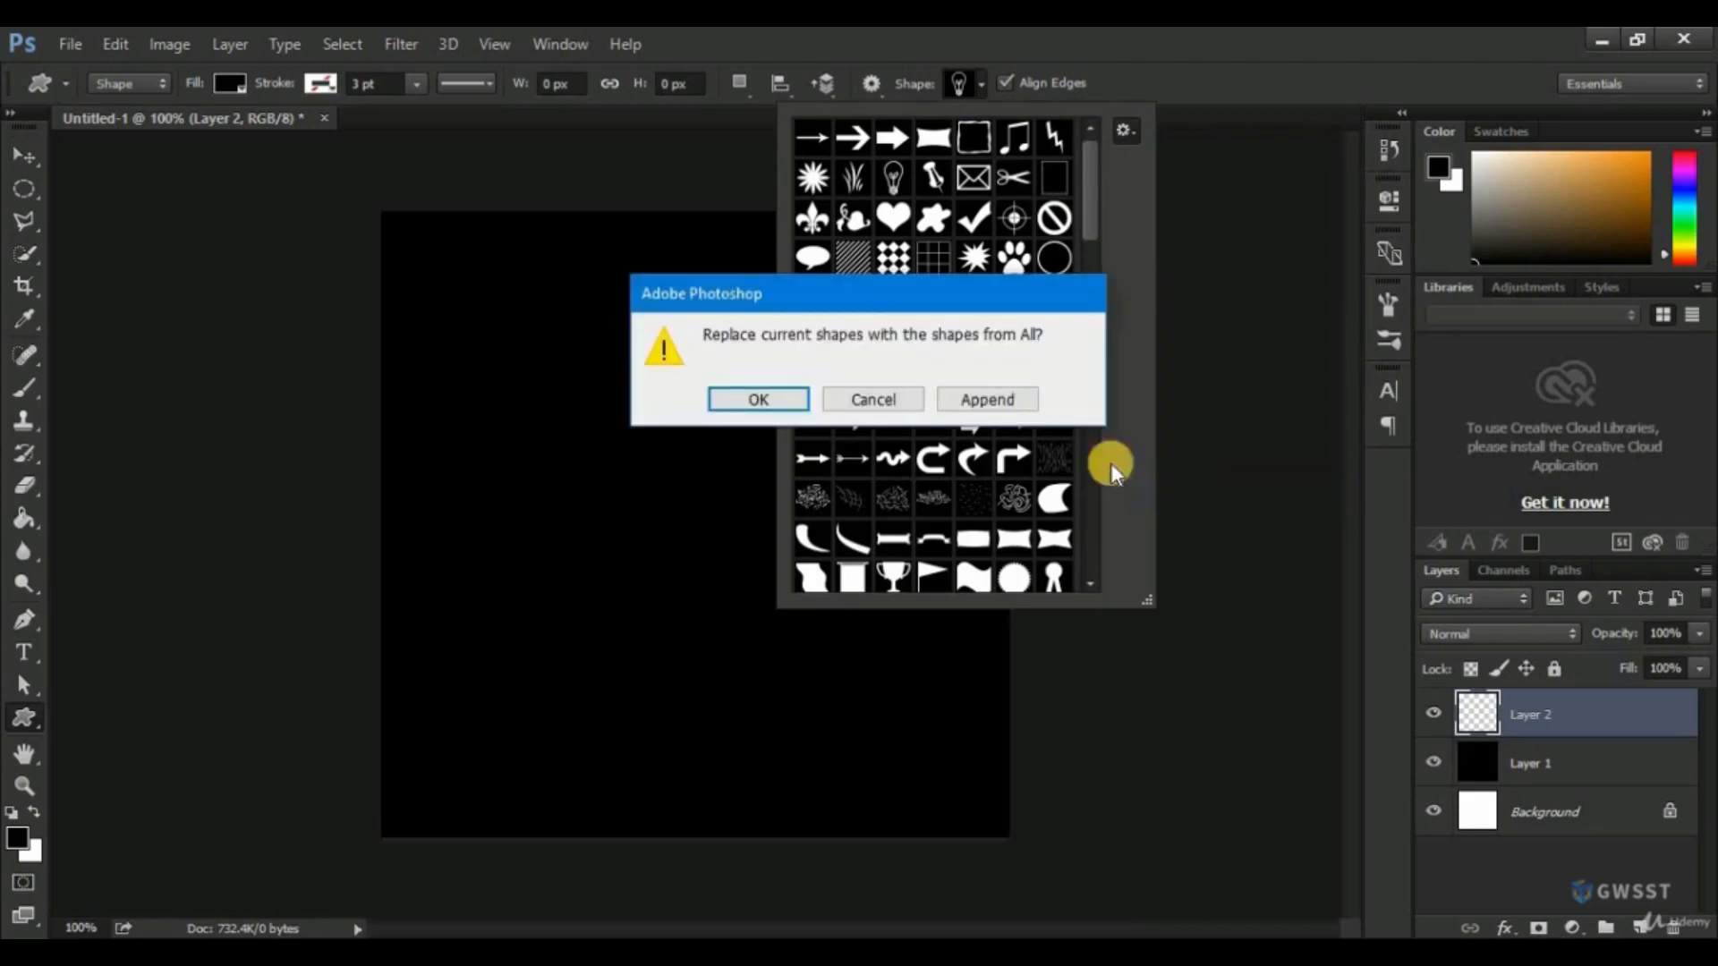
click(993, 402)
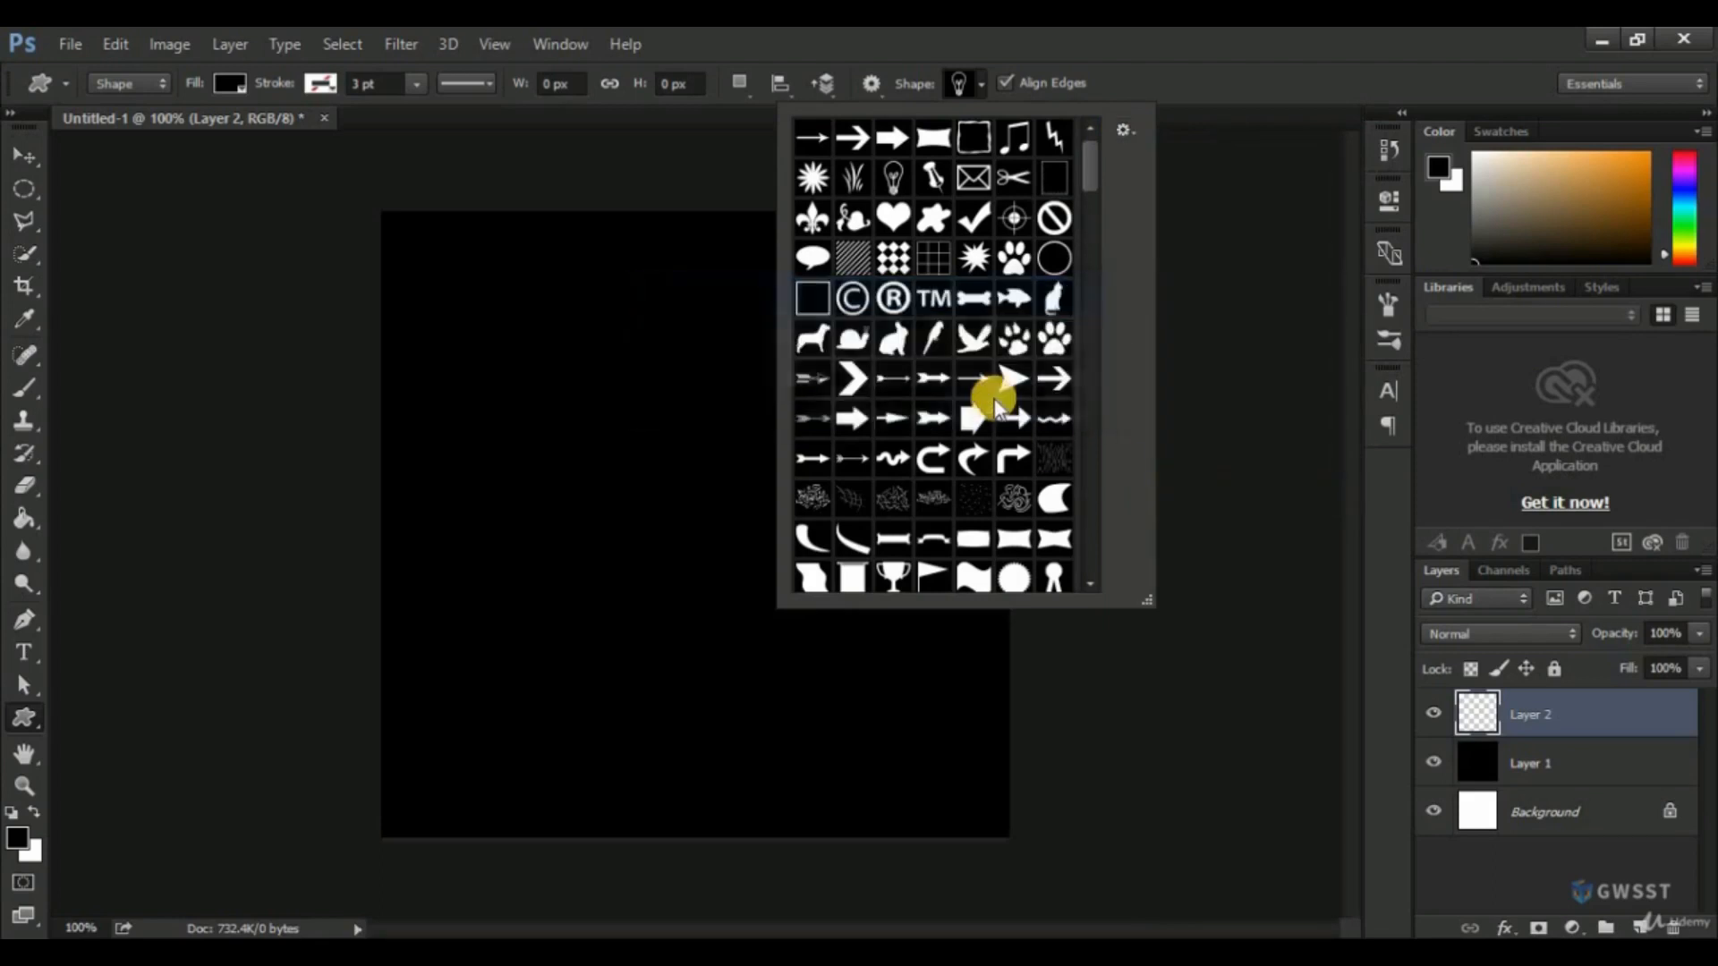
drag(1090, 172, 1099, 234)
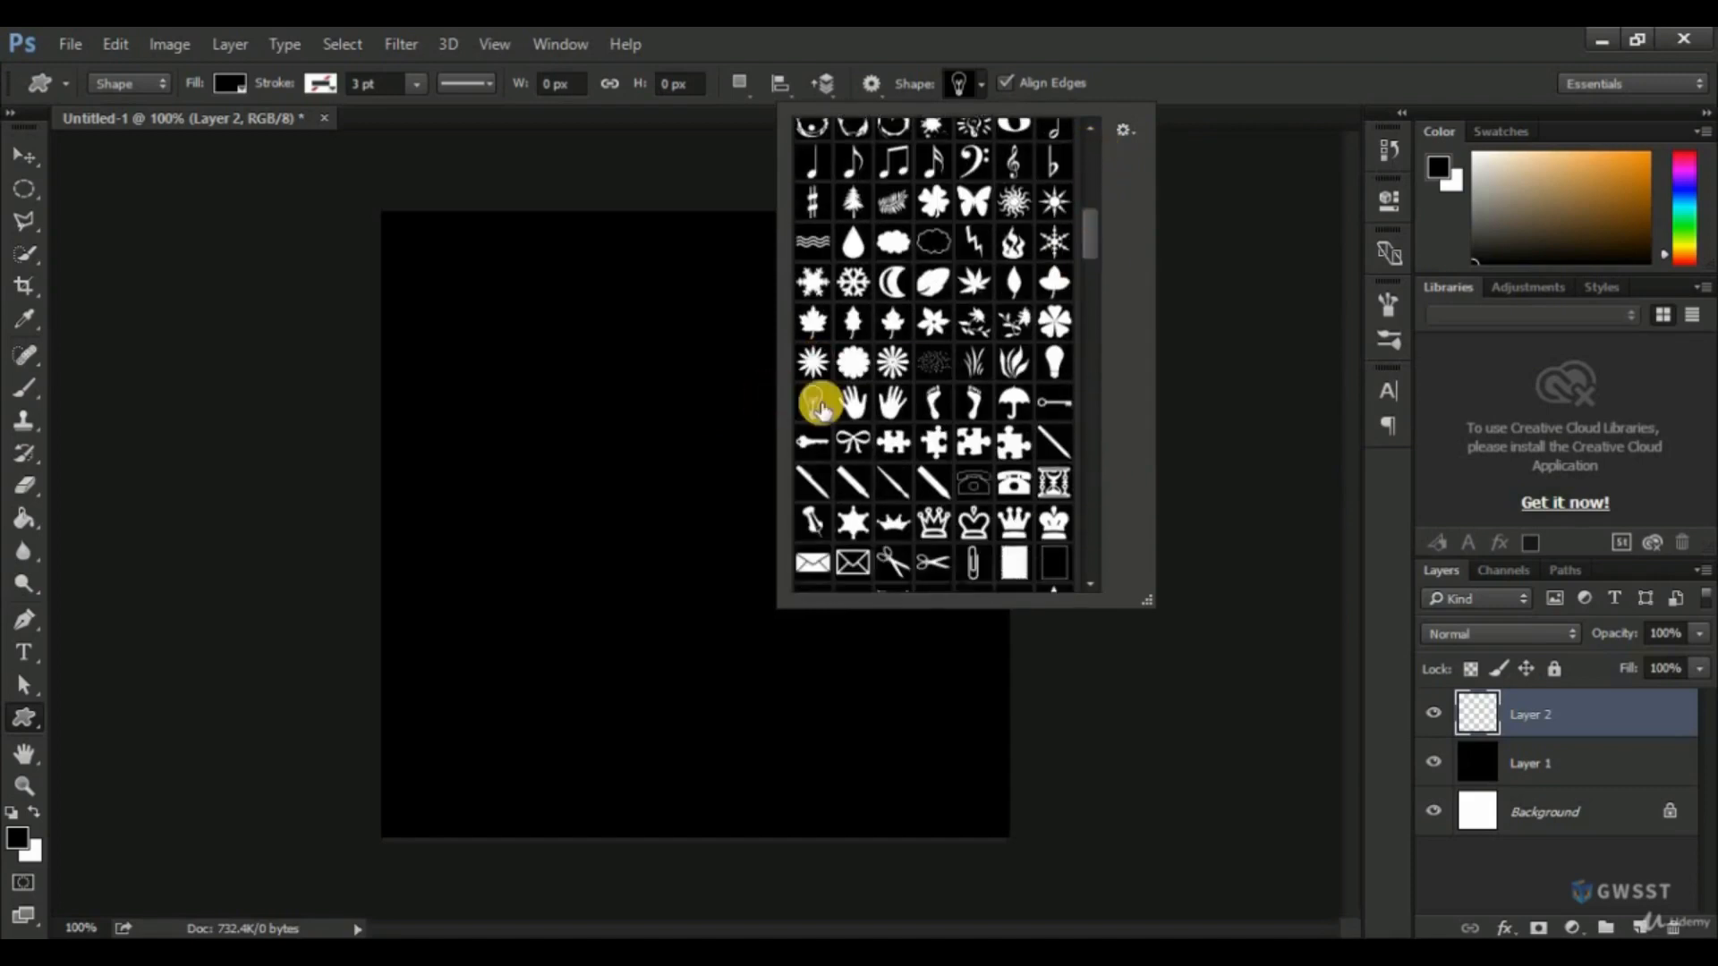
click(1124, 51)
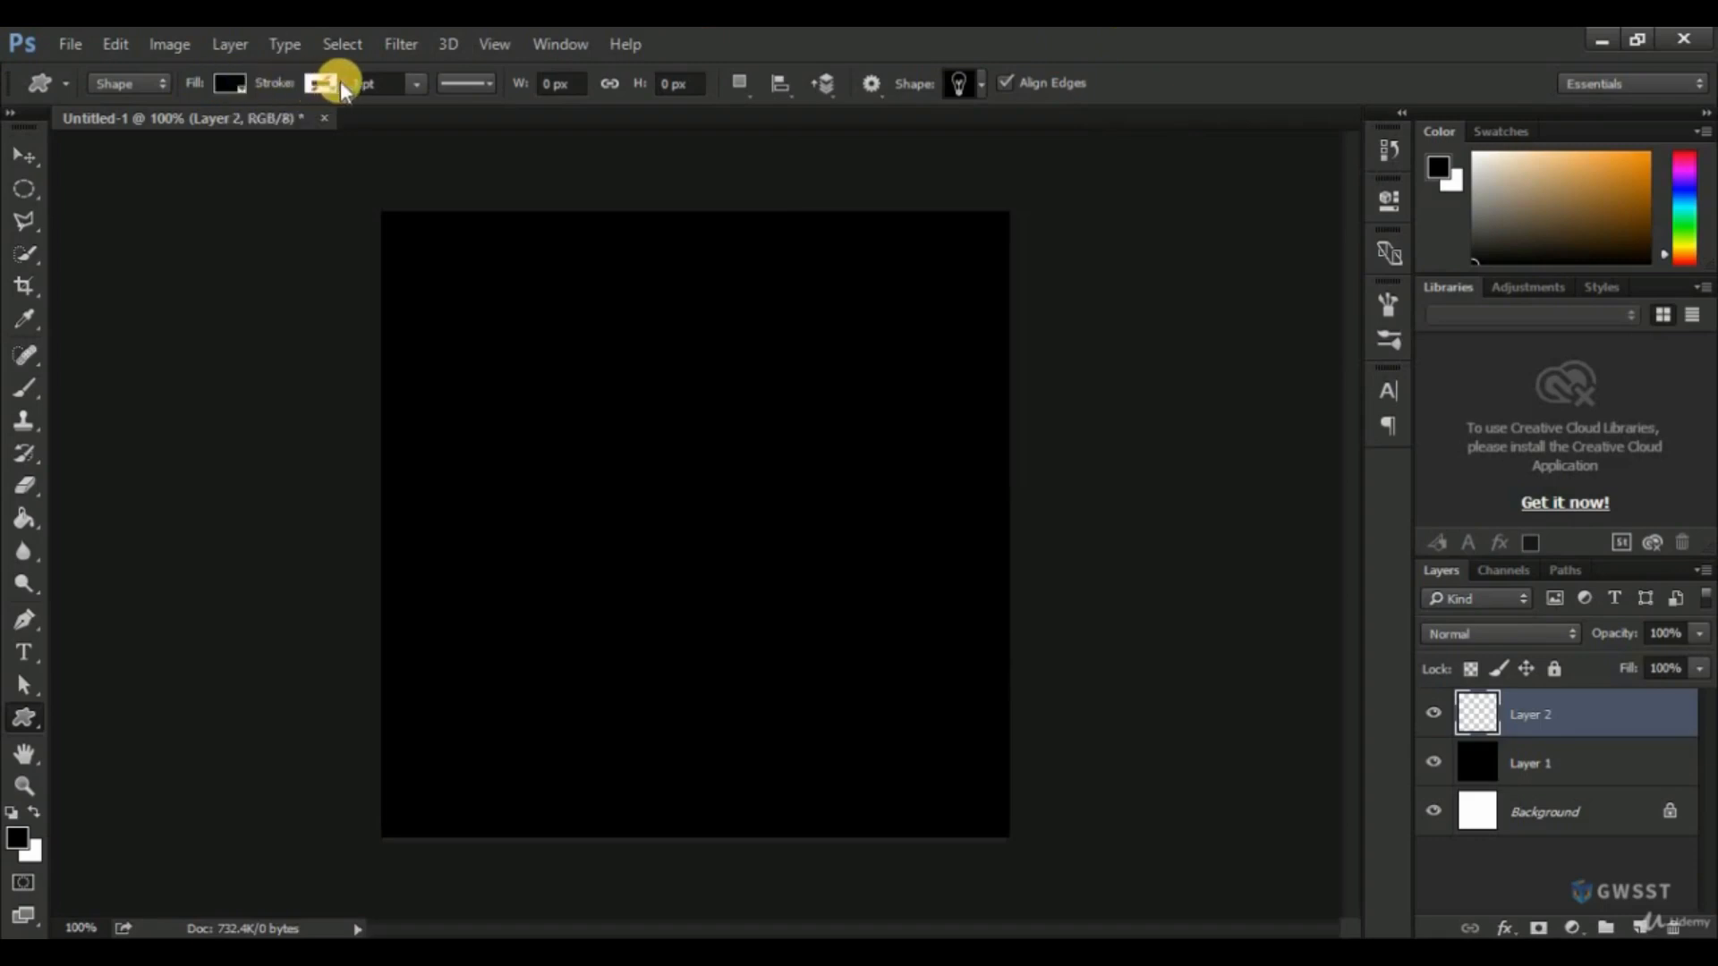
Set the shape fill to white and draw a light bulb custom shape about 109 × 192 px near the canvas centre.
click(234, 78)
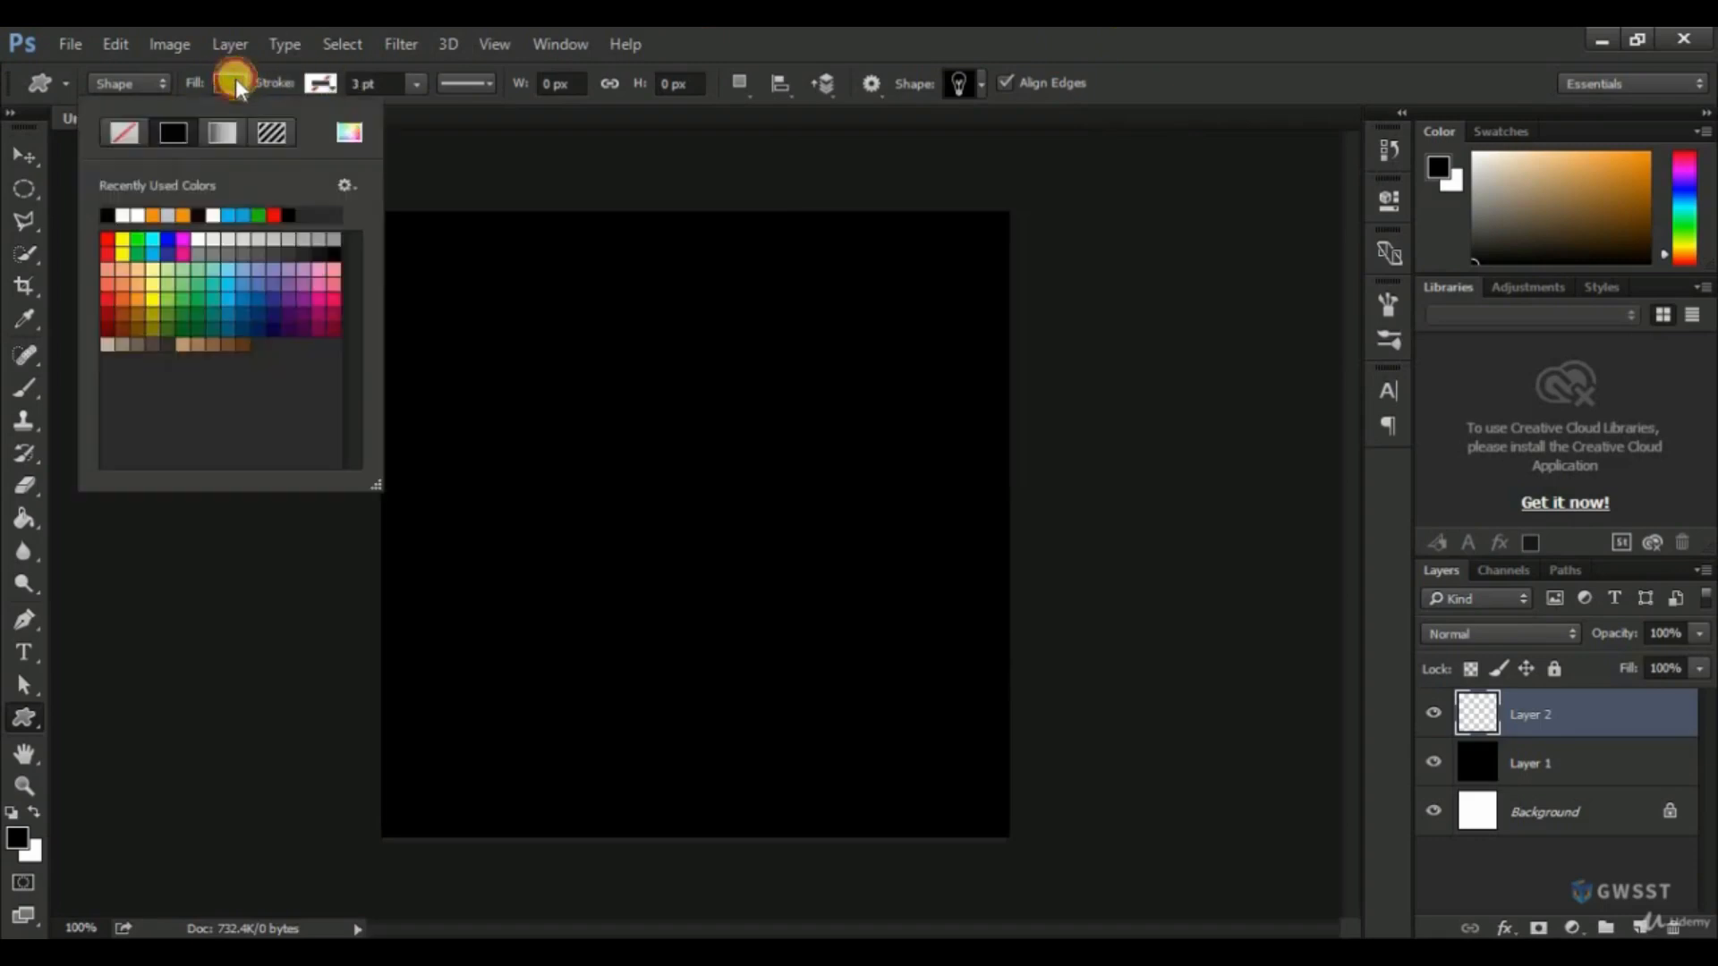
click(124, 215)
key(Return)
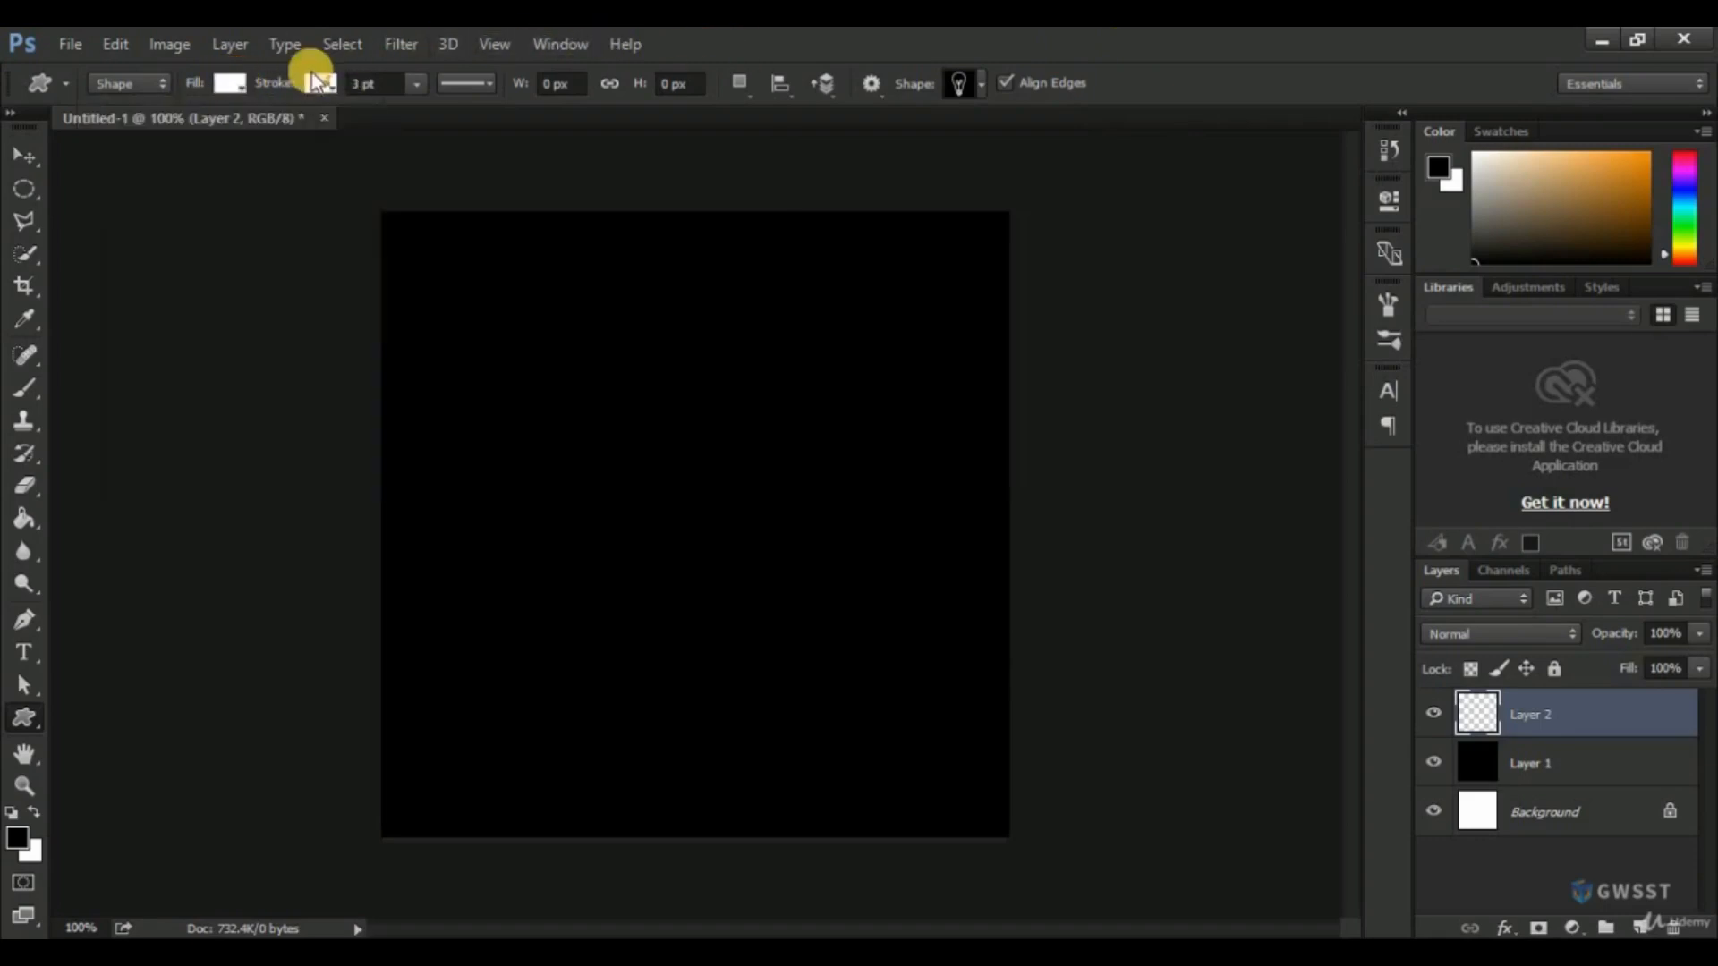
click(320, 83)
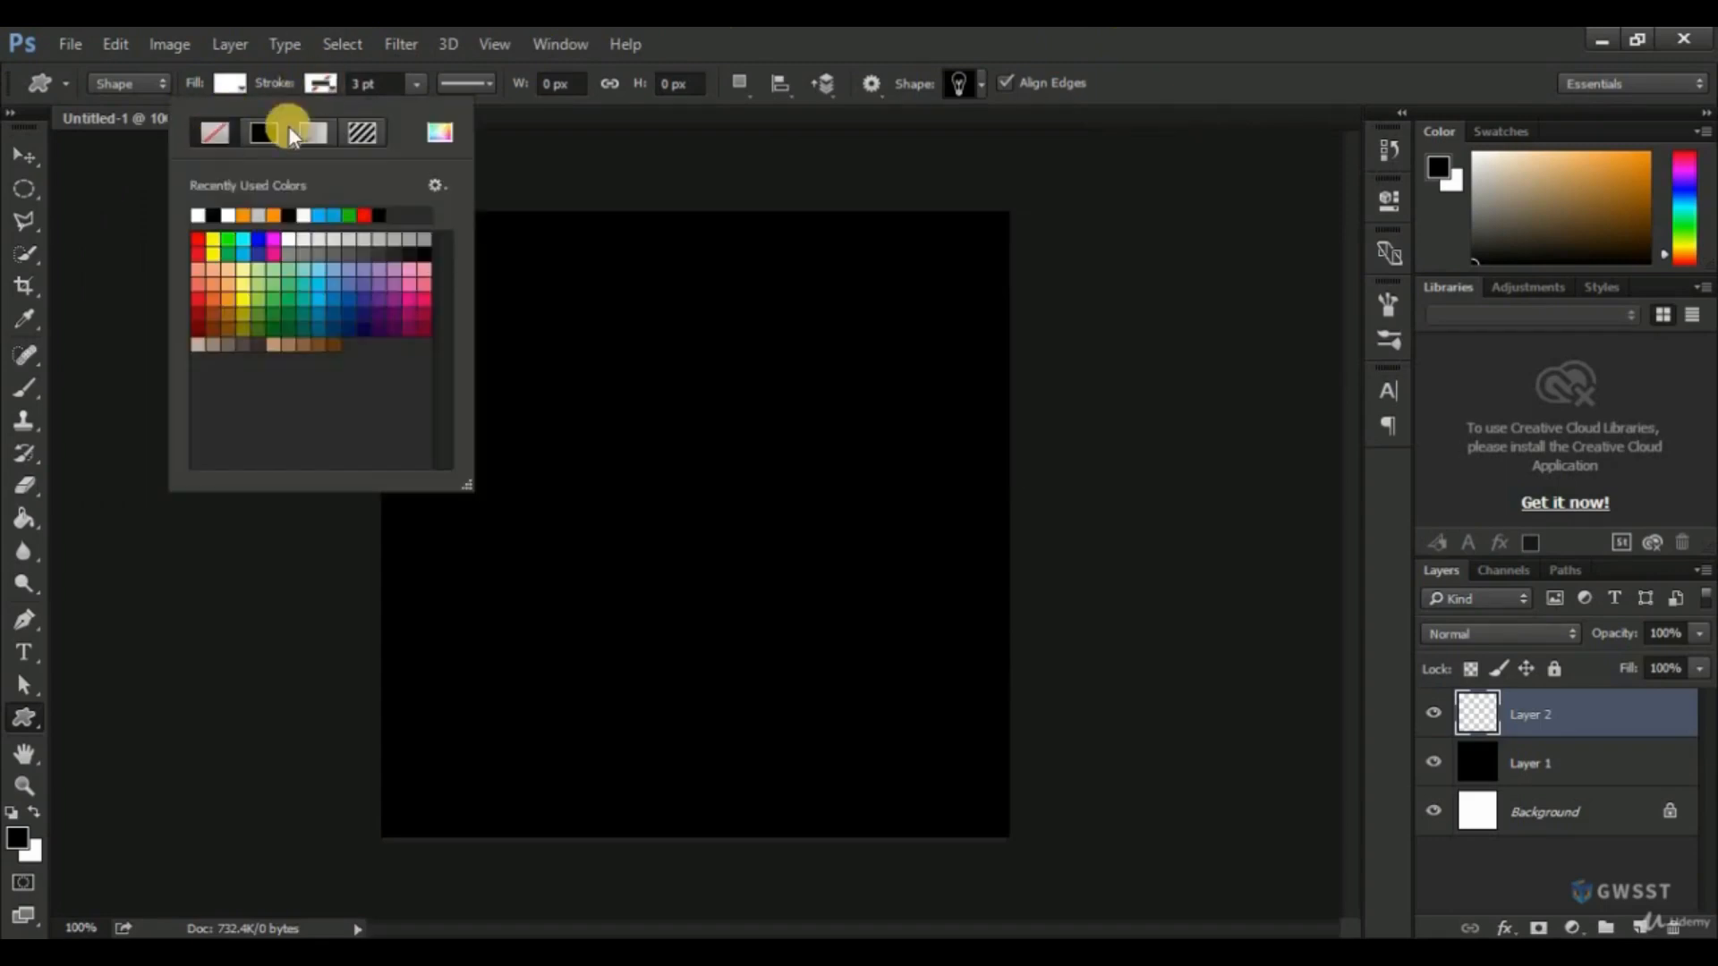
click(743, 324)
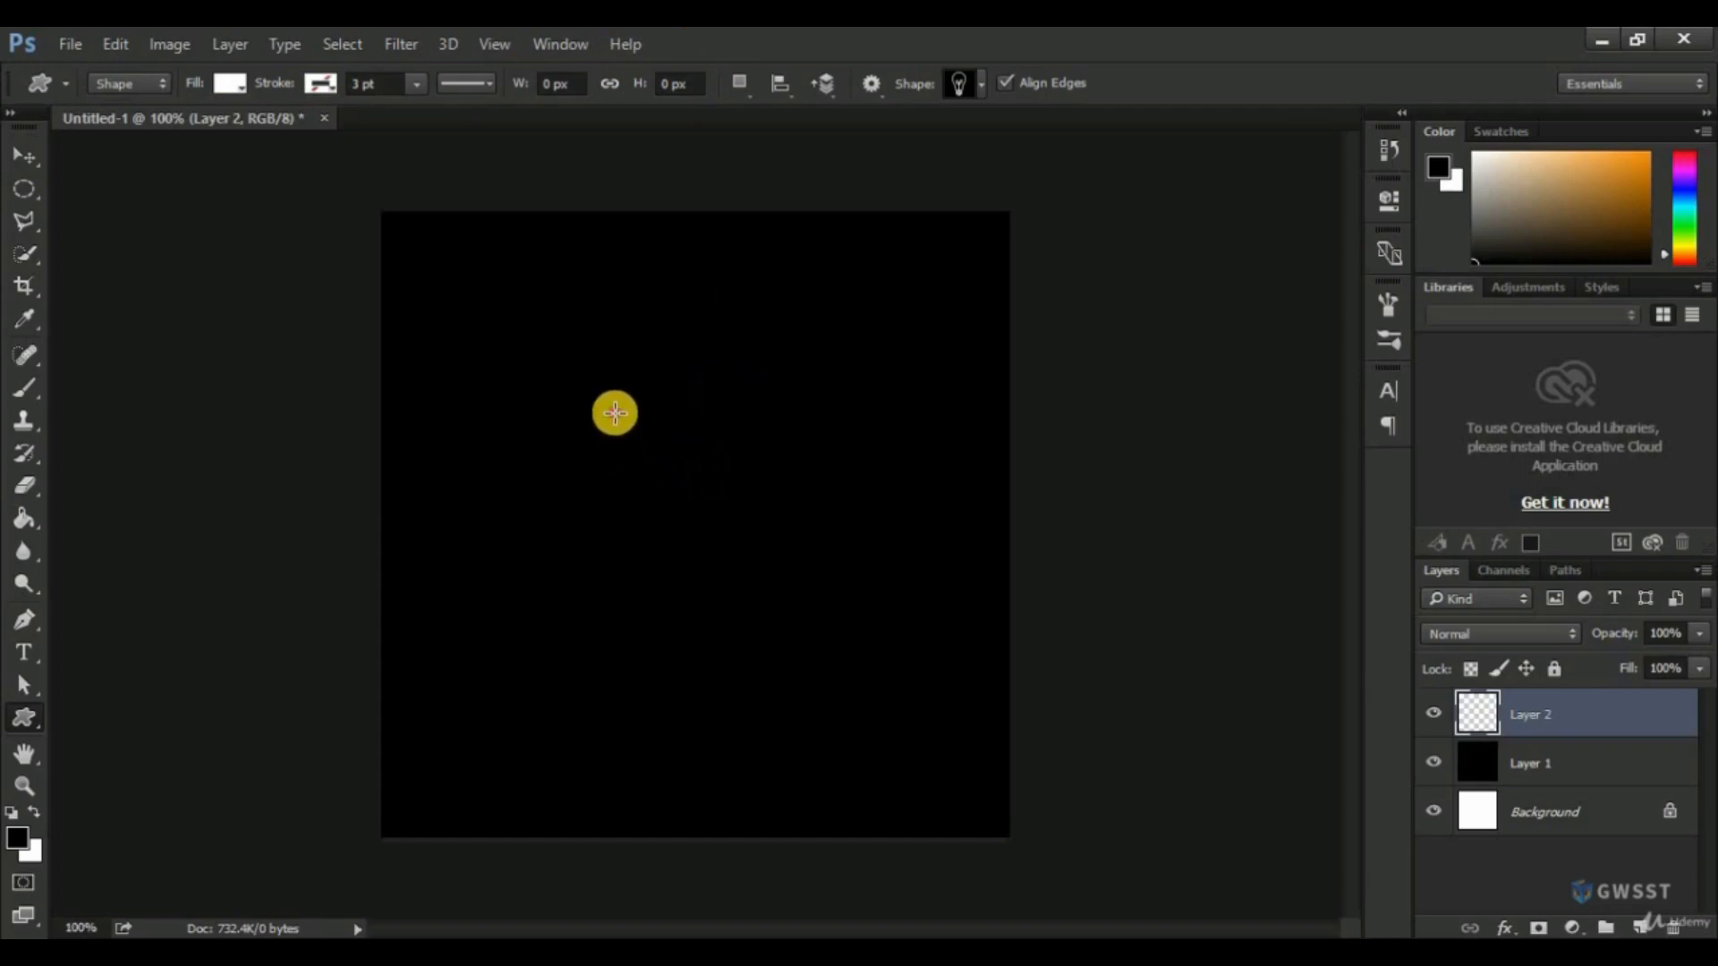
drag(614, 412, 790, 654)
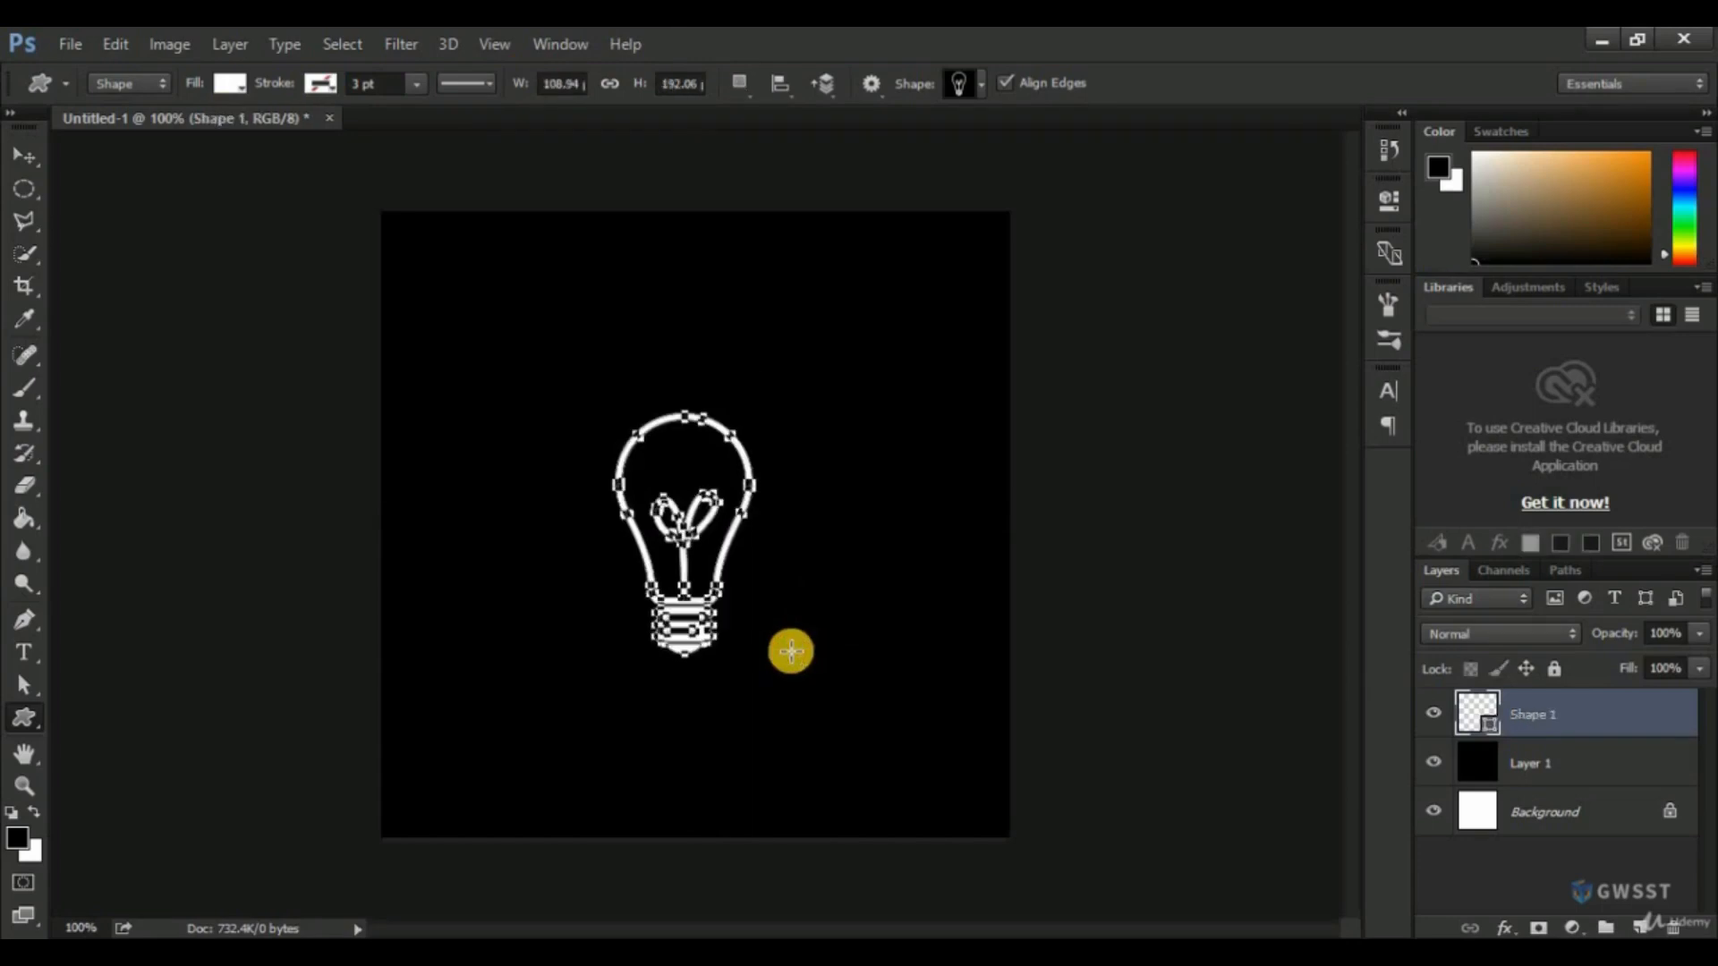
Centre the light bulb shape vertically and horizontally on the canvas by aligning it with the Background layer.
click(19, 152)
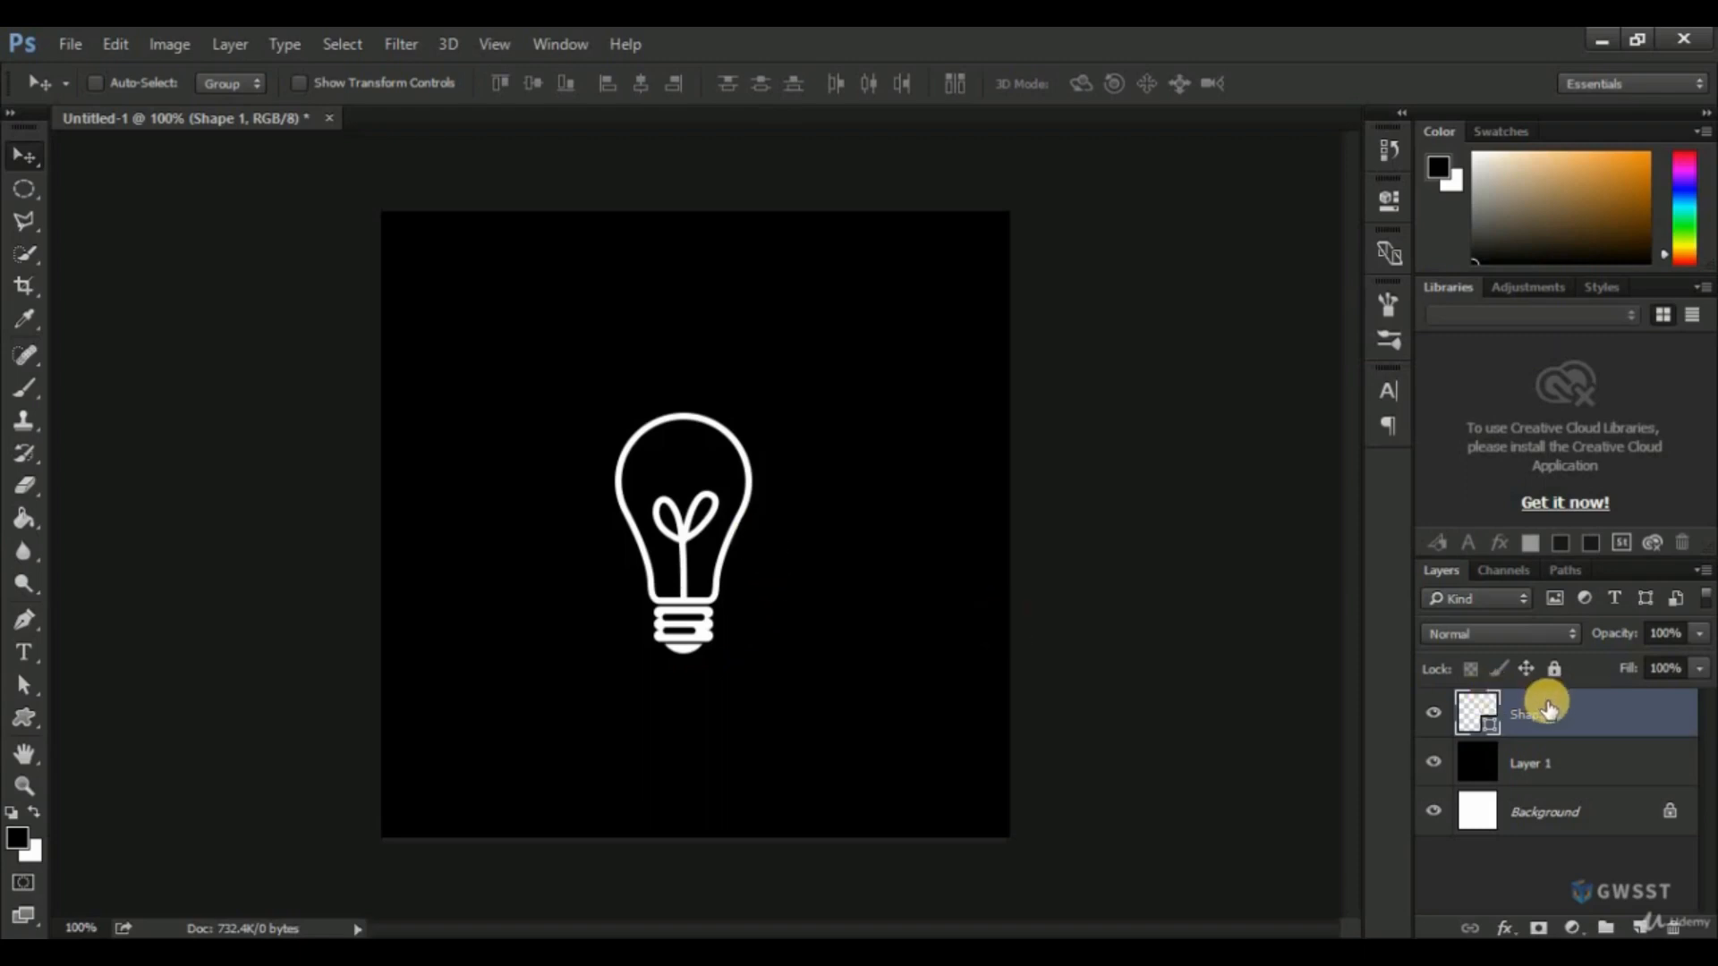
ctrl+click(1563, 814)
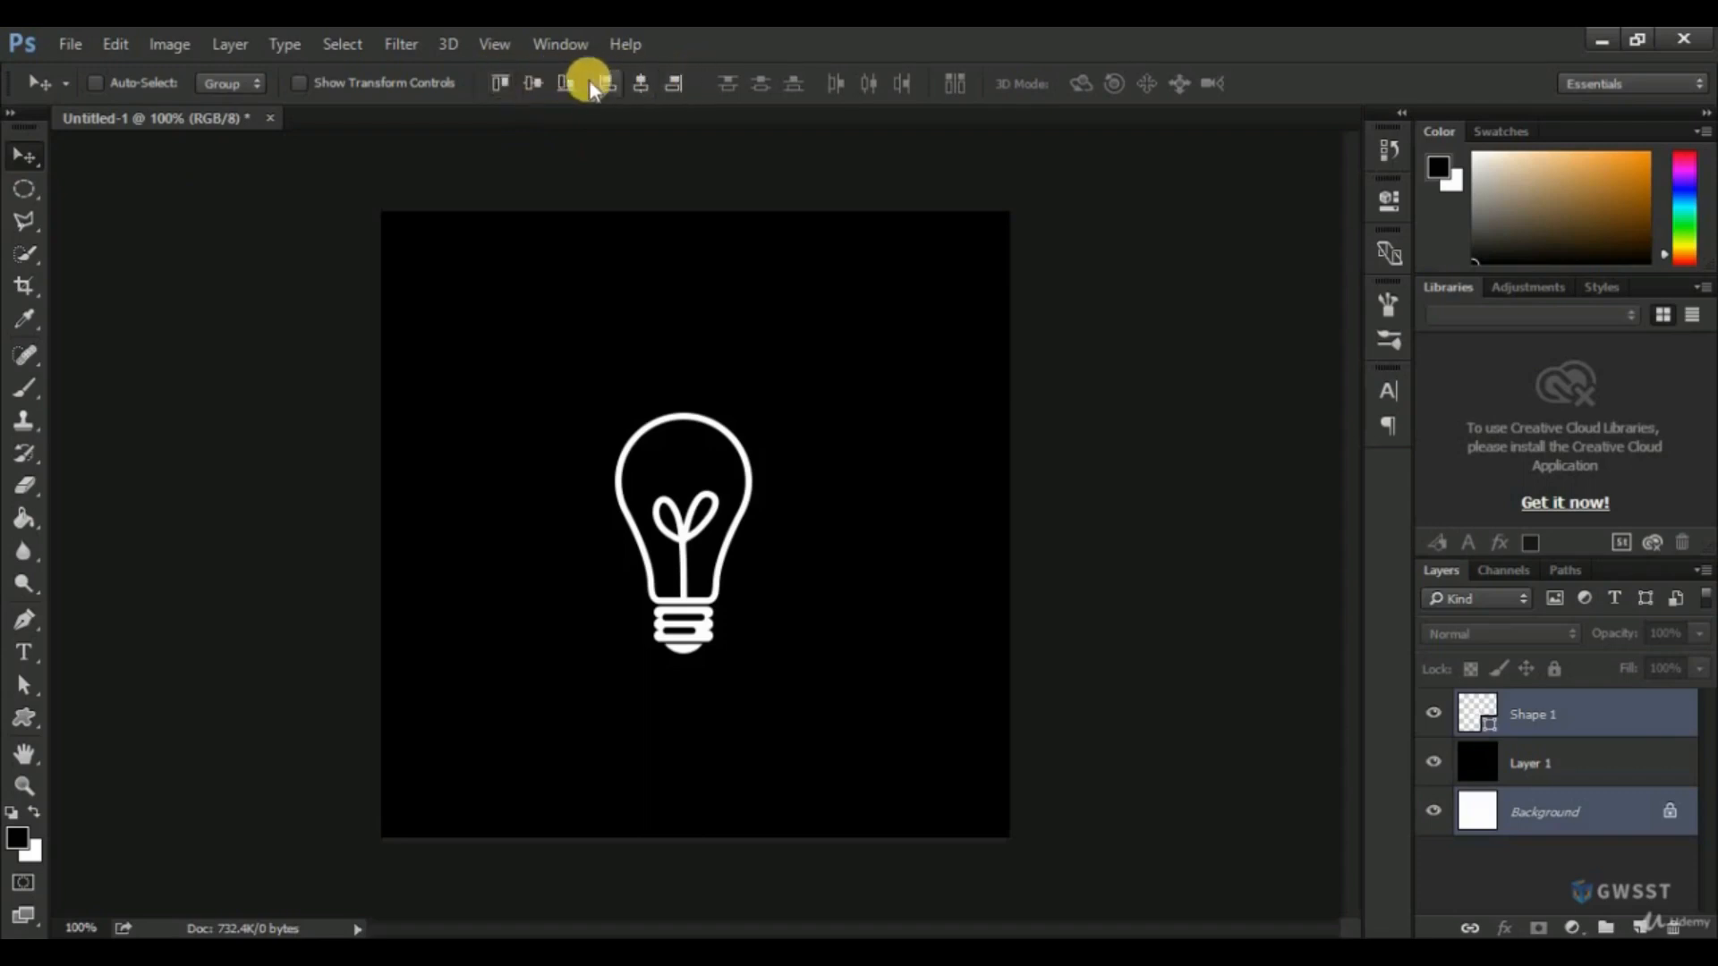
click(24, 195)
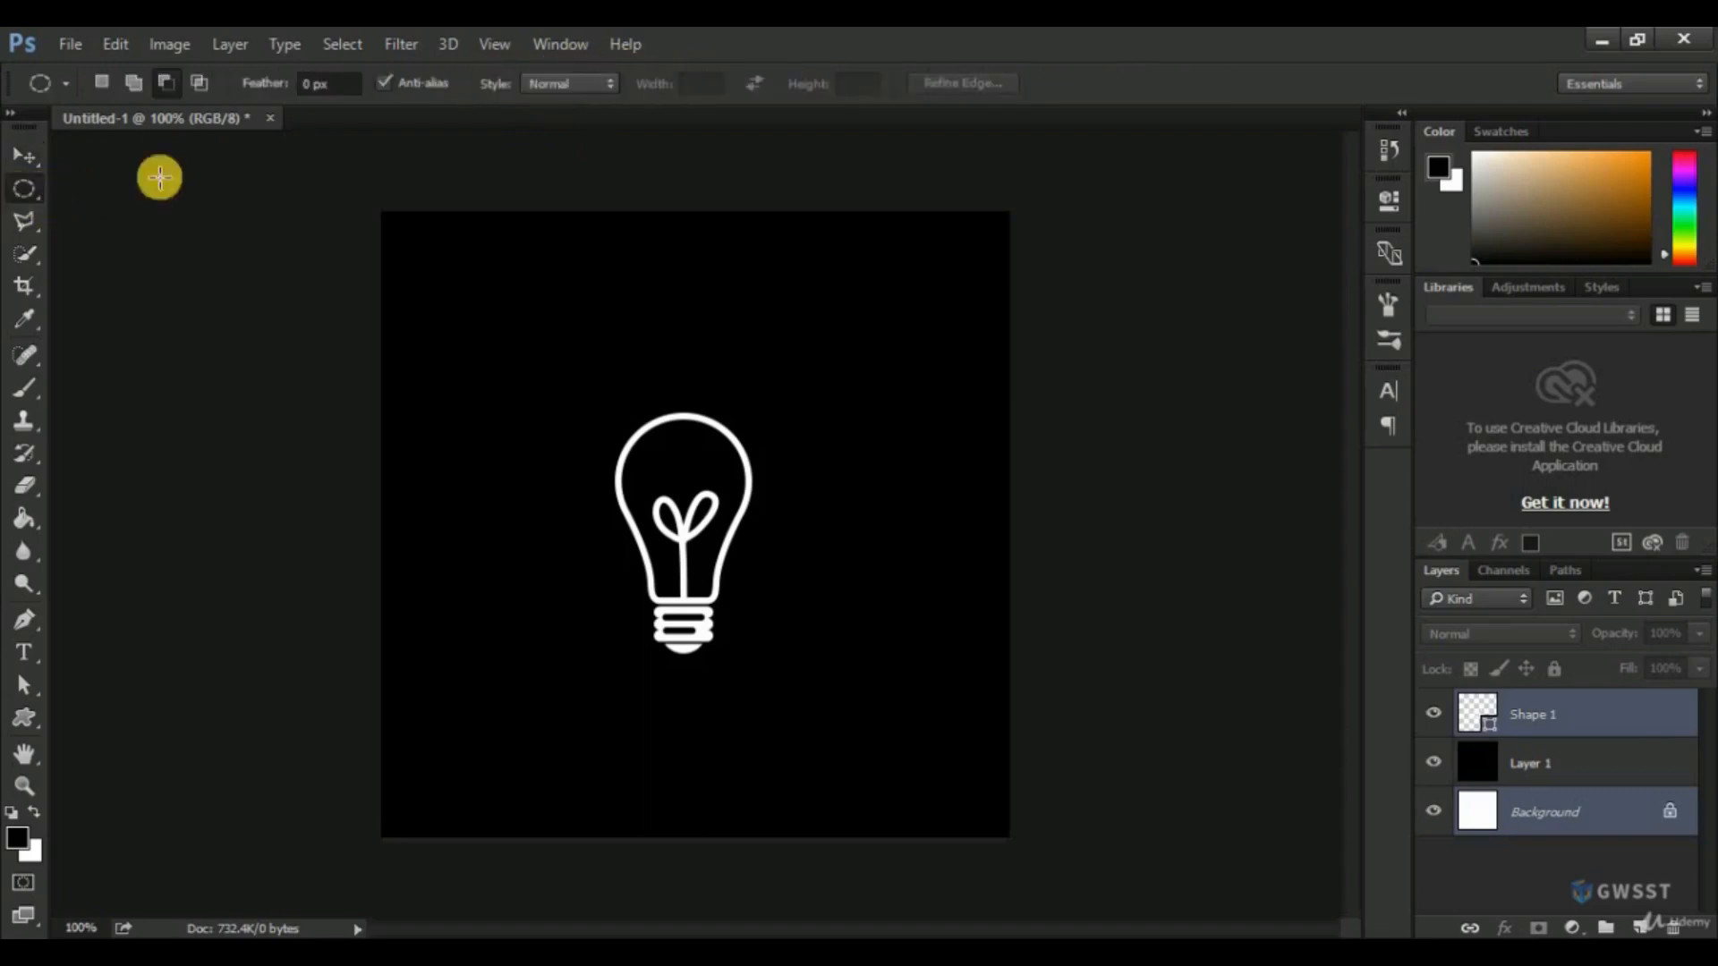
click(16, 250)
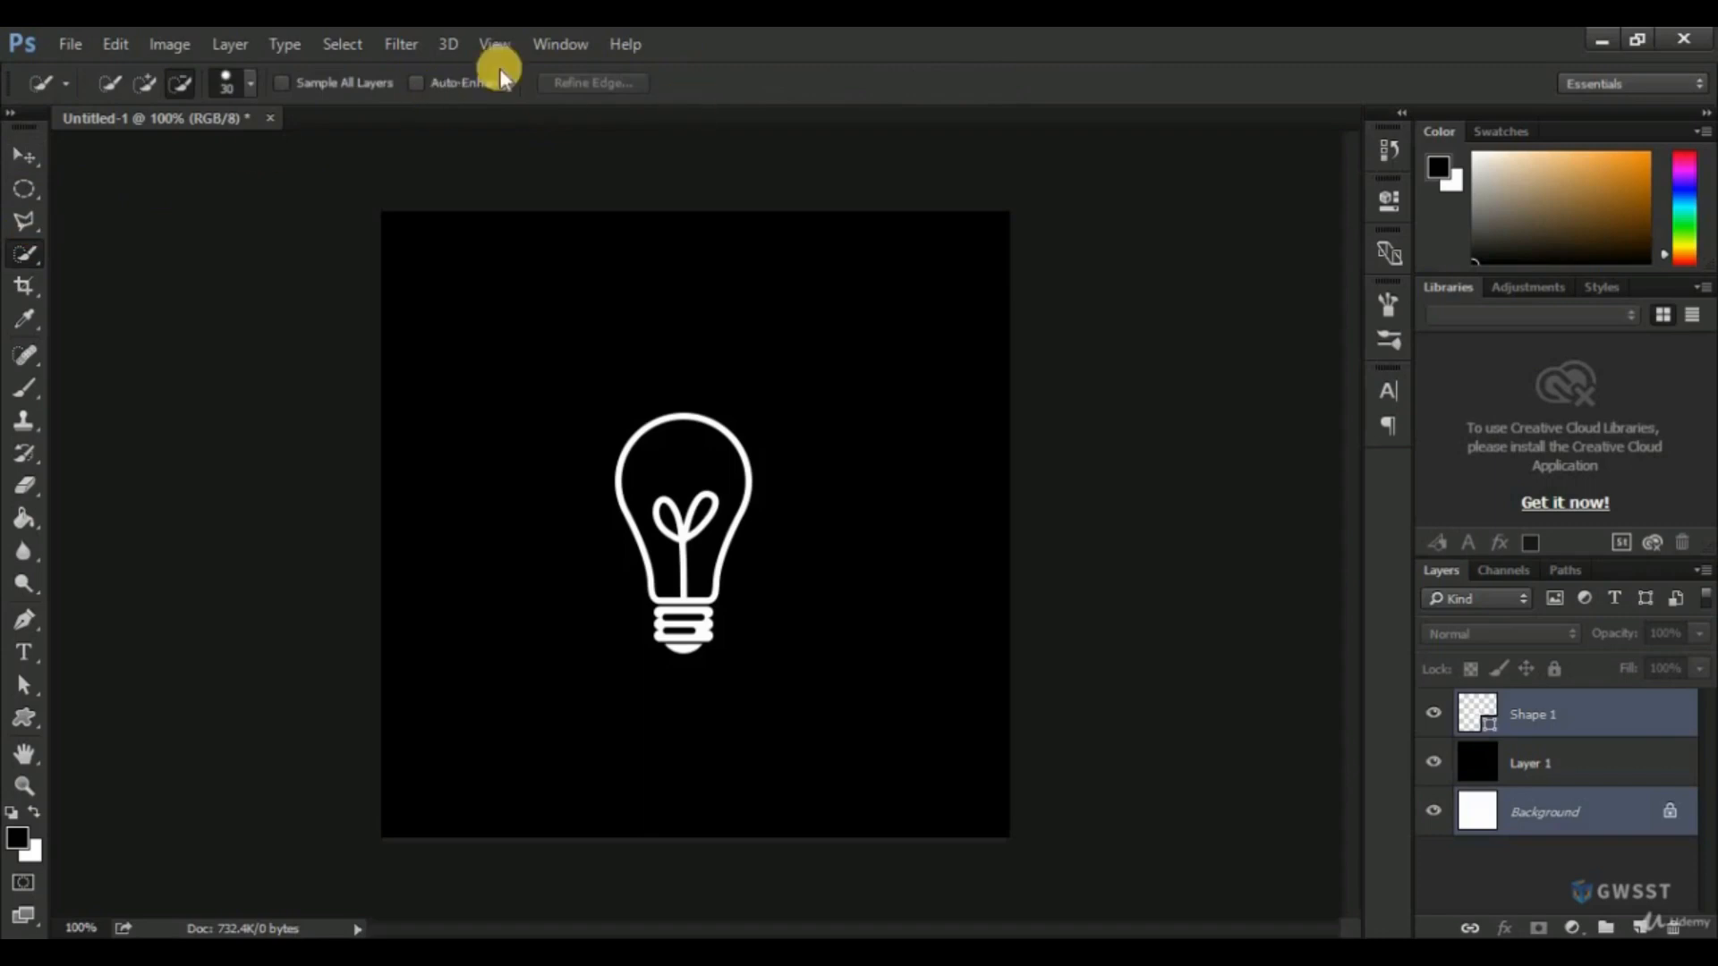
click(20, 157)
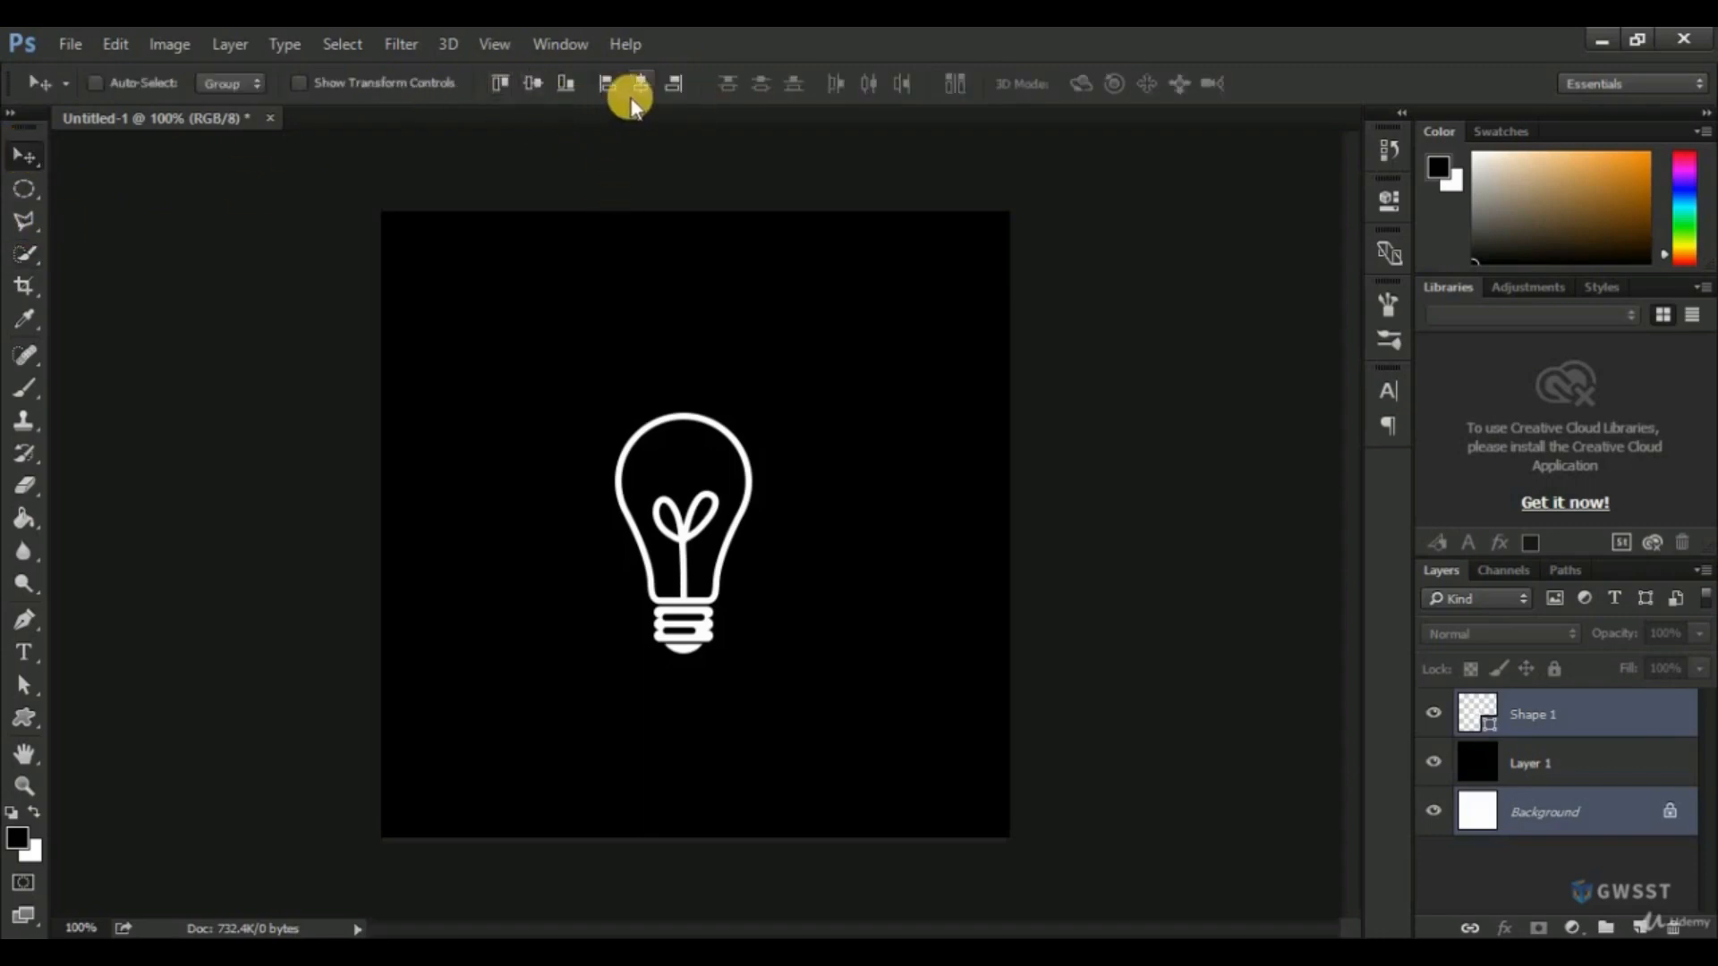
click(533, 83)
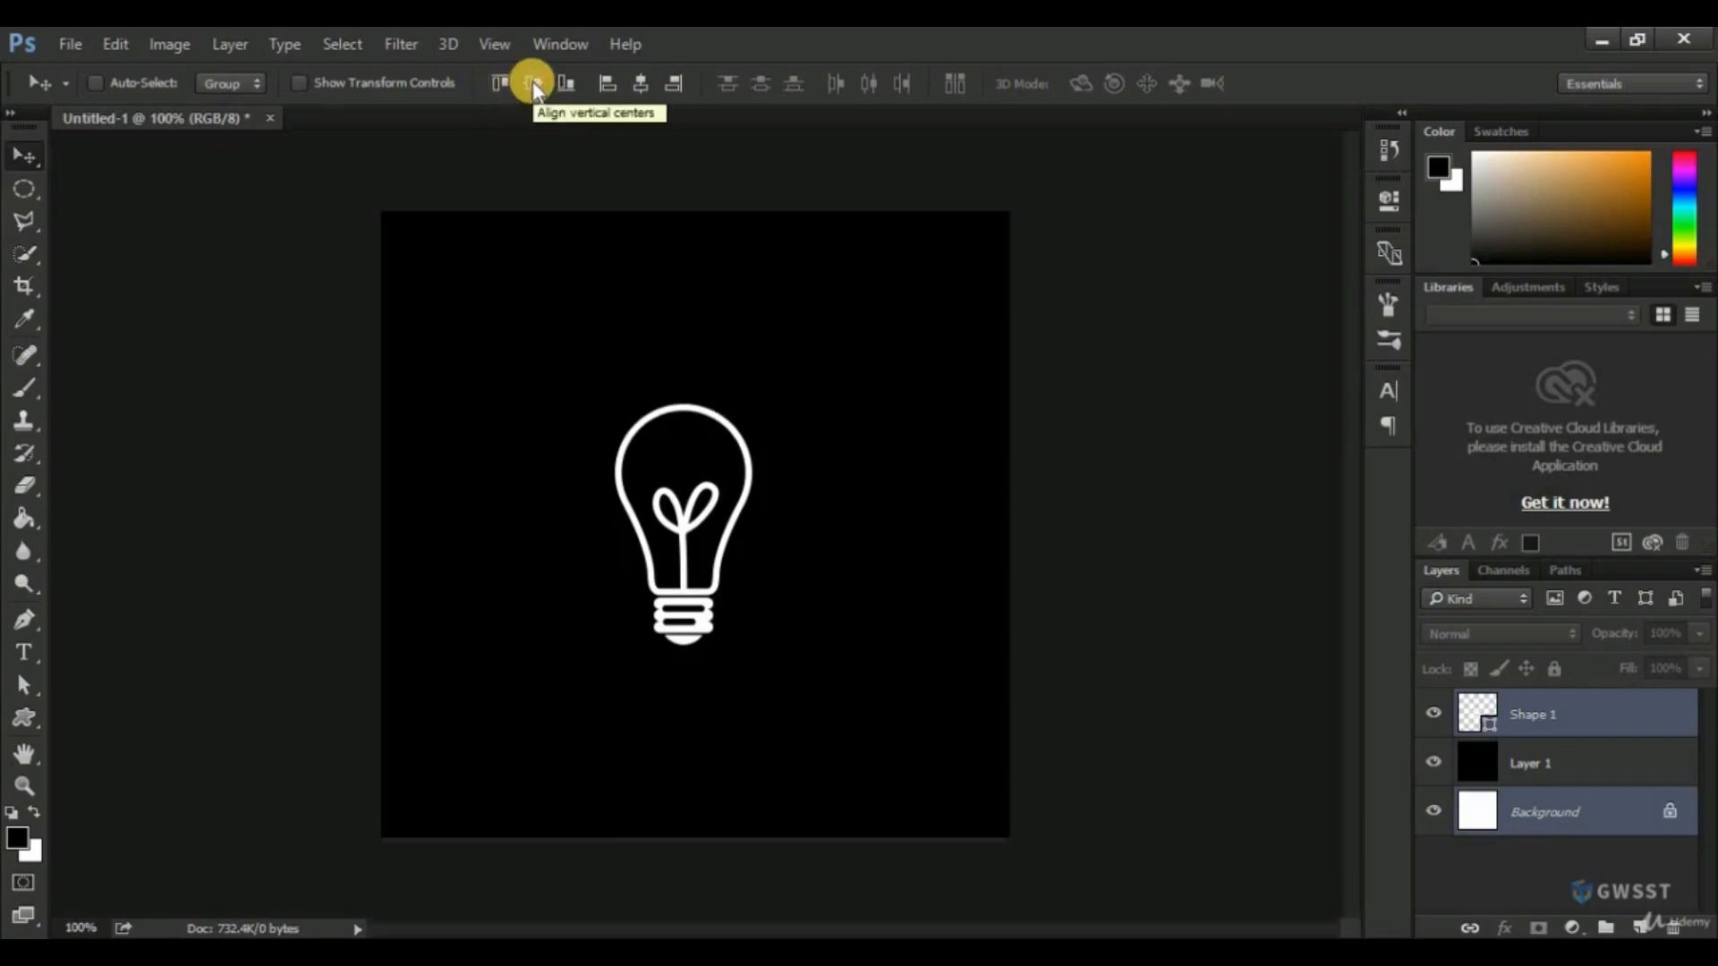
click(639, 82)
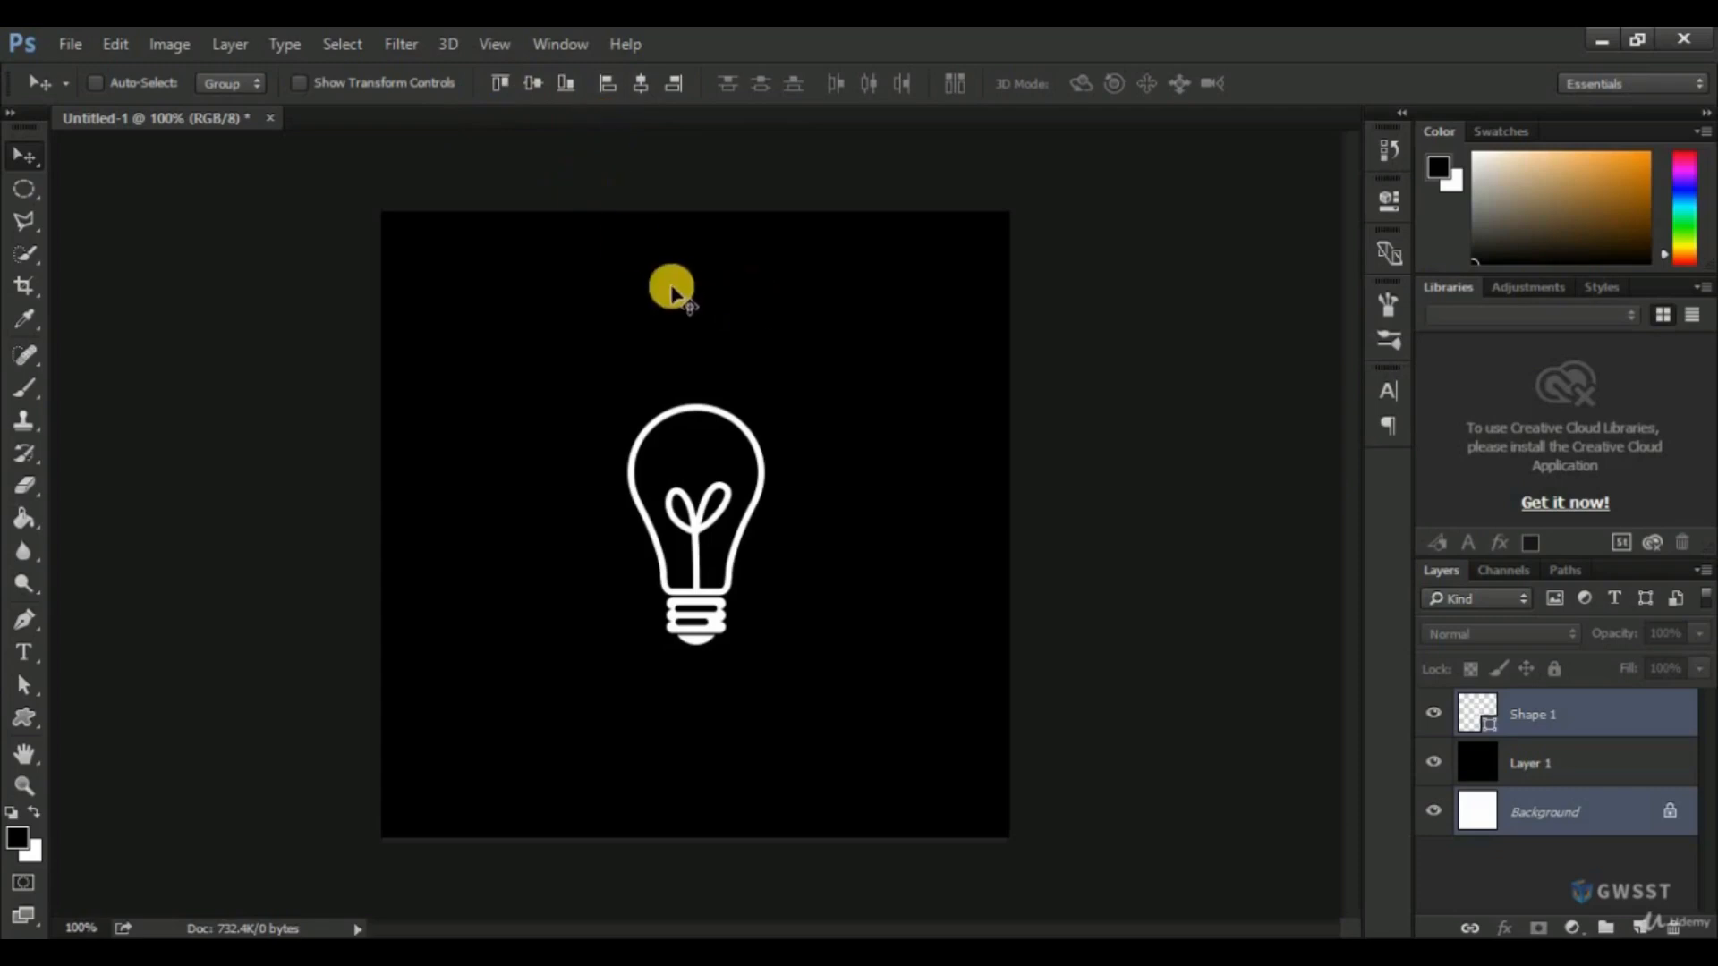
Add an Outer Glow layer style to the light bulb shape alone and set its opacity to 49%.
click(1557, 729)
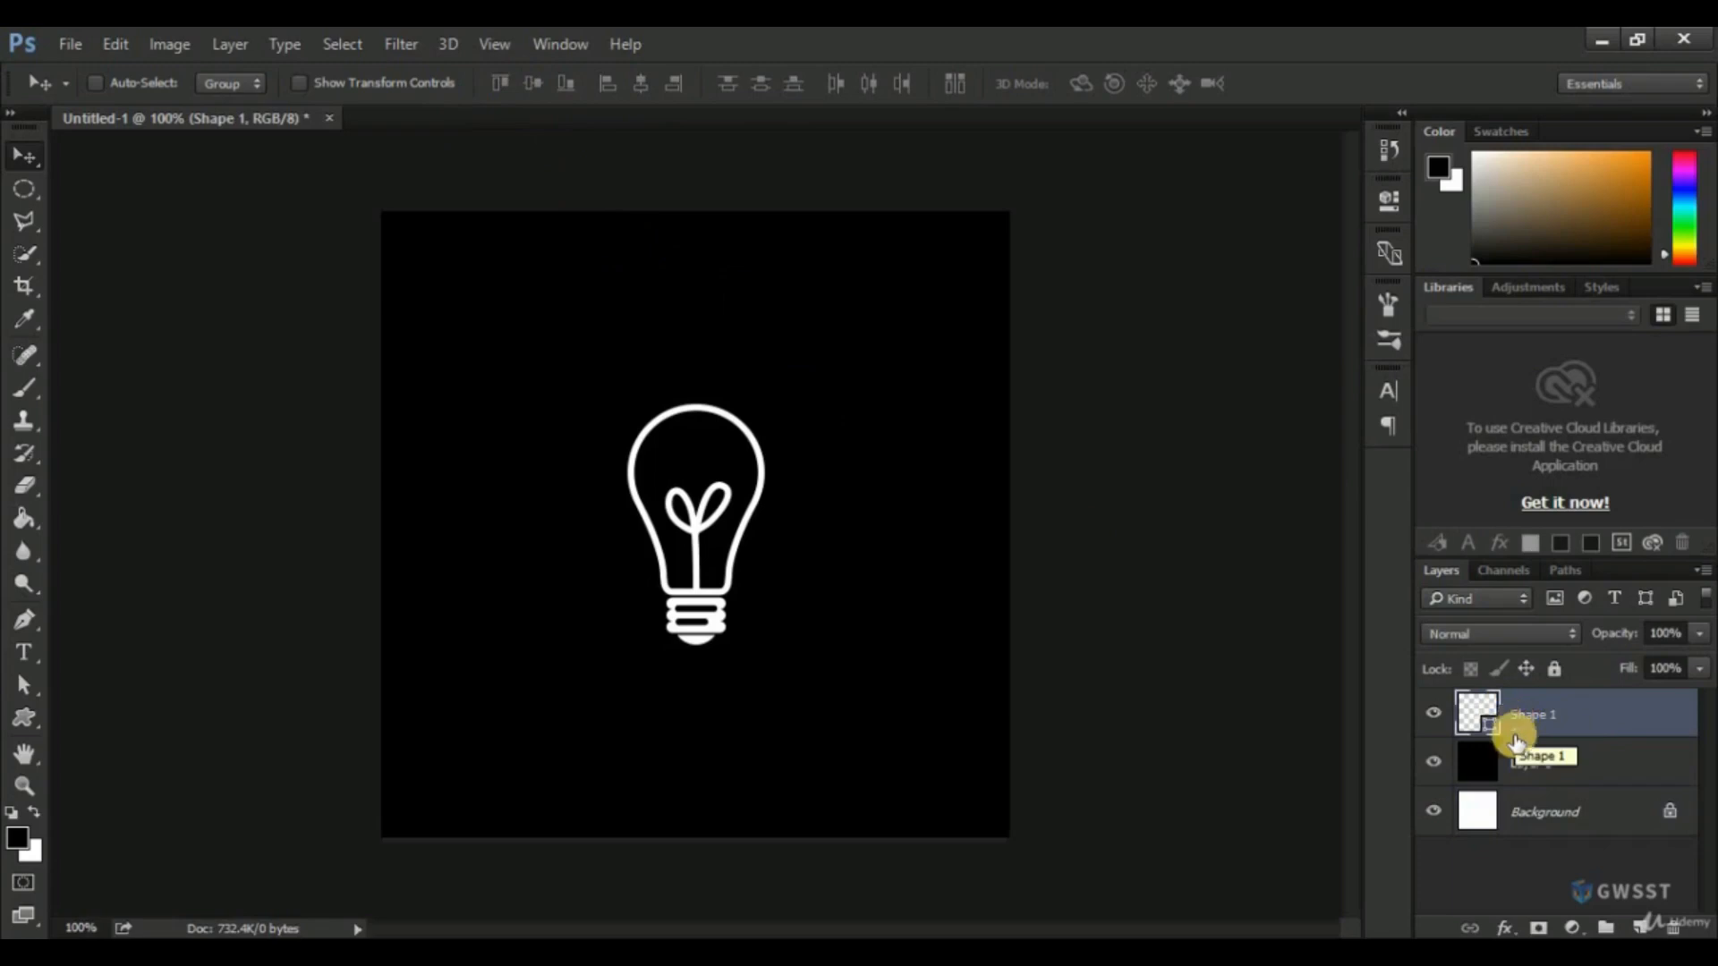
click(1507, 932)
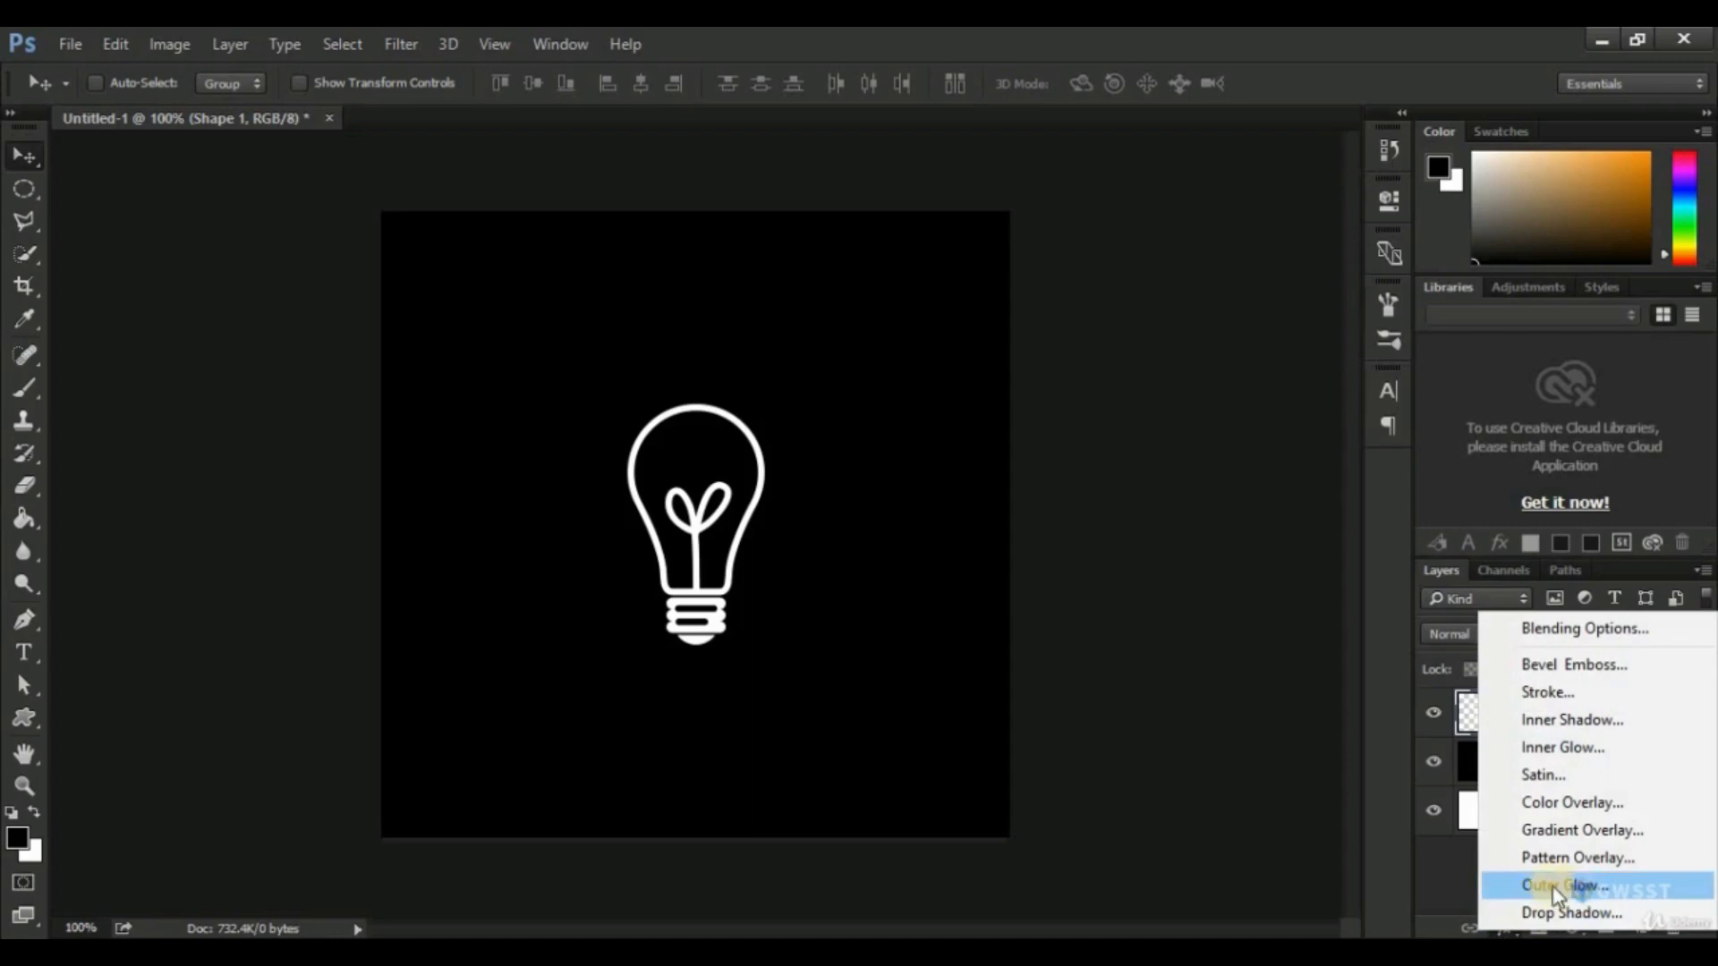
click(1557, 886)
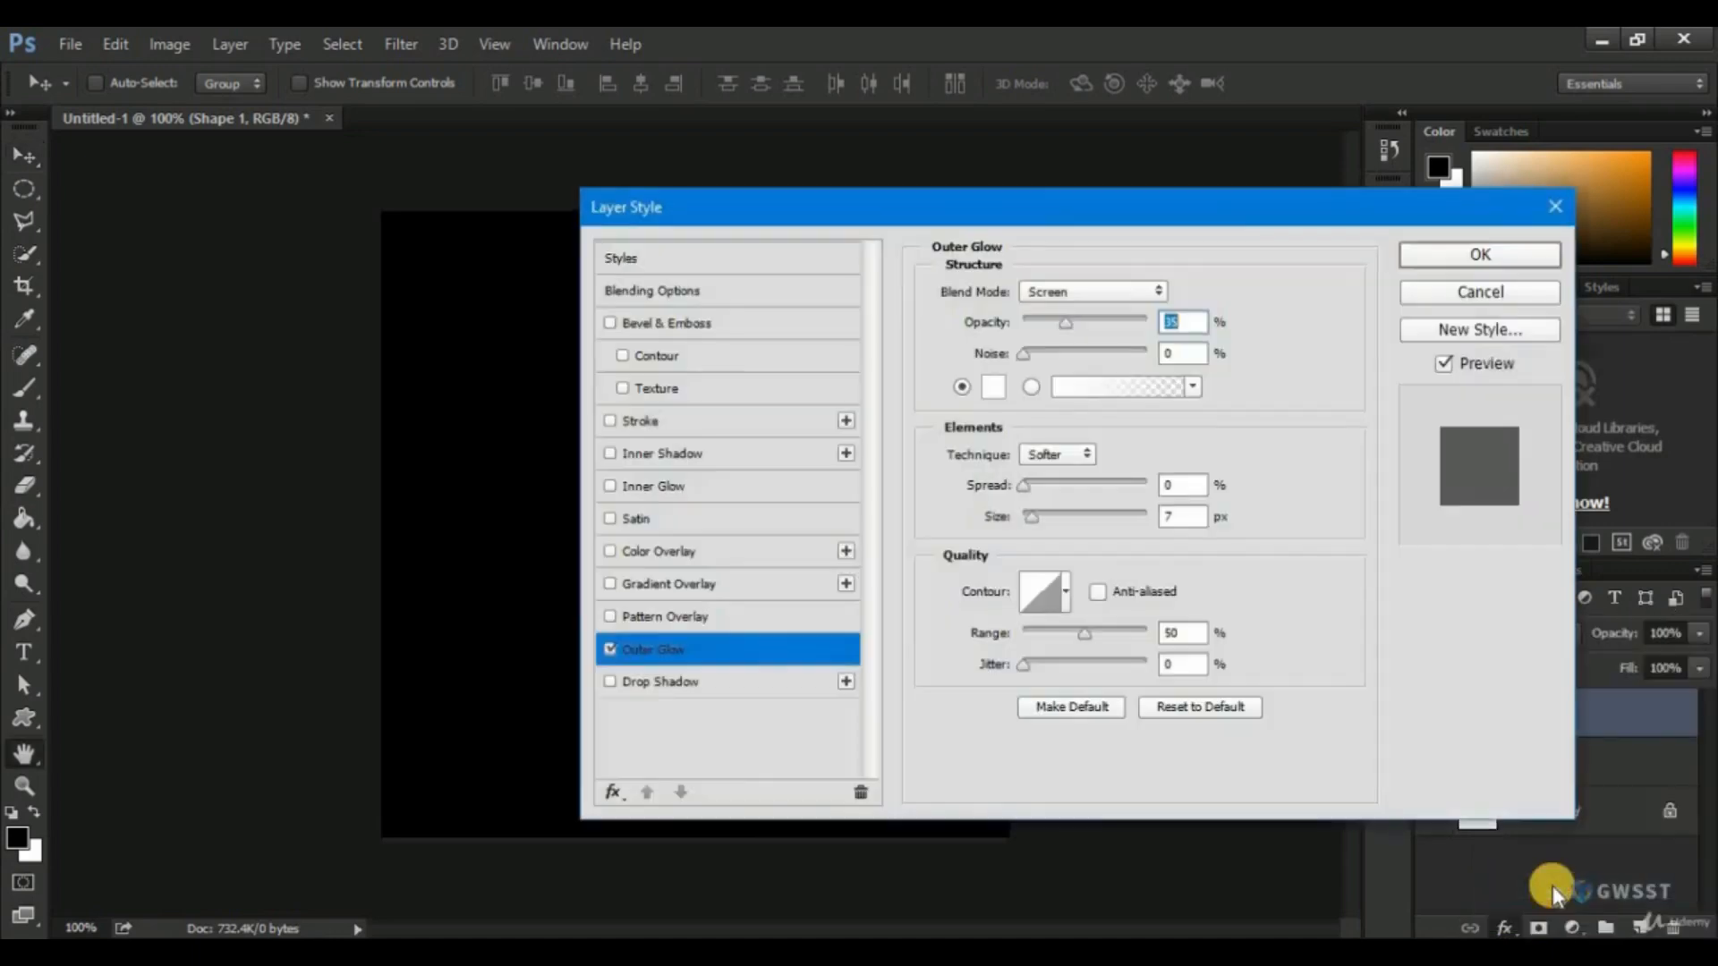
drag(1022, 213, 1283, 169)
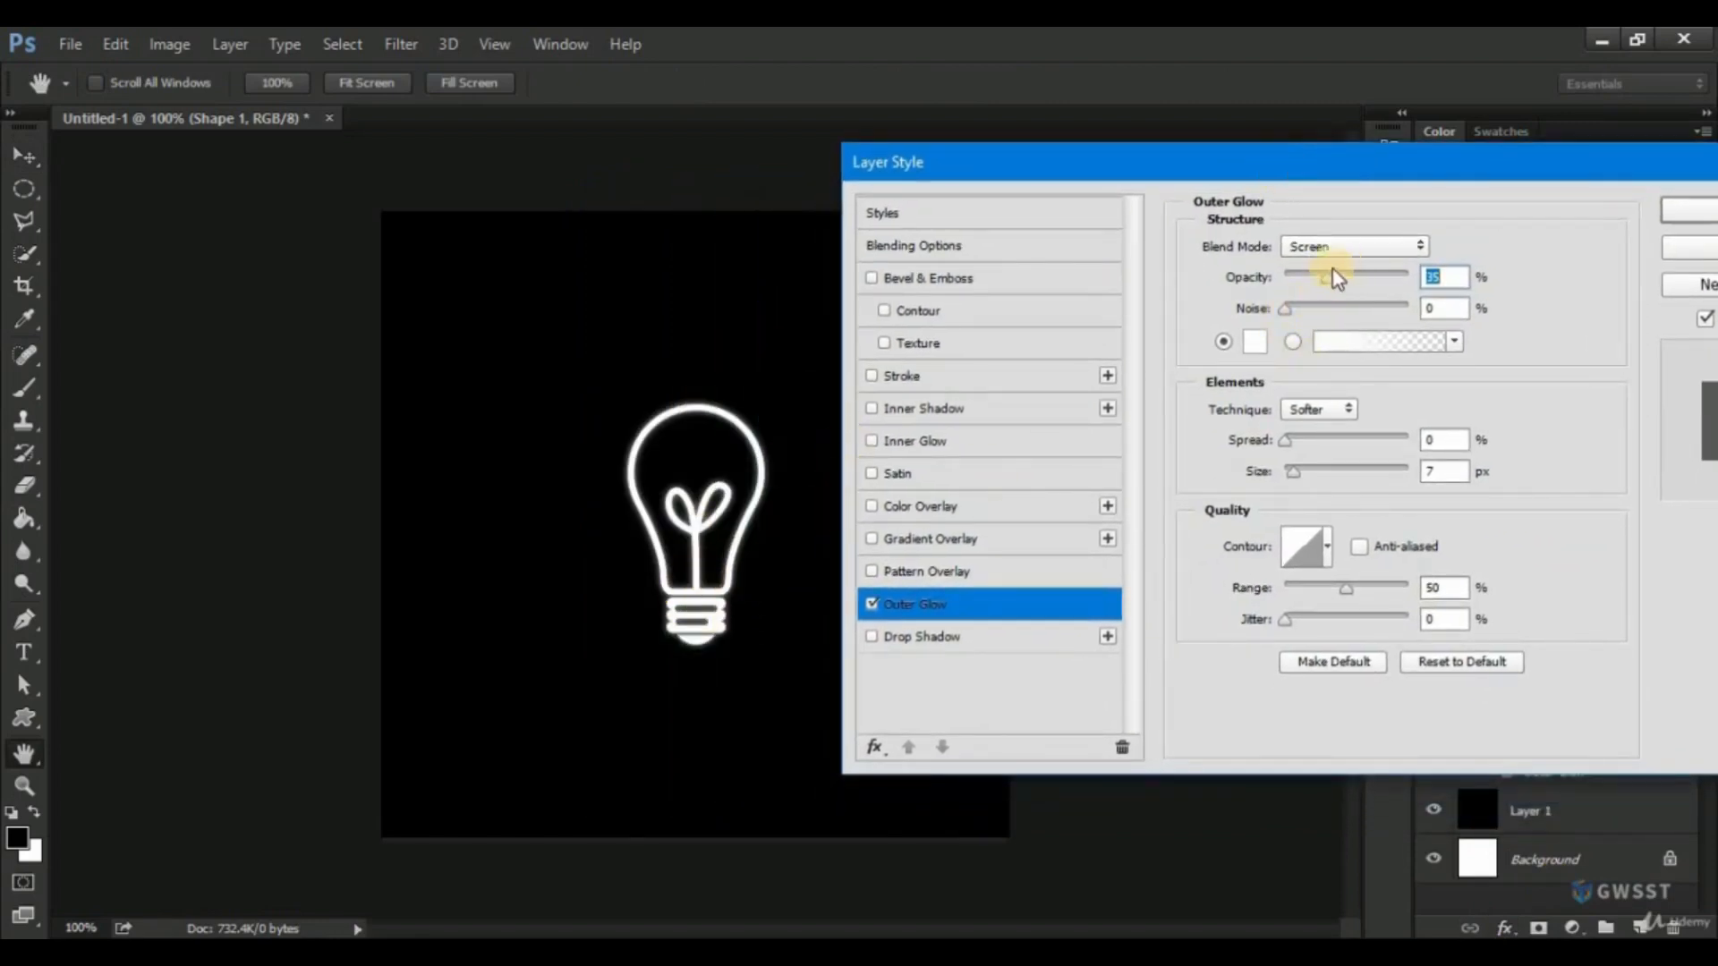
drag(1332, 272, 1346, 273)
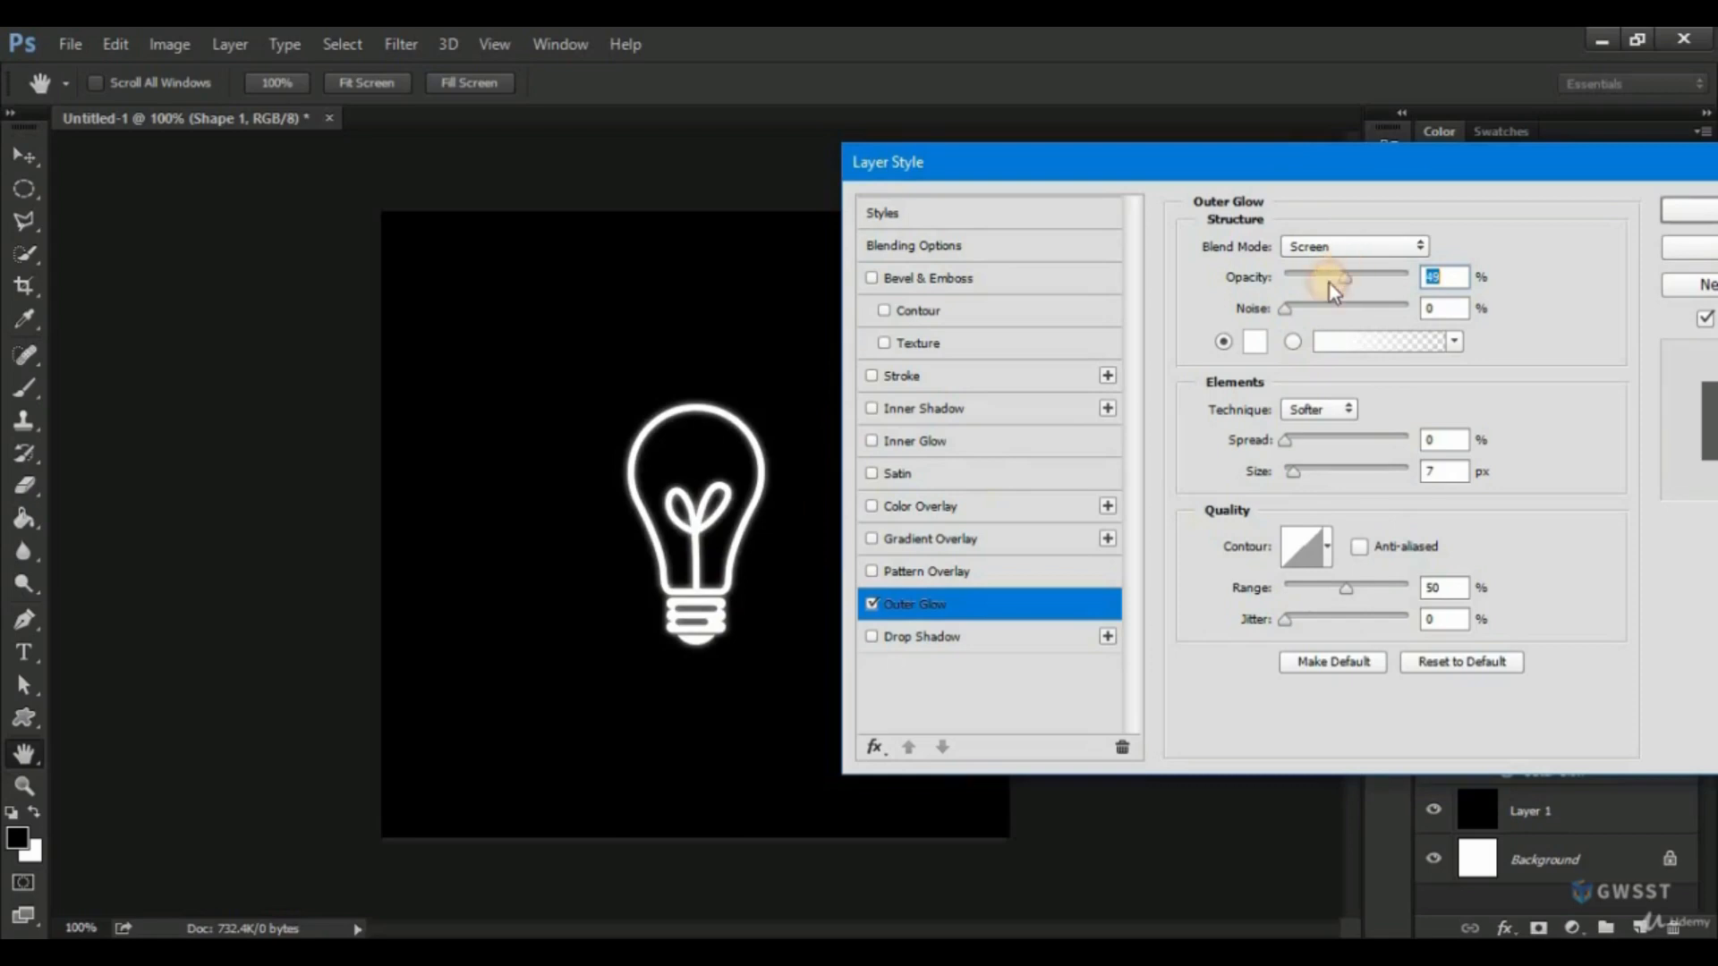
Change the outer glow colour to bright blue 00a2ff.
click(1255, 341)
drag(1364, 319, 1366, 414)
click(1333, 272)
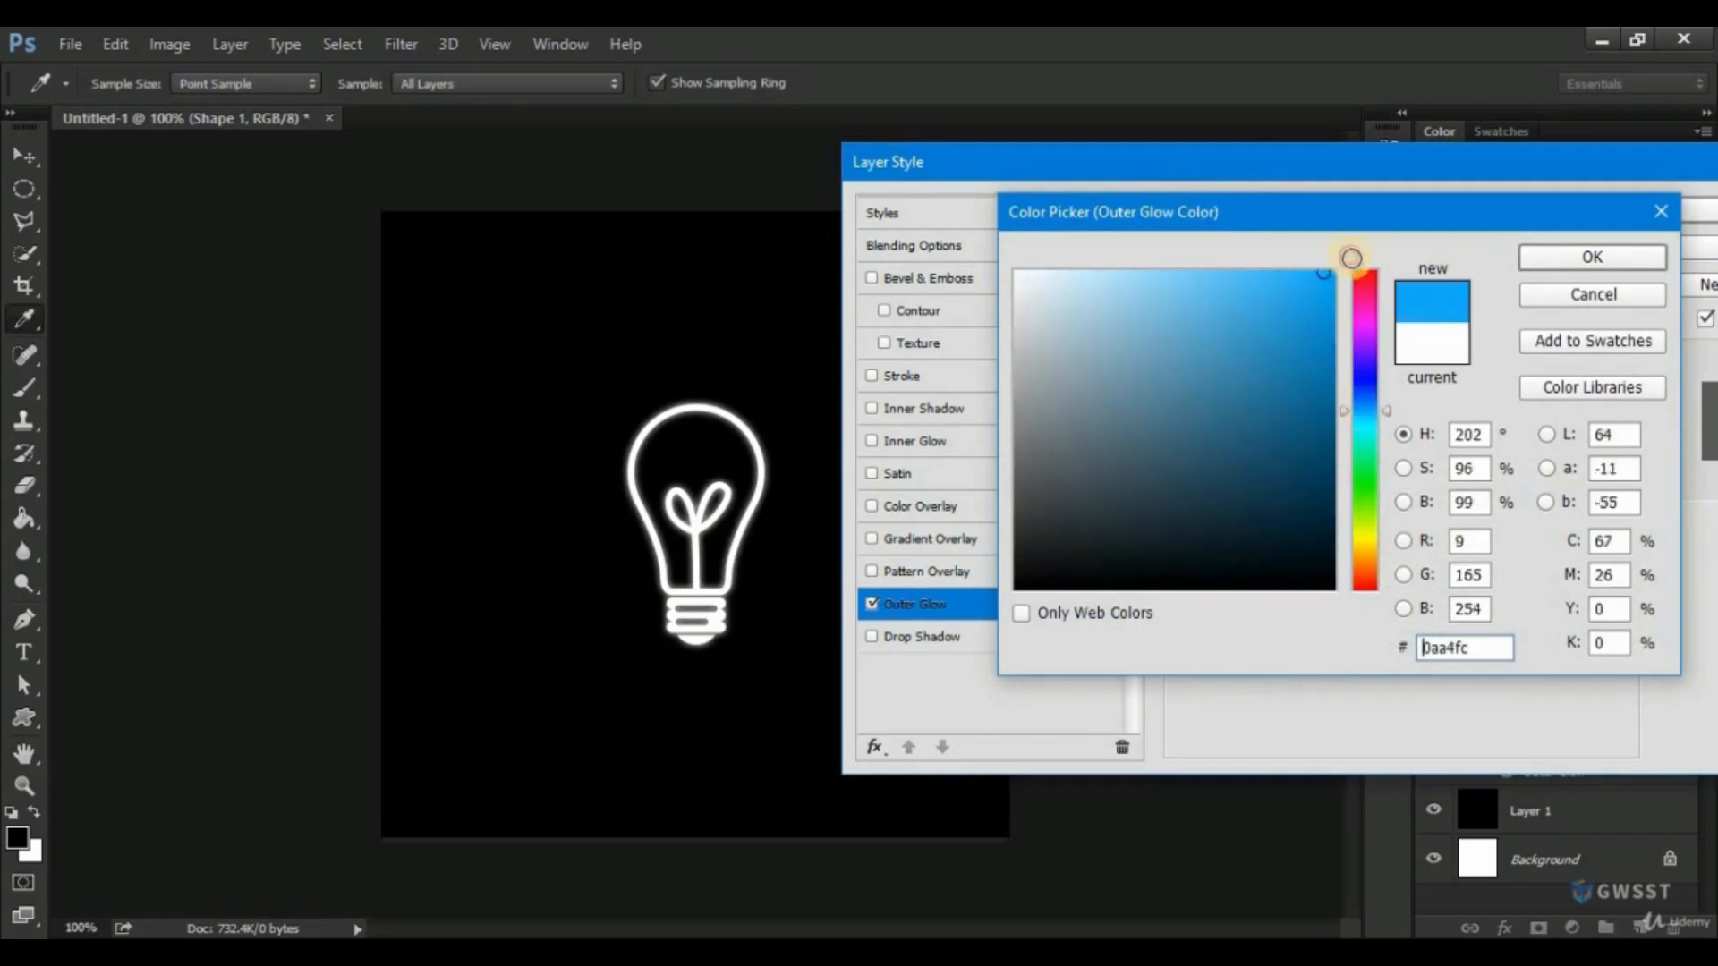
click(1582, 269)
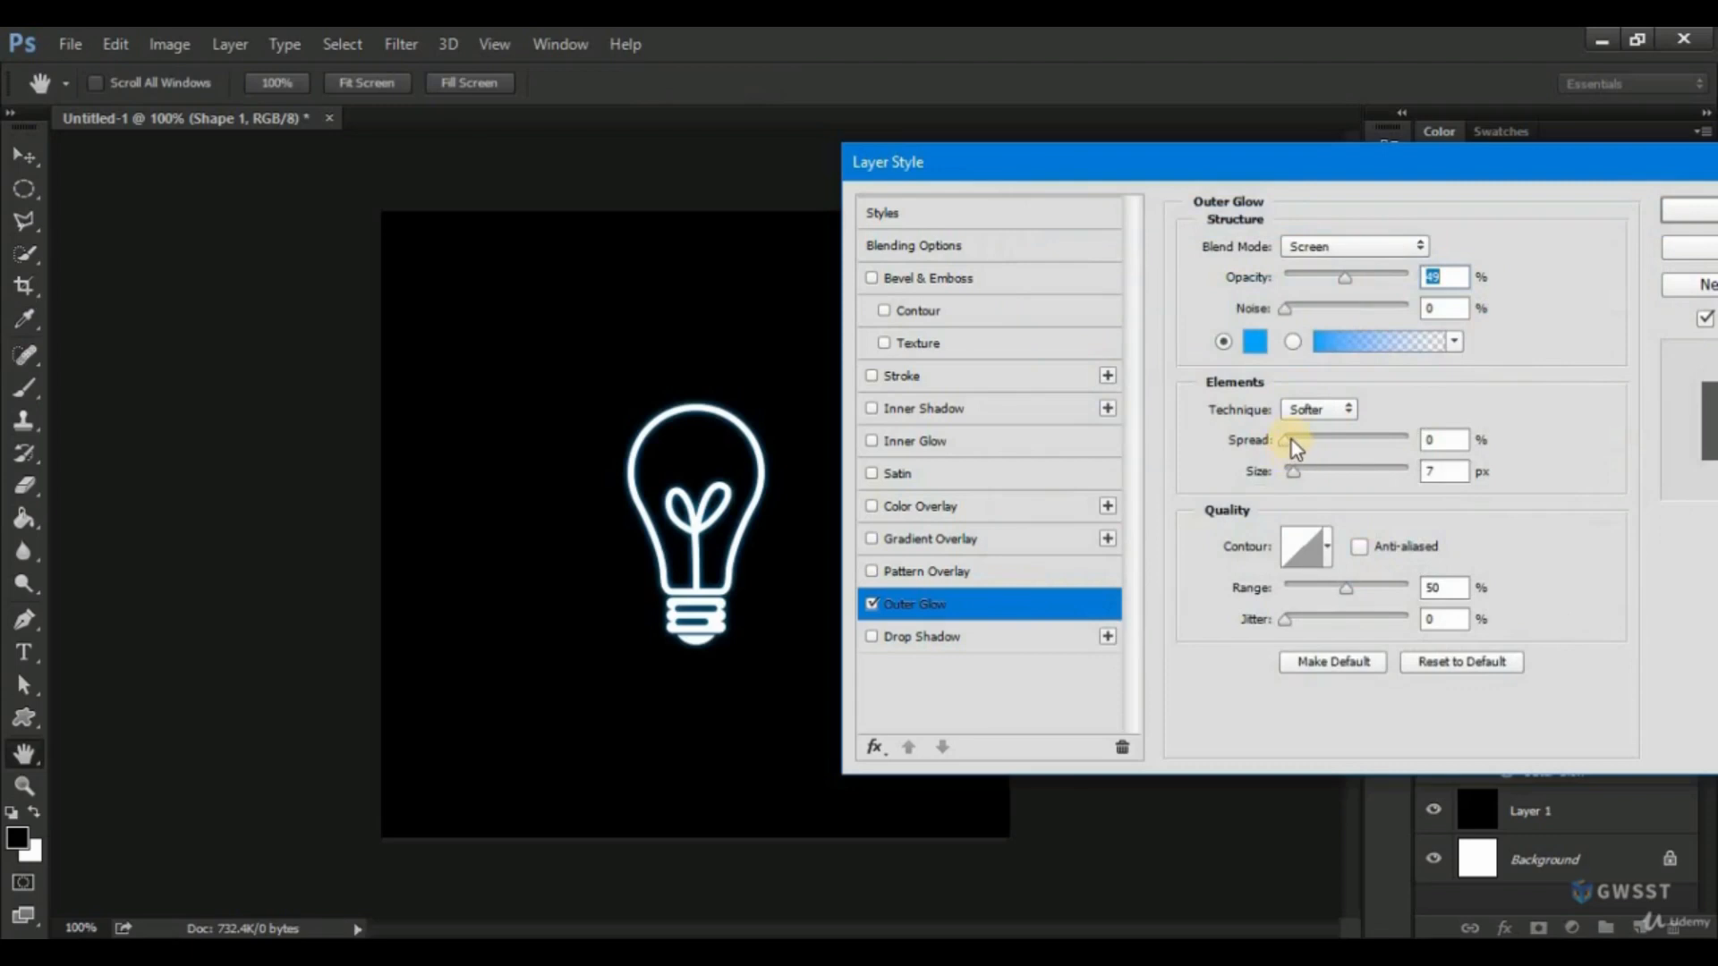
Set the outer glow's spread to 10%, its opacity to 100% and its size to 62 px.
click(1292, 445)
drag(1294, 471, 1335, 480)
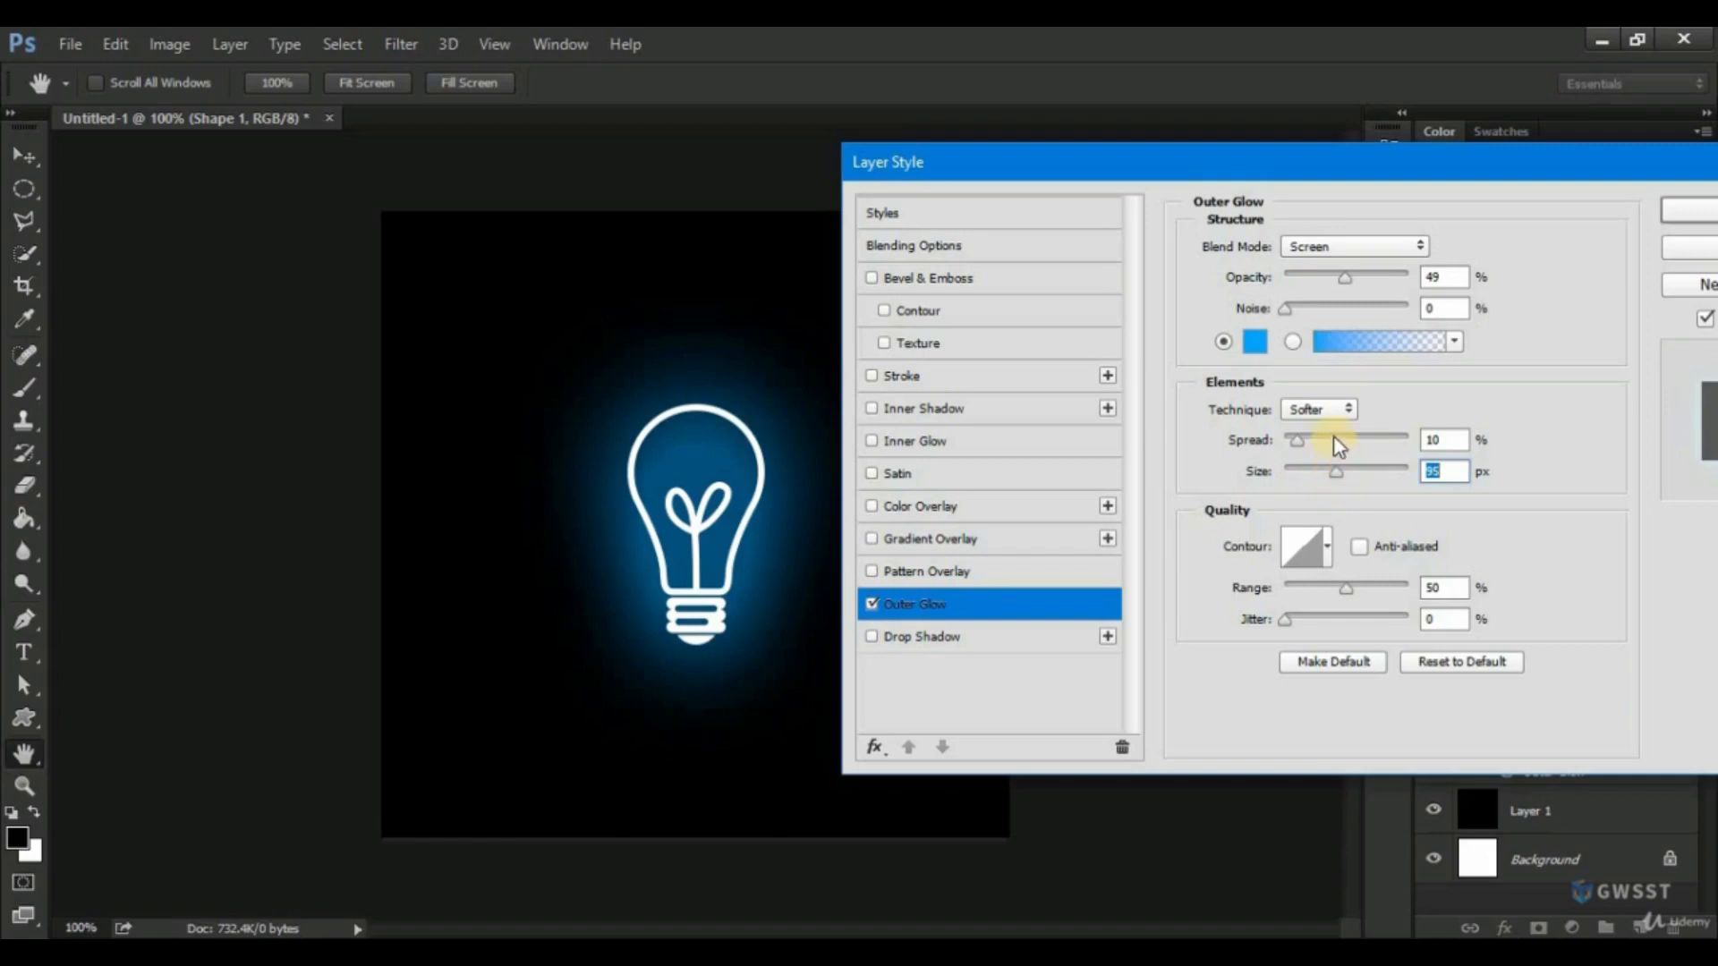
drag(1349, 279, 1421, 279)
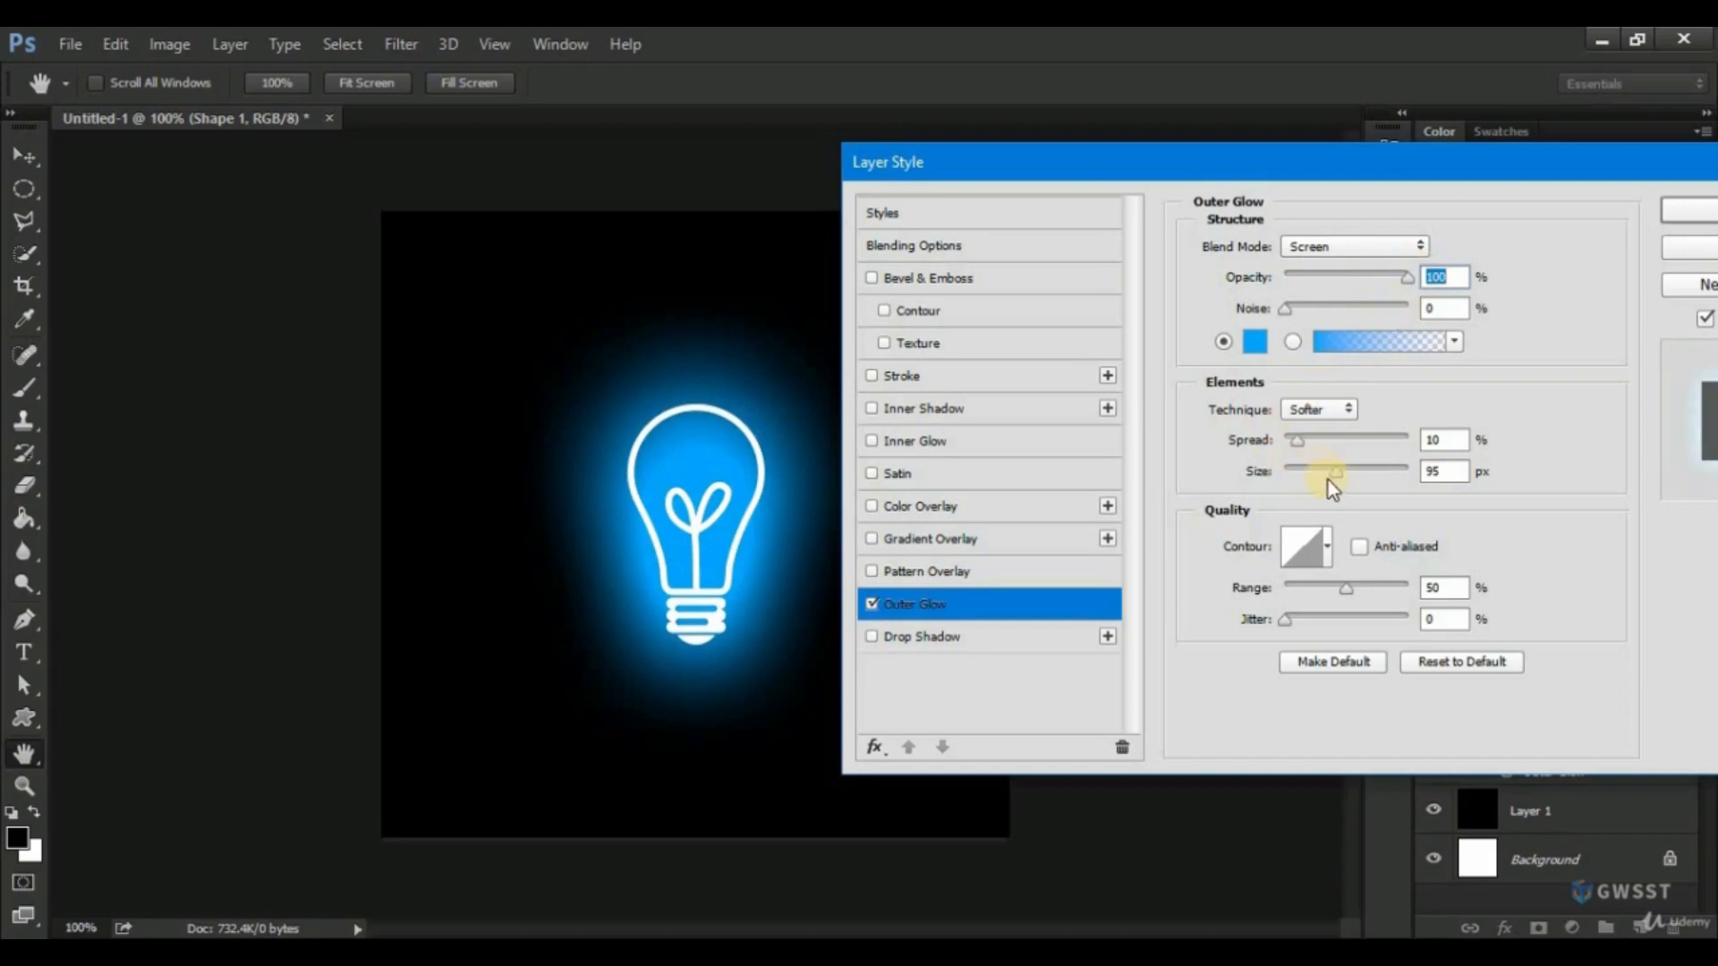
drag(1339, 472, 1296, 445)
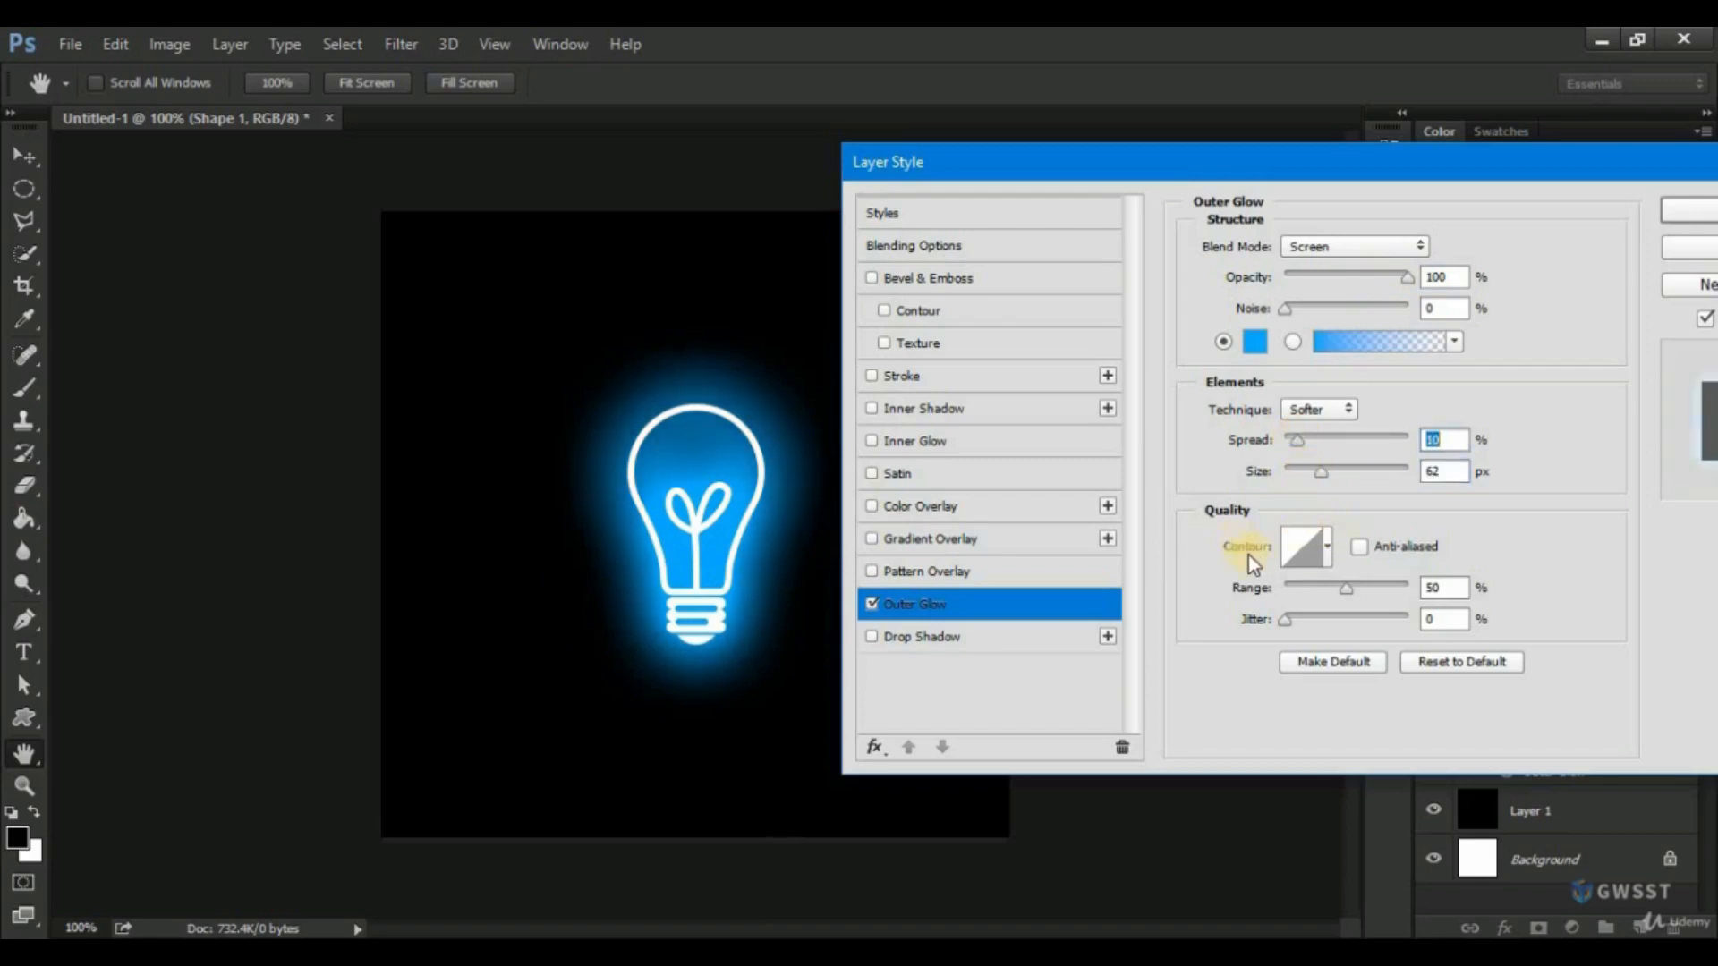
Try out the various contour presets on the outer glow and go back to the linear contour.
click(1307, 552)
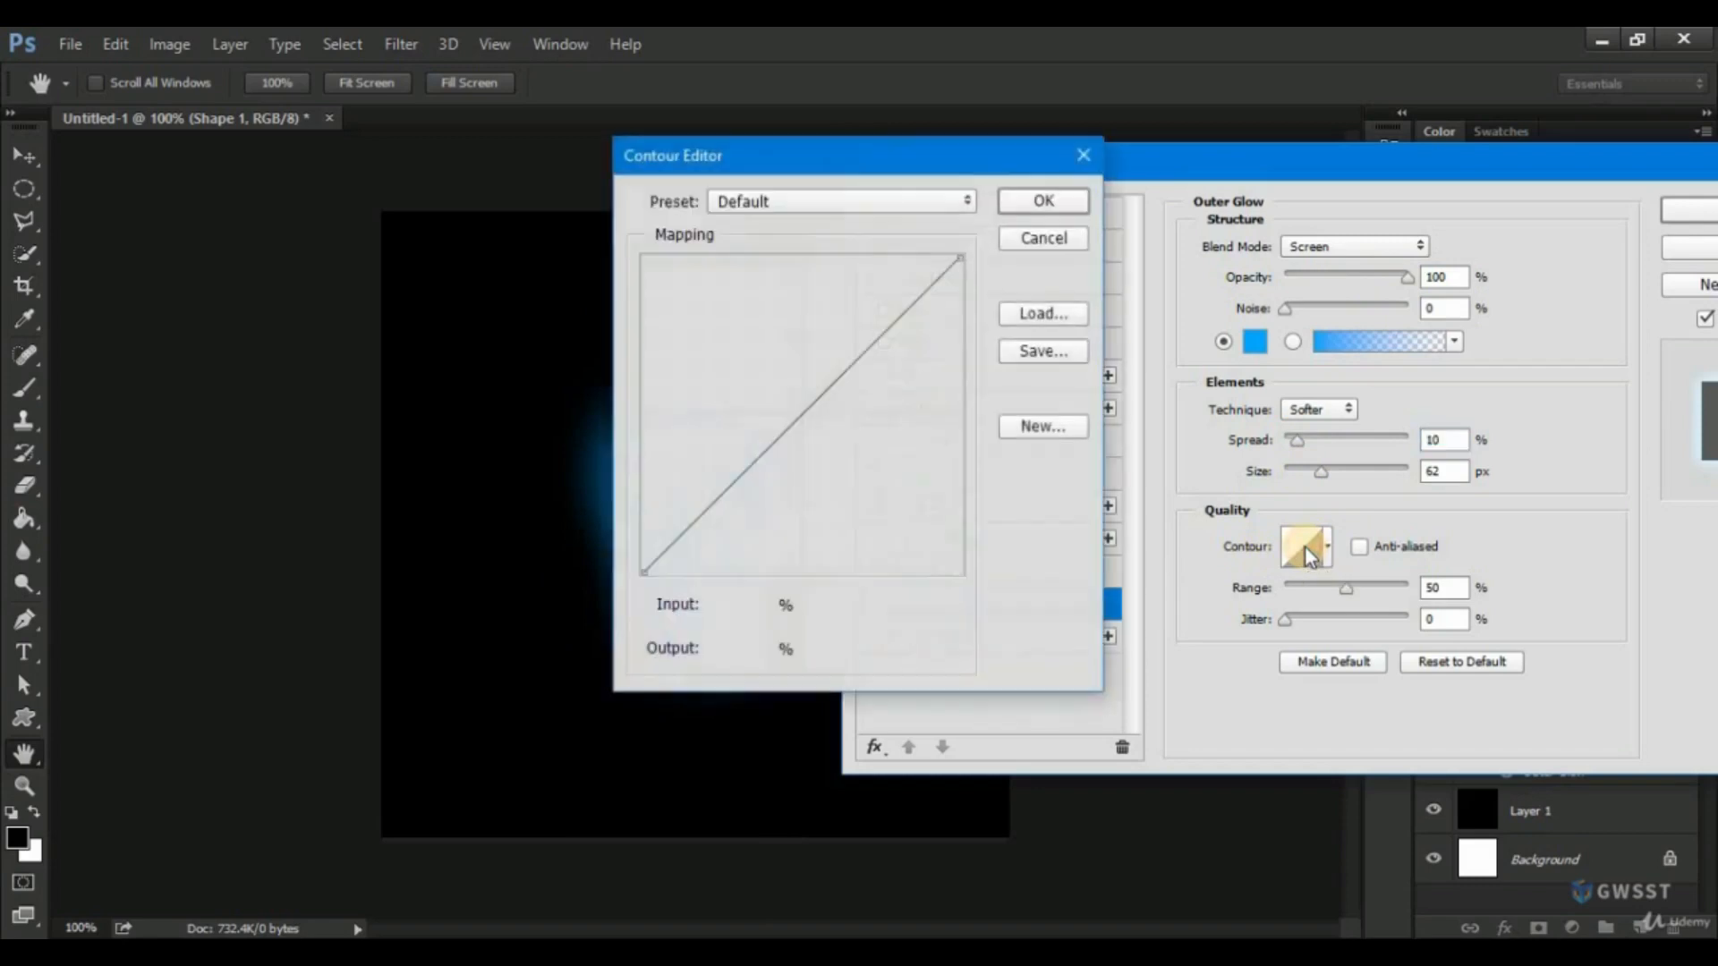
click(1044, 238)
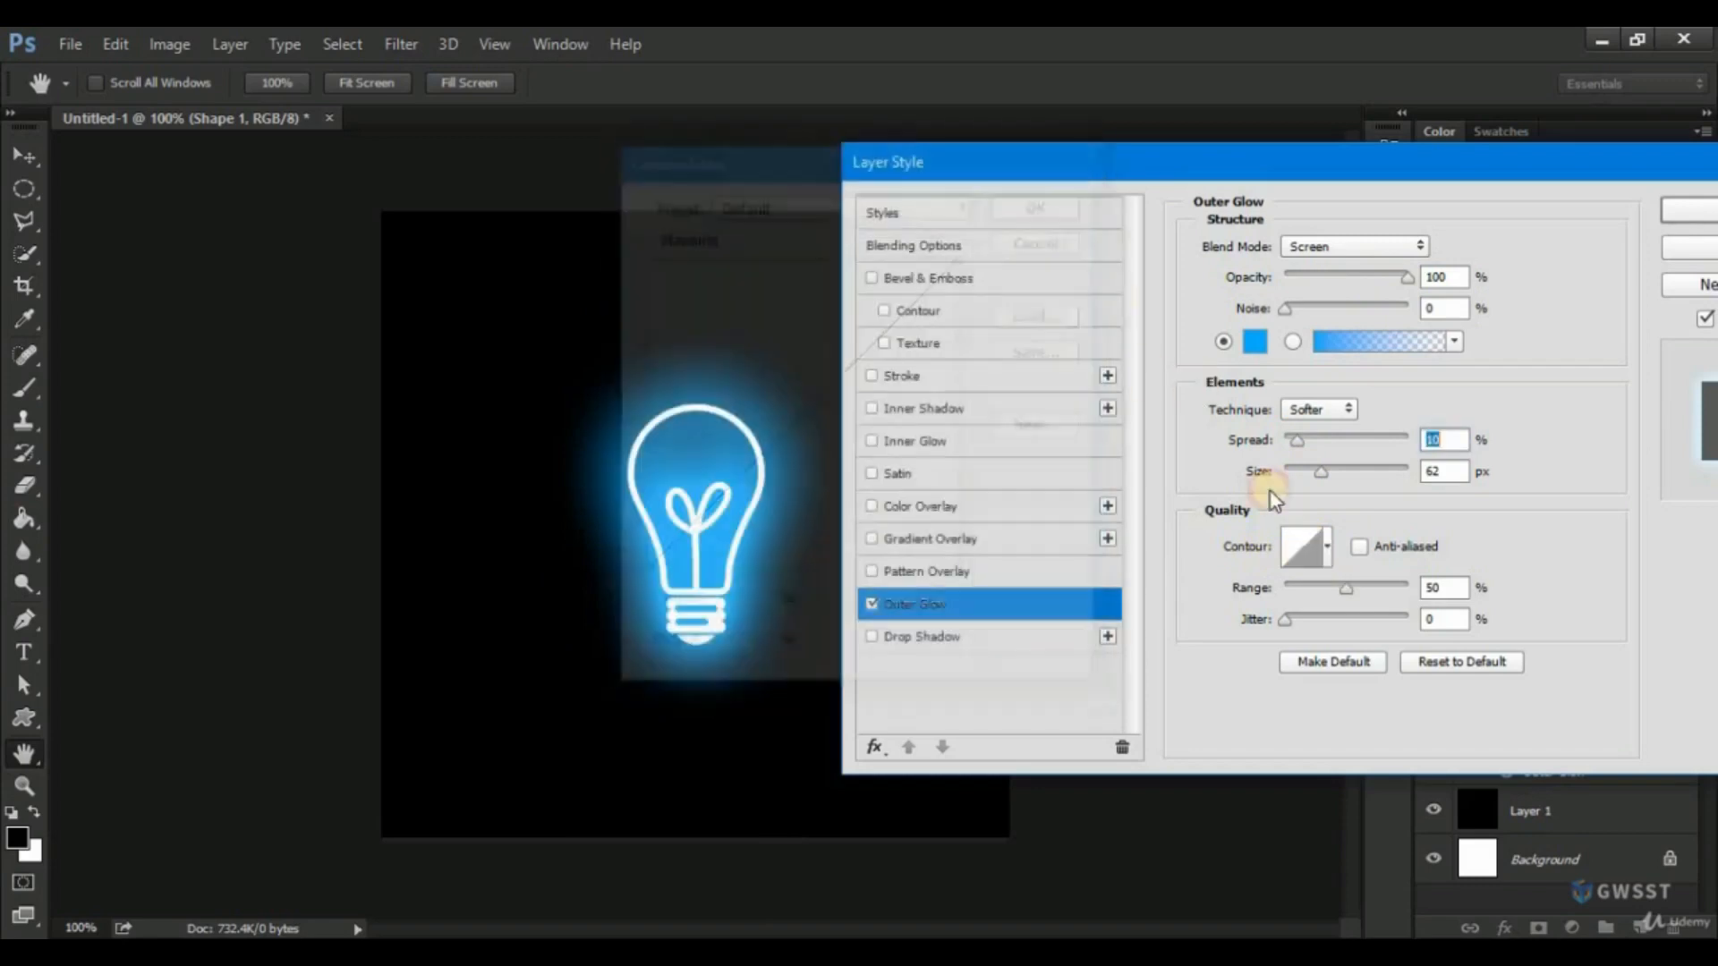
click(1327, 546)
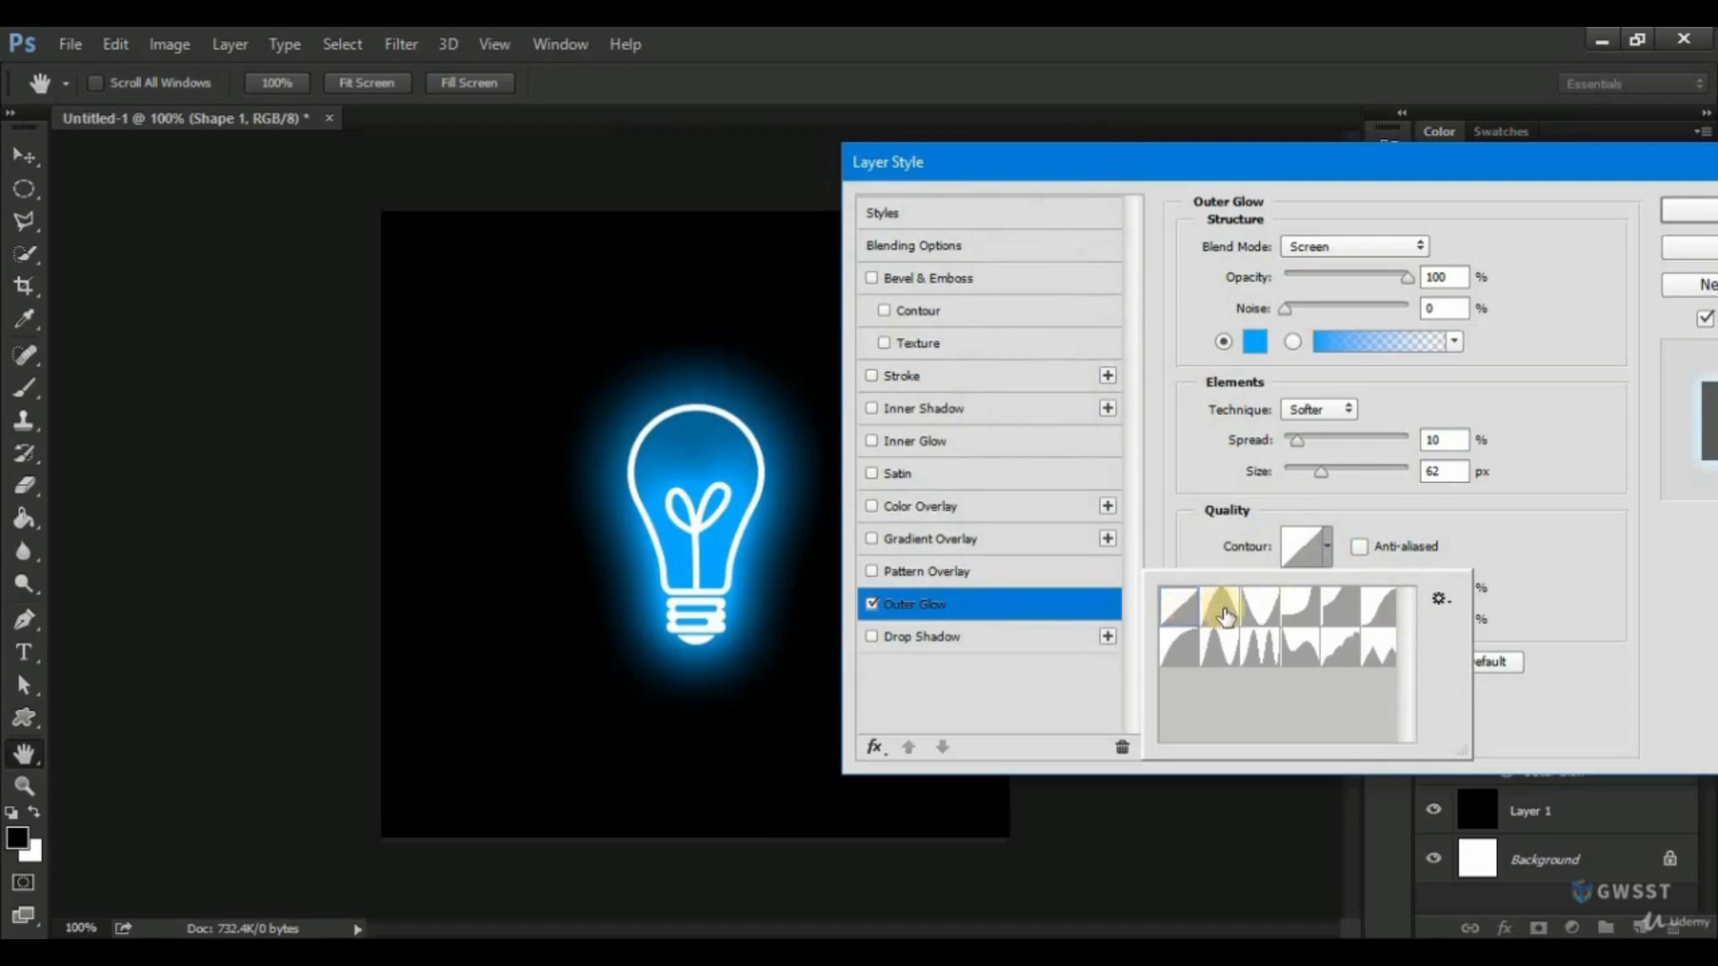
click(1265, 612)
click(1302, 608)
click(1340, 609)
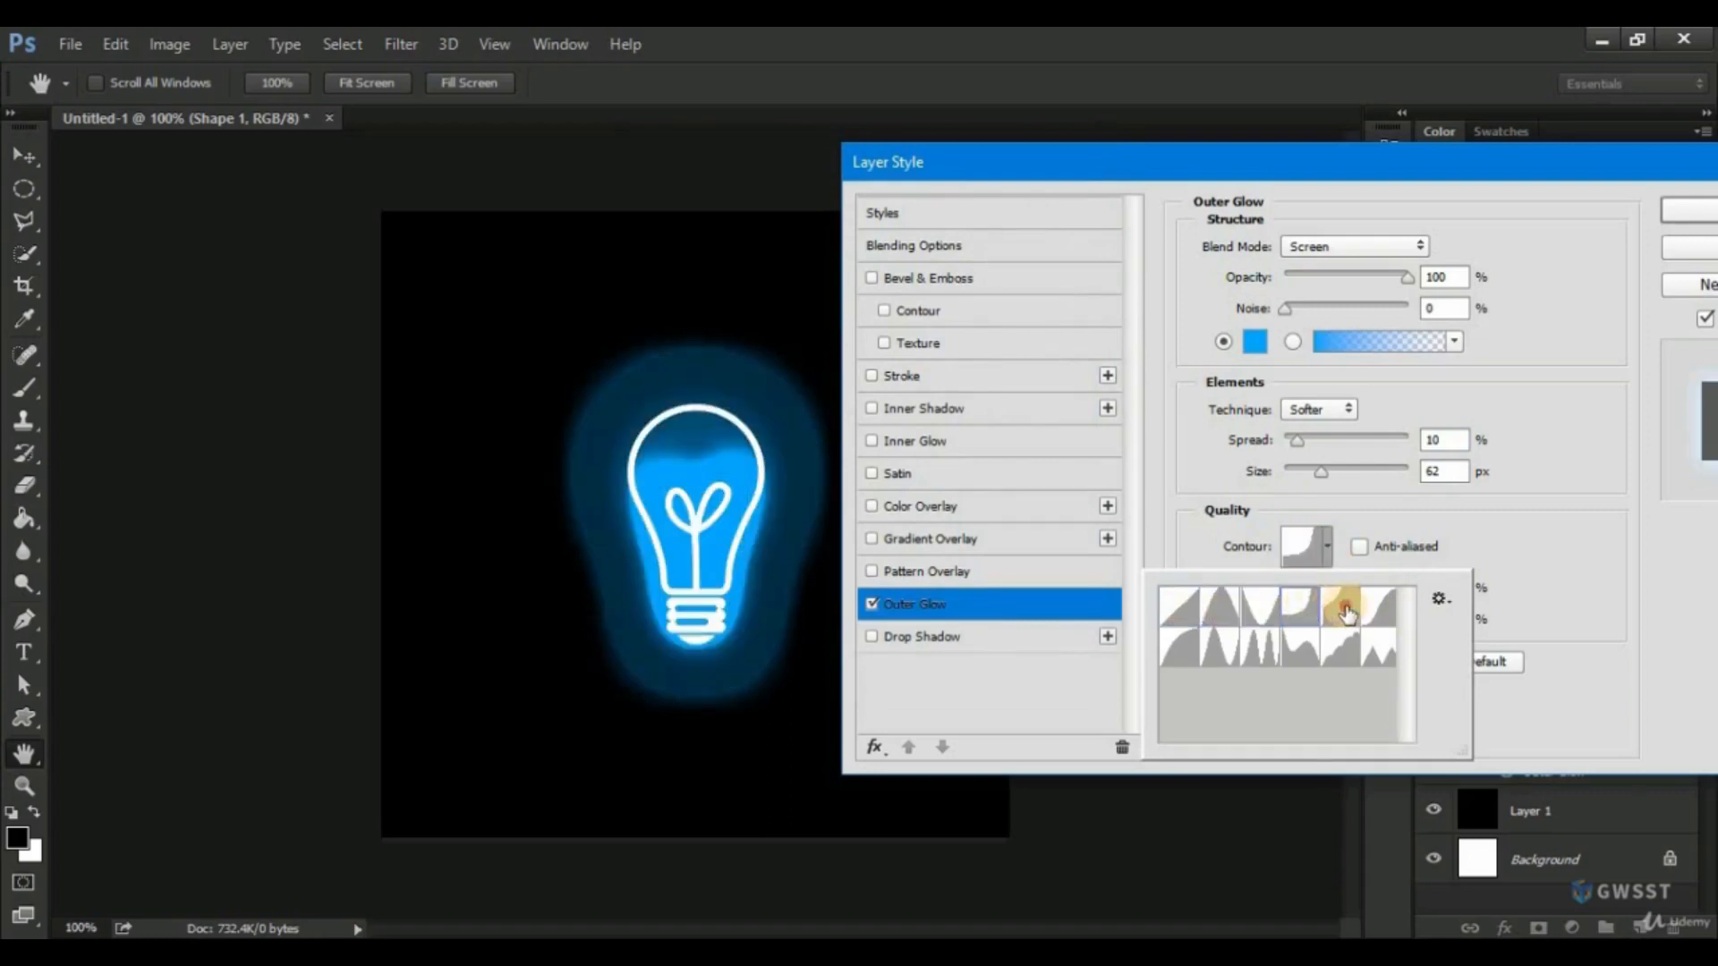
click(1379, 609)
click(1376, 651)
click(1338, 659)
click(1295, 653)
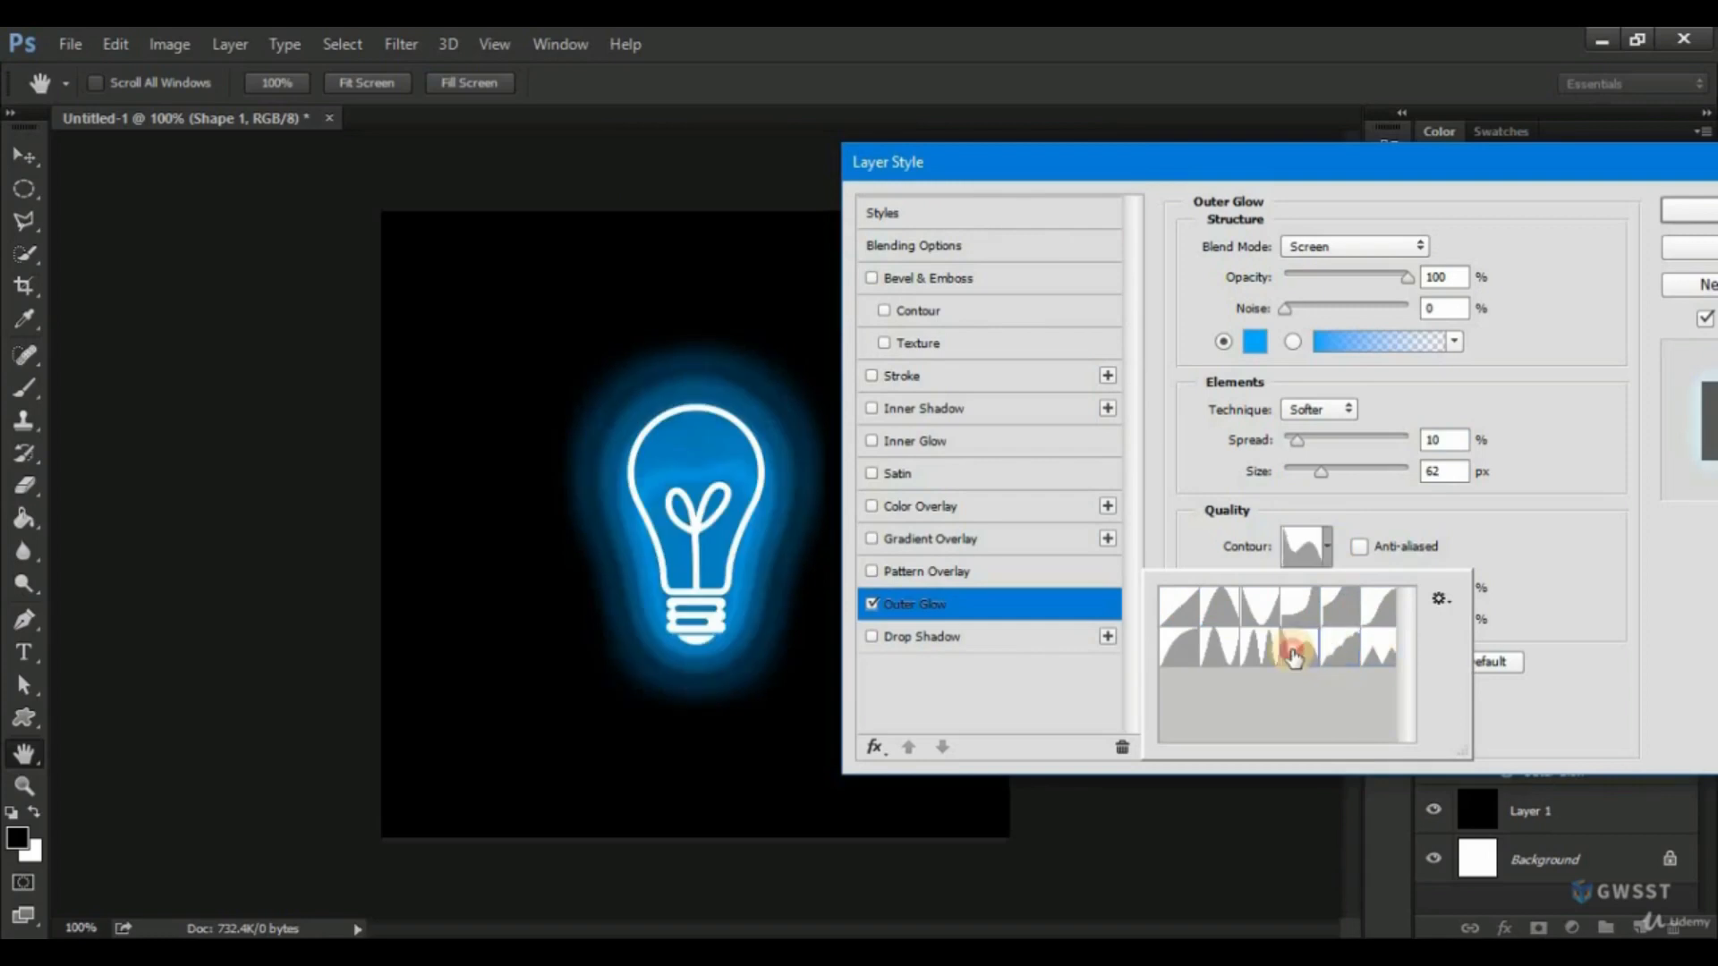
click(1255, 653)
click(1220, 654)
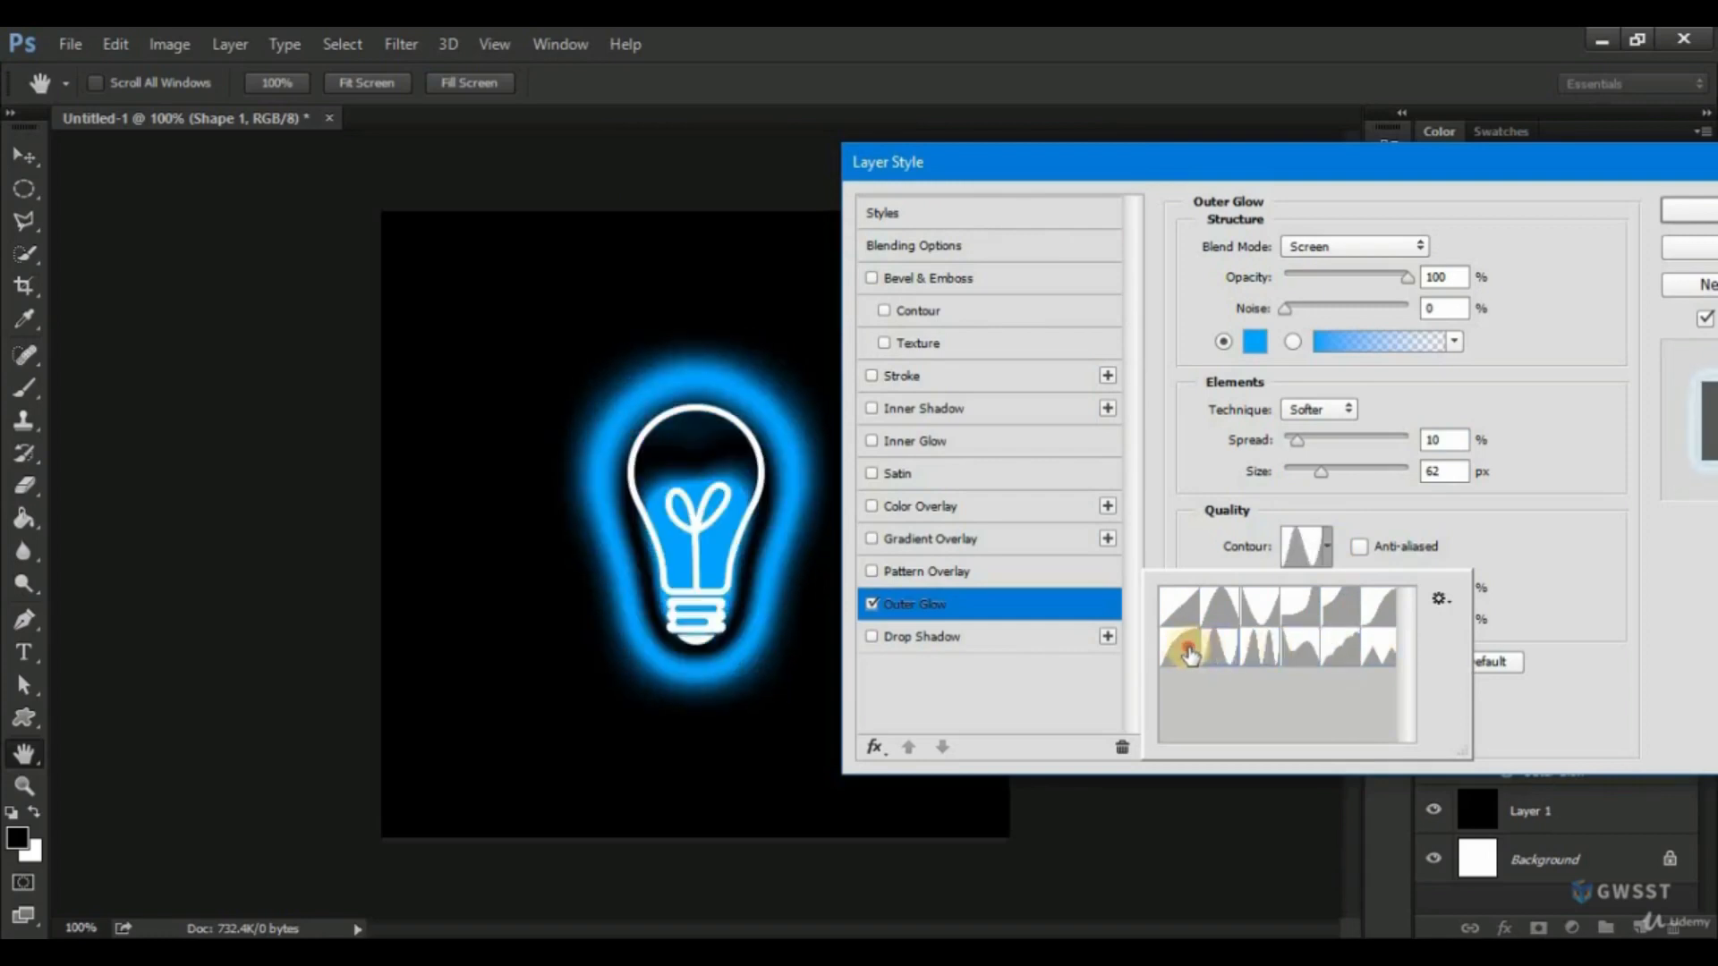
click(1178, 647)
click(1175, 608)
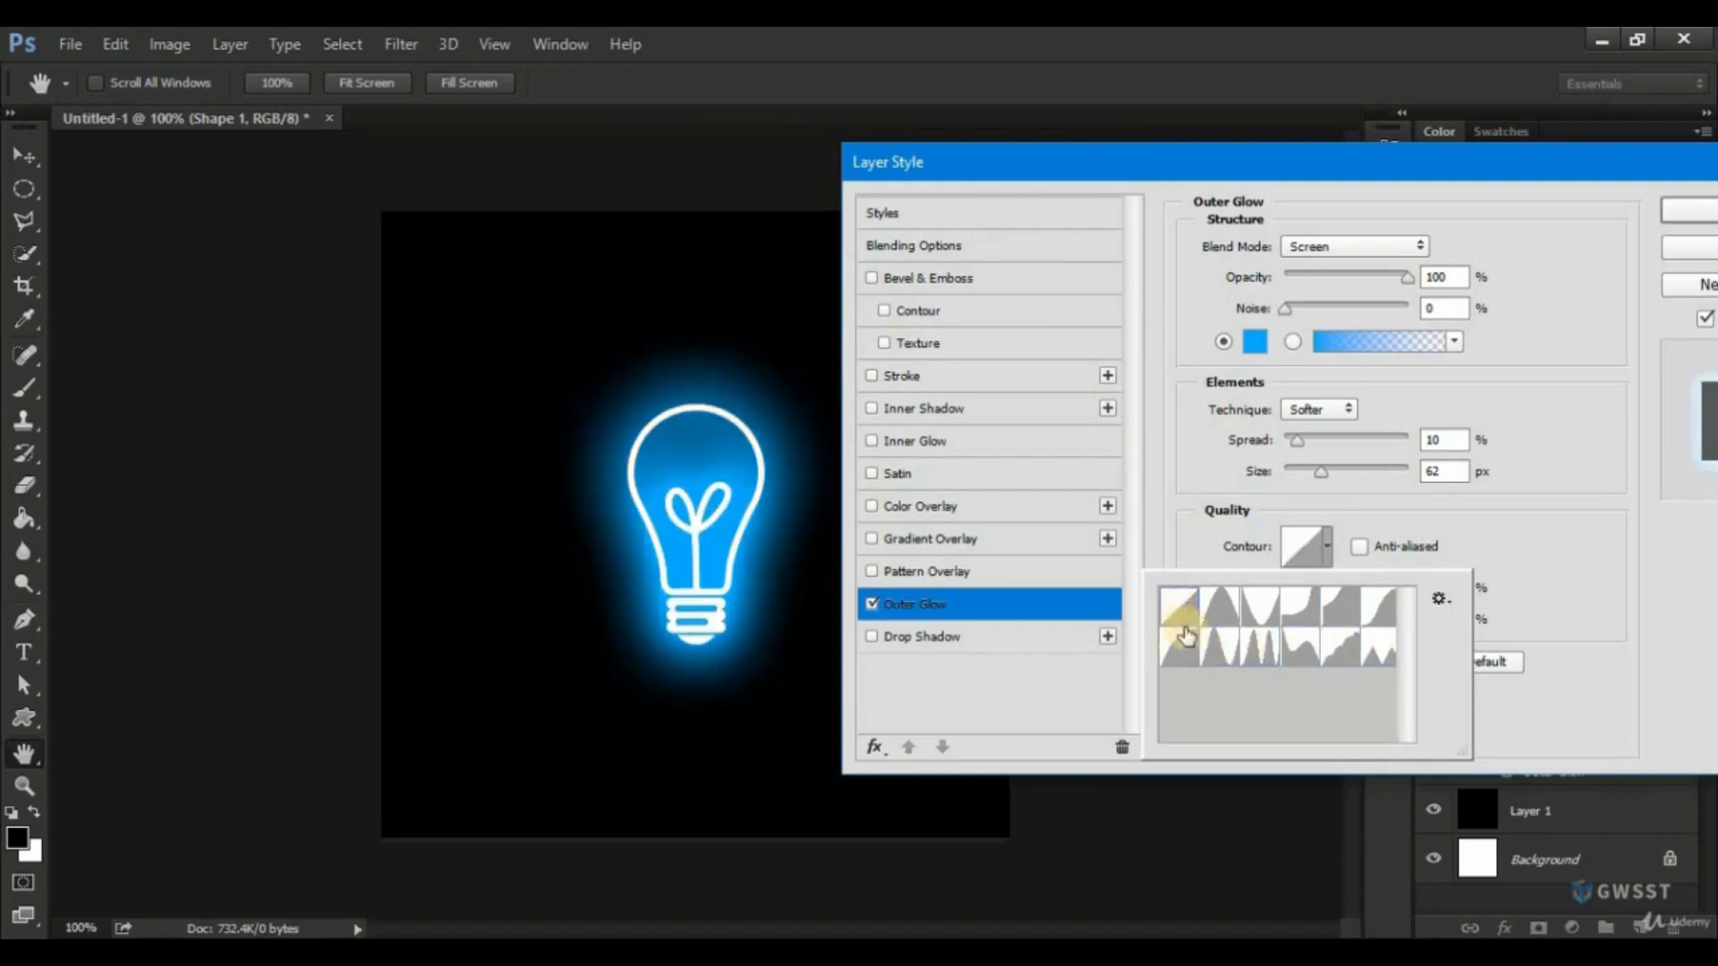
click(1461, 530)
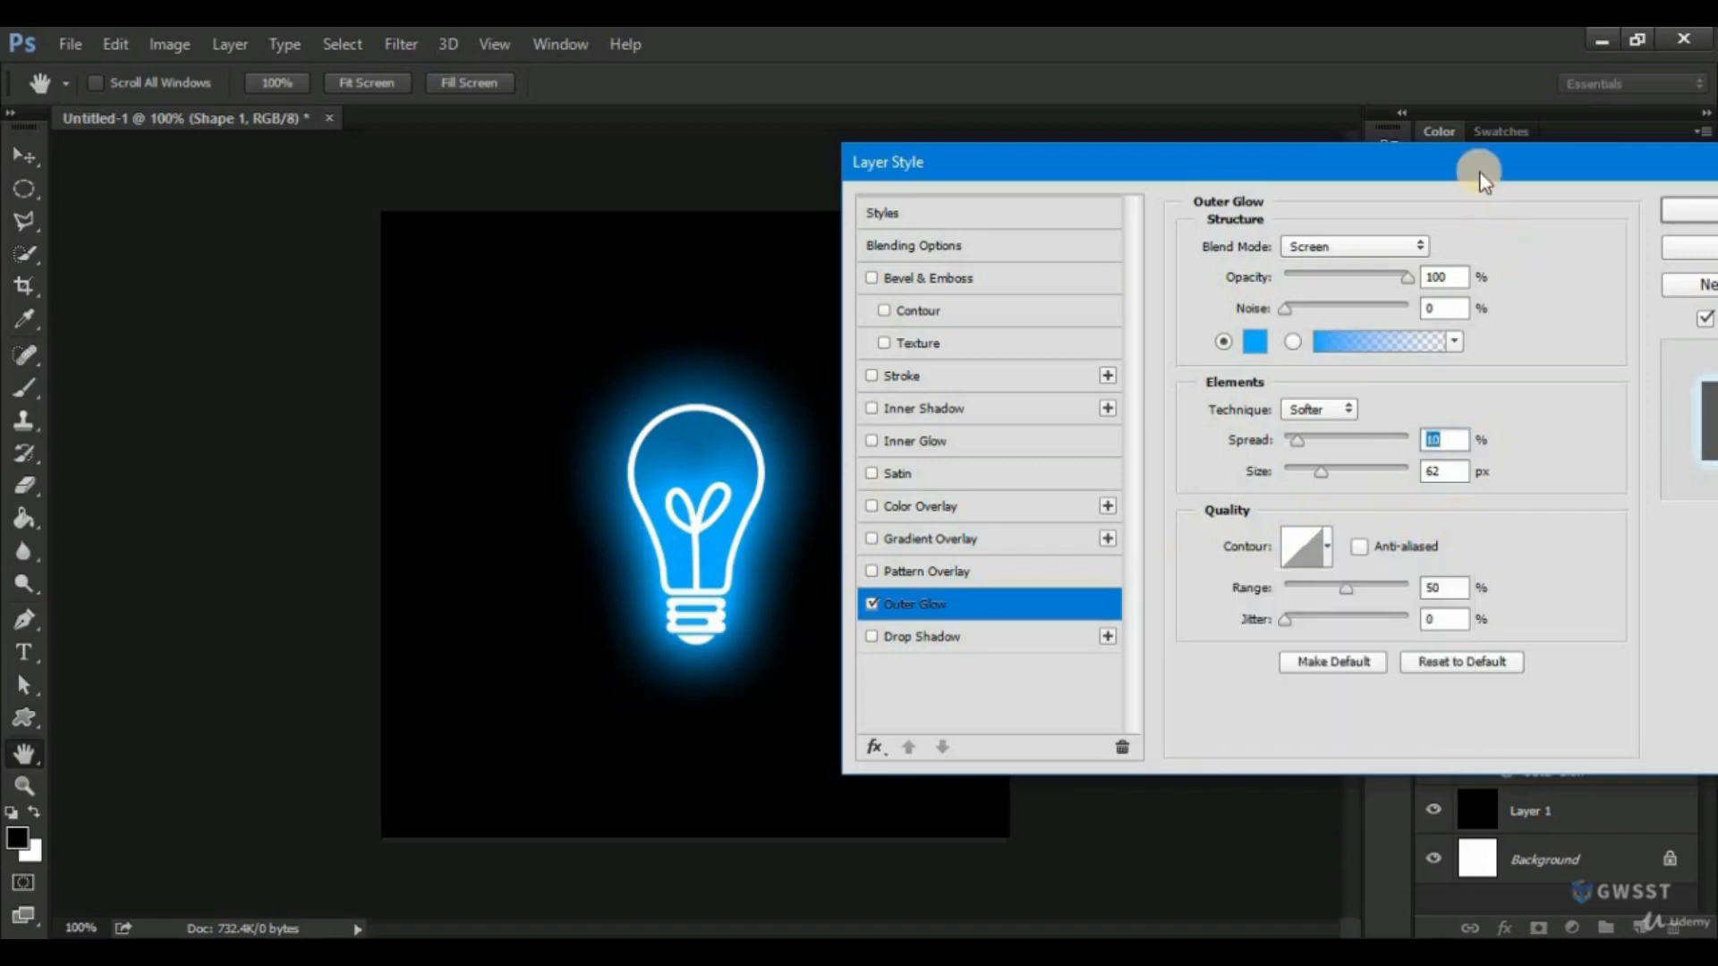
Apply the outer glow to the light bulb and hide the black layer and the white Background.
drag(1481, 166, 1227, 178)
click(1452, 218)
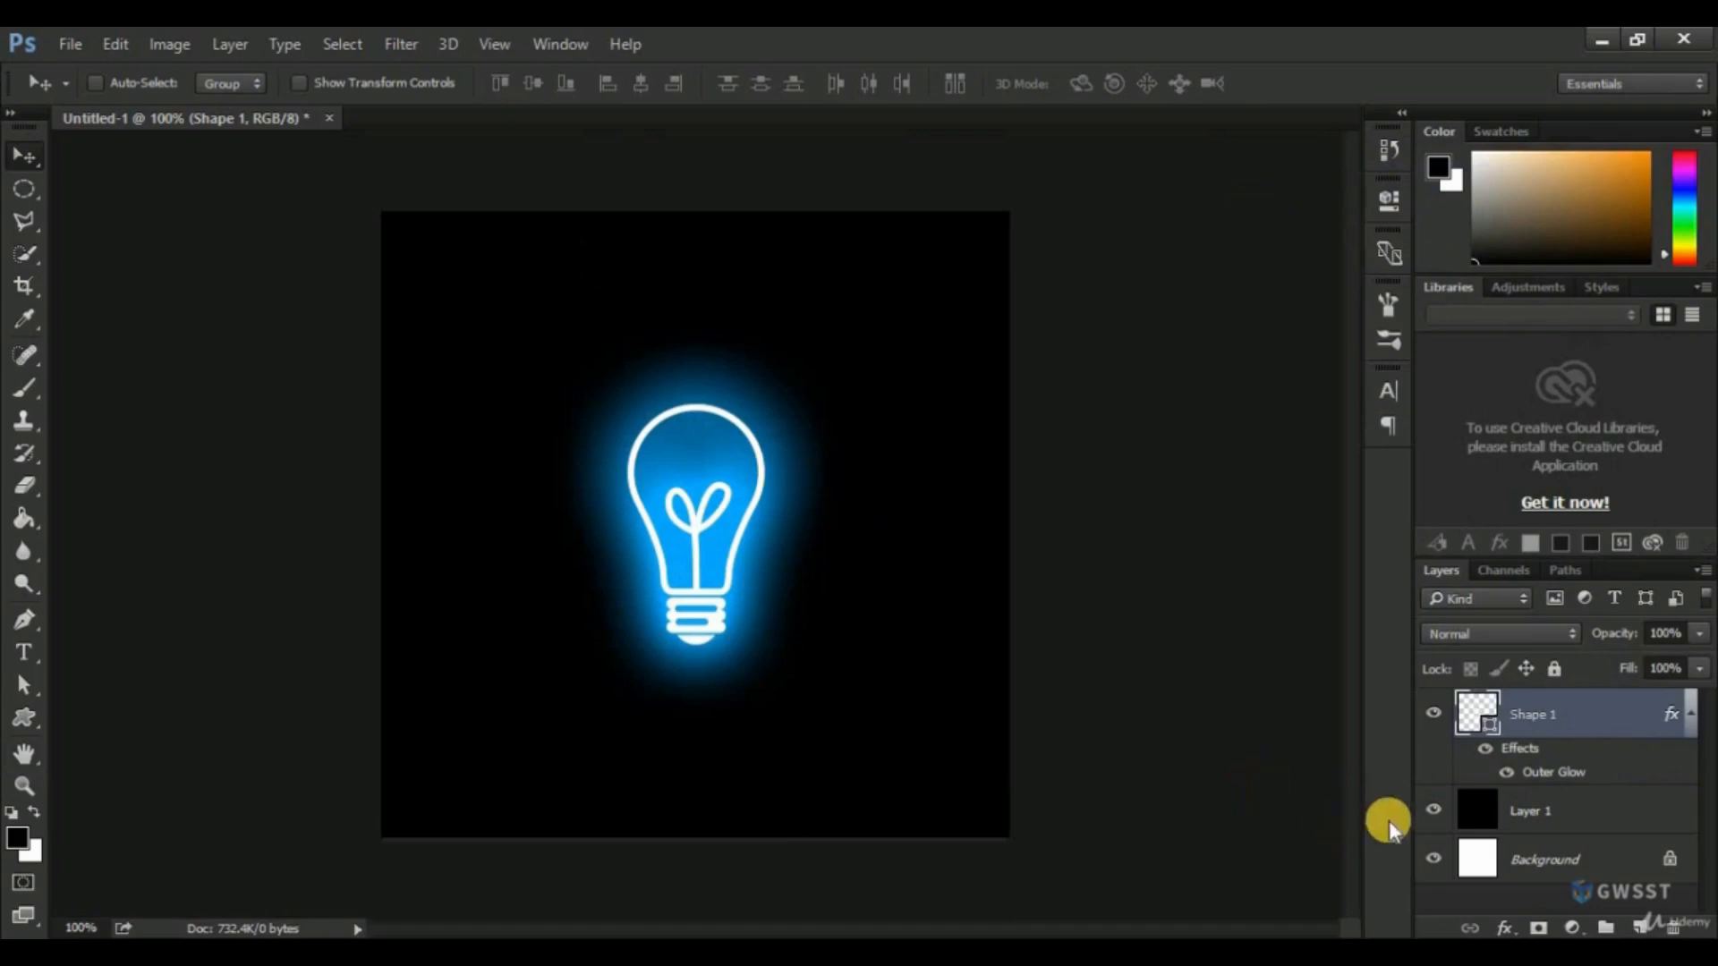
click(1431, 813)
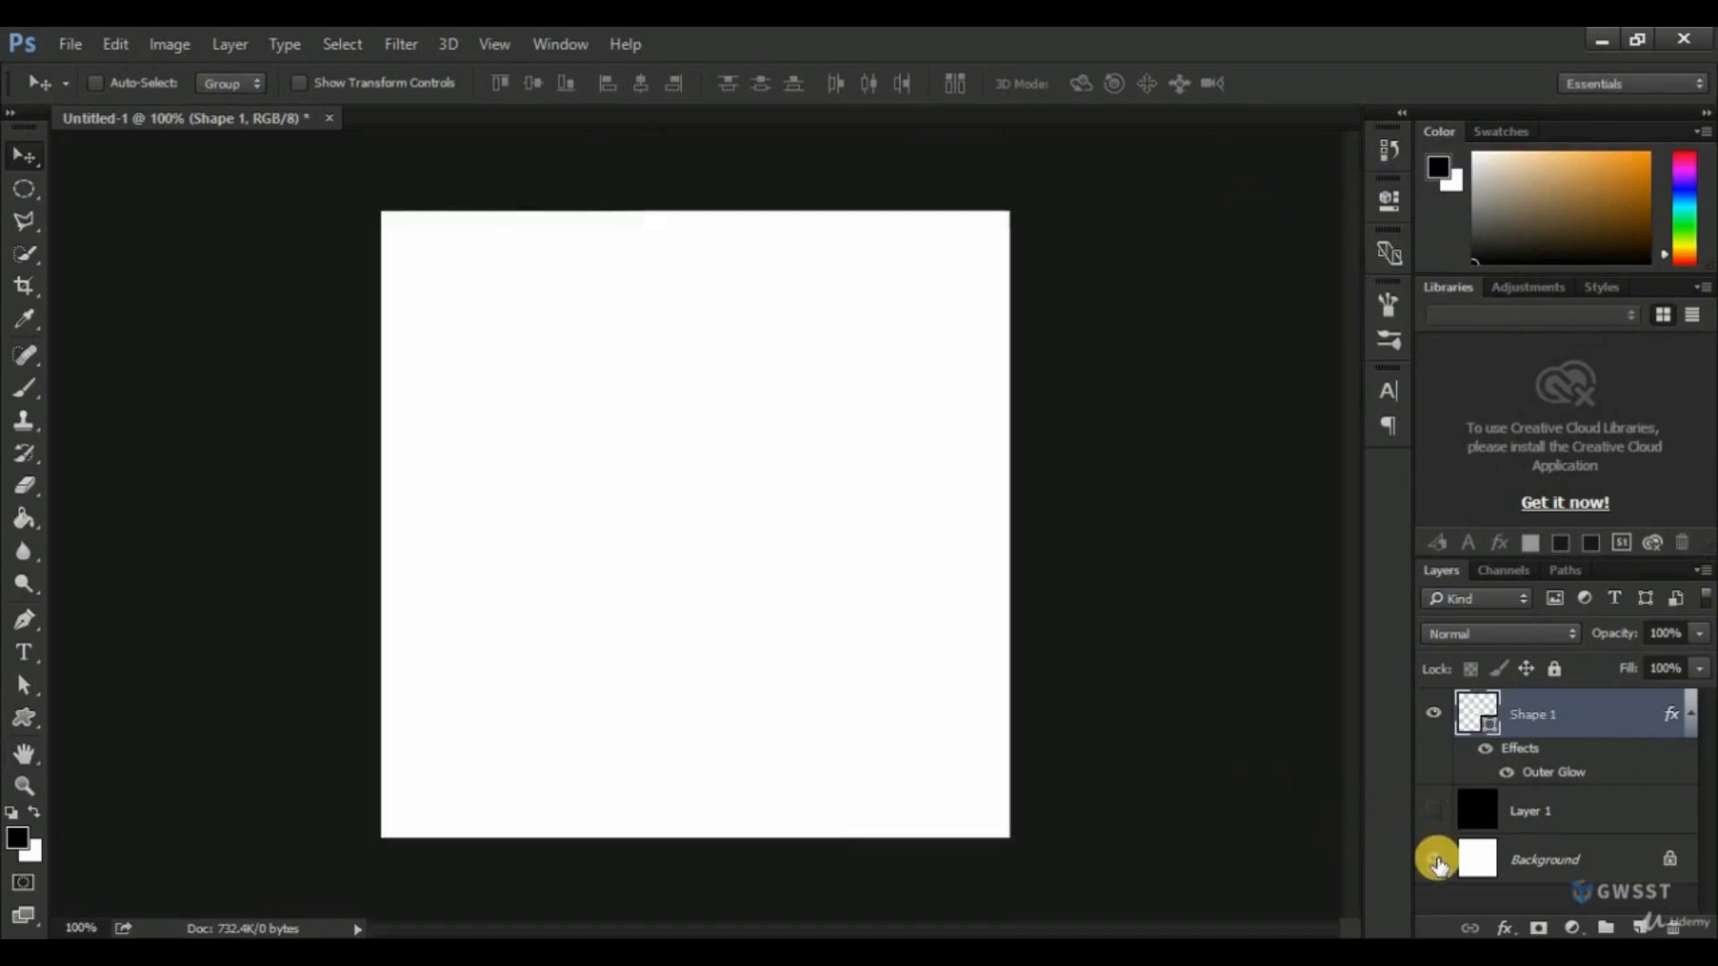
click(1435, 860)
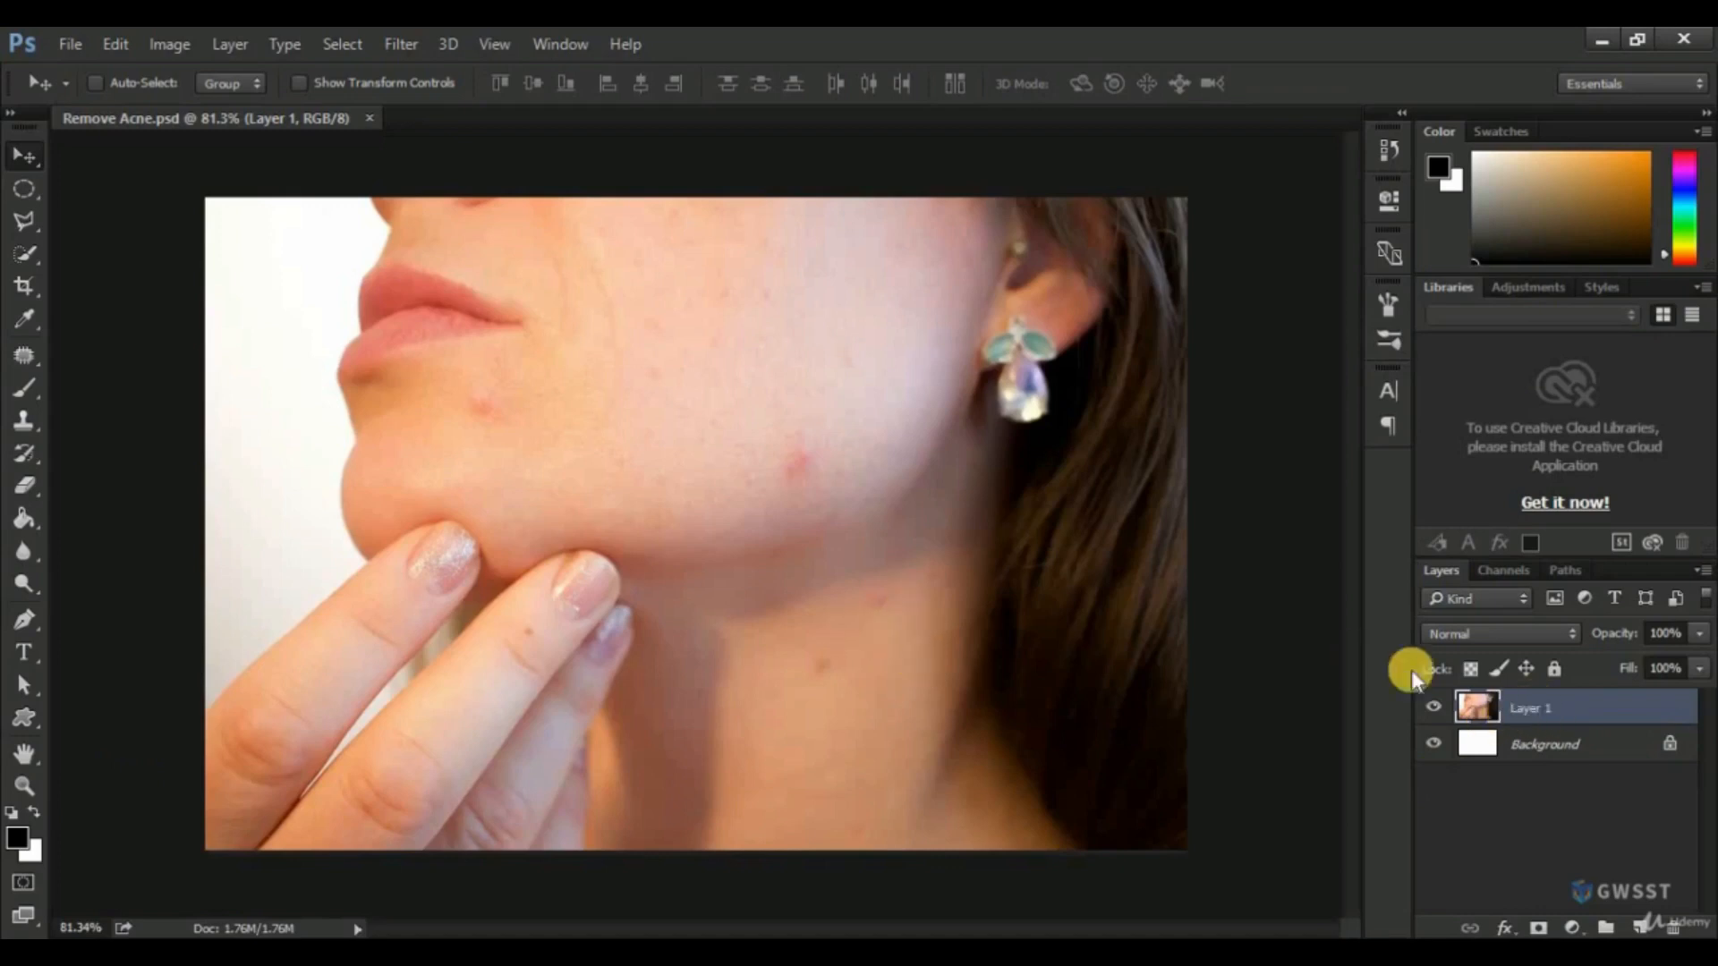
Duplicate the photo layer in Remove Acne.psd and hide the original Layer 1.
drag(1558, 707, 1640, 927)
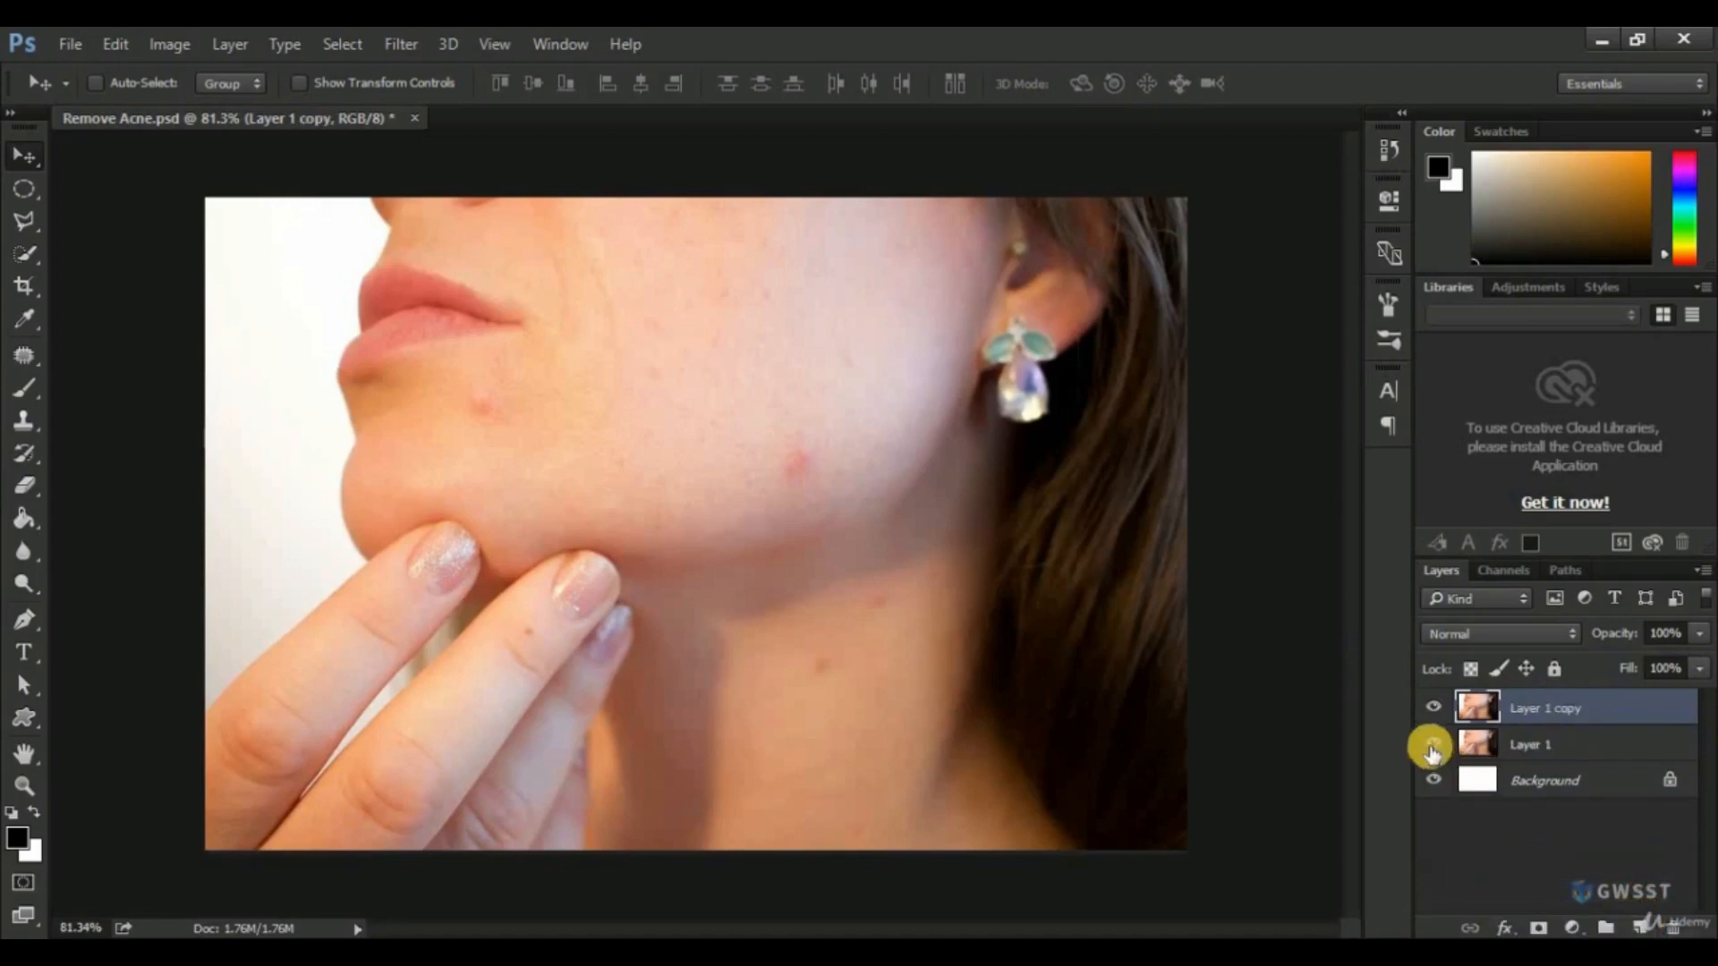
click(1432, 747)
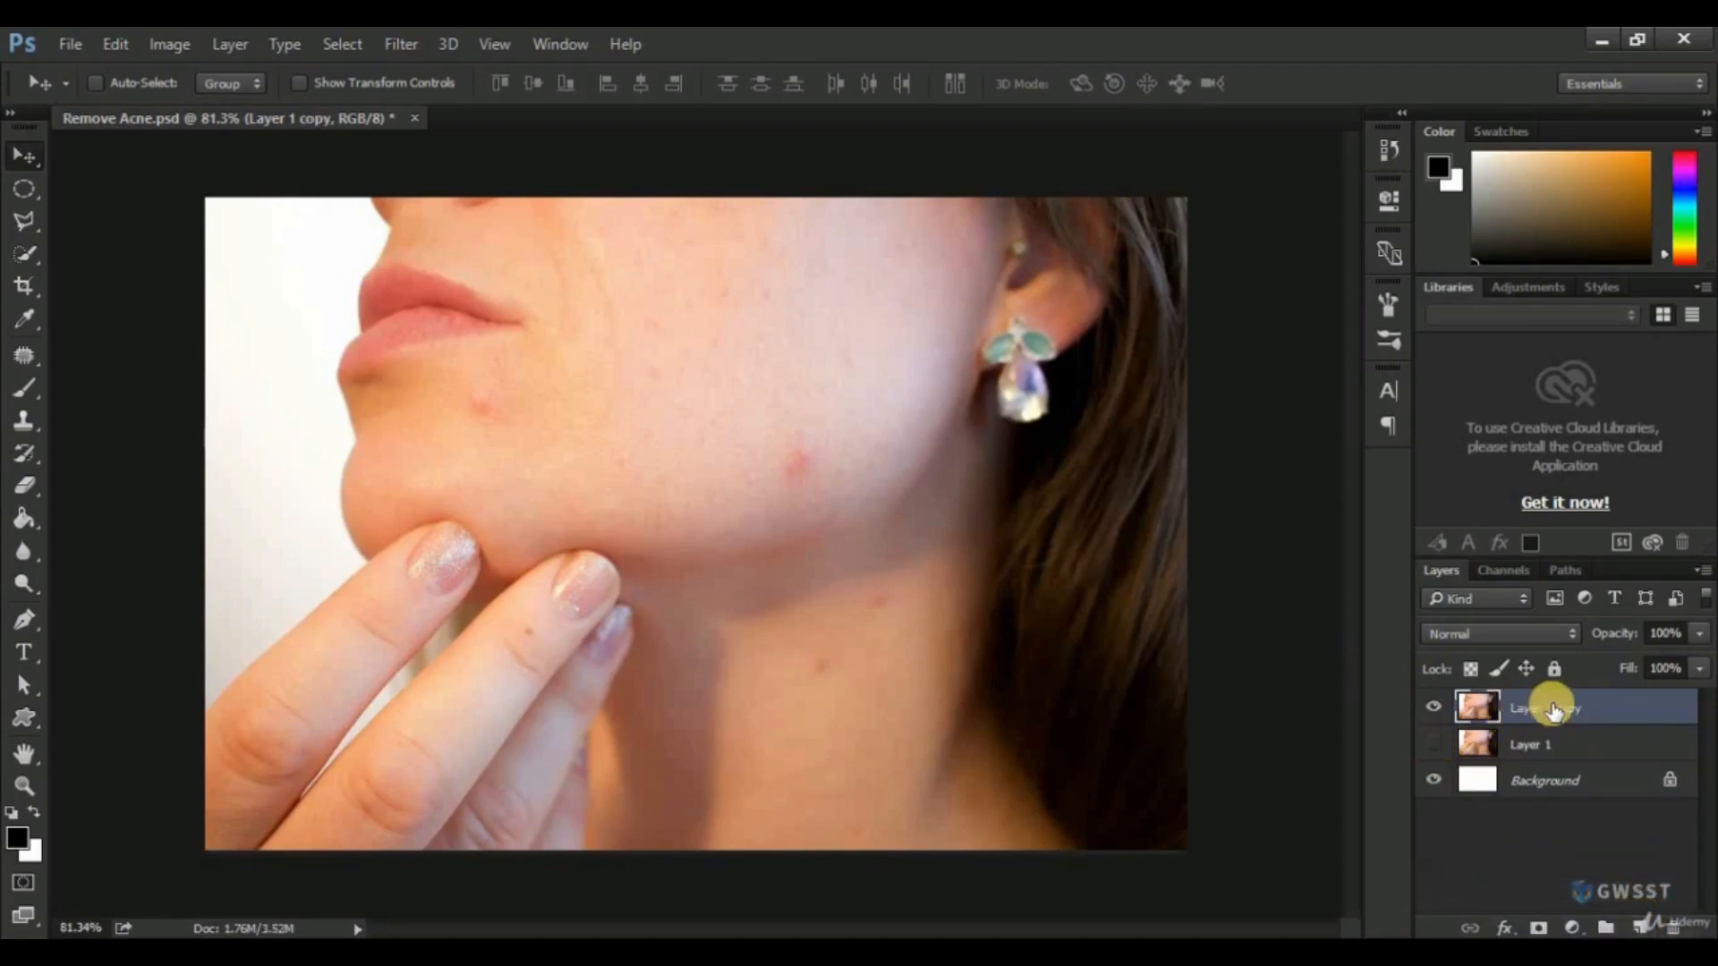
Remove the red blemish near the jawline on the duplicate layer with the Spot Healing Brush at size 50.
click(22, 356)
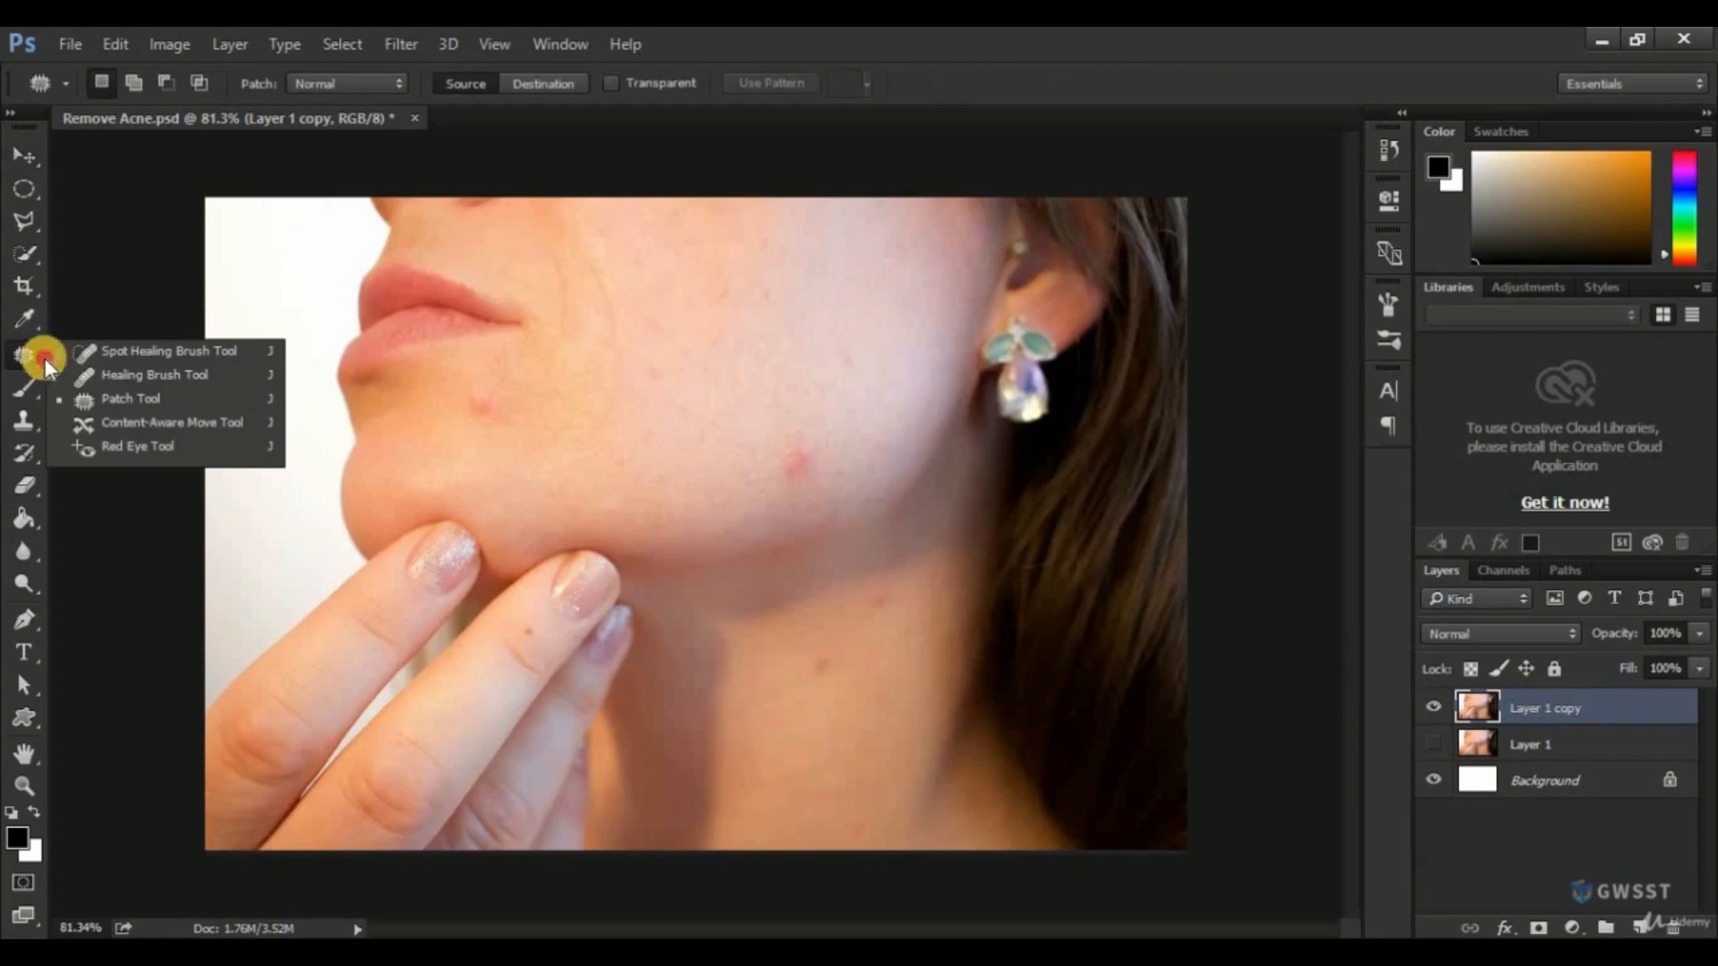
click(111, 354)
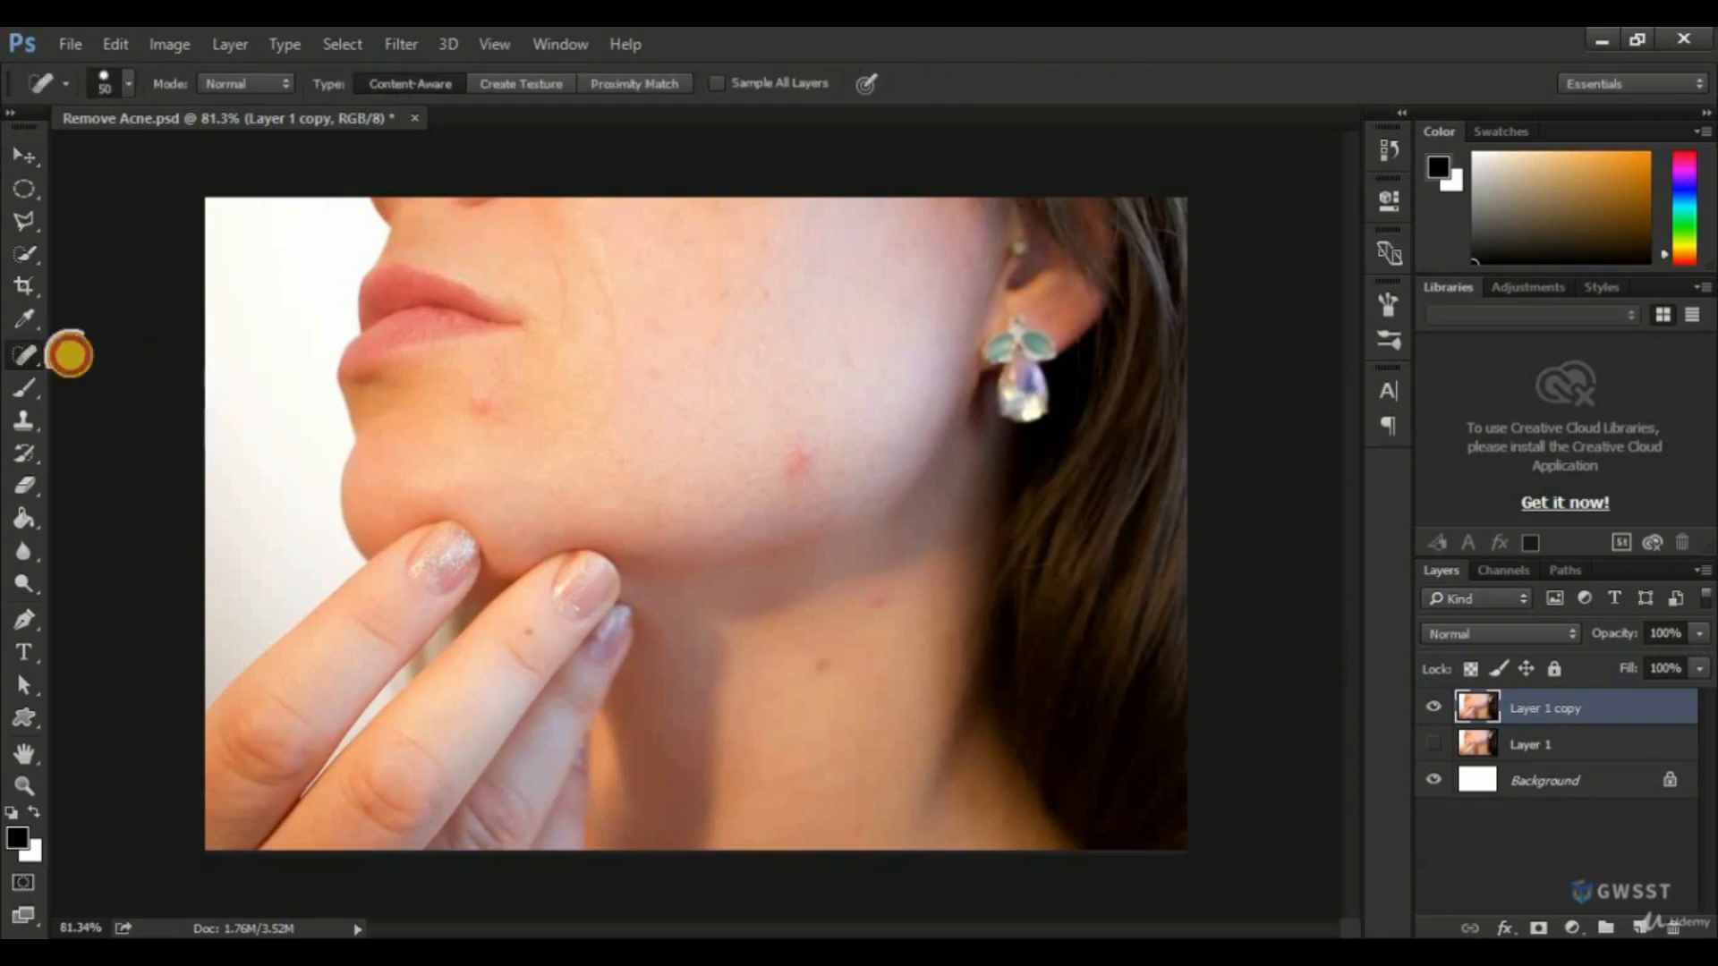
click(21, 354)
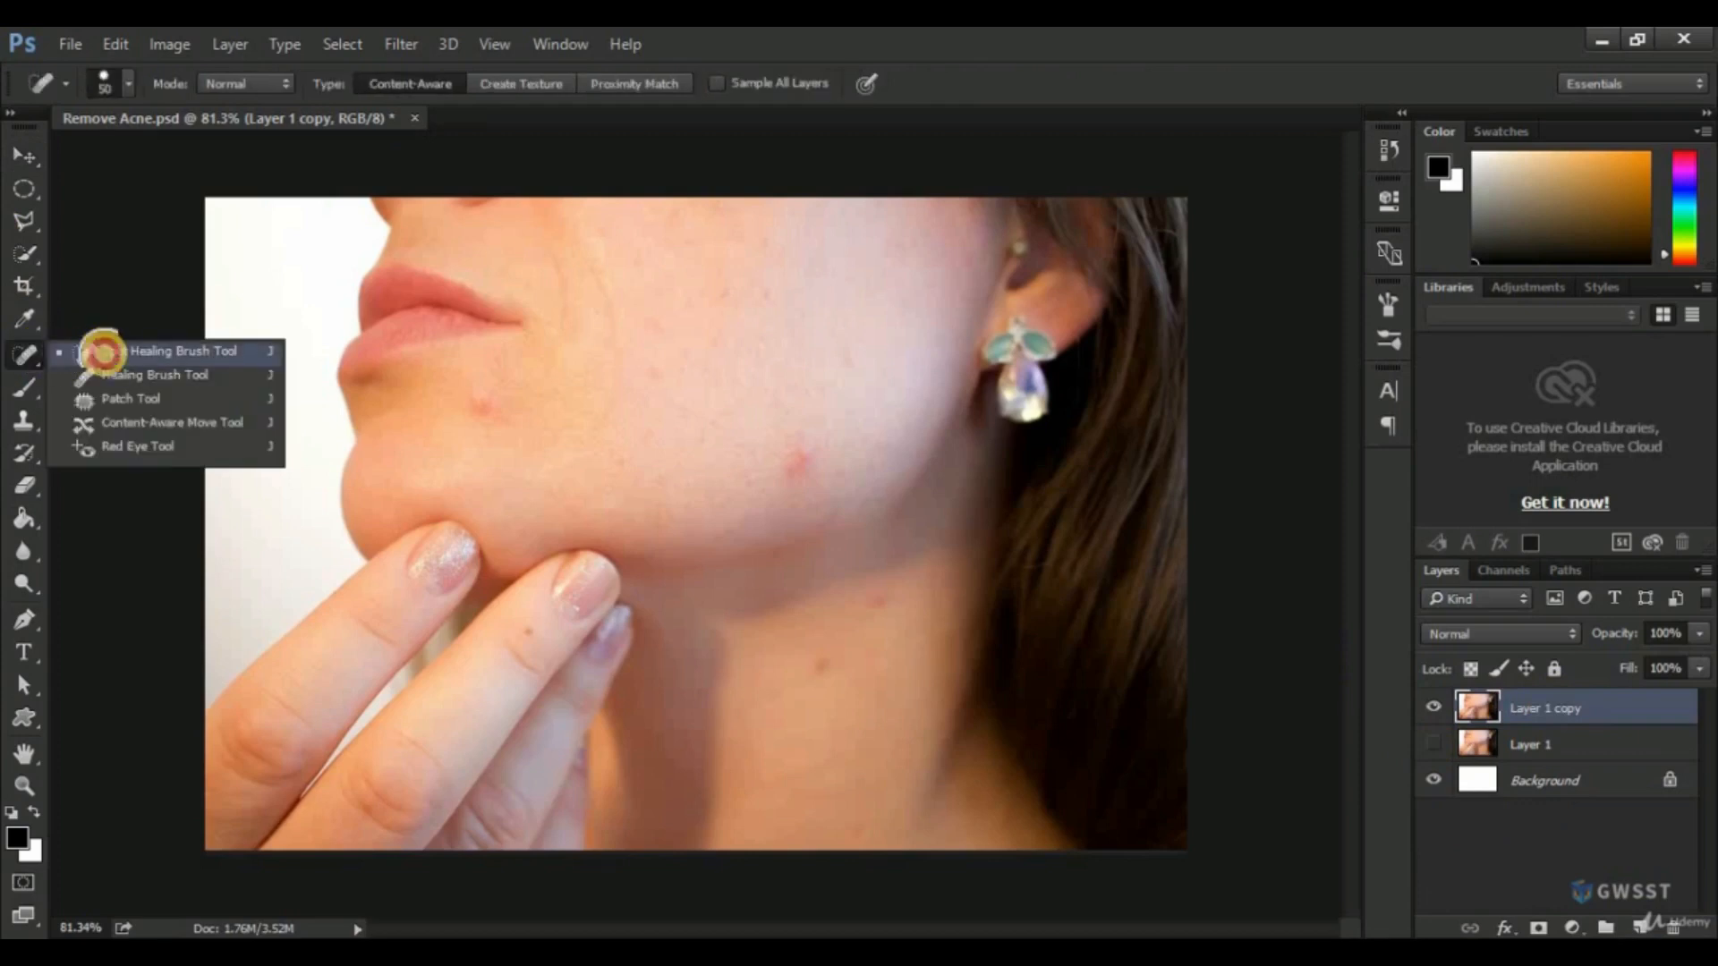
click(104, 354)
scroll(819, 465, up, 5)
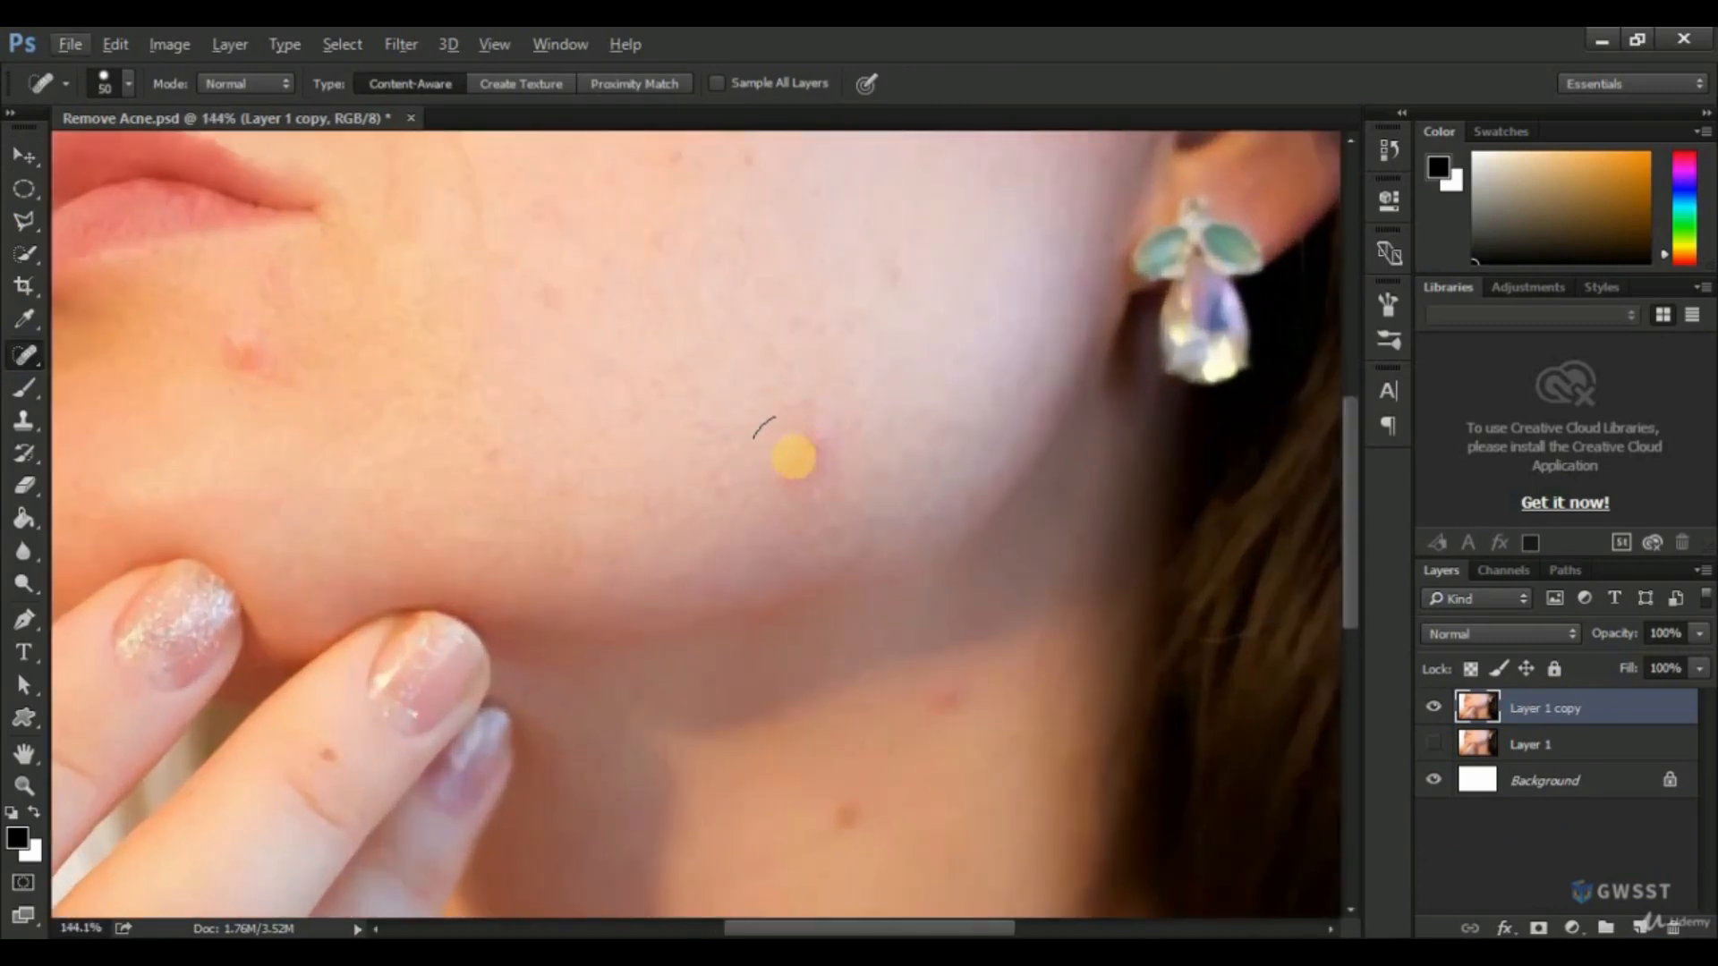
click(805, 452)
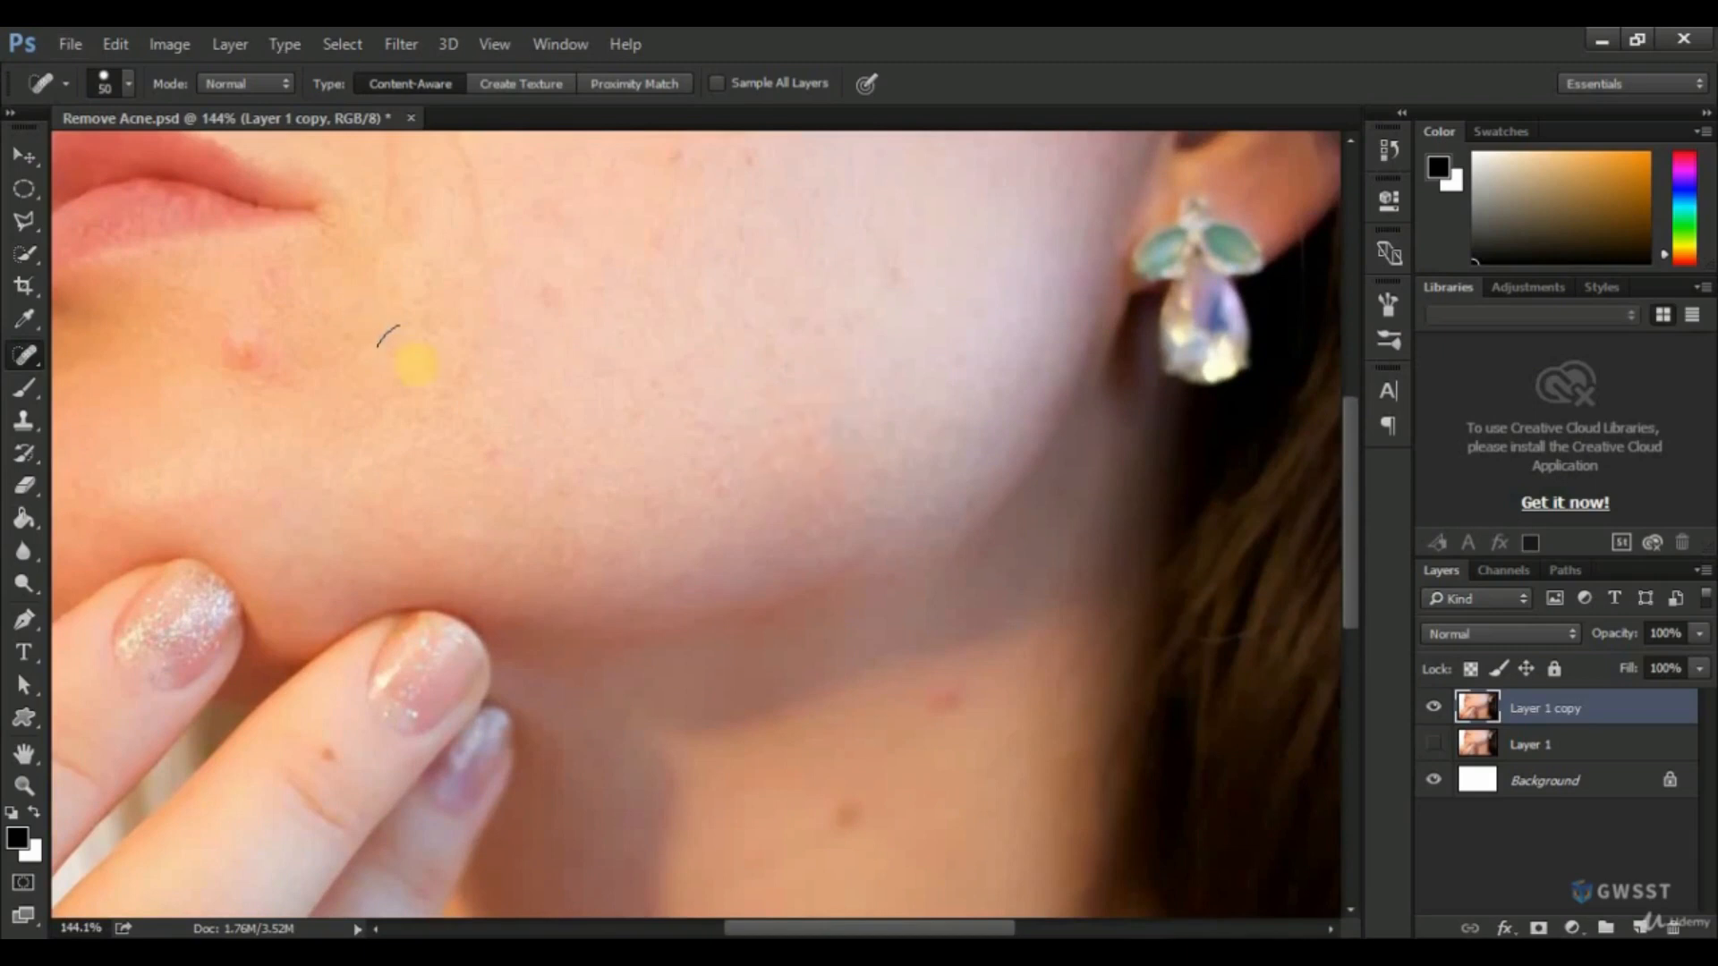
Remove the blemish on the chin, the spot on the cheek and the two neck spots with the Spot Healing Brush.
click(240, 355)
scroll(576, 372, down, 3)
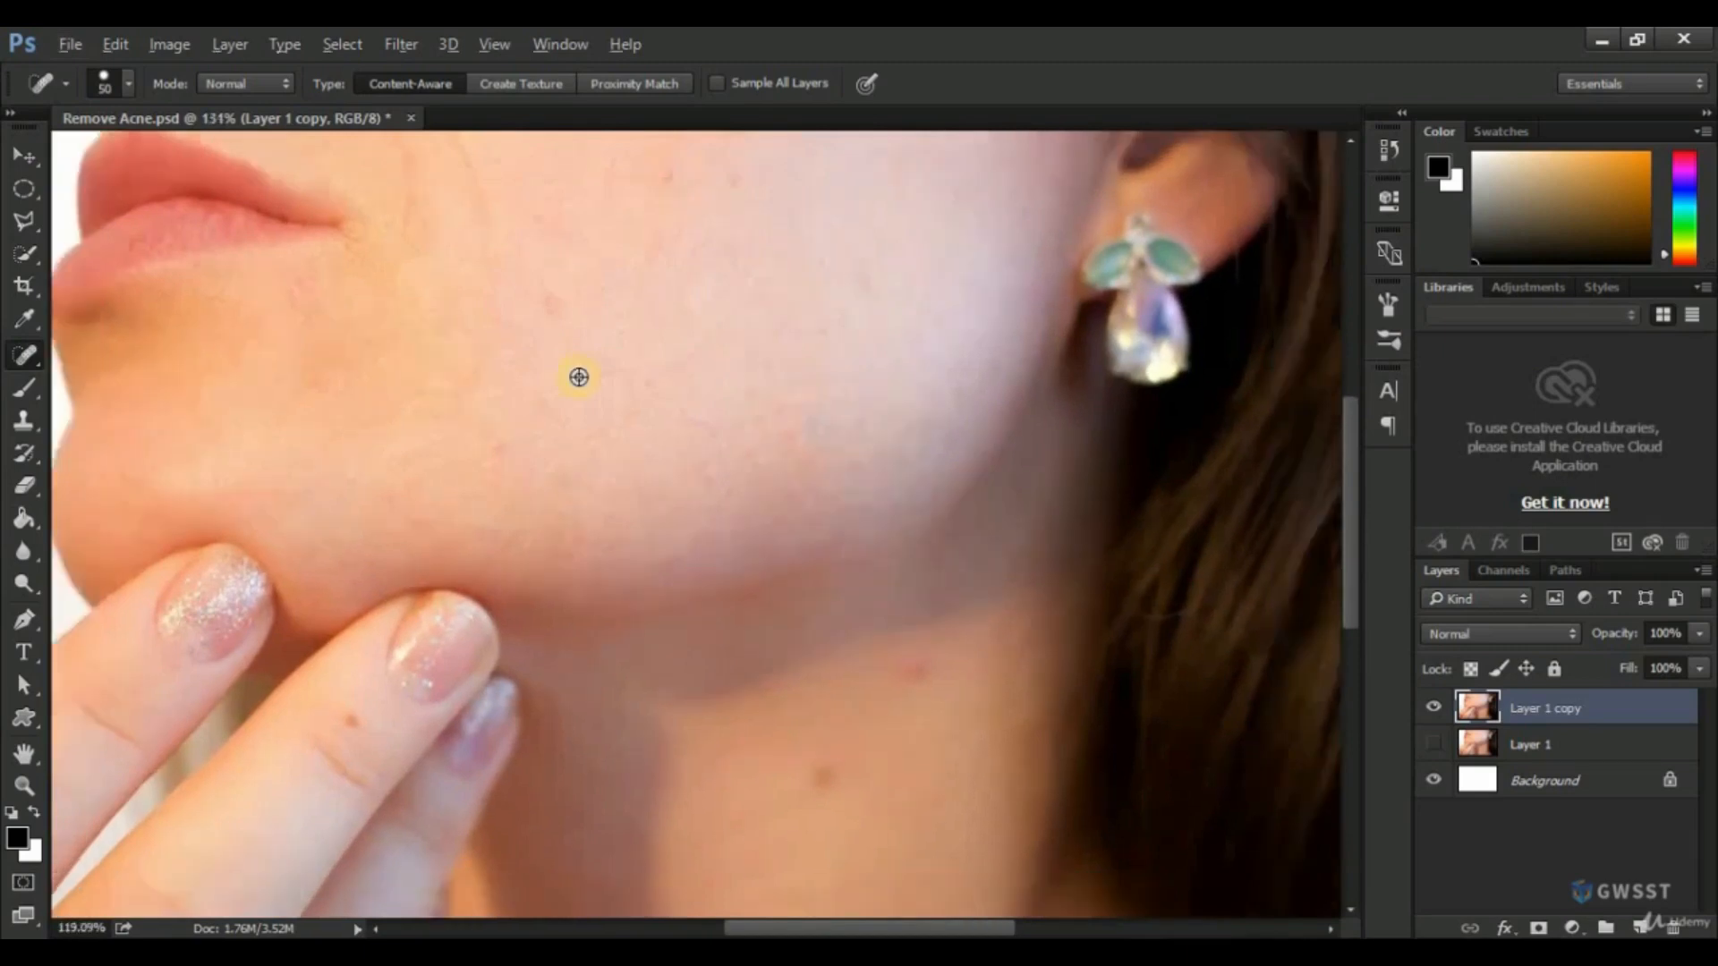
scroll(579, 376, up, 2)
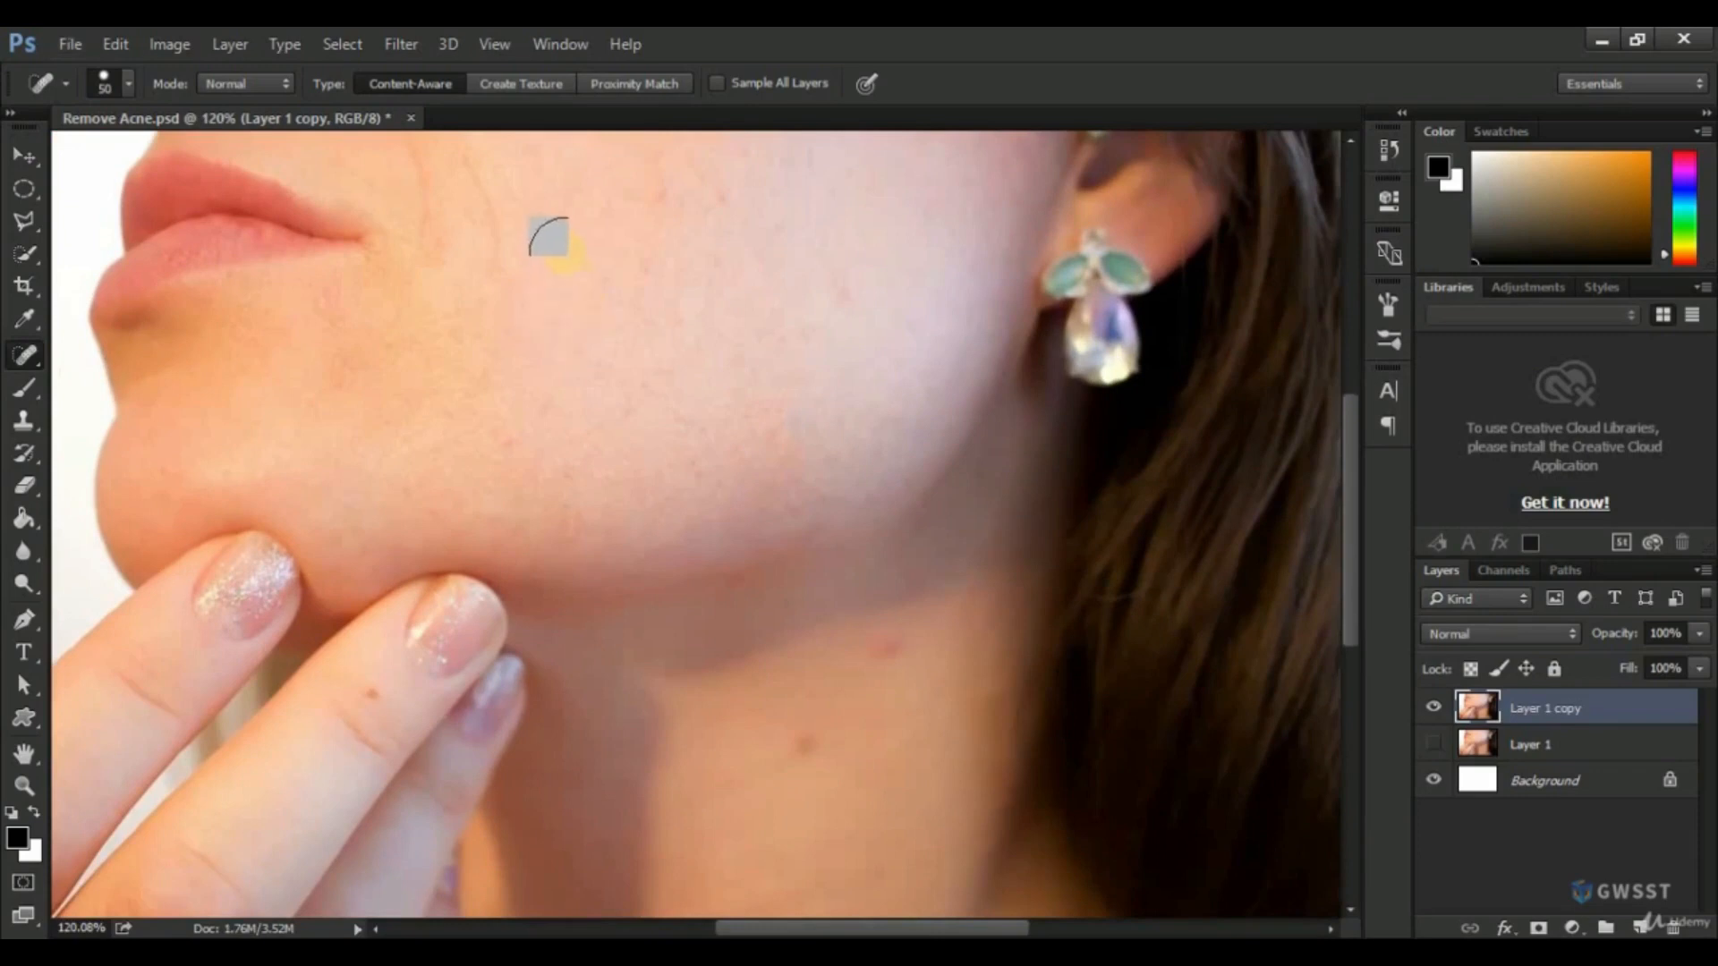
click(563, 250)
click(795, 734)
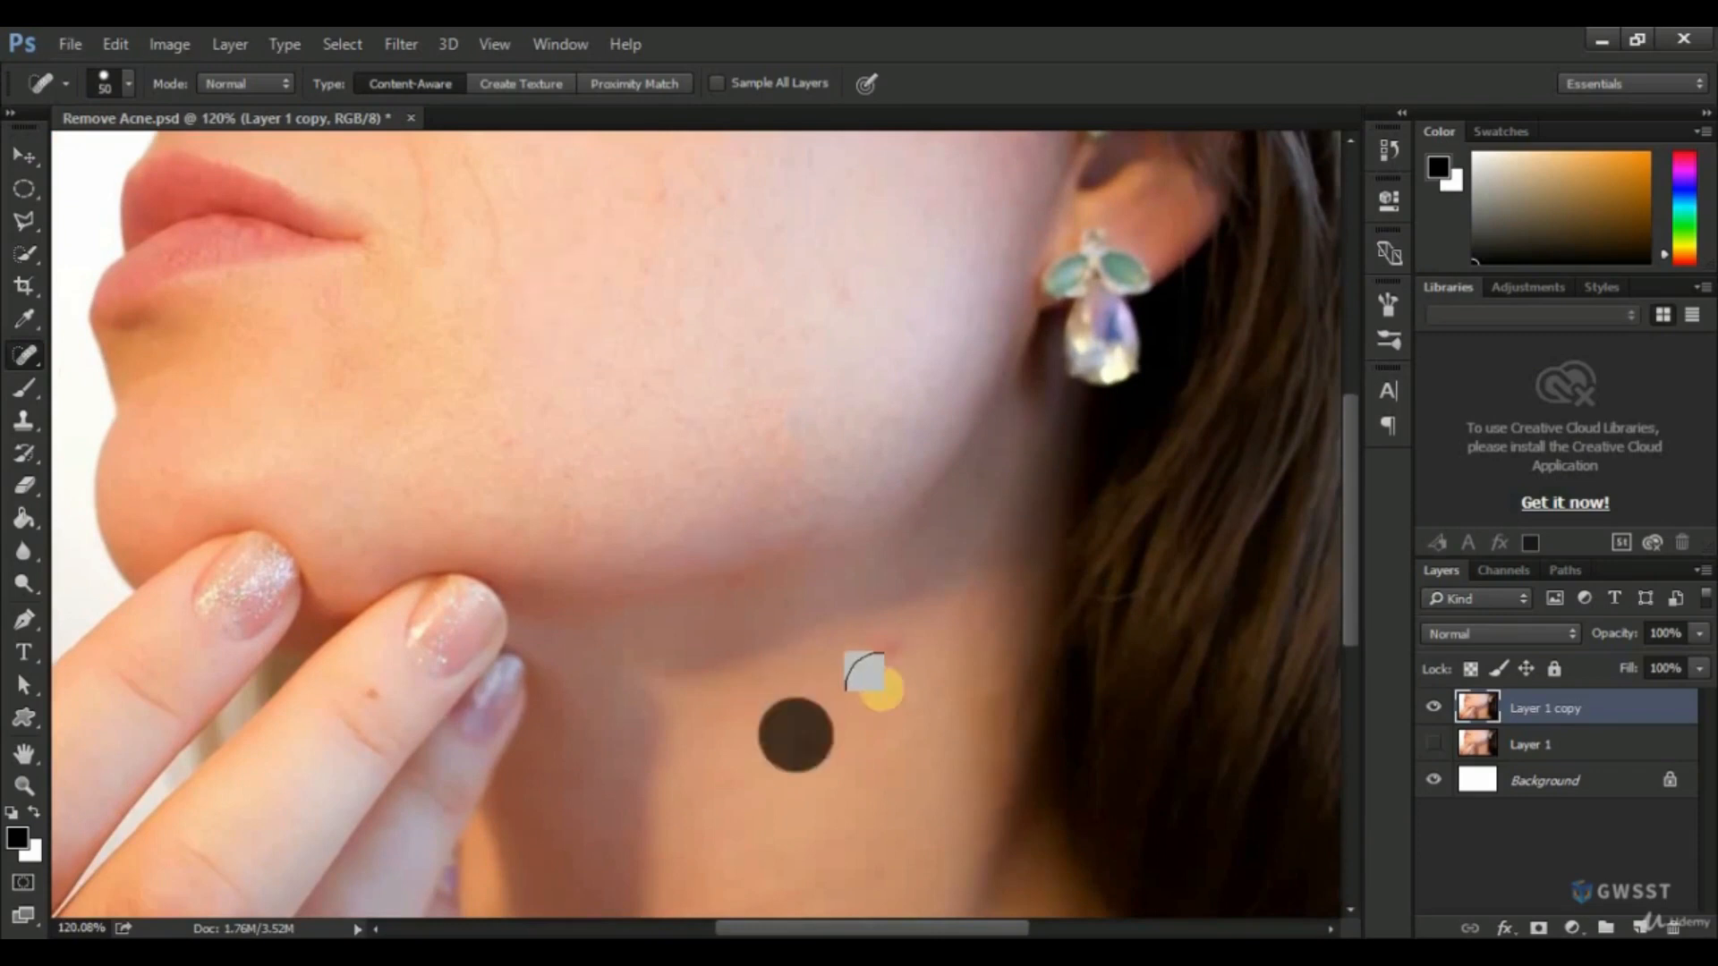
click(886, 651)
scroll(870, 548, down, 1)
scroll(871, 547, down, 5)
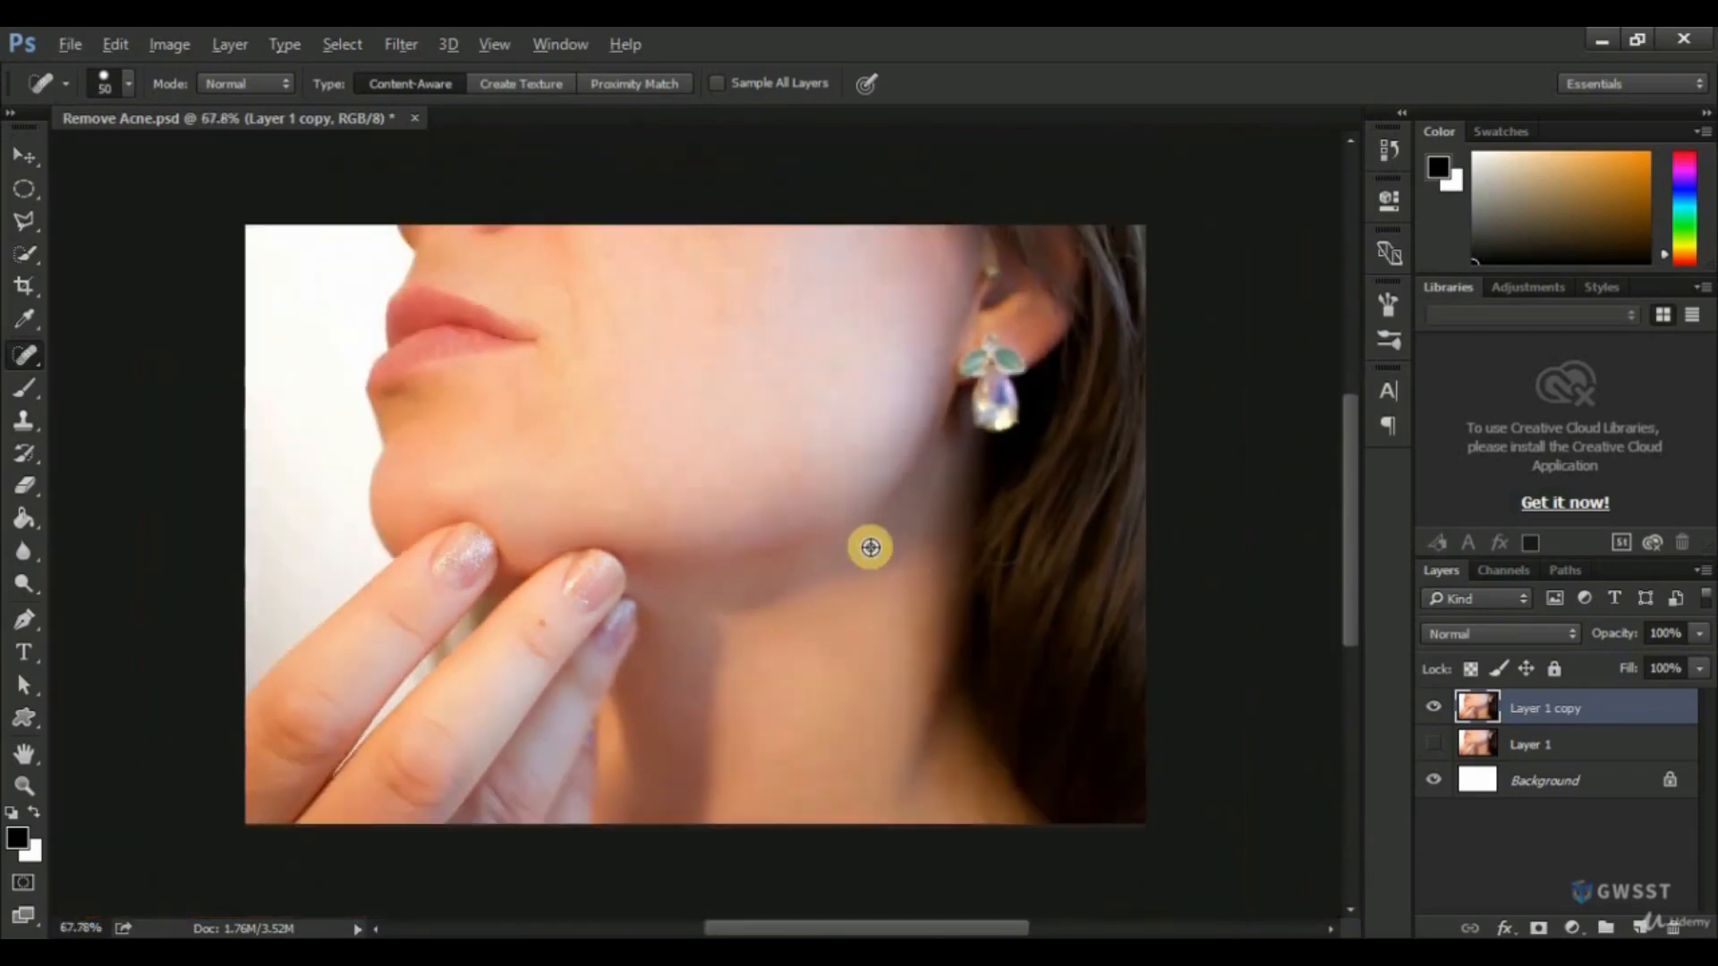
Show Layer 1, toggle Layer 1 copy to compare before and after, and leave Layer 1 copy hidden.
key(v)
click(836, 523)
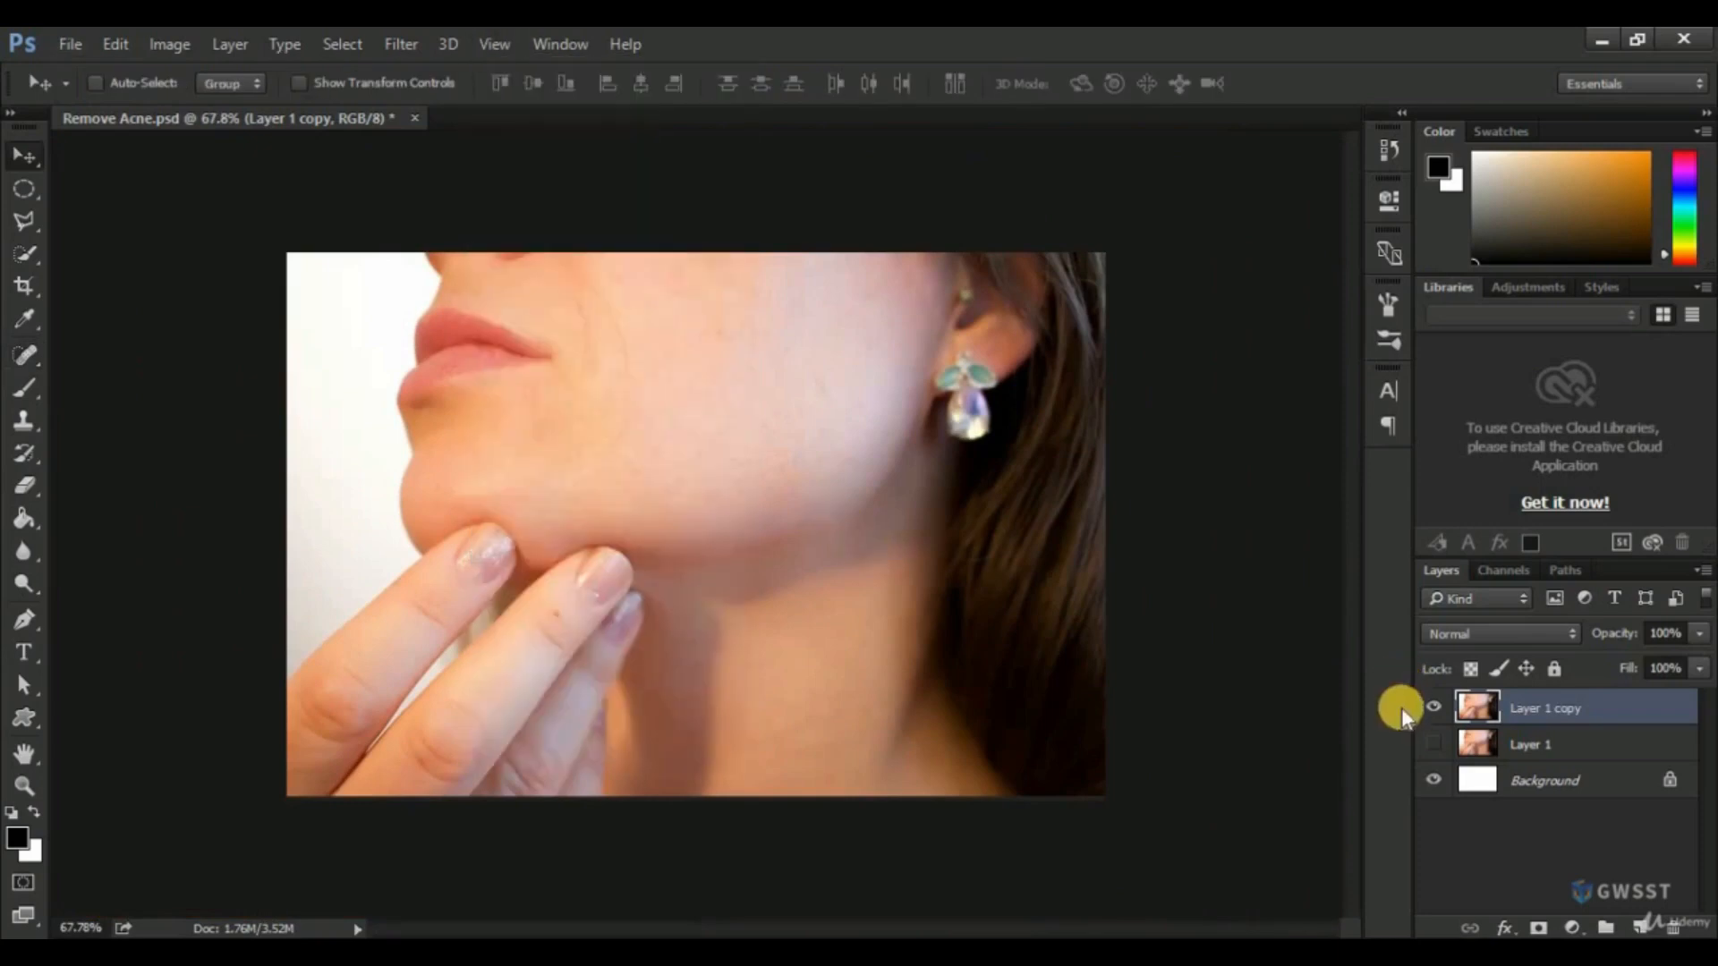
click(1433, 744)
click(1433, 708)
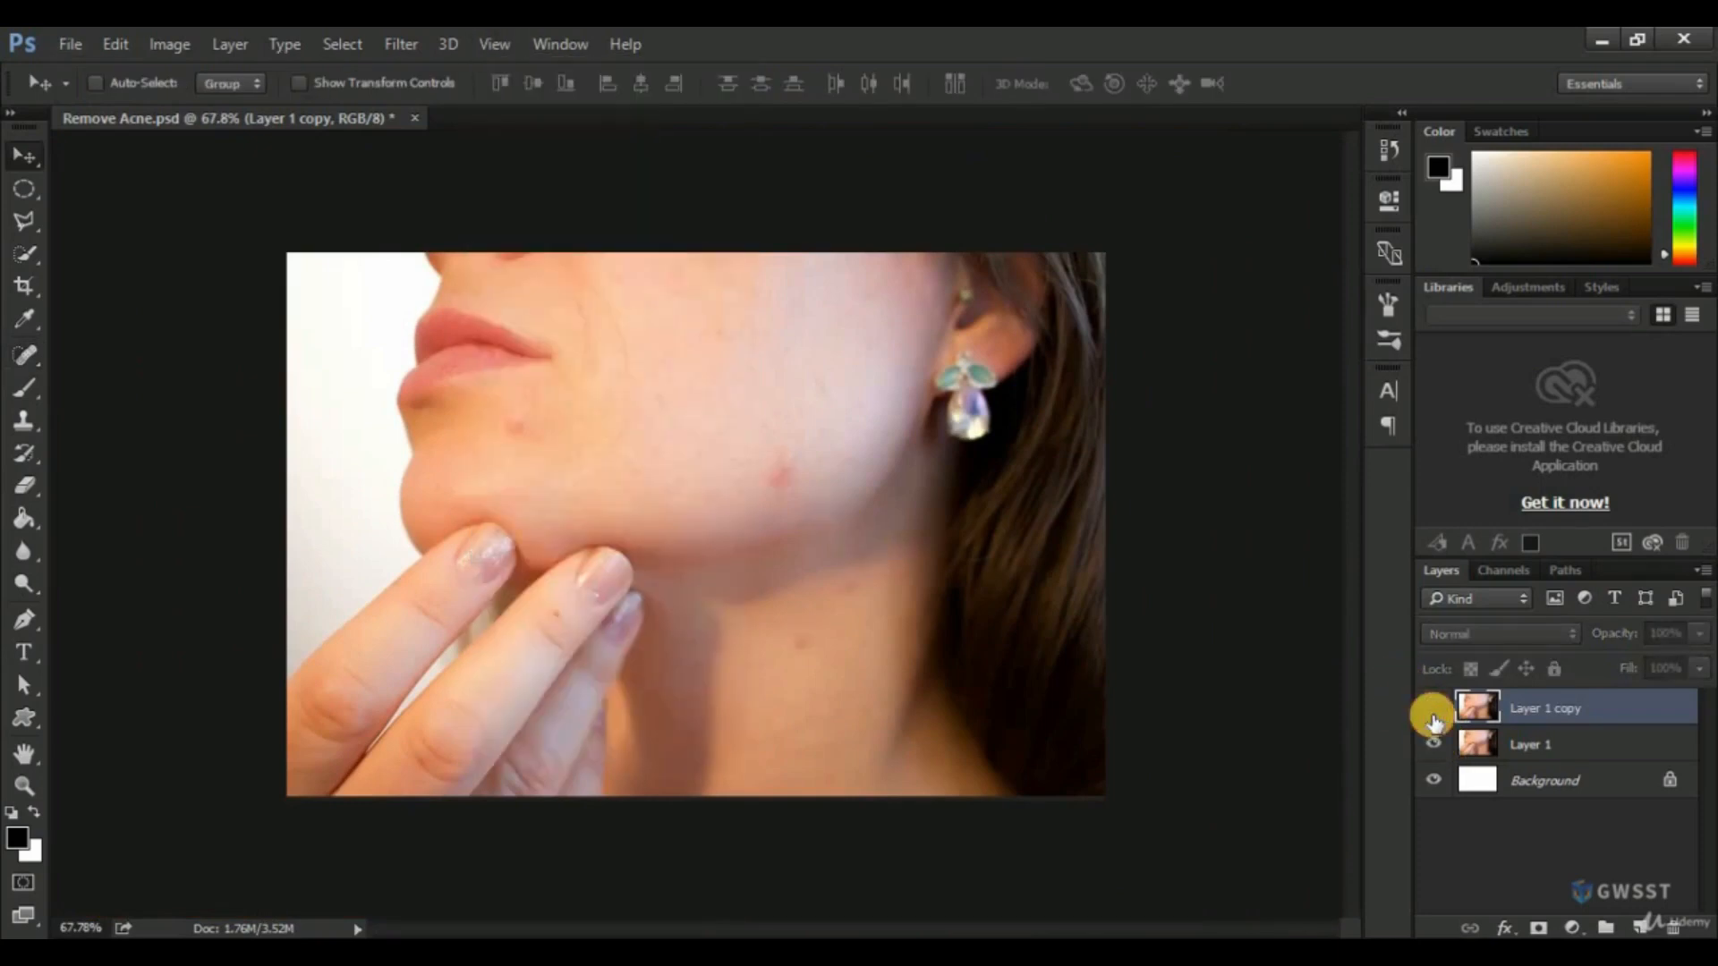
click(1433, 714)
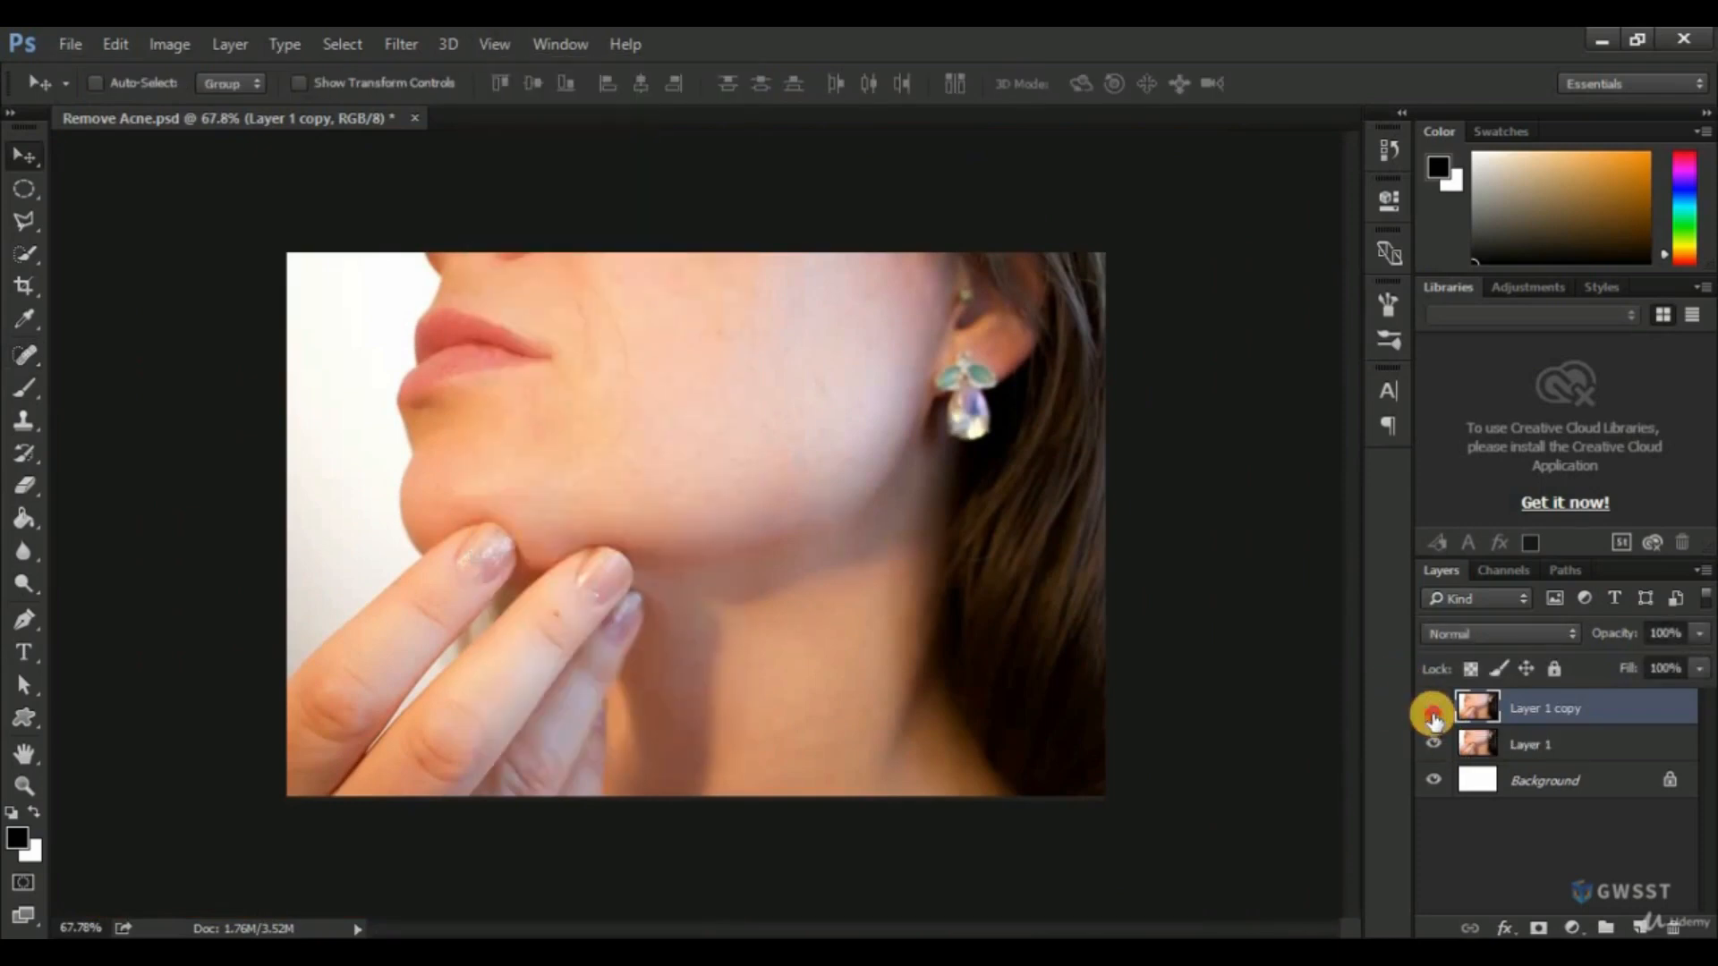
click(1433, 714)
Duplicate the original Layer 1 and choose the Healing Brush Tool for the new copy.
drag(1543, 743, 1641, 928)
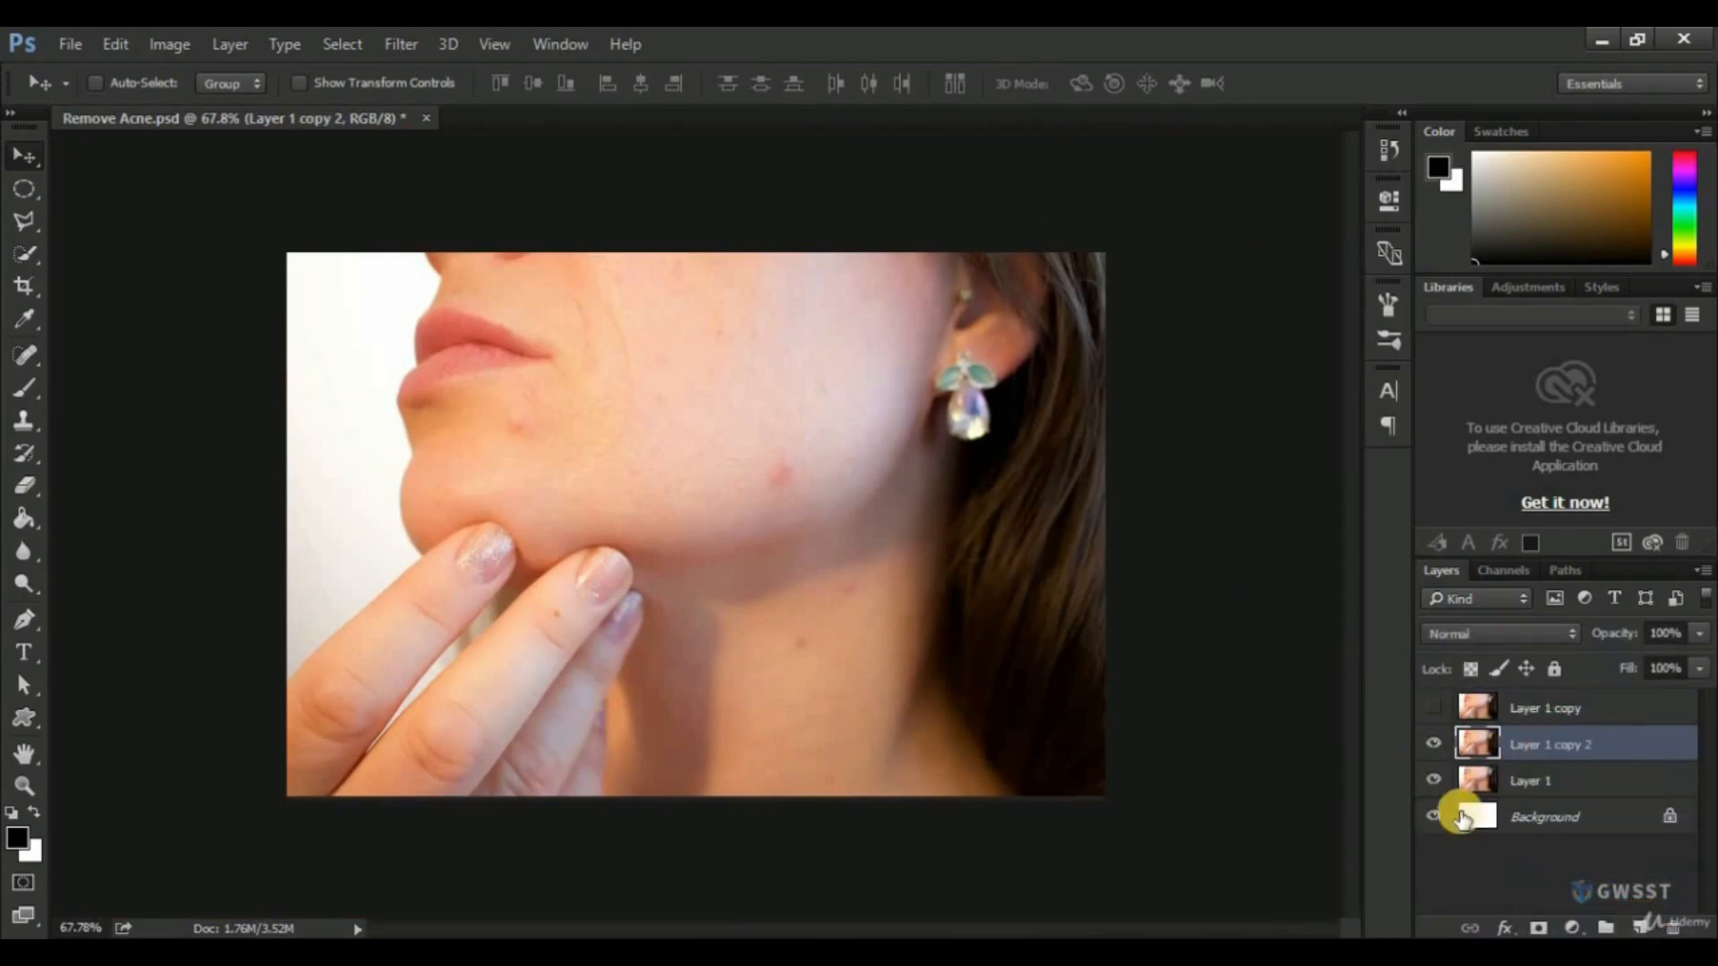
click(25, 355)
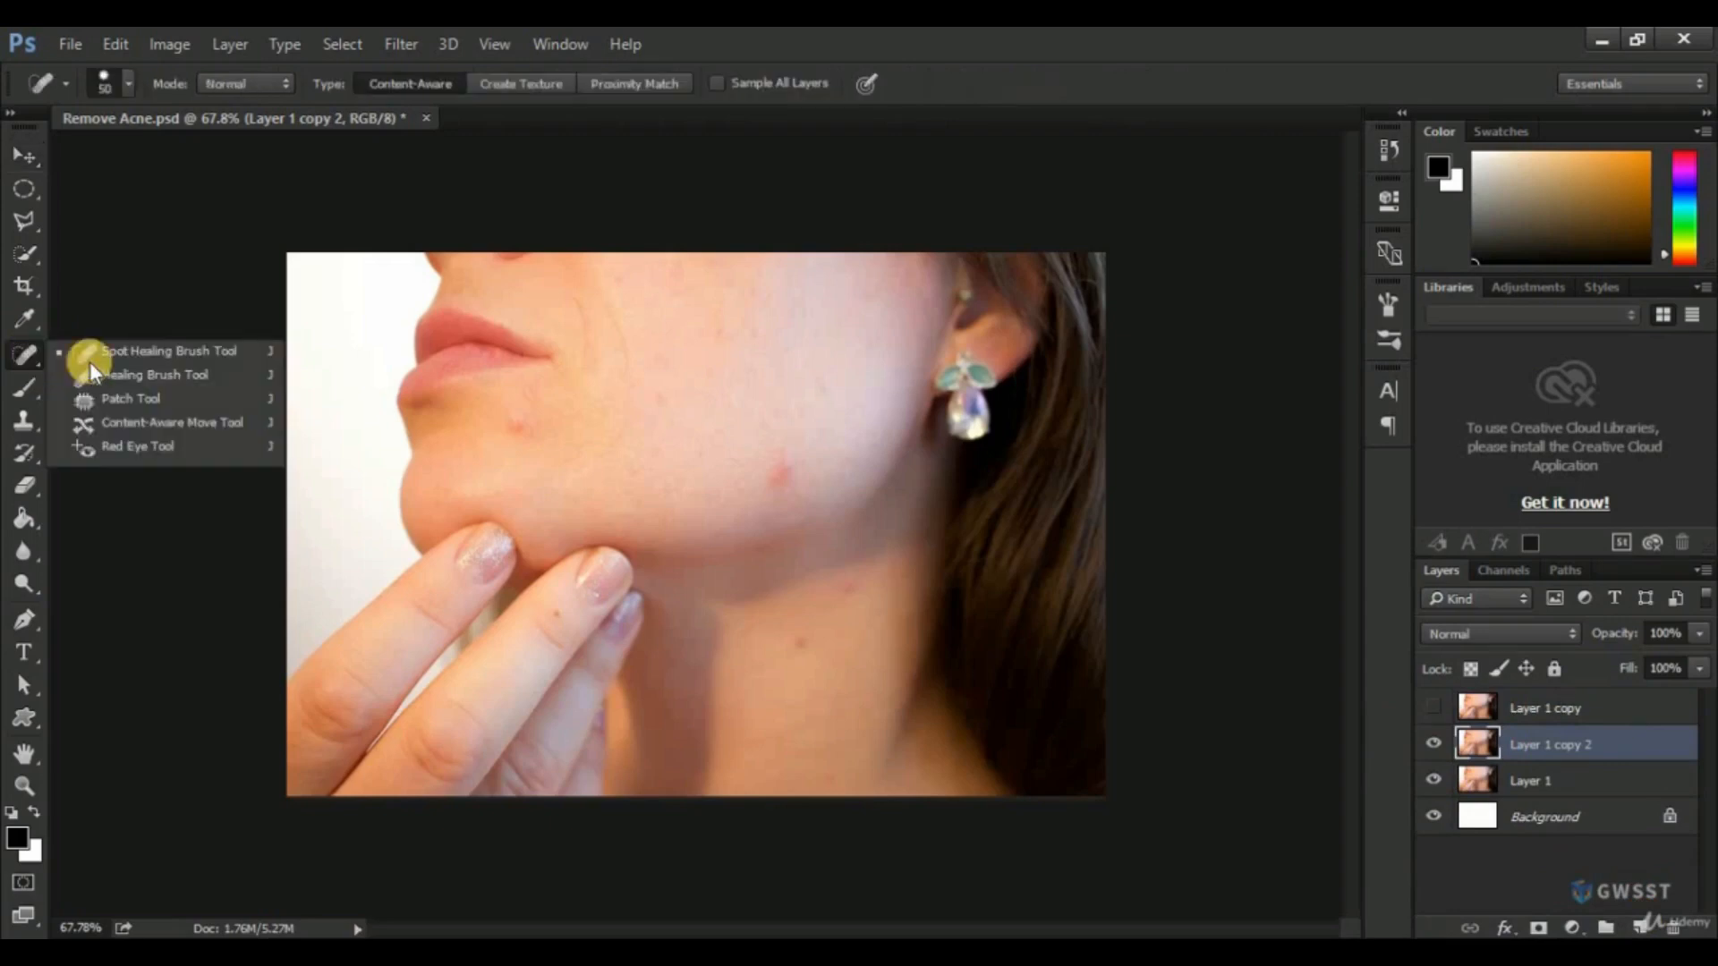
click(143, 376)
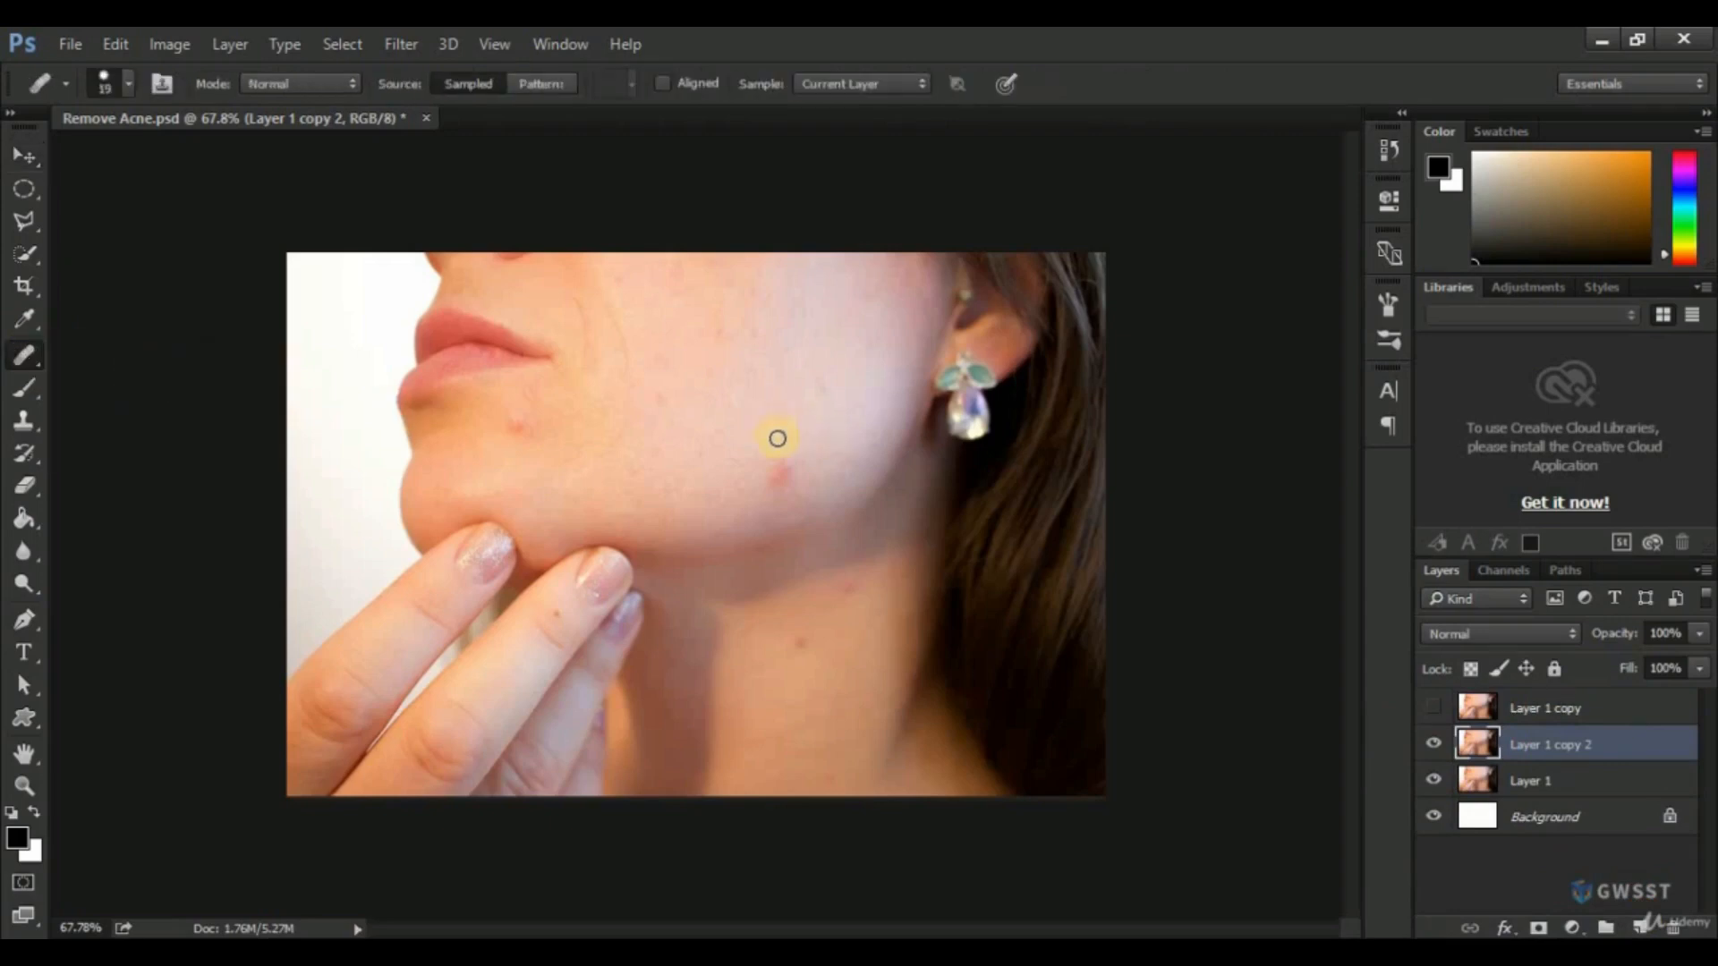
Try to heal the jawline blemish with the Healing Brush without defining a source point on the layer.
key(j)
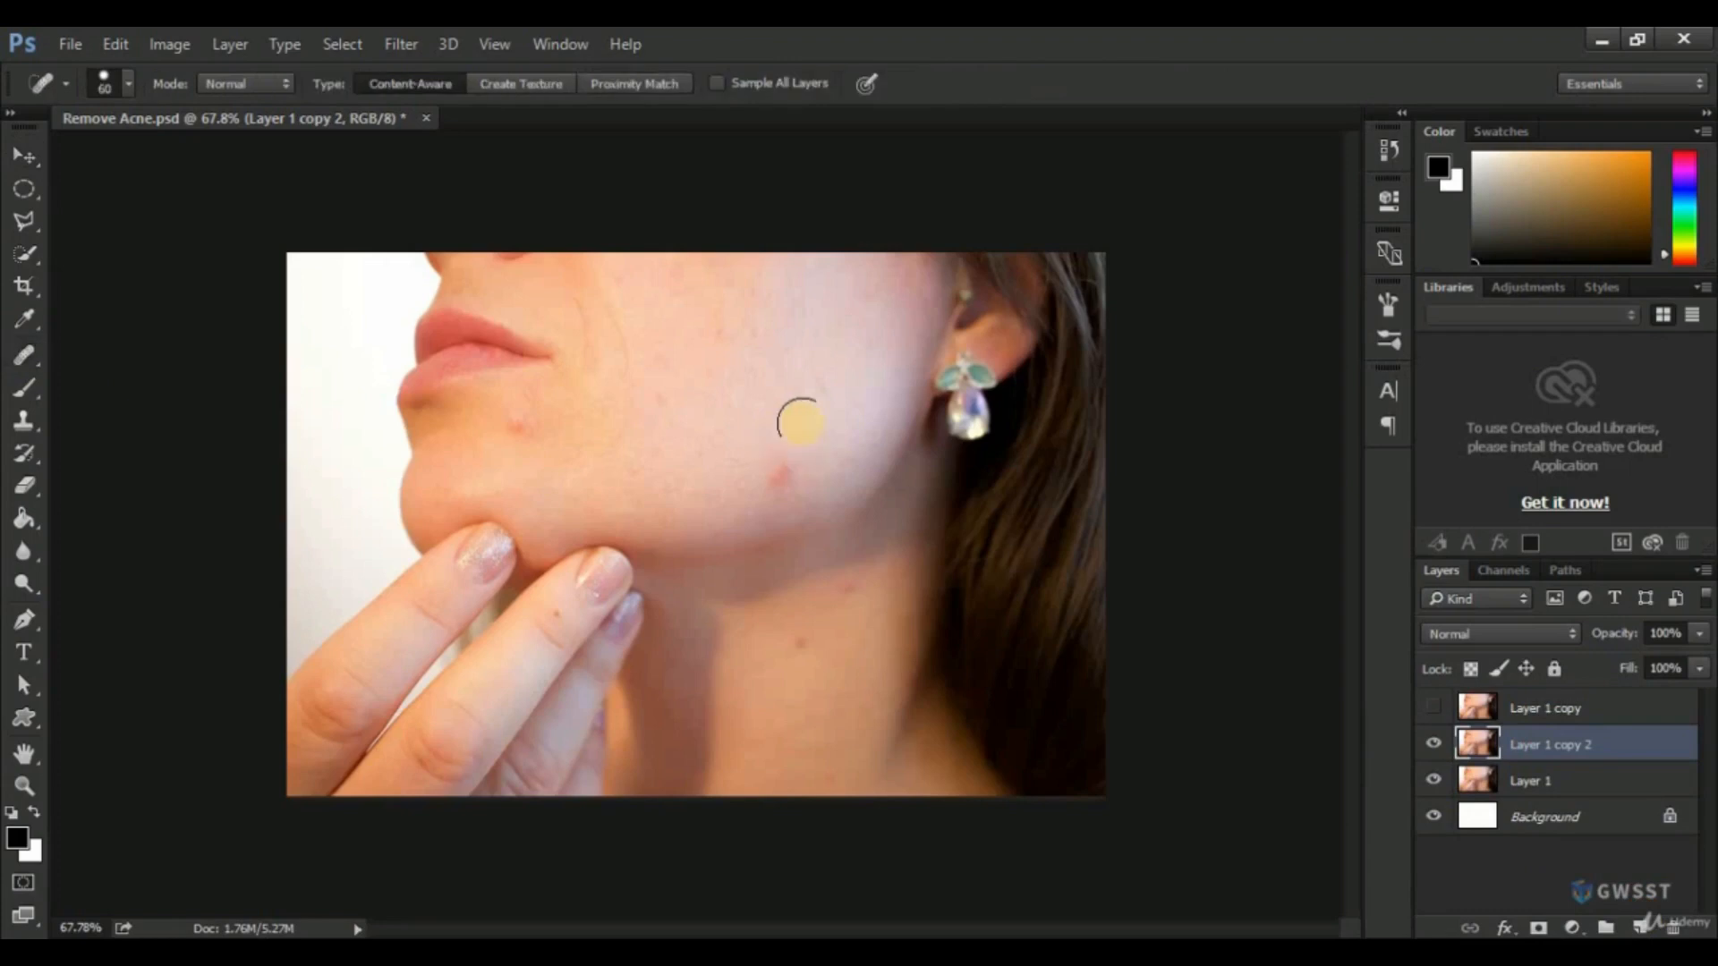
scroll(784, 487, up, 1)
scroll(785, 487, up, 1)
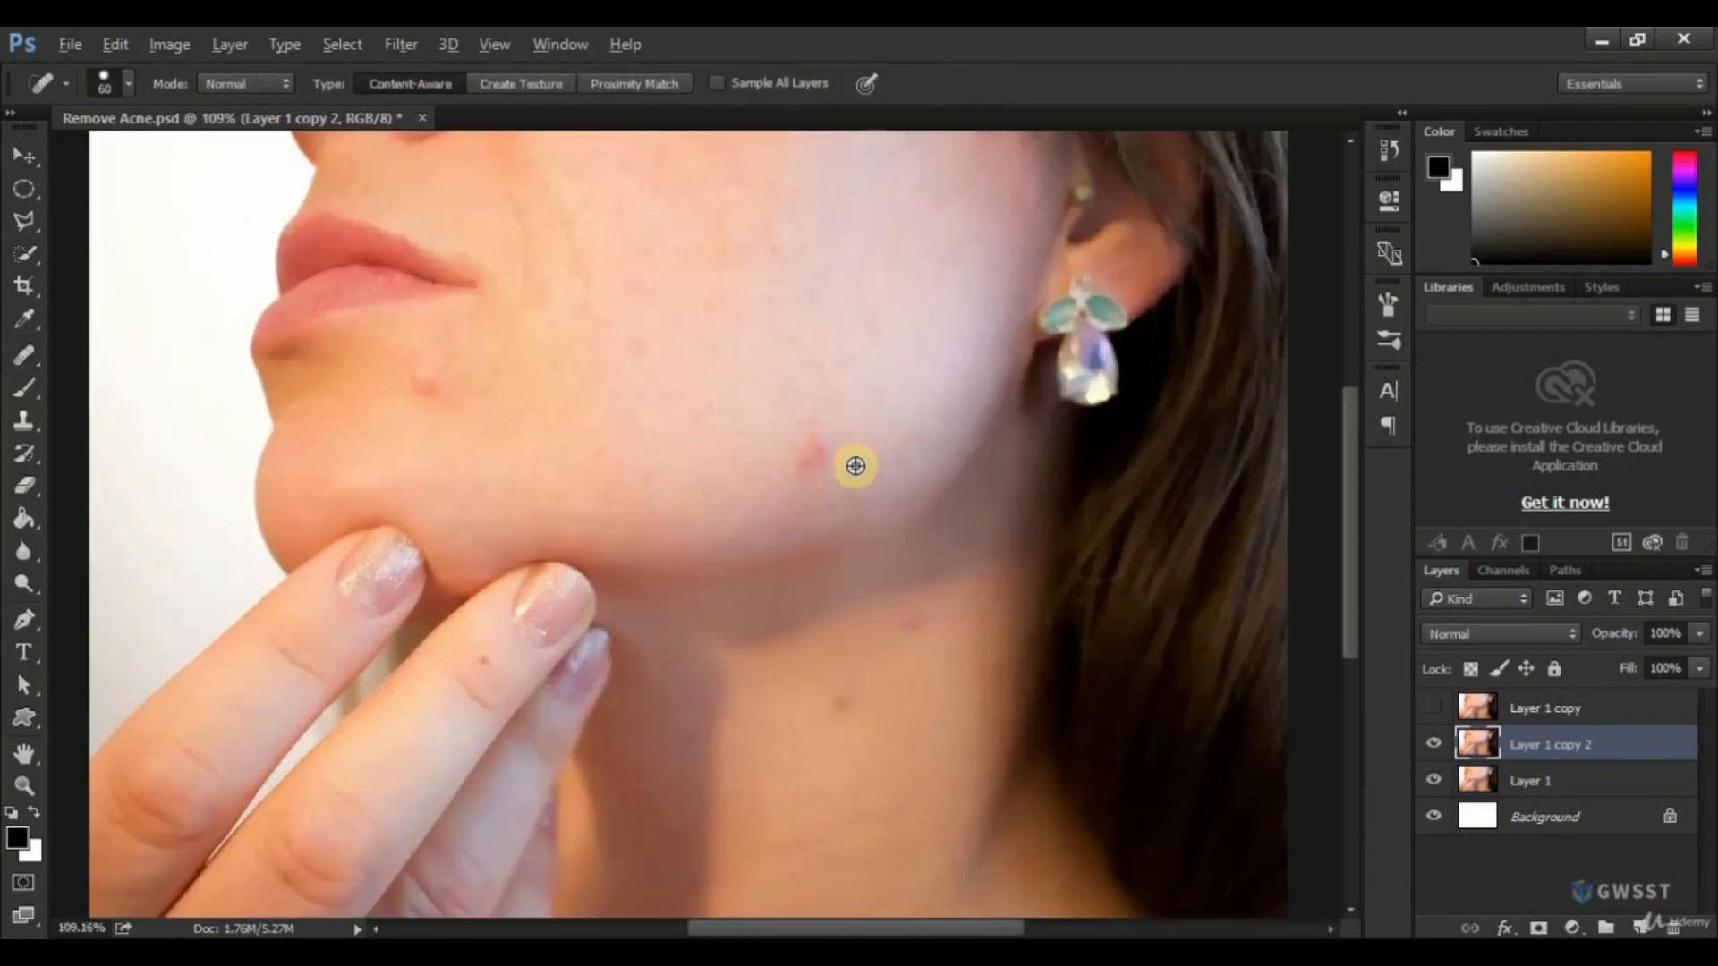
scroll(871, 471, up, 1)
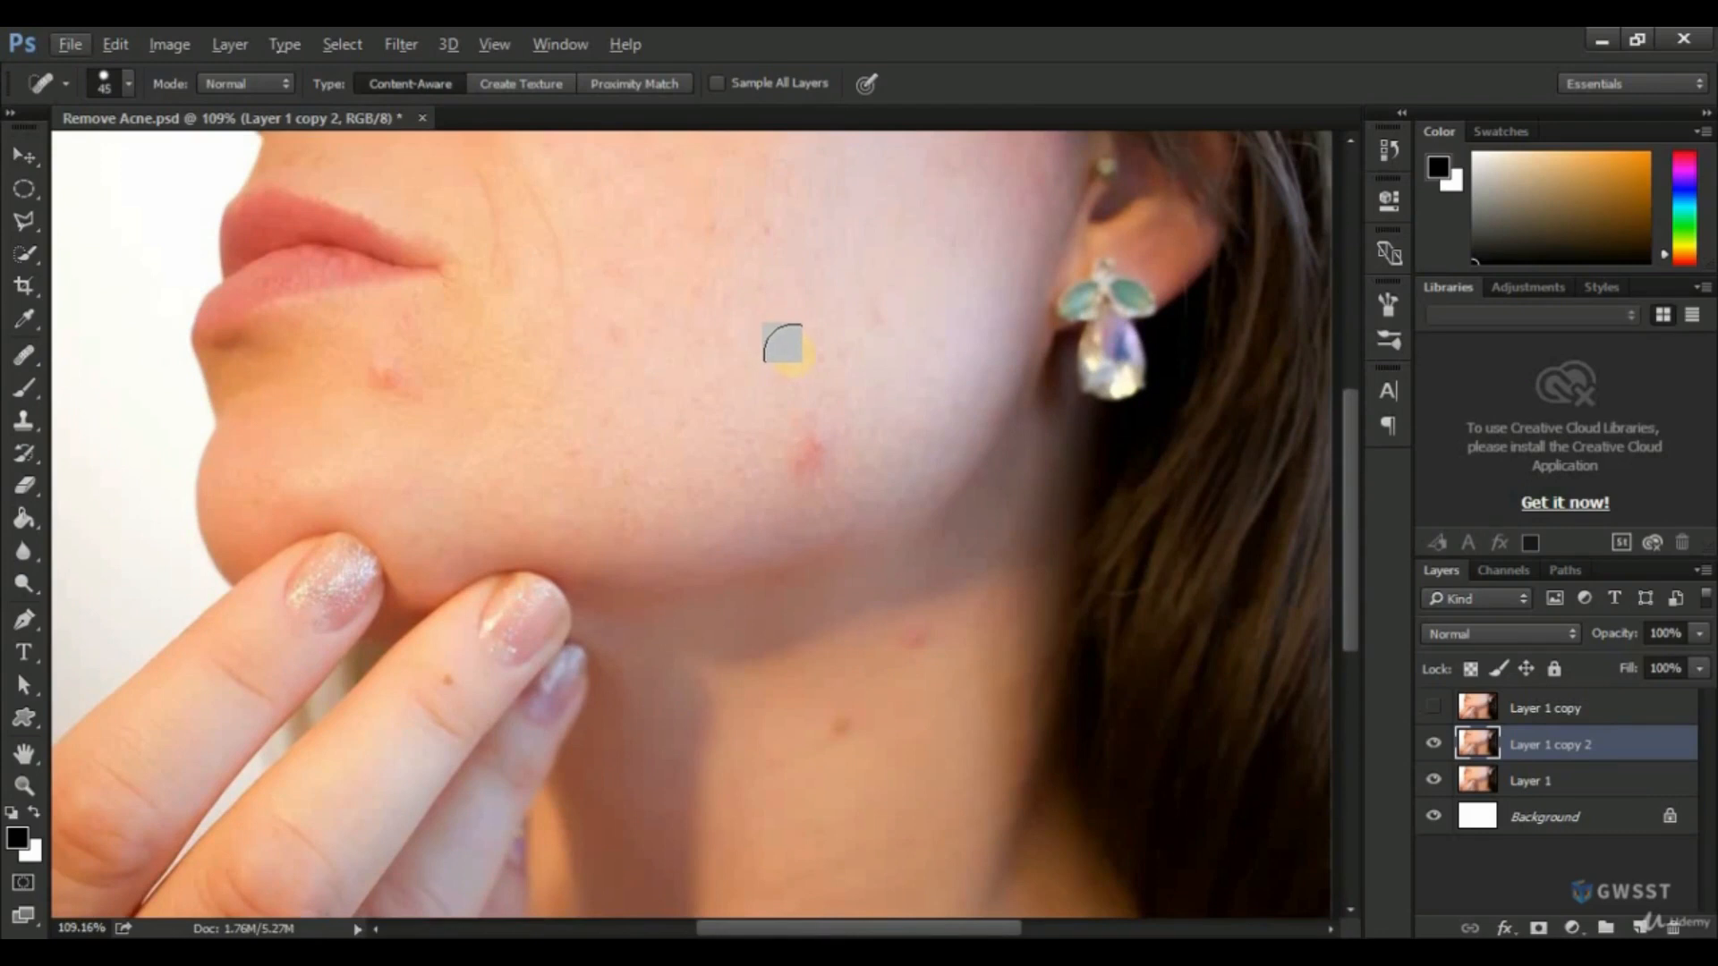
key(shift+j)
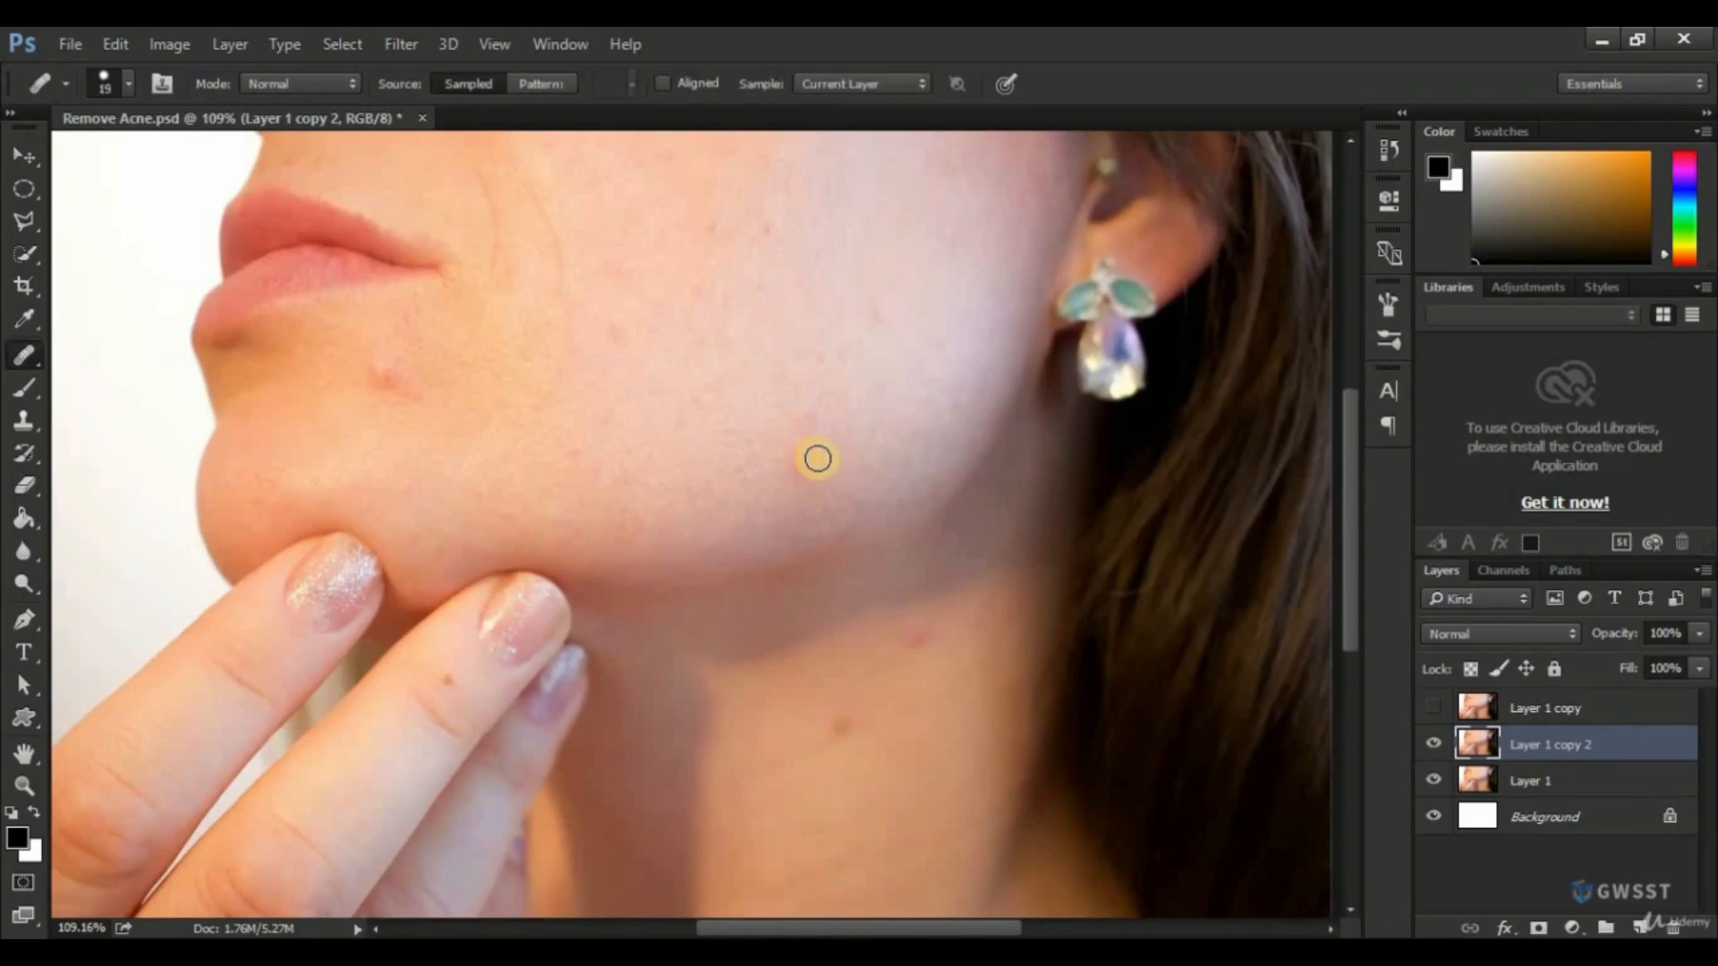
click(814, 465)
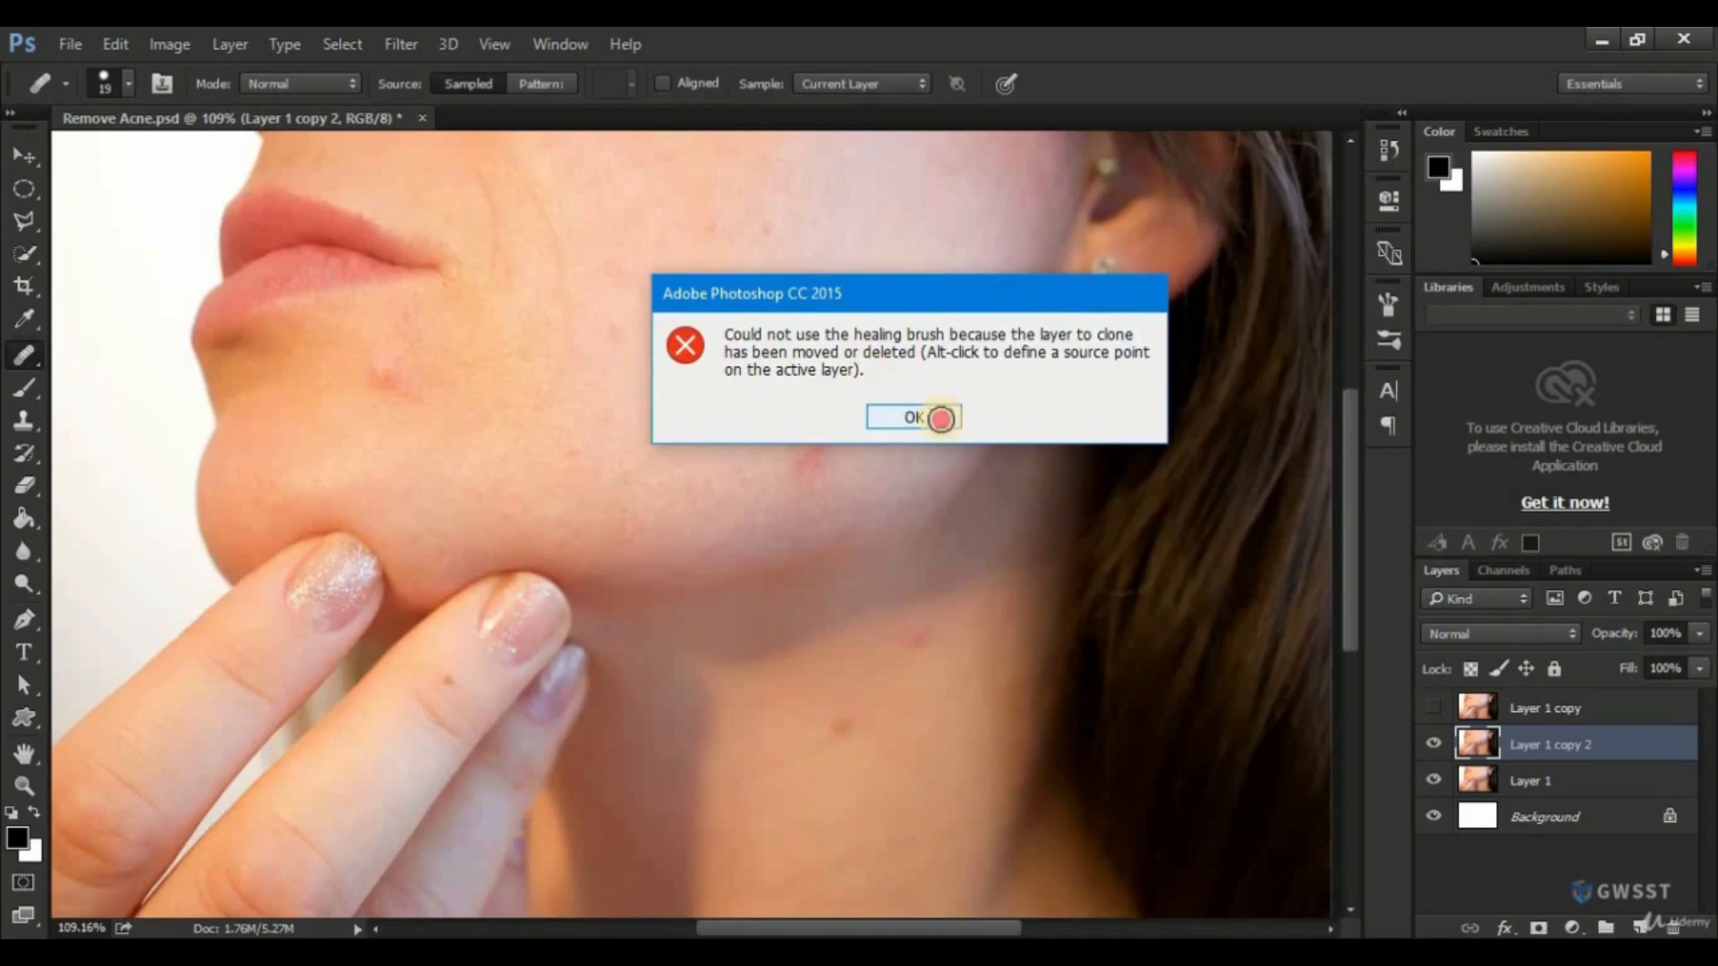
click(939, 419)
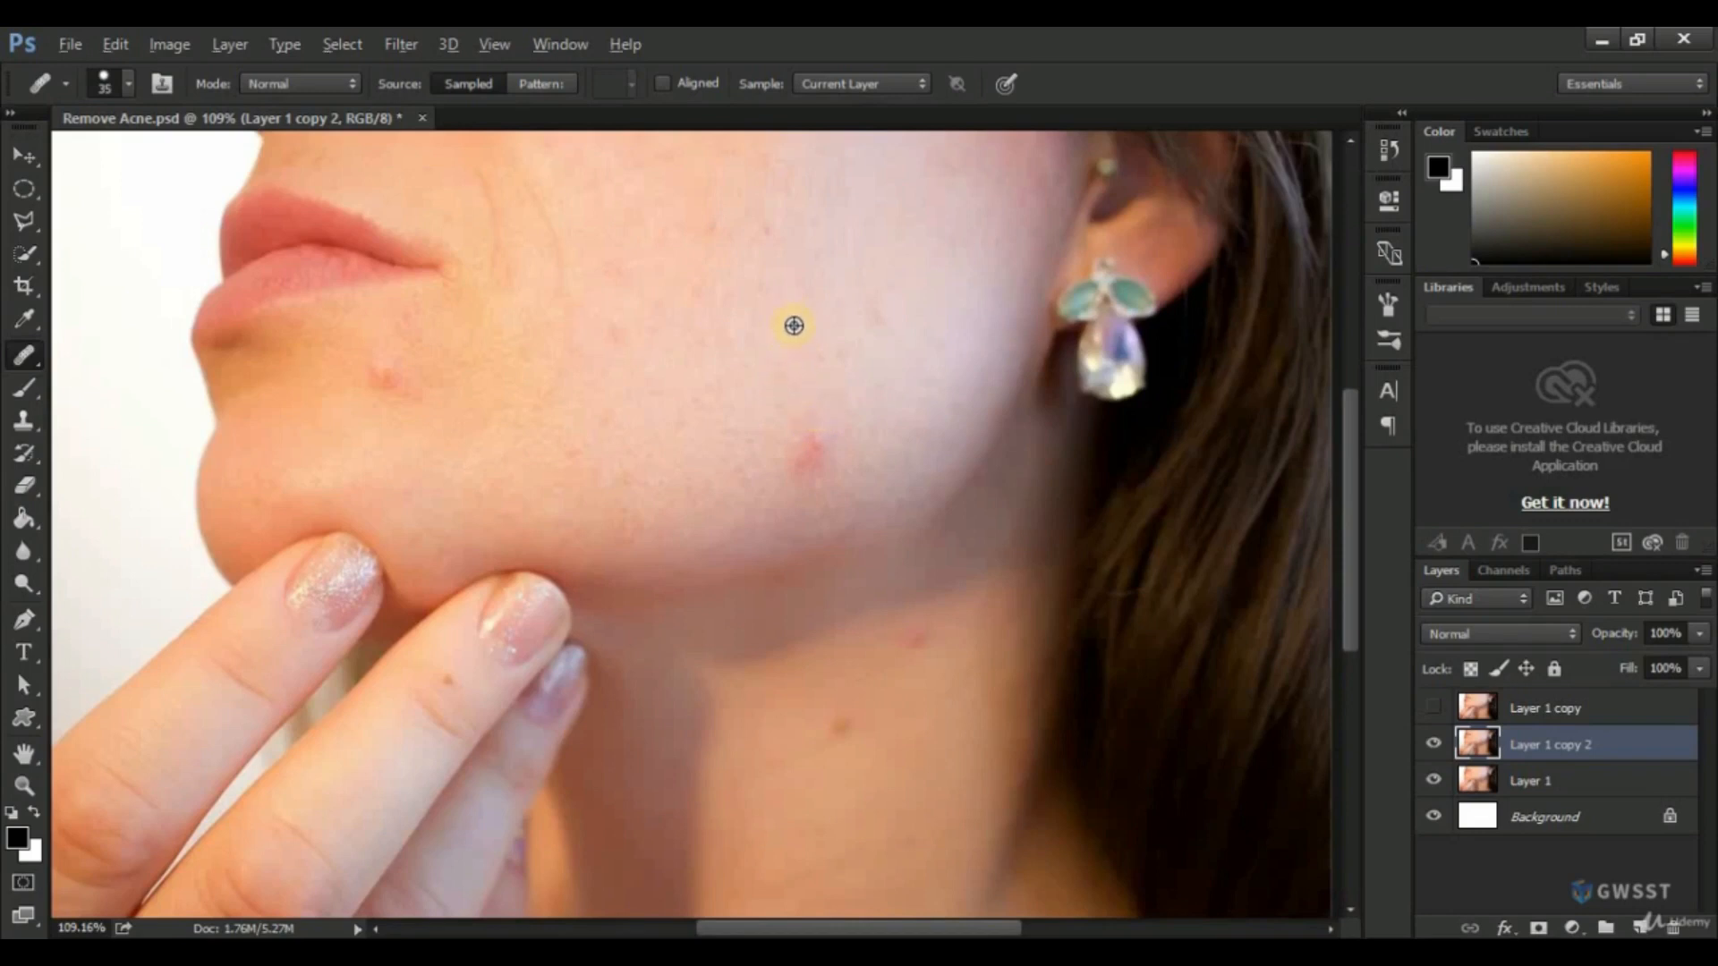
Sample clean skin nearby and heal the jawline and chin blemishes with the Healing Brush at size 35.
alt+click(785, 321)
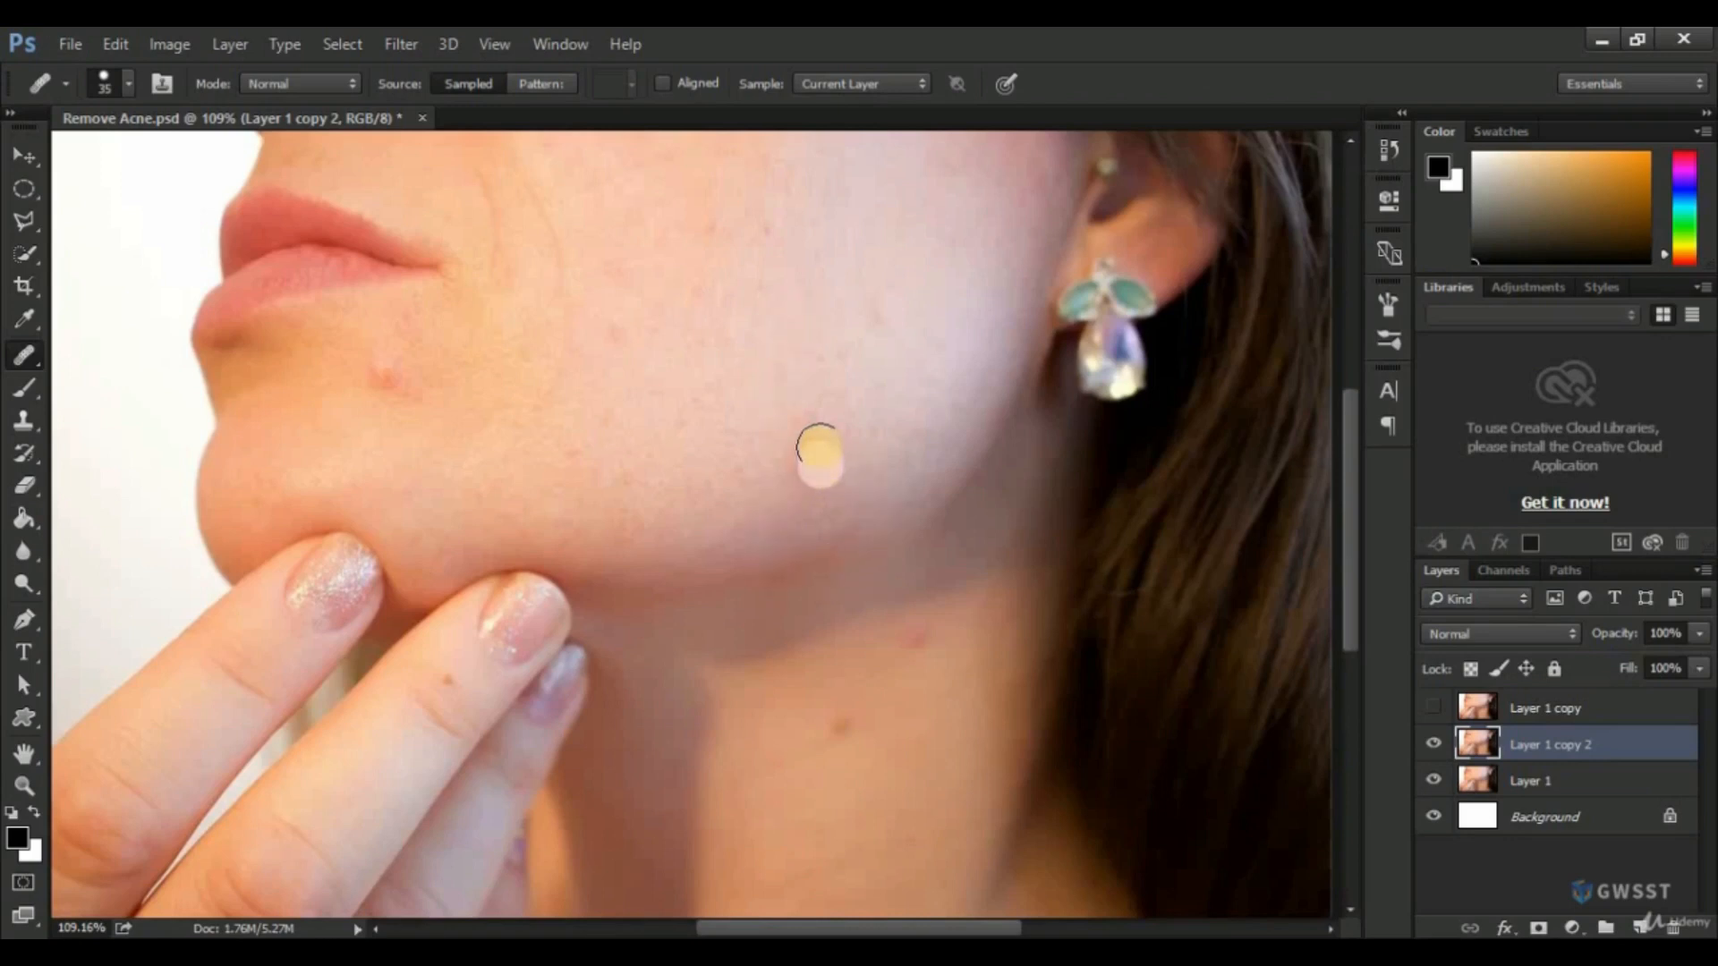
mouse_move(798, 461)
mouse_down()
mouse_move(806, 436)
mouse_move(842, 447)
mouse_up()
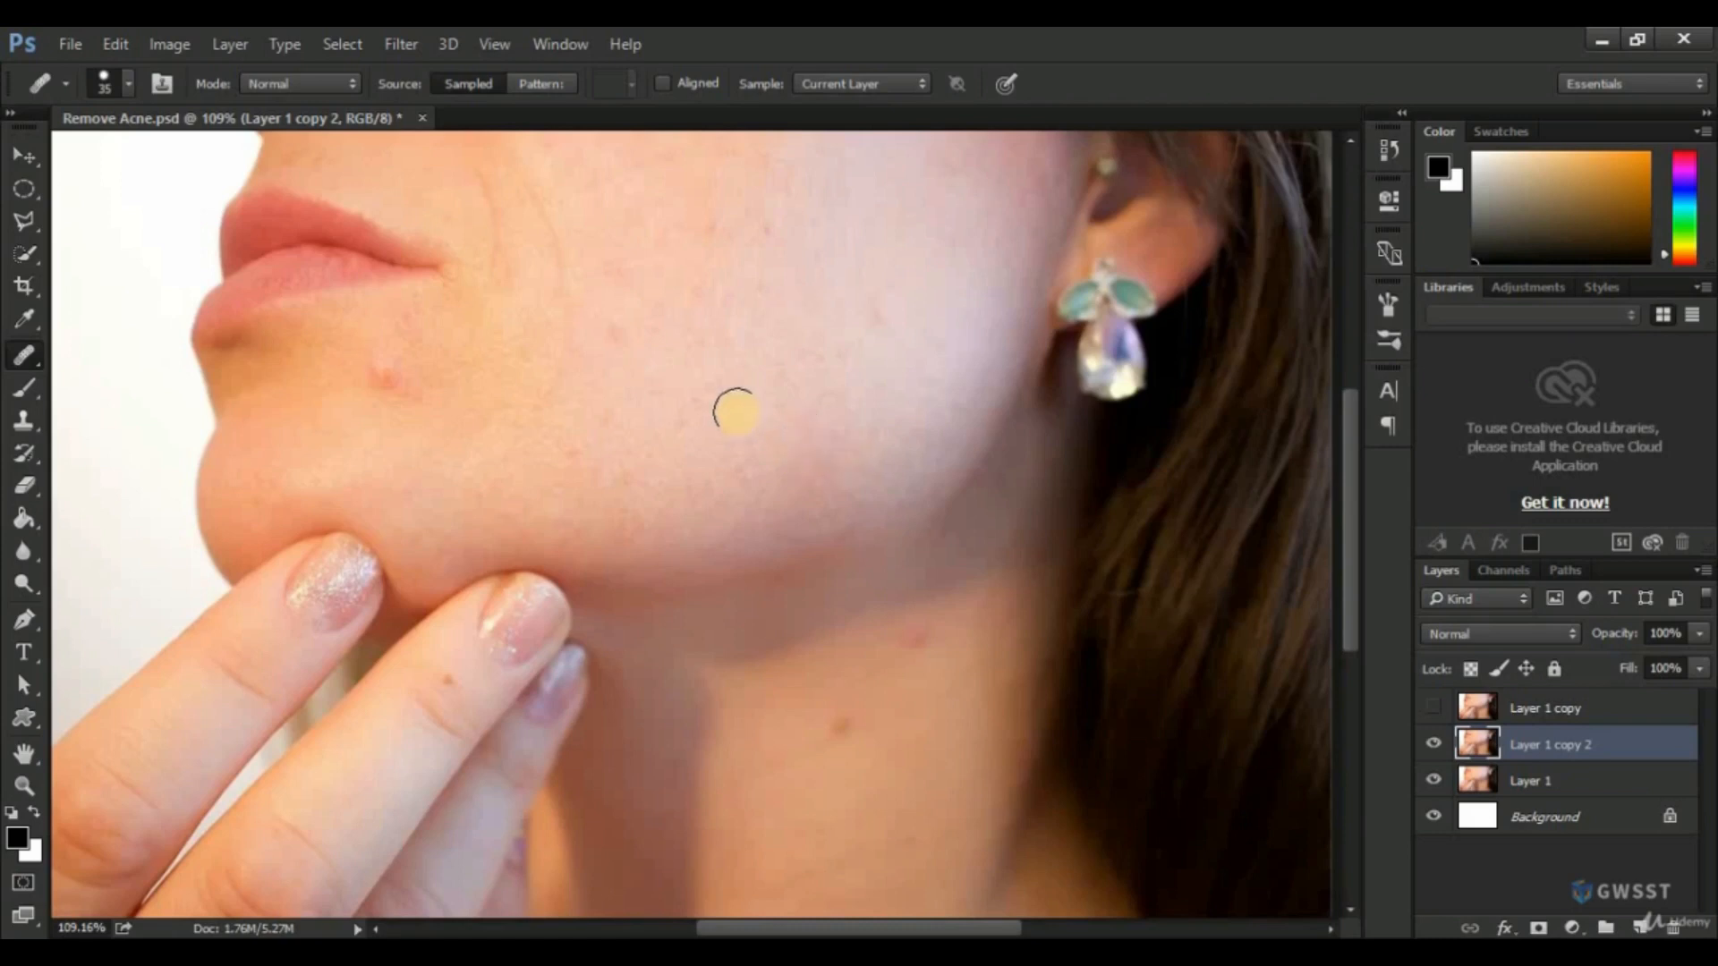
alt+click(474, 364)
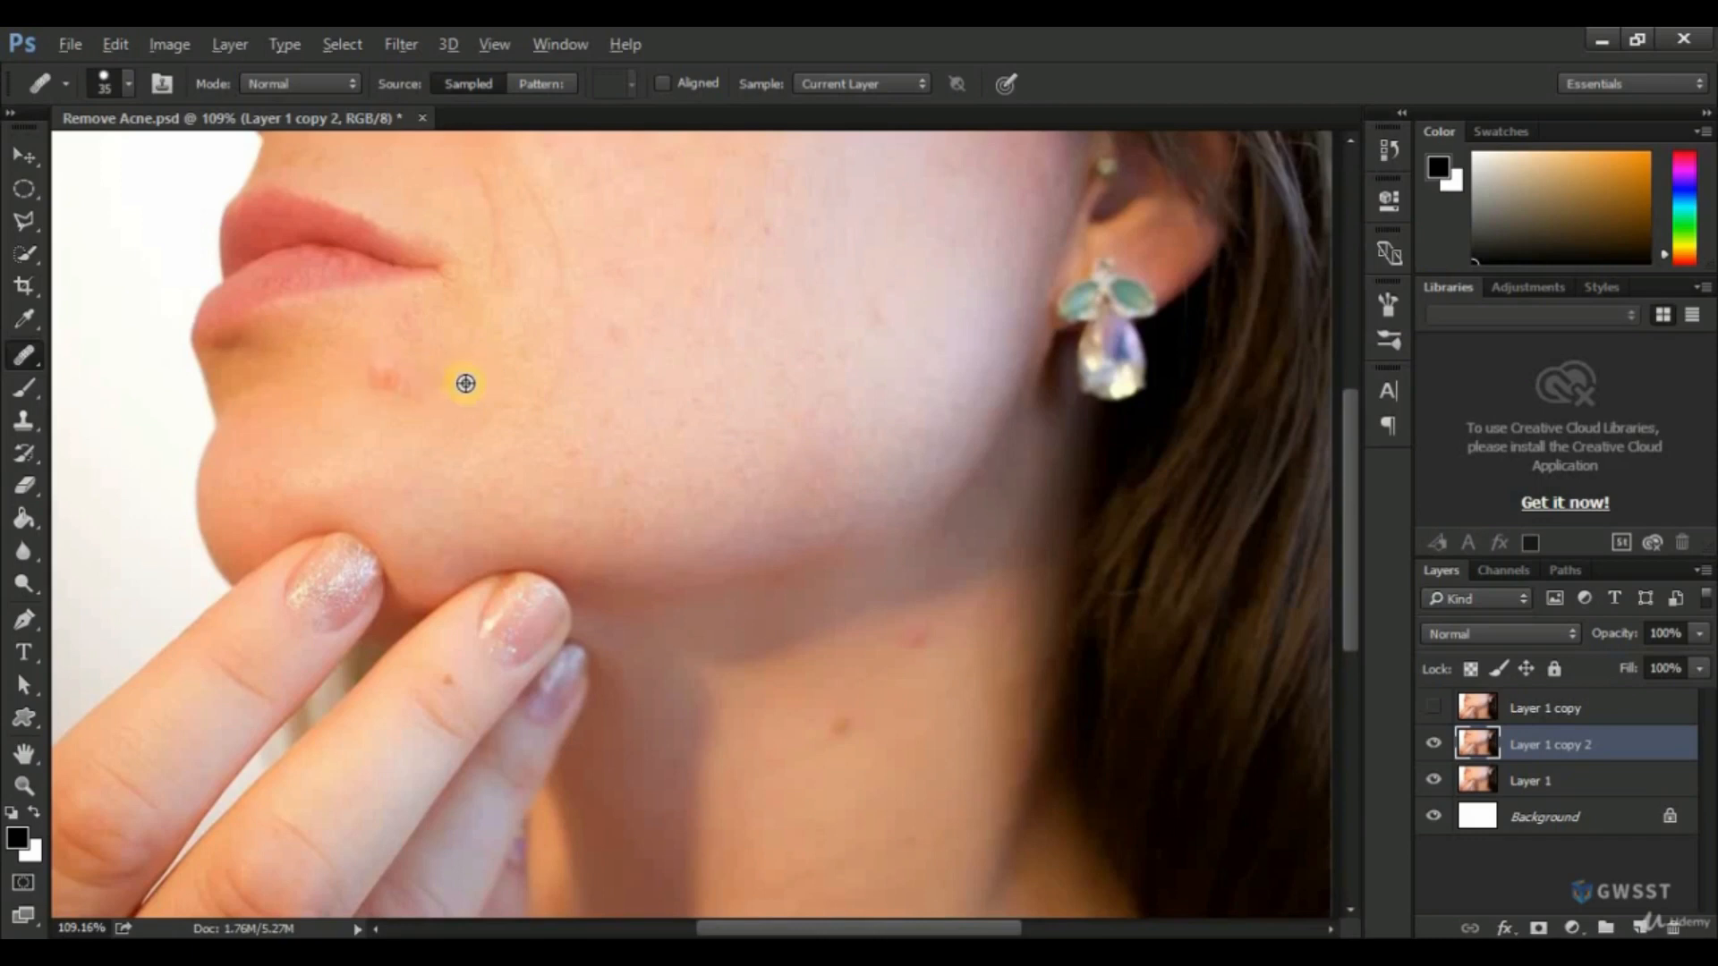
drag(390, 365, 395, 384)
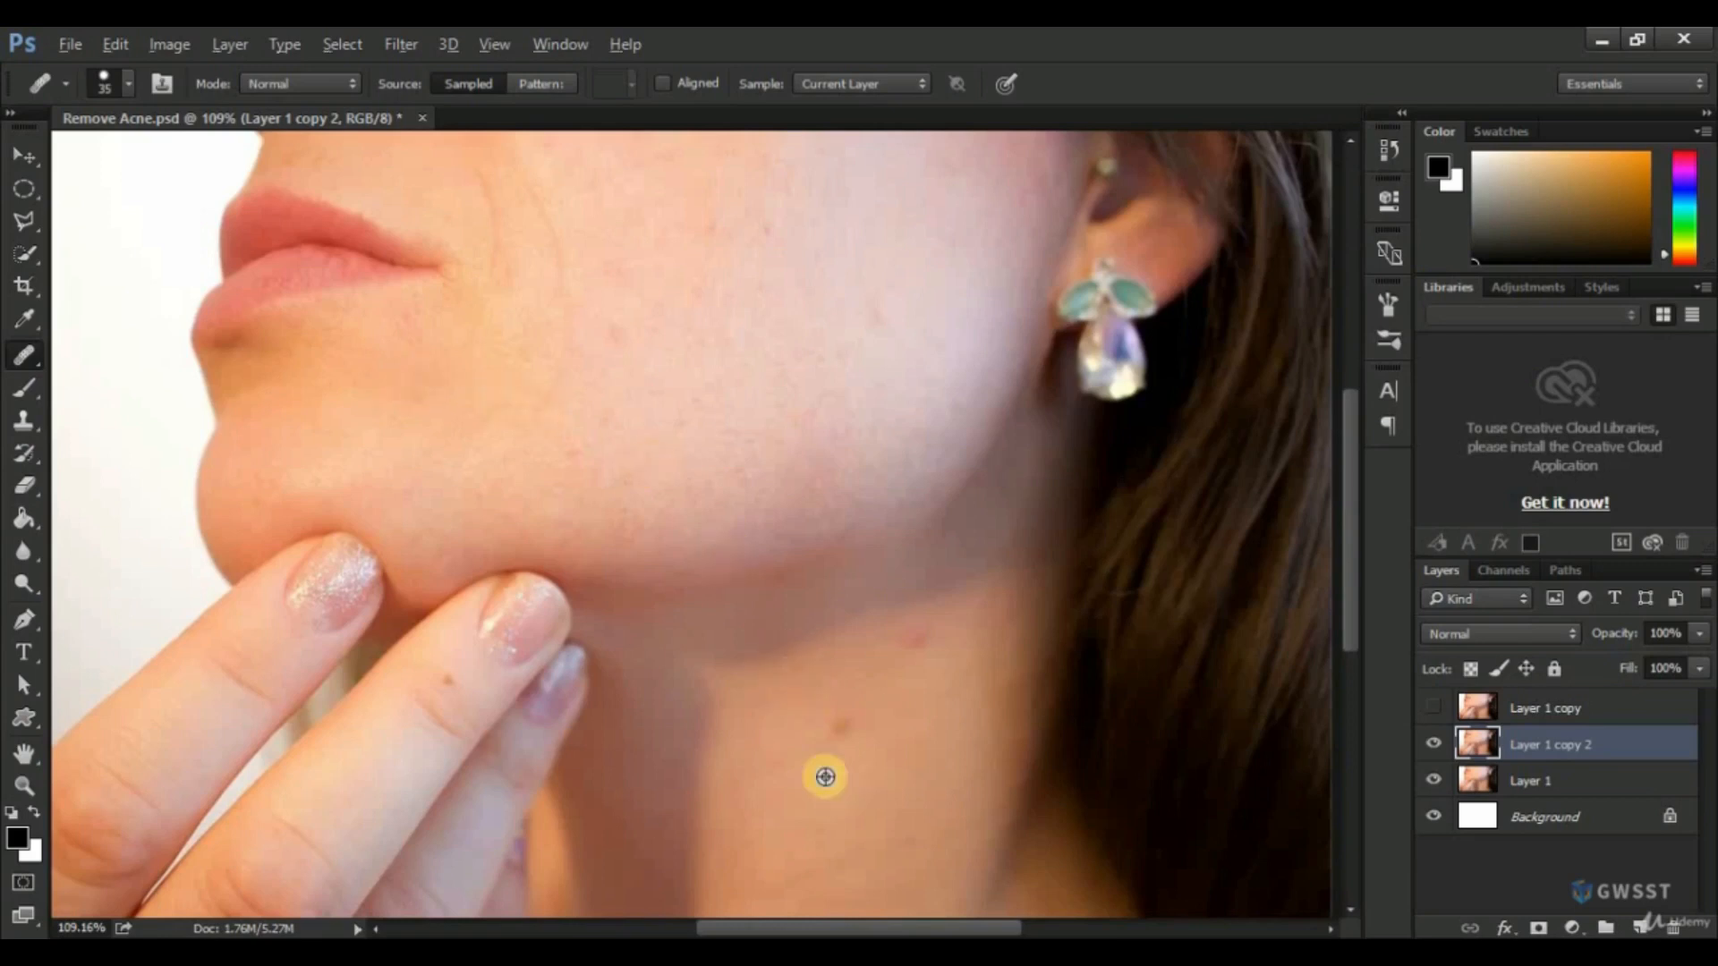
Heal the two spots on the neck with the Healing Brush on Layer 1 copy 2.
click(838, 731)
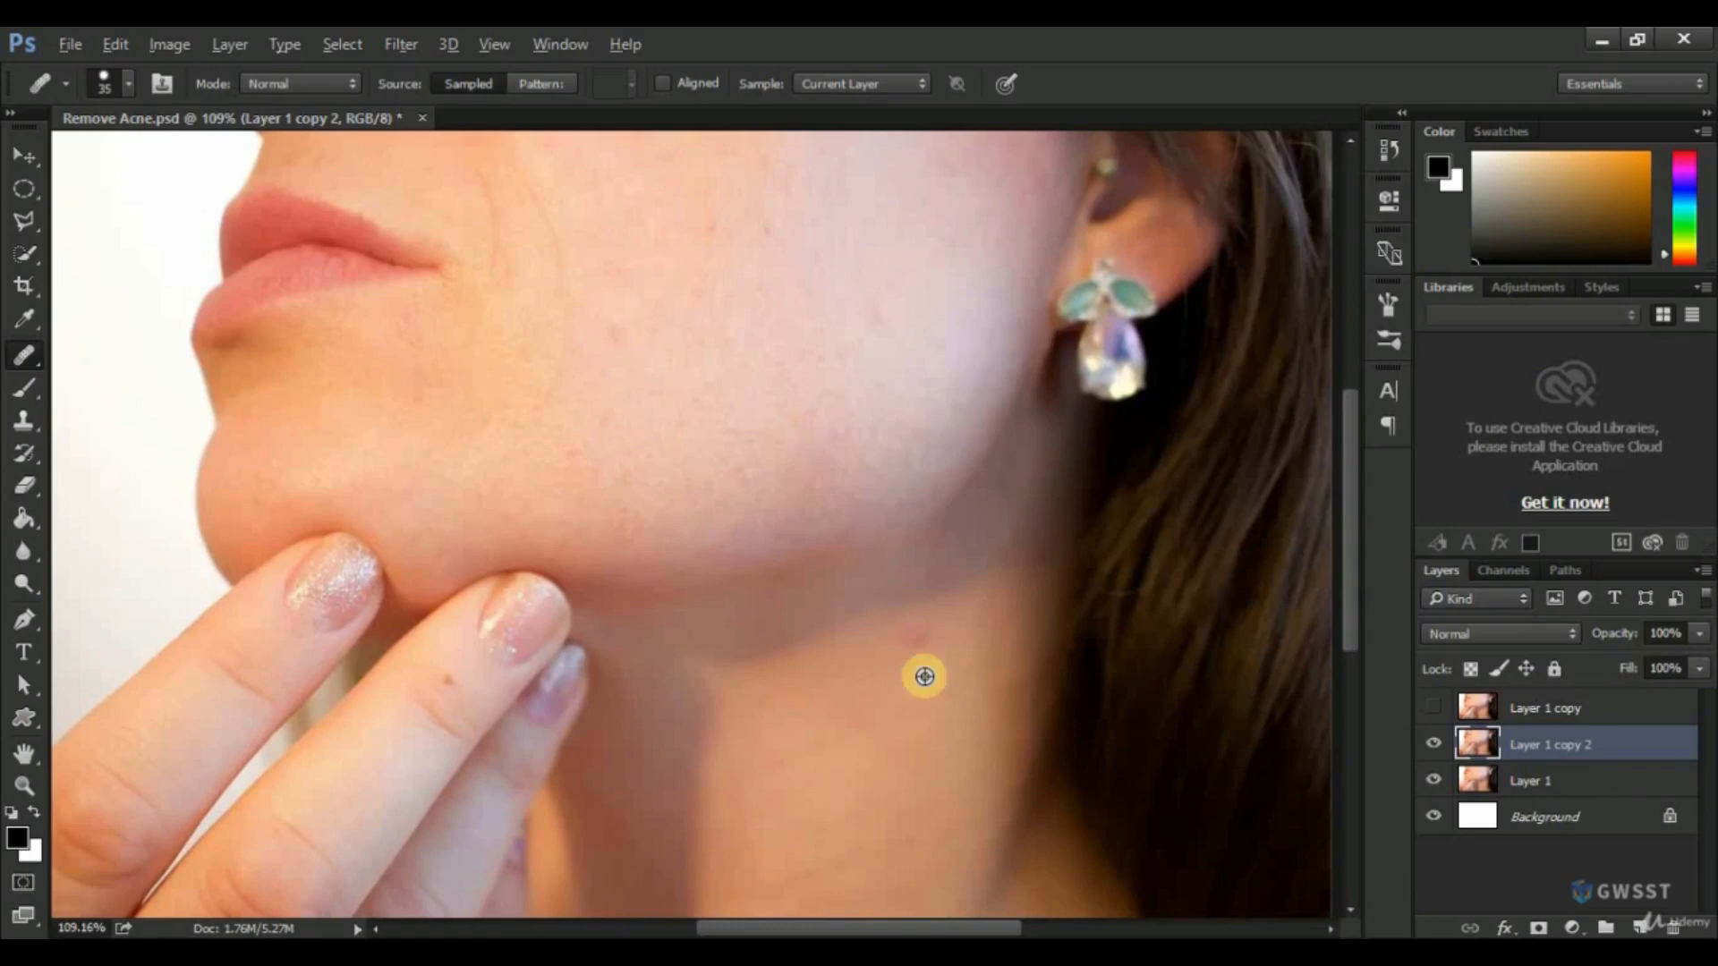
click(916, 641)
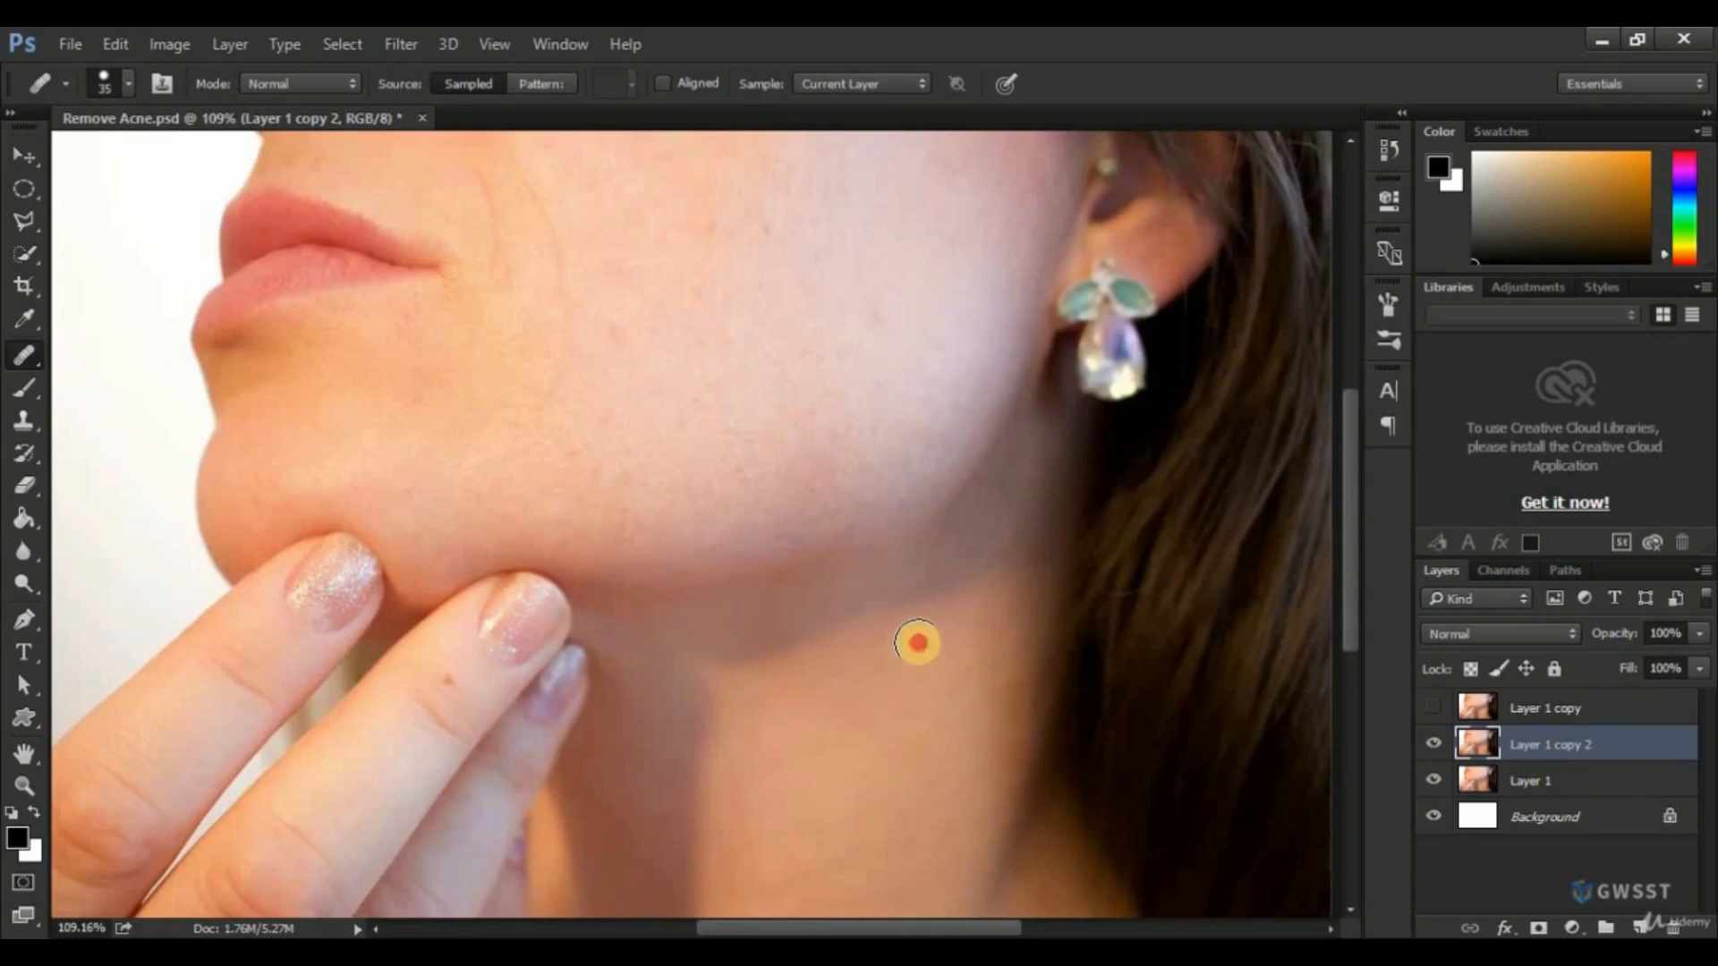
click(1021, 650)
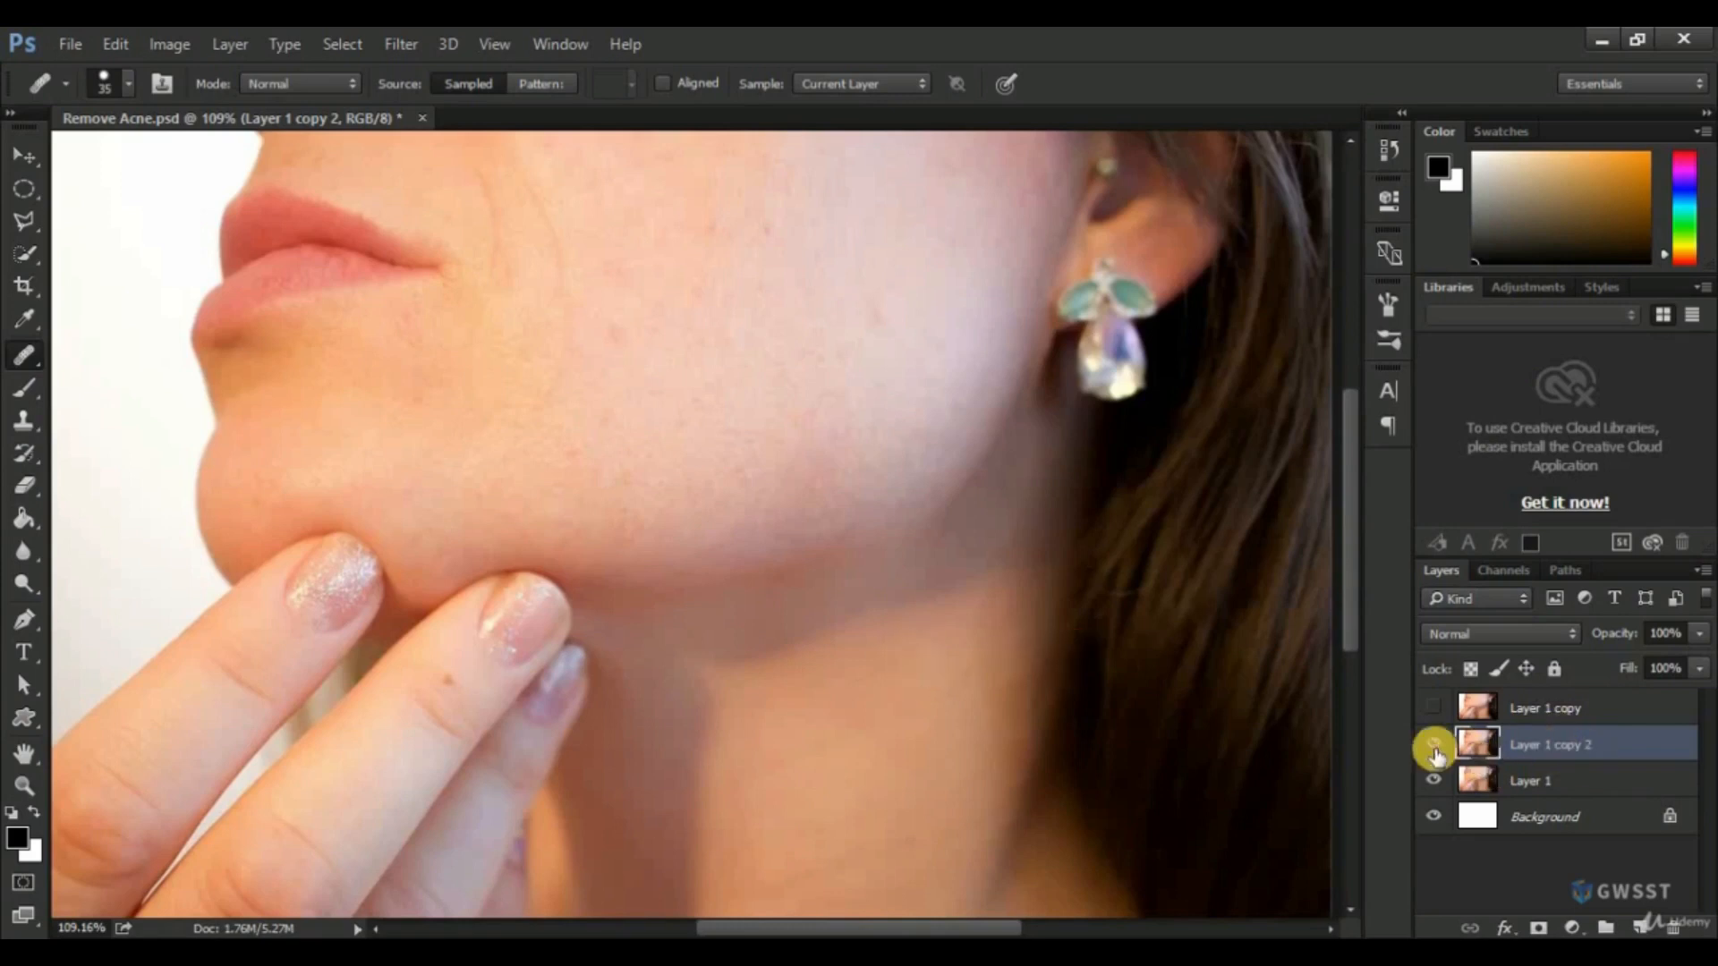
Hide Layer 1 copy 2 and make another duplicate of the original Layer 1.
scroll(817, 583, down, 3)
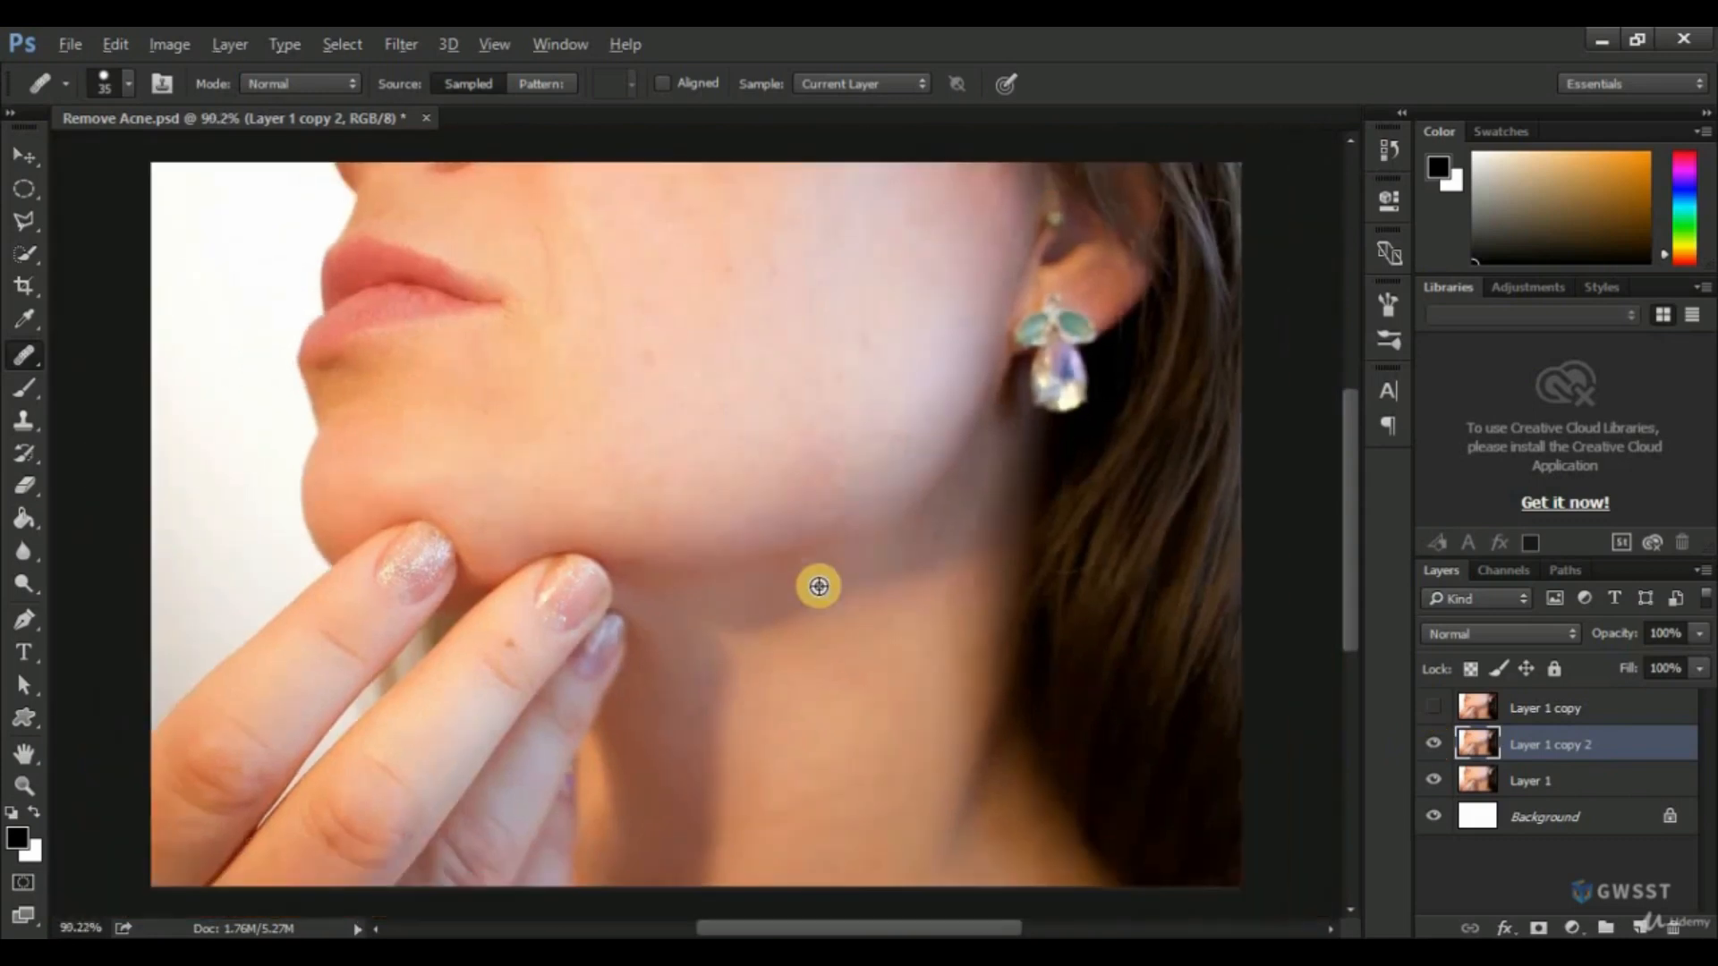
click(1627, 752)
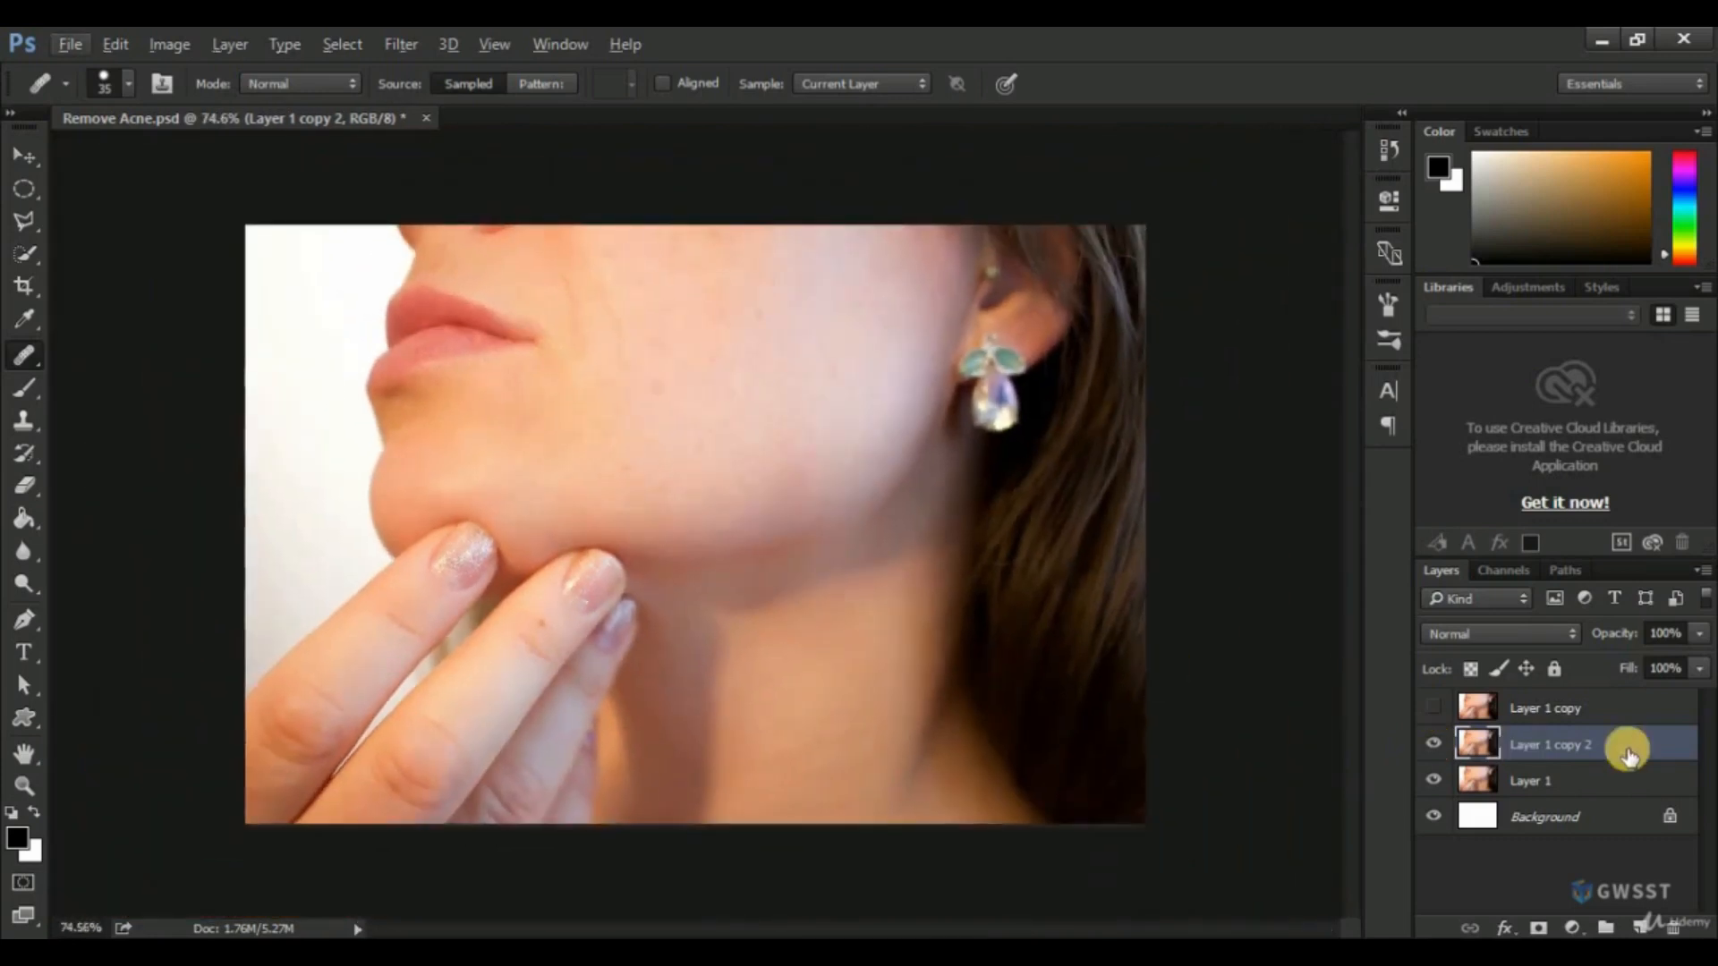
click(1434, 744)
drag(1537, 786, 1645, 922)
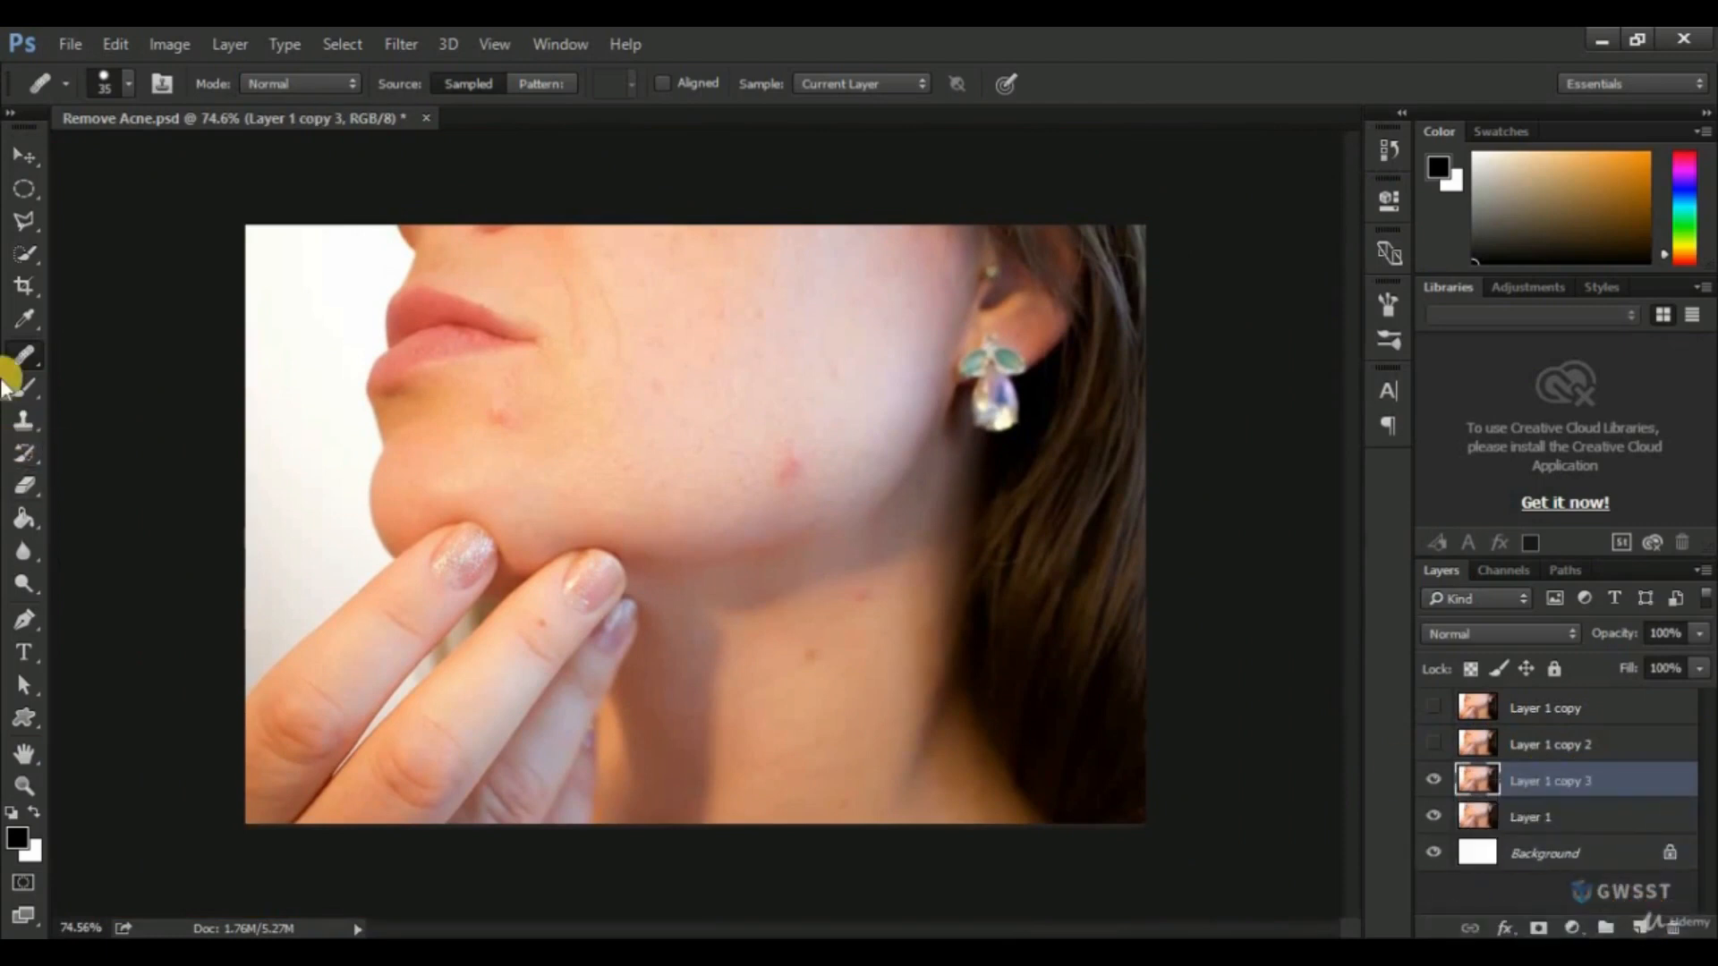
Outline the jawline blemish with the Patch Tool, replace it with clean cheek skin, and deselect the area.
click(18, 358)
click(126, 399)
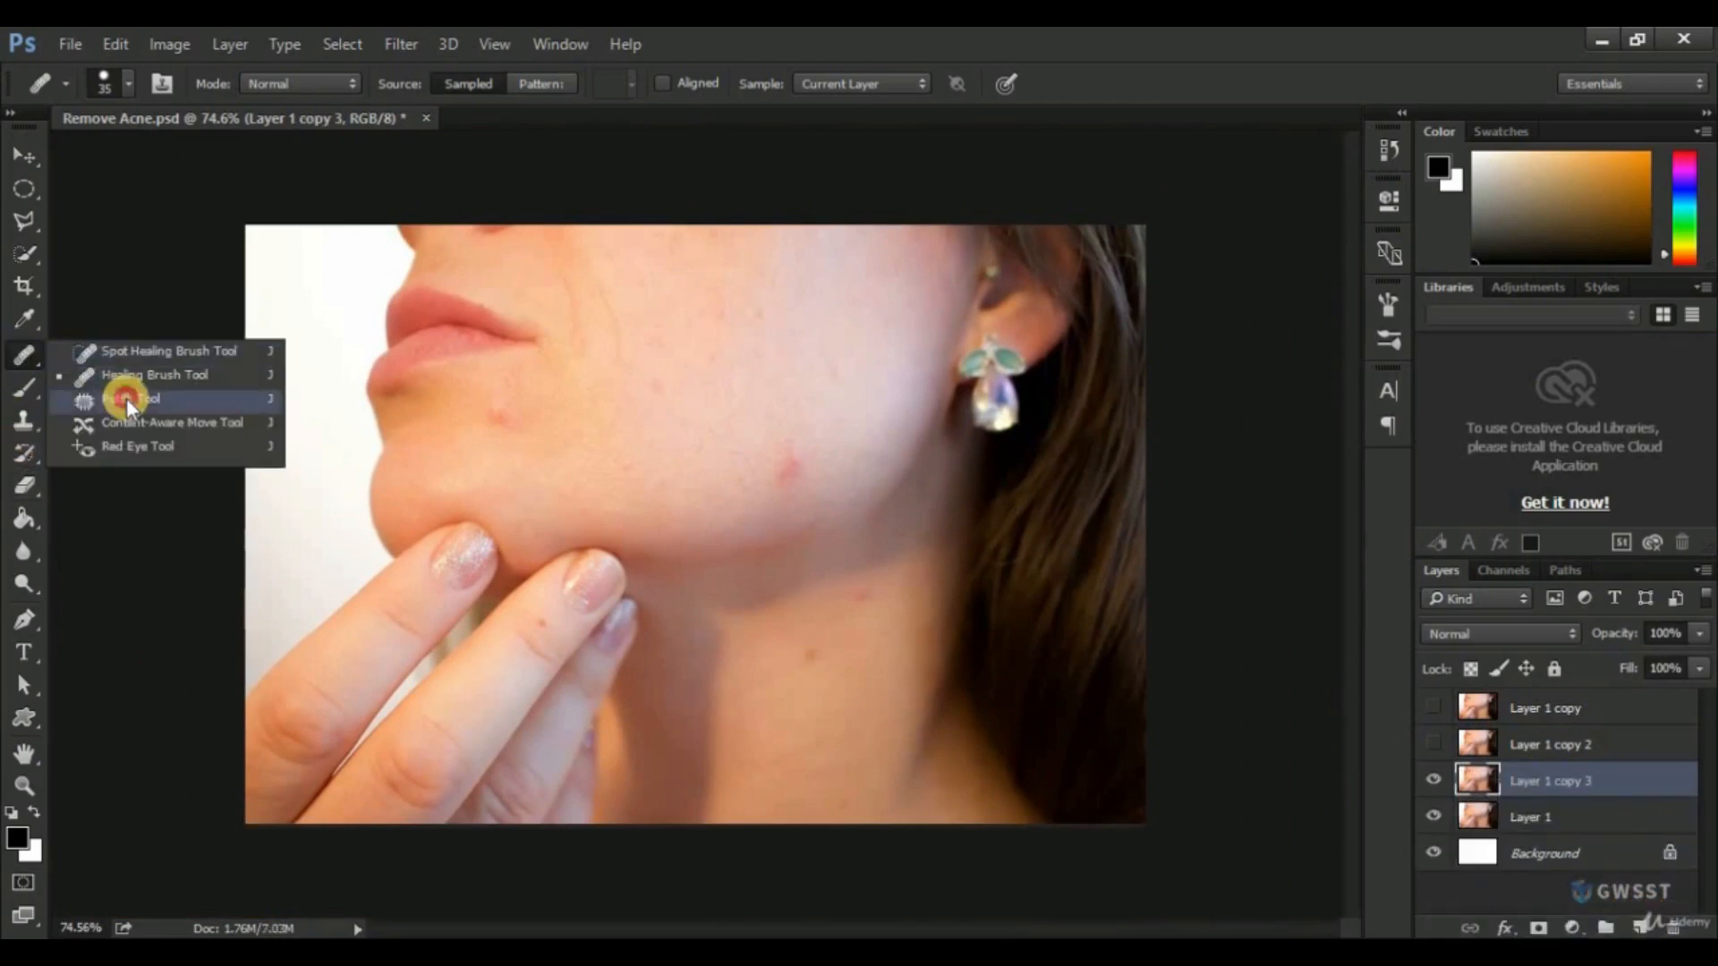
scroll(785, 467, up, 4)
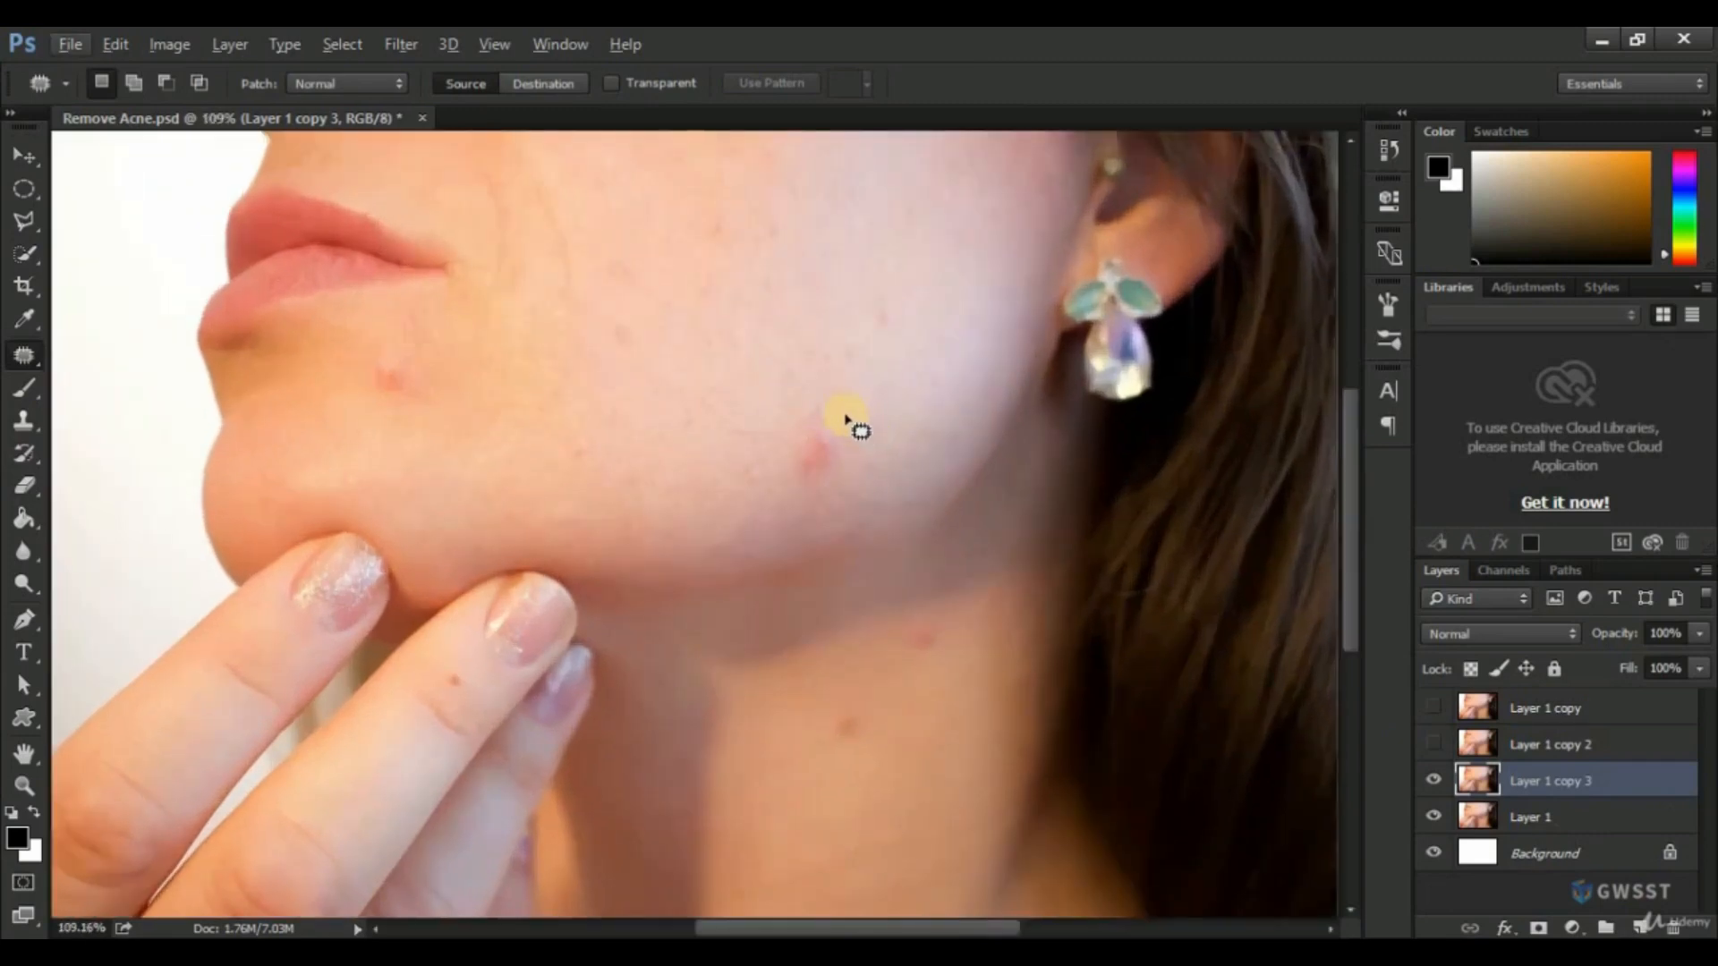
mouse_move(844, 411)
mouse_down()
mouse_move(785, 428)
mouse_move(775, 484)
mouse_move(812, 497)
mouse_move(862, 446)
mouse_move(847, 408)
mouse_move(828, 433)
mouse_move(849, 348)
mouse_move(758, 353)
mouse_up()
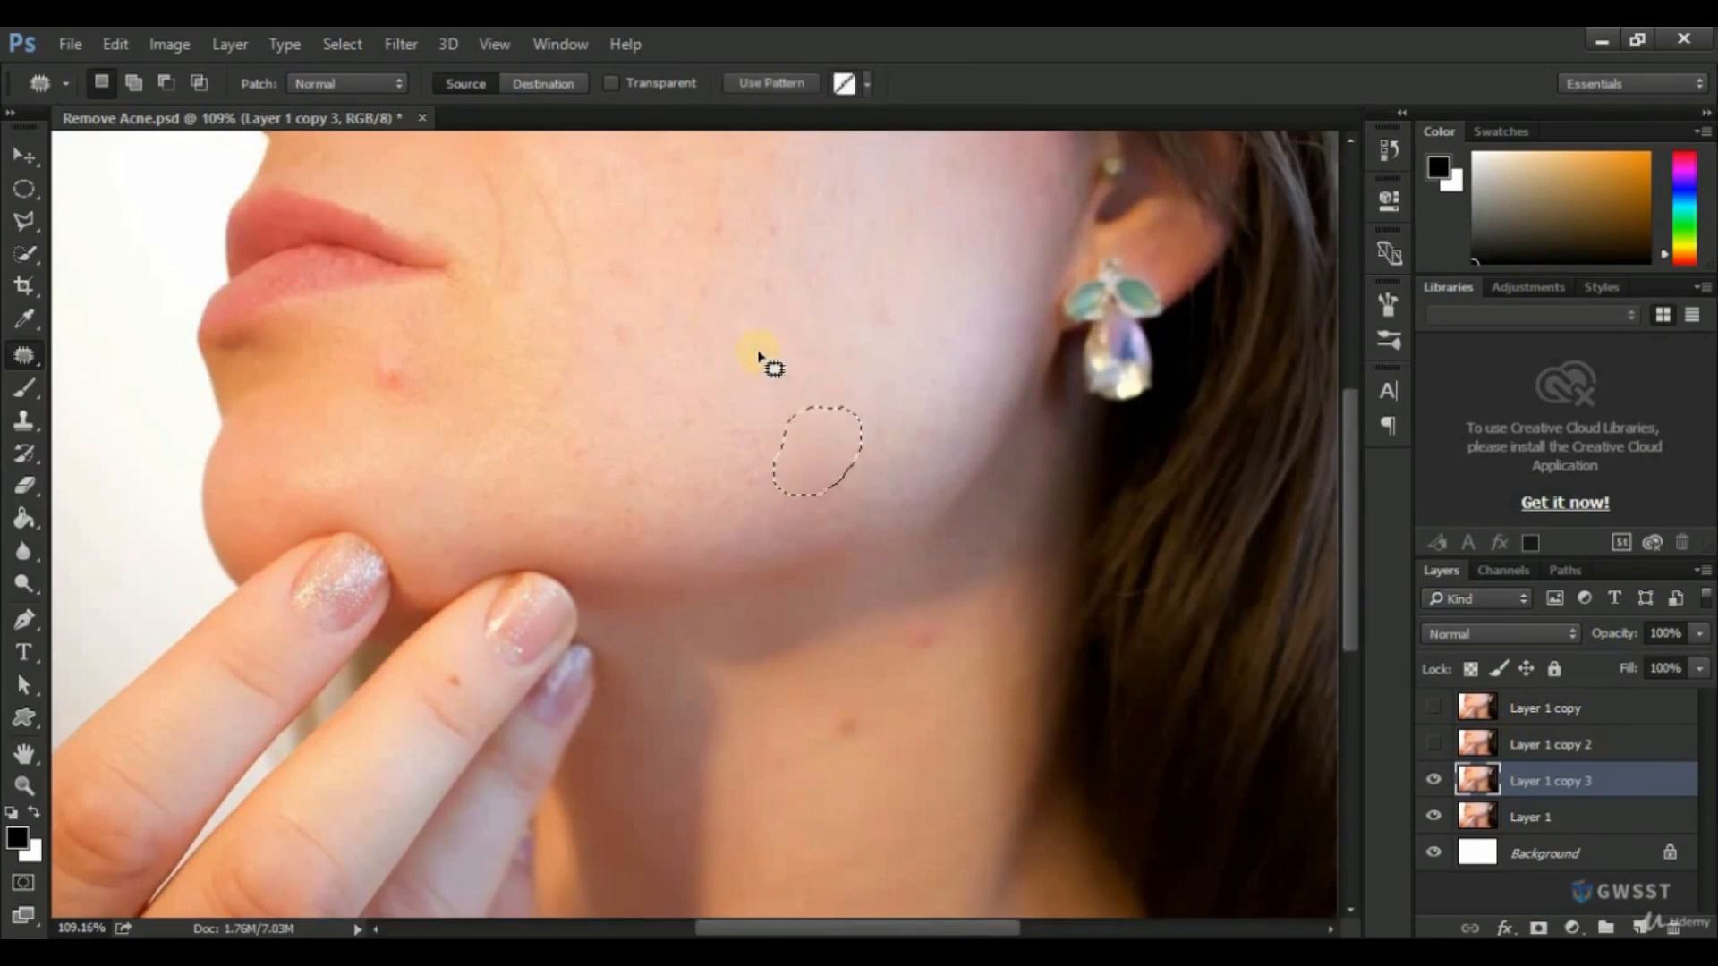
key(ctrl+d)
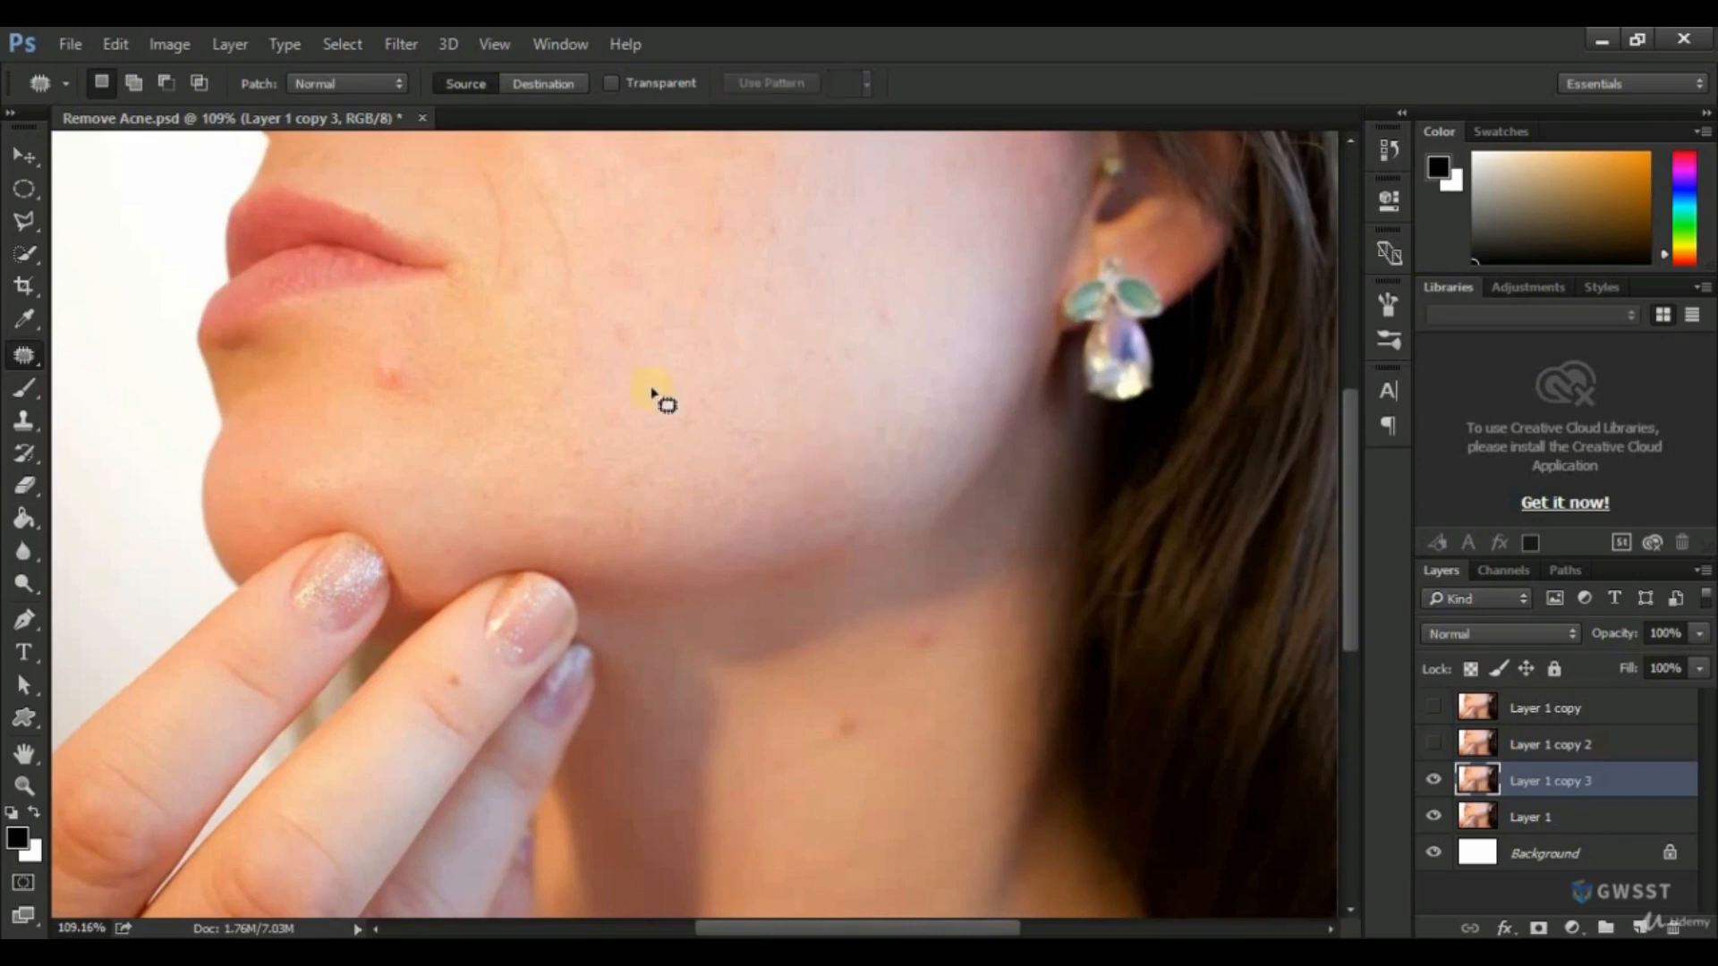
Patch the chin blemish and the two neck spots with nearby clean skin and clear the selection.
mouse_move(400, 355)
mouse_down()
mouse_move(364, 369)
mouse_move(372, 399)
mouse_move(395, 410)
mouse_move(412, 391)
mouse_move(400, 352)
mouse_move(403, 373)
mouse_move(452, 355)
mouse_up()
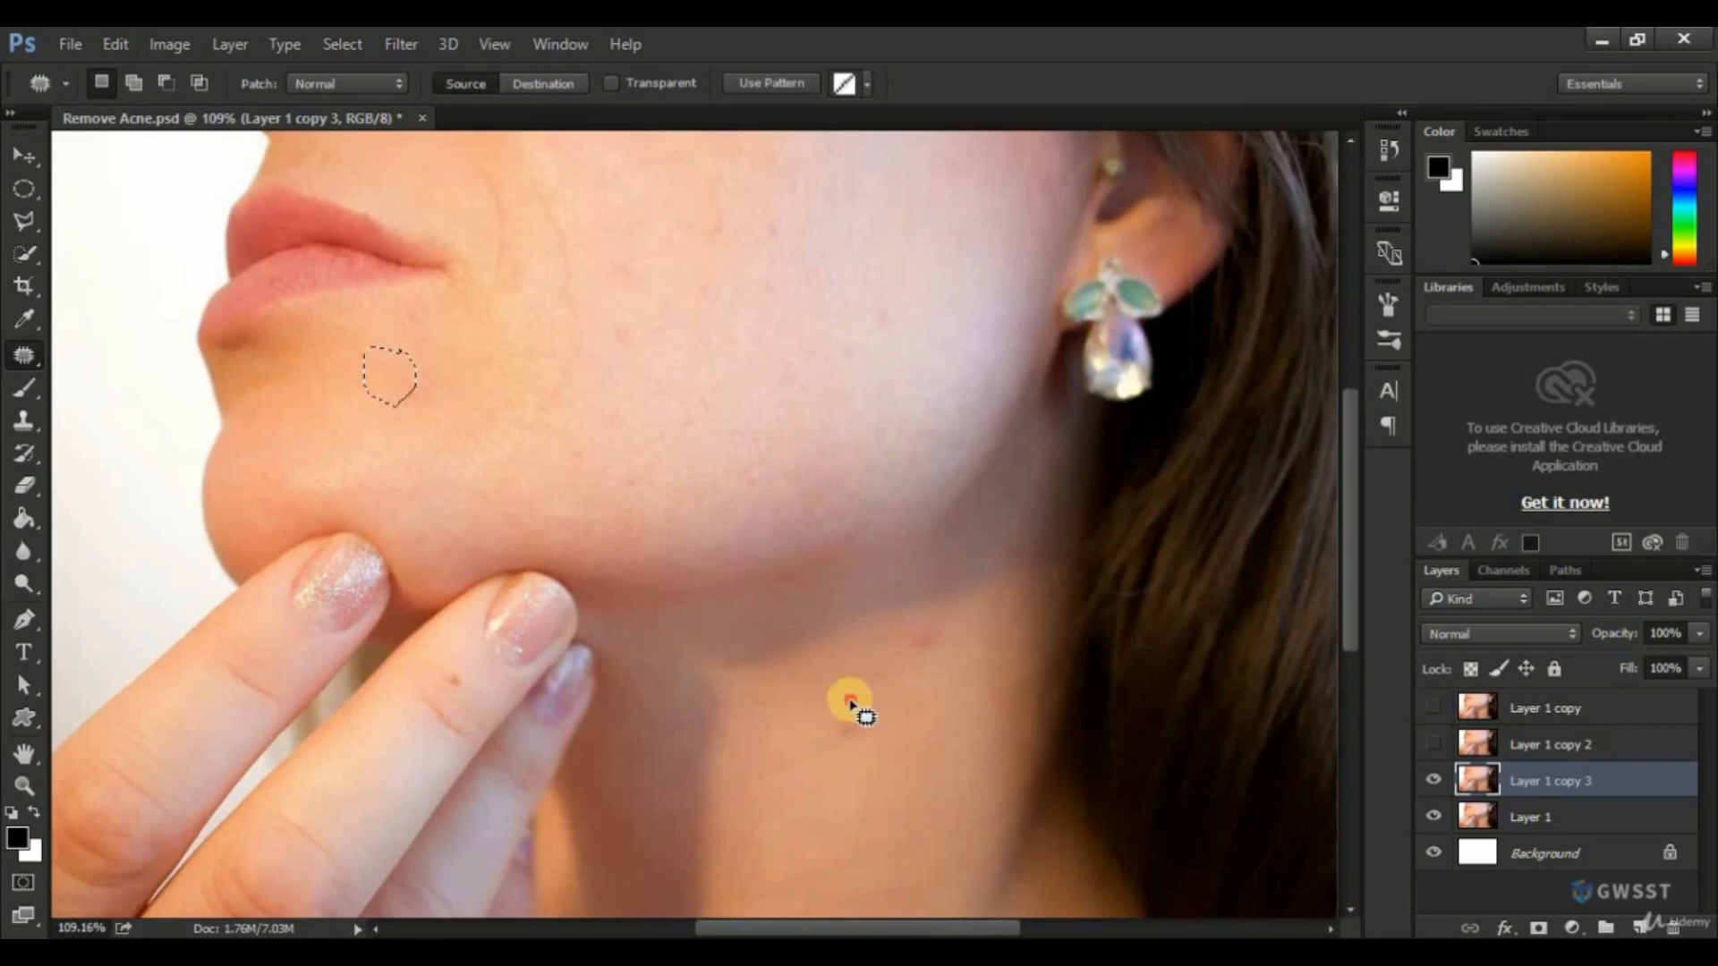
mouse_move(851, 703)
mouse_down()
mouse_move(819, 738)
mouse_move(846, 744)
mouse_move(876, 706)
mouse_move(848, 696)
mouse_move(841, 717)
mouse_move(831, 688)
mouse_move(924, 640)
mouse_move(978, 652)
mouse_up()
click(964, 602)
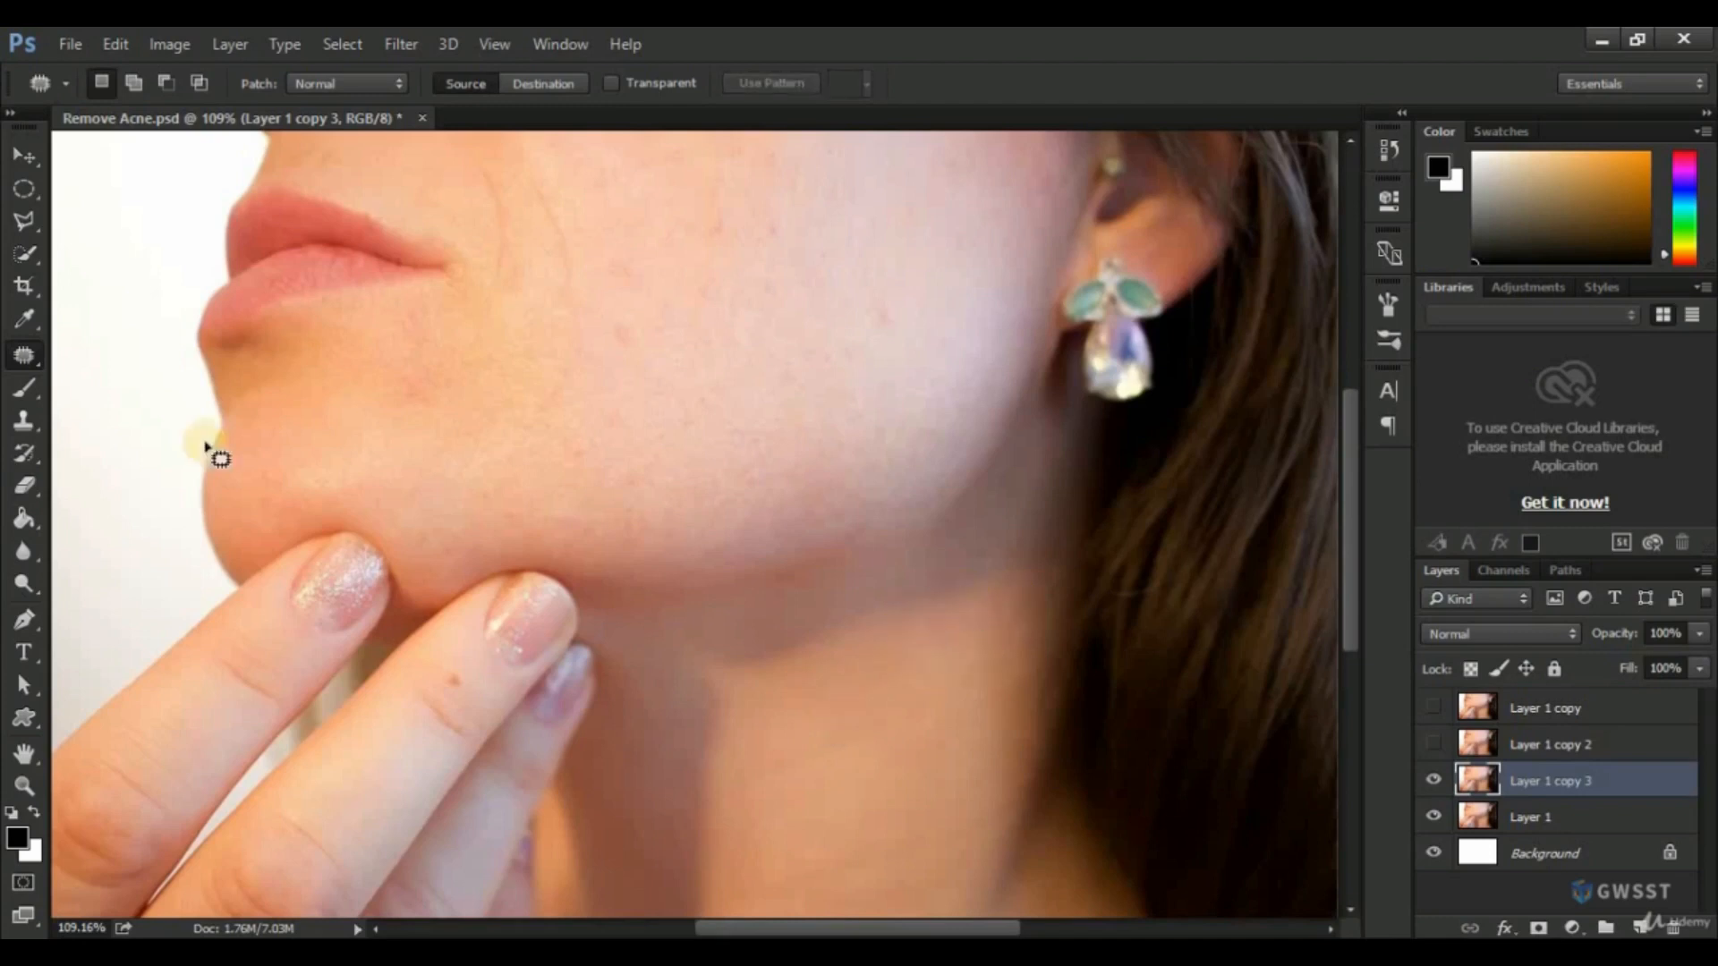
Choose the Content-Aware Move Tool, and duplicate the bird photo layer in Content-Aware-Tool.psd, hiding the original Layer 1.
right_click(24, 349)
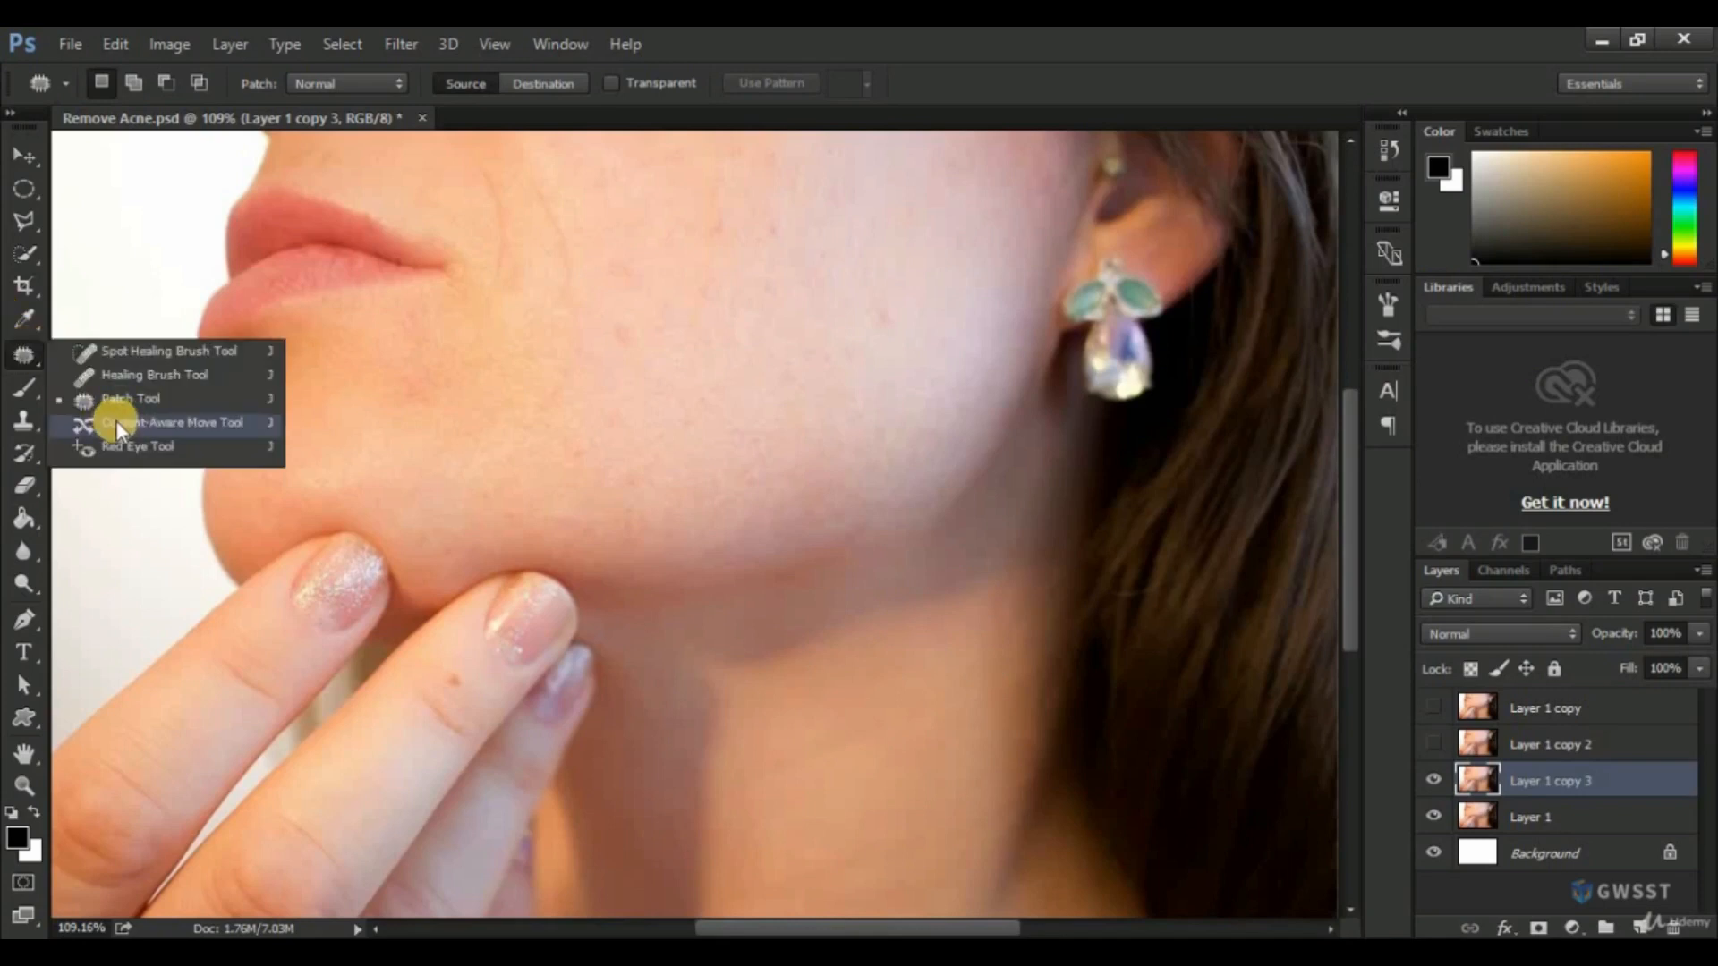
click(34, 357)
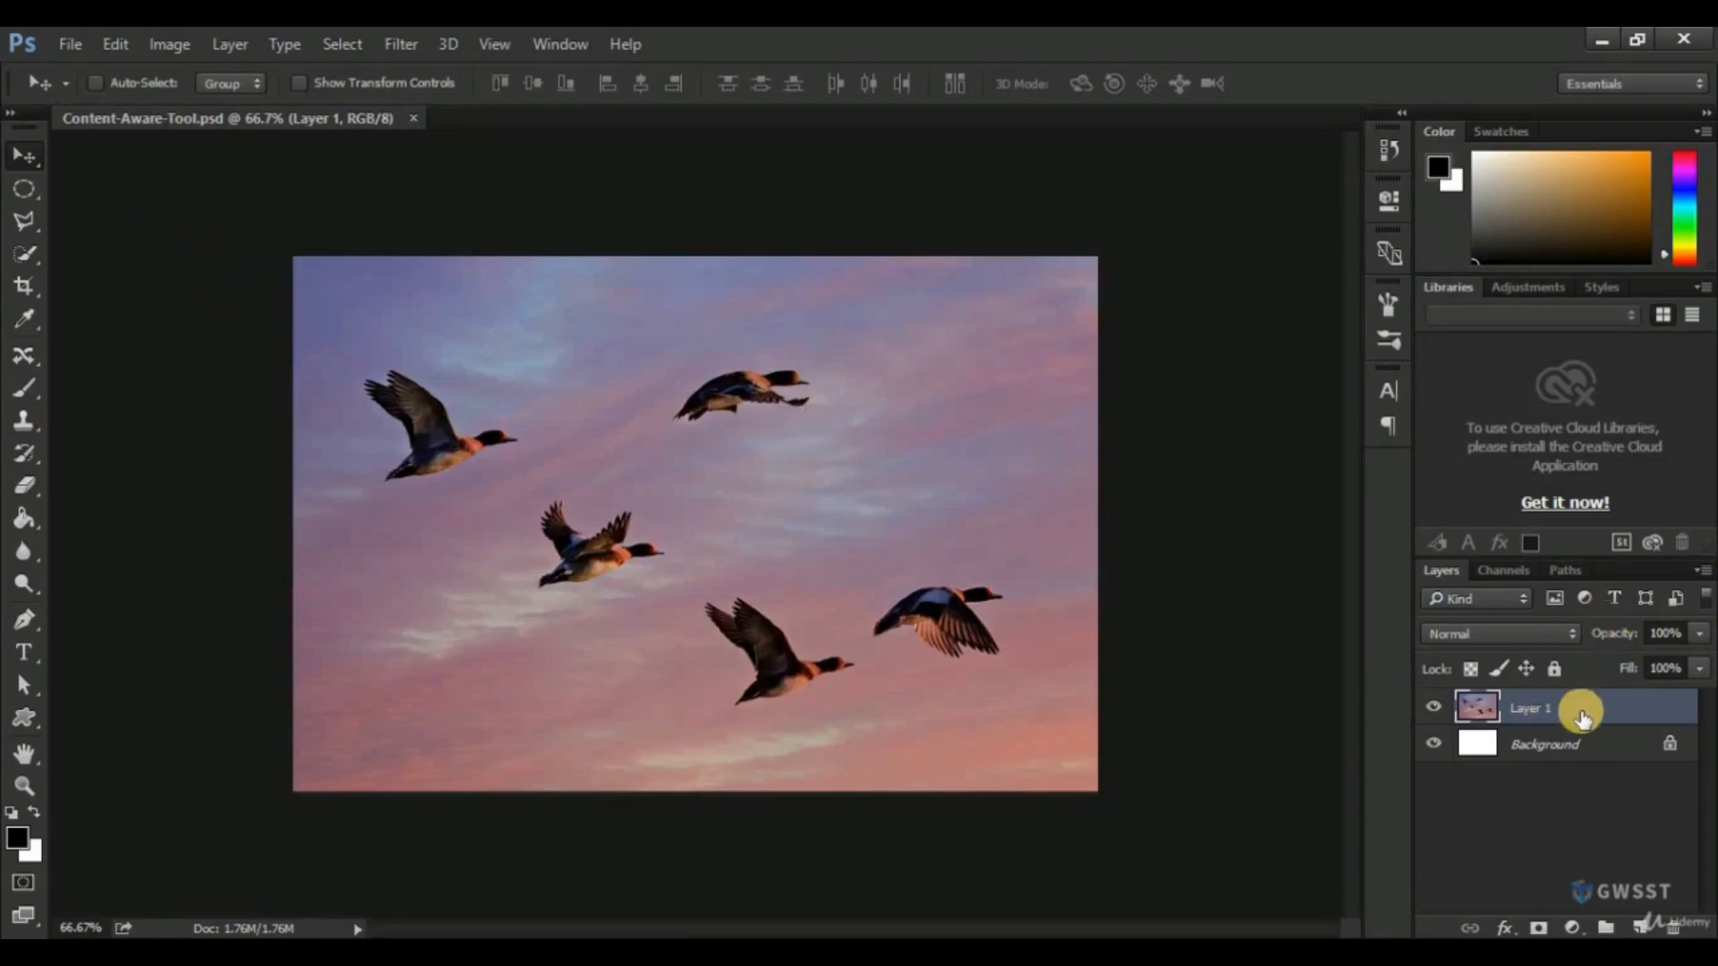
drag(1572, 713, 1643, 927)
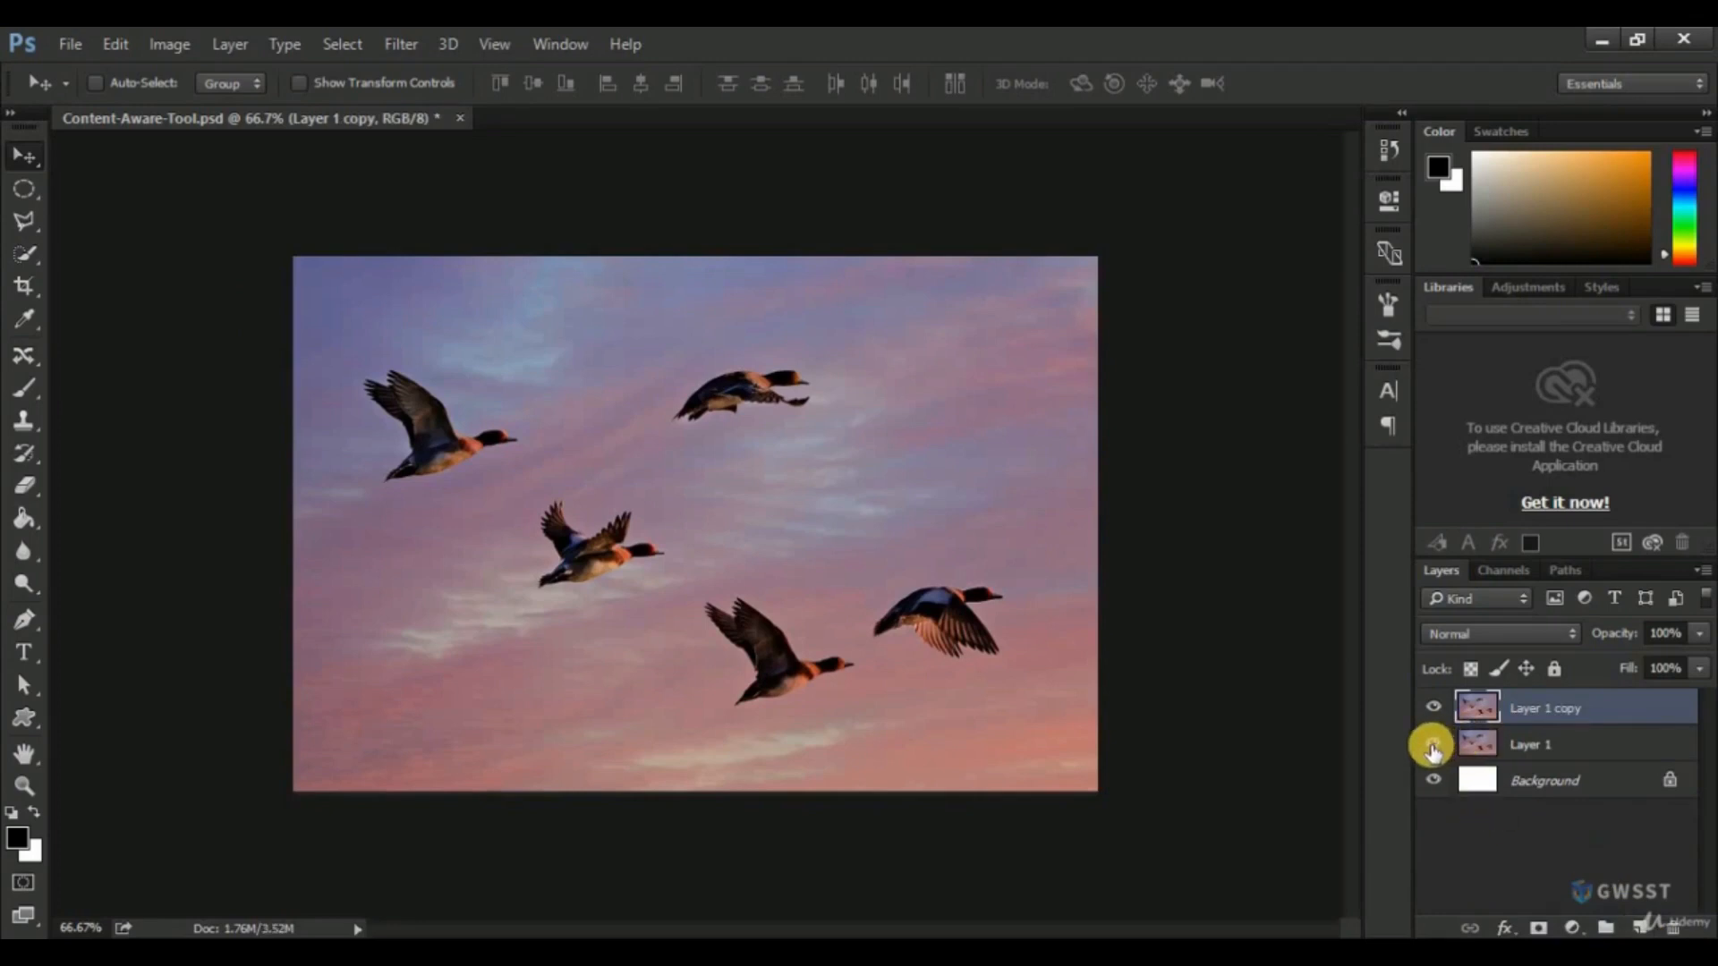
click(1433, 746)
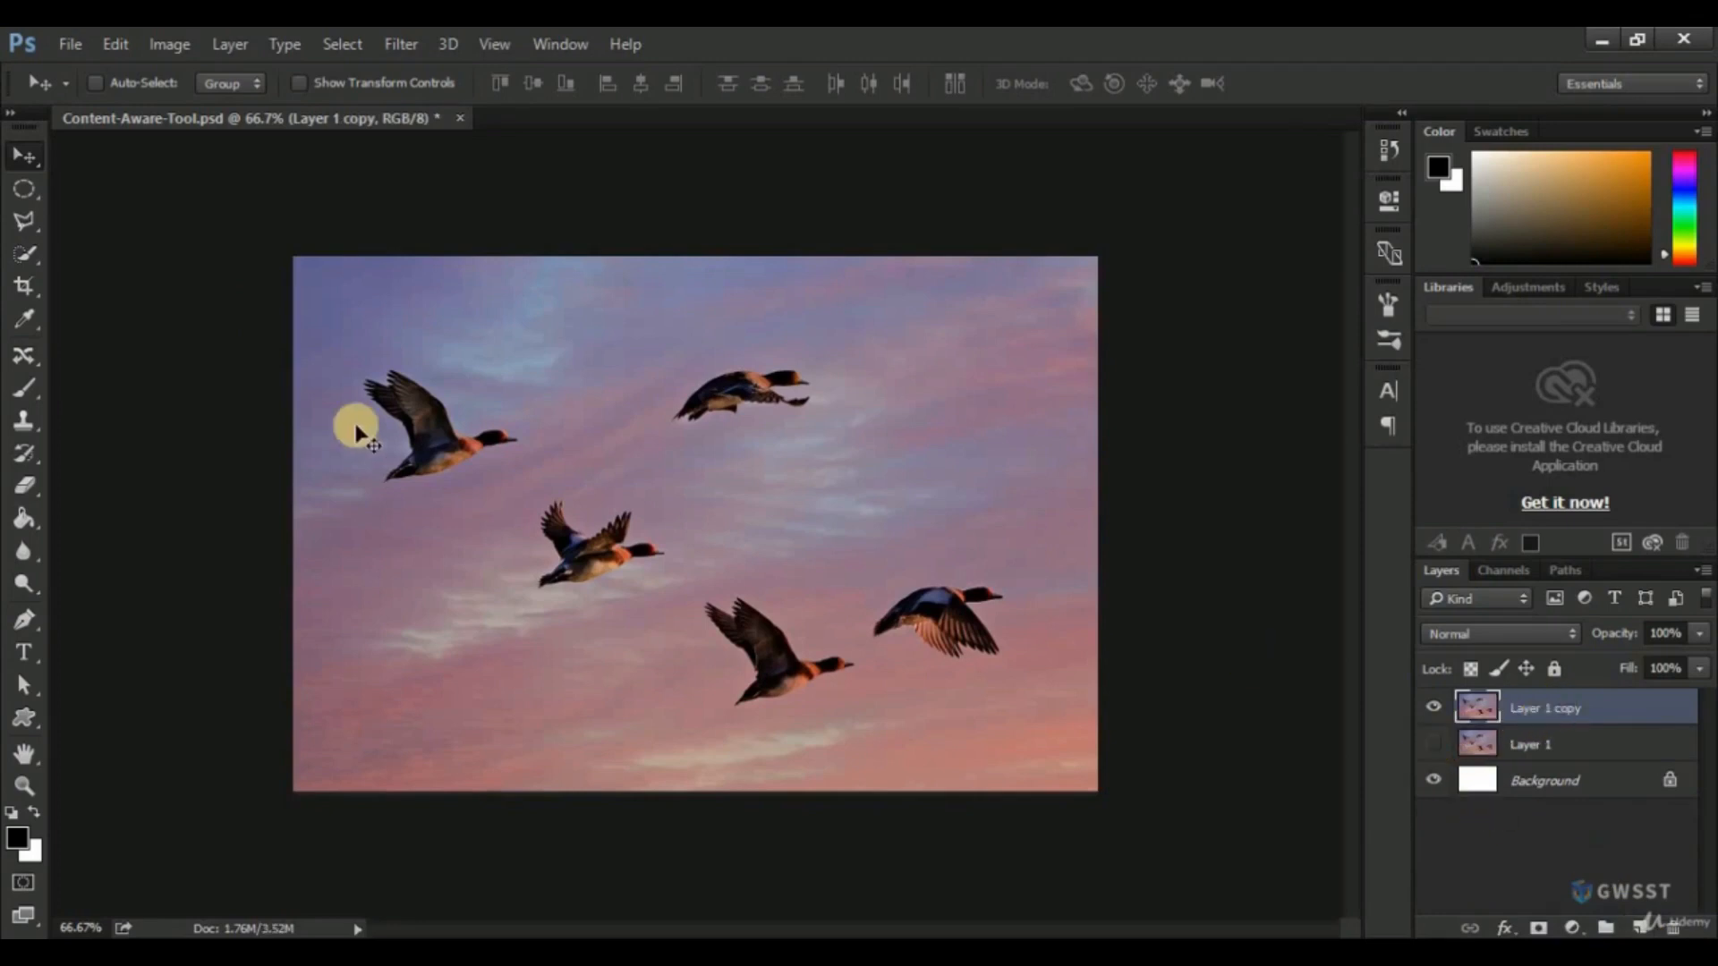
Use the Content-Aware Move Tool to move the upper-left bird straight down near the photo's lower-left corner, apply it and deselect.
click(19, 354)
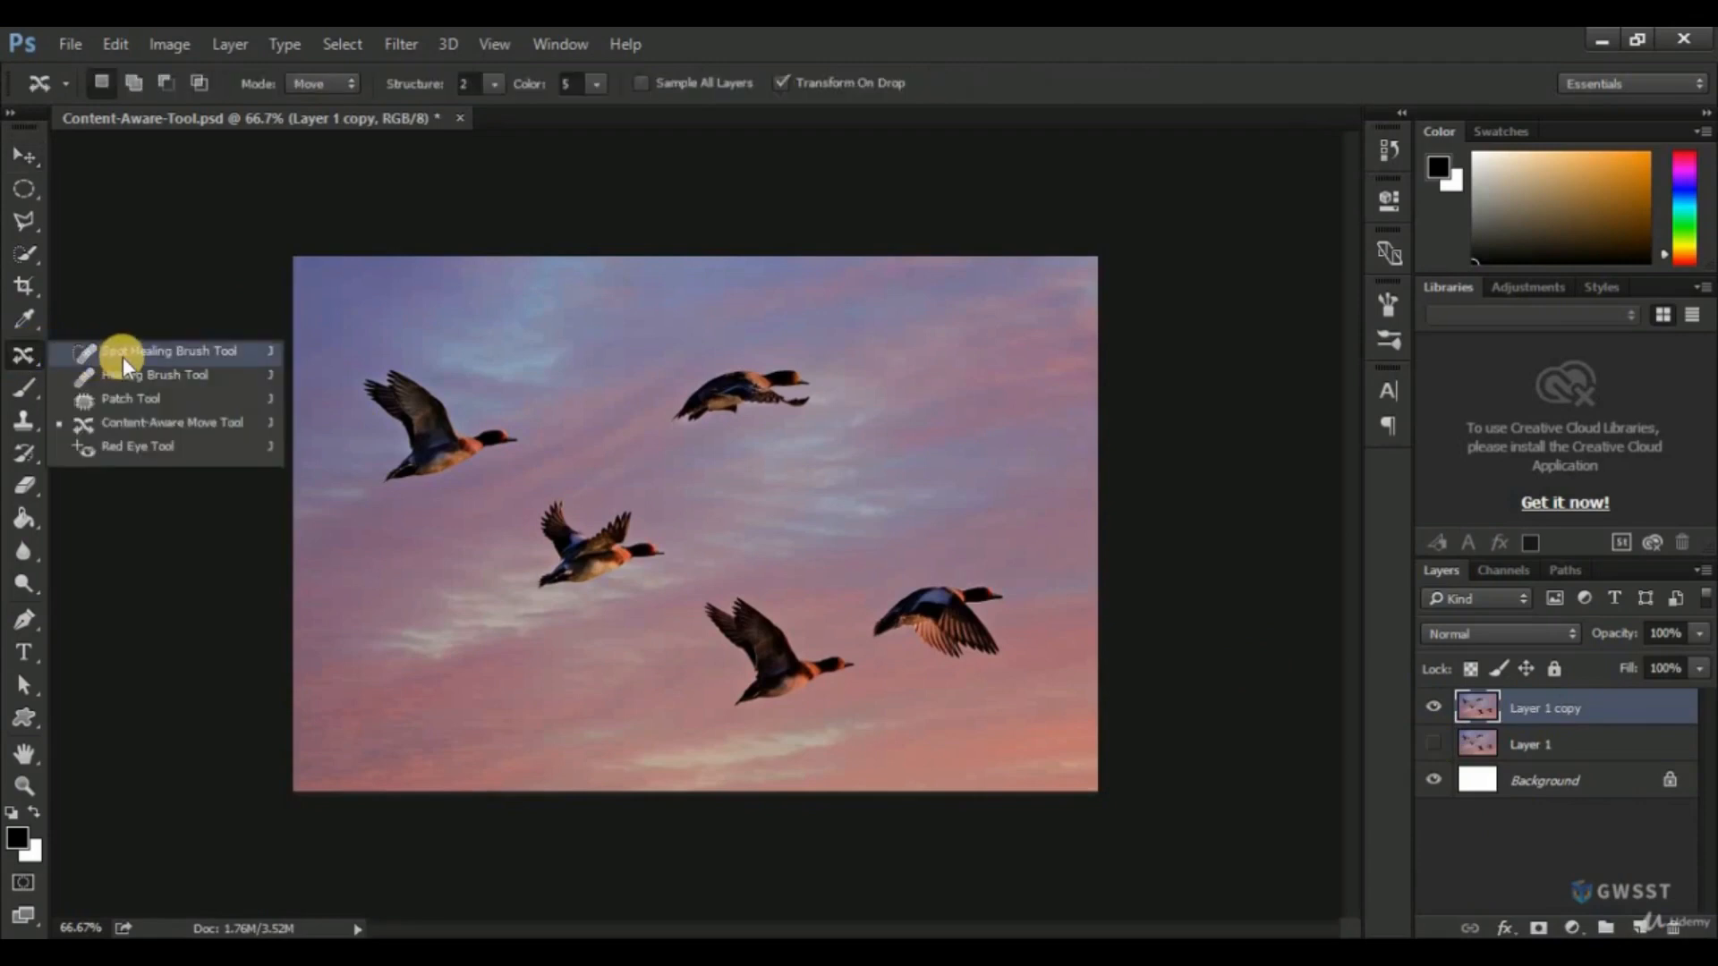
click(127, 422)
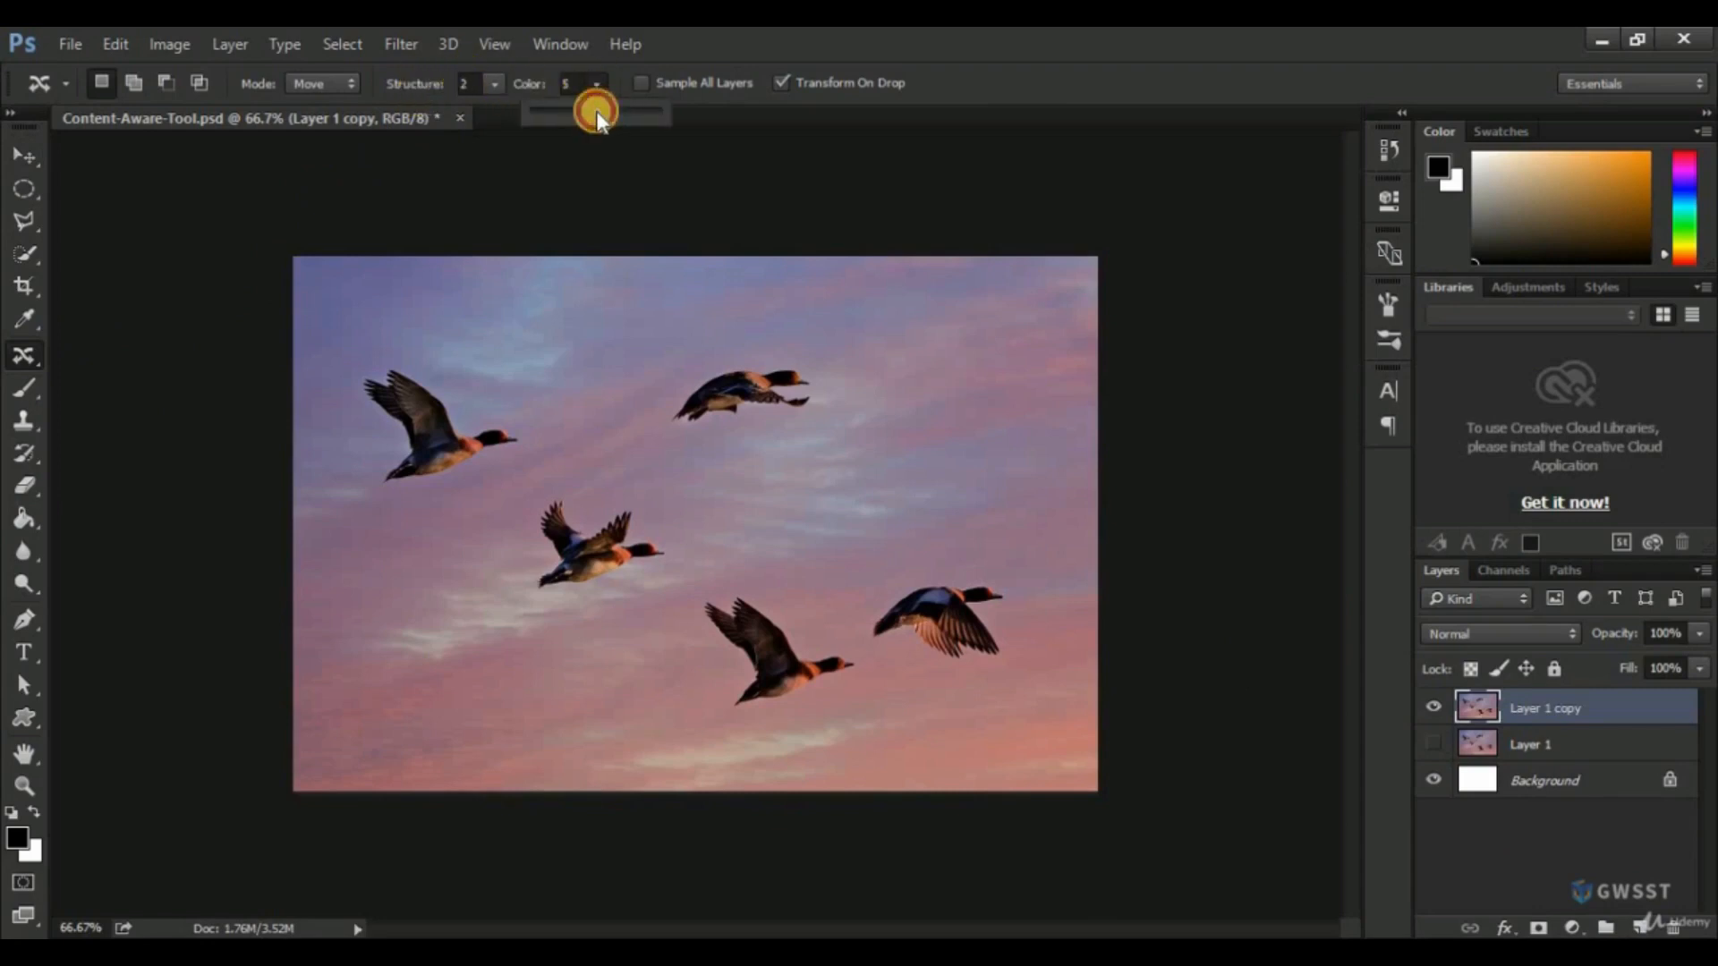
click(700, 57)
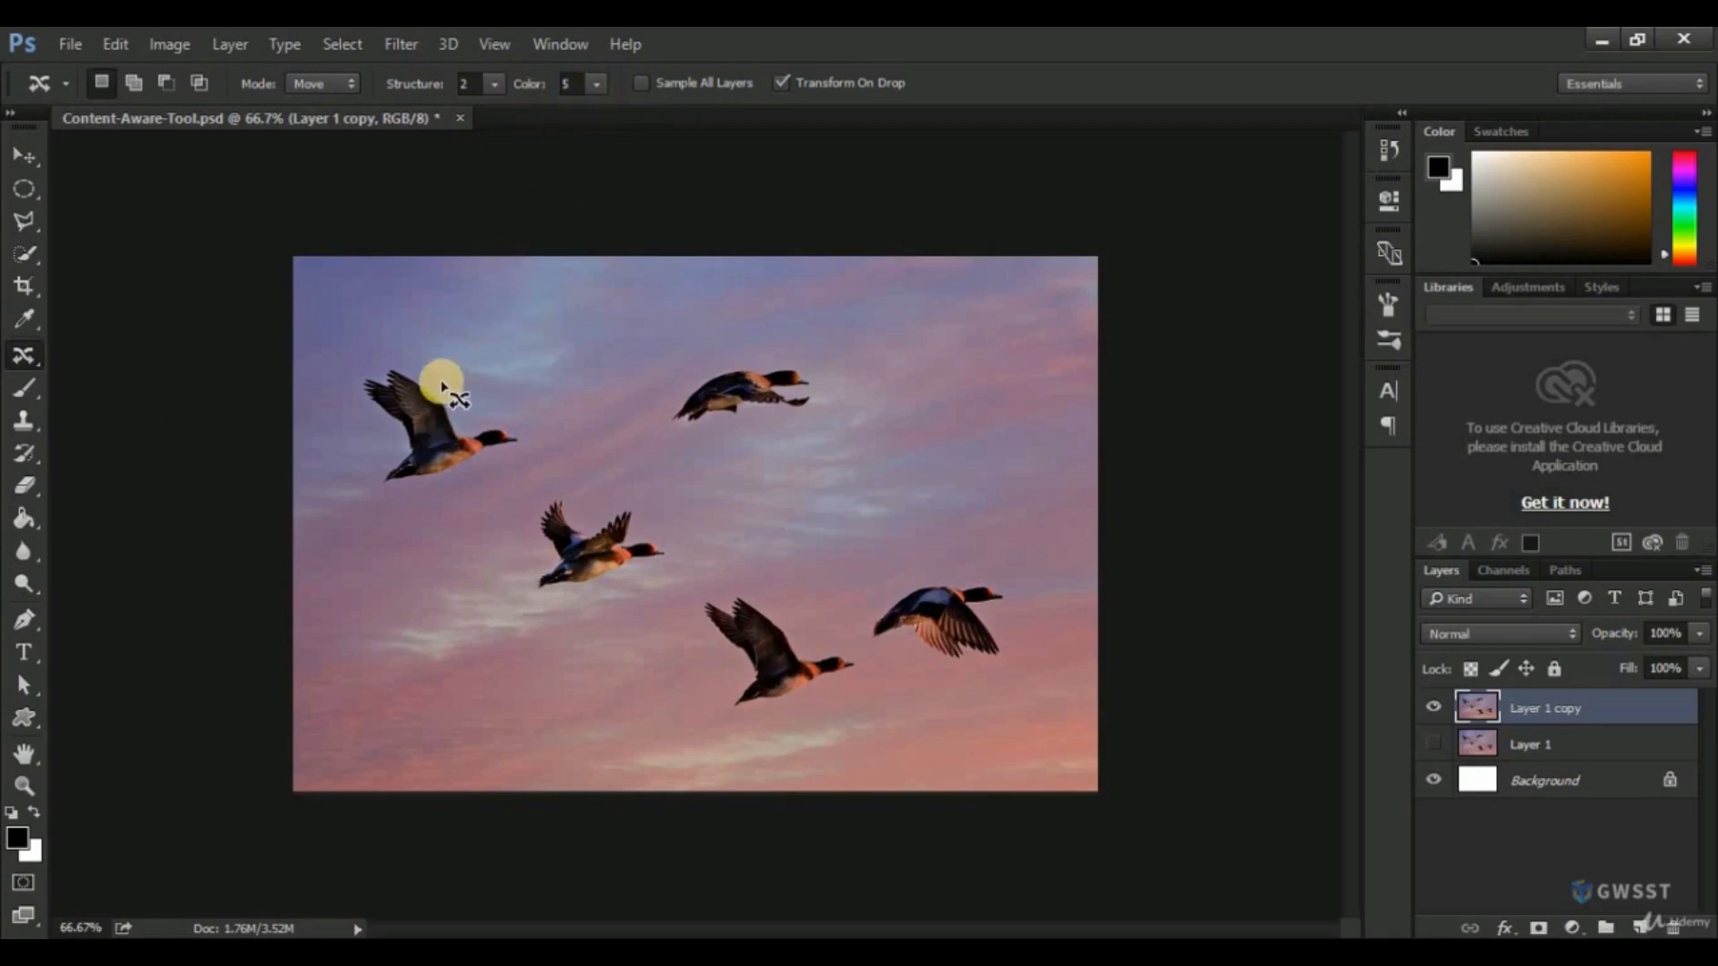
mouse_move(433, 384)
mouse_down()
mouse_move(399, 356)
mouse_move(362, 371)
mouse_move(349, 391)
mouse_move(377, 433)
mouse_move(364, 479)
mouse_move(412, 495)
mouse_move(478, 474)
mouse_move(480, 421)
mouse_move(422, 379)
mouse_up()
drag(442, 438, 464, 689)
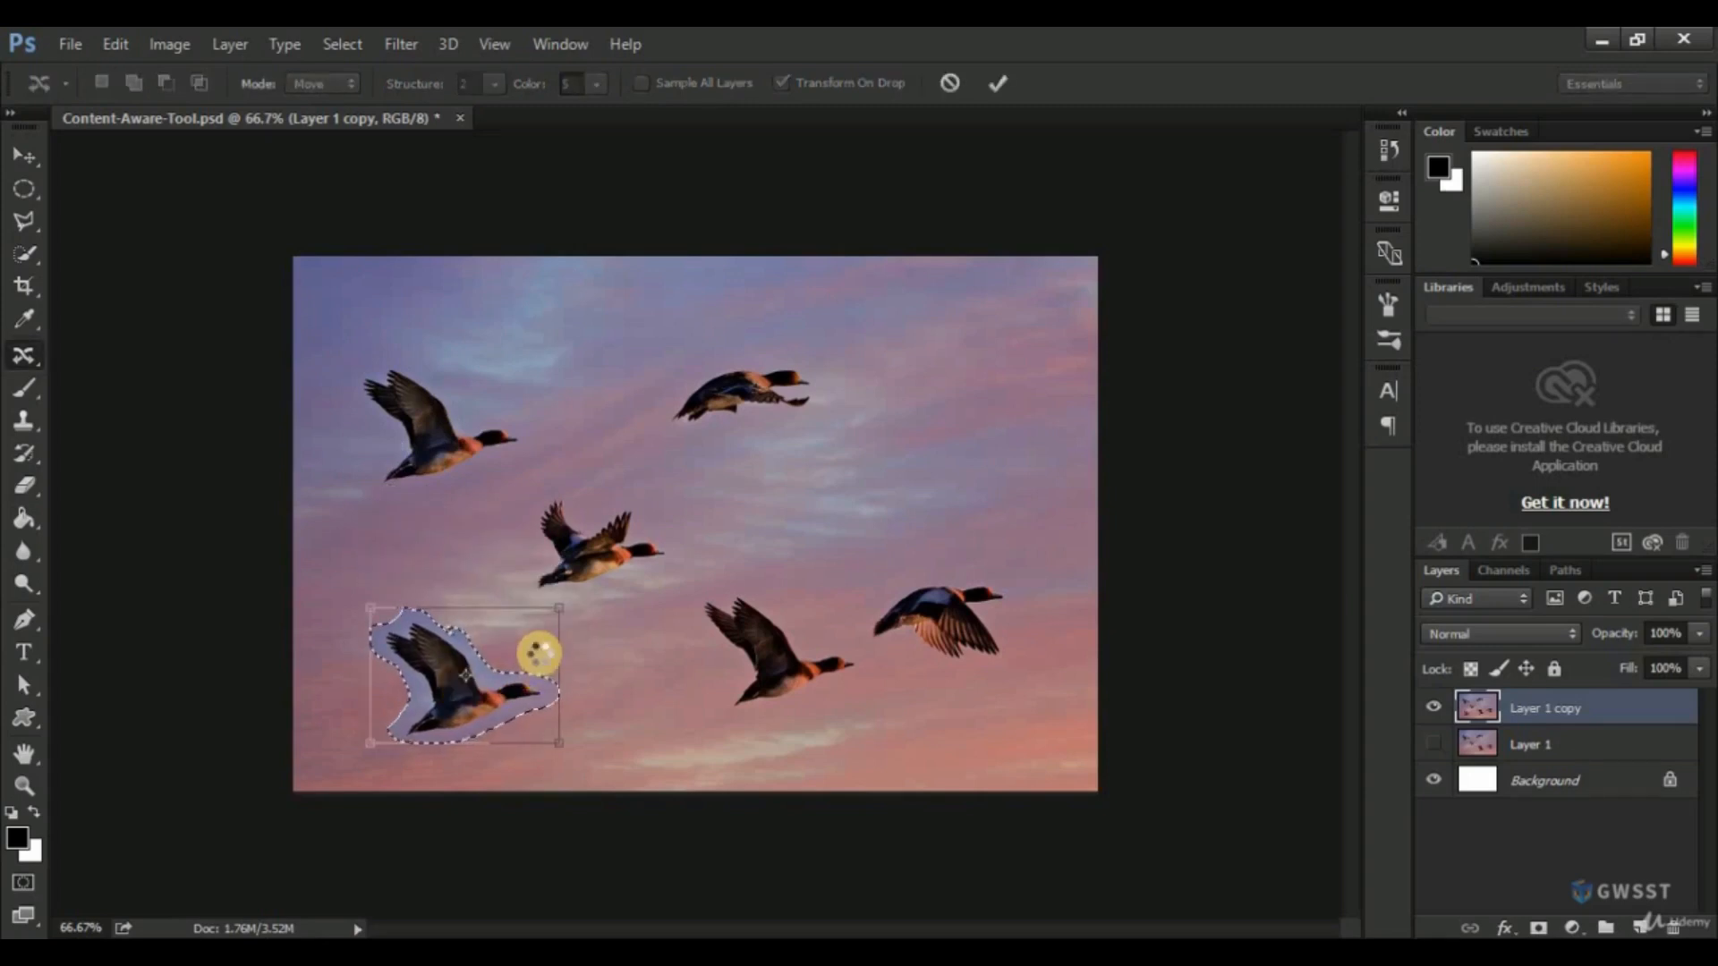
key(Return)
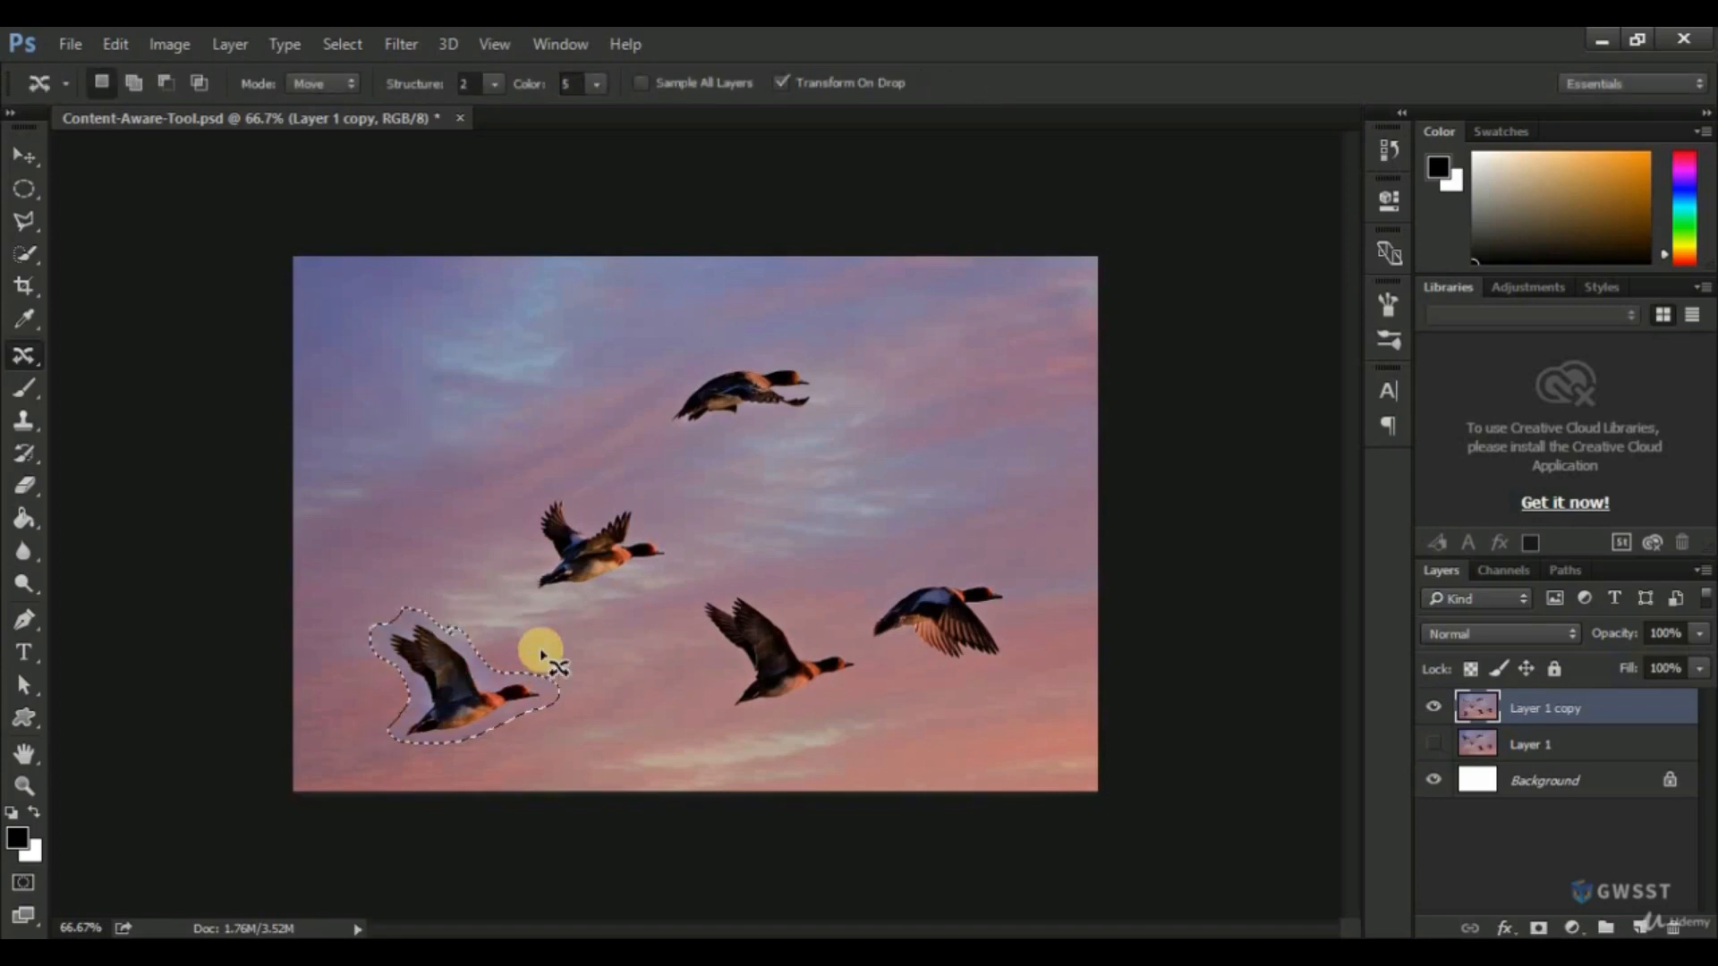
key(ctrl+d)
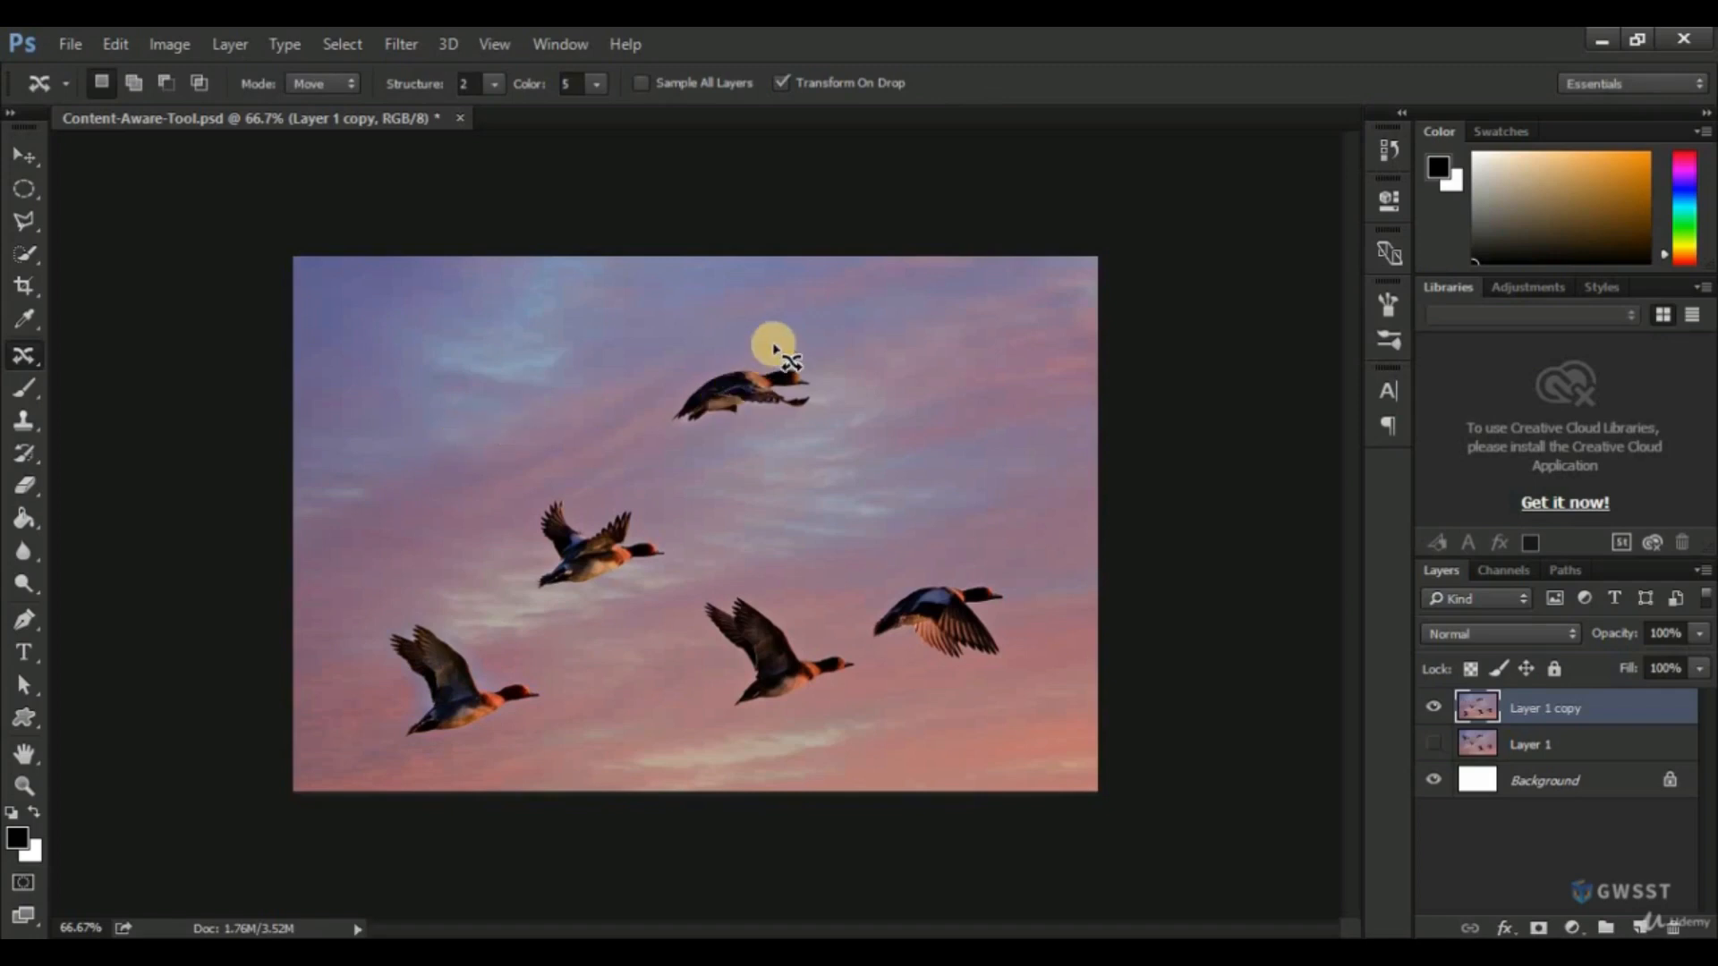
Outline the topmost bird and content-aware move it down just above the two lower-right birds, clearing the selection.
mouse_move(758, 350)
mouse_down()
mouse_move(682, 376)
mouse_move(654, 428)
mouse_move(690, 440)
mouse_move(815, 413)
mouse_move(827, 379)
mouse_move(794, 346)
mouse_move(780, 416)
mouse_move(841, 530)
mouse_up()
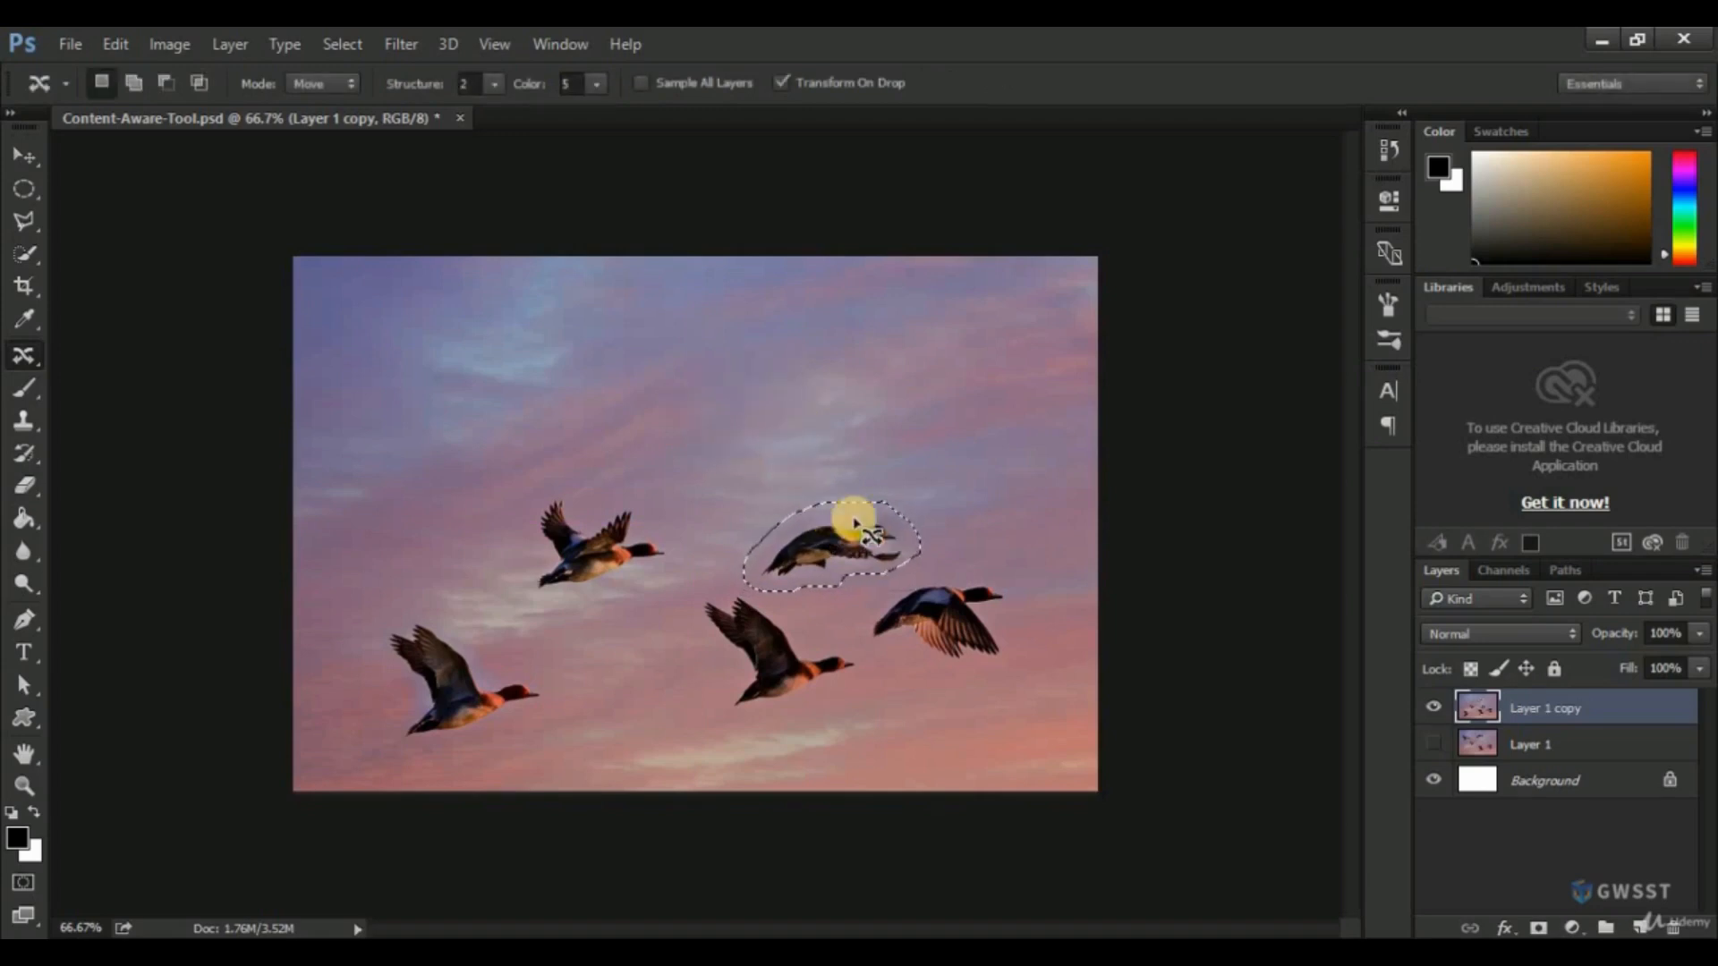
key(ctrl+d)
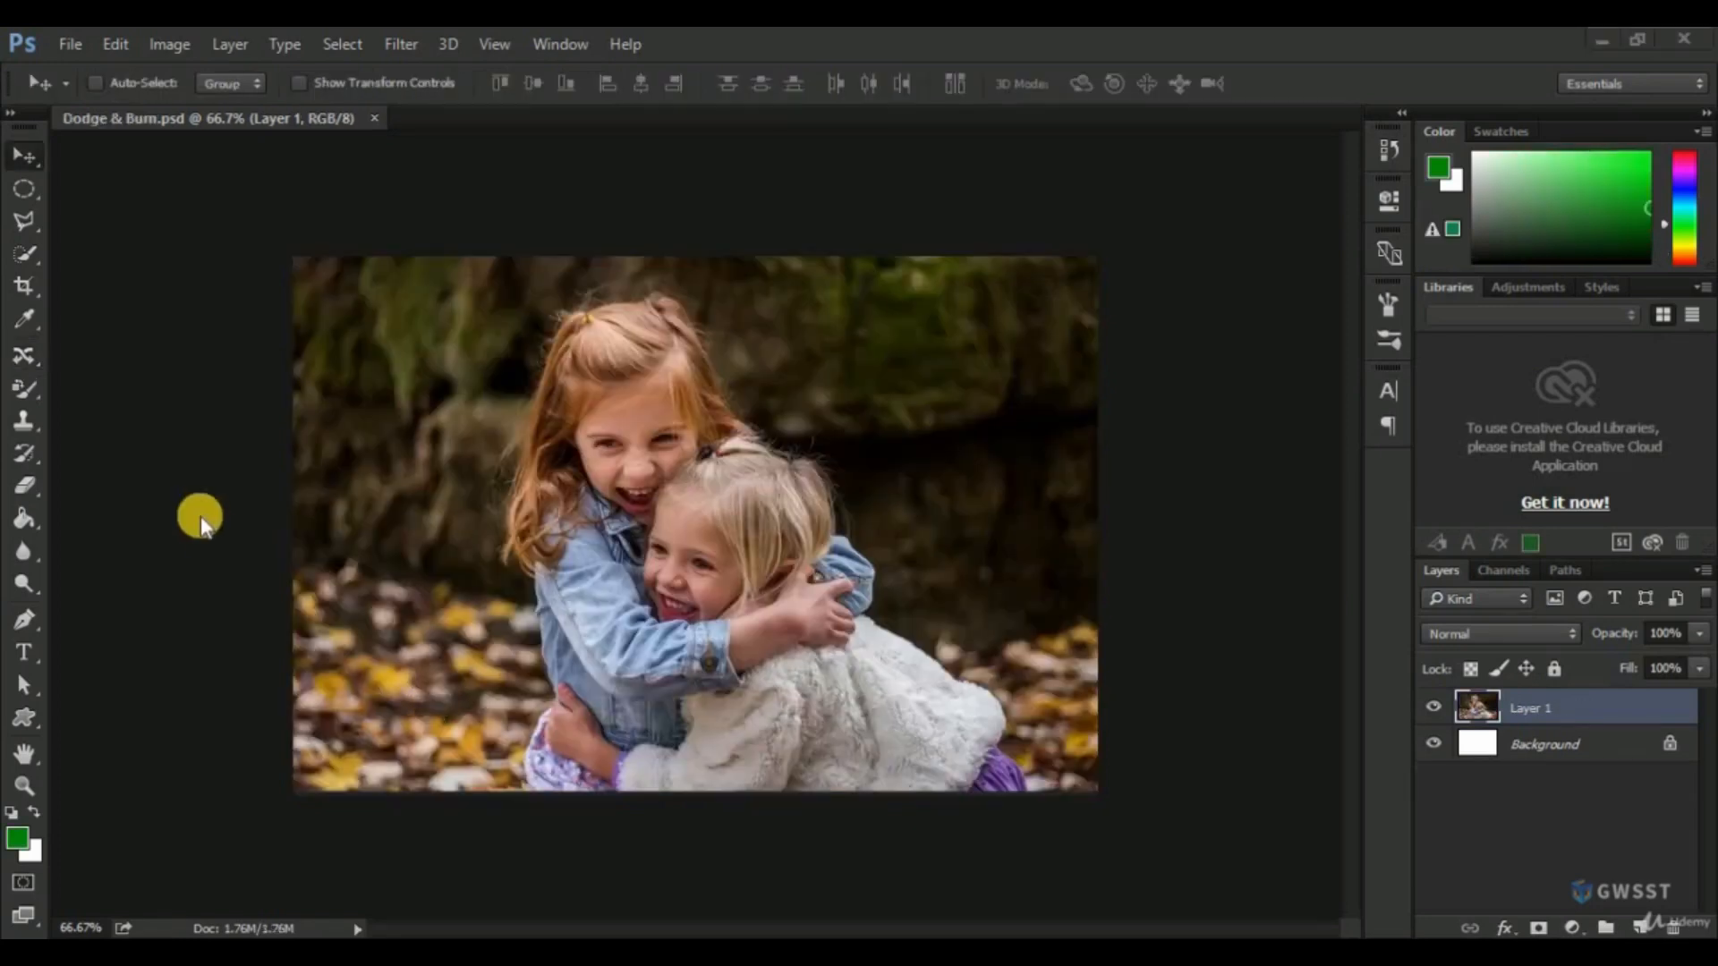
click(200, 517)
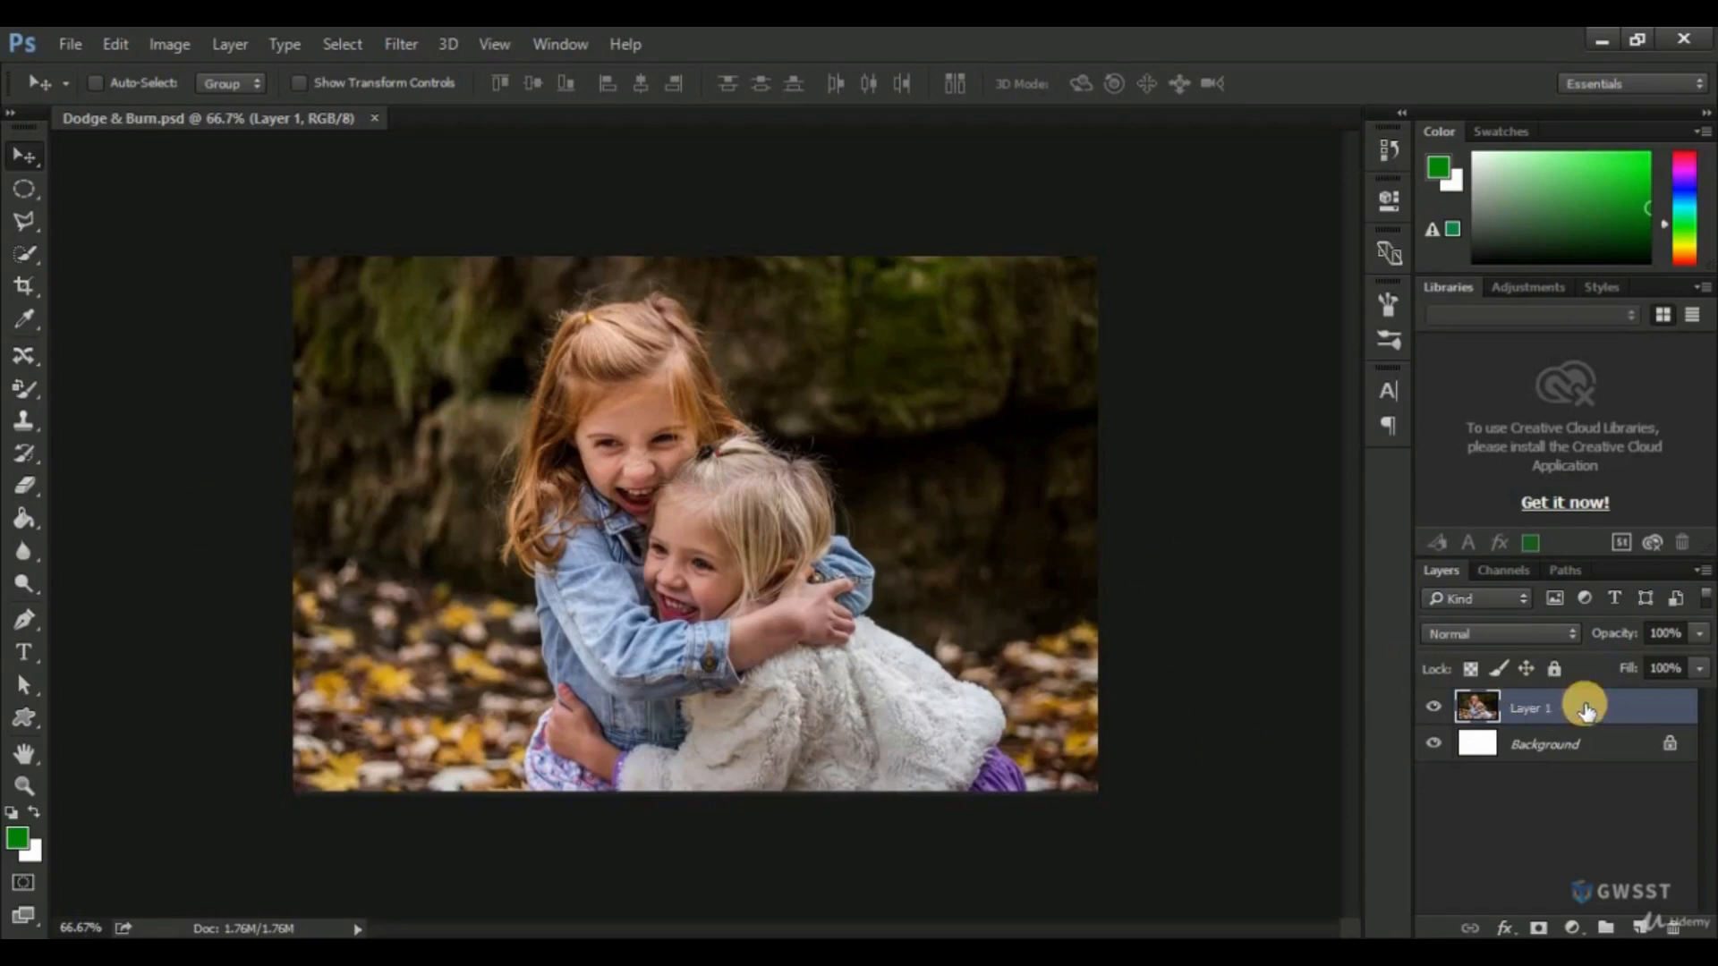
Duplicate Layer 1 in Dodge & Burn.psd and hide the original Layer 1.
drag(1584, 710, 1640, 928)
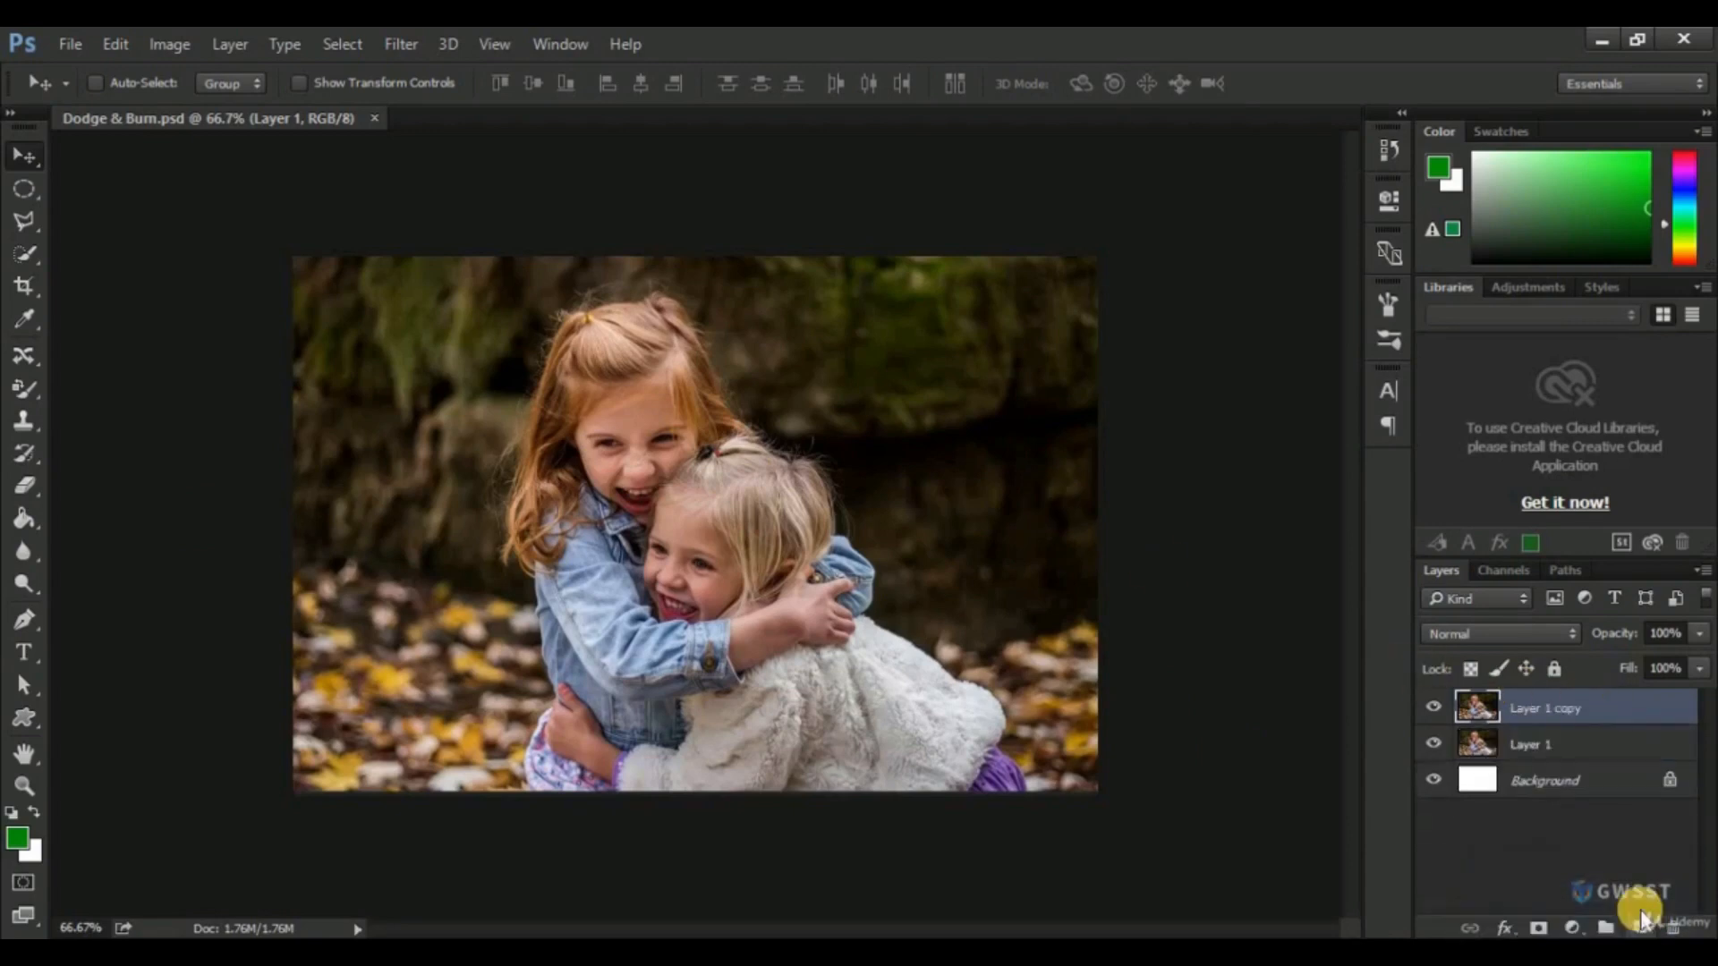
click(1433, 750)
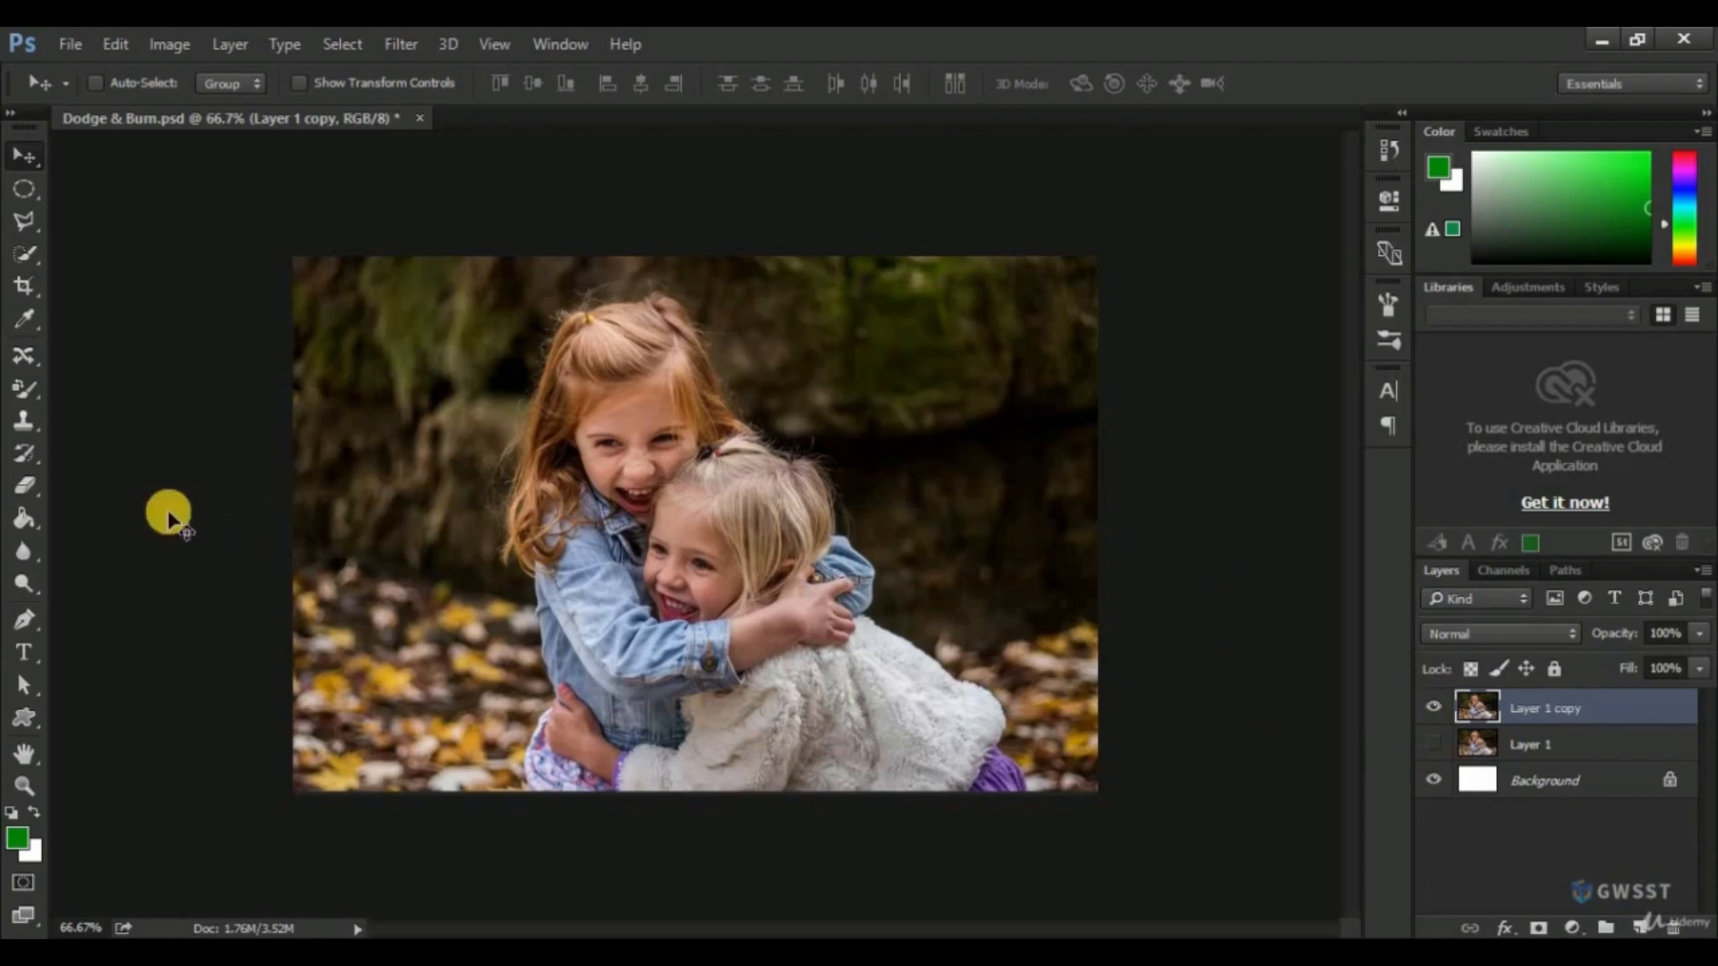
Lighten the dark rock background around the girls using the Dodge Tool with a brush size of 175, Midtones range and 50% exposure.
click(19, 586)
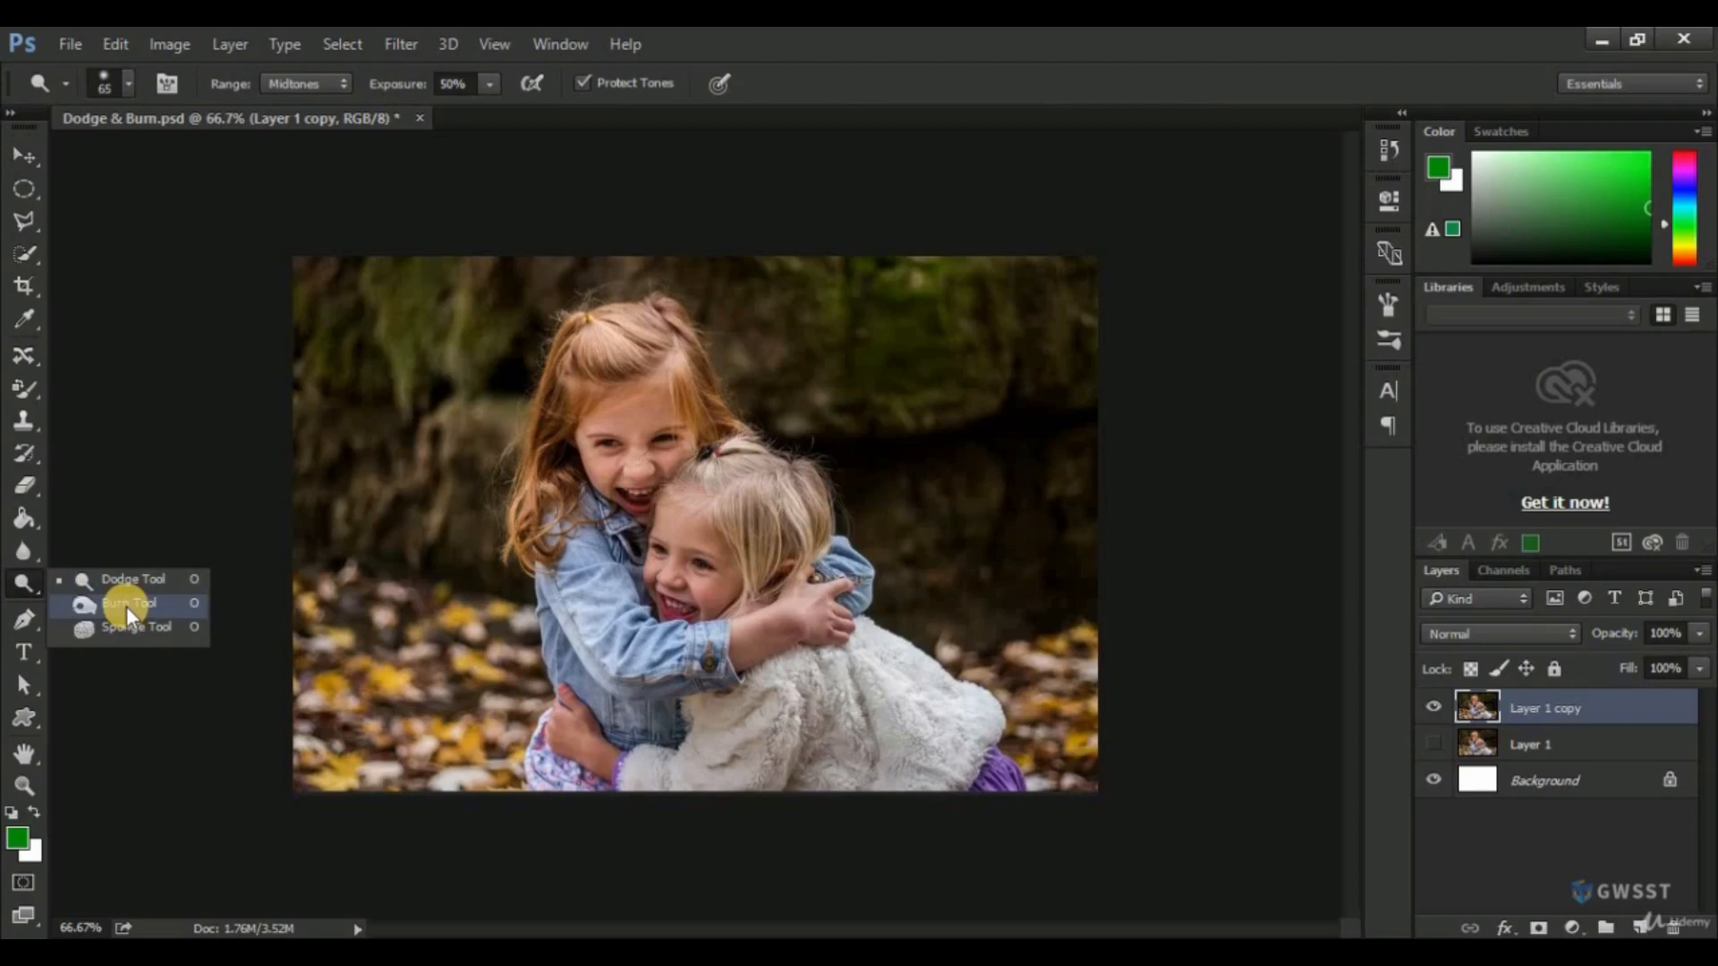
click(127, 580)
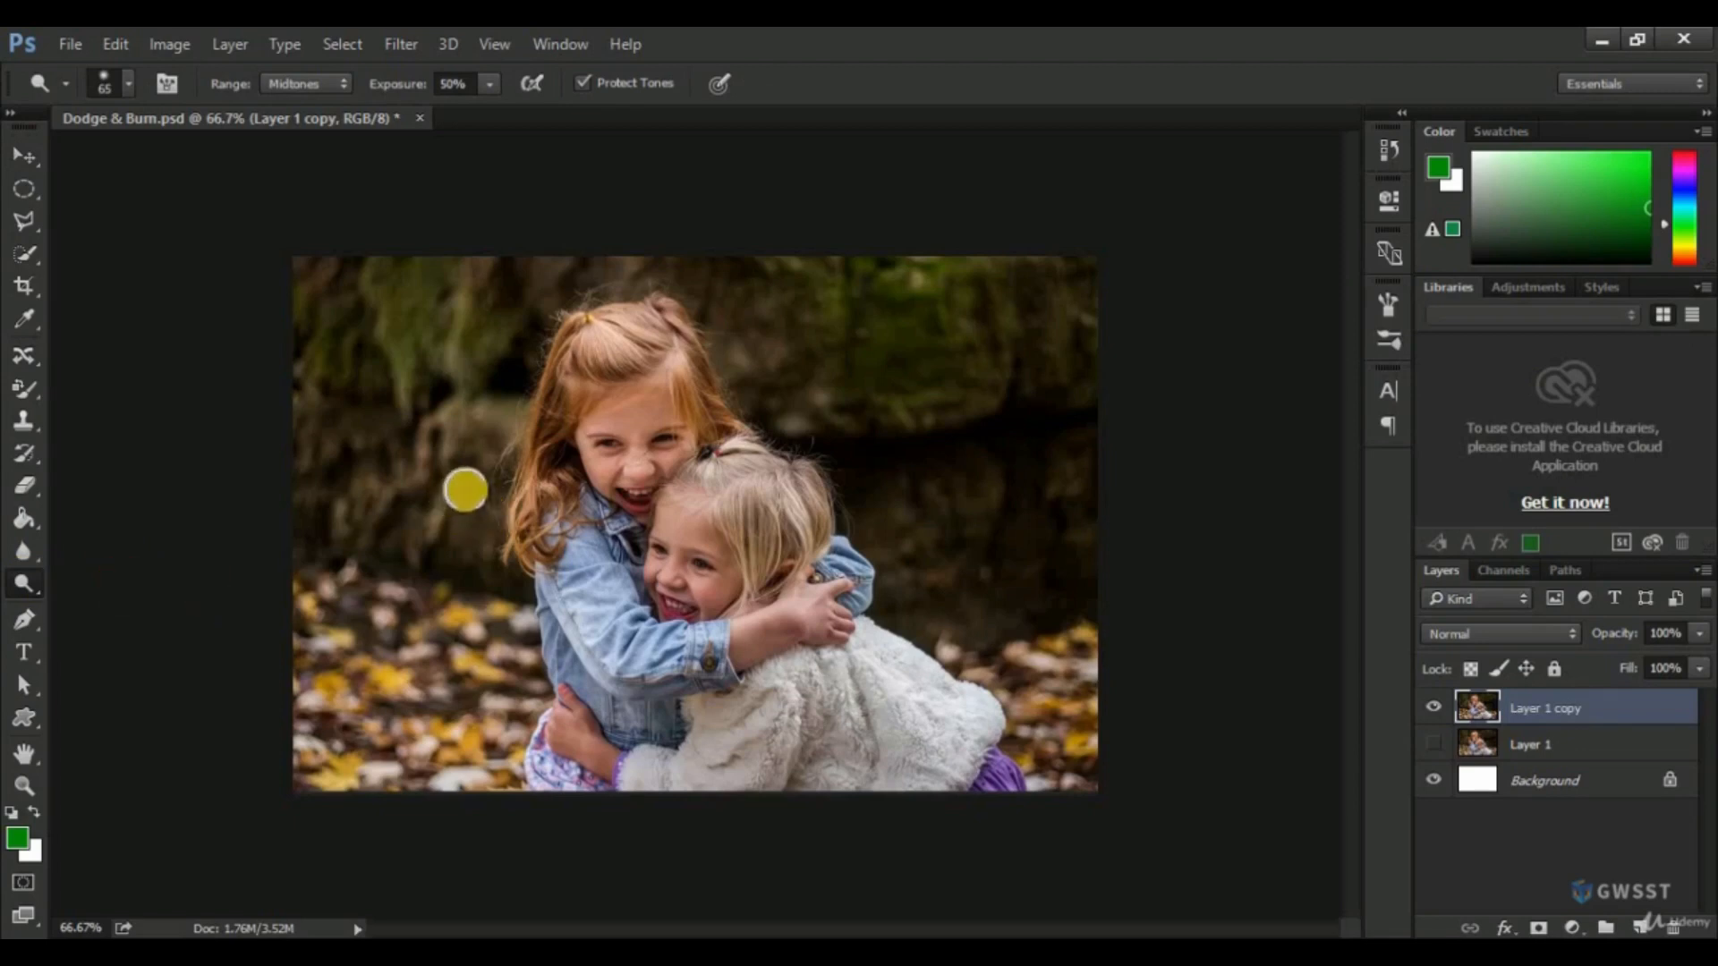
key(bracketright)
key(bracketright)
key(bracketright)
key(bracketright)
key(bracketright)
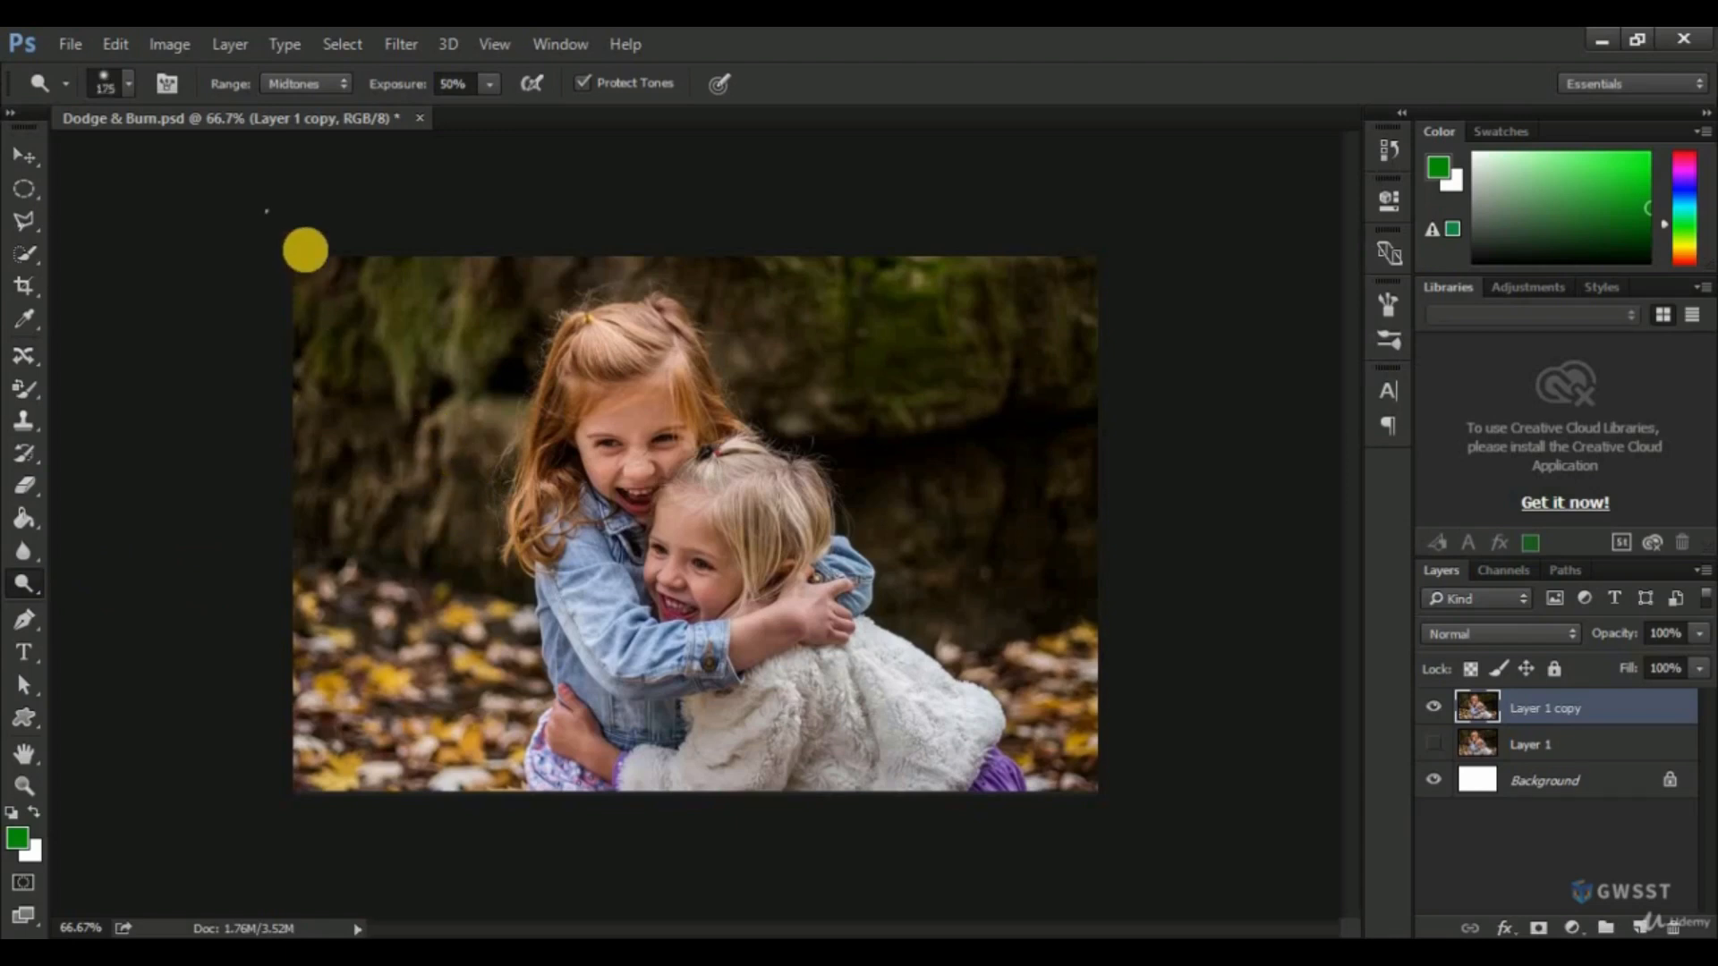
mouse_move(307, 408)
mouse_down()
mouse_move(370, 261)
mouse_move(463, 532)
mouse_move(492, 268)
mouse_move(733, 254)
mouse_move(784, 357)
mouse_move(817, 280)
mouse_move(912, 499)
mouse_move(1055, 567)
mouse_move(1008, 389)
mouse_move(882, 311)
mouse_move(1043, 614)
mouse_move(1108, 532)
mouse_move(986, 553)
mouse_move(1032, 442)
mouse_move(721, 264)
mouse_move(415, 245)
mouse_move(463, 280)
mouse_move(469, 334)
mouse_move(374, 429)
mouse_move(368, 529)
mouse_move(421, 563)
mouse_move(376, 528)
mouse_move(320, 294)
mouse_move(675, 238)
mouse_move(1041, 419)
mouse_move(886, 396)
mouse_move(692, 236)
mouse_move(1065, 254)
mouse_up()
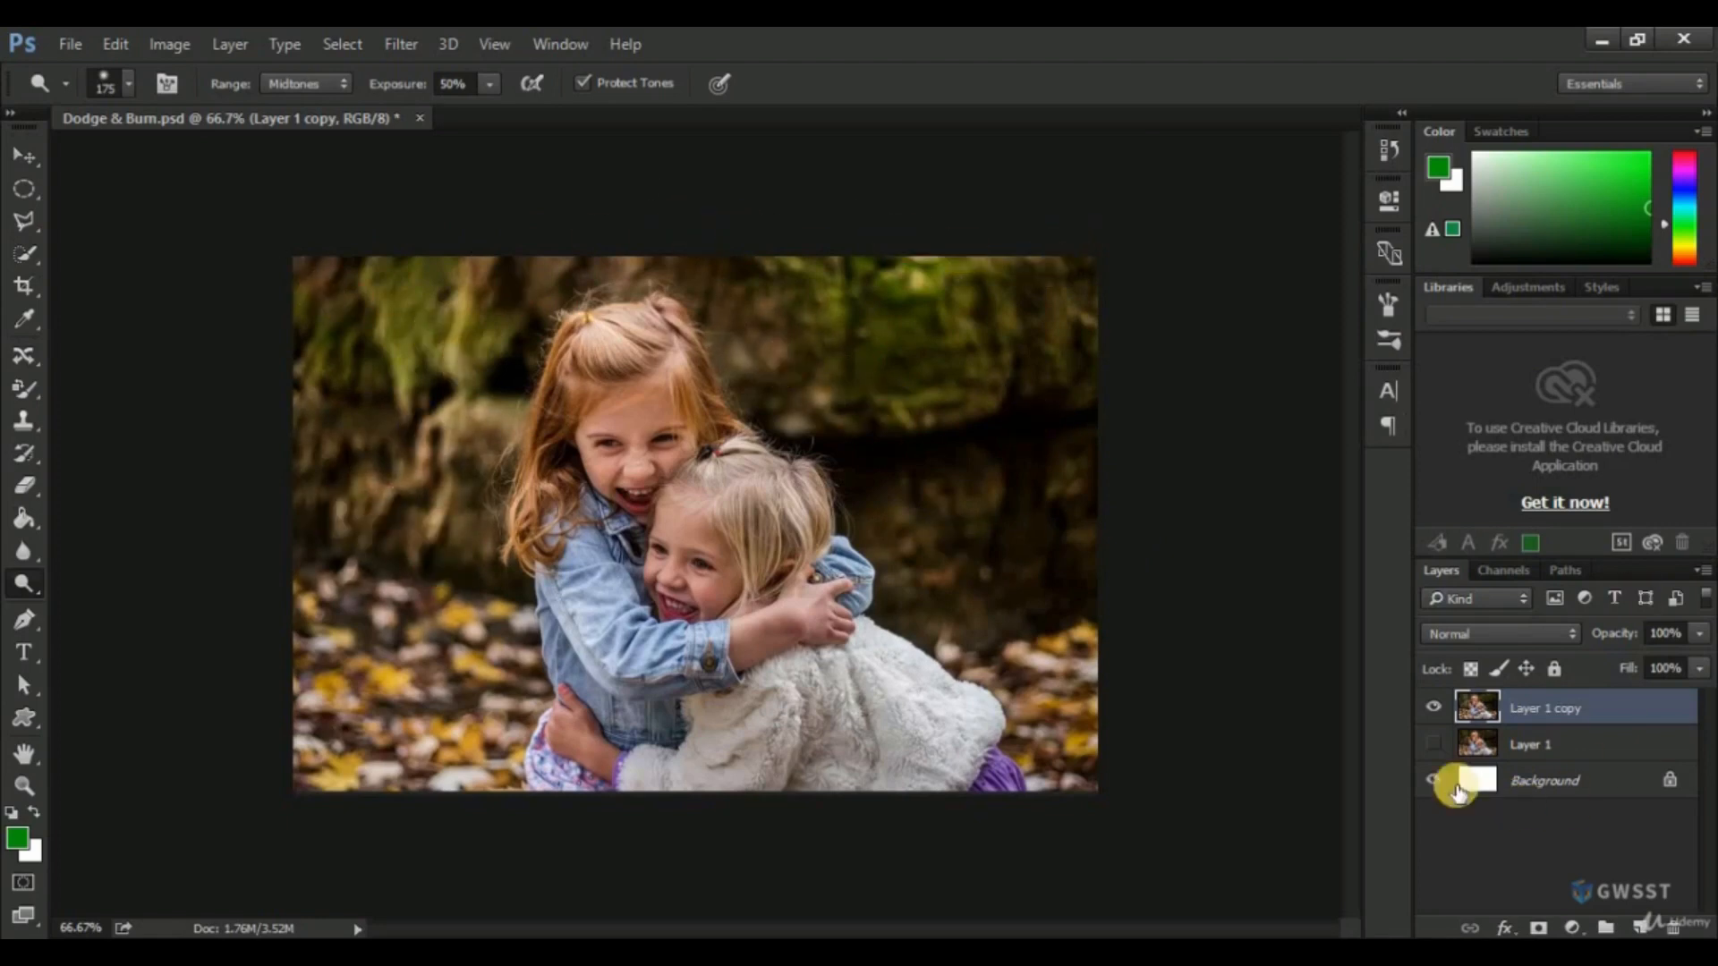
Show Layer 1 and toggle the visibility of Layer 1 copy to compare the photo before and after dodging.
click(1434, 708)
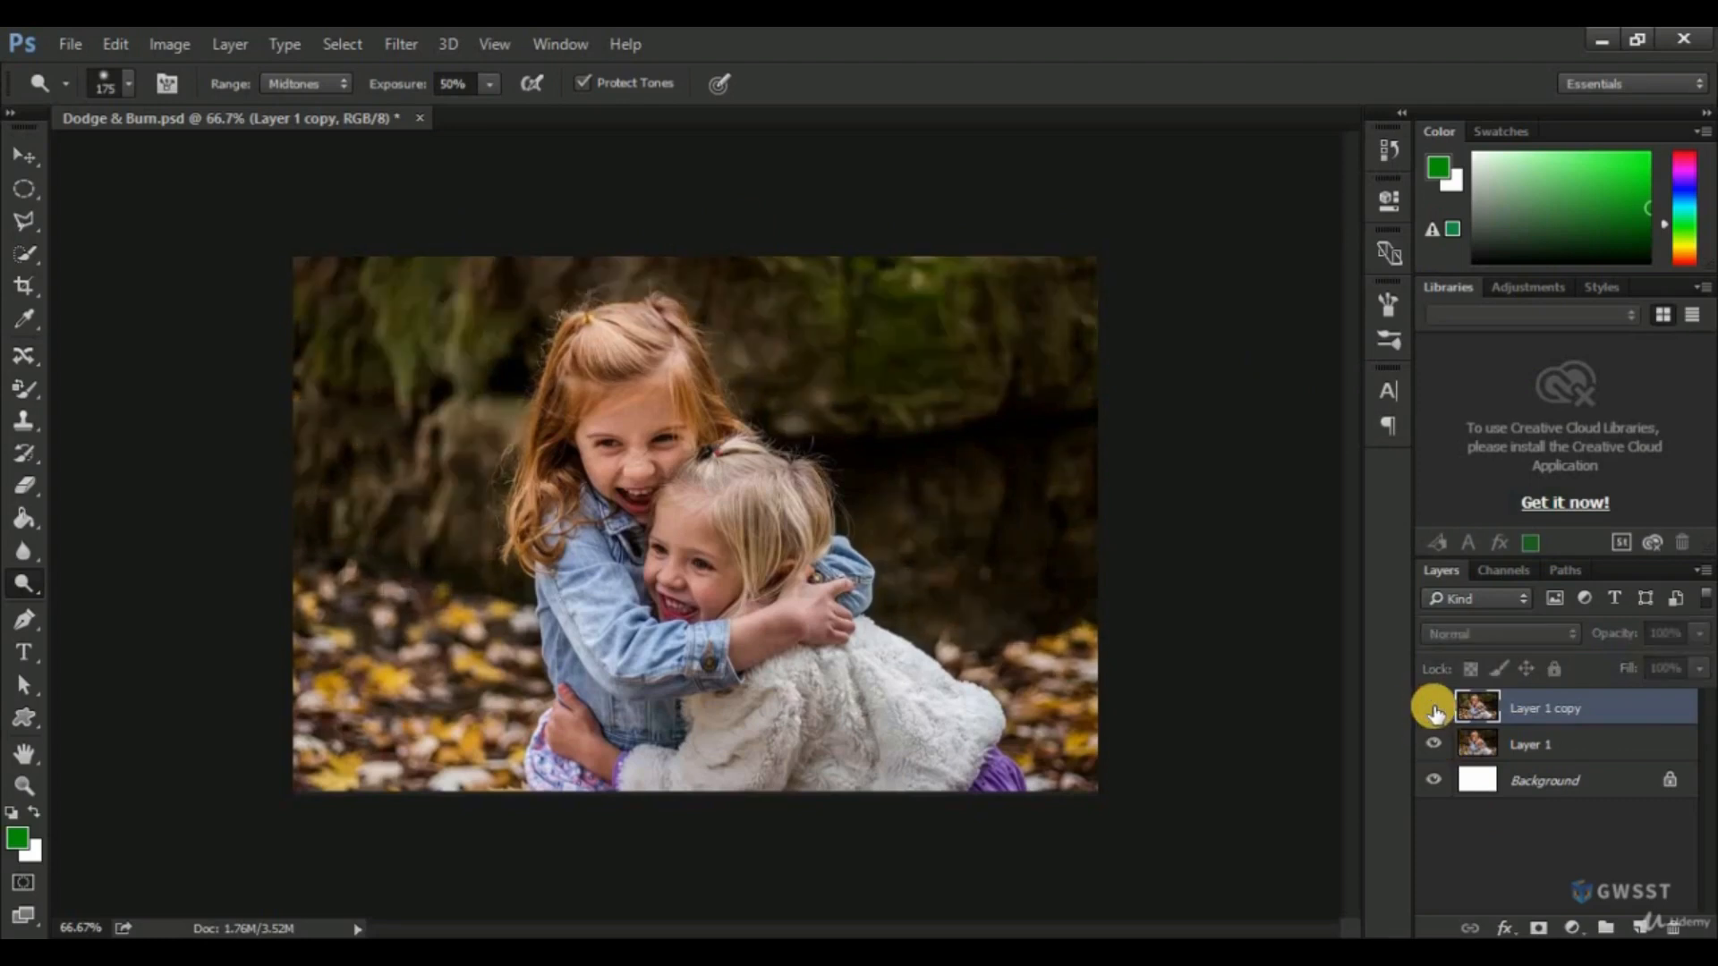
click(1435, 710)
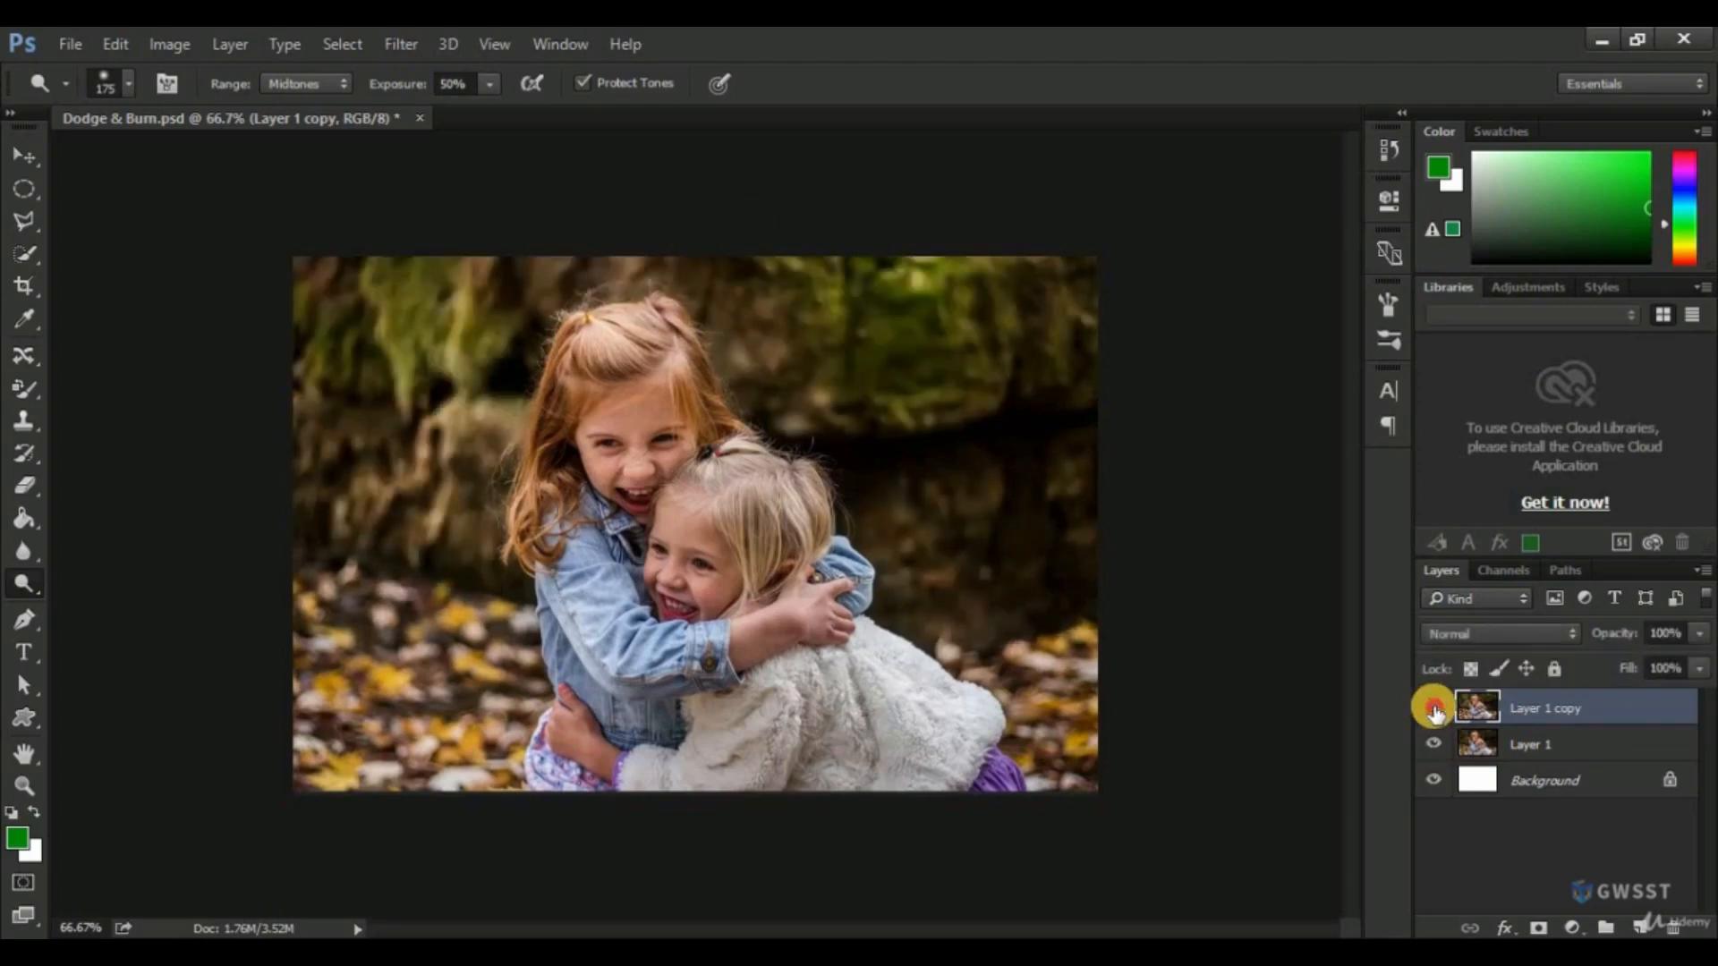
click(1434, 709)
click(1435, 710)
click(1435, 710)
click(1434, 709)
Darken both girls' hair using the Burn Tool with a brush size of 70, Midtones range and 50% exposure.
drag(20, 582, 21, 582)
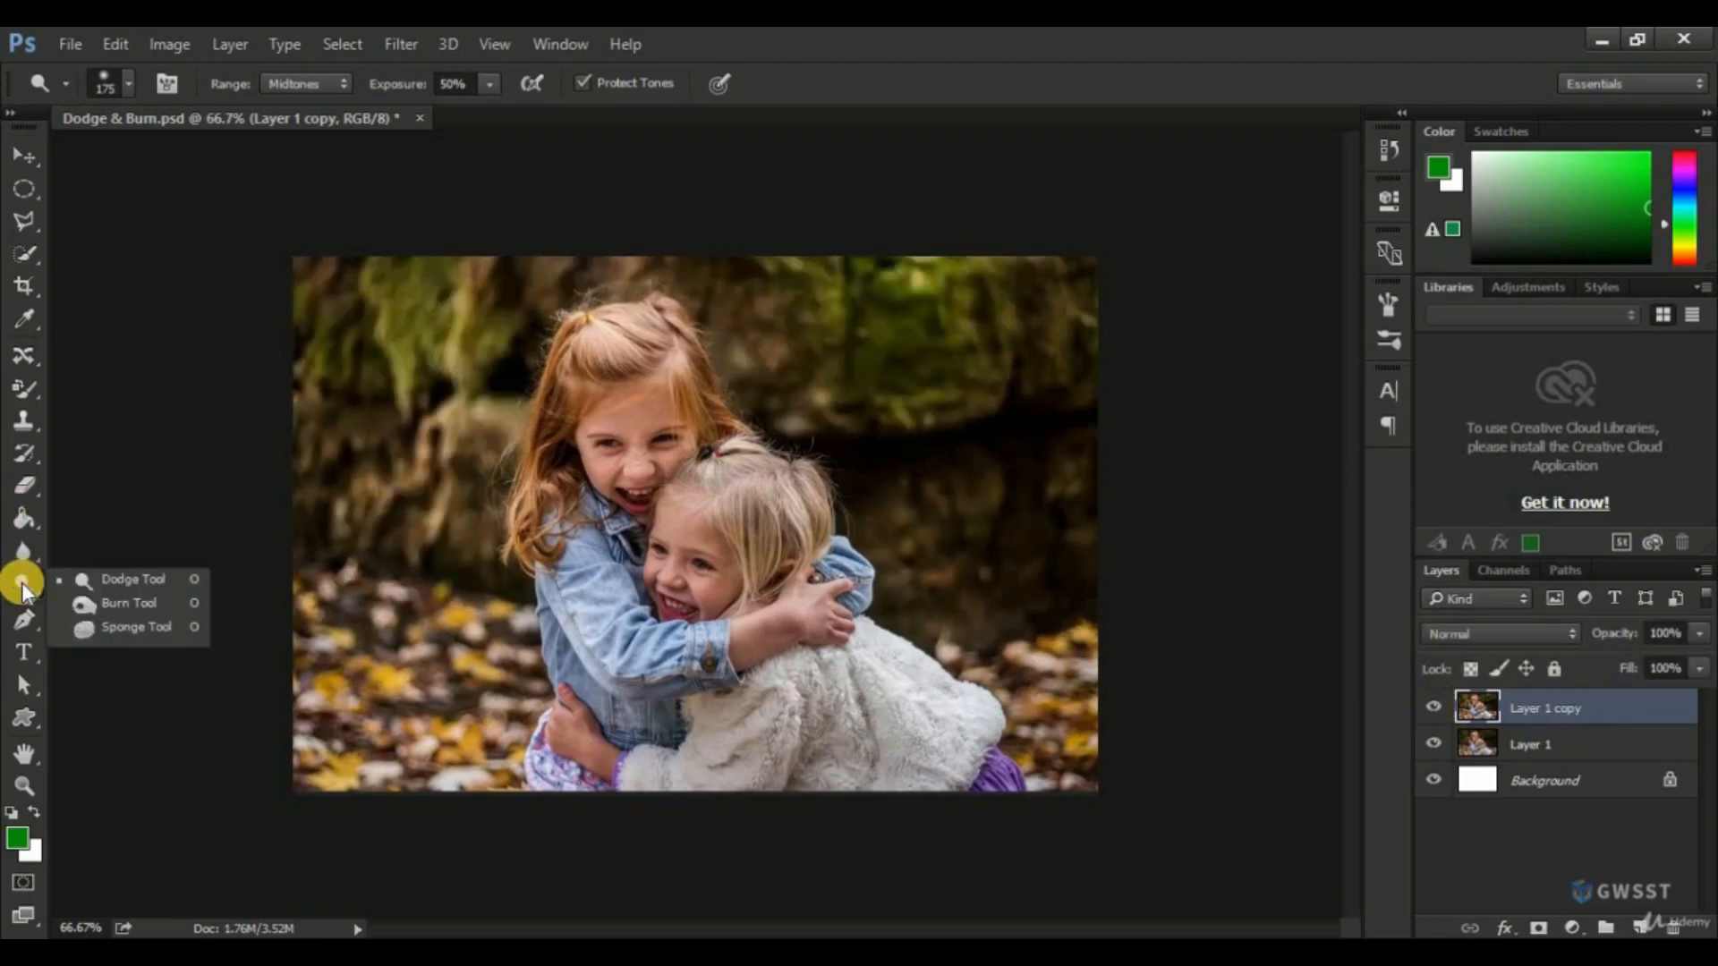
click(114, 605)
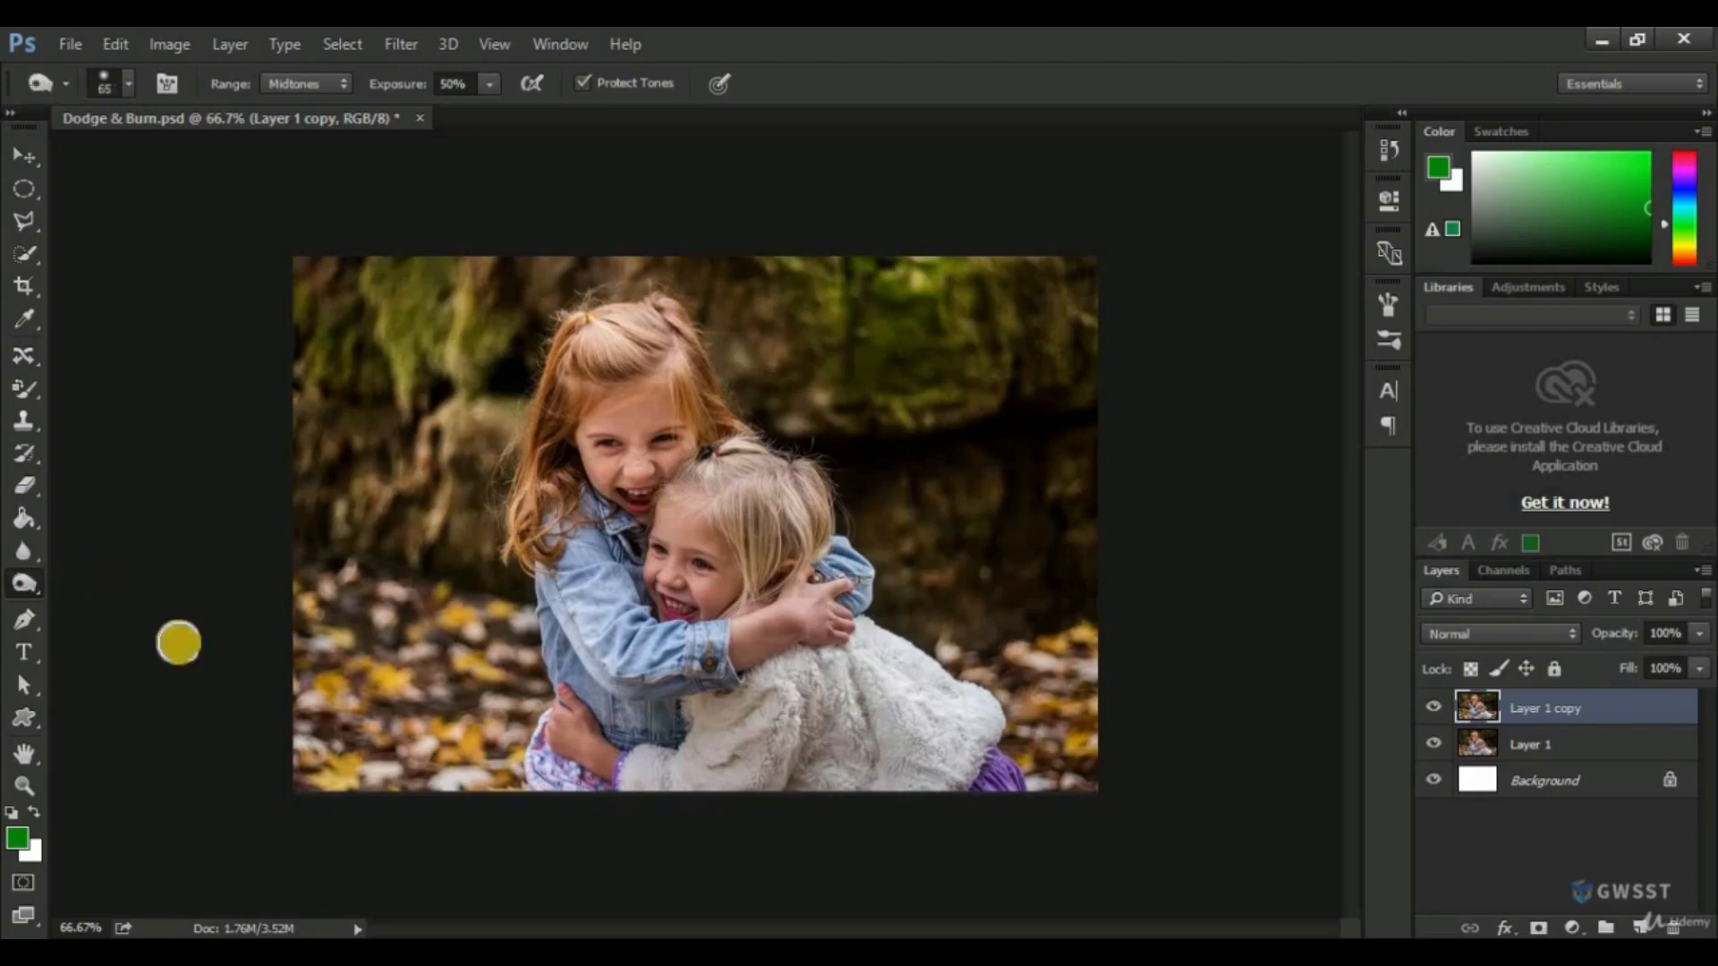
scroll(605, 682, up, 3)
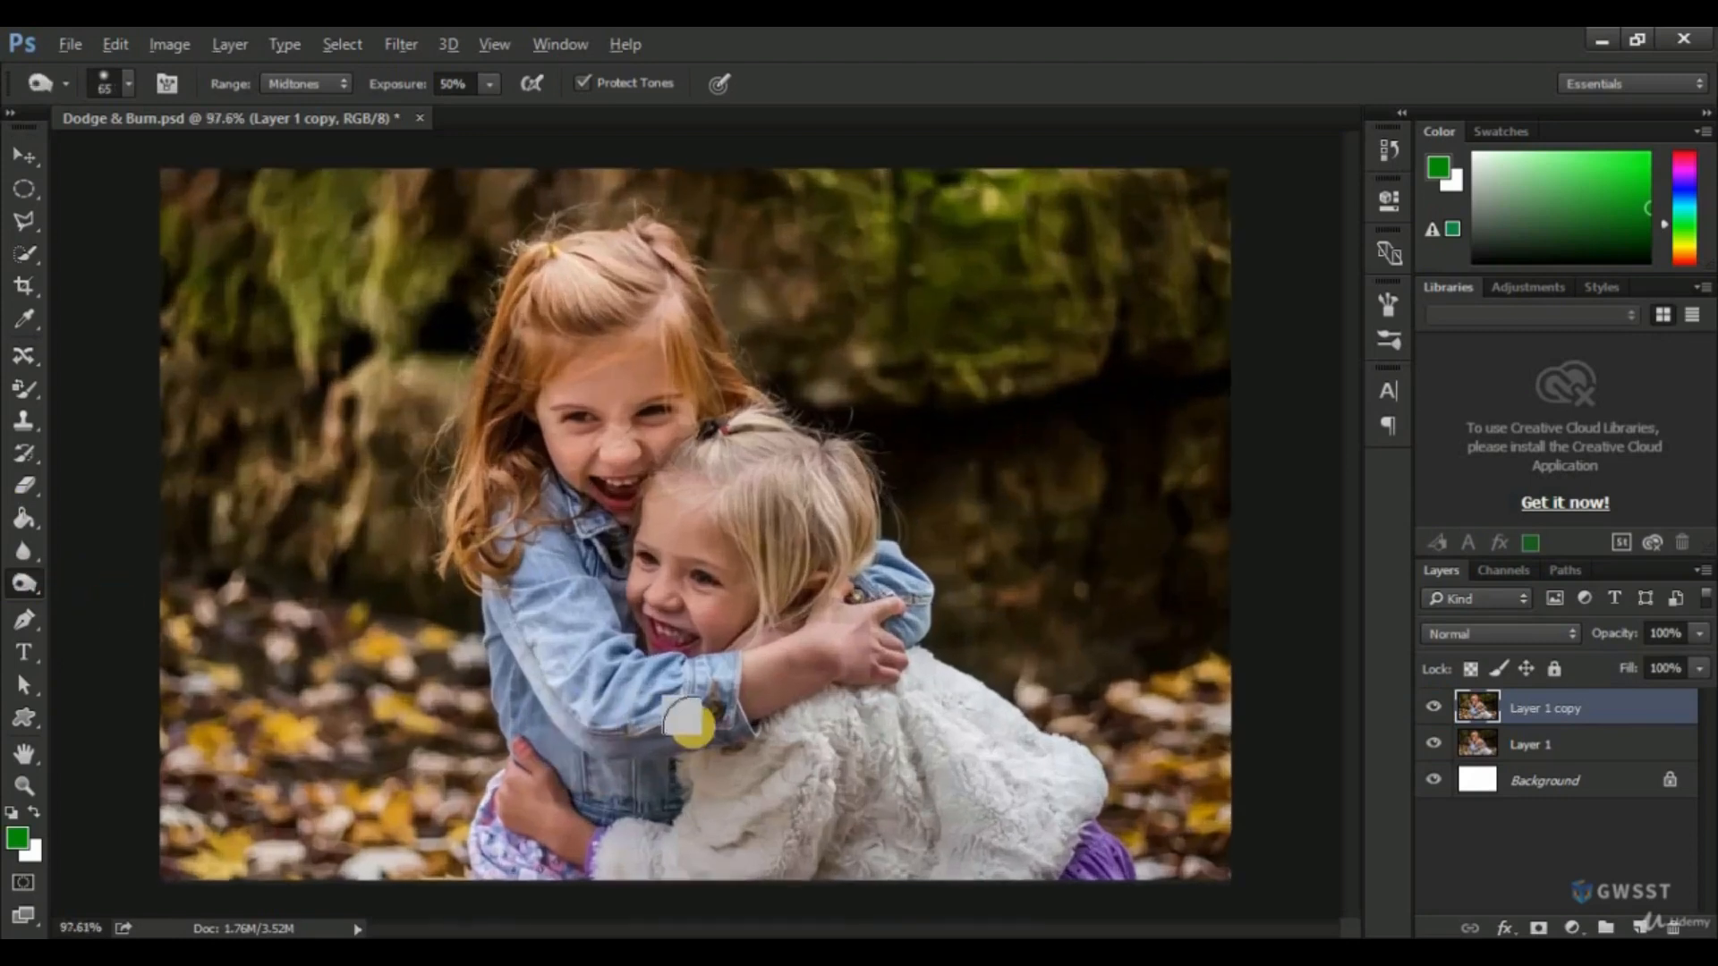
scroll(850, 680, down, 2)
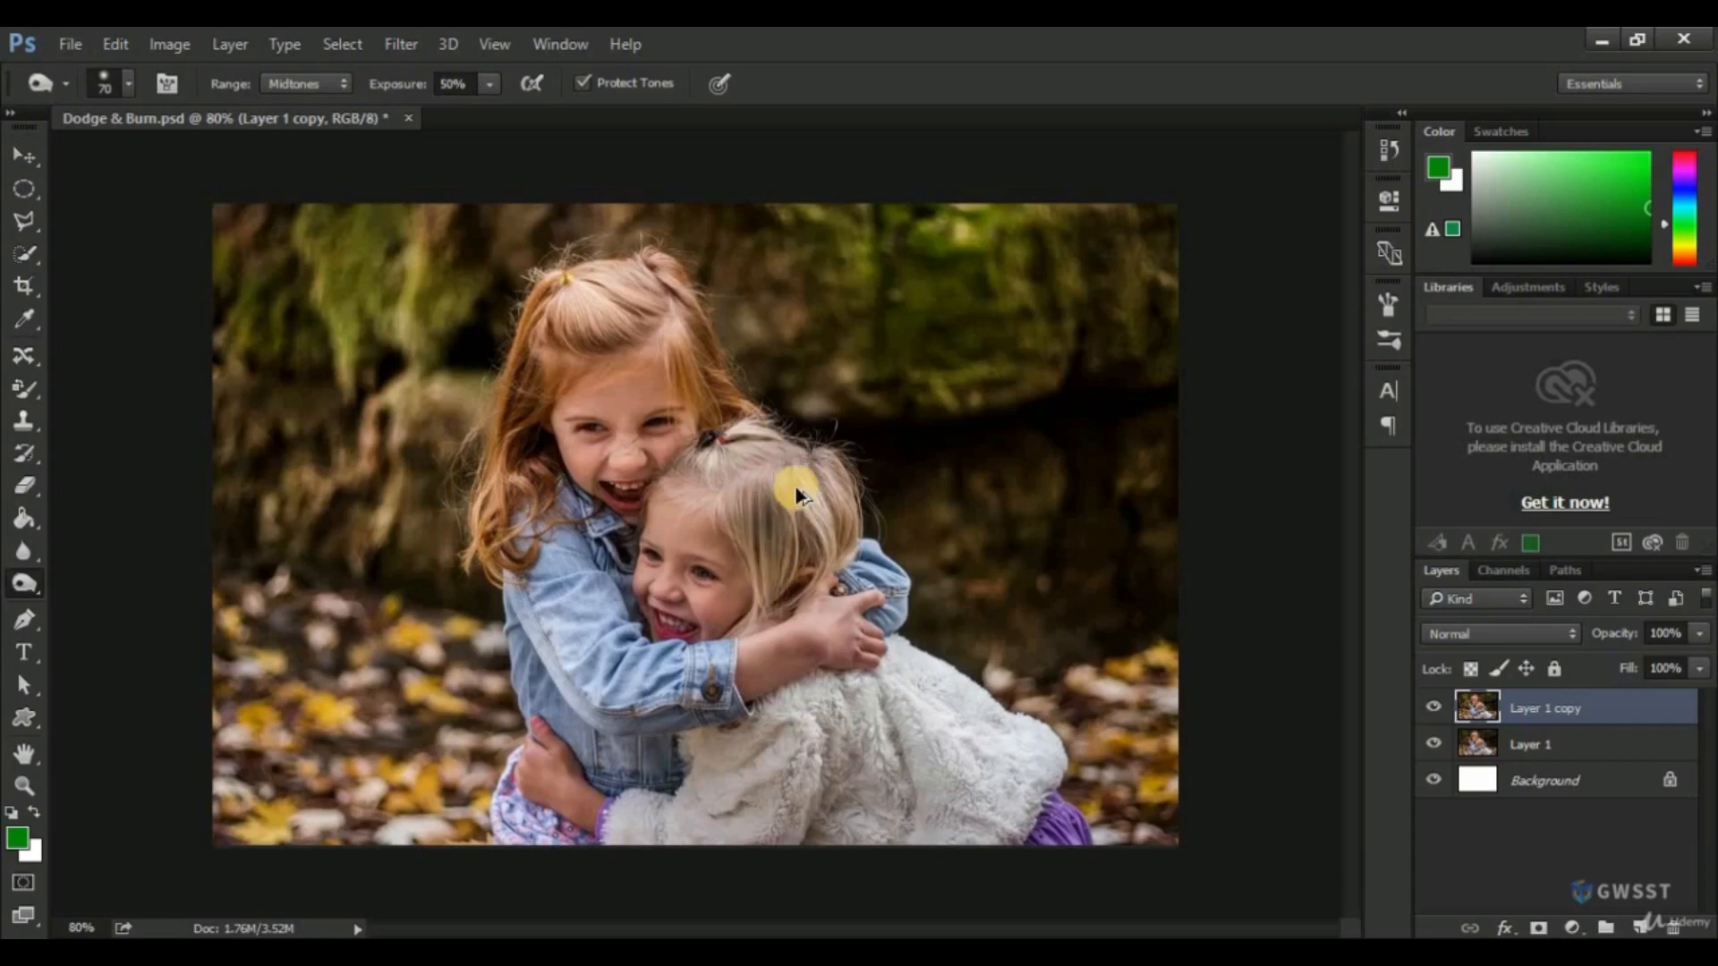
mouse_move(771, 487)
mouse_down()
mouse_move(773, 595)
mouse_move(796, 491)
mouse_move(816, 528)
mouse_move(797, 486)
mouse_up()
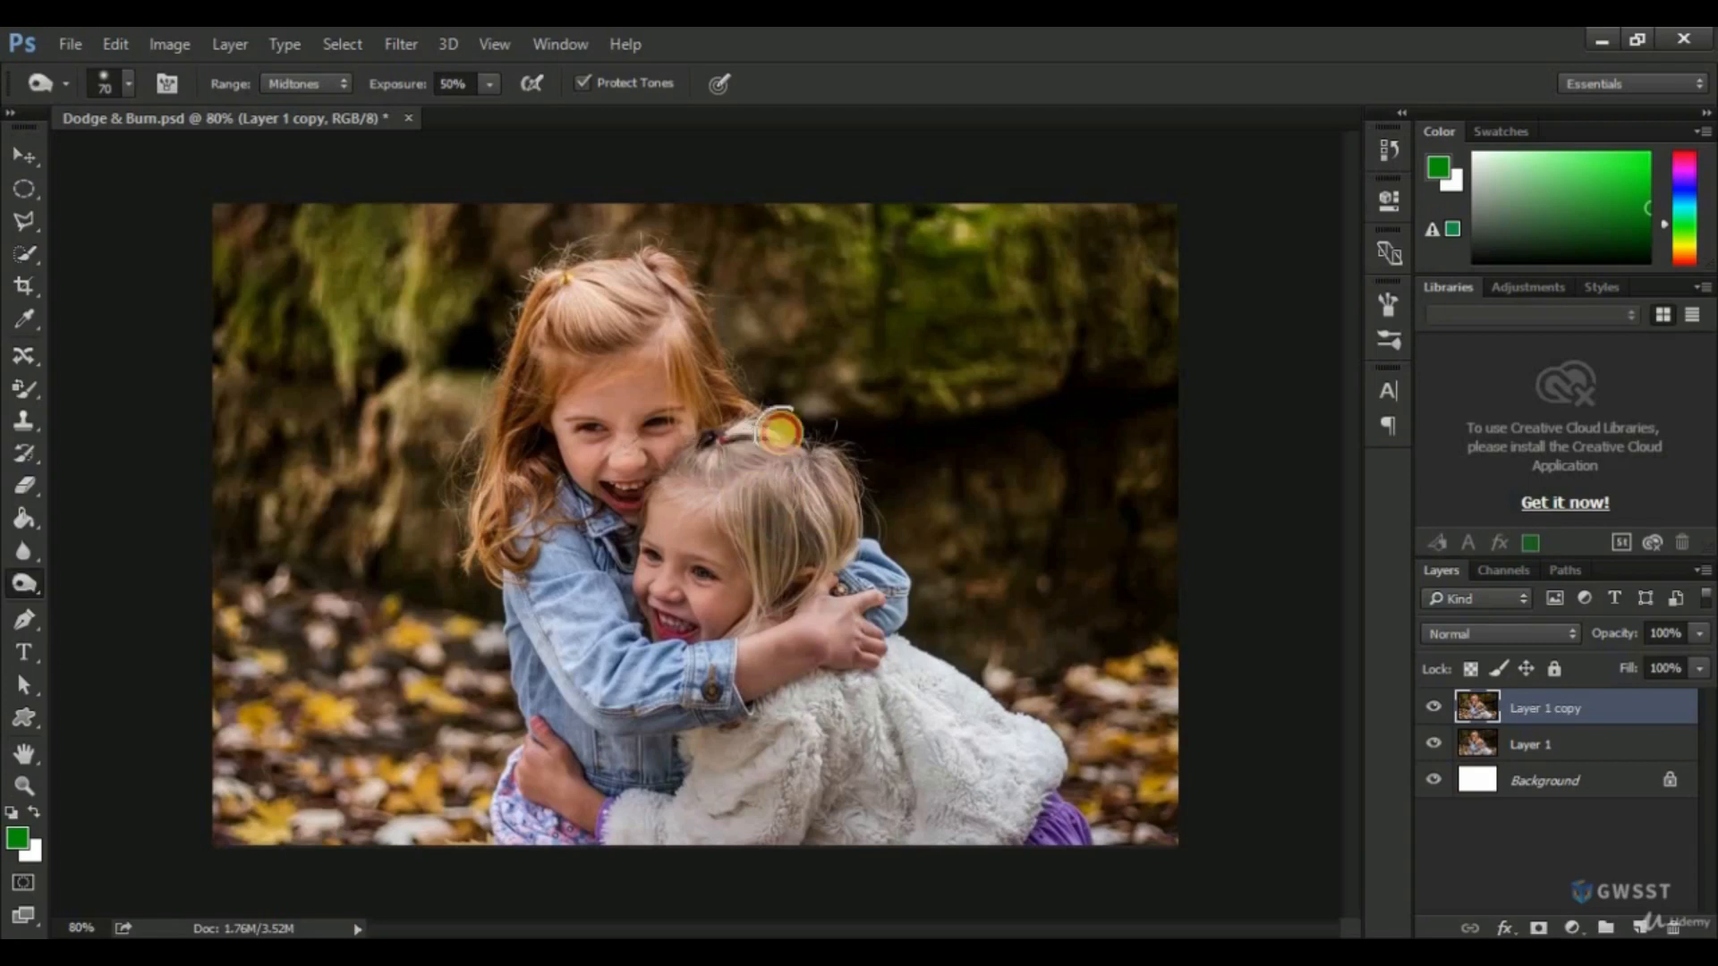
mouse_move(622, 286)
mouse_down()
mouse_move(560, 308)
mouse_move(487, 486)
mouse_move(486, 526)
mouse_move(505, 451)
mouse_move(494, 531)
mouse_up()
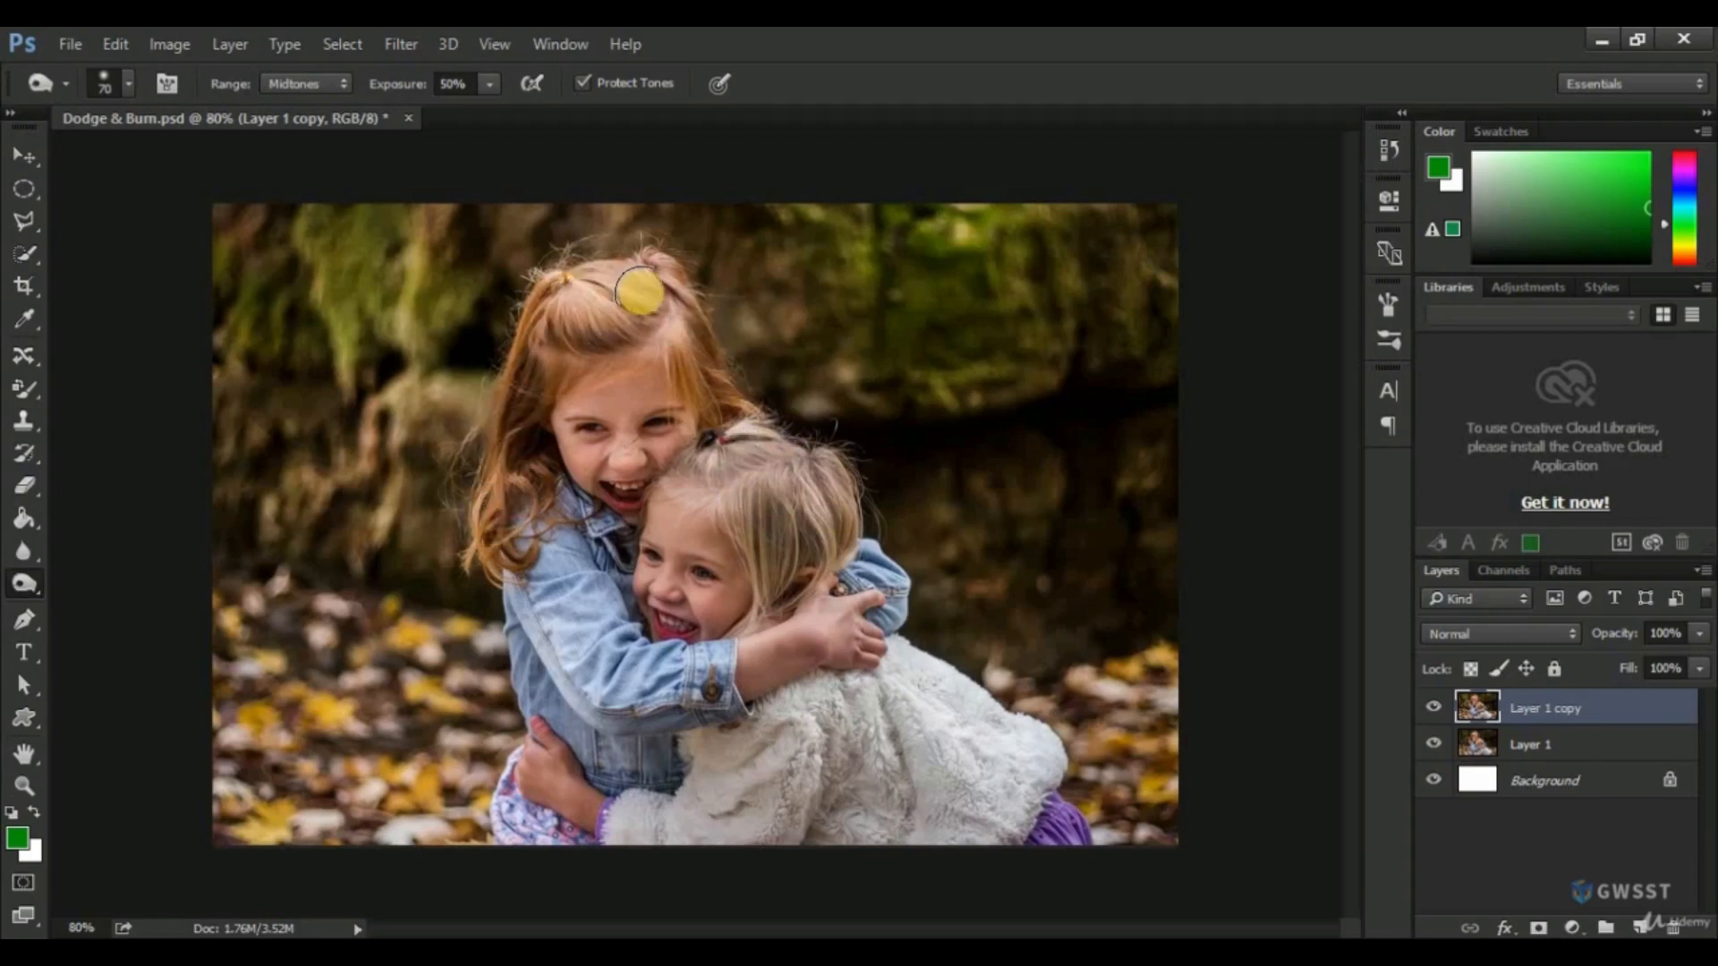
drag(641, 293, 730, 407)
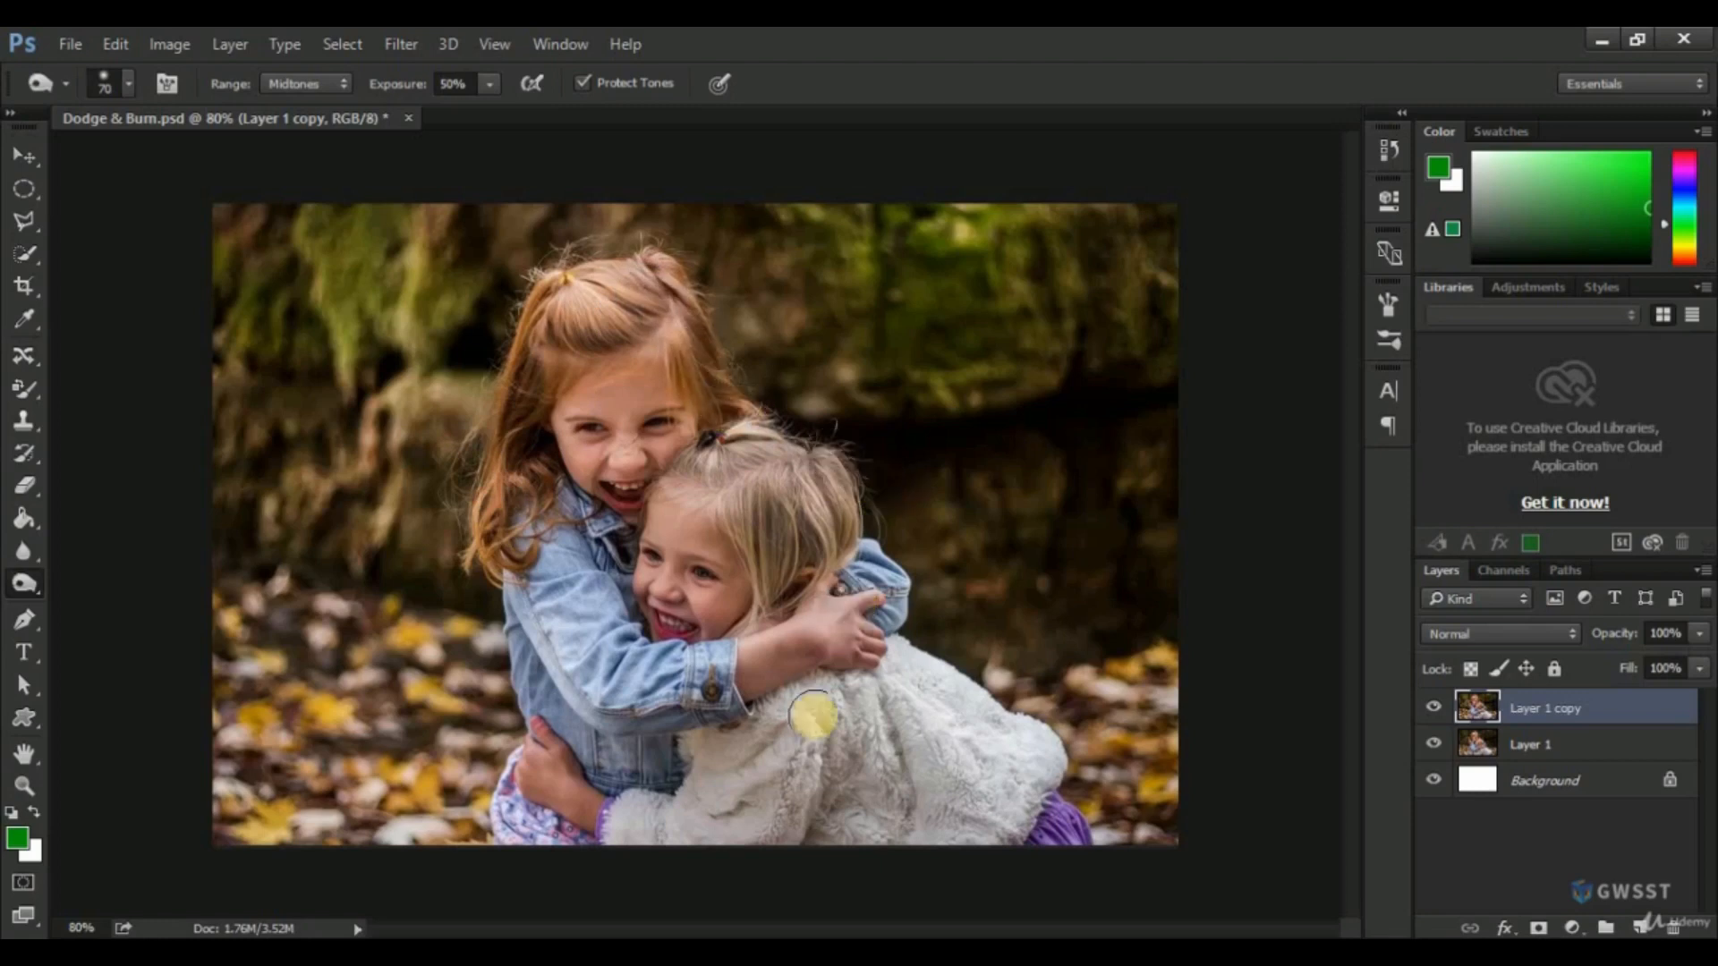
Burn the shadows along the lower part of the white fluffy coat and the denim jacket.
mouse_move(802, 794)
mouse_down()
mouse_move(878, 851)
mouse_move(963, 863)
mouse_move(826, 865)
mouse_move(814, 836)
mouse_move(786, 833)
mouse_move(836, 730)
mouse_move(869, 707)
mouse_move(1024, 851)
mouse_move(921, 841)
mouse_up()
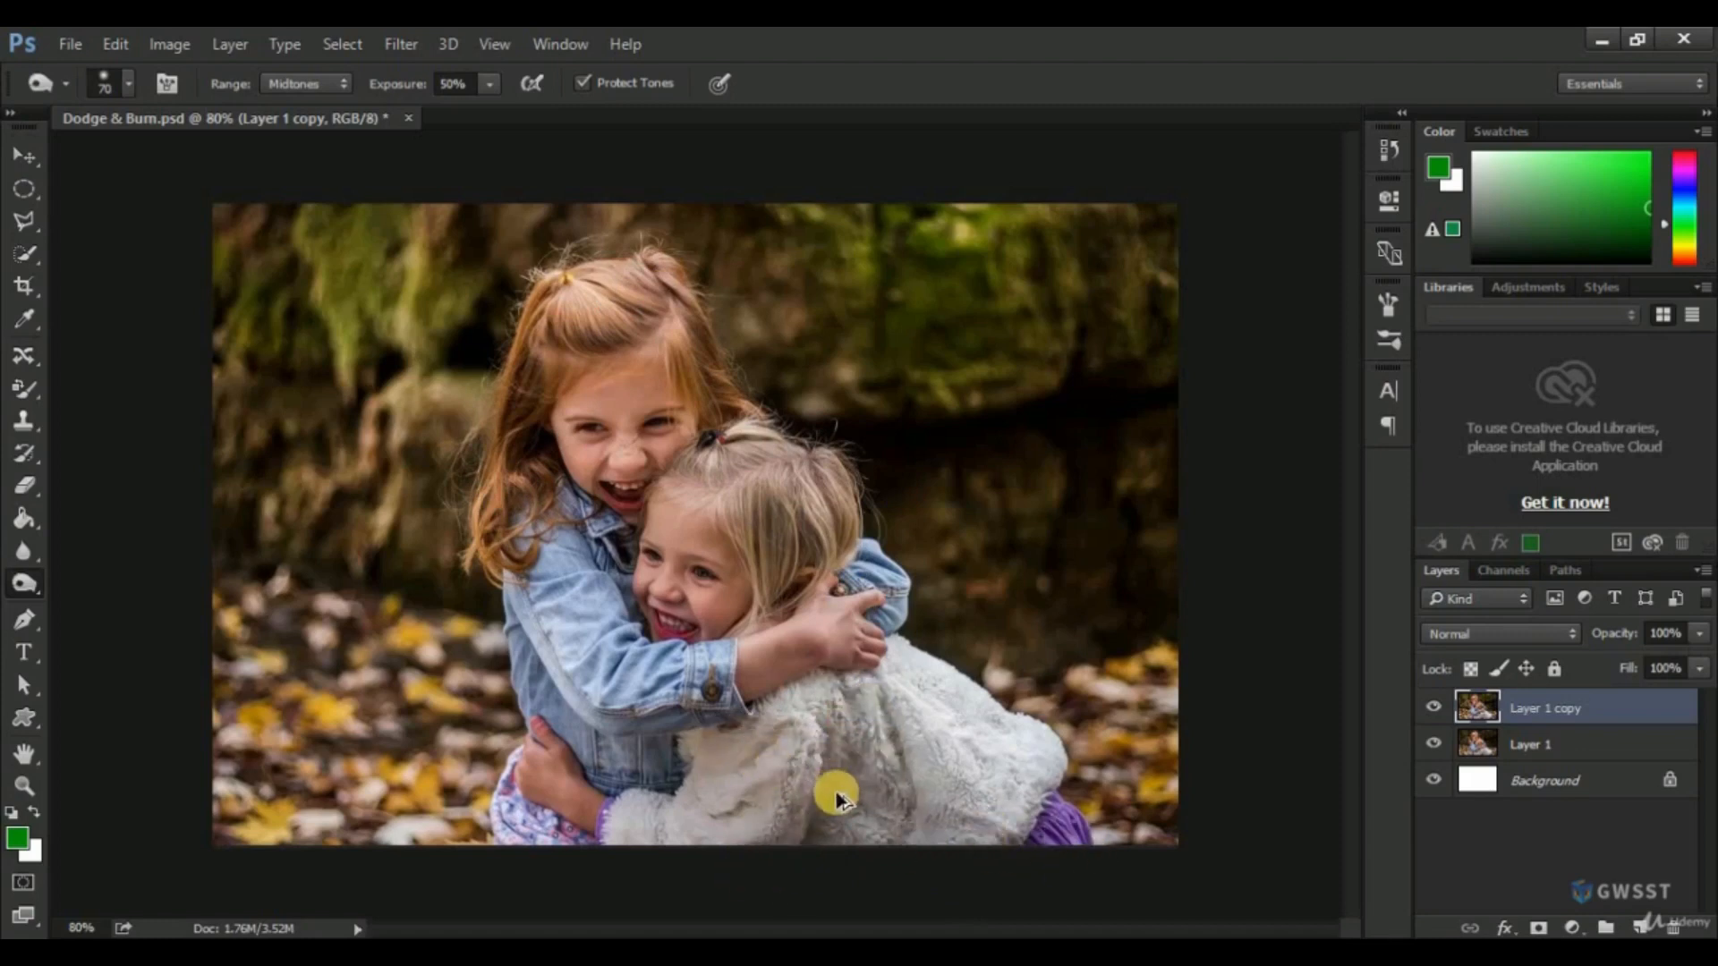
mouse_move(803, 838)
mouse_down()
mouse_move(838, 786)
mouse_move(852, 829)
mouse_move(924, 870)
mouse_move(1029, 876)
mouse_up()
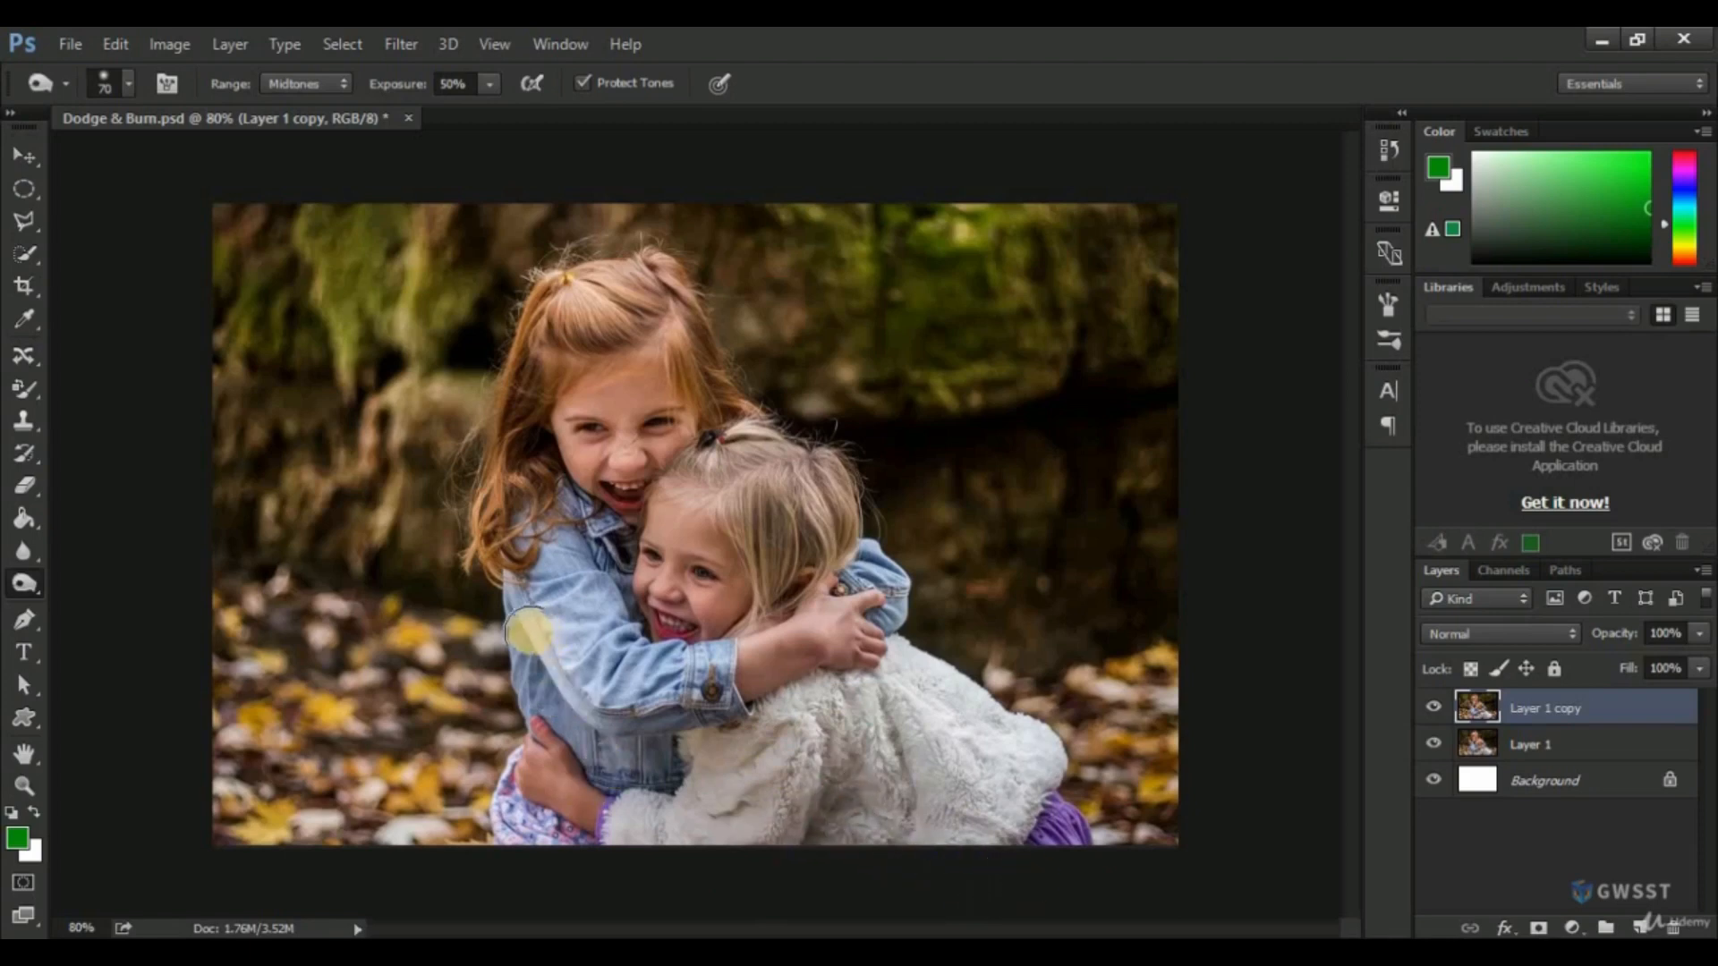
drag(673, 758, 662, 764)
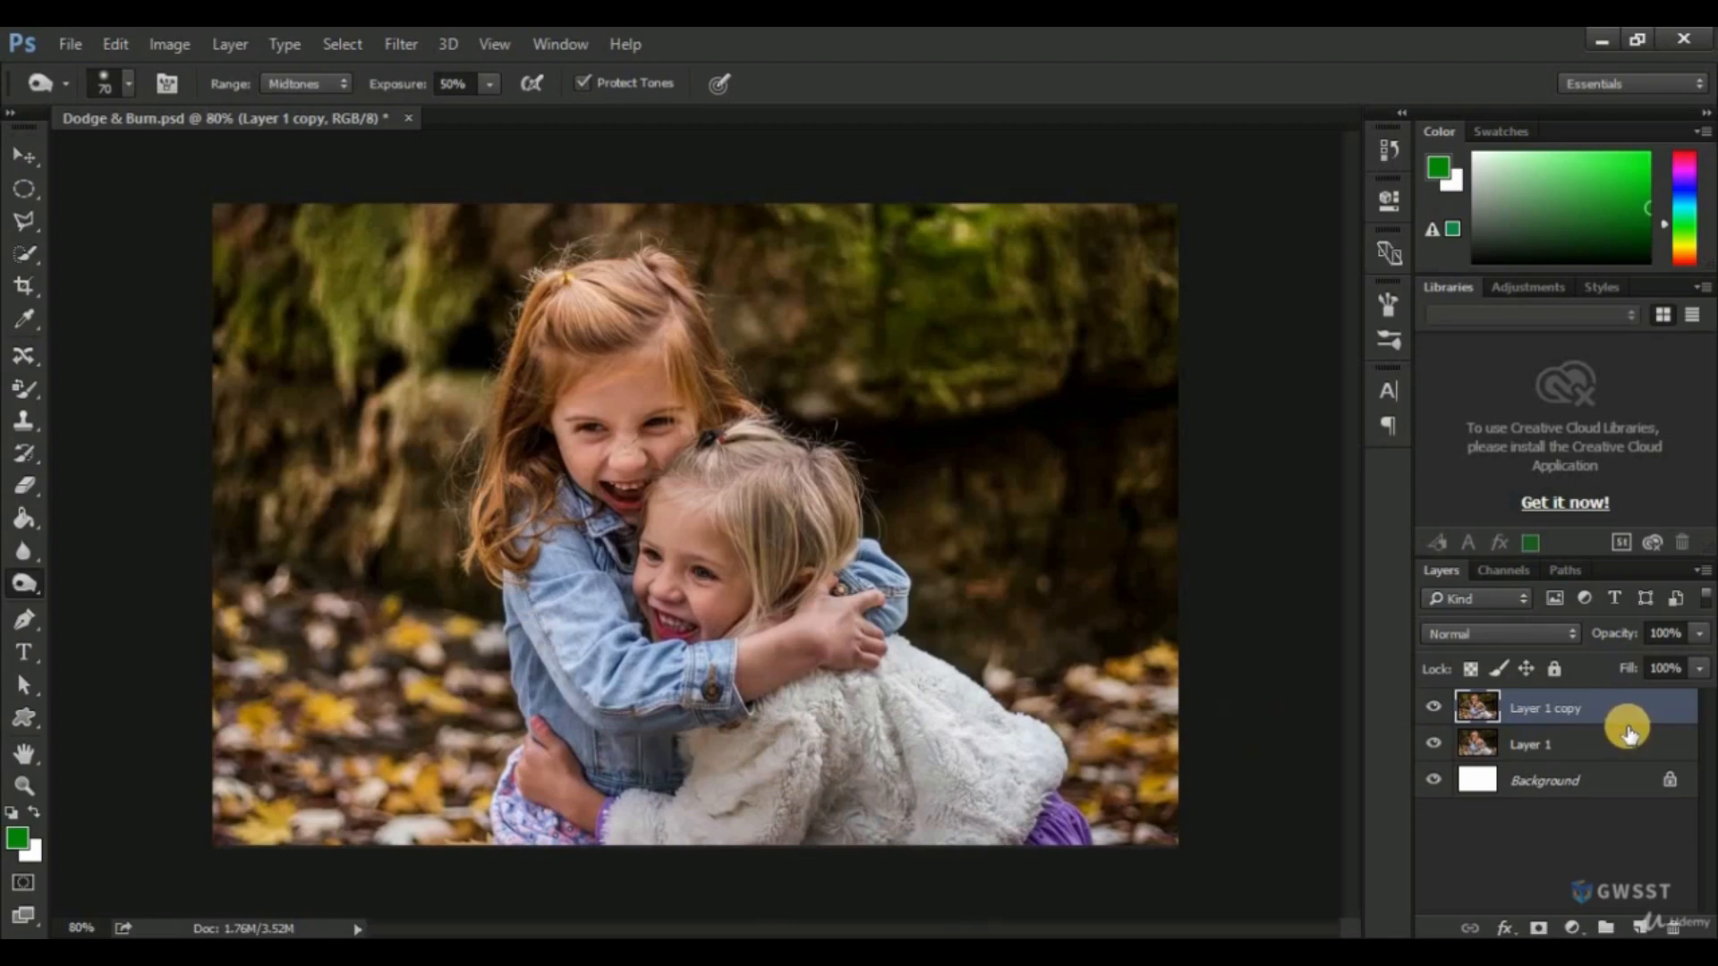
Toggle the visibility of Layer 1 copy to compare the burned photo with the original.
click(1435, 709)
click(1434, 711)
click(1435, 712)
click(1435, 711)
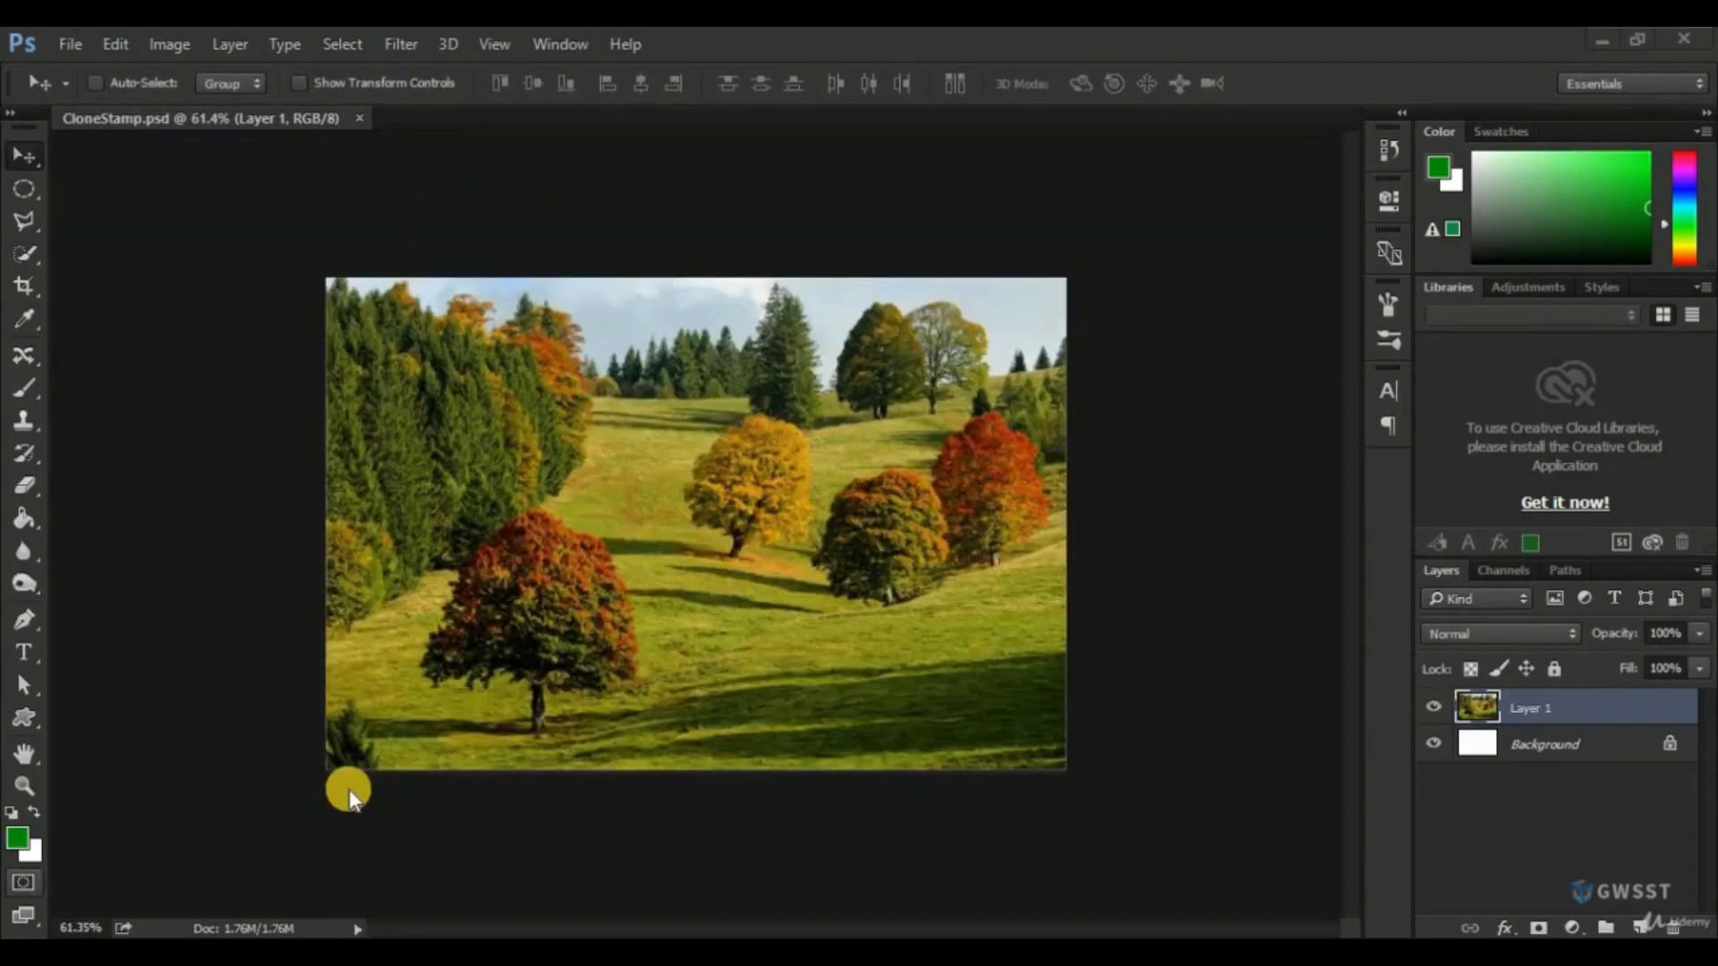
Duplicate the landscape Layer 1 in CloneStamp.psd and hide the original Layer 1.
click(281, 732)
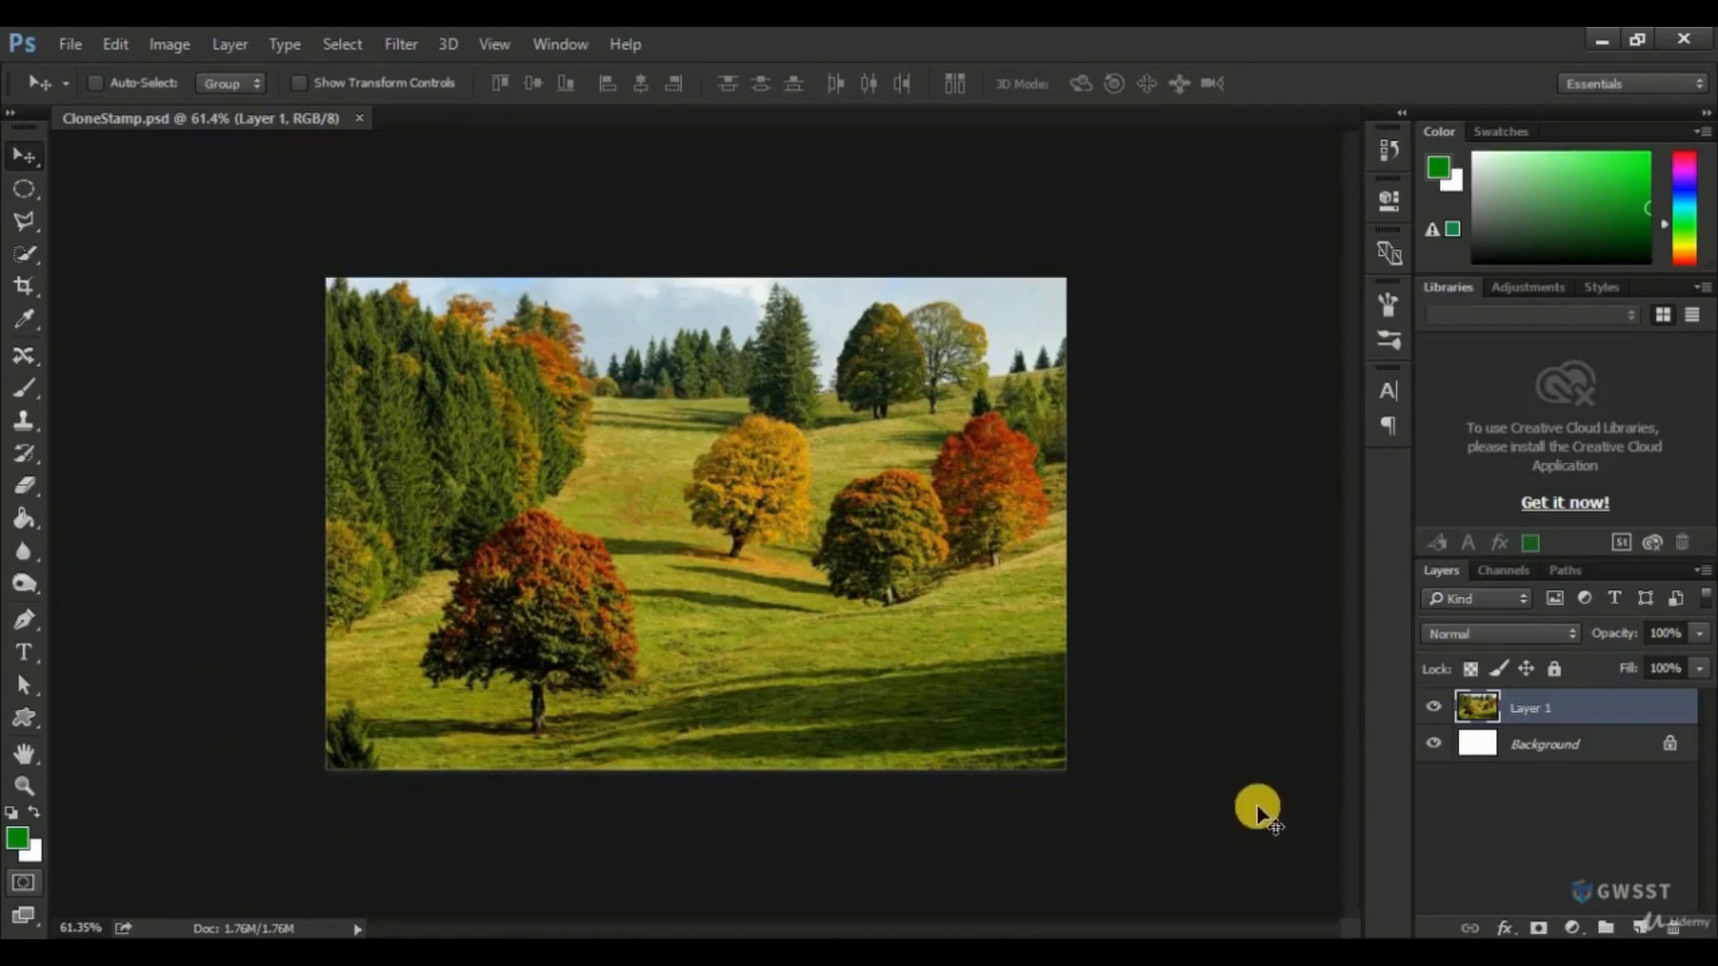
click(1575, 723)
drag(1575, 723, 1640, 928)
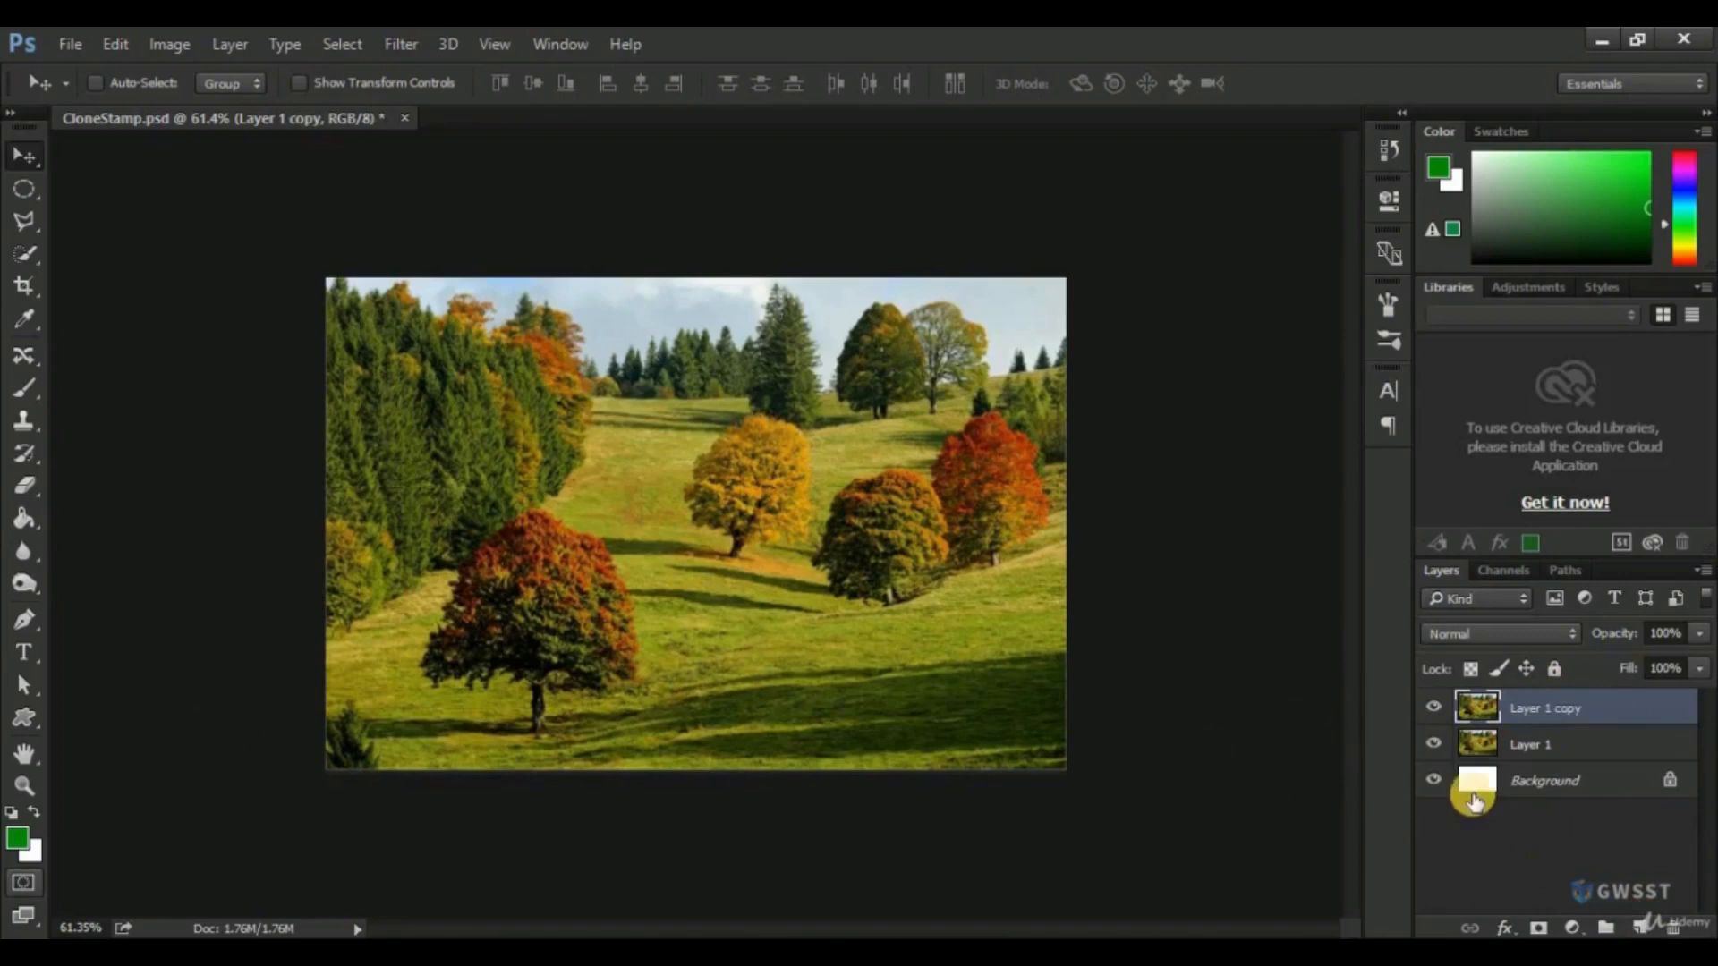
click(1436, 741)
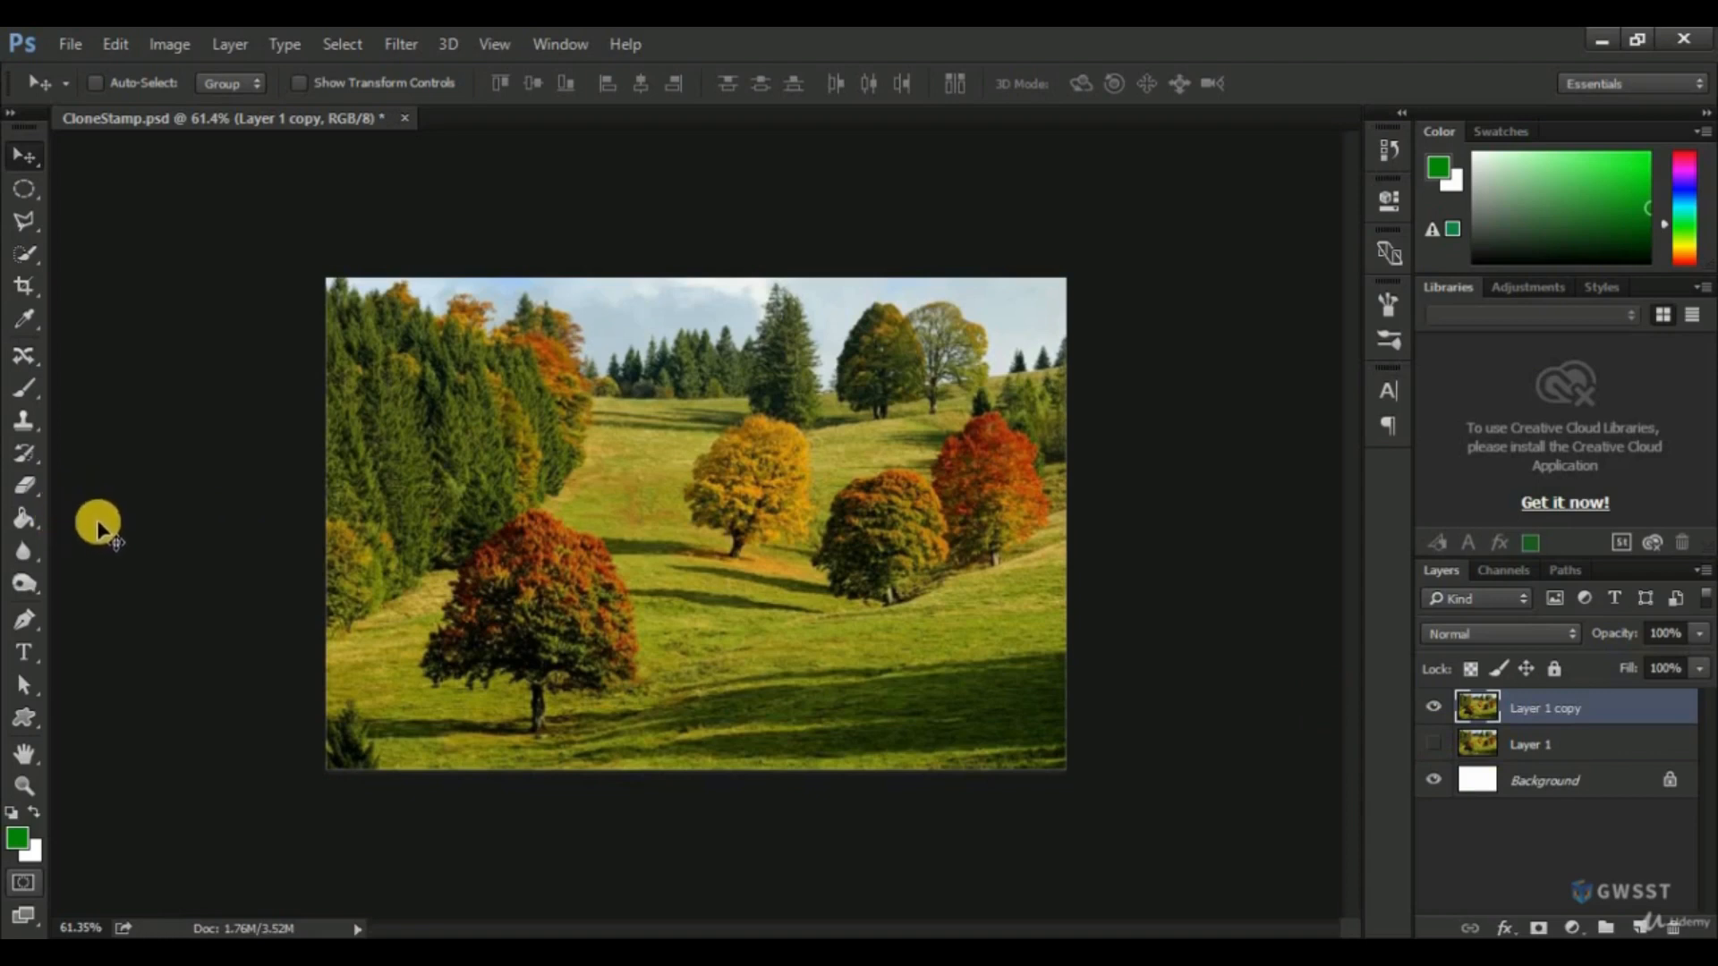
Choose the Clone Stamp Tool and sample the yellow tree in the middle of the meadow as the clone source.
click(22, 423)
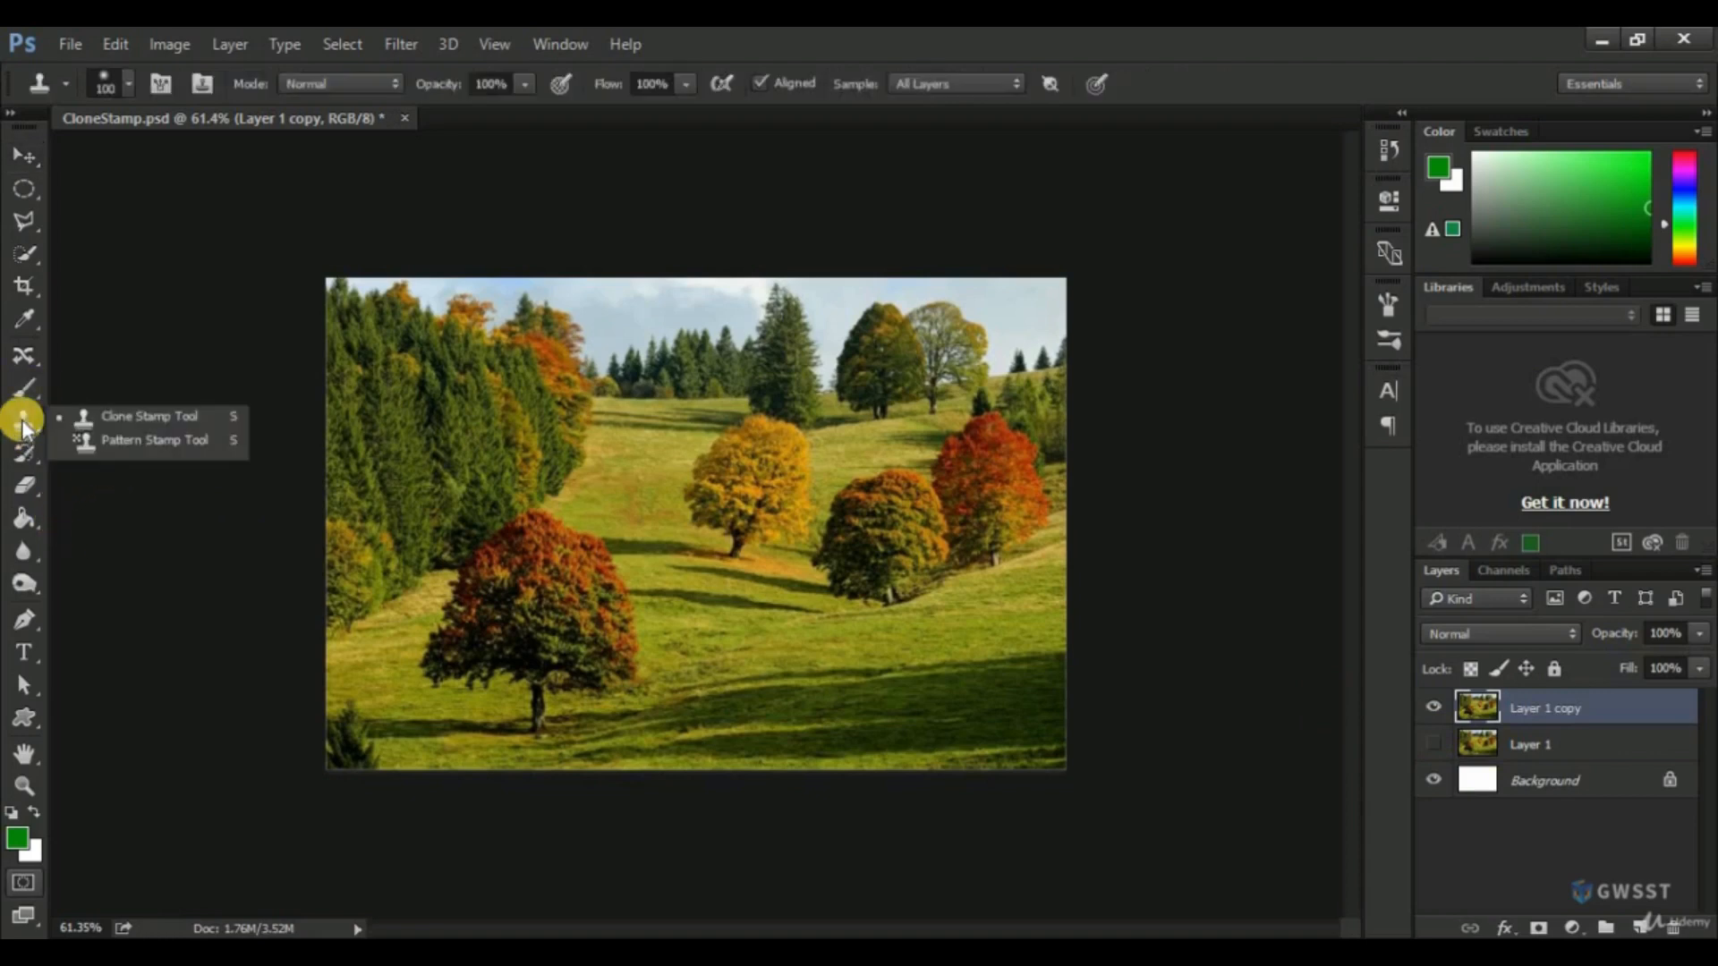
click(125, 417)
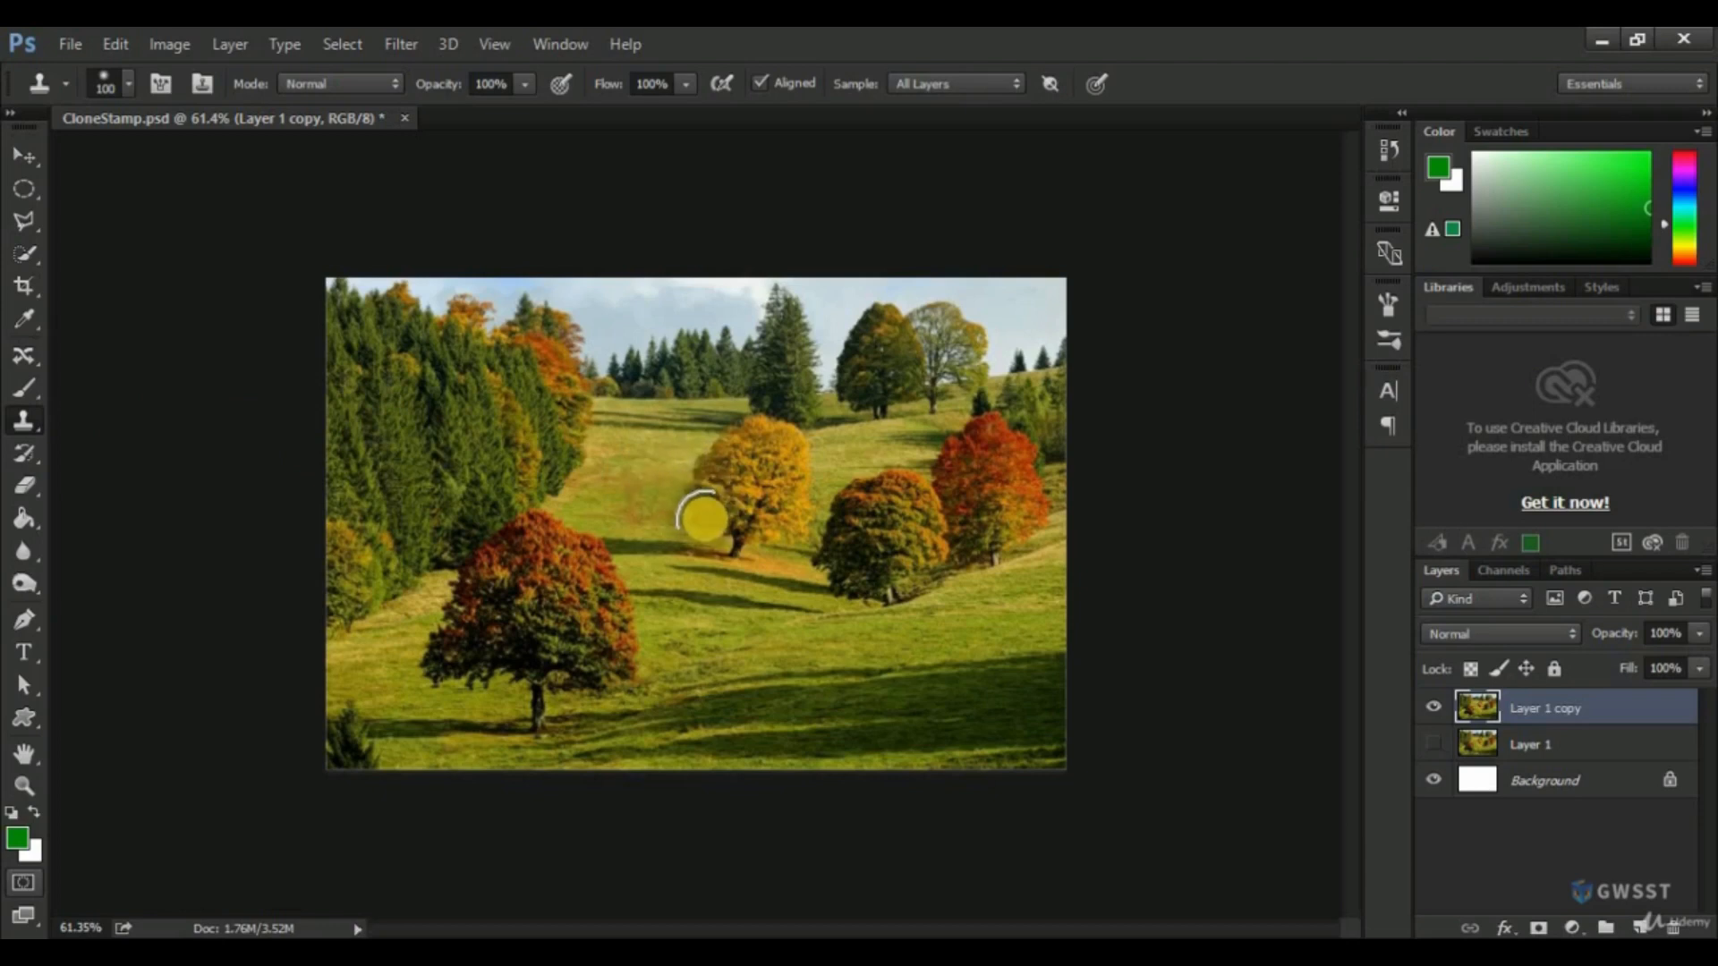
mouse_move(717, 507)
mouse_down()
mouse_move(751, 532)
mouse_move(694, 498)
mouse_move(719, 441)
mouse_move(705, 431)
mouse_move(731, 403)
mouse_move(705, 435)
mouse_move(677, 530)
mouse_up()
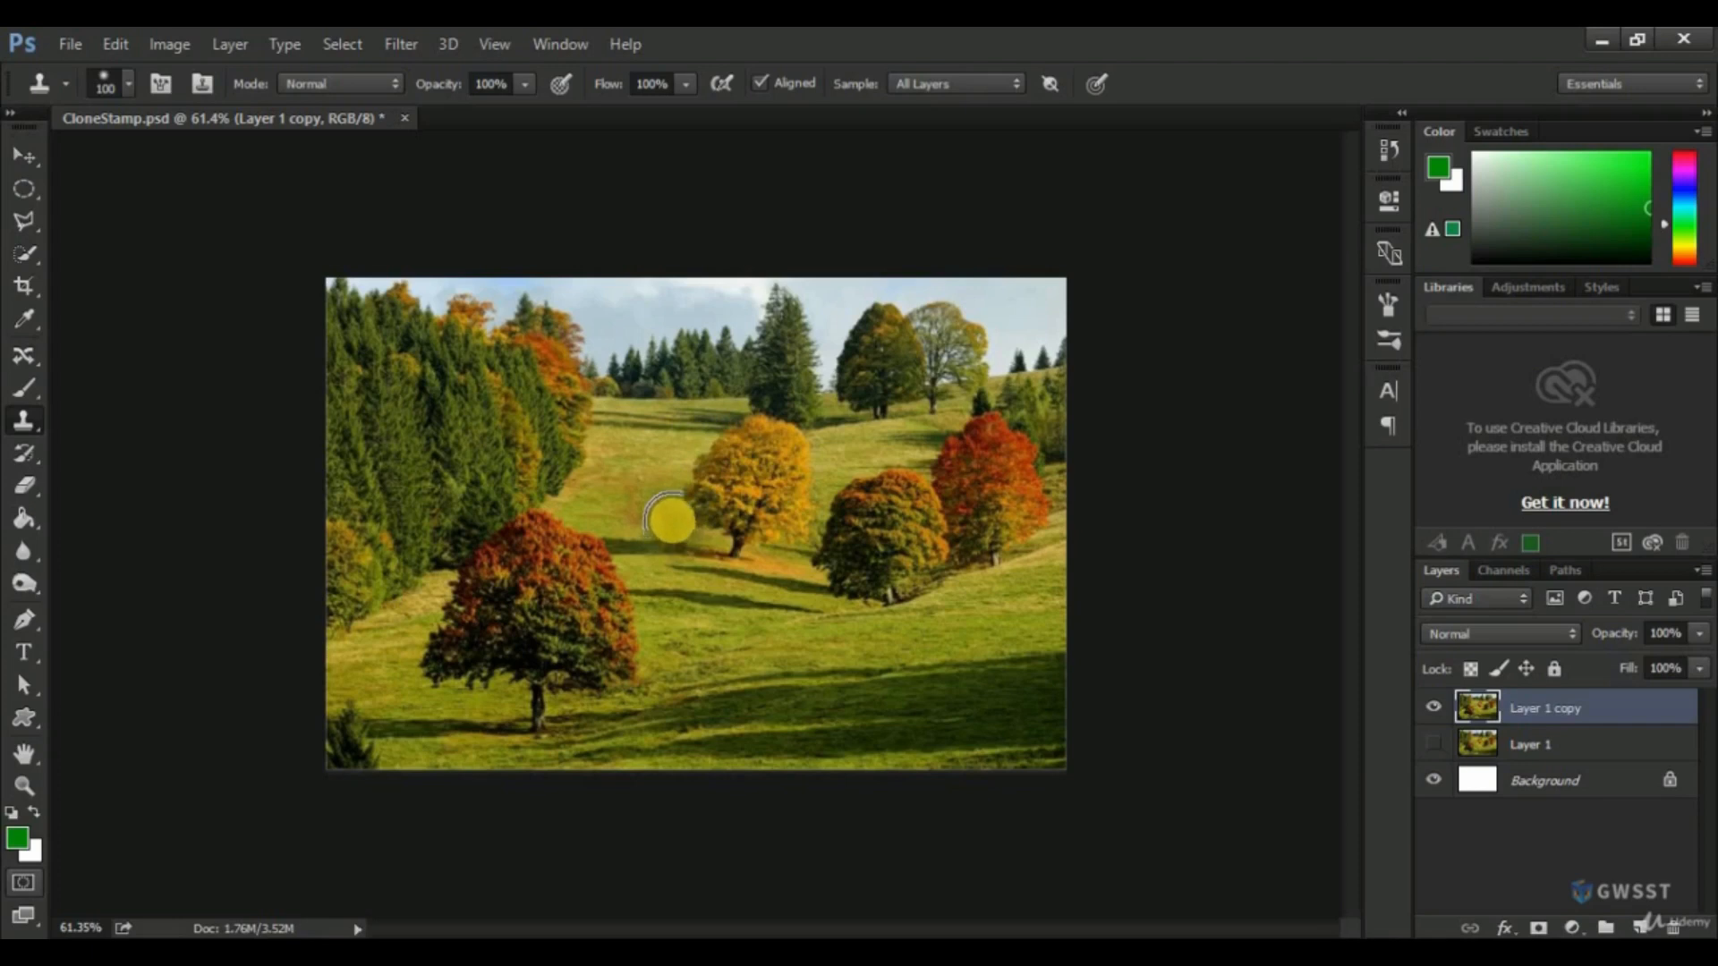
mouse_move(671, 517)
mouse_down()
mouse_move(736, 508)
mouse_move(729, 468)
mouse_move(745, 468)
mouse_up()
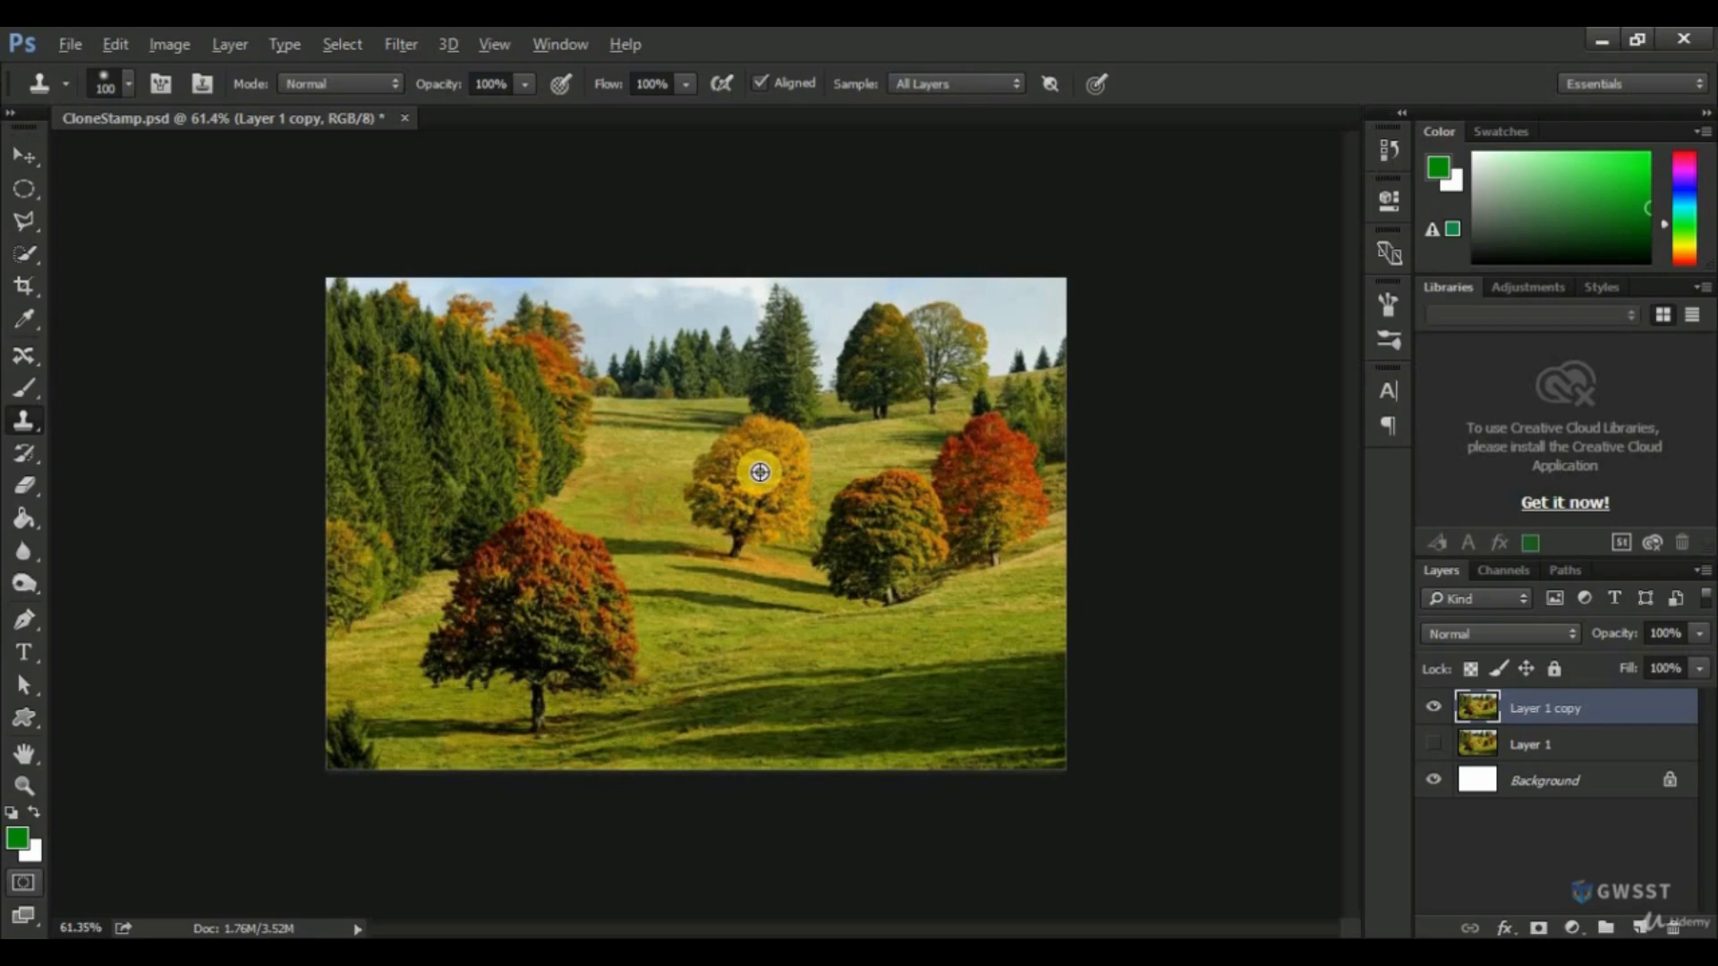
alt+click(760, 472)
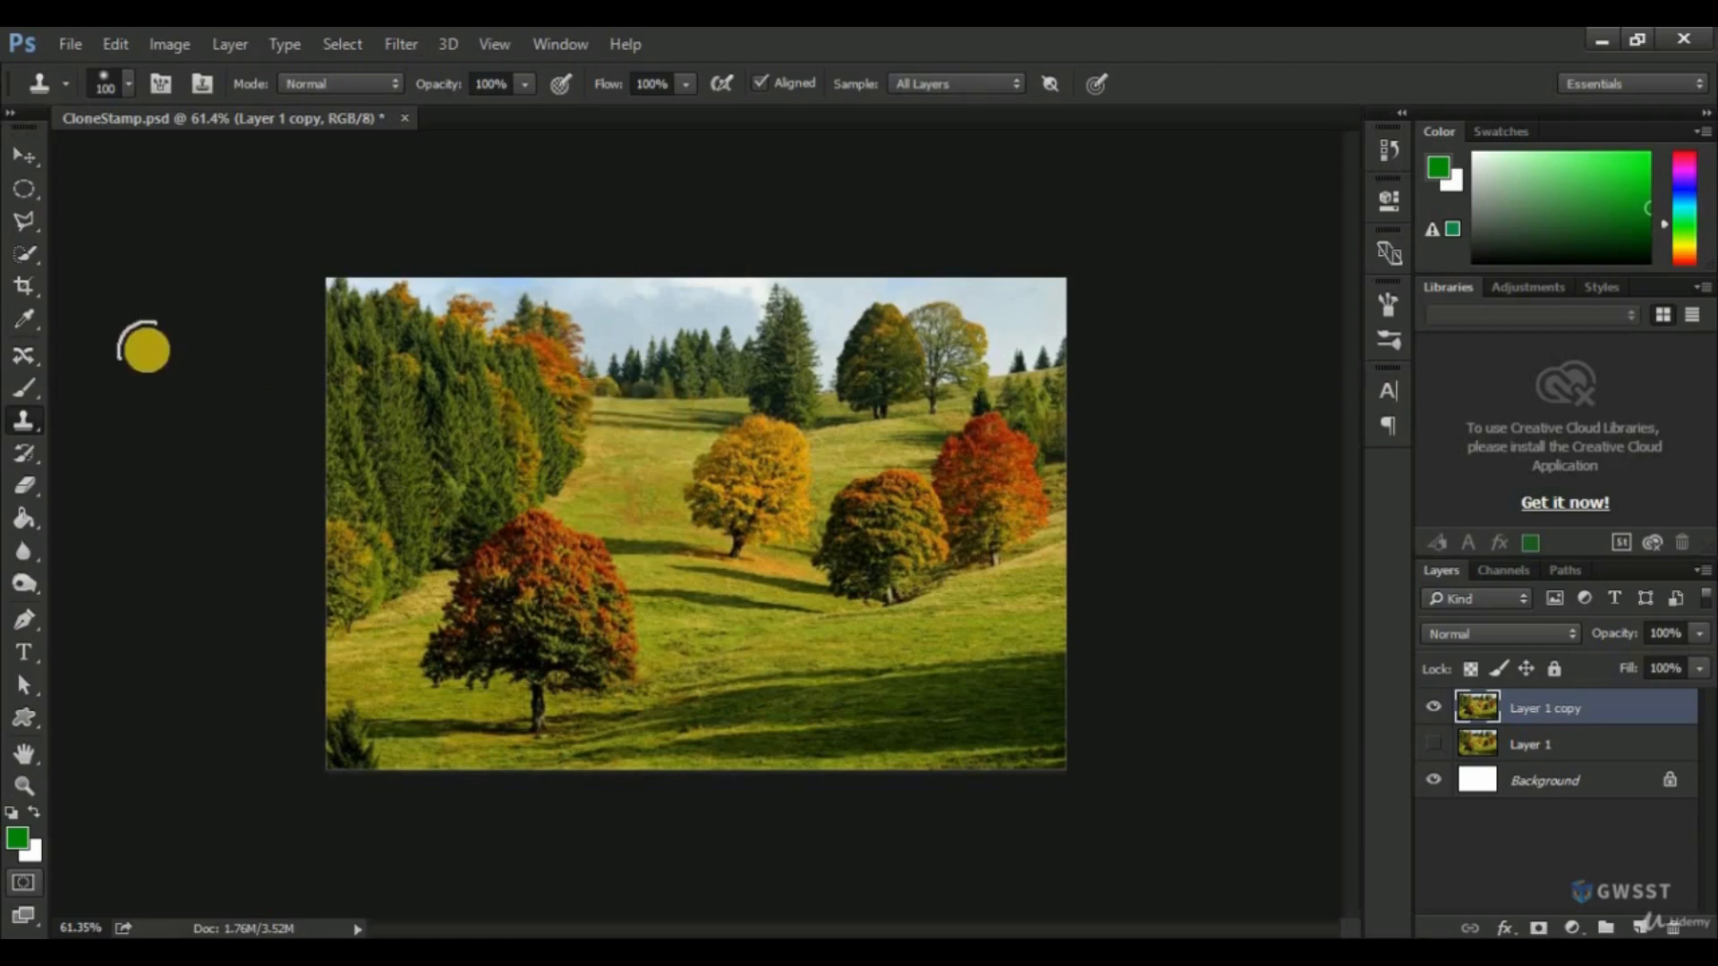
Switch to the Spot Healing Brush Tool and return to the Clone Stamp Tool.
click(25, 354)
click(100, 352)
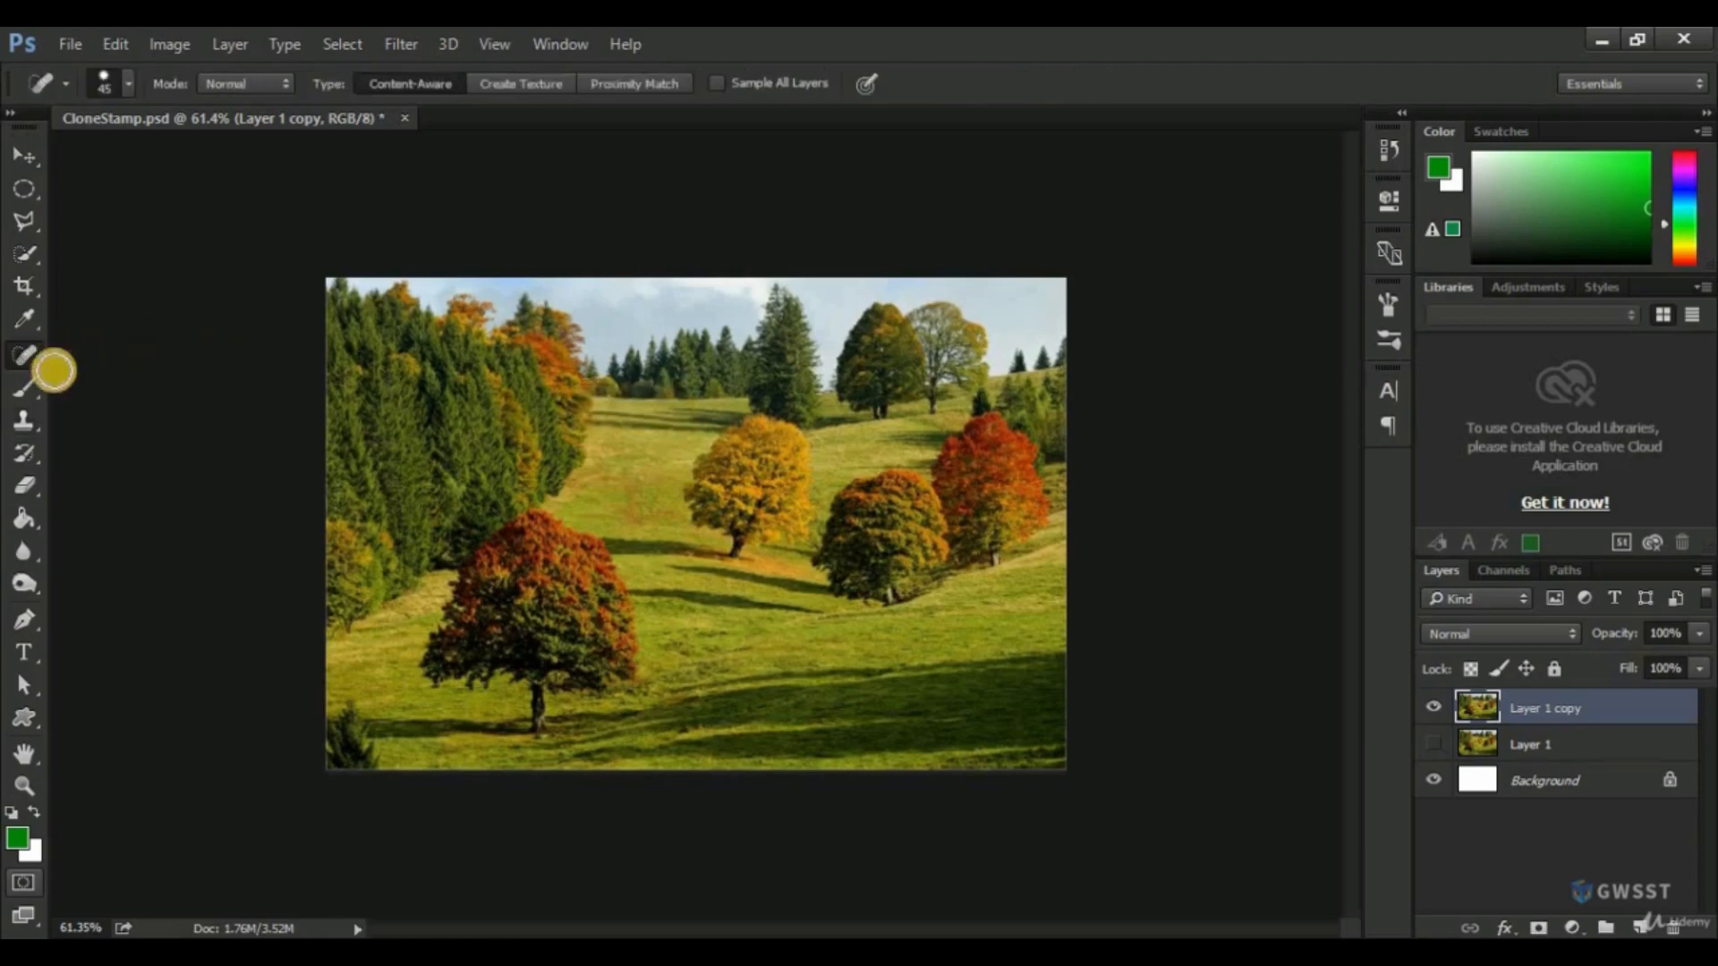
click(24, 421)
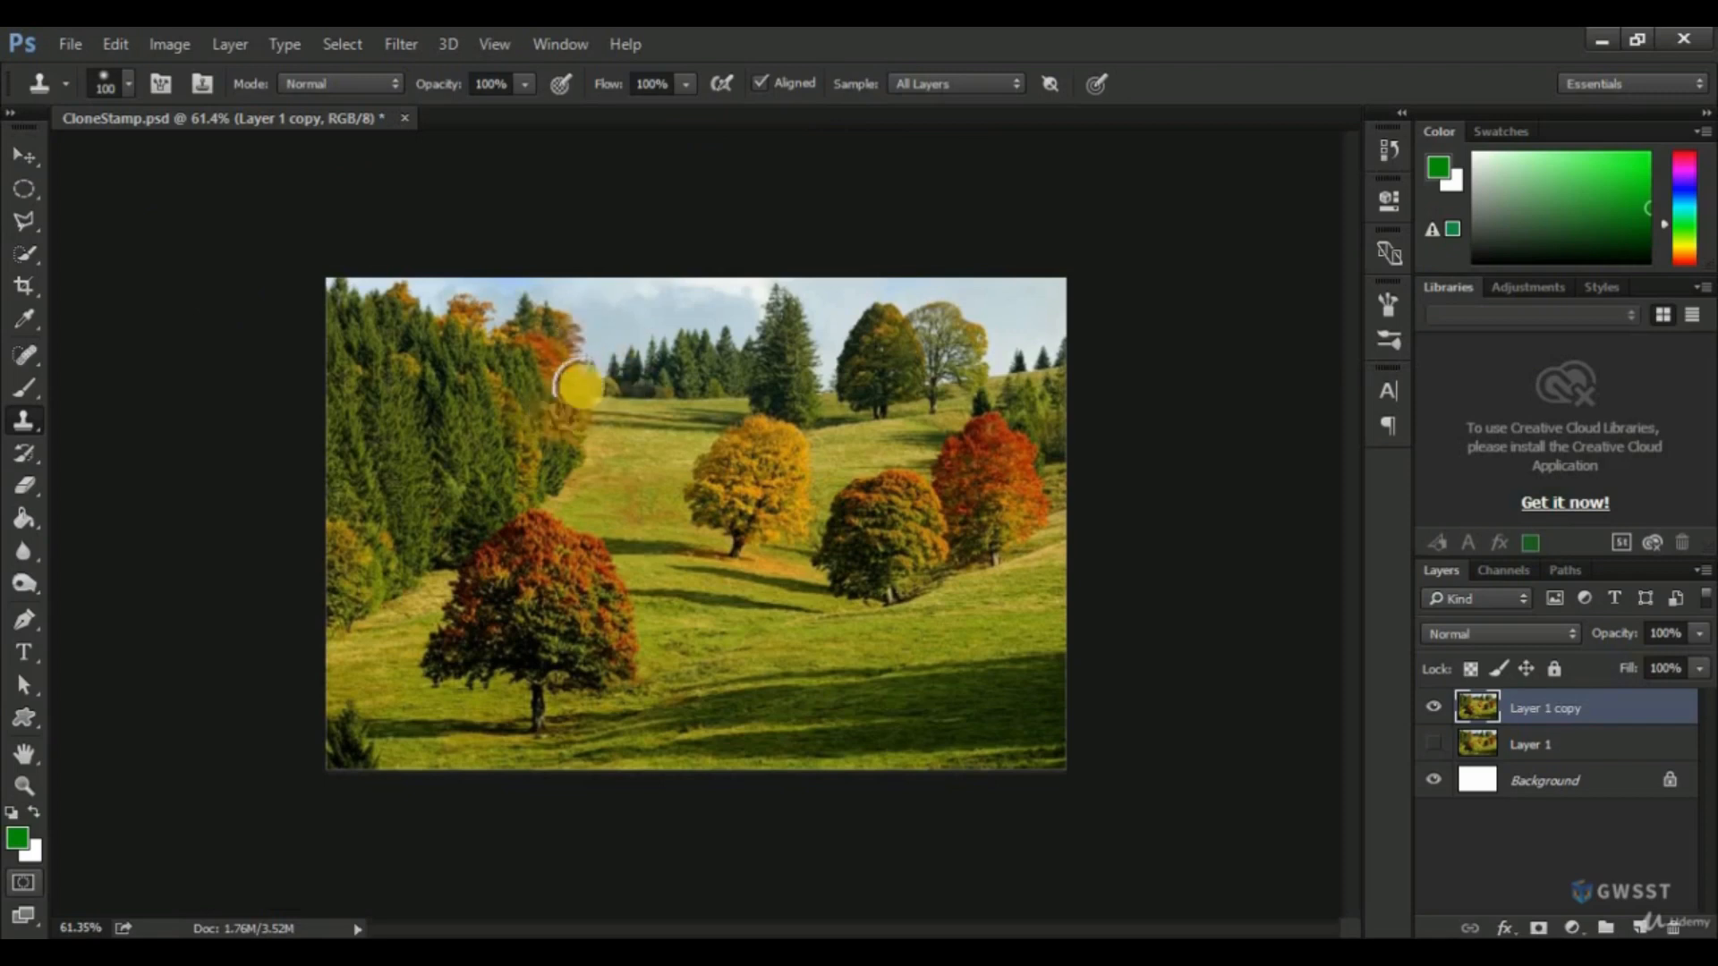
Set the Clone Stamp sampling to Current Layer, and restore it to All Layers.
click(915, 89)
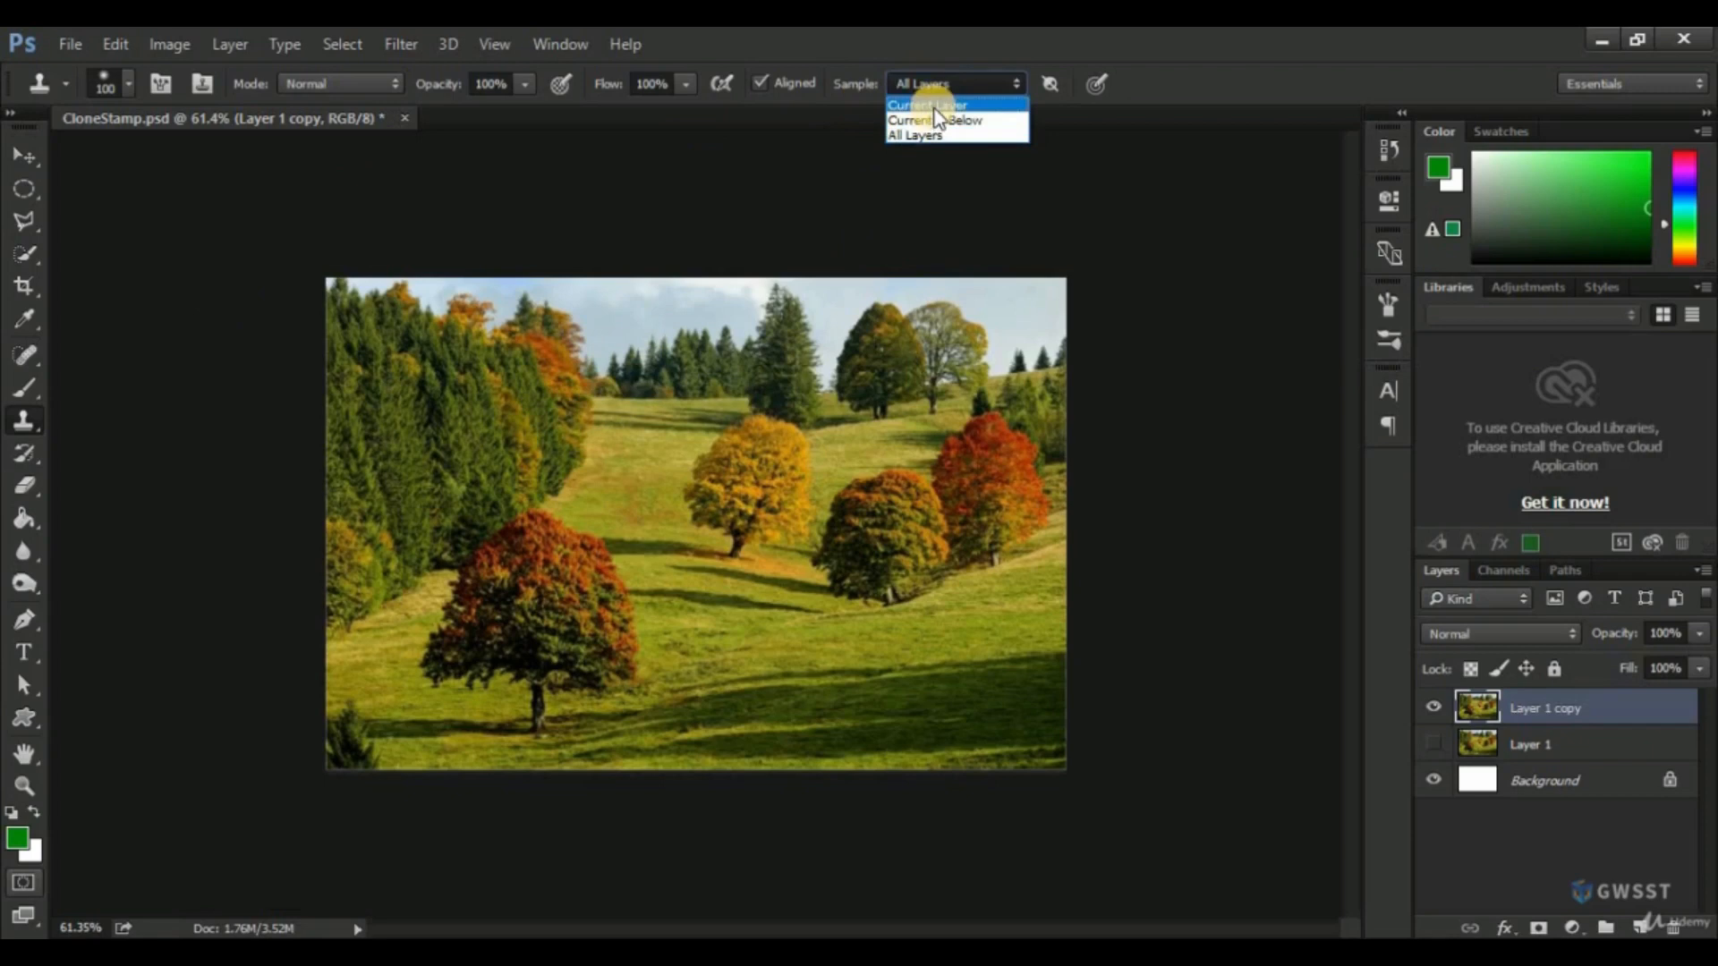
click(935, 107)
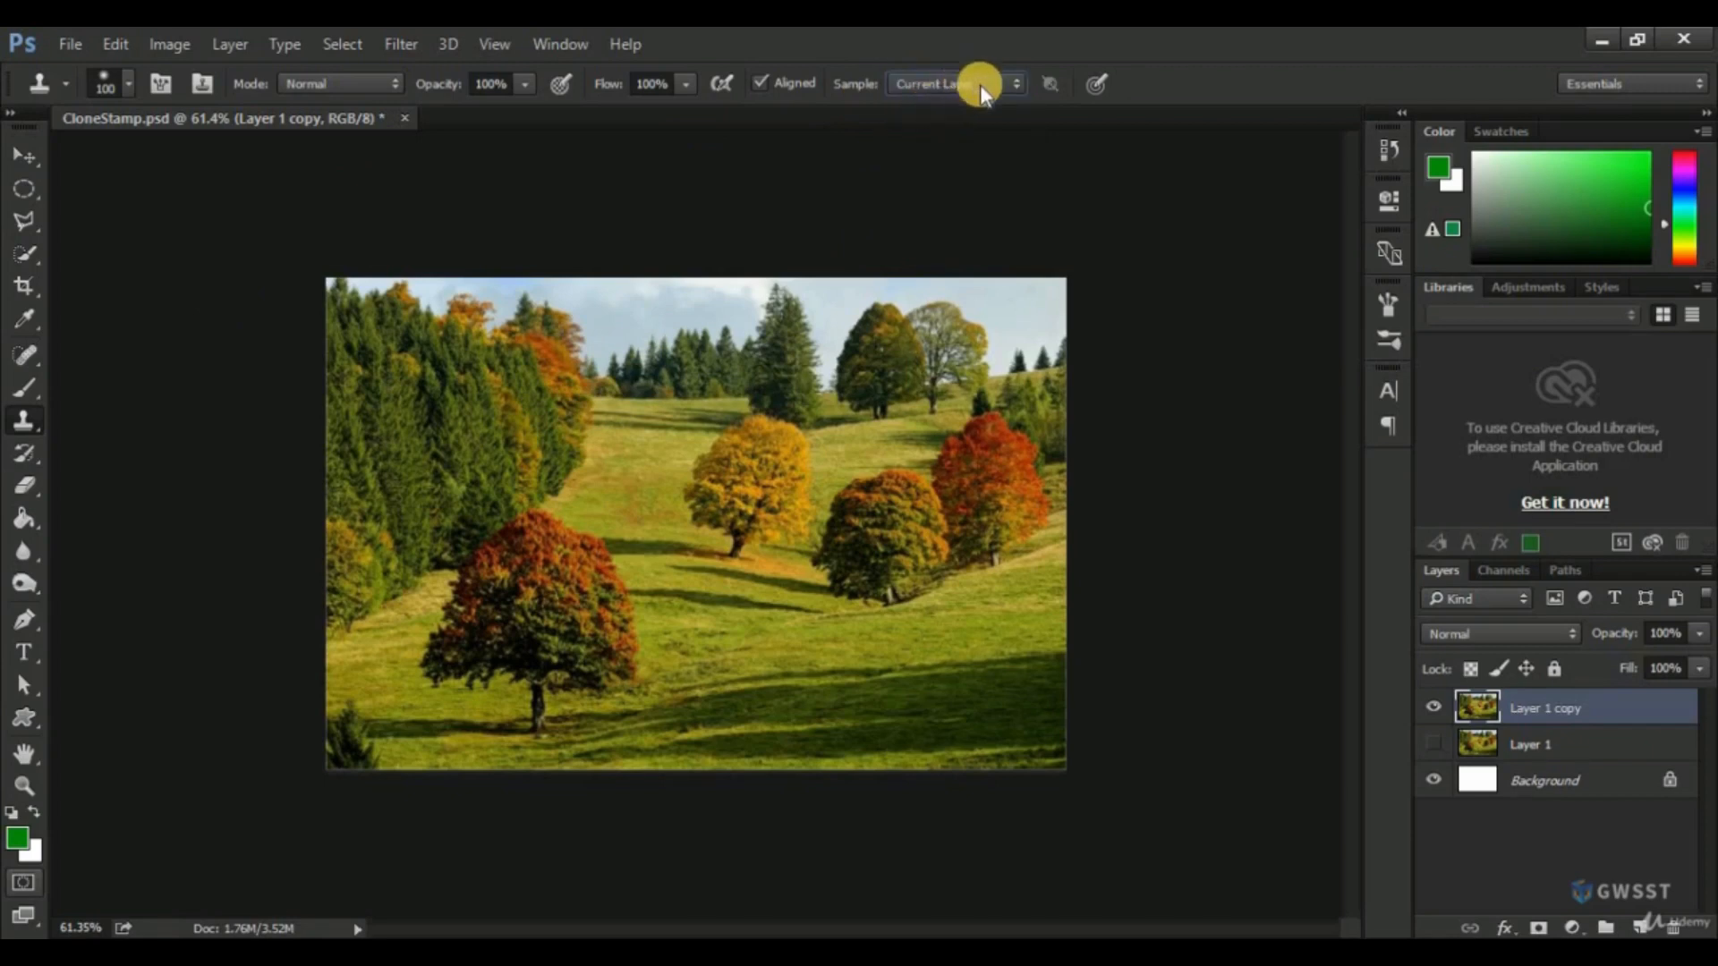
click(980, 84)
click(917, 132)
Add a new layer above Layer 1 copy and clone the yellow tree onto the meadow just below the brown tree.
click(1641, 926)
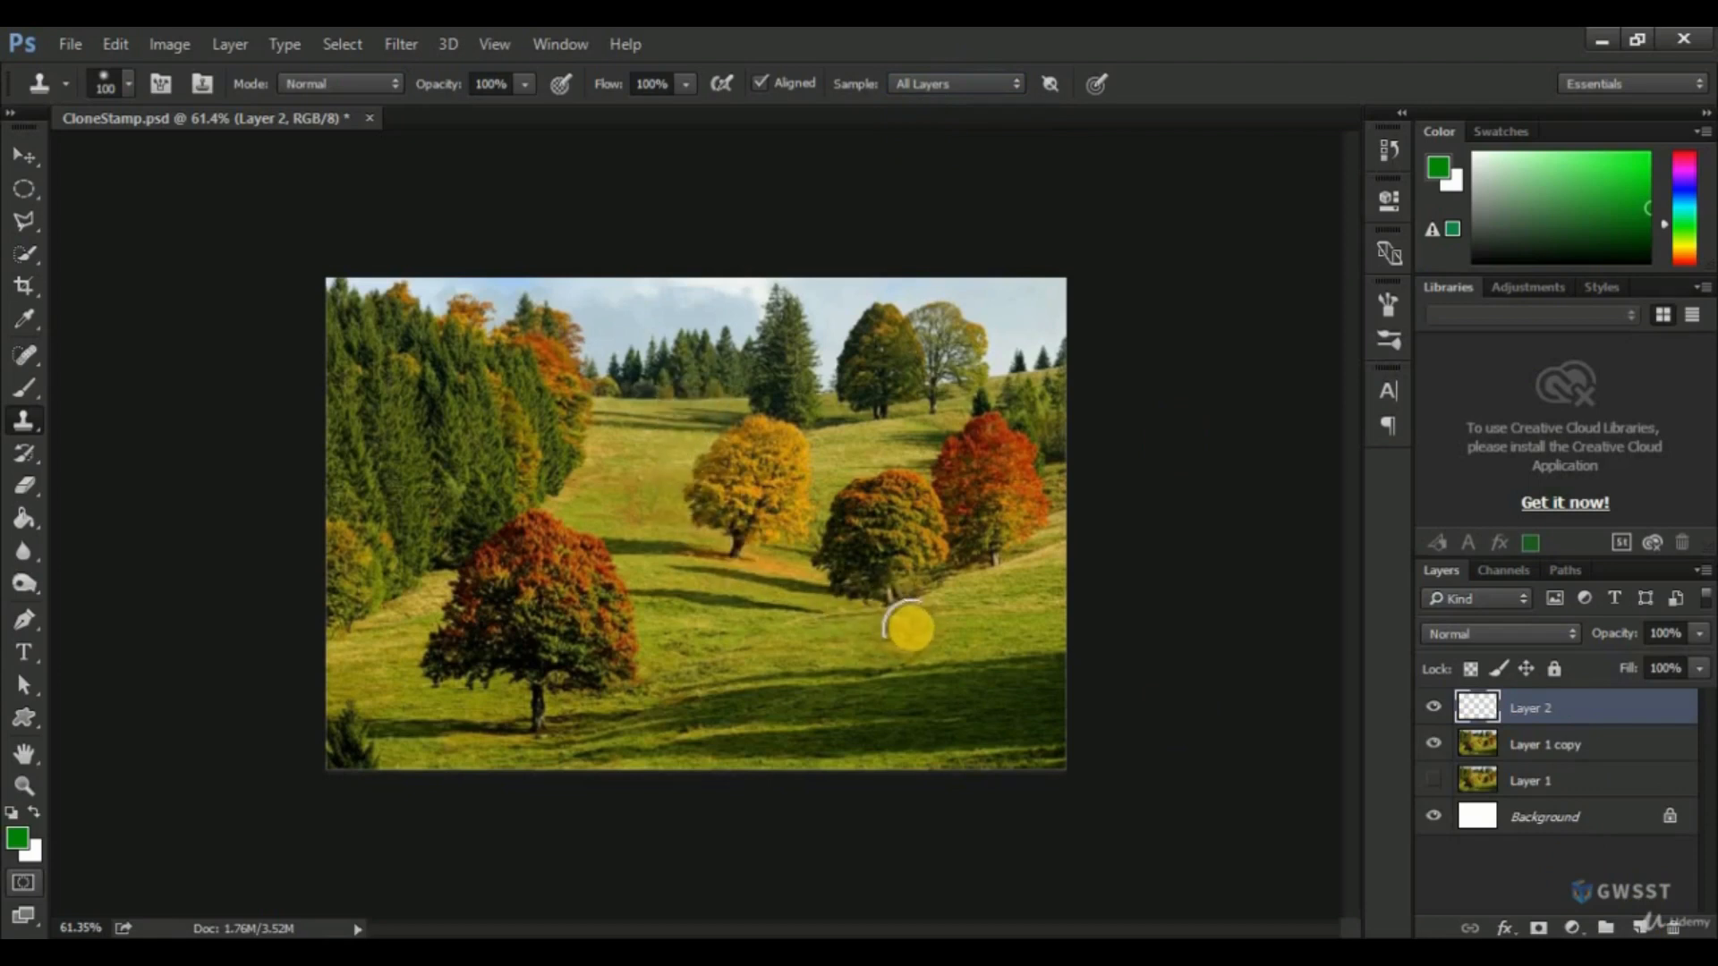
mouse_move(911, 631)
mouse_down()
mouse_move(896, 701)
mouse_move(868, 700)
mouse_move(894, 690)
mouse_move(859, 670)
mouse_move(866, 635)
mouse_move(875, 657)
mouse_move(873, 634)
mouse_move(917, 588)
mouse_move(945, 662)
mouse_move(926, 692)
mouse_move(932, 618)
mouse_move(868, 664)
mouse_move(947, 616)
mouse_up()
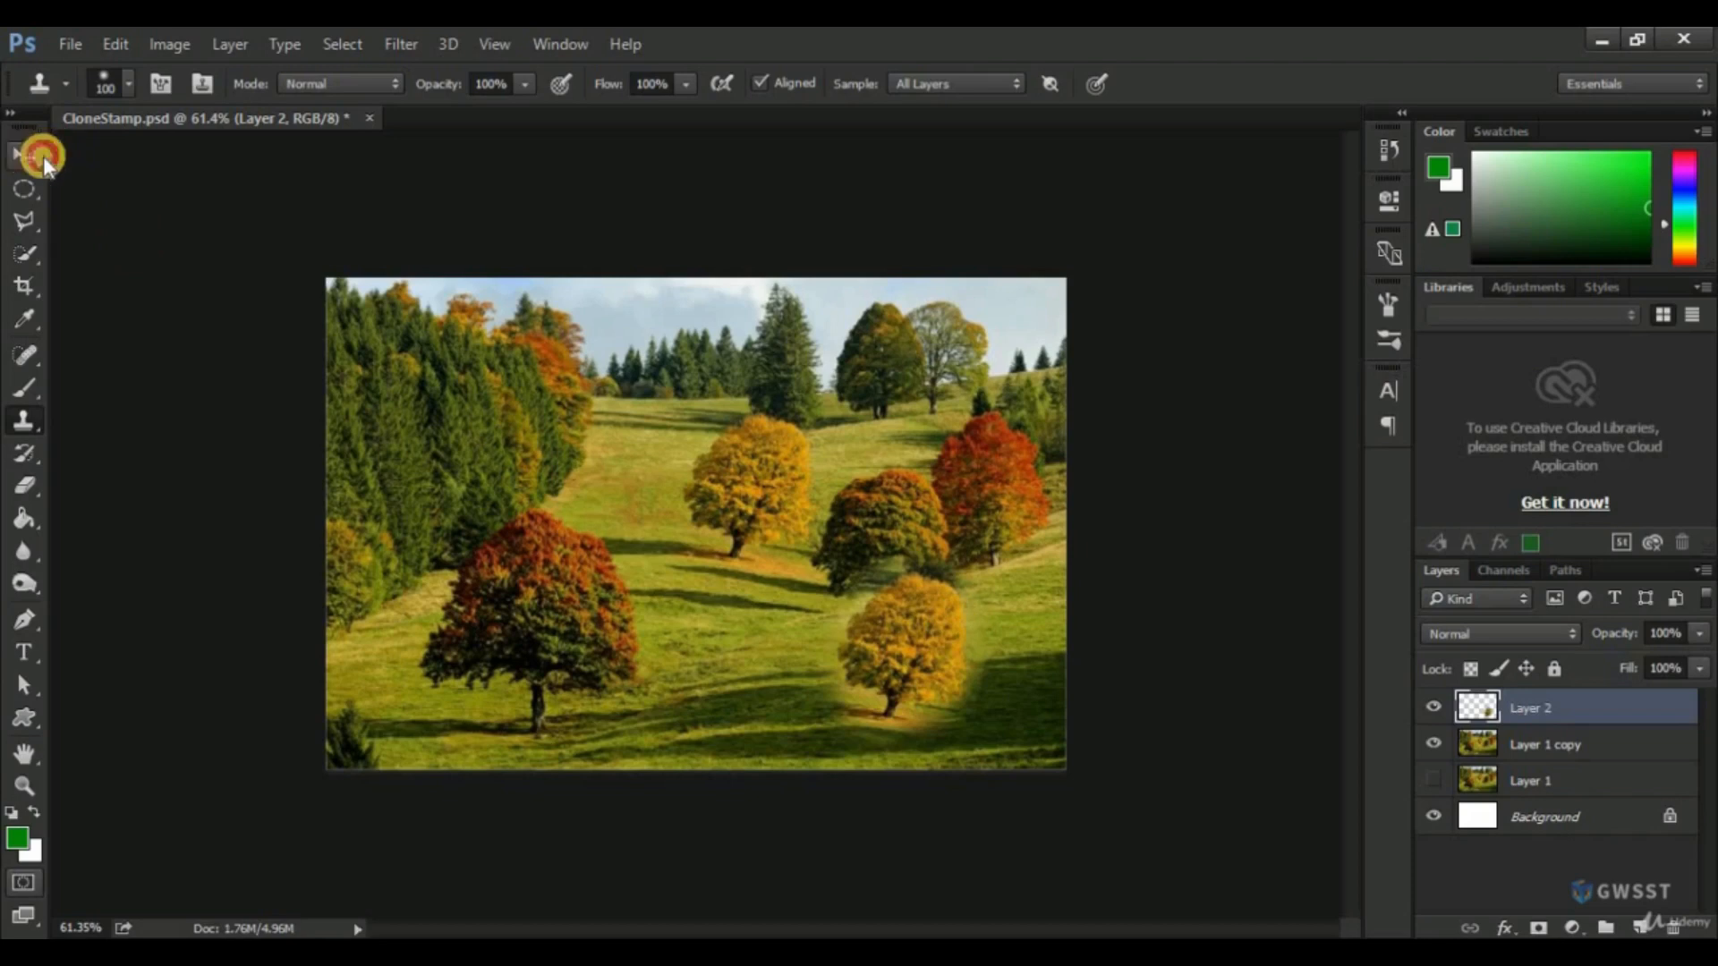
Move the cloned tree on Layer 2 up over the brown tree and rotate it slightly counterclockwise with Free Transform.
click(43, 156)
mouse_move(974, 691)
mouse_down()
mouse_move(936, 641)
mouse_move(973, 633)
mouse_up()
key(ctrl+t)
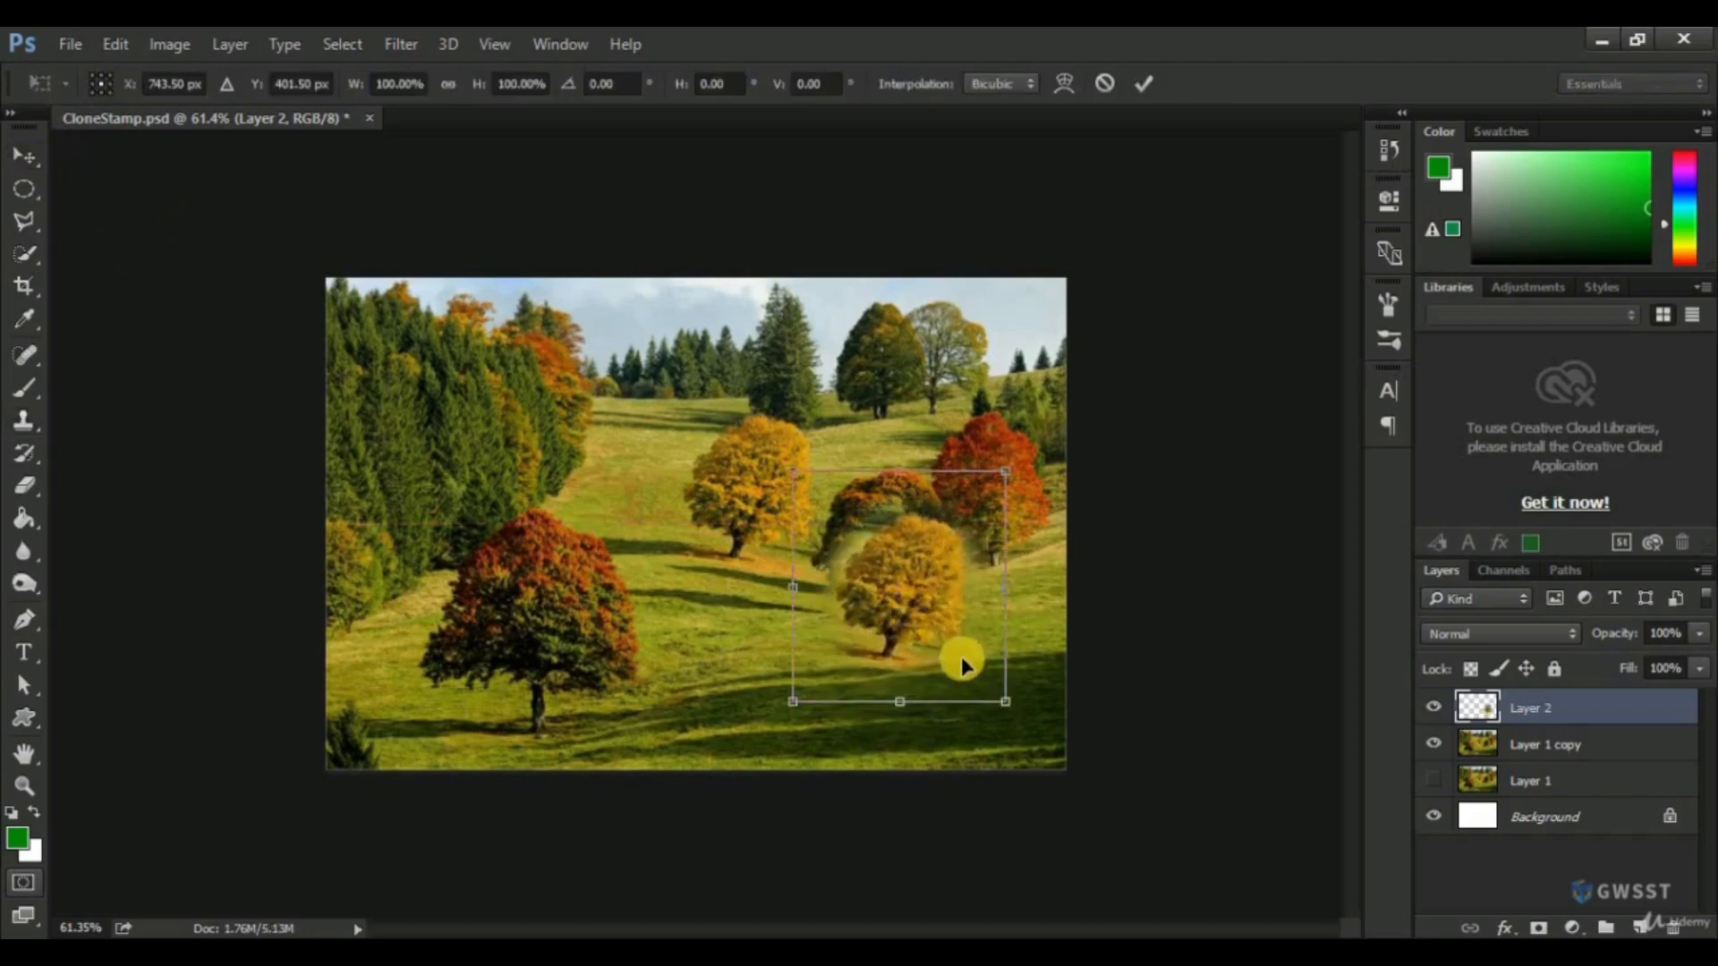
drag(1024, 714, 1037, 673)
key(Return)
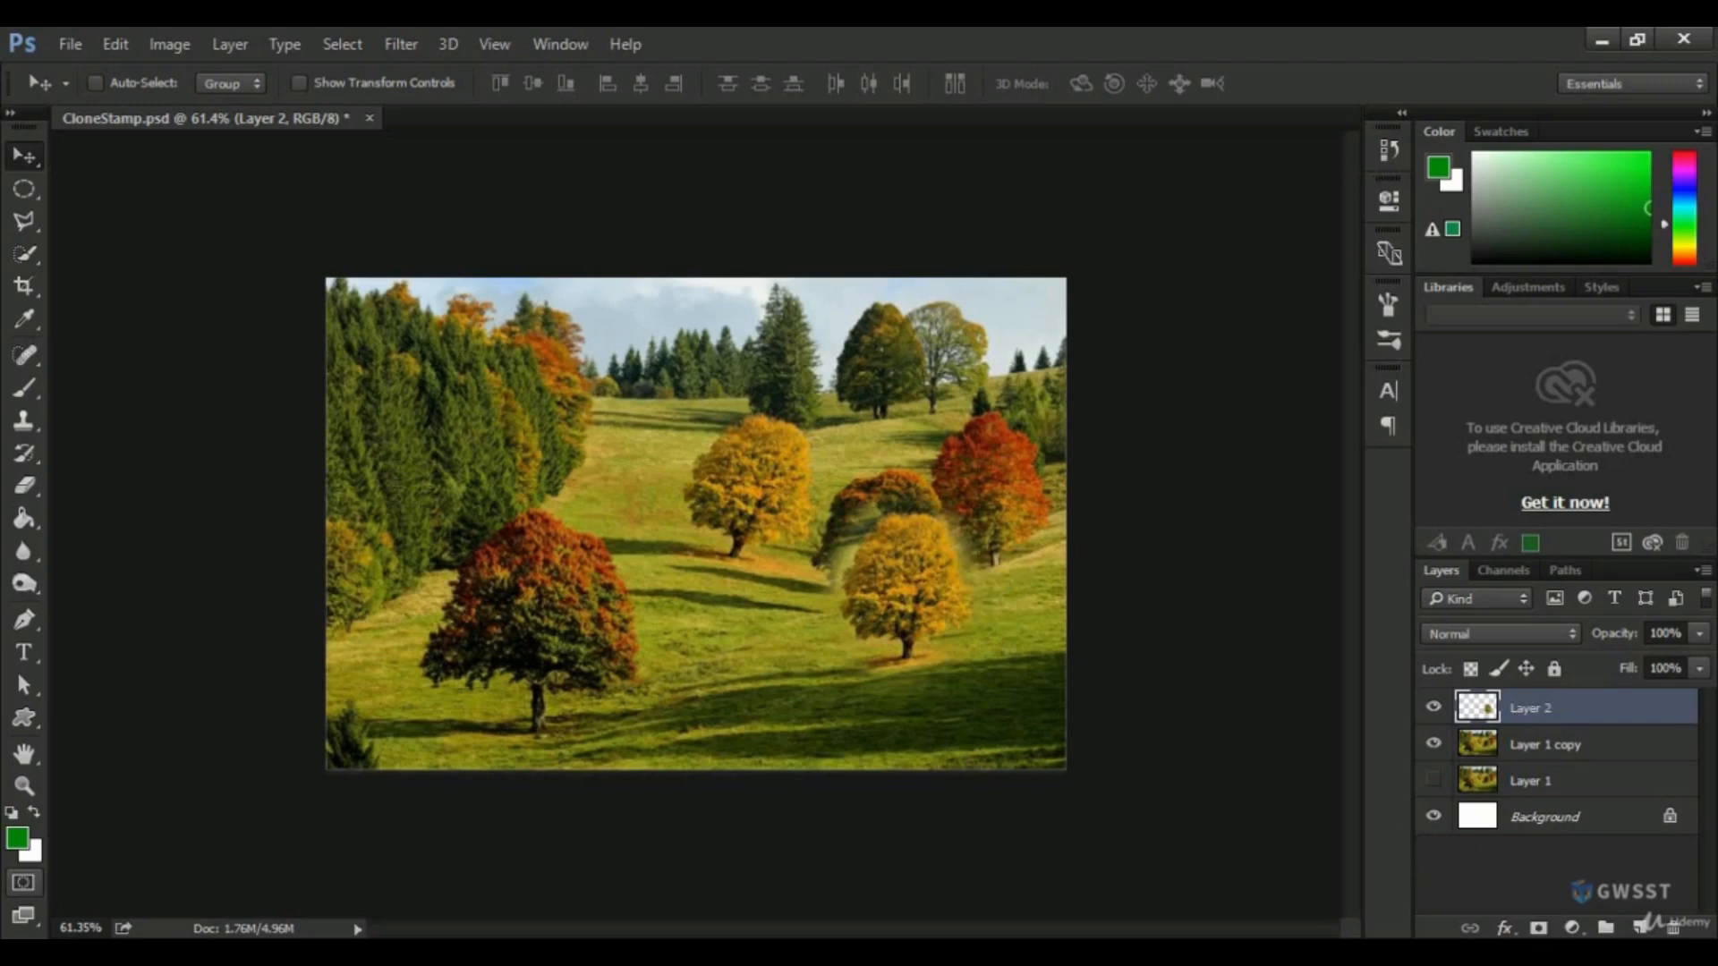
Add a layer mask to Layer 2 and set the Brush Tool to a soft round 50 px tip.
click(1539, 929)
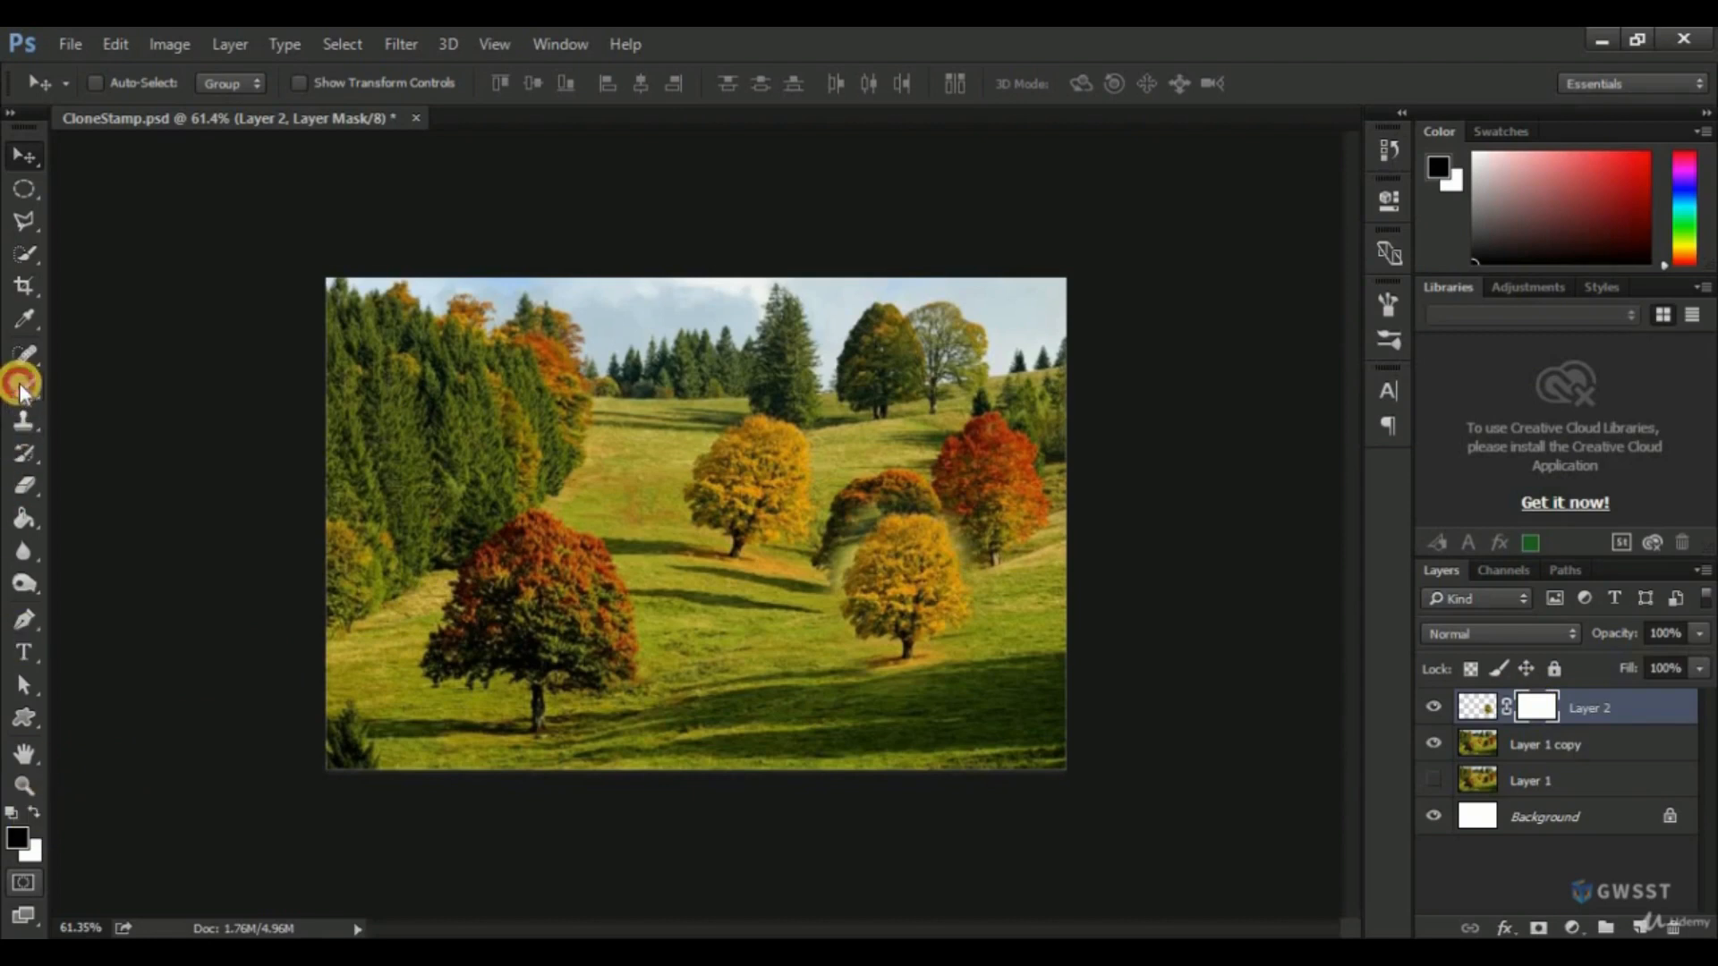
drag(20, 387, 93, 384)
click(115, 89)
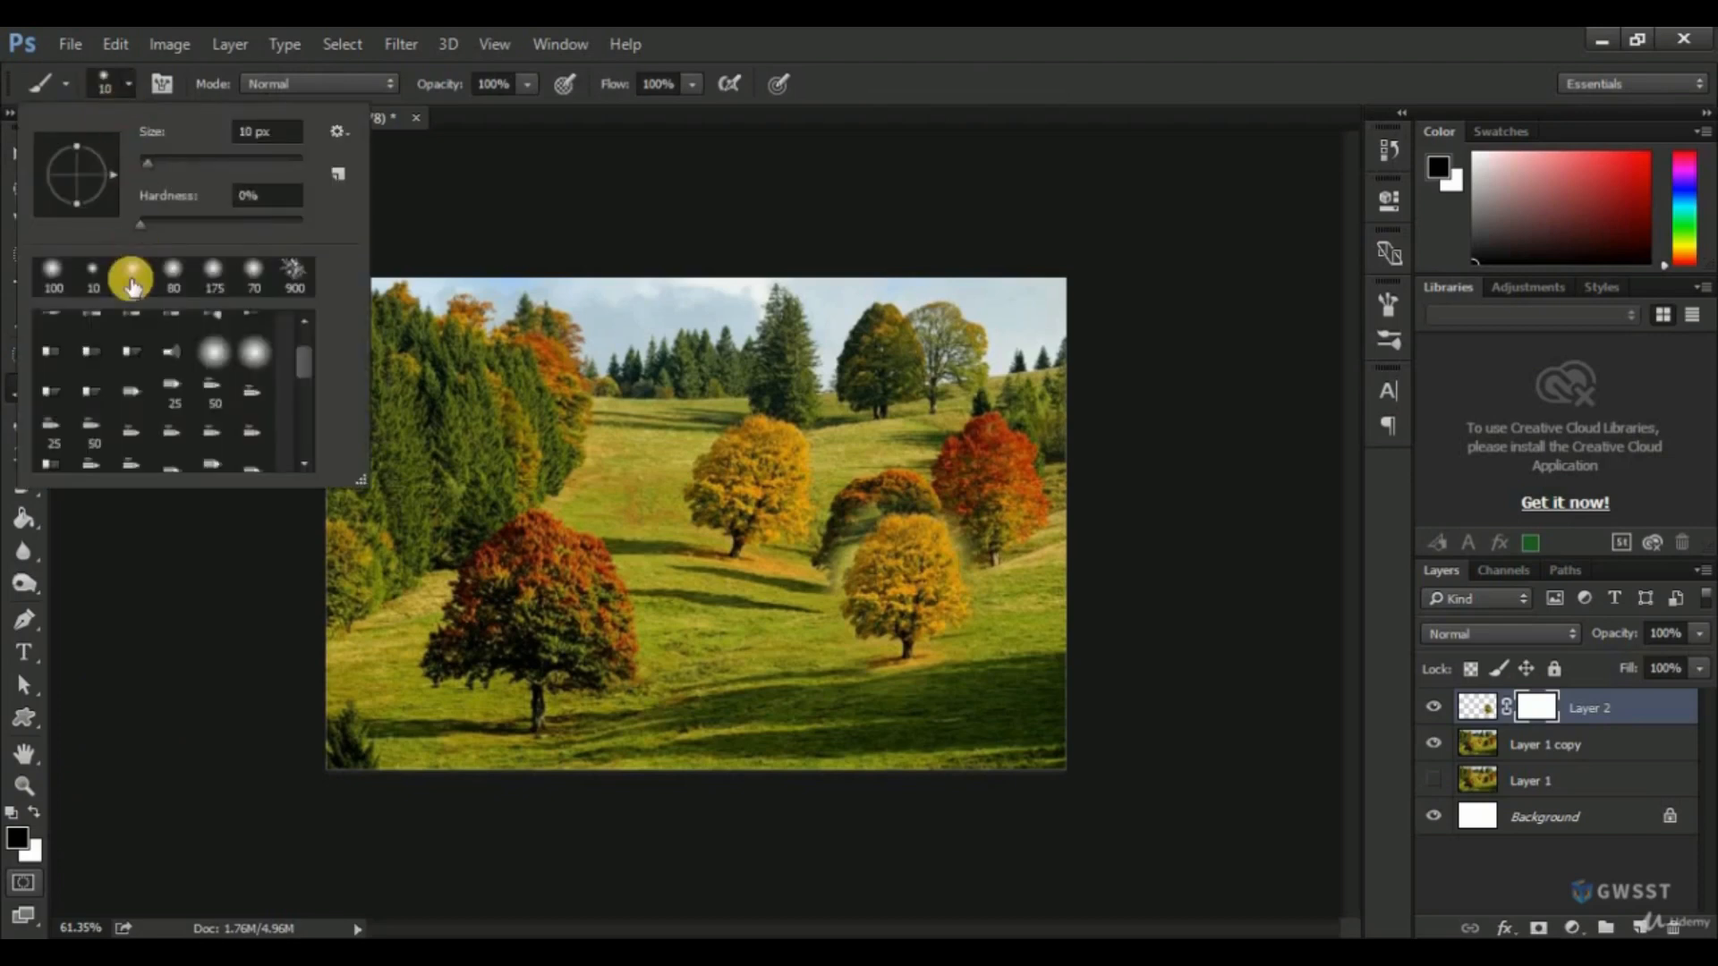
click(53, 272)
click(868, 58)
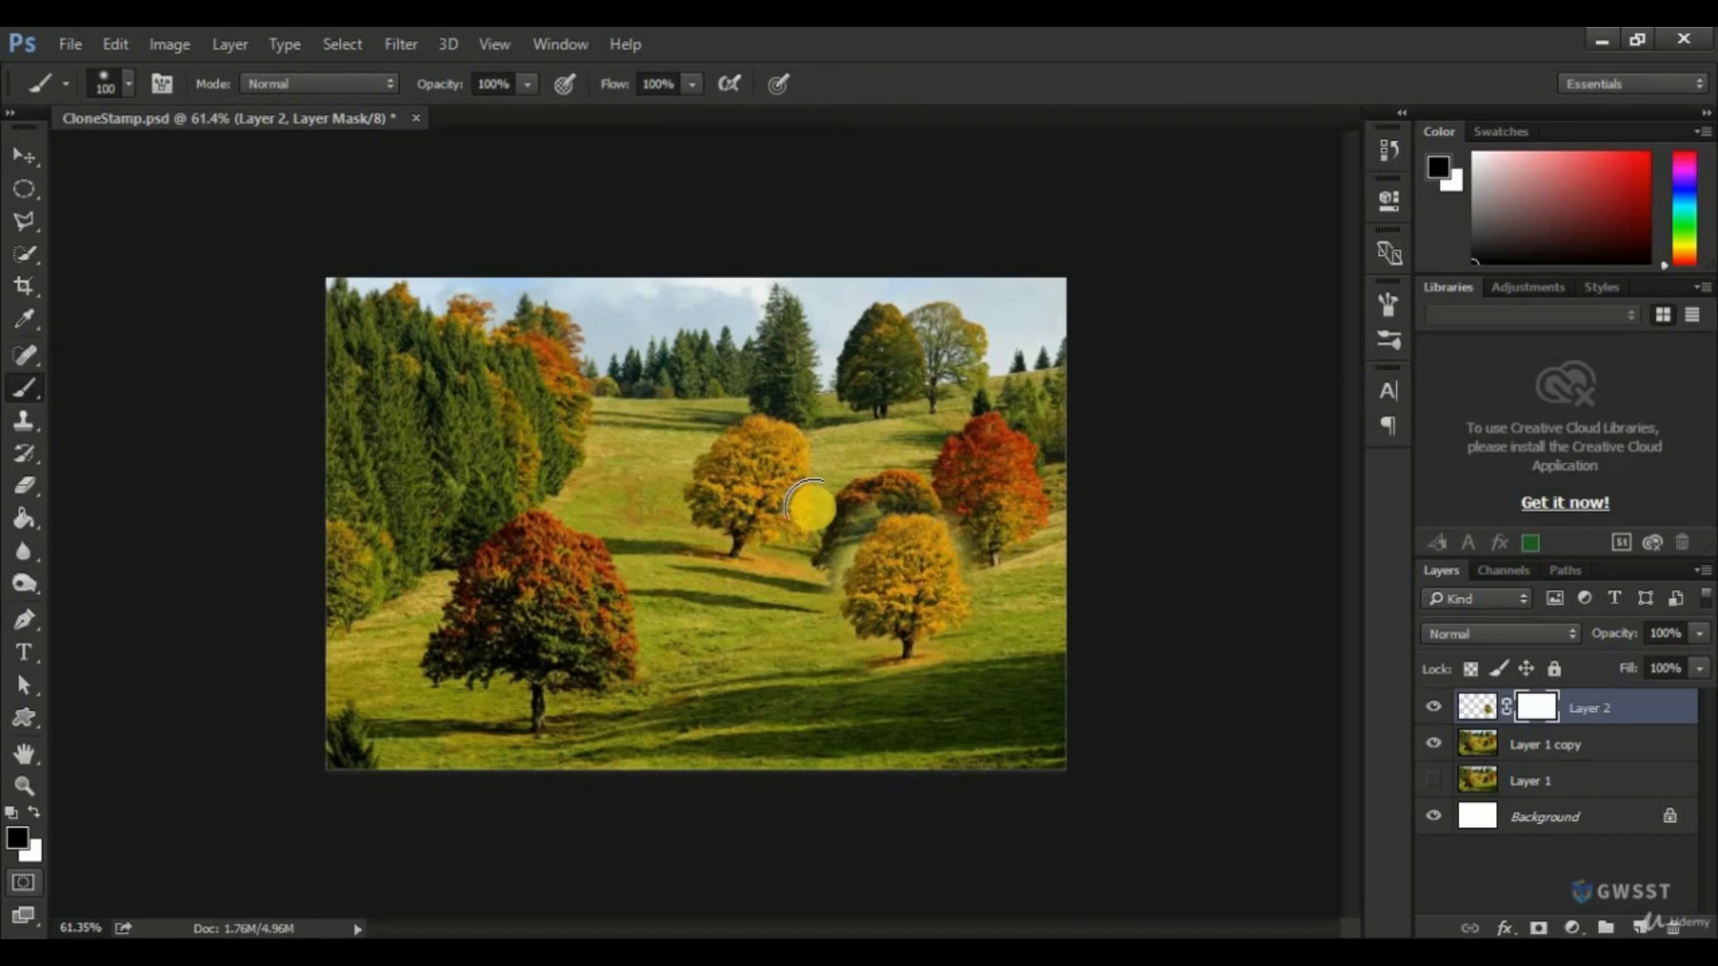
key(bracketleft)
key(bracketleft)
key(bracketleft)
key(bracketleft)
key(bracketleft)
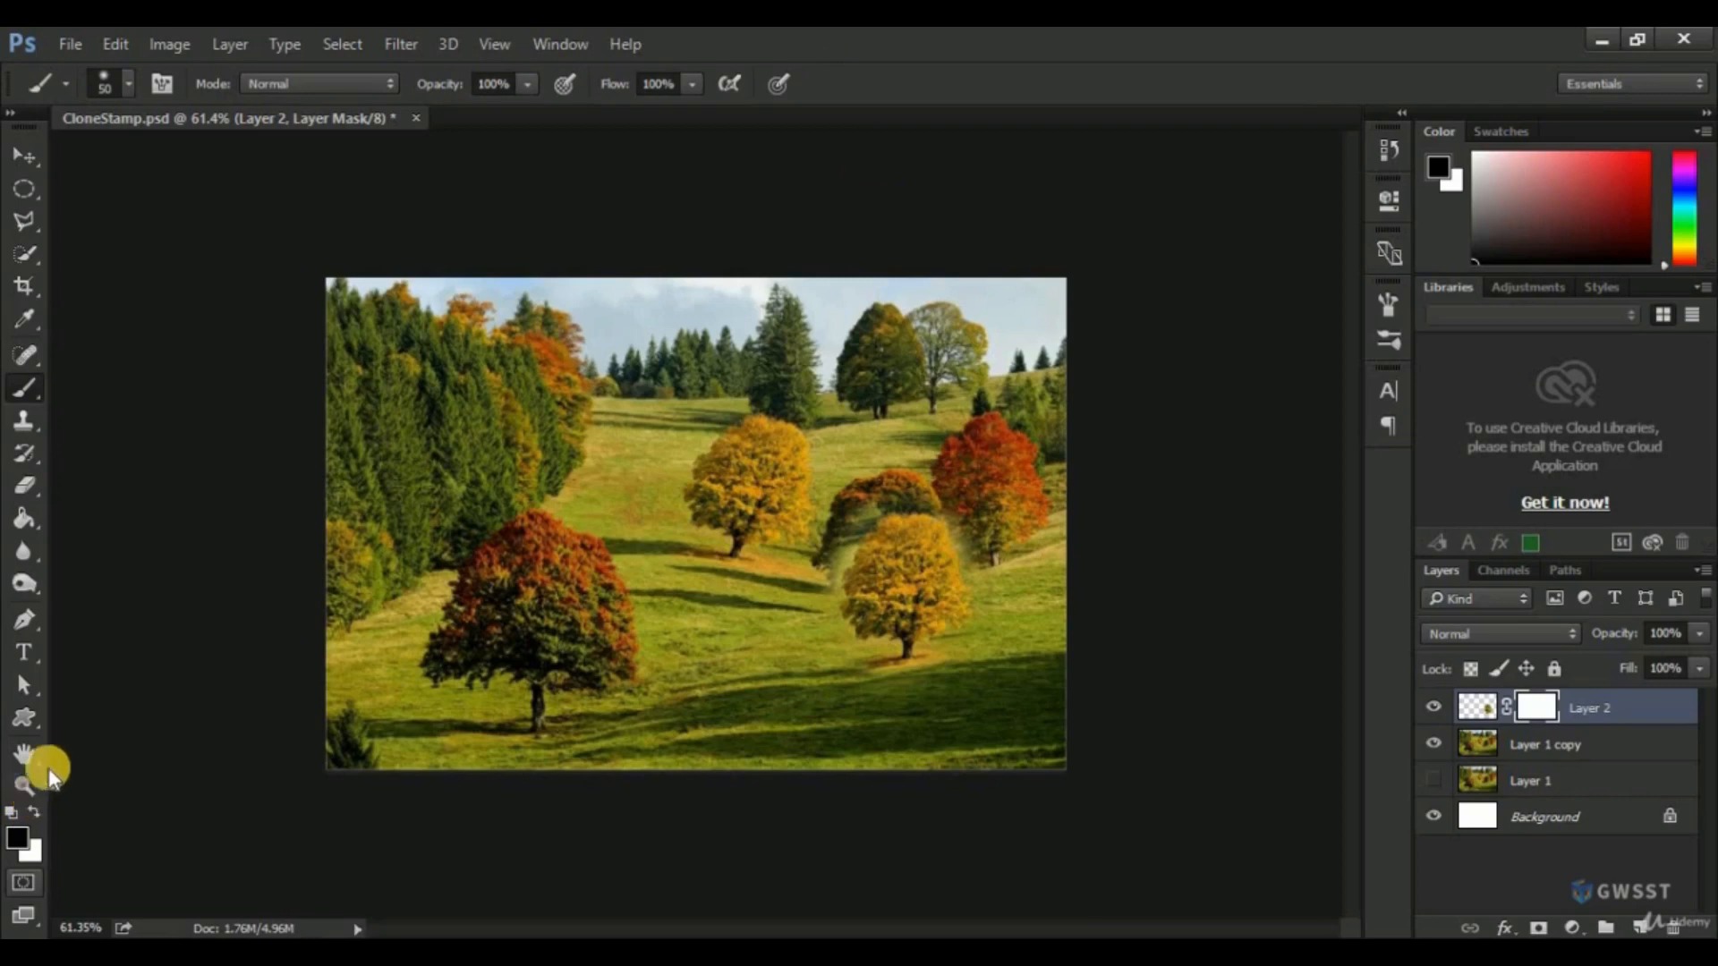
Paint black on the Layer 2 mask around the cloned tree's crown to reveal the brown and red trees behind it.
scroll(913, 564, up, 5)
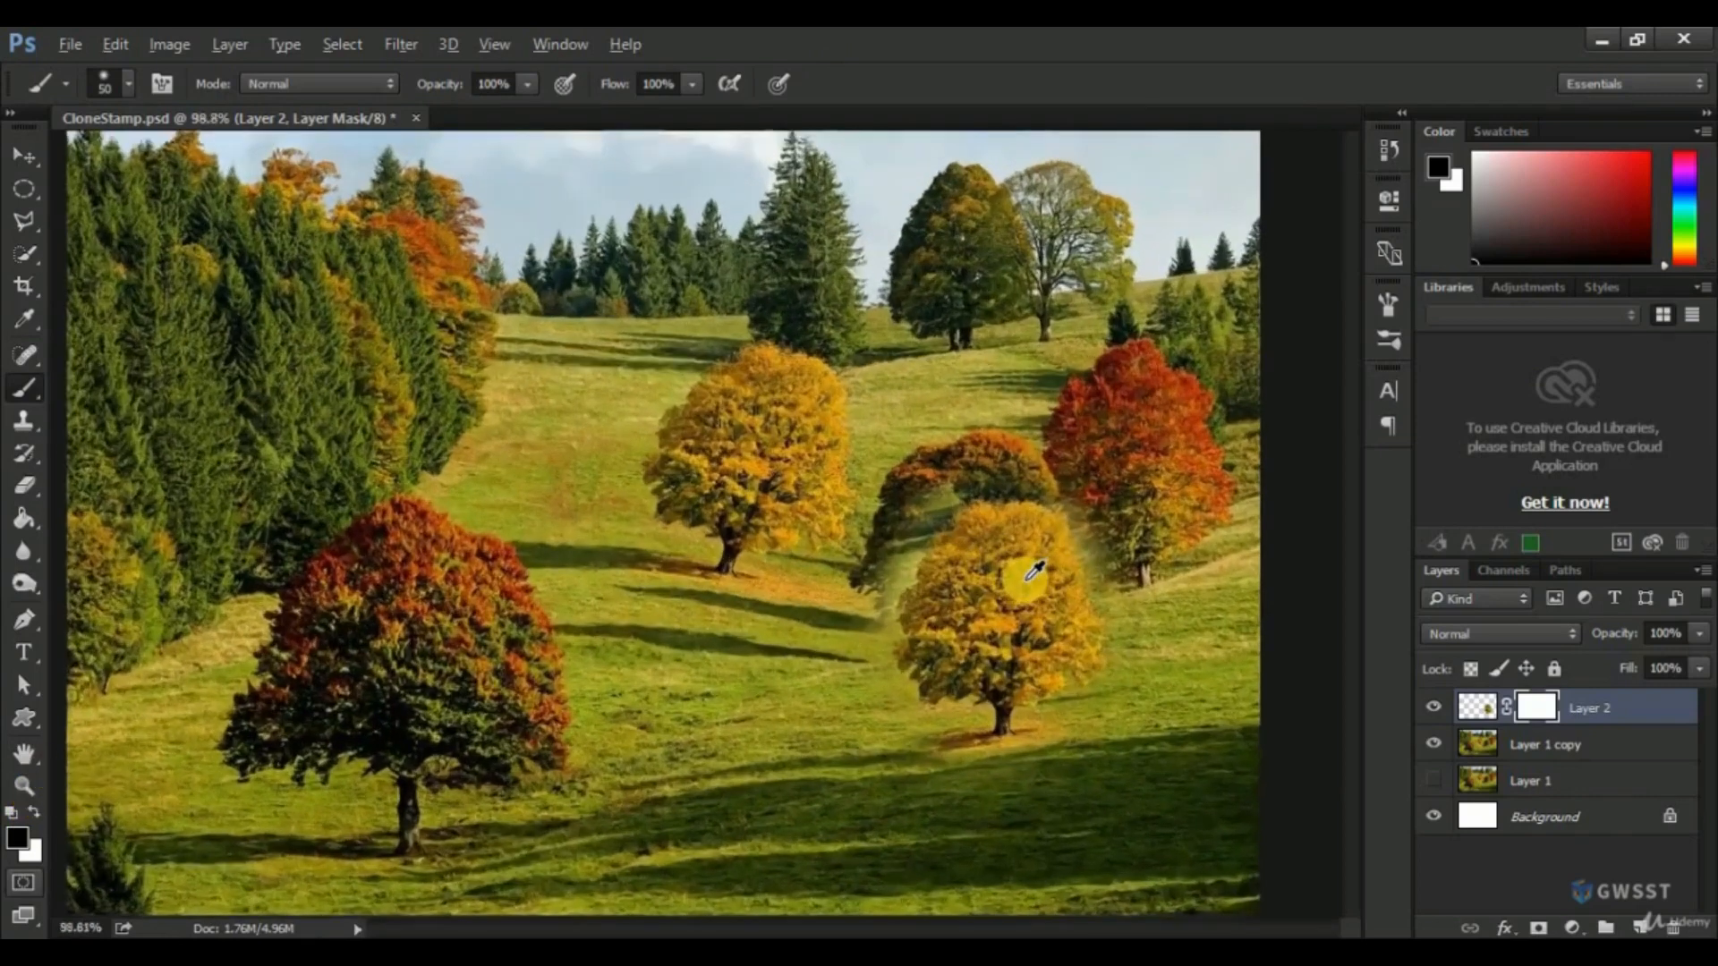
scroll(1035, 570, up, 2)
scroll(968, 570, up, 1)
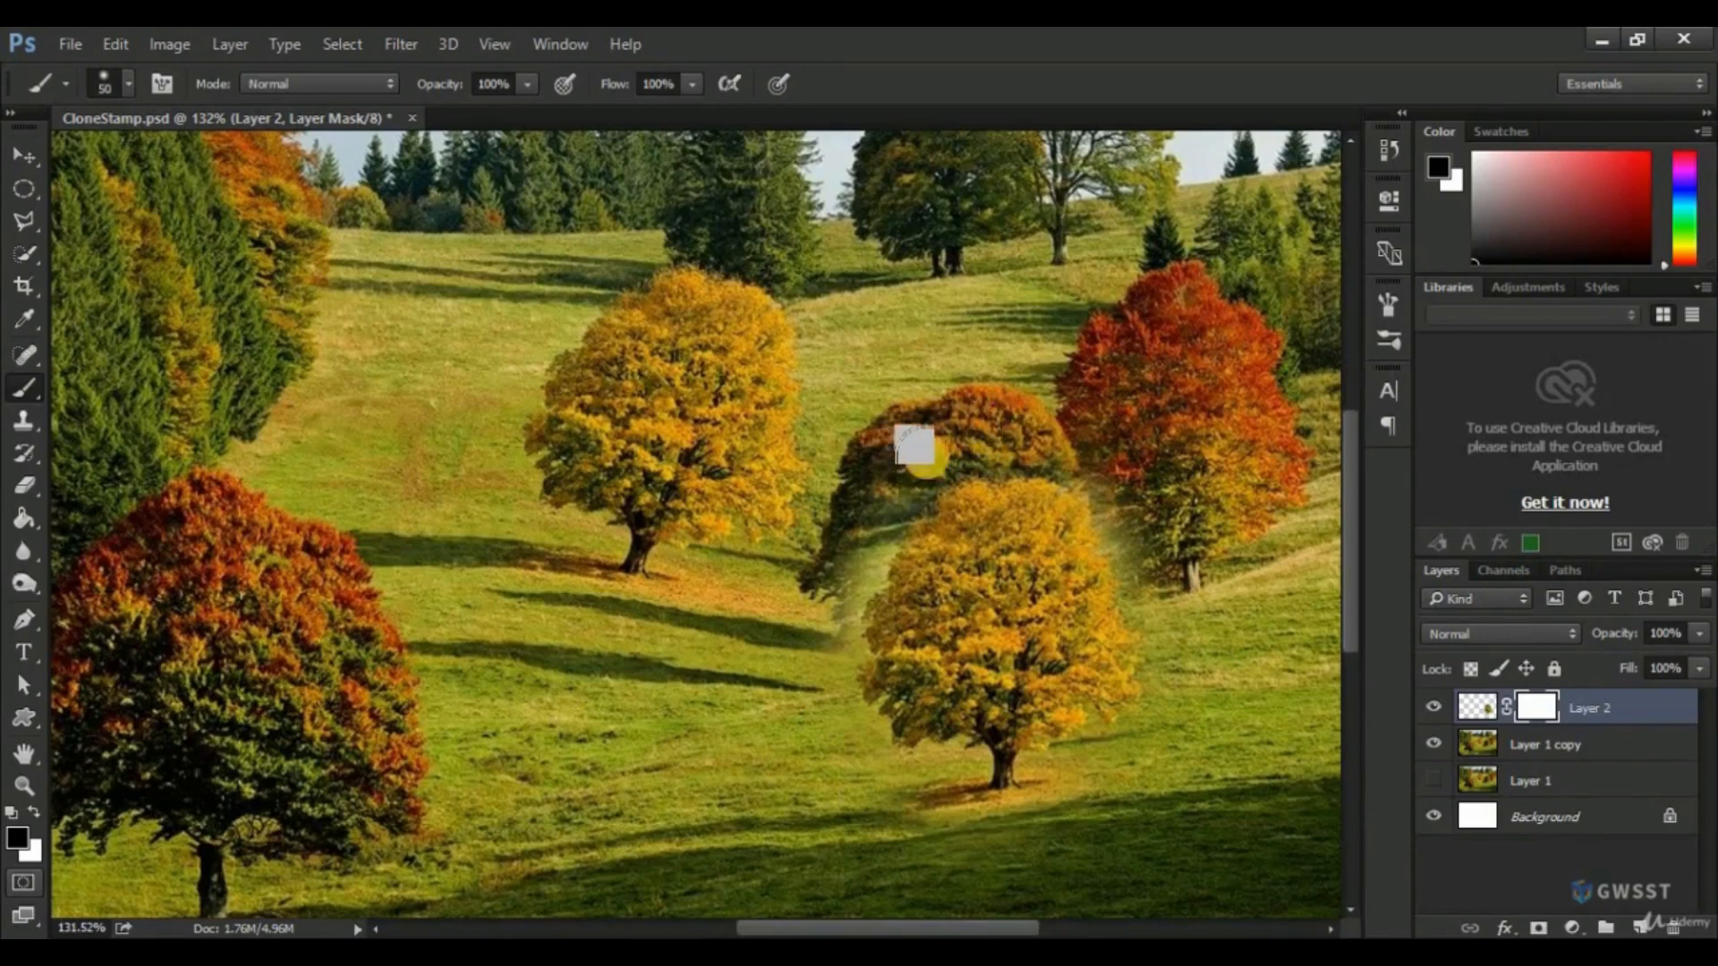
mouse_move(872, 520)
mouse_down()
mouse_move(831, 643)
mouse_move(809, 655)
mouse_up()
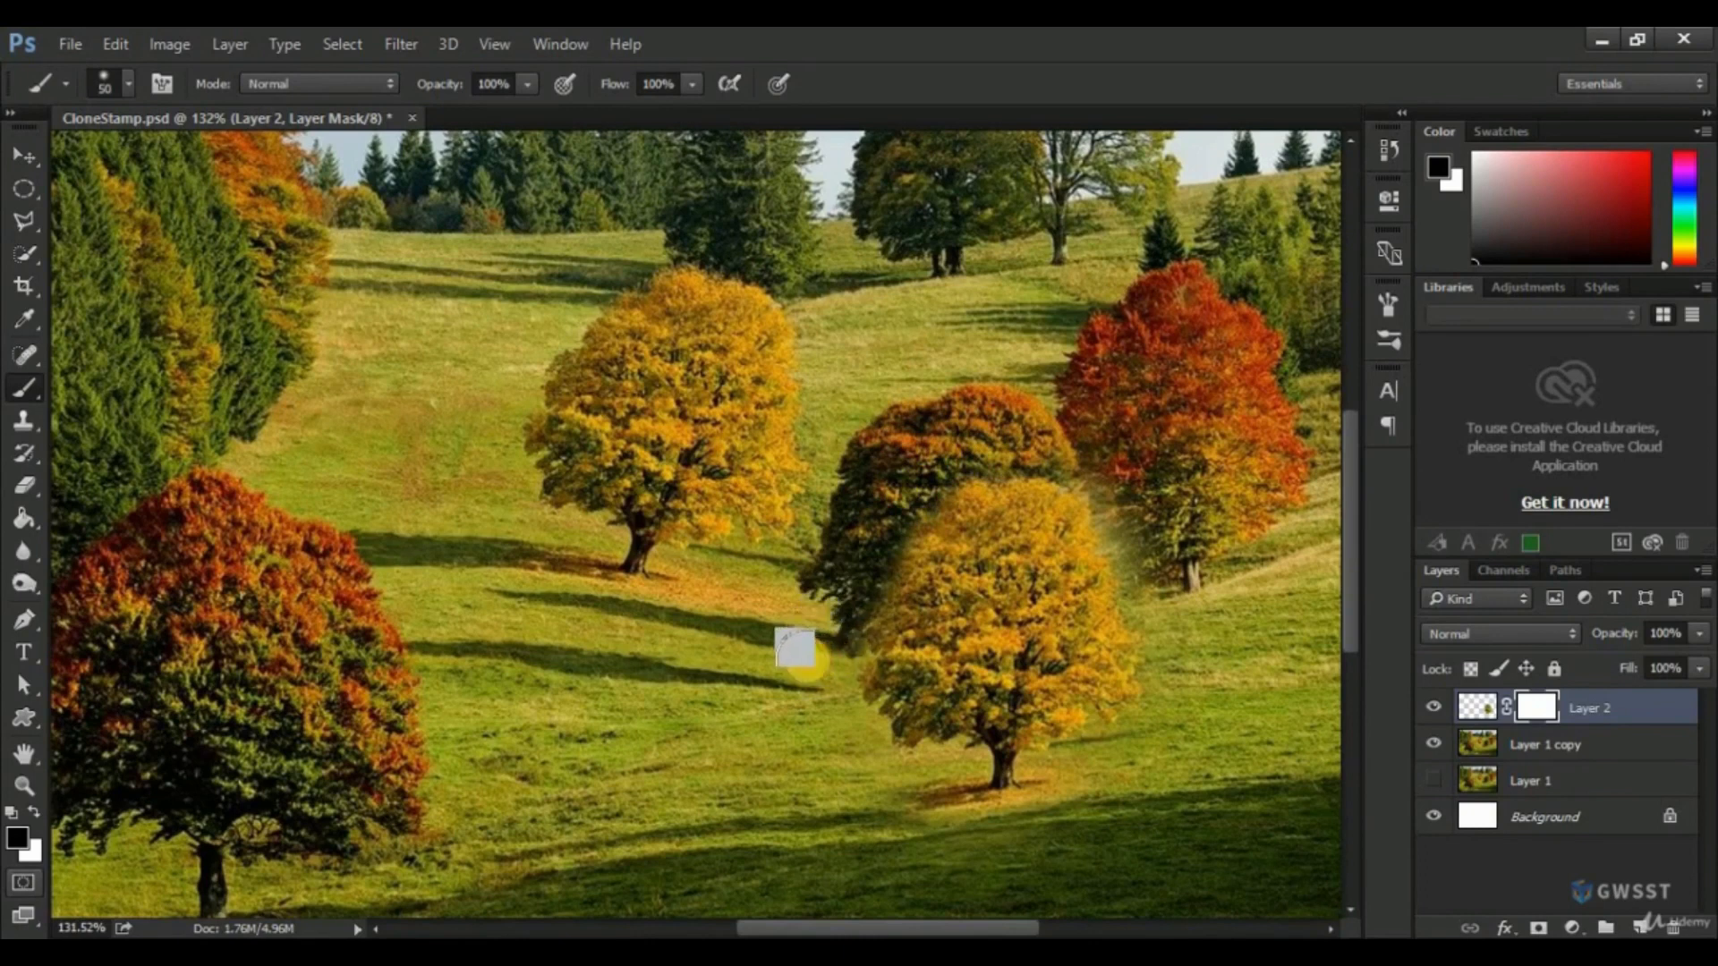
mouse_move(1034, 439)
mouse_down()
mouse_move(1118, 499)
mouse_move(1101, 491)
mouse_move(1147, 557)
mouse_move(1134, 564)
mouse_move(1179, 676)
mouse_move(1183, 618)
mouse_move(1103, 574)
mouse_up()
key(v)
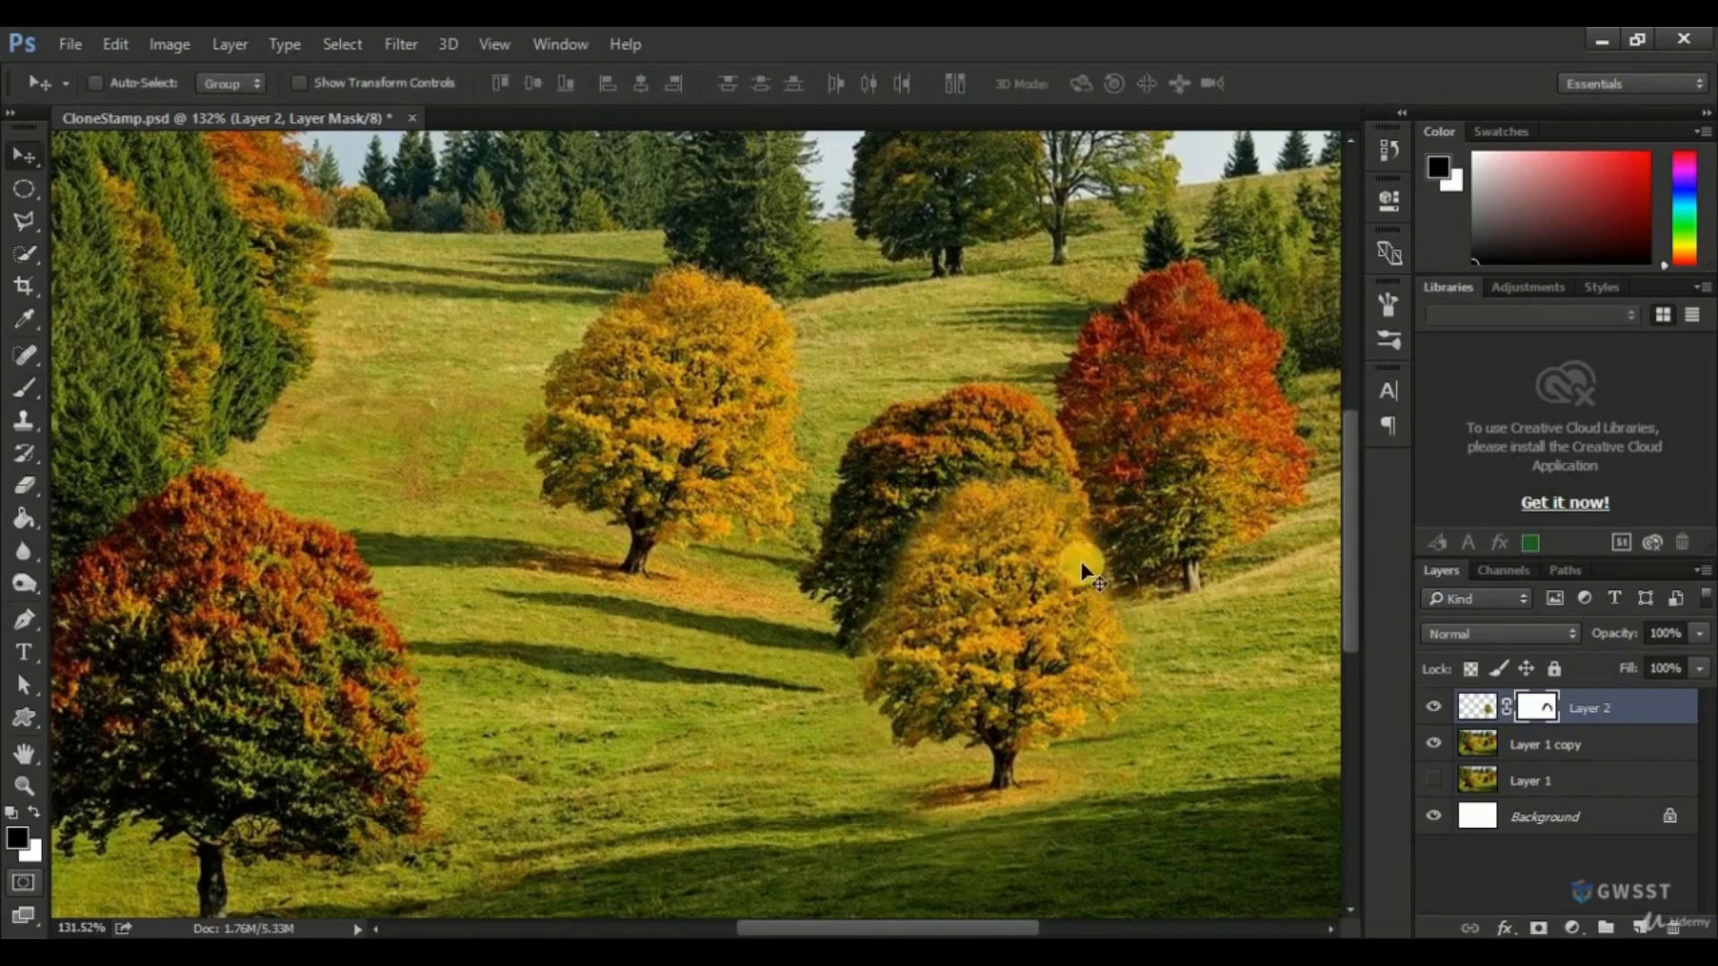
scroll(1030, 541, down, 1)
scroll(1029, 547, down, 2)
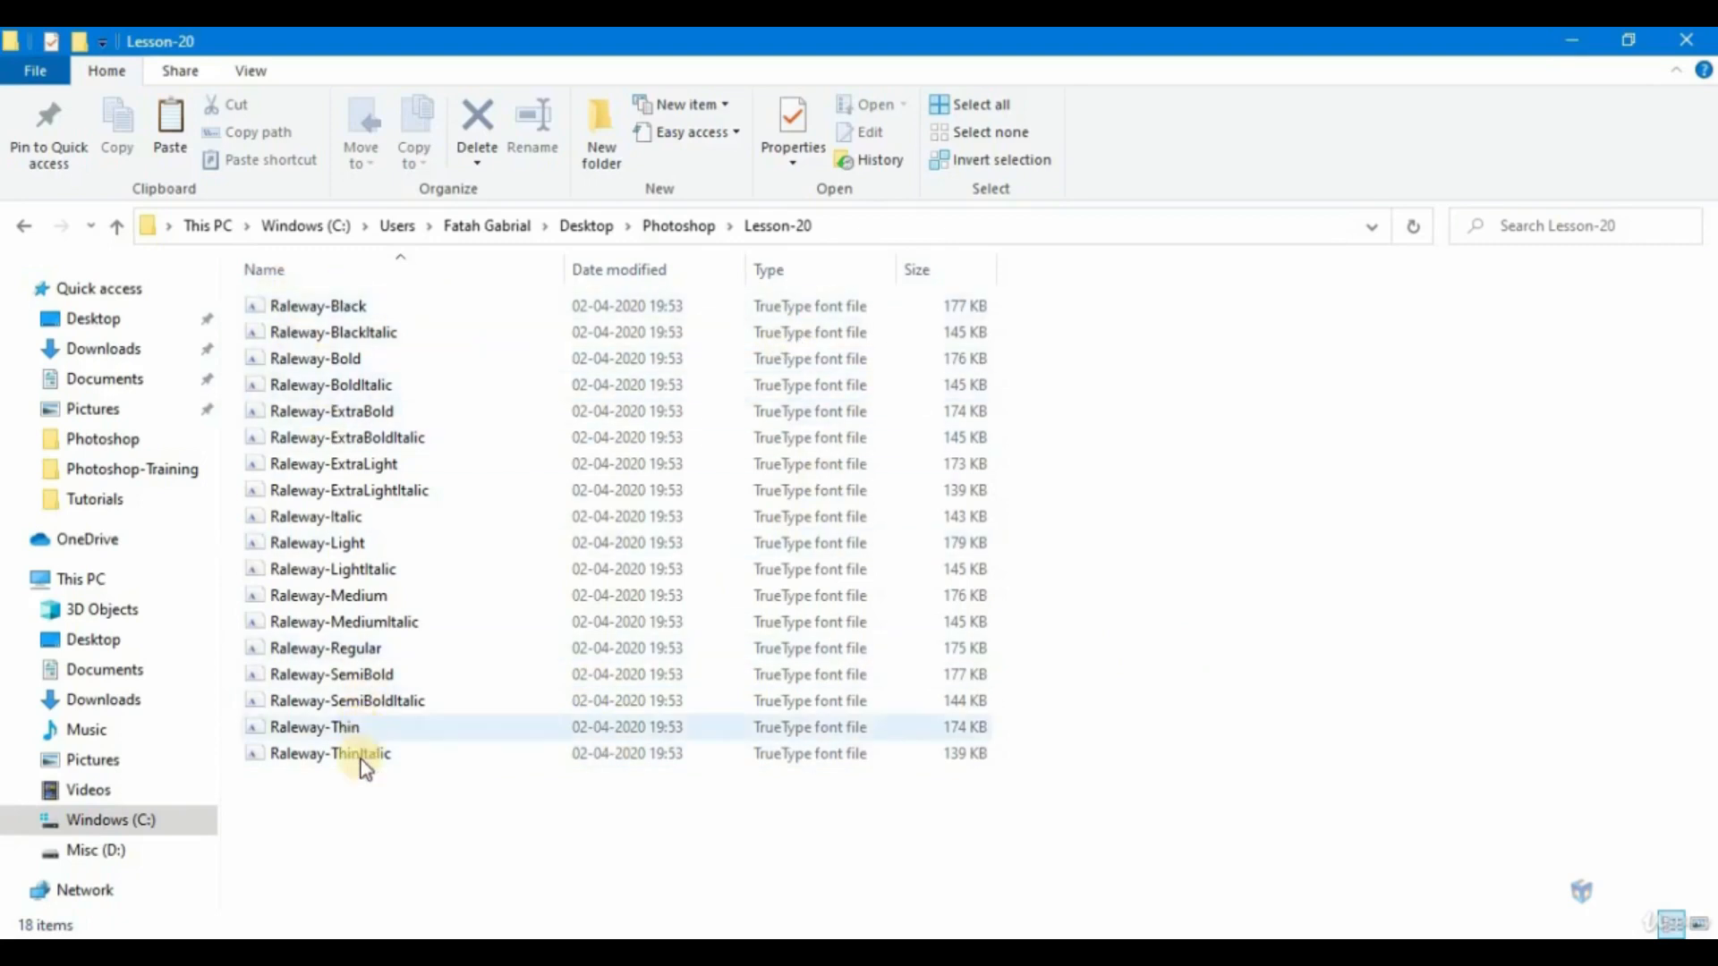
In File Explorer, open the Windows\Fonts folder of drive C: in a new window beside the Lesson-20 folder.
click(112, 823)
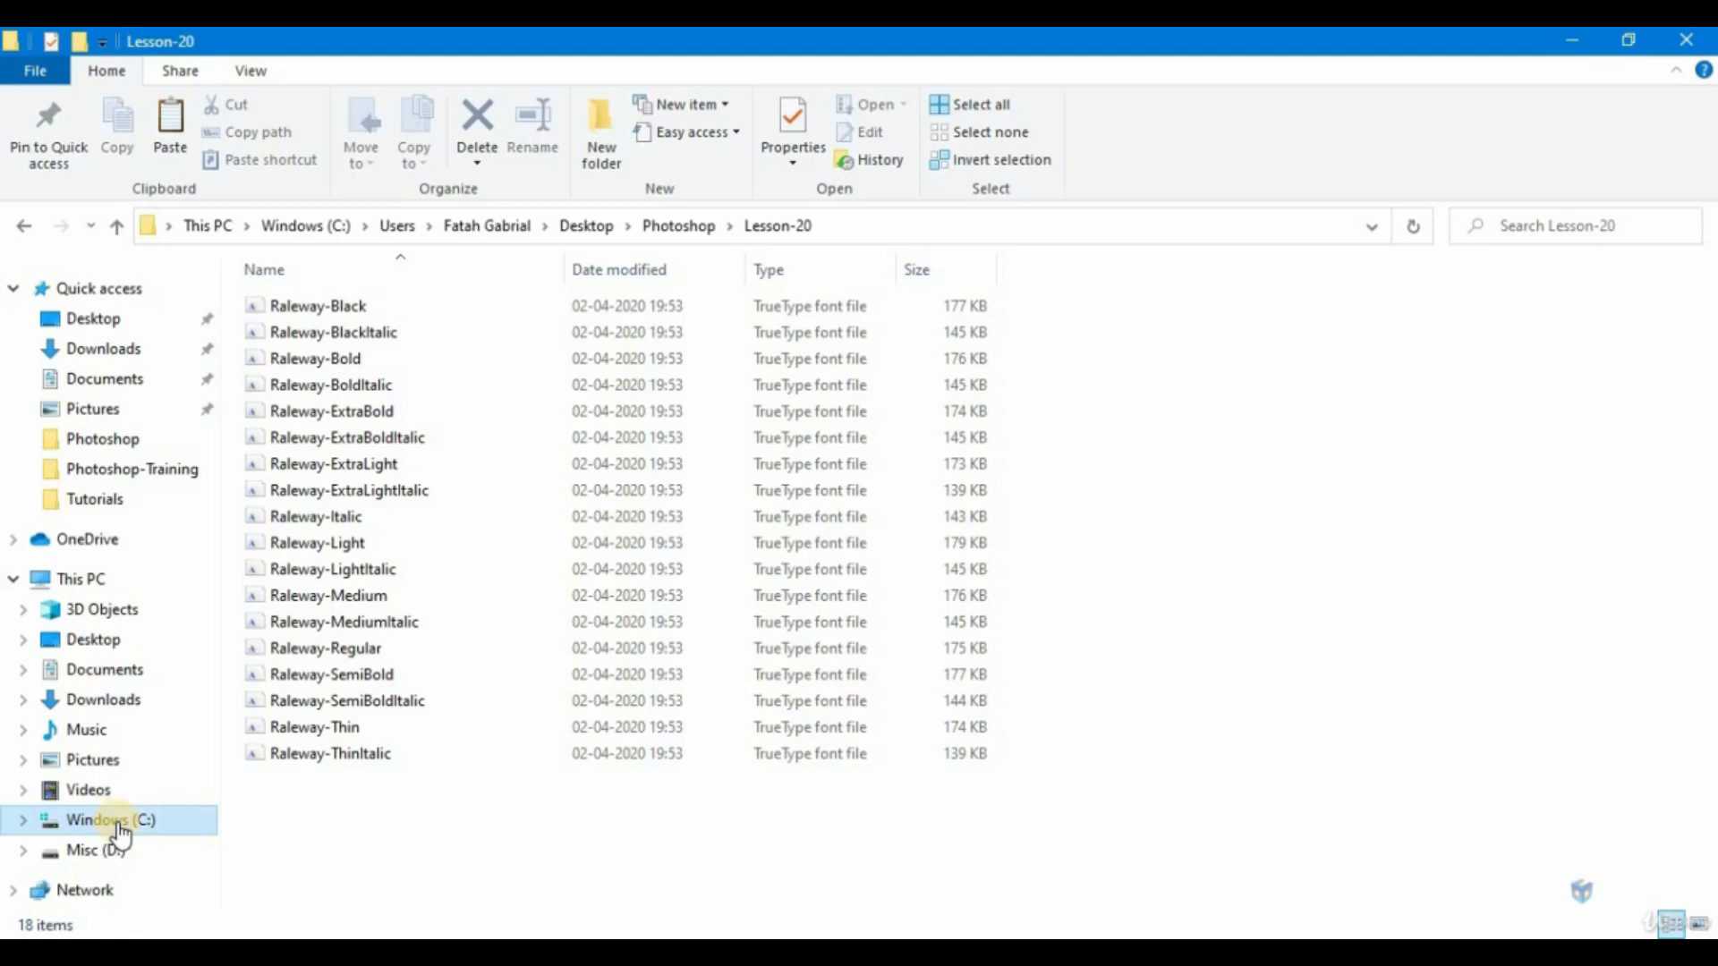
right_click(118, 825)
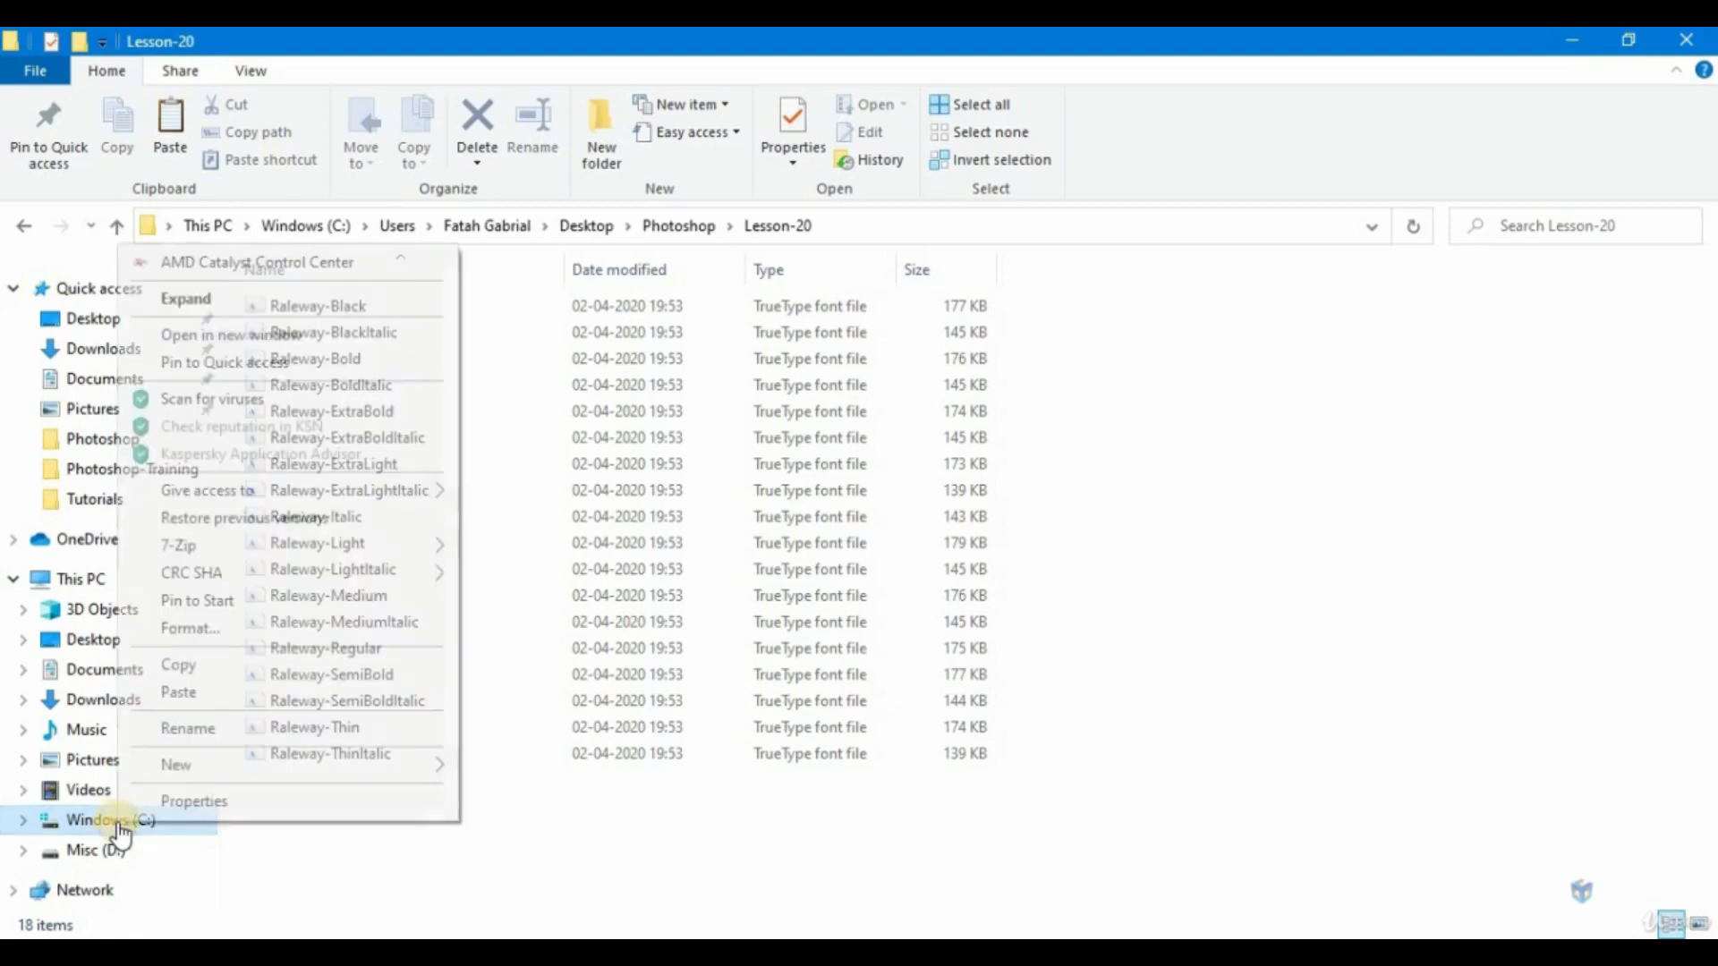
click(261, 342)
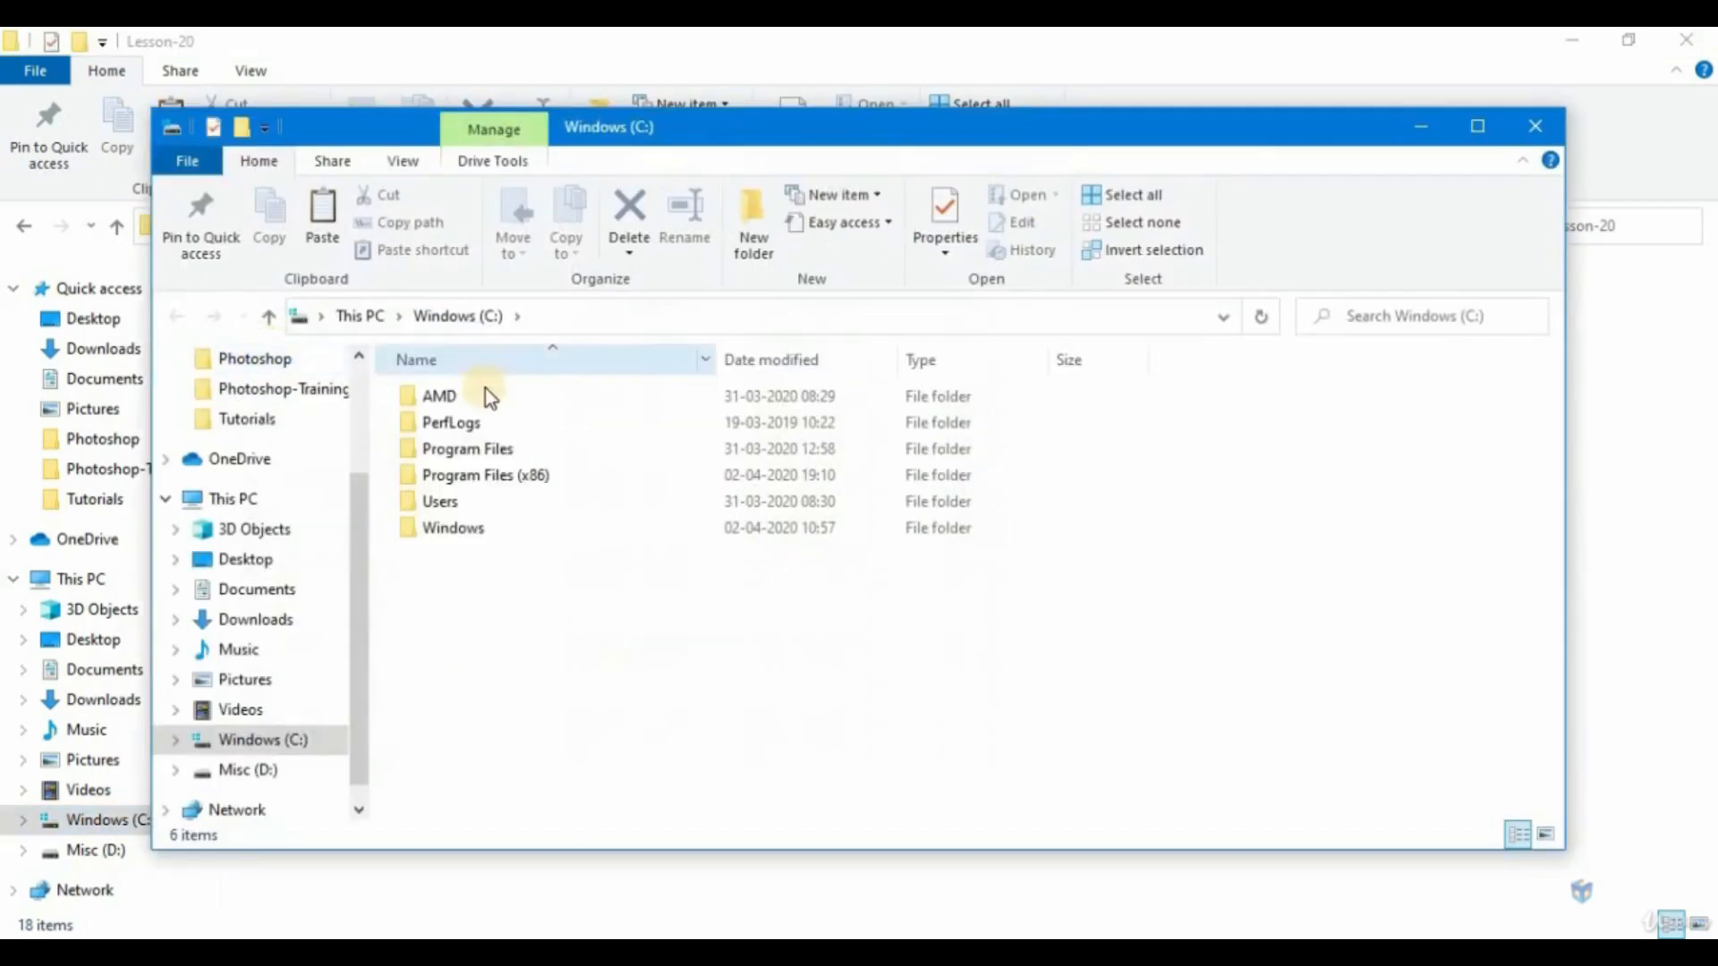
double_click(441, 535)
scroll(577, 568, down, 3)
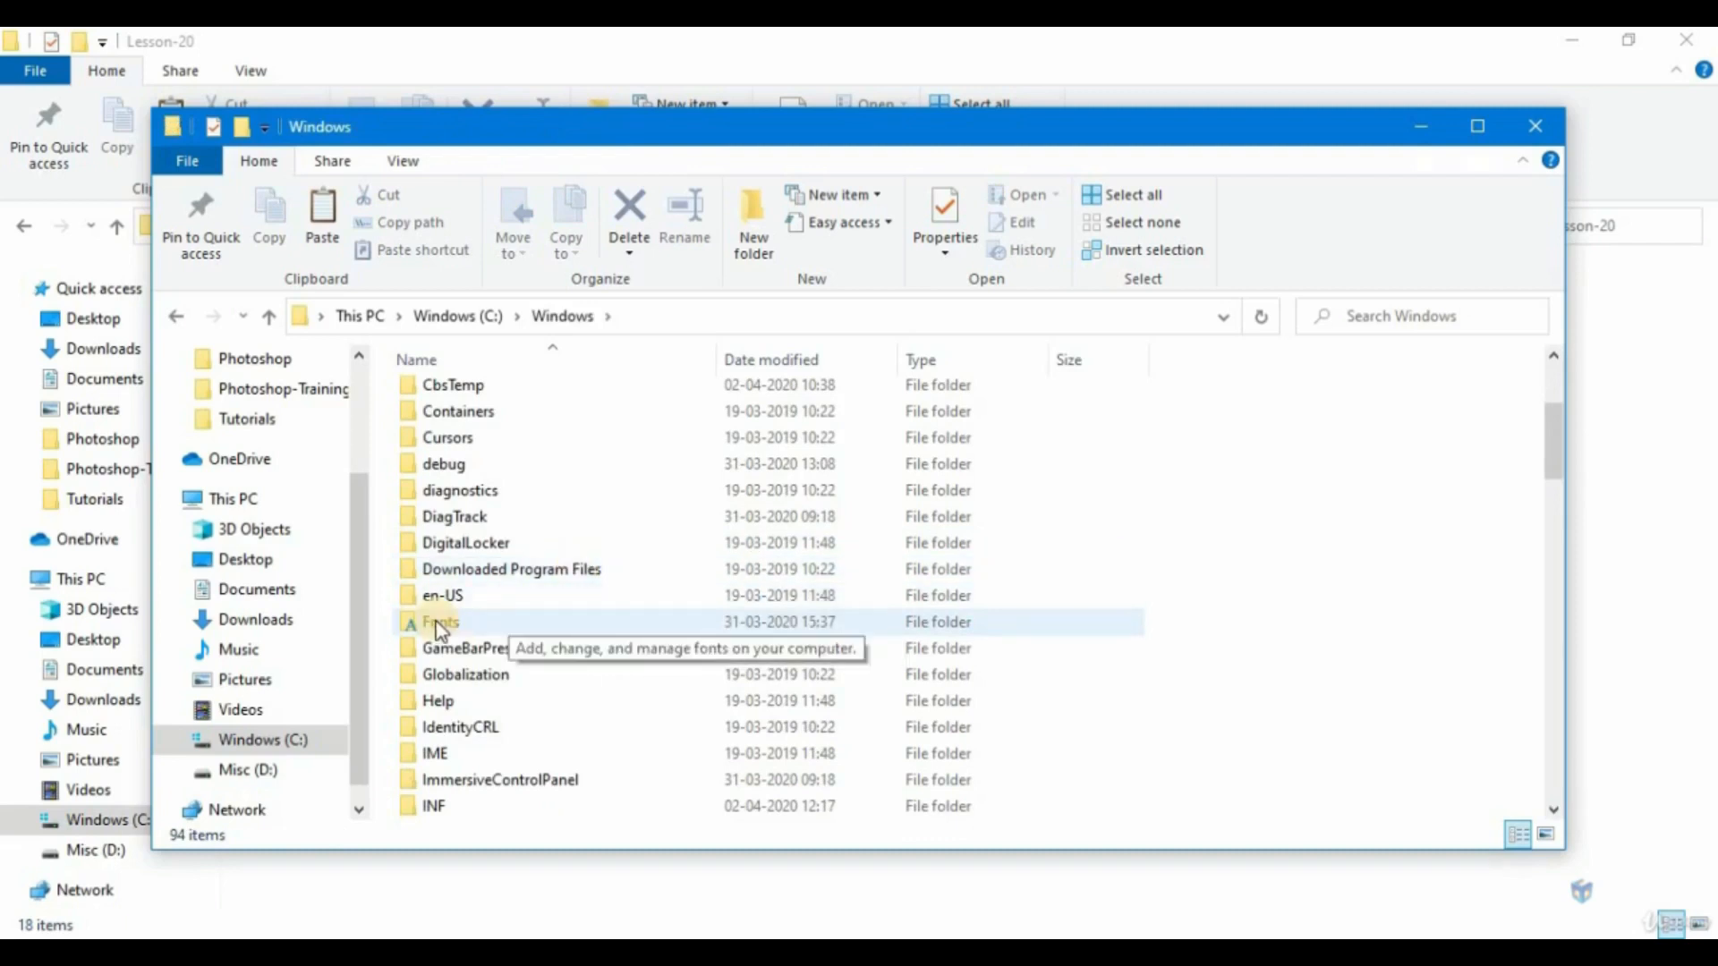
double_click(440, 627)
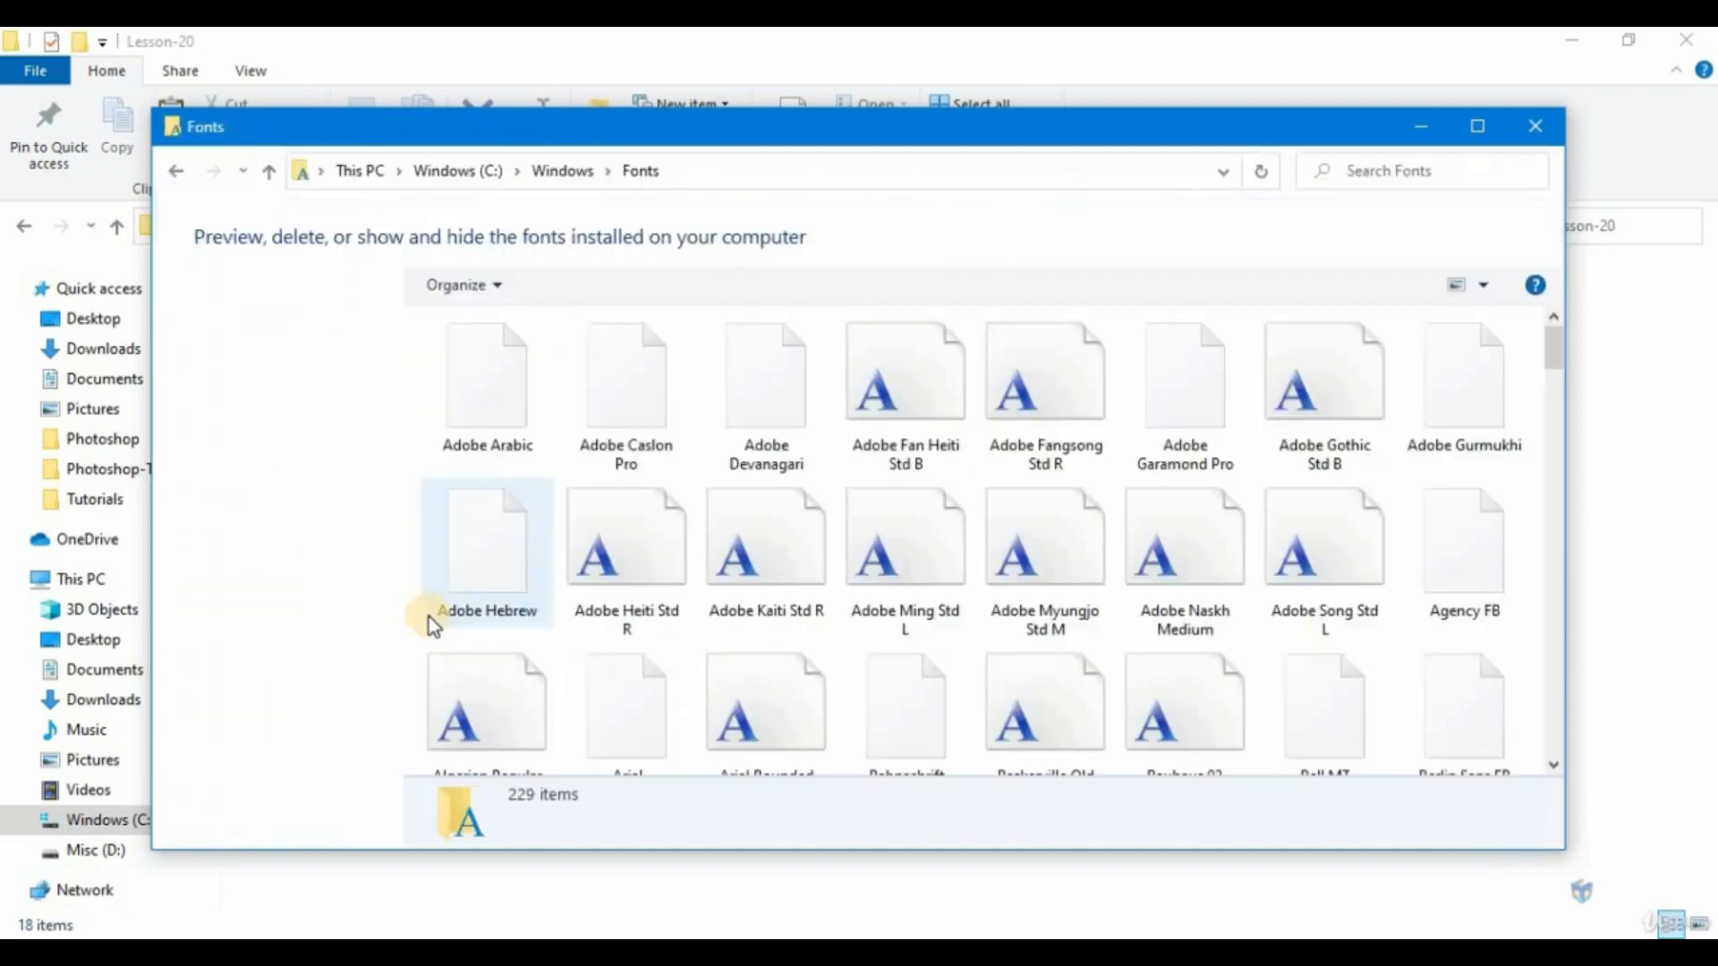
drag(863, 138, 998, 161)
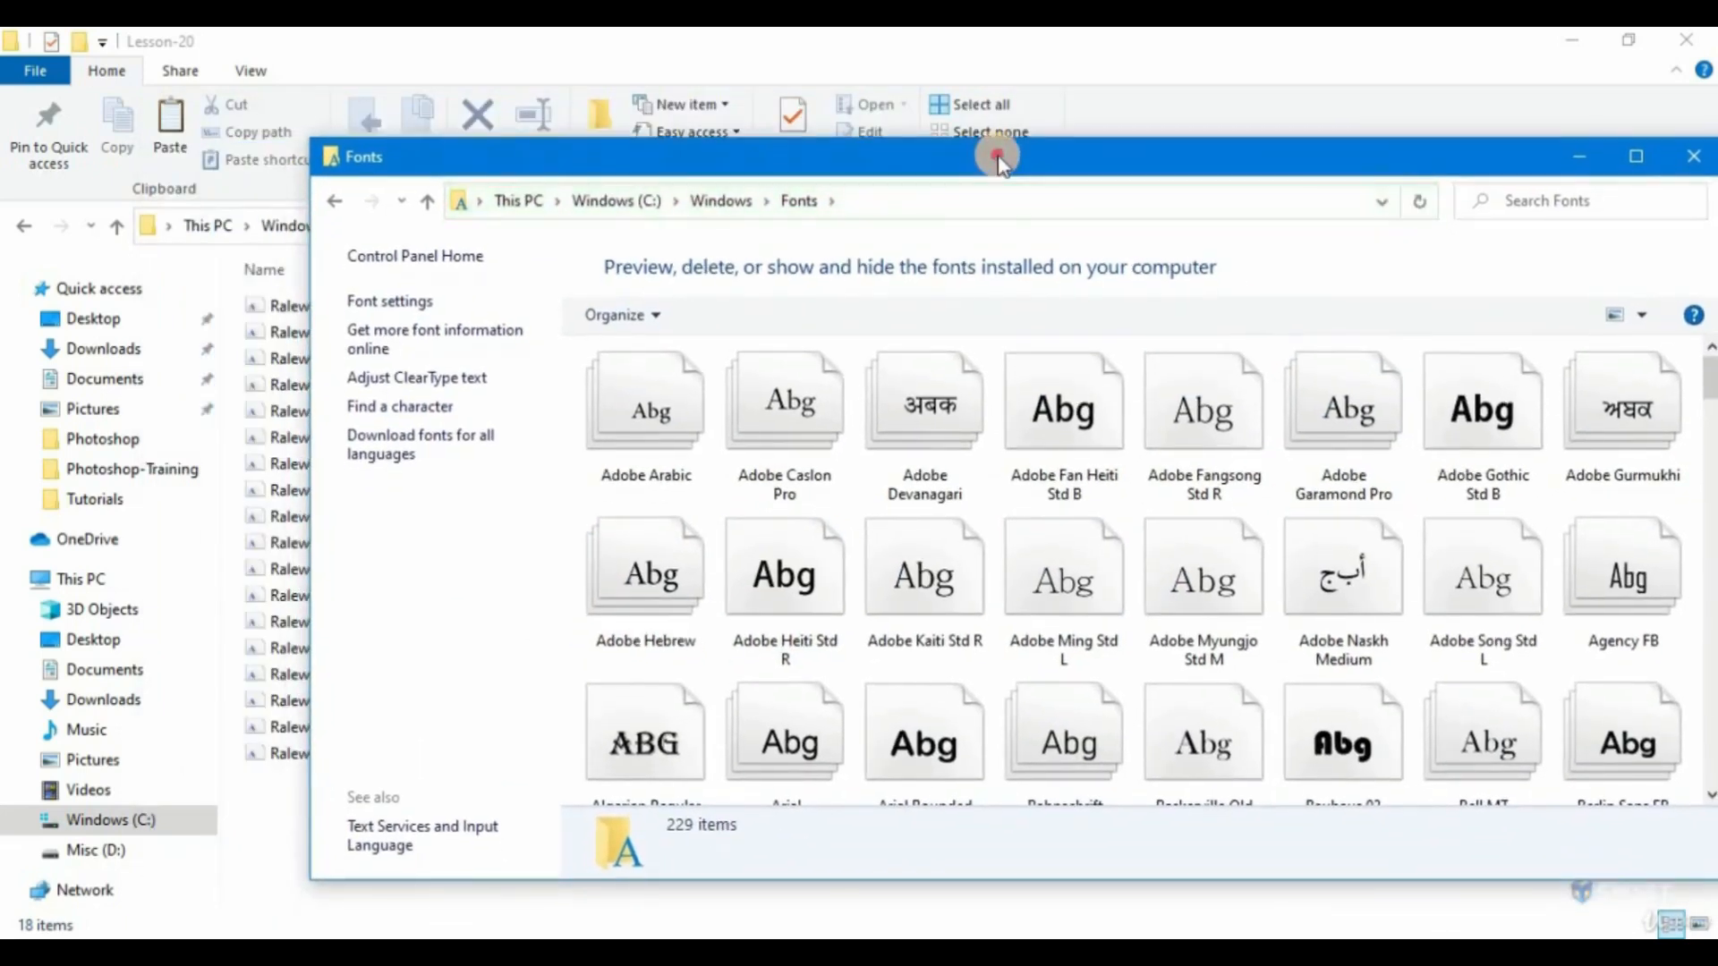
Install the Raleway fonts by copying all font files from Lesson-20 into the Fonts folder, and close the Fonts window.
click(1024, 50)
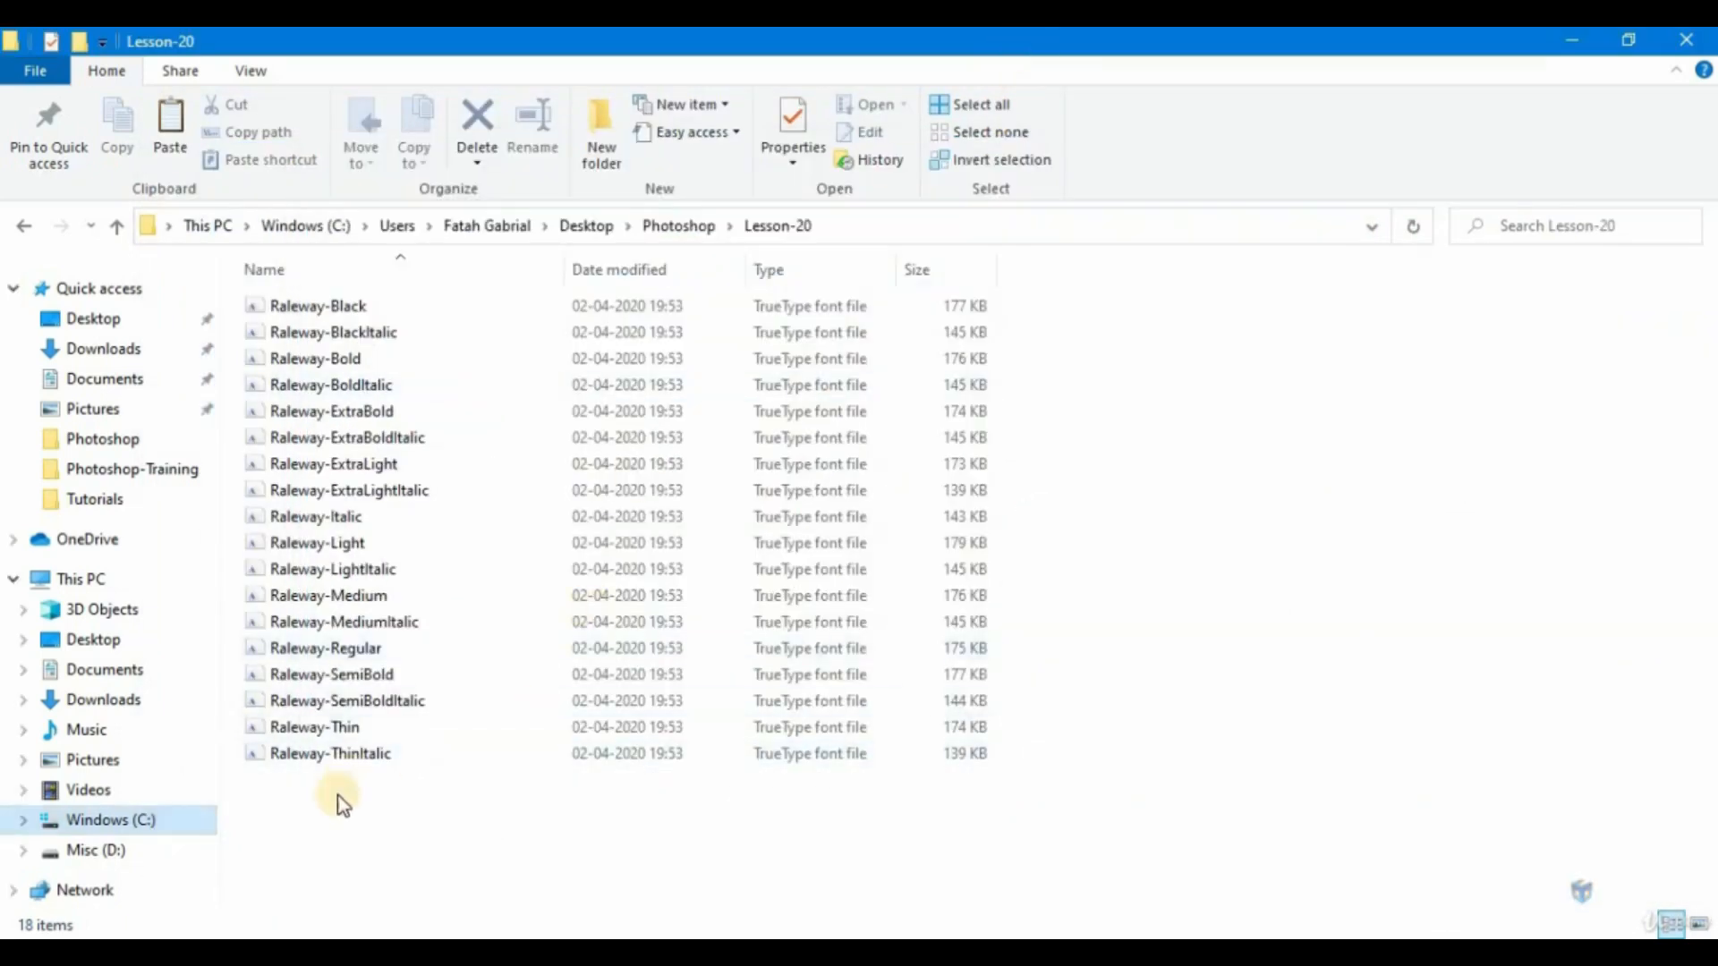
drag(336, 796, 475, 304)
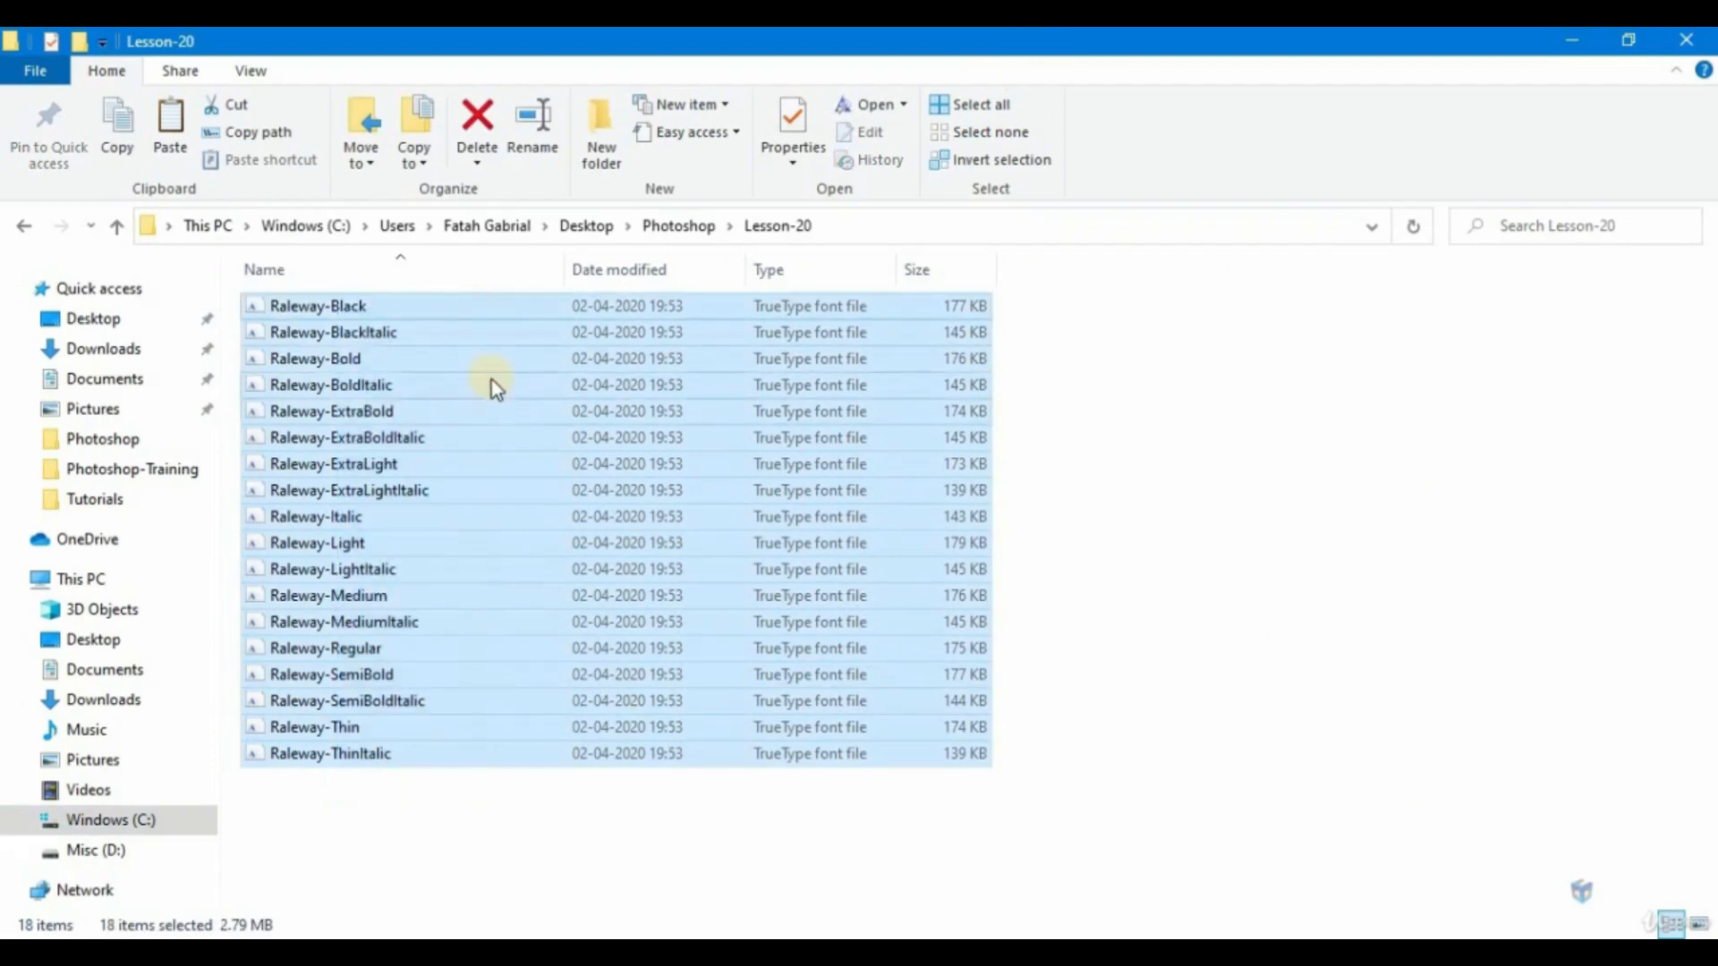
right_click(491, 376)
click(587, 773)
click(383, 877)
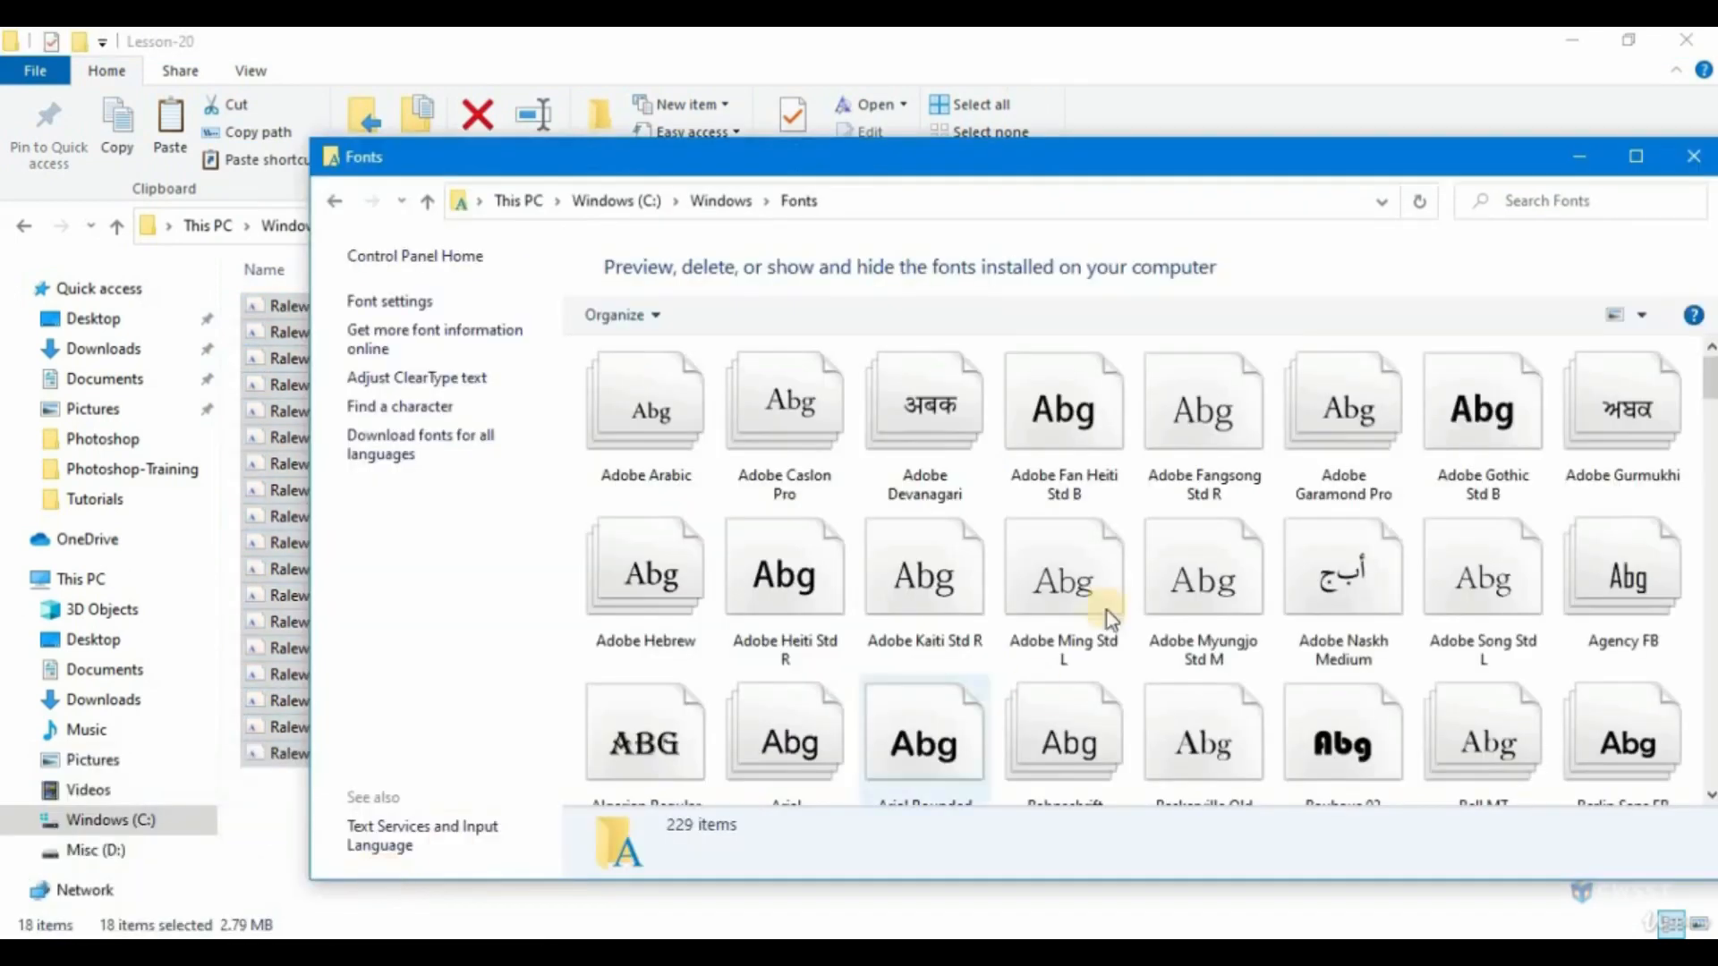
right_click(994, 494)
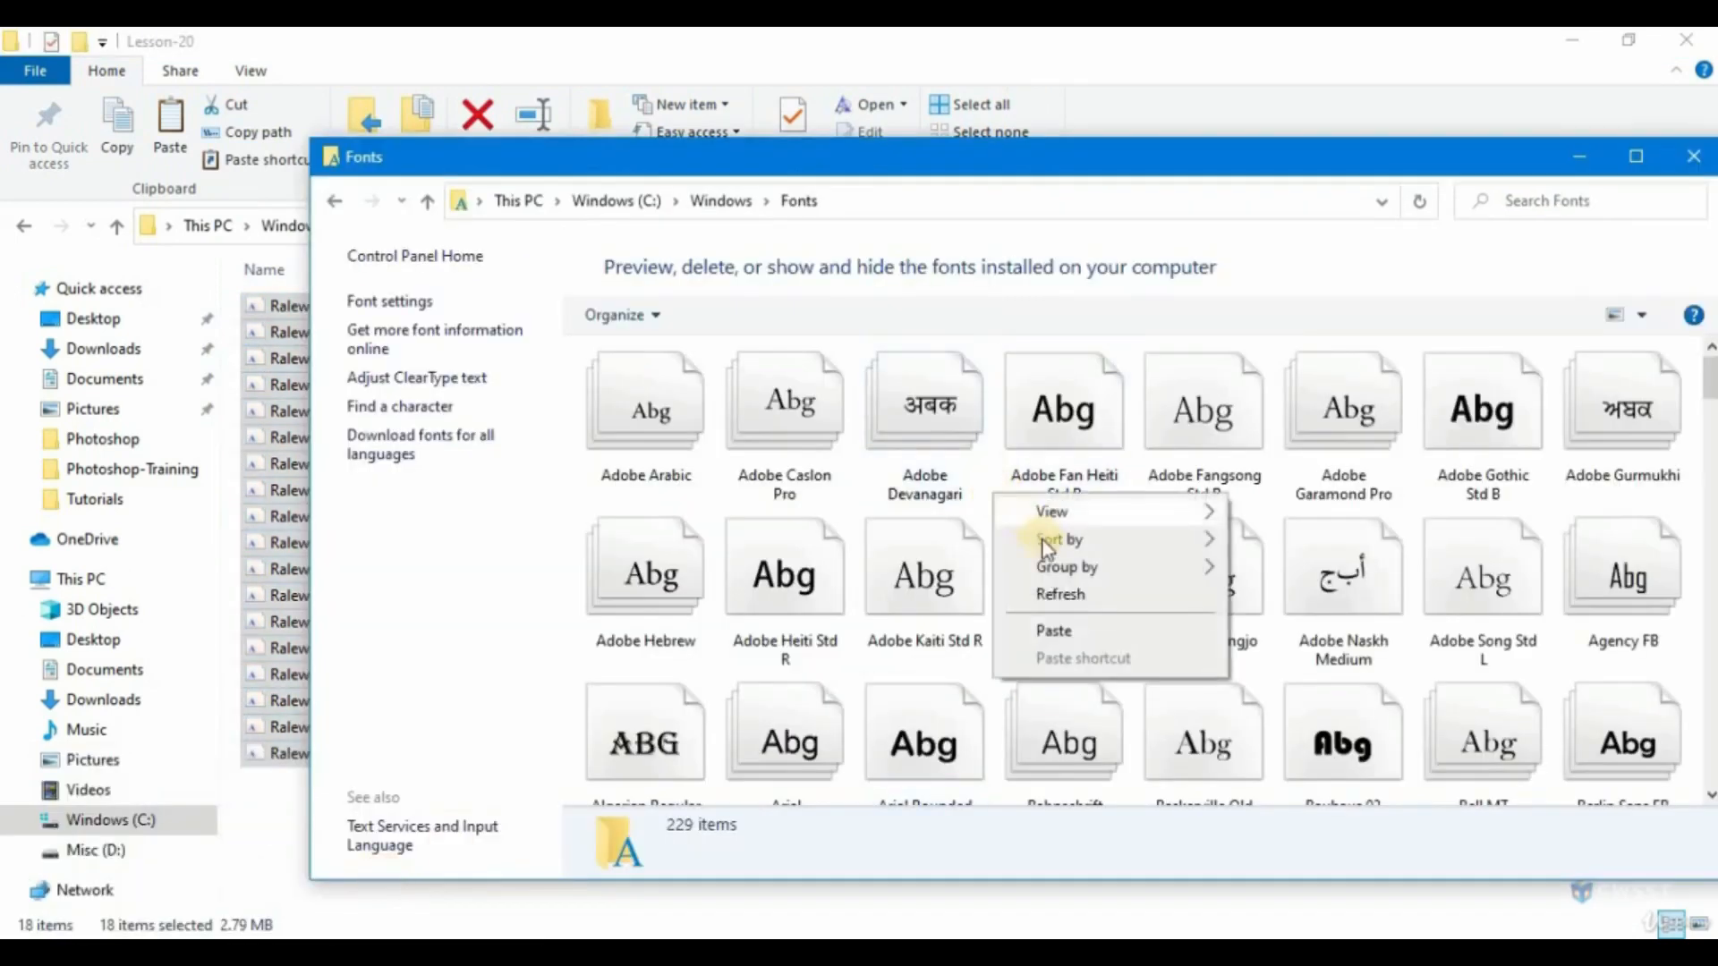
click(1057, 632)
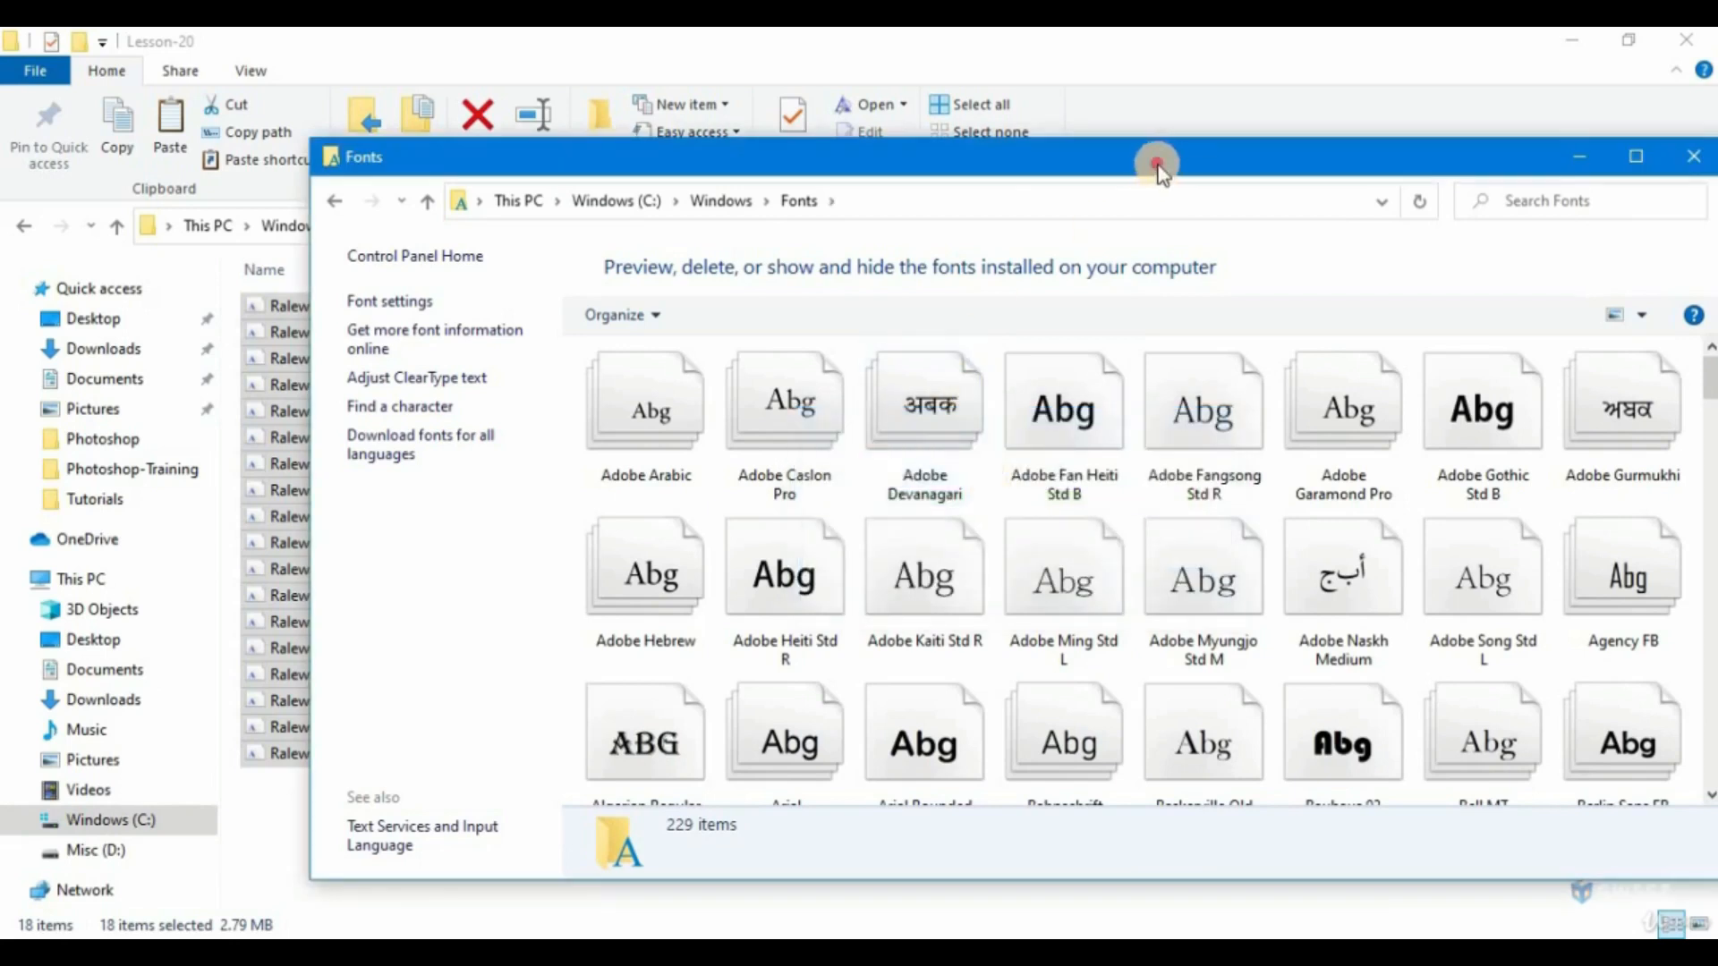
drag(1151, 159, 916, 159)
click(1459, 156)
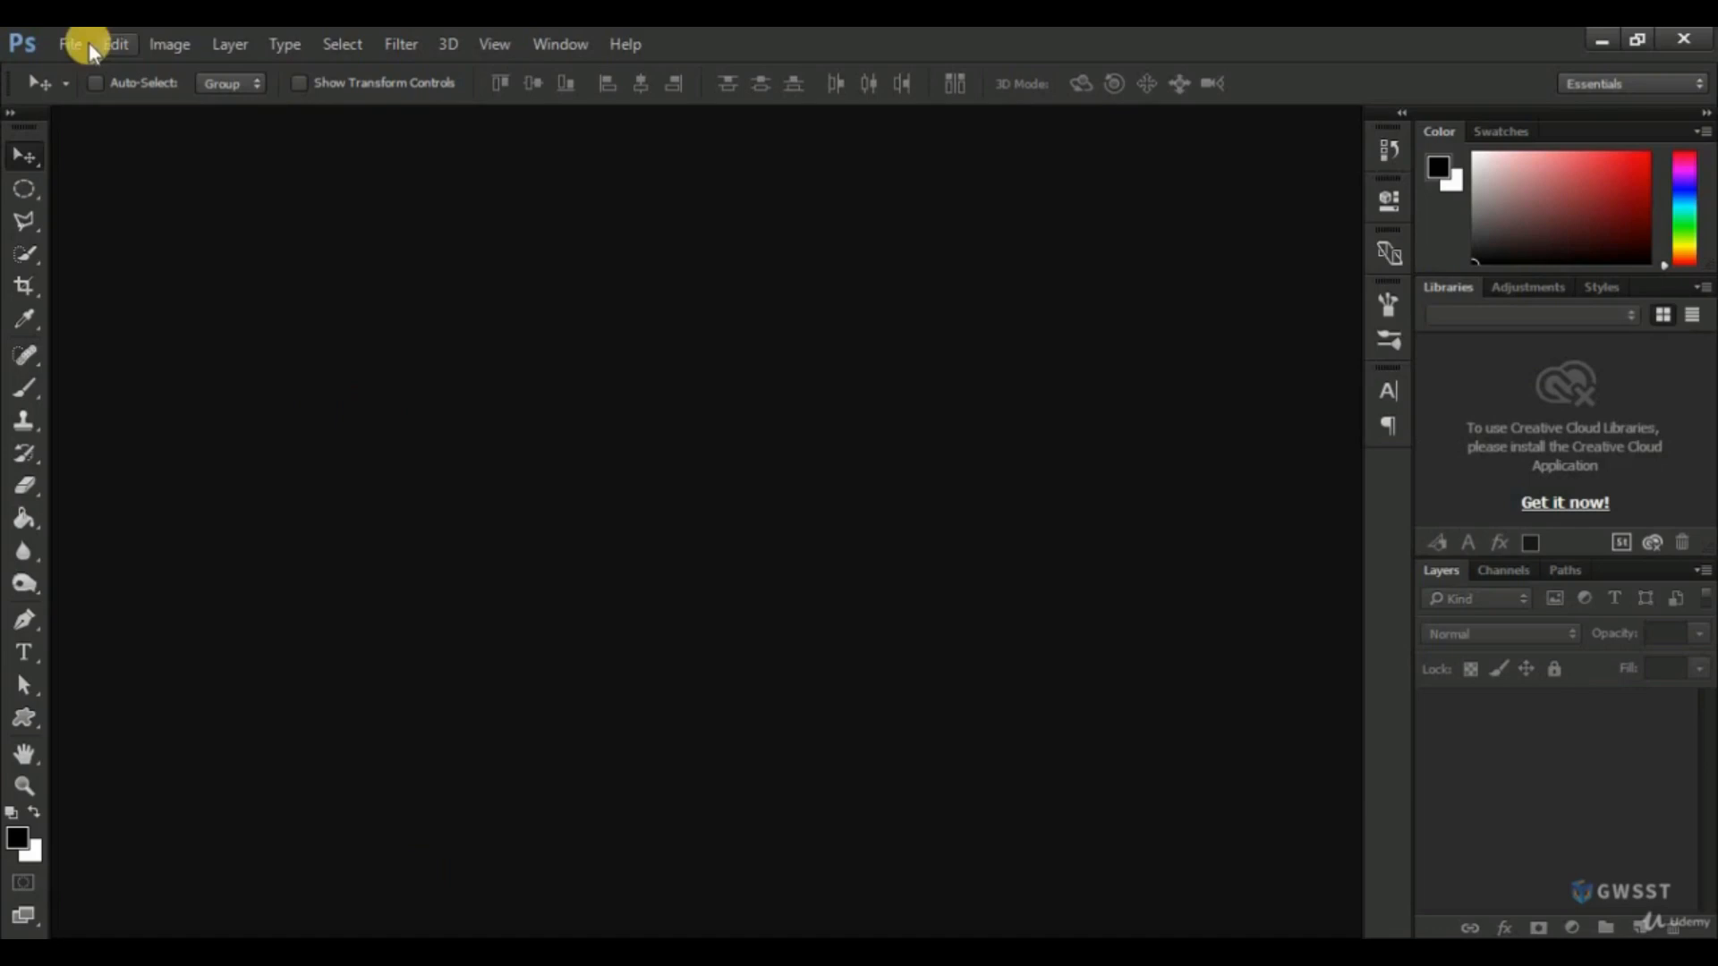
Switch to Photoshop, create a new document with the HD document type, and add an empty layer above the Background.
click(75, 43)
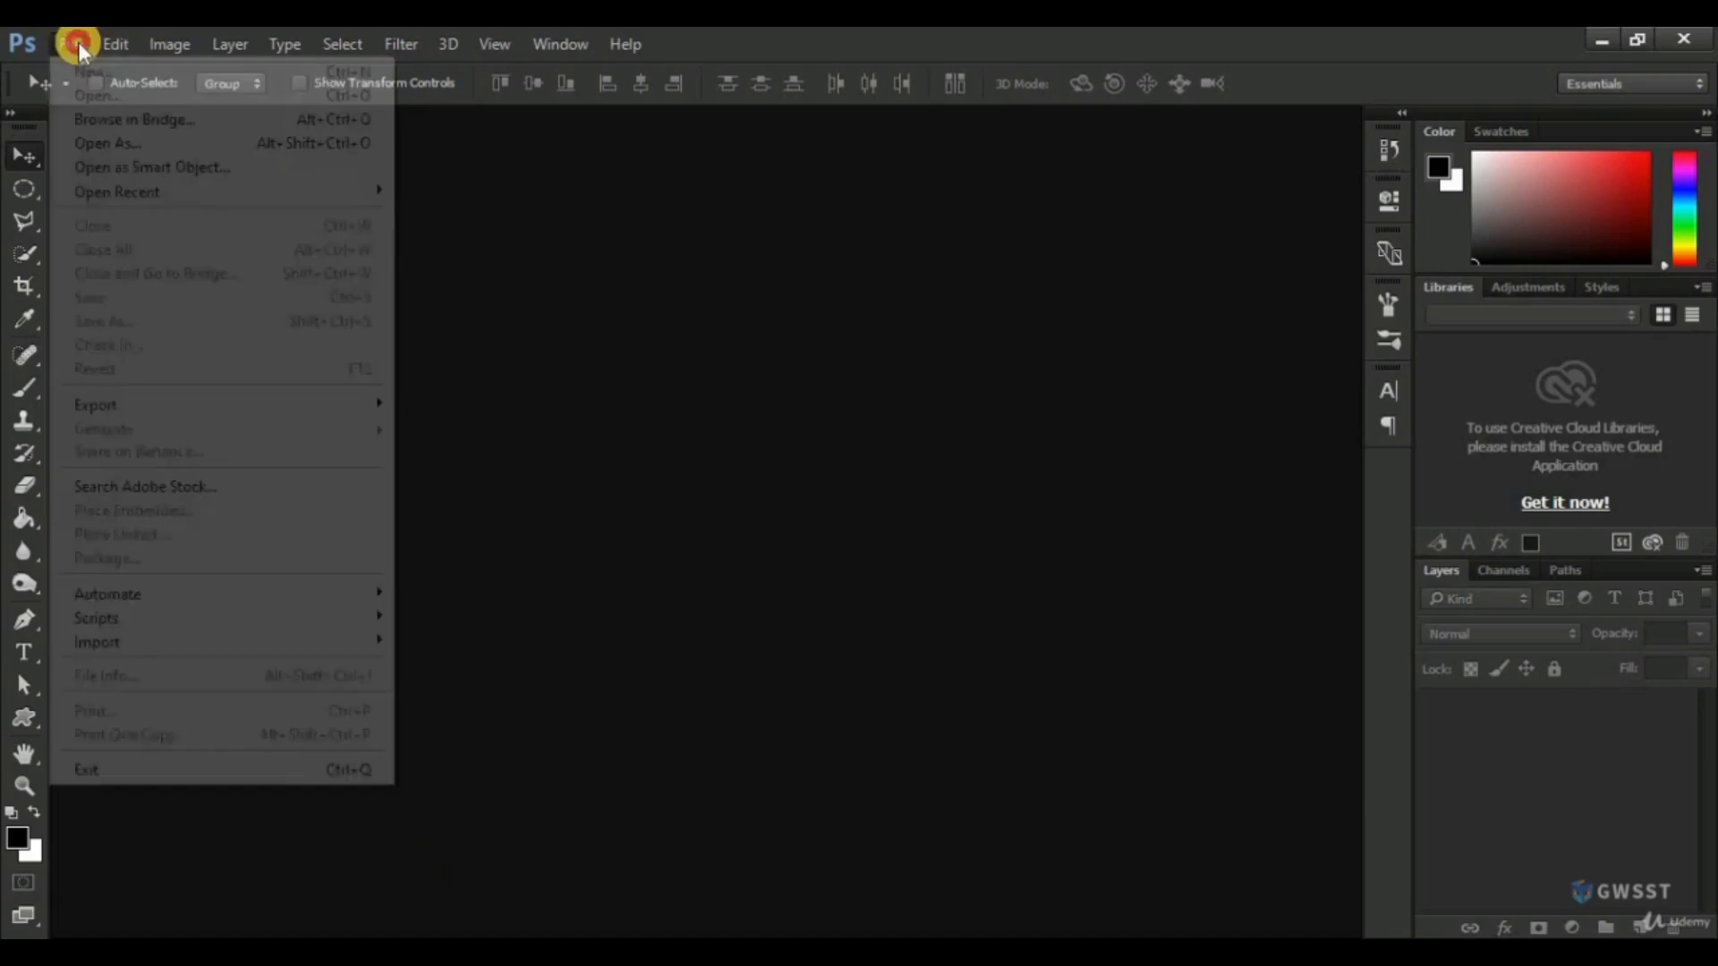
click(93, 75)
click(755, 295)
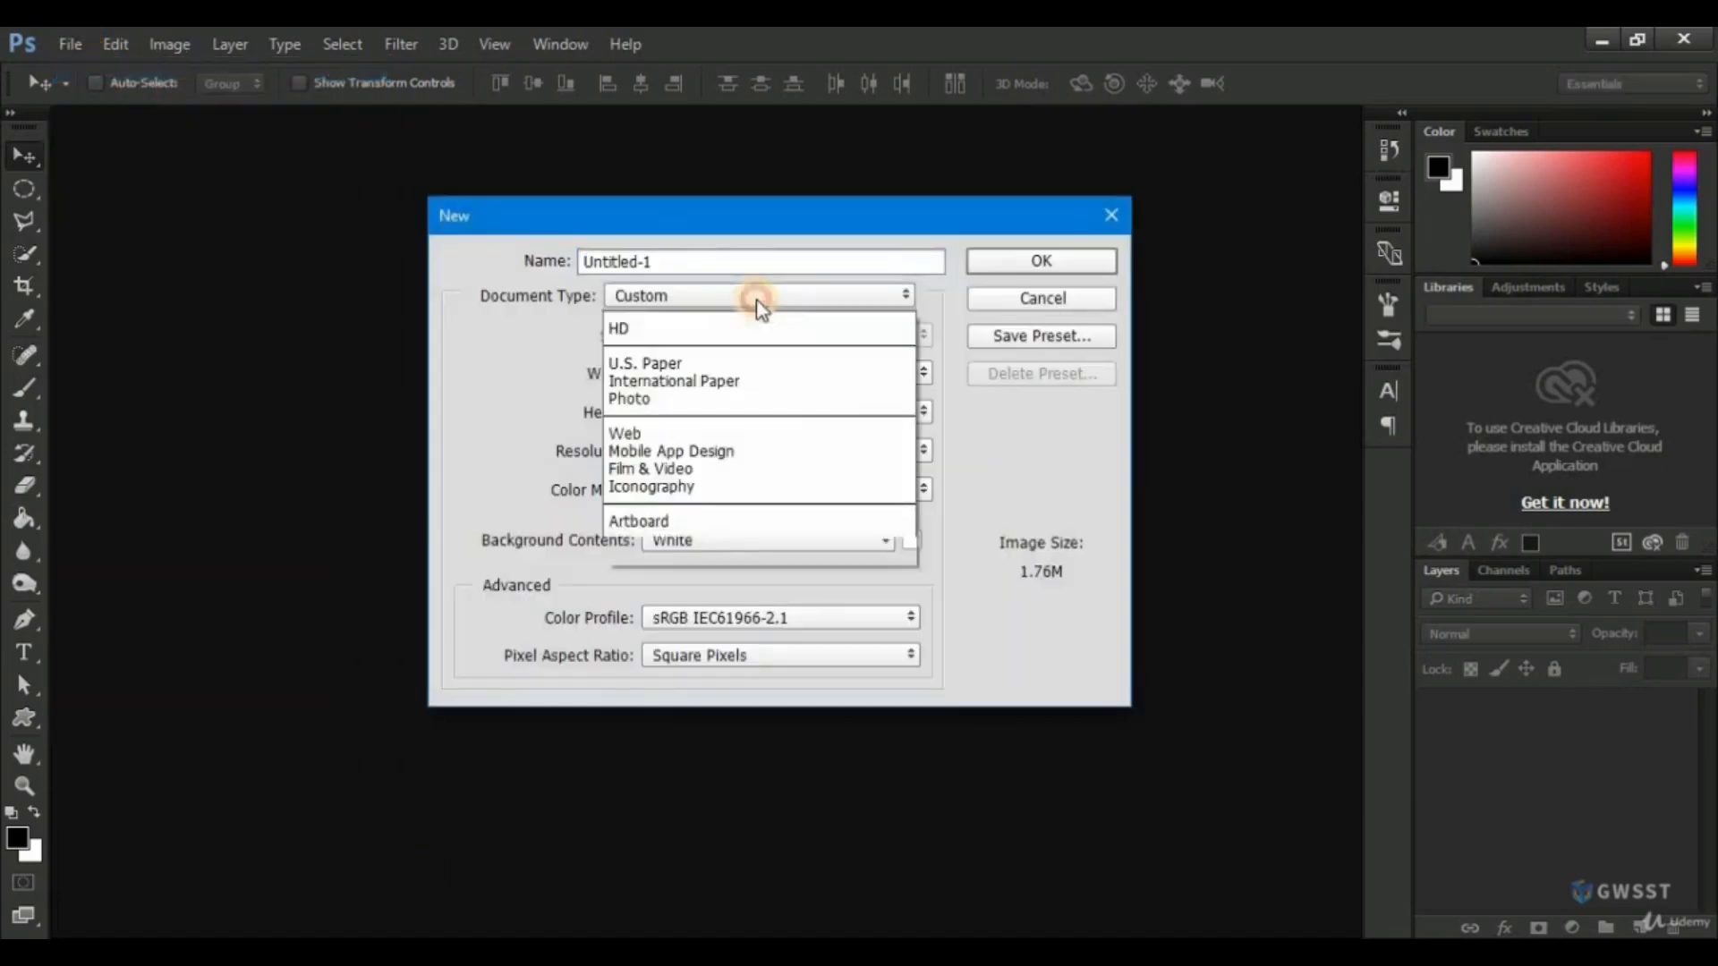
click(670, 375)
click(1027, 262)
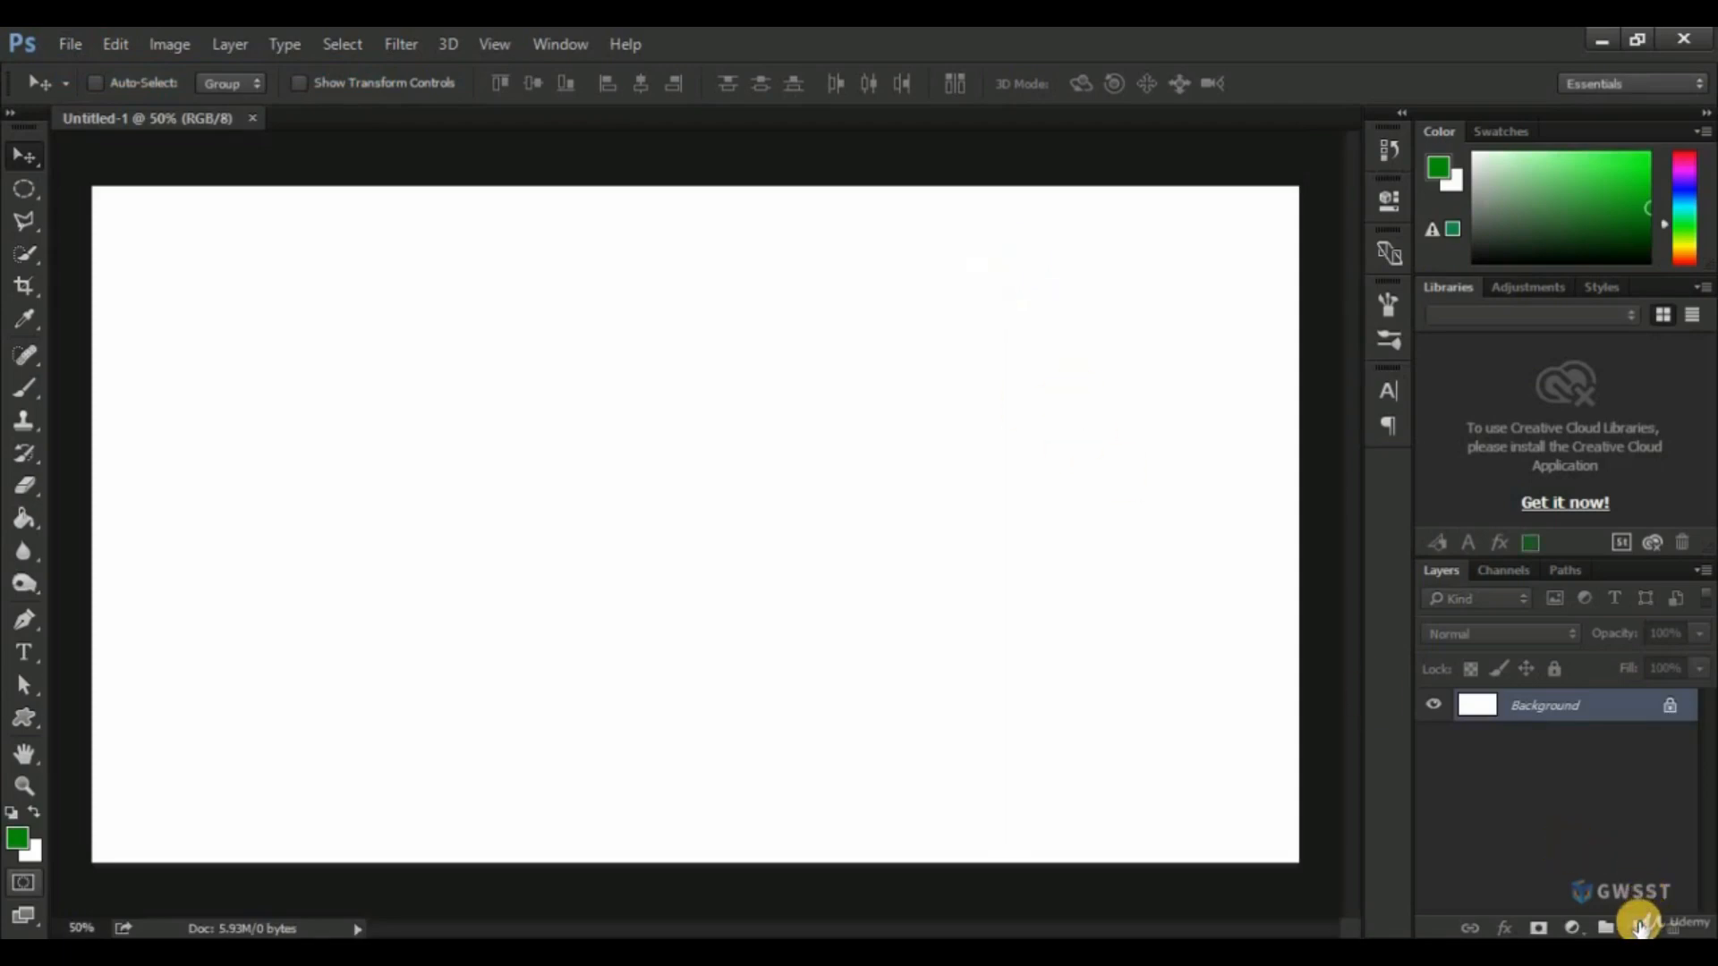
click(1640, 926)
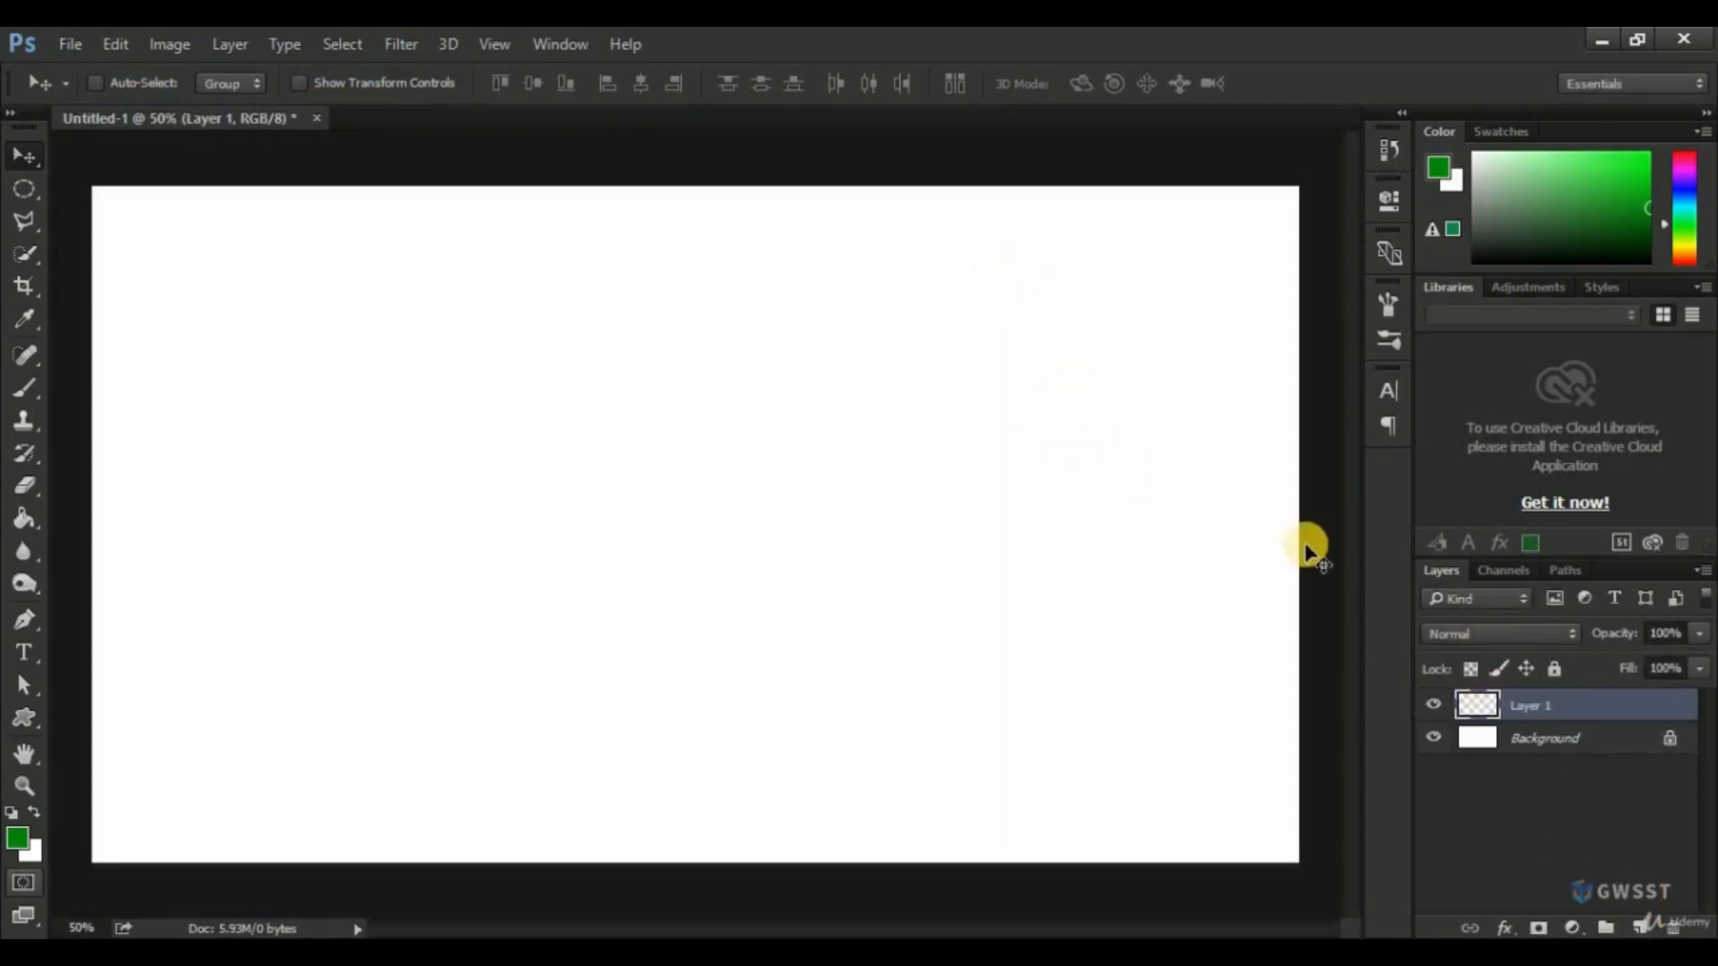
Browse the available font list in the Character settings for the newly installed Raleway font styles.
click(1388, 392)
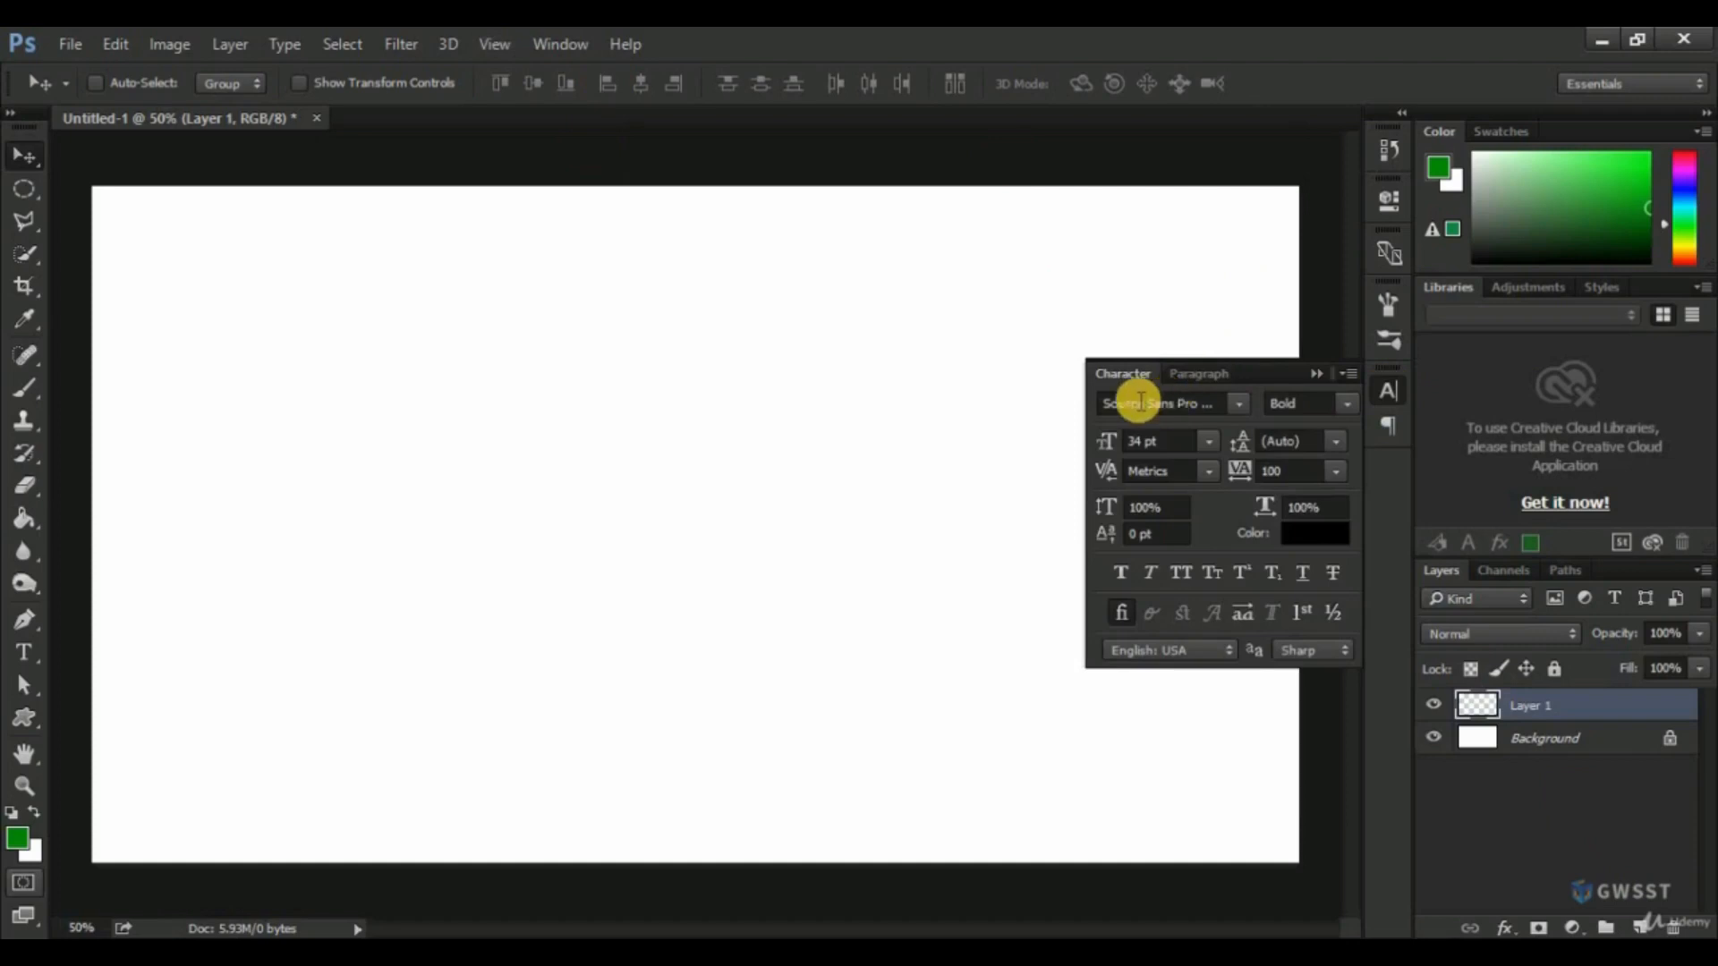
click(1239, 404)
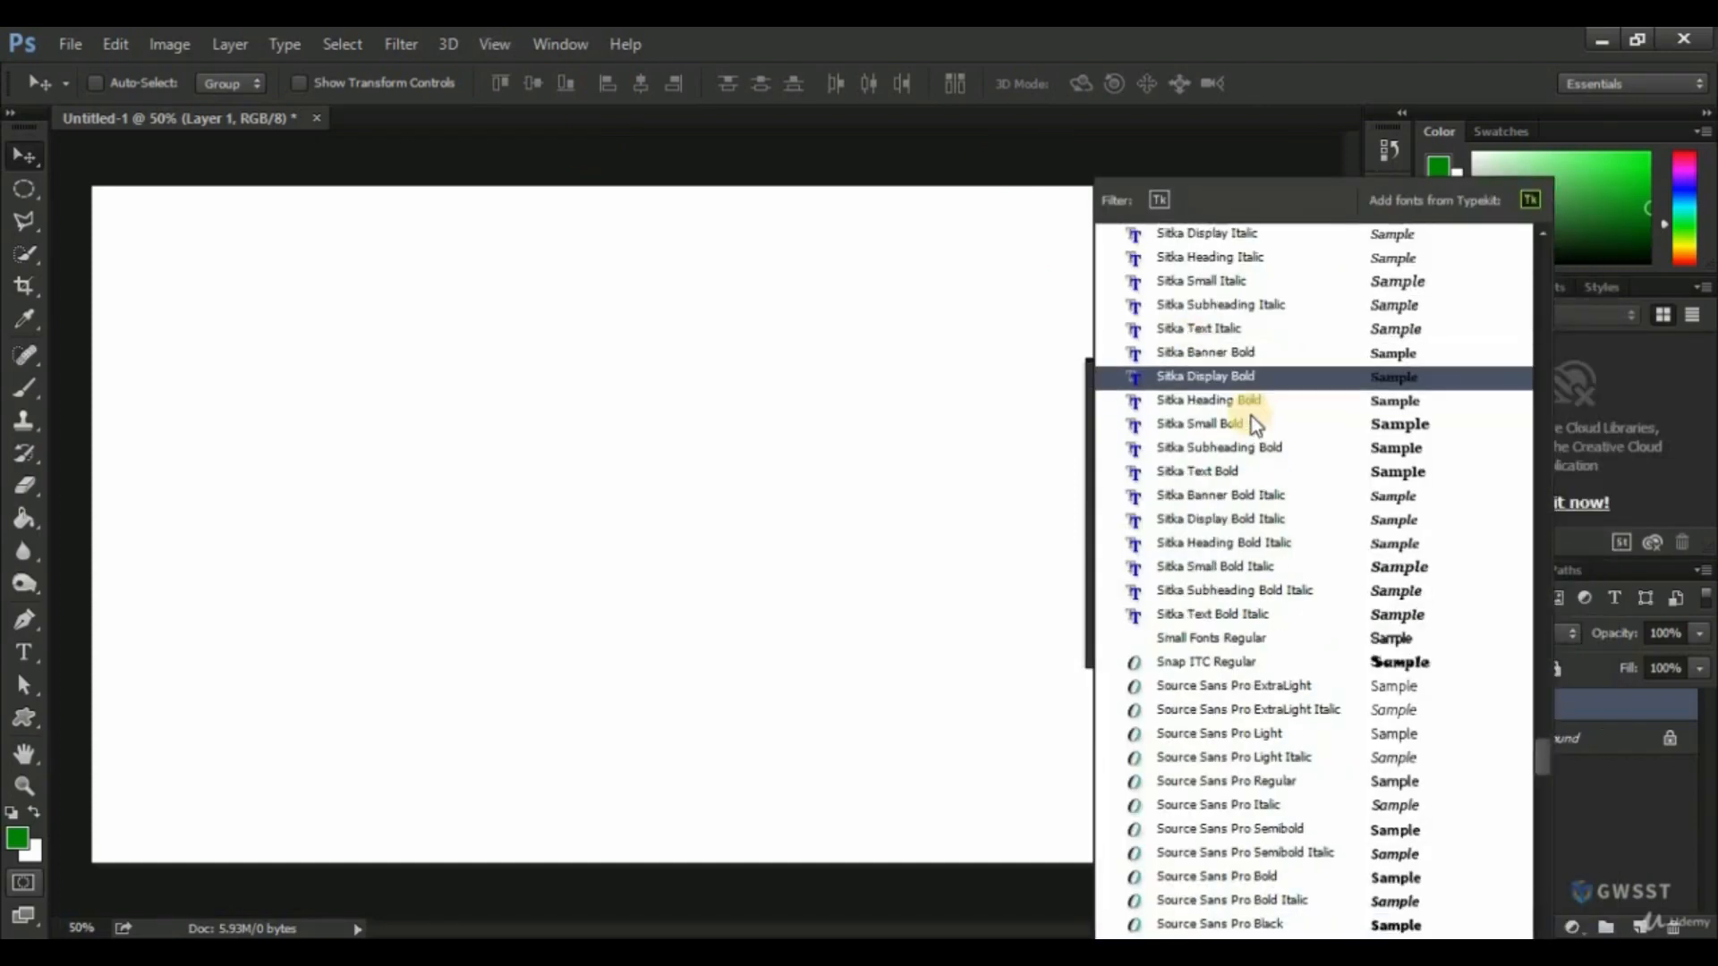
scroll(1253, 424, down, 5)
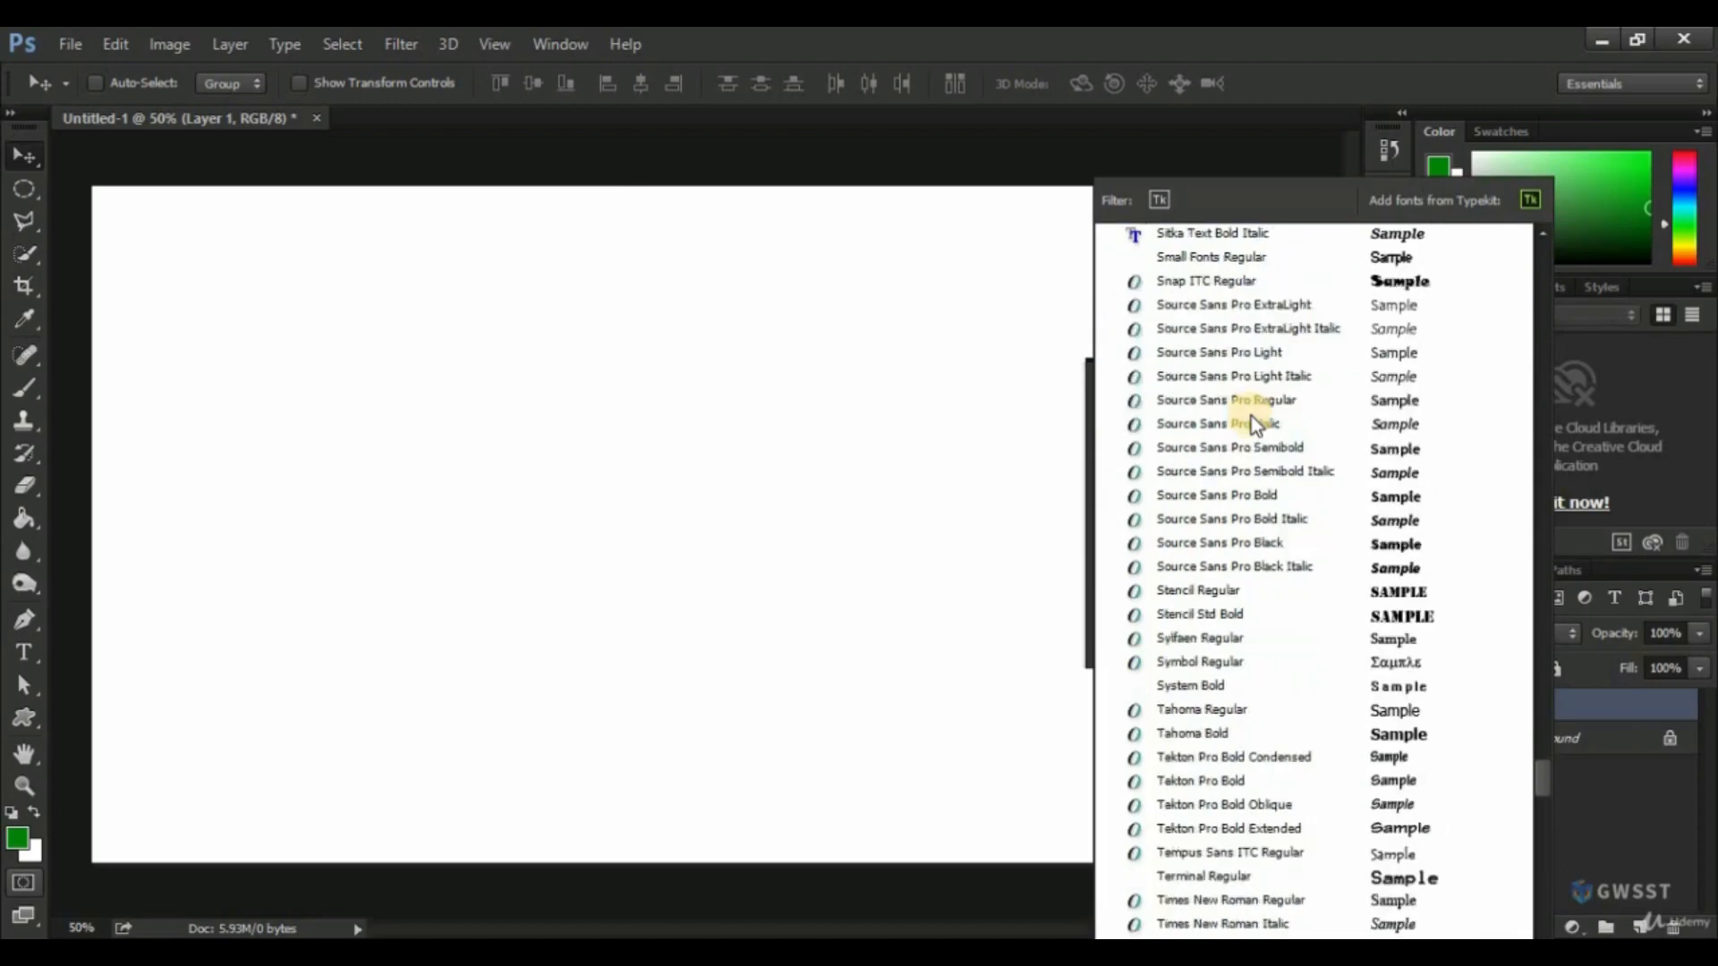
scroll(1255, 424, up, 10)
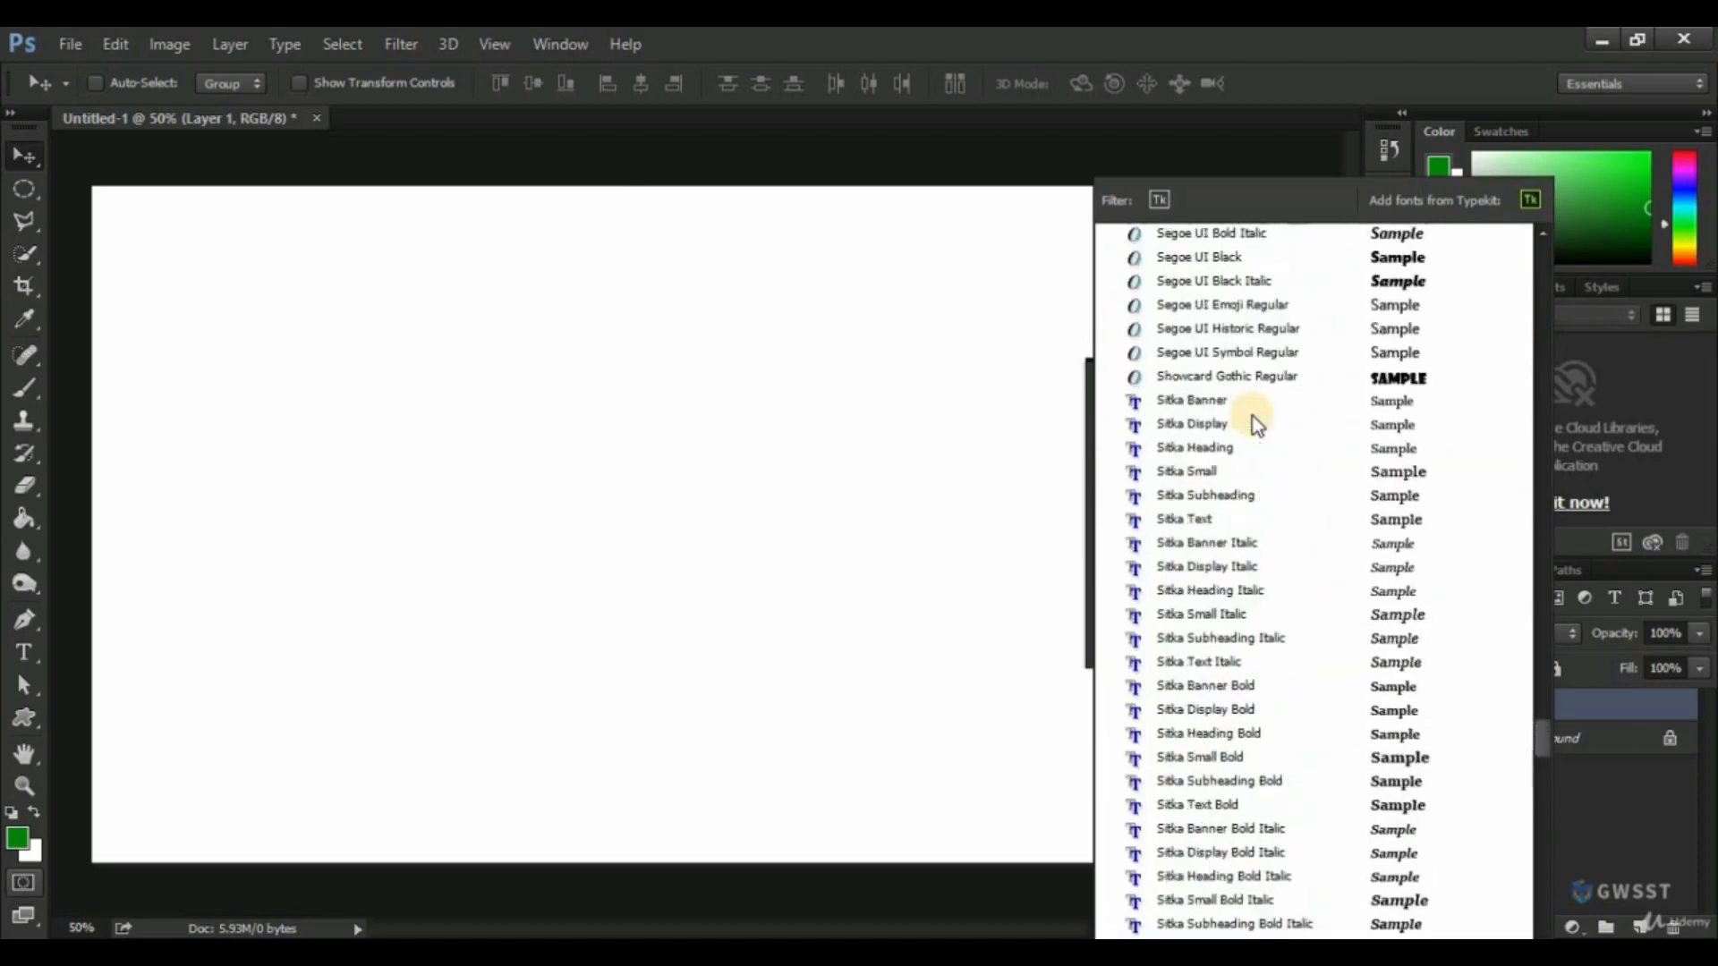
scroll(1256, 425, up, 10)
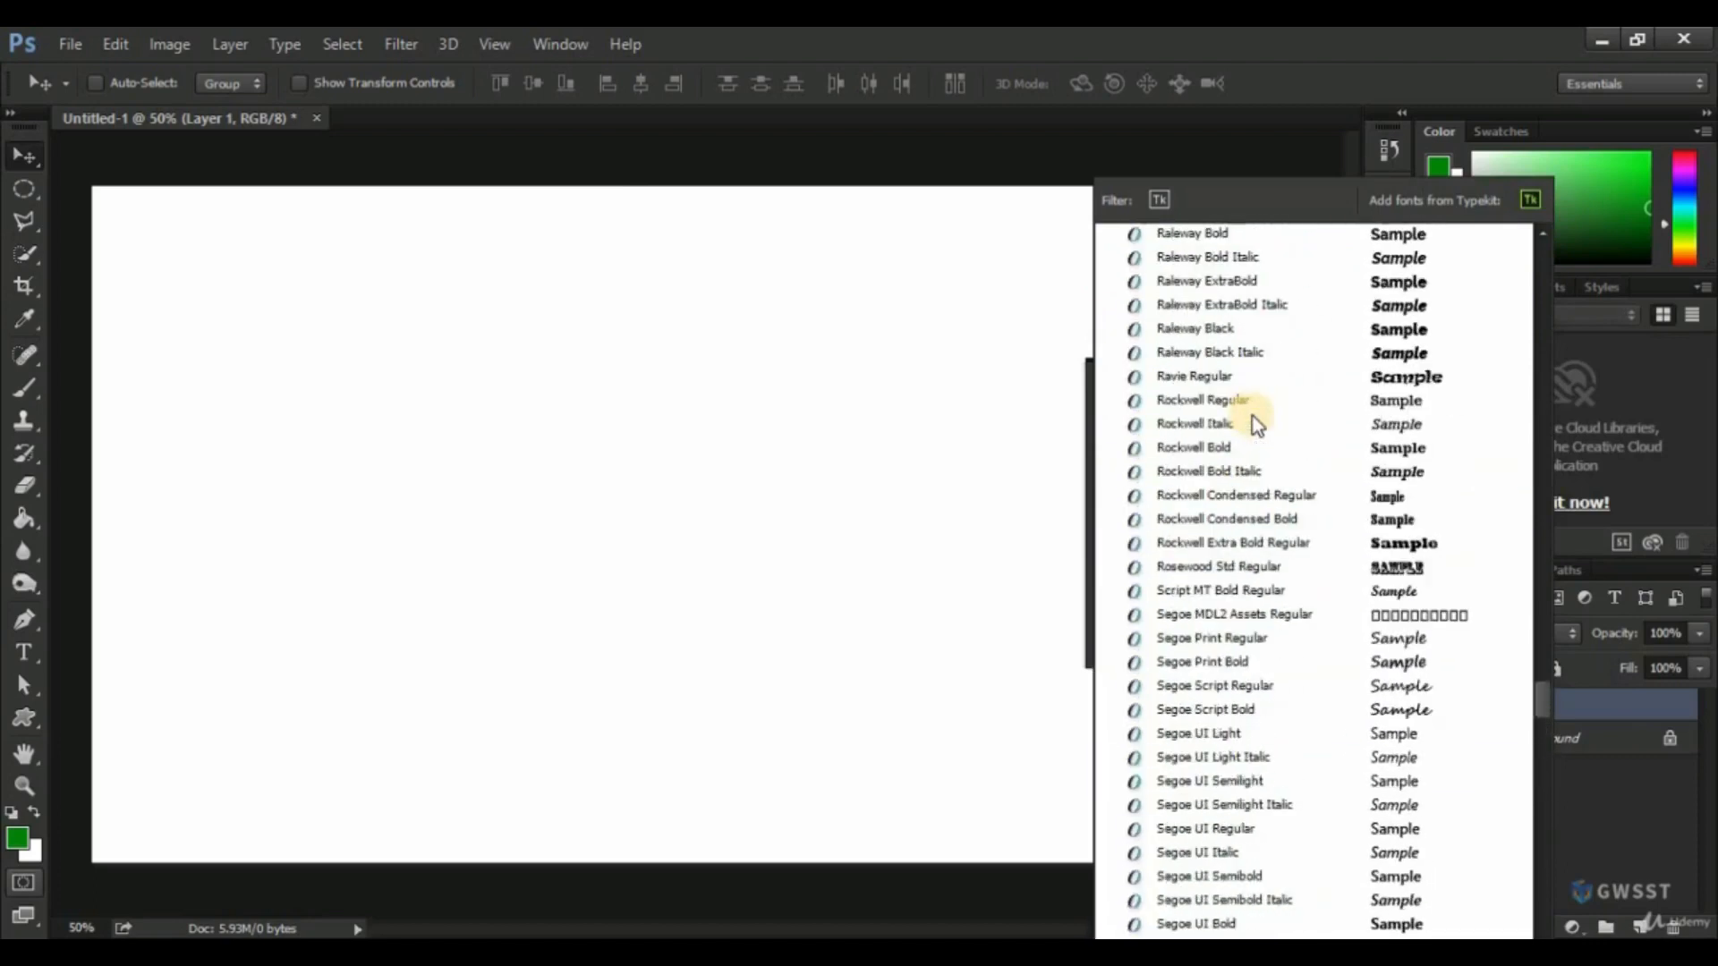
scroll(1255, 424, up, 1)
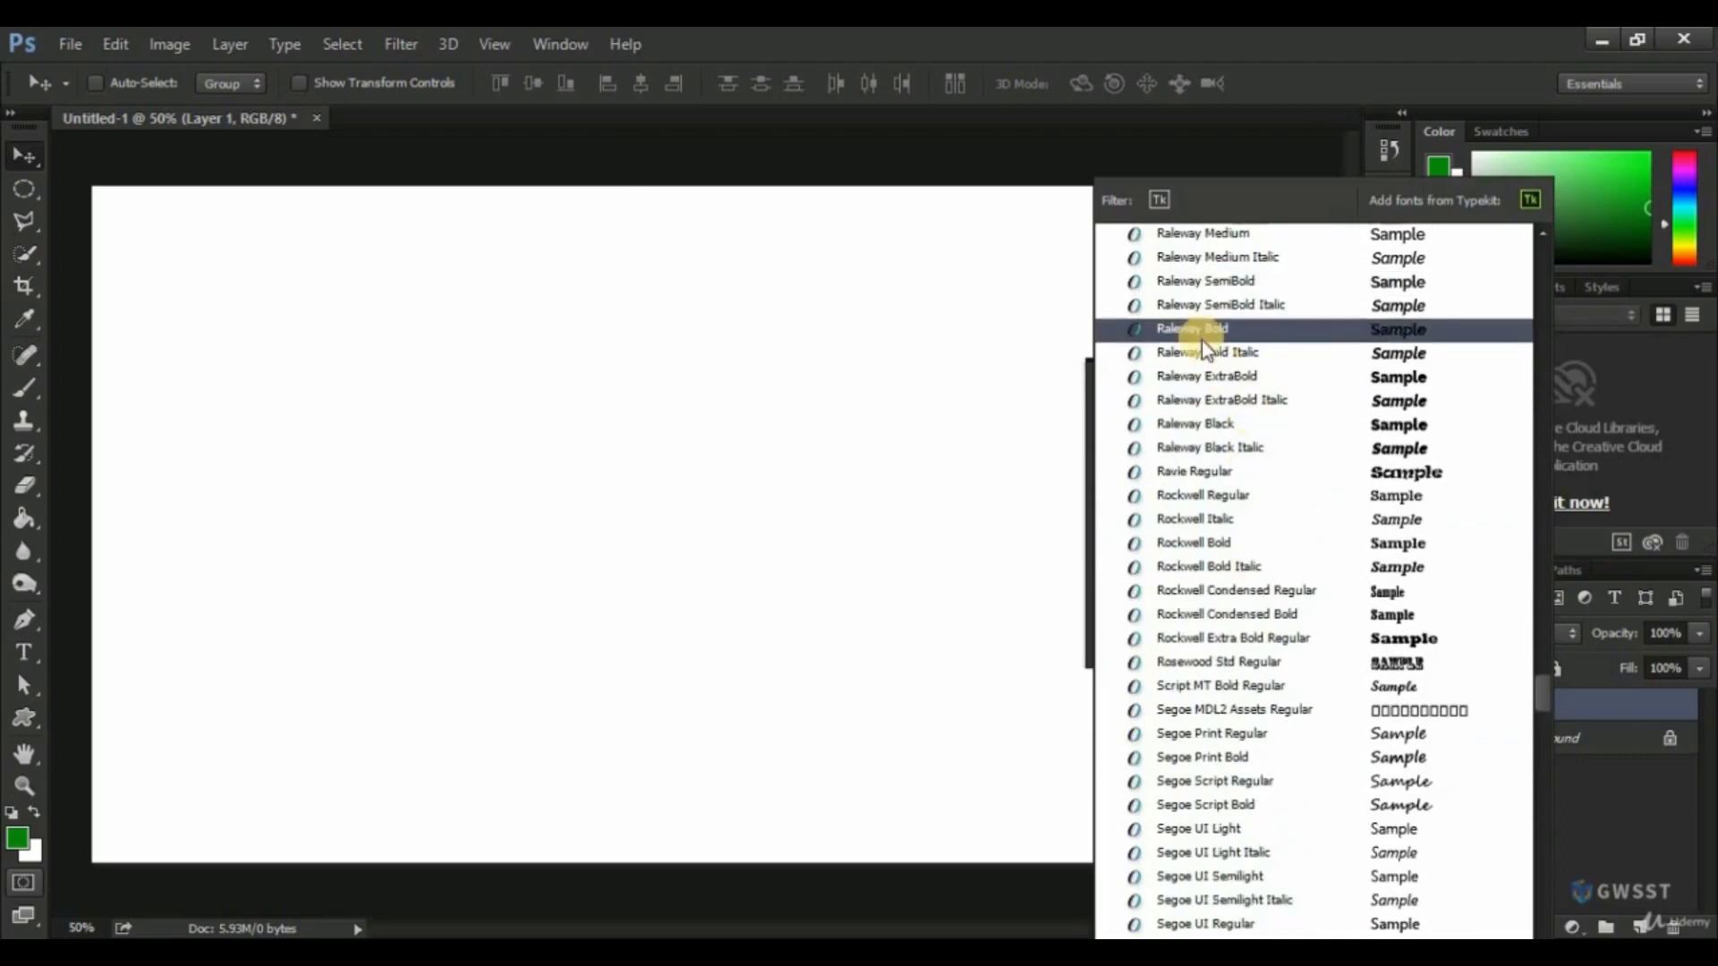
scroll(1202, 343, up, 3)
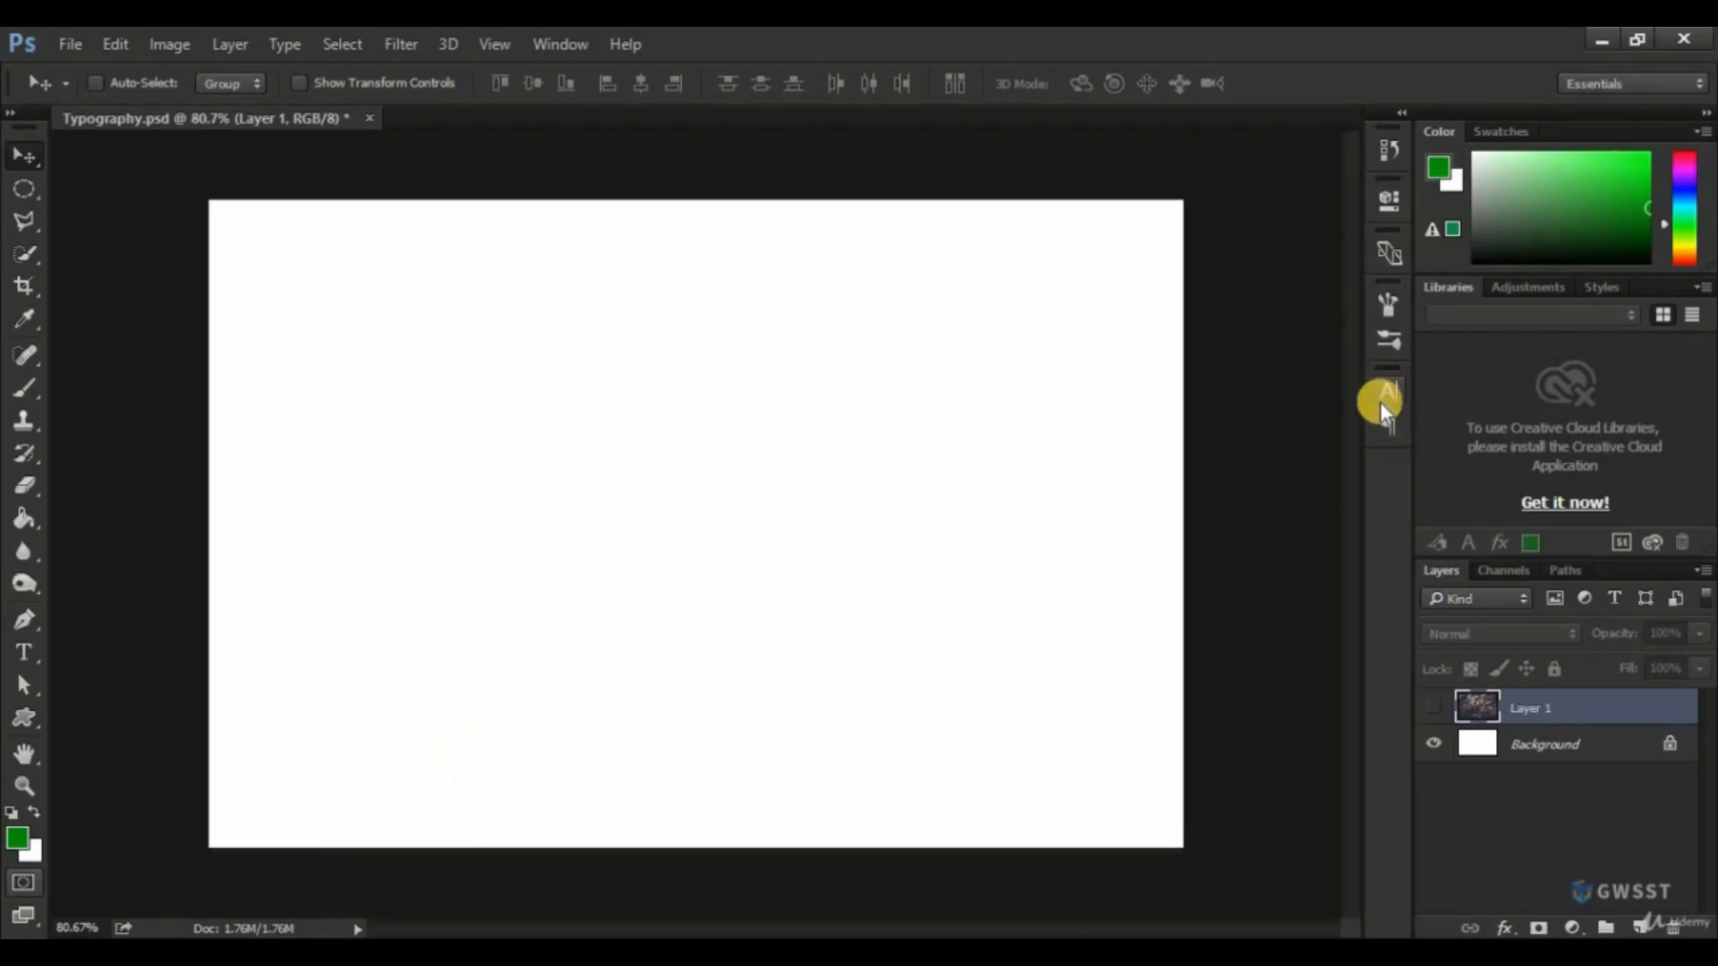
In Typography.psd, show the Character settings for text and hide them again.
click(560, 45)
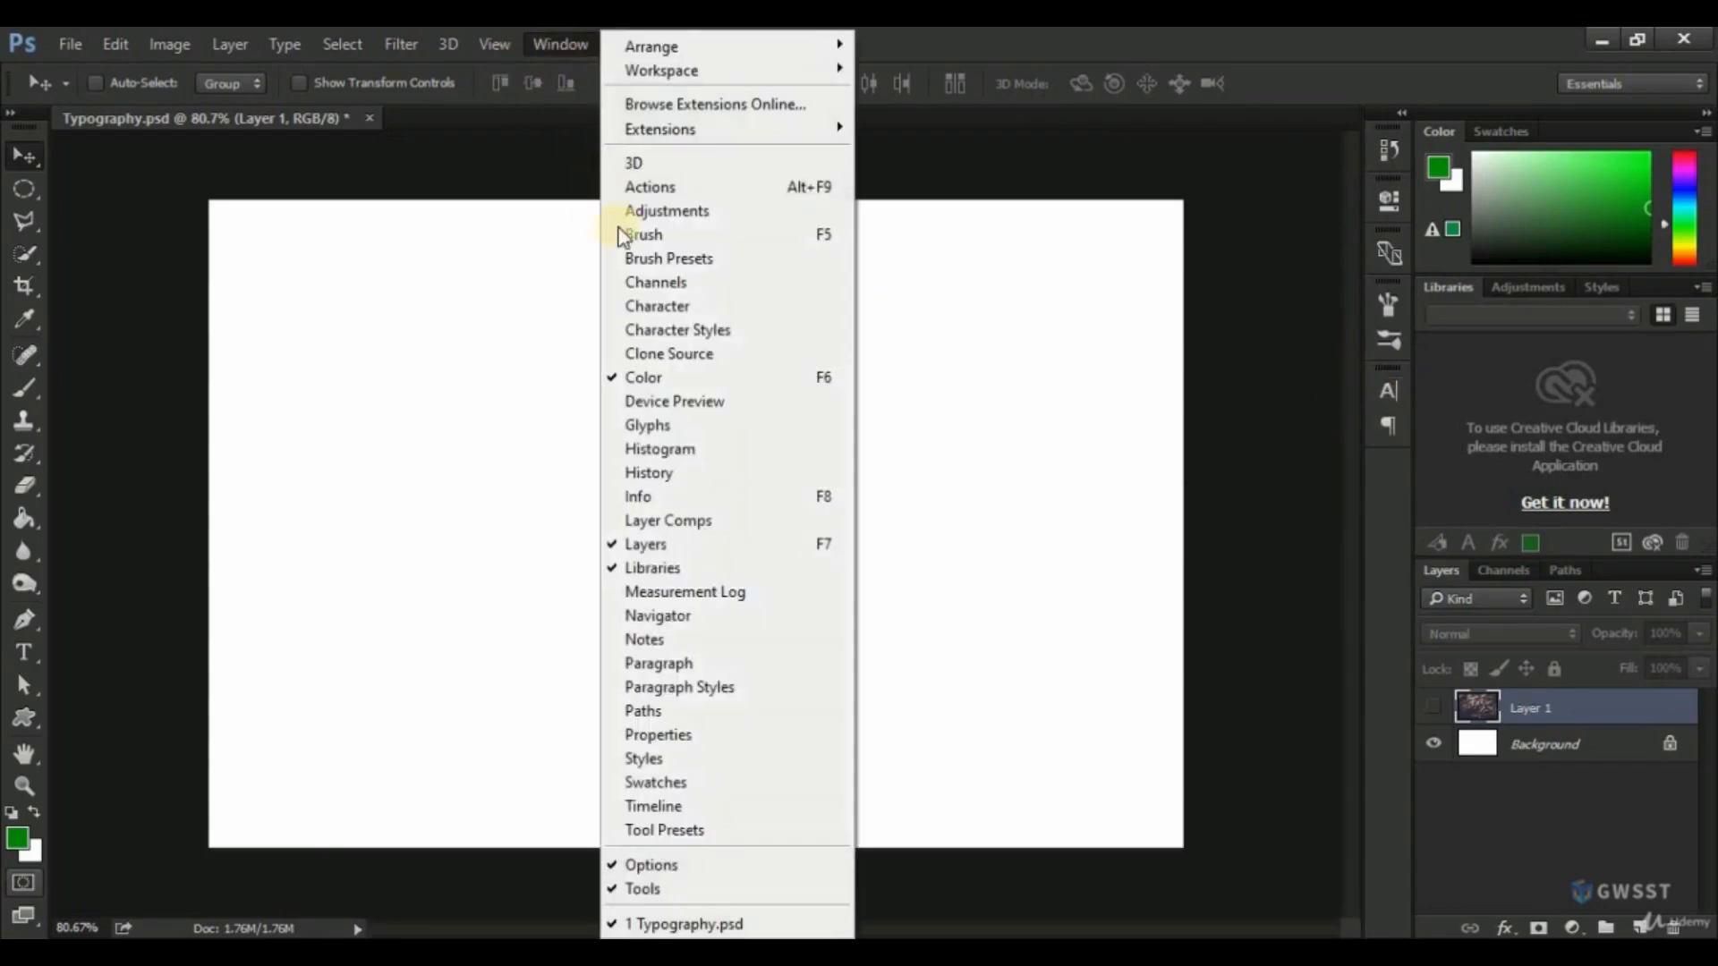
click(656, 309)
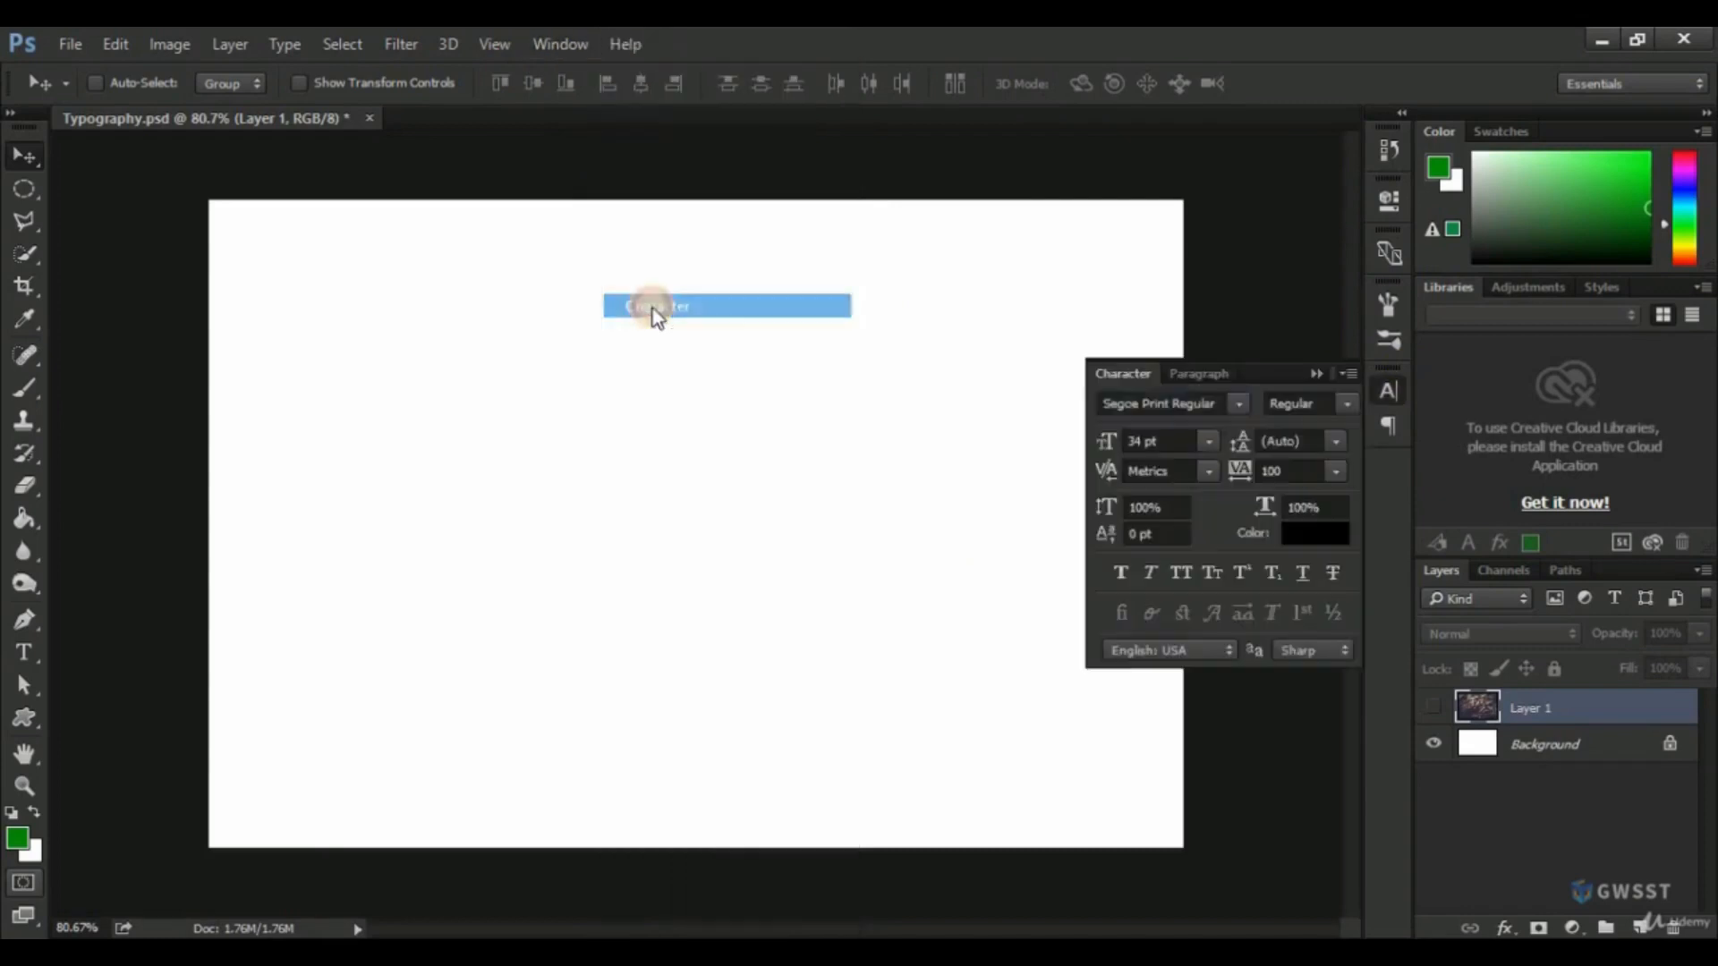
click(1388, 394)
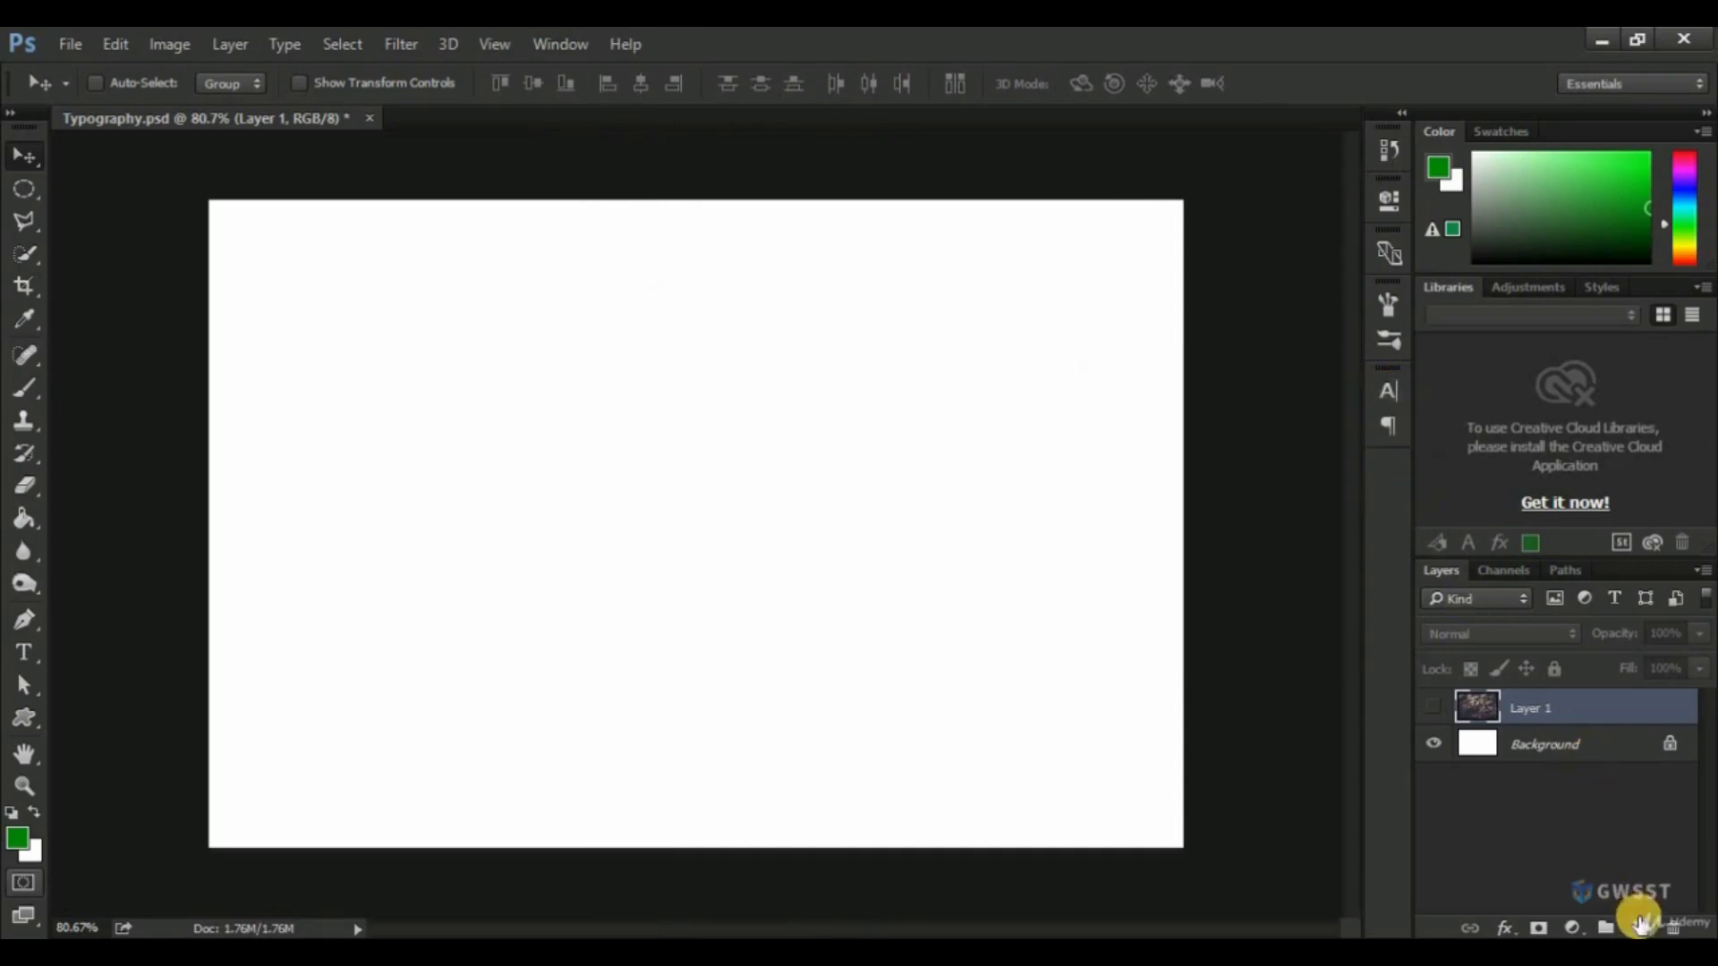
Add an empty layer above Layer 1, and briefly show Layer 1's leaf photo before hiding it again.
click(1641, 924)
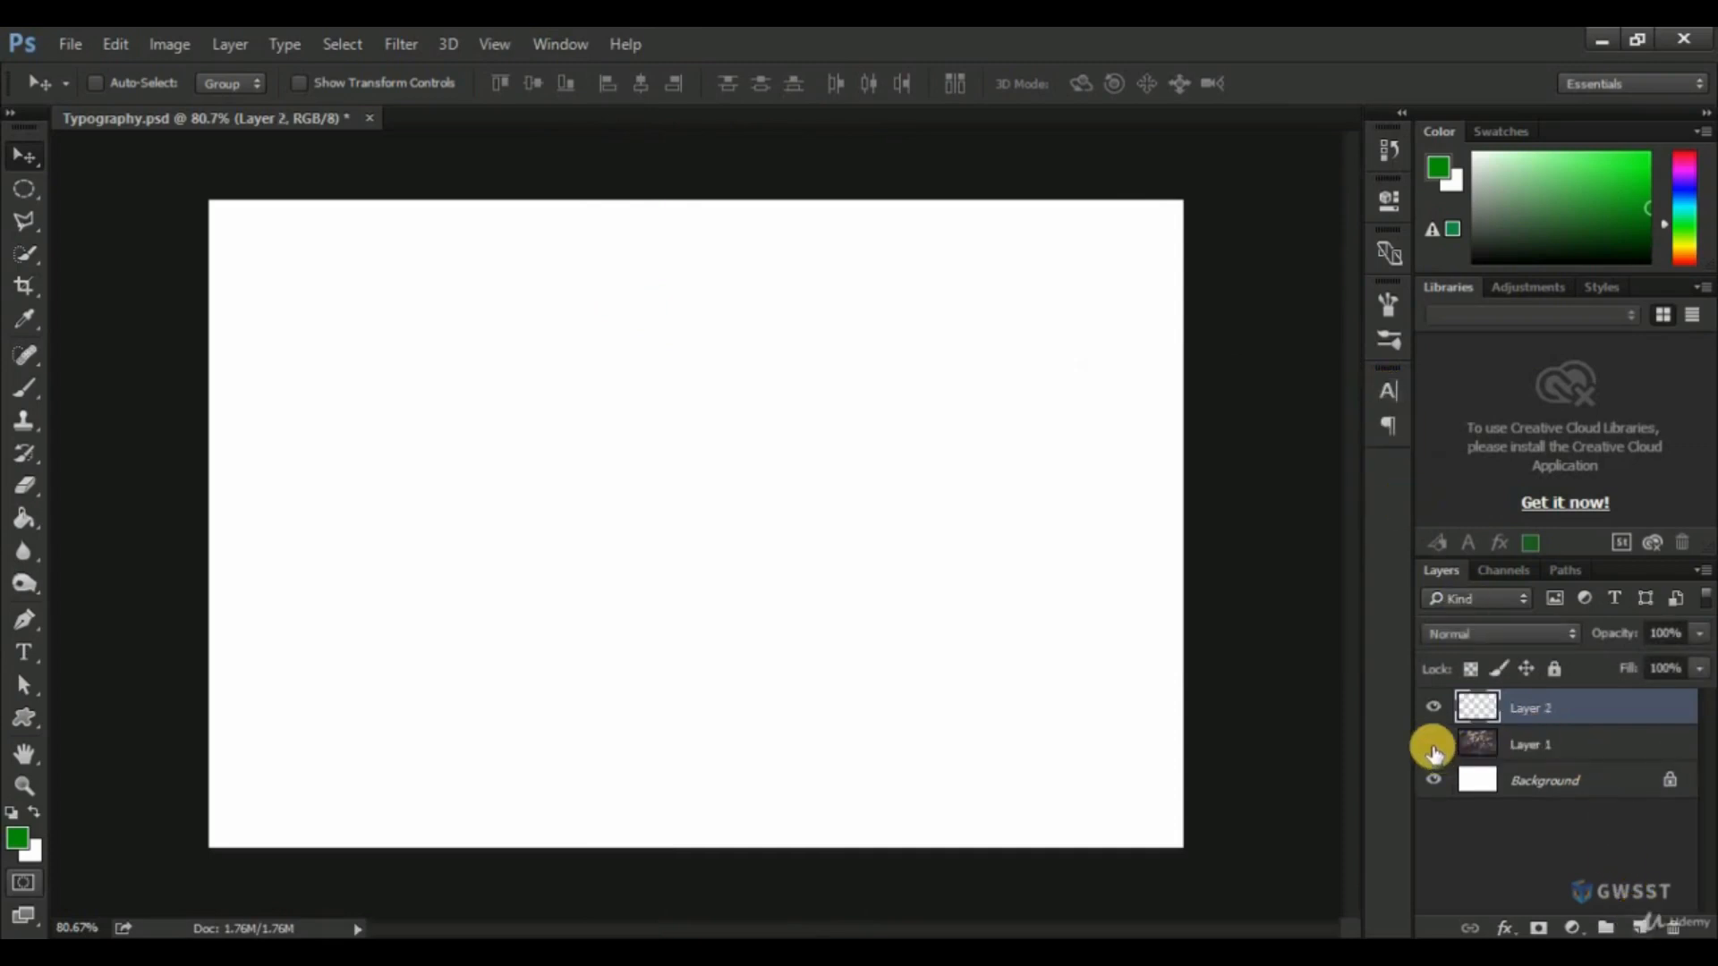
click(1435, 748)
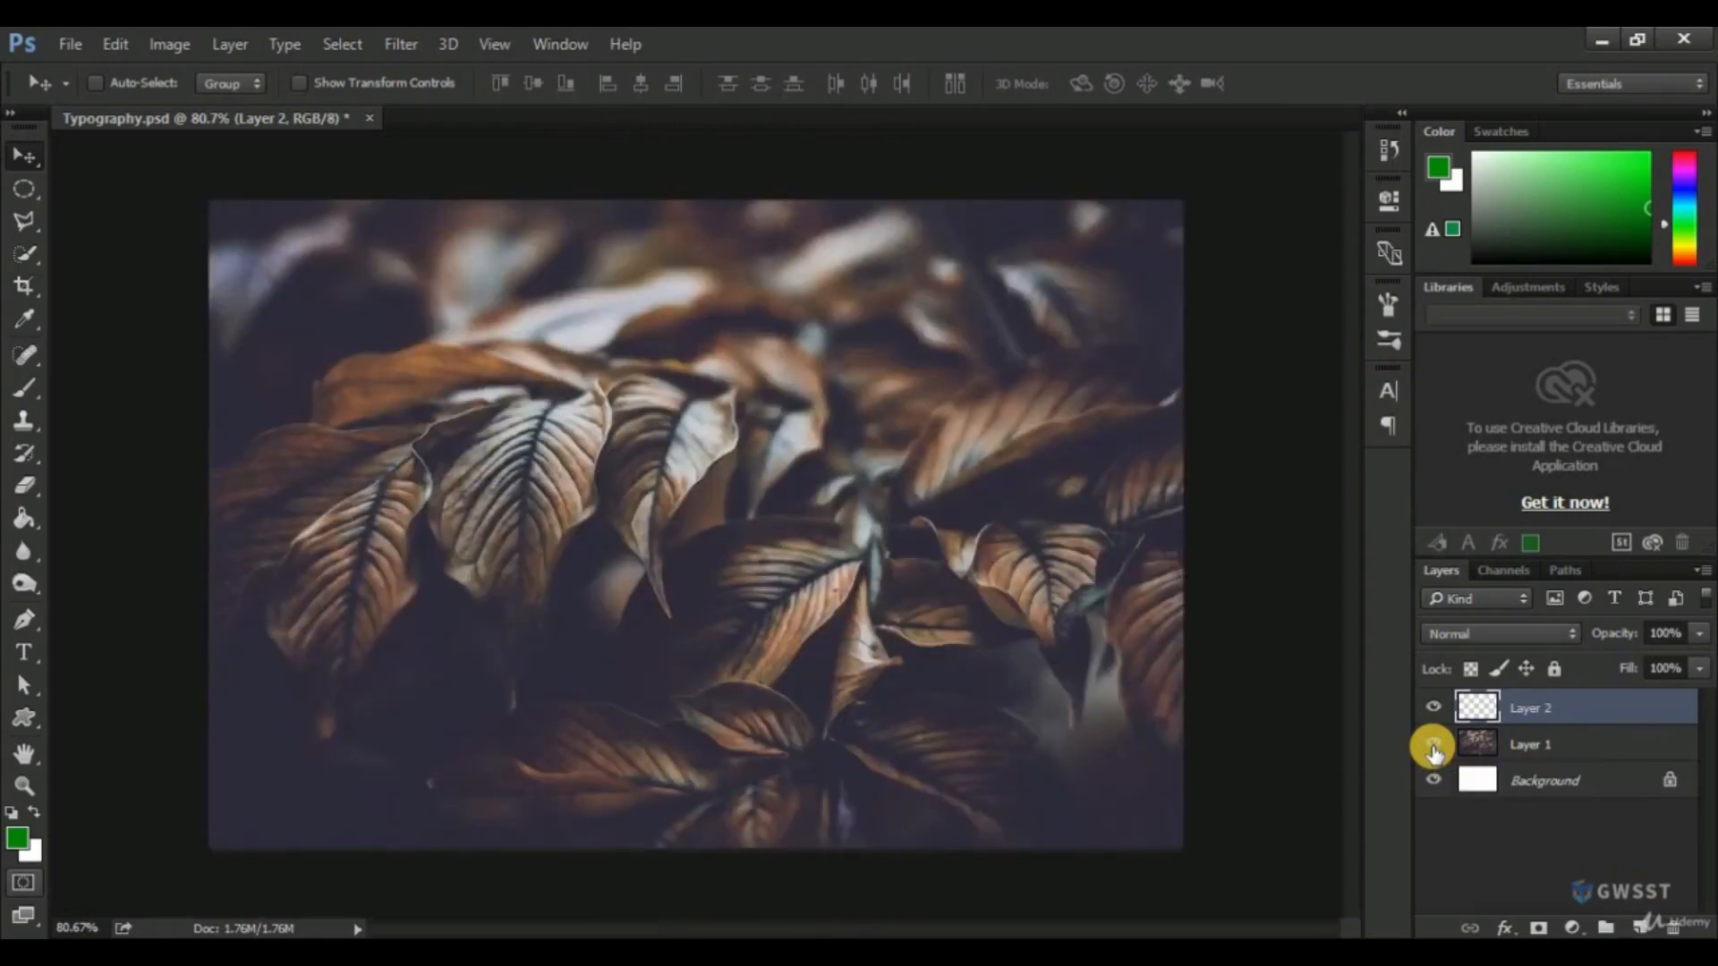
click(1435, 748)
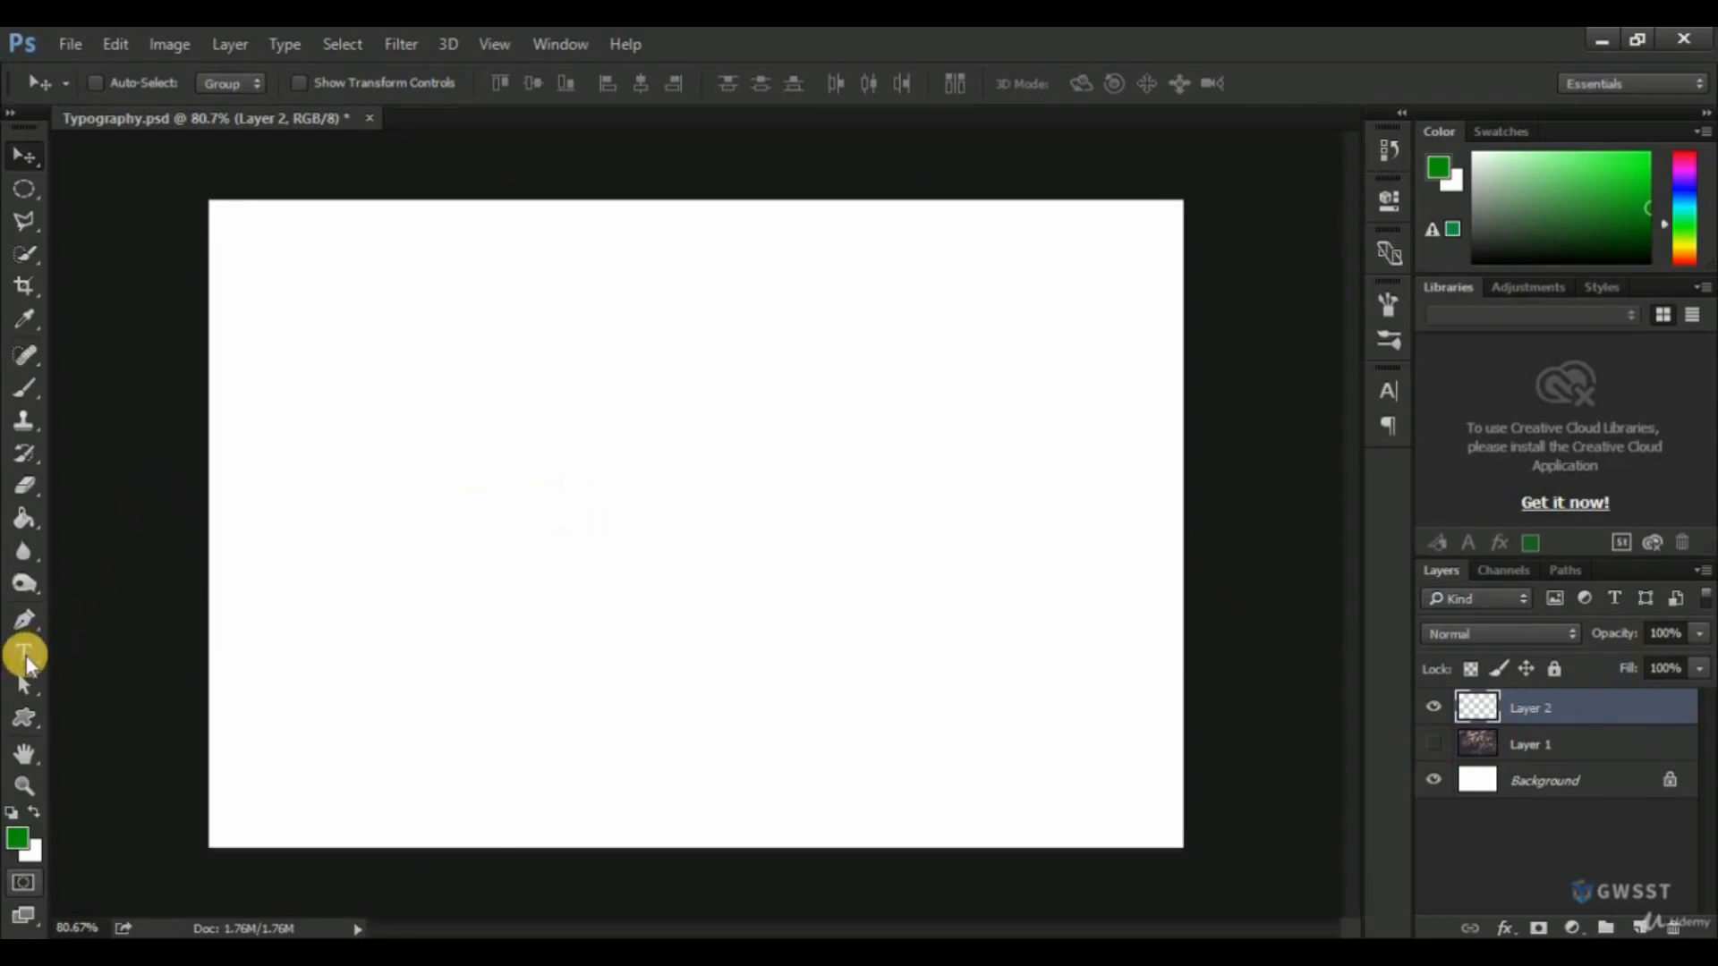
With the Type tool, write the single-line text "Welcome to Photoshop" on the new layer and commit it.
click(25, 654)
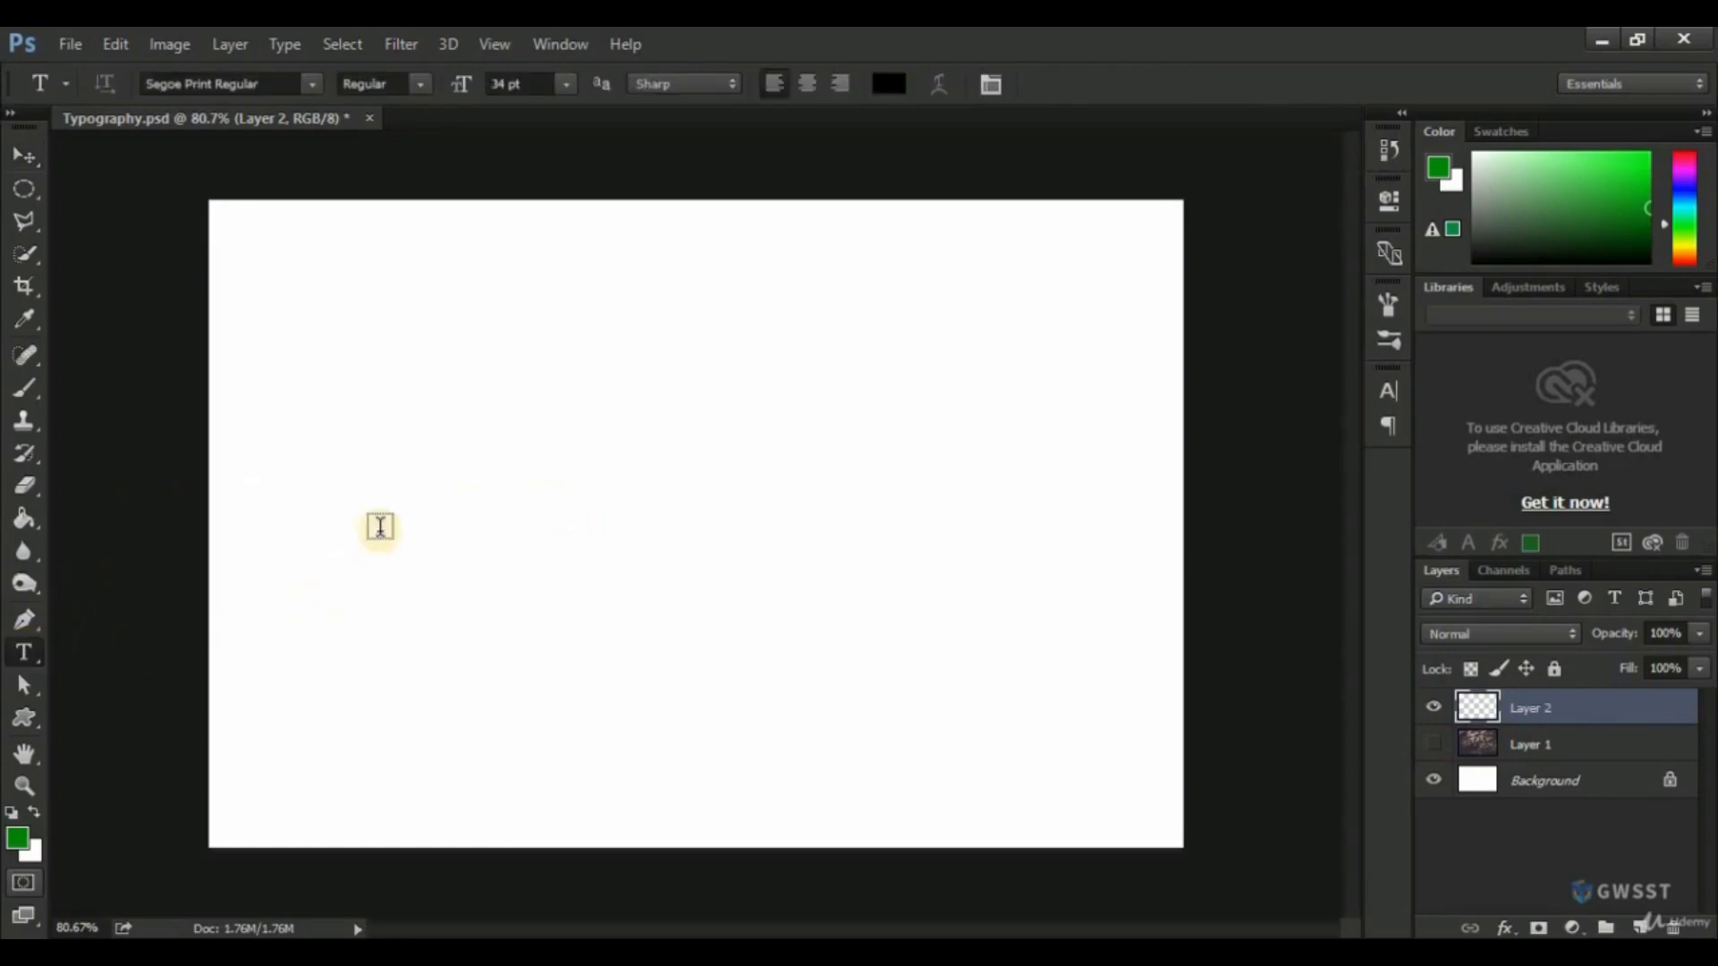
click(396, 479)
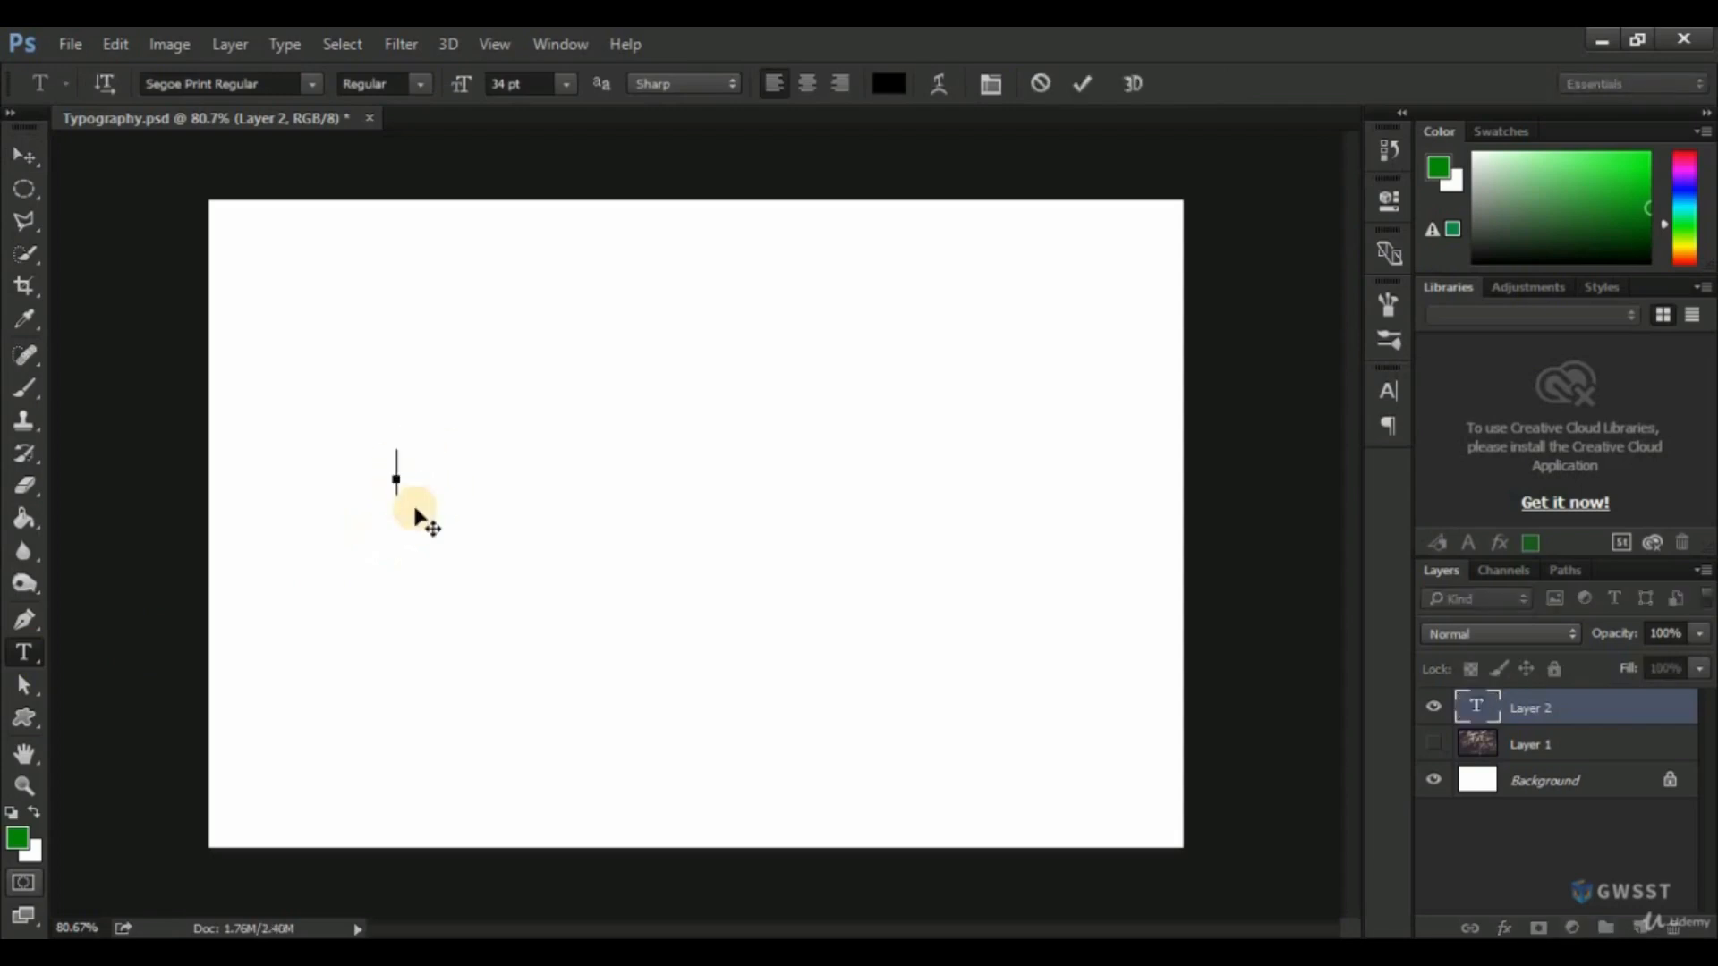
text(Welcome to )
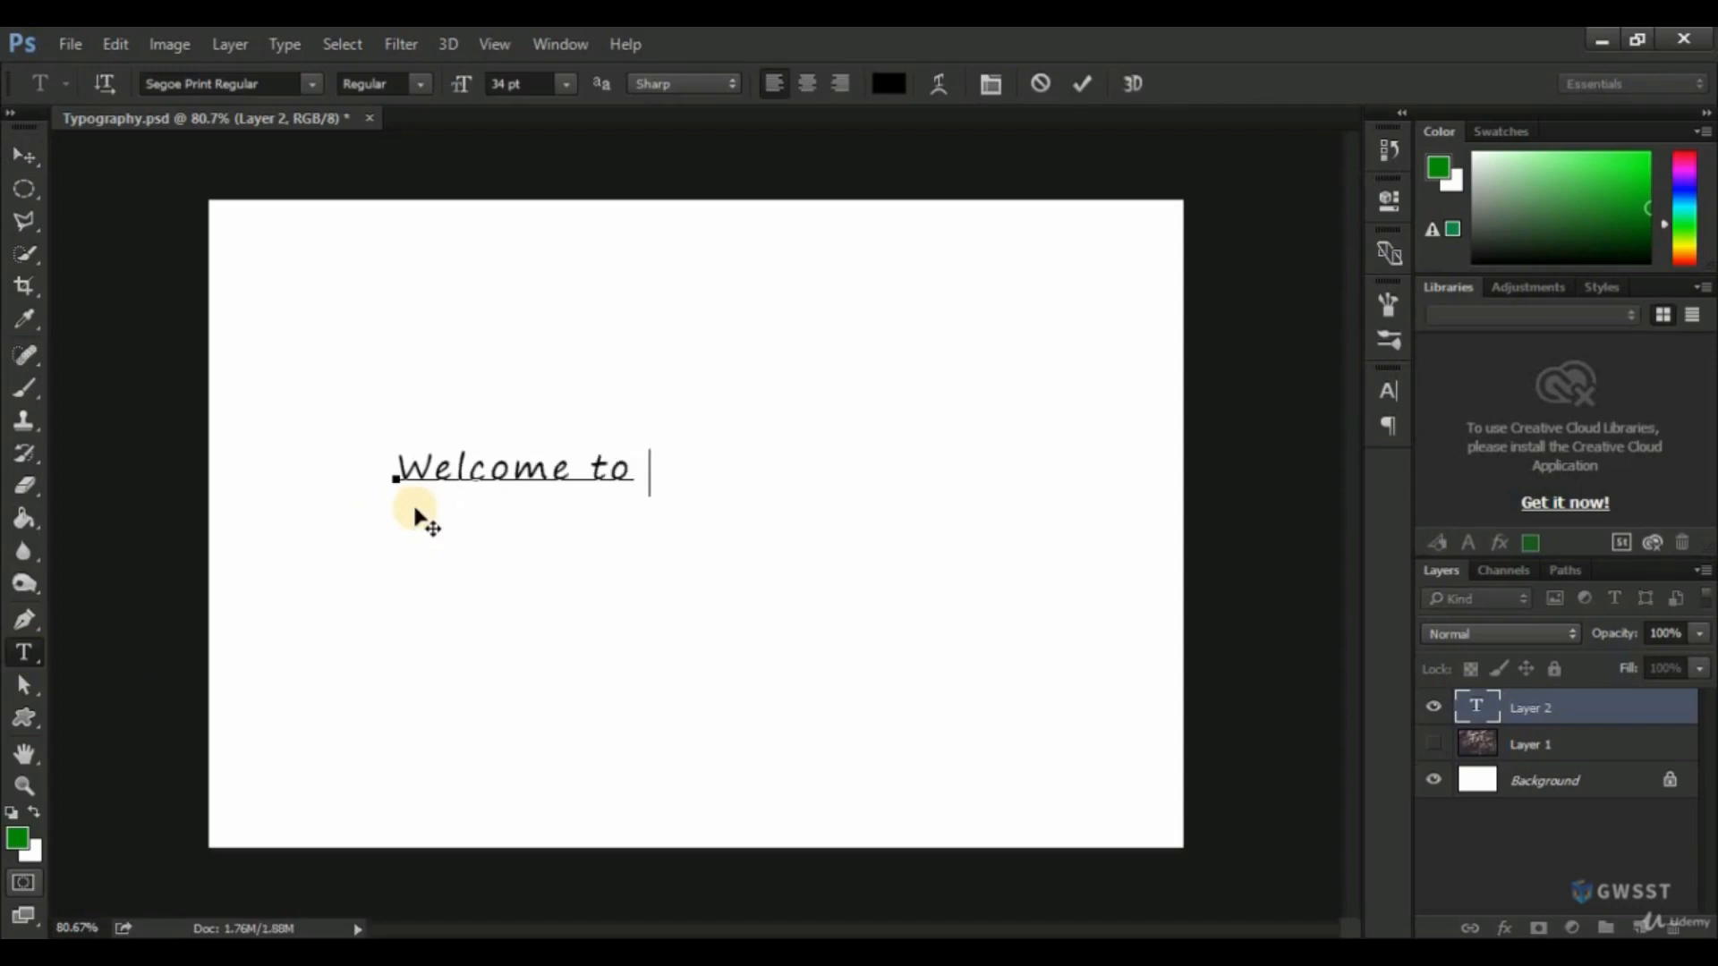
text(Photoshop)
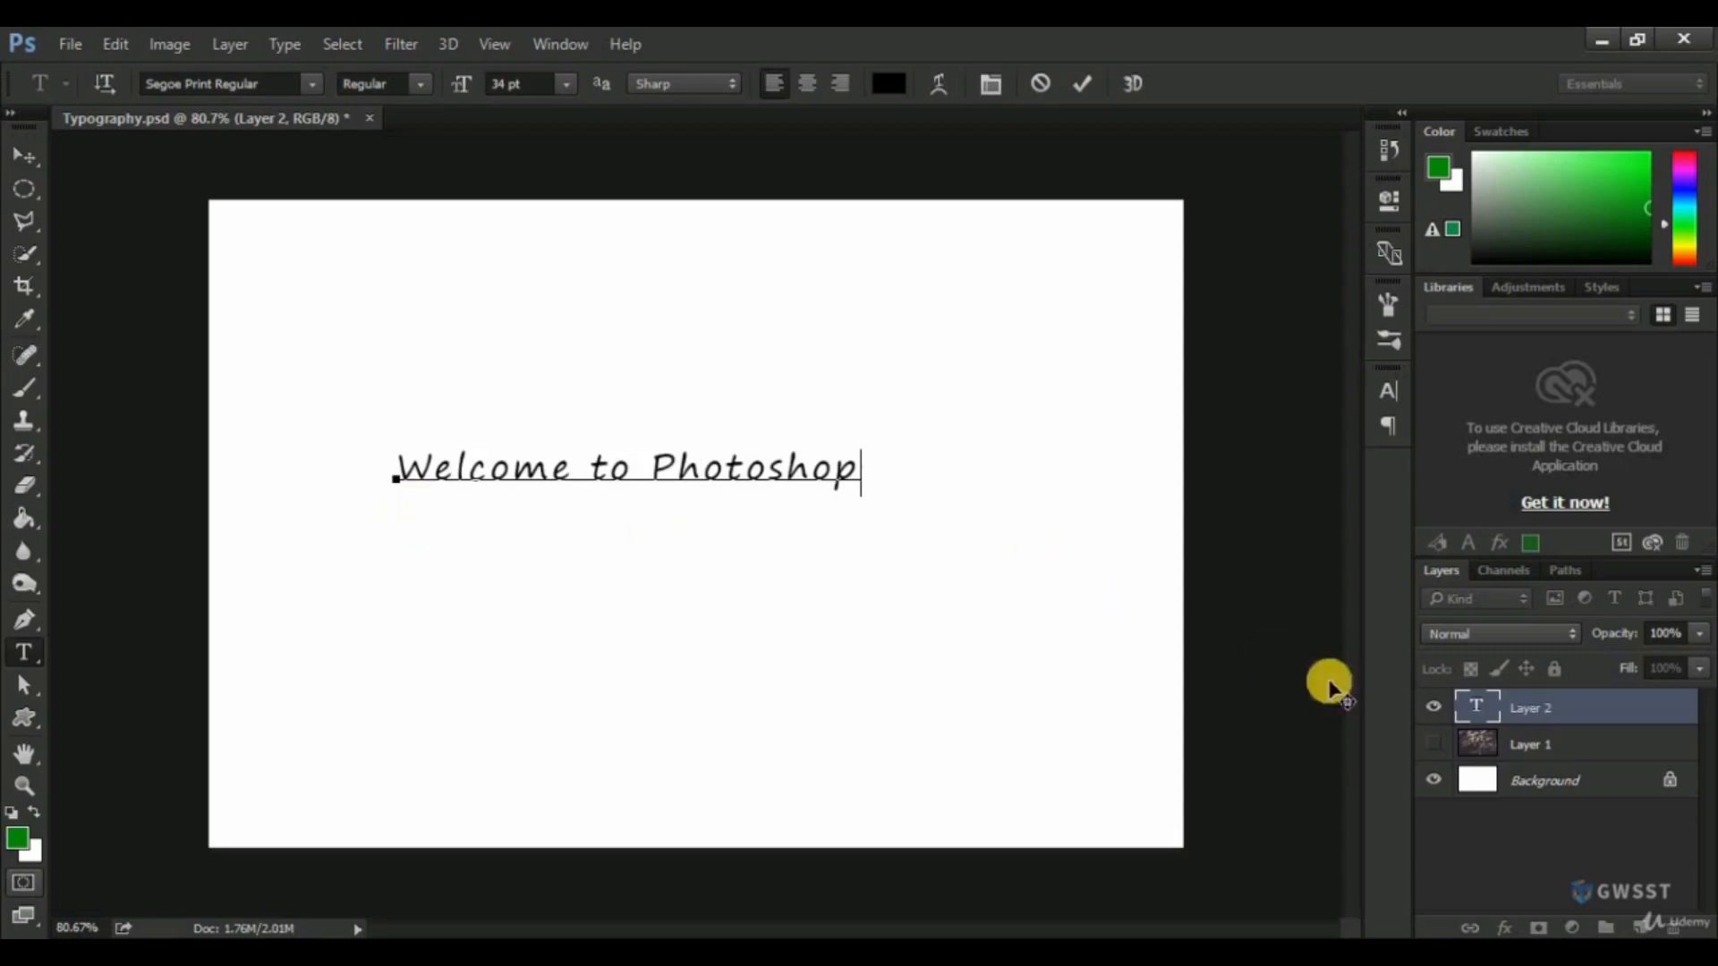
click(1526, 705)
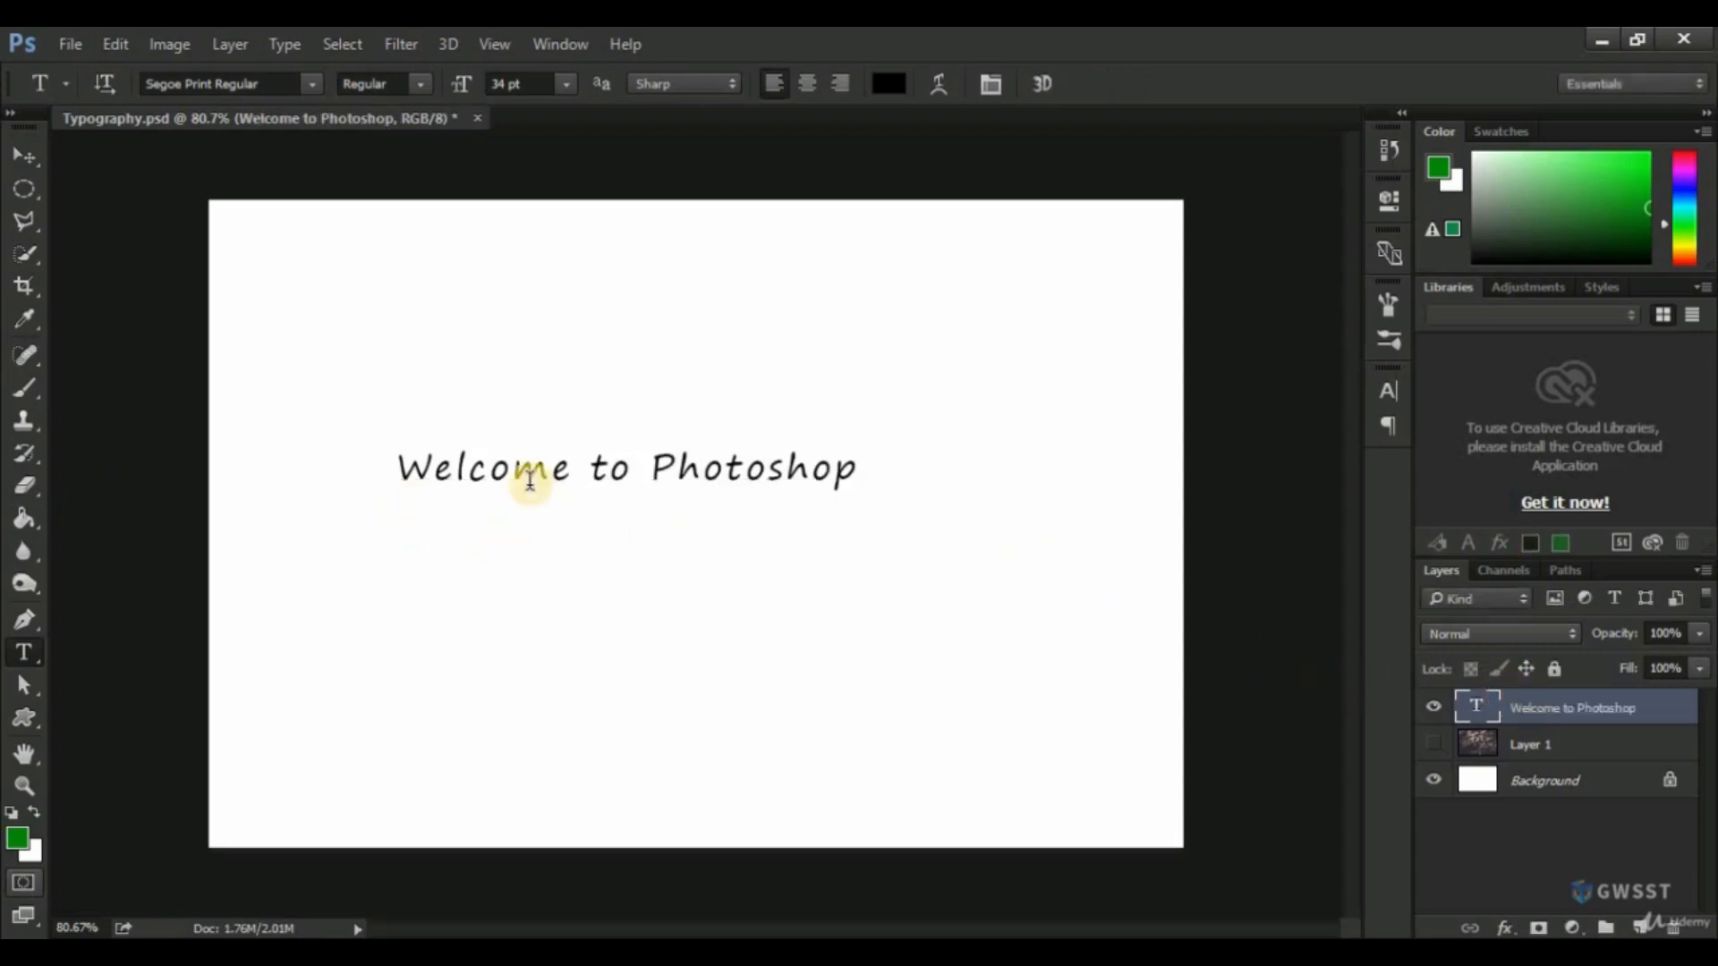
Reopen the "Welcome to Photoshop" text for editing, leave it as is, and delete its text layer.
click(504, 475)
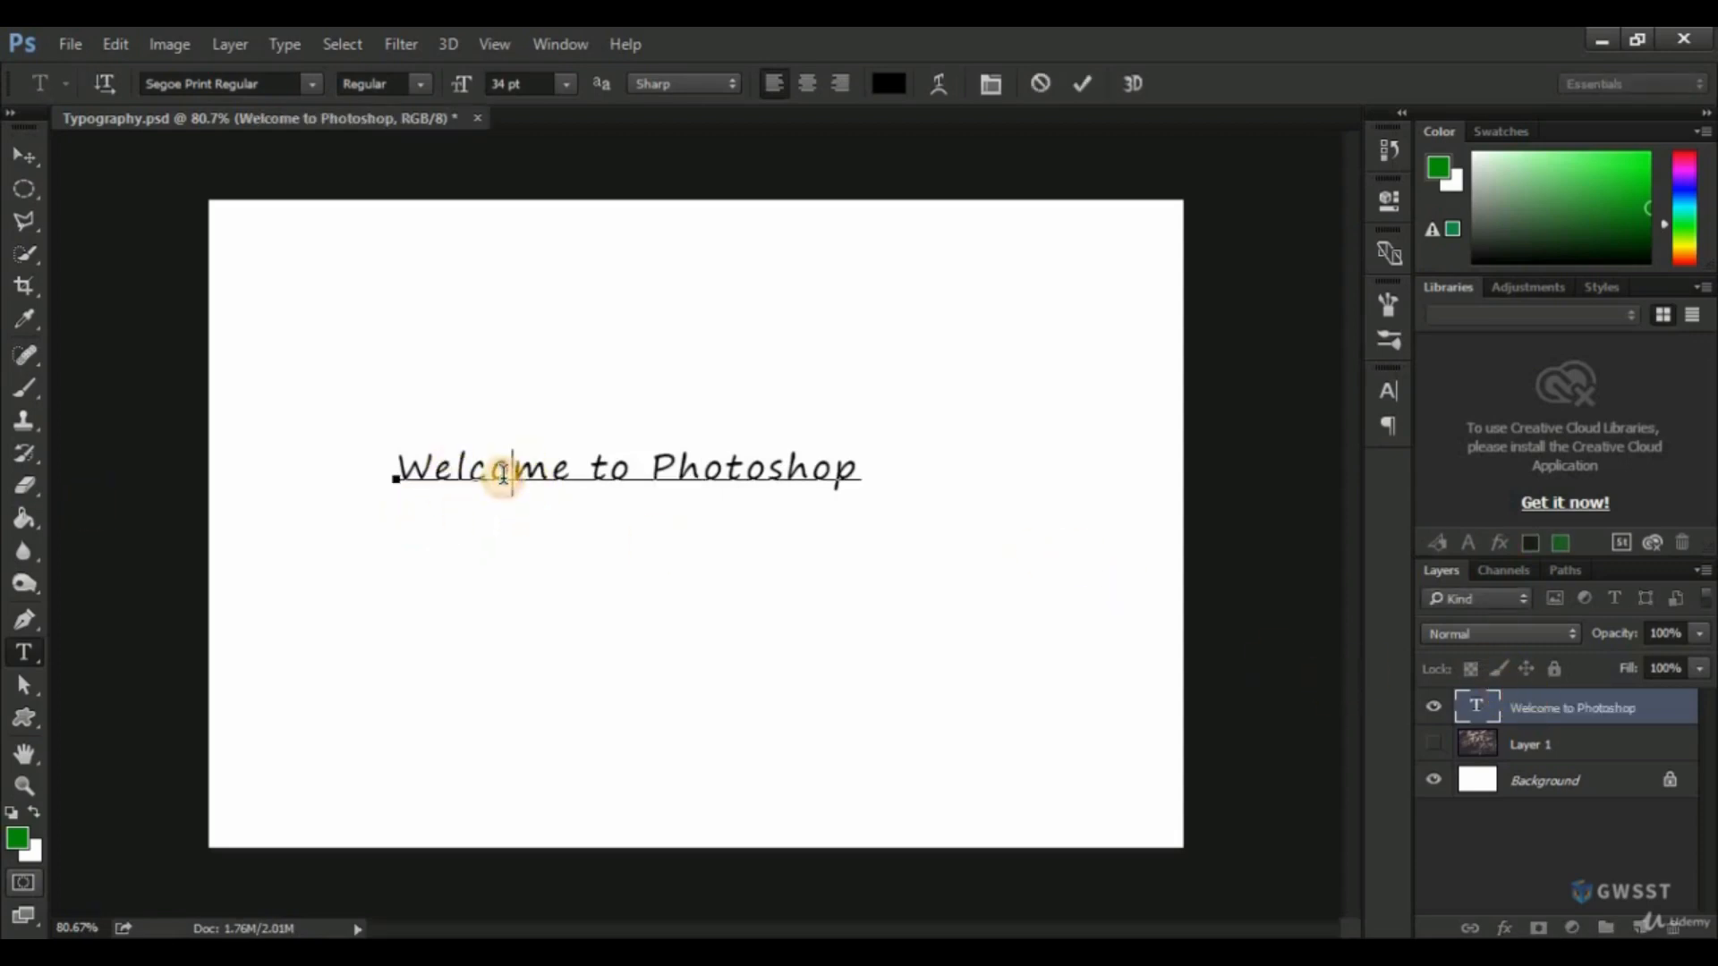
click(1555, 694)
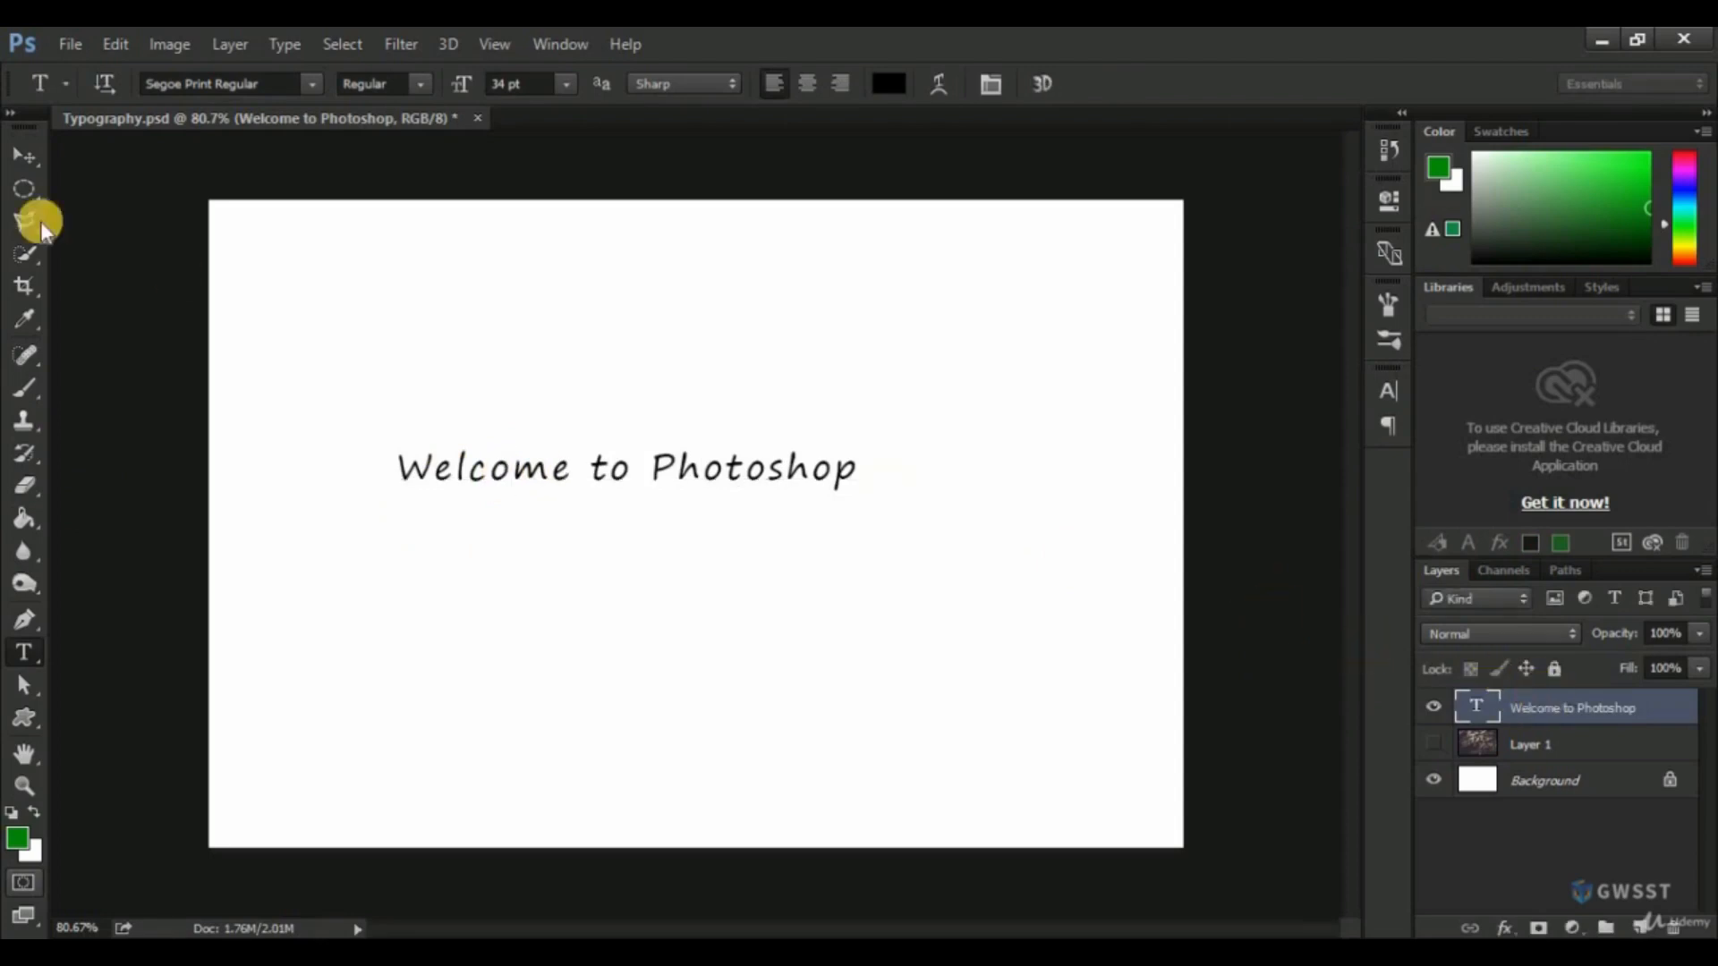
key(Delete)
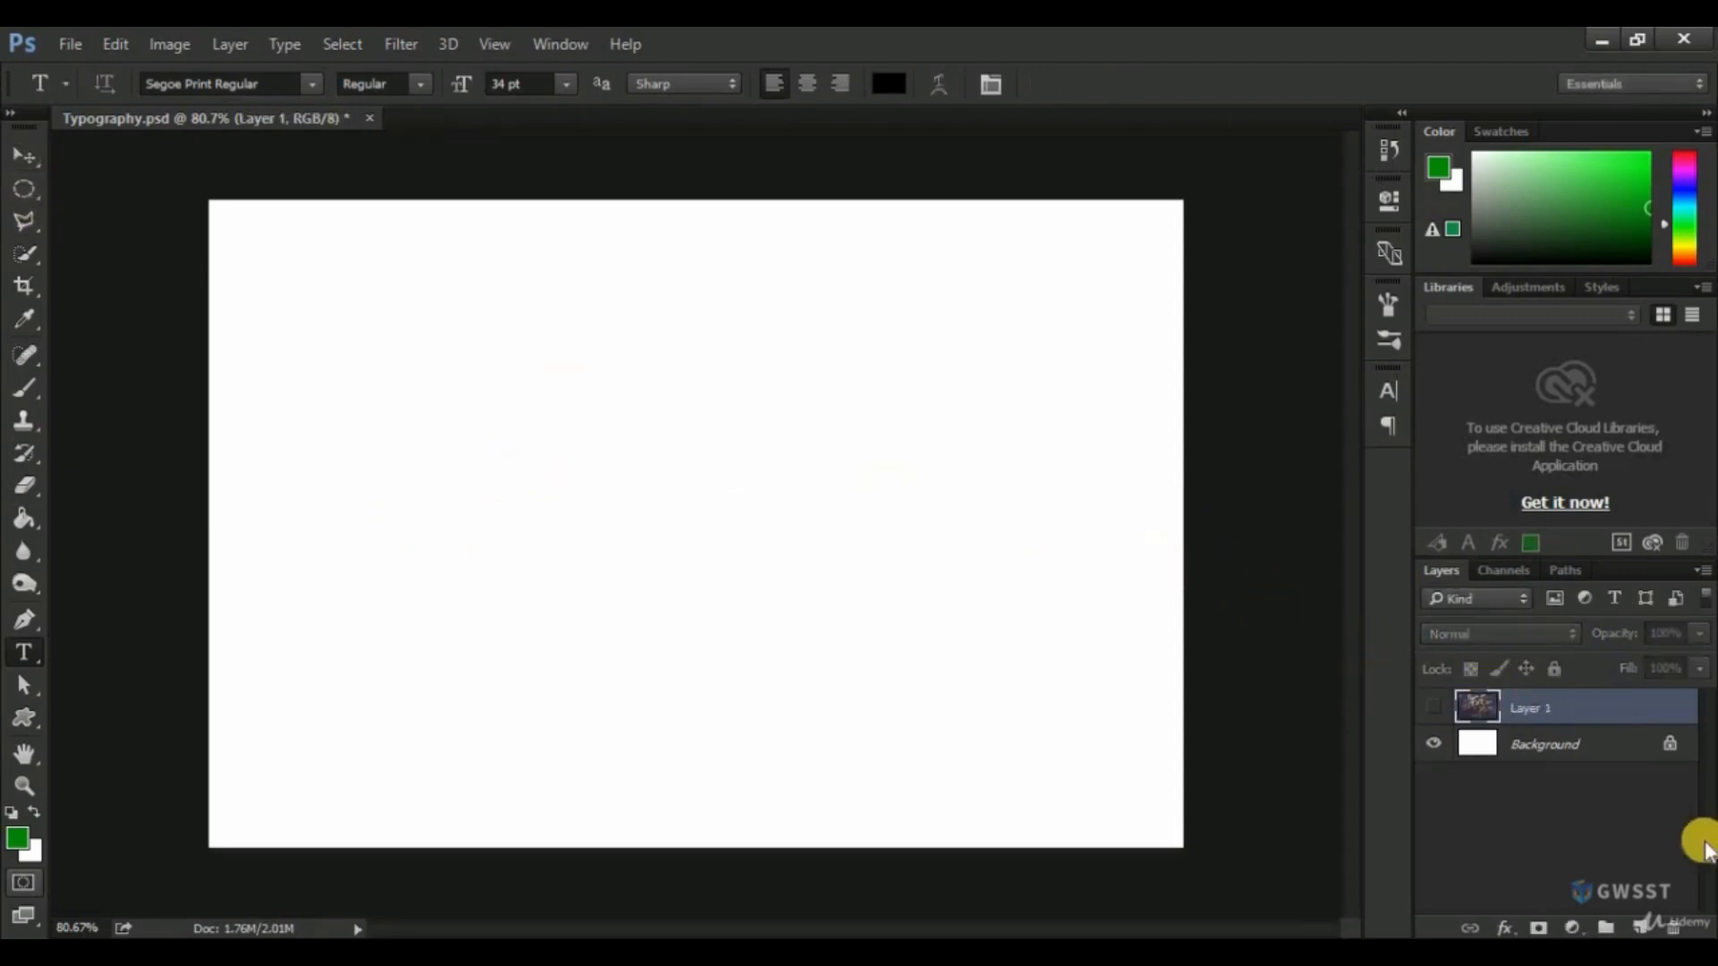
On a new layer, draw a paragraph text box mid-canvas, make it taller and wider, and discard the empty text layer.
click(1641, 927)
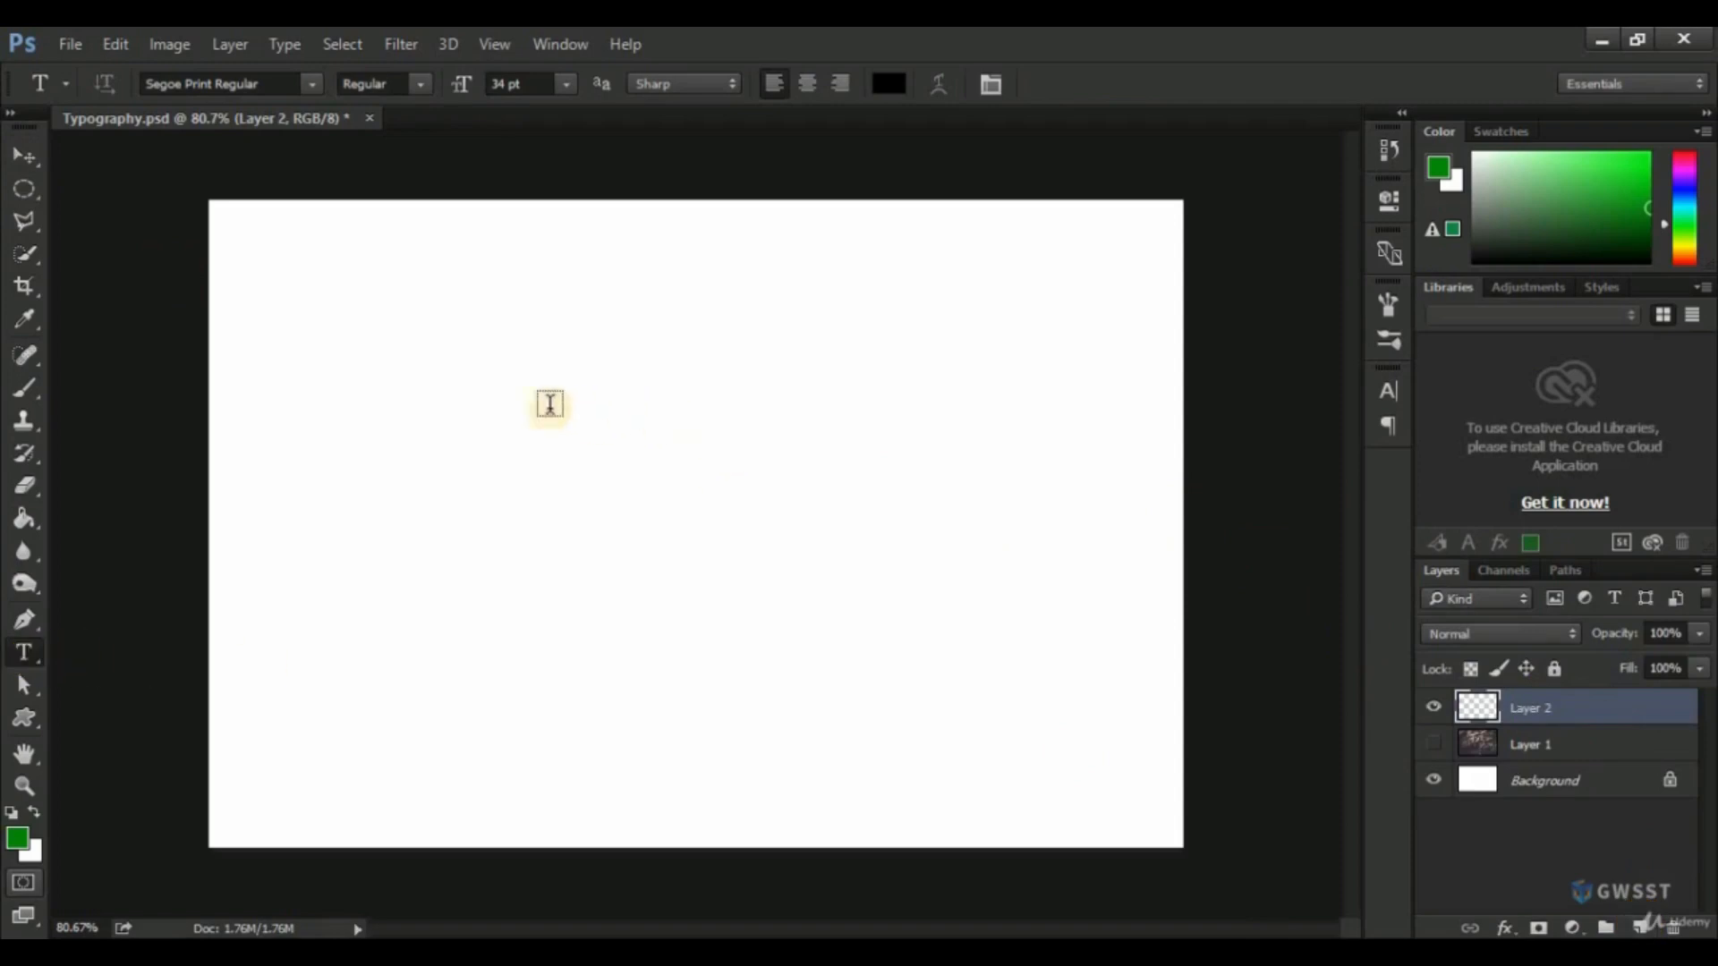
drag(431, 370, 888, 629)
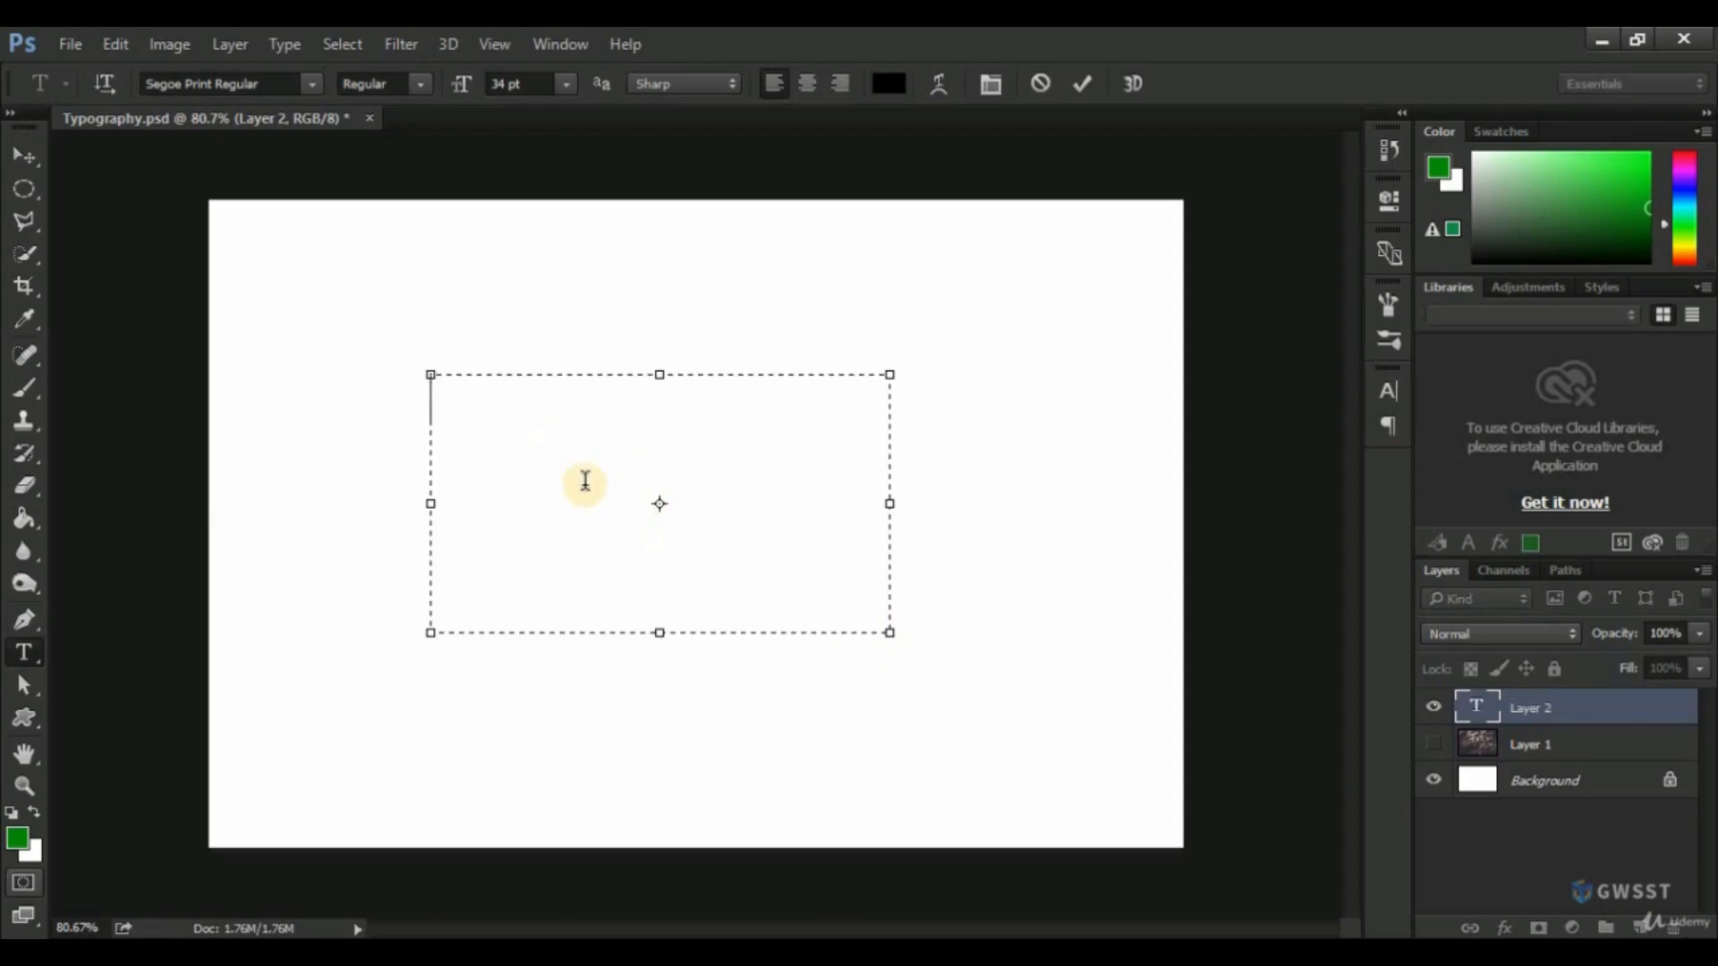
drag(657, 639, 636, 767)
drag(889, 569, 962, 565)
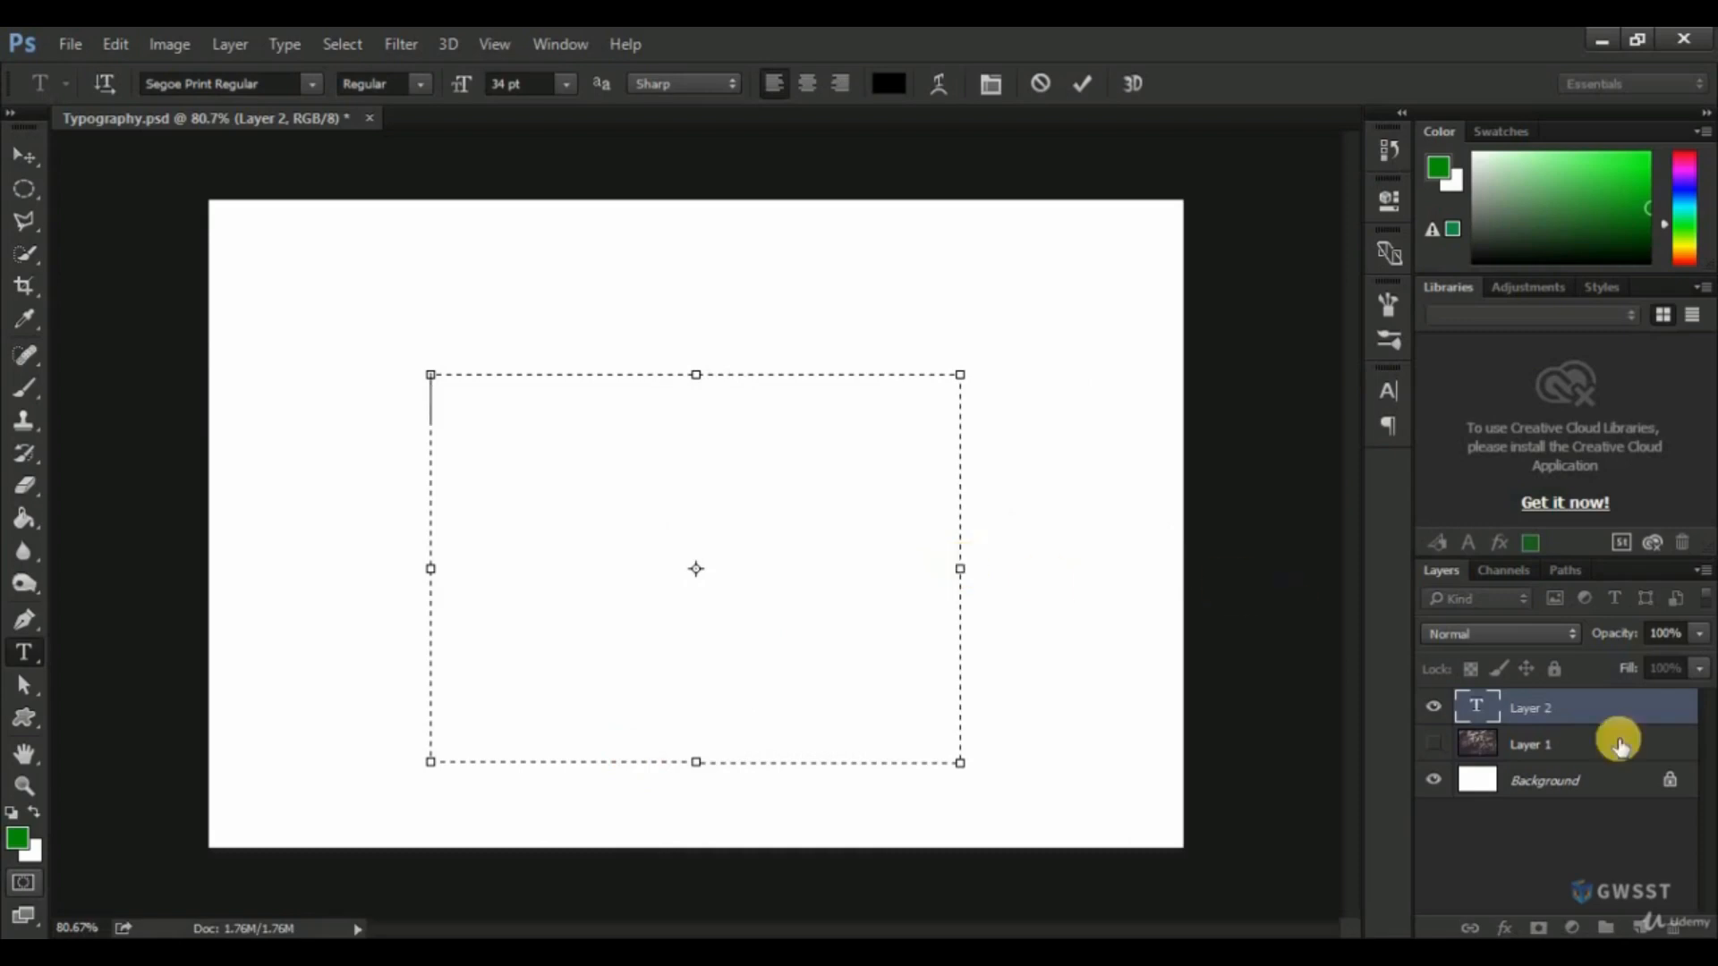
click(1584, 714)
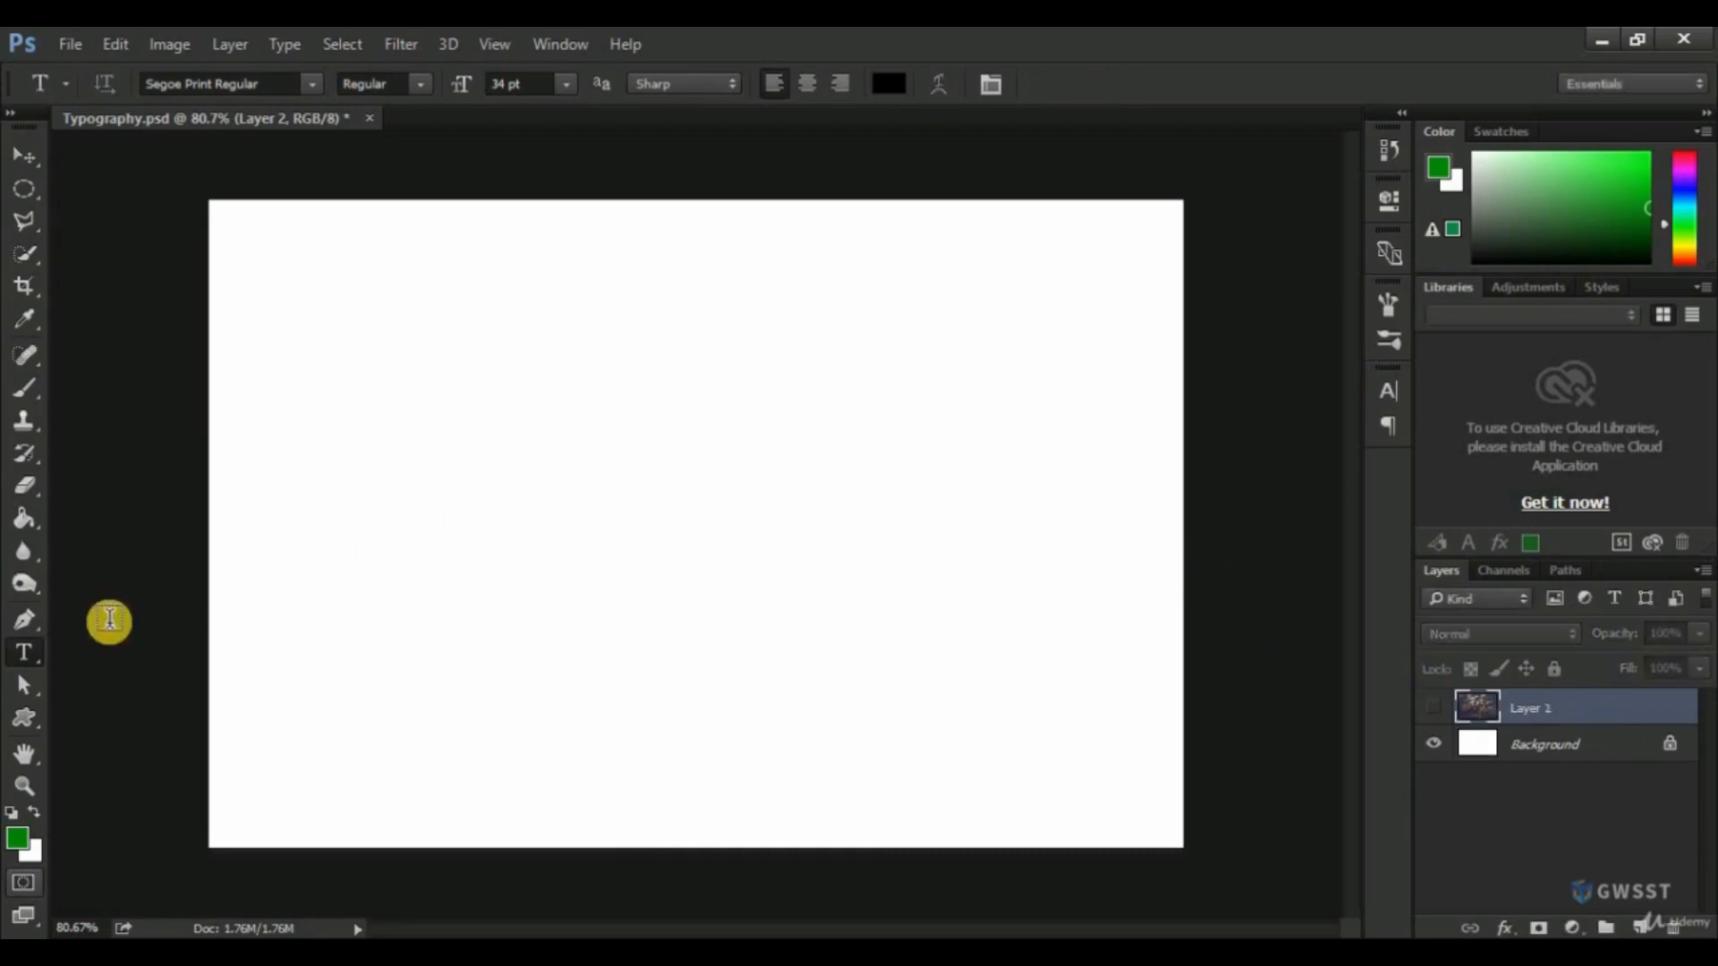
Write the text "Nature" on a new layer above Layer 1 and move it to the centre of the canvas.
click(1639, 928)
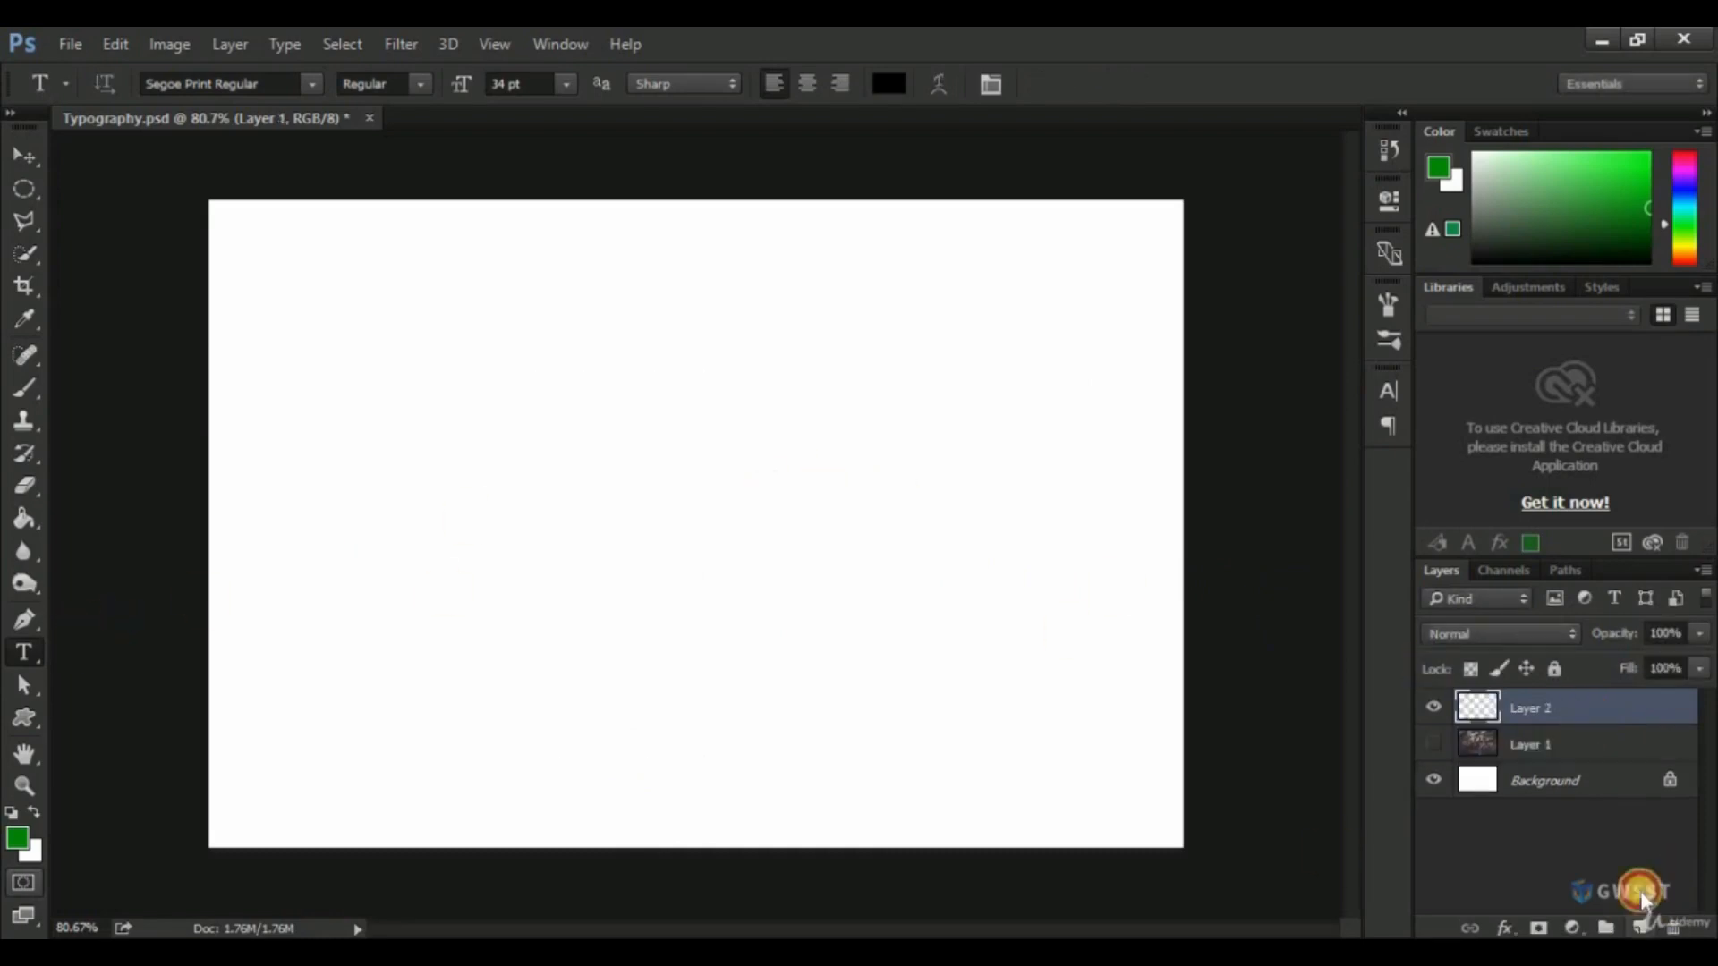
click(489, 528)
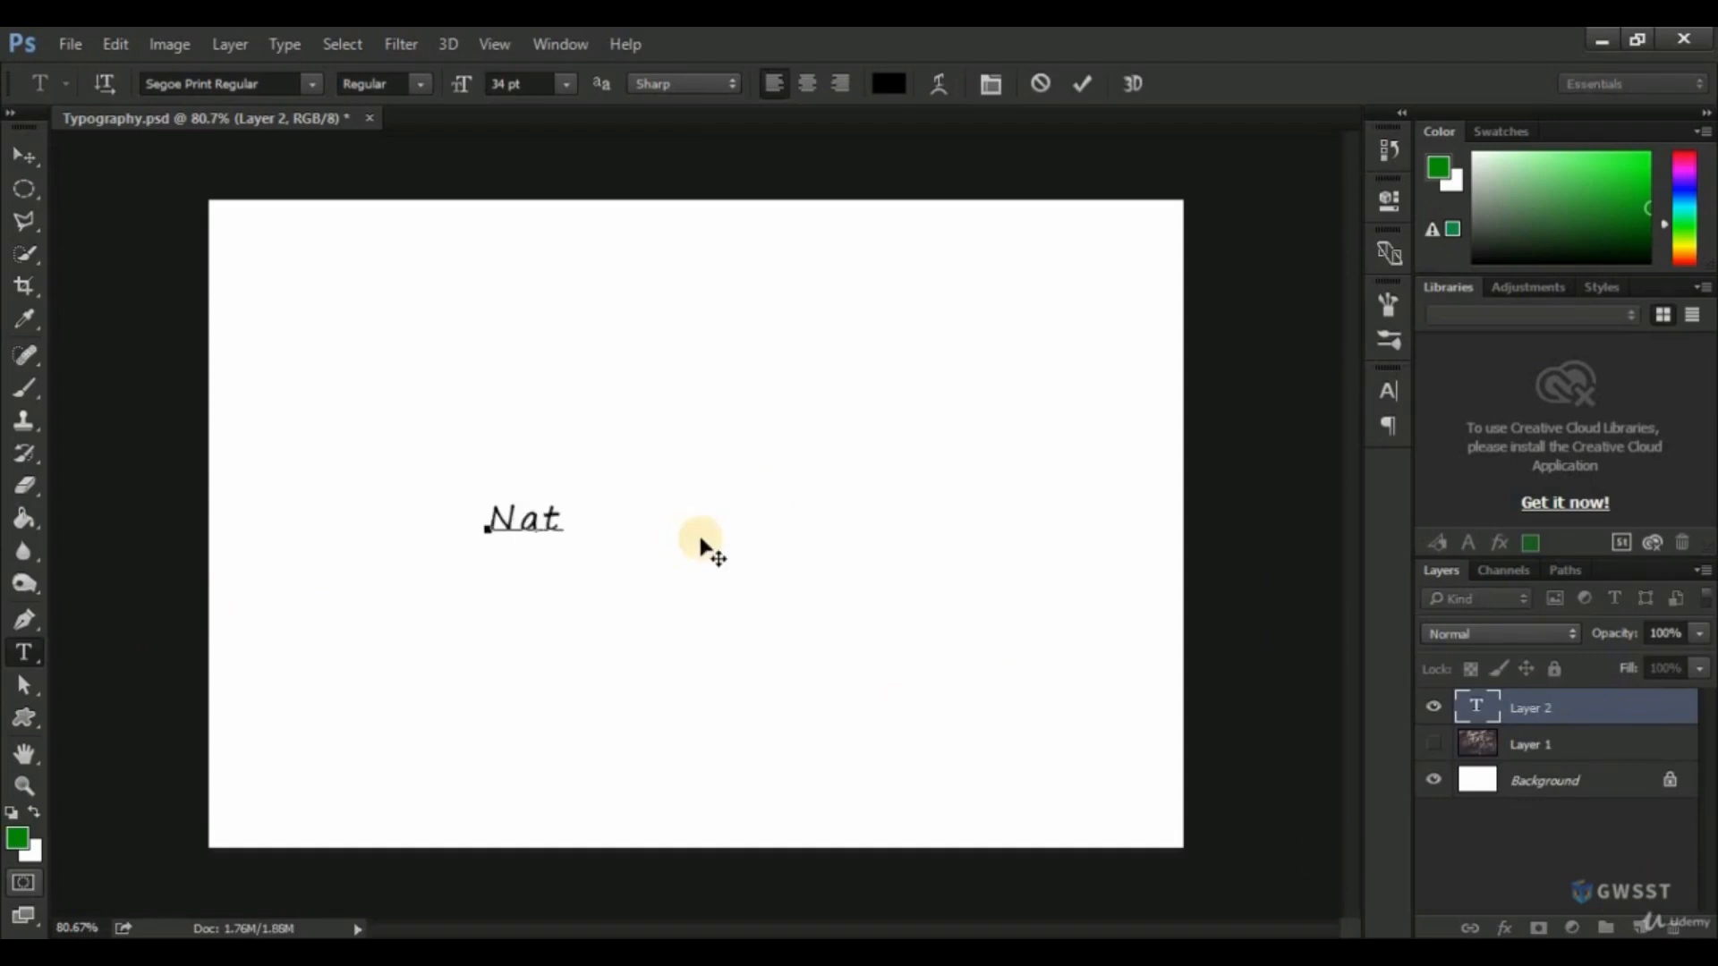
text(Nature)
click(1530, 709)
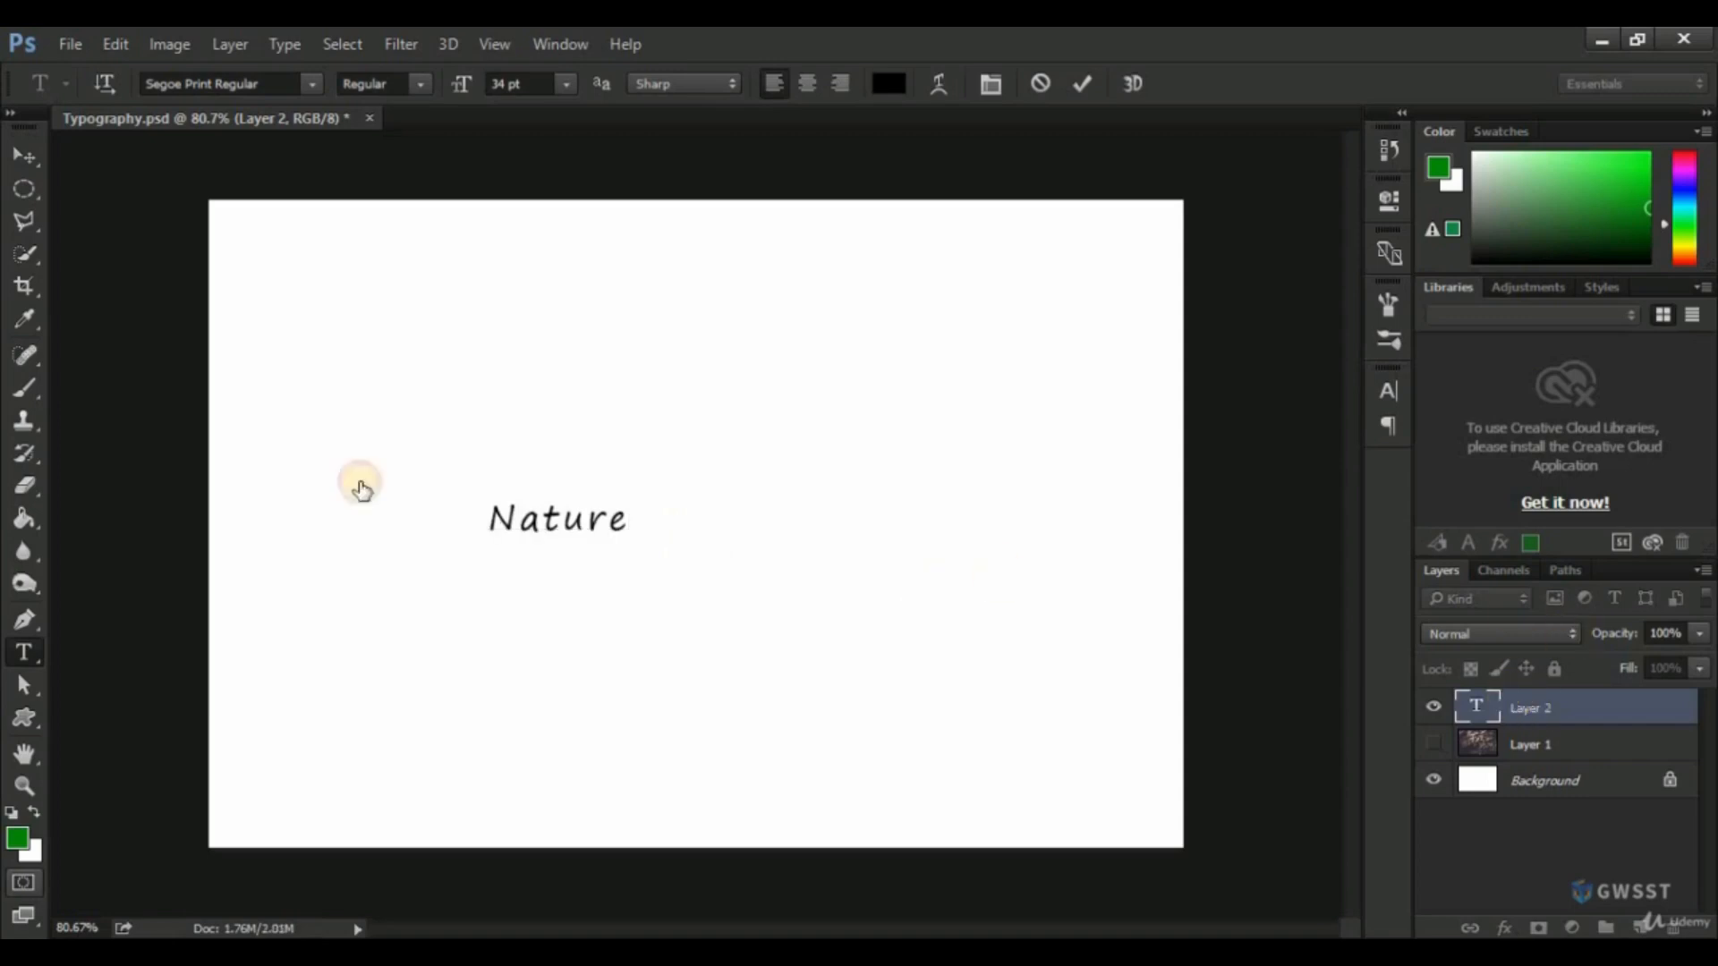
click(34, 156)
drag(583, 530, 724, 529)
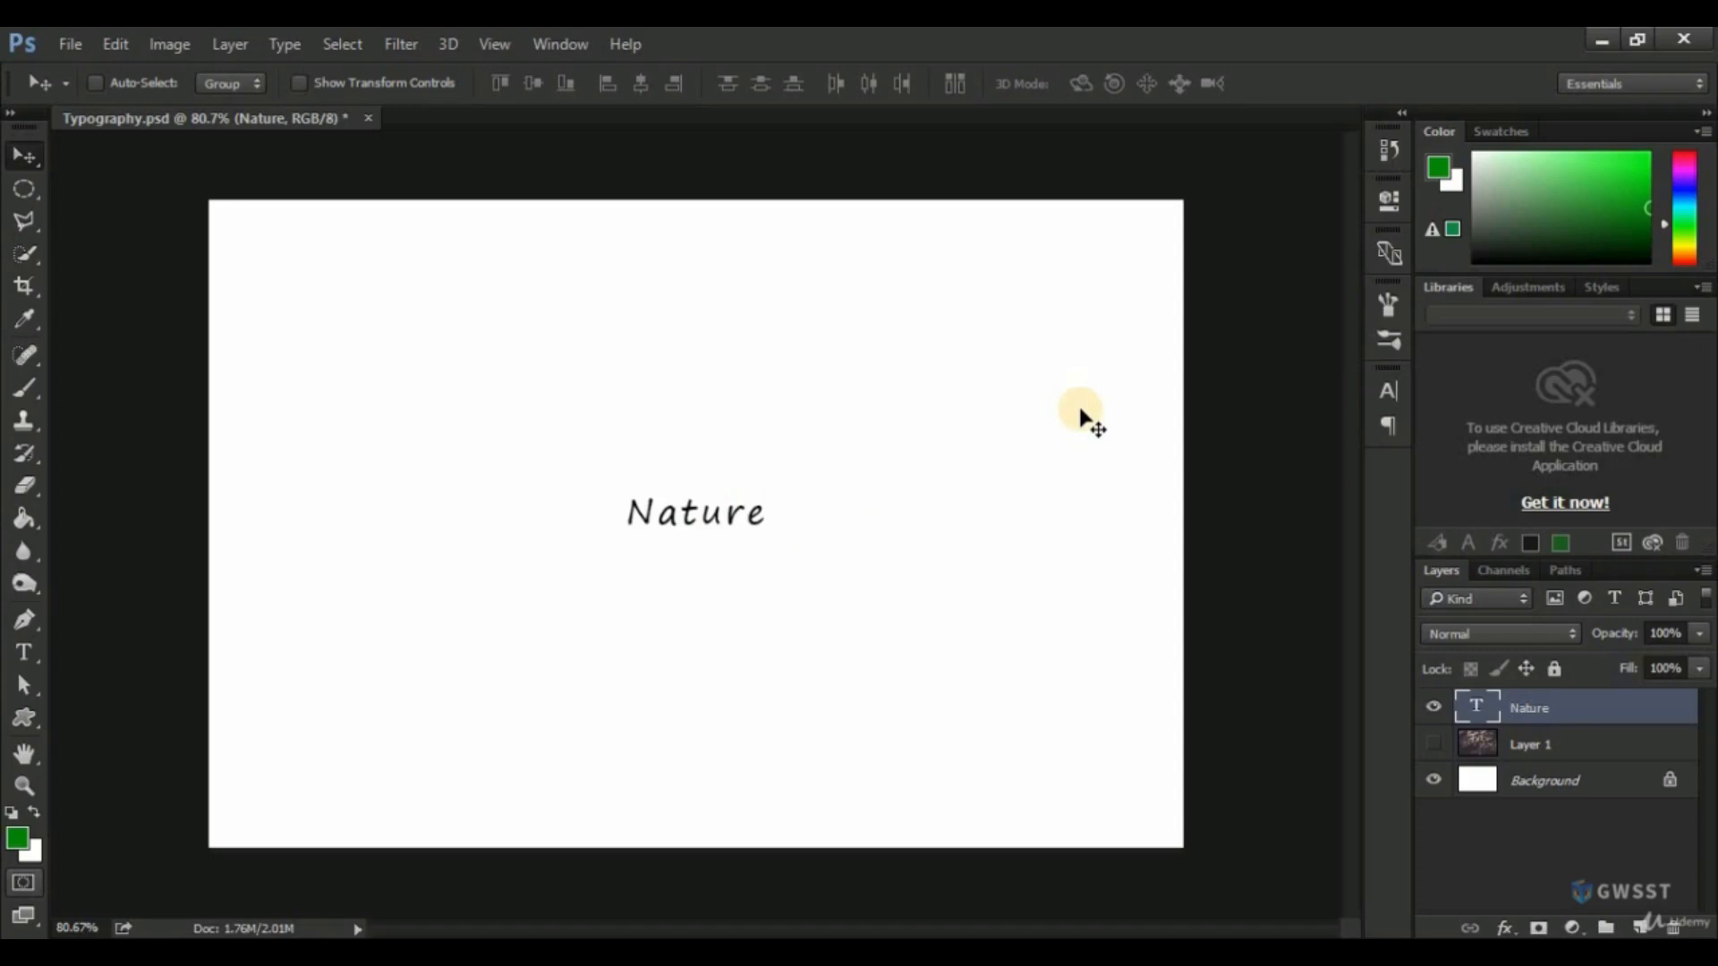
Set the font of the "Nature" text to Raleway Bold.
click(1389, 391)
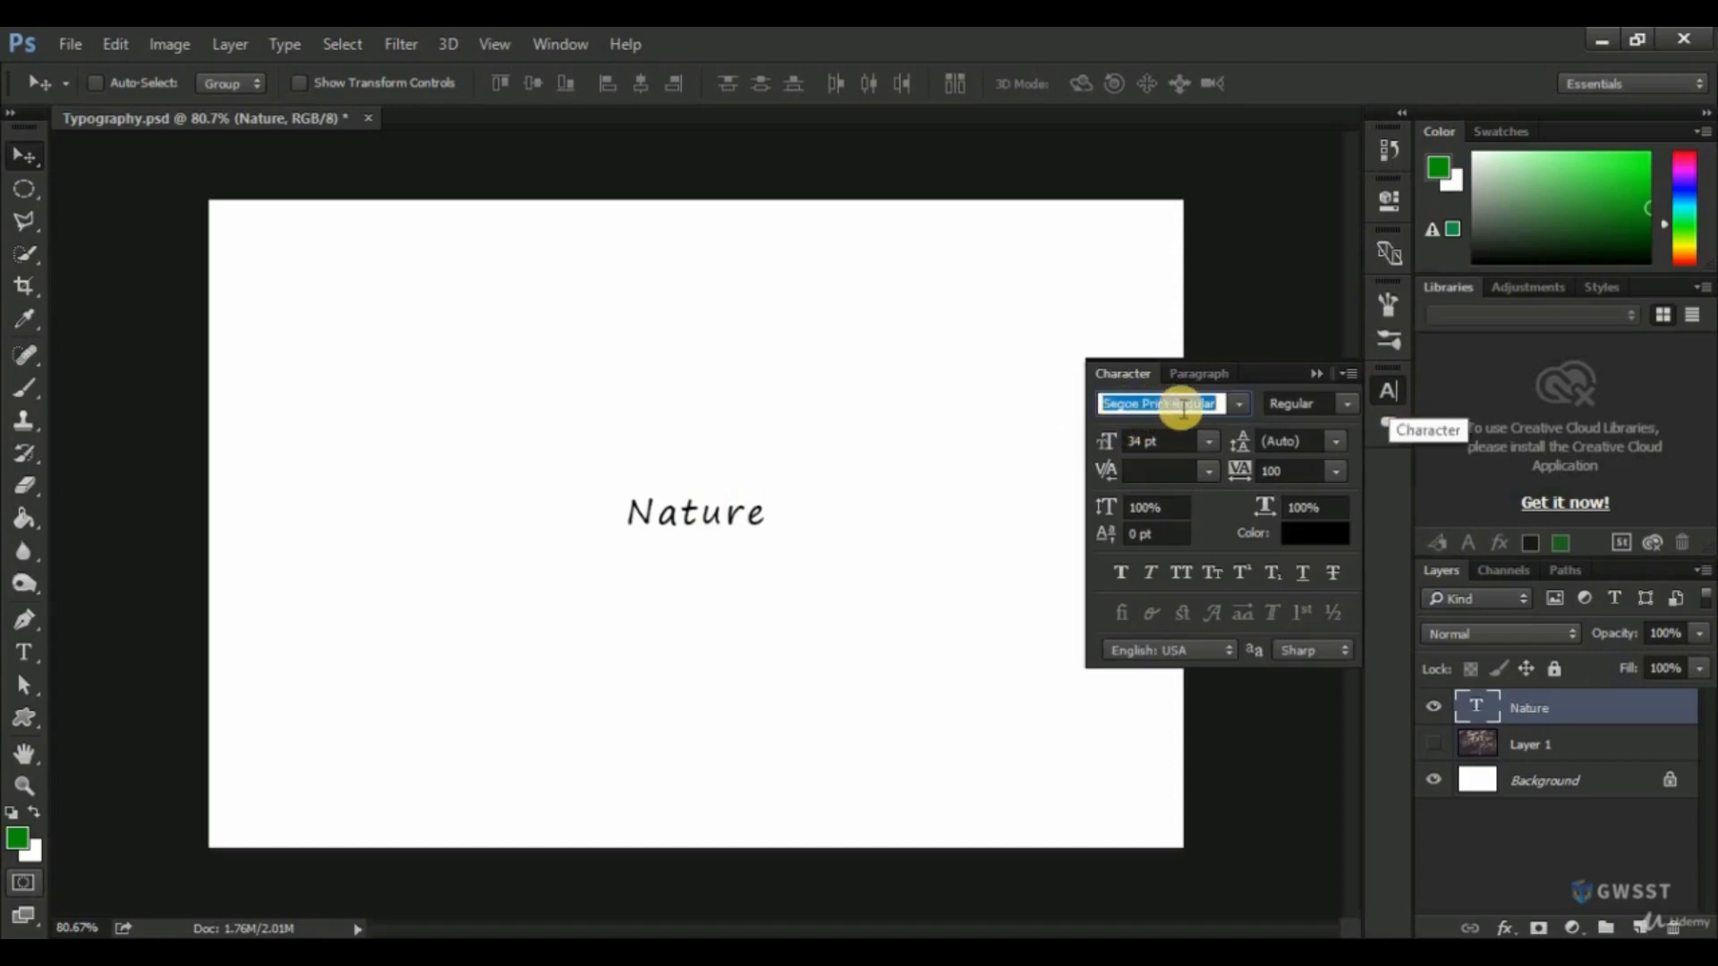
click(1241, 402)
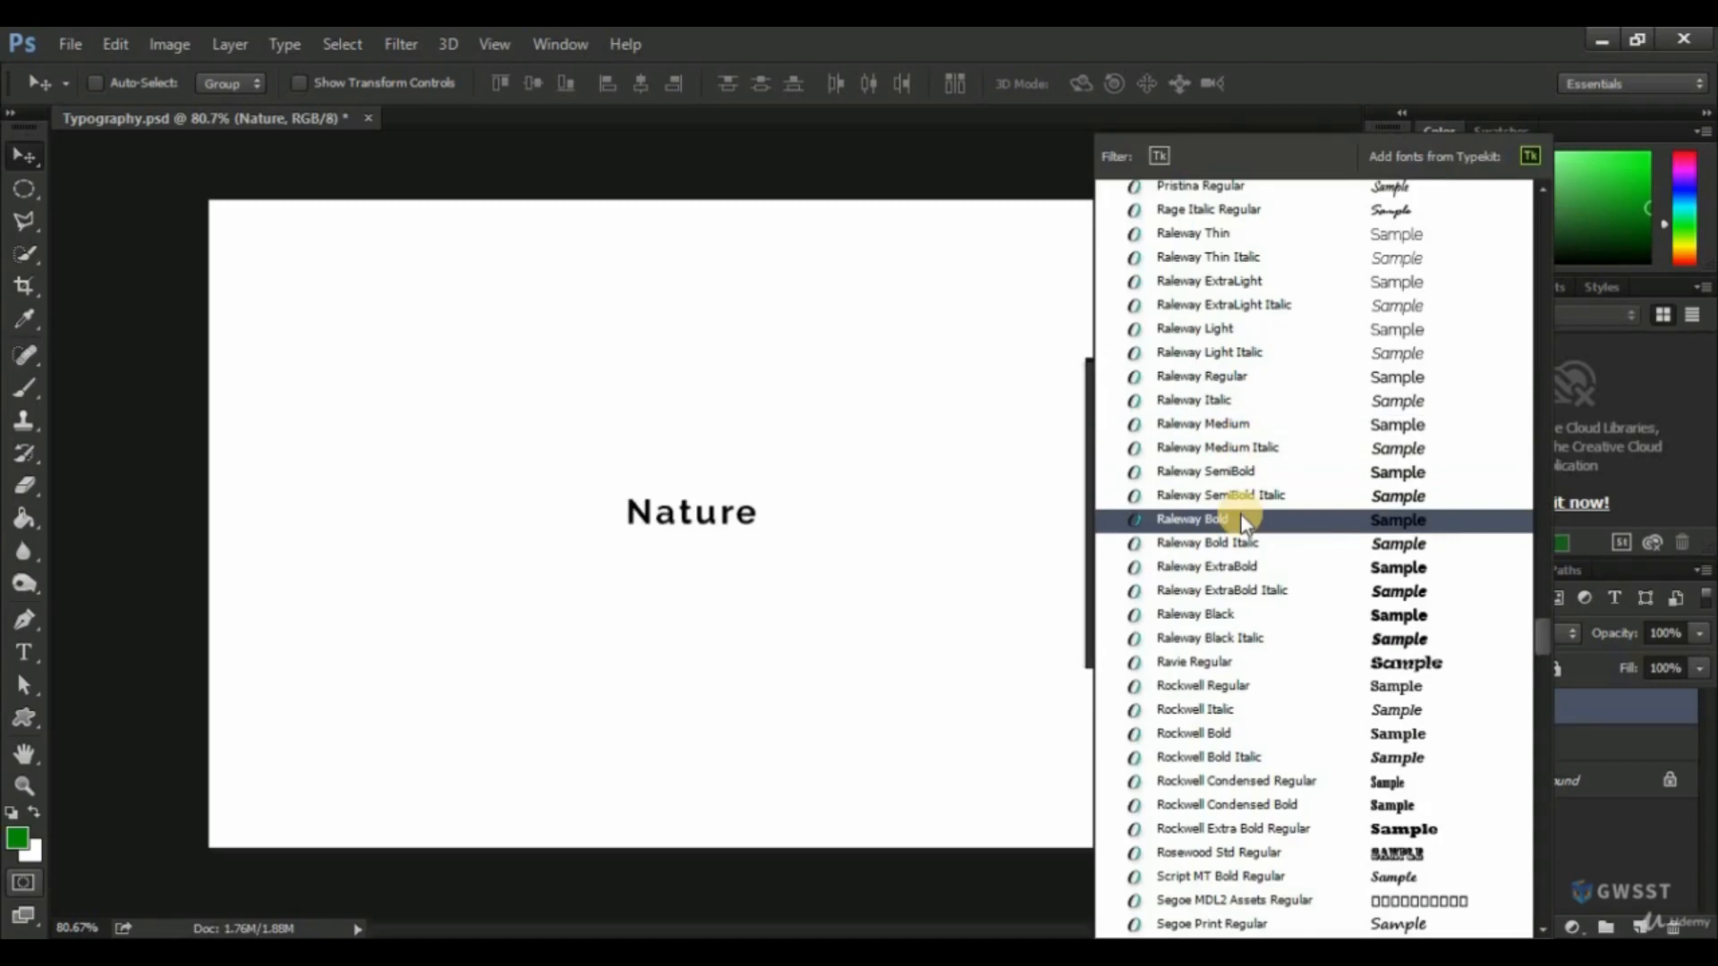
click(1219, 519)
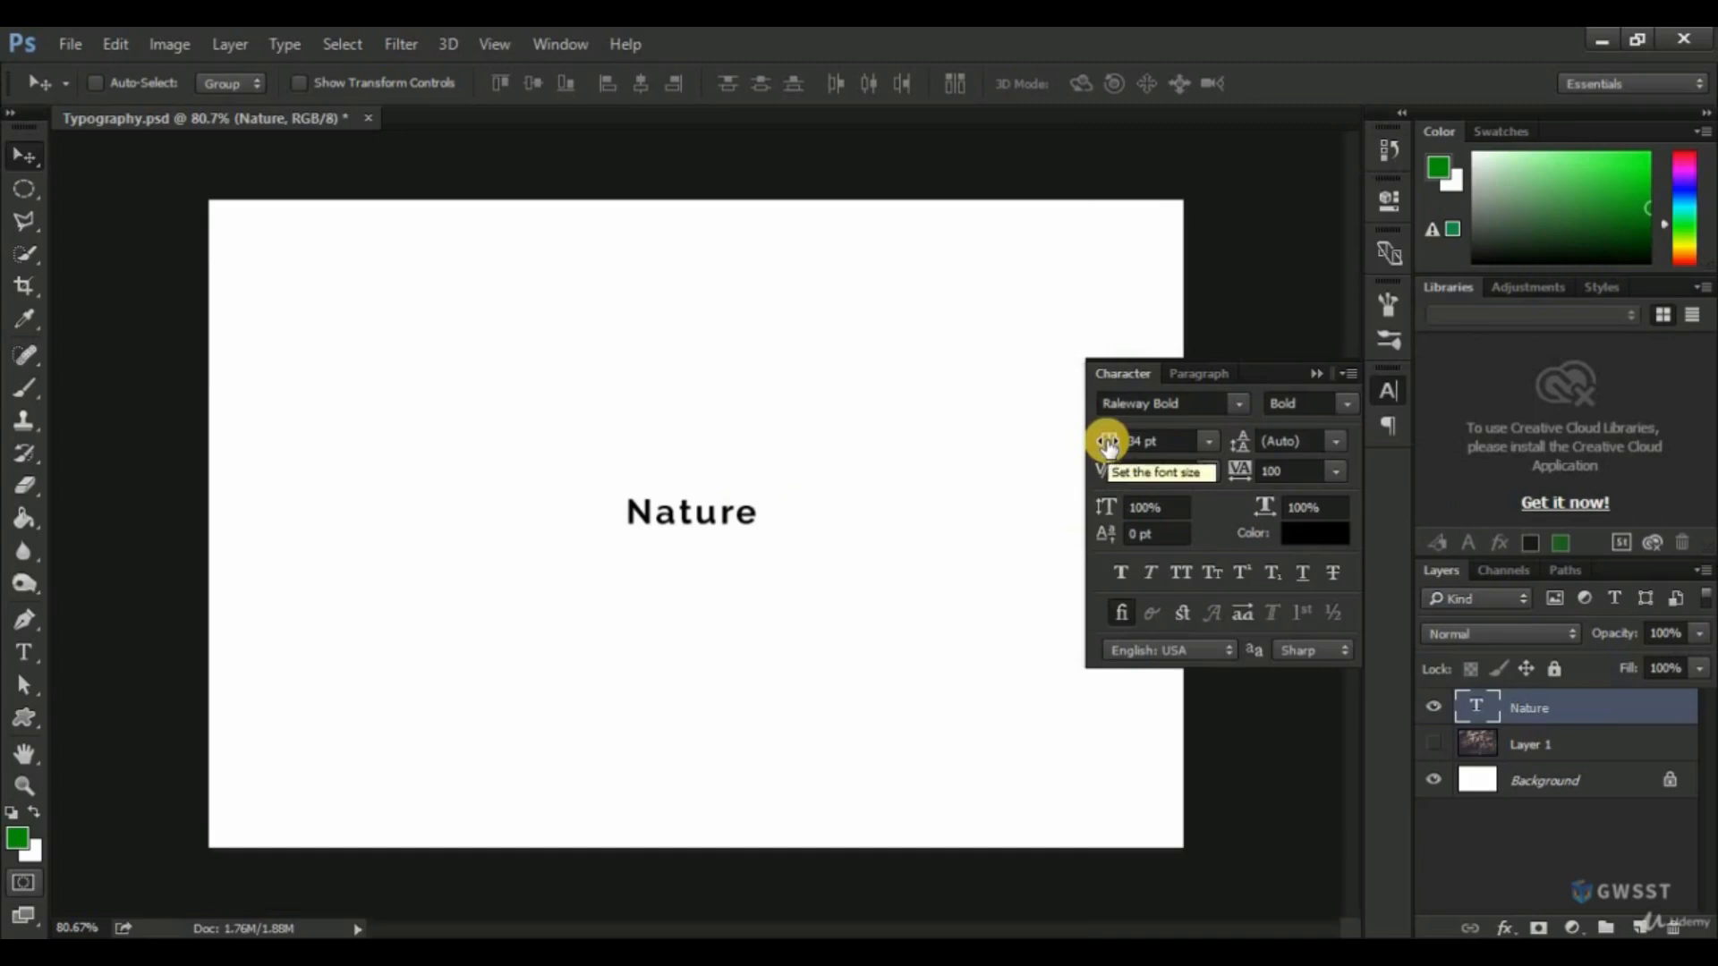
Enlarge the "Nature" text to 88 pt and further to 120 pt, and move it back to the middle of the canvas.
drag(1108, 443, 1177, 445)
text(88)
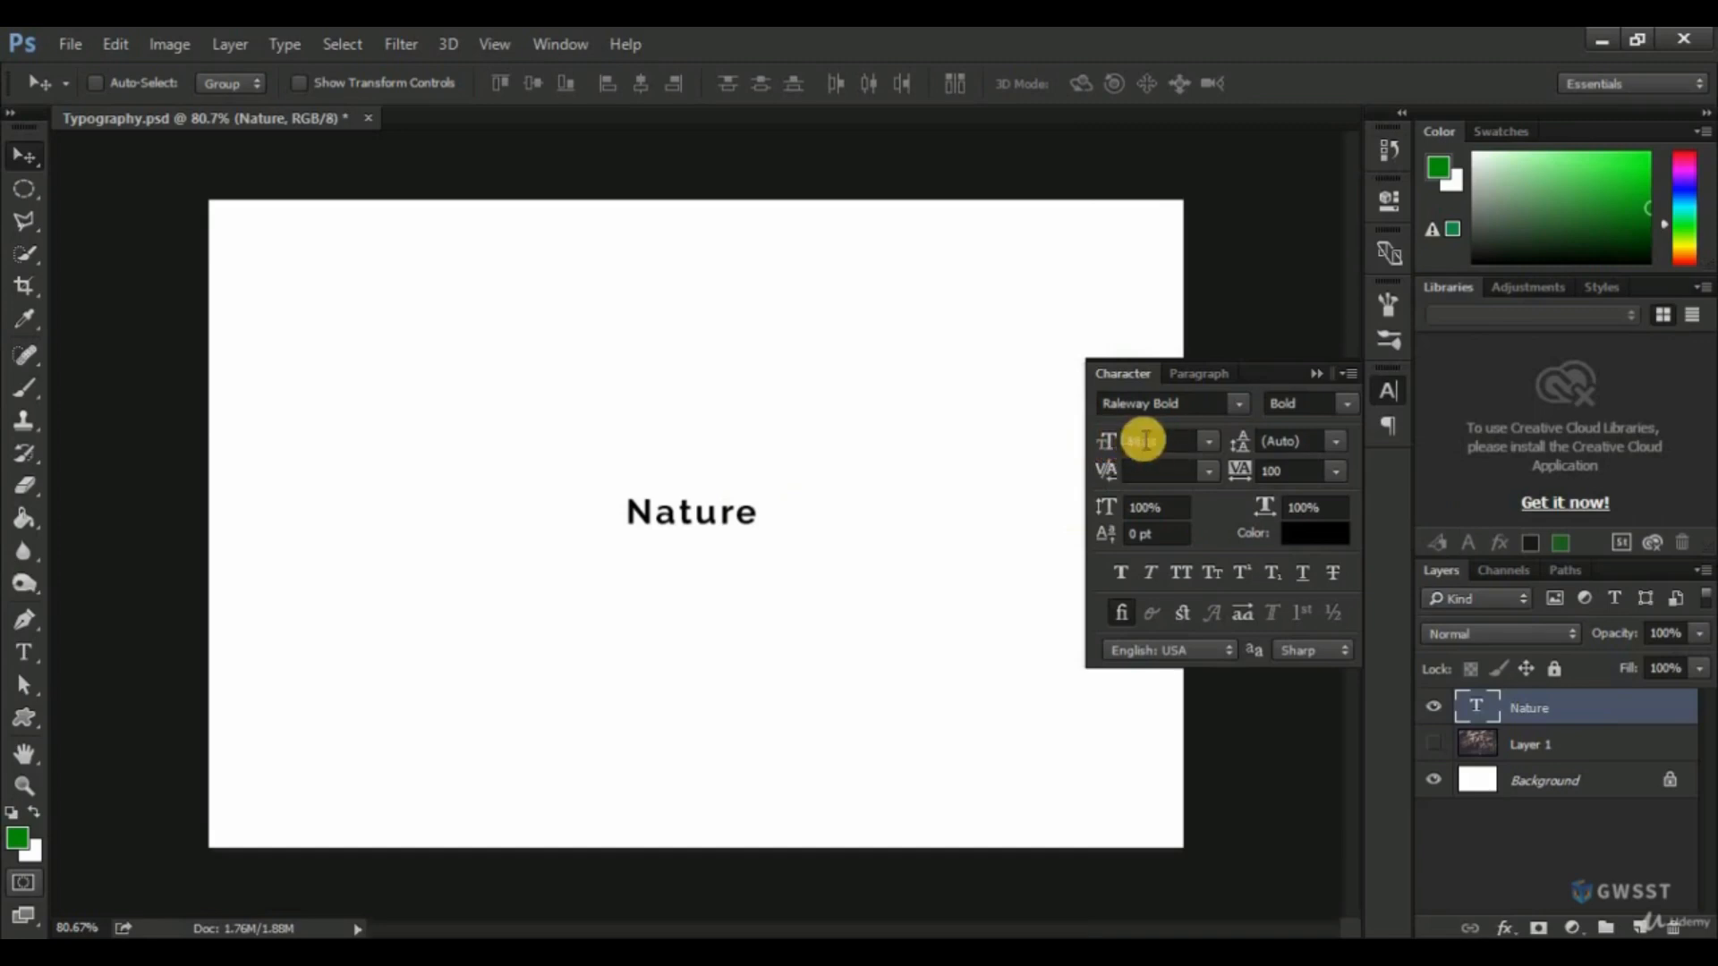
key(Return)
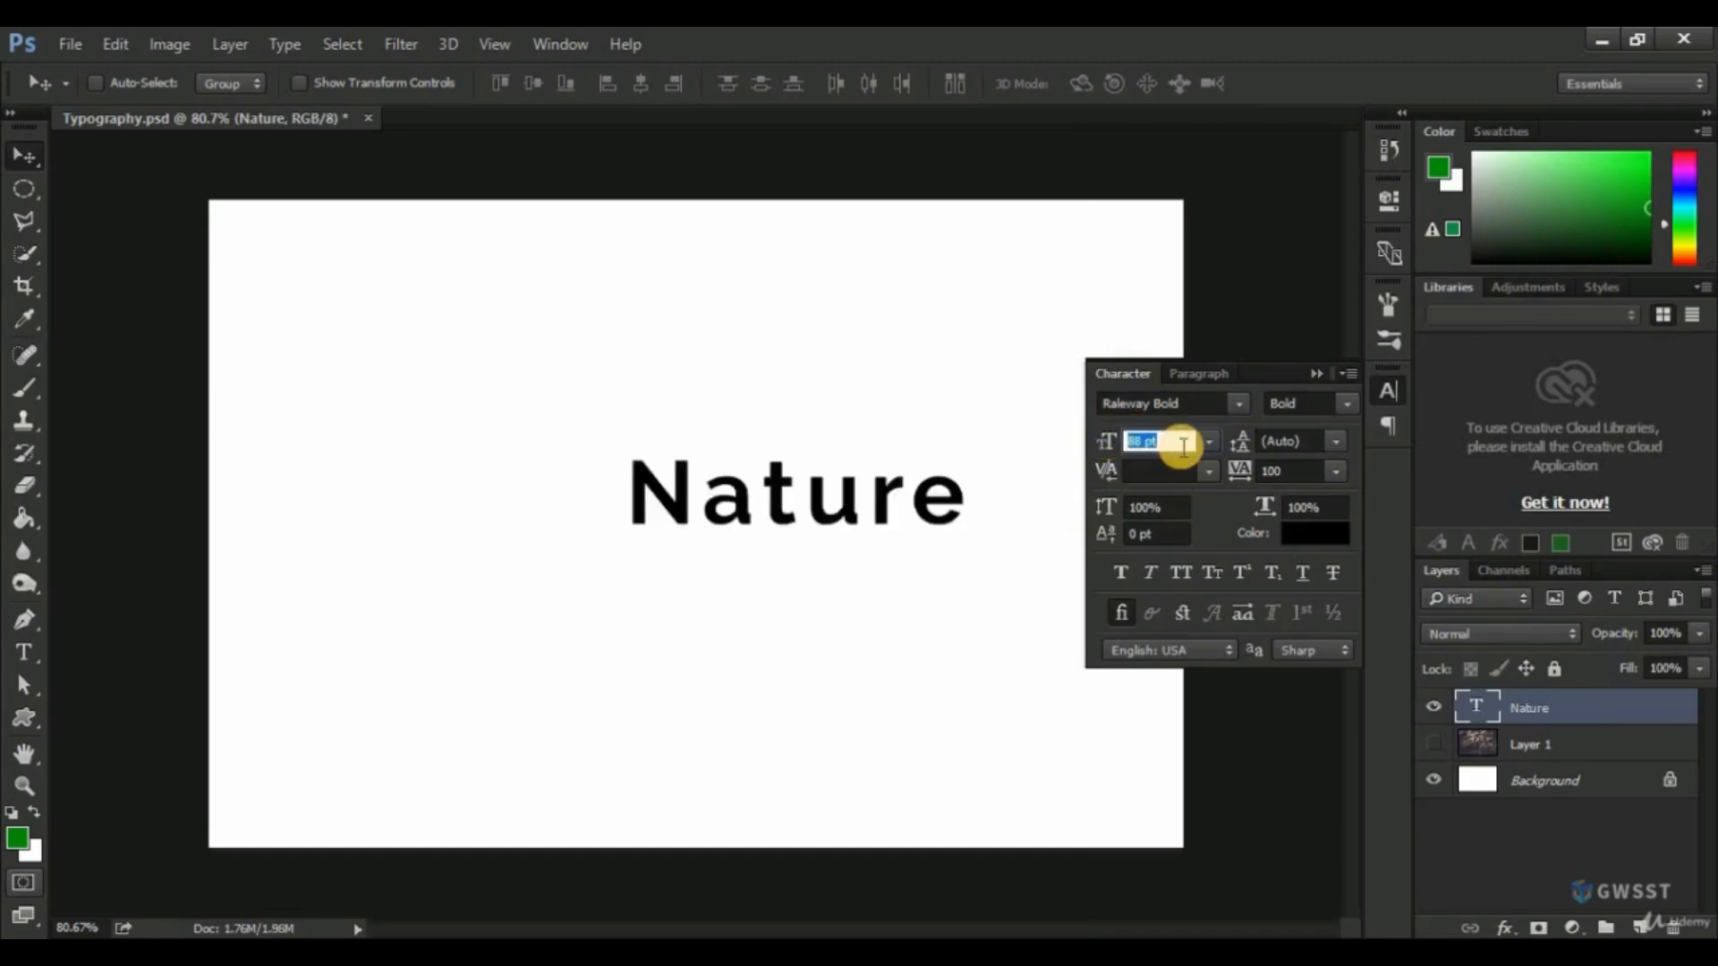
text(12)
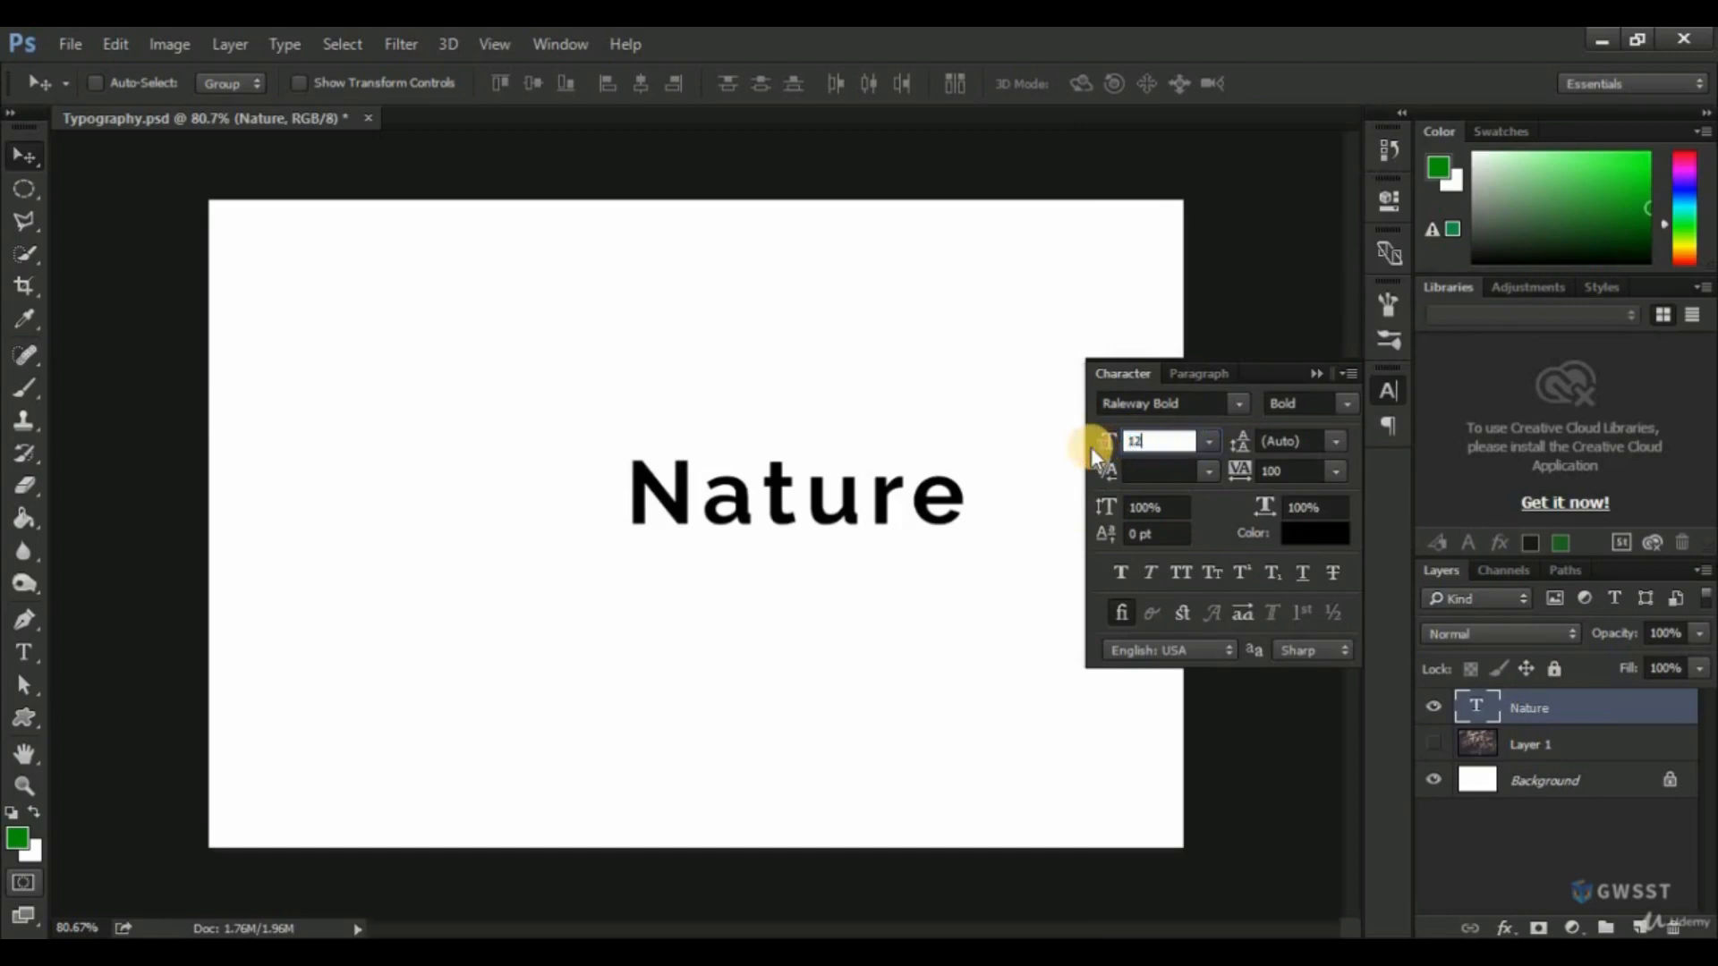
text(0)
key(Return)
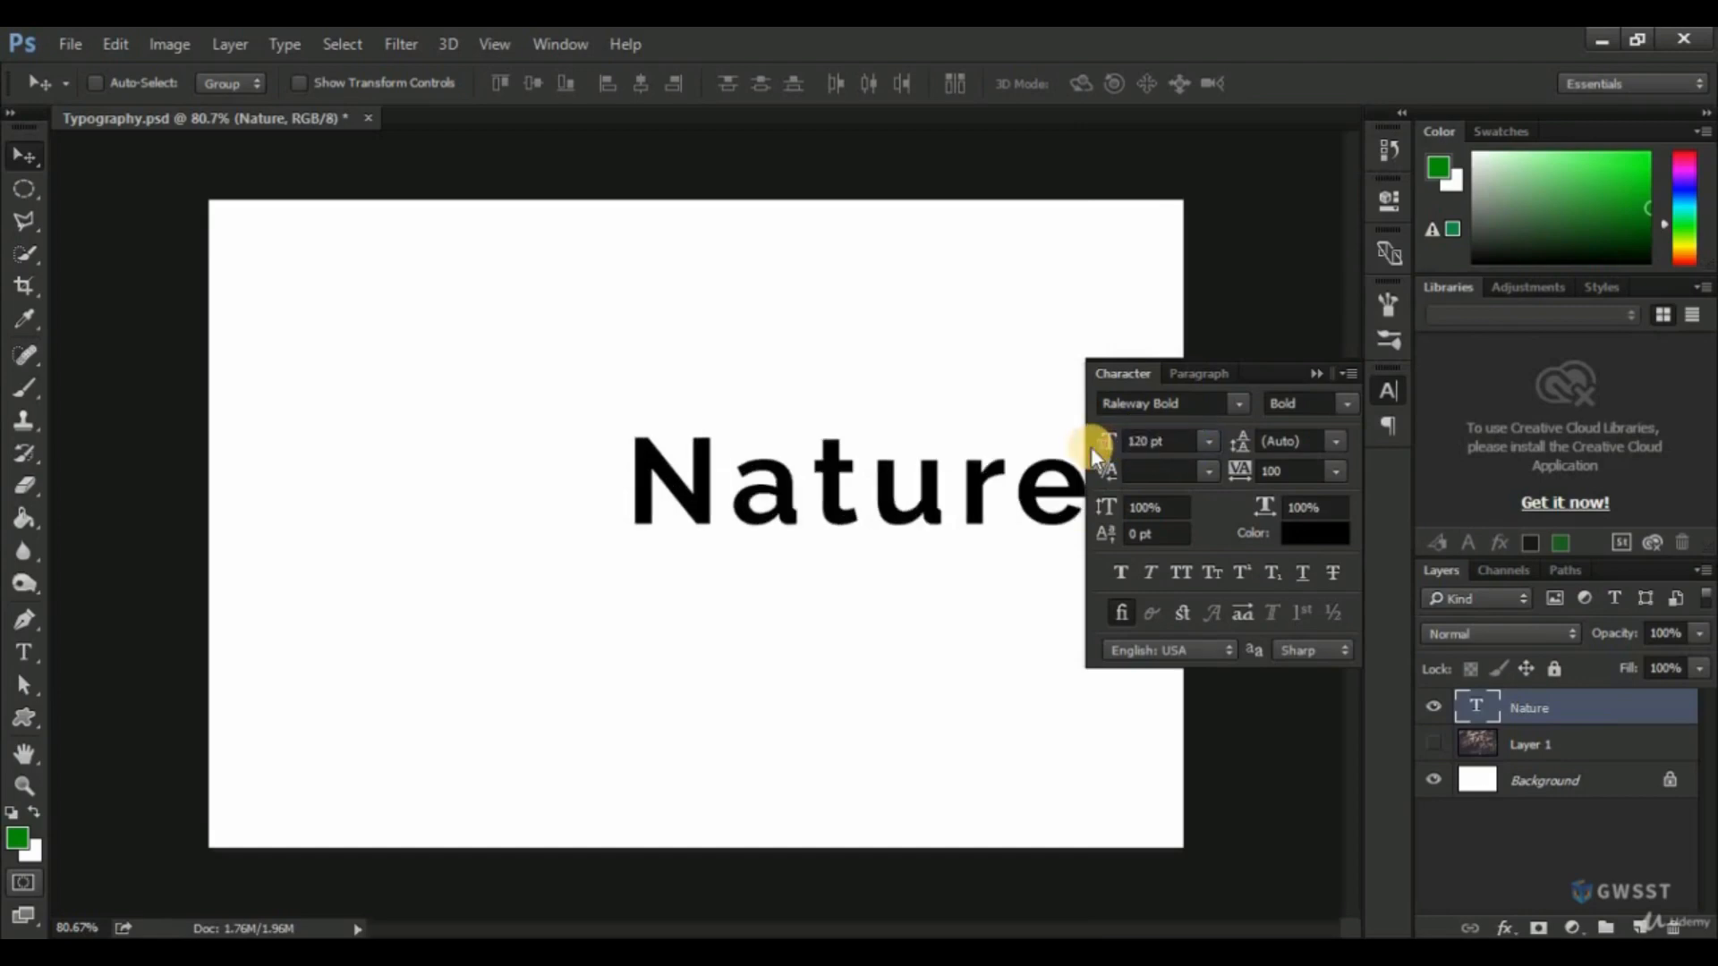
click(1390, 390)
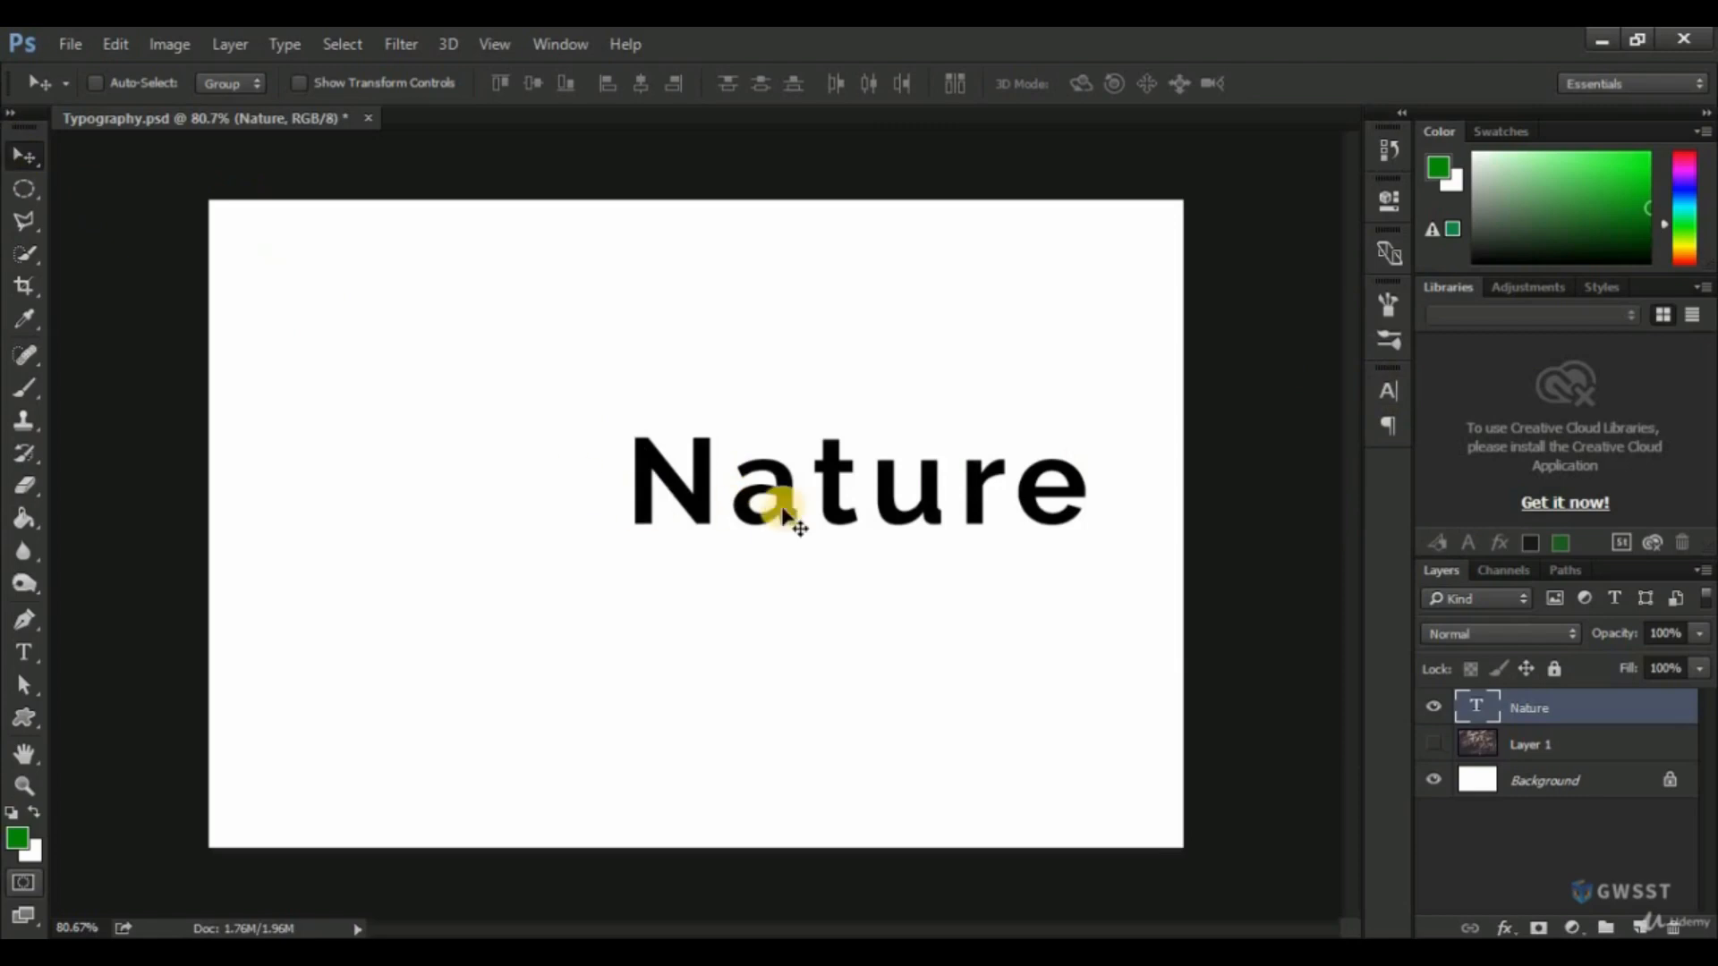
drag(788, 512, 658, 548)
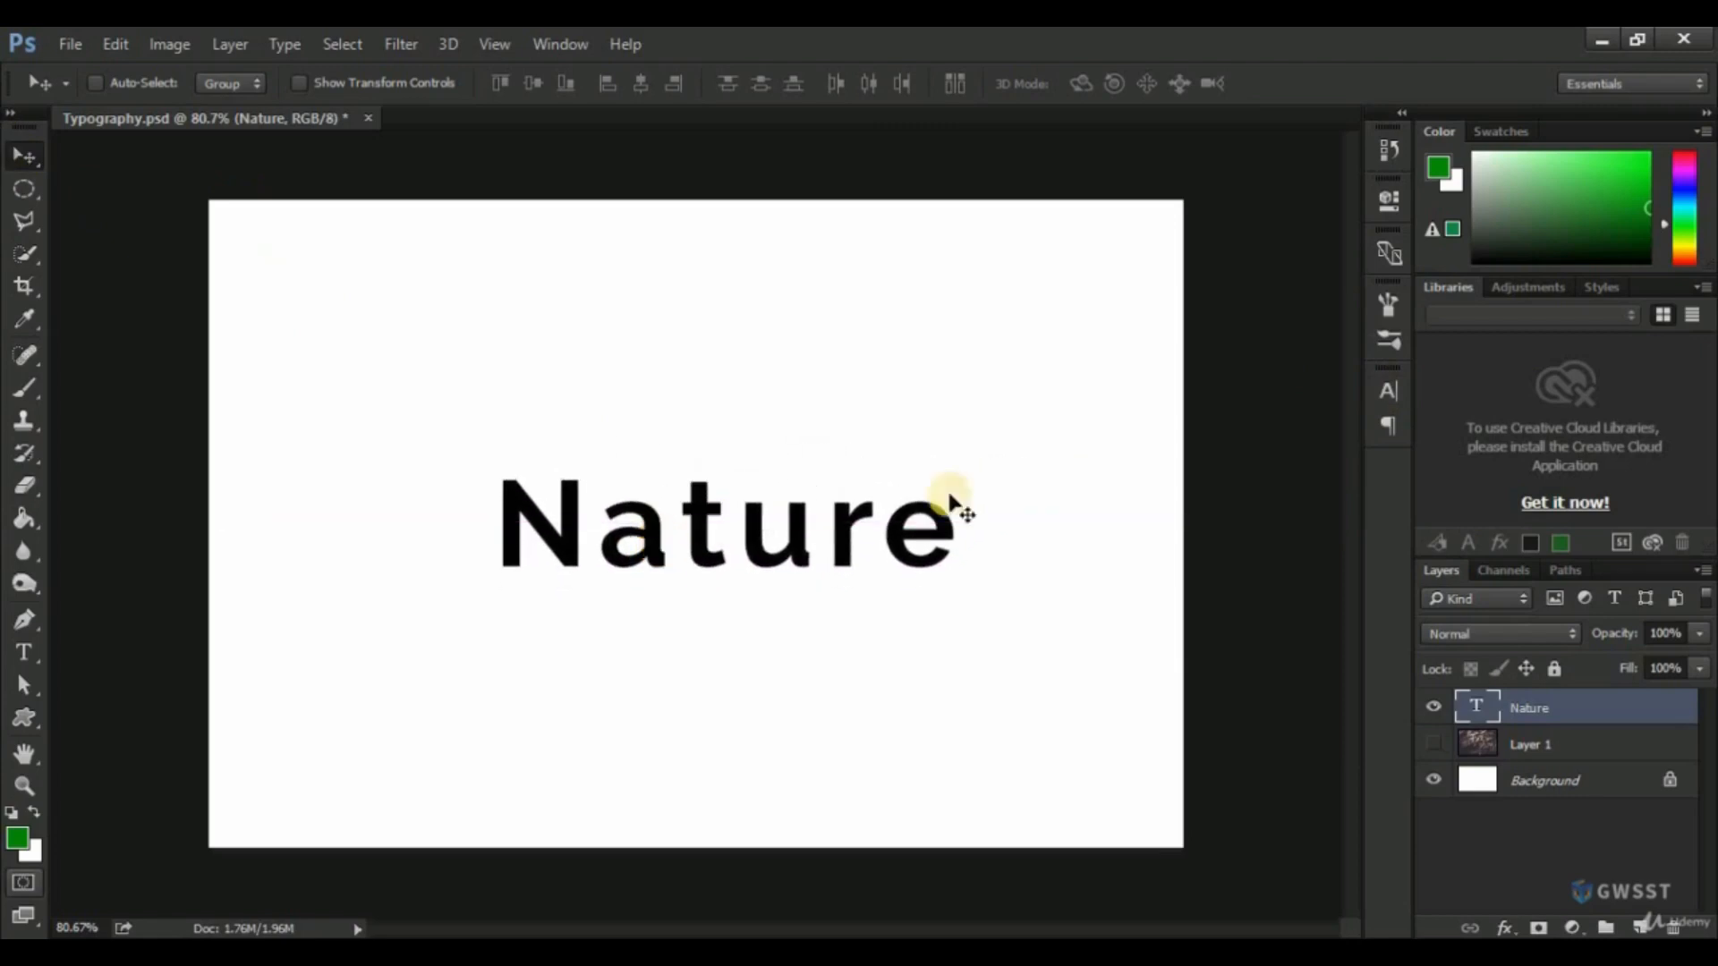
Set the font size of the "Nature" text to 180 pt and move the text back towards the canvas centre.
click(1389, 391)
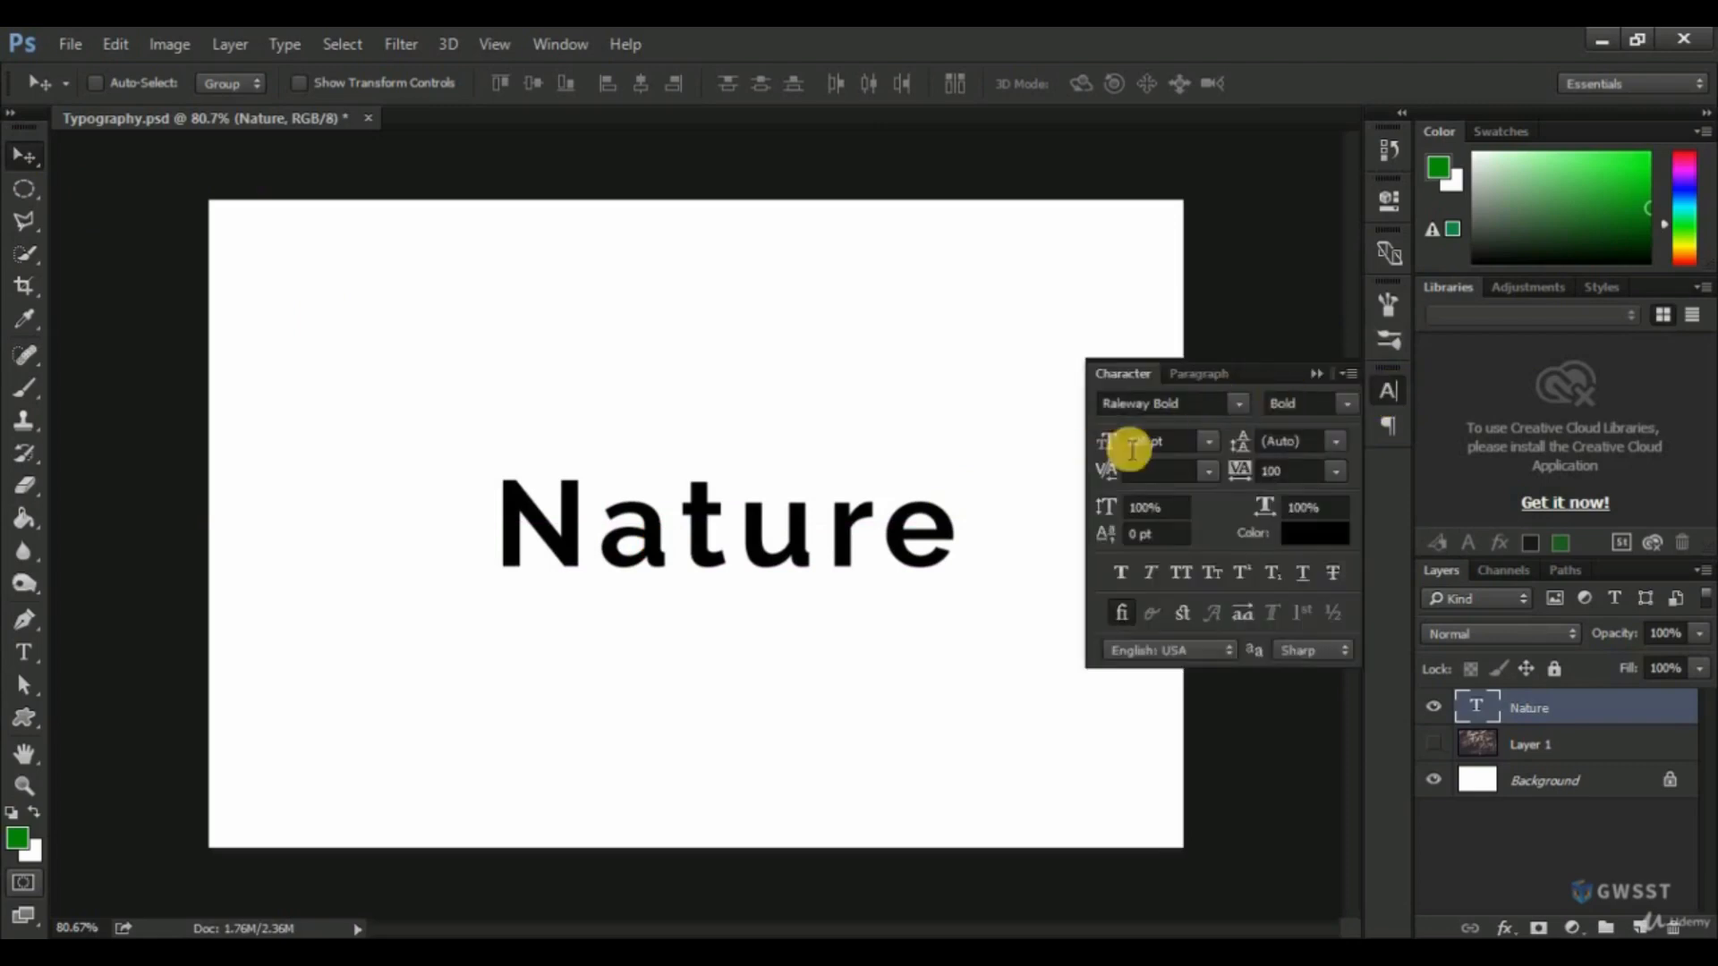
drag(1181, 445, 1124, 441)
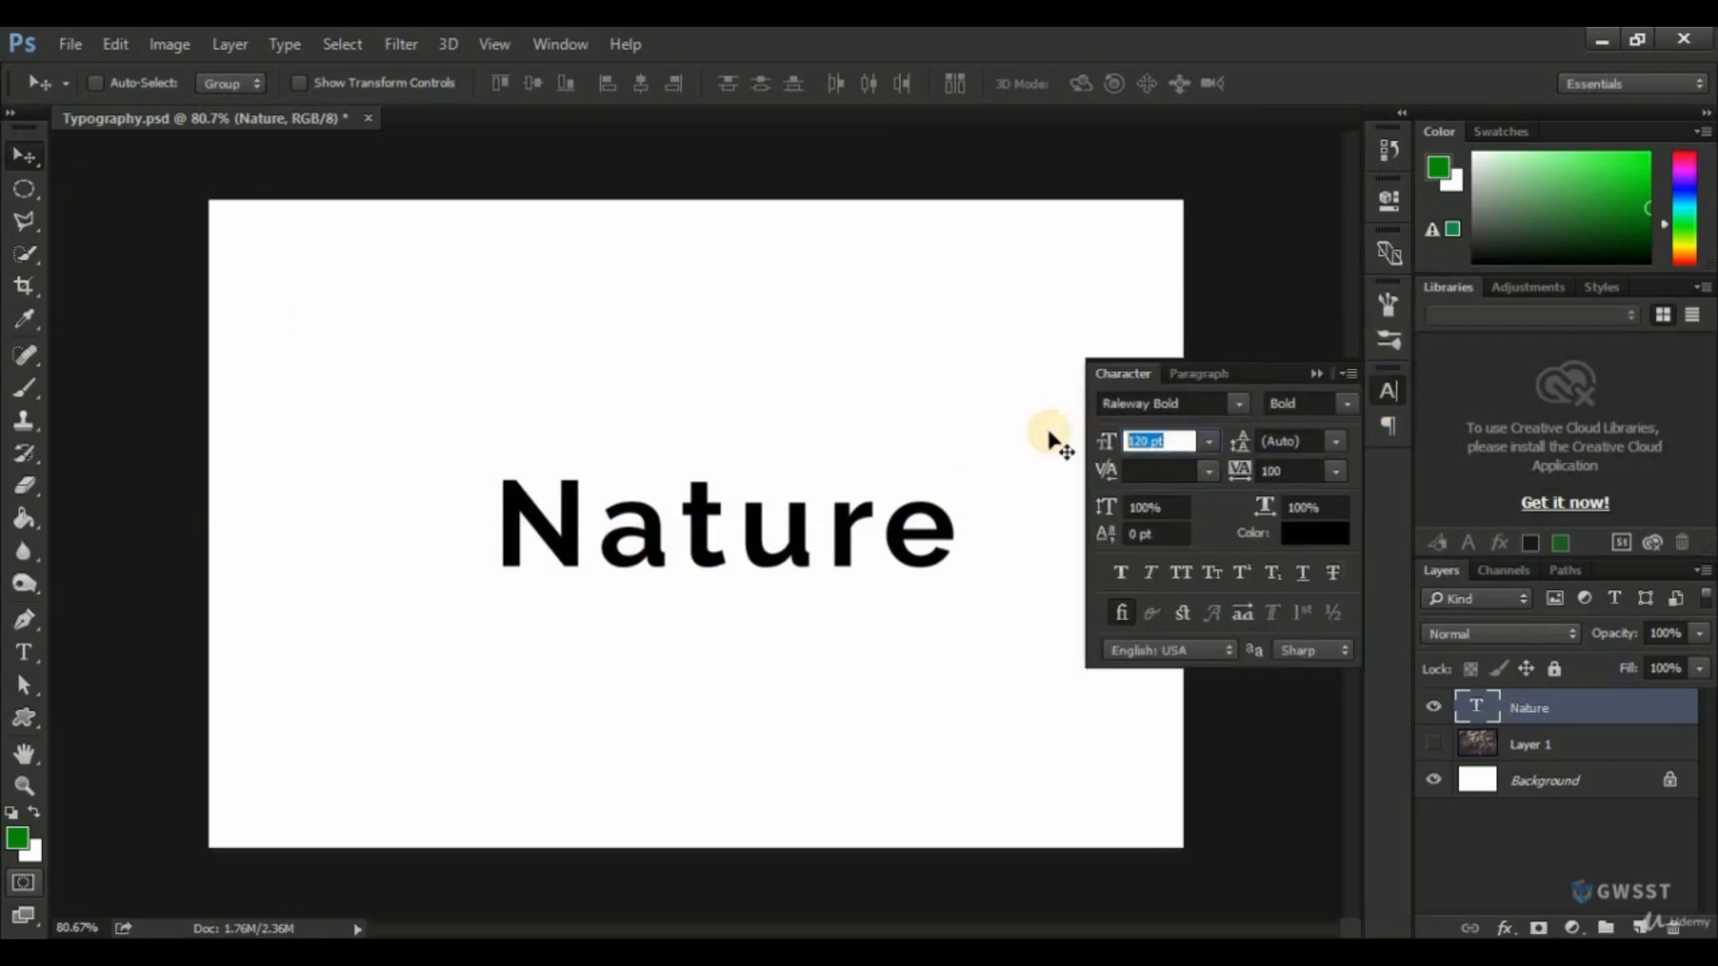
text(180)
key(Return)
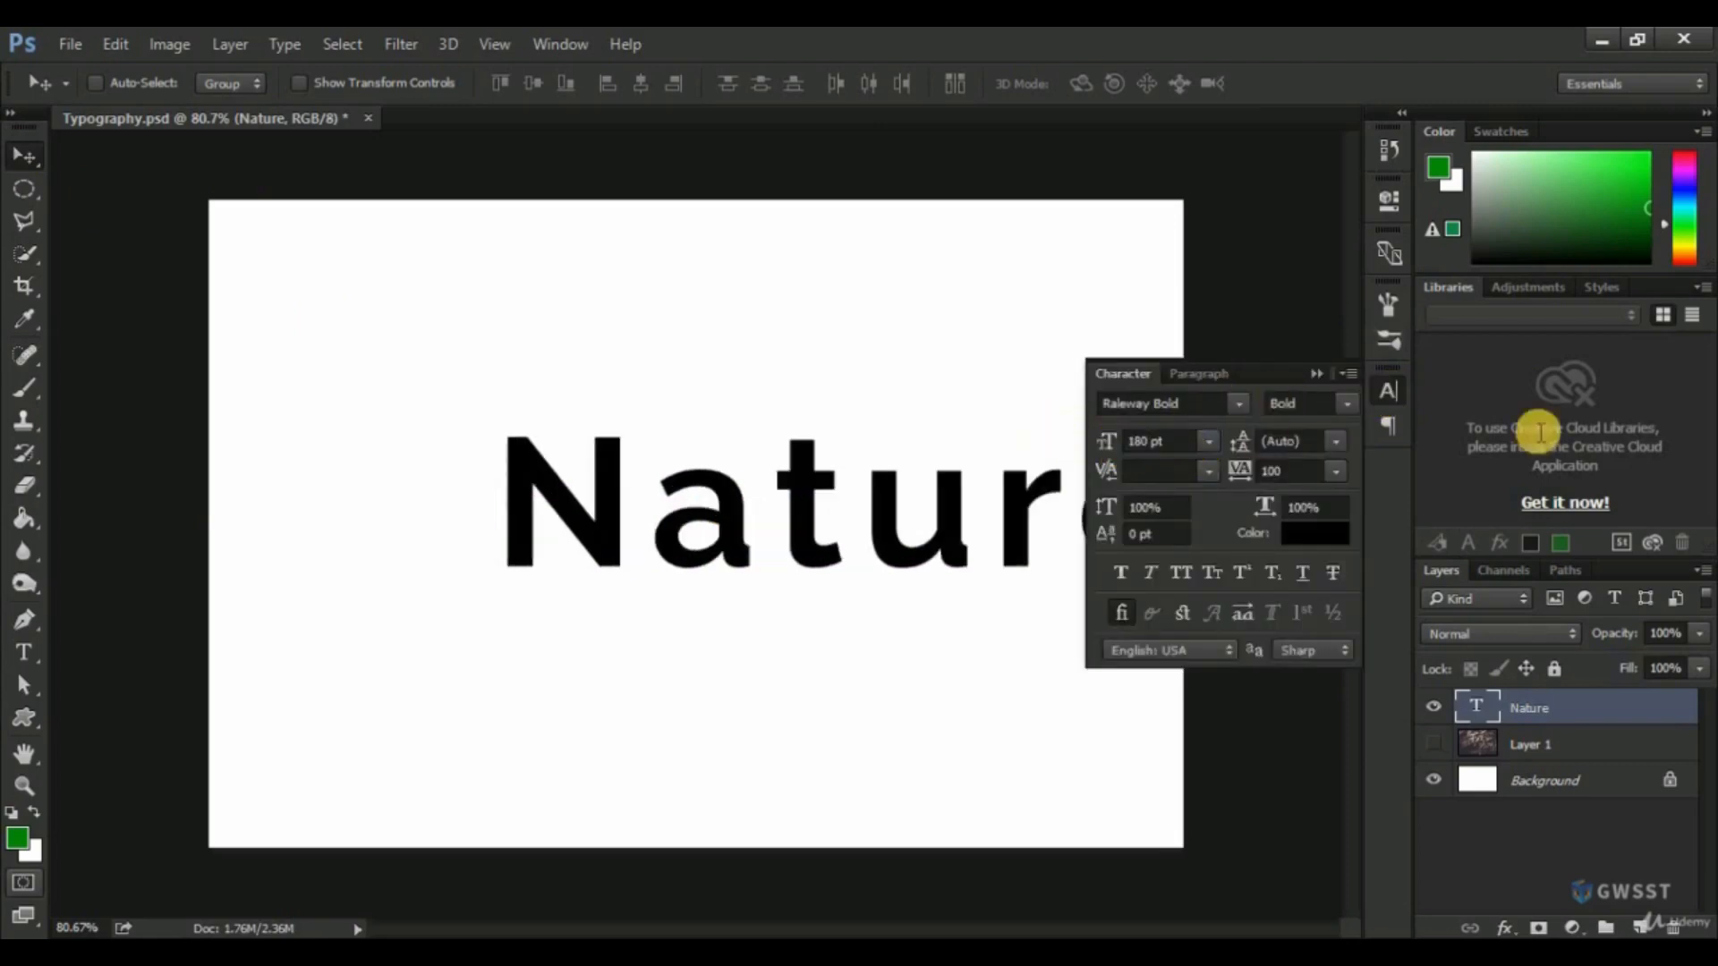
click(1390, 388)
drag(886, 535, 766, 533)
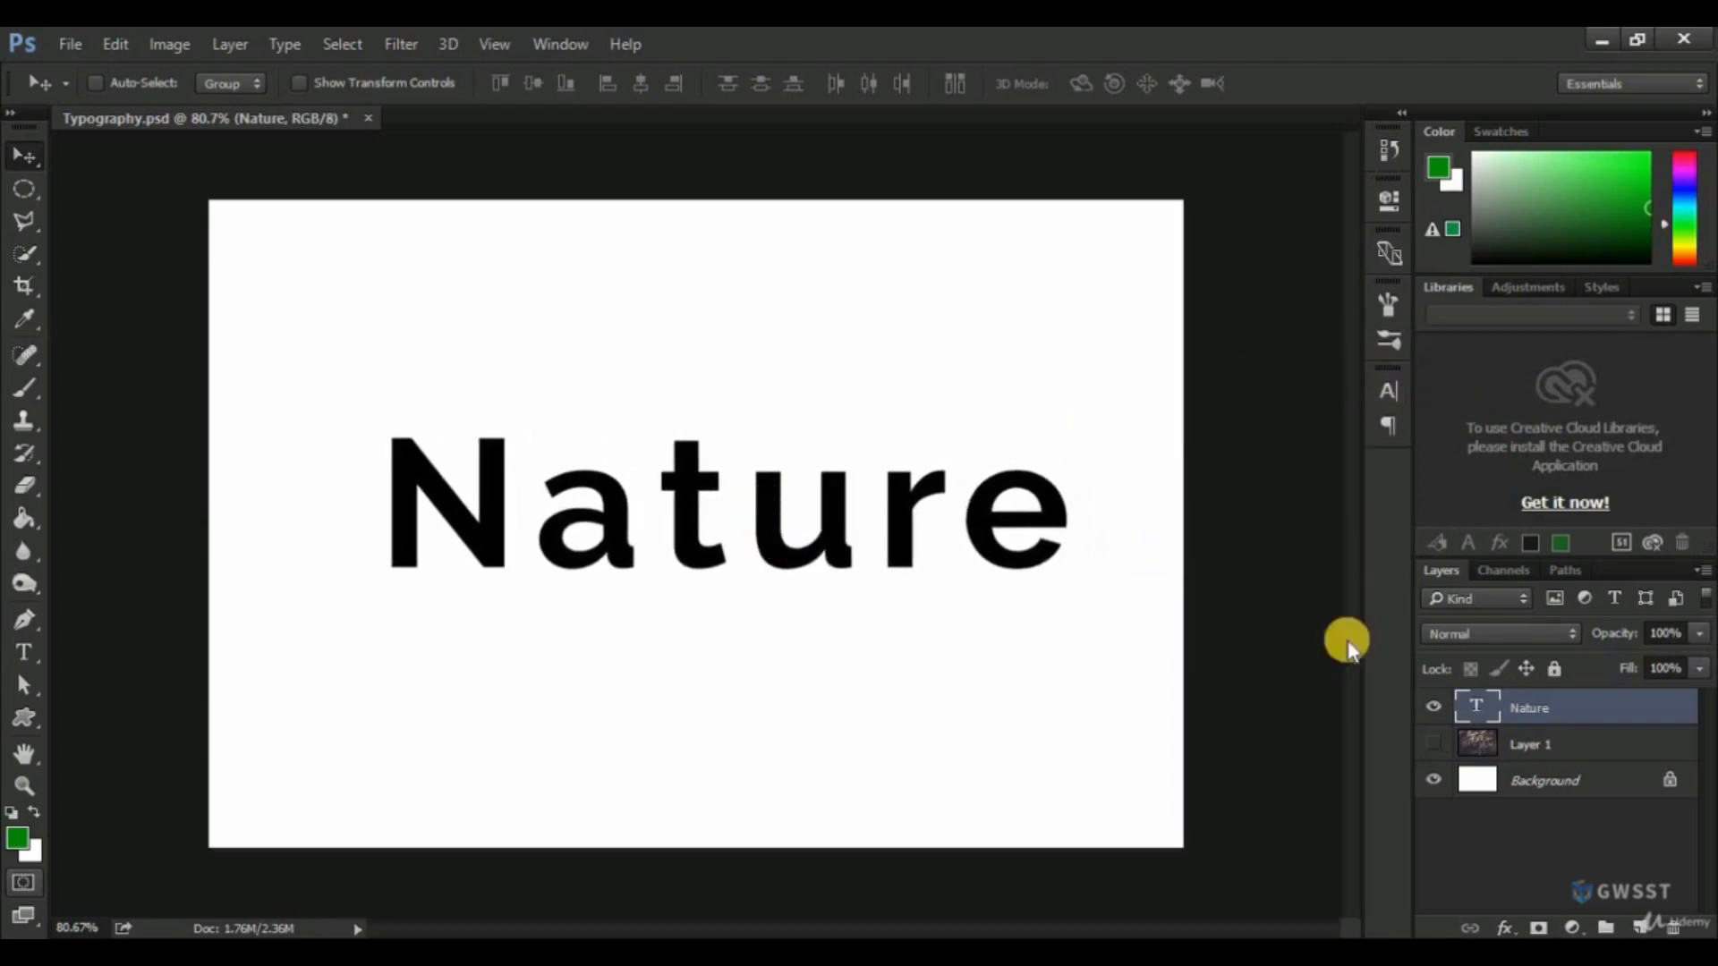
Align the "Nature" text layer to the vertical and horizontal centres of the Background layer.
double_click(1529, 708)
key(Return)
ctrl+click(1564, 787)
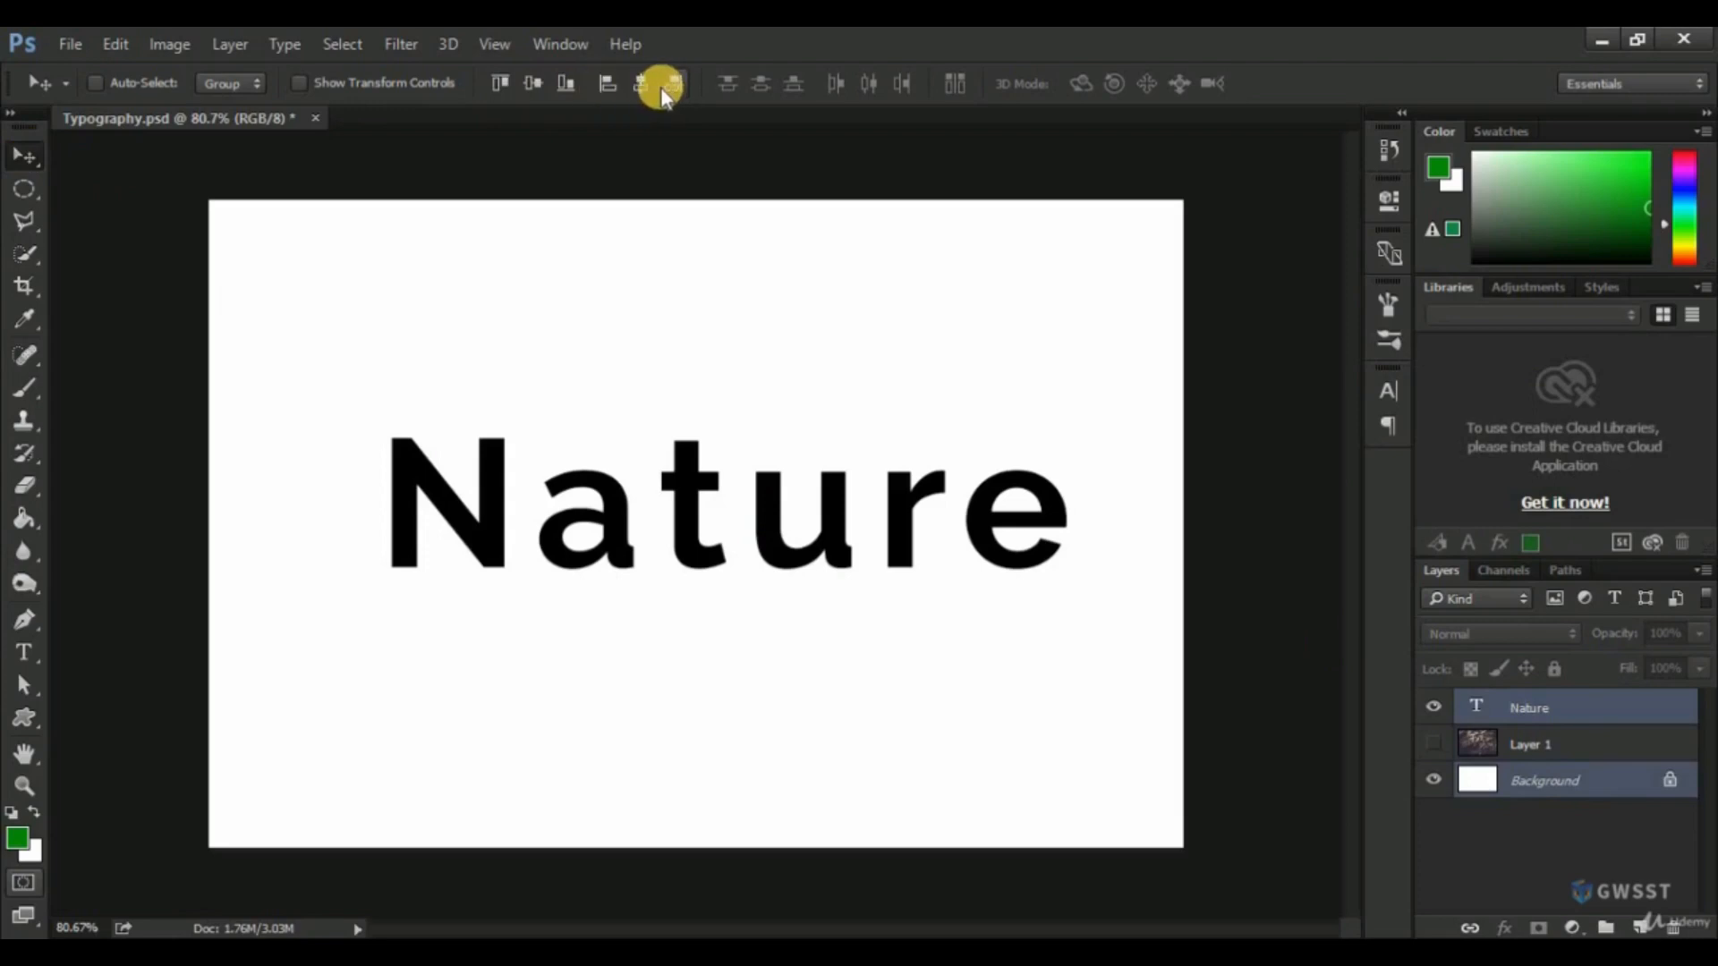
click(533, 84)
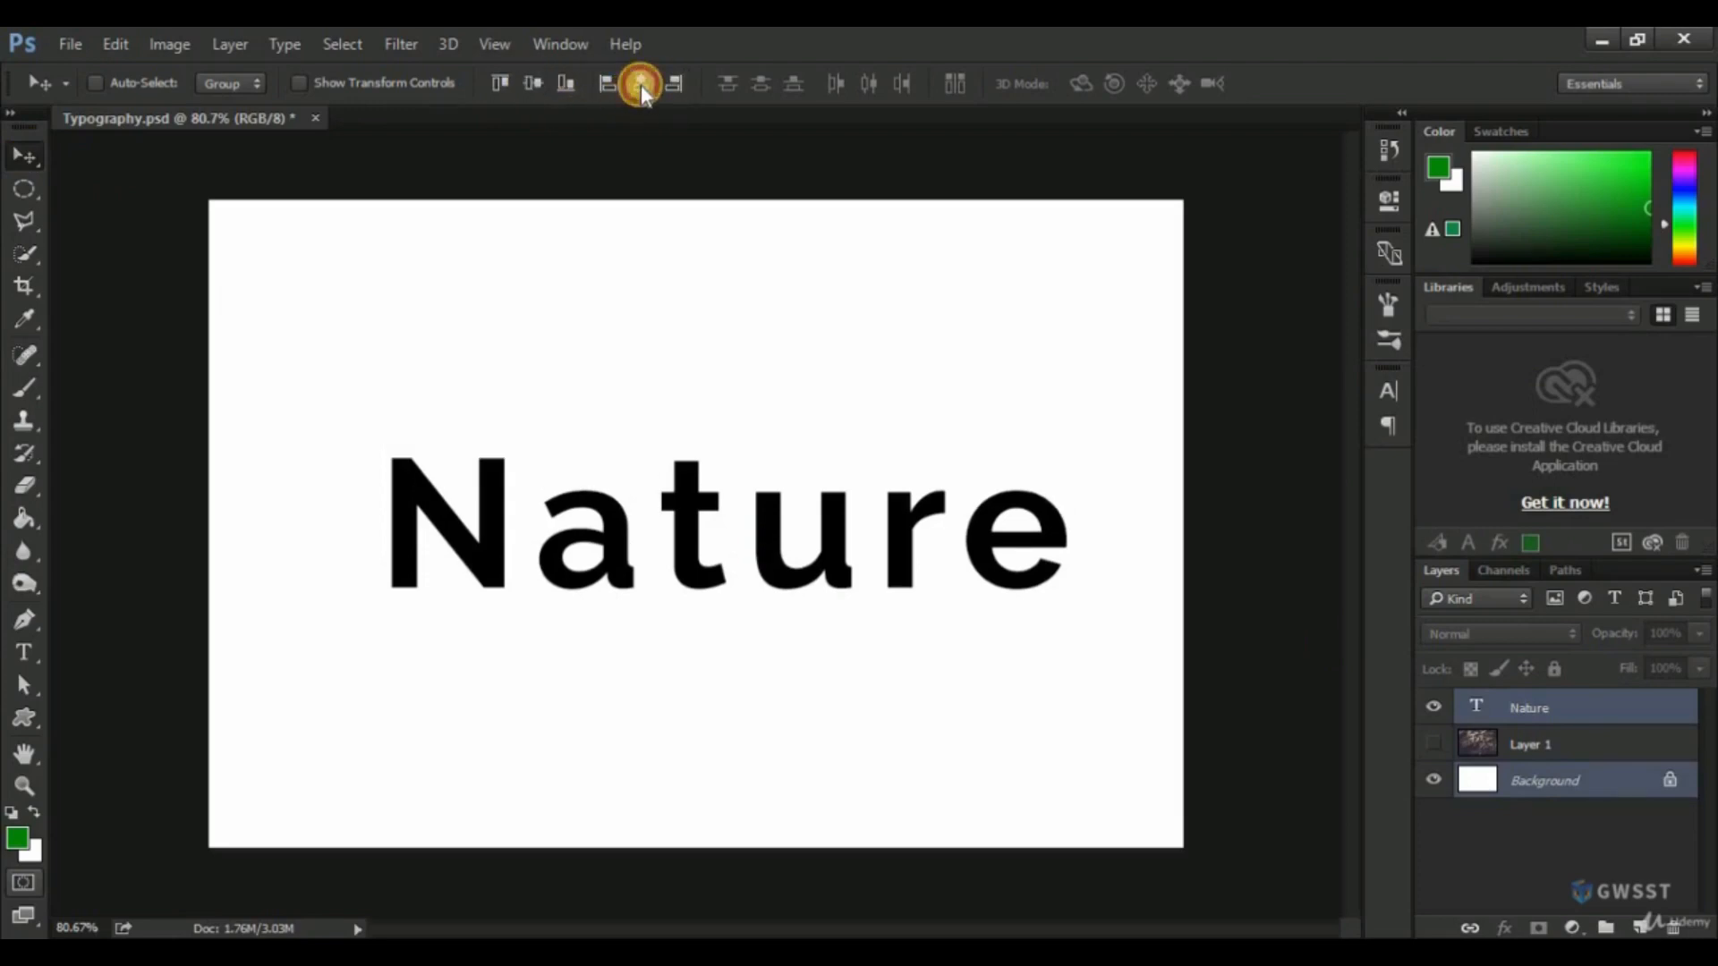
click(640, 84)
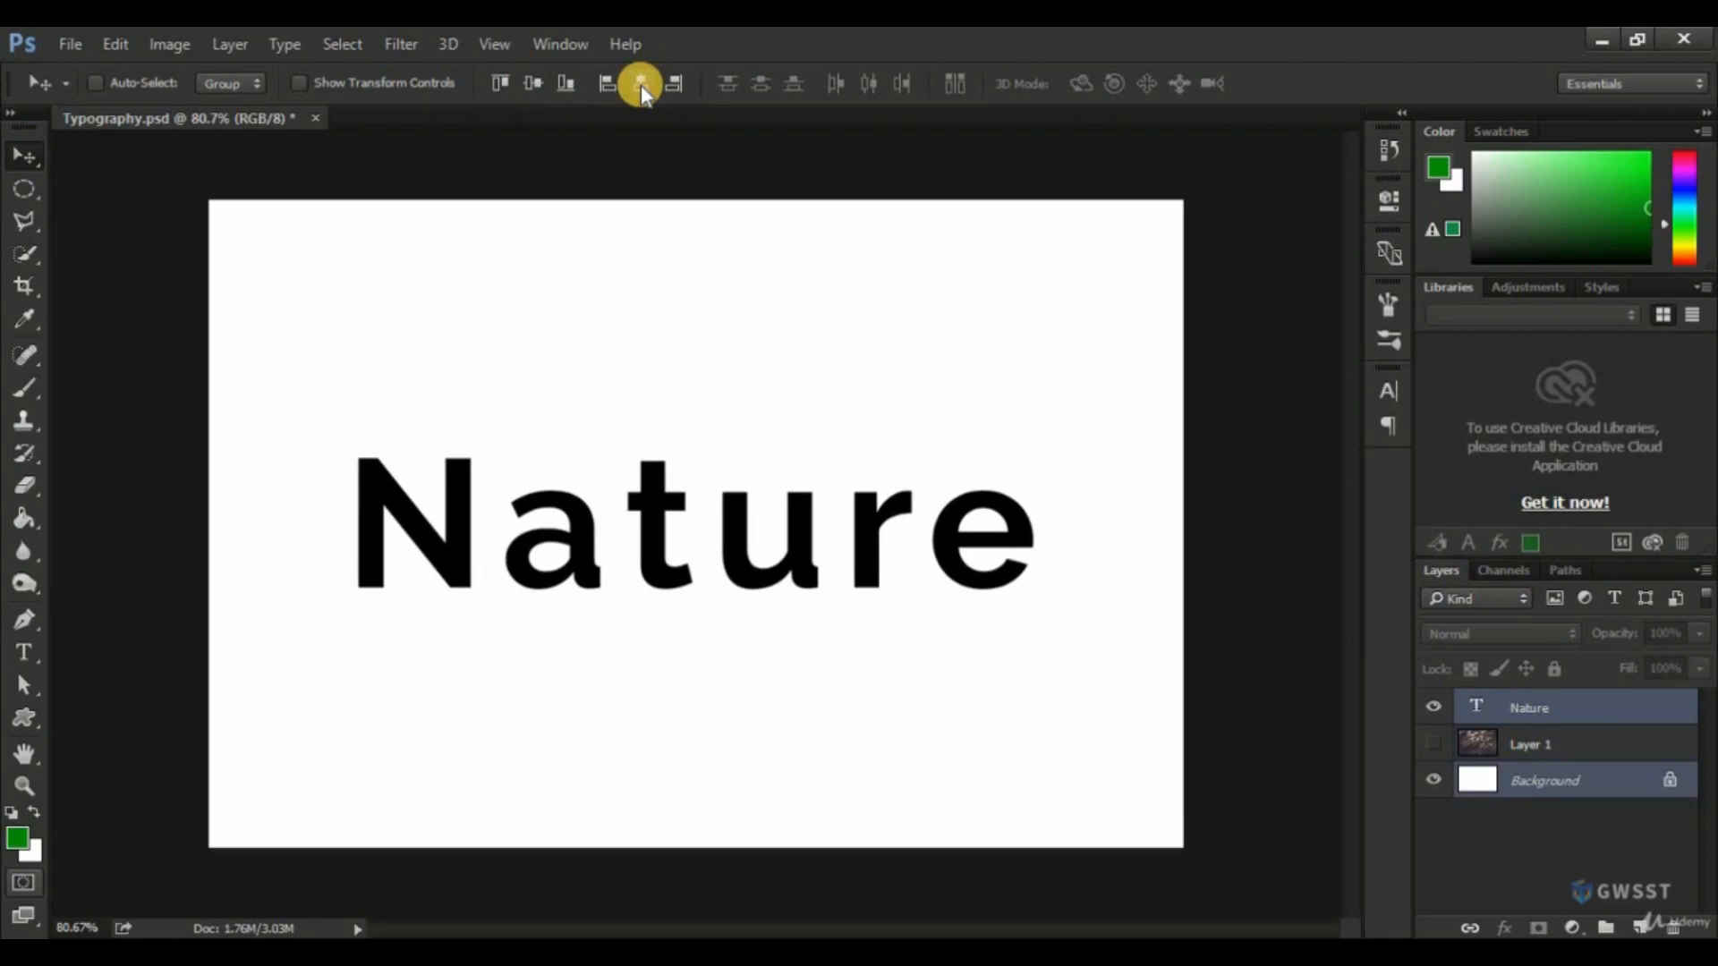
click(1571, 707)
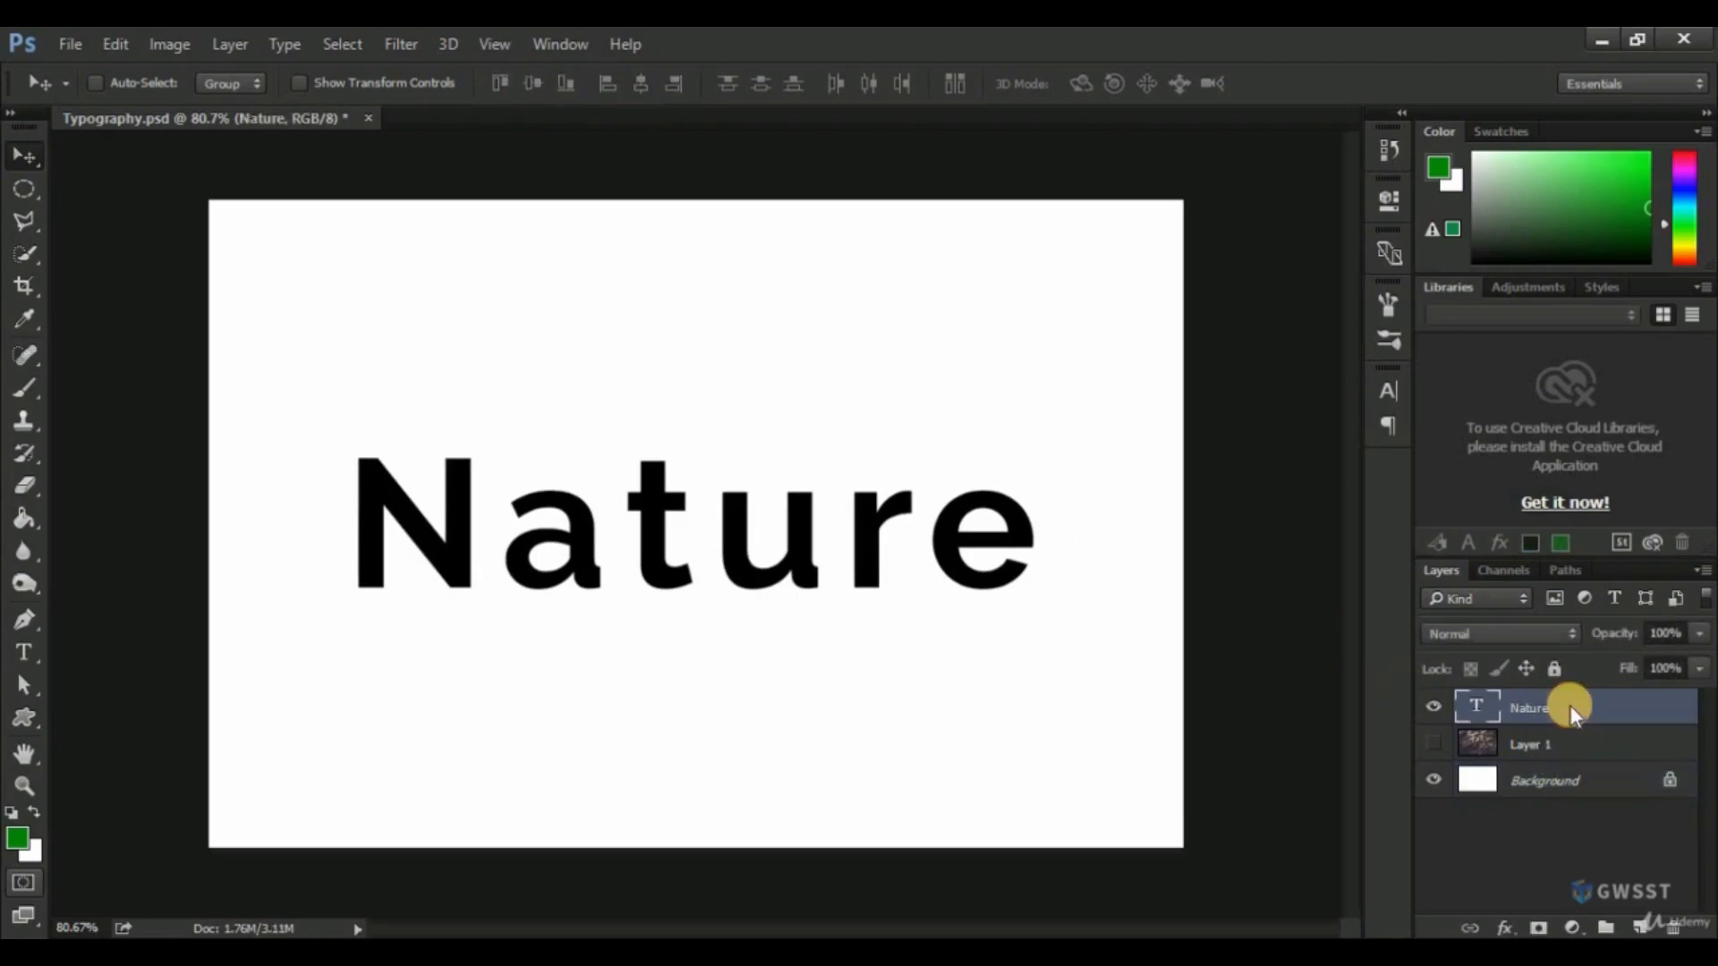
Look through the Raleway font styles, keep Bold, and set the "Nature" text size to 150 pt.
click(1389, 390)
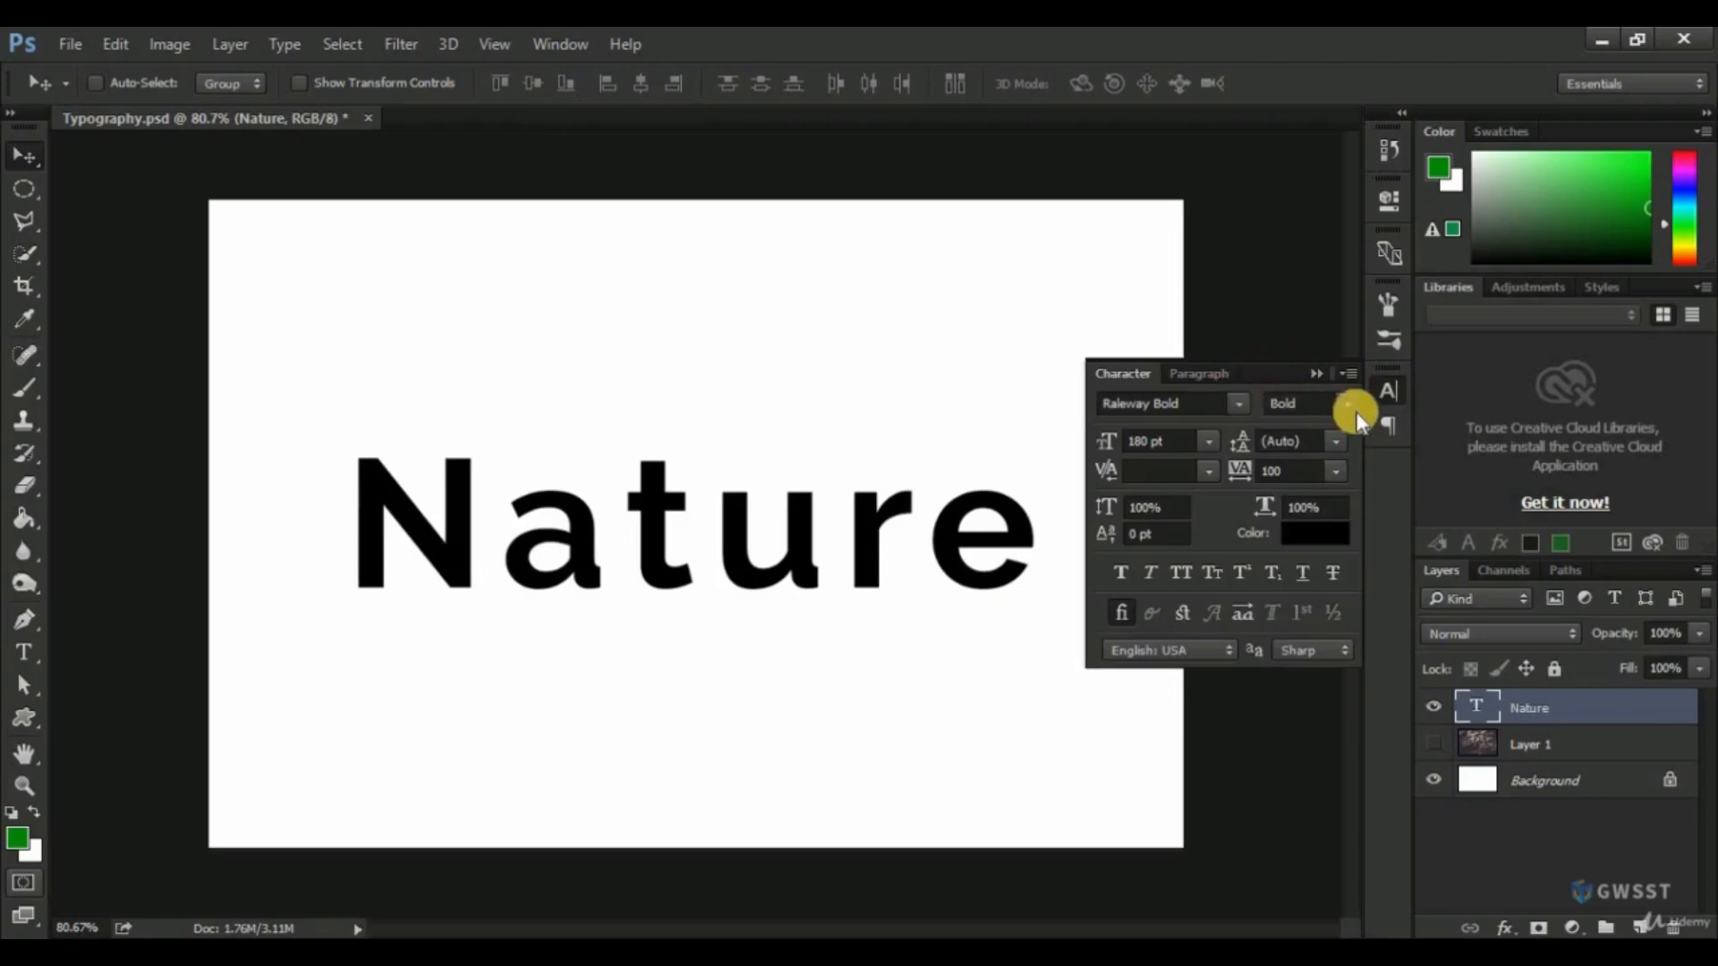
click(1352, 404)
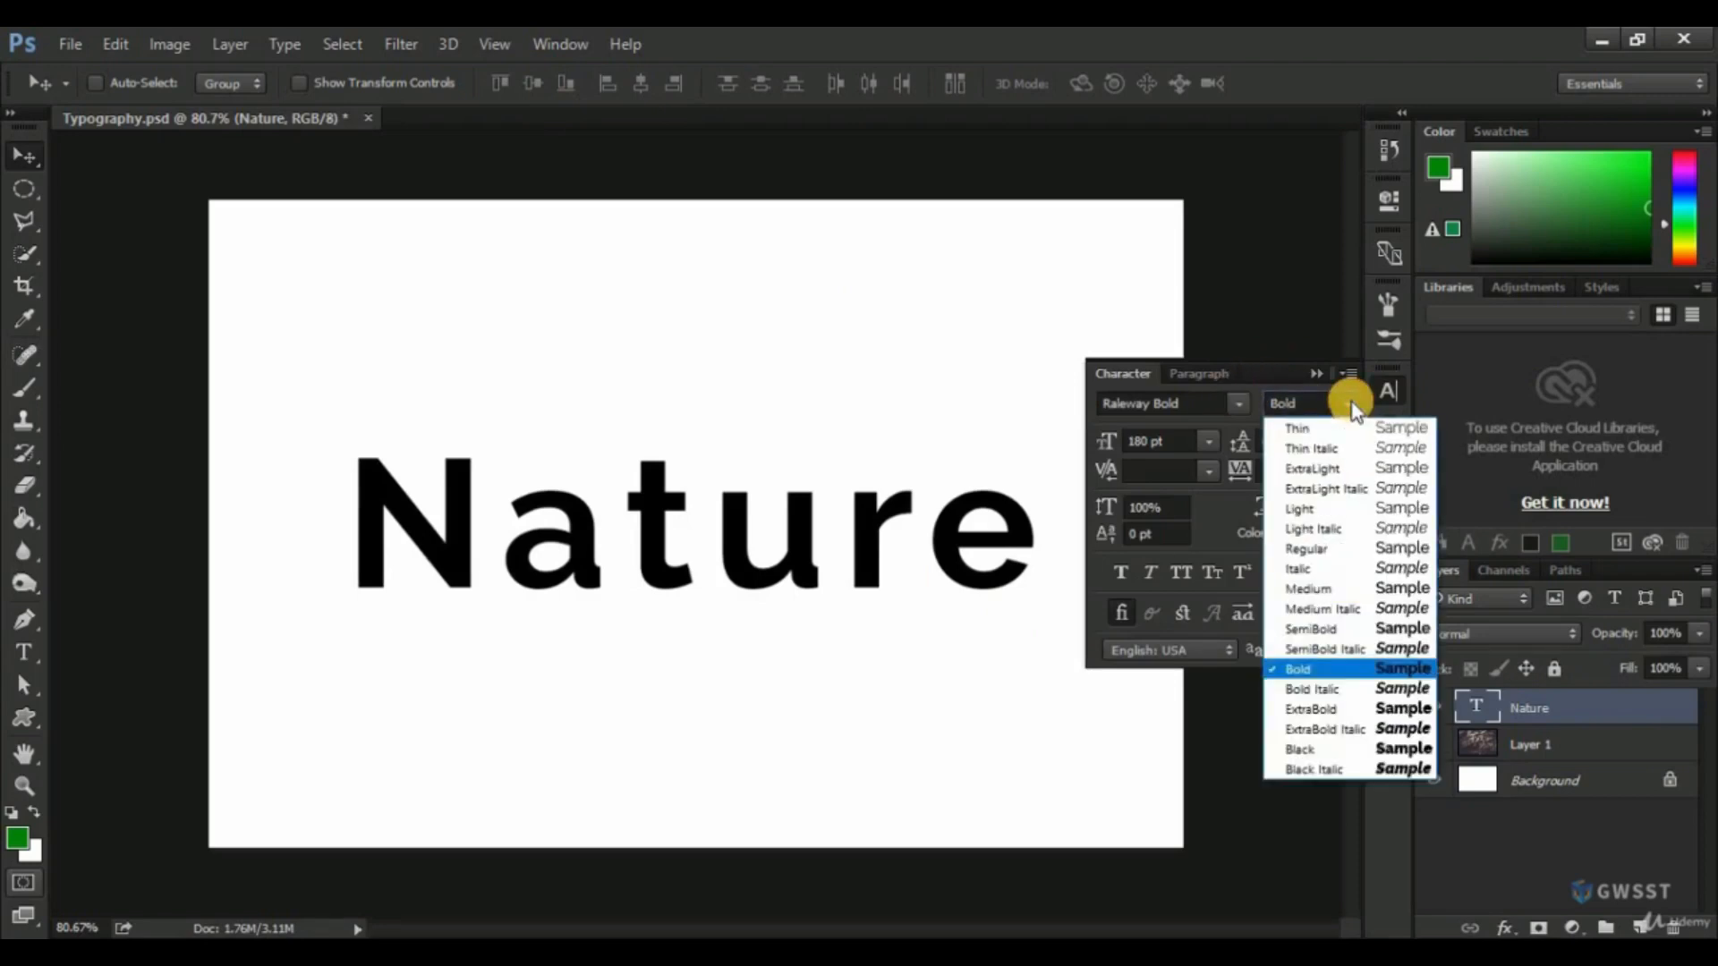
click(1226, 508)
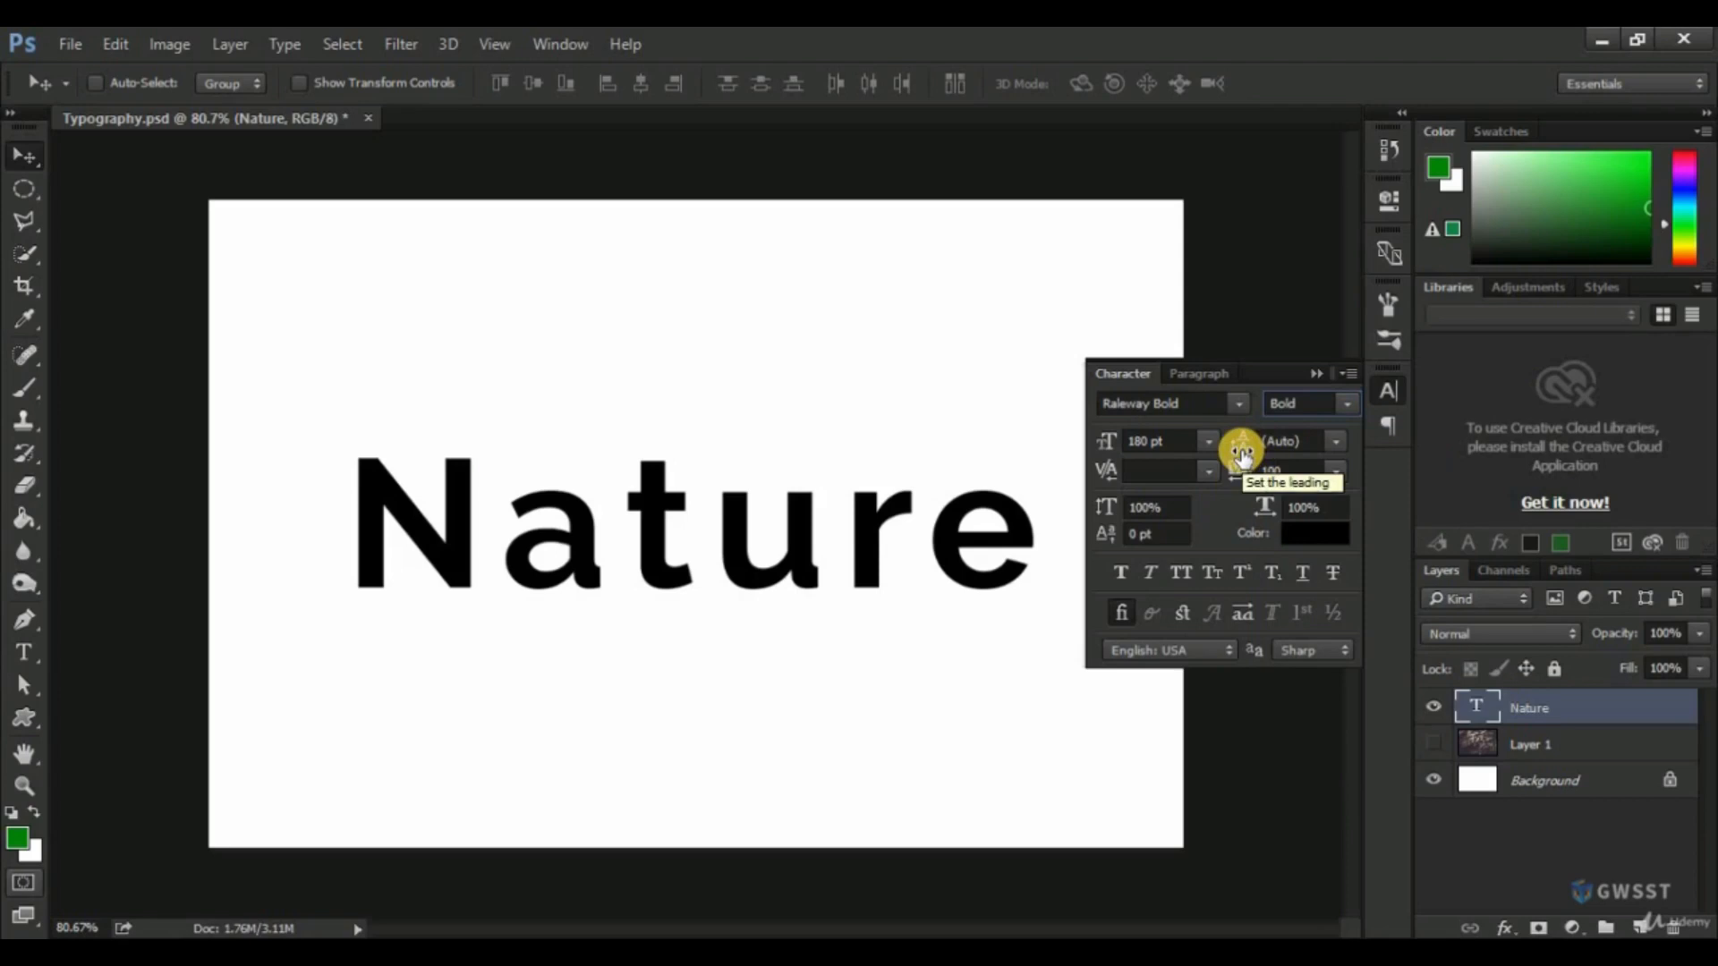
click(1119, 439)
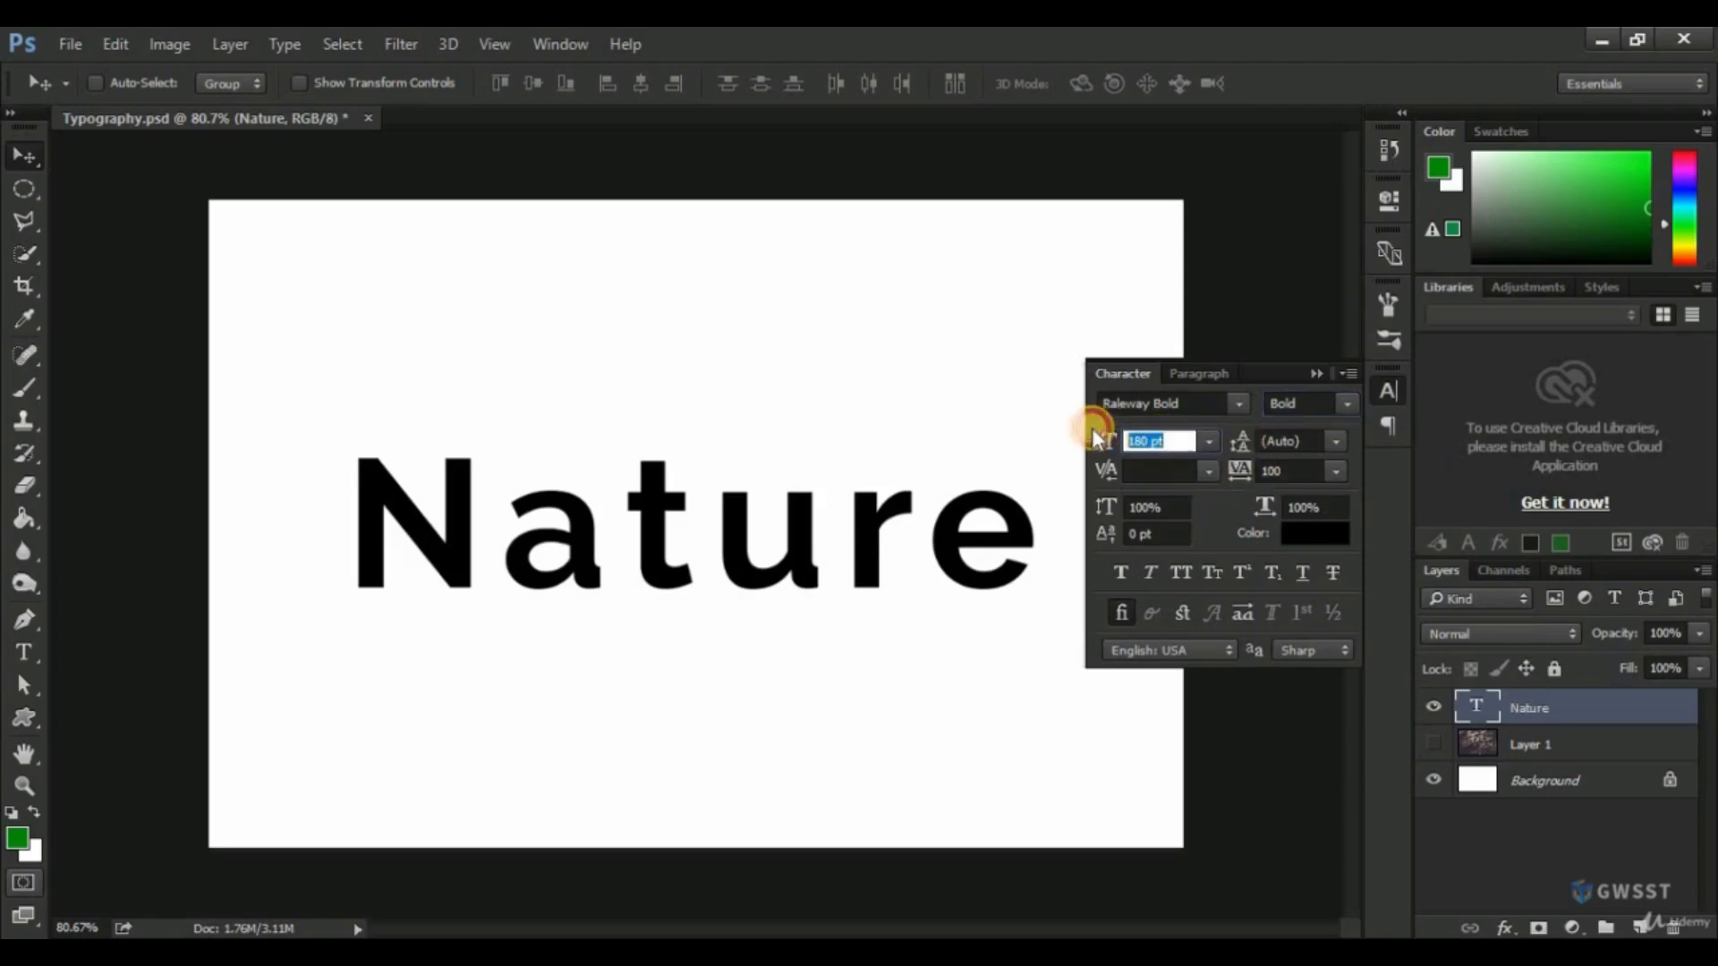
text(150)
key(Return)
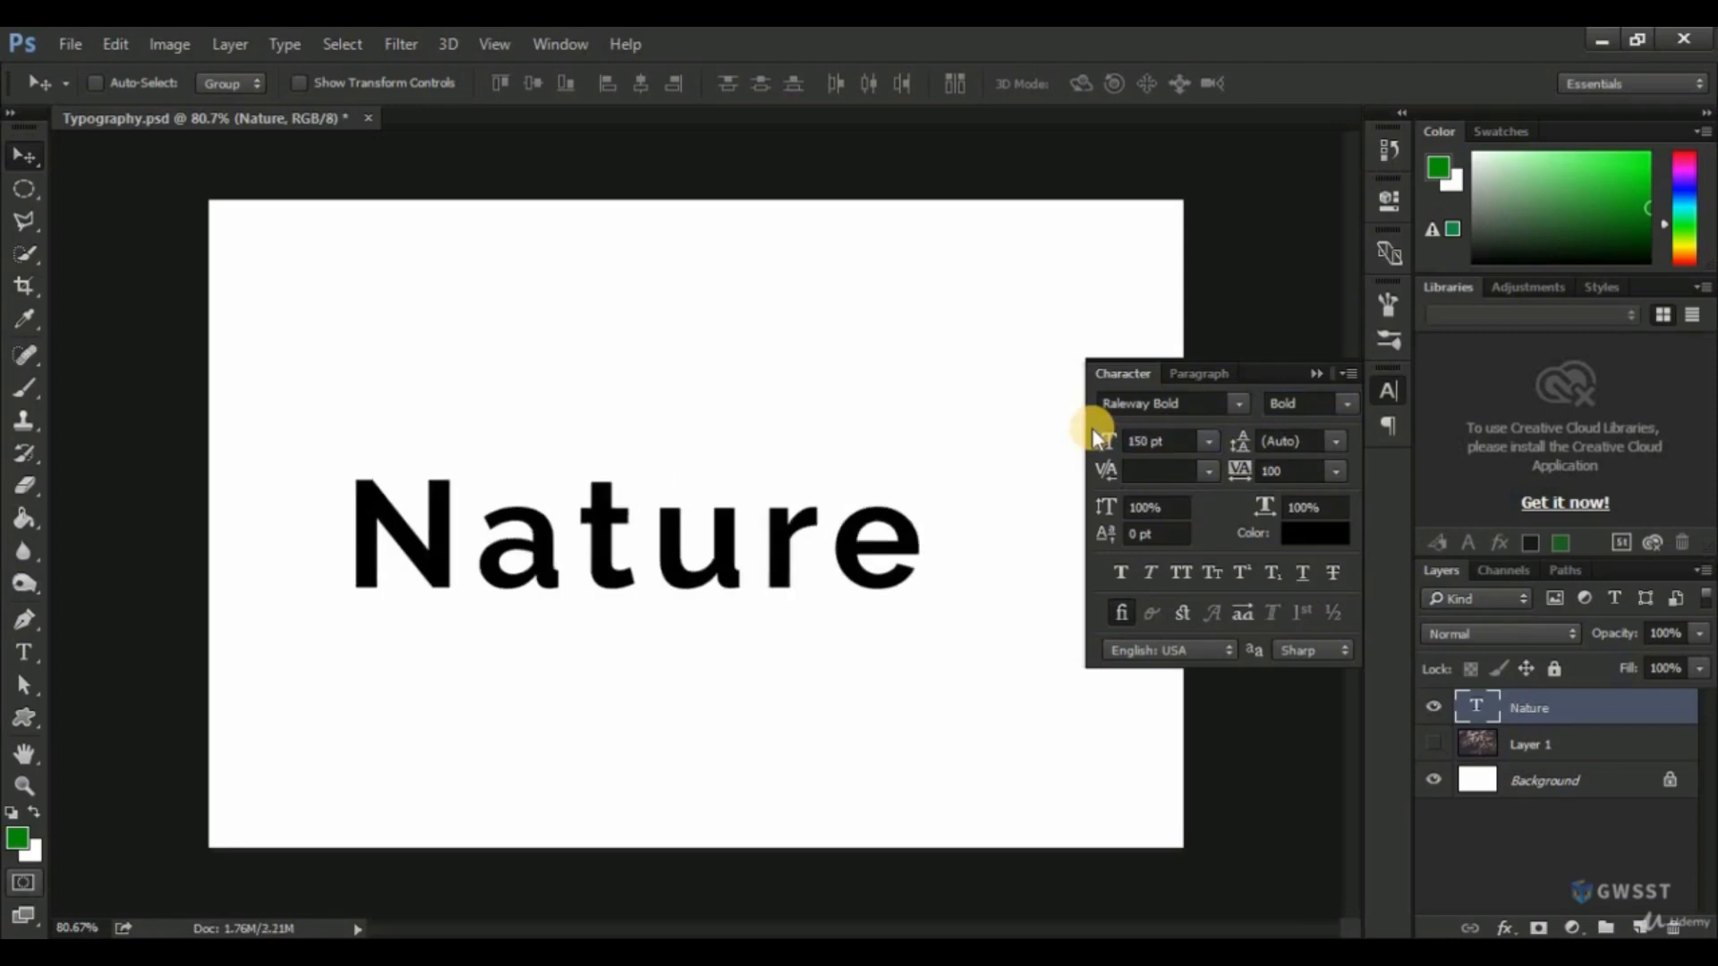
click(1389, 391)
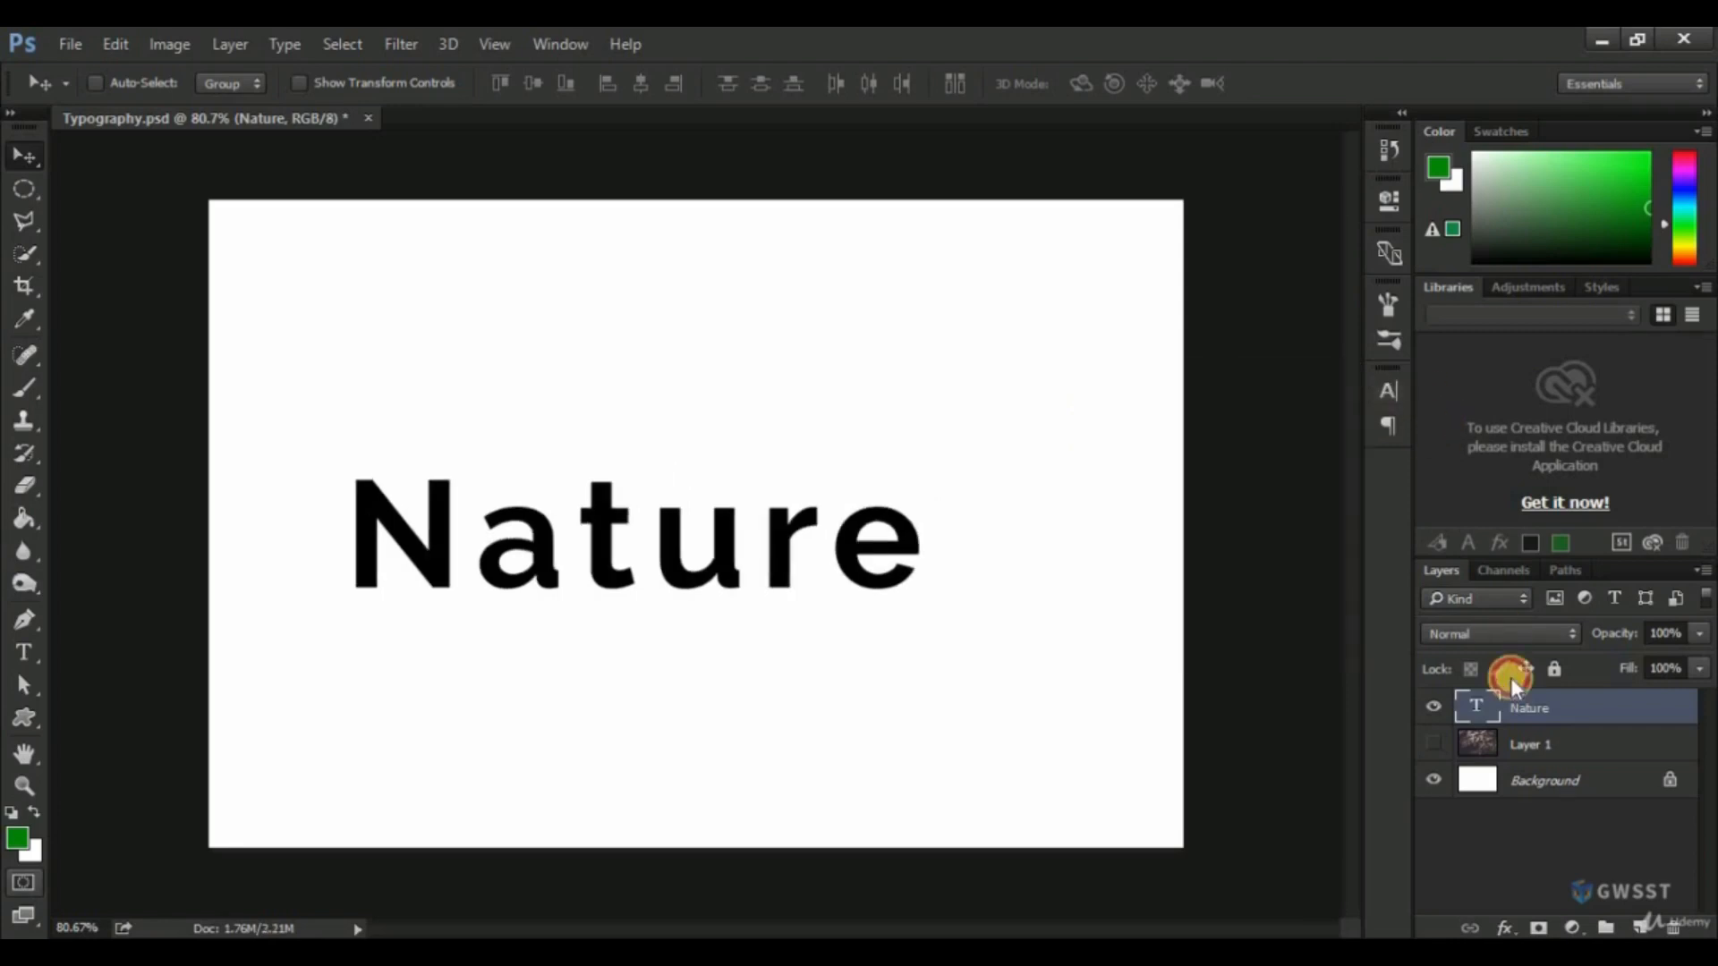
Centre the resized "Nature" text horizontally and vertically against the Background layer.
ctrl+click(1551, 782)
click(640, 83)
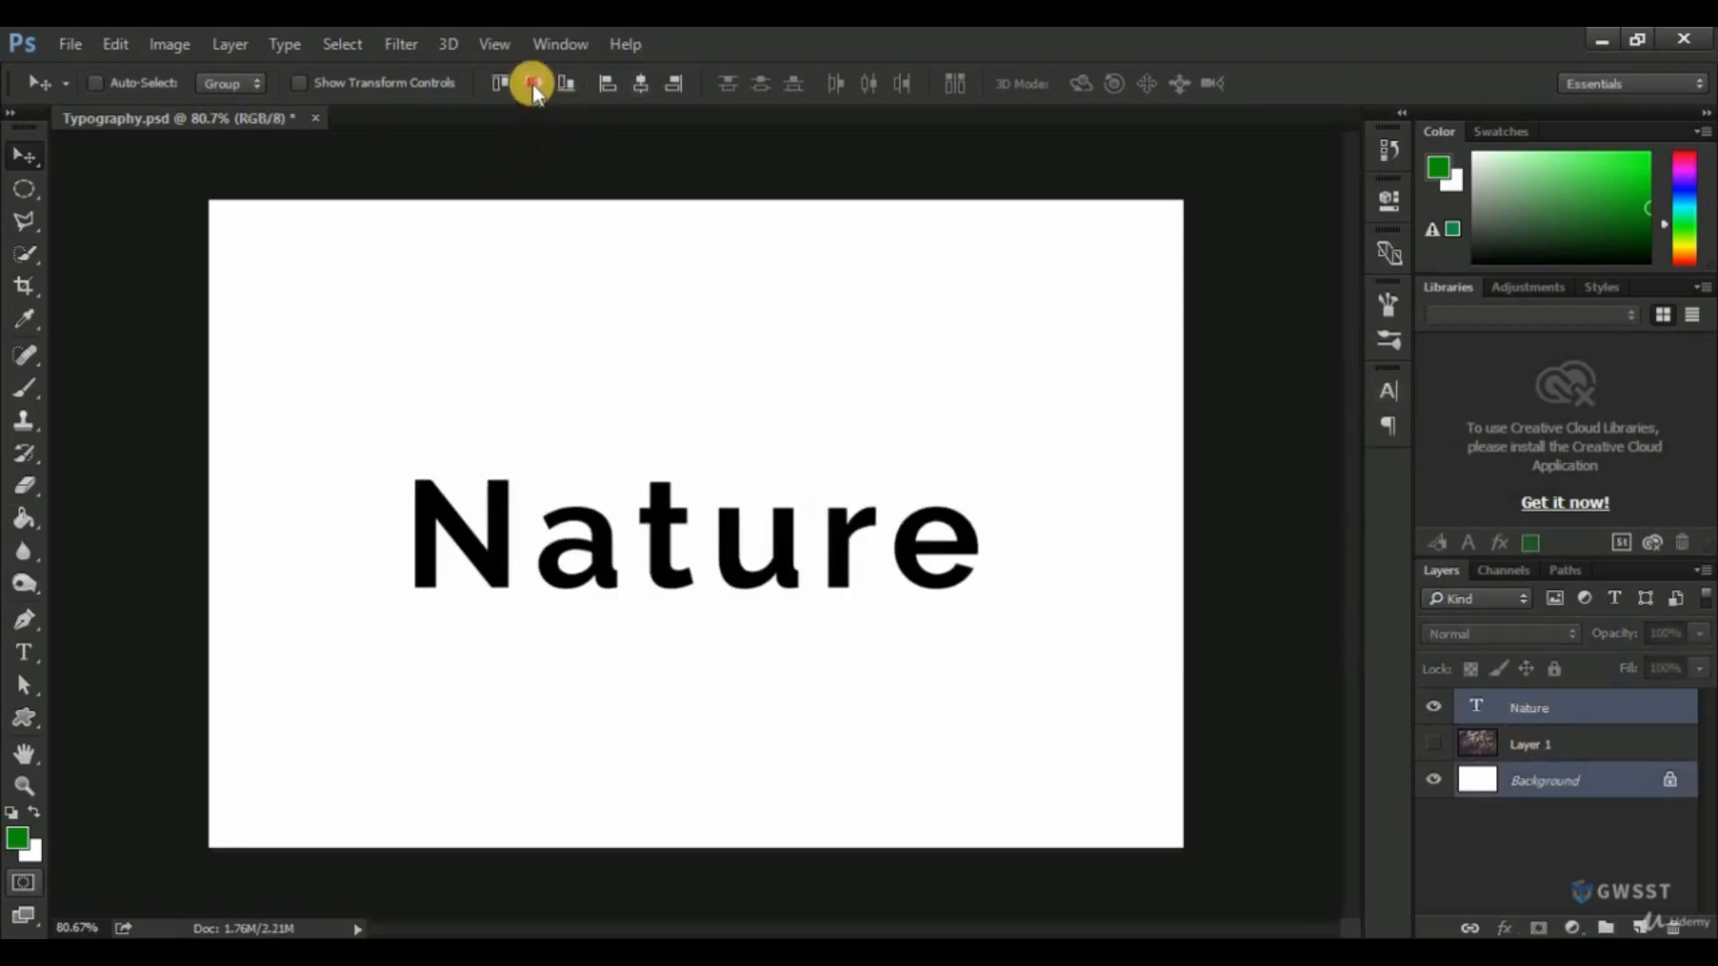
click(533, 83)
click(1512, 711)
Try much wider tracking on the "Nature" text, and set the tracking back to 100.
click(1388, 390)
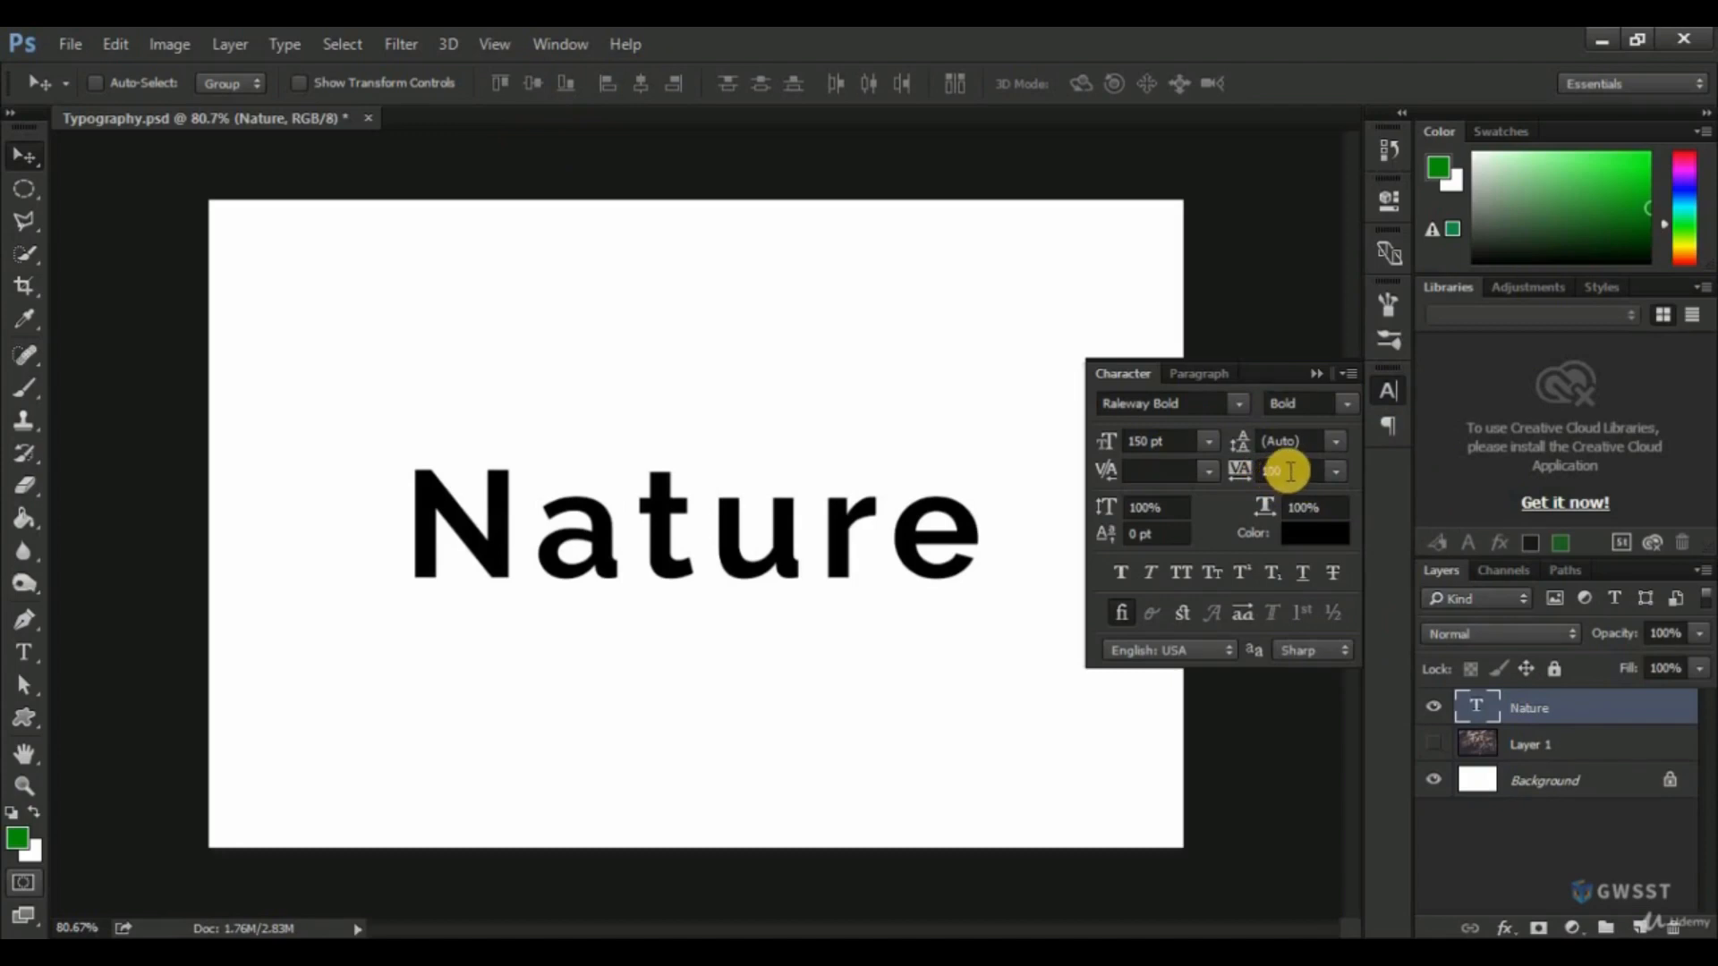
drag(1239, 469, 1265, 475)
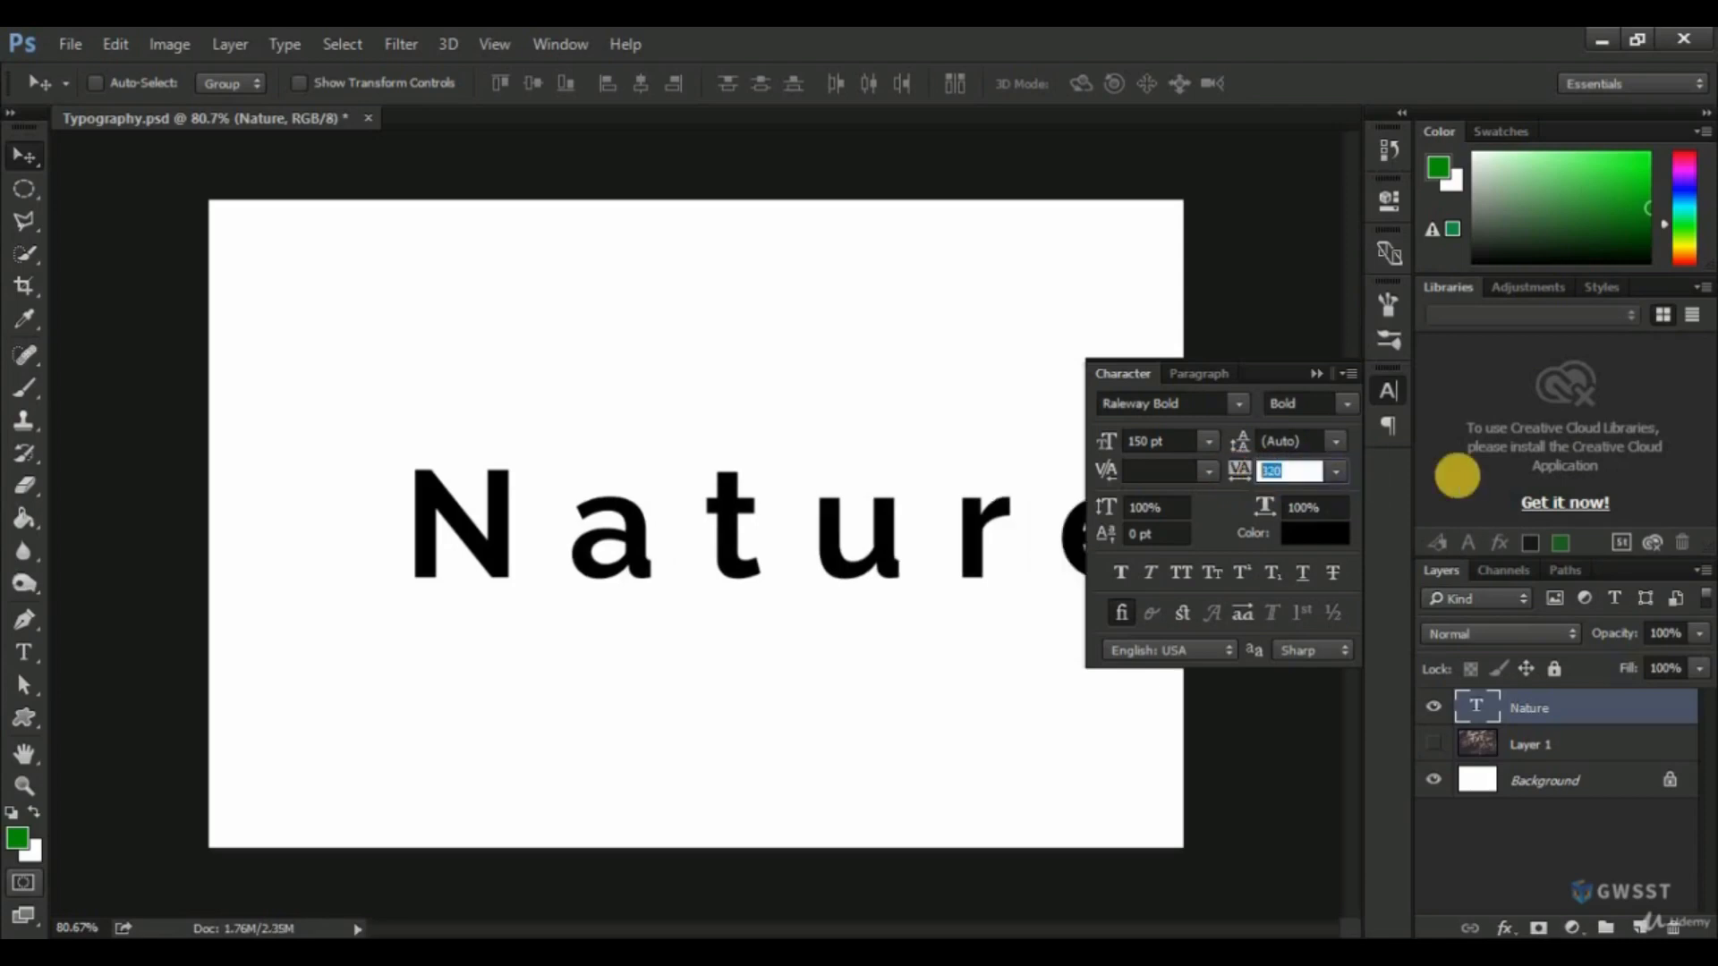
text(100)
key(Return)
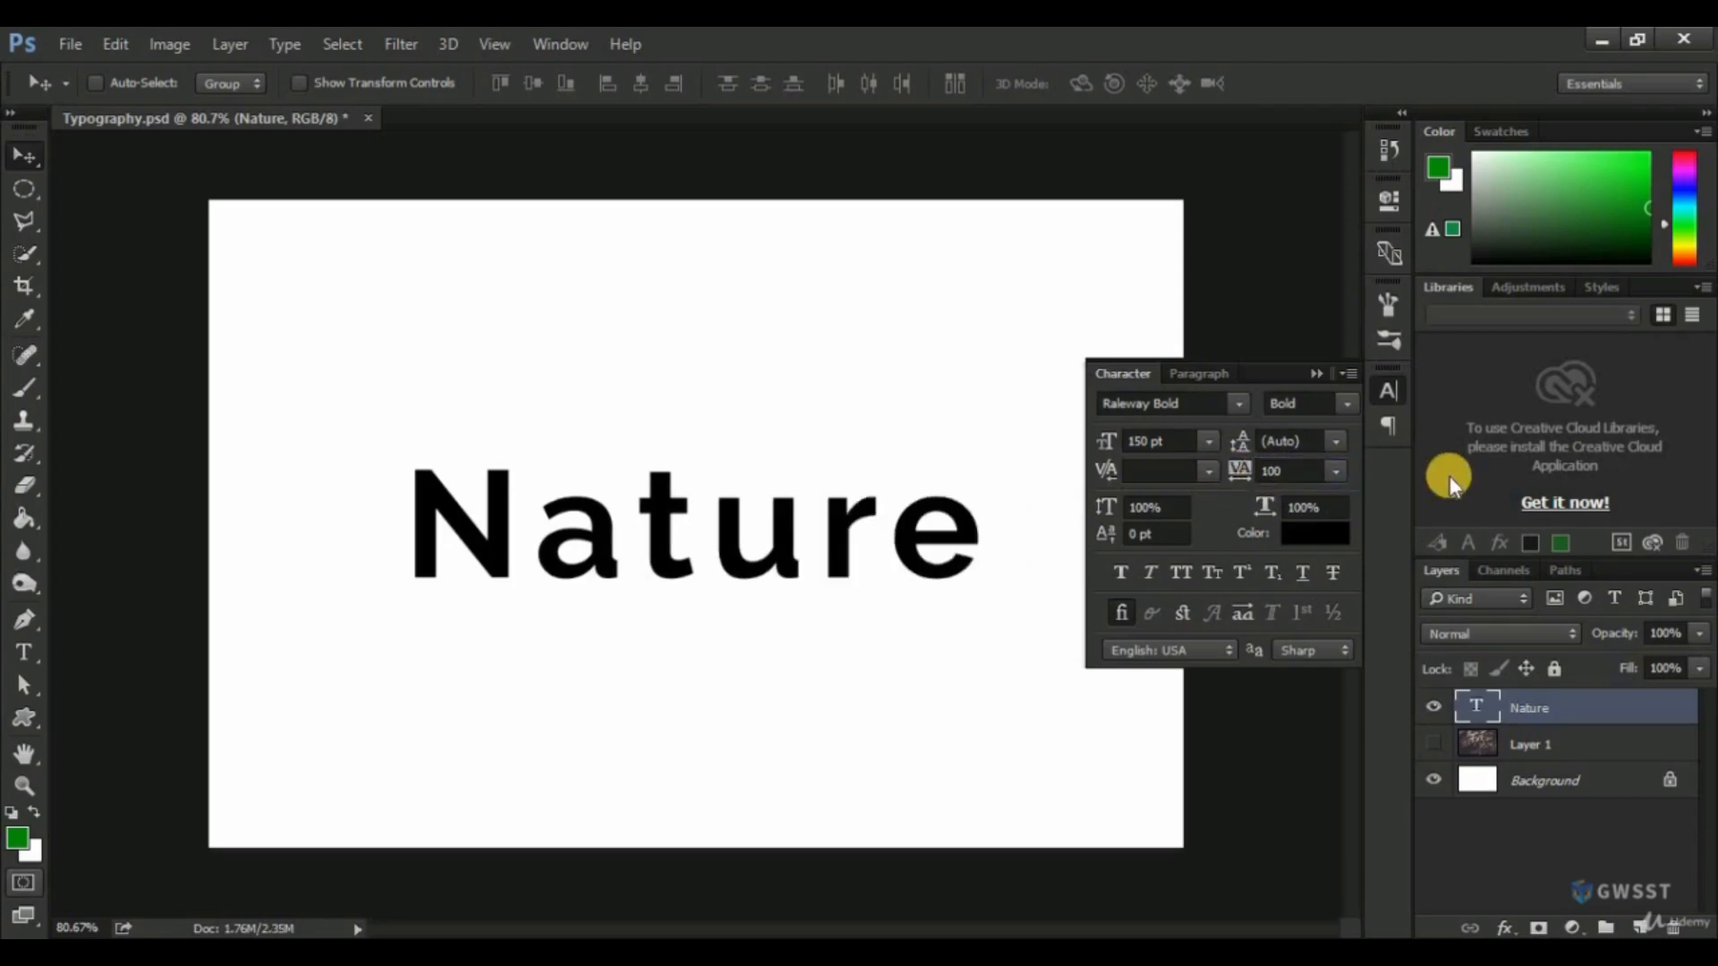
Try Faux Bold and Faux Italic on the "Nature" text, switching each one off again.
click(1123, 572)
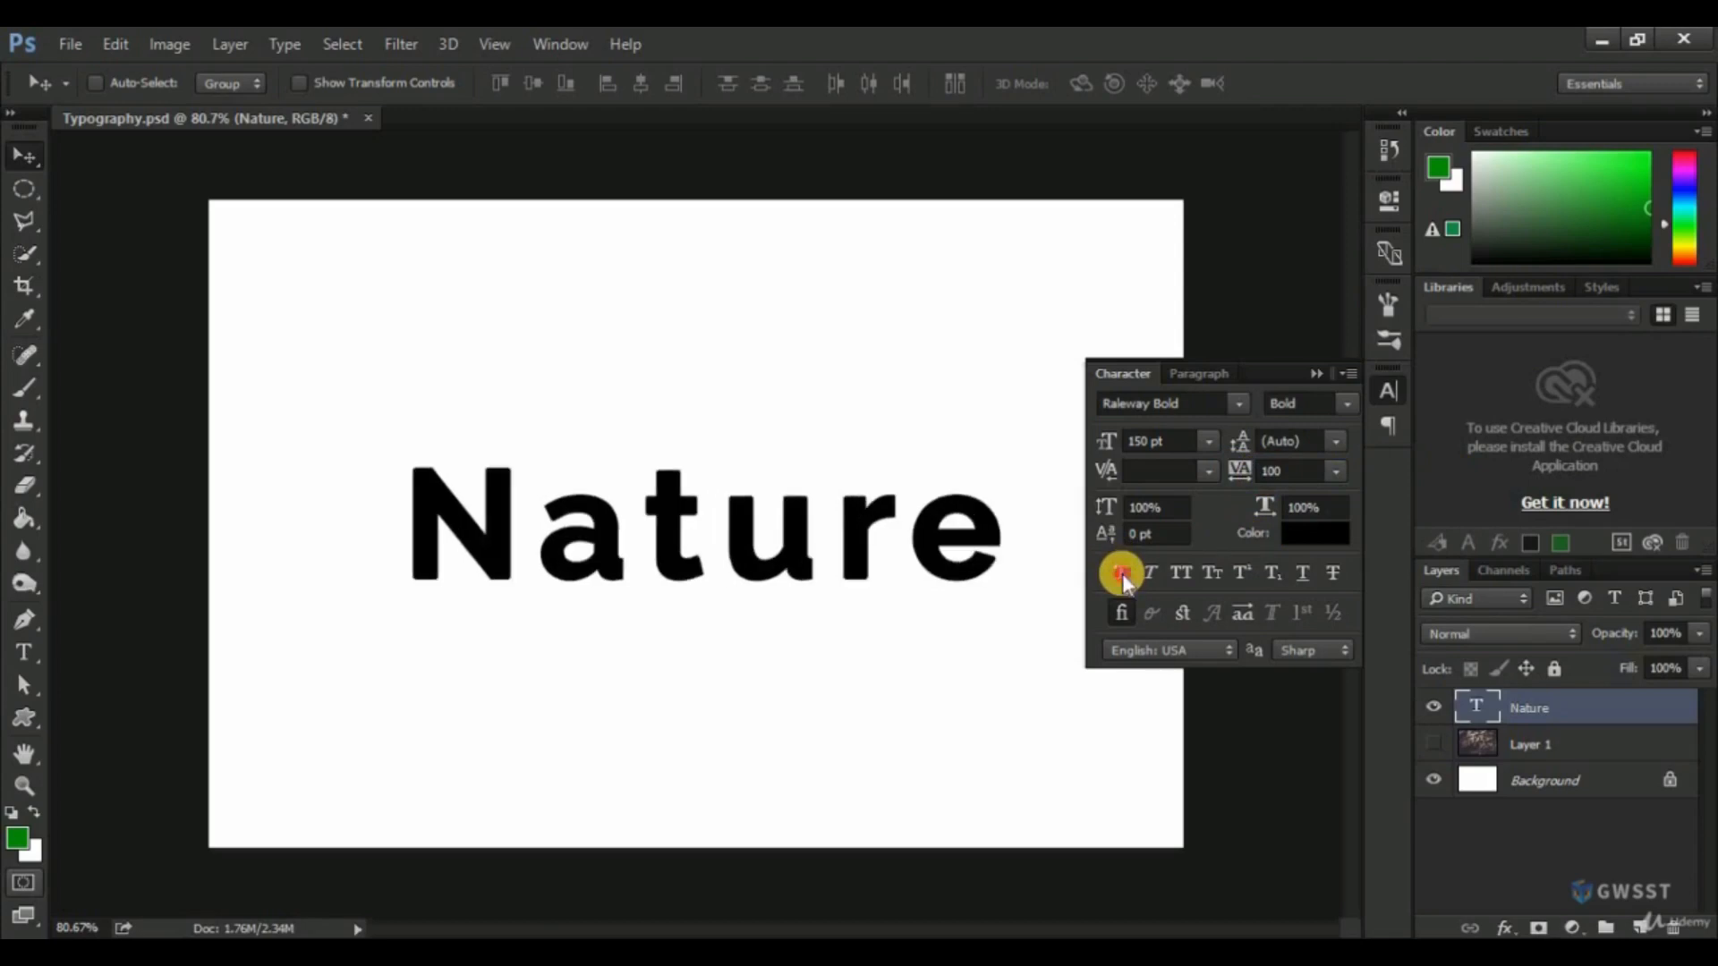
click(1122, 573)
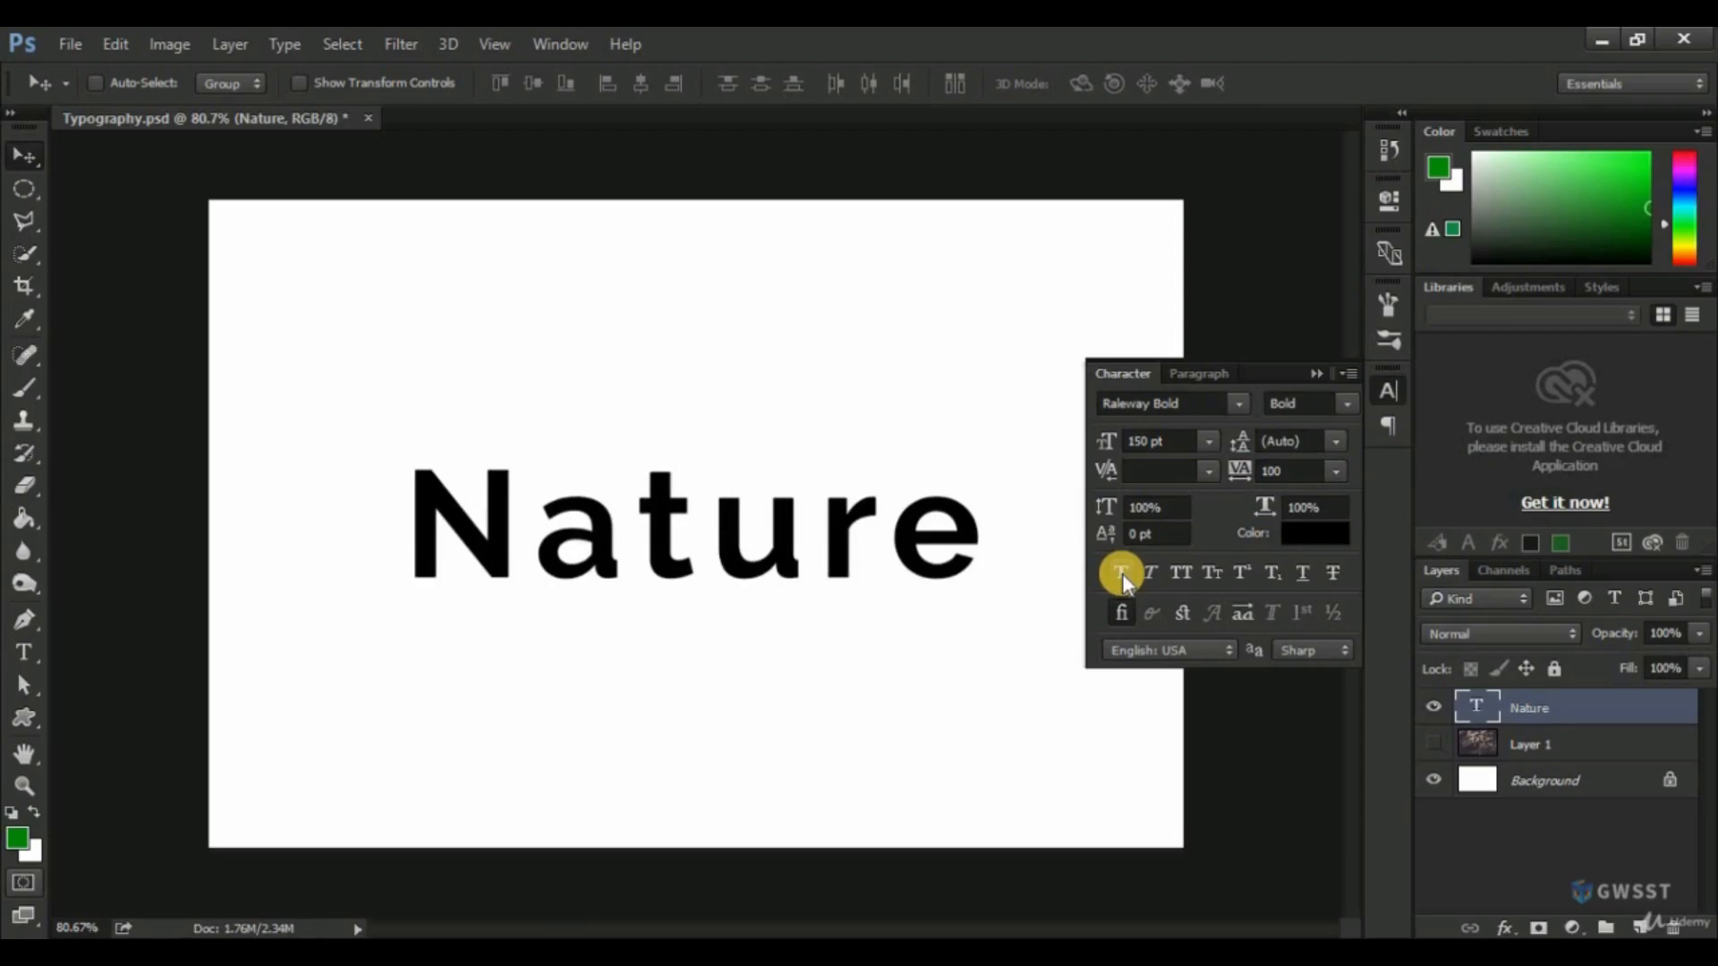
click(1149, 578)
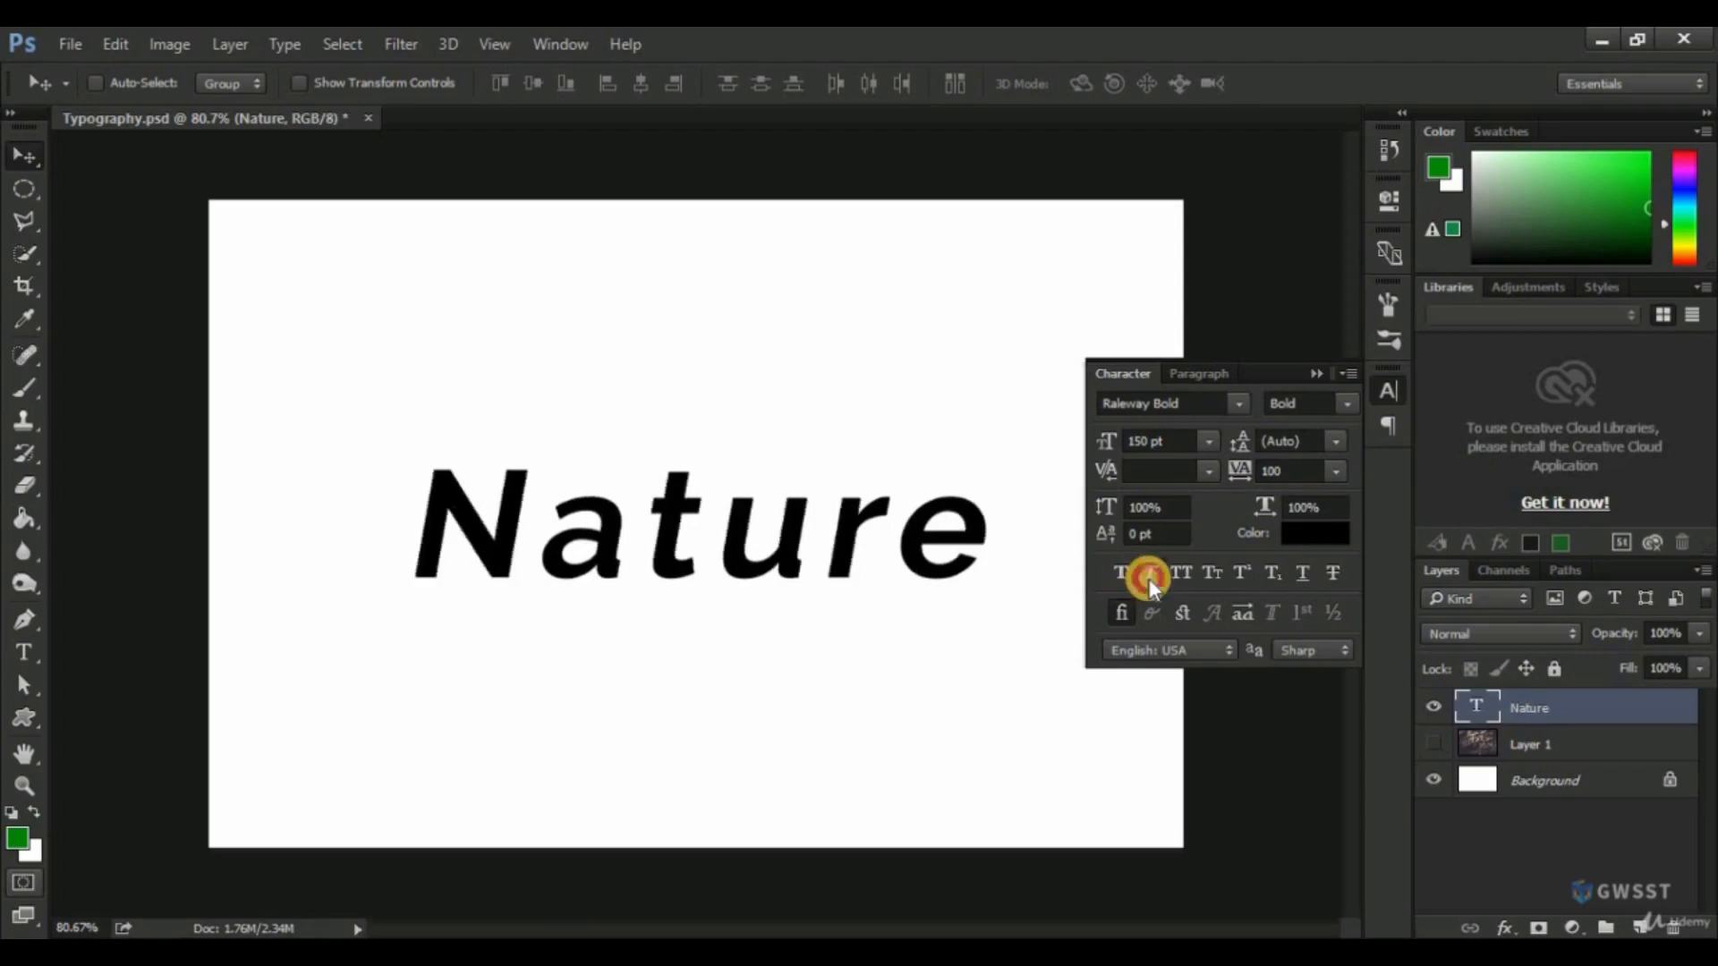
click(1149, 578)
Apply All Caps to the "Nature" text and centre it horizontally against the Background layer.
click(1183, 573)
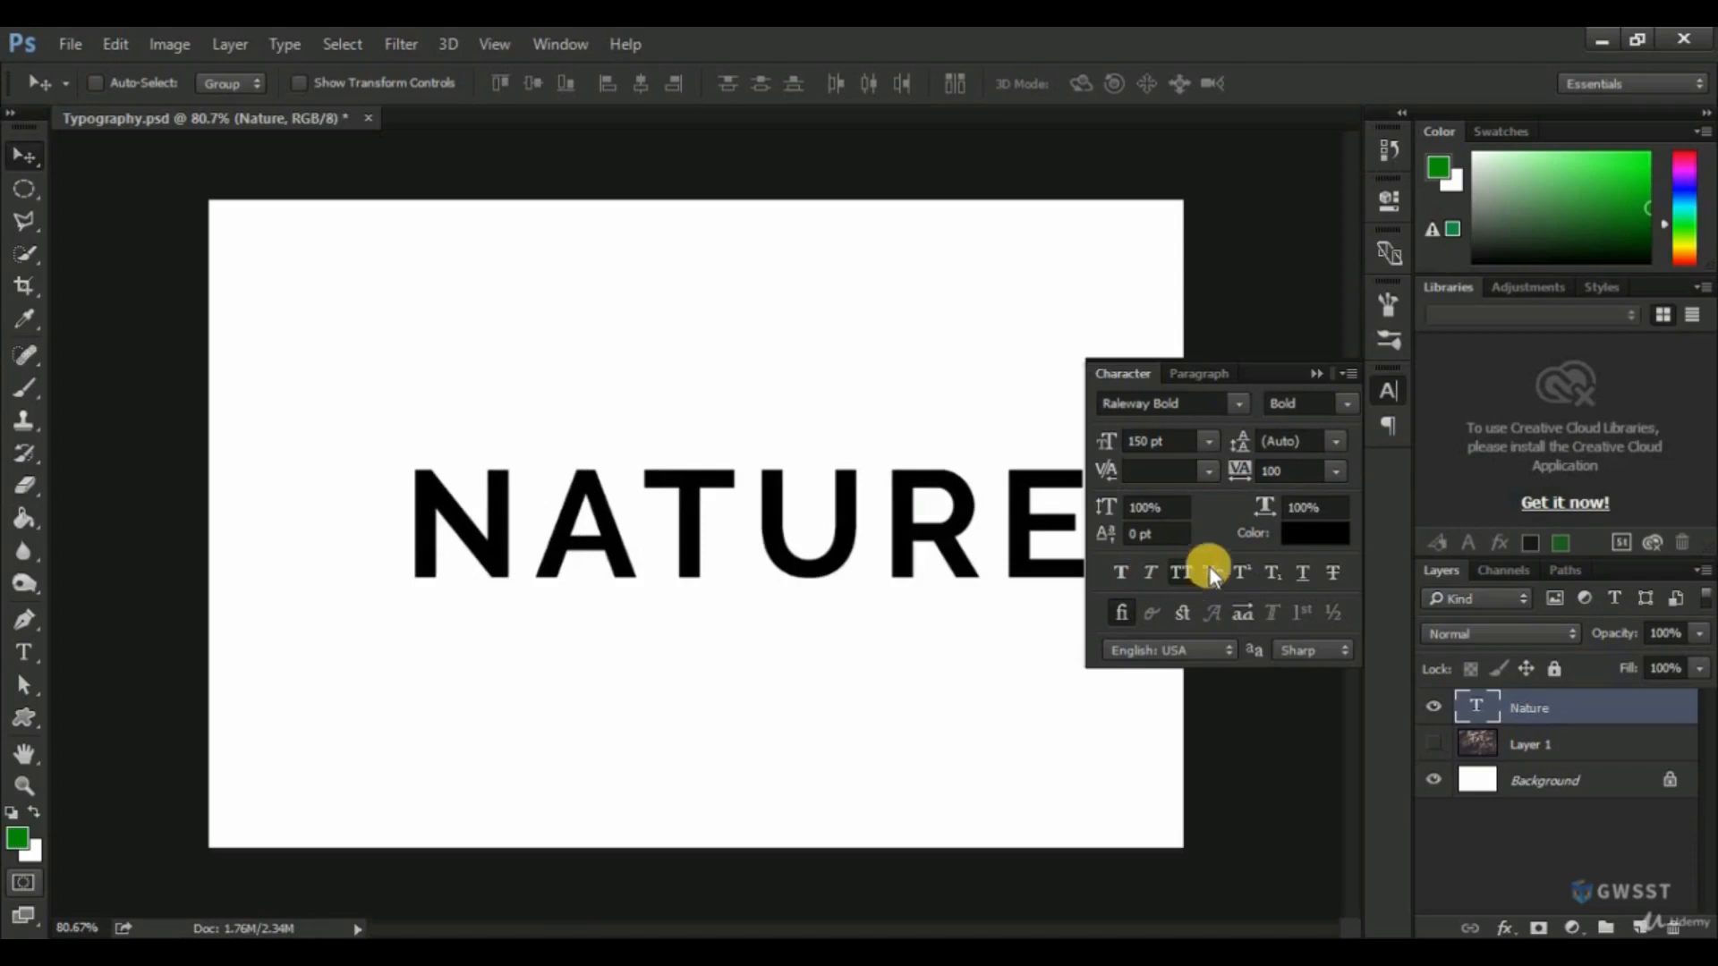
click(1385, 392)
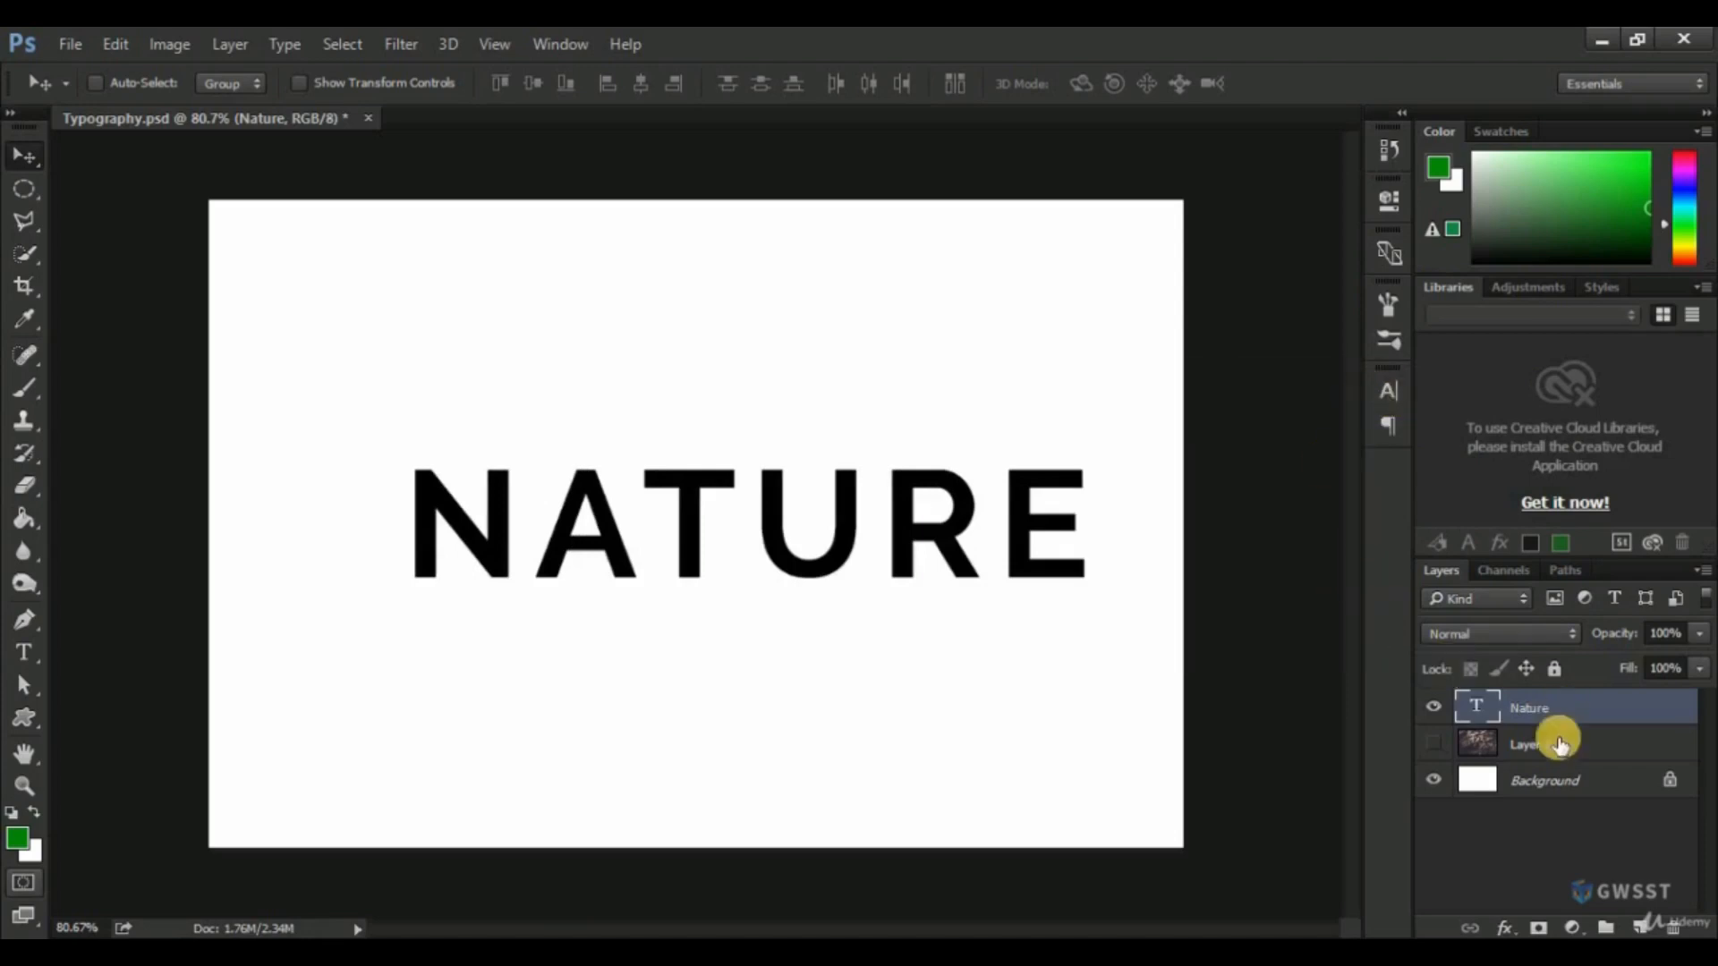
ctrl+click(1557, 781)
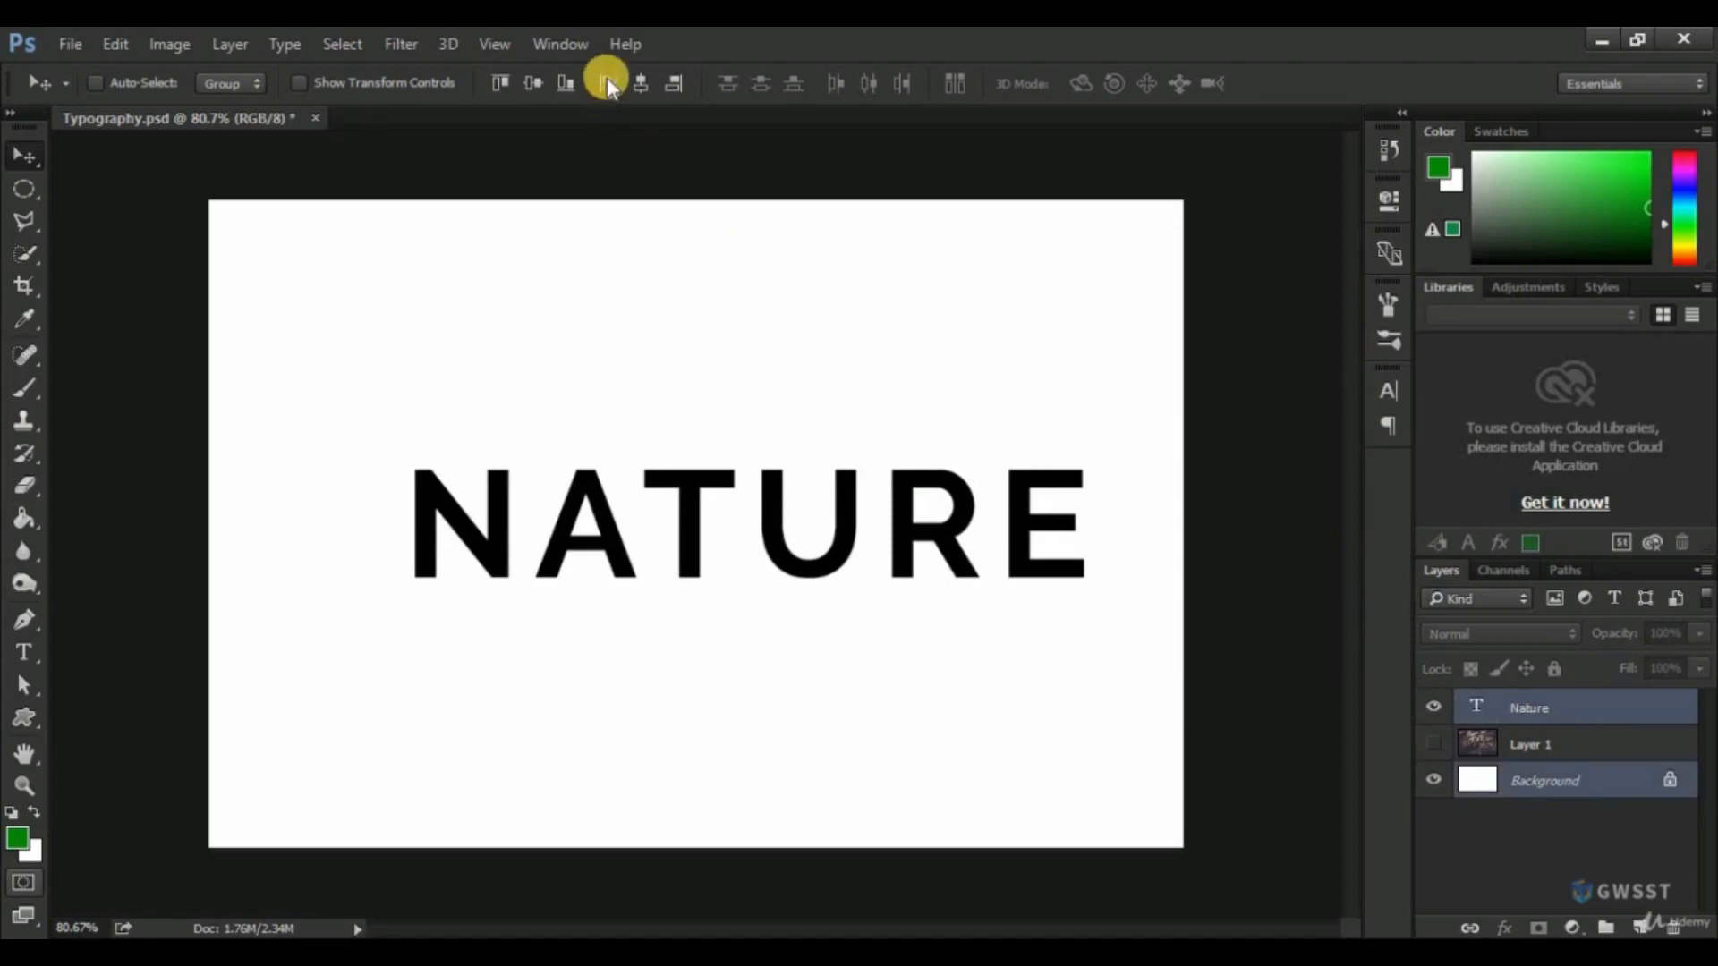
click(641, 83)
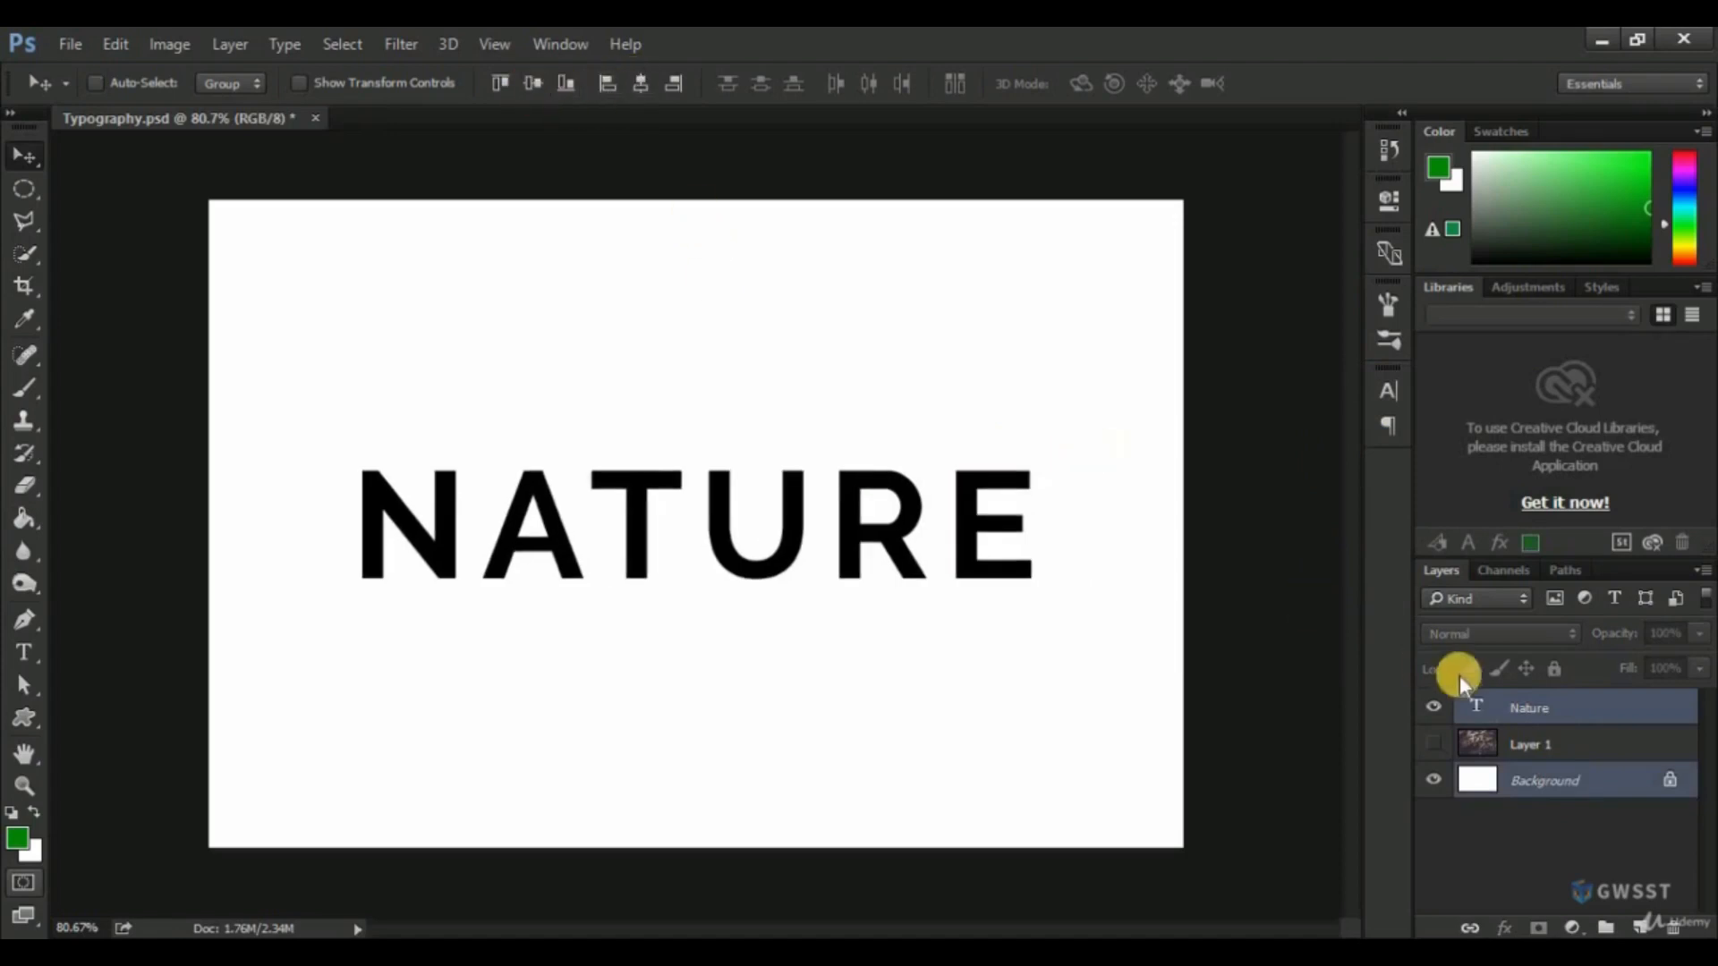
click(1543, 720)
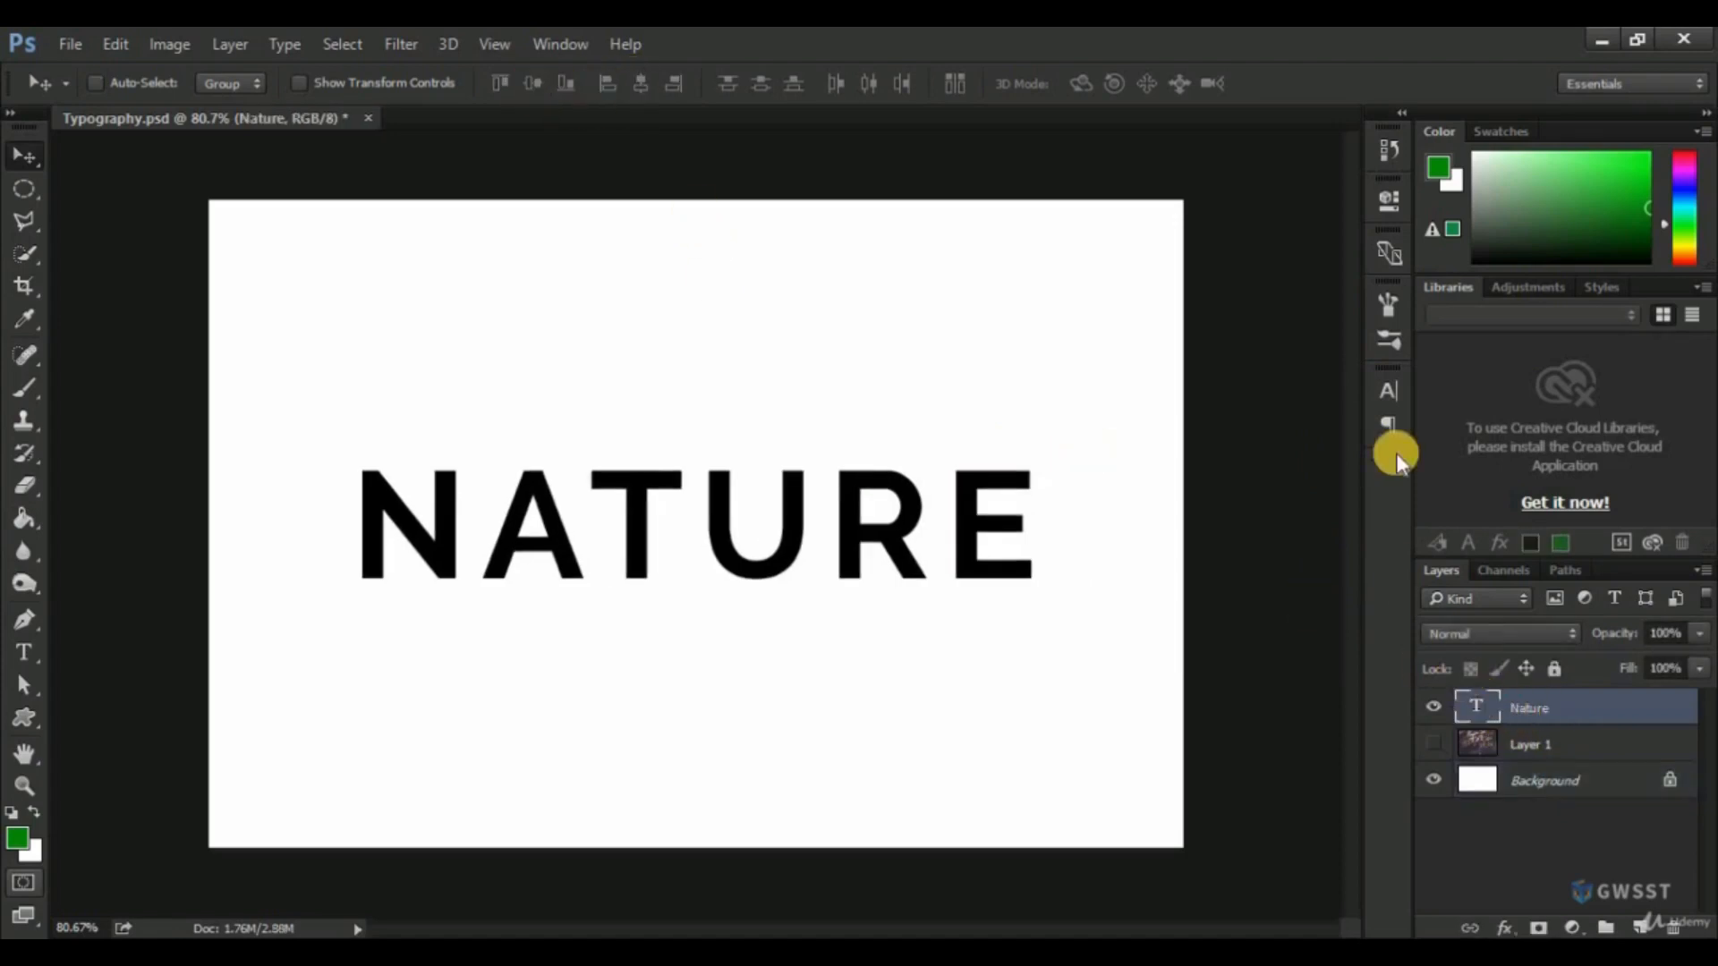
Try bright red (fc0f0f) as the colour of the "Nature" text, and discard the colour change.
click(1389, 394)
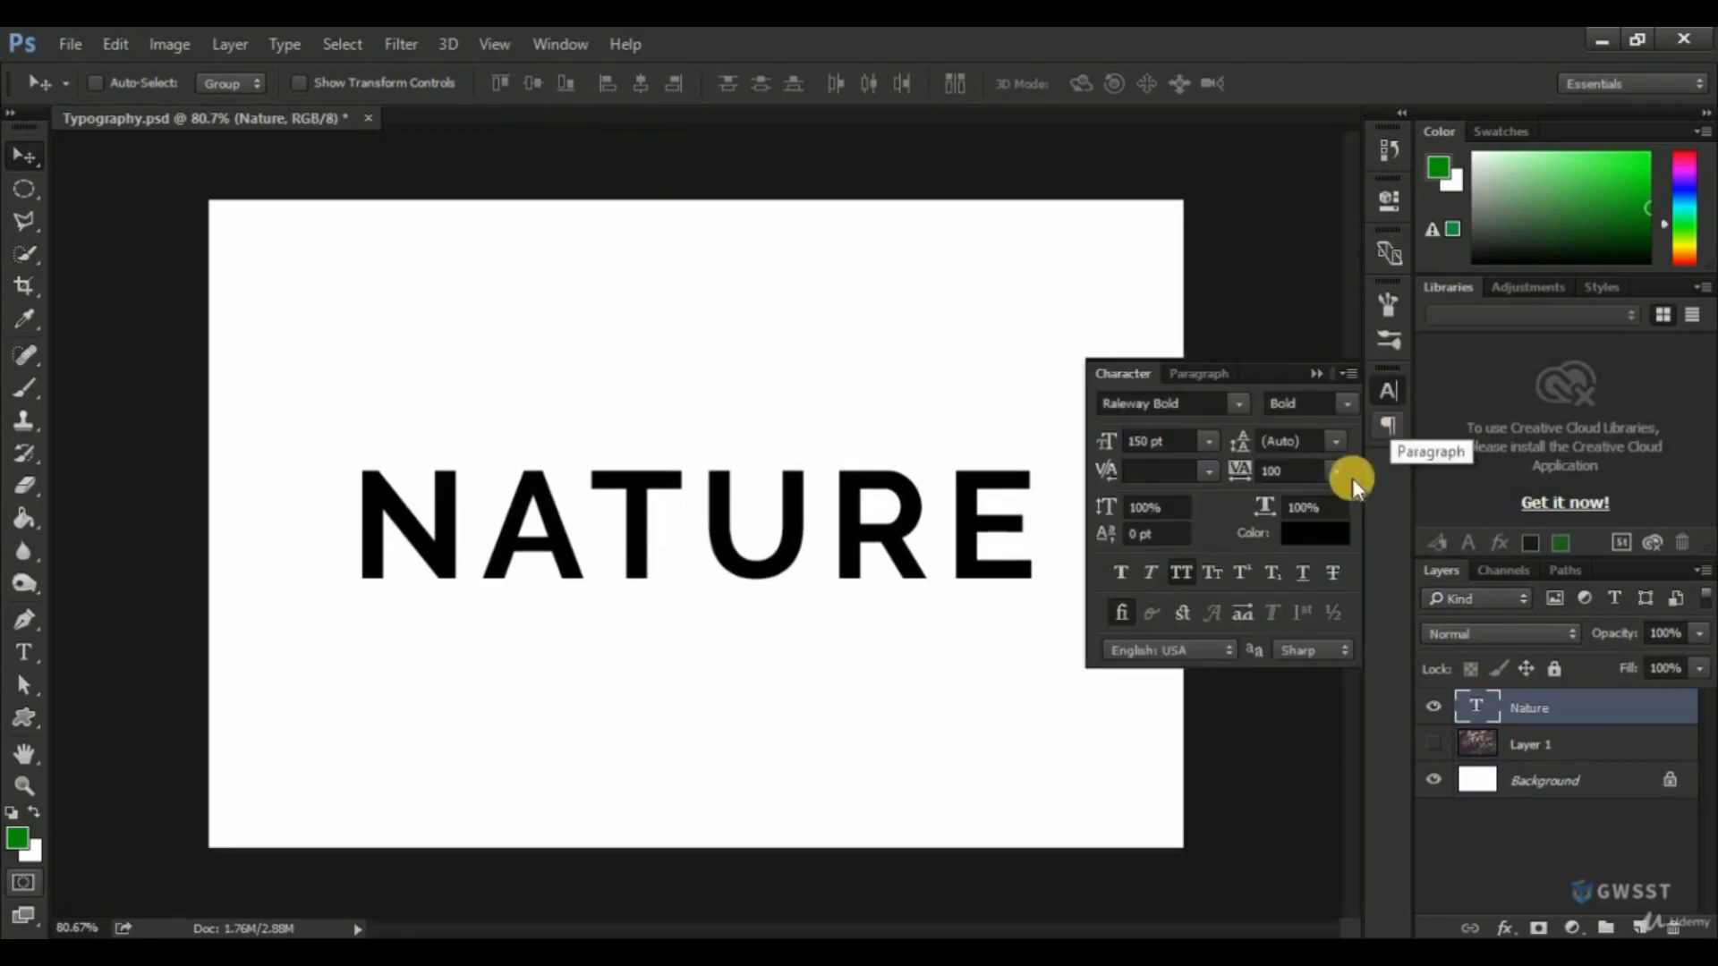
click(1320, 534)
mouse_move(1153, 400)
mouse_down()
mouse_move(1074, 306)
mouse_move(1196, 268)
mouse_move(1243, 294)
mouse_move(1315, 274)
mouse_up()
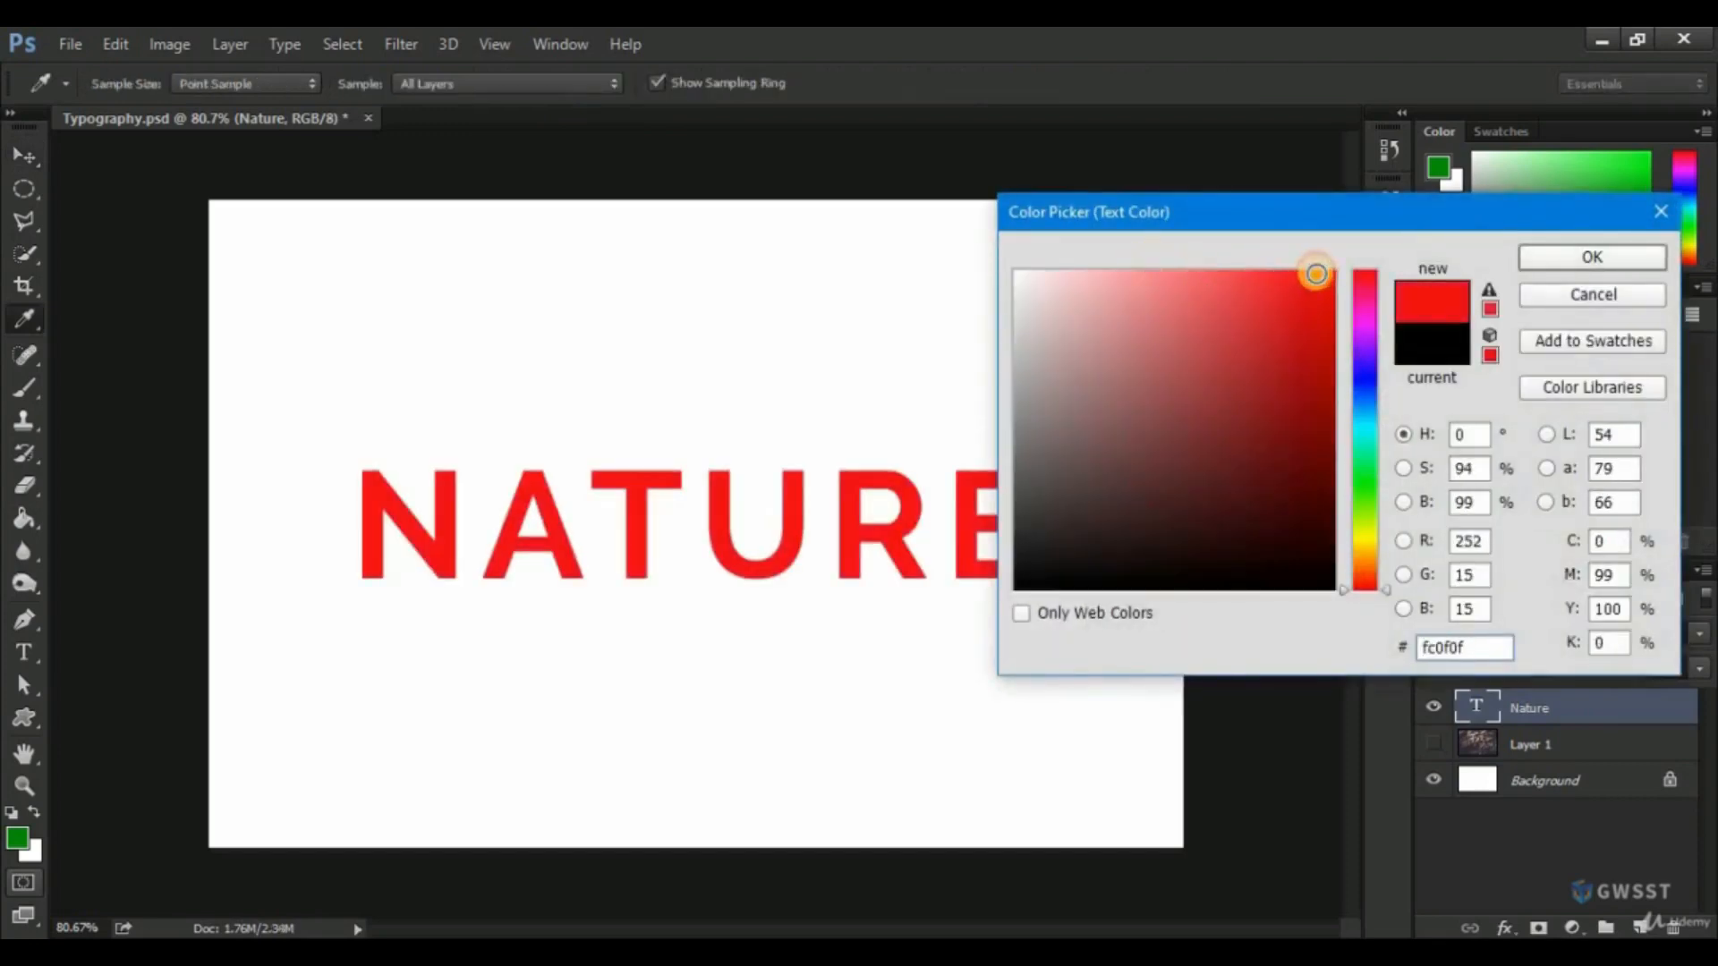
click(1586, 300)
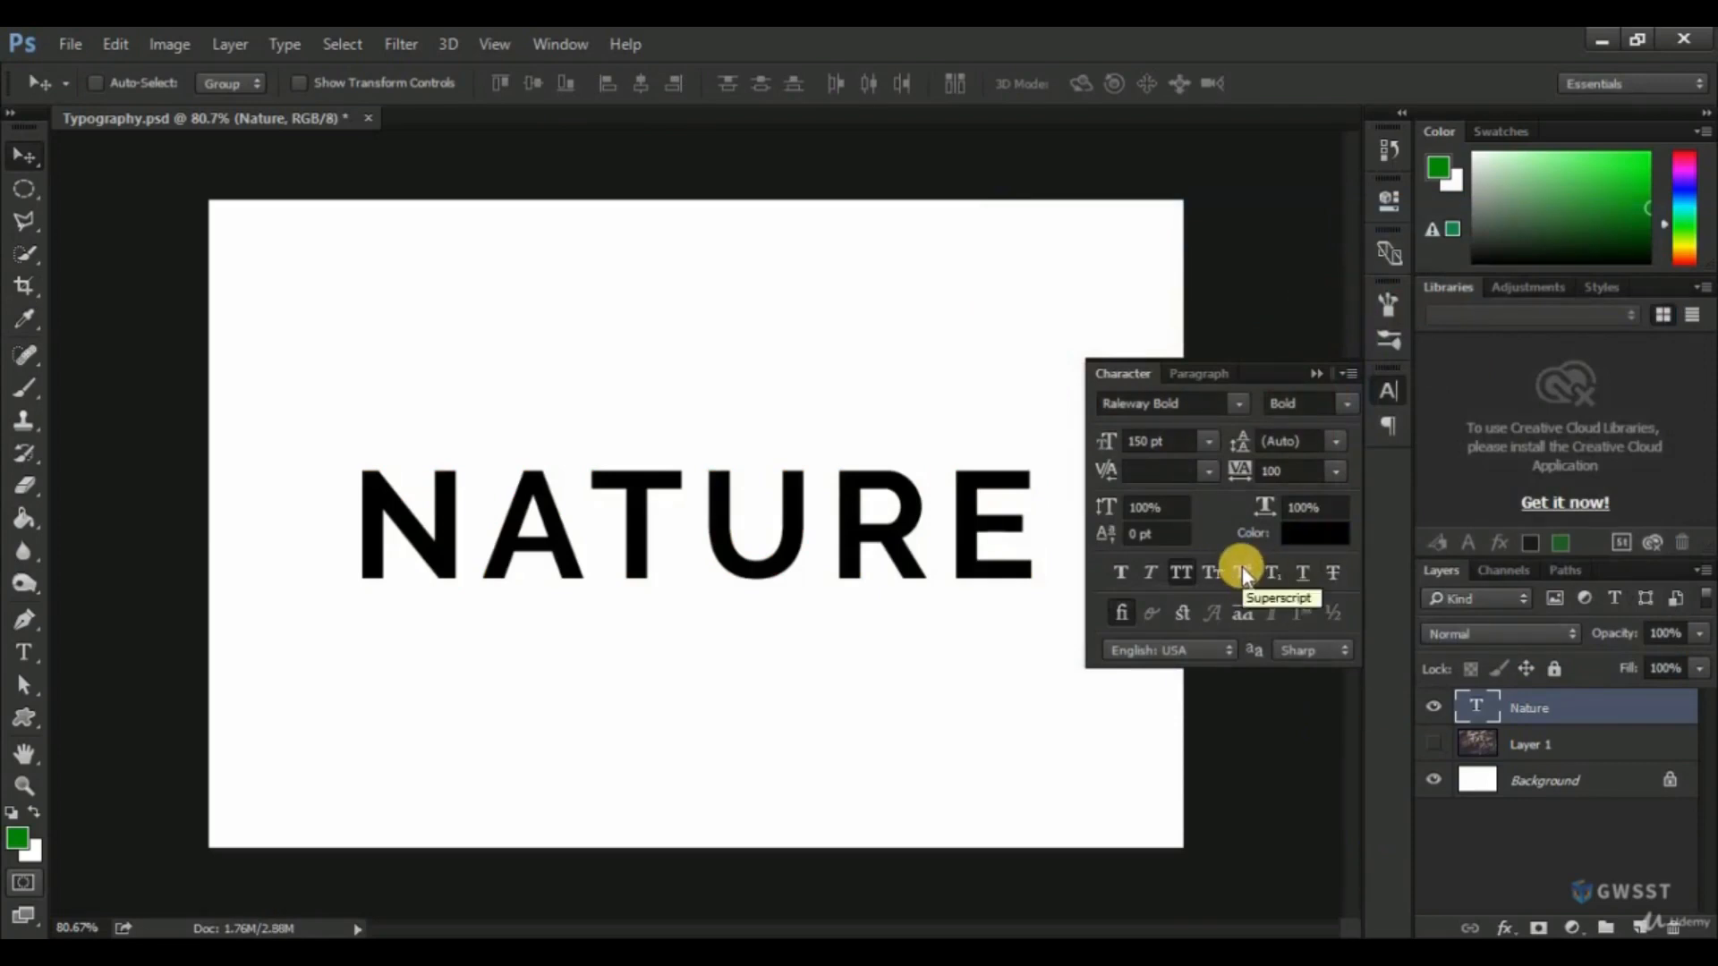
Add a "2" at the end of the "Nature" text.
click(1390, 396)
double_click(1477, 707)
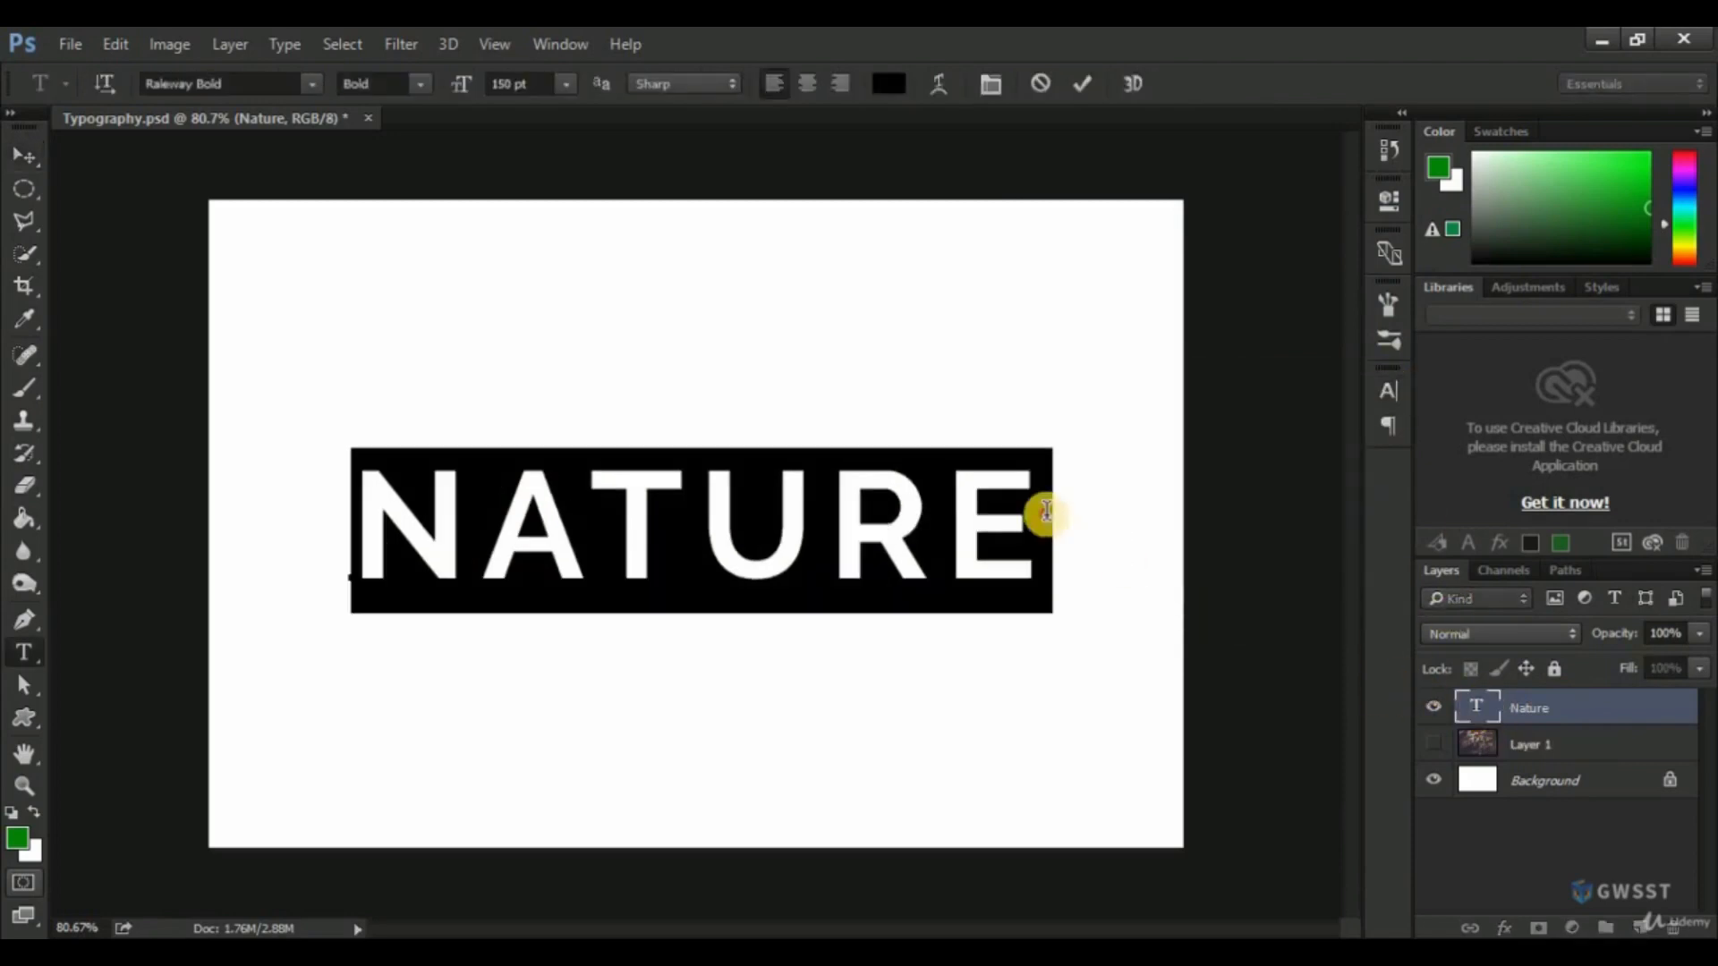
click(1149, 539)
text(2)
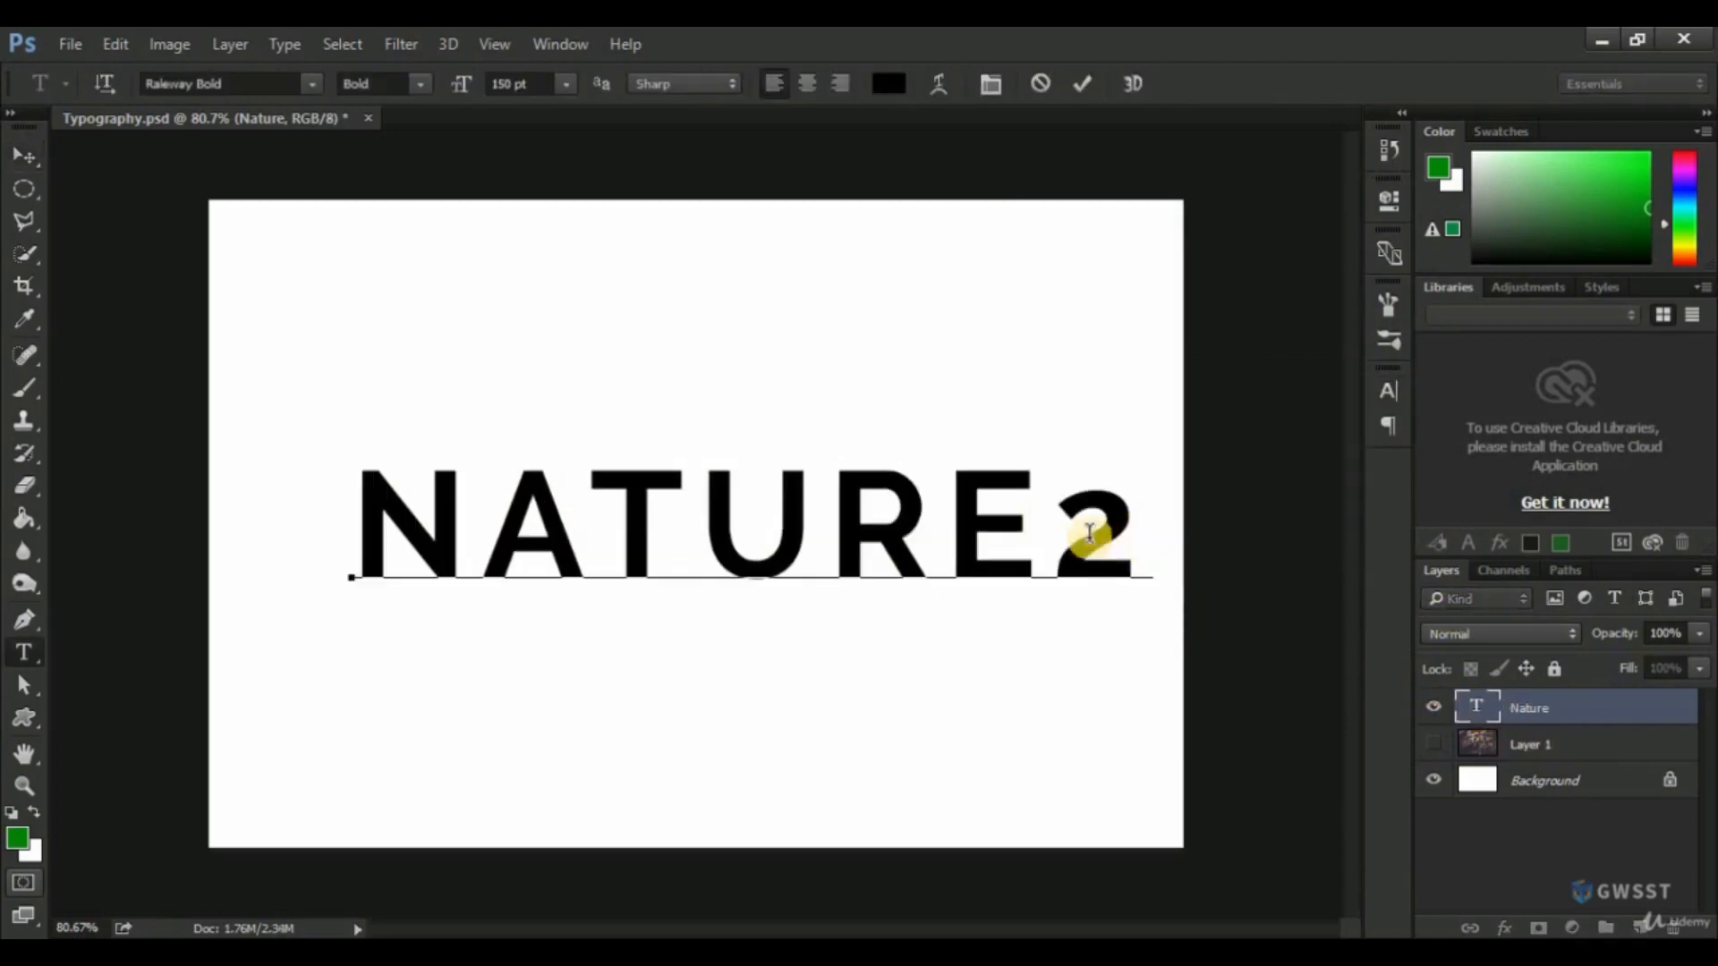
Format only the "2" after "Nature" as superscript and commit the text edit.
drag(1085, 549, 1110, 535)
click(1391, 391)
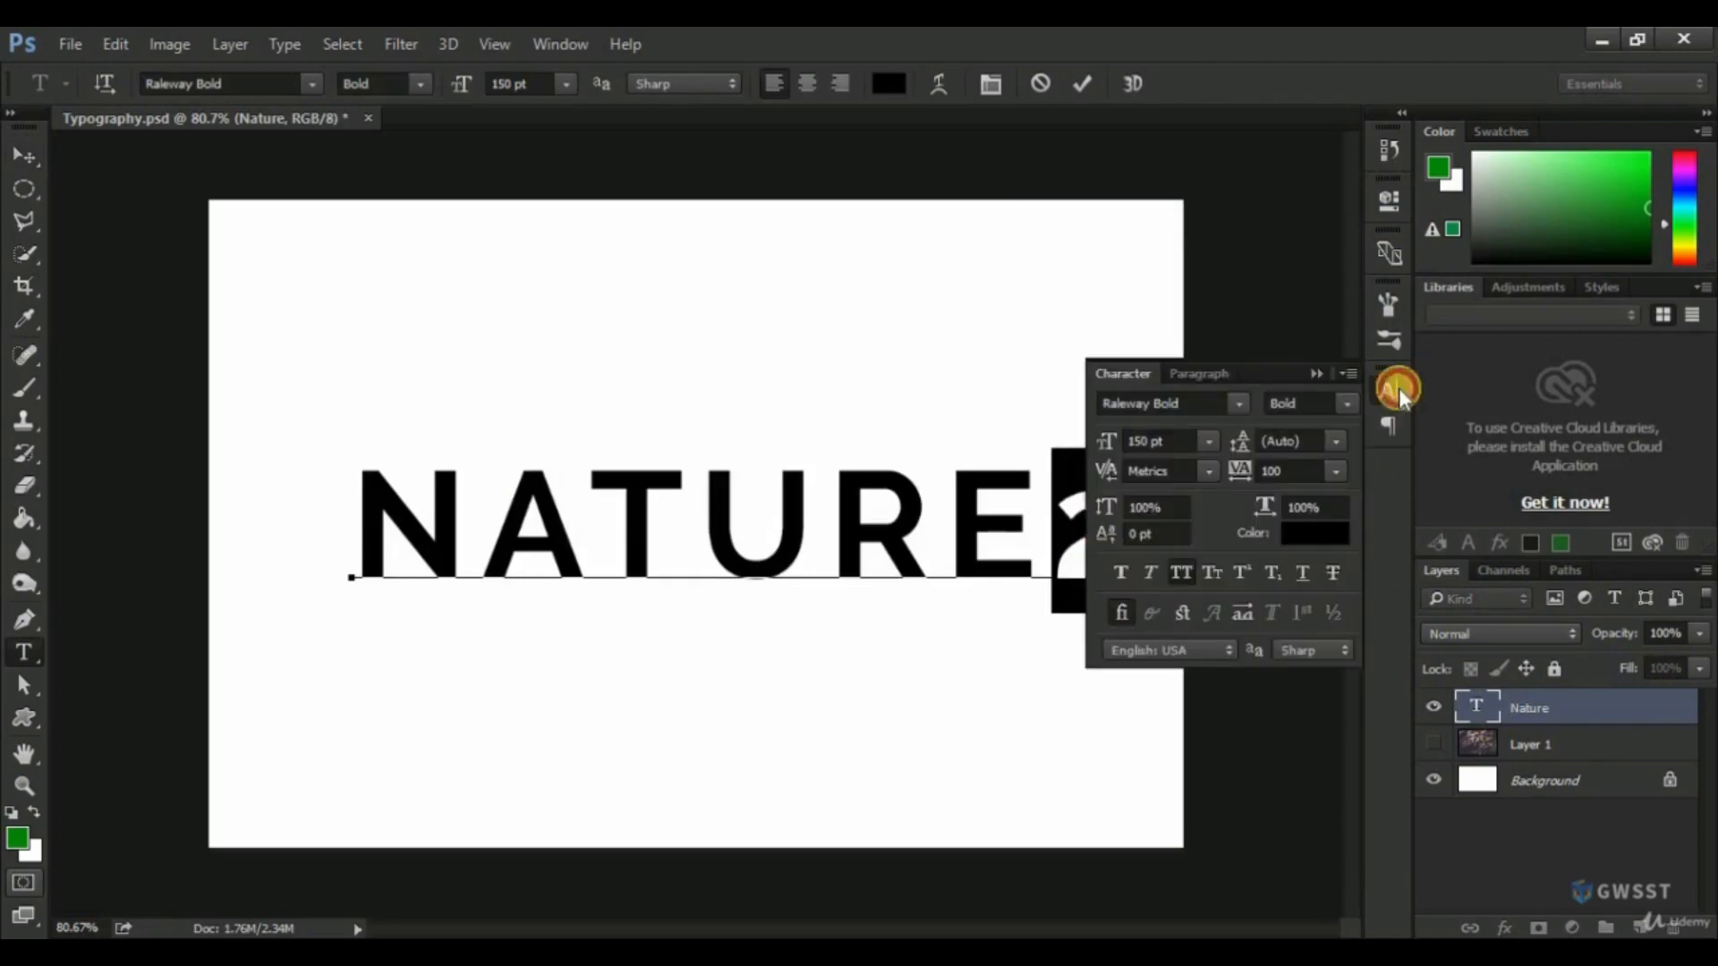
click(1253, 572)
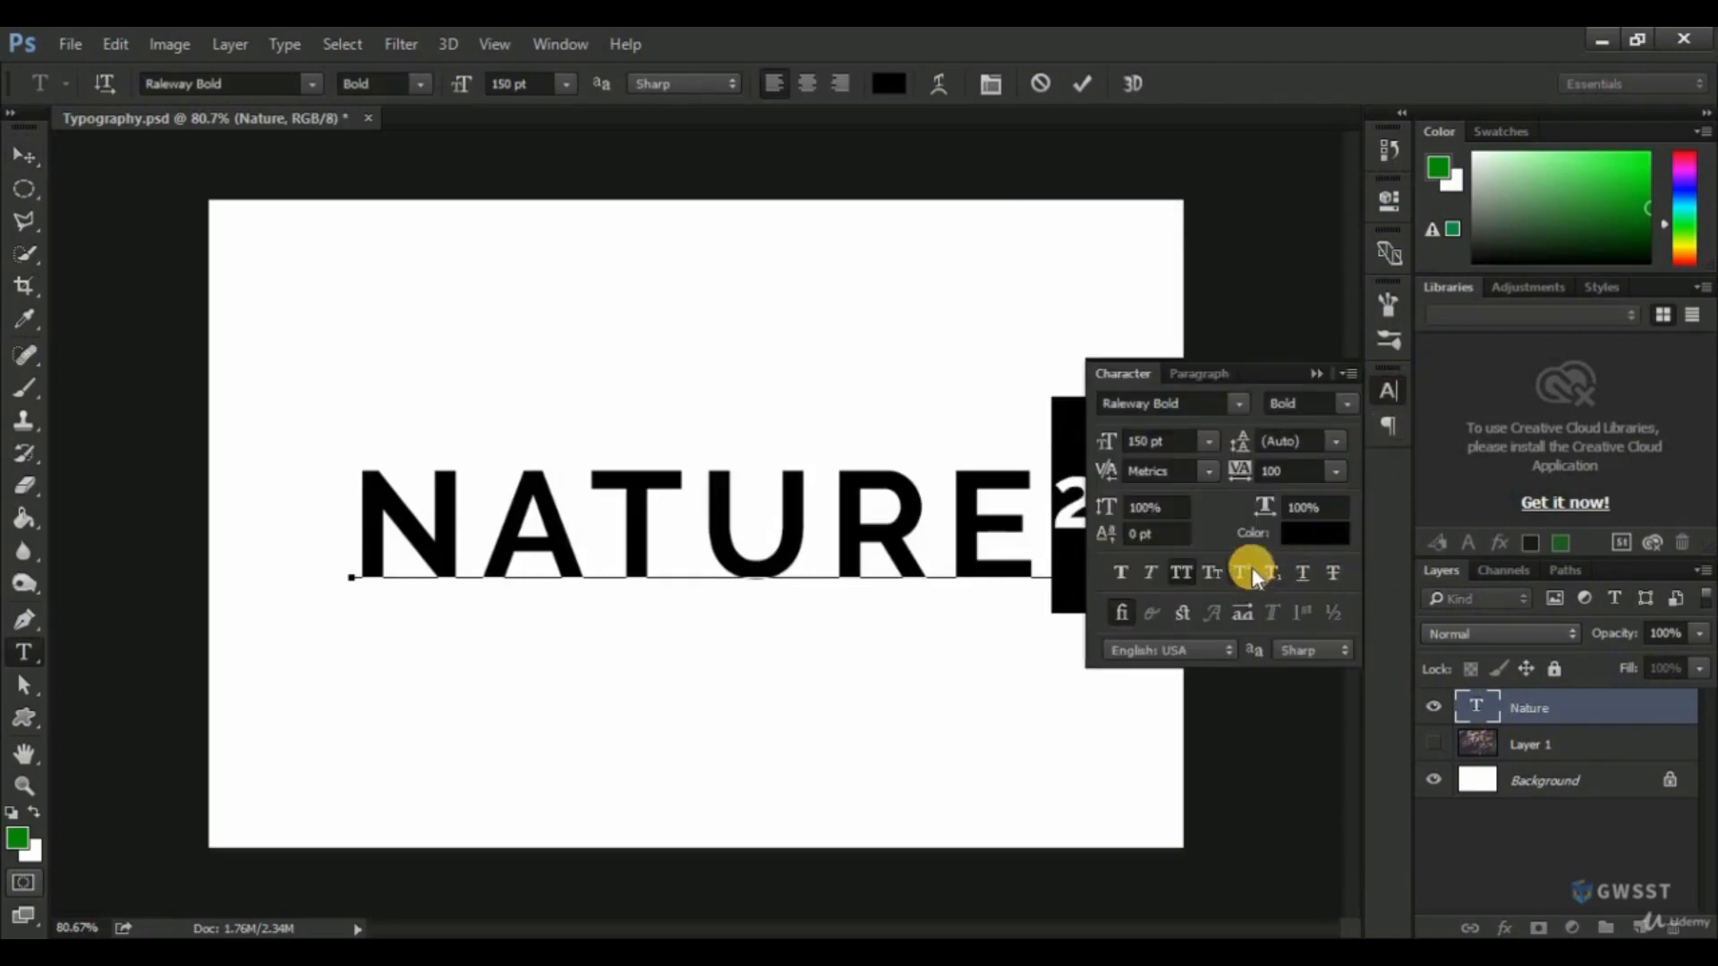
click(1387, 393)
click(1523, 716)
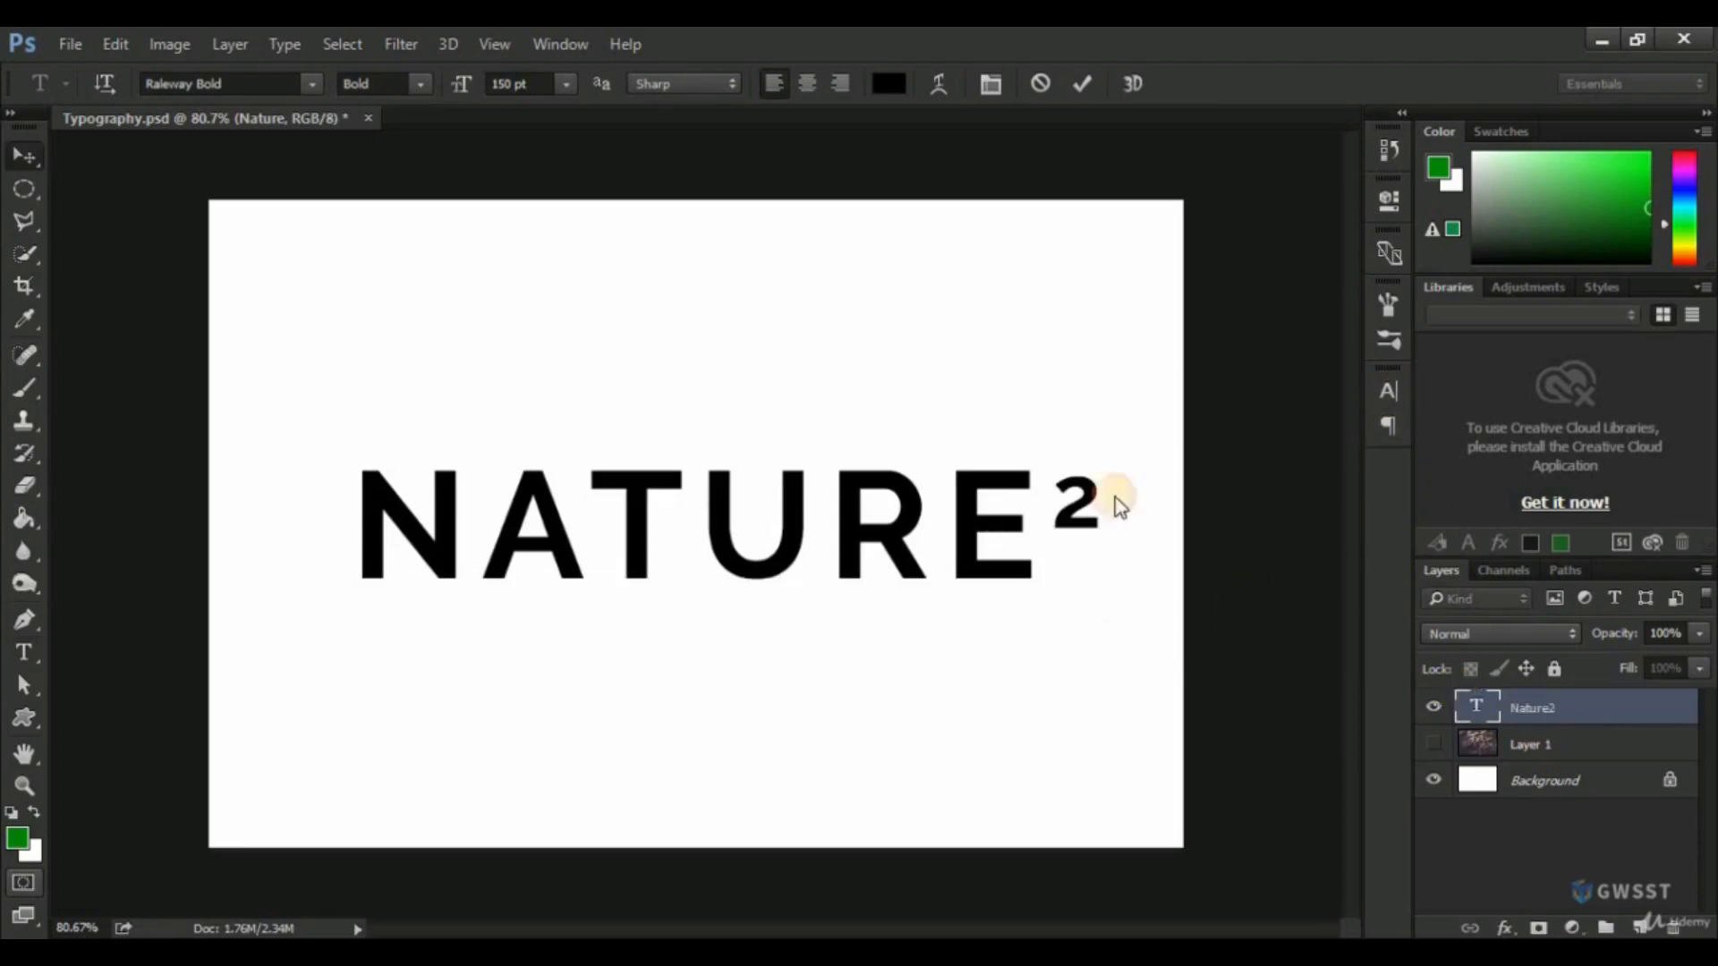
key(v)
Delete the superscript "2" so the text reads "Nature" again, and commit the edit.
double_click(1472, 707)
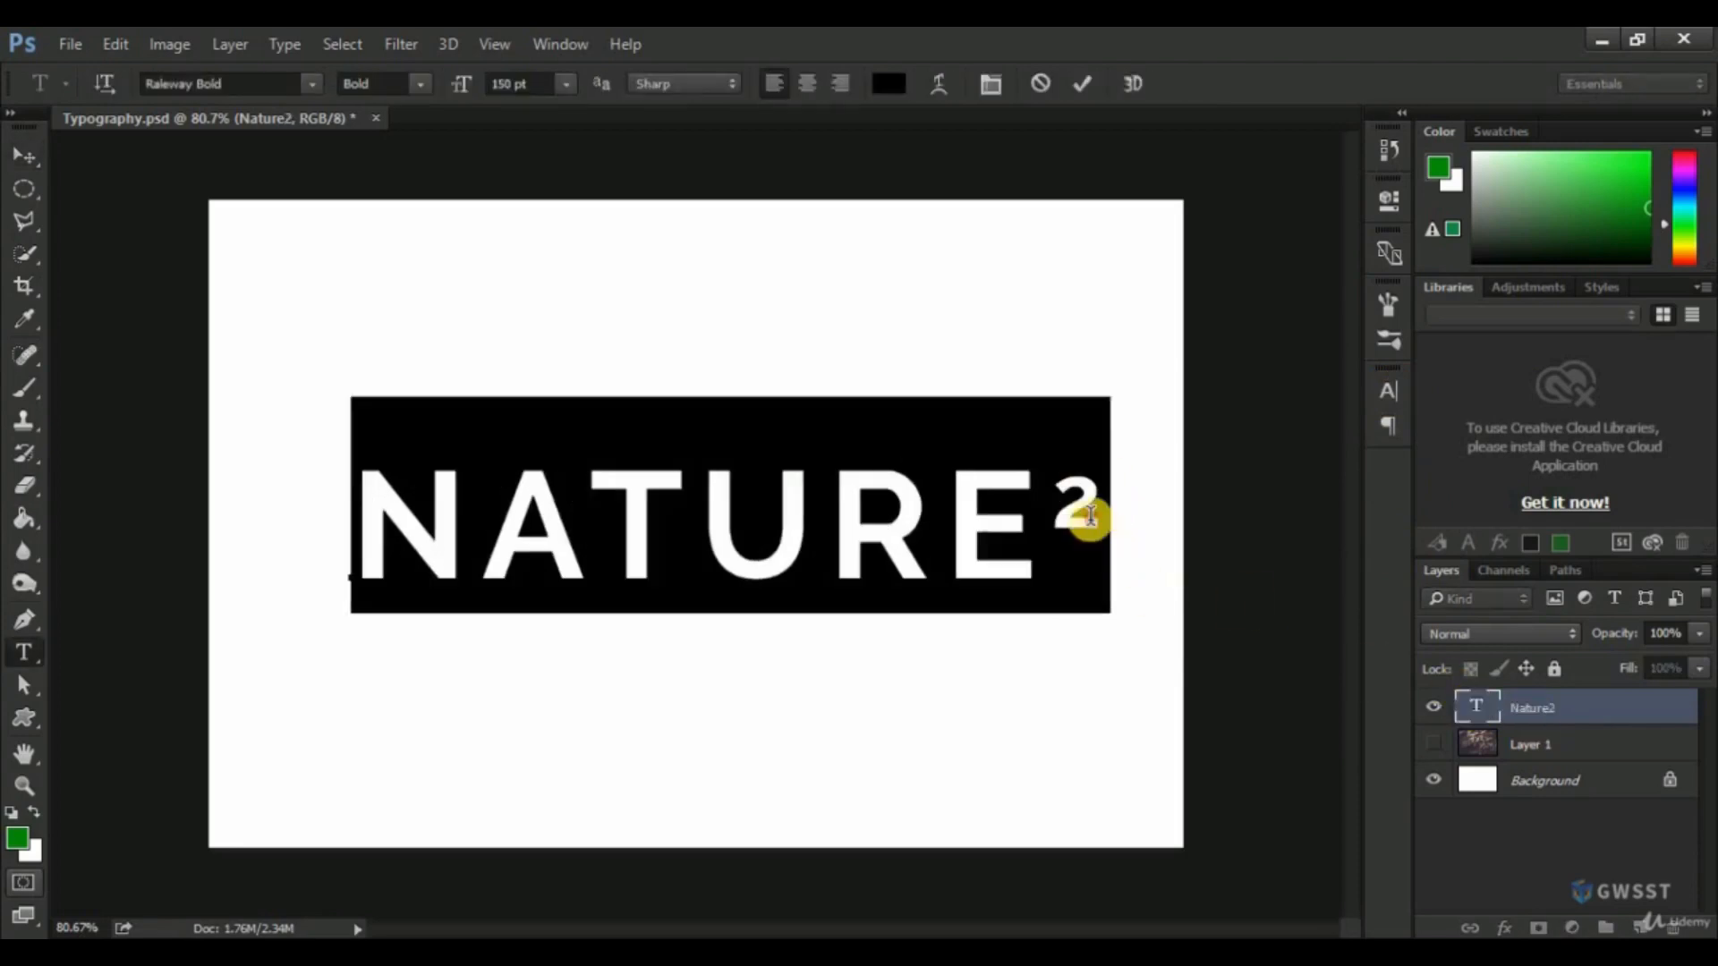
click(1059, 494)
key(shift+Left)
key(BackSpace)
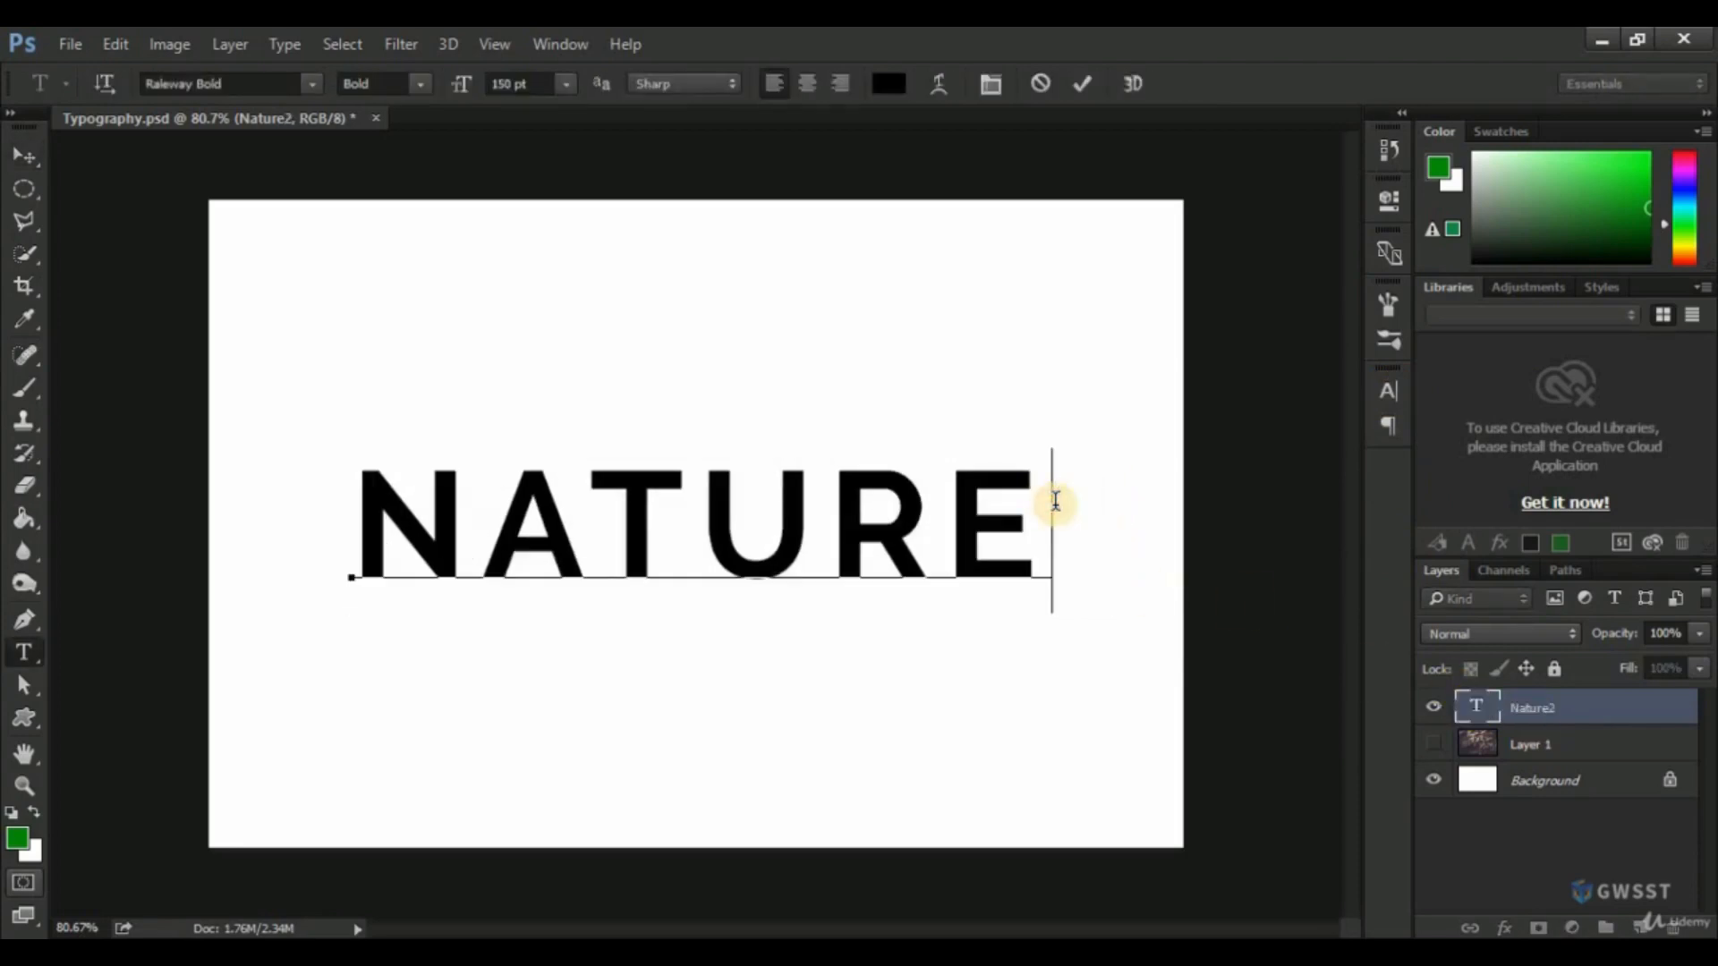
click(1564, 716)
key(v)
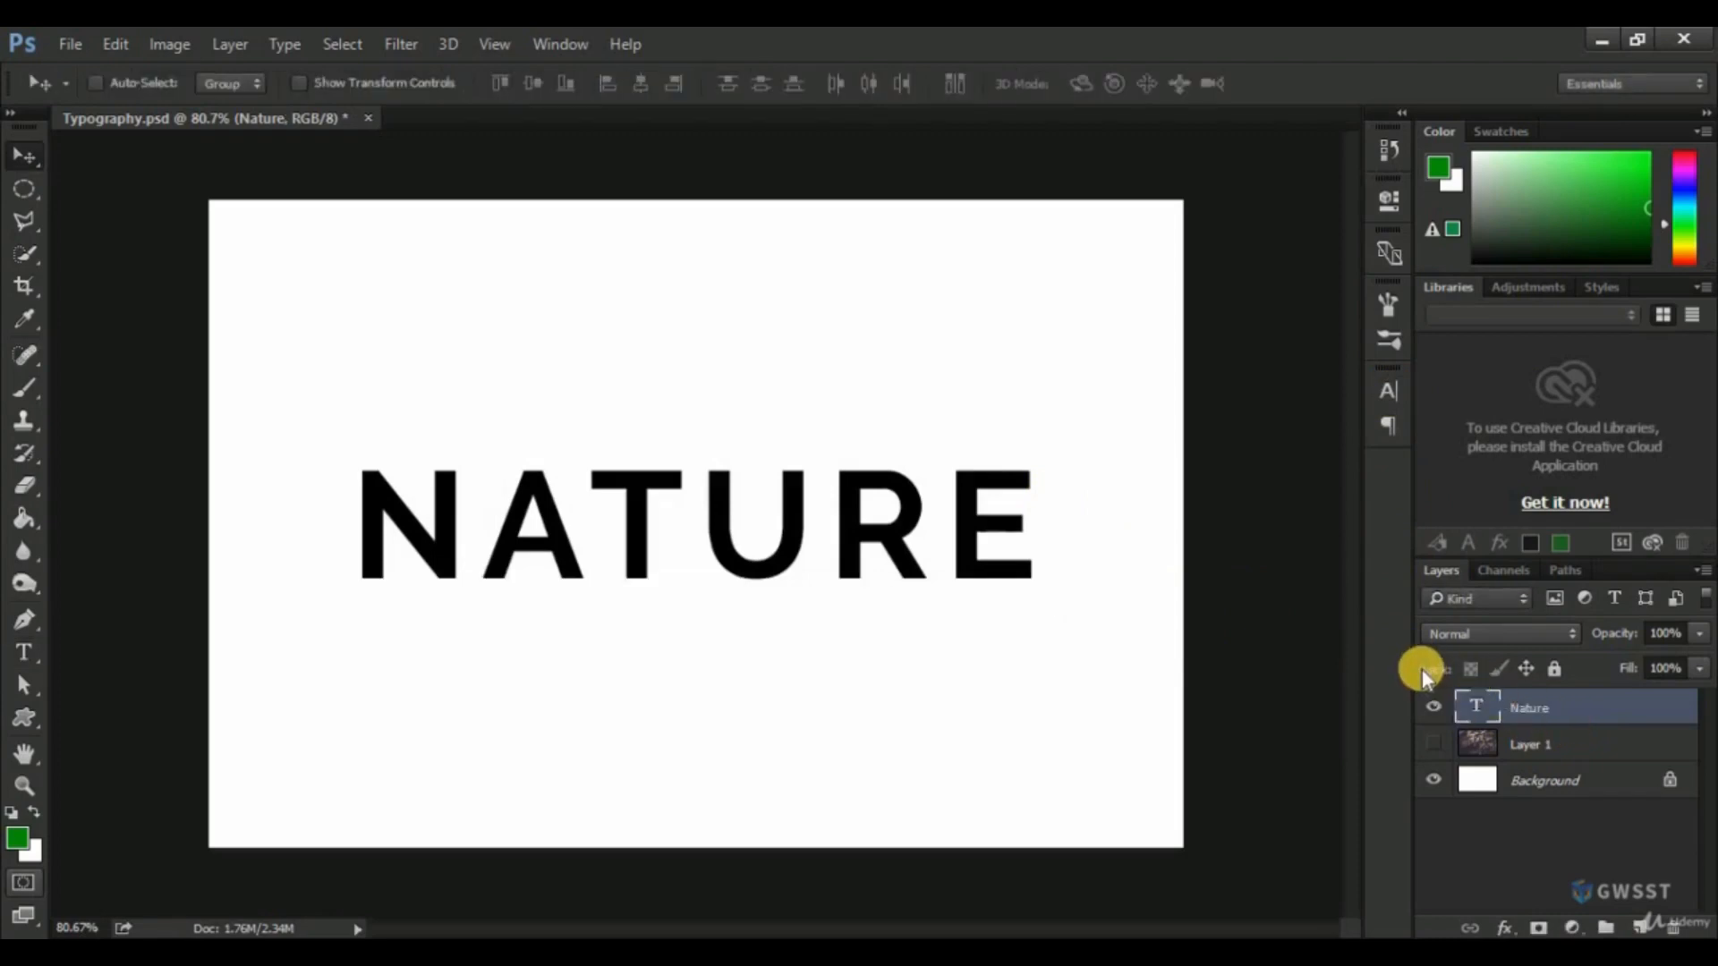
Show the leaf photo on Layer 1 and move that layer directly above the "Nature" text layer.
click(1435, 744)
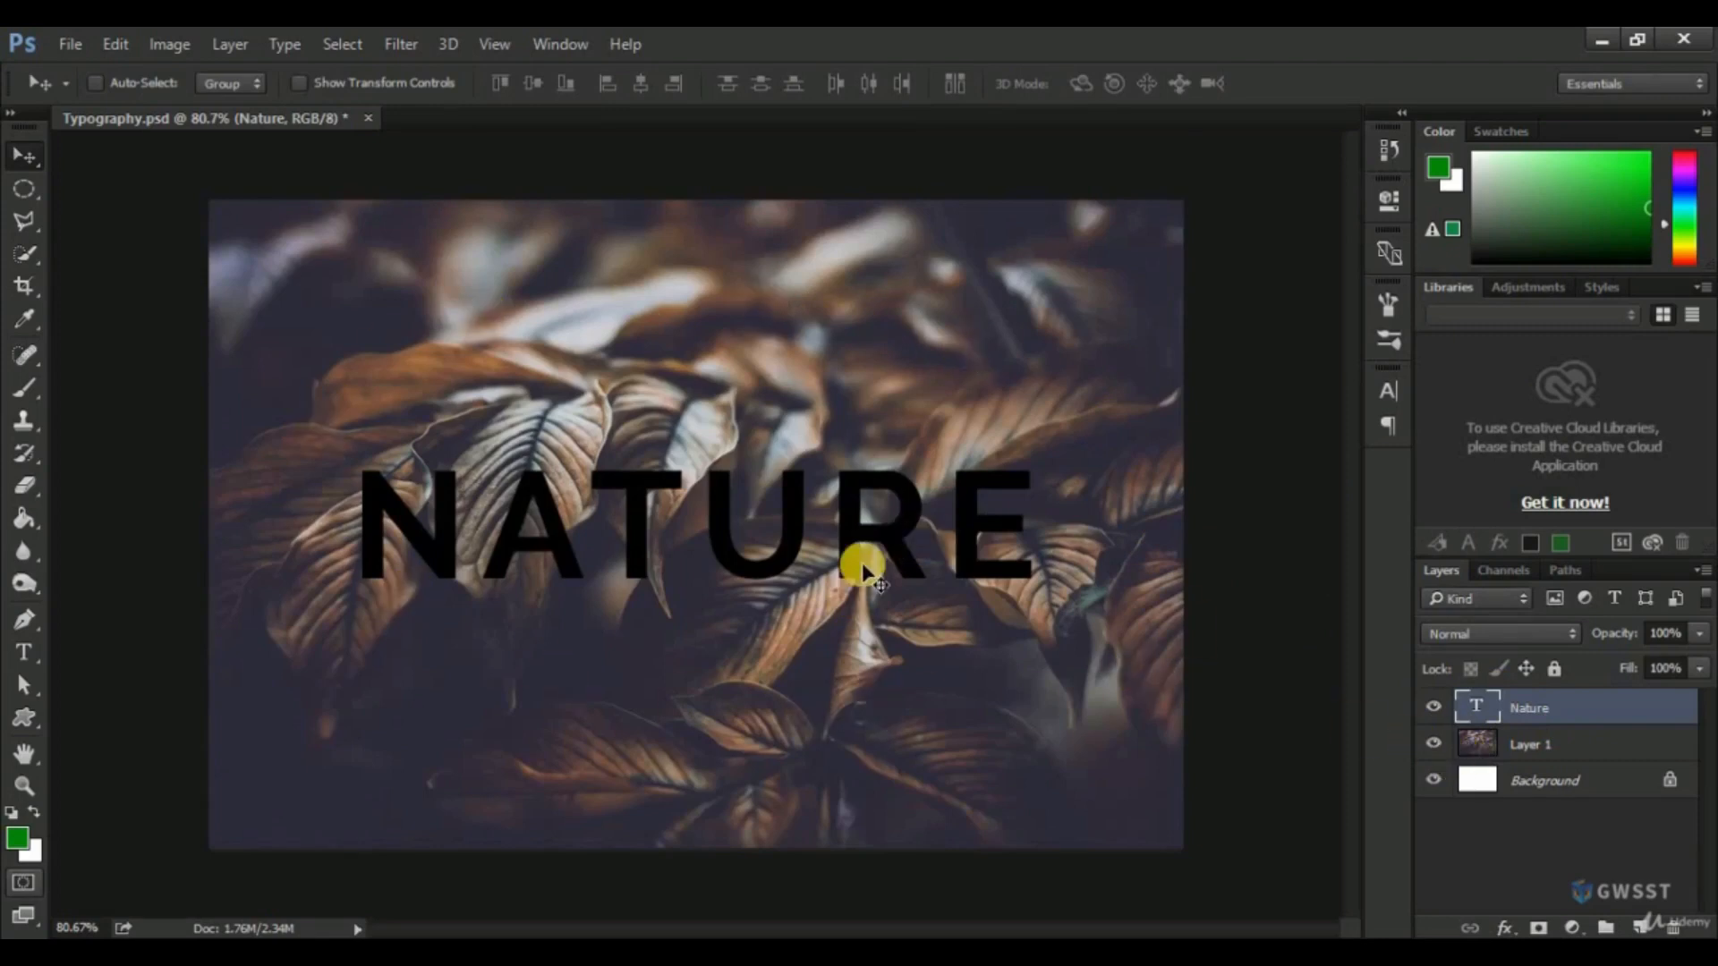
click(1556, 747)
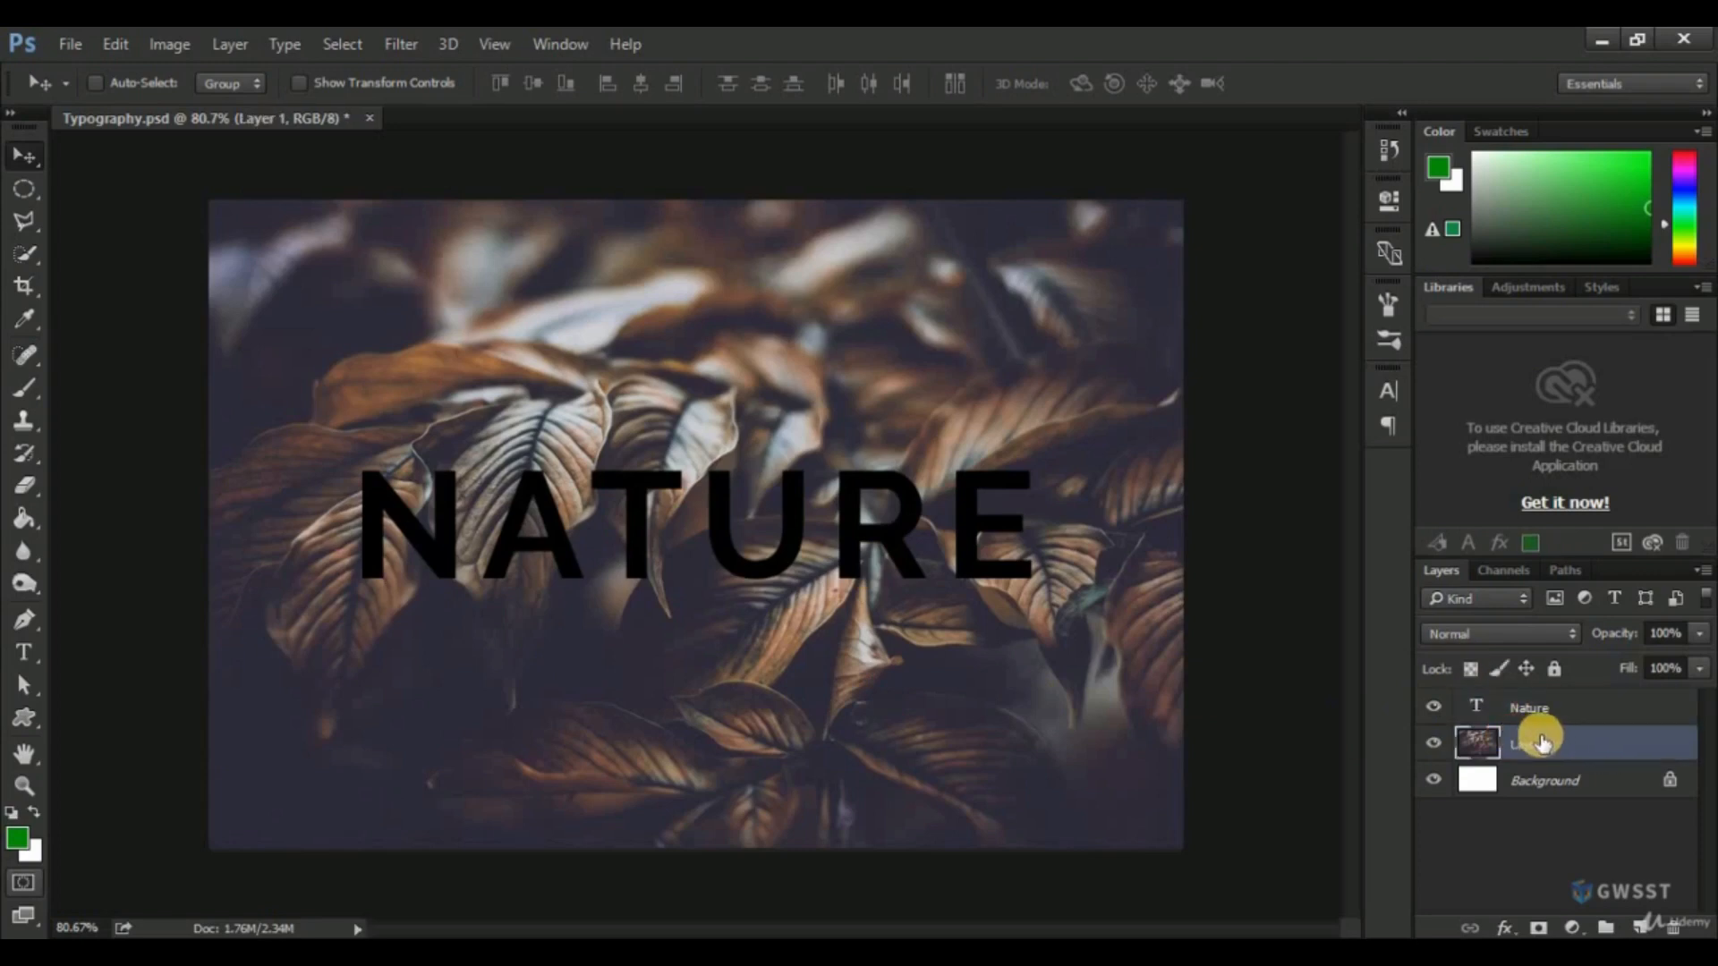
drag(1540, 742, 1546, 705)
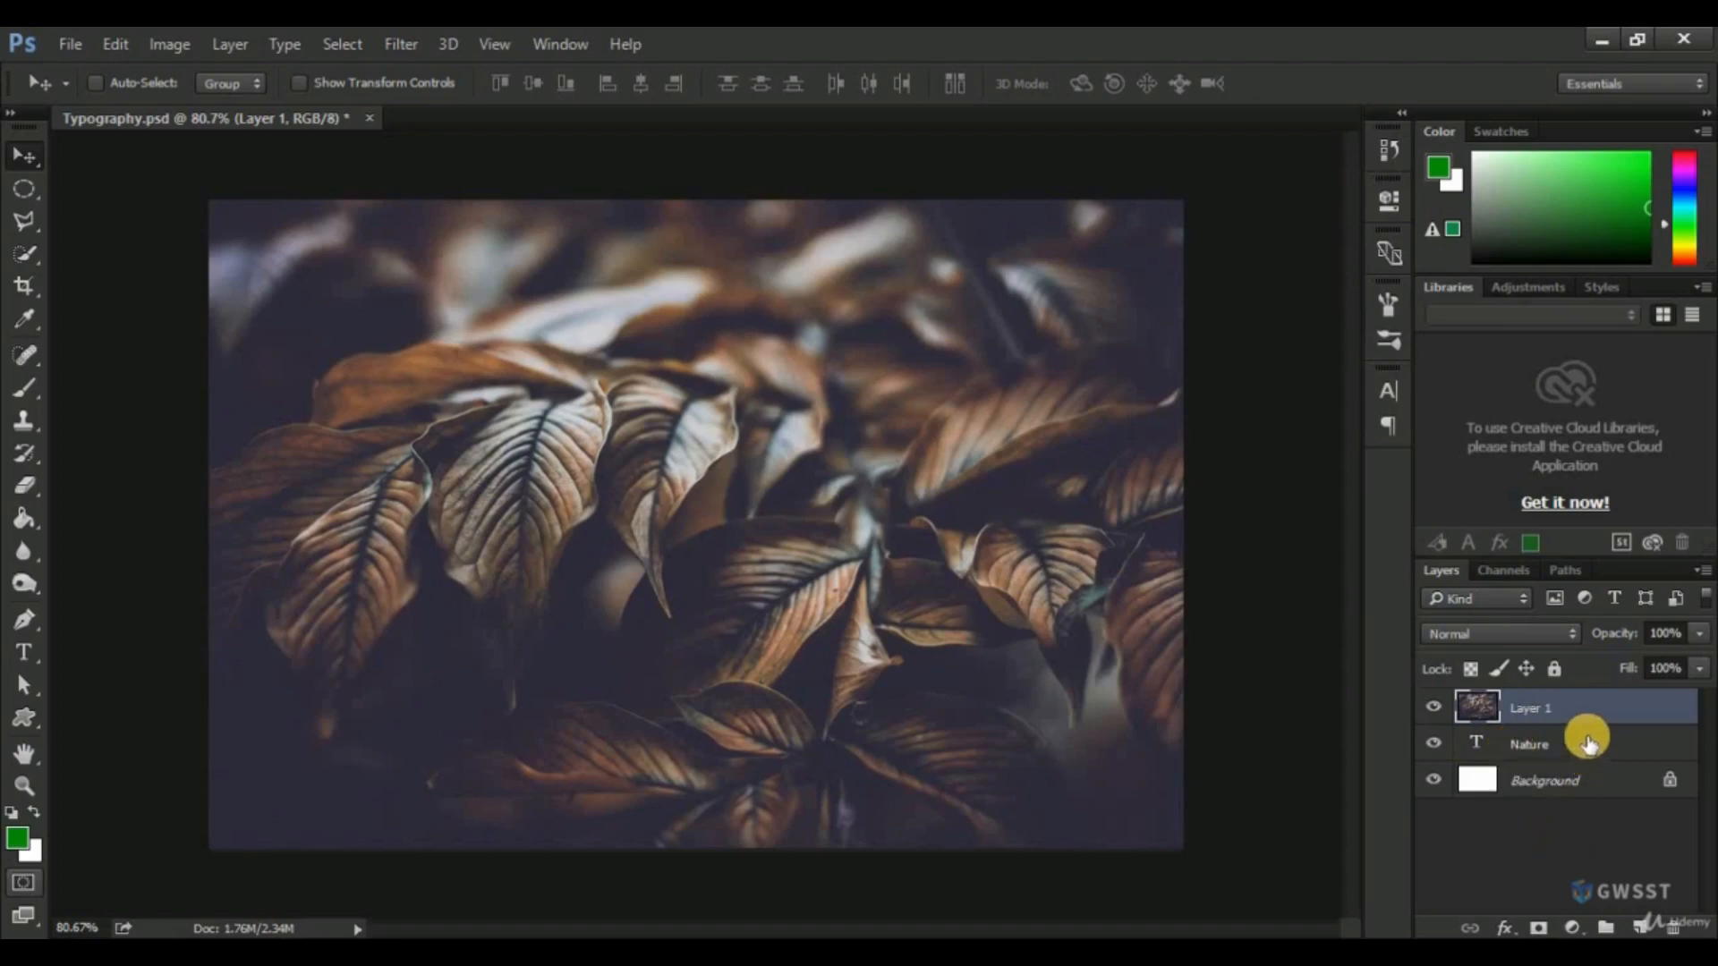
mouse_move(1589, 743)
mouse_down()
mouse_move(1582, 717)
mouse_move(1592, 735)
mouse_up()
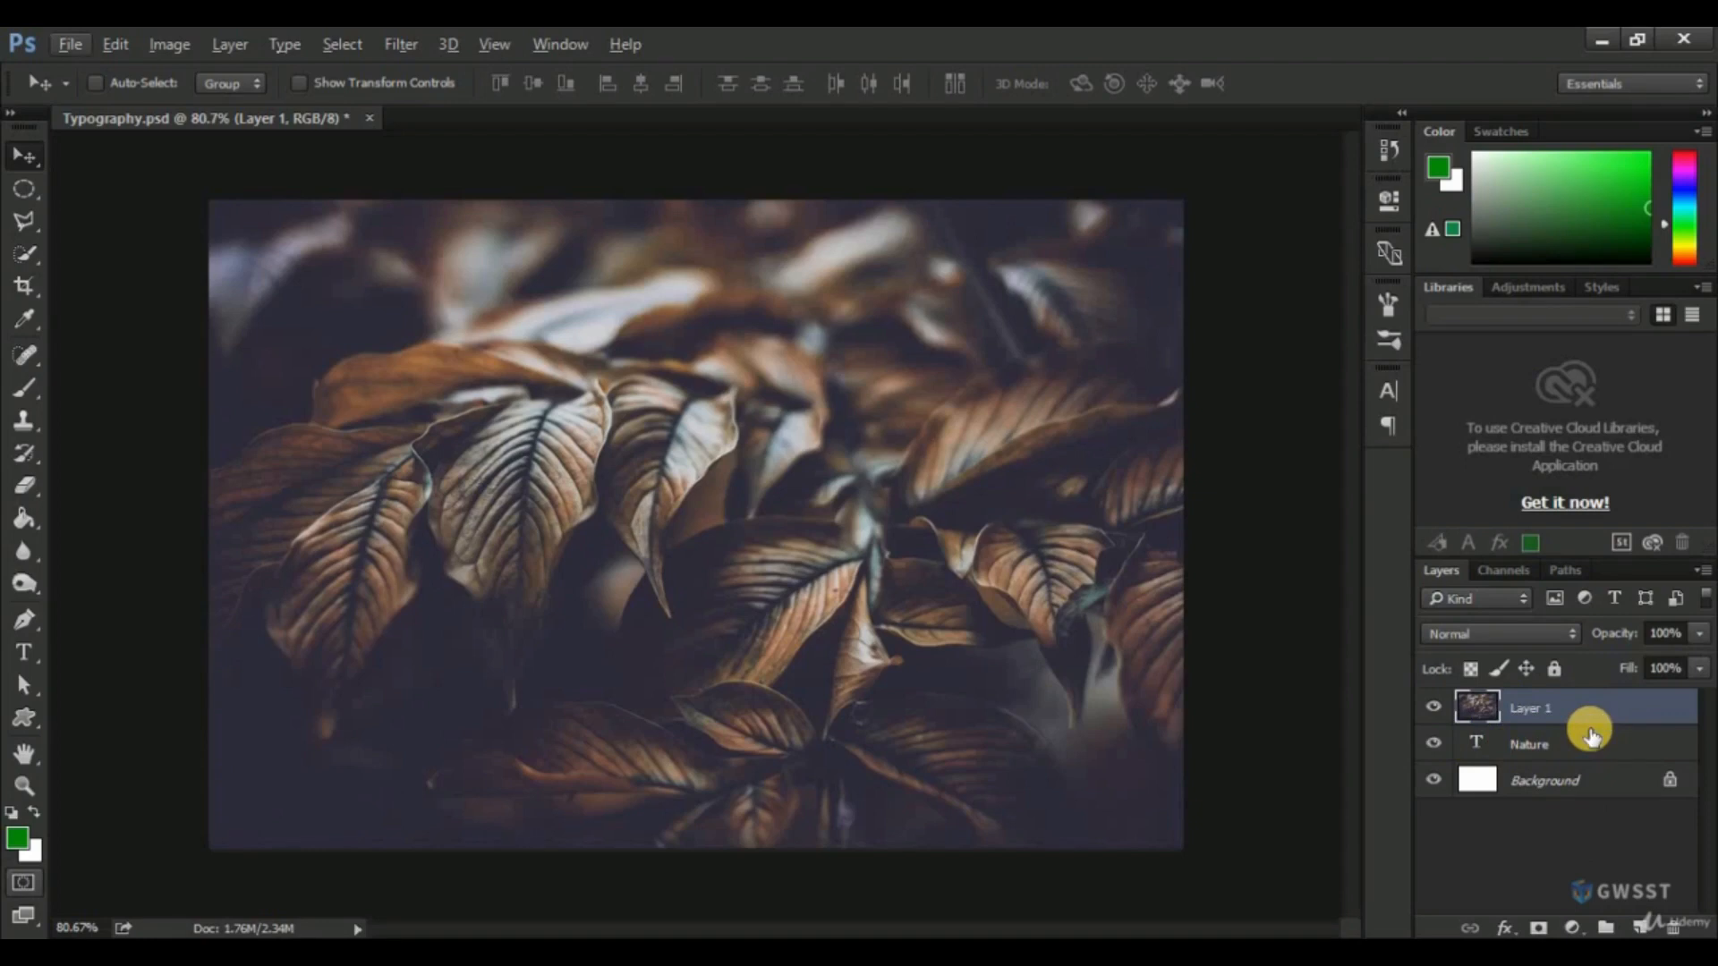
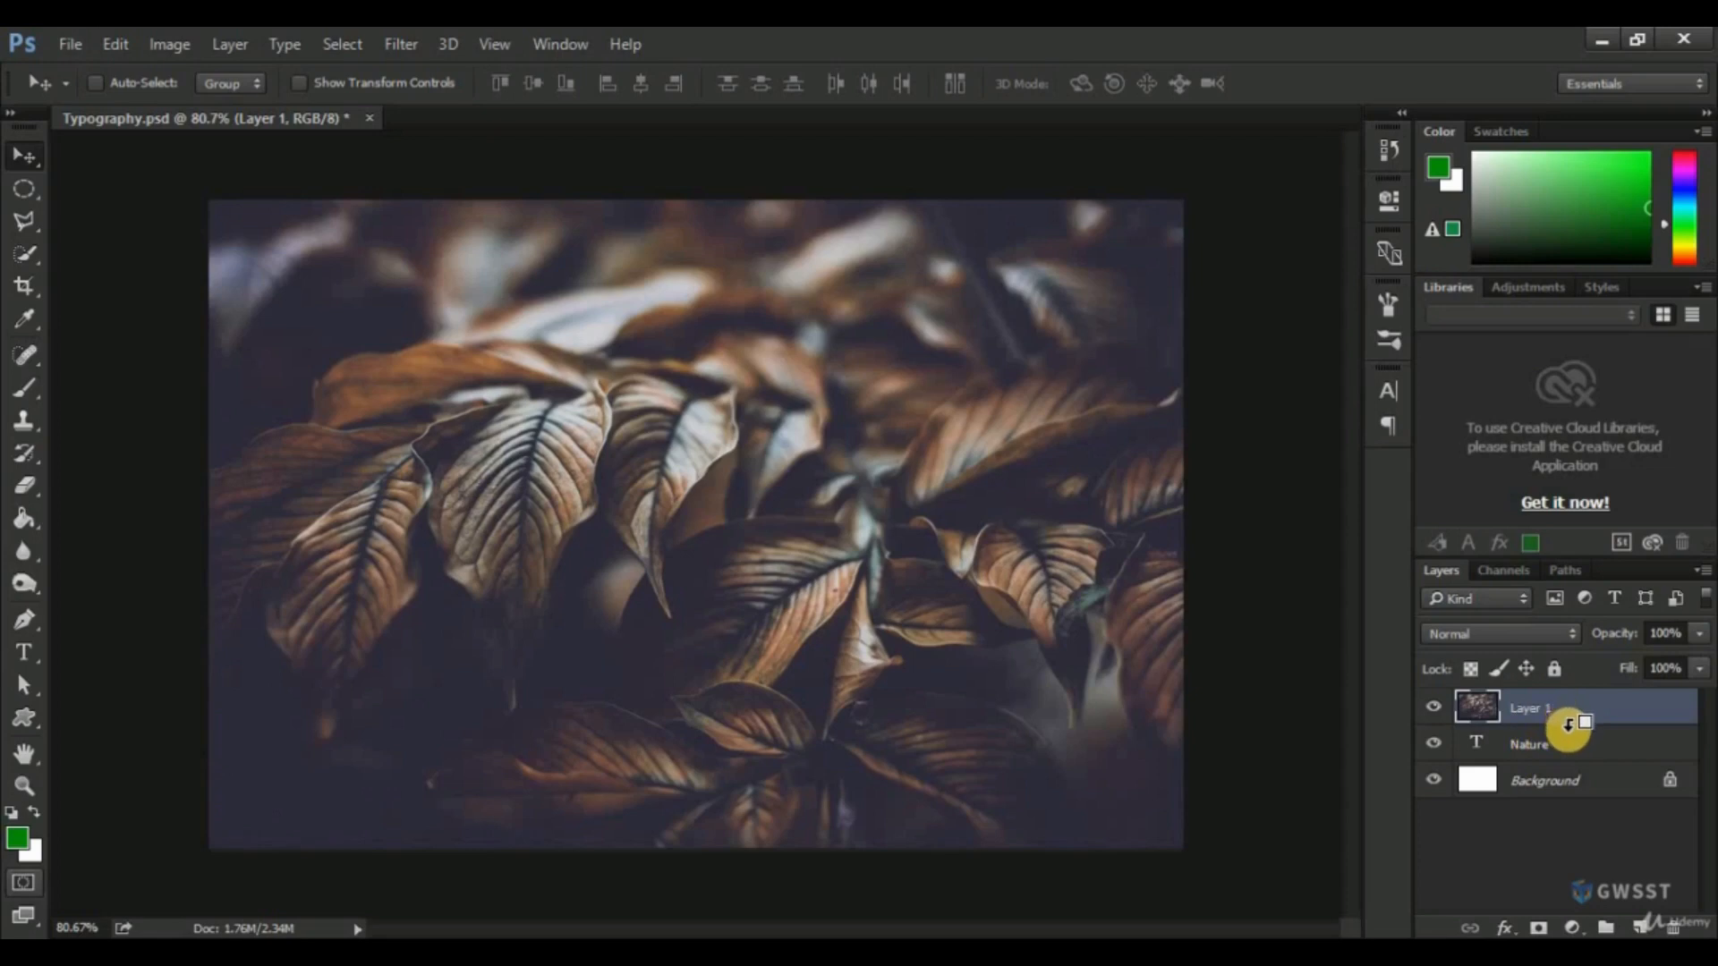
Clip the leaf photo on Layer 1 to the "Nature" text and convert that layer to a smart object.
alt+click(1568, 725)
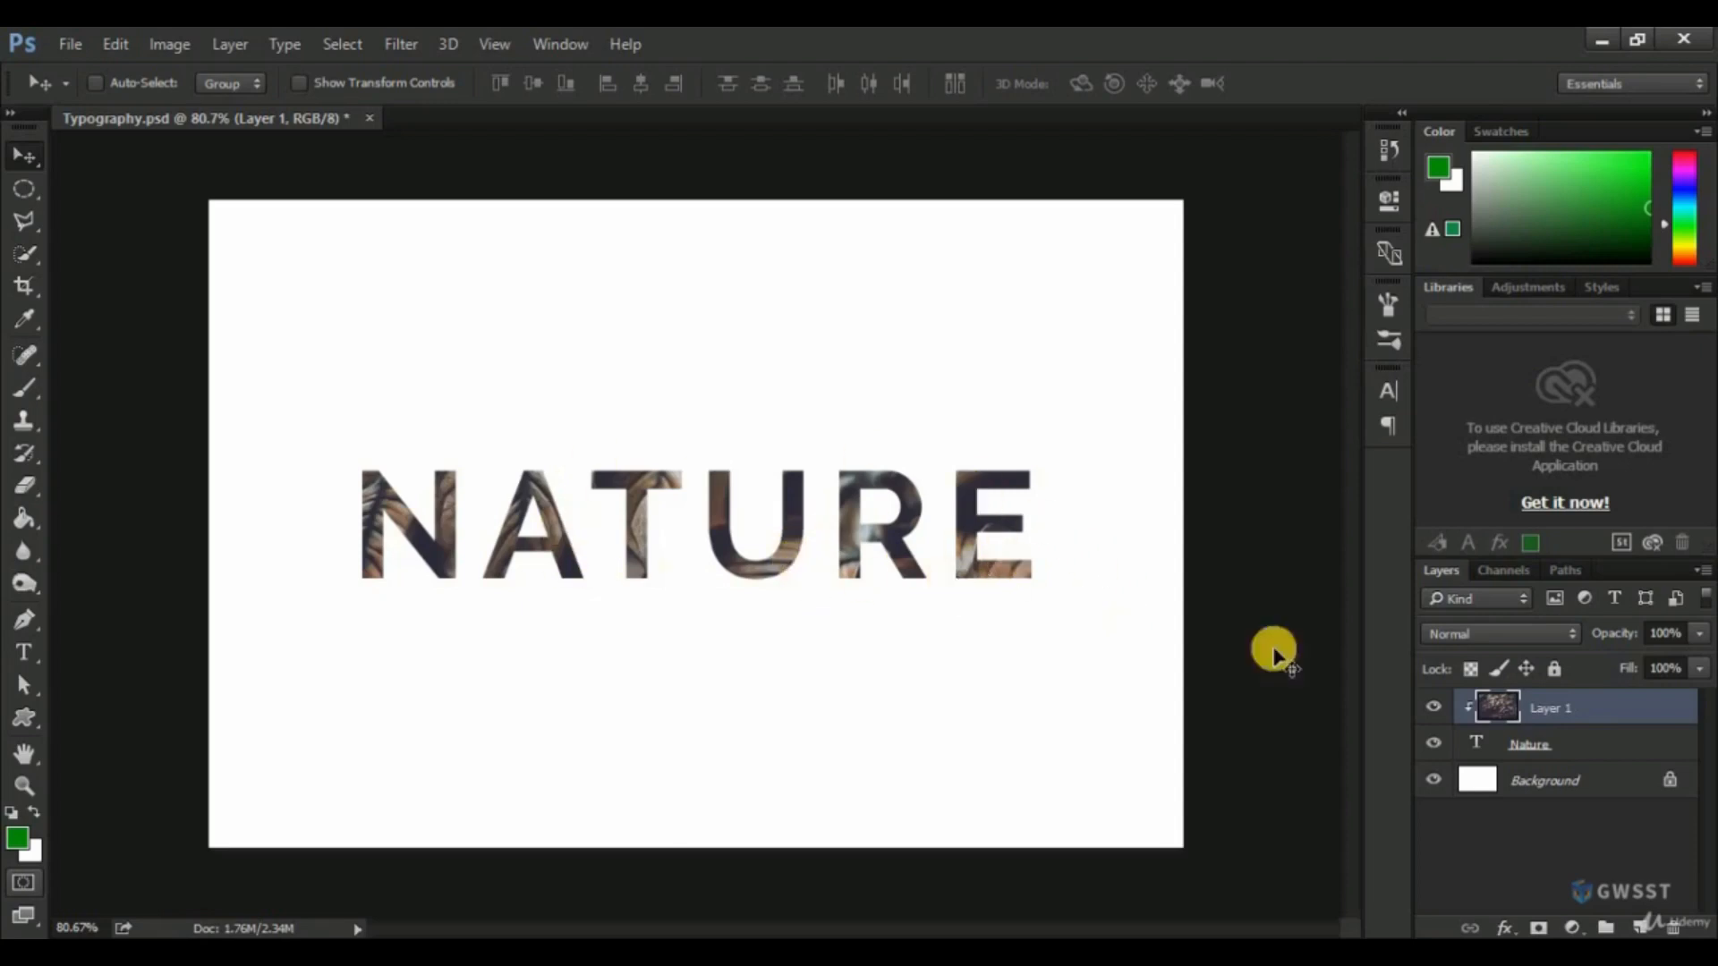
right_click(1580, 716)
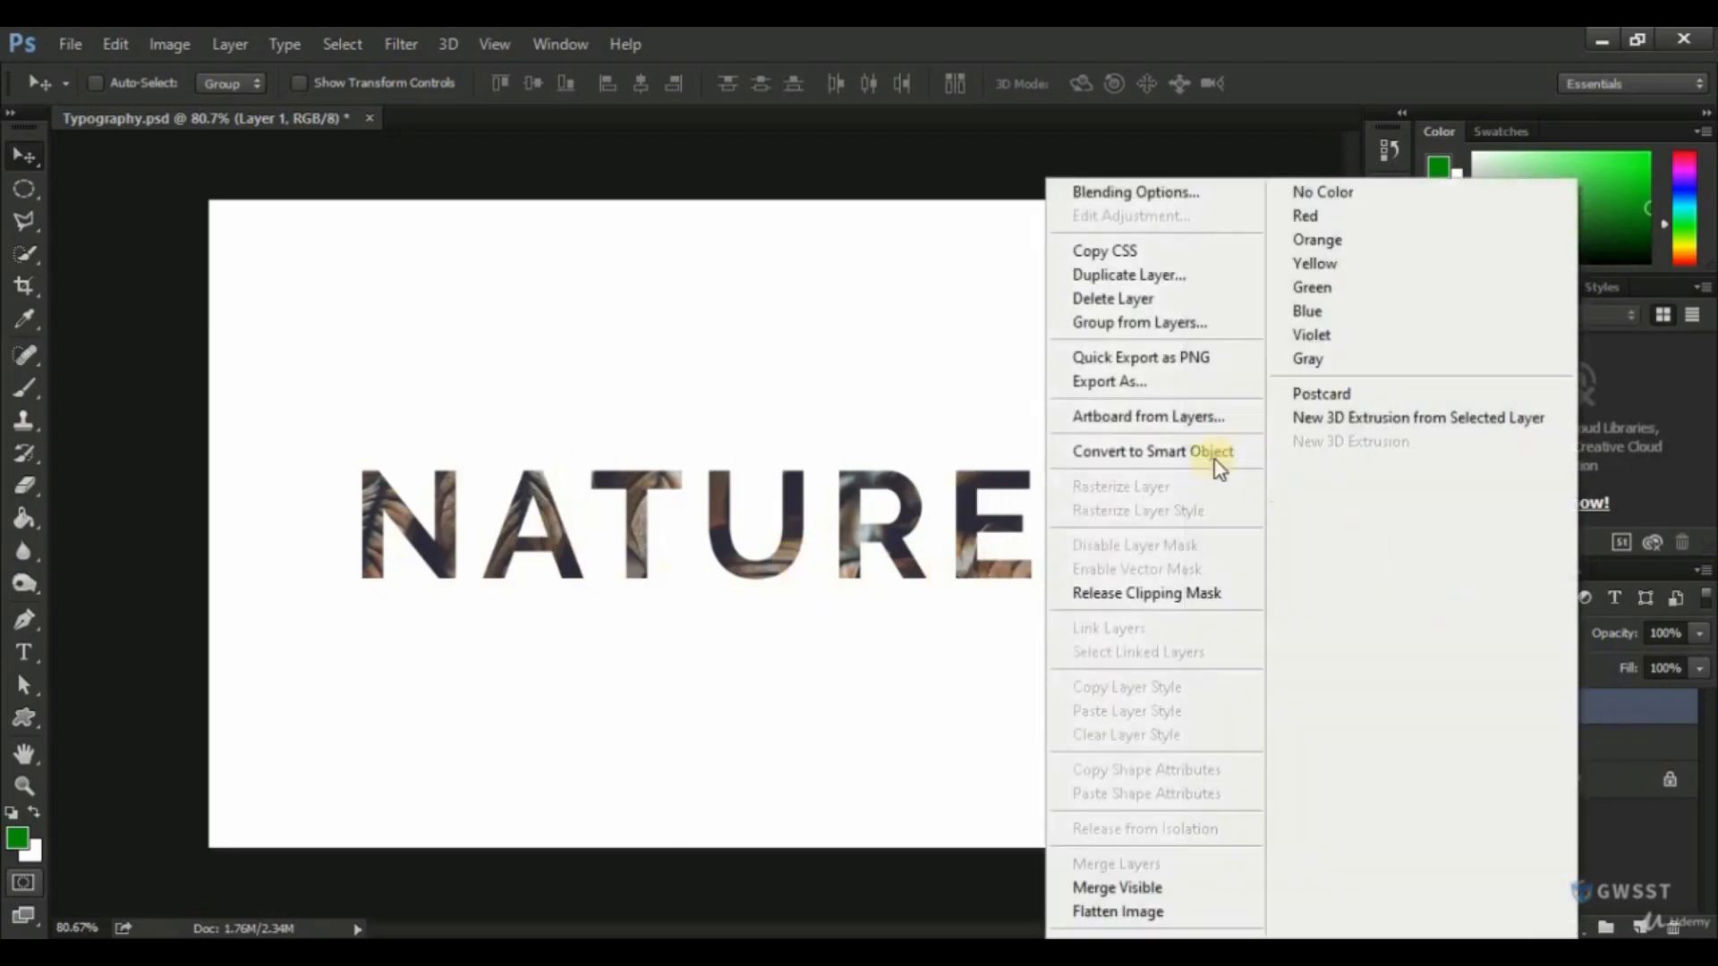
click(1178, 451)
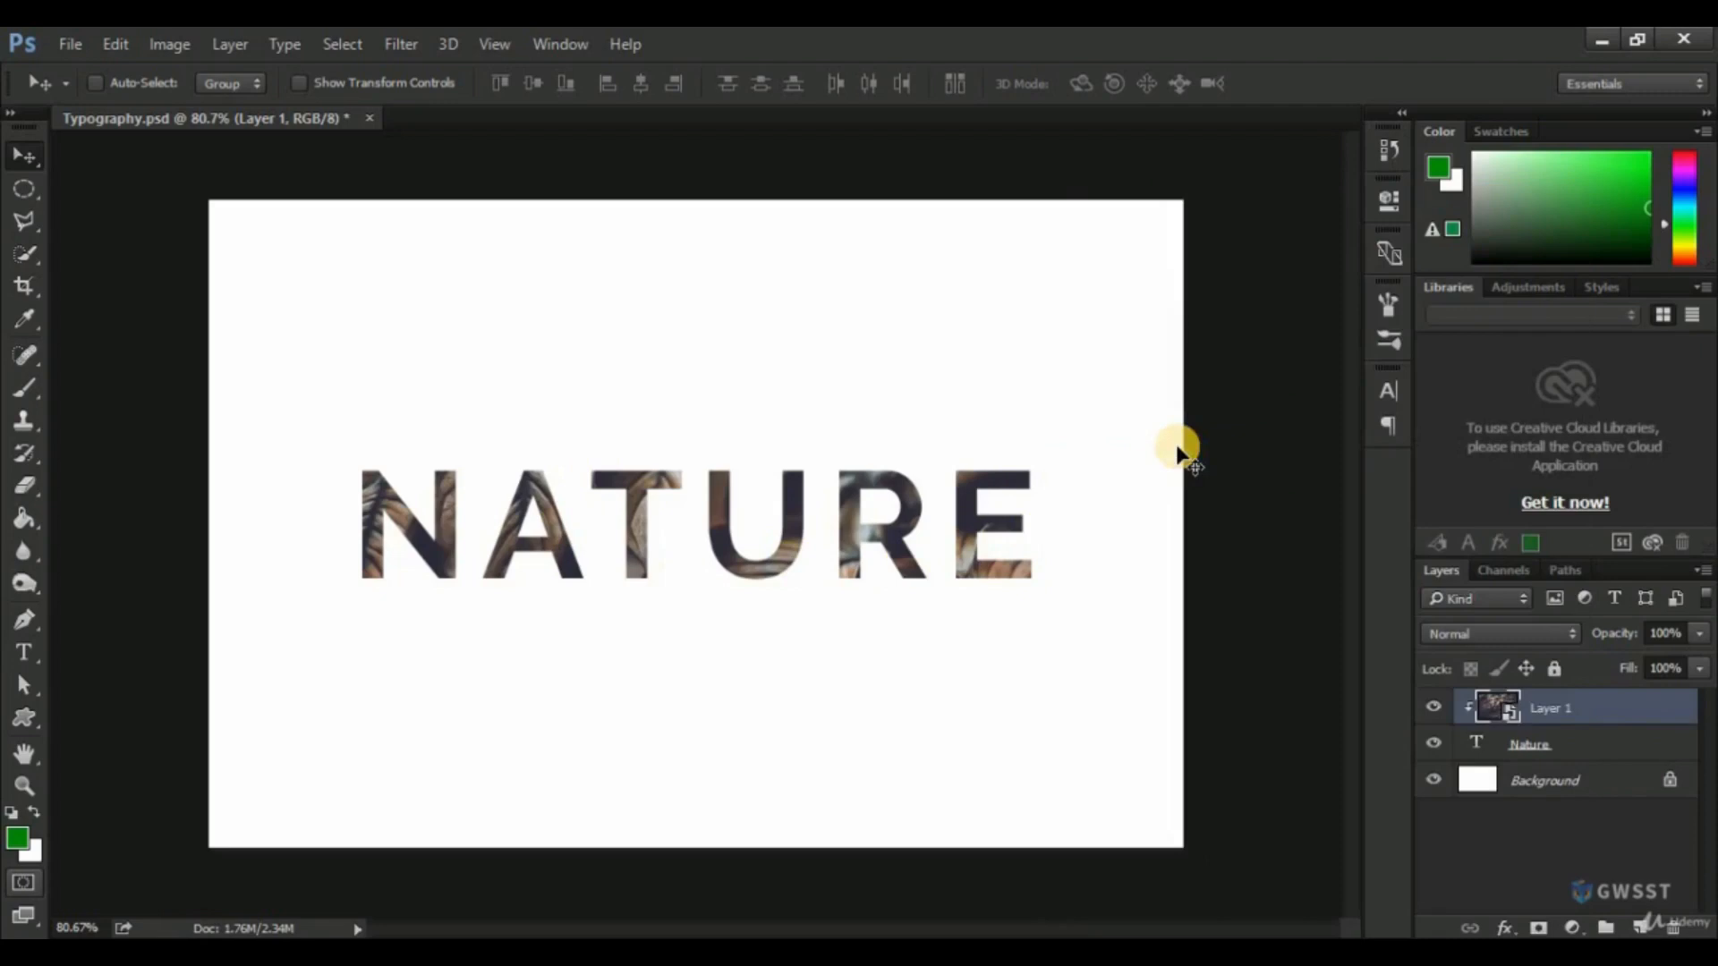
Scale the leaf photo down with Free Transform and reposition it inside the "Nature" lettering.
key(ctrl+t)
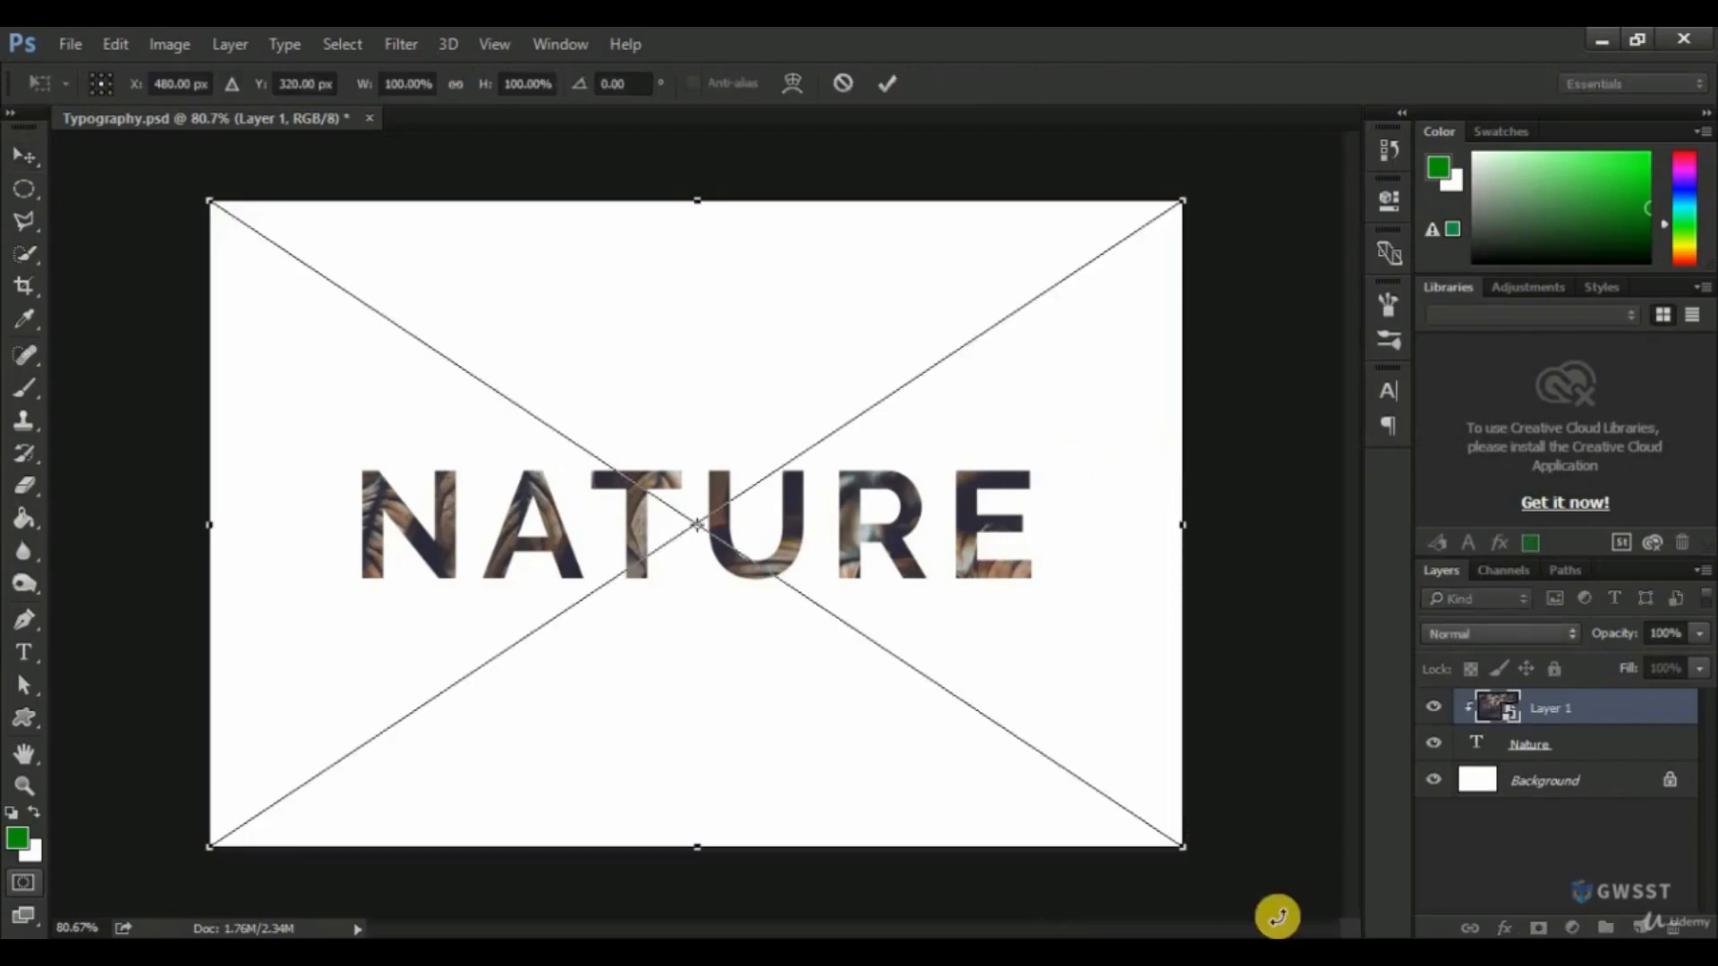
drag(1183, 846, 1047, 754)
key(Return)
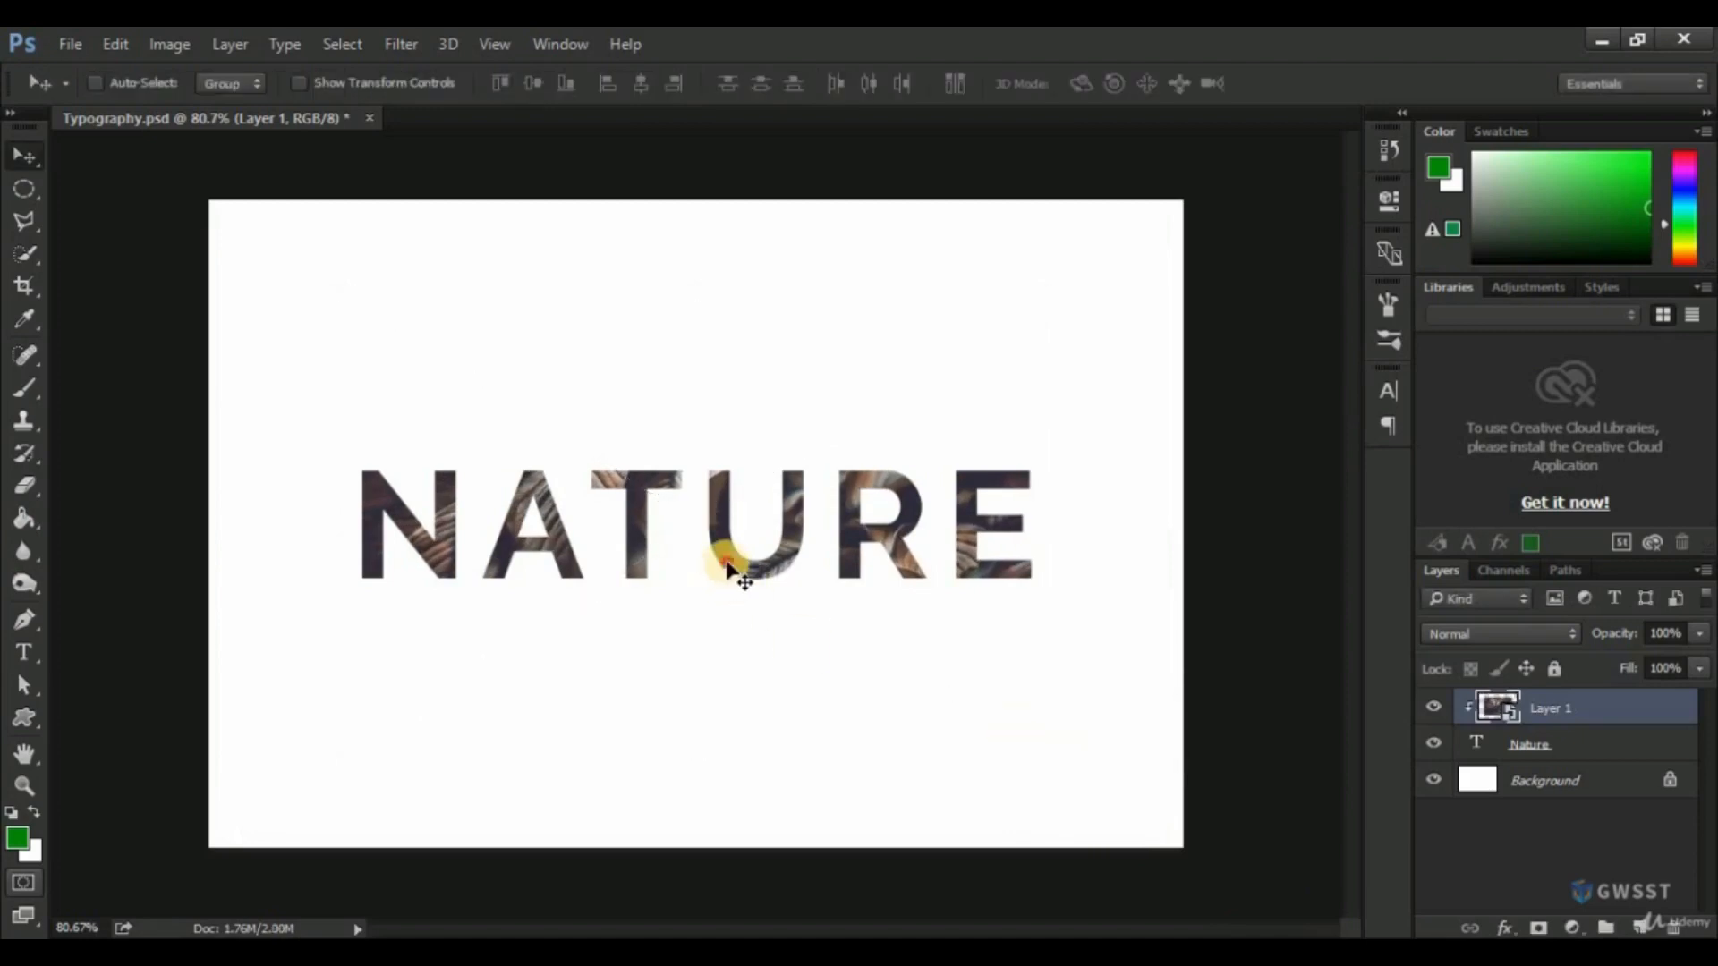
drag(726, 567, 734, 568)
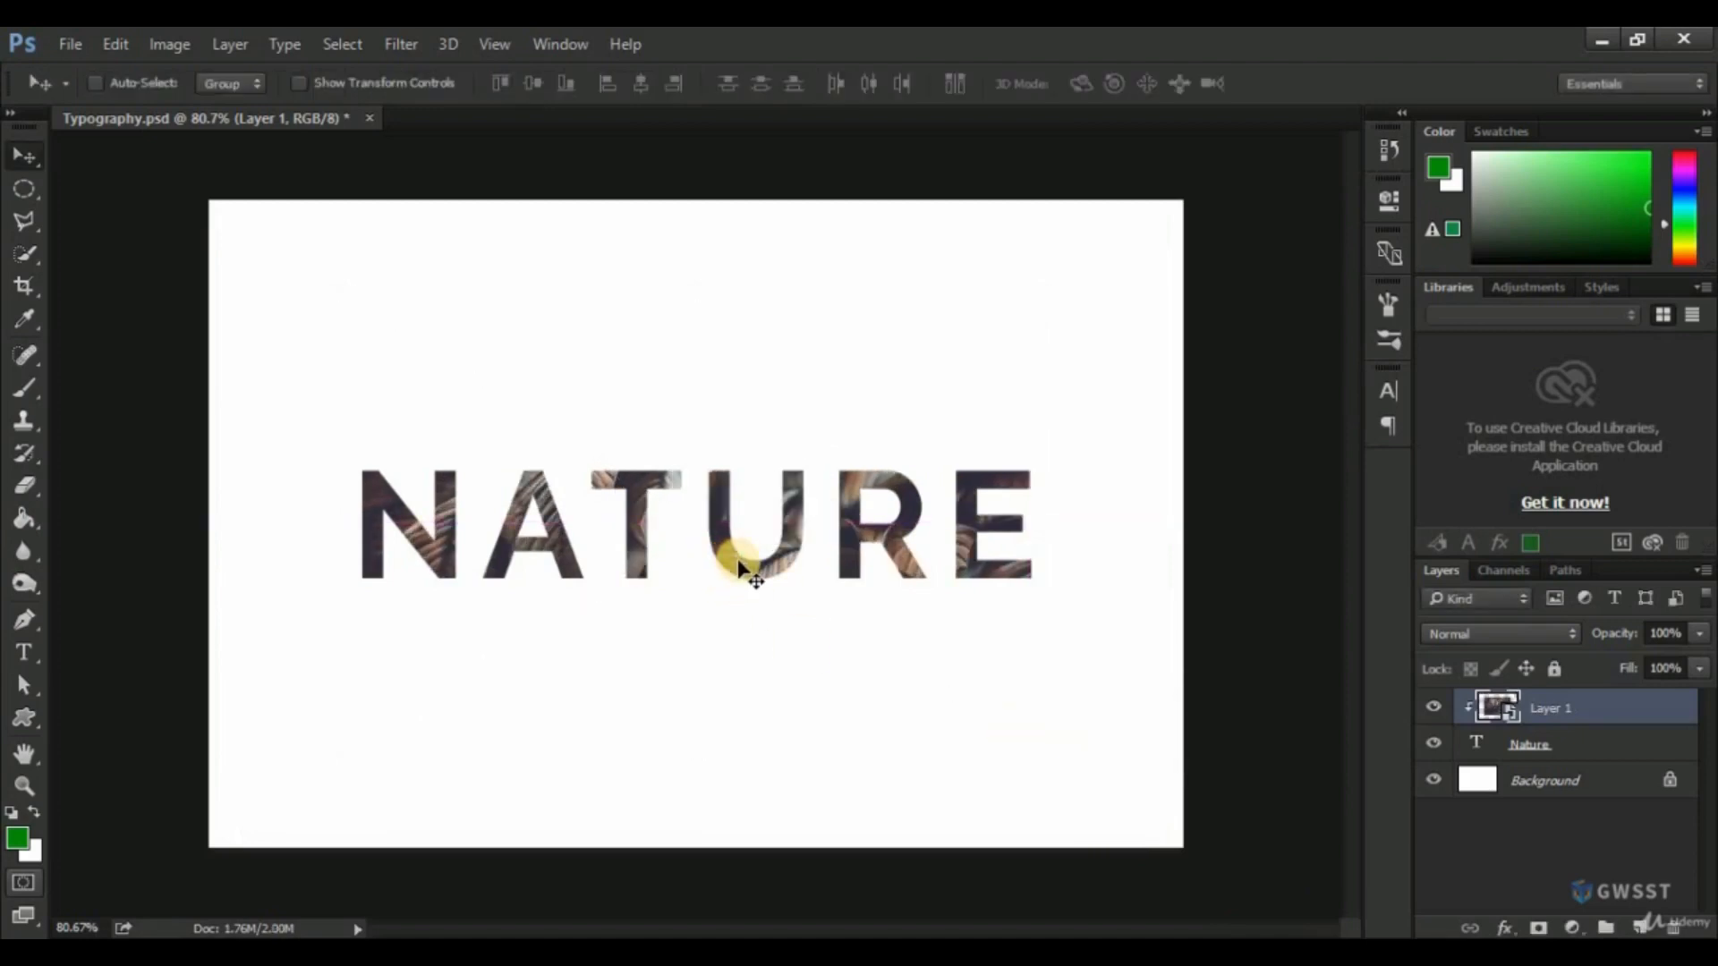
Try a Bevel & Emboss inner bevel with 225% depth on the "Nature" text layer and discard it.
scroll(738, 568, up, 2)
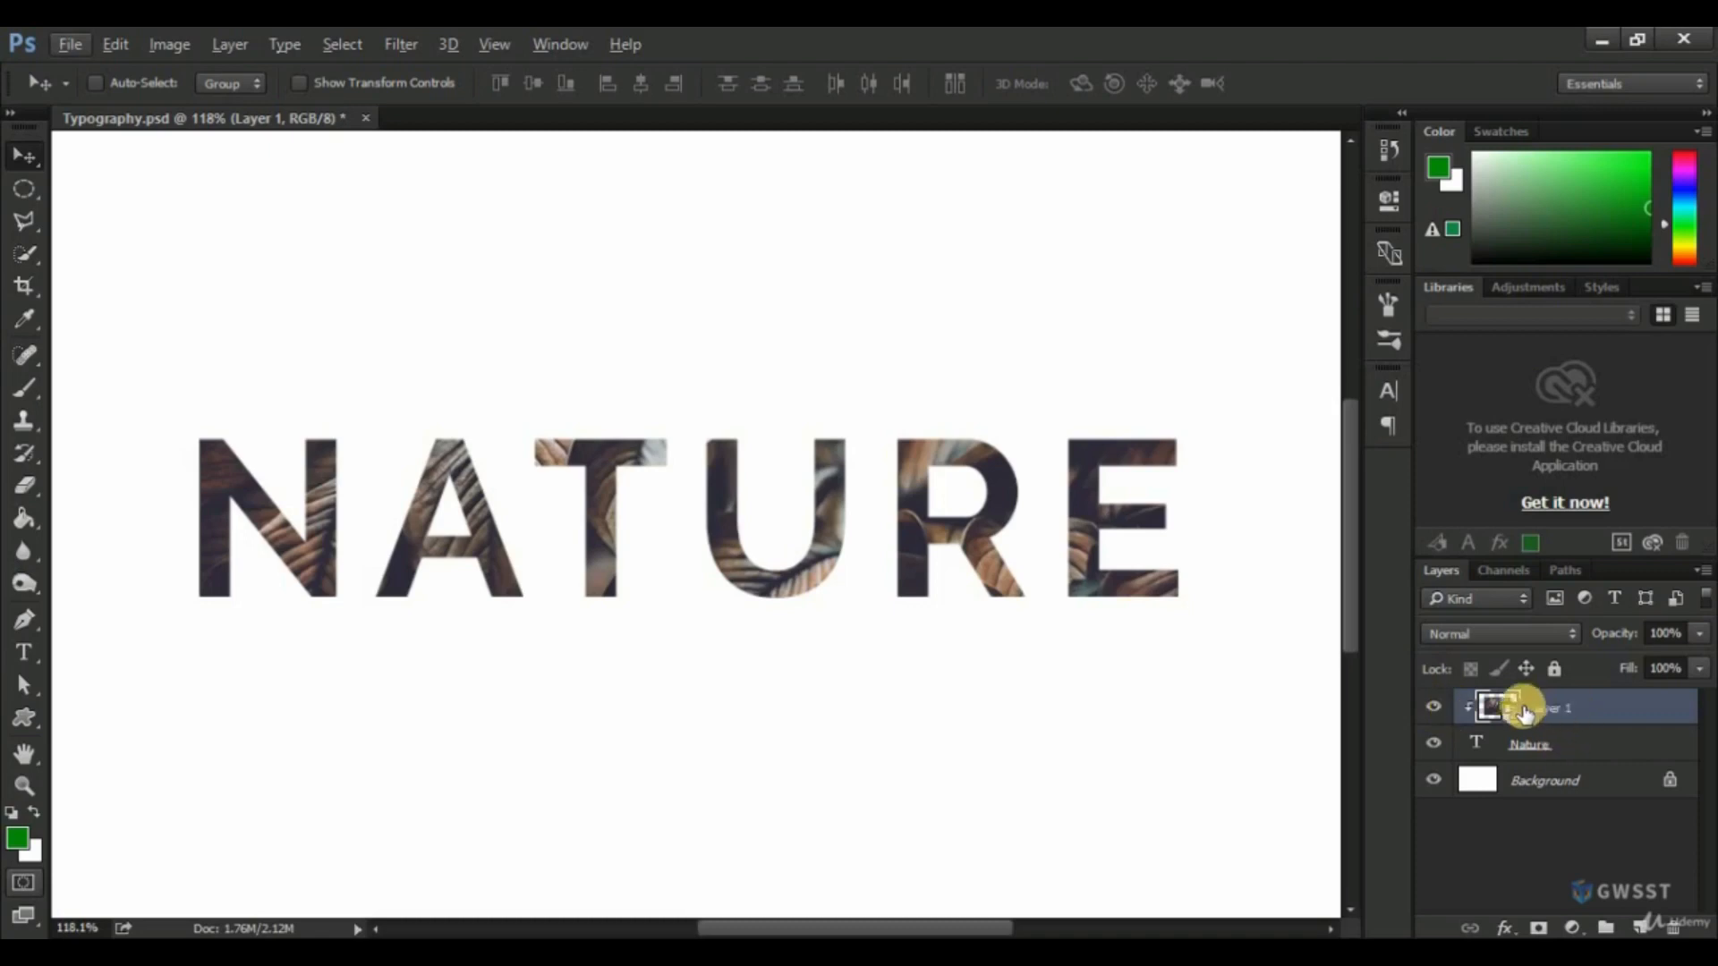
click(1566, 742)
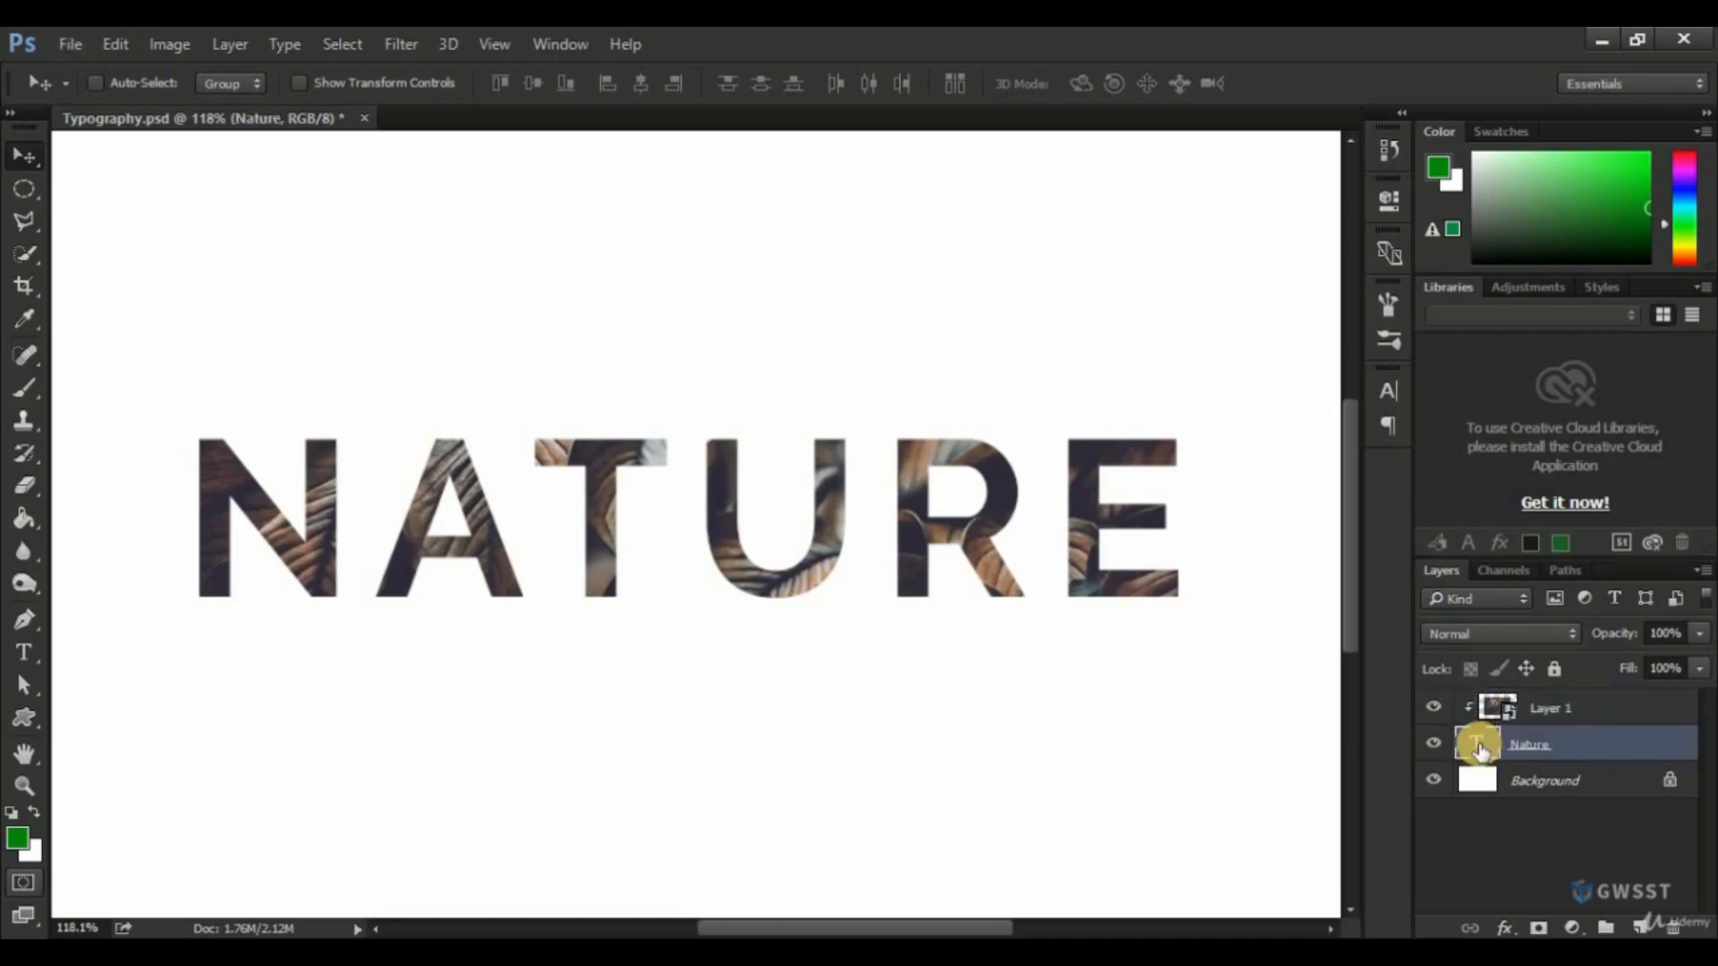
click(1508, 929)
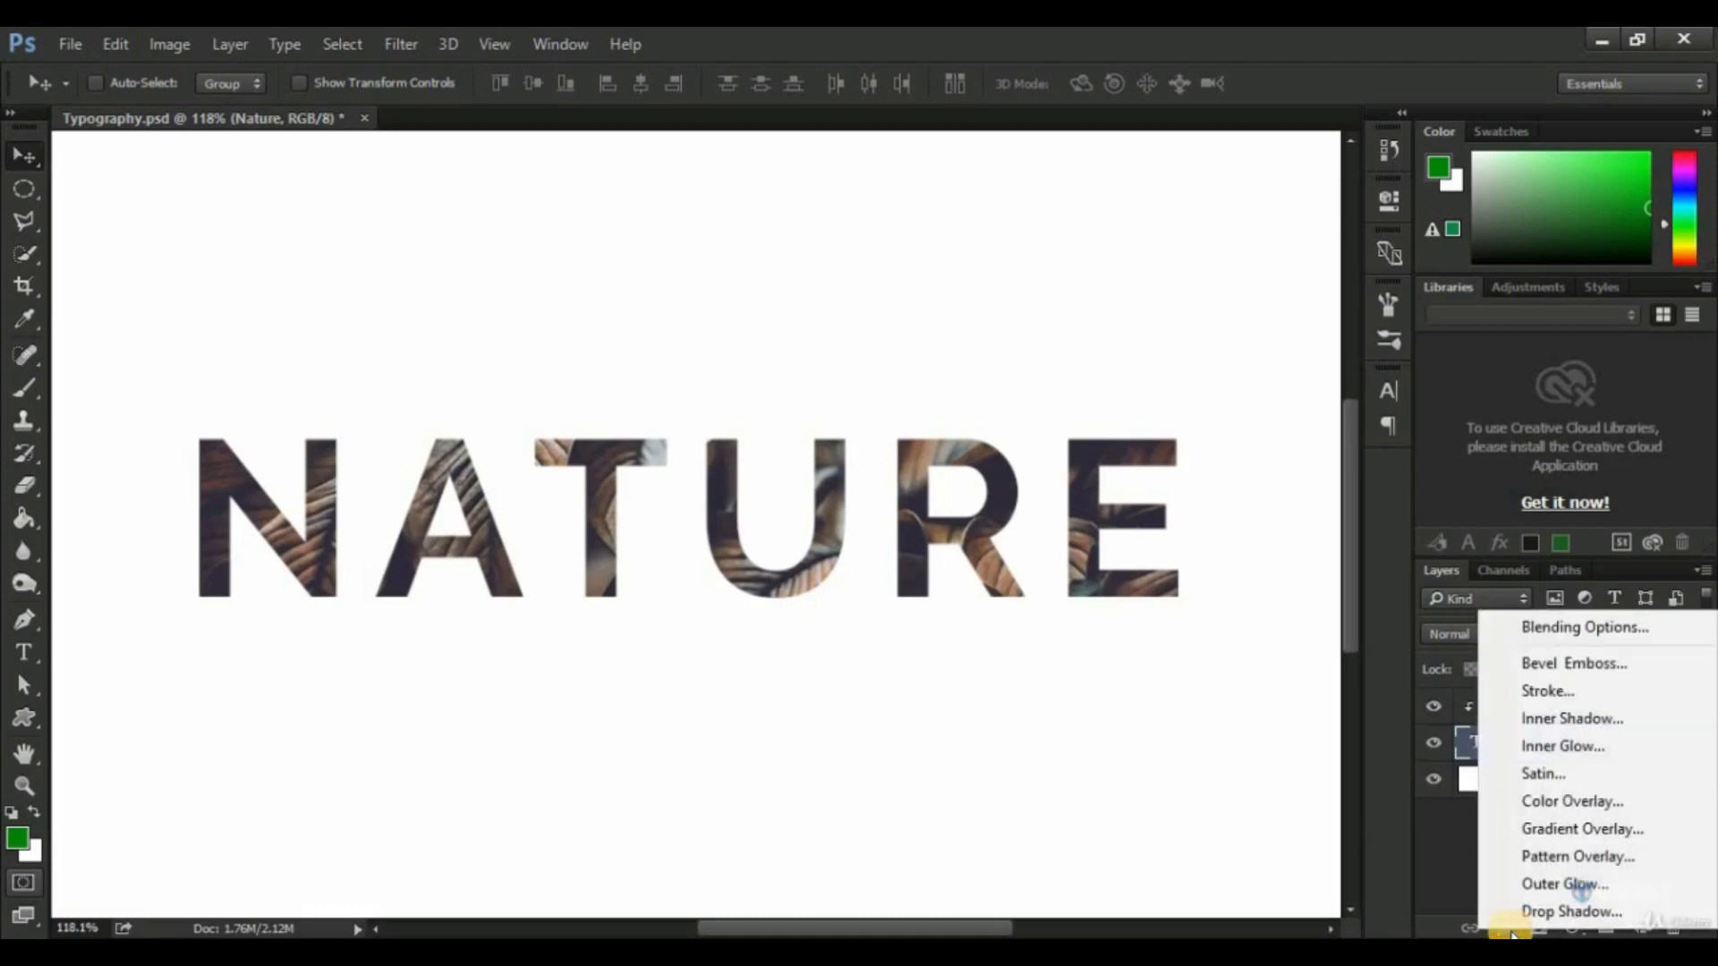
click(1538, 629)
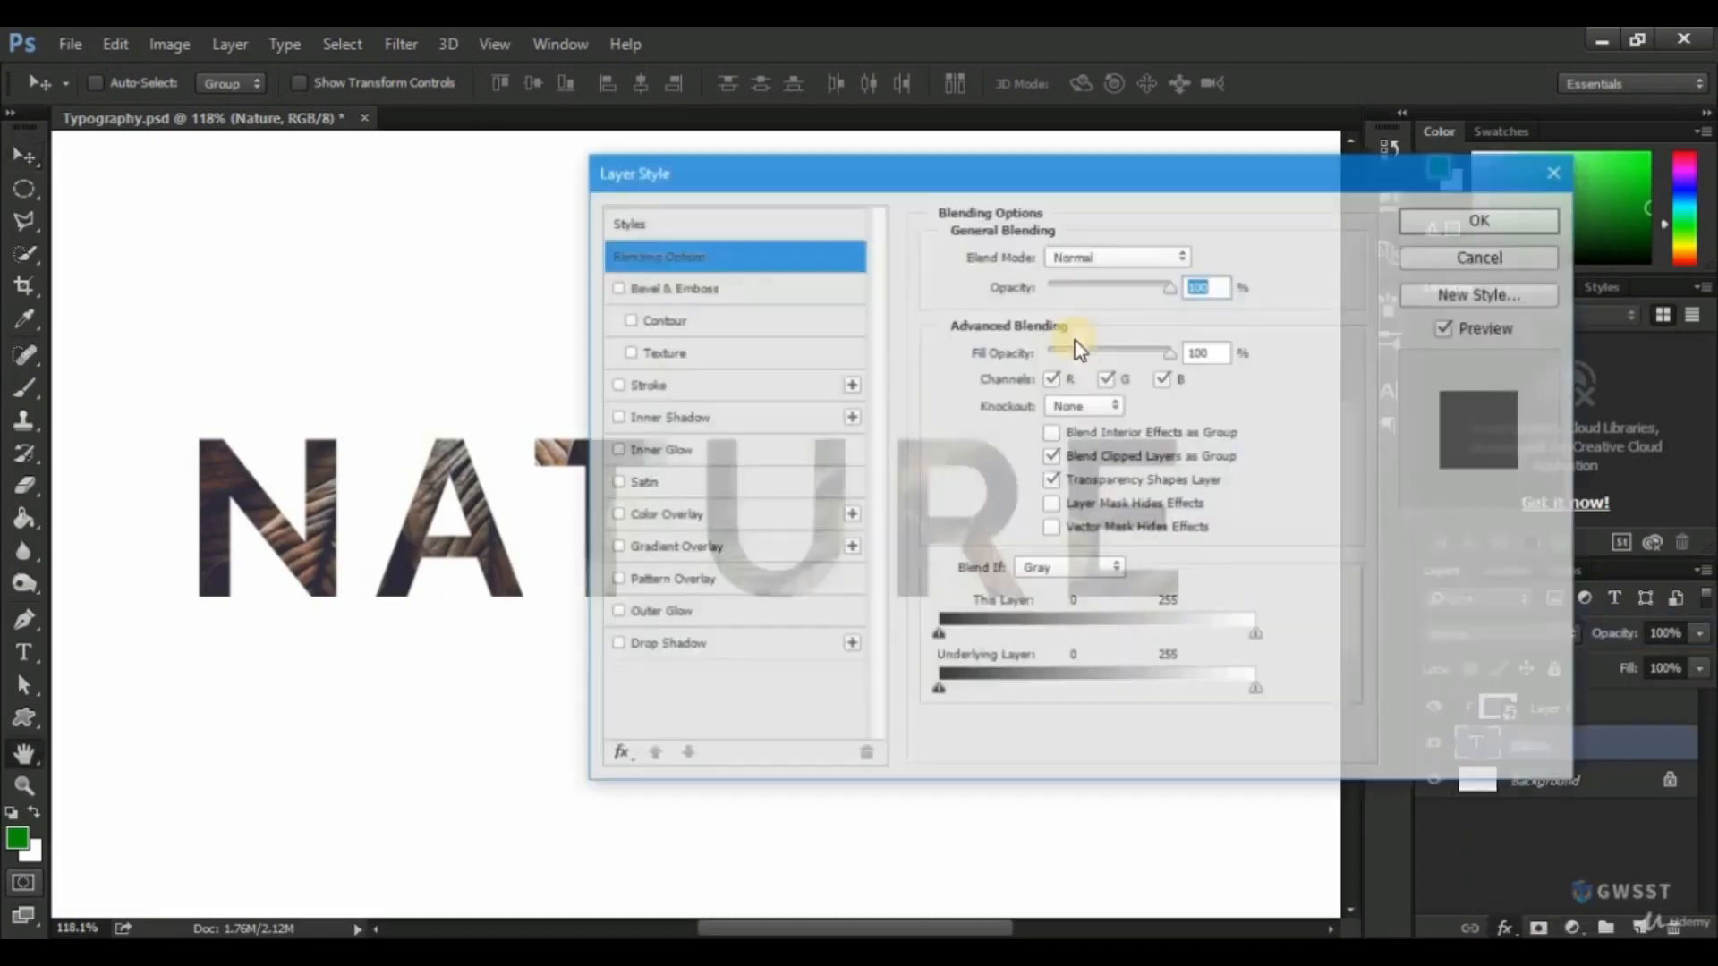
drag(931, 168, 1423, 193)
click(1156, 308)
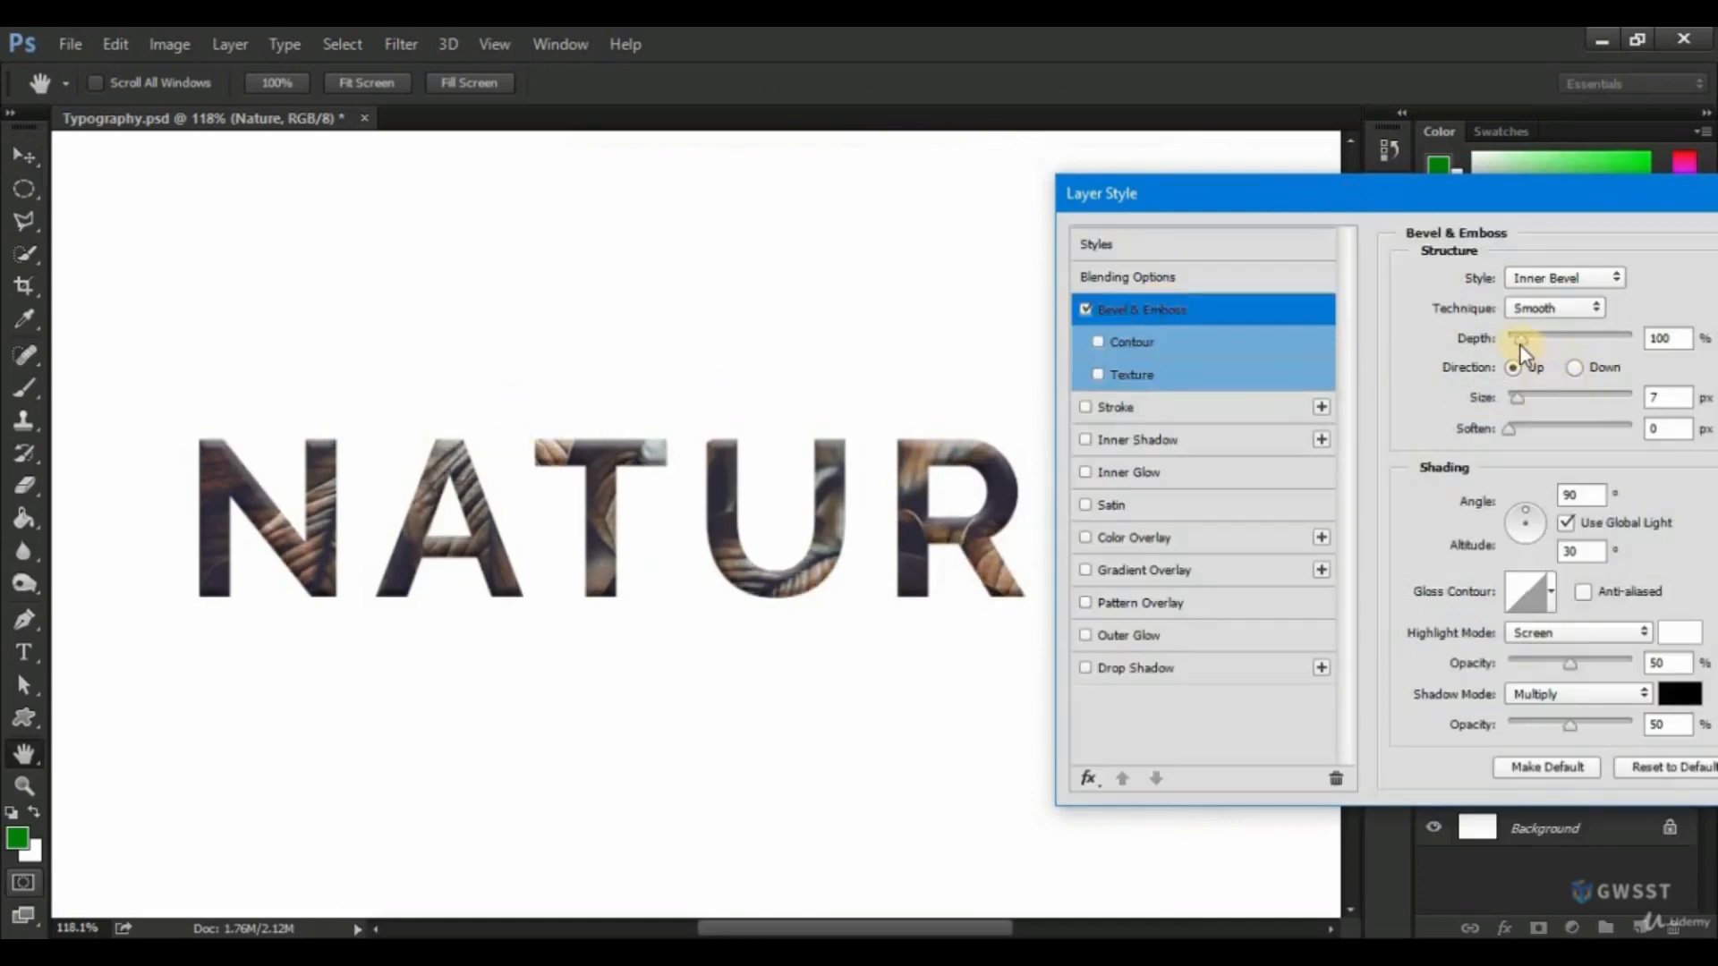
drag(1520, 340, 1530, 341)
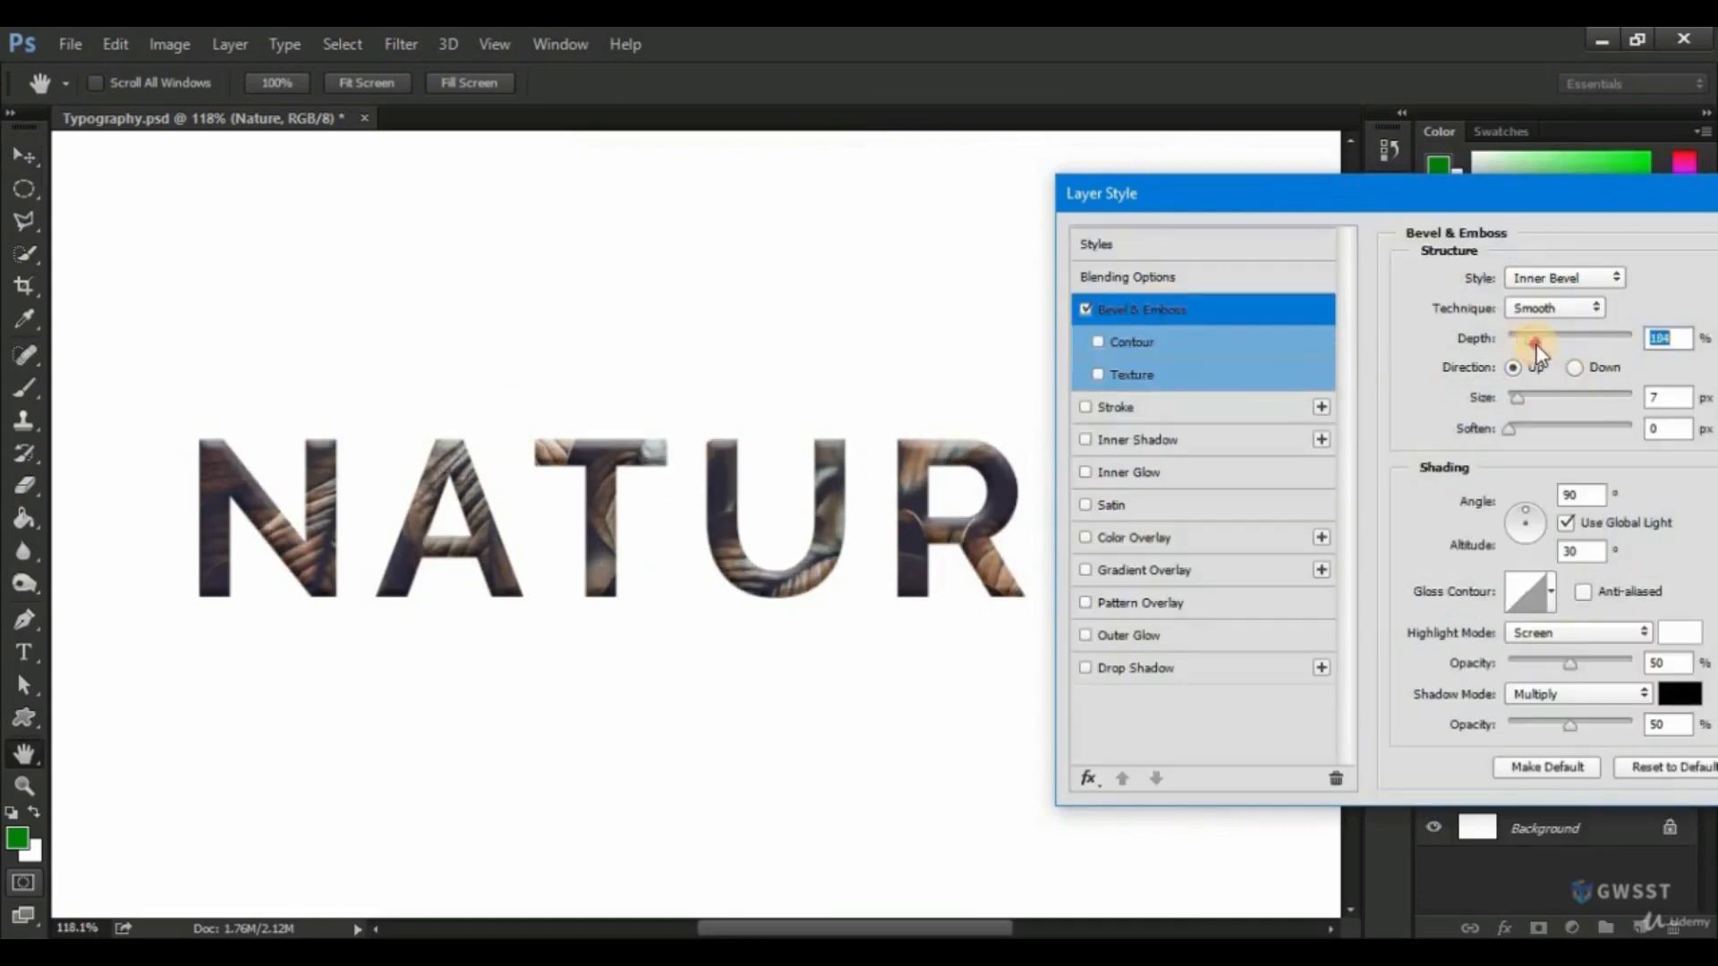
click(1520, 401)
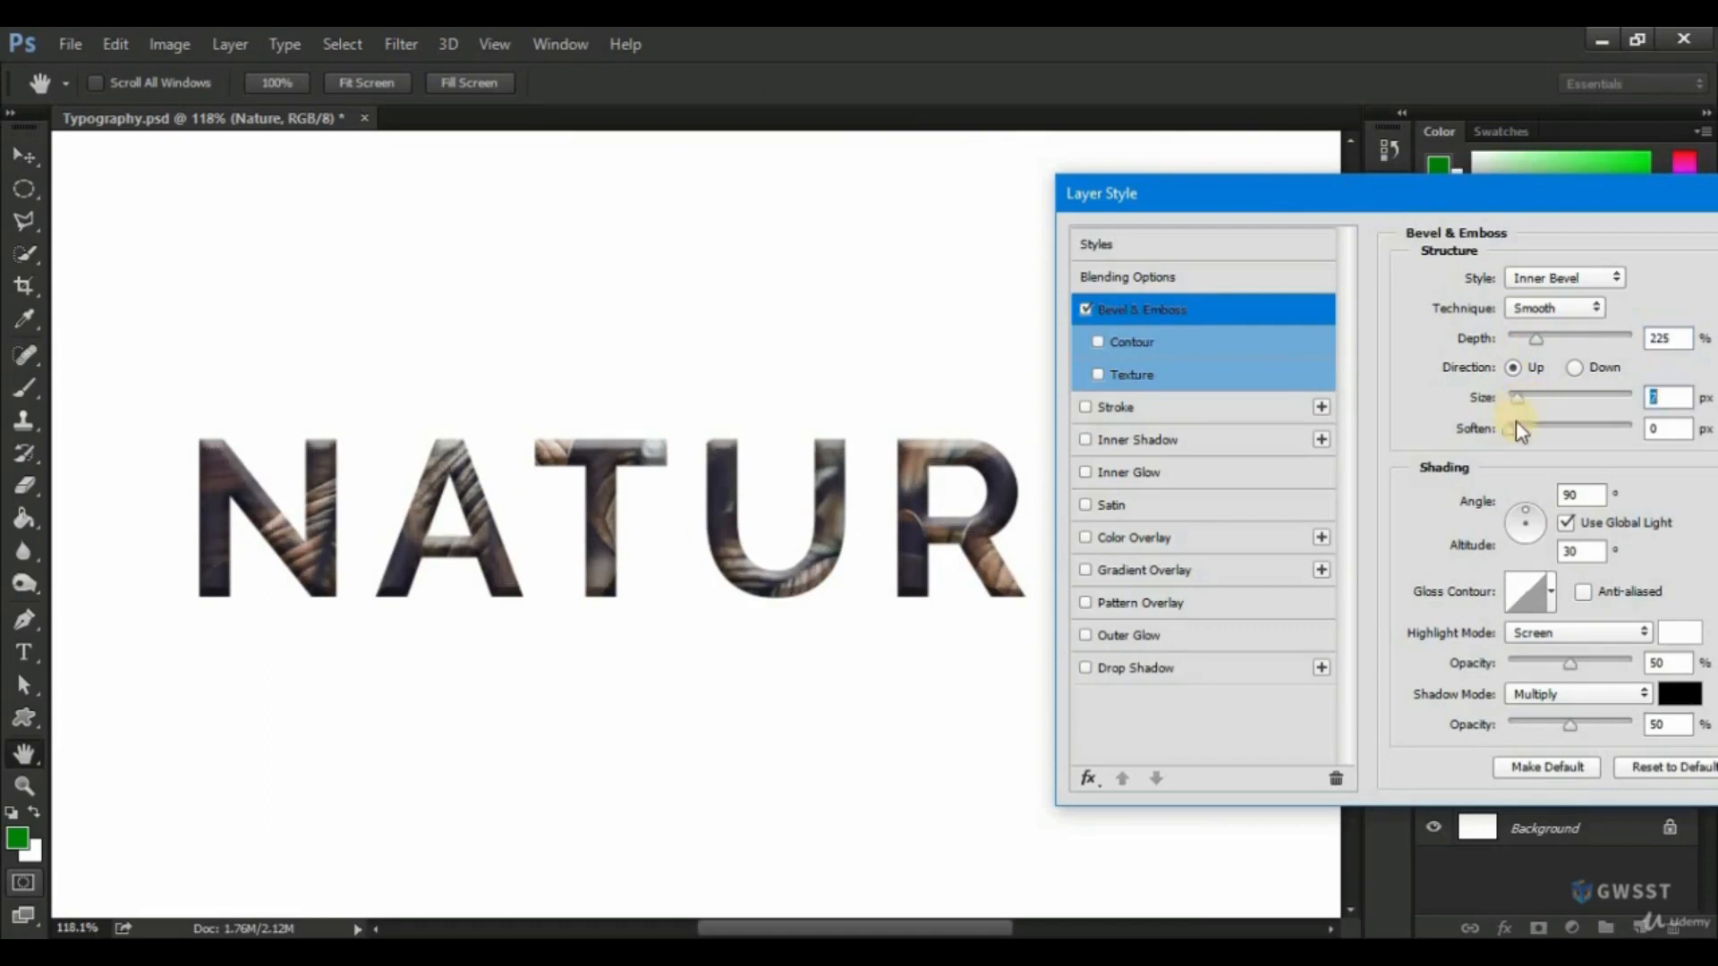
click(1518, 434)
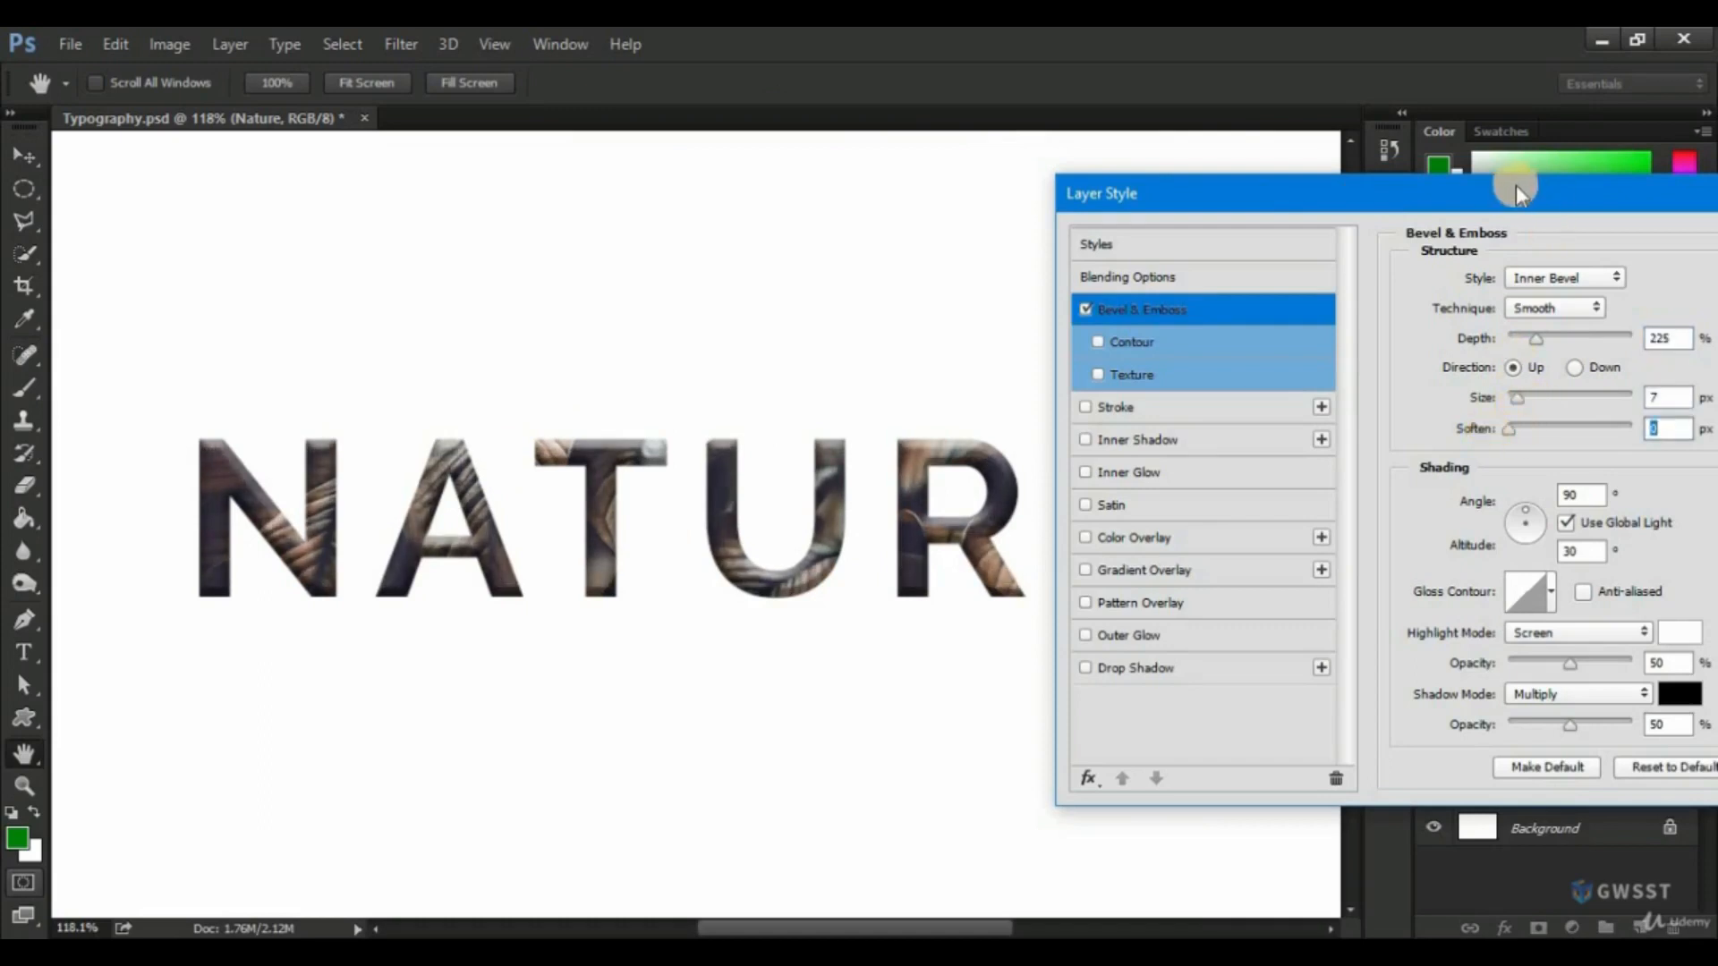
drag(1516, 205, 1281, 215)
click(855, 320)
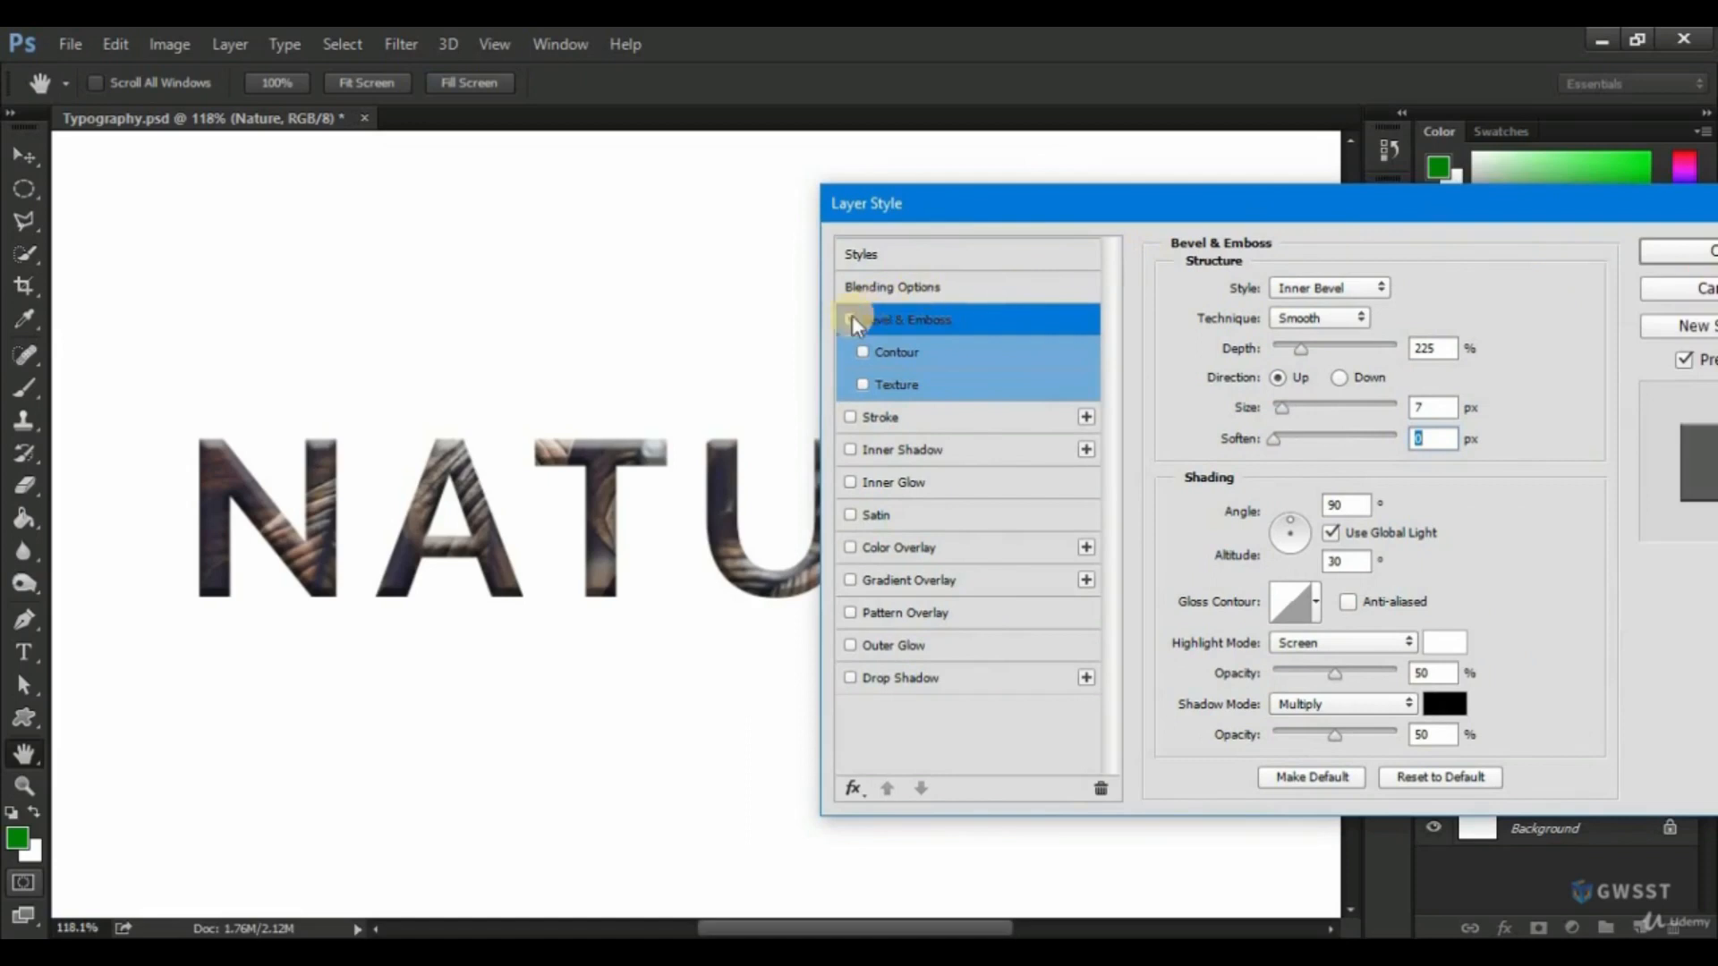
drag(981, 196, 816, 175)
click(1621, 271)
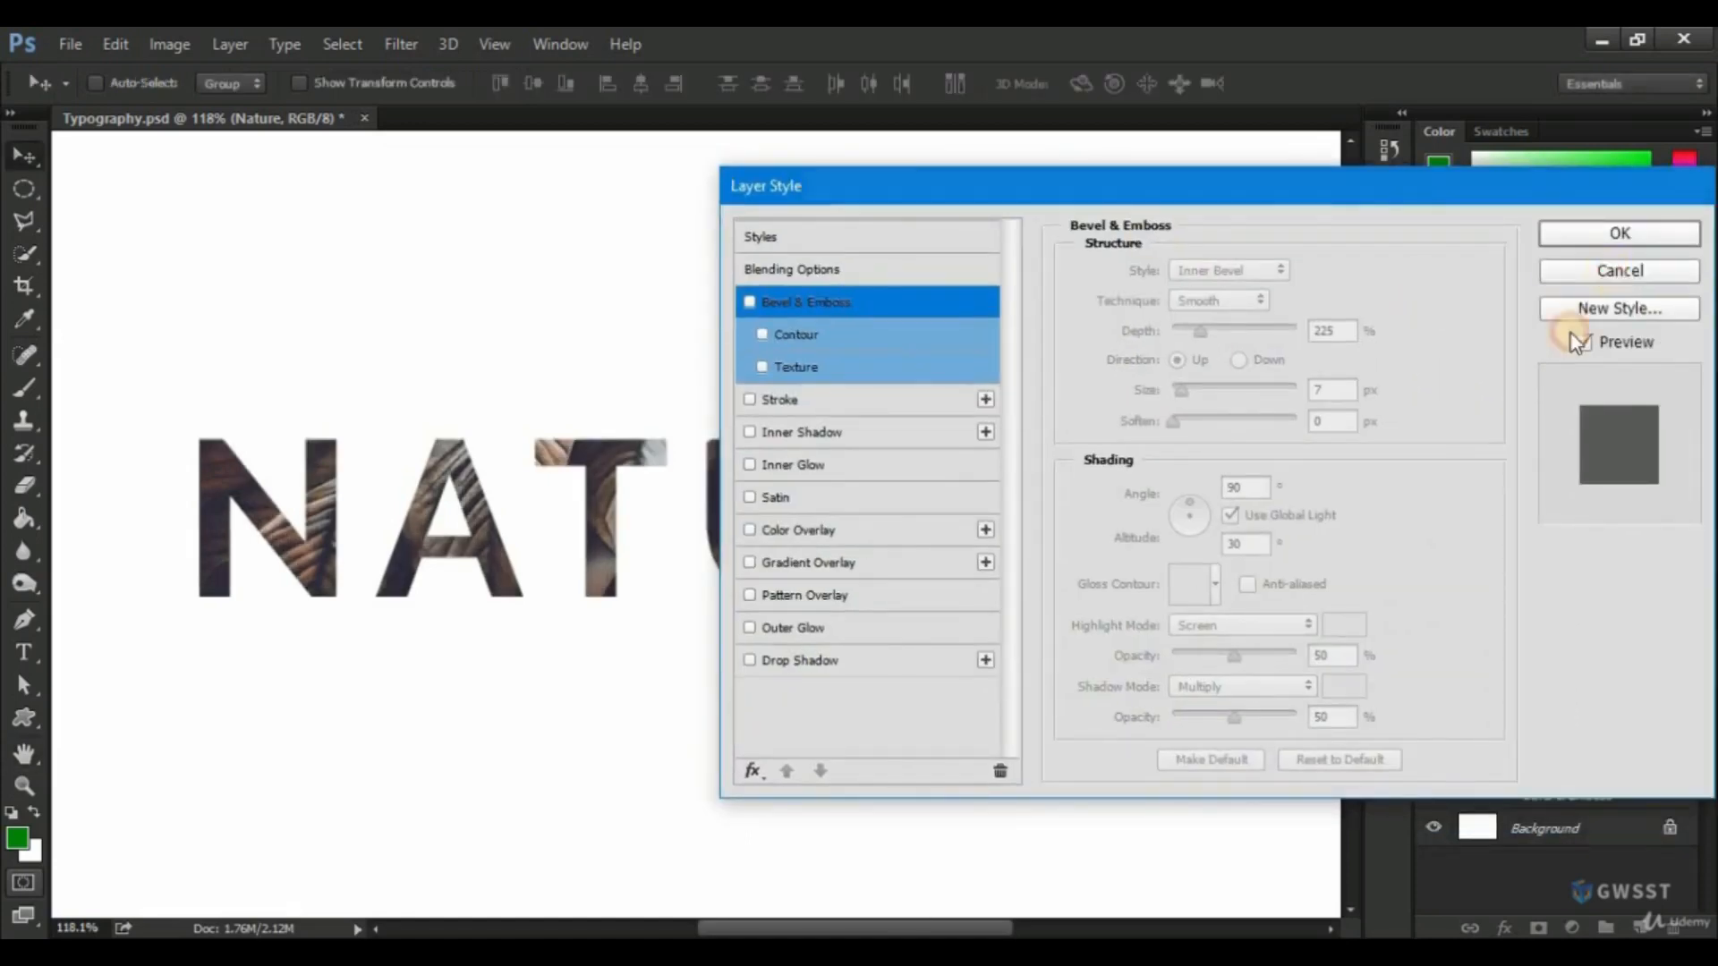
Add a Drop Shadow to the "Nature" text with 33% opacity, a 132° angle, 12 px distance and 10 px size.
click(1506, 928)
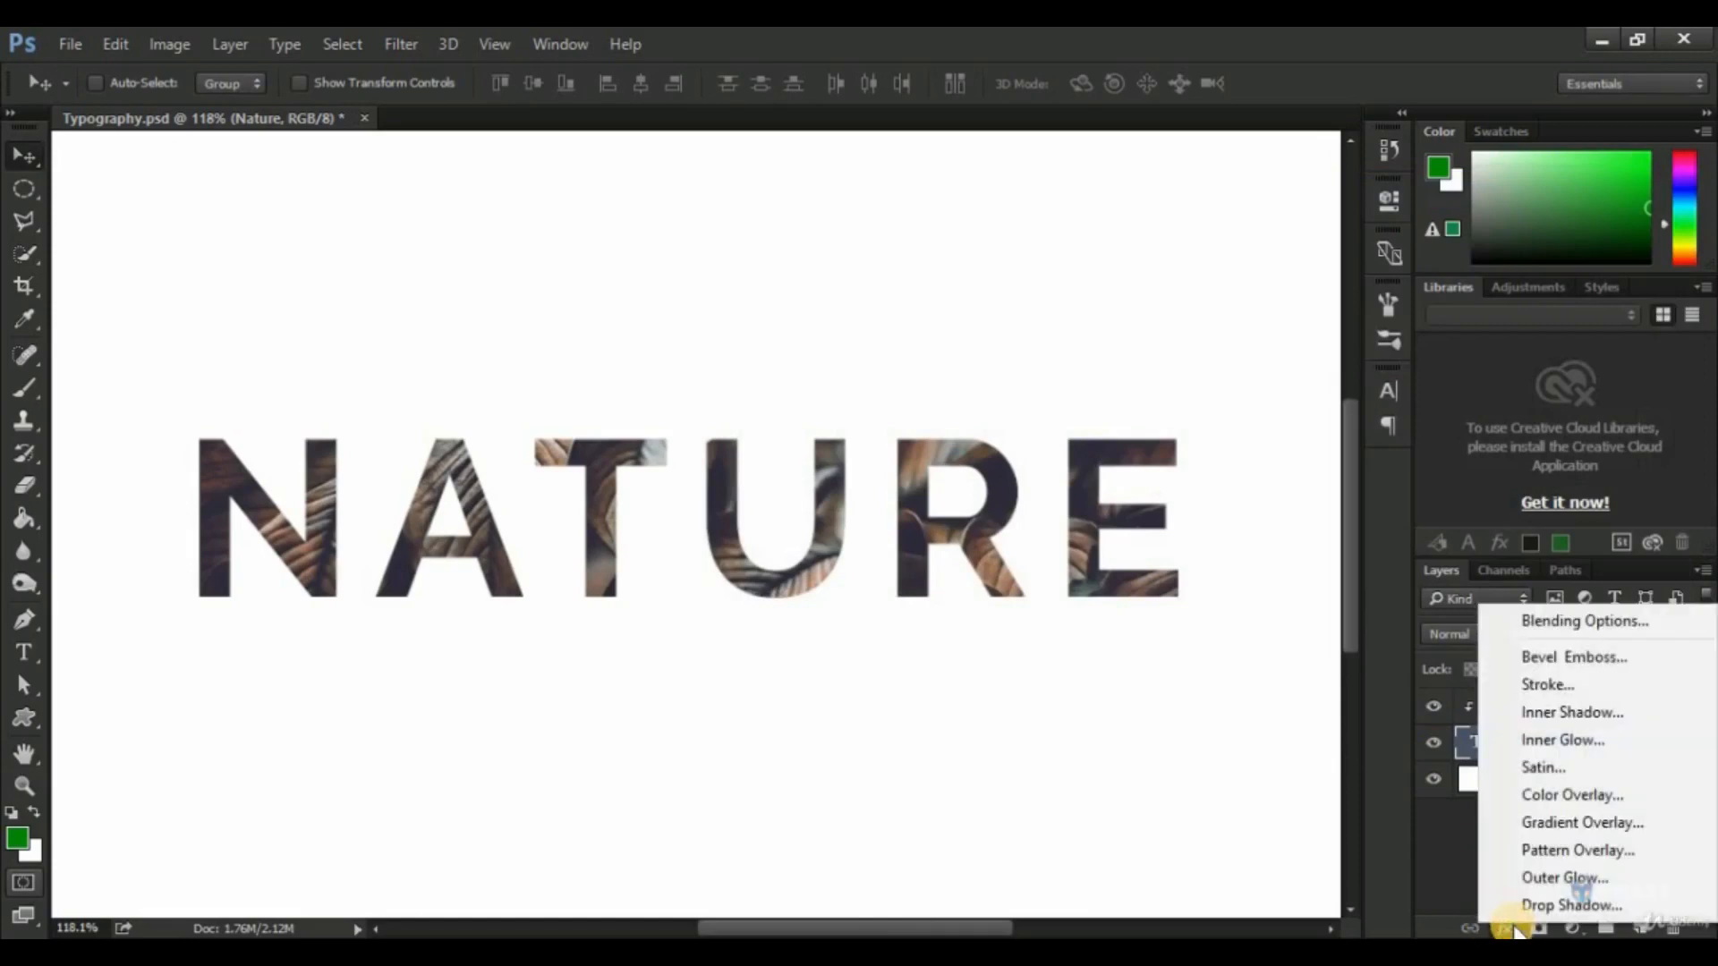
click(1545, 911)
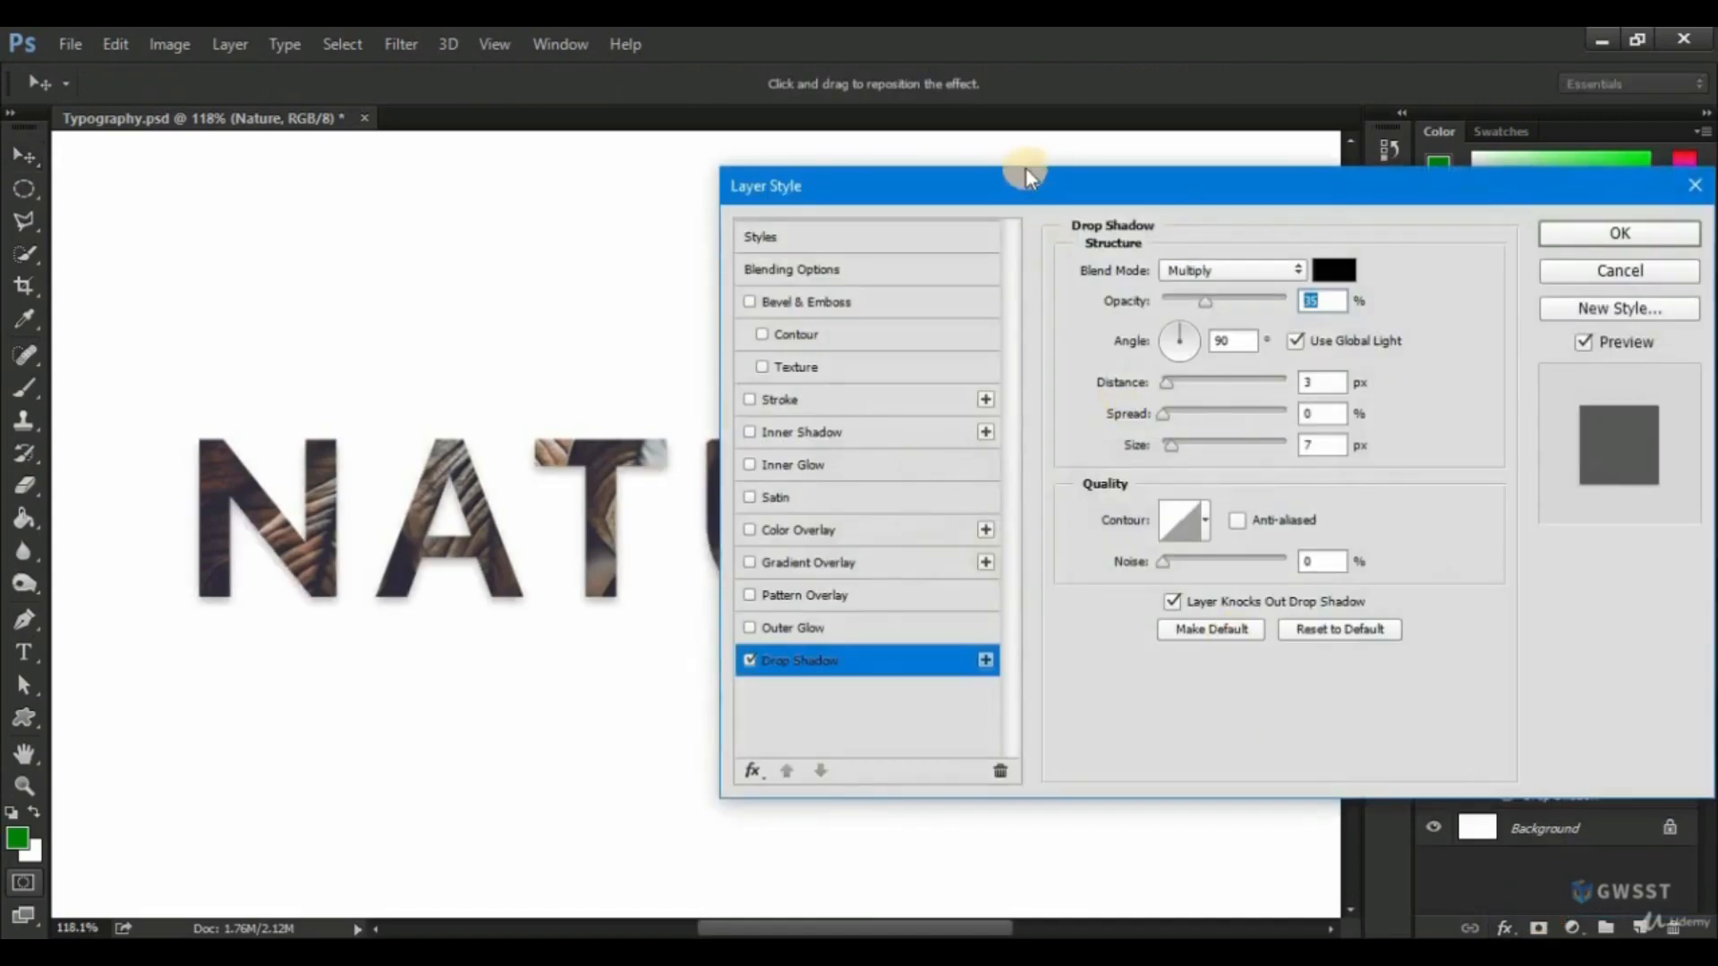
drag(1025, 170, 1320, 238)
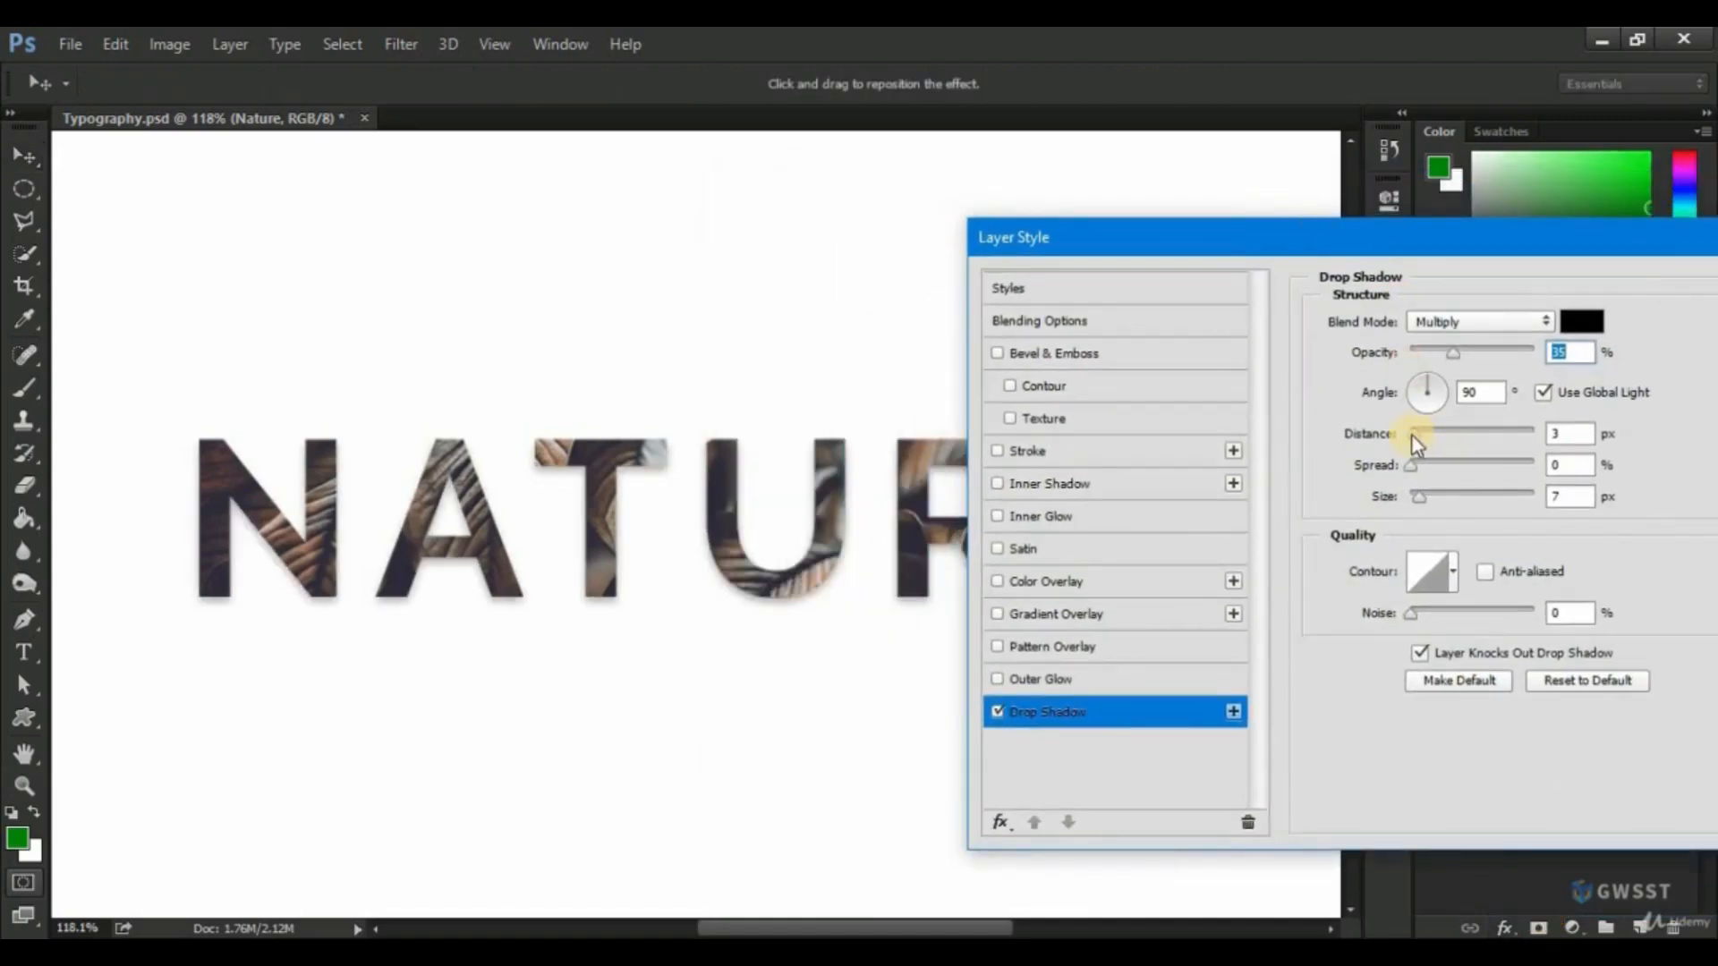
drag(1412, 435, 1427, 432)
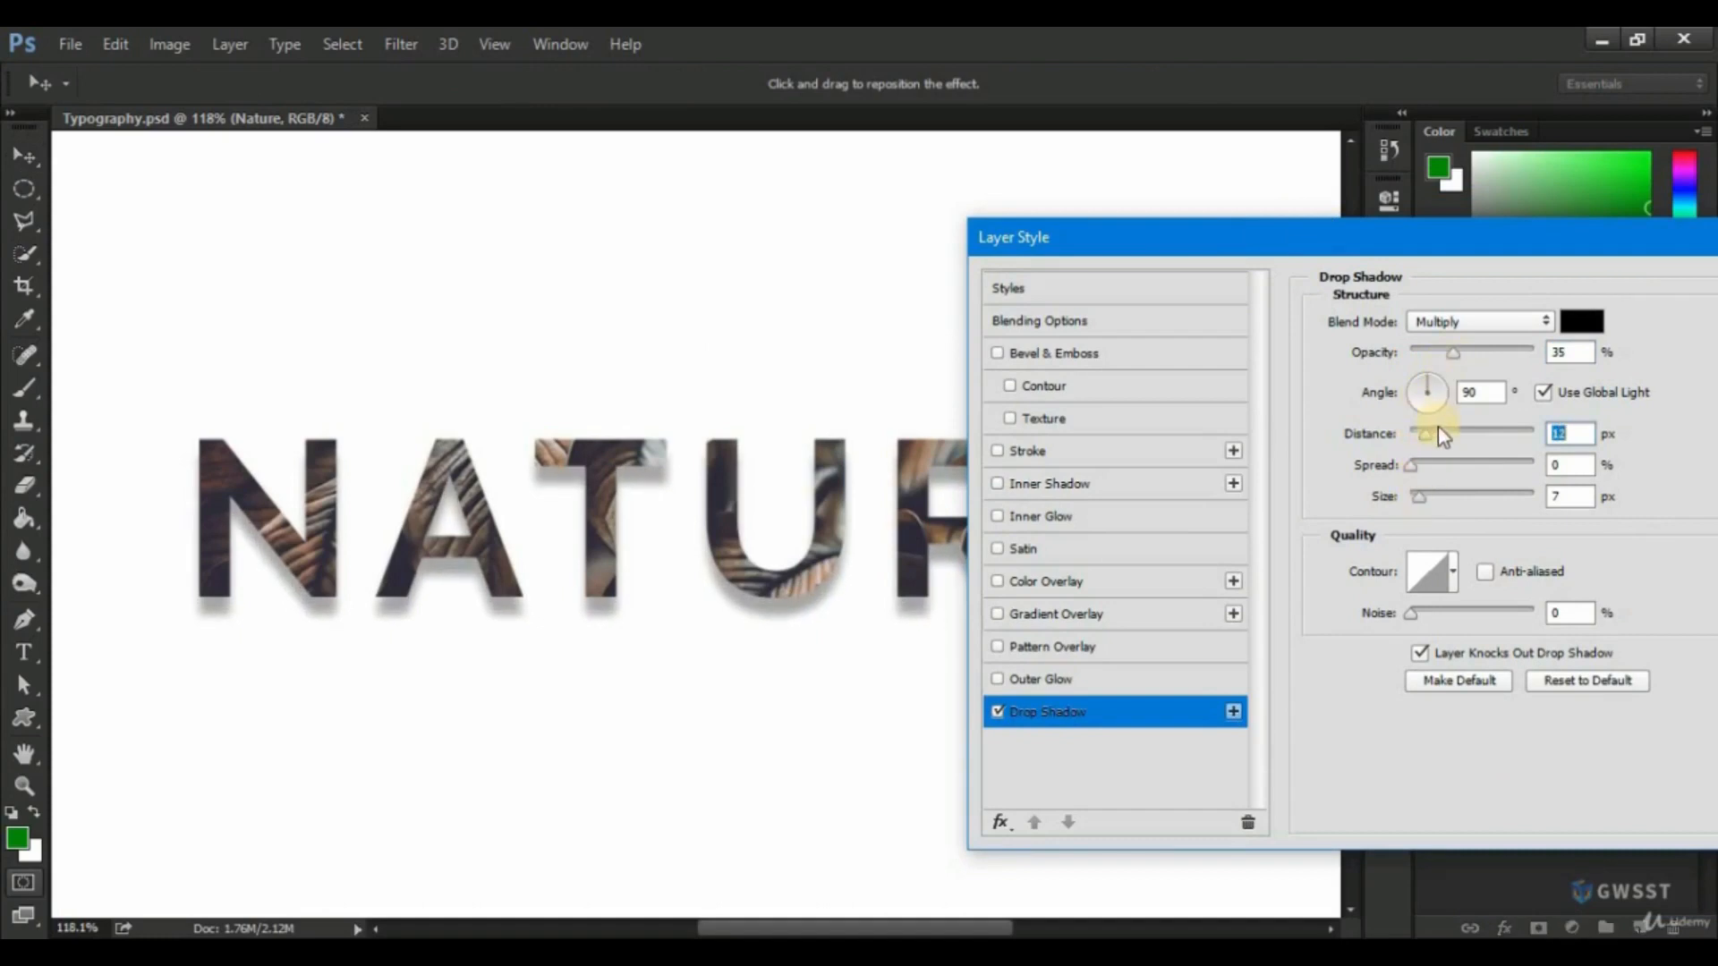
mouse_move(1429, 385)
mouse_down()
mouse_move(1410, 387)
mouse_move(1451, 360)
mouse_up()
click(1416, 384)
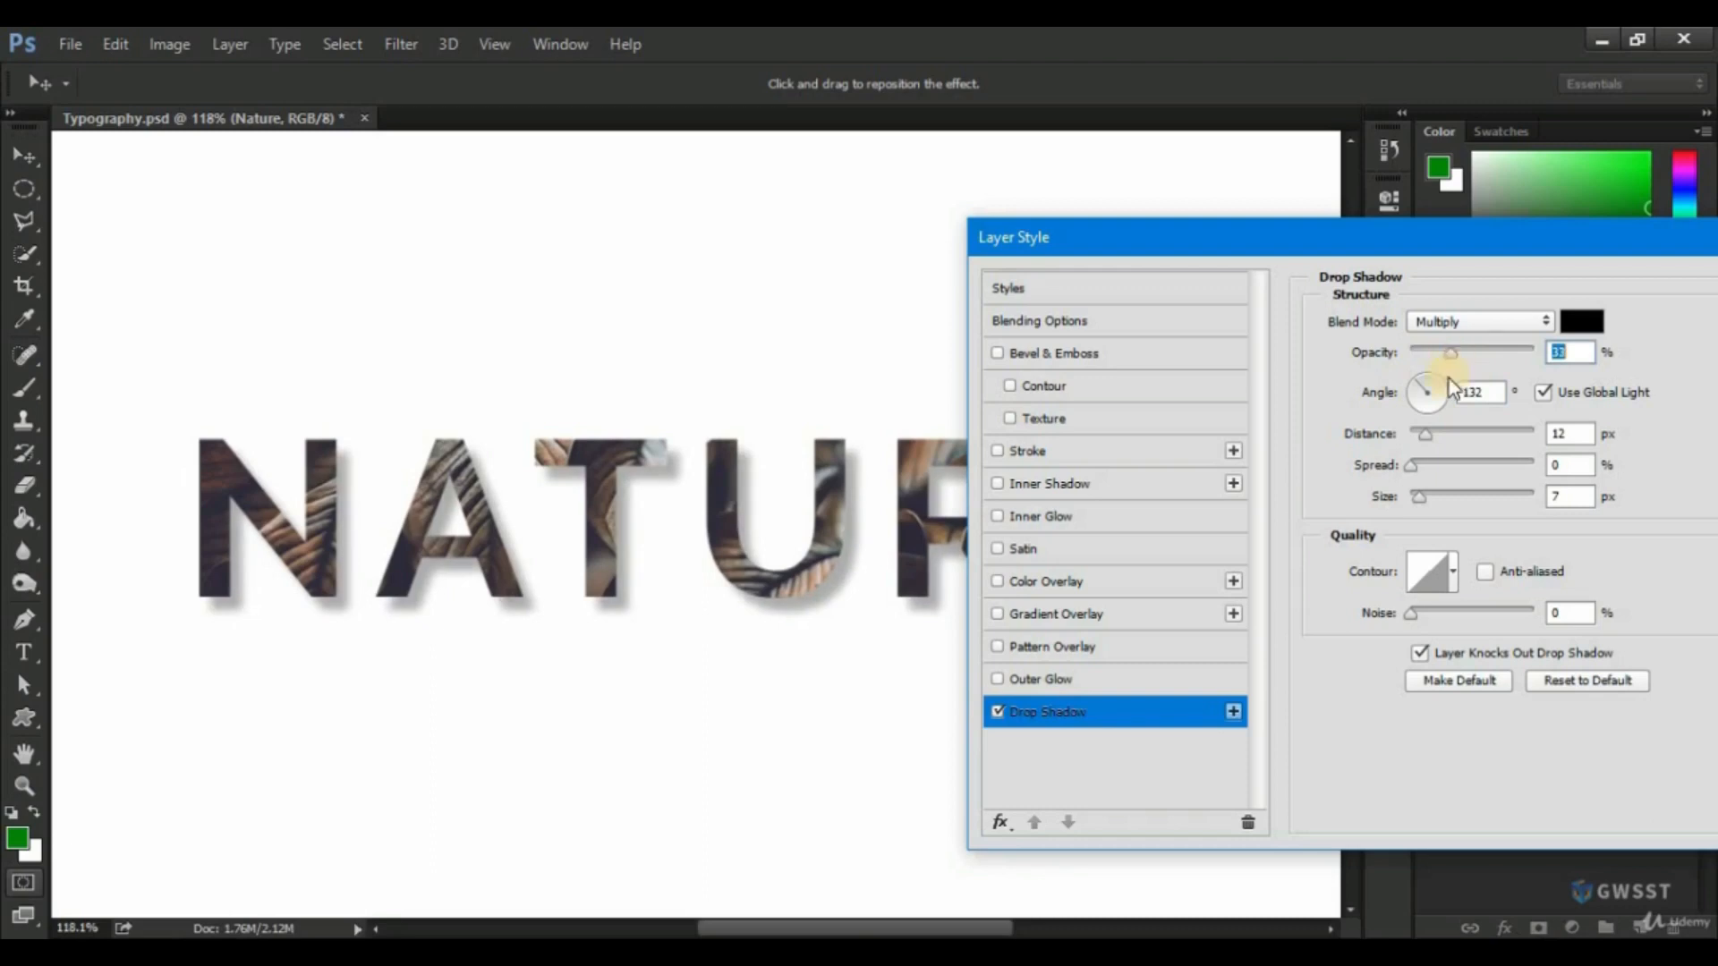
drag(1422, 493, 1425, 492)
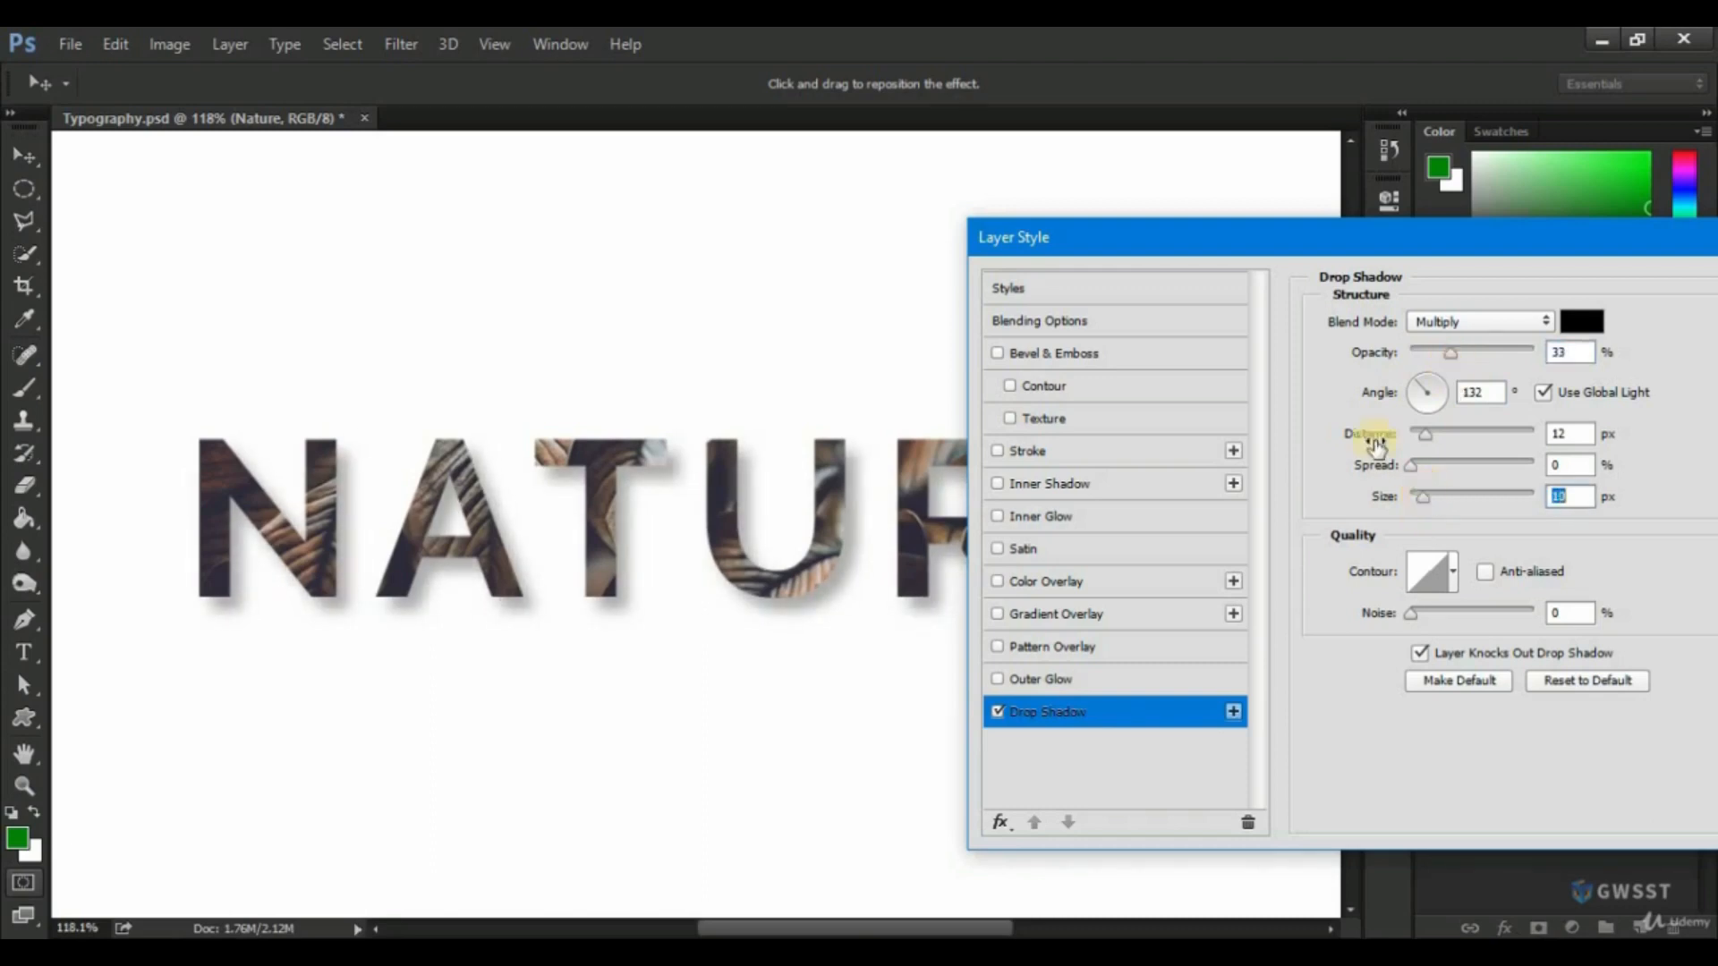
drag(1436, 249, 1046, 229)
click(1468, 269)
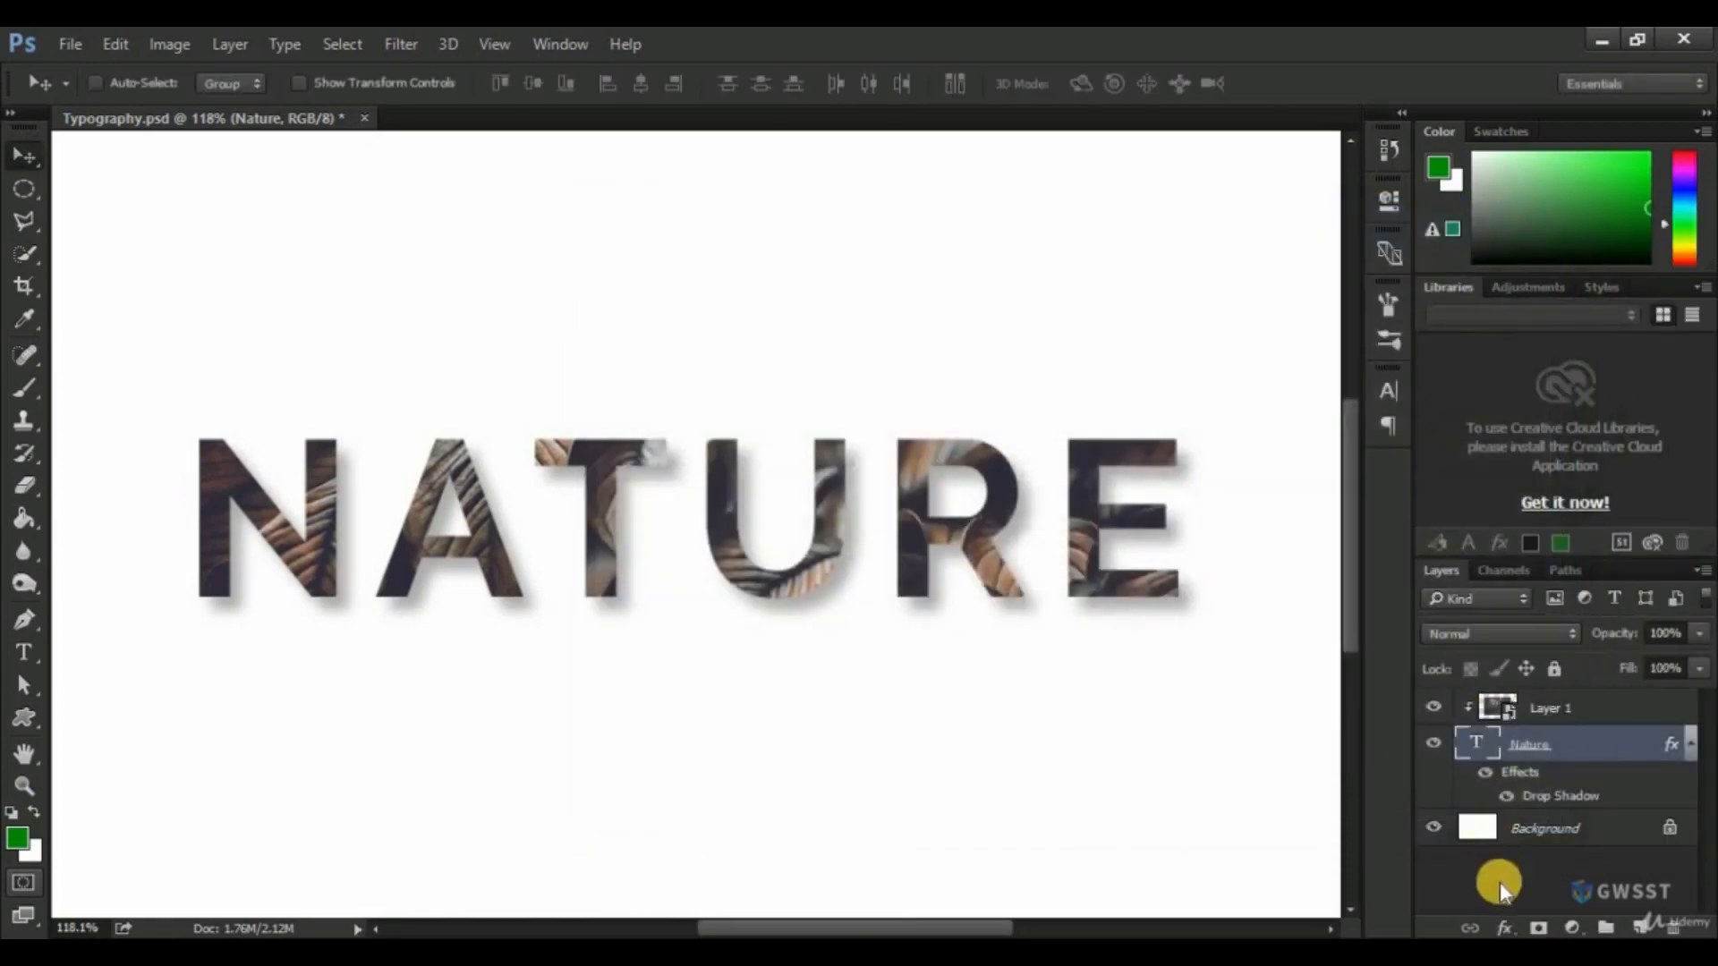
Add an Inner Shadow to the "Nature" text with 29% choke, adjust its distance and size, and apply it.
click(1507, 929)
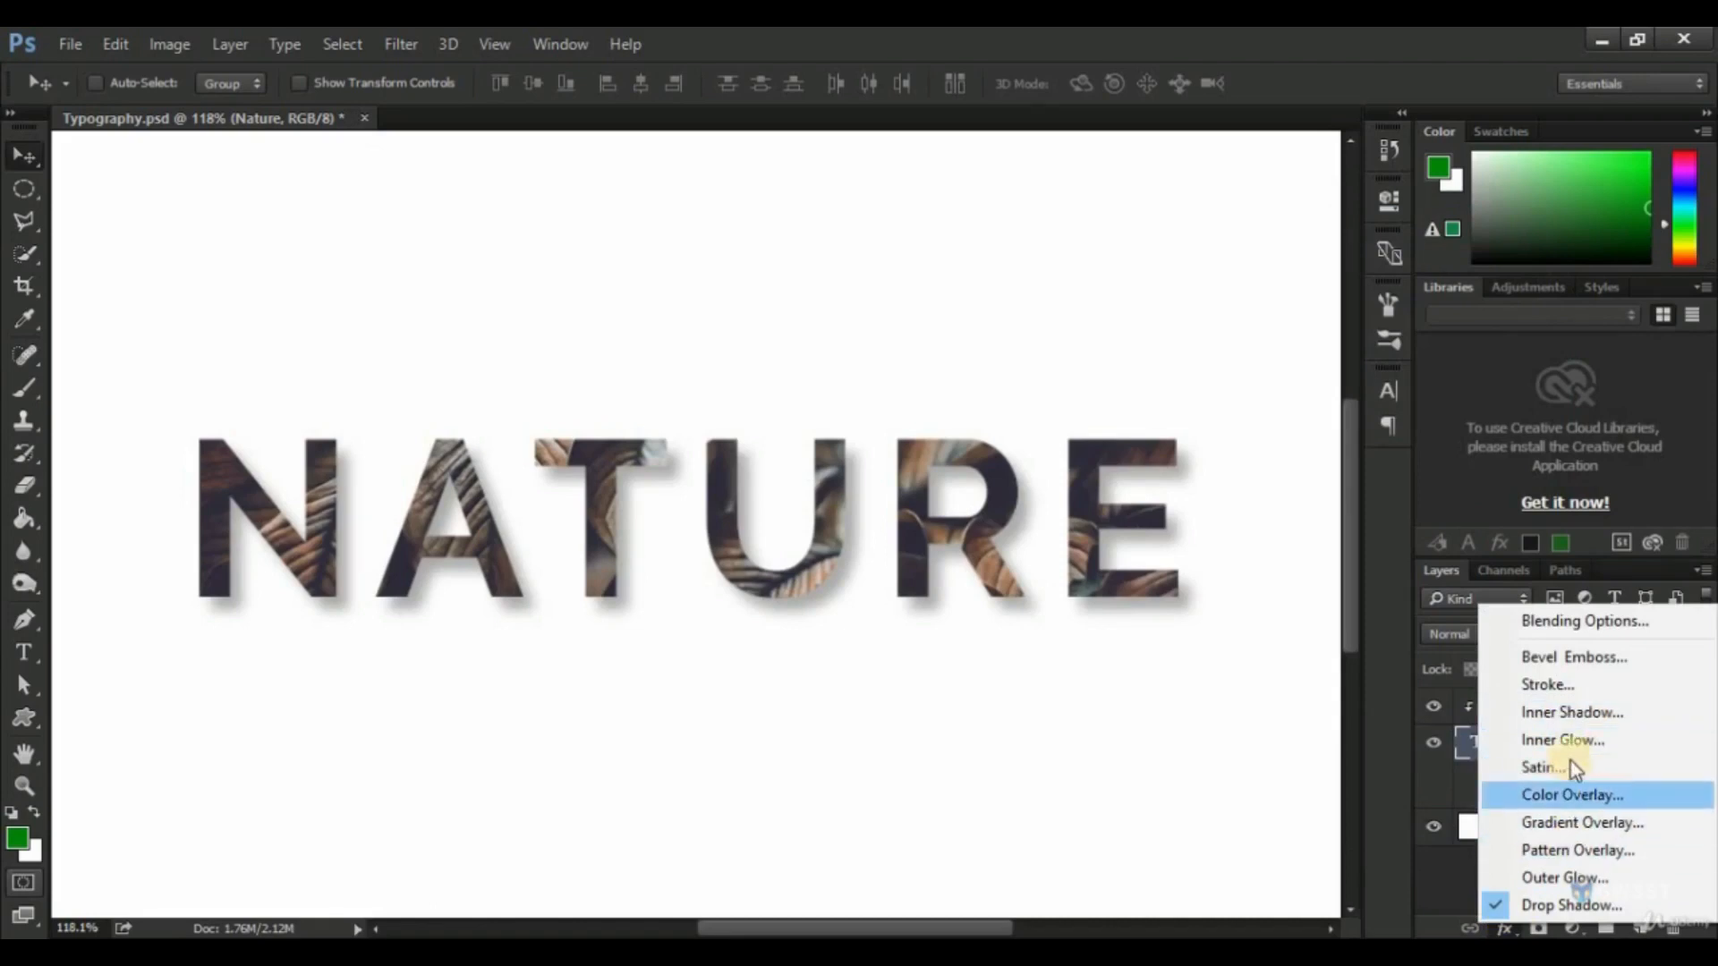
click(1566, 717)
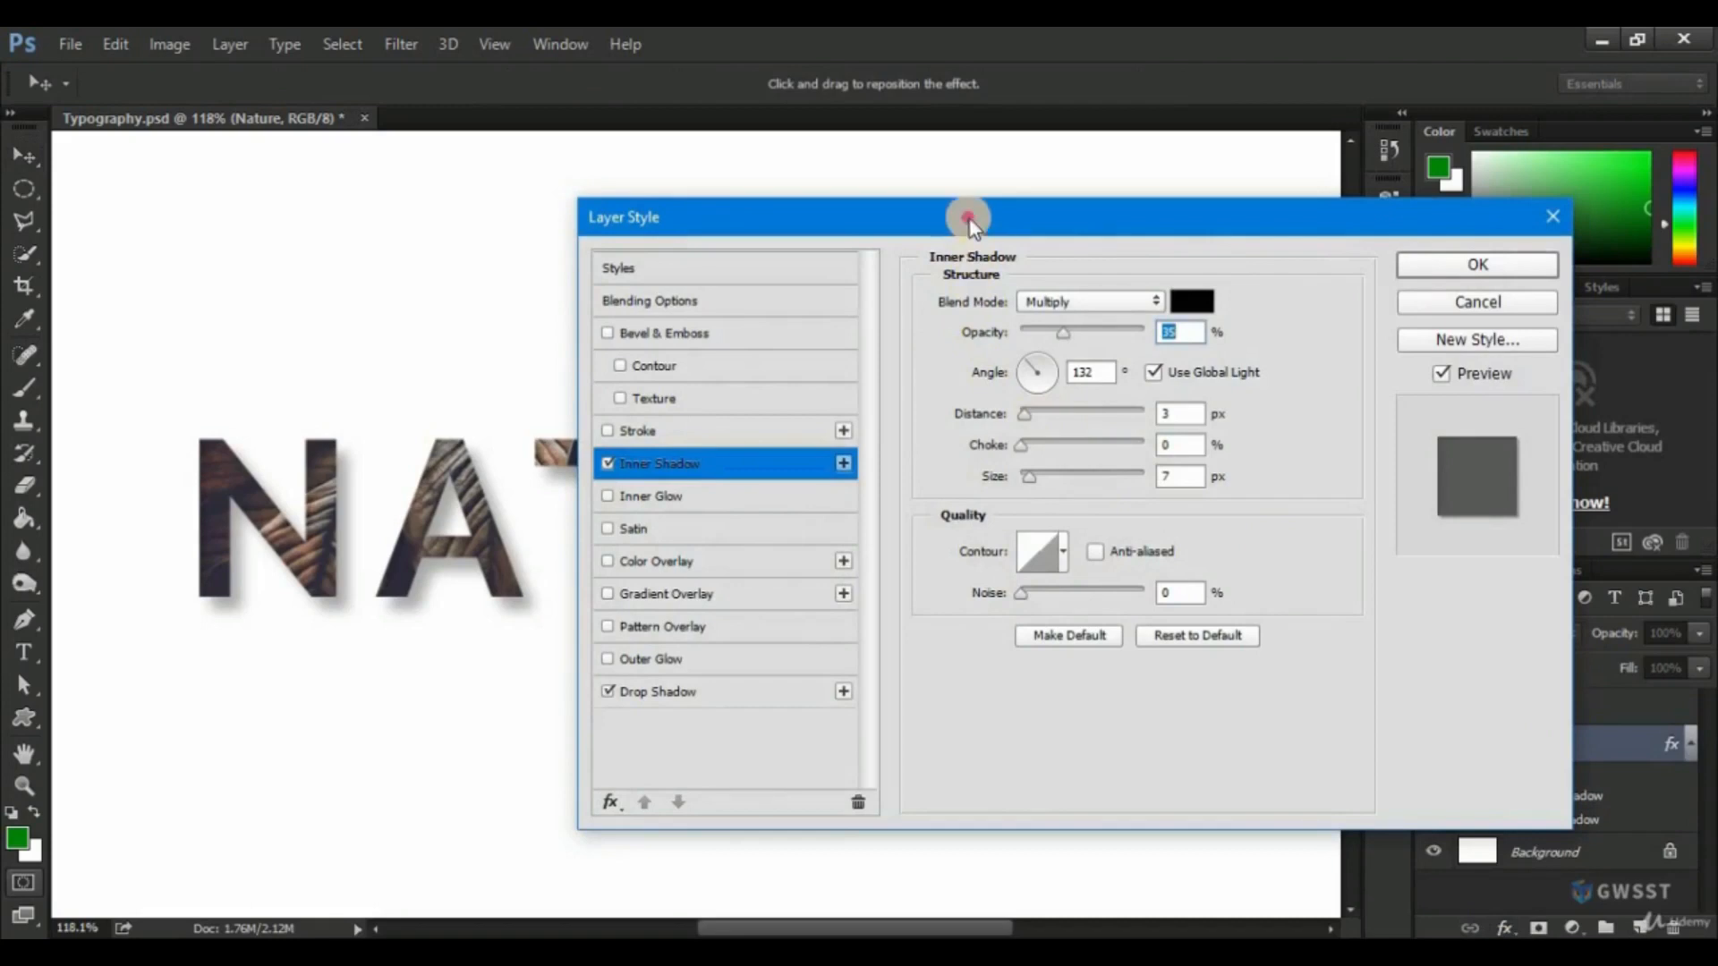
drag(967, 218, 1253, 239)
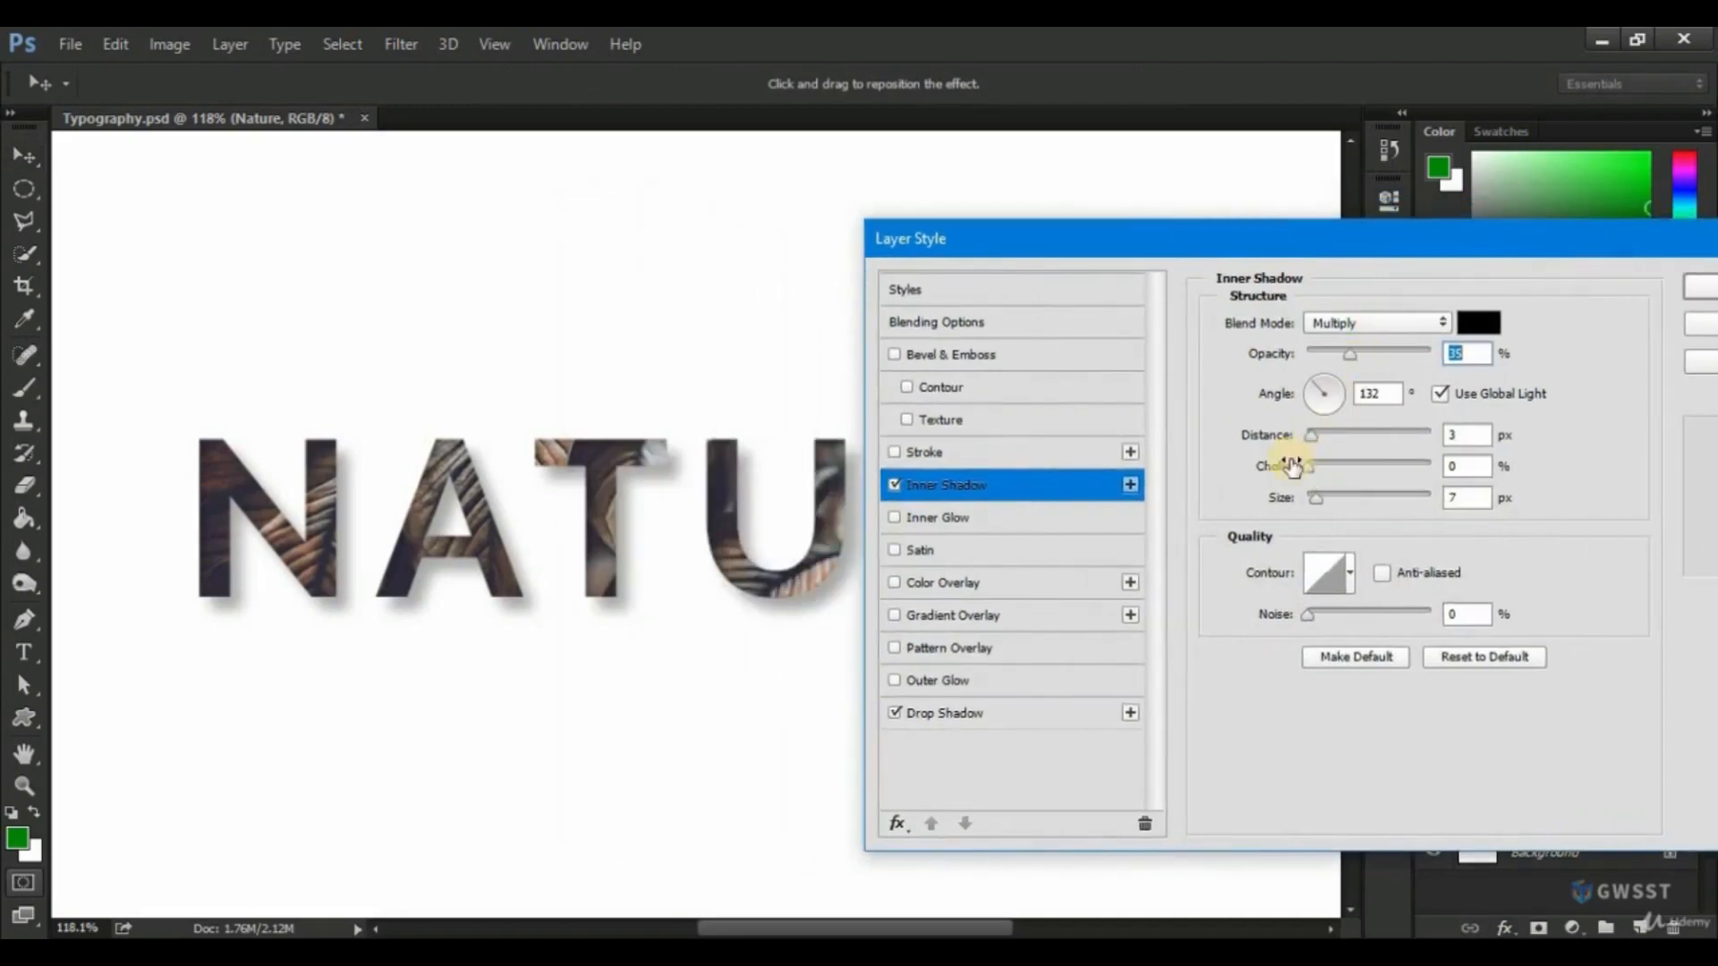
drag(1314, 444, 1308, 499)
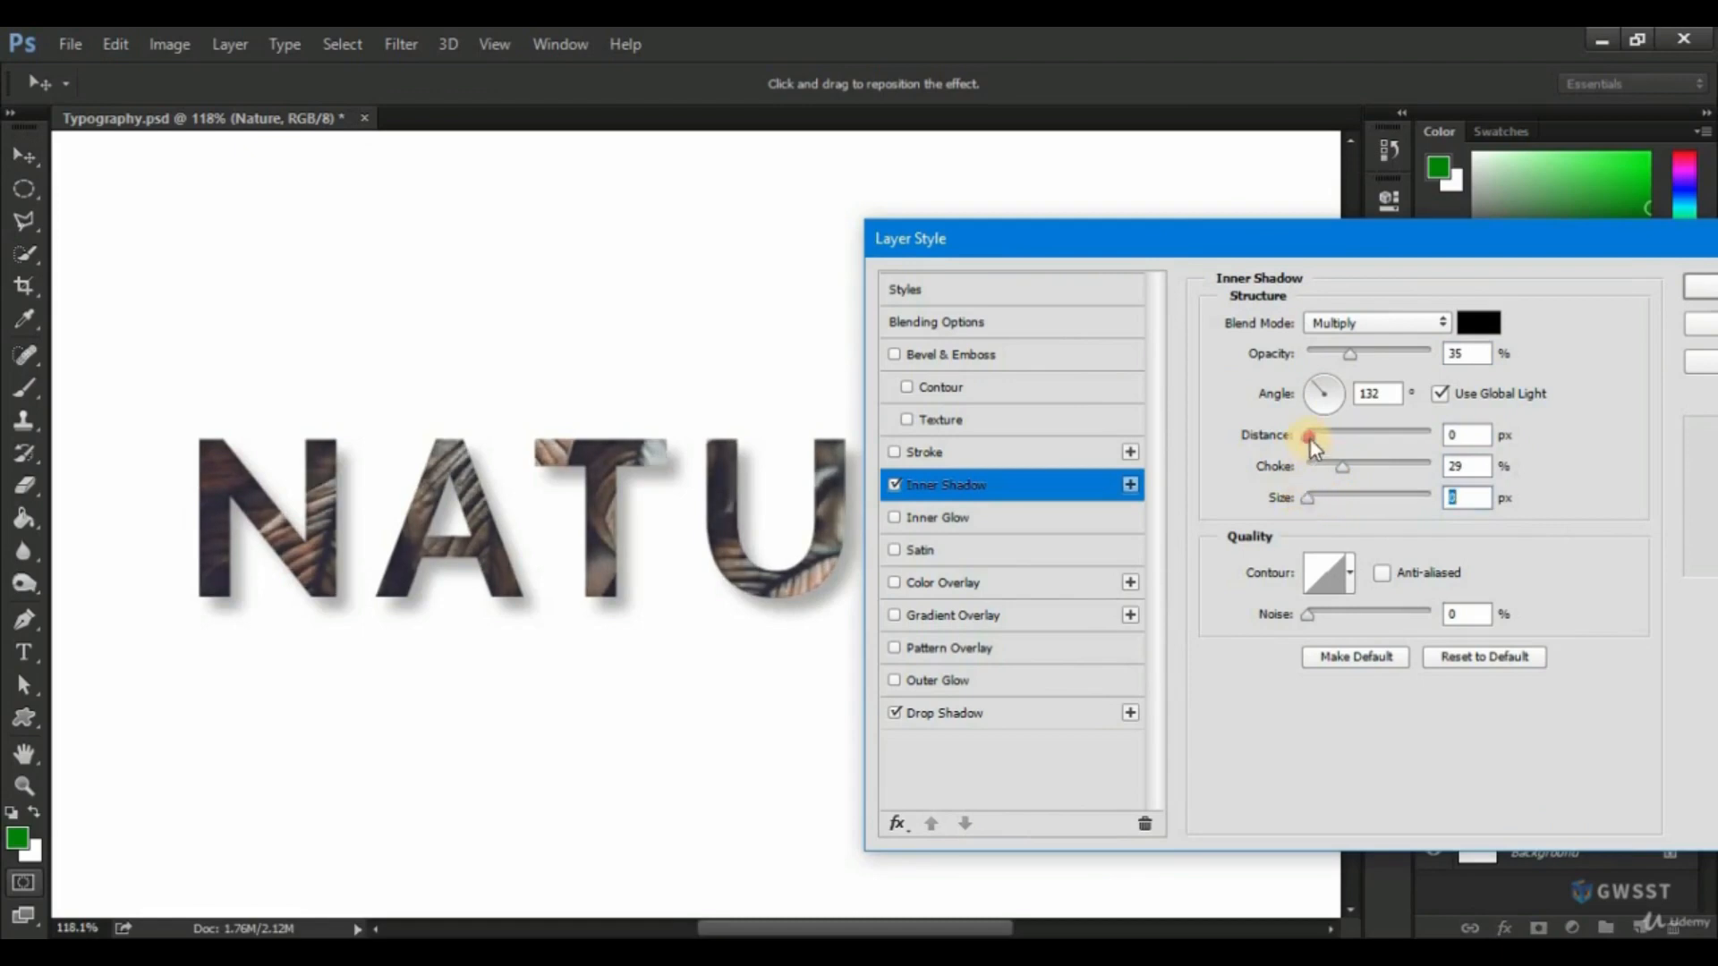
drag(1312, 440, 1313, 439)
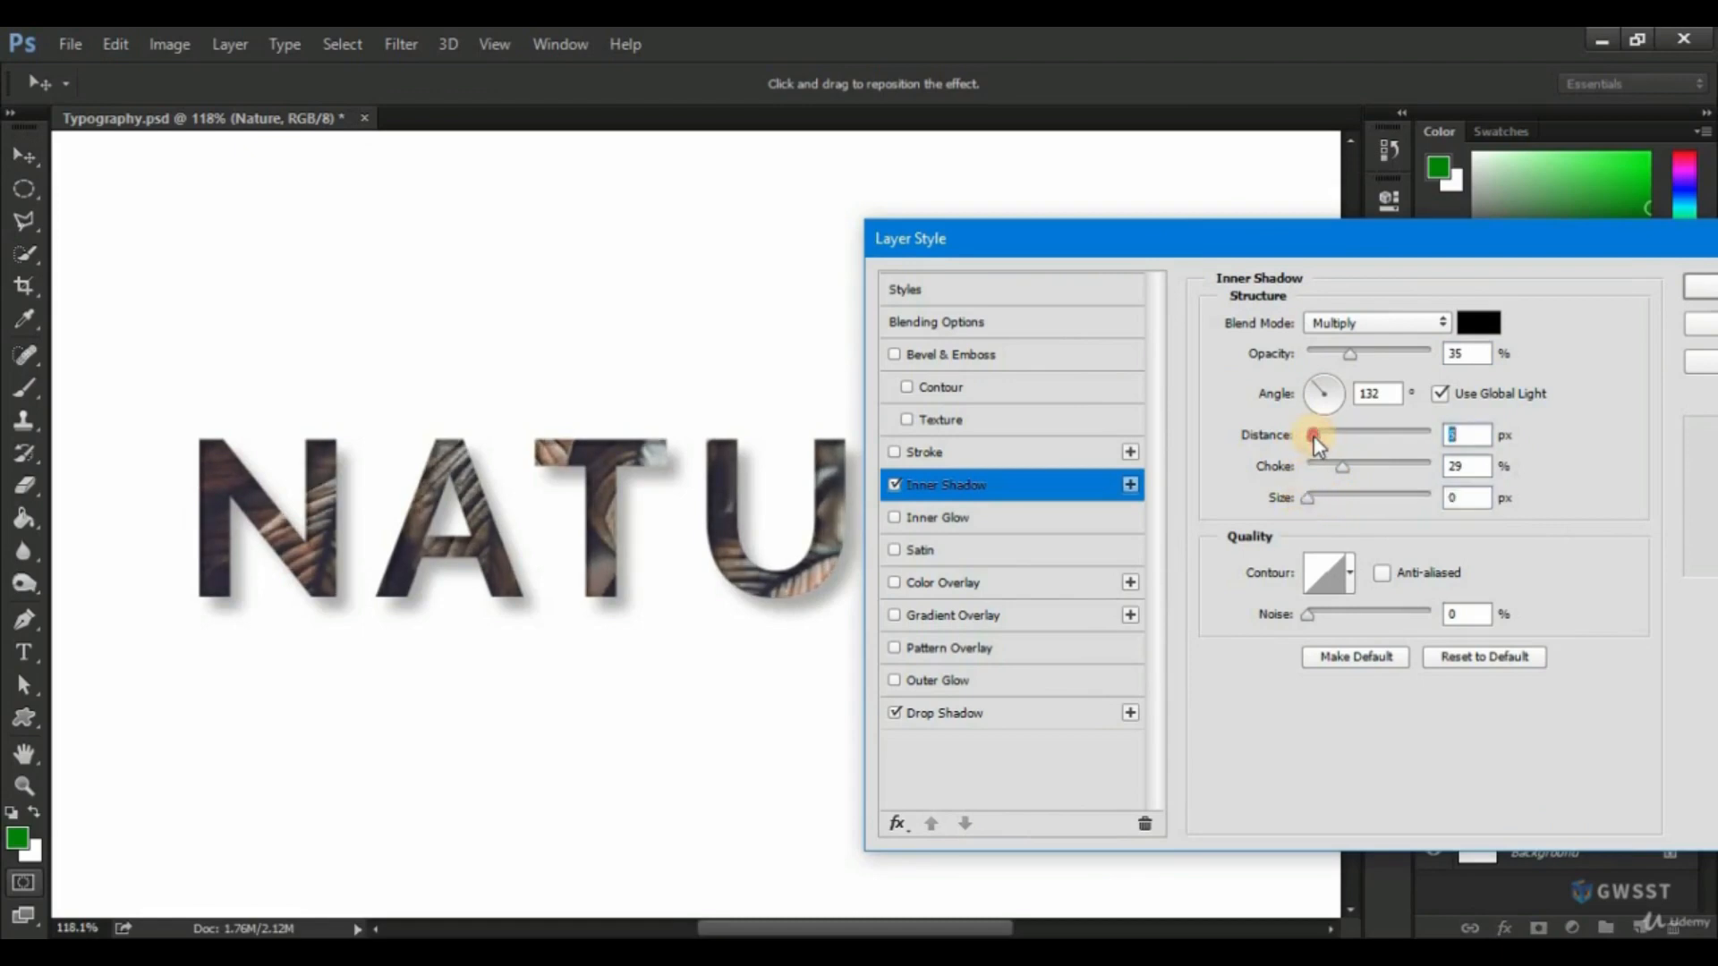
drag(1311, 499, 1316, 500)
click(1697, 287)
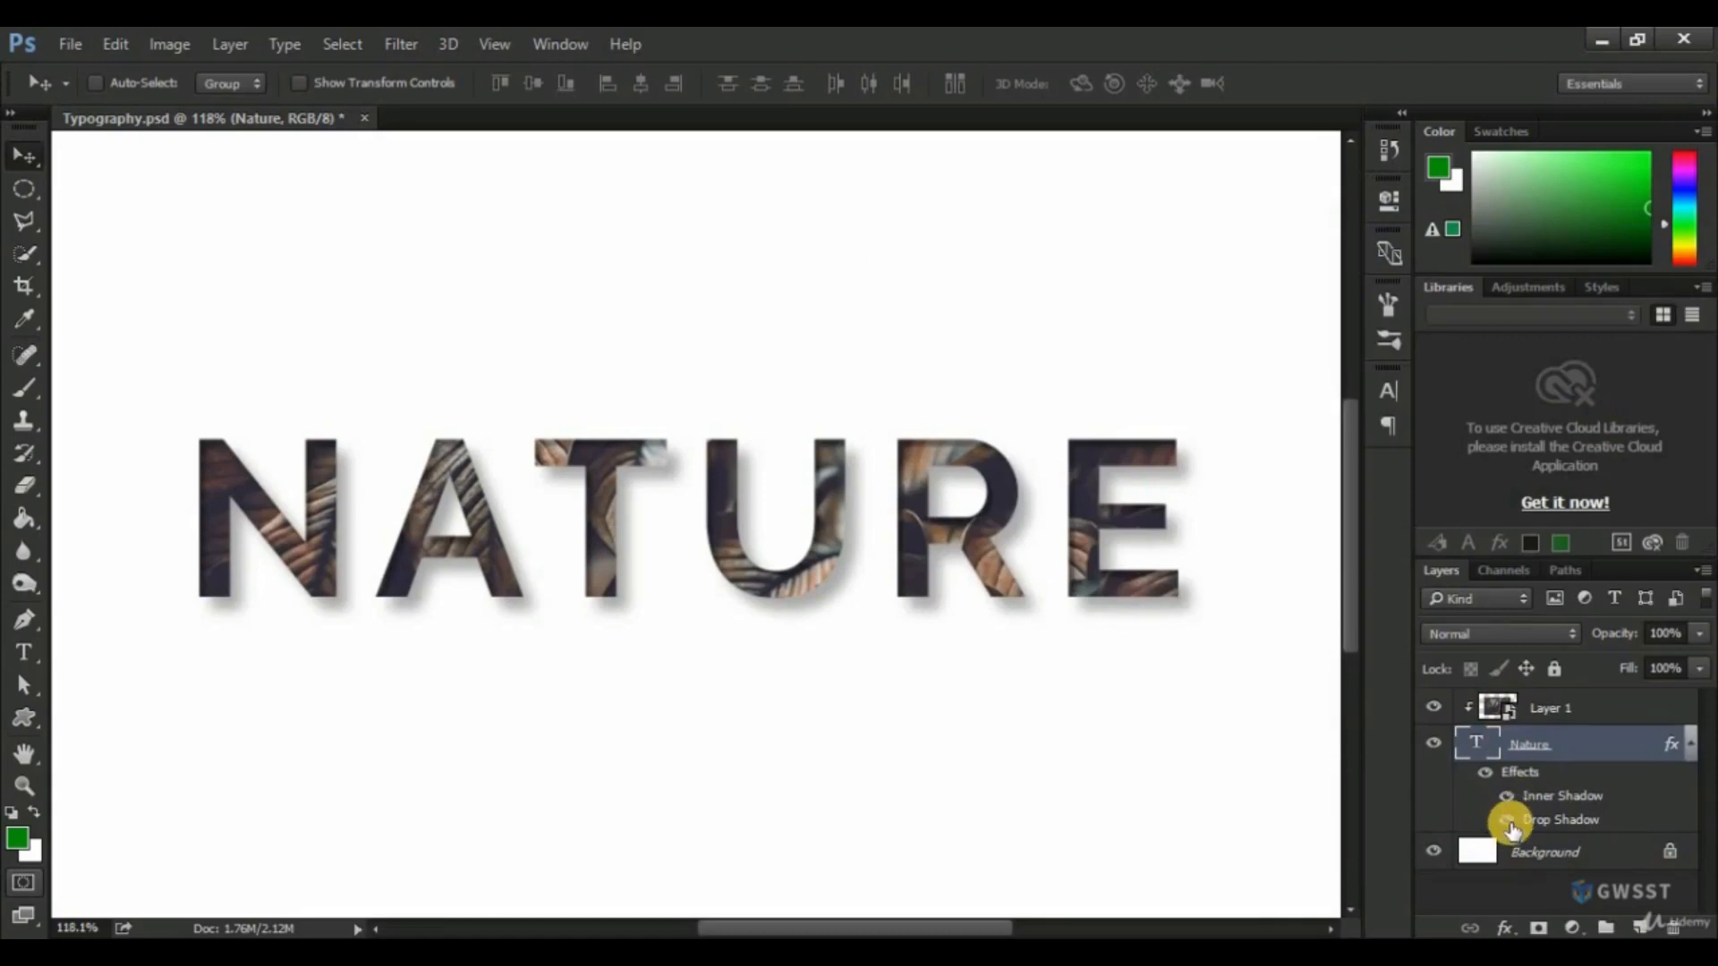
Hide the Drop Shadow effect on the "Nature" text layer, leaving the Inner Shadow on.
click(1509, 822)
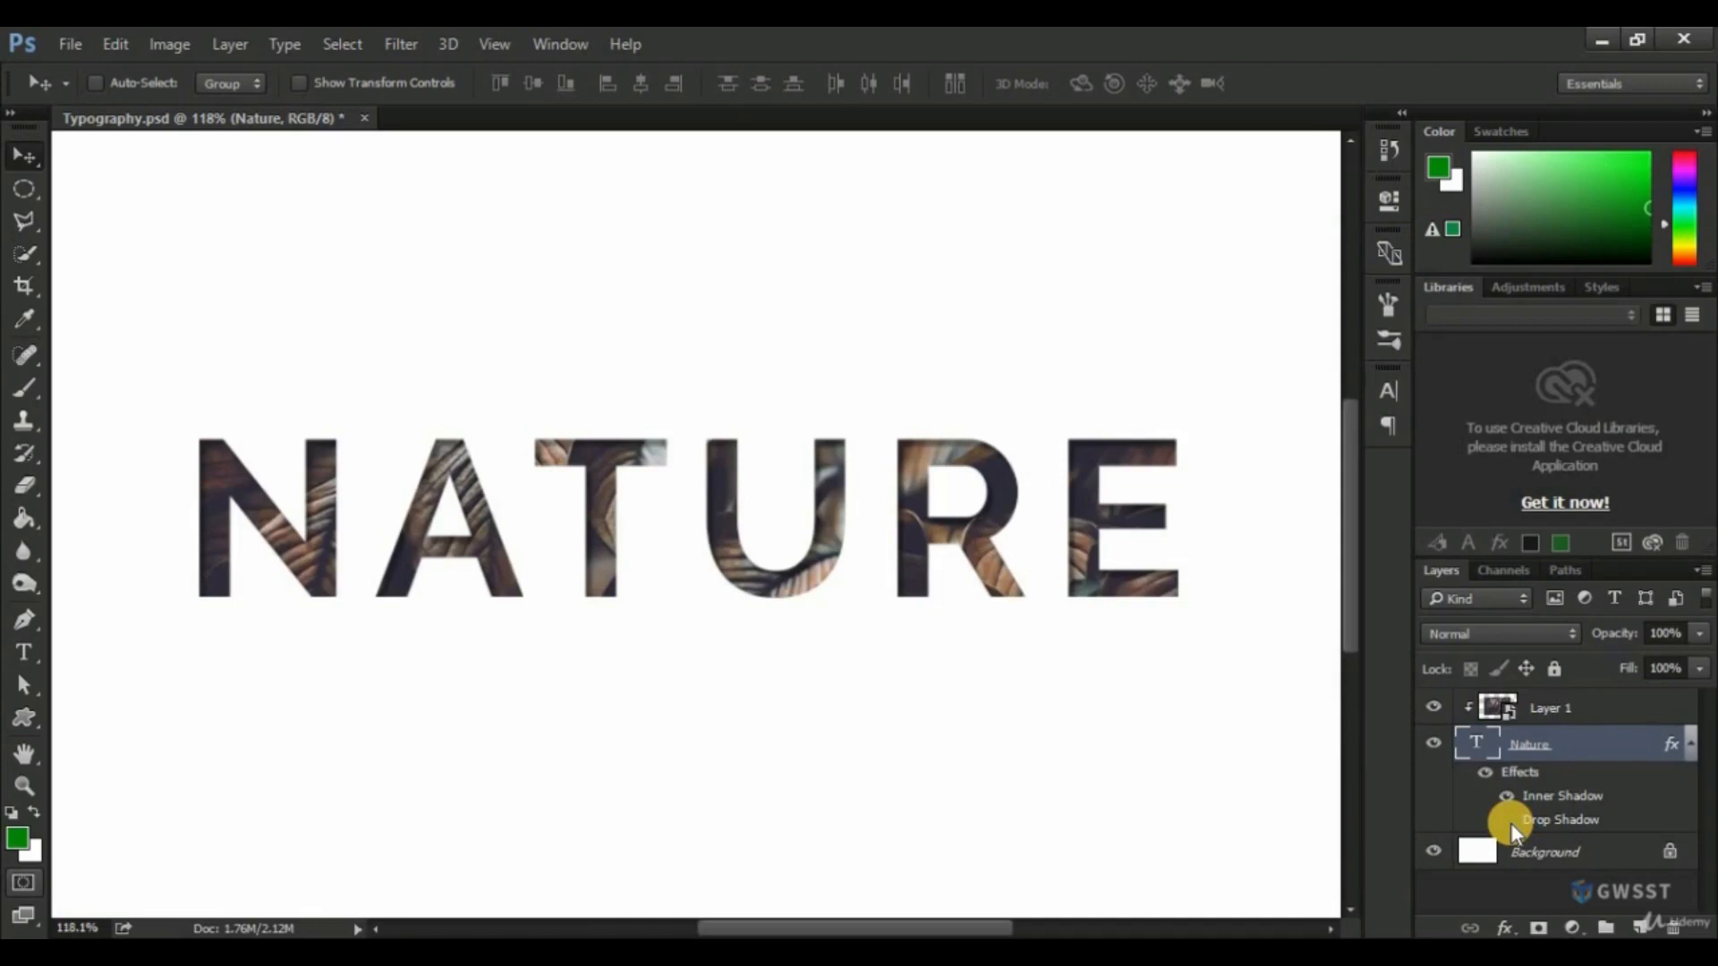
scroll(933, 606, down, 3)
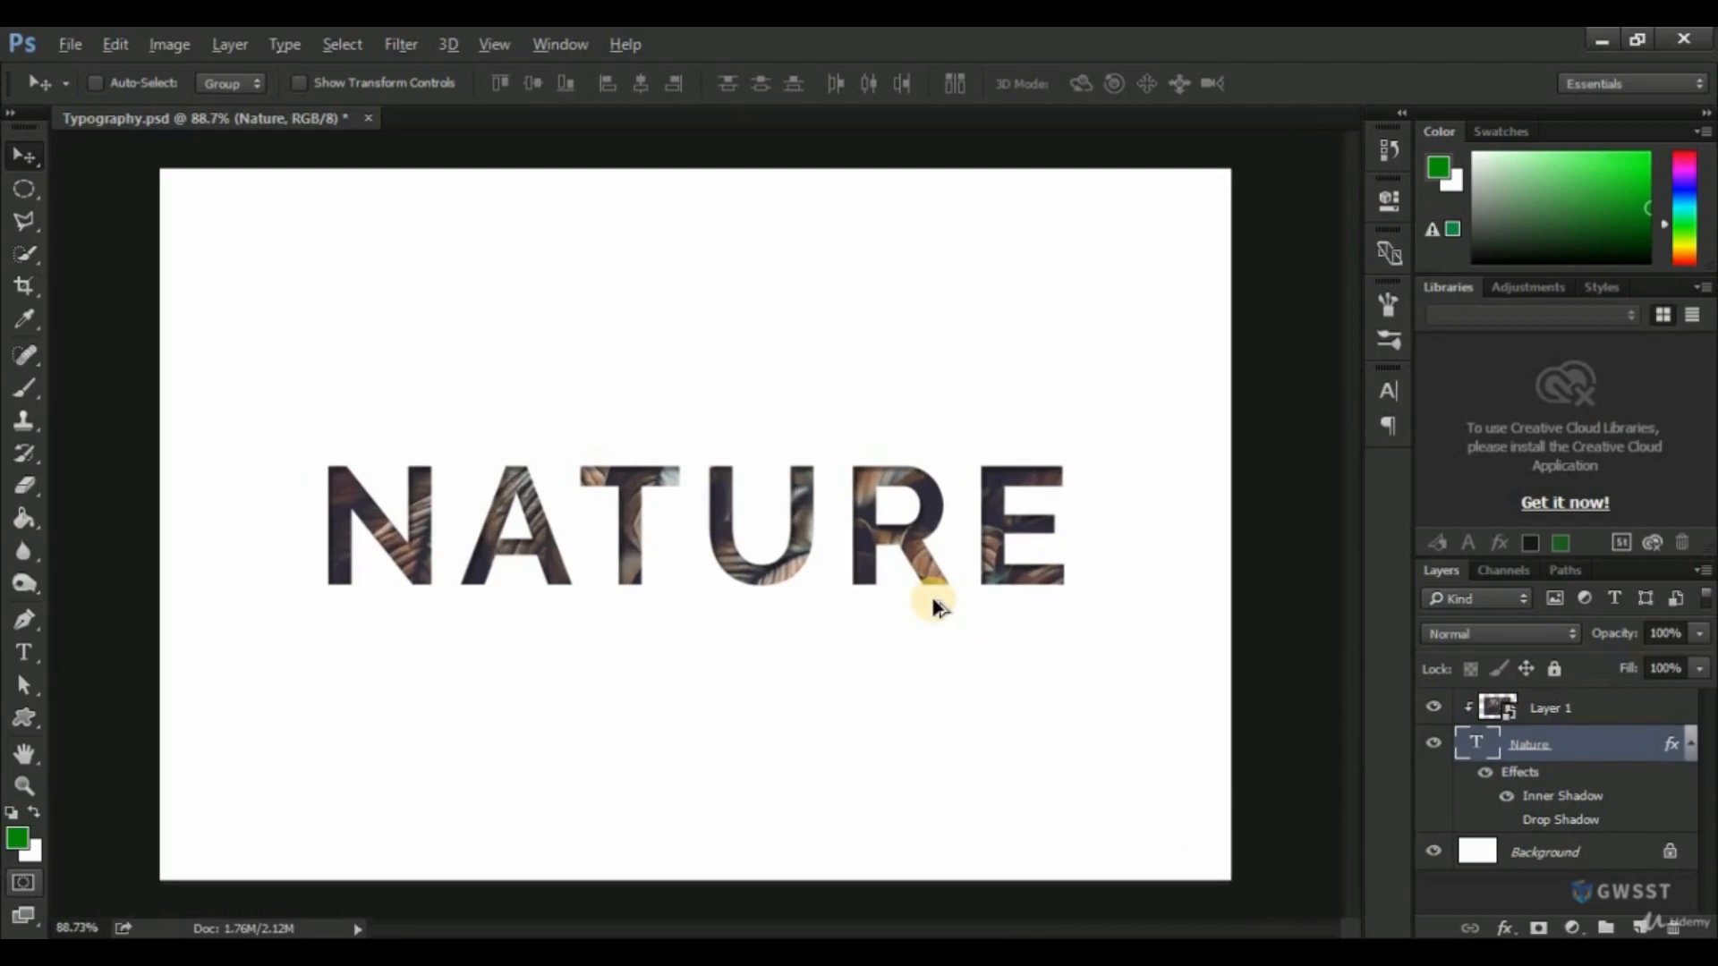
key(alt)
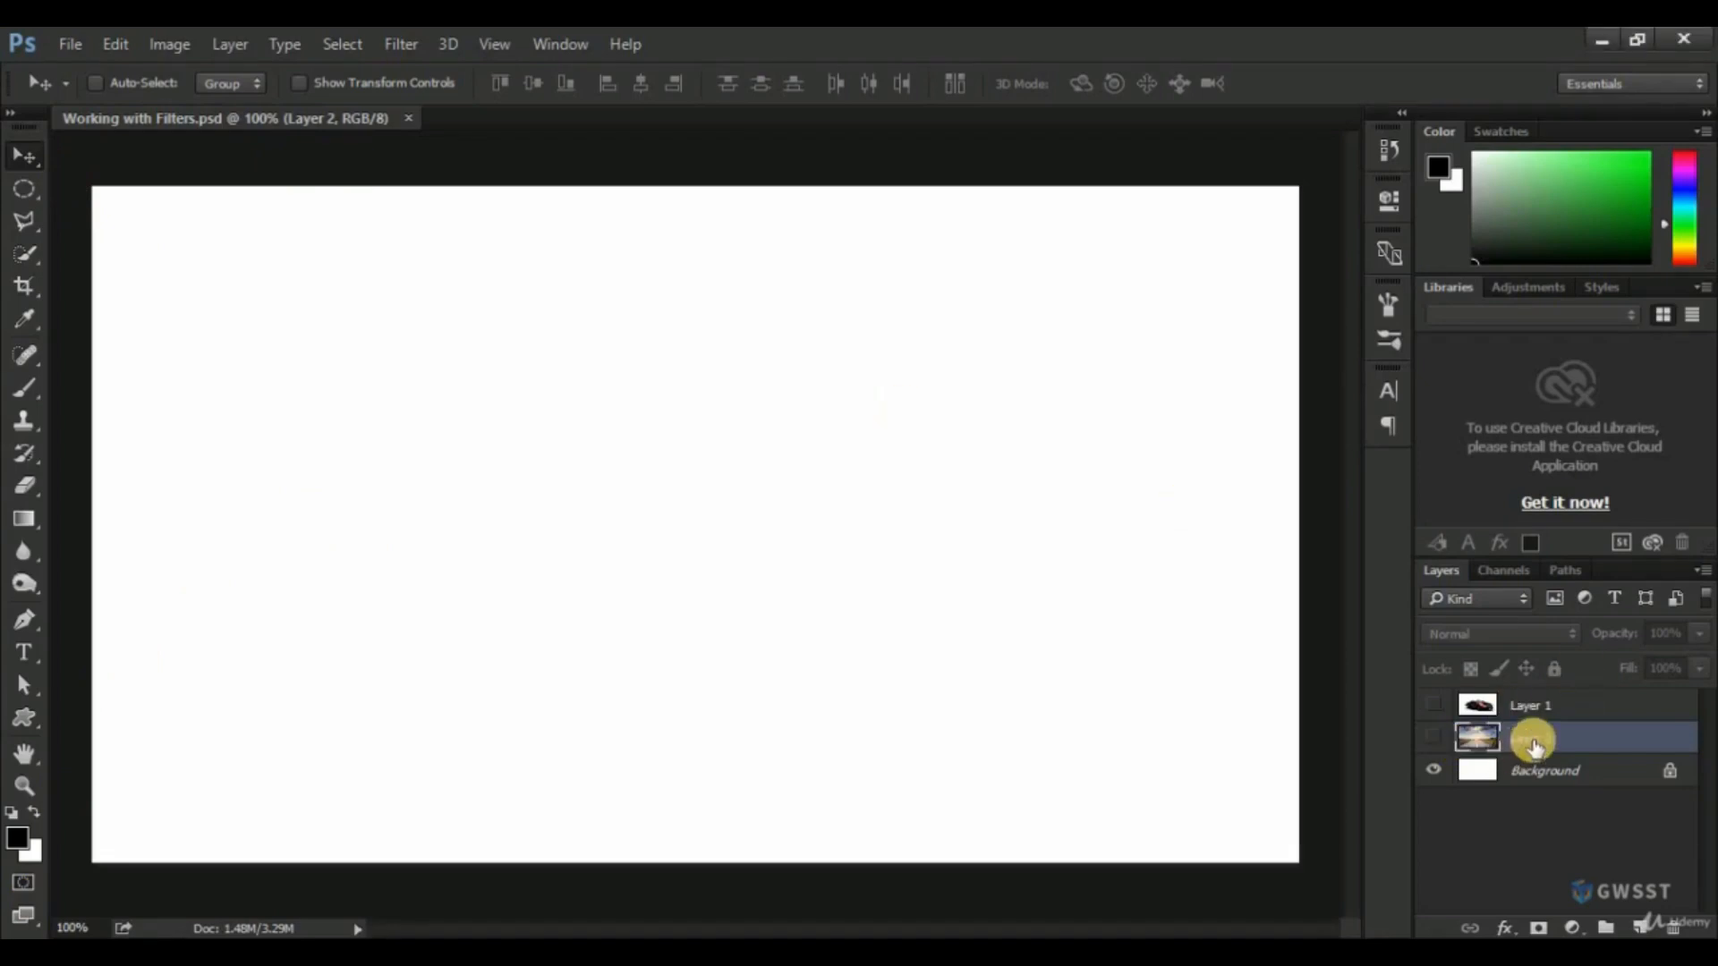
In Working with Filters.psd, show the road photo on Layer 2, preview the car on Layer 1 and hide the car again.
click(1435, 743)
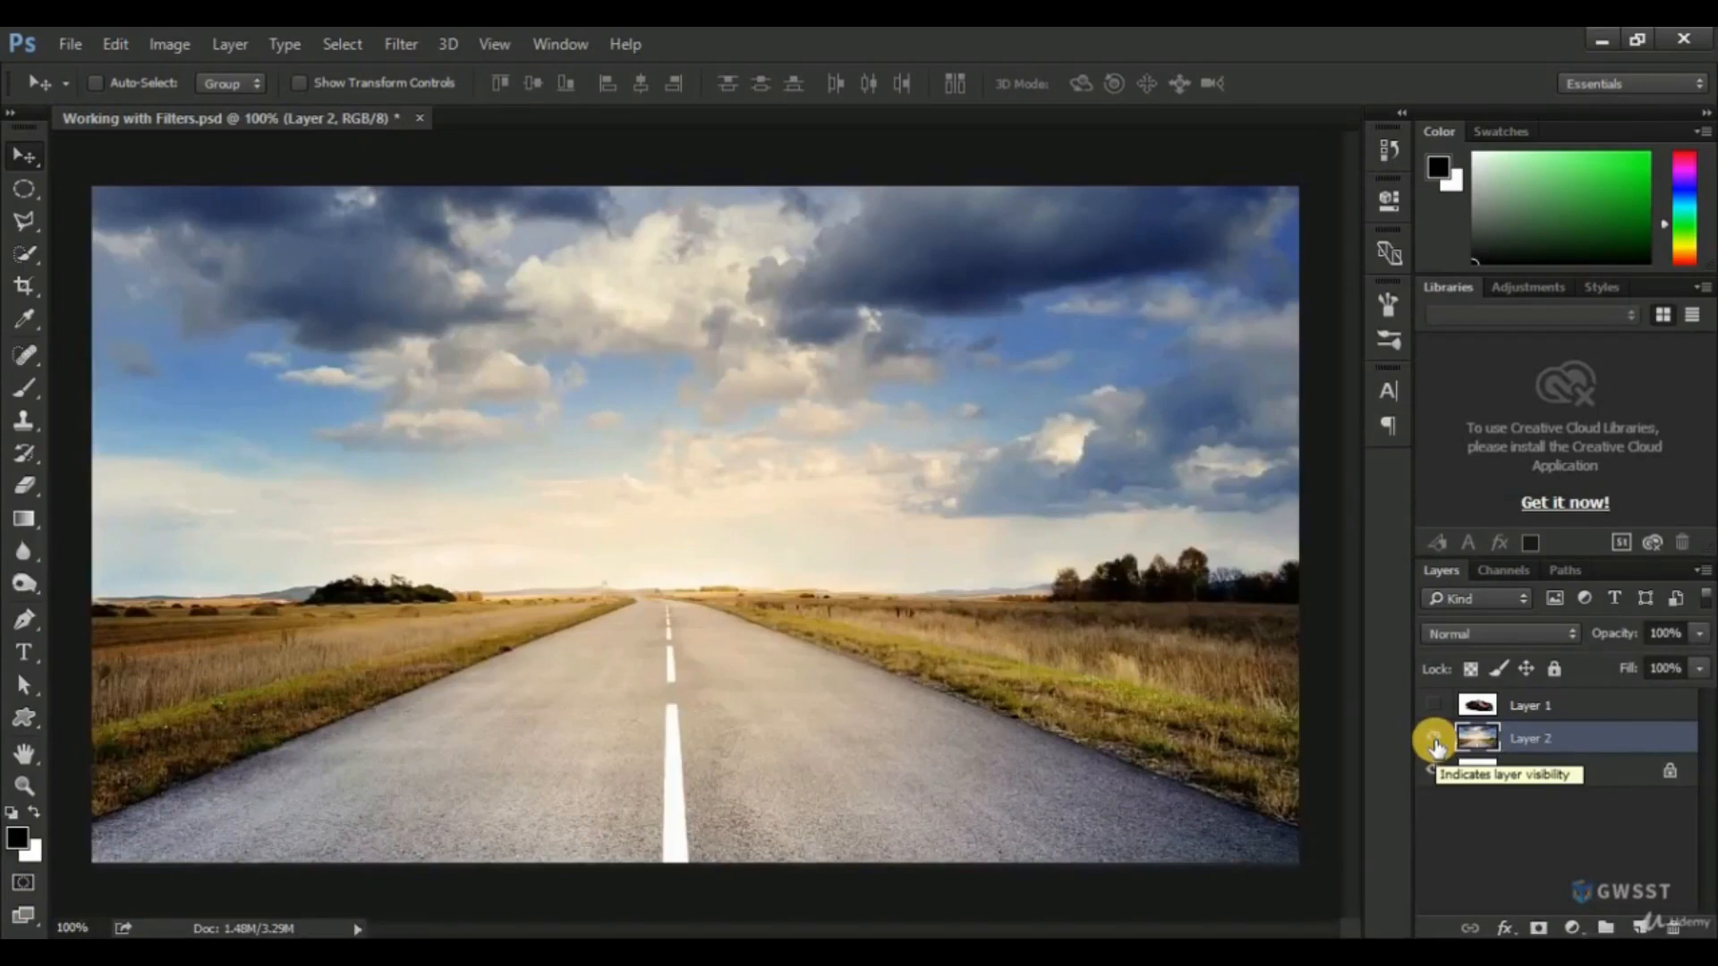
click(1435, 709)
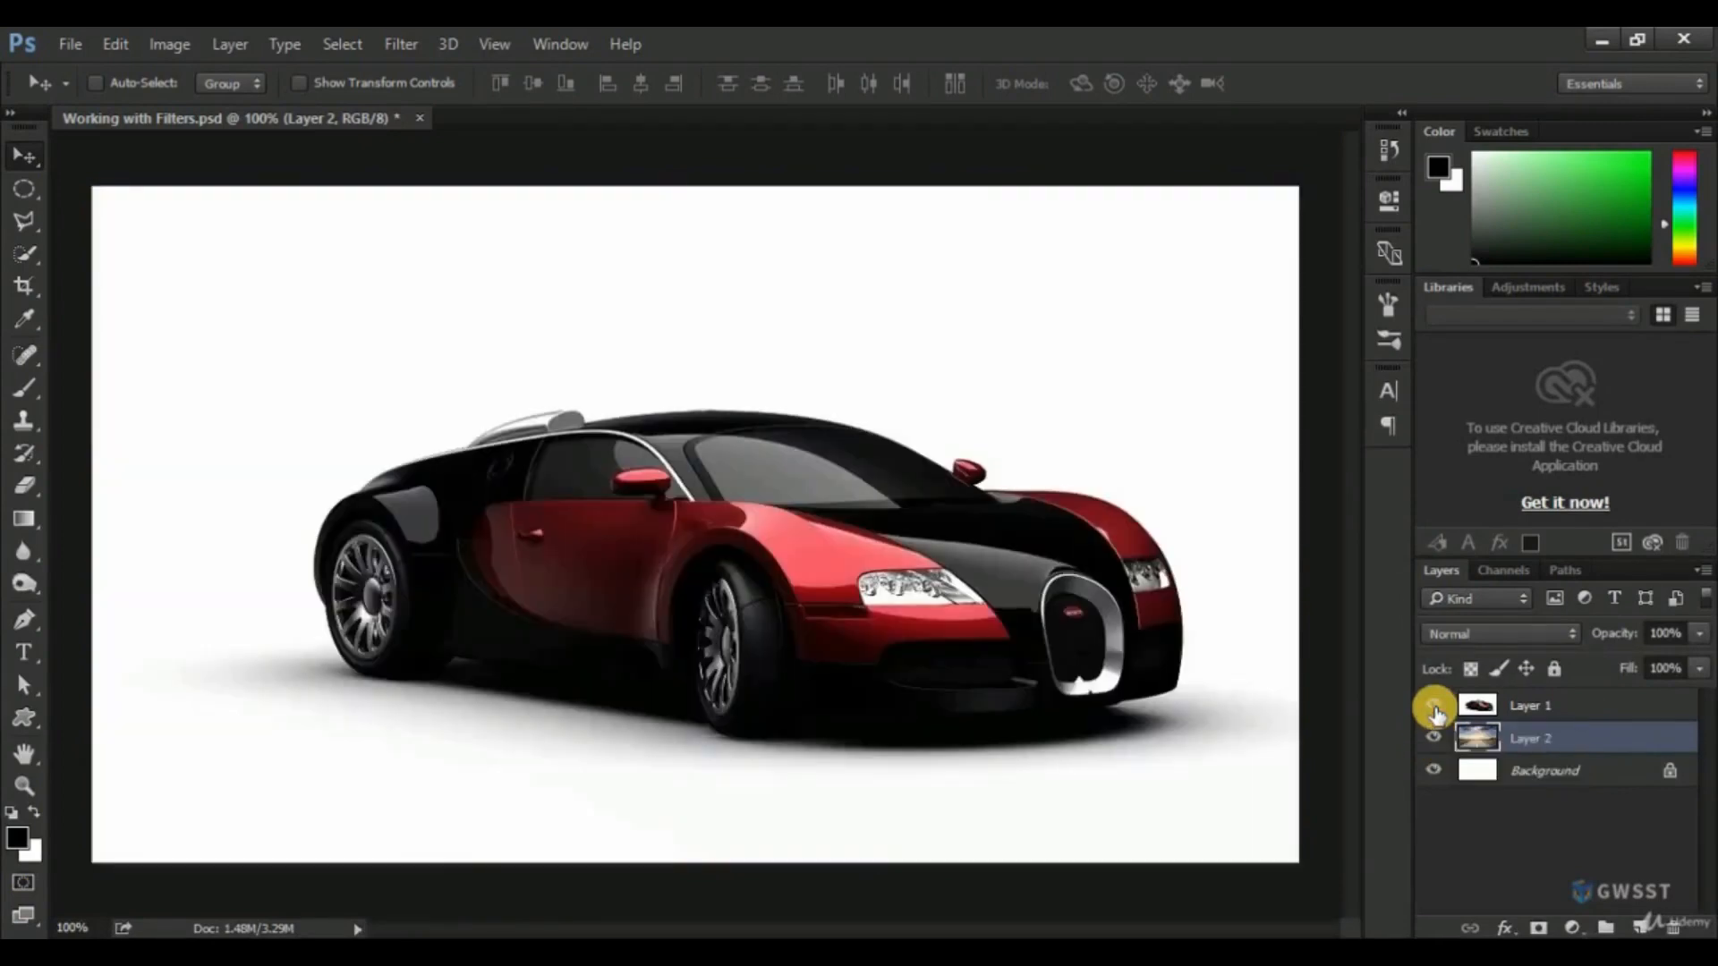
click(1435, 709)
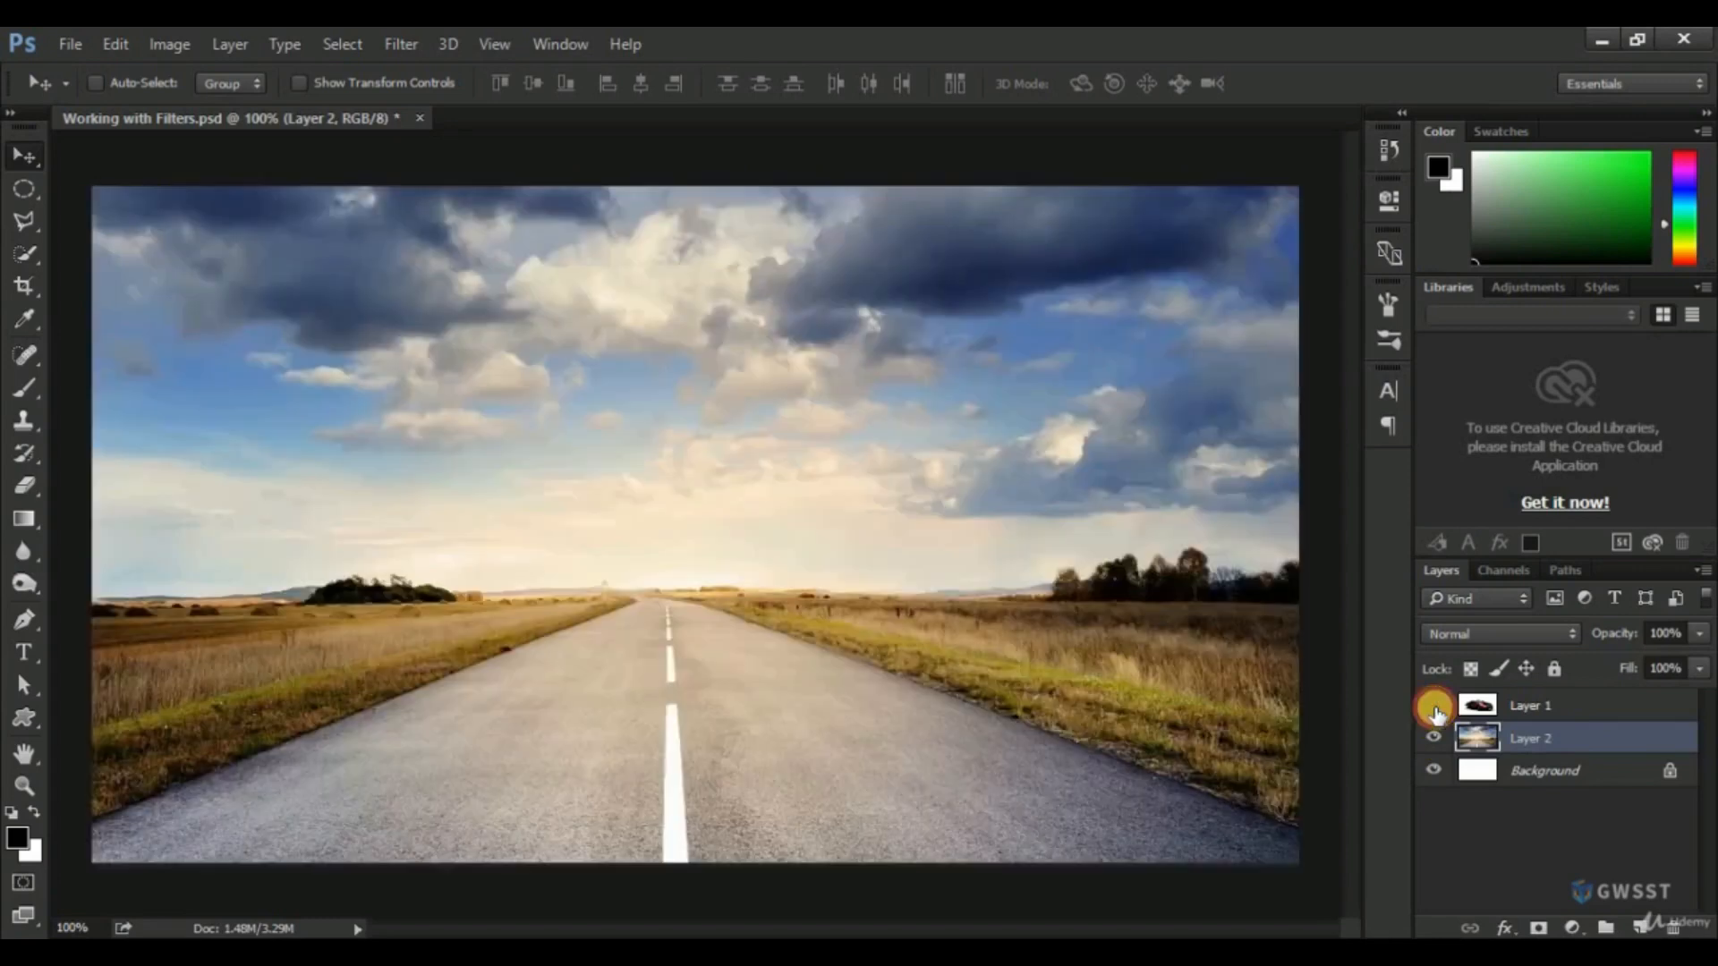
Show the car on Layer 1 and set that layer's blend mode to Multiply.
click(1434, 709)
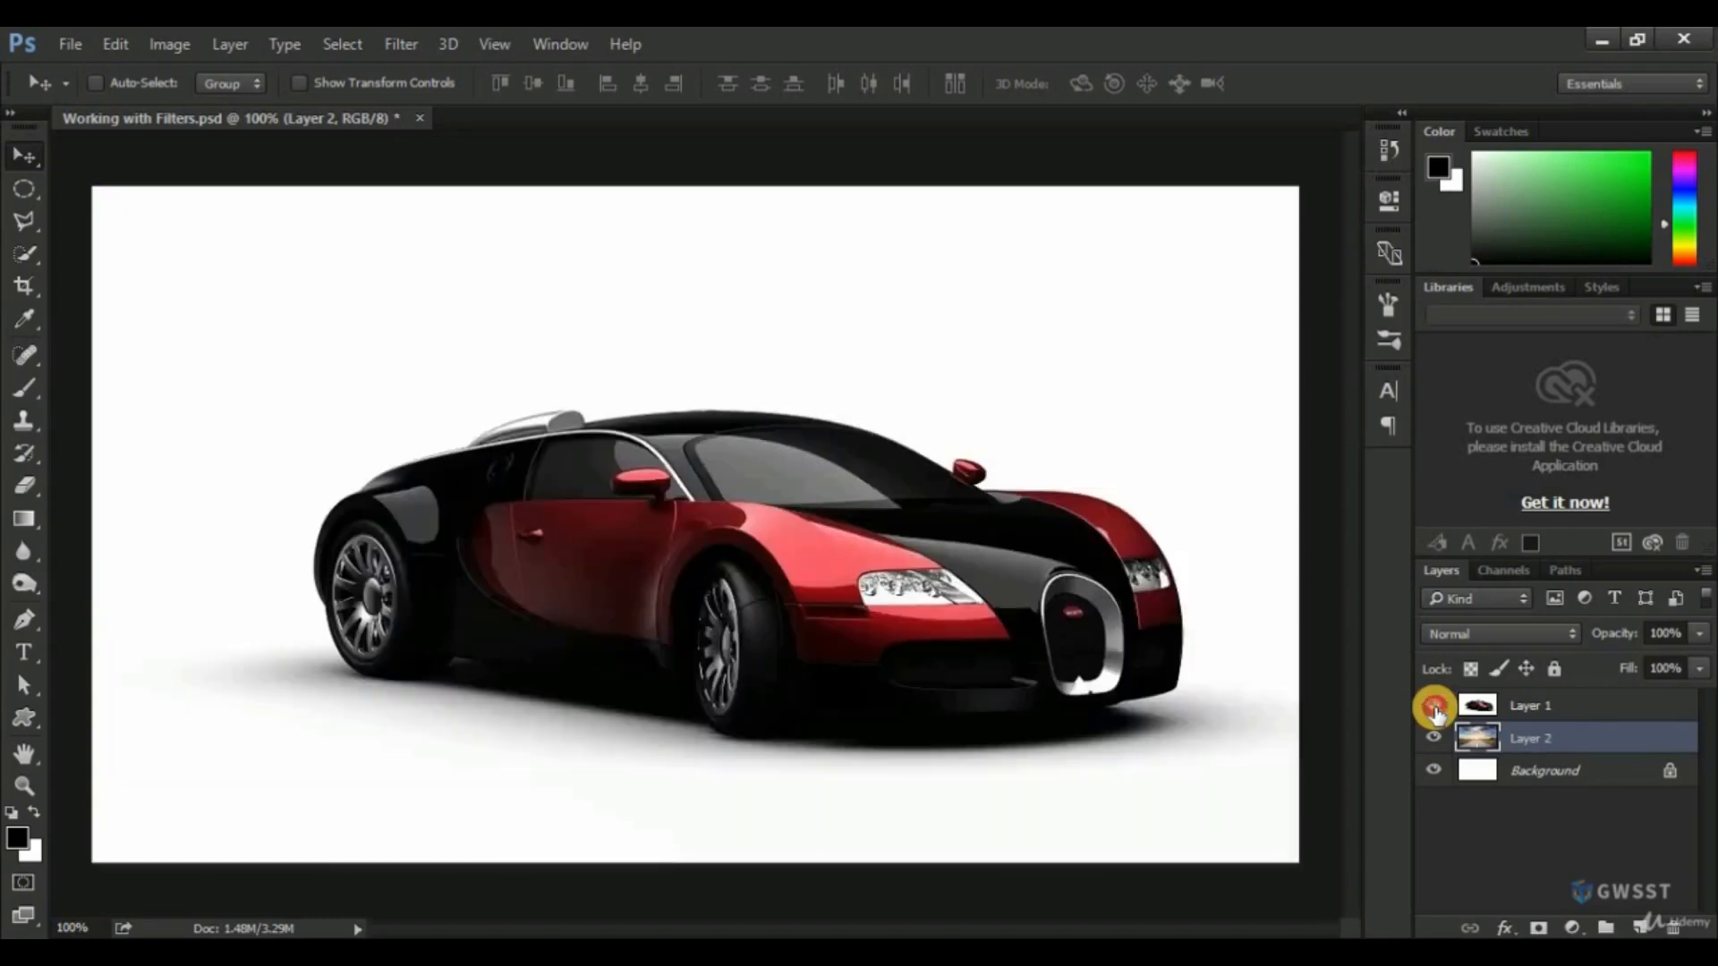
click(1435, 709)
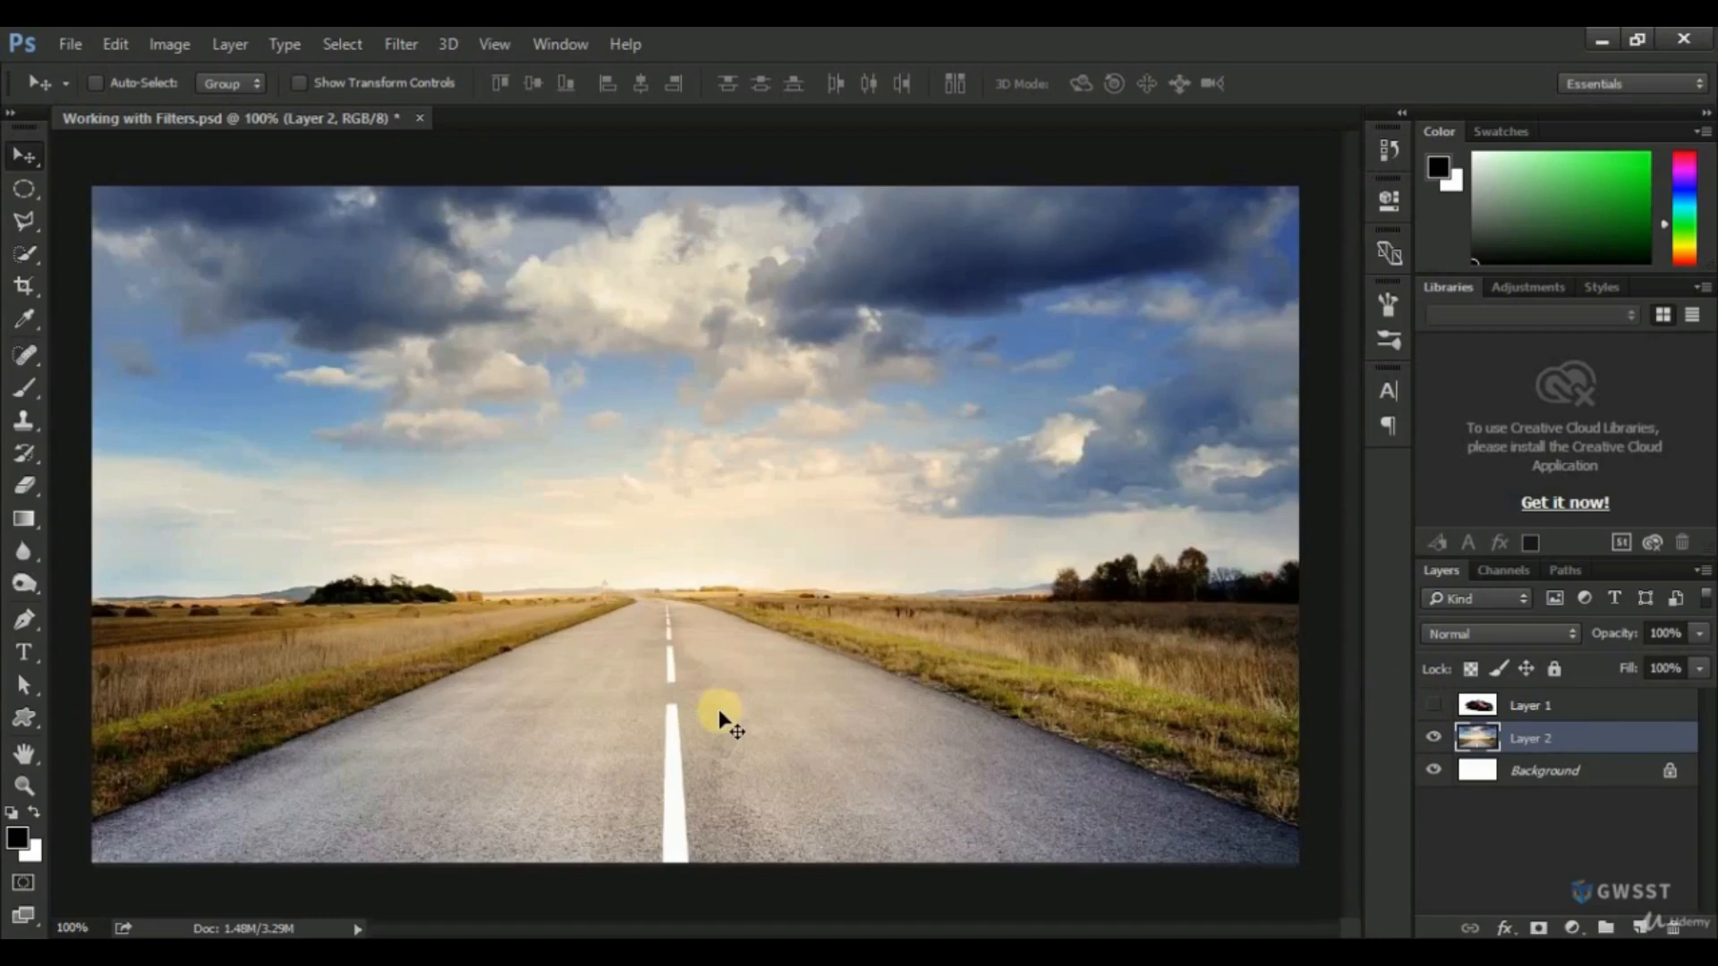
click(1433, 706)
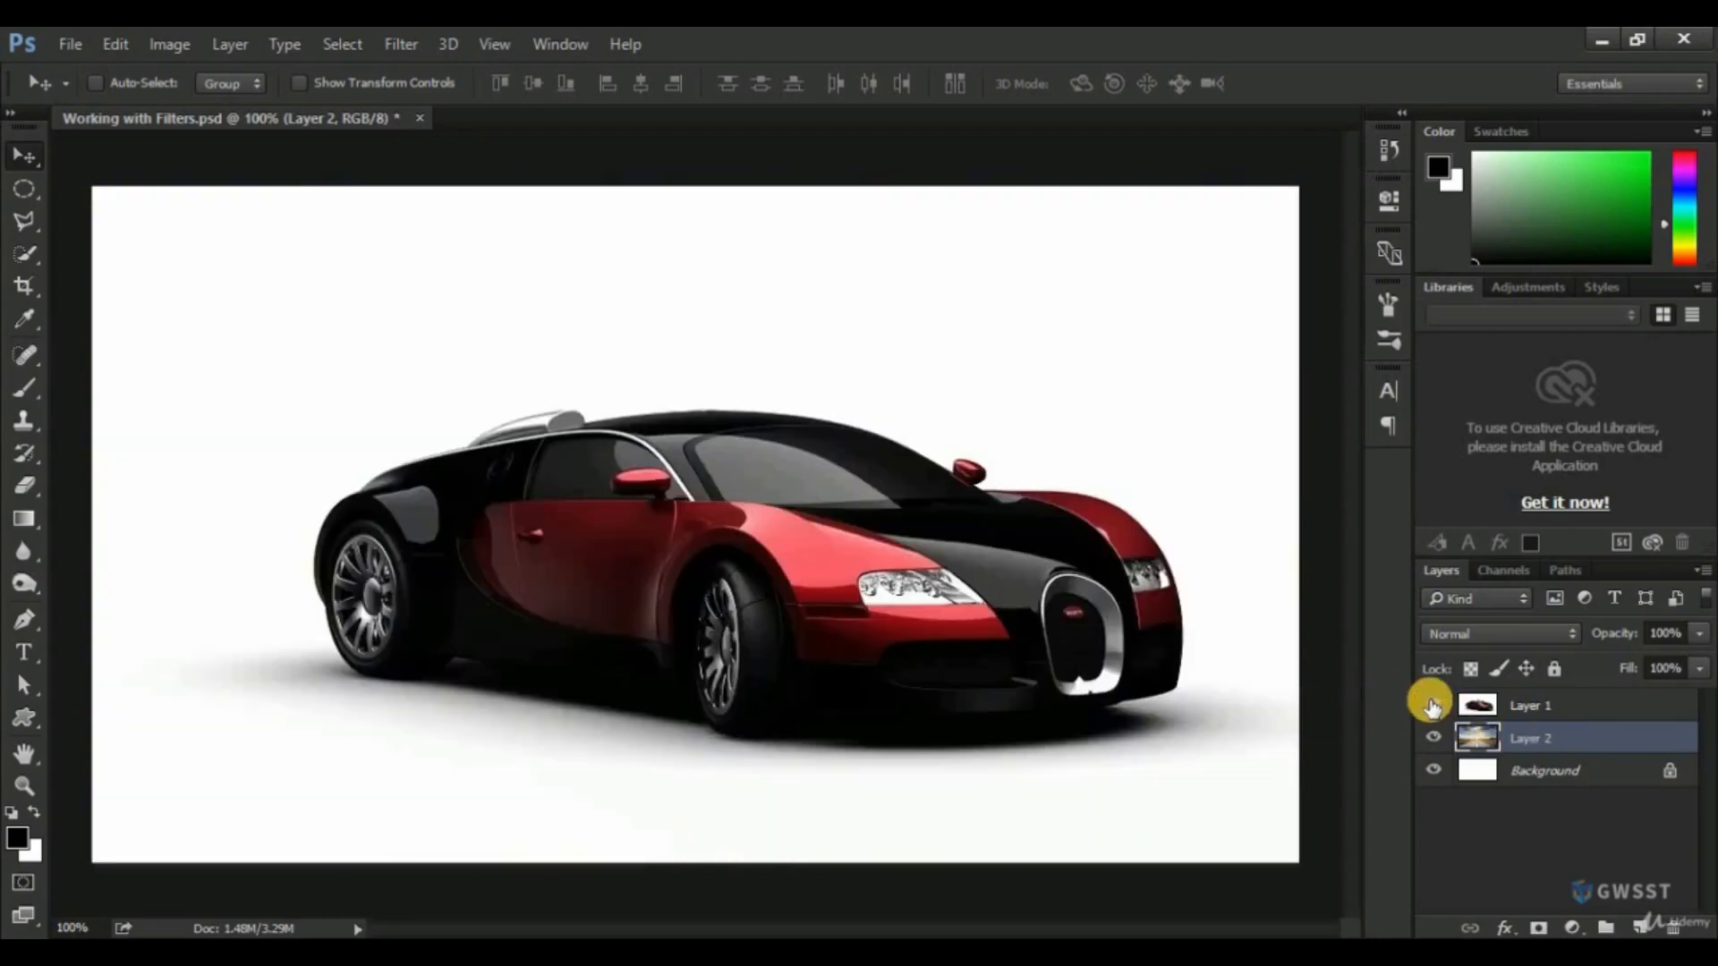
click(1524, 709)
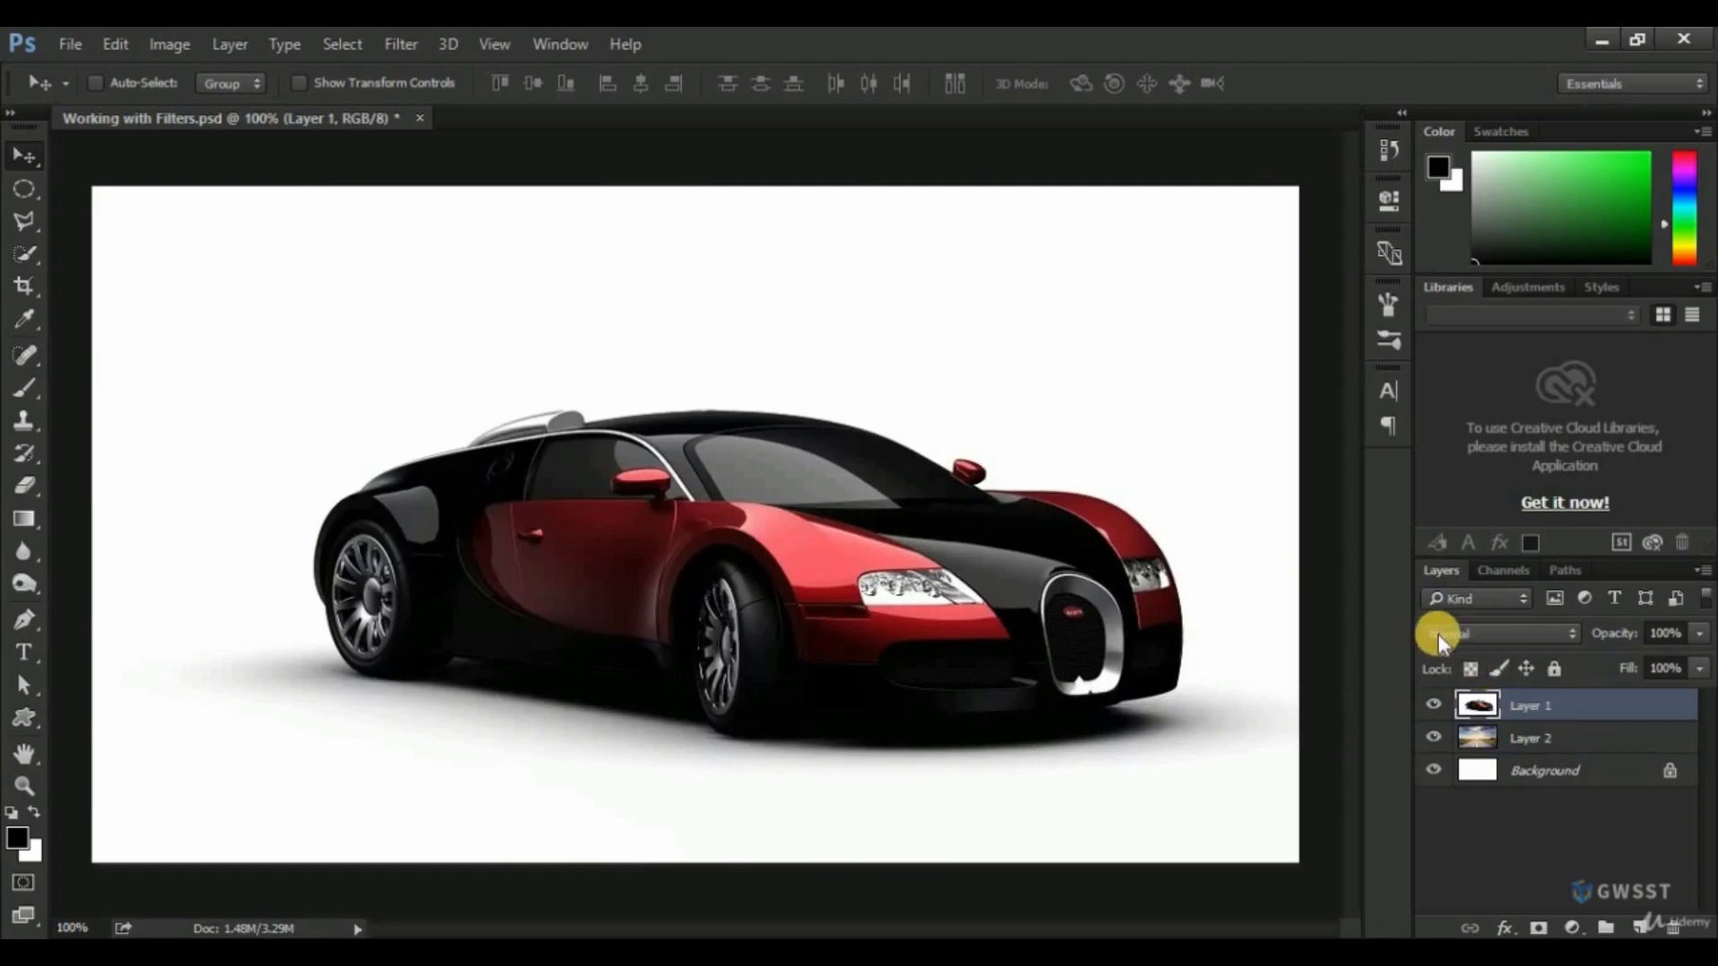
click(1469, 633)
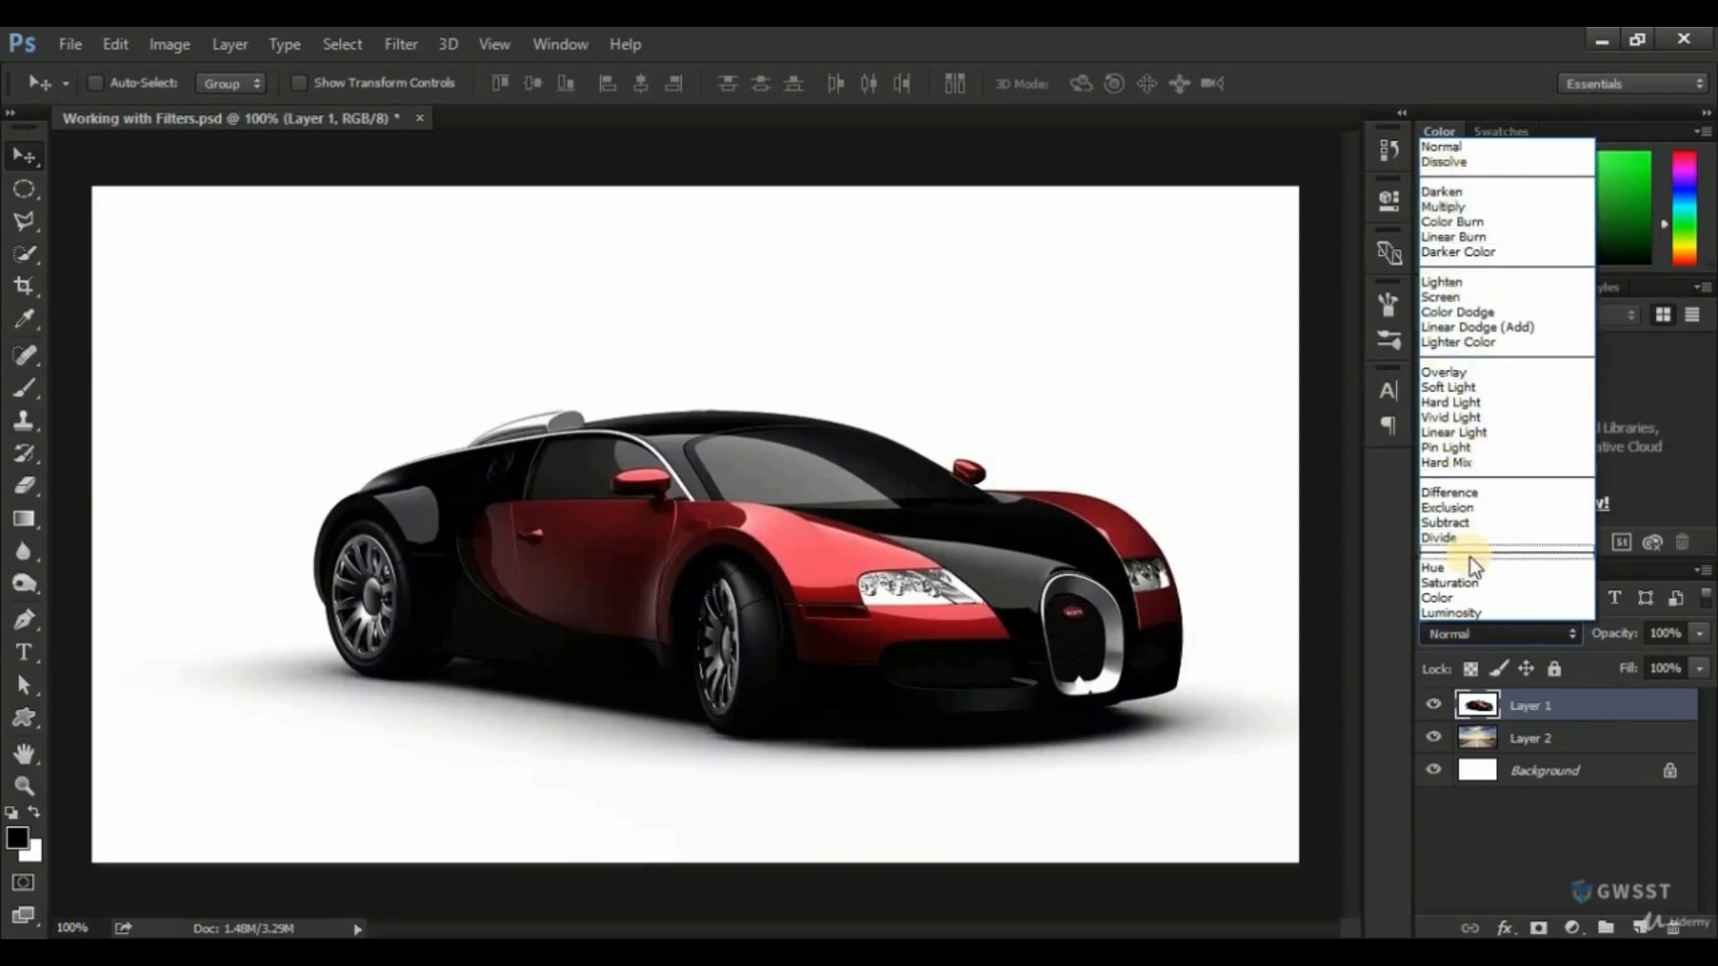
click(1448, 208)
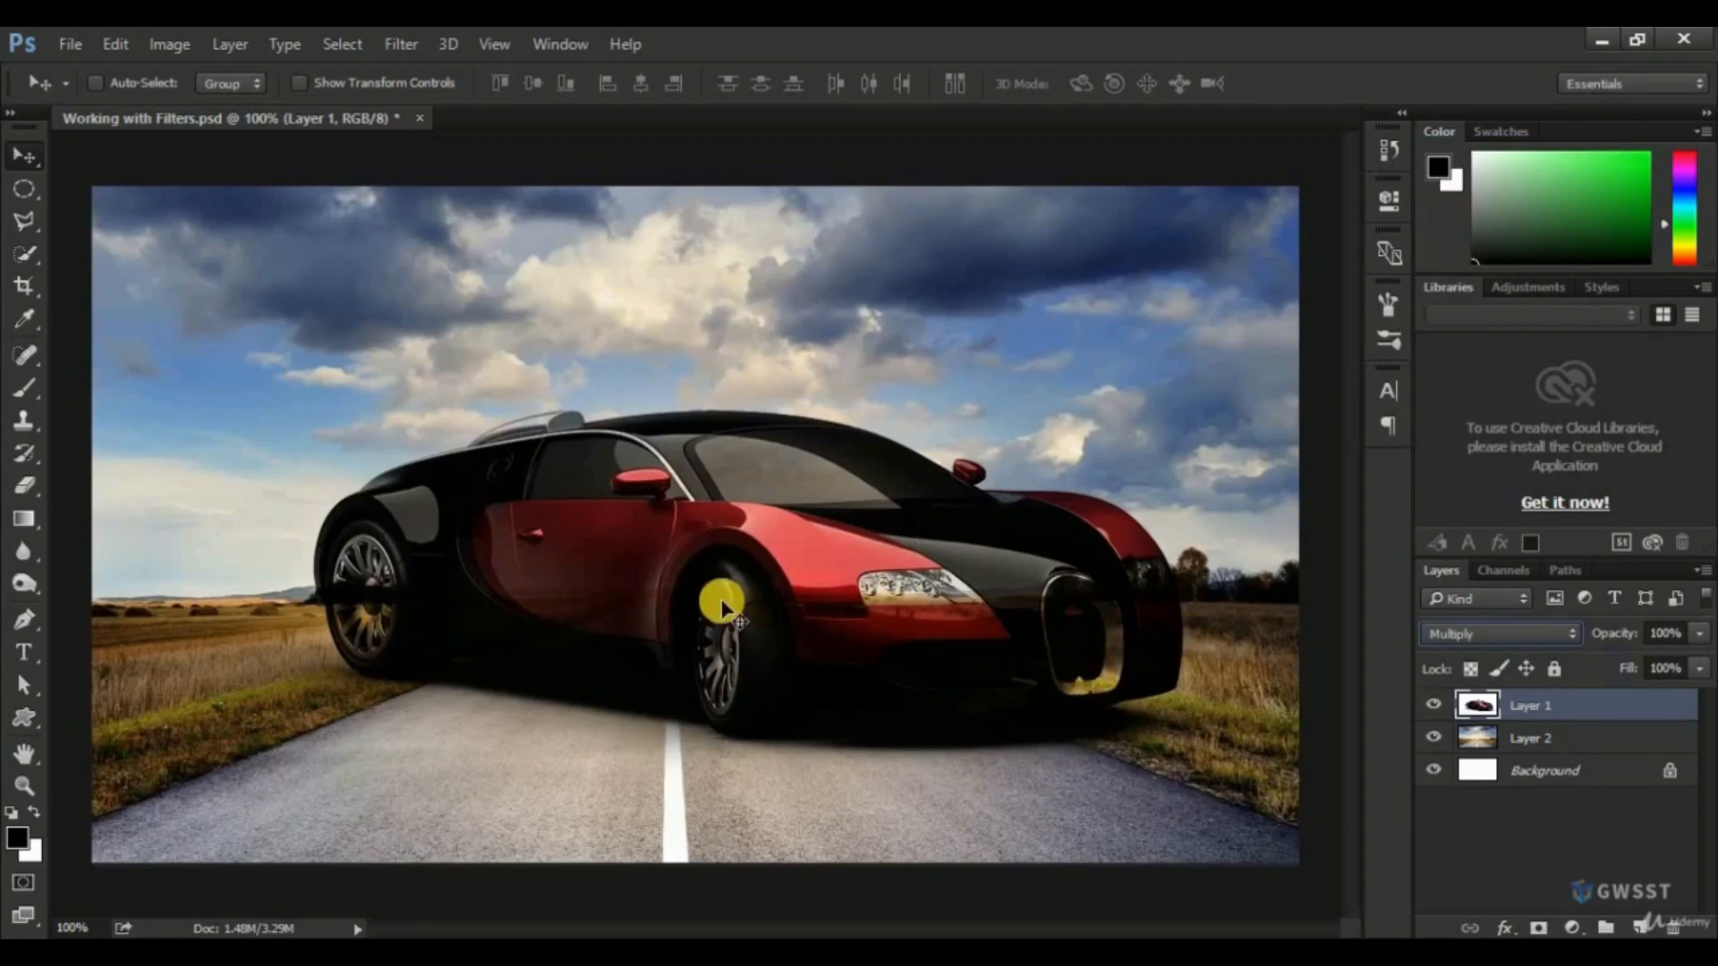
Convert the car layer to a smart object and scale it down about its centre to about 39%.
right_click(1565, 706)
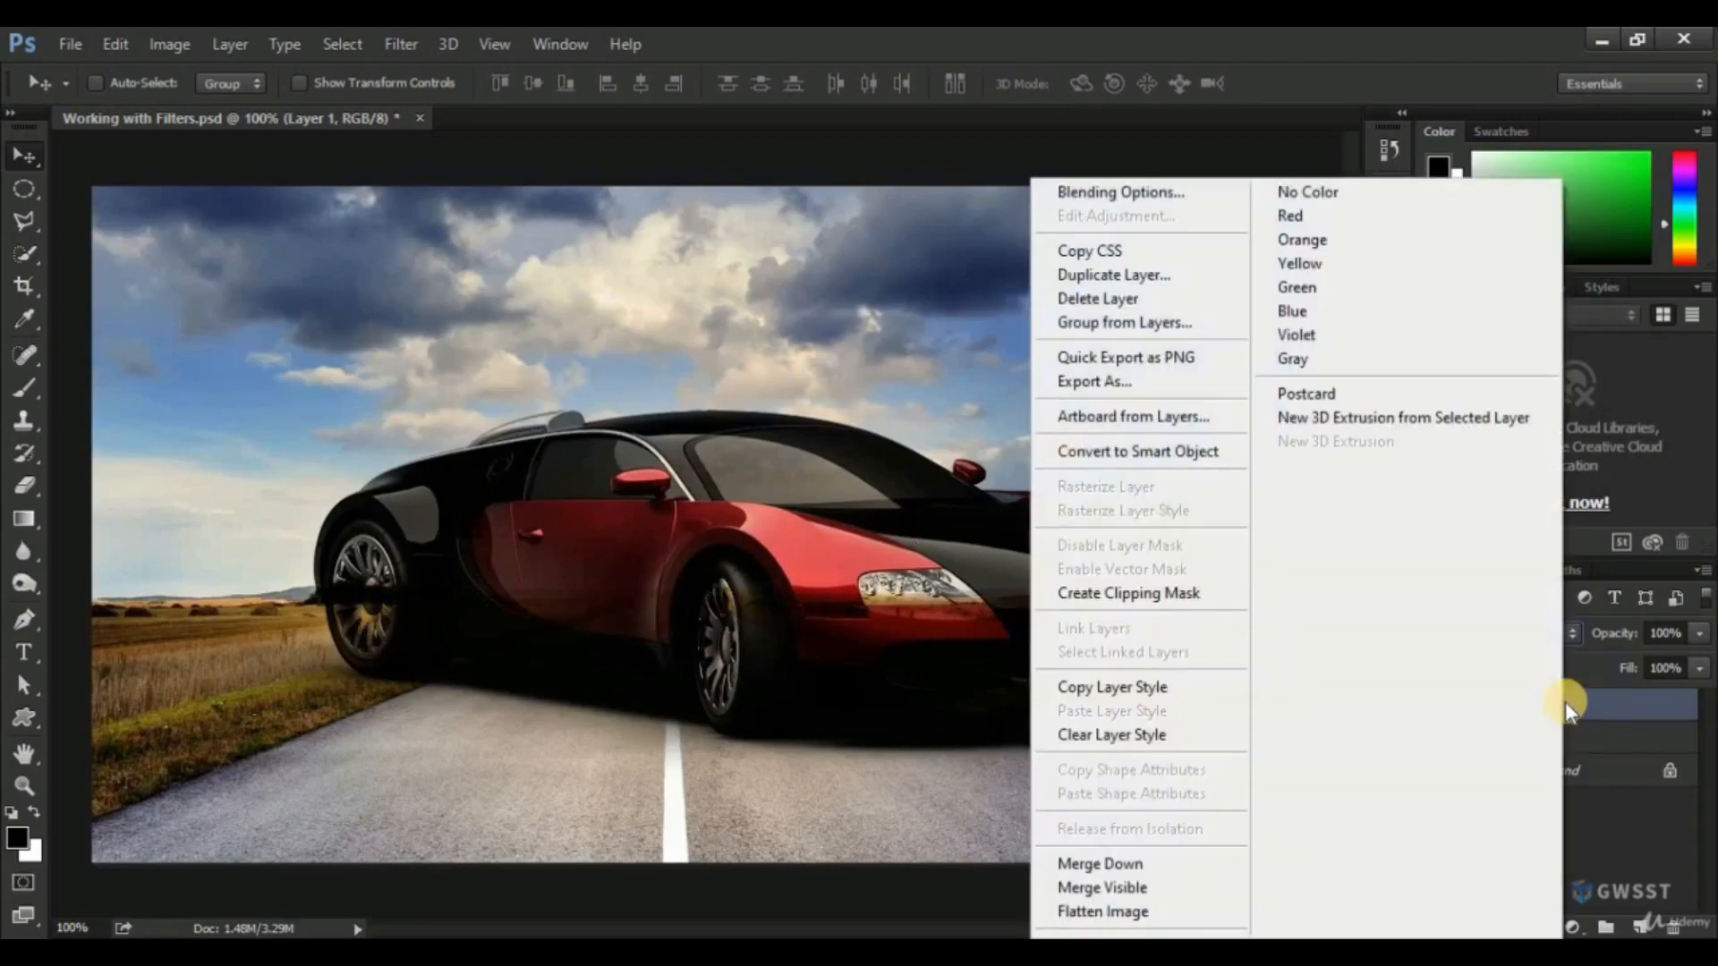
click(1160, 453)
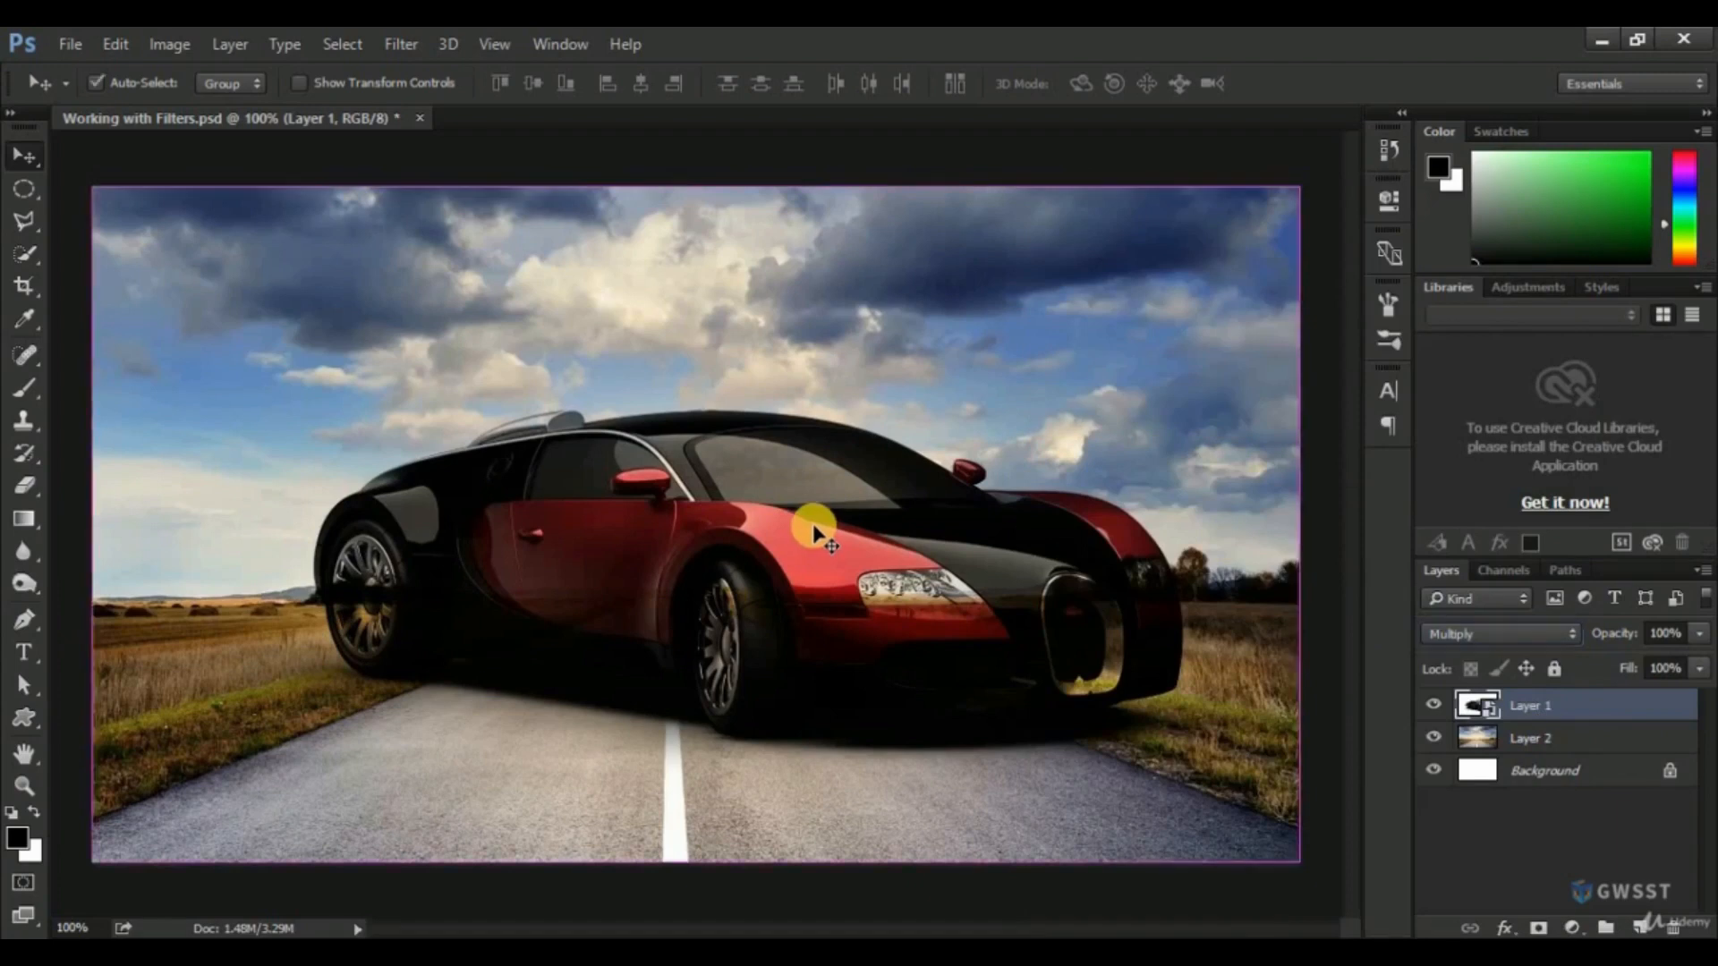
key(ctrl+t)
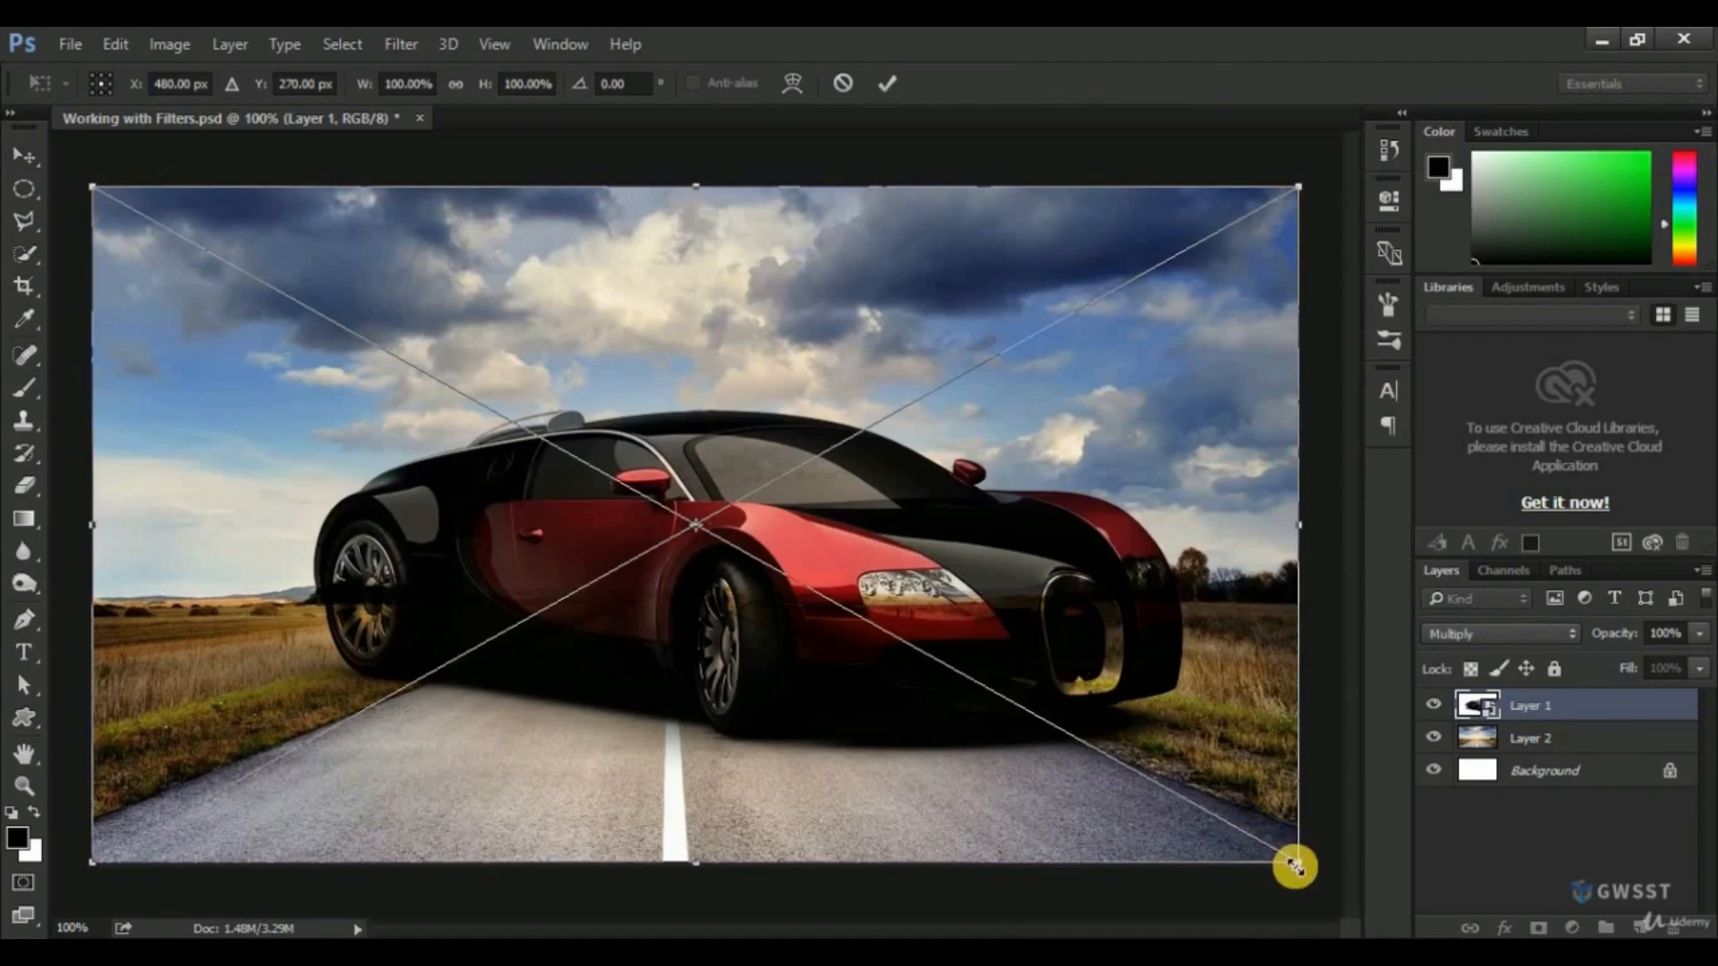
drag(1298, 865, 933, 647)
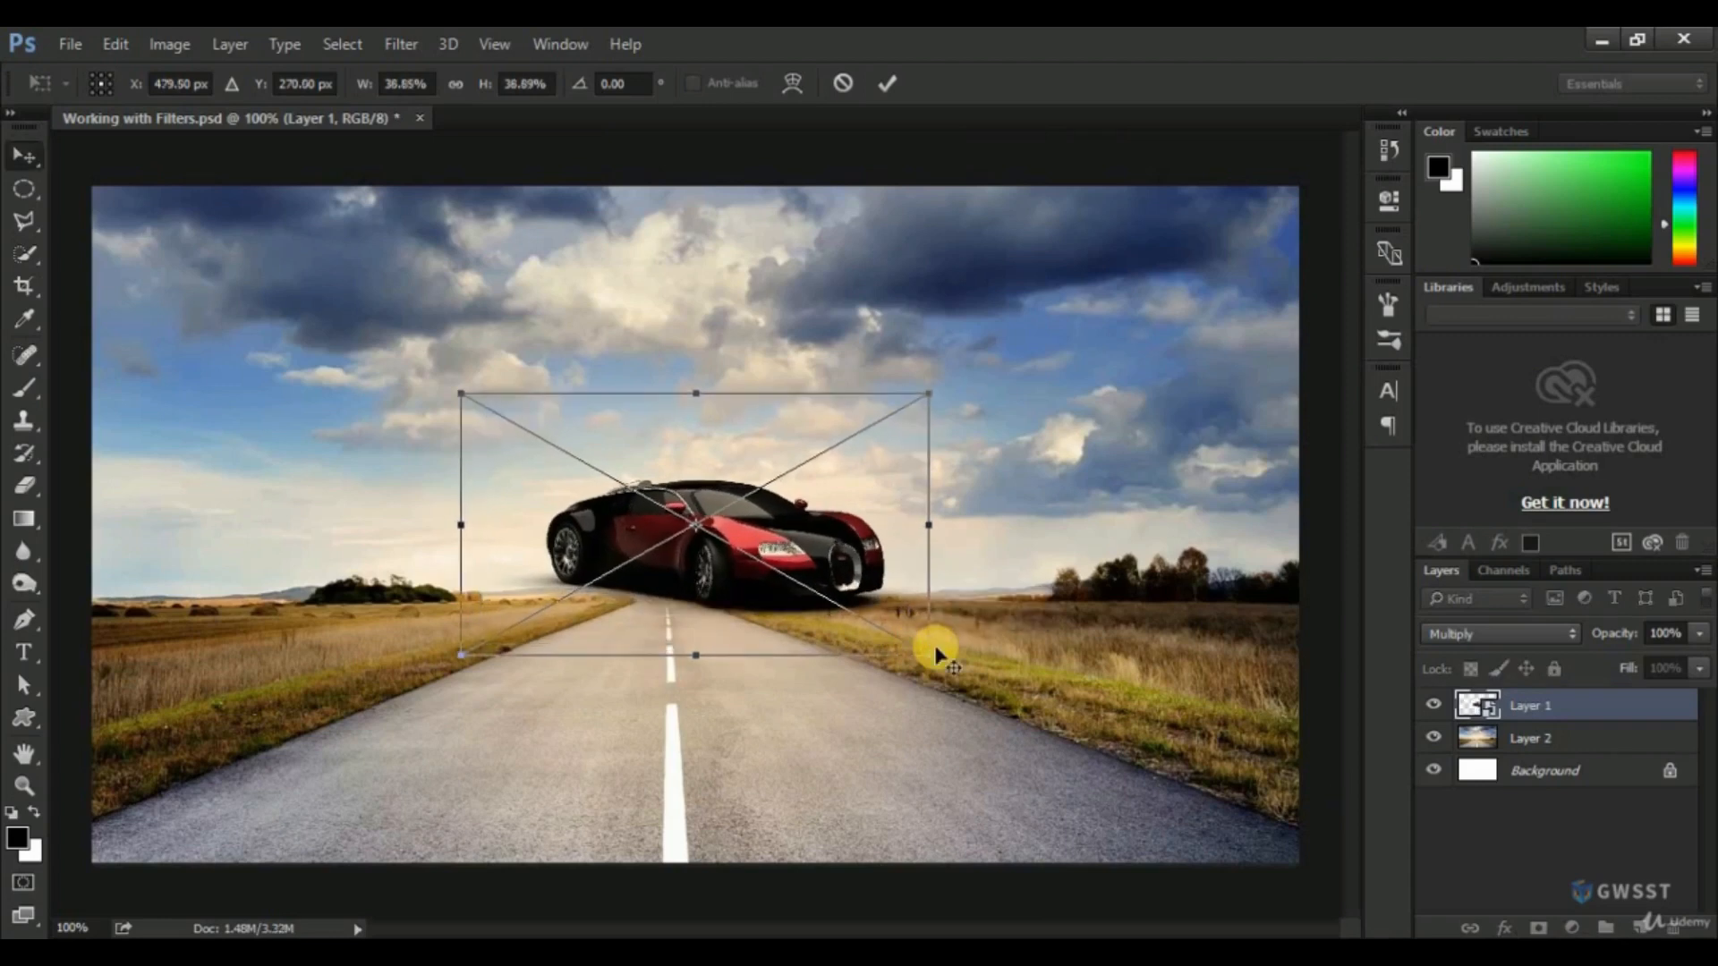
key(Return)
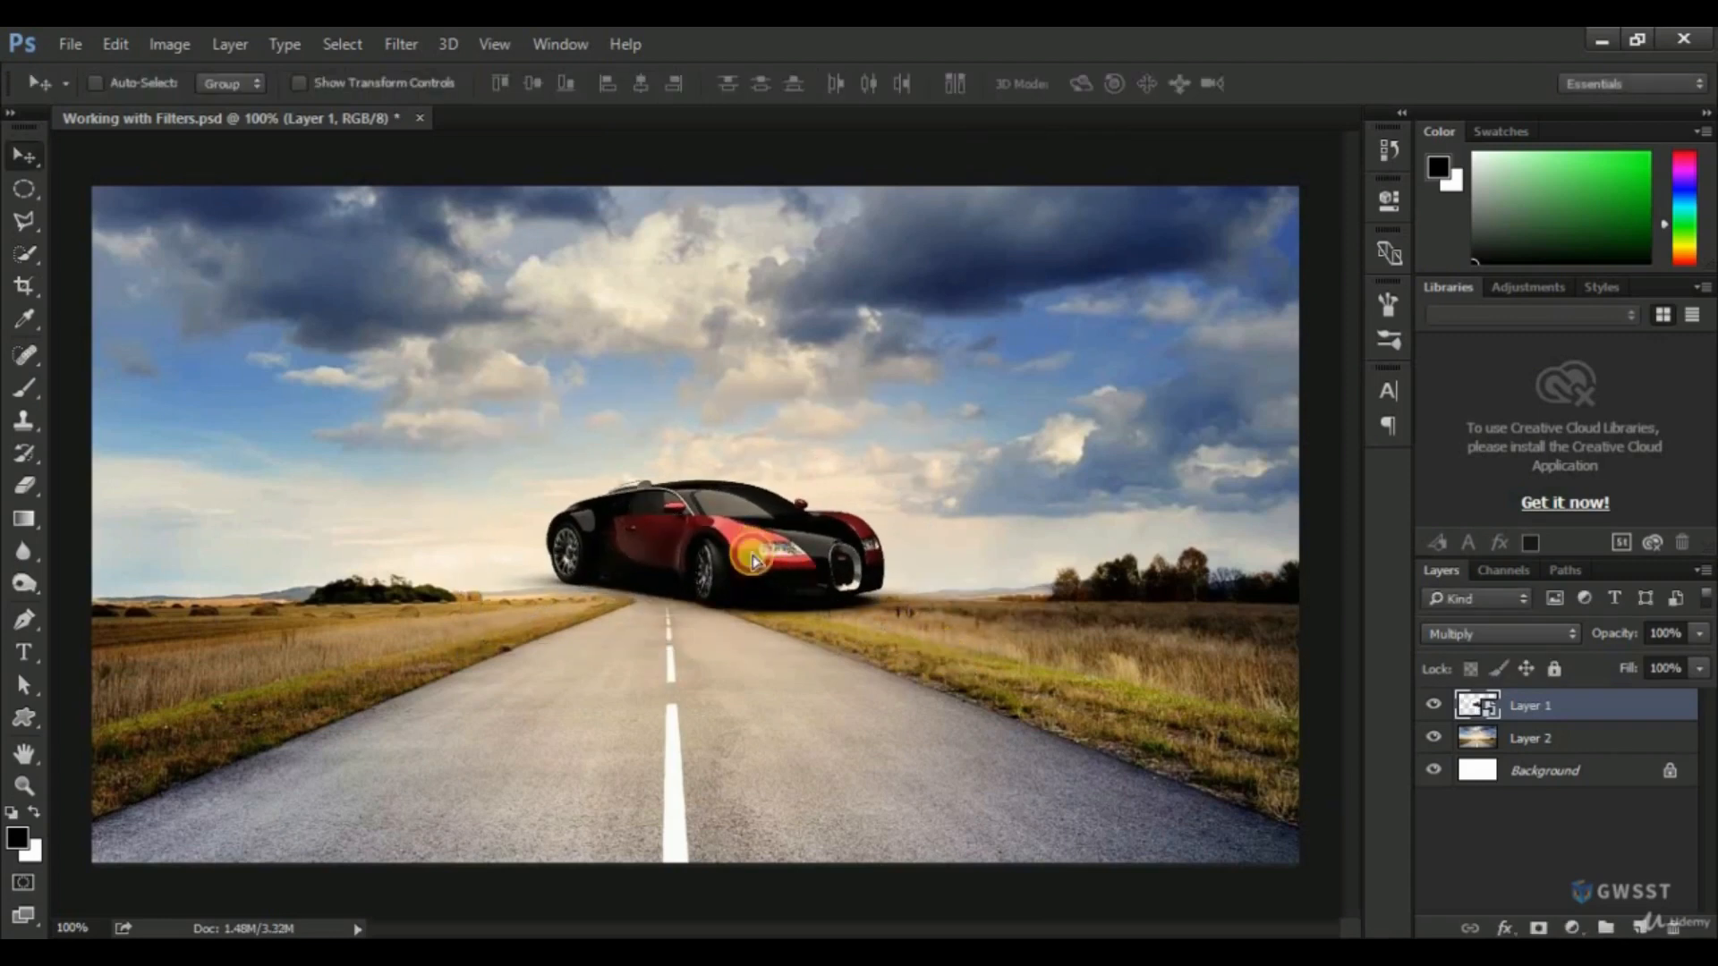
Move the car down onto the road and enlarge it so that it spans most of the road's width.
drag(754, 553, 743, 743)
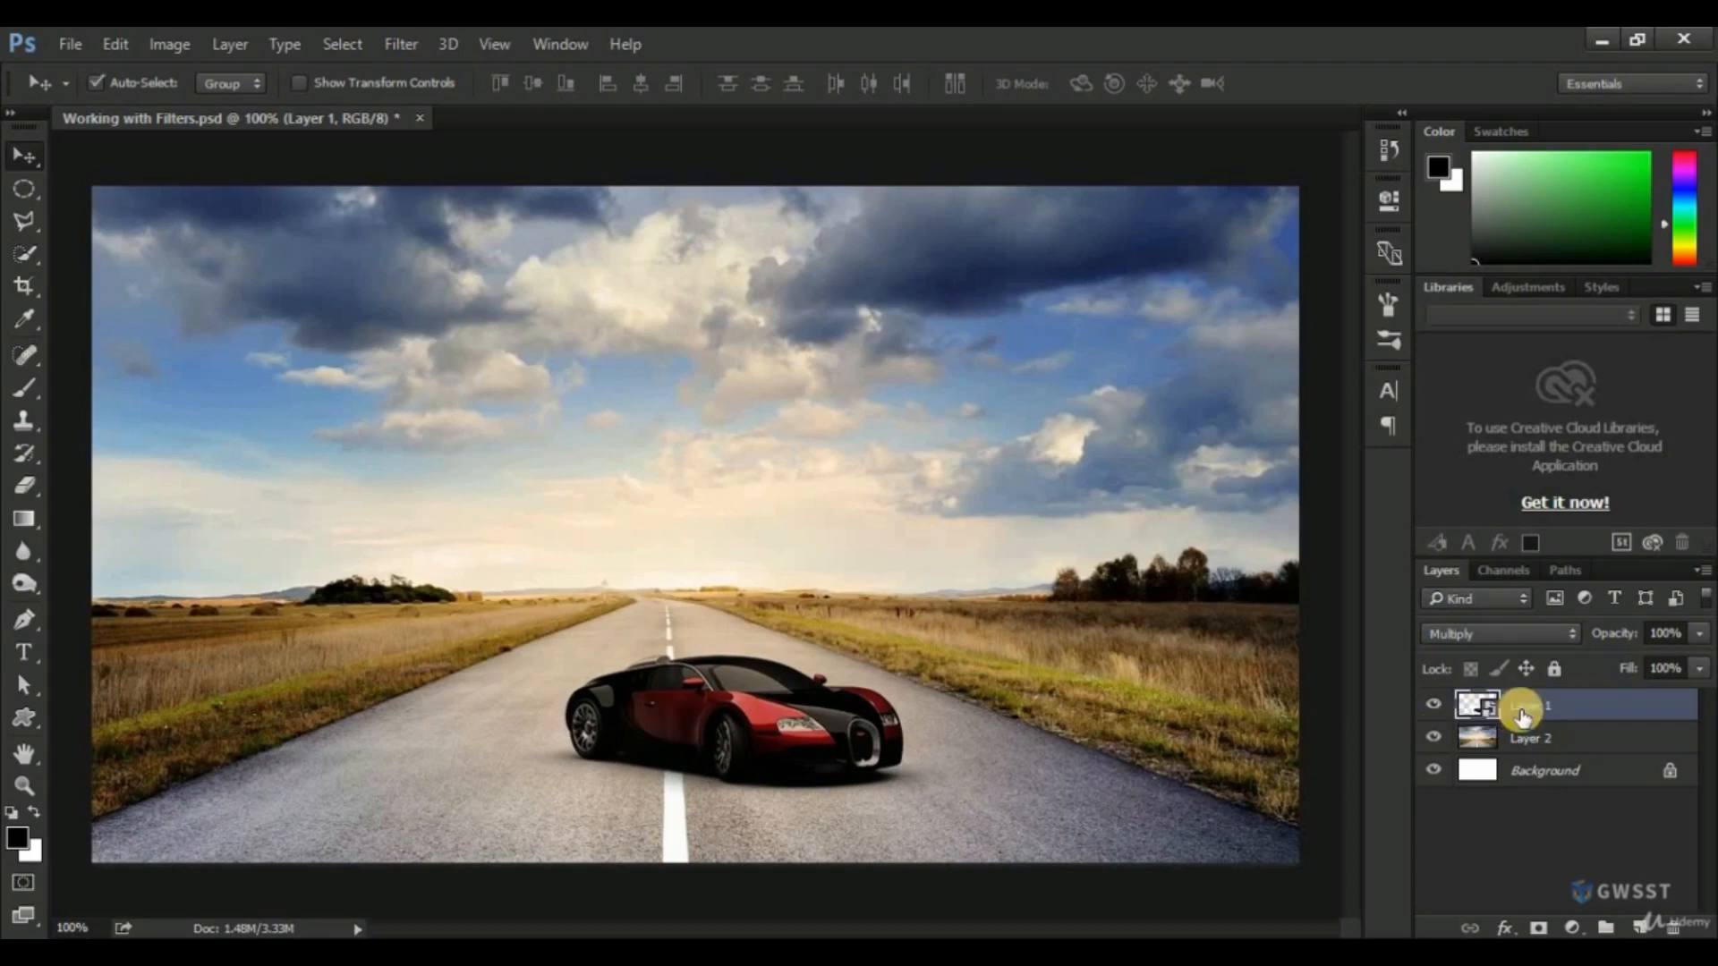
key(ctrl+t)
drag(946, 828, 897, 782)
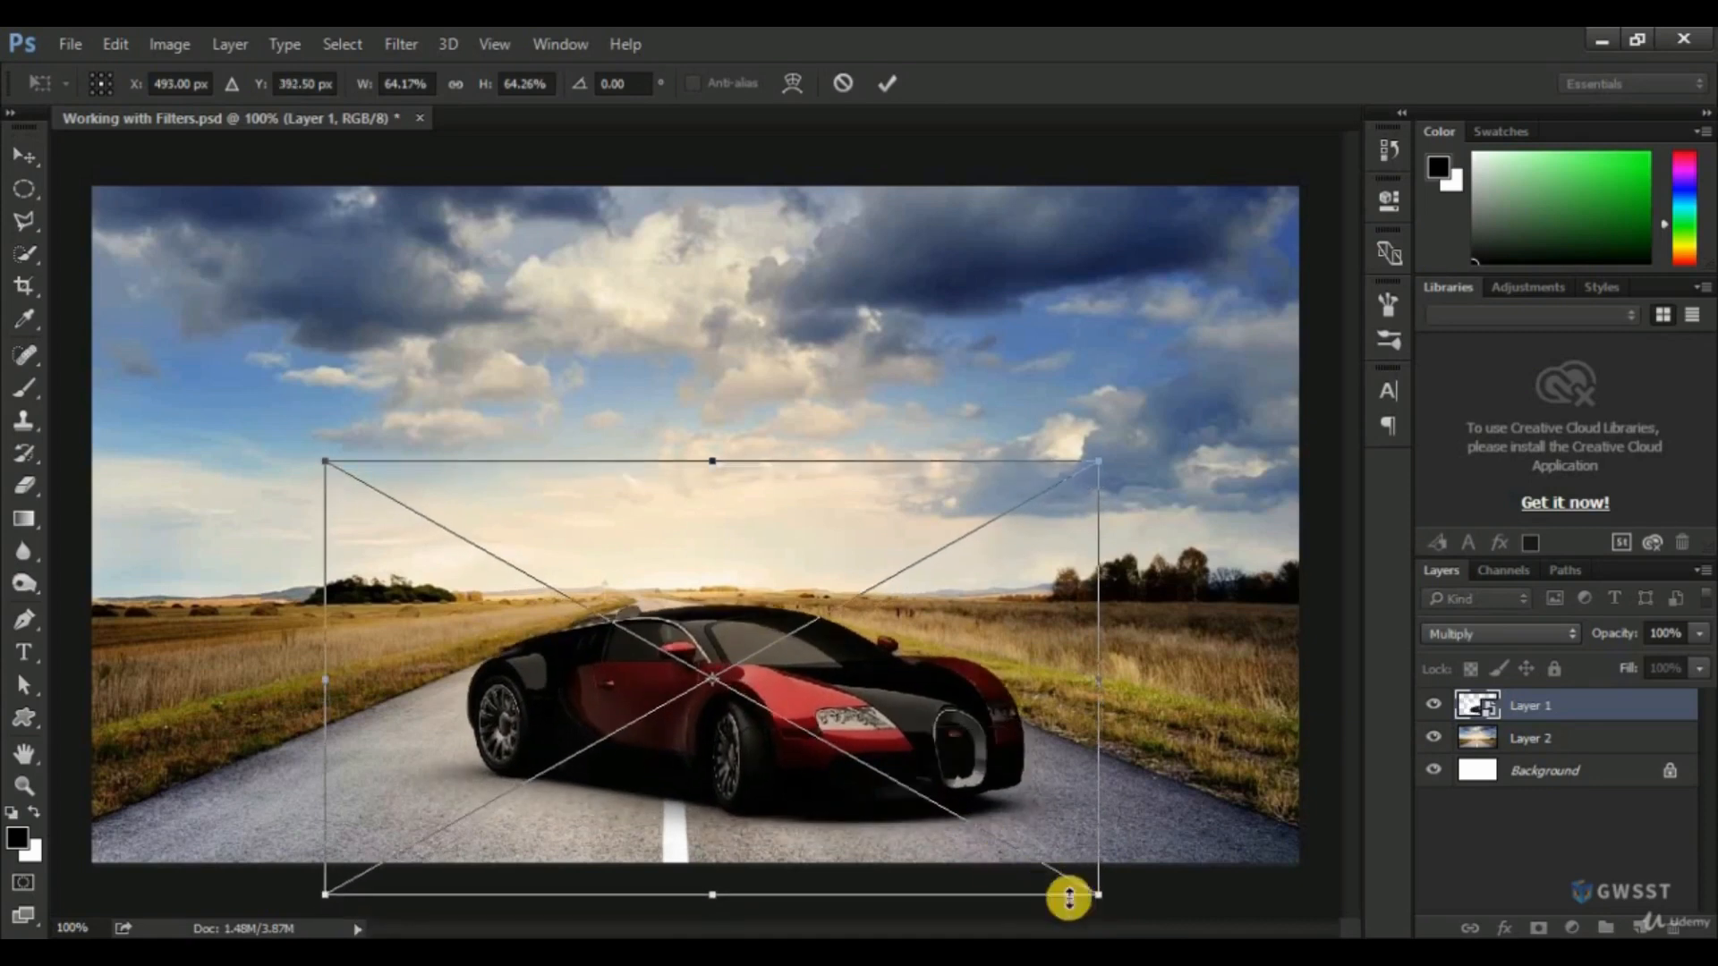
drag(1094, 897, 1080, 891)
key(Return)
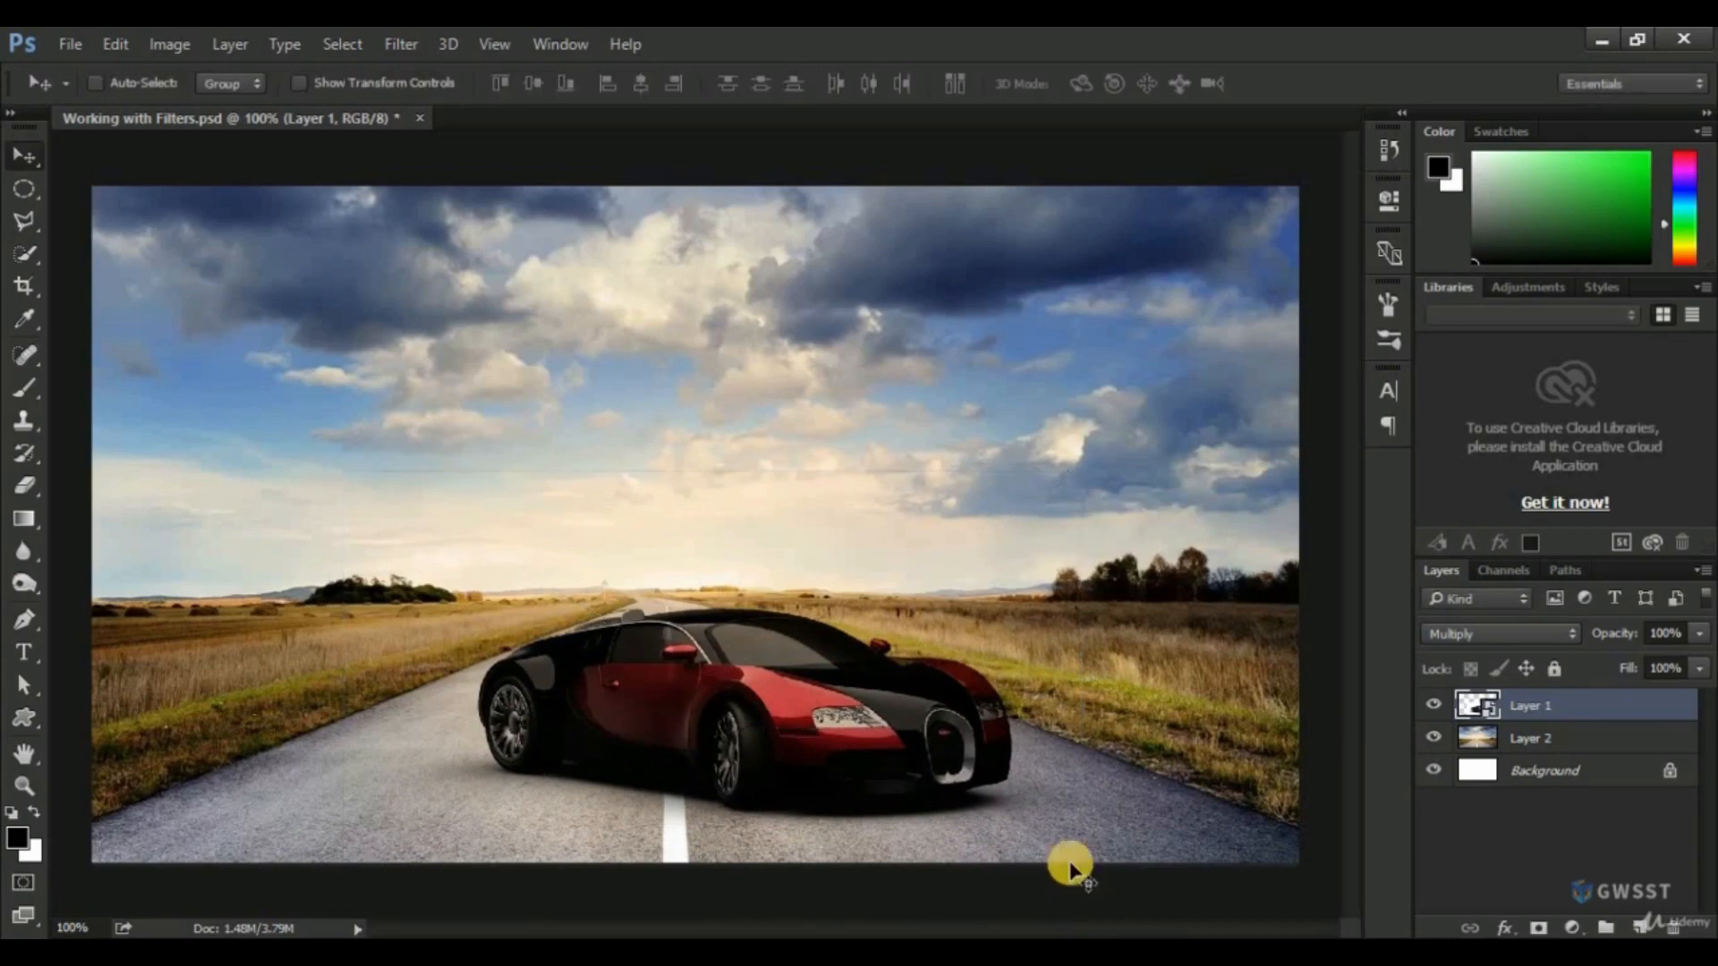
mouse_move(808, 756)
mouse_down()
mouse_move(746, 754)
mouse_move(848, 747)
mouse_move(817, 737)
mouse_up()
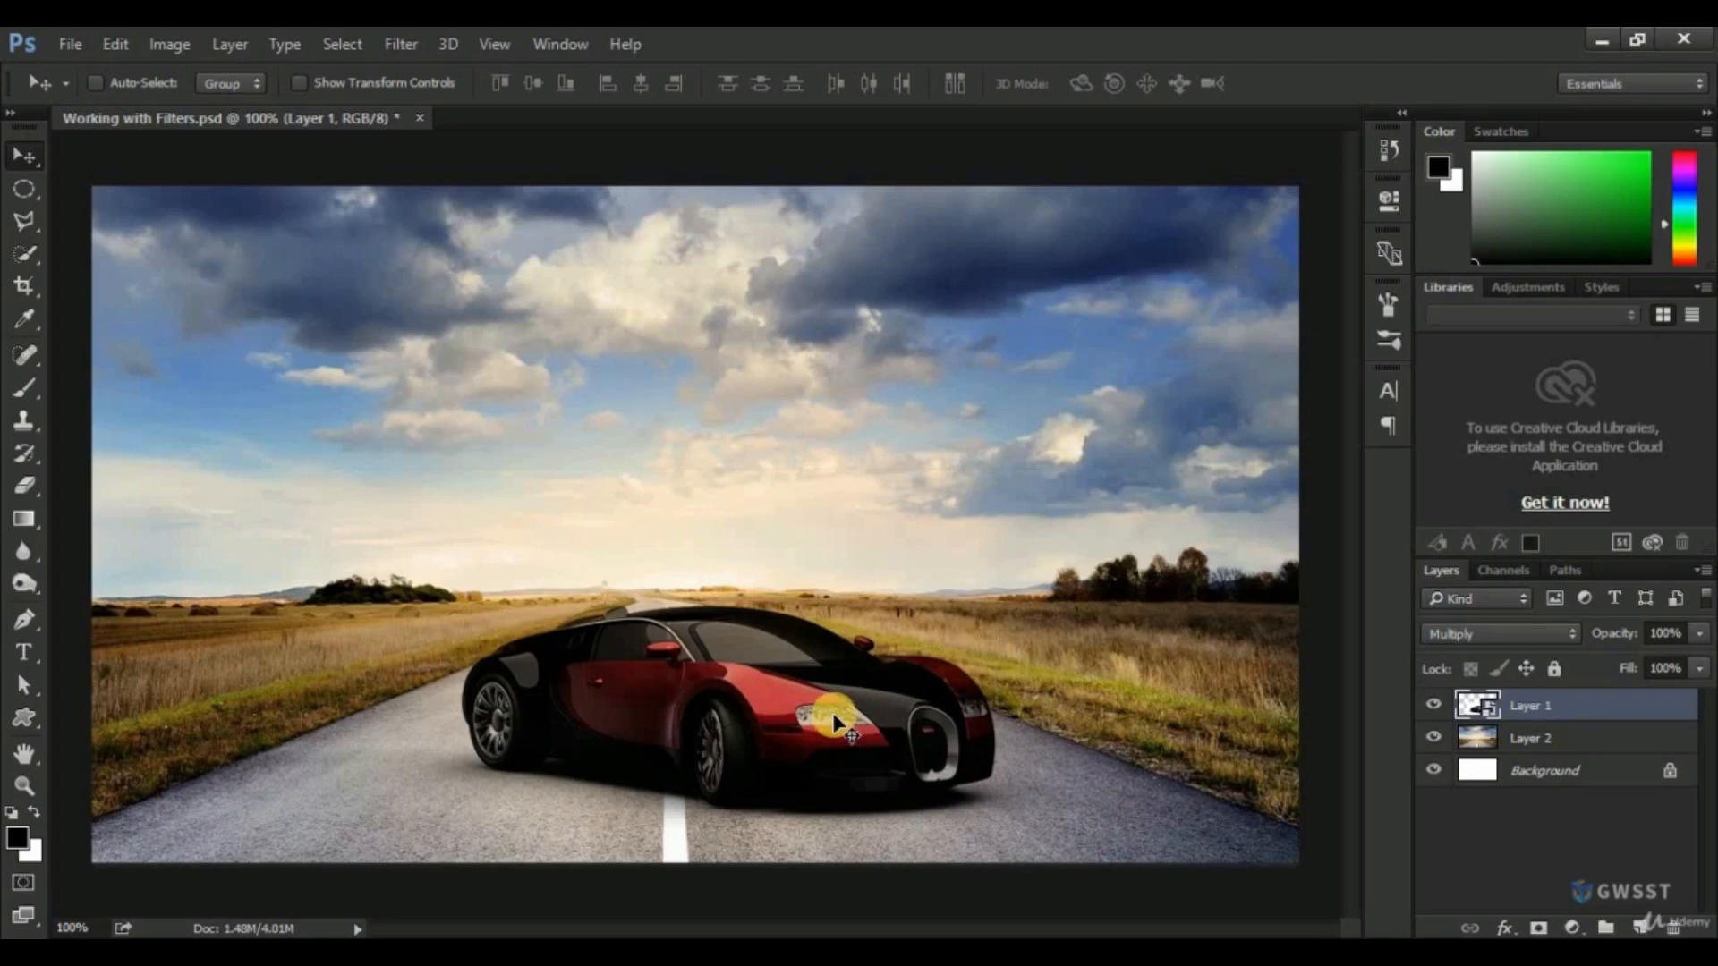
Add a new layer above the car and fill it with black (000000) using the Paint Bucket.
click(1645, 927)
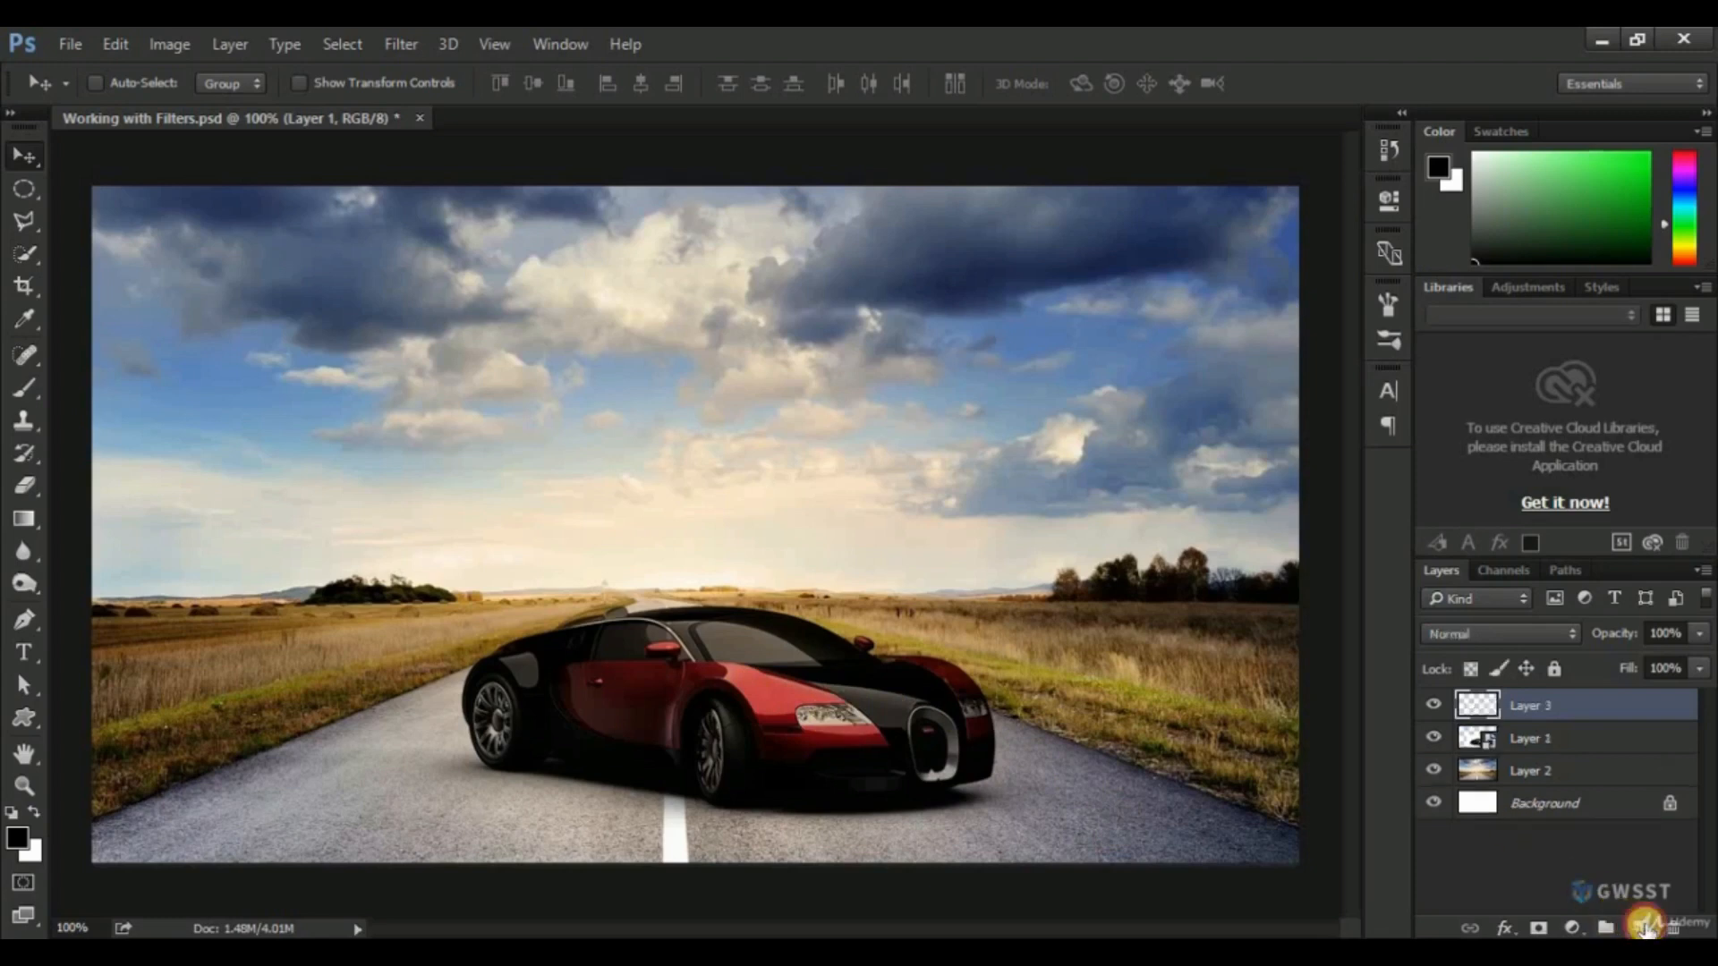
click(17, 837)
click(1041, 564)
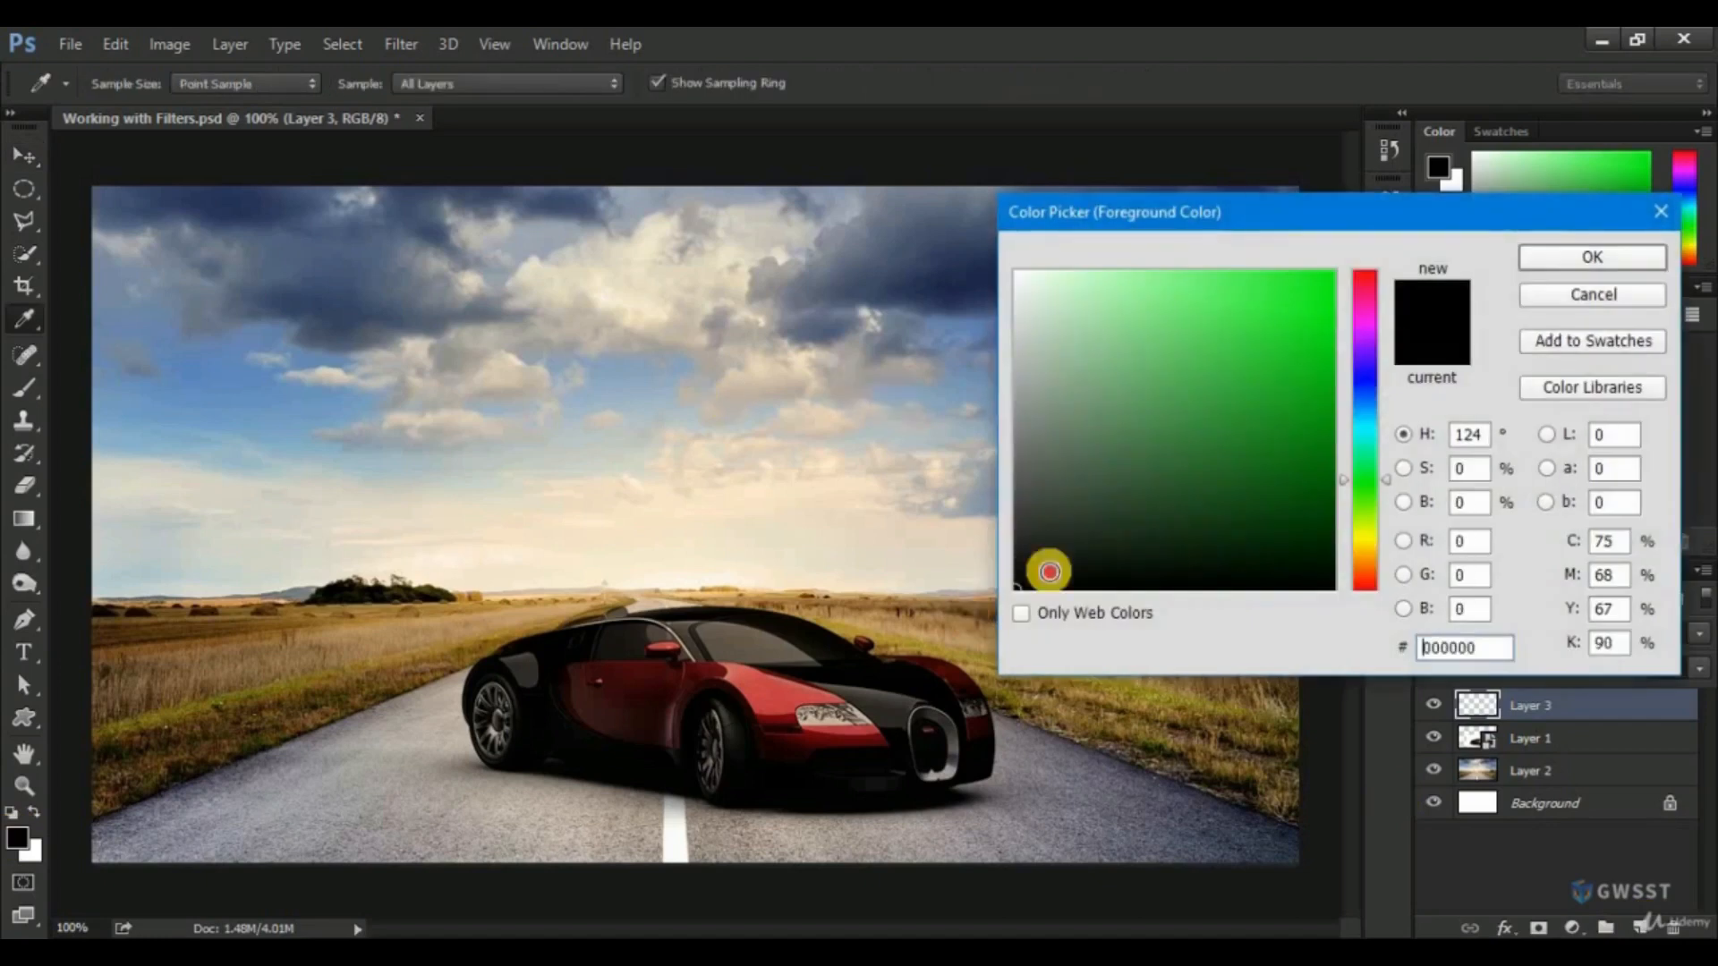
click(1539, 255)
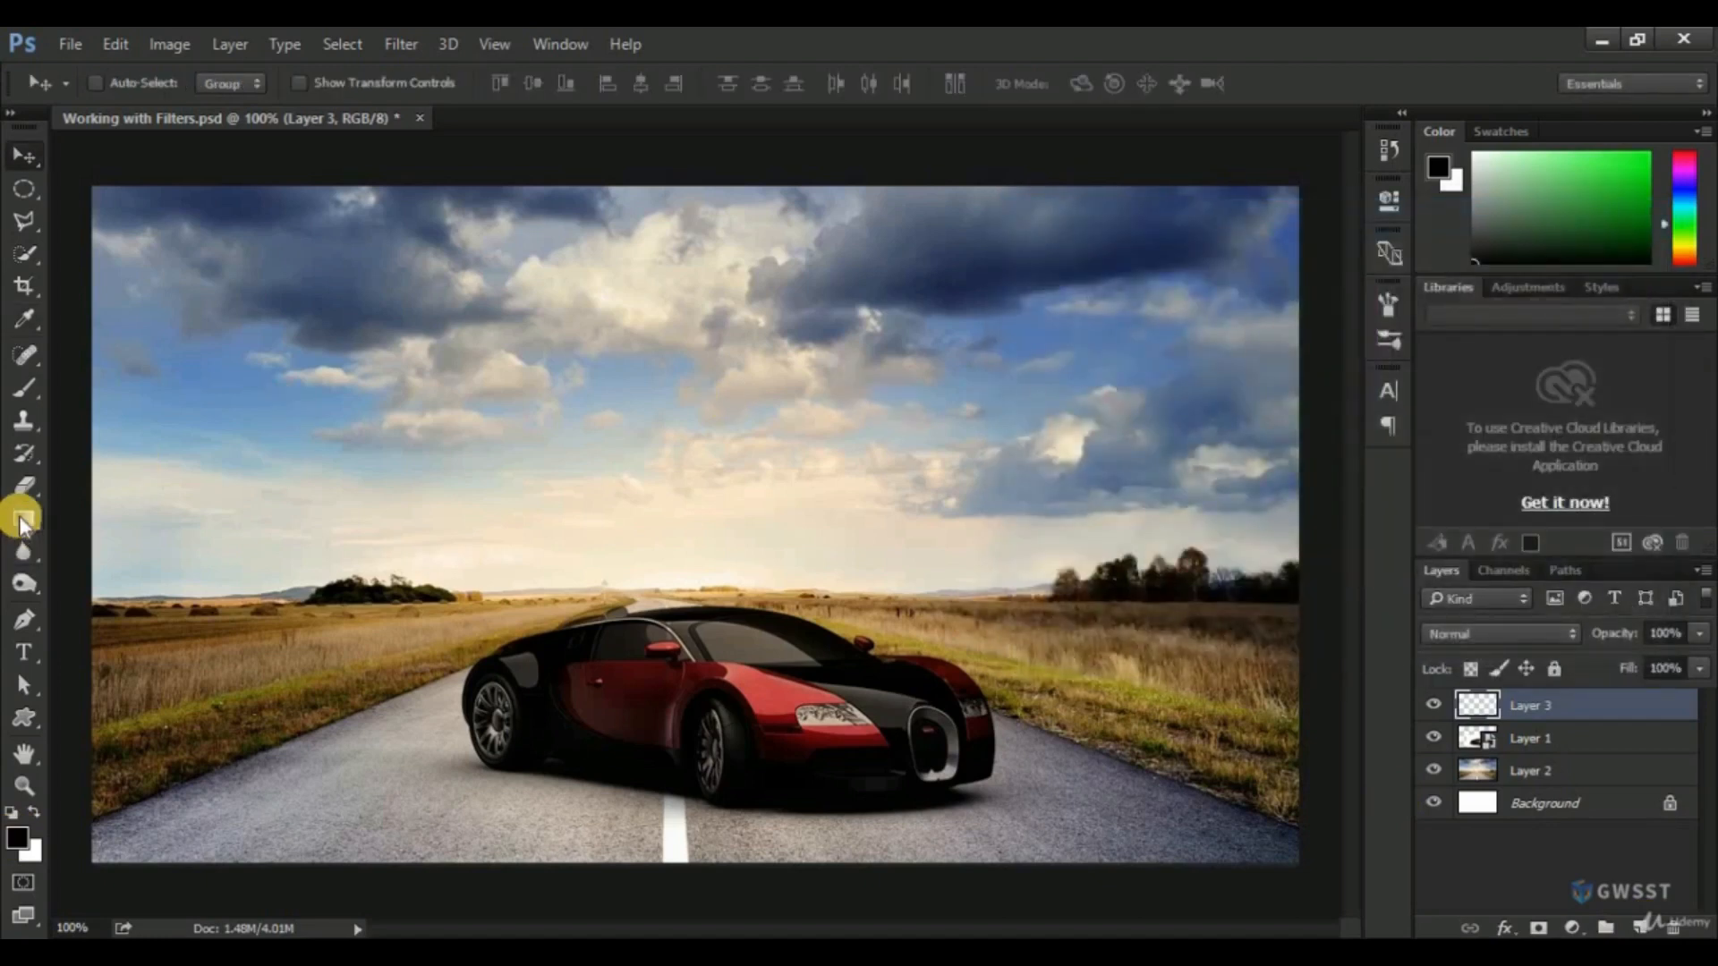
mouse_move(22, 519)
mouse_down()
mouse_move(116, 535)
mouse_move(358, 524)
mouse_up()
mouse_move(27, 532)
mouse_down()
mouse_move(24, 519)
mouse_move(90, 541)
mouse_up()
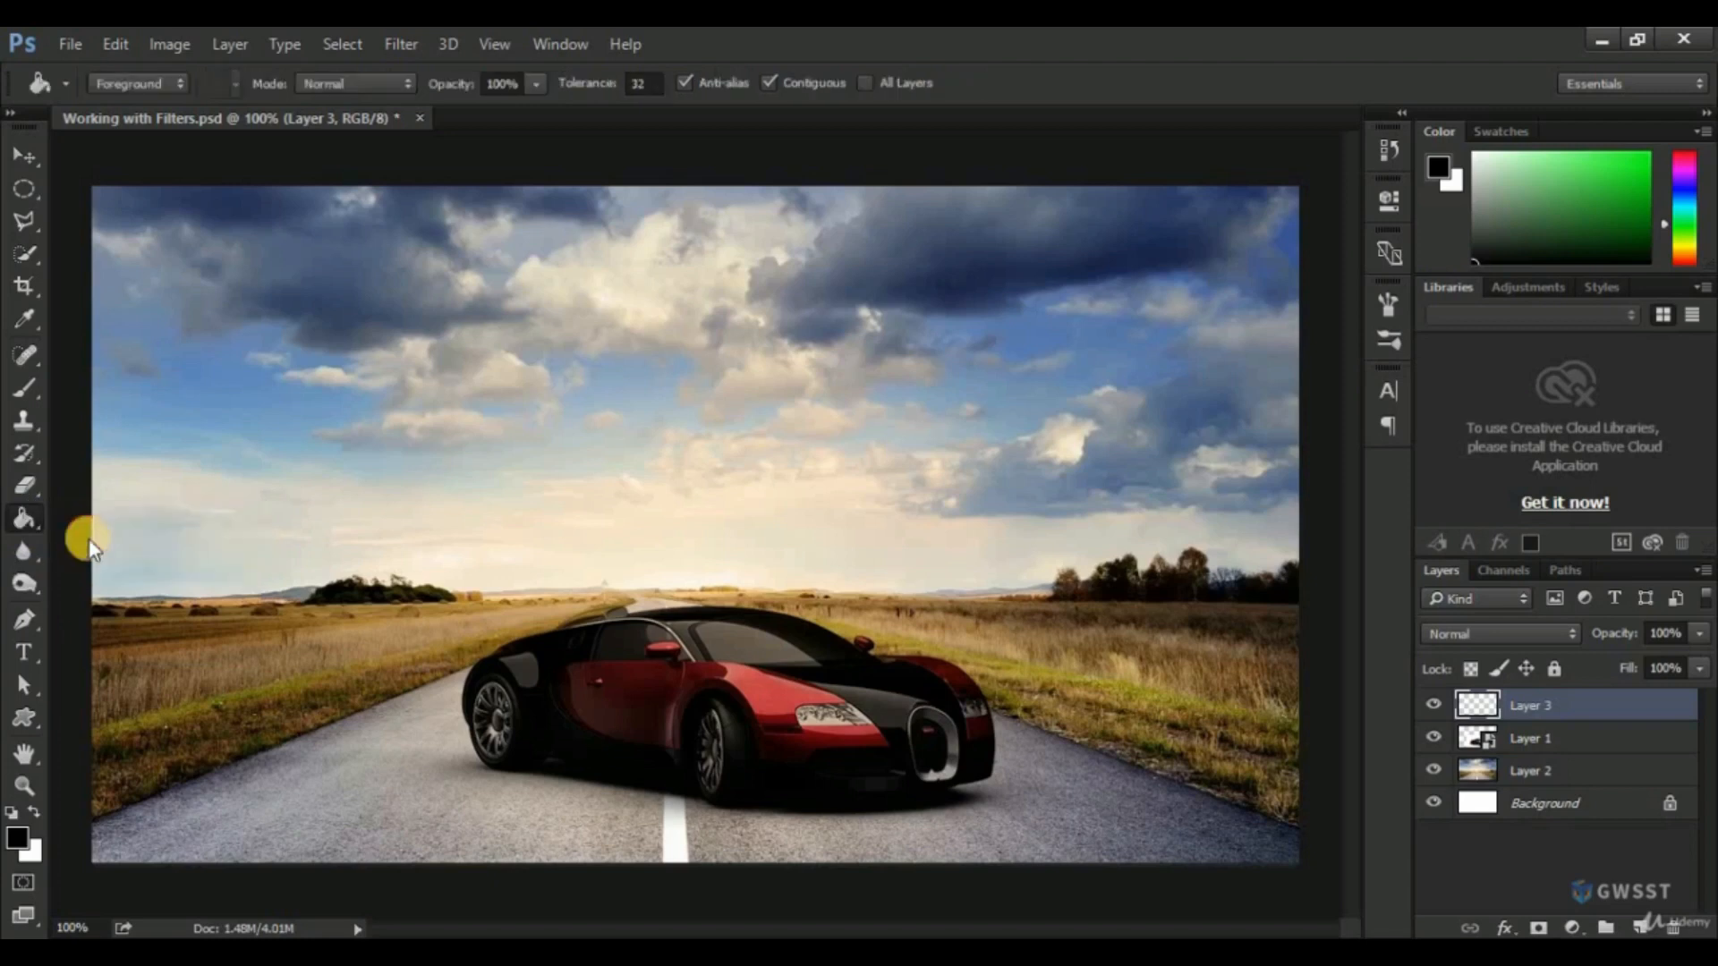
click(526, 481)
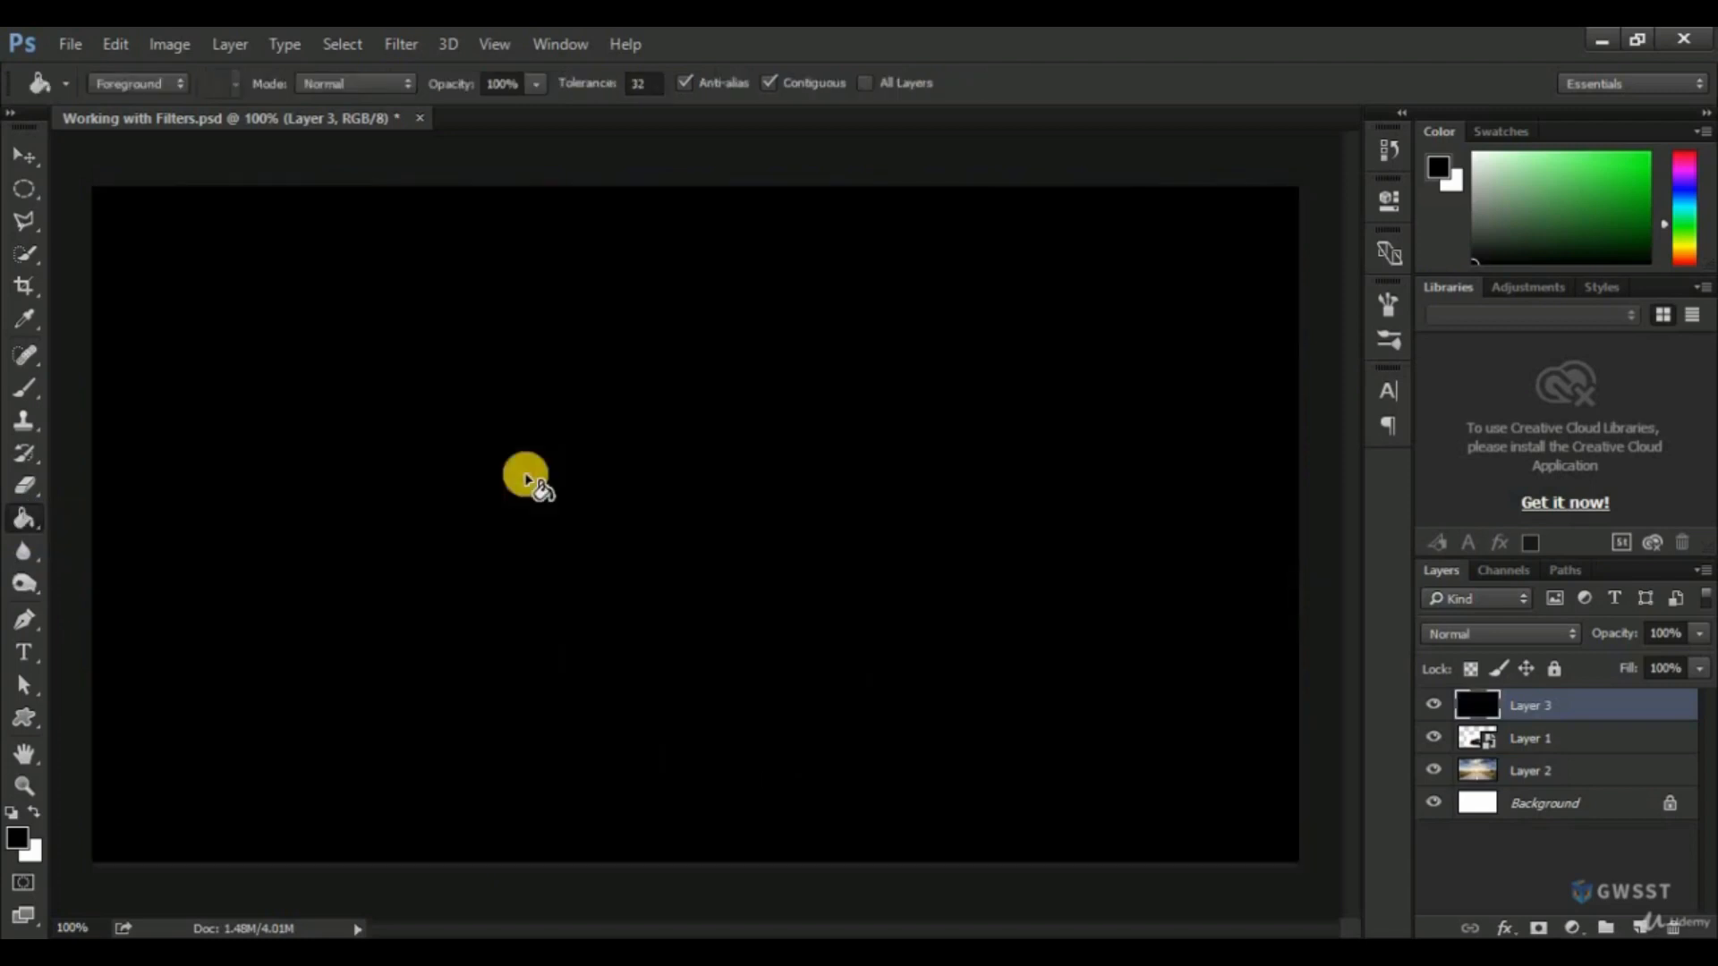
Start the Lens Flare render filter on the black layer and set its brightness to 88%.
click(396, 47)
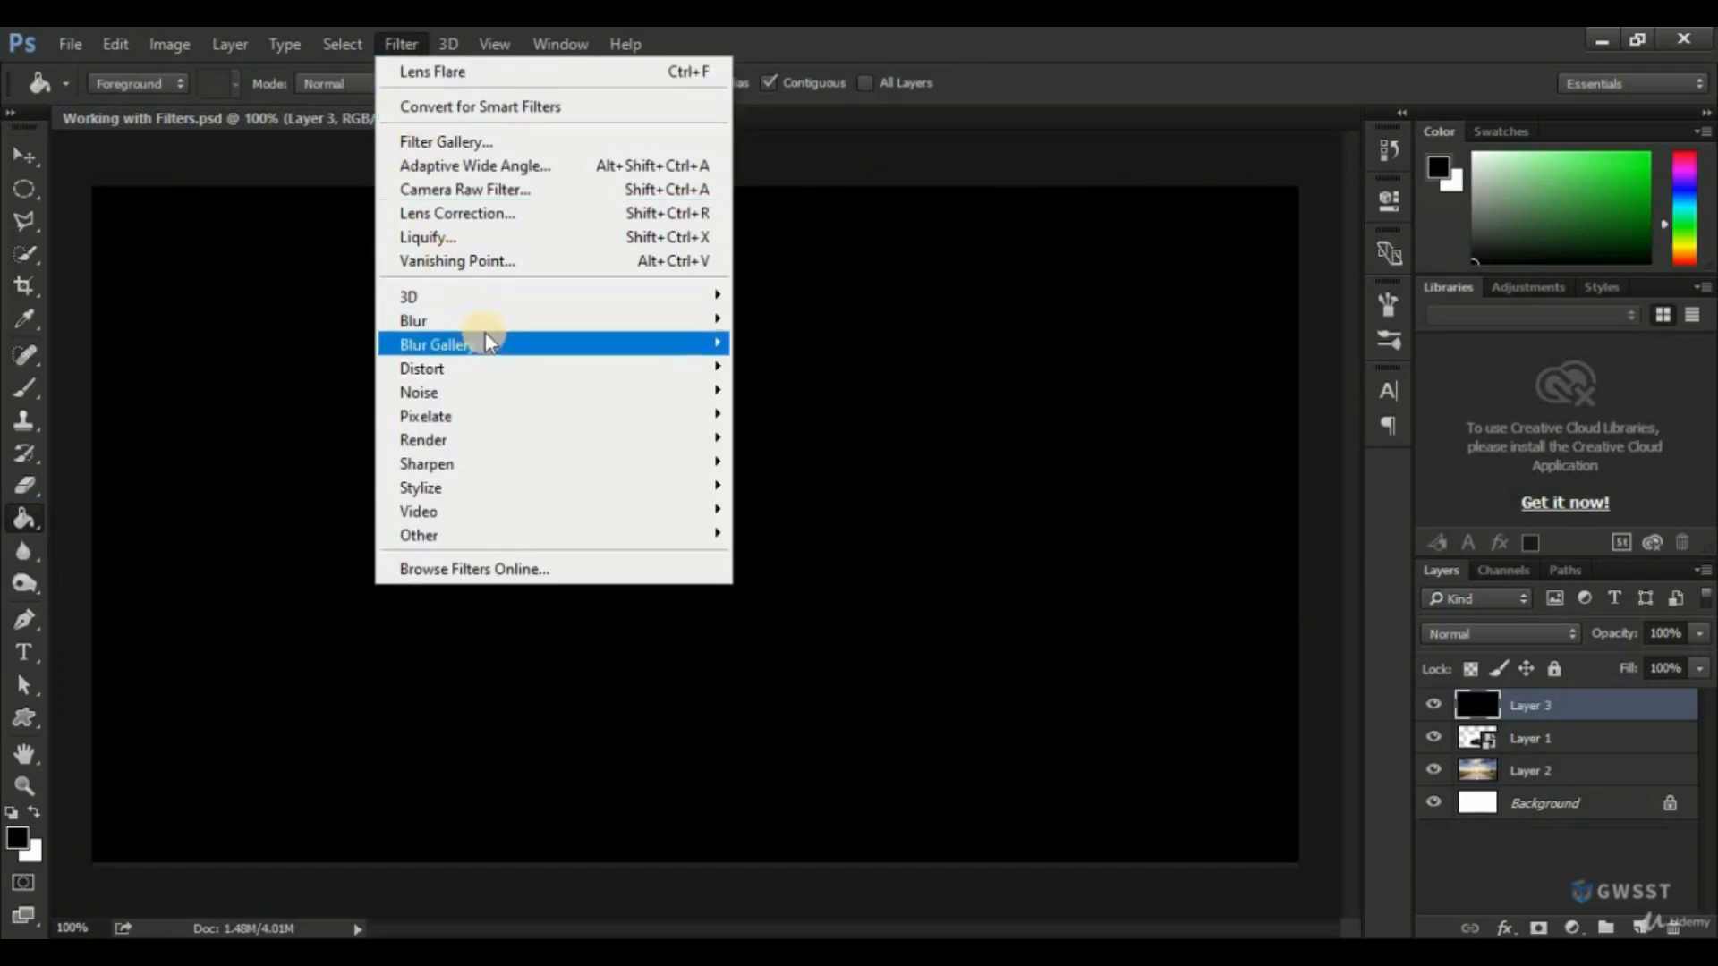
mouse_move(508, 320)
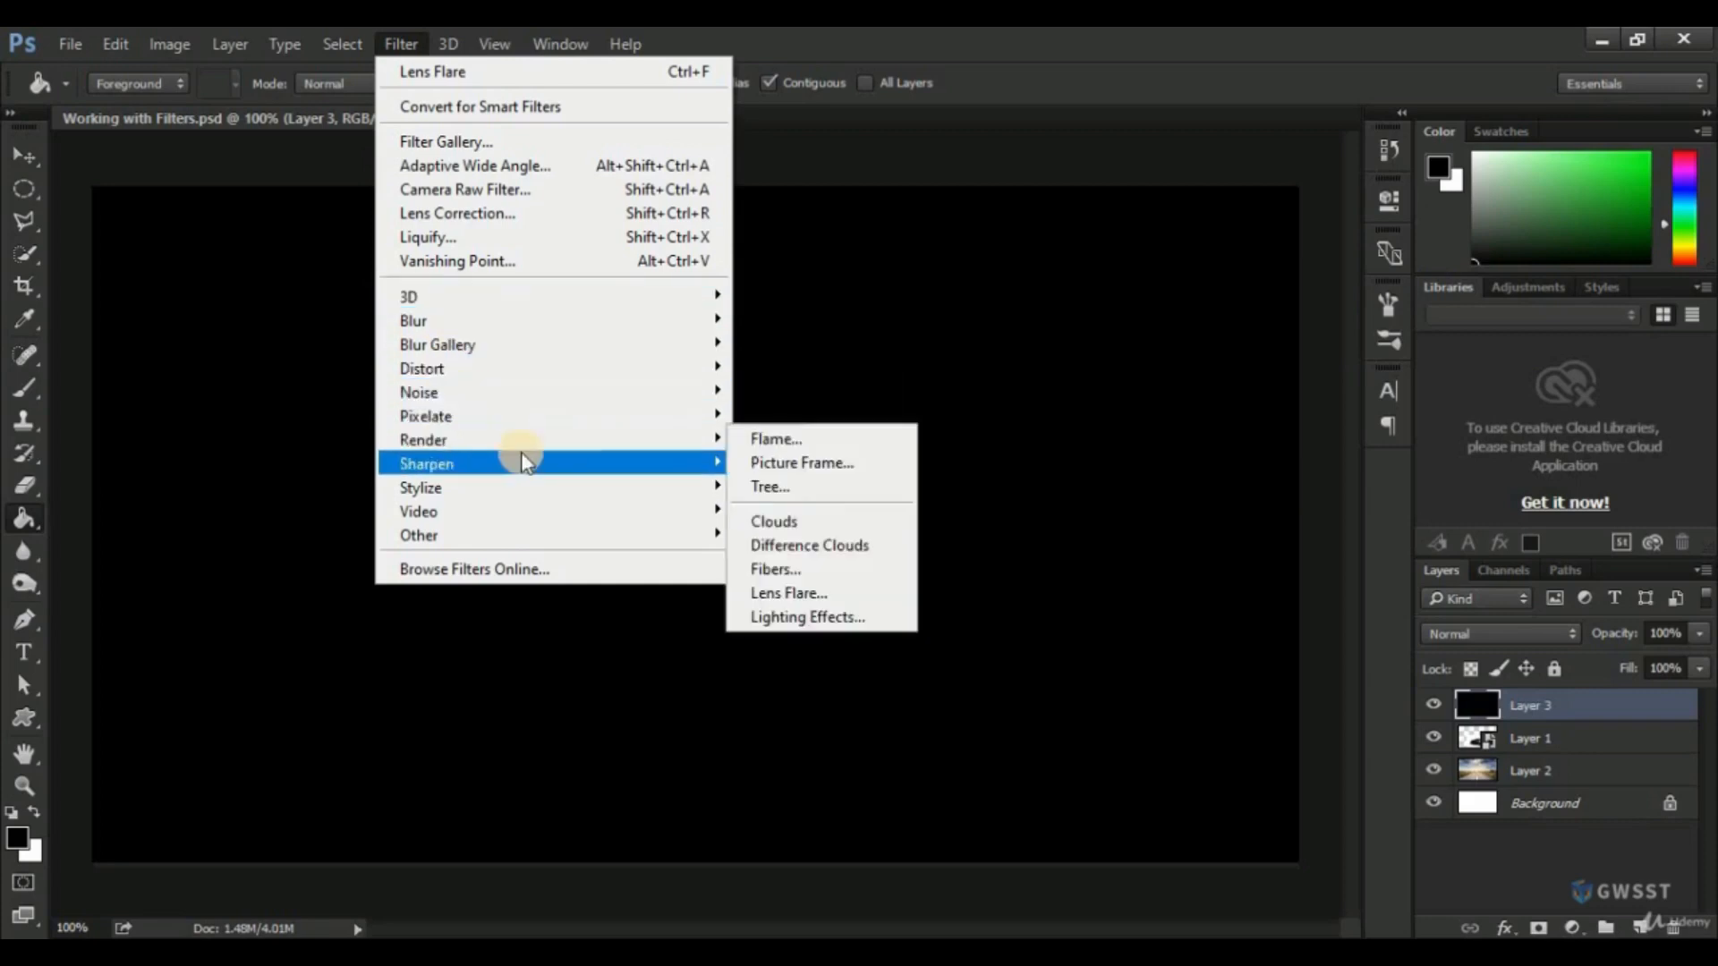
mouse_move(426, 447)
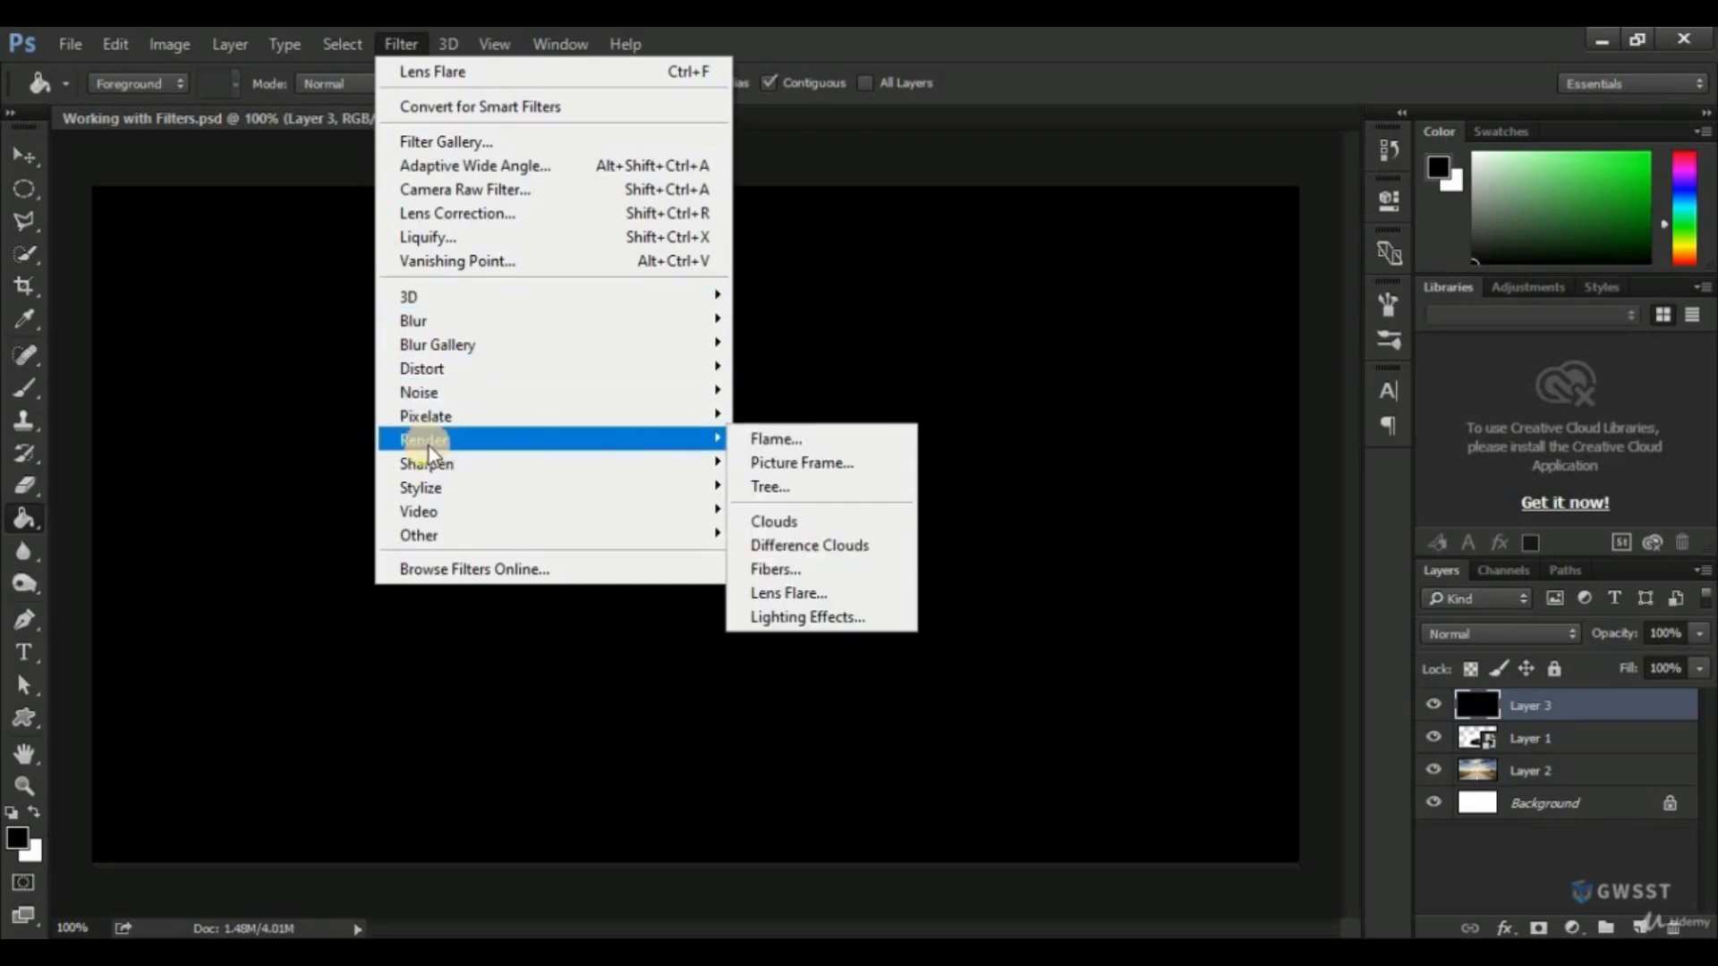
click(786, 595)
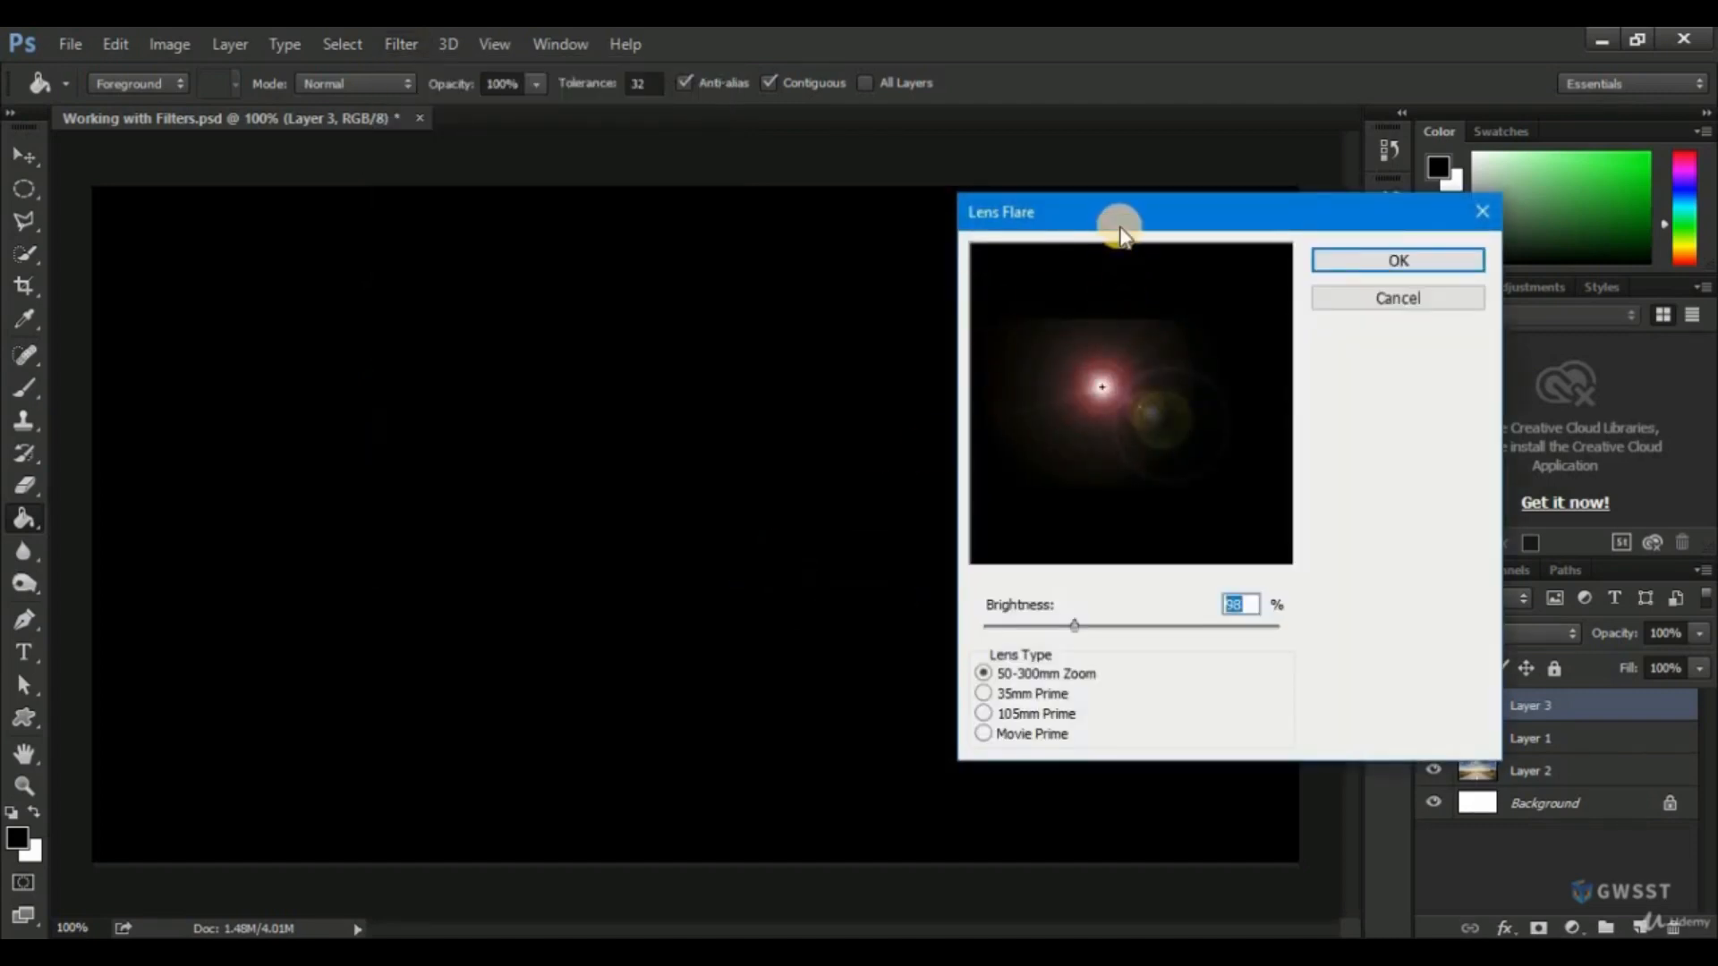
drag(1112, 215, 811, 197)
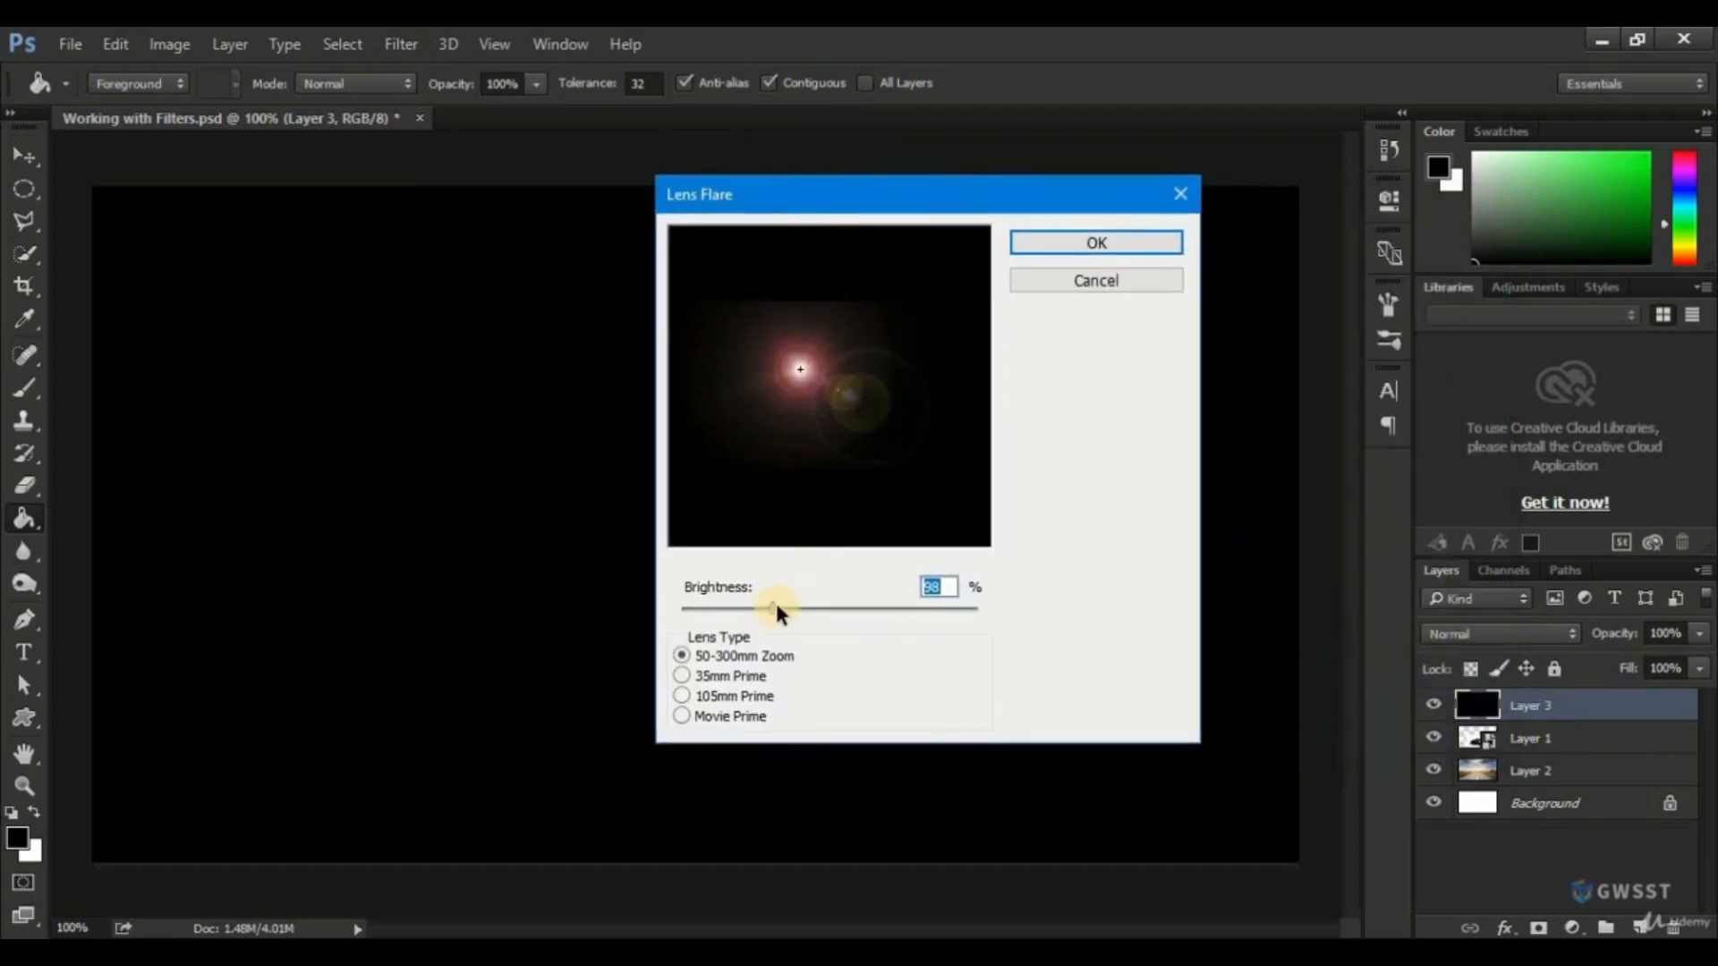
mouse_move(773, 609)
mouse_down()
mouse_move(740, 607)
mouse_move(851, 606)
mouse_move(744, 606)
mouse_move(764, 609)
mouse_up()
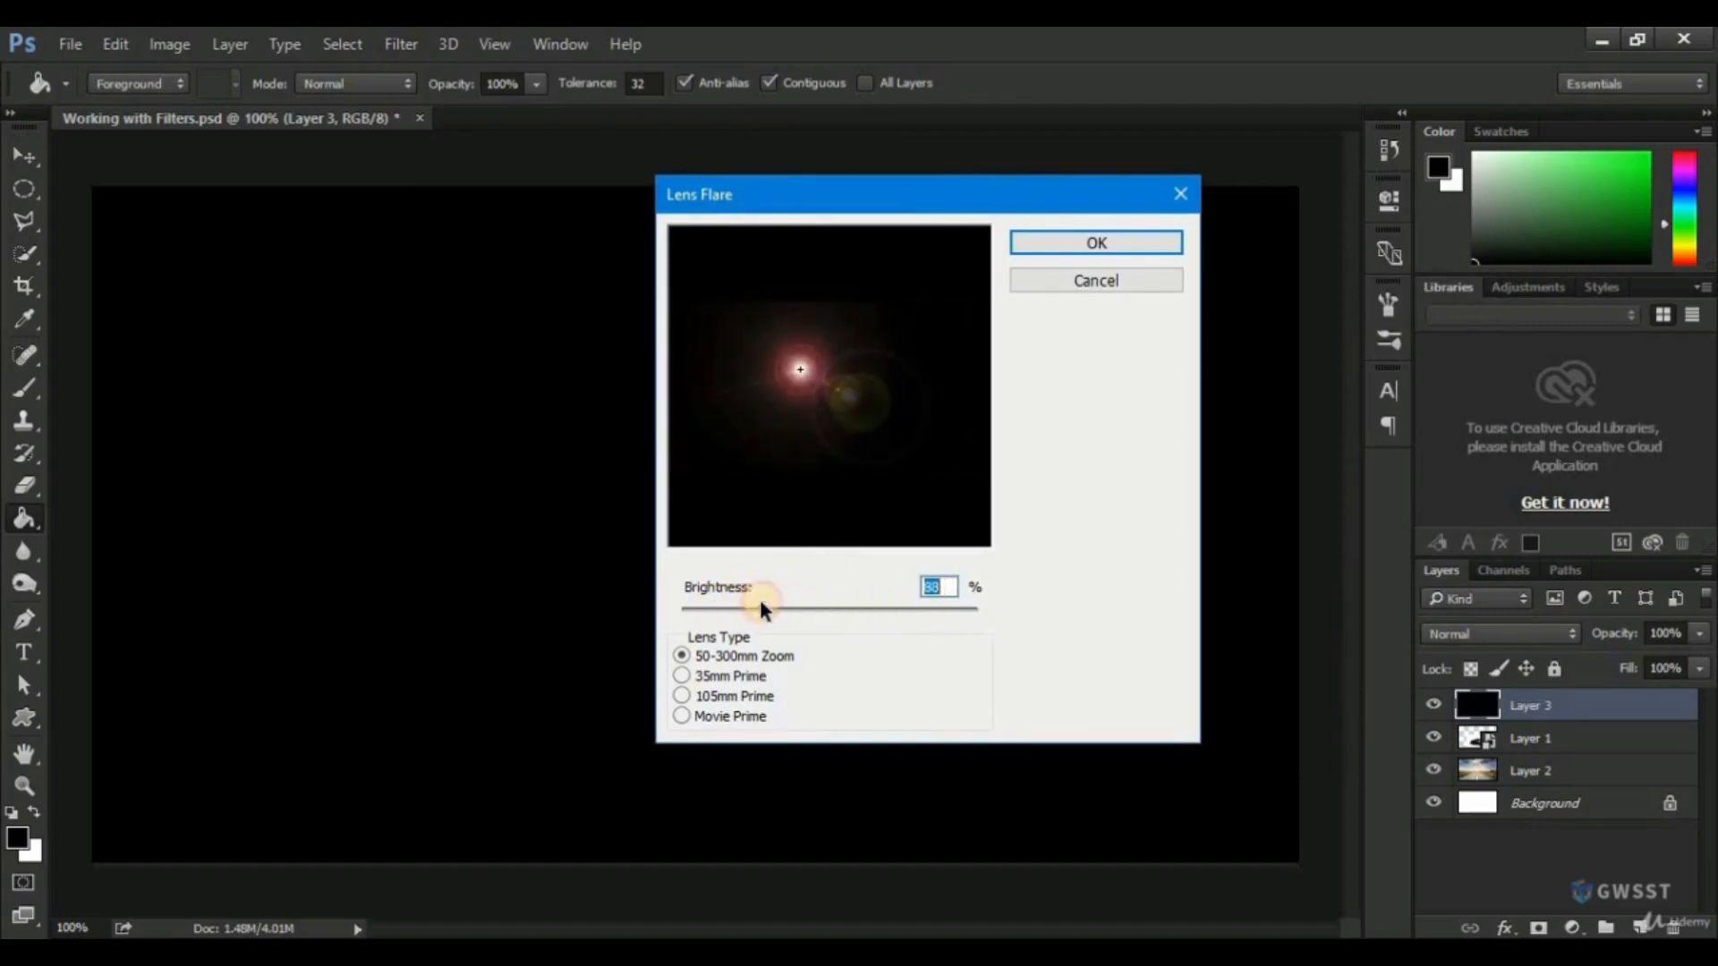
Preview the Prime lens types, choose 50-300mm Zoom with slightly lower brightness, and apply the lens flare.
click(682, 676)
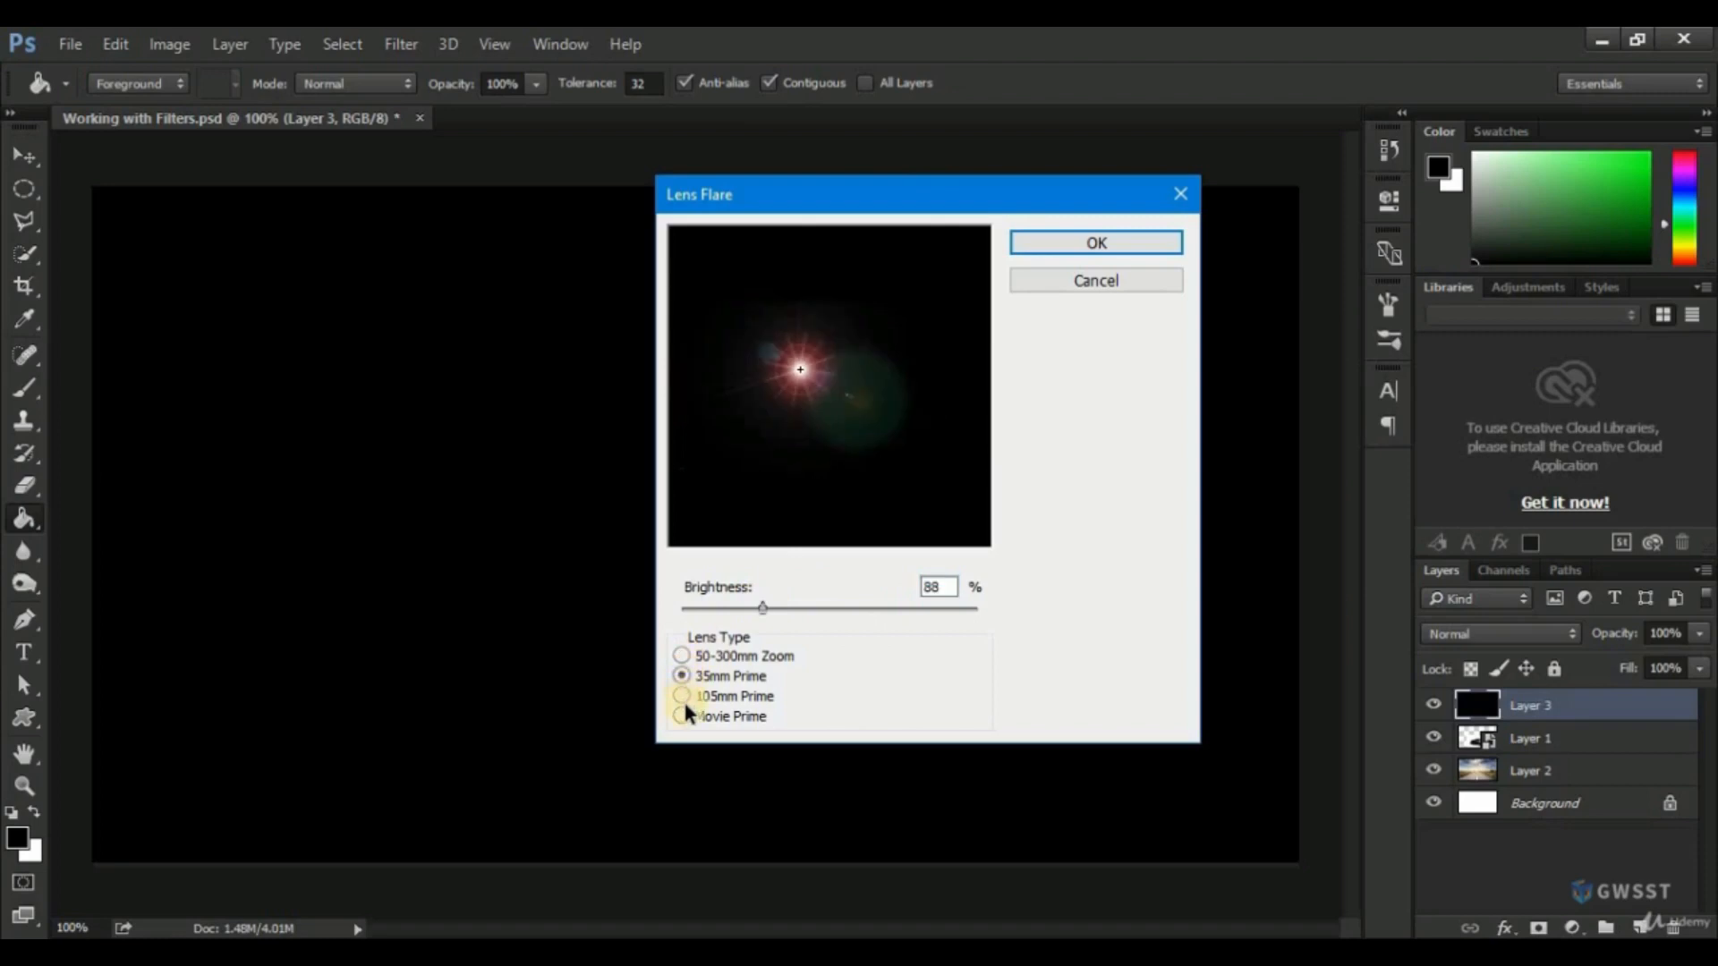
click(682, 713)
click(682, 695)
click(682, 657)
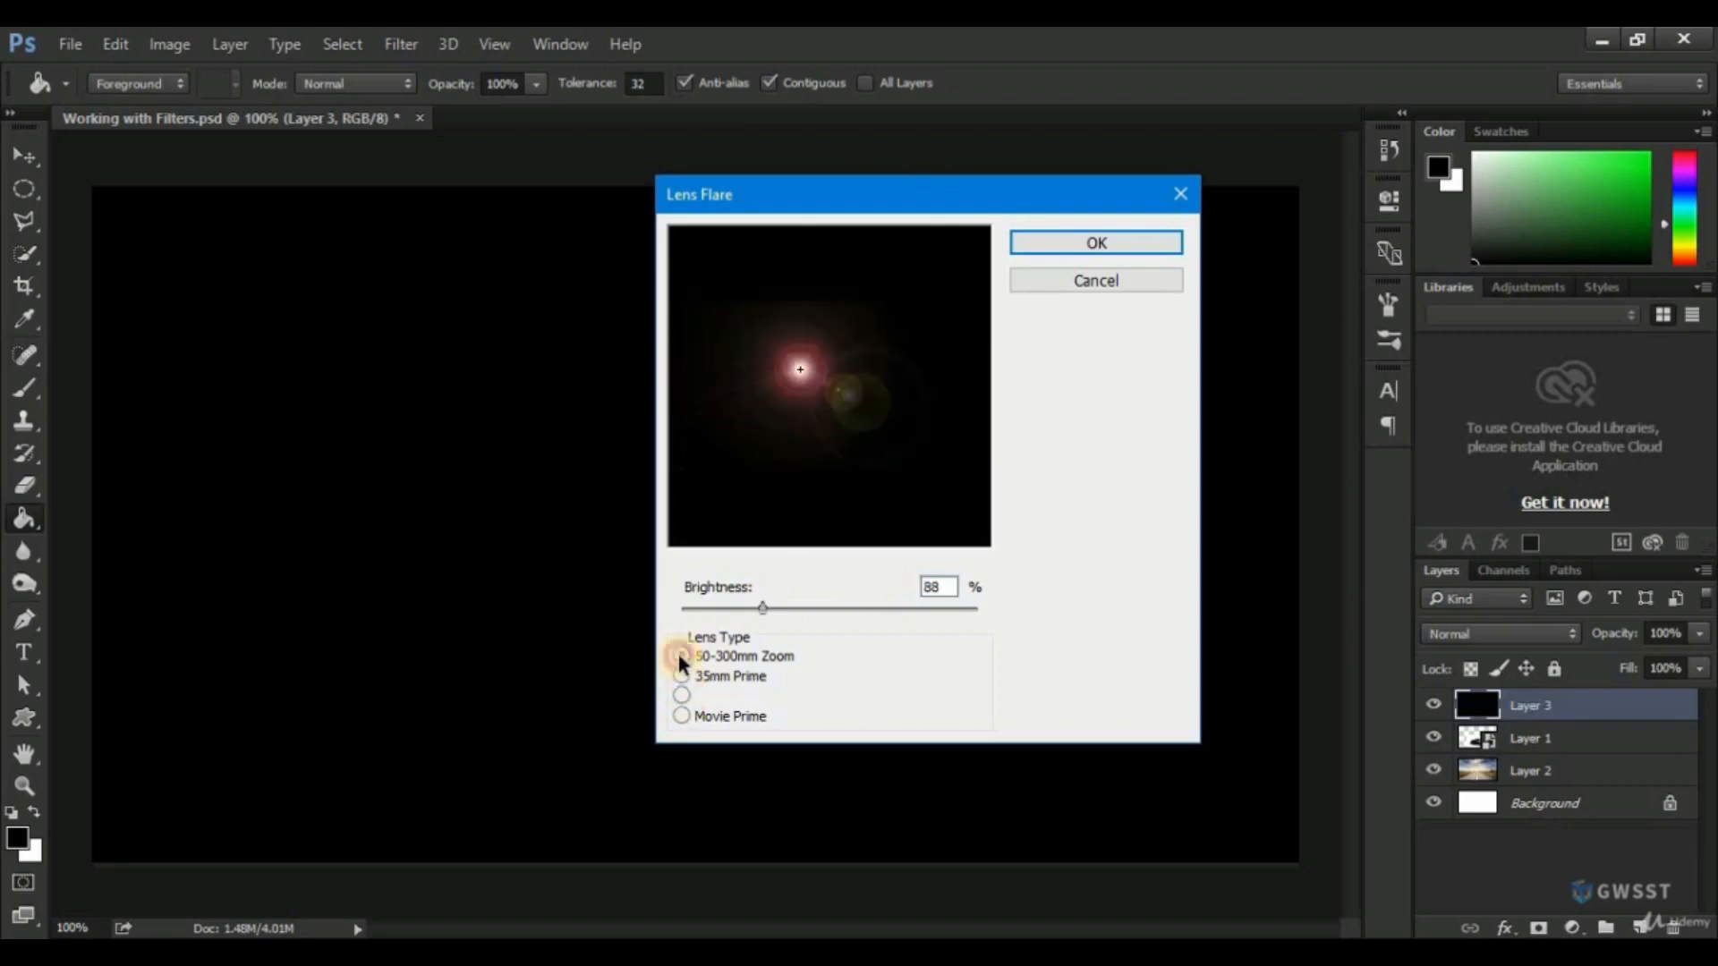
mouse_move(764, 608)
mouse_down()
mouse_move(777, 605)
mouse_move(758, 605)
mouse_up()
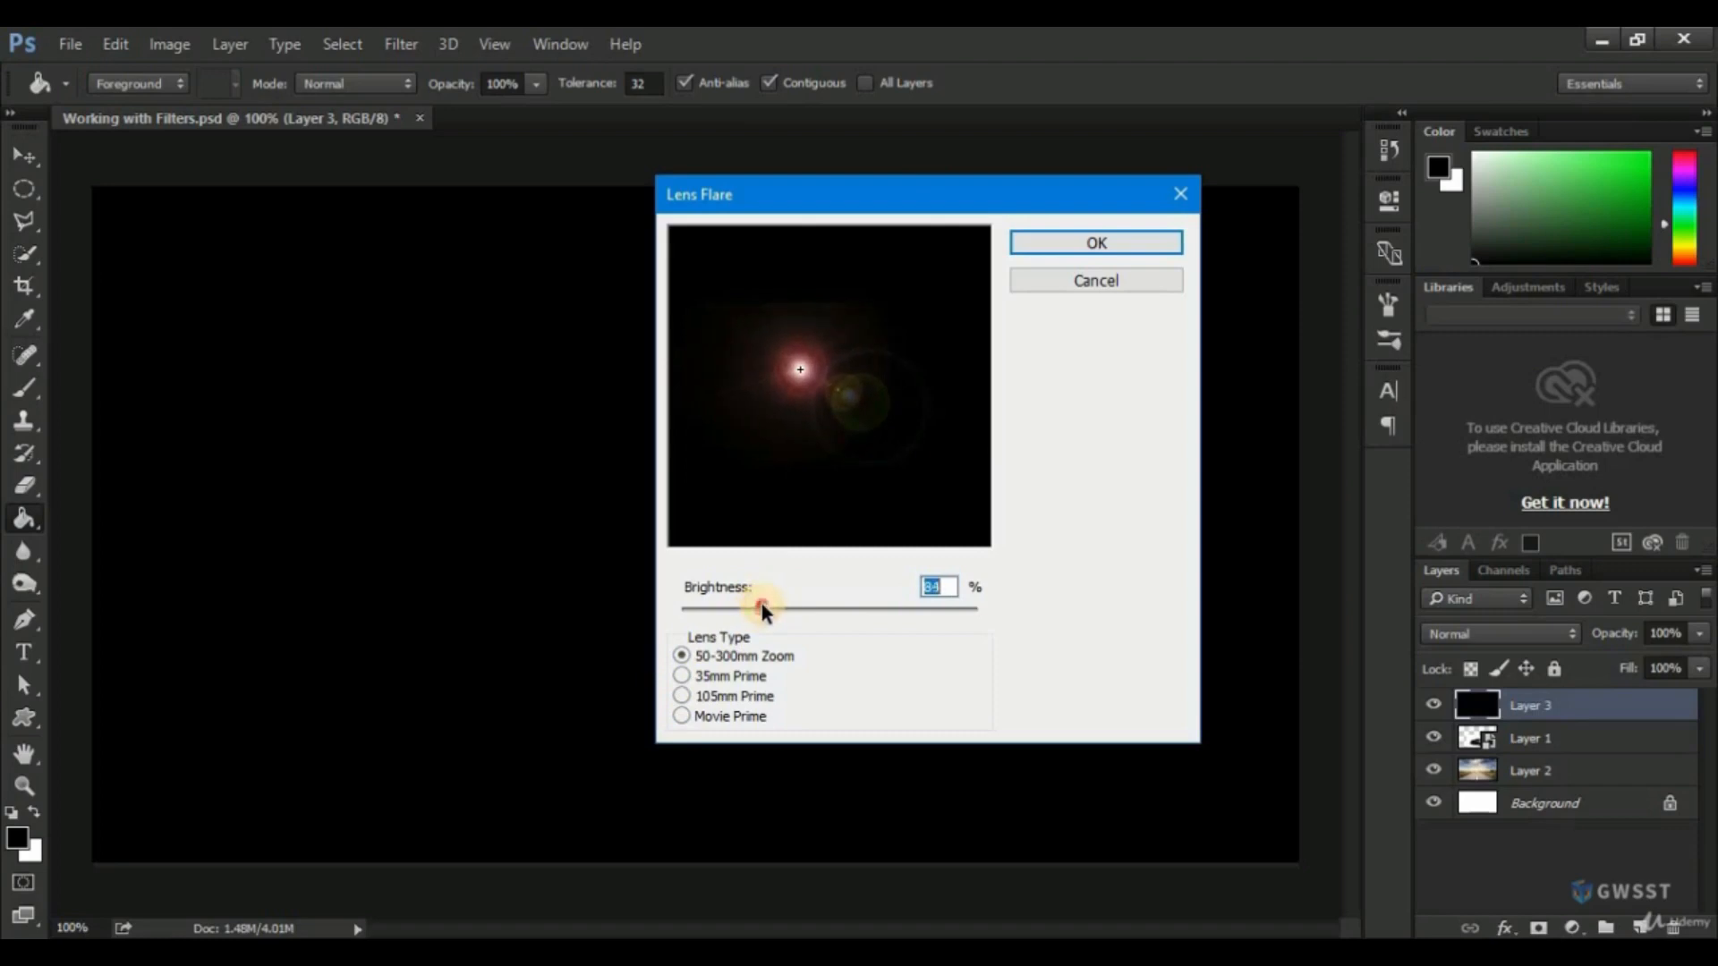
drag(761, 604, 756, 605)
click(1061, 242)
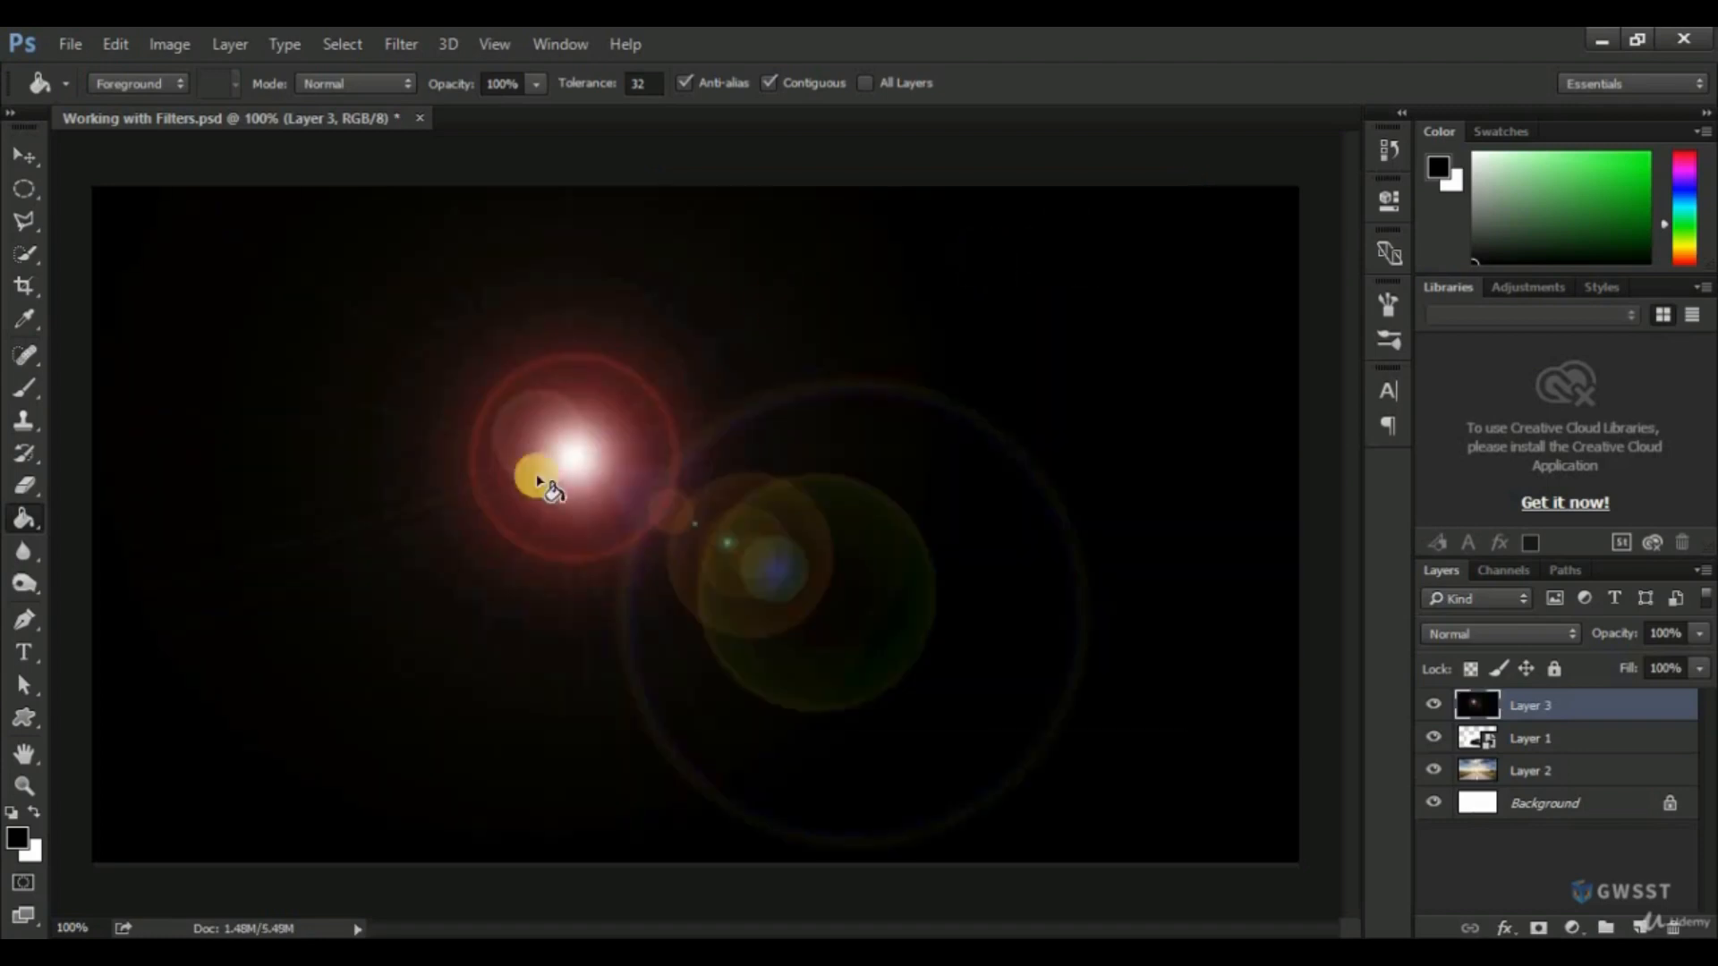
Set the lens flare layer's blend mode to Screen and move the flare onto the car's nearer headlight.
click(22, 160)
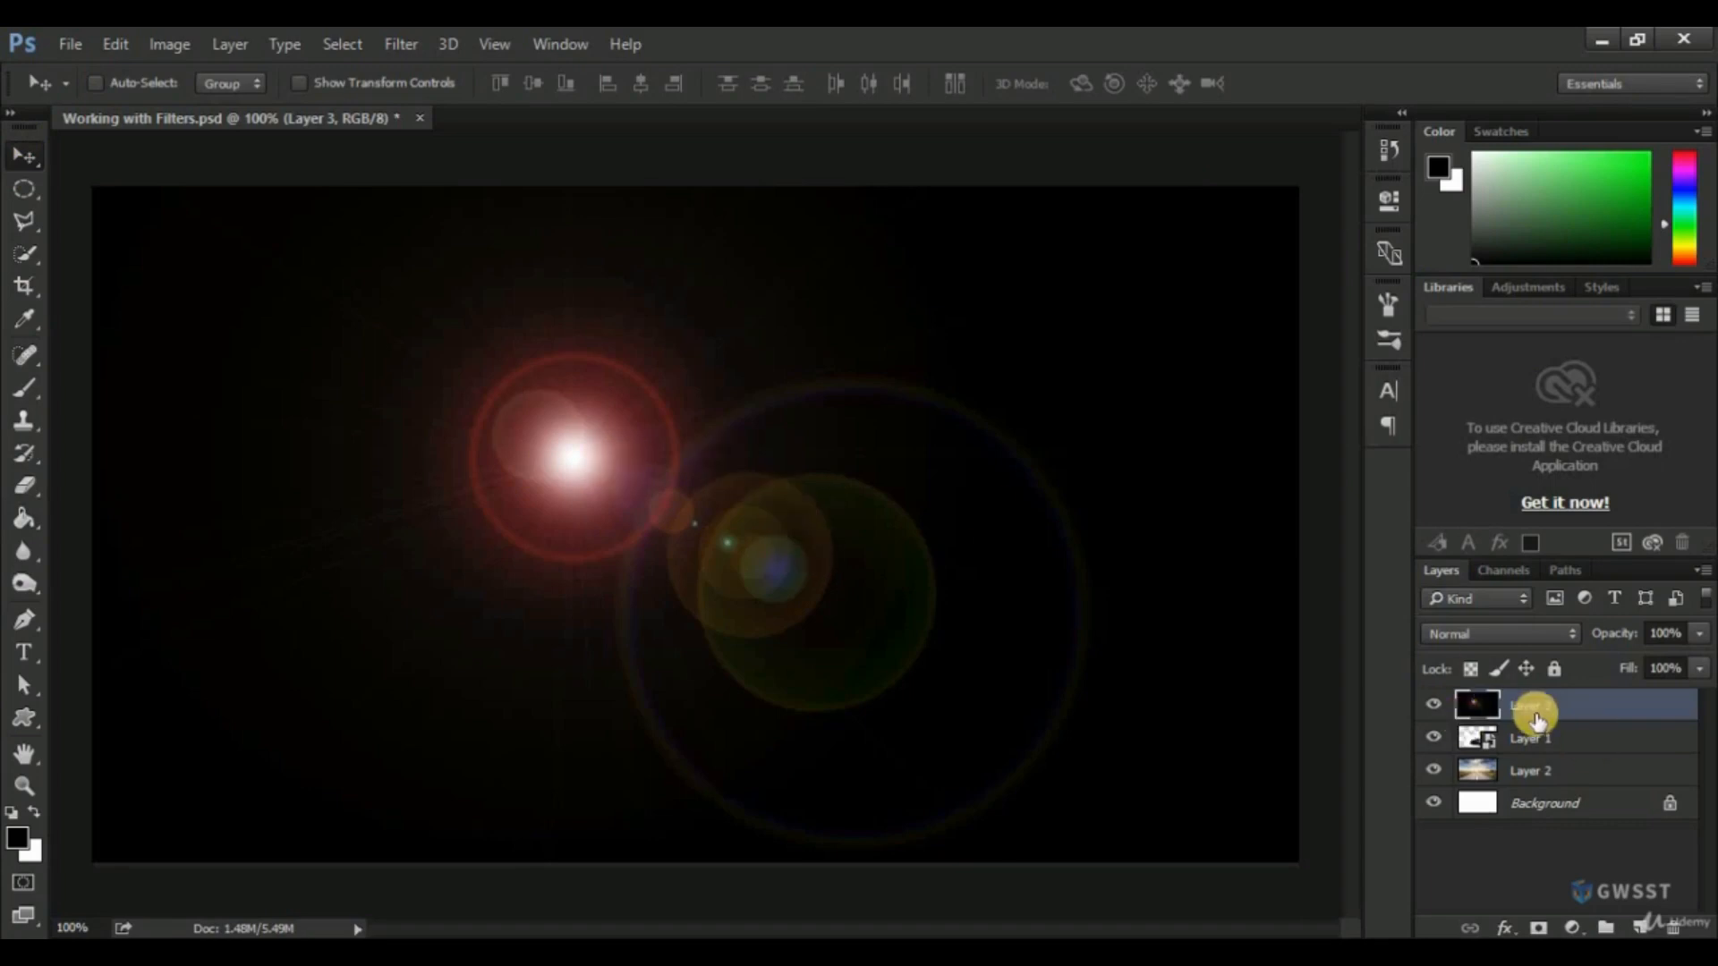
click(1473, 632)
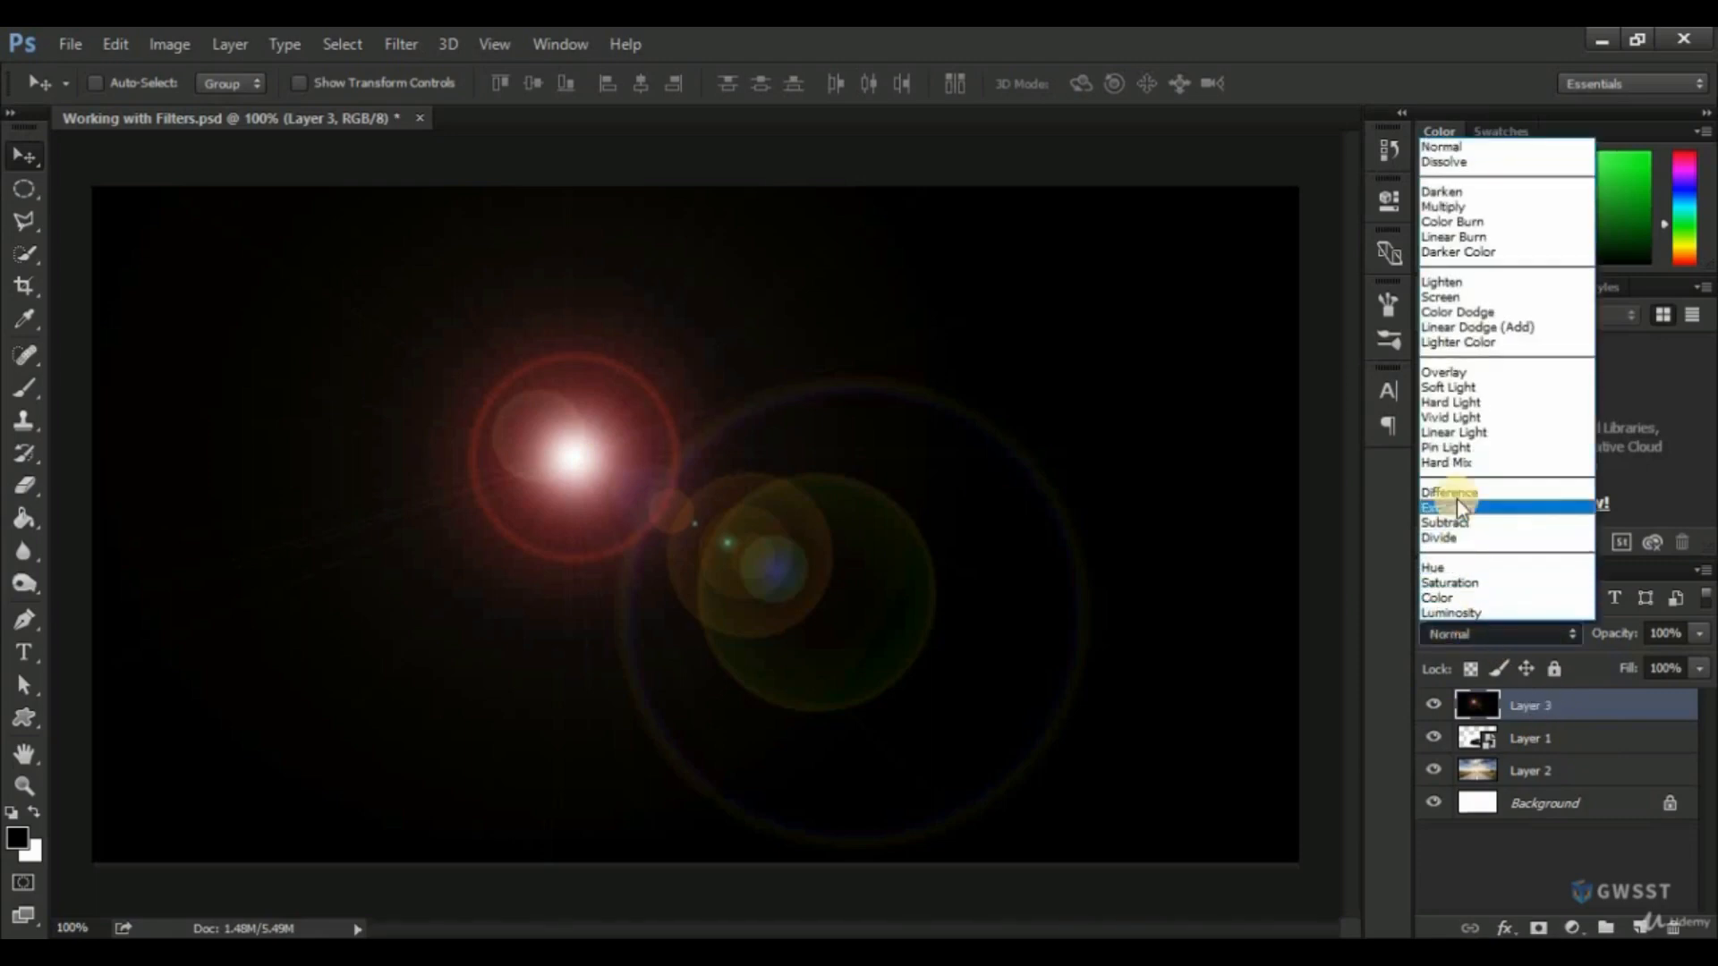
click(1446, 298)
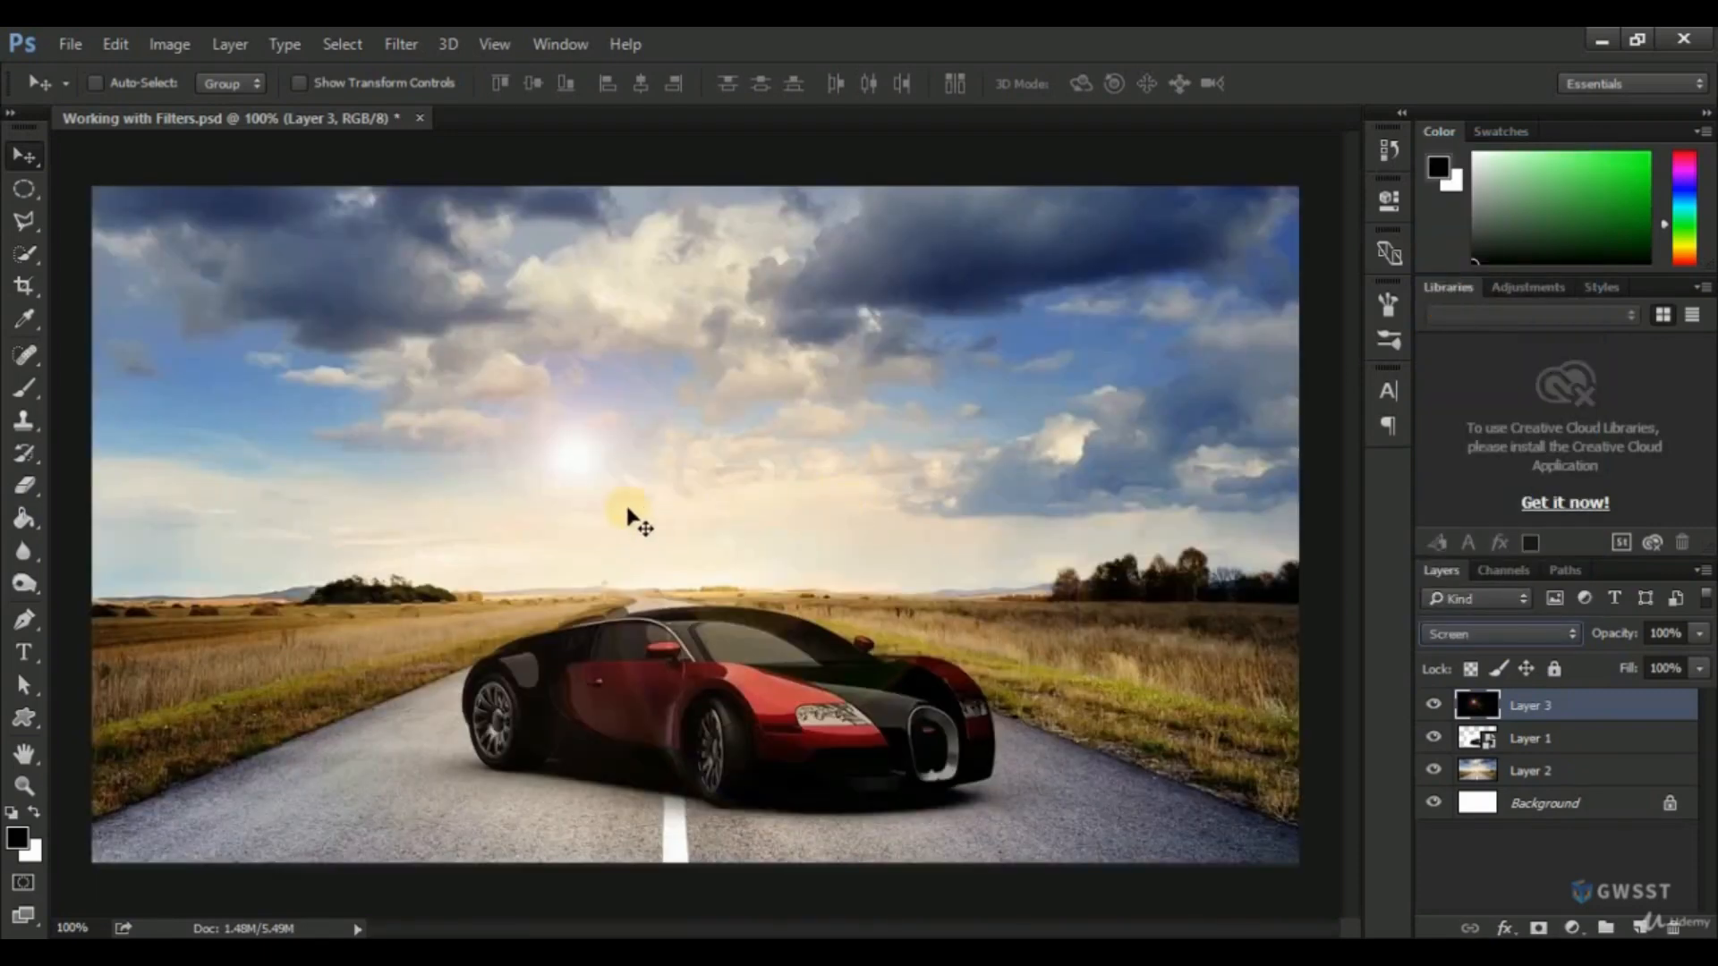
drag(582, 475, 819, 718)
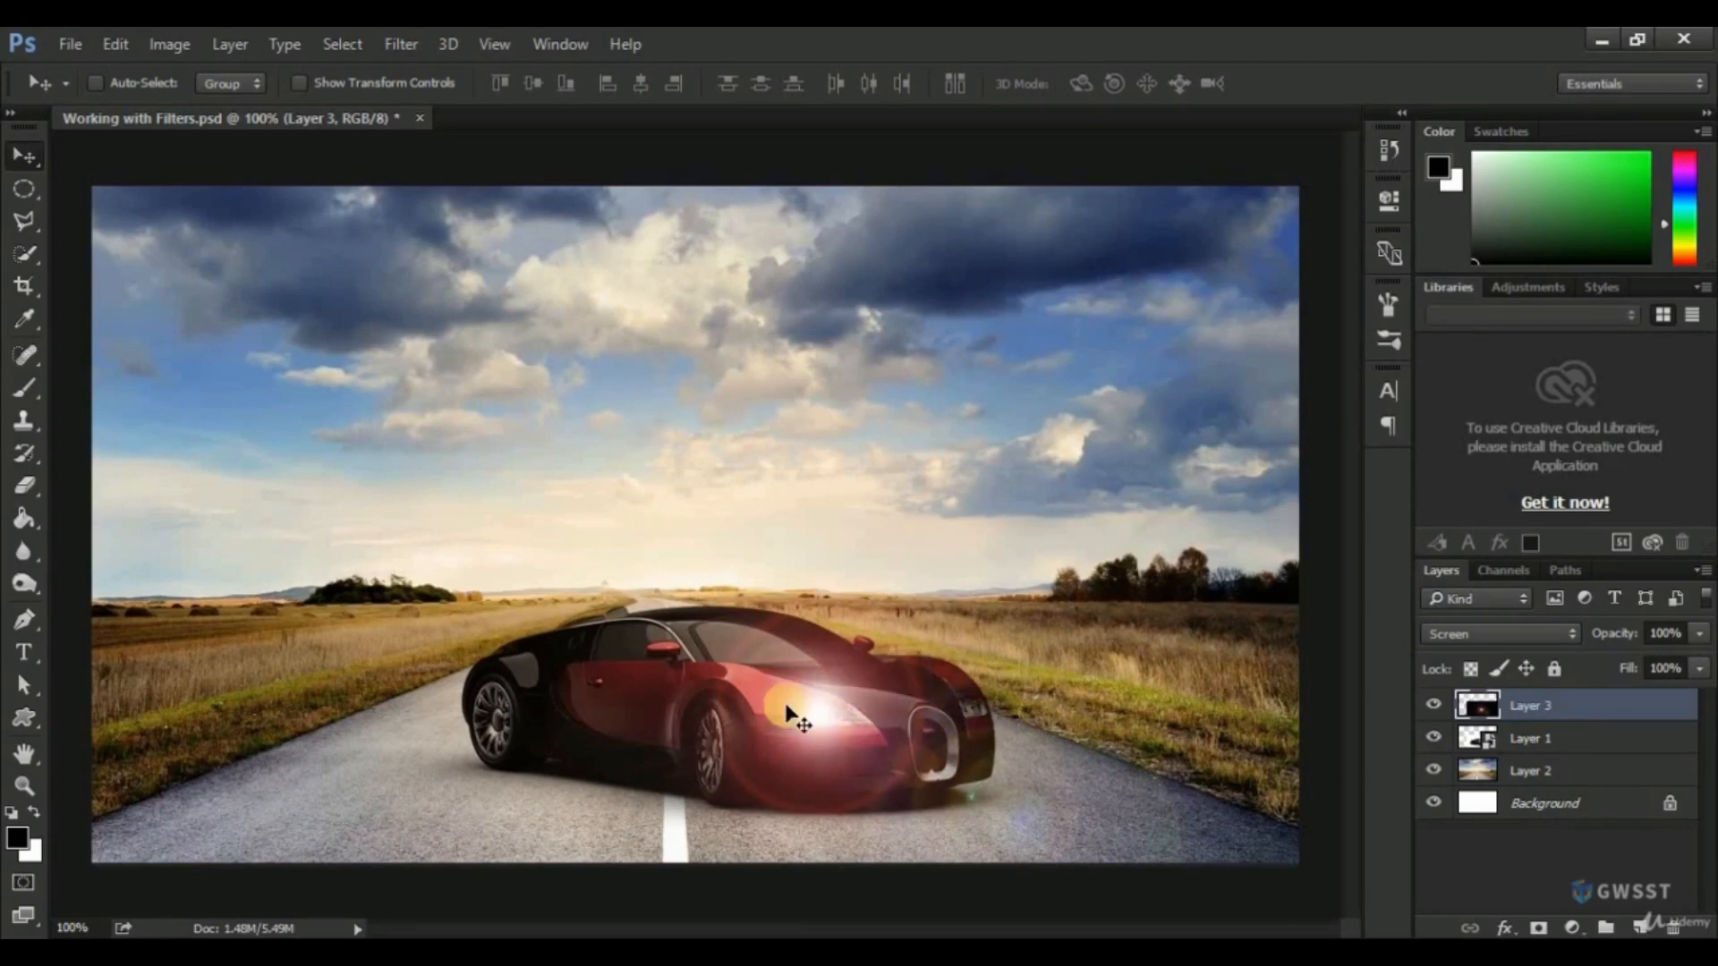
Duplicate the flare onto the car's other headlight and set the copy's opacity to 85%.
drag(823, 712, 977, 711)
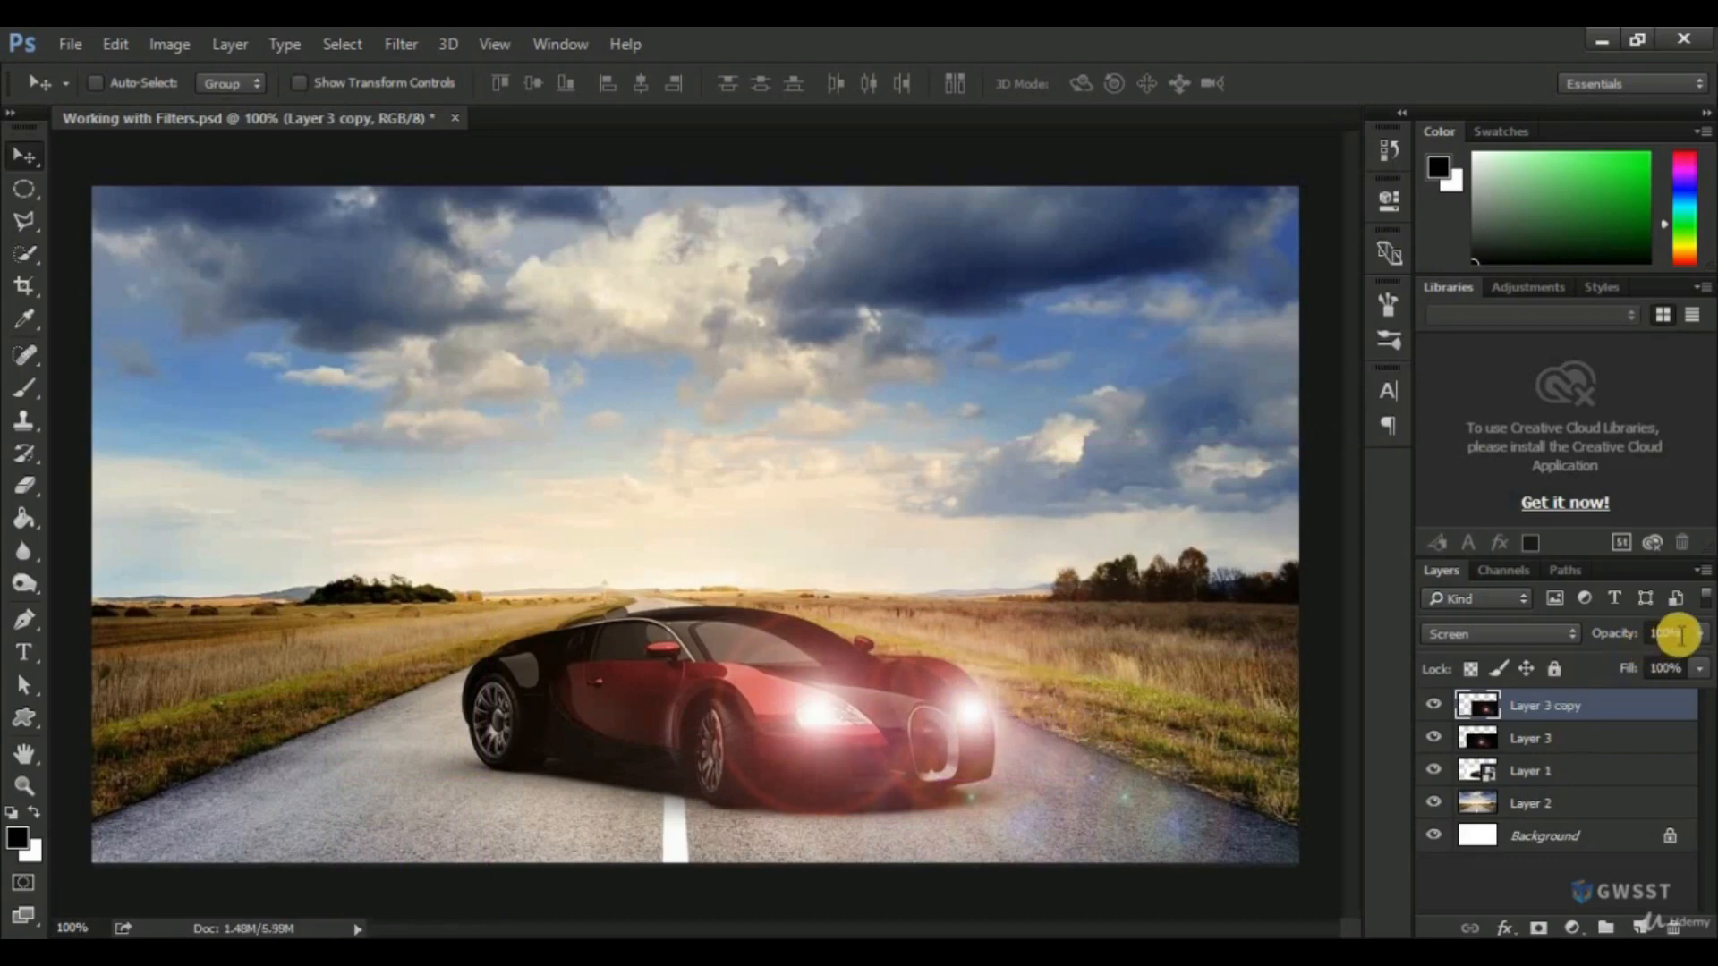
drag(1685, 638, 1646, 642)
text(75)
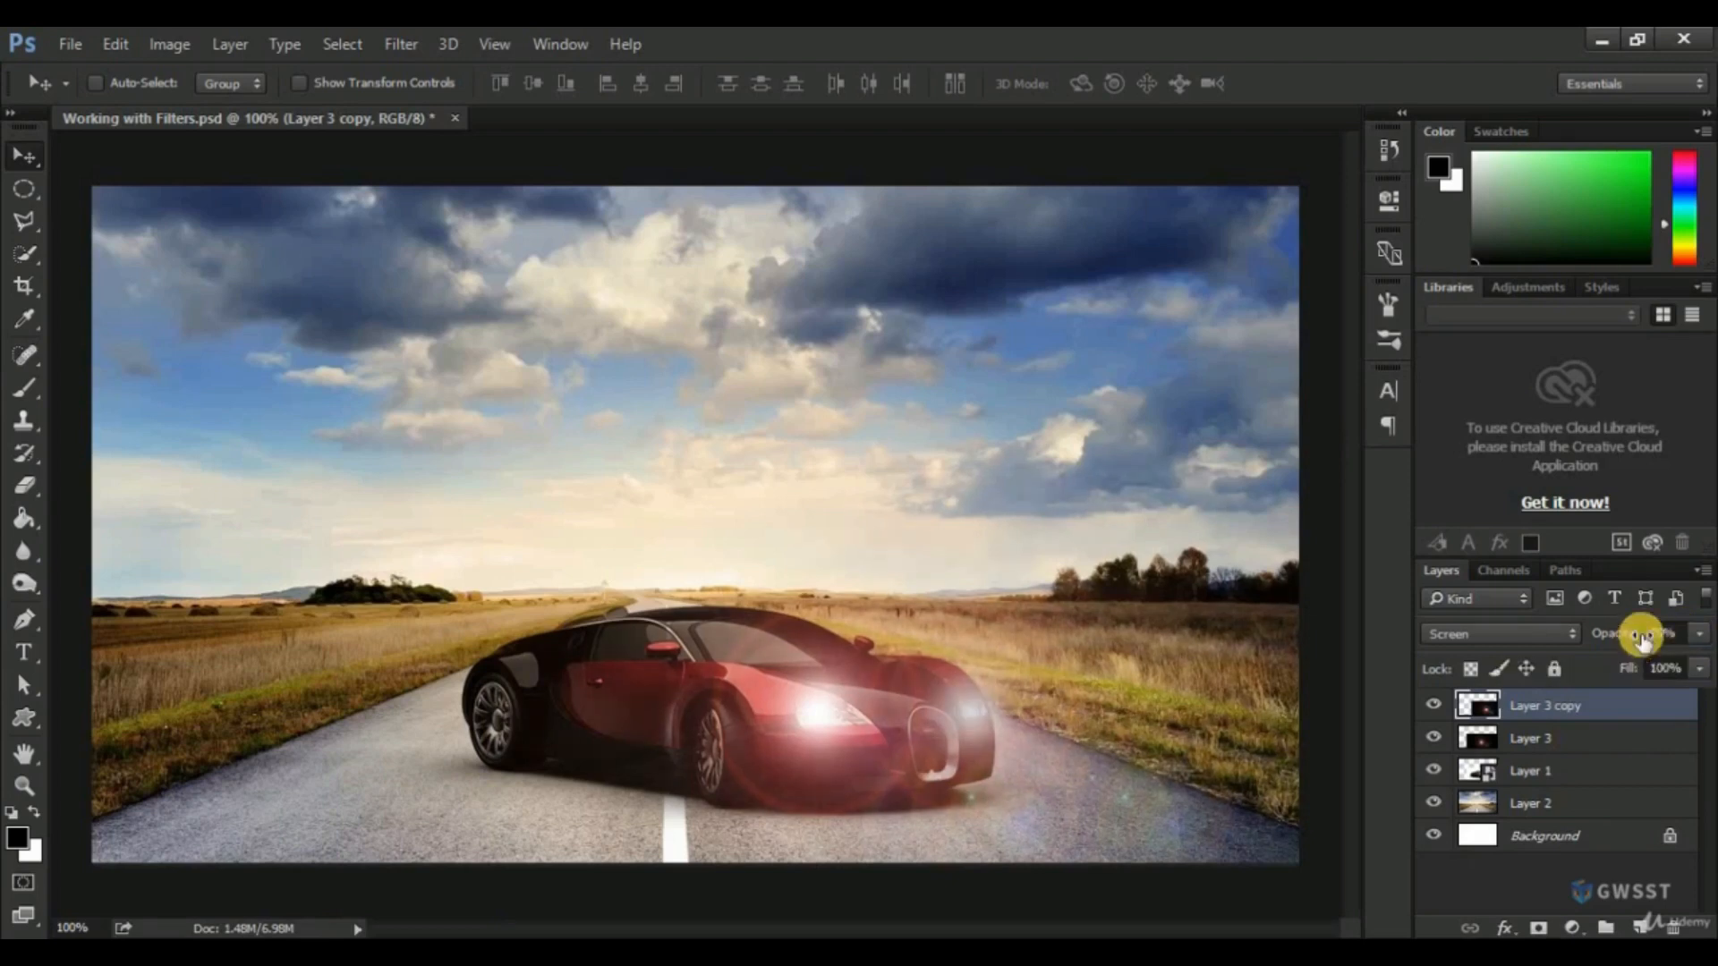
drag(1676, 636, 1637, 636)
text(8)
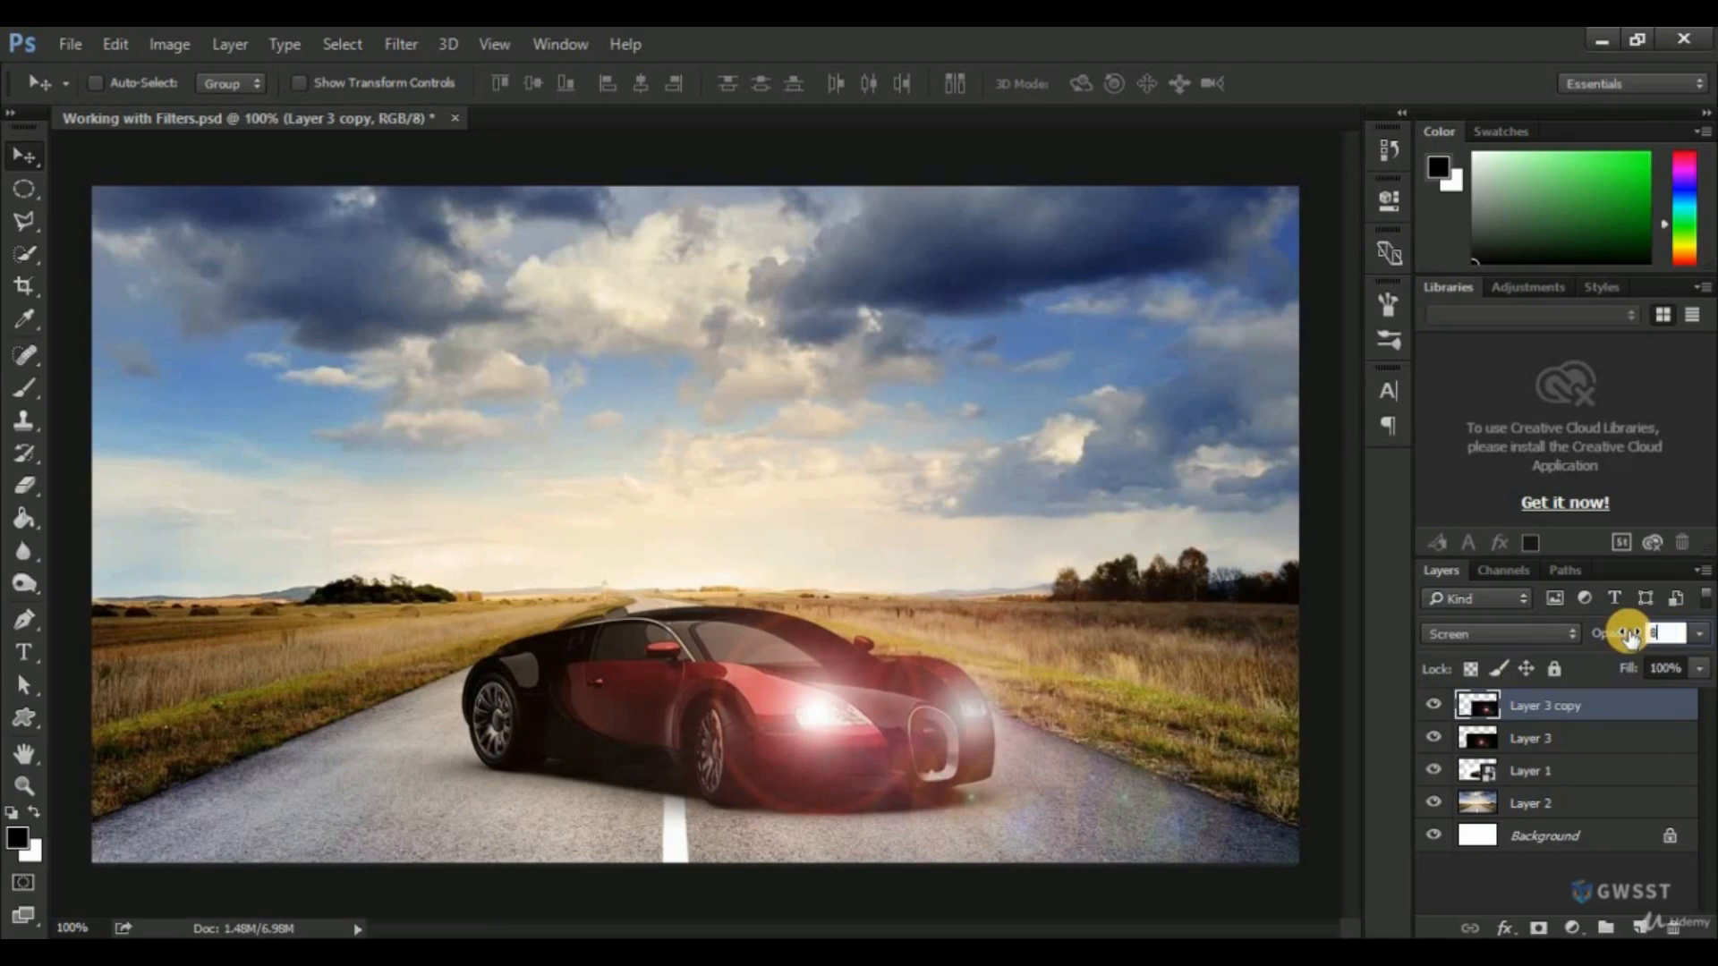
text(5)
key(Return)
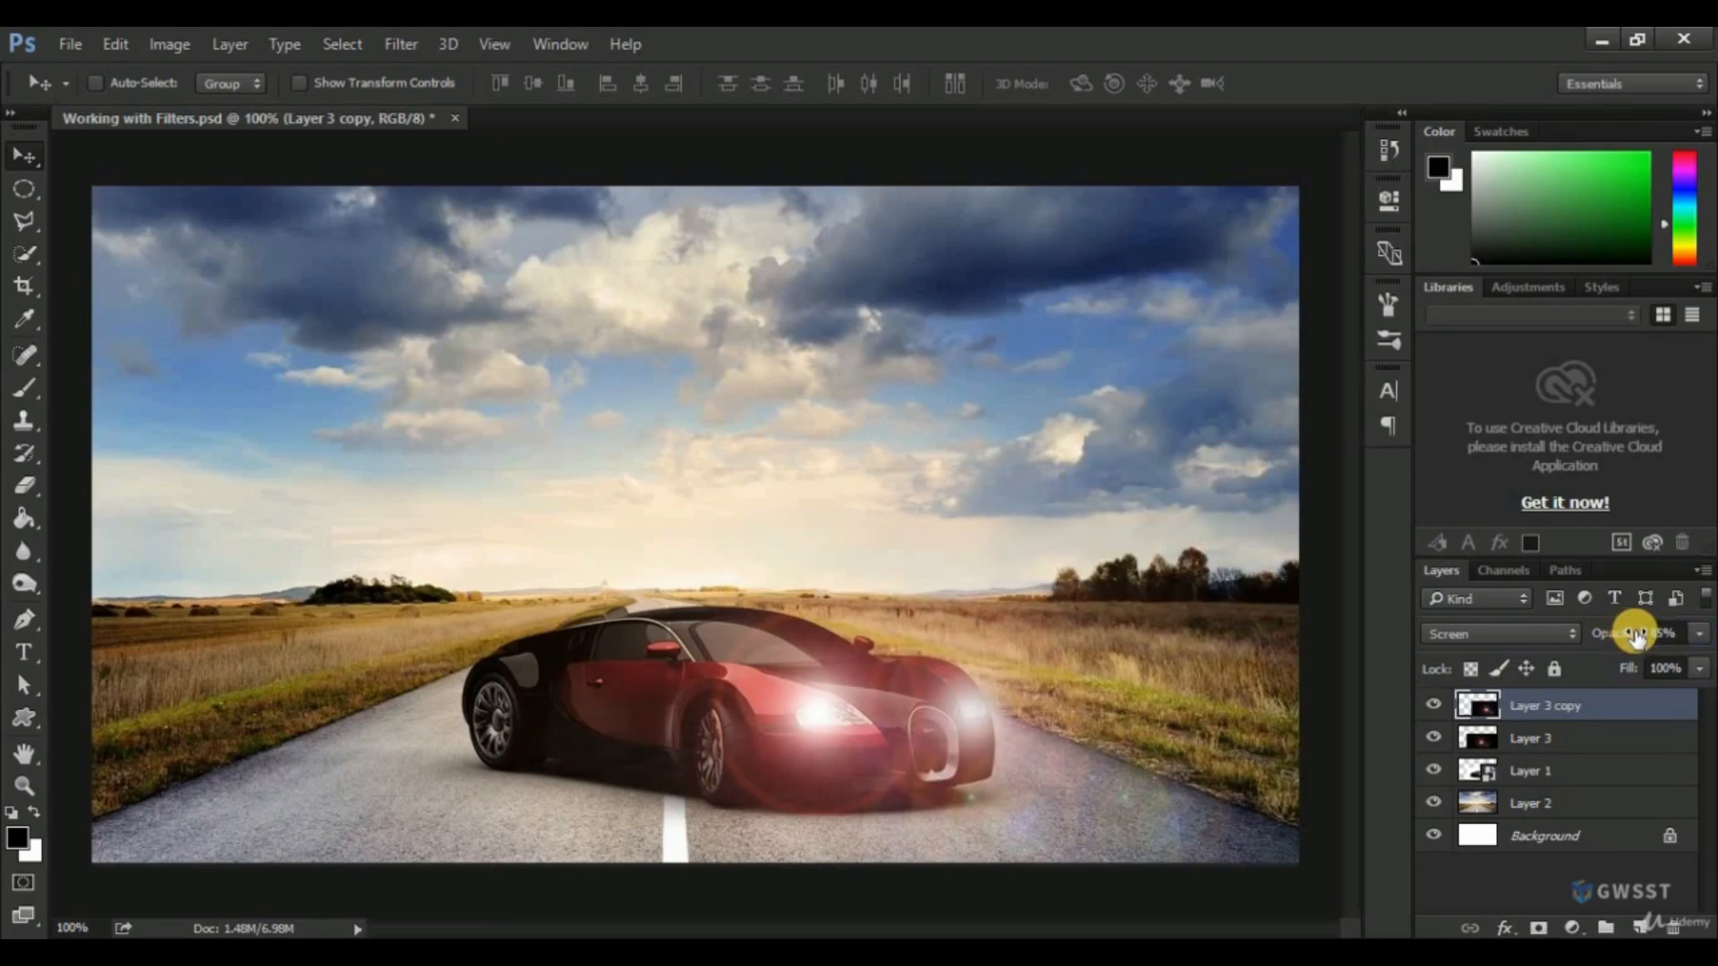